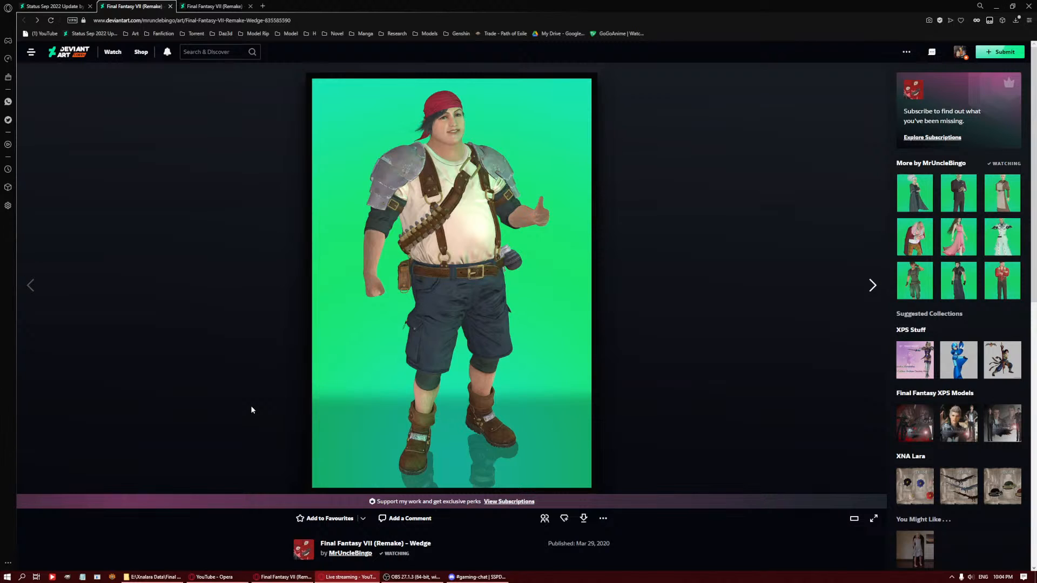
Look over the Wedge model page, minimize the browser and open the FF7 (Remake) - Wedge folder.
scroll(248, 432, down, 3)
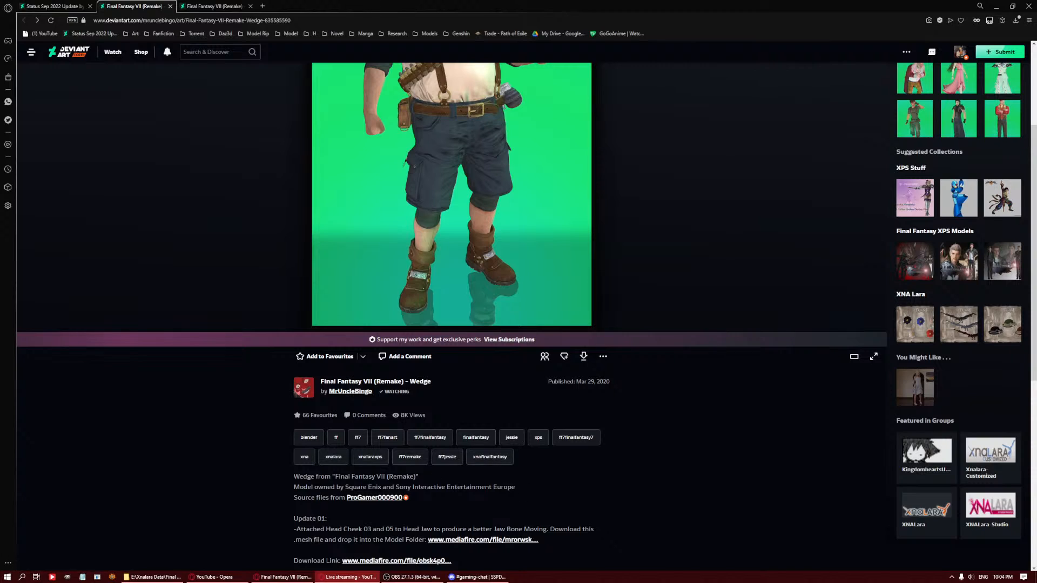
scroll(254, 529, up, 2)
scroll(254, 529, up, 1)
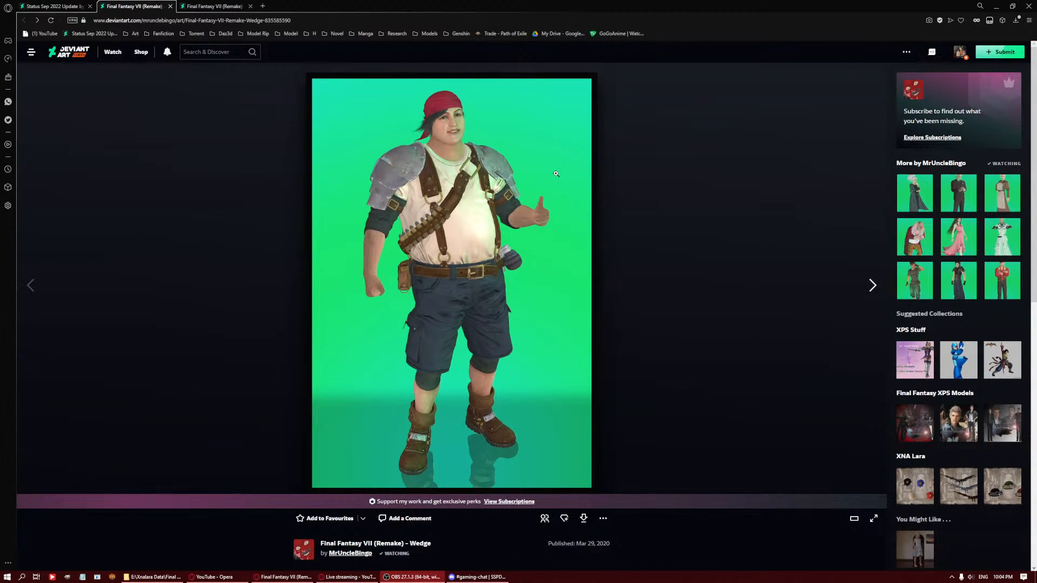
click(997, 6)
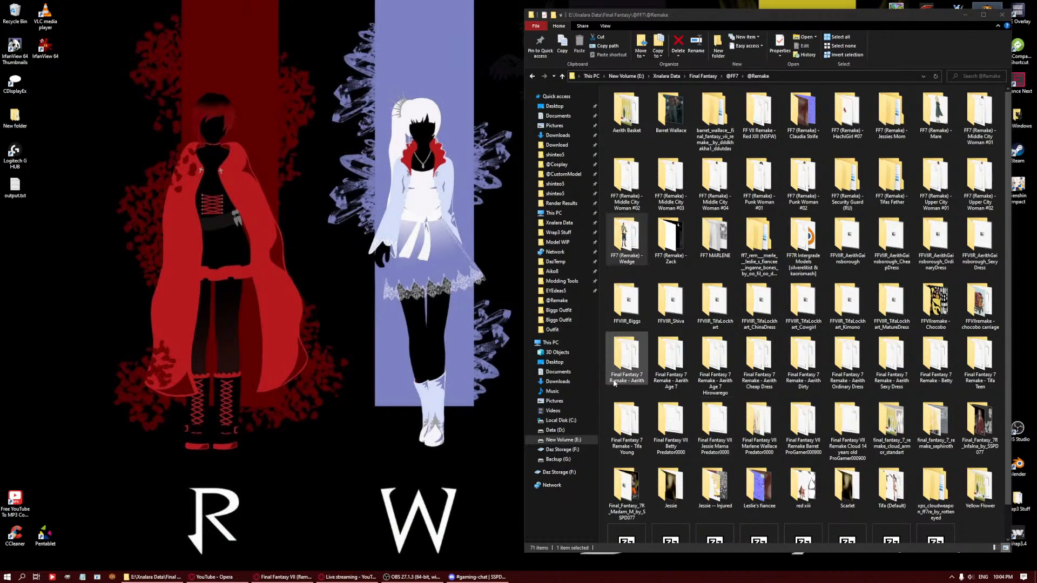
double_click(626, 238)
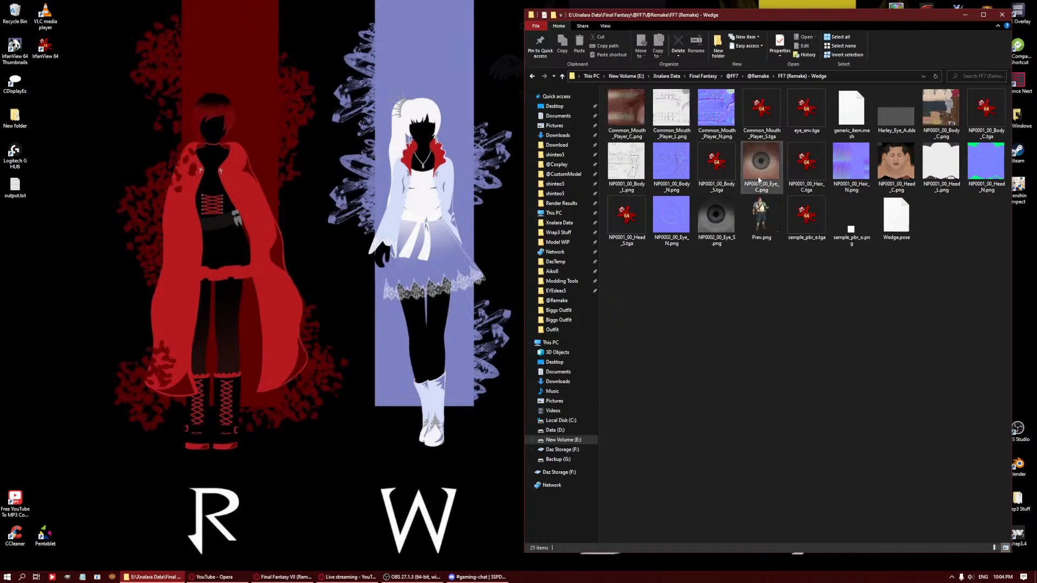
Launch XnConvert and add the Wedge folder's files from Common_Mouth_Player_C.png through NP0002_00_Eye_S.png as input.
click(113, 577)
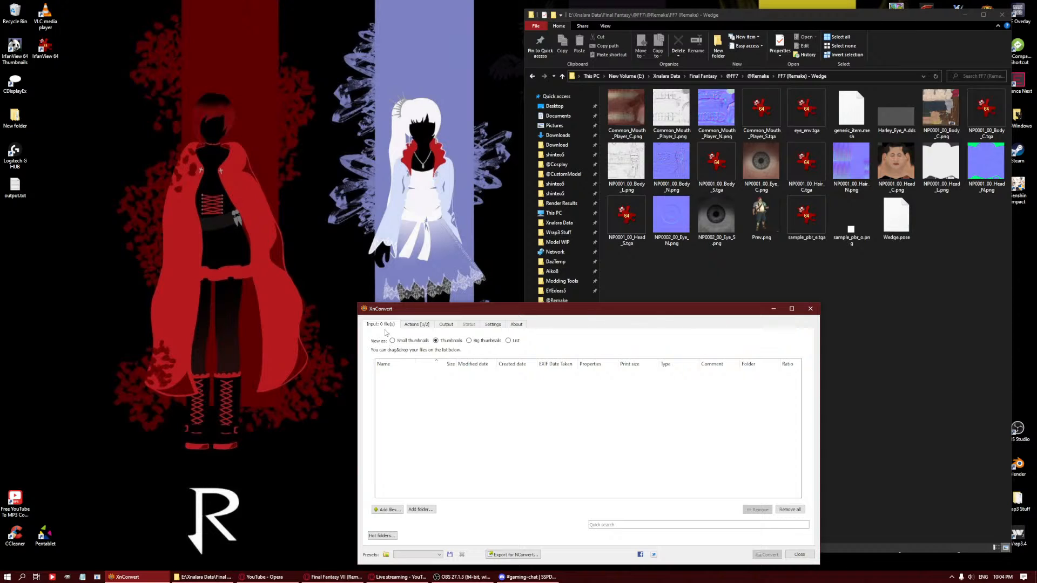
click(635, 115)
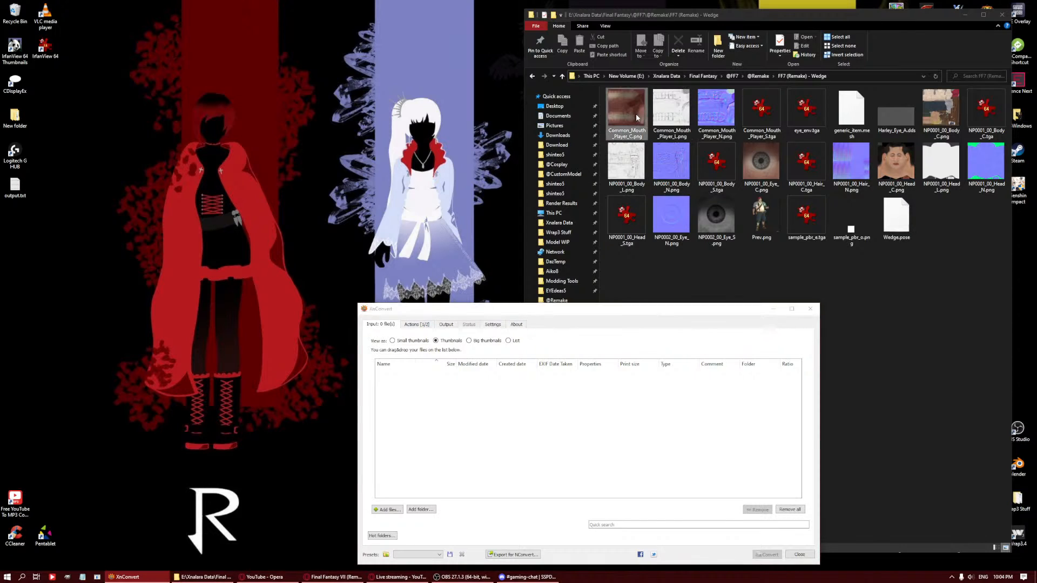
shift+click(713, 217)
drag(706, 227, 421, 395)
Disable the Extract channel action, convert the files to JPG without overwriting NP0001_00_Body_C.jpg, and close the converter.
click(424, 324)
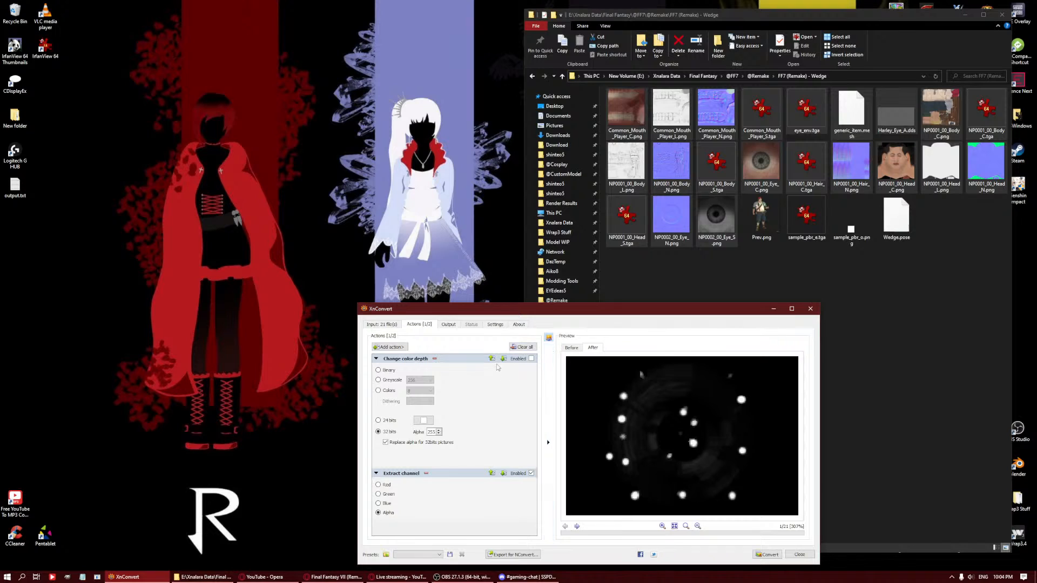
click(531, 474)
click(761, 554)
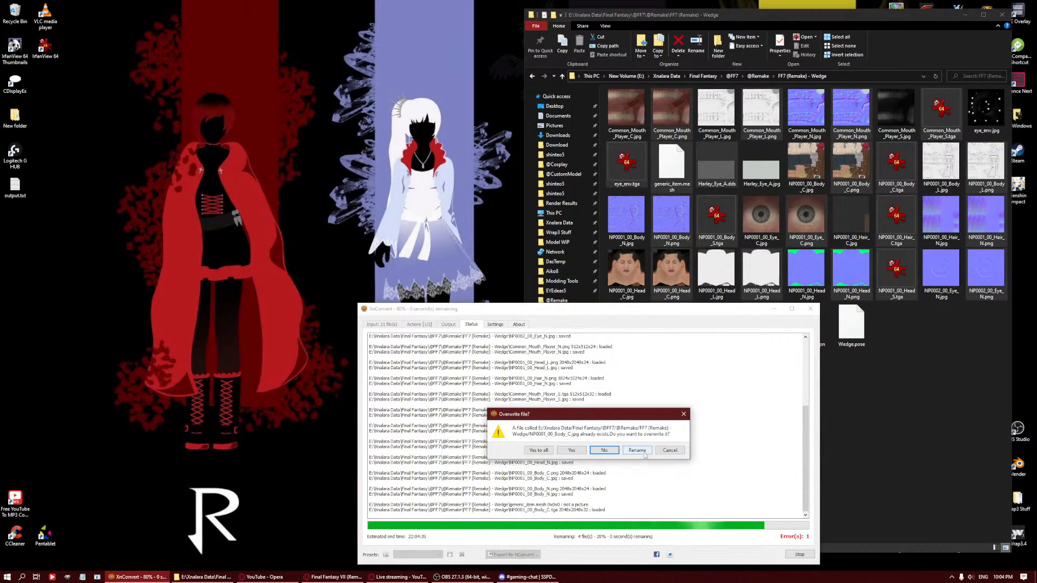
click(643, 453)
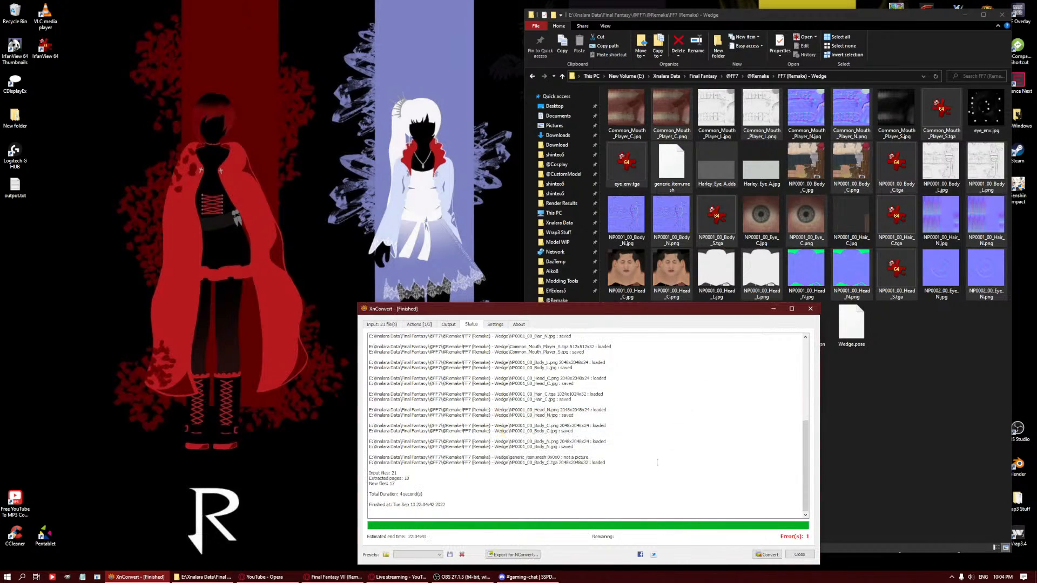
click(810, 310)
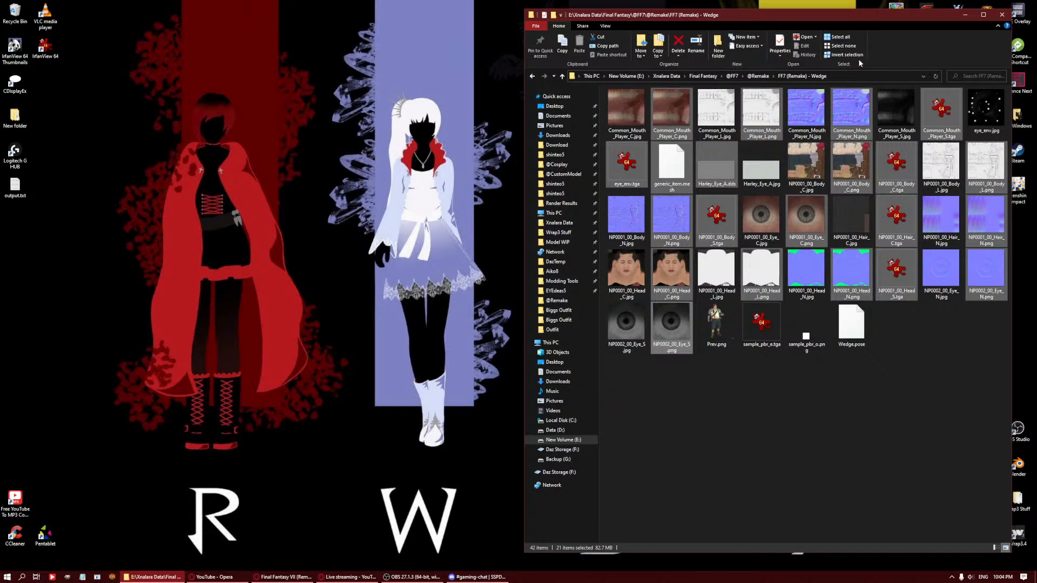
Clear the file selection in the Wedge folder and open a second File Explorer window beside it.
click(886, 353)
click(762, 324)
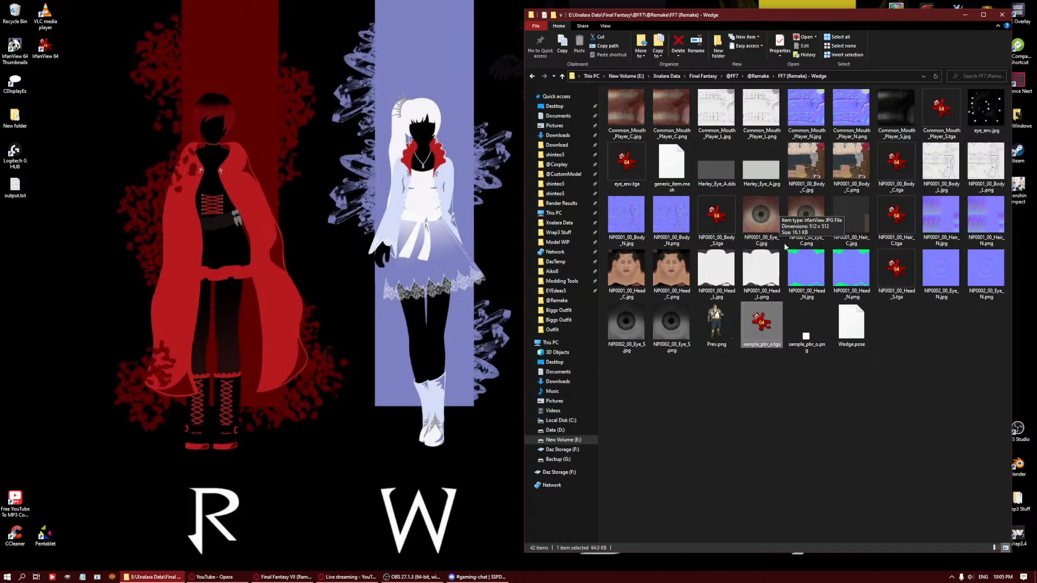
mouse_move(162, 580)
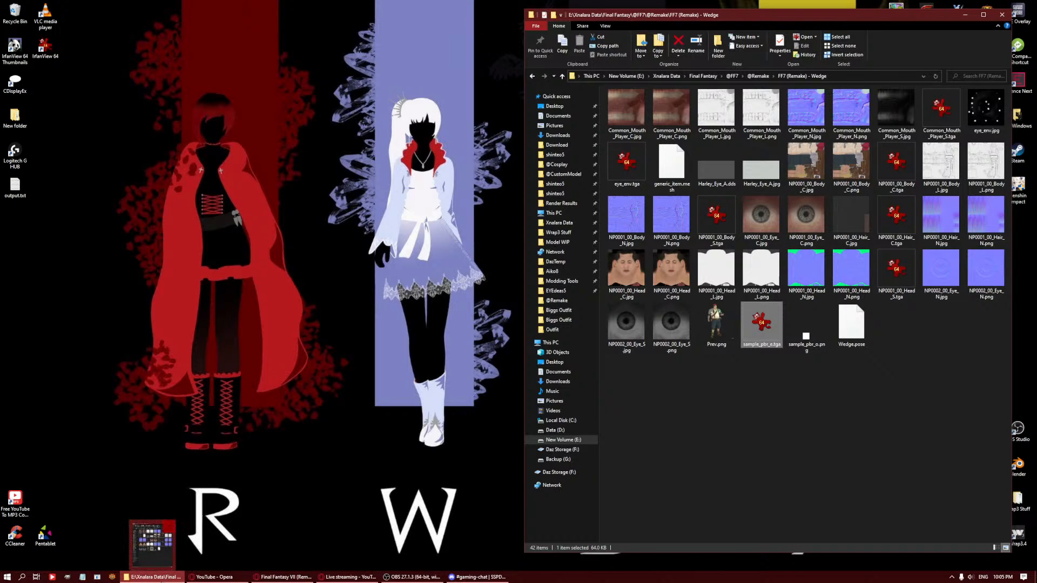
middle_click(156, 580)
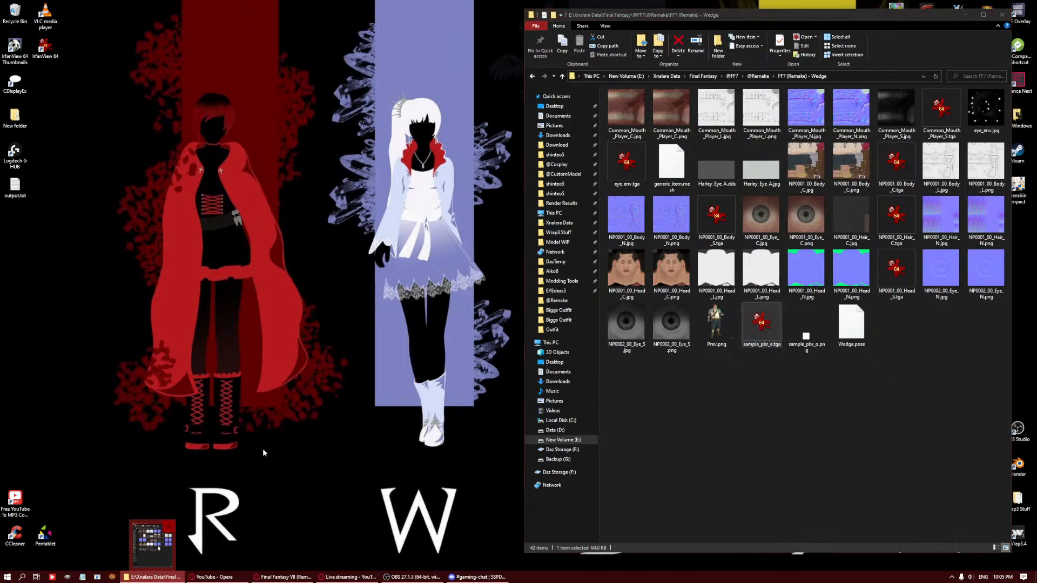
drag(725, 25, 284, 40)
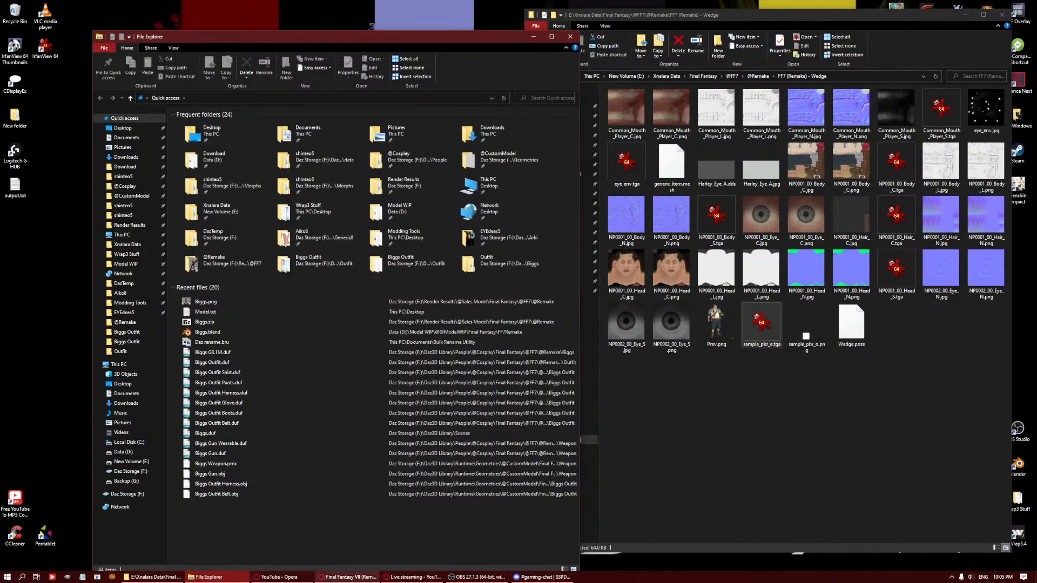
Switch to the browser and search DeviantArt for "Final Fantasy VII (Remake) – Wedge", limiting the results to deviations.
click(348, 577)
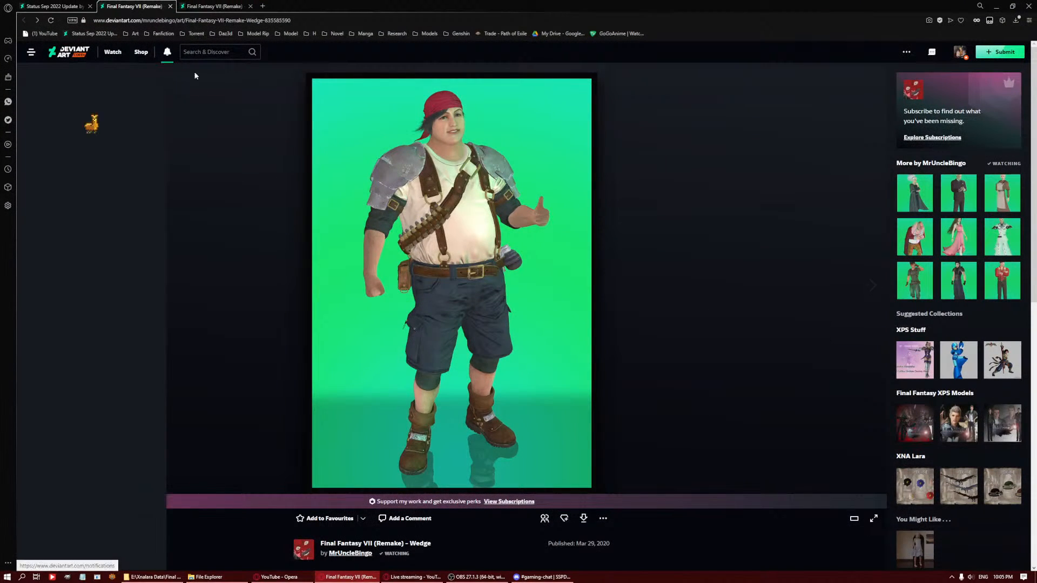
double_click(326, 544)
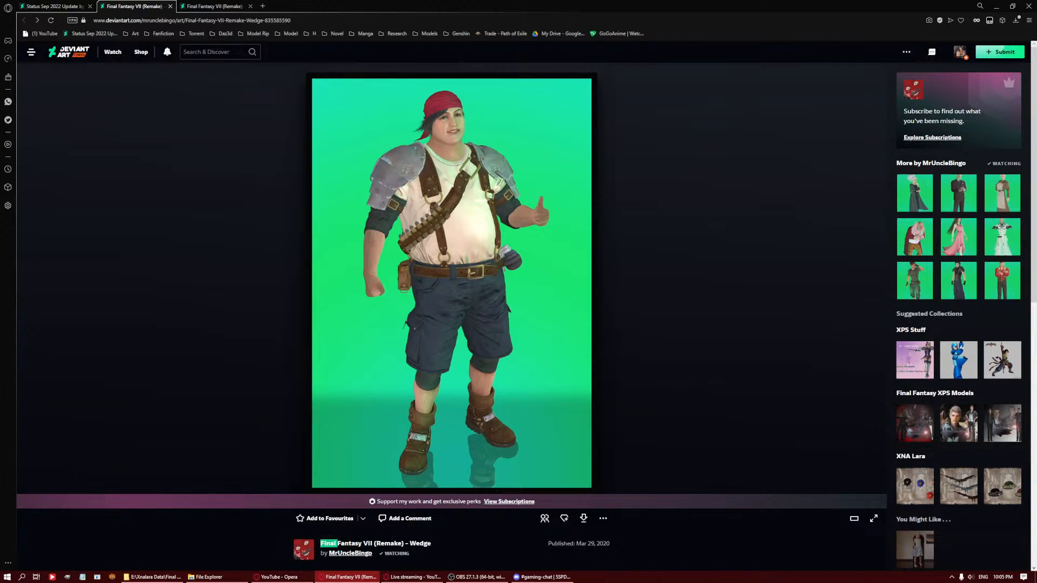
triple_click(327, 544)
key(ctrl+c)
click(216, 52)
key(ctrl+v)
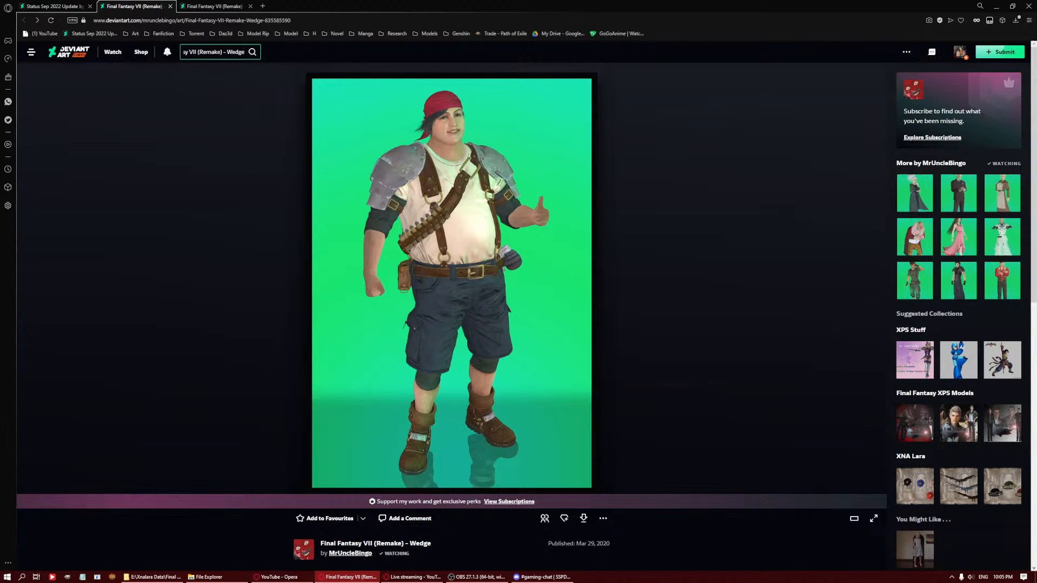
key(Return)
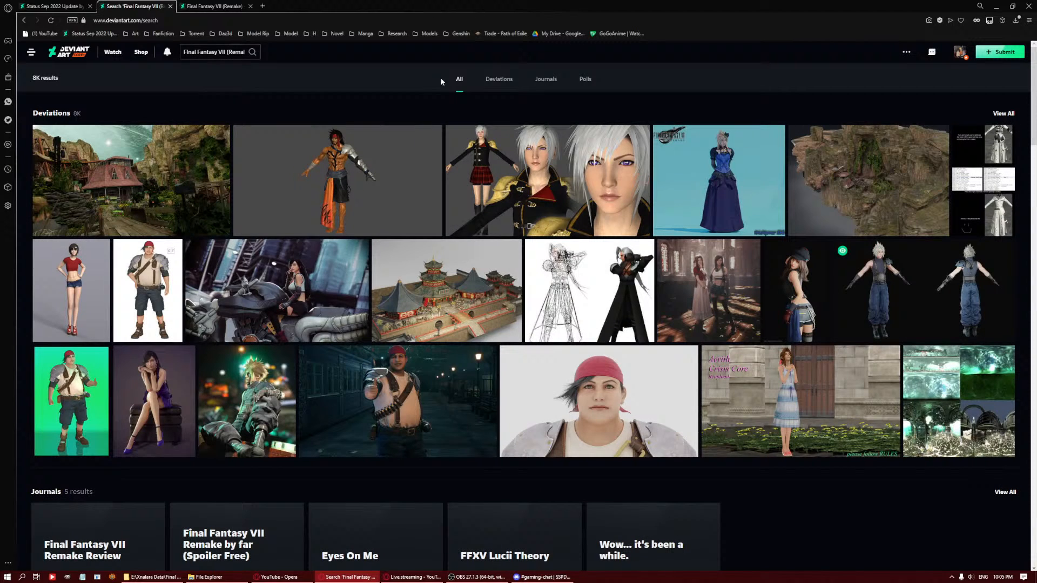
click(510, 84)
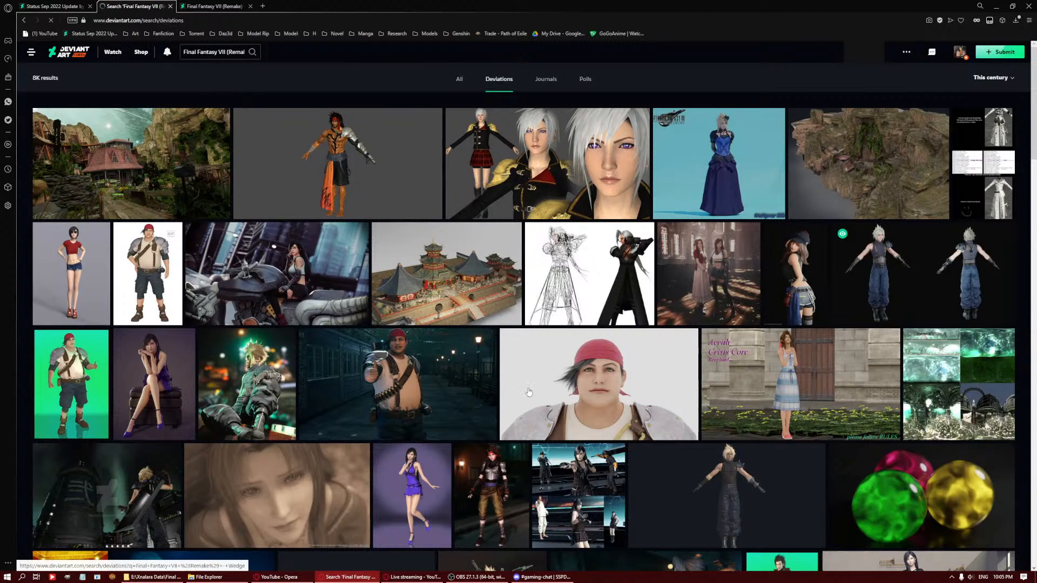
Examine the deviation results for Wedge models, including the description on the [MMD]Wedge page.
scroll(436, 385, down, 7)
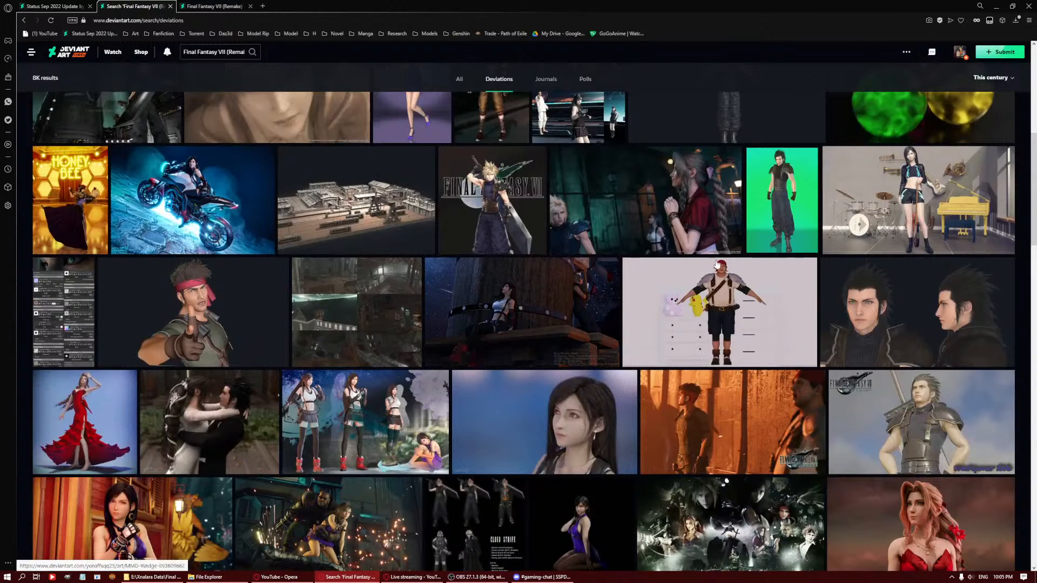
middle_click(725, 294)
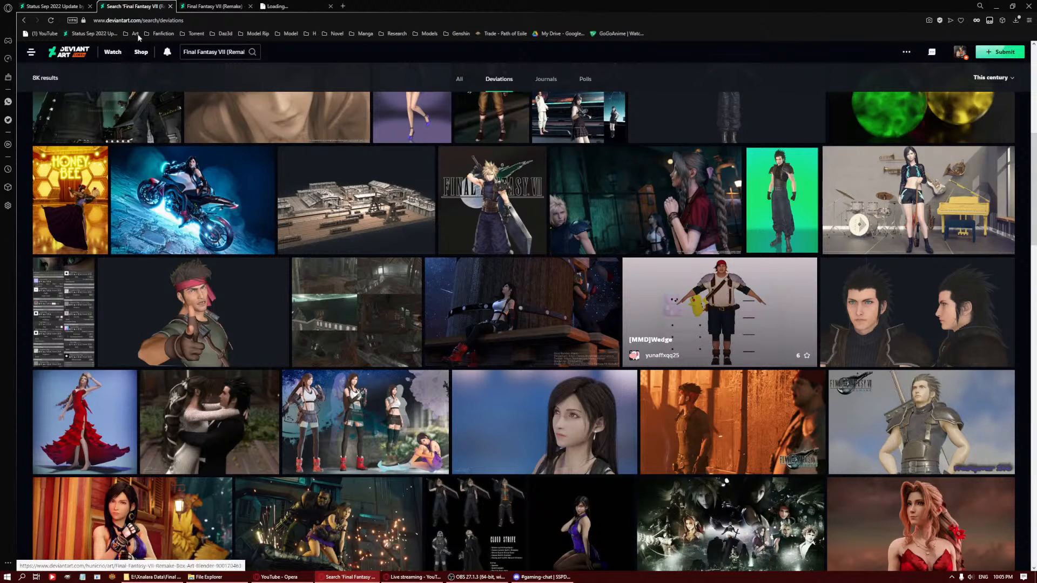
click(292, 7)
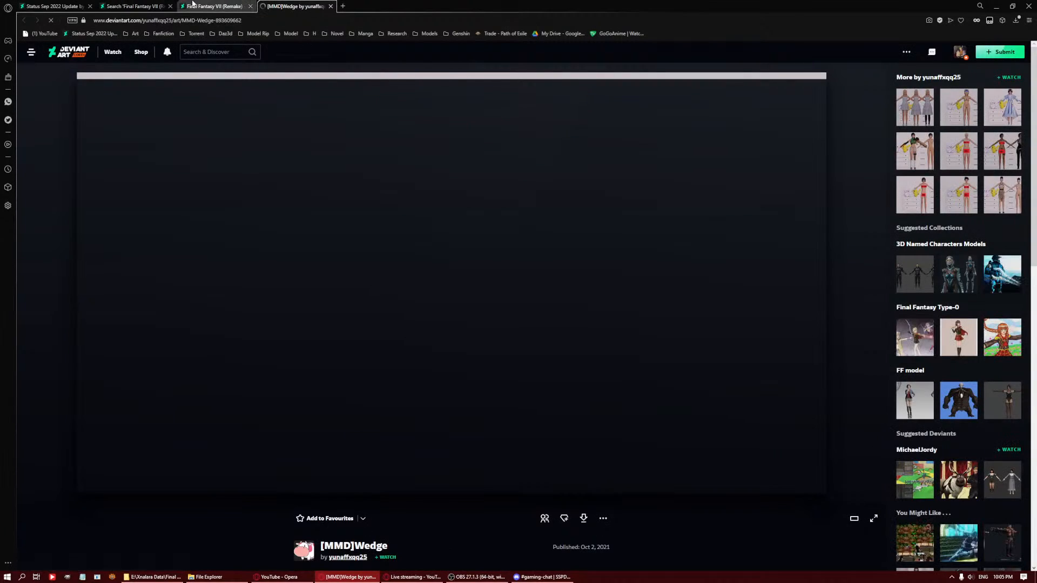
scroll(458, 296, down, 5)
scroll(458, 296, down, 2)
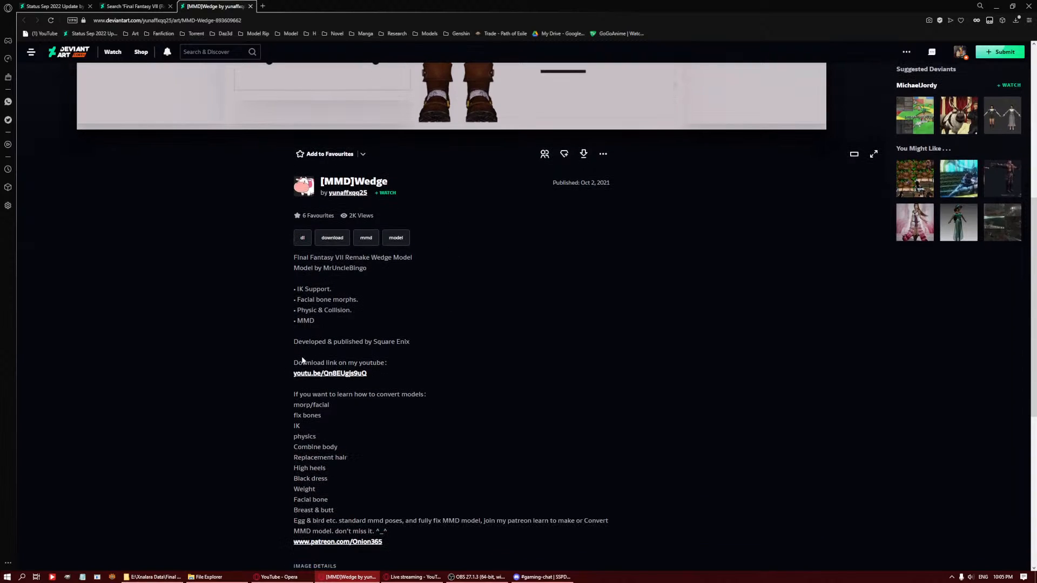
scroll(325, 465, down, 3)
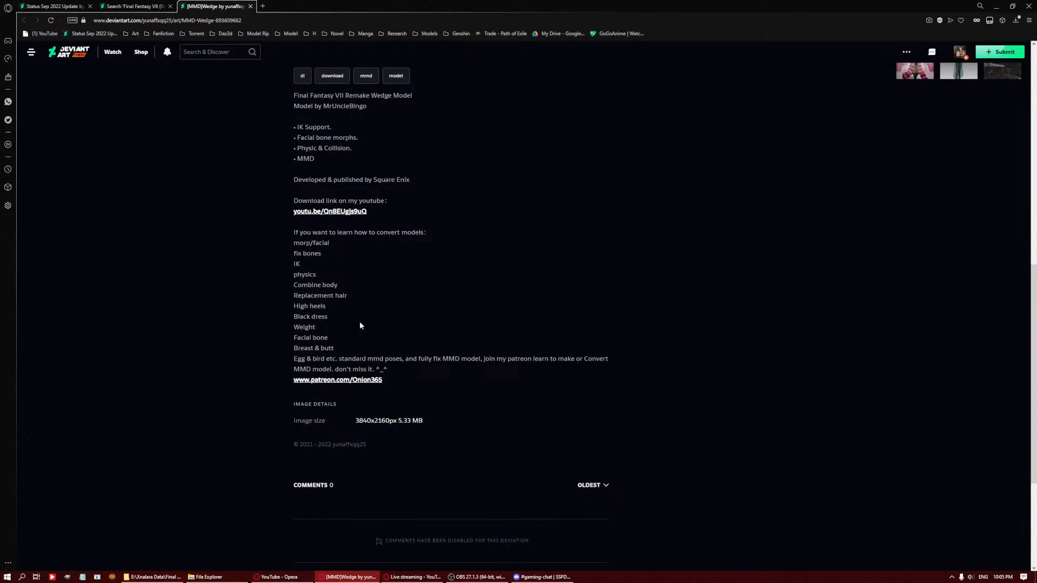
middle_click(225, 4)
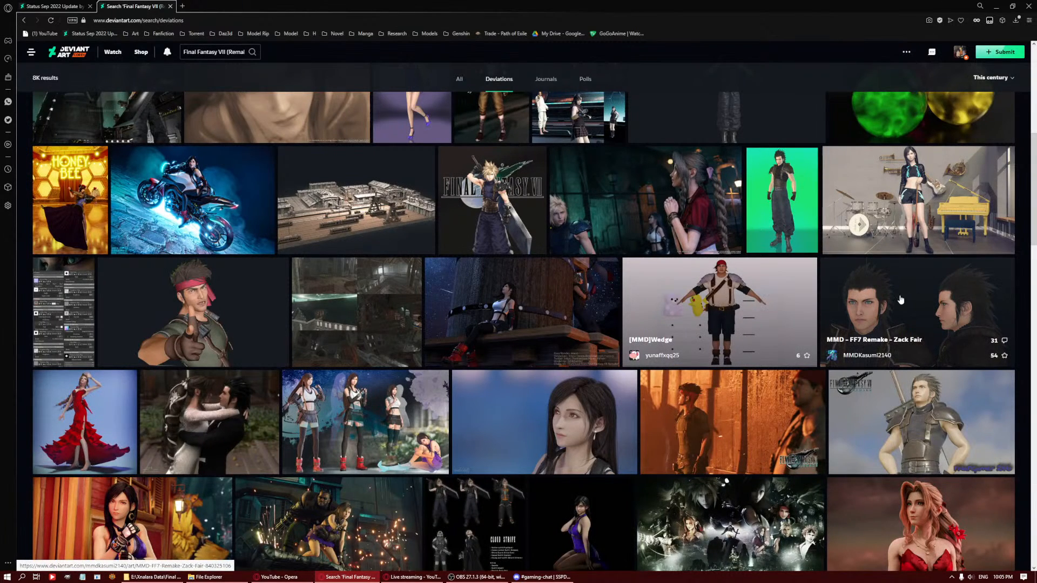
scroll(523, 330, down, 4)
scroll(523, 331, down, 4)
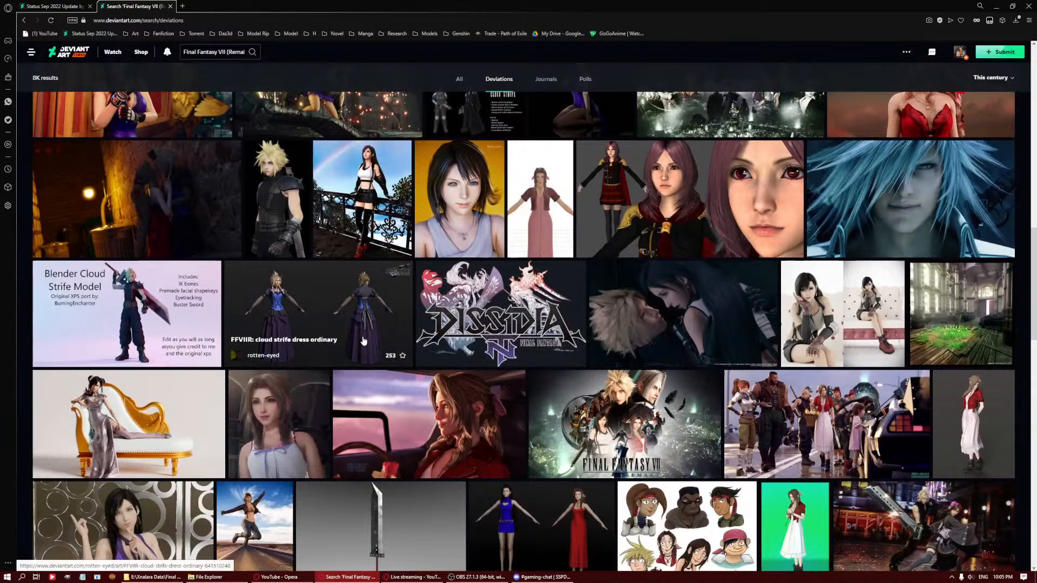
scroll(433, 359, down, 5)
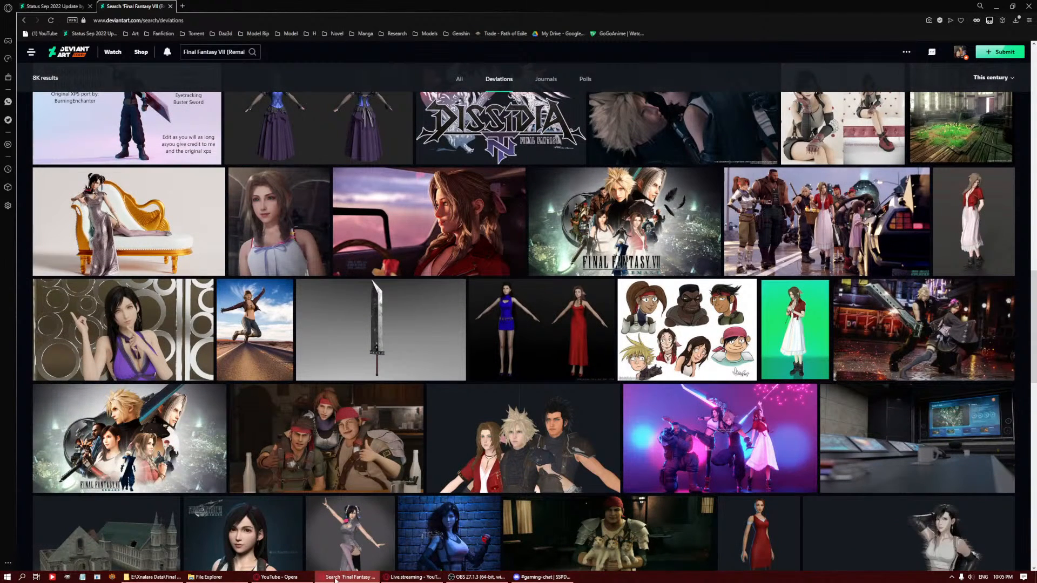
In the second File Explorer window, open the GameContents folder under Model WIP, FF7 Remake, Game files.
click(208, 576)
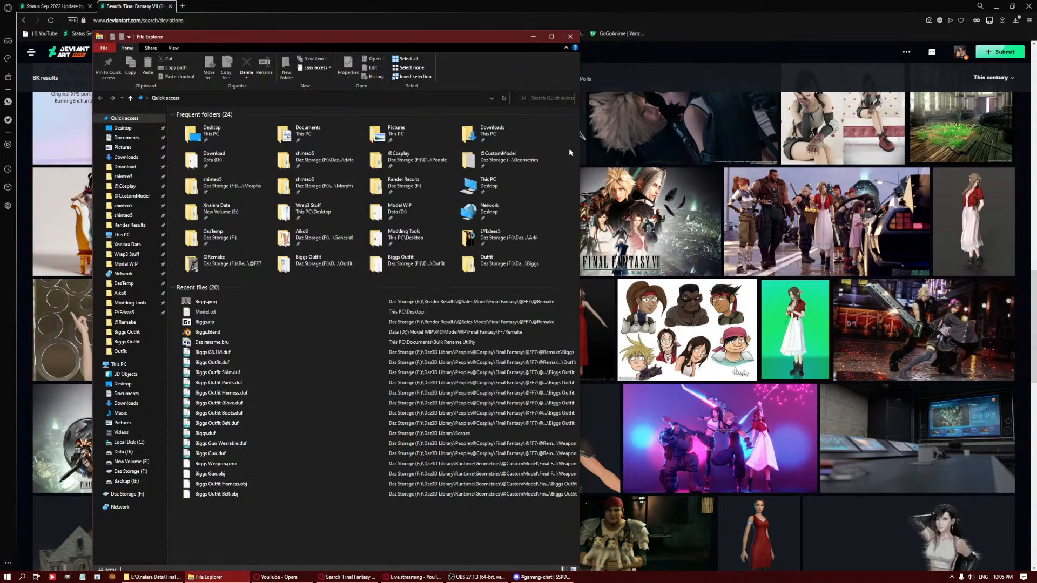
click(127, 246)
click(130, 254)
click(139, 264)
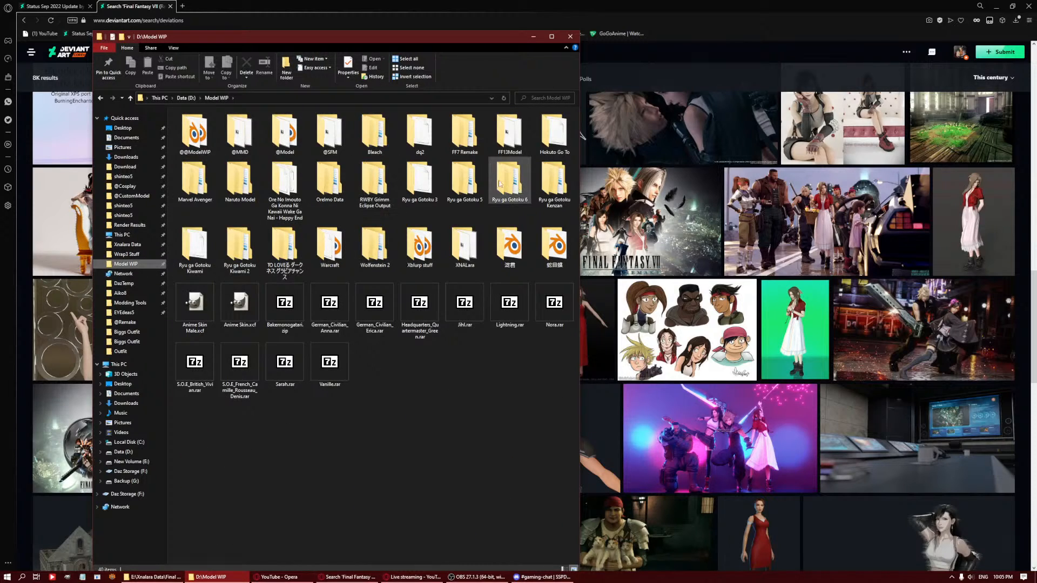
double_click(464, 134)
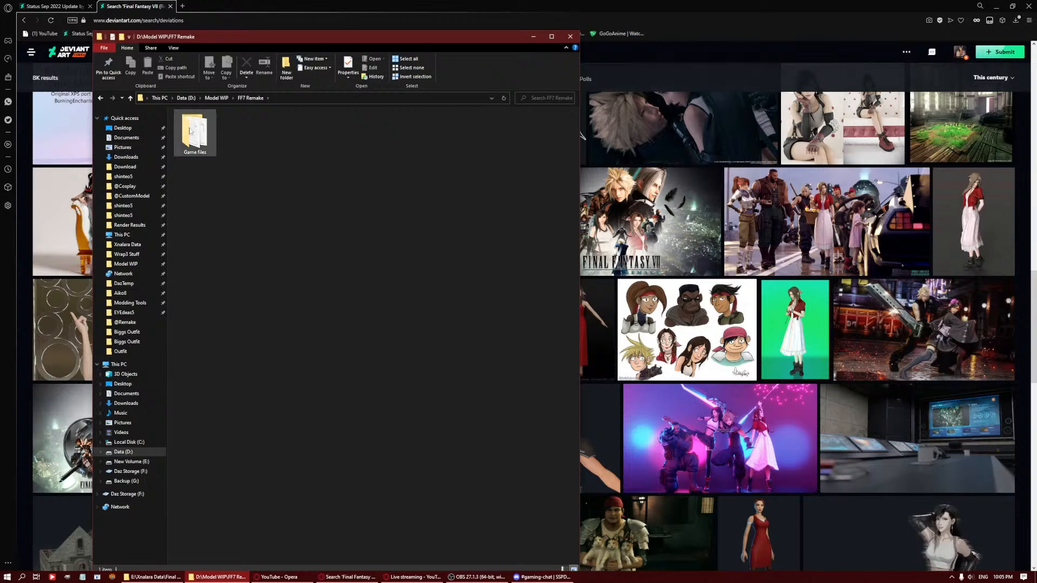
double_click(190, 131)
double_click(210, 136)
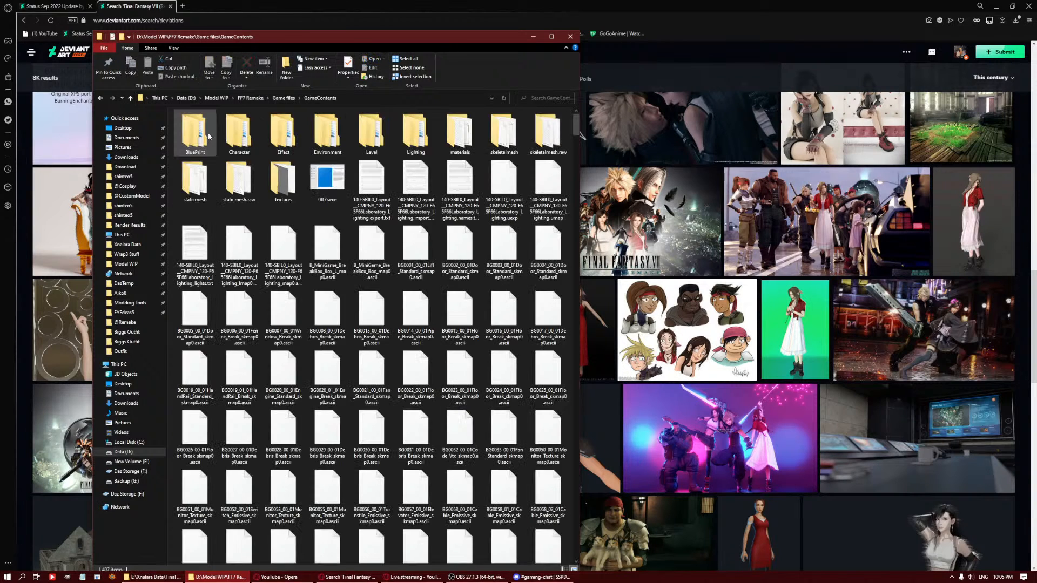
Check the body and head texture file names in the Wedge folder, and open GameContents' Character folder.
click(154, 577)
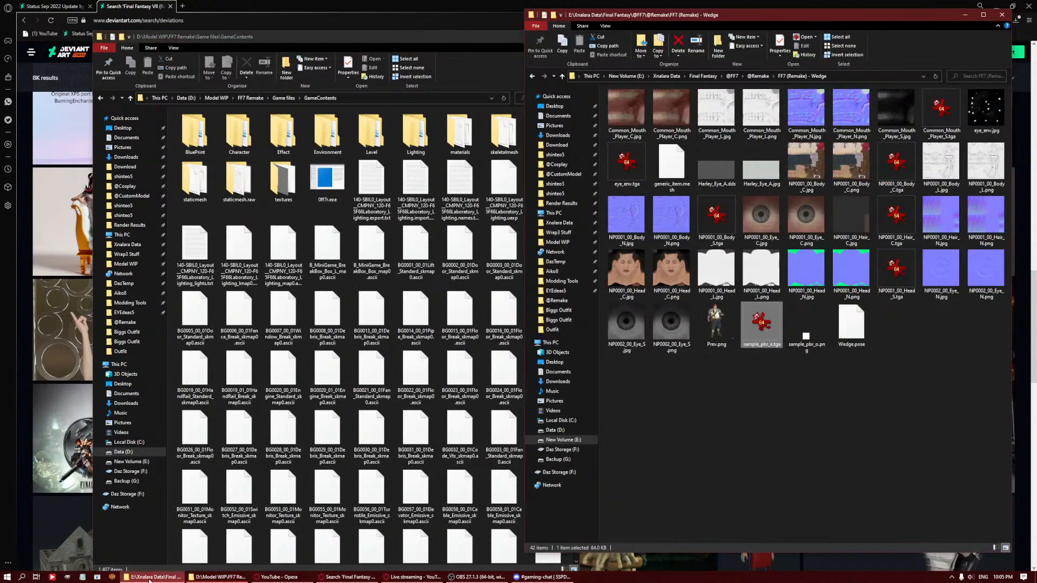
click(705, 241)
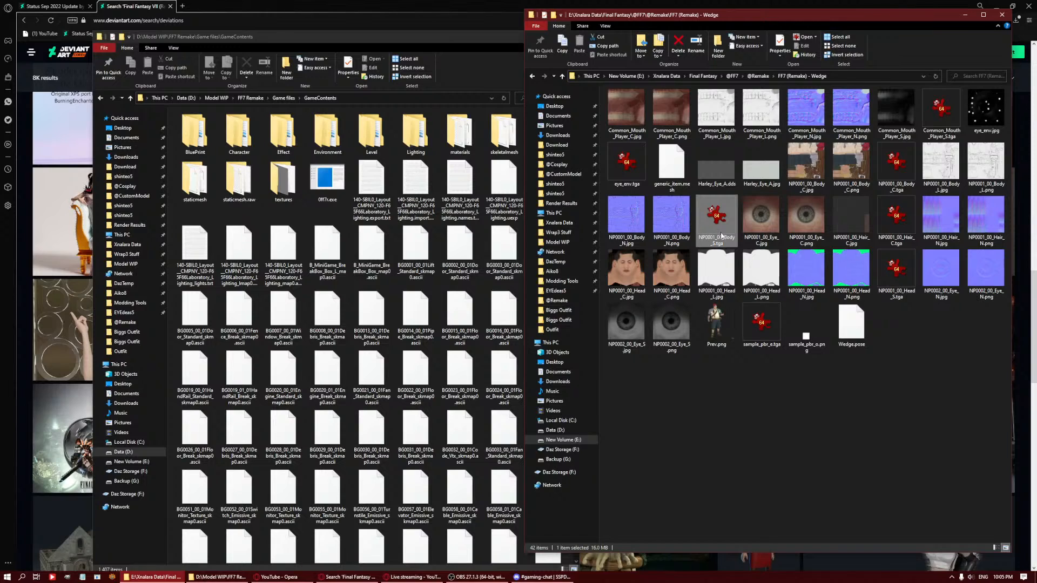
click(667, 296)
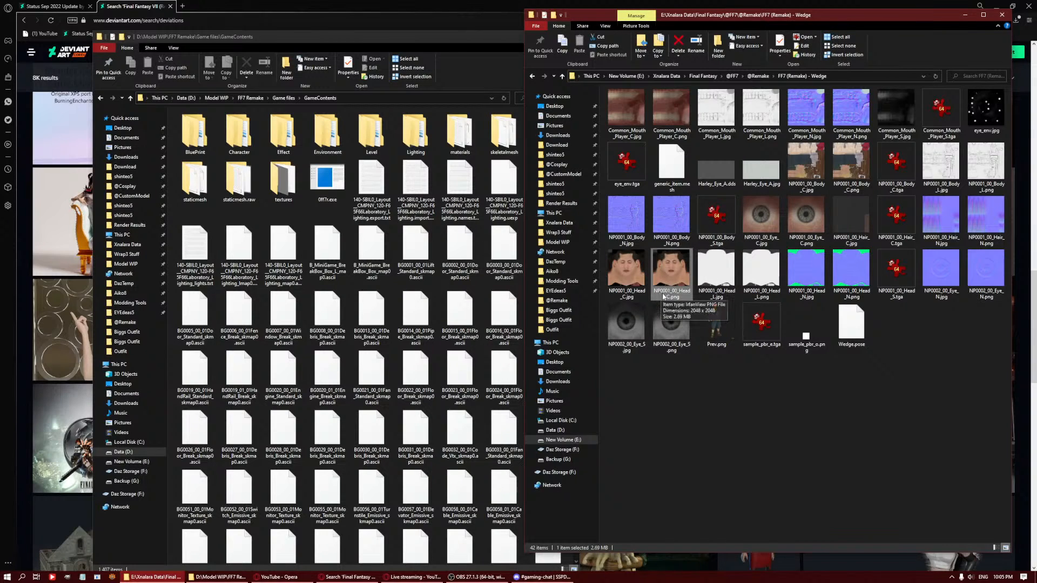
click(239, 139)
double_click(239, 138)
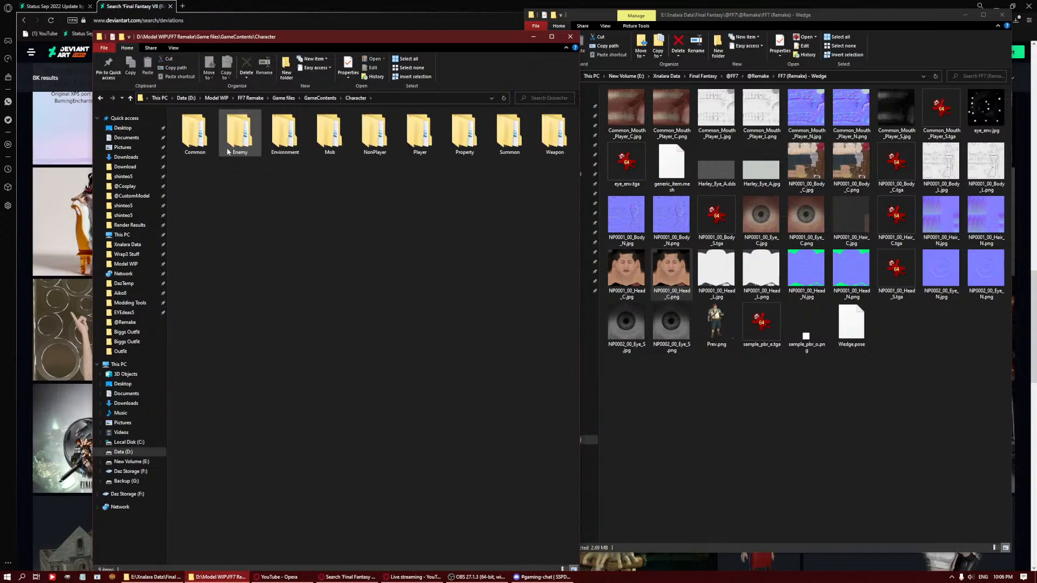
Open the NonPlayer folder inside Character and look through it for Wedge's model folders.
click(380, 135)
double_click(381, 135)
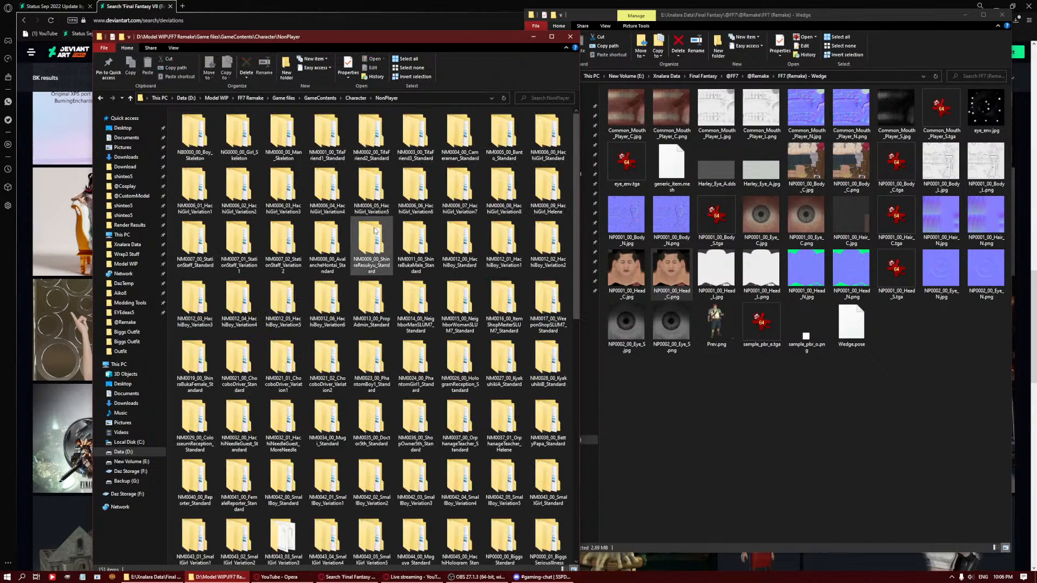
scroll(375, 226, down, 8)
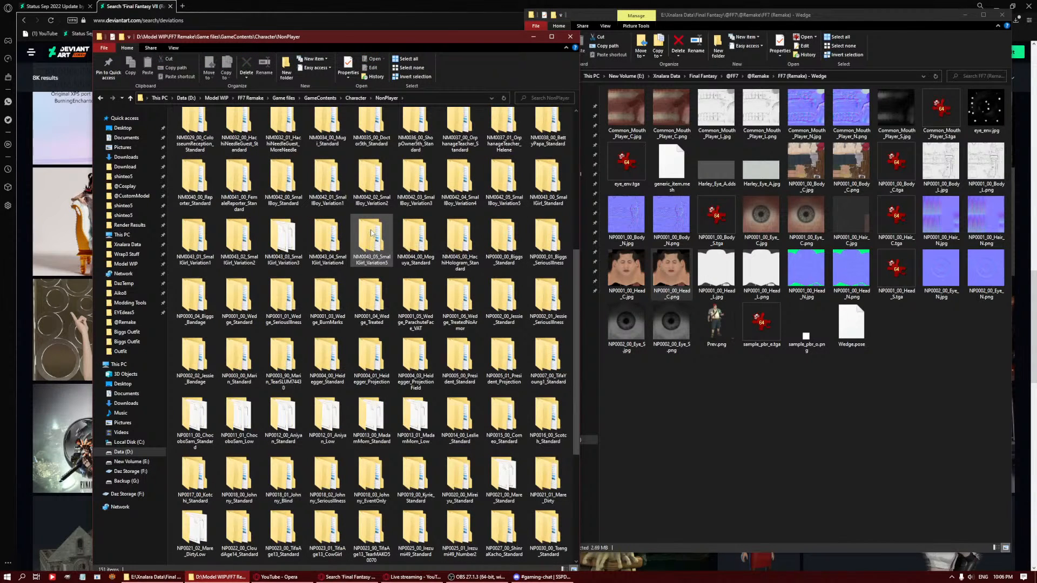
scroll(365, 234, down, 1)
click(459, 251)
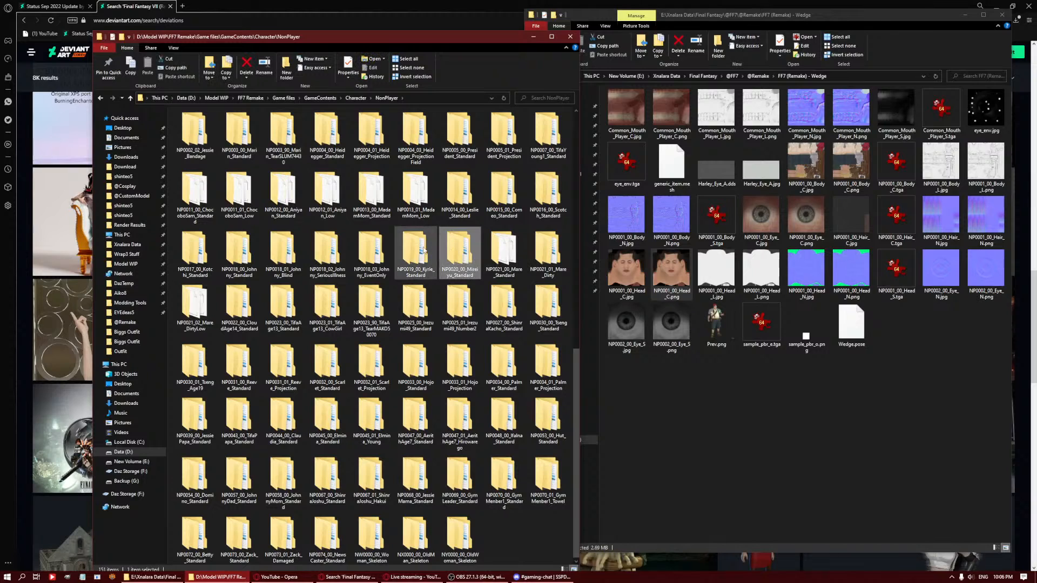
Find the NP0001_00_Wedge_Standard folder and open its Texture subfolder.
key(Up)
key(Up)
key(Left)
key(Left)
key(Left)
key(Left)
key(Left)
key(Left)
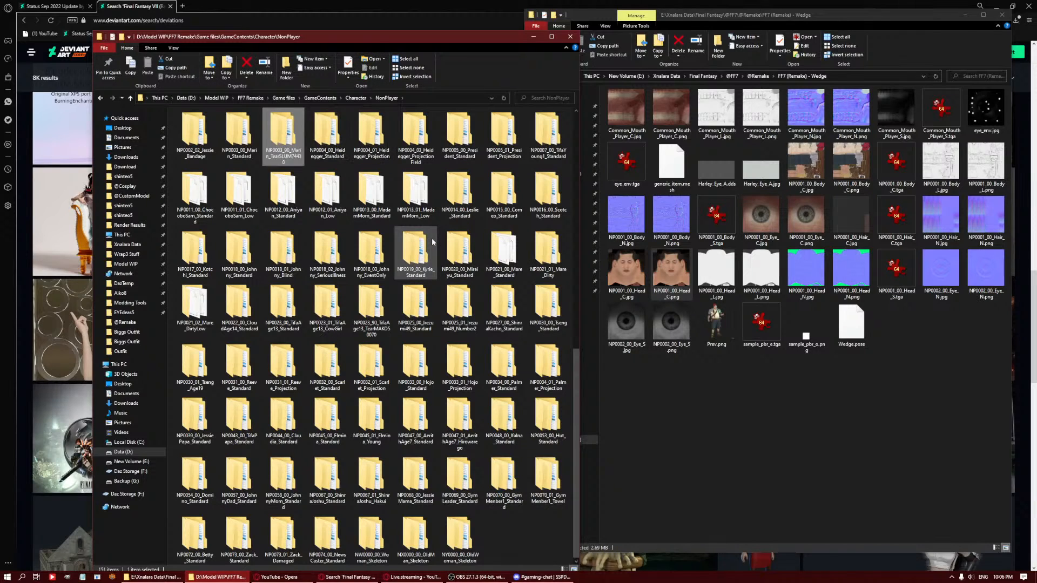
key(Left)
key(Left)
key(Left)
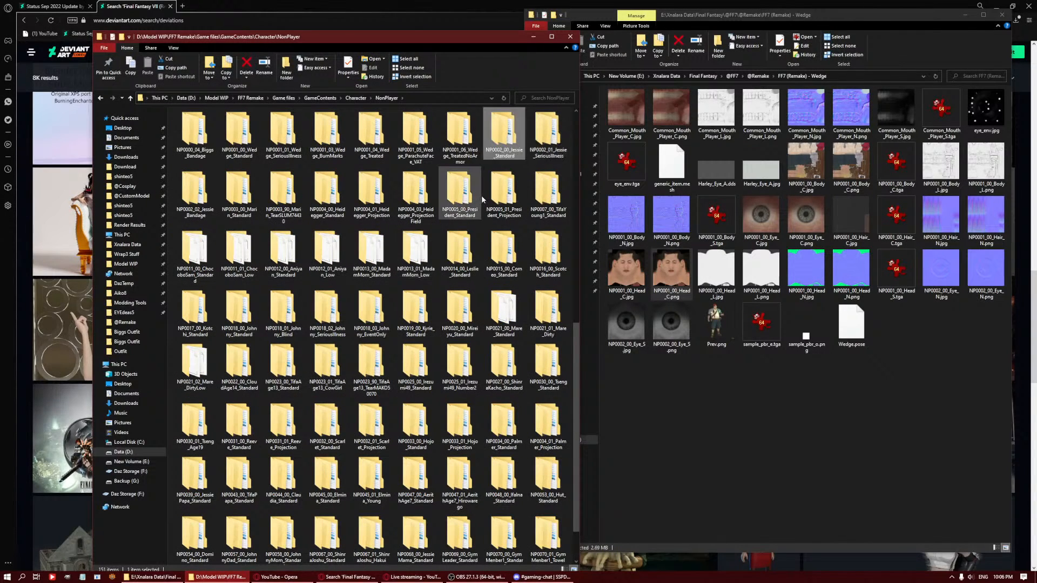
key(Left)
key(Left)
key(Left)
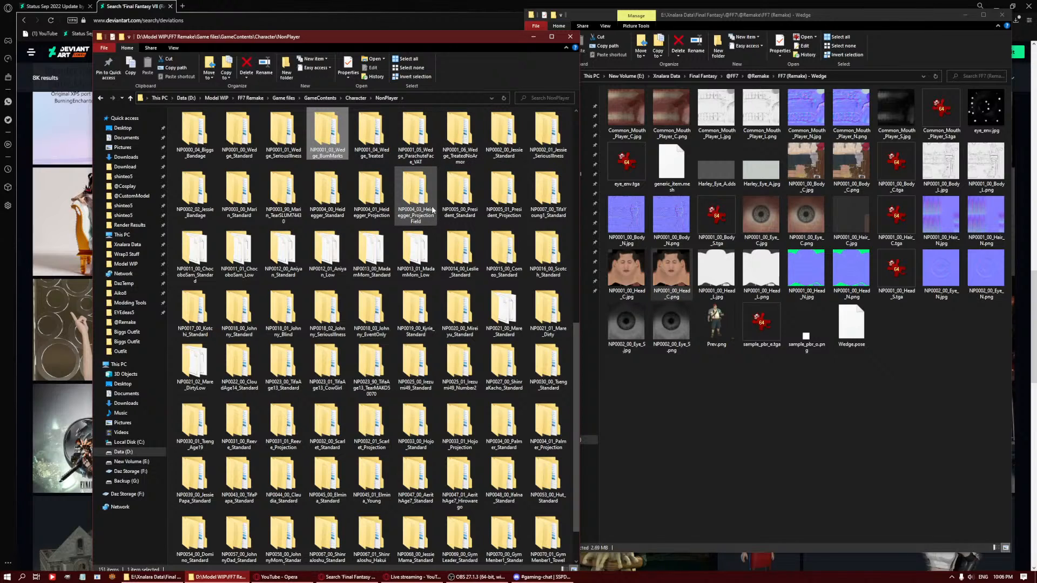
key(Left)
key(Left)
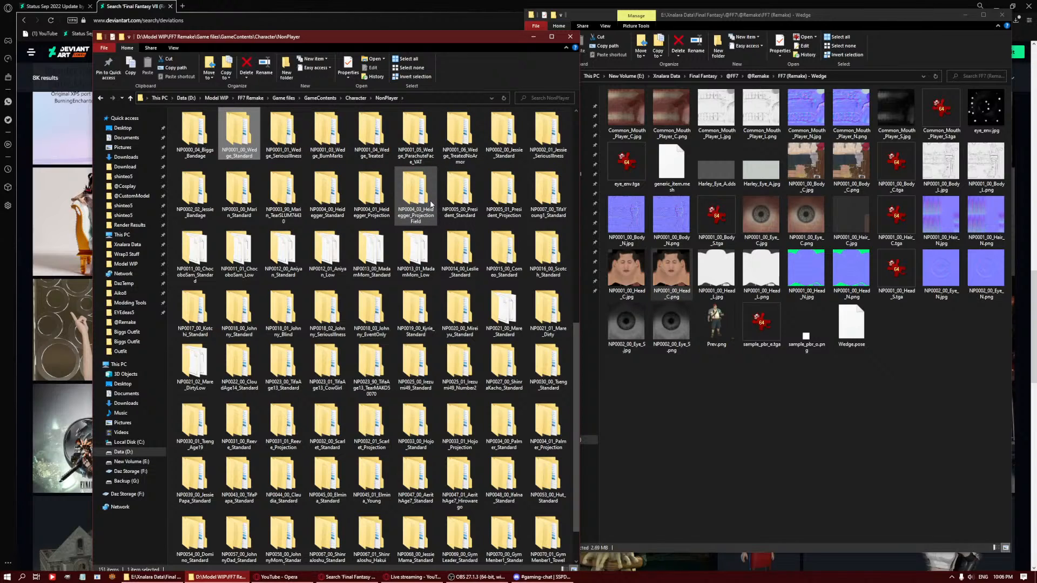
key(Return)
key(Right)
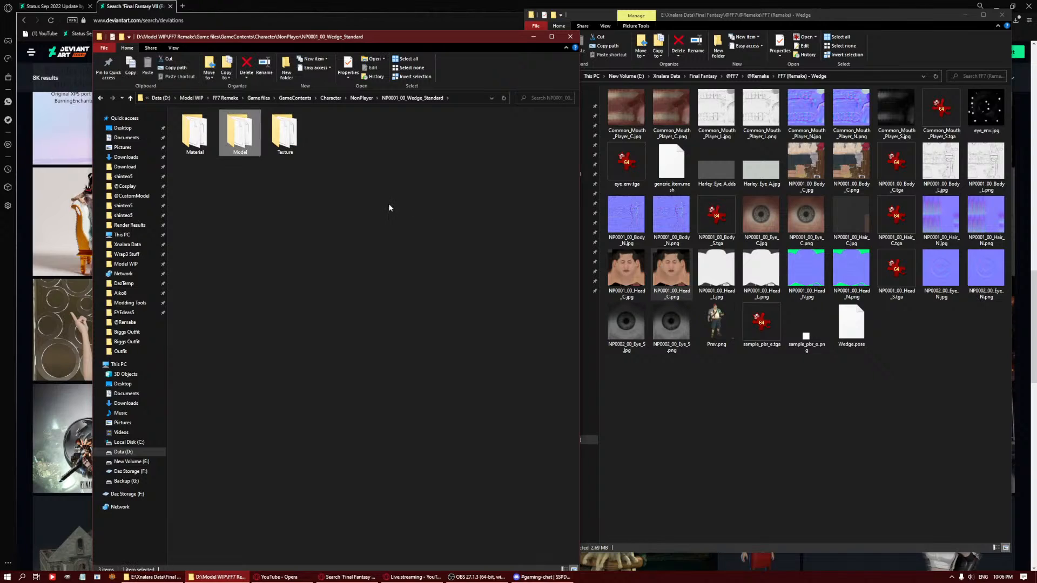
key(Return)
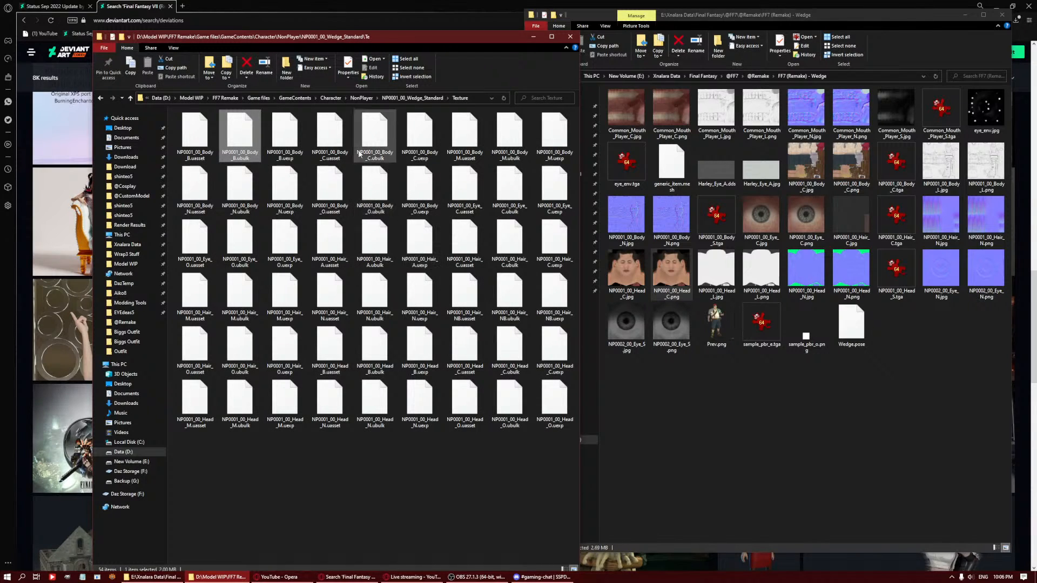
Open GameContents' textures folder and search it for NP0001, copying the prefix from a Wedge body texture's file name.
click(295, 98)
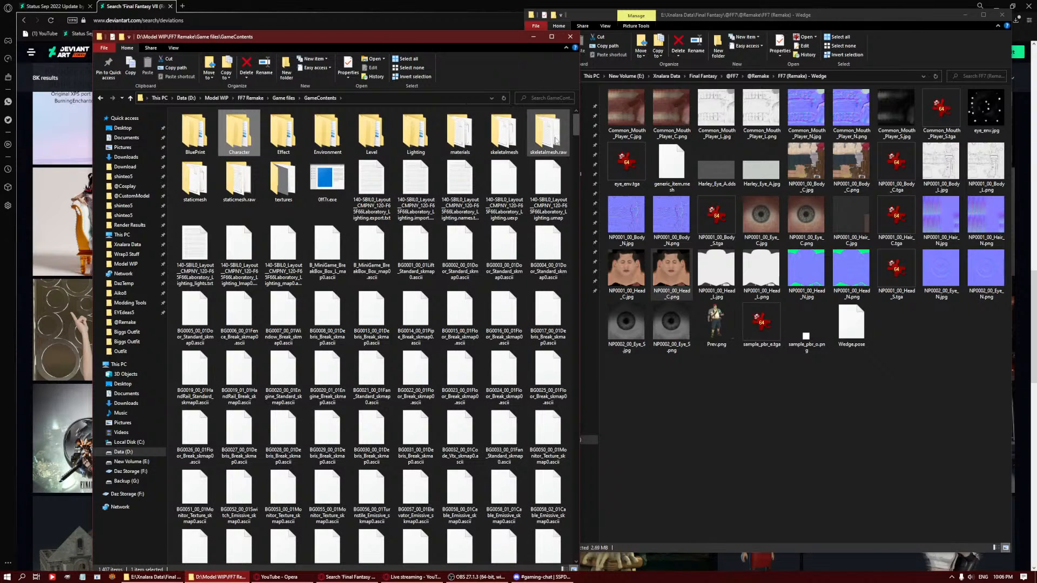
double_click(283, 181)
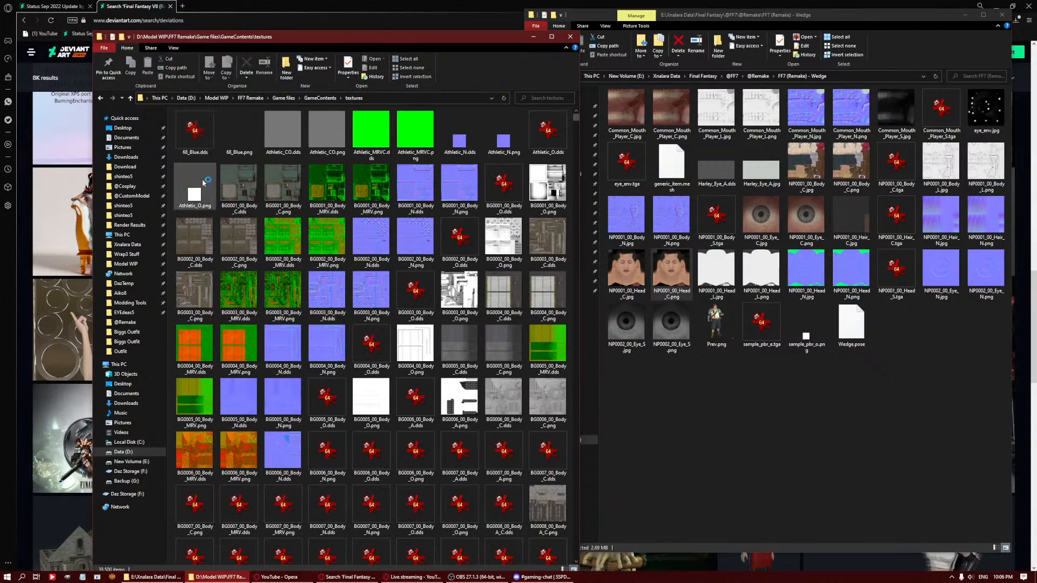
click(622, 240)
click(622, 240)
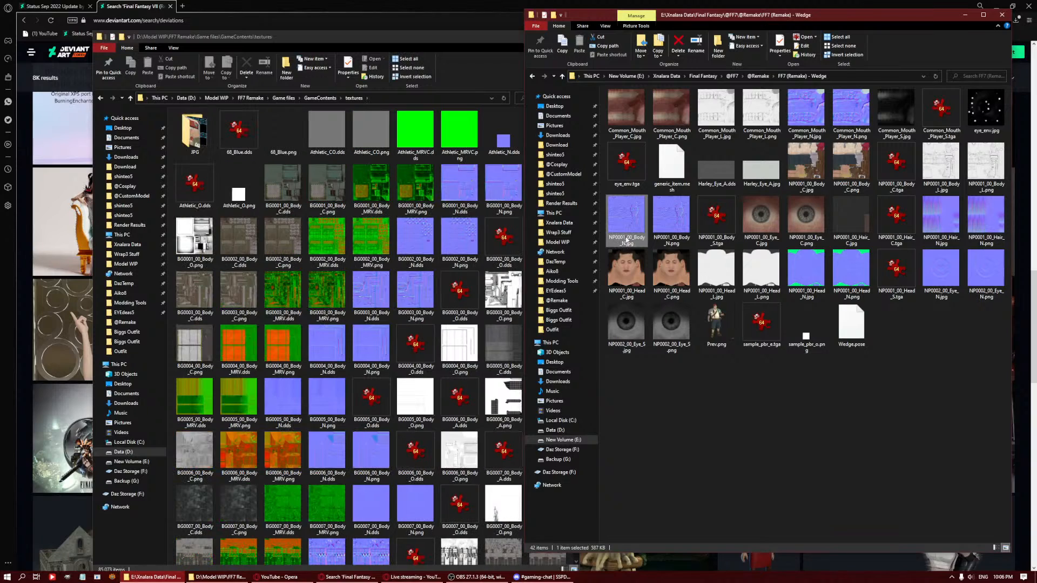
drag(625, 238, 607, 238)
key(ctrl+c)
click(474, 94)
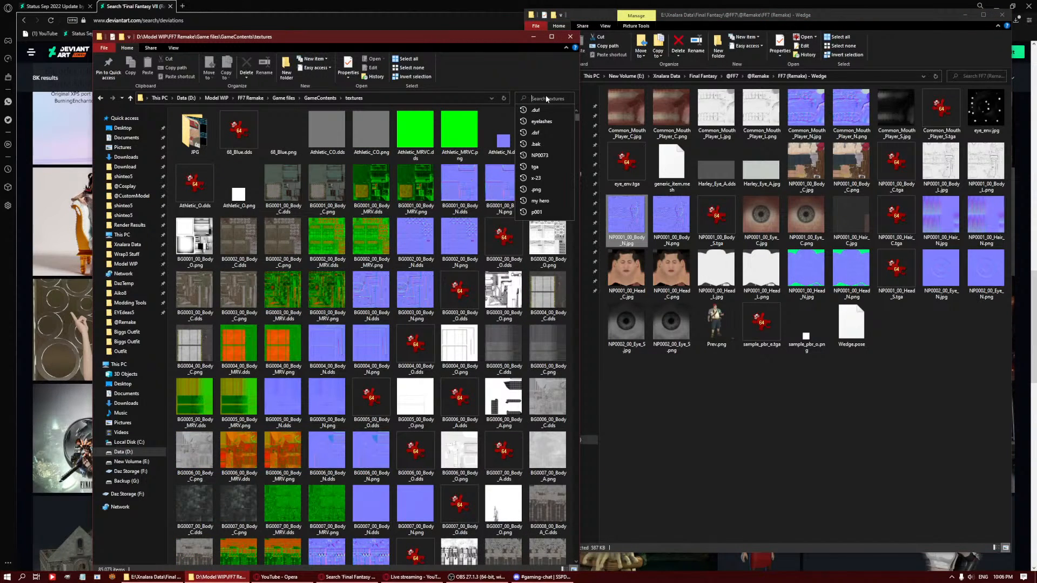
key(ctrl+v)
click(124, 452)
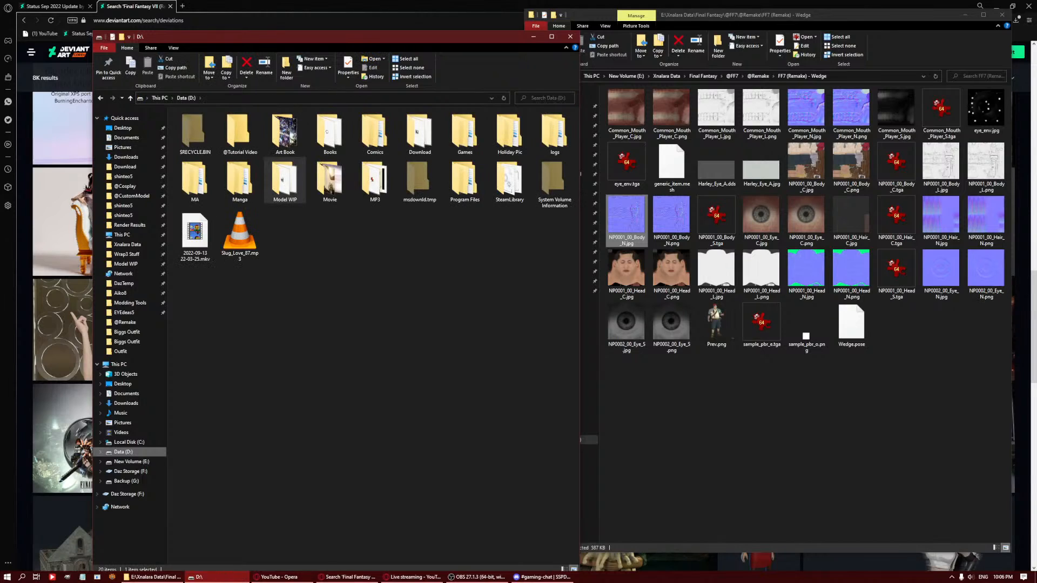
key(alt+Left)
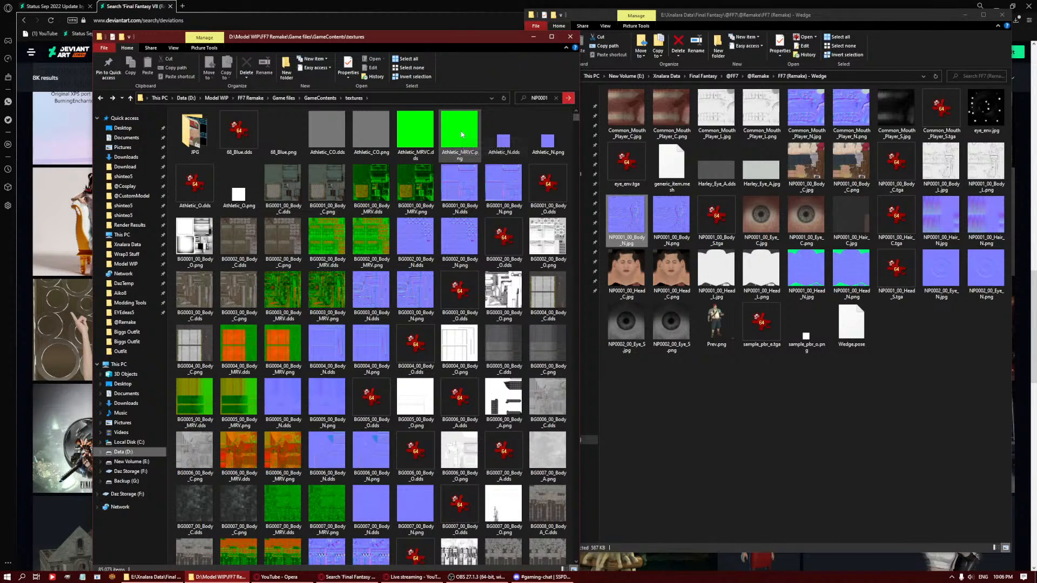
click(540, 110)
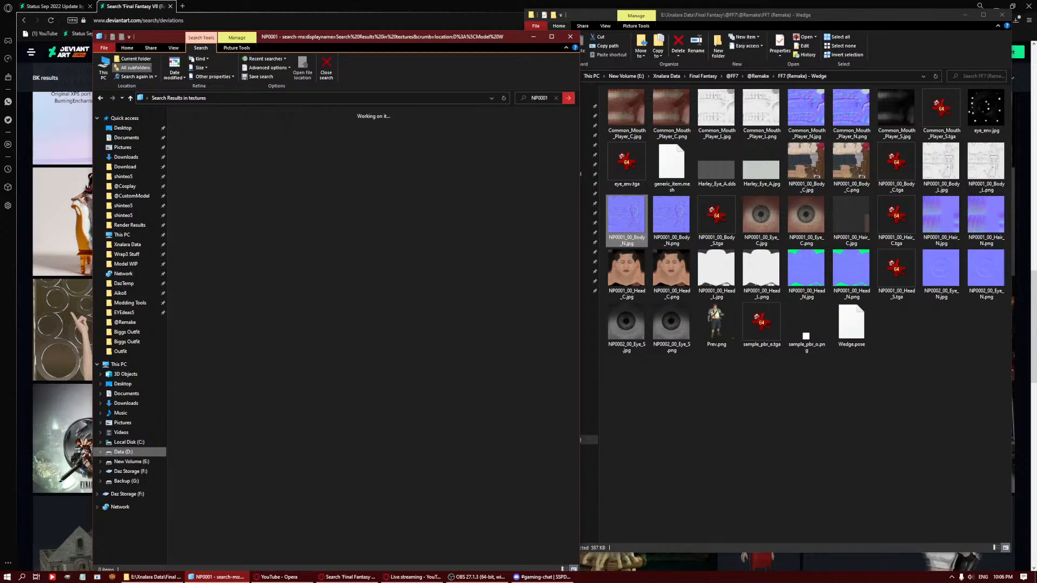
Copy NP0001_00_Body_M.png from the search results into the FF7 (Remake) - Wedge folder.
click(411, 578)
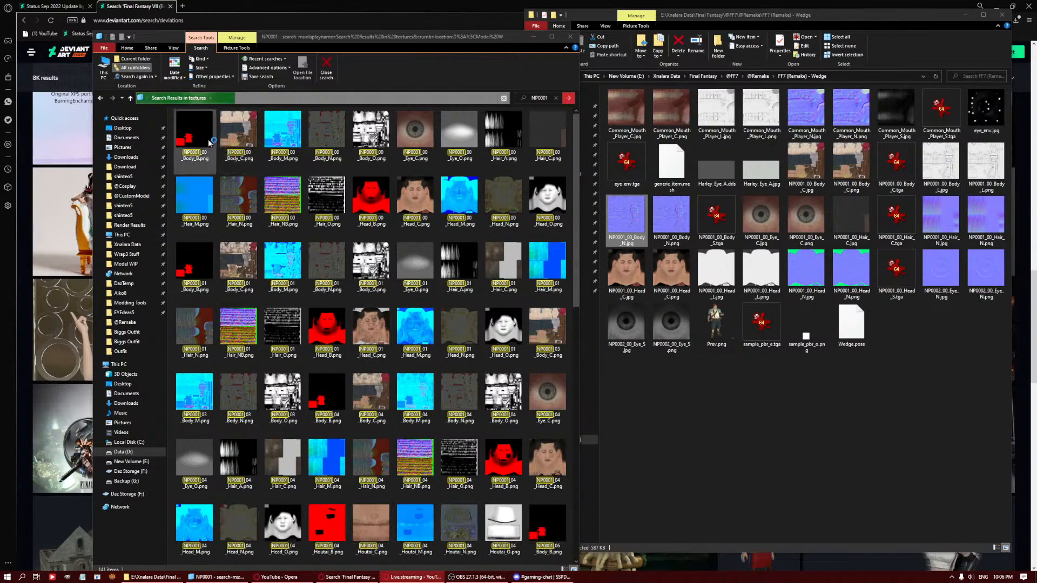
click(869, 435)
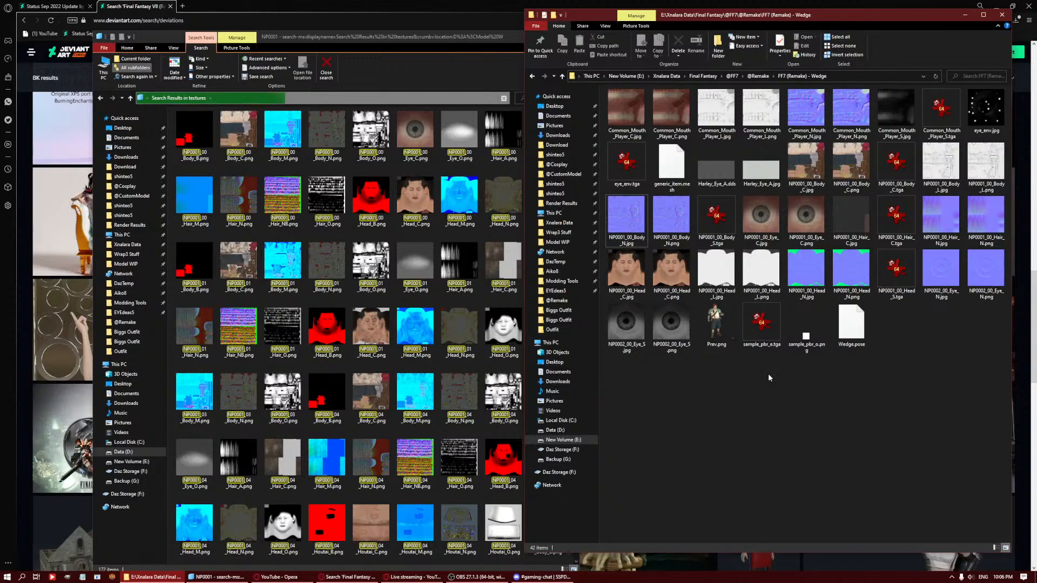
click(459, 264)
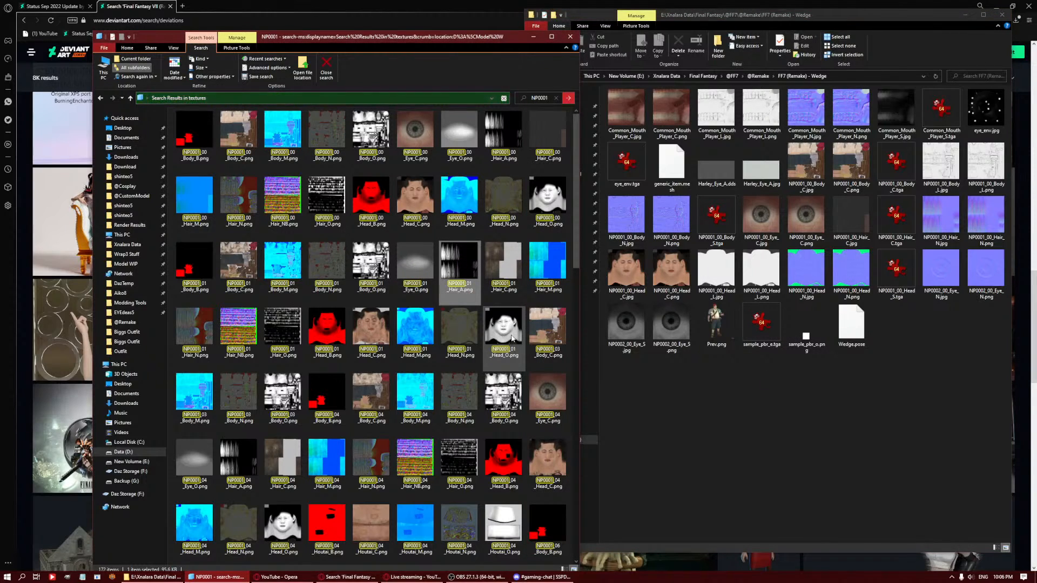
click(510, 126)
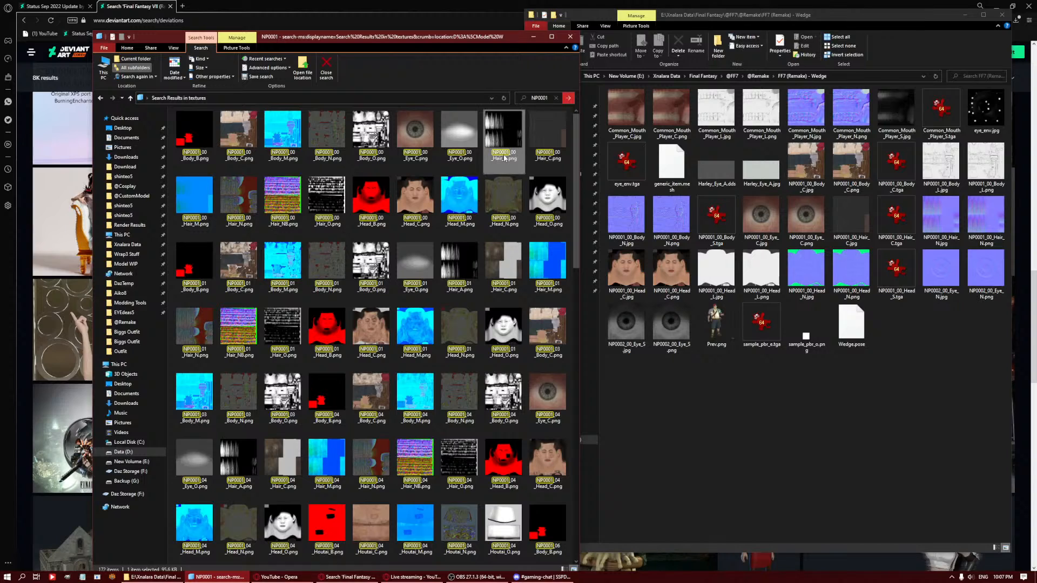
click(276, 135)
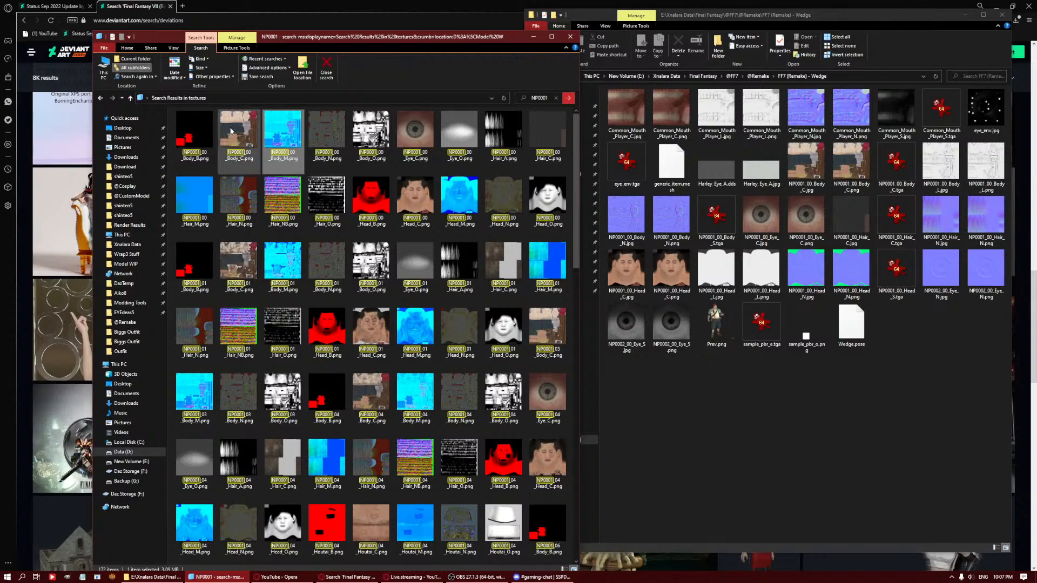
click(243, 145)
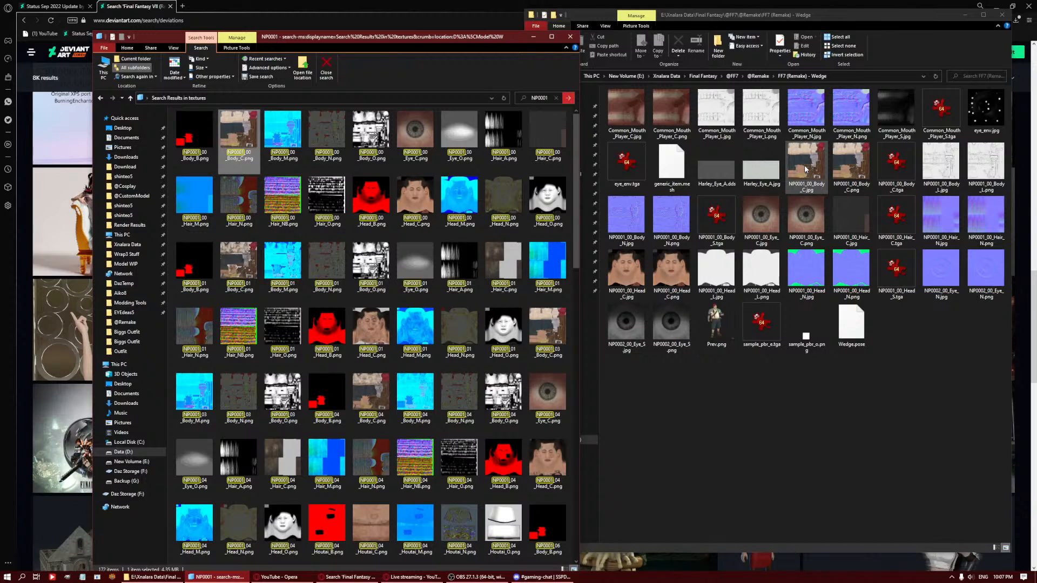
click(290, 151)
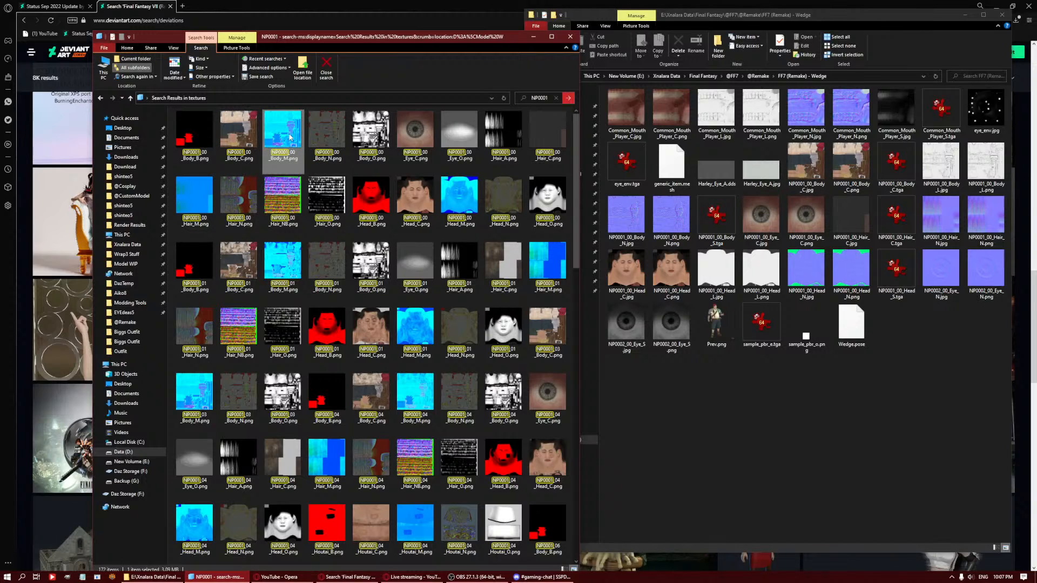
drag(620, 414, 698, 443)
Check the NP0001_00 body N and O textures in the search results, viewing NP0001_00_Body_O.png in IrfanView.
click(371, 141)
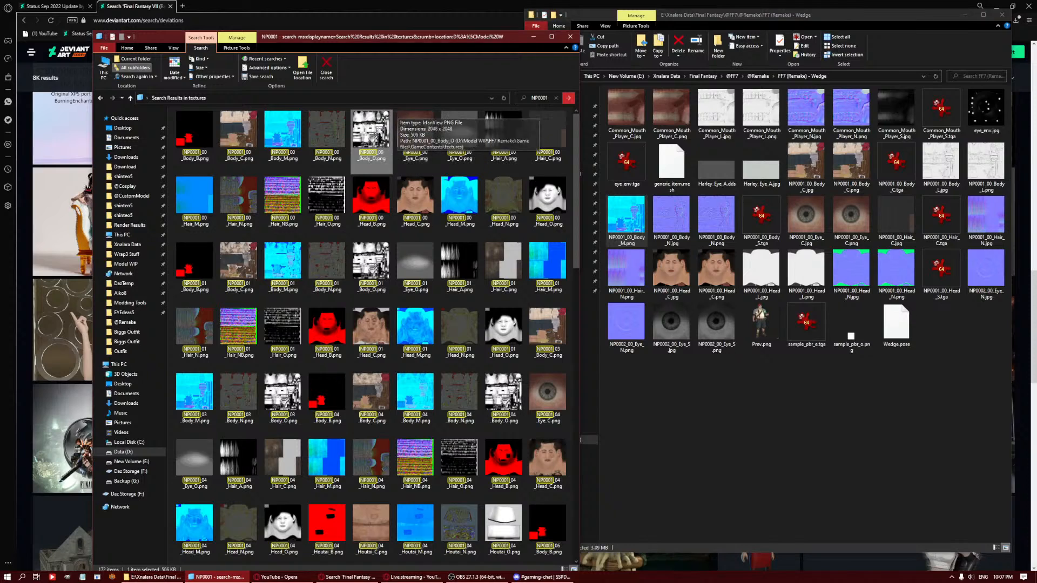
click(337, 137)
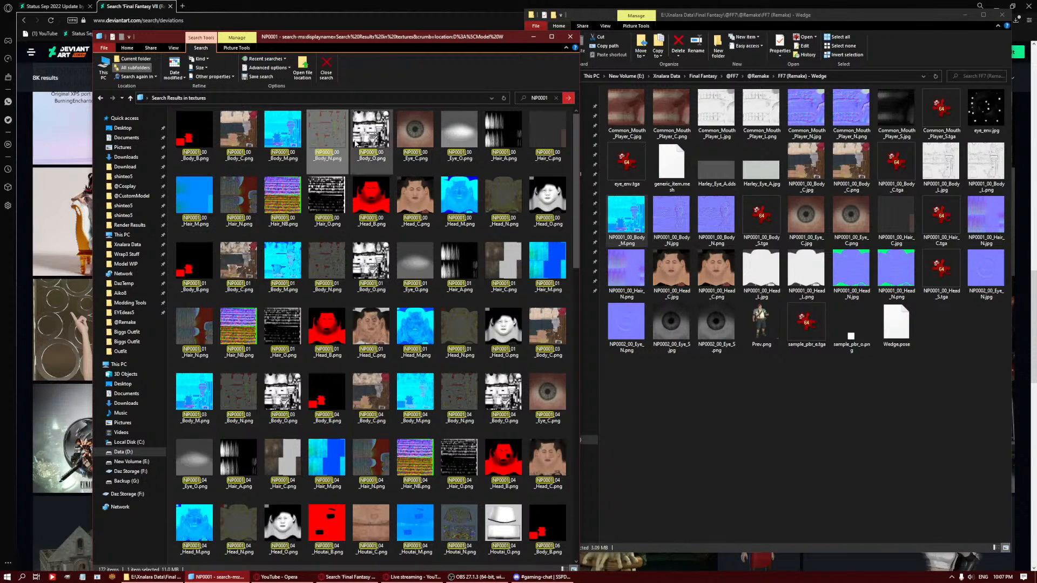
click(371, 143)
double_click(371, 162)
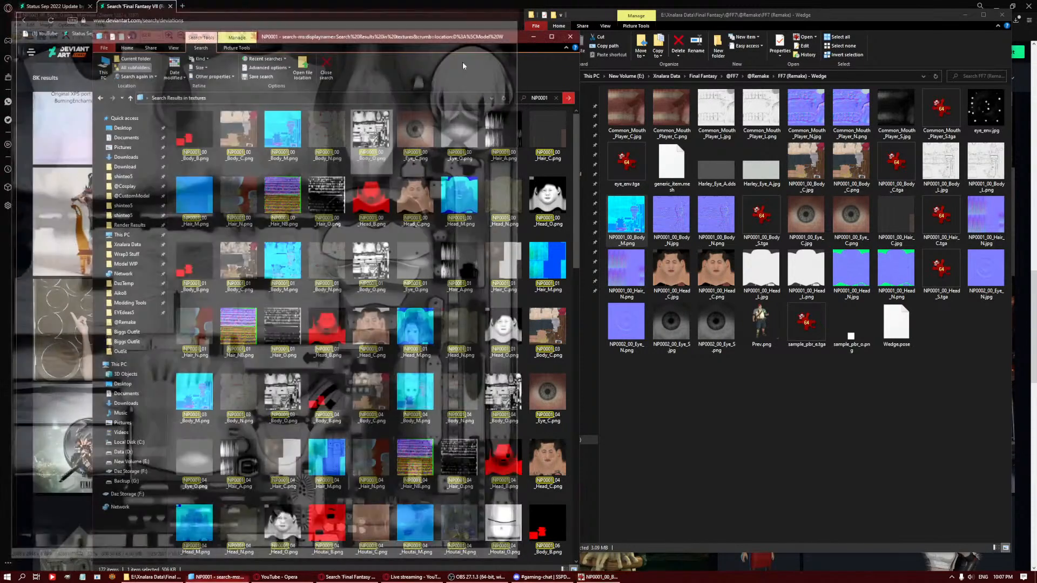
click(517, 6)
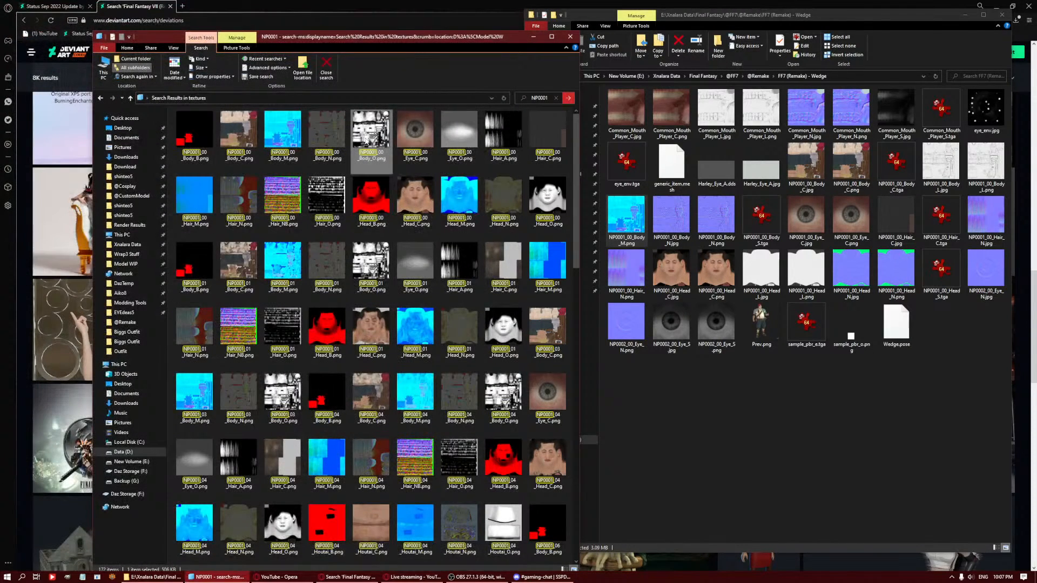
Open NP0001_00_Body_C.png and NP0001_00_Body_O.png in IrfanView, compare their layouts, and close both images.
double_click(239, 130)
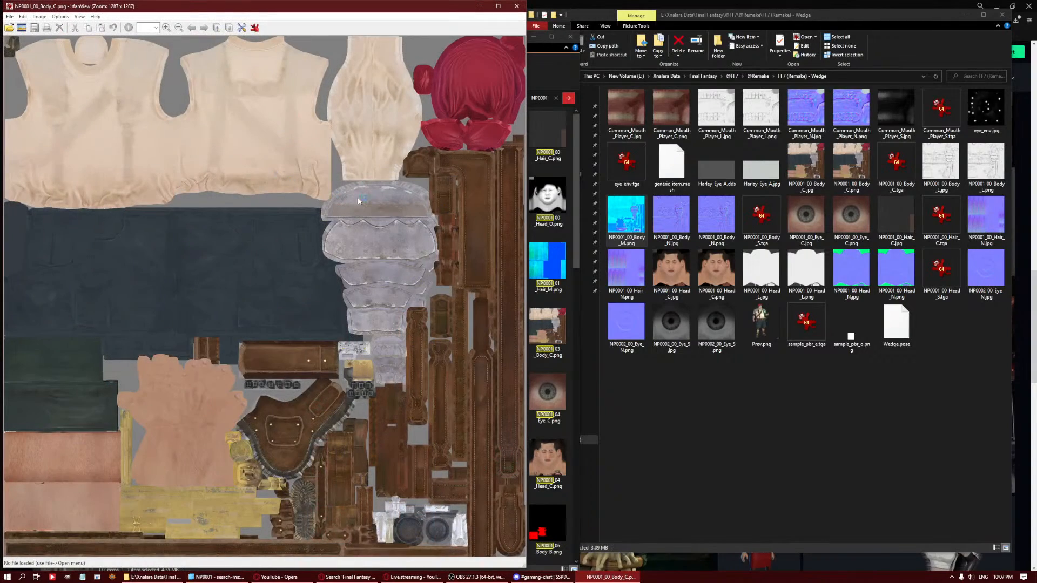
click(552, 258)
double_click(372, 141)
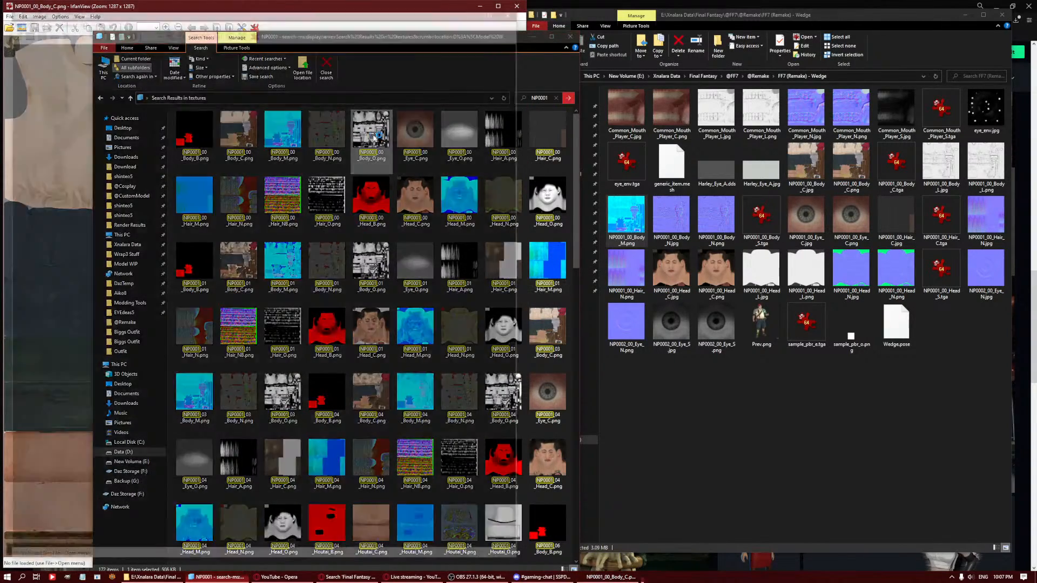
click(620, 578)
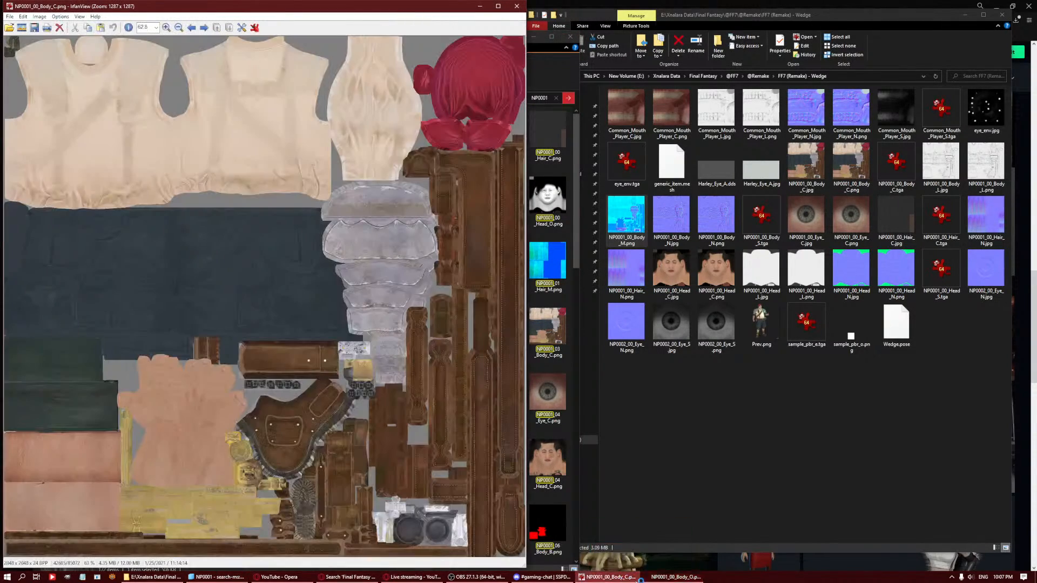
click(670, 578)
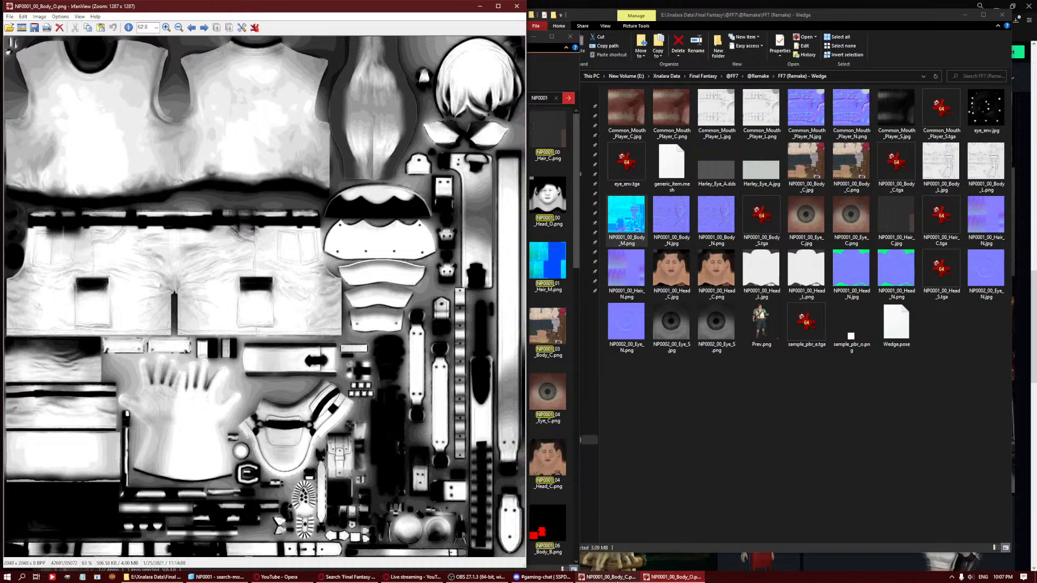
click(627, 578)
click(644, 579)
click(517, 6)
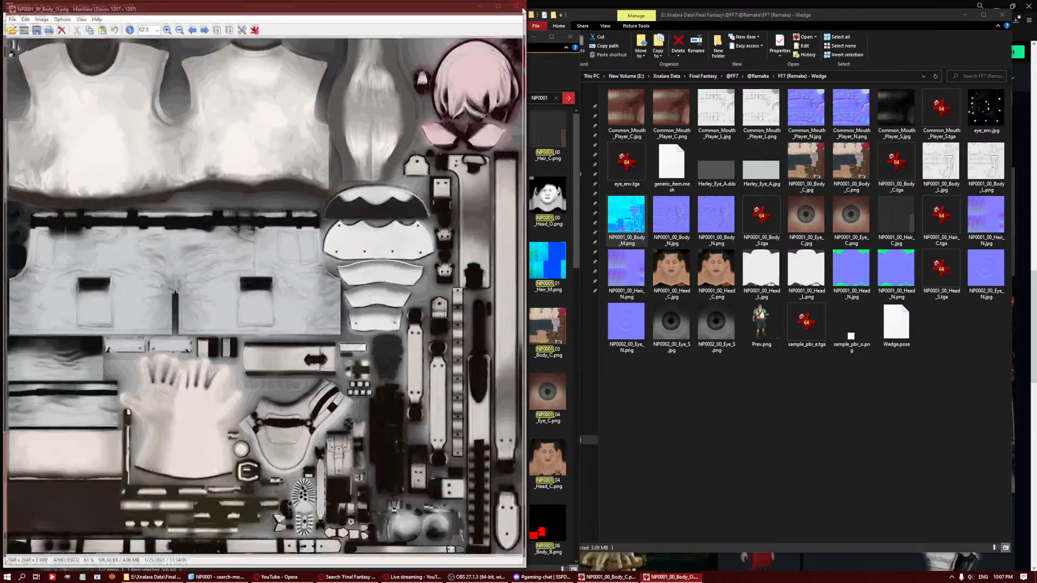
click(517, 6)
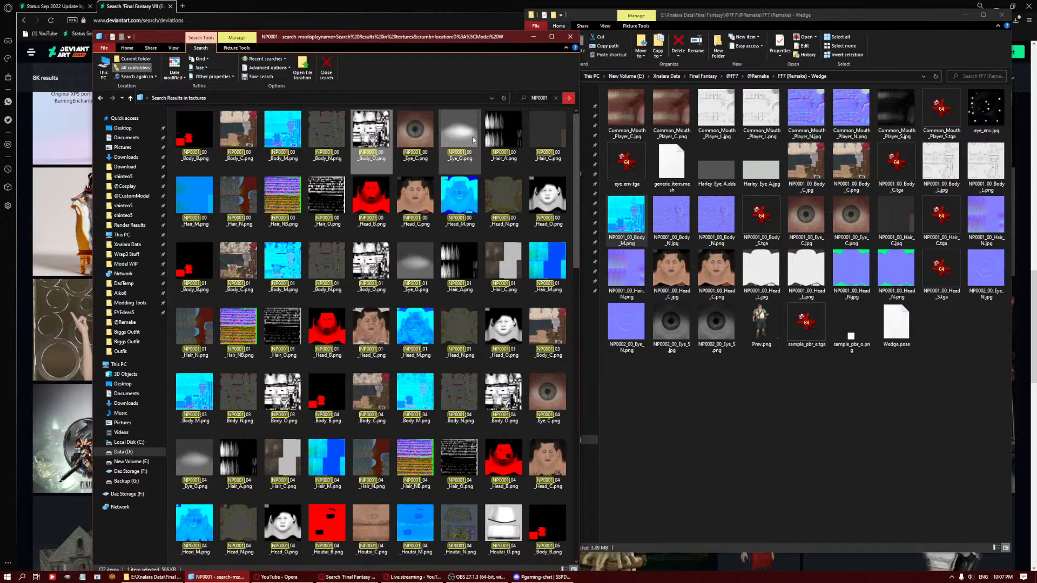
Copy NP0001_00_Hair_A.png and NP0001_00_Hair_M.png from the search results into the FF7 (Remake) - Wedge folder.
click(504, 128)
drag(497, 142, 821, 404)
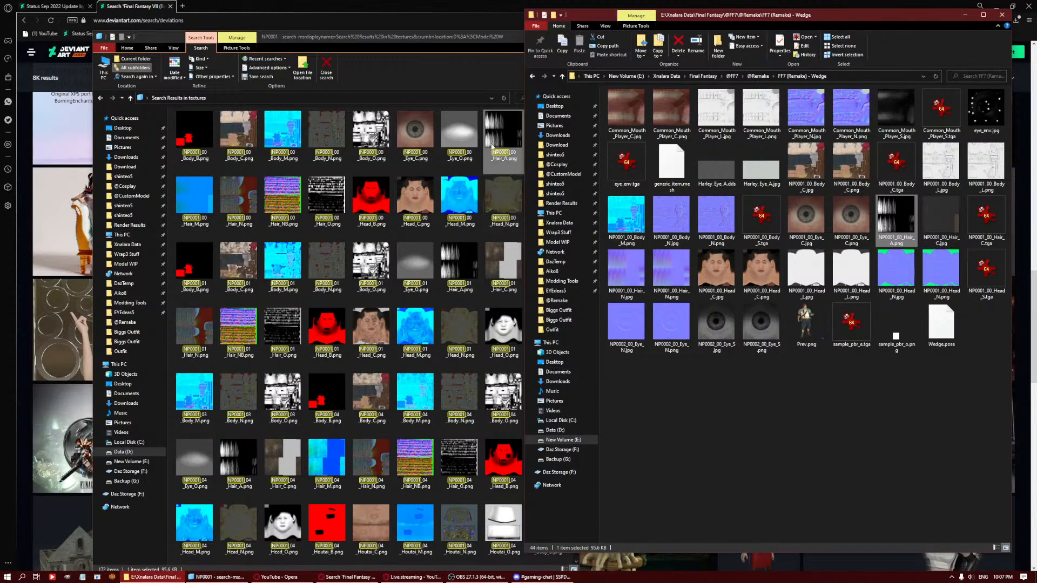
click(210, 216)
drag(210, 216, 680, 432)
click(283, 202)
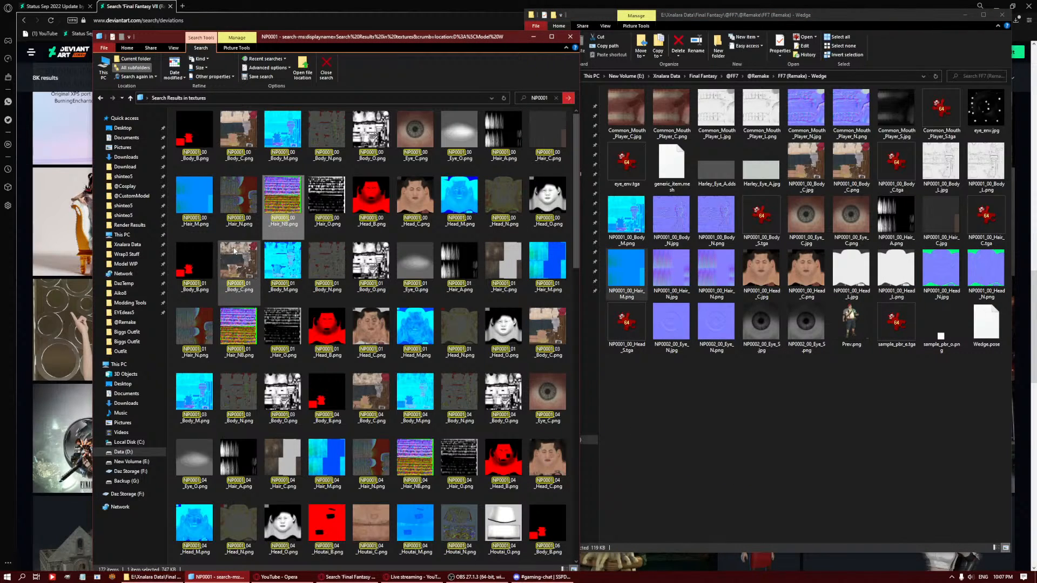
Minimize the search results and browser windows, move the Wedge folder window aside, and launch Blender.
click(537, 37)
click(994, 6)
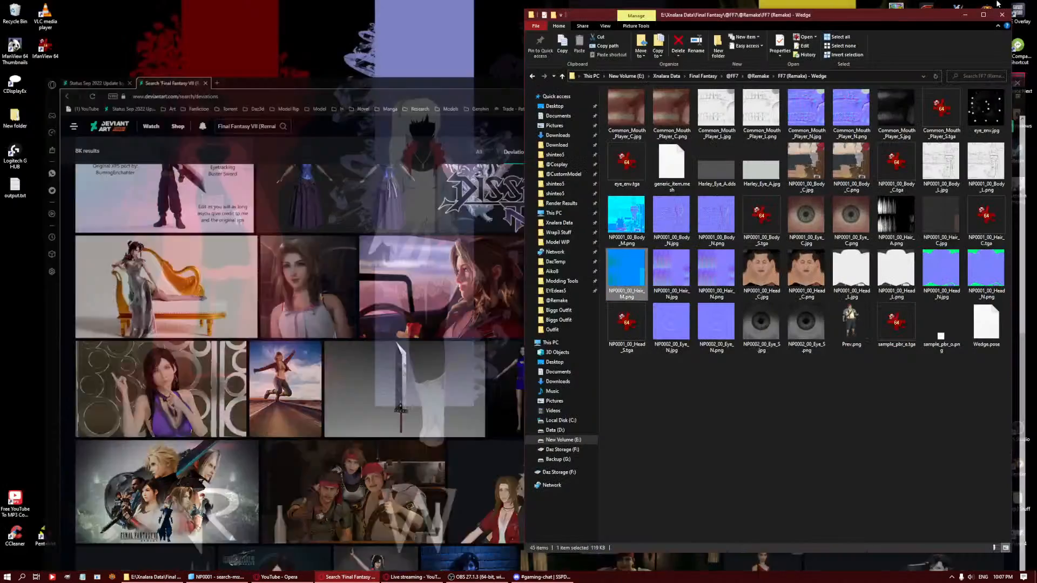
drag(936, 20, 876, 12)
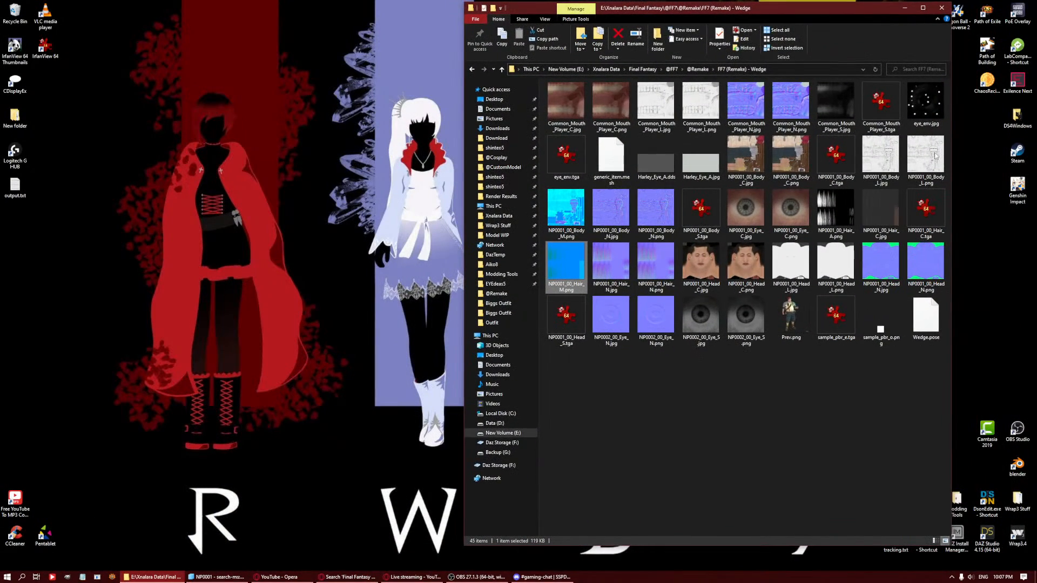
double_click(1016, 467)
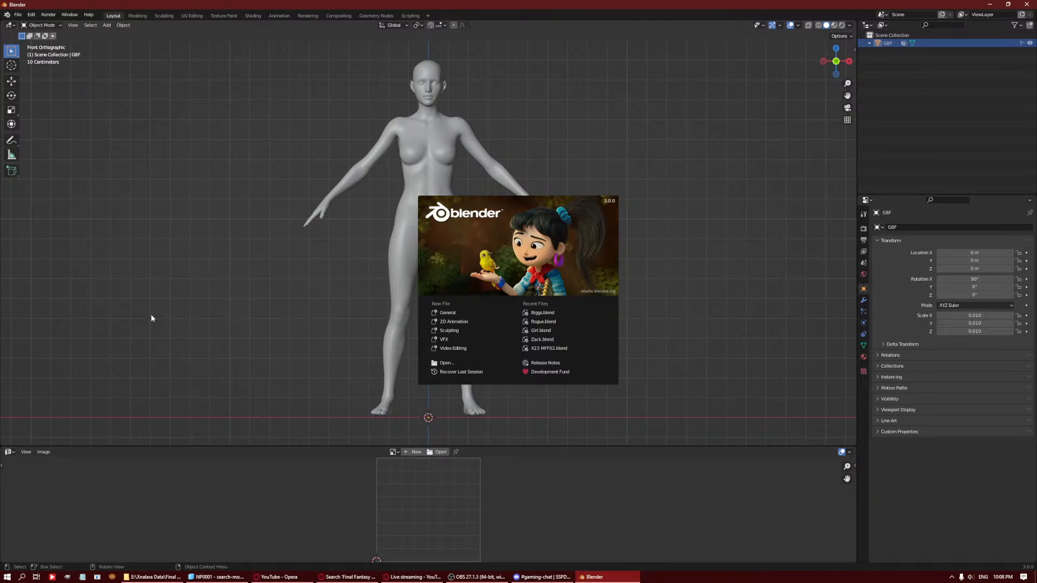
Import generic_item.mesh from the FF7 (Remake) - Wedge folder as an XNALara/XPS model, keeping the default import options.
click(18, 15)
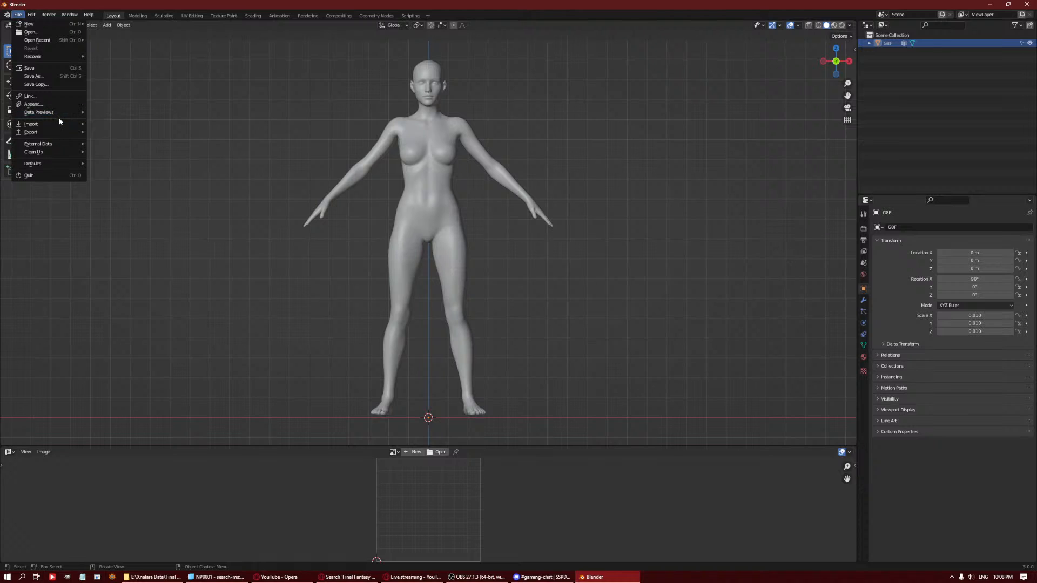
mouse_move(58, 123)
mouse_move(173, 260)
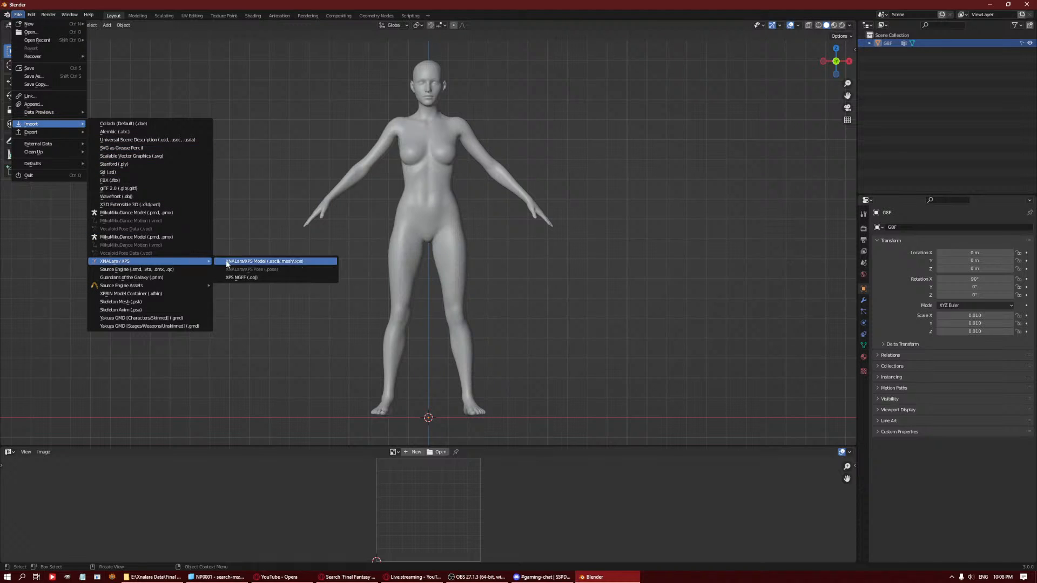
click(230, 262)
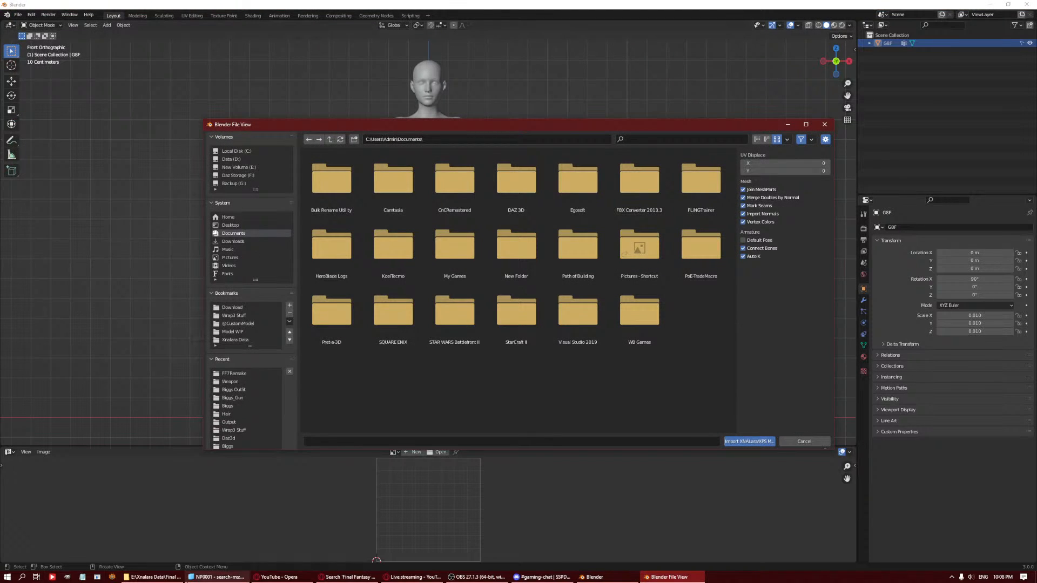
click(154, 577)
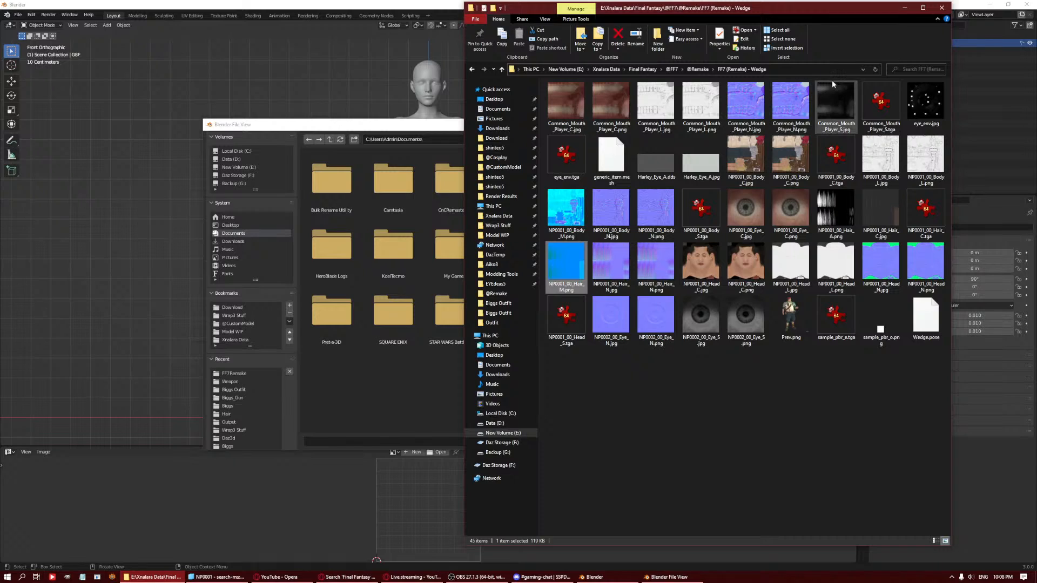
click(812, 68)
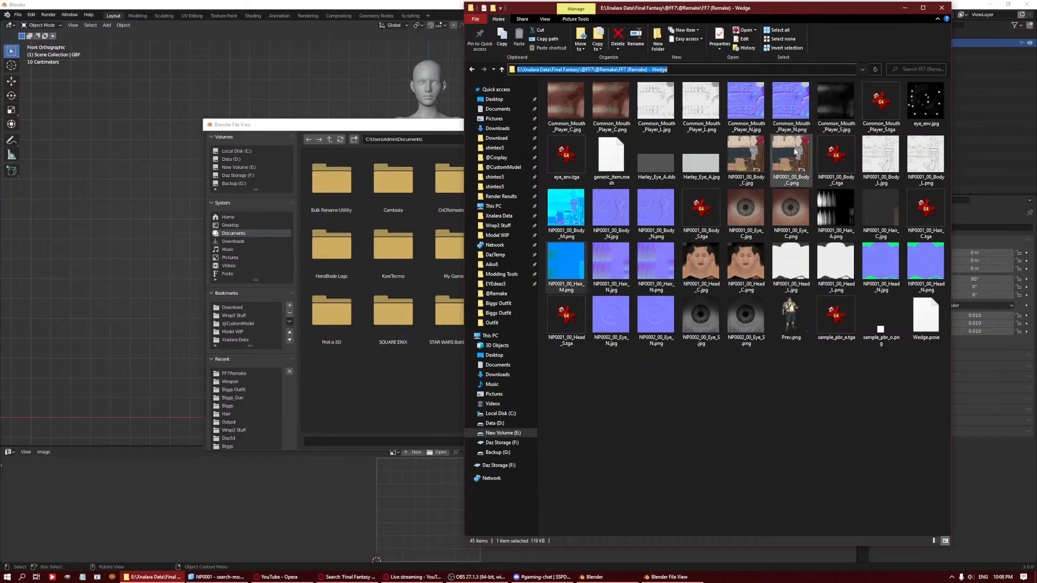
key(ctrl+c)
click(410, 139)
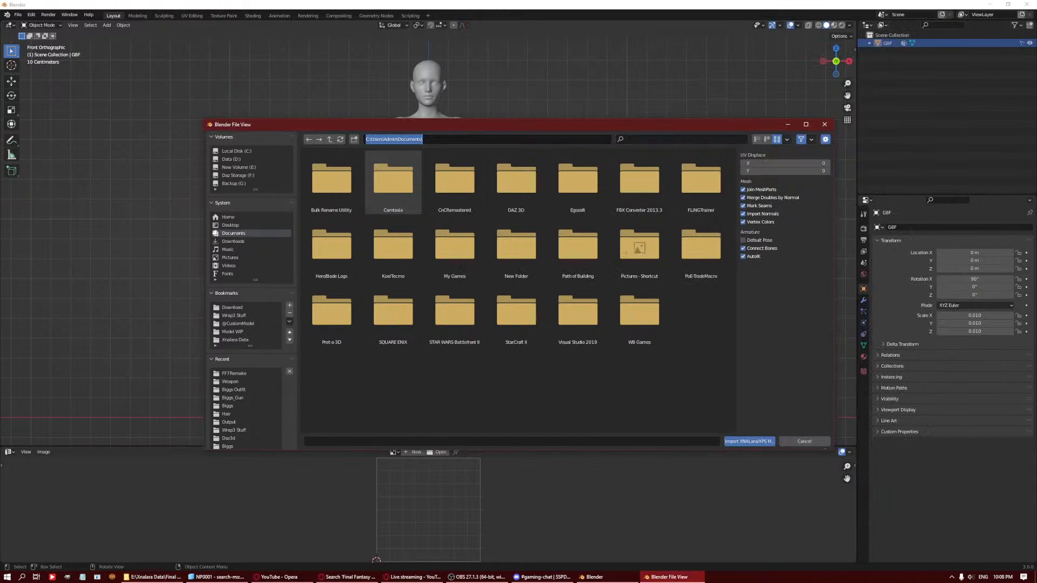
key(ctrl+v)
key(Return)
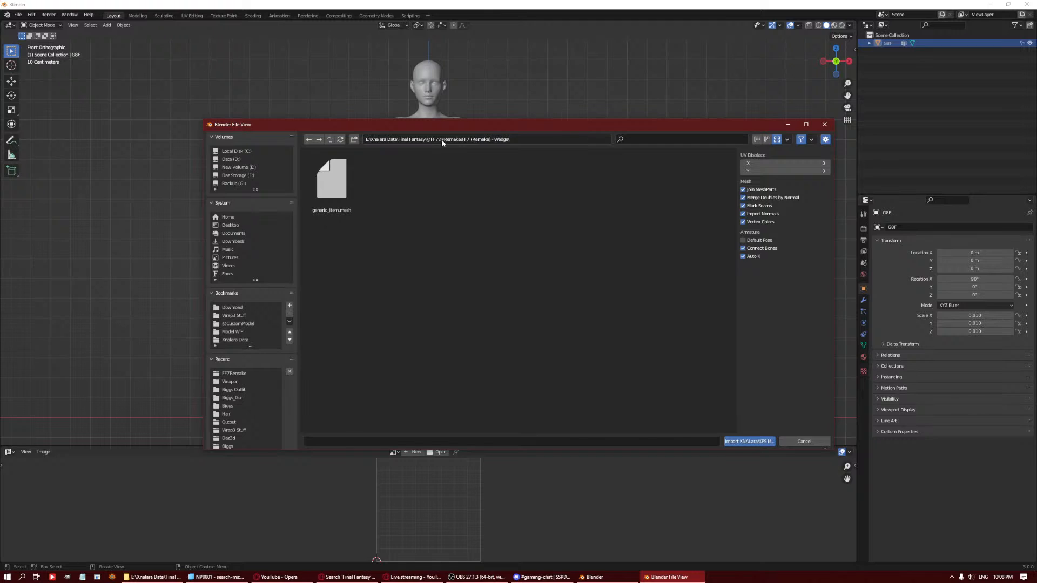
double_click(340, 196)
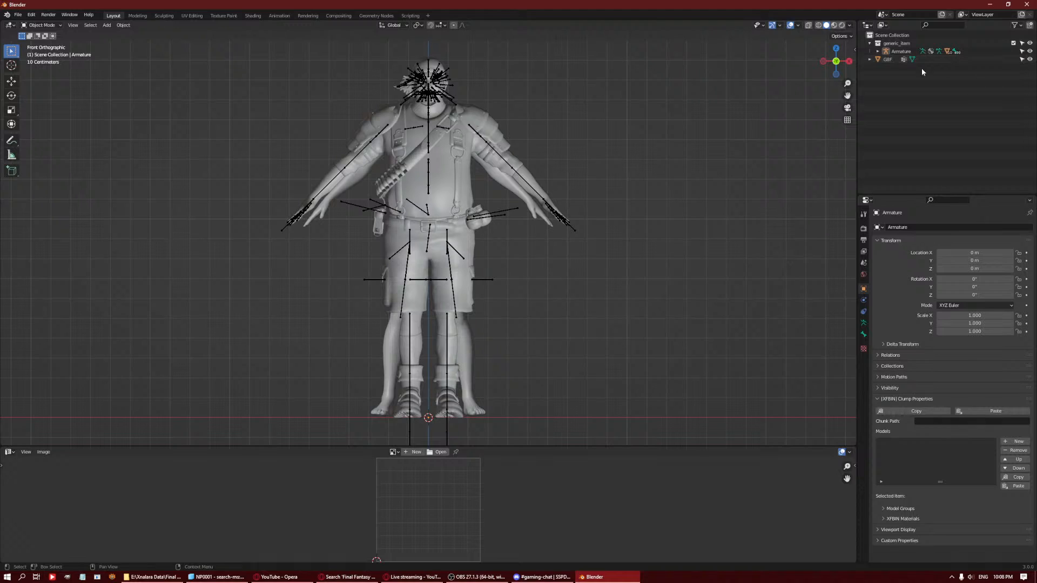
Delete the G8F figure and import G8M.obj from the Wrap3 Stuff\Daz3d folder in its place.
click(897, 59)
key(Delete)
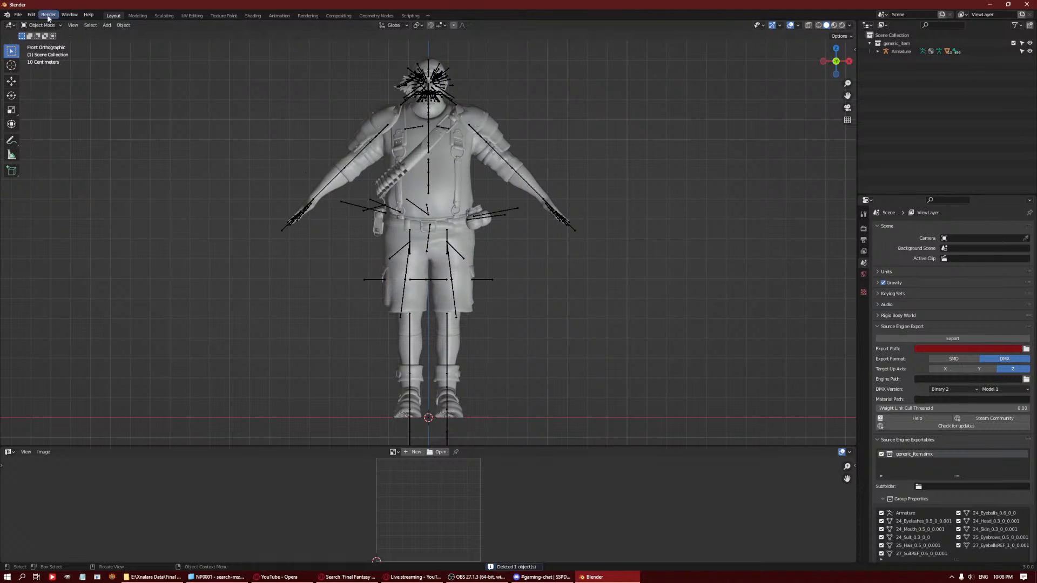
click(18, 15)
mouse_move(72, 124)
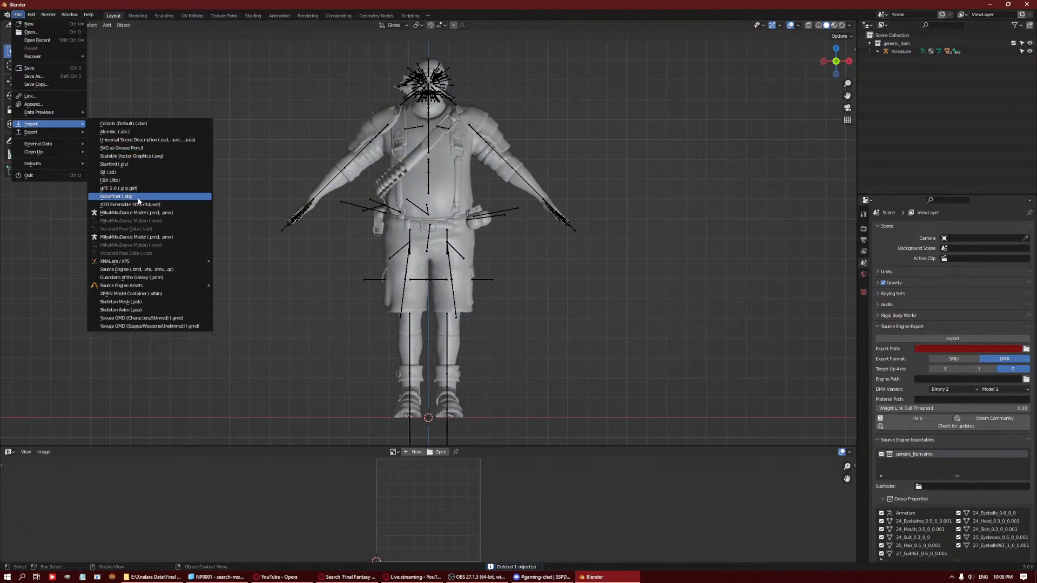
click(140, 199)
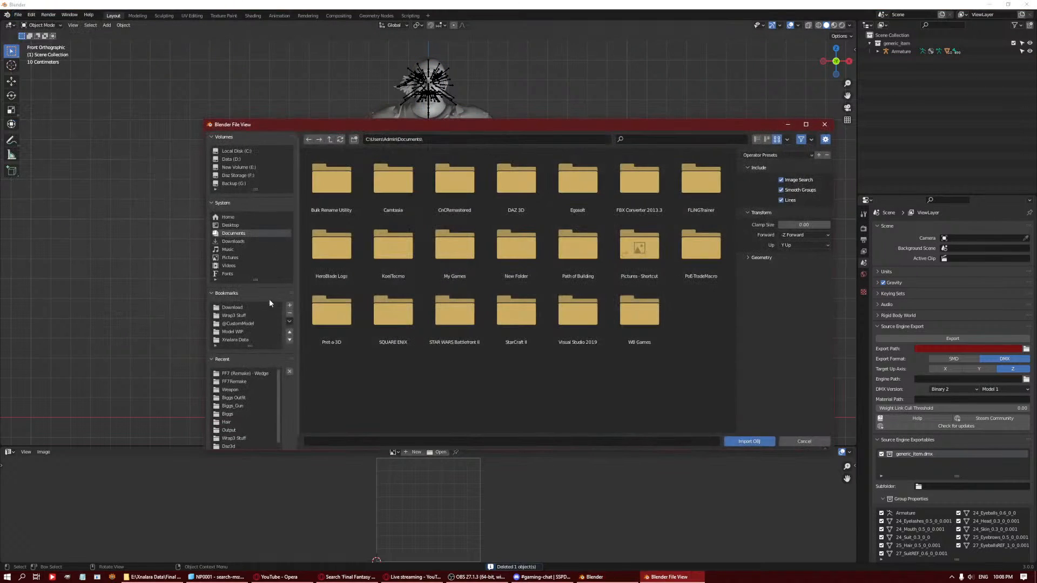
click(244, 431)
click(252, 438)
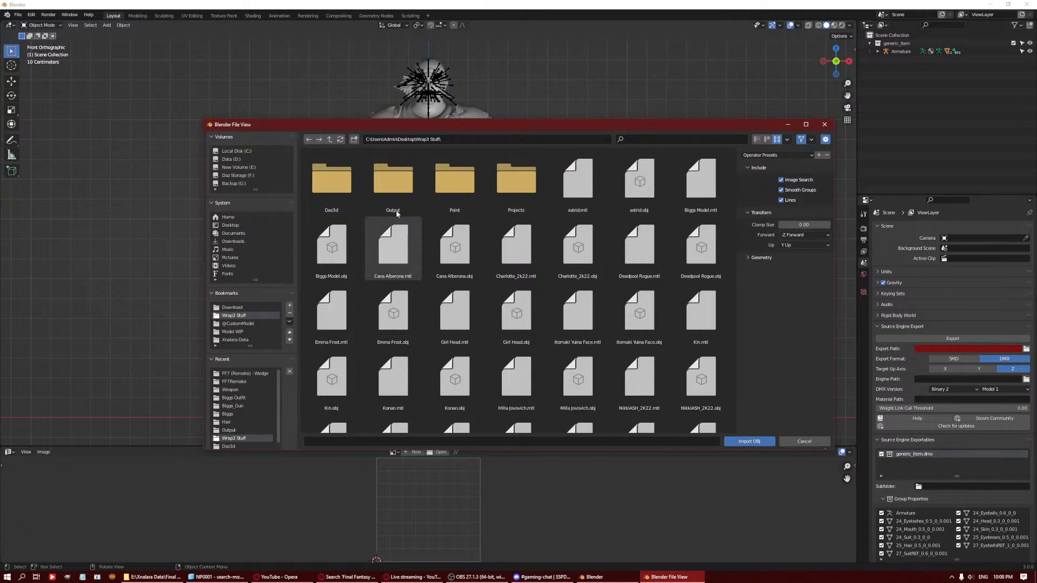
double_click(331, 178)
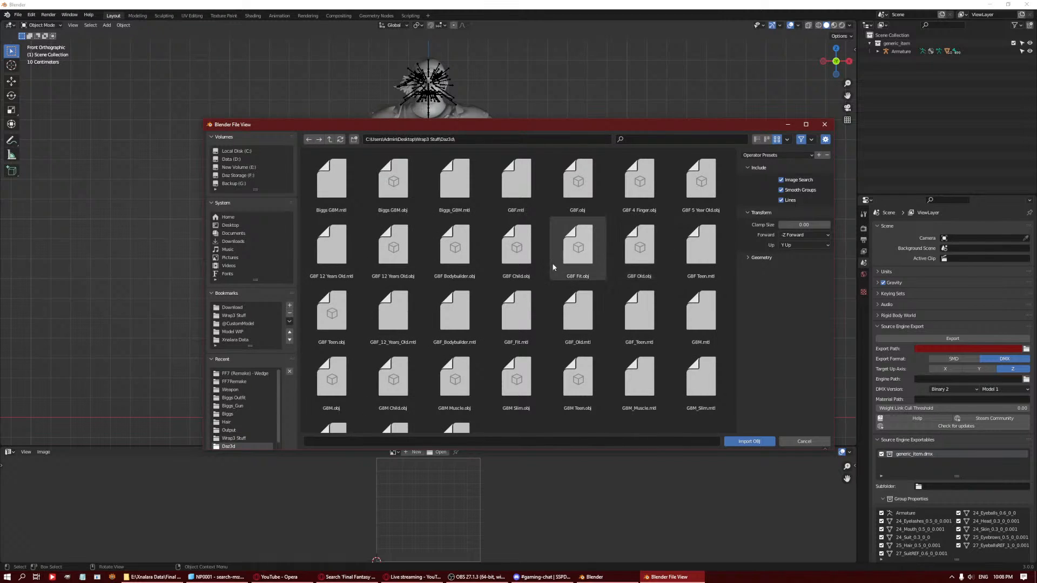
double_click(341, 388)
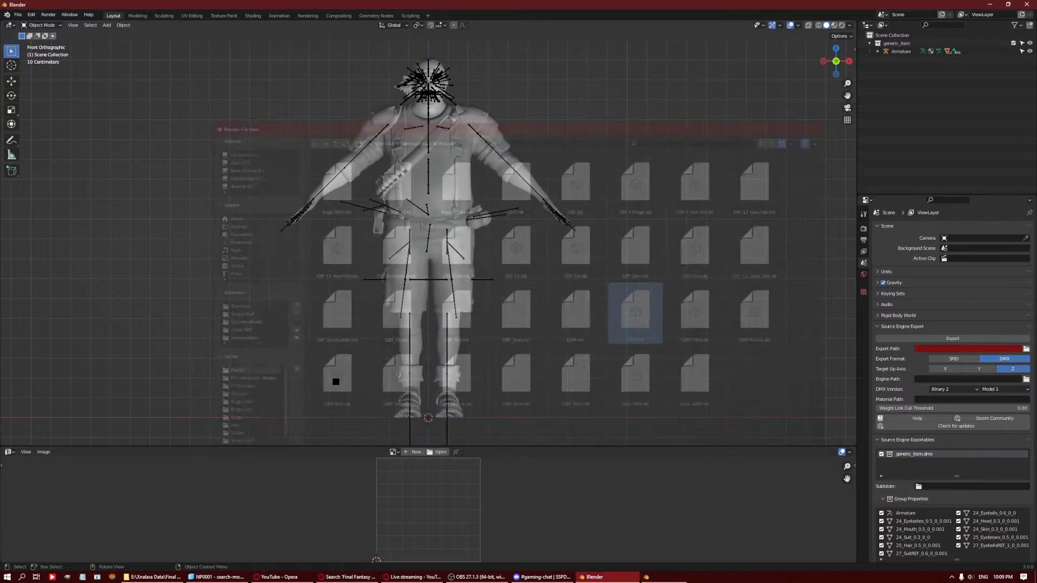
Disable viewport selection for the G8M figure.
middle_drag(601, 91, 416, 199)
scroll(416, 199, up, 3)
middle_drag(474, 104, 843, 66)
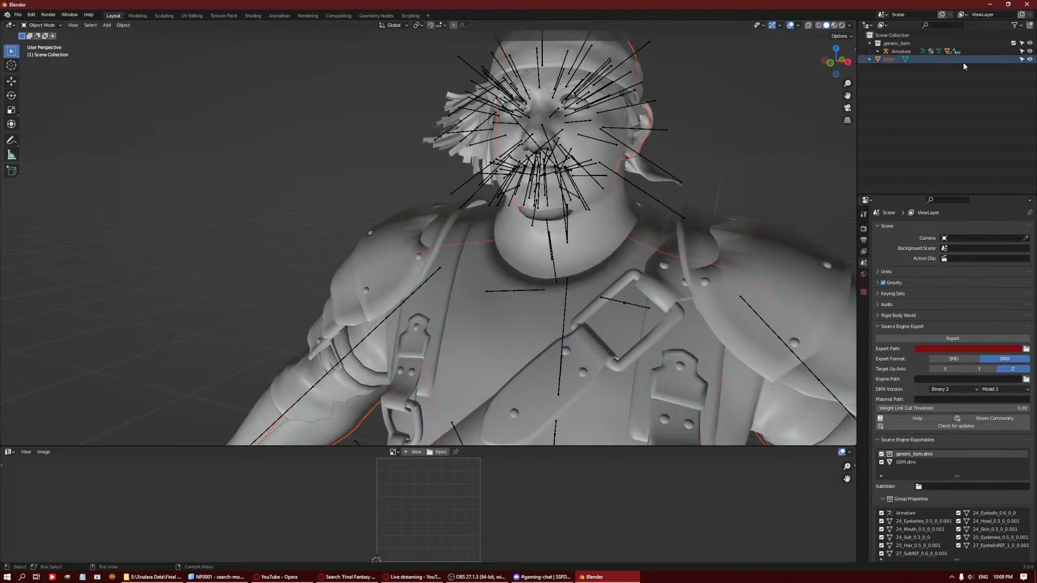
click(1021, 60)
shift+middle_drag(396, 153, 378, 227)
scroll(378, 226, up, 3)
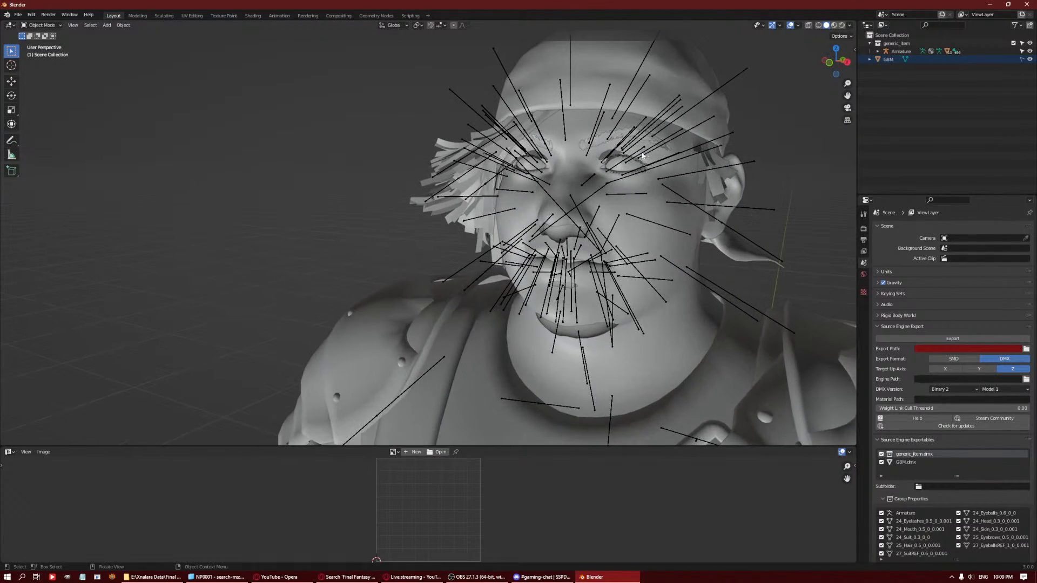
Select the Wedge armature with its meshes, rescale it slightly, and shift it along Y to align his head with the G8M figure.
key(a)
middle_drag(686, 127, 621, 104)
key(s)
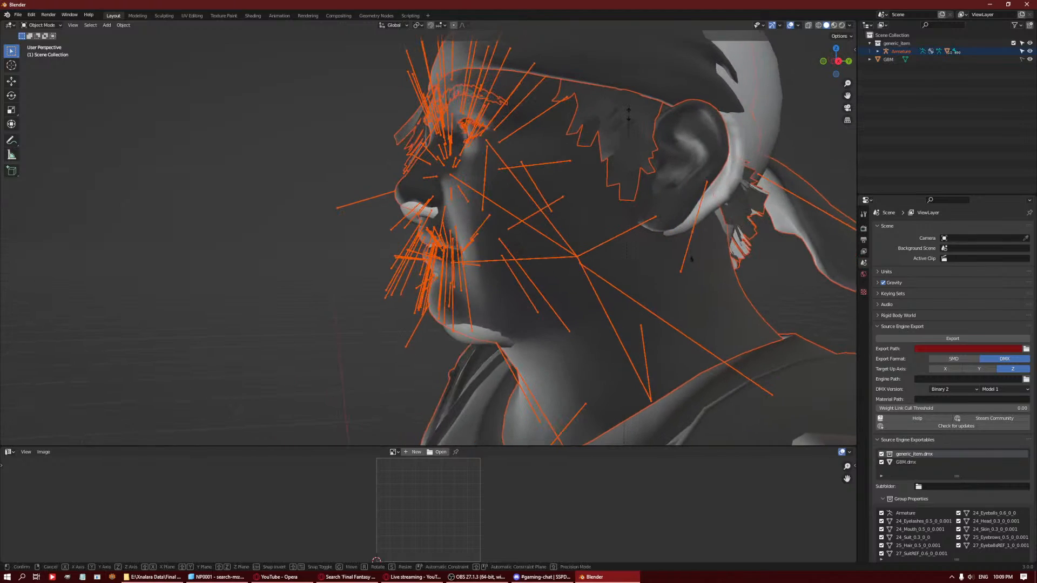
click(633, 136)
key(g)
key(y)
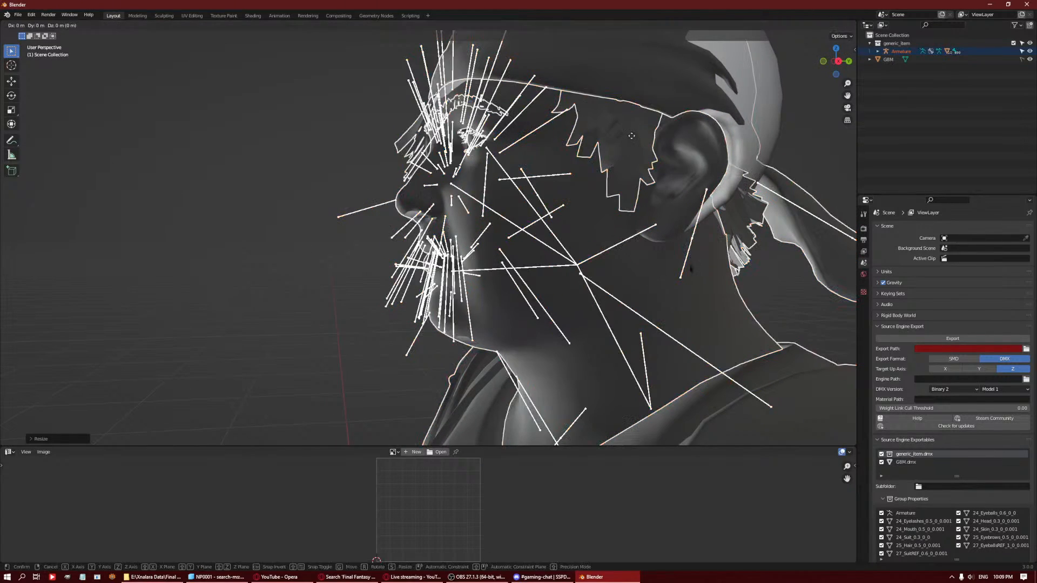
click(637, 136)
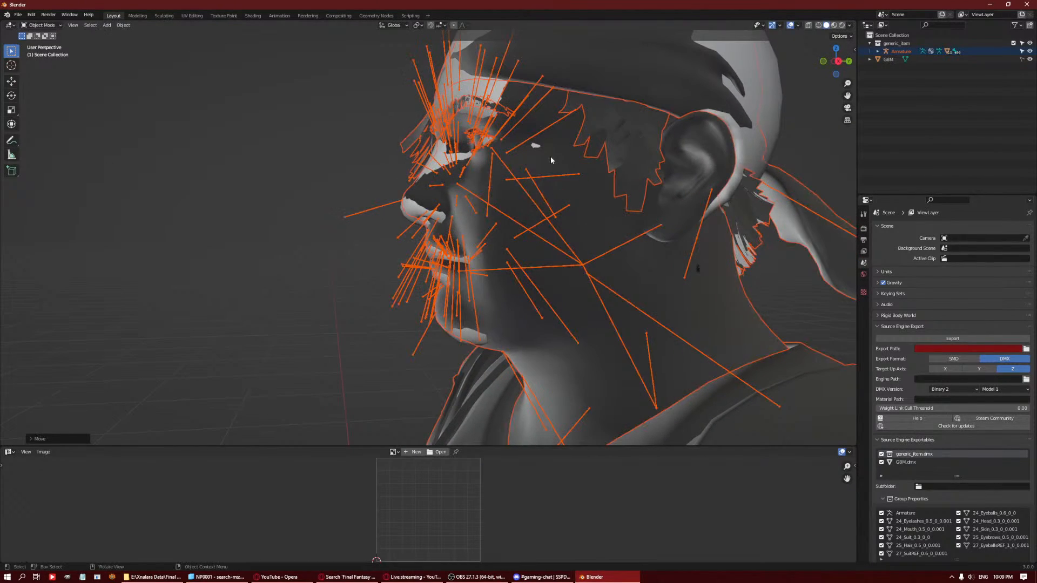
middle_drag(550, 157, 639, 151)
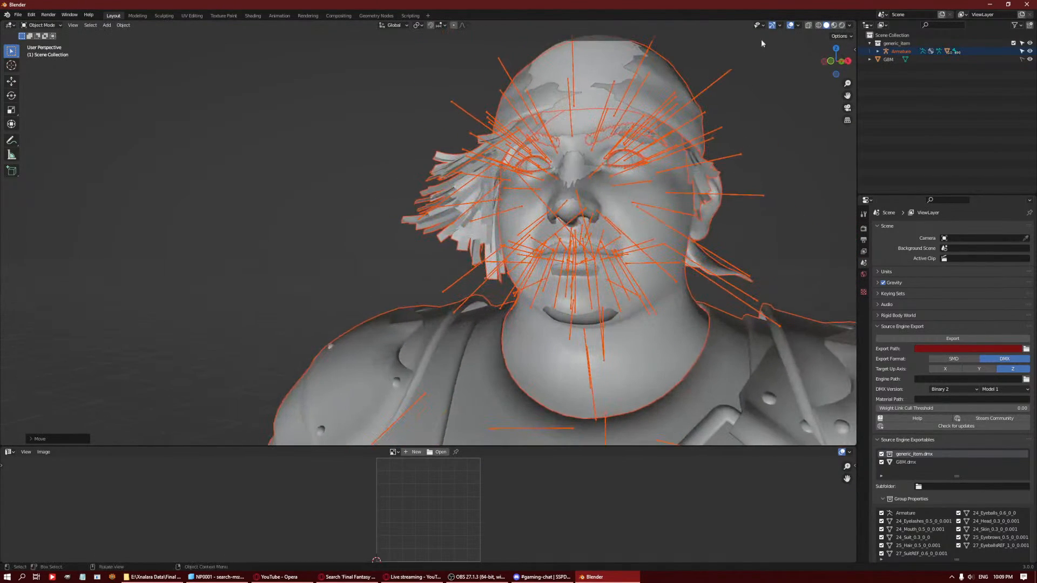
Start the Shortcut VUr key display docked on the right, and hide the viewport's toolbar and sidebar.
click(855, 50)
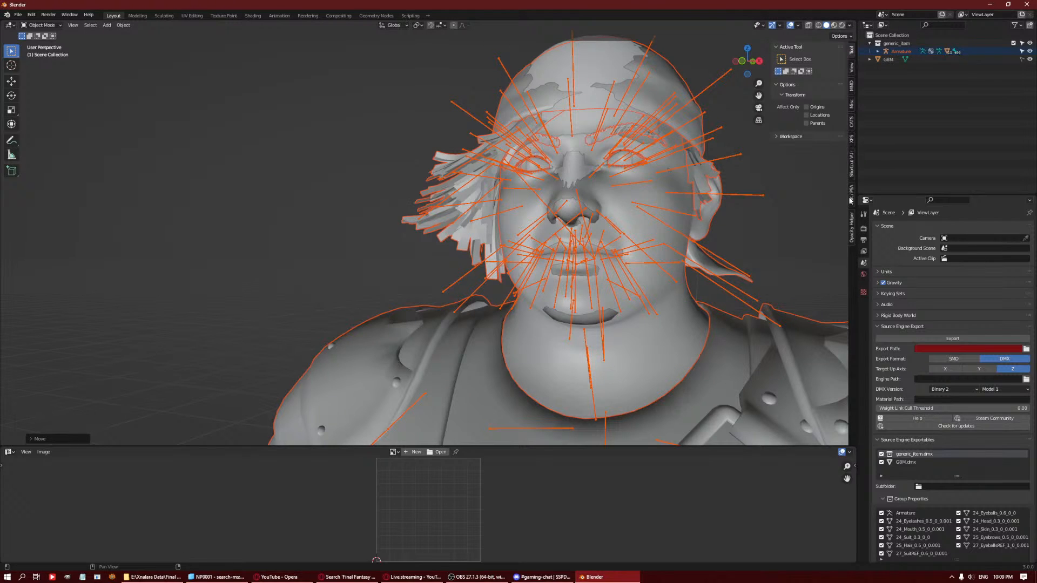
click(853, 166)
click(789, 59)
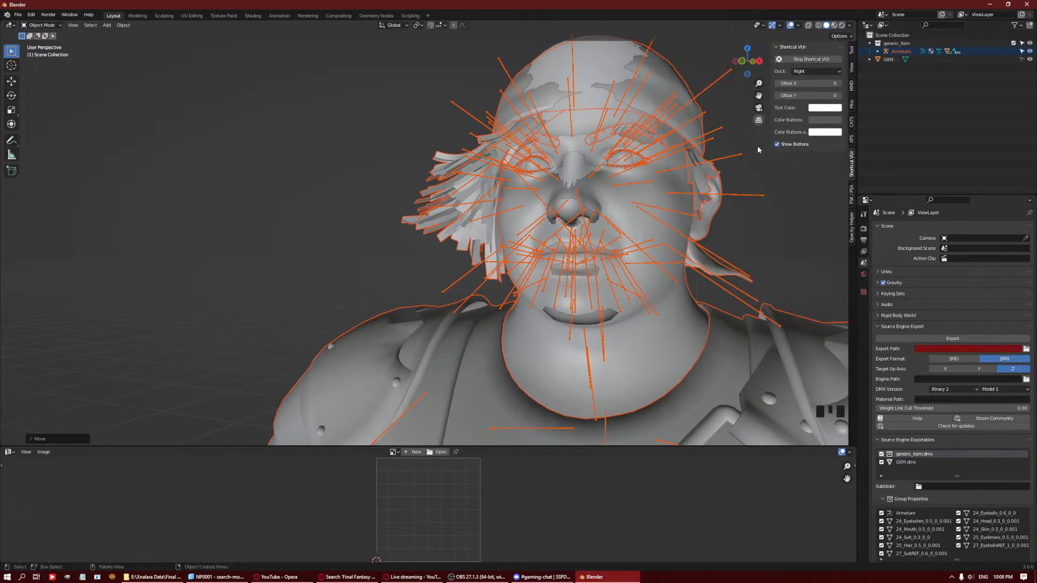
click(788, 269)
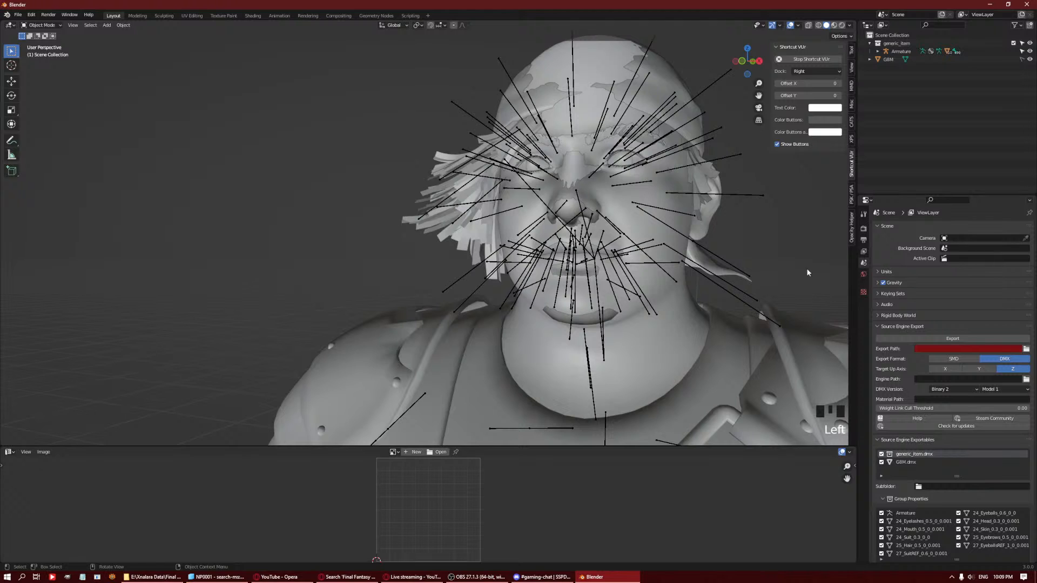
middle_drag(807, 272, 538, 209)
scroll(735, 254, down, 2)
key(s)
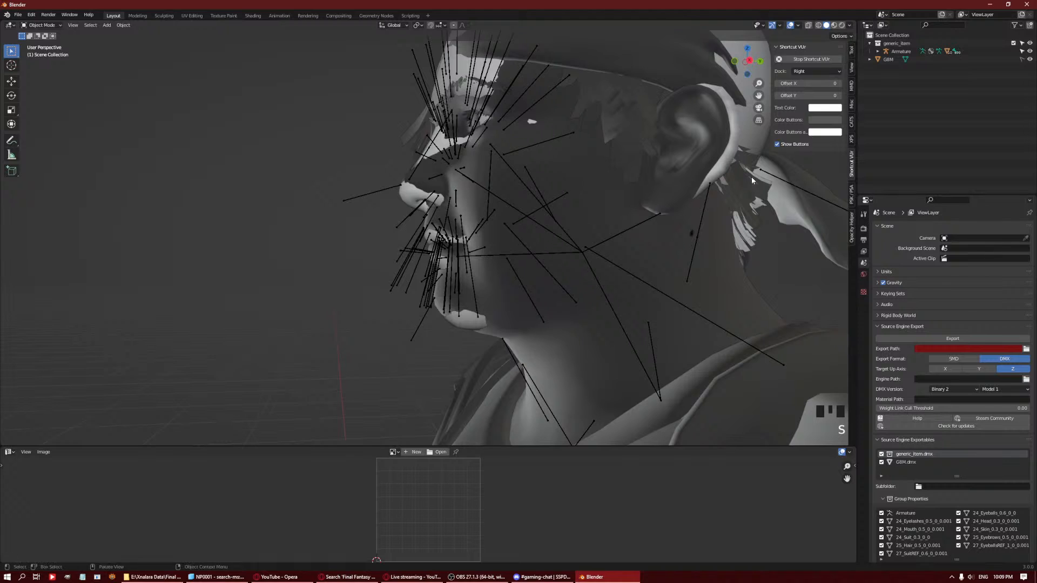
click(295, 147)
key(t)
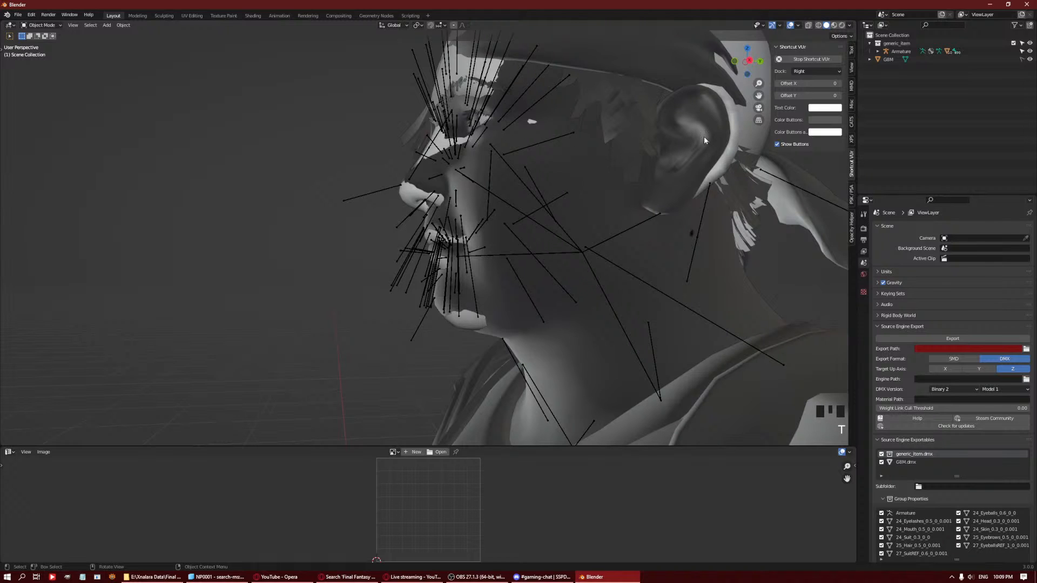
key(n)
Scale the whole Wedge model down to about 0.994 and reposition it to fit its face more closely to the G8M head.
middle_drag(459, 243, 614, 195)
key(a)
key(s)
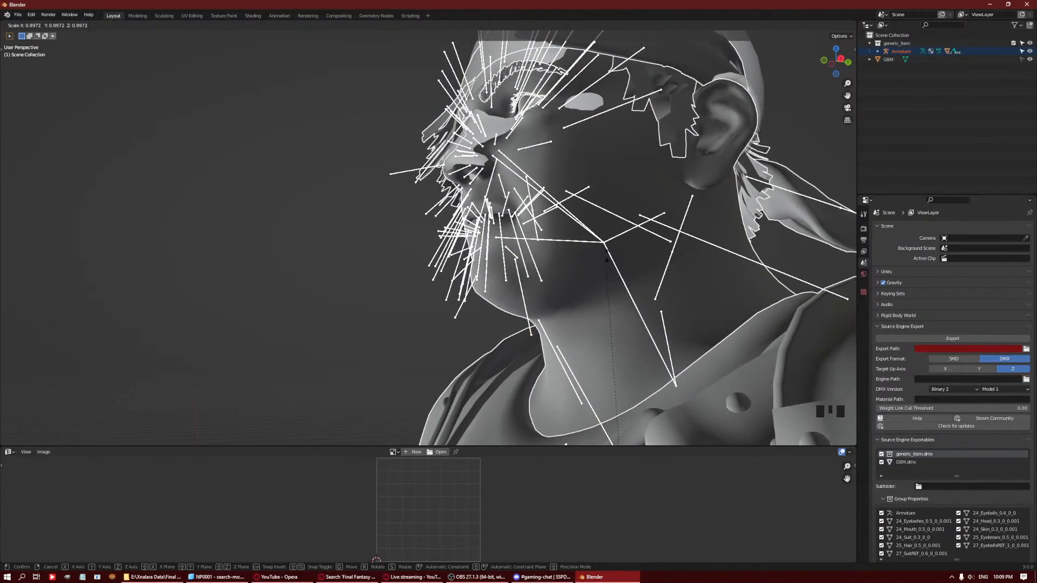
click(606, 255)
middle_drag(476, 246, 536, 227)
scroll(560, 208, up, 5)
middle_drag(621, 238, 602, 254)
key(g)
click(549, 229)
Examine how the Wedge model's head, torso, and arms line up with the G8M figure, ending with the armature selected.
scroll(548, 229, down, 5)
scroll(579, 269, up, 5)
scroll(579, 269, up, 3)
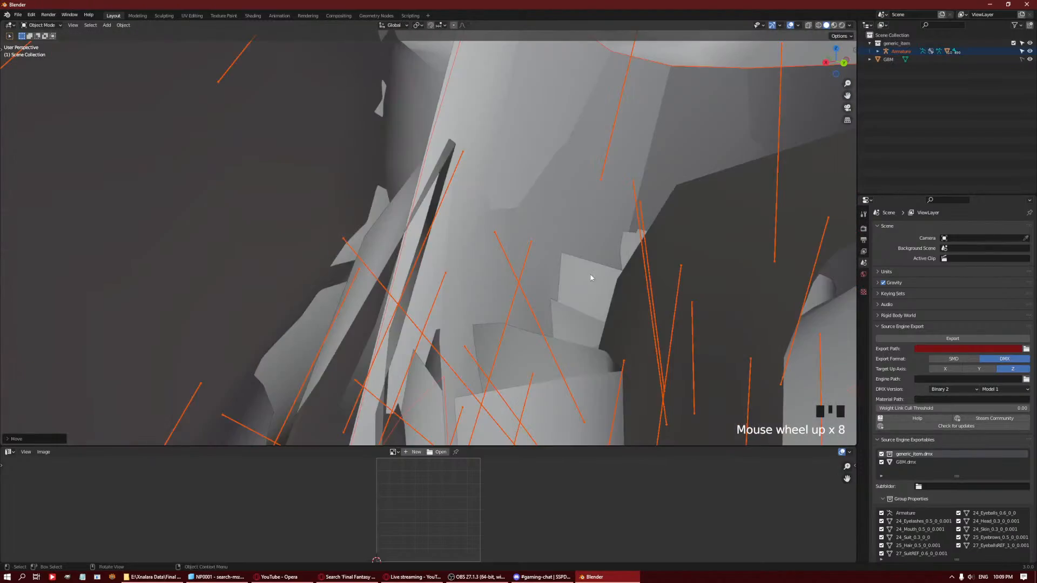
scroll(594, 306, down, 2)
shift+middle_drag(594, 306, 514, 193)
scroll(441, 232, down, 6)
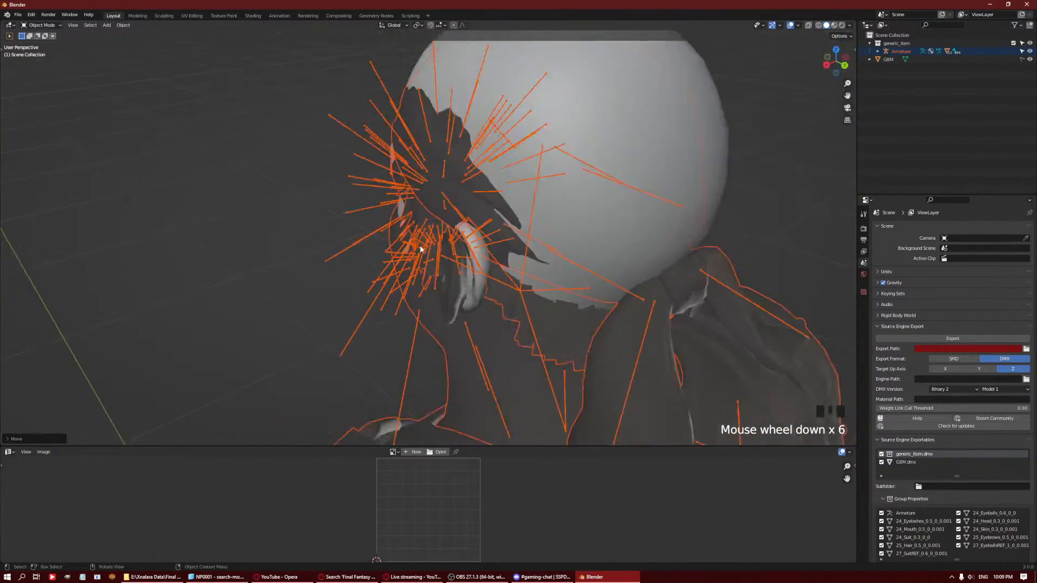
middle_drag(441, 232, 622, 240)
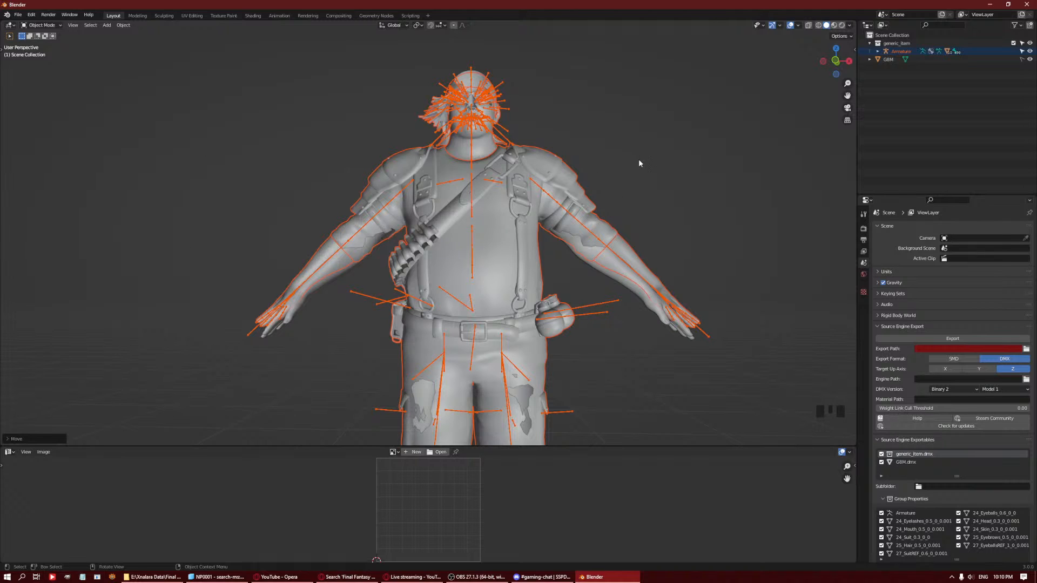
middle_drag(638, 161, 621, 164)
middle_drag(621, 163, 609, 170)
click(581, 195)
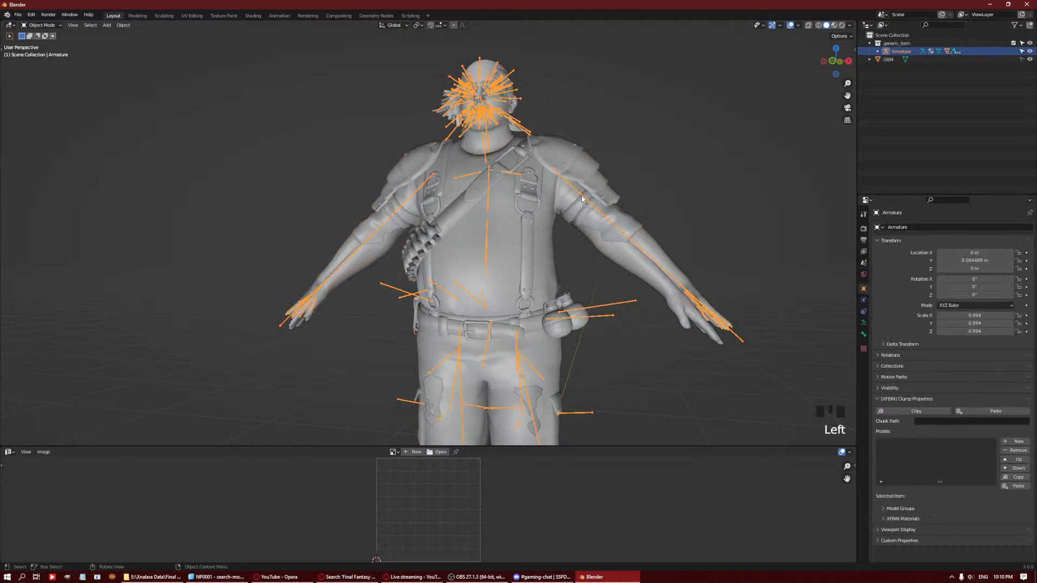
key(ctrl+Tab)
click(603, 215)
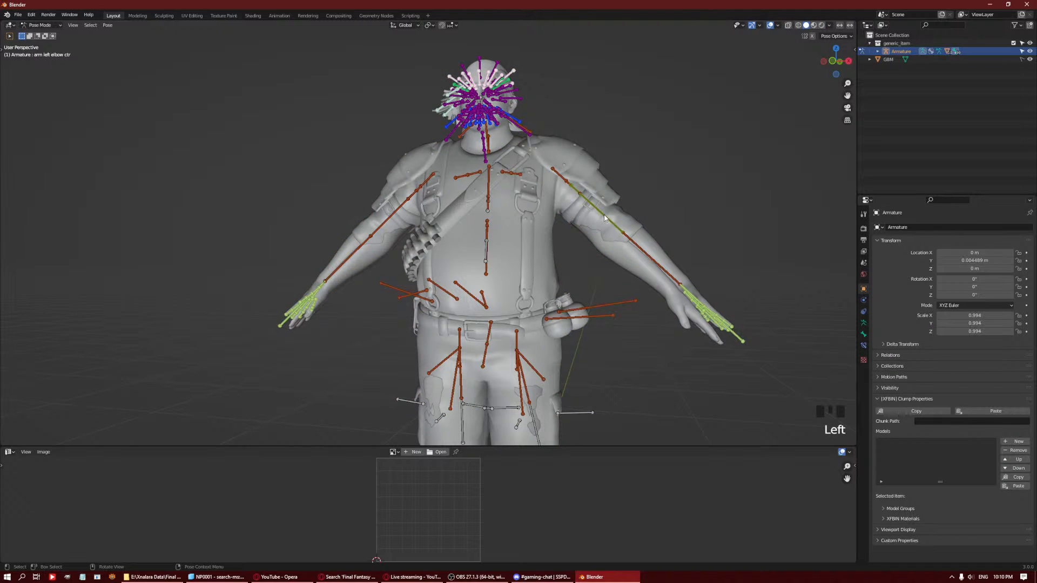
mouse_move(600, 208)
middle_down()
mouse_move(598, 187)
mouse_move(604, 196)
middle_up()
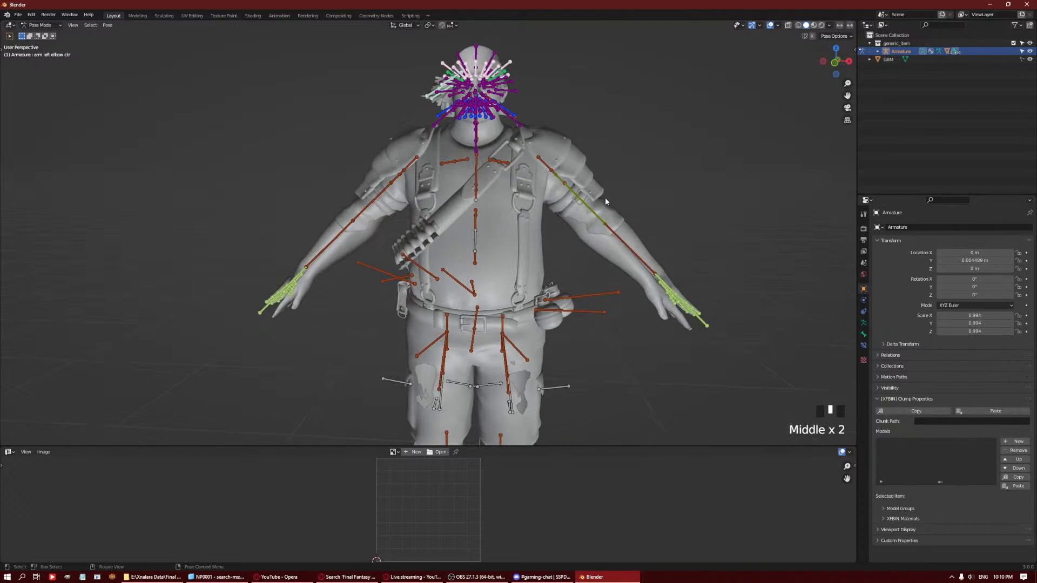
middle_drag(677, 293, 685, 314)
scroll(530, 324, down, 4)
middle_drag(530, 324, 535, 165)
key(ctrl+Tab)
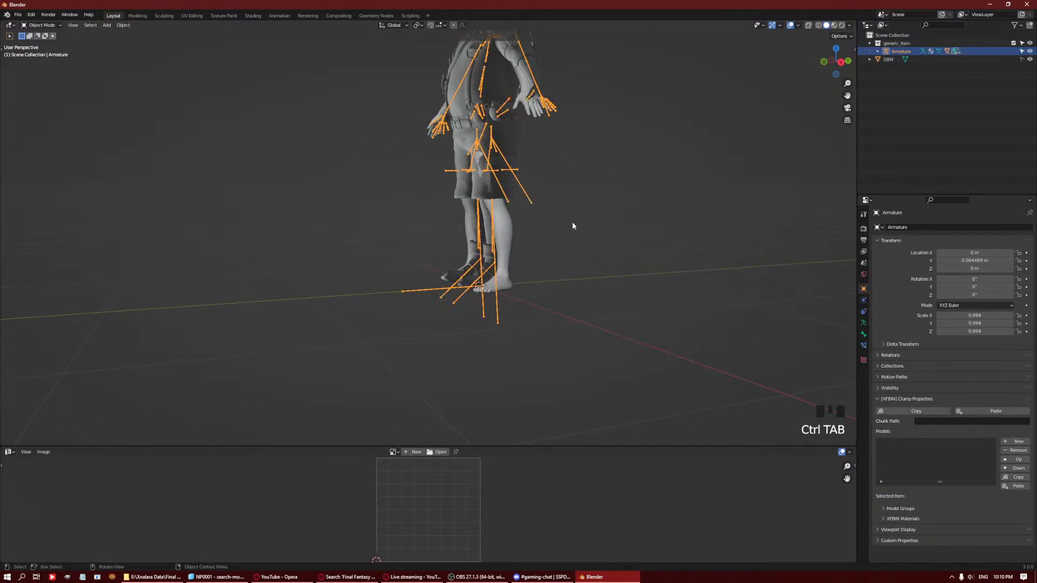
Lower the Wedge armature along Z to about -0.026 m so the boot soles sit below the G8M feet.
middle_drag(572, 221, 518, 248)
key(KP_3)
scroll(576, 221, up, 4)
scroll(555, 232, up, 3)
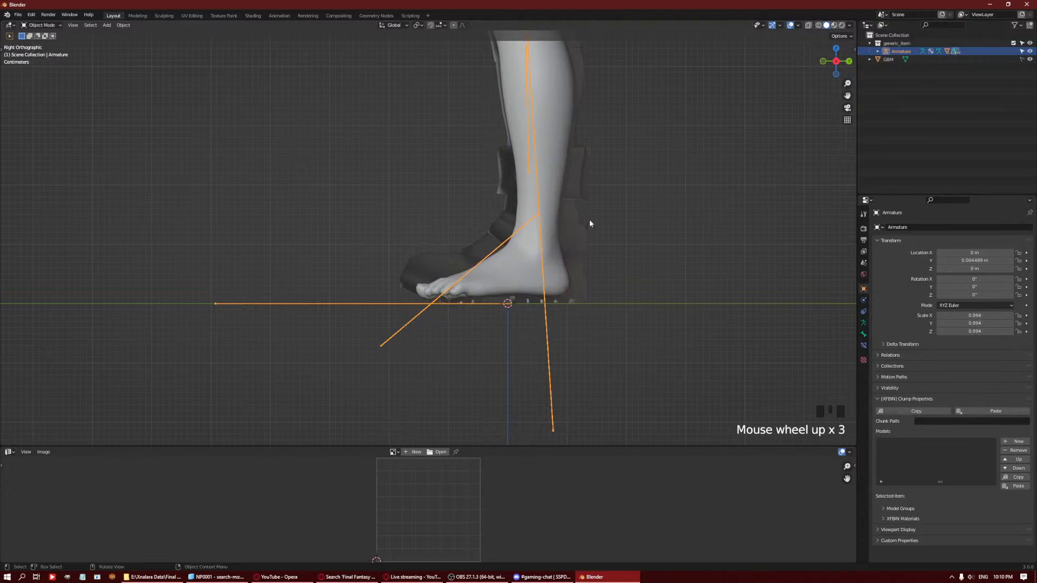
key(g)
click(588, 240)
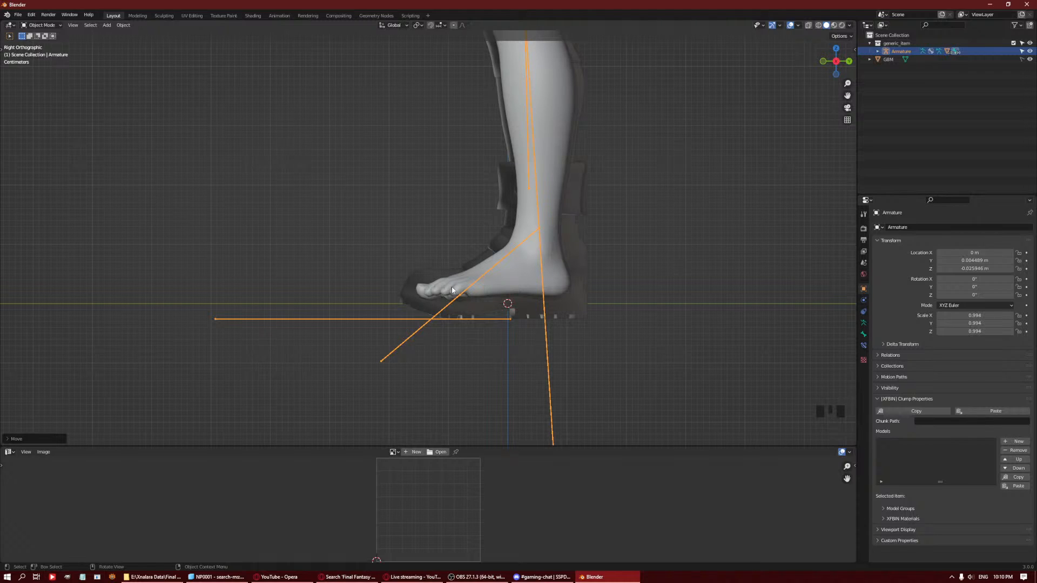
Compare the leg and foot alignment with the G8M figure with and without the downward move, keeping the move applied.
key(KP_1)
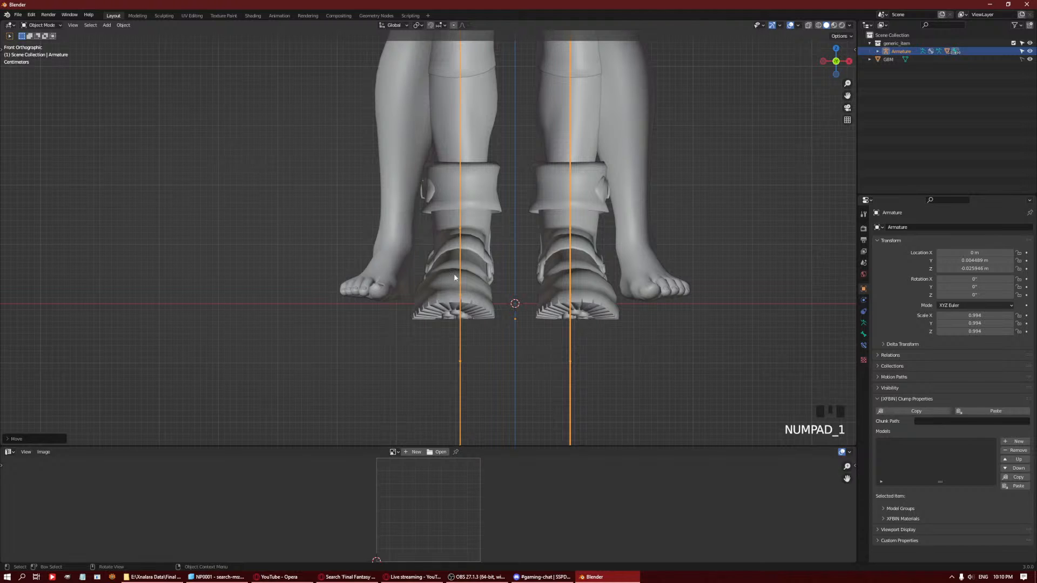
scroll(589, 275, down, 5)
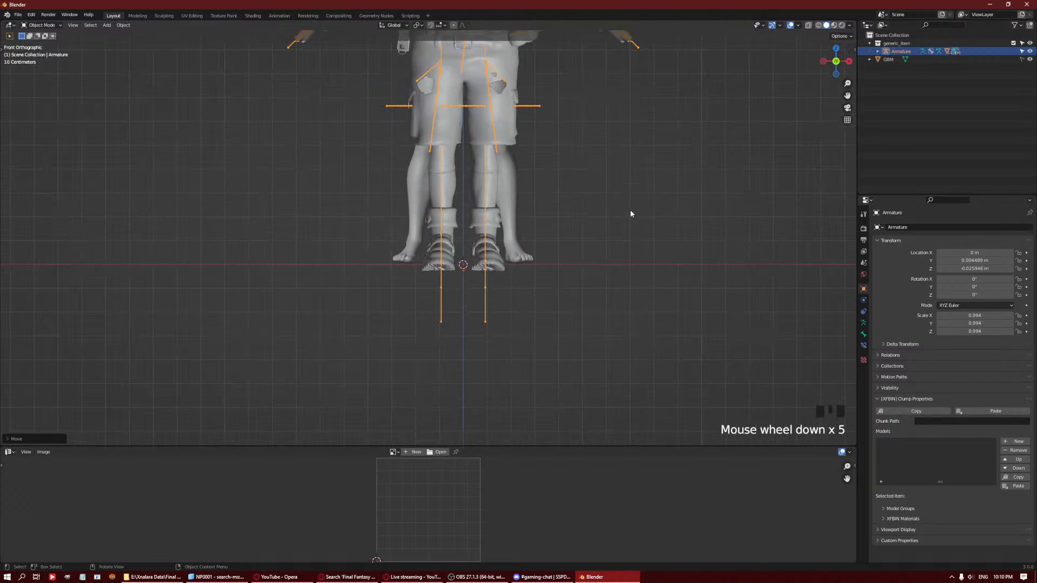
shift+middle_drag(630, 216, 540, 273)
scroll(567, 224, up, 3)
middle_drag(575, 198, 545, 196)
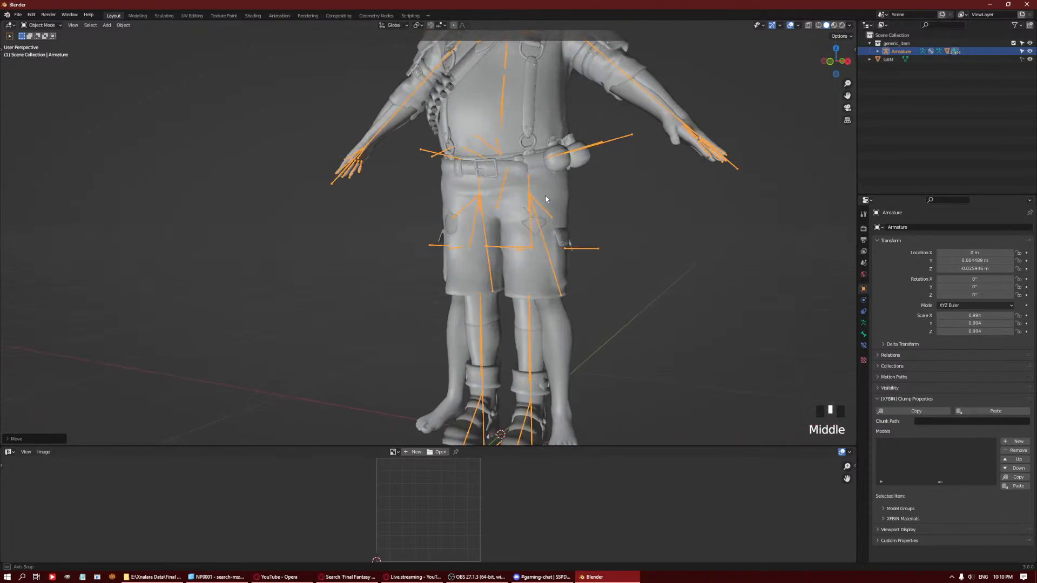
middle_drag(578, 254, 607, 296)
key(ctrl+z)
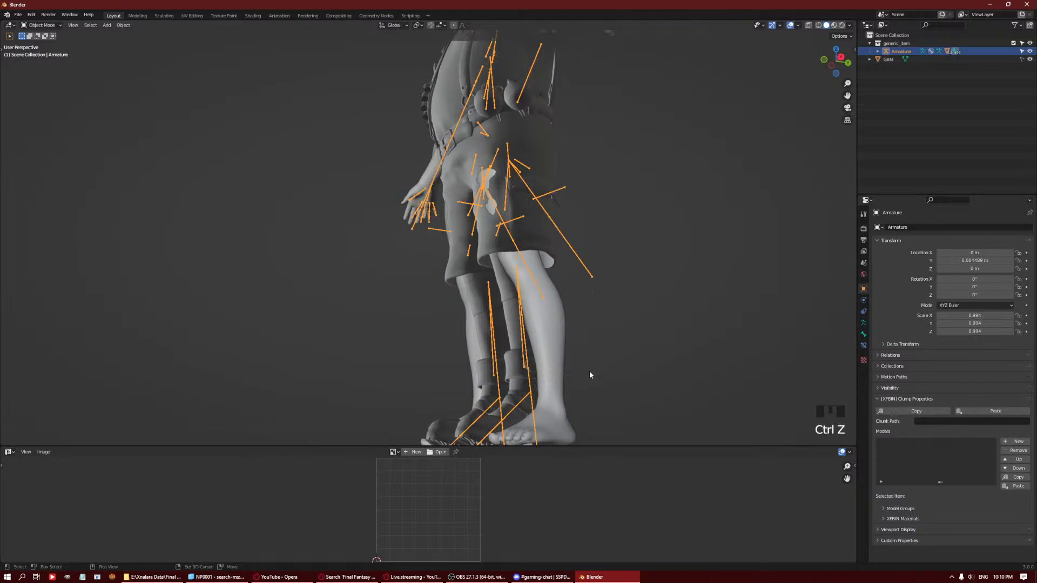
middle_drag(590, 375, 491, 253)
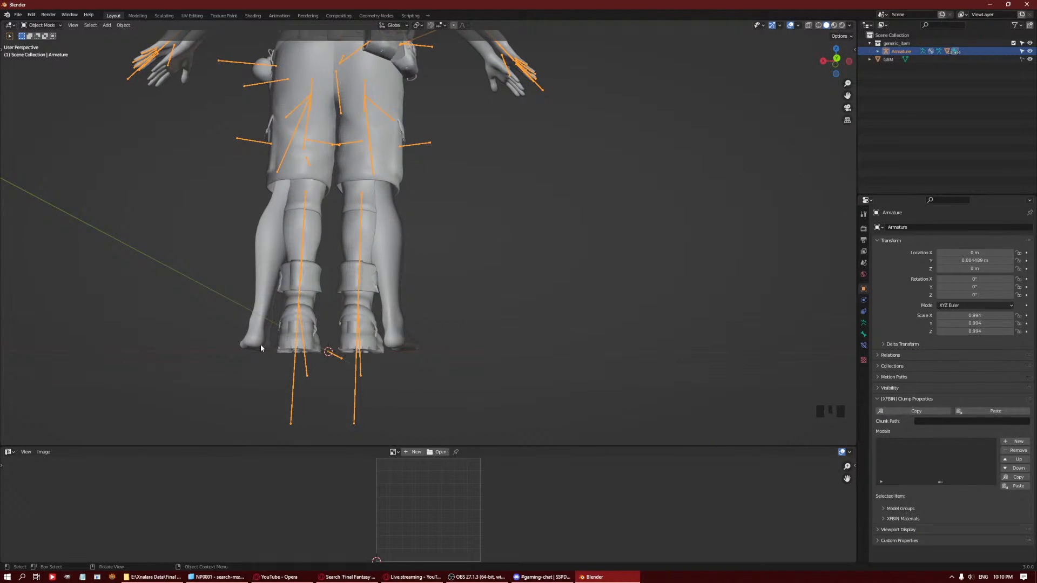
middle_drag(423, 377, 625, 333)
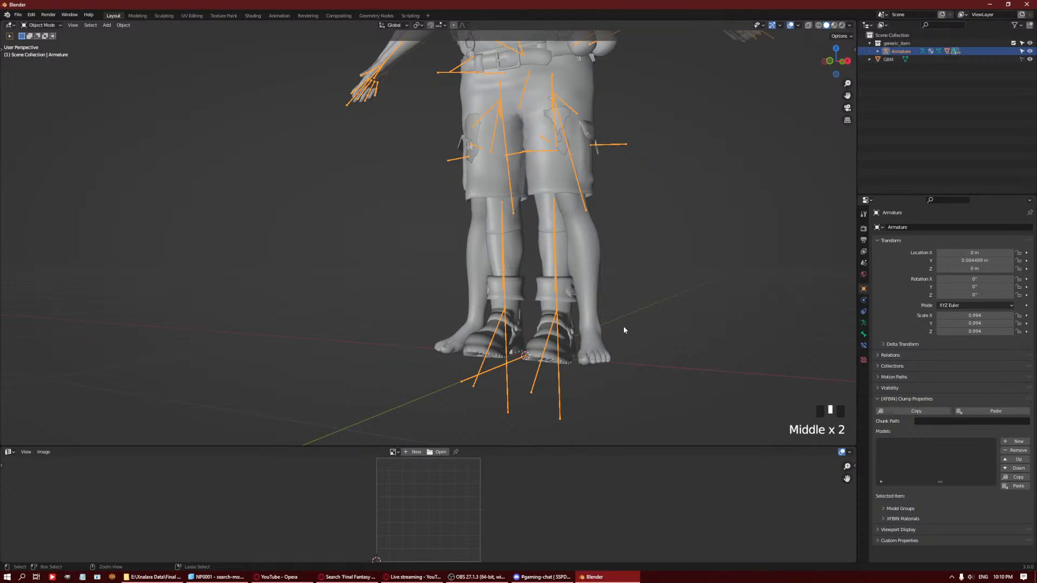
key(ctrl+shift+z)
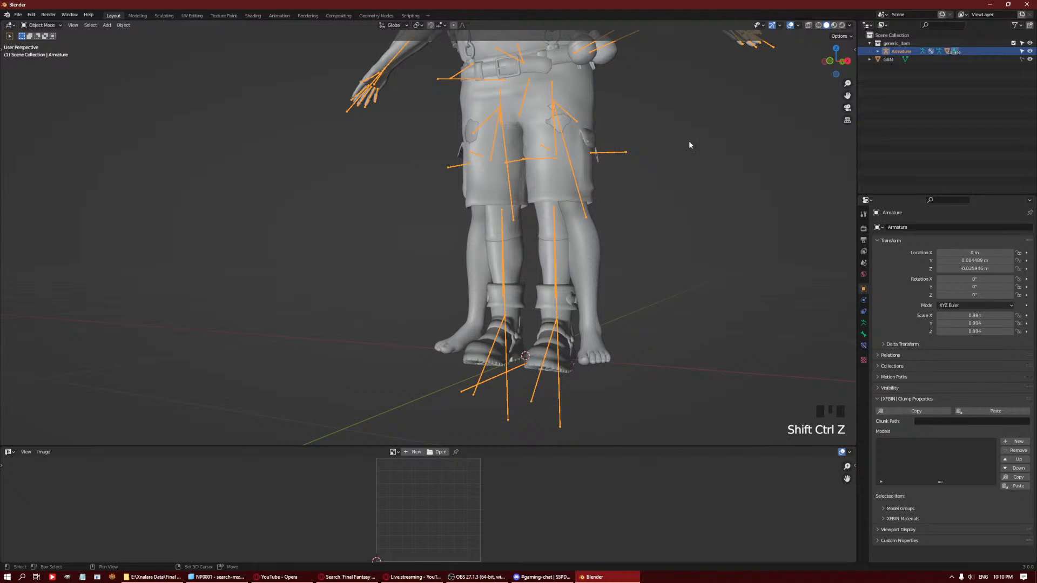
Scale the Wedge armature up to 1.010 to fit its face to the G8M head.
shift+middle_drag(689, 145, 587, 205)
scroll(644, 240, up, 3)
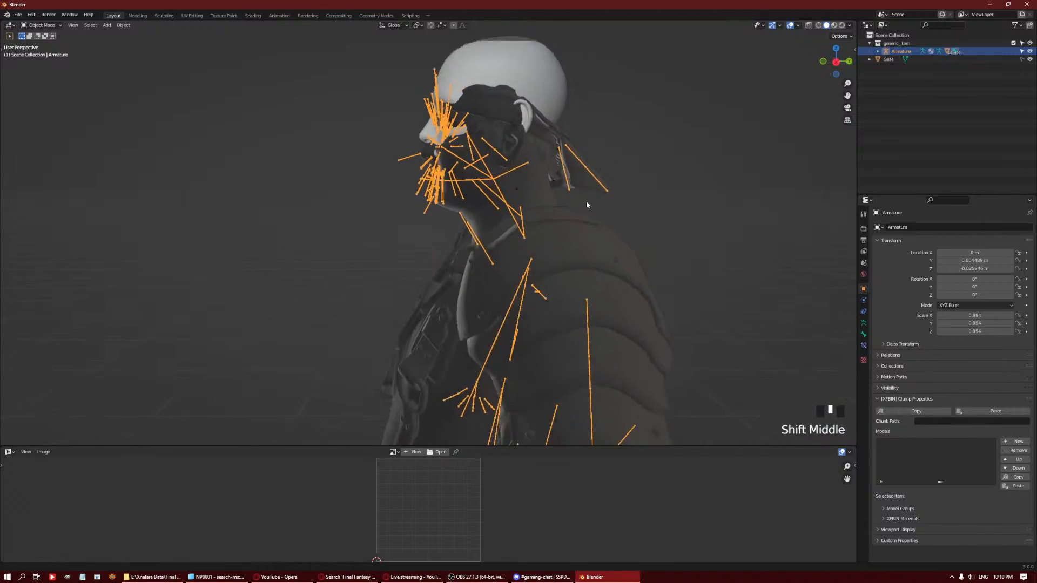
scroll(621, 201, up, 4)
middle_drag(657, 198, 581, 200)
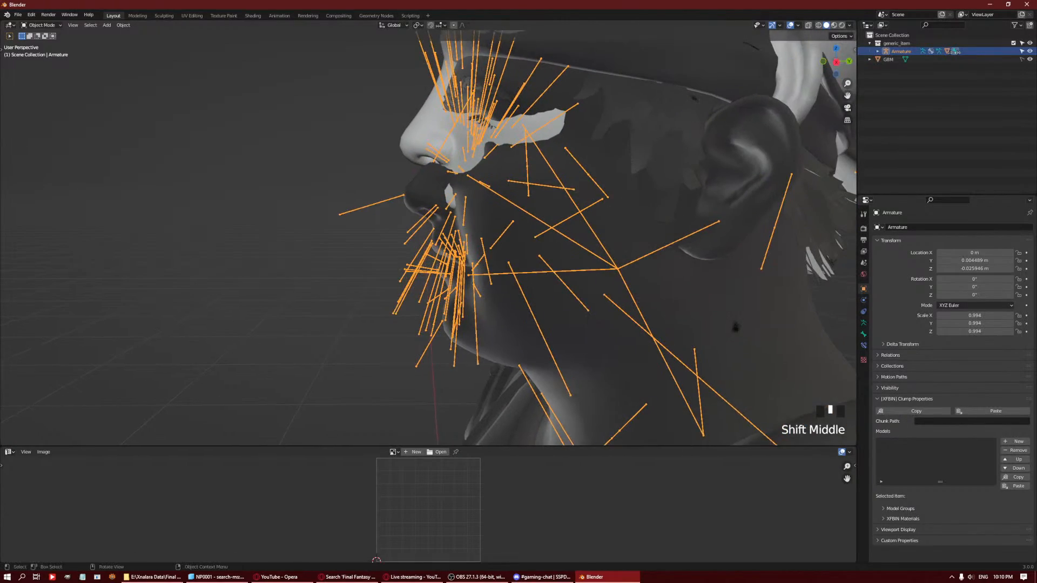
key(s)
shift+middle_drag(644, 219, 678, 173)
click(644, 169)
Nudge the Wedge model along Y to about 0.0046 m and fine-tune its scale around the G8M mouth.
shift+middle_drag(678, 173, 665, 198)
scroll(666, 199, up, 2)
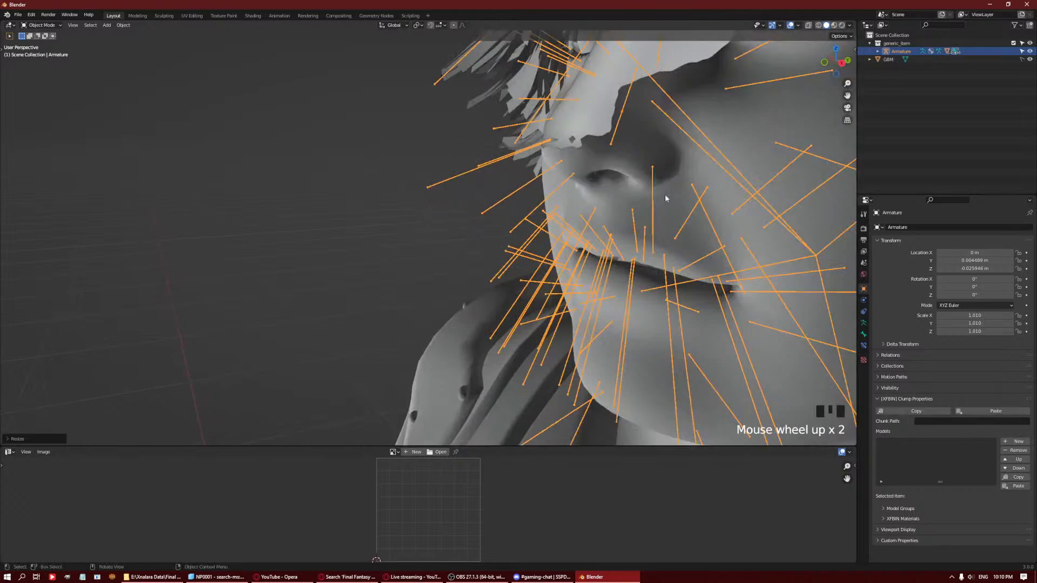
key(g)
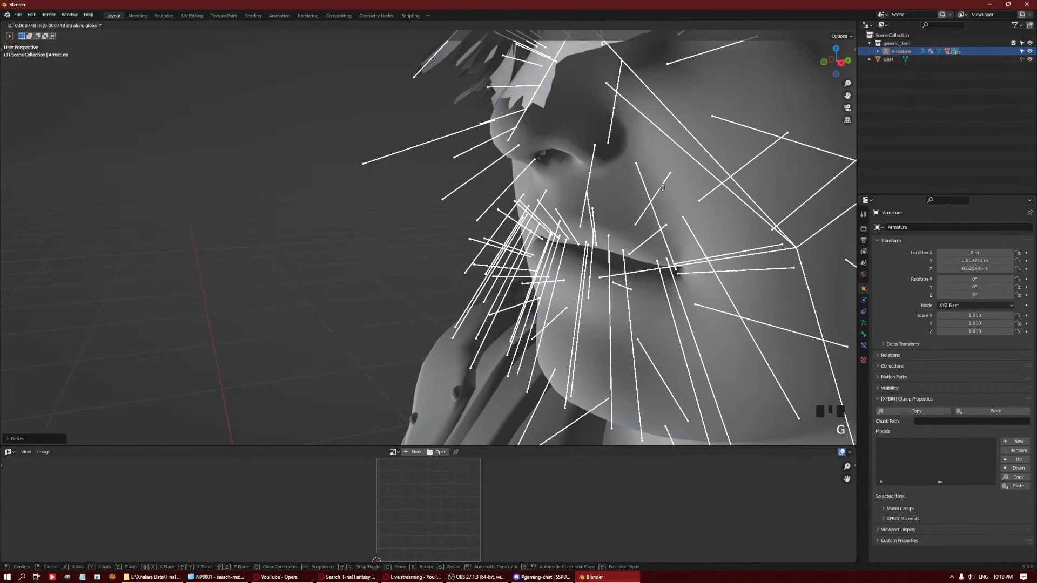
click(664, 188)
middle_drag(627, 199, 565, 298)
key(s)
click(660, 186)
Shift the Wedge model along Y to about 0.0056 m to line up its lips with the G8M face.
scroll(606, 204, down, 8)
scroll(493, 281, down, 5)
scroll(449, 270, up, 8)
scroll(582, 209, up, 5)
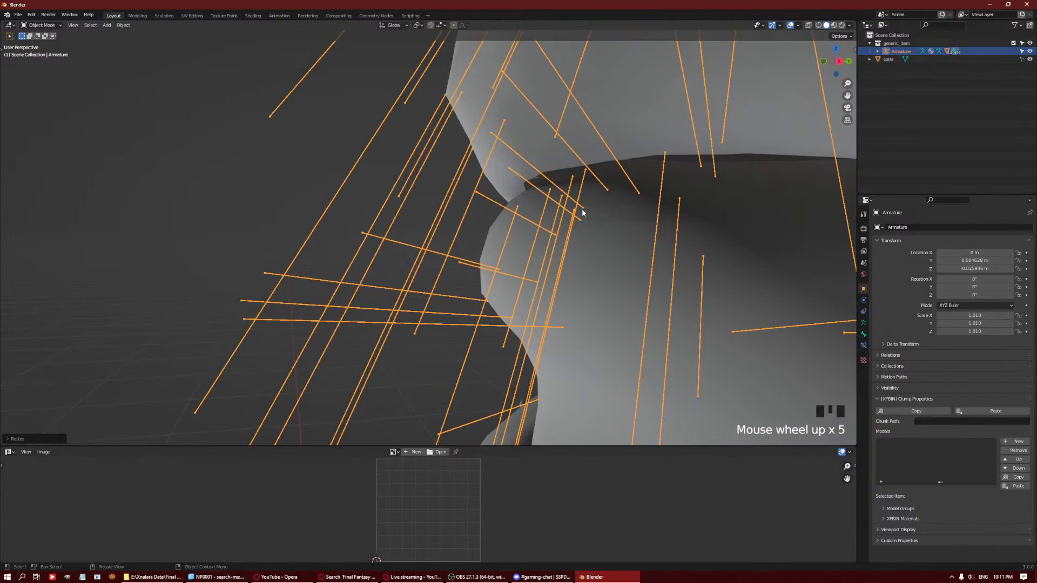
scroll(604, 202, down, 1)
key(g)
key(y)
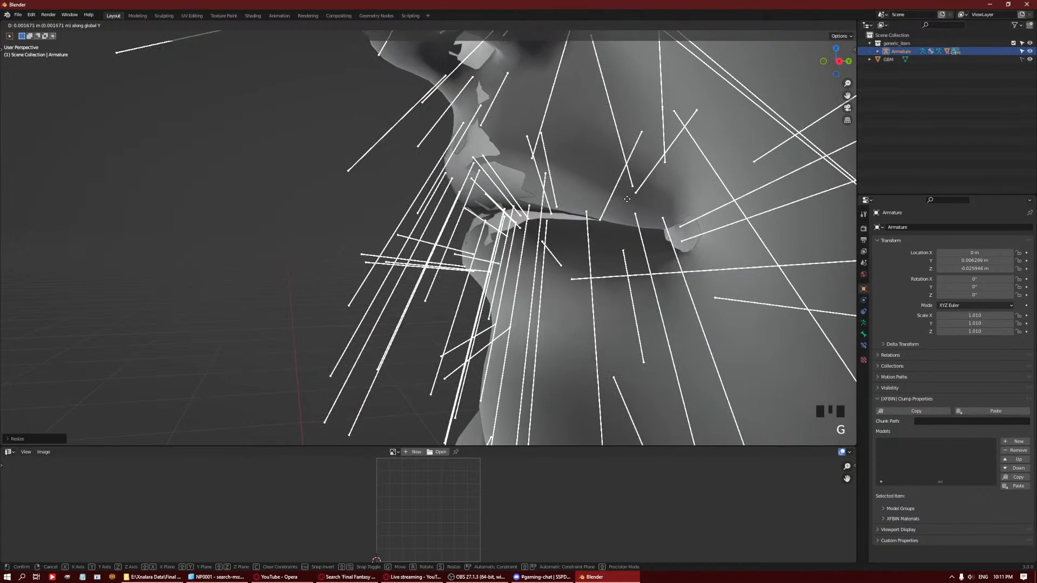
click(618, 201)
Examine how the face, head and upper body line up with the G8M figure from the front and side.
scroll(605, 206, down, 7)
middle_drag(550, 210, 612, 286)
scroll(518, 246, up, 2)
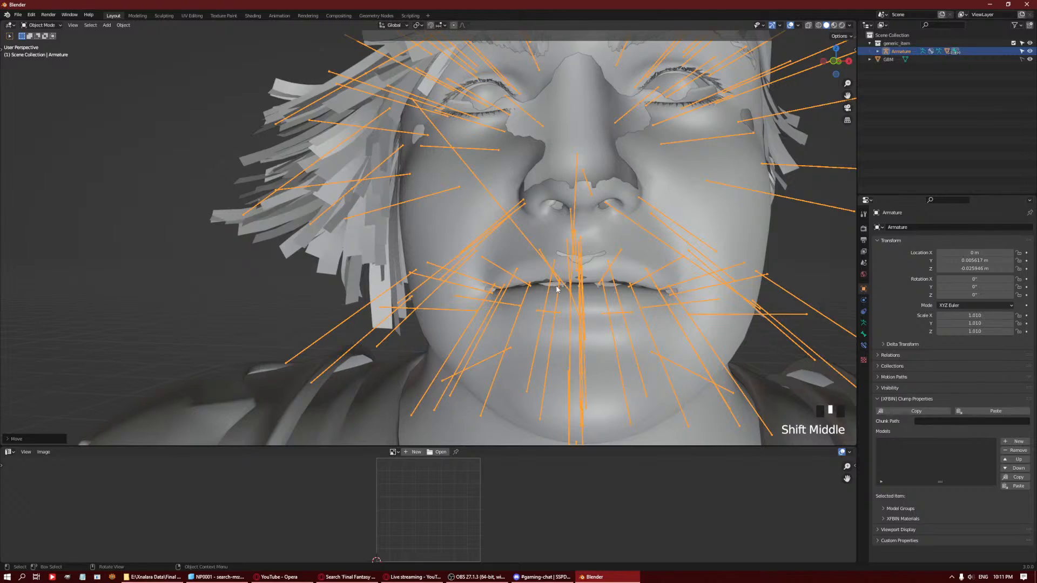
middle_drag(599, 271, 411, 295)
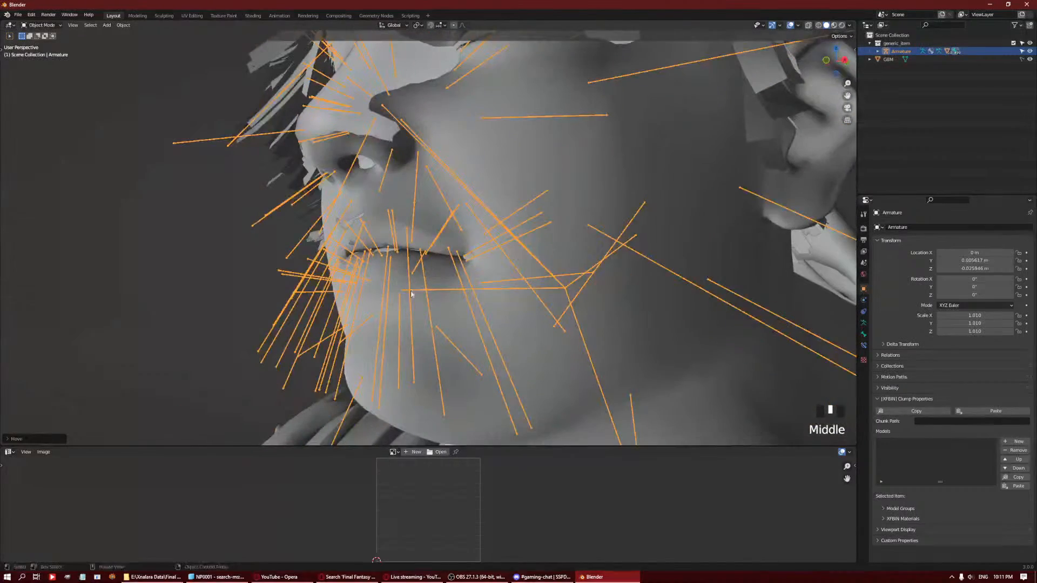
scroll(380, 242, down, 6)
middle_drag(432, 254, 490, 266)
scroll(518, 345, down, 4)
middle_drag(530, 377, 576, 256)
Enter Edit Mode on the Wedge armature and select the arm left shoulder 01 bone.
click(502, 184)
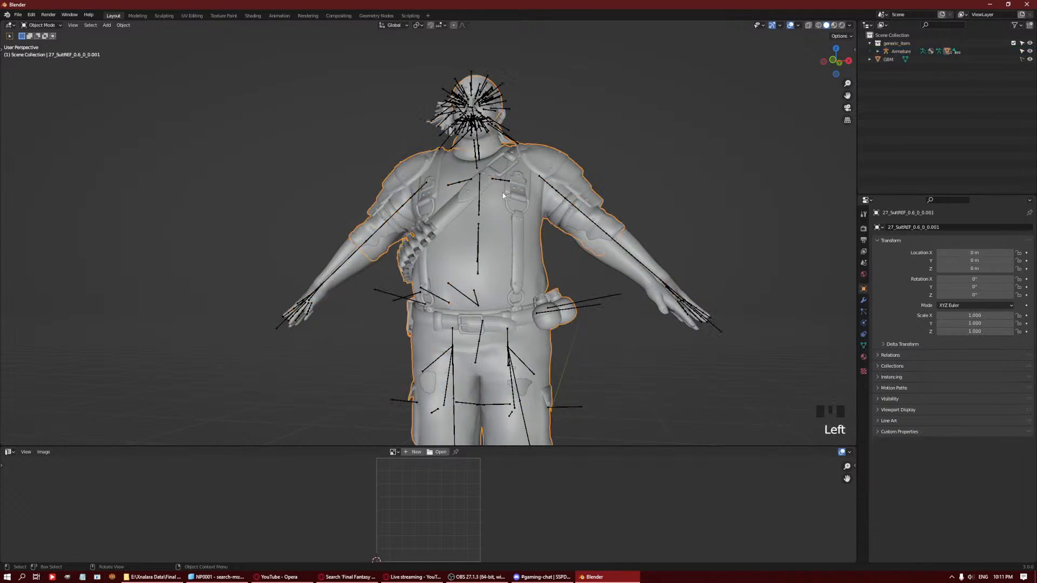
key(ctrl+Tab)
click(493, 182)
key(ctrl+Tab)
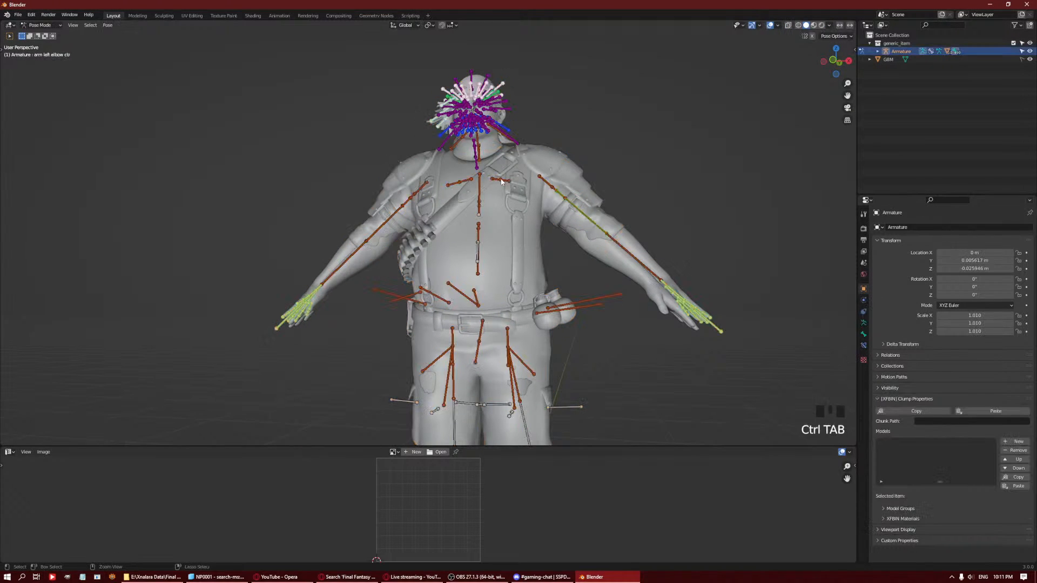
click(497, 180)
key(Tab)
middle_drag(494, 188, 495, 184)
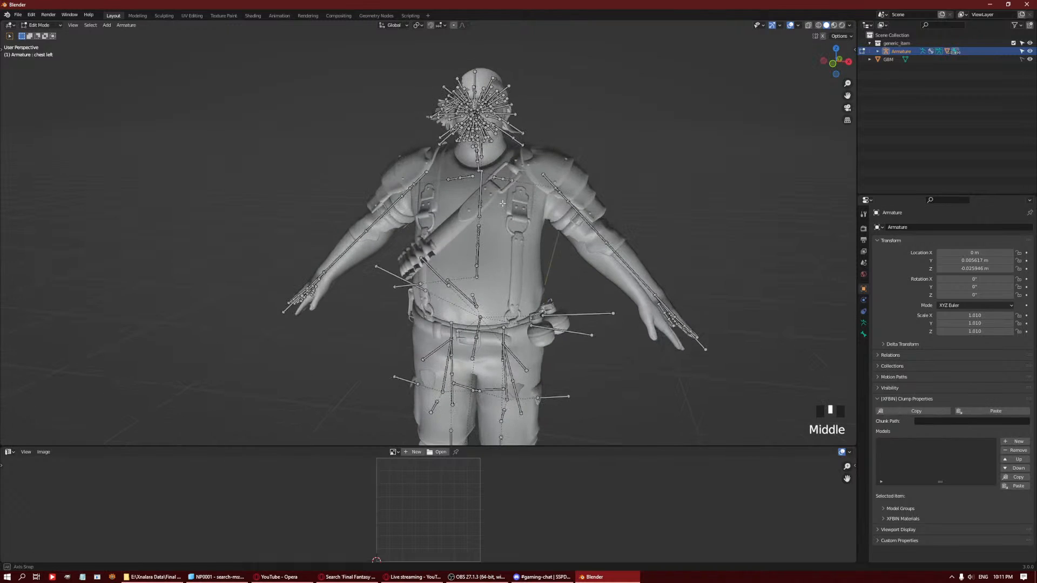
click(495, 183)
click(496, 182)
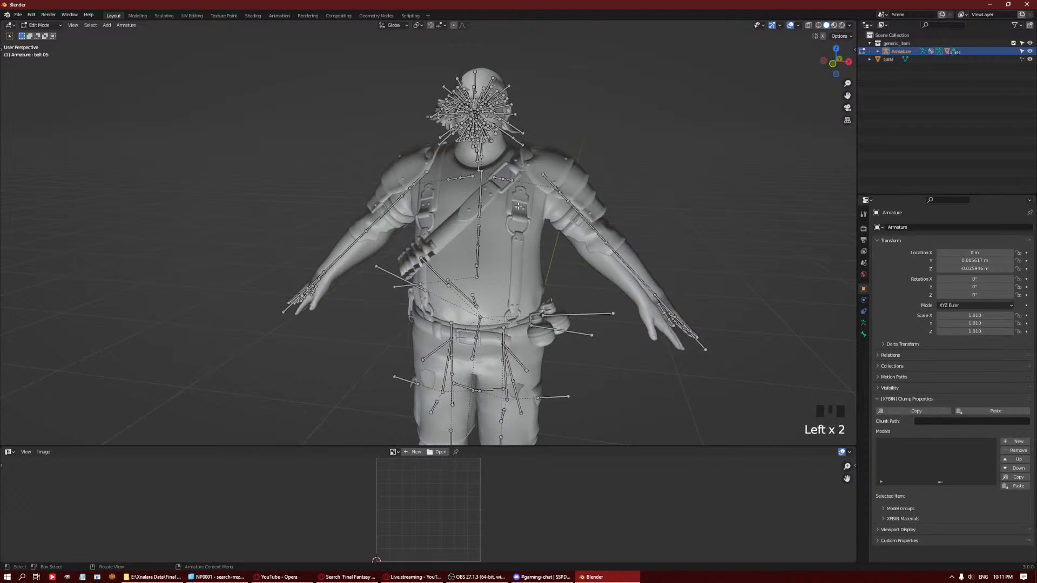
click(513, 187)
middle_drag(532, 52, 600, 93)
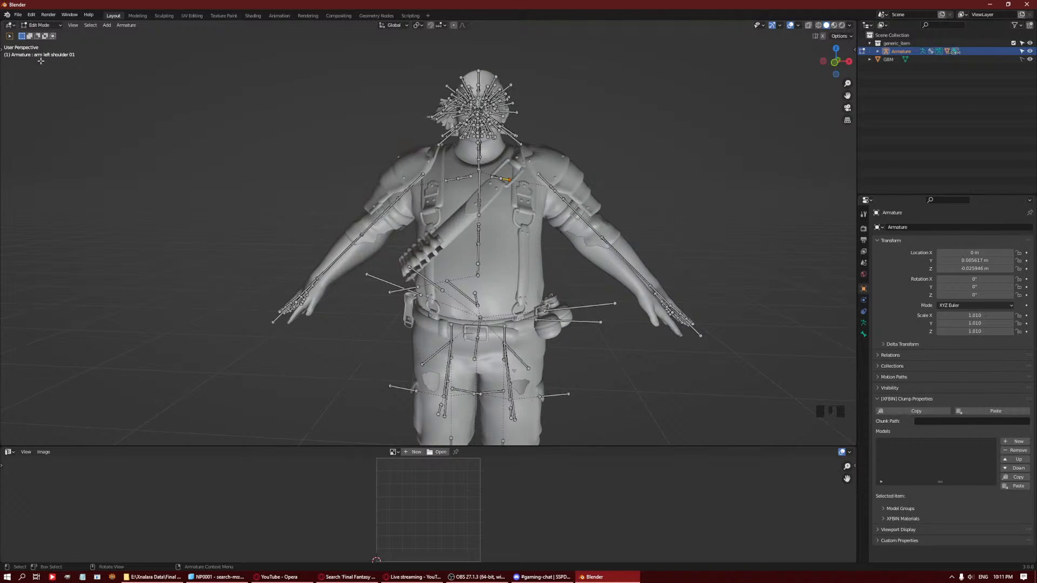
Enable X-Axis Mirror for the armature in Pose Mode and try rotating the arm left shoulder 01 bone.
click(864, 214)
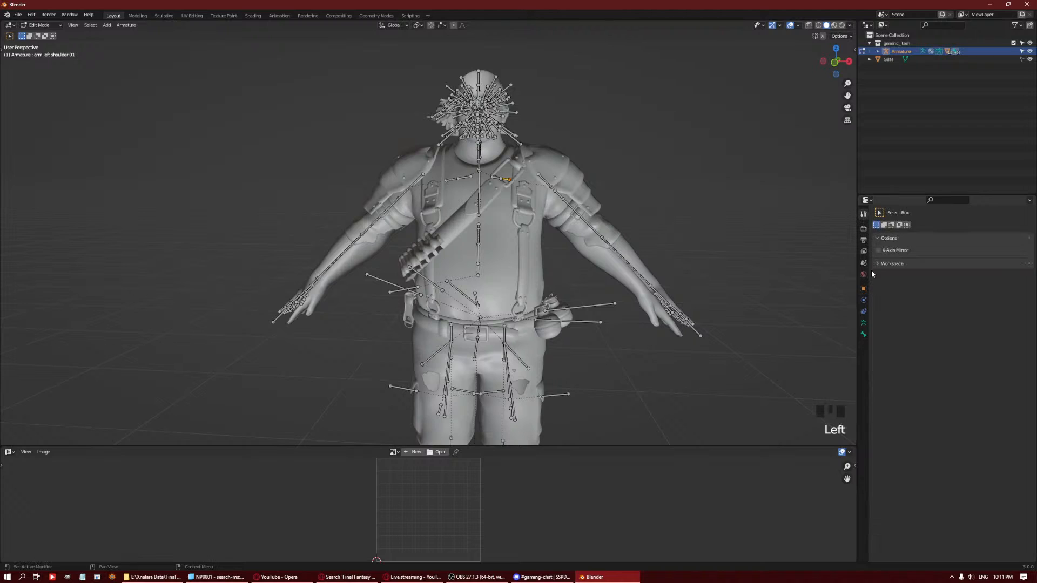
key(ctrl+Tab)
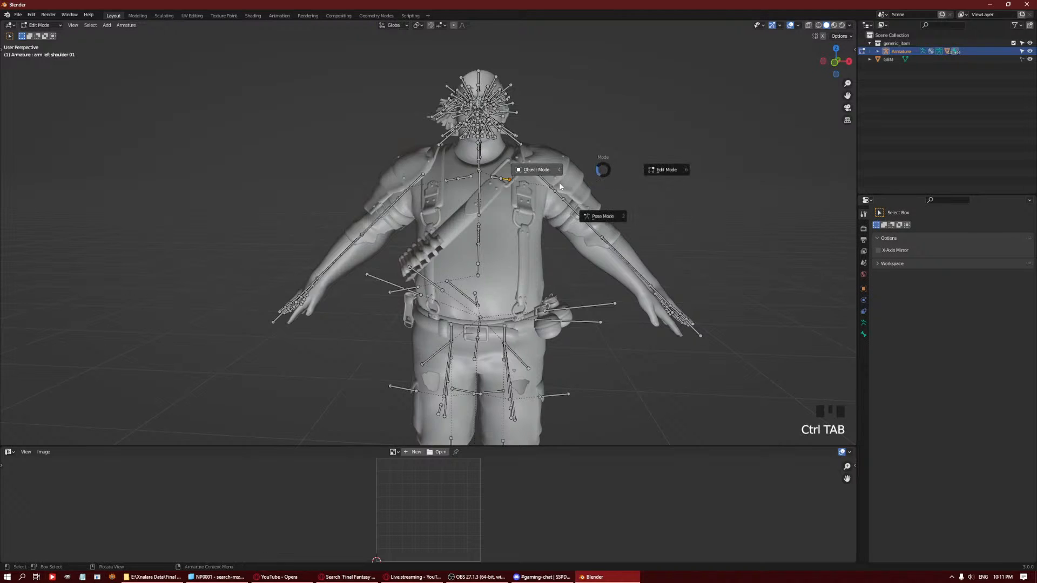
click(605, 219)
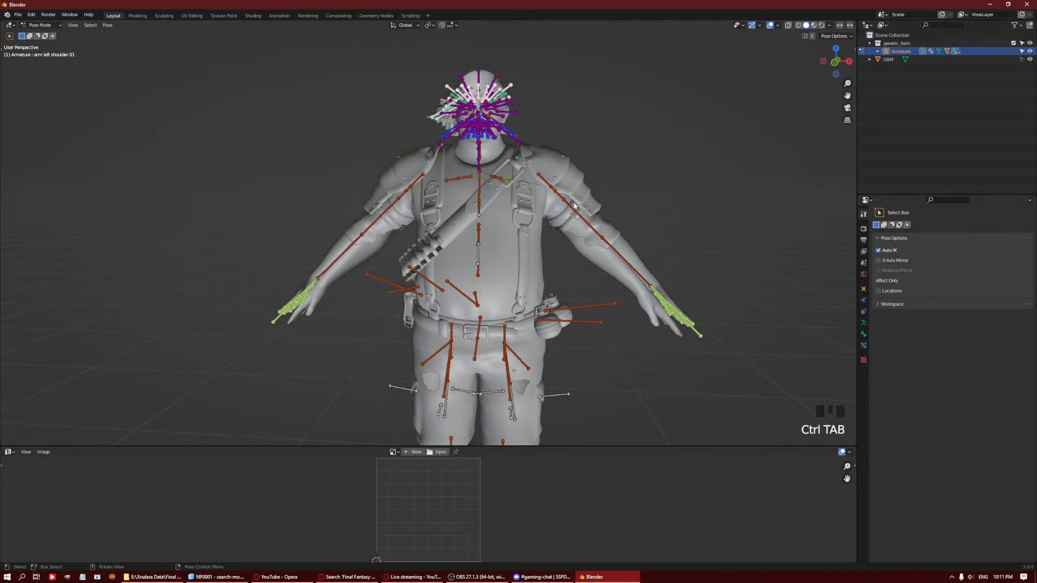
key(r)
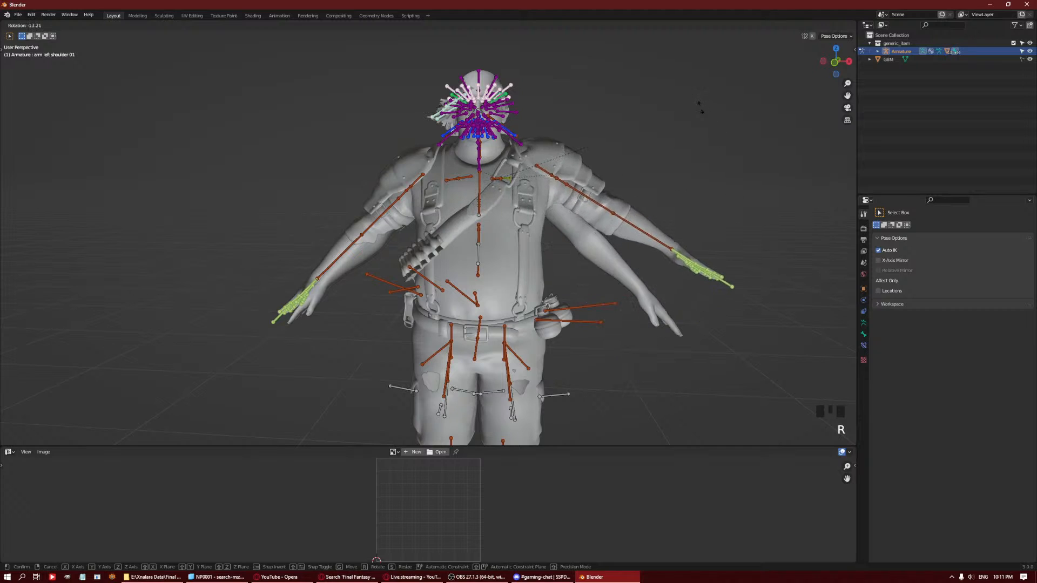
key(Escape)
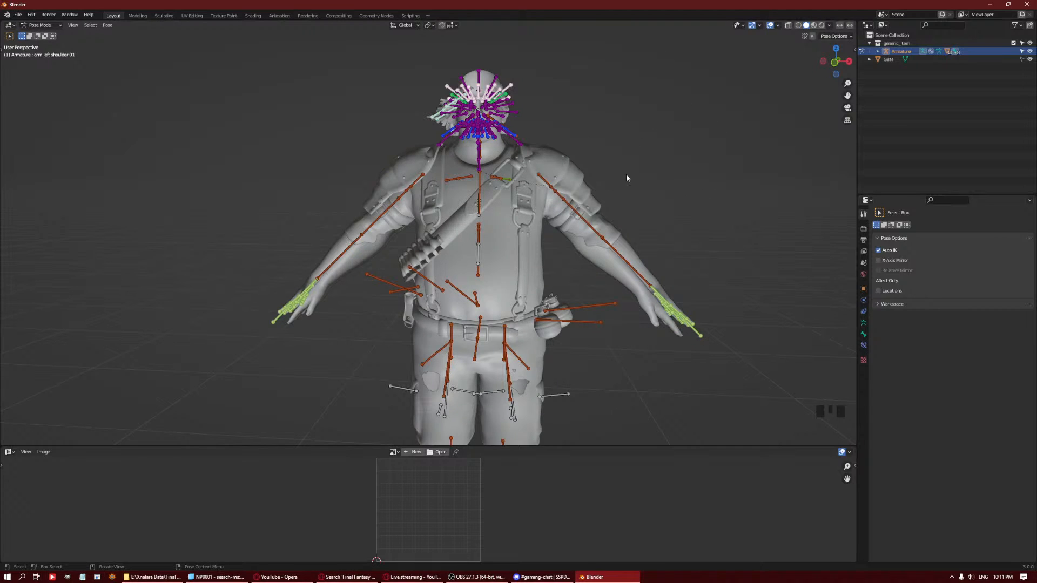
click(880, 260)
key(r)
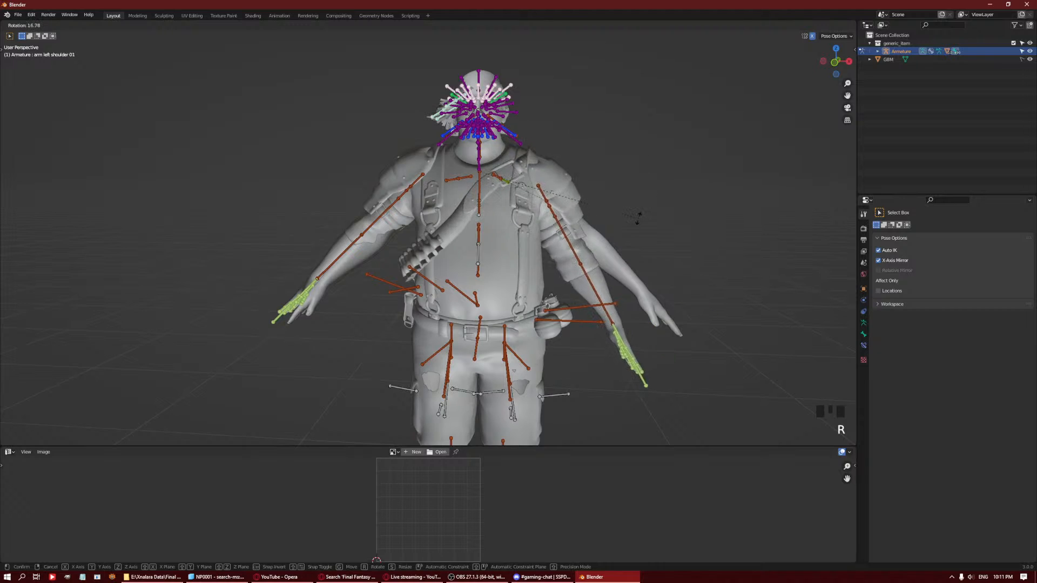
key(Escape)
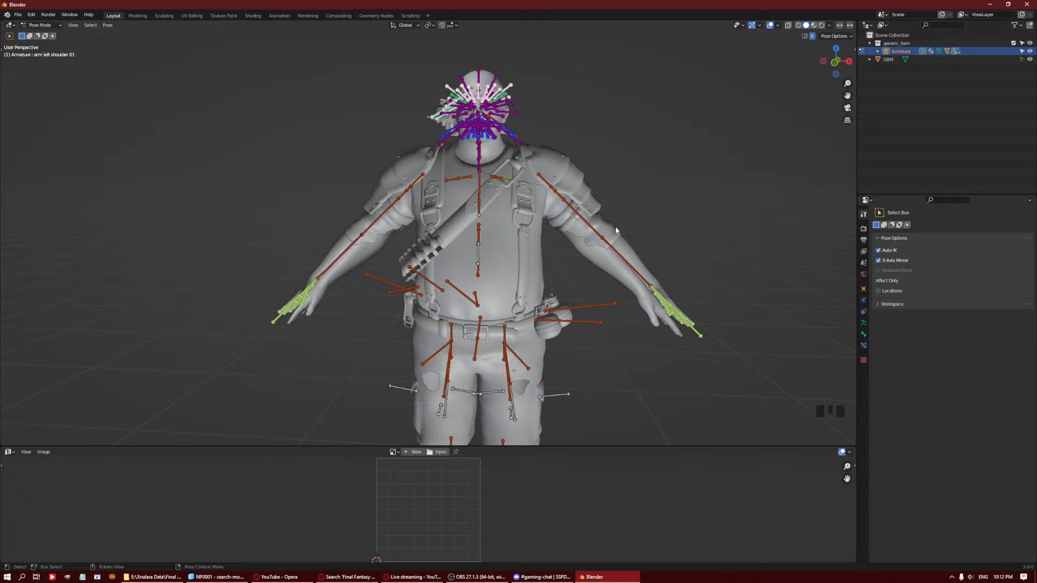
In Edit Mode, extend the selection from the arm left shoulder 01 bone to all of its child bones.
key(Tab)
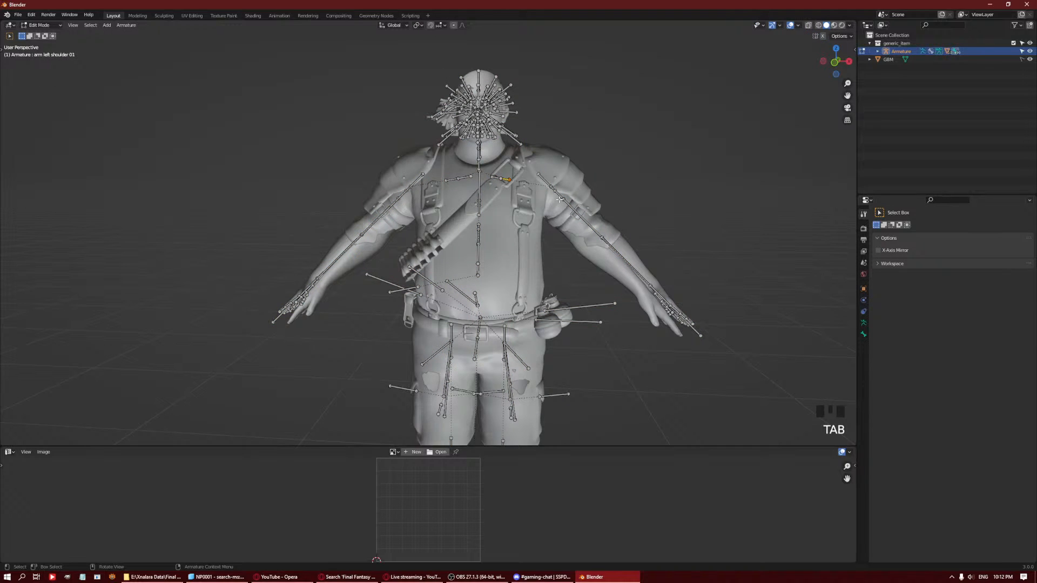
key(shift+g)
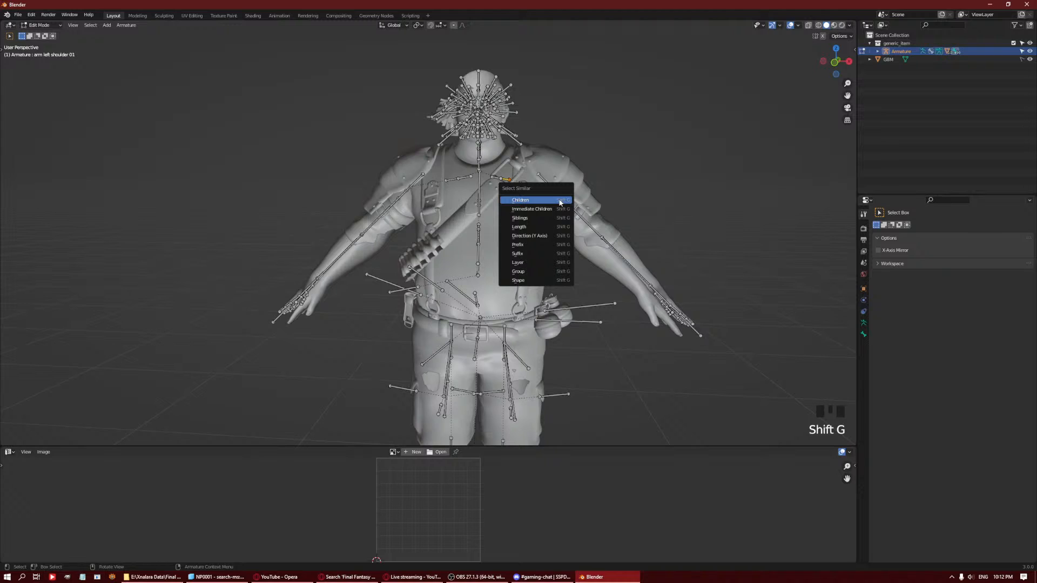
click(559, 201)
Add the leg left thigh bone to the selected left arm bones.
shift+middle_drag(509, 410, 498, 305)
shift+click(505, 316)
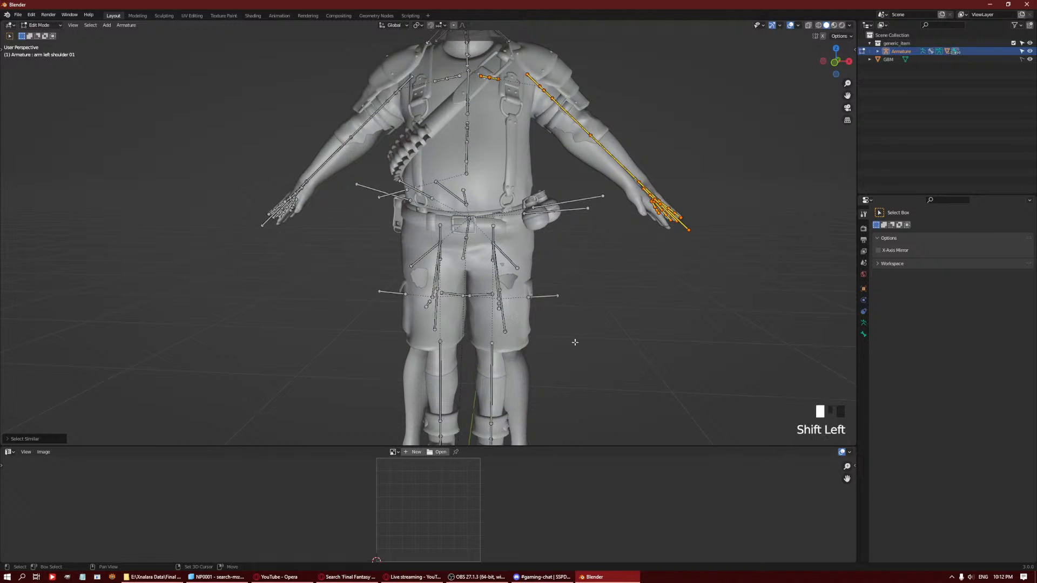
key(ctrl+z)
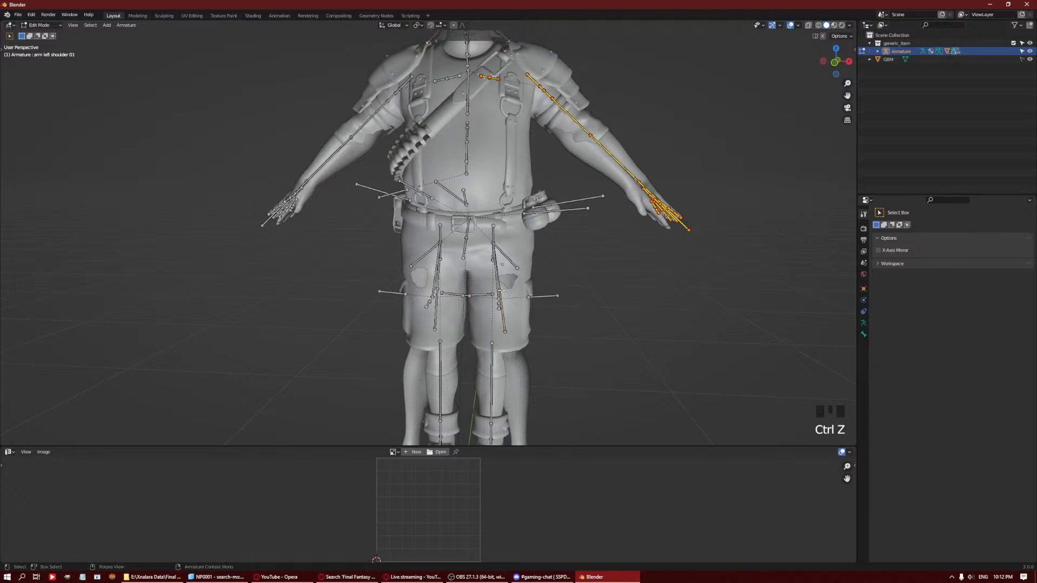
middle_drag(535, 315, 498, 284)
shift+click(497, 283)
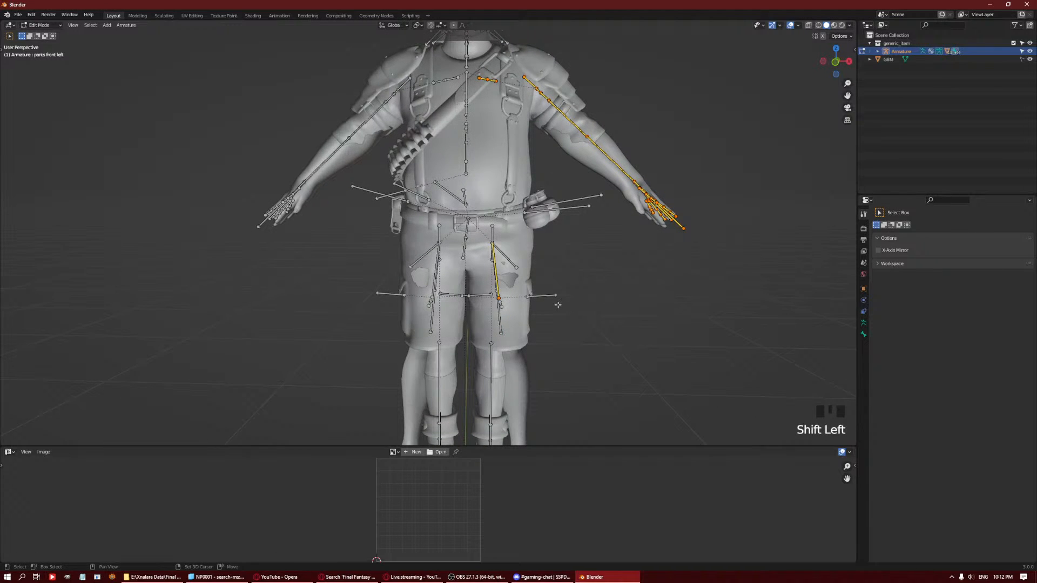
middle_drag(557, 305, 506, 257)
key(ctrl+z)
shift+click(489, 260)
scroll(506, 257, up, 2)
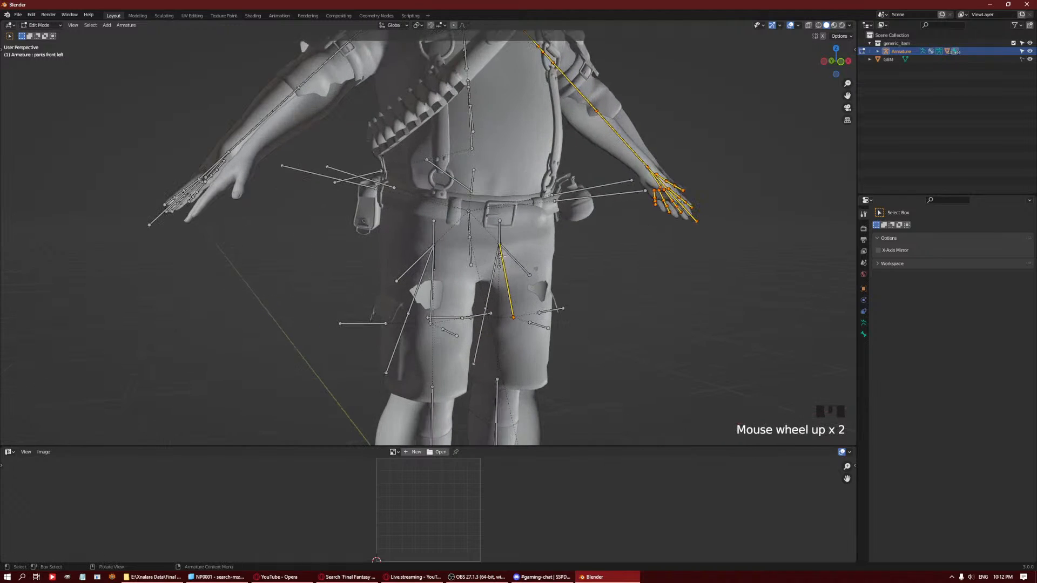
key(ctrl+z)
shift+click(511, 267)
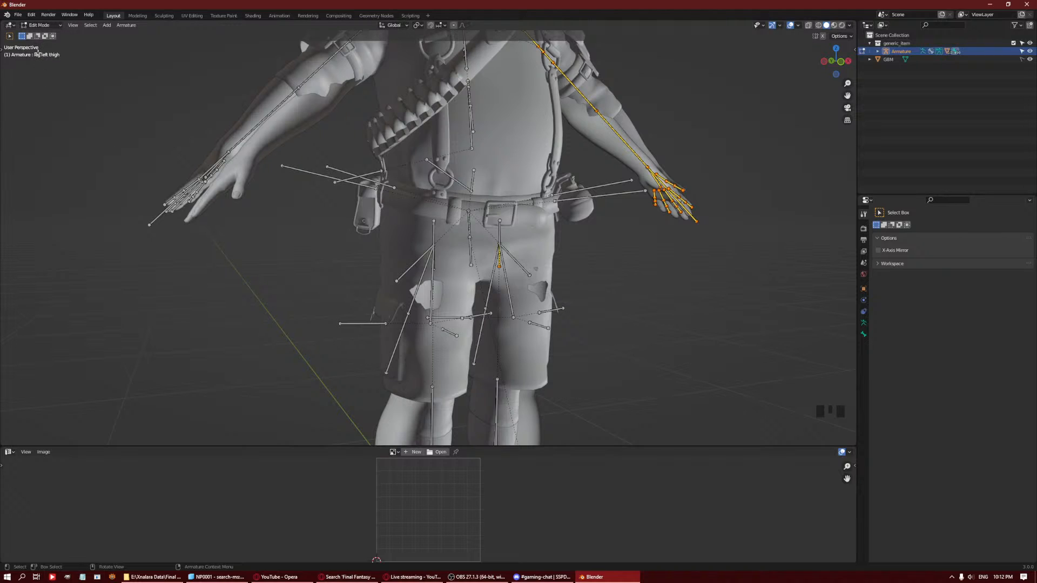
Extend the selection to all child bones of the left thigh.
key(shift+g)
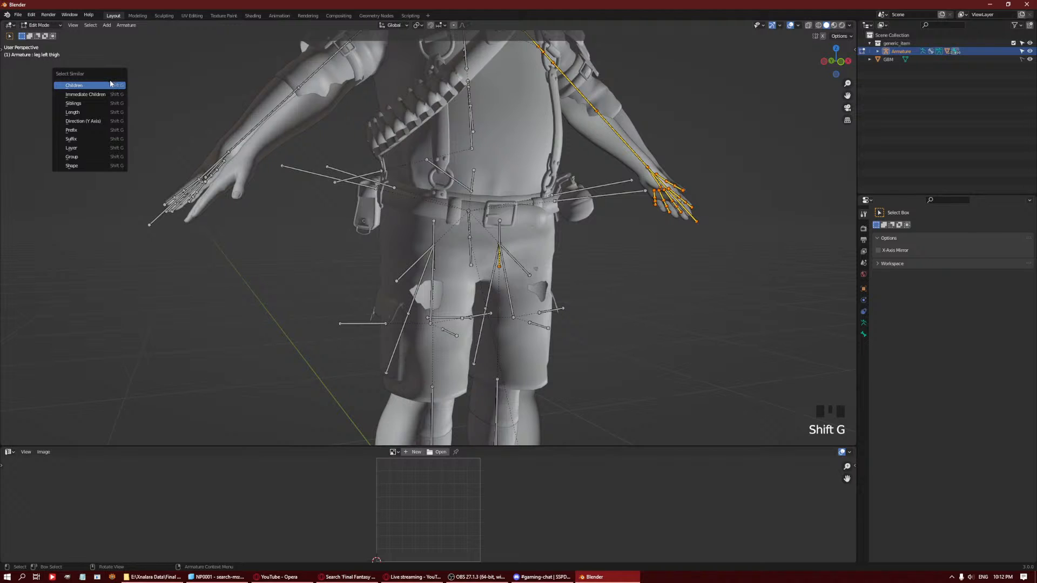
click(74, 86)
scroll(609, 232, down, 4)
middle_drag(609, 231, 594, 221)
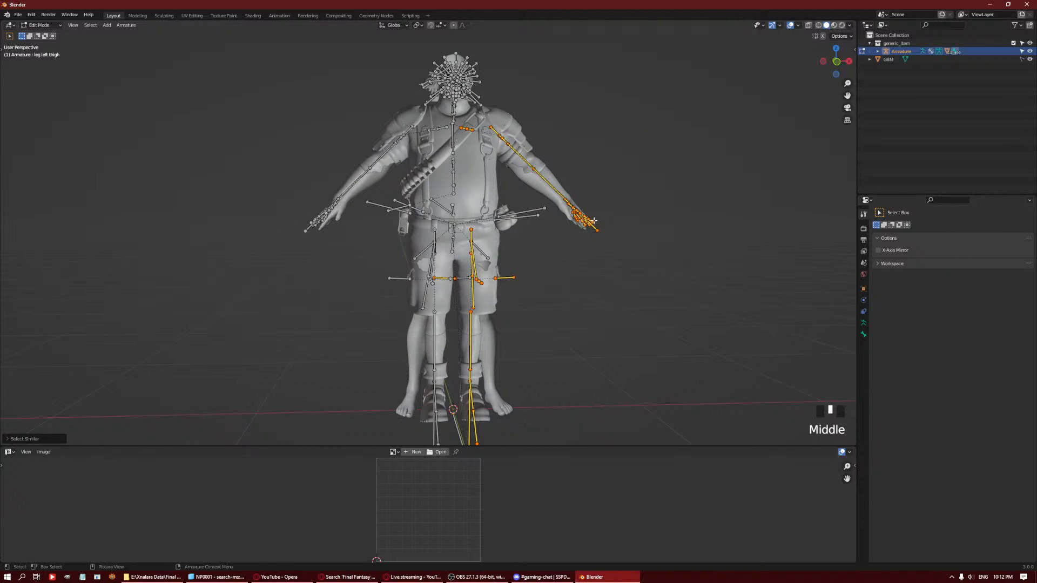
Start a batch rename with a Find/Replace action that finds "left" and replaces it with nothing.
key(ctrl+F2)
click(581, 243)
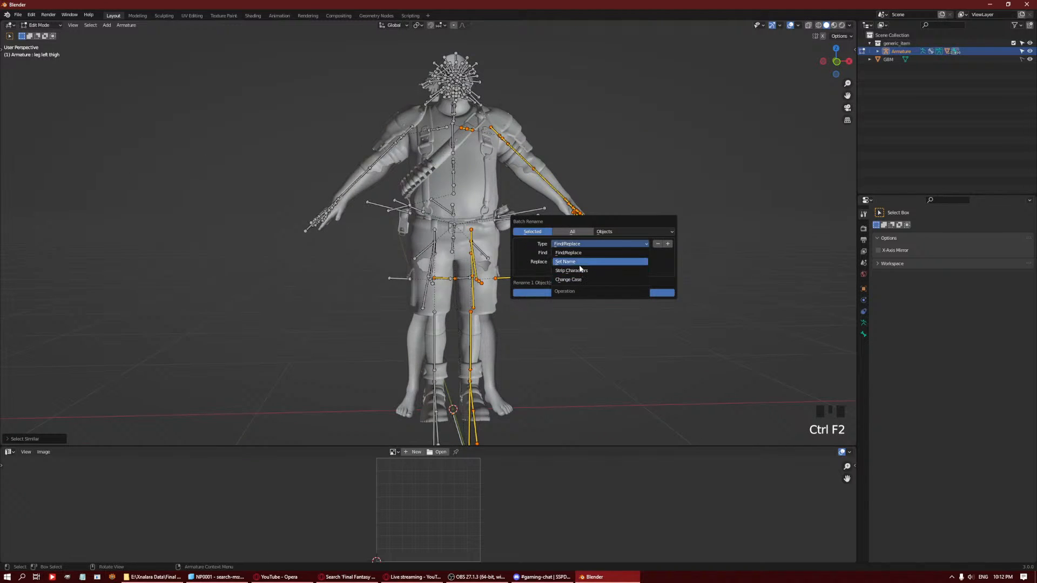
click(567, 252)
click(565, 251)
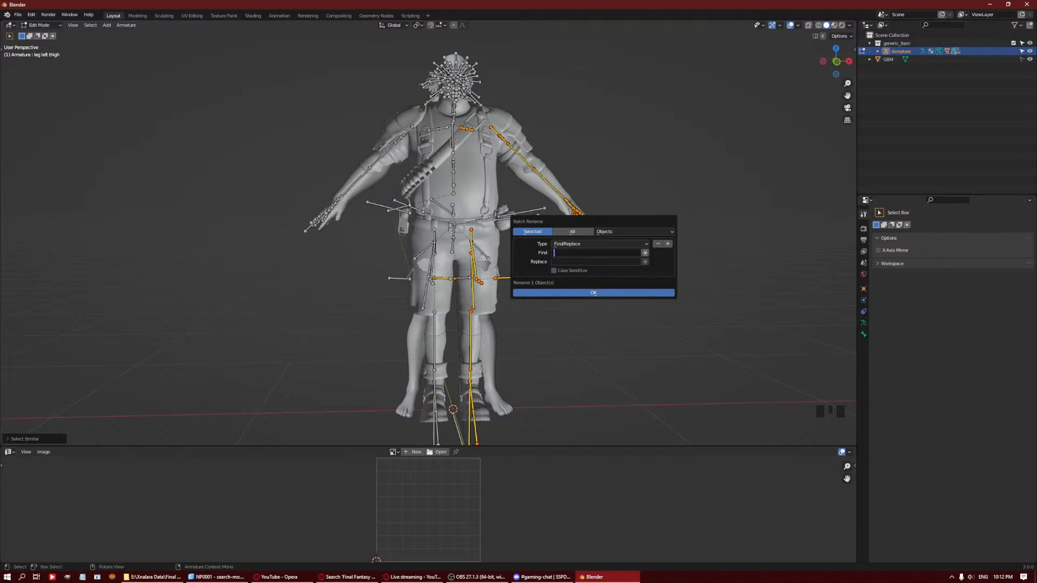
text(Left)
key(ctrl+a)
text(left)
Add a Set Name action with the suffix " left" and run the batch rename on the selected objects.
click(667, 245)
click(594, 283)
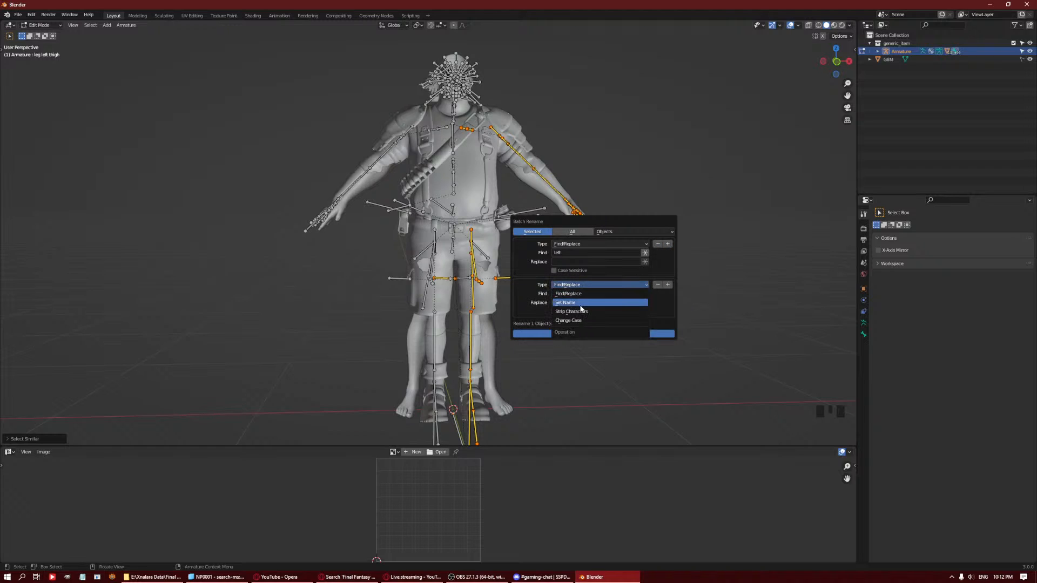
click(576, 303)
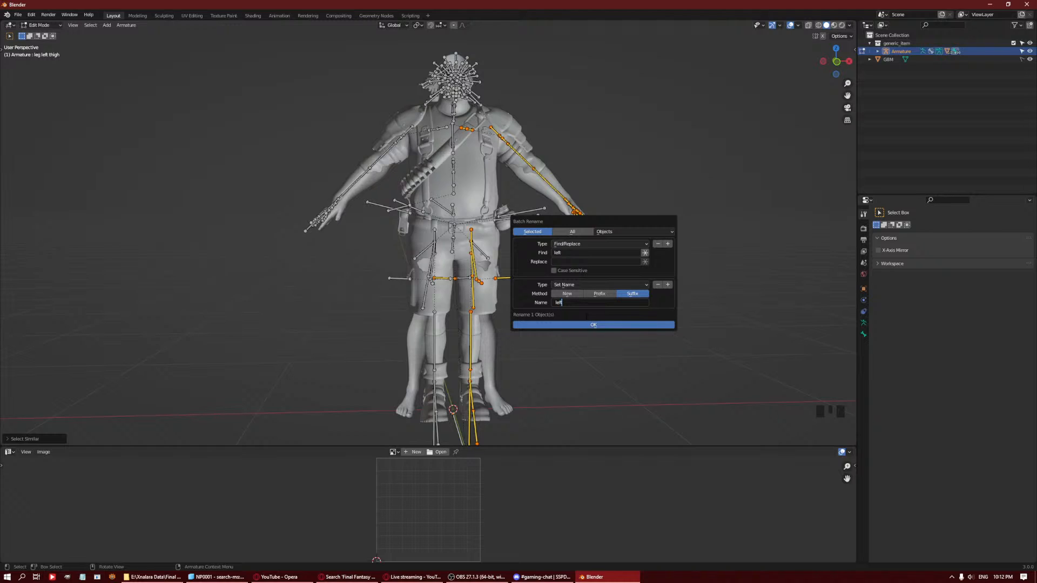
click(564, 325)
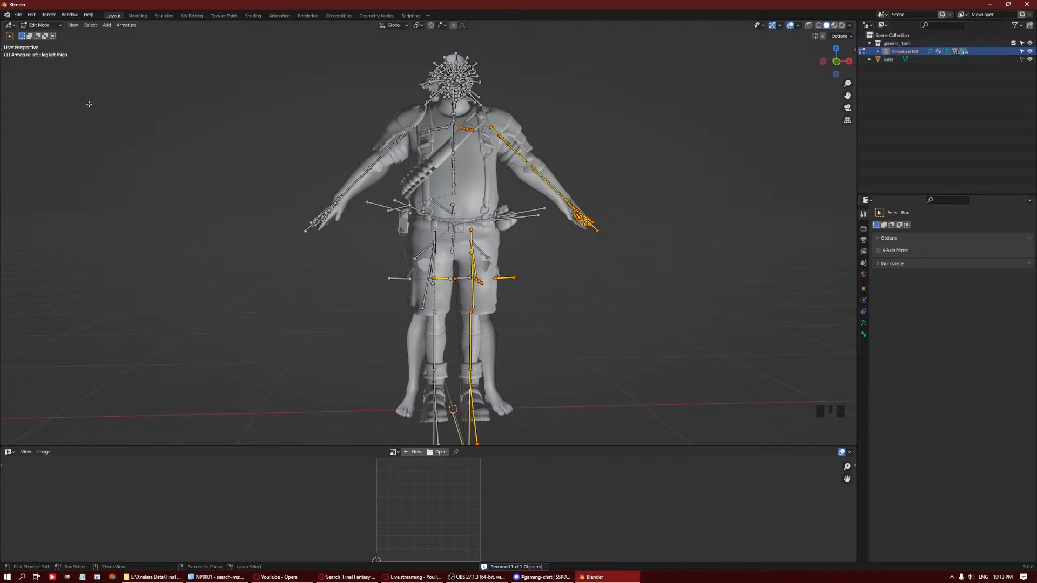
Batch rename the selected bones, removing "left" from within their names and adding it as a suffix.
key(ctrl+F2)
drag(121, 108, 609, 196)
click(600, 206)
click(594, 323)
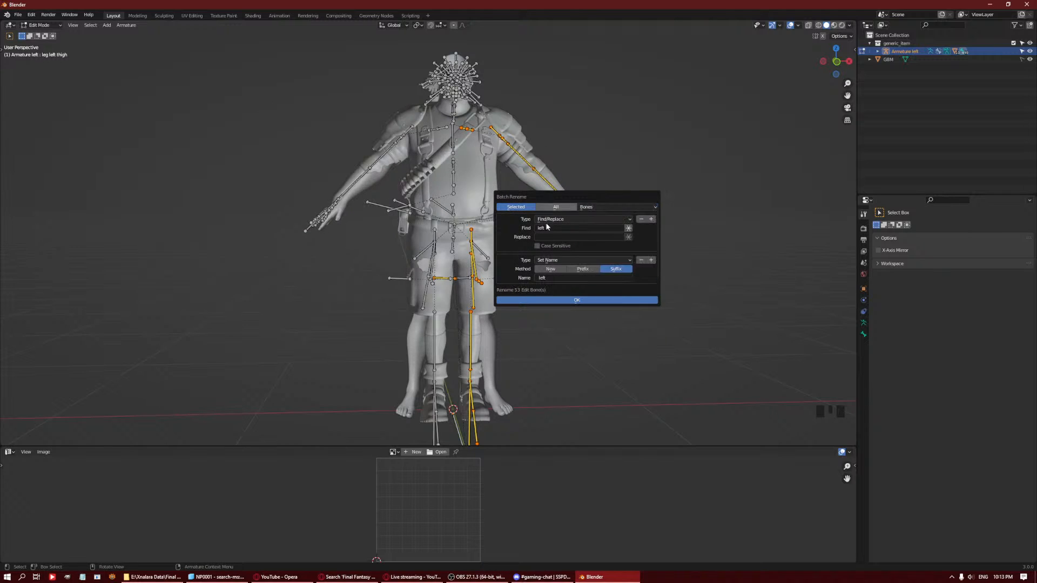
click(556, 301)
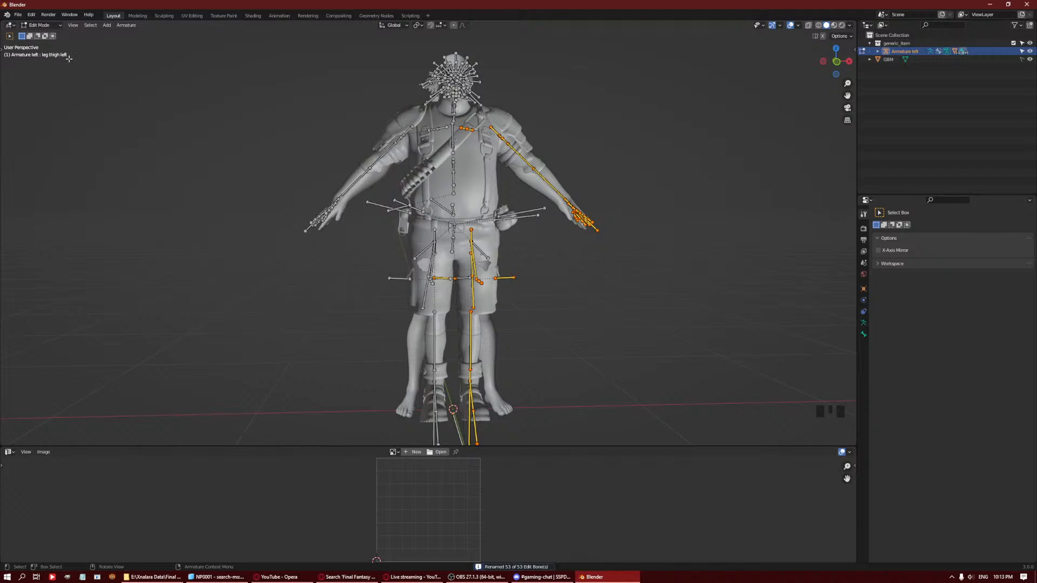
Select the arm right shoulder 01 bone together with all of its child bones.
click(438, 140)
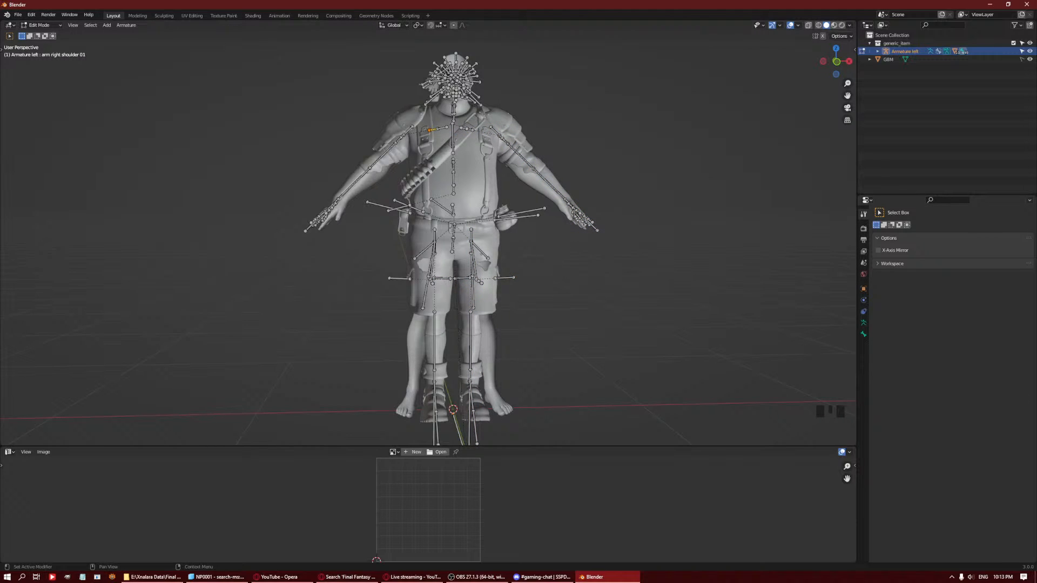
click(482, 577)
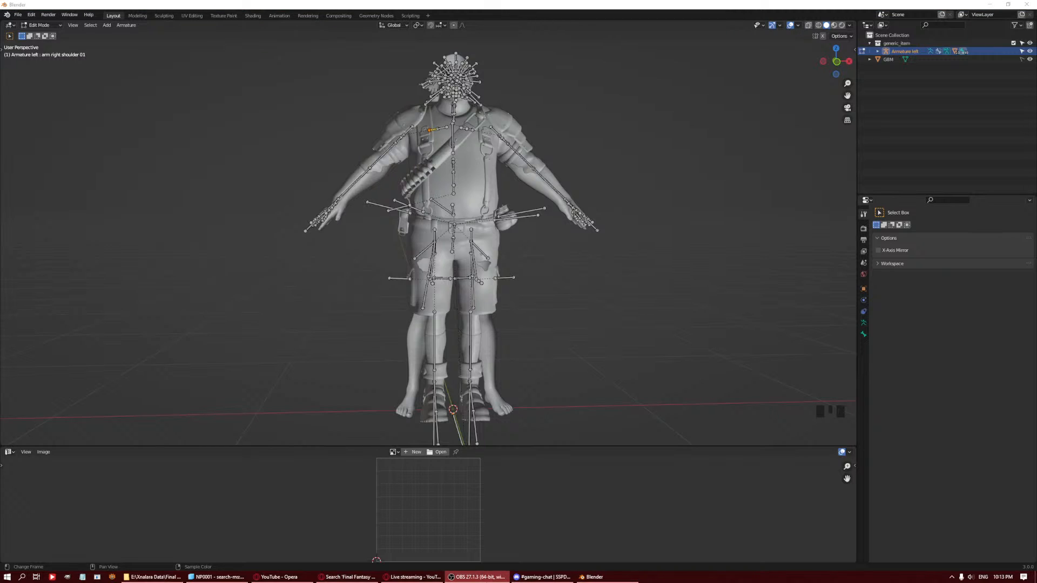
click(489, 581)
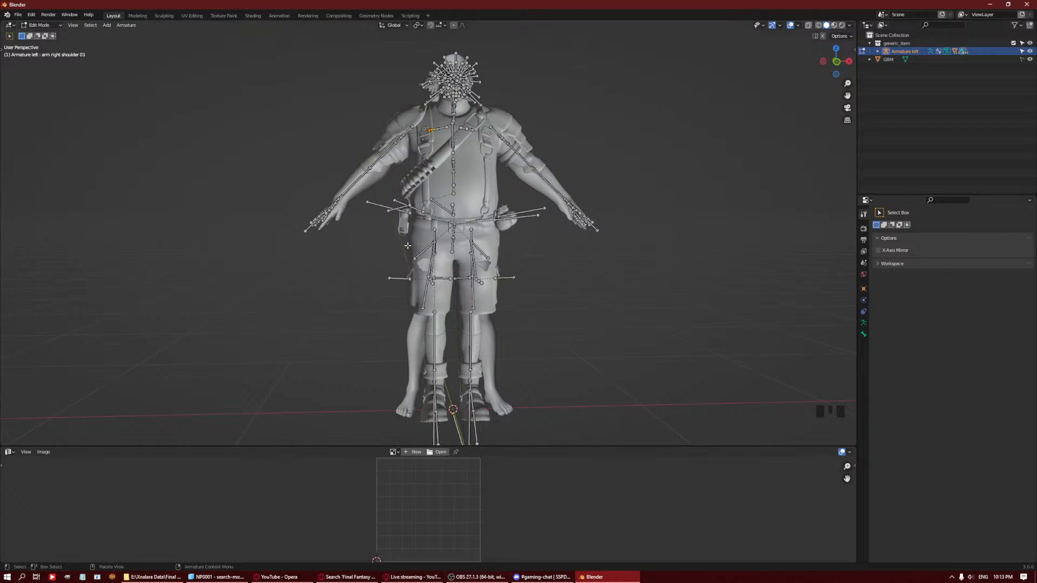
key(shift+g)
click(445, 263)
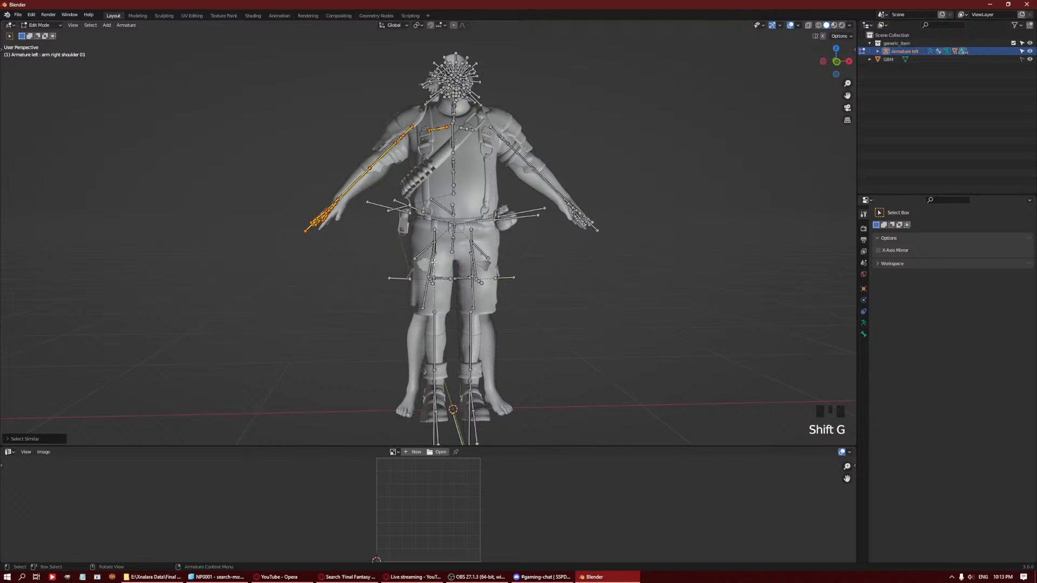
Add the leg right thigh bone and all of its child bones to the selection.
scroll(445, 263, up, 8)
shift+click(463, 297)
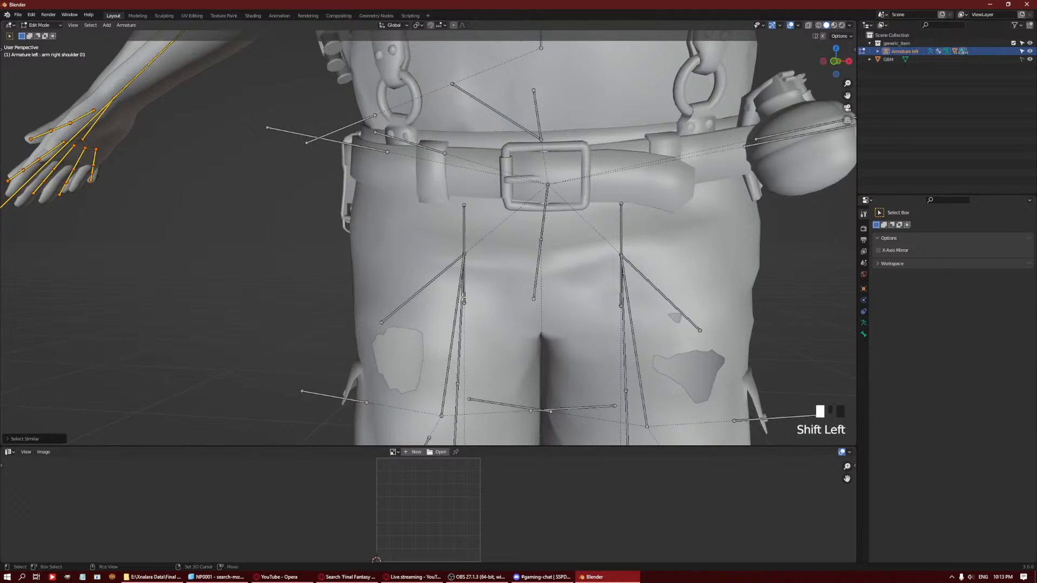
key(shift+g)
click(465, 279)
scroll(460, 233, down, 9)
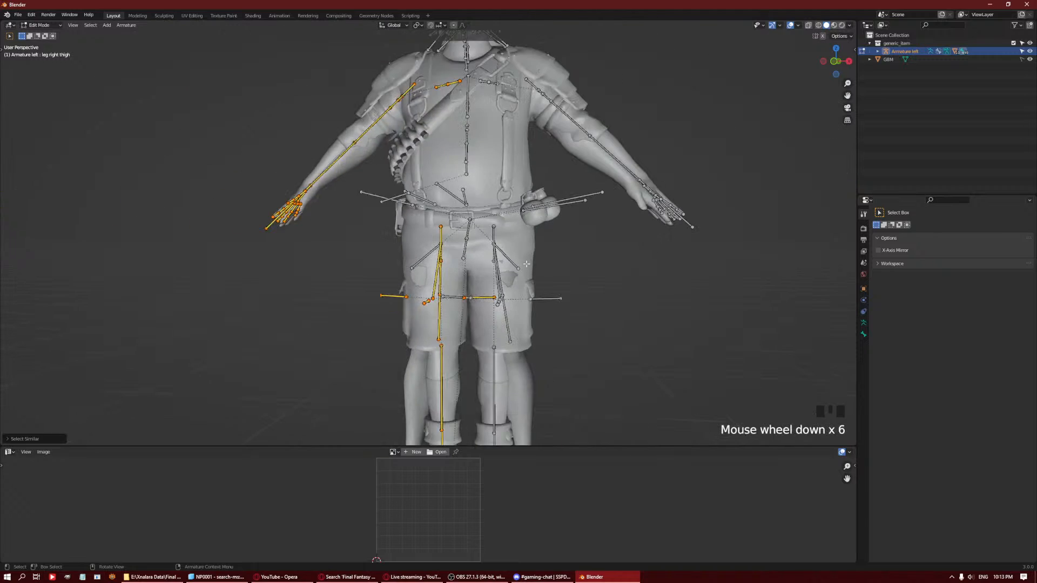
middle_drag(460, 233, 474, 236)
Batch rename the selected right-side bones, removing "right" from their names and adding "right" as a suffix.
key(ctrl+F2)
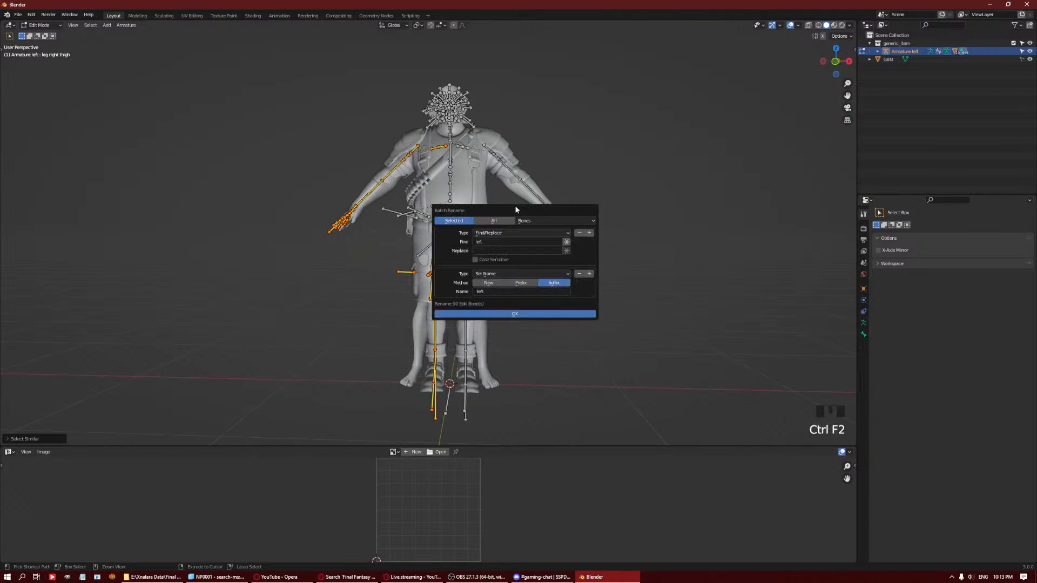
click(494, 241)
text(right)
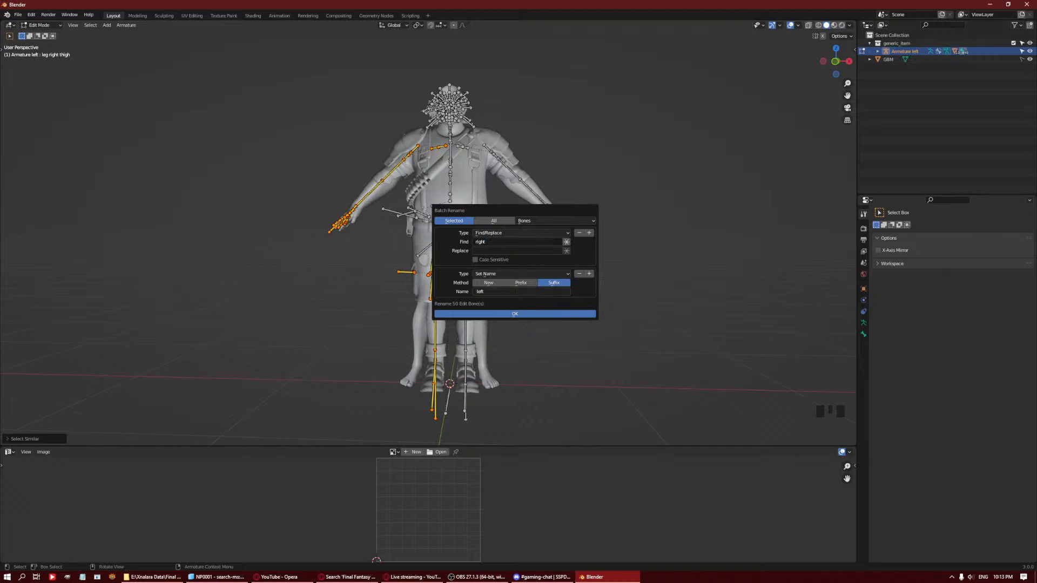
click(515, 292)
text(right)
click(528, 315)
click(526, 313)
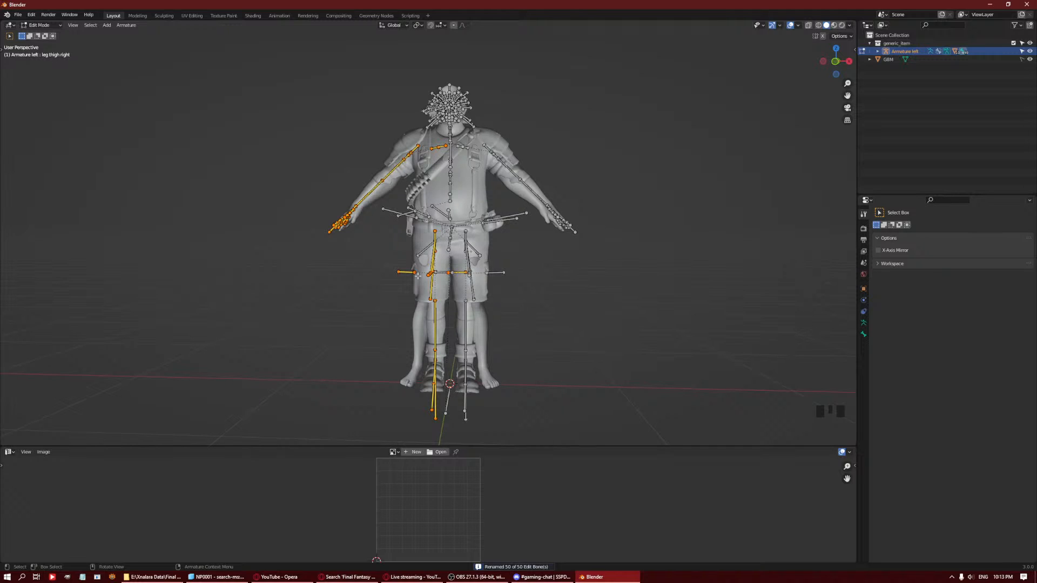
Switch the armature to Pose Mode and try rotating the arm elbow ctr left bone.
key(ctrl+Tab)
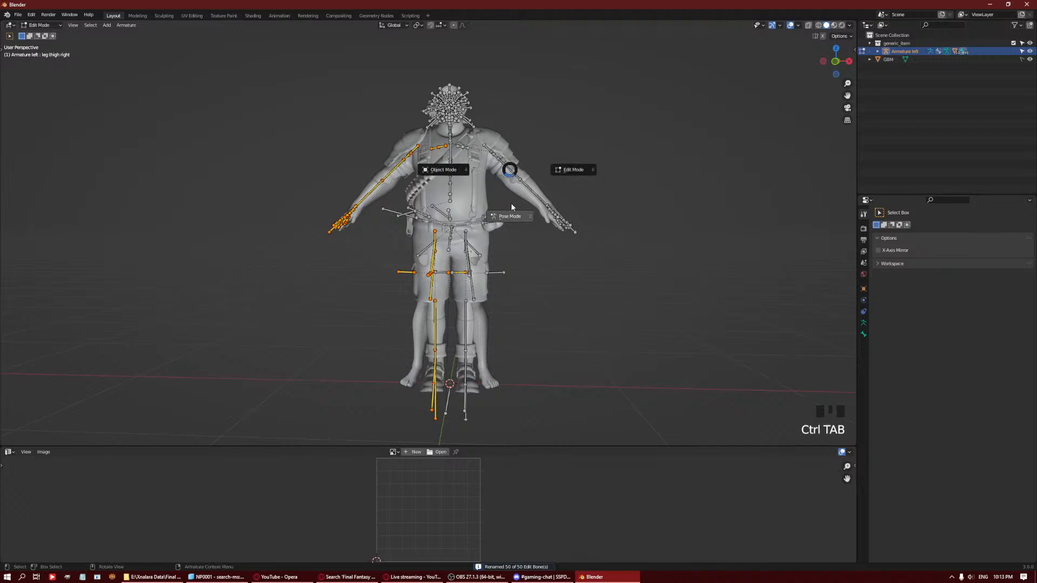
click(494, 168)
click(535, 188)
shift+middle_drag(535, 188, 518, 199)
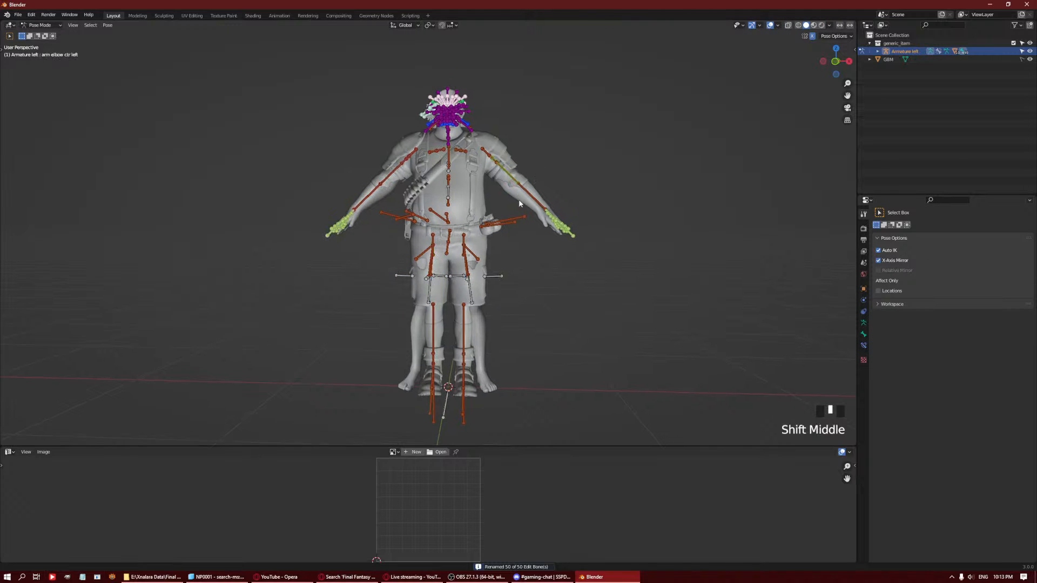
scroll(581, 221, up, 4)
middle_drag(581, 221, 600, 224)
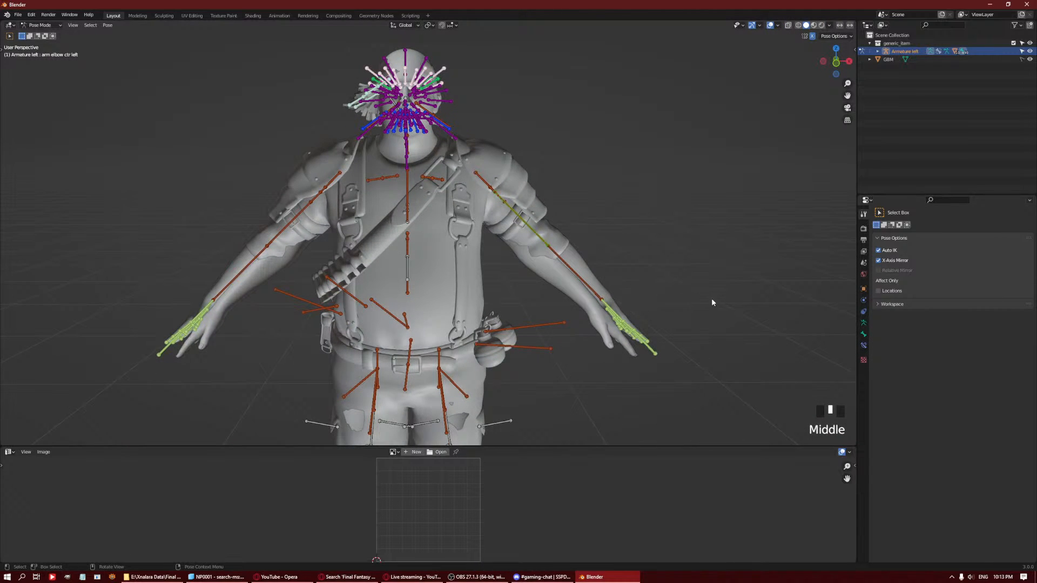
key(r)
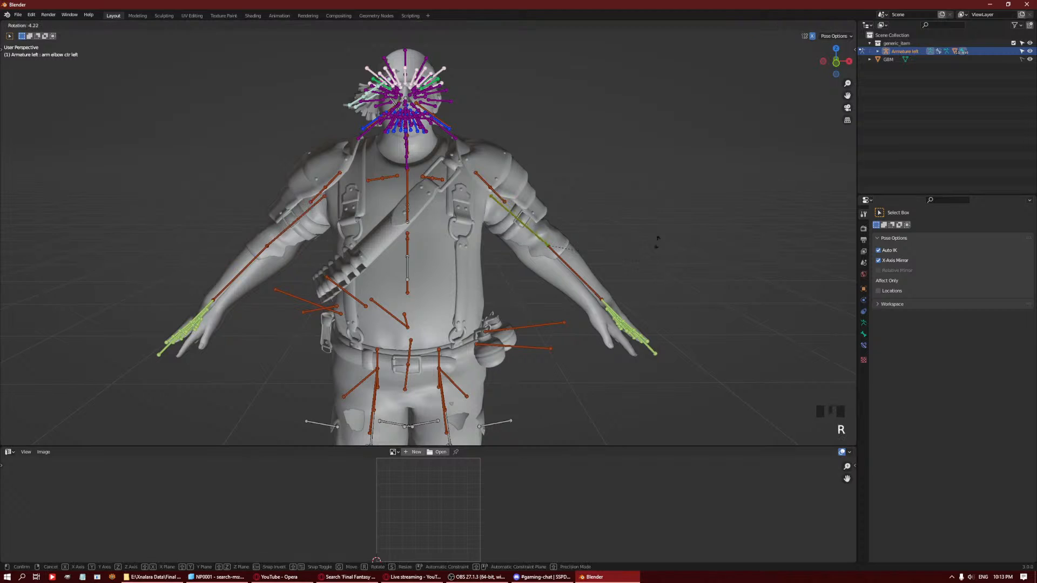
right_click(694, 158)
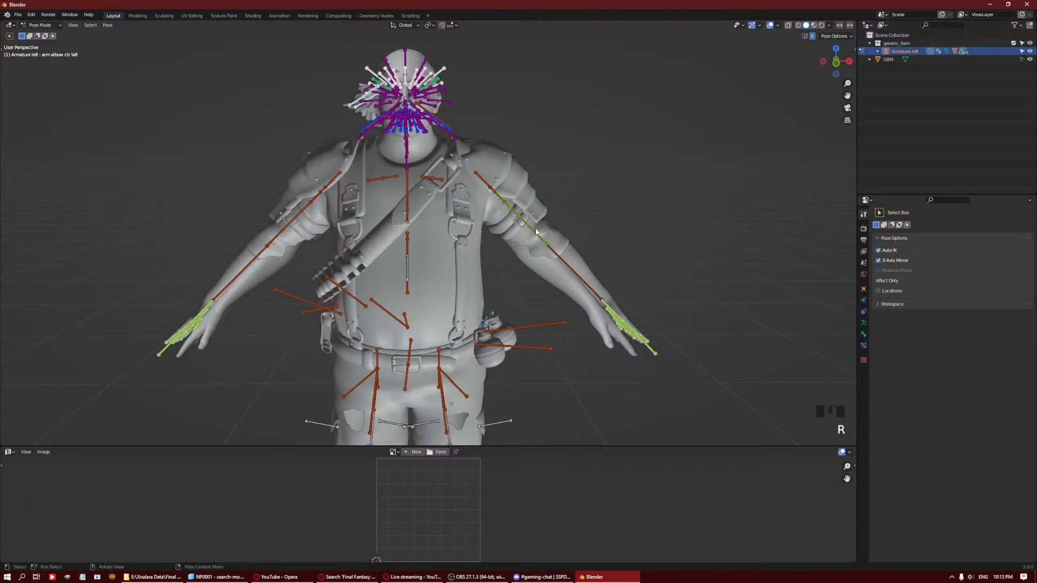
Try rotating the arm shoulder 02 left bone to test the mirrored posing of both arms.
click(496, 195)
key(r)
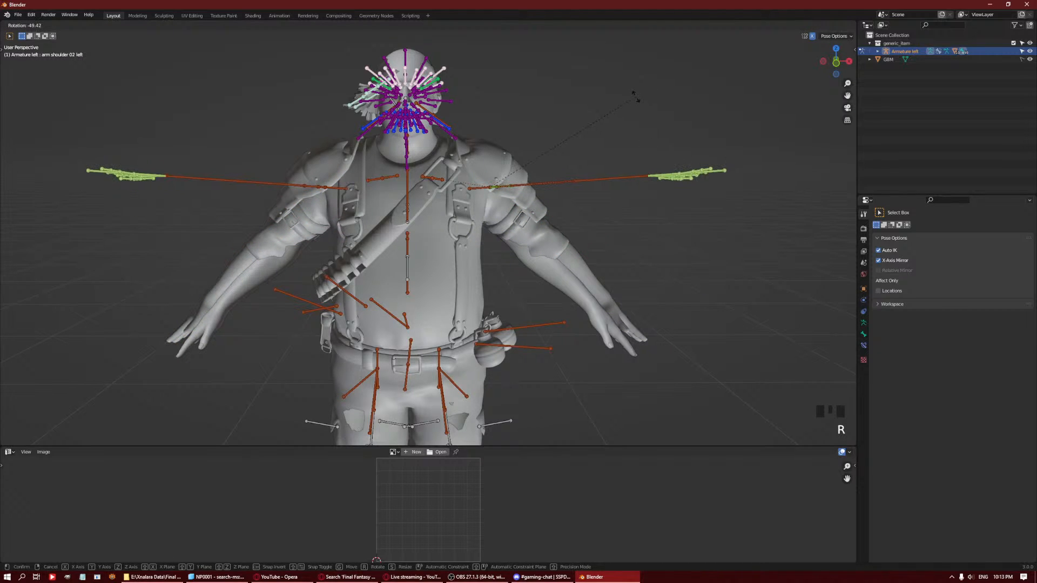
click(592, 256)
click(585, 264)
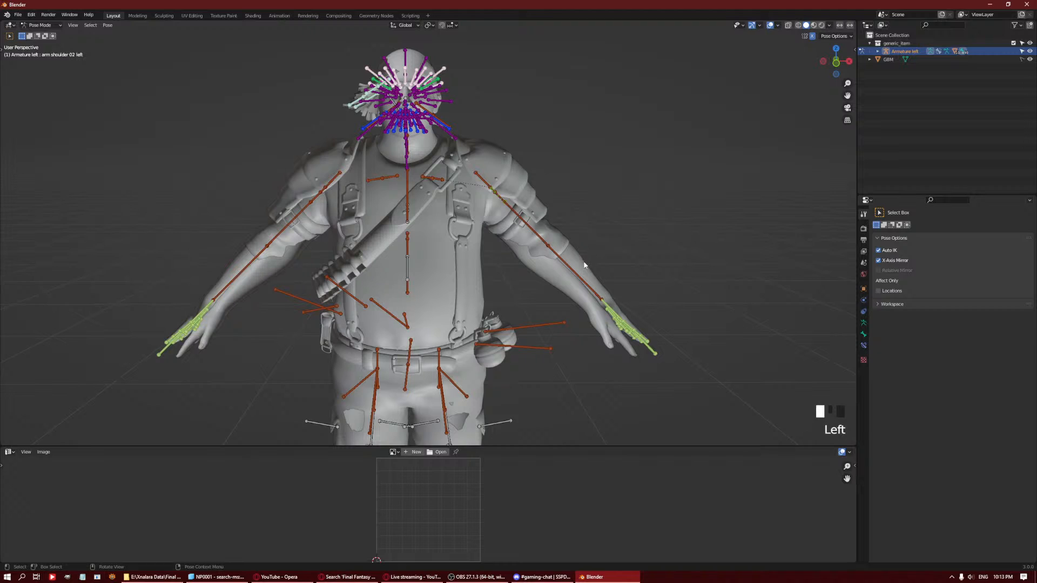
Switch to Object Mode, select all of the Wedge model's parts, and merge their vertices by distance.
key(ctrl+Tab)
click(612, 270)
key(a)
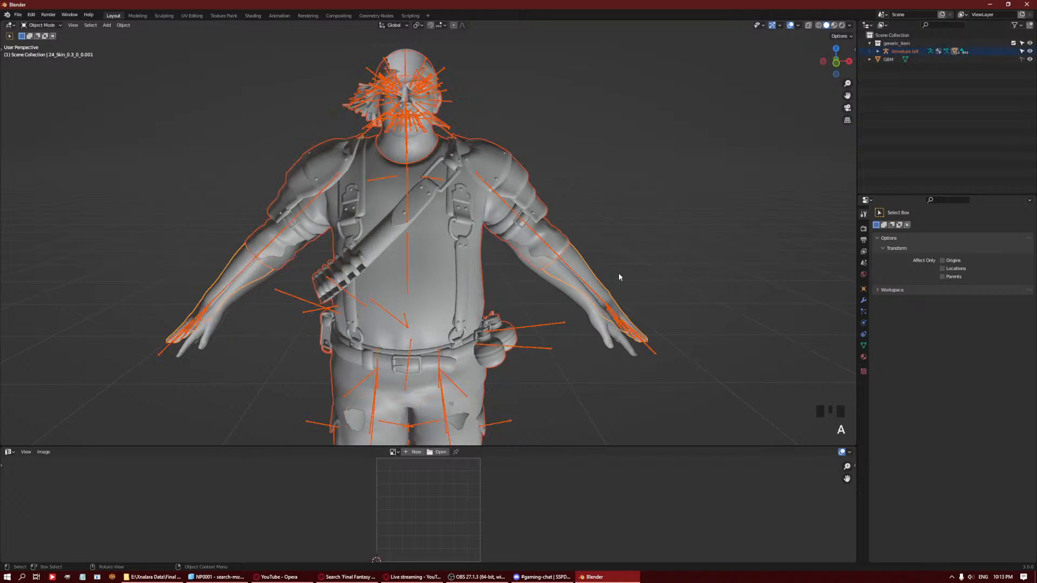
key(Tab)
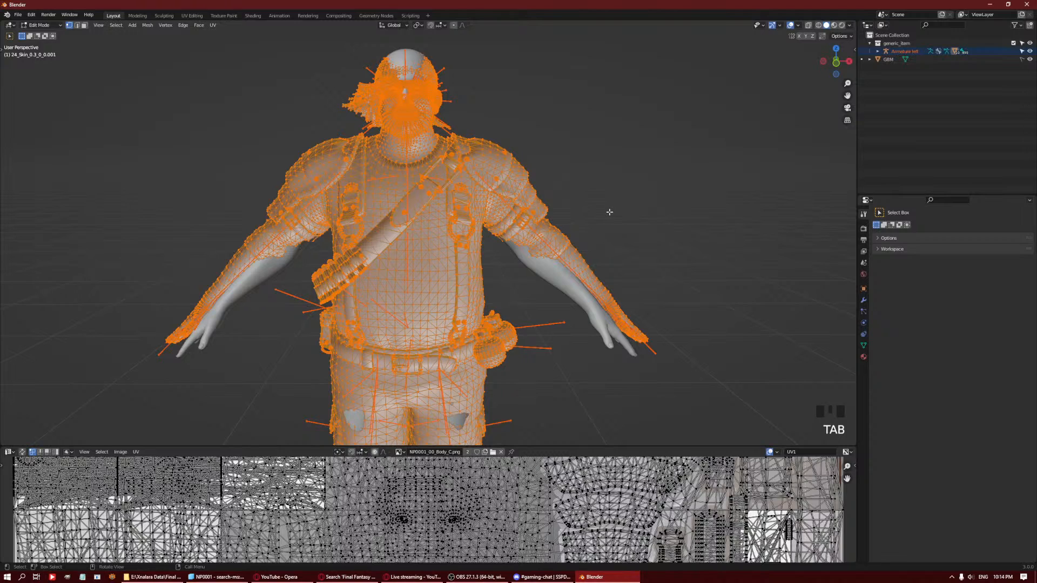
key(q)
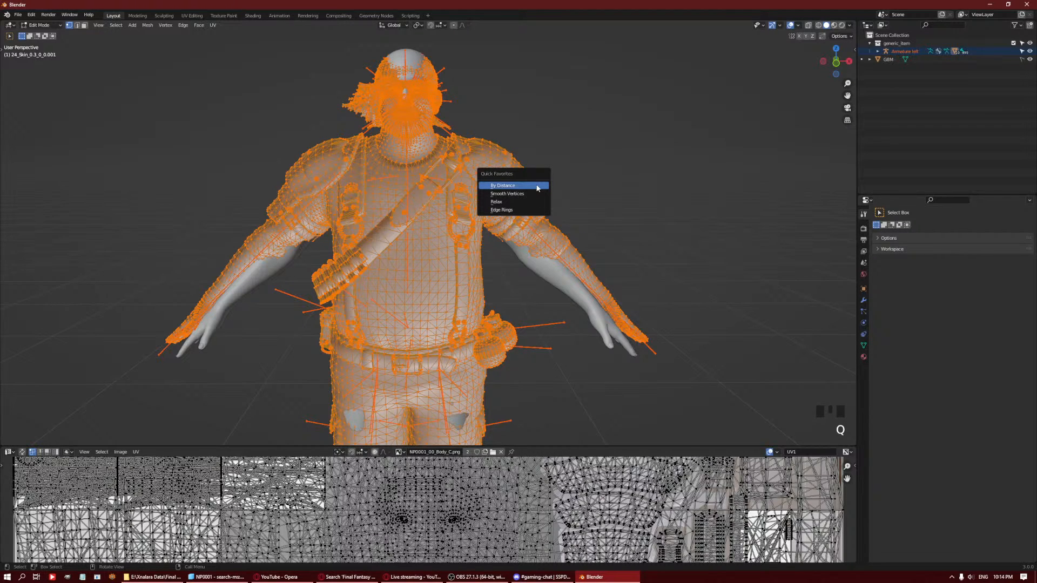
click(537, 188)
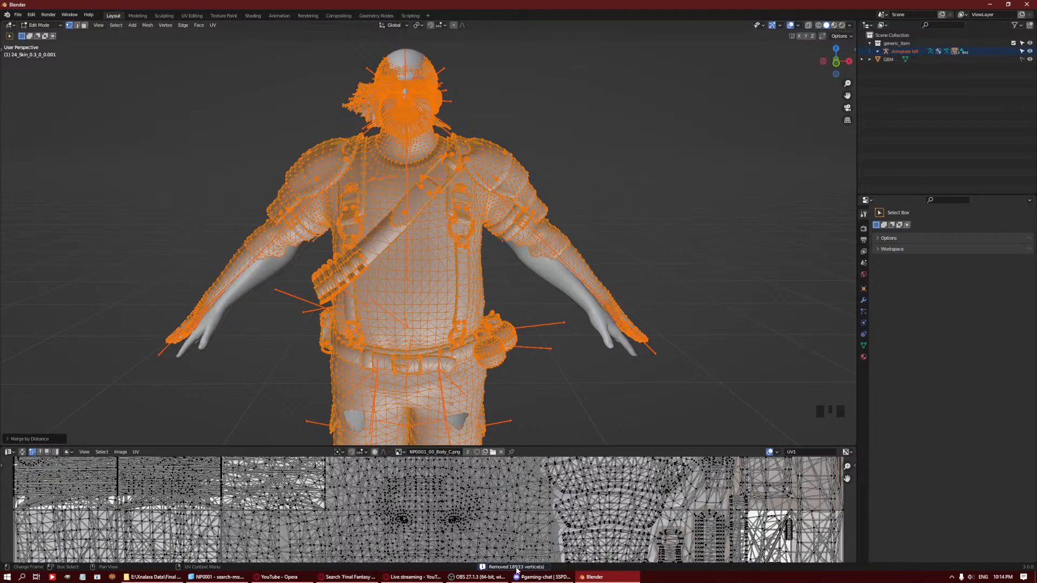
key(Tab)
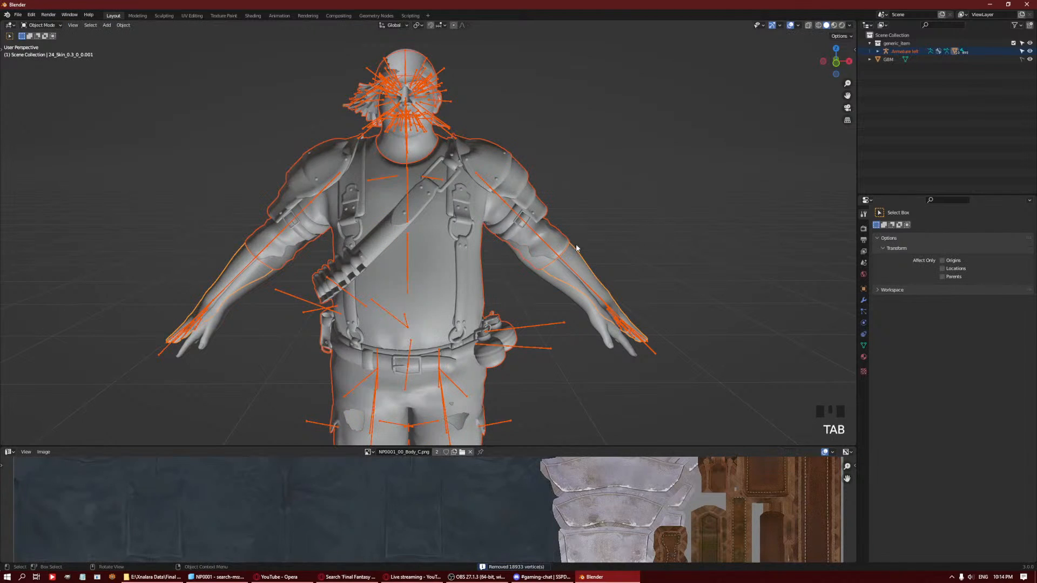
Select the armature on its own and return it to Pose Mode.
key(Left)
key(Left)
key(ctrl+Tab)
click(545, 245)
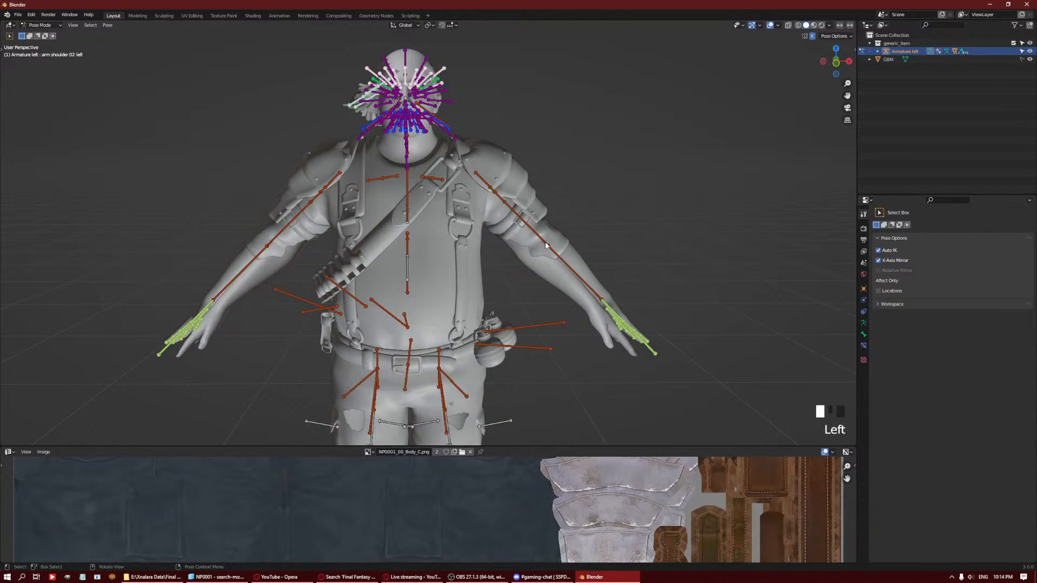
Try rotating the arm elbow left bone and the arm elbow ctr left bone to test how the arms bend.
click(544, 239)
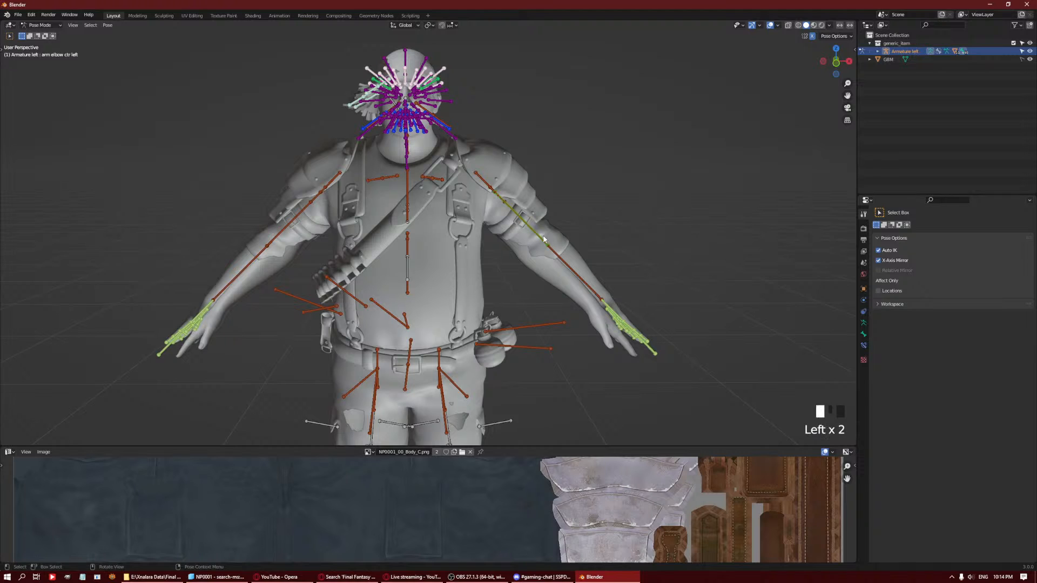
click(534, 226)
key(r)
click(567, 275)
key(r)
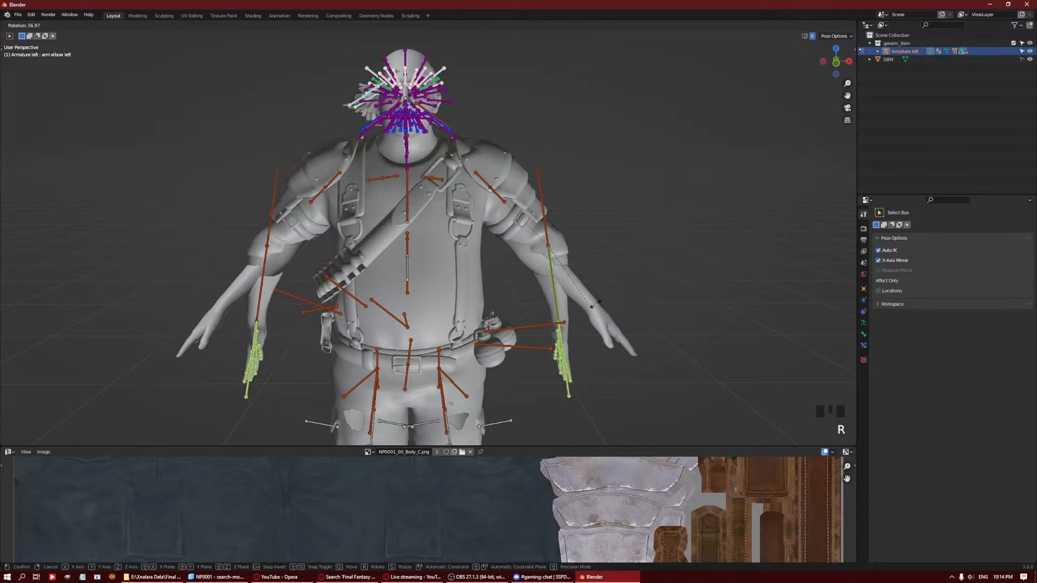
right_click(618, 182)
click(508, 208)
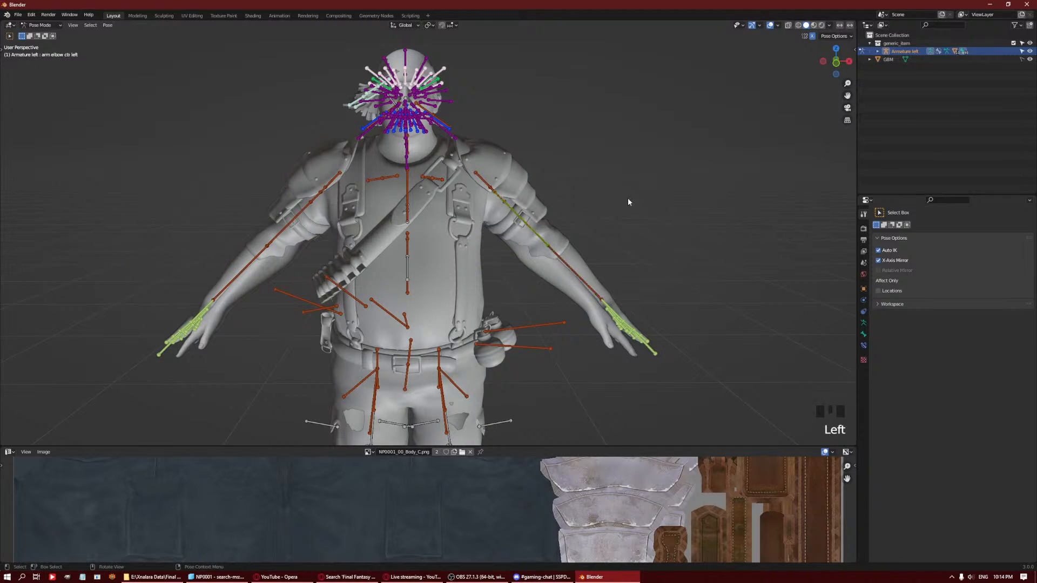
middle_drag(620, 177, 616, 159)
key(r)
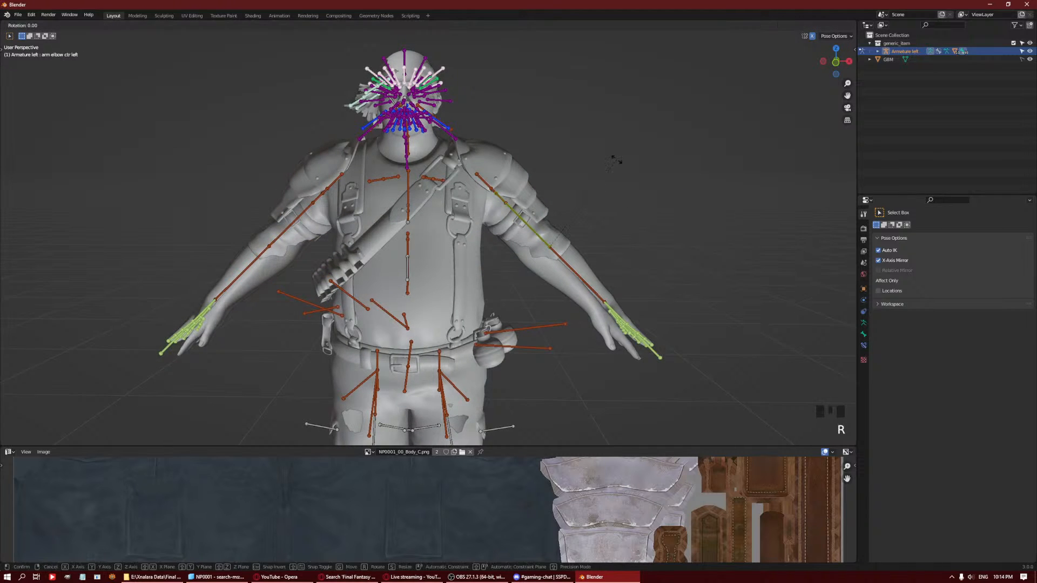
key(Escape)
Rotate the arm shoulder 02 left bone around the global Y axis to bring the arms closer to the G8M figure's.
click(506, 193)
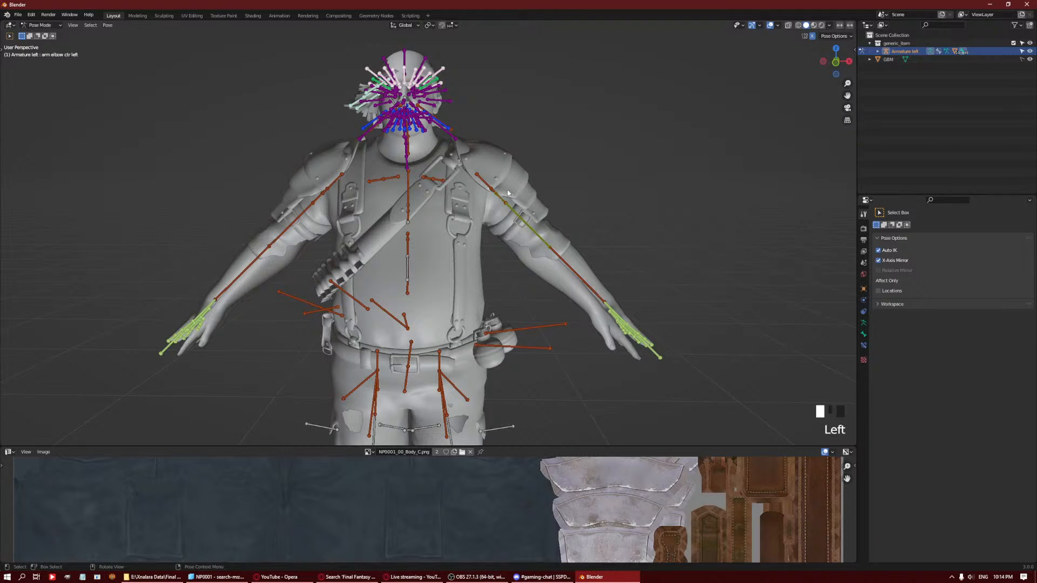
key(r)
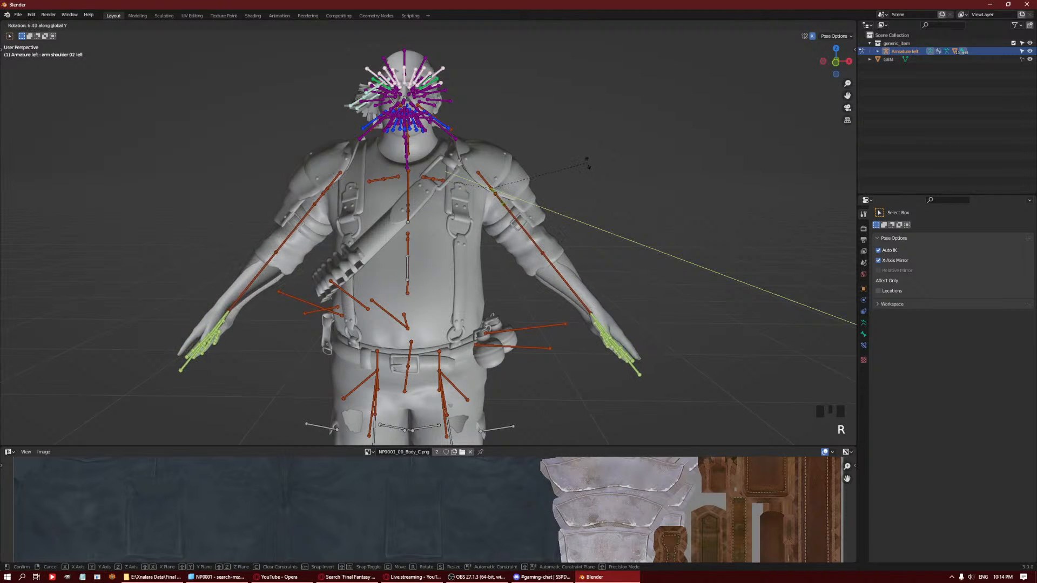
click(583, 212)
Rotate the arm elbow left bone about 10 degrees in a side view to bring the forearm over the G8M hand.
middle_drag(583, 212, 705, 262)
click(629, 273)
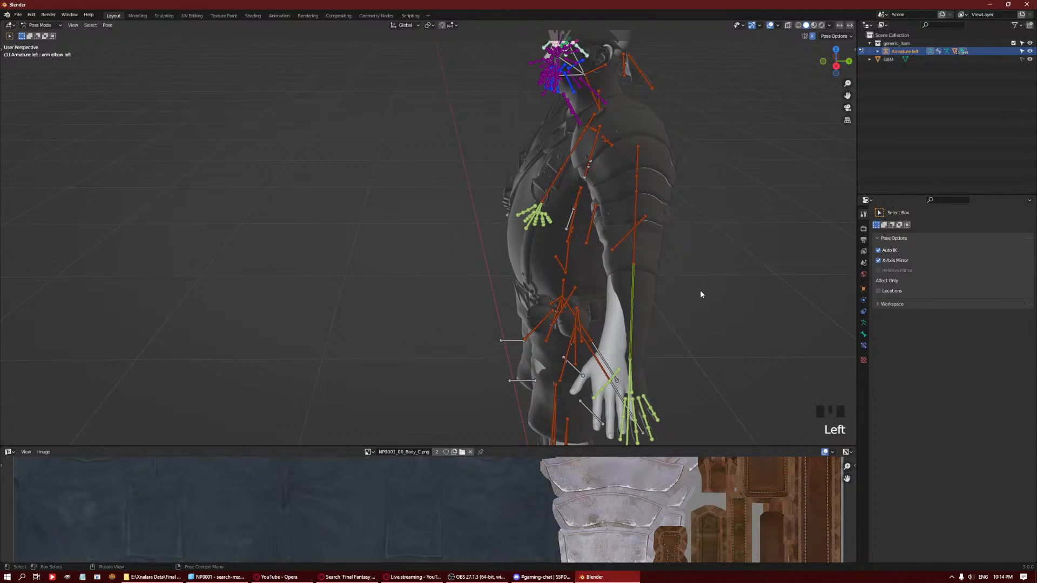
key(r)
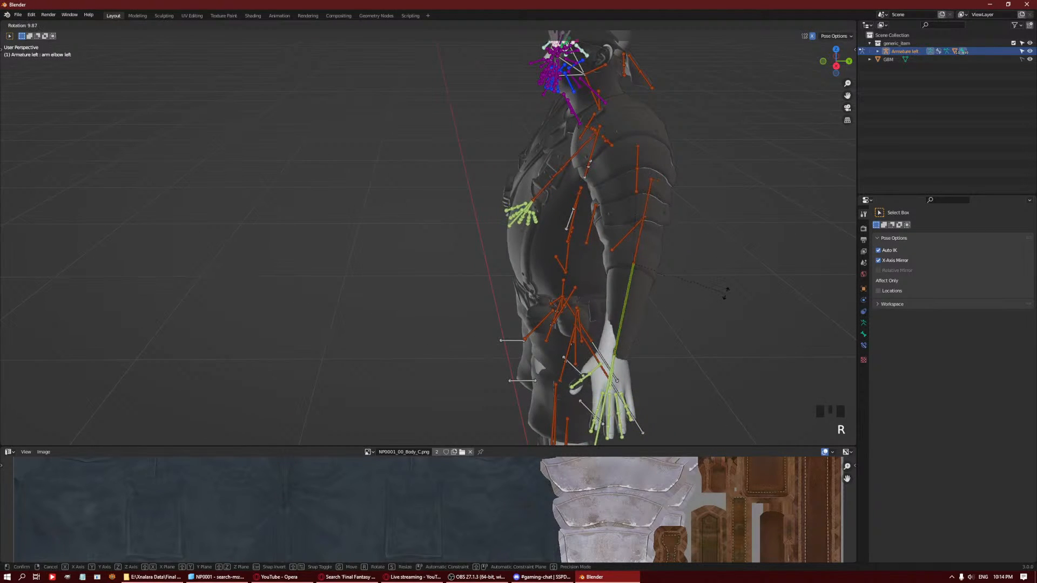
click(724, 295)
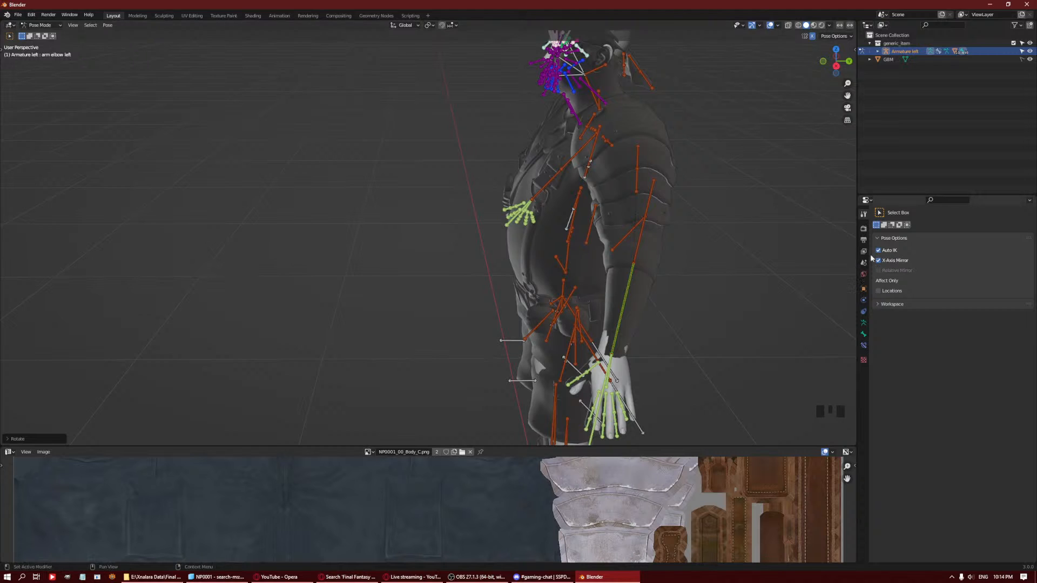
Twist the arm elbow left bone about 19 degrees around its local Y axis so the fingers align with the G8M hand.
middle_drag(680, 254, 606, 276)
scroll(605, 257, up, 3)
shift+middle_drag(606, 276, 600, 247)
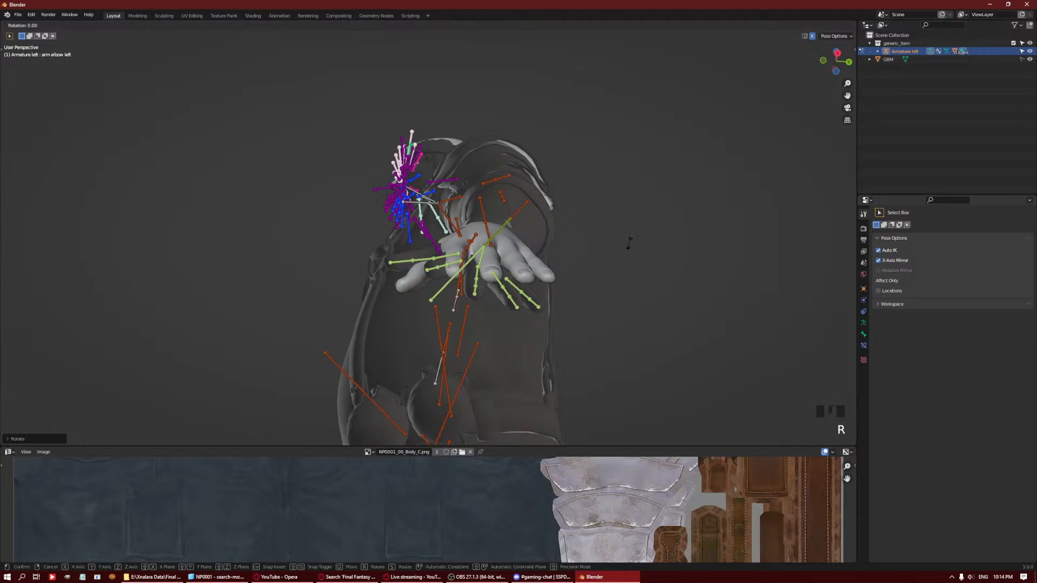
key(r)
key(y)
key(y)
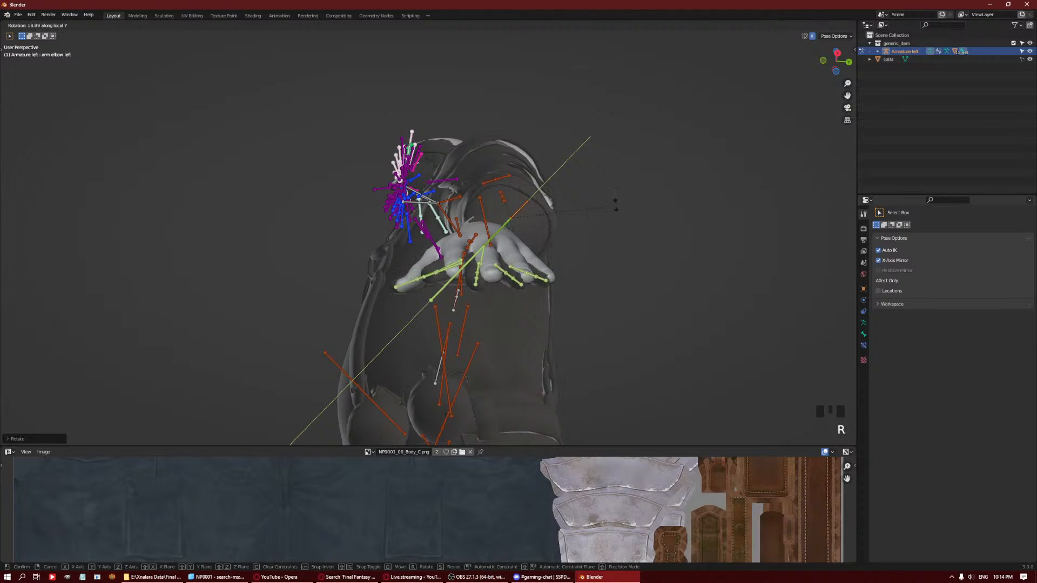
click(517, 258)
Refine the lower arm's pose from behind, finishing with a slight rotation of the arm elbow left bone to match the G8M forearm.
middle_drag(517, 258, 635, 216)
scroll(602, 312, up, 2)
click(606, 312)
click(606, 302)
key(r)
click(648, 292)
click(449, 199)
key(r)
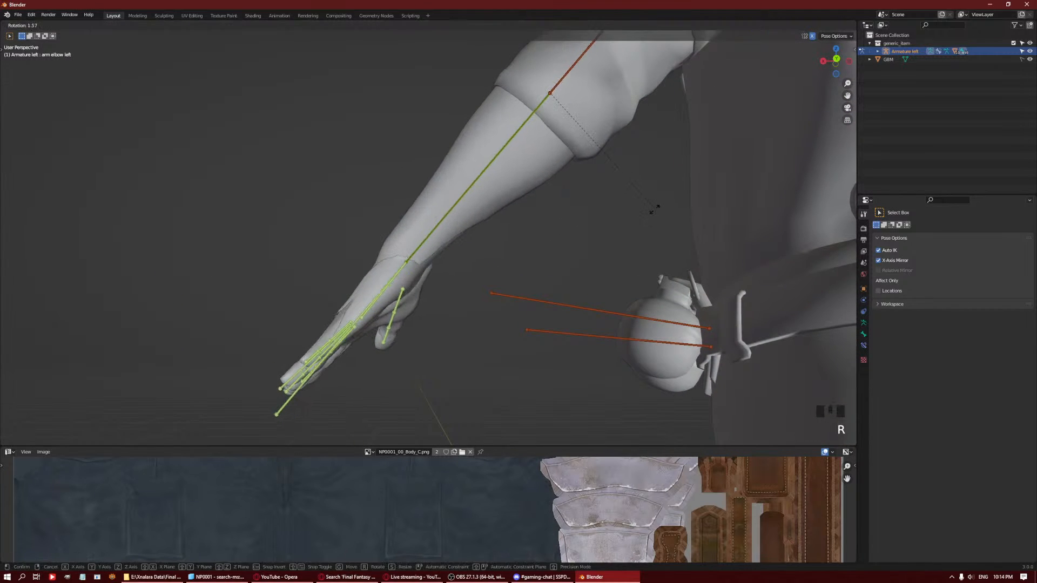
right_click(551, 228)
key(r)
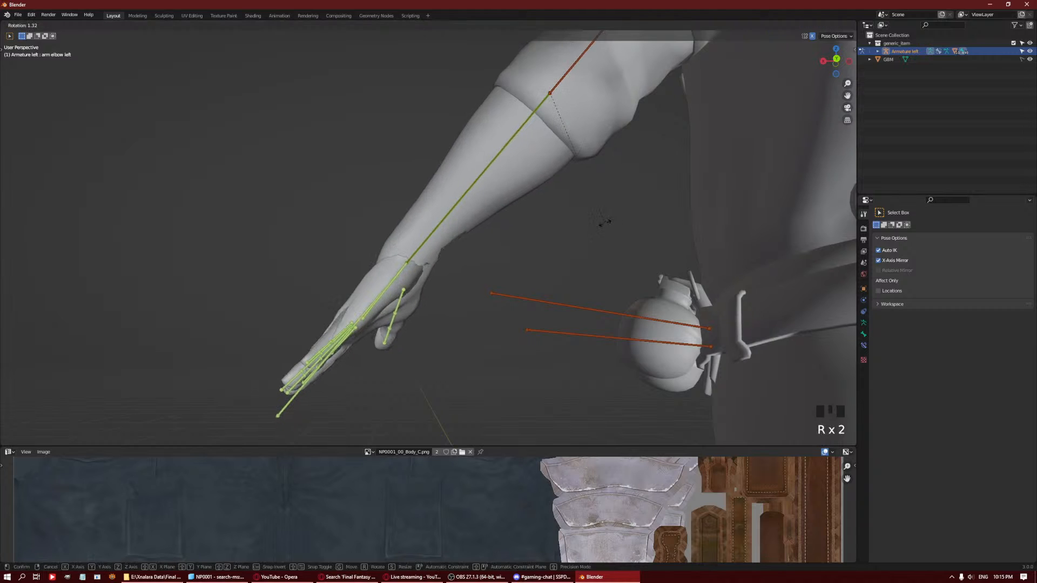
click(539, 228)
Switch the armature back to Object Mode and hide it for an unobstructed view of the meshes.
middle_drag(539, 227, 584, 255)
scroll(478, 223, down, 5)
scroll(478, 220, down, 2)
middle_drag(420, 223, 448, 203)
scroll(448, 201, up, 1)
key(ctrl+Tab)
click(489, 152)
click(1029, 51)
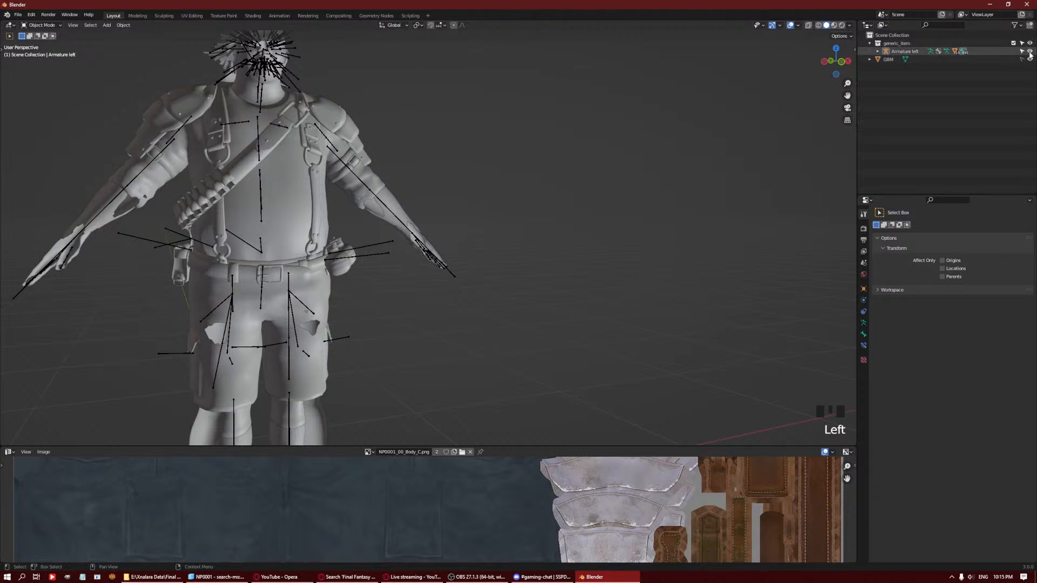
Compare Wedge's body and hands with the G8M figure, hiding and showing G8M and viewing the hand up close.
middle_drag(562, 183, 485, 215)
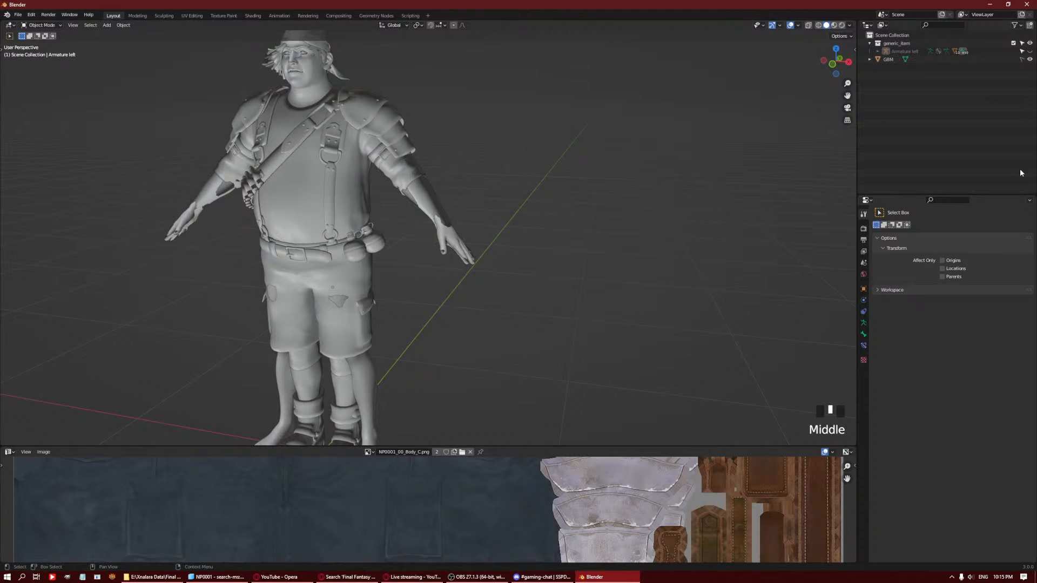
click(954, 111)
shift+middle_drag(451, 192, 518, 229)
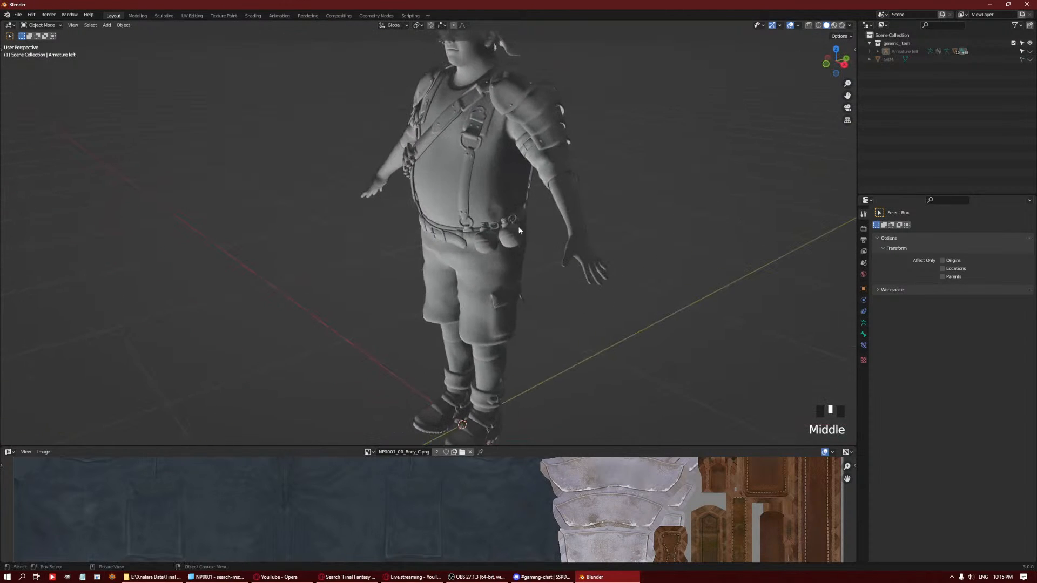
click(1030, 59)
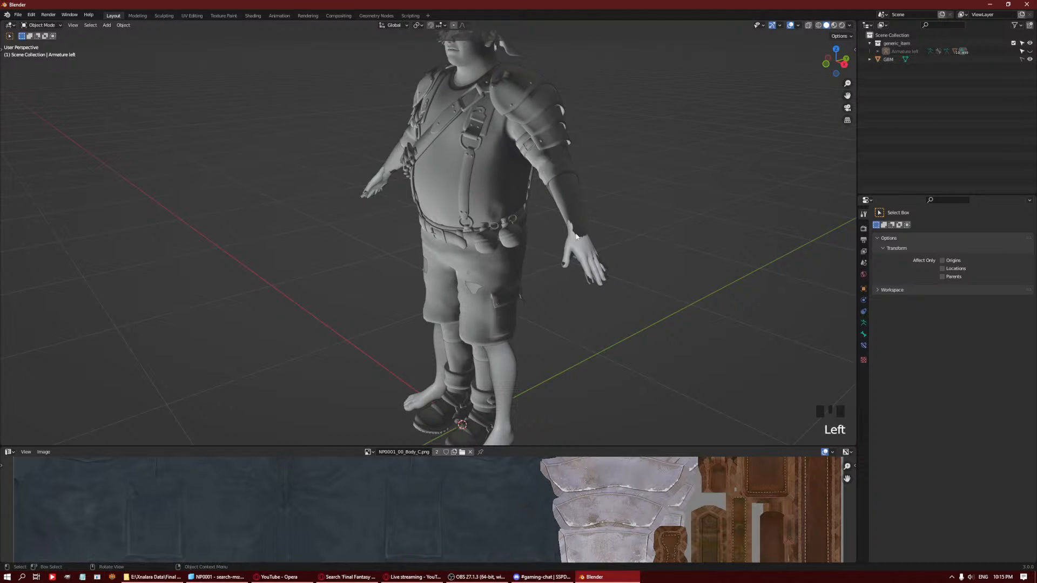
middle_drag(558, 246, 566, 280)
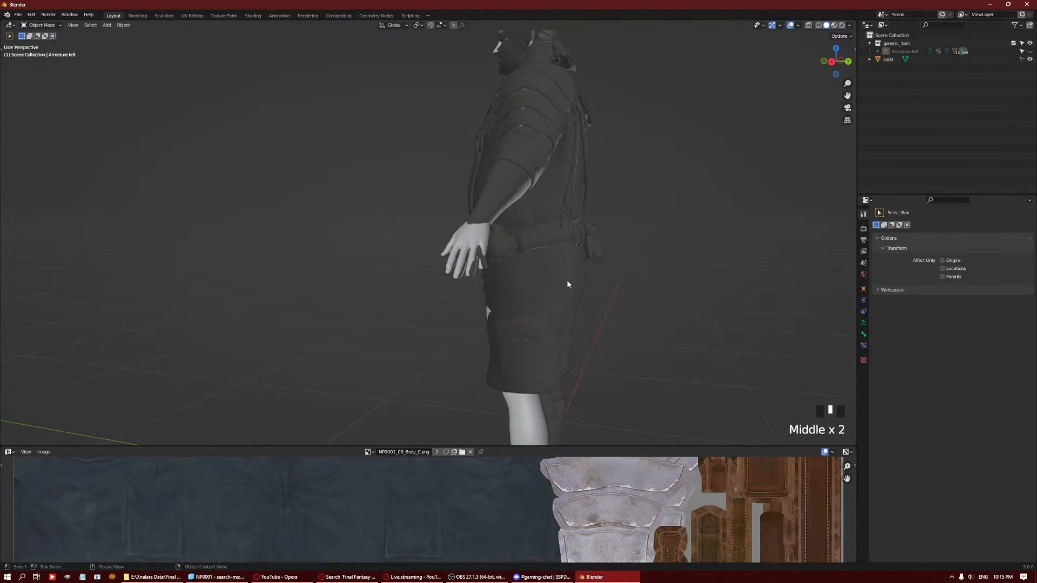
scroll(592, 297, up, 4)
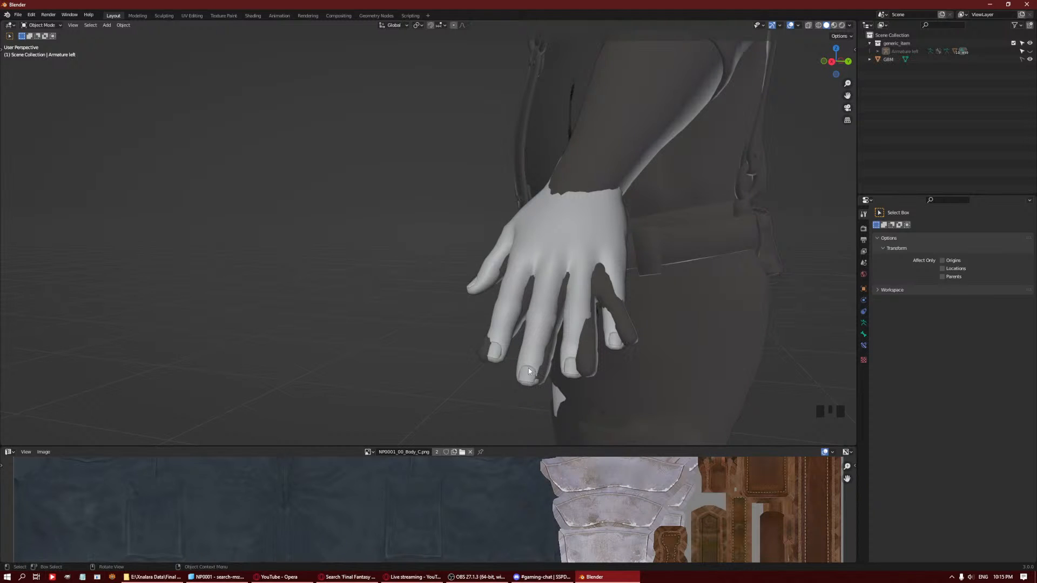
scroll(633, 313, down, 3)
middle_drag(633, 313, 583, 372)
Unhide the armature, select it, and switch it to Pose Mode for posing the legs.
click(1030, 52)
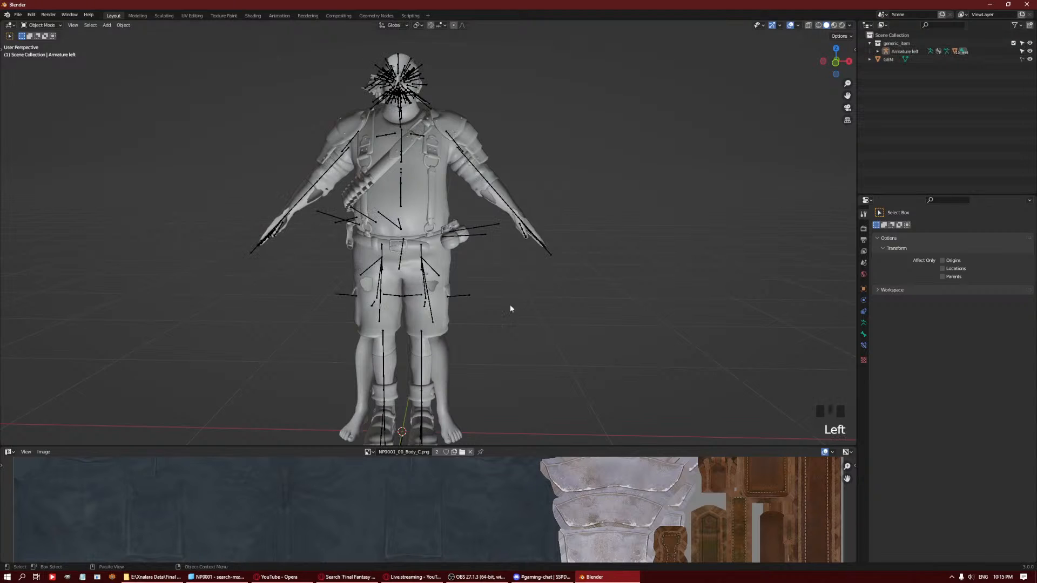
shift+middle_drag(511, 305, 611, 255)
scroll(529, 234, up, 4)
click(538, 219)
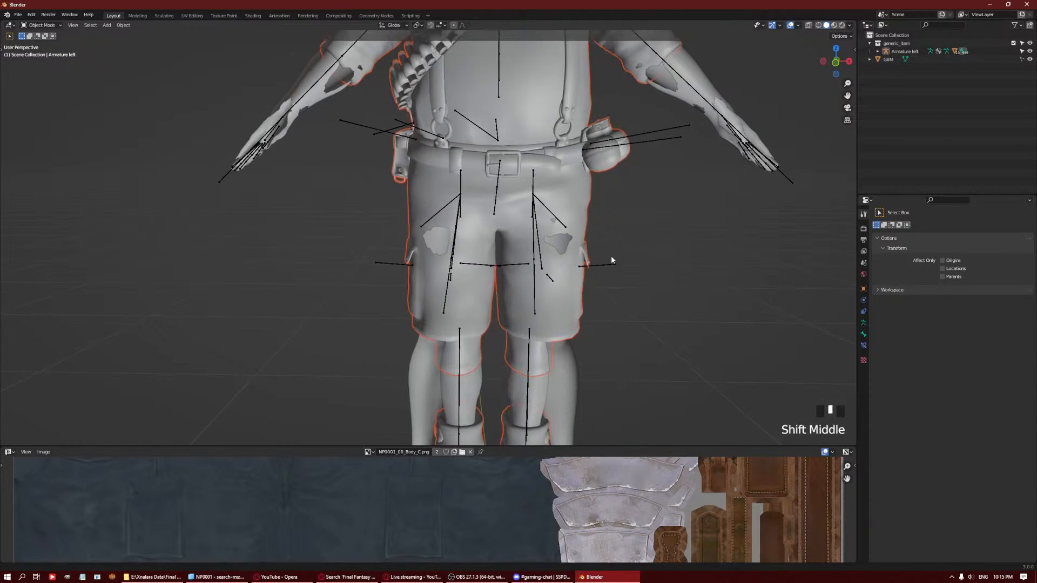
scroll(549, 257, up, 3)
middle_drag(548, 257, 519, 221)
click(504, 229)
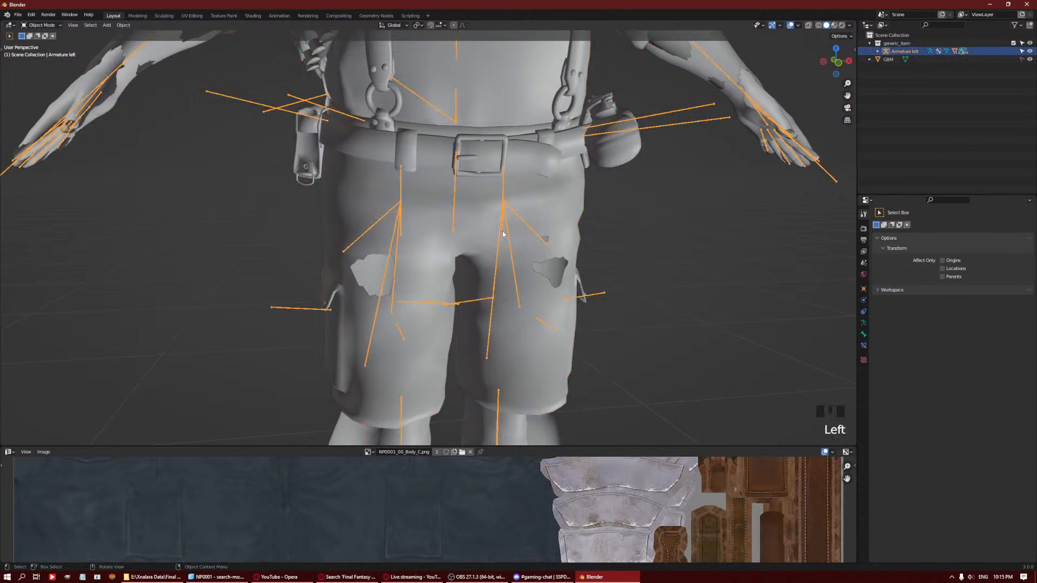
key(ctrl+Tab)
Rotate the leg thigh left bone outward about 8 degrees in the front view so the mirrored legs match the G8M stance.
click(503, 228)
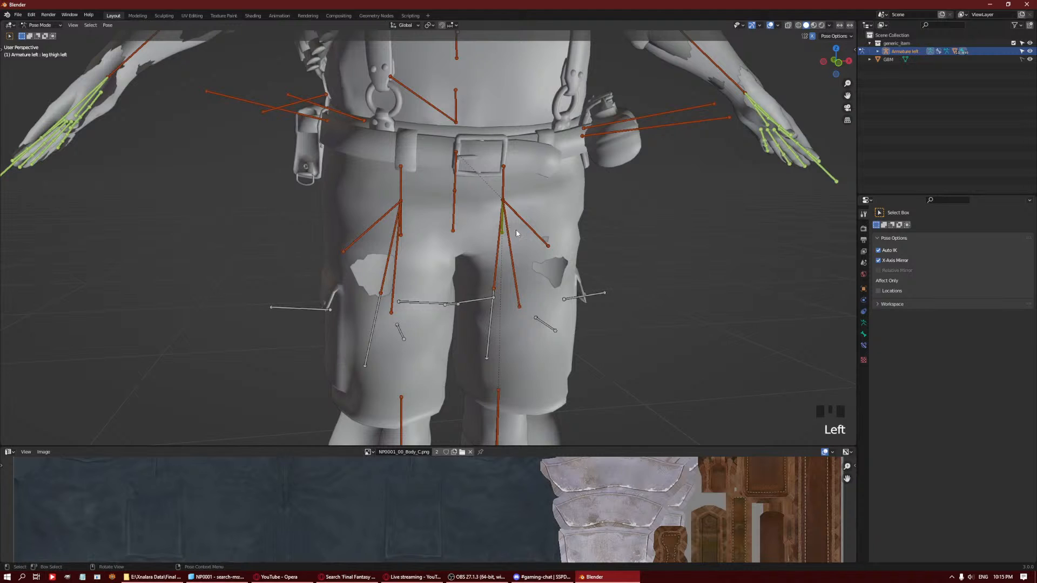
scroll(519, 238, down, 3)
middle_drag(519, 293, 496, 264)
scroll(513, 294, down, 3)
middle_drag(498, 265, 507, 280)
key(r)
key(y)
key(y)
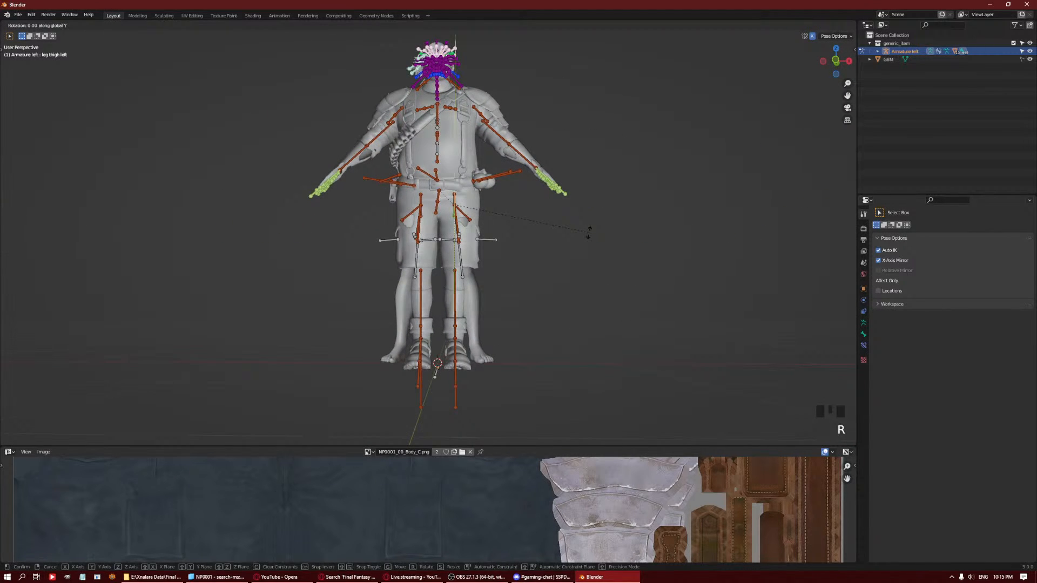
key(y)
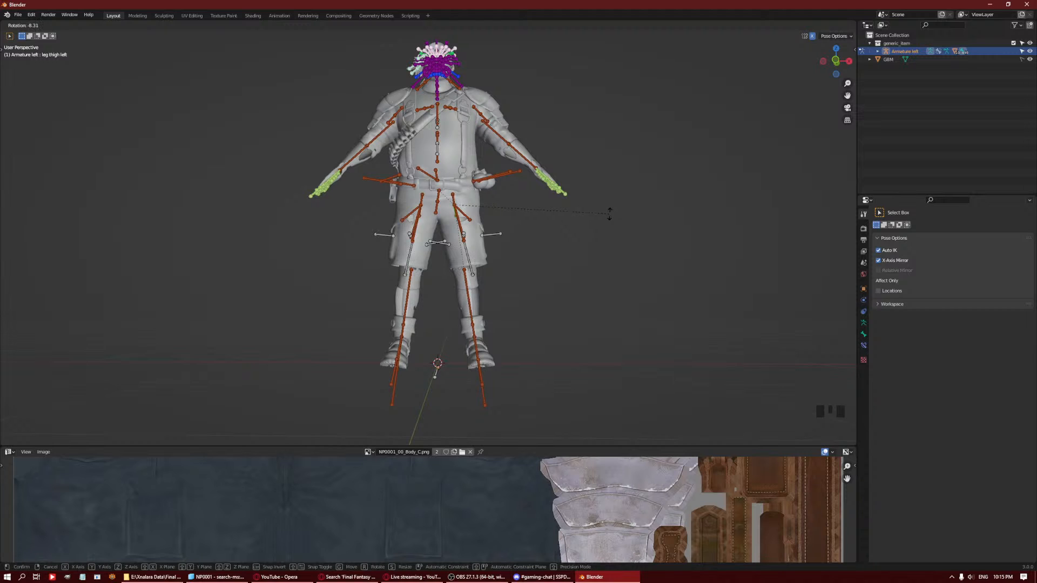
click(610, 212)
Examine the posed legs and arms from several angles against the G8M figure.
middle_drag(610, 213, 416, 264)
middle_drag(538, 250, 630, 233)
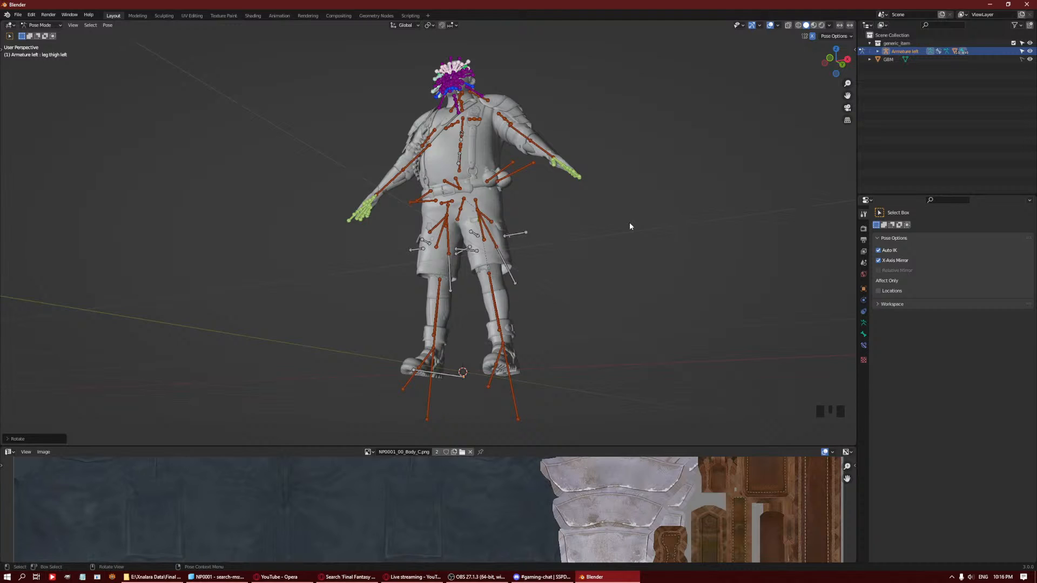
middle_drag(590, 142, 464, 144)
scroll(465, 143, up, 3)
middle_drag(540, 172, 724, 203)
scroll(626, 181, up, 2)
scroll(627, 181, down, 1)
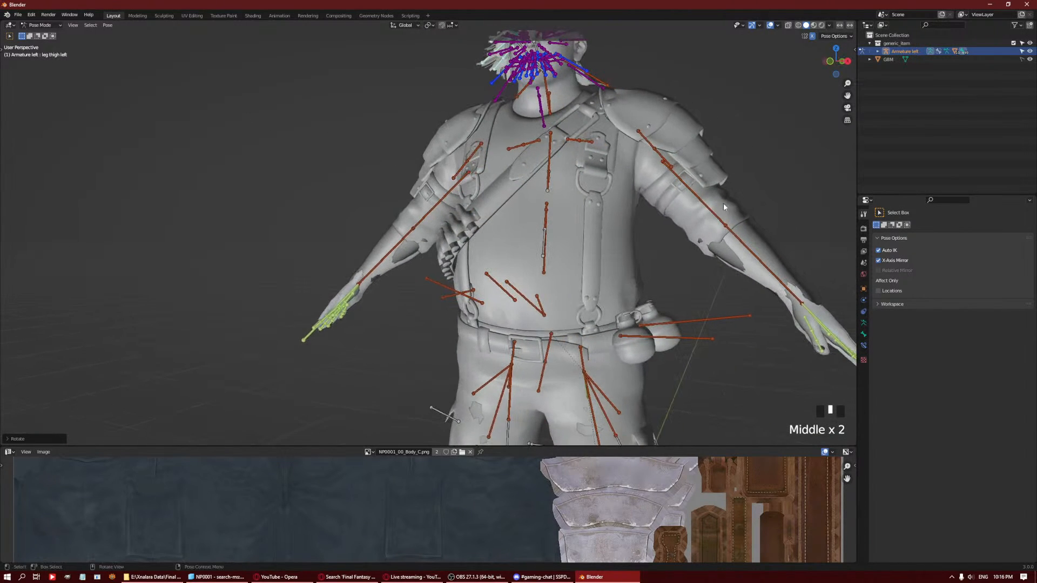
Rotate the arm shoulder 02 left bone slightly to adjust the angle of both mirrored arms.
click(710, 209)
click(661, 156)
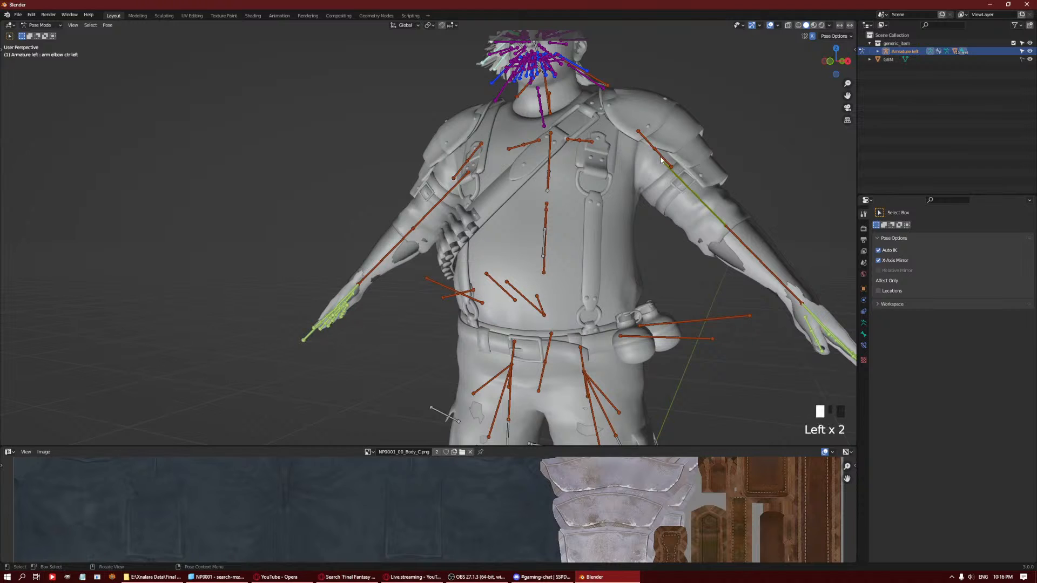
shift+middle_drag(748, 170, 710, 189)
middle_drag(709, 190, 728, 187)
key(r)
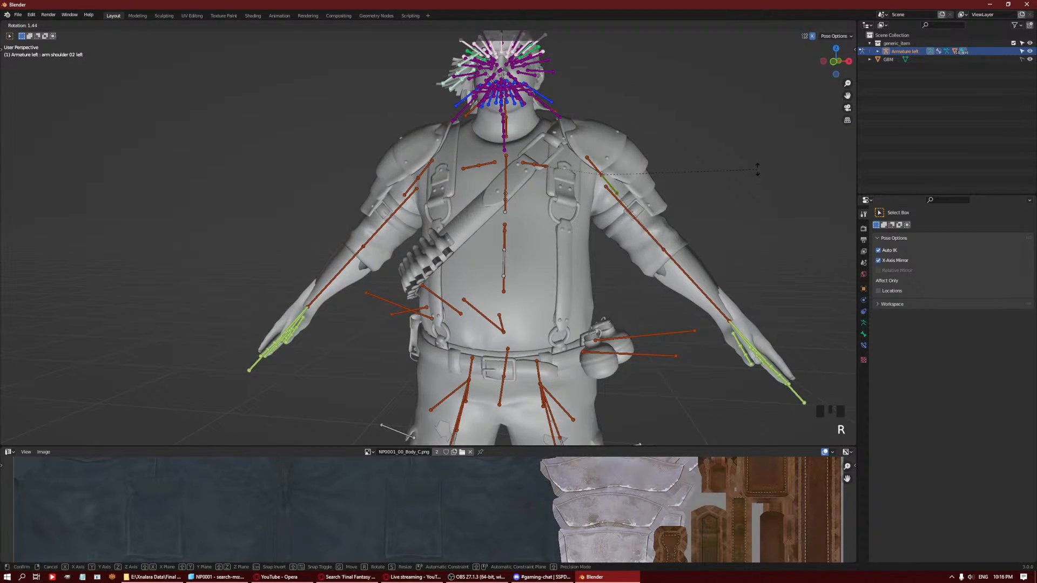
click(709, 250)
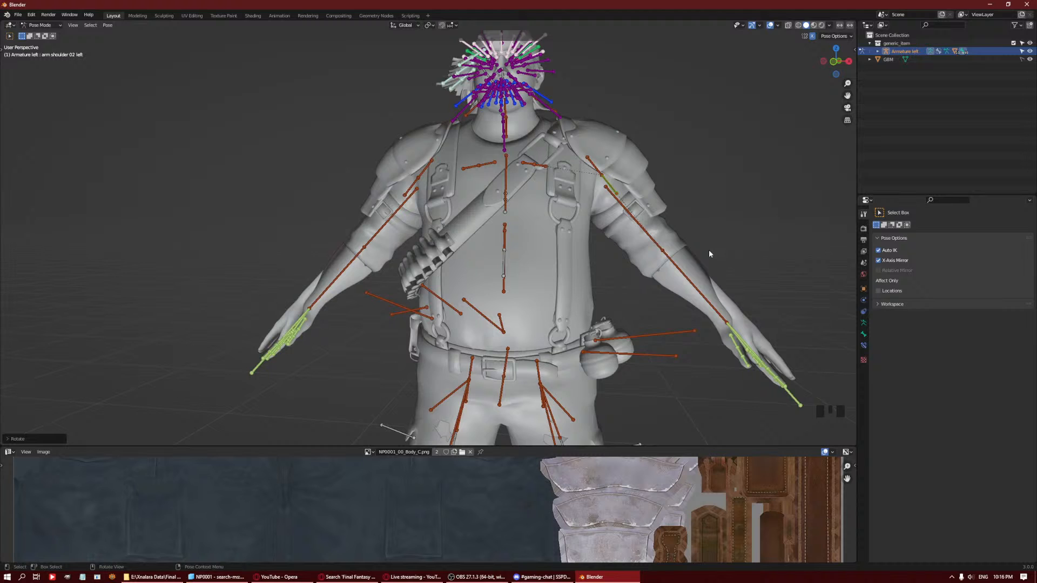
Rotate the arm elbow left bone to adjust both mirrored forearms, refining it from a second viewing angle.
click(689, 281)
shift+middle_drag(707, 215, 735, 209)
key(r)
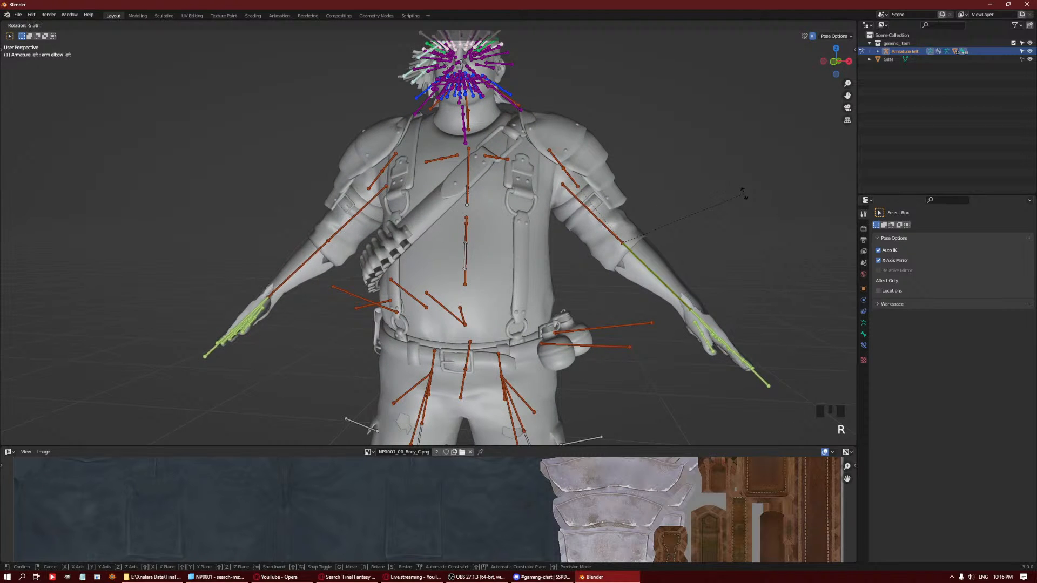
click(702, 226)
middle_drag(702, 227, 587, 217)
key(r)
scroll(643, 197, down, 2)
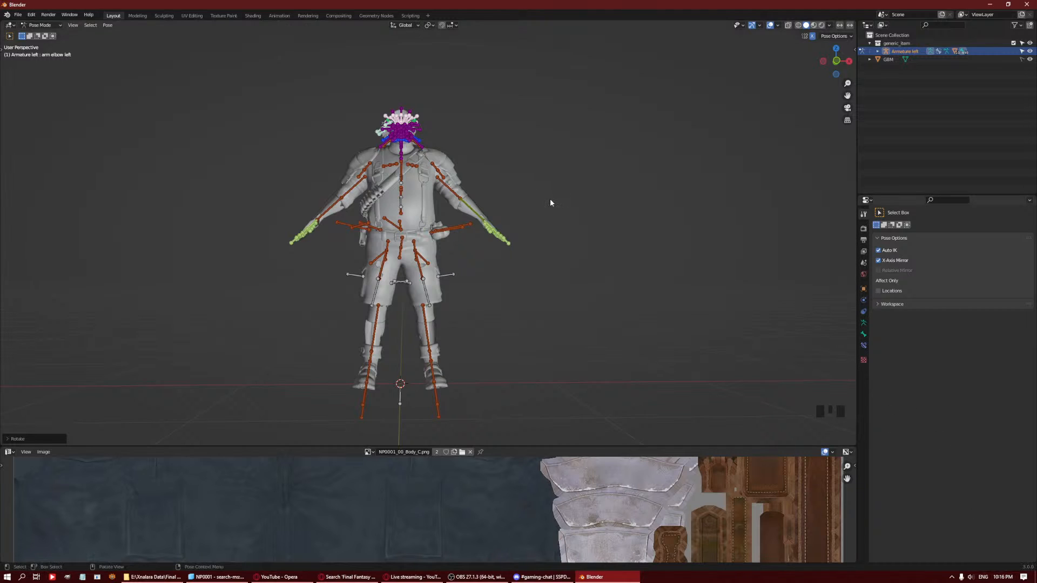
Return the armature to Object Mode, hide it, and expand its list of child meshes.
middle_drag(550, 198, 523, 149)
key(ctrl+Tab)
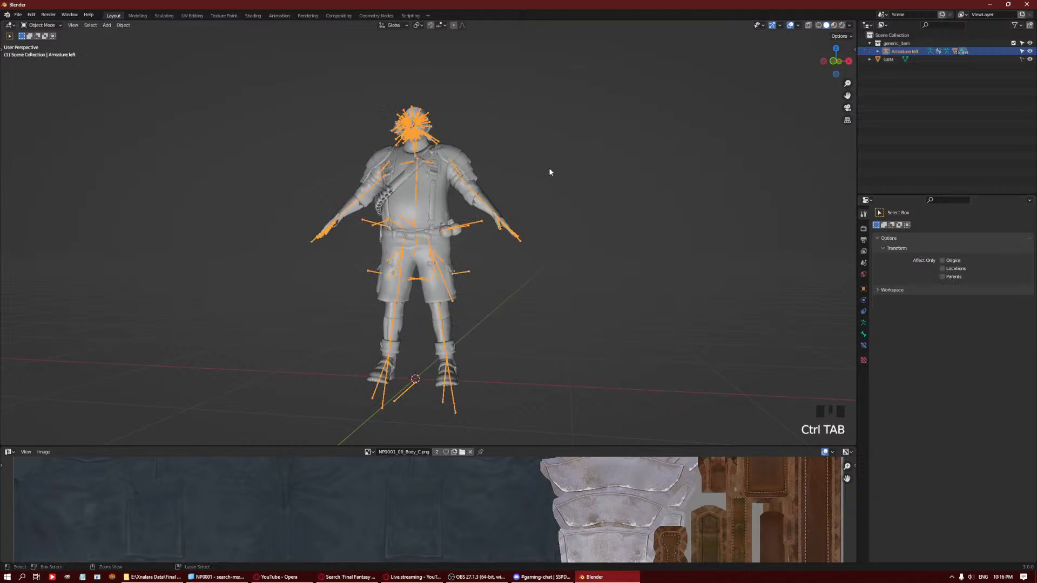
click(524, 172)
click(1029, 52)
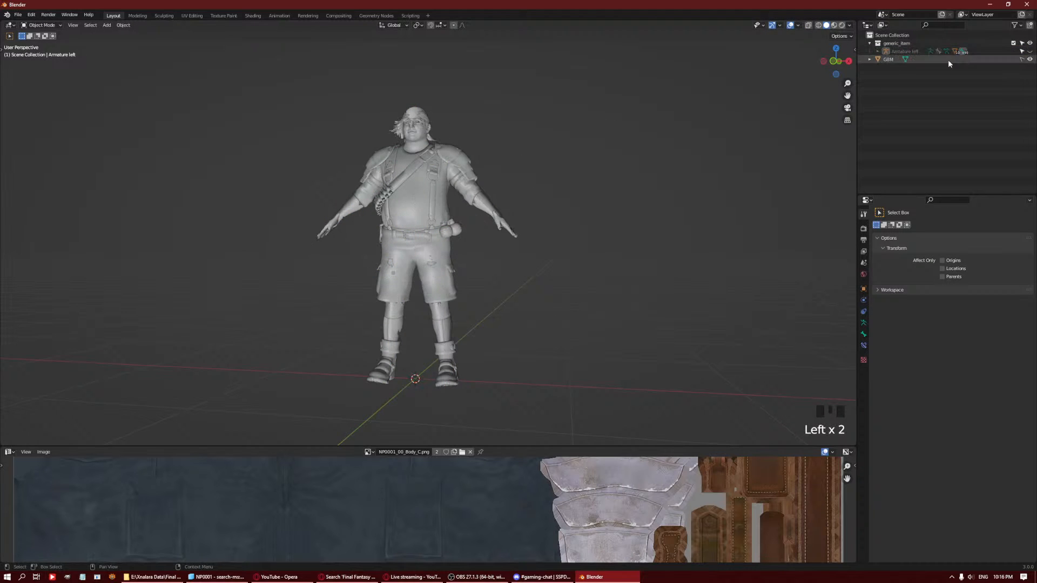
click(877, 51)
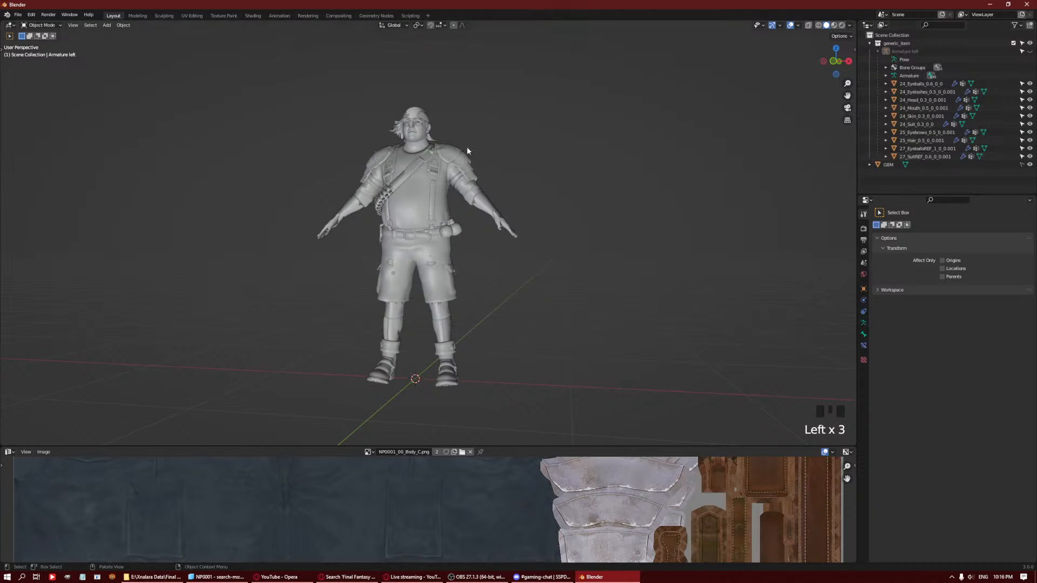
Hide the G8M figure so only the Wedge model remains in view.
middle_drag(482, 147, 486, 179)
scroll(490, 191, up, 6)
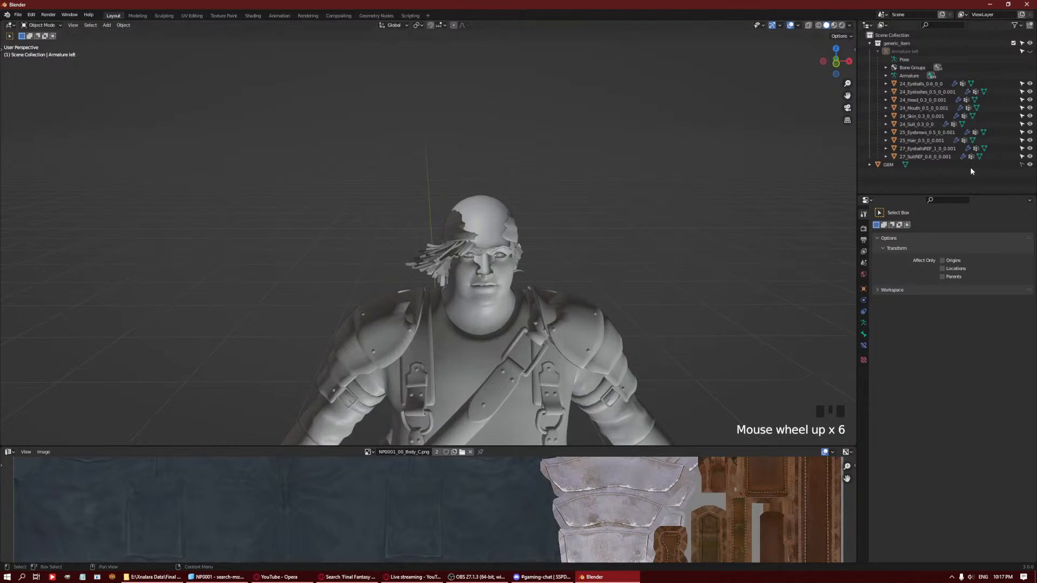
click(1029, 164)
scroll(585, 245, down, 3)
shift+middle_drag(586, 245, 568, 278)
middle_drag(485, 250, 578, 206)
Switch the viewport to Material Preview and check the textures on Wedge's body and clothing.
click(559, 241)
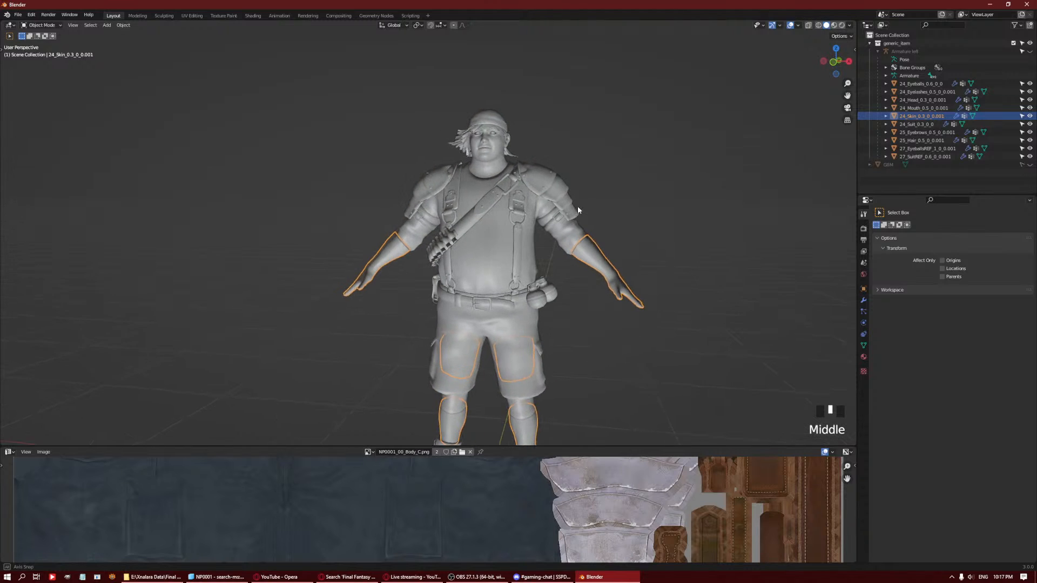
mouse_move(550, 264)
middle_down()
mouse_move(606, 264)
mouse_move(595, 287)
mouse_move(552, 275)
middle_up()
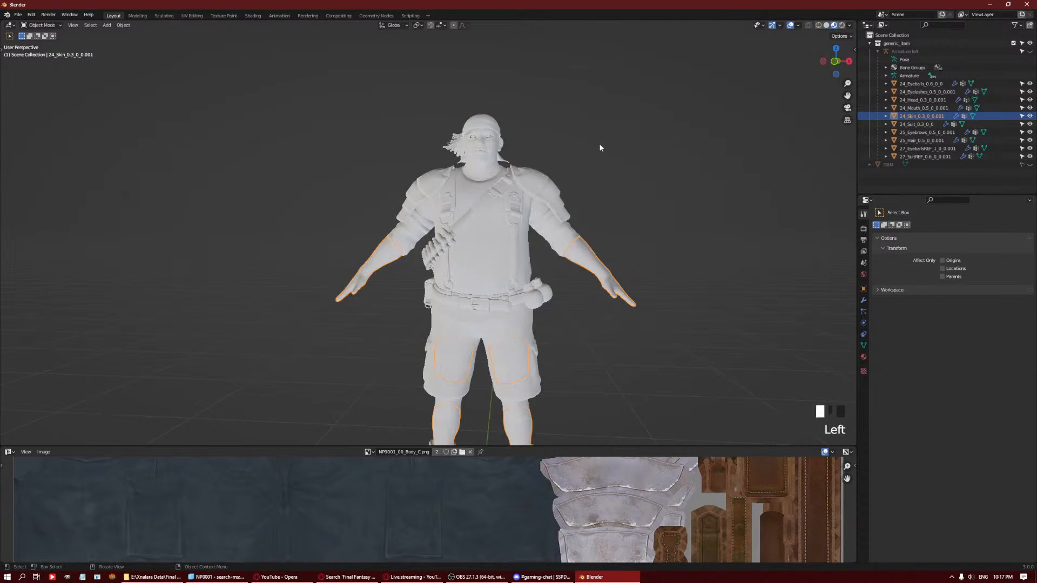
scroll(609, 154, up, 4)
scroll(611, 146, down, 2)
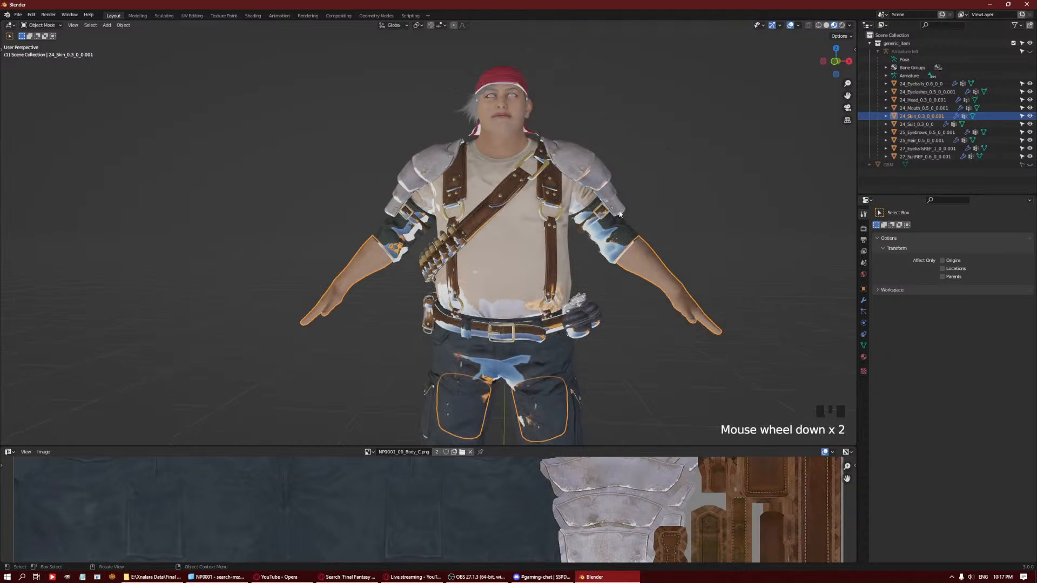
middle_drag(610, 146, 516, 163)
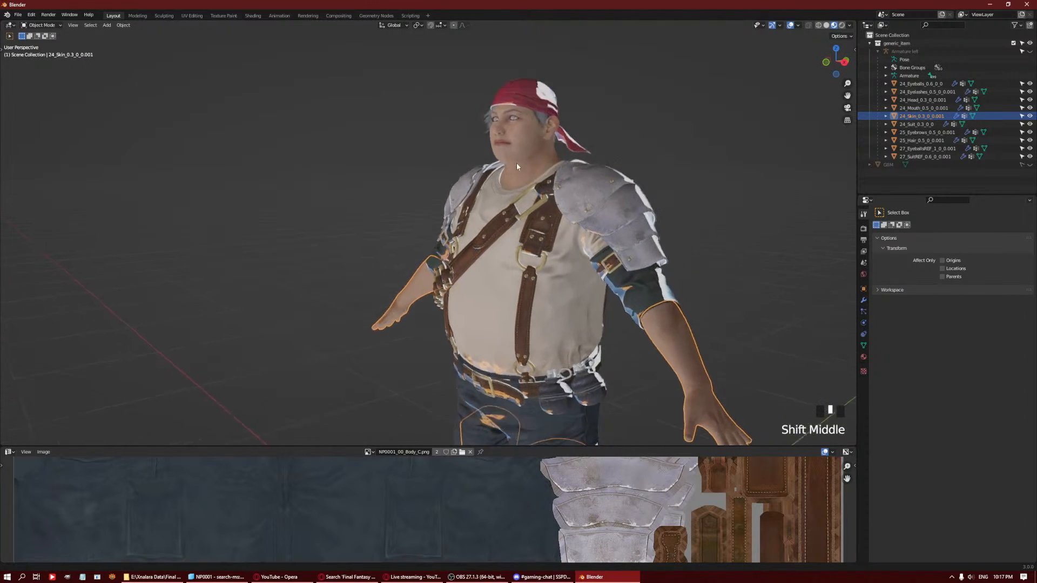
scroll(577, 268, up, 2)
Try deleting the 27_SuitREF and 27_EyeballsREF meshes together, and undo the deletion.
click(572, 274)
middle_drag(572, 274, 549, 249)
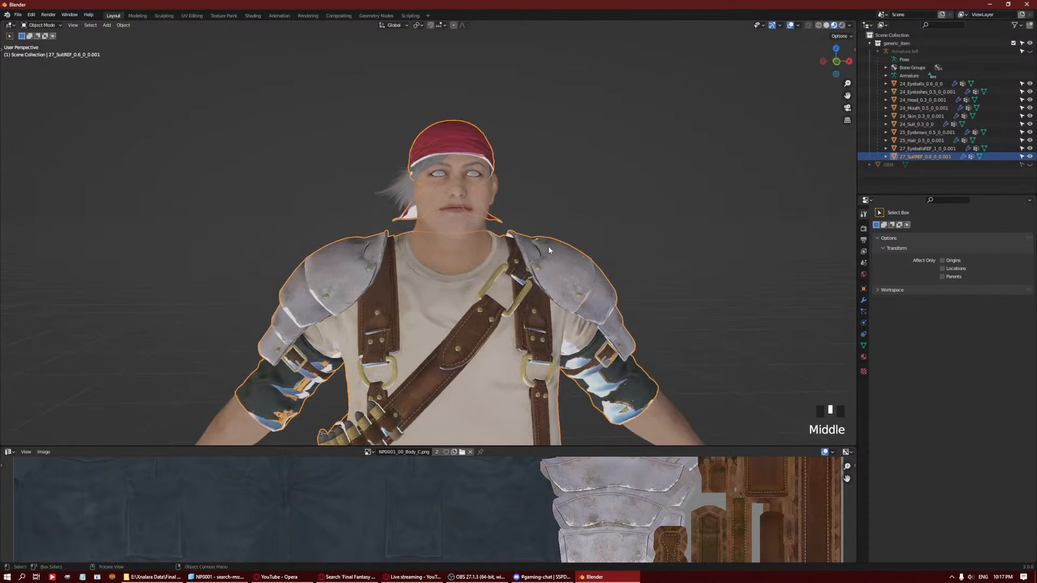
shift+click(925, 148)
scroll(560, 221, down, 3)
key(Delete)
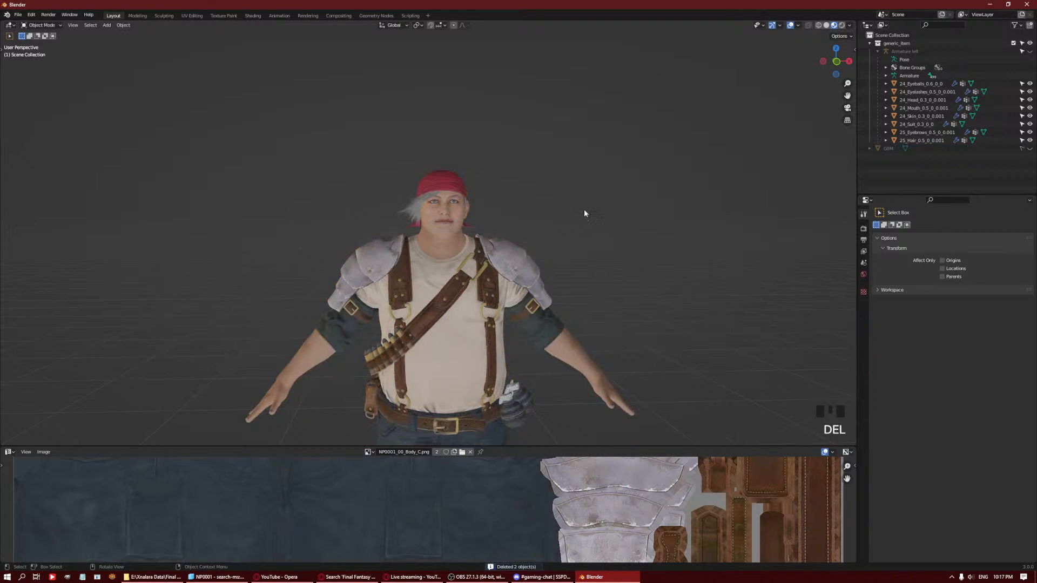
middle_drag(568, 208, 554, 225)
scroll(546, 199, down, 1)
key(ctrl+z)
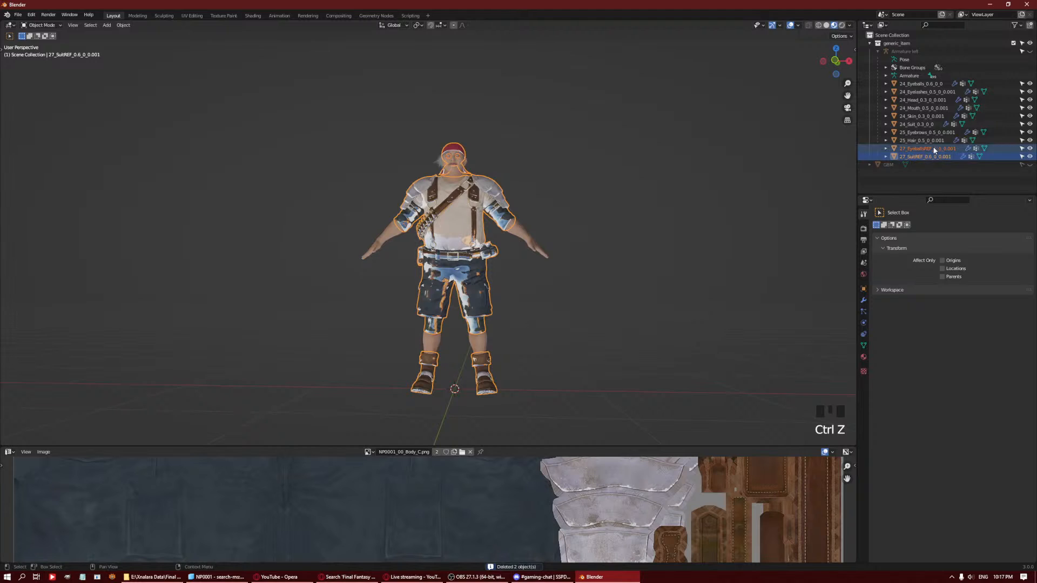
Delete the duplicate reflection meshes 27_SuitREF and 27_EyeballsREF one after the other.
click(936, 149)
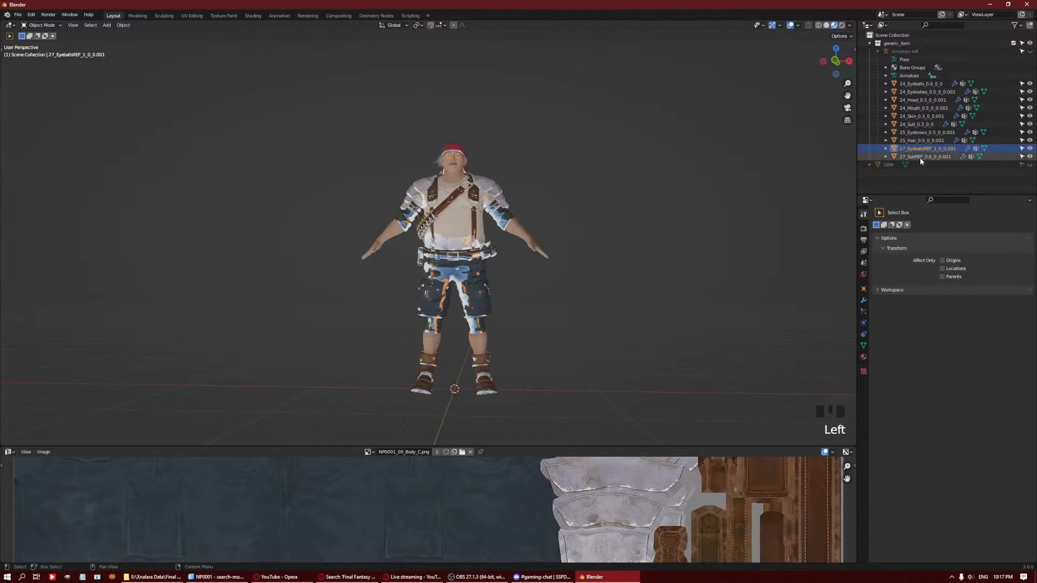
click(918, 158)
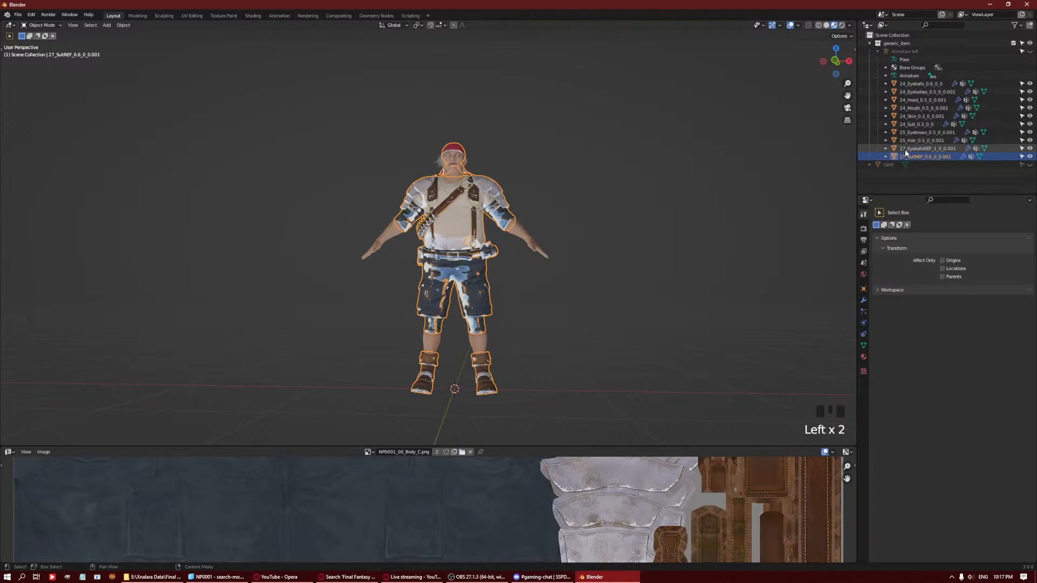
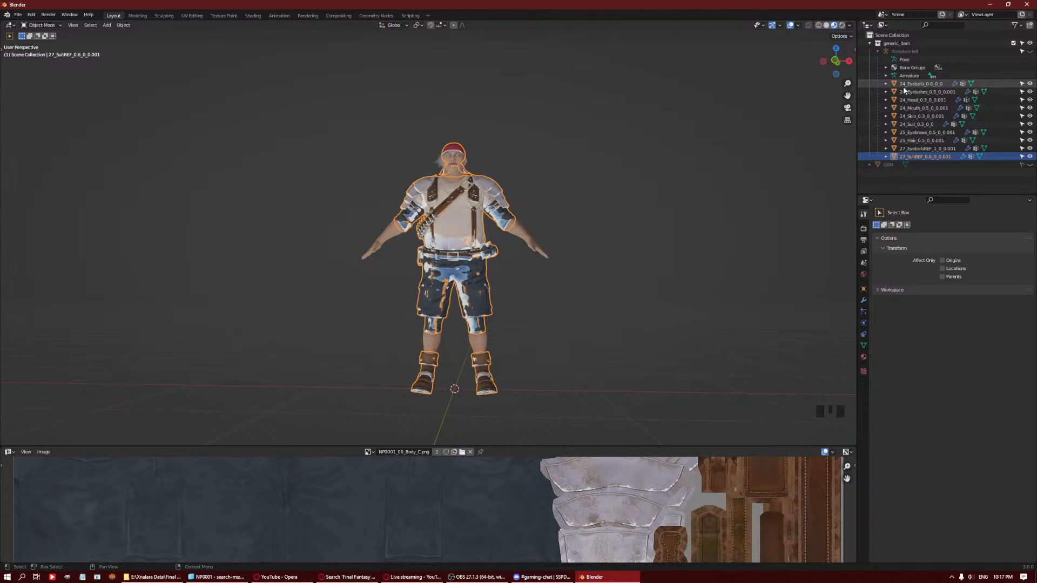
click(922, 157)
shift+click(921, 157)
shift+middle_drag(482, 232, 561, 263)
scroll(460, 274, up, 6)
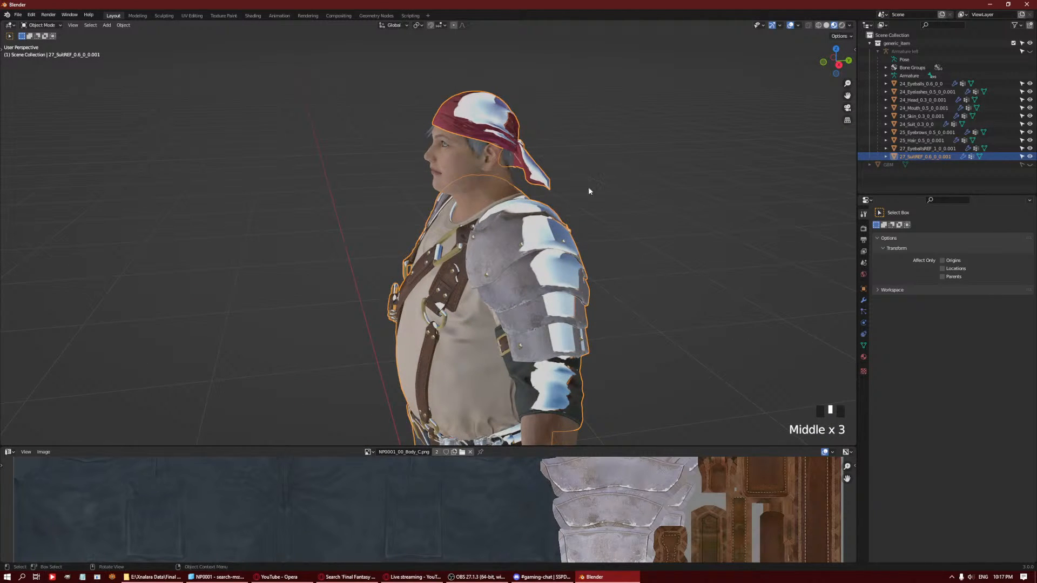
key(Delete)
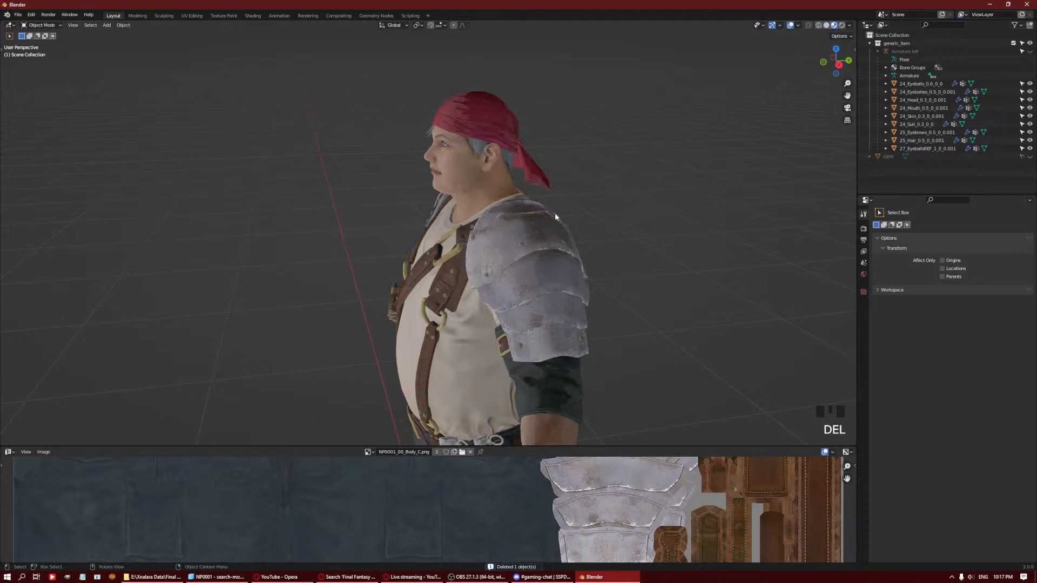
click(922, 149)
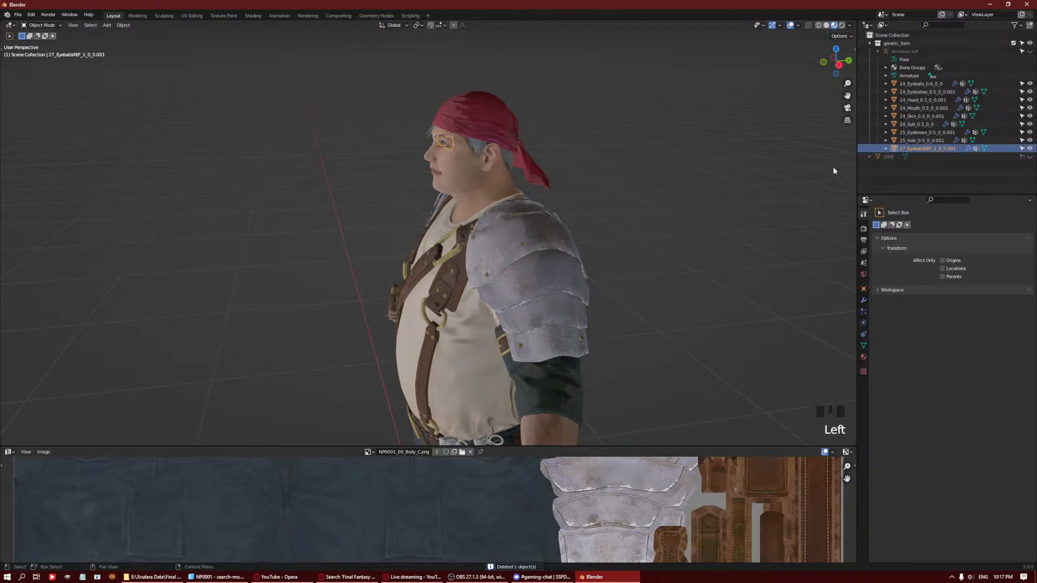
key(Delete)
Examine the 24_Suit mesh in Edit Mode from several angles to see which clothing parts it contains.
middle_drag(502, 208, 641, 215)
click(472, 141)
key(Tab)
scroll(563, 243, down, 6)
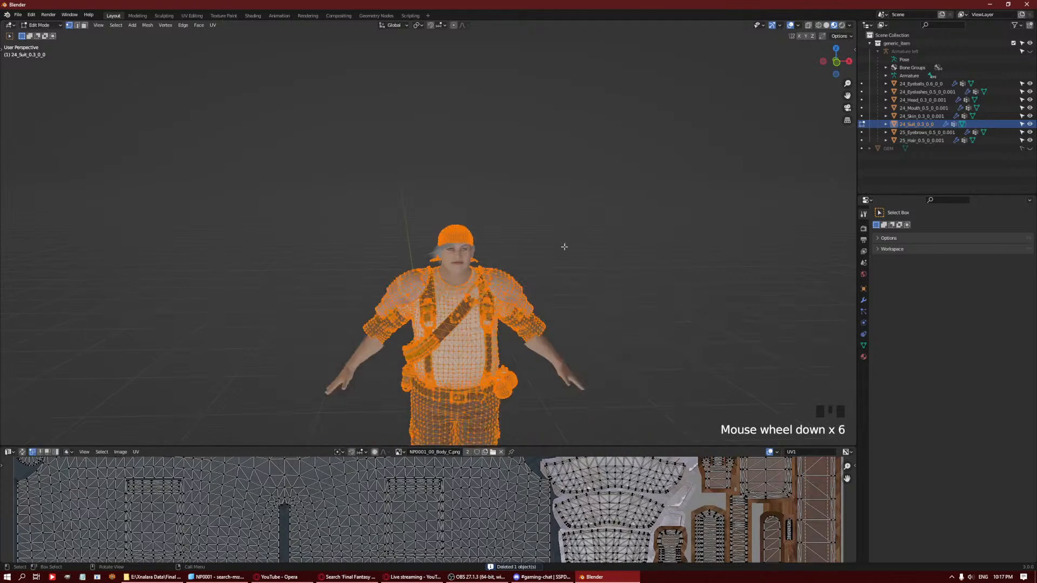
middle_drag(562, 243, 538, 286)
key(Tab)
key(Tab)
scroll(499, 277, down, 4)
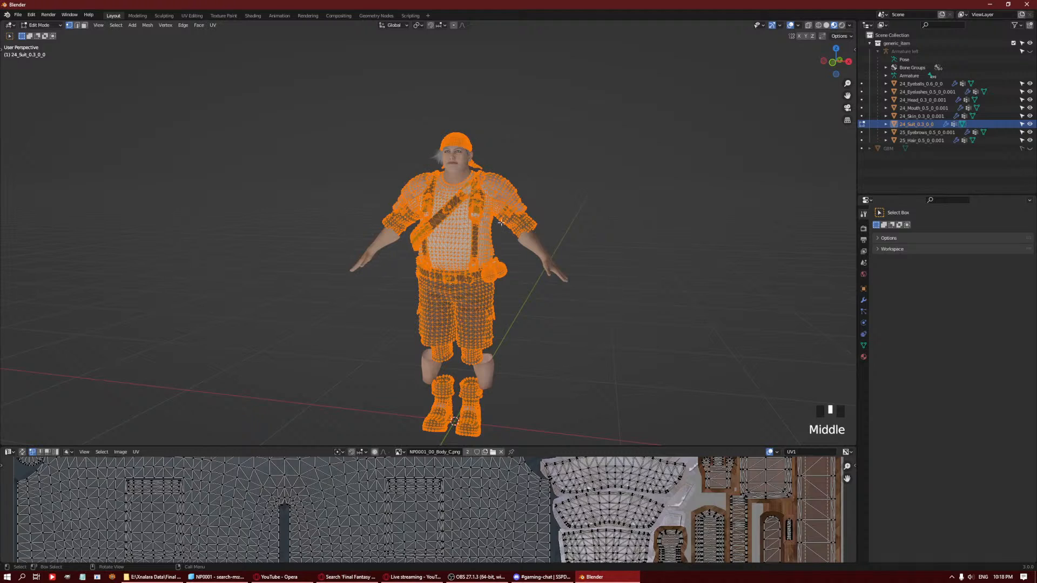
middle_drag(519, 259, 508, 254)
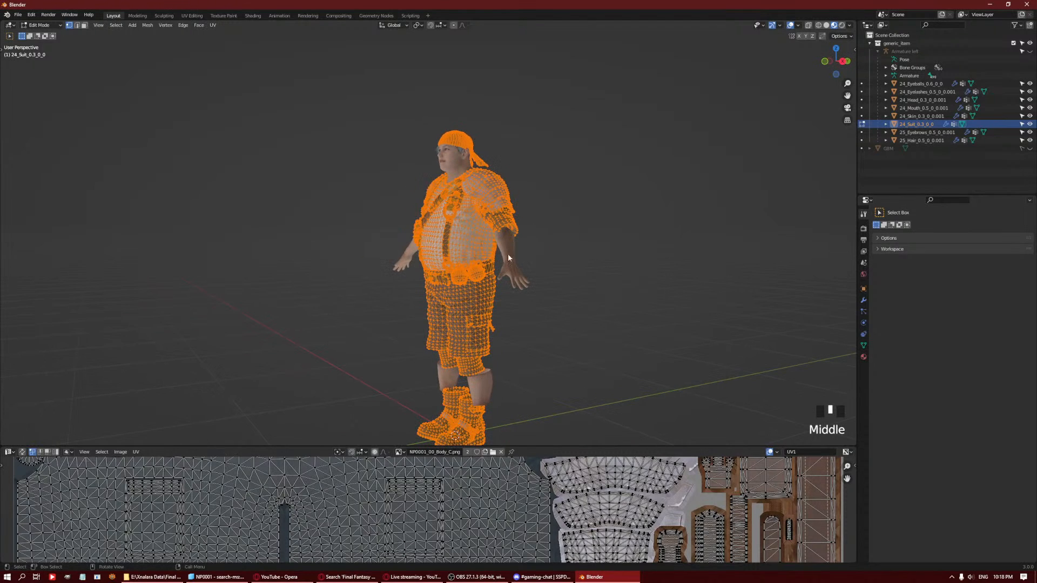
key(Tab)
Rename the 24_Skin mesh as Wedge Skin and hide it.
click(506, 245)
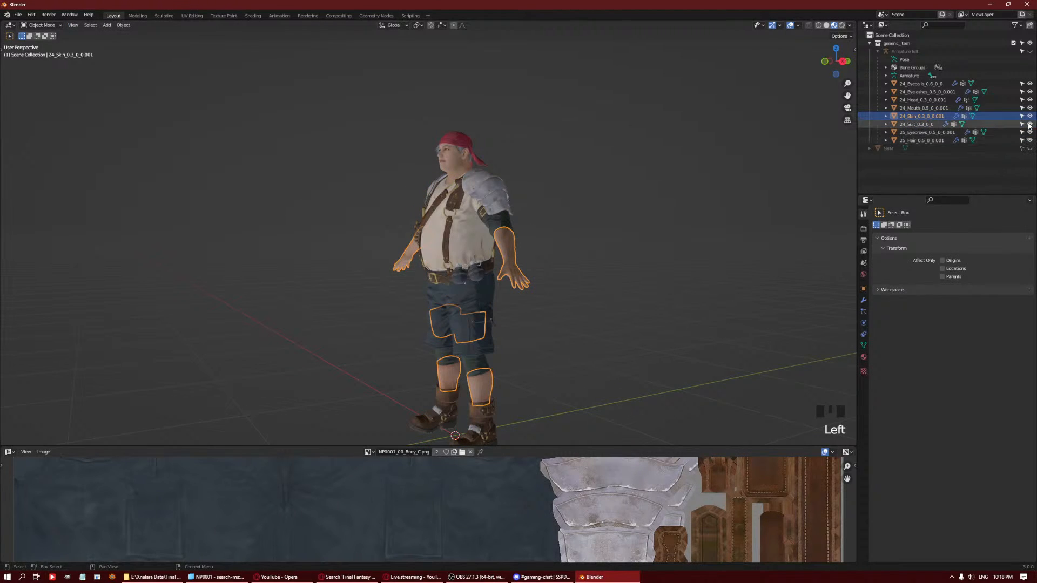
double_click(922, 116)
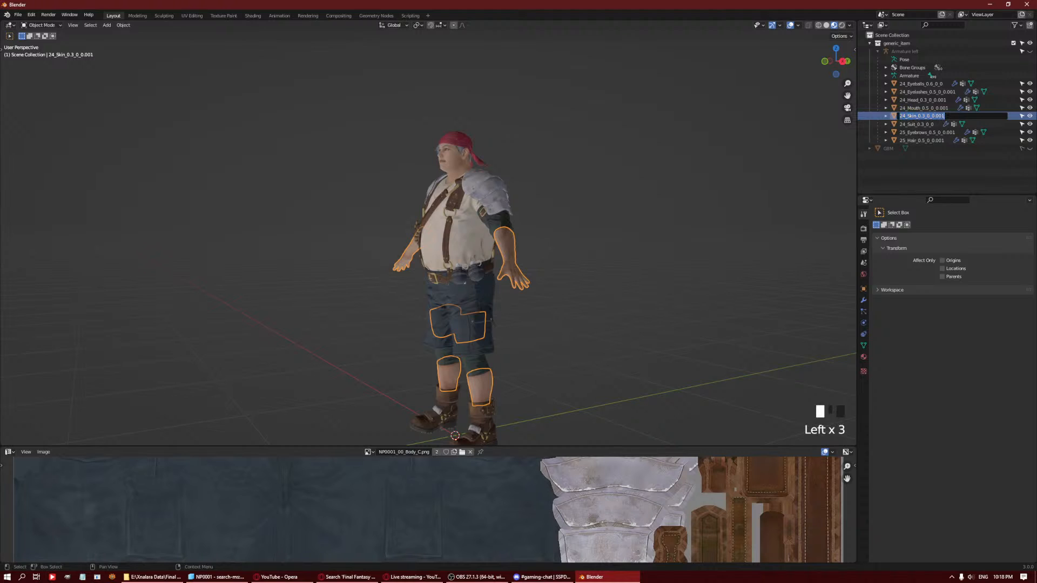
text(E)
text(Wedge)
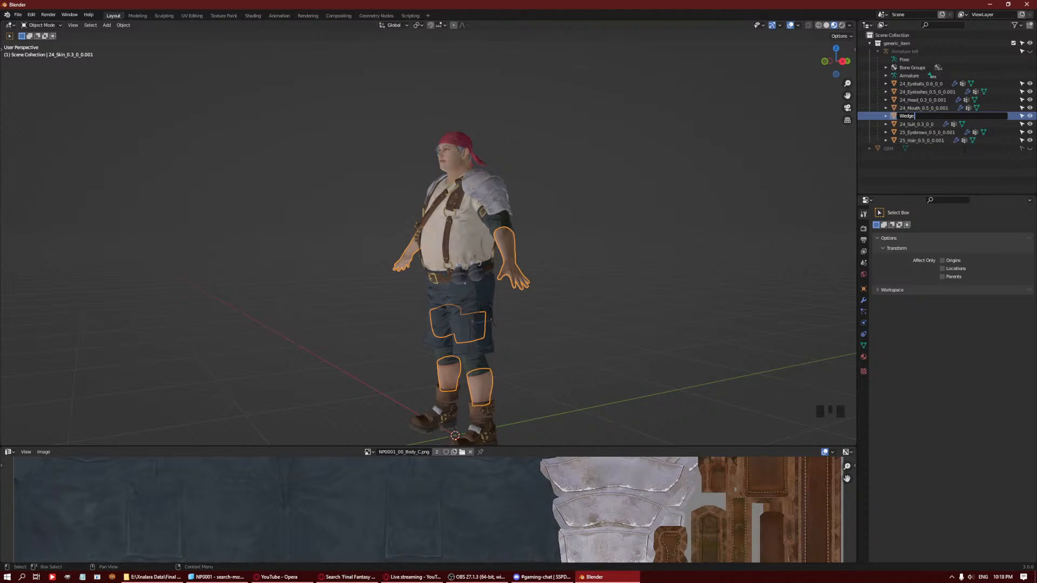
text( Skin)
key(Return)
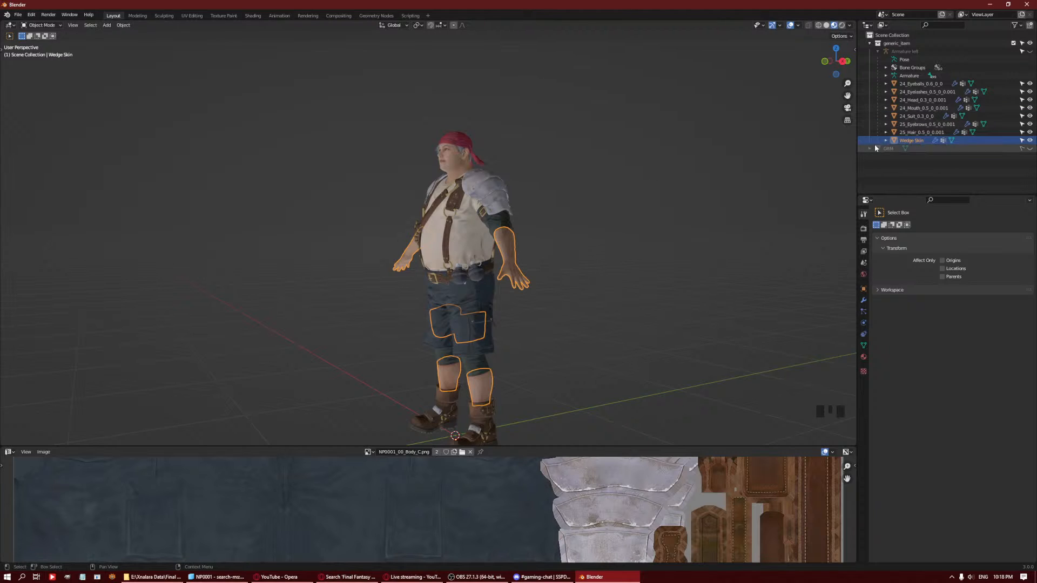
click(1029, 141)
Rename the 25_Hair mesh as Wedge Hair and hide it.
scroll(385, 178, up, 5)
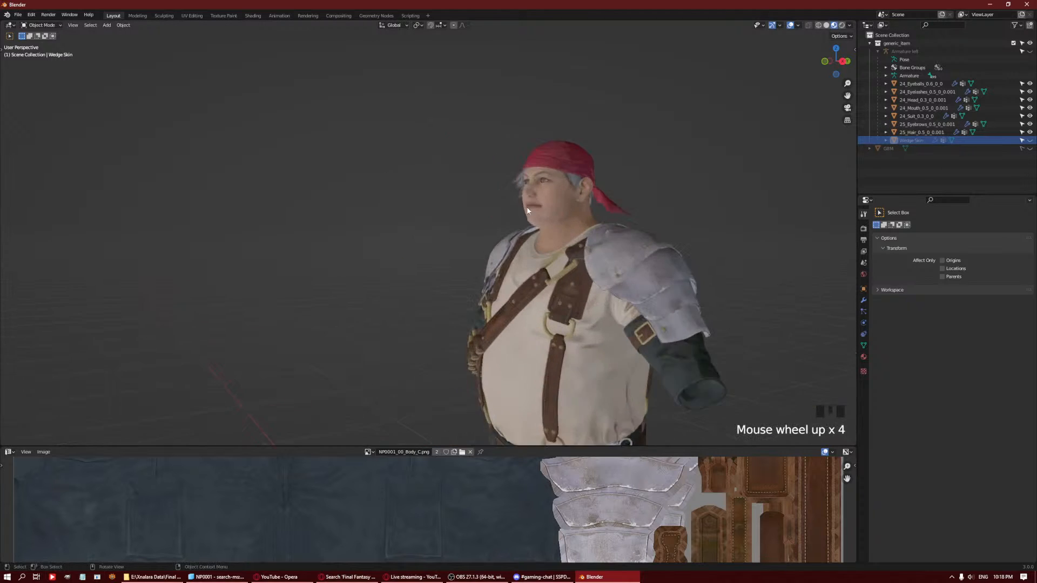
click(605, 173)
click(921, 132)
double_click(921, 132)
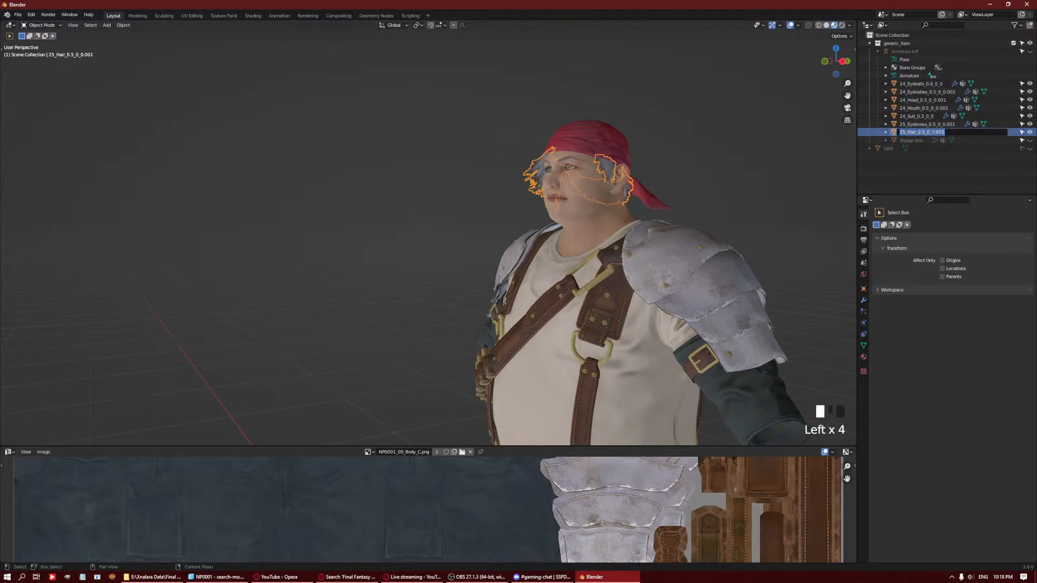
text(Wedge Hair)
key(Return)
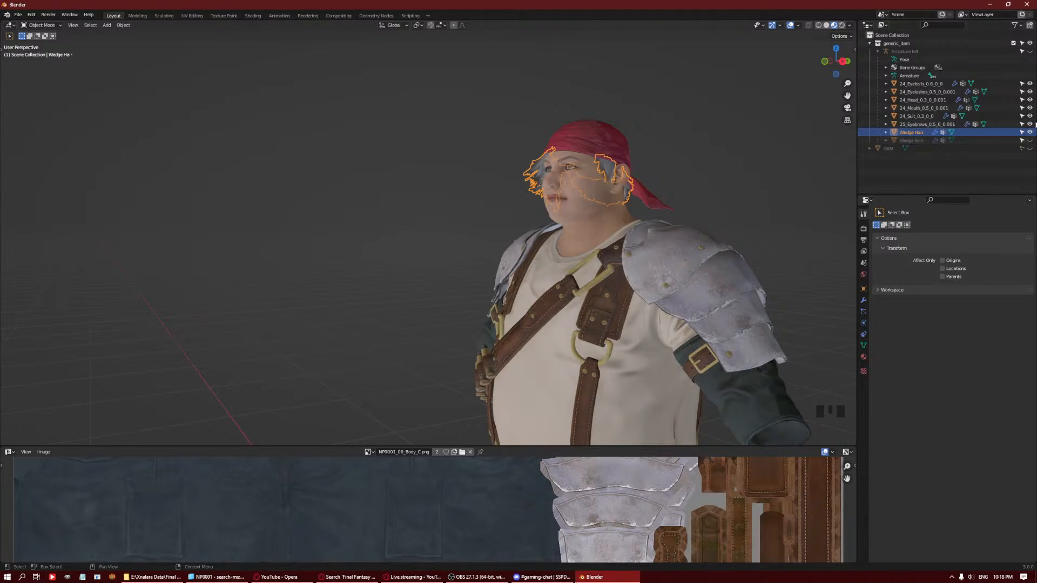
click(1022, 133)
click(1029, 133)
click(1021, 131)
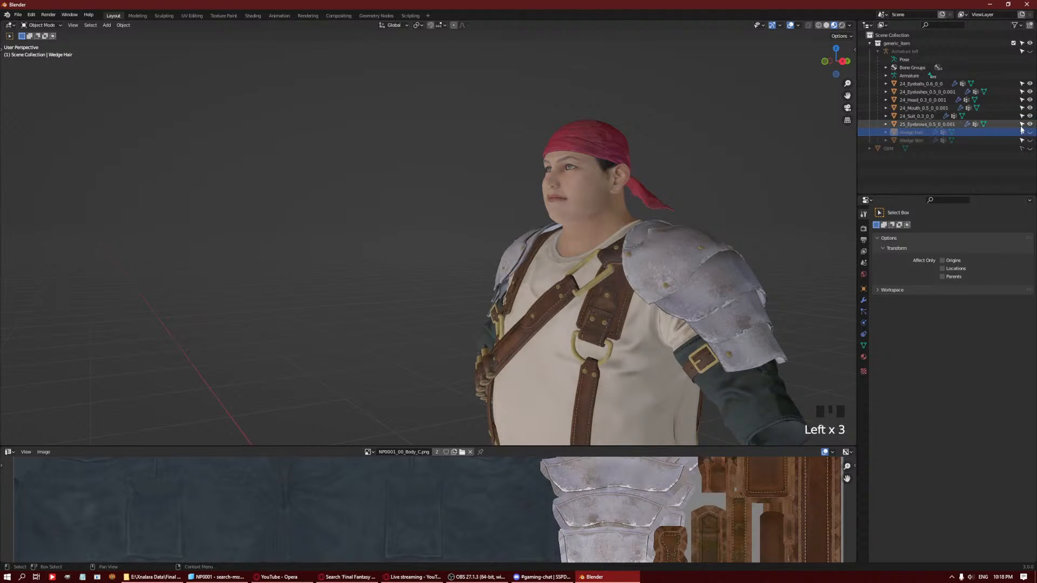
Focus on the 25_Eyebrows mesh and examine it on the face from the side and front.
click(952, 124)
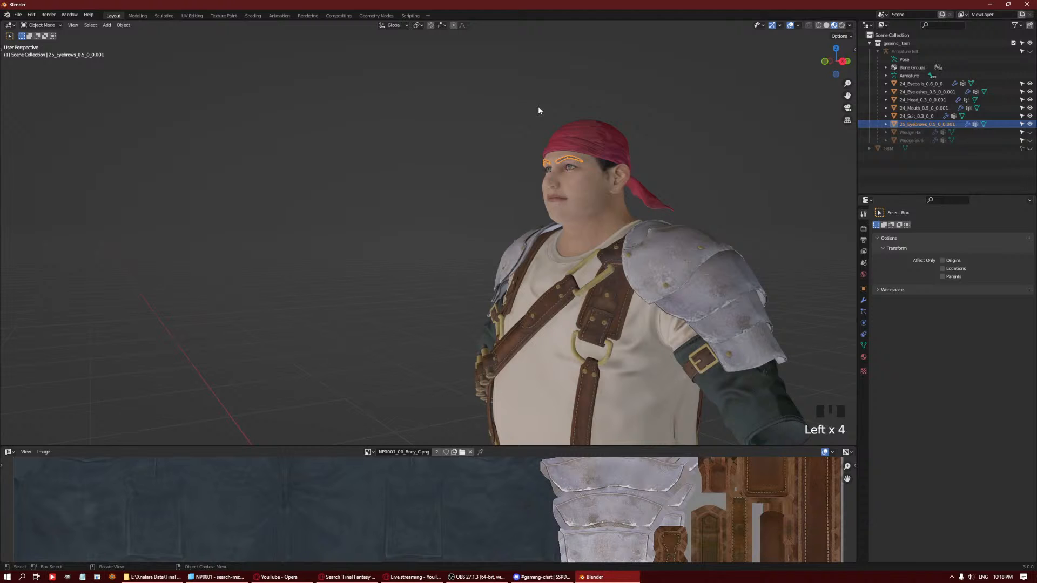
key(KP_Decimal)
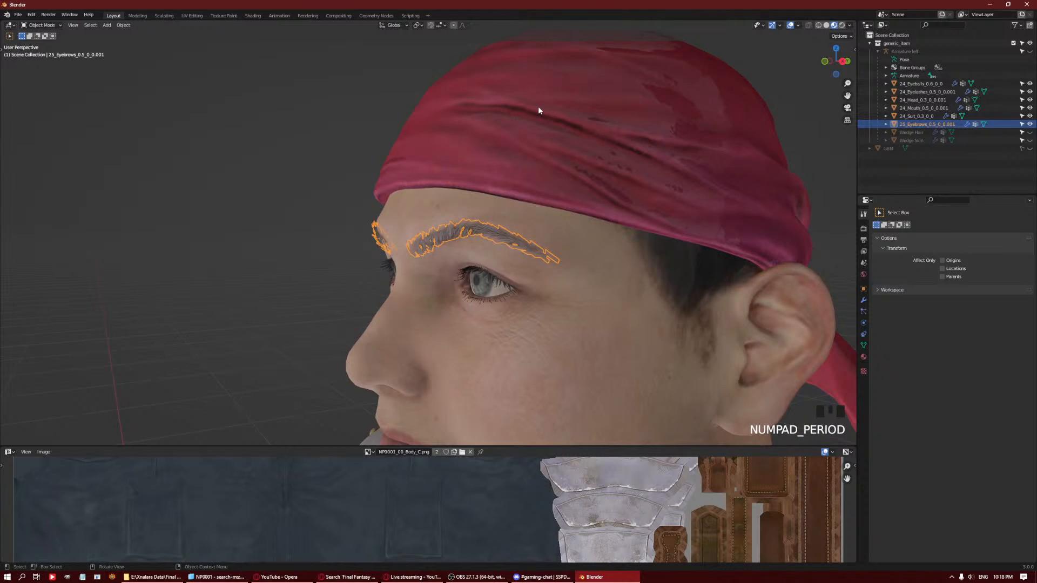
click(344, 577)
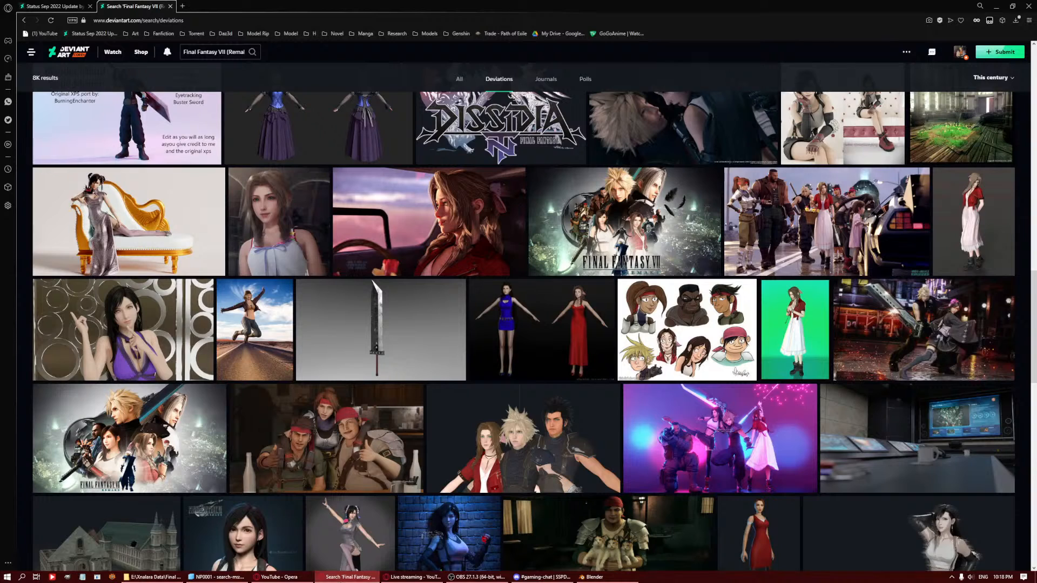
click(343, 577)
middle_drag(443, 233, 494, 255)
scroll(503, 264, down, 2)
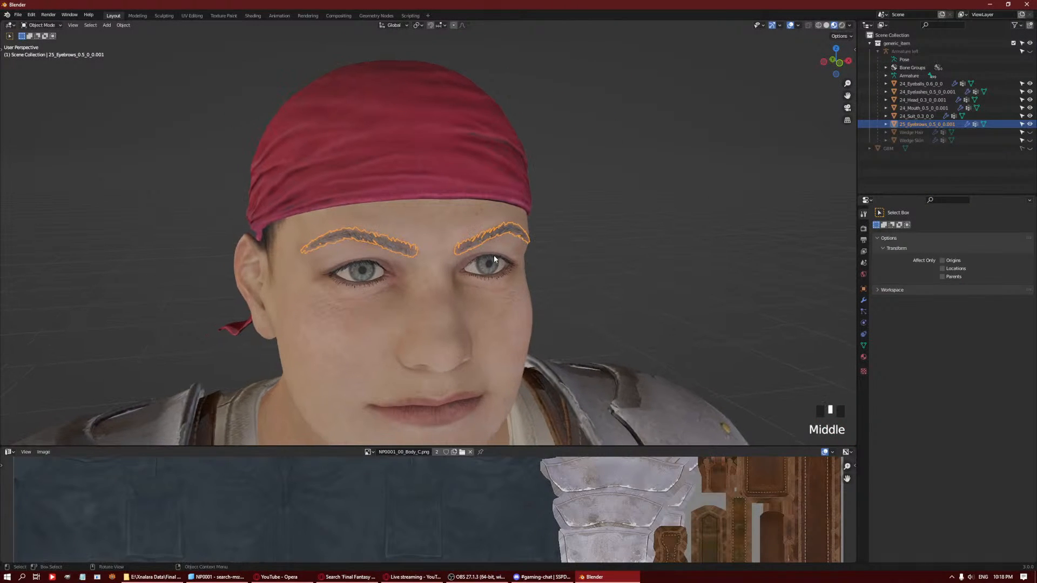
Compare the eyelashes and eyebrows with the Wedge Hair mesh by showing the hair briefly and hiding it again.
click(899, 91)
click(898, 92)
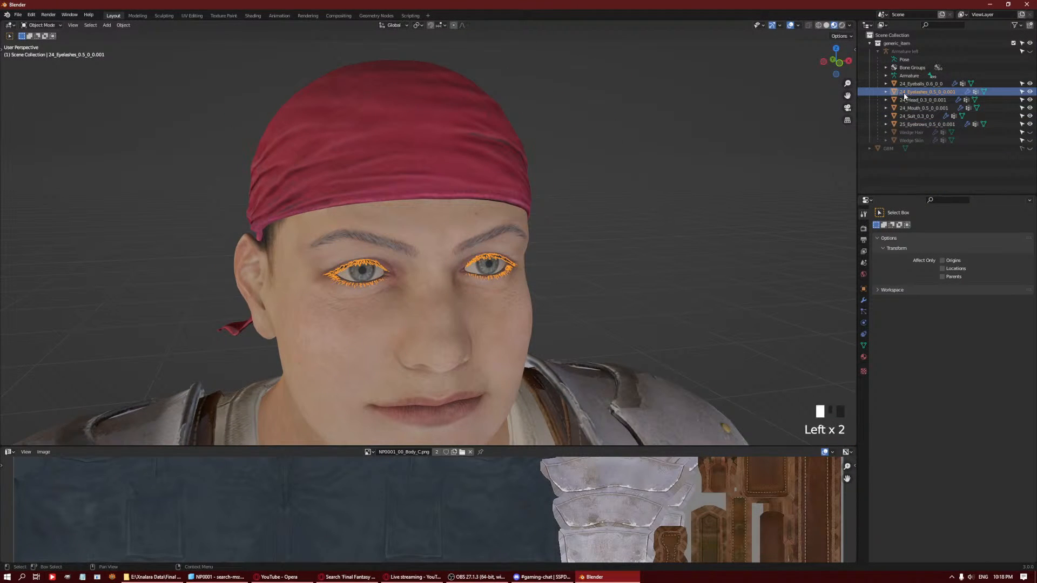
double_click(899, 91)
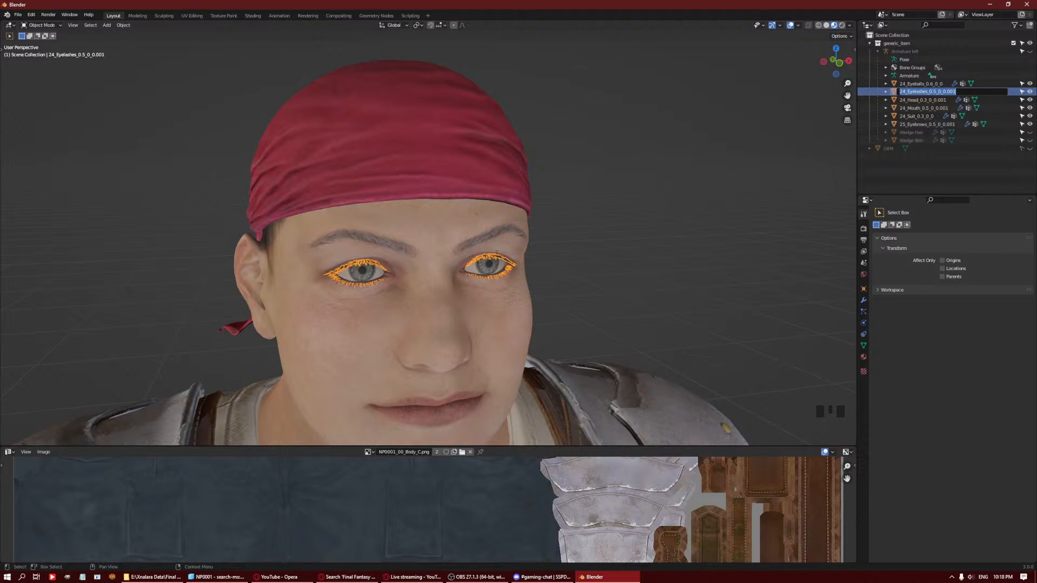
key(Return)
shift+click(497, 231)
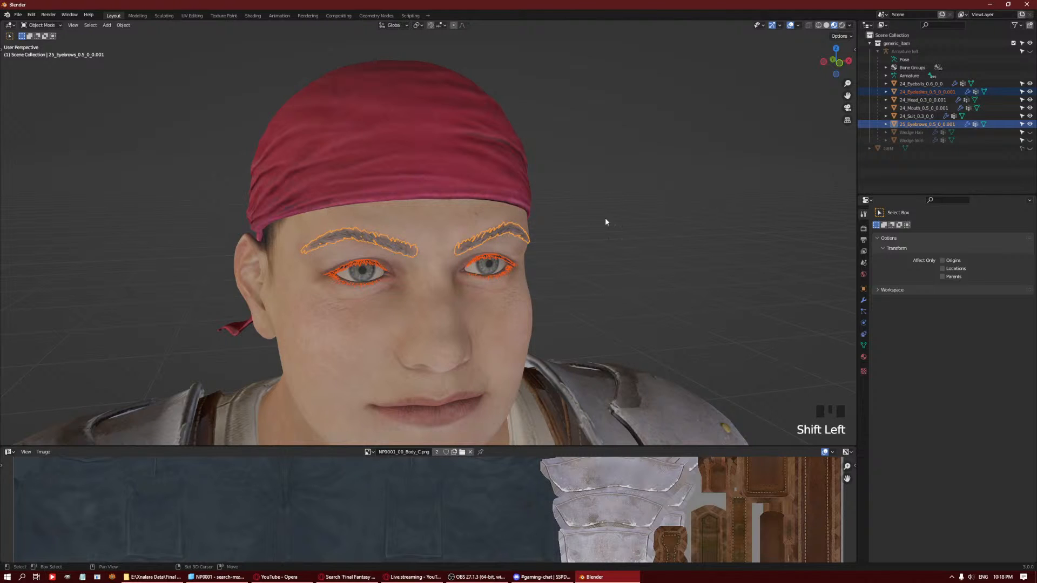
click(1030, 133)
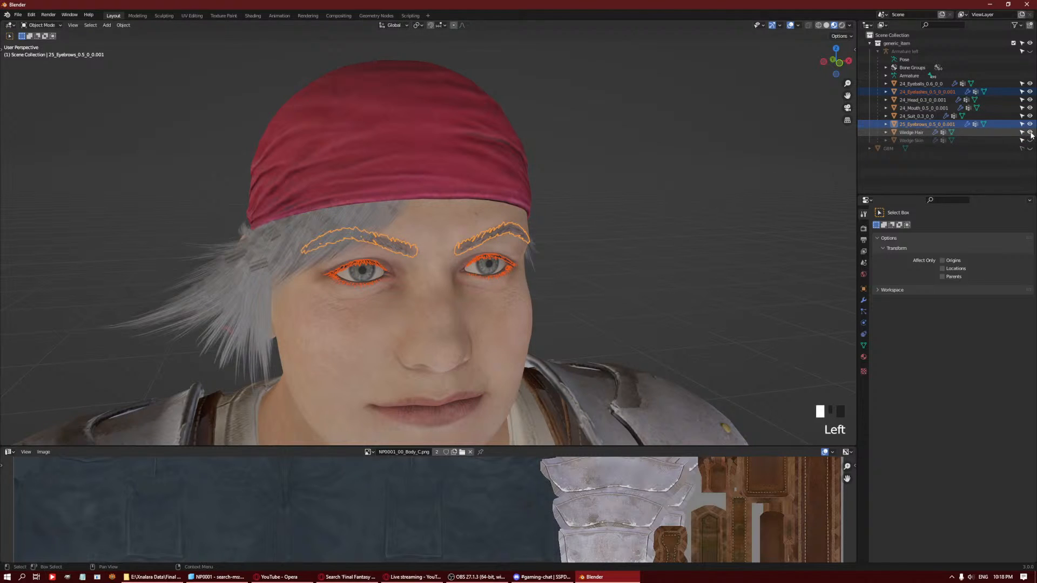
shift+click(292, 235)
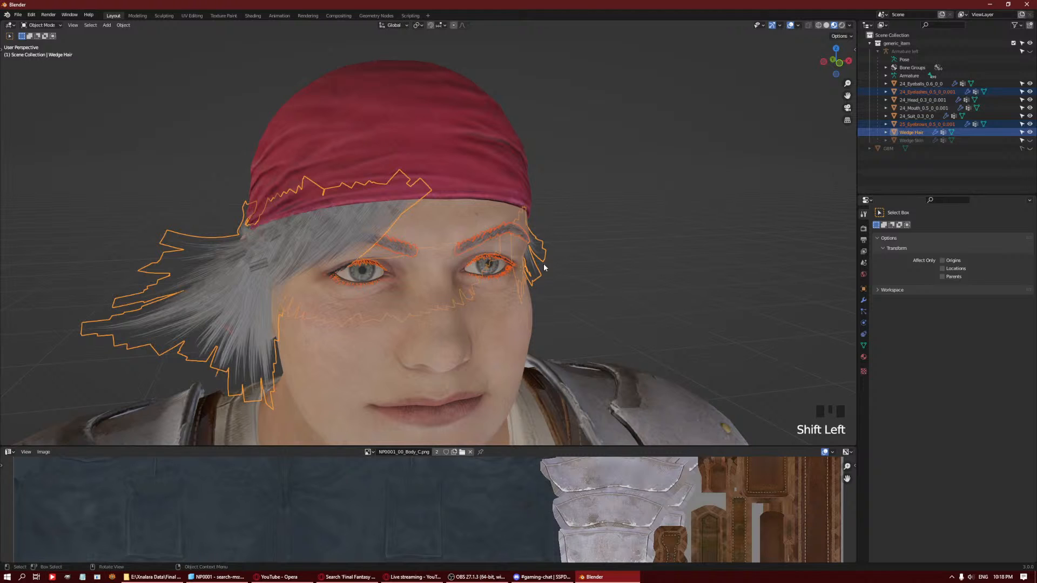
click(1030, 133)
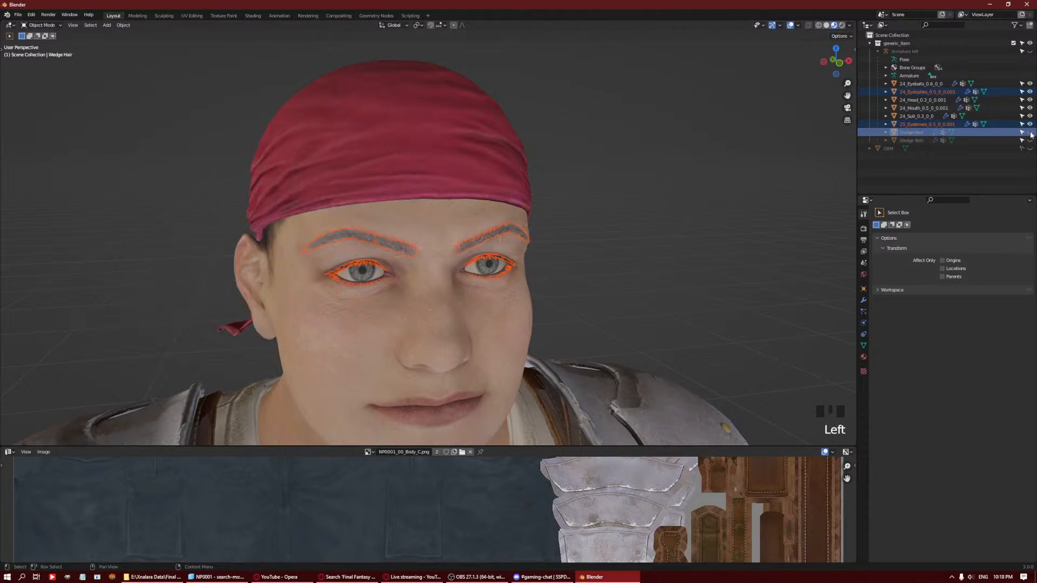
Rename the 25_Eyebrows mesh as Wedge Eyebrows and hide it.
click(488, 236)
middle_drag(492, 239, 527, 242)
scroll(546, 243, up, 3)
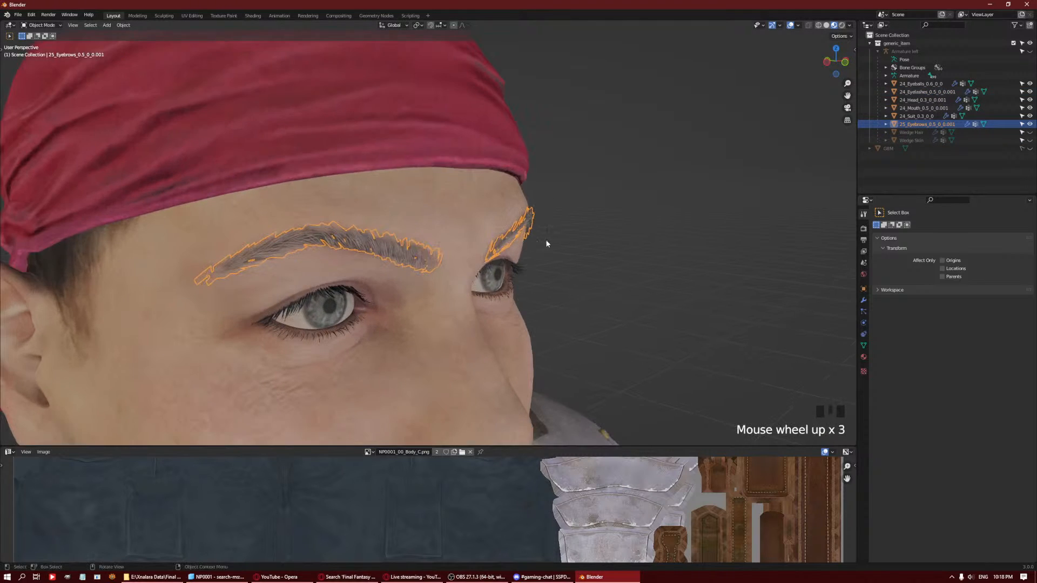
click(915, 124)
click(916, 123)
click(916, 125)
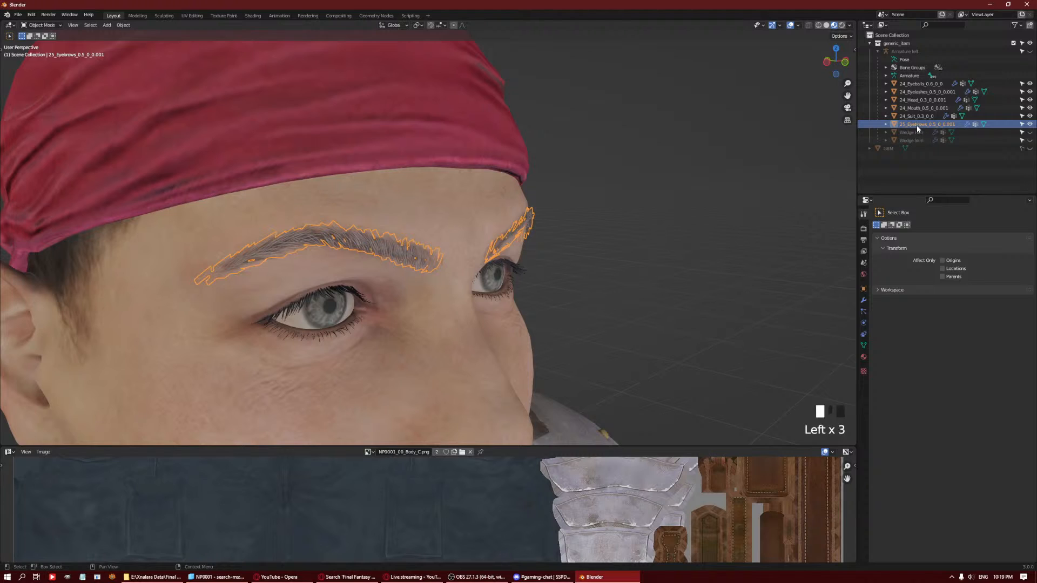
double_click(915, 124)
key(Home)
key(Delete)
key(Delete)
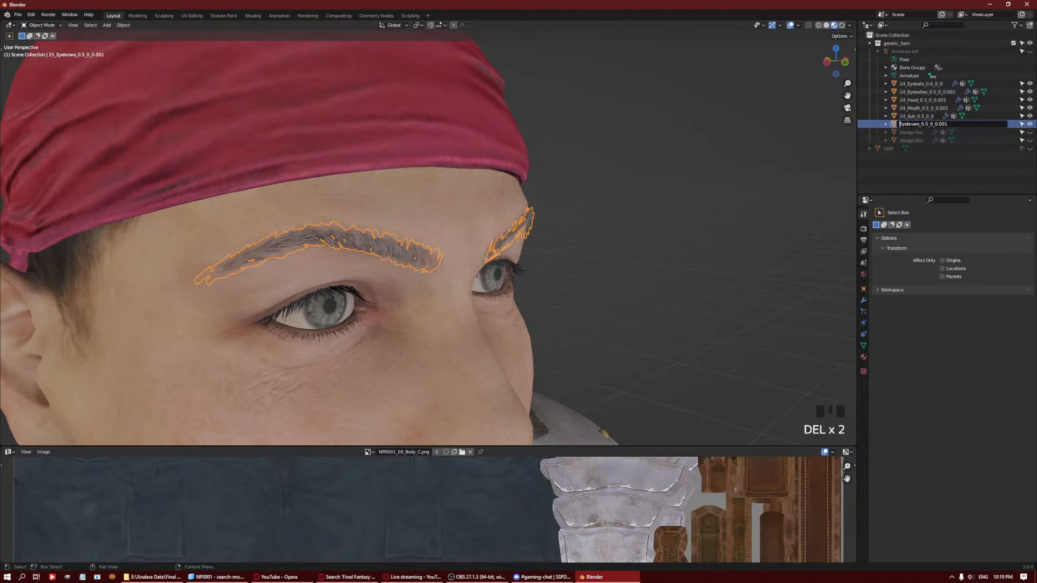
text(Wedge)
key(shift+End)
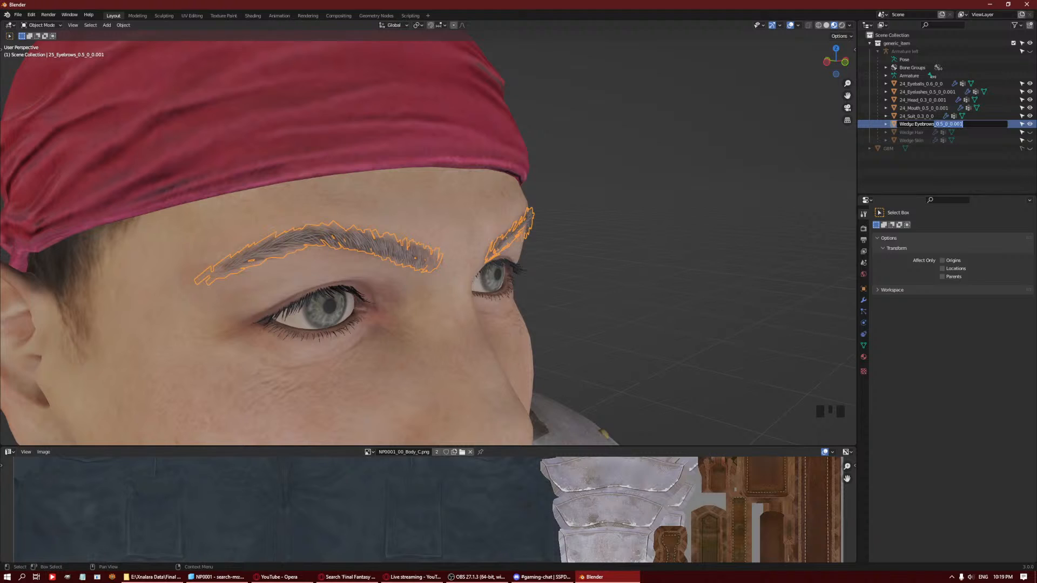
key(Delete)
key(Return)
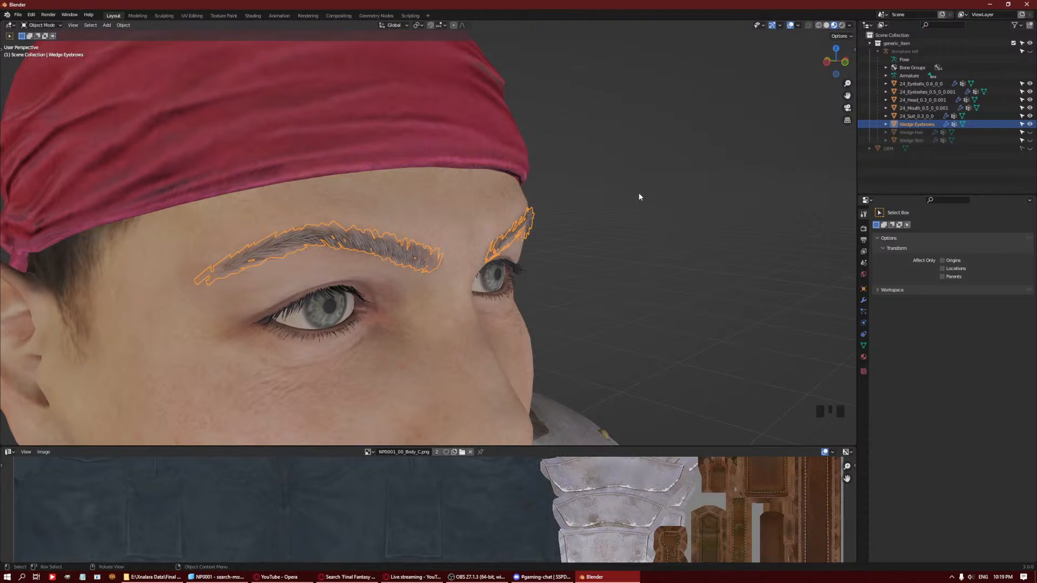
key(h)
Rename the 24_Eyelashes mesh as Wedge Eyelashes and hide it.
click(530, 270)
double_click(926, 91)
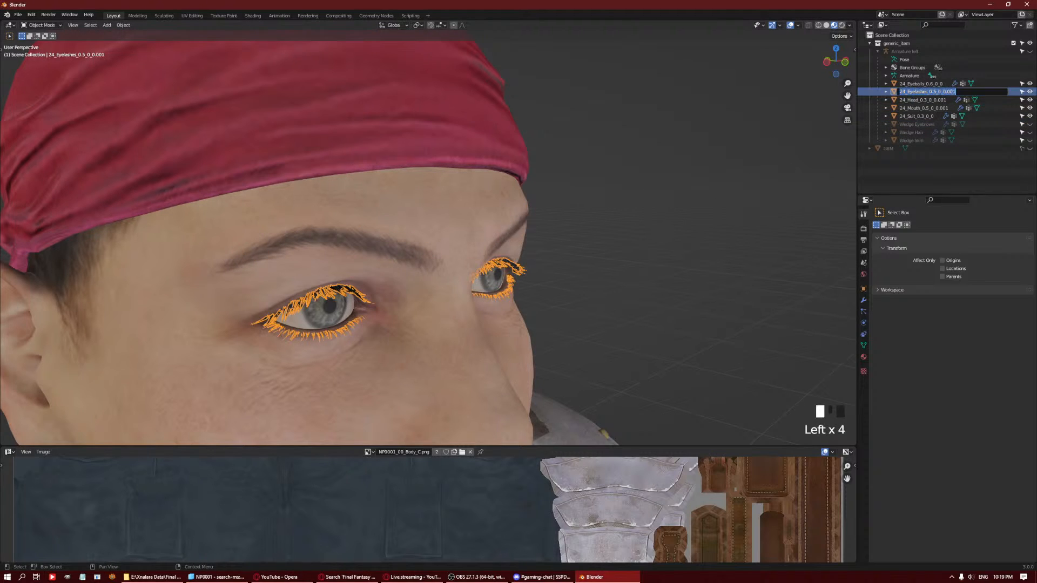
drag(908, 92, 877, 91)
text(Wedge)
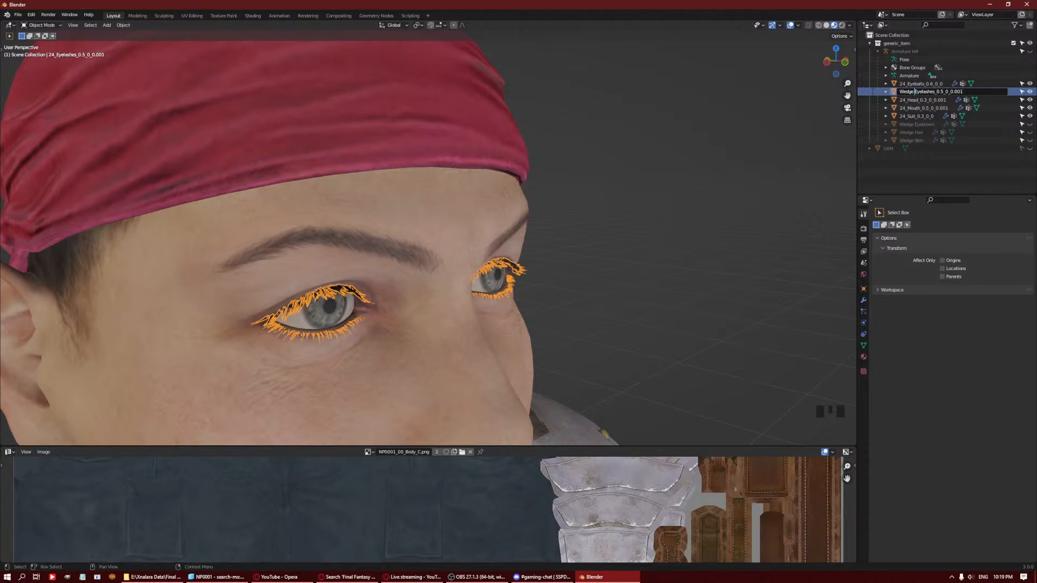
key(shift+End)
key(Delete)
key(Return)
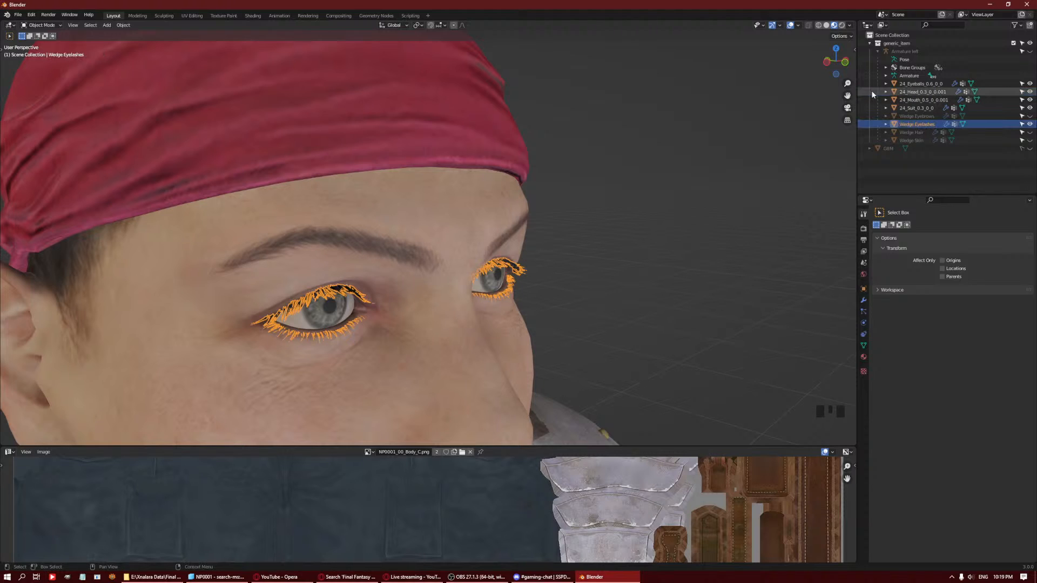
click(1030, 124)
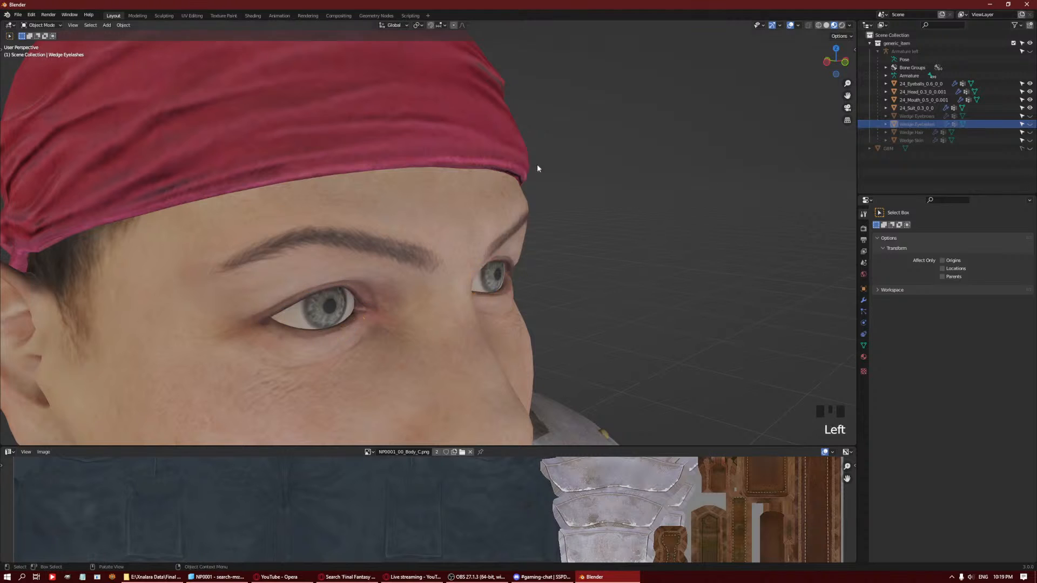
Separate the whole bandana, including its knot and hanging tails, from the 24_Suit mesh as its own object.
middle_drag(537, 164, 469, 241)
click(426, 157)
key(Tab)
click(426, 158)
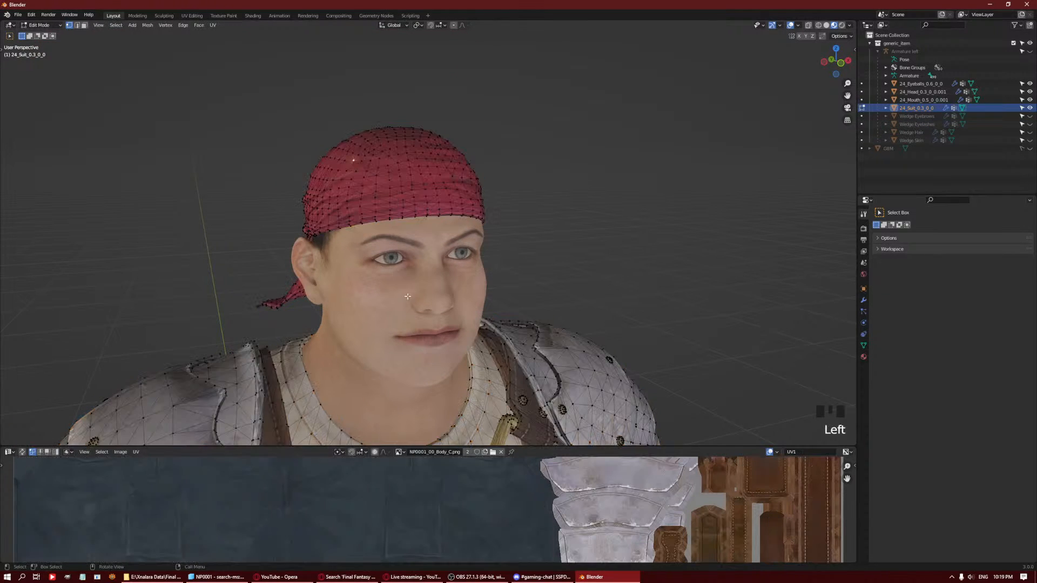
middle_drag(426, 157, 517, 342)
scroll(517, 343, up, 2)
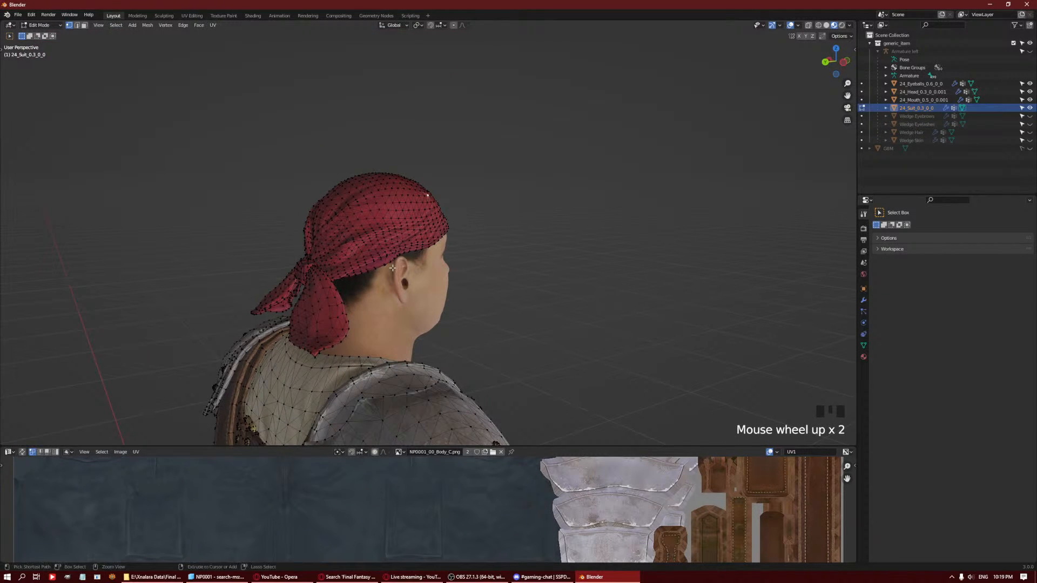
key(ctrl+l)
shift+click(316, 289)
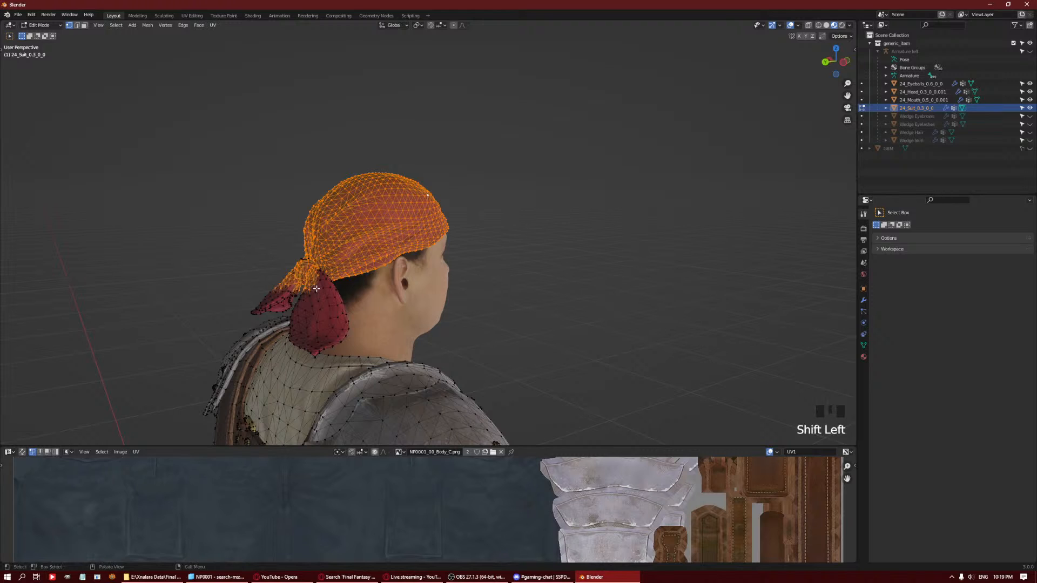
key(ctrl+l)
middle_drag(311, 191, 356, 182)
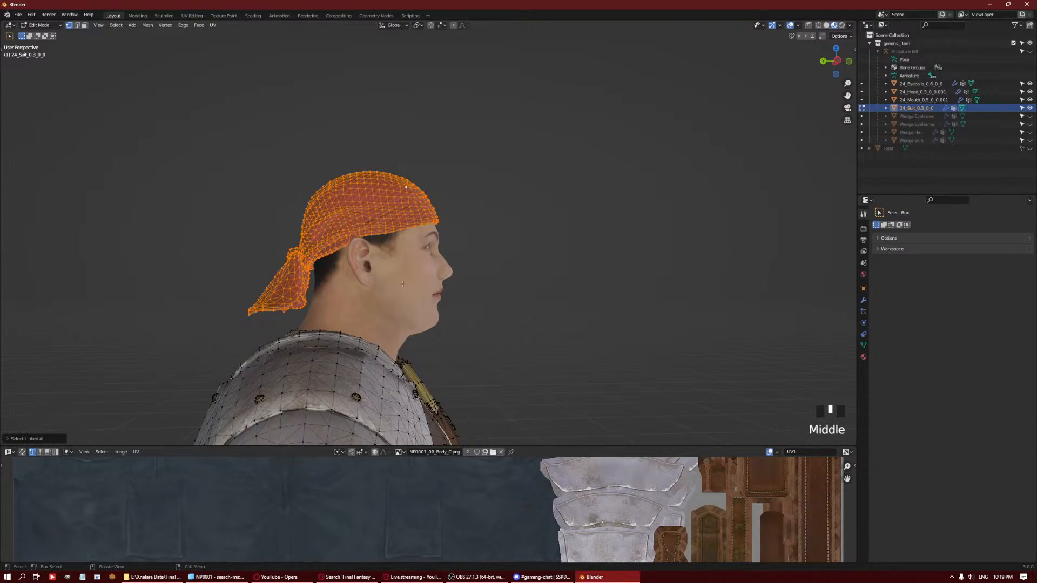
key(g)
key(Escape)
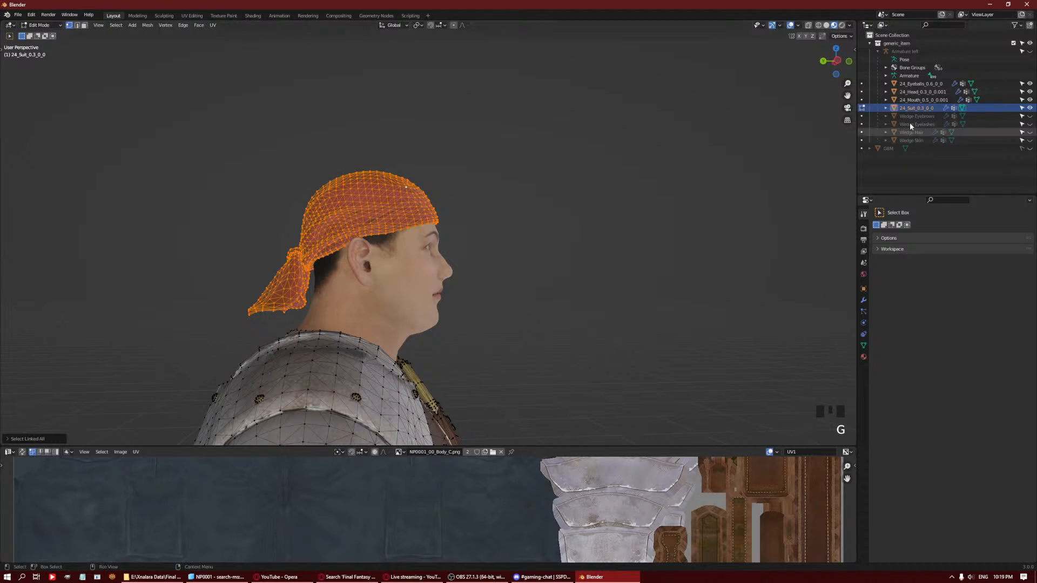
key(p)
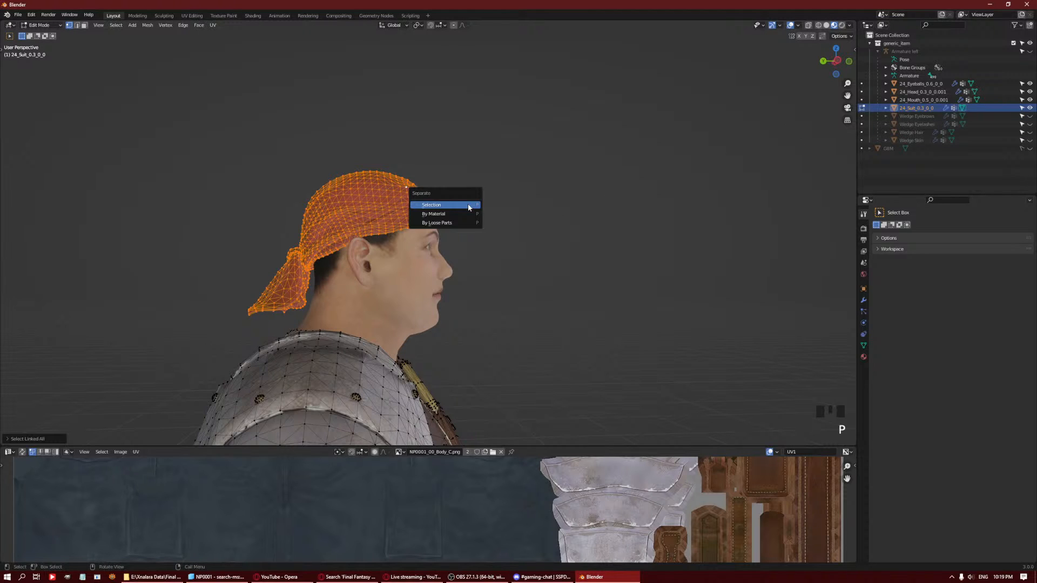
click(469, 205)
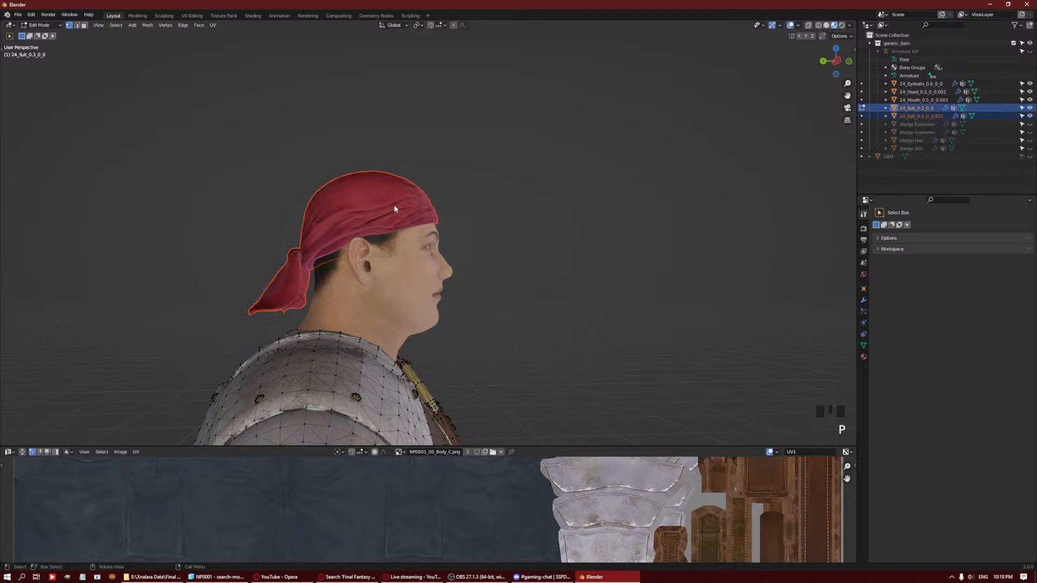
Rename the separated bandana mesh as Outfit Bandana and hide it.
click(921, 116)
double_click(921, 116)
text(Out)
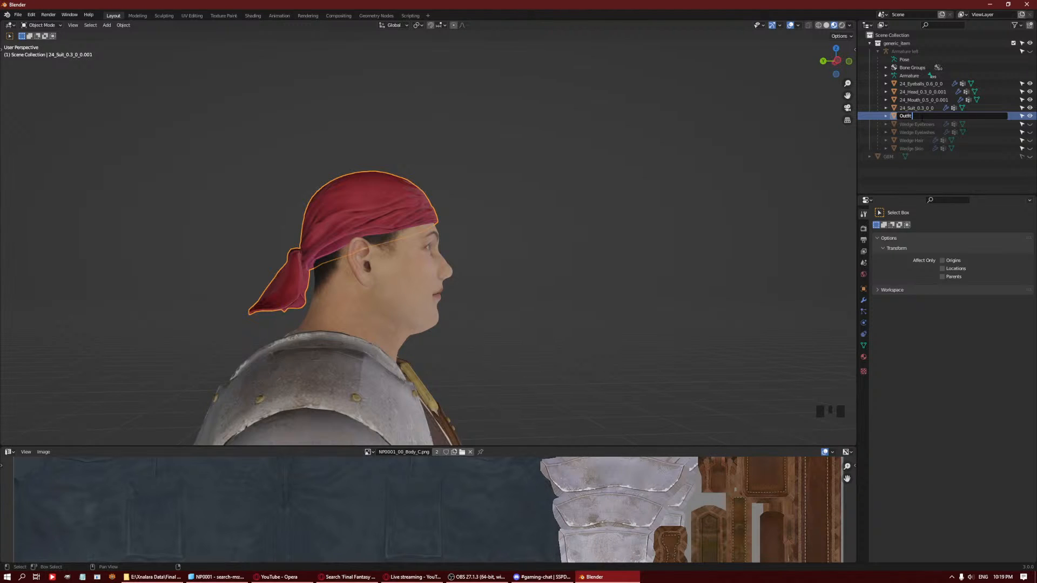
text(fit Bar)
text(ndana)
key(Return)
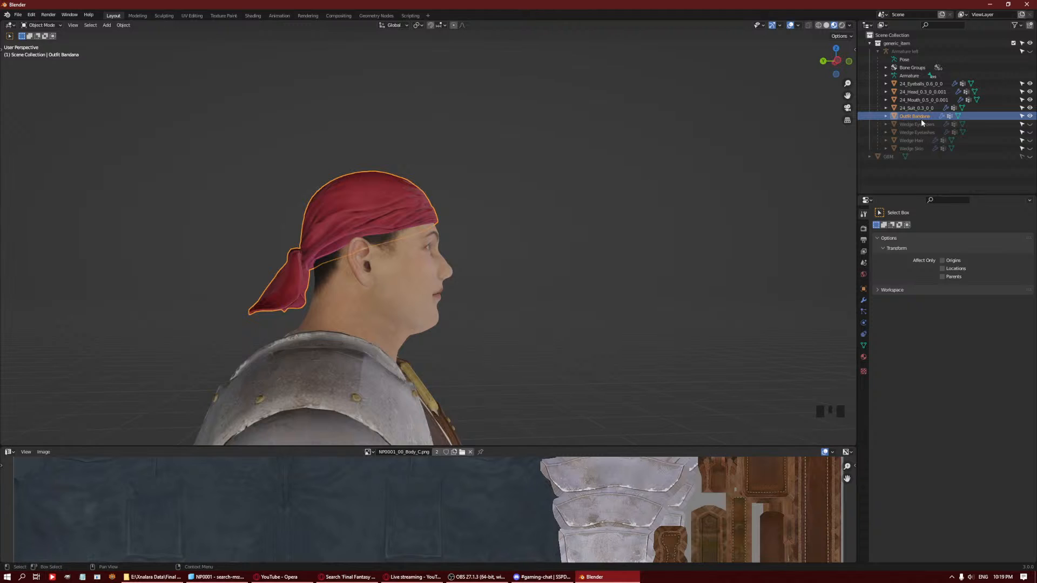
key(h)
Hide the 24_Head, 24_Eyeballs and 24_Mouth meshes so that only the suit remains.
scroll(504, 197, down, 2)
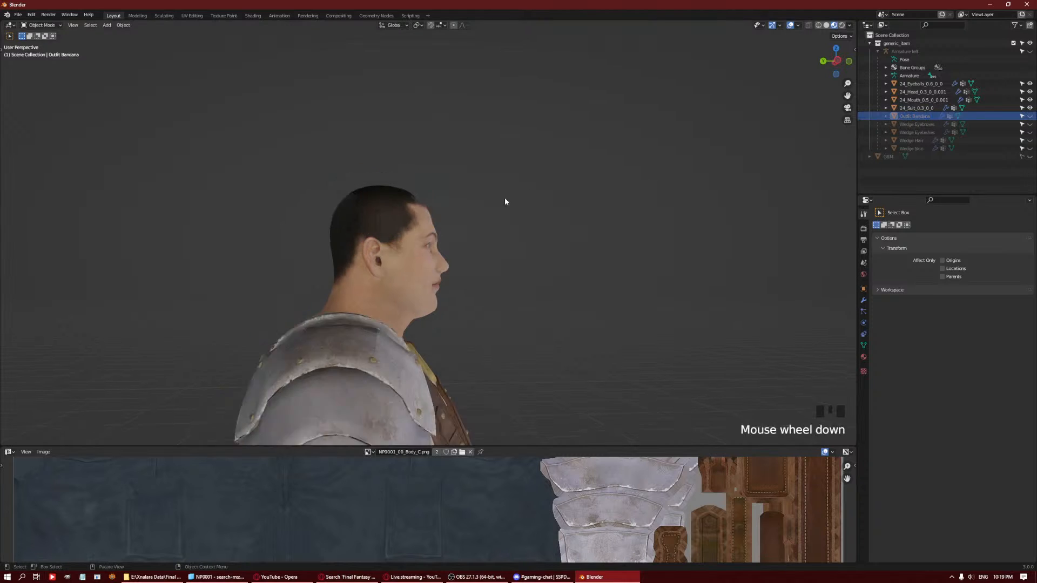
middle_drag(505, 196, 438, 247)
click(430, 251)
click(430, 250)
key(h)
scroll(475, 208, down, 1)
scroll(439, 247, up, 2)
drag(419, 237, 449, 262)
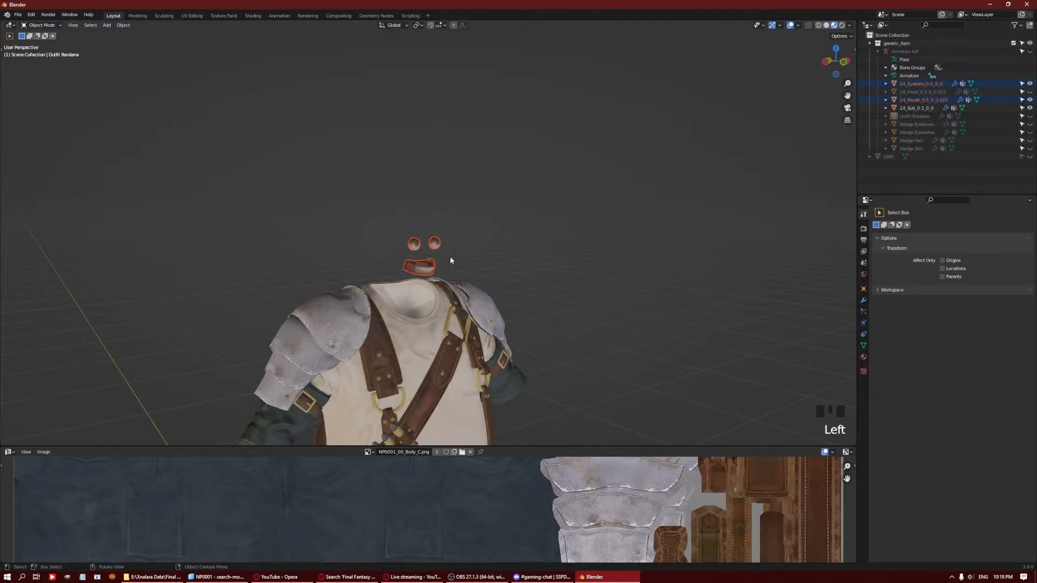
scroll(518, 205, up, 3)
key(h)
Separate both boots from the 24_Suit mesh as their own object, turning on X-ray to check the whole linked selection.
middle_drag(521, 205, 341, 282)
scroll(441, 355, down, 5)
click(459, 354)
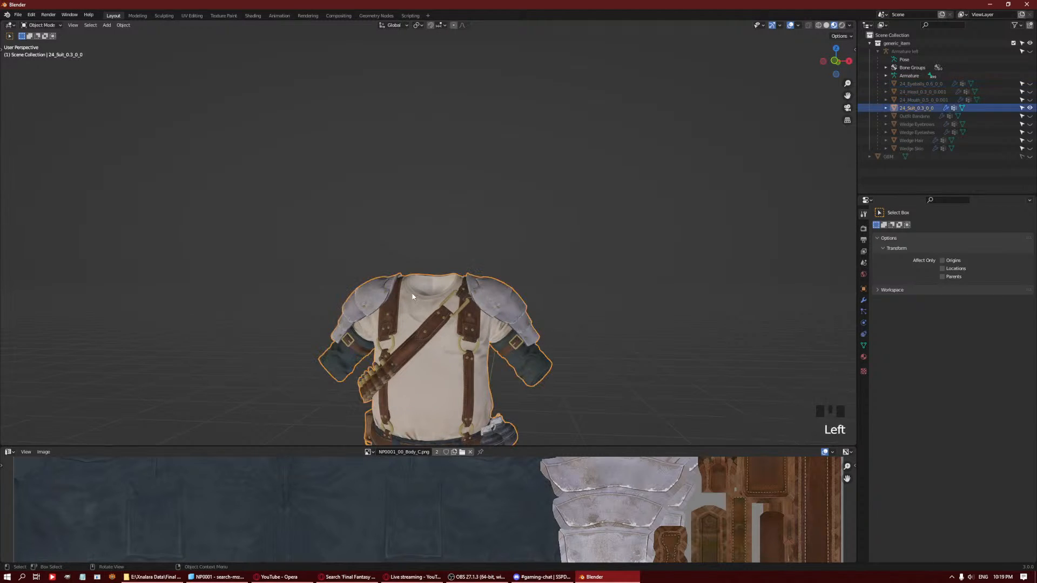
shift+middle_drag(477, 354, 462, 224)
shift+middle_drag(465, 305, 463, 240)
click(476, 287)
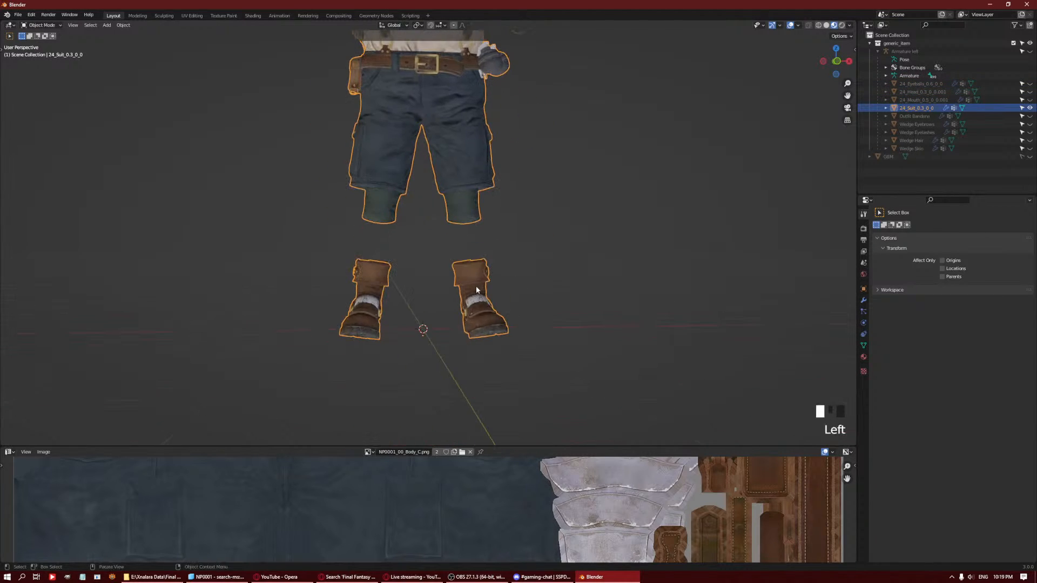
key(Tab)
drag(553, 249, 363, 338)
key(ctrl+l)
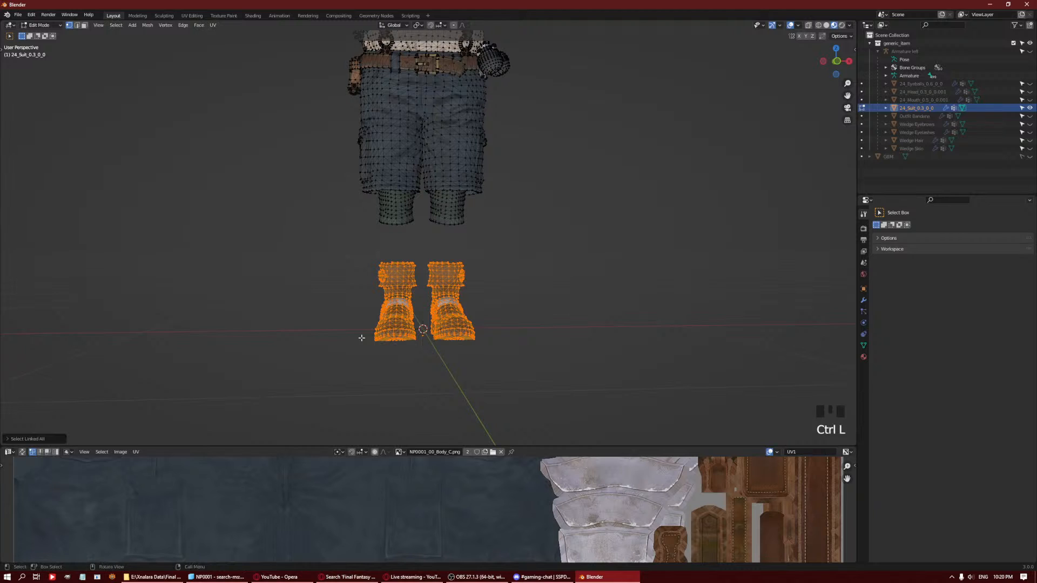
middle_drag(363, 338, 300, 323)
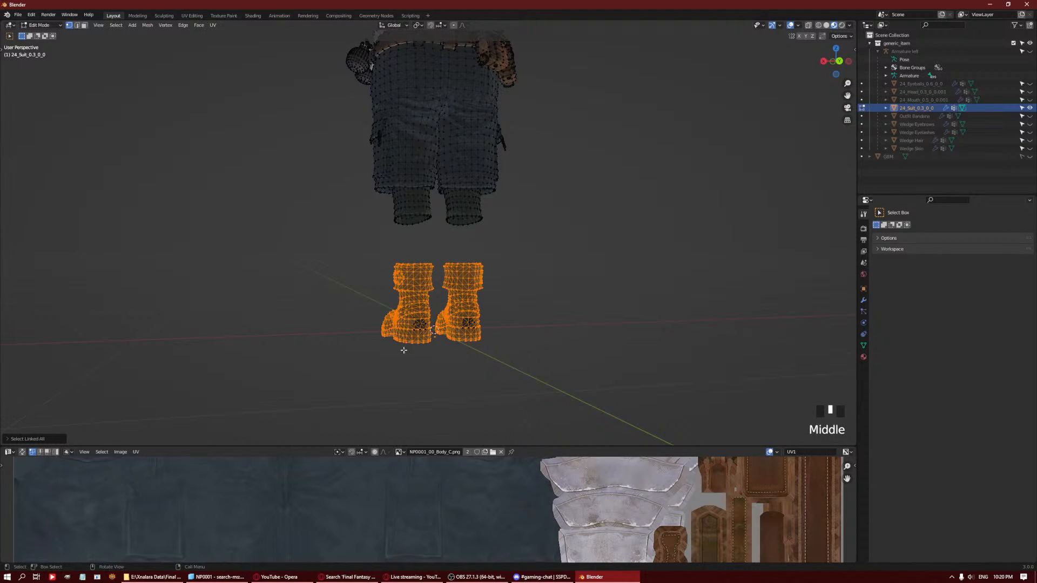
middle_drag(393, 351, 426, 347)
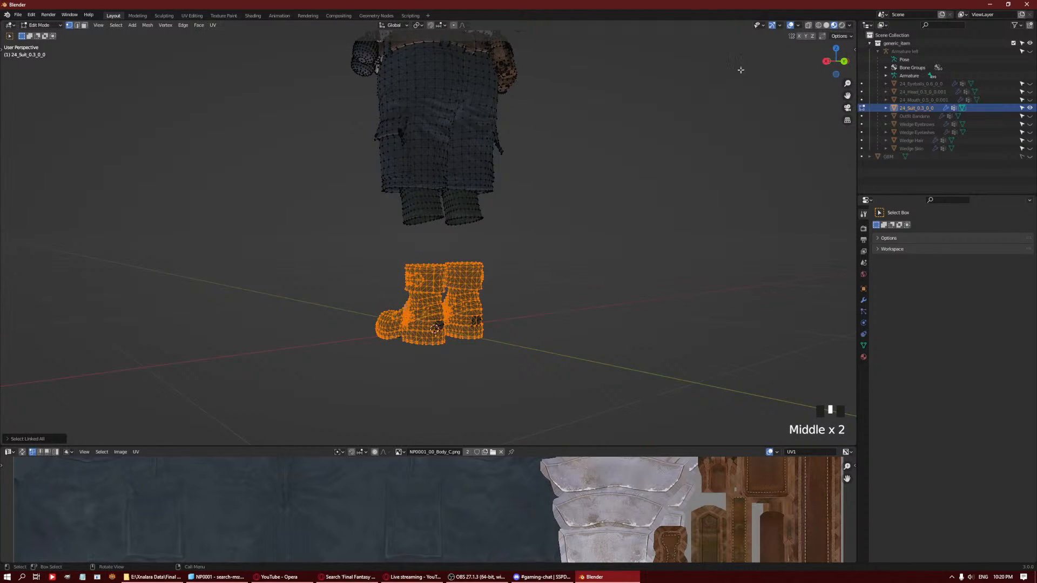
click(808, 26)
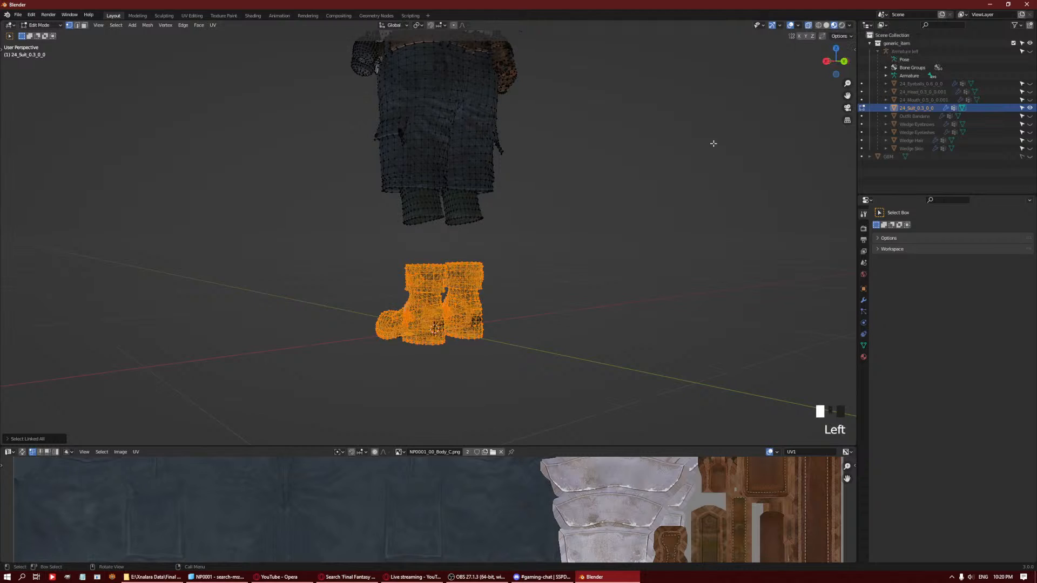
middle_drag(397, 232, 510, 245)
shift+drag(512, 246, 511, 246)
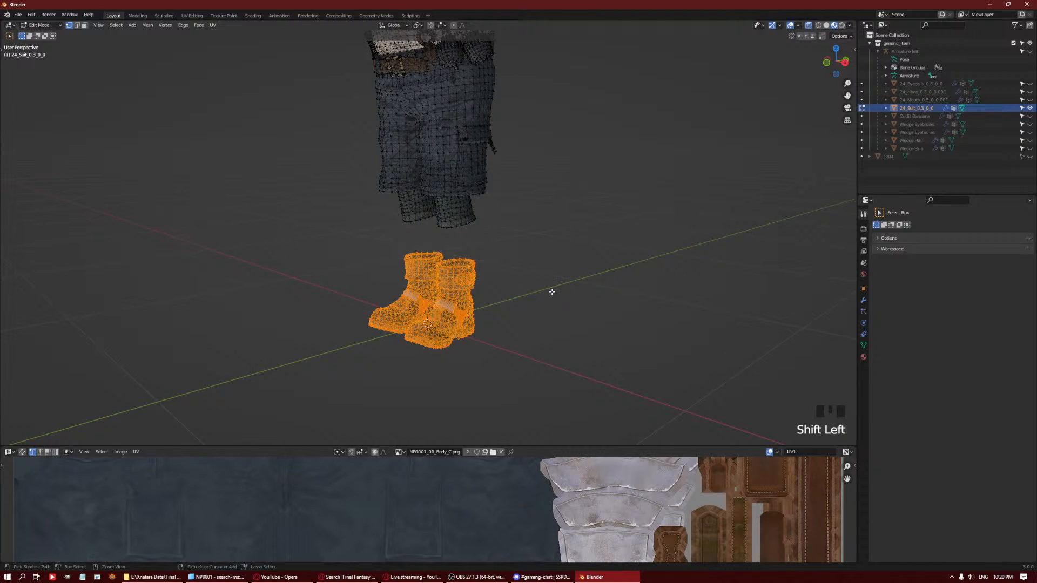
key(ctrl+l)
middle_drag(551, 292, 502, 289)
scroll(537, 286, up, 2)
key(p)
click(544, 280)
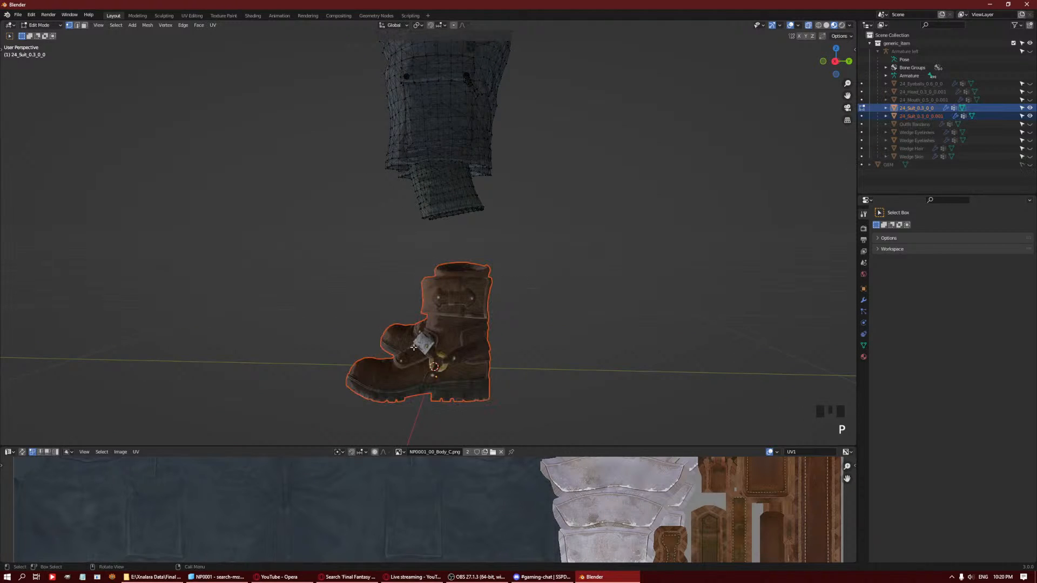
Rename the separated boots mesh as Outfit Boots and hide it.
key(Tab)
click(448, 313)
middle_drag(449, 314, 589, 283)
double_click(907, 116)
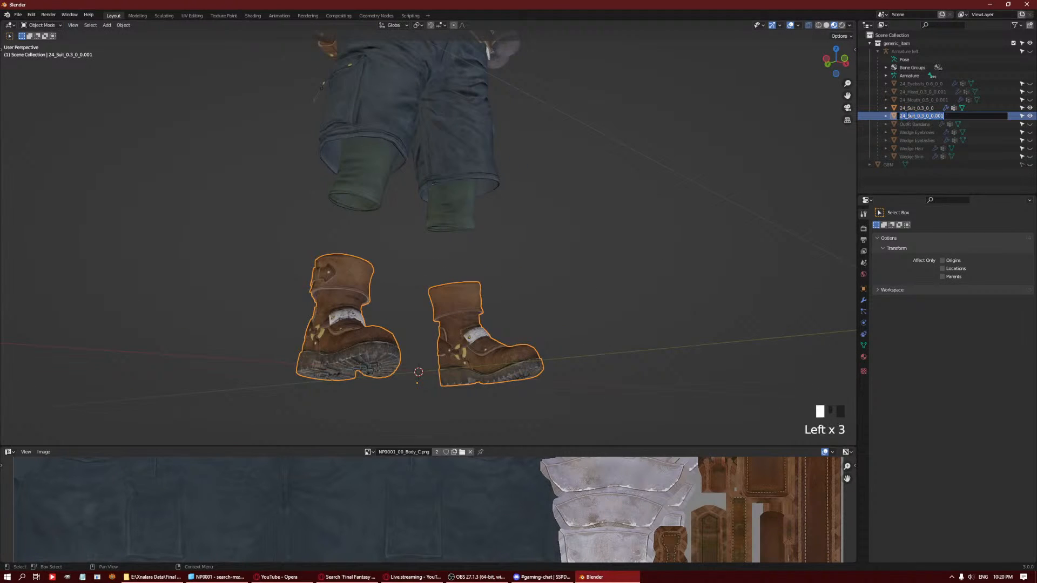
text(Outfit Books)
key(Return)
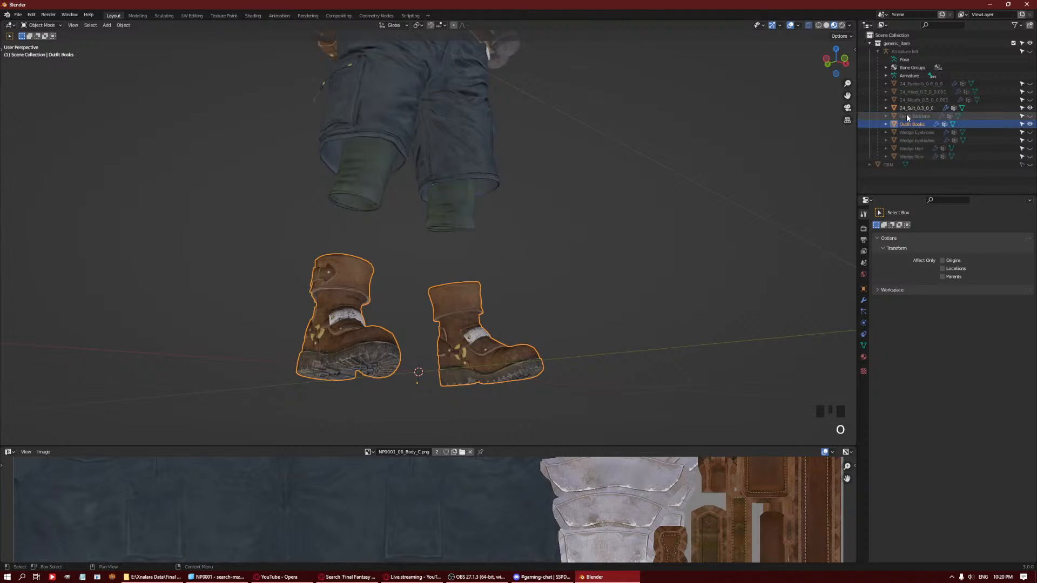
key(F2)
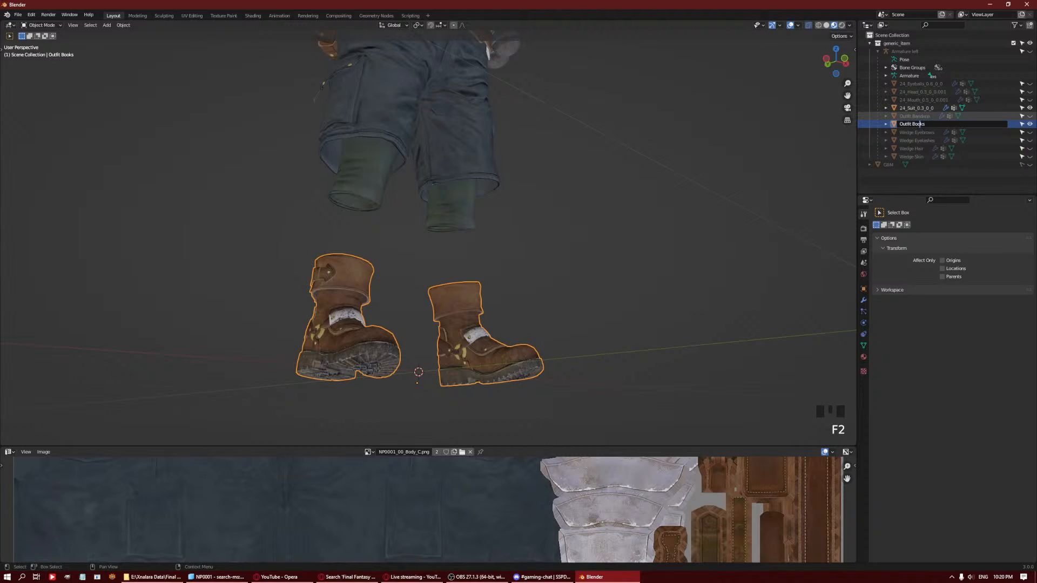
key(Return)
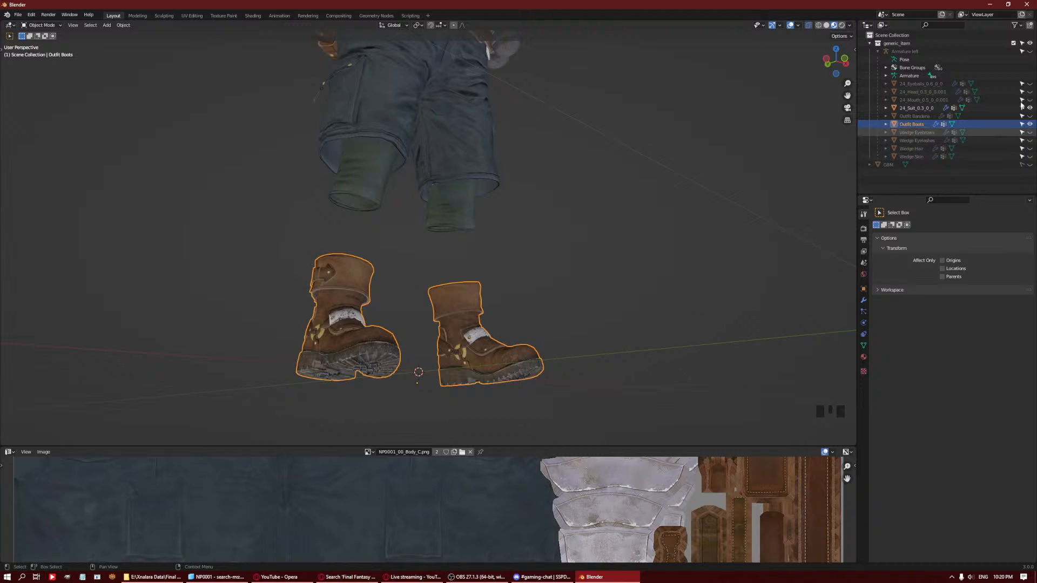
click(1030, 124)
Separate the two green leggings below the trouser legs from the 24_Suit mesh as their own object.
shift+middle_drag(492, 173, 493, 247)
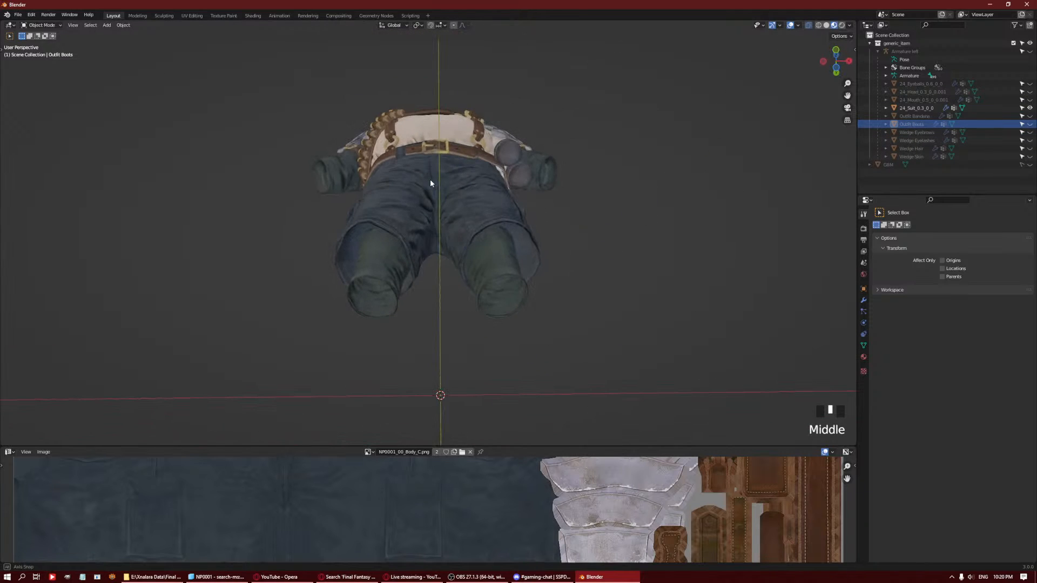
click(493, 247)
key(Tab)
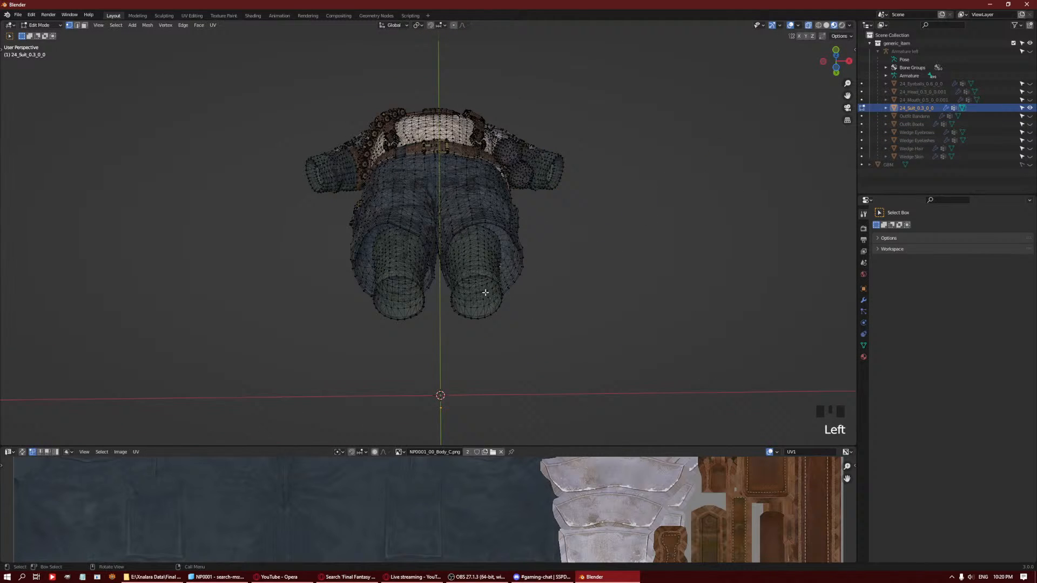
ctrl+click(409, 276)
key(ctrl+l)
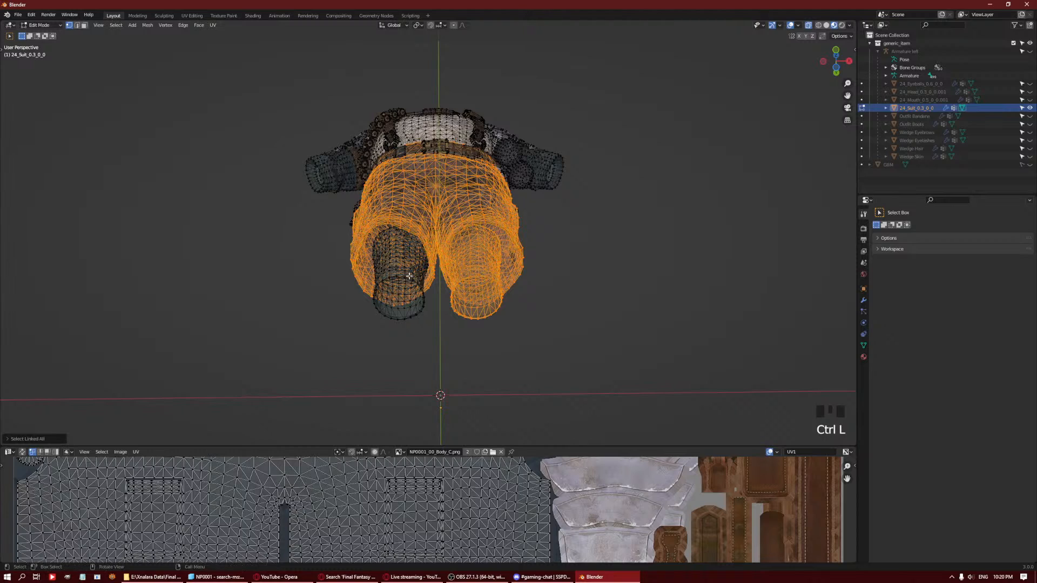
click(401, 275)
click(416, 320)
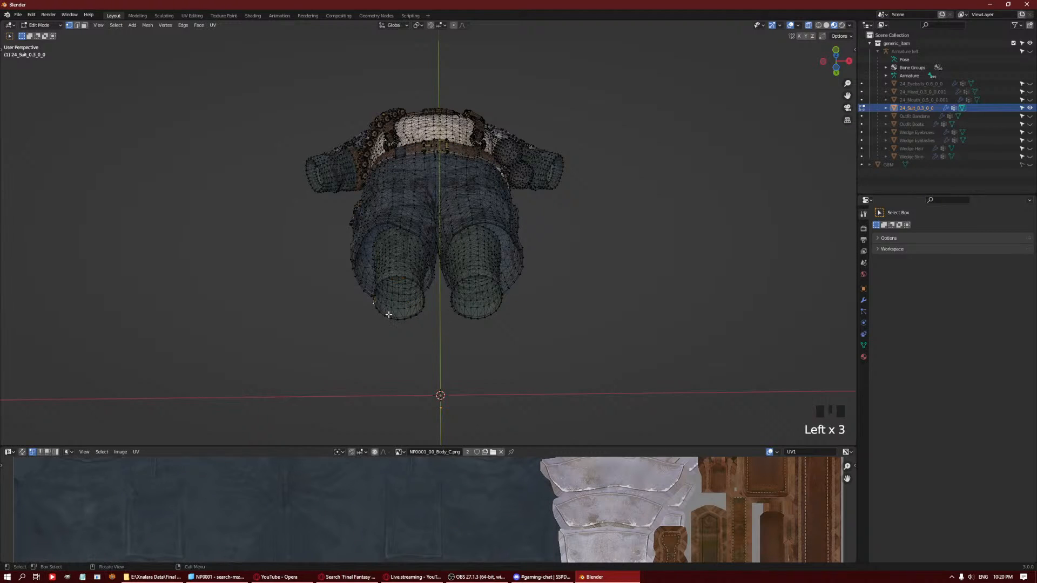
ctrl+click(472, 323)
key(ctrl+l)
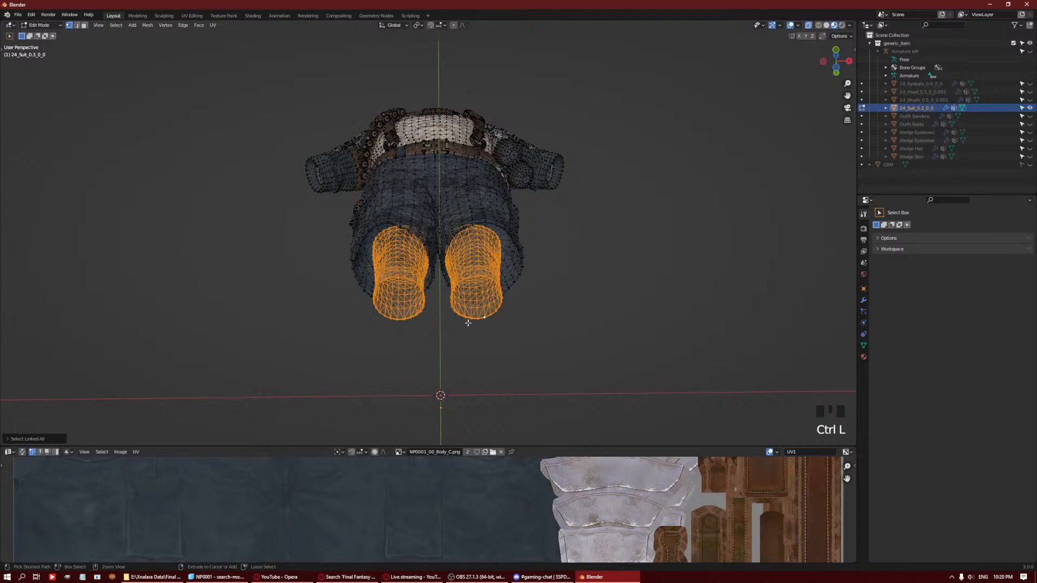
key(p)
click(468, 324)
key(Tab)
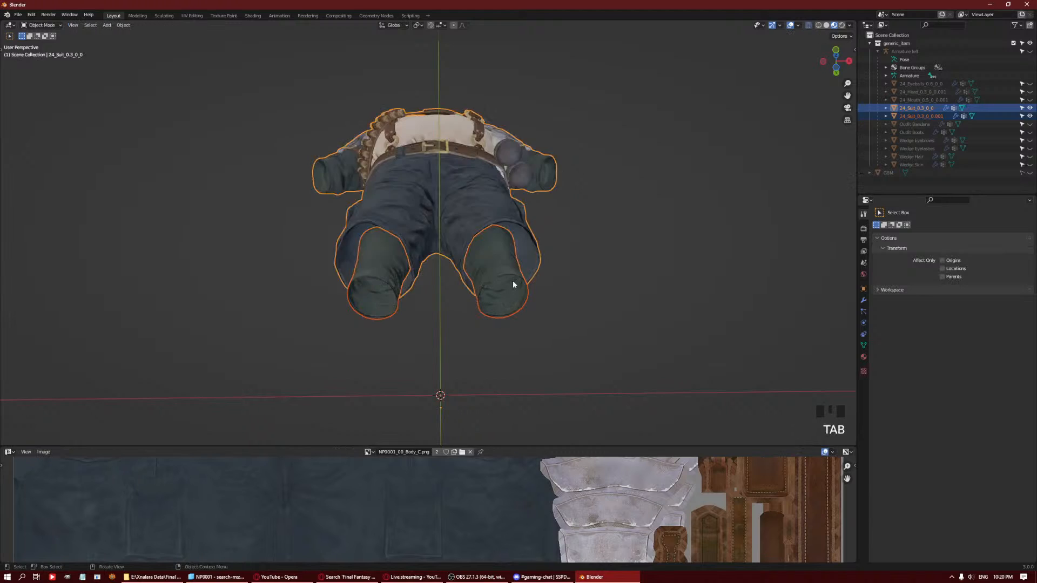
Rename the separated leggings mesh as Outfit Leggings and hide it.
click(503, 288)
double_click(917, 116)
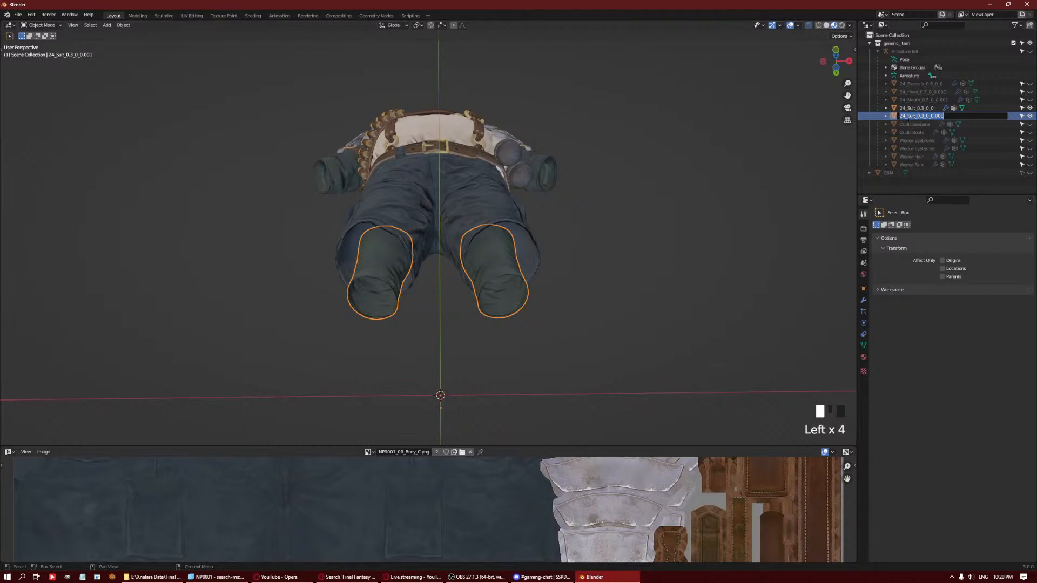
text(Outfit Legg)
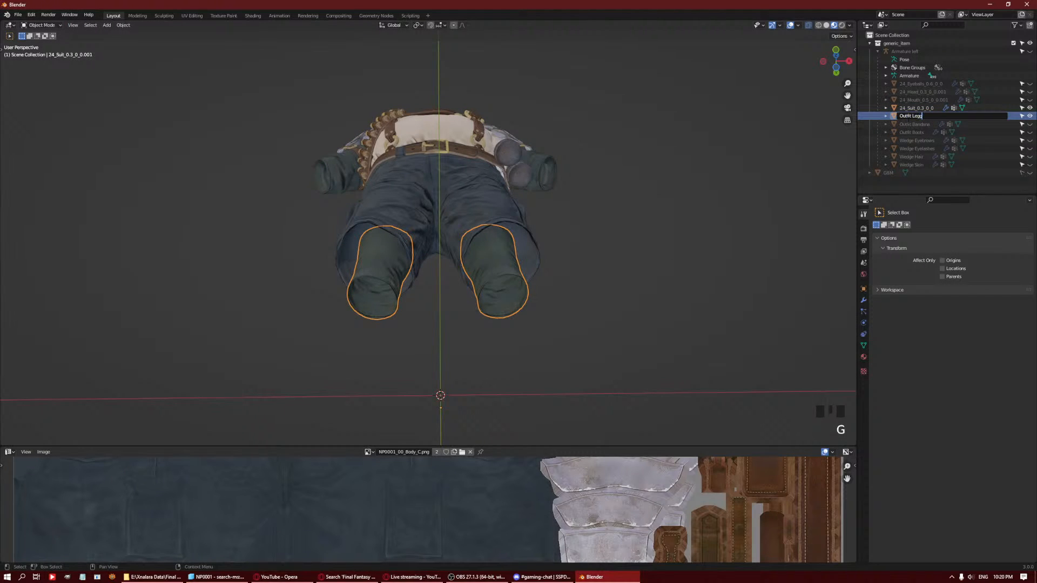
text(ings)
key(Return)
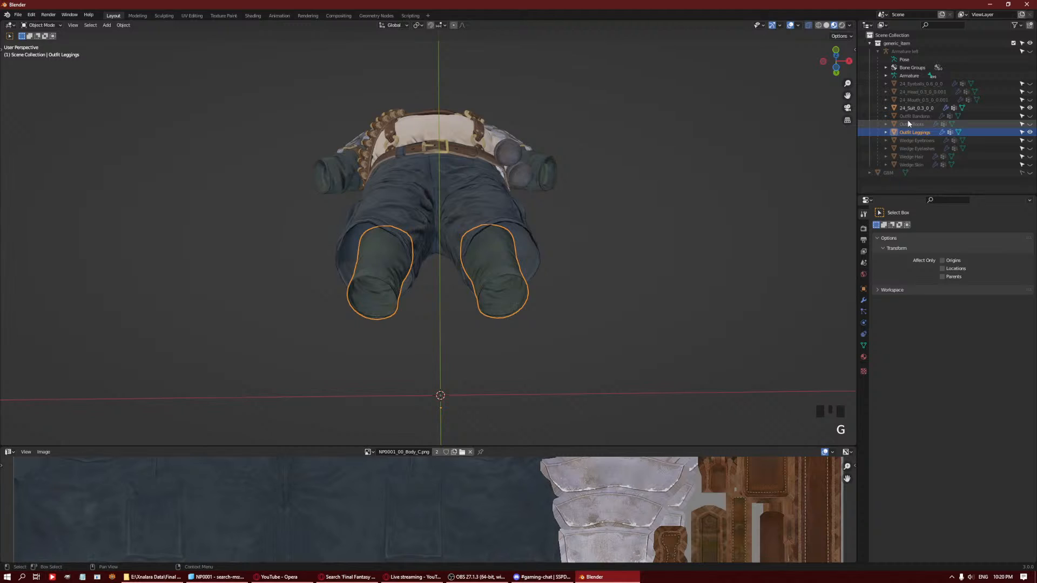
click(484, 206)
middle_drag(484, 206, 505, 266)
key(Tab)
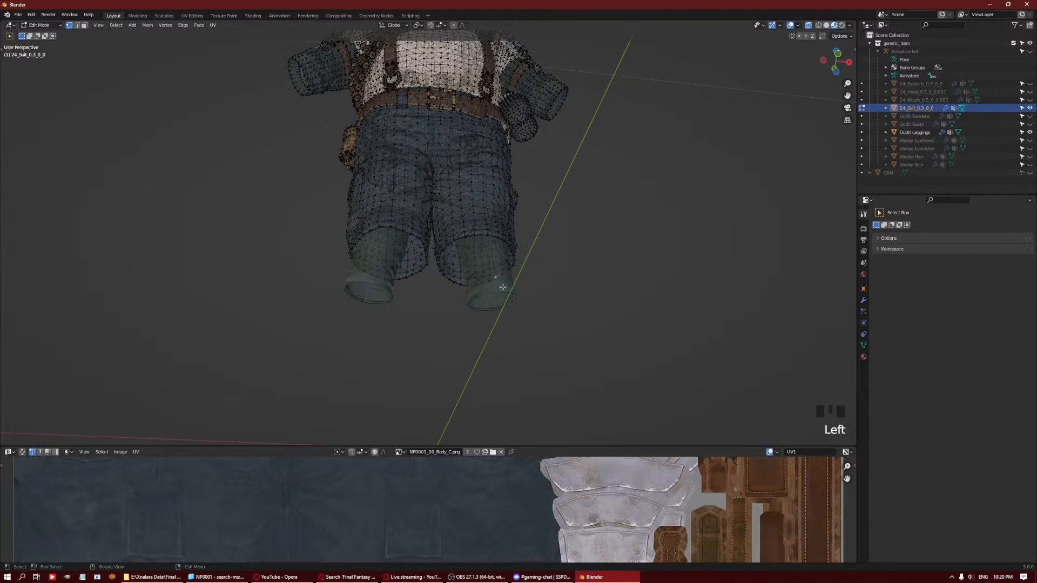
key(Tab)
Open the 24_Suit mesh for editing around the belt and the grenades at the hip.
click(380, 148)
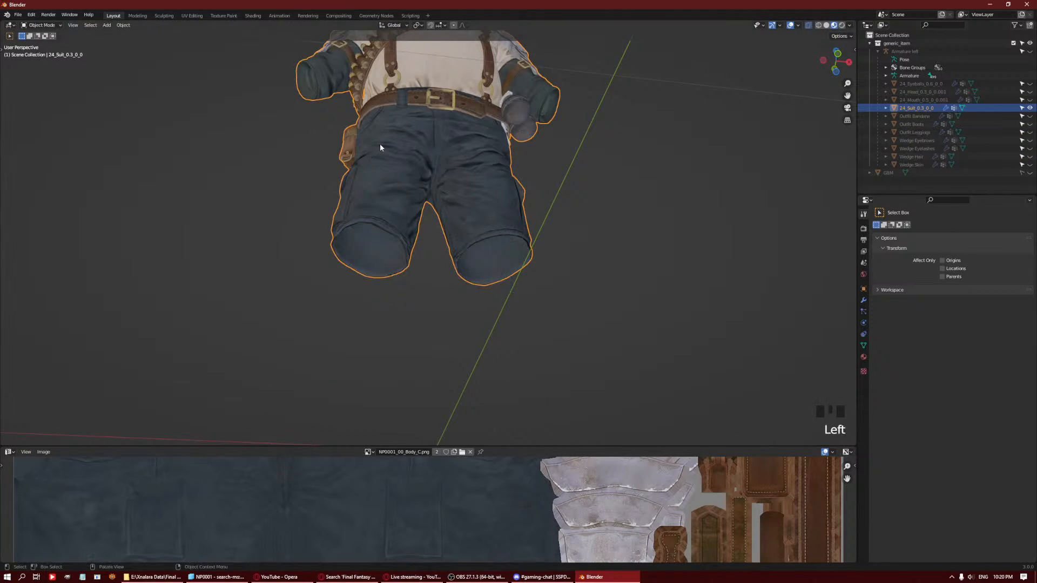
shift+middle_drag(381, 147, 621, 130)
key(Tab)
scroll(573, 247, up, 5)
drag(627, 125, 566, 201)
scroll(566, 201, up, 2)
shift+click(621, 170)
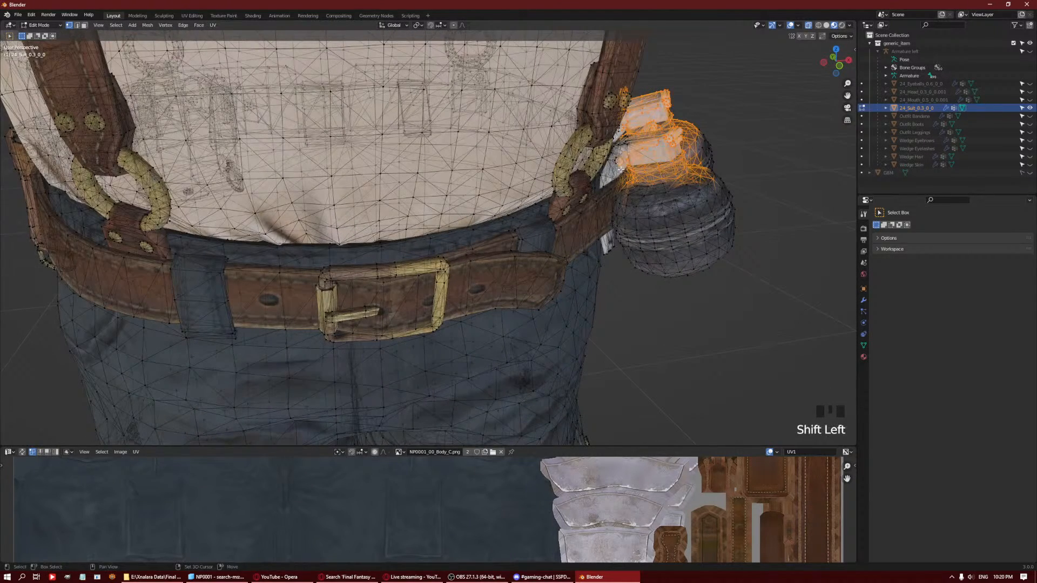
key(ctrl+l)
key(ctrl+z)
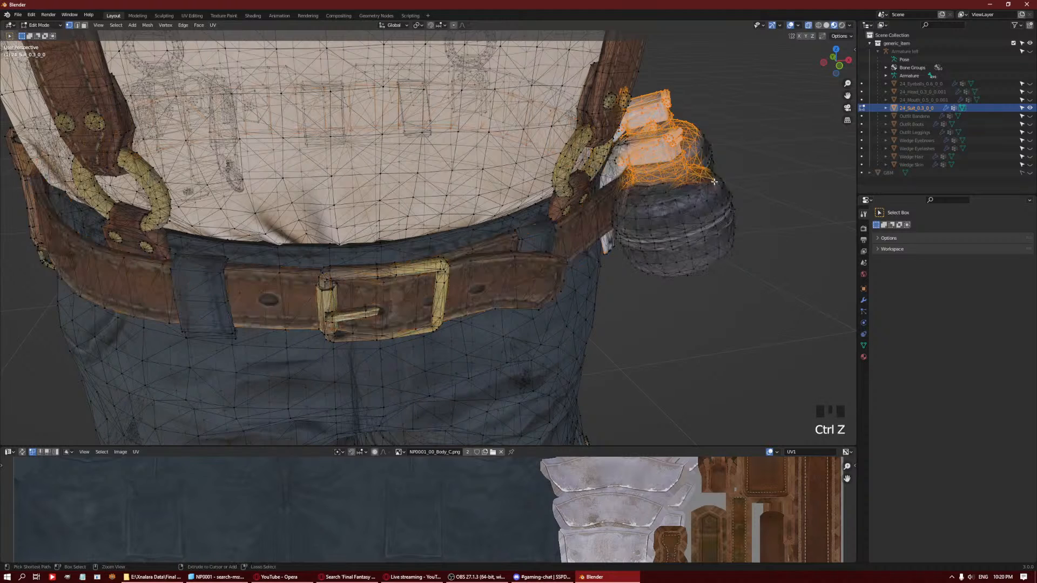
key(ctrl+z)
key(ctrl+z)
key(ctrl+z)
click(722, 212)
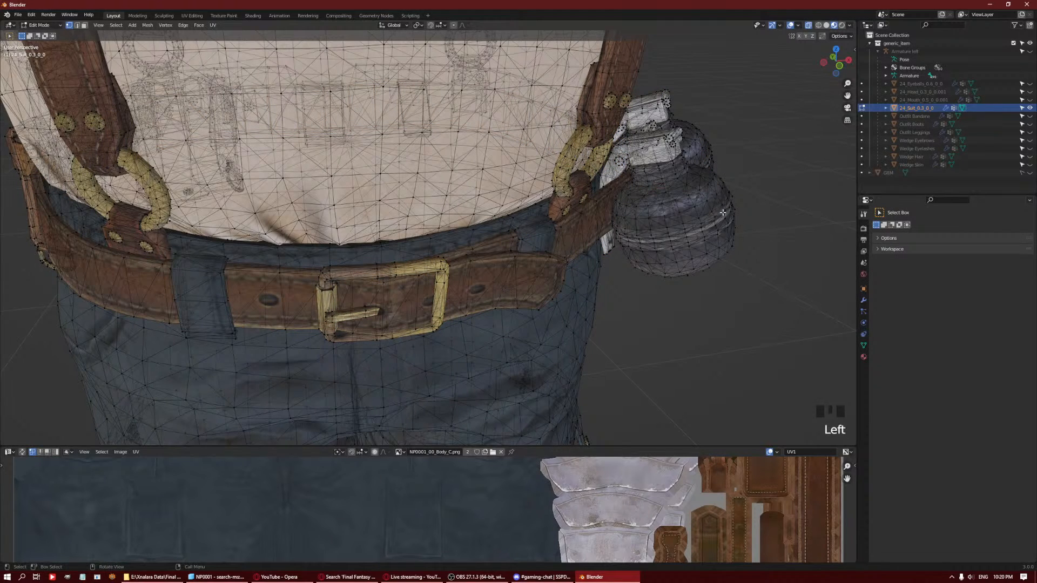
key(KP_0)
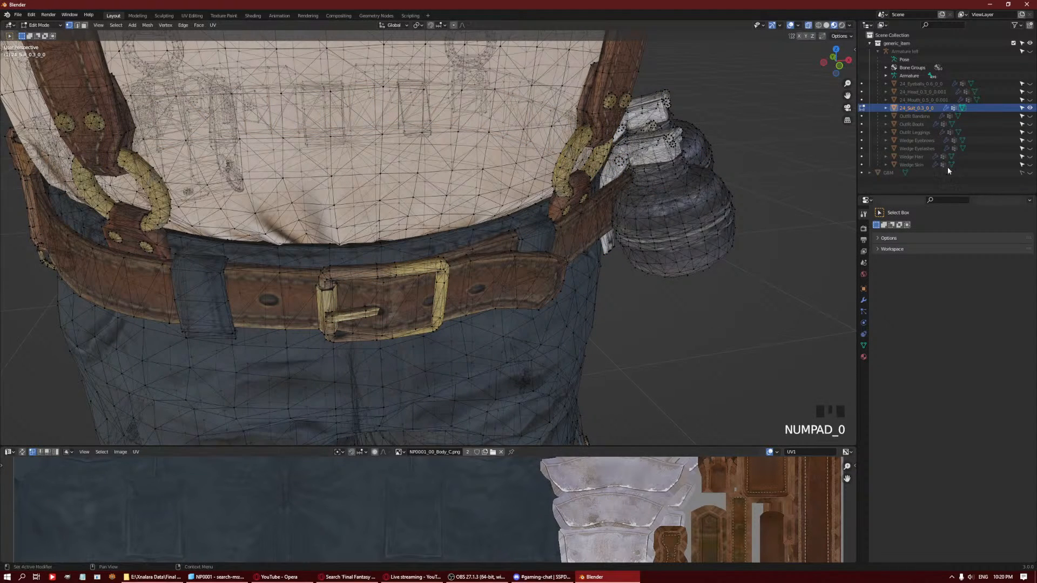
Turn on UV sync selection and enlarge the UV editor to show the suit's UV islands.
click(22, 453)
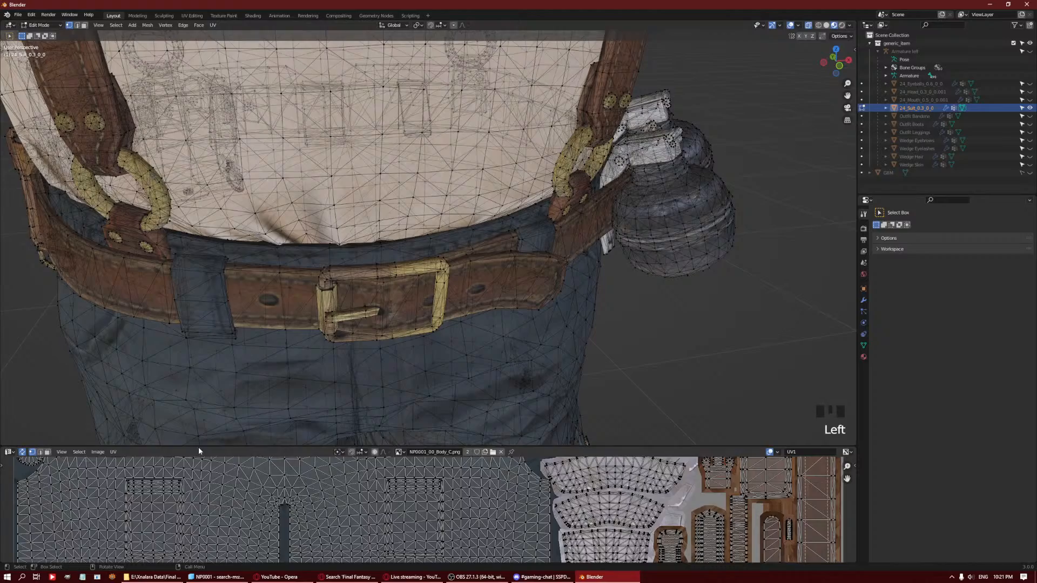
click(258, 451)
drag(258, 451, 258, 233)
Select the grenades' UV islands with all linked geometry and separate the grenades from the 24_Suit mesh as their own object.
scroll(537, 382, down, 6)
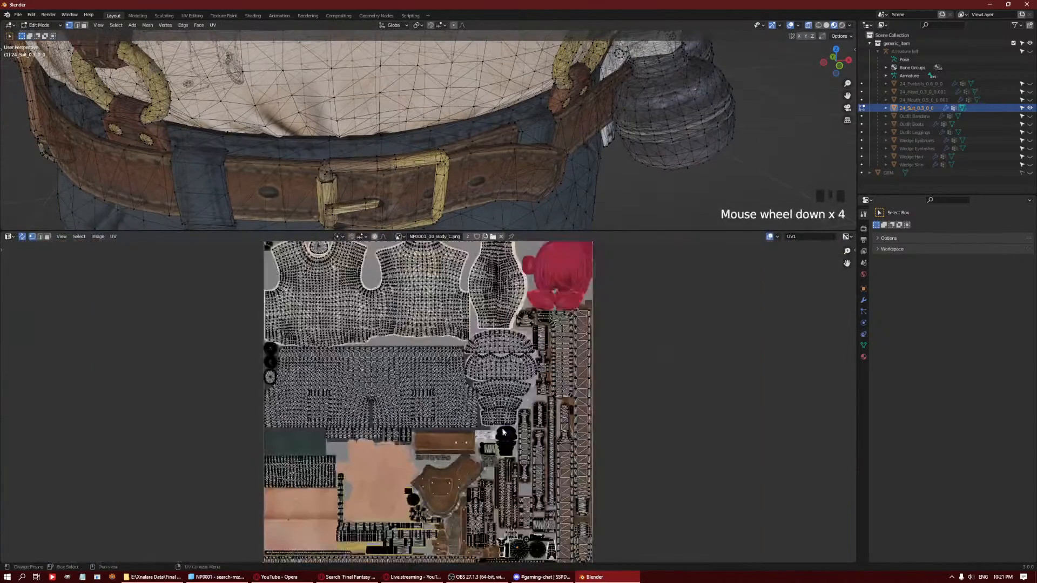
middle_drag(537, 382, 540, 343)
scroll(542, 346, up, 5)
middle_drag(651, 551, 497, 405)
scroll(497, 405, up, 3)
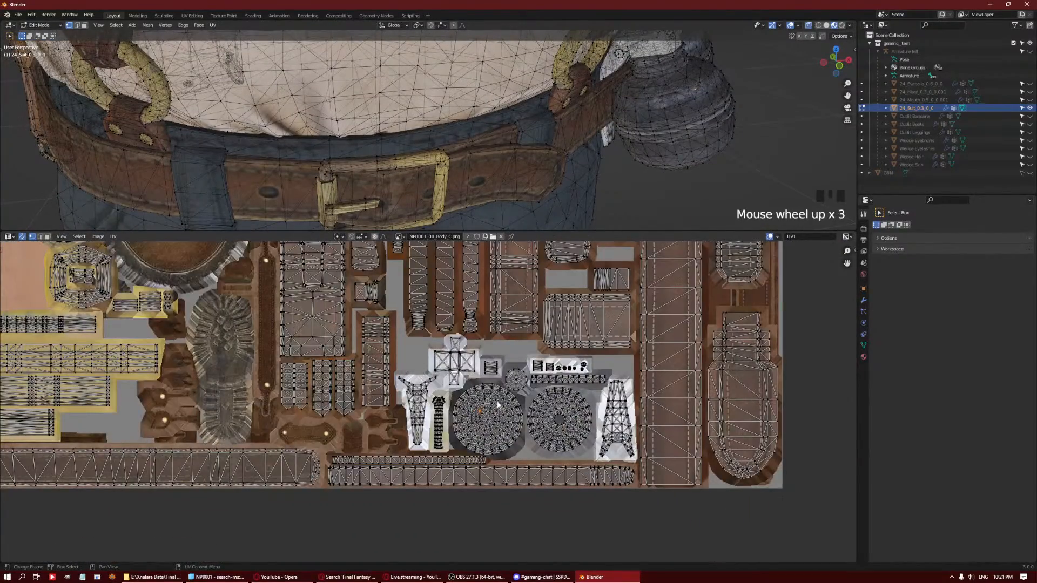
drag(399, 344, 478, 430)
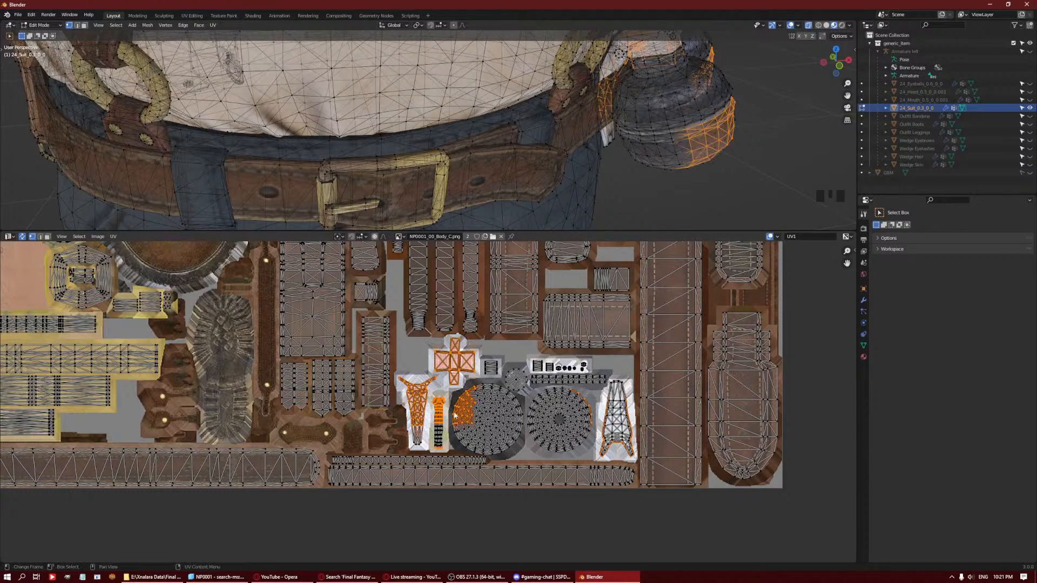
shift+drag(628, 365, 460, 452)
scroll(651, 218, down, 4)
middle_drag(655, 135, 540, 125)
key(ctrl+l)
scroll(630, 129, down, 2)
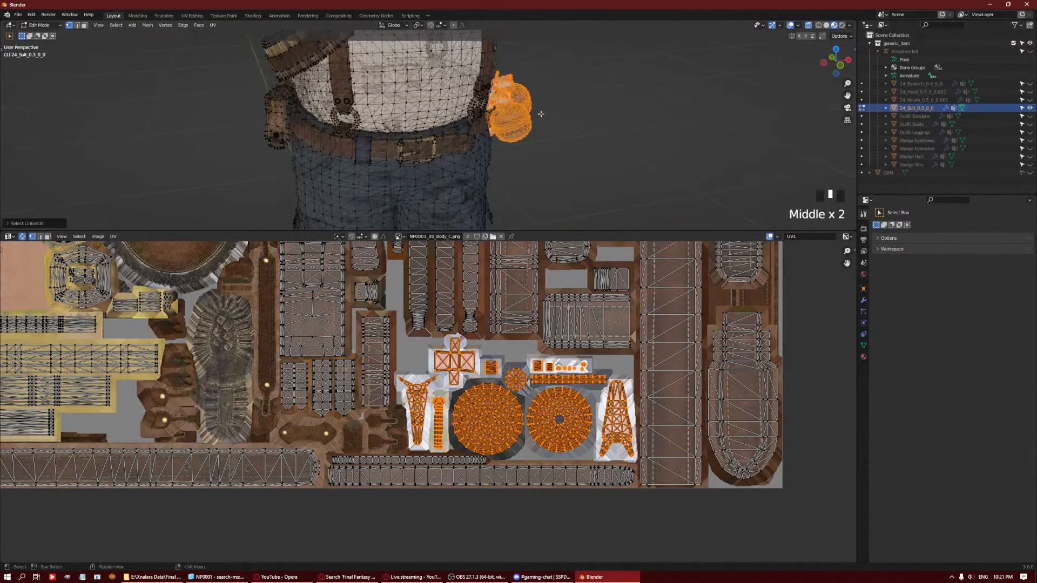
key(g)
right_click(673, 102)
key(p)
click(642, 103)
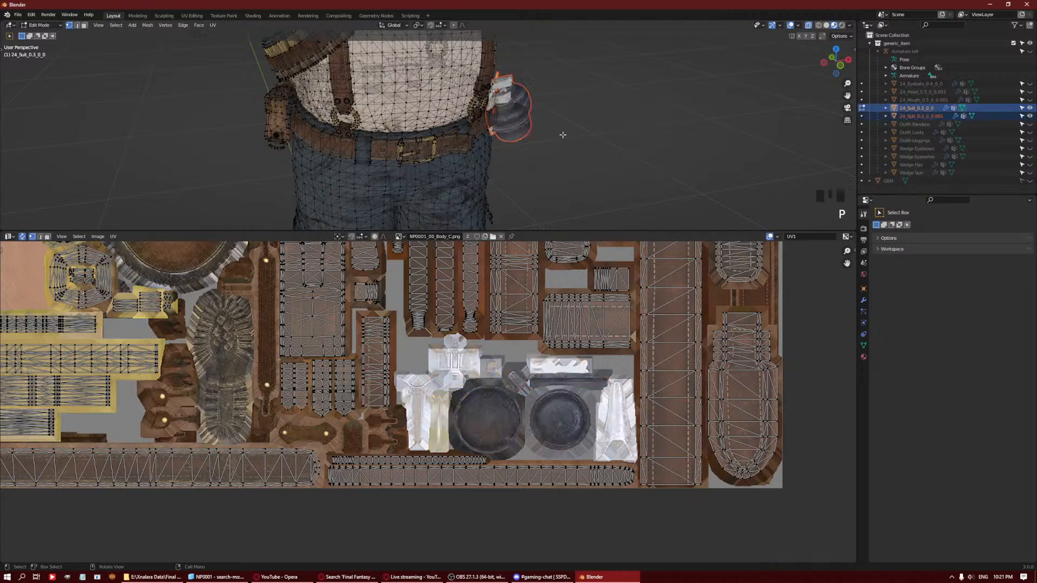
Leave mesh editing, rename the separated grenades object as Outfit Granade and hide it.
key(Tab)
click(516, 129)
double_click(941, 114)
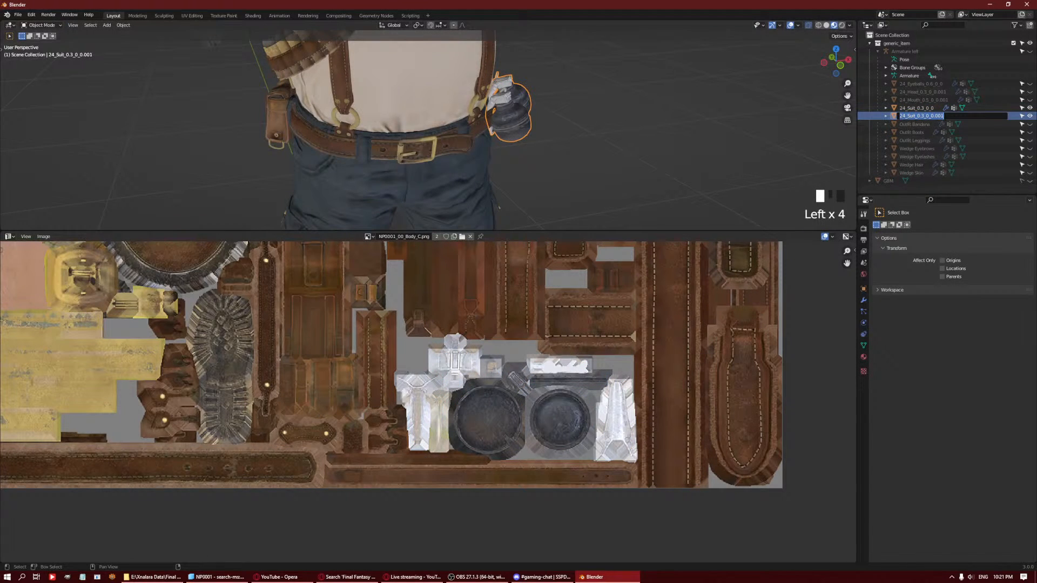
text(Outfit Ge)
key(BackSpace)
text(ranade)
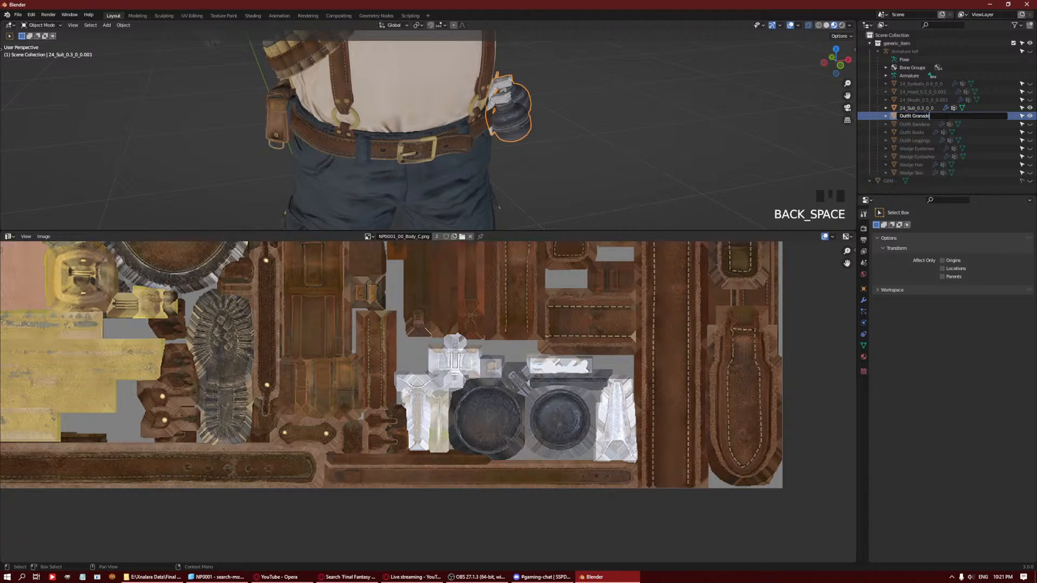
key(Return)
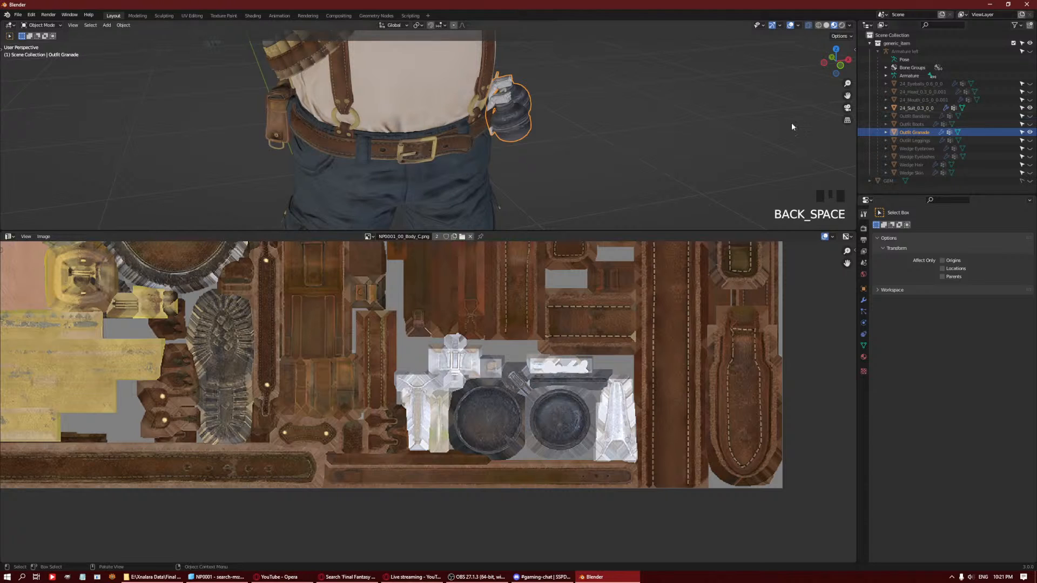
click(1030, 133)
Select the remaining 24_Suit mesh and examine its belt, straps and shoulder armour from the front and side.
middle_drag(540, 116, 485, 146)
click(461, 165)
click(460, 120)
scroll(490, 178, down, 4)
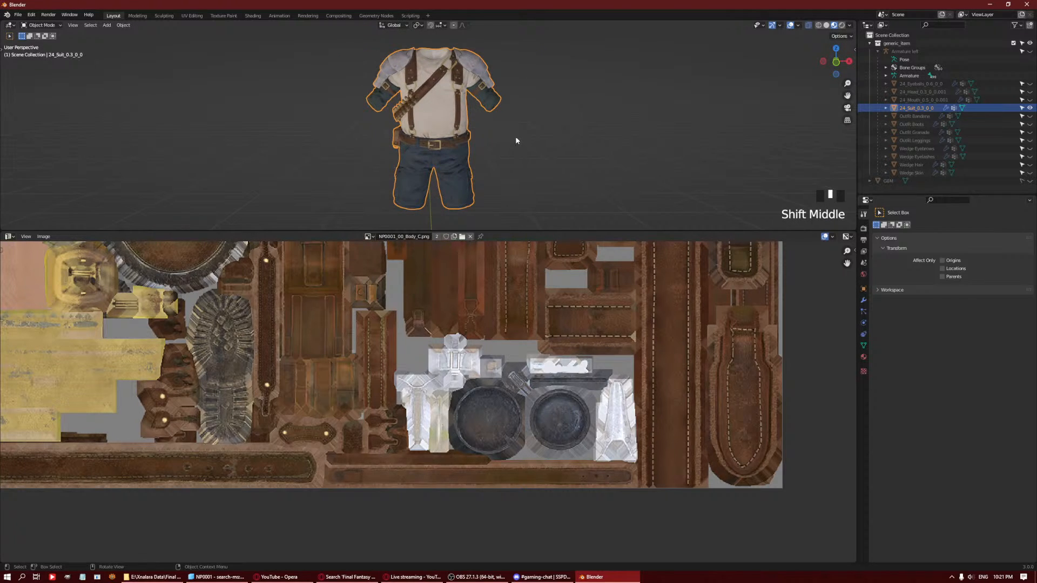
middle_drag(530, 152, 452, 147)
scroll(459, 130, up, 4)
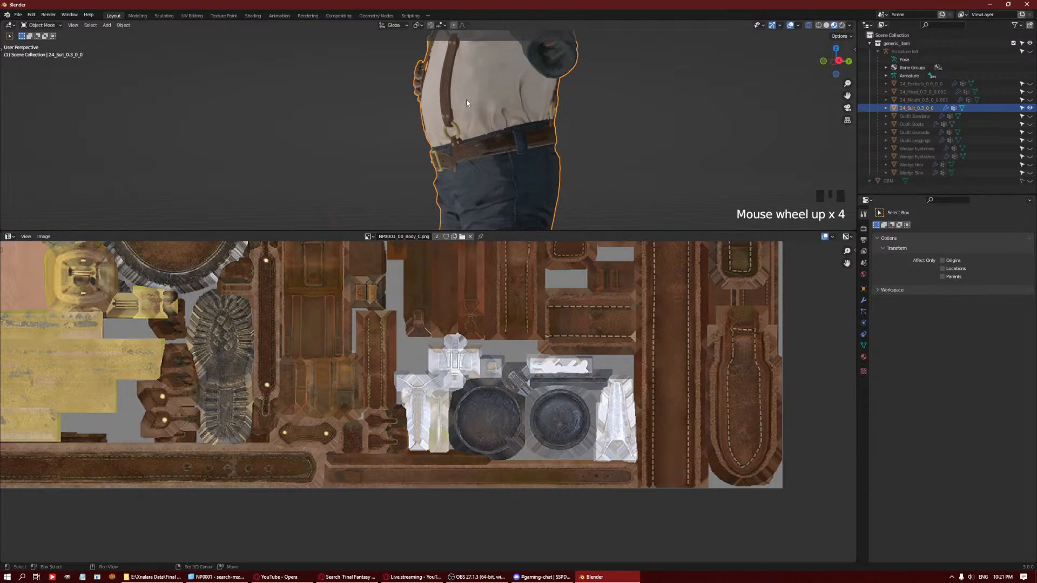
shift+middle_drag(465, 100, 546, 154)
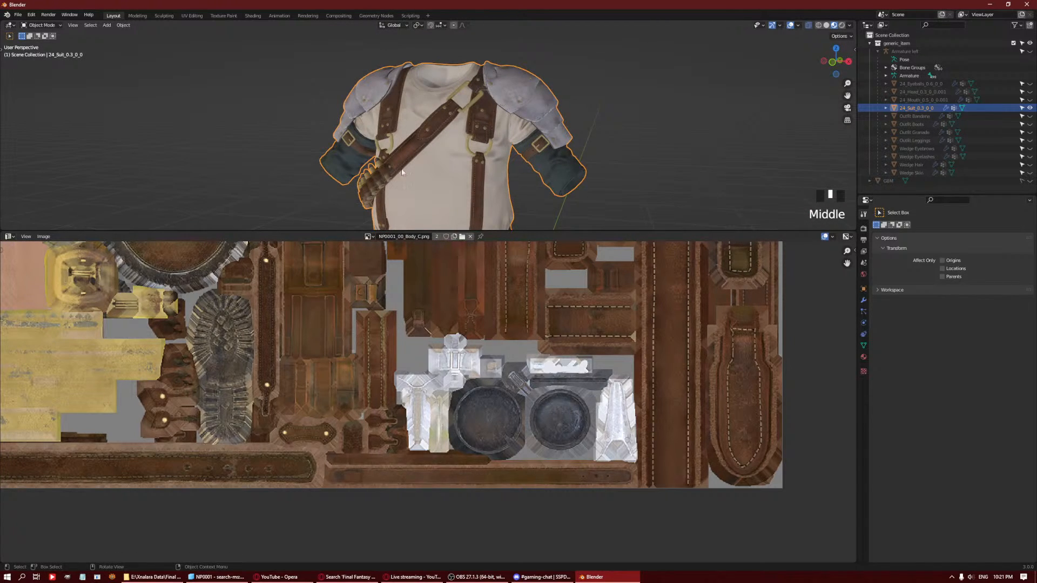
scroll(485, 117, down, 2)
middle_drag(485, 117, 505, 155)
Show the armature, put it in Pose Mode and try rotating the left arm pad bone.
click(1030, 51)
scroll(532, 127, up, 3)
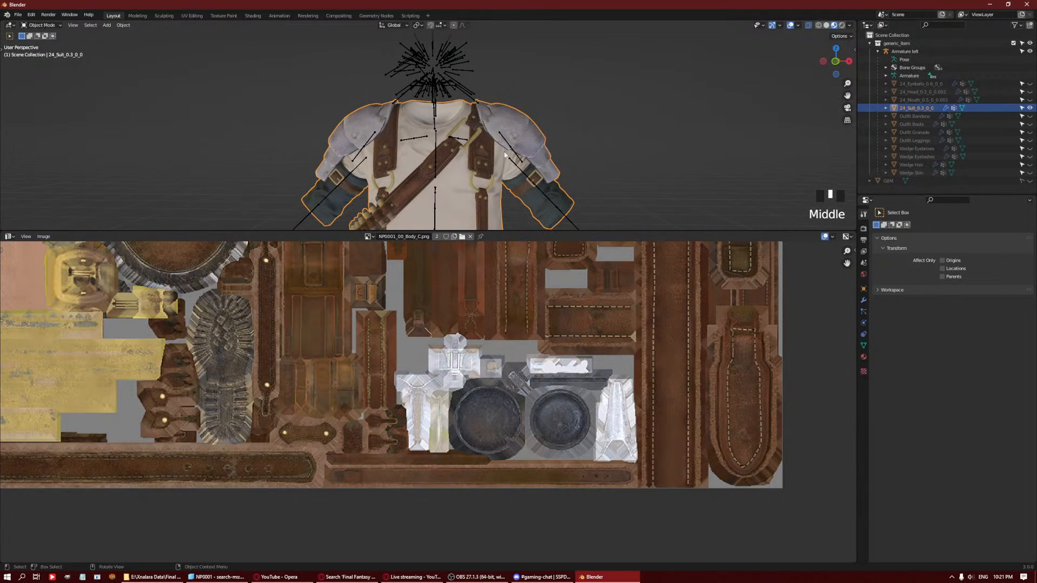
click(508, 142)
key(ctrl+Tab)
click(507, 142)
click(508, 142)
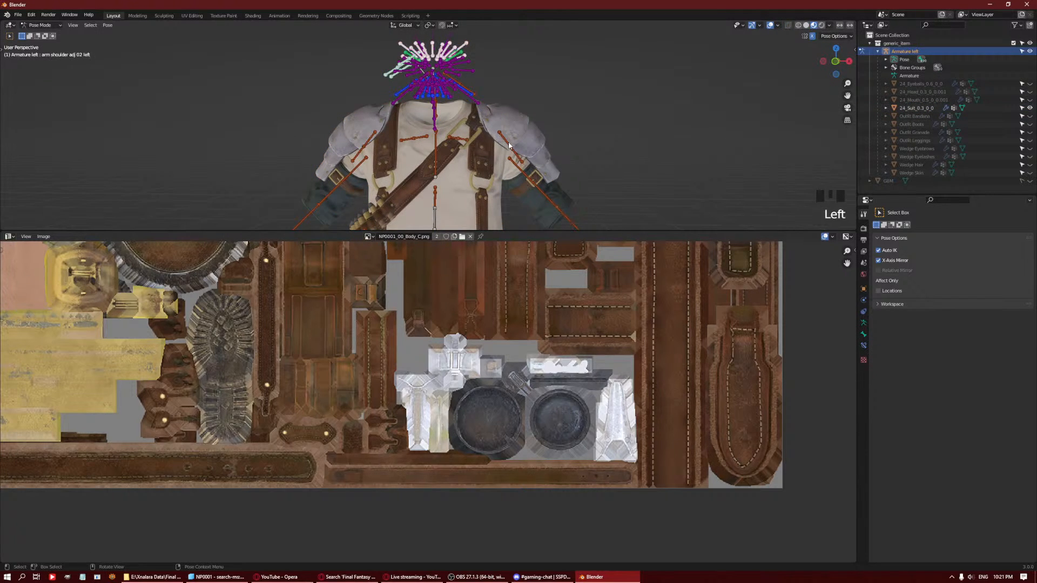
middle_drag(563, 160, 587, 147)
key(r)
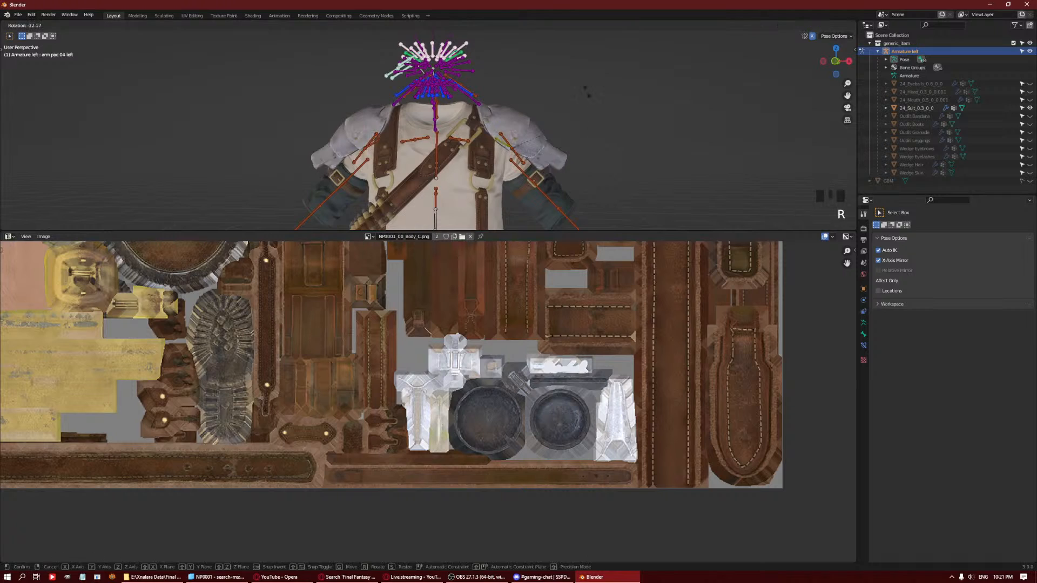
right_click(567, 156)
Try rotating the arm shoulder adj 02 left and arm shoulder 02 left bones to test the shoulder armour.
click(512, 149)
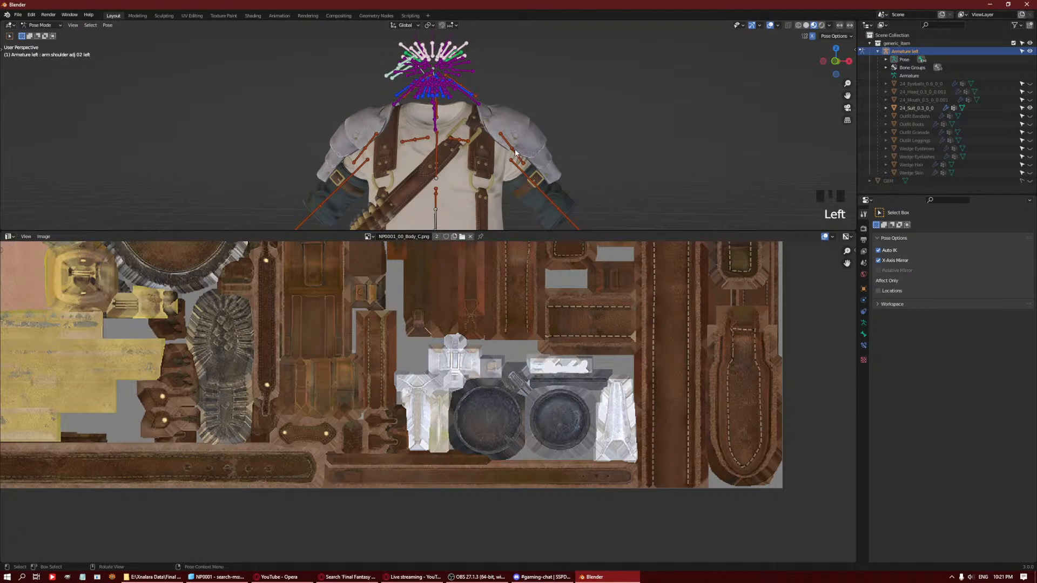
key(r)
right_click(587, 108)
click(526, 154)
middle_drag(593, 159, 598, 144)
key(r)
right_click(575, 103)
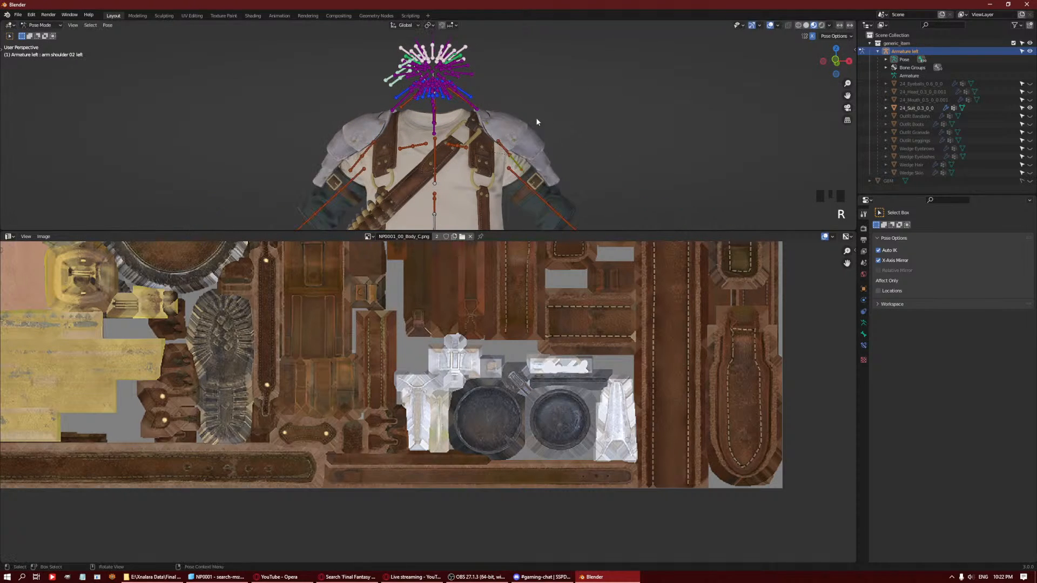
middle_drag(538, 122, 516, 127)
click(516, 127)
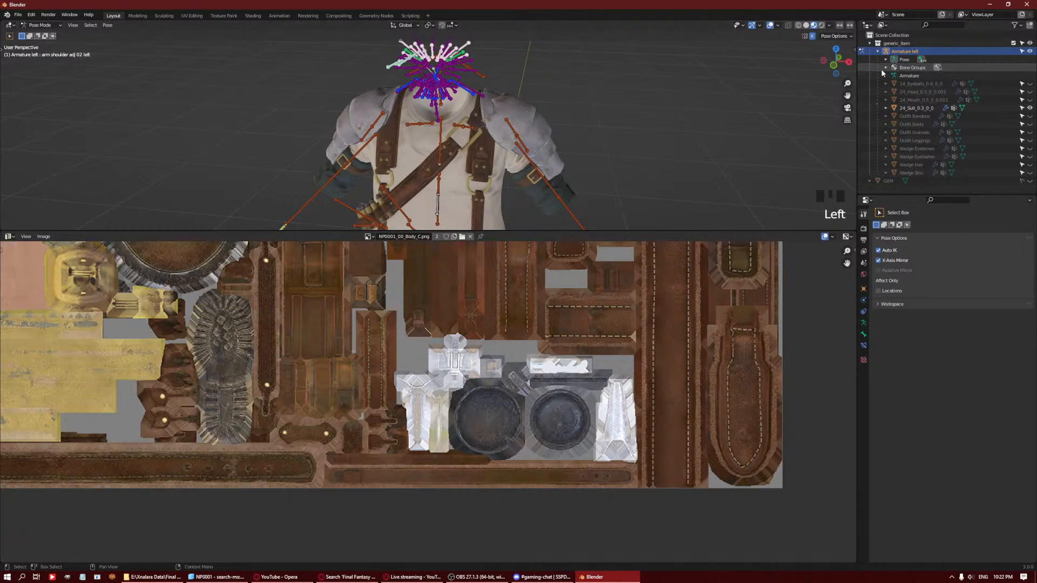
Enlarge the 3D viewport over the image editor and view the suit and armature from behind.
scroll(435, 142, down, 2)
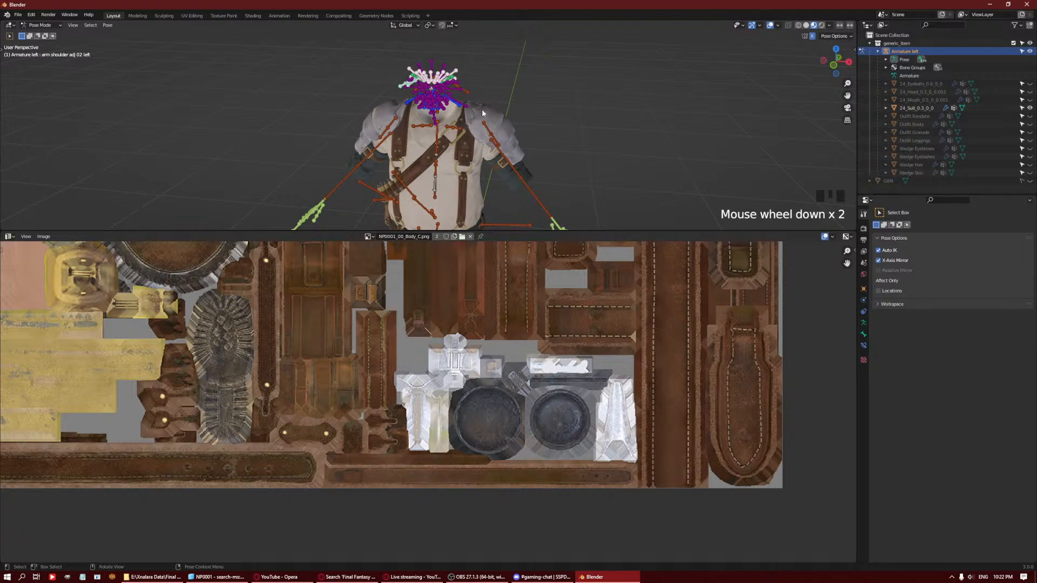
shift+middle_drag(485, 184, 549, 99)
scroll(522, 168, up, 3)
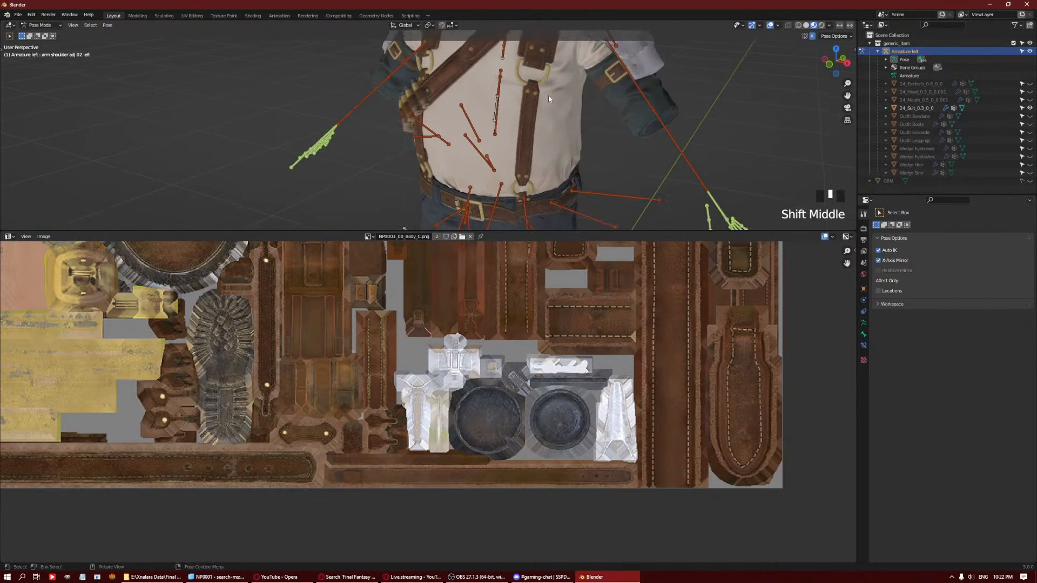
middle_drag(552, 209, 527, 161)
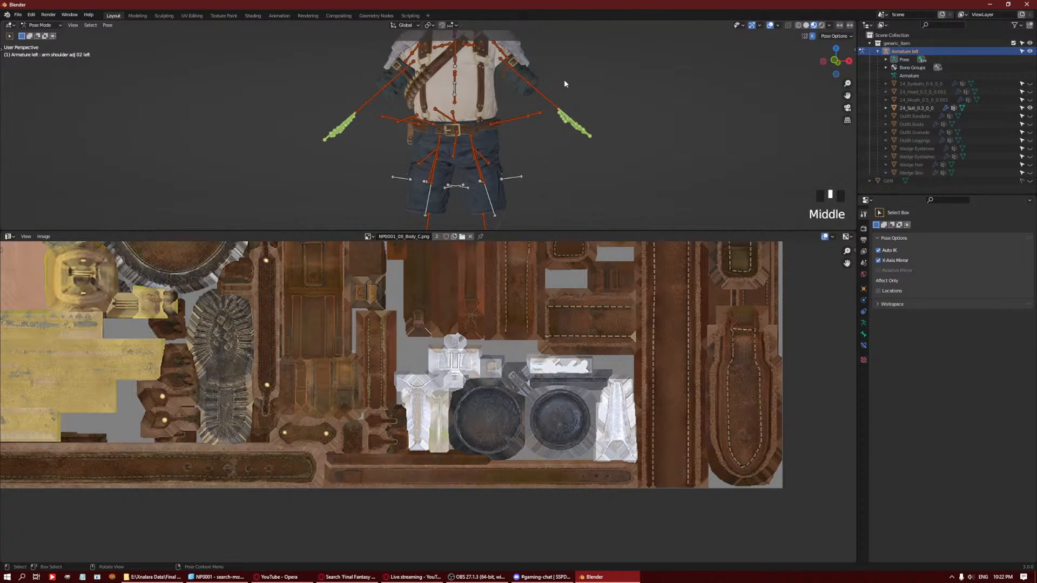
drag(539, 231, 526, 486)
middle_drag(524, 264, 540, 286)
scroll(589, 216, up, 3)
middle_drag(588, 216, 491, 325)
Return the armature to Object Mode and hide it.
key(ctrl+Tab)
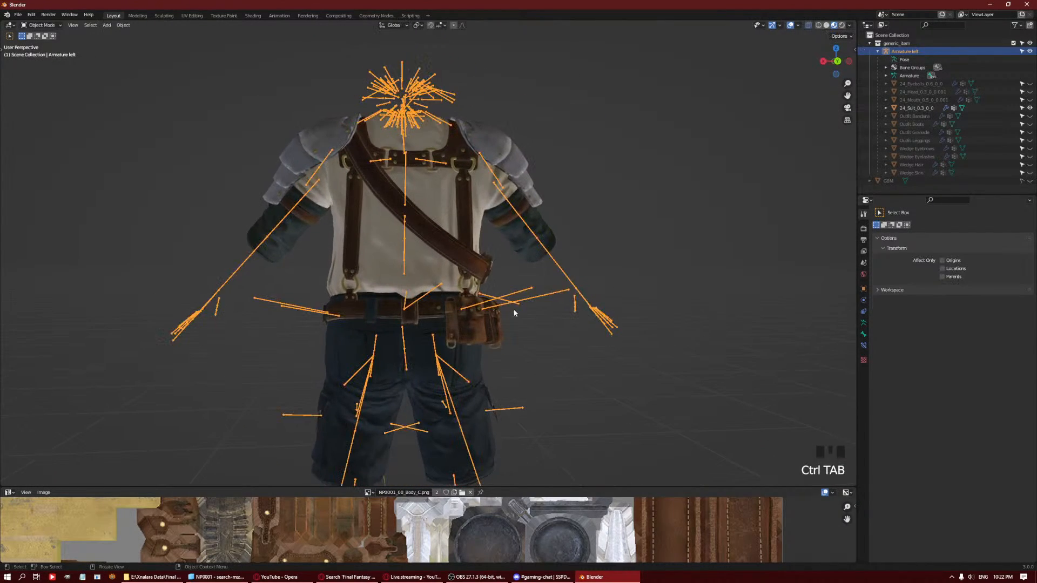
middle_drag(578, 226, 529, 335)
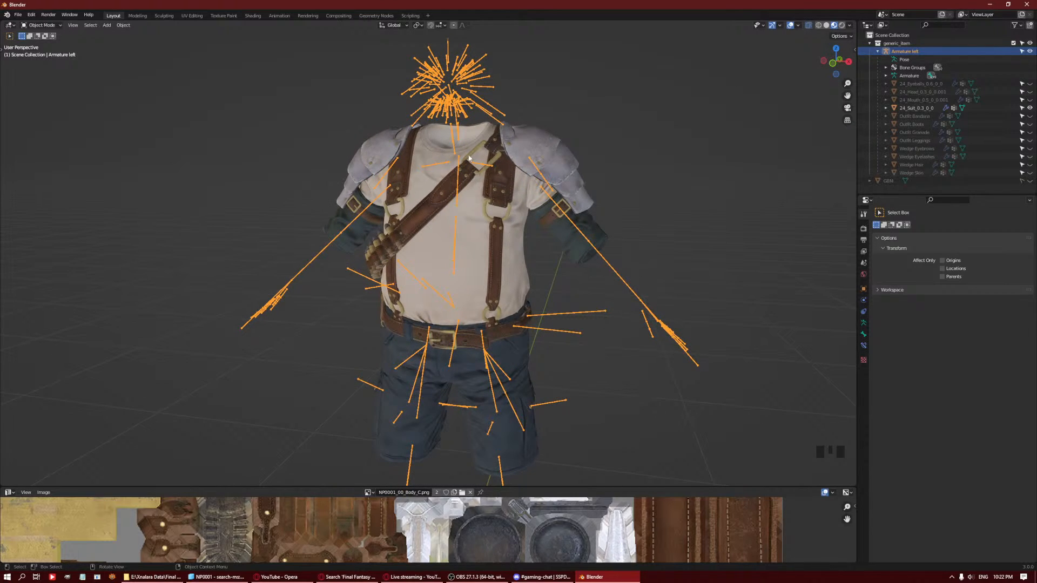
click(1030, 51)
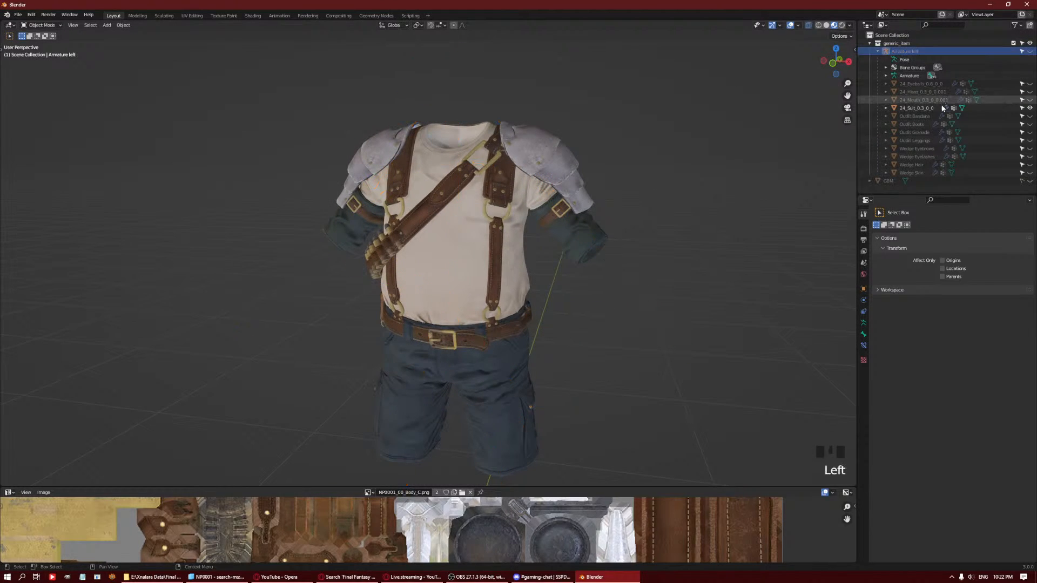
Rename the 24_Suit mesh as Outfit Suit.
double_click(916, 108)
text(Su)
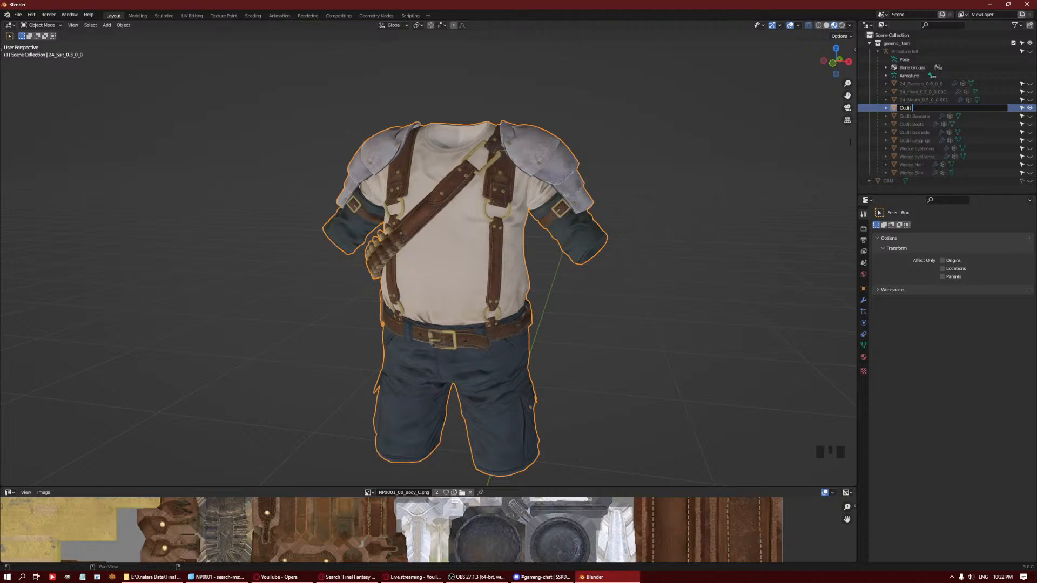
text(it)
key(Return)
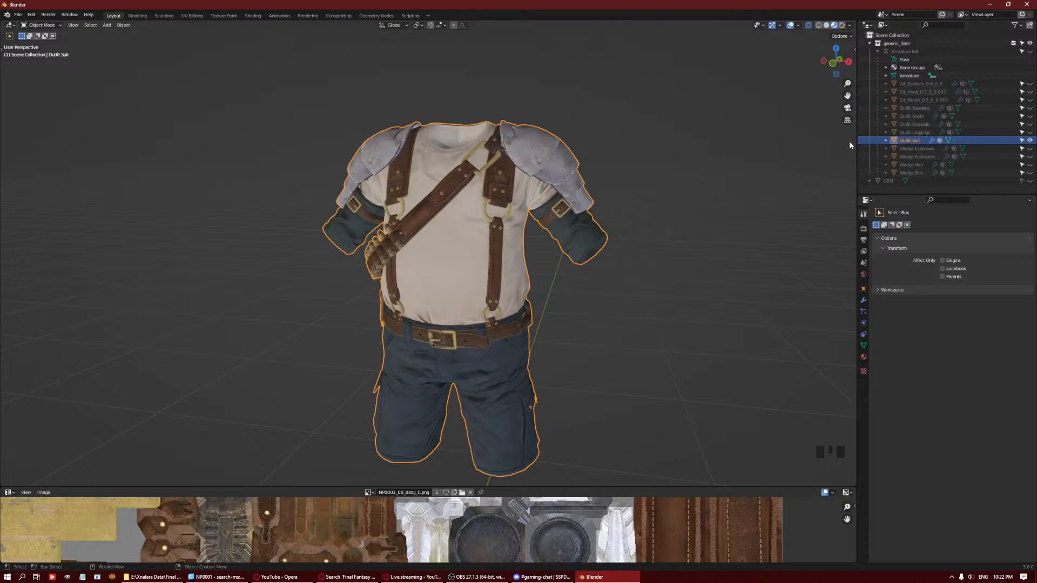
Unhide Wedge Skin and Outfit Leggings to show them together with the suit.
scroll(581, 249, down, 3)
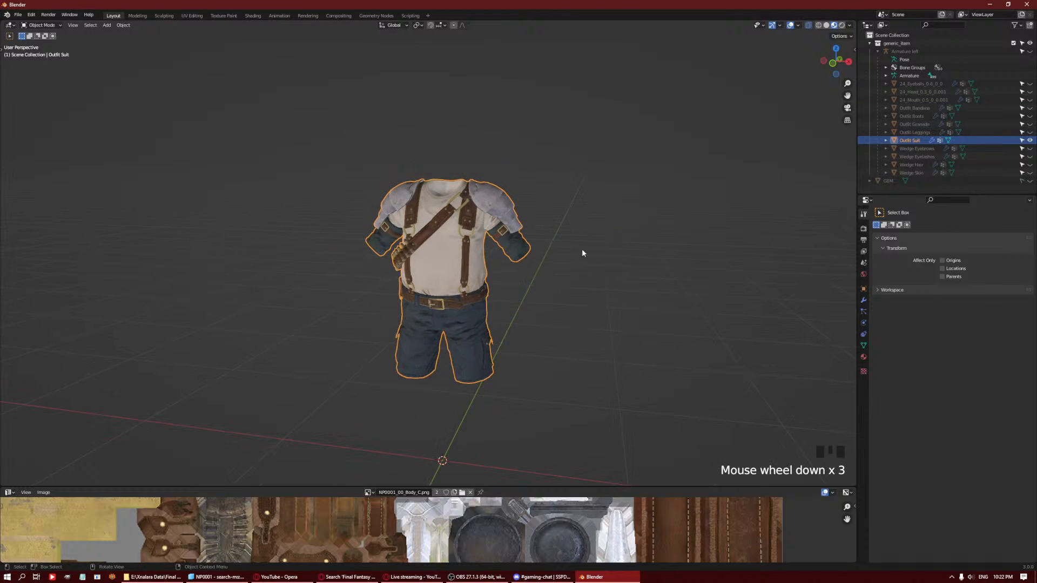
scroll(581, 249, up, 2)
mouse_move(581, 249)
middle_down()
mouse_move(579, 241)
mouse_move(596, 246)
middle_up()
scroll(596, 247, down, 3)
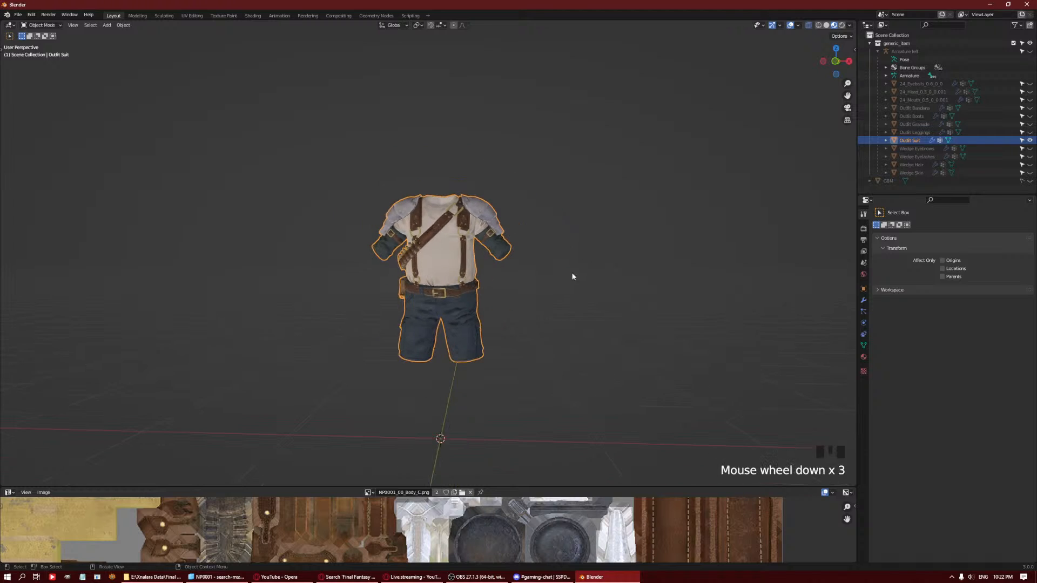
scroll(572, 264, up, 4)
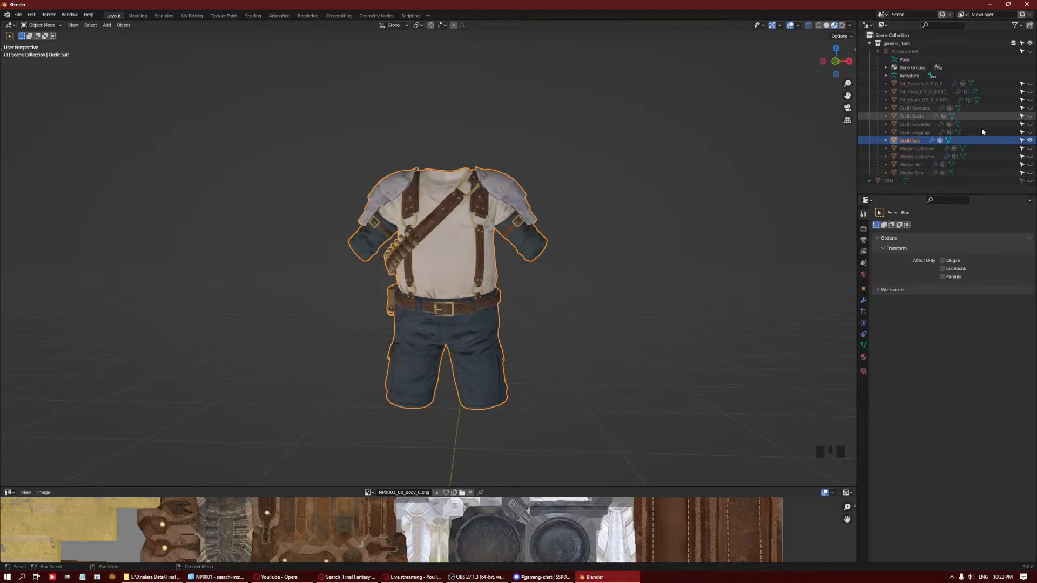
middle_drag(561, 157, 675, 190)
click(1029, 172)
scroll(513, 334, down, 2)
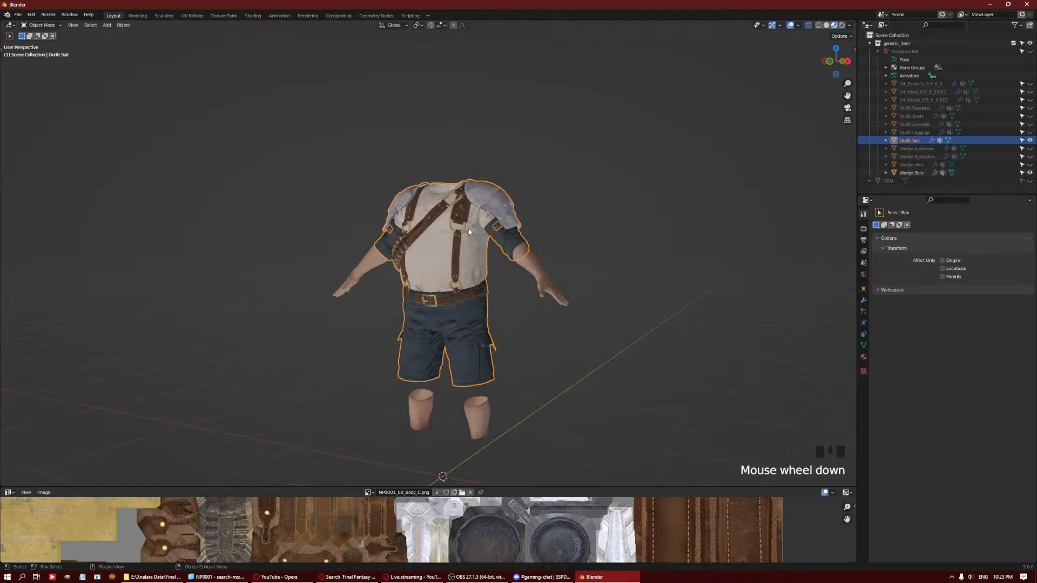
middle_drag(486, 340, 526, 351)
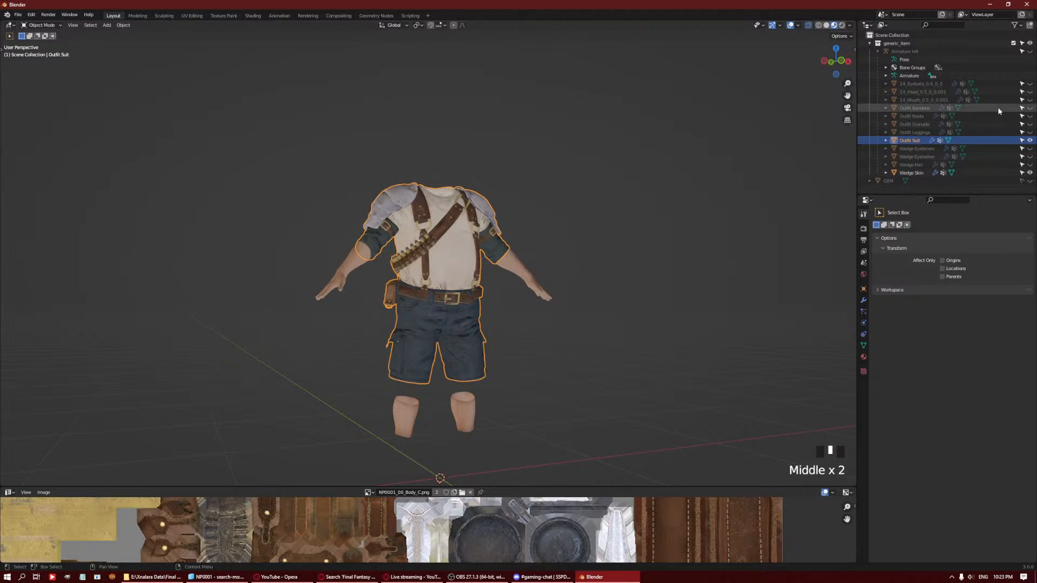
click(1031, 136)
scroll(438, 268, down, 3)
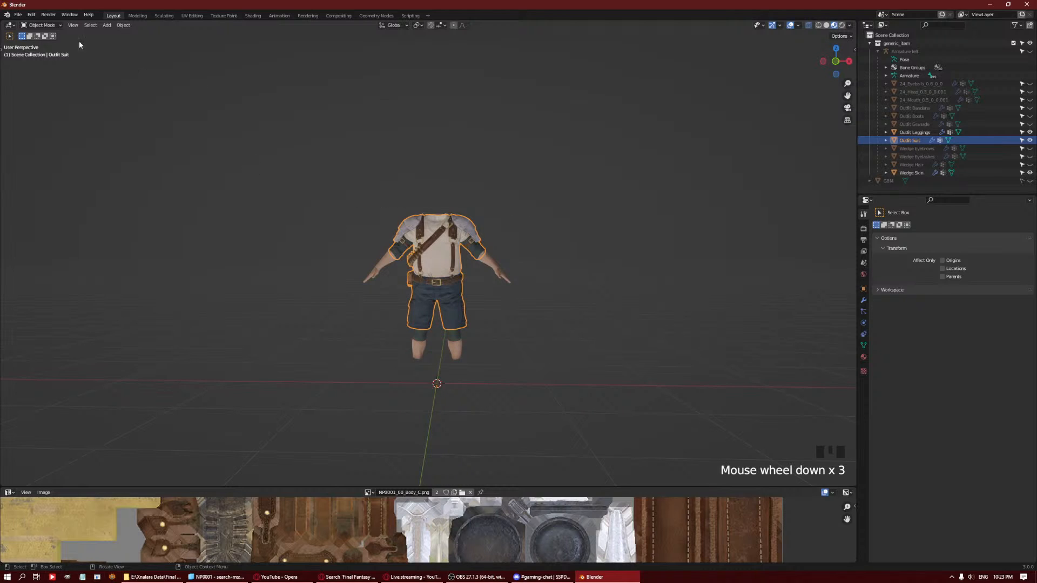
click(18, 14)
mouse_move(46, 132)
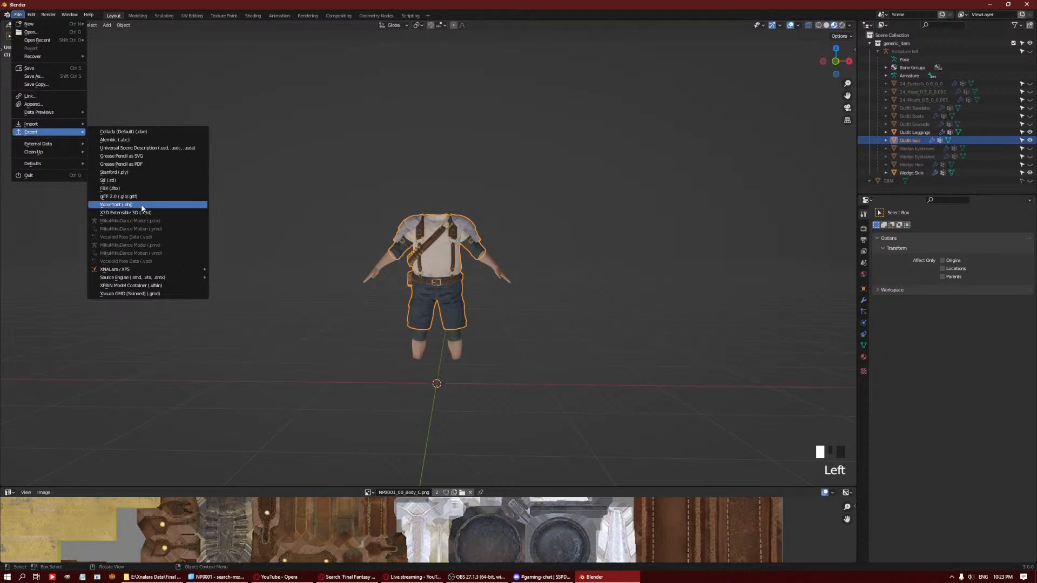
click(142, 205)
click(237, 324)
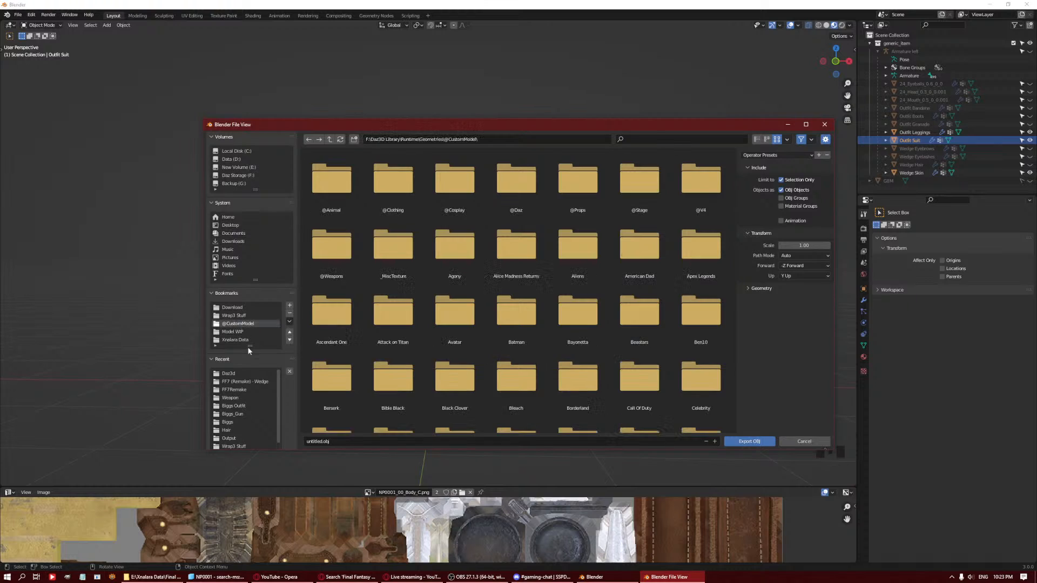
scroll(614, 323, down, 10)
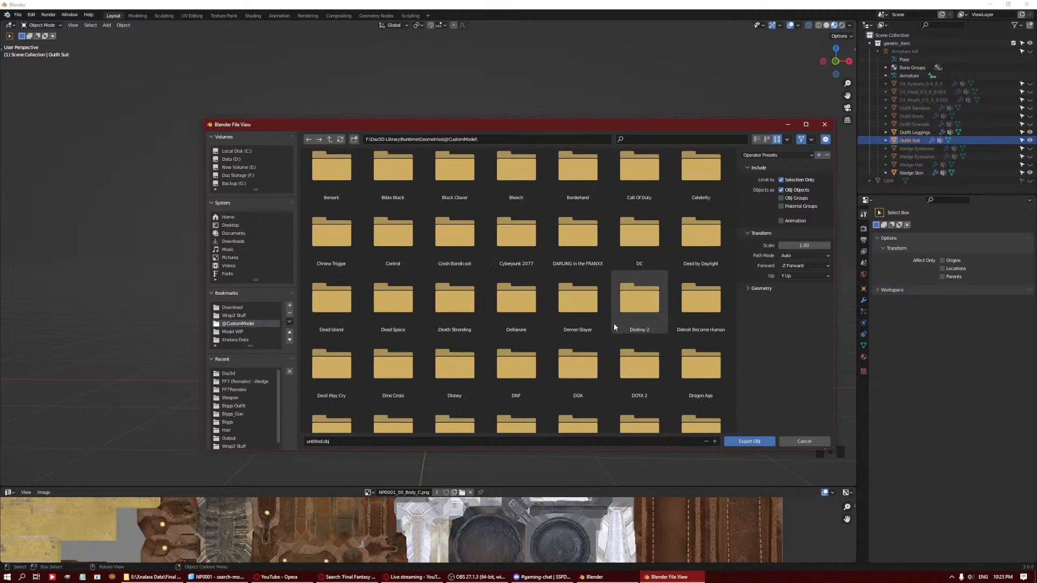
double_click(514, 237)
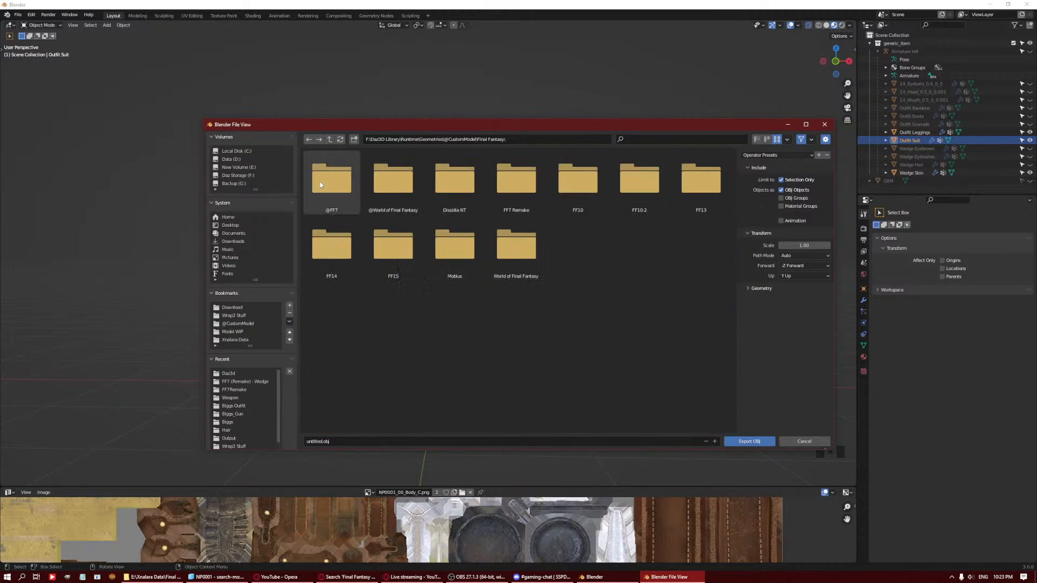
double_click(337, 174)
double_click(341, 175)
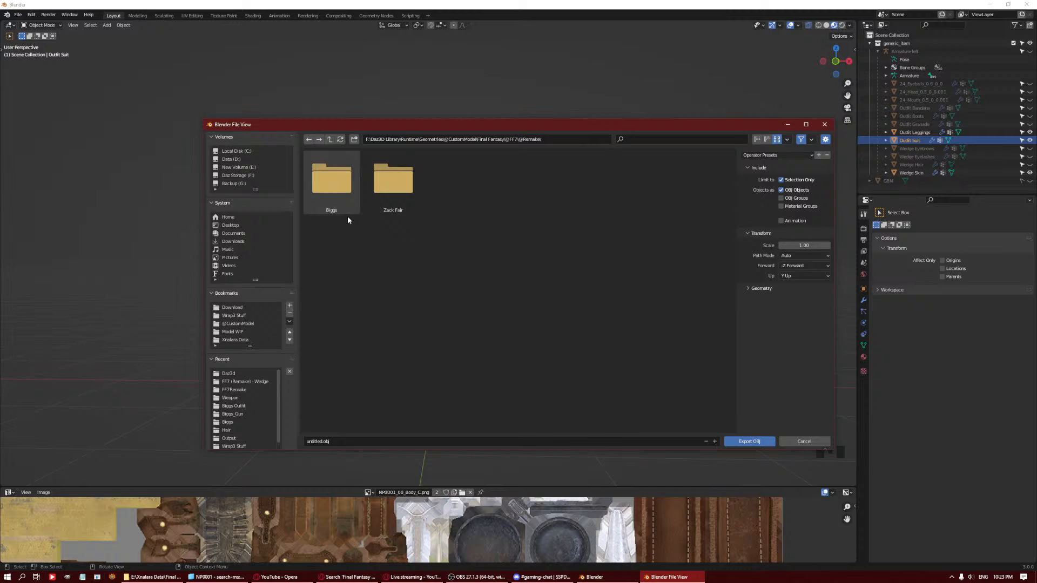
Create and open a folder named Wedge, and add a subfolder with the default name inside it.
click(354, 140)
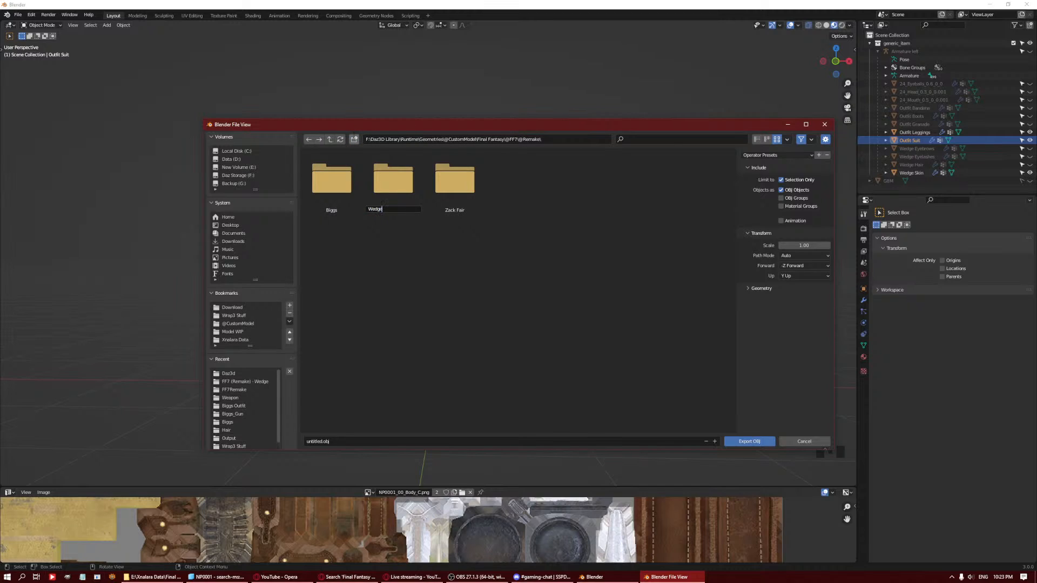
key(Return)
double_click(384, 173)
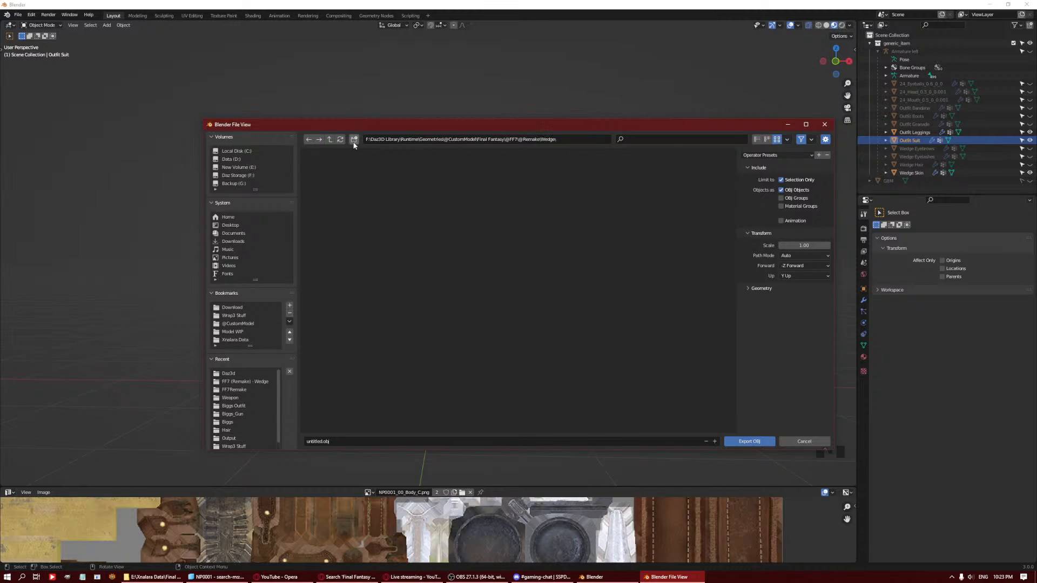
click(354, 139)
click(344, 226)
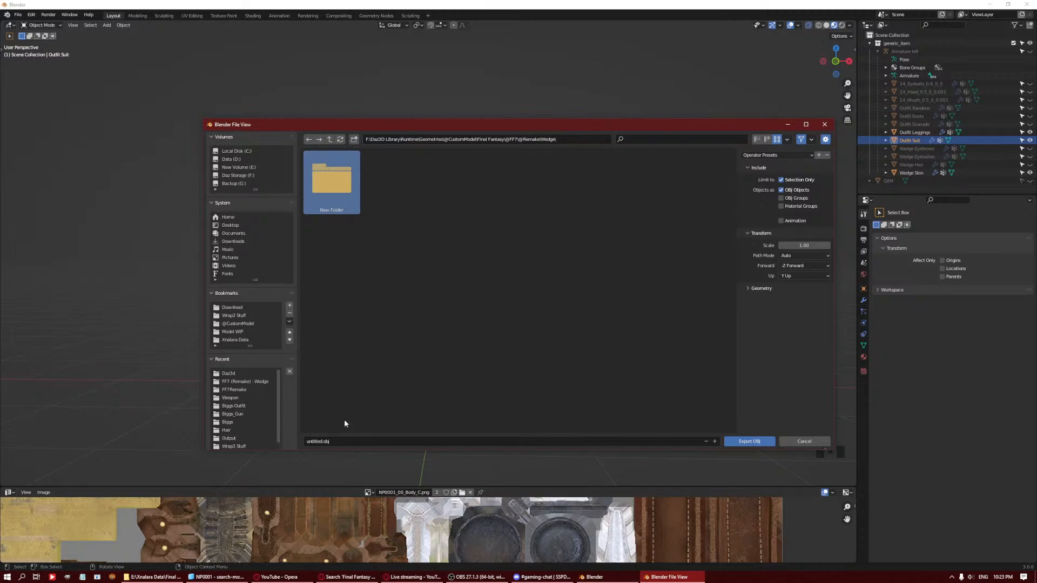
Name the file Wedge Model and export the OBJ into the Wedge folder, not its new subfolder.
click(342, 441)
text(Wedge Model)
key(Return)
click(747, 444)
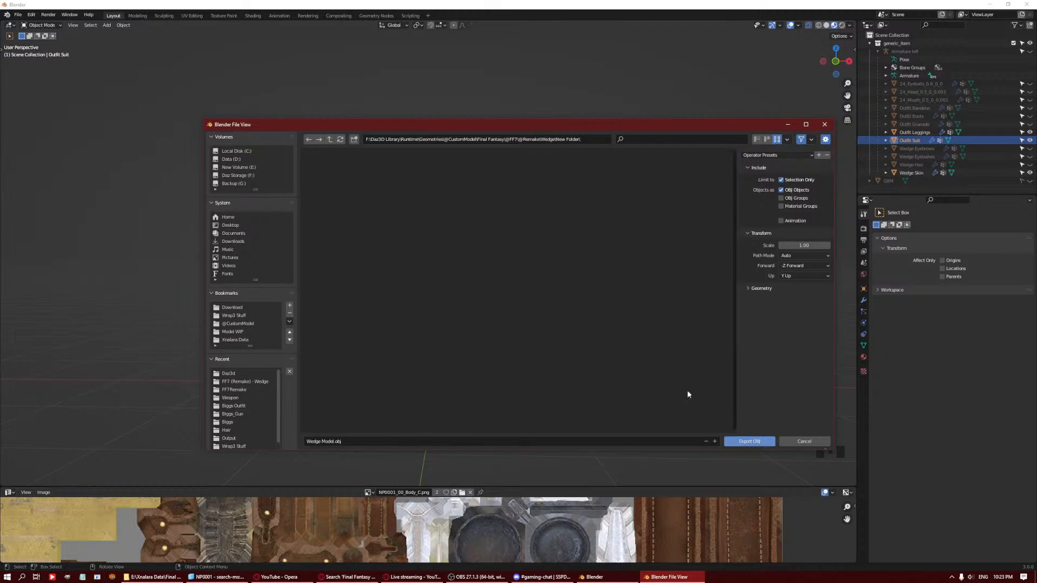
click(329, 139)
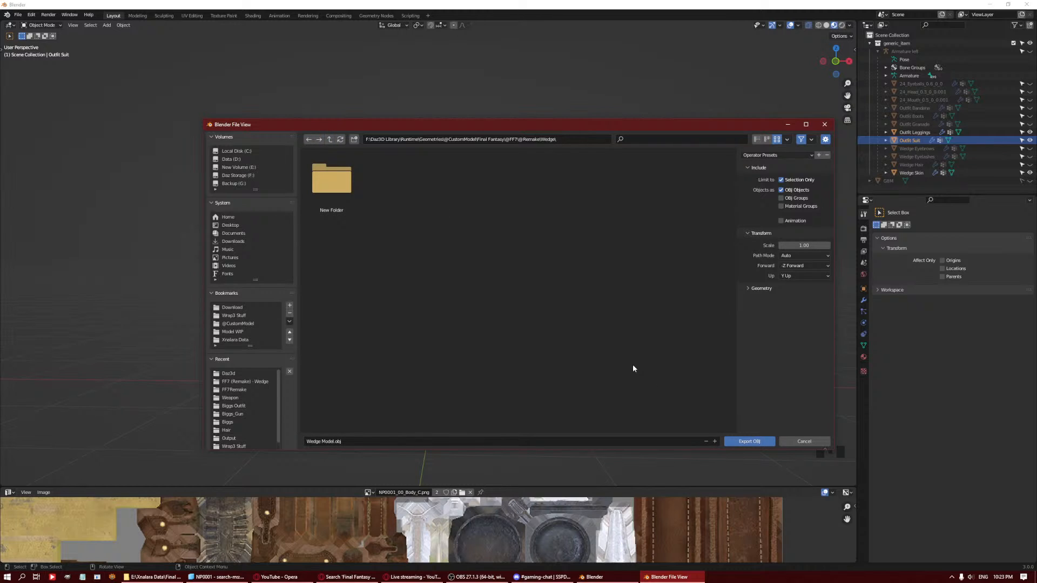
click(748, 441)
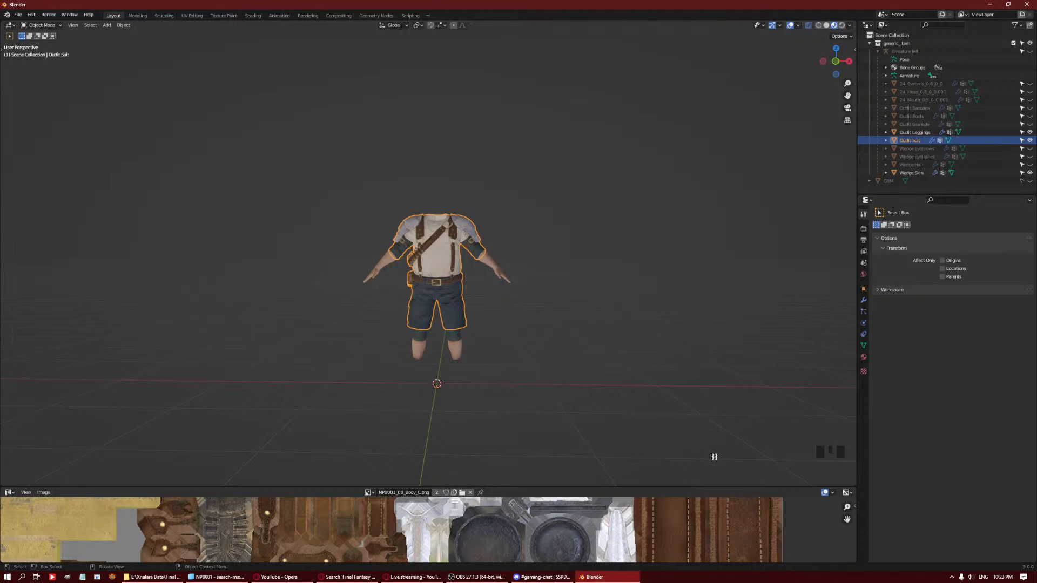
Launch DAZ Studio 4.15 from the desktop and clear the file explorer window out of the way.
key(alt+Tab)
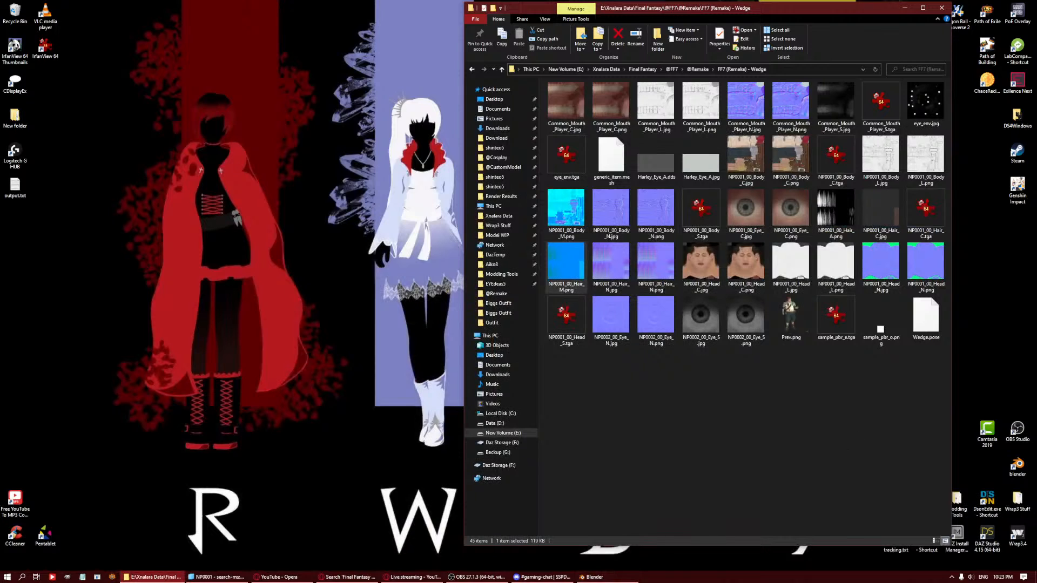
click(987, 536)
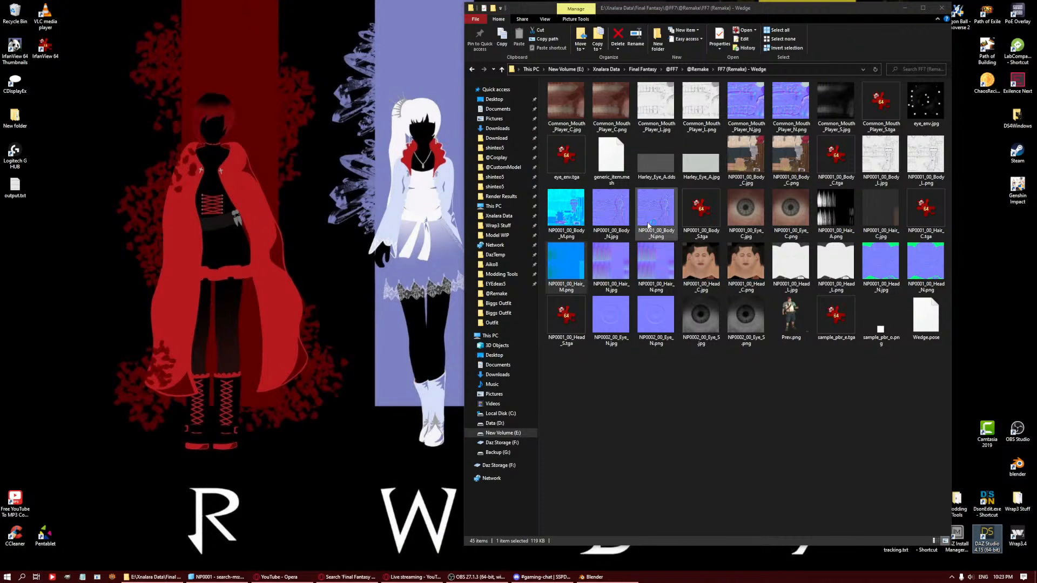
click(904, 7)
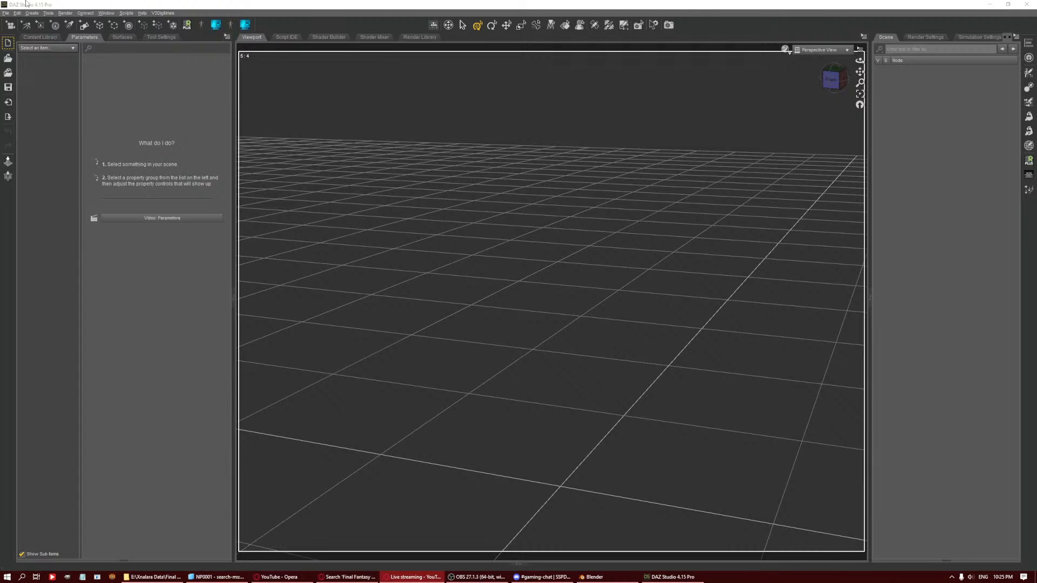
click(78, 4)
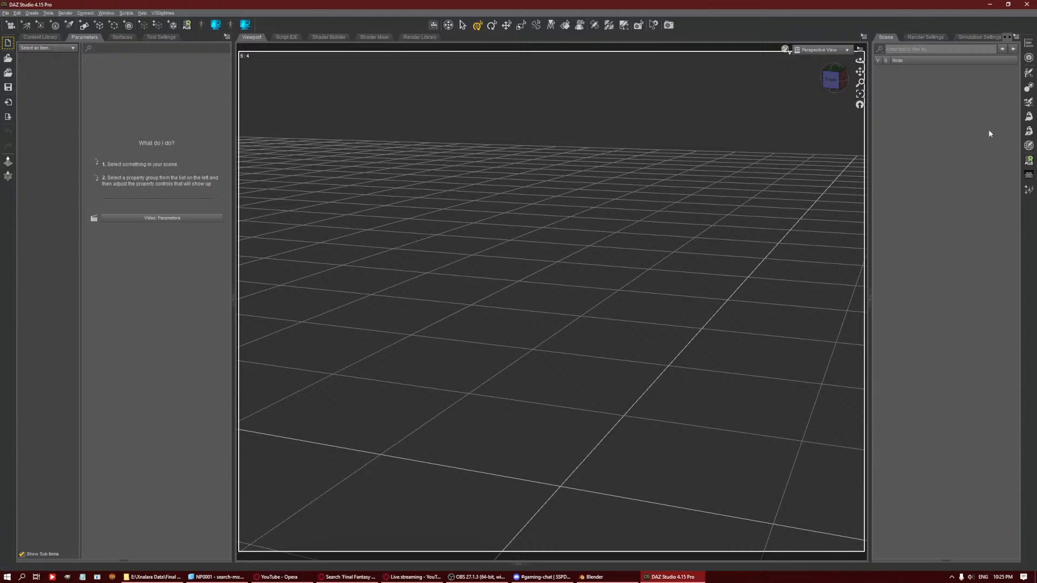
click(40, 36)
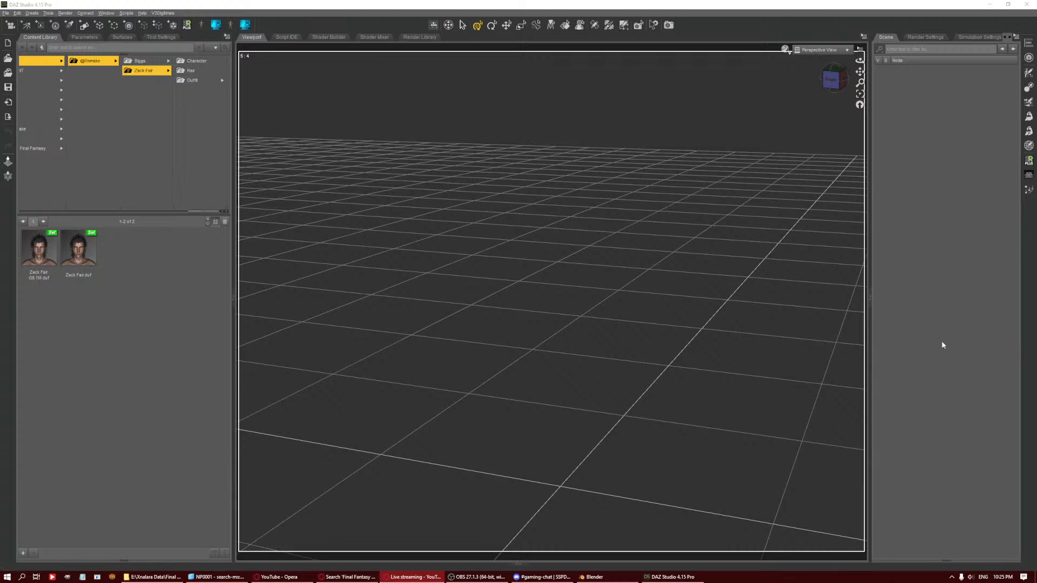
click(41, 79)
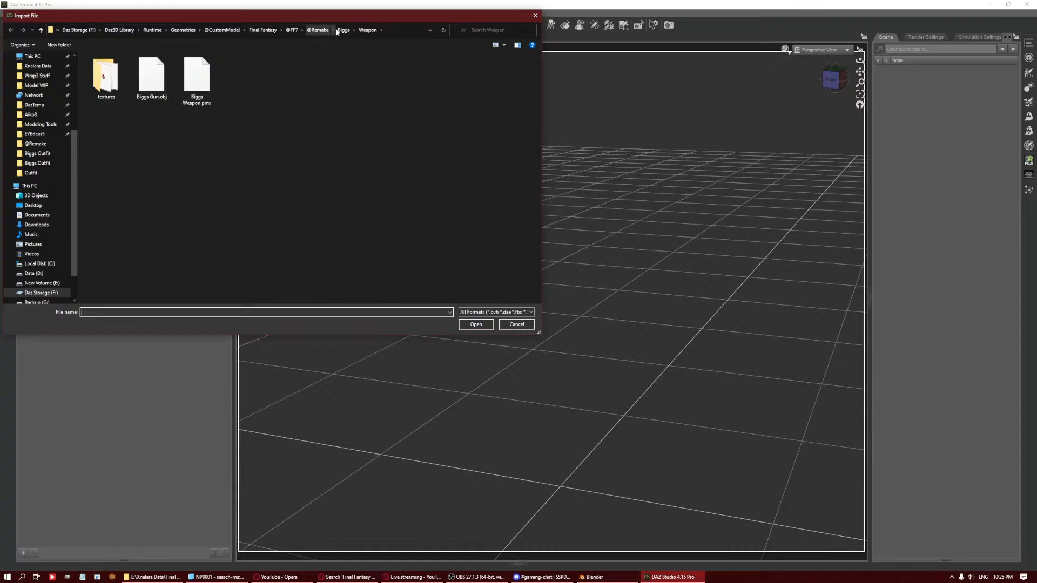
click(335, 31)
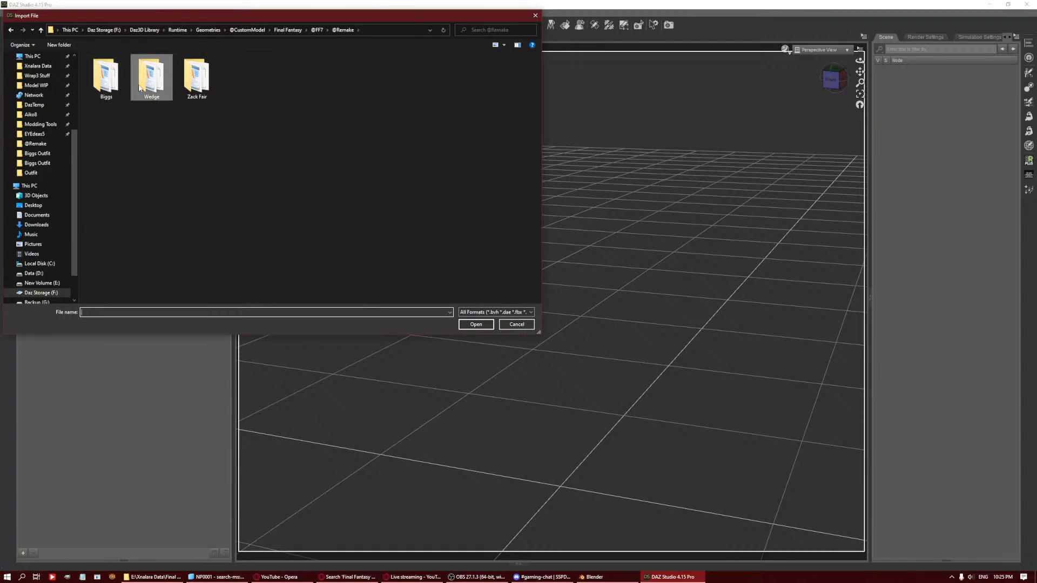
double_click(140, 88)
double_click(145, 81)
key(Return)
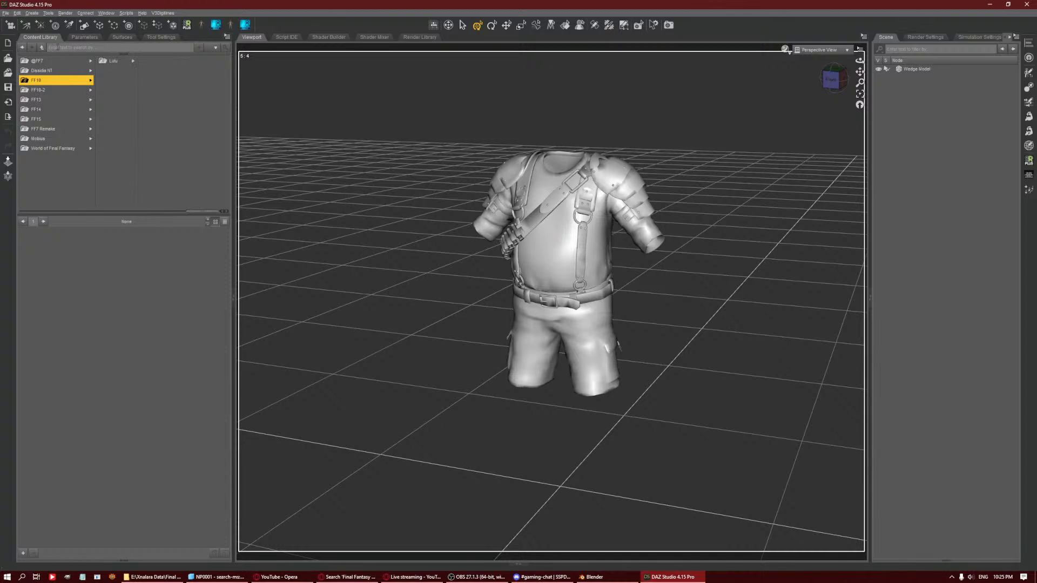
click(229, 25)
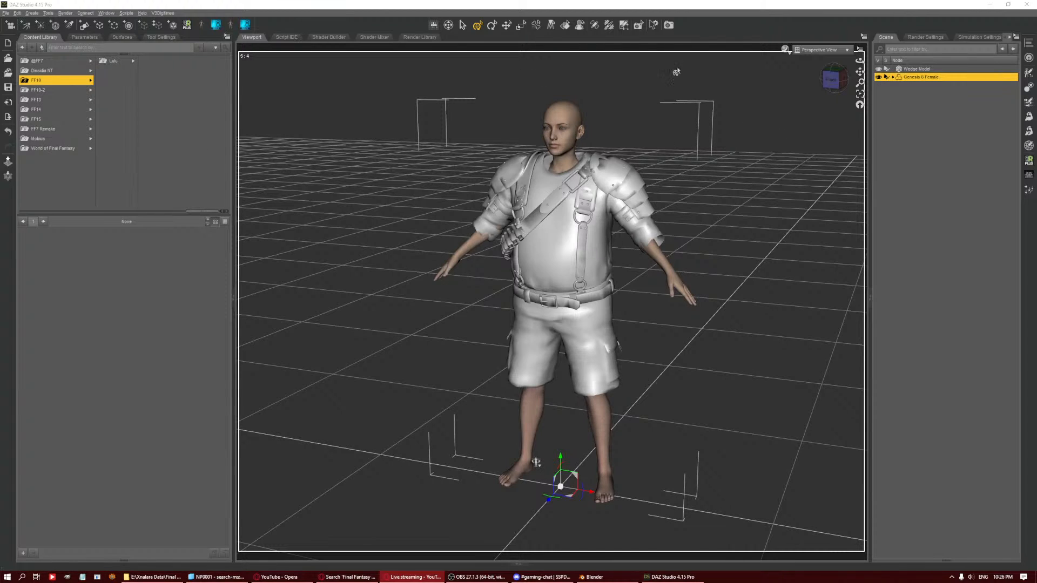
click(892, 4)
click(927, 70)
click(926, 77)
key(Delete)
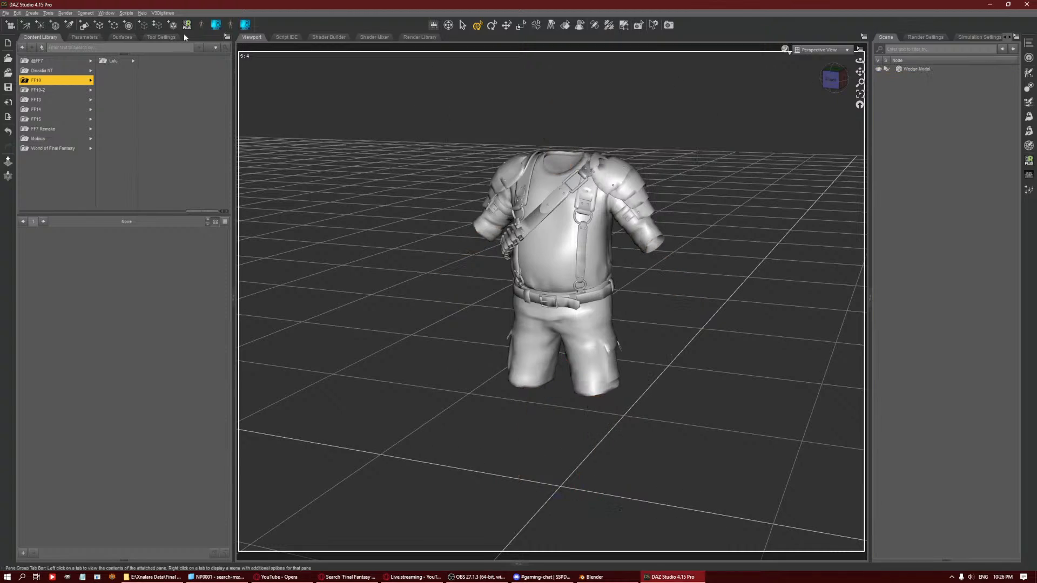
Load the Genesis 8 Male figure, hide the Wedge Model, and open the figure's Full Body morphs.
click(201, 25)
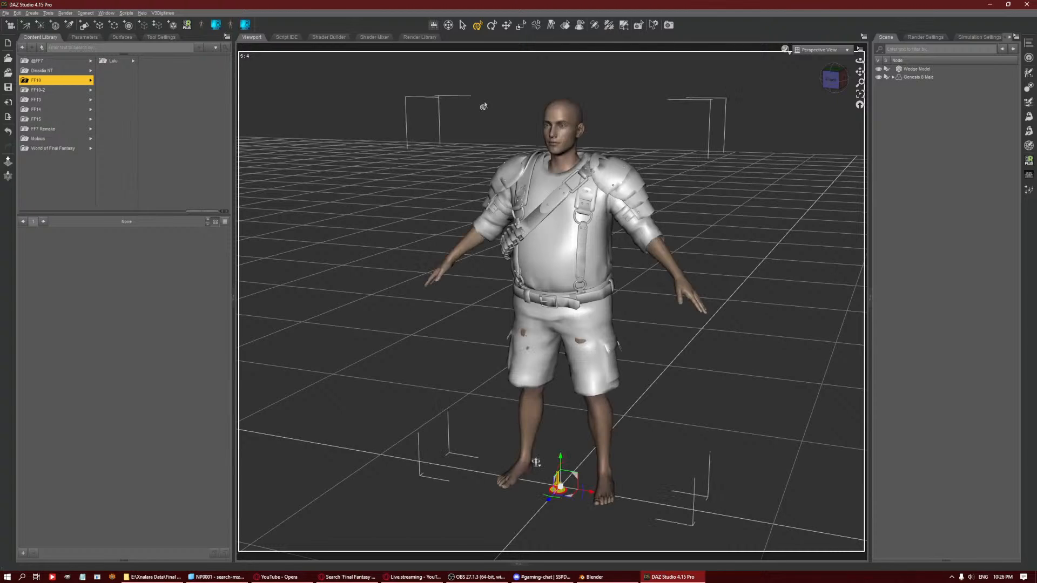
click(85, 38)
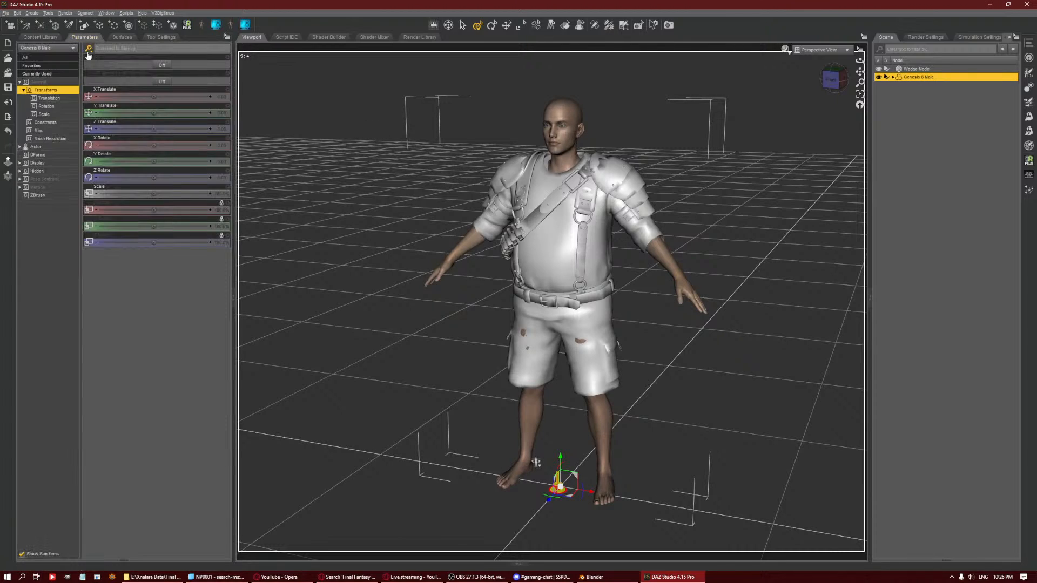
click(879, 70)
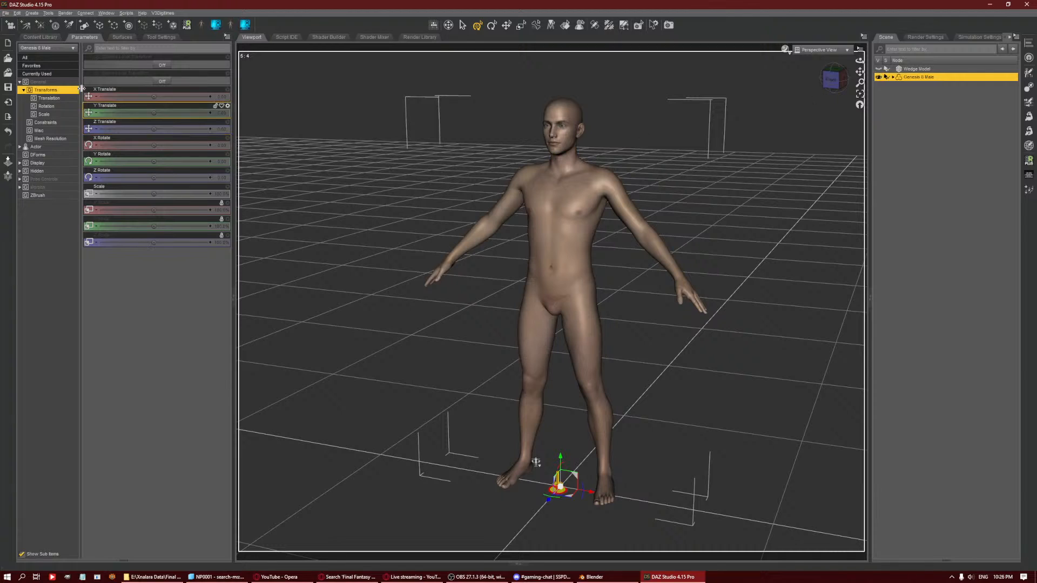
double_click(36, 147)
click(61, 163)
click(64, 186)
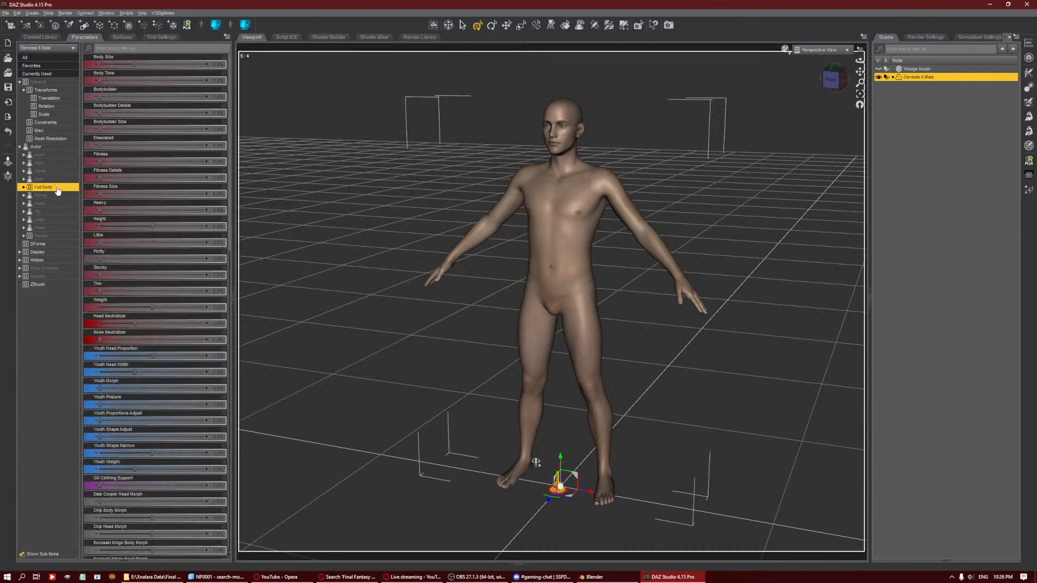
Try the Heavy morph at 100%, show the Wedge Model again, and reduce Heavy to about 69%.
drag(105, 208, 209, 209)
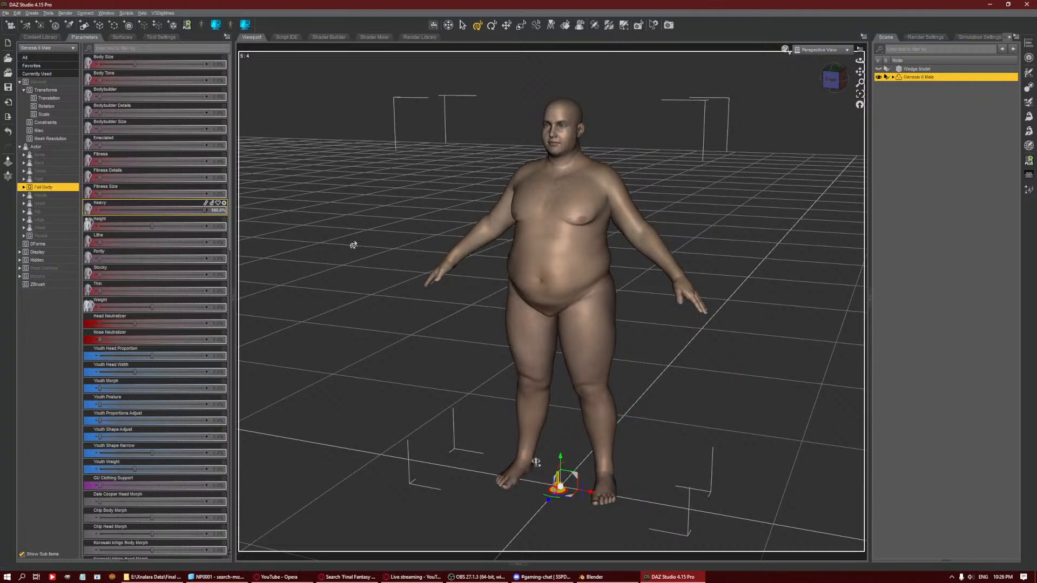
click(878, 69)
drag(835, 79, 964, 61)
drag(206, 208, 172, 205)
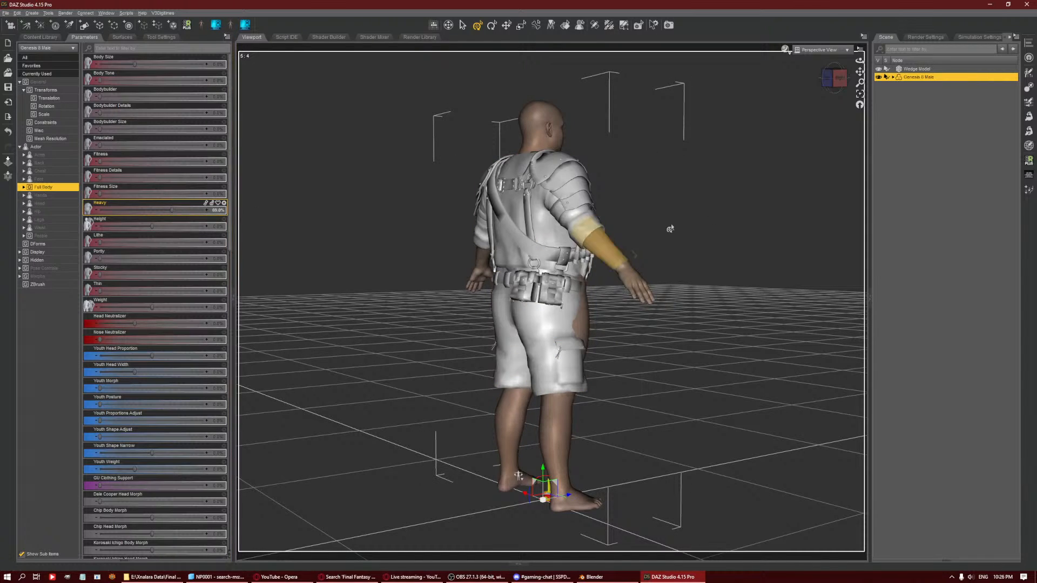
Compare the body with the Wedge Model from the side, and set the Heavy morph to 70%.
click(835, 79)
drag(842, 78, 732, 79)
click(831, 78)
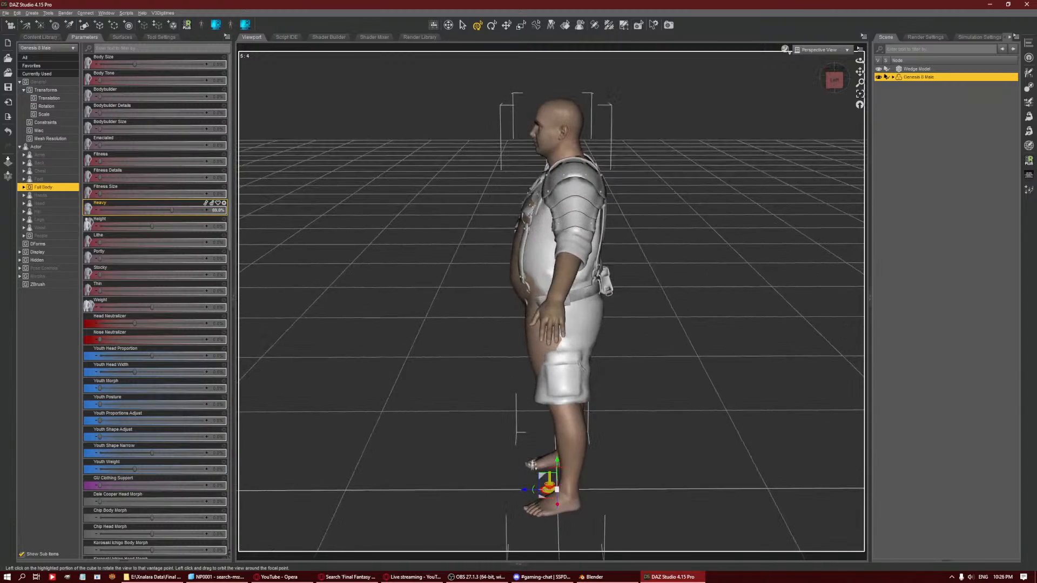
click(878, 69)
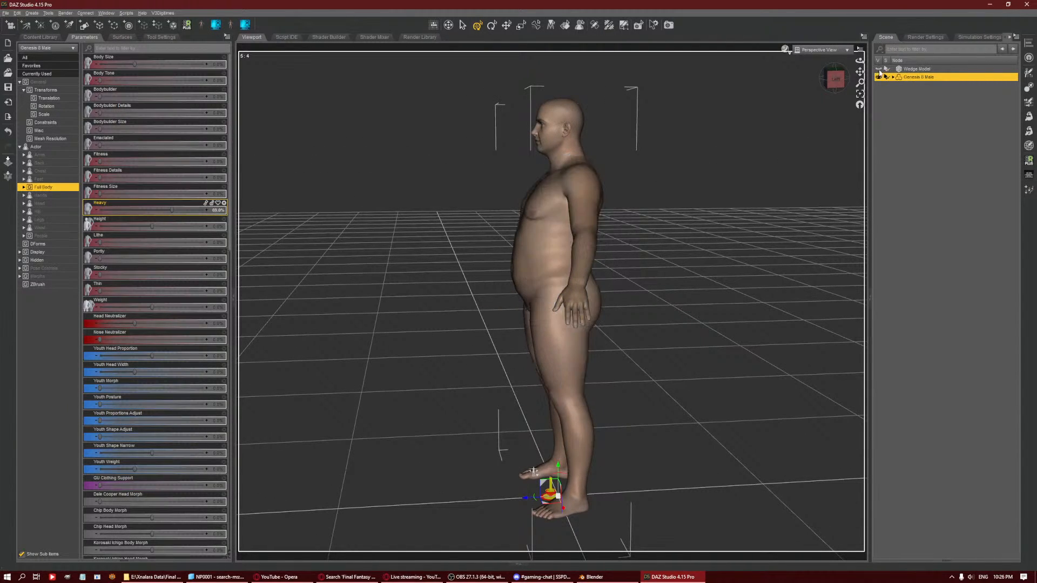
click(879, 69)
click(216, 210)
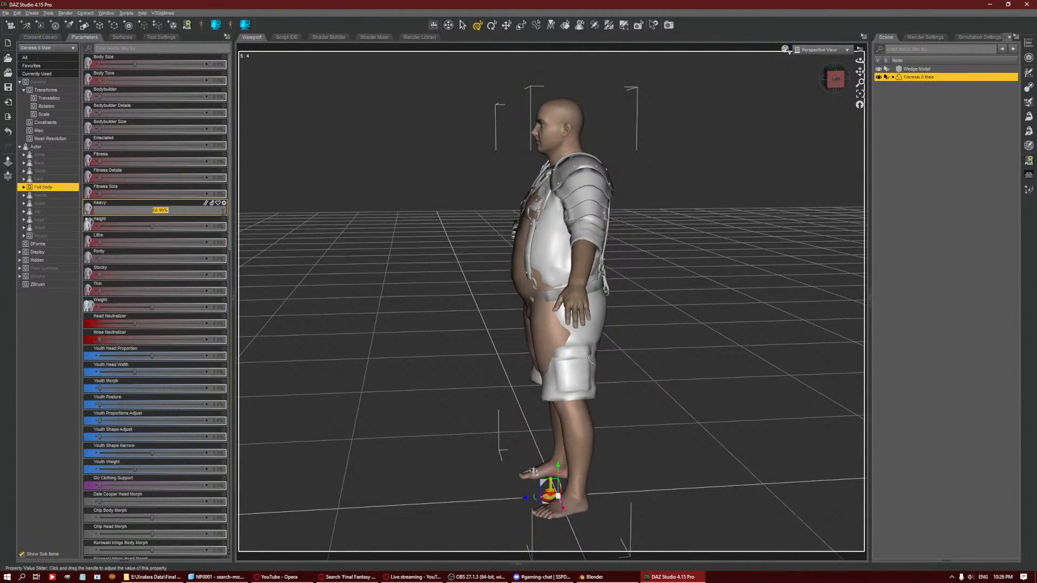
text(70)
key(Return)
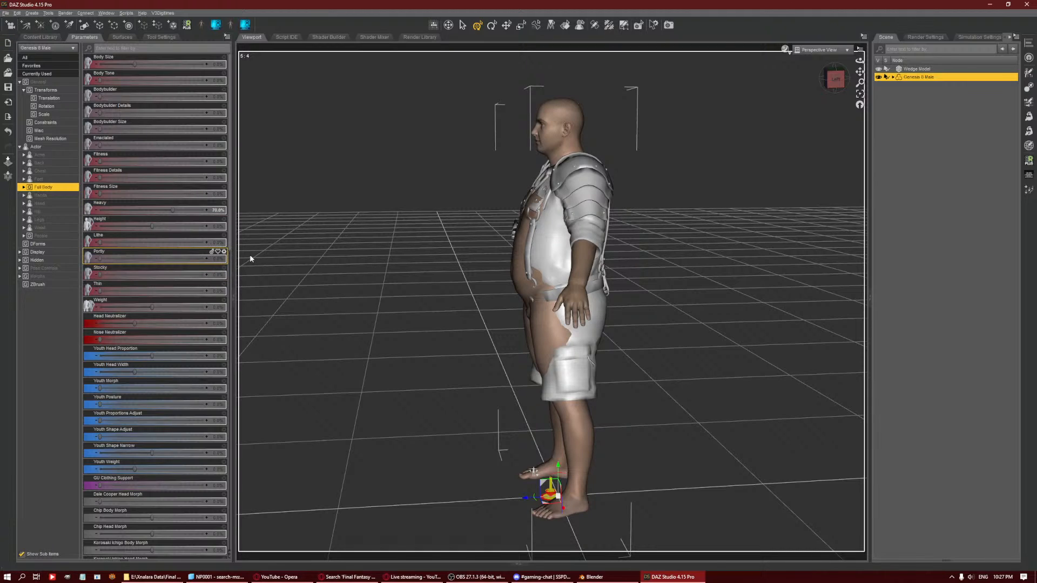
Raise the Portly morph to 100%, reset Heavy to zero, and check the outfit fit from the front.
drag(118, 262, 241, 248)
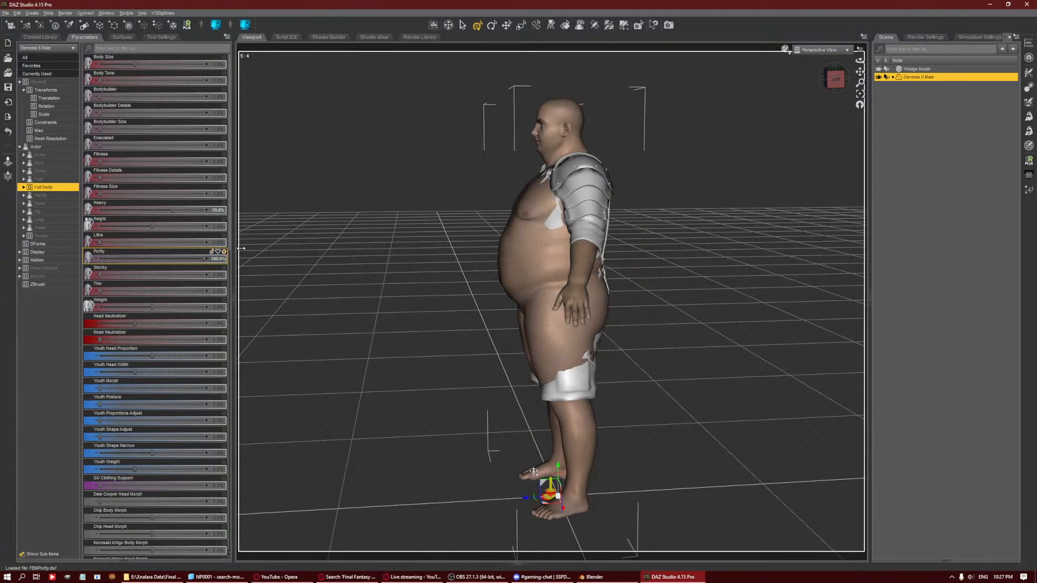
alt+click(218, 211)
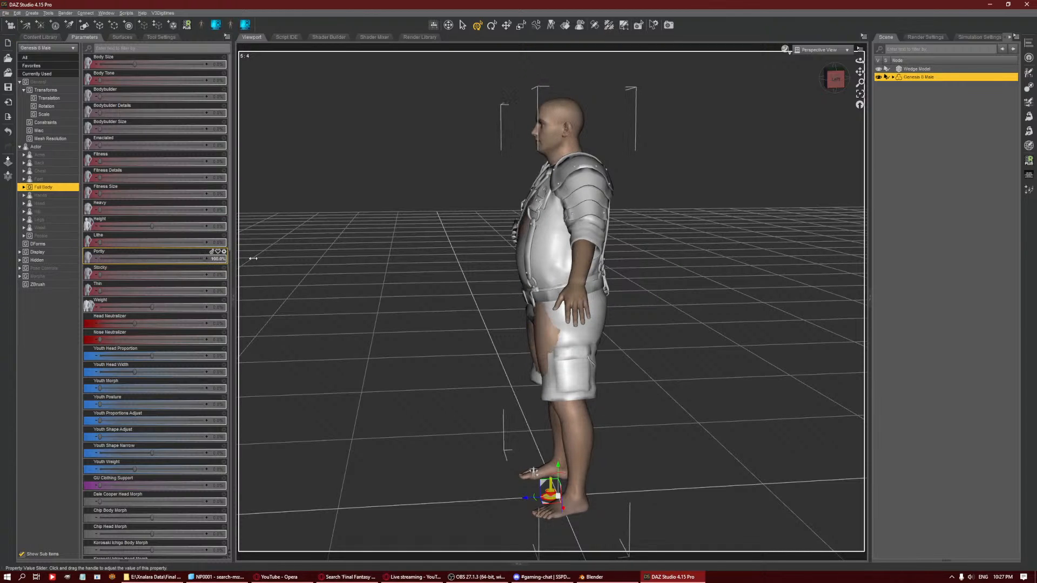
click(834, 79)
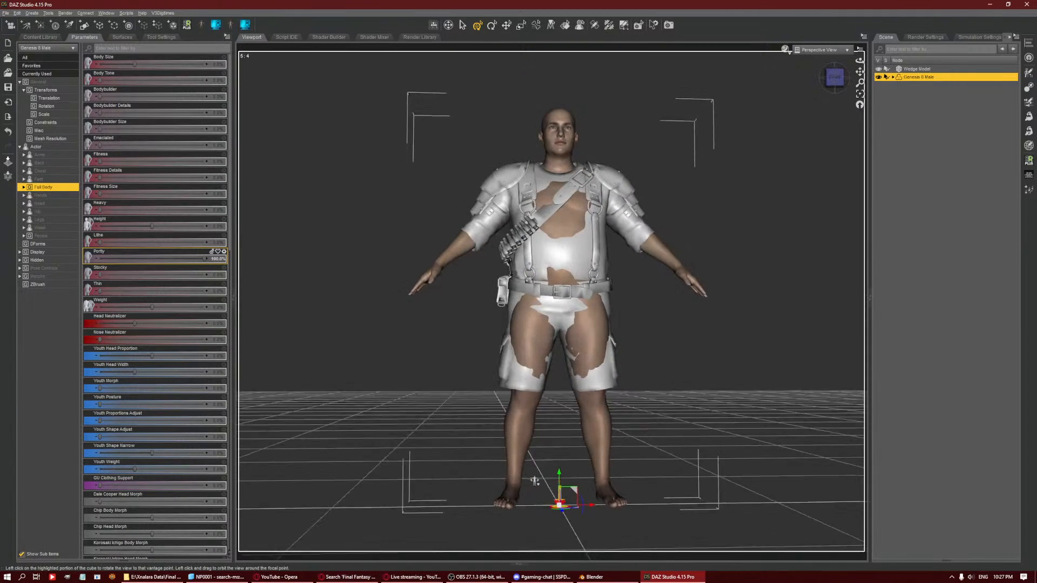
mouse_move(835, 79)
mouse_down()
mouse_move(747, 60)
mouse_move(691, 75)
mouse_move(827, 76)
mouse_up()
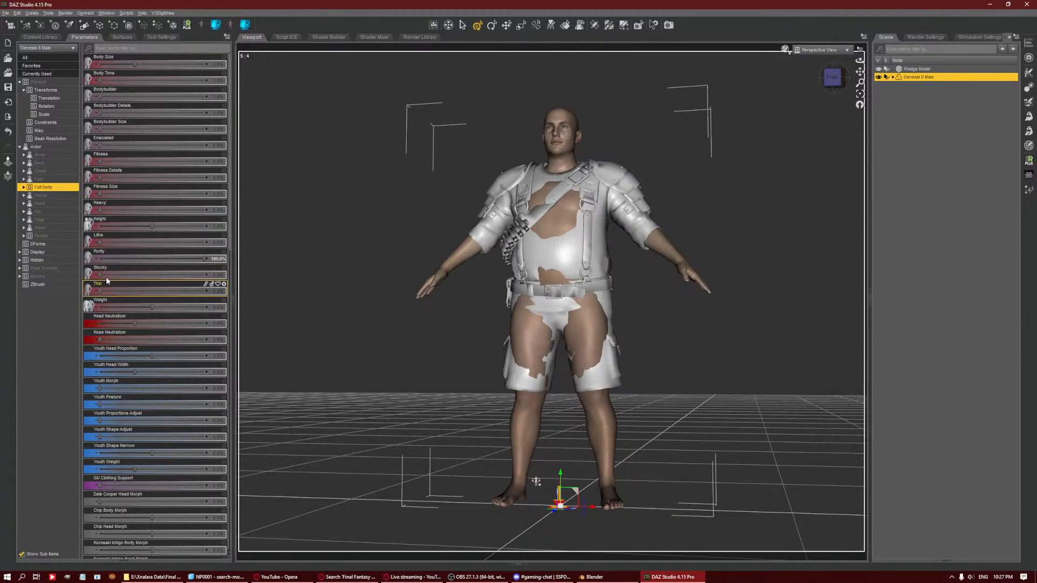
Try the Stocky morph at 100% with Portly set to 0, and check the fit against the outfit.
drag(101, 275, 358, 269)
click(217, 260)
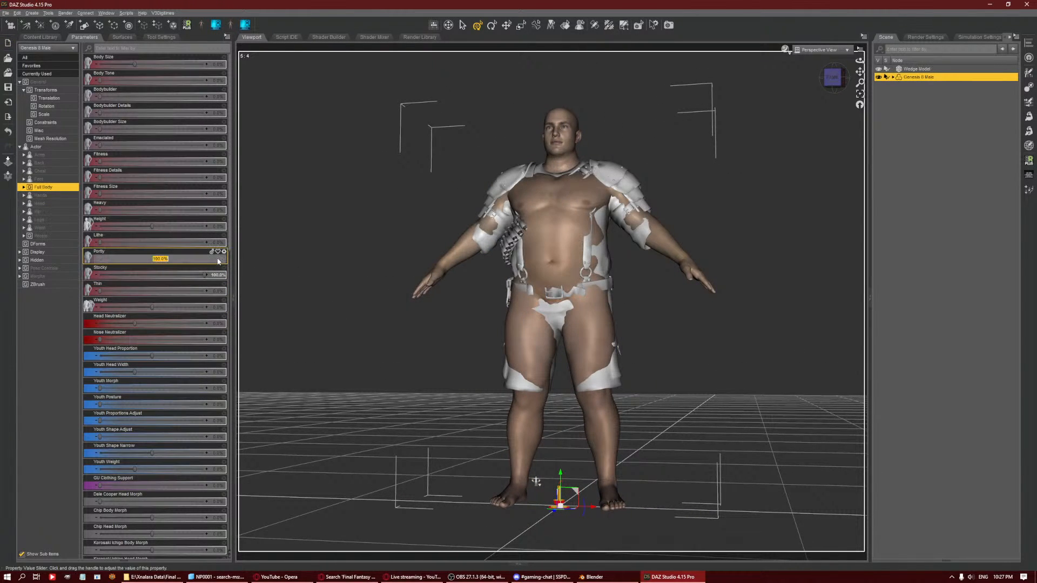
text(0)
key(Return)
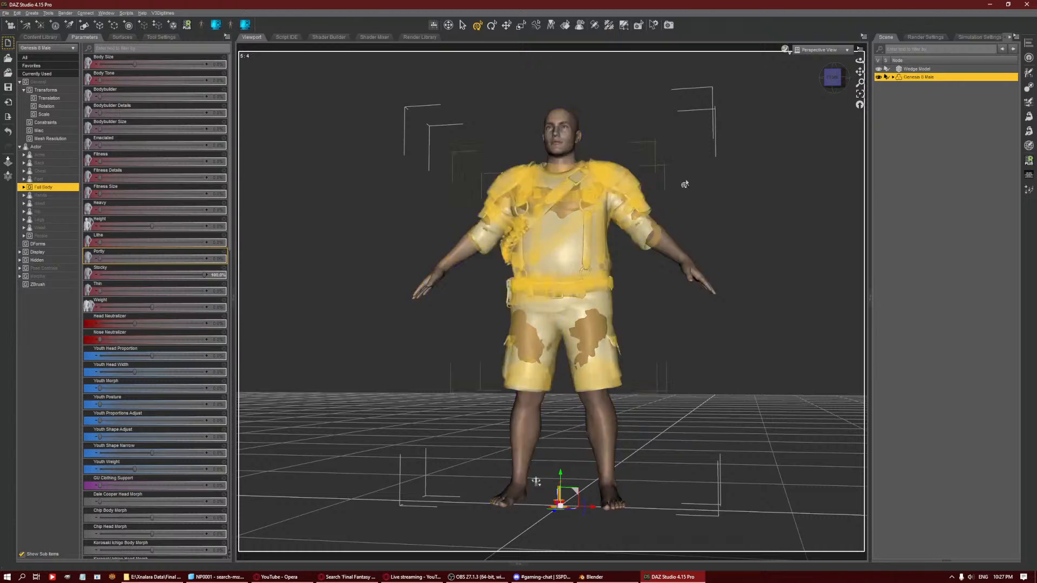
mouse_move(832, 79)
mouse_down()
mouse_move(769, 61)
mouse_move(707, 62)
mouse_move(834, 78)
mouse_up()
click(836, 79)
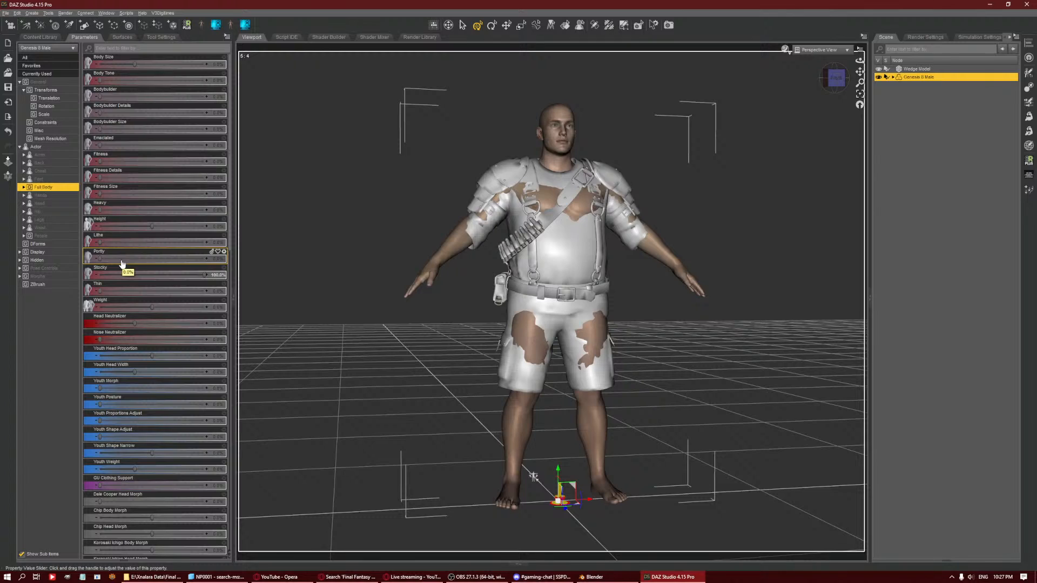
Set the Stocky morph to 50% and compare the body with the Wedge Model hidden and shown.
drag(205, 275, 159, 277)
click(222, 277)
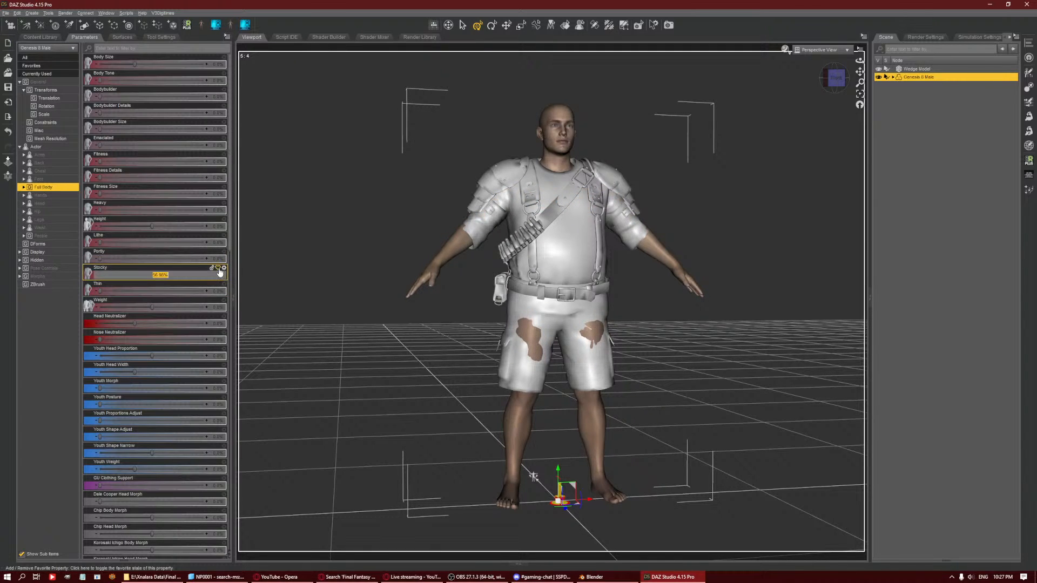
text(50)
key(Return)
click(878, 70)
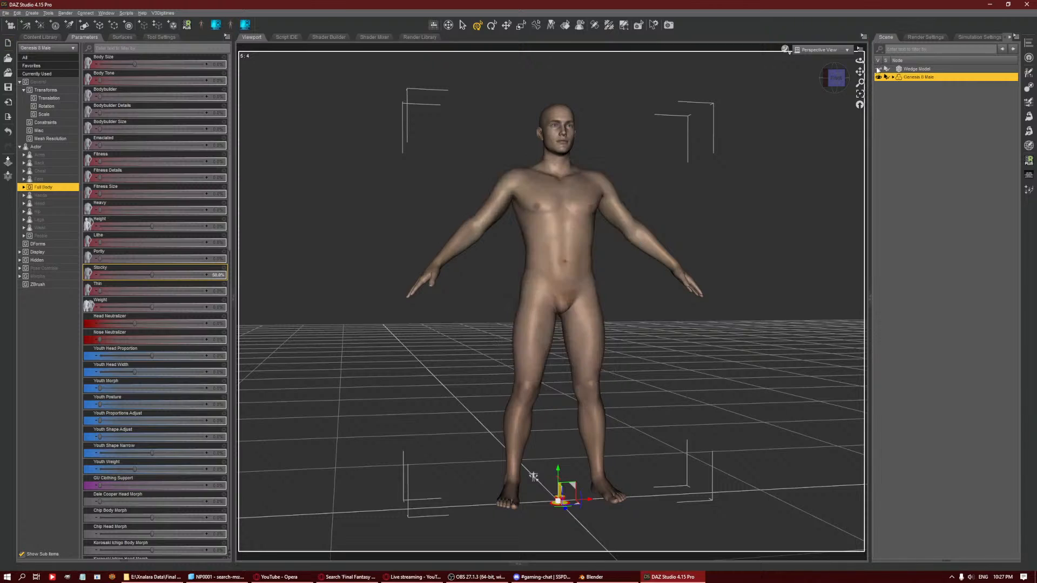
click(878, 69)
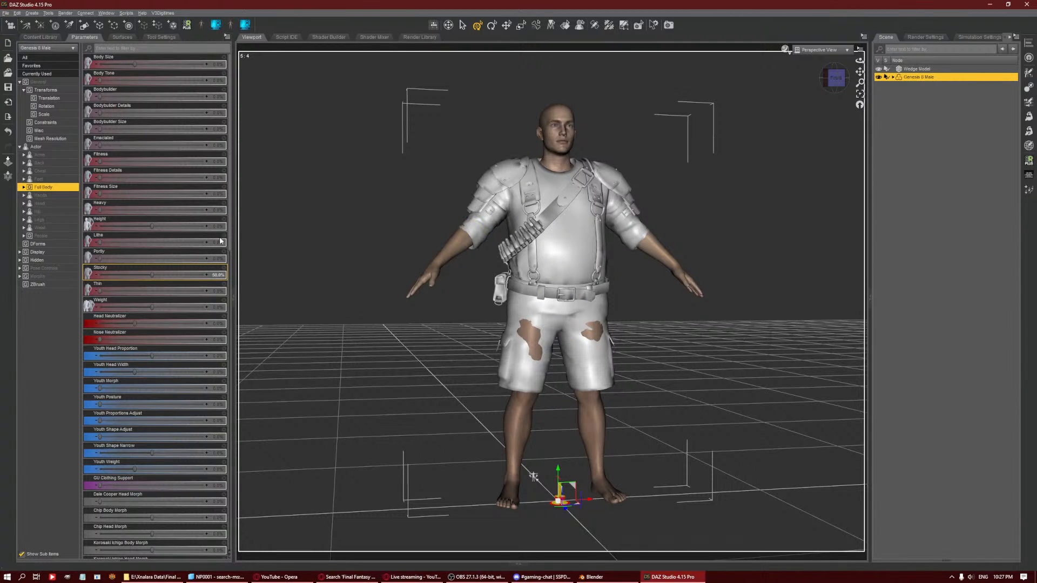
Reset the Stocky morph to 0 and raise the Portly morph to 100%.
click(216, 275)
text(0)
key(Return)
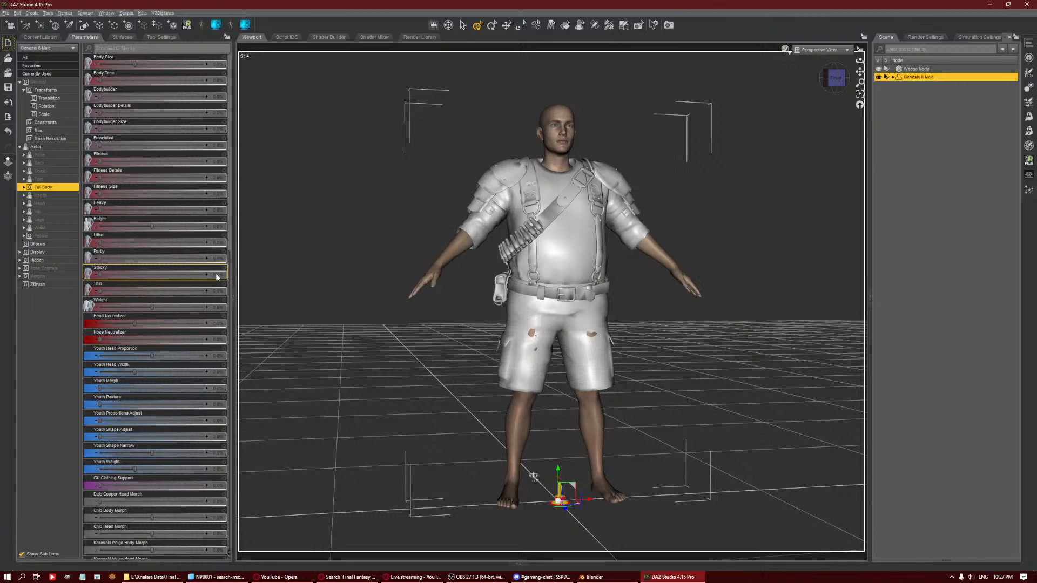
drag(149, 261, 253, 248)
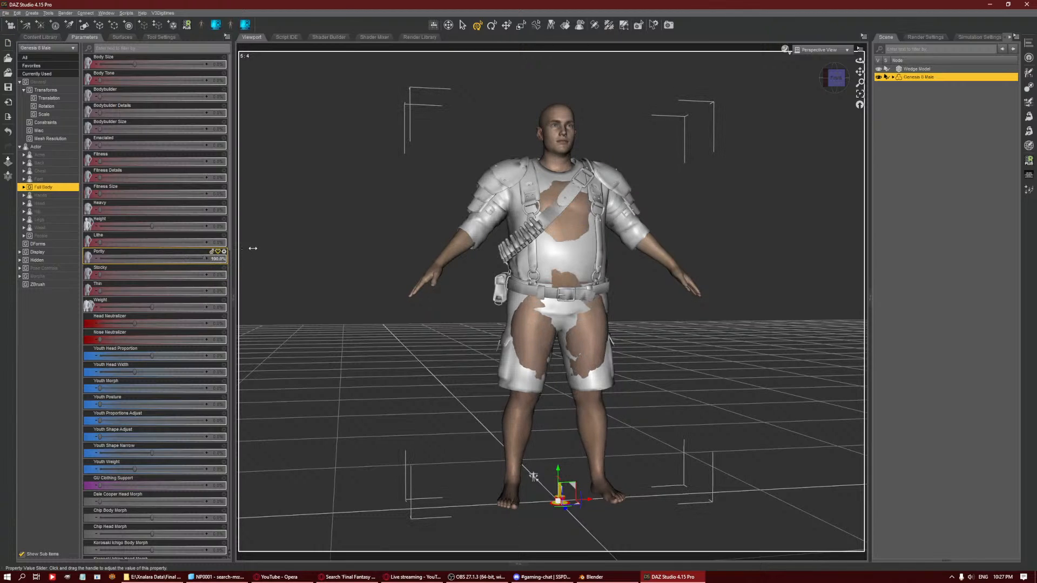
Reset the Portly morph to 0 and set the Heavy morph to 40%.
click(879, 69)
click(878, 69)
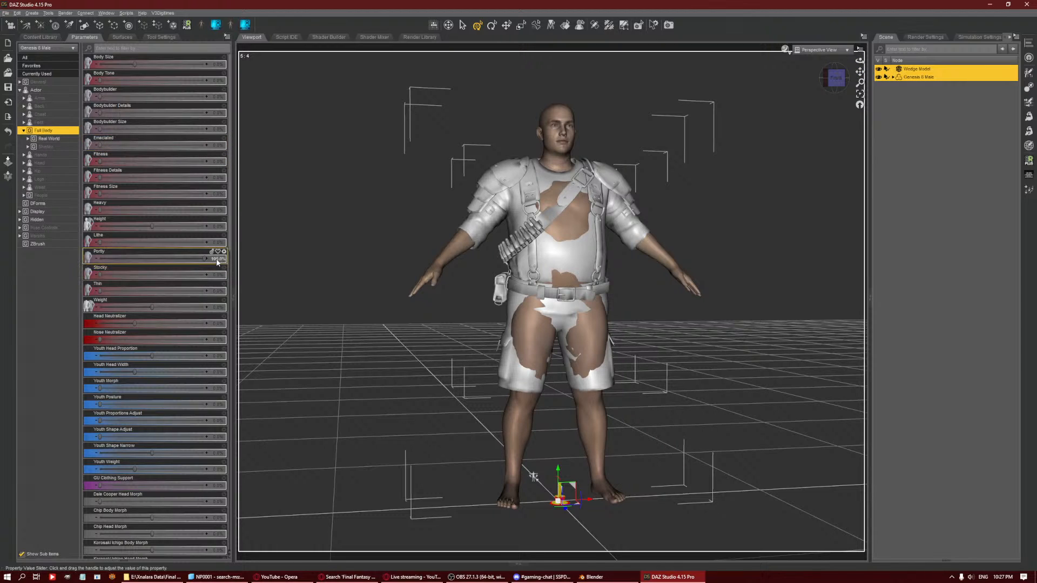
alt+click(159, 257)
drag(137, 211, 126, 215)
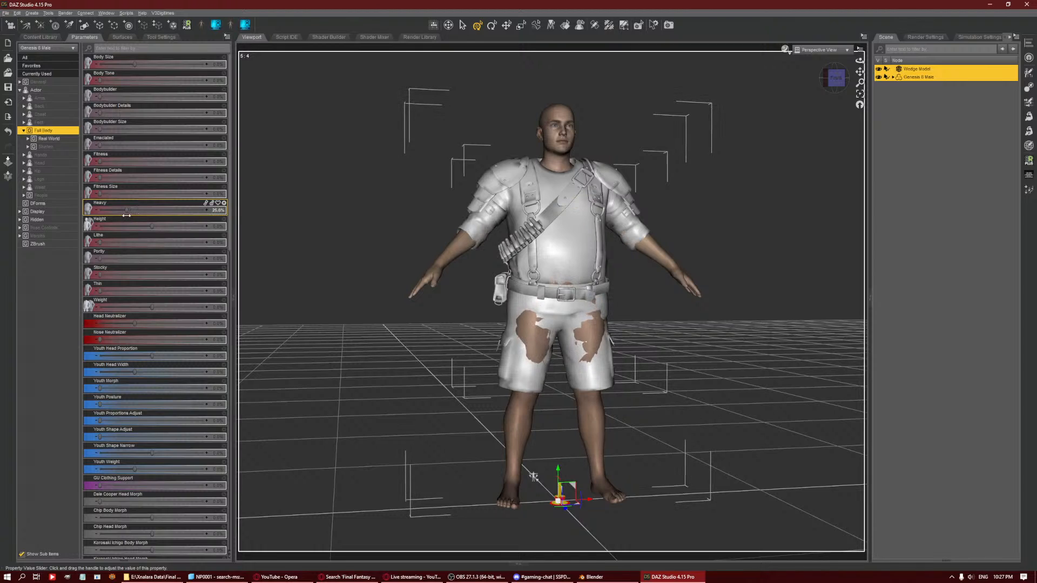
double_click(126, 215)
text(40)
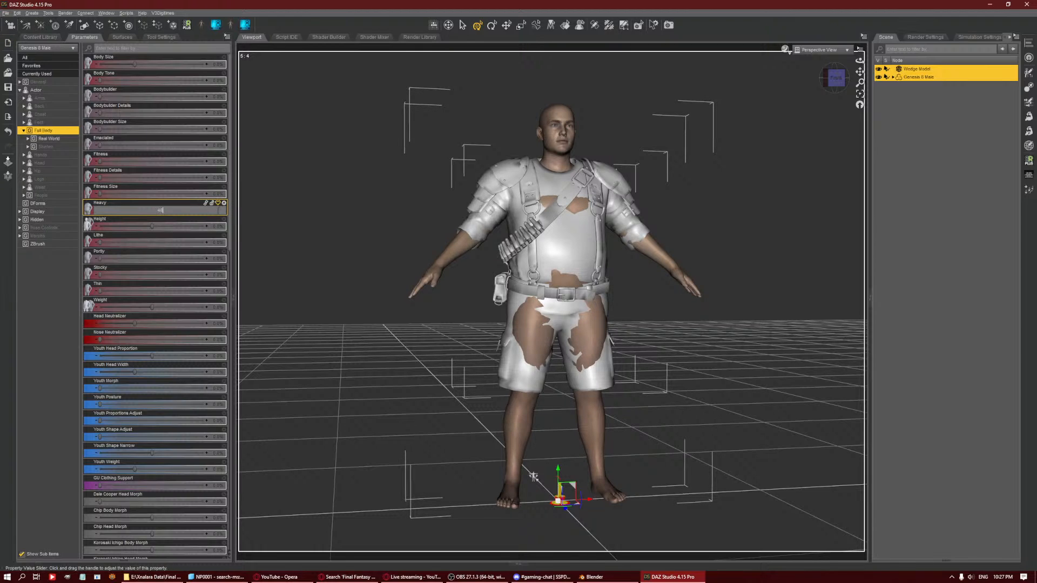
key(Return)
Set the Portly morph to 20% on top of the Heavy morph.
drag(175, 258, 124, 241)
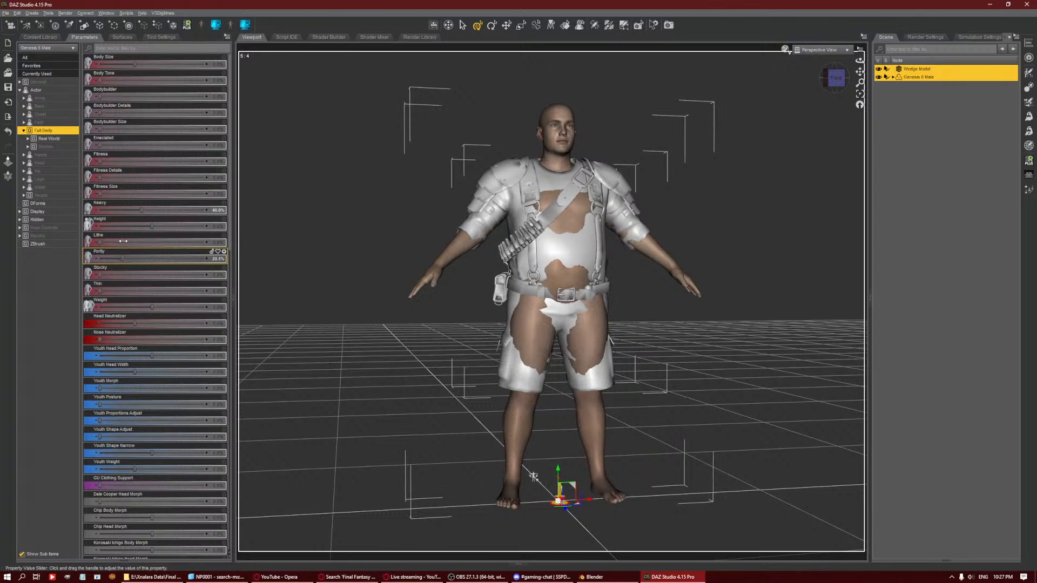
click(219, 258)
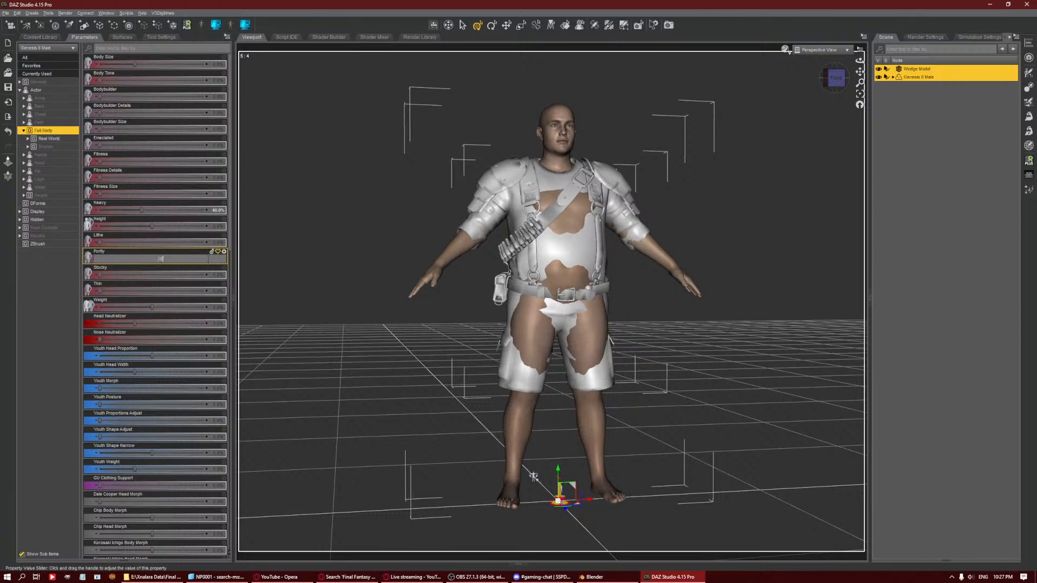
key(Return)
Compare the body shape from the front with the Wedge Model alternately hidden and shown.
mouse_move(834, 79)
mouse_down()
mouse_move(810, 69)
mouse_move(696, 74)
mouse_move(694, 25)
mouse_move(827, 68)
mouse_move(753, 77)
mouse_move(835, 78)
mouse_up()
click(879, 69)
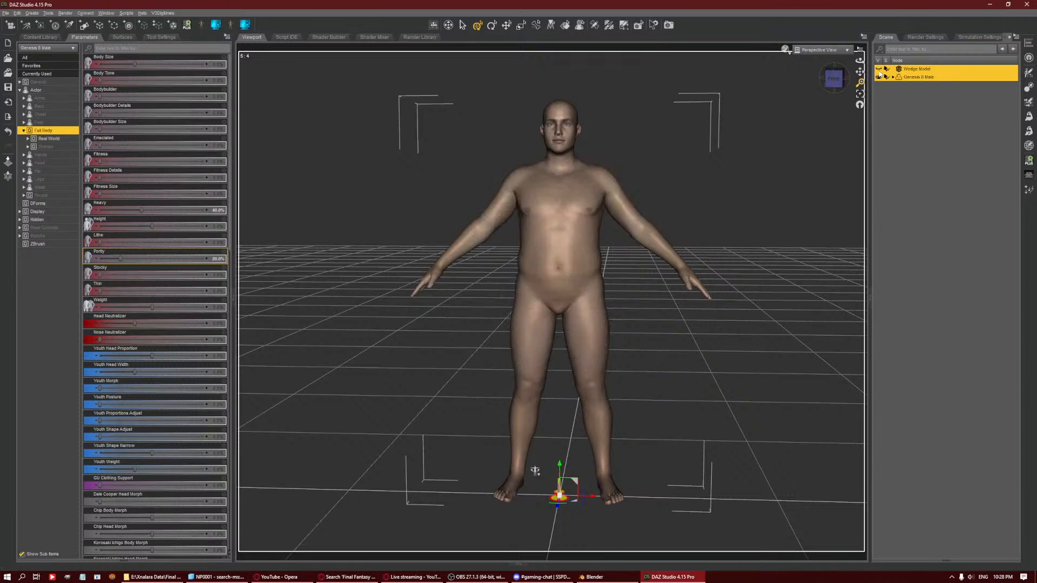
click(879, 69)
click(879, 69)
click(879, 69)
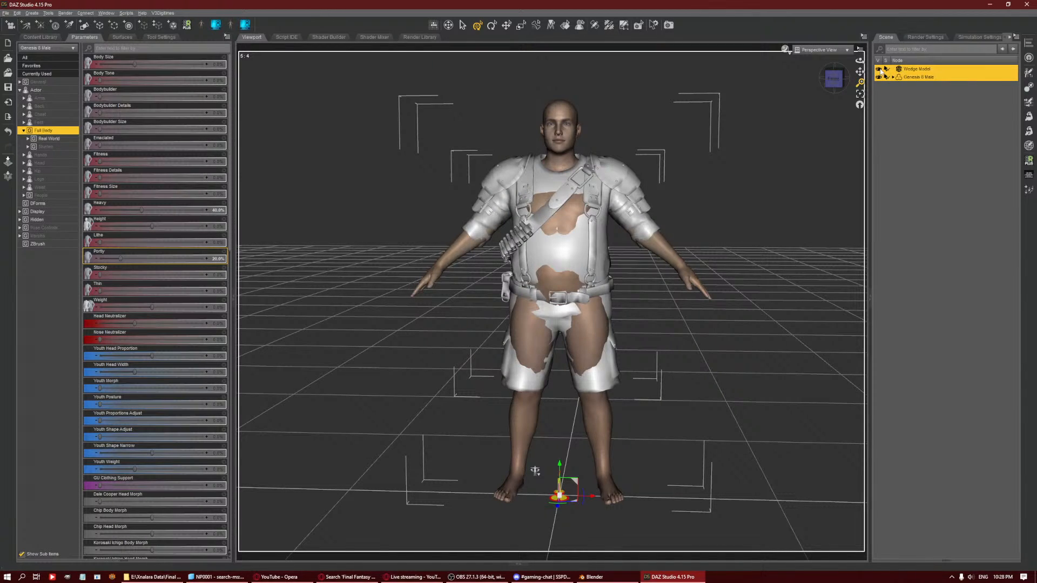
click(879, 69)
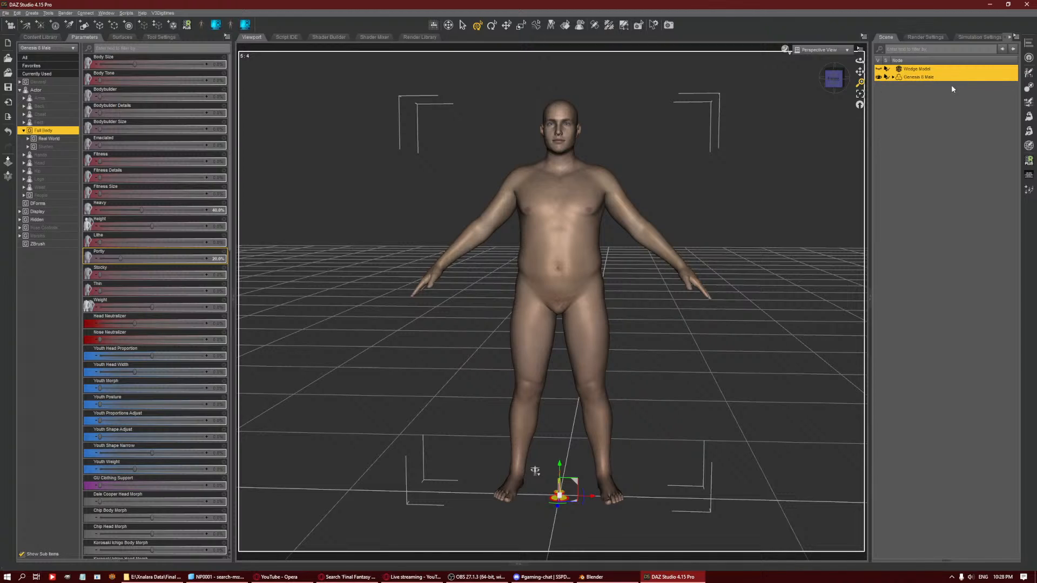
Delete the Wedge Model from the scene, keeping the Genesis 8 Male figure.
click(6, 12)
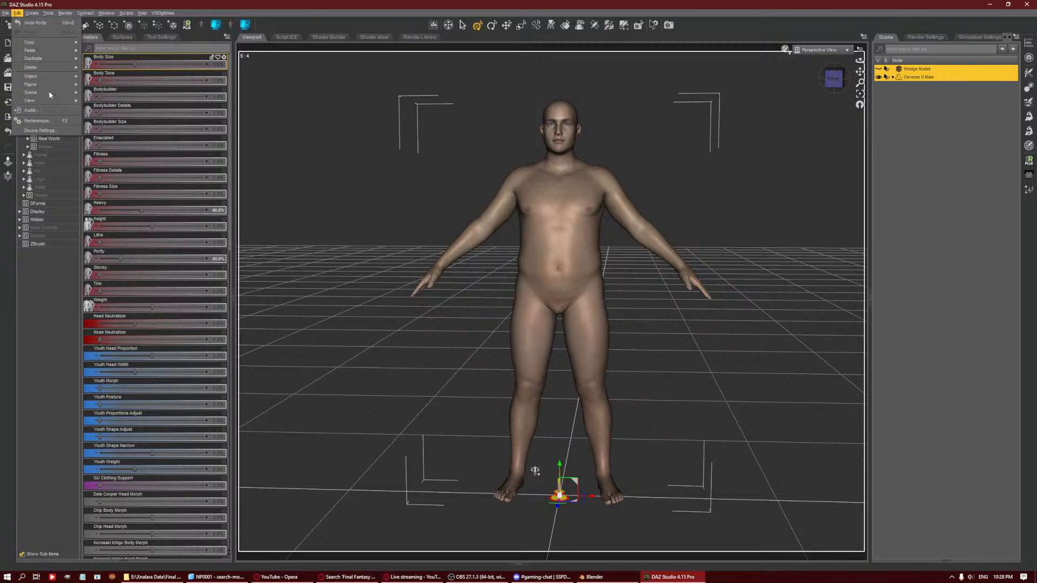
key(Right)
click(908, 72)
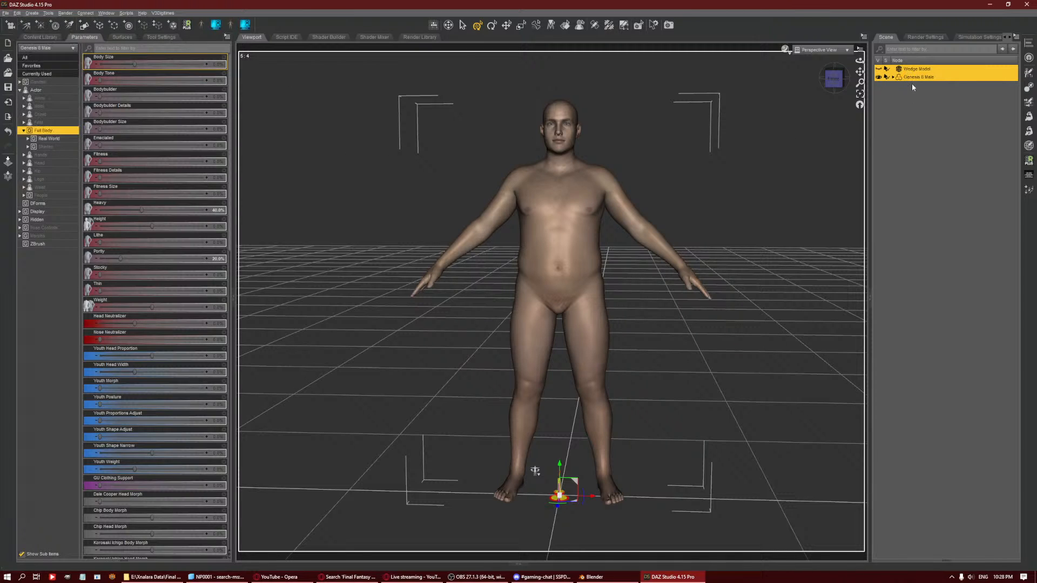
click(909, 70)
key(Delete)
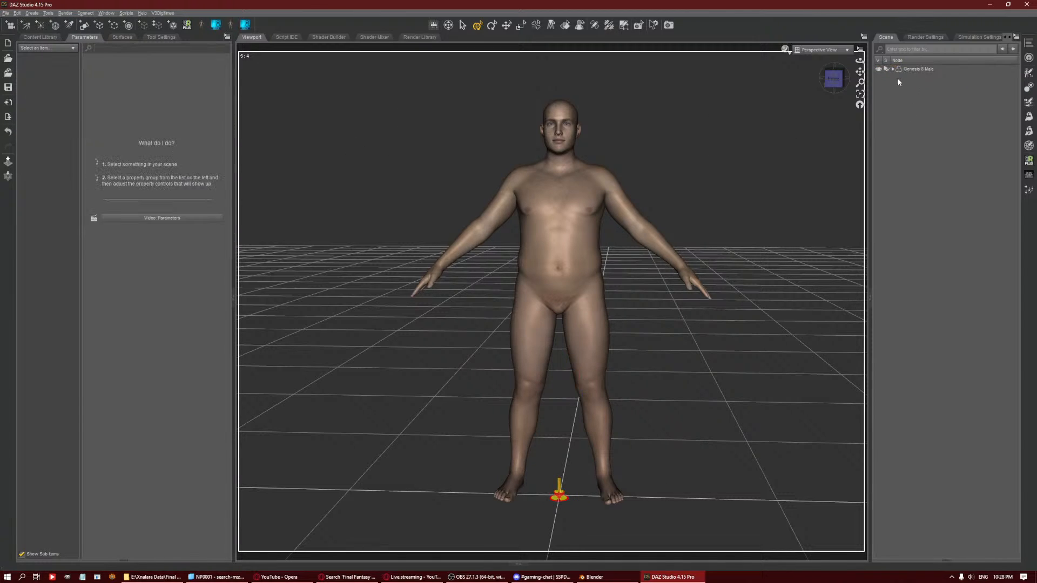
Expand the Genesis 8 Male node and delete all of its child items except Hip.
double_click(912, 70)
click(917, 86)
shift+click(925, 101)
key(Delete)
Set the Resolution Level of the Genesis 8 Male figure to Base.
click(916, 70)
click(43, 82)
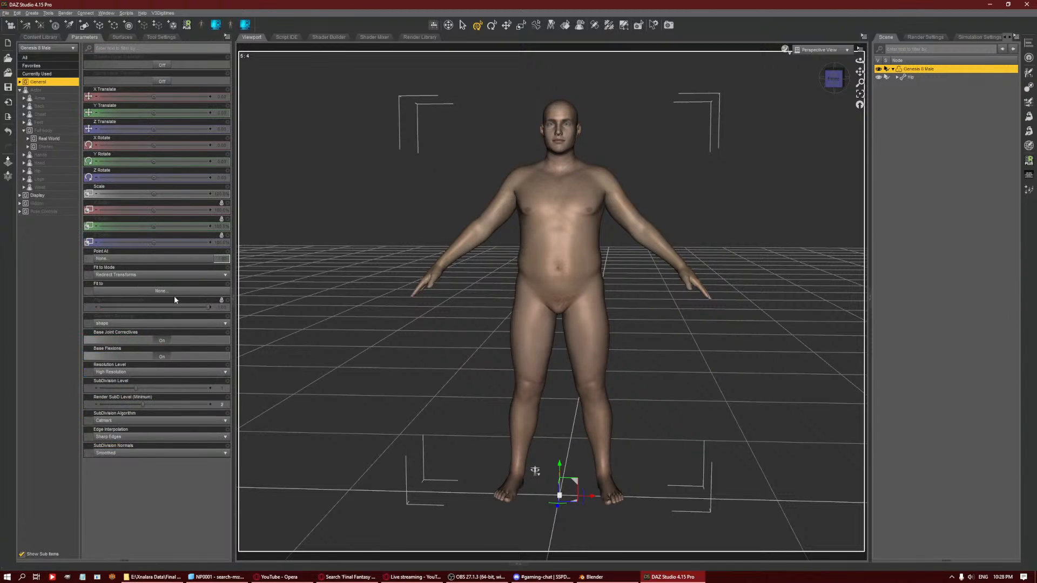
click(157, 372)
click(125, 378)
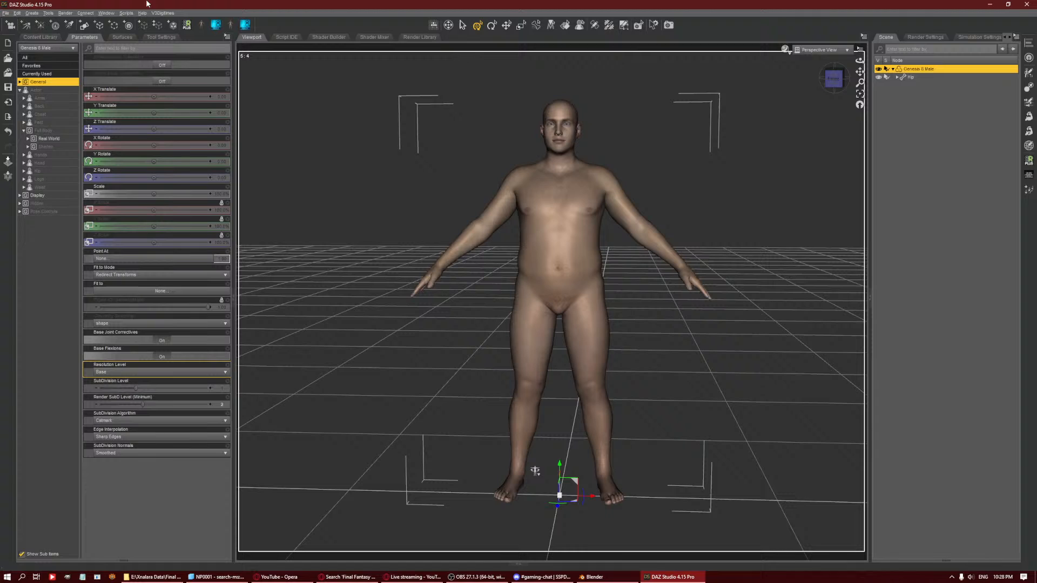
Export the figure as a Wavefront Object named Wedge G8M into the Daz3d folder, accepting the current OBJ export options.
click(5, 13)
click(65, 110)
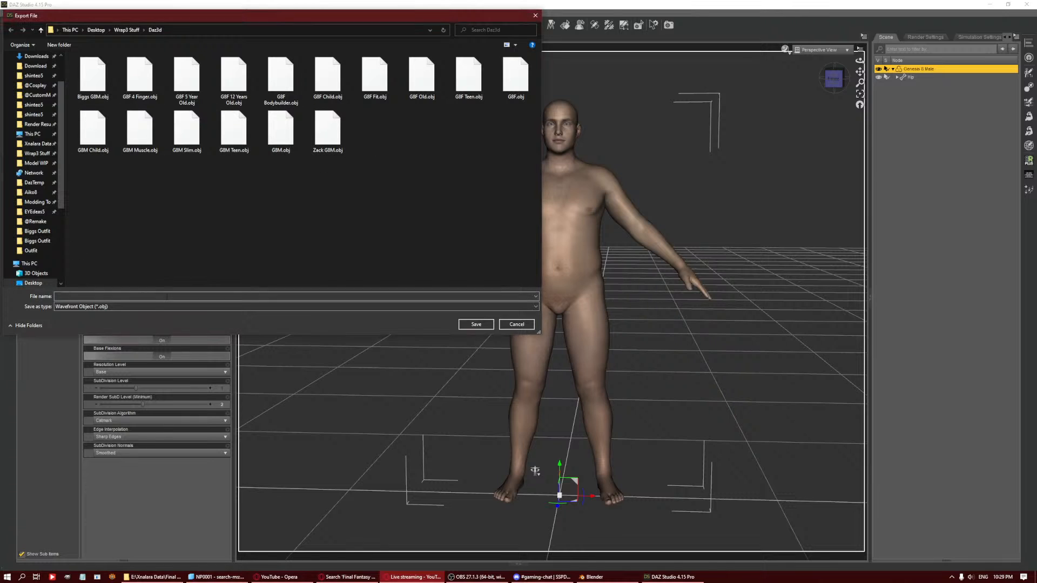
click(173, 296)
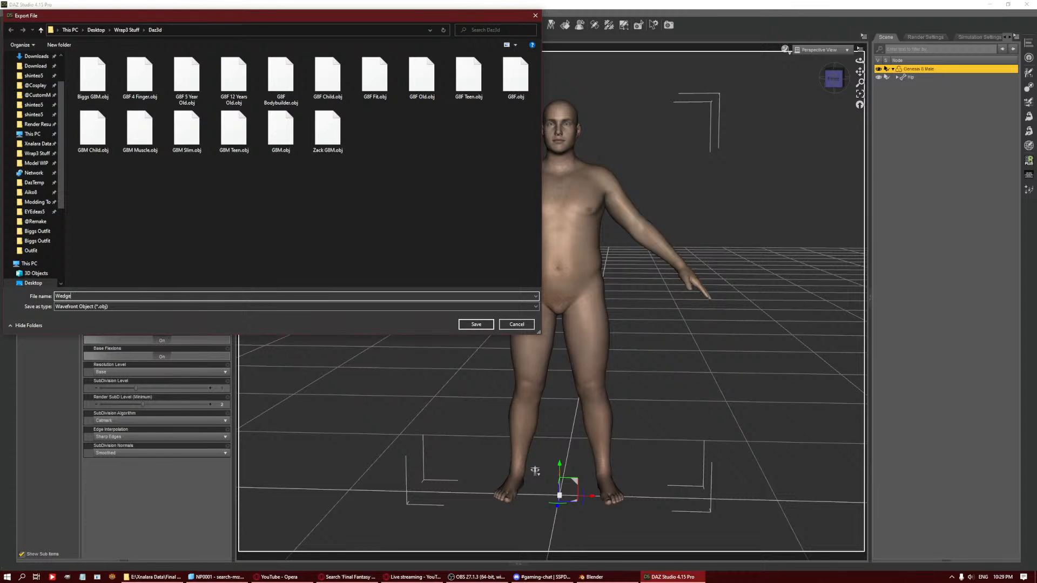
text(Wedge G8M)
click(476, 324)
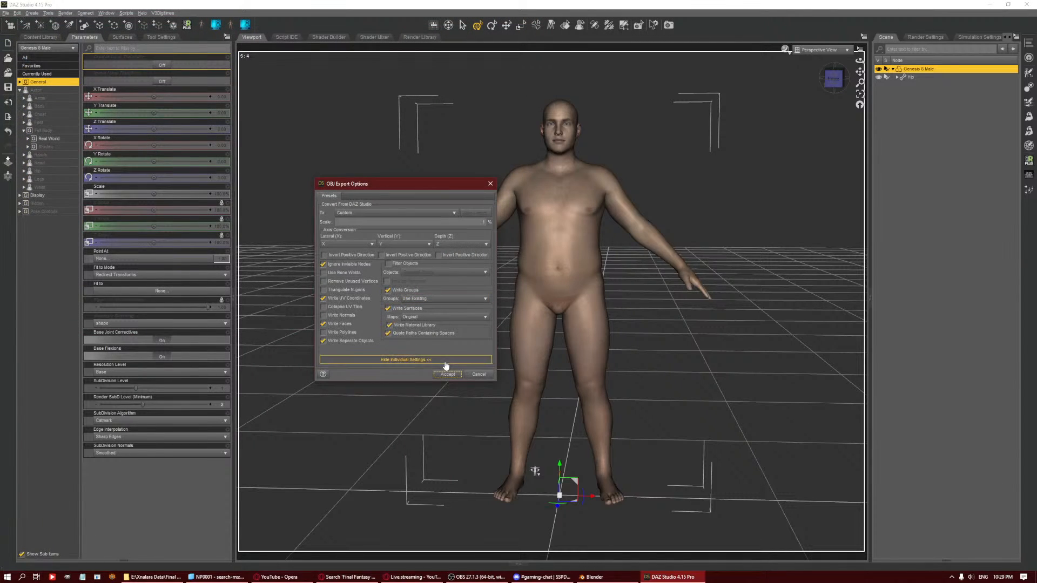
click(448, 375)
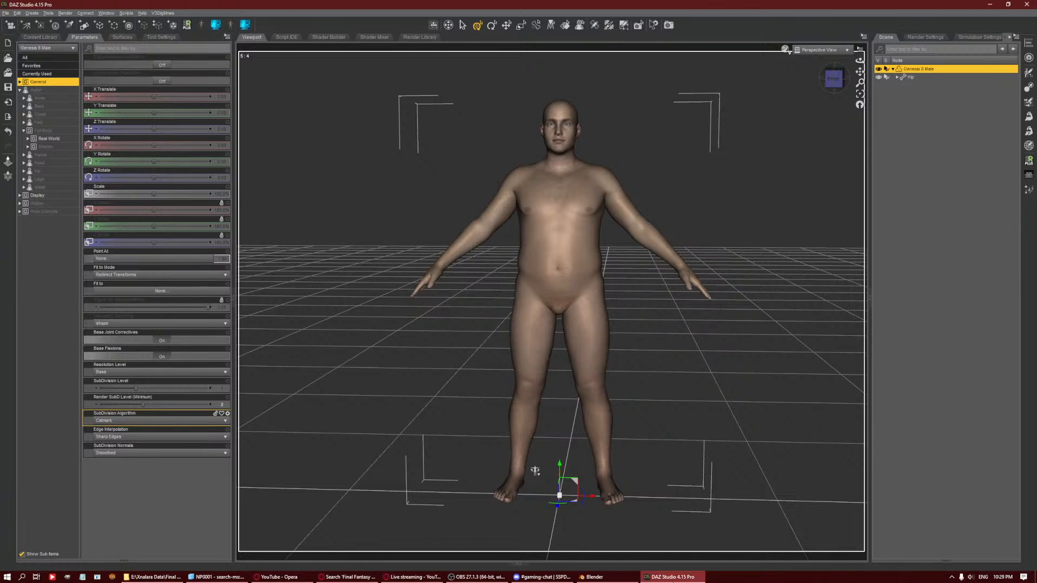
Switch to Blender, hide the Outfit Leggings and Outfit Suit meshes, and show the 24_Head_0.3_0_0.001 head mesh.
click(669, 576)
click(599, 577)
click(480, 202)
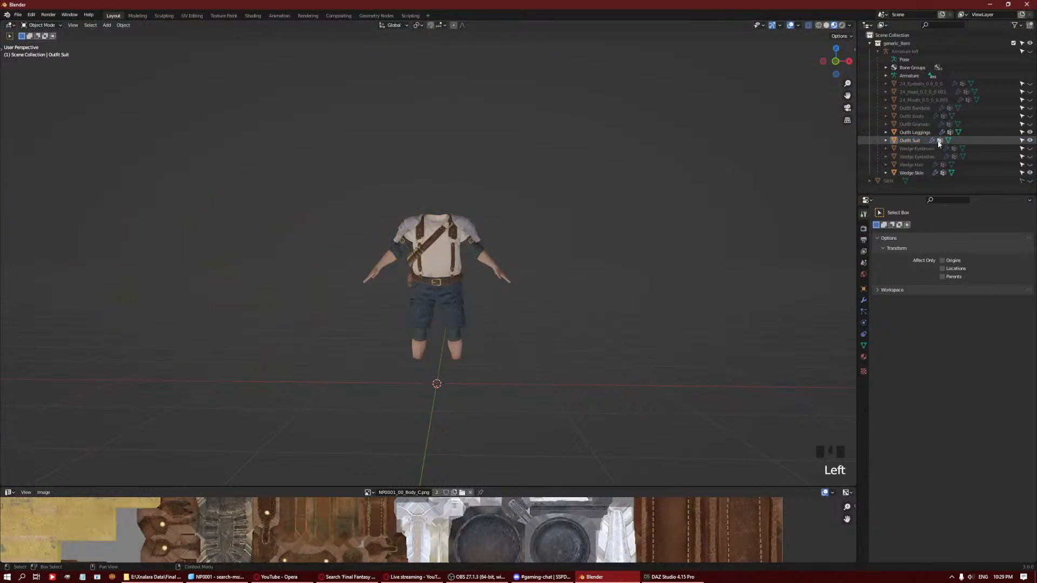
click(1030, 140)
click(1028, 140)
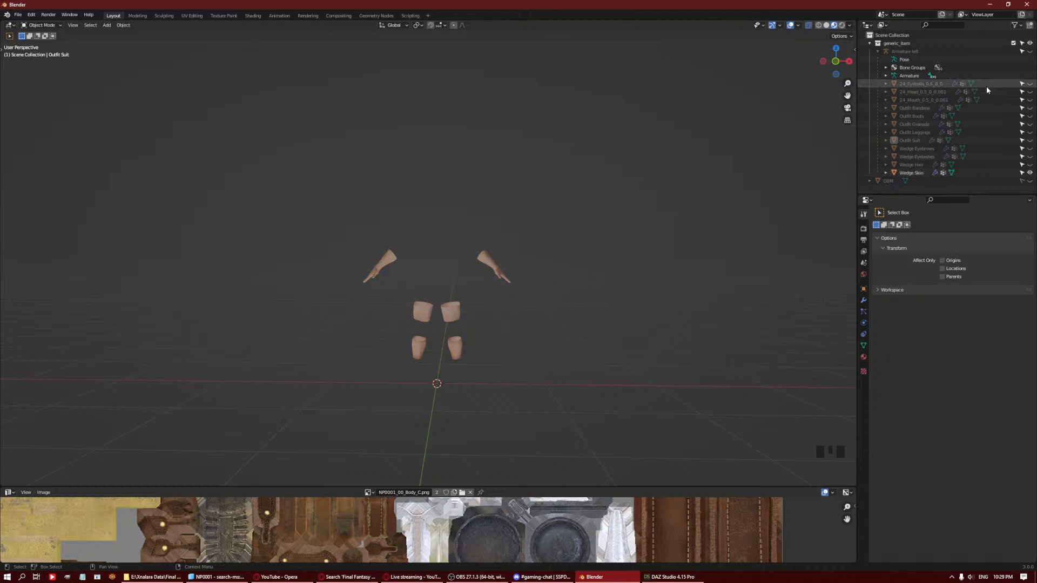
click(1030, 92)
scroll(497, 216, up, 5)
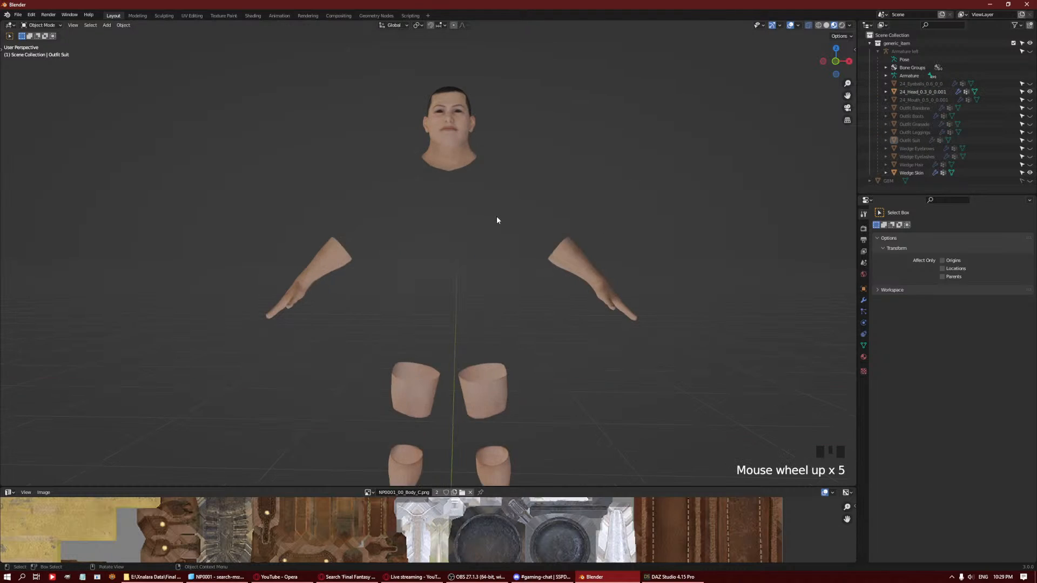
mouse_move(497, 216)
middle_down()
mouse_move(578, 227)
mouse_move(517, 217)
middle_up()
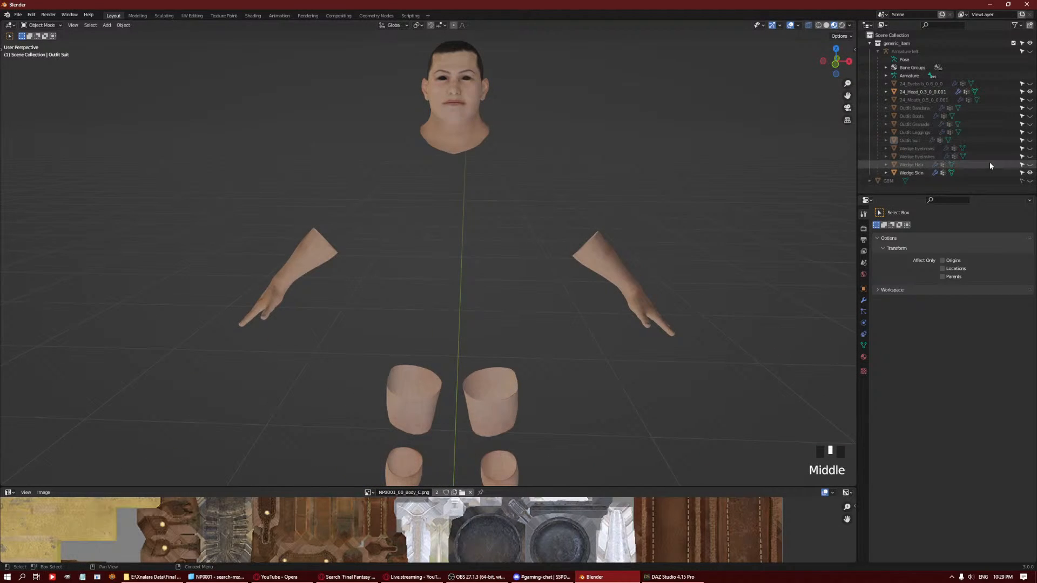
Show Outfit Suit again and inspect its mesh around the torso and arms in Edit Mode with X-ray turned off.
click(1030, 140)
middle_drag(497, 238, 405, 241)
click(481, 261)
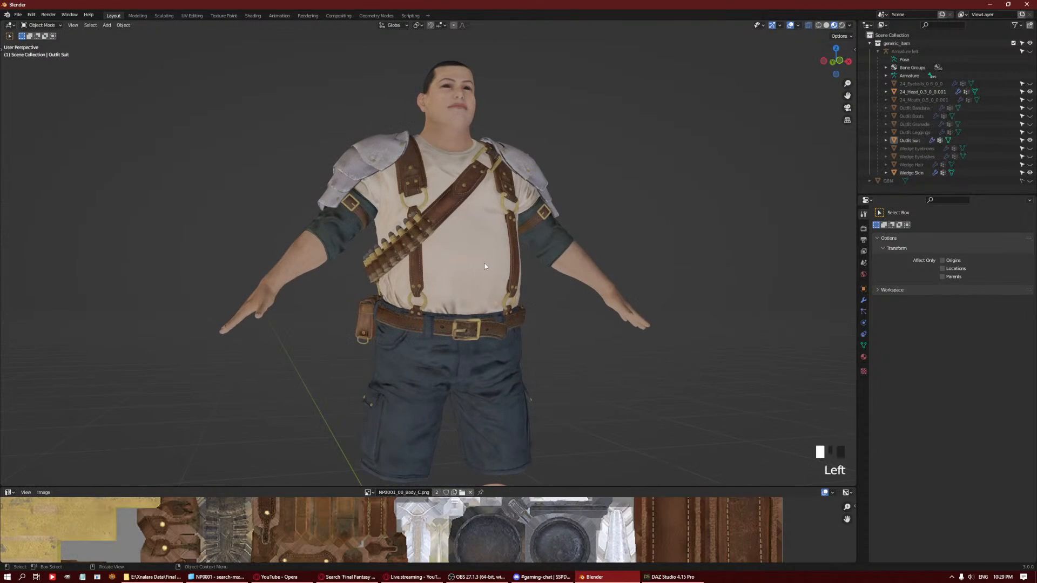
key(Tab)
middle_drag(769, 132, 788, 101)
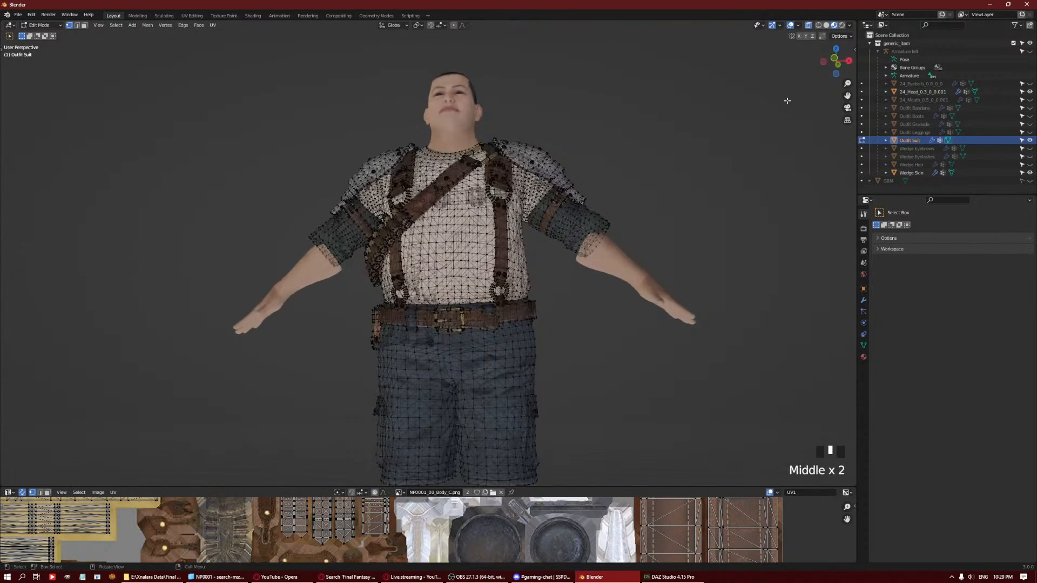
click(806, 31)
click(809, 26)
middle_drag(721, 110, 650, 154)
key(Tab)
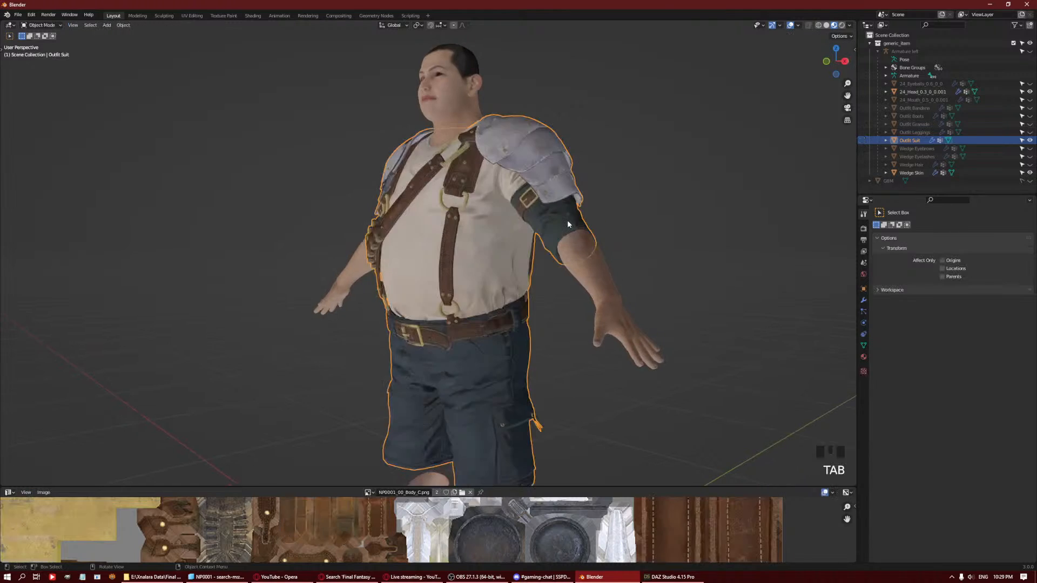
middle_drag(567, 224, 690, 259)
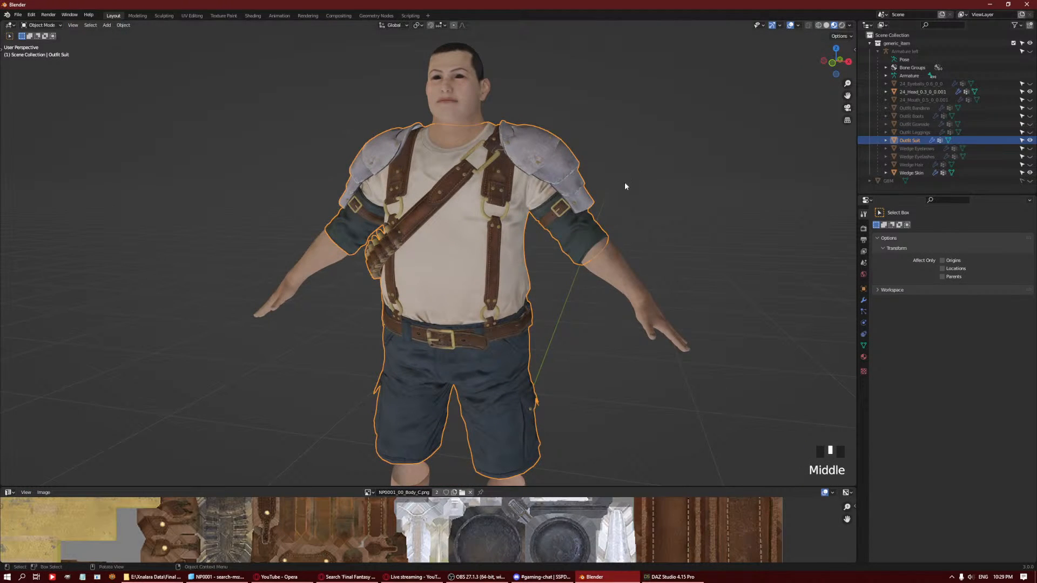
Duplicate Outfit Suit in place, hide the original and rename the copy Outfit Skin.
key(shift+d)
key(Escape)
click(1030, 140)
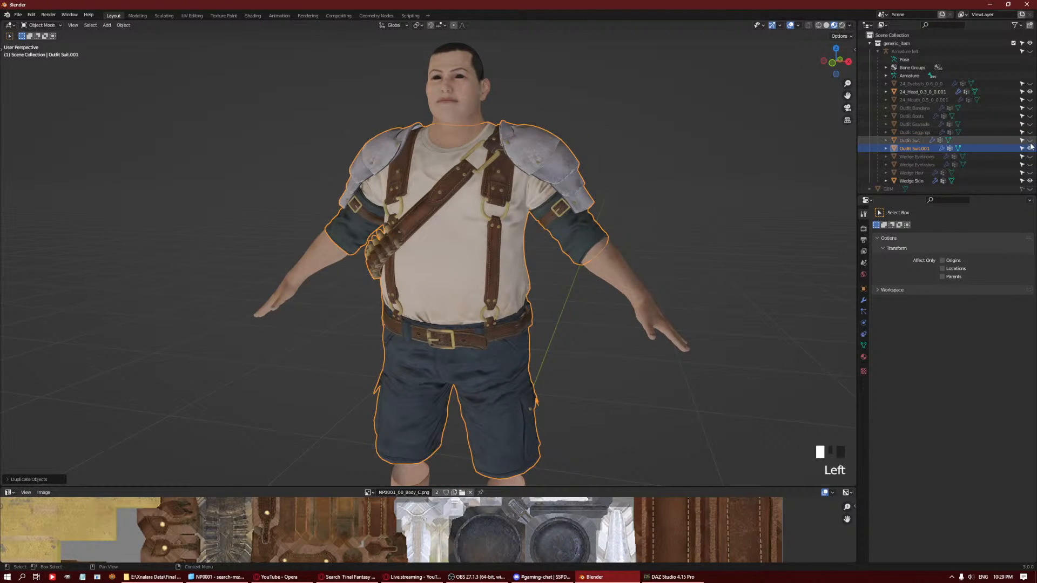
double_click(914, 148)
click(912, 148)
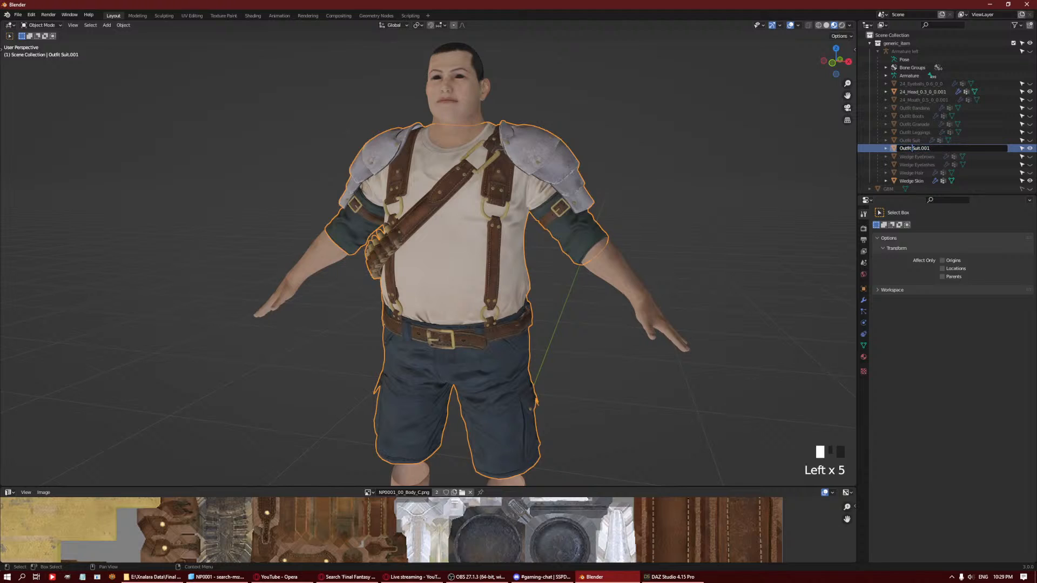
drag(912, 148, 897, 148)
key(End)
key(BackSpace)
key(Return)
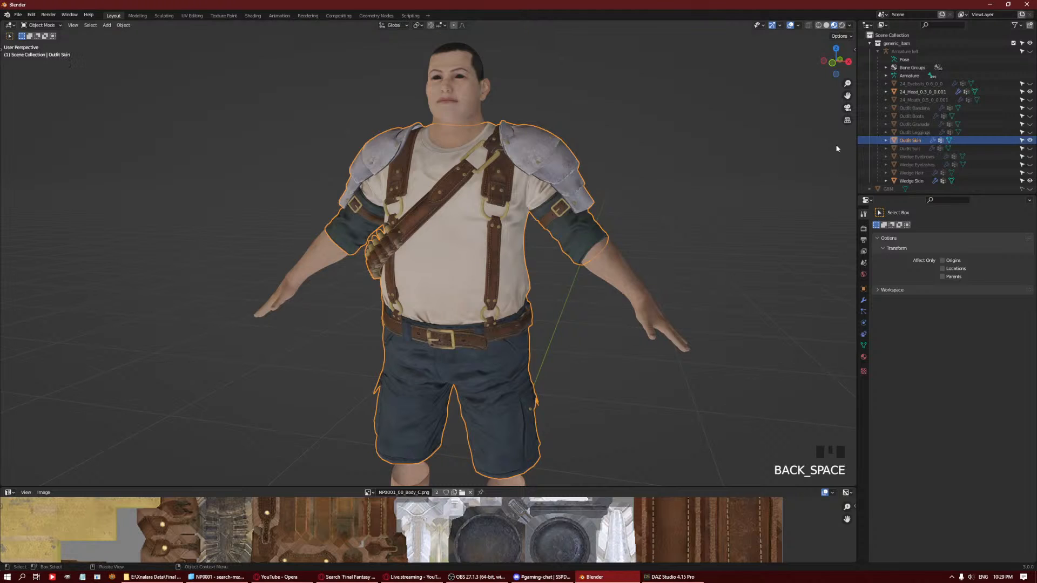
Isolate the linked shirt geometry of Outfit Skin in Edit Mode by hiding everything else, and check it from front and back.
middle_drag(744, 213, 540, 148)
key(Tab)
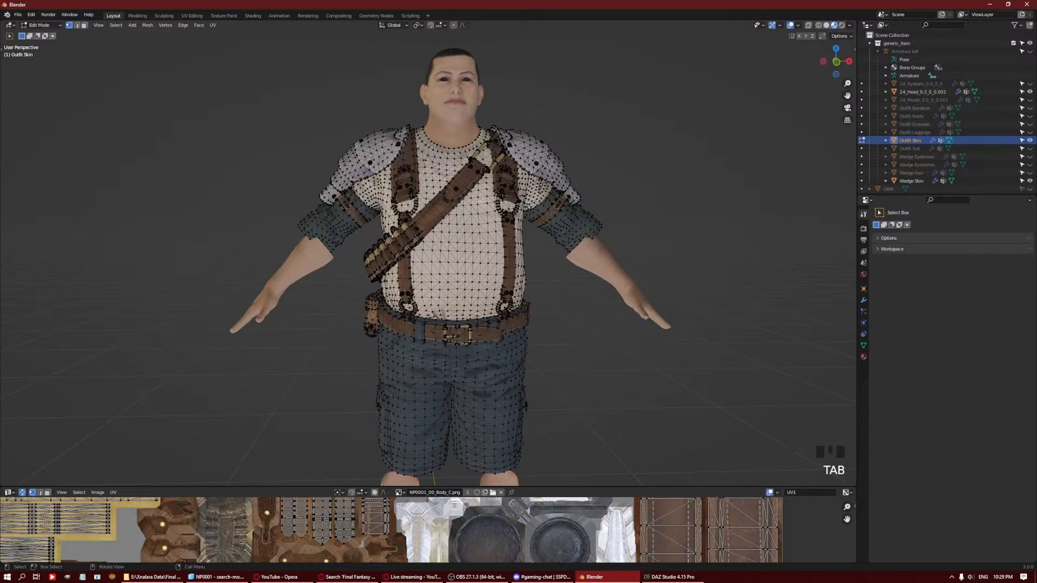
click(479, 252)
key(ctrl+l)
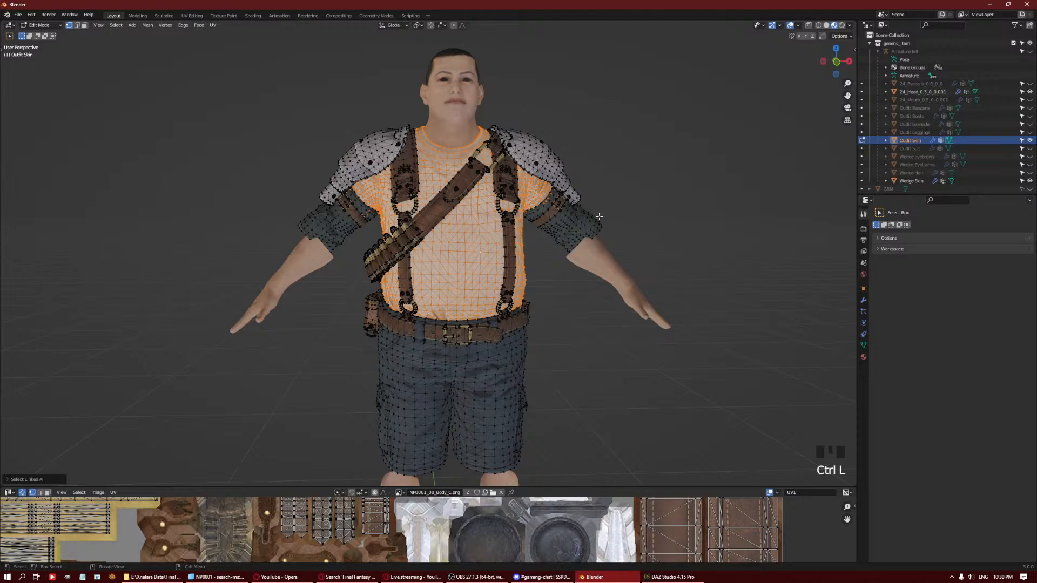
key(ctrl+i)
key(h)
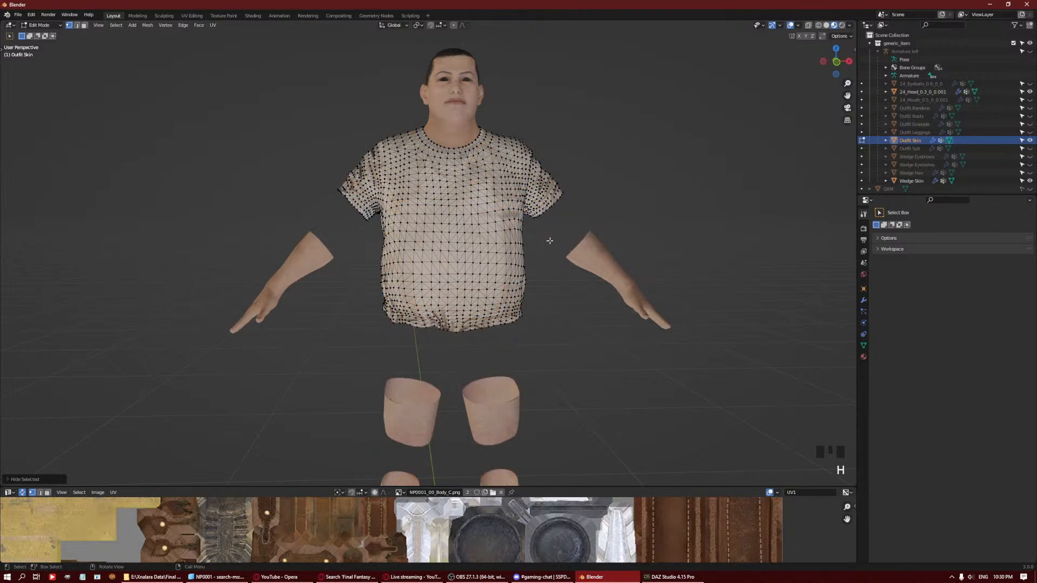
middle_drag(572, 234, 410, 180)
key(Tab)
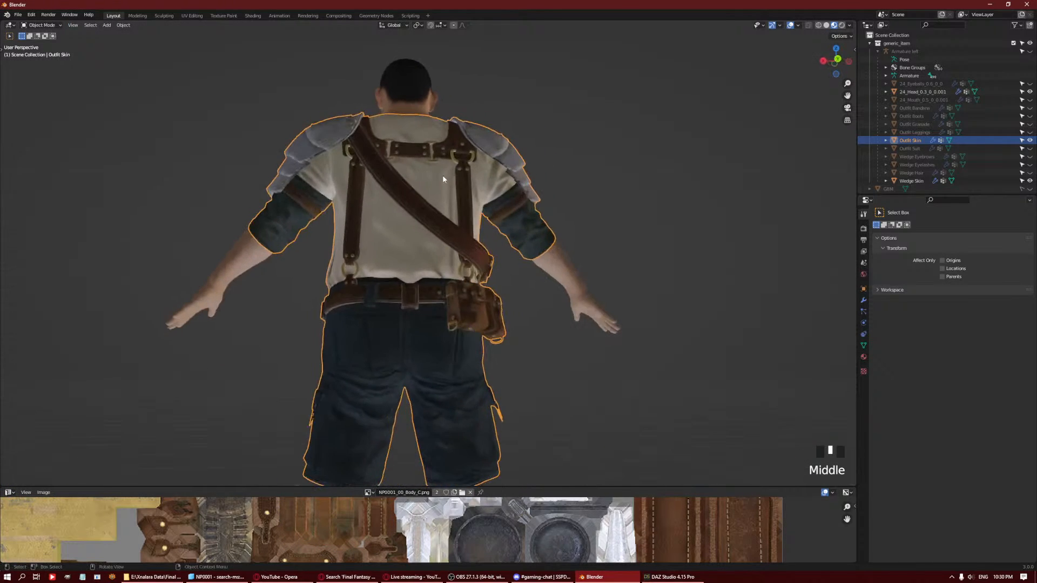
key(Tab)
middle_drag(490, 187, 343, 221)
key(Tab)
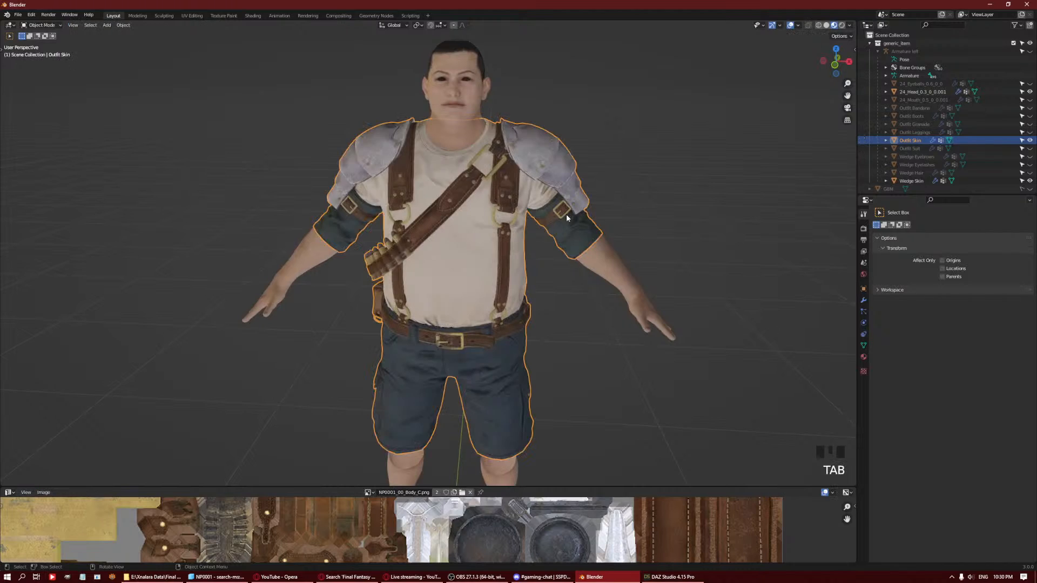
Hide Outfit Skin and export the visible head and skin meshes as Wedge Model.obj to the Wrap3 Stuff folder, limited to the selection.
click(1028, 139)
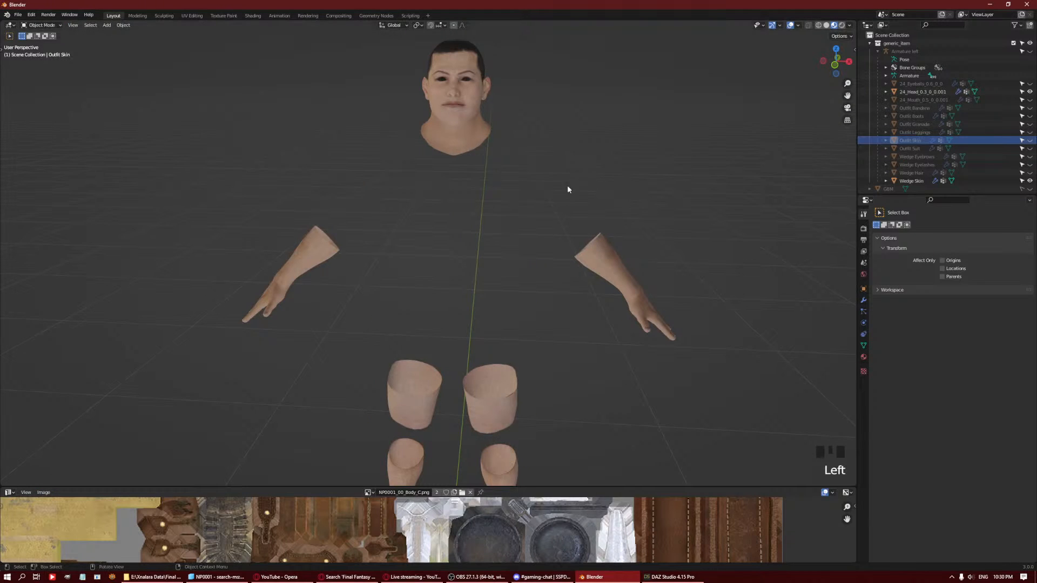
middle_drag(567, 190, 540, 181)
key(a)
click(19, 14)
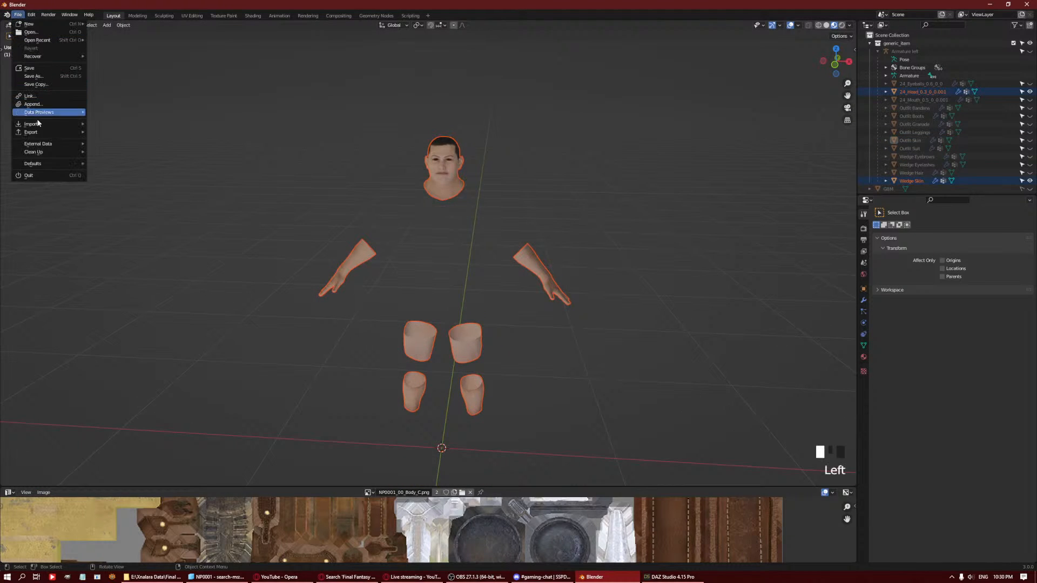
mouse_move(32, 132)
click(133, 206)
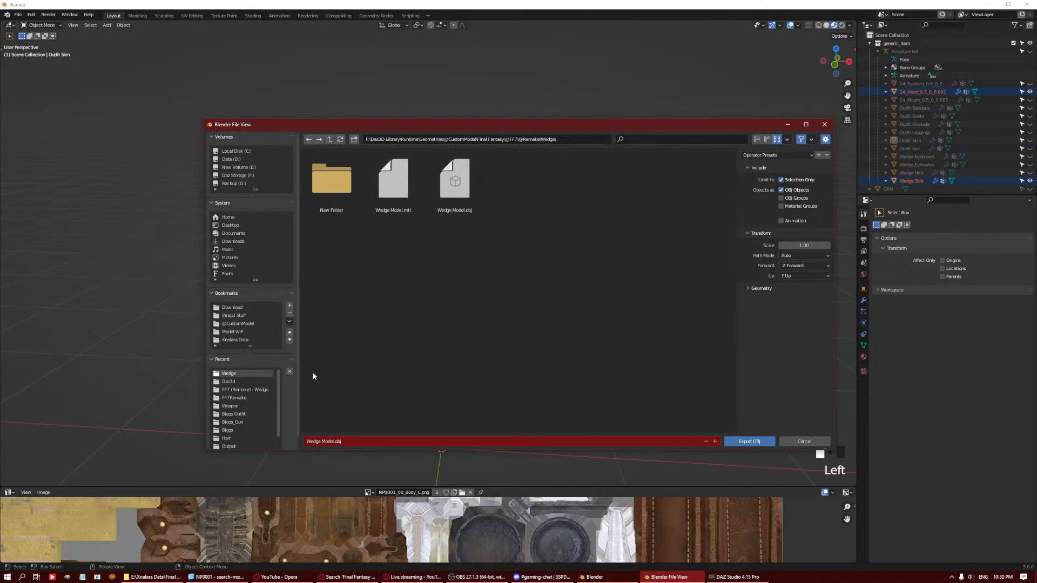
click(237, 316)
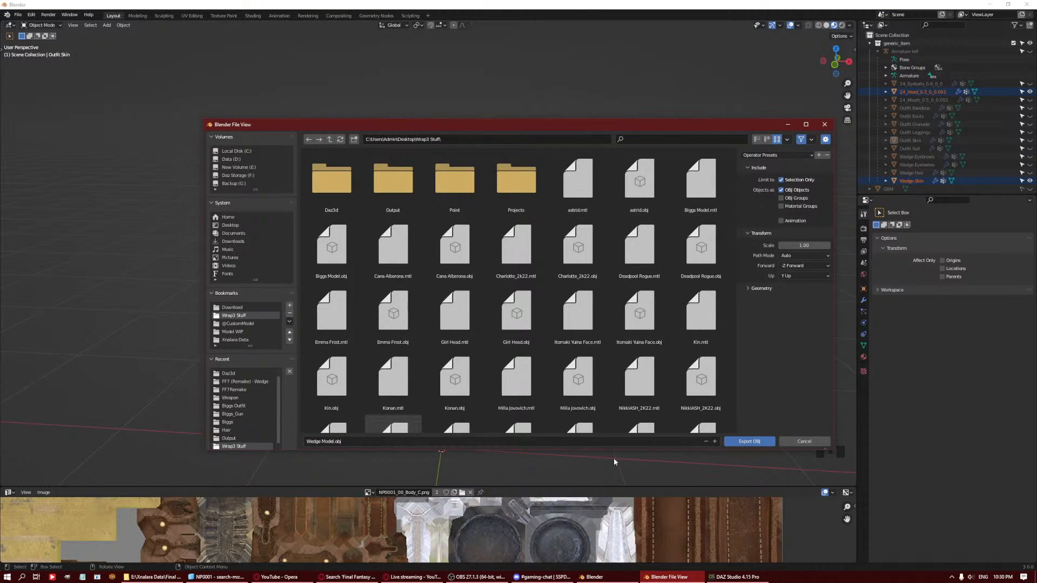
click(749, 441)
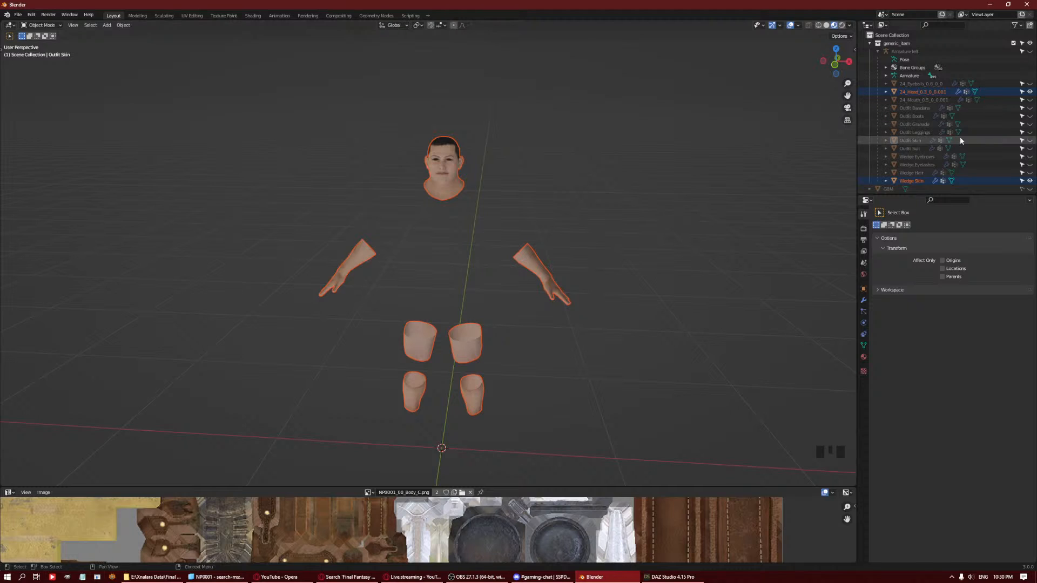
Delete the Outfit Skin duplicate from the scene.
click(917, 181)
click(918, 182)
right_click(918, 184)
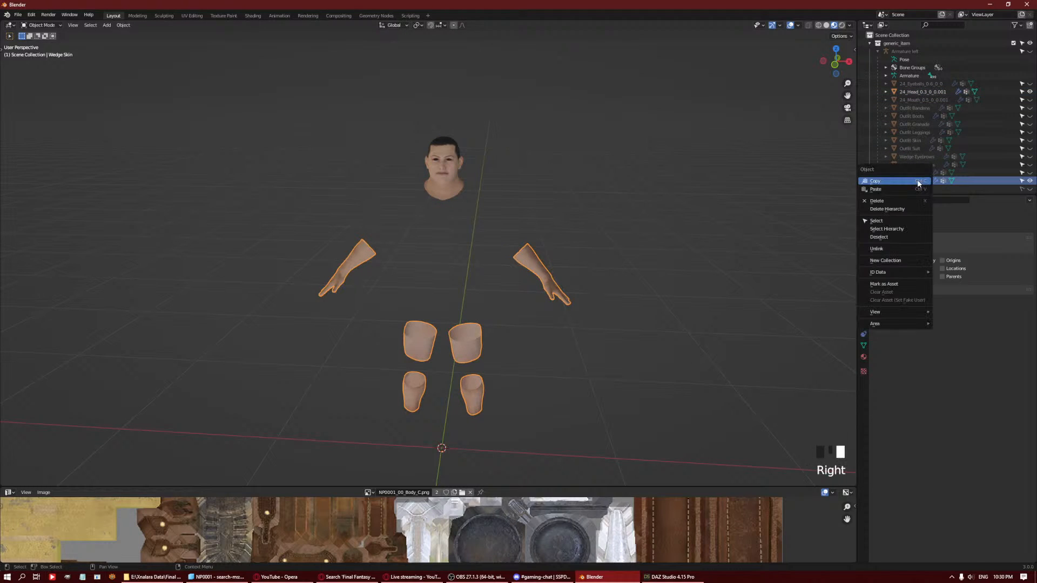
click(918, 84)
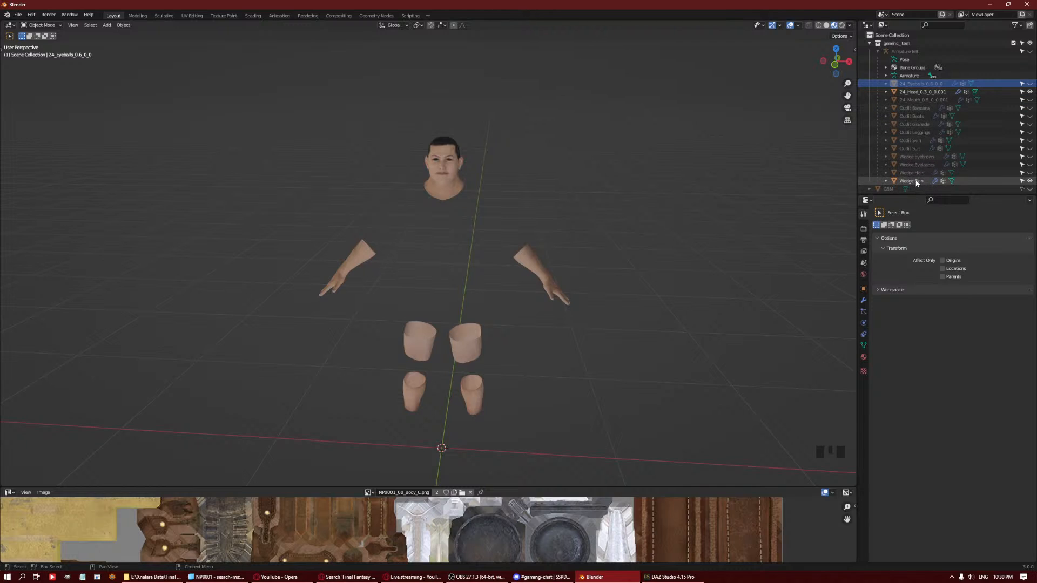
click(912, 147)
click(905, 133)
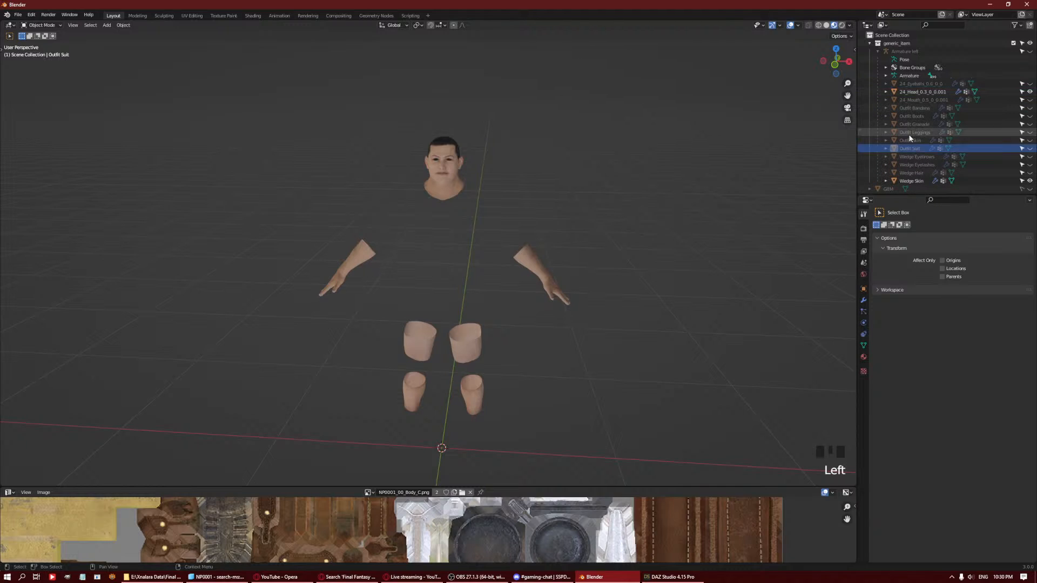
right_click(902, 139)
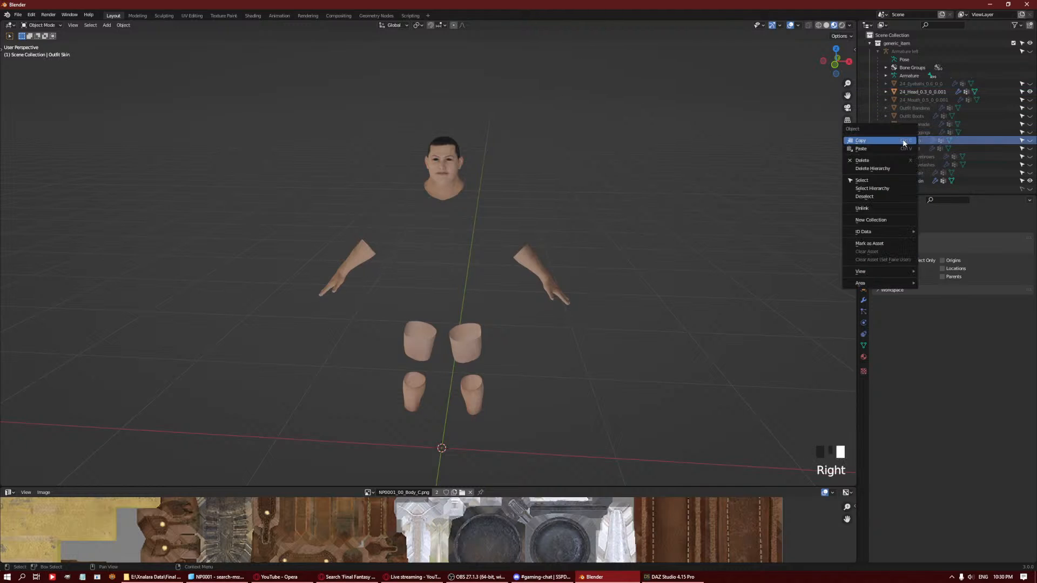
click(891, 170)
Launch Wrap 3.4 from the desktop and open the recent project Default Project Male Full.wrap.
click(594, 576)
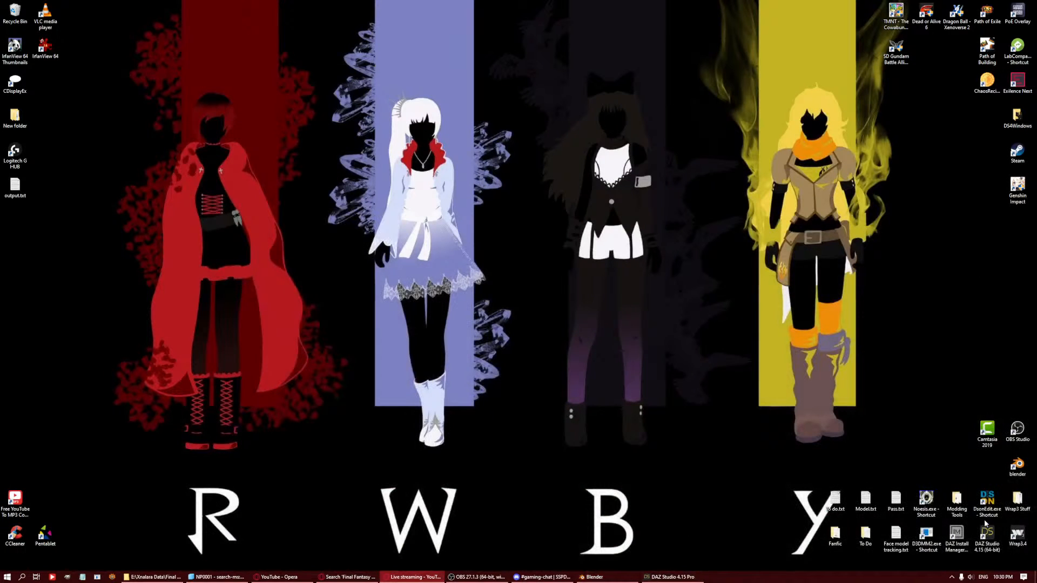
click(1014, 544)
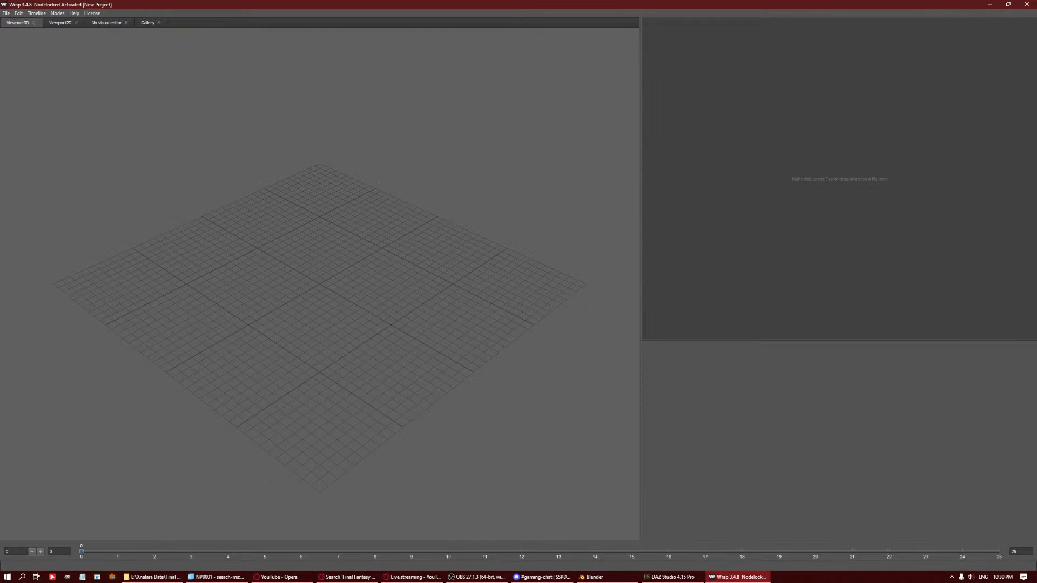
click(6, 14)
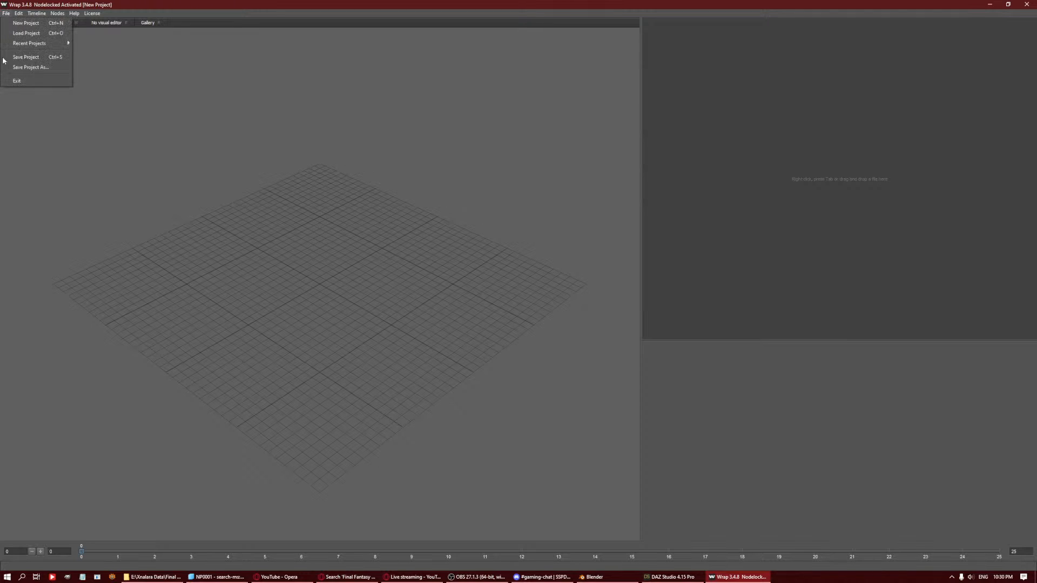
mouse_move(42, 45)
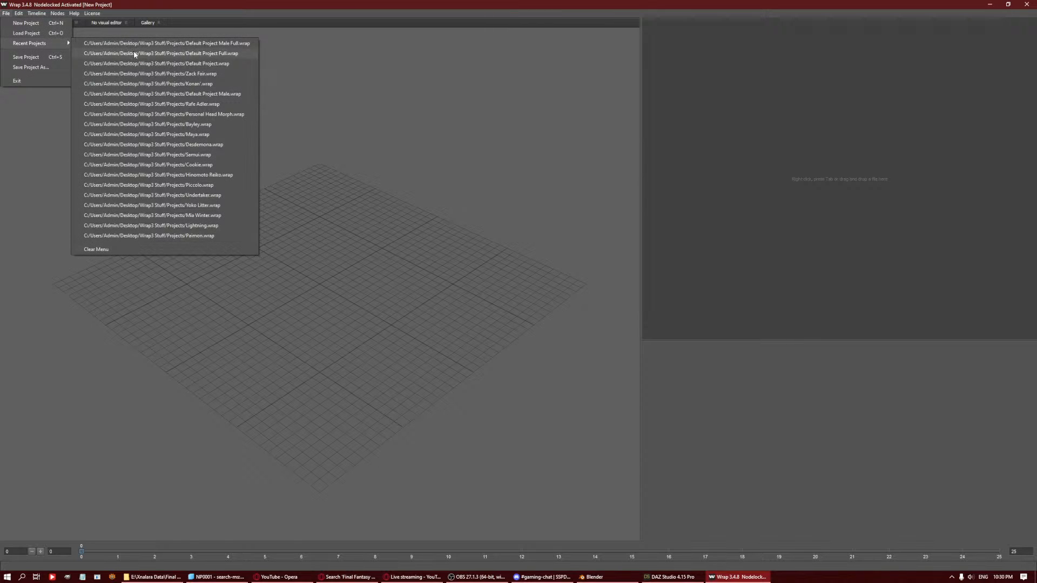
click(133, 44)
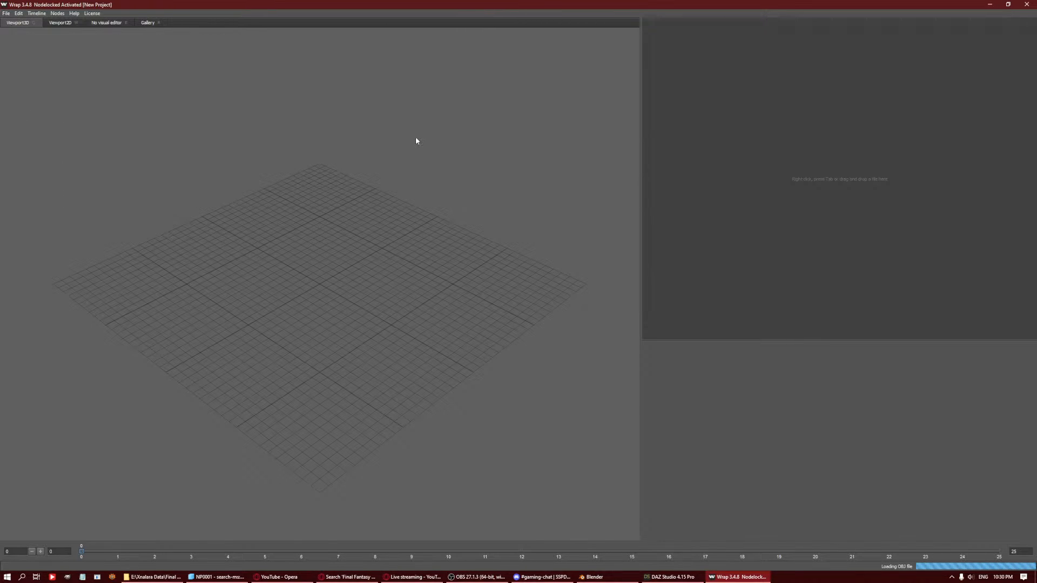
scroll(896, 151, down, 5)
scroll(885, 157, up, 4)
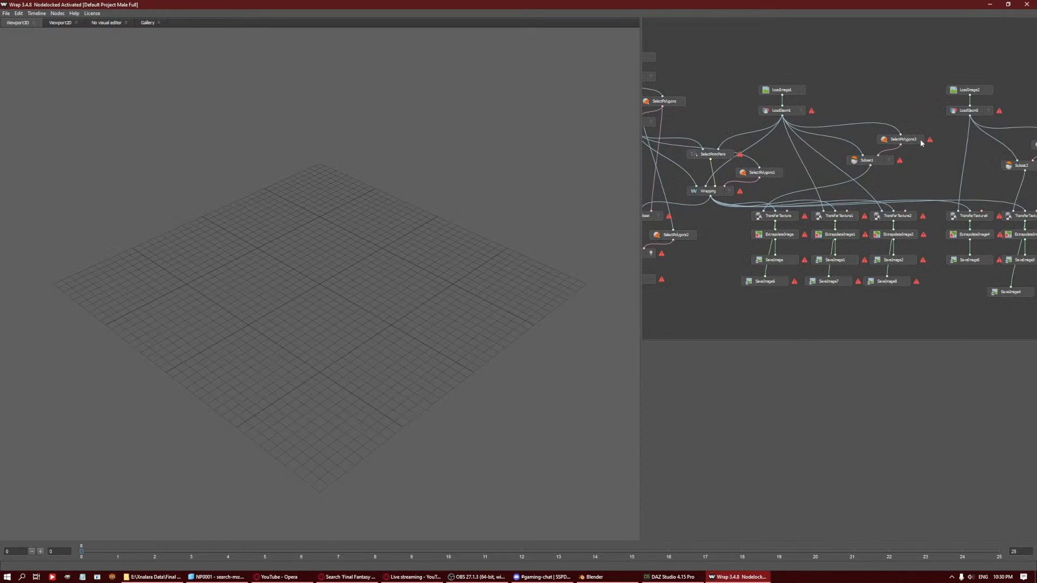
middle_drag(825, 154, 866, 164)
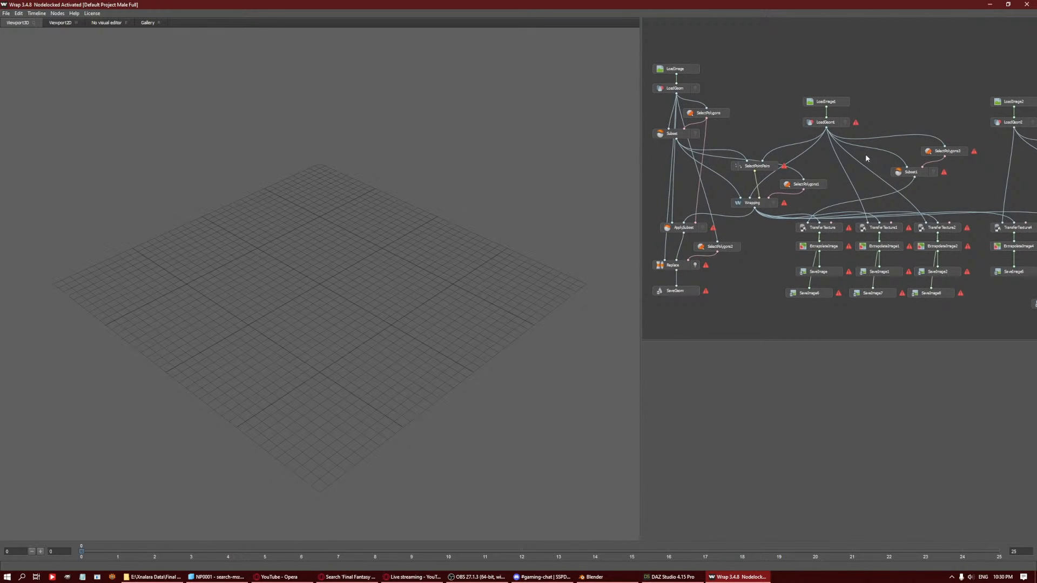
Open the image file selection for the LoadImage1 node and copy the FF7 (Remake) - Wedge folder path from File Explorer.
click(834, 97)
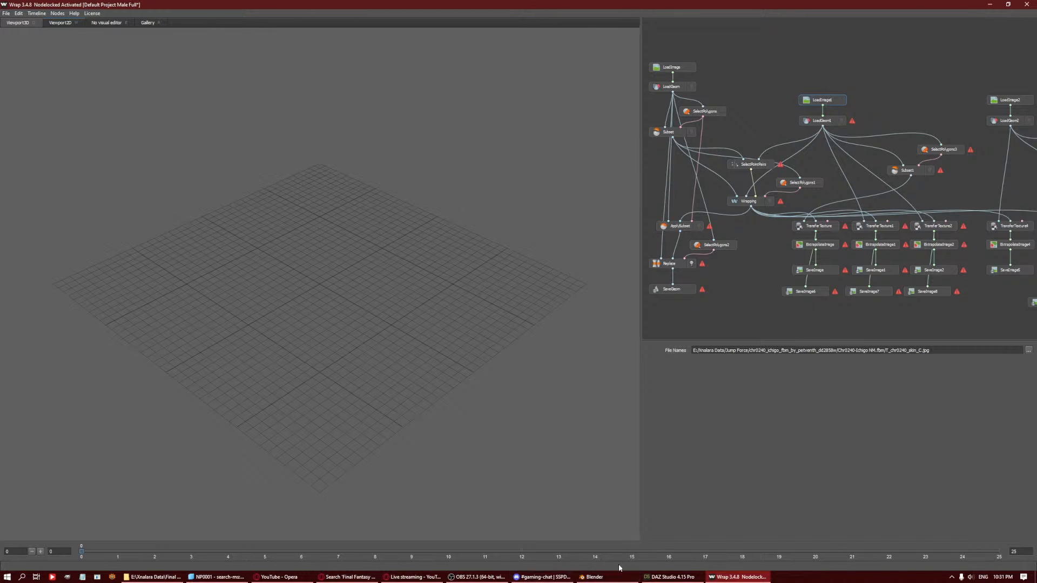
click(594, 577)
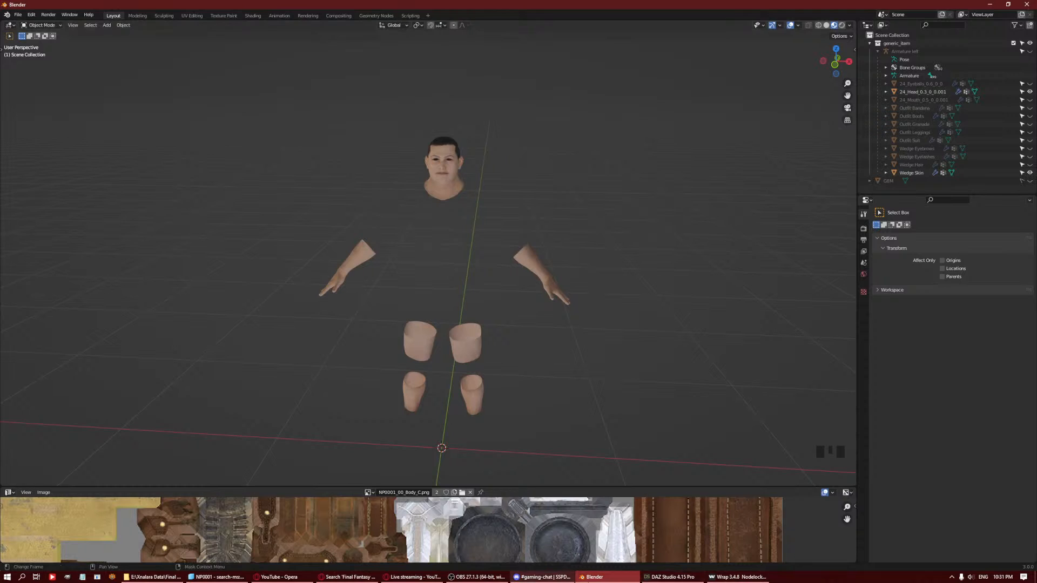
key(alt+Tab)
click(1028, 350)
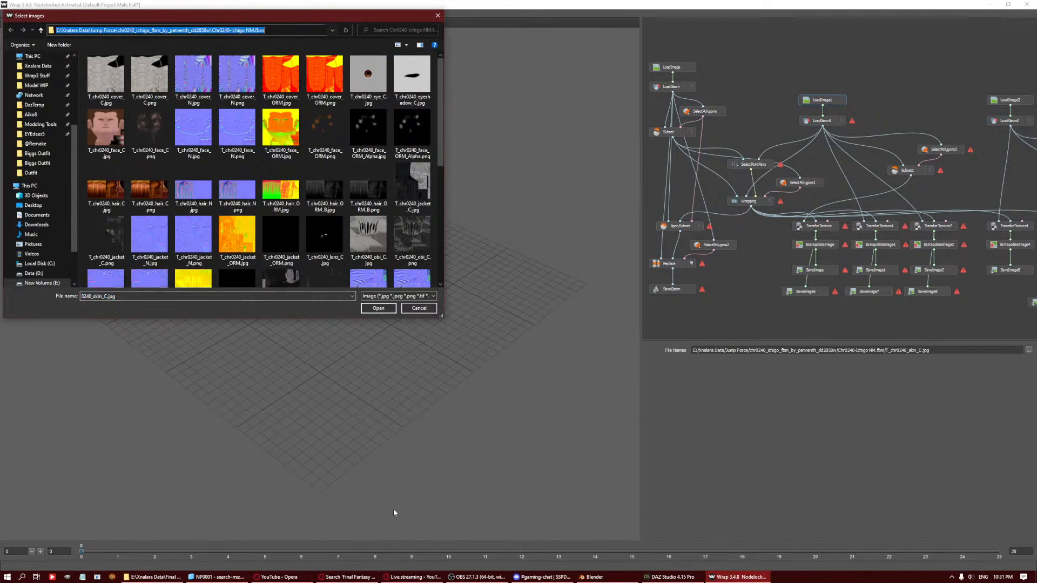
click(205, 577)
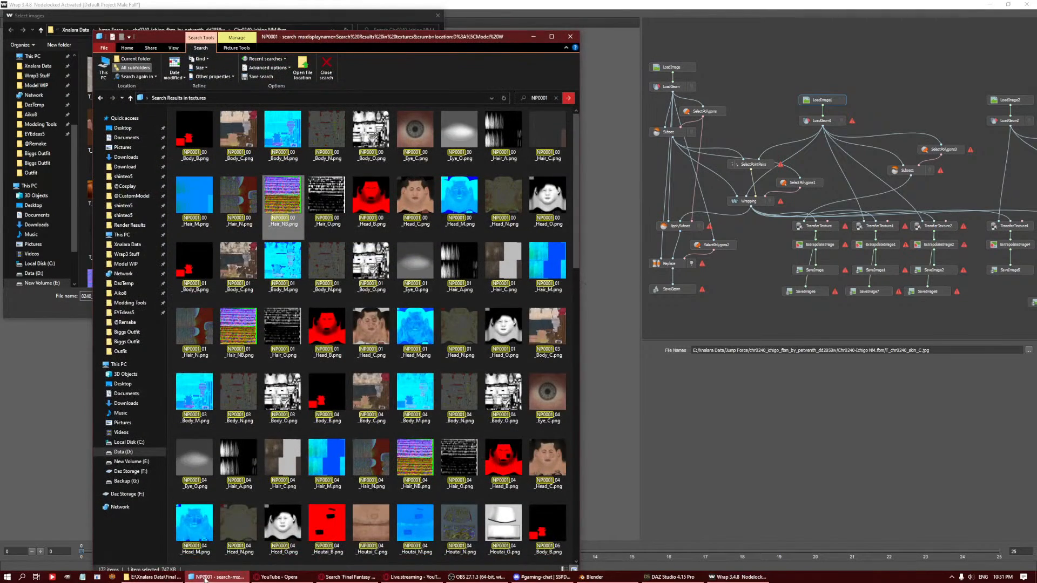
click(205, 577)
click(150, 576)
click(846, 70)
key(ctrl+c)
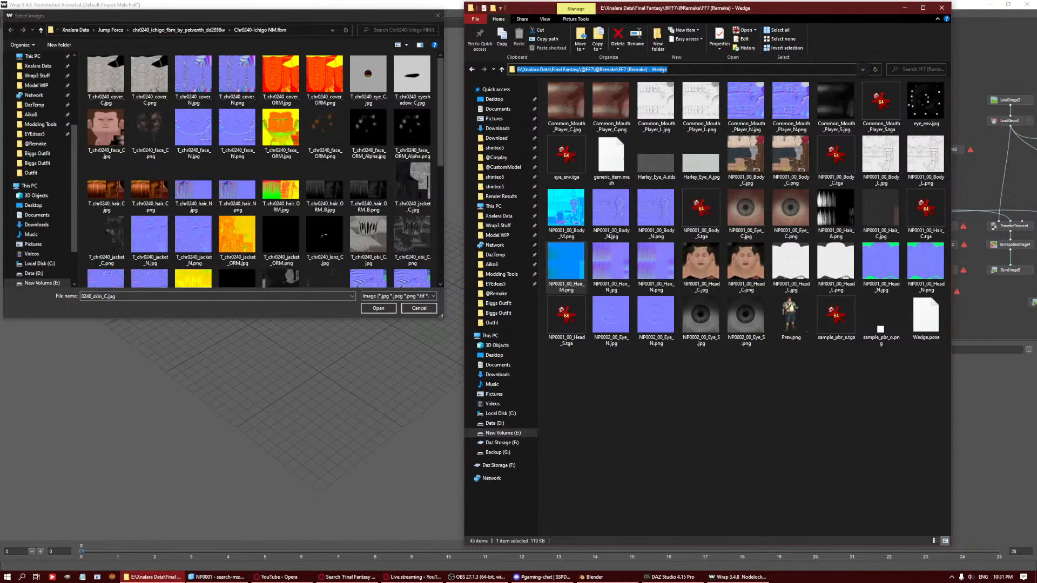
Load NP0001_00_Body_C.jpg from the FF7 (Remake) - Wedge folder into the LoadImage1 node.
click(290, 30)
key(ctrl+v)
key(Return)
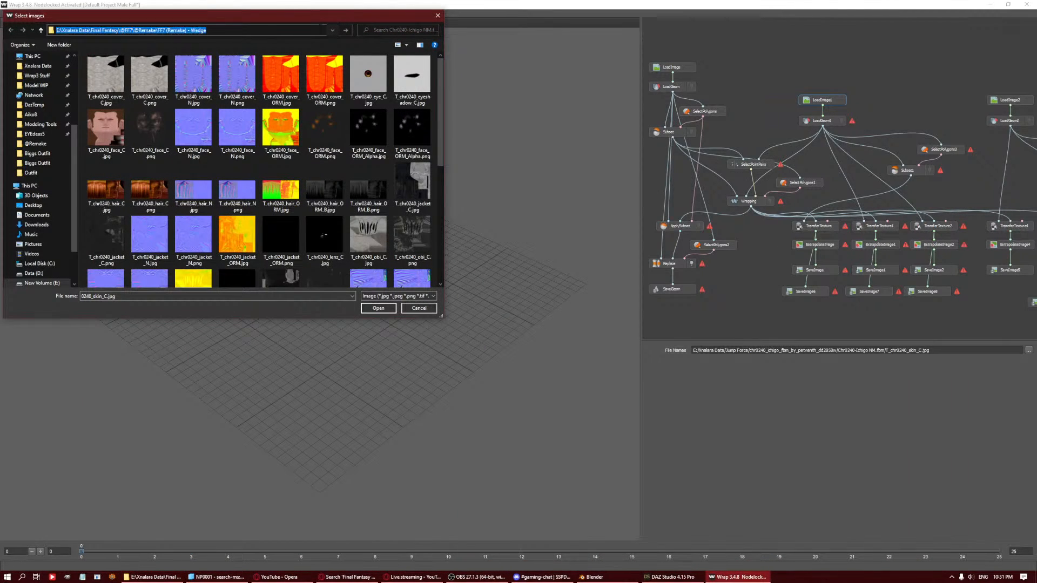
click(195, 132)
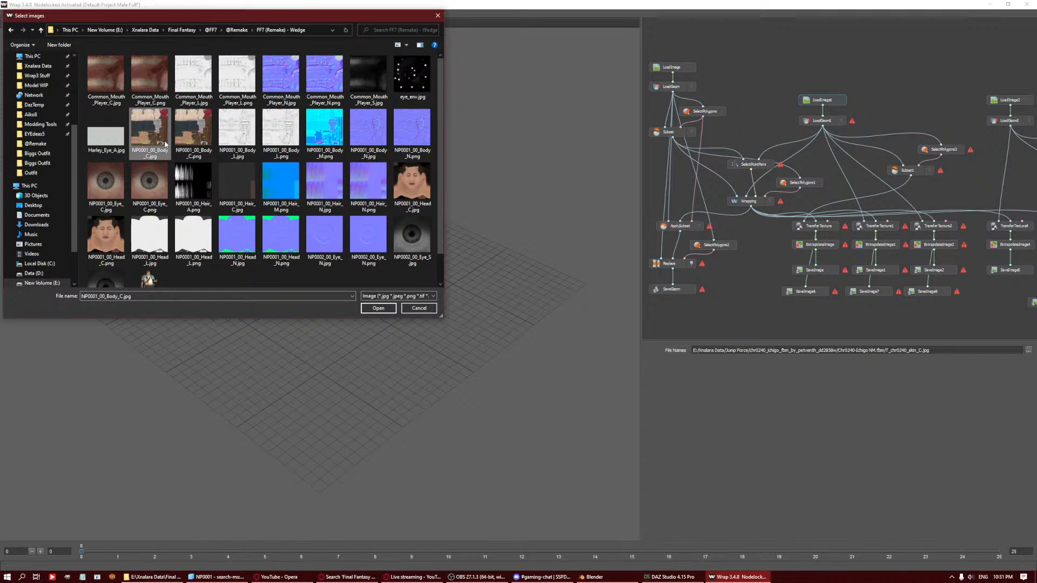
double_click(162, 132)
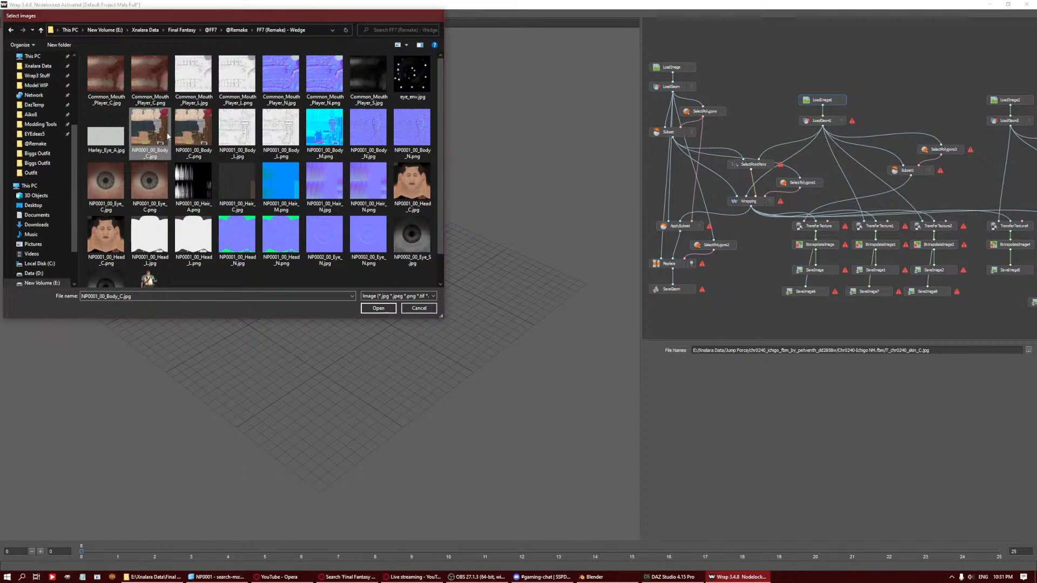
middle_drag(930, 102, 896, 102)
click(963, 101)
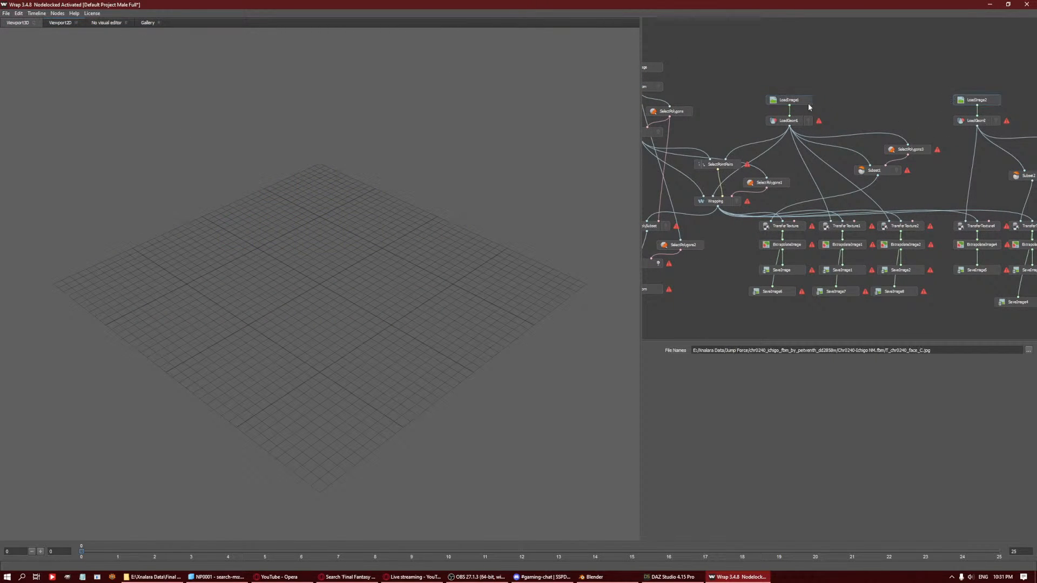
click(807, 103)
click(1029, 350)
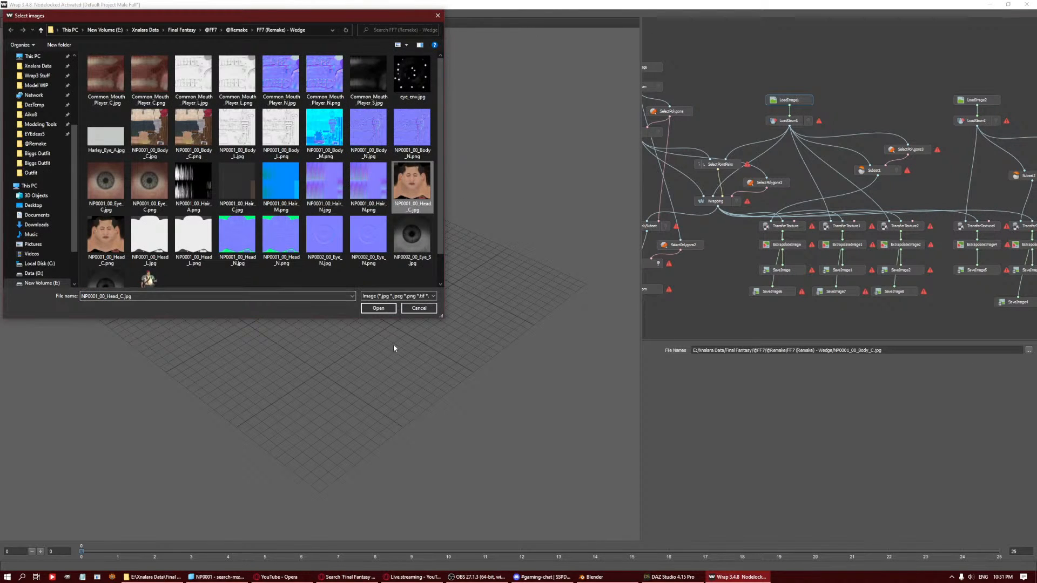
click(419, 308)
Load NP0001_00_Head_C.jpg from the FF7 (Remake) - Wedge folder into the LoadImage2 node.
click(970, 104)
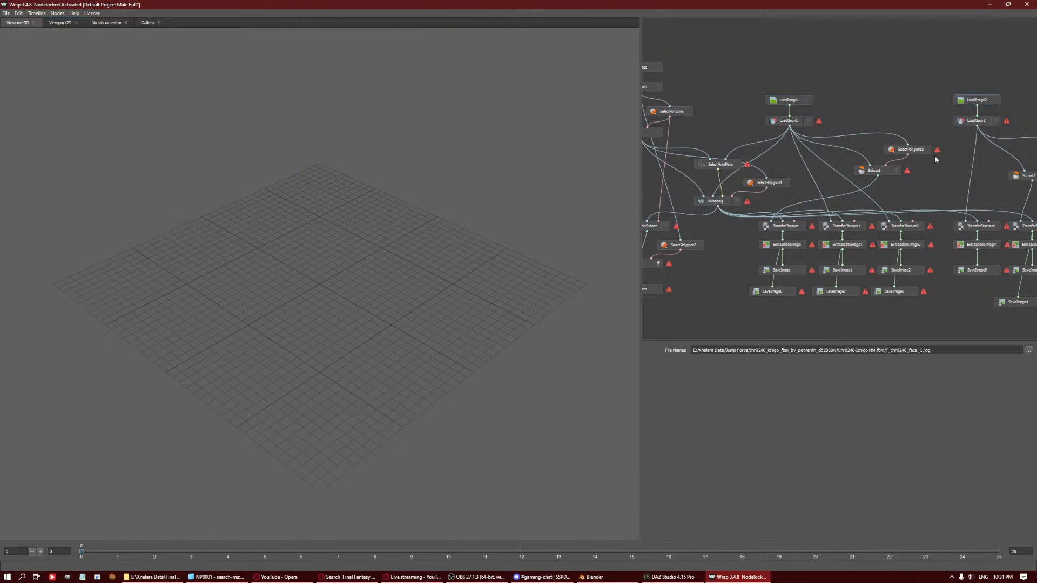
click(1028, 350)
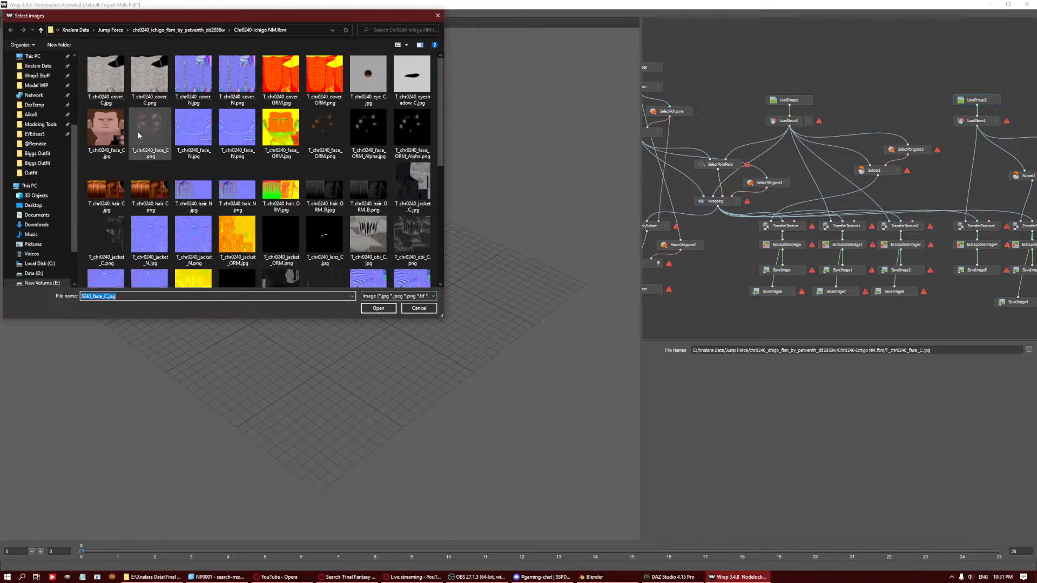
click(294, 33)
key(ctrl+v)
key(Return)
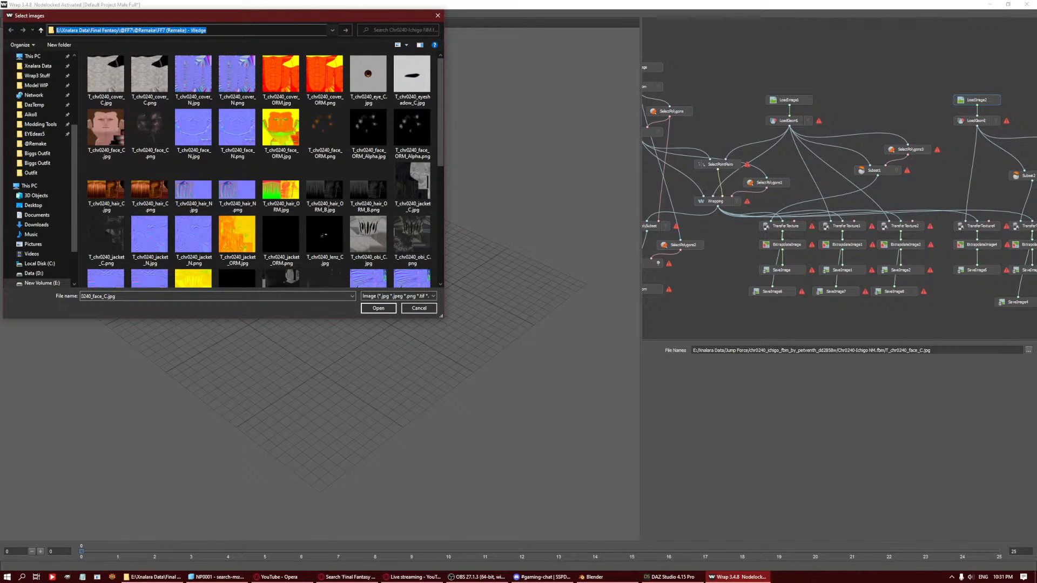
double_click(412, 184)
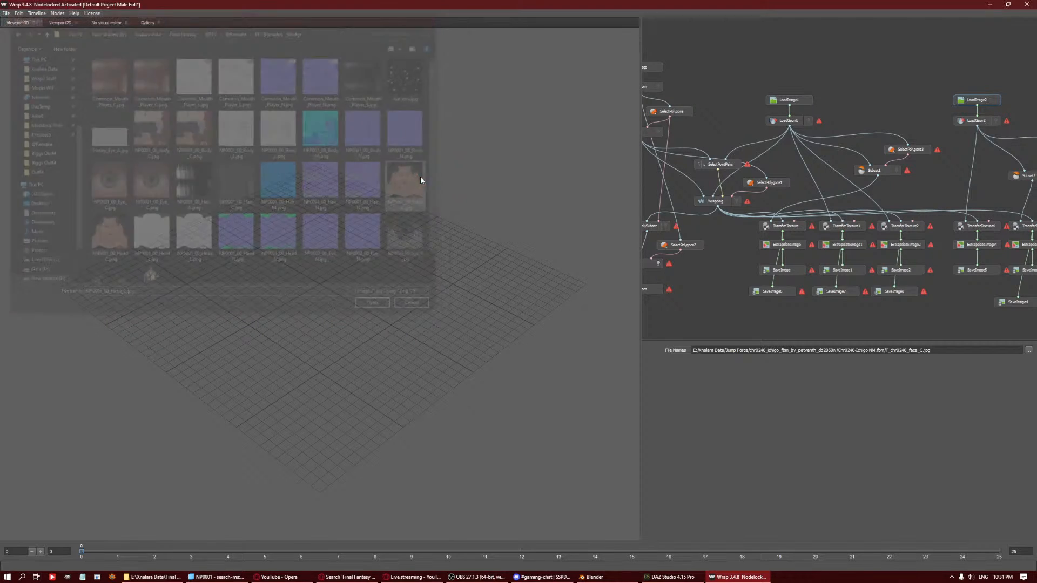
Load Wedge Model.obj from the Wrap3 Stuff folder into both geometry nodes beneath LoadImage1 and LoadImage2.
click(799, 120)
click(1028, 350)
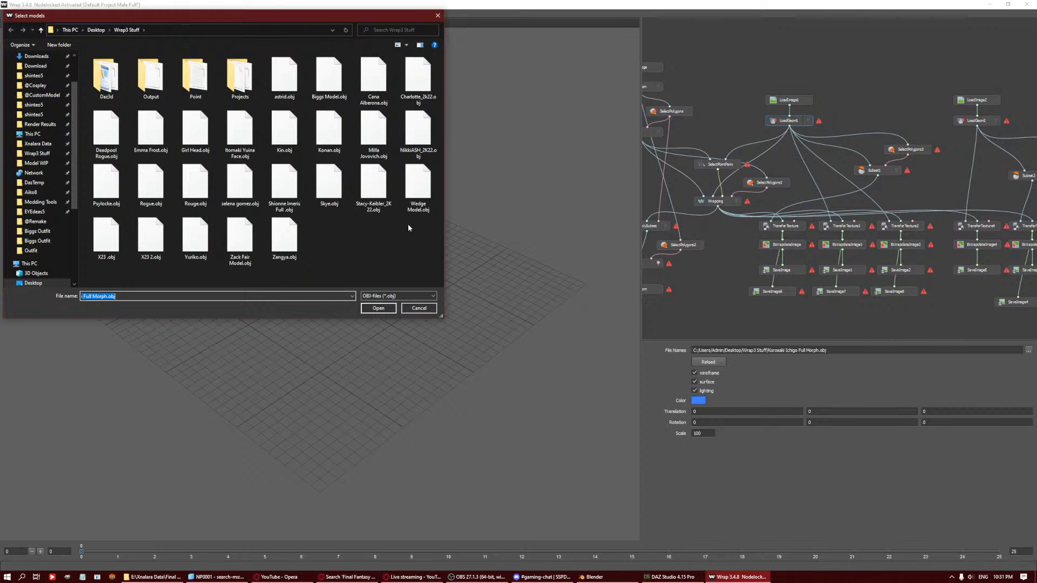
double_click(417, 186)
click(957, 121)
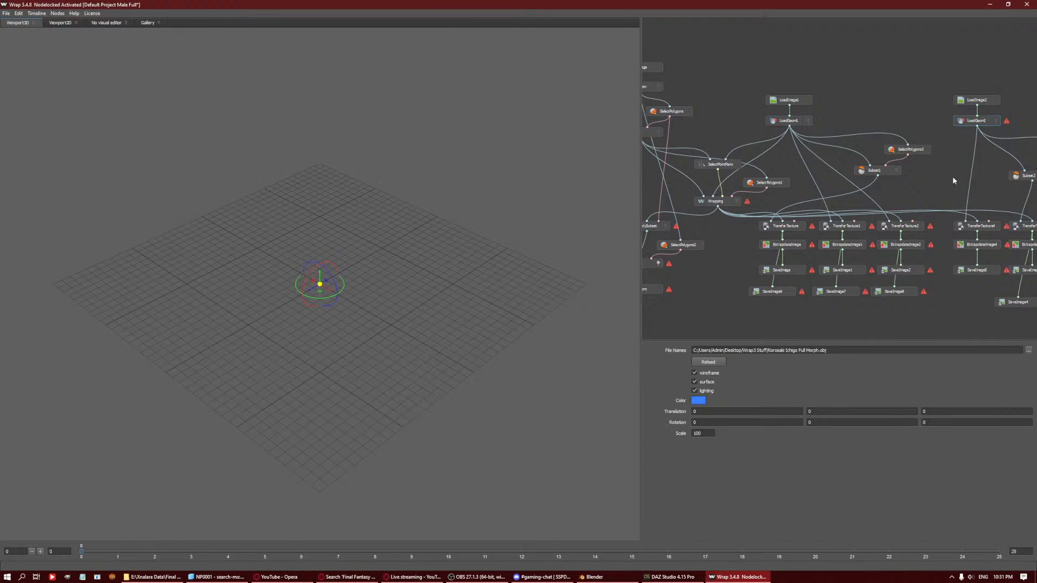
click(1029, 350)
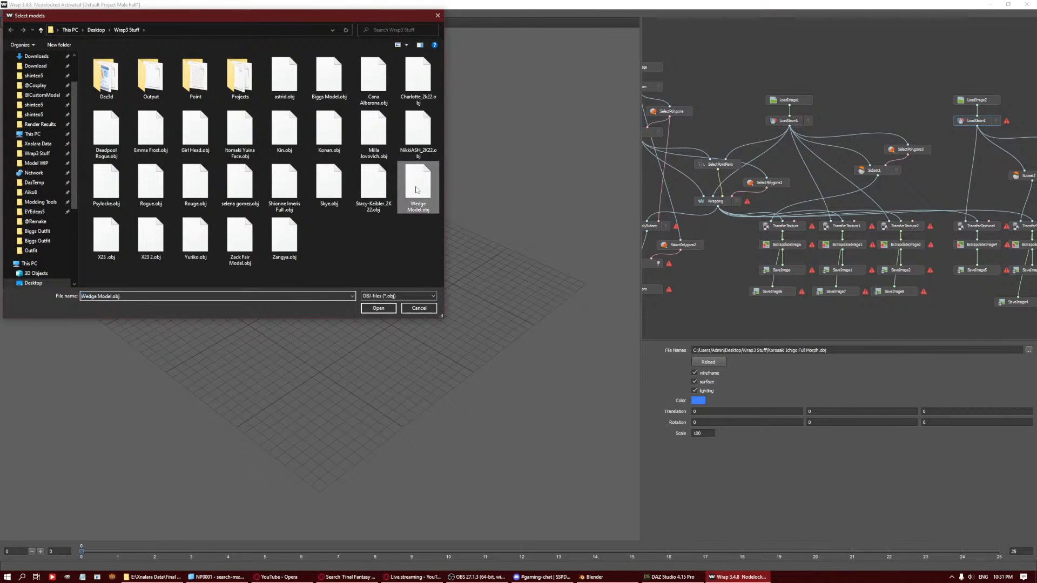
double_click(417, 186)
Review the node graph and examine the settings of the SelectPointPairs, SelectPolygons1 and Wrapping nodes.
scroll(880, 164, down, 1)
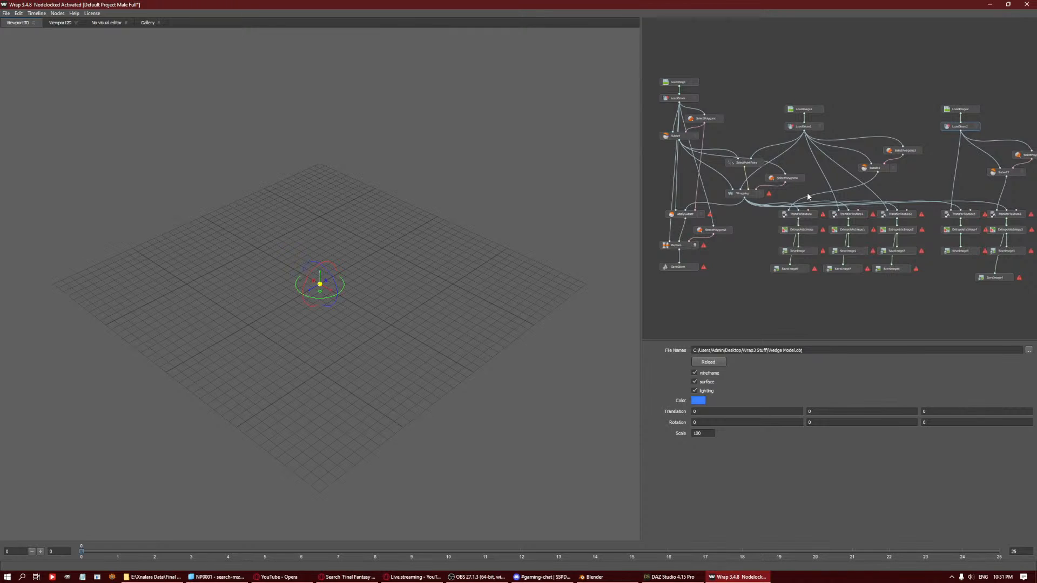
middle_drag(915, 167, 867, 167)
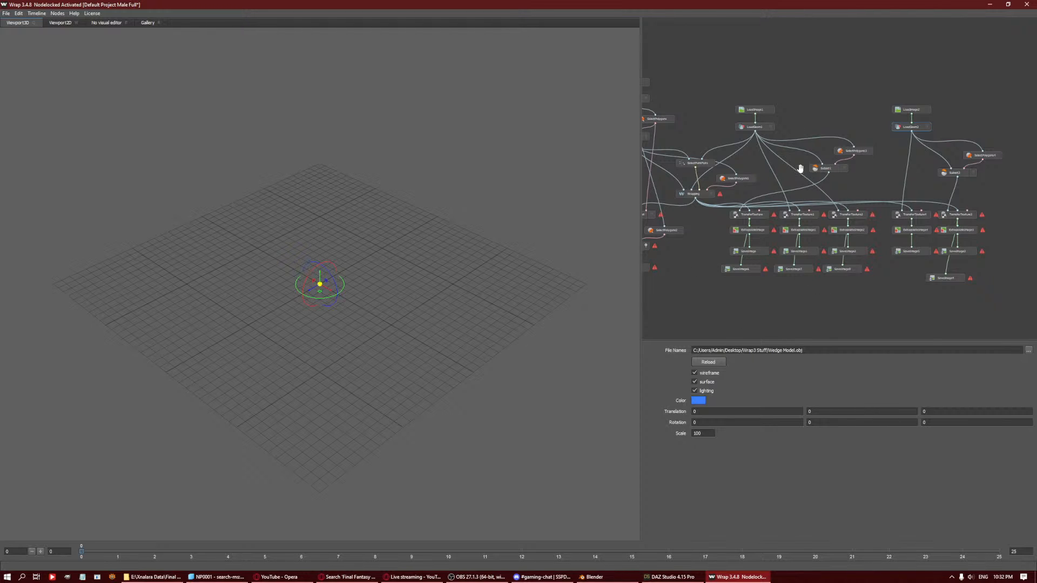
scroll(803, 167, up, 4)
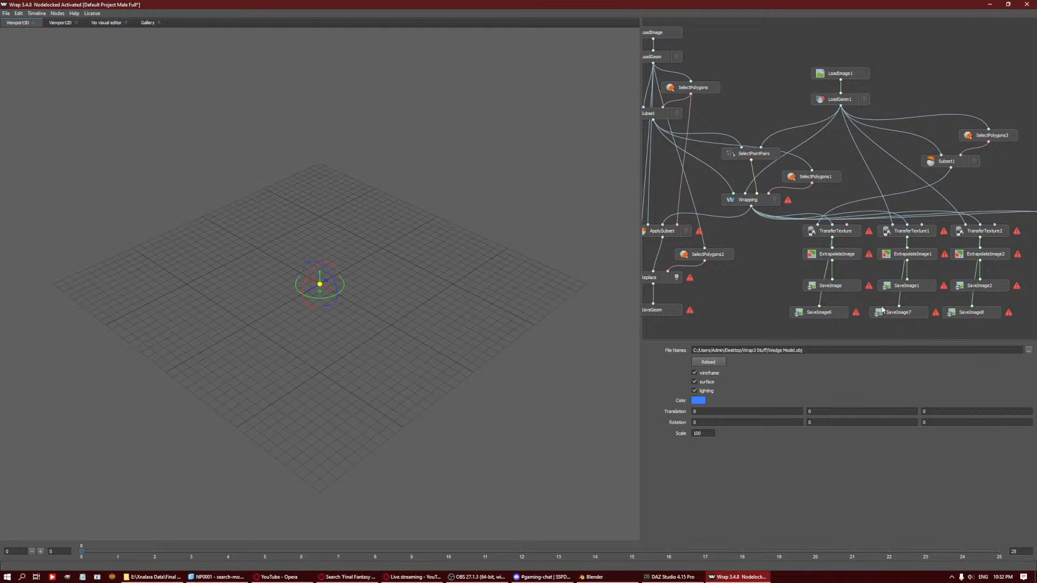
mouse_move(870, 292)
click(774, 158)
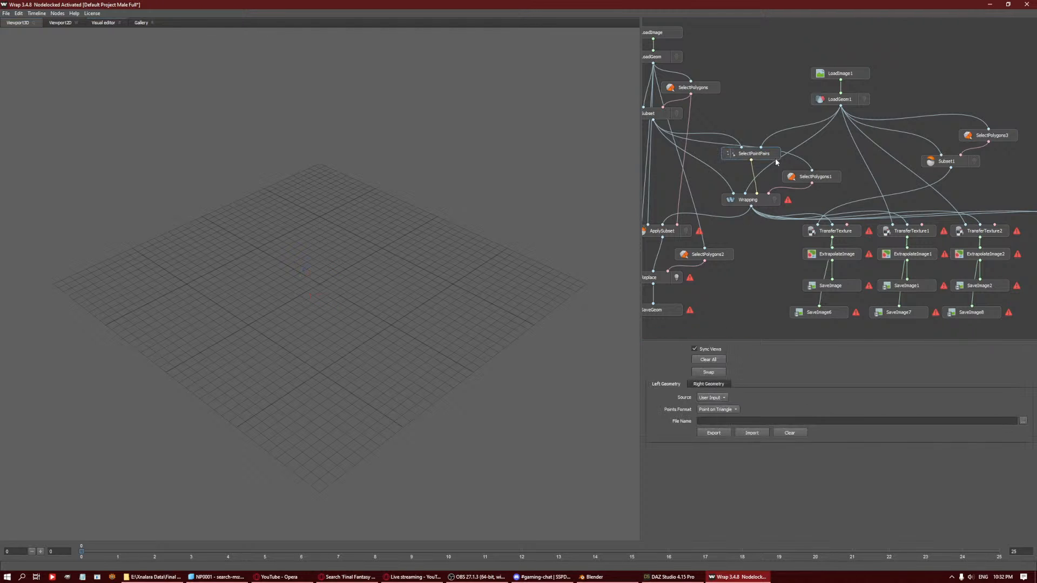
click(820, 178)
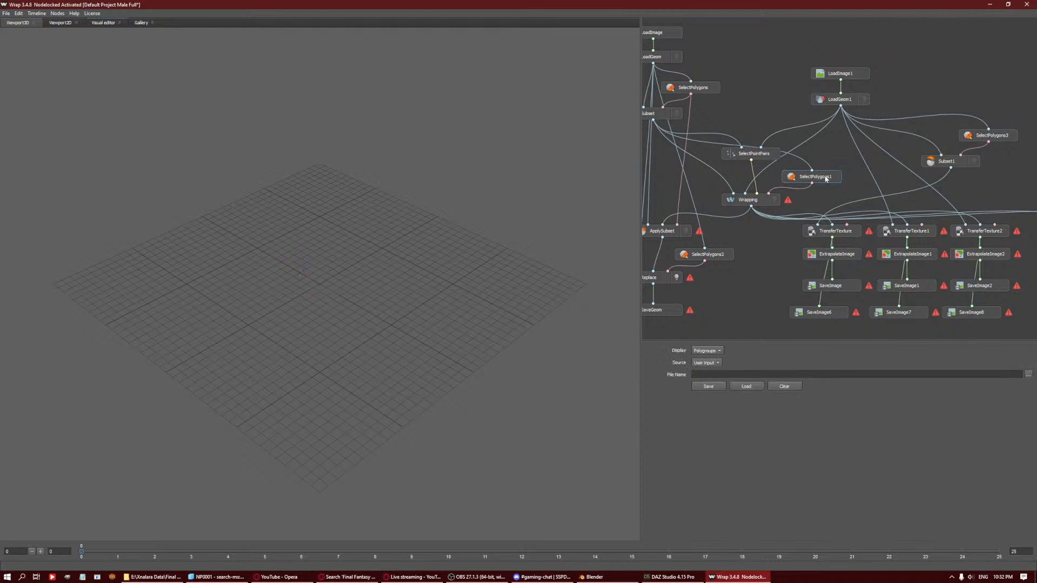
click(754, 202)
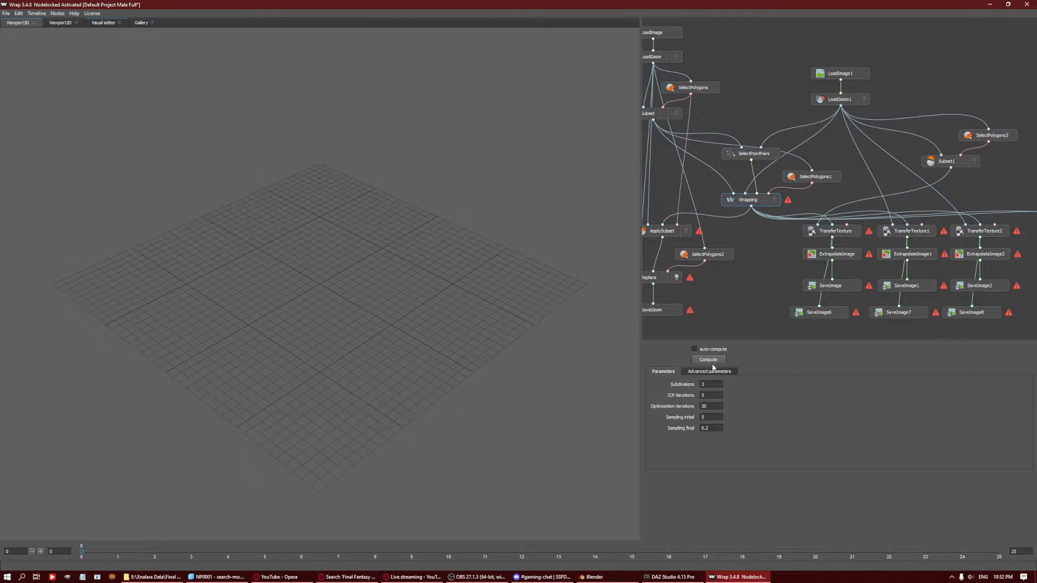
Deselect all the highlighted hip, thigh and foot polygons of the base body in the SelectPolygons1 node.
click(808, 177)
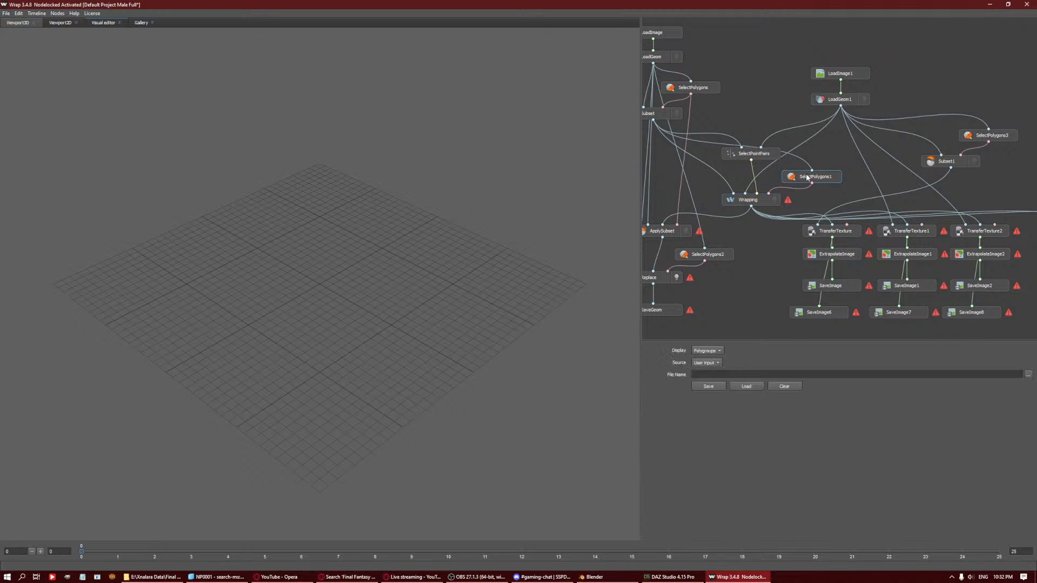
key(e)
scroll(368, 202, down, 8)
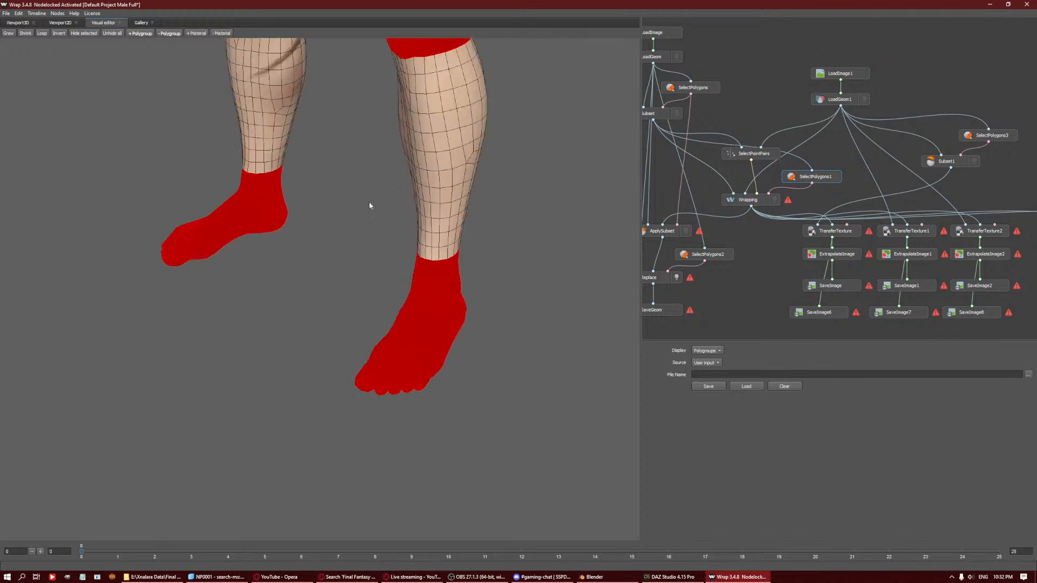
alt+drag(391, 210, 354, 146)
alt+middle_drag(354, 146, 384, 351)
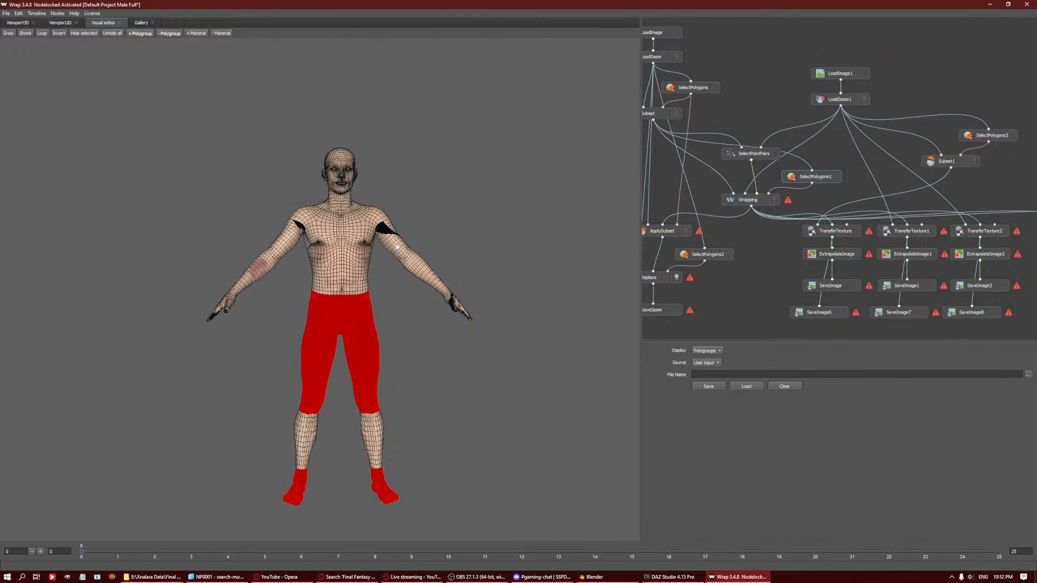
mouse_move(390, 281)
ctrl+mouse_down()
mouse_move(237, 386)
mouse_move(459, 476)
ctrl+mouse_up()
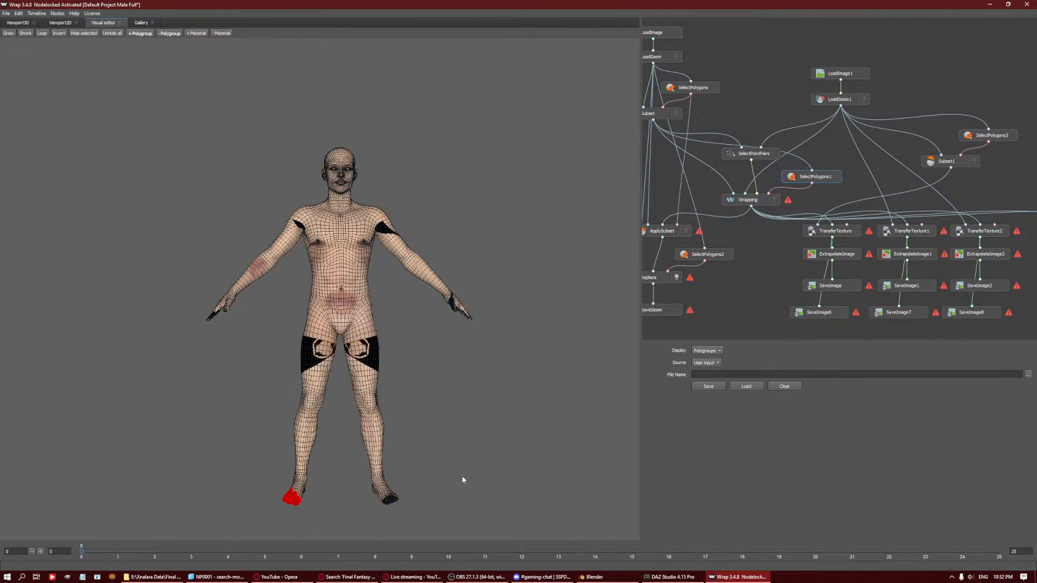
mouse_move(399, 445)
ctrl+mouse_down()
mouse_move(239, 480)
mouse_move(411, 502)
ctrl+mouse_up()
alt+right_drag(519, 362, 556, 312)
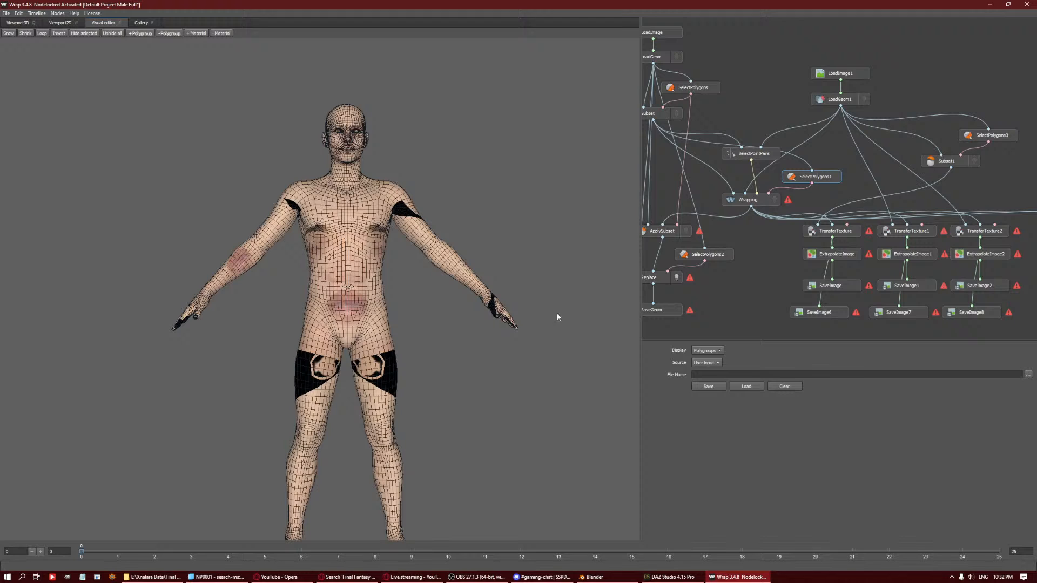
Clear all point pairs in the SelectPointPairs node and inspect the base body and Wedge head side by side.
click(762, 156)
scroll(504, 193, up, 8)
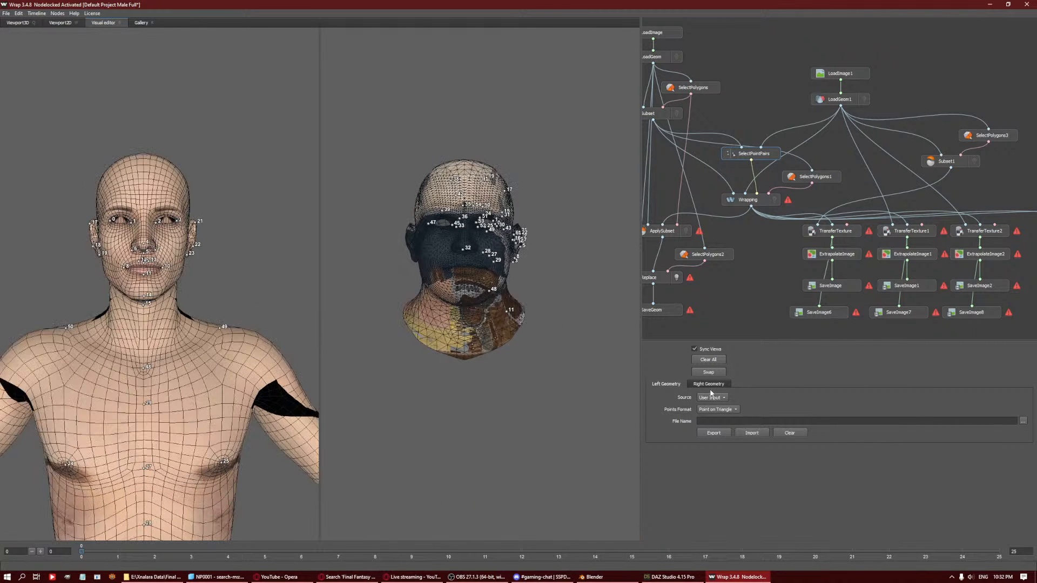
click(708, 361)
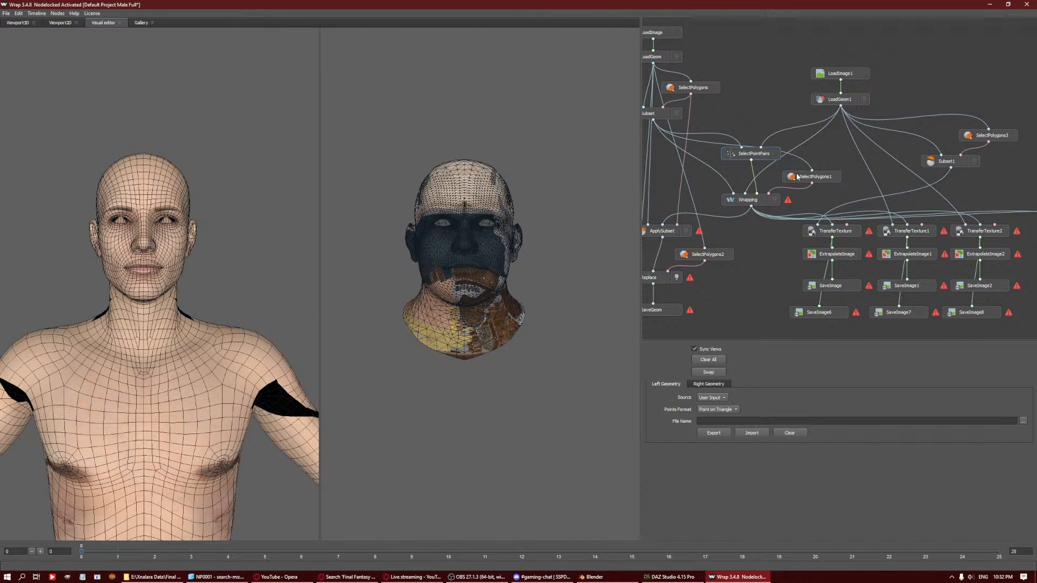
scroll(450, 312, down, 5)
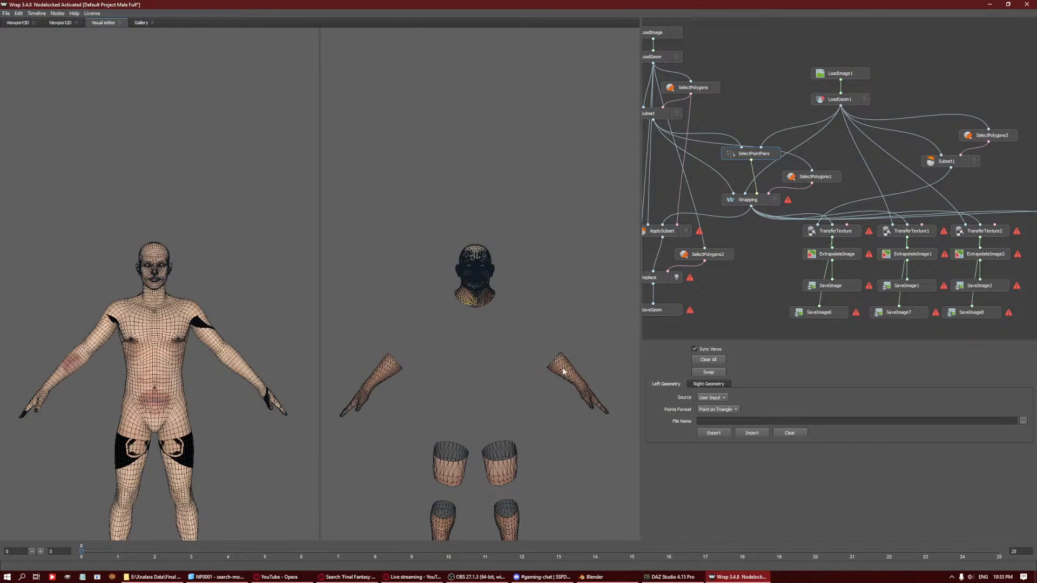
scroll(488, 211, up, 5)
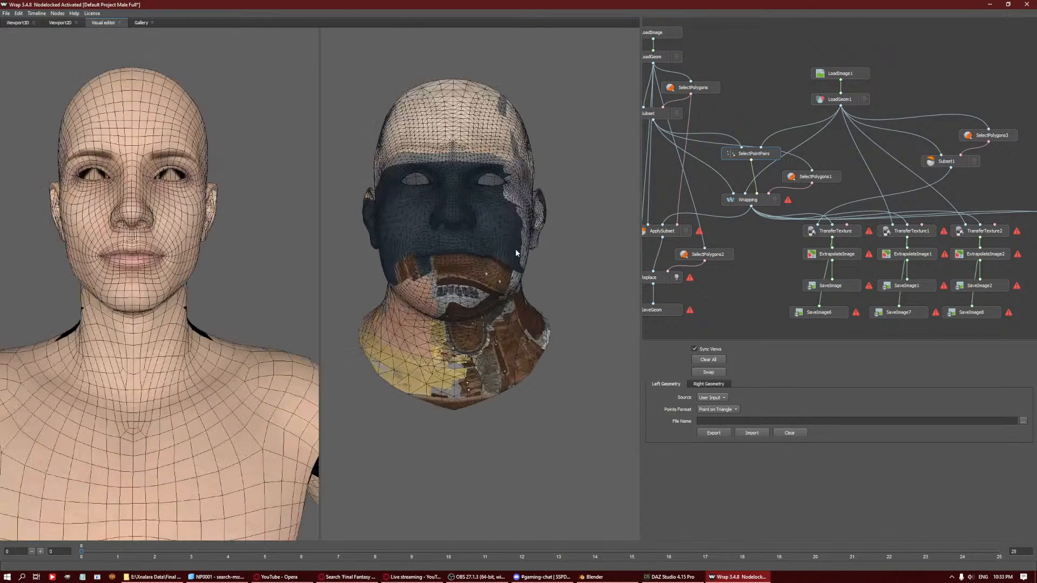
drag(435, 165, 378, 270)
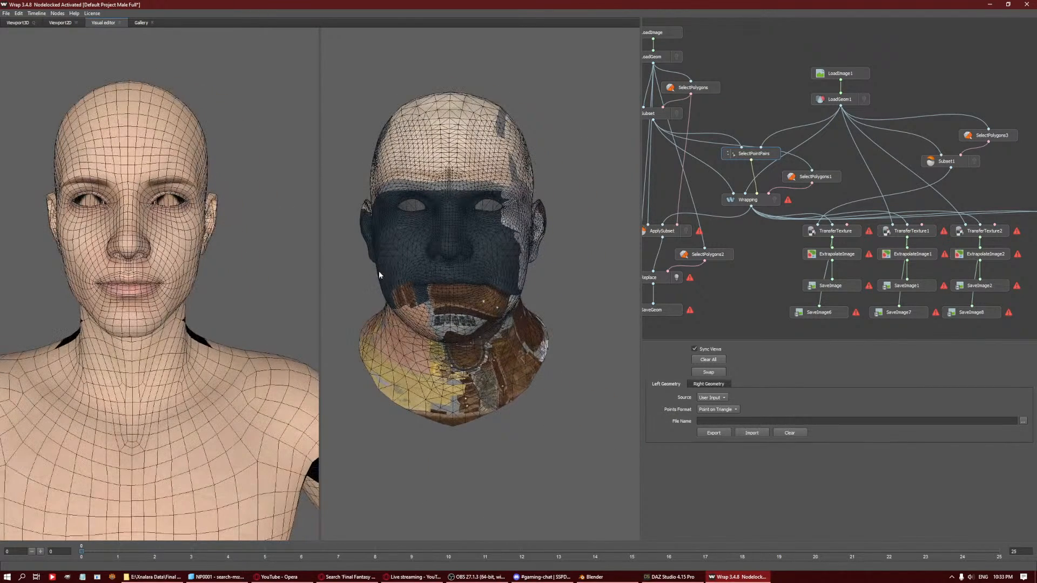
Load the NP0001_00_Head_C.jpg texture into LoadImage1 and reopen the SelectPointPairs node.
click(837, 73)
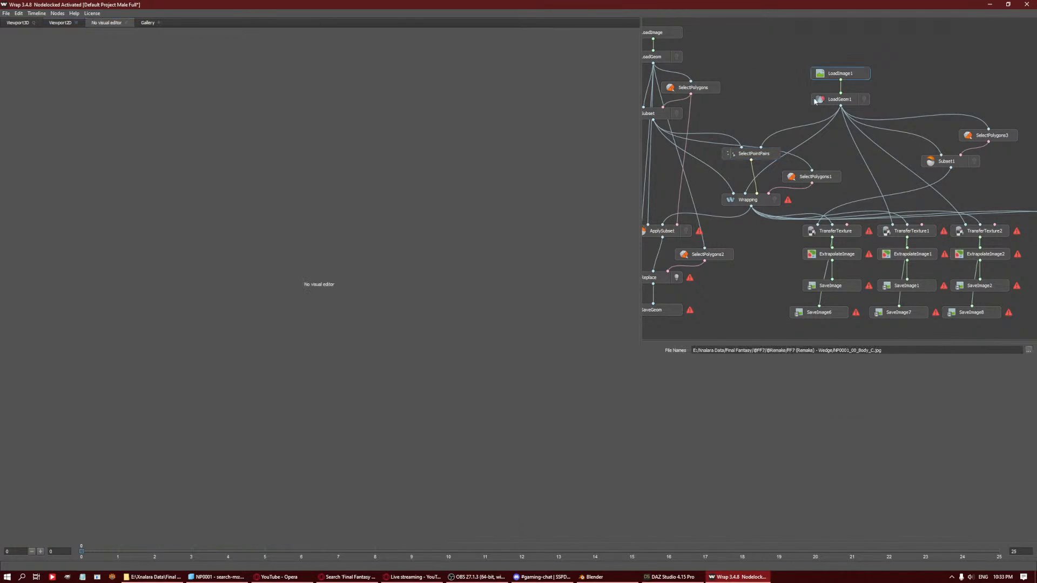
click(1029, 350)
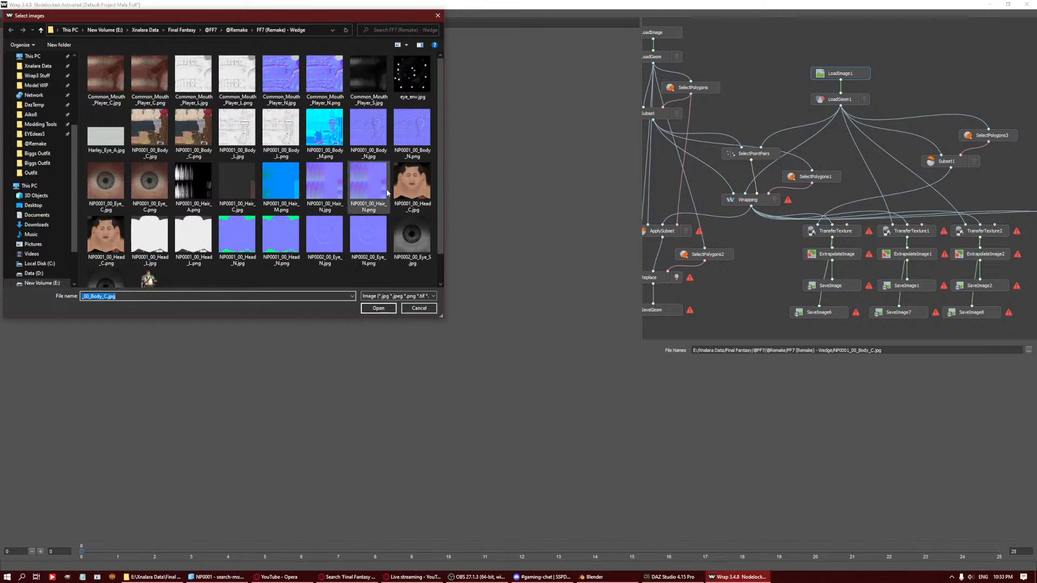
click(413, 186)
double_click(412, 186)
click(751, 157)
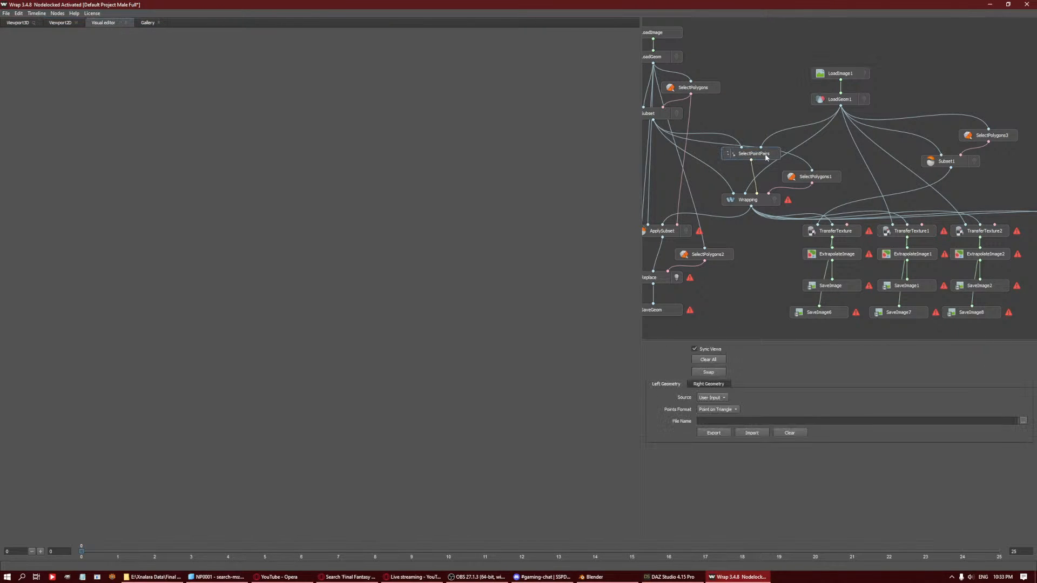
Place matching point pairs at the outer and inner corners of the character's right eye on the base body and the Wedge head.
scroll(543, 276, up, 10)
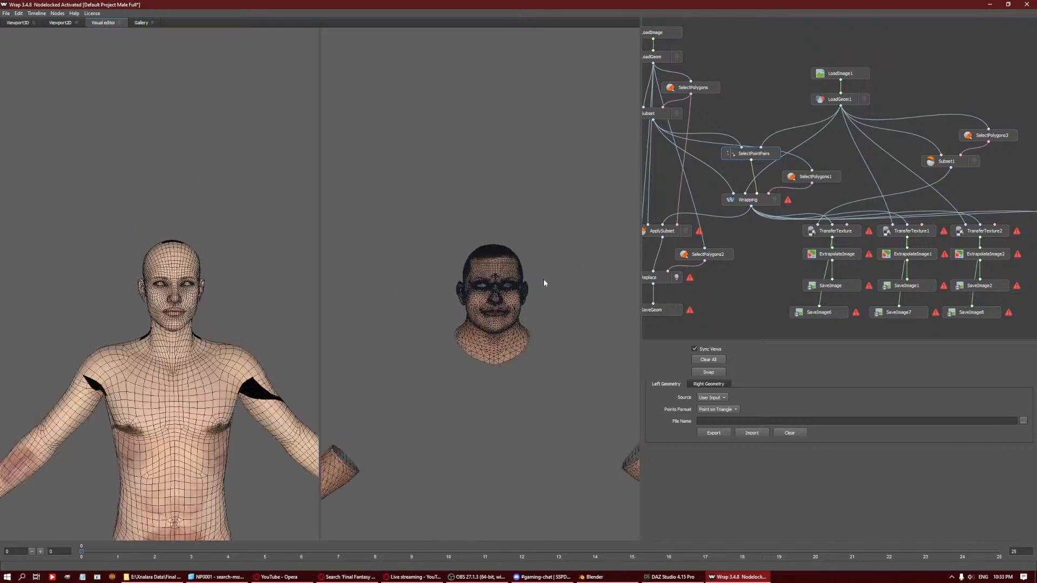
drag(543, 268, 477, 231)
scroll(446, 273, up, 5)
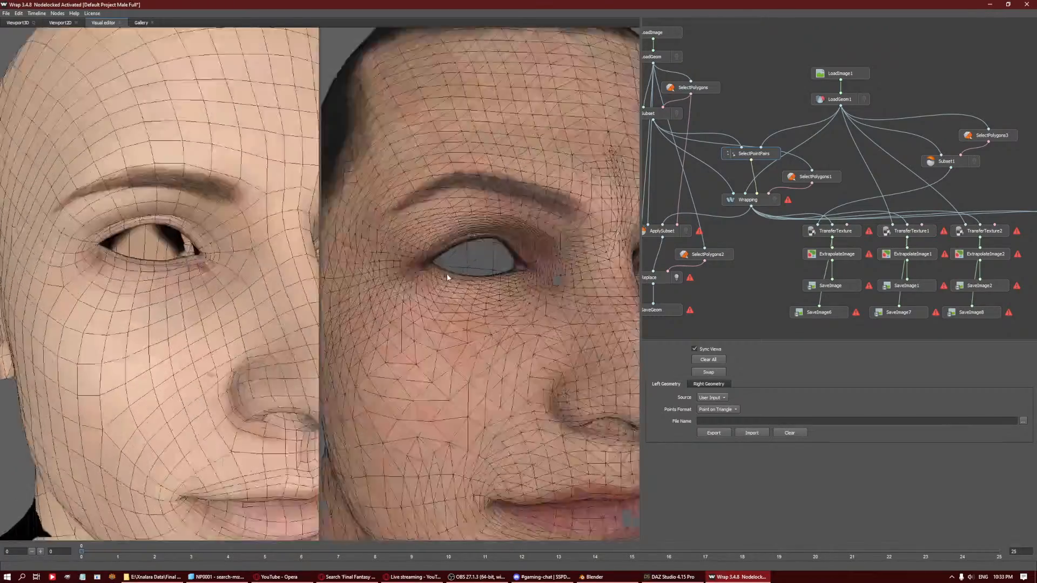
scroll(446, 278, down, 12)
scroll(454, 262, up, 8)
middle_drag(526, 256, 546, 439)
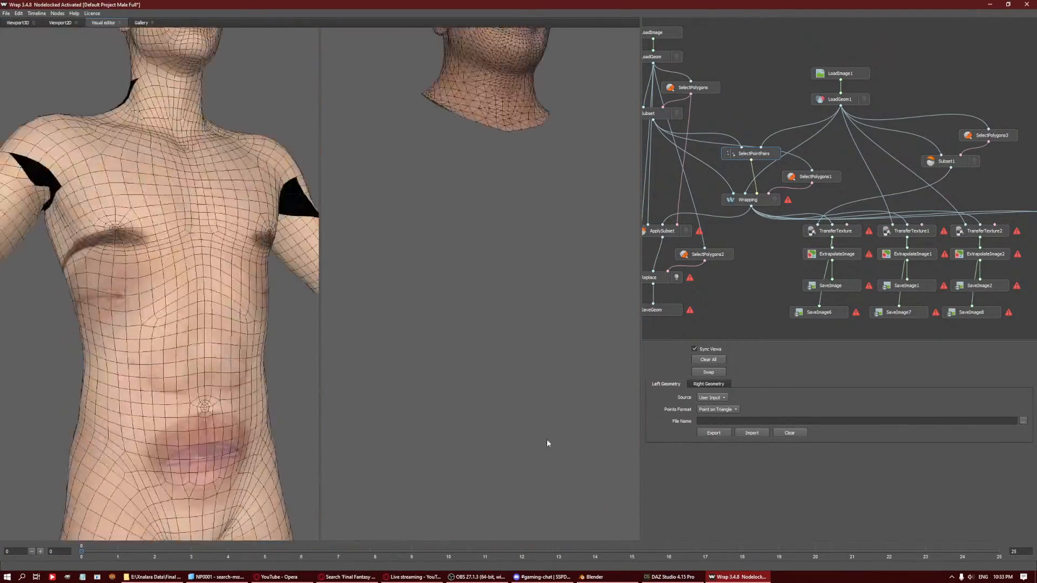
middle_drag(451, 54, 469, 294)
scroll(470, 293, up, 10)
scroll(501, 272, down, 3)
middle_drag(536, 189, 533, 241)
scroll(526, 238, up, 6)
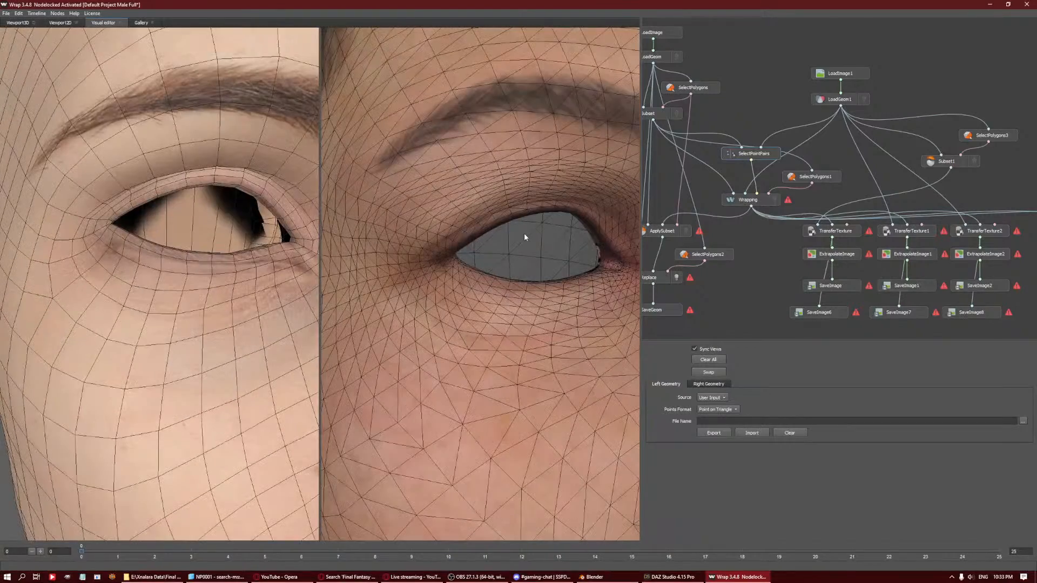
middle_drag(131, 251, 137, 271)
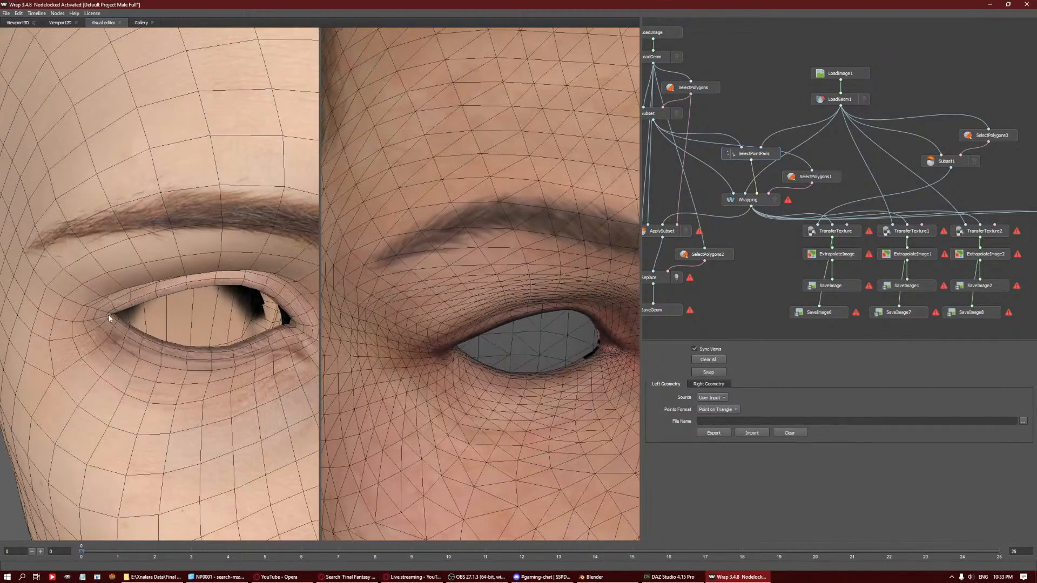
middle_drag(385, 348, 435, 296)
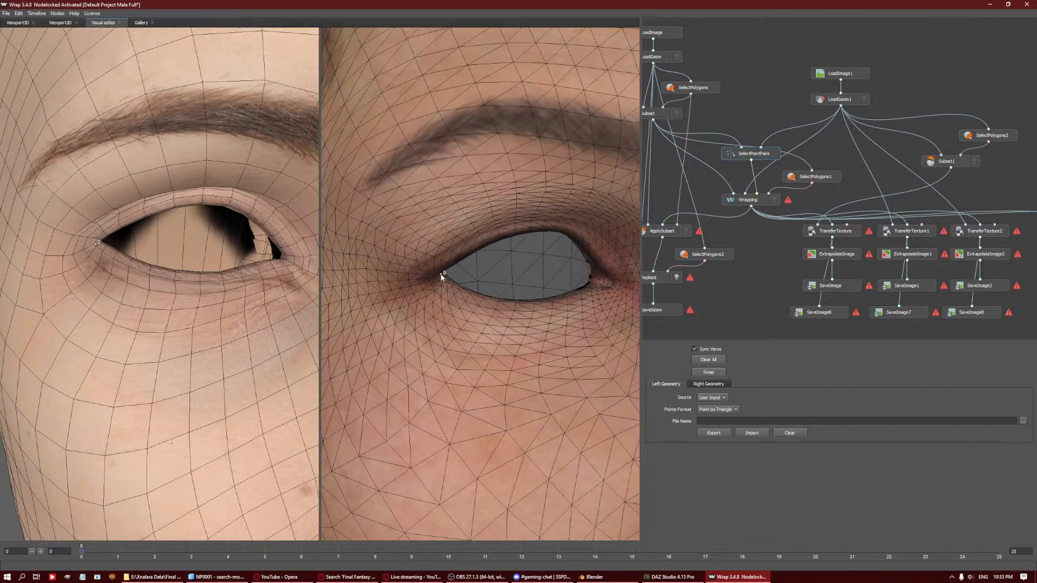
drag(539, 254, 569, 265)
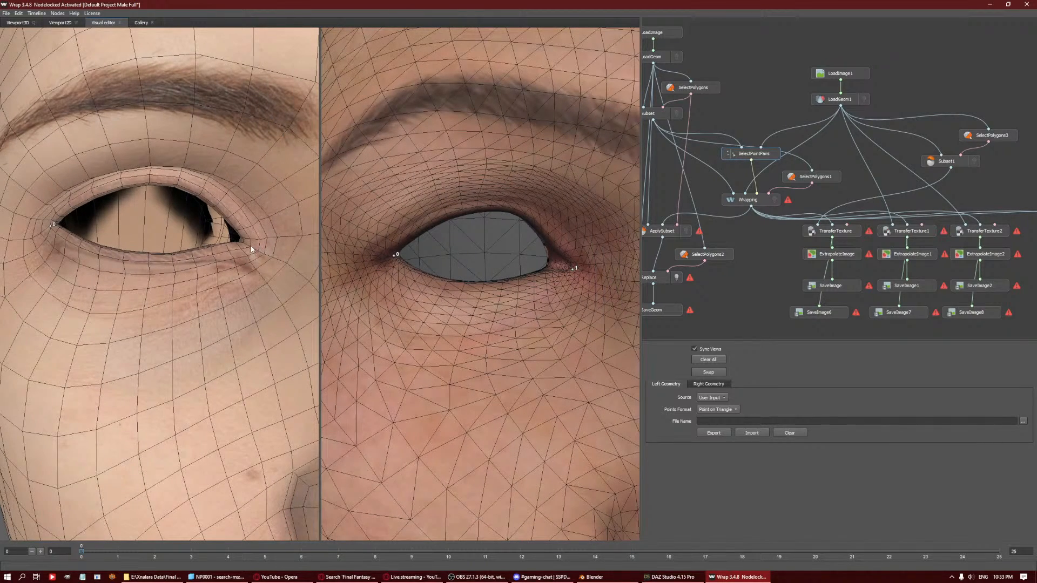
Place matching point pairs at the inner and outer corners of the character's left eye on both heads.
scroll(380, 291, up, 2)
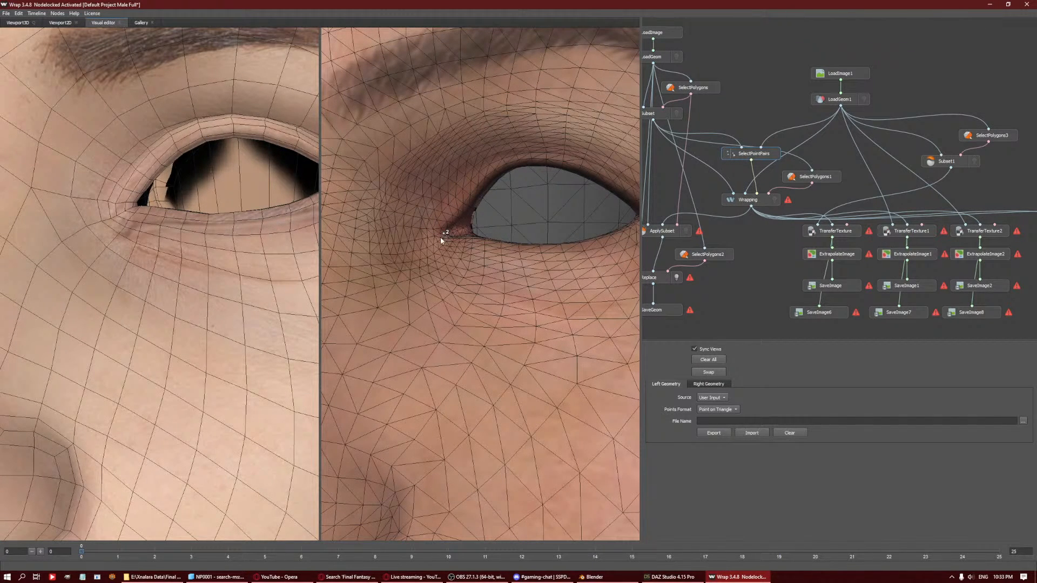
click(131, 208)
middle_drag(313, 199, 235, 221)
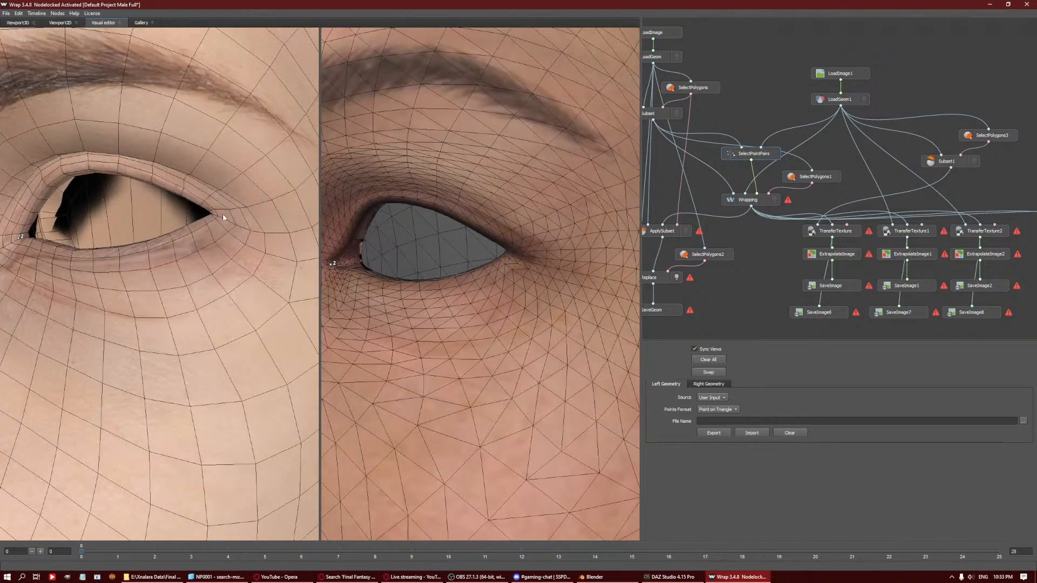
click(219, 215)
click(515, 257)
scroll(513, 265, down, 5)
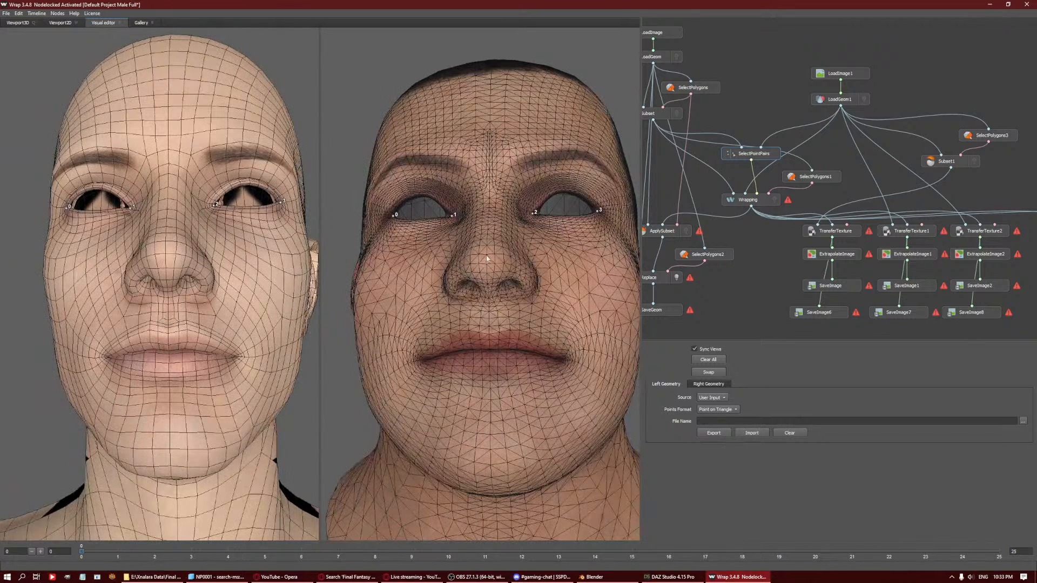
Add point pairs at the tip of the nose and at the base of the nose above the philtrum on both heads.
click(489, 253)
click(486, 255)
scroll(536, 263, down, 5)
alt+drag(536, 264, 458, 294)
scroll(458, 293, up, 4)
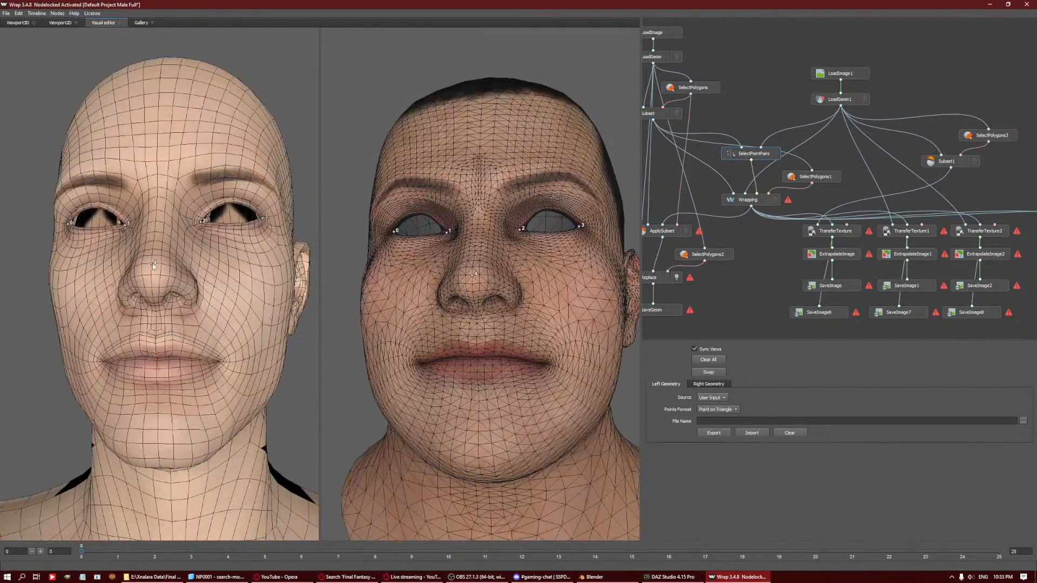
drag(153, 263, 152, 278)
scroll(520, 265, up, 3)
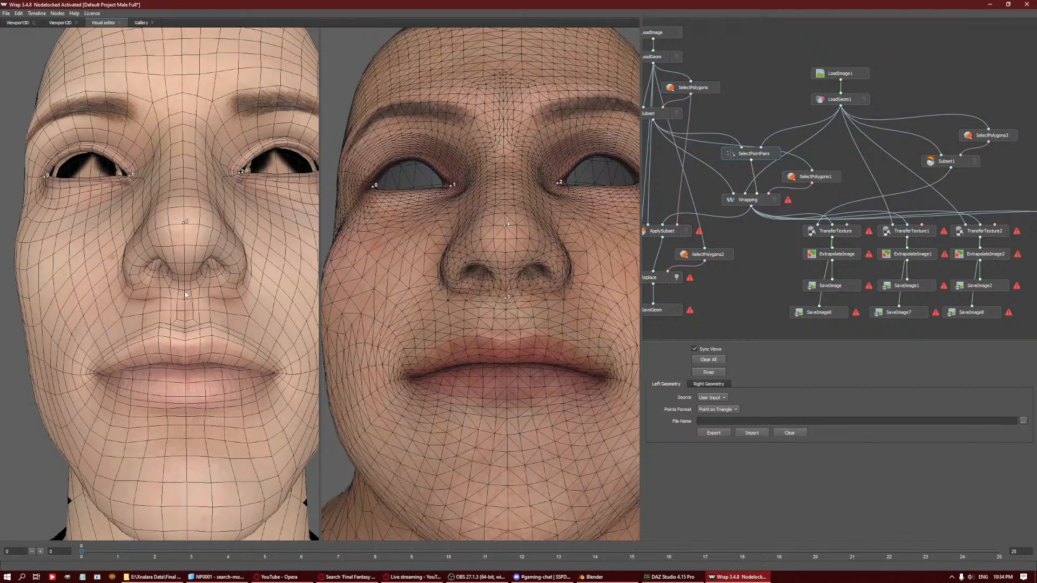
drag(186, 295, 463, 254)
Add a point pair at the outer base of each nostril wing on both heads.
scroll(462, 255, up, 5)
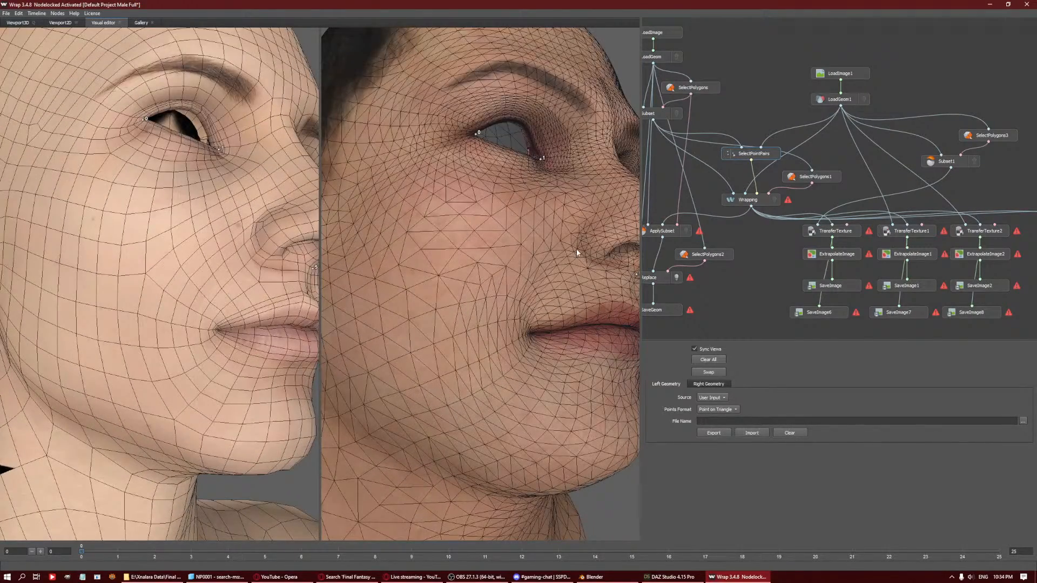
click(254, 251)
drag(308, 221, 547, 252)
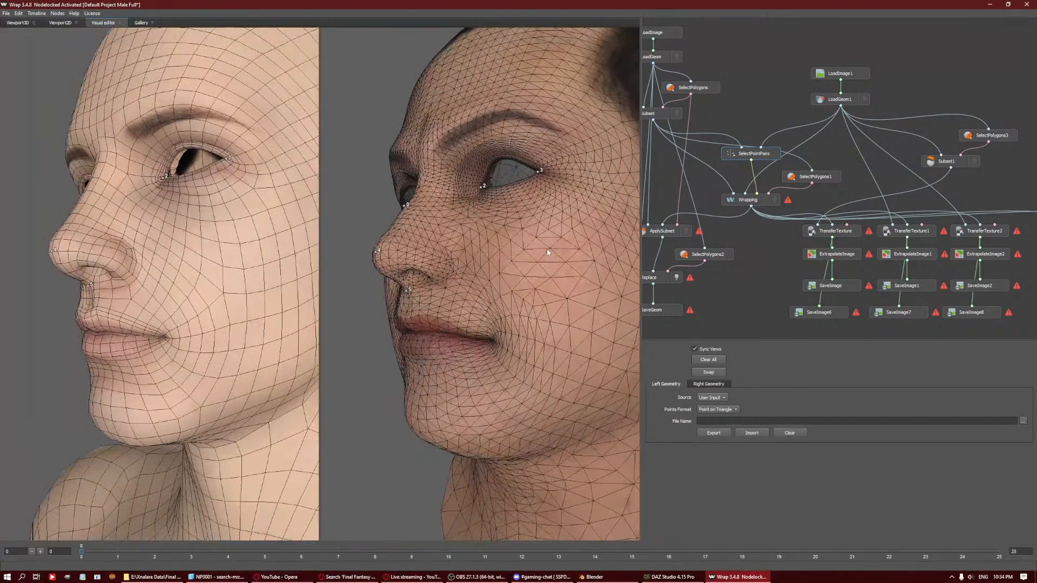
click(454, 271)
scroll(241, 276, down, 3)
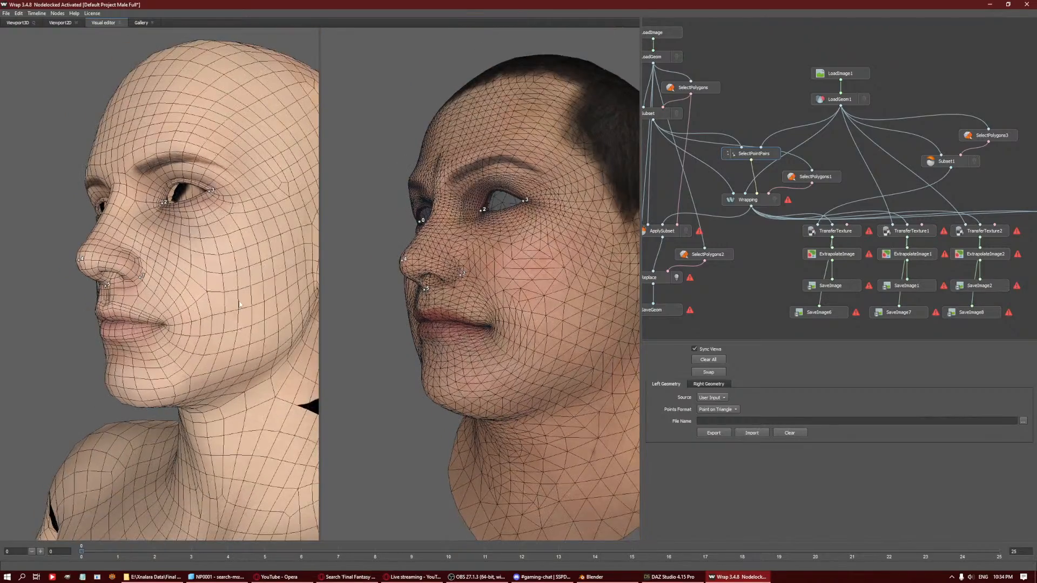
drag(242, 276, 293, 297)
scroll(490, 356, up, 3)
scroll(490, 356, up, 5)
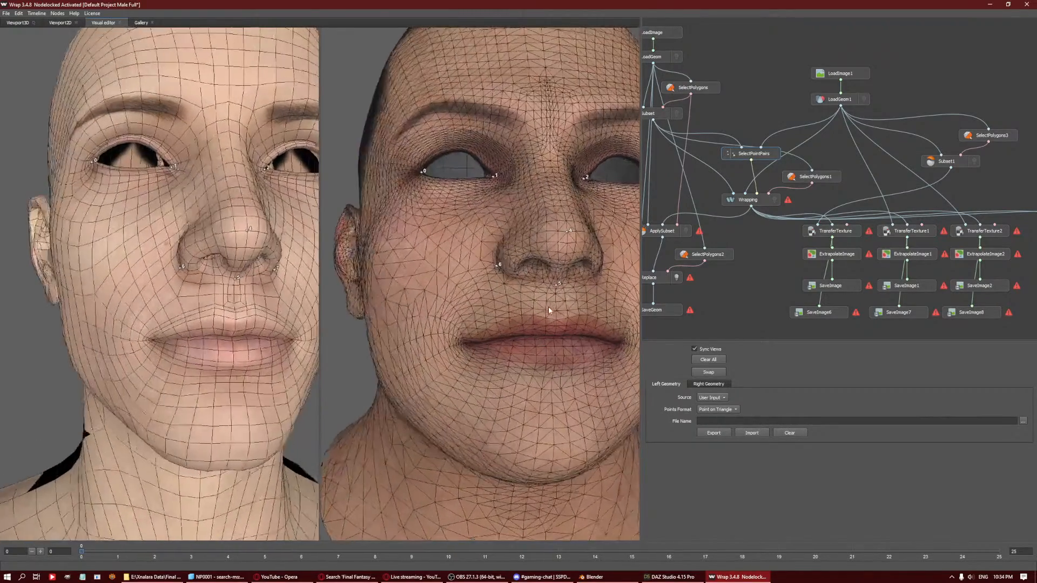
scroll(422, 363, down, 2)
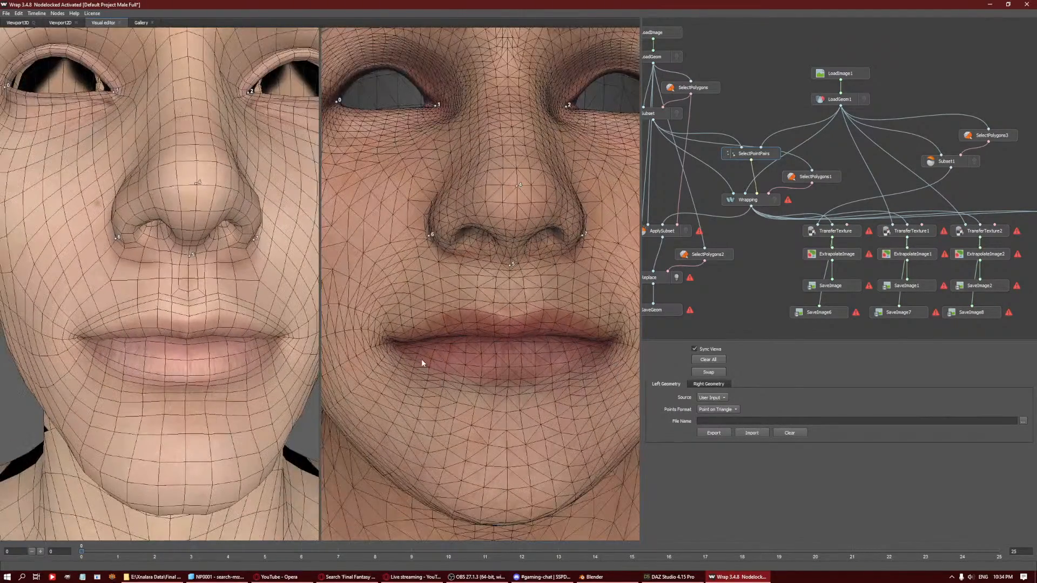
Add point pairs at both mouth corners and at the middle of the upper and lower lip edges on both heads.
click(388, 341)
click(77, 336)
alt+drag(201, 353, 174, 292)
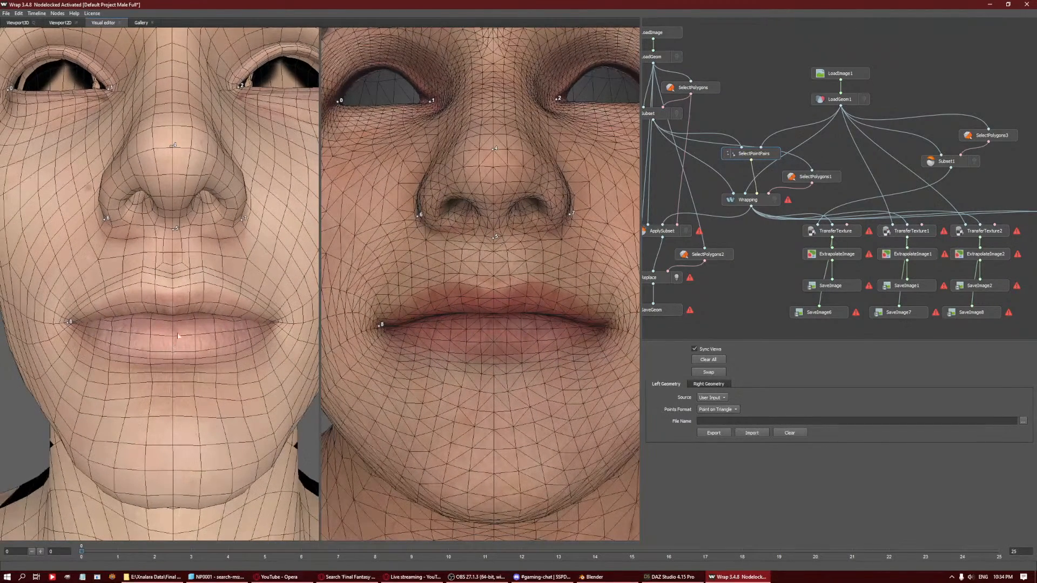
click(175, 293)
click(493, 292)
click(494, 362)
click(278, 322)
click(174, 366)
drag(173, 366, 172, 363)
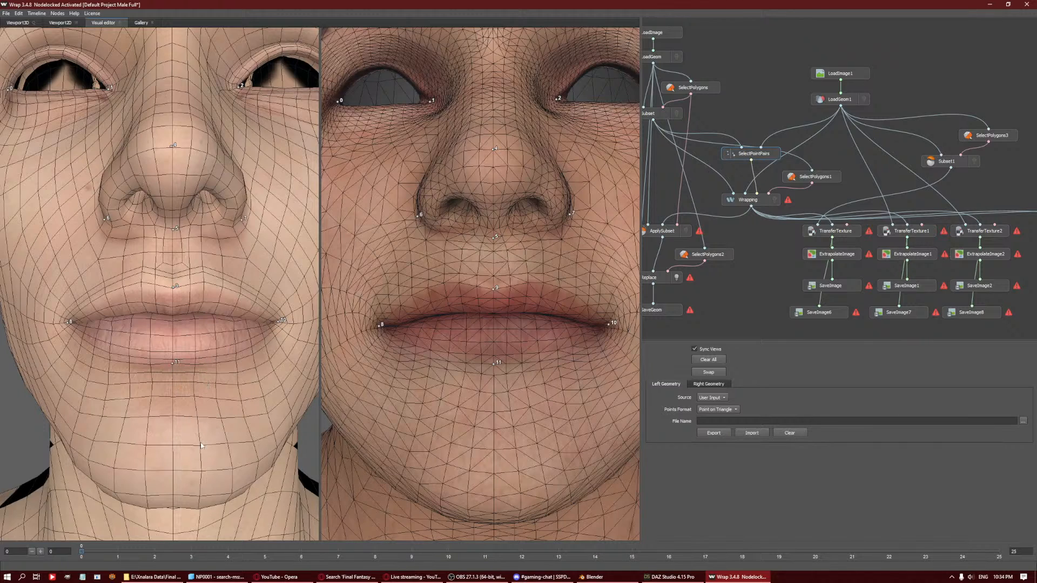
Add point pairs on the two peaks of the upper lip beside its centre point.
click(142, 281)
click(204, 281)
middle_drag(509, 281, 525, 264)
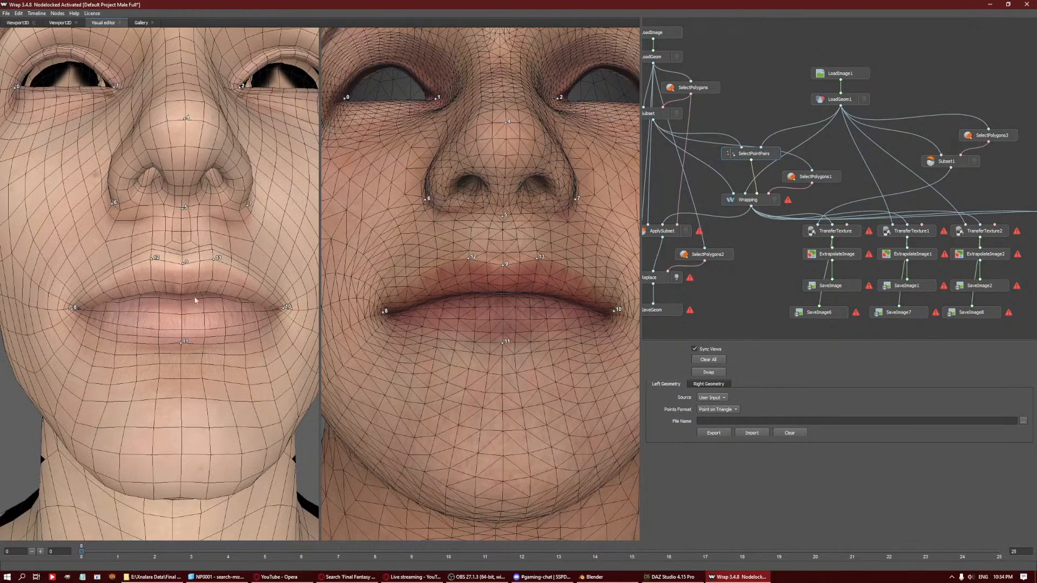
Add point pairs along the outer parts of the upper and lower lip edges, one per side, on both heads.
click(99, 283)
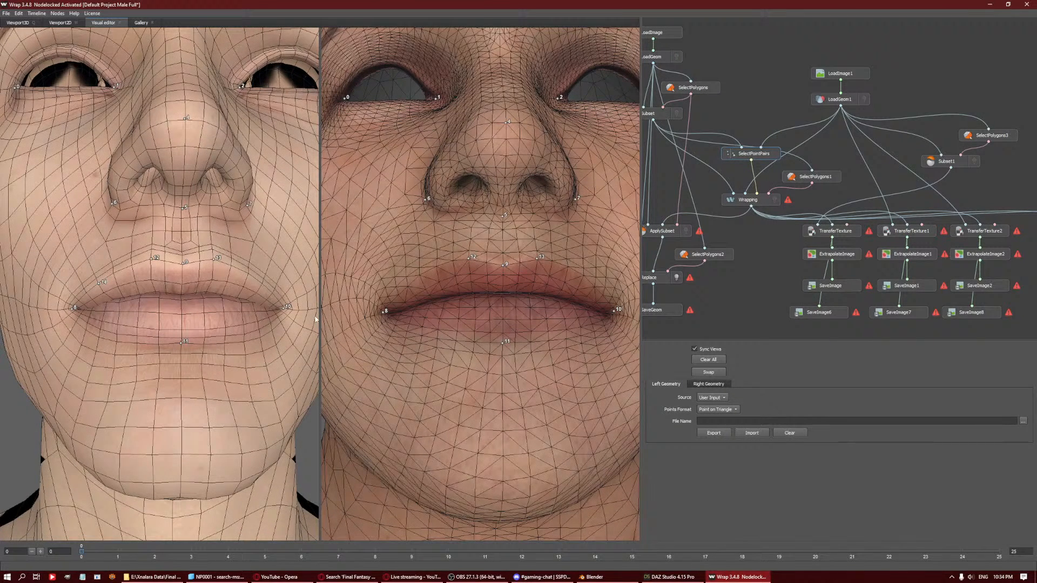
click(263, 282)
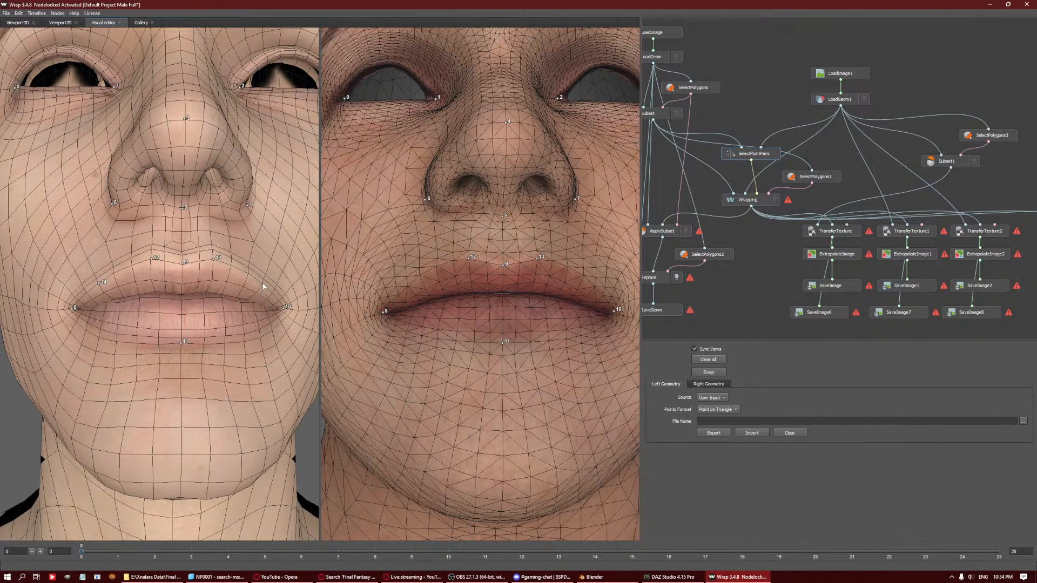
click(109, 340)
key(ctrl+z)
click(243, 341)
click(409, 287)
click(595, 286)
click(422, 335)
drag(581, 337, 579, 335)
Add a point pair at the centre of the chin on both heads.
scroll(586, 348, down, 5)
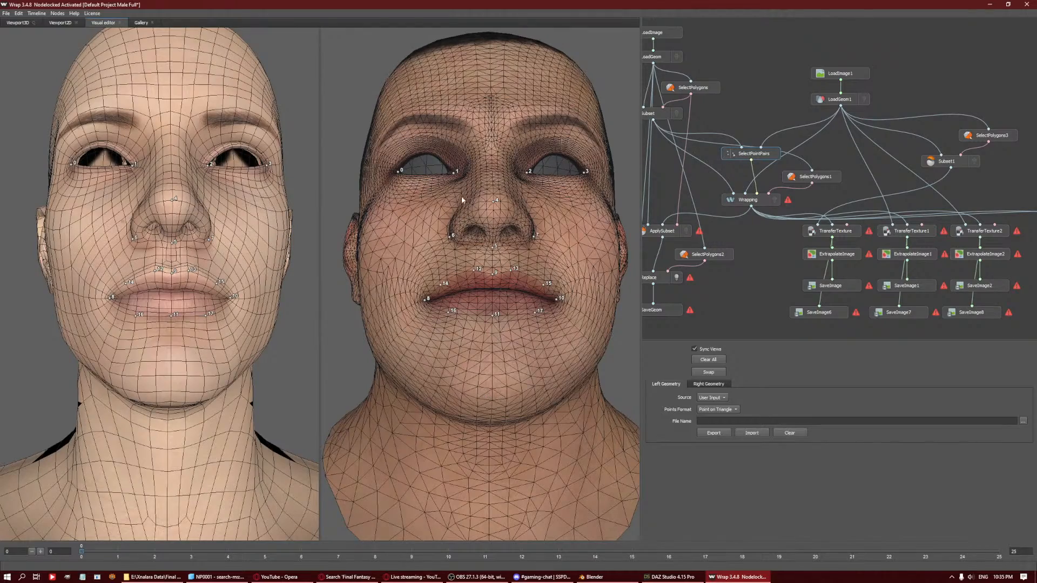
mouse_move(501, 264)
alt+mouse_down()
mouse_move(482, 273)
mouse_move(502, 272)
alt+mouse_up()
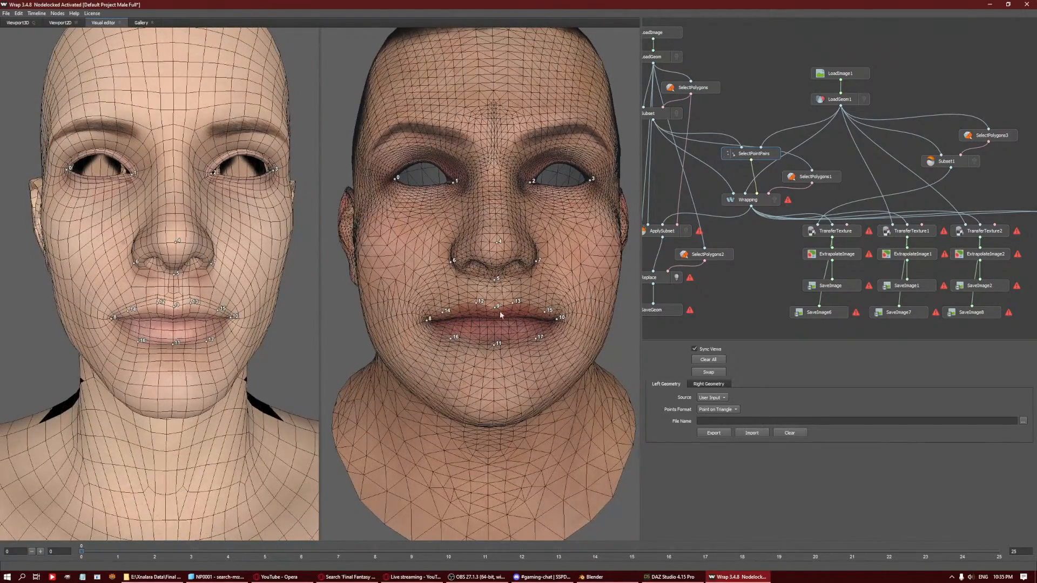
scroll(512, 343, down, 3)
alt+drag(541, 327, 543, 286)
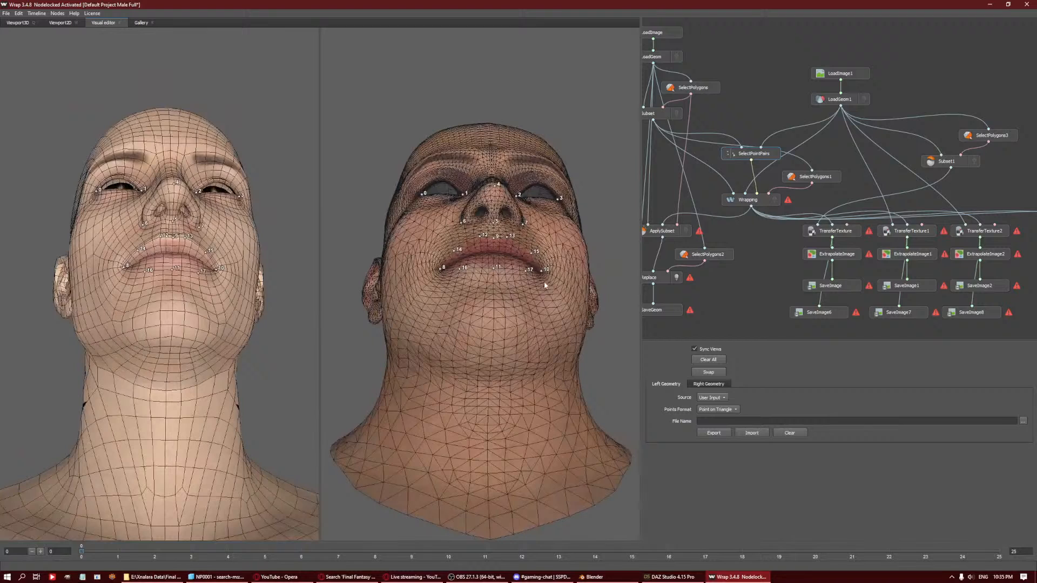
click(494, 329)
drag(172, 339, 113, 318)
Add a point pair under the chin where the jaw meets the neck on both heads.
middle_drag(434, 369, 505, 329)
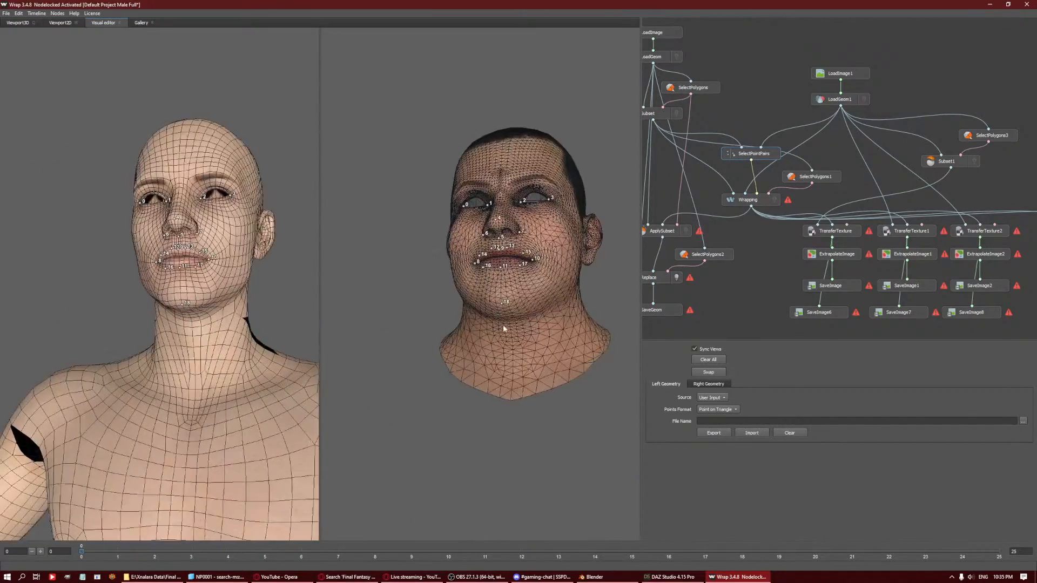
right_drag(503, 326, 623, 338)
drag(623, 338, 541, 358)
middle_drag(541, 359, 505, 328)
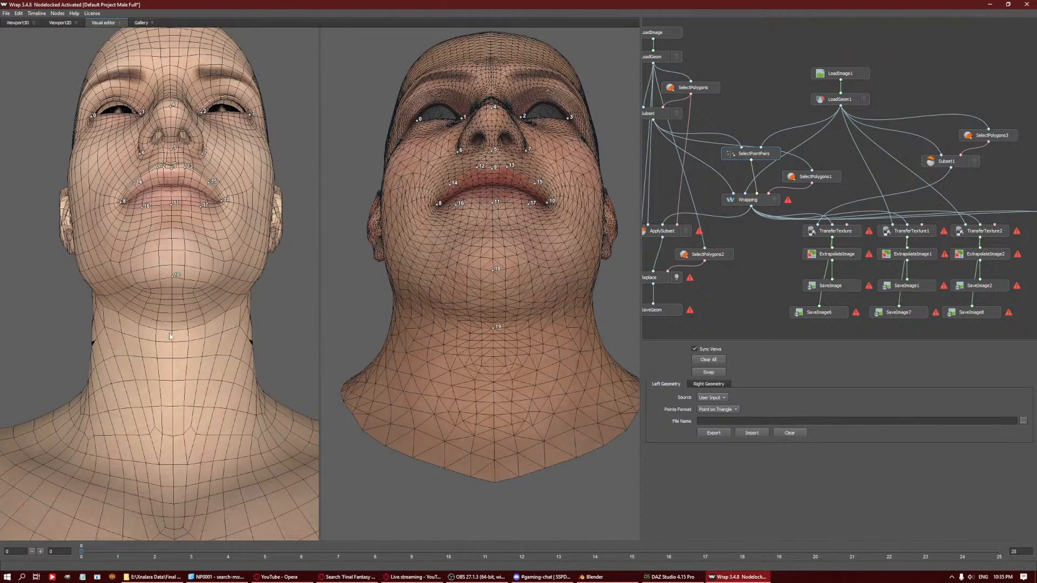
drag(184, 320, 463, 294)
Place point pairs on the character's right ear, in front of the ear canal and on the upper rear rim.
middle_drag(432, 245, 479, 296)
scroll(479, 296, up, 3)
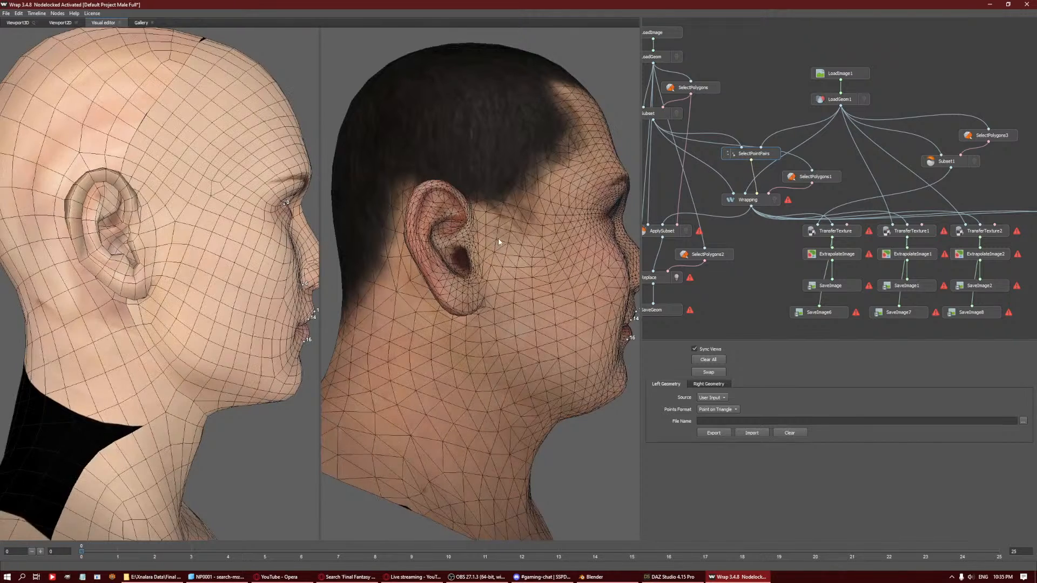
drag(497, 239, 472, 260)
middle_drag(459, 254, 510, 263)
scroll(510, 264, up, 3)
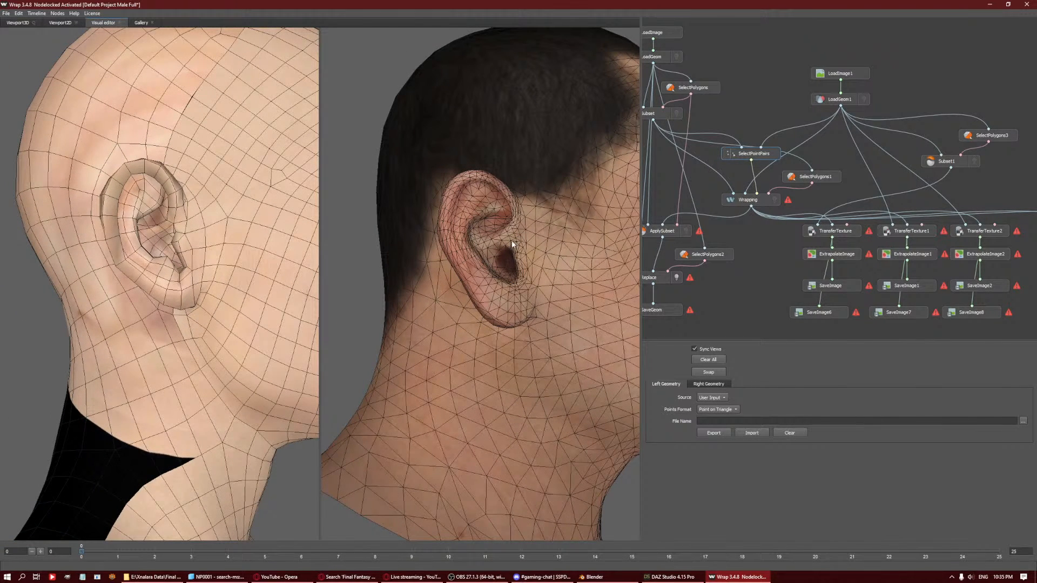
click(513, 241)
click(174, 222)
scroll(174, 222, down, 3)
drag(200, 223, 132, 200)
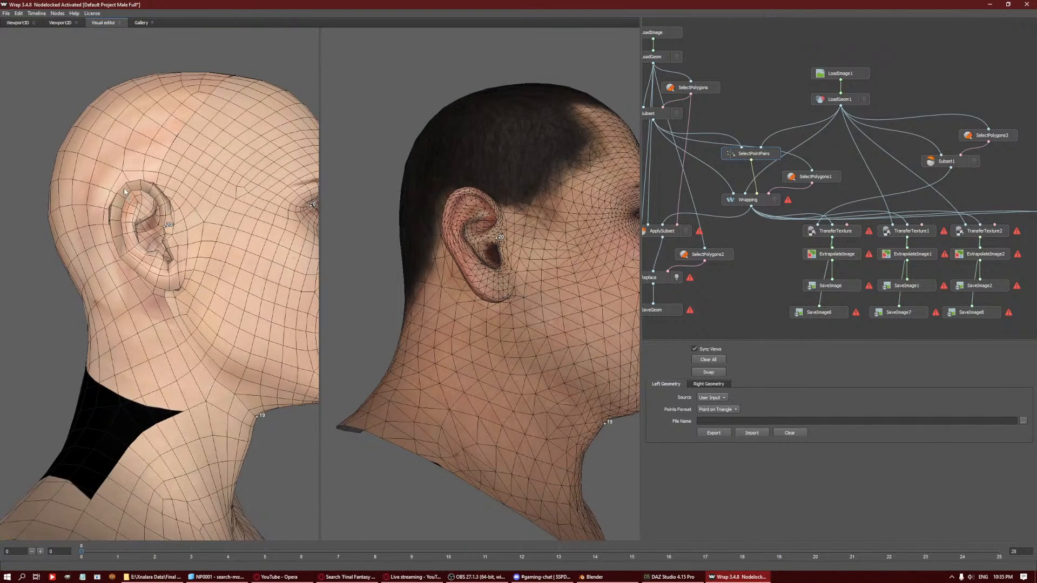
click(130, 187)
click(464, 264)
Add point pairs on the left ear of both heads, in front of the ear canal, on the upper rear rim and around the lobe.
scroll(499, 300, down, 4)
alt+drag(581, 290, 303, 275)
scroll(486, 289, up, 7)
click(489, 267)
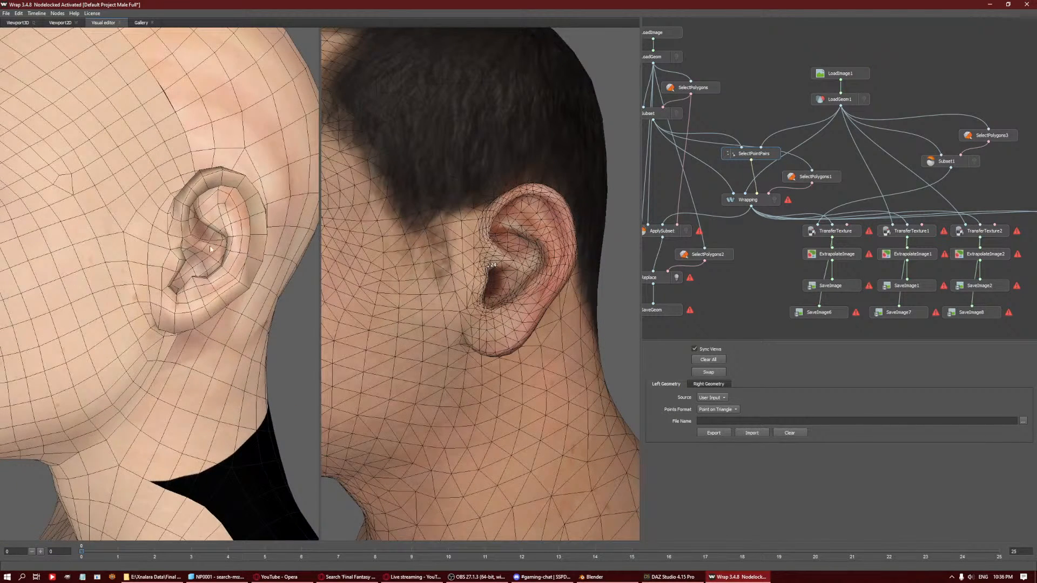
click(181, 247)
click(240, 182)
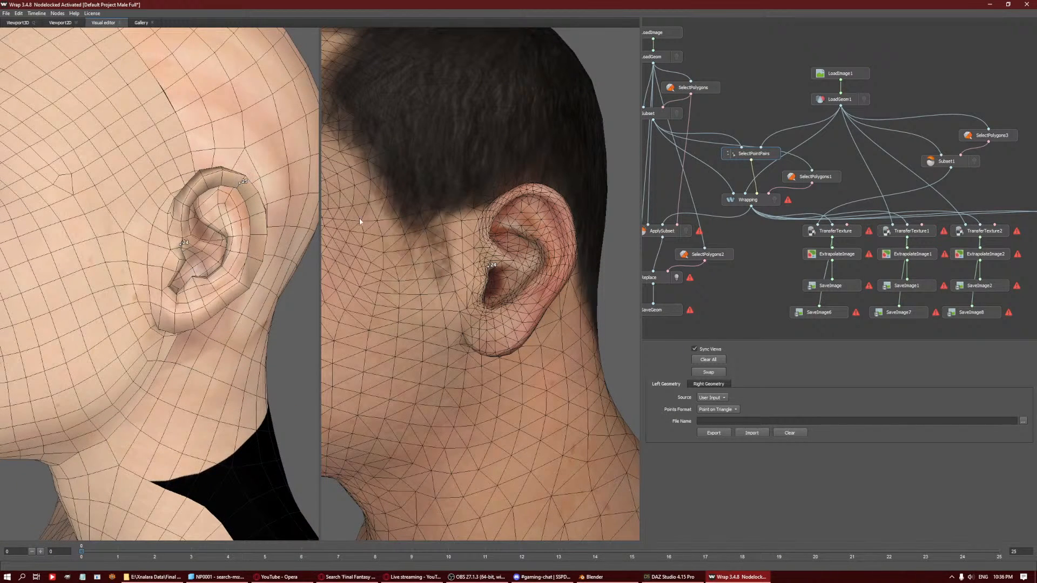
click(541, 189)
click(544, 306)
click(177, 334)
scroll(177, 334, down, 8)
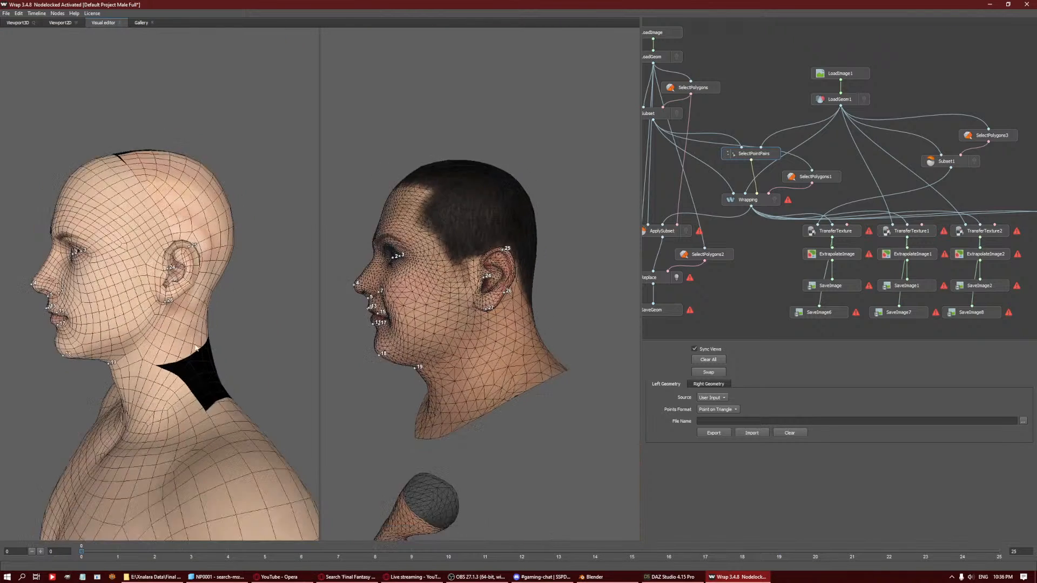
Place points on all five fingertips of the Wedge model's right hand, from thumb to little finger.
alt+drag(281, 324, 488, 498)
scroll(534, 328, down, 6)
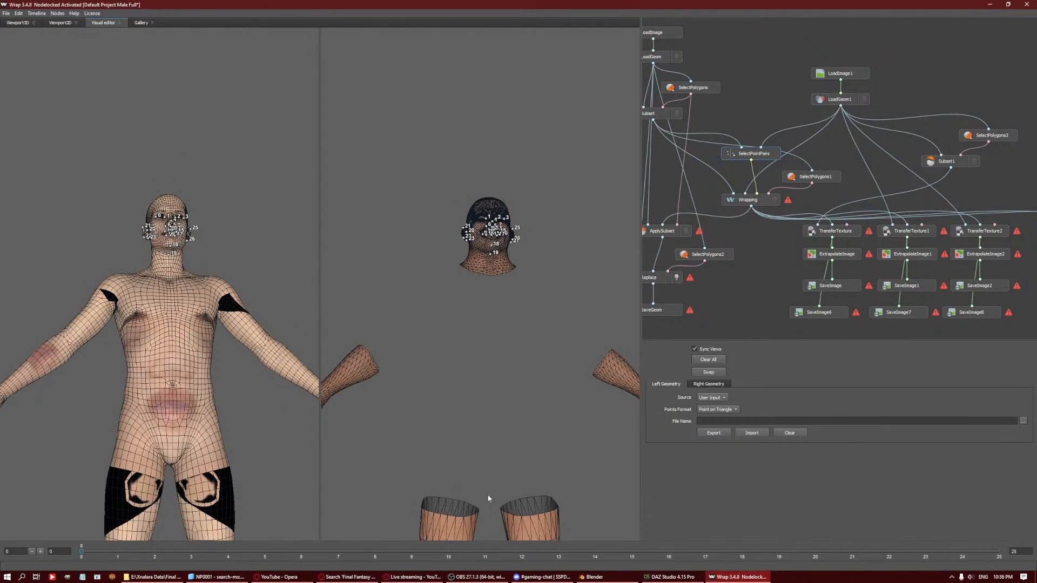
scroll(357, 386, down, 3)
alt+drag(523, 343, 544, 326)
scroll(542, 326, up, 4)
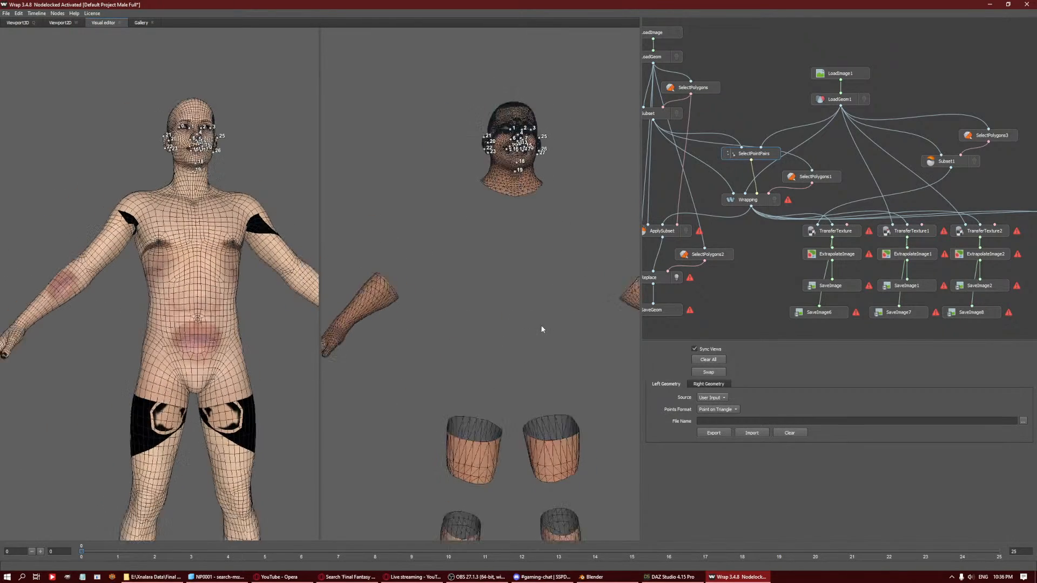
alt+drag(411, 311, 481, 213)
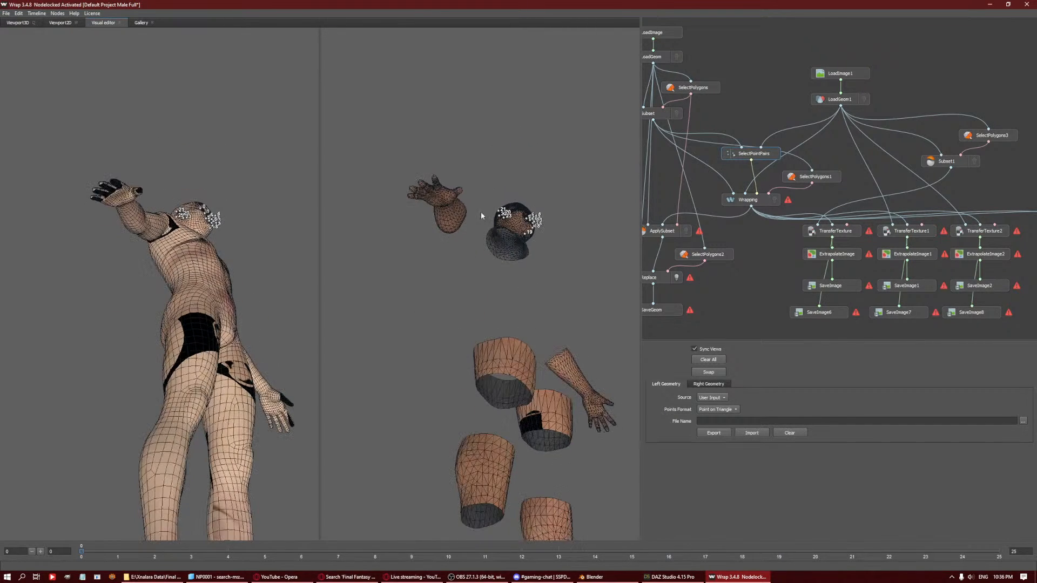
alt+middle_drag(481, 213, 470, 331)
scroll(469, 324, up, 5)
alt+drag(456, 210, 517, 252)
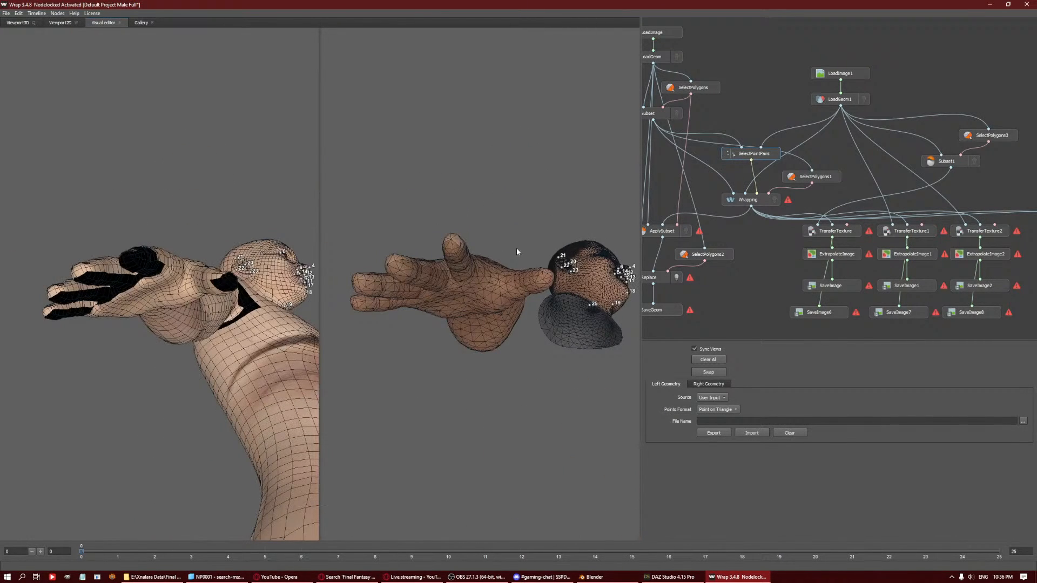
click(551, 277)
click(452, 239)
click(392, 261)
click(356, 280)
click(355, 304)
Place the matching fingertip points on the Daz base's right hand in the same order, starting with the thumb.
drag(456, 292, 480, 287)
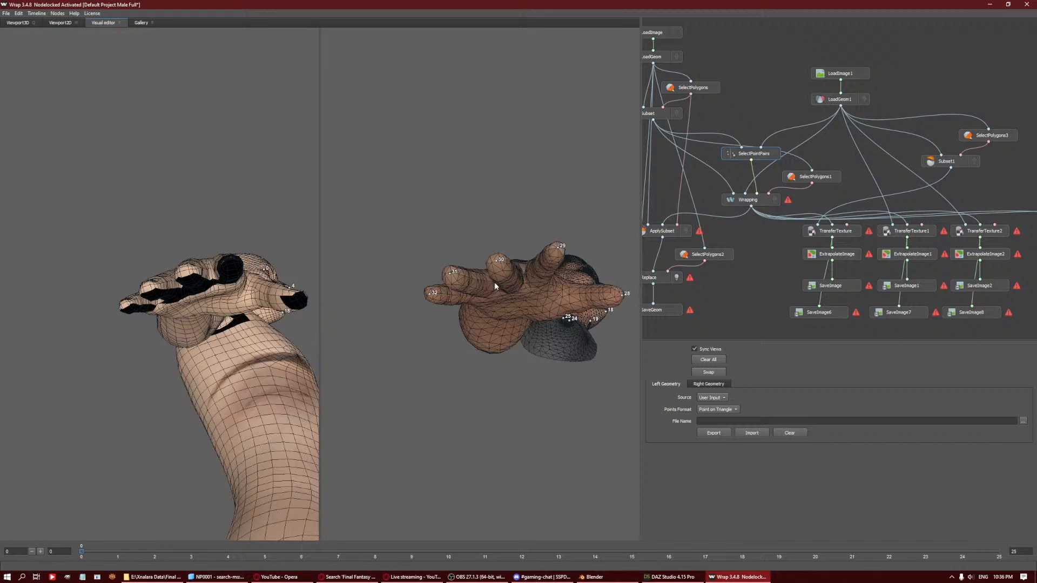
click(303, 300)
click(232, 264)
click(151, 285)
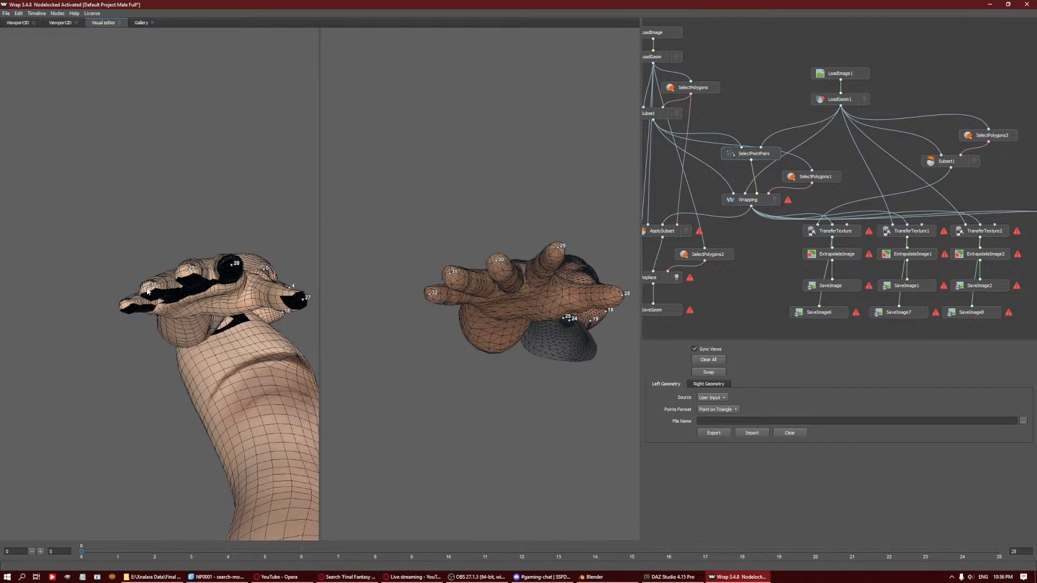
click(124, 304)
Place points on all five fingertips of the Wedge model's left hand, from thumb to little finger.
drag(315, 313, 504, 242)
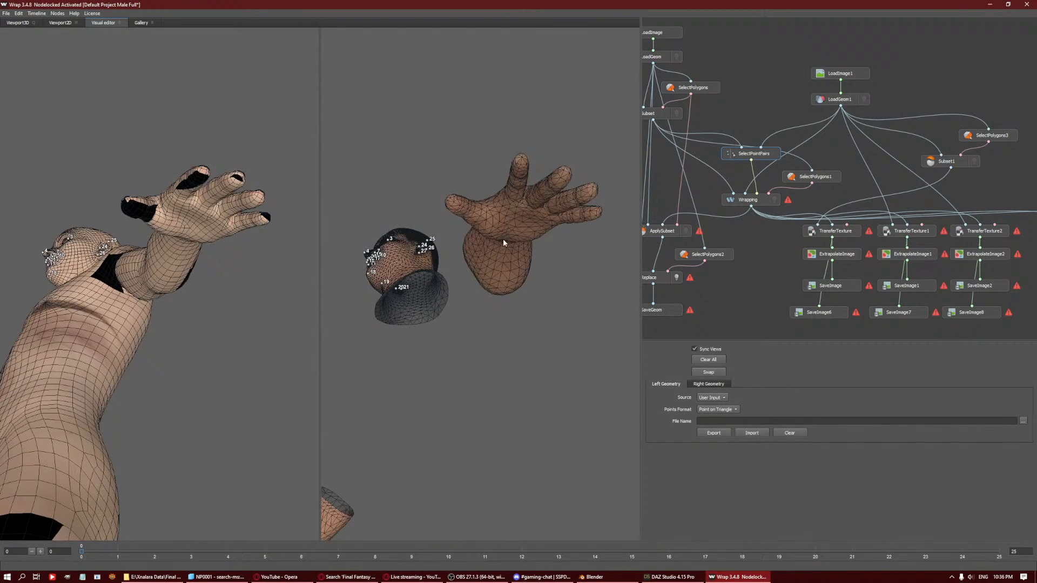
click(447, 198)
click(522, 157)
click(565, 170)
click(595, 189)
click(600, 210)
Place the matching fingertip points on the Daz base's left hand, starting with the thumb.
click(123, 200)
click(206, 168)
click(241, 179)
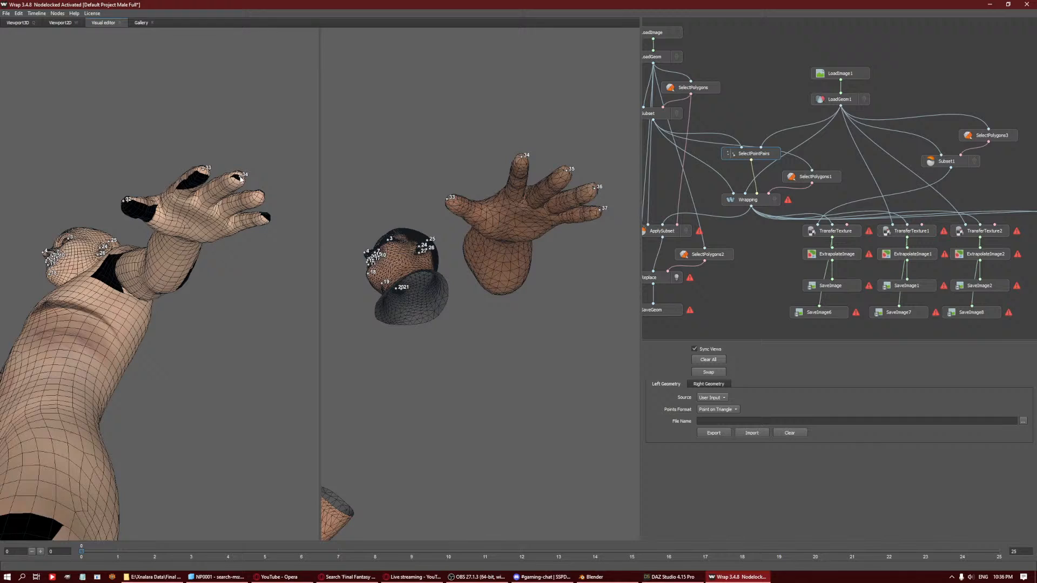
click(260, 193)
Examine the point pairs on the heads and hands of both full-body models from several angles.
drag(341, 190, 445, 355)
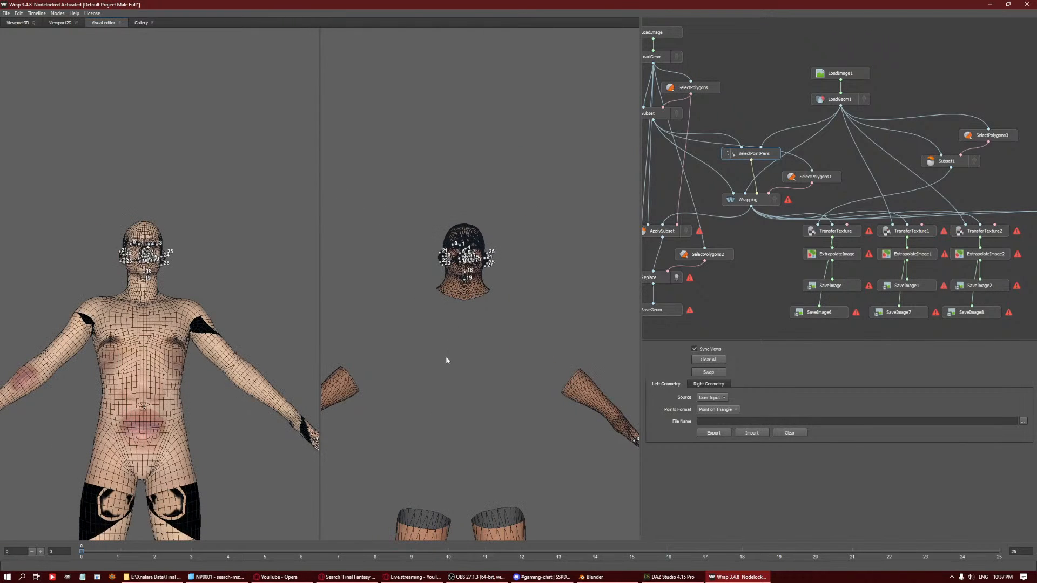
middle_drag(446, 357, 451, 198)
drag(451, 198, 483, 292)
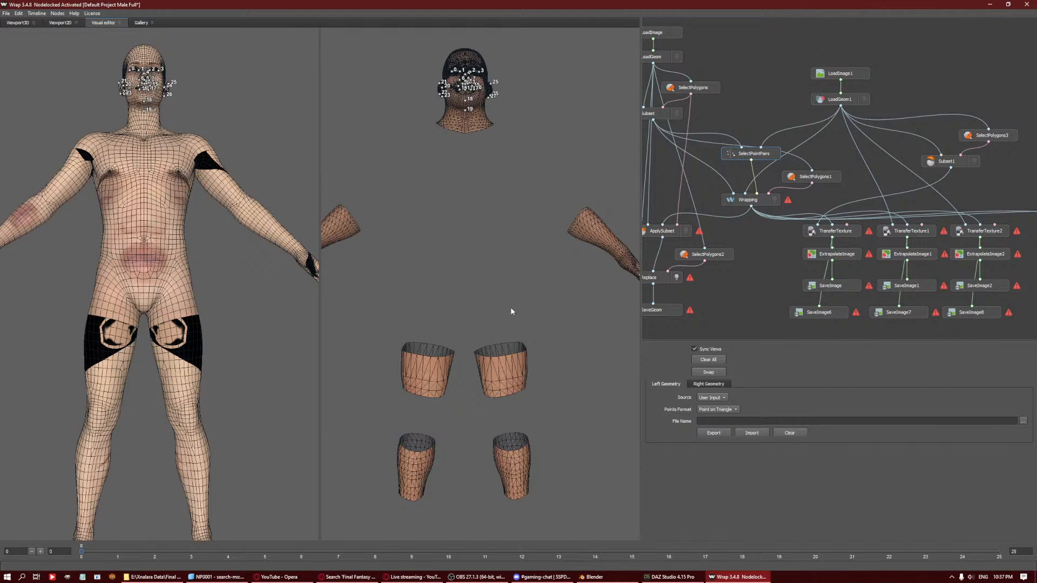
drag(510, 307, 489, 232)
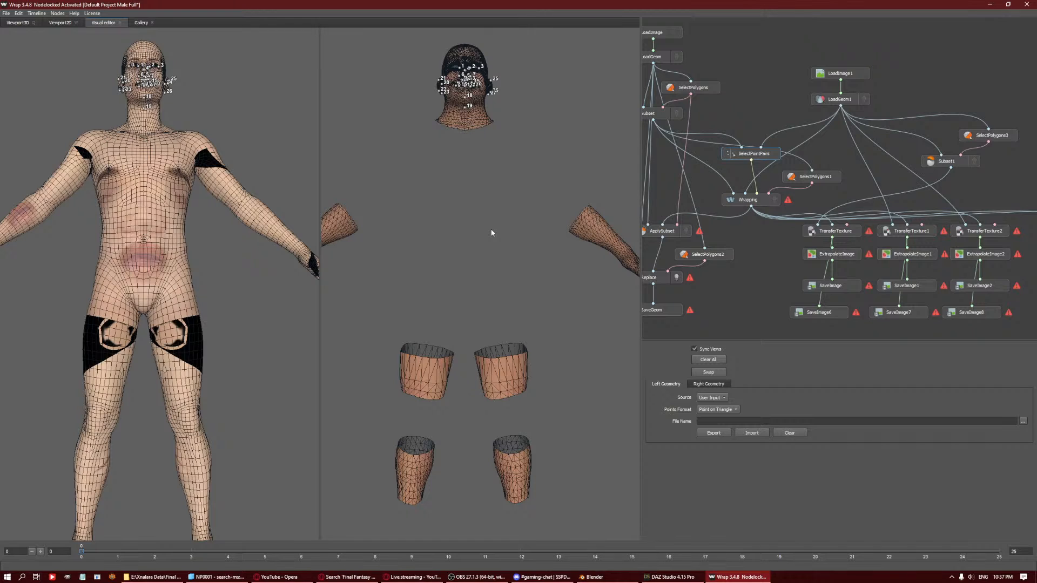
mouse_move(491, 233)
mouse_down()
mouse_move(478, 188)
mouse_move(485, 240)
mouse_up()
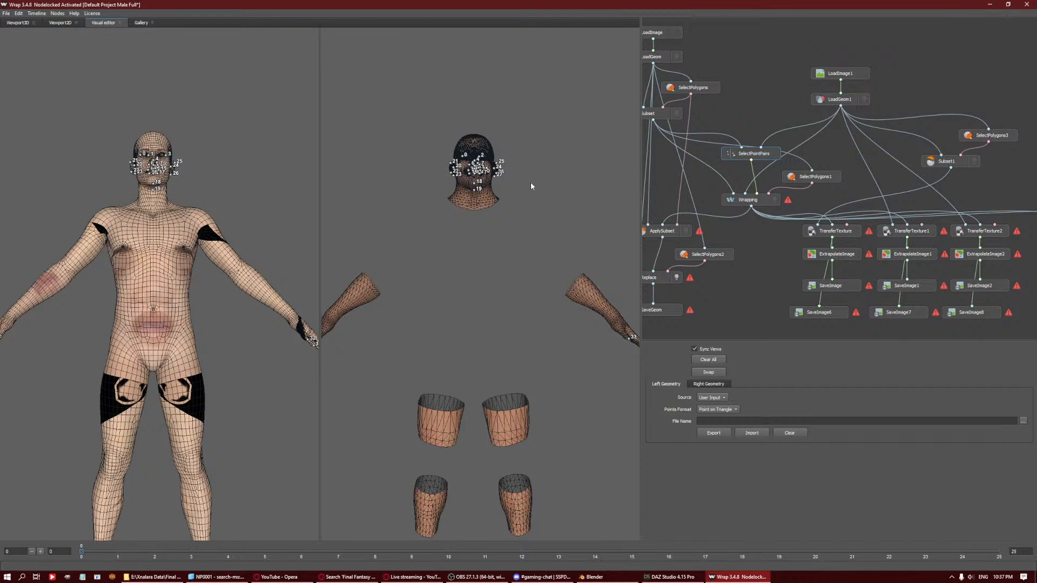
drag(529, 183, 501, 293)
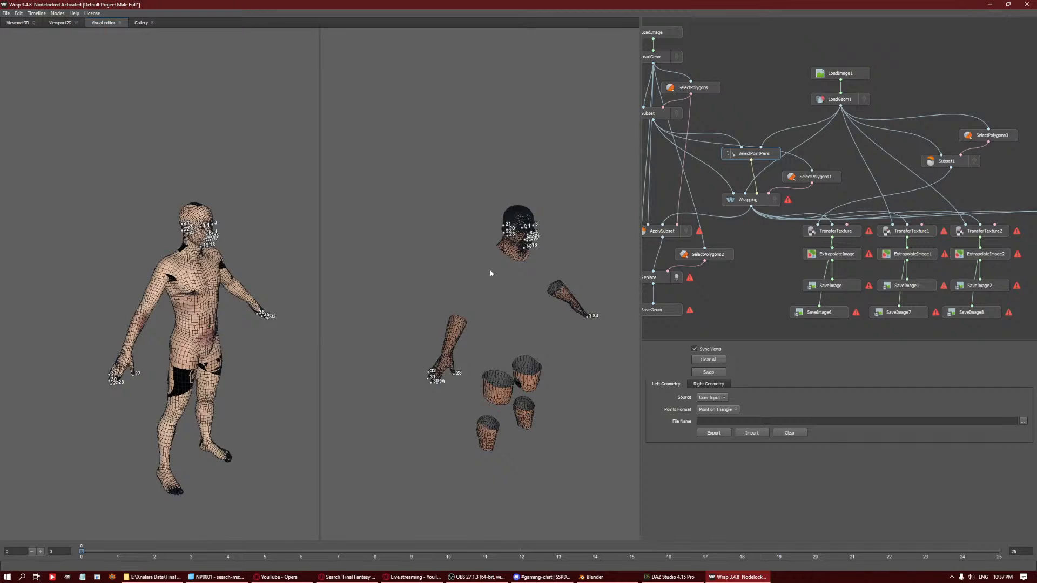
scroll(489, 269, up, 5)
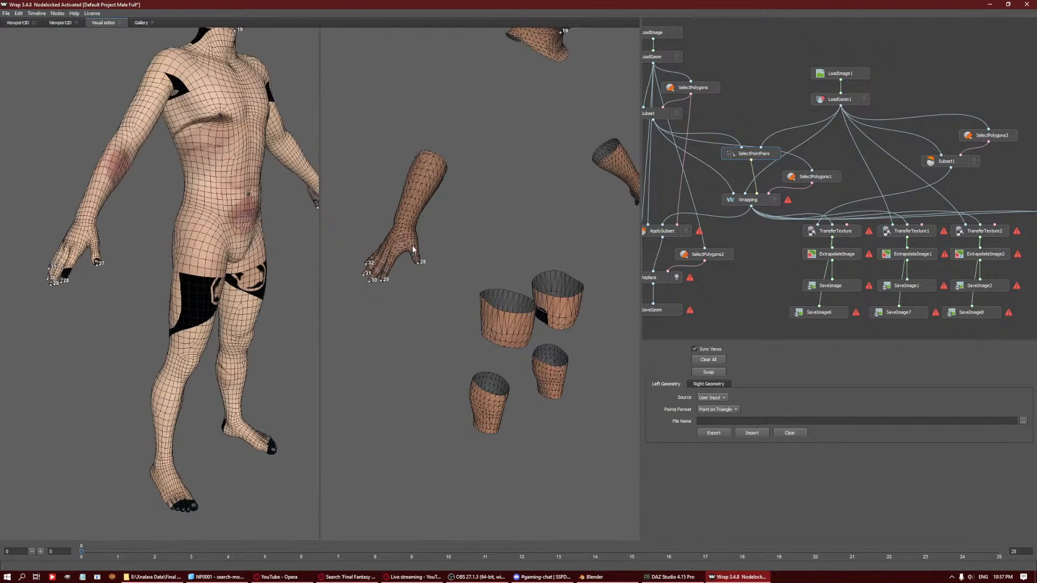
drag(479, 254, 376, 212)
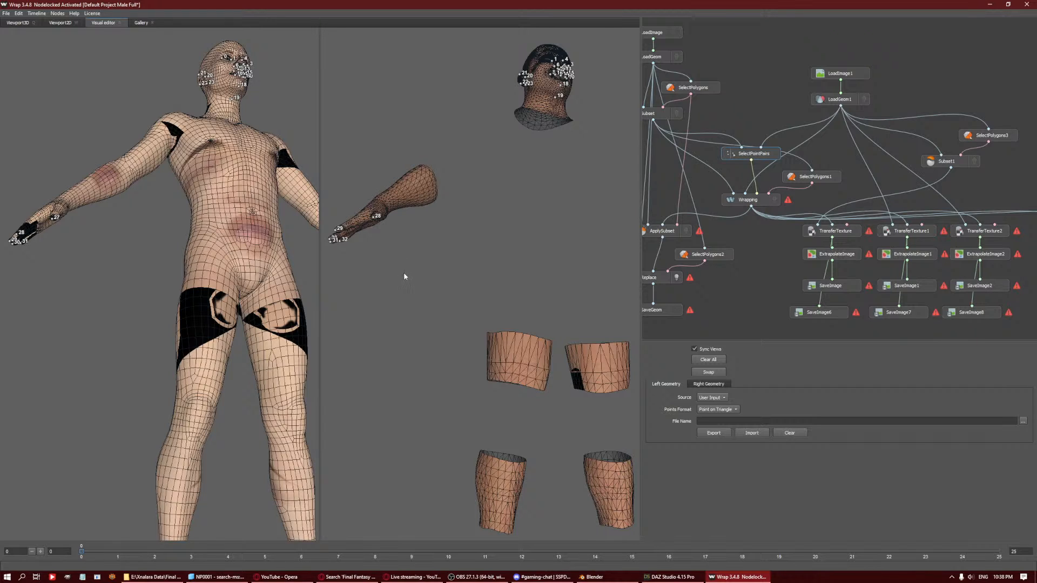
scroll(393, 301, down, 3)
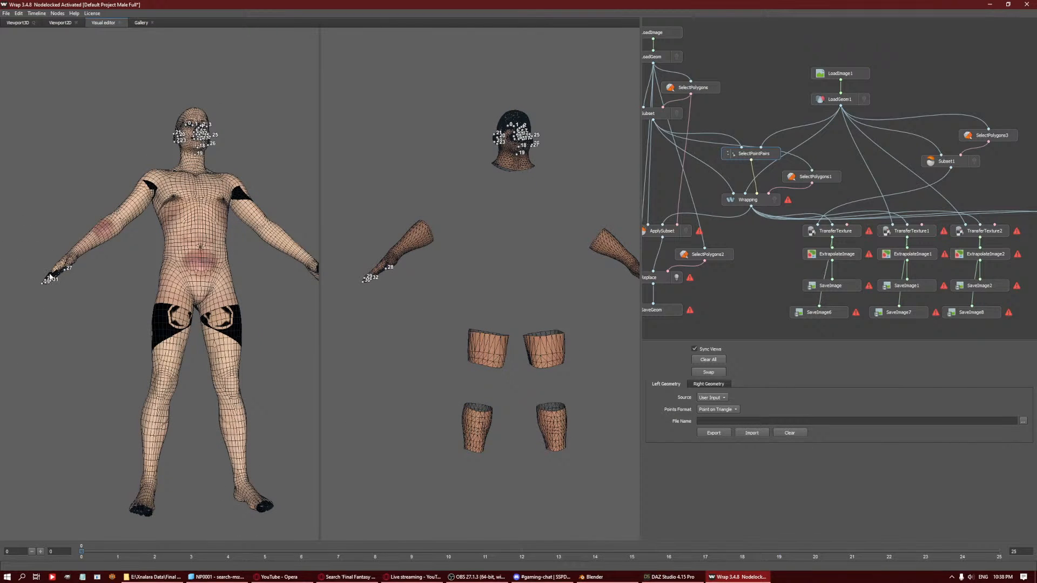
drag(507, 228, 493, 251)
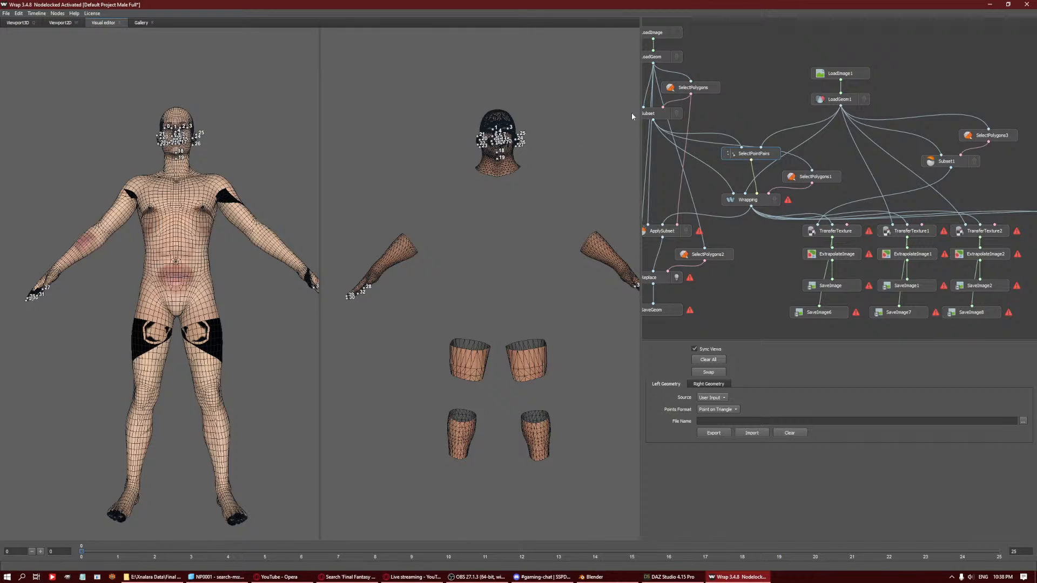
Replace the base mesh in the LoadGeom node with Wedge G8M.obj from the Daz3d folder.
click(766, 201)
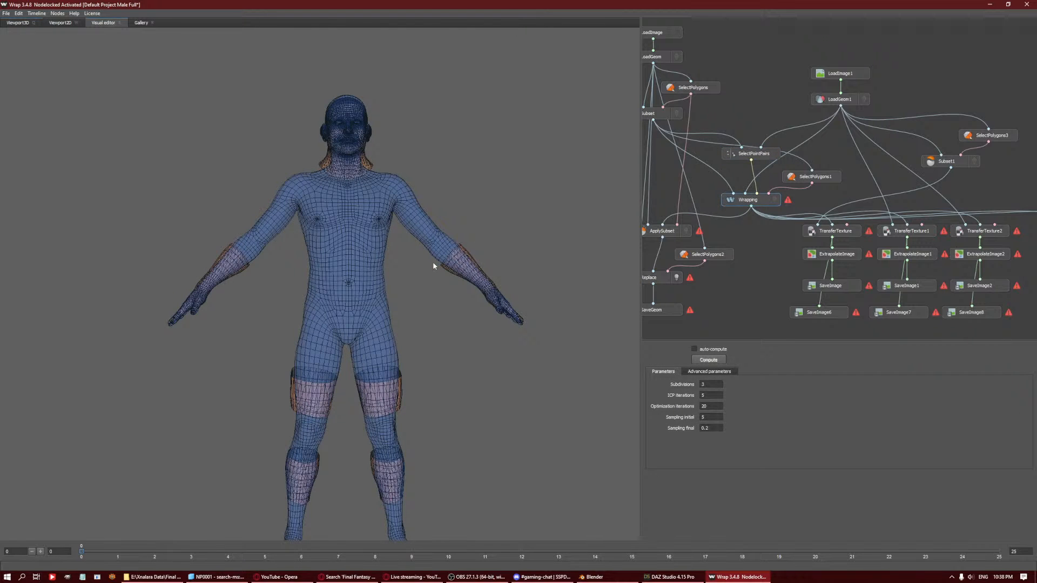
mouse_move(434, 262)
mouse_down()
mouse_move(338, 268)
mouse_move(441, 254)
mouse_up()
click(656, 58)
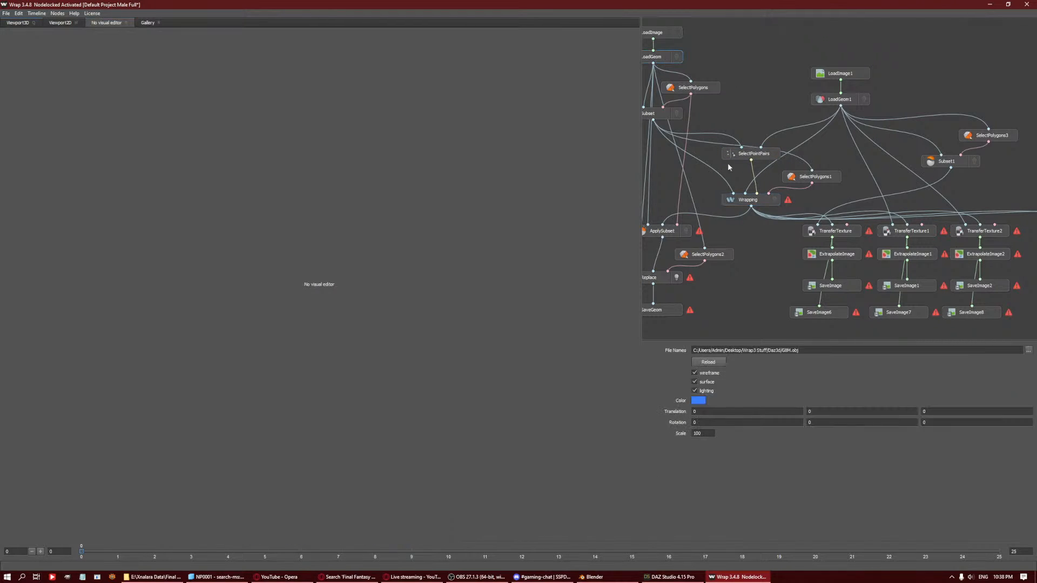
click(1029, 350)
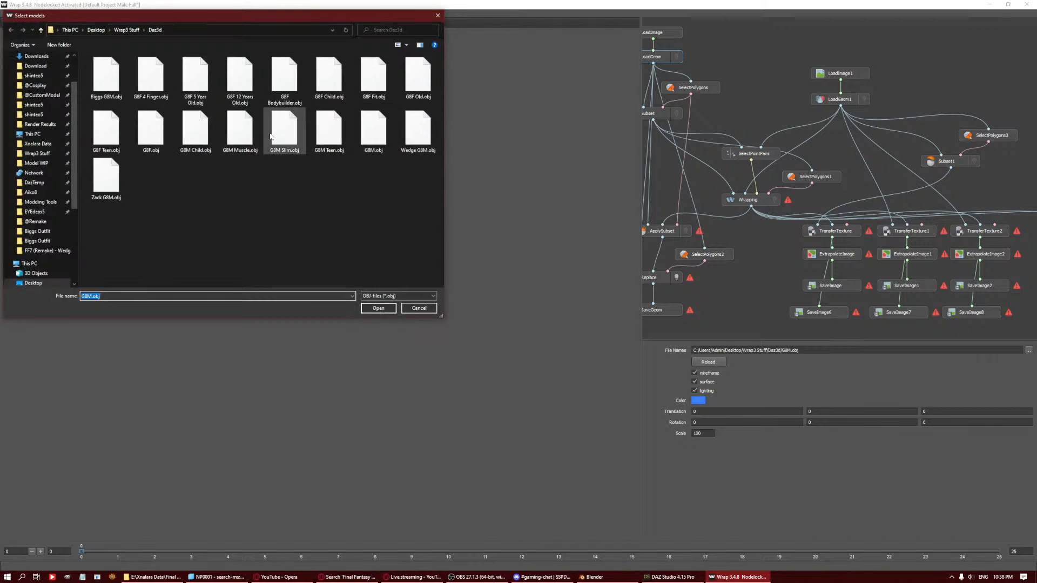
double_click(416, 132)
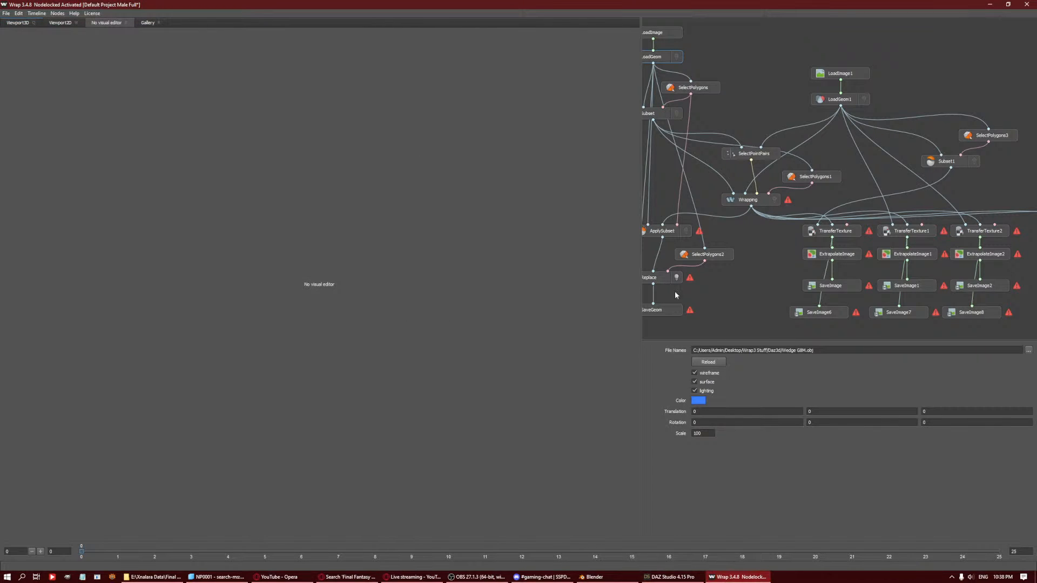
Inspect in the Wrapping node how the Wedge G8M body overlaps the target's head, forearm and leg parts.
click(755, 153)
click(764, 205)
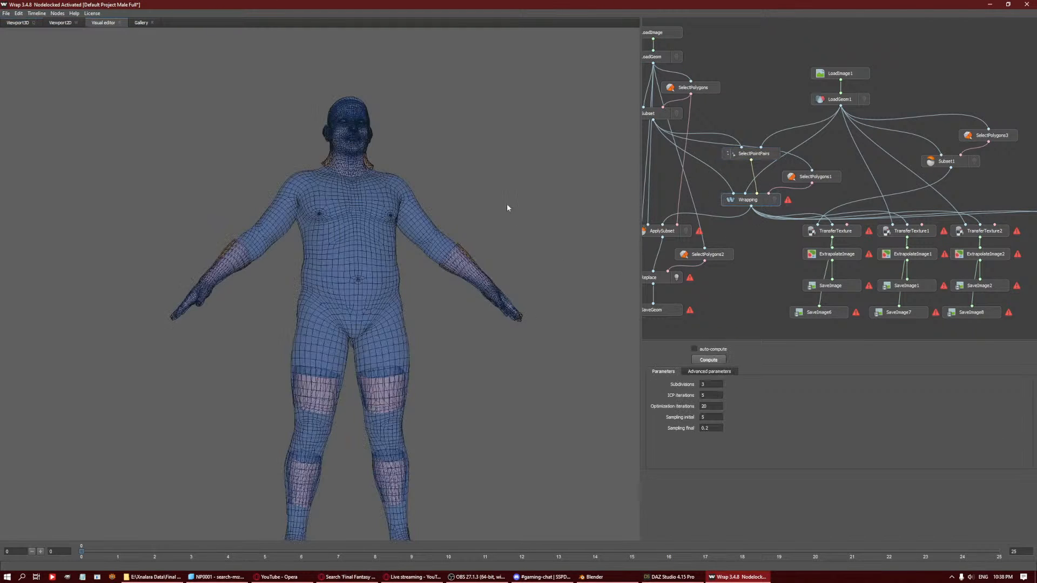
drag(506, 204, 403, 323)
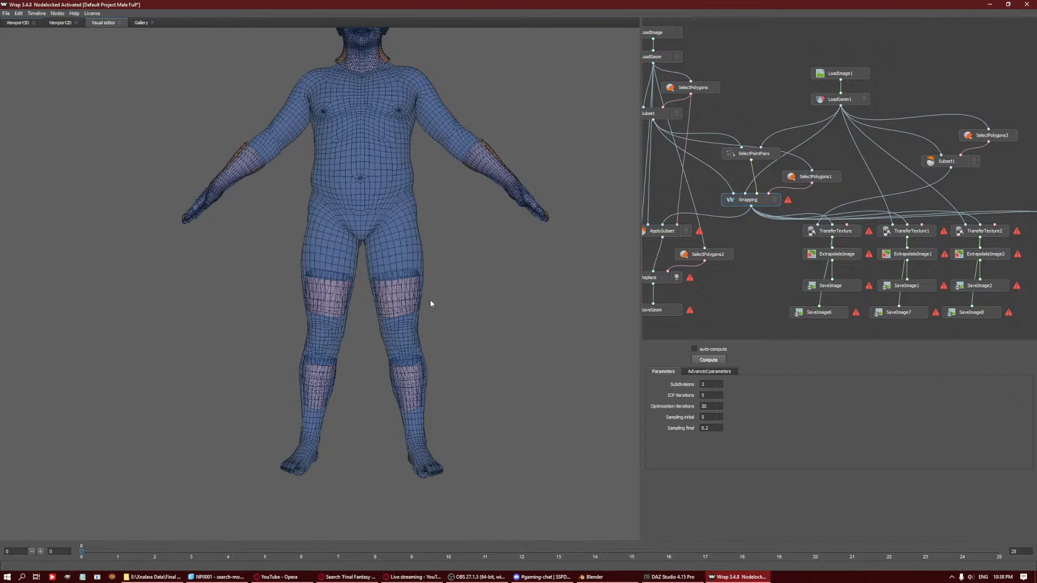
drag(431, 302, 450, 175)
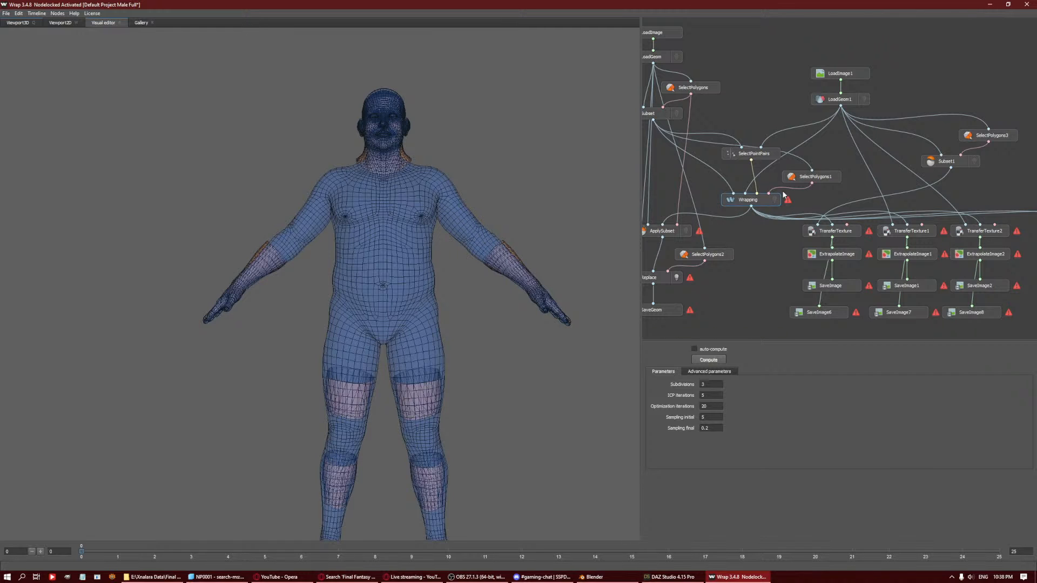
In SelectPolygons1, select the polygons of the torso, upper arms and thighs, and even out the selection edge on the left upper arm.
click(792, 177)
drag(354, 205, 278, 218)
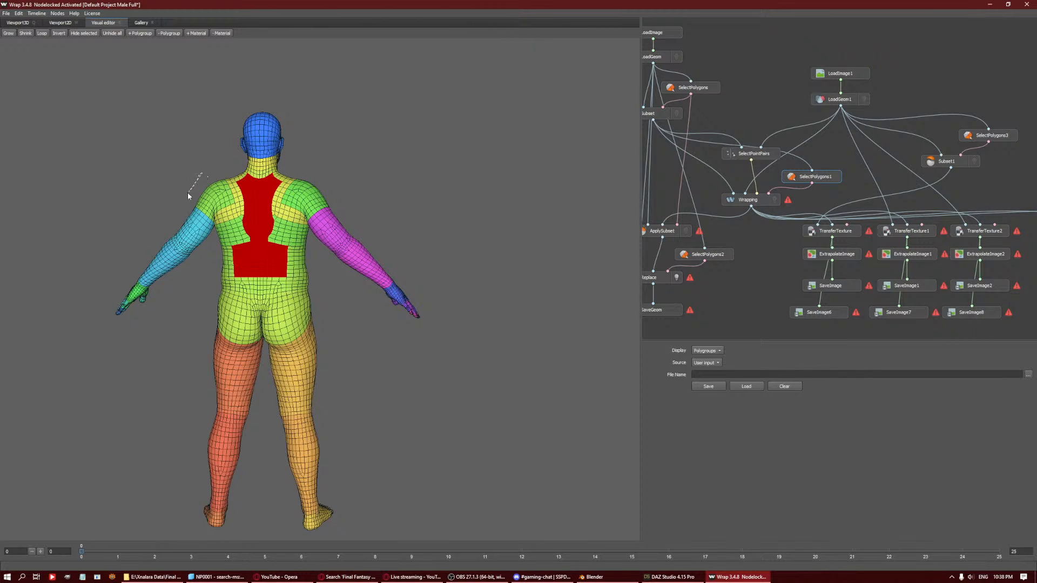
mouse_move(194, 227)
mouse_down()
mouse_move(208, 241)
mouse_move(211, 327)
mouse_move(197, 378)
mouse_move(205, 393)
mouse_move(249, 407)
mouse_move(300, 404)
mouse_move(336, 378)
mouse_move(331, 297)
mouse_move(312, 235)
mouse_move(335, 189)
mouse_move(323, 173)
mouse_up()
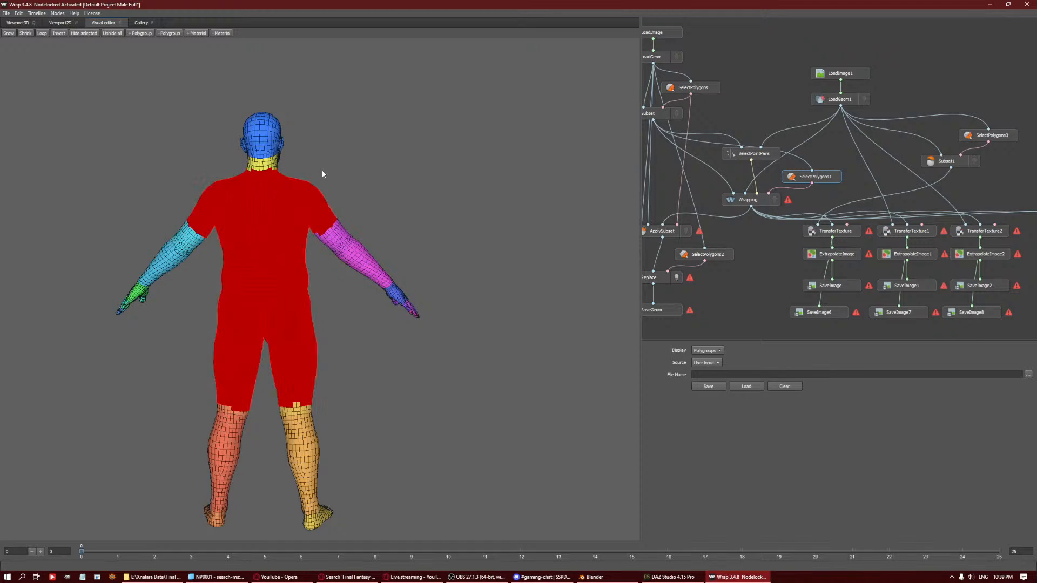
drag(435, 222, 185, 201)
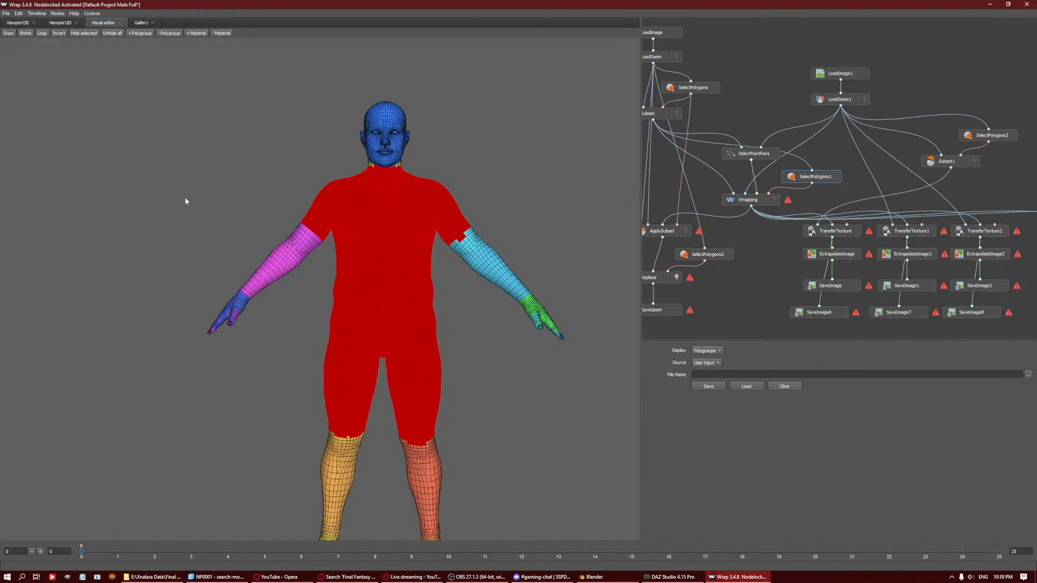
ctrl+drag(468, 238, 462, 242)
alt+middle_drag(461, 207, 459, 223)
scroll(459, 223, up, 5)
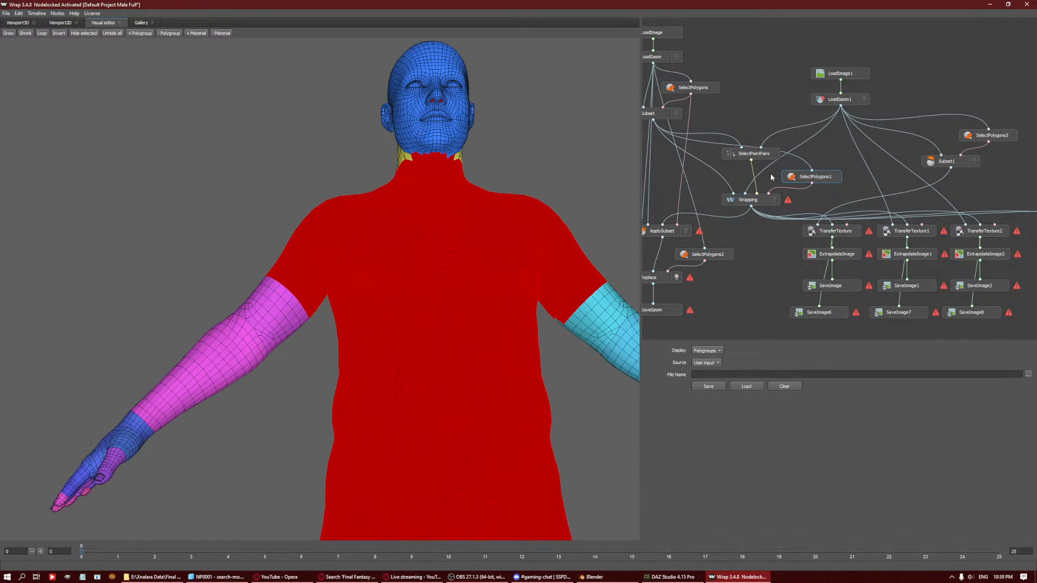
Compare the neck with the overlap in Wrapping and remove the NeckUpper polygroup from the SelectPolygons1 selection.
click(757, 202)
middle_drag(483, 175, 435, 241)
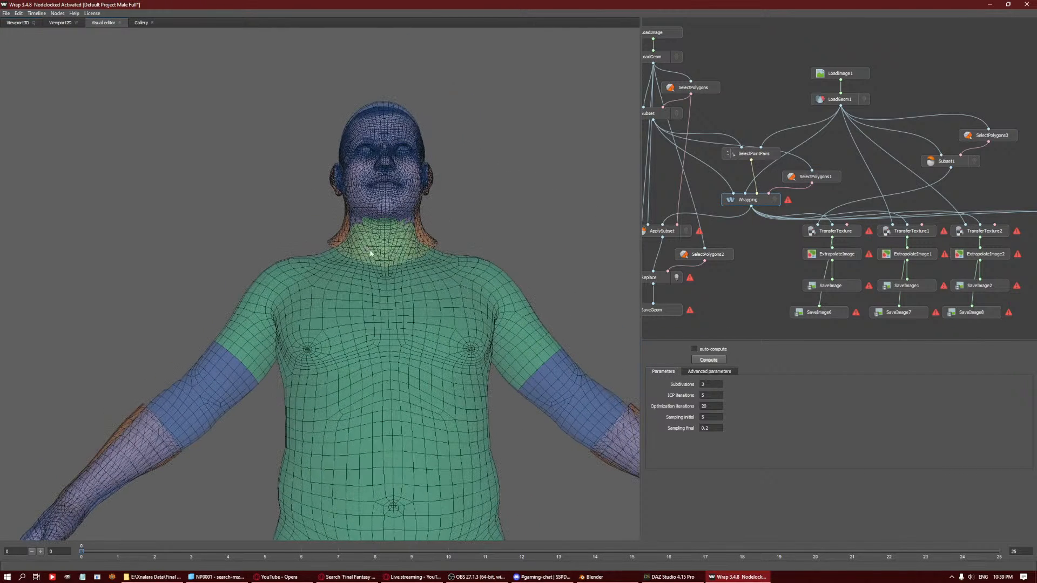
click(798, 179)
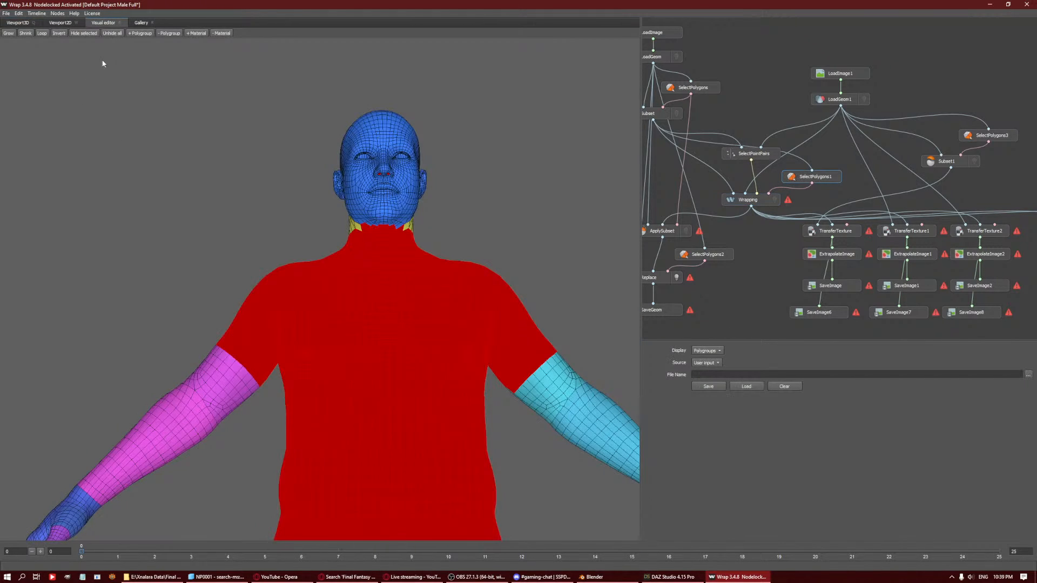
click(171, 34)
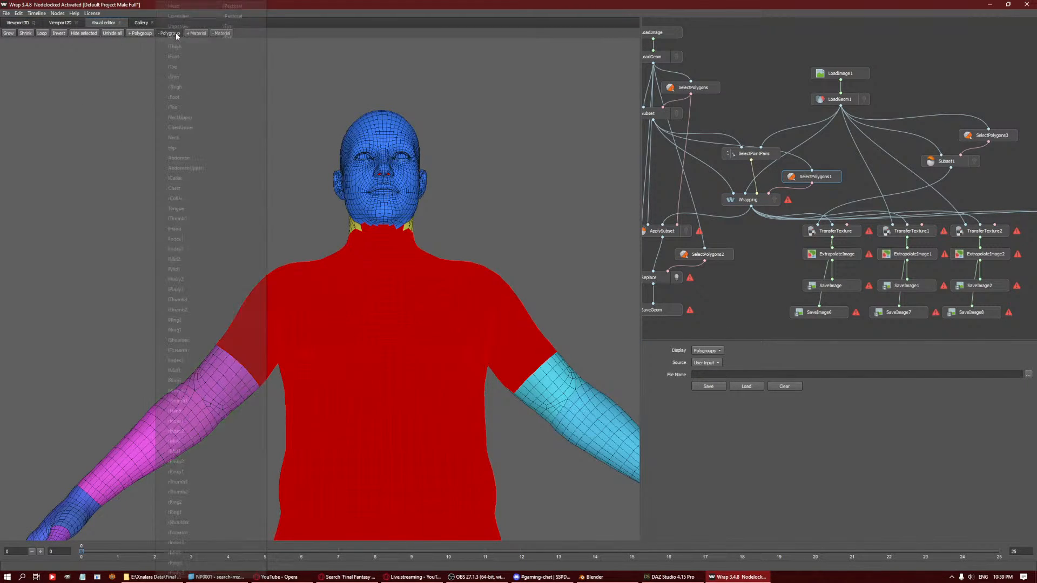
click(195, 117)
drag(164, 42, 198, 107)
click(143, 33)
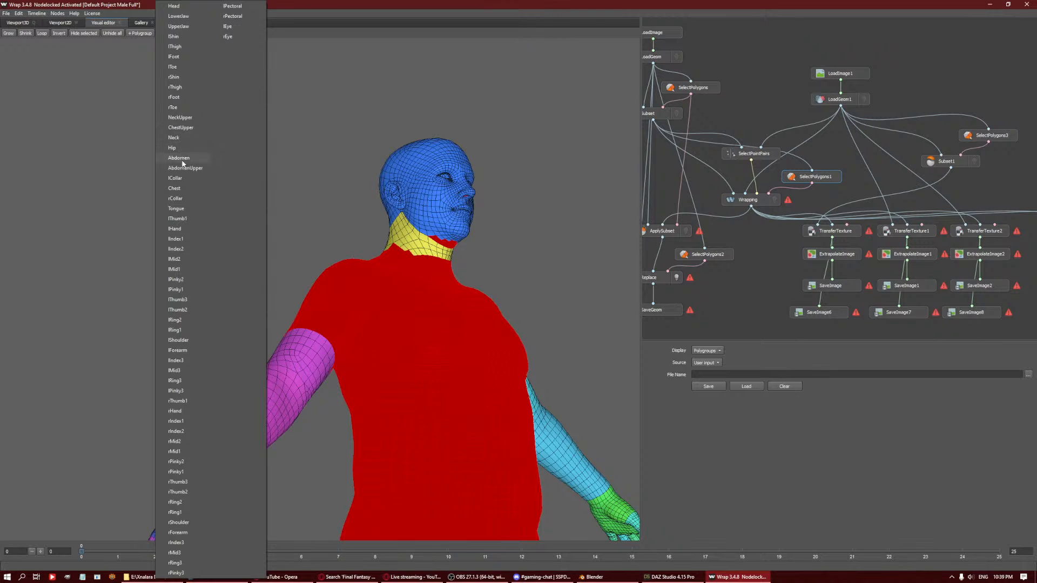
click(178, 36)
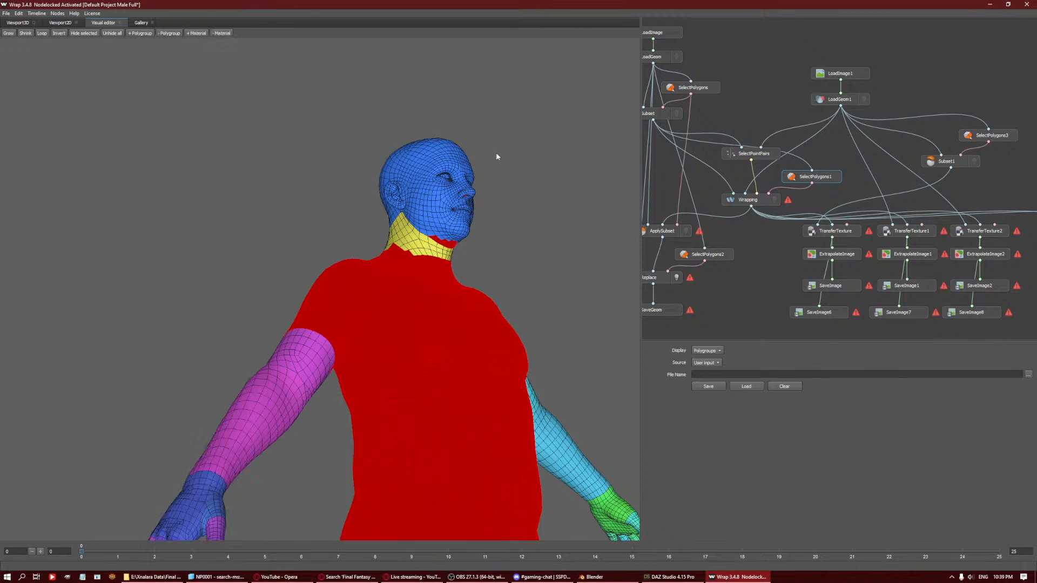
Deselect the remaining polygons under the chin, and try to clear the front of the throat and upper chest by hand.
drag(500, 259, 384, 275)
scroll(384, 275, up, 4)
middle_drag(478, 173, 439, 324)
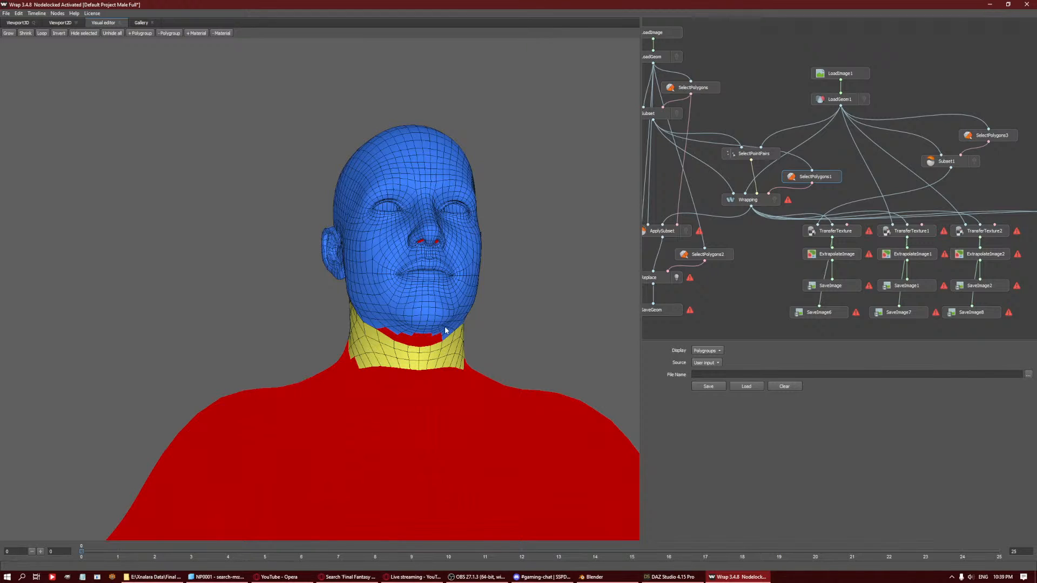
ctrl+drag(380, 317, 440, 371)
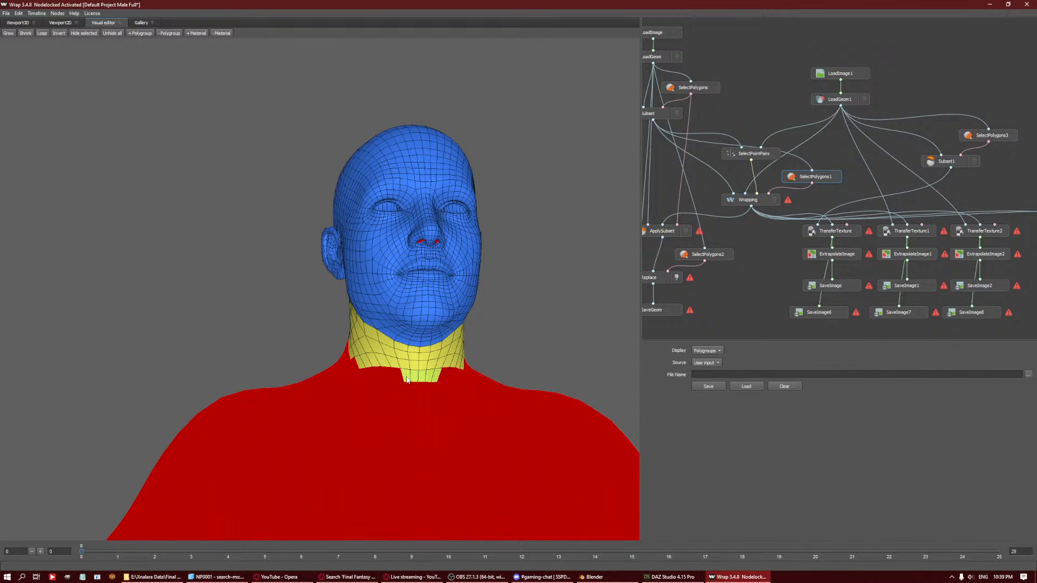
click(414, 378)
ctrl+drag(408, 382, 426, 419)
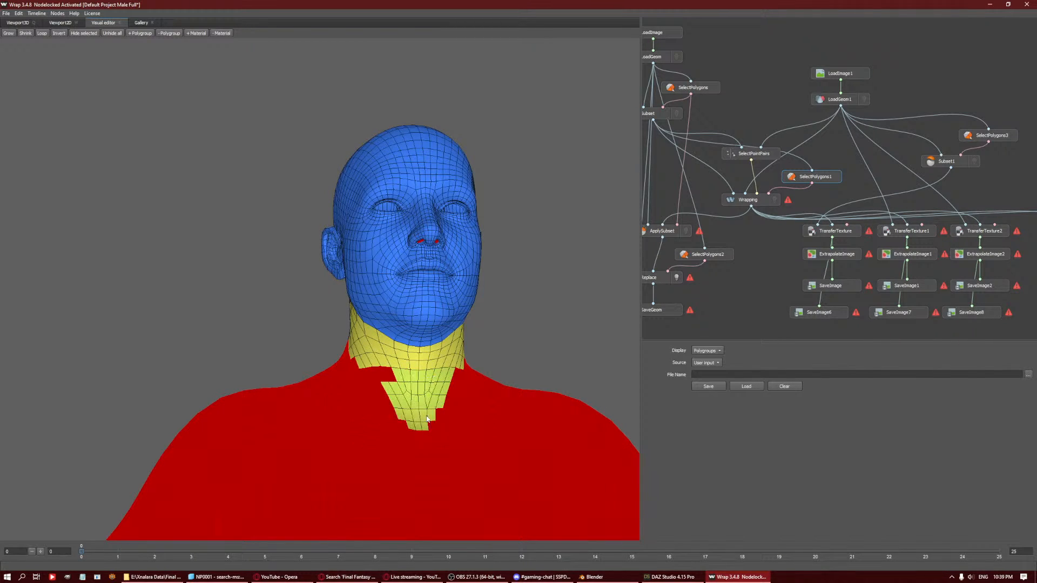
scroll(430, 388, down, 3)
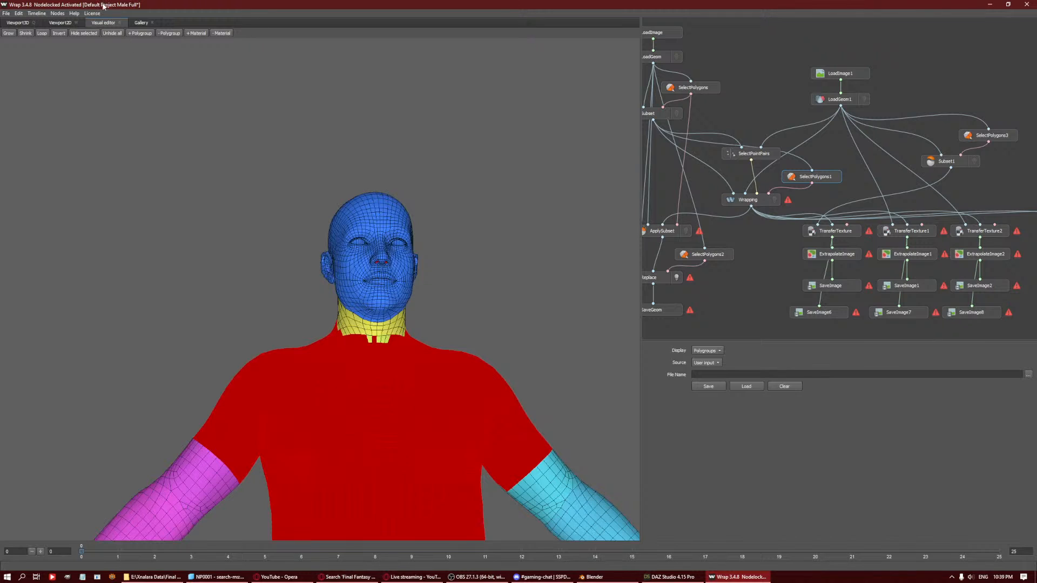
Remove the entire Neck polygroup from the selection so that it ends at the collar.
click(140, 33)
click(164, 145)
click(158, 33)
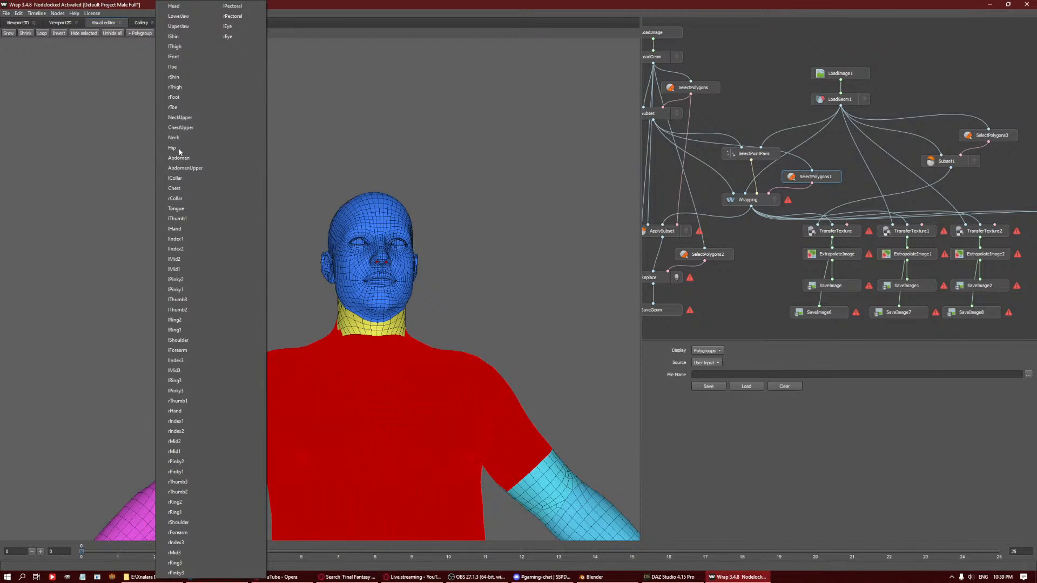
click(175, 138)
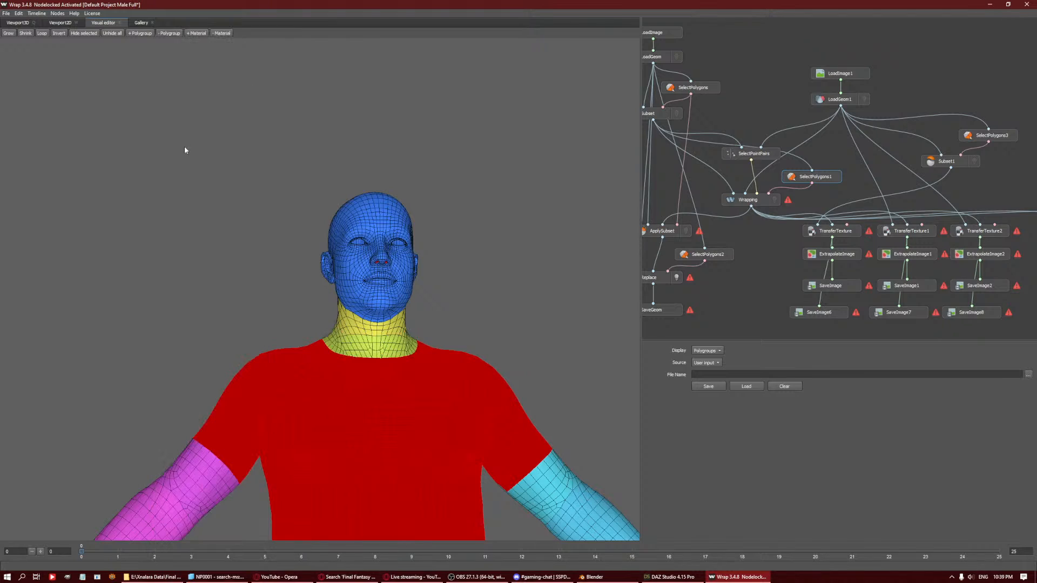
scroll(447, 216, down, 3)
middle_drag(478, 312, 475, 170)
drag(475, 170, 475, 222)
Extend the SelectPolygons1 selection over the left elbow to mid-forearm, using the overlap in Wrapping as the guide.
click(742, 202)
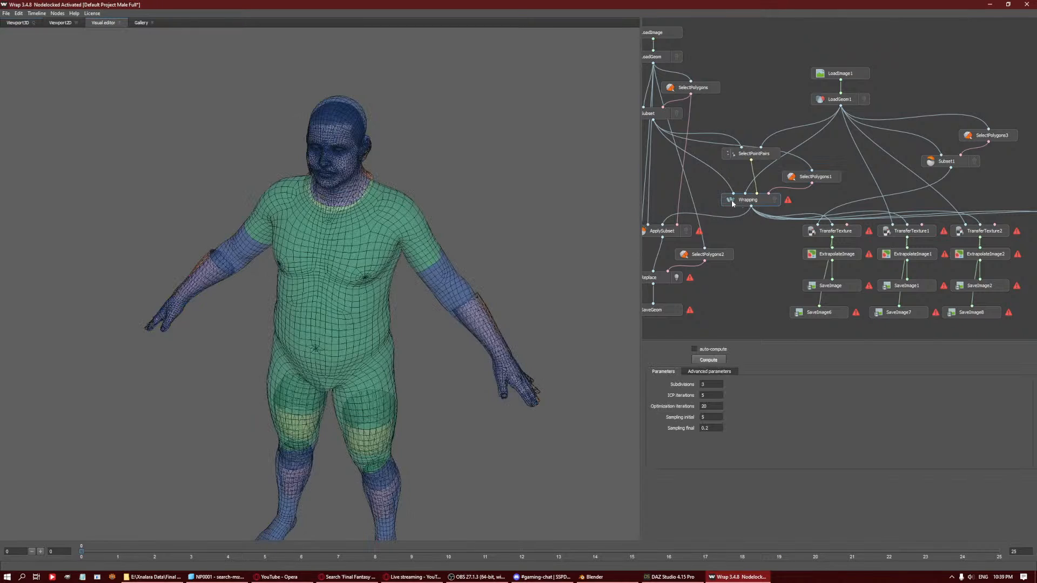
drag(419, 244, 446, 225)
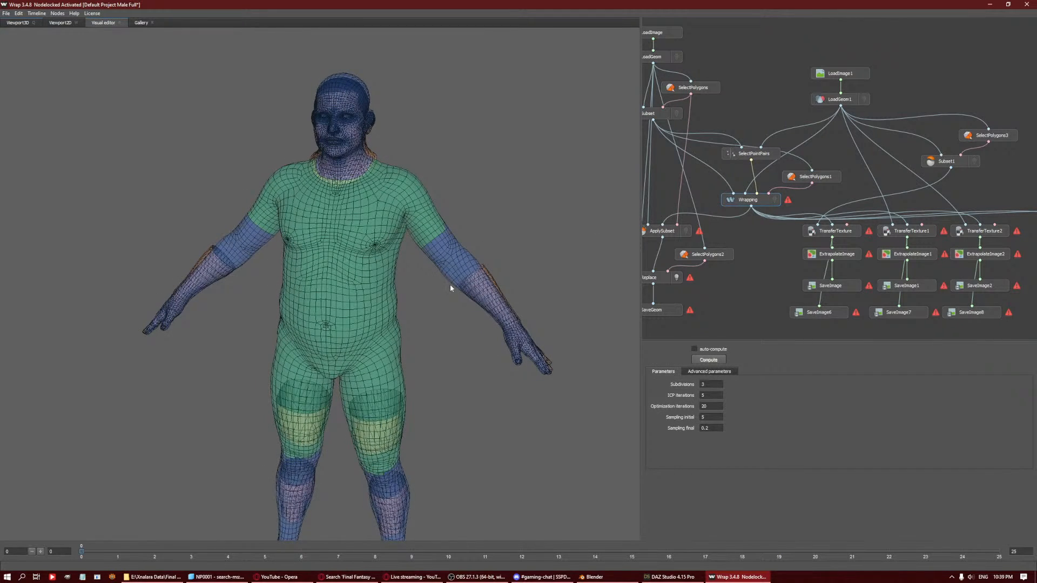
click(798, 182)
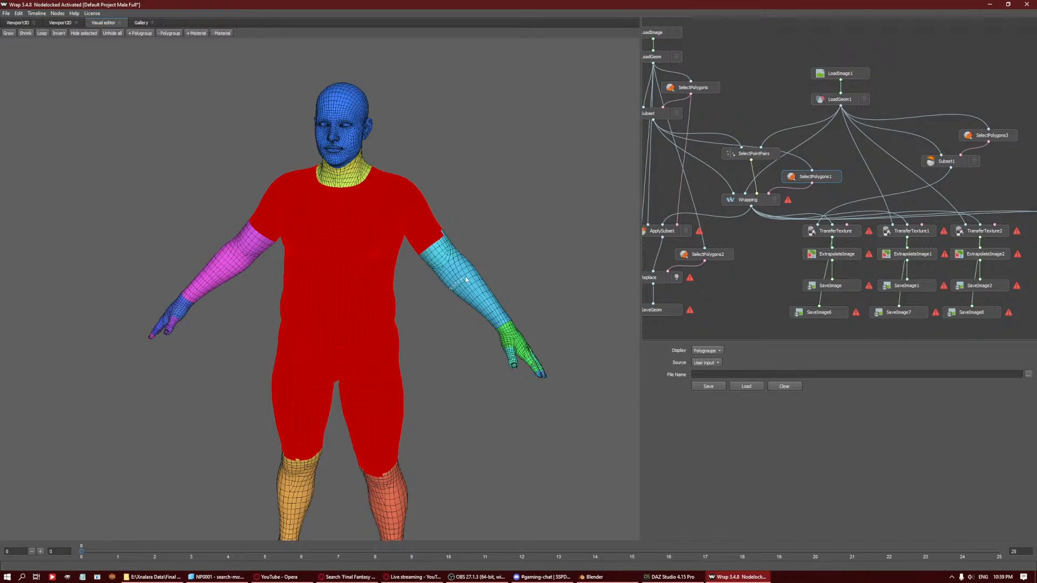
mouse_move(484, 274)
ctrl+mouse_down()
mouse_move(448, 231)
mouse_move(420, 291)
mouse_move(453, 283)
mouse_move(482, 248)
mouse_move(423, 273)
mouse_move(437, 277)
ctrl+mouse_up()
key(ctrl+z)
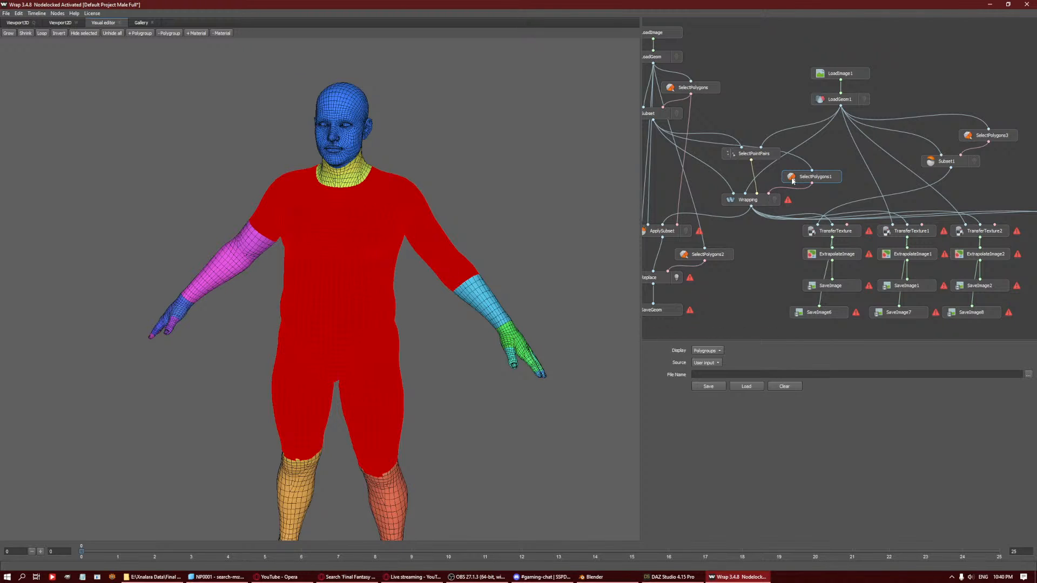
click(764, 200)
click(797, 180)
Extend the selection over the right elbow to mid-forearm and check it against the overlap in Wrapping.
drag(308, 282, 317, 272)
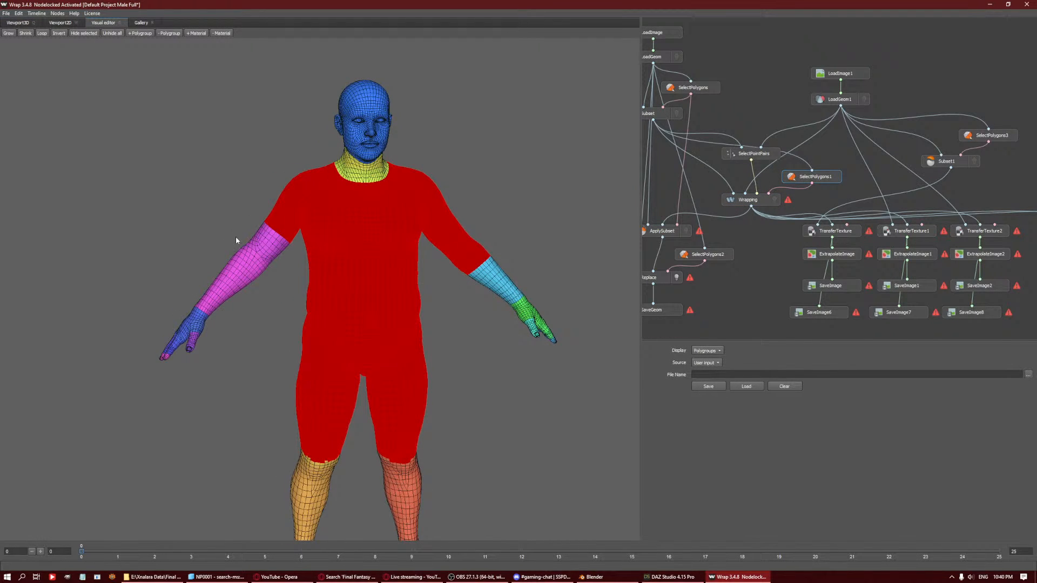
mouse_move(223, 249)
mouse_down()
mouse_move(246, 278)
mouse_move(284, 227)
mouse_move(291, 240)
mouse_up()
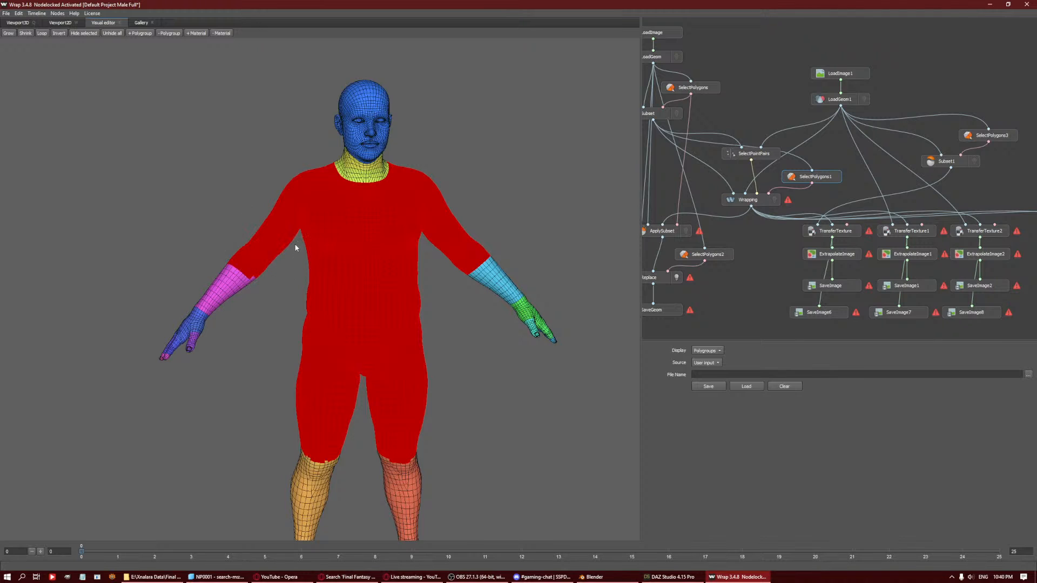
click(760, 200)
click(795, 181)
Deselect the polygons of both legs from the upper thigh down to the knee, with an even edge across each thigh.
alt+drag(467, 274, 421, 246)
drag(411, 254, 394, 236)
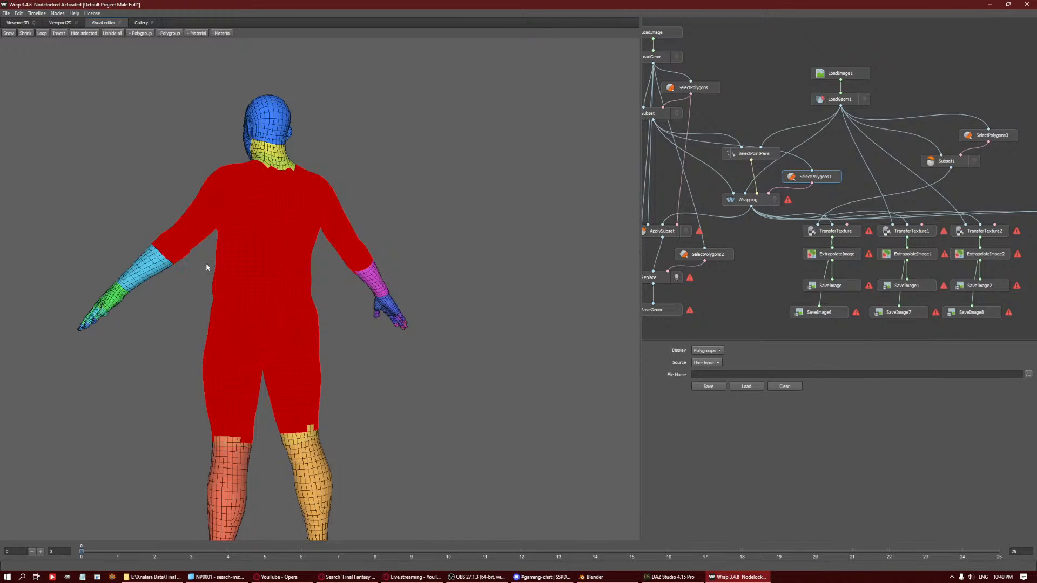
drag(212, 322, 402, 313)
middle_drag(451, 357, 448, 217)
drag(447, 217, 472, 238)
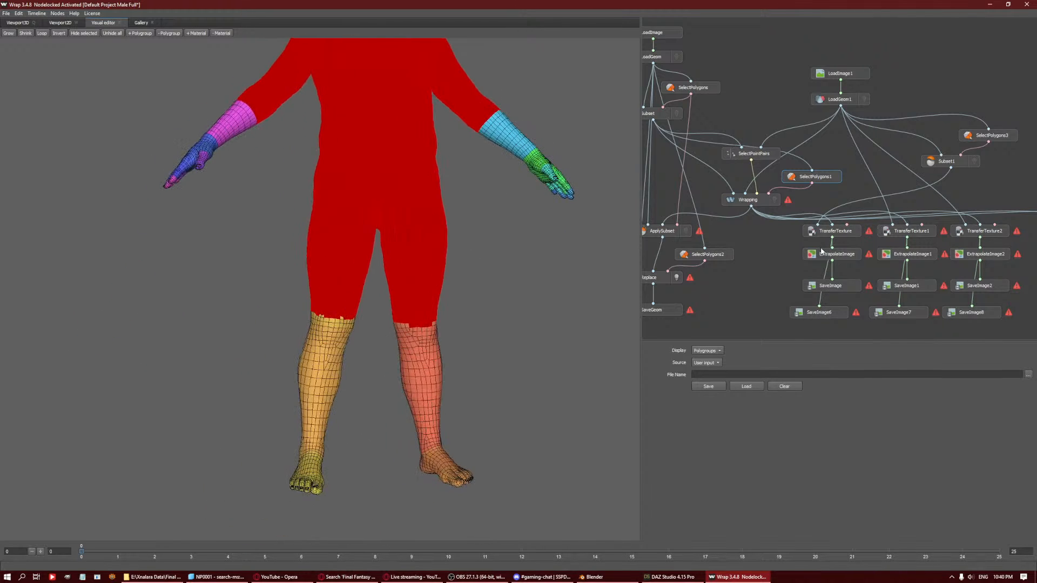
click(765, 200)
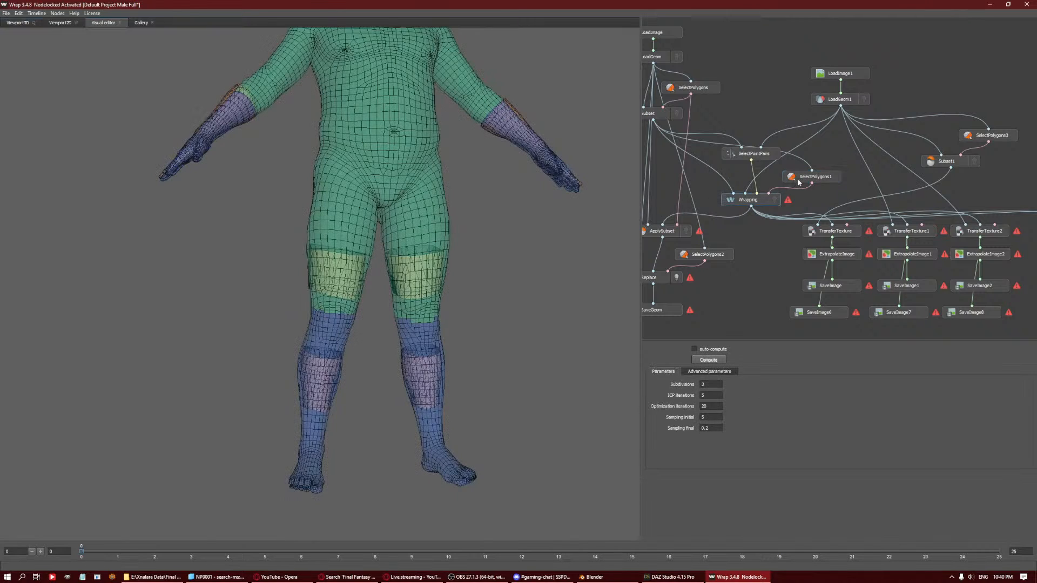
click(799, 181)
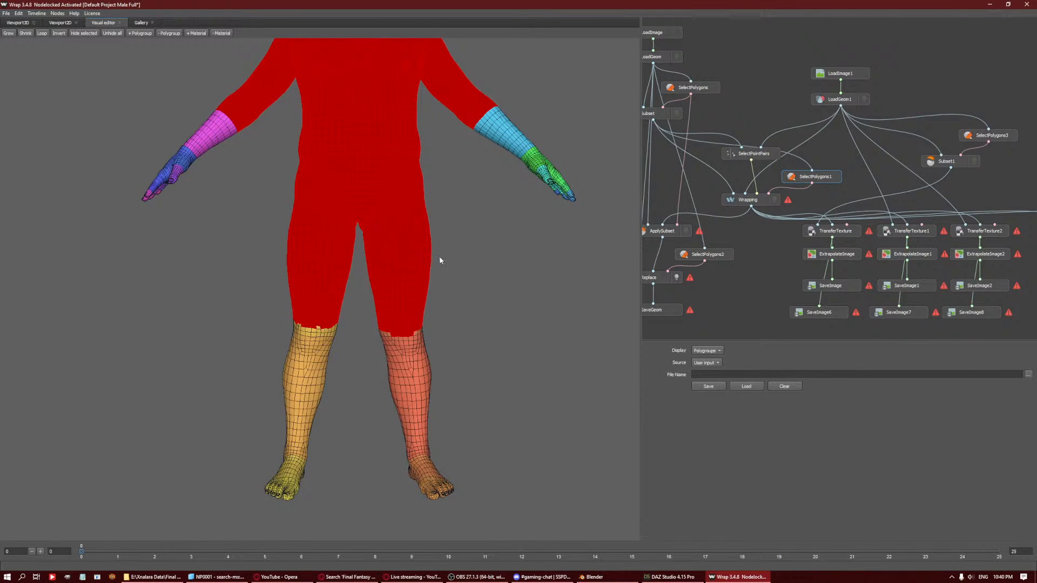
mouse_move(363, 267)
ctrl+mouse_down()
mouse_move(432, 364)
mouse_move(367, 335)
ctrl+mouse_up()
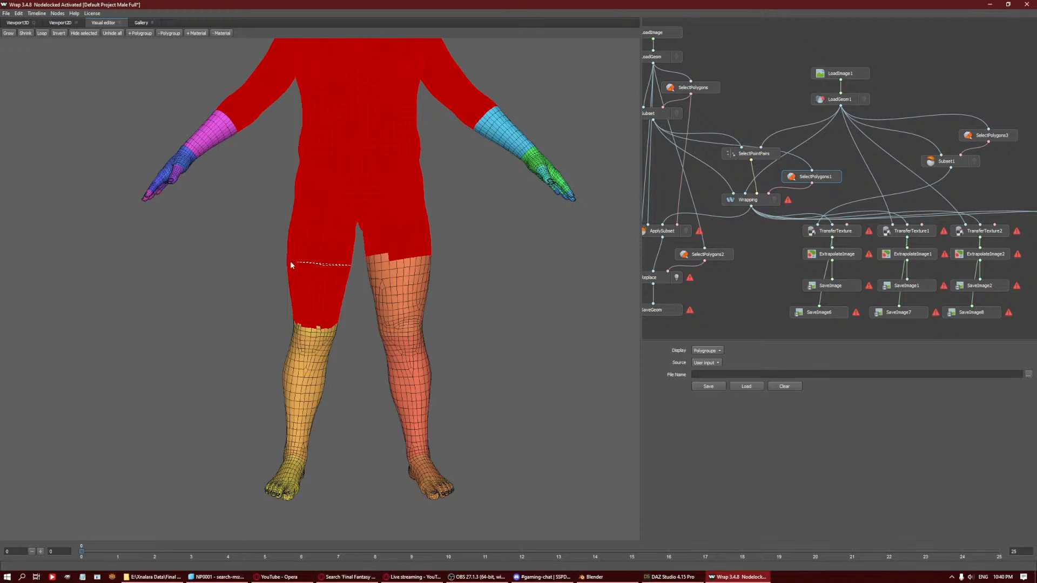
mouse_move(290, 265)
ctrl+mouse_down()
mouse_move(347, 384)
mouse_move(367, 348)
ctrl+mouse_up()
ctrl+drag(363, 264, 395, 260)
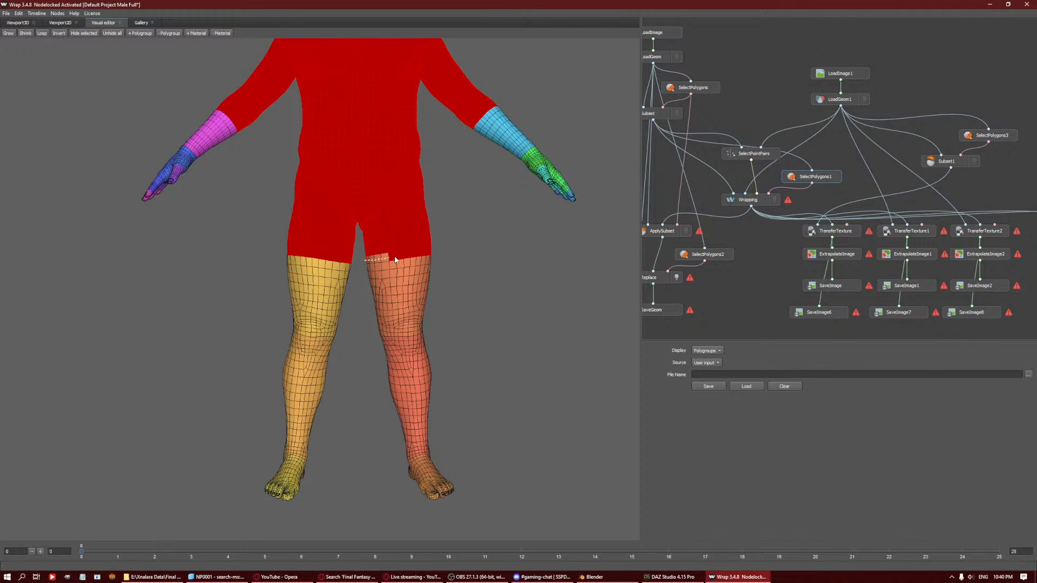
Lower the selection edge slightly on both thighs to match where the target's thigh pieces begin in Wrapping.
click(766, 199)
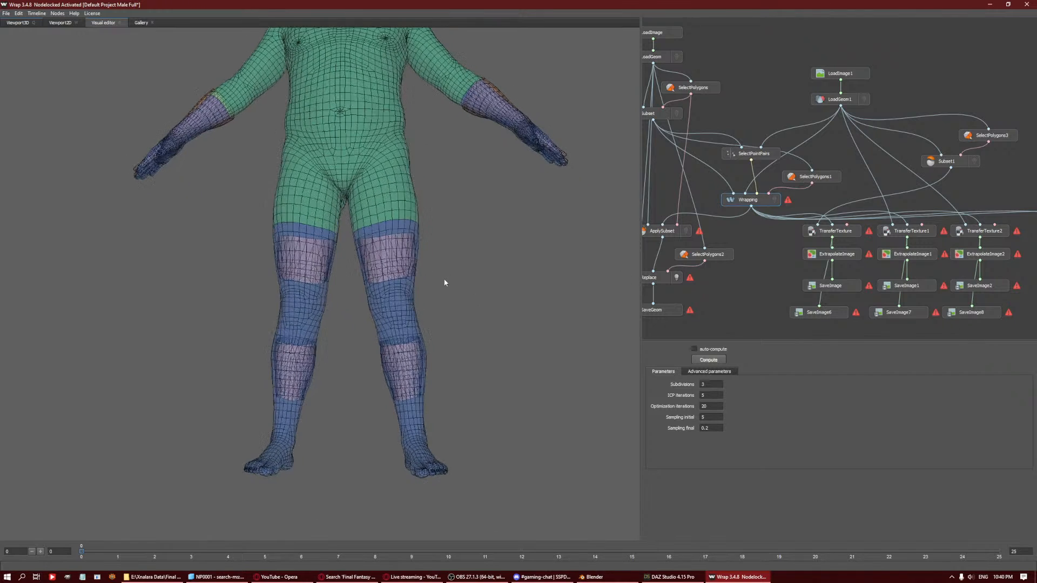
click(787, 178)
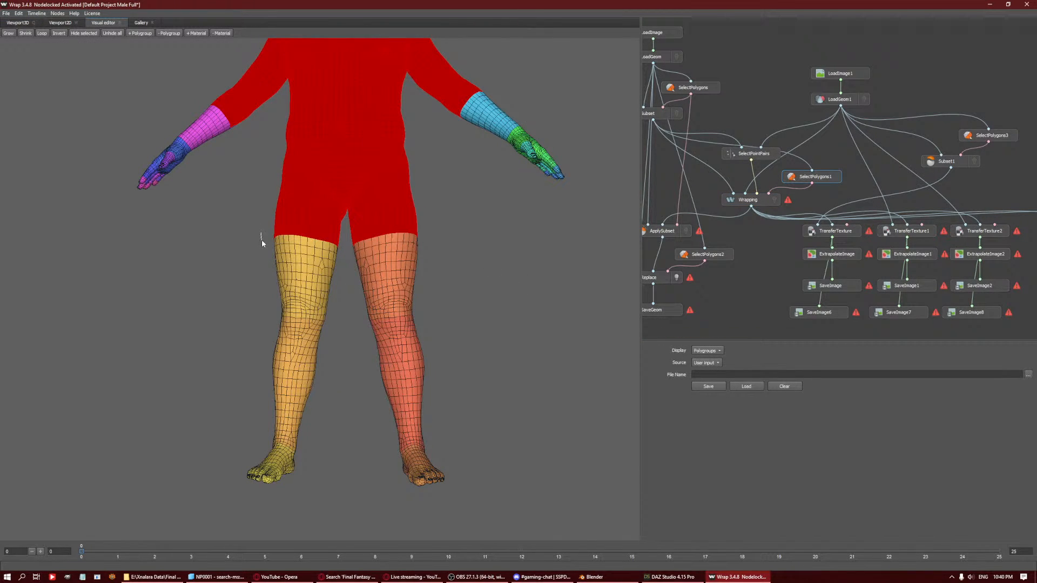
mouse_move(314, 247)
mouse_down()
mouse_move(427, 232)
mouse_move(419, 196)
mouse_up()
drag(410, 240, 409, 234)
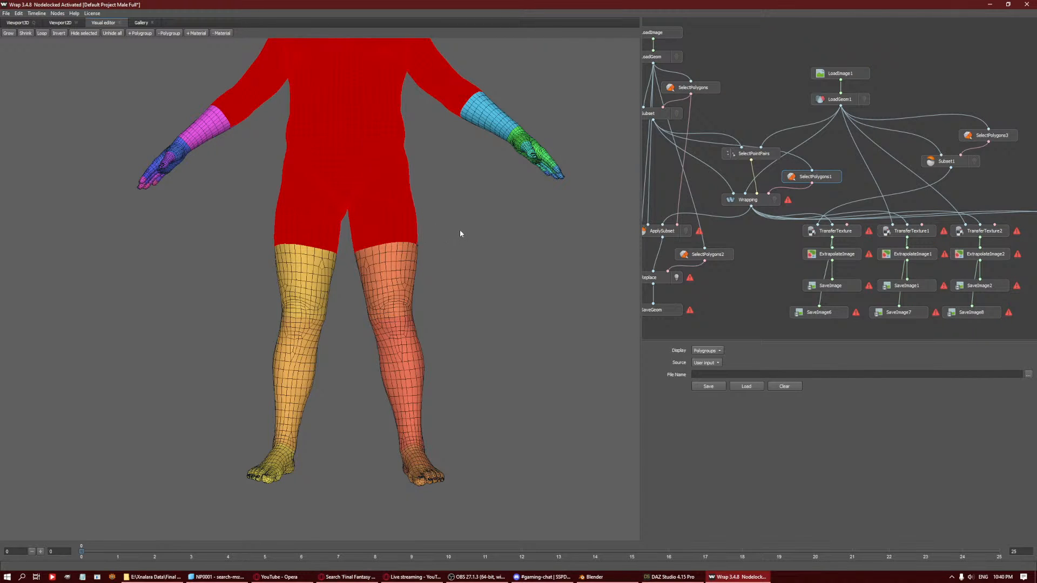
click(723, 200)
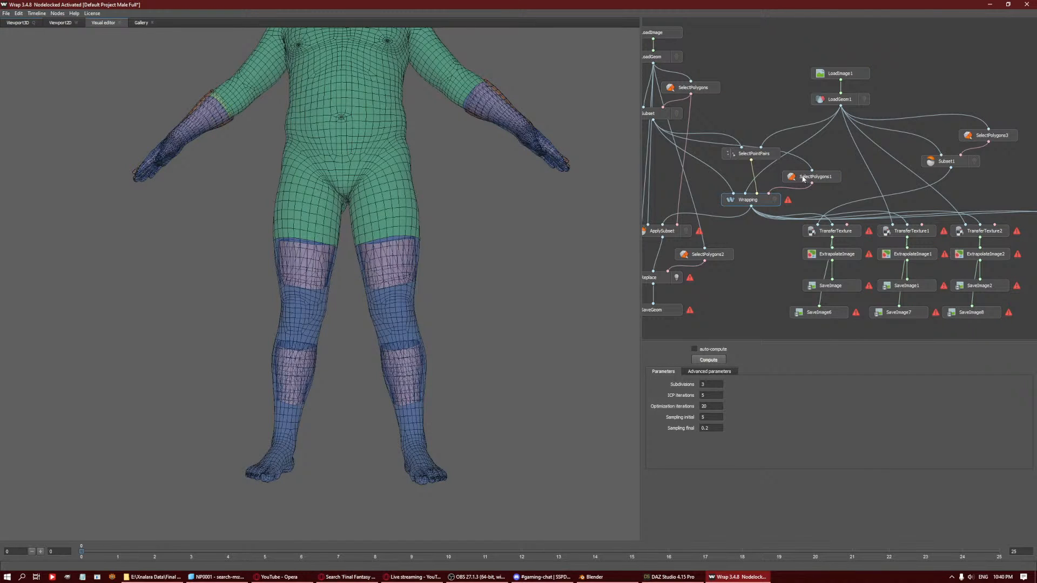
Select the bands of polygons around both knees, between the target's thigh and shin pieces.
click(803, 179)
mouse_move(415, 297)
mouse_down()
mouse_move(365, 305)
mouse_move(366, 328)
mouse_move(380, 349)
mouse_move(439, 338)
mouse_up()
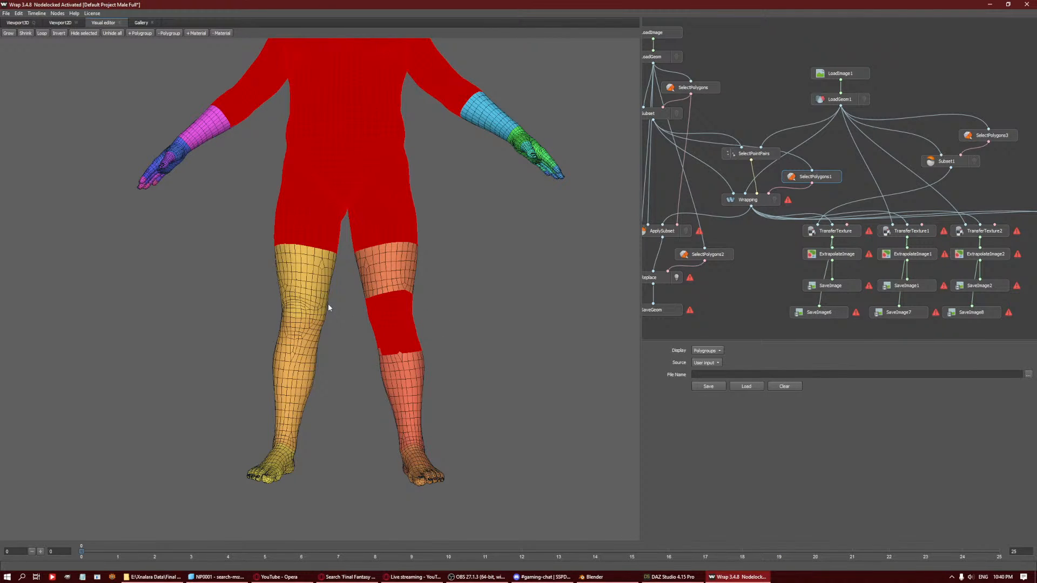
mouse_move(329, 306)
mouse_down()
mouse_move(300, 297)
mouse_move(277, 312)
mouse_move(276, 348)
mouse_move(394, 342)
mouse_move(373, 327)
mouse_move(382, 331)
mouse_up()
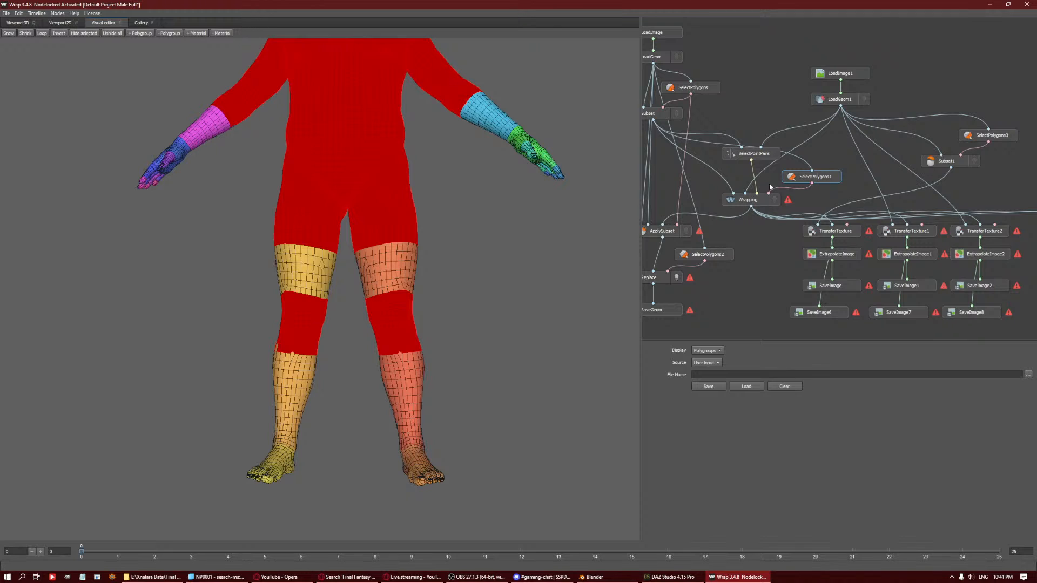
click(757, 201)
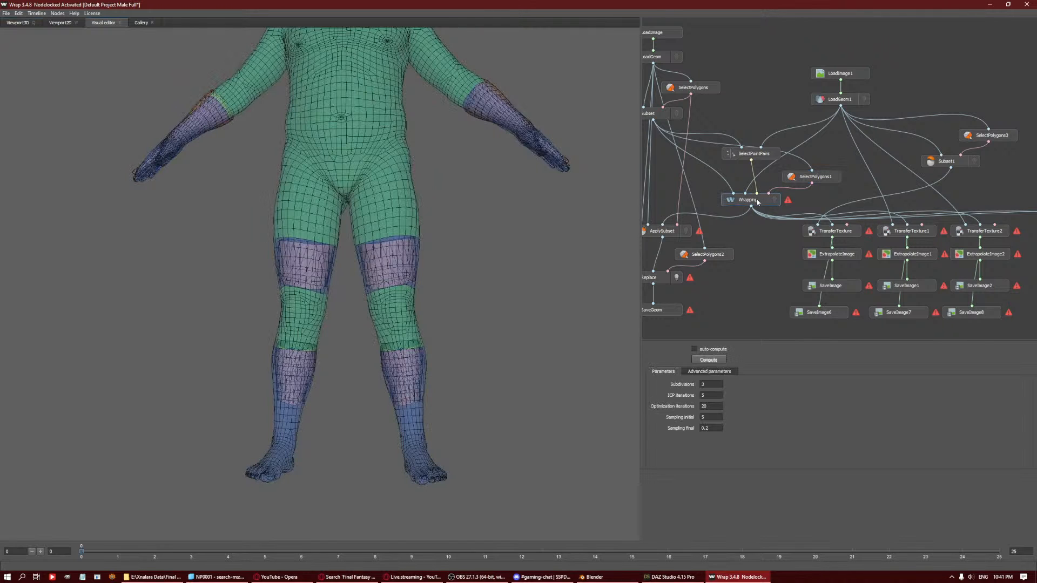
Select the lower shins, ankles and feet of both legs, below the target's shin pieces.
click(794, 179)
mouse_move(432, 415)
mouse_down()
mouse_move(389, 419)
mouse_move(387, 448)
mouse_move(520, 475)
mouse_move(432, 414)
mouse_up()
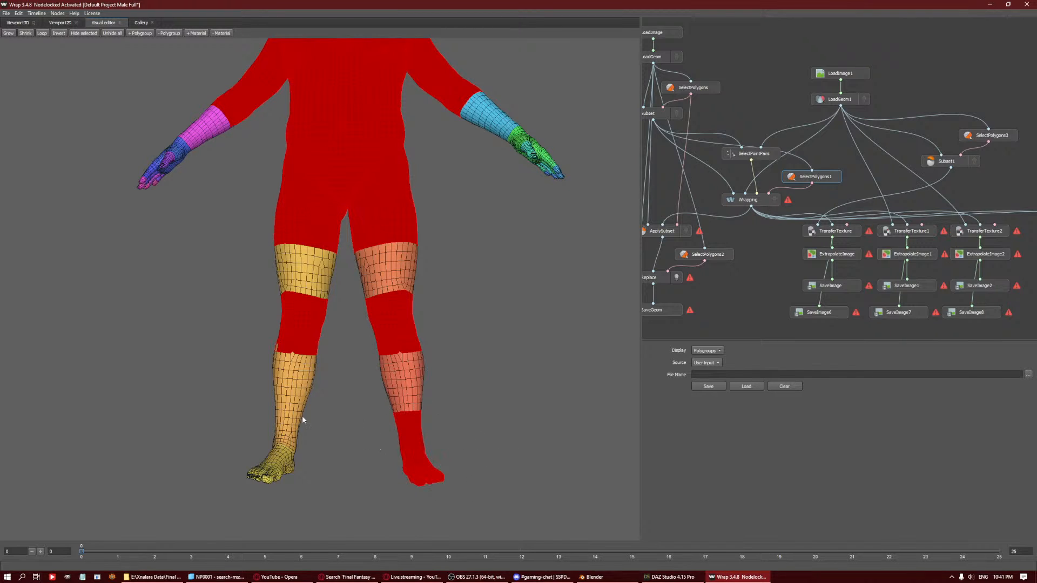
mouse_move(304, 417)
mouse_down()
mouse_move(224, 483)
mouse_move(363, 460)
mouse_up()
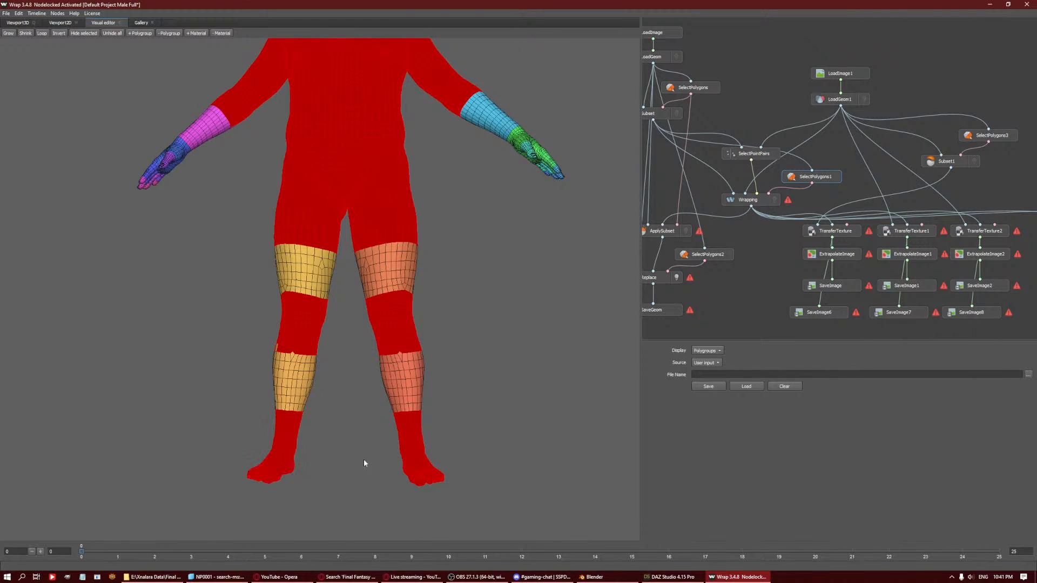
click(770, 202)
click(808, 173)
Review the full-body exclusion selection against the overlap in Wrapping, and view both models in SelectPointPairs.
scroll(435, 199, down, 5)
alt+drag(436, 199, 361, 185)
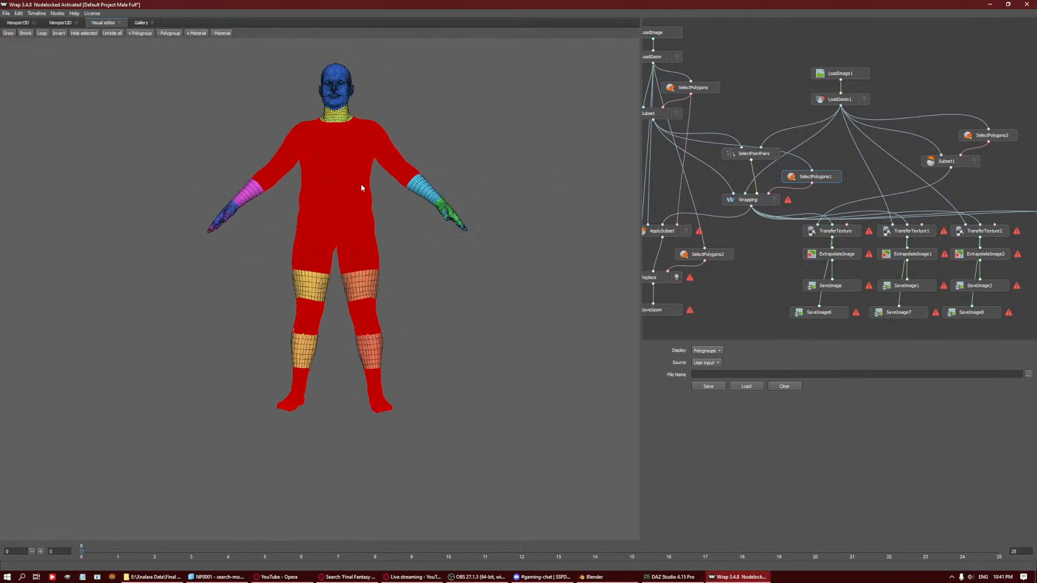
alt+middle_drag(361, 185, 411, 298)
scroll(411, 298, up, 3)
click(735, 199)
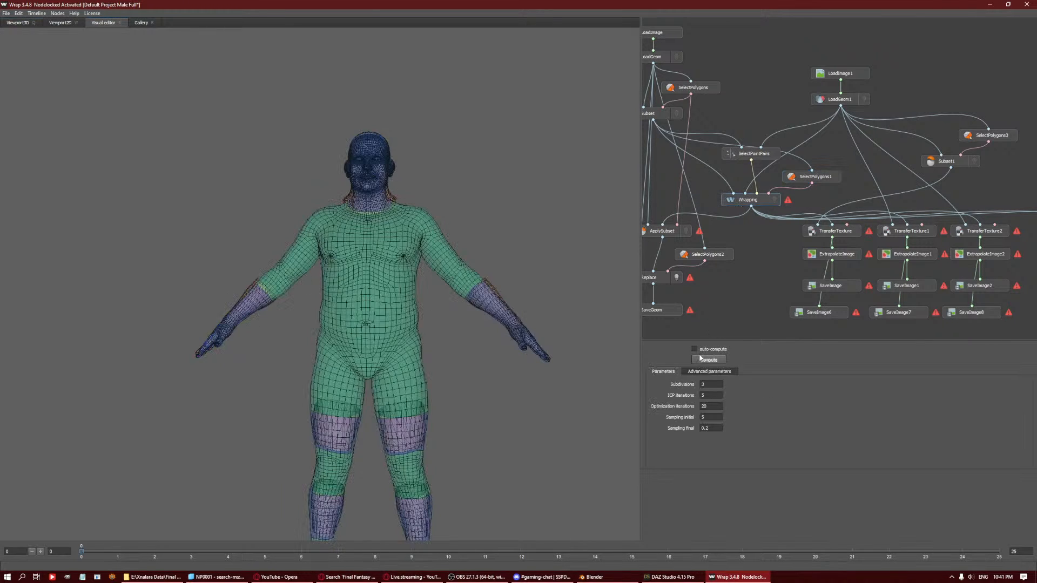
click(801, 180)
click(754, 156)
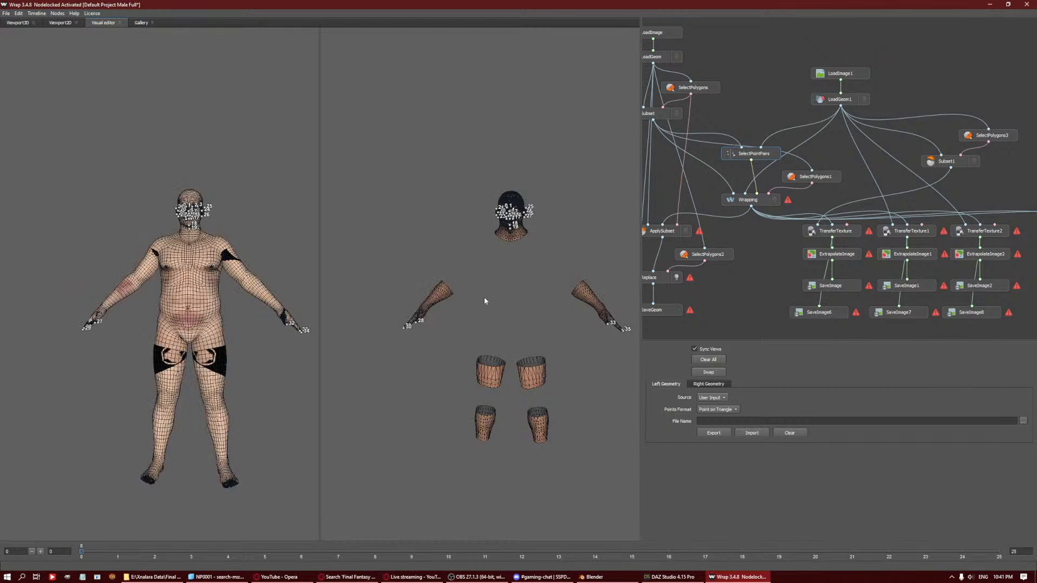
Inspect the point pairs on both hands and the head of both models from several sides in SelectPointPairs.
alt+drag(522, 315, 378, 303)
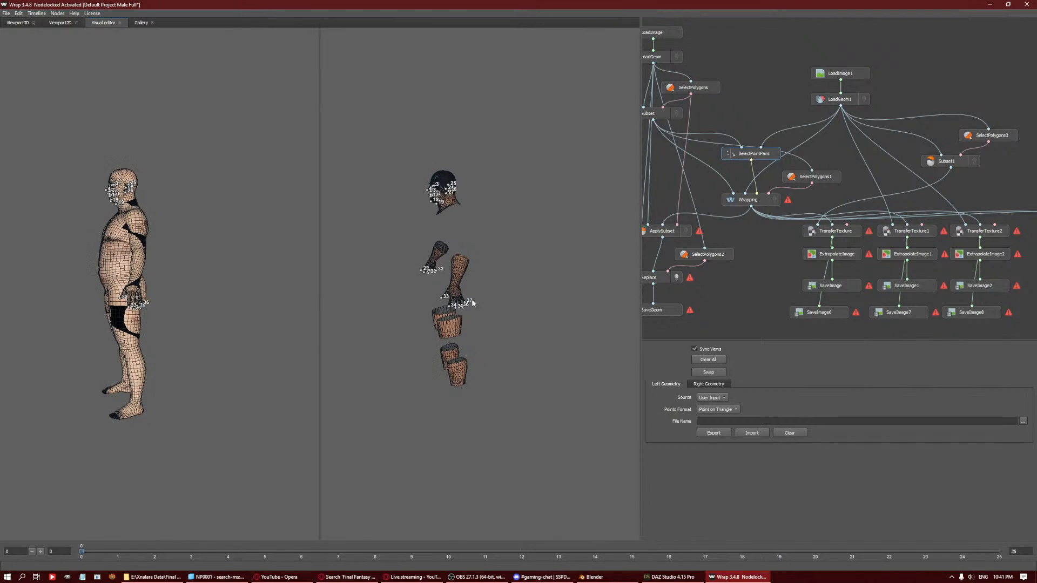
alt+middle_drag(469, 306, 514, 311)
scroll(514, 312, up, 5)
scroll(515, 318, up, 3)
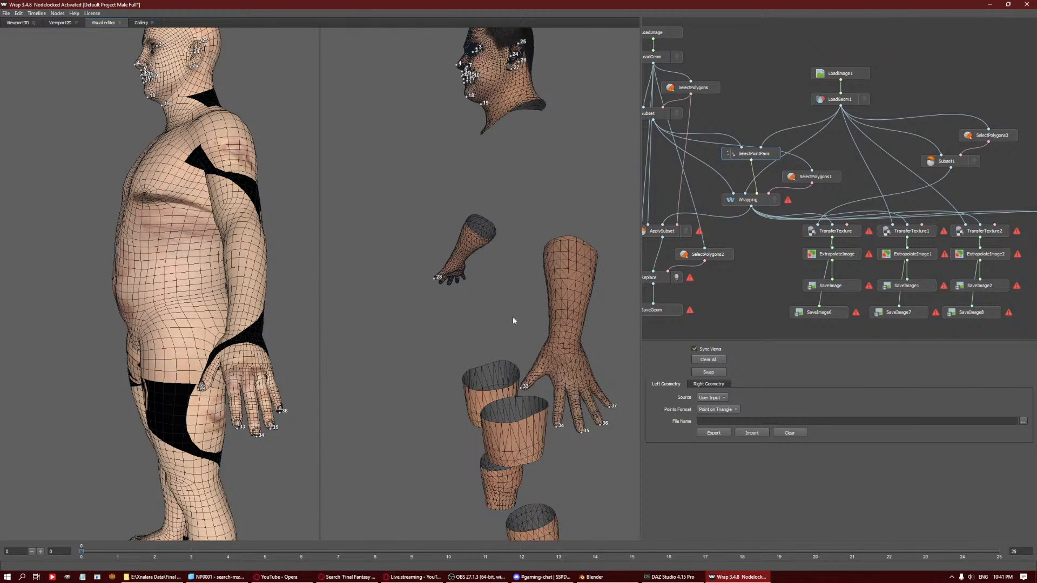
alt+drag(512, 321, 496, 354)
scroll(497, 355, down, 4)
alt+middle_drag(503, 329, 550, 305)
alt+drag(551, 305, 593, 297)
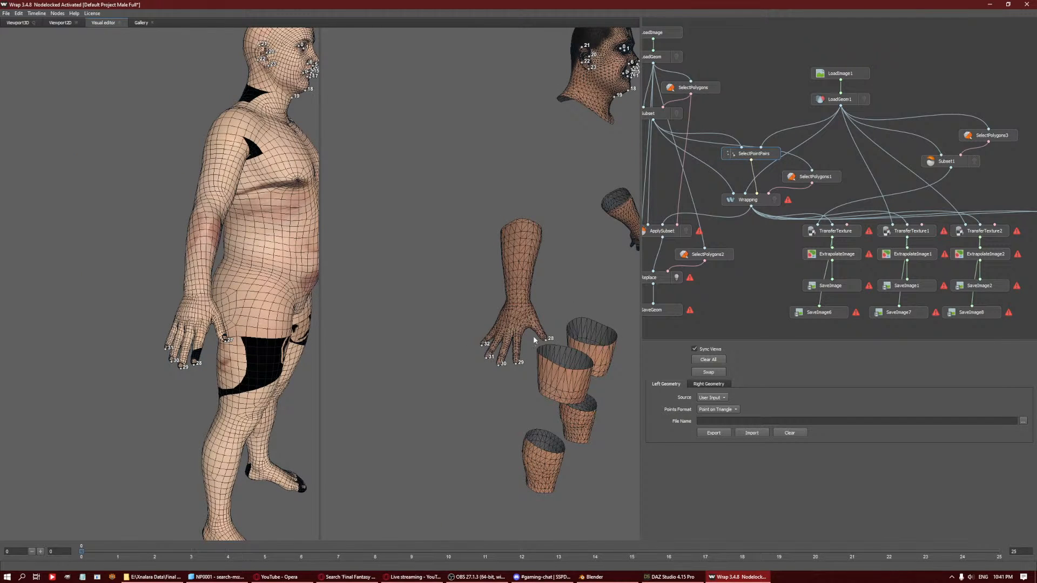
alt+drag(585, 297, 484, 279)
alt+drag(523, 225, 461, 238)
alt+middle_drag(490, 232, 539, 280)
scroll(539, 281, up, 6)
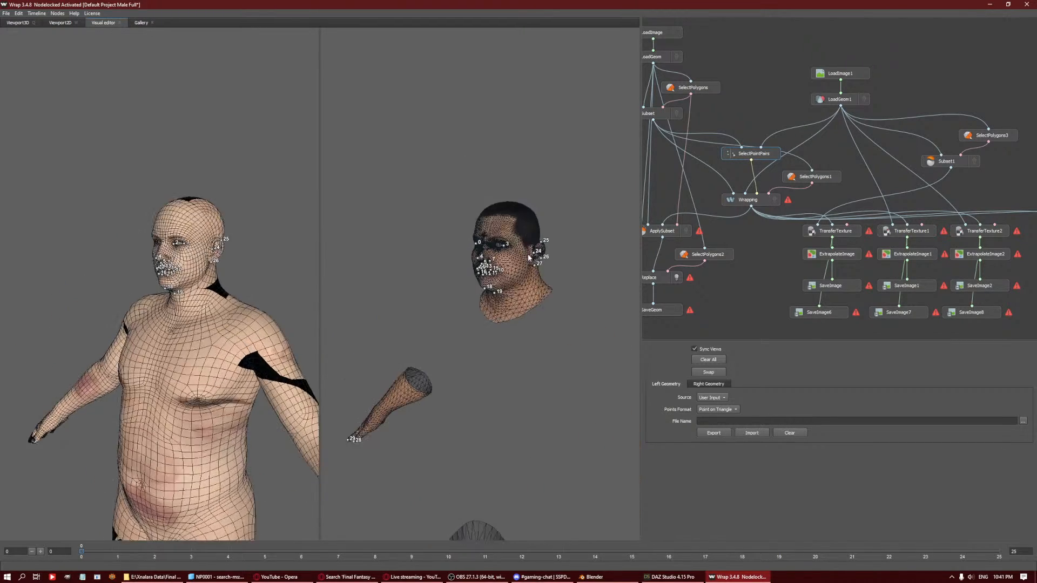
alt+drag(557, 242, 494, 242)
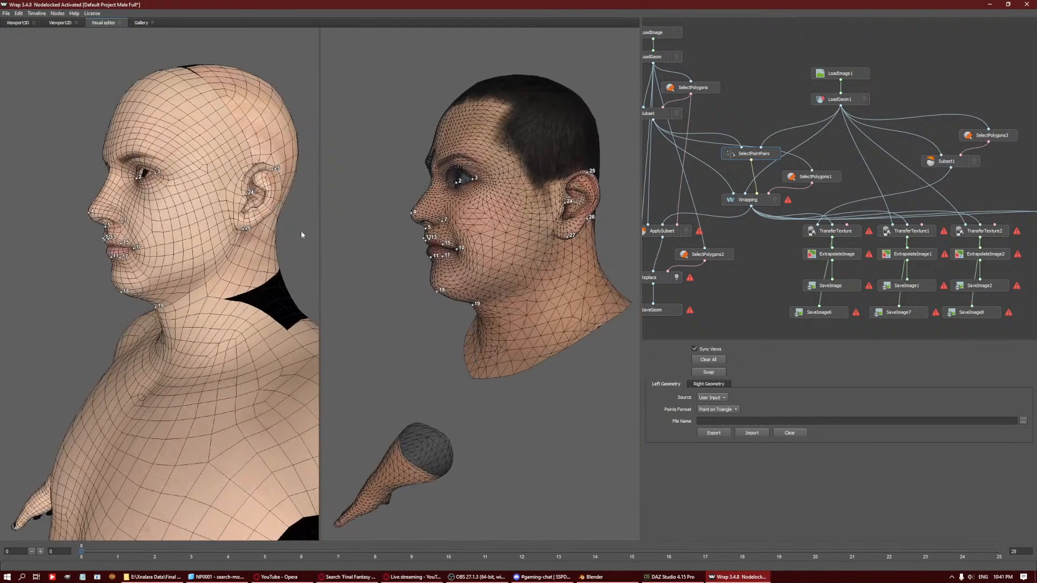
Re-create the point pair at the back edge of the left ear on both models.
click(272, 210)
drag(591, 219, 560, 236)
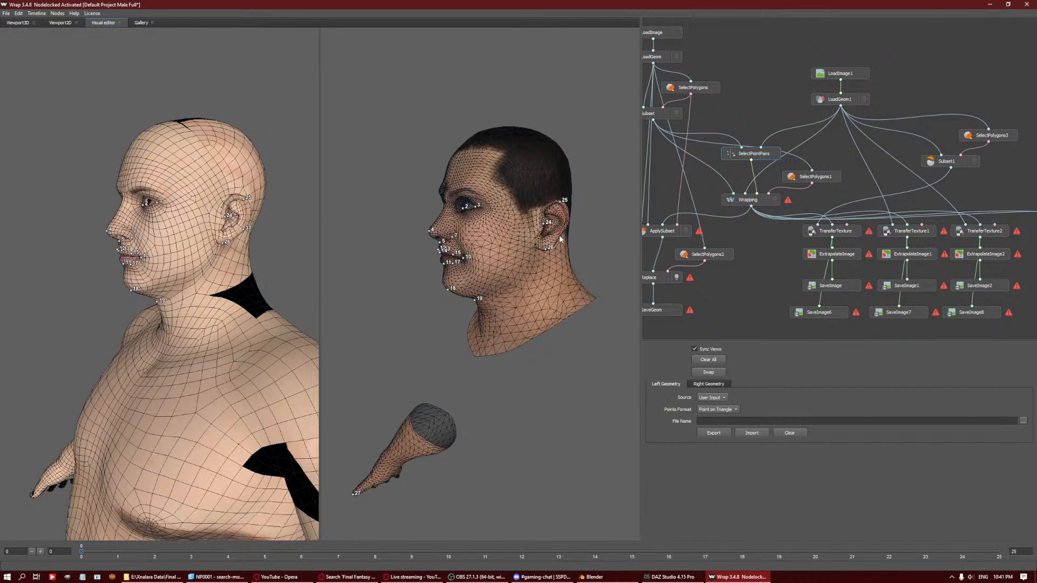
click(561, 236)
Re-create the point pair at the left index fingertip on both models.
scroll(521, 323, down, 3)
drag(493, 428, 475, 378)
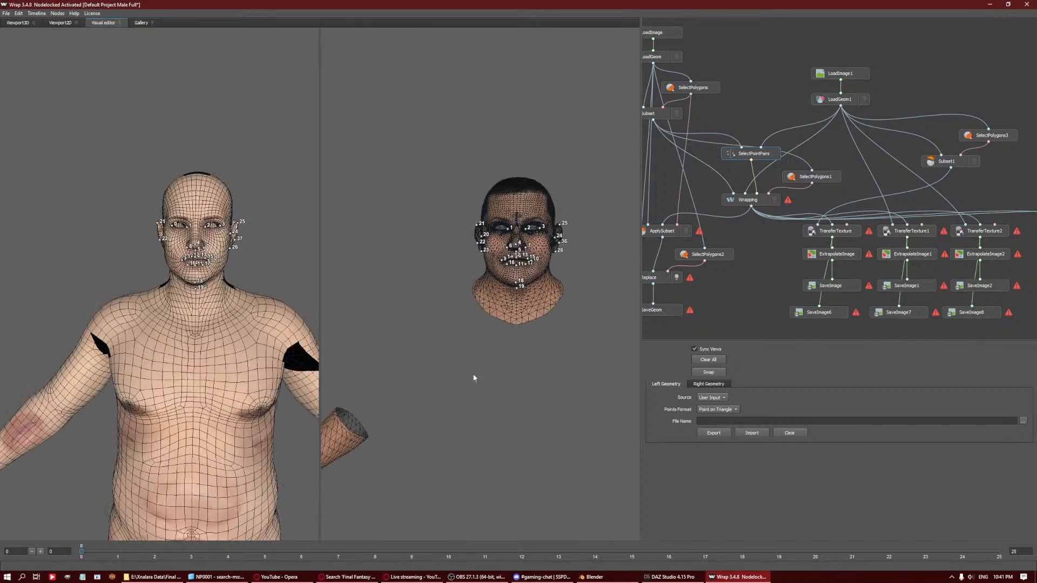
scroll(475, 378, up, 1)
middle_drag(532, 513, 469, 347)
middle_drag(577, 308, 491, 304)
mouse_move(549, 334)
mouse_down()
mouse_move(464, 323)
mouse_move(469, 289)
mouse_move(550, 325)
mouse_up()
click(544, 327)
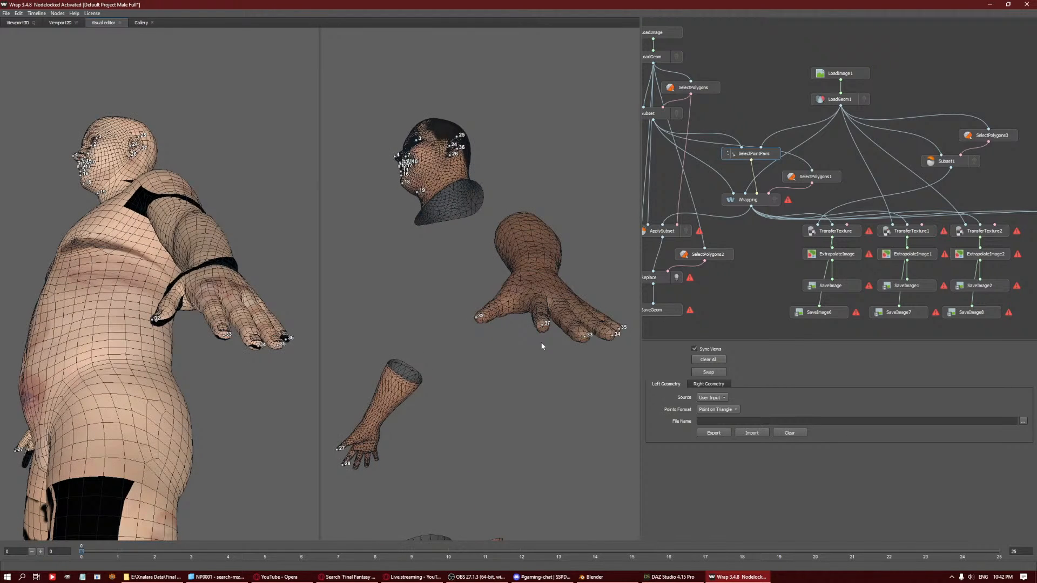
click(225, 335)
Compute the Wrapping node with the corrected point pairs and inspect the wrapped body against the target pieces.
scroll(428, 286, down, 5)
drag(452, 347, 476, 353)
middle_drag(476, 353, 508, 321)
click(746, 200)
click(708, 359)
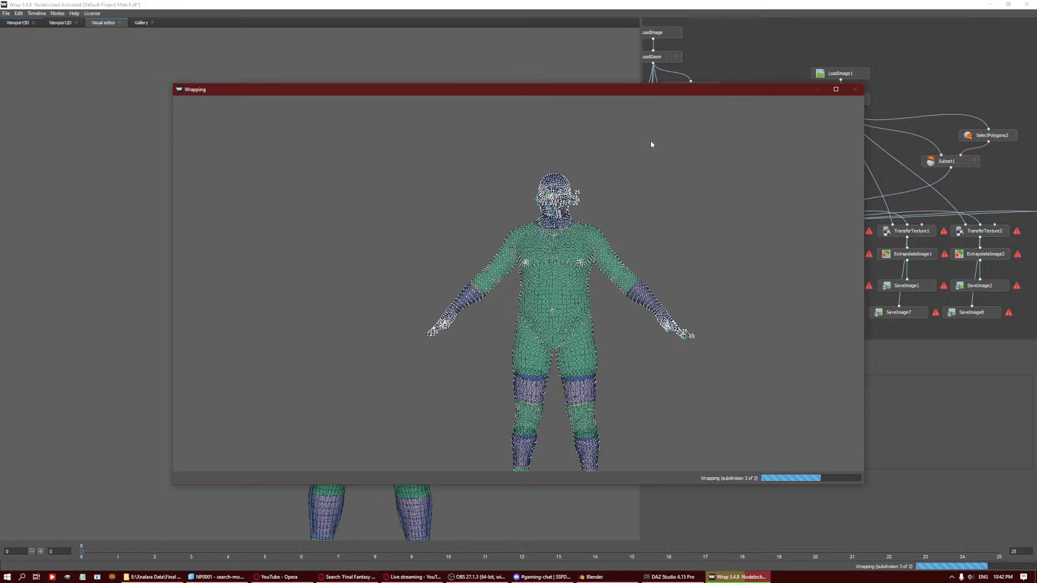
middle_drag(745, 311, 716, 215)
drag(716, 215, 647, 220)
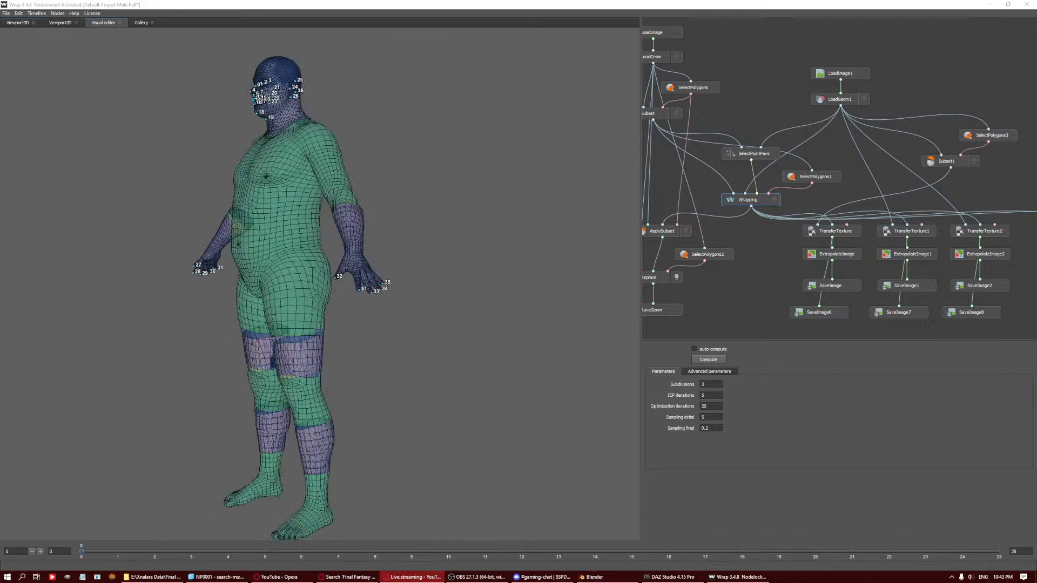
Set the LoadImage1 texture to NP0001_00_Body_C.jpg from the FF7 (Remake) - Wedge folder.
click(865, 72)
click(1028, 350)
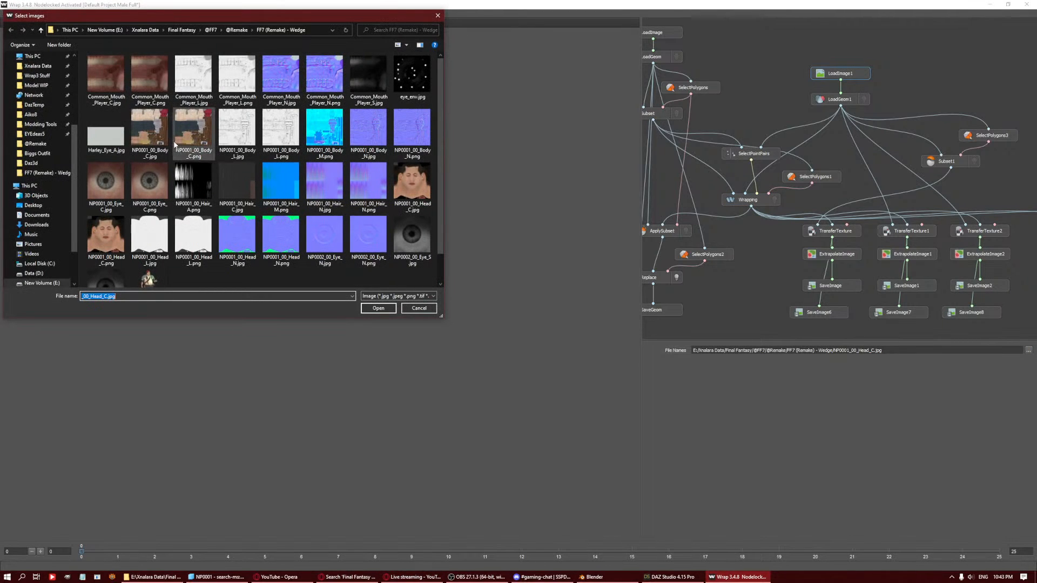
double_click(150, 130)
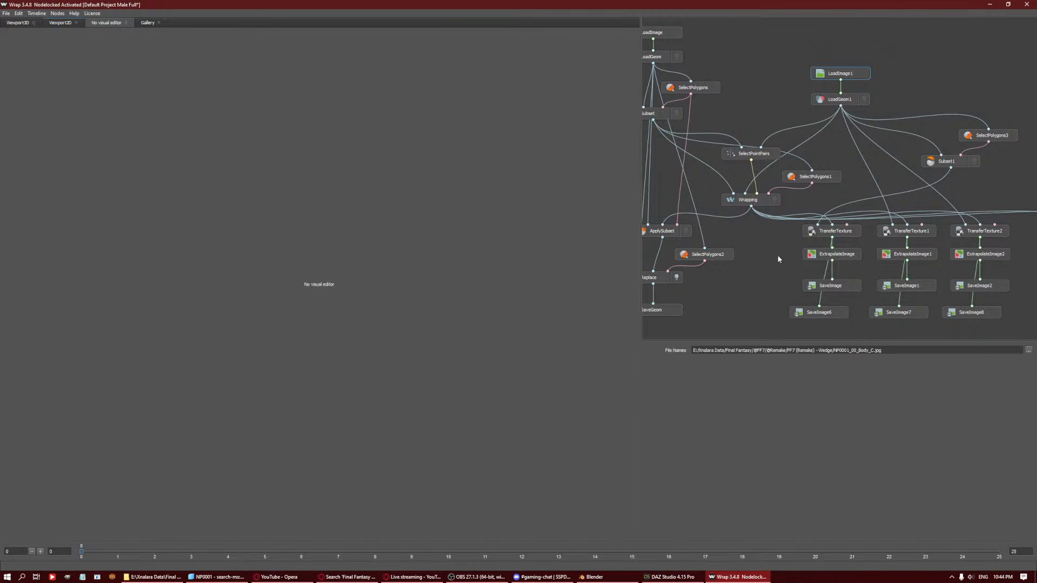
Compare the SelectPolygons2 selection on the hands and feet with the target coverage shown in Wrapping.
middle_drag(769, 291, 839, 261)
click(734, 271)
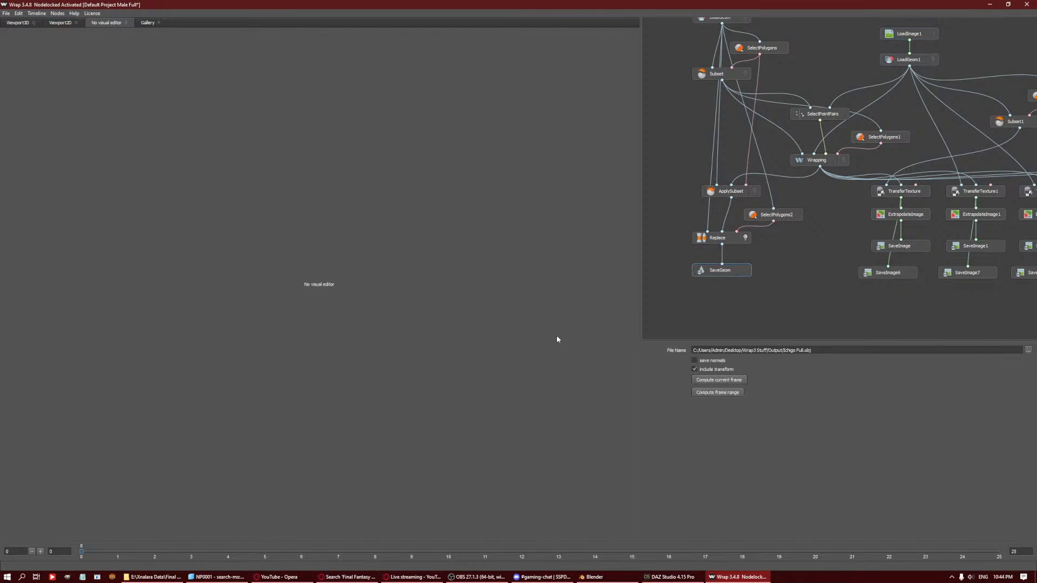
click(815, 161)
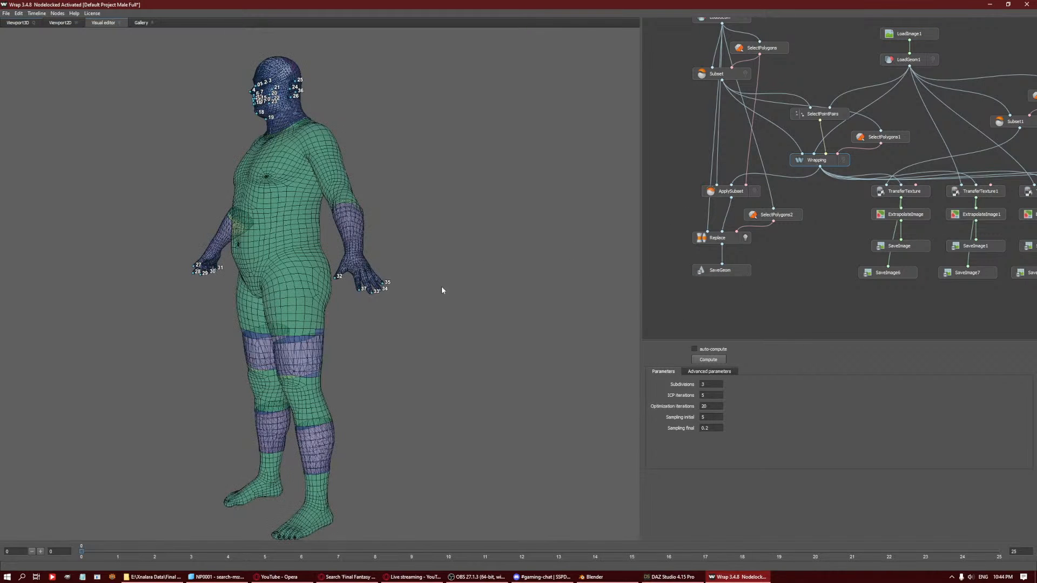
drag(371, 275, 395, 267)
click(789, 218)
drag(415, 306, 519, 255)
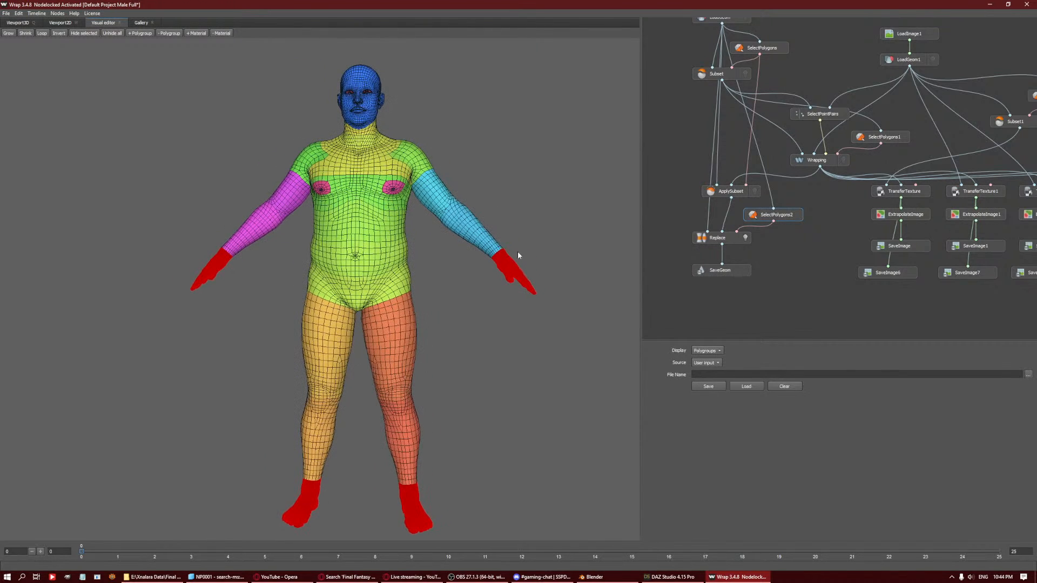
click(815, 162)
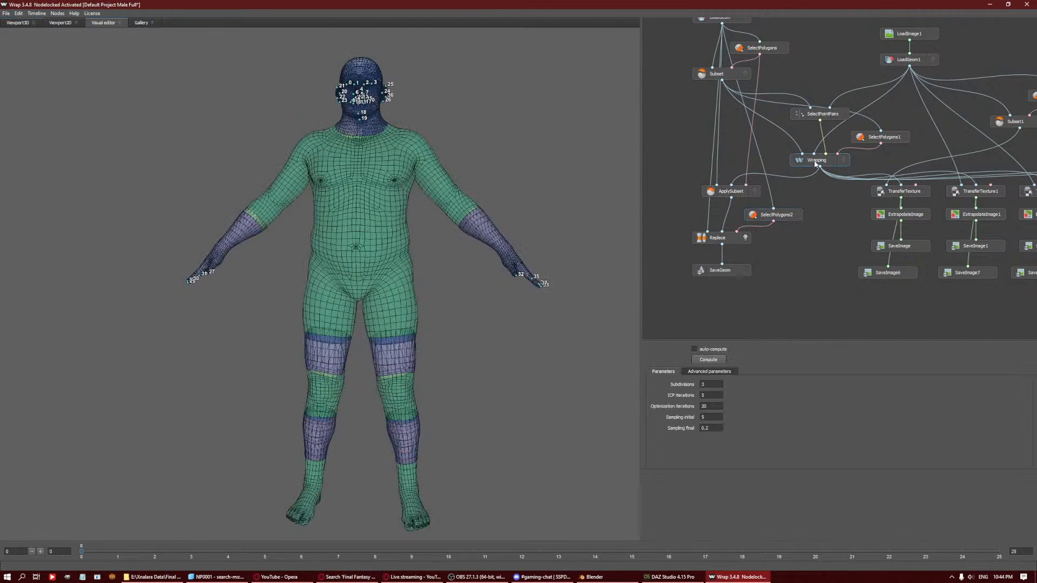
Extend the SelectPolygons2 selection slightly up both wrists.
click(764, 219)
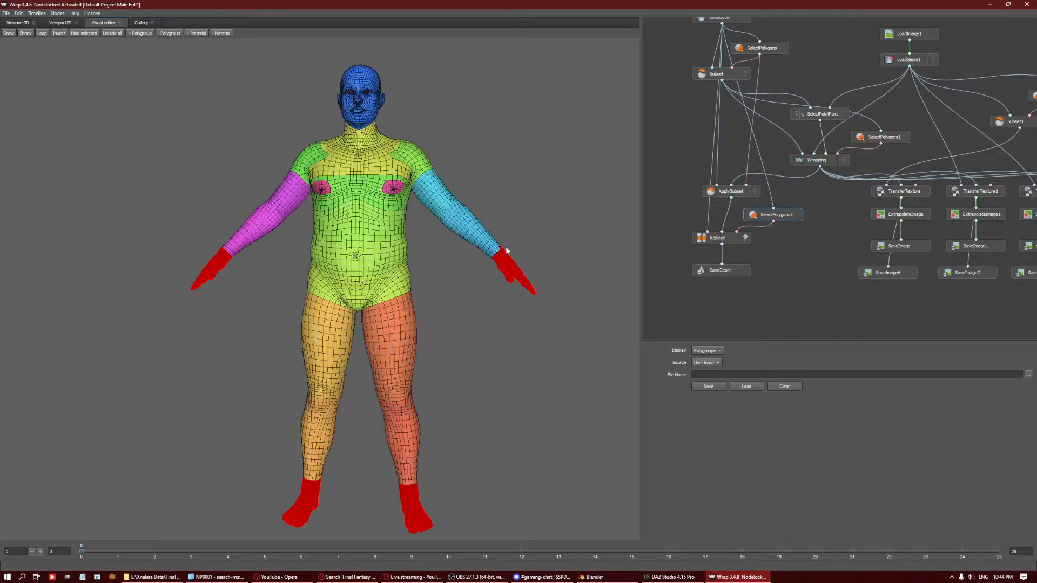
click(501, 271)
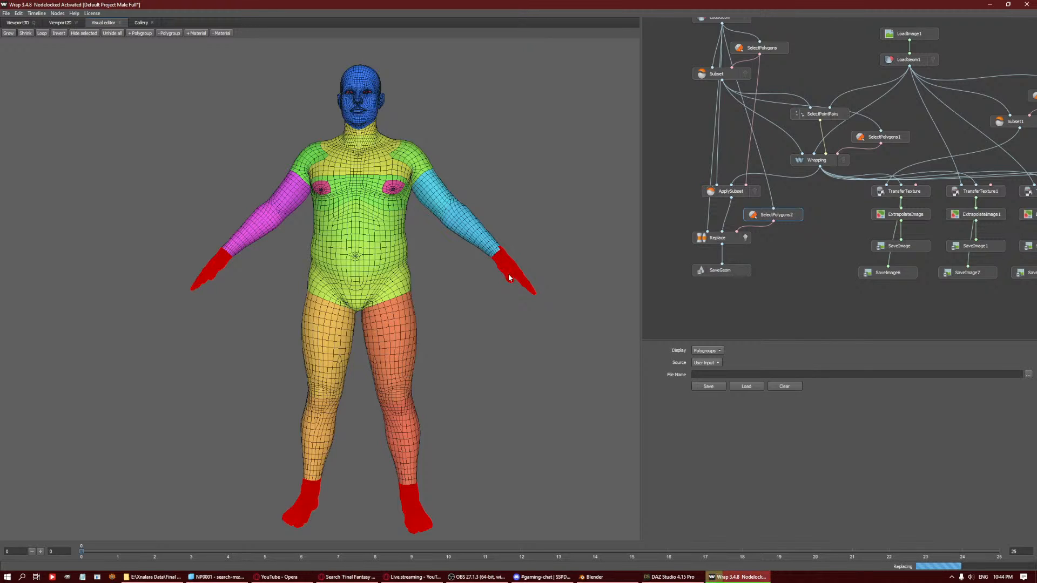
mouse_move(234, 254)
mouse_down()
mouse_move(206, 254)
mouse_move(212, 261)
mouse_up()
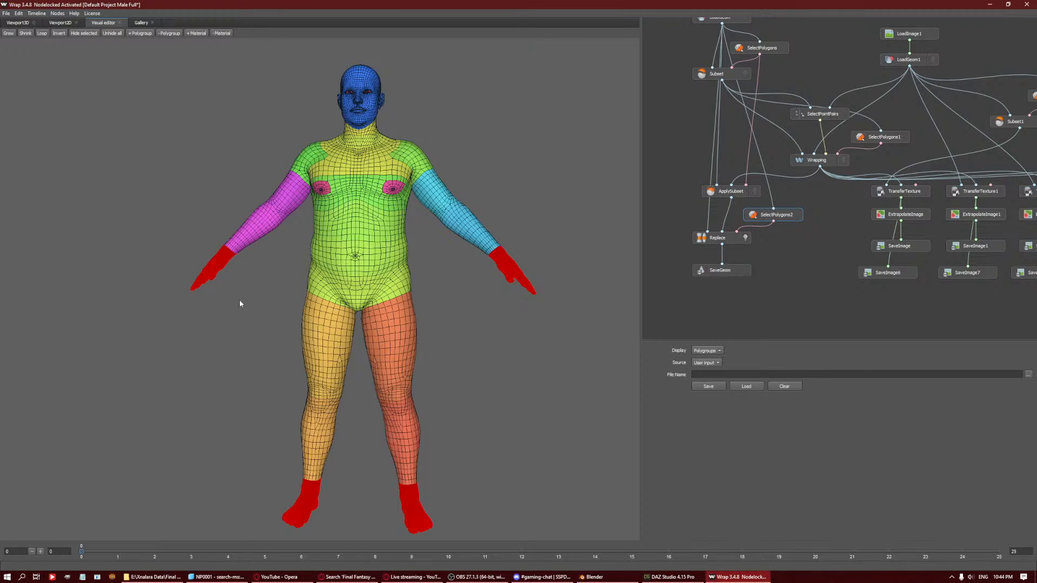
drag(241, 261, 264, 256)
Extend the SelectPolygons2 selection from the feet up both ankles to just below the target's shin pieces.
alt+drag(540, 325, 549, 316)
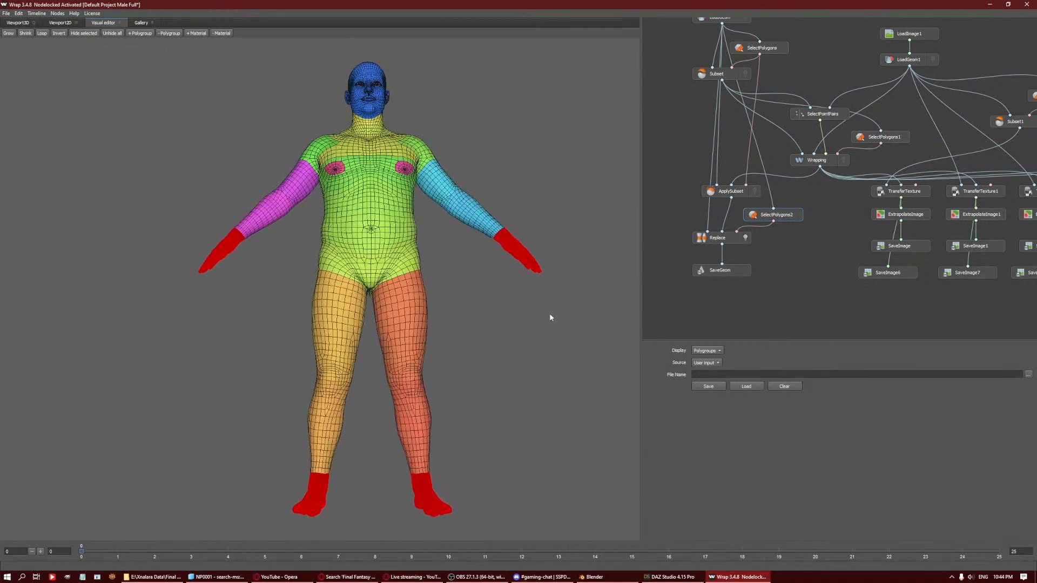
click(733, 242)
click(738, 273)
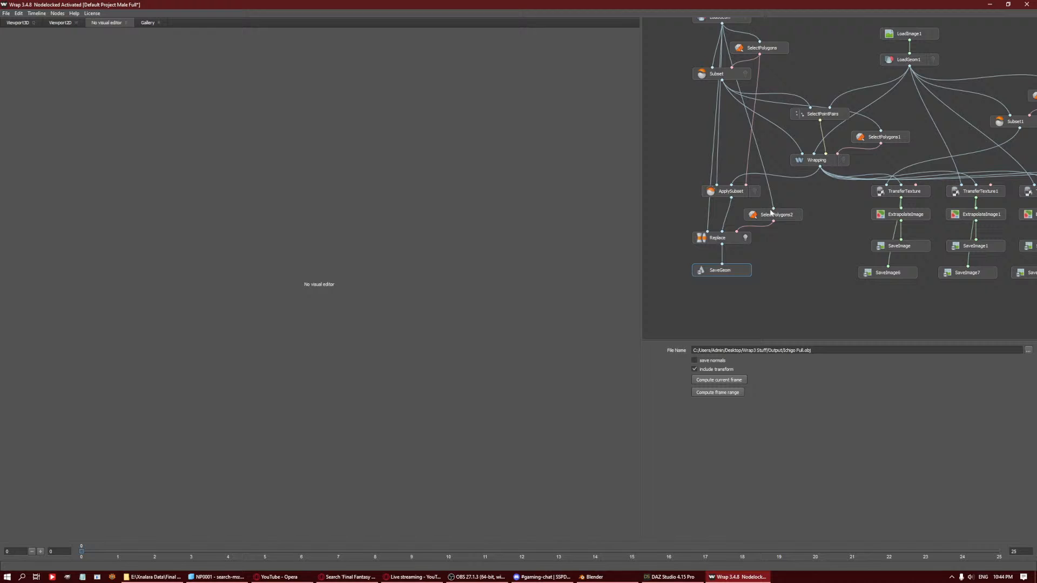
click(813, 159)
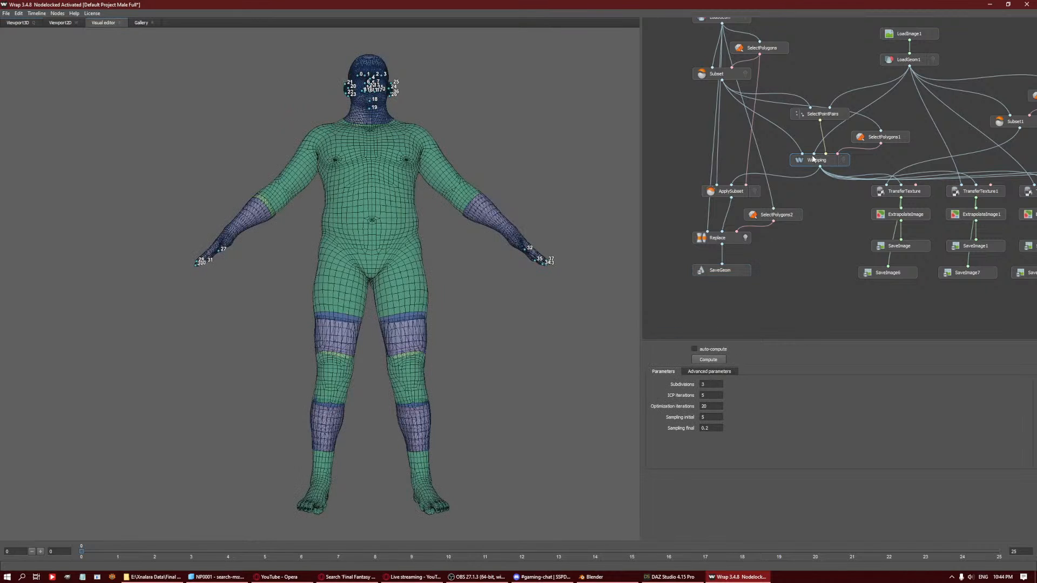
click(766, 217)
middle_drag(446, 434, 454, 343)
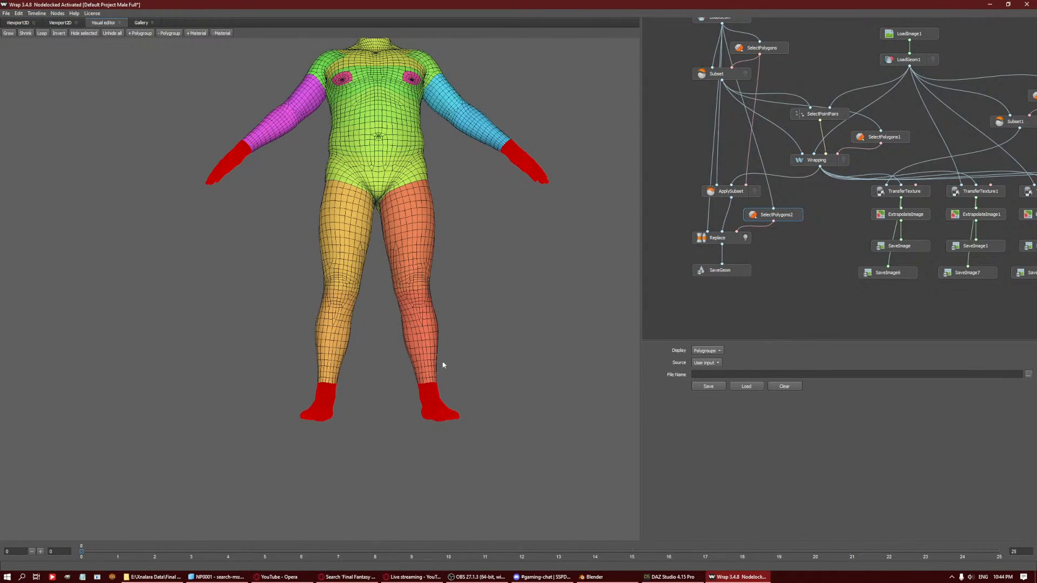
mouse_move(439, 360)
mouse_down()
mouse_move(310, 366)
mouse_move(486, 490)
mouse_move(546, 486)
mouse_up()
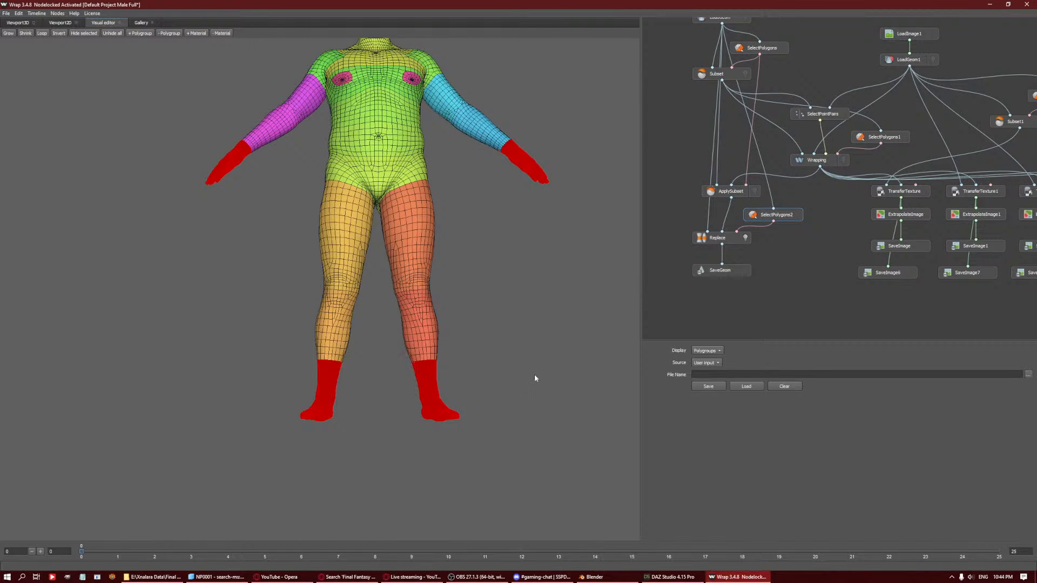
Disconnect SelectPolygons2 from the Replace node and view the Wrapping result for reference.
right_click(756, 227)
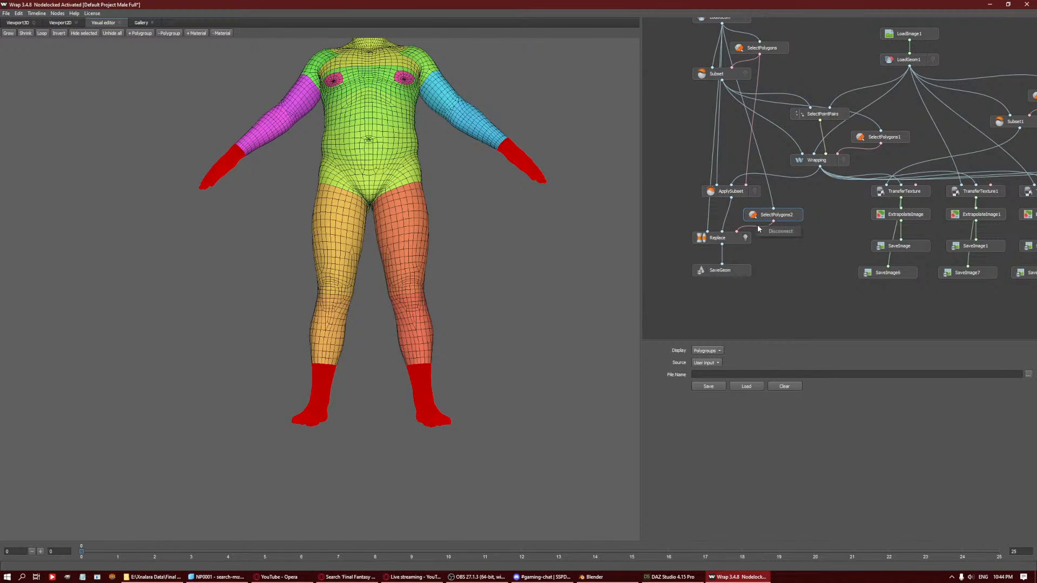
click(778, 231)
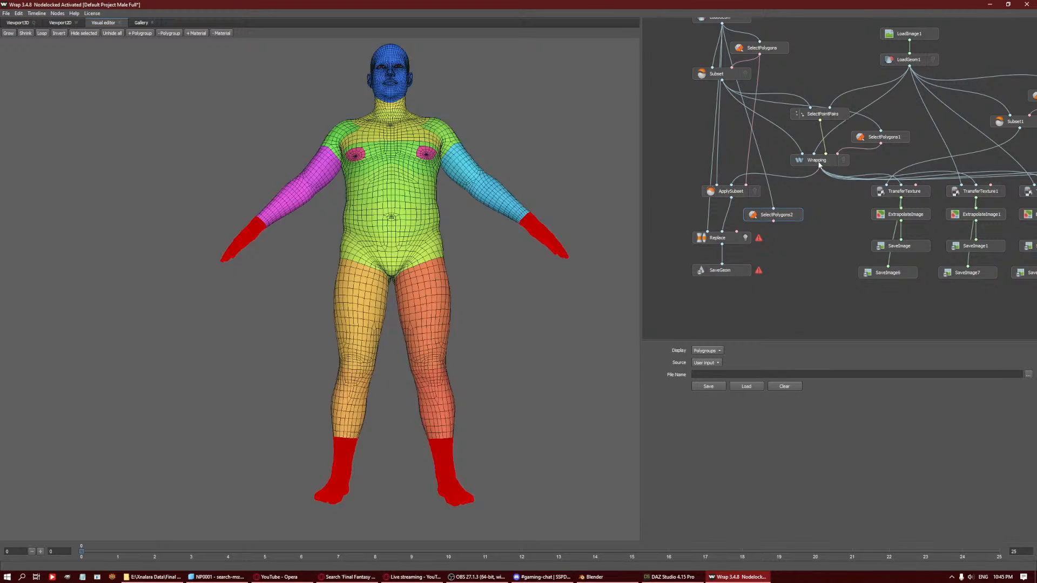
click(818, 163)
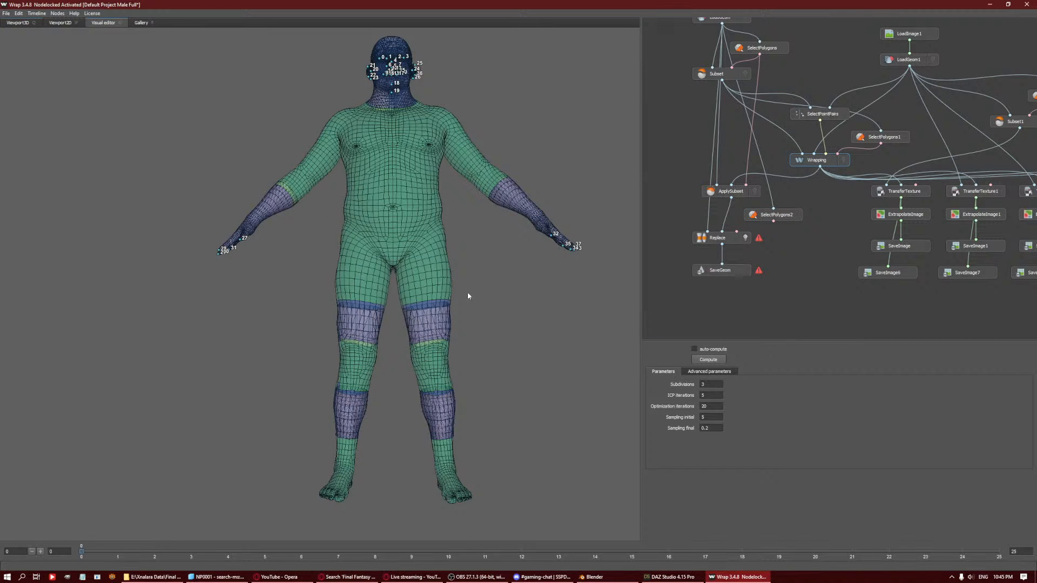
click(729, 244)
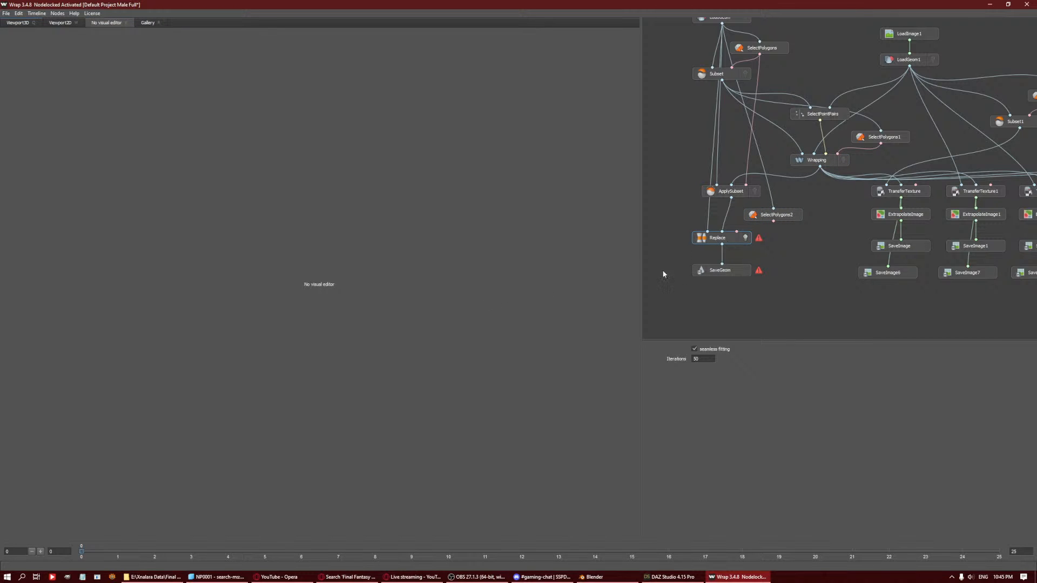
Add the polygons around both knees to the SelectPolygons2 selection and compare them with the gaps between target pieces in Wrapping.
click(772, 217)
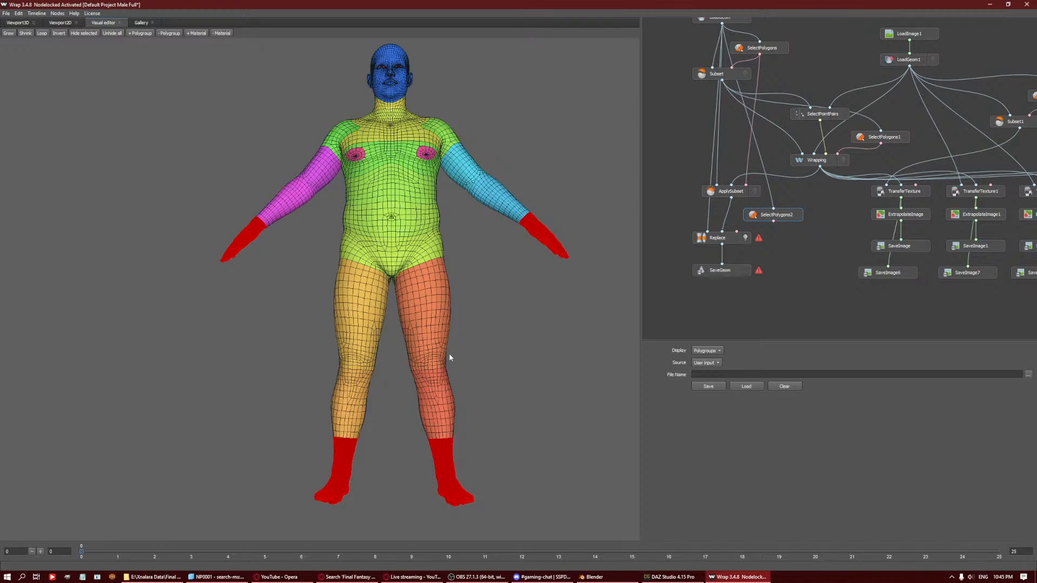
click(814, 161)
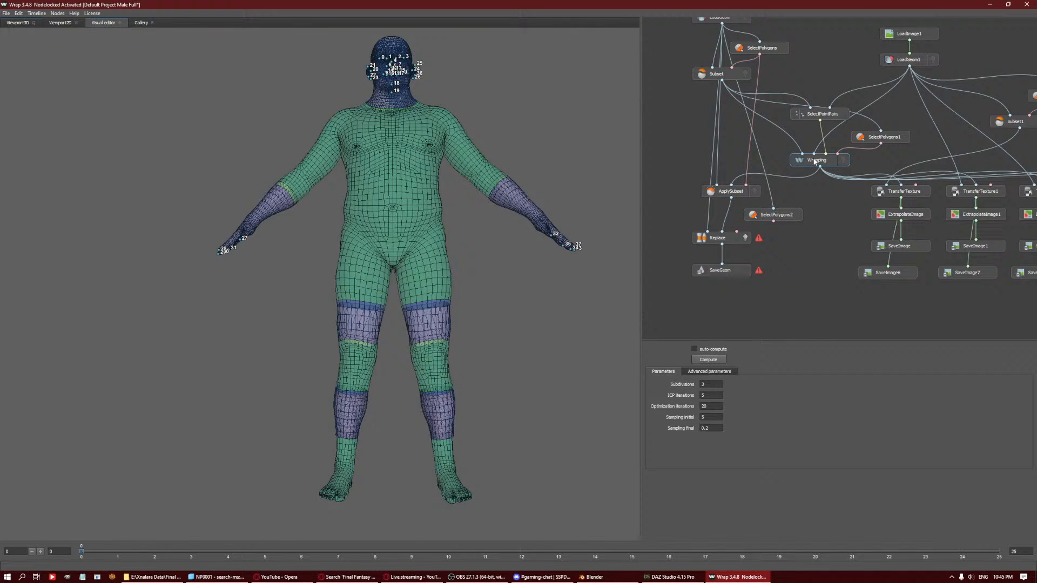
click(782, 216)
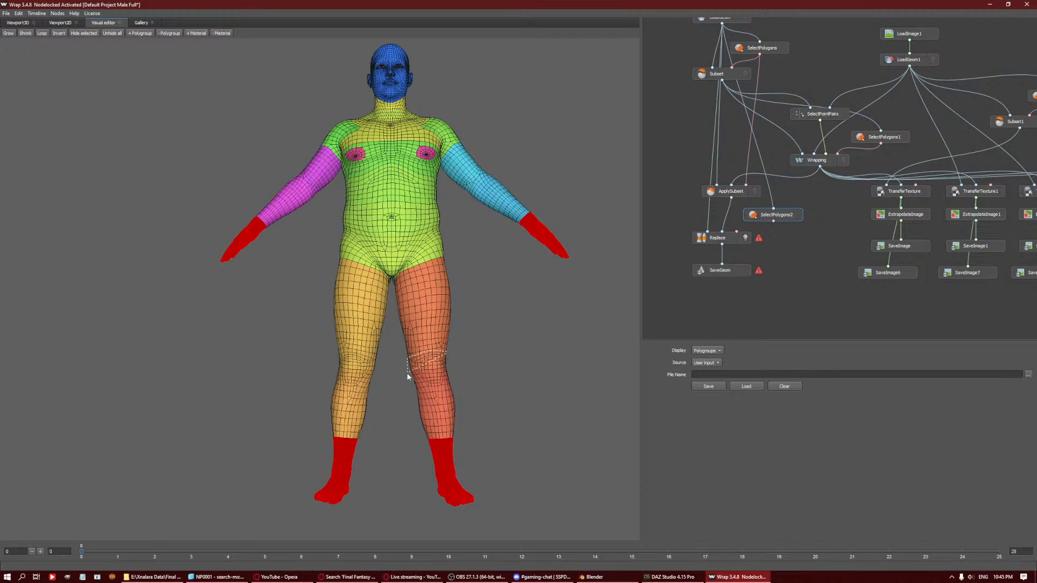
mouse_move(417, 397)
mouse_down()
mouse_move(424, 407)
mouse_move(470, 390)
mouse_up()
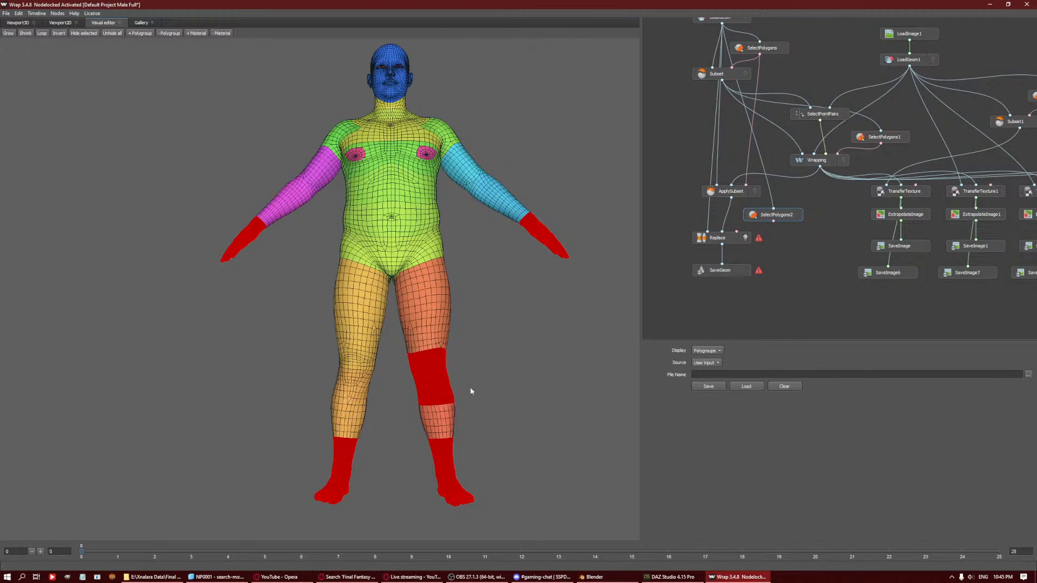
mouse_move(380, 356)
mouse_down()
mouse_move(339, 352)
mouse_move(332, 391)
mouse_move(343, 404)
mouse_move(377, 399)
mouse_up()
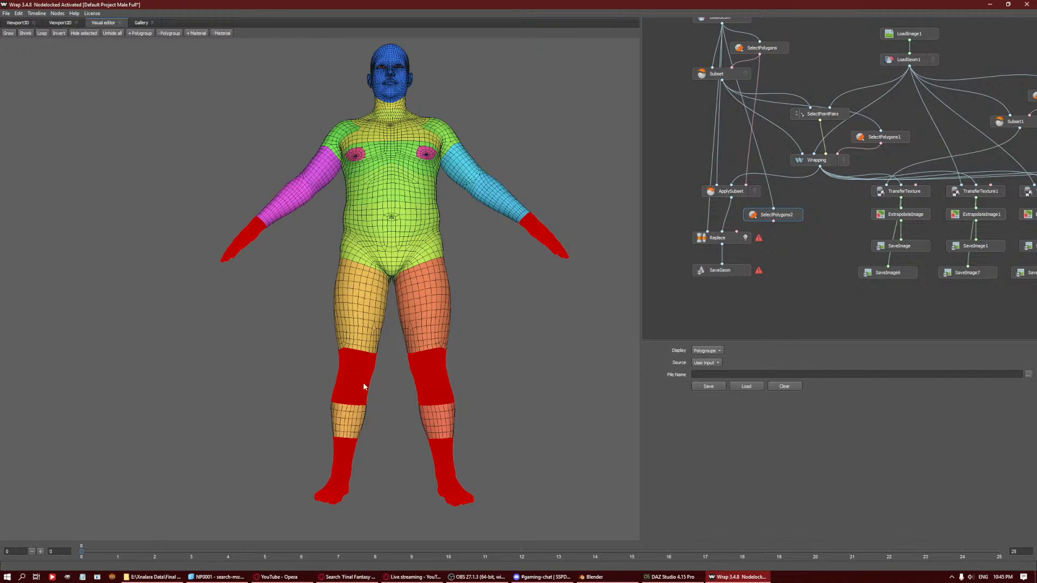
click(815, 161)
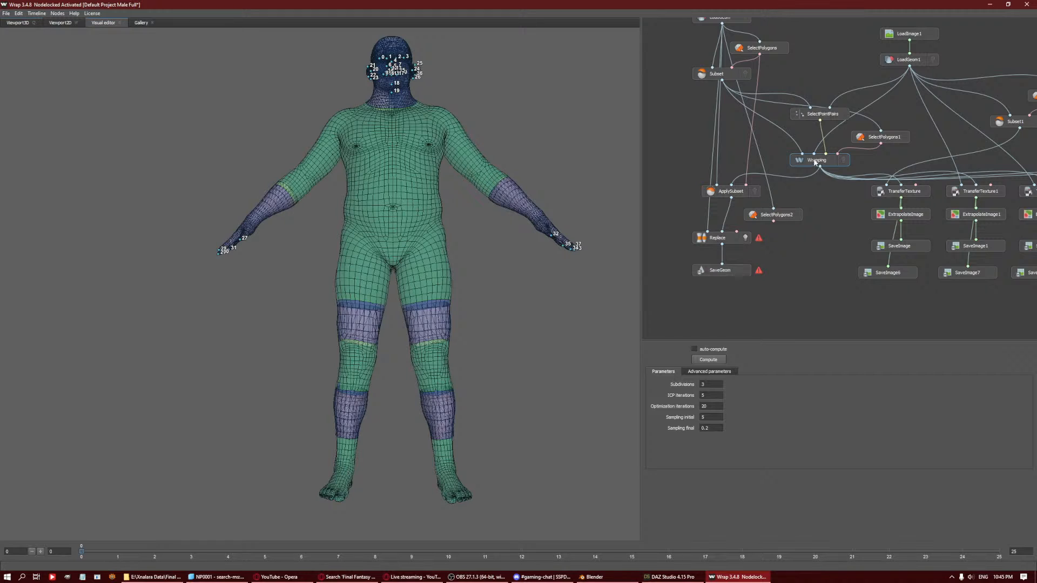
click(786, 216)
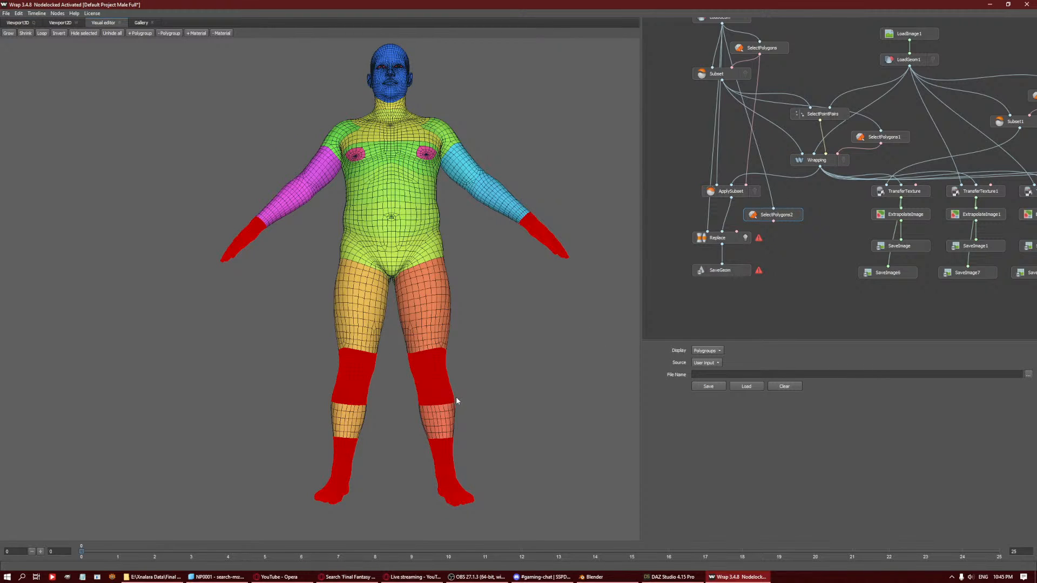
Remove the lowest polygons below both knees from the SelectPolygons2 selection.
mouse_move(456, 398)
ctrl+mouse_down()
mouse_move(412, 407)
mouse_move(435, 424)
mouse_move(460, 414)
ctrl+mouse_up()
mouse_move(369, 403)
ctrl+mouse_down()
mouse_move(324, 400)
mouse_move(384, 413)
ctrl+mouse_up()
middle_drag(478, 307, 487, 367)
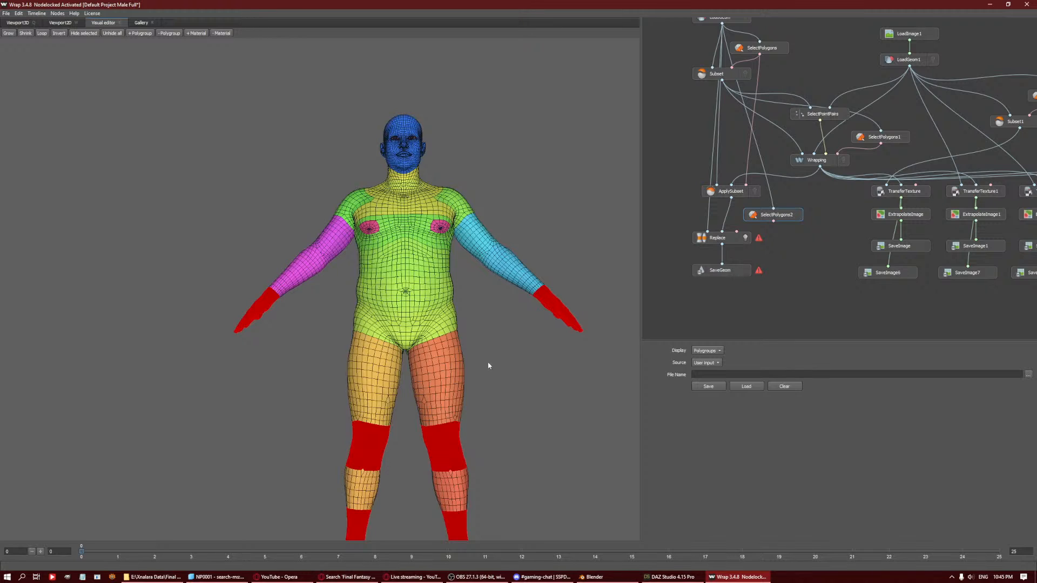
Using SelectPolygons1 as reference, add the torso, upper arms, upper thighs and the polygroup at the base of the neck to SelectPolygons2.
click(860, 141)
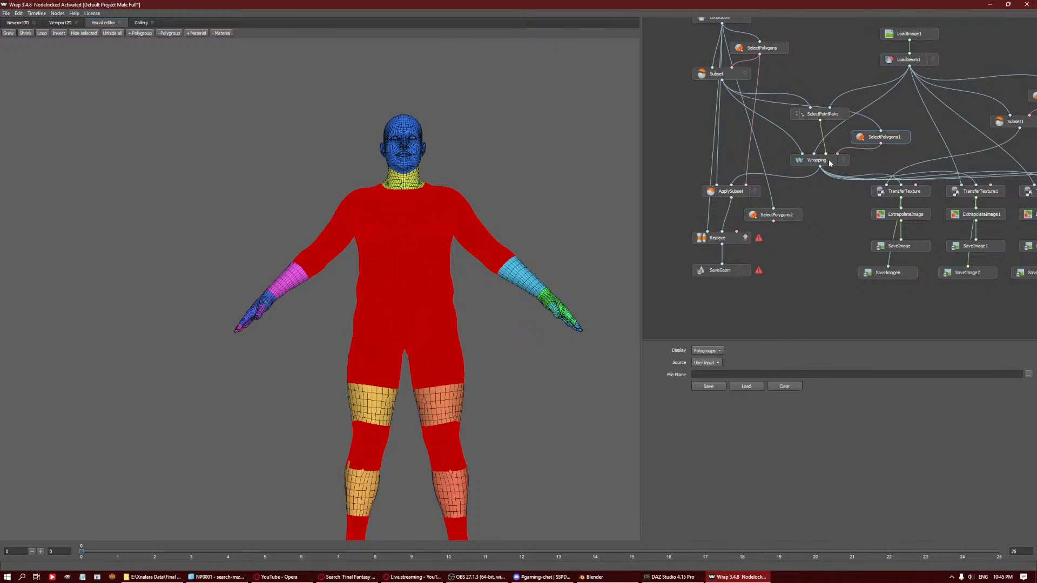
click(795, 216)
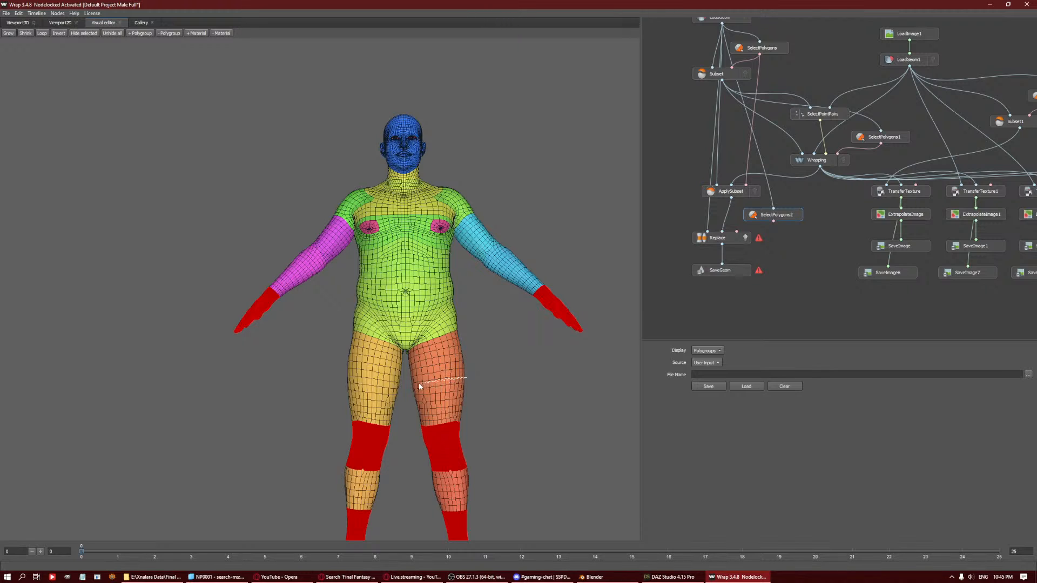
mouse_move(420, 386)
mouse_down()
mouse_move(360, 382)
mouse_move(335, 357)
mouse_move(357, 257)
mouse_move(332, 226)
mouse_move(327, 196)
mouse_move(462, 182)
mouse_move(492, 196)
mouse_move(496, 218)
mouse_move(468, 262)
mouse_up()
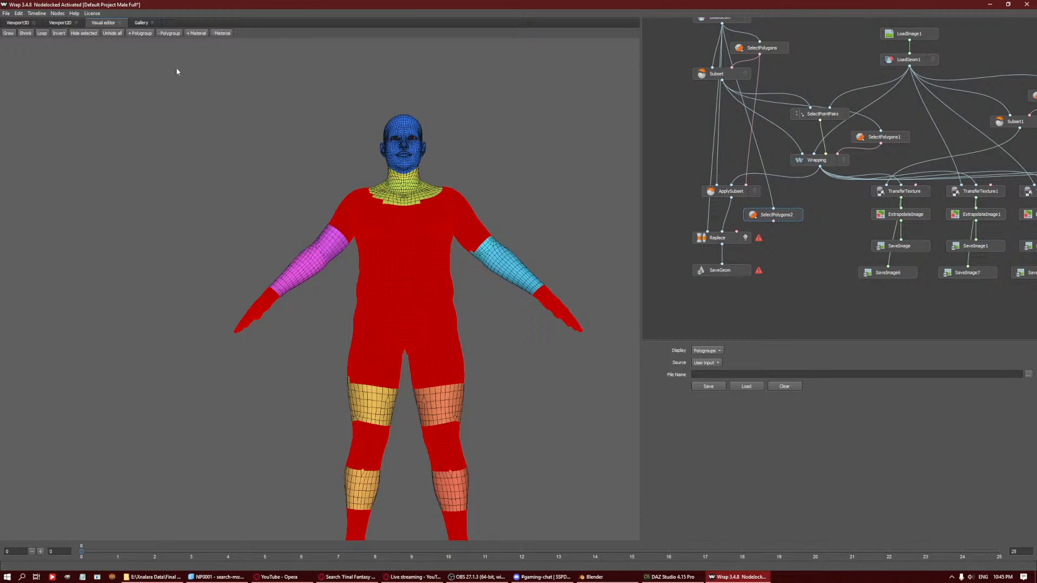
click(134, 33)
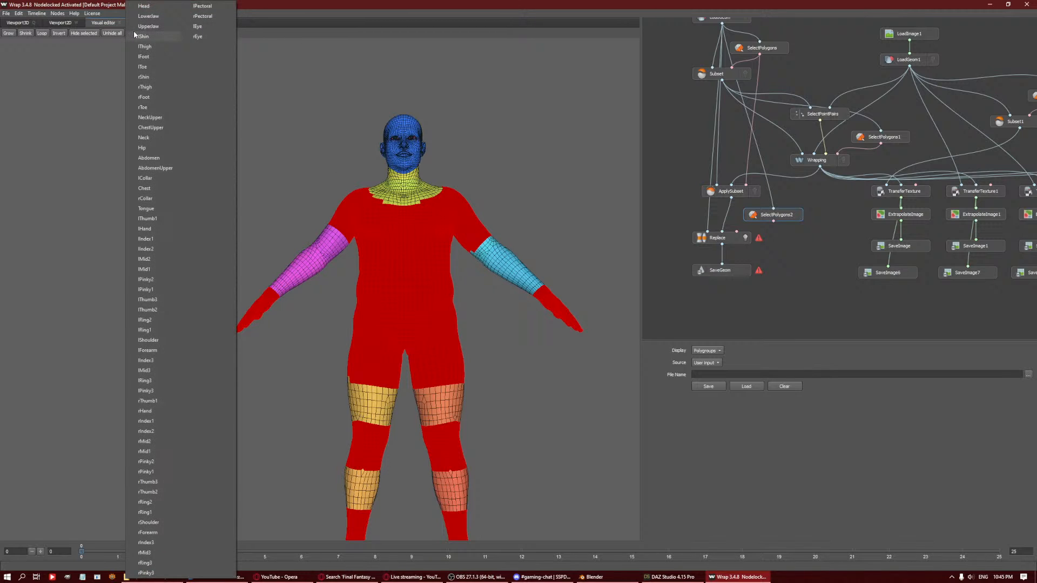
click(156, 135)
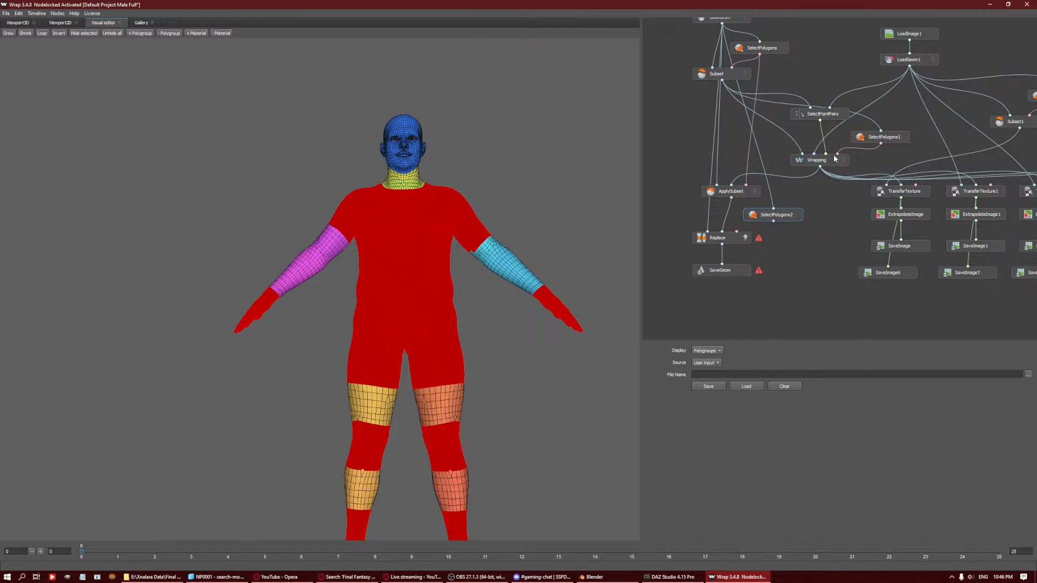
Compare SelectPolygons2 with SelectPolygons1 and Wrapping, and extend its selection past the character's left elbow to mid-forearm.
click(876, 137)
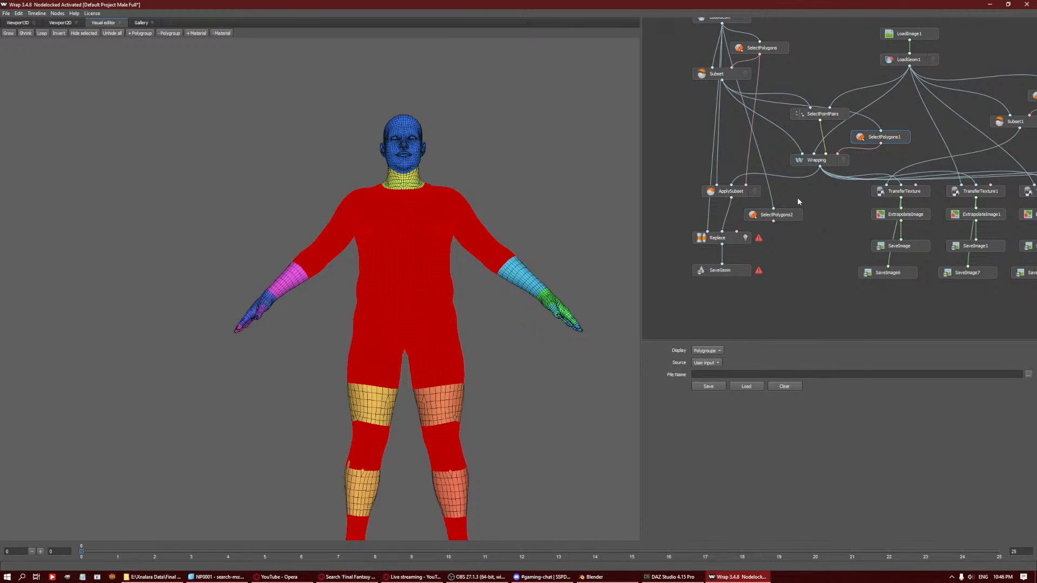
click(789, 218)
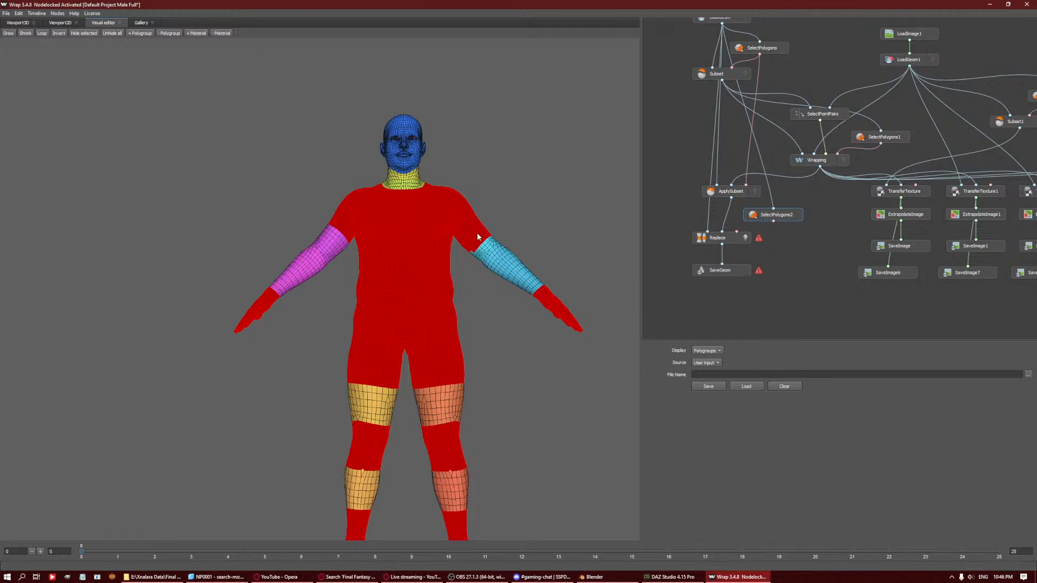
click(870, 140)
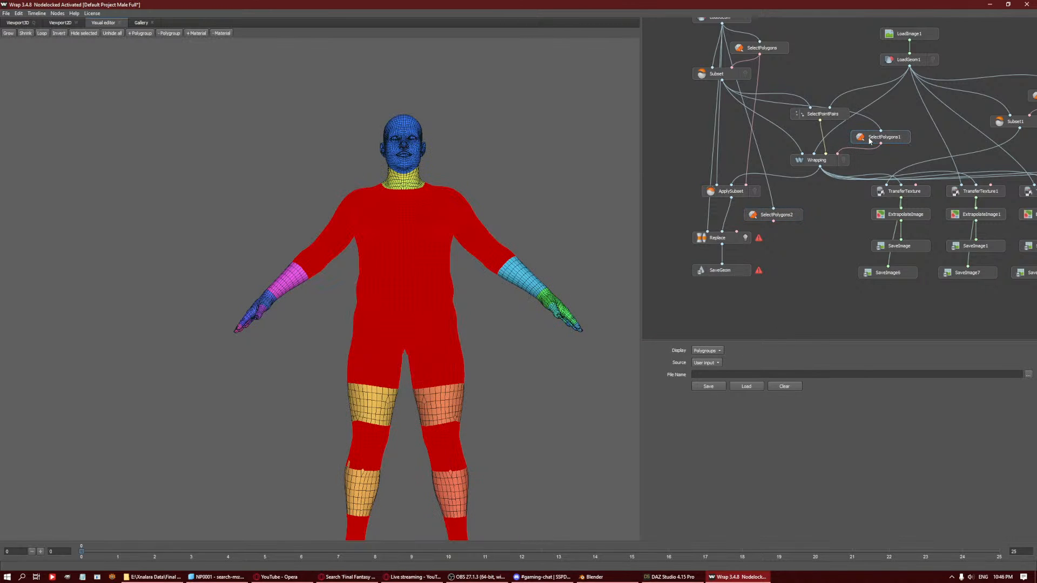
click(830, 161)
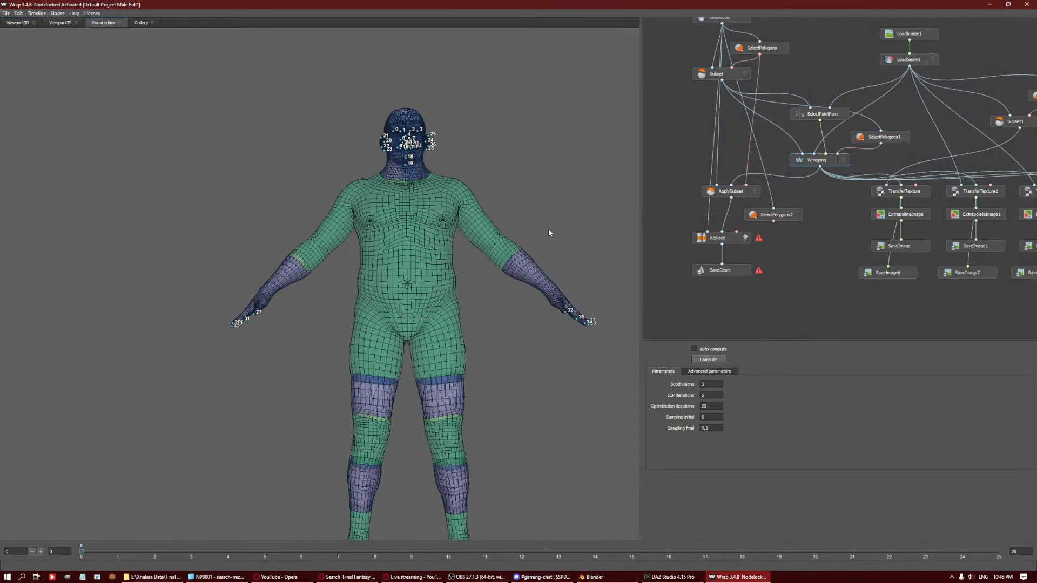
click(781, 214)
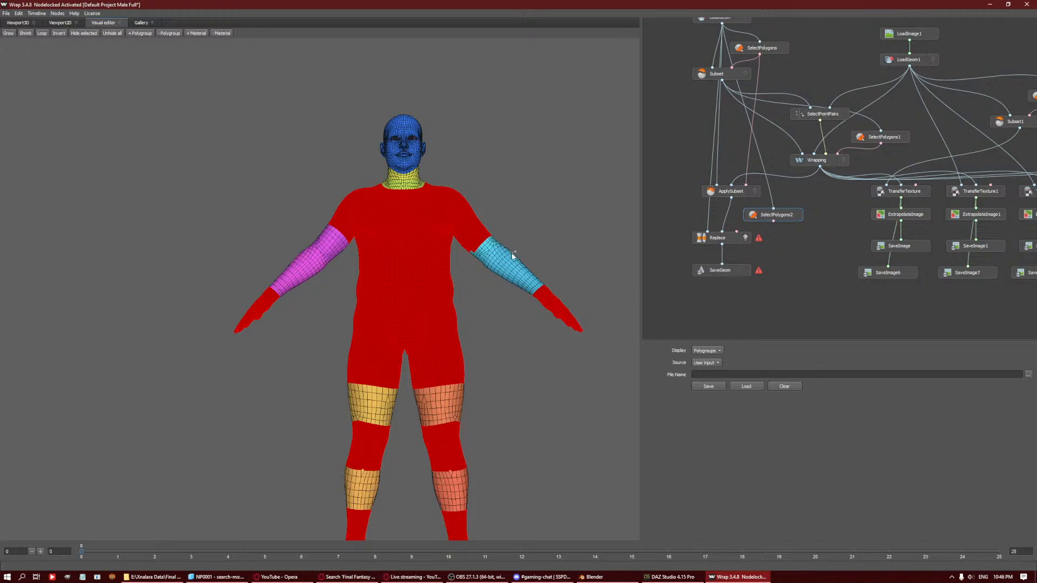
mouse_move(512, 256)
mouse_down()
mouse_move(497, 273)
mouse_move(508, 206)
mouse_up()
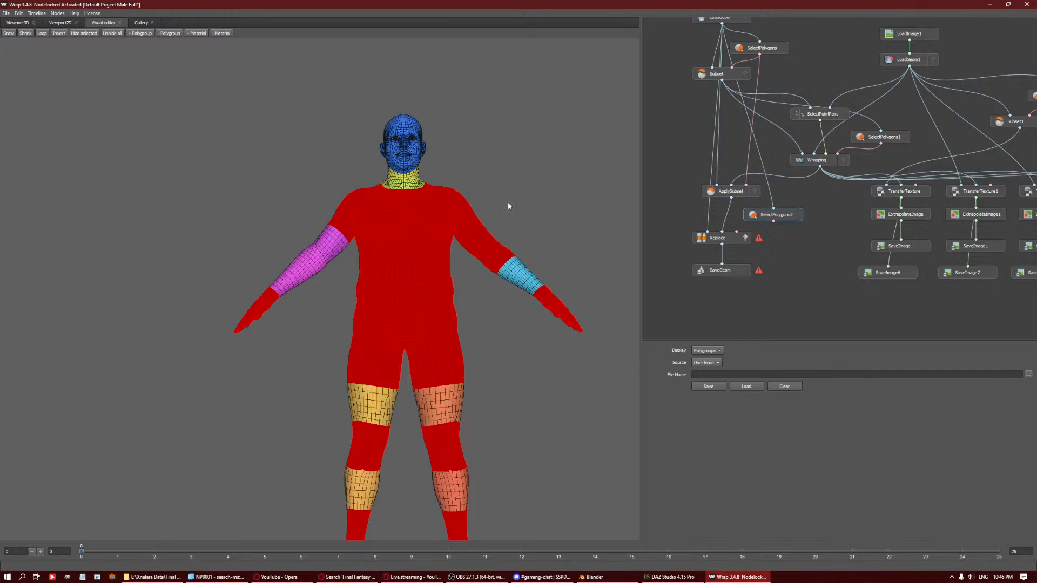
Check the forearm boundary in SelectPolygons1 and Wrapping, and extend the SelectPolygons2 selection past the character's right elbow to mid-forearm.
click(862, 140)
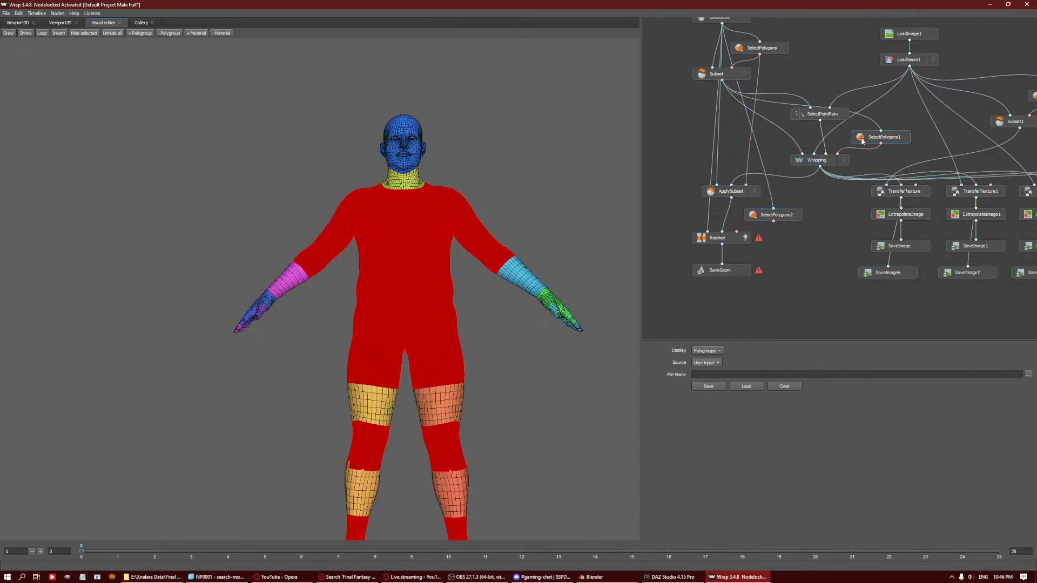
click(827, 165)
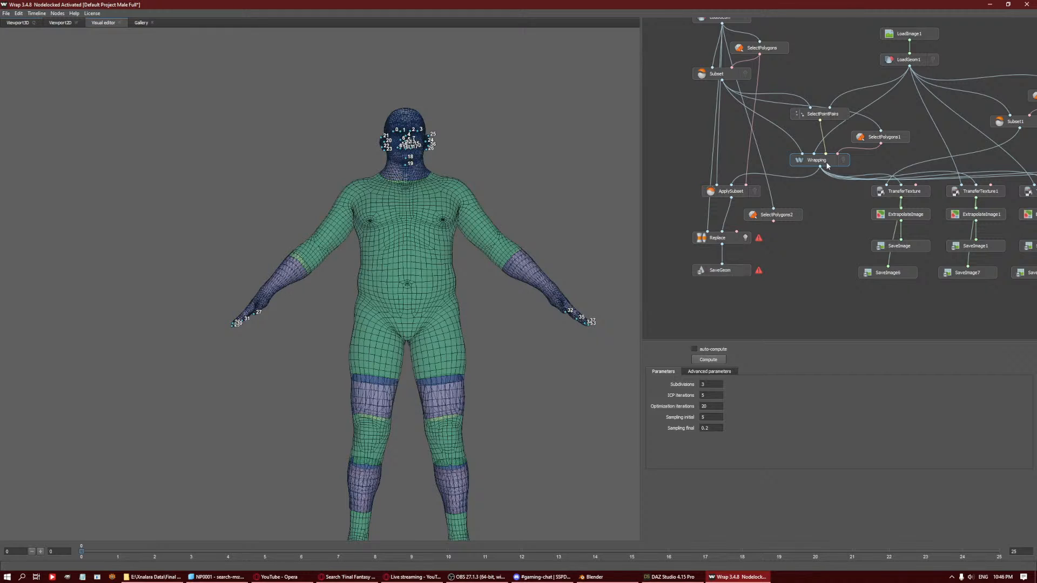
click(875, 136)
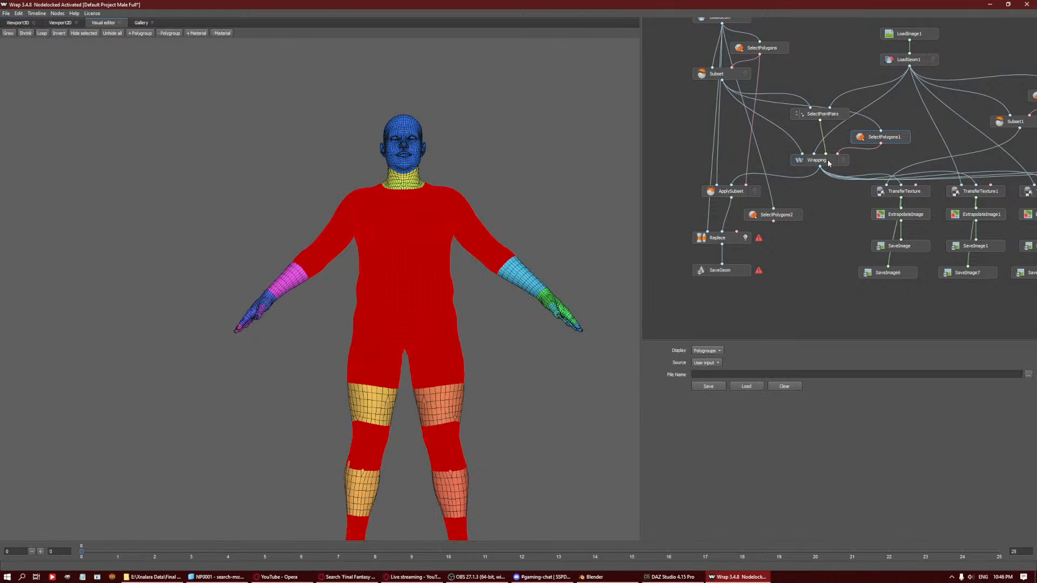
click(790, 217)
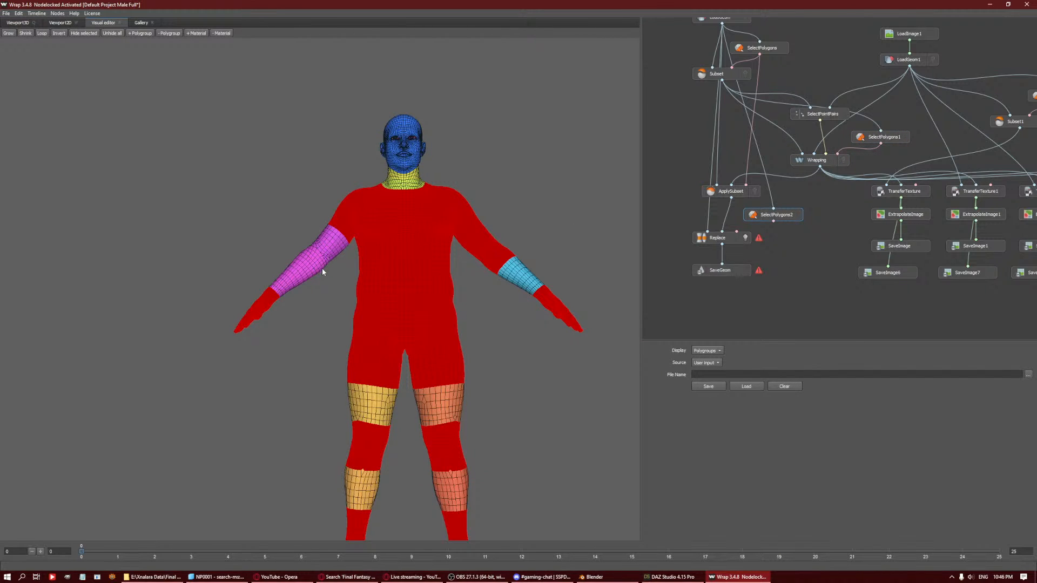
mouse_move(309, 256)
mouse_down()
mouse_move(323, 225)
mouse_move(346, 261)
mouse_move(293, 247)
mouse_up()
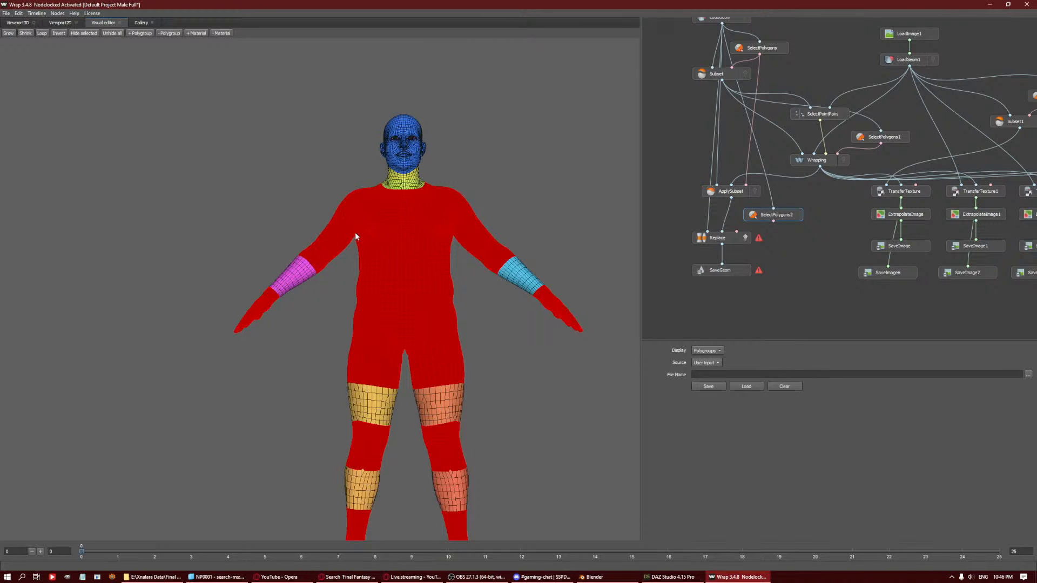
Even out the SelectPolygons2 boundary at the back of the right elbow and fill the missed polygons on the backs of both thighs.
alt+drag(533, 214, 752, 191)
scroll(400, 277, up, 5)
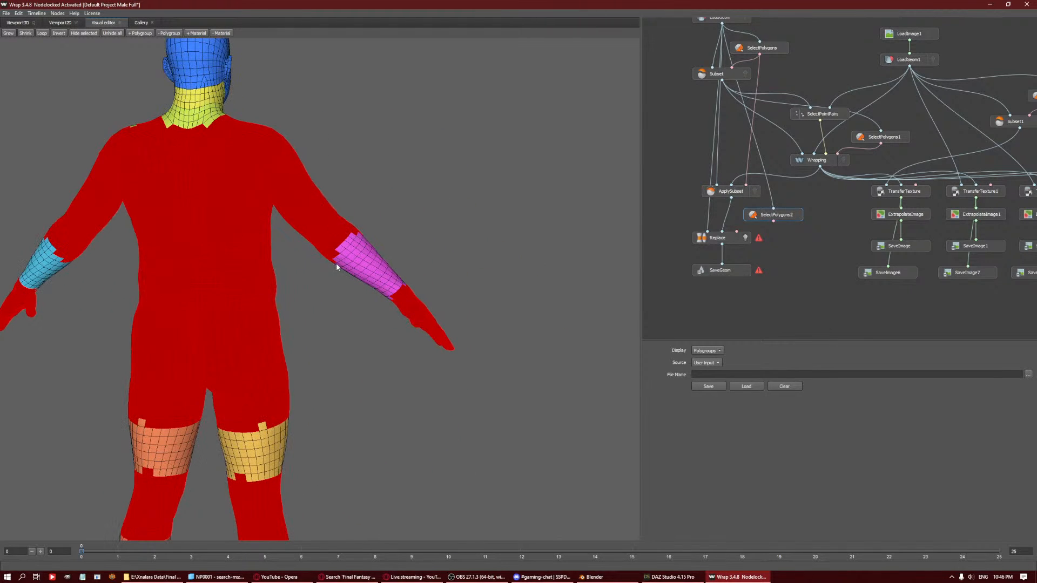
mouse_move(335, 258)
mouse_down()
mouse_move(358, 232)
mouse_move(338, 227)
mouse_move(343, 219)
mouse_up()
middle_drag(290, 278, 468, 266)
alt+drag(469, 266, 378, 254)
key(ctrl+z)
key(ctrl+z)
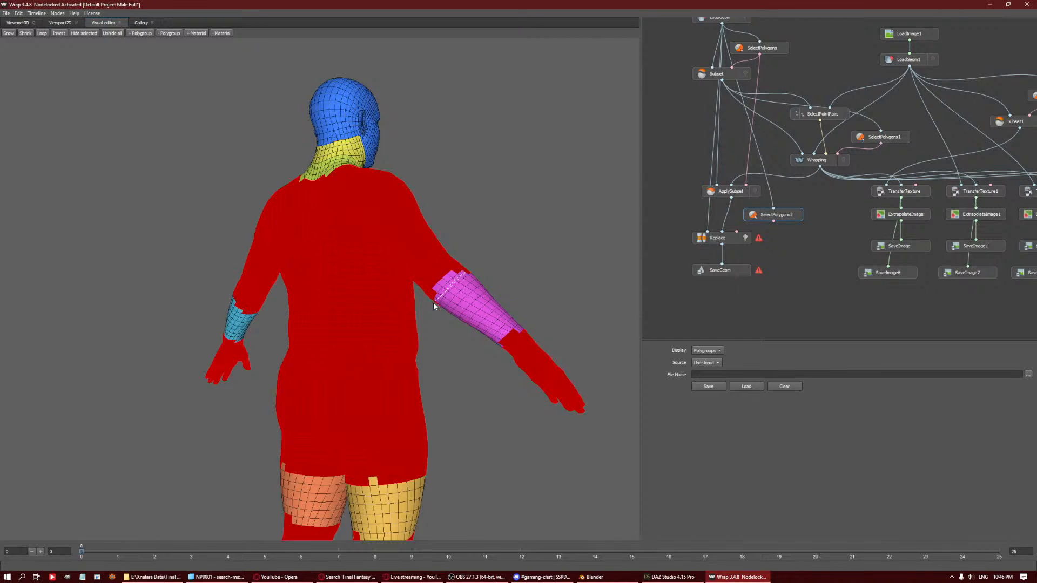
mouse_move(466, 273)
mouse_down()
mouse_move(439, 296)
mouse_move(430, 263)
mouse_move(413, 300)
mouse_move(290, 419)
mouse_up()
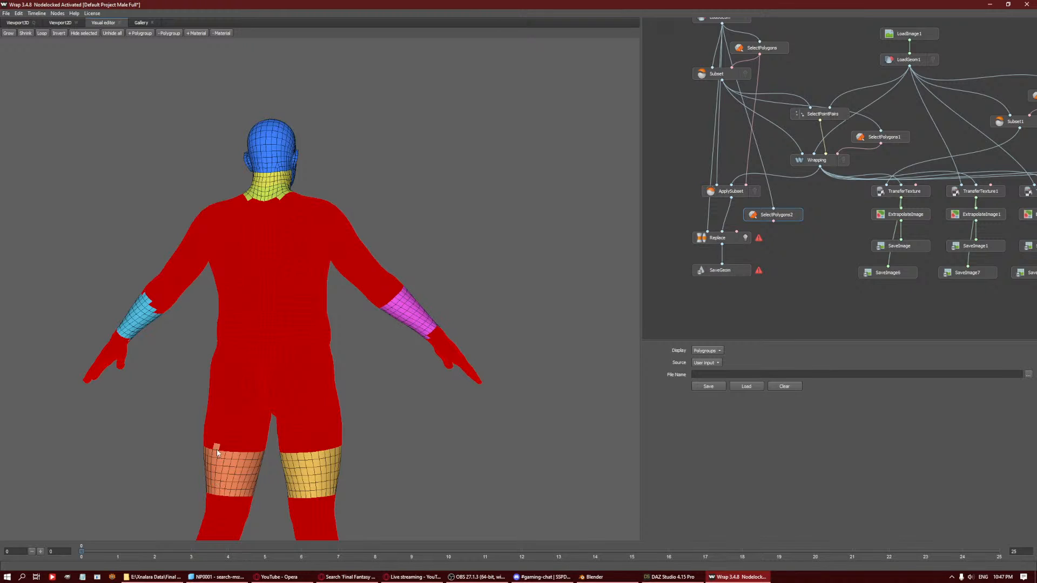
middle_drag(209, 310, 386, 317)
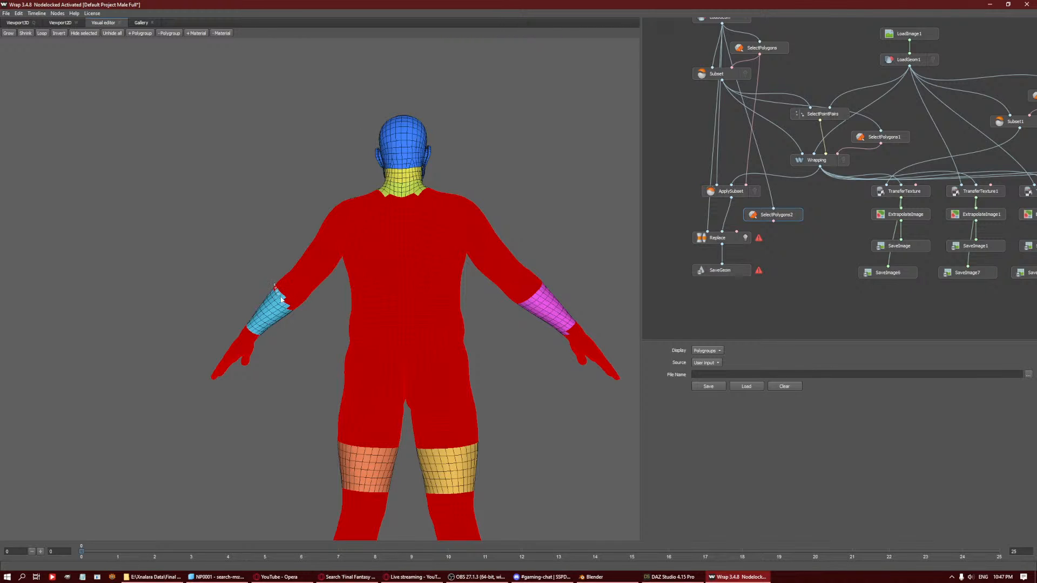
Fill the missed patch on the left shoulder and straighten the SelectPolygons2 boundary around the left forearm below the elbow.
mouse_move(280, 296)
mouse_down()
mouse_move(297, 297)
mouse_move(271, 287)
mouse_move(285, 305)
mouse_move(313, 303)
mouse_up()
scroll(313, 302, down, 3)
mouse_move(285, 350)
alt+mouse_down()
mouse_move(453, 358)
mouse_move(523, 382)
mouse_move(493, 358)
alt+mouse_up()
scroll(406, 339, up, 3)
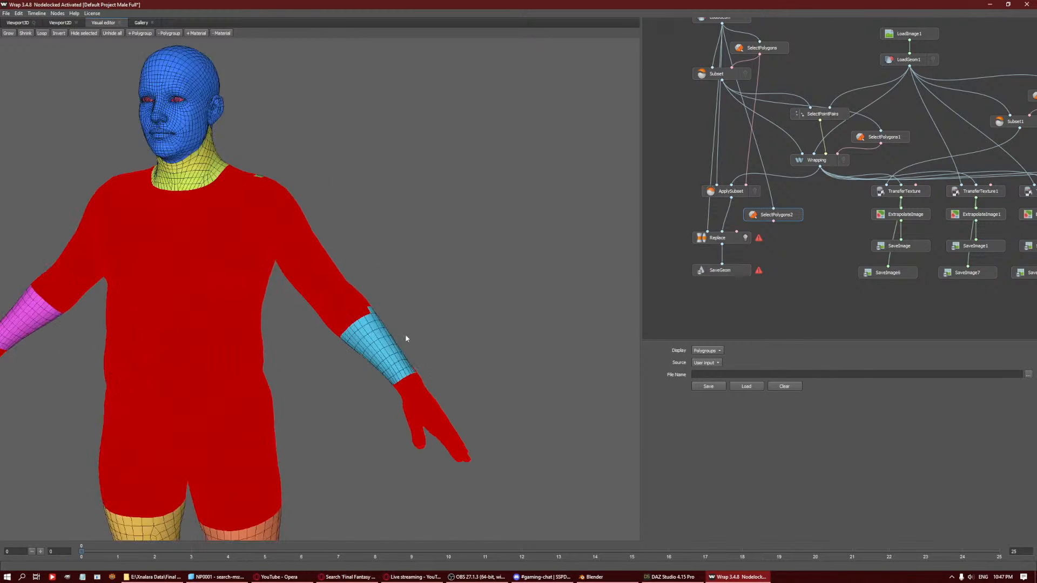
alt+drag(406, 339, 291, 171)
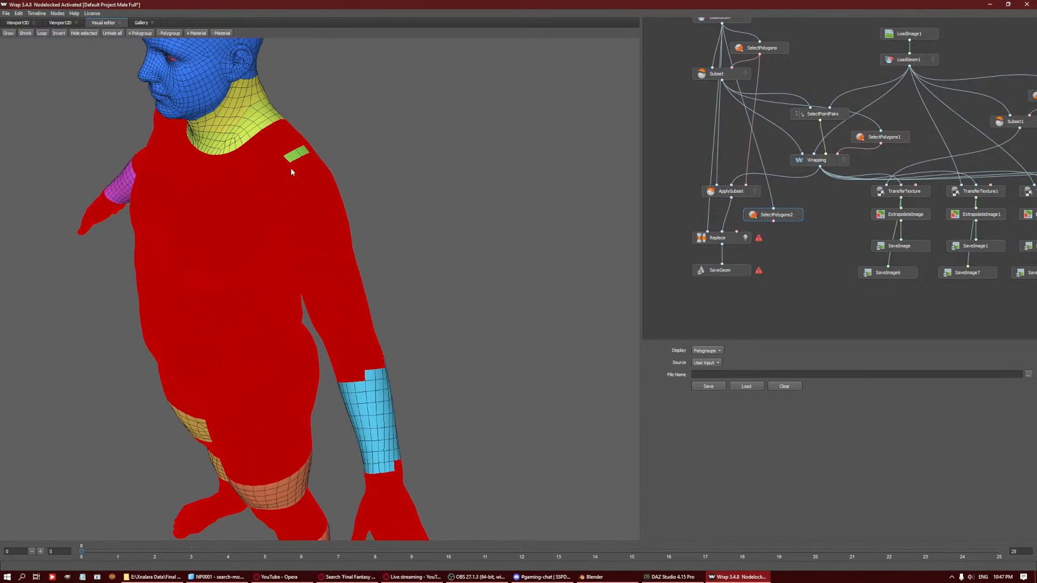
mouse_move(359, 361)
mouse_down()
mouse_move(410, 370)
mouse_move(222, 292)
mouse_move(178, 241)
mouse_up()
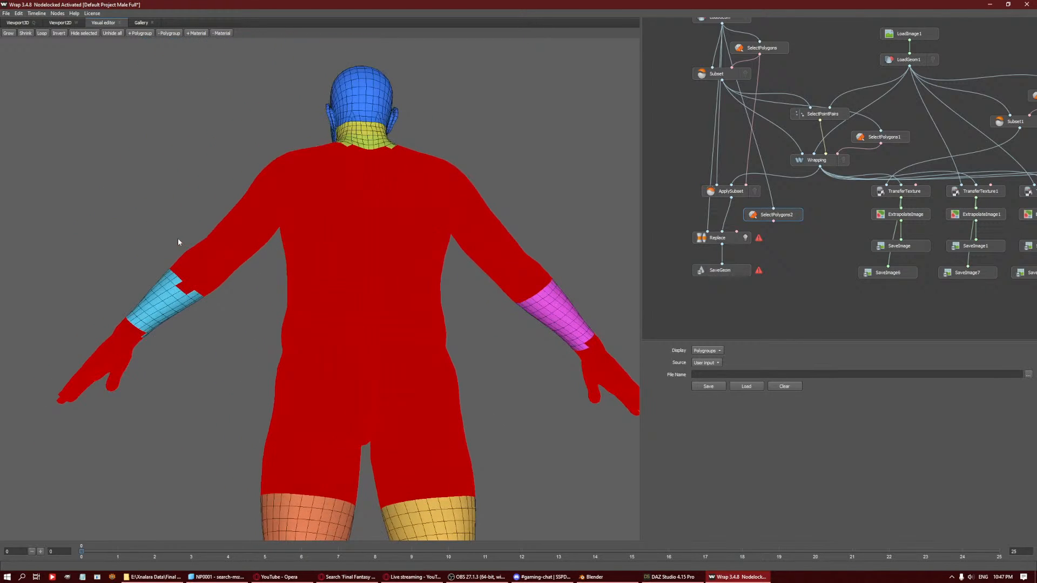
ctrl+click(182, 286)
ctrl+click(187, 291)
scroll(239, 322, down, 3)
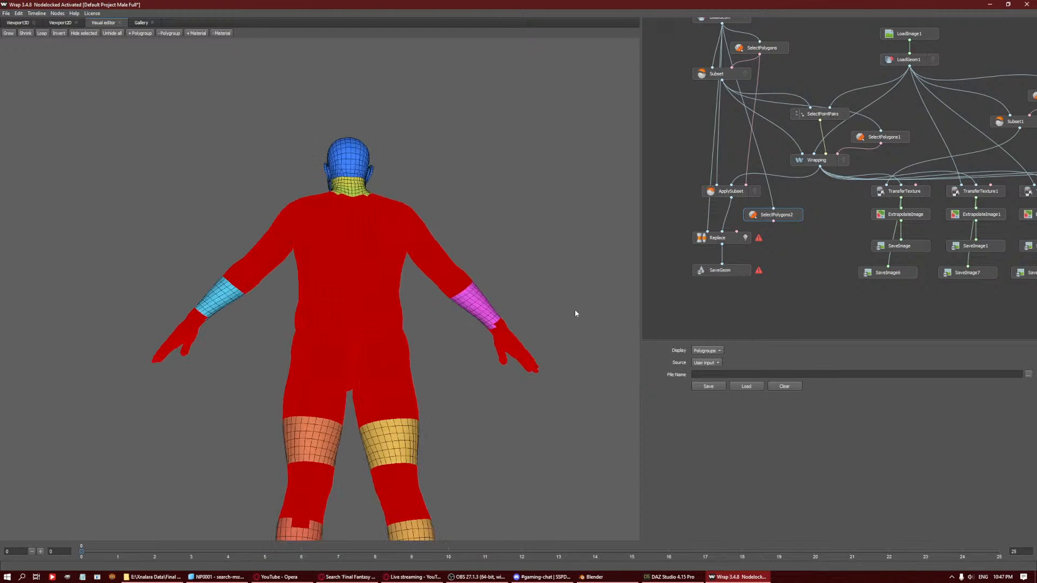
Clean up the SelectPolygons2 boundaries on the back of both wrists.
alt+drag(576, 311, 496, 311)
scroll(496, 311, up, 2)
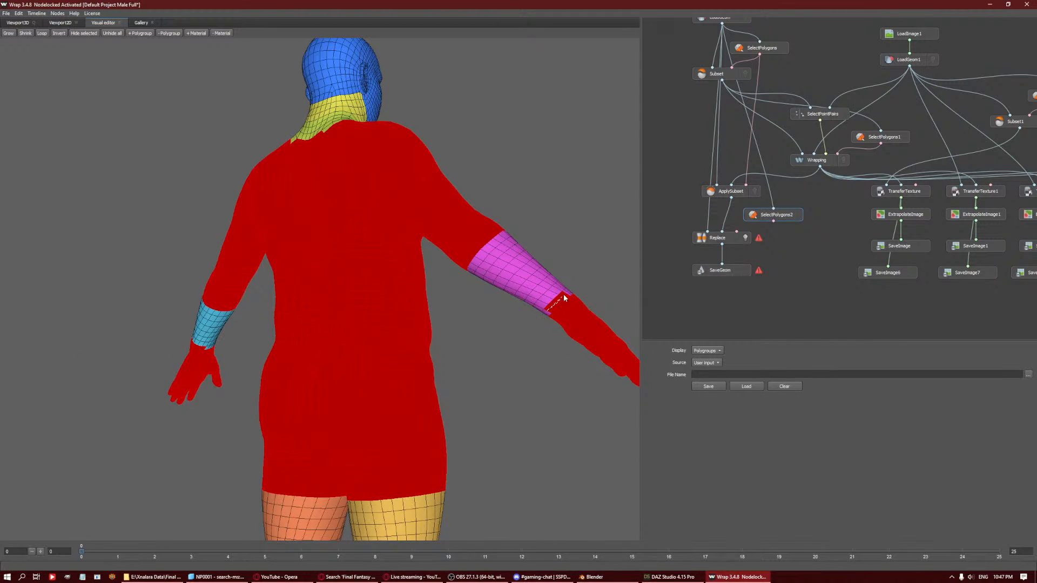
drag(564, 298, 562, 295)
scroll(242, 348, down, 3)
alt+drag(243, 348, 378, 350)
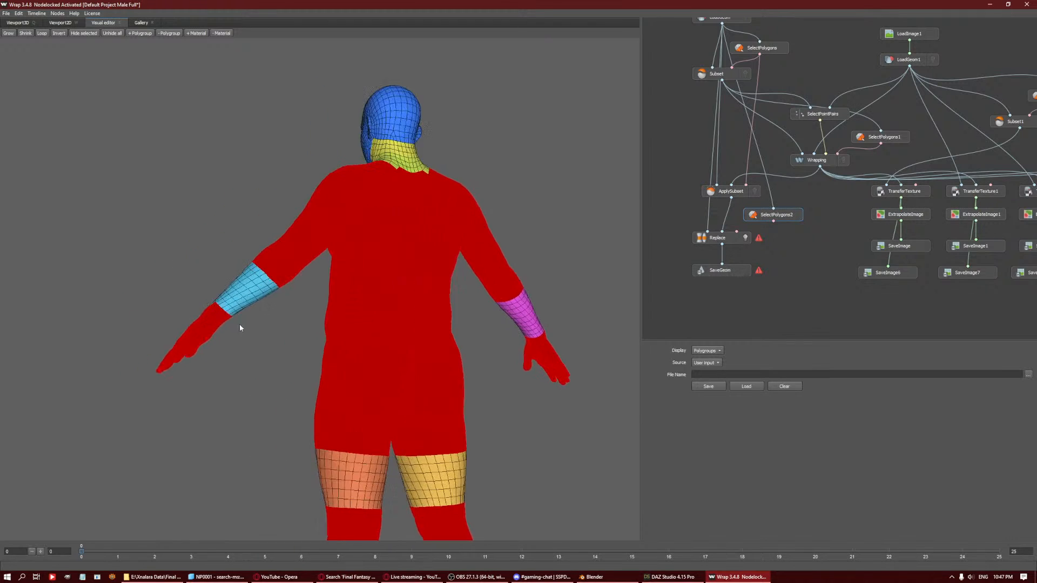
alt+middle_drag(239, 325, 304, 310)
scroll(303, 310, up, 4)
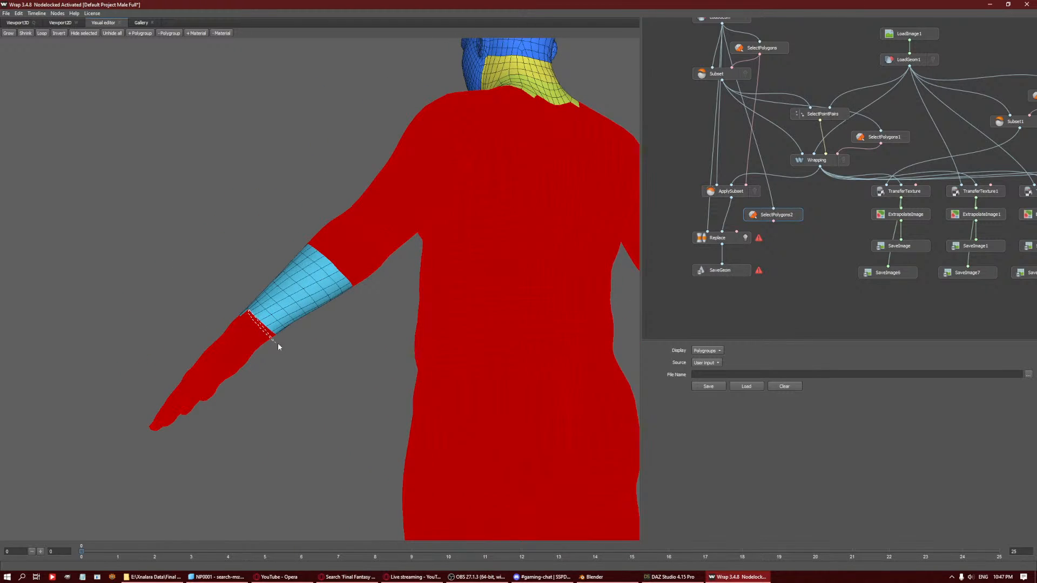
Check the full-body selection from the front and connect SelectPolygons2 to the Replace node's polygon mask input.
scroll(308, 367, down, 3)
alt+drag(322, 377, 616, 394)
scroll(390, 389, down, 4)
alt+middle_drag(417, 380, 453, 338)
mouse_move(452, 337)
alt+mouse_down()
mouse_move(438, 338)
mouse_move(442, 352)
mouse_move(448, 346)
alt+mouse_up()
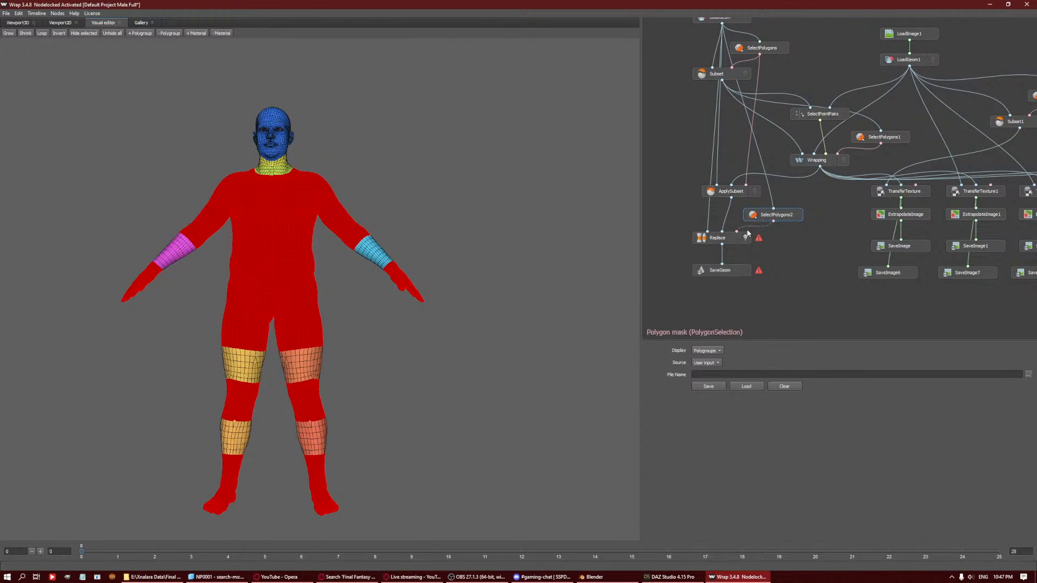
drag(773, 221, 747, 235)
Replace the character name in the SaveGeom output file name with Wedge.
click(724, 272)
double_click(790, 350)
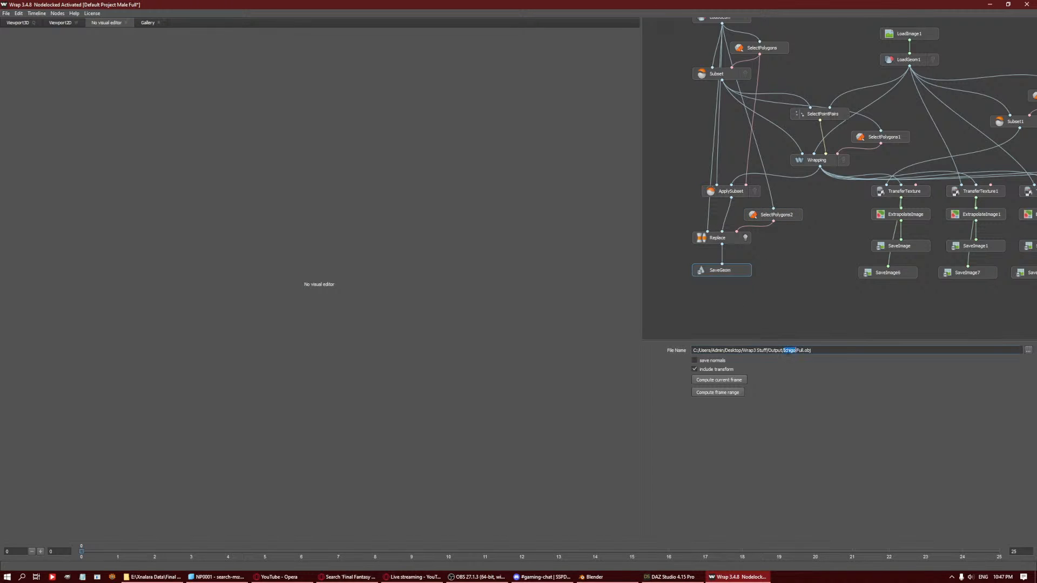
text(Wedge)
key(BackSpace)
View the TransferTexture result in 2D and delete that branch: TransferTexture, ExtrapolateImage, SaveImage and SaveImage6.
click(907, 192)
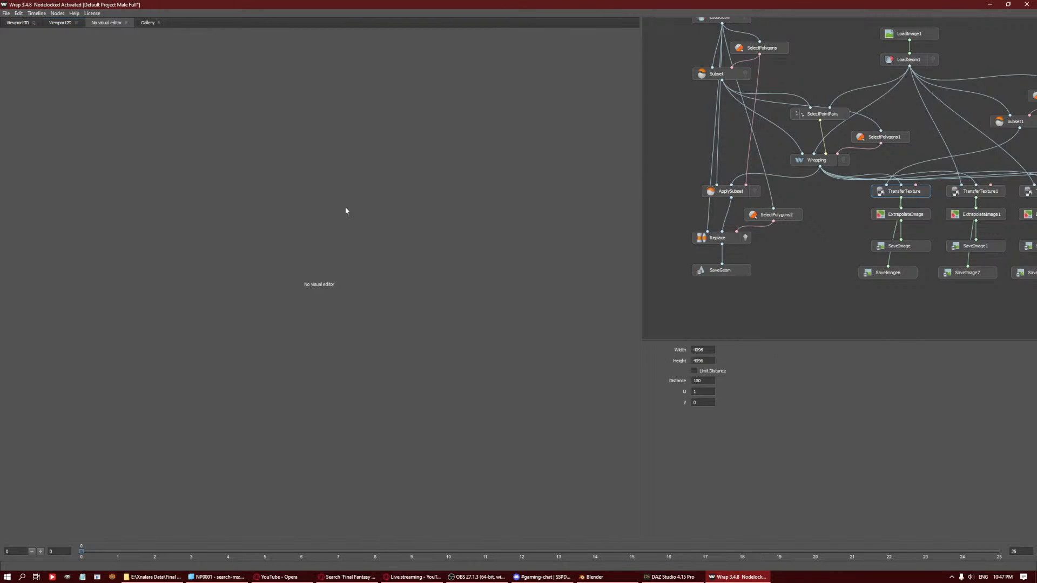
key(w)
scroll(354, 196, down, 8)
scroll(401, 194, up, 4)
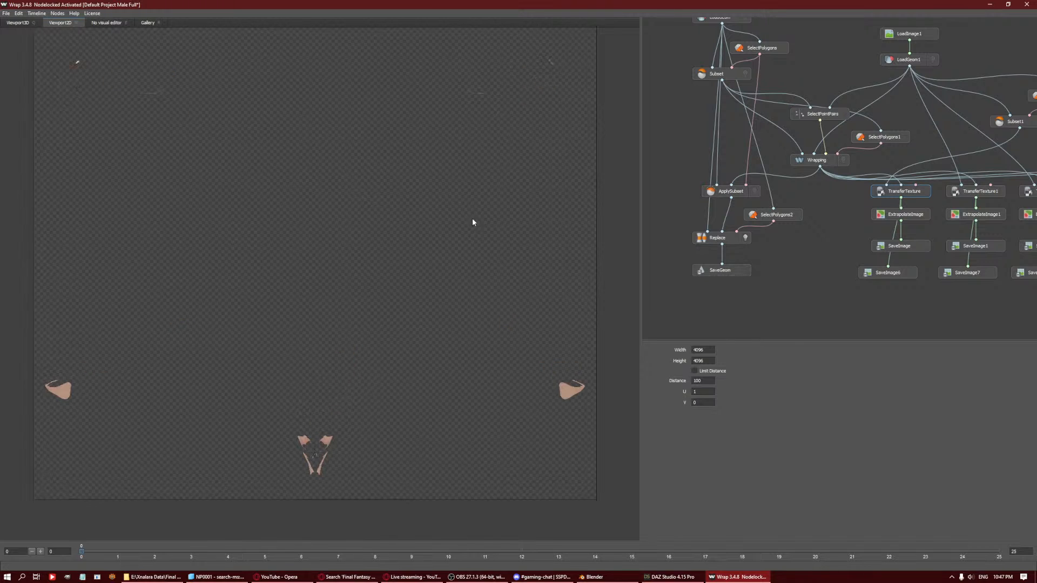
drag(898, 311, 923, 184)
key(Delete)
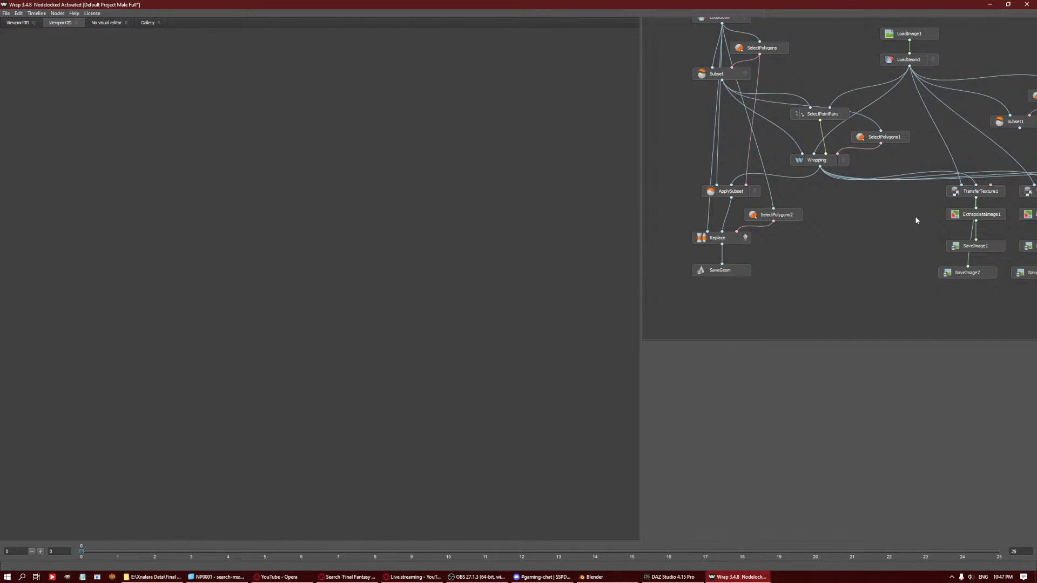
Examine the TransferTexture1 result up close in the 2D viewport.
middle_drag(917, 220, 808, 241)
click(871, 197)
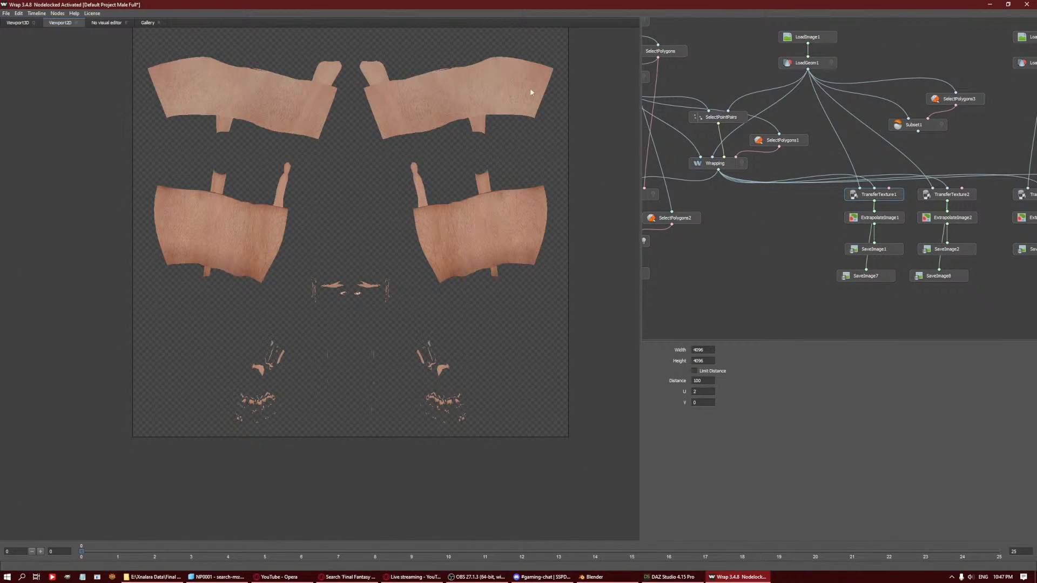
scroll(502, 211, up, 4)
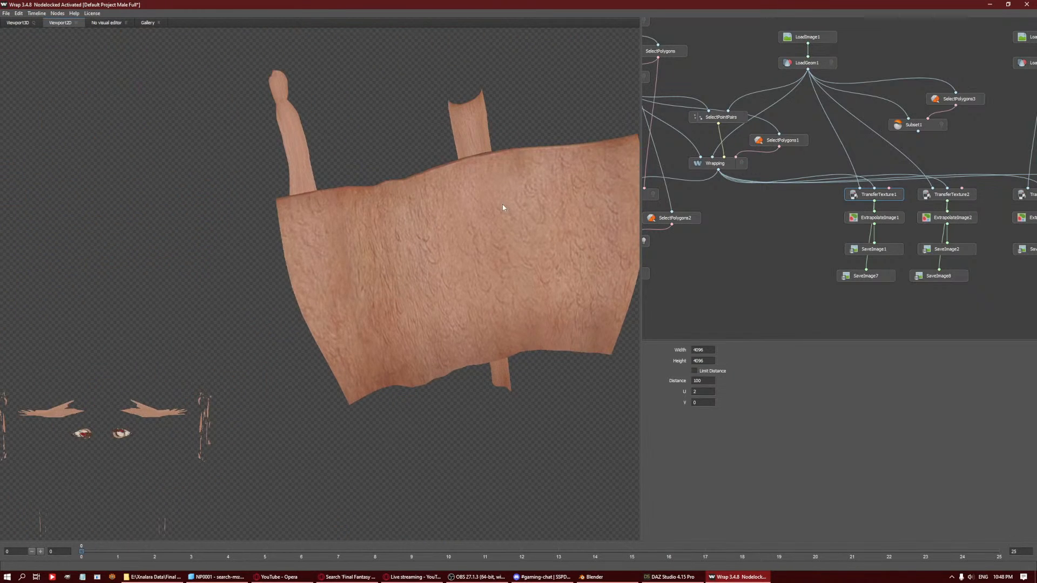
Compare the whole TransferTexture1 result with the body texture loaded in LoadImage1.
scroll(503, 213, down, 5)
scroll(469, 257, up, 1)
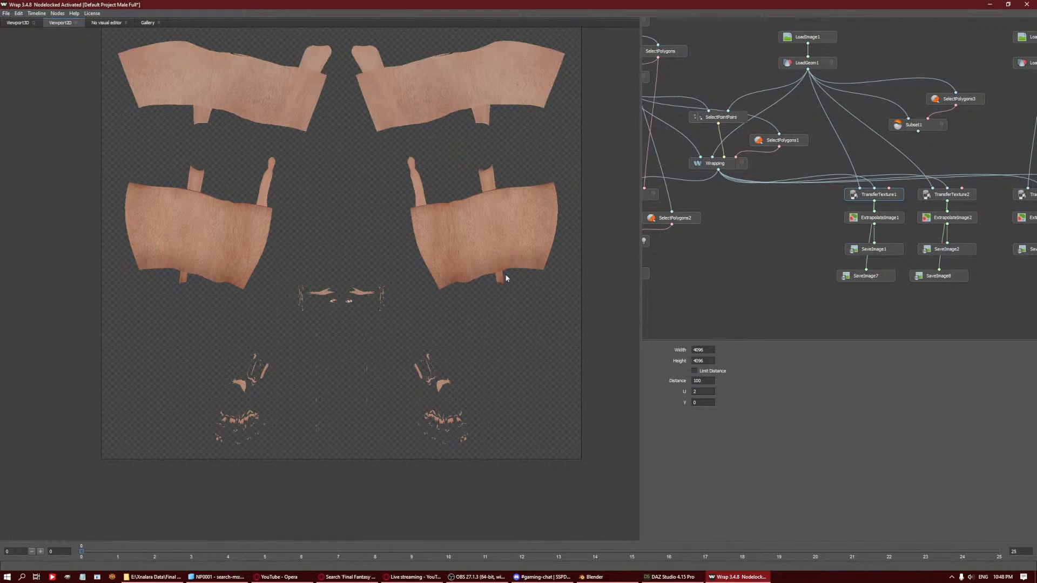
click(805, 38)
scroll(203, 317, up, 6)
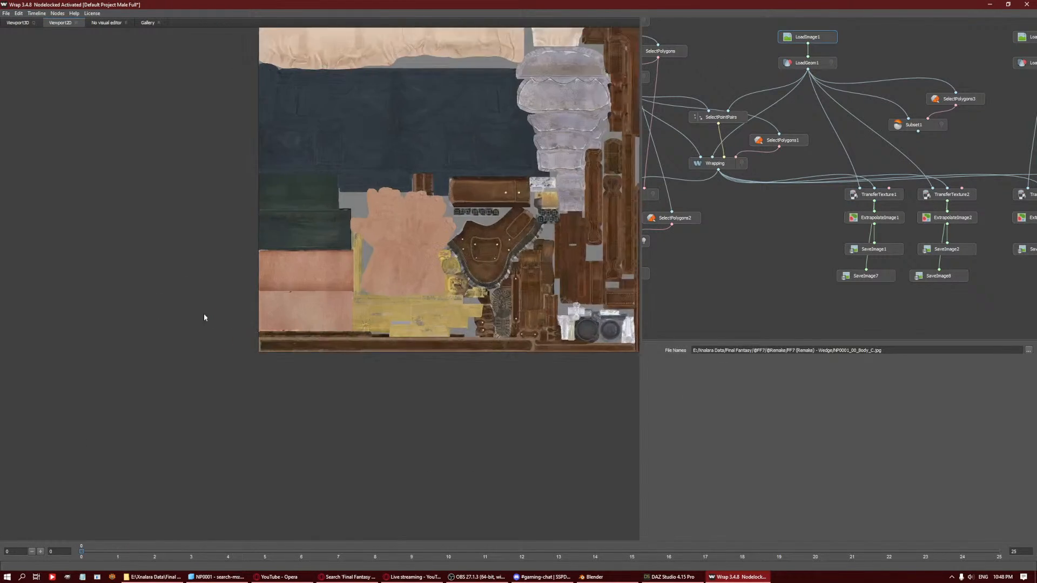
scroll(377, 309, down, 5)
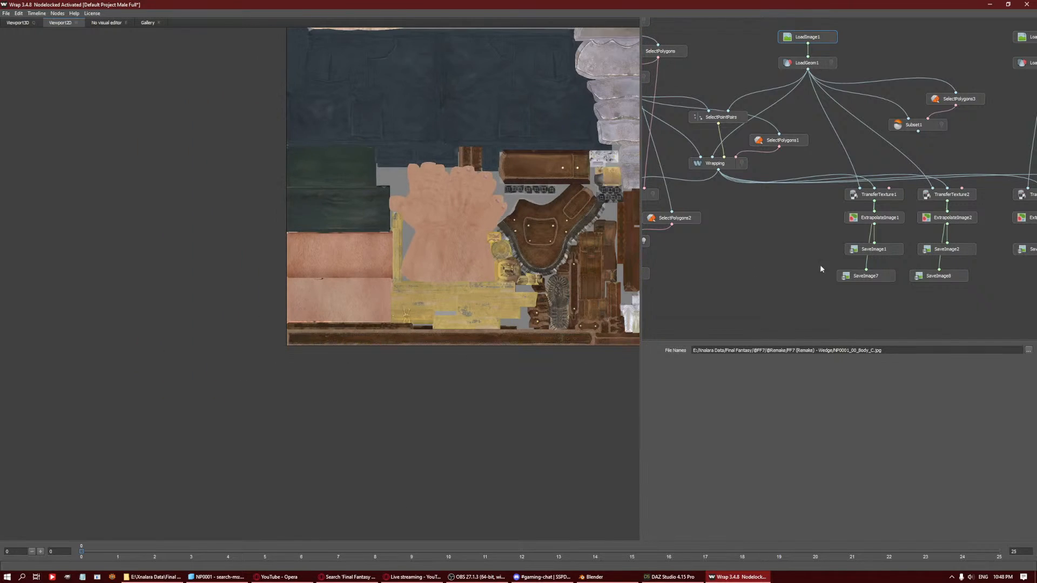
Set SaveImage1's output file name to Wedge Leg D.jpg, copy the character name for reuse, and compute the current frame.
click(893, 226)
click(888, 252)
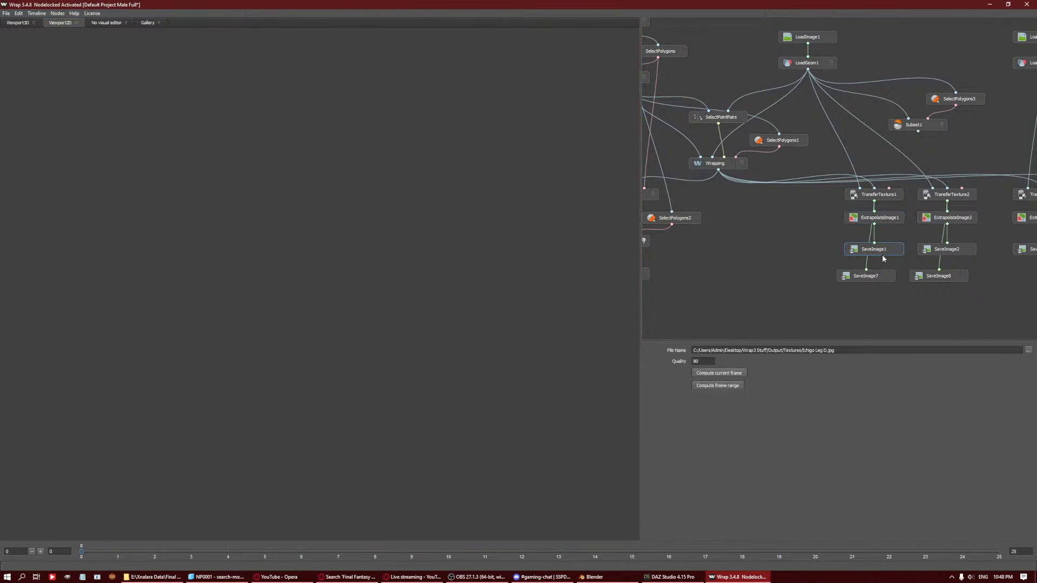
click(877, 277)
click(882, 266)
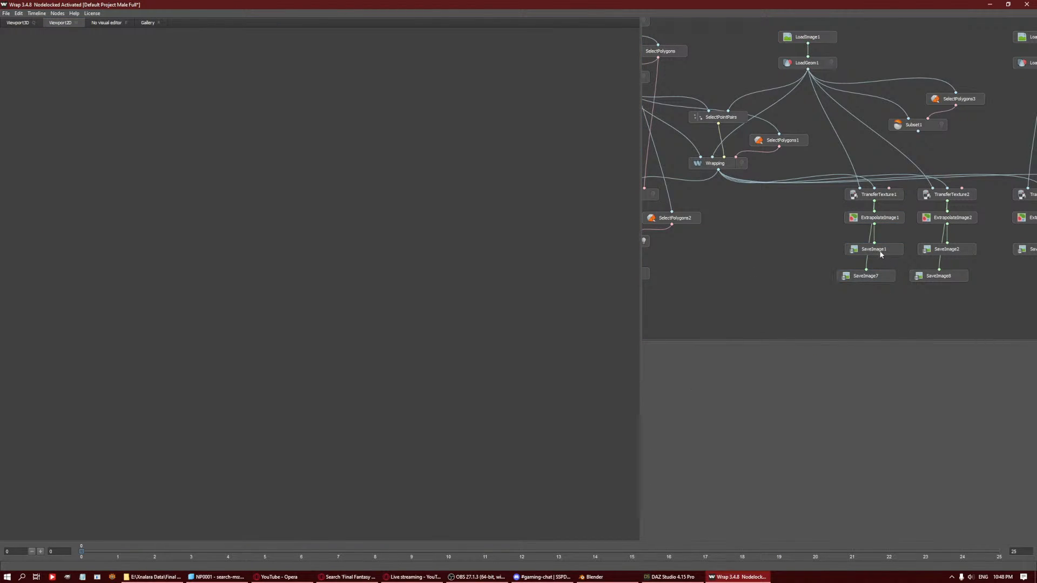
click(882, 252)
double_click(808, 350)
text(Wedge)
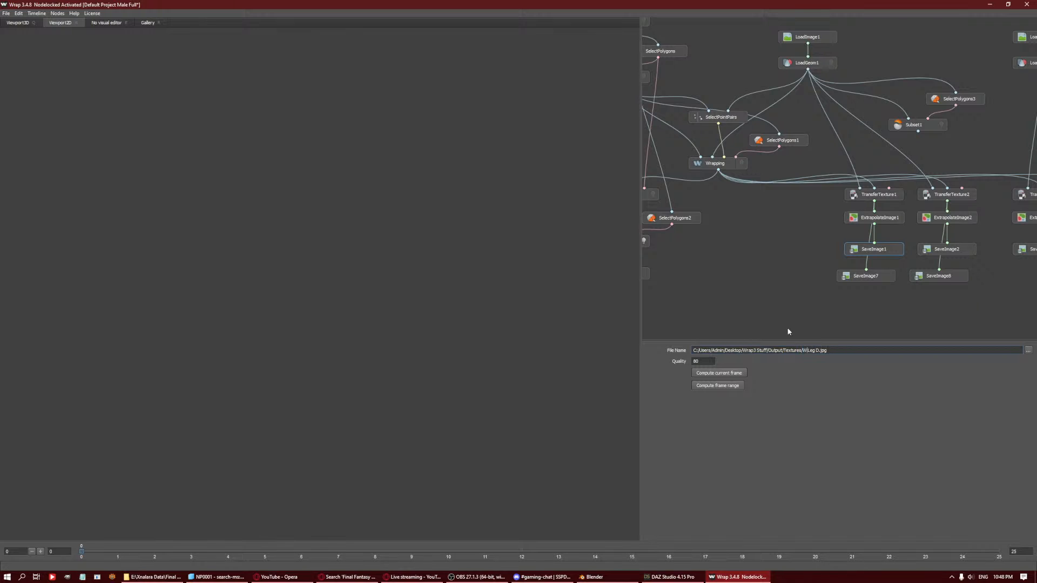
key(shift+Left)
key(shift+Left)
key(shift+Left)
key(shift+Left)
key(shift+Left)
key(ctrl+c)
click(714, 374)
Set SaveImage7's output file name to Wedge Leg D.png and compute the current frame.
click(876, 278)
double_click(811, 351)
key(ctrl+v)
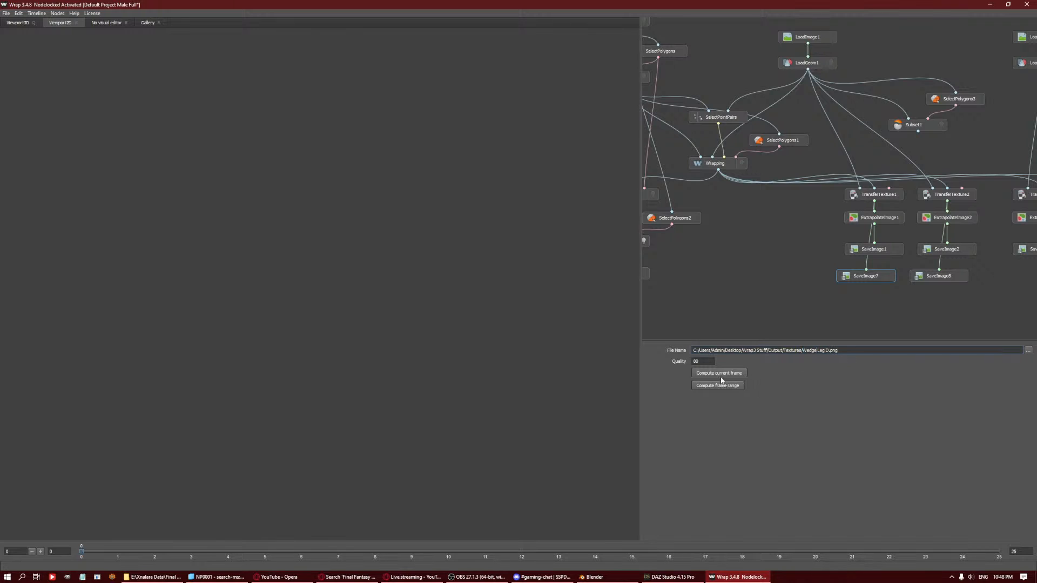
click(720, 374)
Replace the character name with Wedge in the Arm D outputs of SaveImage2 (.jpg) and SaveImage8 (.png), computing the current frame.
click(942, 247)
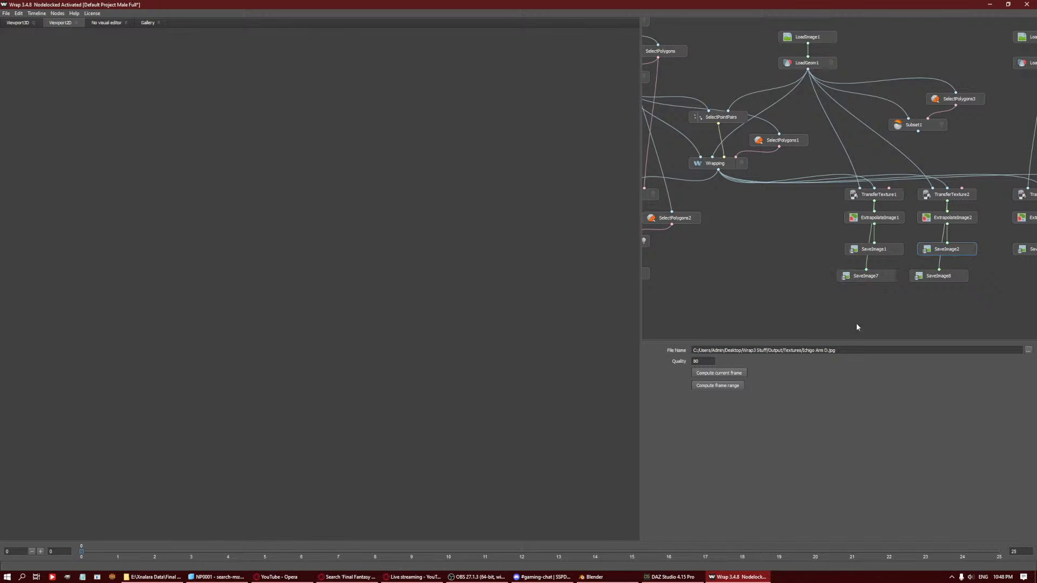
double_click(809, 351)
key(ctrl+v)
click(939, 276)
click(718, 374)
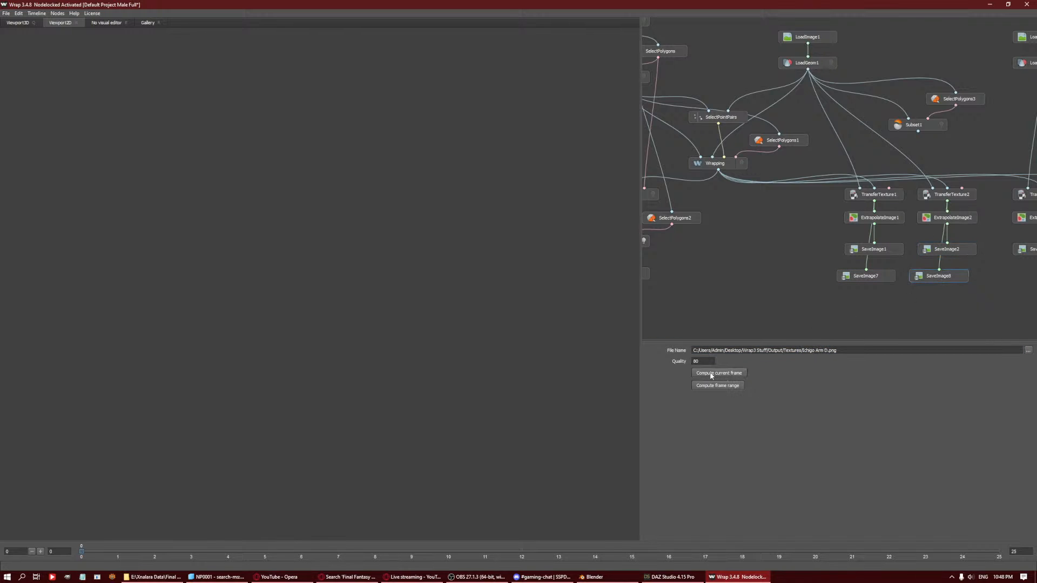
double_click(809, 351)
key(ctrl+v)
Set SaveImage5's output file name to Wedge Face D.jpg and compute the current frame.
middle_drag(737, 298, 549, 287)
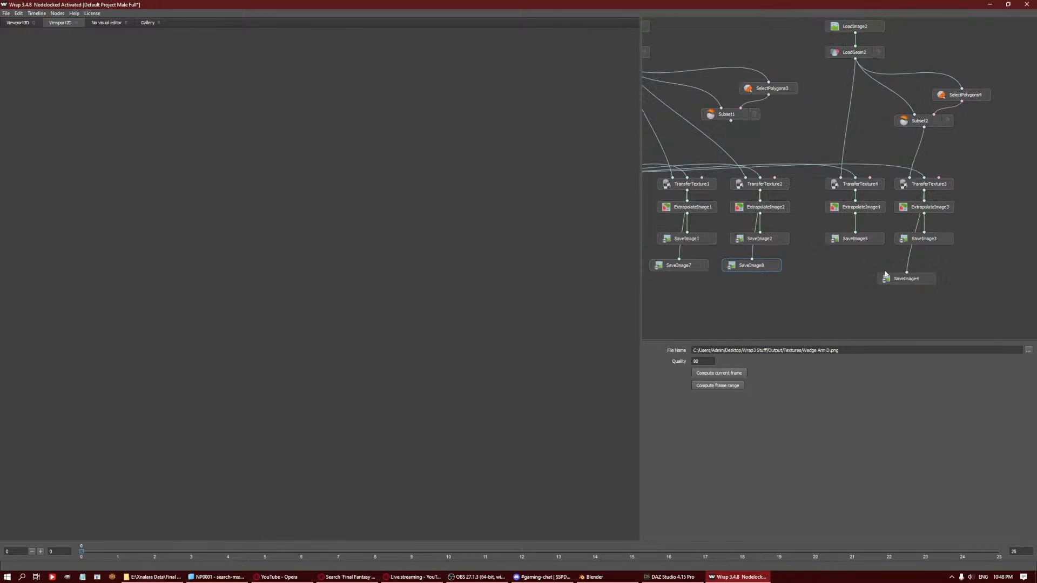
click(855, 239)
double_click(809, 350)
key(ctrl+v)
click(741, 373)
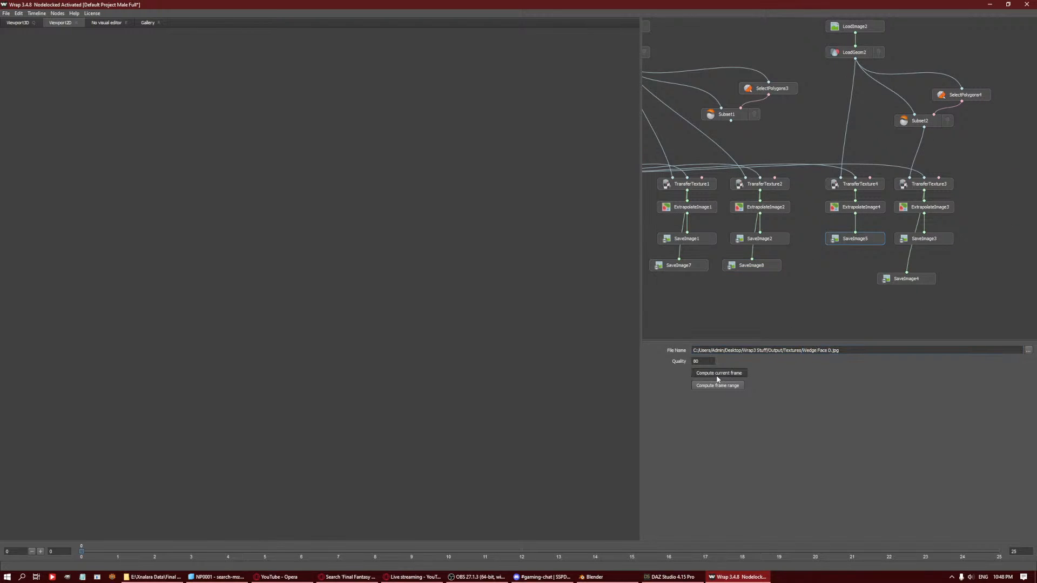
Set the neck outputs to Wedge Neck D.jpg in SaveImage3 and Wedge Neck 2 D.png in SaveImage4, computing the current frame.
click(923, 238)
double_click(808, 350)
key(ctrl+v)
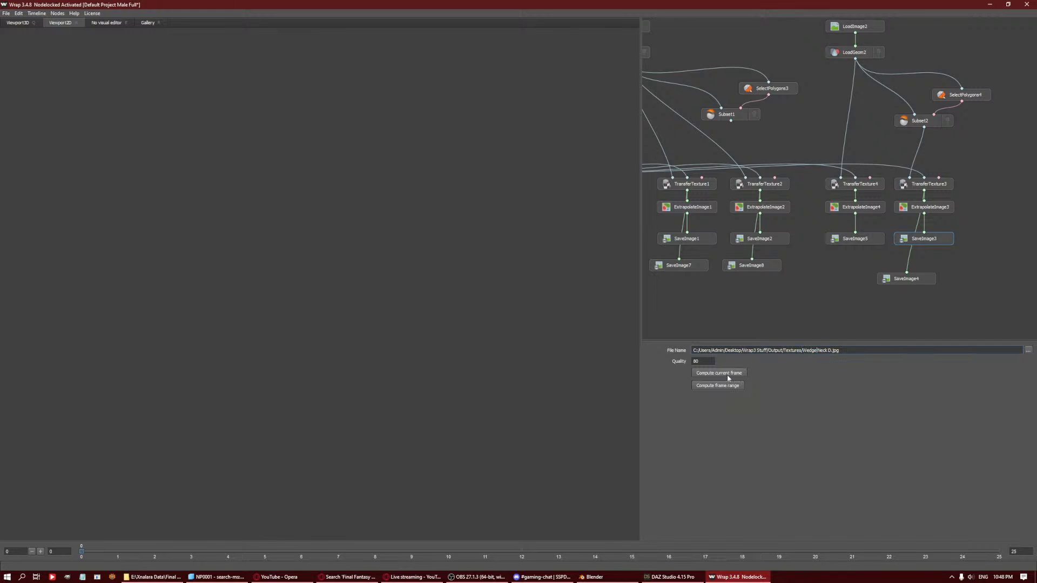
click(717, 385)
key(Escape)
click(911, 280)
double_click(809, 351)
key(ctrl+v)
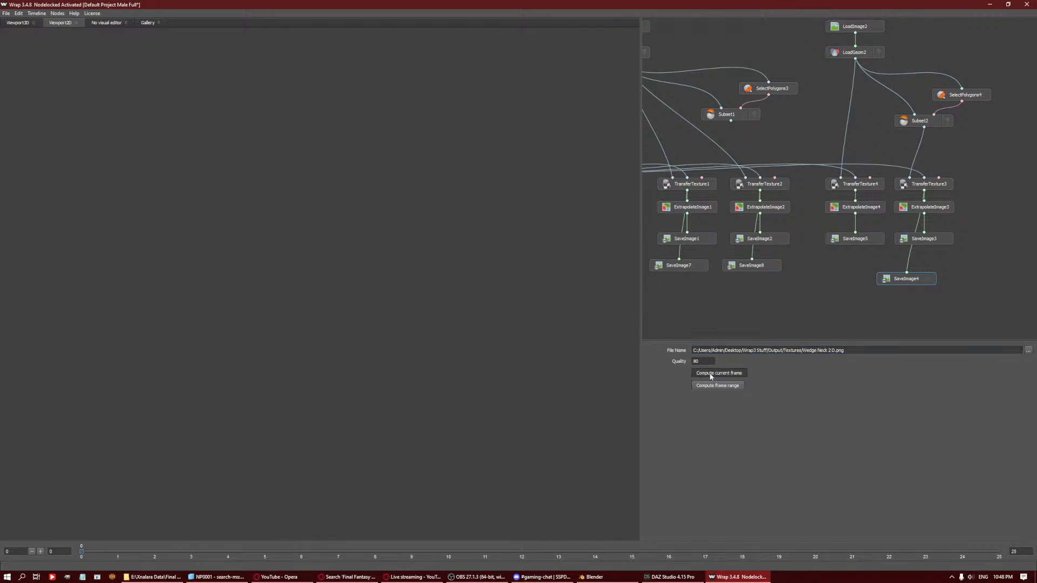
Examine the face texture produced by TransferTexture4 in the 2D view.
middle_drag(854, 141, 885, 168)
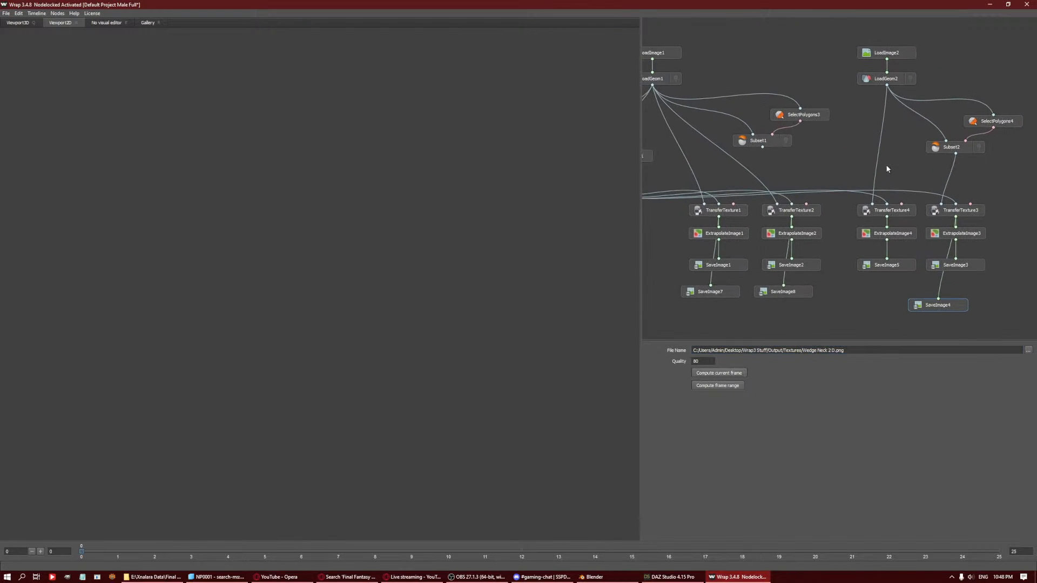
click(879, 214)
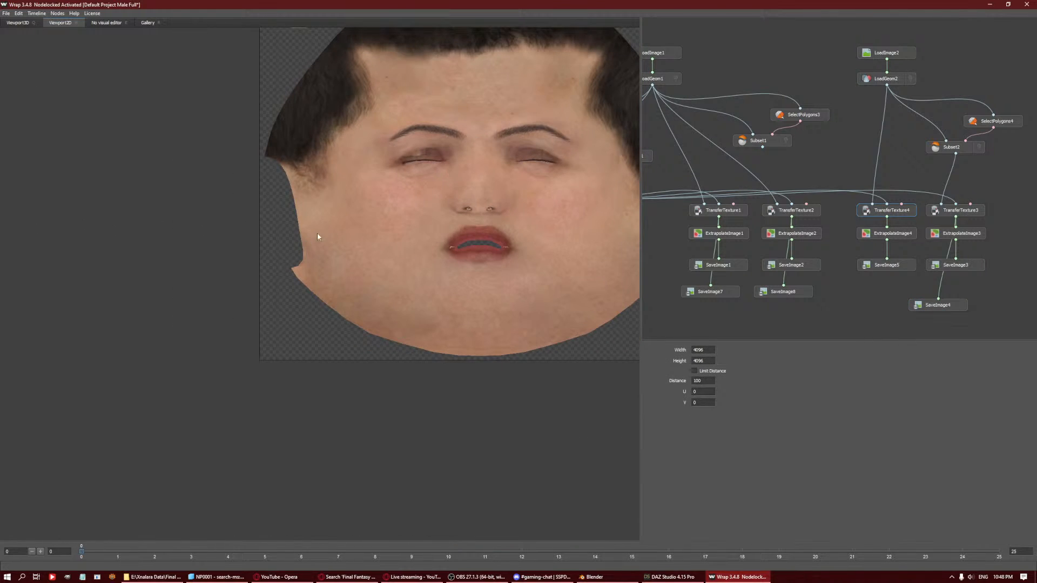
middle_drag(519, 197, 377, 301)
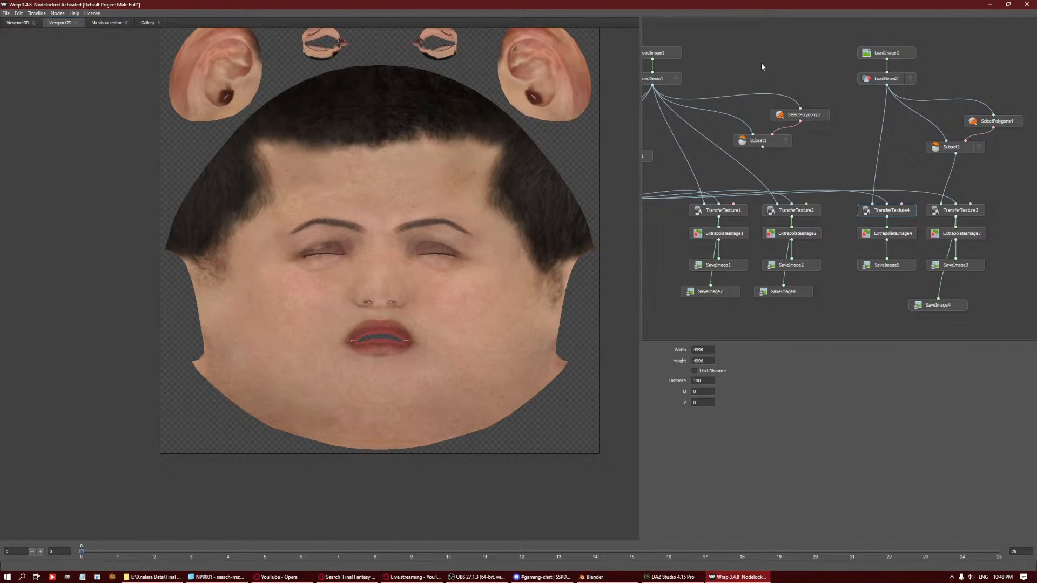
Replace the body texture in LoadImage1 with the normal map NP0001_00_Body_N.jpg.
middle_drag(761, 66, 779, 72)
click(697, 60)
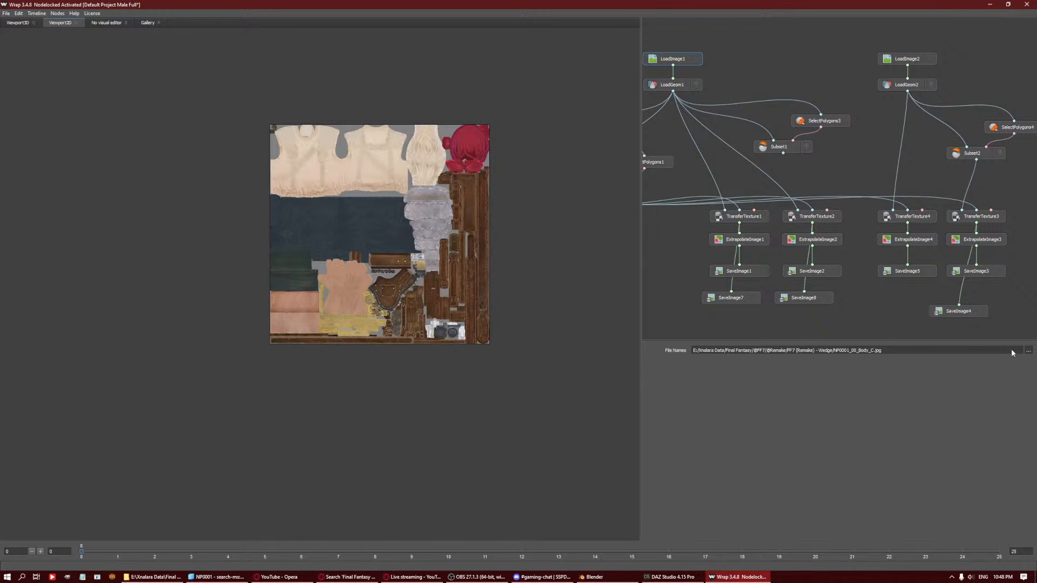
click(1028, 350)
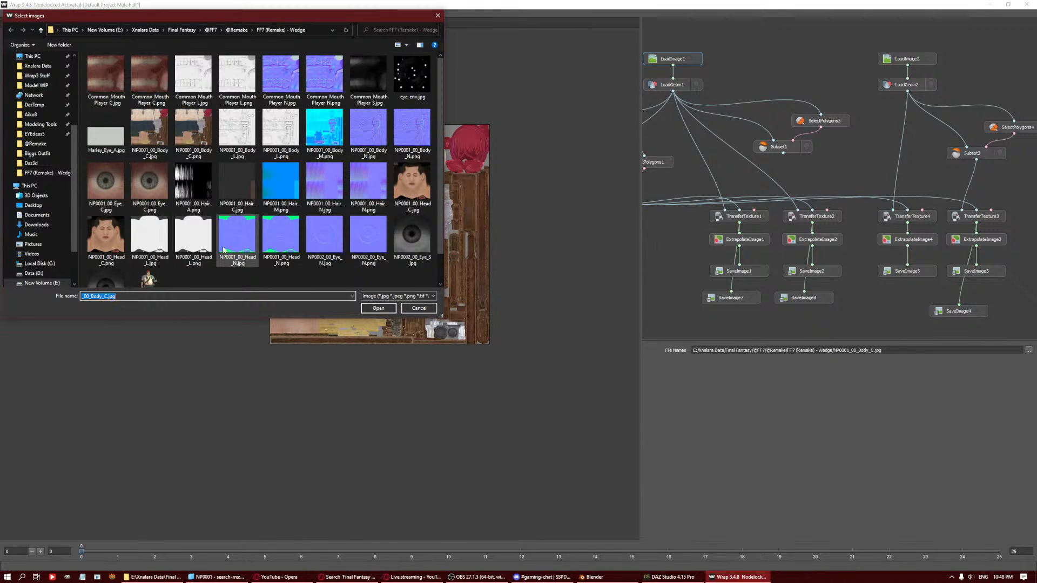
click(362, 133)
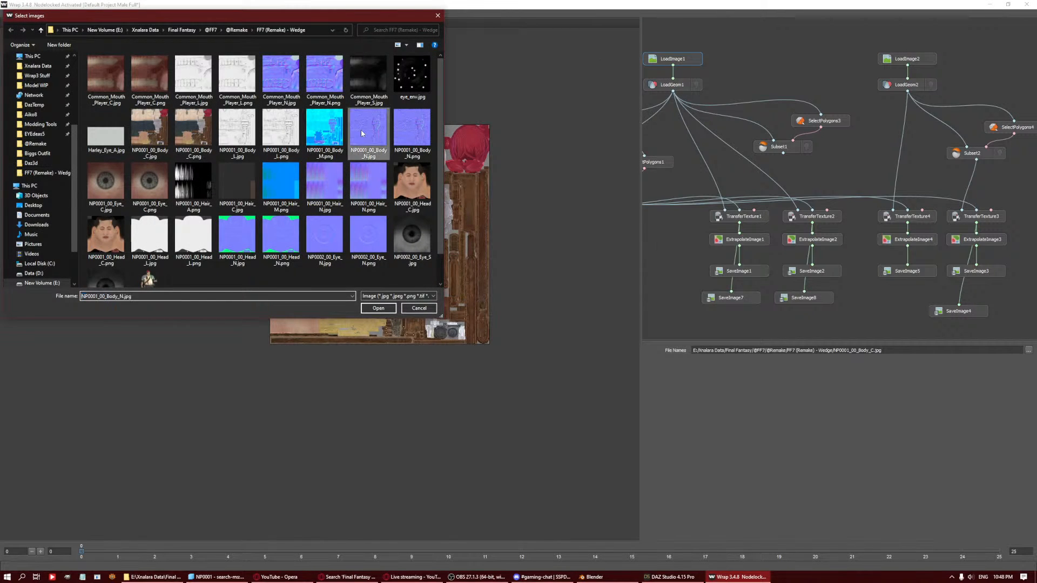
double_click(361, 134)
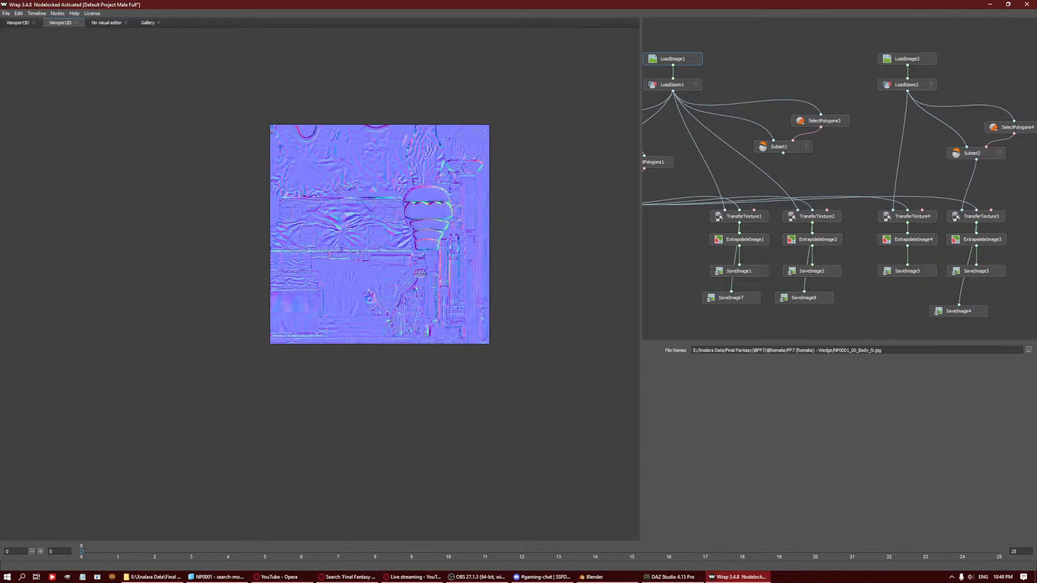
Rename the leg outputs to Wedge Leg N.jpg in SaveImage1 and Wedge Leg N.png in SaveImage7, computing the current frame for each.
click(740, 271)
click(826, 350)
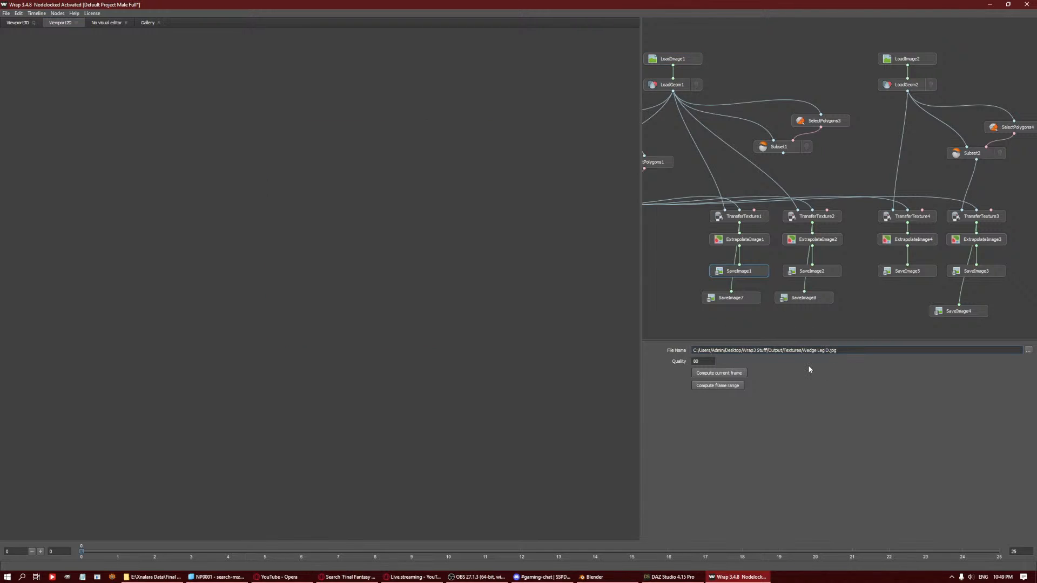
key(Delete)
text(N)
click(728, 373)
click(743, 302)
key(Delete)
text(N)
click(735, 372)
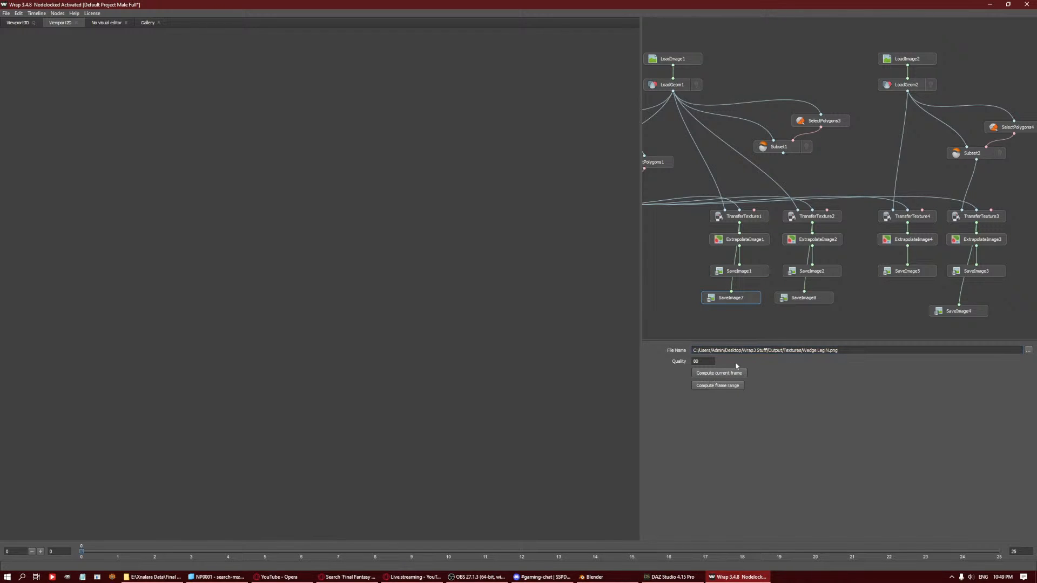
Change the D suffix to N in the Wedge Arm output file names of SaveImage2 (.jpg) and SaveImage8 (.png).
click(820, 273)
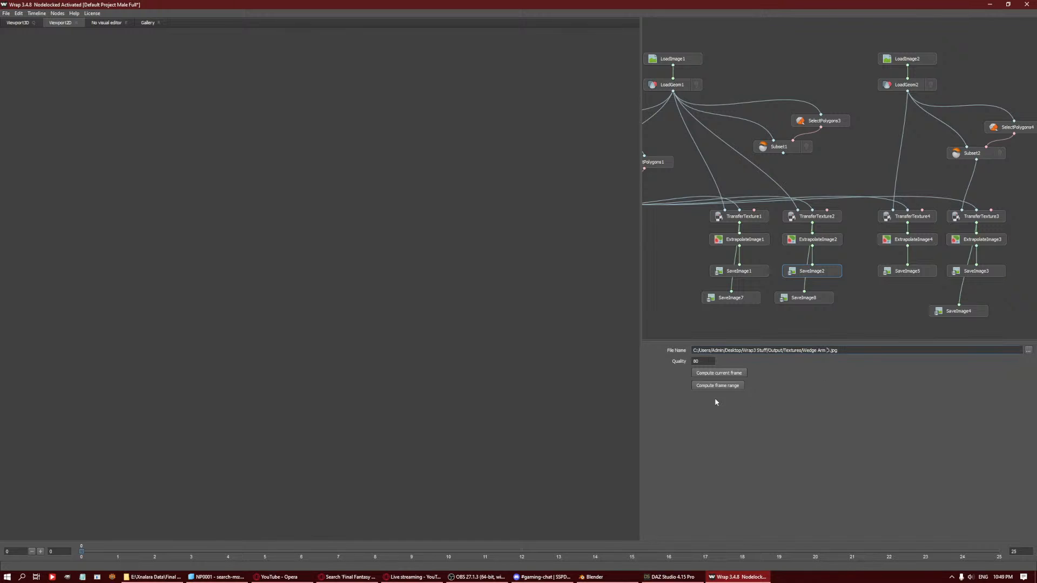
key(Delete)
text(N)
click(821, 299)
click(827, 351)
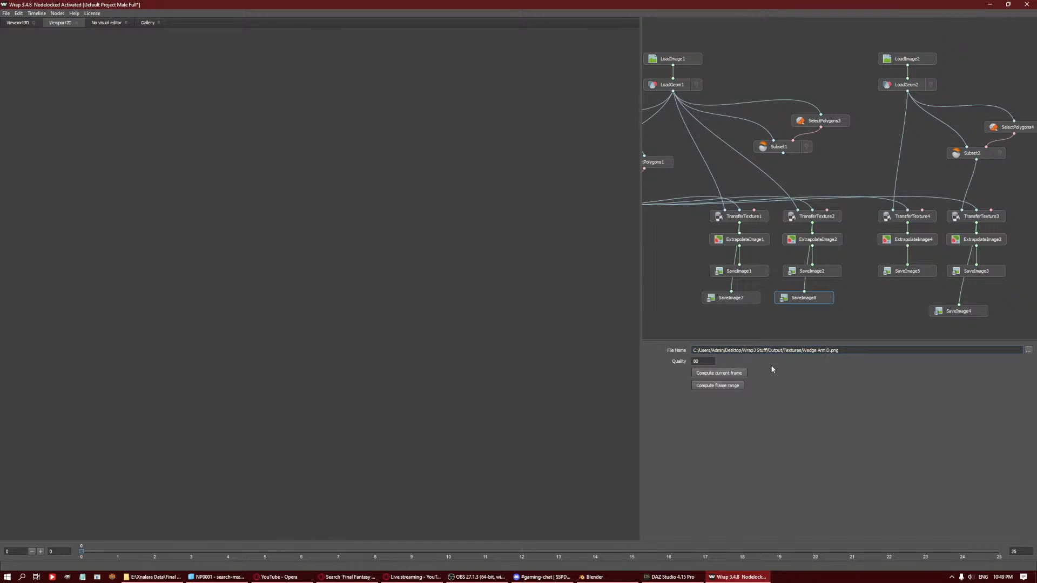
key(Delete)
text(N)
Rename SaveImage5's output file to Wedge Face N.jpg and compute the current frame.
middle_drag(863, 283, 803, 287)
click(867, 275)
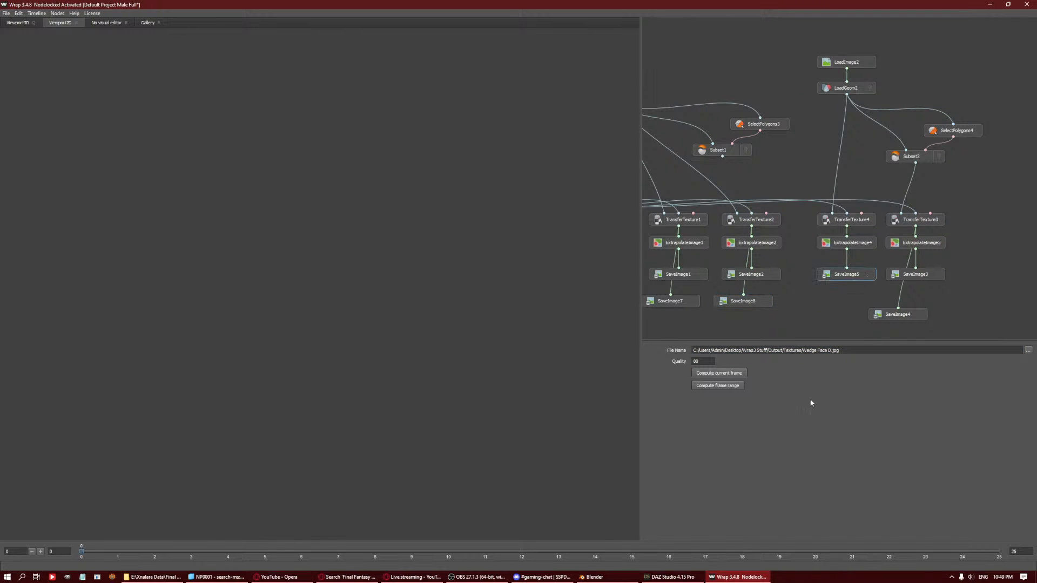
key(Delete)
text(N)
click(731, 376)
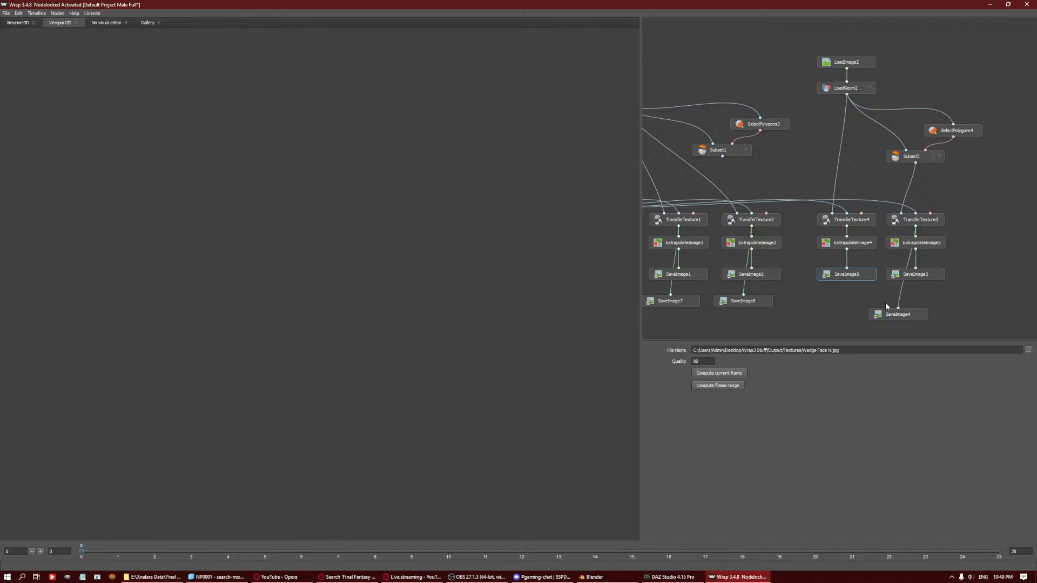
Rename the neck outputs to Wedge Neck N.jpg in SaveImage3 and Wedge Neck 2 N.png in SaveImage4, and compute the current frame.
click(911, 276)
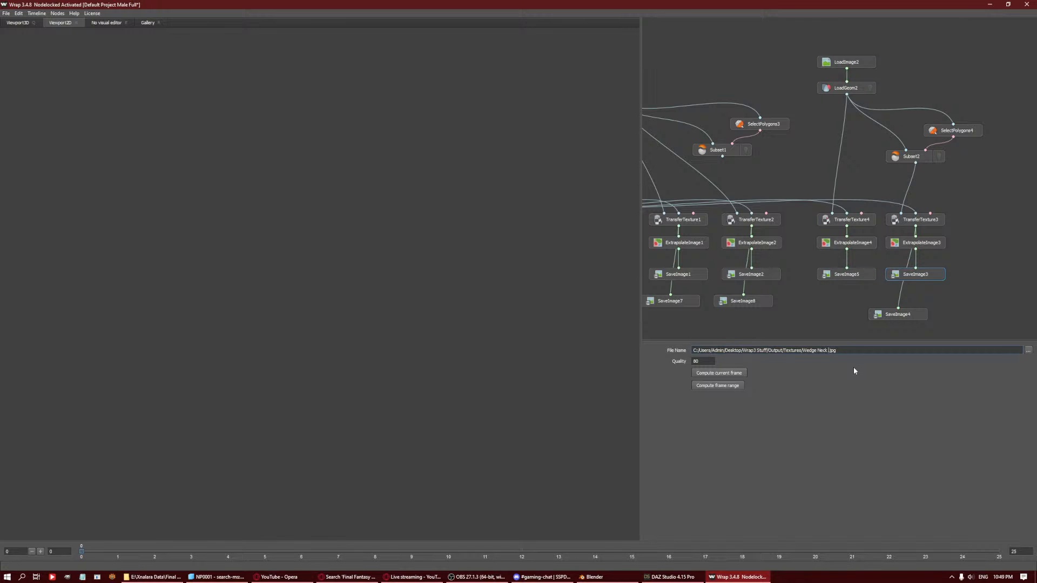
click(895, 315)
text(N.)
click(719, 373)
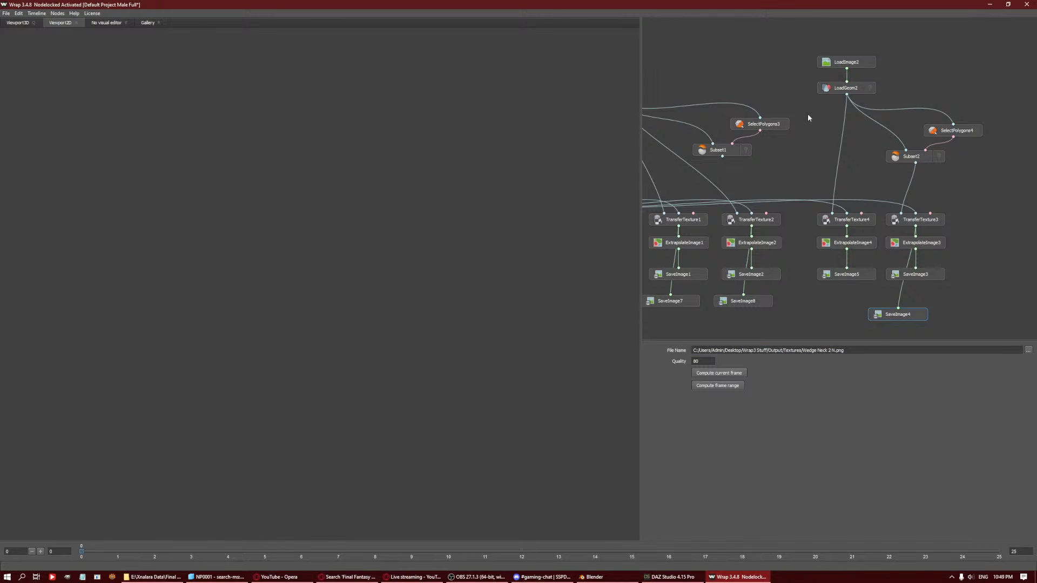
In SelectPolygons4, clear the selected head polygons and add a material group to the selection.
scroll(809, 117, down, 1)
middle_drag(802, 124, 924, 141)
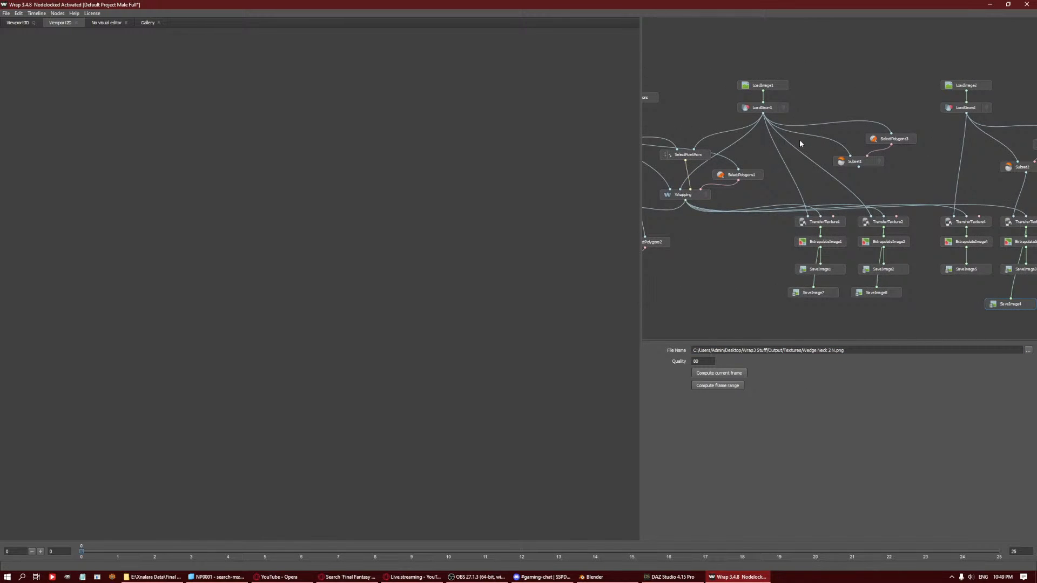
middle_drag(886, 187, 854, 171)
click(872, 141)
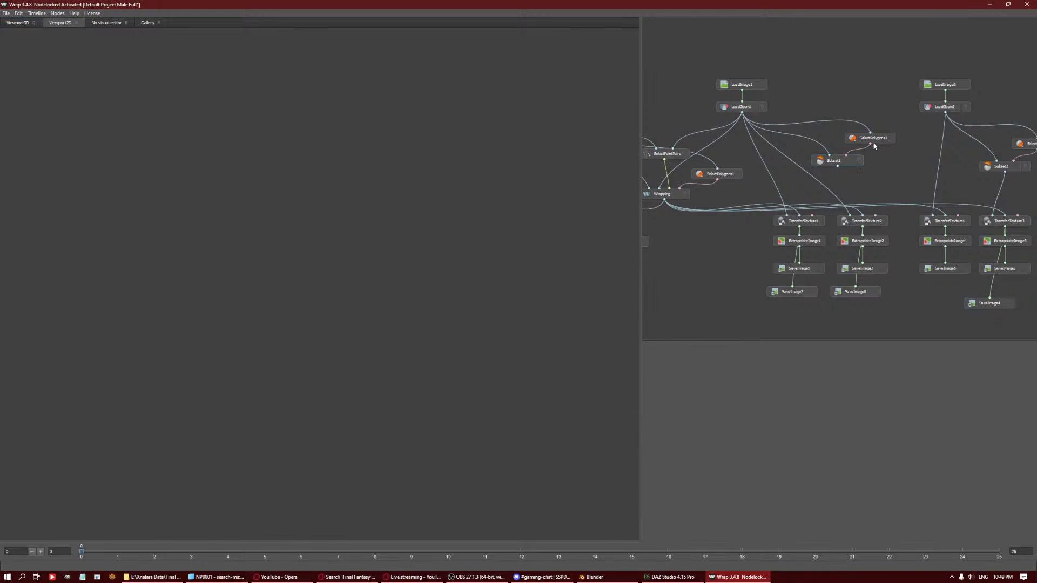
middle_drag(942, 166, 887, 173)
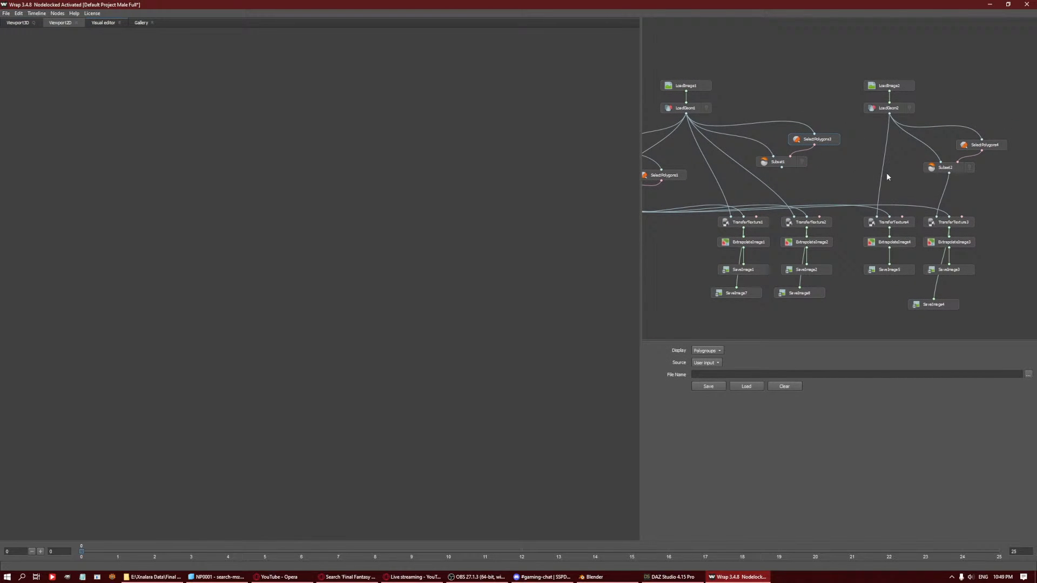
click(994, 145)
key(e)
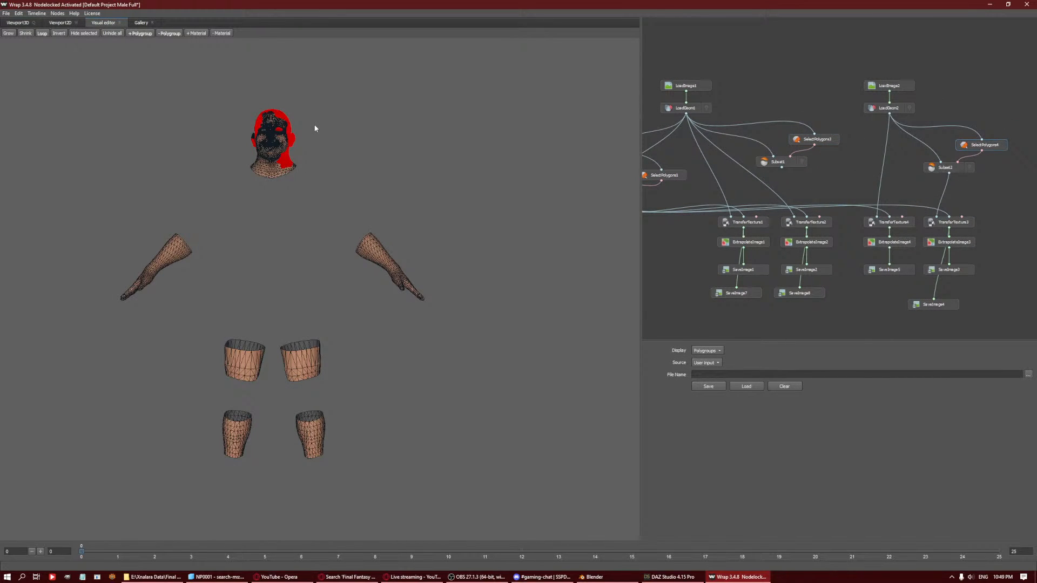
drag(320, 85, 176, 204)
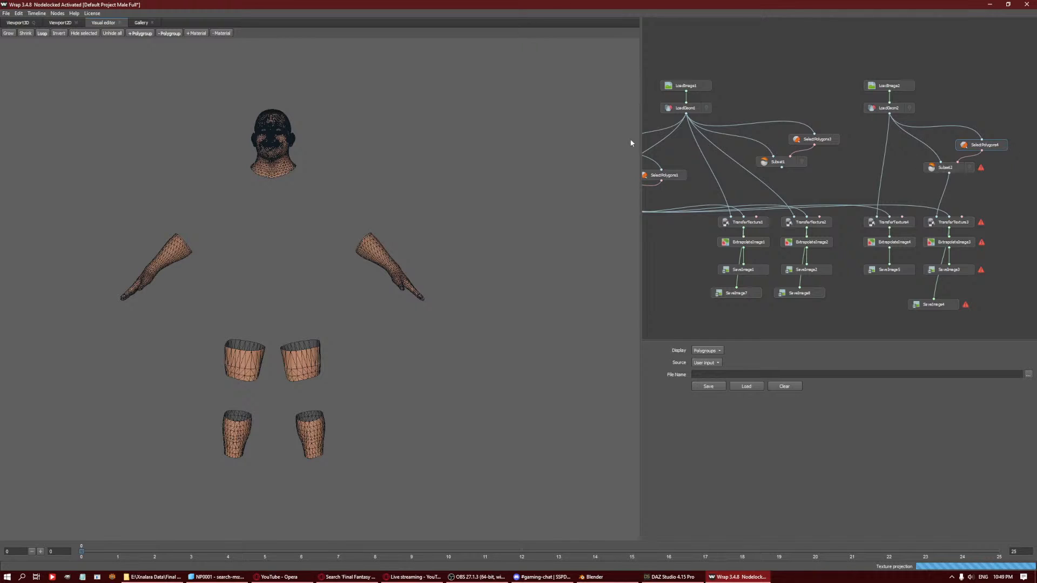
click(188, 34)
click(195, 43)
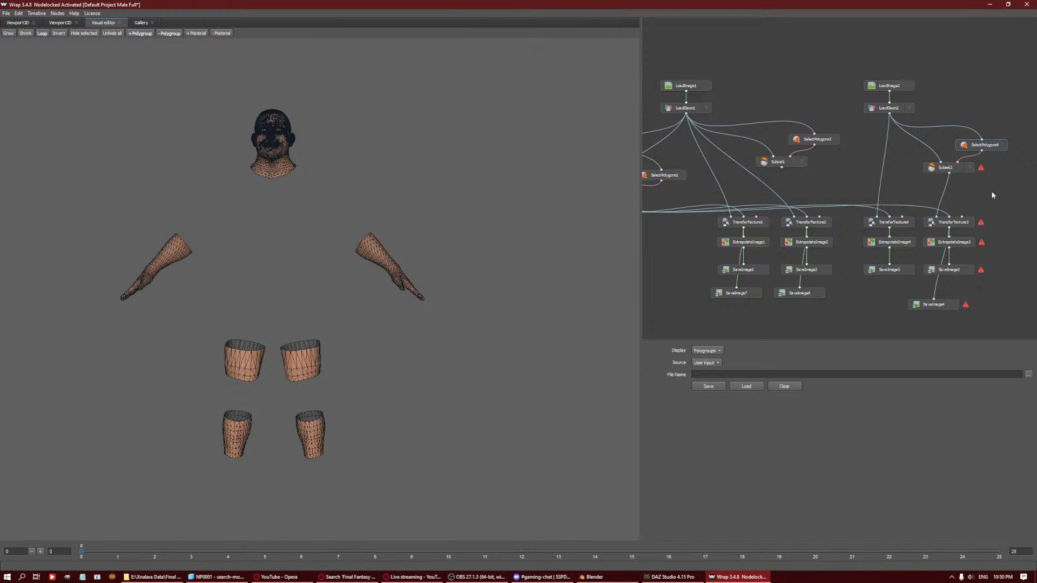
Preview the transferred neck texture of TransferTexture3 in the 2D viewport.
click(956, 273)
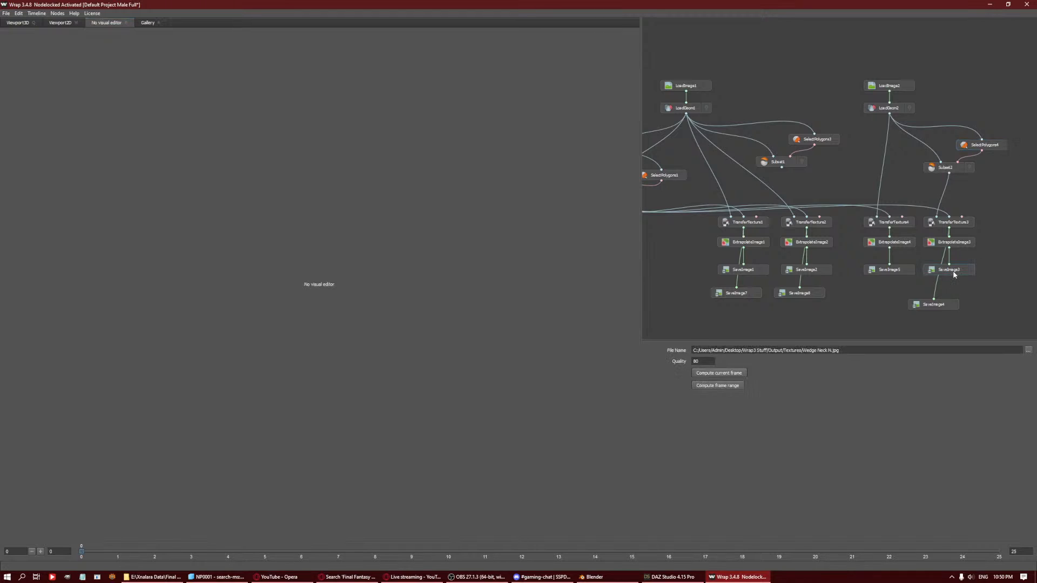
click(59, 23)
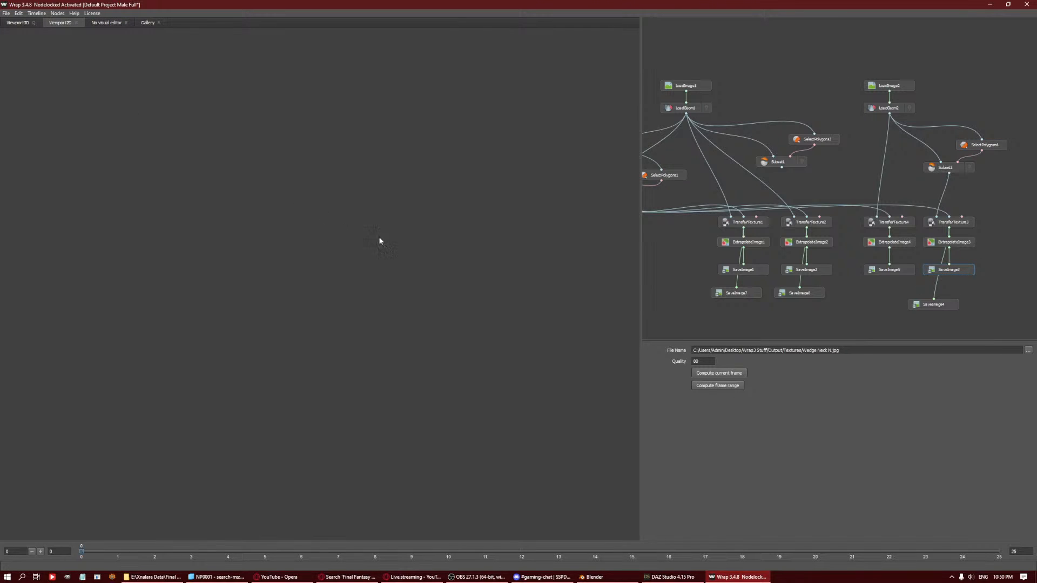
click(943, 223)
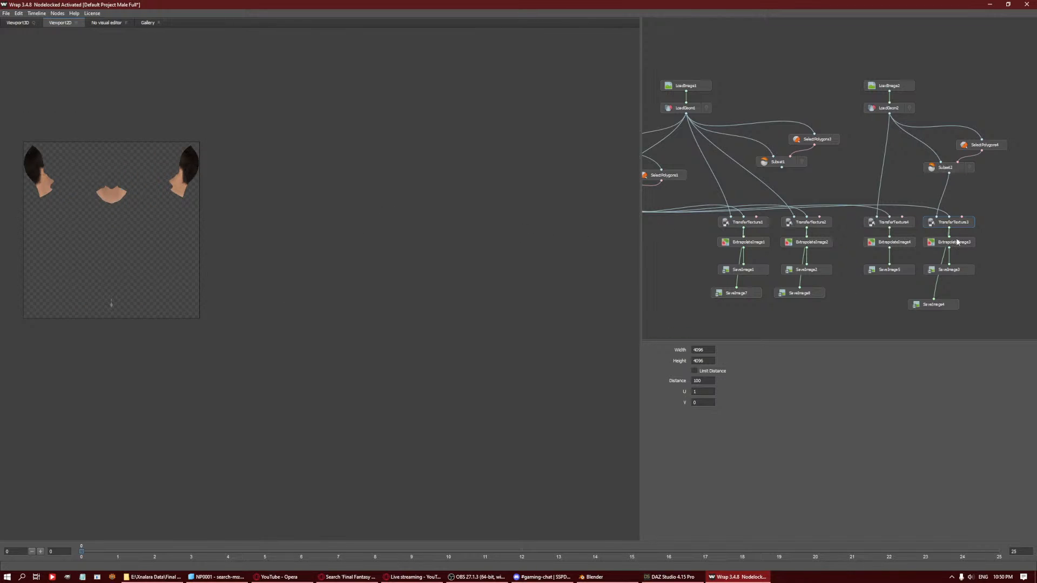
Change the N suffix to D in the neck output names of SaveImage3 (.jpg) and SaveImage4 (.png), and compute the current frame.
click(950, 269)
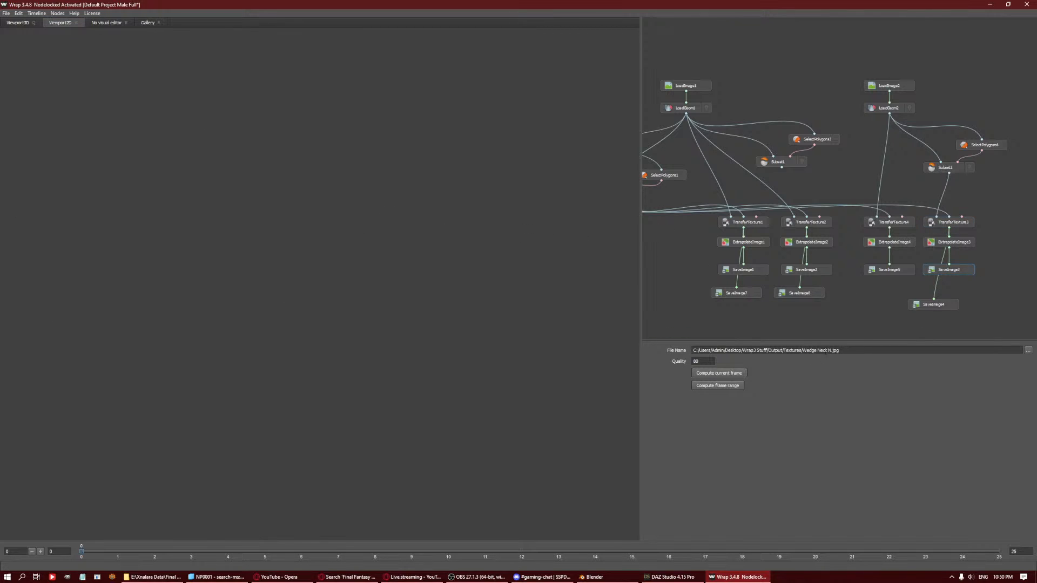
key(BackSpace)
text(D)
click(953, 304)
key(BackSpace)
text(D)
click(729, 375)
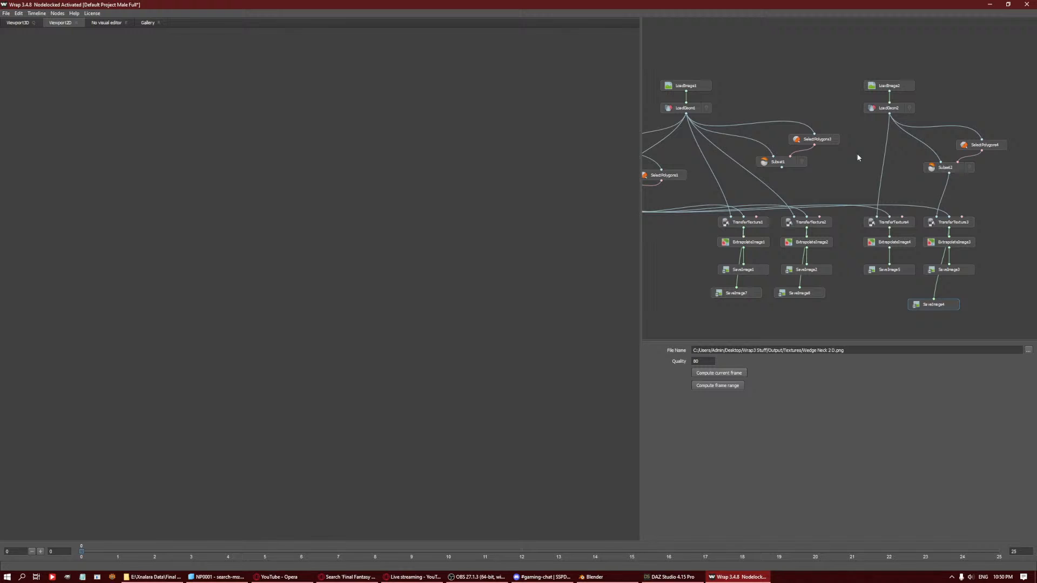
Preview the face texture of TransferTexture4 and load NP0001_00_Head_N.jpg into LoadImage2.
click(909, 223)
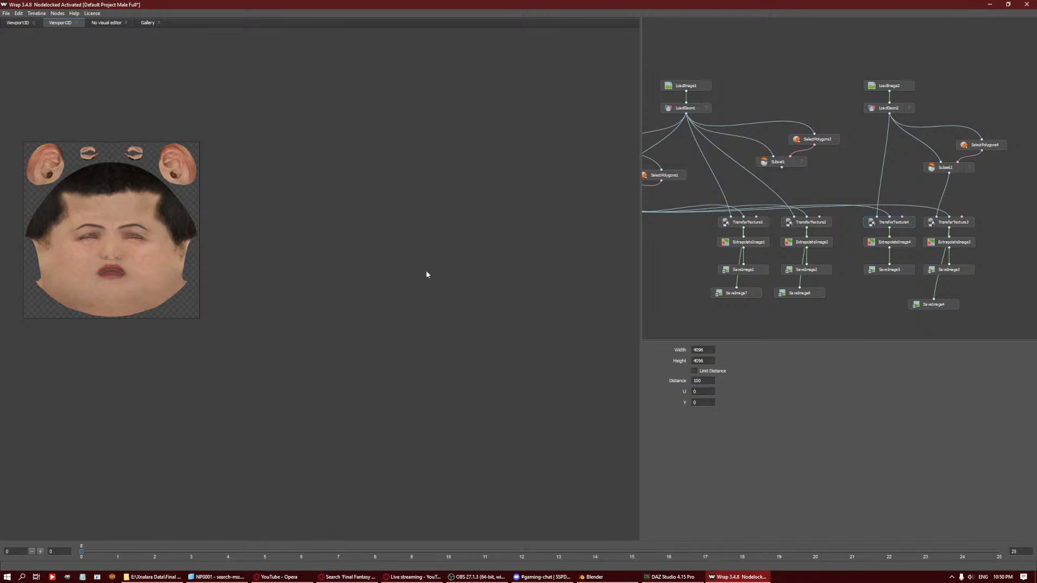
click(903, 87)
click(1029, 350)
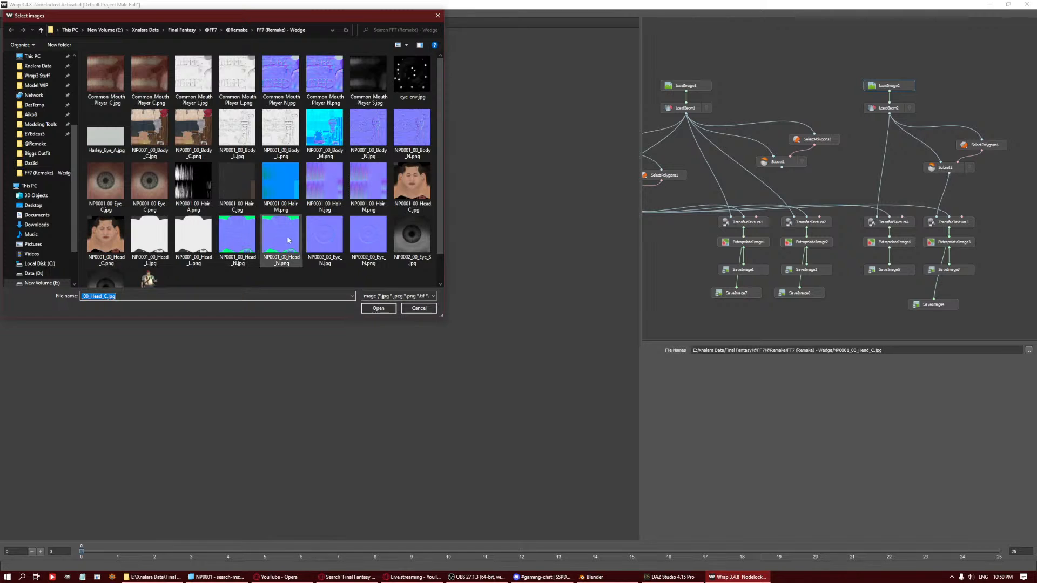
click(241, 244)
double_click(235, 244)
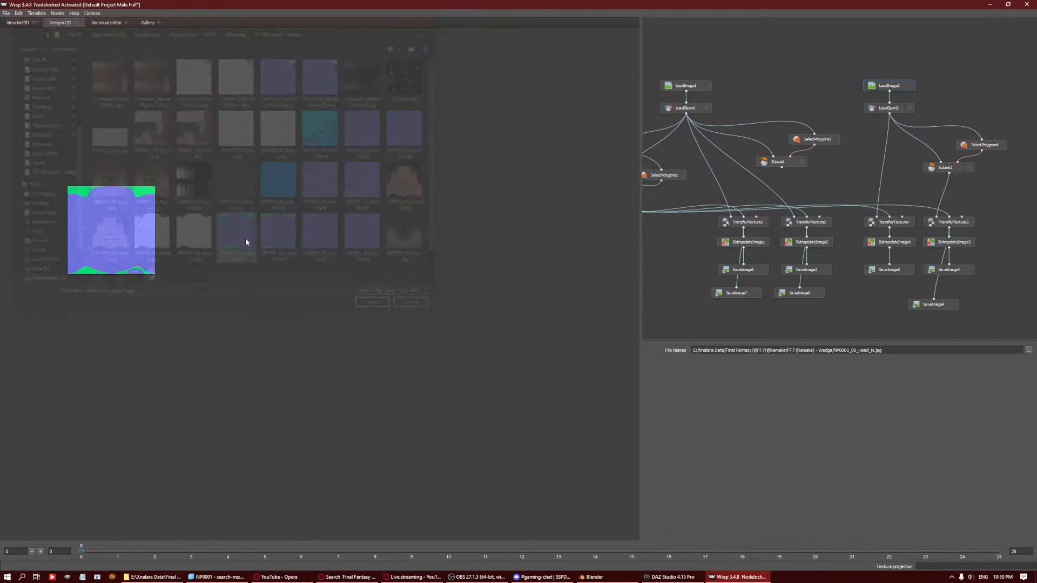
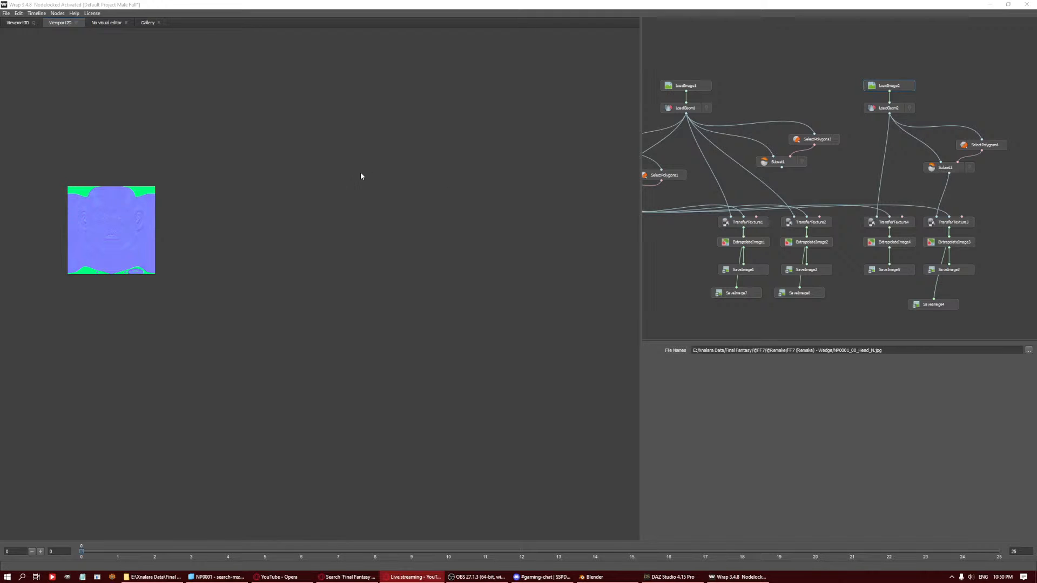
click(408, 237)
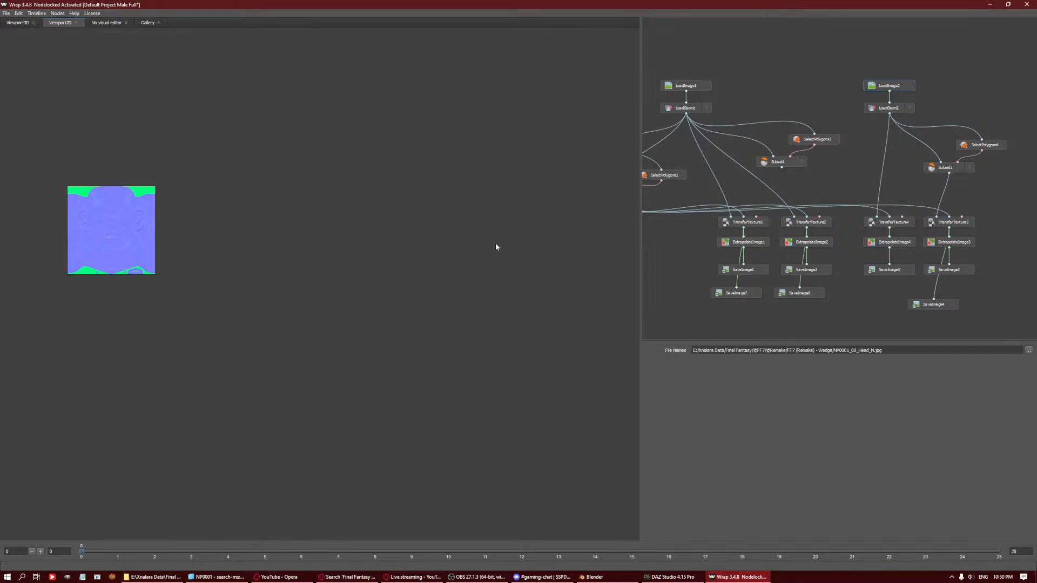
Switch the neck outputs of SaveImage3 and SaveImage4 back to the N suffix and compute the current frame for each.
click(936, 273)
click(892, 275)
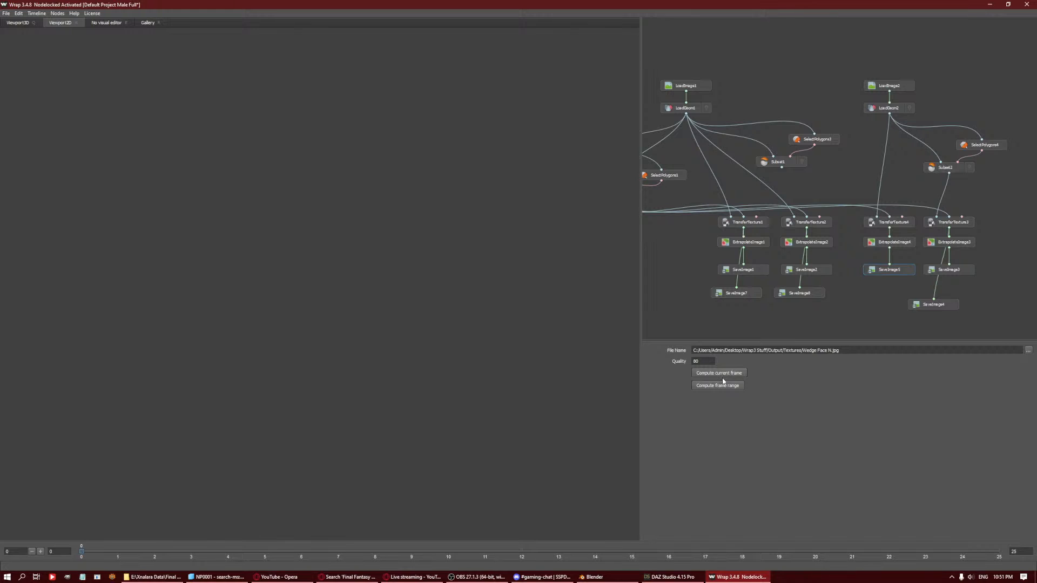
click(937, 272)
click(830, 350)
key(Delete)
text(Neck)
click(711, 373)
click(922, 305)
click(833, 350)
click(720, 374)
Switch to Blender and import Wedge Full.obj from the Wrap3 Stuff Output folder as OBJ, with Keep Vert Order geometry.
click(990, 4)
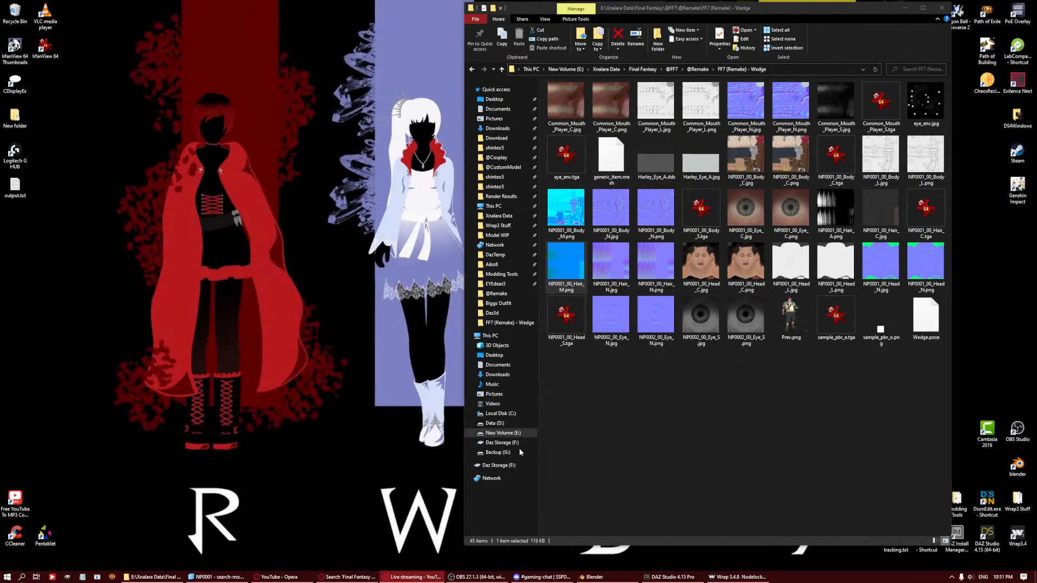
click(593, 577)
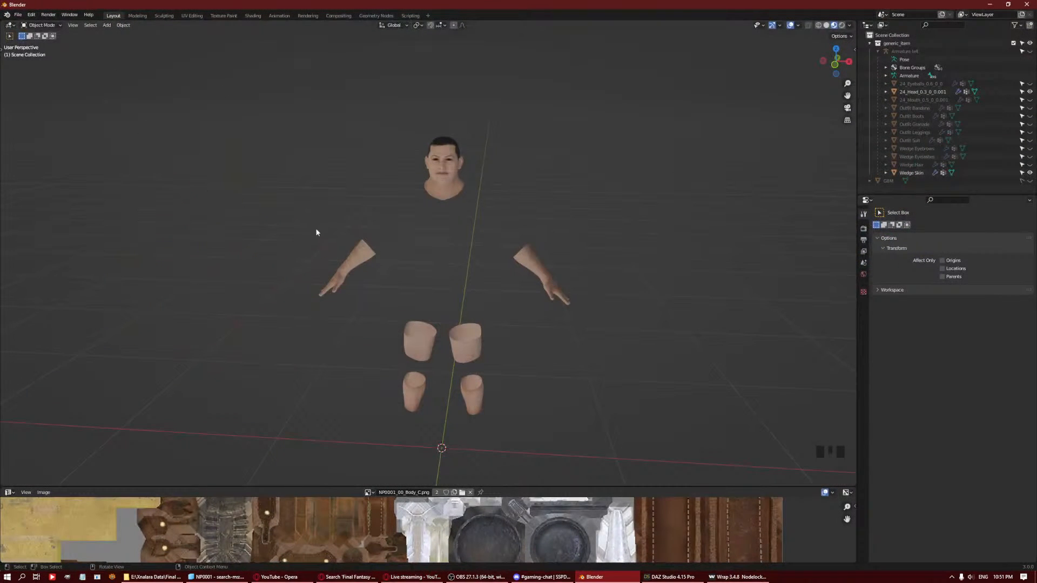
click(17, 15)
mouse_move(53, 132)
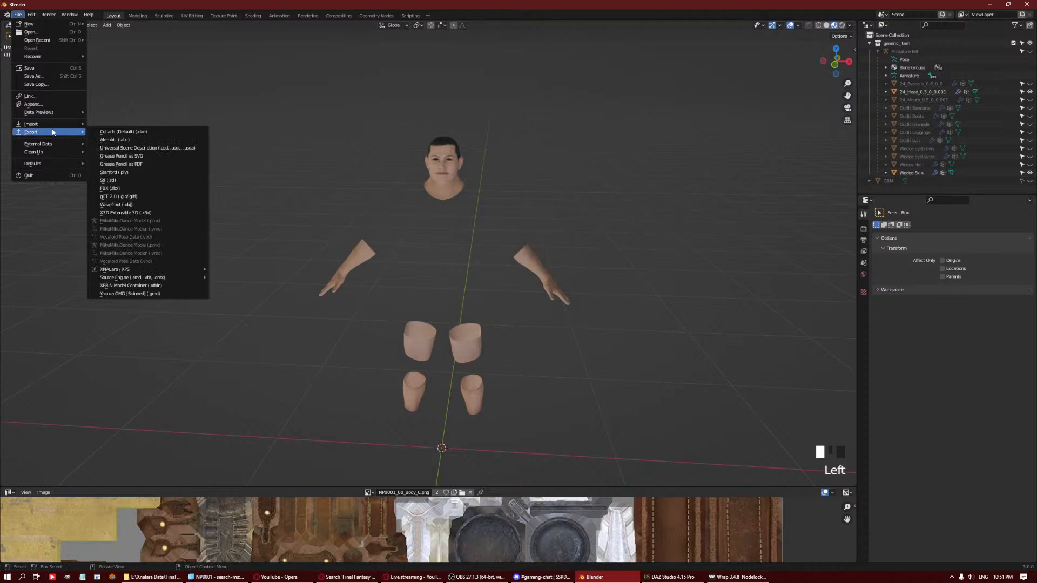
click(116, 196)
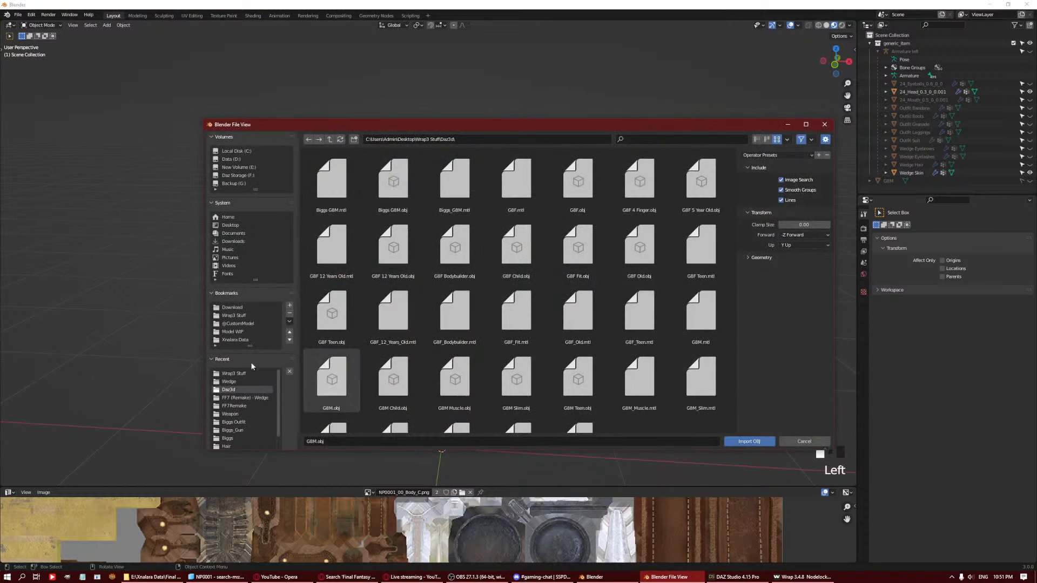
click(234, 374)
double_click(375, 188)
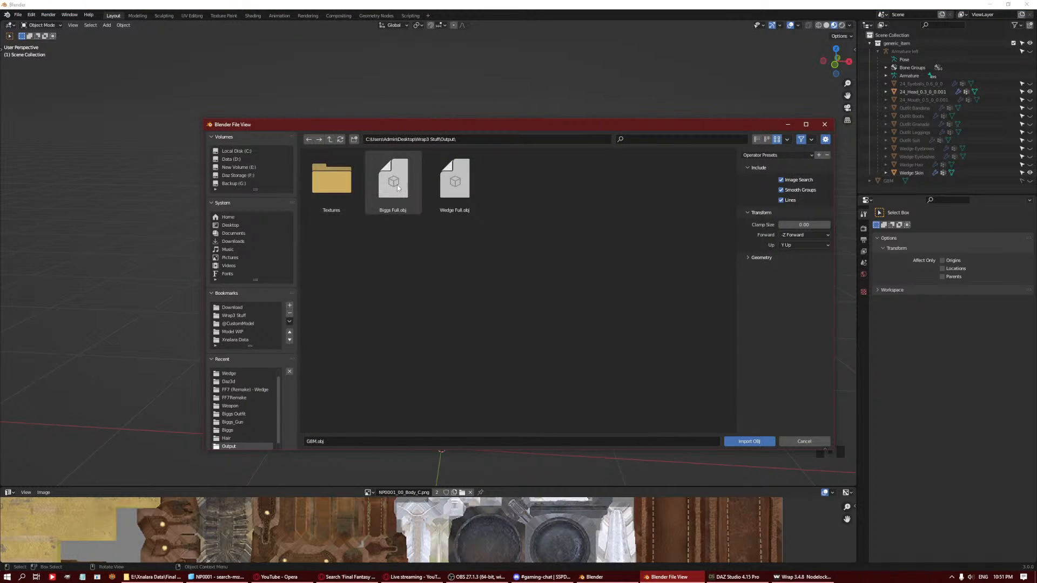
click(454, 184)
click(767, 258)
click(808, 270)
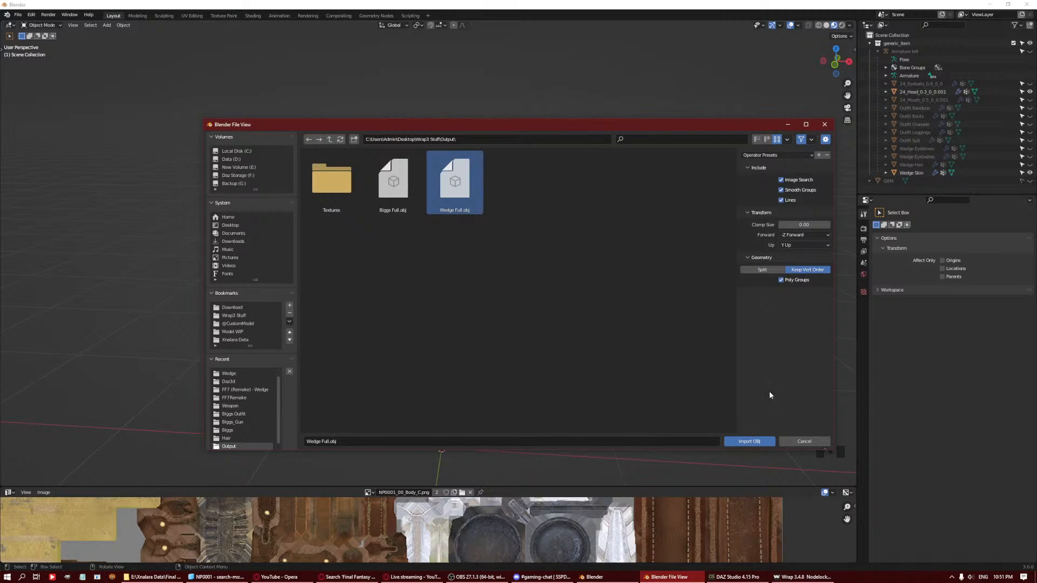
click(749, 441)
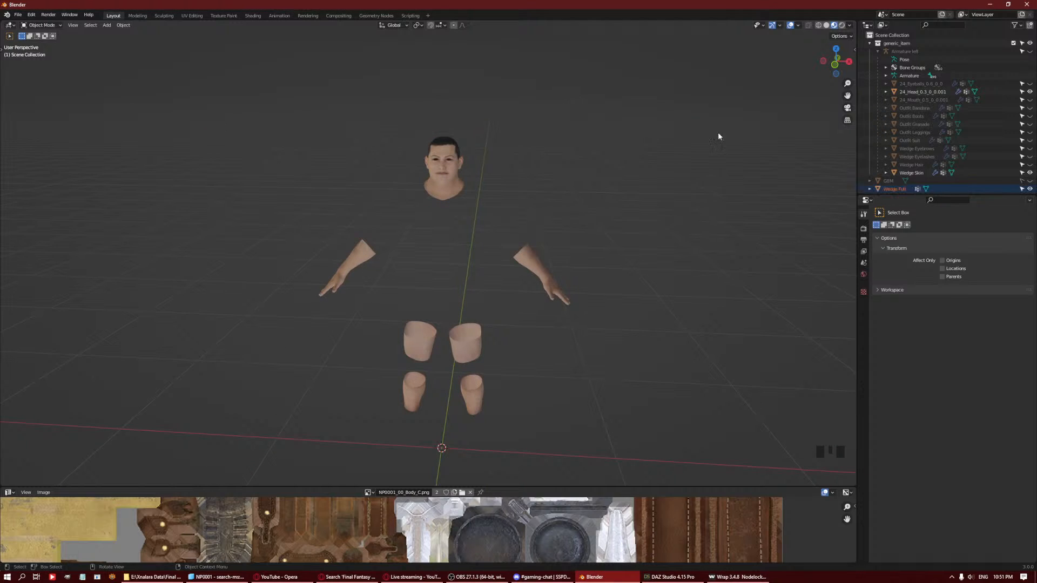
Scale the imported Wedge Full mesh by 0.01 and shade it smooth.
scroll(944, 169, down, 4)
click(896, 186)
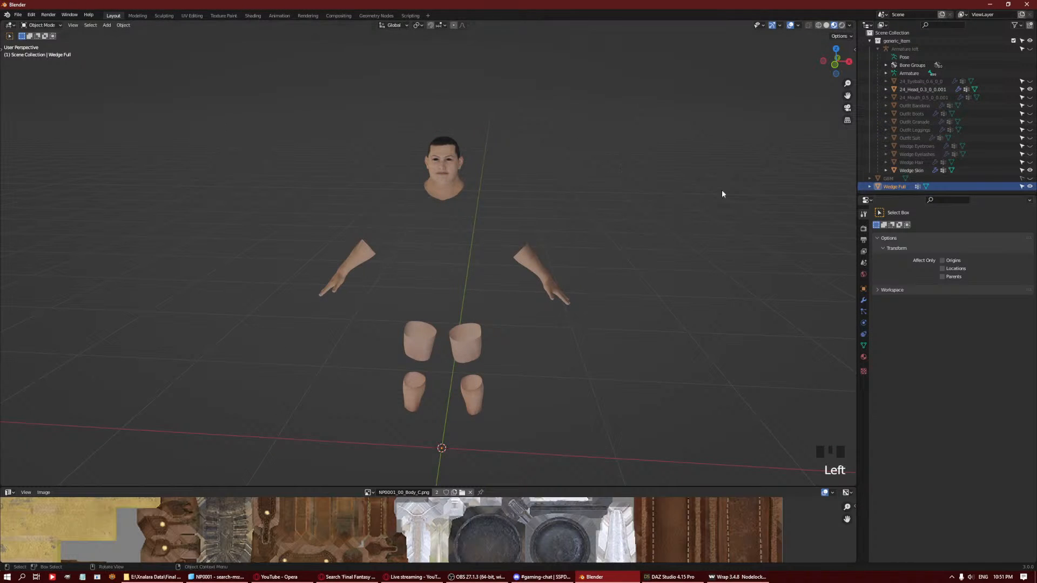
middle_drag(722, 190, 653, 203)
click(732, 178)
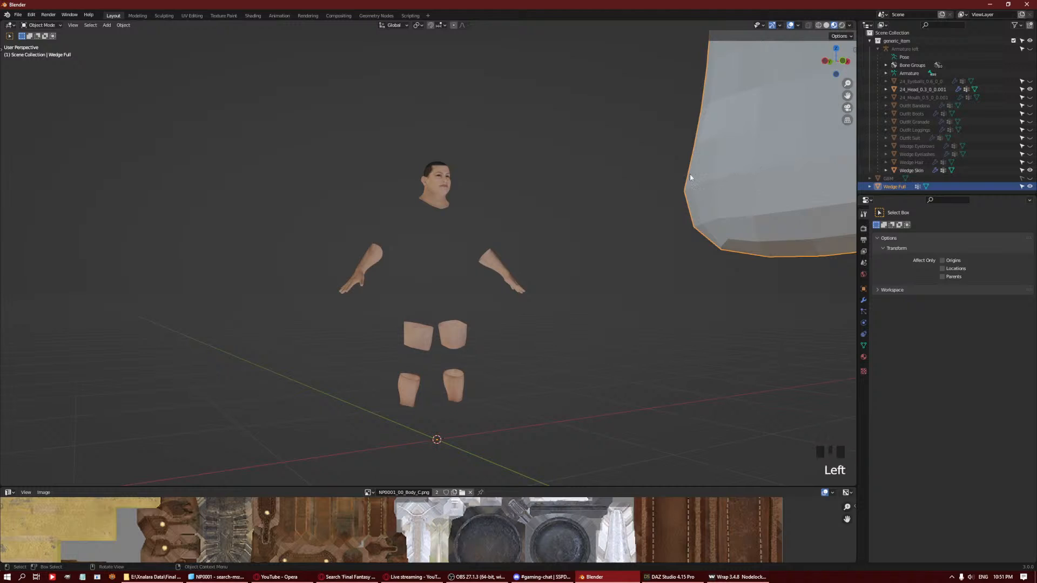
key(s)
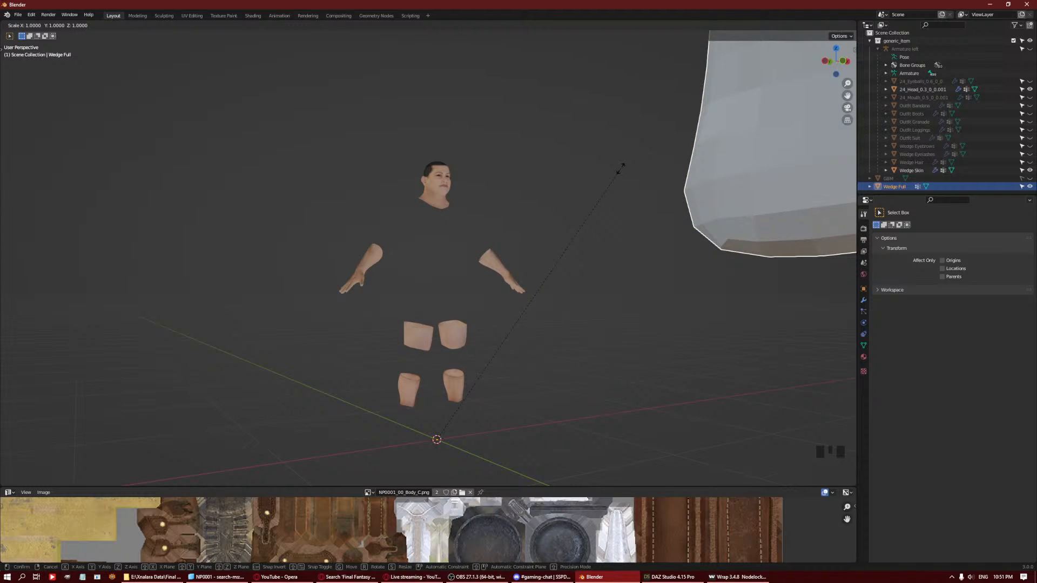
text(0.01)
key(Return)
right_click(621, 172)
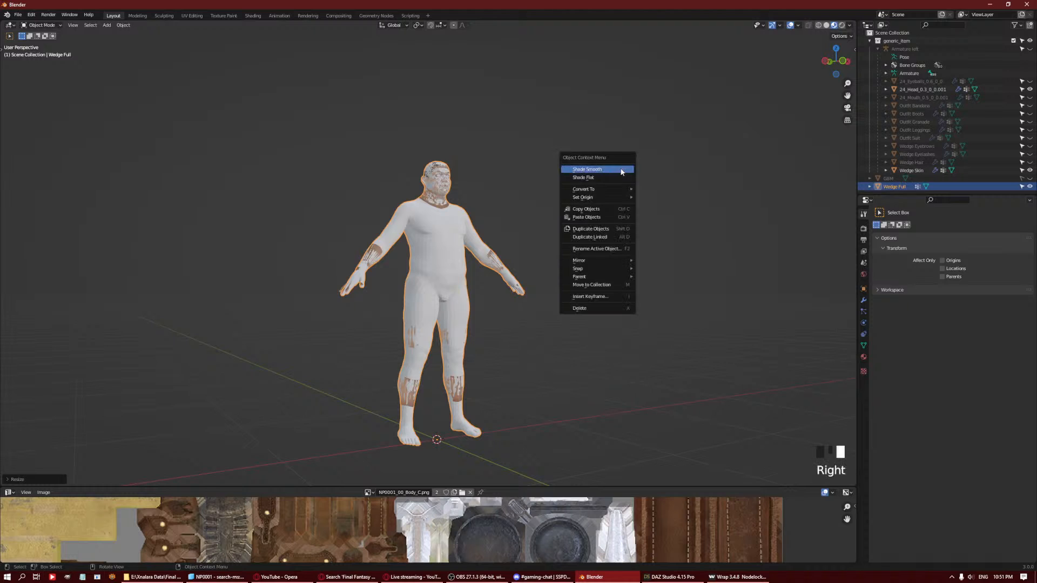
Compare Wedge Full with the original skin pieces, and hide the generic_item collection to view the wrapped body alone.
middle_drag(540, 206, 511, 209)
scroll(531, 211, up, 5)
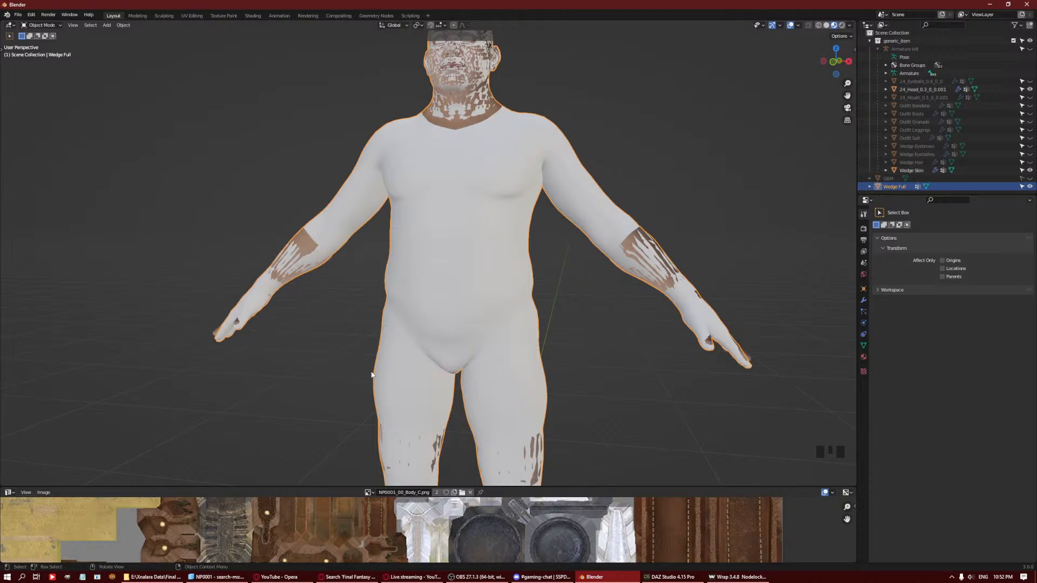
scroll(638, 325, down, 5)
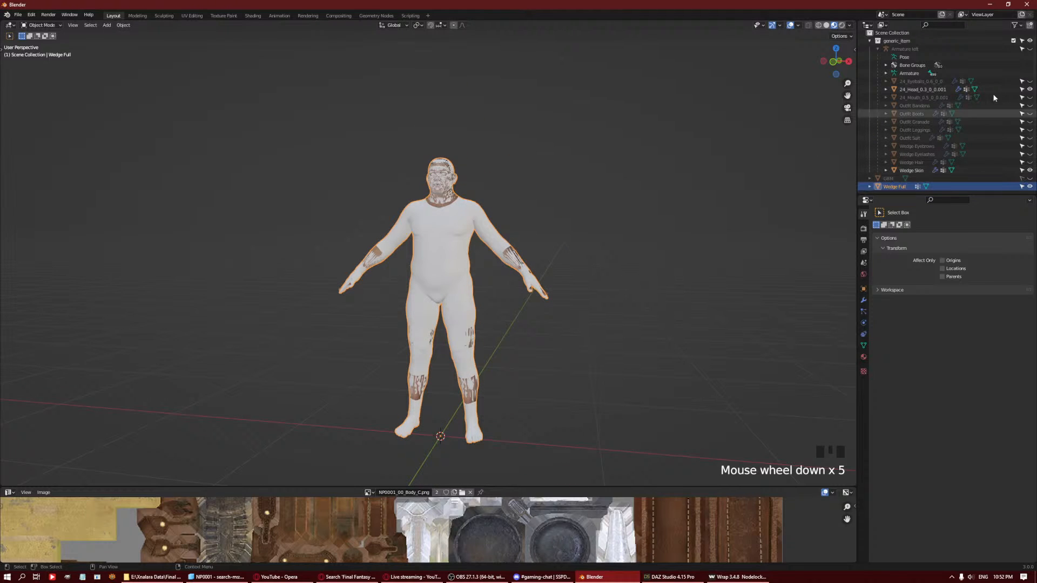
click(1029, 41)
scroll(389, 245, up, 5)
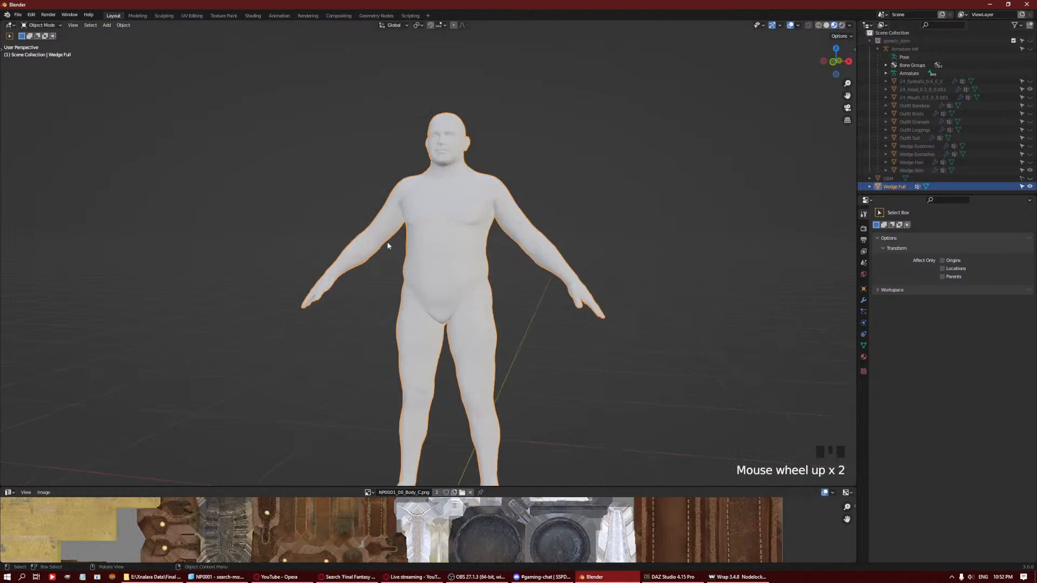
middle_drag(521, 224, 478, 229)
Set the viewport to solid shading and inspect the Wedge Full mesh from the legs up to the torso.
click(473, 293)
key(Tab)
scroll(461, 318, down, 4)
middle_drag(461, 318, 502, 324)
shift+middle_drag(497, 400, 536, 252)
scroll(560, 260, up, 4)
key(Tab)
click(826, 25)
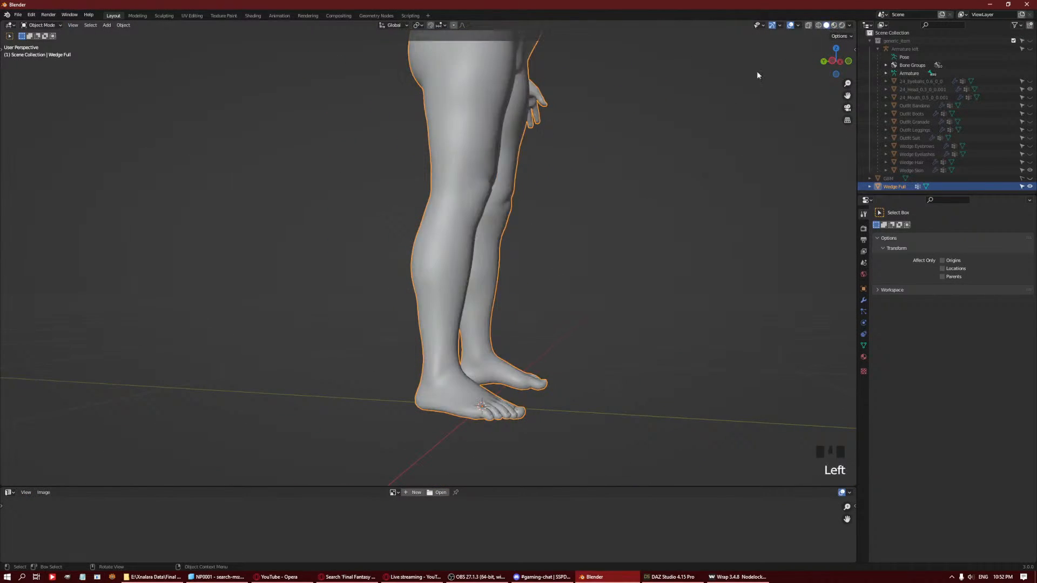
mouse_move(607, 203)
middle_down()
mouse_move(511, 209)
mouse_move(545, 281)
mouse_move(601, 317)
mouse_move(532, 256)
middle_up()
key(Tab)
key(Tab)
middle_drag(523, 202, 459, 205)
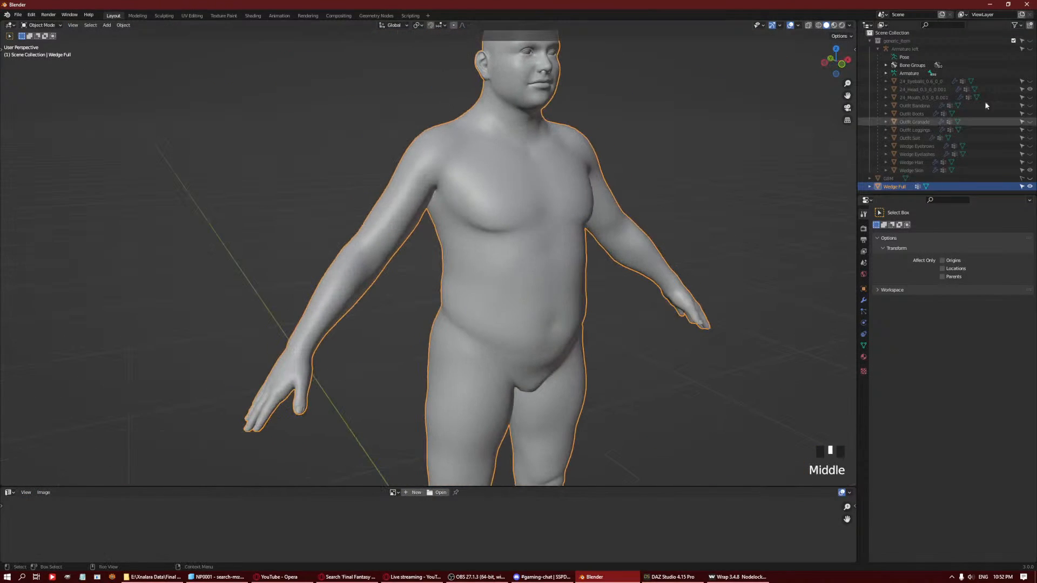
Show the generic_item collection again and hide its 24_Head_0.3_0_0.001 mesh.
click(1029, 41)
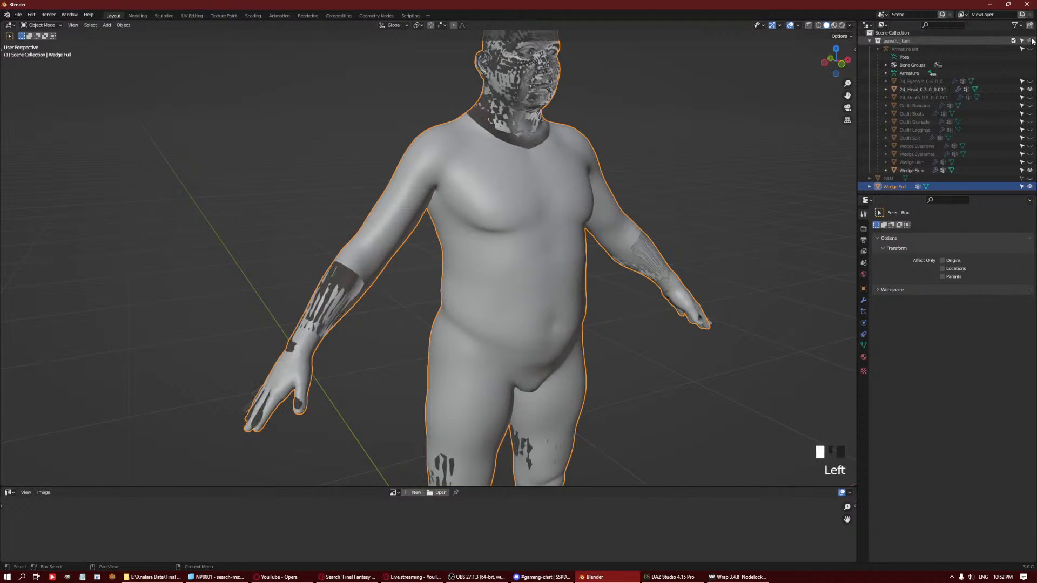
click(1030, 89)
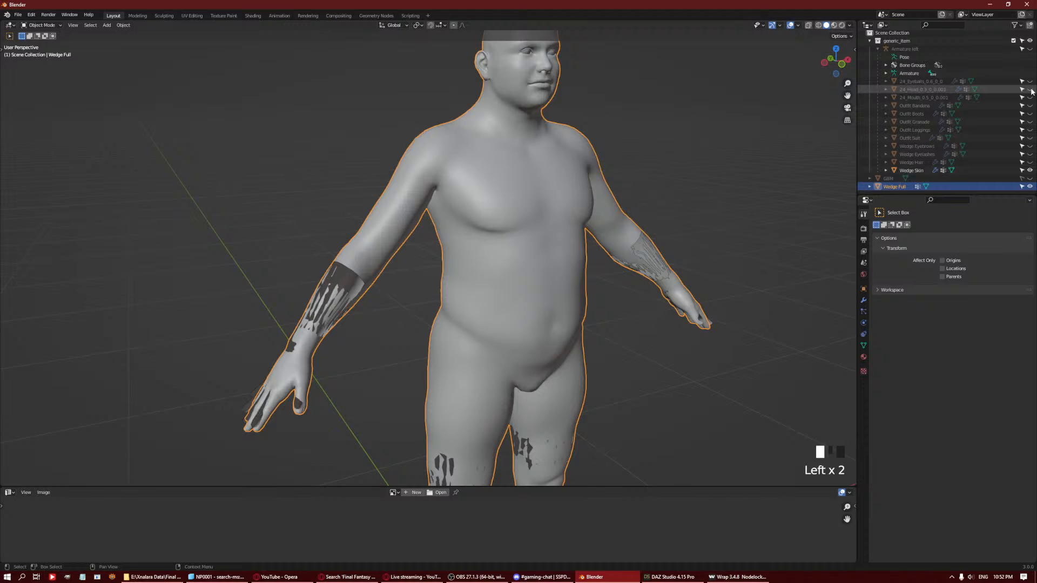
Hide the Wedge Skin mesh and show the Outfit Suit mesh over Wedge Full.
click(1029, 170)
click(1030, 170)
click(1030, 170)
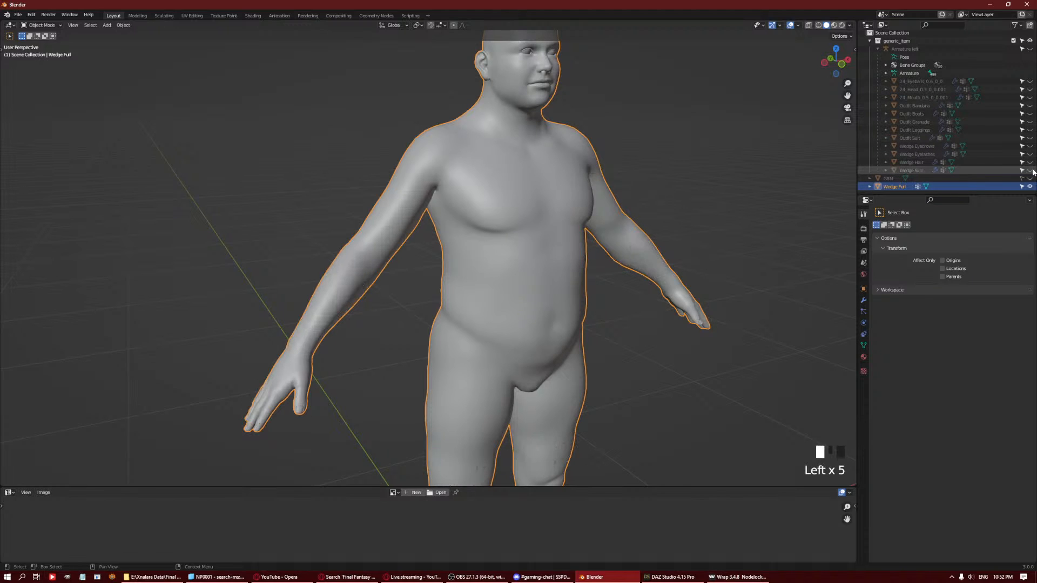
click(1030, 138)
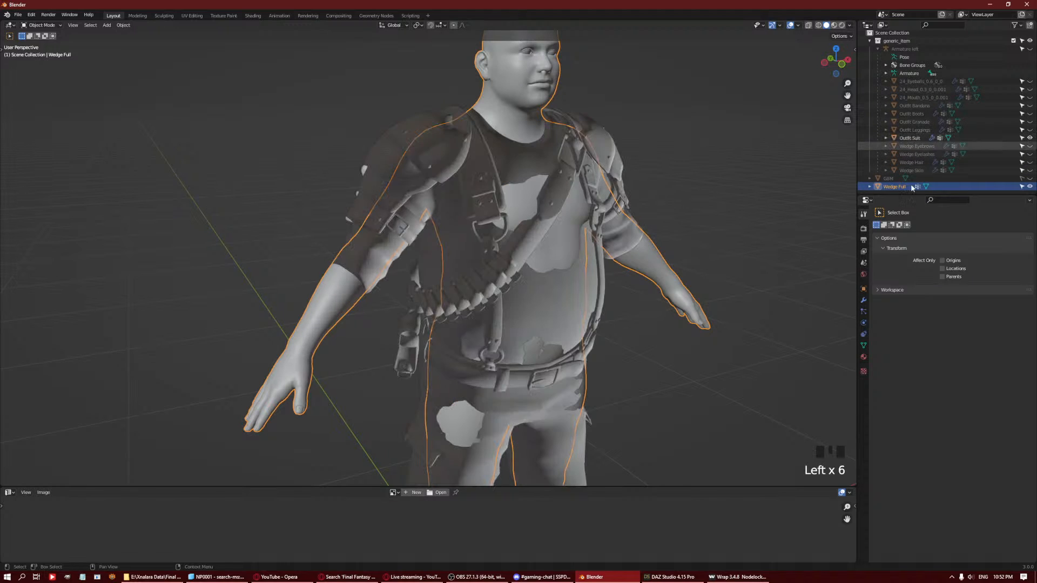
Enter Edit Mode on the Wedge Full mesh and turn on X-ray display.
middle_drag(621, 259, 529, 263)
scroll(506, 329, down, 3)
middle_drag(506, 329, 589, 287)
click(499, 249)
click(499, 250)
key(Tab)
click(808, 25)
View Wedge Full from the right side in orthographic view and select the horizontal edge loop around the upper belly.
middle_drag(451, 156, 431, 176)
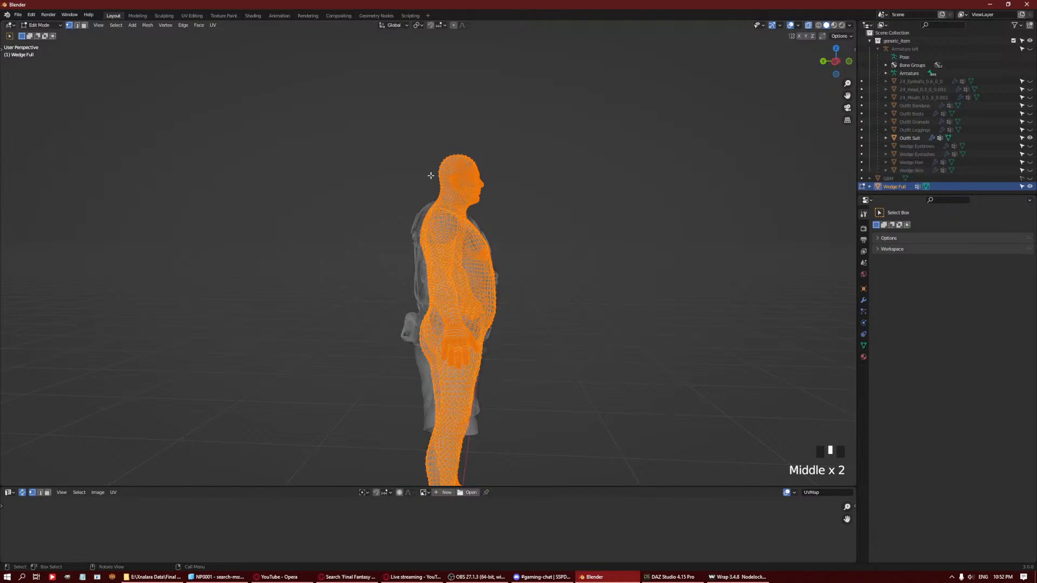
key(KP_1)
key(KP_3)
shift+middle_drag(431, 288, 427, 246)
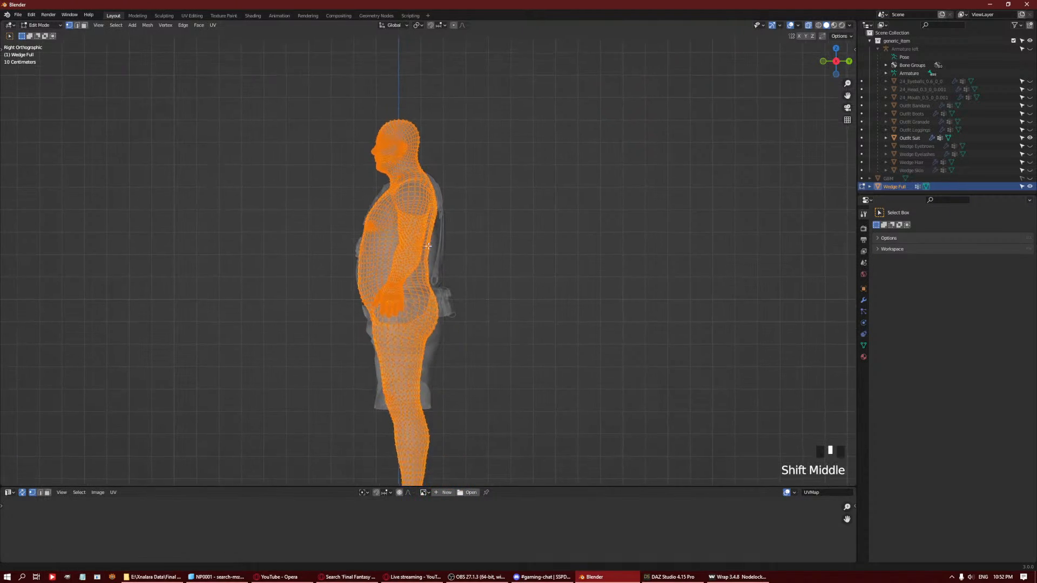
scroll(427, 246, up, 3)
alt+click(334, 258)
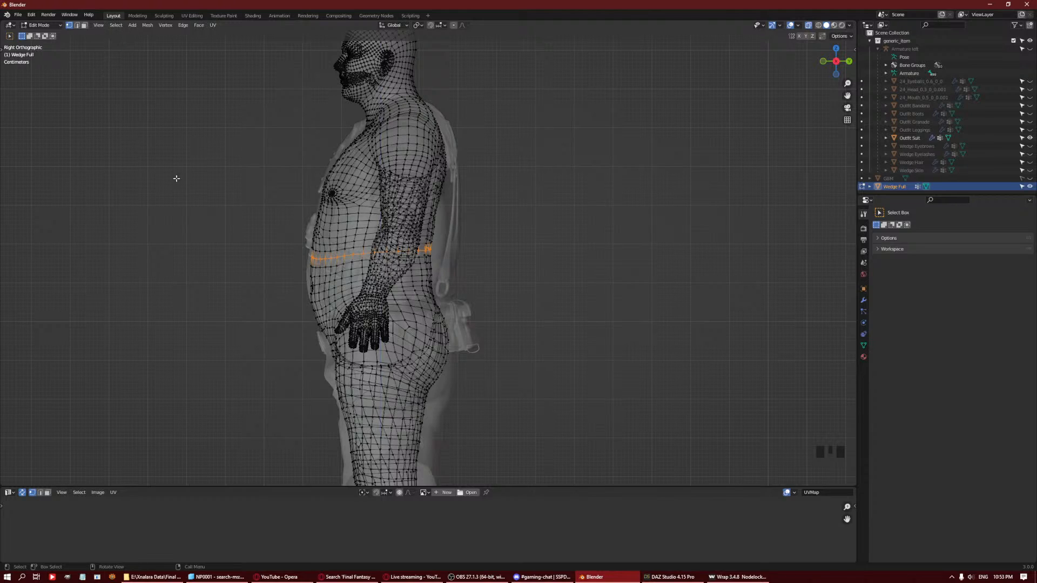
Activate the Move tool with Global orientation and turn on proportional editing.
click(2, 49)
click(11, 82)
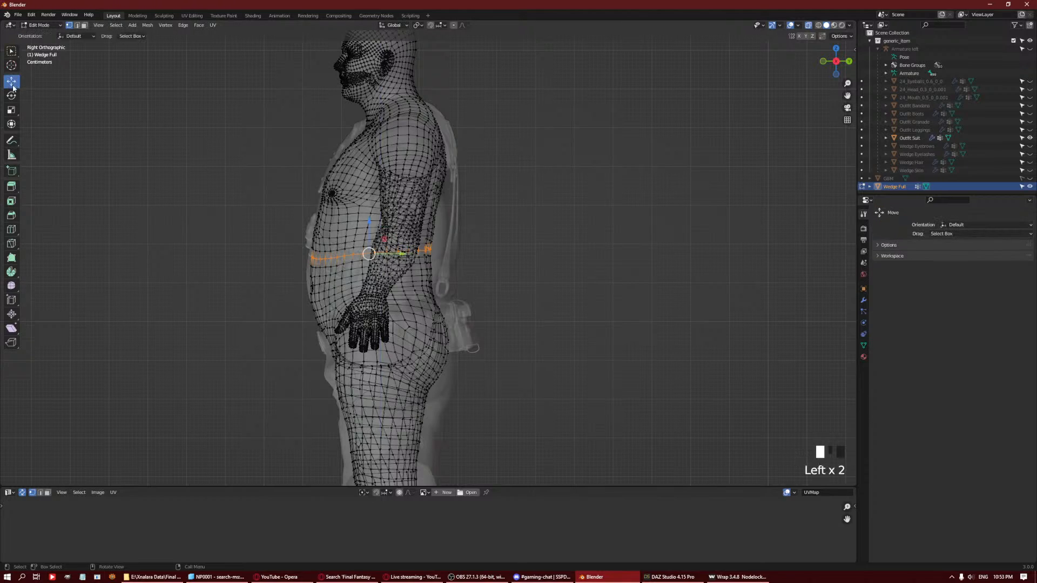
click(393, 26)
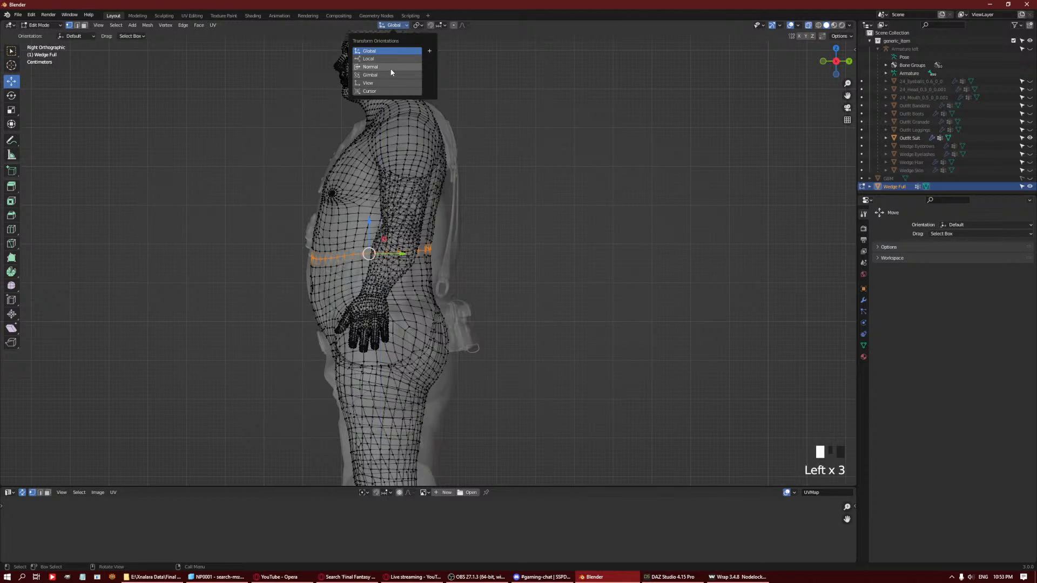
click(457, 63)
click(454, 26)
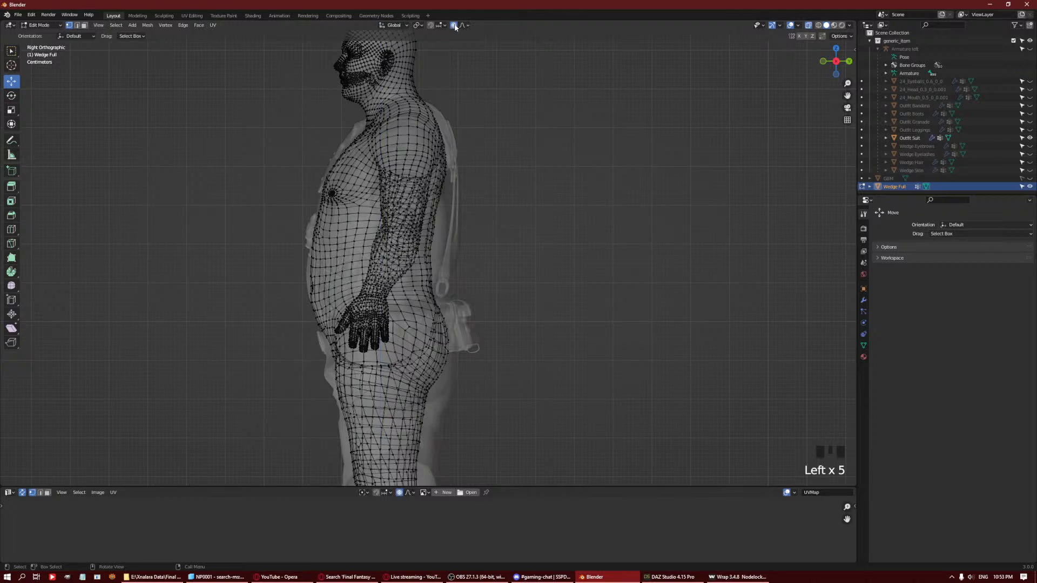
Select the edge loop around the middle of the belly and limit proportional editing to connected geometry.
alt+click(322, 283)
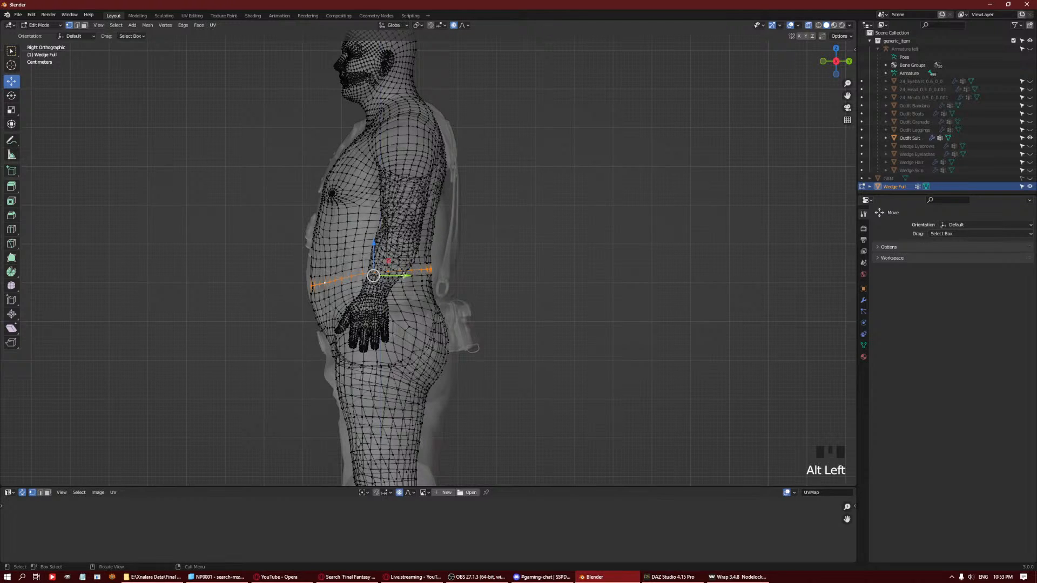
click(405, 277)
drag(406, 277, 407, 275)
key(ctrl+z)
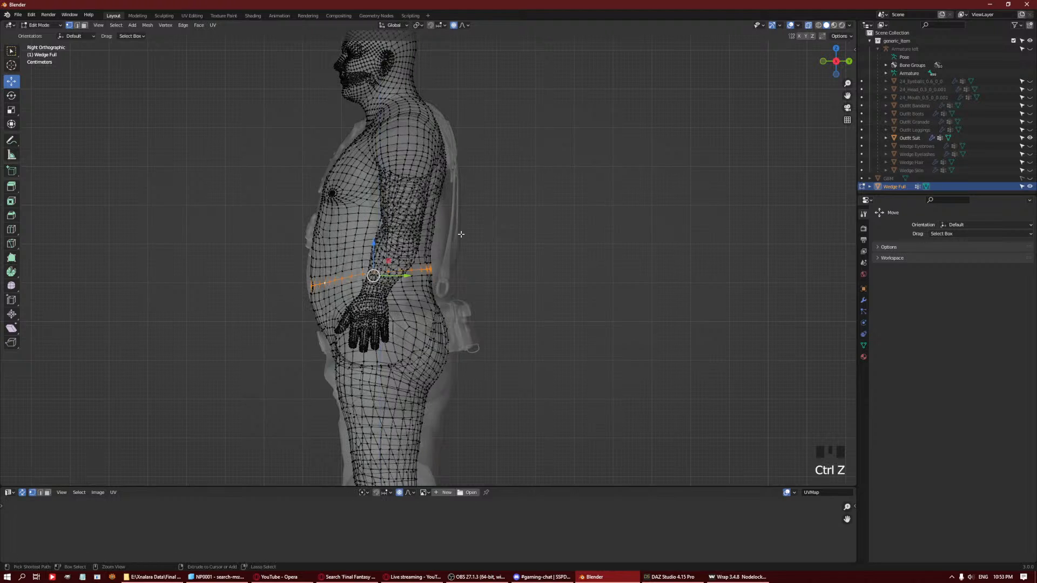
key(alt+o)
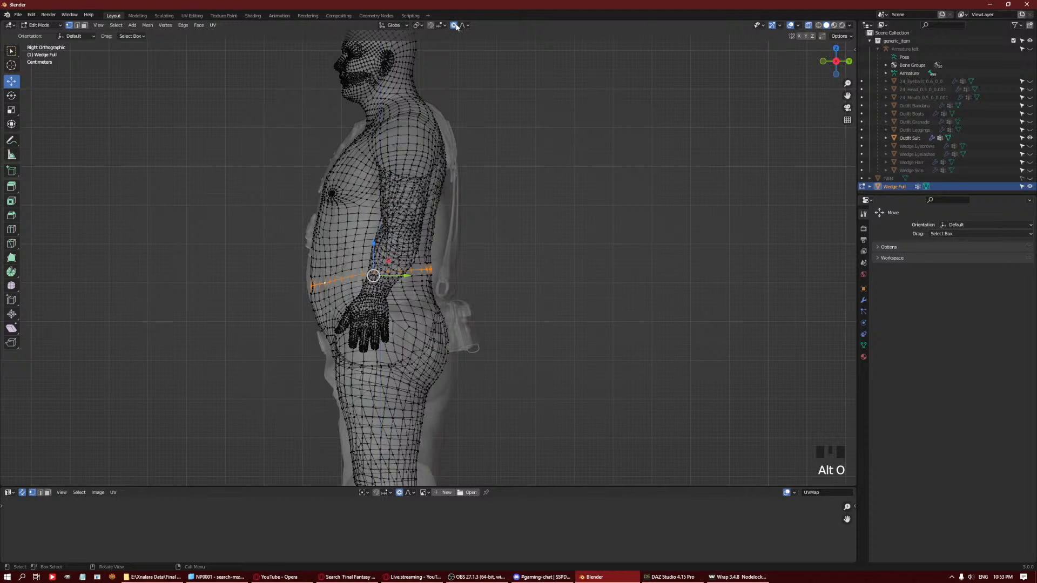
Move the belly edge loop slightly backward along Y with a reduced proportional editing radius.
drag(406, 276, 416, 275)
scroll(416, 276, up, 6)
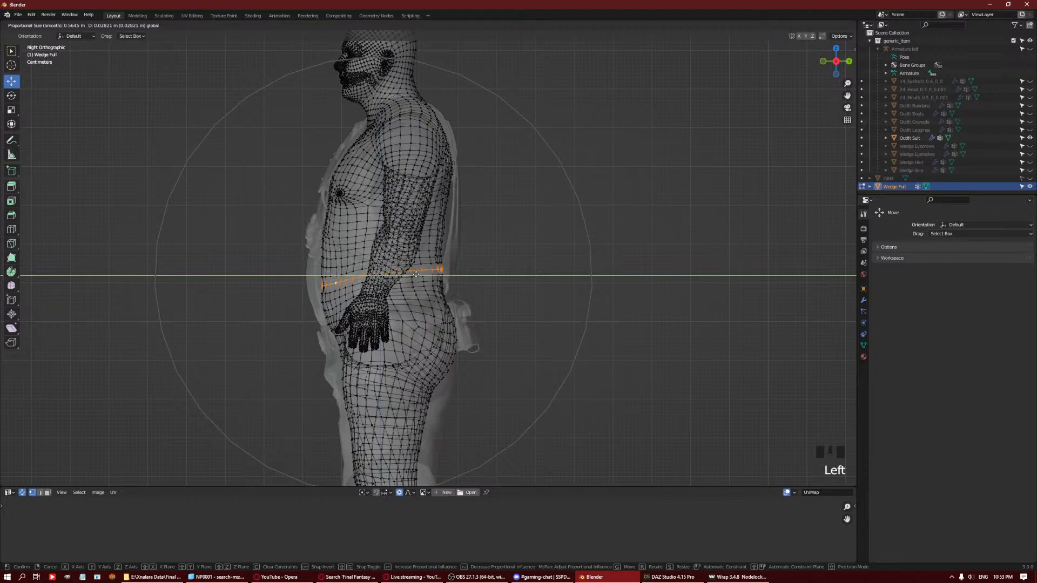
scroll(416, 276, up, 3)
drag(416, 275, 413, 276)
Select the edge loop around the upper waist and scale it about 1.10 along X with a proportional size of 0.26.
middle_drag(492, 300, 593, 249)
alt+click(593, 236)
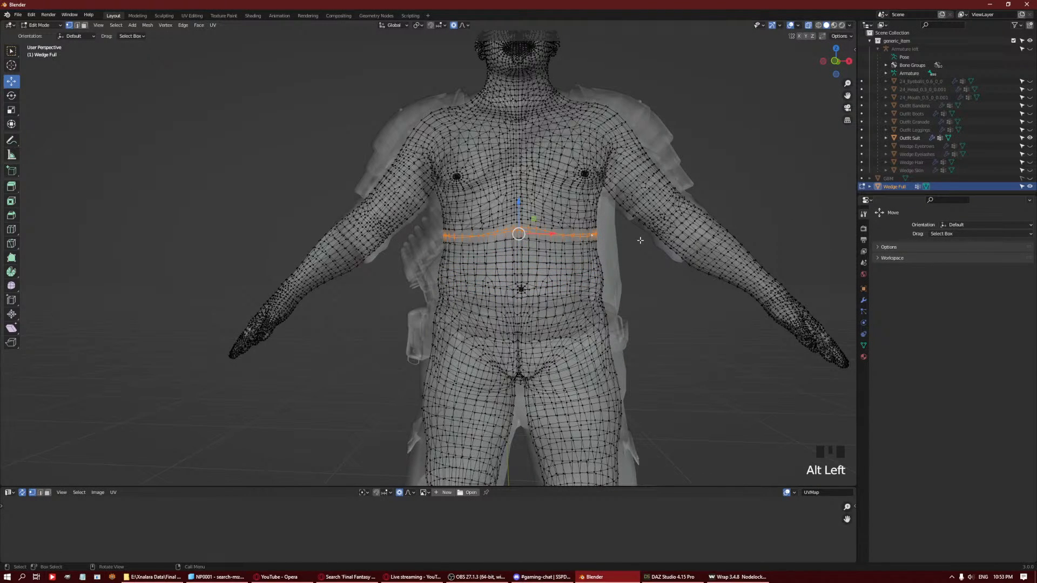
key(s)
key(x)
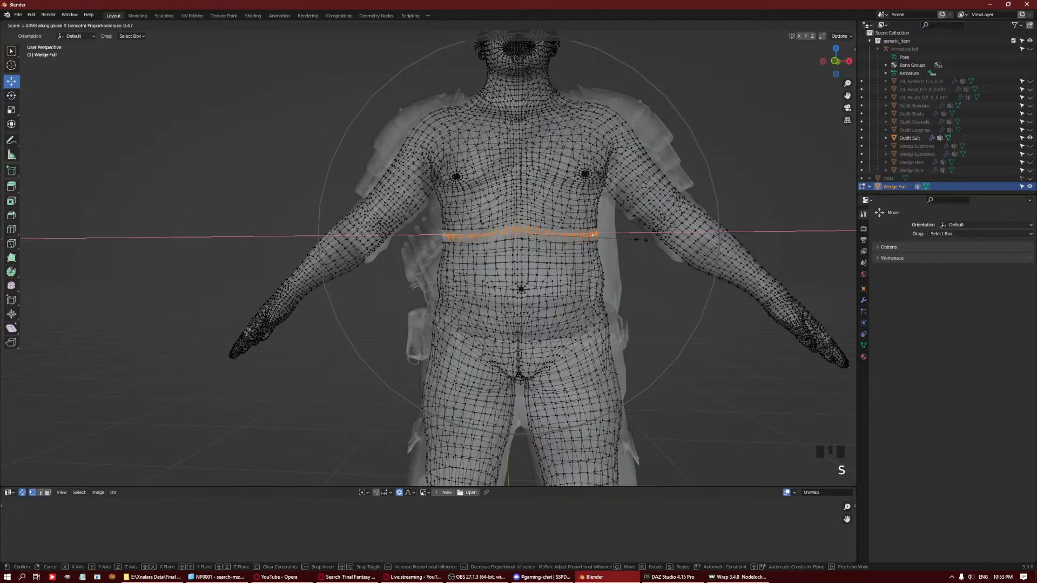
scroll(641, 239, up, 2)
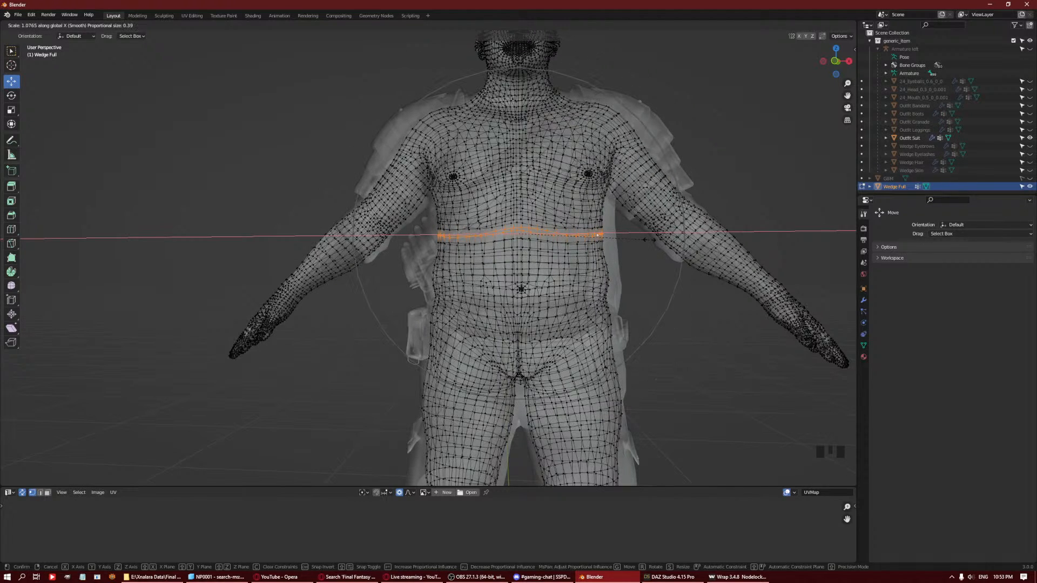
scroll(646, 239, up, 1)
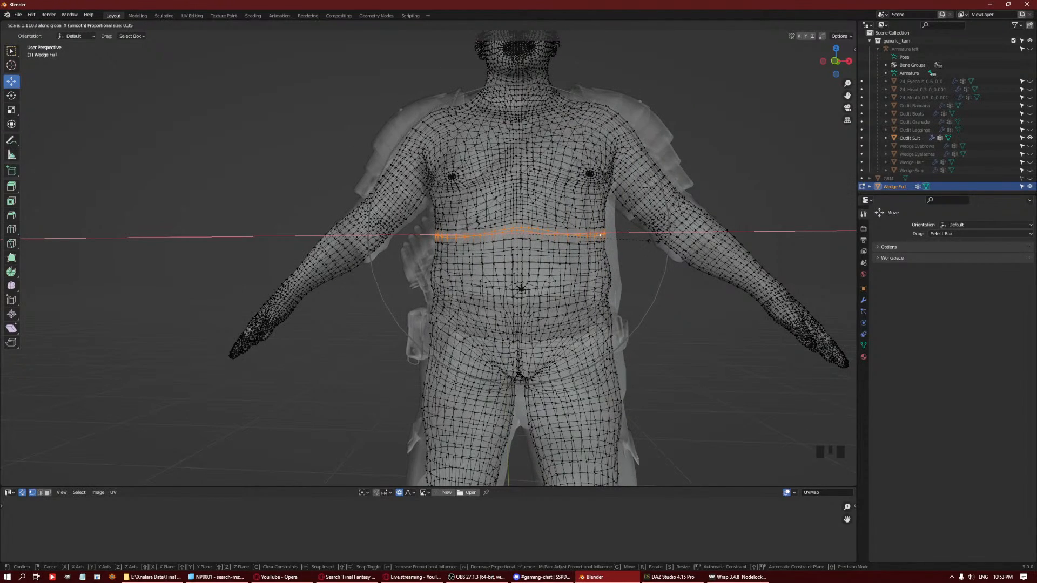
scroll(646, 243, up, 3)
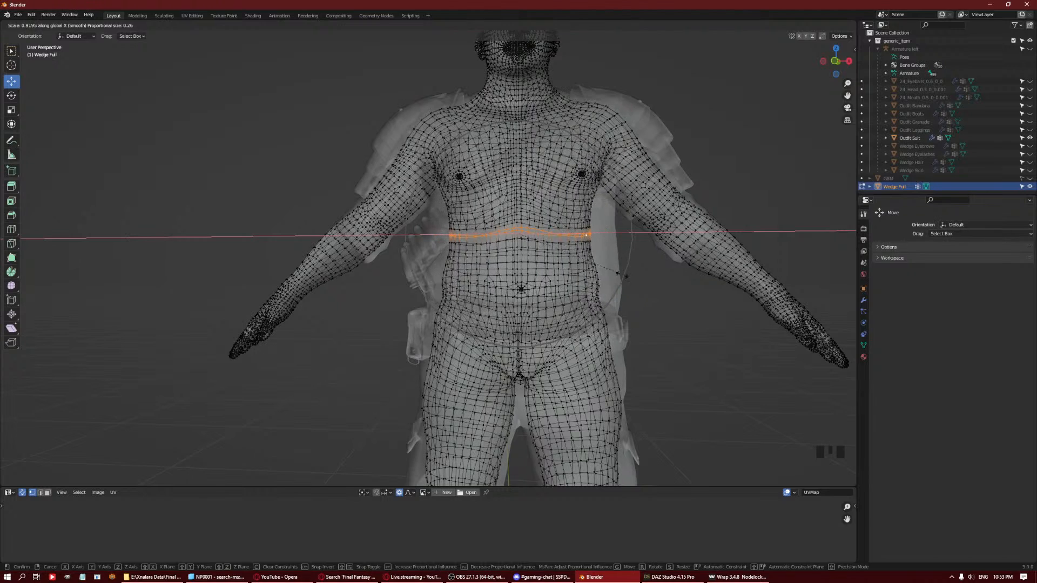
key(Escape)
key(s)
key(x)
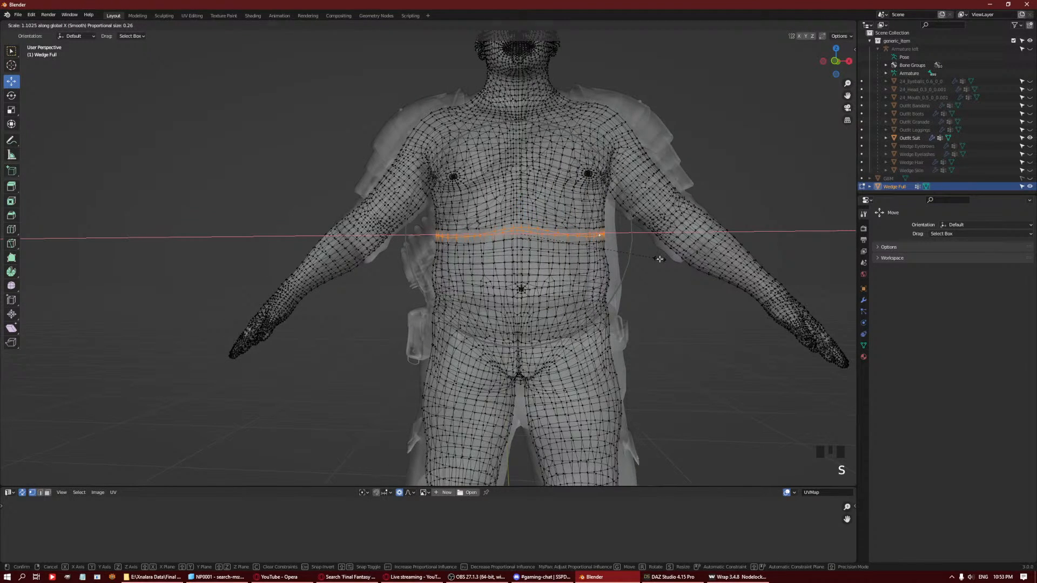
click(659, 258)
Select the edge loop around the lower belly and scale it about 1.05 along X with a proportional size of 0.32.
alt+click(568, 286)
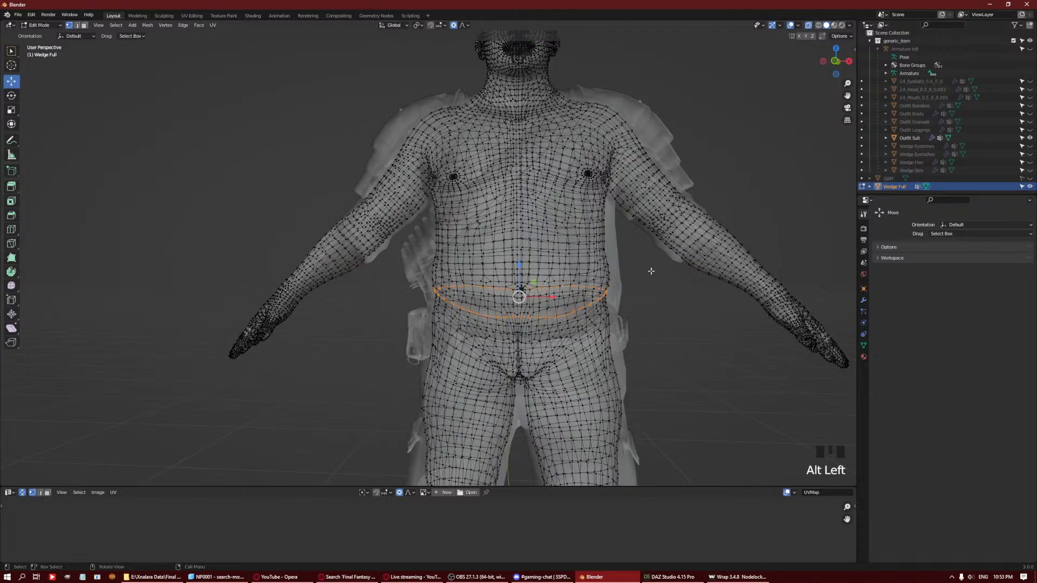
key(s)
key(x)
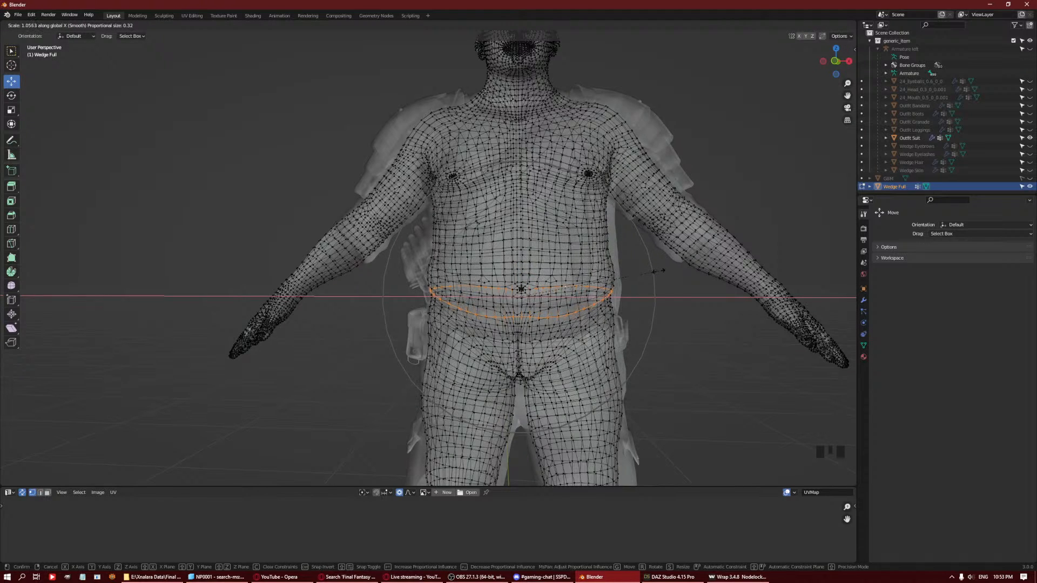
click(659, 271)
Turn off X-ray and nudge the chest area that pokes through the Outfit Suit back beneath the shirt.
click(809, 26)
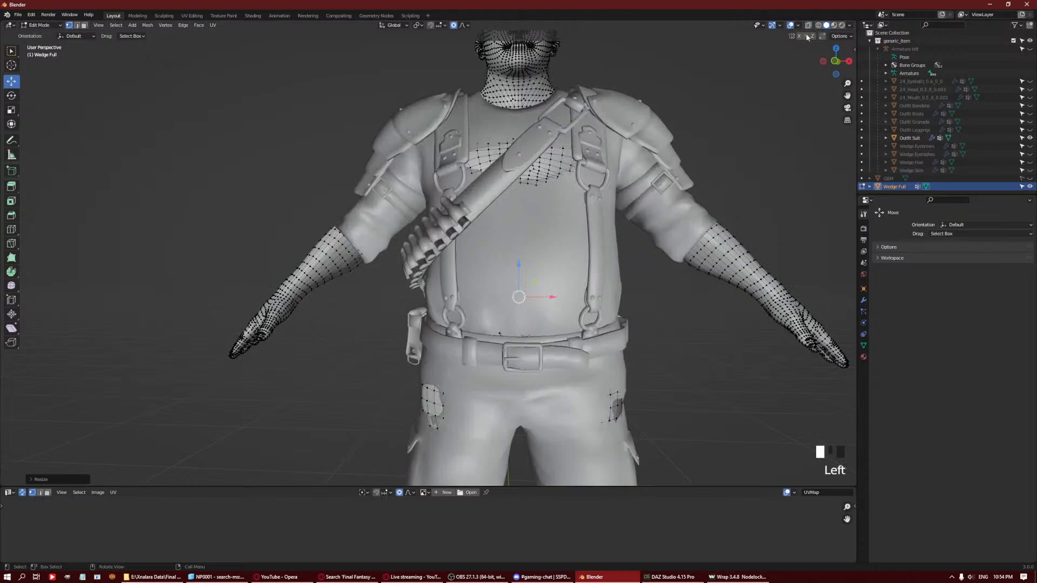
scroll(540, 227, down, 1)
middle_drag(540, 226, 514, 205)
scroll(516, 227, up, 1)
middle_drag(523, 258, 594, 210)
click(518, 194)
drag(514, 198, 511, 197)
Select an arm vertex at the sleeve opening, set the orientation to Normal, and enable X mirroring with Topology Mirror.
scroll(511, 197, up, 4)
middle_drag(510, 197, 518, 141)
click(482, 153)
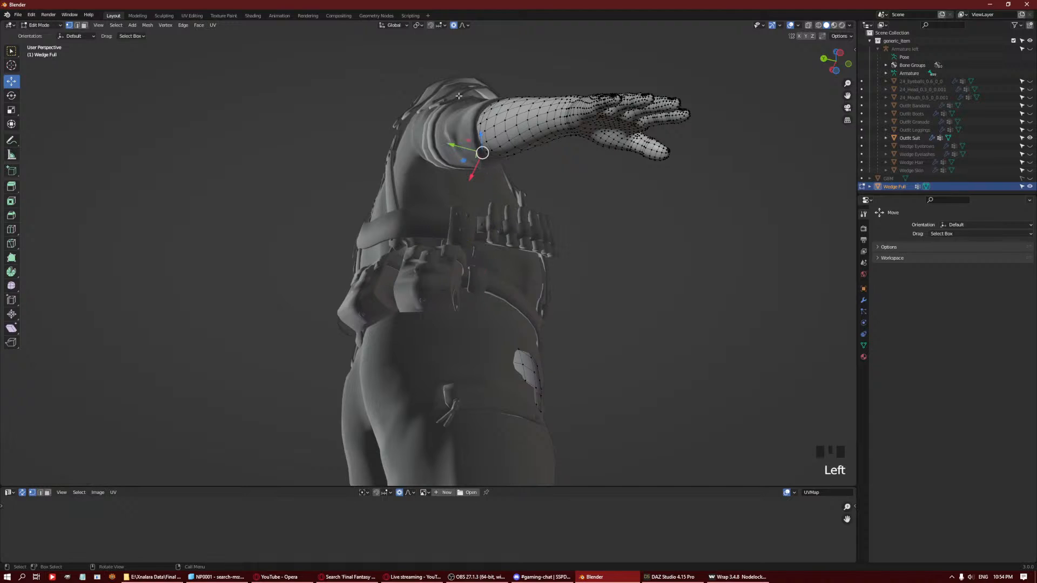
click(395, 25)
click(378, 67)
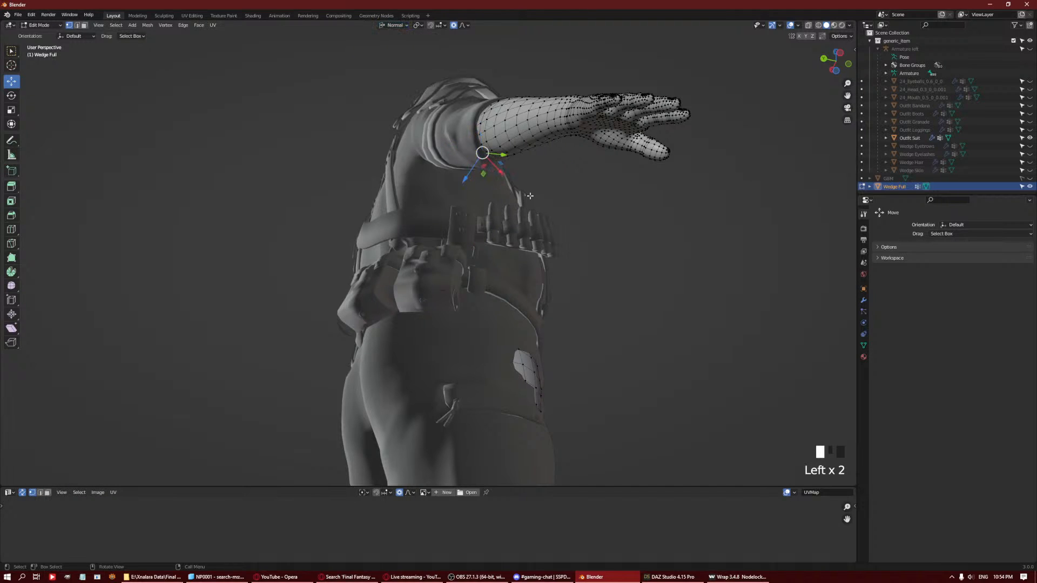
middle_drag(378, 66, 885, 261)
click(886, 247)
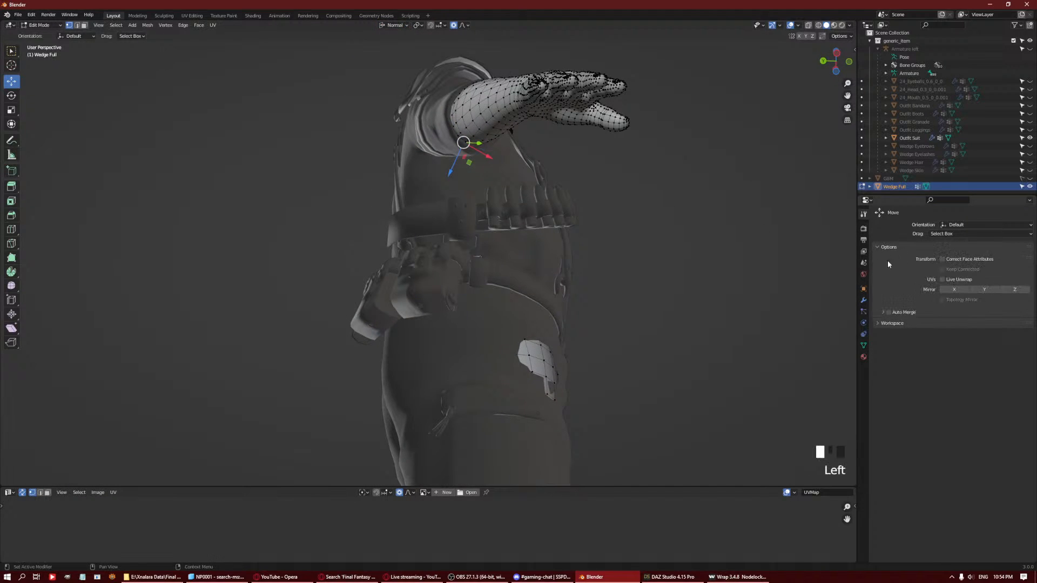
Nudge two arm vertices at the sleeve opening along their normals to fit the sleeve.
drag(454, 172, 447, 161)
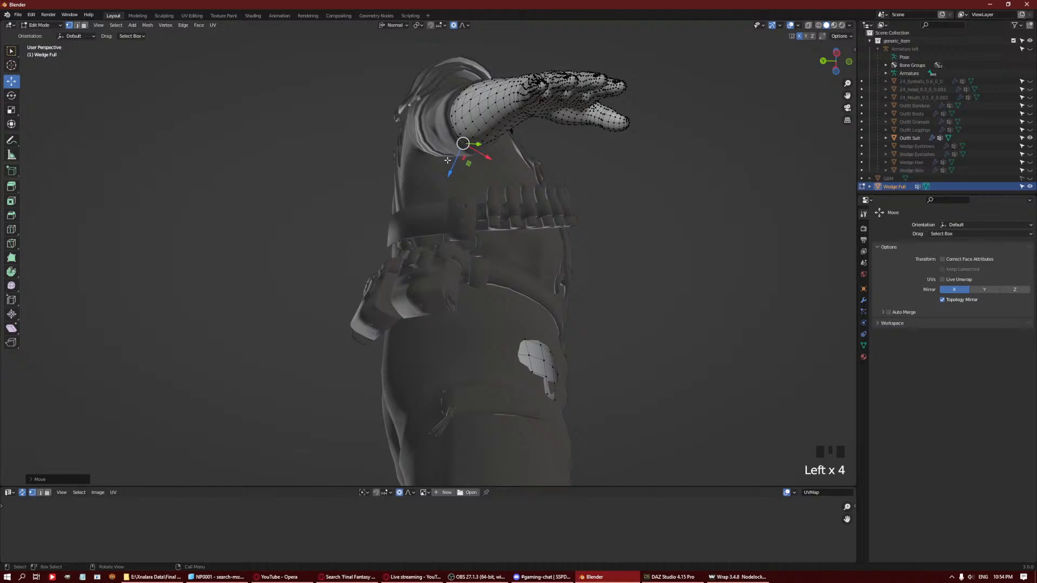
click(454, 99)
drag(438, 87, 433, 84)
Move the thigh vertex that pokes through the shorts so the leg sits inside them.
middle_drag(433, 84, 464, 227)
scroll(469, 232, down, 2)
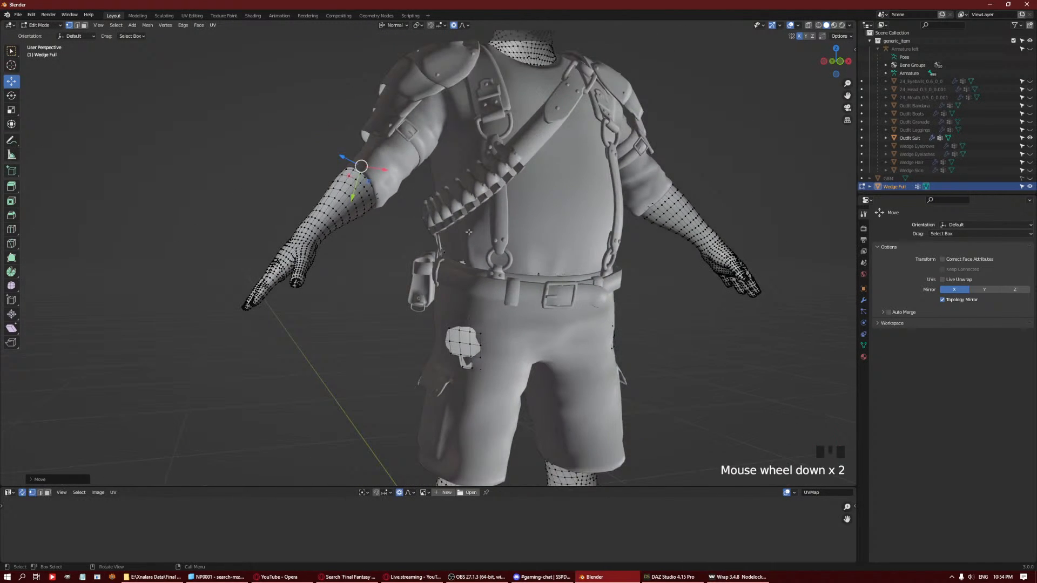
click(478, 331)
middle_drag(478, 332, 409, 349)
drag(409, 348, 378, 352)
Select a waist vertex just above the belt and nudge it along its normal to fit under the suit.
click(486, 287)
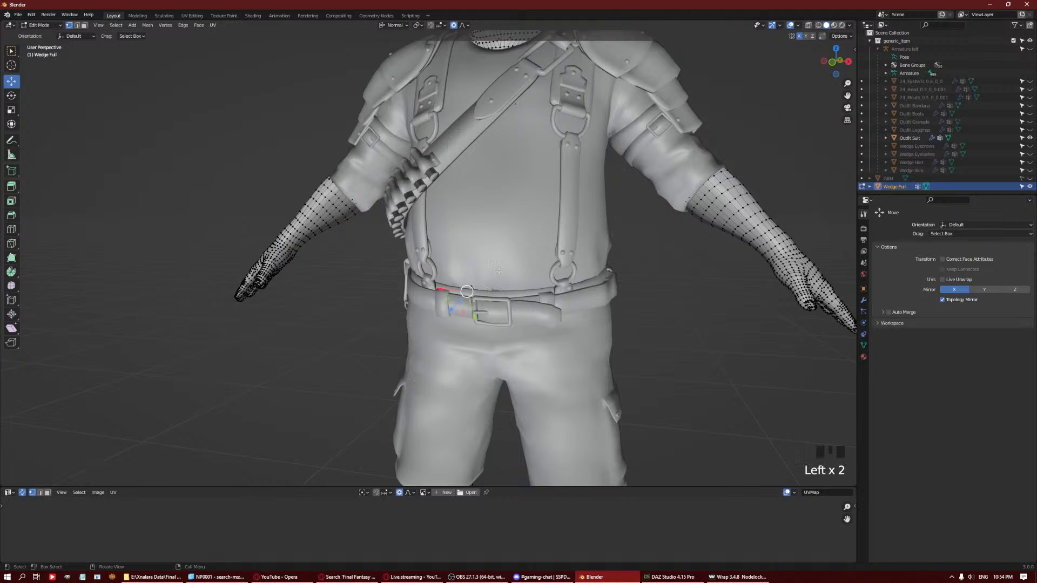
middle_drag(486, 286, 404, 333)
drag(404, 341, 410, 341)
middle_drag(410, 341, 801, 116)
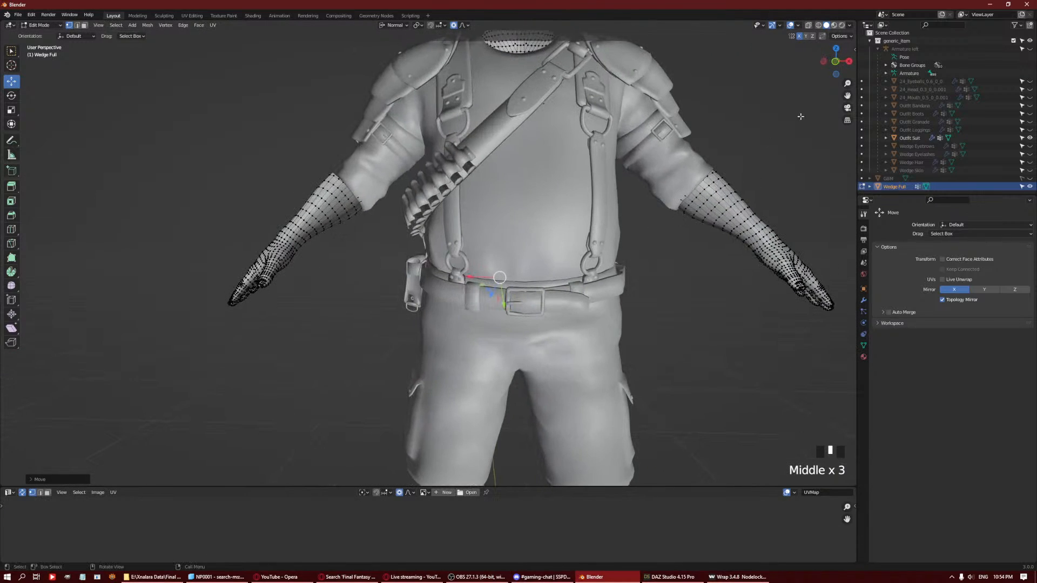
click(1030, 49)
click(1030, 50)
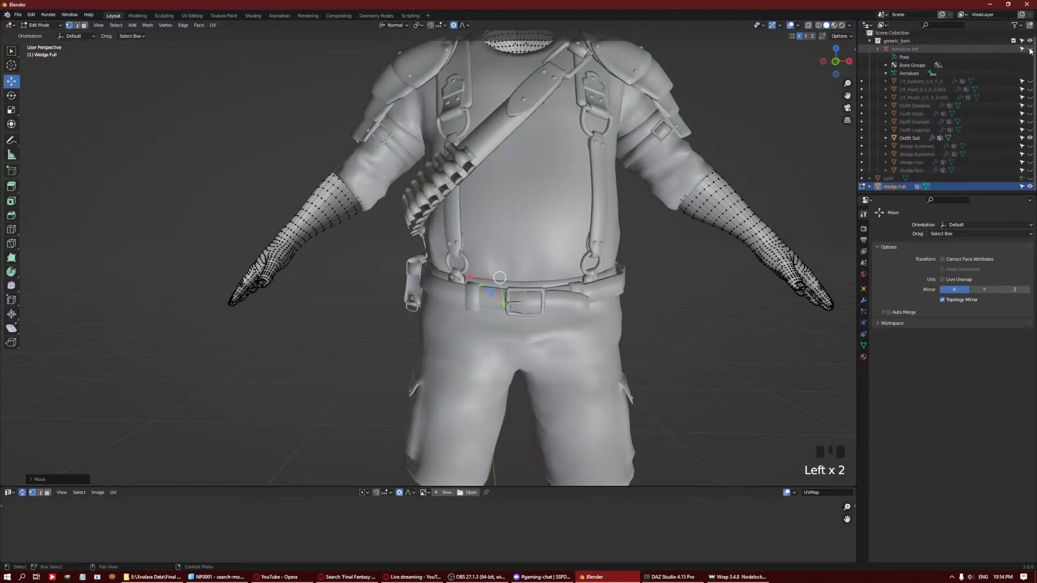
Try to move a shoulder vertex outward along its normal in X-ray display.
click(808, 25)
shift+middle_drag(561, 227, 386, 186)
click(578, 185)
scroll(613, 201, down, 4)
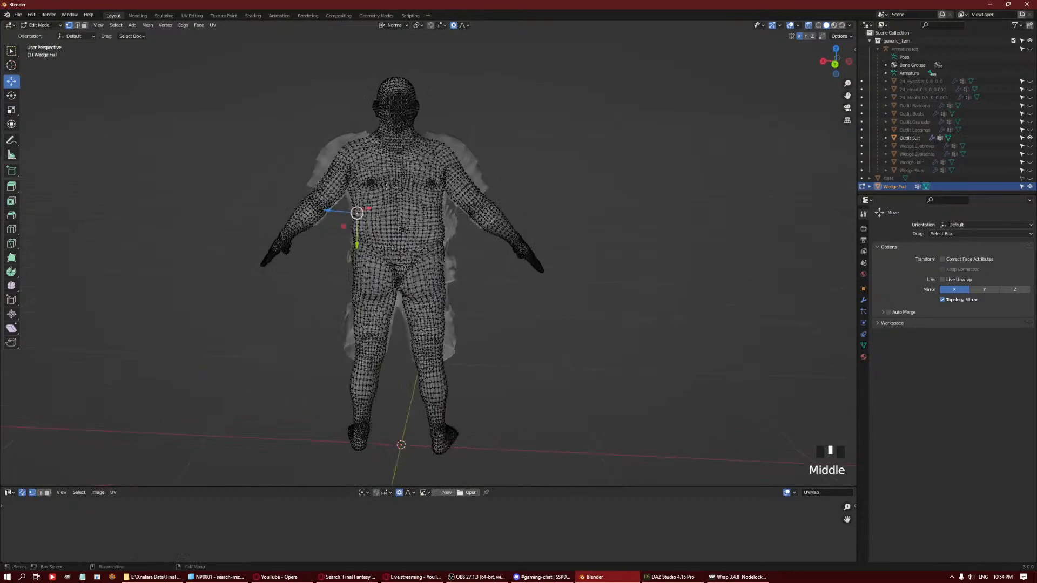
click(331, 138)
drag(316, 124, 313, 123)
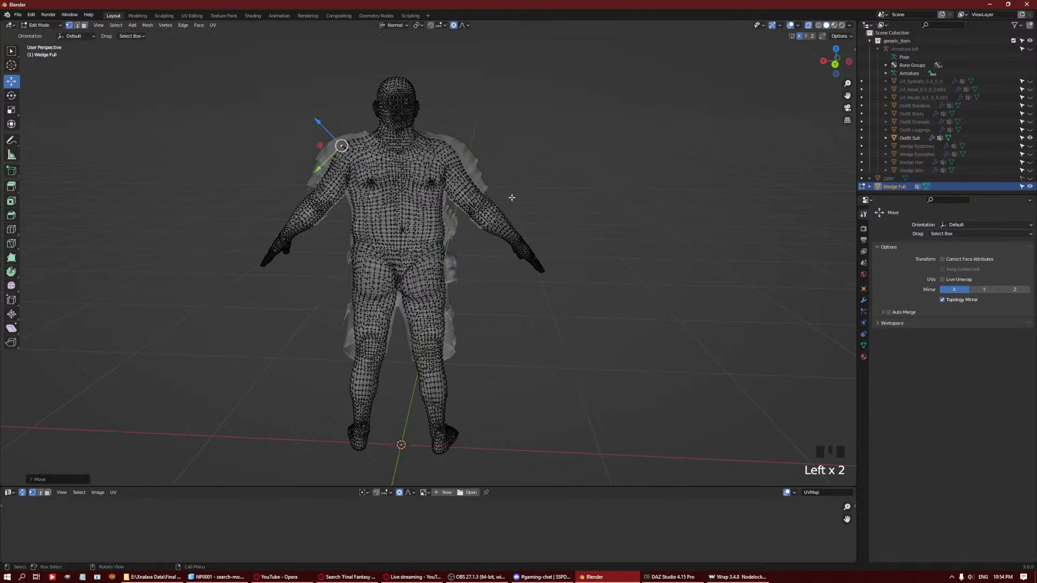
middle_drag(531, 146, 643, 160)
key(ctrl+z)
Return Wedge Full to Object Mode, deselect it, and turn off X-ray with the Outfit Suit shown.
key(ctrl+Tab)
click(485, 157)
click(555, 165)
click(1030, 138)
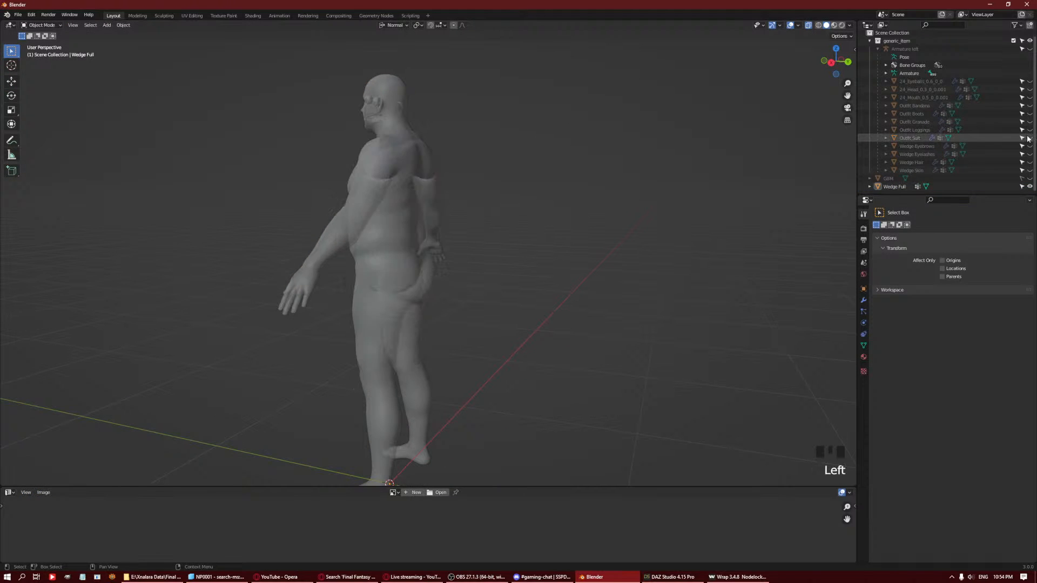
click(1031, 138)
click(808, 25)
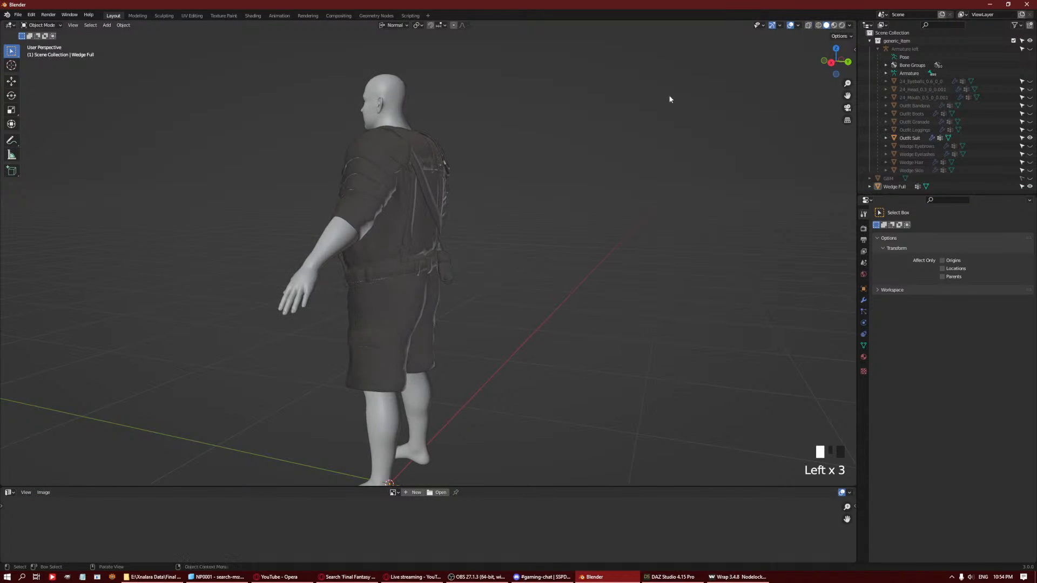
Hide and show the generic_item collection to compare the reshaped body with and without the suit.
middle_drag(668, 95, 532, 162)
click(1030, 41)
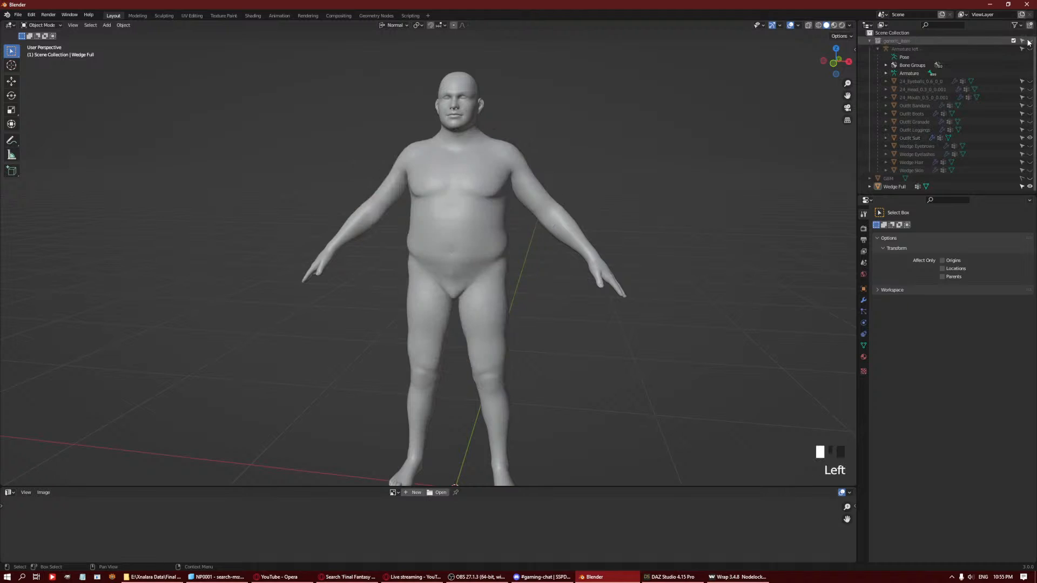
click(1030, 41)
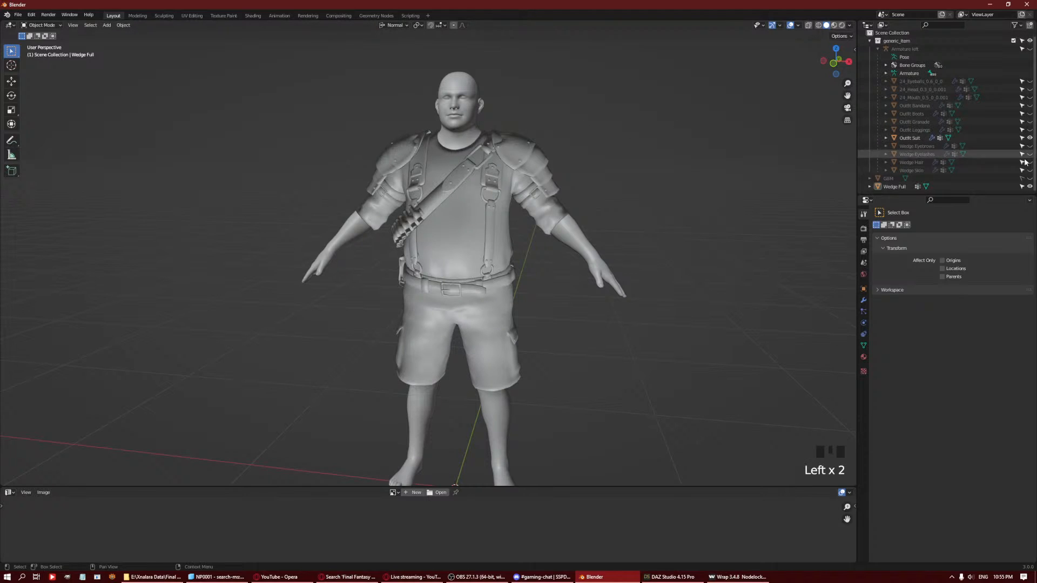
Hide Wedge Full and delete the centre vertex that caps the neck opening in the Outfit Suit mesh.
click(1030, 186)
scroll(529, 209, up, 4)
middle_drag(529, 209, 505, 271)
click(568, 160)
key(Tab)
scroll(567, 162, up, 2)
scroll(486, 216, up, 2)
shift+middle_drag(480, 179, 443, 232)
key(1)
click(412, 241)
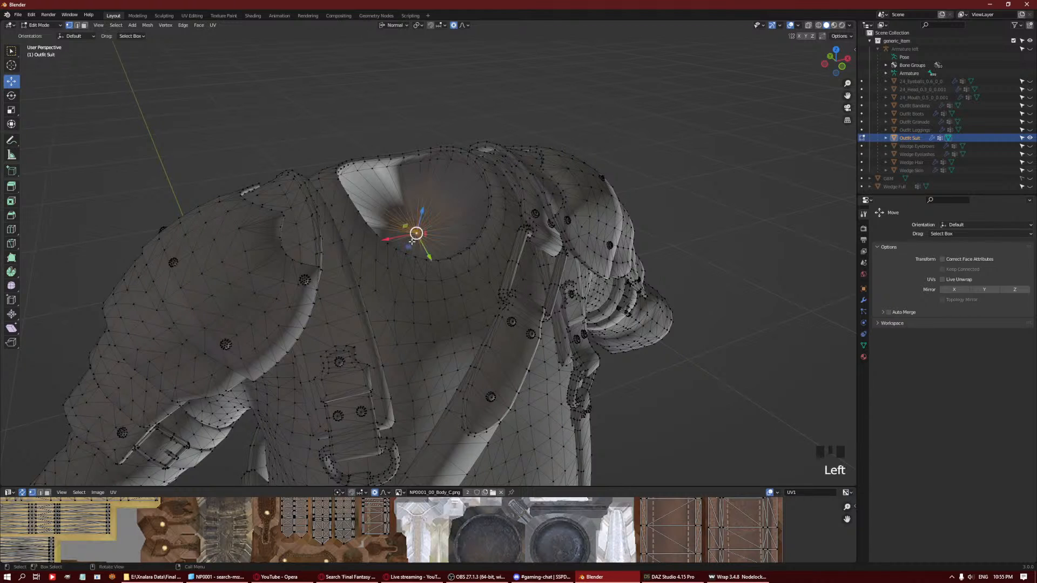
key(Delete)
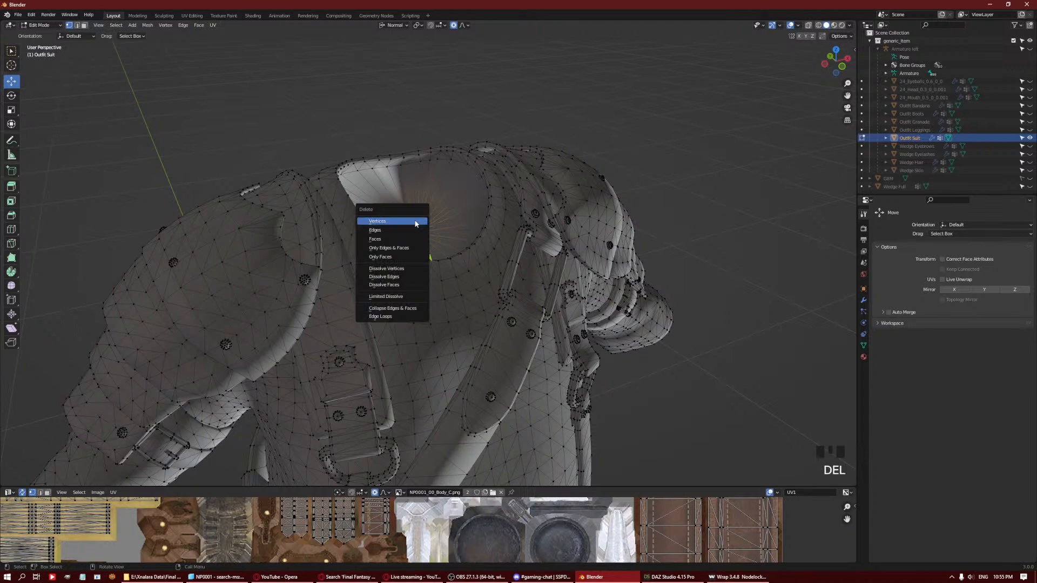
click(415, 223)
Duplicate the linked shirt geometry of Outfit Suit in place and separate the copy into its own object.
middle_drag(424, 201, 464, 185)
scroll(464, 185, up, 2)
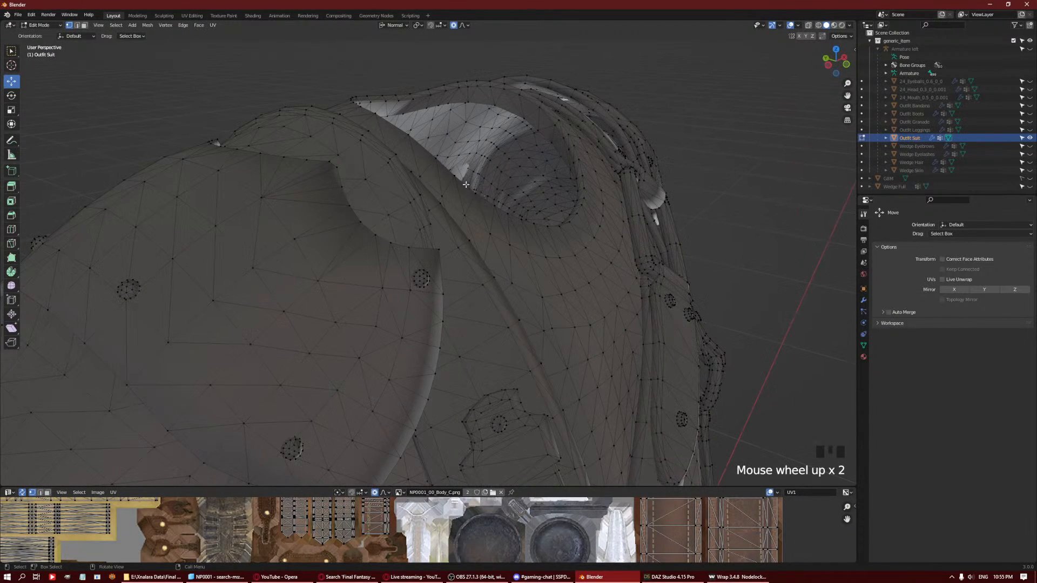
click(440, 154)
scroll(458, 146, down, 5)
middle_drag(458, 146, 463, 191)
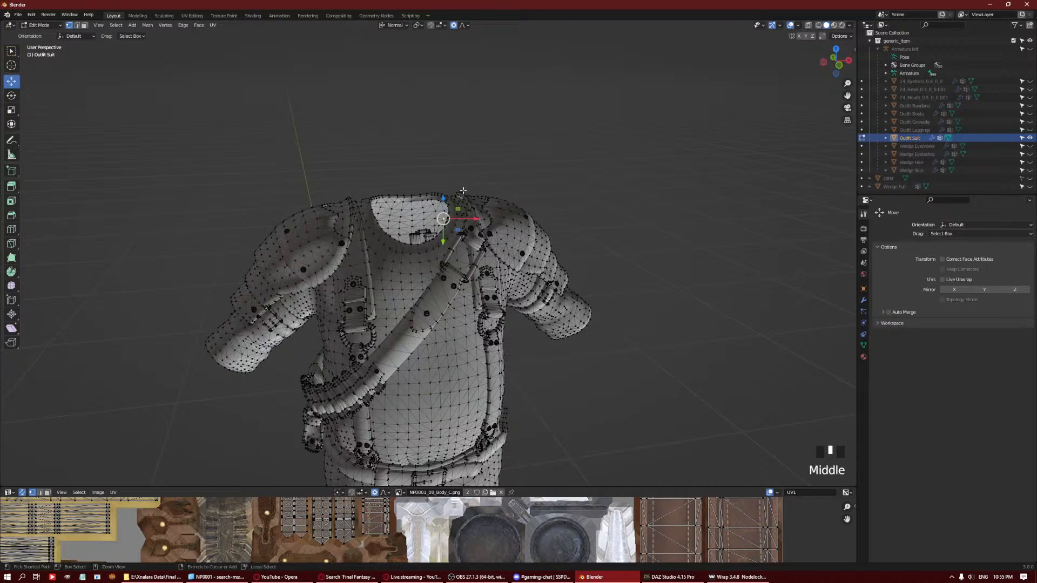
key(ctrl+l)
key(shift+d)
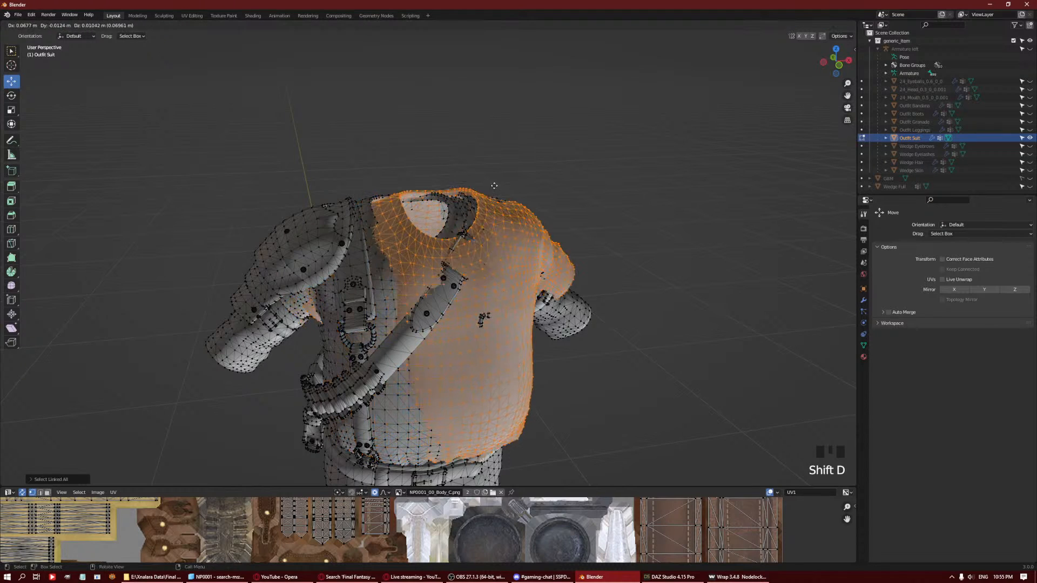
right_click(503, 173)
key(p)
click(513, 171)
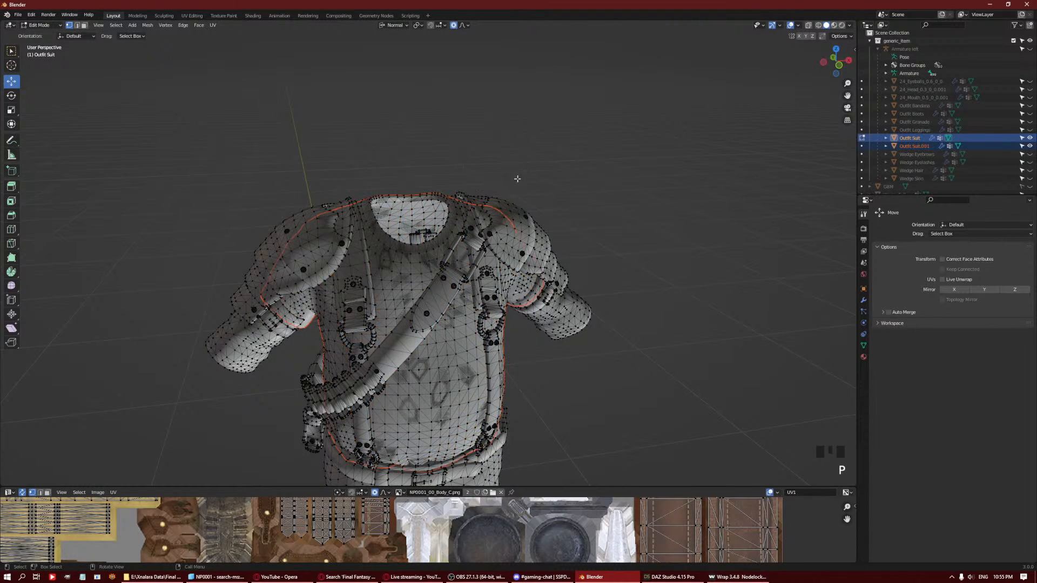
Hide the original Outfit Suit, show Wedge Full with the separated shirt, and open Wedge Full in Edit Mode.
key(Tab)
click(1030, 137)
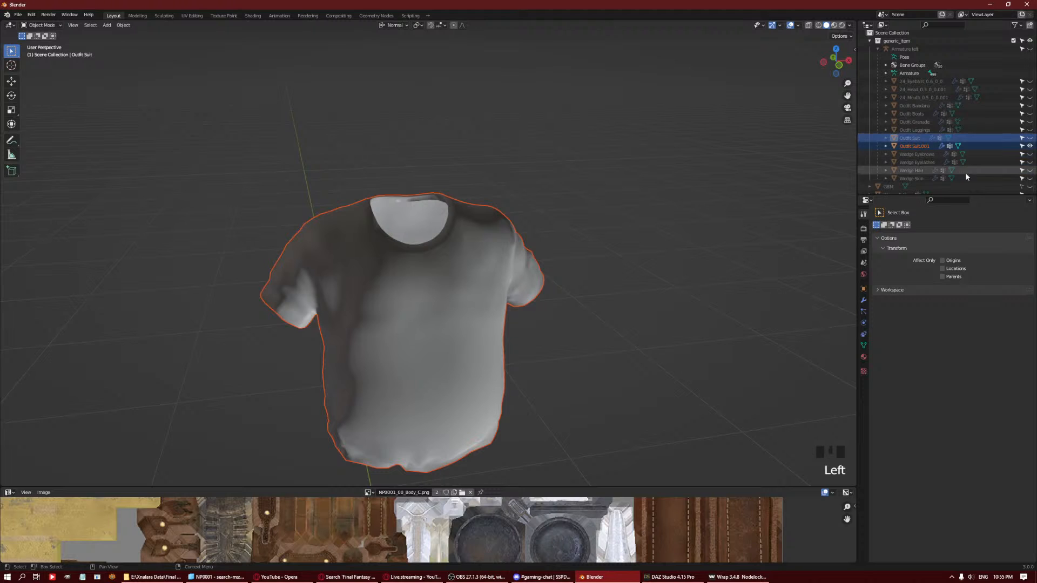
scroll(985, 164, down, 7)
click(1029, 186)
middle_drag(594, 227, 532, 272)
click(554, 318)
key(Tab)
Select the upper-arm edge loops at the sleeve cuff in X-ray display and shift them to align the arm with the sleeve.
alt+click(535, 258)
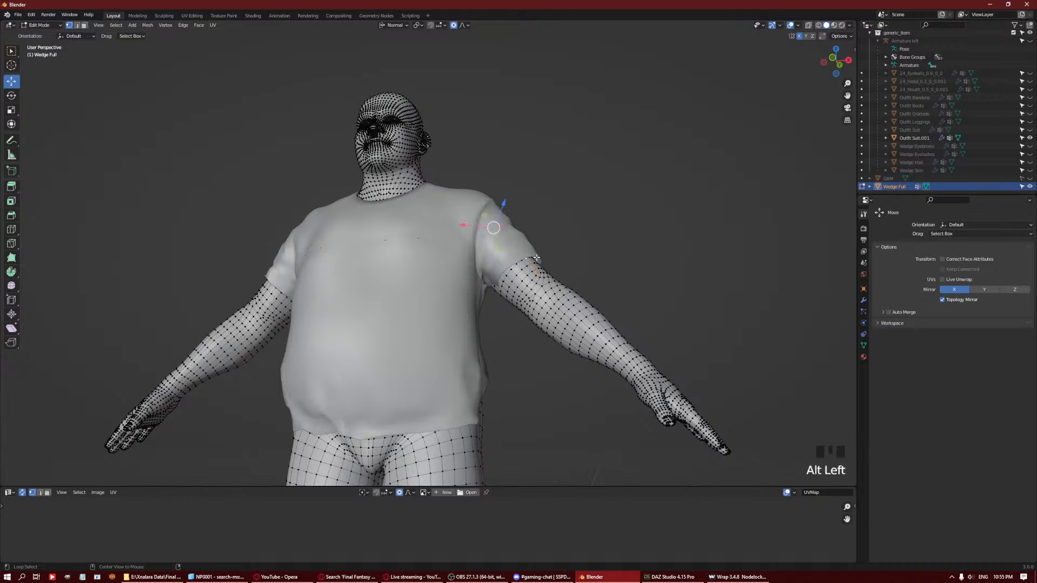
alt+click(520, 263)
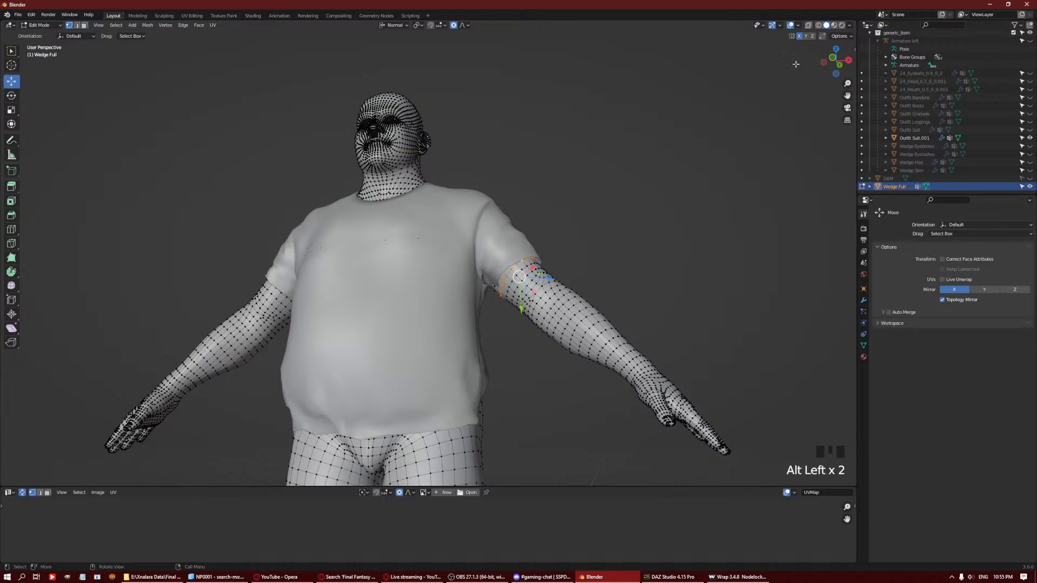
click(808, 25)
mouse_move(529, 260)
middle_down()
mouse_move(540, 247)
mouse_move(521, 255)
middle_up()
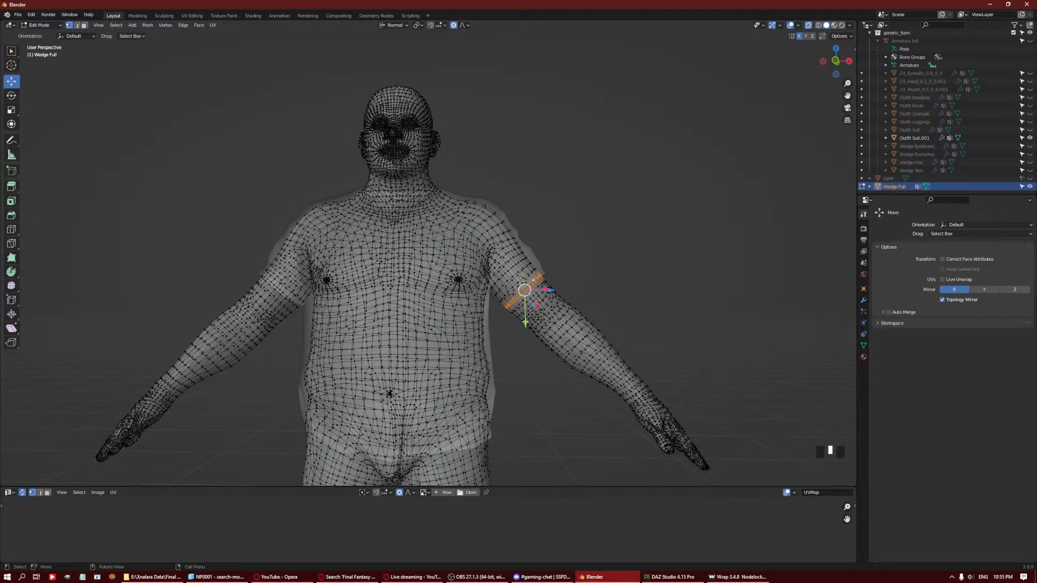
alt+shift+click(533, 292)
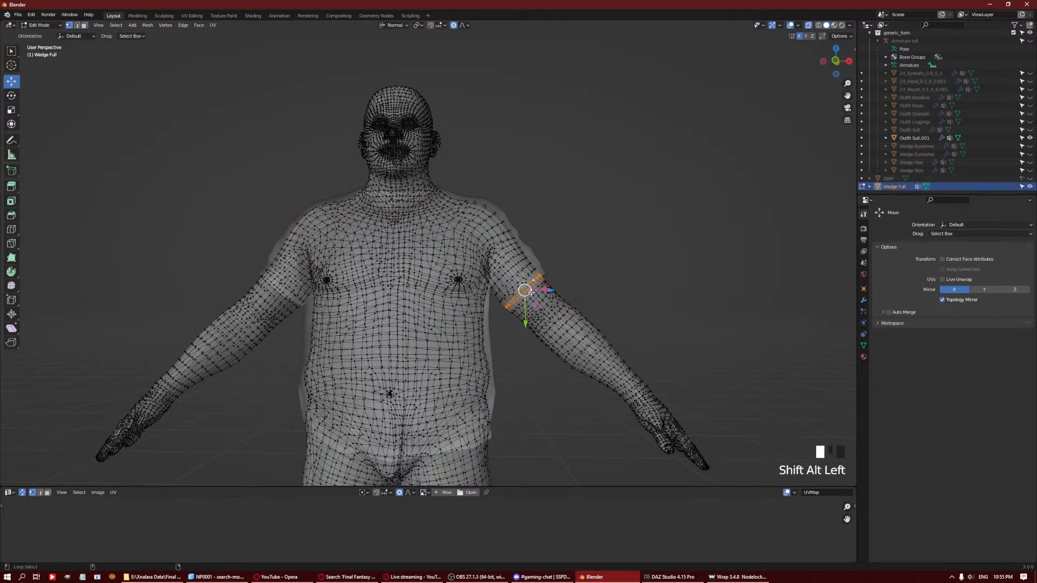
mouse_move(549, 281)
middle_down()
mouse_move(549, 297)
mouse_move(537, 283)
mouse_move(590, 259)
mouse_move(588, 246)
mouse_move(563, 276)
middle_up()
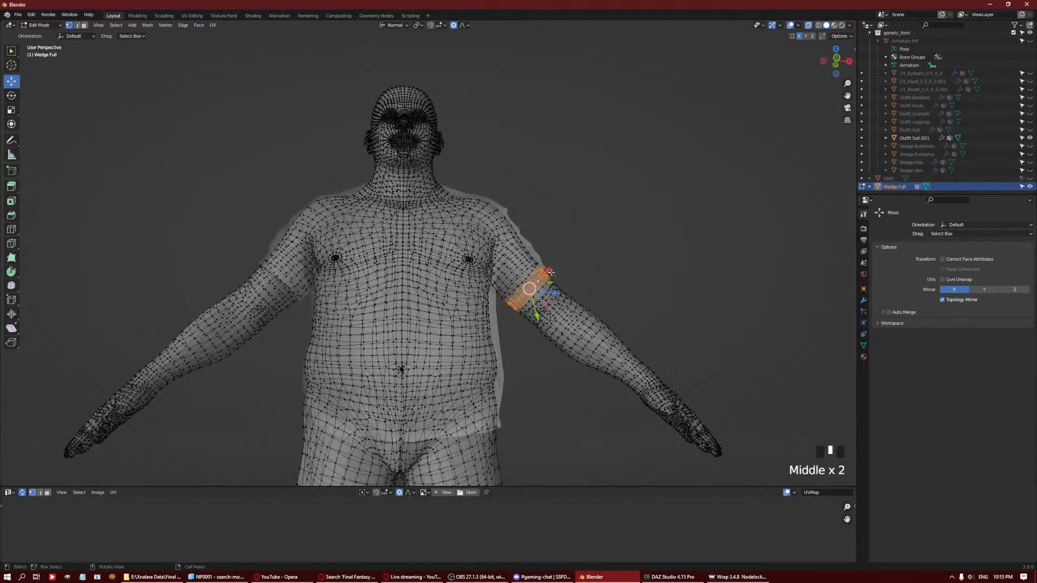
drag(550, 272, 551, 272)
middle_drag(551, 272, 492, 280)
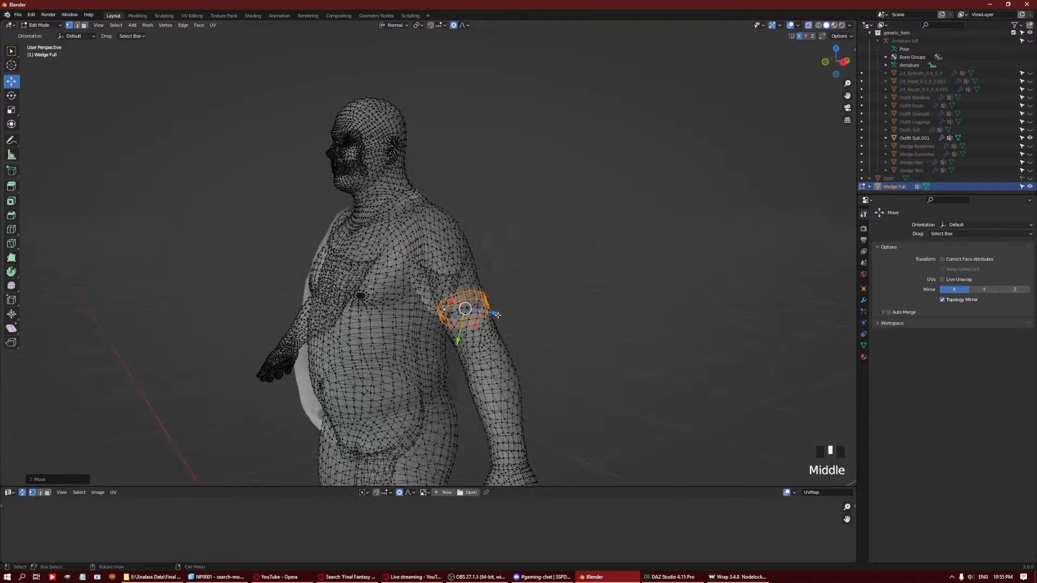
drag(498, 315, 497, 314)
Turn off X-ray and scale the upper-arm edge loop at the cuff to fit the shirt sleeve.
middle_drag(515, 300, 460, 295)
click(808, 26)
mouse_move(507, 250)
shift+middle_down()
mouse_move(523, 241)
mouse_move(467, 237)
mouse_move(471, 196)
mouse_move(600, 187)
mouse_move(527, 200)
shift+middle_up()
alt+click(464, 185)
key(s)
click(604, 186)
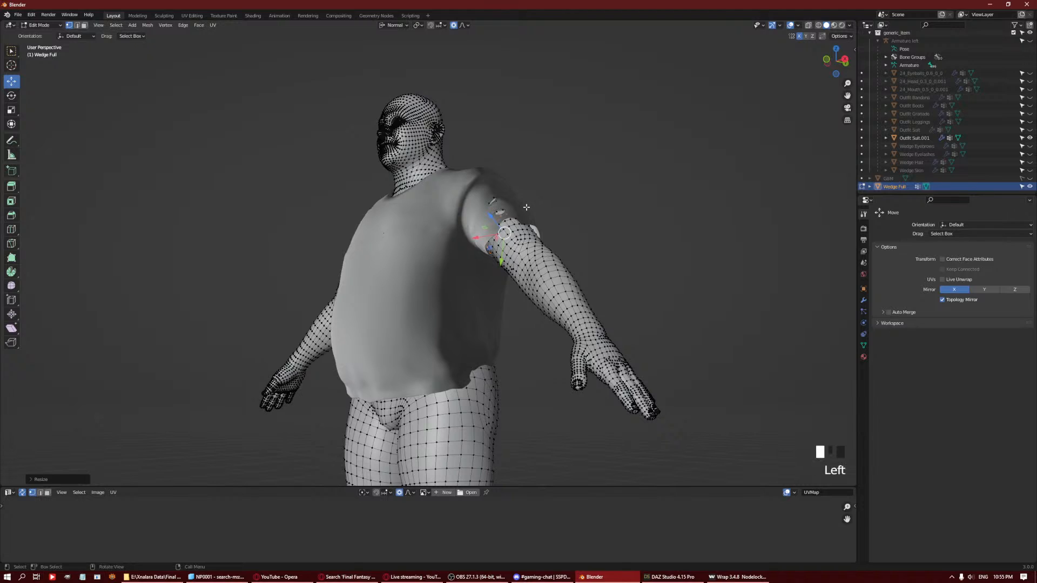
Move individual vertices on the outer upper arm near the shoulder along their normals to match the sleeve surface.
click(527, 207)
drag(543, 194, 550, 192)
middle_drag(548, 208, 462, 218)
click(476, 220)
drag(509, 219, 515, 219)
middle_drag(513, 219, 581, 213)
click(522, 223)
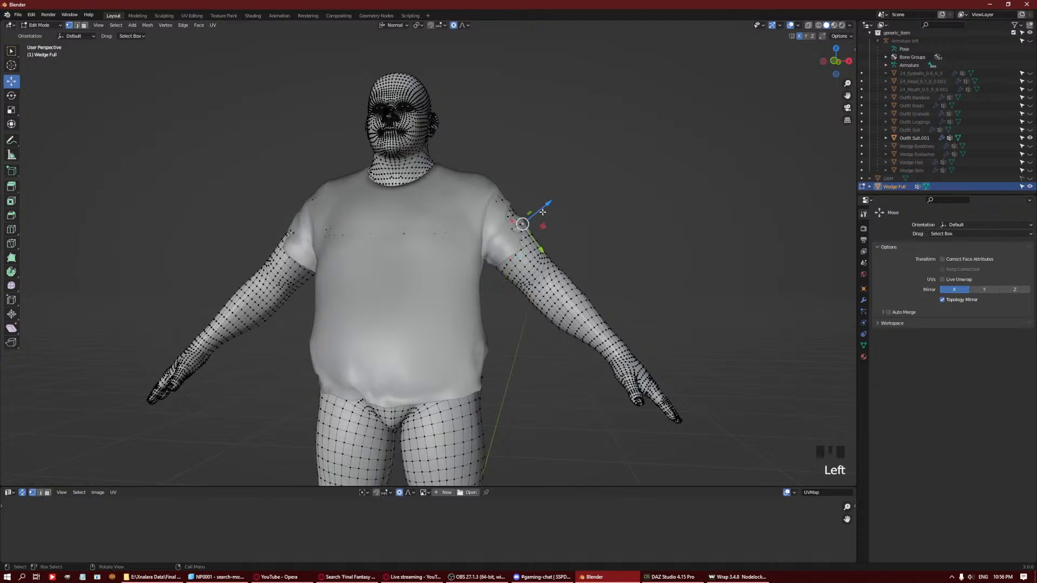
drag(542, 212, 541, 218)
Move a vertex at the front of the cuff and one beside the armpit along their normals to fit the sleeve.
middle_drag(540, 218, 538, 227)
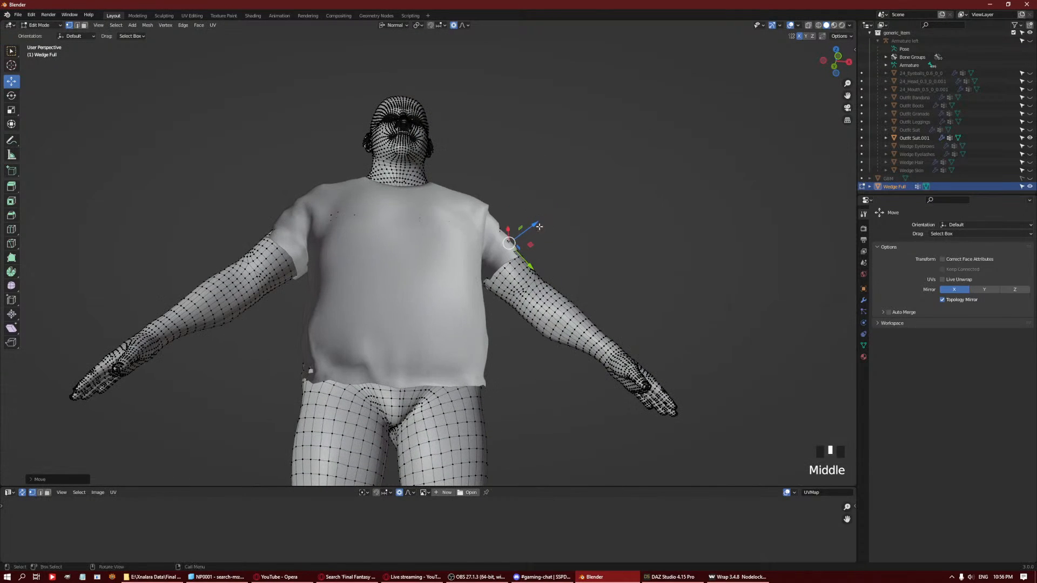
click(524, 256)
drag(546, 238, 542, 242)
mouse_move(526, 253)
middle_down()
mouse_move(502, 273)
mouse_move(517, 251)
middle_up()
click(495, 280)
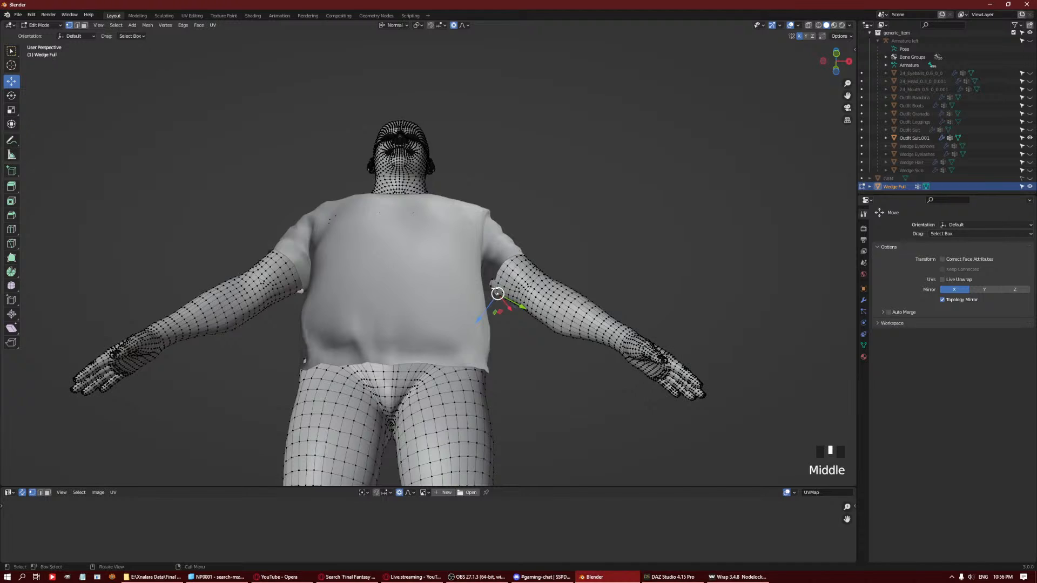
click(490, 285)
drag(469, 301, 473, 301)
Select a vertex under the arm and move it along its normal from behind to fit the sleeve.
middle_drag(512, 301, 510, 270)
click(515, 296)
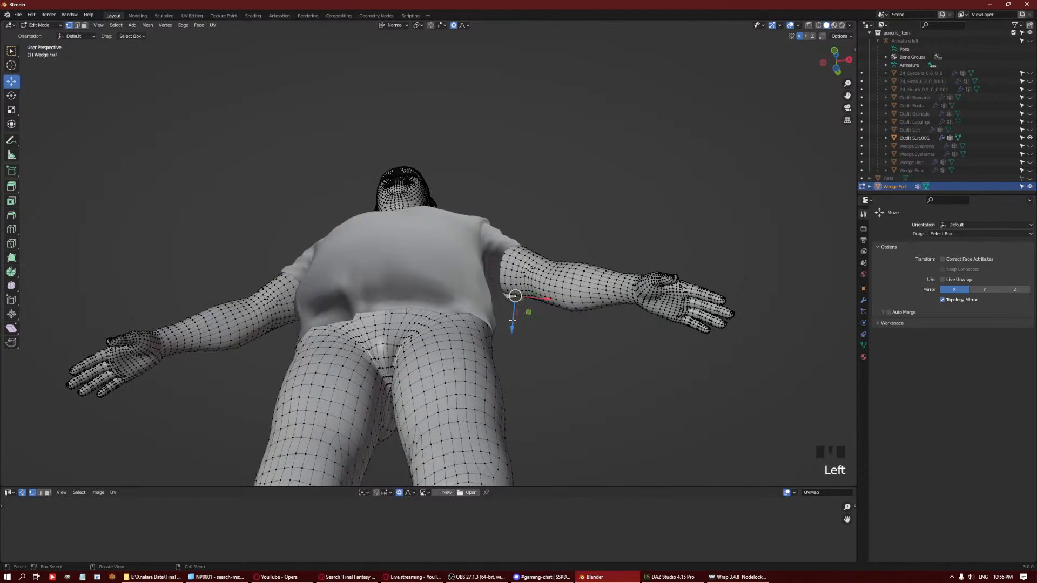
middle_drag(512, 321, 425, 258)
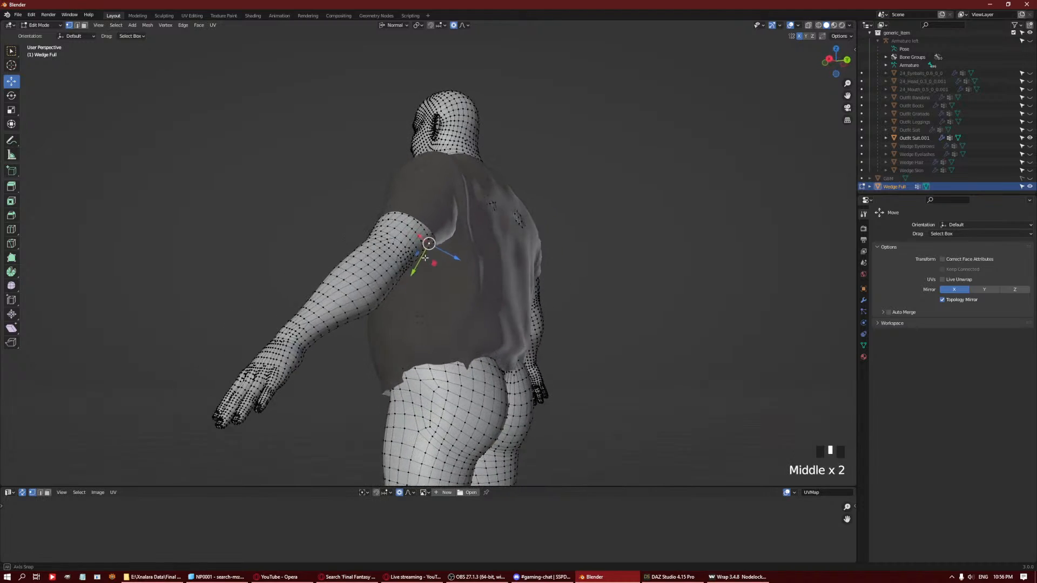
drag(455, 259, 462, 264)
Try to shift two edge loops at the top of the thigh along their normal, and undo the move.
middle_drag(469, 297, 462, 342)
scroll(405, 330, down, 2)
alt+click(437, 327)
alt+shift+click(453, 327)
drag(492, 353, 486, 354)
middle_drag(480, 348, 448, 322)
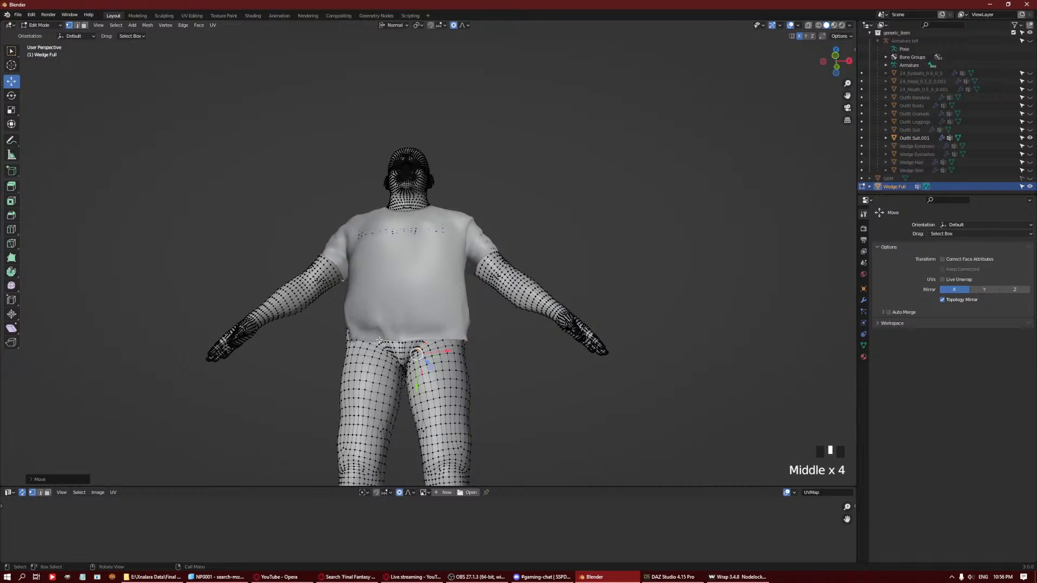
key(ctrl+z)
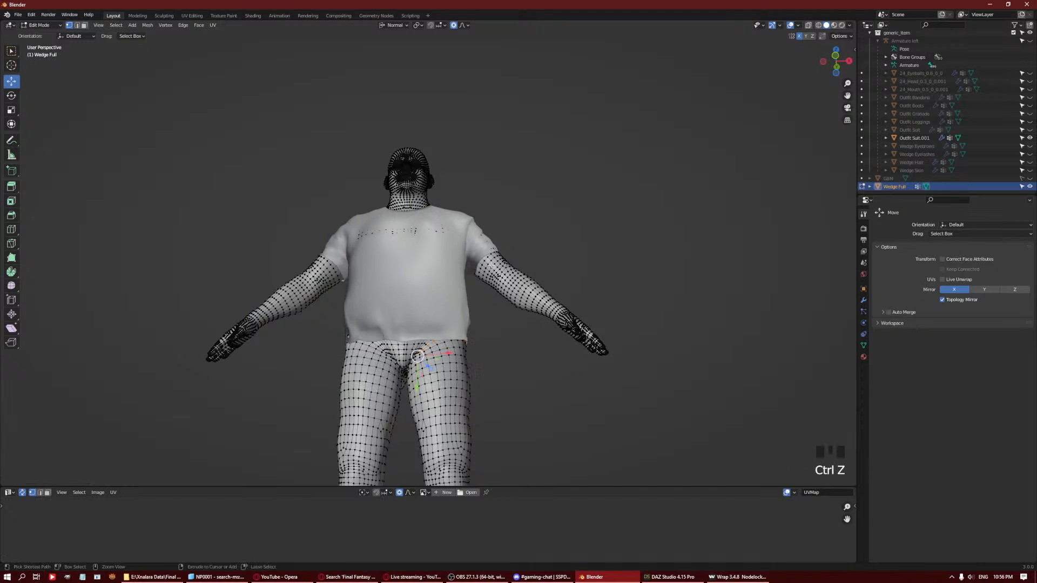
Select the edge loop around the waist and move it forward along Y in Global orientation.
middle_drag(491, 265, 425, 352)
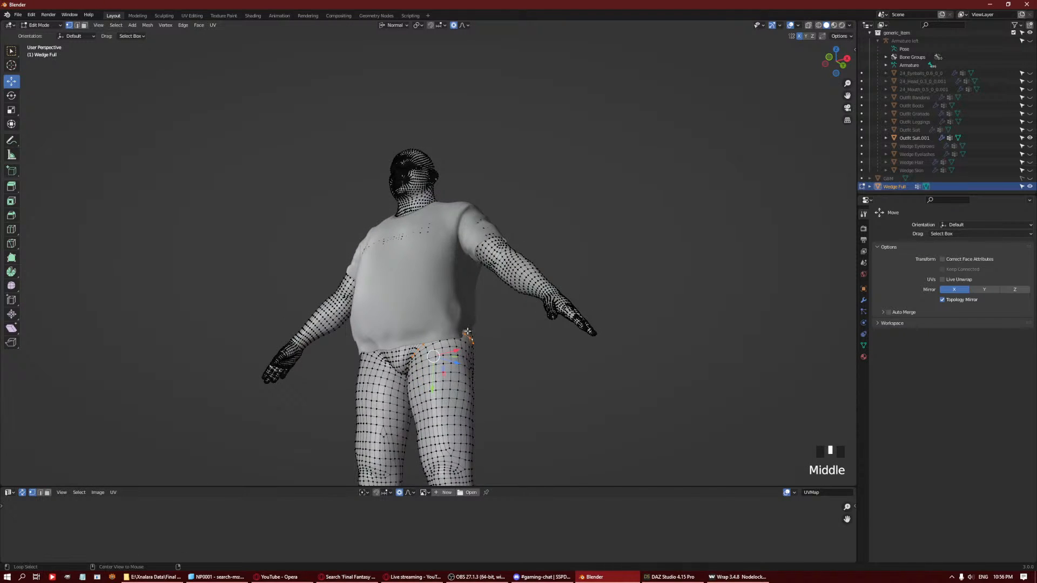
alt+click(461, 348)
middle_drag(461, 347, 473, 341)
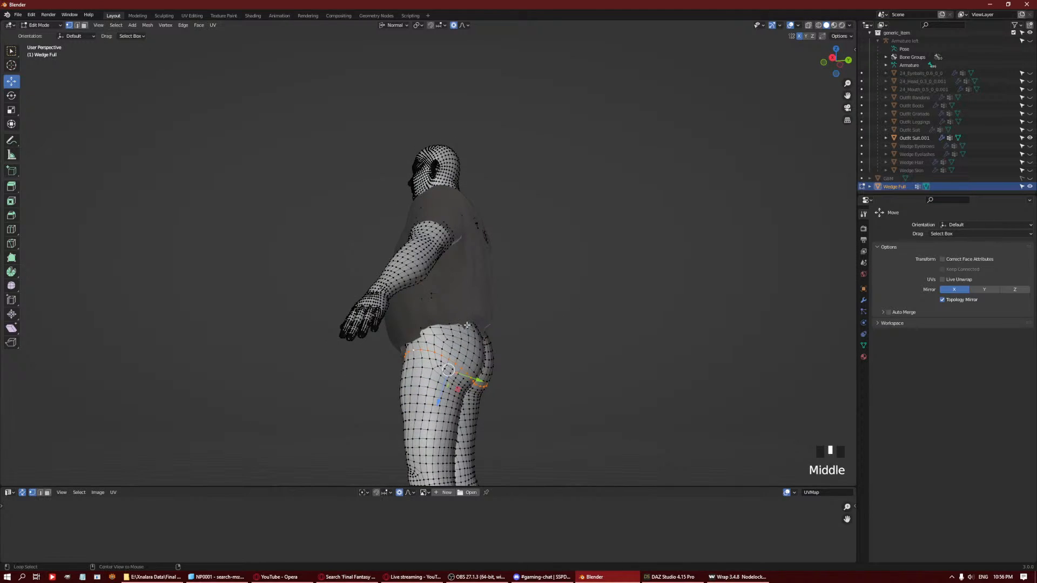
alt+click(448, 304)
click(396, 25)
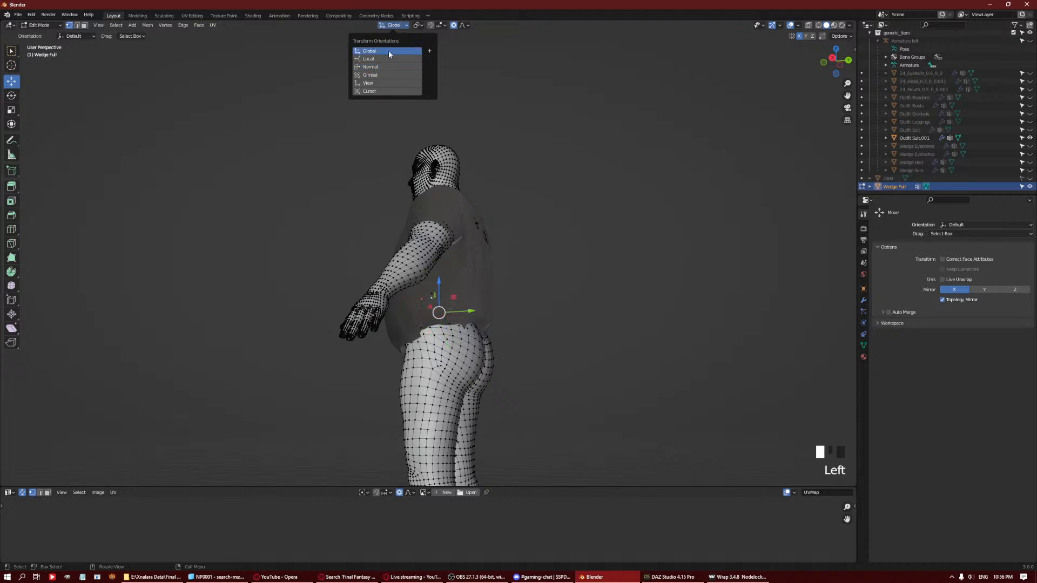
click(388, 51)
drag(472, 311, 462, 312)
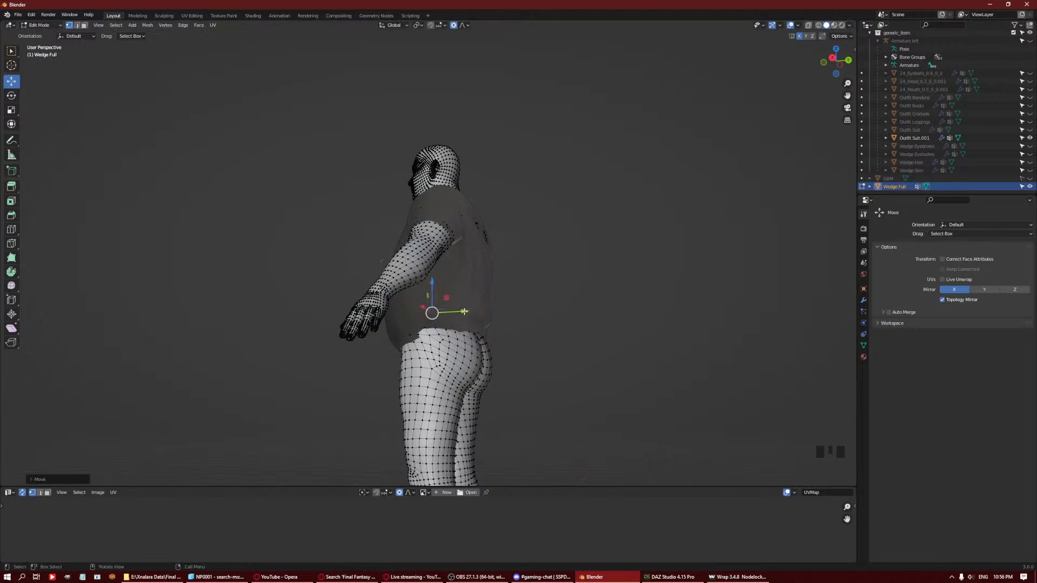
Move the hip vertex beside the shirt hem along the global X axis.
middle_drag(463, 313, 496, 327)
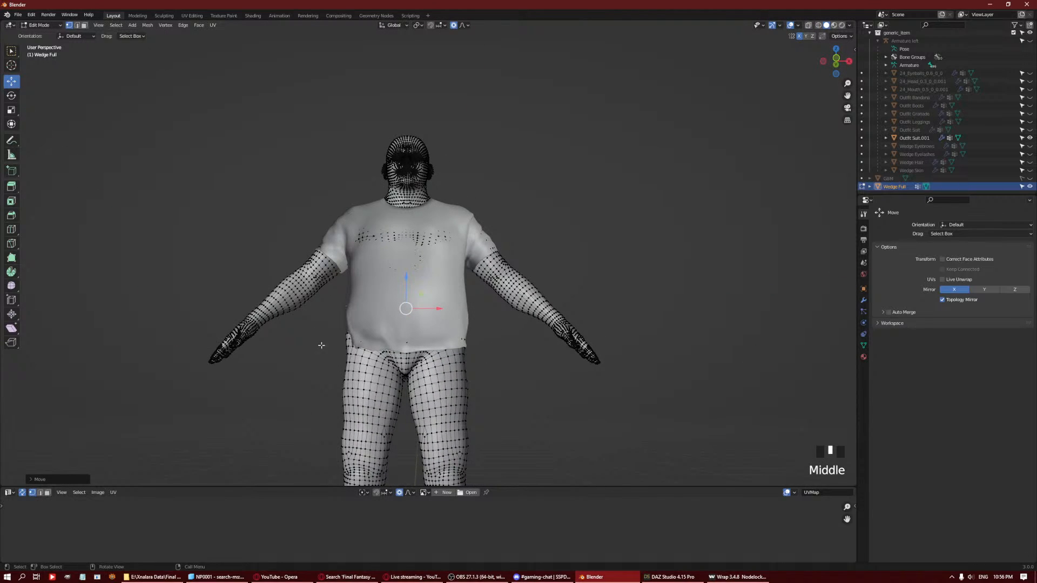
click(344, 341)
drag(381, 340, 382, 340)
Select a vertex on the side of the torso and move it along its normal in Normal orientation.
middle_drag(382, 339, 416, 102)
click(453, 301)
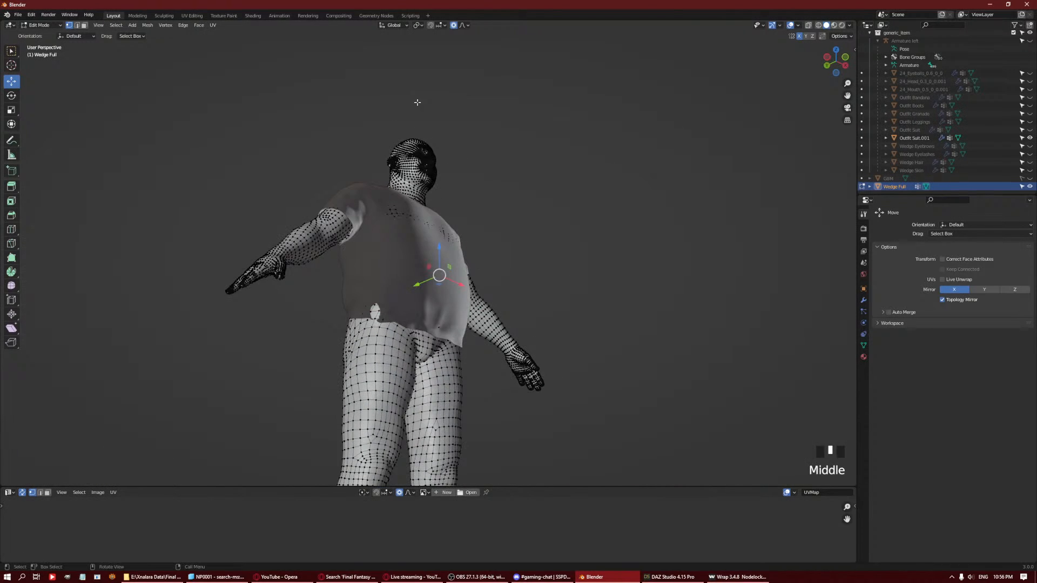
click(394, 25)
click(397, 64)
middle_drag(470, 303, 491, 309)
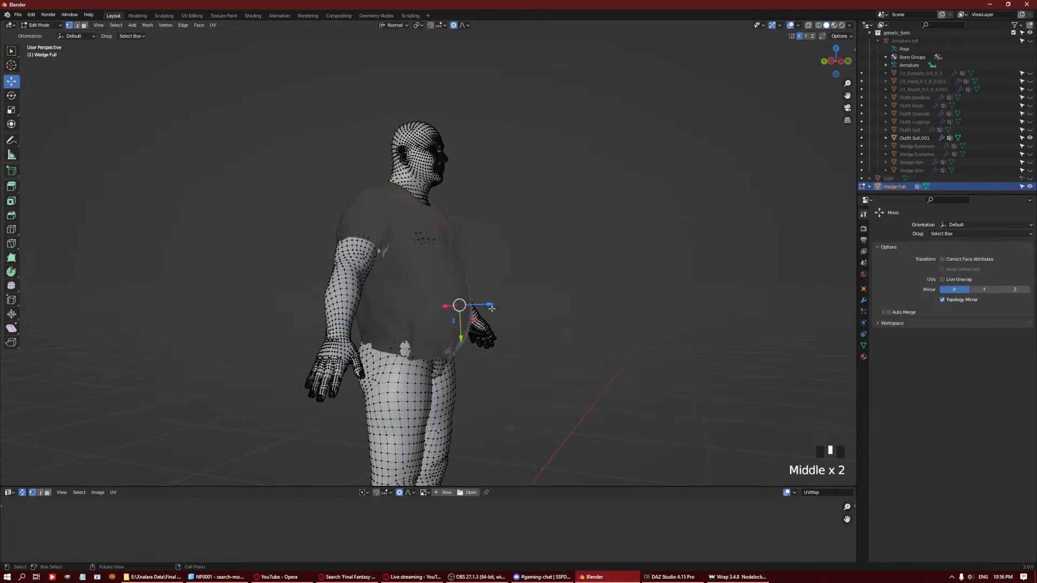
drag(484, 307, 488, 308)
Move further vertices on the belly and chest along their normals to follow the shirt surface.
middle_drag(488, 308, 425, 311)
scroll(427, 324, up, 2)
click(425, 311)
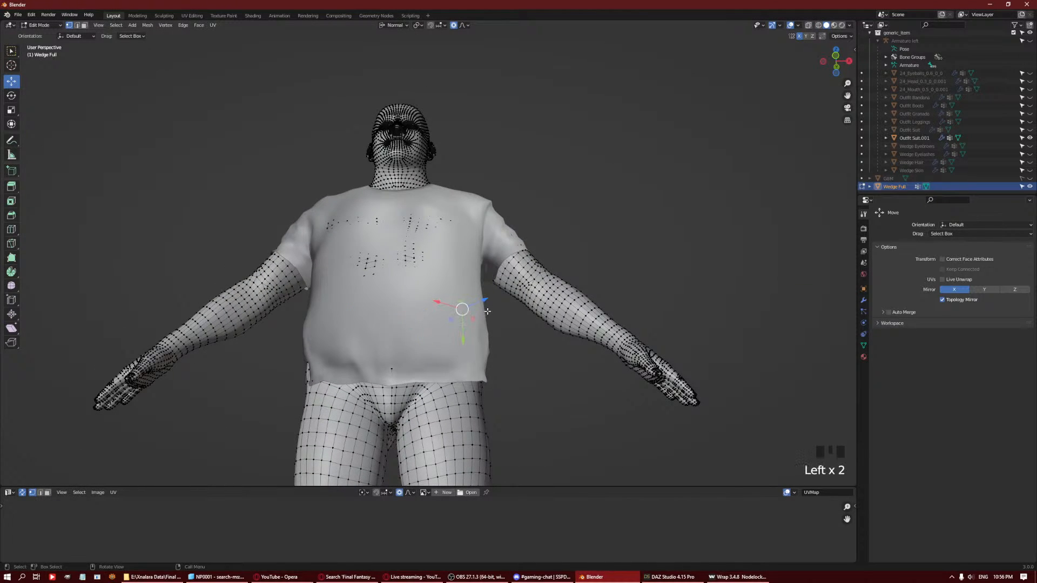
drag(485, 300, 486, 300)
middle_drag(459, 303, 473, 371)
drag(448, 357, 450, 356)
middle_drag(450, 356, 370, 244)
drag(354, 231, 396, 355)
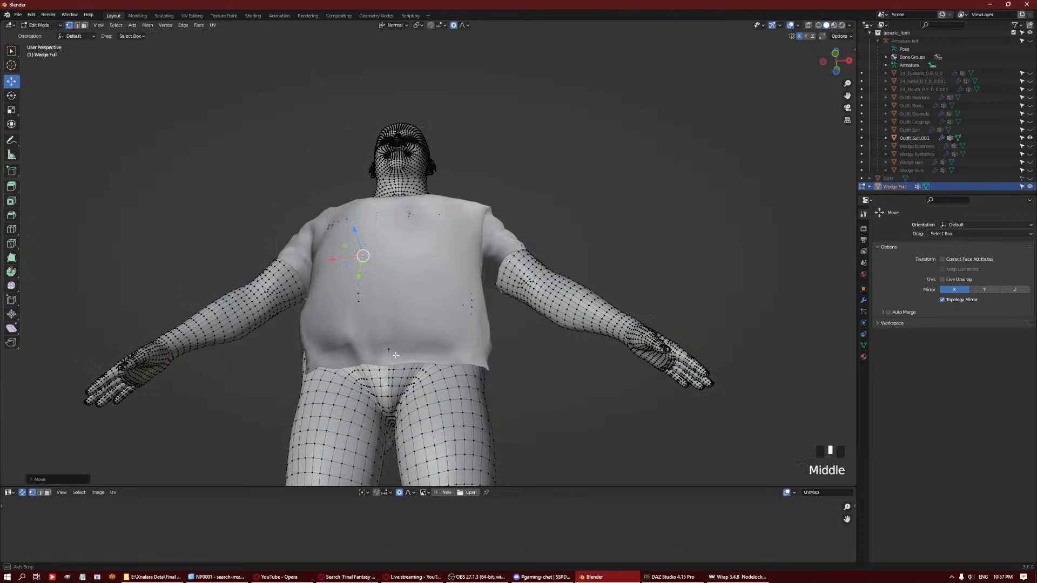
Grow the selection outward from a crotch vertex and apply Smooth Vertices to that area repeatedly.
click(388, 405)
key(ctrl+KP_Add)
key(ctrl+KP_Add)
key(ctrl+KP_Add)
key(ctrl+KP_Add)
key(ctrl+KP_Add)
key(q)
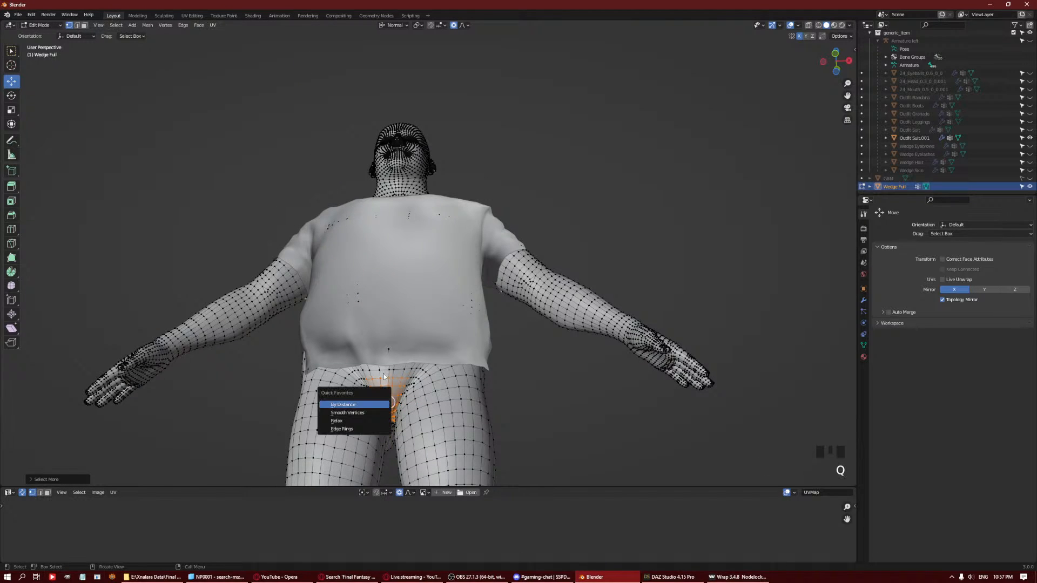
key(q)
click(430, 346)
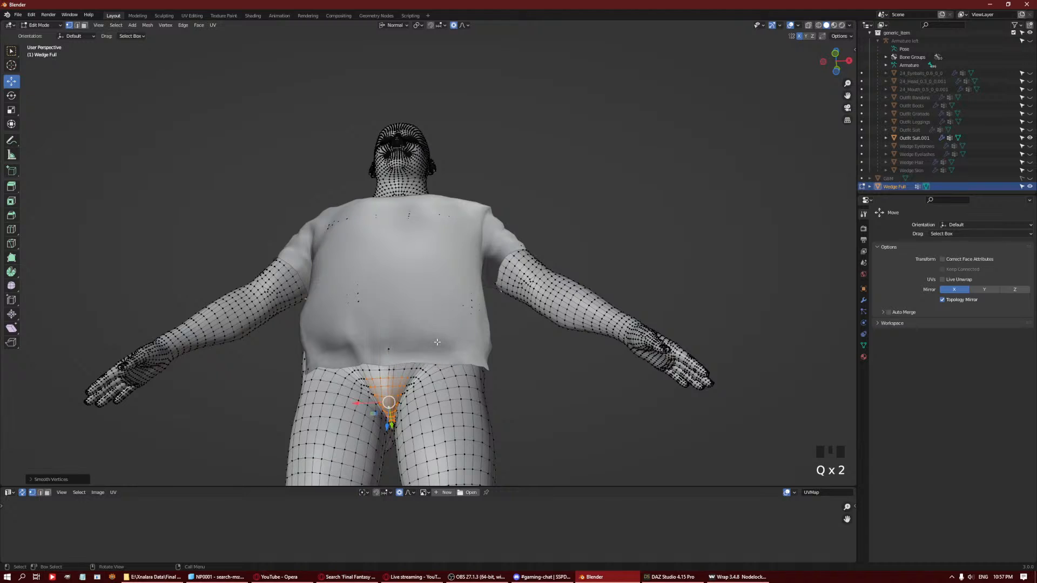
key(q)
click(430, 346)
Select the upper-arm edge loop just below the sleeve cuff and shift it across the arm to fit the sleeve.
key(a)
middle_drag(466, 267, 512, 212)
key(a)
alt+click(416, 223)
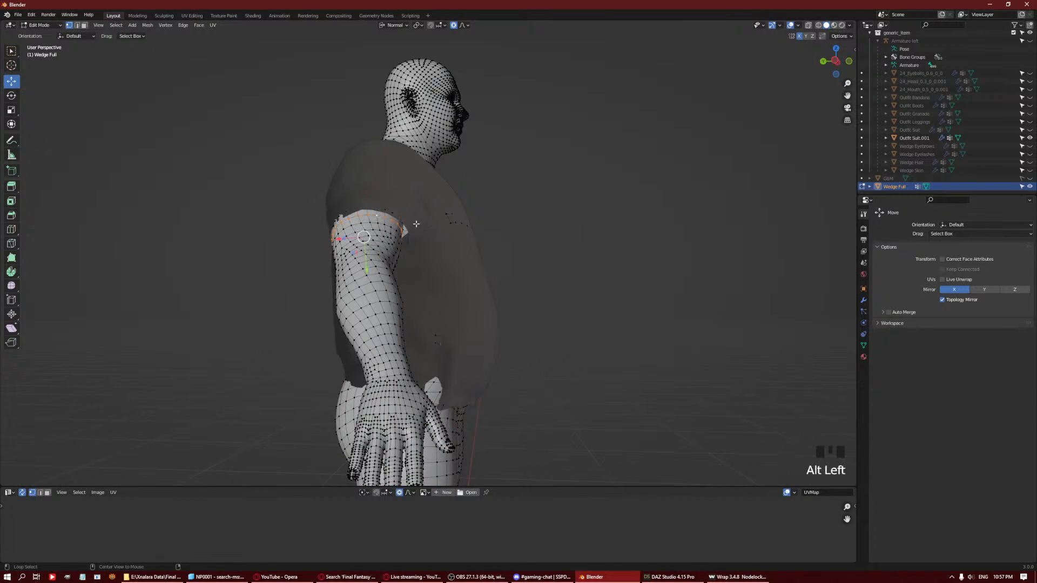
middle_drag(351, 239, 338, 299)
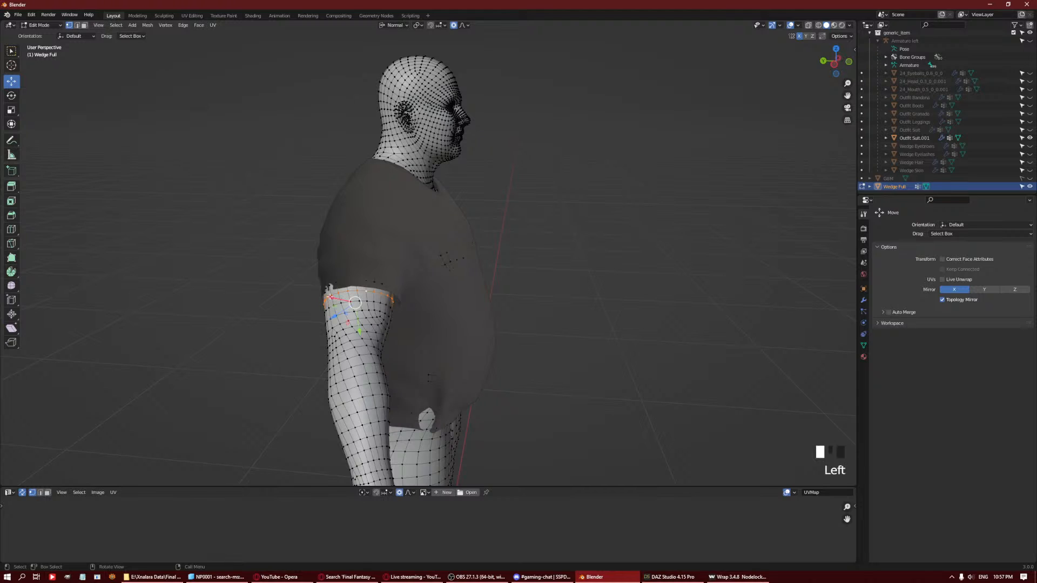
drag(330, 297, 376, 268)
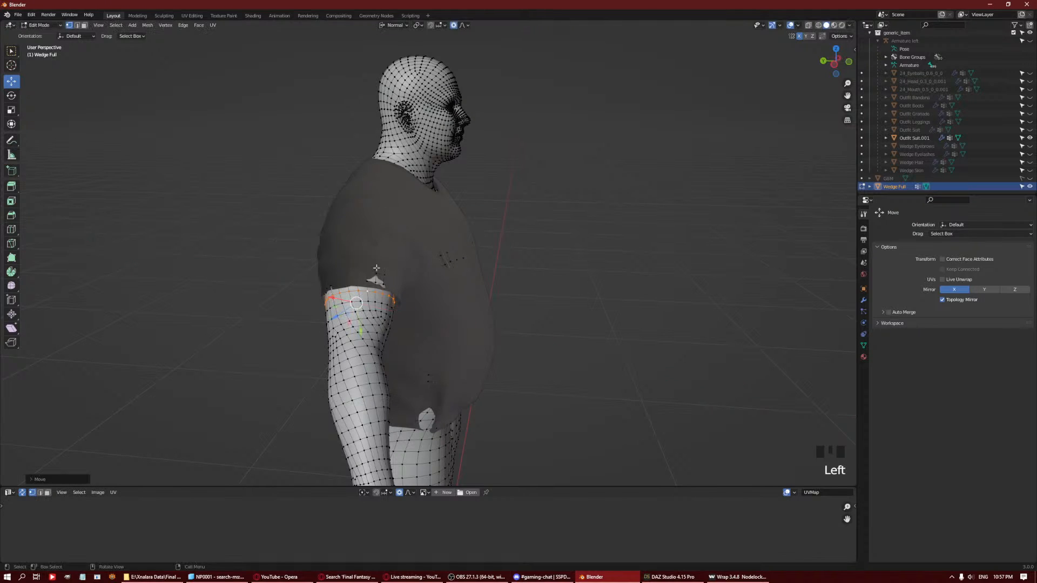
Adjust vertices on the upper and lower sides of the arm near the sleeve cuff along their normals to fit the sleeve.
middle_drag(376, 267, 303, 230)
click(270, 220)
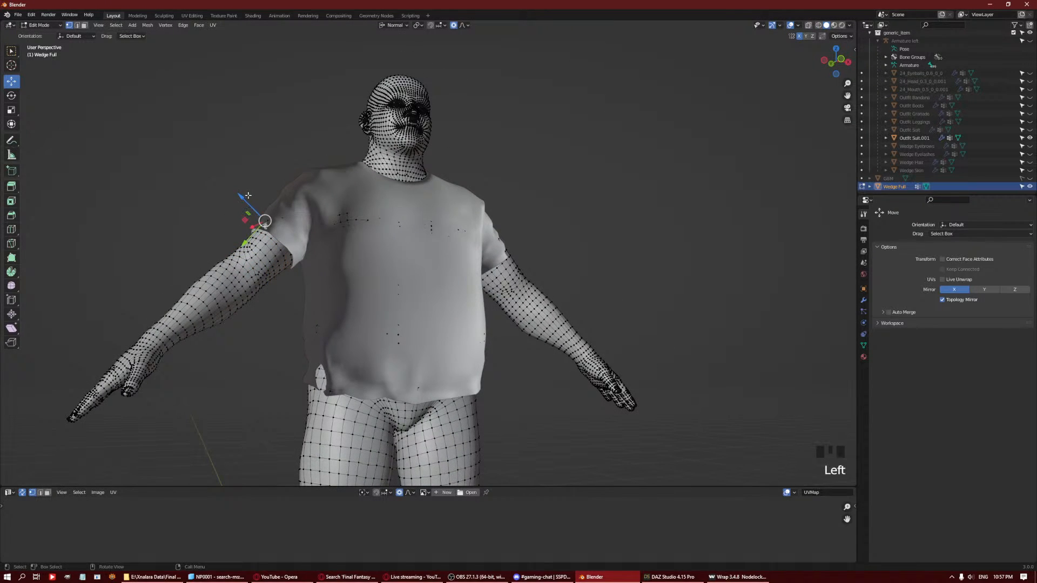
drag(247, 195, 251, 195)
middle_drag(251, 196, 247, 208)
click(248, 243)
drag(226, 222, 223, 220)
click(293, 292)
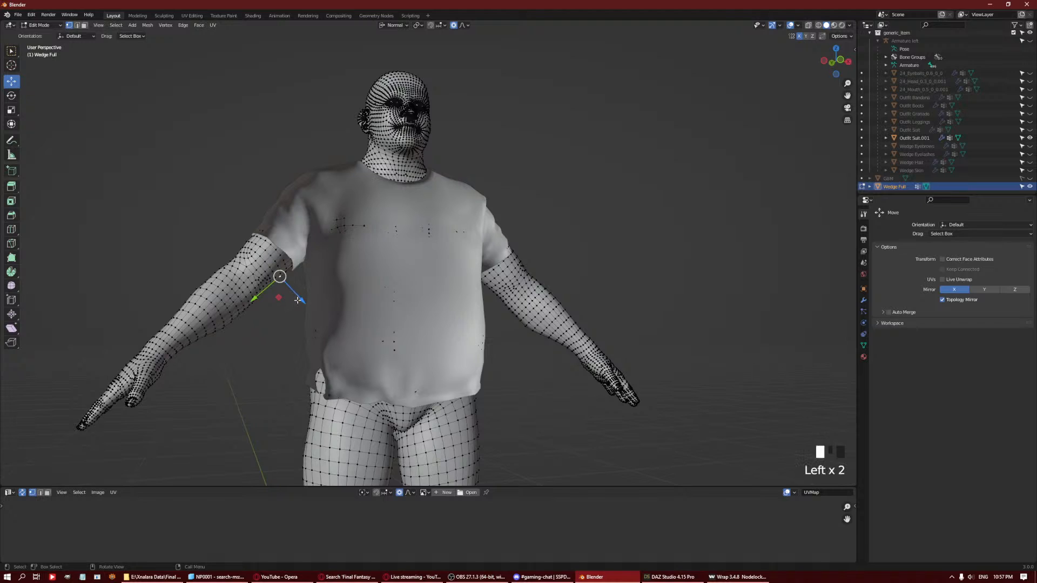
drag(297, 300, 301, 302)
From behind, turn on X-ray and move vertices on the back and top of the shoulder outward to the shirt's outline.
scroll(299, 303, down, 6)
middle_drag(301, 303, 556, 262)
drag(561, 243, 555, 240)
middle_drag(554, 240, 519, 224)
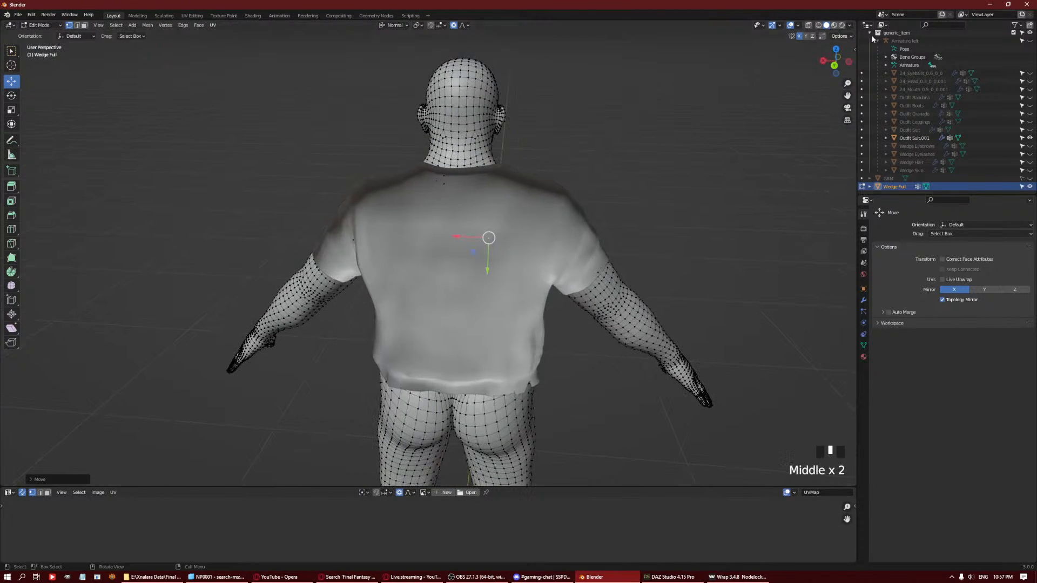
click(809, 25)
mouse_move(544, 153)
middle_down()
mouse_move(527, 157)
mouse_move(533, 145)
middle_up()
click(511, 168)
drag(529, 140, 535, 133)
click(559, 187)
drag(579, 168, 582, 165)
Pull a vertex on the outer upper arm and one at the armpit outward along their normals to match the shirt.
middle_drag(581, 164, 585, 148)
click(588, 220)
drag(602, 213, 617, 203)
middle_drag(561, 248, 560, 251)
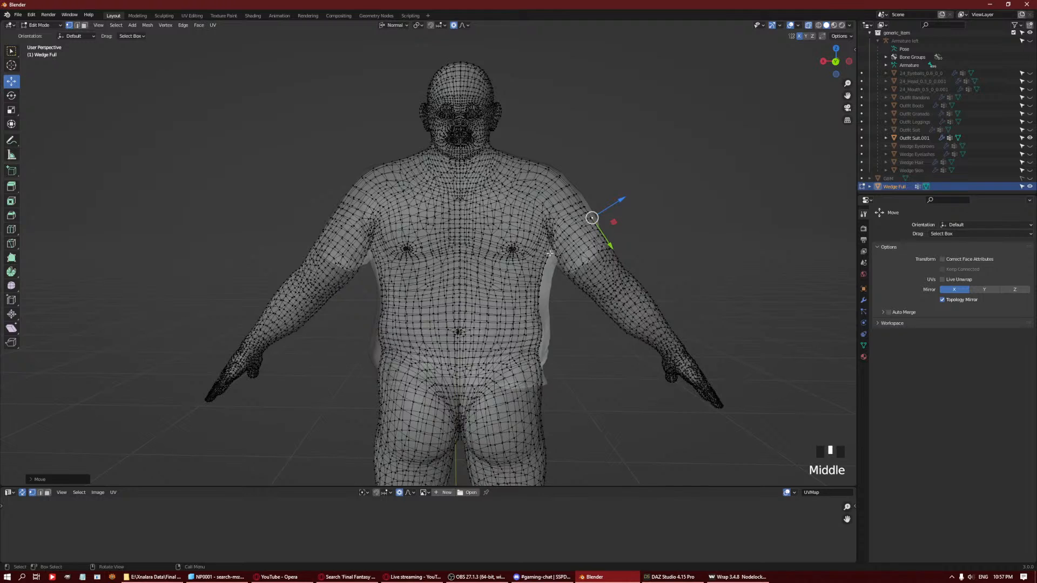
click(550, 253)
drag(581, 264, 587, 270)
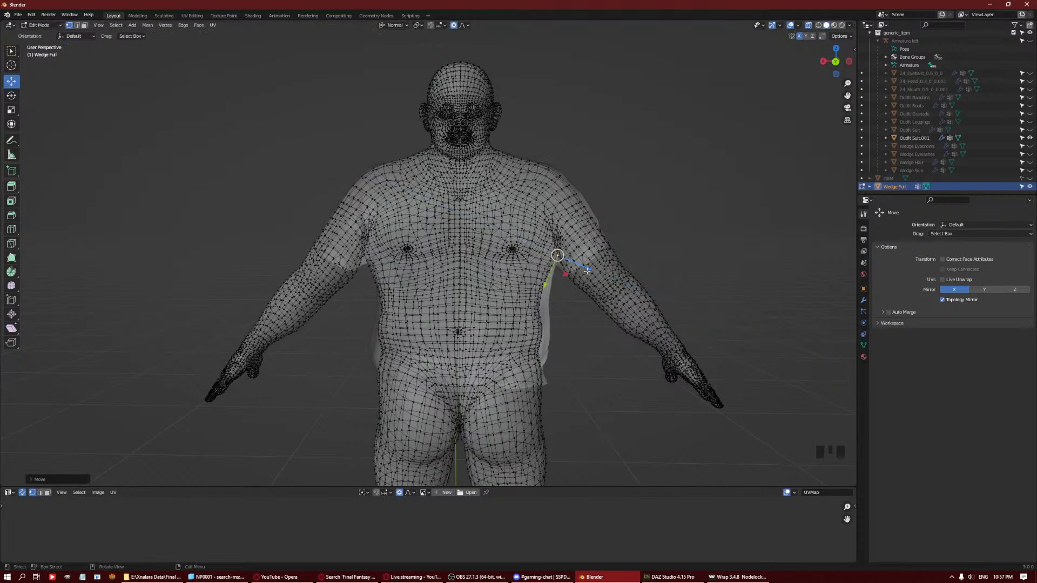
In the right side view, push lower-back vertices outward along their normals, and widen the side of the waist from behind.
key(KP_3)
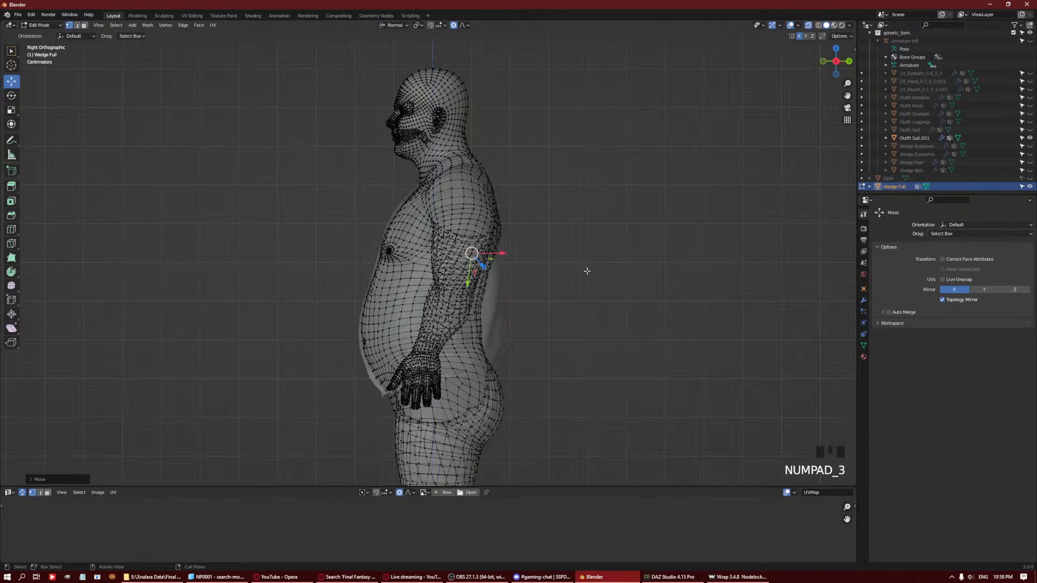
click(509, 330)
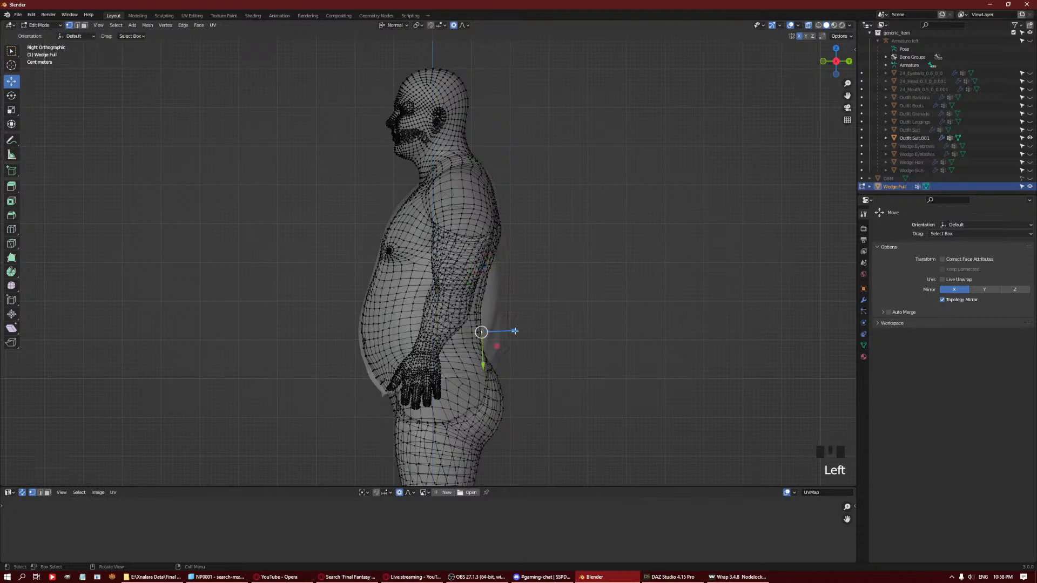
drag(517, 331, 527, 302)
click(497, 300)
middle_drag(527, 302, 526, 304)
scroll(527, 303, down, 2)
click(524, 304)
drag(545, 305, 549, 304)
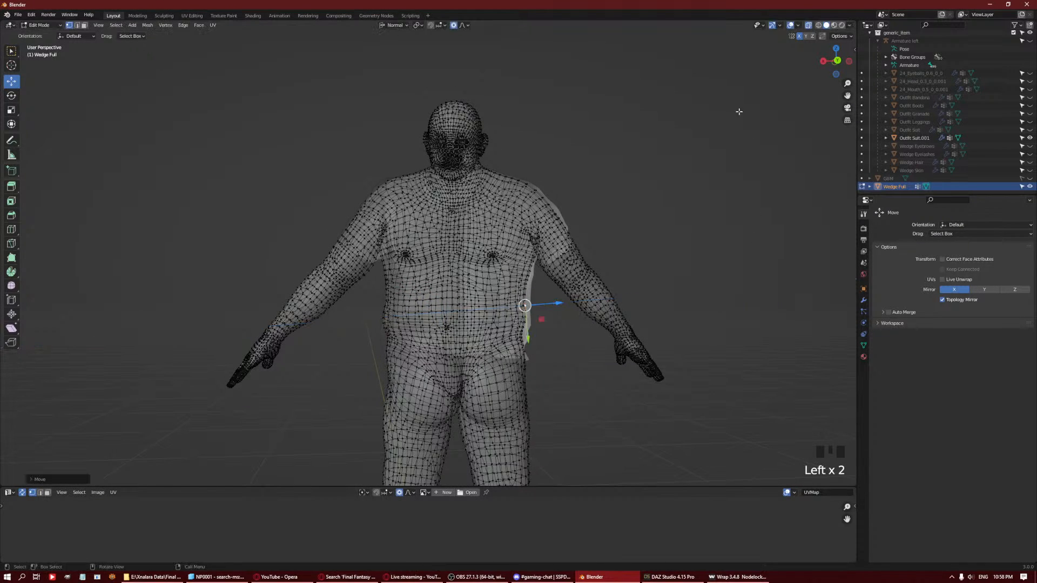
Turn off X-ray and move vertices below the armpit and on the side of the torso slightly inward under the shirt.
click(807, 26)
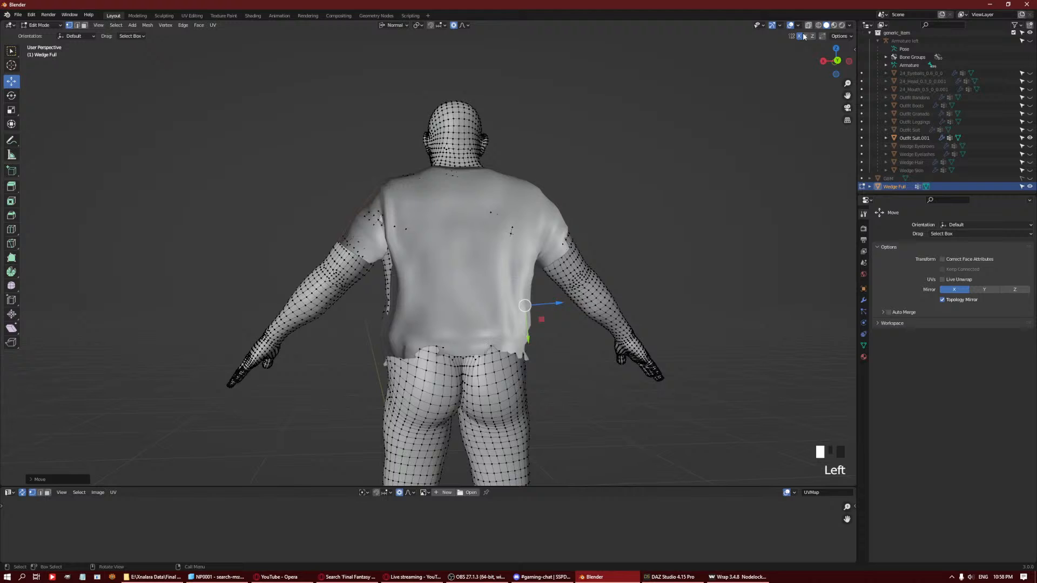
middle_drag(480, 271, 511, 292)
click(479, 266)
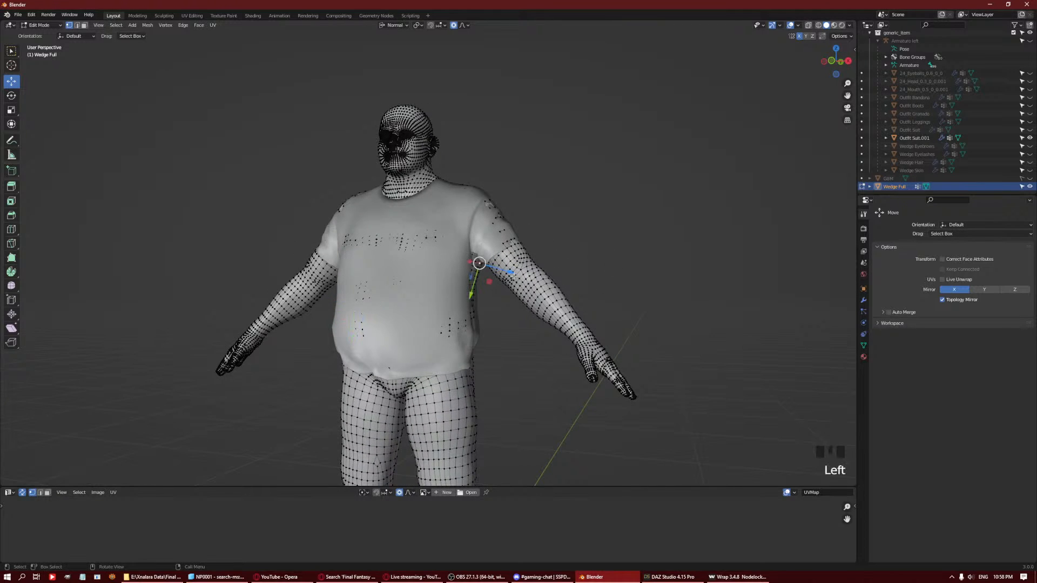
drag(508, 271, 500, 270)
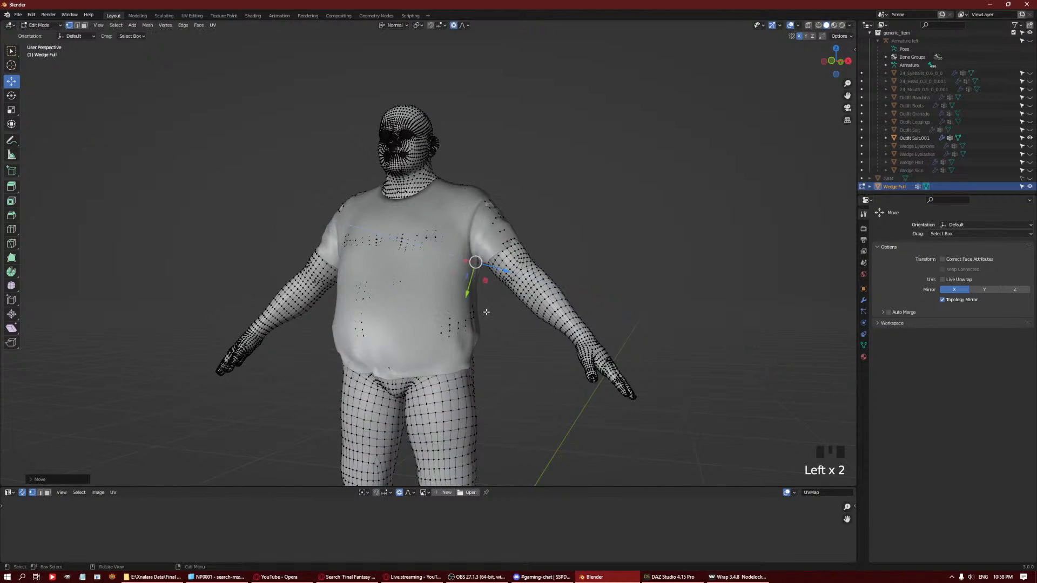
click(489, 309)
drag(506, 309, 503, 308)
Move vertices on the outside of both shoulders slightly inward along their normals so the mesh stays under the shirt.
middle_drag(502, 295, 526, 309)
click(500, 215)
drag(524, 200, 520, 202)
middle_drag(520, 203, 572, 205)
click(328, 195)
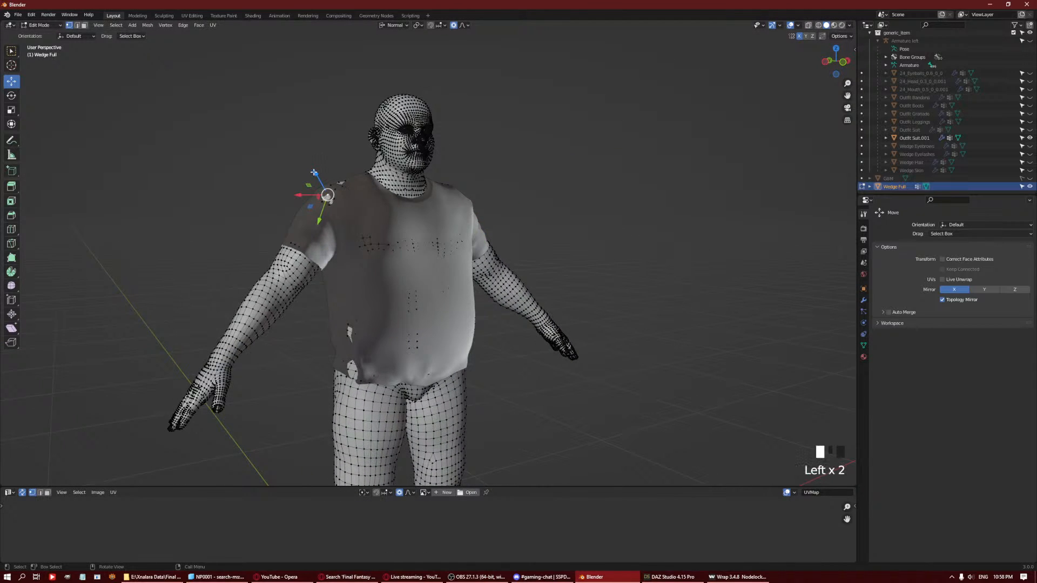
drag(314, 173, 317, 174)
Hide the Outfit Suit.001 object and examine the body mesh around the armpit crease up close.
middle_drag(561, 206, 627, 192)
click(1029, 138)
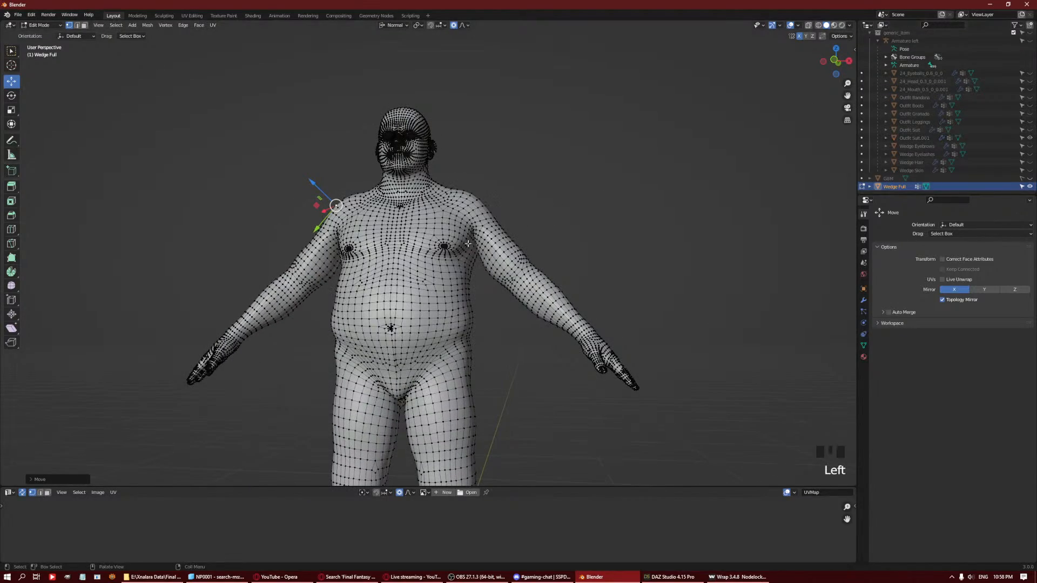
scroll(473, 300, up, 3)
scroll(473, 300, up, 4)
shift+middle_drag(473, 301, 486, 243)
scroll(443, 248, up, 4)
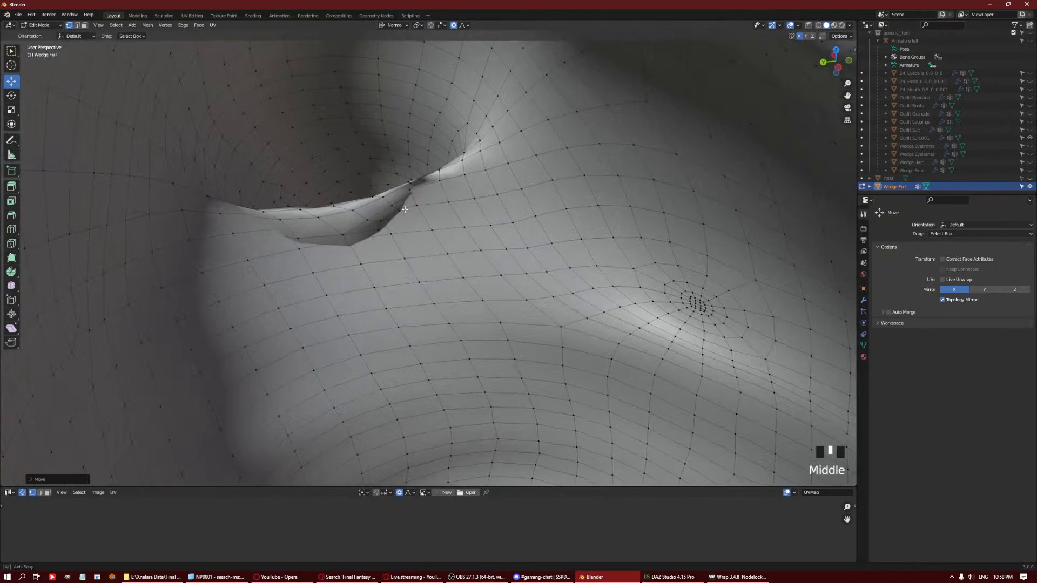
Pull the sagging vertex in the middle of the armpit fold upward toward the surrounding surface.
scroll(263, 198, up, 2)
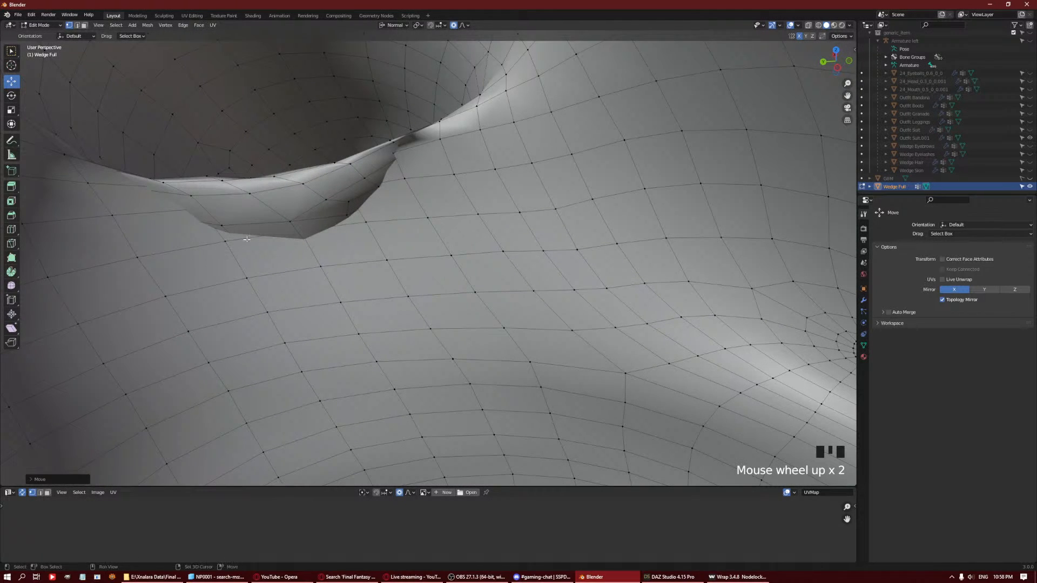
shift+middle_drag(246, 239, 459, 295)
click(387, 287)
scroll(470, 328, up, 2)
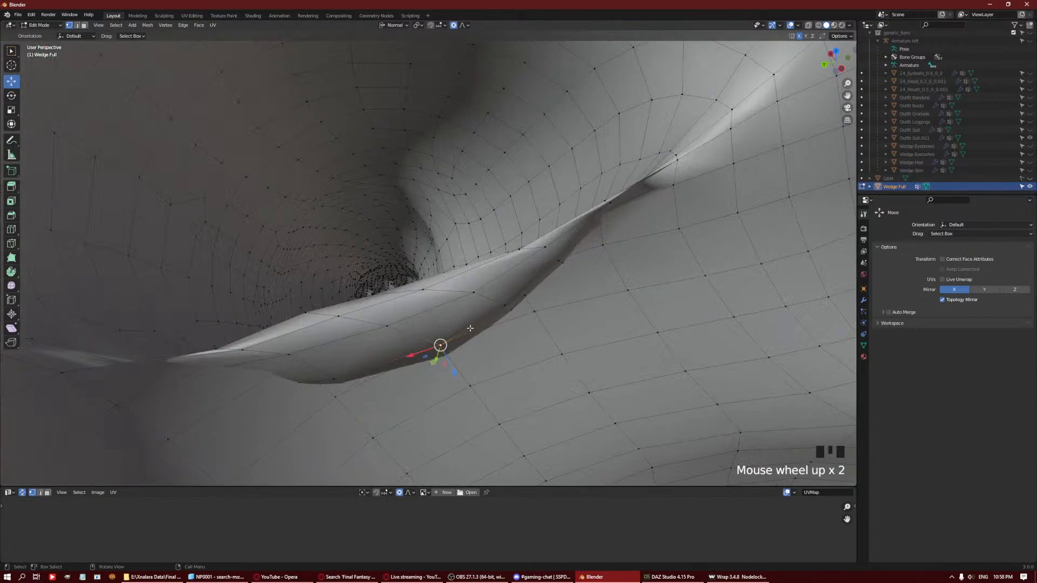
drag(449, 370, 457, 319)
scroll(453, 351, up, 2)
Select the two vertices on either side of the armpit fold's middle and move them upward together.
click(494, 282)
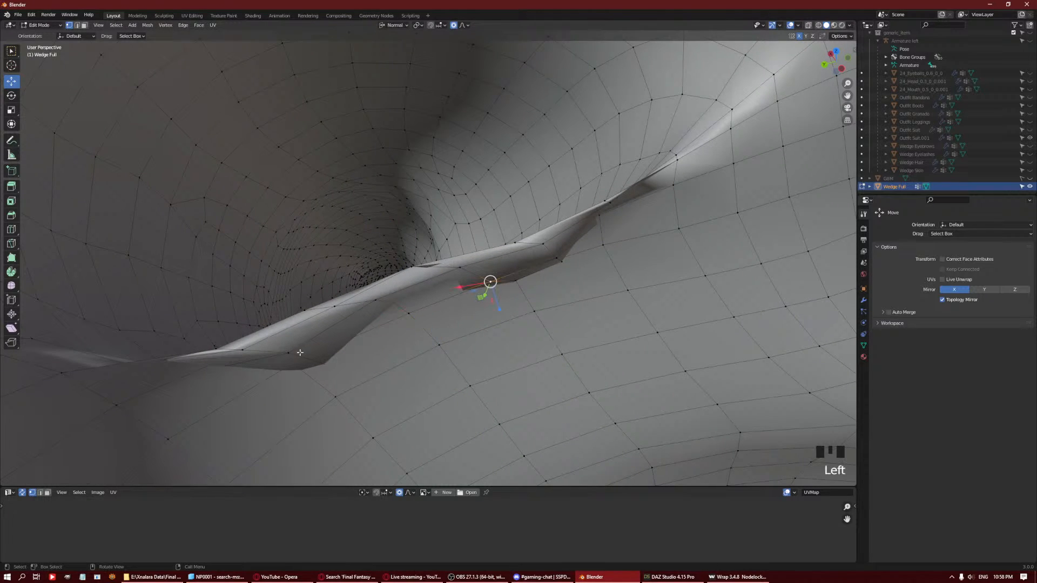
click(292, 354)
shift+click(485, 283)
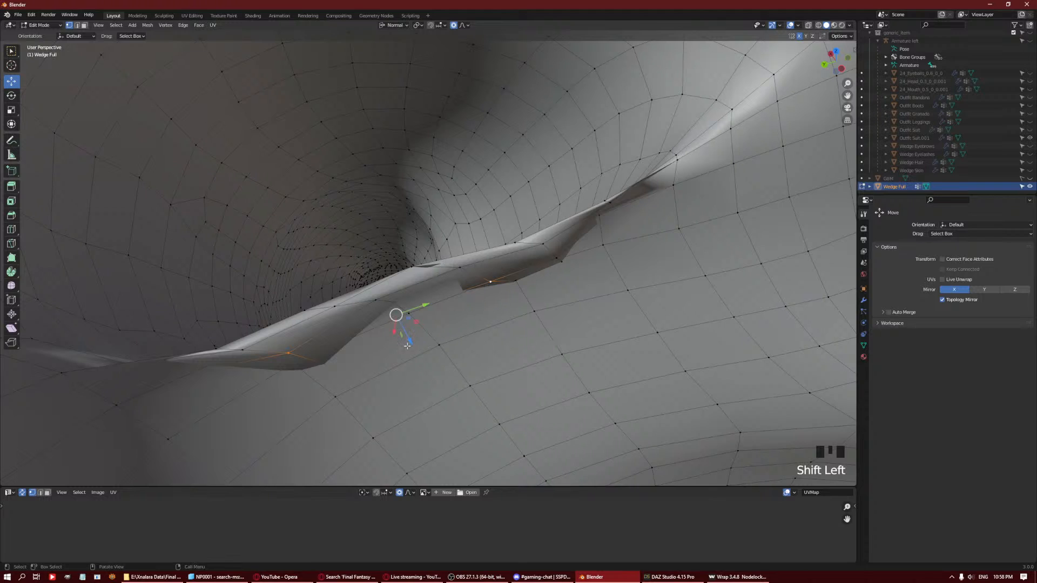
drag(407, 346, 413, 307)
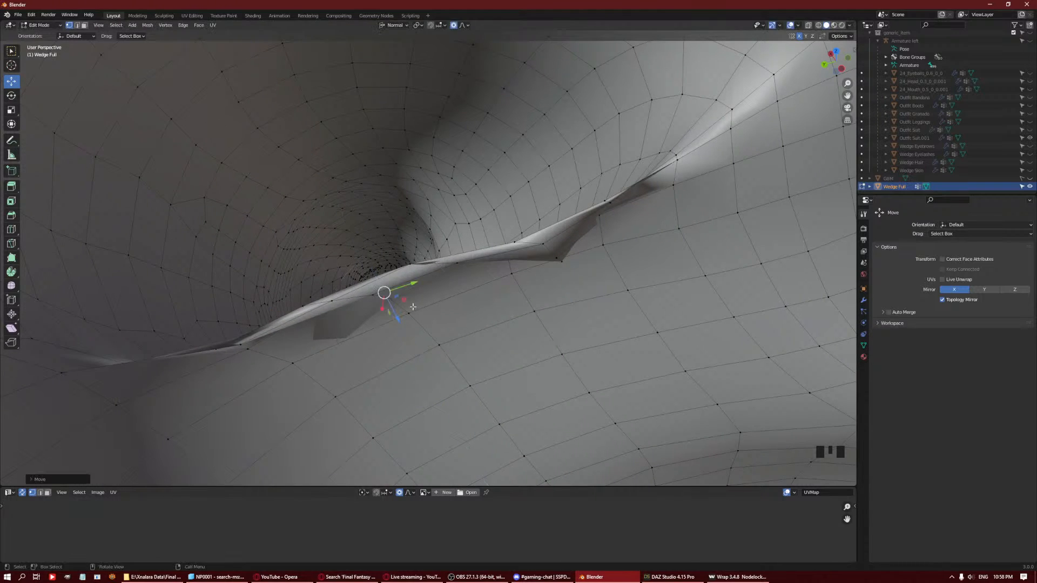
Select the shortest vertex path along the armpit fold, drop the stray end vertex, and grow the selection three times.
click(232, 346)
ctrl+click(556, 258)
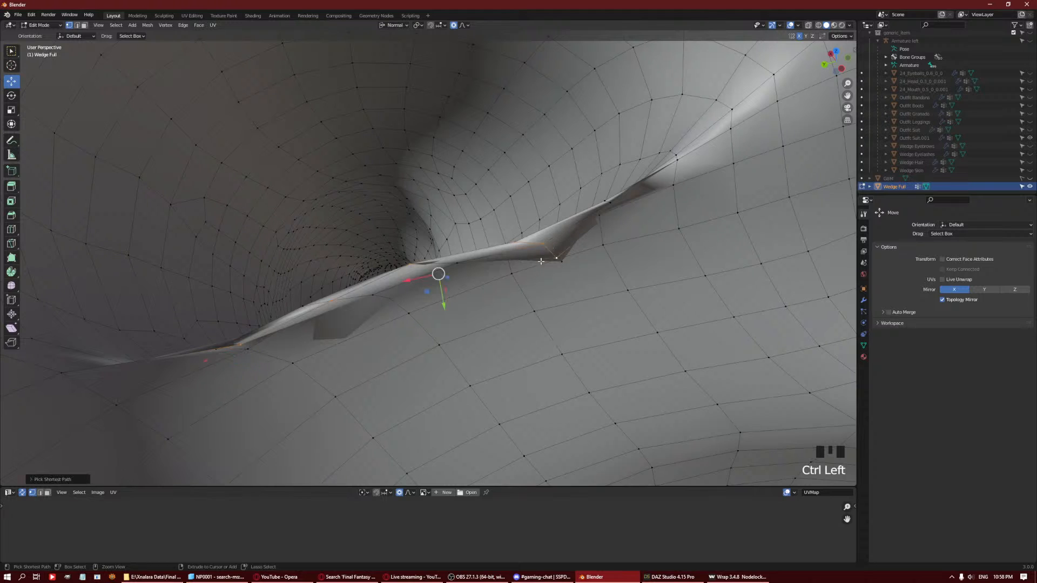
shift+click(565, 251)
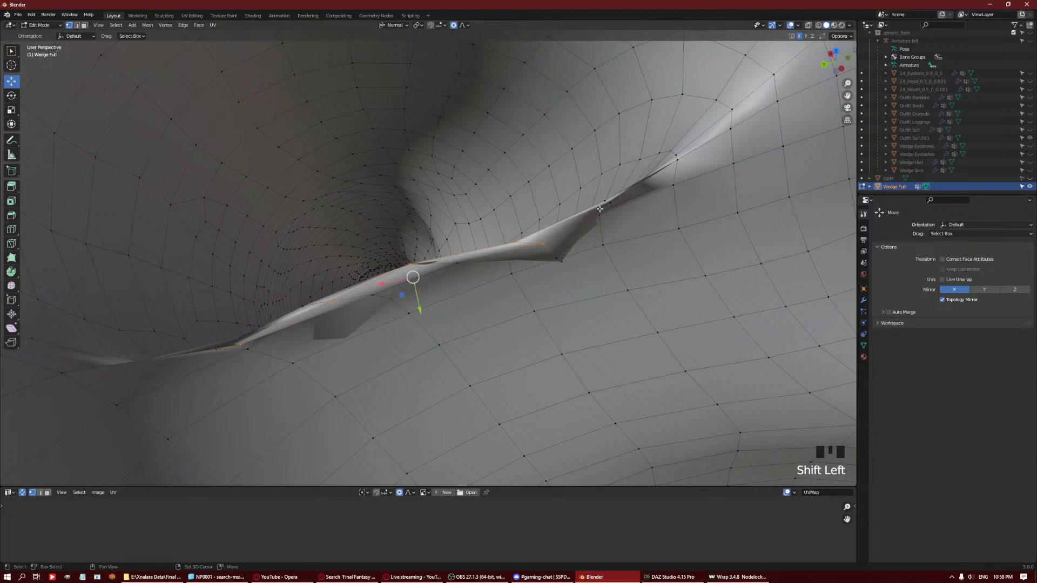
key(ctrl+KP_Add)
key(ctrl+KP_Add)
key(ctrl+KP_Add)
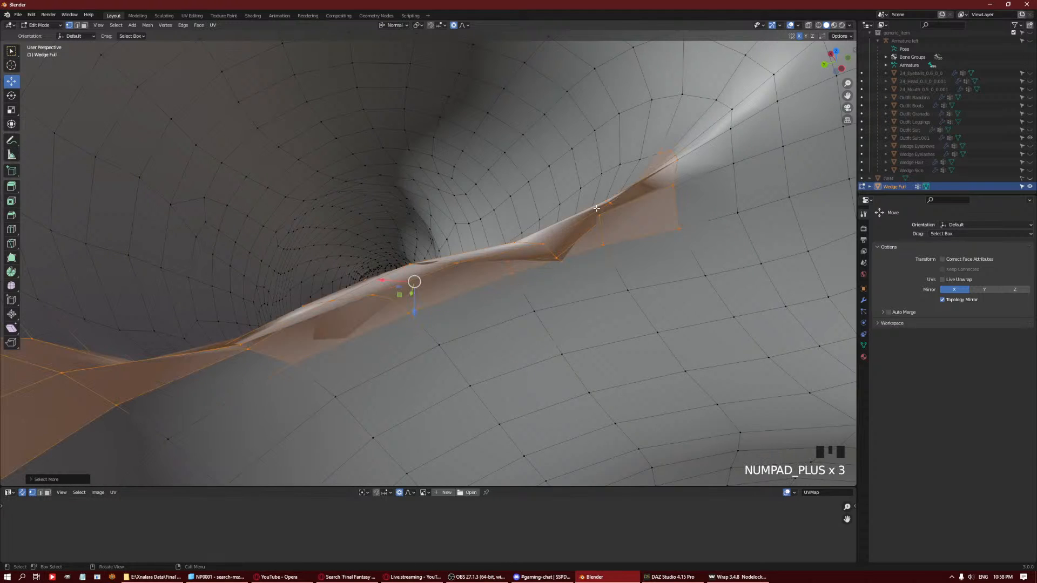
Remove the surplus vertices beyond the far end of the armpit fold from the selection using circle select.
scroll(493, 248, down, 2)
middle_drag(493, 248, 454, 256)
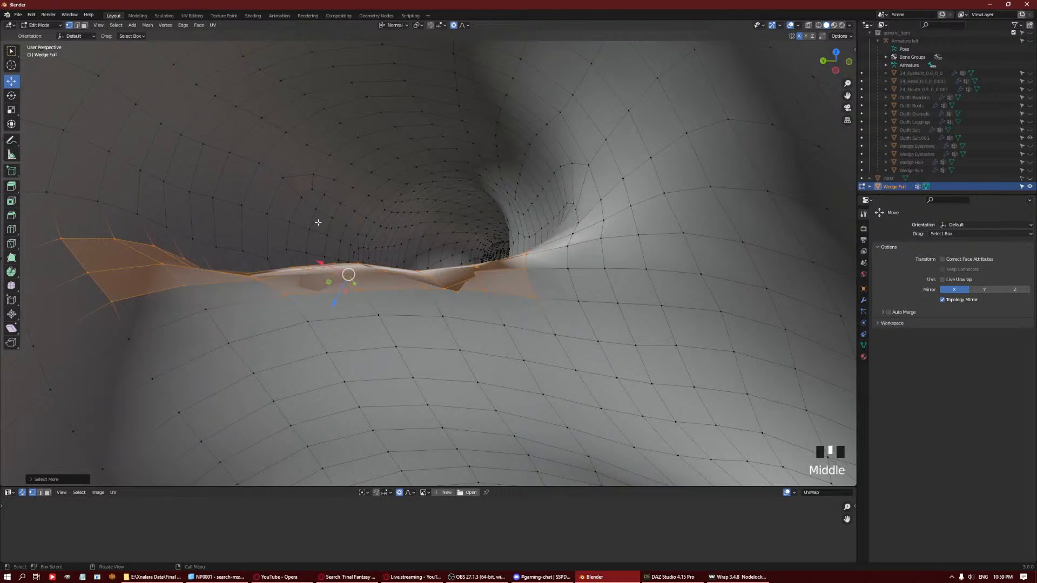
key(c)
middle_drag(110, 300, 63, 239)
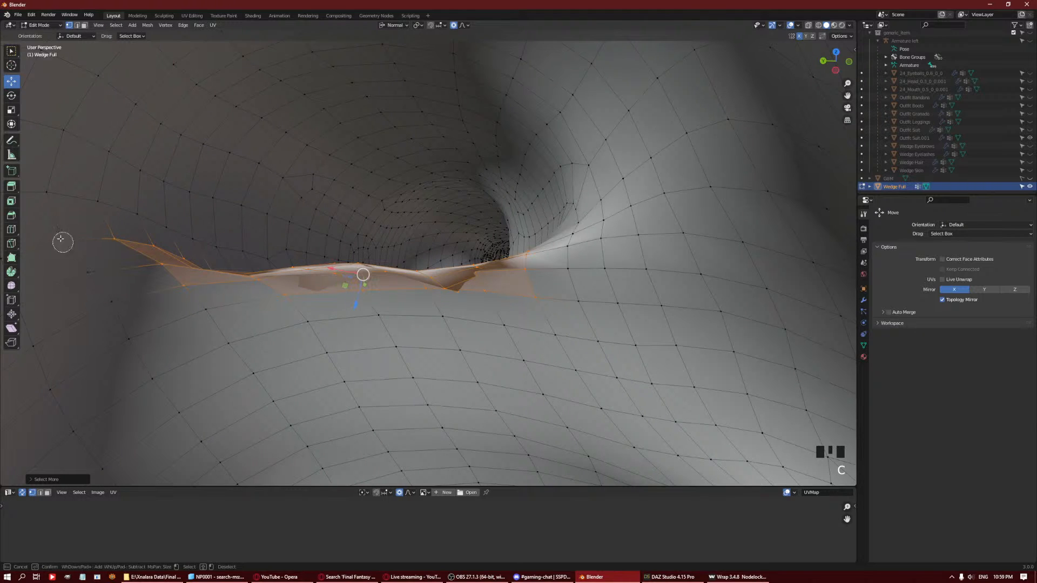
right_click(63, 238)
middle_drag(183, 237, 167, 285)
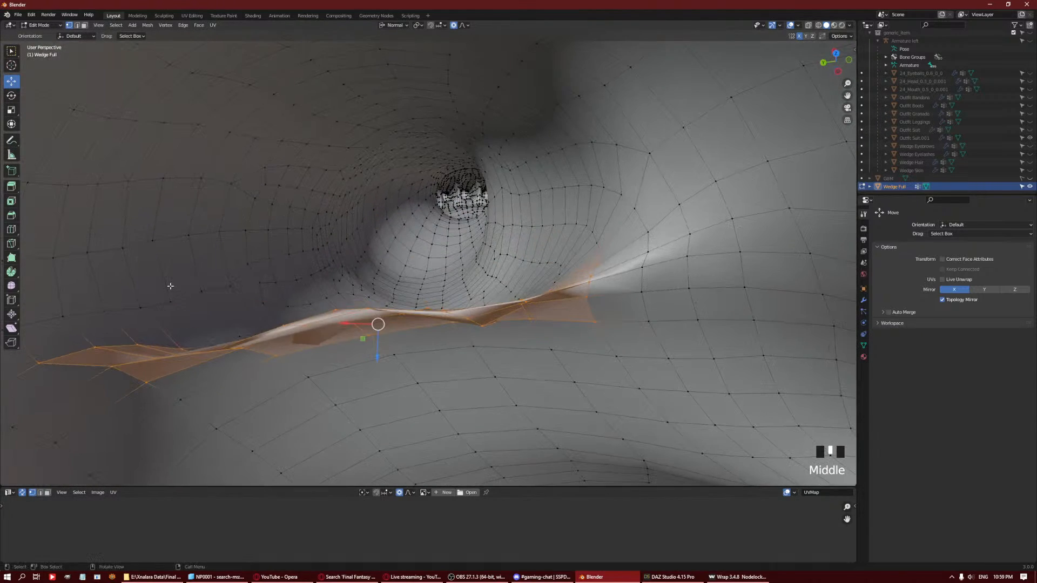
key(c)
middle_drag(42, 362, 139, 338)
right_click(141, 338)
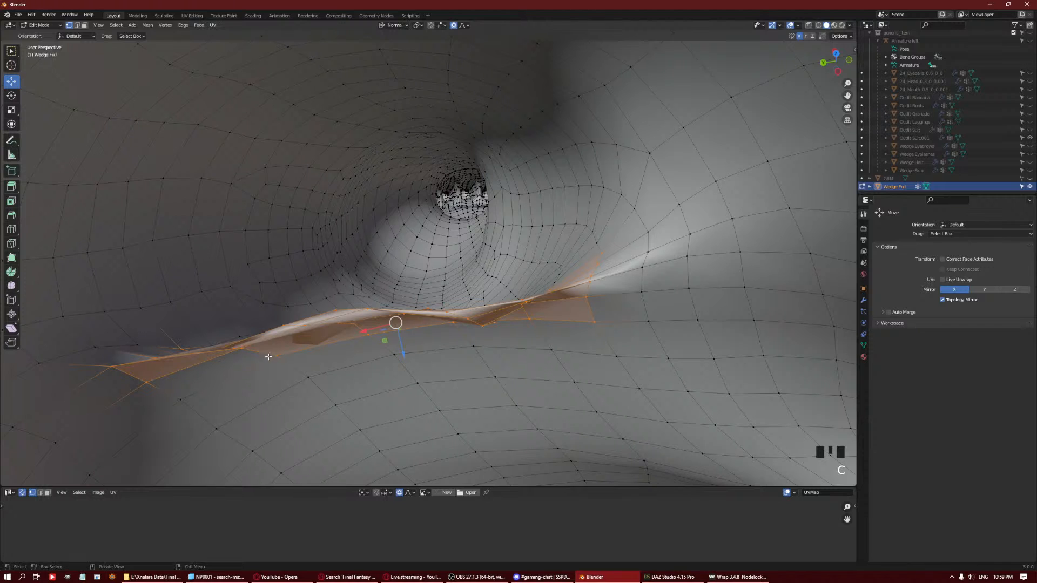
Apply Smooth Vertices repeatedly to the selected armpit fold until its jagged edge is evened out.
middle_drag(542, 337, 544, 308)
key(Tab)
key(Tab)
key(q)
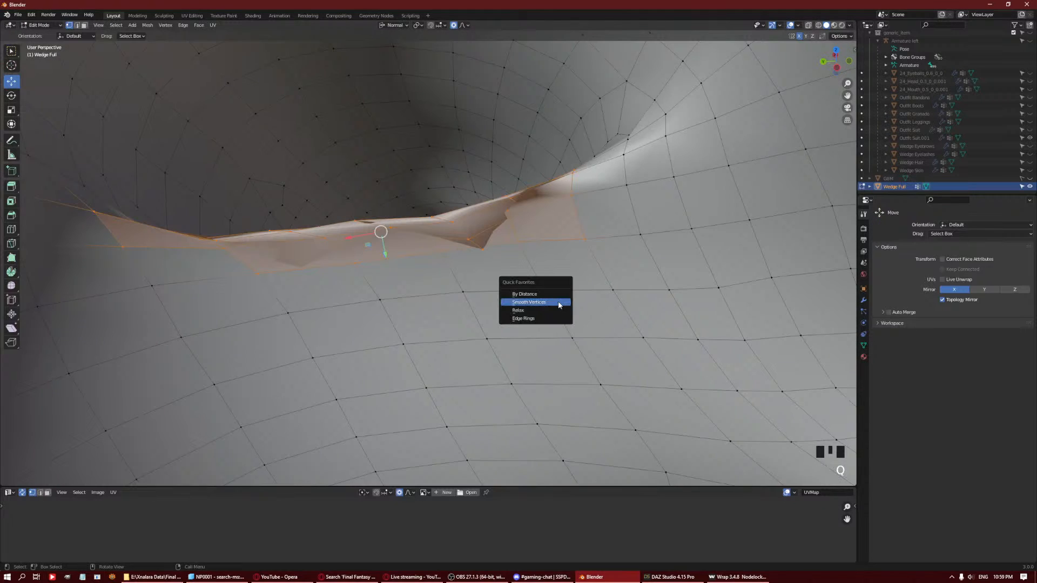
click(559, 305)
key(q)
click(559, 305)
key(q)
click(560, 304)
key(q)
click(558, 304)
key(q)
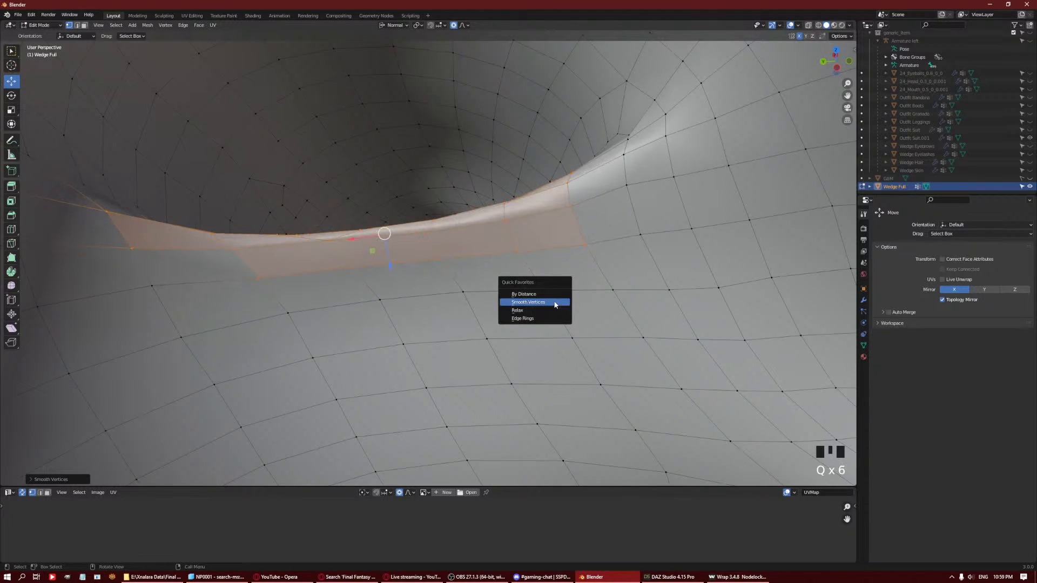
Select a short vertex path on the torso side just below the armpit and smooth it twice.
middle_drag(417, 280, 369, 242)
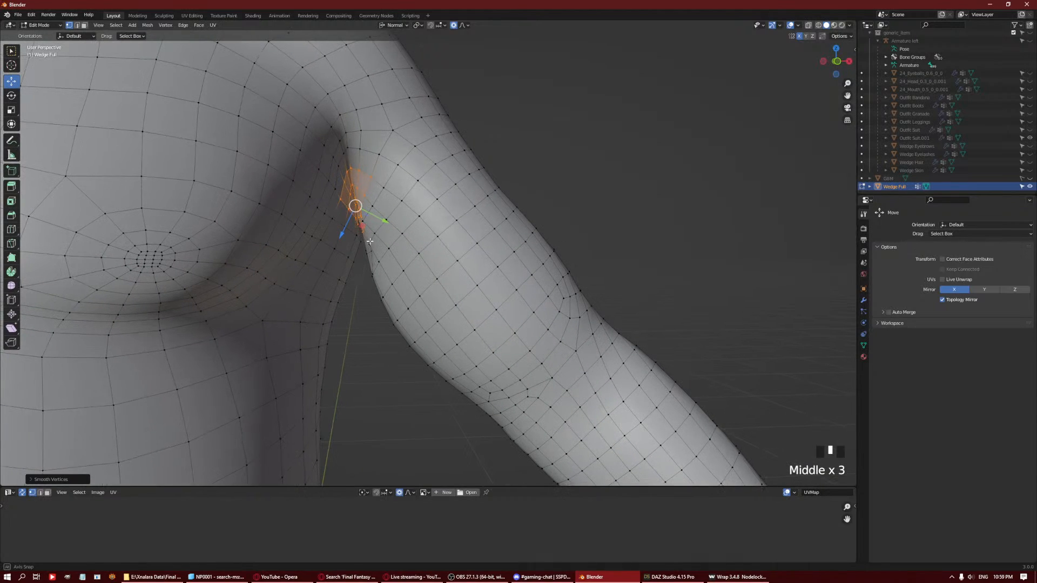
click(361, 242)
ctrl+click(344, 227)
key(q)
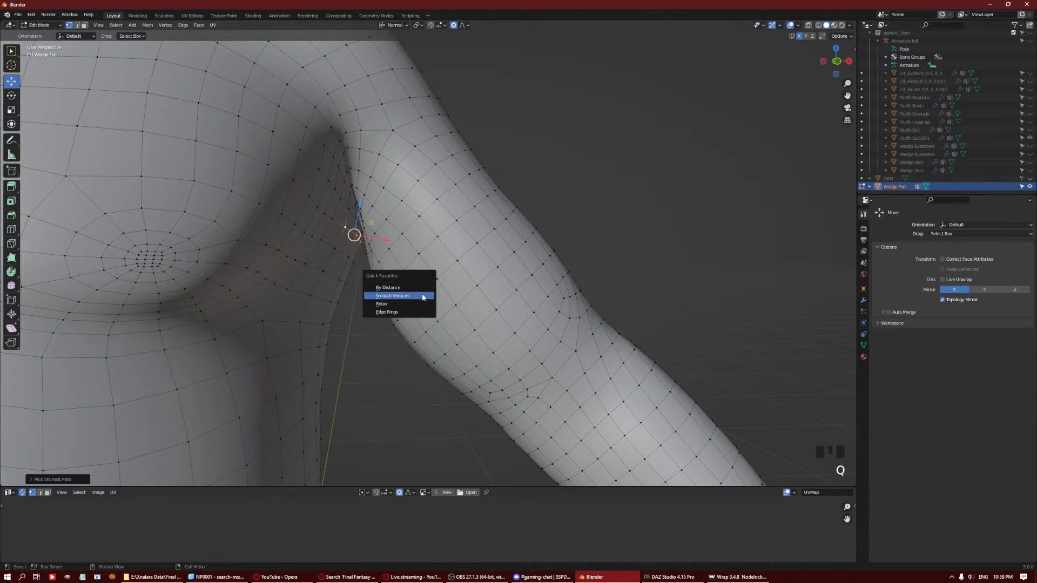
click(422, 297)
key(q)
click(422, 297)
Grow the selection on the torso side of the armpit and smooth the enlarged patch.
key(ctrl+KP_Add)
key(ctrl+KP_Add)
key(ctrl+KP_Add)
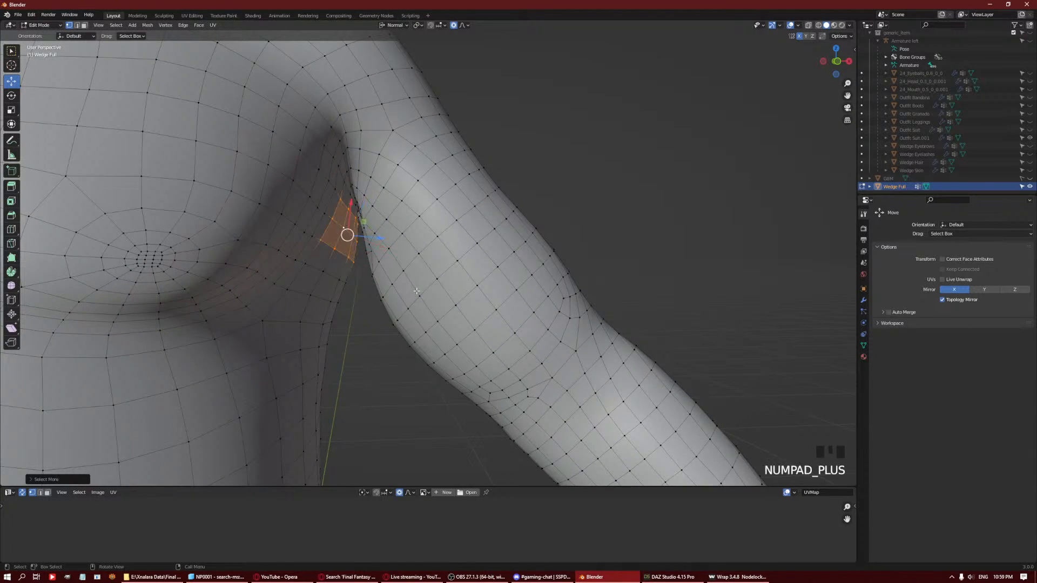
key(q)
click(417, 294)
middle_drag(389, 270, 359, 253)
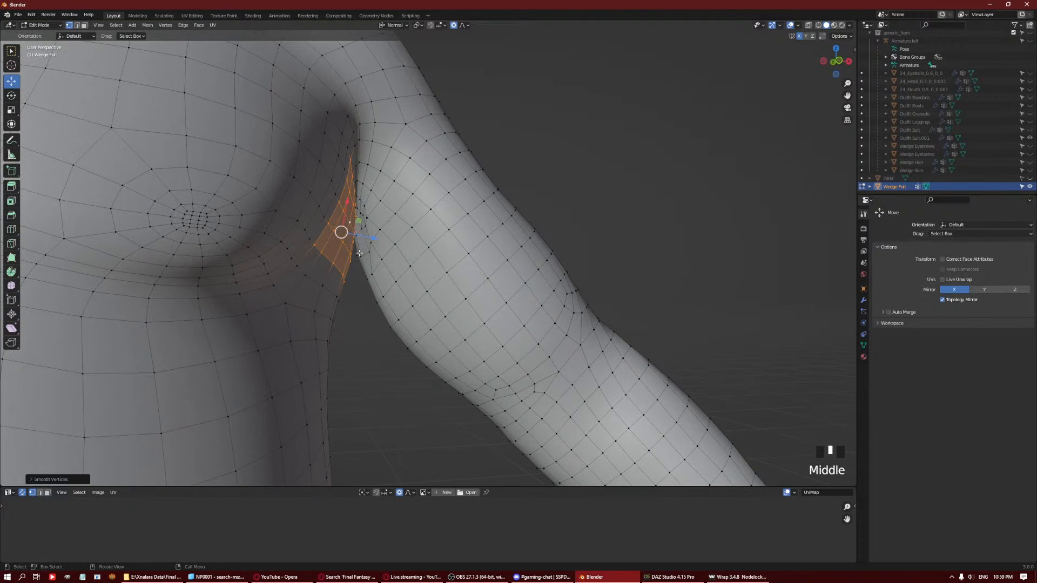
Select the edge loop around the upper arm near the armpit and grow it into a wide band.
alt+click(377, 241)
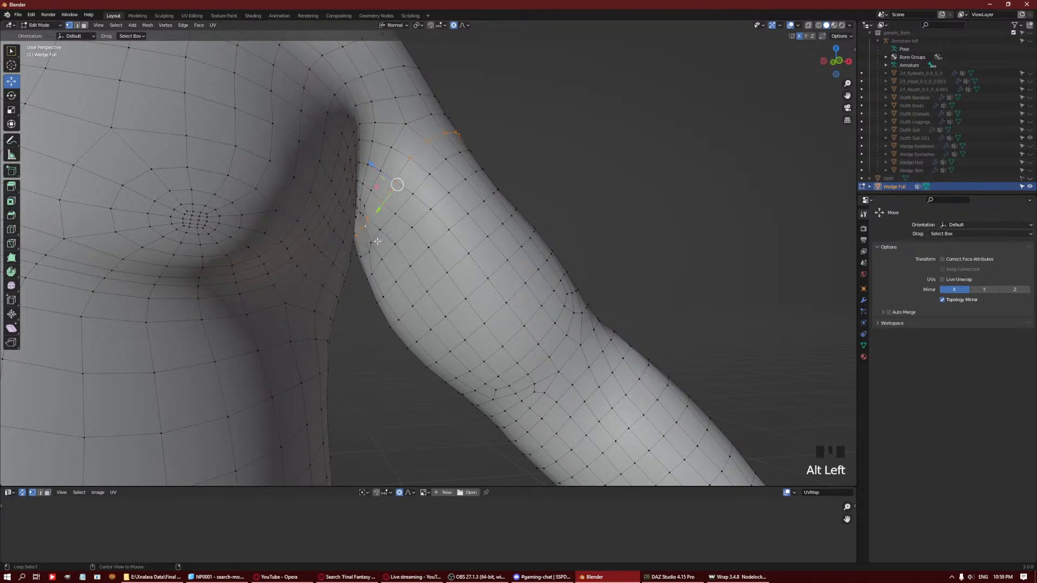
alt+click(360, 242)
key(ctrl+KP_Add)
key(ctrl+KP_Add)
key(ctrl+KP_Add)
key(ctrl+KP_Add)
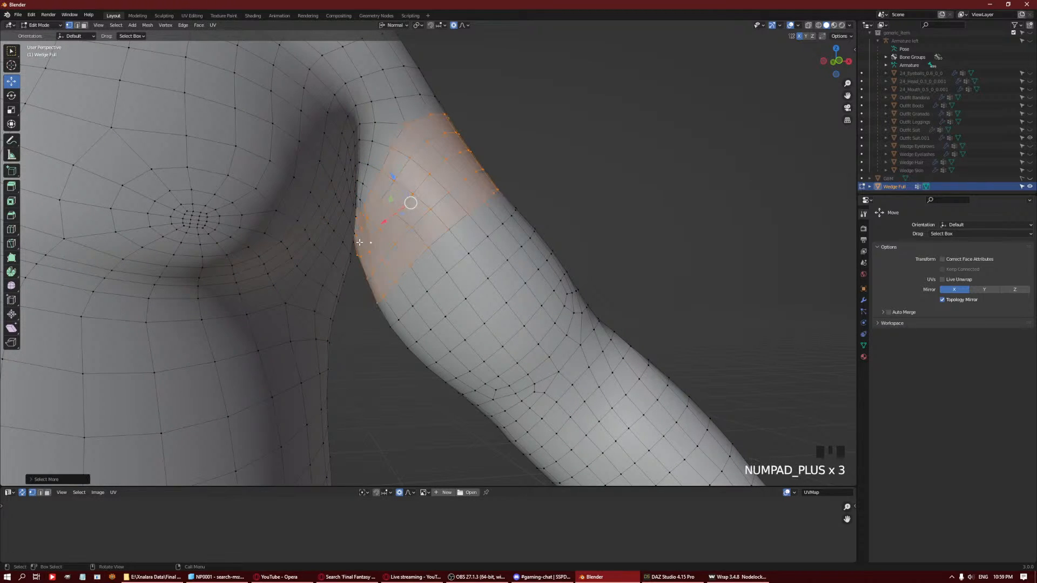
Smooth the vertices of the selected upper-arm band three times.
key(q)
click(360, 243)
key(q)
click(360, 242)
key(q)
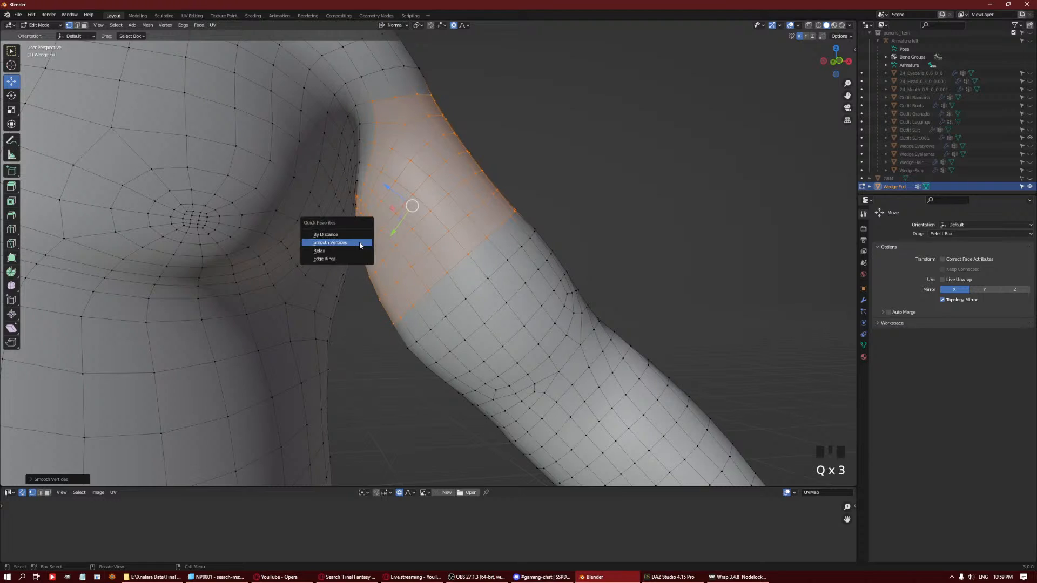
click(361, 242)
Clear the selection, select a single vertex on the ridge near the armpit, and smooth it twice.
mouse_move(369, 229)
middle_down()
mouse_move(361, 241)
mouse_move(351, 229)
middle_up()
key(a)
key(a)
key(a)
middle_drag(352, 229, 412, 232)
scroll(353, 230, up, 1)
scroll(397, 267, up, 2)
middle_drag(243, 285, 231, 299)
click(140, 304)
shift+middle_drag(149, 304, 510, 310)
key(q)
click(508, 335)
key(q)
click(509, 335)
Grow the selection five times along the ridge near the armpit and smooth the resulting strip.
scroll(540, 303, up, 1)
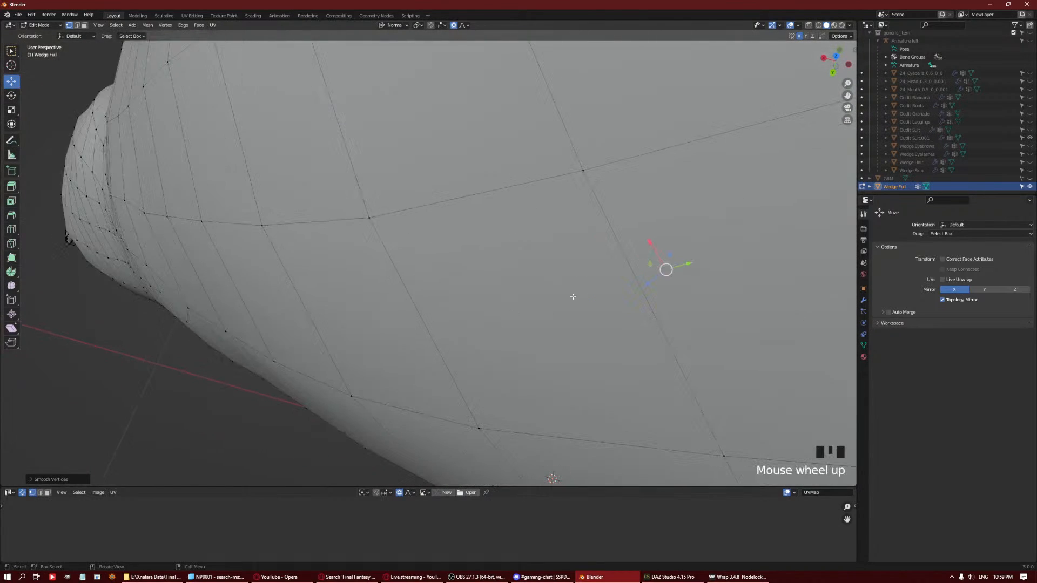
shift+middle_drag(572, 297, 281, 312)
scroll(286, 309, down, 1)
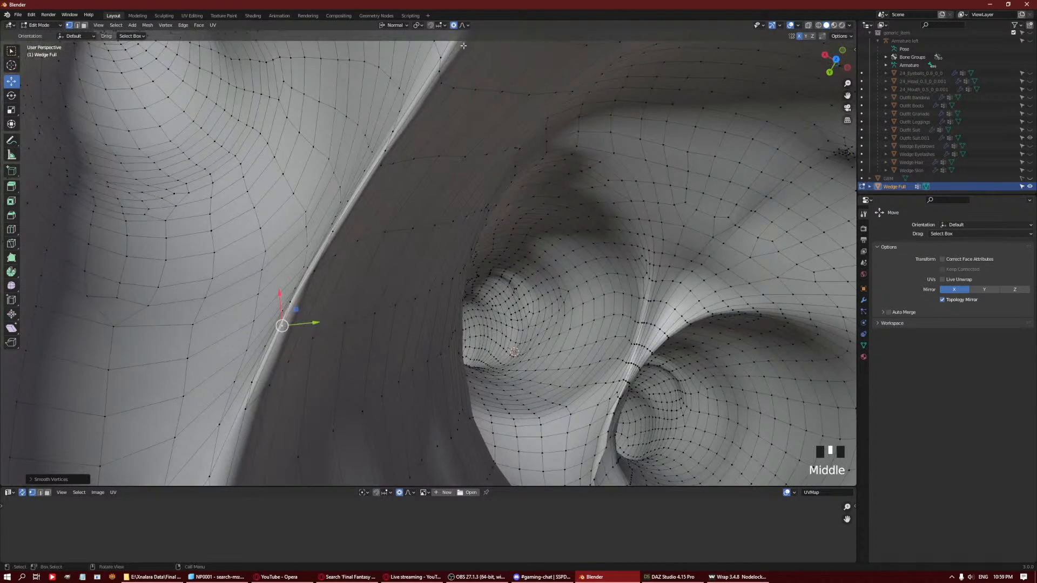
key(ctrl+KP_Add)
key(ctrl+KP_Add)
key(ctrl+KP_Add)
key(ctrl+KP_Add)
key(ctrl+KP_Add)
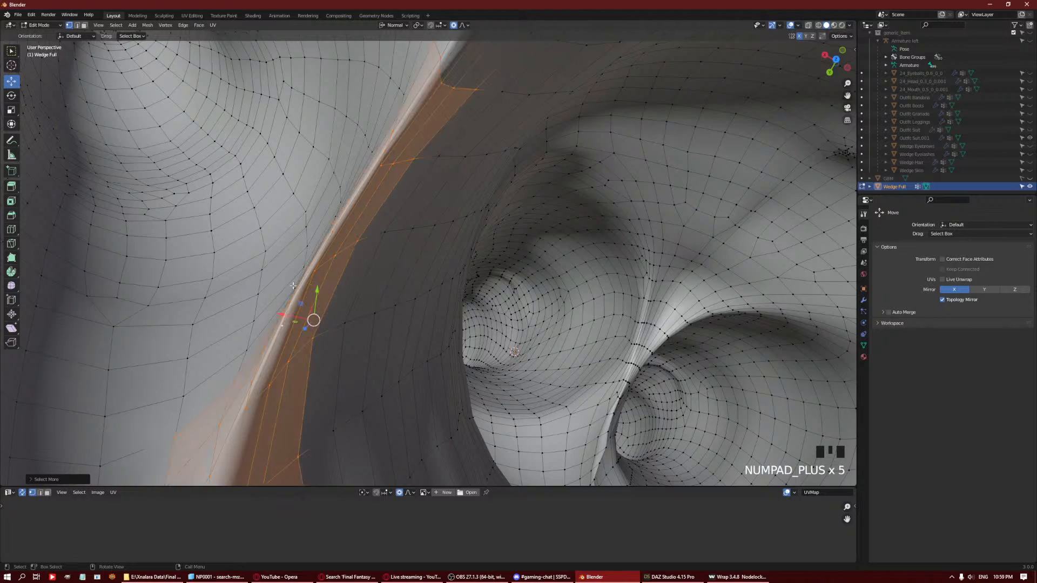
key(q)
click(292, 284)
Show the generic_item collection containing the suit over the body and turn on X-ray display.
middle_drag(379, 269, 521, 162)
scroll(390, 260, down, 2)
click(410, 266)
scroll(392, 245, down, 3)
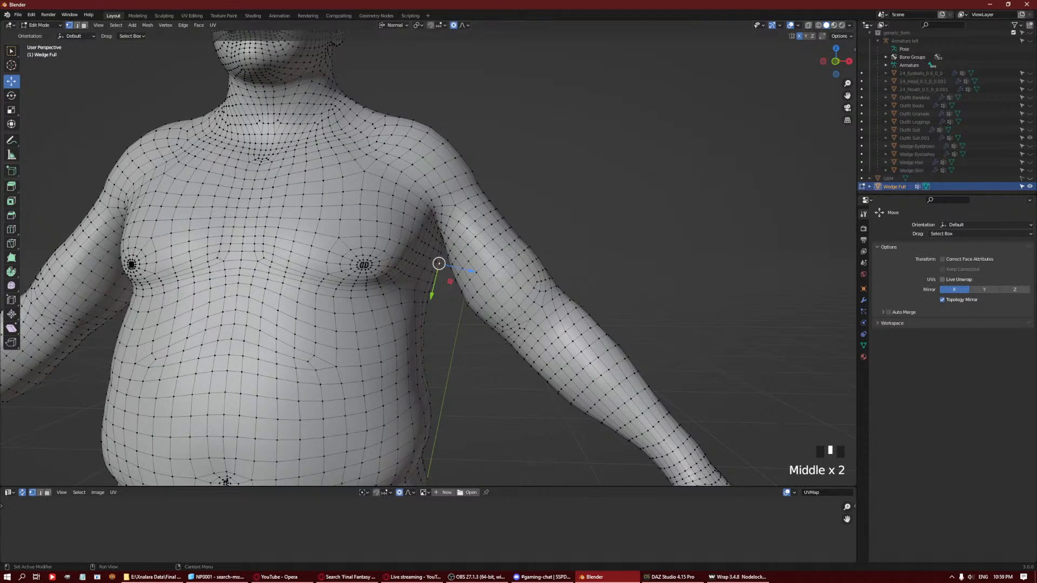
click(1029, 34)
mouse_move(602, 105)
middle_down()
mouse_move(617, 103)
mouse_move(591, 102)
middle_up()
click(809, 25)
Select the vertex on the outer shoulder contour and move it slightly outward toward the suit's outline.
click(463, 156)
drag(486, 142, 492, 138)
scroll(491, 139, down, 19)
middle_drag(461, 240, 425, 253)
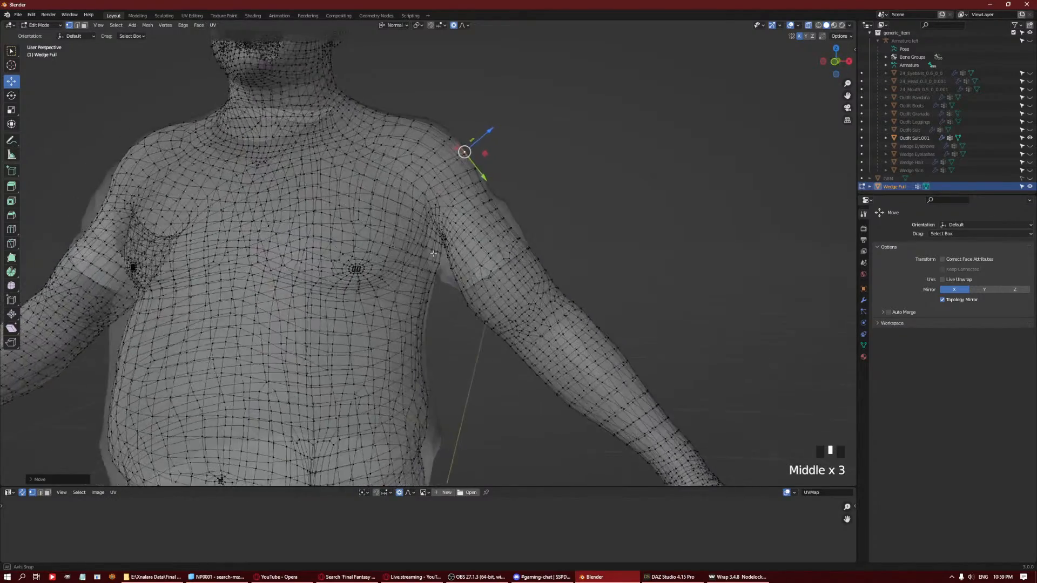
Reposition two armpit vertices, one on the underarm and one near the front edge, to follow the suit's shape.
scroll(454, 248, up, 5)
middle_drag(585, 270, 502, 272)
middle_drag(443, 213, 451, 192)
click(416, 198)
drag(418, 228, 426, 272)
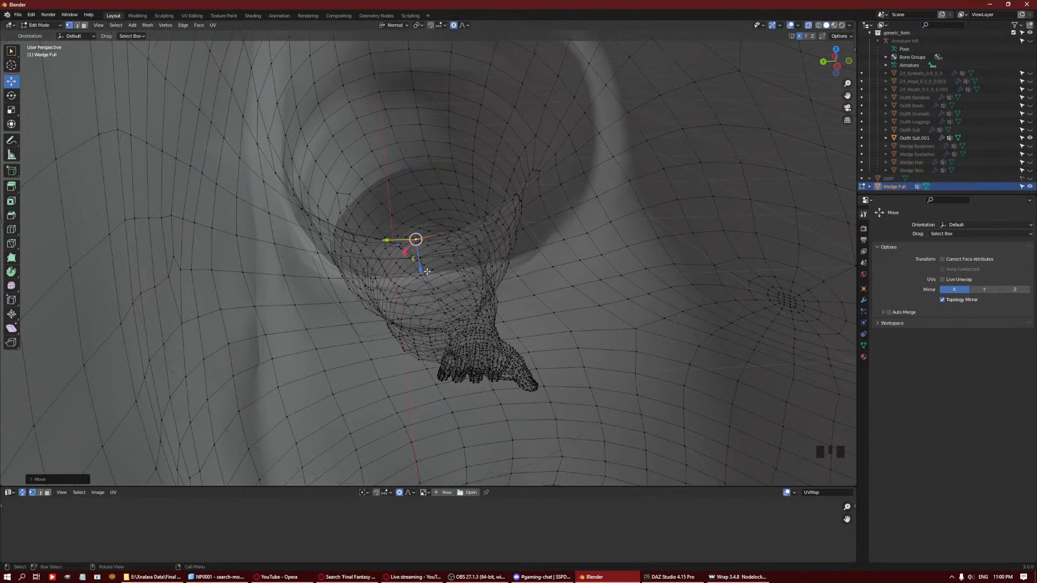
click(516, 212)
drag(513, 247, 565, 249)
click(518, 215)
Adjust the vertex at the front of the shoulder, undoing the first move and redoing it smaller, and turn off X-ray.
click(557, 136)
middle_drag(583, 140, 594, 164)
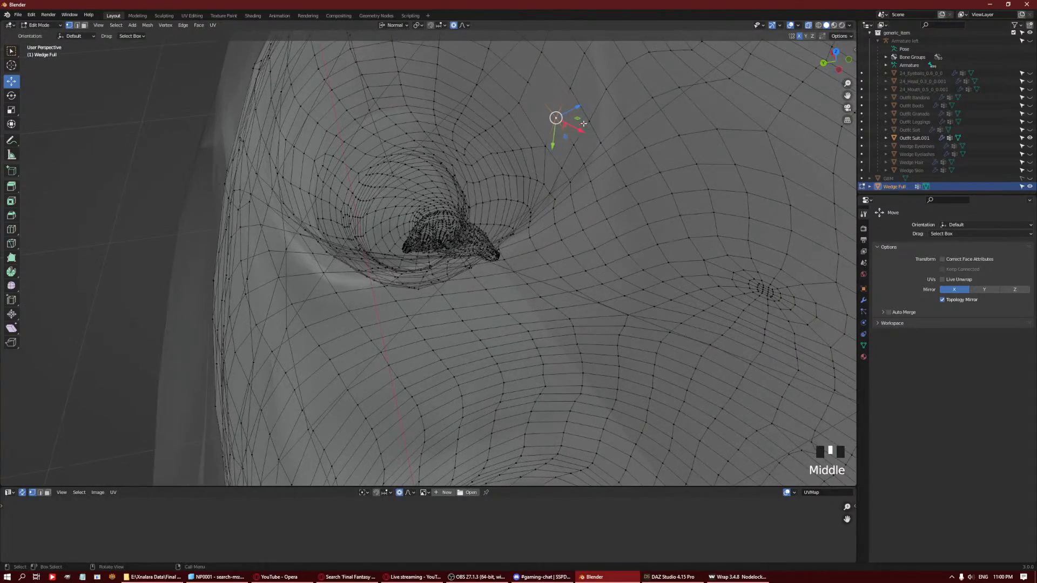
drag(583, 103, 609, 89)
middle_drag(472, 128, 511, 181)
key(ctrl+z)
drag(513, 184, 521, 179)
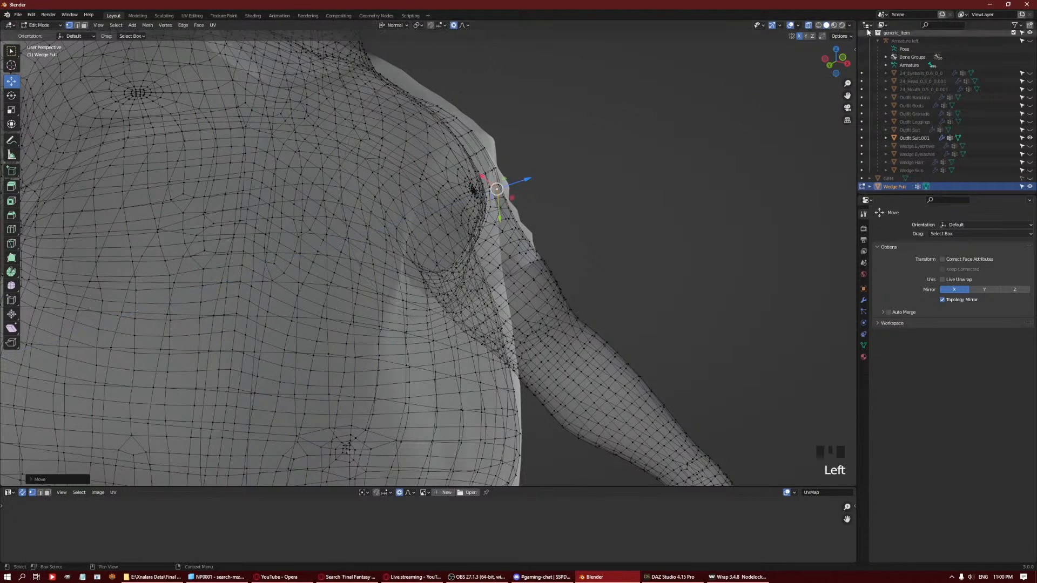
click(520, 178)
middle_drag(521, 178, 442, 290)
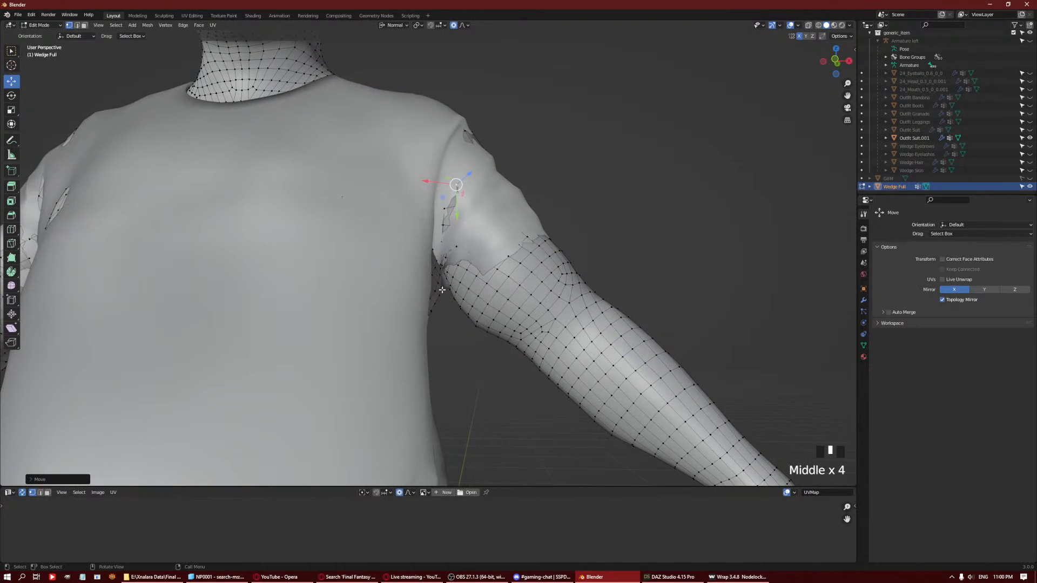
Smooth the torso patch poking through the suit below the armpit and shift one of its vertices to tuck it in.
click(440, 293)
key(ctrl+KP_Add)
key(ctrl+KP_Add)
key(ctrl+KP_Add)
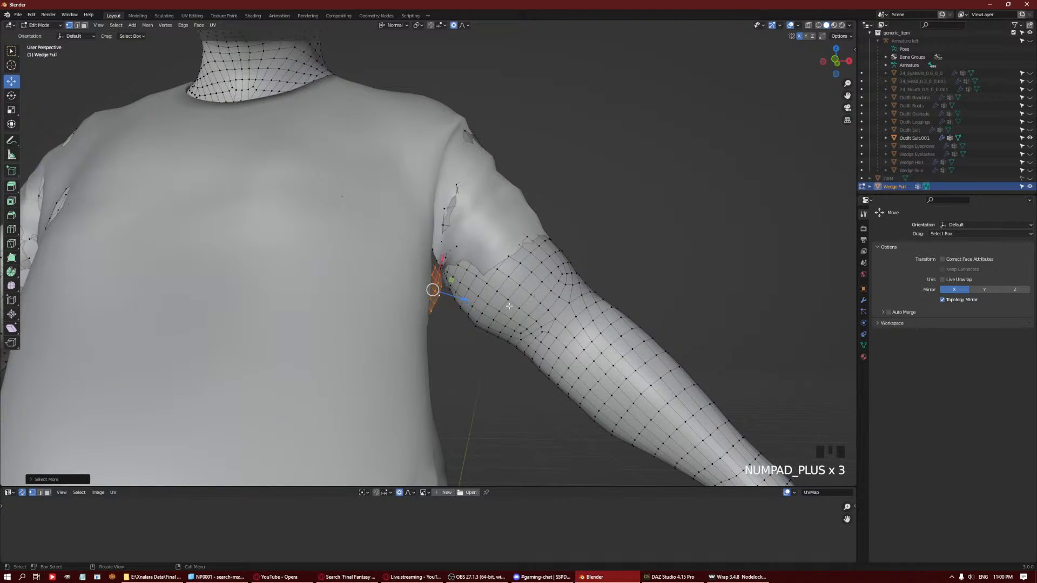
key(q)
click(509, 300)
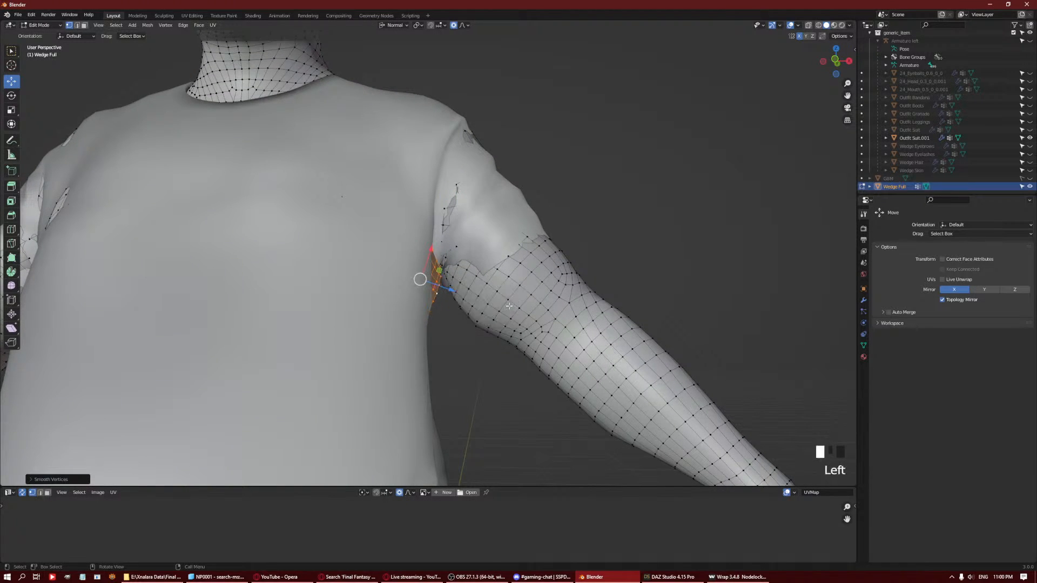
click(437, 283)
drag(436, 285, 467, 292)
Adjust the vertex on the underside of the upper arm so the arm sits inside the suit's sleeve.
click(464, 330)
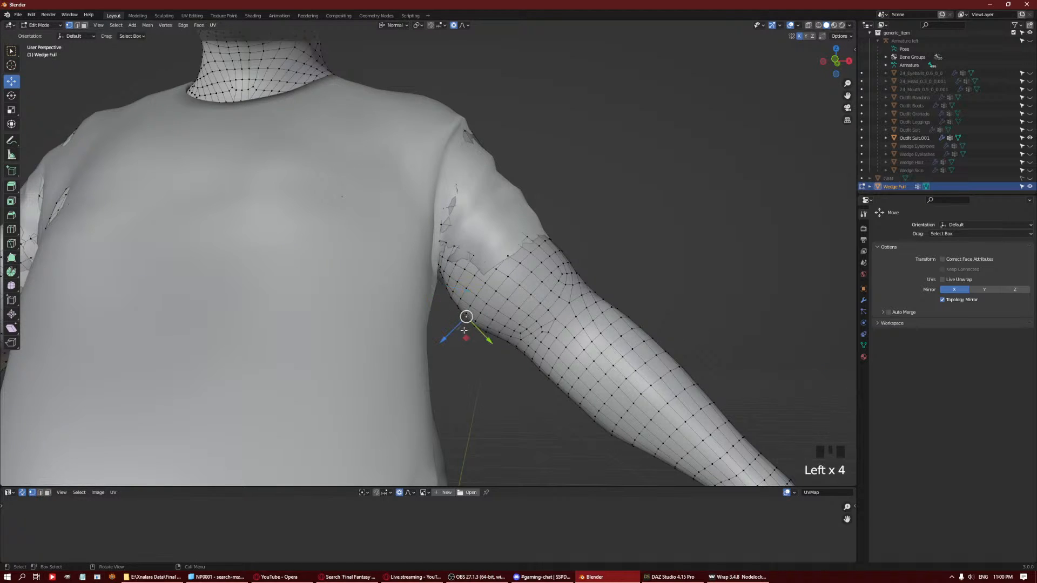
click(434, 341)
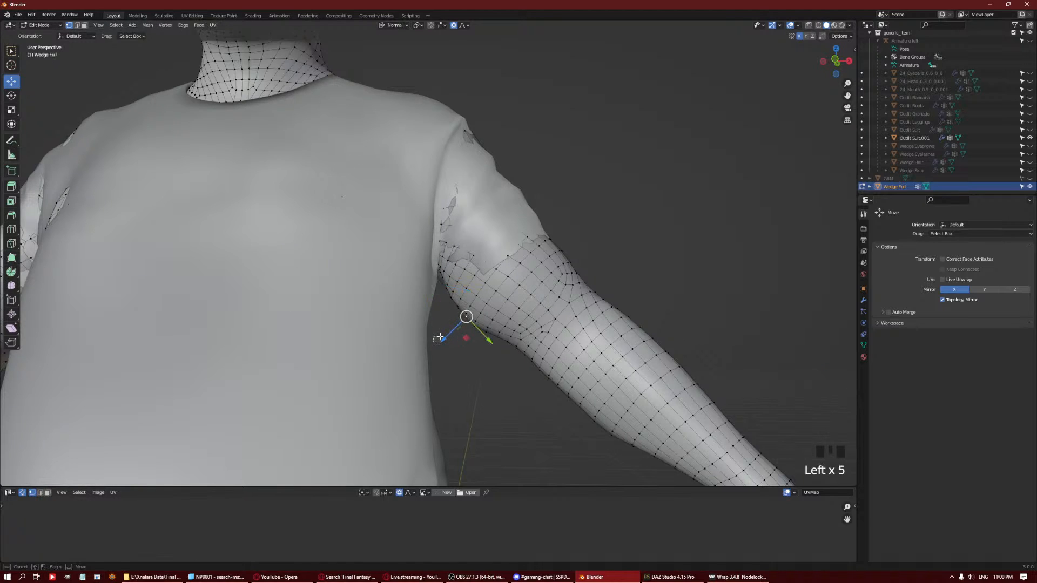
click(470, 334)
drag(449, 352, 477, 342)
key(ctrl+z)
middle_drag(479, 339, 507, 269)
drag(496, 279, 495, 289)
middle_drag(496, 289, 530, 237)
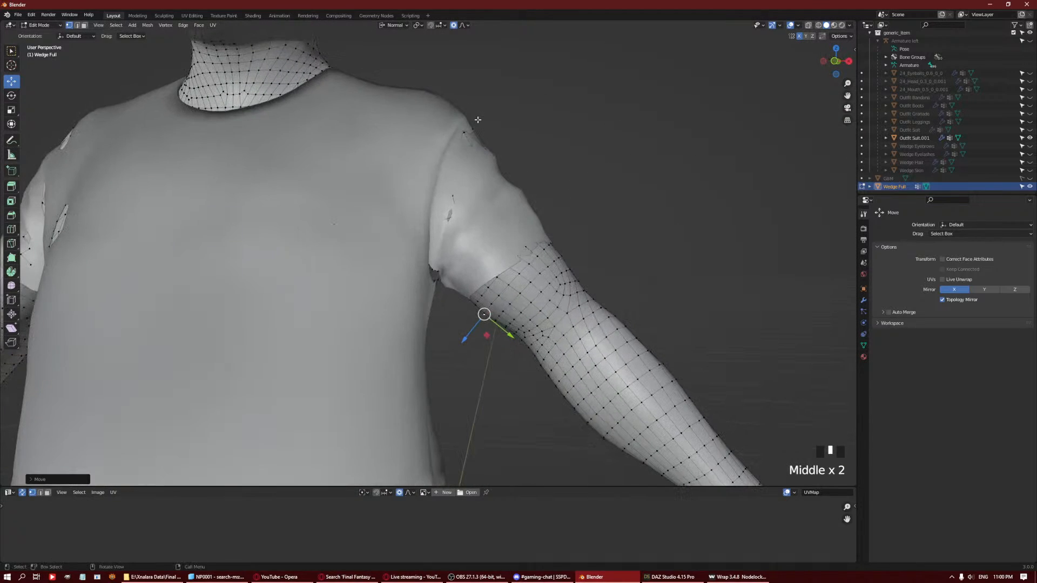
Select two vertices at the top of the shoulder where the body meets the suit, grow the selection and smooth it.
click(477, 129)
shift+click(464, 133)
key(ctrl+KP_Add)
key(ctrl+KP_Add)
key(ctrl+KP_Add)
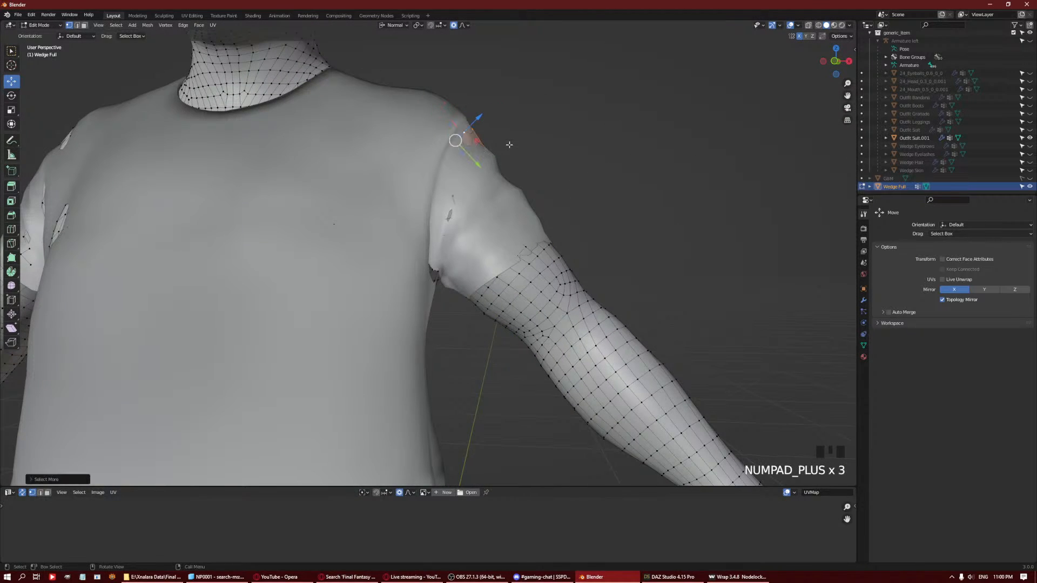
key(q)
click(509, 146)
Add a Subdivision Surface modifier to the Wedge Full mesh.
click(863, 301)
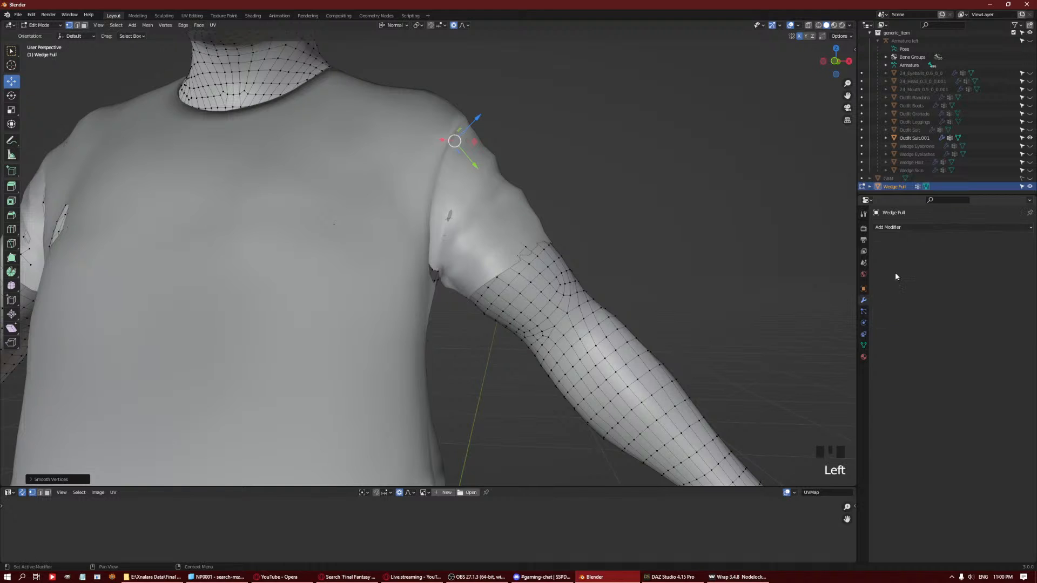
click(903, 228)
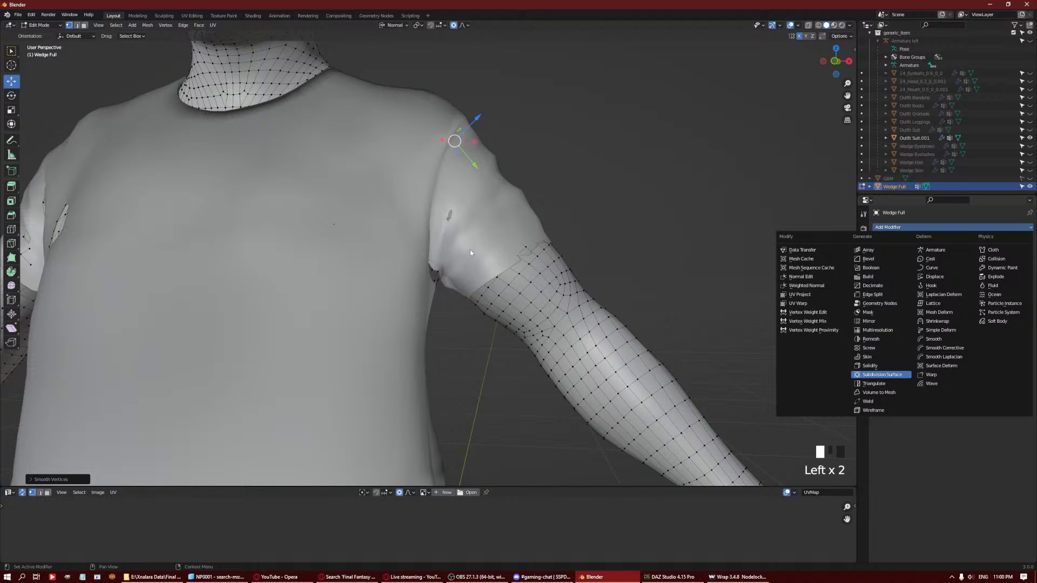
middle_drag(524, 236, 438, 259)
scroll(423, 277, up, 2)
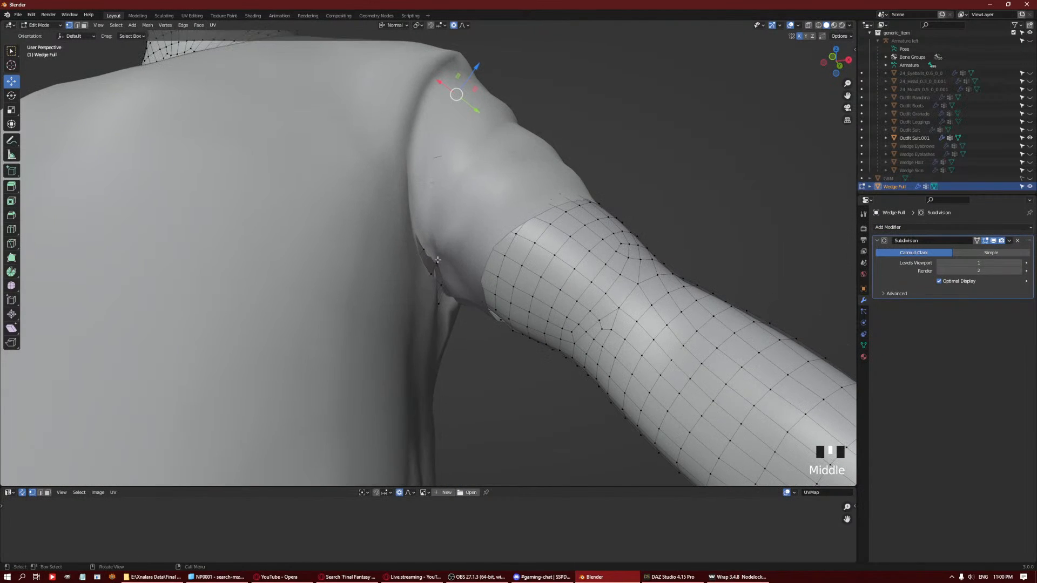
Push two armpit vertices that poke through the suit inward along their normals.
click(436, 261)
scroll(435, 260, up, 2)
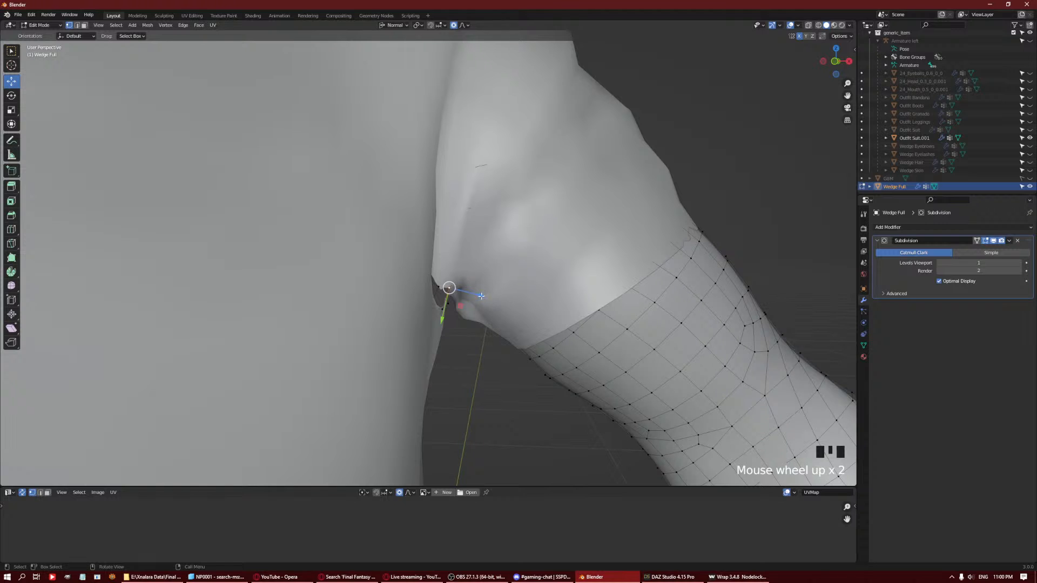
drag(481, 296, 473, 296)
middle_drag(489, 315, 451, 294)
click(455, 310)
drag(483, 317, 472, 310)
Try pulling the vertex on the underside of the upper arm beside the sleeve opening outward, and undo the move.
middle_drag(493, 330, 510, 338)
click(528, 354)
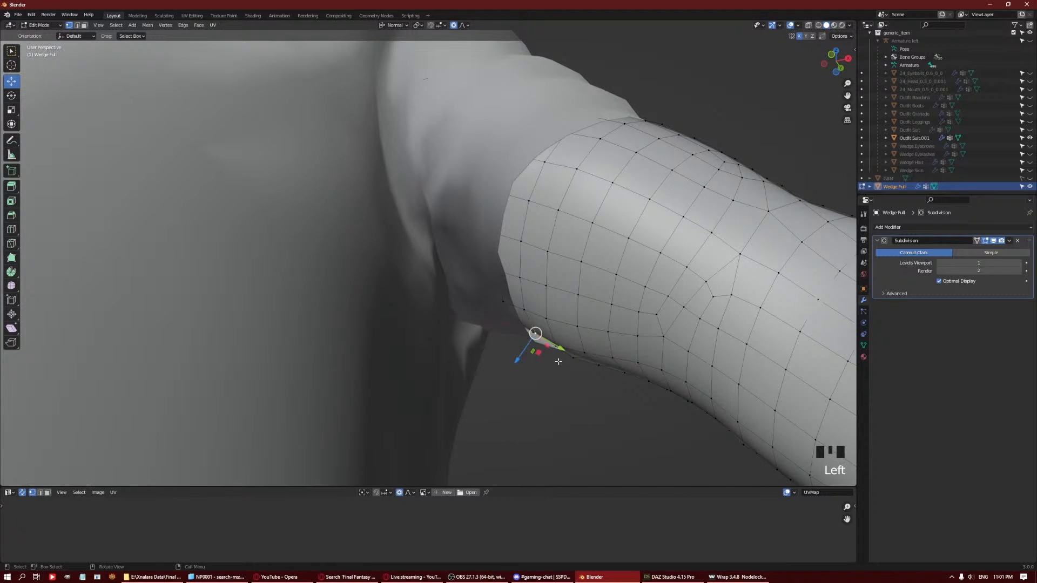
middle_drag(558, 361, 555, 330)
click(553, 336)
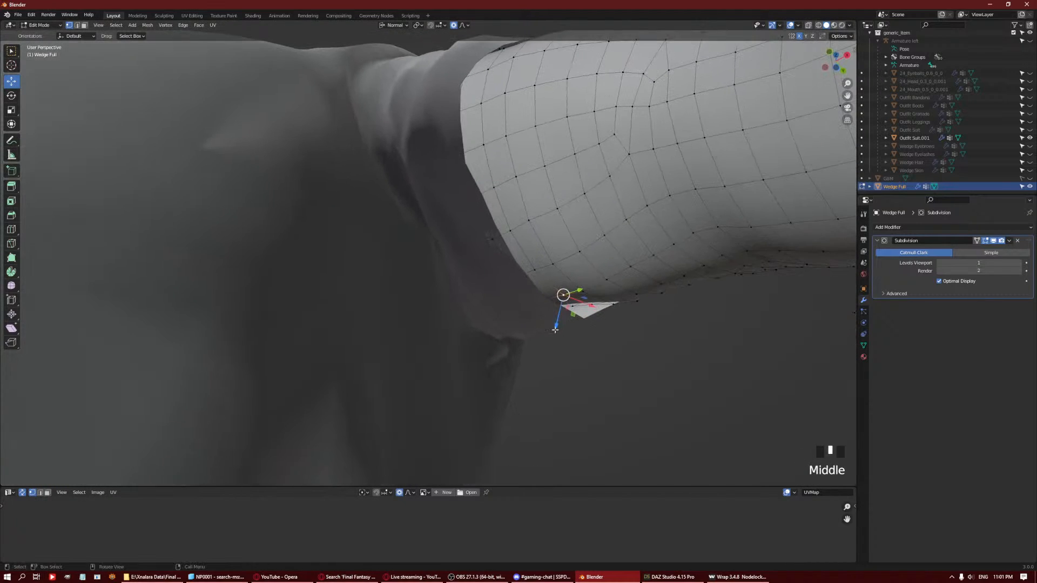
drag(577, 318, 576, 342)
key(ctrl+z)
click(582, 326)
click(583, 330)
Nudge two underarm vertices outward along their normals to even out the body beneath the sleeve.
middle_drag(576, 341, 527, 279)
click(514, 275)
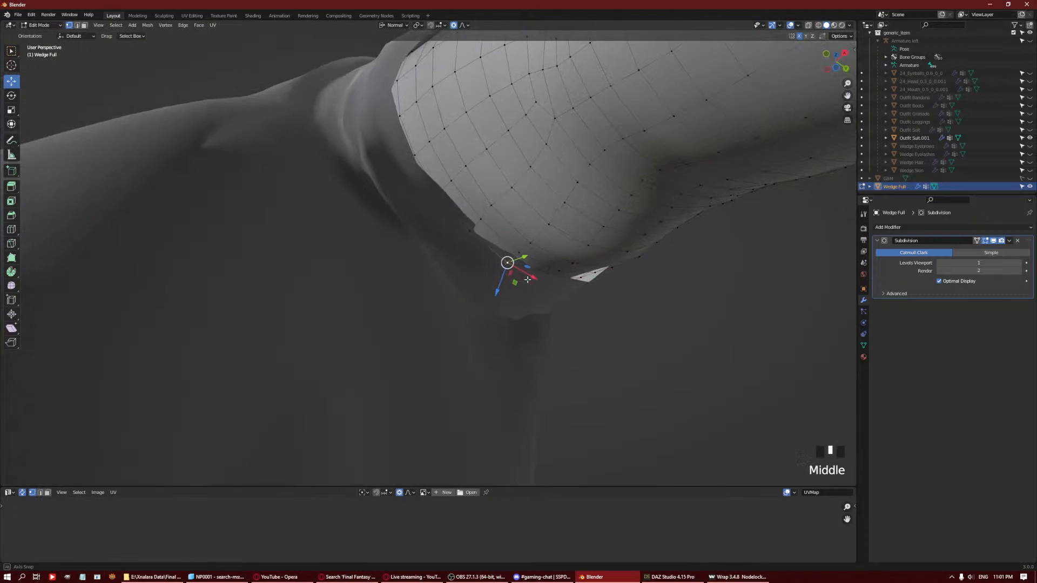
mouse_move(493, 295)
mouse_down()
mouse_move(424, 488)
mouse_move(494, 298)
mouse_up()
middle_drag(494, 298, 378, 286)
scroll(486, 286, down, 3)
click(390, 263)
mouse_move(359, 284)
mouse_down()
mouse_move(323, 297)
mouse_move(345, 290)
mouse_up()
Shift two further armpit vertices along their normals, one of them from a close view inside the suit.
middle_drag(393, 196, 361, 211)
click(366, 191)
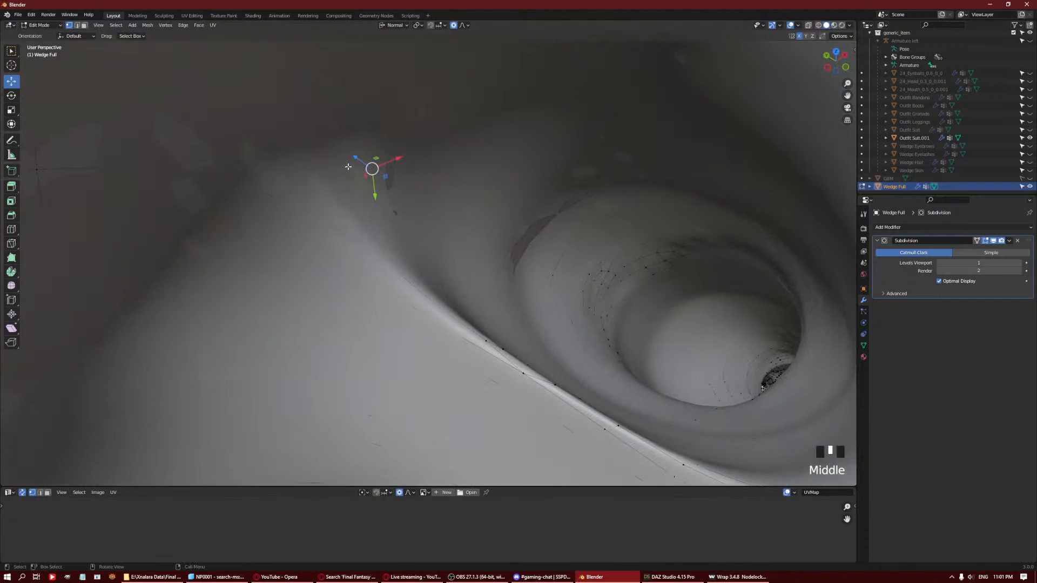
drag(350, 166, 359, 158)
scroll(360, 159, down, 2)
middle_drag(360, 158, 362, 324)
scroll(397, 330, down, 3)
click(341, 317)
drag(373, 324, 388, 322)
Pull the vertex on the upper arm's underside at the sleeve opening slightly outward along its normal.
middle_drag(388, 322, 501, 319)
click(481, 319)
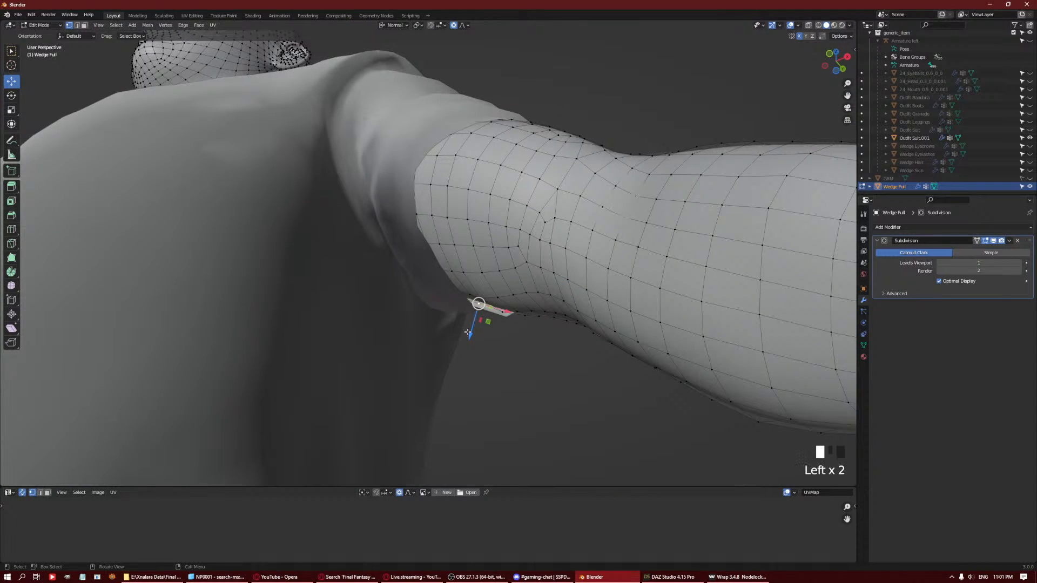
drag(467, 332, 463, 336)
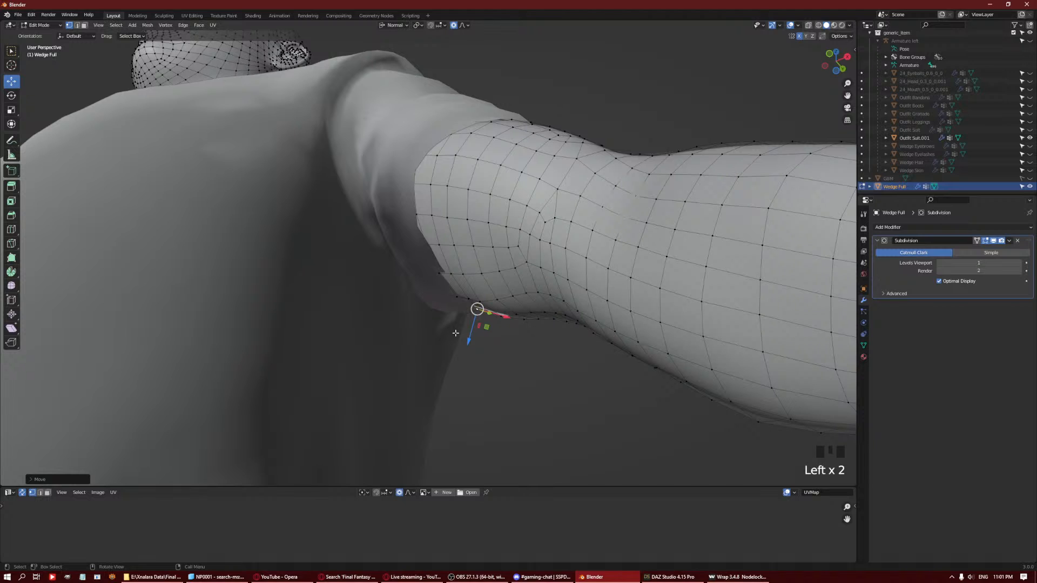
Grow the selection around that underarm vertex and smooth the patch repeatedly.
key(KP_Add)
key(KP_Add)
key(KP_Add)
key(KP_Add)
key(KP_Add)
key(KP_Add)
key(q)
key(q)
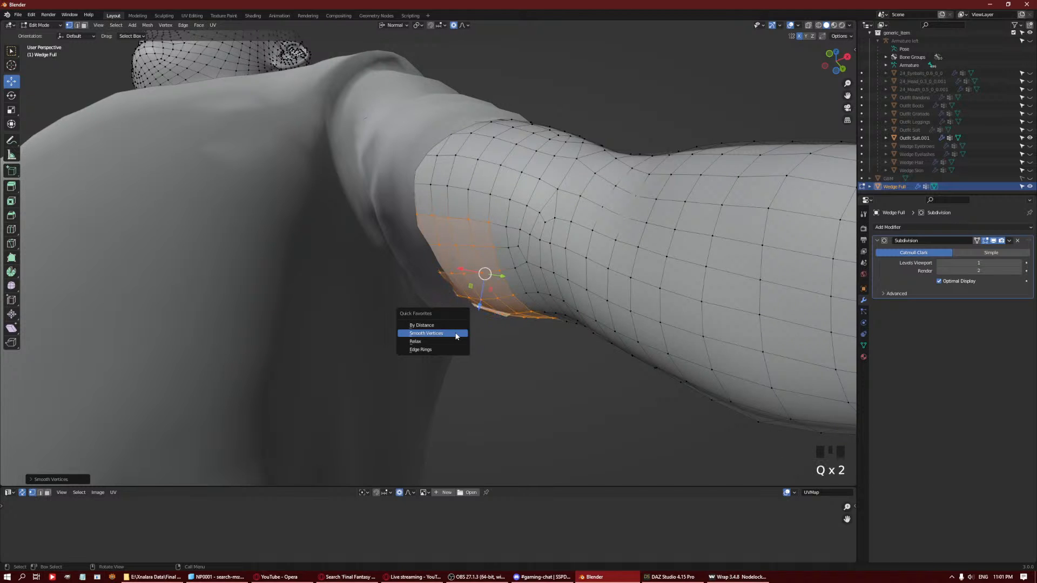
click(455, 336)
Hide the Outfit Suit.001 object to expose the bare body around the armpit.
mouse_move(483, 326)
middle_down()
mouse_move(492, 315)
mouse_move(485, 242)
mouse_move(458, 320)
mouse_move(514, 317)
mouse_move(494, 311)
middle_up()
scroll(478, 227, down, 3)
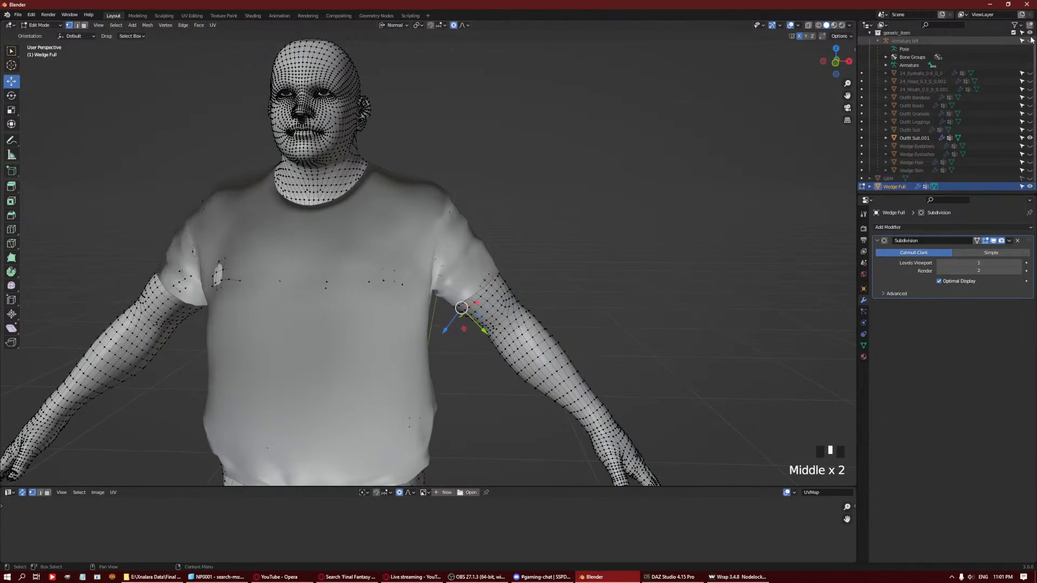
click(1030, 138)
middle_drag(475, 260, 486, 175)
scroll(514, 224, up, 3)
Select a vertex in the armpit, grow the selection eight times and smooth the whole region.
click(487, 175)
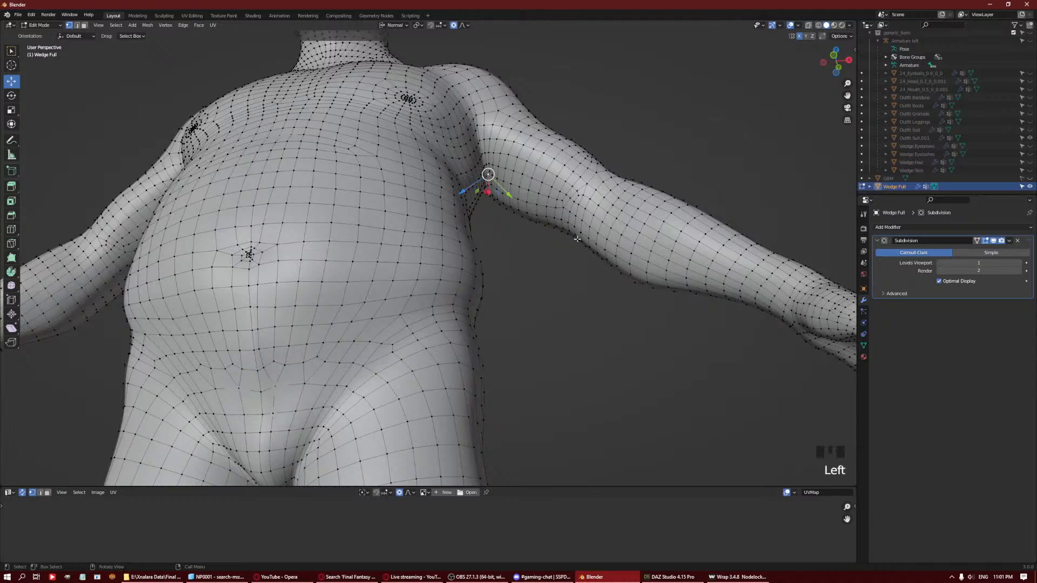
key(ctrl+KP_Add)
key(ctrl+KP_Add)
key(ctrl+KP_Add)
key(ctrl+KP_Add)
key(ctrl+KP_Add)
key(ctrl+KP_Add)
key(ctrl+KP_Add)
key(ctrl+KP_Add)
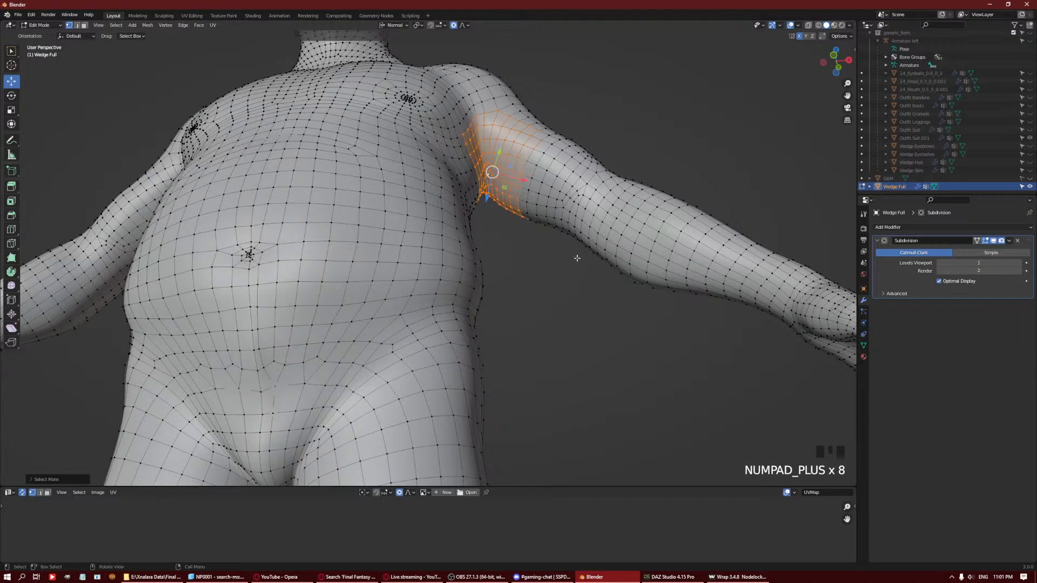
key(q)
click(577, 262)
Switch the body to Sculpt Mode and try a Draw stroke along the front of the armpit, undoing it.
middle_drag(578, 261, 572, 230)
key(ctrl+Tab)
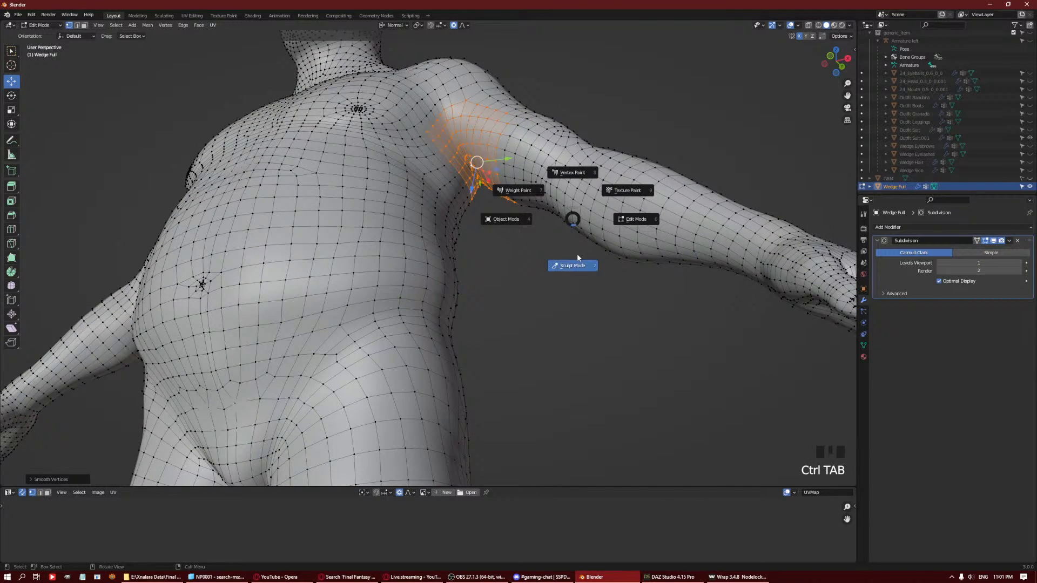
scroll(523, 180, up, 2)
middle_drag(523, 179, 501, 206)
scroll(501, 207, down, 2)
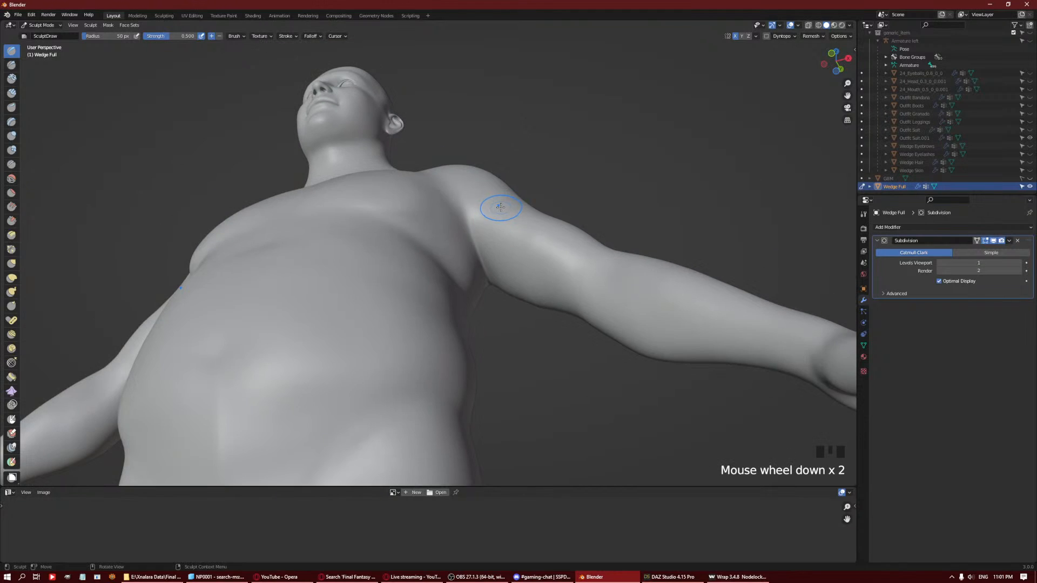
drag(468, 218, 480, 278)
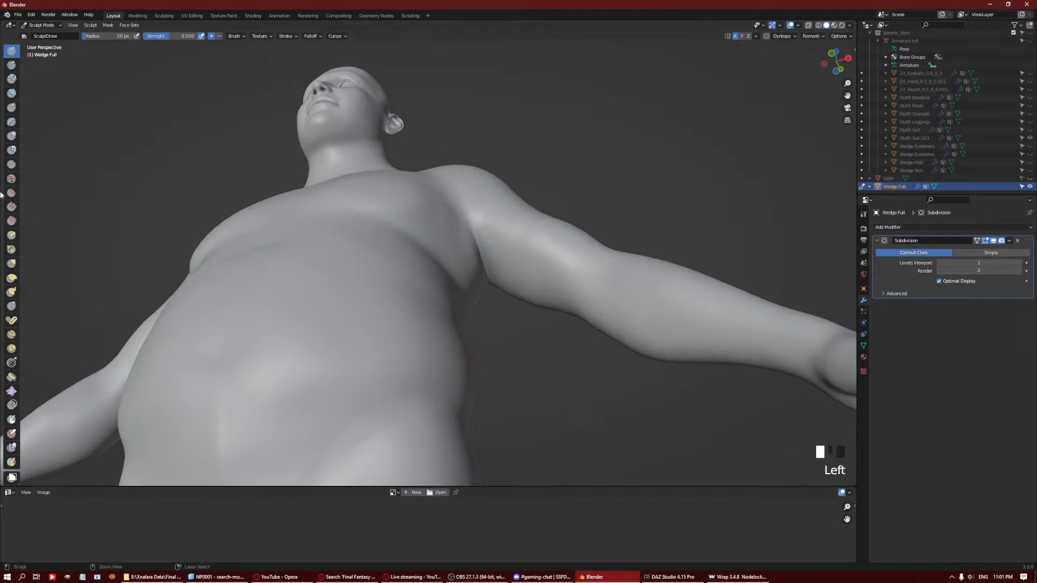
key(ctrl+z)
Carve the fold between chest and upper arm with strokes of the Crease brush.
click(12, 164)
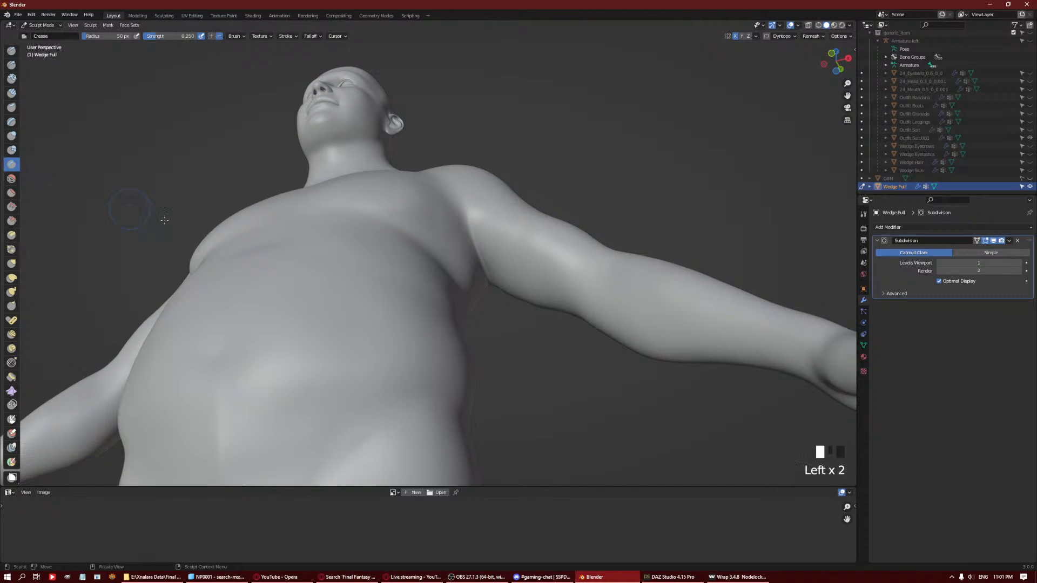
scroll(371, 244, down, 1)
drag(456, 223, 468, 247)
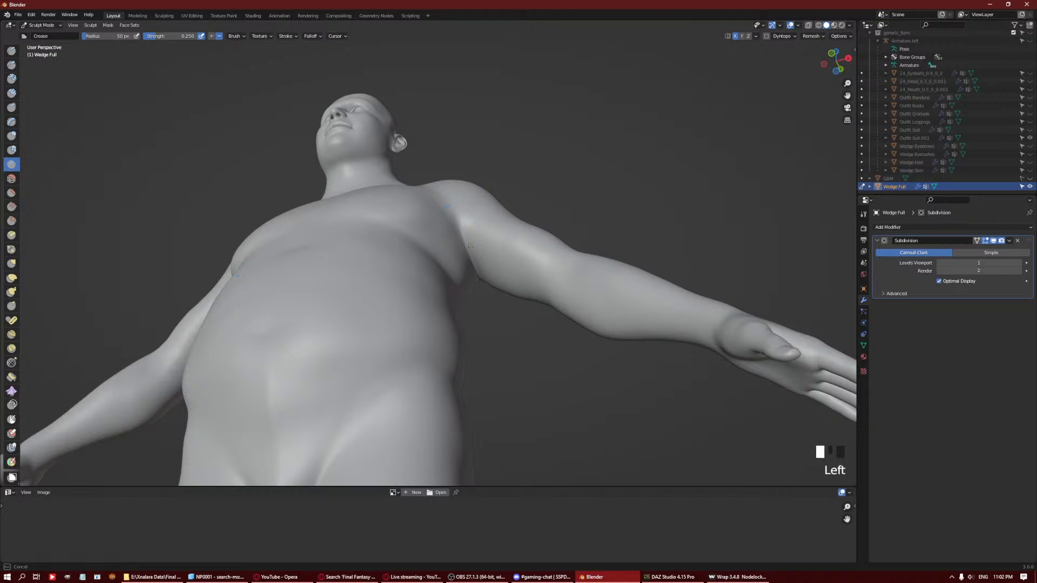
middle_drag(445, 220, 395, 248)
drag(393, 248, 414, 218)
mouse_move(427, 221)
middle_down()
mouse_move(445, 229)
mouse_move(428, 270)
mouse_move(588, 244)
middle_up()
Deepen the front armpit fold with Crease strokes from the front and from below.
middle_drag(472, 233, 468, 258)
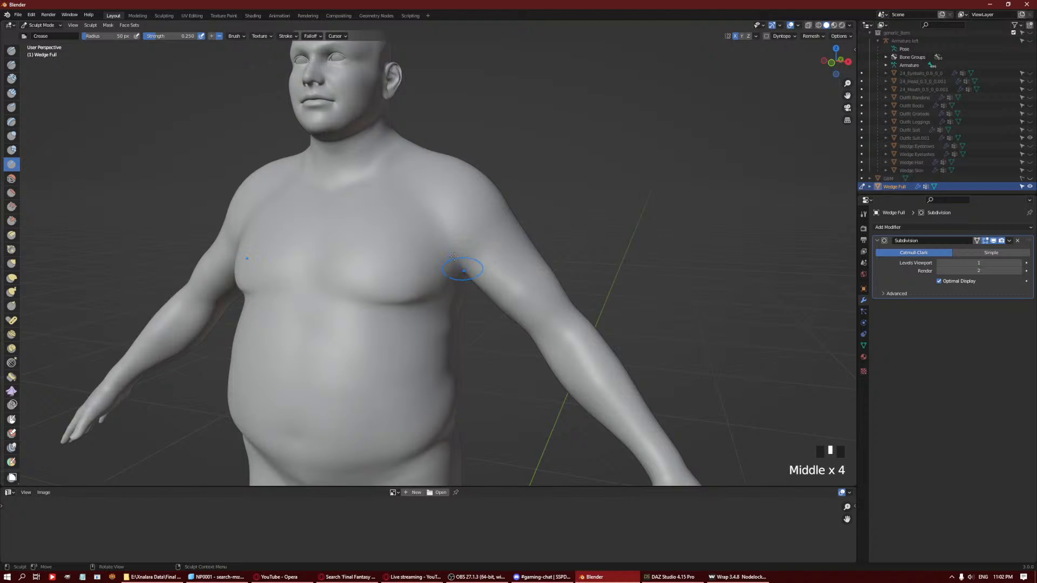
drag(454, 257, 433, 231)
middle_drag(432, 232, 417, 181)
middle_drag(451, 259, 441, 234)
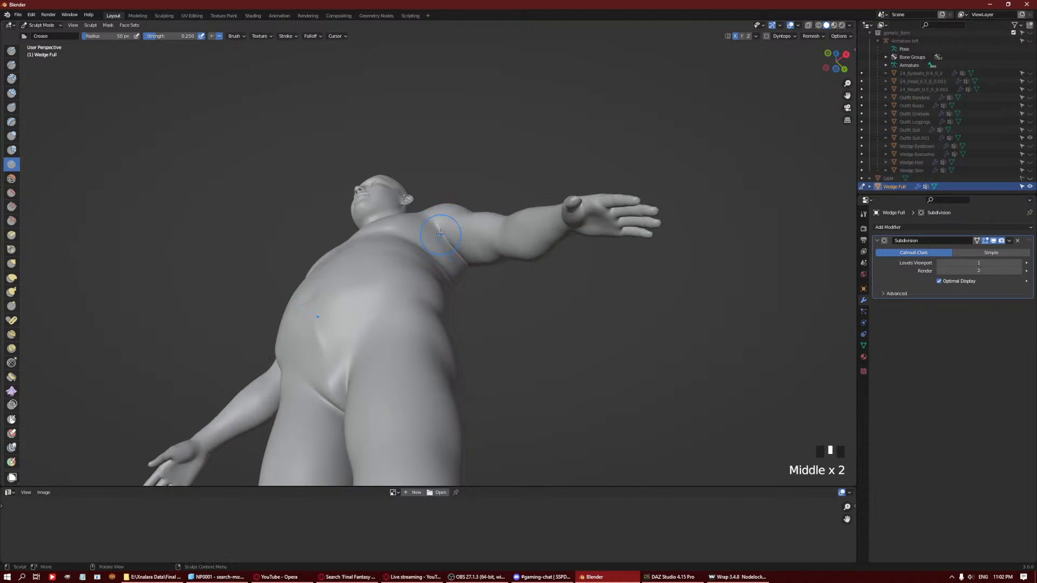
drag(441, 234, 479, 268)
mouse_move(480, 268)
middle_down()
mouse_move(504, 250)
mouse_move(496, 270)
middle_up()
Carve a Crease stroke along the fold beneath the chest muscle.
scroll(504, 250, up, 2)
middle_drag(323, 297, 336, 291)
drag(336, 291, 382, 298)
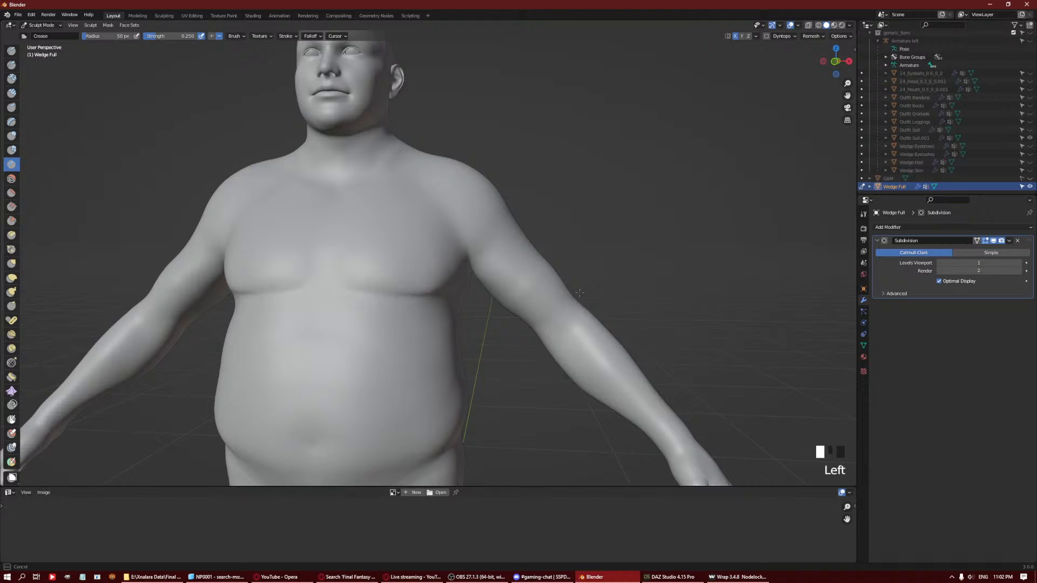
drag(580, 293, 581, 293)
middle_drag(581, 292, 545, 292)
Add Crease strokes to the side of the torso below the armpit and chest.
middle_drag(411, 308, 389, 312)
middle_drag(451, 294, 417, 290)
drag(398, 283, 424, 280)
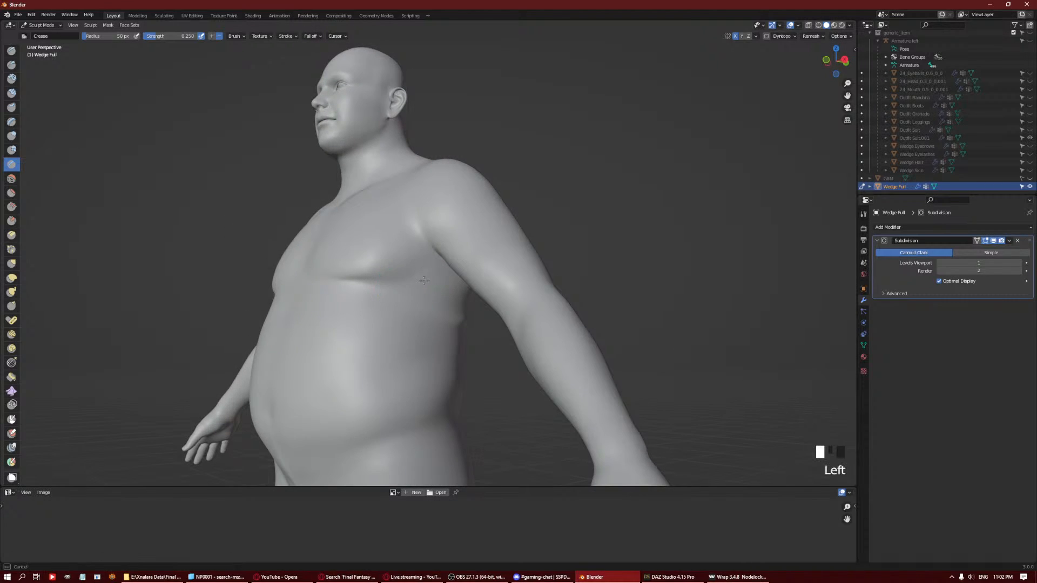
click(416, 300)
middle_drag(415, 300, 394, 320)
click(394, 320)
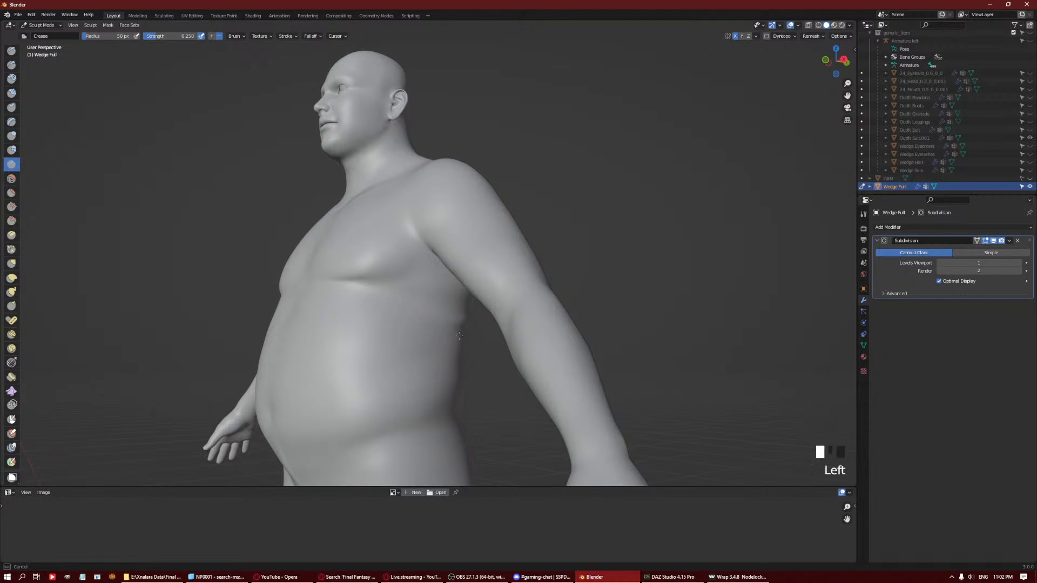
Define the upper chest and collarbone using regular and inverted Crease strokes.
scroll(322, 325, down, 3)
middle_drag(323, 325, 382, 275)
click(388, 238)
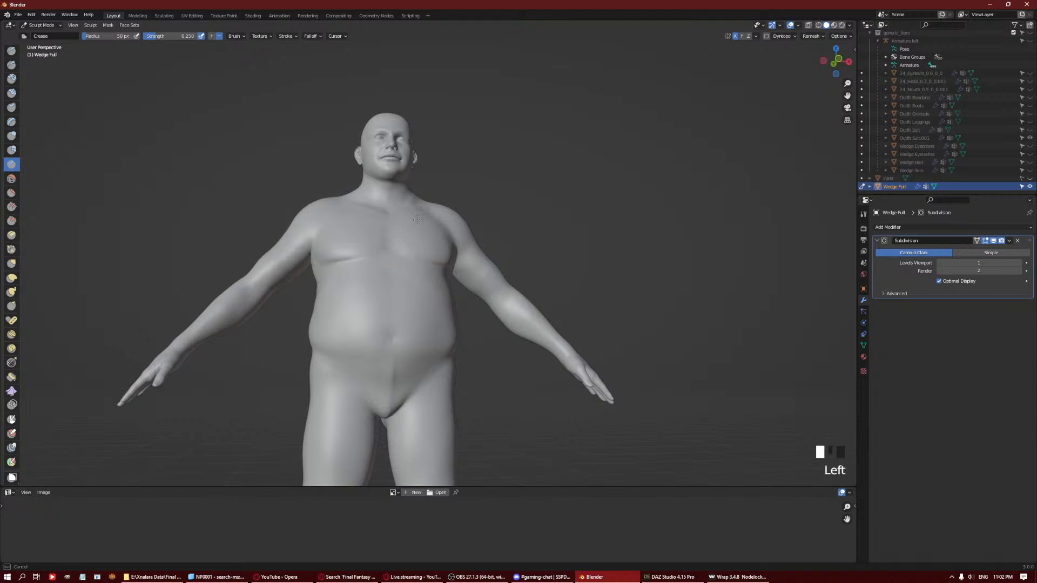
middle_click(390, 218)
scroll(397, 205, up, 4)
ctrl+drag(356, 213, 405, 179)
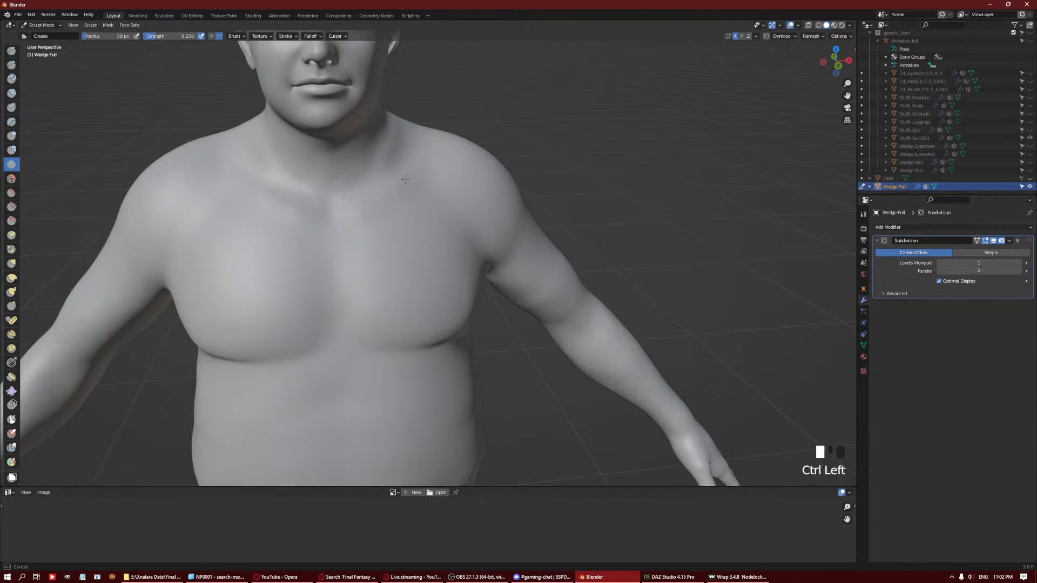
mouse_move(370, 227)
mouse_down()
mouse_move(410, 187)
mouse_move(392, 166)
mouse_up()
middle_drag(403, 152, 395, 136)
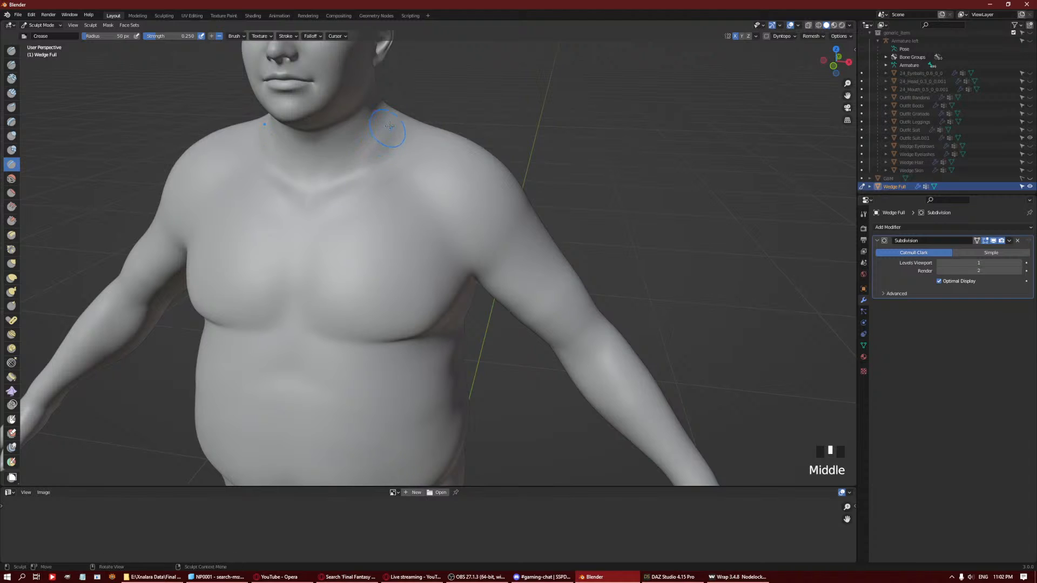
Smooth the ridge down the middle of the belly from the navel toward the groin in Sculpt Mode.
scroll(390, 127, down, 7)
middle_drag(402, 334, 432, 316)
shift+middle_drag(440, 346, 446, 278)
middle_drag(379, 305, 402, 283)
scroll(440, 276, up, 4)
key(Tab)
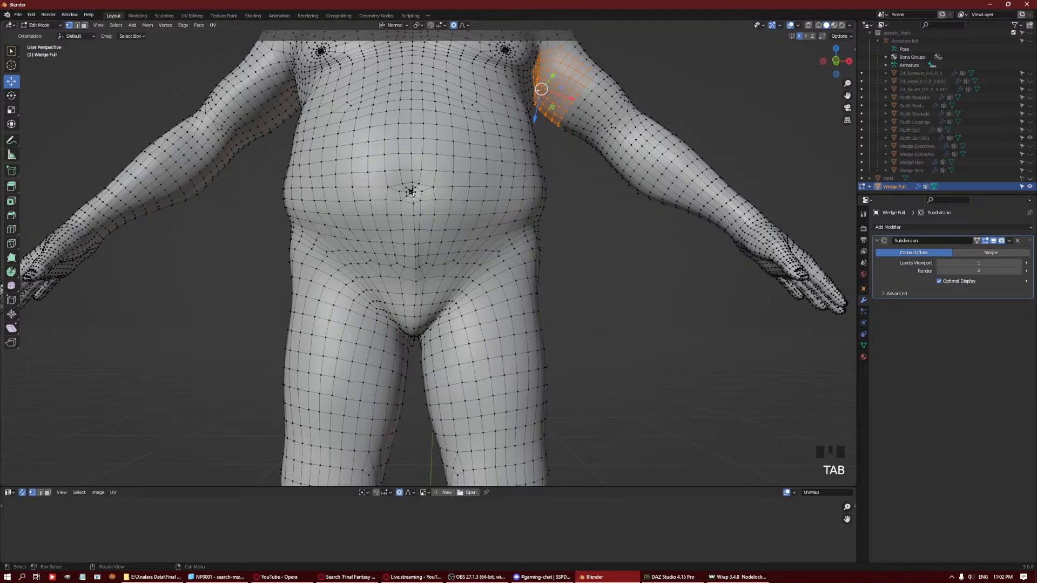
key(Tab)
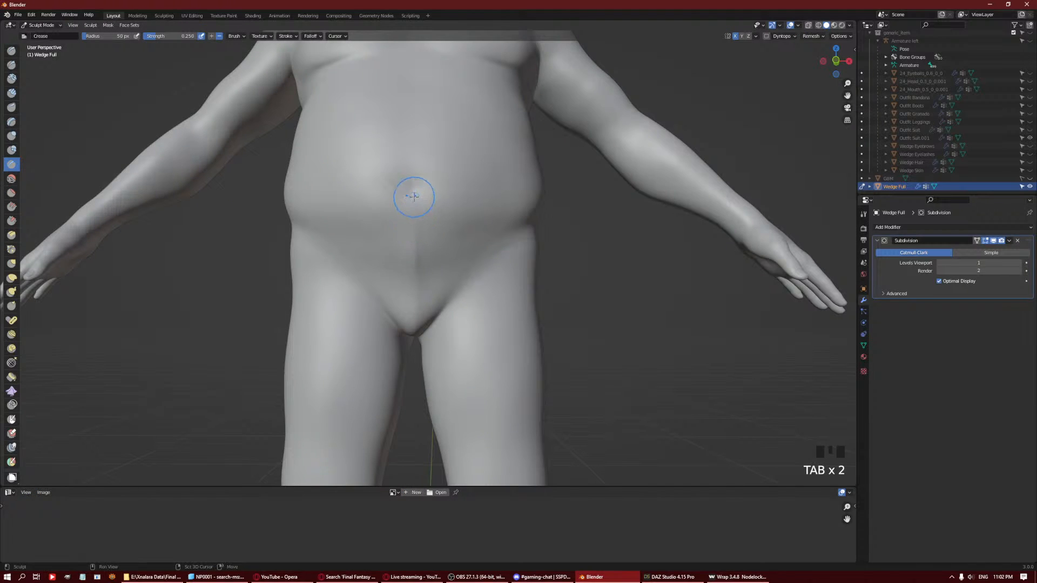
shift+drag(412, 191, 422, 290)
In Edit Mode, select the centre line of vertices from above the navel to the crotch and smooth it repeatedly.
key(Tab)
click(410, 182)
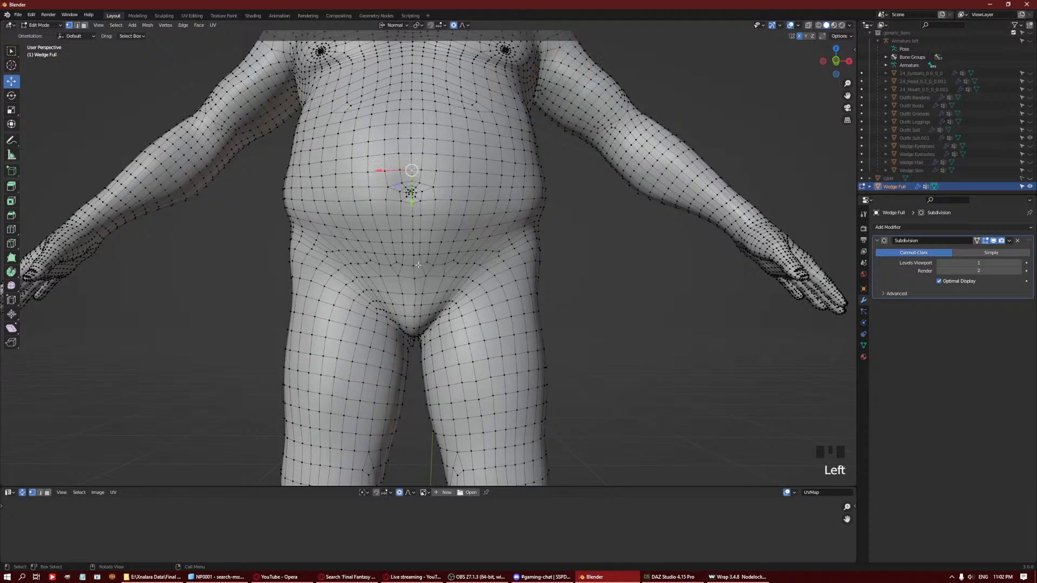
ctrl+click(414, 335)
key(q)
click(568, 307)
key(q)
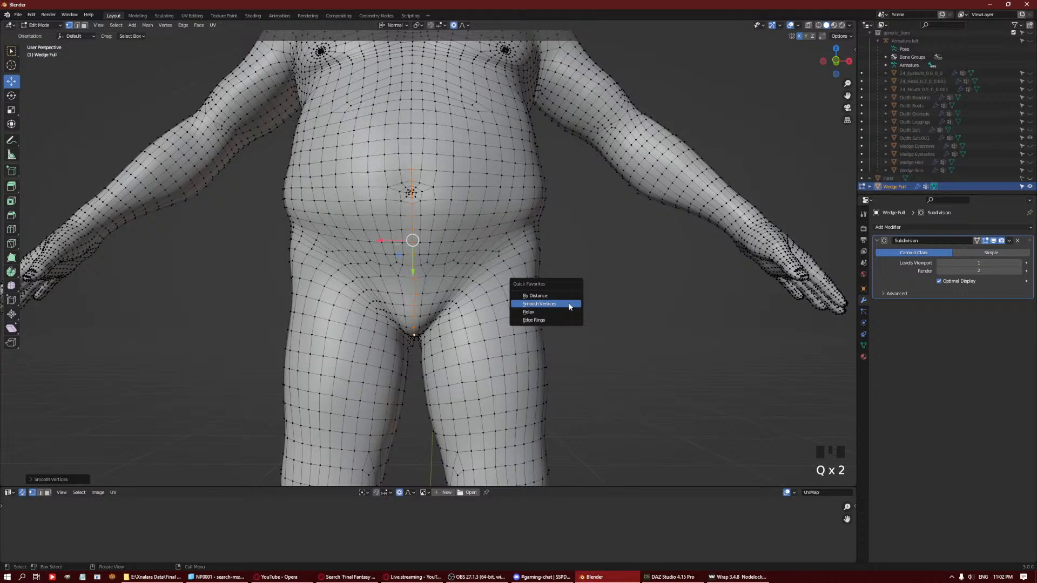
click(569, 306)
key(q)
click(569, 306)
click(570, 306)
Select the navel's centre vertex, grow the selection five times and smooth the vertices four times.
scroll(385, 189, up, 4)
middle_drag(383, 188, 382, 201)
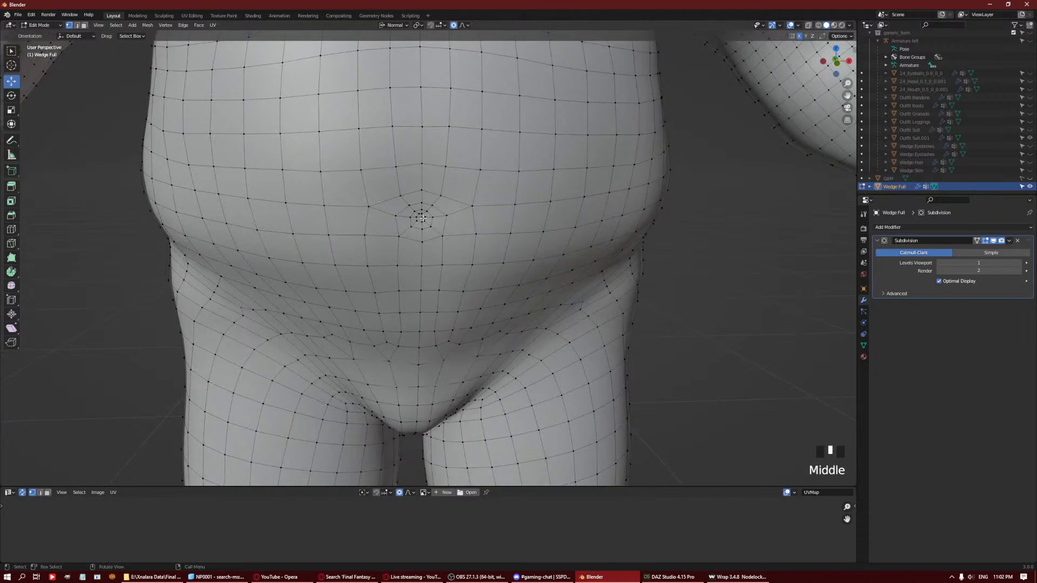
click(421, 217)
key(ctrl+KP_Add)
key(ctrl+KP_Add)
key(ctrl+KP_Add)
key(ctrl+KP_Add)
key(ctrl+KP_Add)
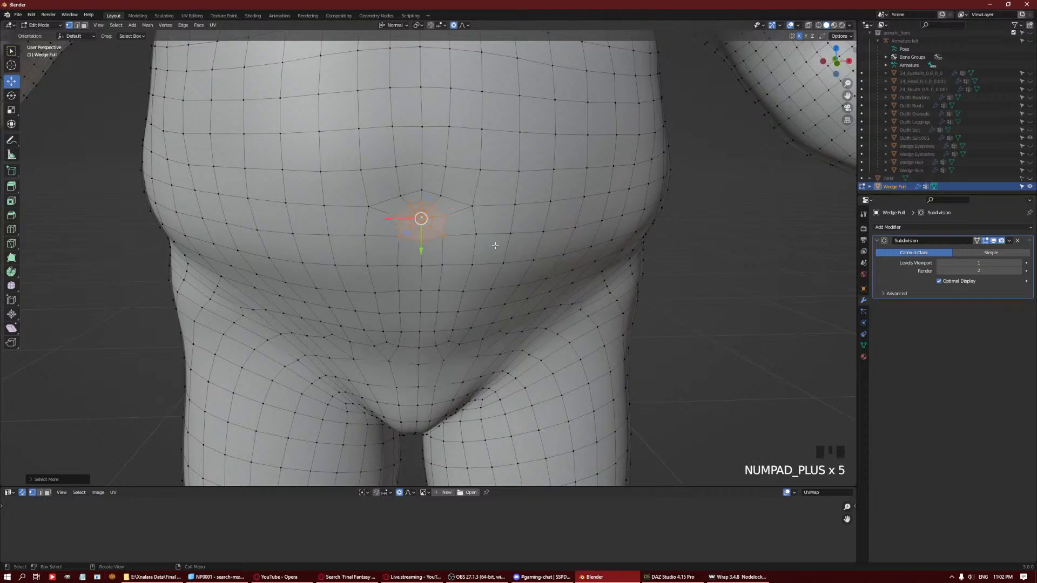
key(q)
click(494, 244)
key(q)
click(495, 245)
key(q)
click(495, 245)
key(q)
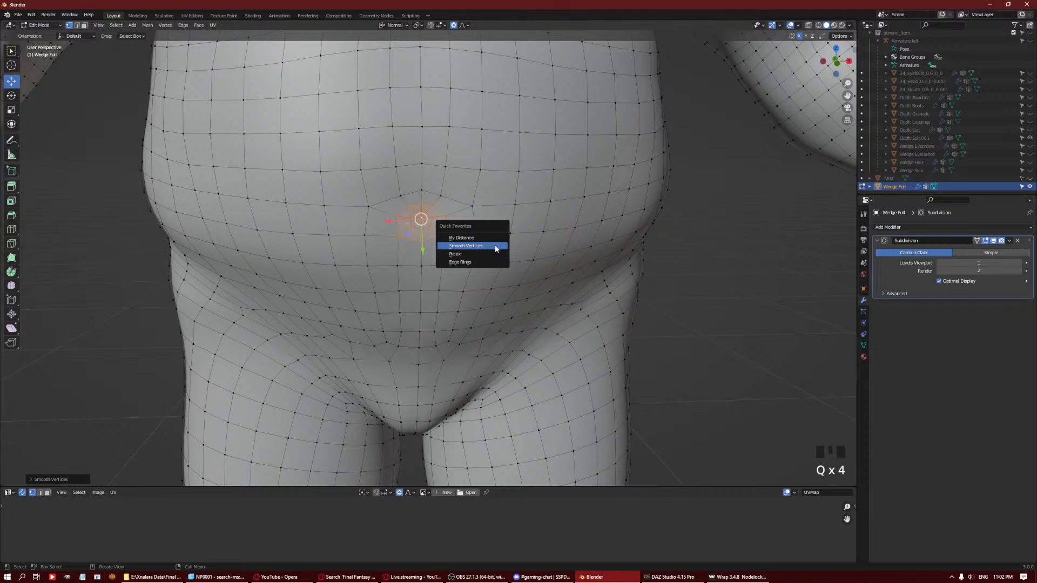
click(494, 243)
Select the navel's centre vertex and move it with proportional editing and topology mirror to shape the belly button.
scroll(487, 237, up, 5)
middle_drag(452, 217, 477, 199)
middle_drag(525, 176, 543, 148)
scroll(498, 167, down, 4)
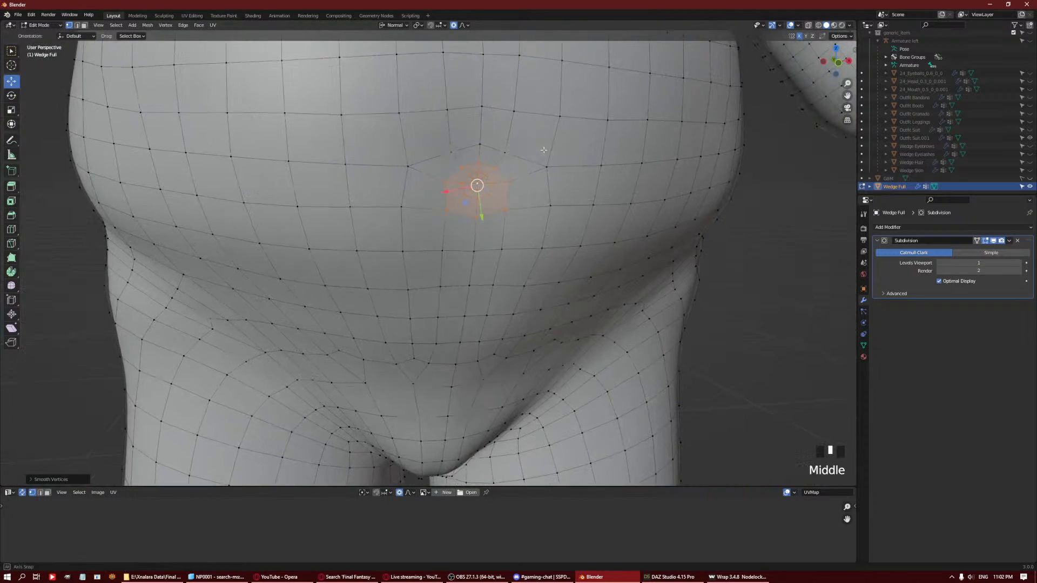
shift+middle_drag(685, 216, 618, 240)
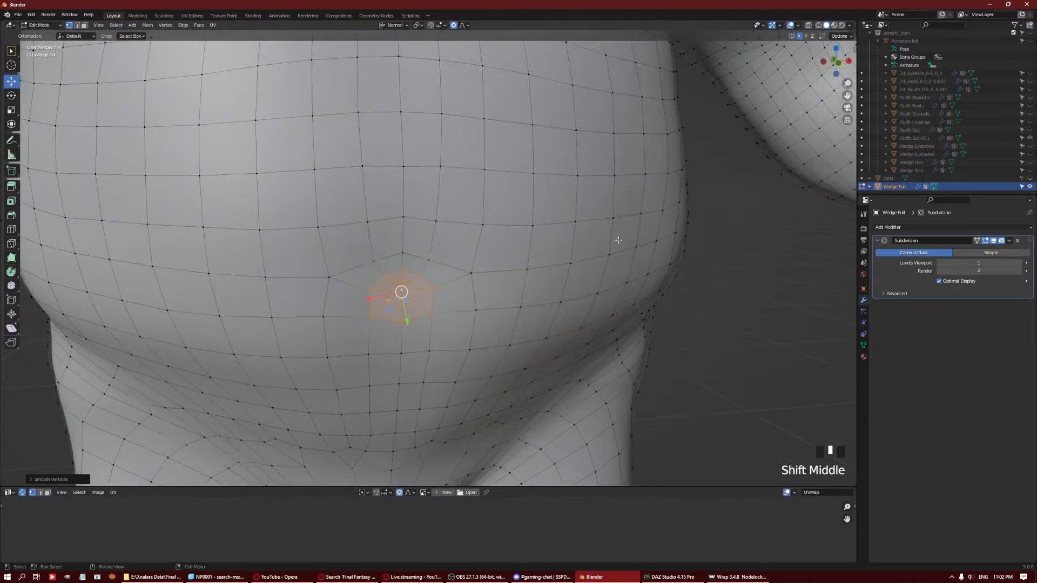
click(864, 215)
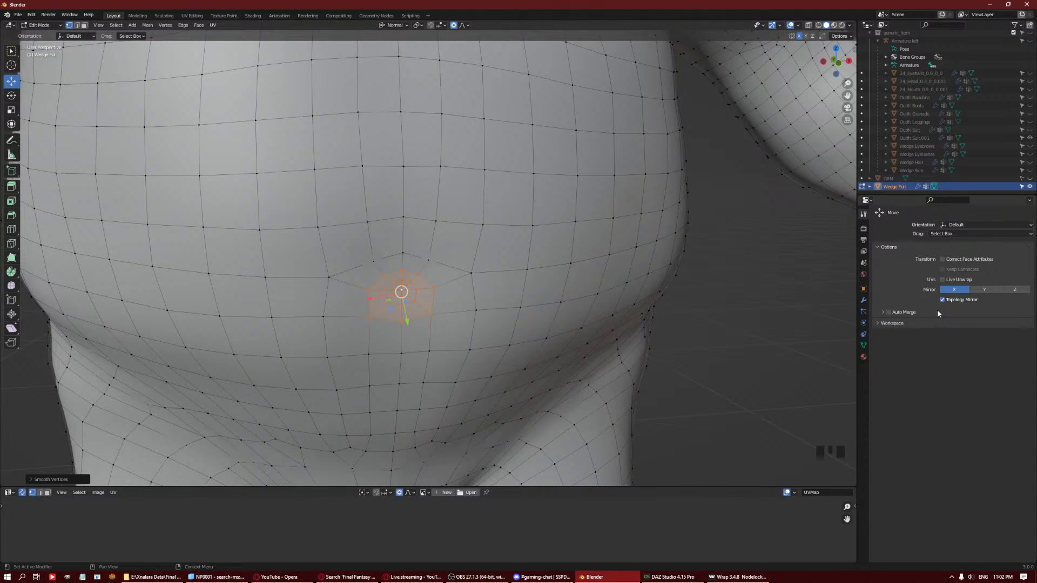
middle_drag(314, 264, 424, 261)
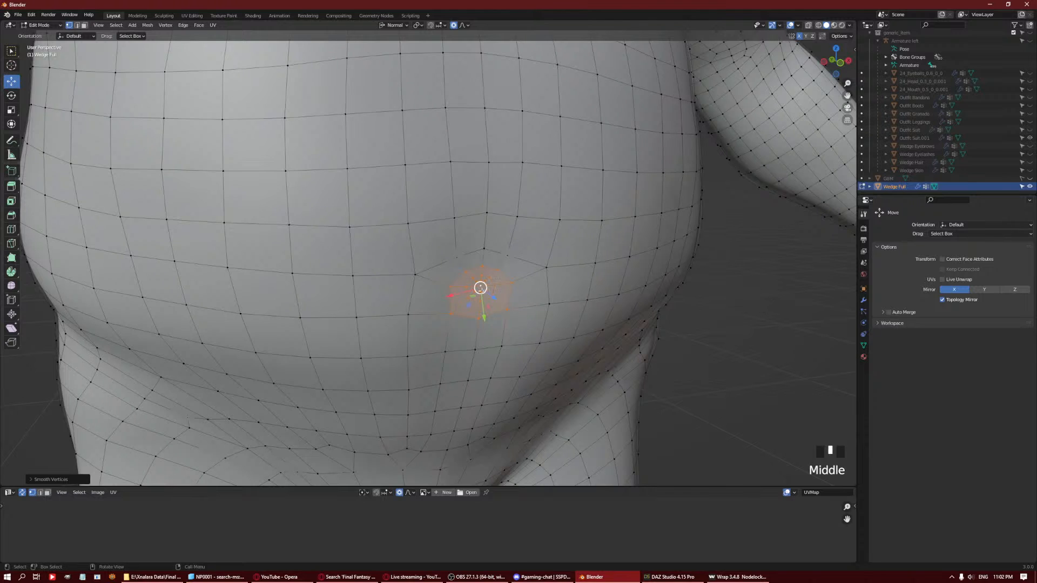
click(481, 290)
middle_drag(525, 303, 618, 174)
drag(594, 182, 583, 180)
scroll(588, 181, up, 14)
scroll(584, 179, down, 2)
middle_drag(584, 179, 499, 201)
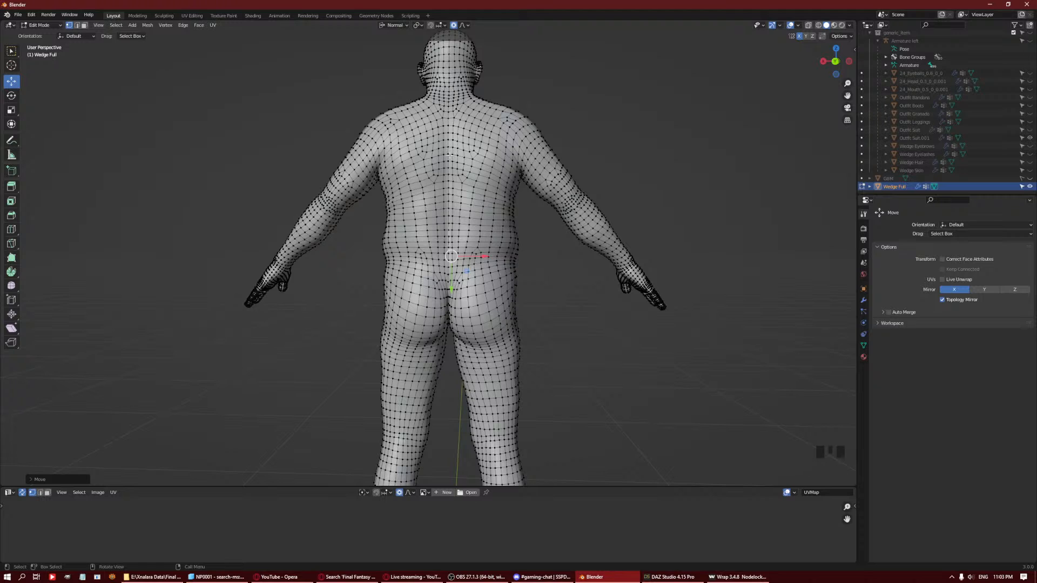
In Sculpt Mode, run a Crease stroke along the spine from the base of the neck to the lower back.
key(Tab)
mouse_move(474, 116)
middle_down()
mouse_move(416, 151)
mouse_move(449, 117)
middle_up()
drag(455, 113, 452, 148)
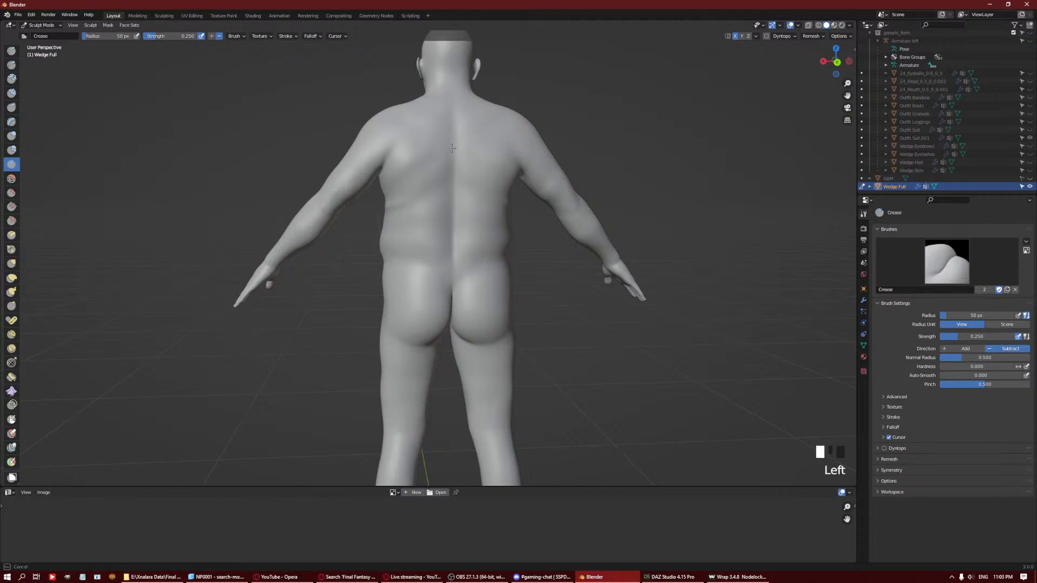
drag(455, 257, 456, 258)
middle_drag(455, 258, 459, 286)
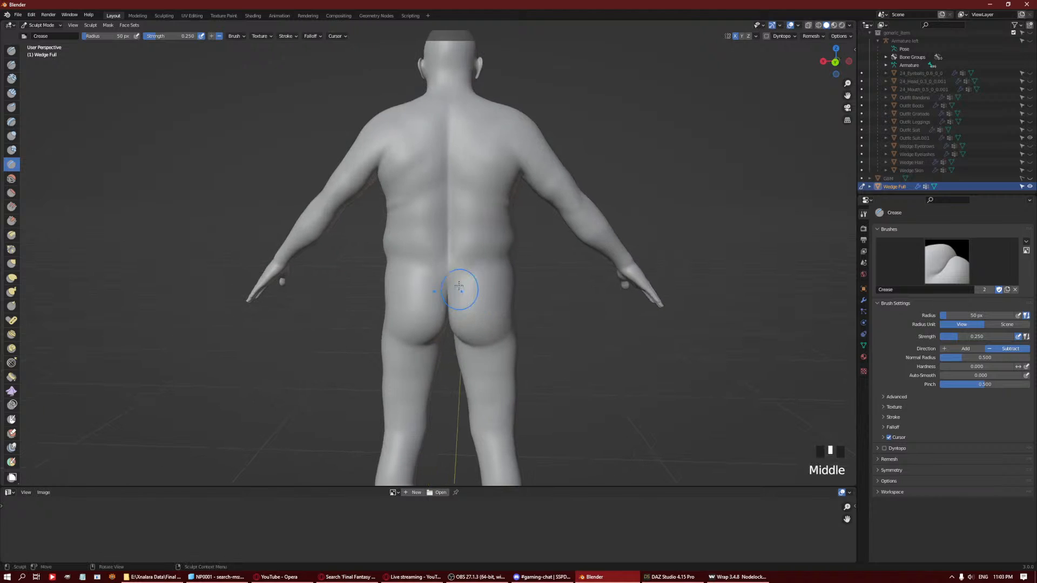
mouse_move(449, 292)
mouse_down()
mouse_move(470, 264)
mouse_move(473, 292)
mouse_up()
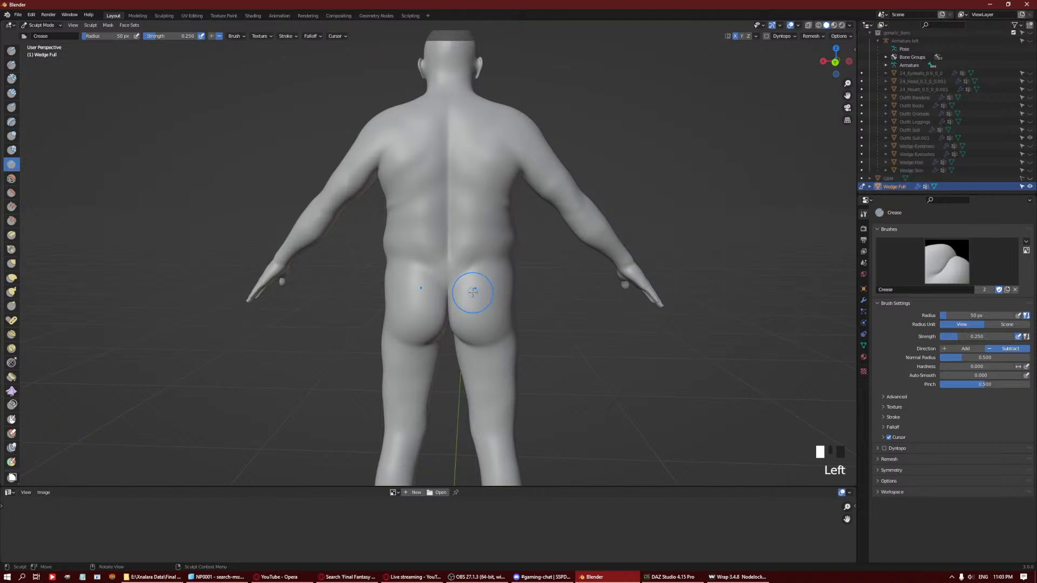
scroll(472, 292, up, 2)
scroll(475, 286, down, 1)
key(ctrl+z)
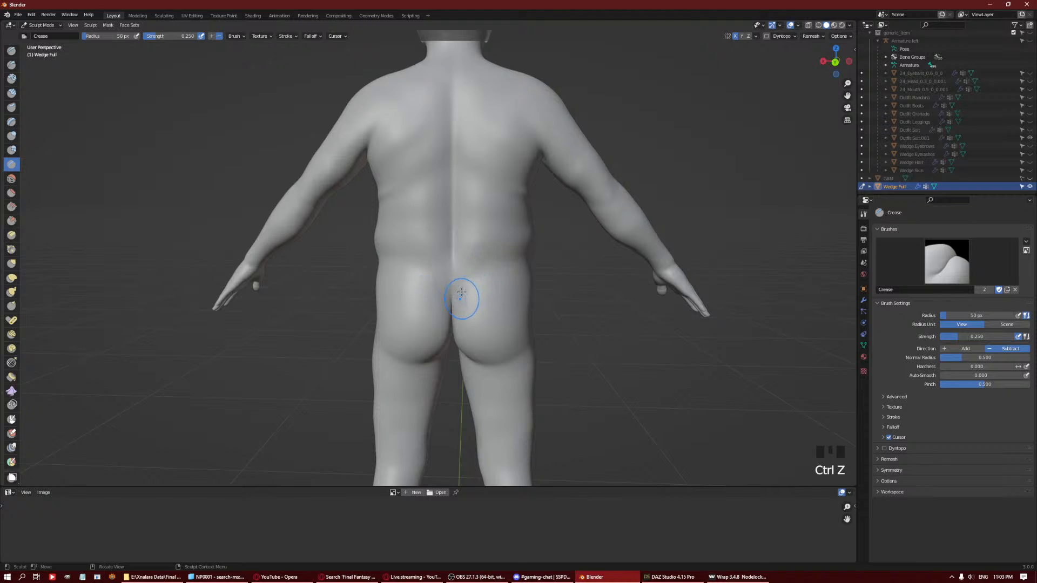
Add Crease strokes at the top of the buttocks, along the side of the waist and in the fold beneath the buttocks.
drag(462, 292, 475, 269)
mouse_move(519, 265)
middle_down()
mouse_move(459, 263)
mouse_move(495, 250)
middle_up()
drag(465, 258, 499, 261)
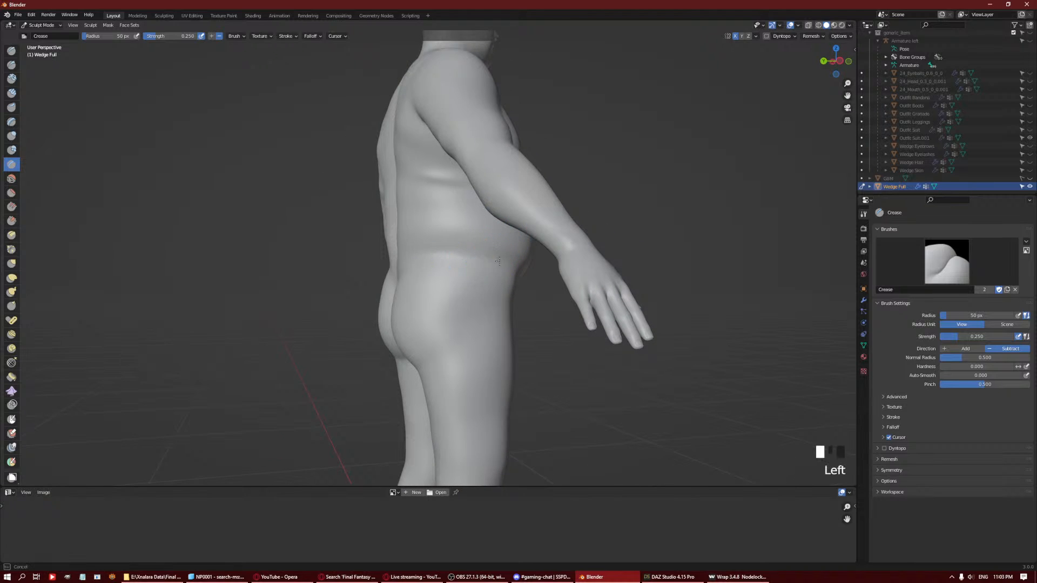
middle_drag(531, 272, 486, 357)
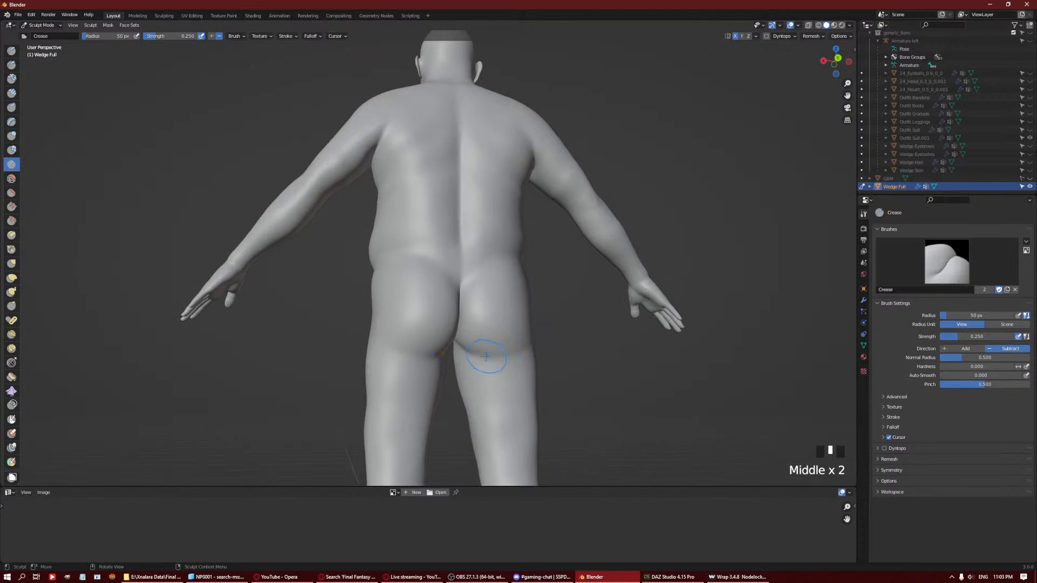
middle_drag(565, 325, 493, 370)
drag(493, 371, 510, 356)
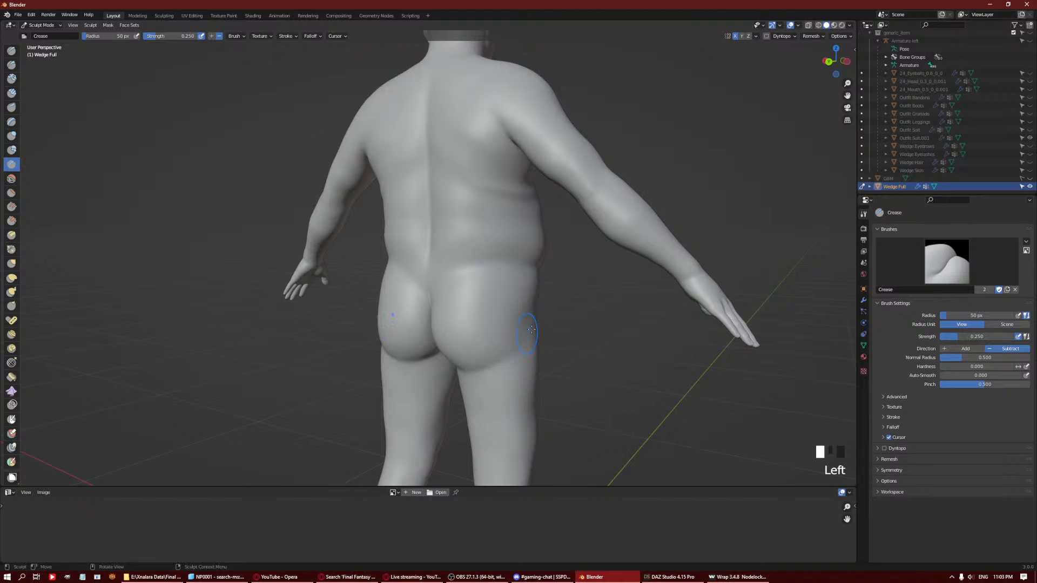
In Edit Mode, select the edge loop around the middle of the thigh and scale it slightly.
mouse_move(531, 329)
middle_down()
mouse_move(482, 267)
mouse_move(449, 250)
middle_up()
key(Tab)
alt+click(450, 243)
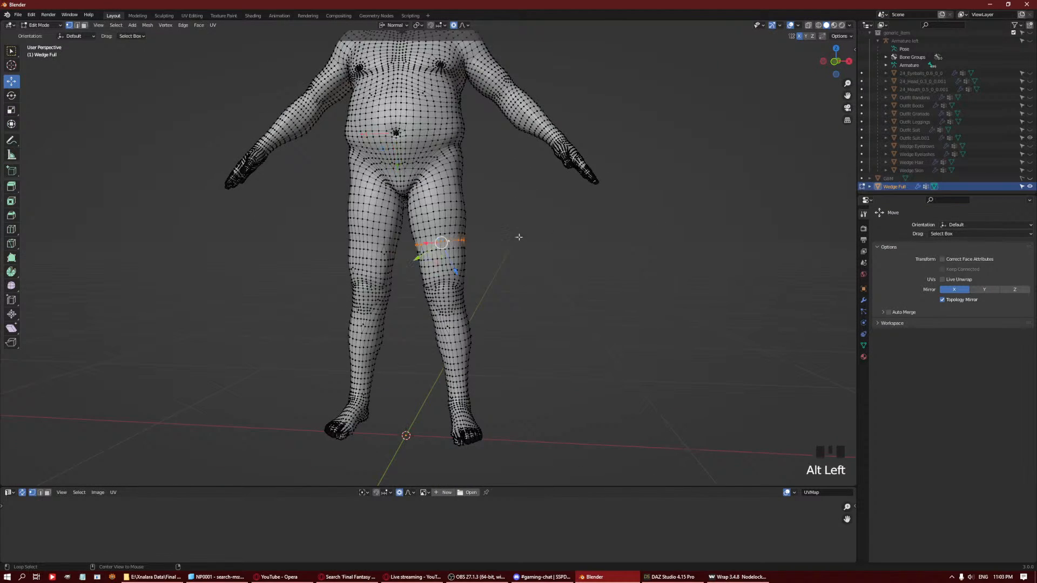
key(s)
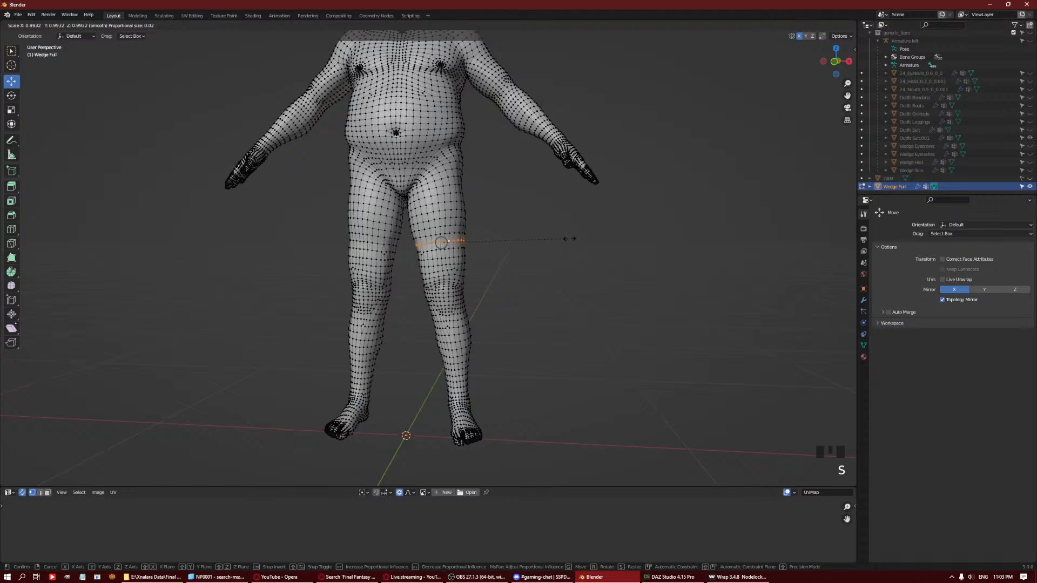
click(575, 240)
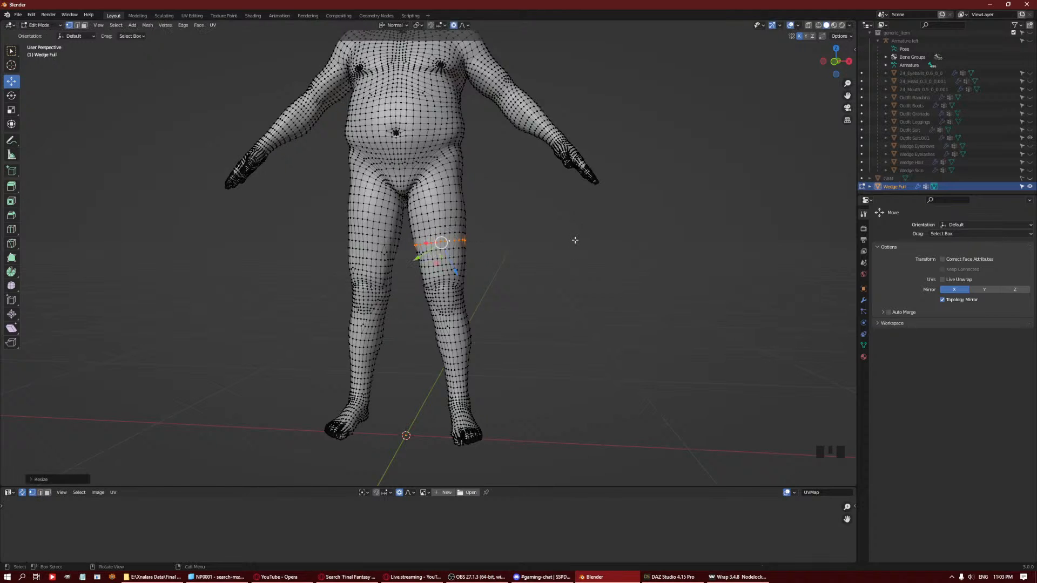
Grow the thigh loop selection six times and smooth the selected vertices.
key(ctrl+KP_Add)
key(ctrl+KP_Add)
key(ctrl+KP_Add)
key(ctrl+KP_Add)
key(ctrl+KP_Add)
key(ctrl+KP_Add)
key(q)
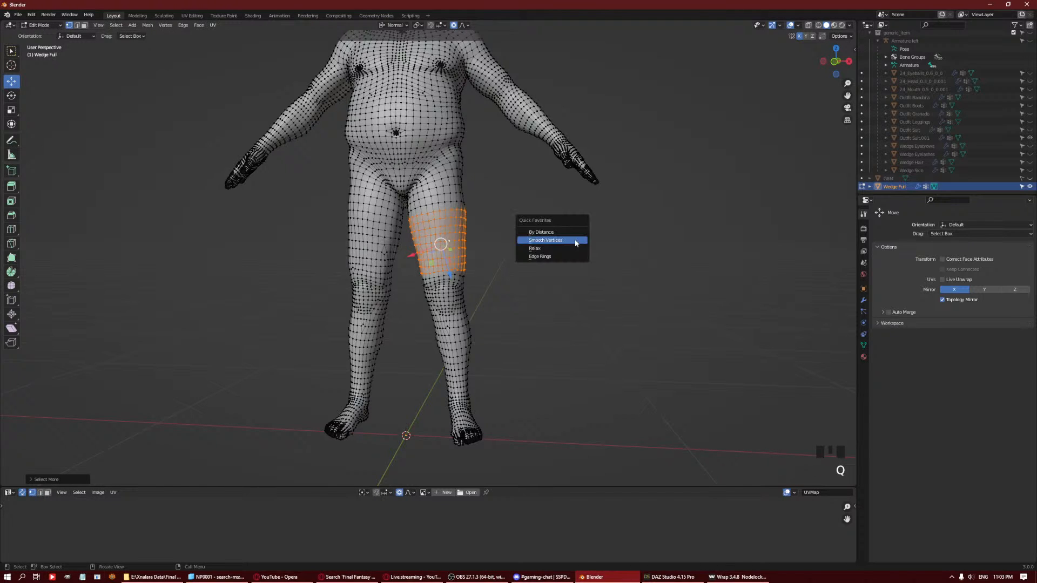
click(575, 242)
key(a)
key(a)
key(a)
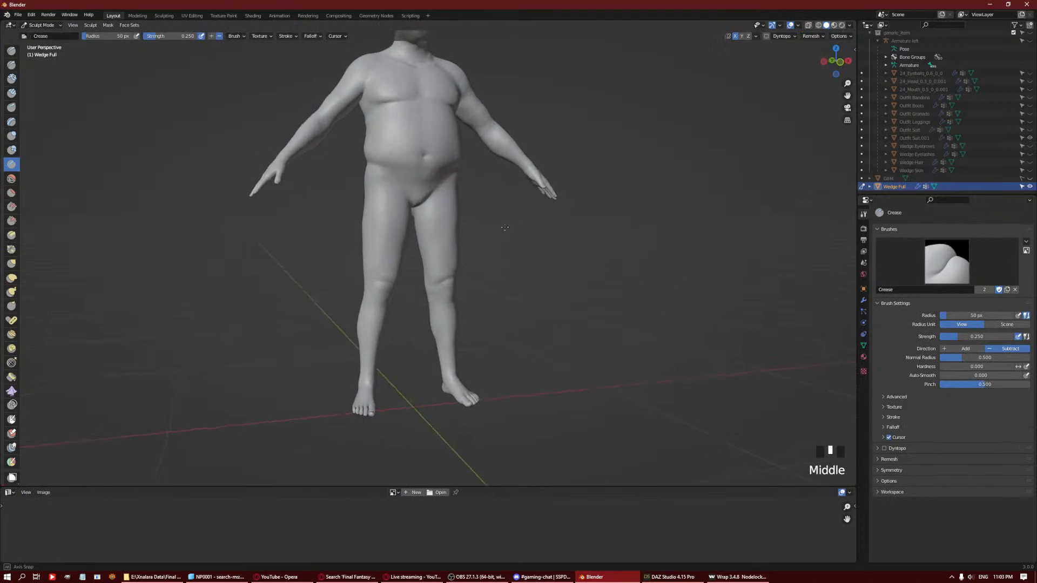
Check the reshaped body in Sculpt Mode and show the generic_item collection so the shirt covers the body.
mouse_move(495, 238)
middle_down()
mouse_move(491, 216)
mouse_move(486, 303)
mouse_move(514, 145)
mouse_move(526, 253)
mouse_move(750, 178)
mouse_move(571, 181)
middle_up()
scroll(491, 210, up, 5)
scroll(507, 178, down, 3)
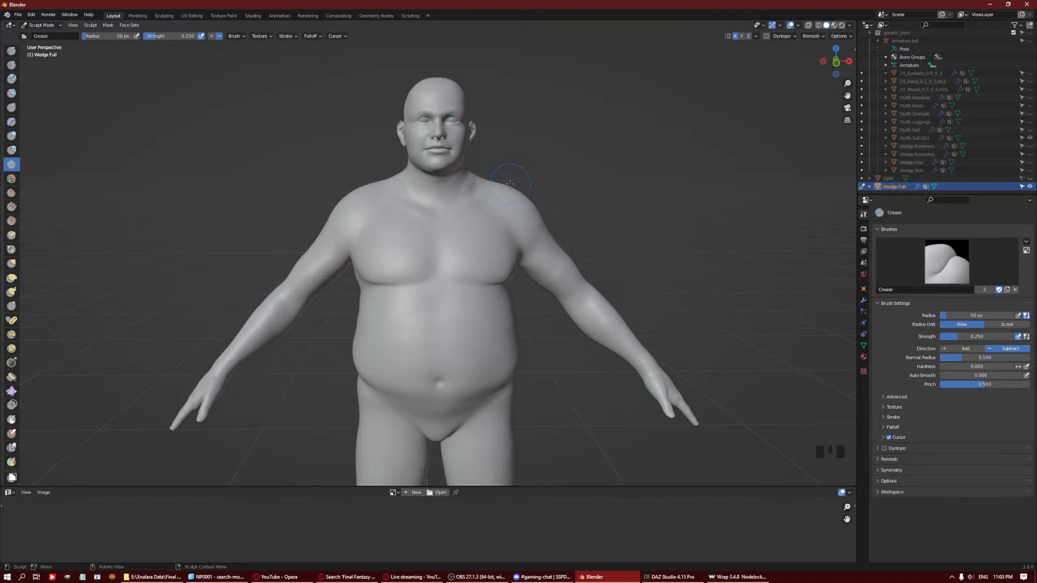
middle_drag(549, 186, 837, 141)
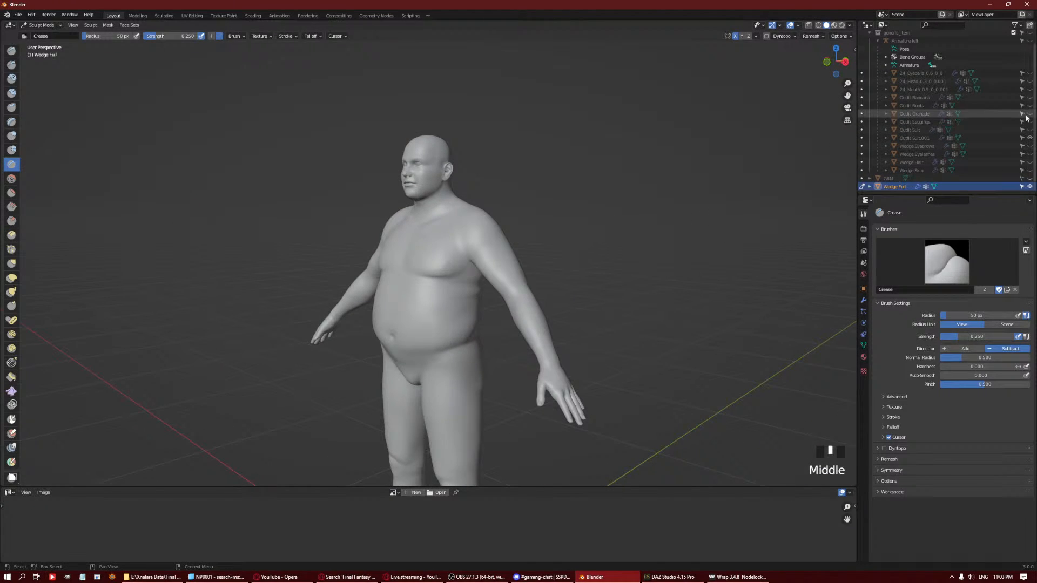
click(1030, 33)
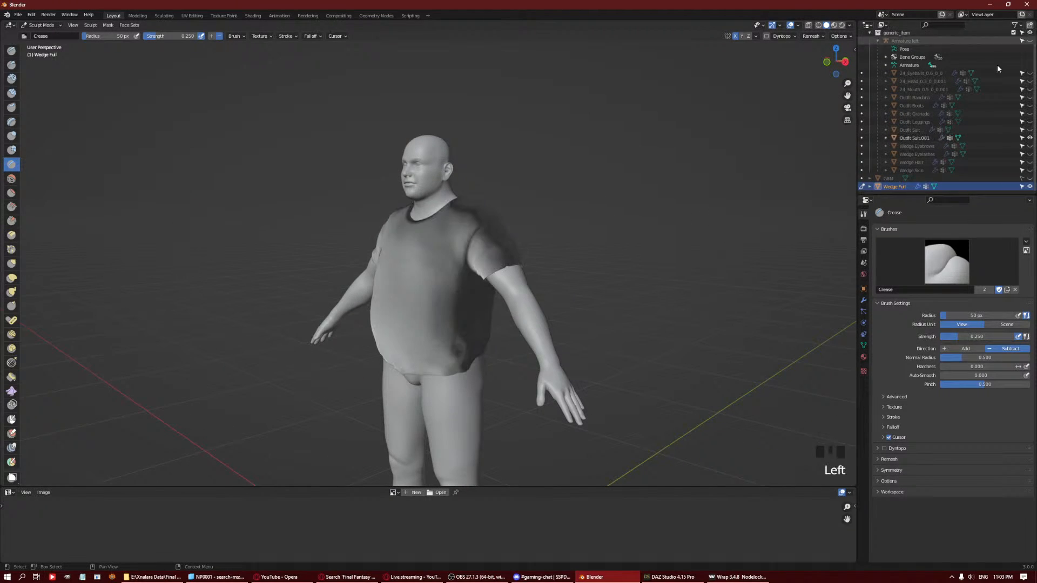
Smooth the body where it pokes through the shirt at the shoulder, lower back and side of the waist.
middle_drag(449, 286, 521, 268)
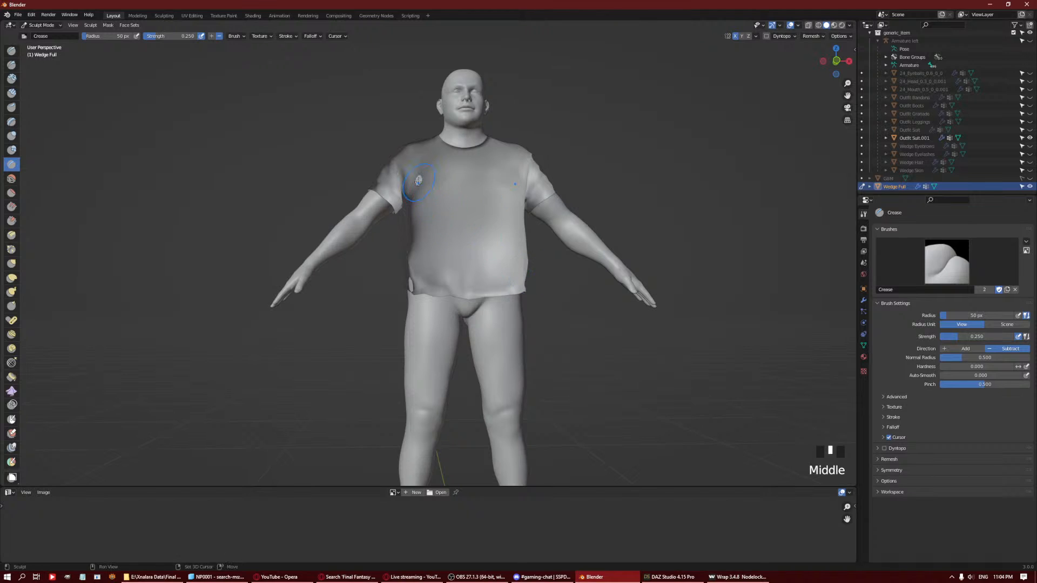
shift+drag(419, 179, 398, 174)
middle_drag(445, 223, 360, 285)
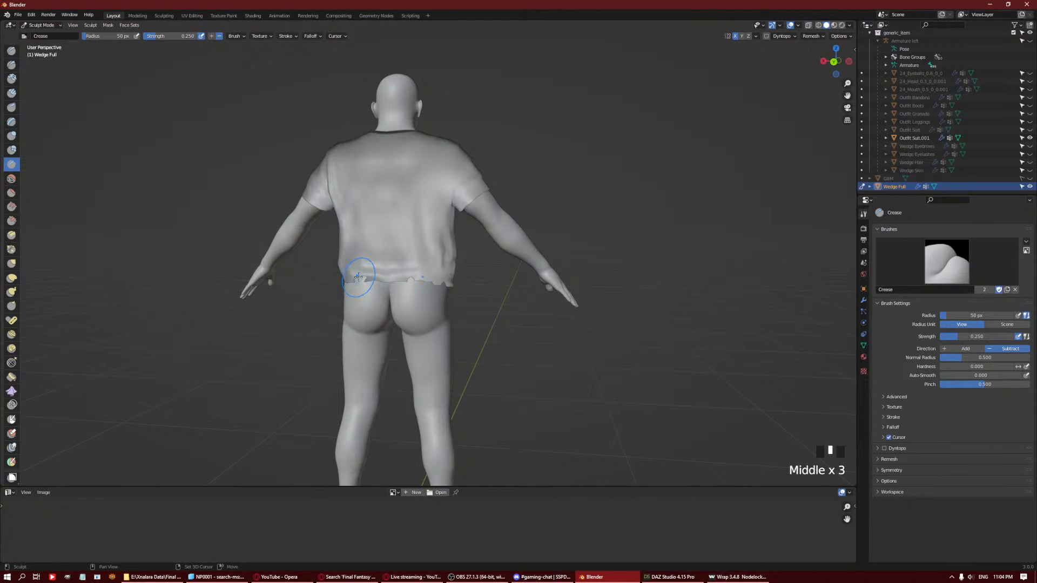
shift+drag(358, 277, 423, 279)
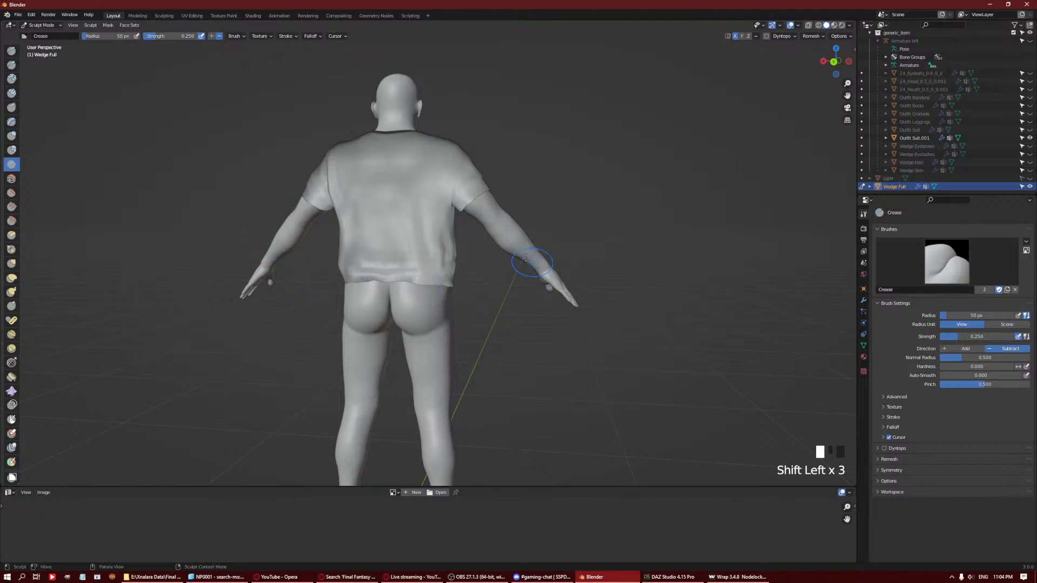
middle_drag(526, 258, 464, 269)
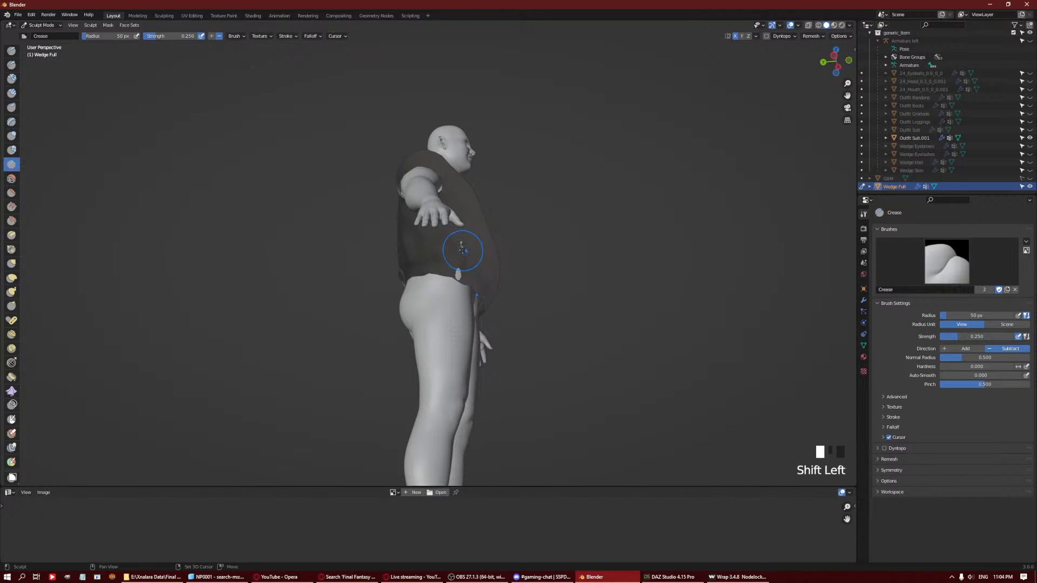
shift+drag(460, 246, 460, 280)
middle_drag(495, 282, 446, 254)
middle_drag(449, 292, 541, 245)
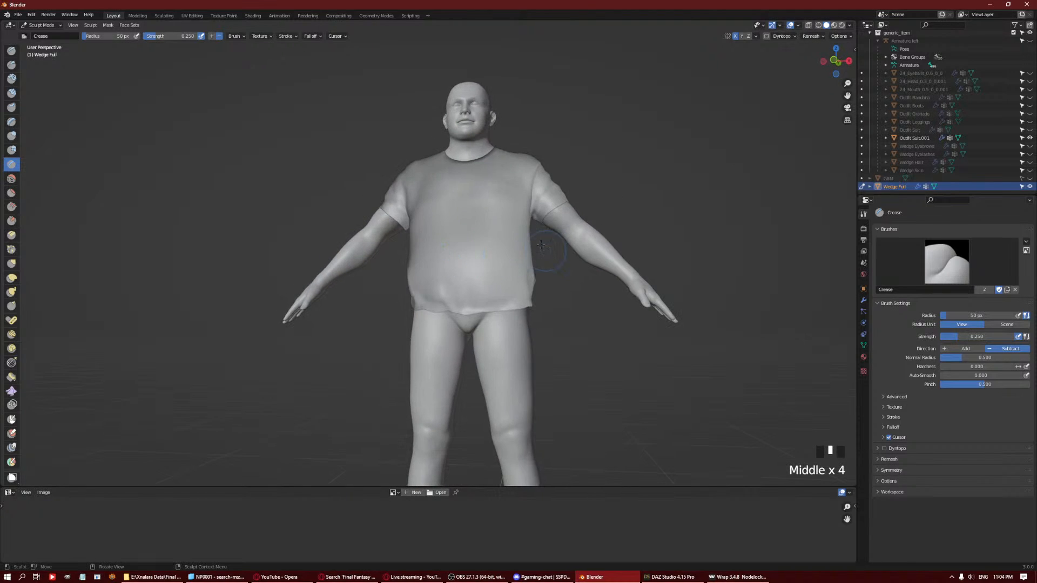
Hide Outfit Suit.001 and show the full Outfit Suit over the body.
click(1030, 138)
click(1029, 131)
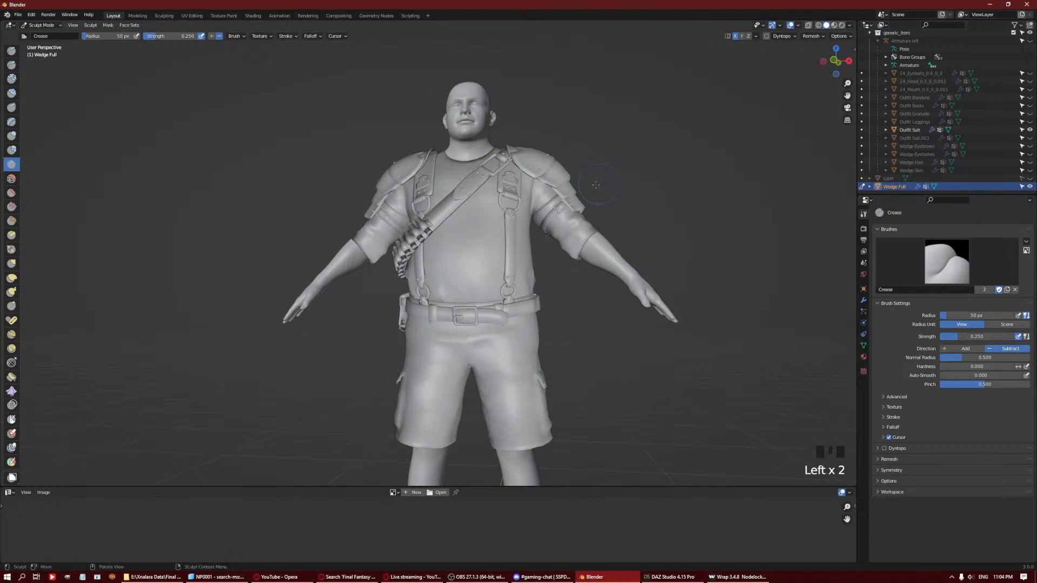
scroll(625, 238, down, 3)
mouse_move(625, 238)
middle_down()
mouse_move(585, 250)
mouse_move(655, 251)
mouse_move(616, 222)
middle_up()
scroll(611, 215, up, 3)
key(Tab)
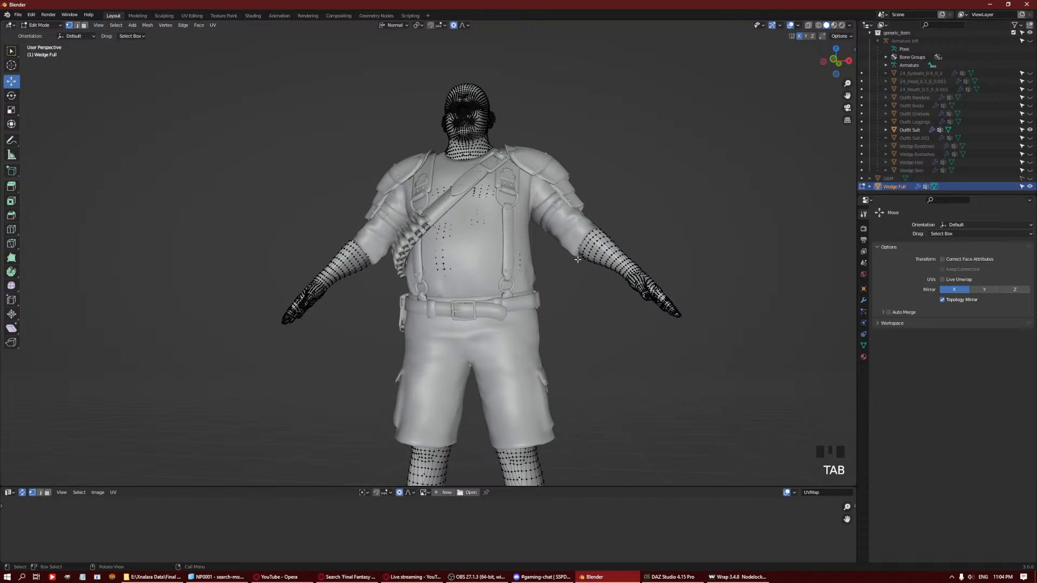
drag(570, 271, 561, 271)
middle_drag(562, 271, 452, 216)
middle_drag(464, 250, 639, 235)
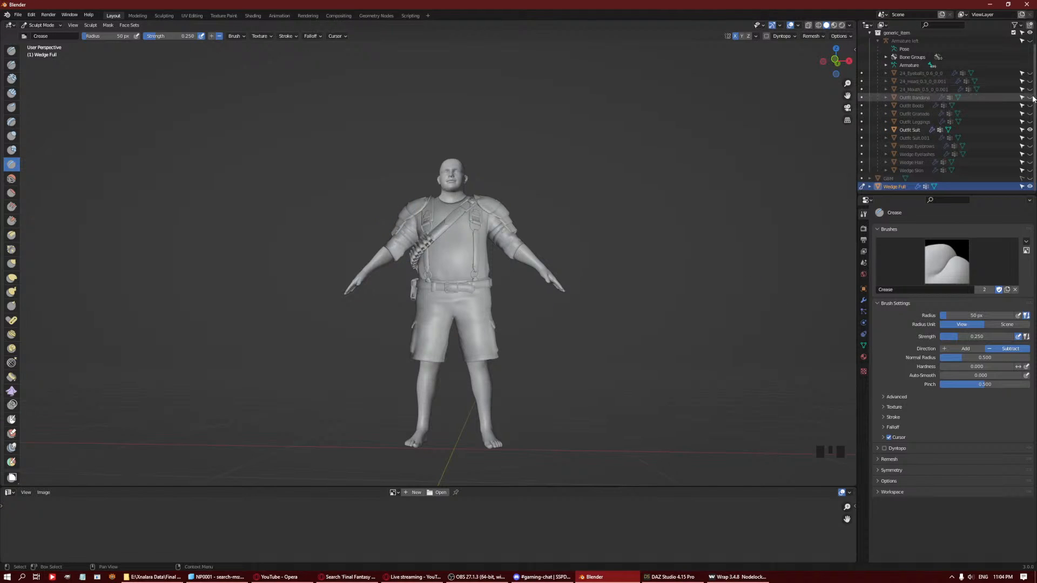
Show the outfit's bandana, boots, grenade and leggings plus Wedge's eyebrows, eyelashes and hair, and return to Object Mode.
click(1029, 98)
click(1029, 105)
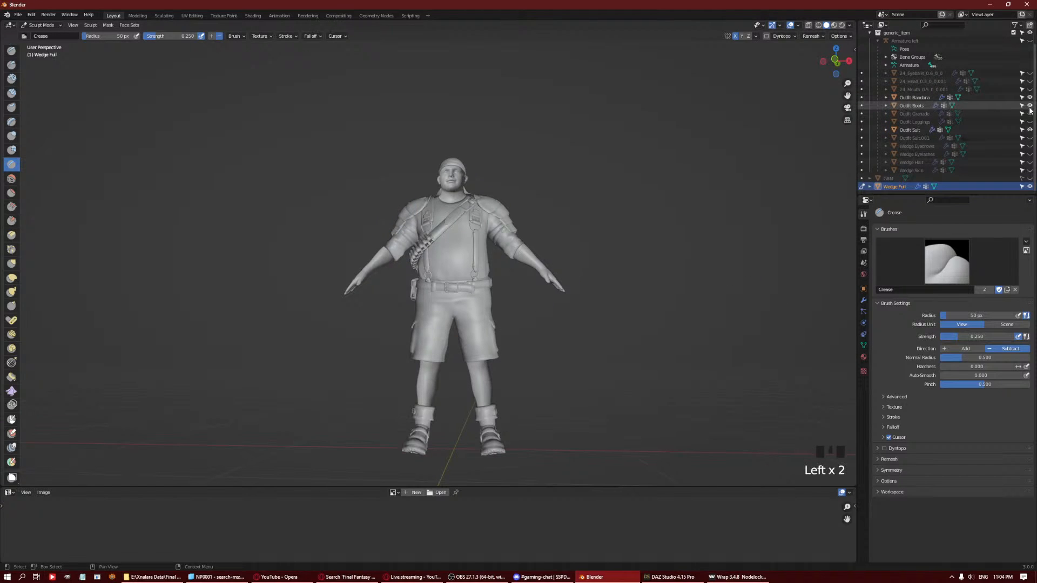
click(1029, 113)
click(1029, 121)
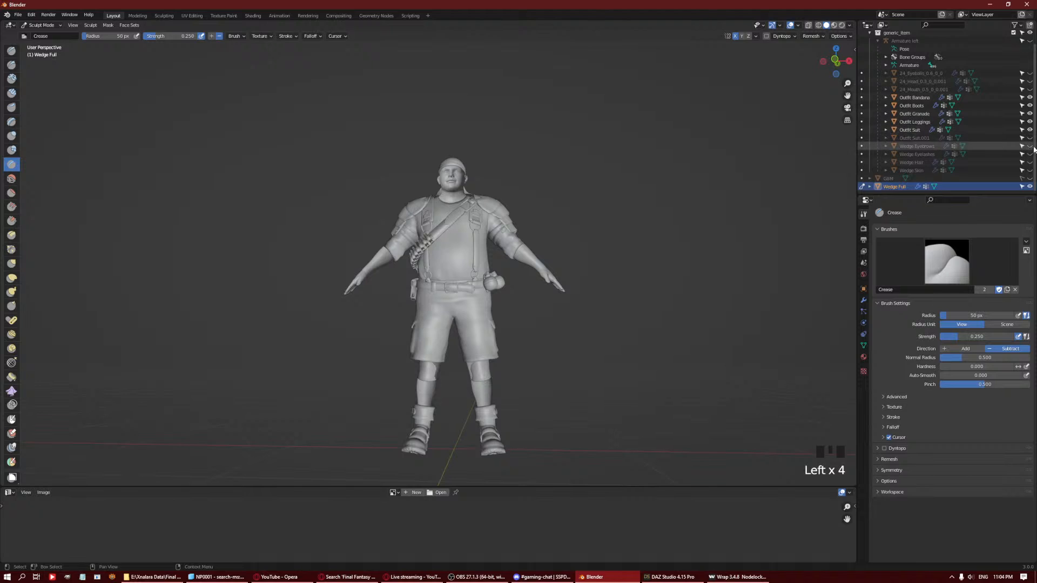
click(1029, 146)
click(1029, 154)
click(1030, 162)
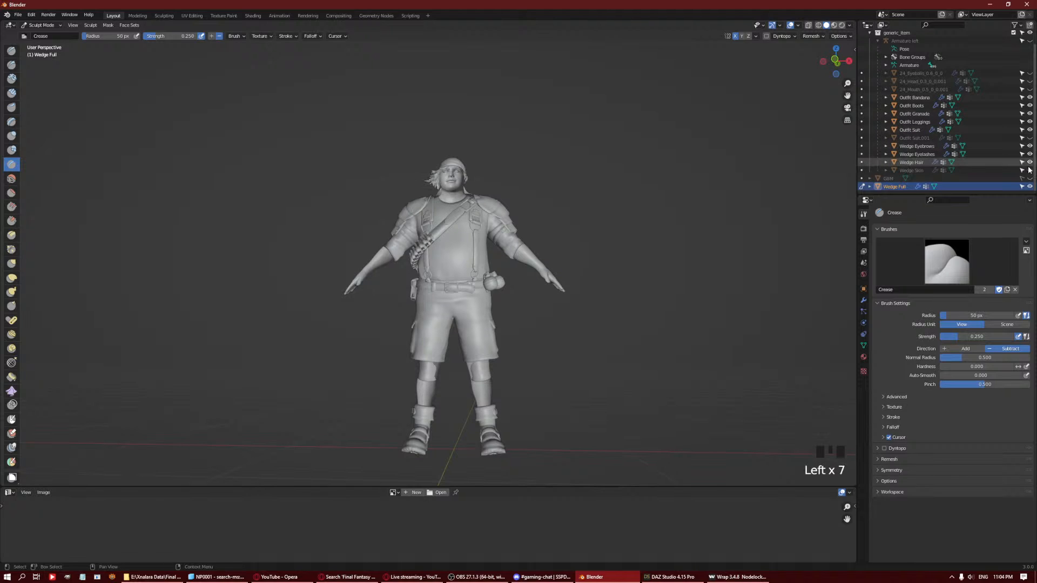
key(ctrl+Tab)
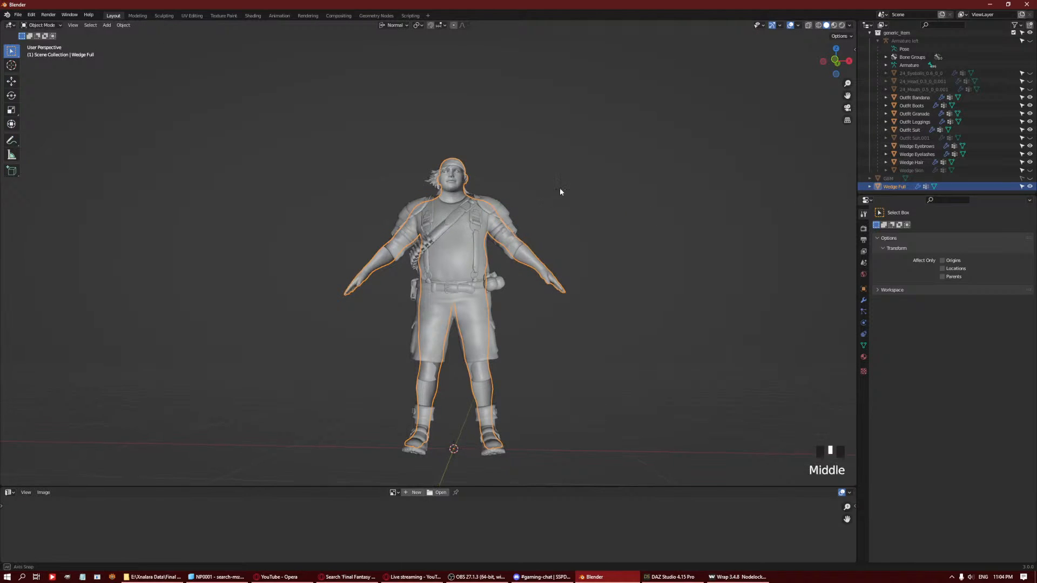
Deselect, enter Edit Mode on the Wedge Full body, and swap Outfit Suit for Outfit Suit.001 to uncover the legs.
click(591, 229)
mouse_move(559, 187)
middle_down()
mouse_move(589, 227)
mouse_move(643, 252)
mouse_move(666, 229)
mouse_move(491, 384)
middle_up()
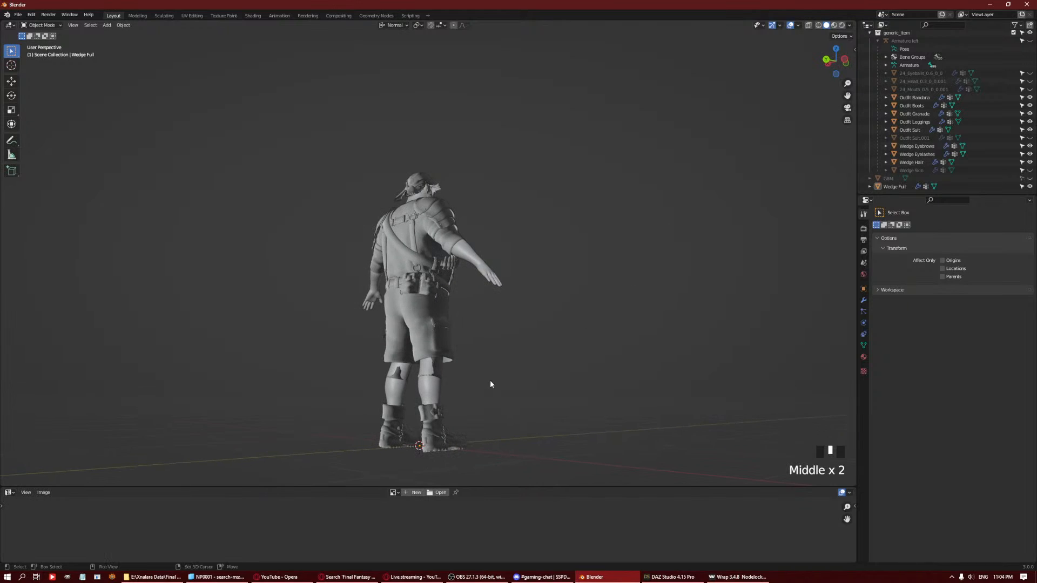
scroll(505, 286, up, 4)
middle_drag(505, 287, 527, 230)
key(Tab)
scroll(540, 260, up, 4)
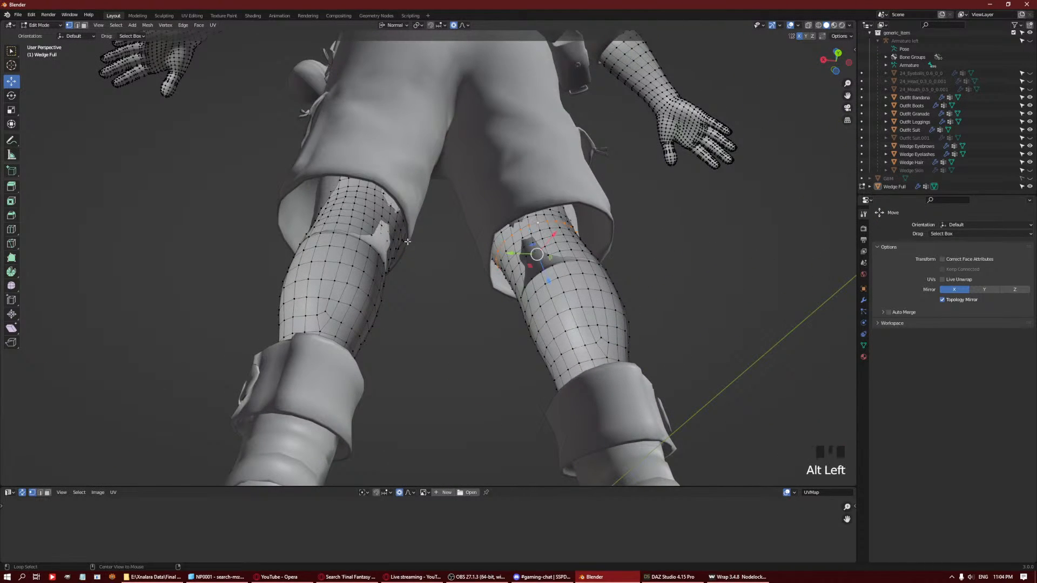
middle_drag(404, 221, 432, 216)
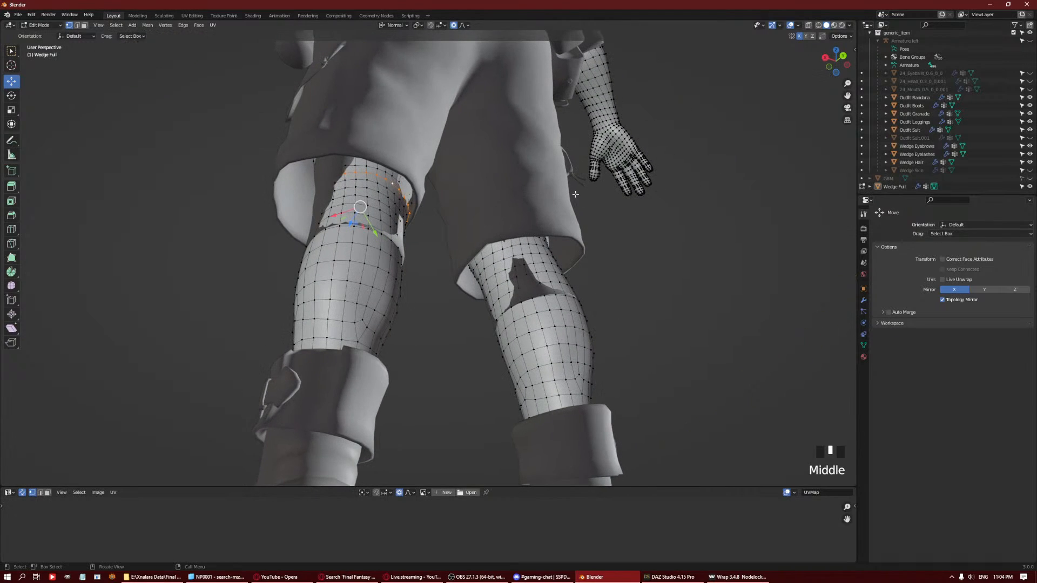
click(1022, 129)
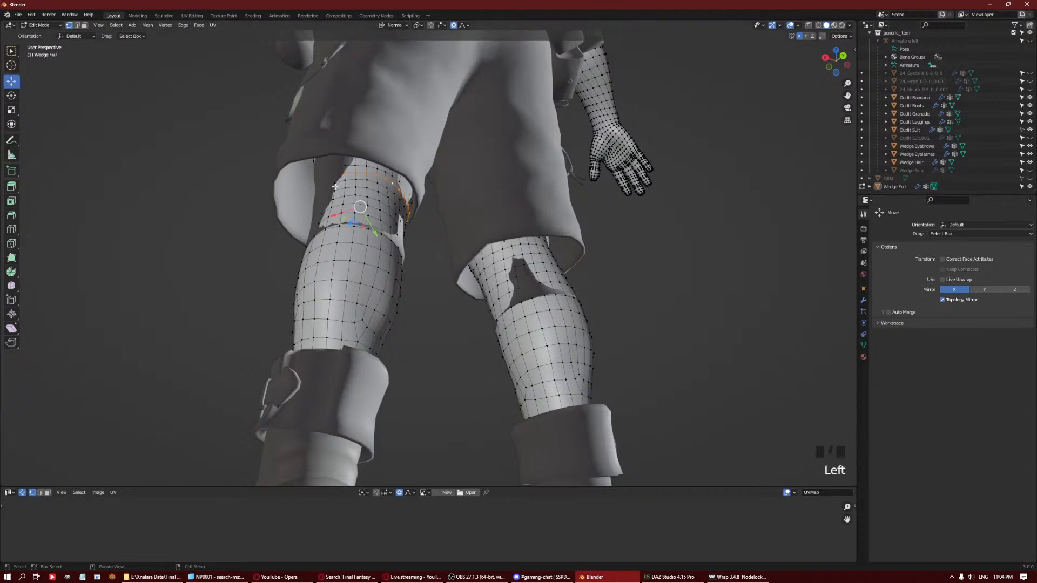
click(1029, 130)
Scale down the selected edge loop at the left knee with a small proportional influence to fit it inside the leggings.
mouse_move(486, 212)
middle_down()
mouse_move(491, 202)
mouse_move(475, 217)
middle_up()
middle_drag(679, 197, 613, 225)
scroll(606, 225, down, 1)
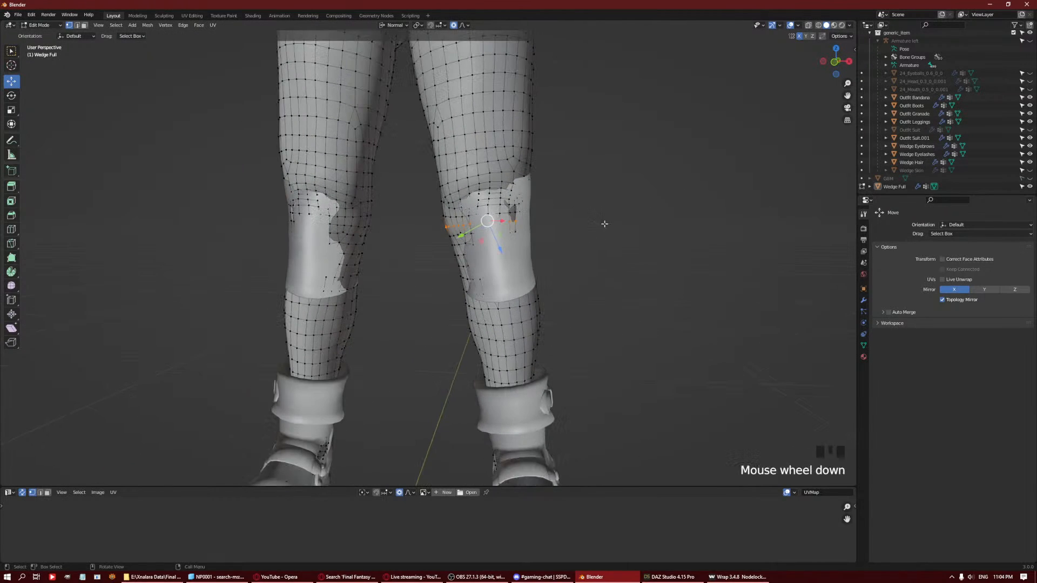
key(s)
scroll(684, 201, down, 10)
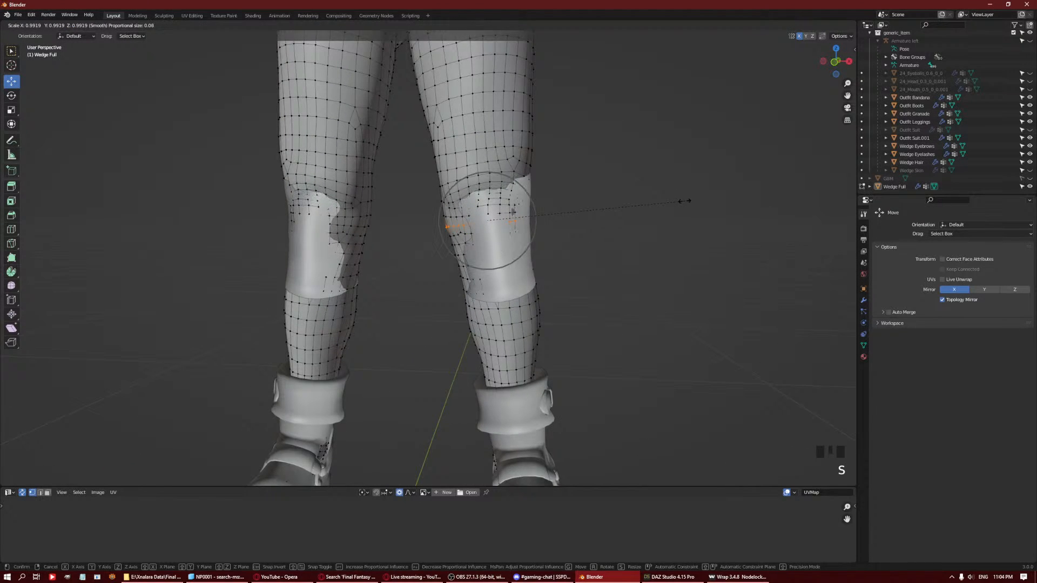
click(679, 200)
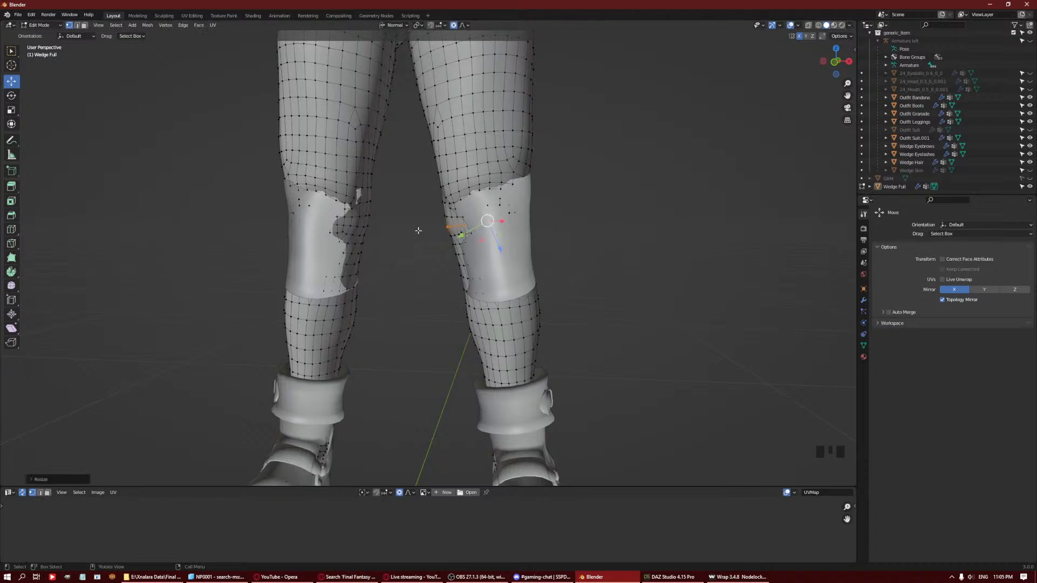
Move the vertices on the inner side of the left knee so the body stays beneath the leggings.
click(442, 228)
drag(416, 238, 399, 243)
middle_drag(442, 260, 453, 265)
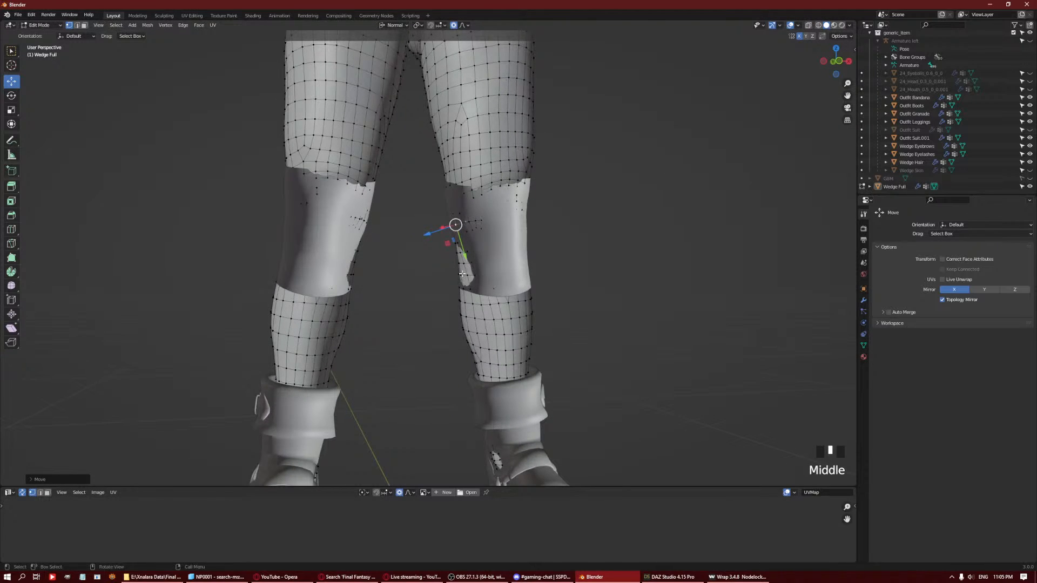
click(463, 275)
drag(432, 279, 438, 278)
Push the outer and inner sides of the left calf slightly outward with proportional editing.
mouse_move(445, 263)
middle_down()
mouse_move(449, 245)
mouse_move(462, 262)
middle_up()
click(542, 290)
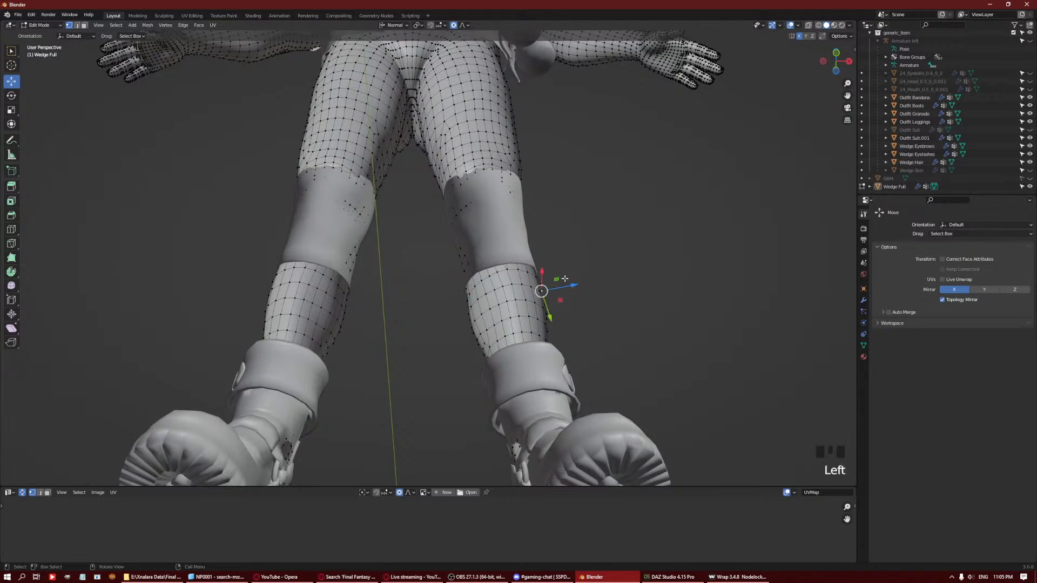
drag(571, 286, 574, 285)
middle_drag(519, 294, 516, 309)
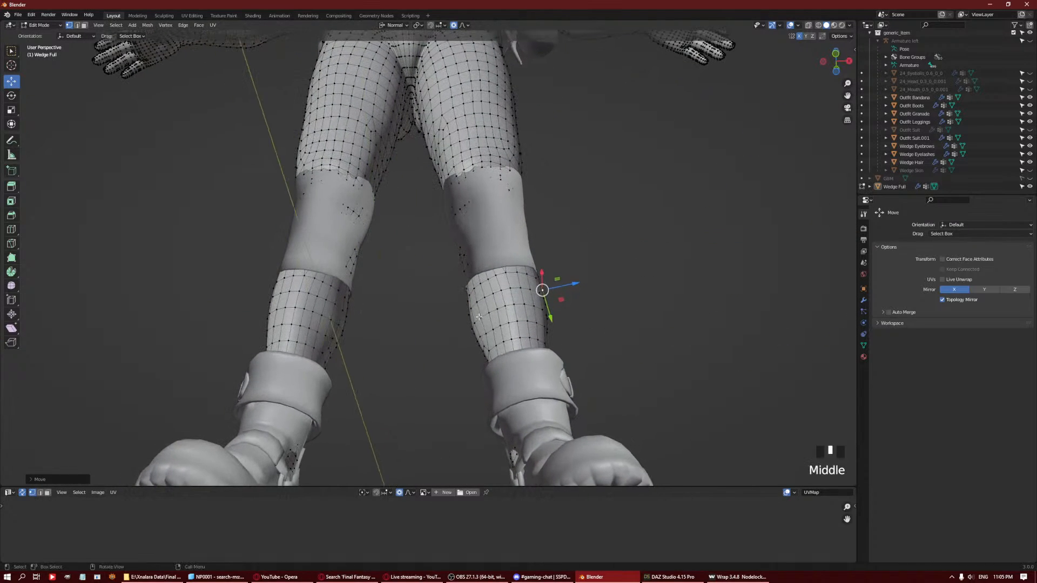
click(467, 315)
drag(451, 318, 443, 314)
Switch the body to Sculpt Mode to work on the knees.
mouse_move(634, 207)
middle_down()
mouse_move(664, 224)
mouse_move(623, 186)
mouse_move(473, 192)
middle_up()
key(ctrl+Tab)
click(638, 213)
scroll(472, 192, down, 2)
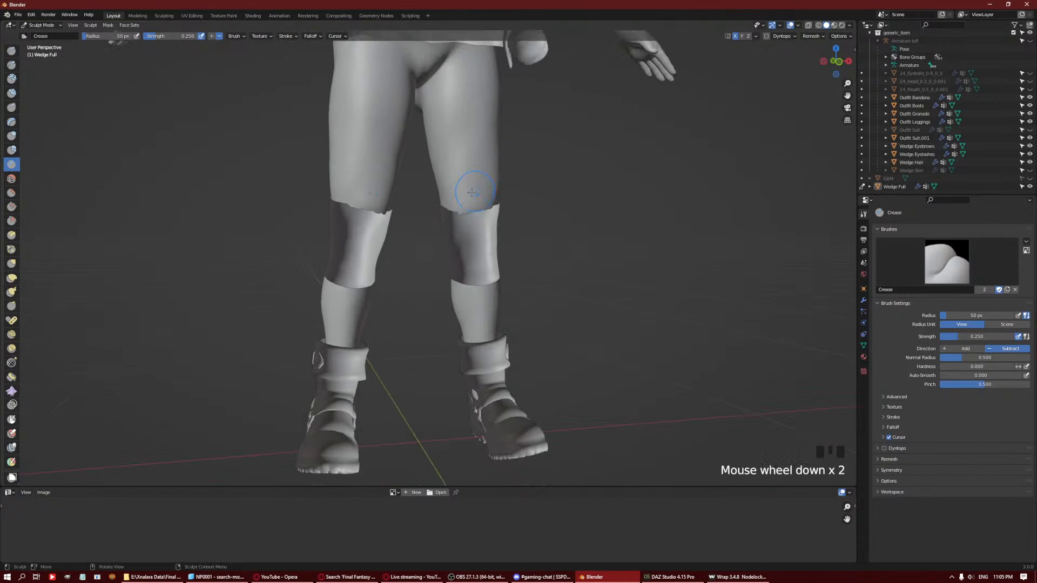
mouse_move(463, 209)
shift+mouse_down()
mouse_move(452, 210)
mouse_move(465, 210)
shift+mouse_up()
shift+drag(468, 209, 491, 202)
mouse_move(554, 203)
middle_down()
mouse_move(505, 203)
mouse_move(464, 222)
middle_up()
key(ctrl+z)
key(ctrl+z)
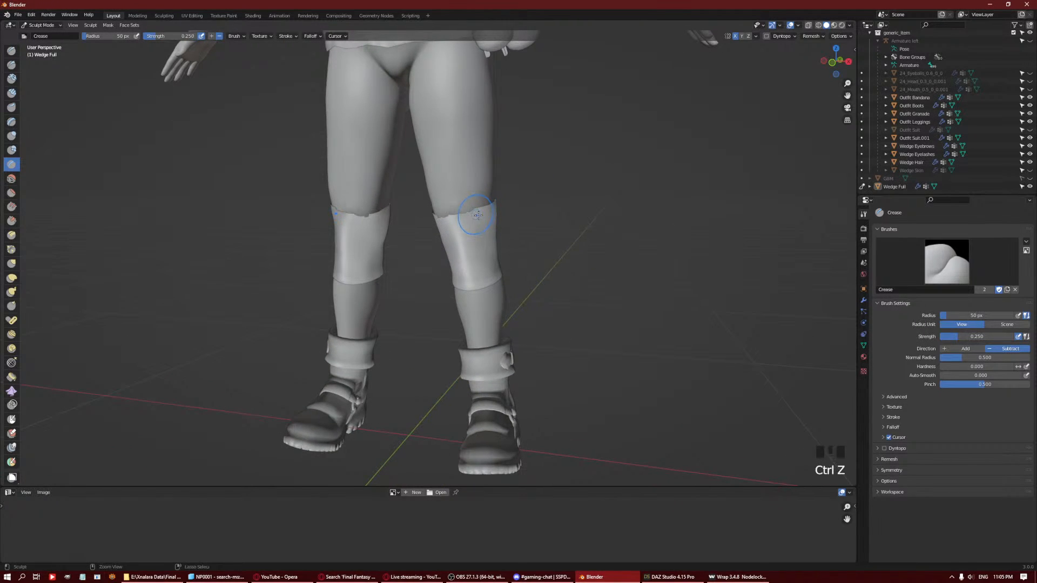
Smooth the body at the front and back of the knee where it pokes through the leggings.
mouse_move(441, 219)
shift+mouse_down()
mouse_move(458, 238)
mouse_move(487, 227)
shift+mouse_up()
key(ctrl+z)
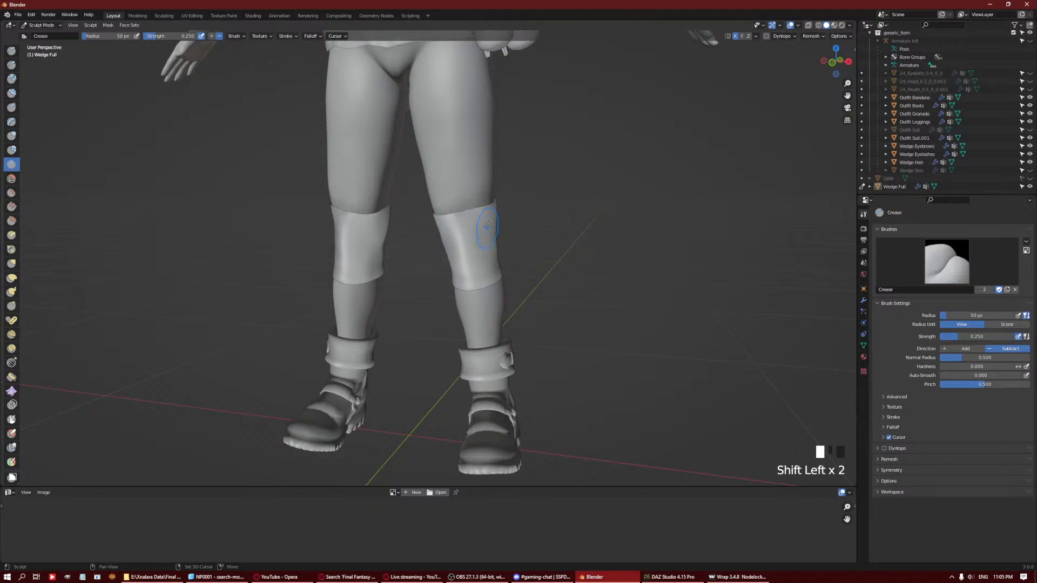
middle_drag(497, 216, 382, 251)
shift+drag(383, 251, 393, 264)
In Edit Mode, move the protruding vertices at the back of the left knee inward beneath the leggings.
key(Tab)
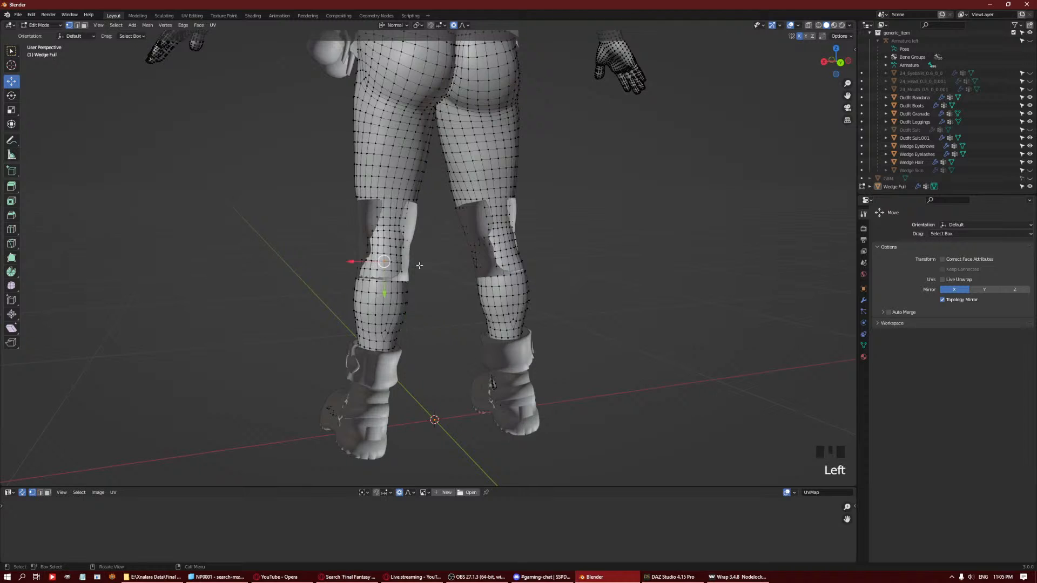
middle_drag(419, 265, 556, 238)
scroll(527, 239, up, 2)
drag(511, 245, 505, 245)
middle_drag(505, 244, 430, 217)
click(420, 227)
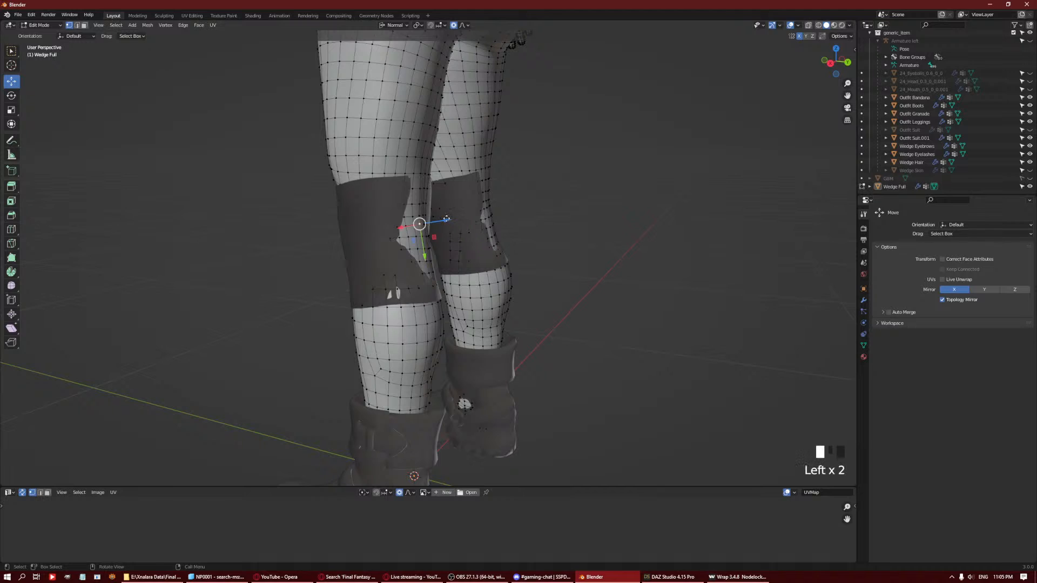
drag(446, 218, 445, 218)
click(431, 260)
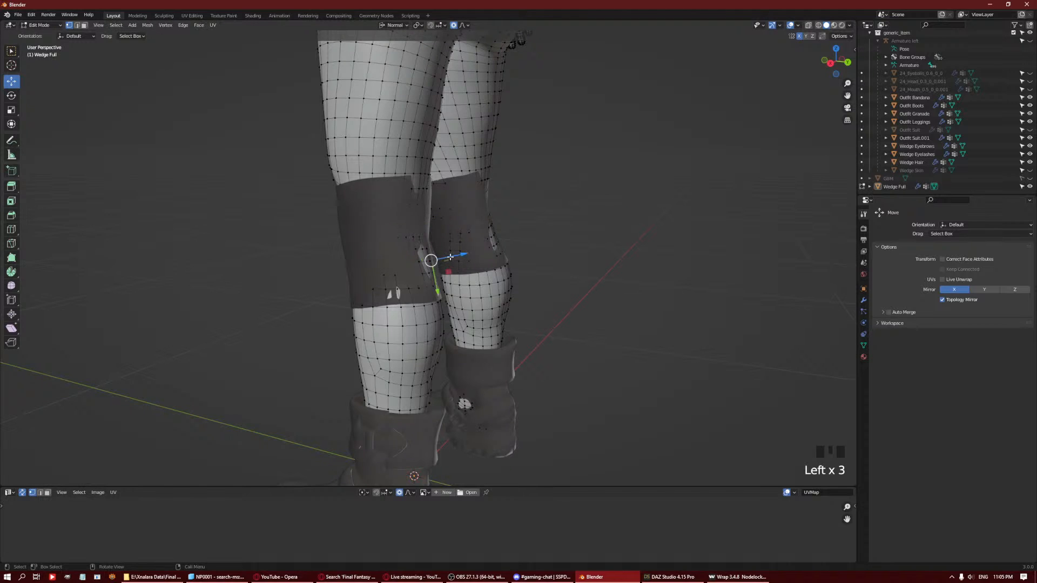
drag(450, 255, 450, 255)
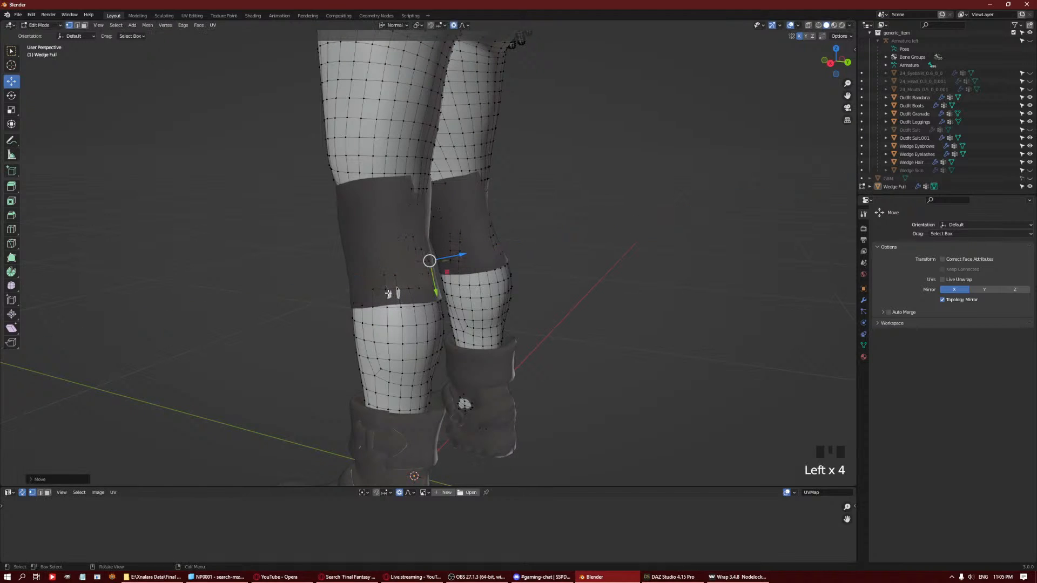
Adjust the vertices at the lower and upper back of the left knee to fit under the leggings.
click(389, 290)
middle_drag(389, 290, 490, 270)
drag(505, 258, 505, 258)
click(505, 258)
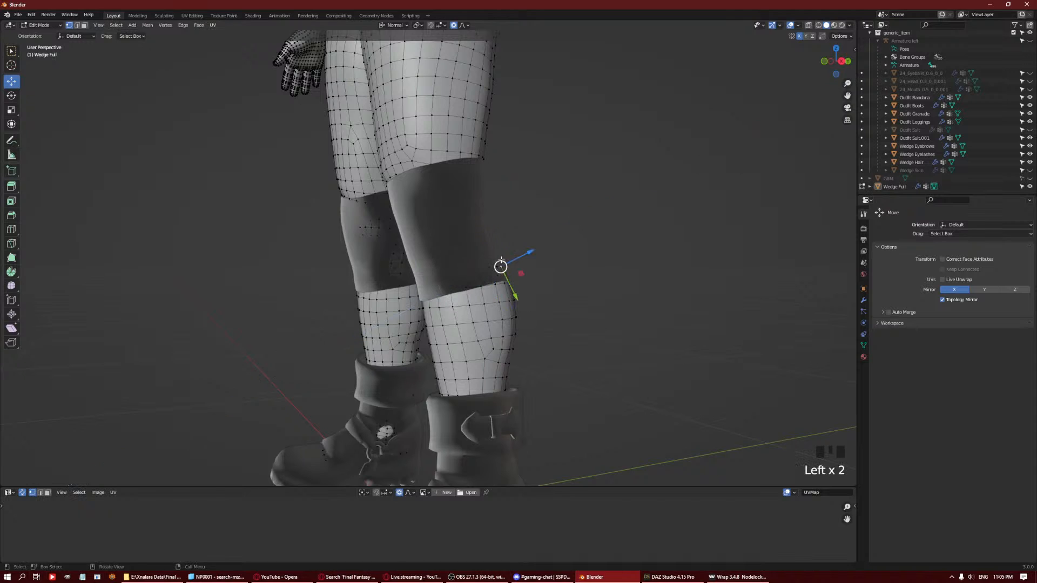
middle_drag(497, 265, 431, 224)
click(372, 195)
drag(403, 227, 381, 225)
middle_drag(382, 225, 410, 191)
scroll(410, 191, down, 3)
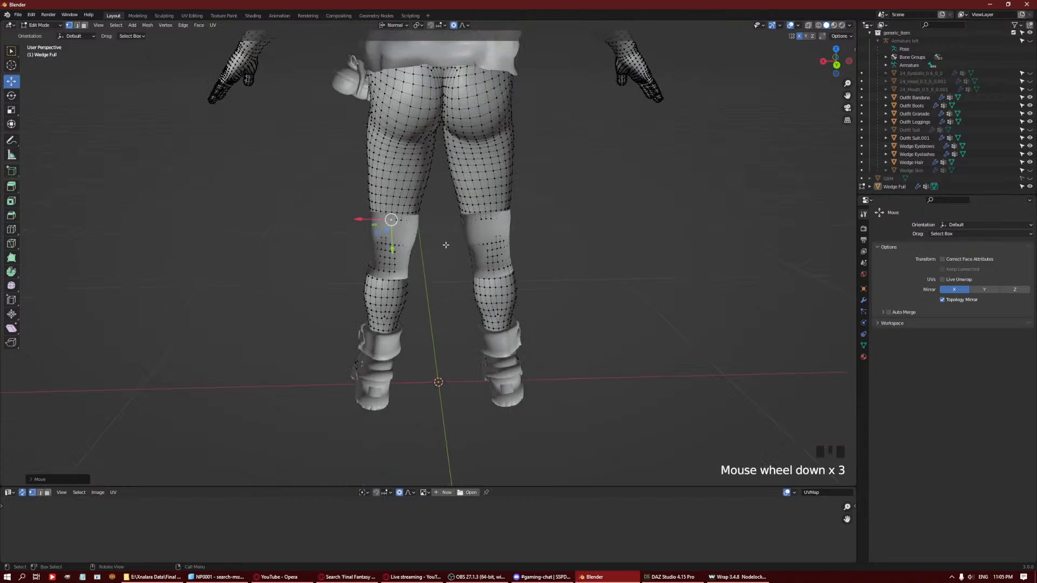
Check the legs in Sculpt Mode, return to Edit Mode and shift the inner lower thigh slightly above the left knee.
key(Tab)
mouse_move(443, 248)
middle_down()
mouse_move(624, 295)
mouse_move(642, 336)
middle_up()
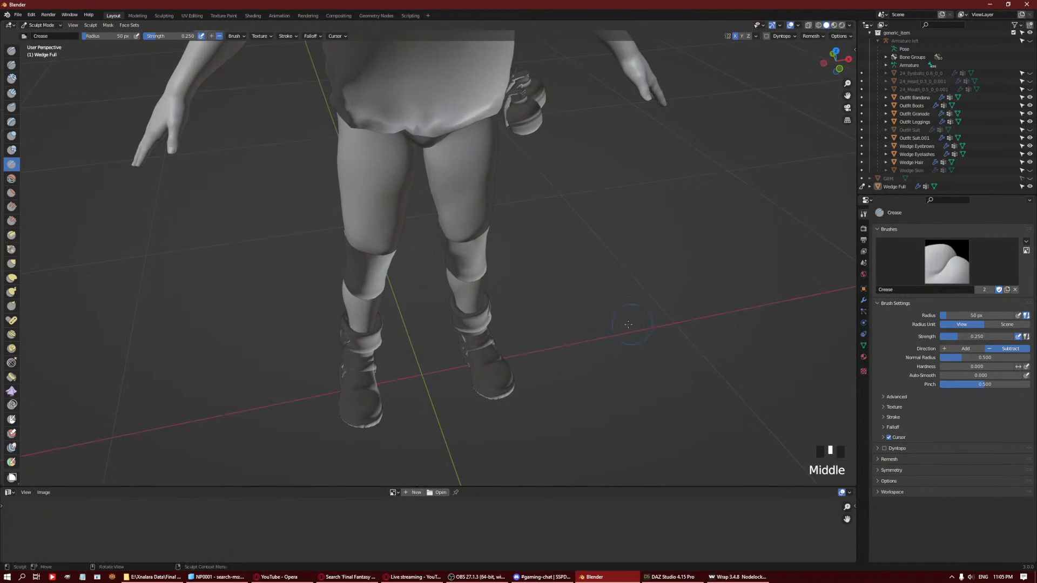
scroll(486, 232, up, 5)
middle_drag(459, 202, 437, 160)
key(Tab)
drag(426, 152, 422, 152)
Select a vertex at the left knee's inner upper edge, grow the selection three times, apply Smooth Vertices, and deselect.
click(455, 169)
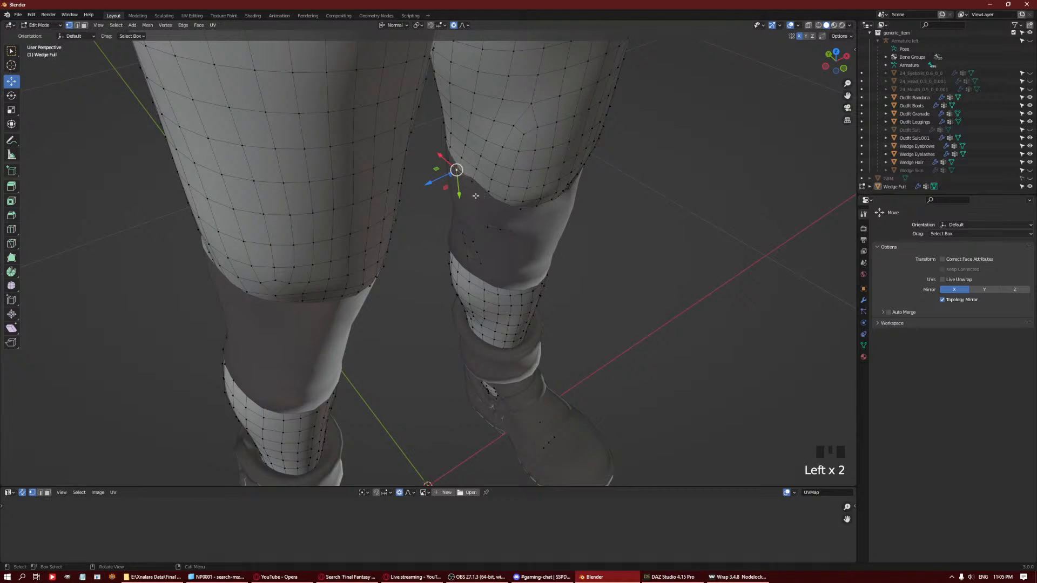
key(ctrl+KP_Add)
key(ctrl+KP_Add)
key(ctrl+KP_Add)
key(q)
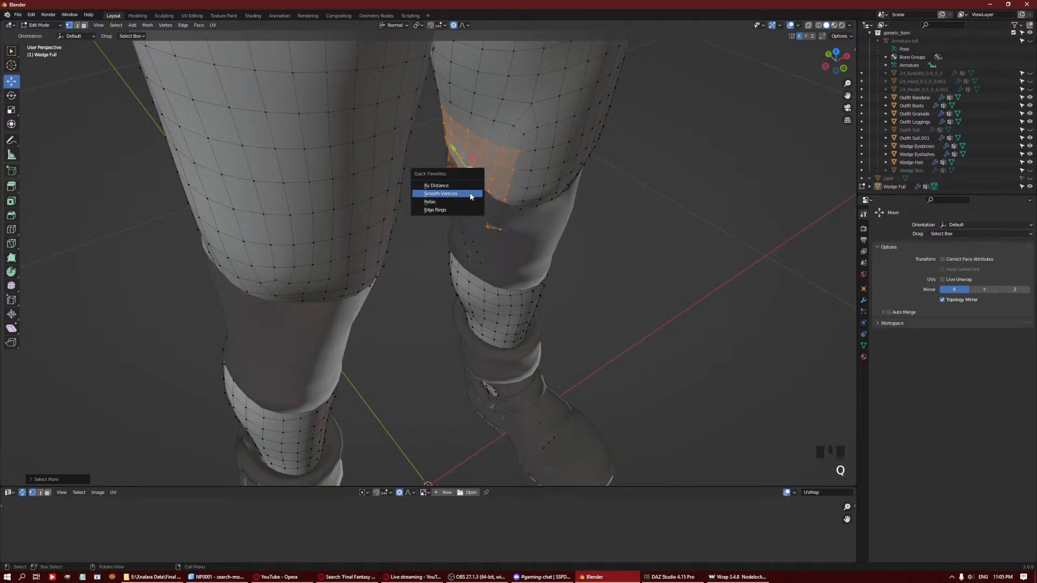
click(470, 196)
key(alt+a)
Nudge the inner-thigh vertex at the upper edge of the left legging along its normal with proportional editing.
middle_drag(524, 169, 448, 212)
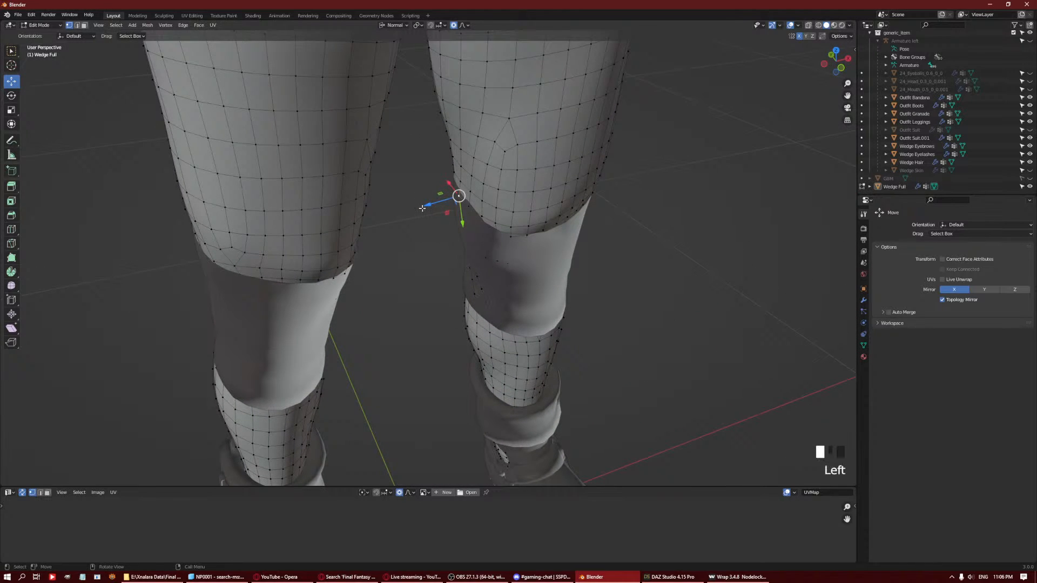
drag(423, 209, 423, 209)
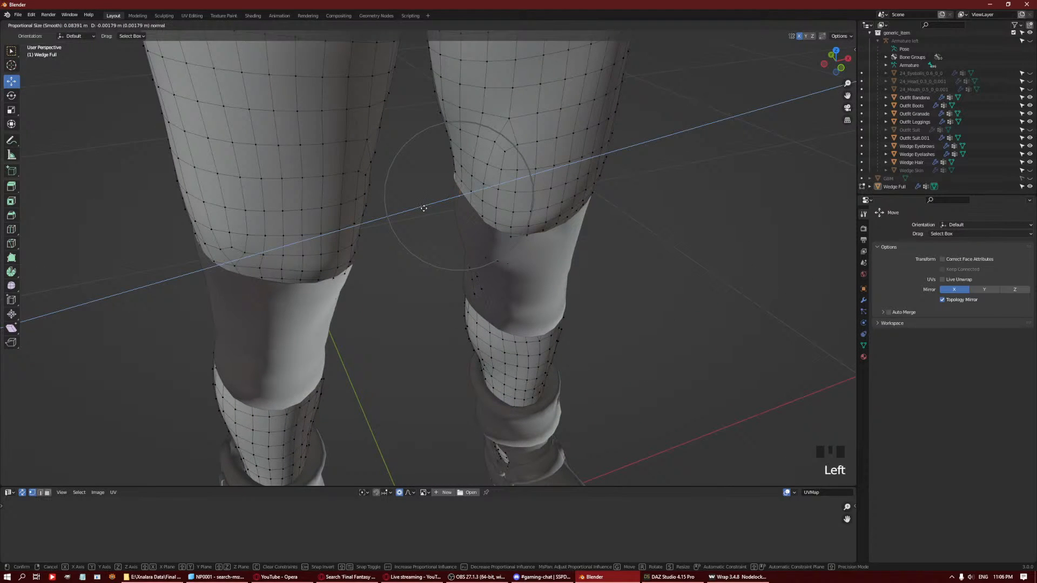
drag(437, 206, 437, 207)
middle_drag(441, 207, 546, 215)
middle_drag(411, 234, 423, 203)
click(423, 202)
right_click(422, 200)
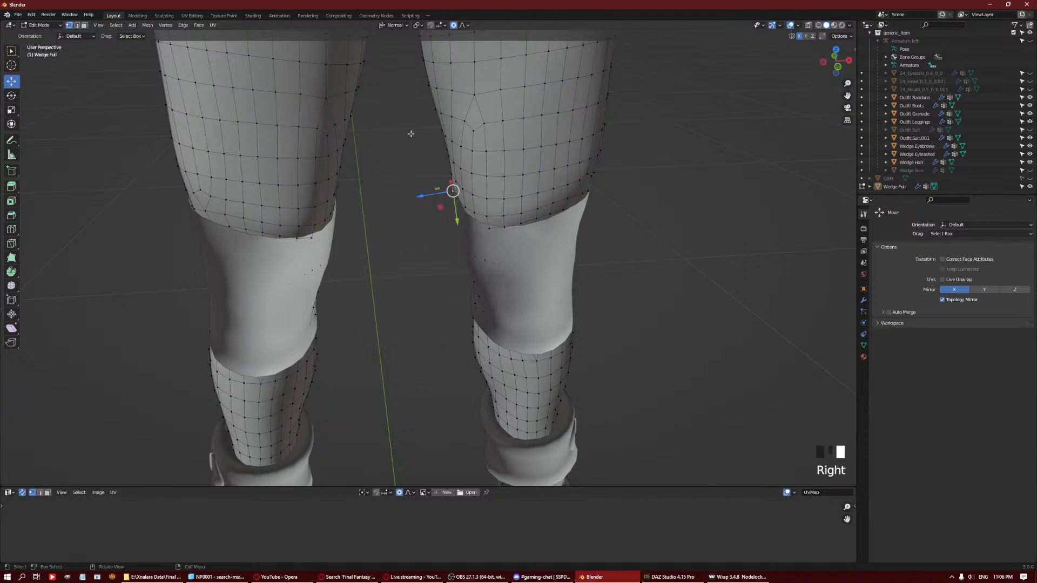
drag(422, 198, 424, 197)
middle_drag(425, 197, 458, 245)
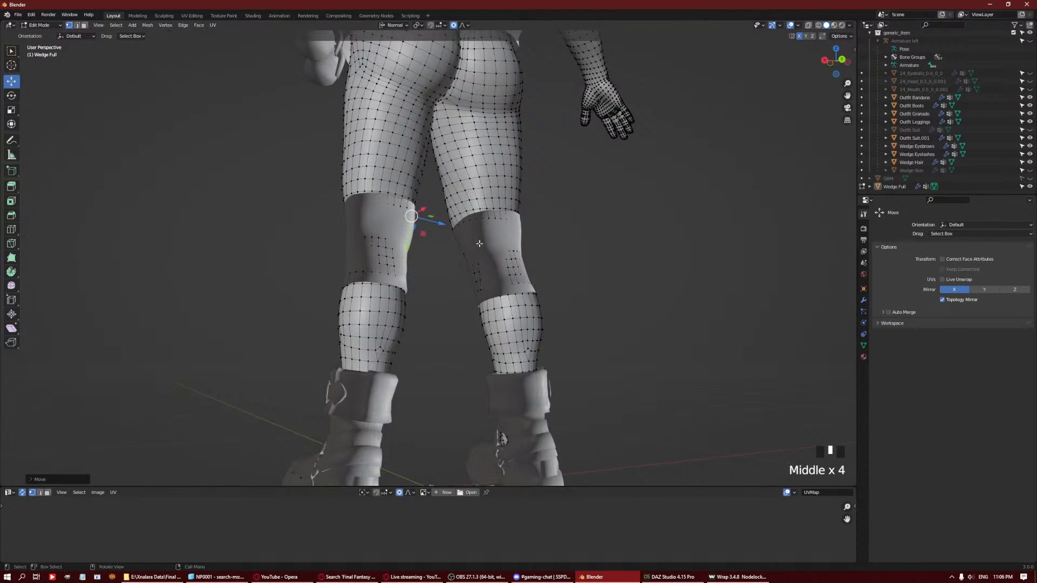
Select the edge loop just above the left knee, grow the selection three times, apply Smooth Vertices, and deselect.
shift+middle_drag(469, 142, 548, 340)
scroll(398, 192, down, 3)
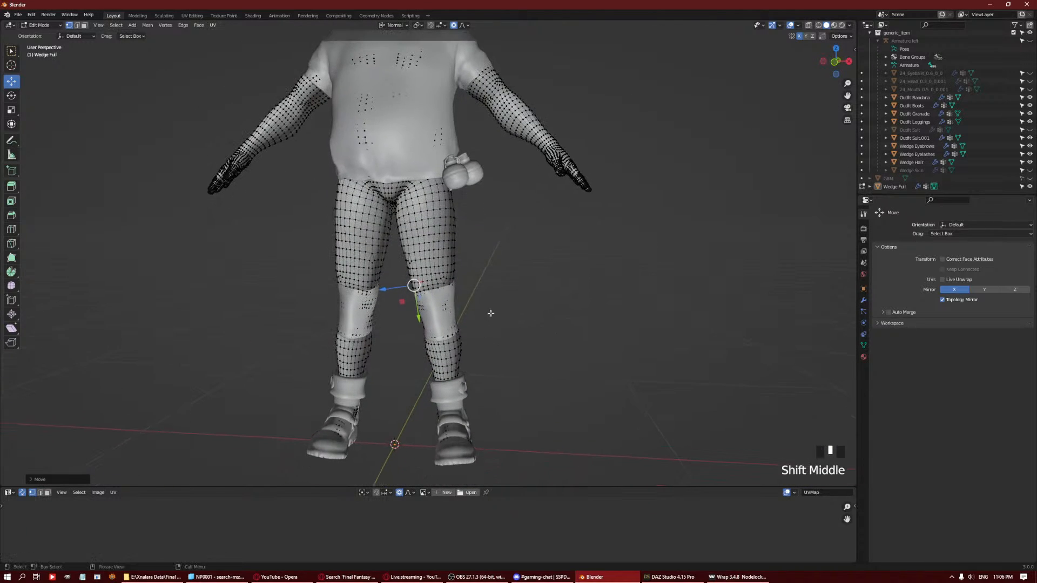
scroll(496, 323, up, 3)
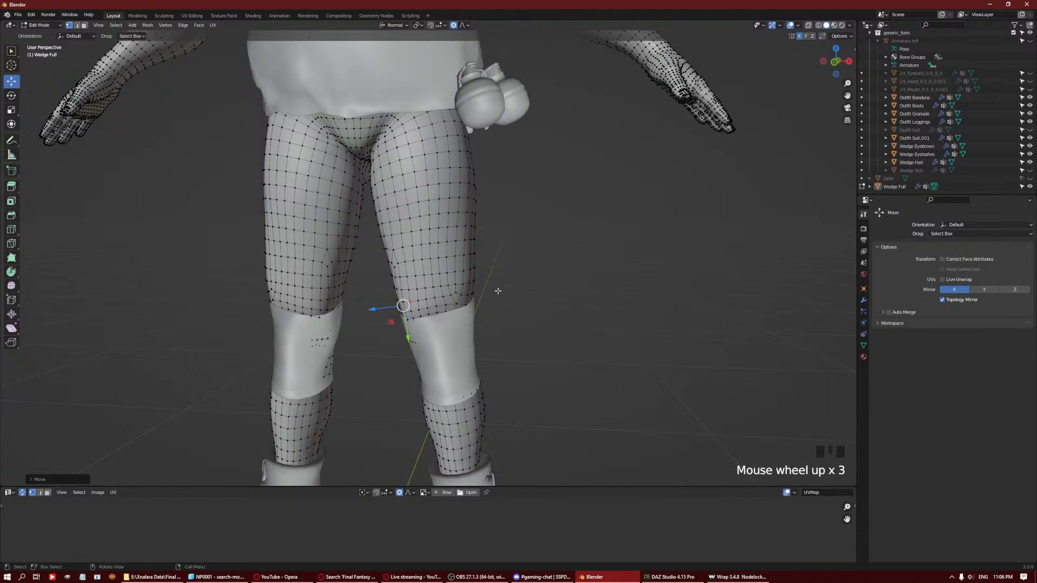
middle_drag(497, 291, 463, 283)
alt+click(444, 279)
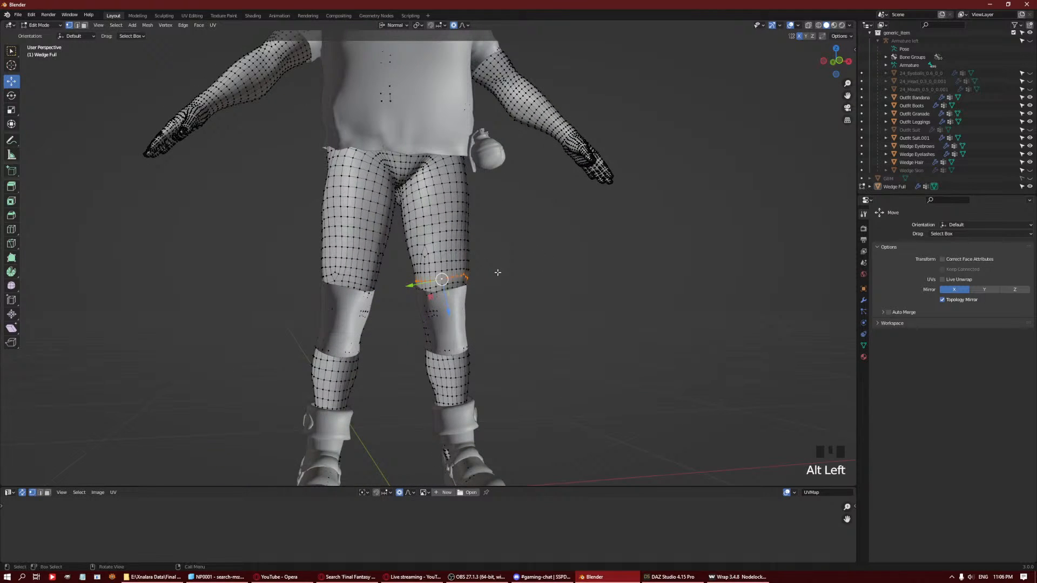
key(ctrl+KP_Add)
key(ctrl+KP_Add)
key(ctrl+KP_Add)
key(q)
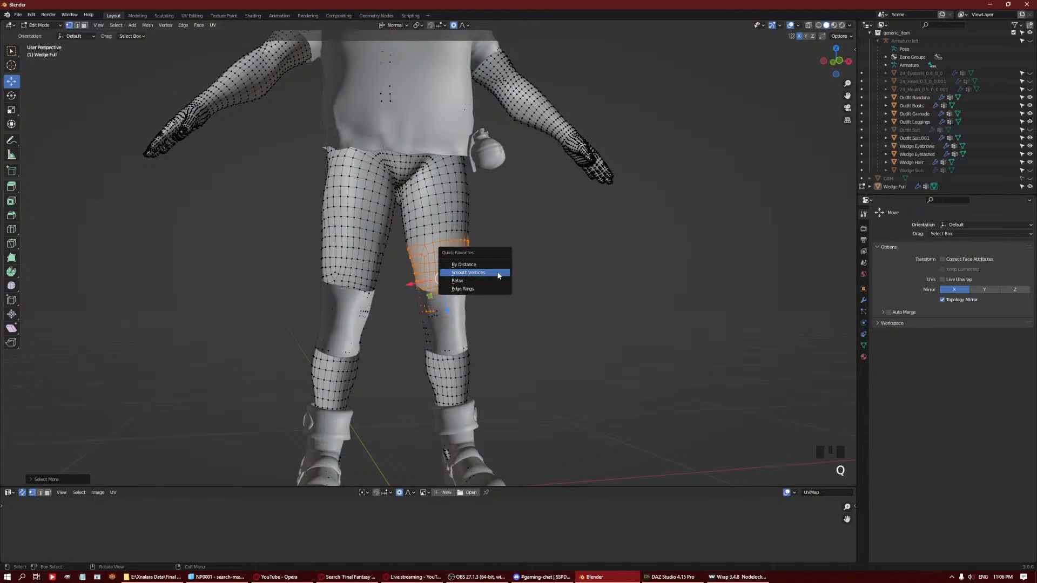
click(498, 273)
key(a)
key(a)
Select an edge loop on the lower left thigh, grow it over most of the thigh, smooth the vertices, and deselect.
scroll(459, 254, up, 2)
alt+click(451, 245)
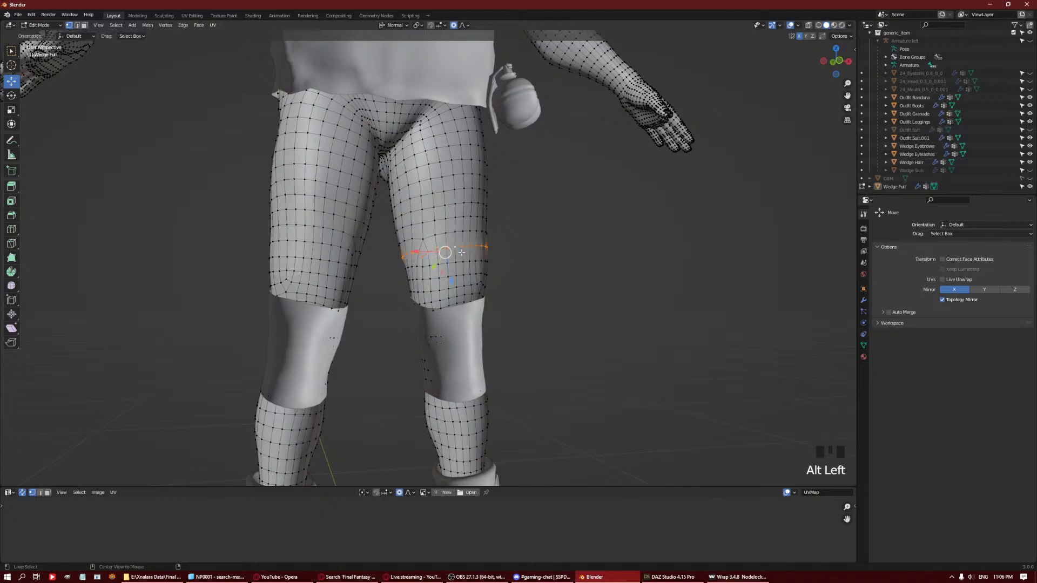
key(ctrl+KP_Add)
key(ctrl+KP_Add)
key(ctrl+KP_Add)
key(ctrl+KP_Add)
key(ctrl+KP_Add)
key(ctrl+KP_Add)
key(ctrl+KP_Add)
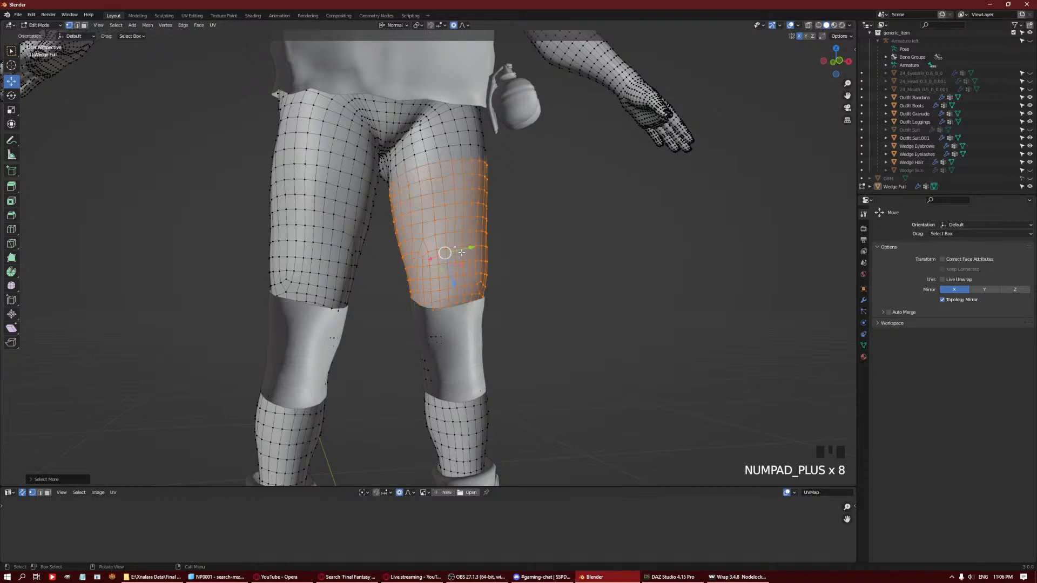
key(q)
click(461, 256)
key(a)
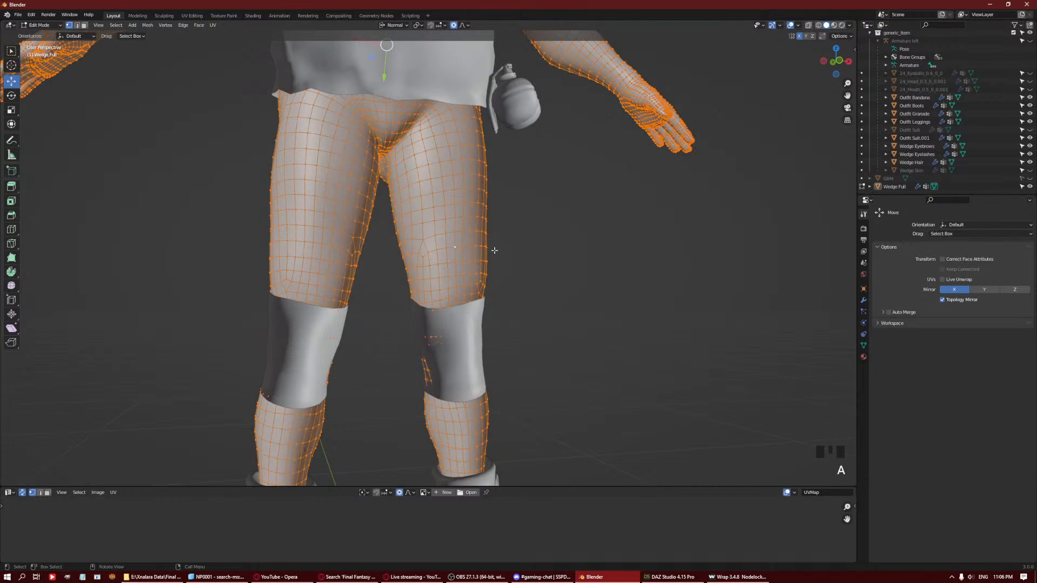
key(a)
Examine the back of the body and shirt, comparing Sculpt Mode with Edit Mode for vertices poking through.
scroll(502, 243, down, 3)
middle_drag(522, 234, 506, 224)
shift+middle_drag(506, 224, 566, 246)
scroll(517, 283, up, 2)
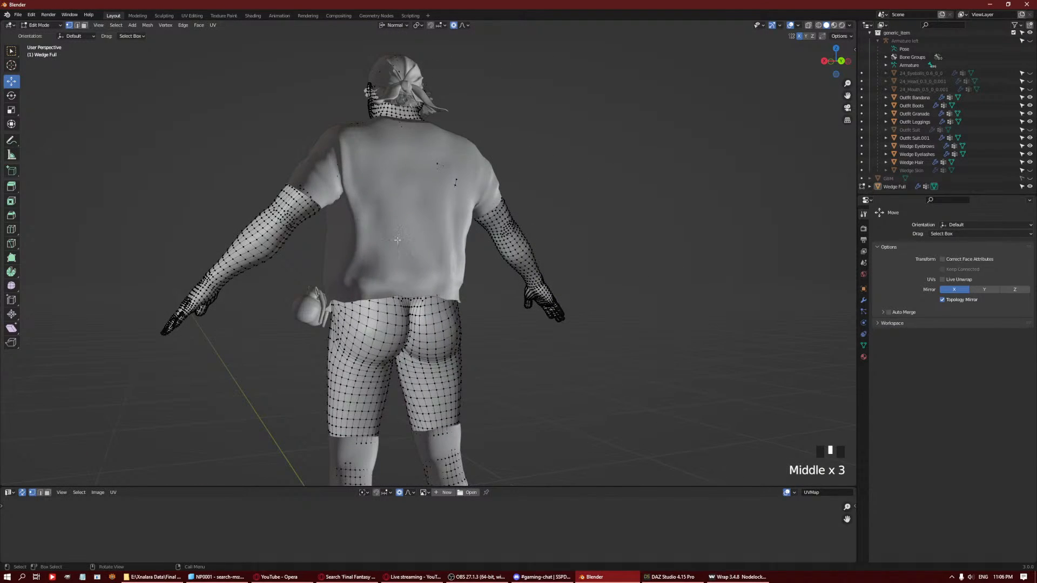
middle_drag(466, 202, 499, 194)
key(Tab)
key(Tab)
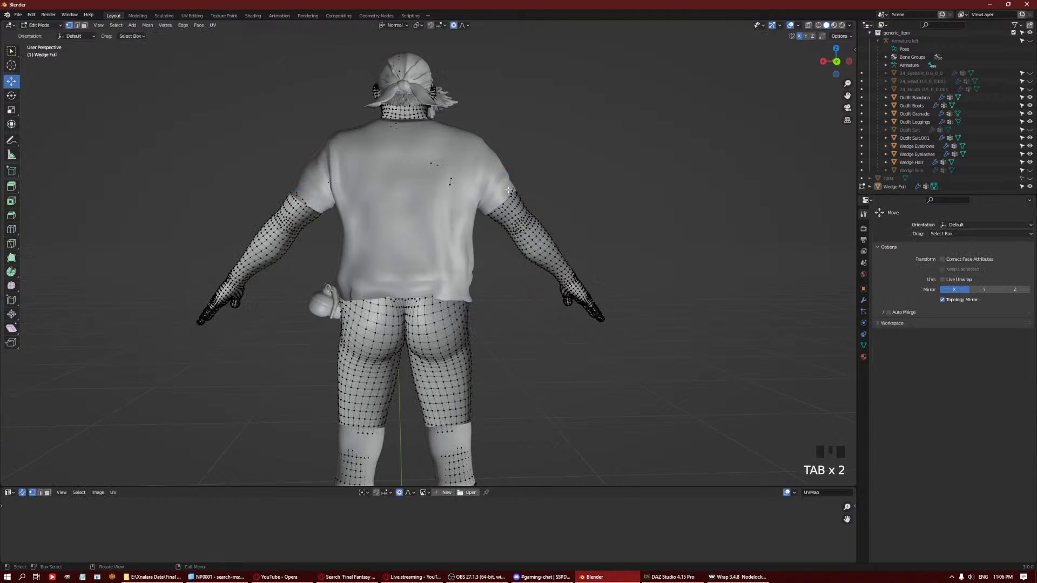
Turn on X-ray display in Object Mode and compare the body's outline with the shirt in side view.
key(ctrl+Tab)
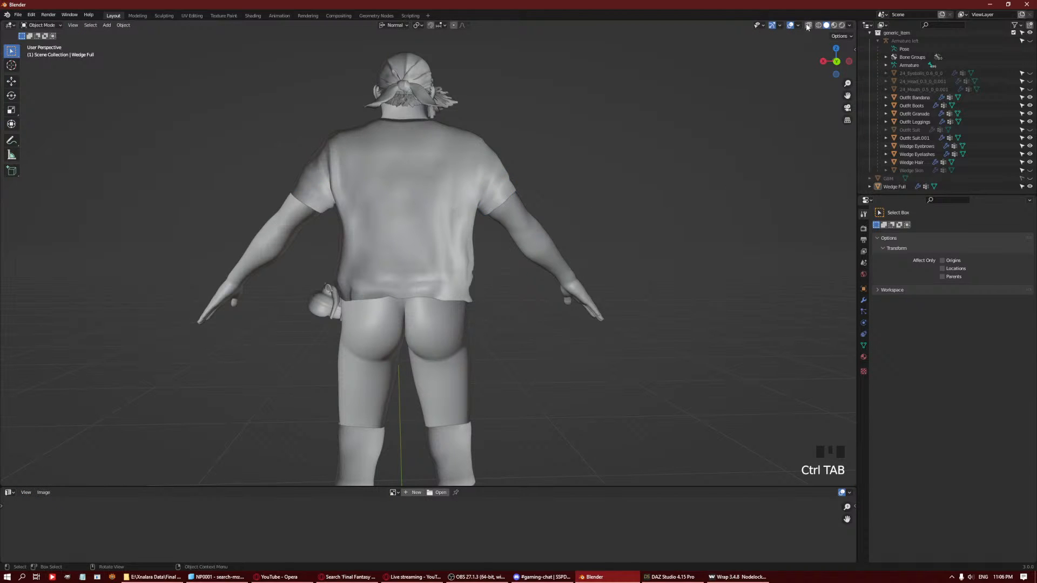
click(808, 25)
middle_drag(475, 161, 539, 196)
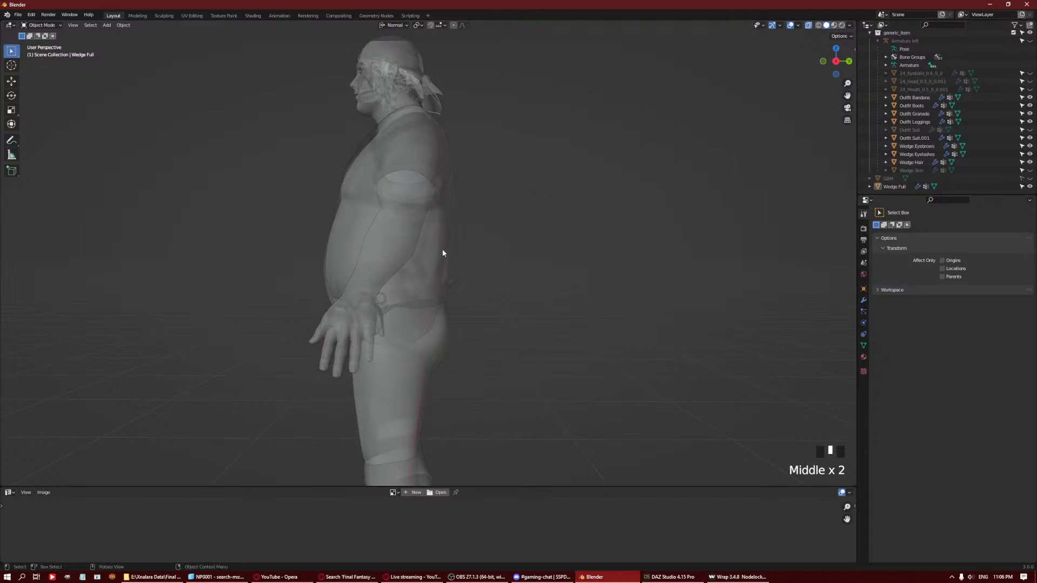
middle_drag(440, 237, 385, 228)
scroll(423, 260, up, 3)
Try to pull the upper-chest vertex forward along its normal with proportional editing.
key(Tab)
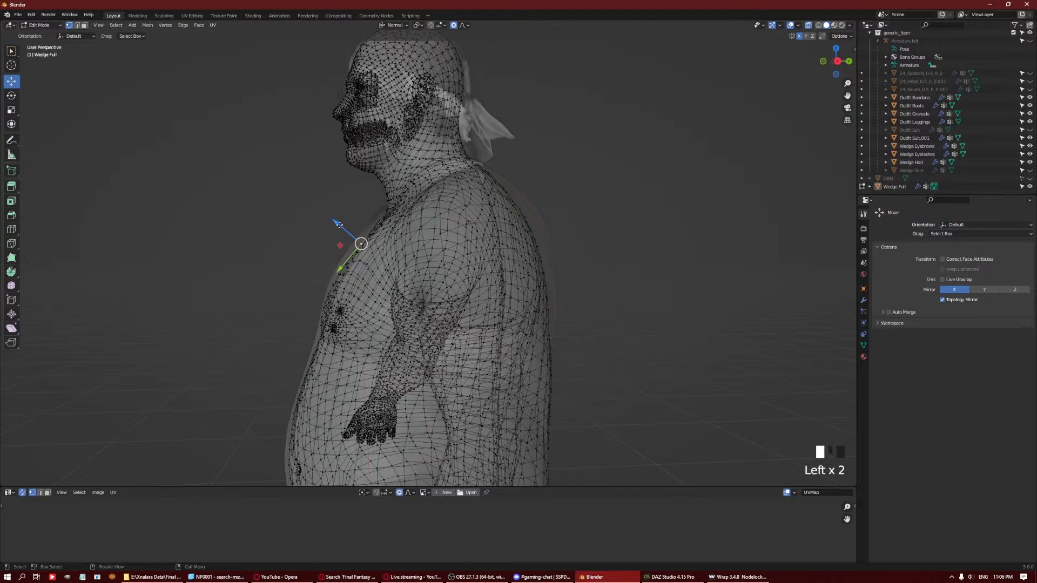
drag(339, 224, 338, 222)
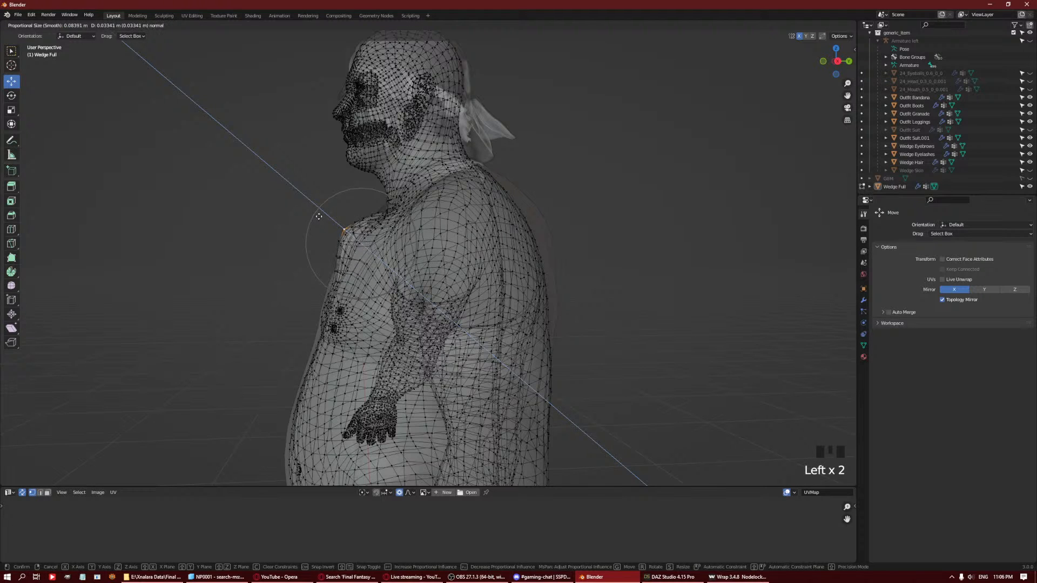
drag(332, 222, 331, 222)
key(ctrl+z)
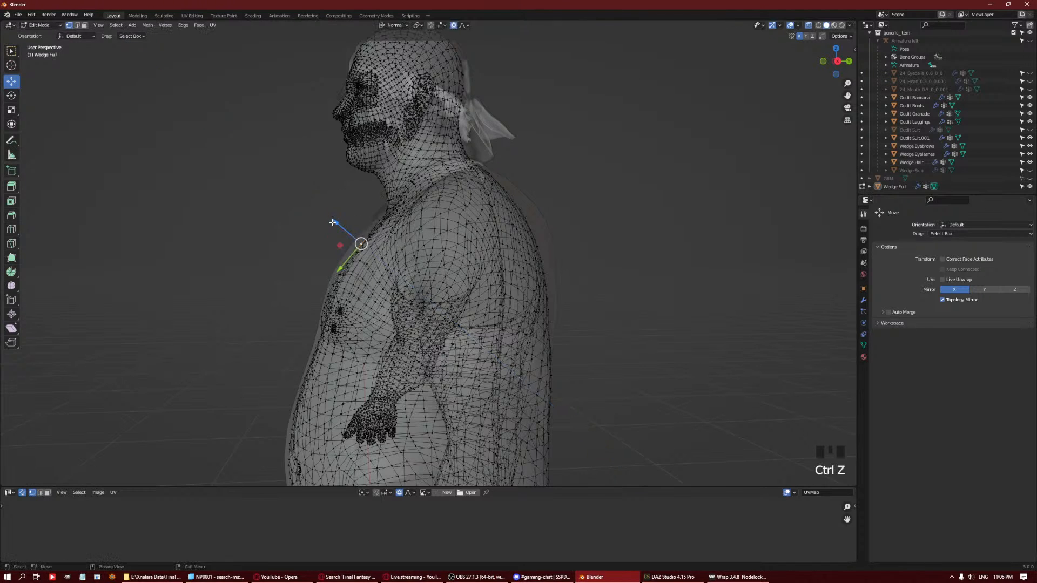
Select a vertex on the upper chest, nudge it inward along its normal, and turn off X-ray display.
middle_drag(445, 200, 519, 238)
click(549, 242)
click(523, 236)
click(525, 233)
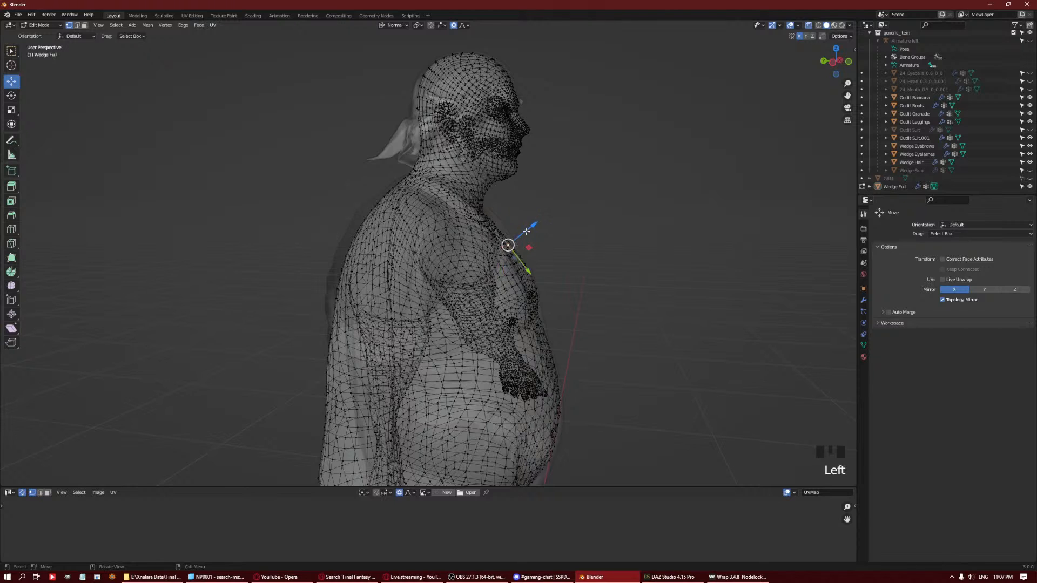
drag(527, 231, 515, 241)
middle_drag(516, 240, 454, 183)
key(Tab)
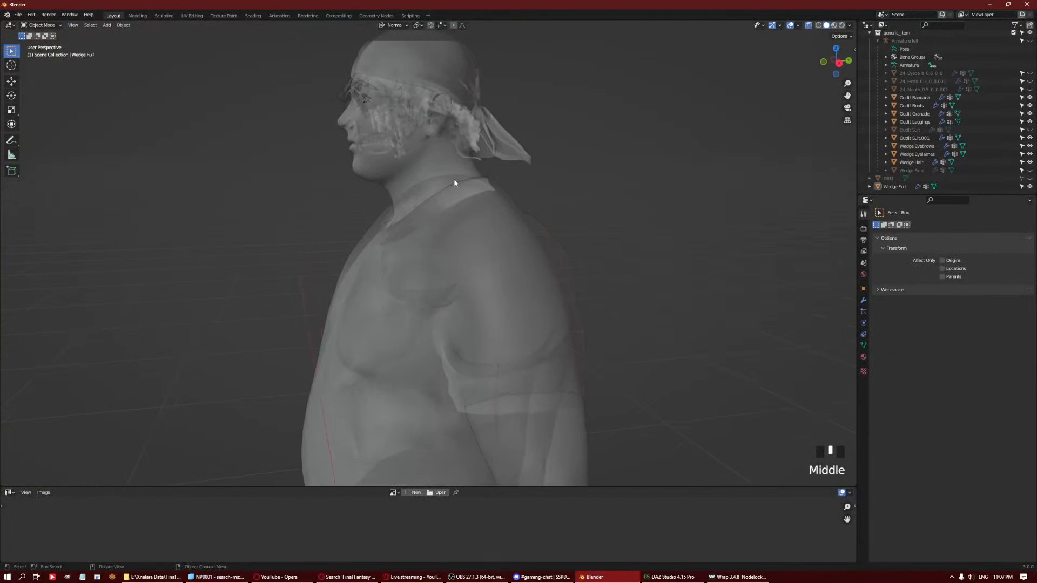
click(808, 25)
Pull two vertices at the base of the throat, by the shirt collar, outward along their normals with proportional editing.
middle_drag(660, 95, 359, 246)
scroll(412, 213, up, 3)
key(Tab)
click(566, 268)
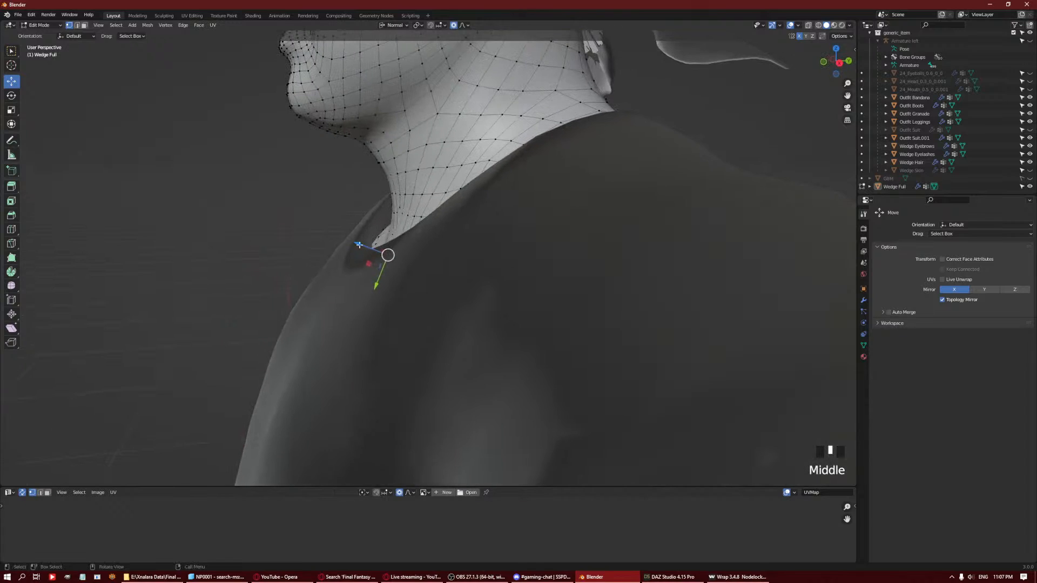
drag(359, 247, 341, 240)
scroll(341, 239, down, 5)
scroll(341, 240, up, 5)
scroll(341, 240, down, 1)
middle_drag(341, 239, 593, 205)
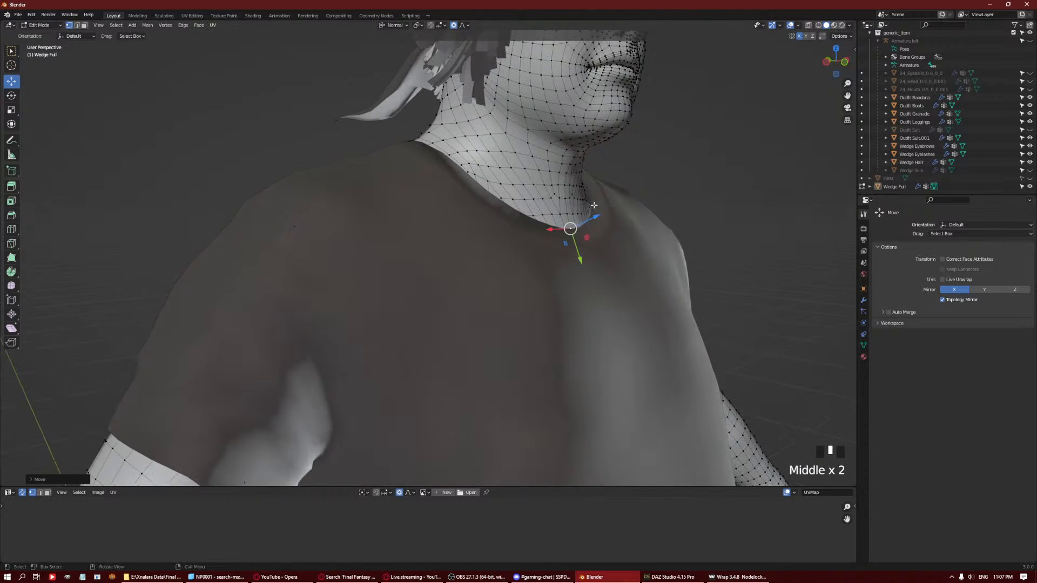
click(591, 212)
drag(609, 200, 616, 195)
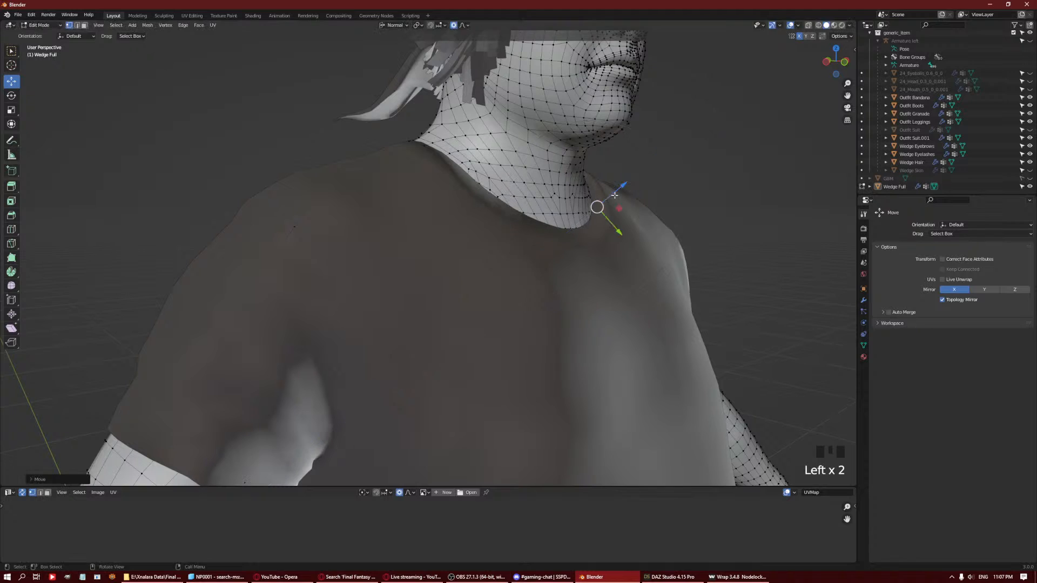
middle_drag(616, 194, 643, 202)
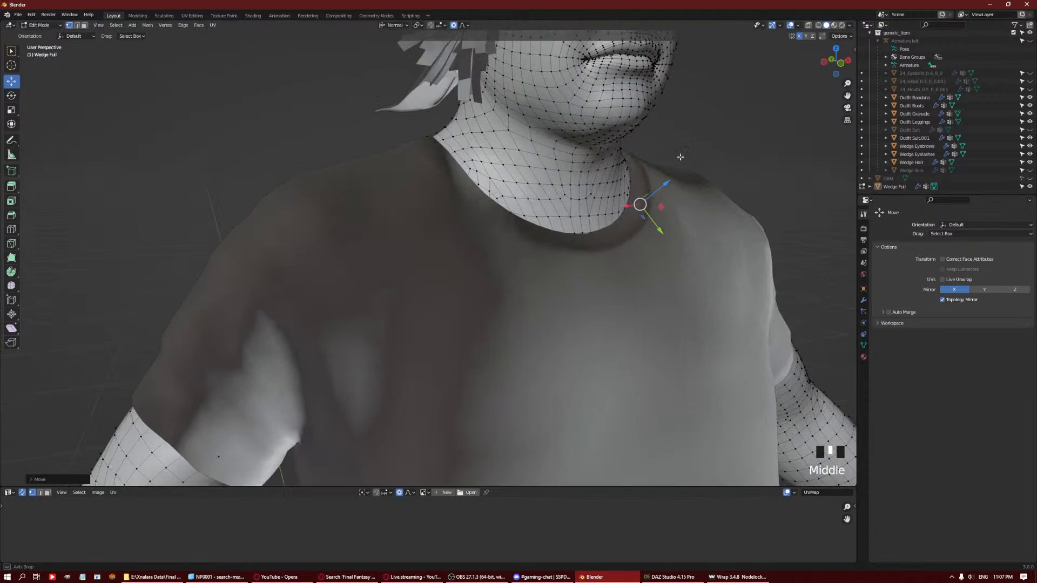
Leave Edit Mode and show the original 24_Head_0.3_0_0.001 mesh over the body as a neck reference.
click(1029, 171)
click(1029, 170)
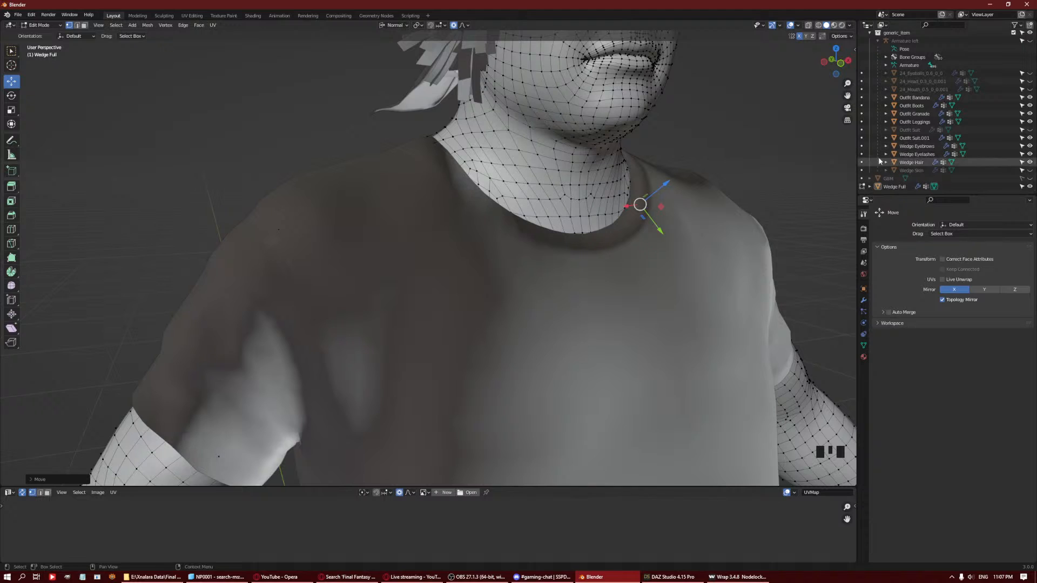
key(ctrl+Tab)
click(704, 140)
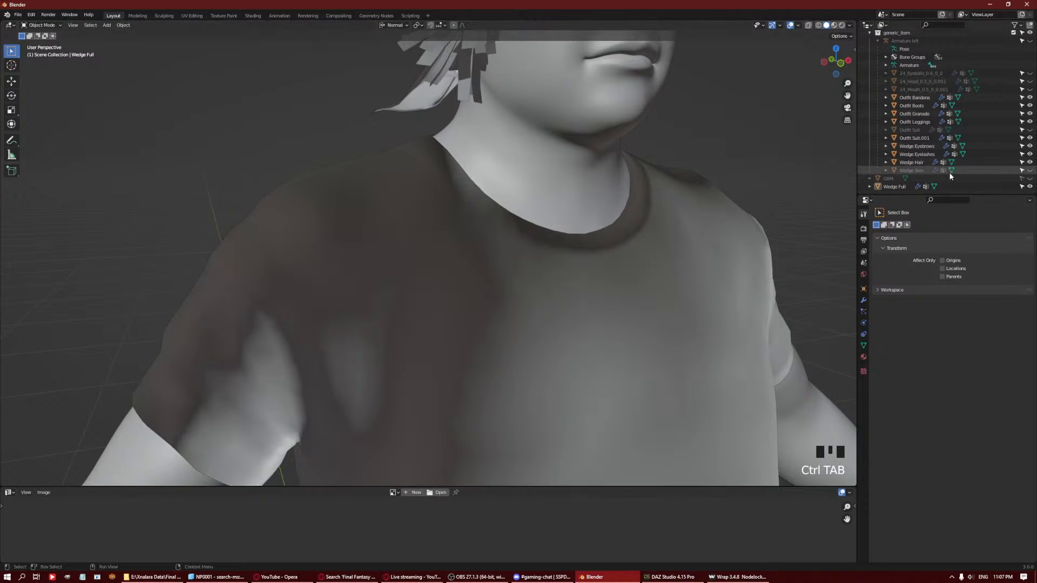
click(1029, 81)
shift+middle_drag(678, 130, 671, 162)
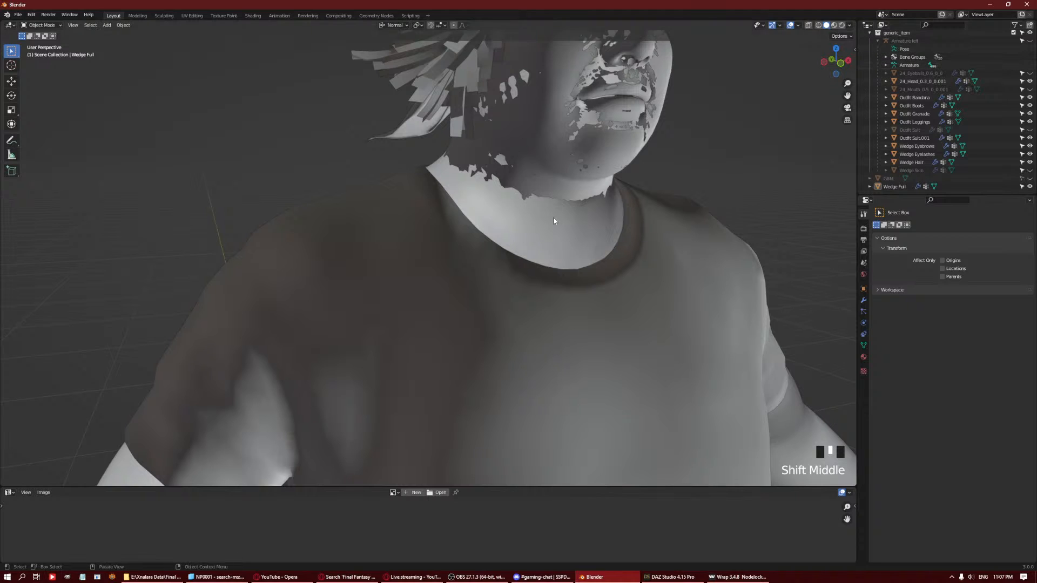
Hide Wedge Full and examine the neck edge of the original head mesh in Object and Edit Mode.
click(567, 232)
middle_drag(556, 222, 556, 245)
key(Tab)
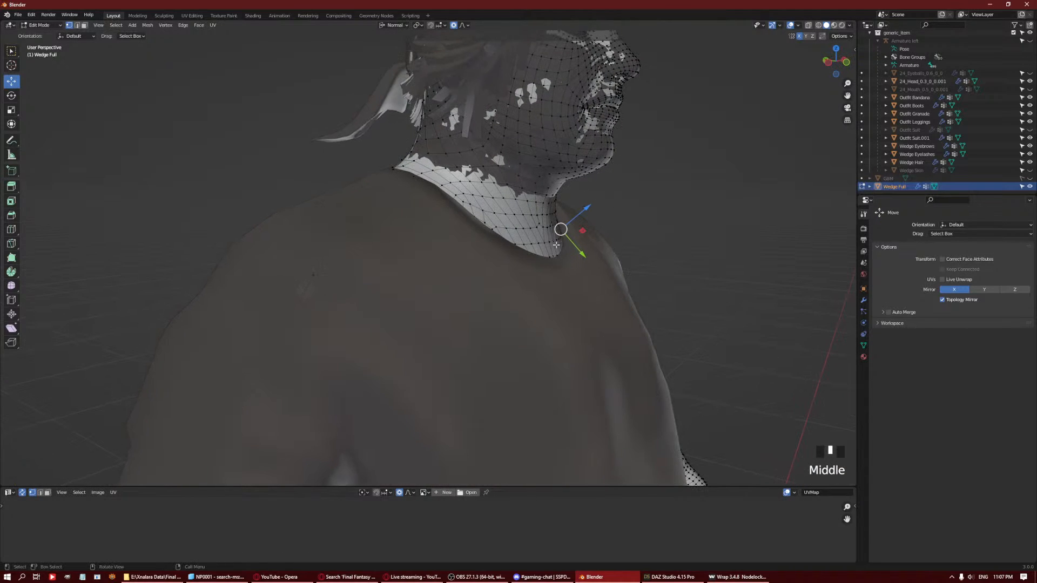
click(561, 226)
key(Tab)
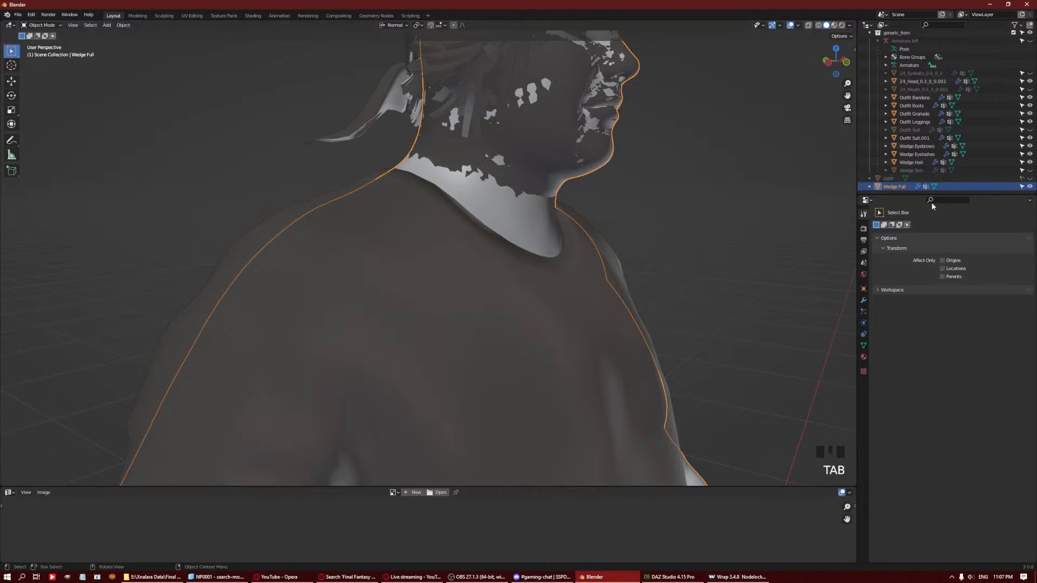
click(1029, 186)
middle_drag(583, 243, 594, 250)
scroll(553, 251, up, 3)
key(Tab)
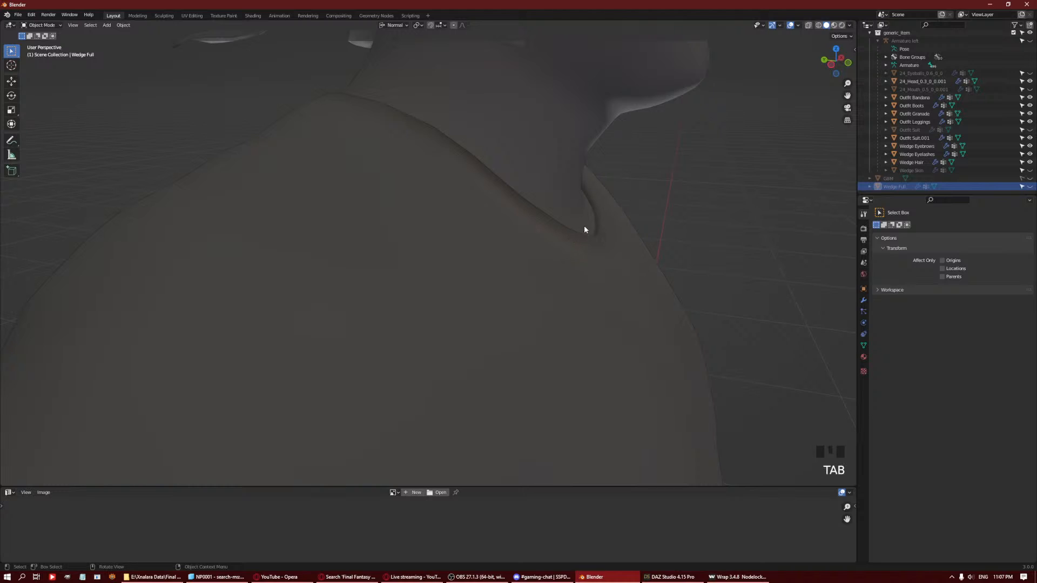
click(587, 225)
key(Tab)
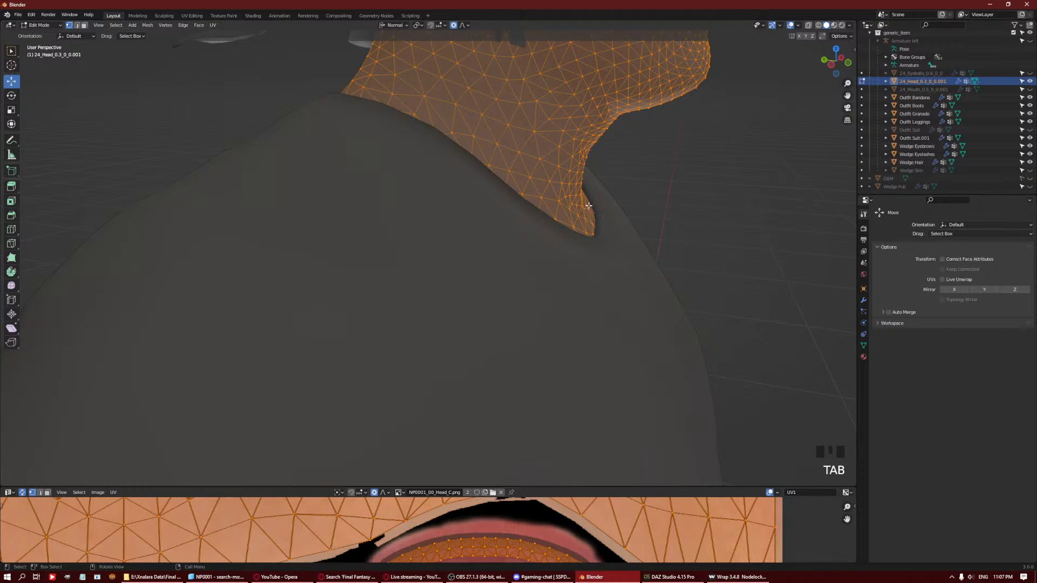
key(Tab)
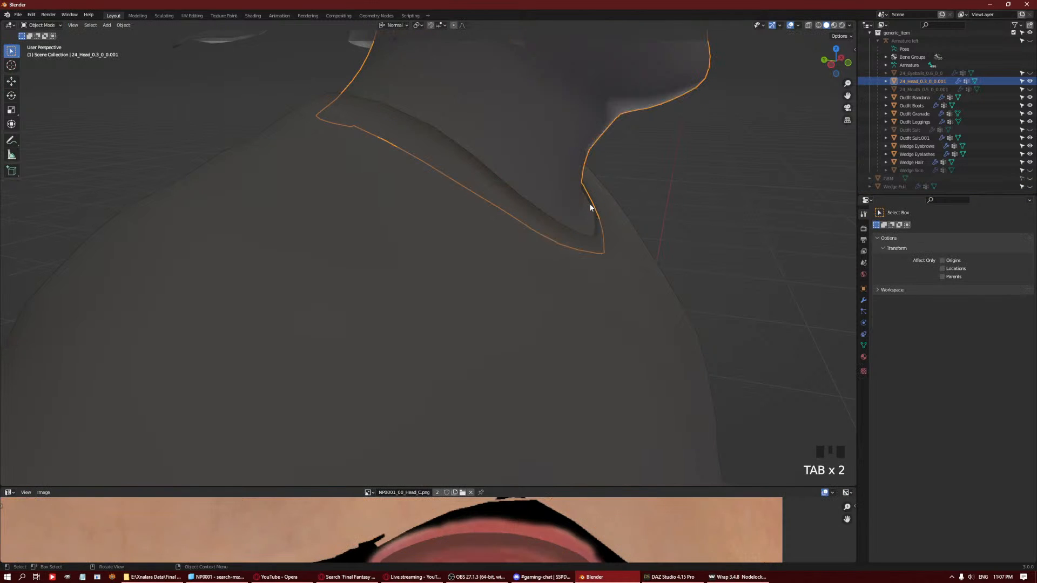
Show Wedge Full again and adjust its throat vertex above the collar along its normal with proportional editing.
click(1029, 186)
click(592, 216)
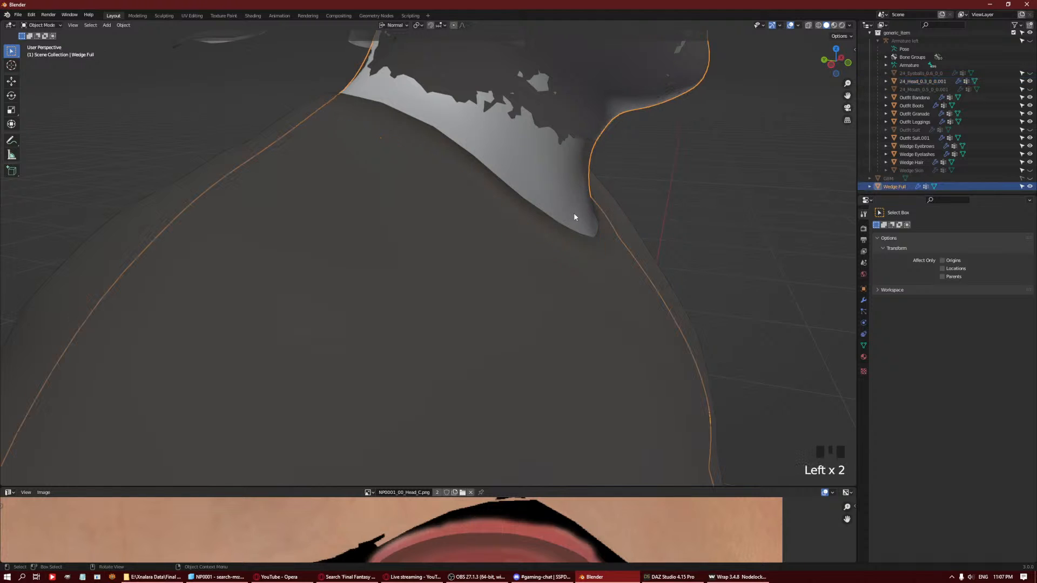
key(Tab)
click(580, 215)
middle_drag(585, 213, 643, 211)
click(649, 261)
drag(643, 210, 638, 204)
Move two vertices on the side of the neck, beside the collar's inner edge, along their normals.
scroll(648, 204, up, 1)
scroll(648, 204, up, 4)
middle_drag(639, 204, 461, 170)
click(547, 200)
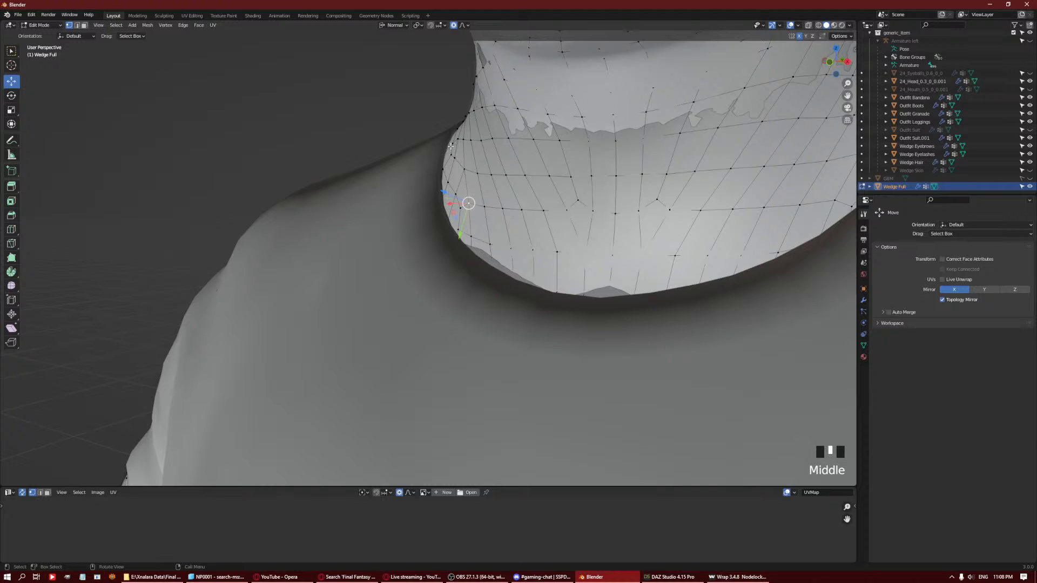
click(452, 145)
drag(423, 133, 432, 130)
middle_drag(432, 129, 408, 133)
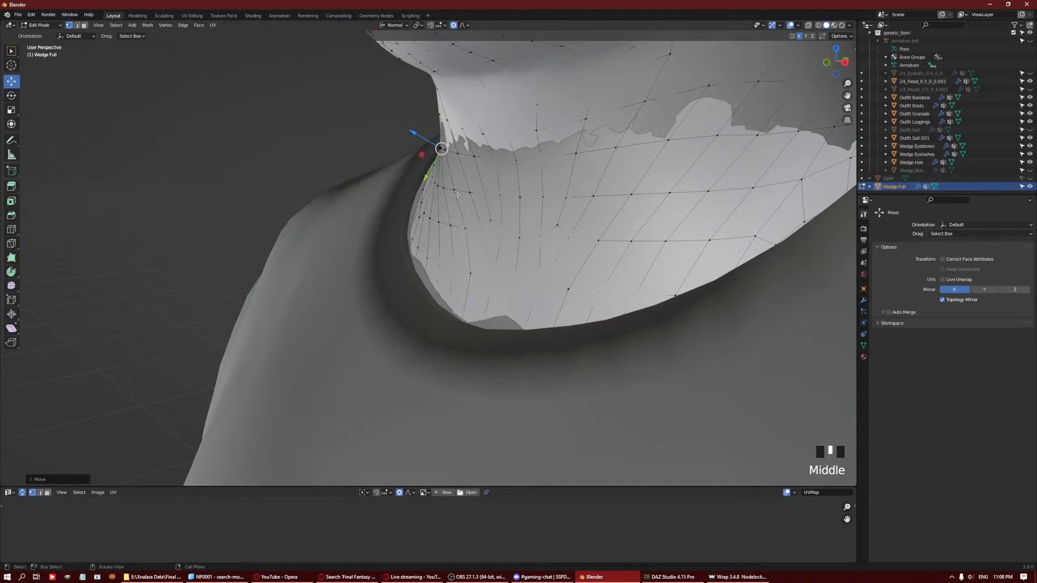
click(430, 217)
drag(401, 211, 400, 208)
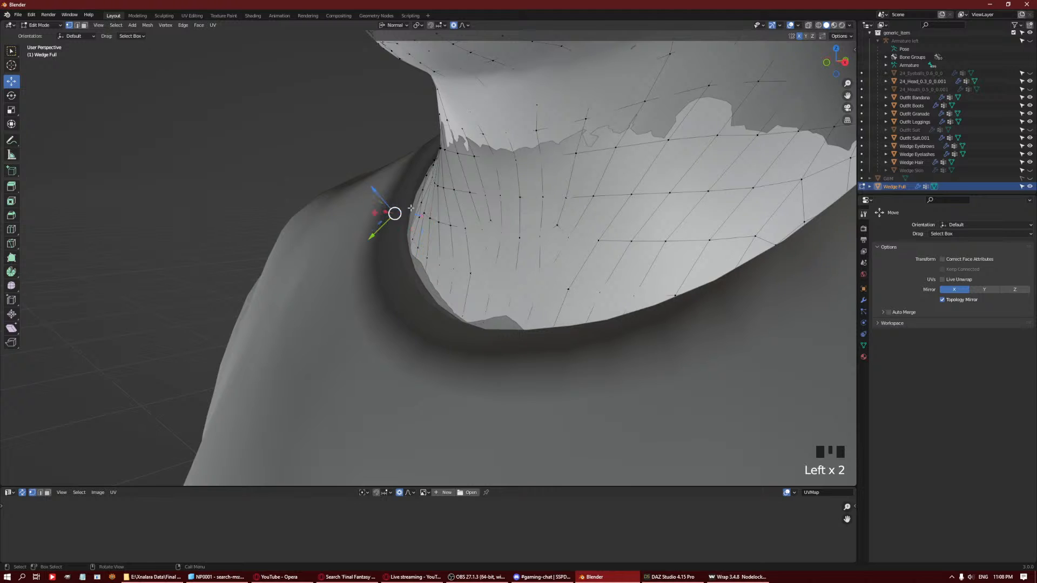
Select edge loops on the lower neck, grow the selection three times, apply Smooth Vertices three times, and deselect.
alt+click(456, 228)
alt+shift+click(457, 222)
key(KP_Add)
key(KP_Add)
key(KP_Add)
key(q)
click(457, 223)
key(q)
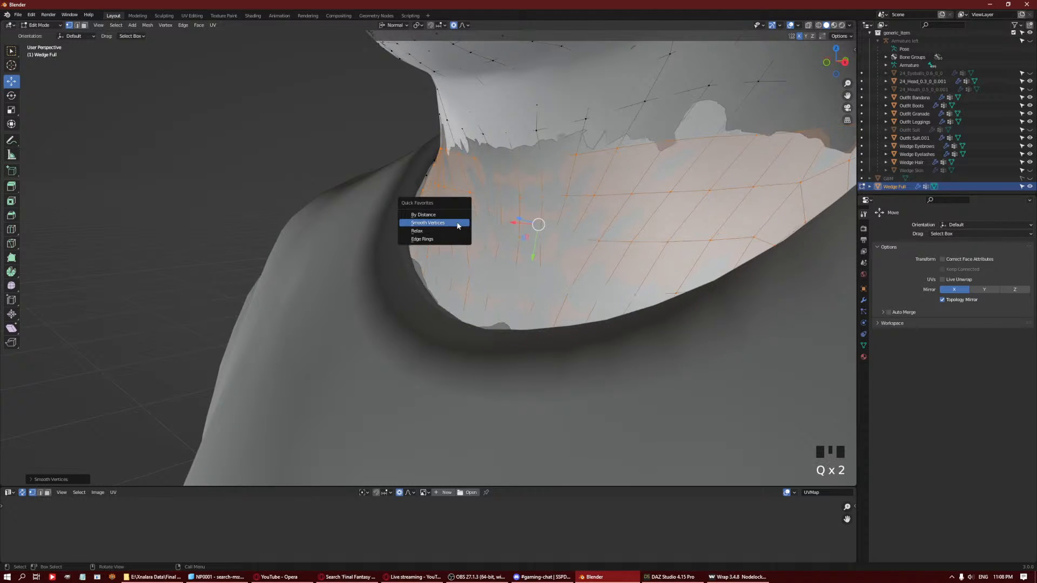
click(457, 223)
key(q)
click(457, 223)
scroll(459, 223, down, 3)
key(a)
key(a)
key(a)
Fine-tune the lower neck and throat vertices above the collar in small moves, matching the original head mesh.
middle_drag(486, 219, 572, 227)
scroll(584, 208, down, 2)
key(Tab)
key(Tab)
scroll(554, 234, up, 2)
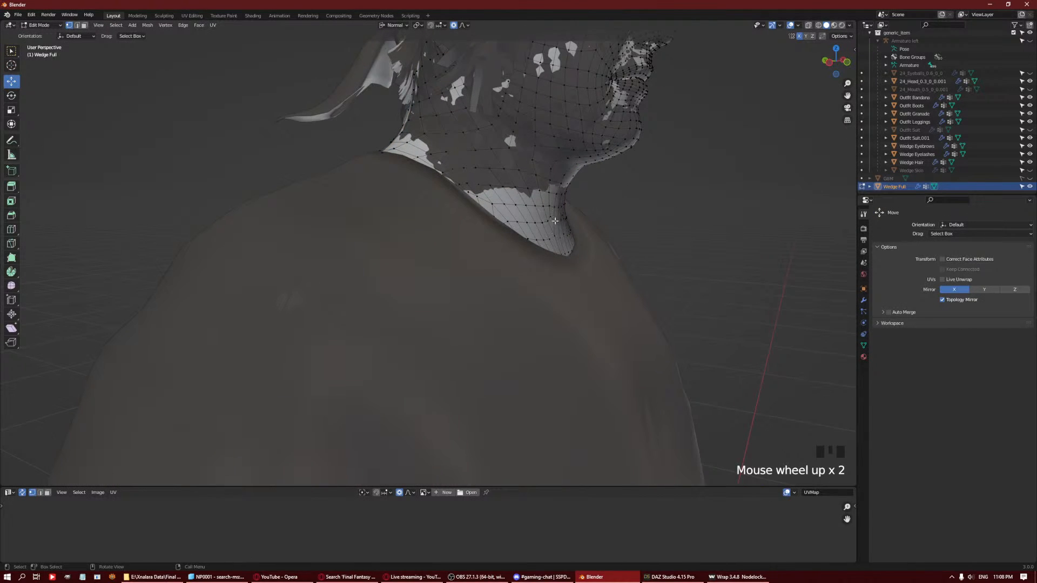
click(558, 220)
drag(590, 222, 589, 221)
middle_drag(589, 221, 631, 227)
click(594, 227)
drag(554, 227, 554, 227)
middle_drag(554, 227, 611, 218)
drag(571, 203, 573, 207)
middle_drag(577, 219, 689, 199)
Select the vertex where the side of the neck meets the collar and move it slightly along its normal.
scroll(691, 199, down, 2)
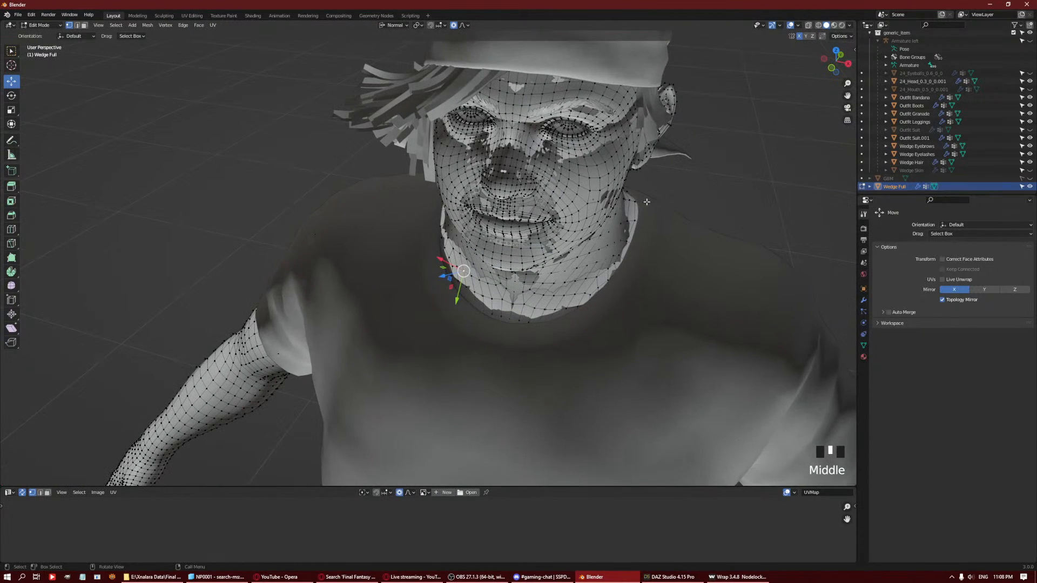
click(643, 203)
drag(656, 185, 653, 183)
middle_drag(540, 195, 553, 222)
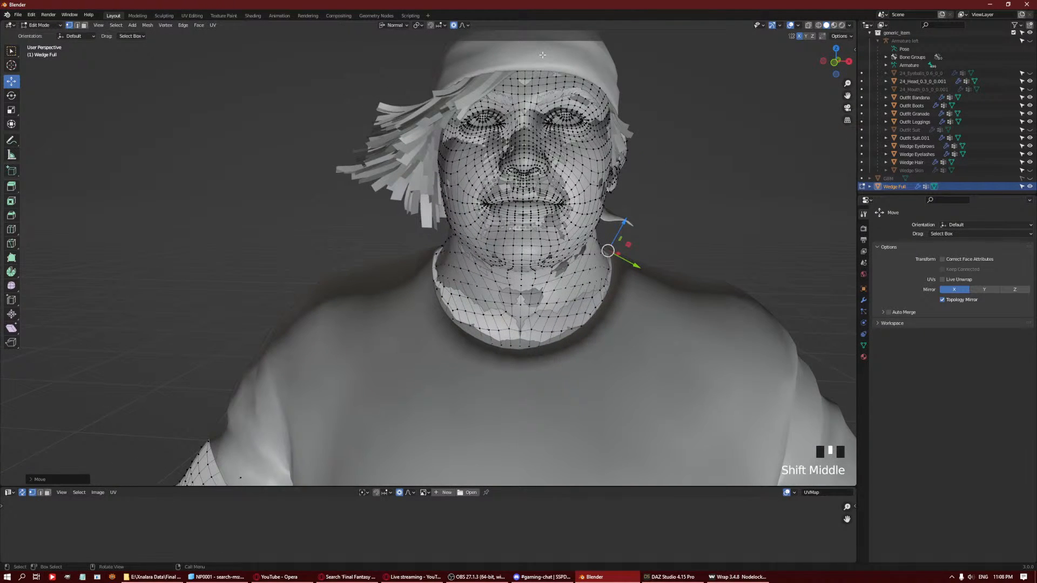
Select the nape vertex at the back of the collar and nudge it inward along its normal.
middle_drag(542, 55, 486, 278)
click(512, 283)
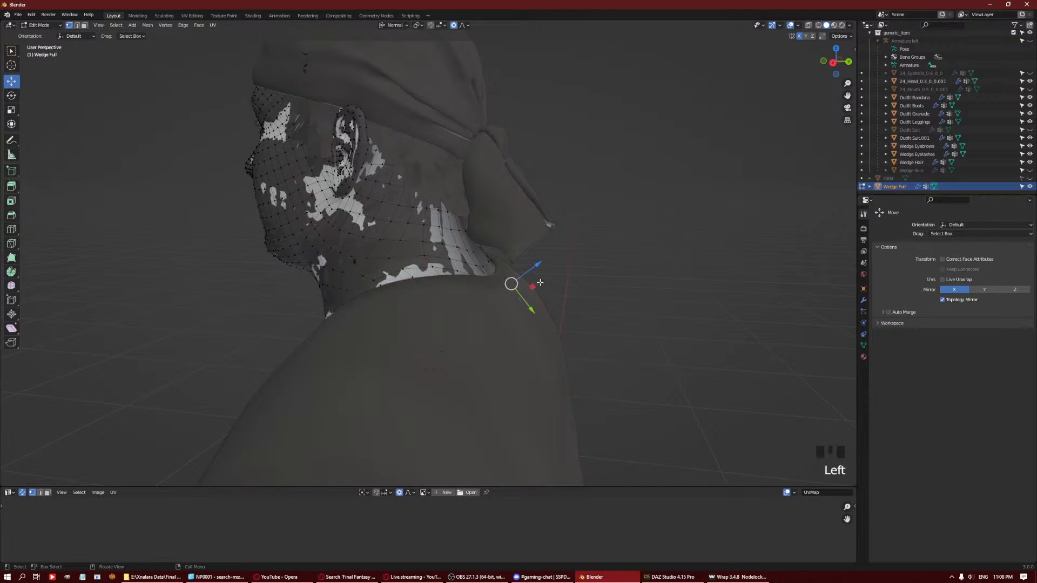
drag(535, 267, 532, 266)
scroll(527, 266, down, 2)
middle_drag(429, 261, 538, 251)
Leave Edit Mode, compare the neck with Wedge Full hidden and shown, and hide the original head mesh.
key(Tab)
scroll(551, 263, down, 2)
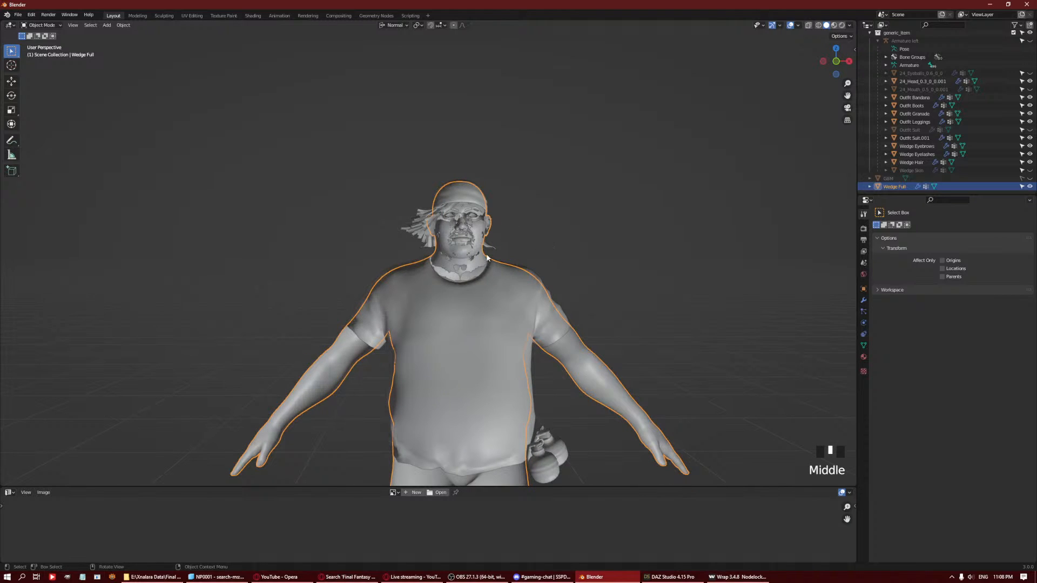
scroll(553, 211, up, 4)
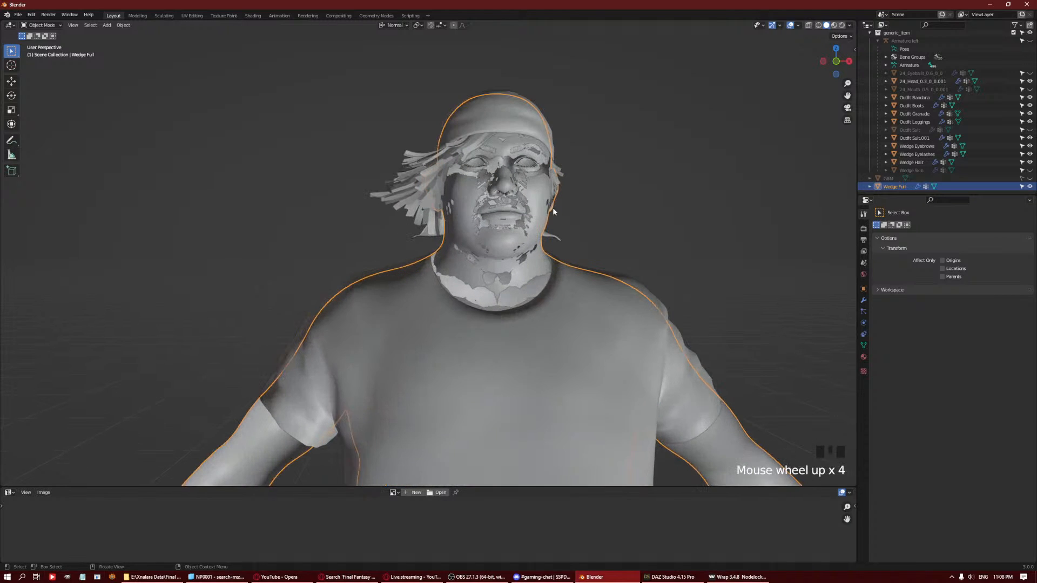
click(1030, 187)
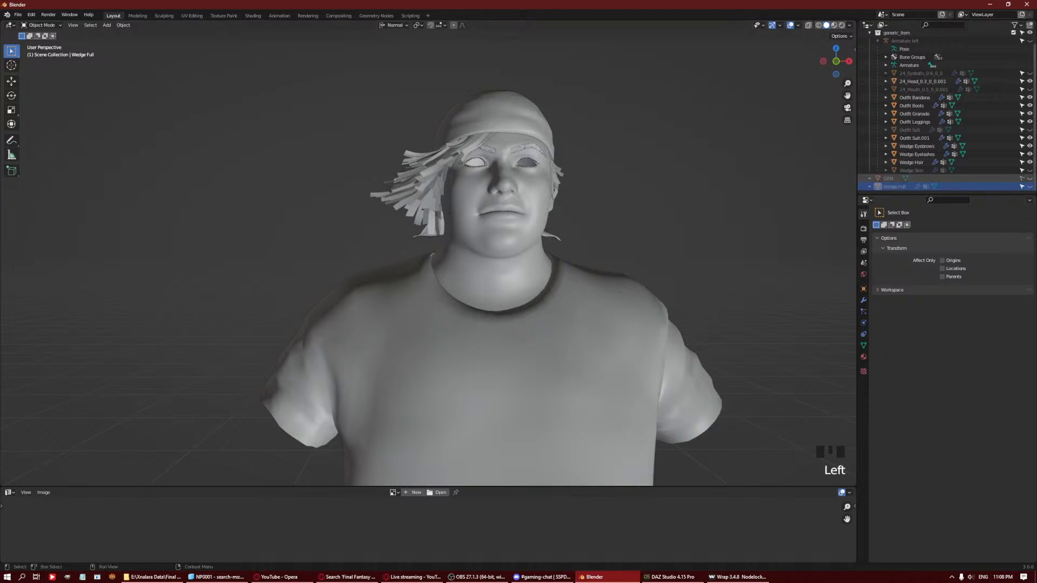
click(1030, 186)
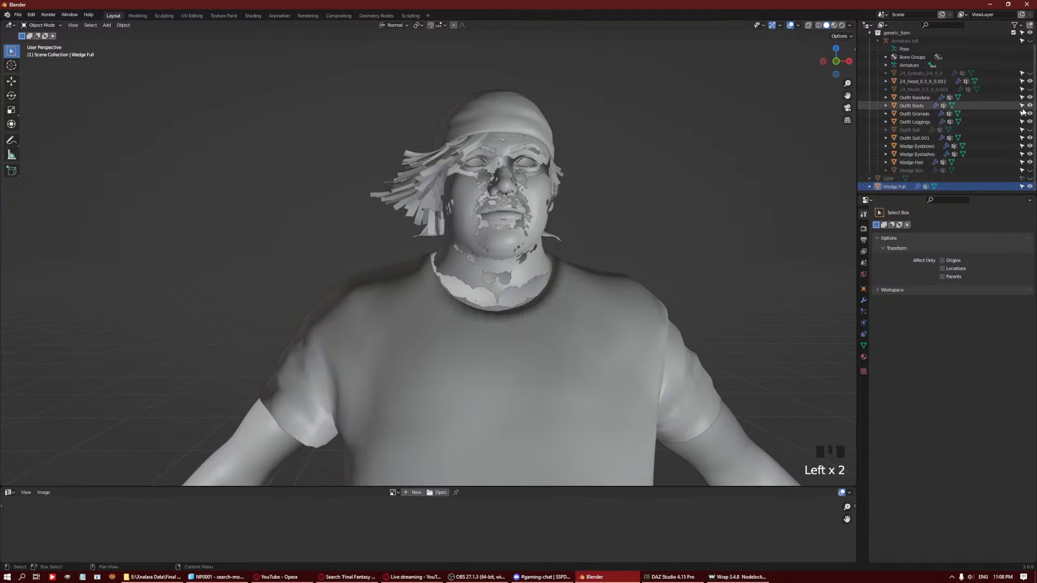
click(1030, 81)
middle_drag(540, 205, 554, 253)
scroll(598, 236, down, 2)
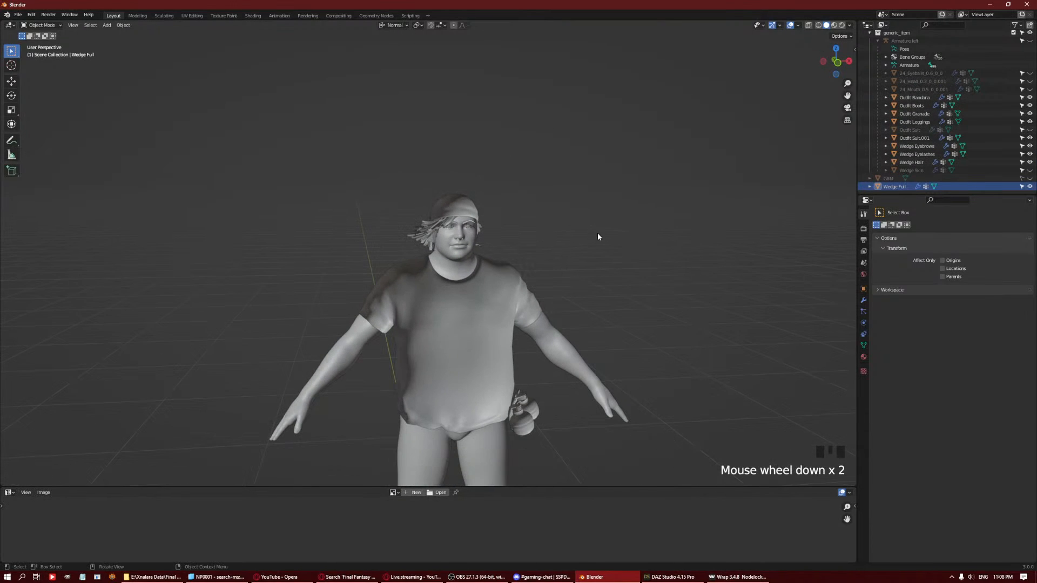
Switch the viewport to Material Preview shading and hide the Outfit Suit.001 shirt.
click(834, 25)
middle_drag(595, 280, 572, 237)
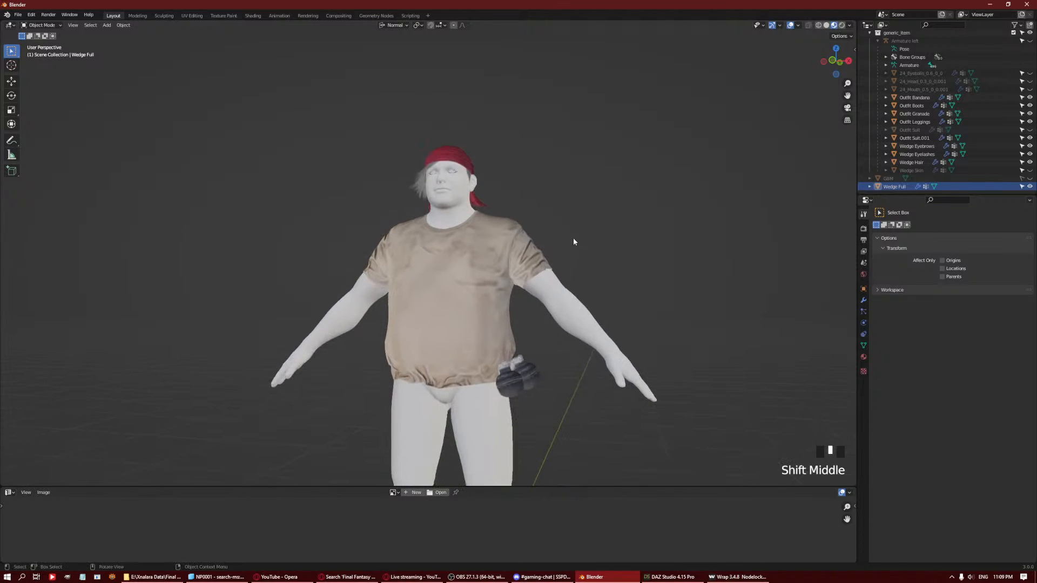
click(1030, 138)
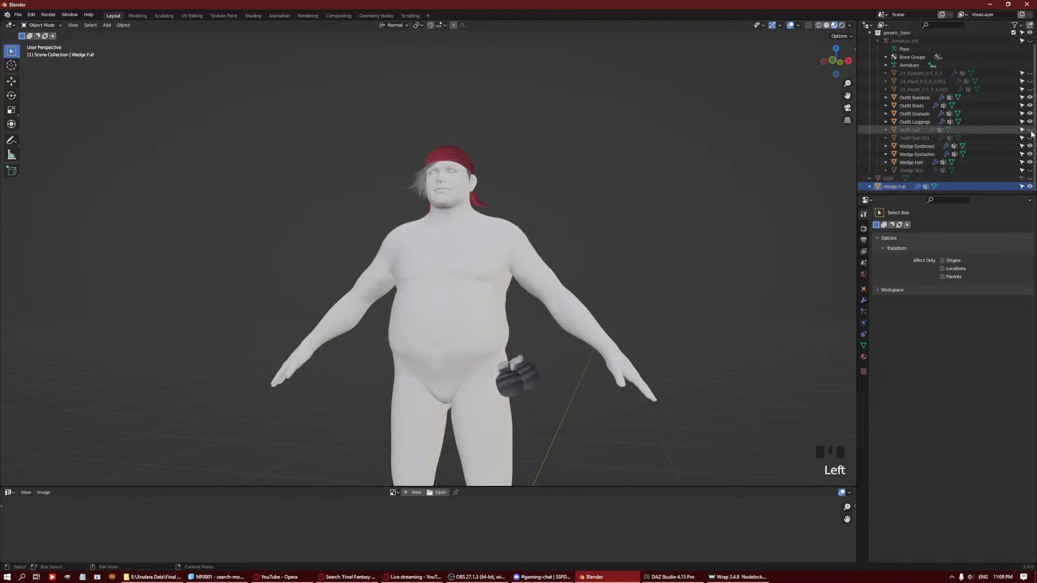
Show the Outfit Suit object again and check the whole dressed character from an angled side view.
click(1029, 130)
scroll(551, 279, down, 3)
shift+middle_drag(551, 280, 426, 246)
shift+middle_drag(459, 366, 456, 296)
middle_drag(367, 303, 483, 310)
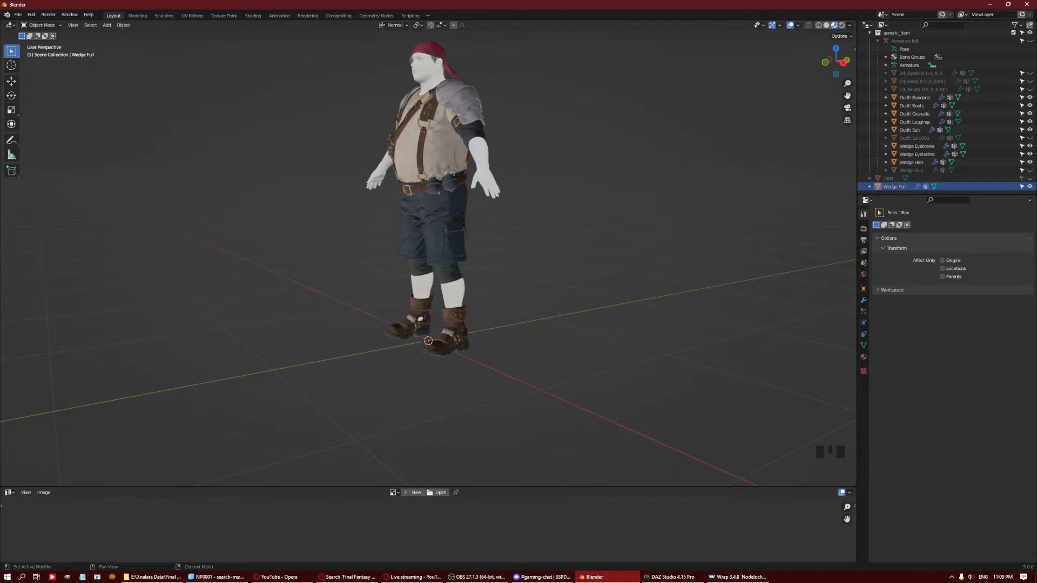
Switch to Wrap and open the SelectPointPairs node in the Visual editor.
click(739, 577)
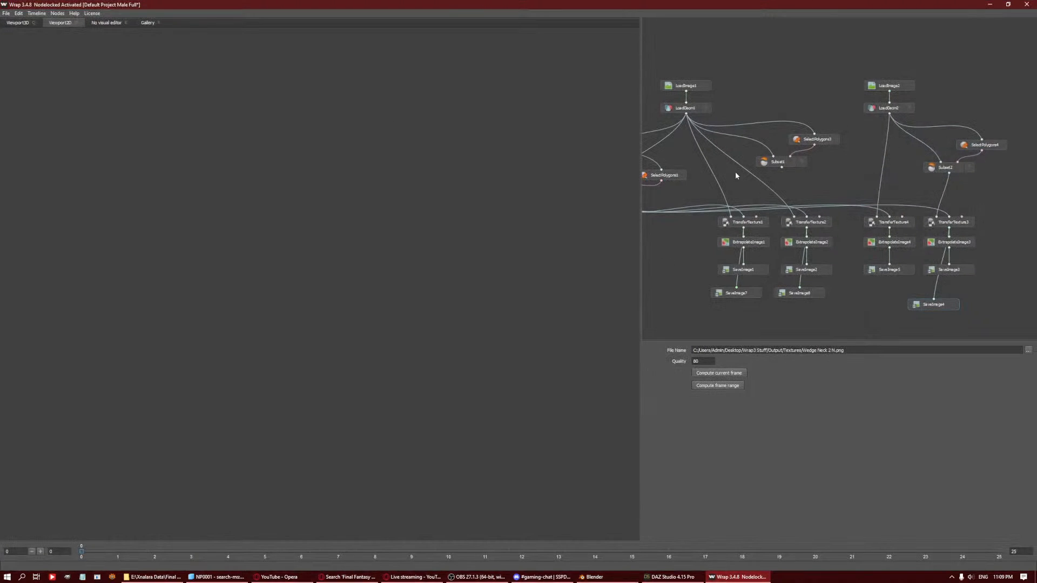
middle_drag(736, 175, 789, 175)
click(722, 176)
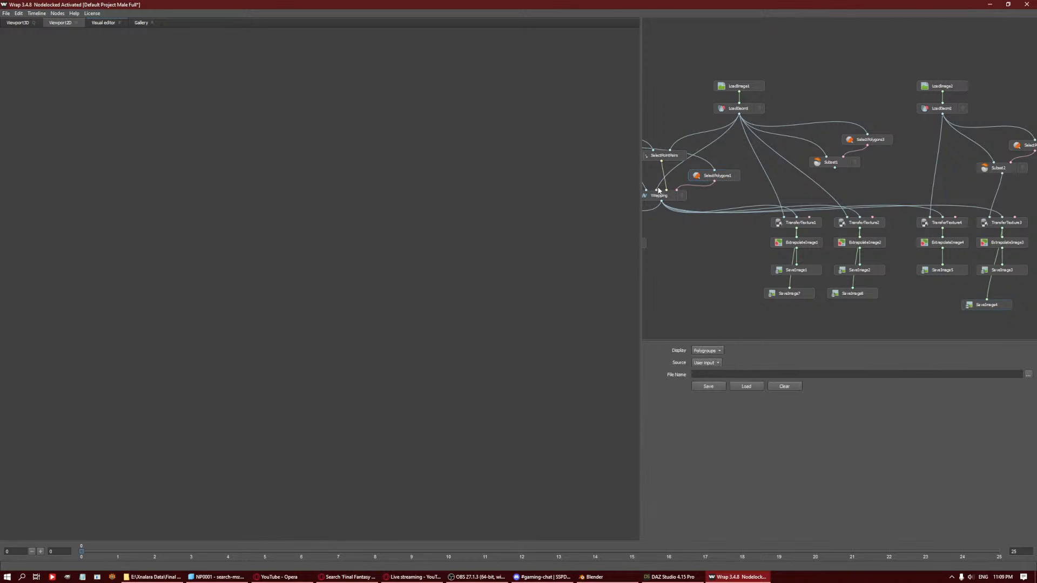
click(658, 161)
middle_drag(723, 209, 835, 241)
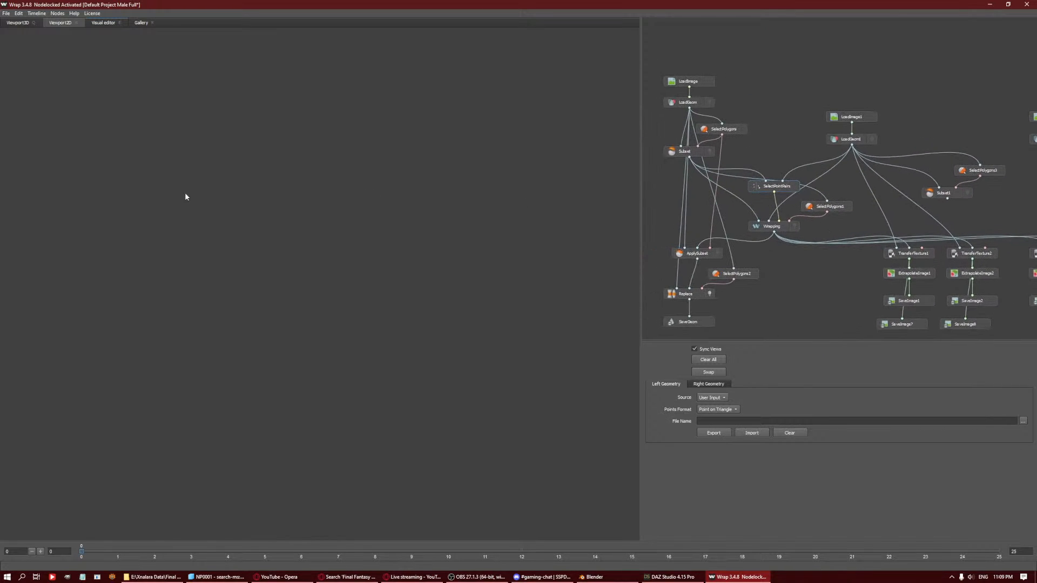
key(e)
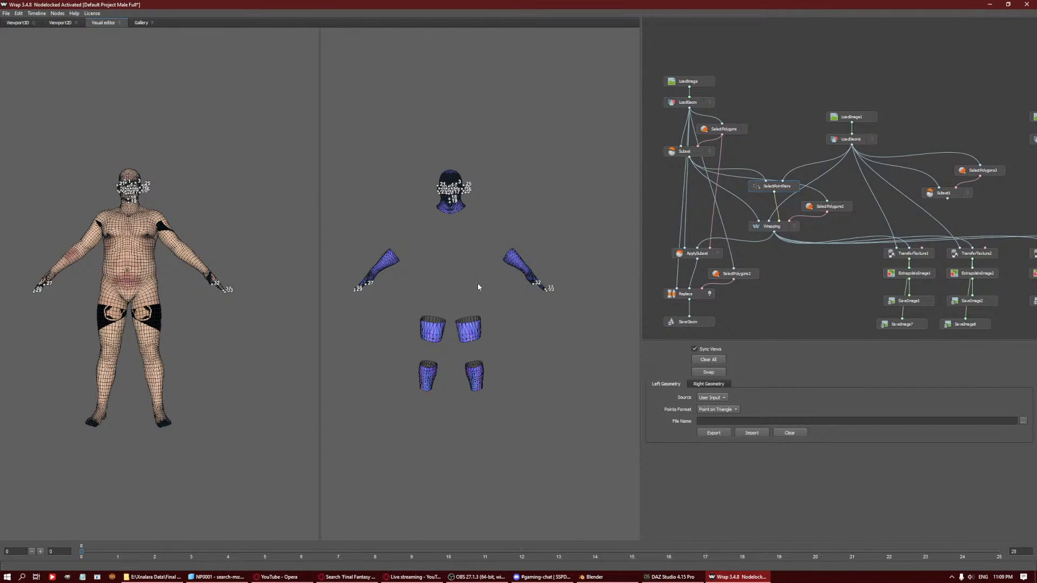
Examine the paired points around the eyes, mouth, chin and both ears on the Genesis head and the original head mesh.
scroll(479, 285, up, 4)
middle_drag(511, 239, 559, 290)
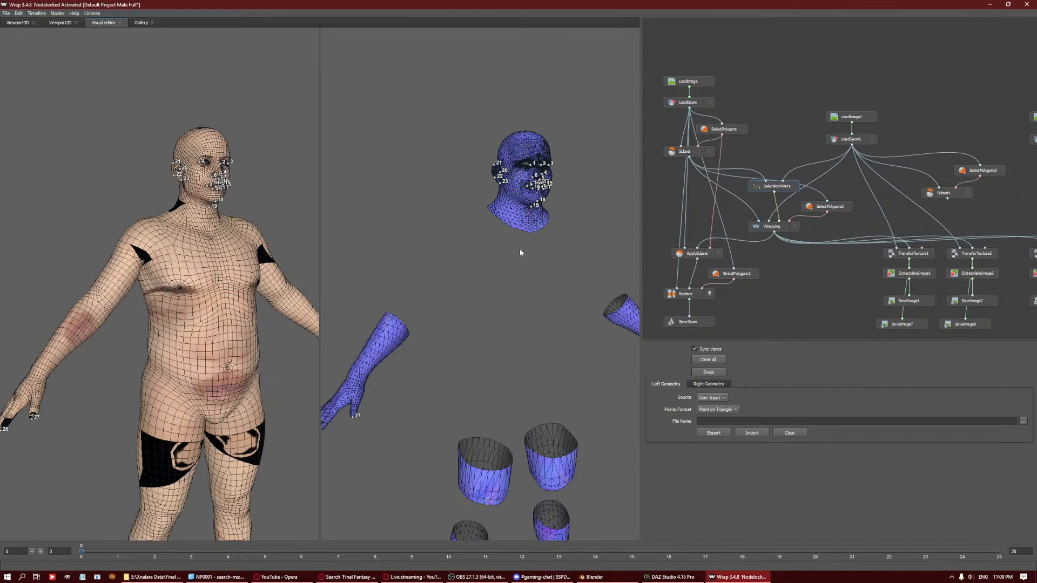
scroll(501, 247, up, 5)
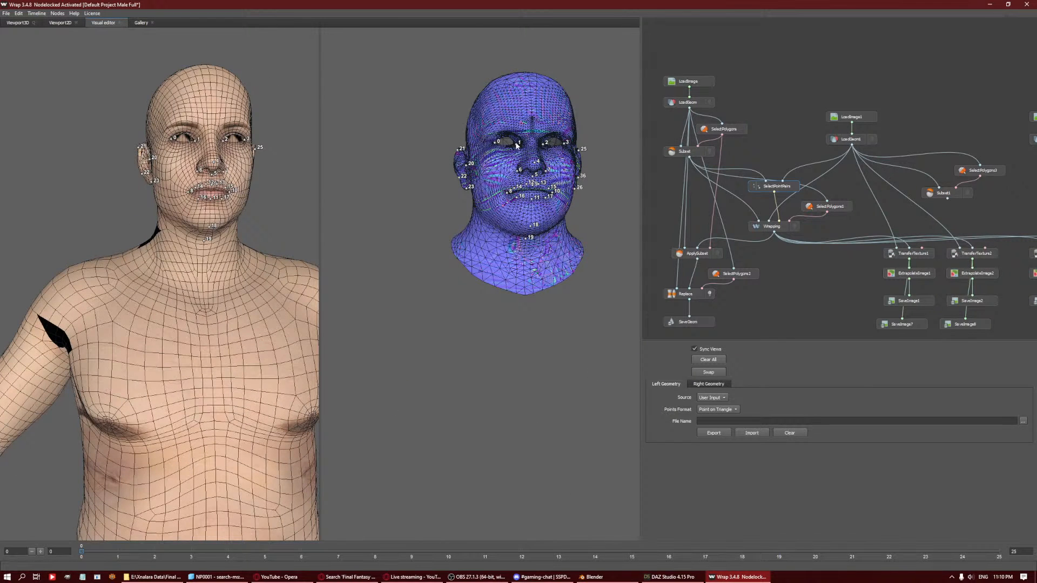
click(251, 175)
middle_drag(187, 146, 168, 156)
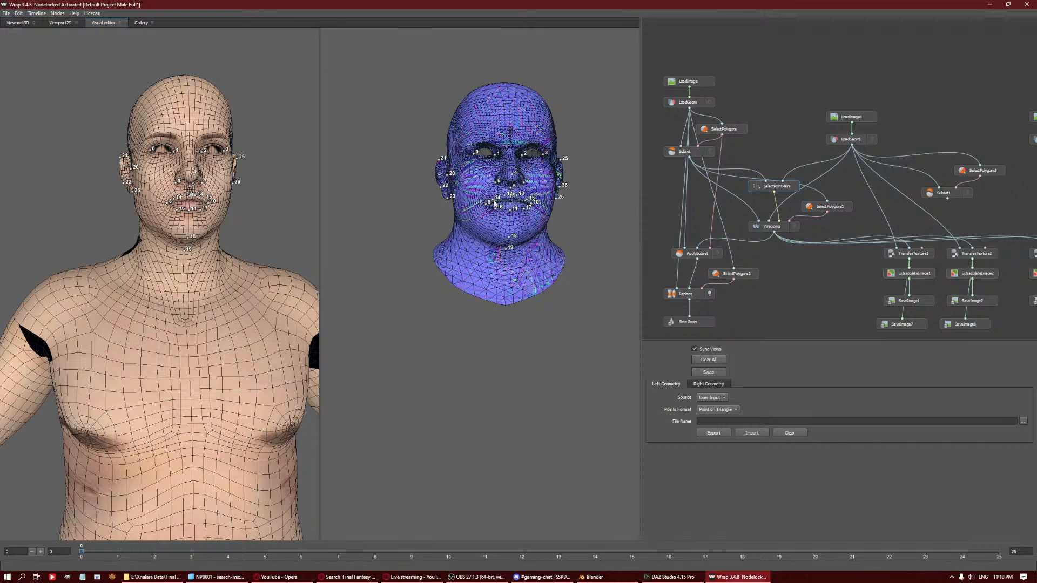
middle_drag(579, 212, 521, 257)
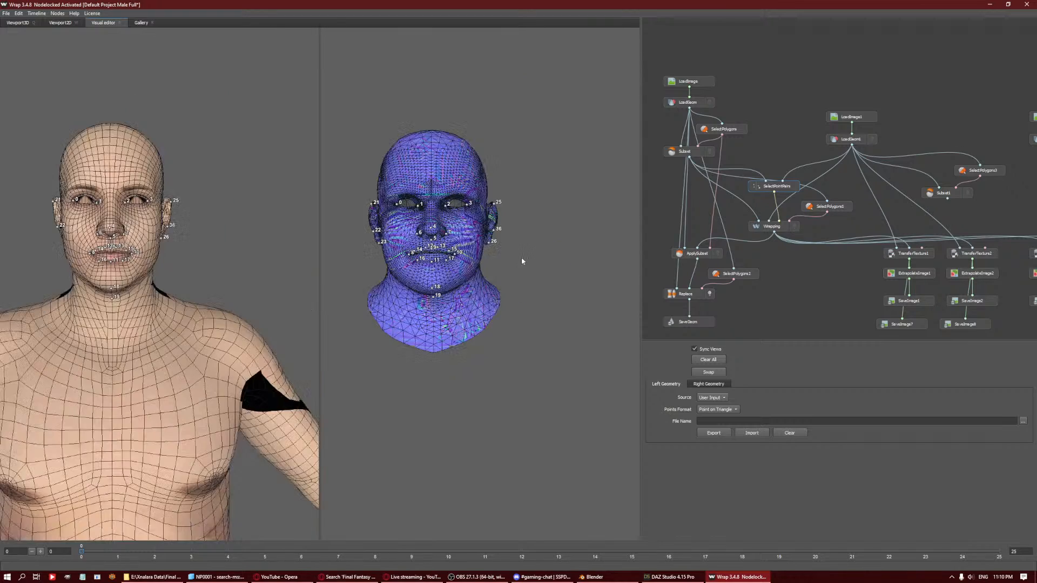
scroll(525, 255, up, 4)
drag(528, 252, 314, 180)
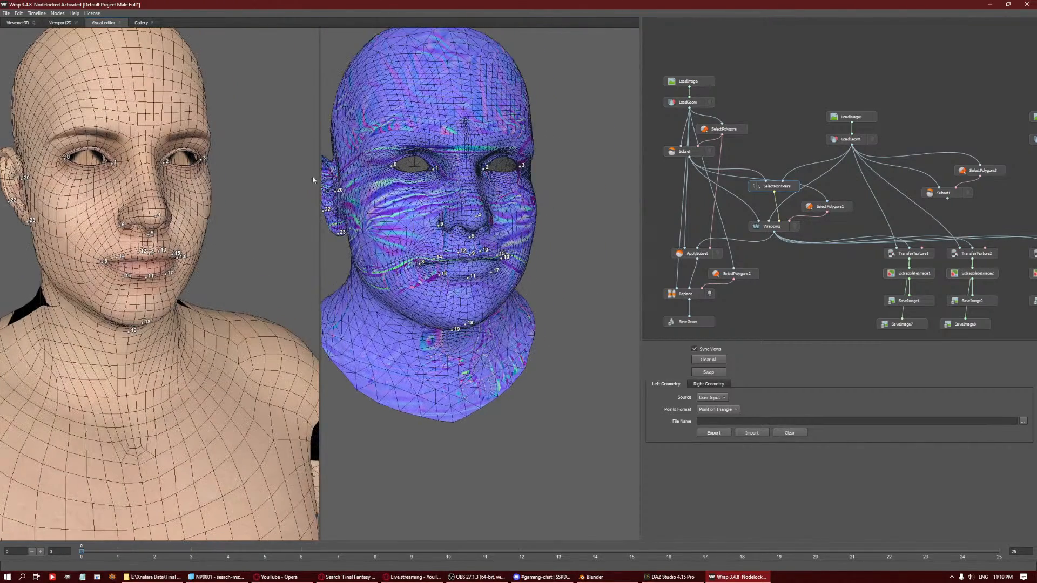
drag(327, 248, 408, 249)
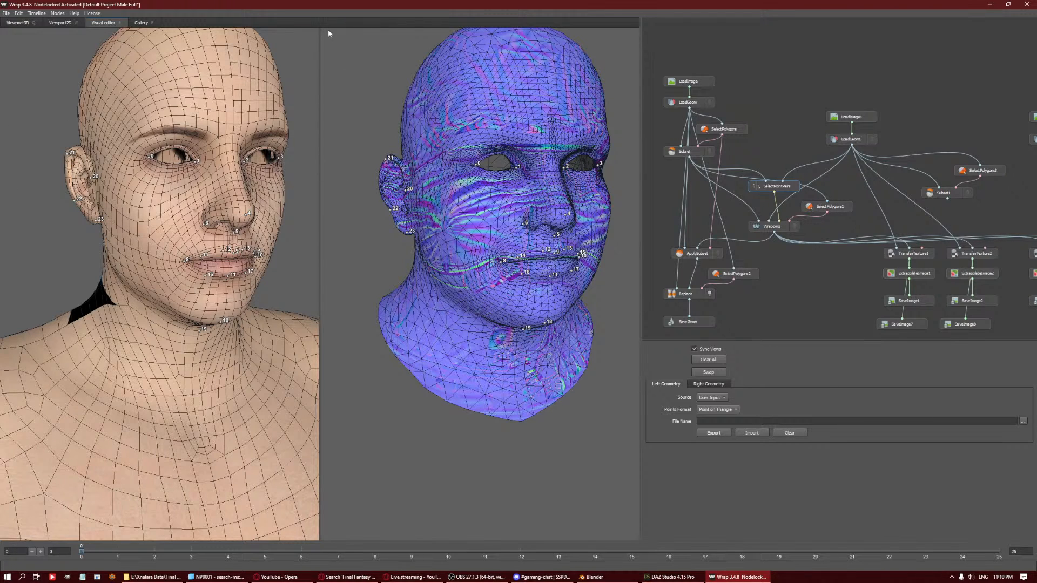
scroll(407, 177, down, 2)
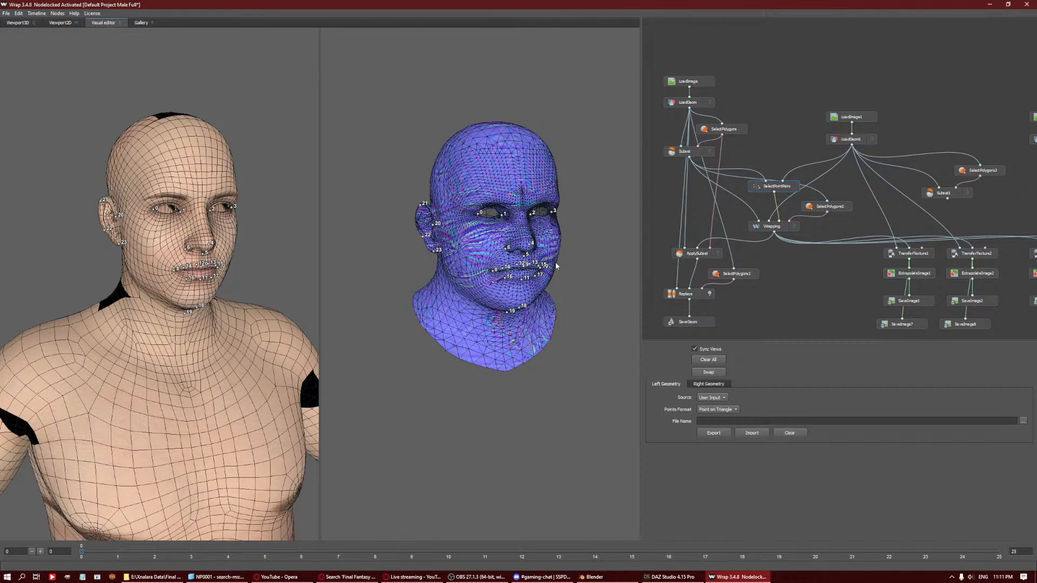
scroll(557, 243, down, 3)
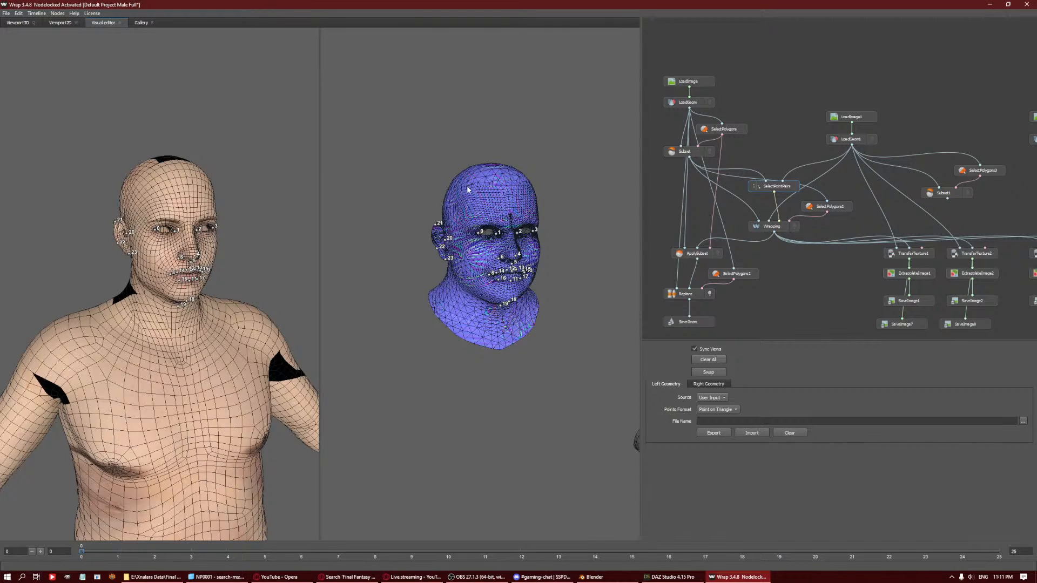
alt+drag(583, 208, 504, 227)
scroll(537, 225, up, 3)
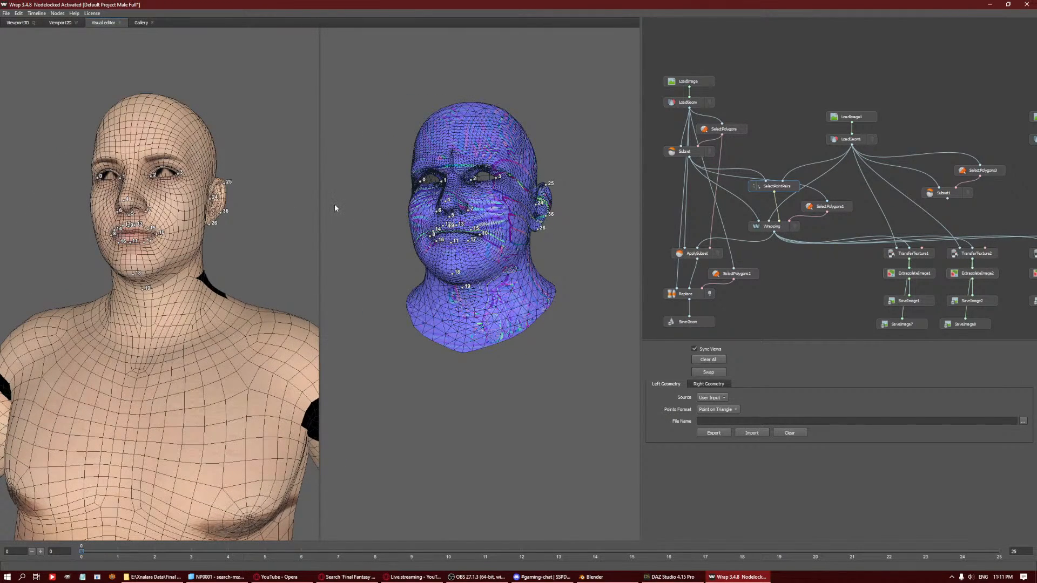
scroll(565, 298, up, 2)
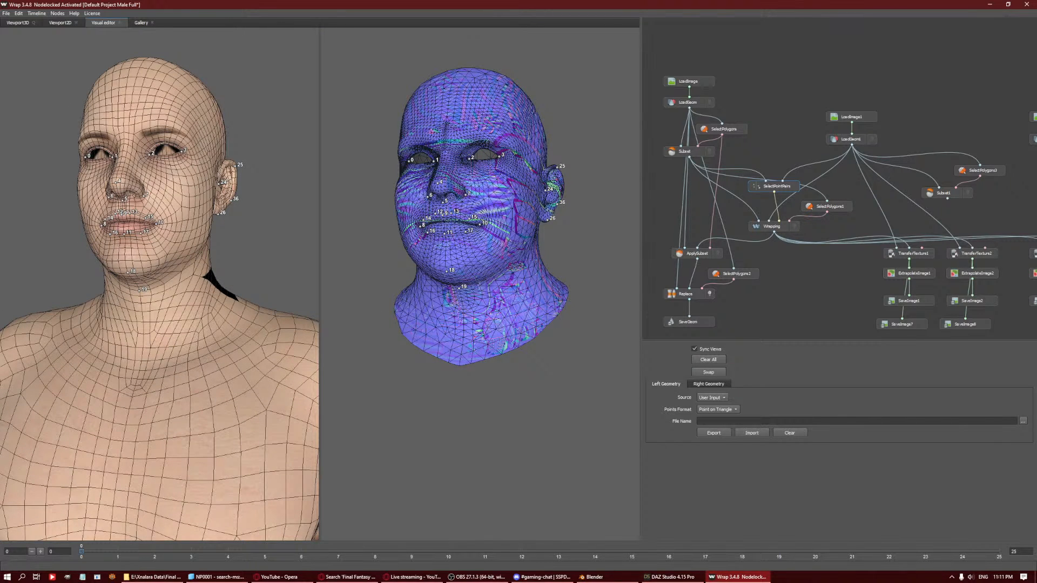
Switch to DAZ Studio, delete the Genesis 8 Male figure from the scene and show the Content Library.
click(669, 577)
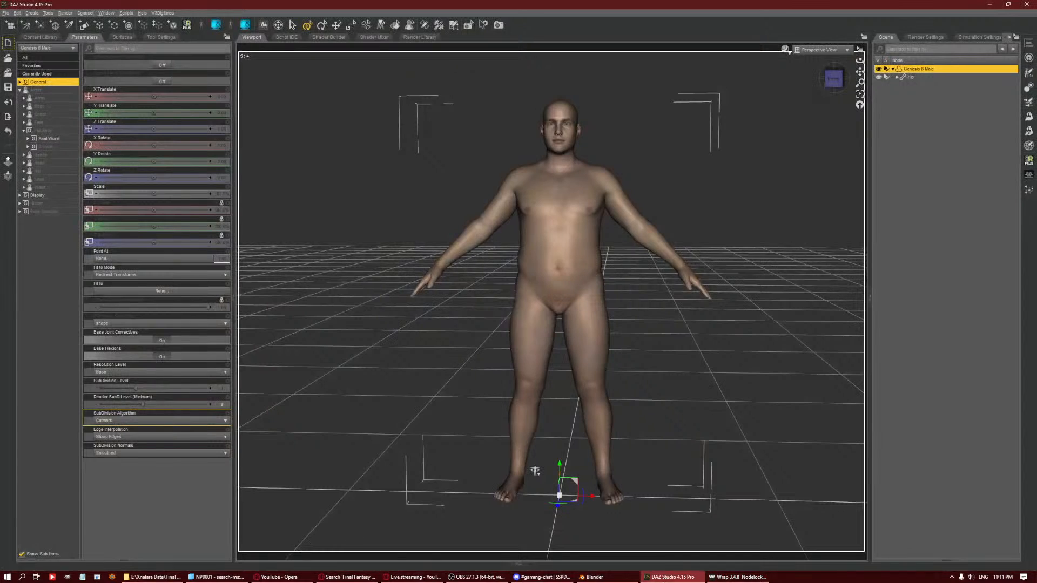
key(Delete)
click(40, 36)
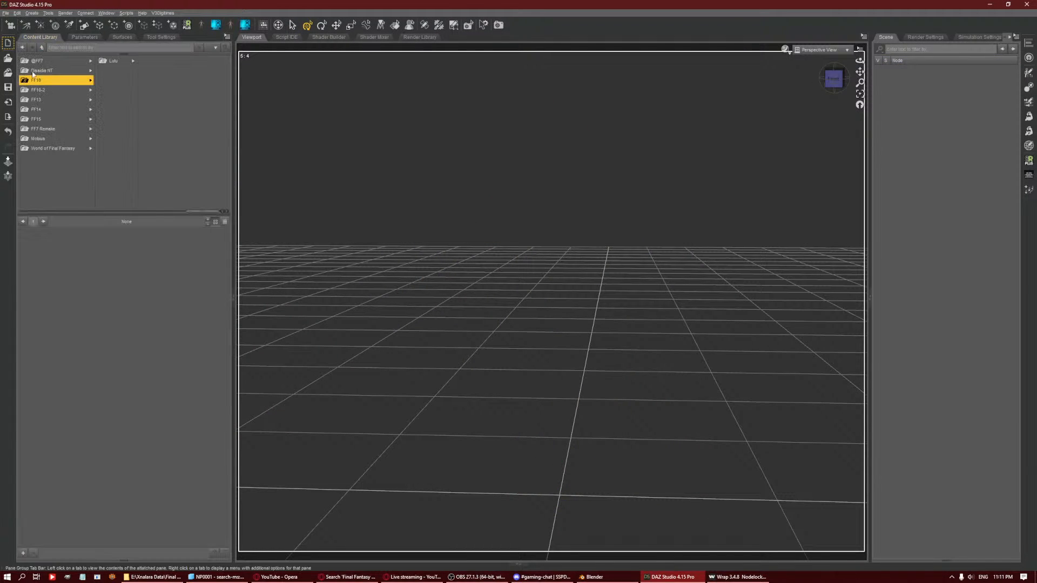
click(49, 81)
key(Left)
key(Left)
key(Right)
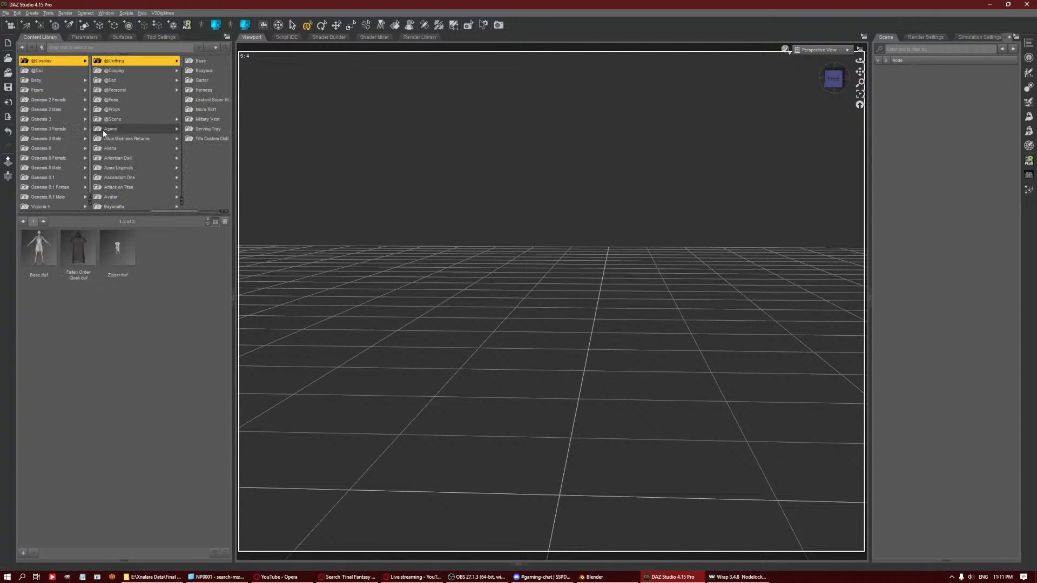
click(54, 157)
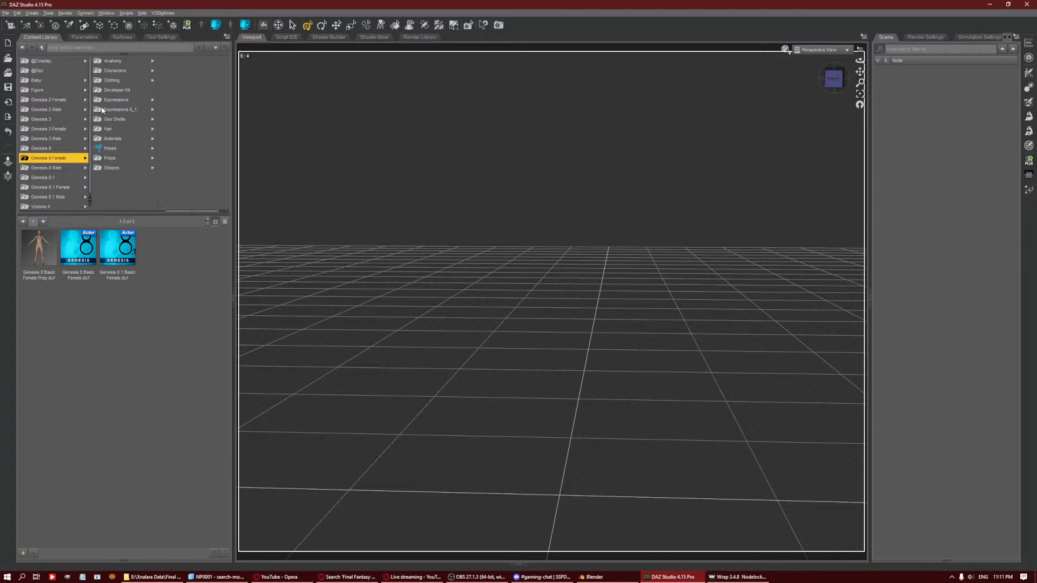
click(65, 61)
click(115, 63)
scroll(111, 167, down, 9)
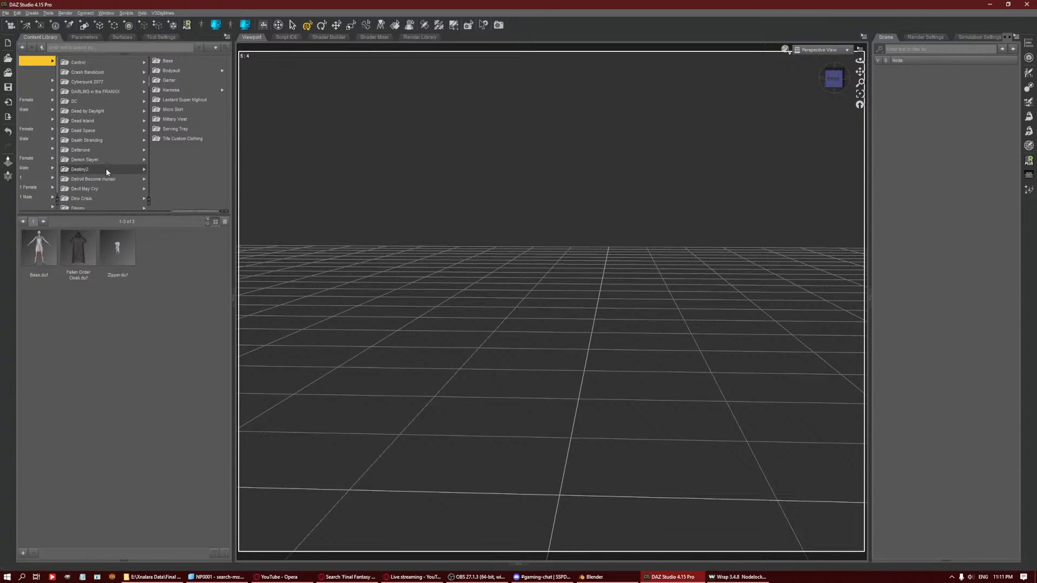
scroll(90, 151, up, 1)
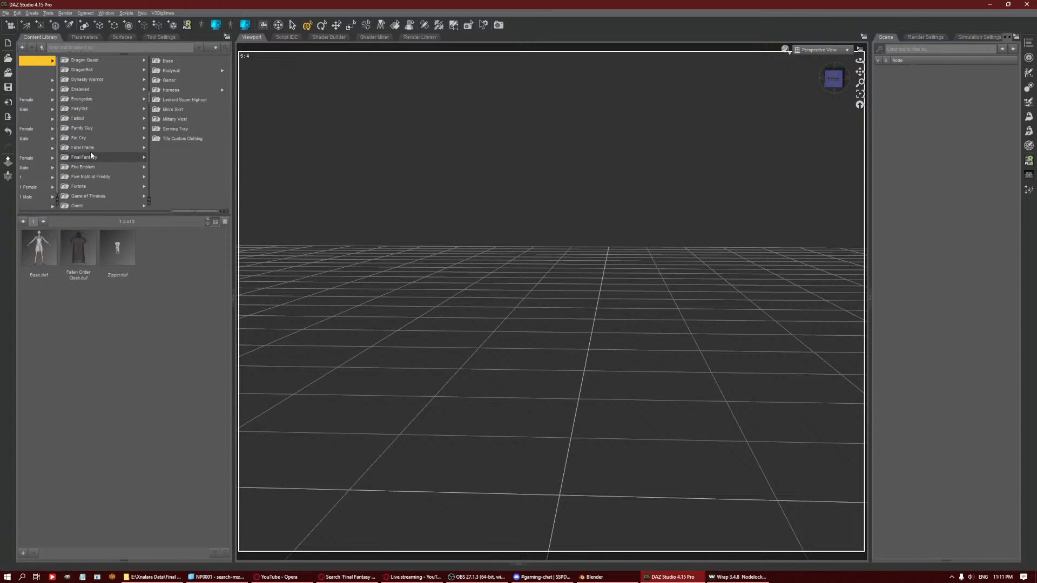
scroll(92, 152, down, 8)
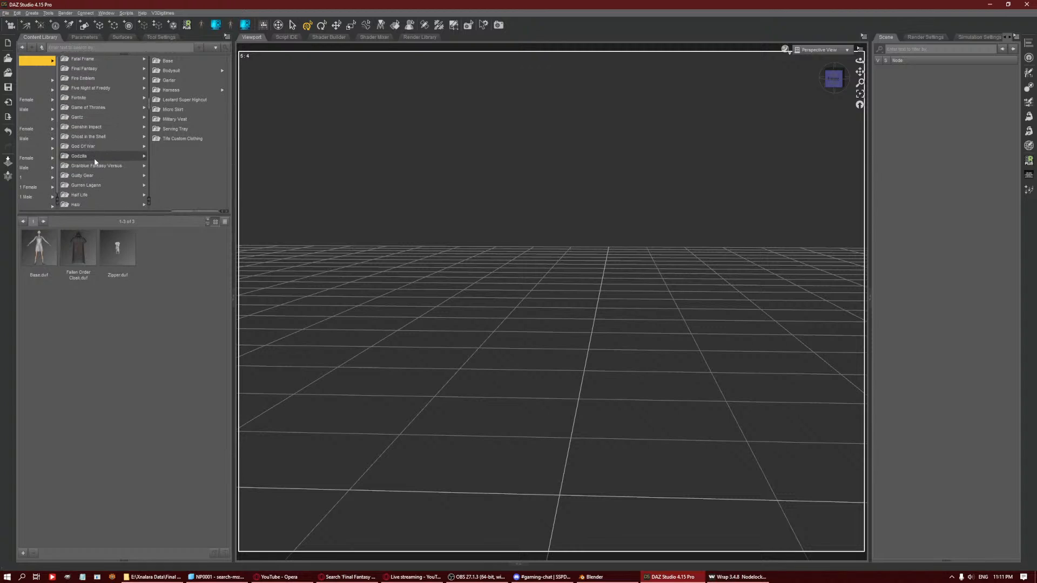
scroll(95, 162, down, 6)
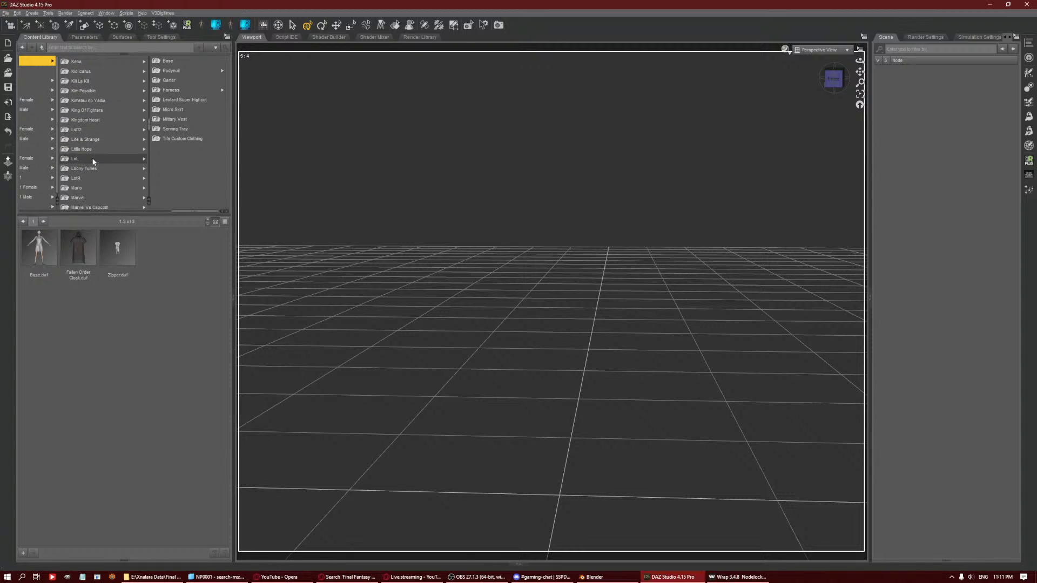
scroll(96, 157, down, 3)
click(109, 98)
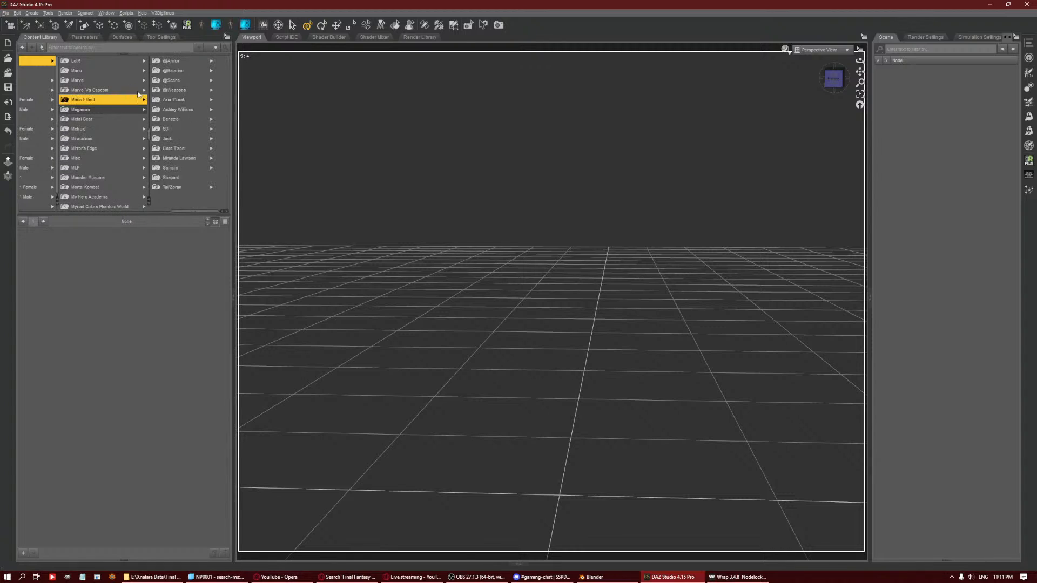
click(180, 148)
Load Liara T'soni.duf into the scene and dismiss the missing-files dialogs.
click(70, 257)
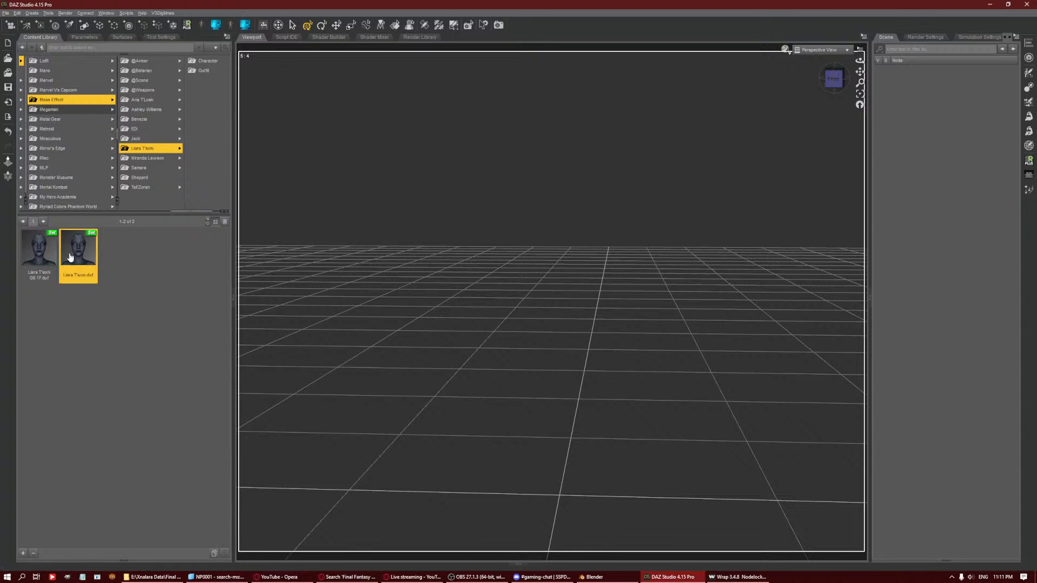
double_click(70, 257)
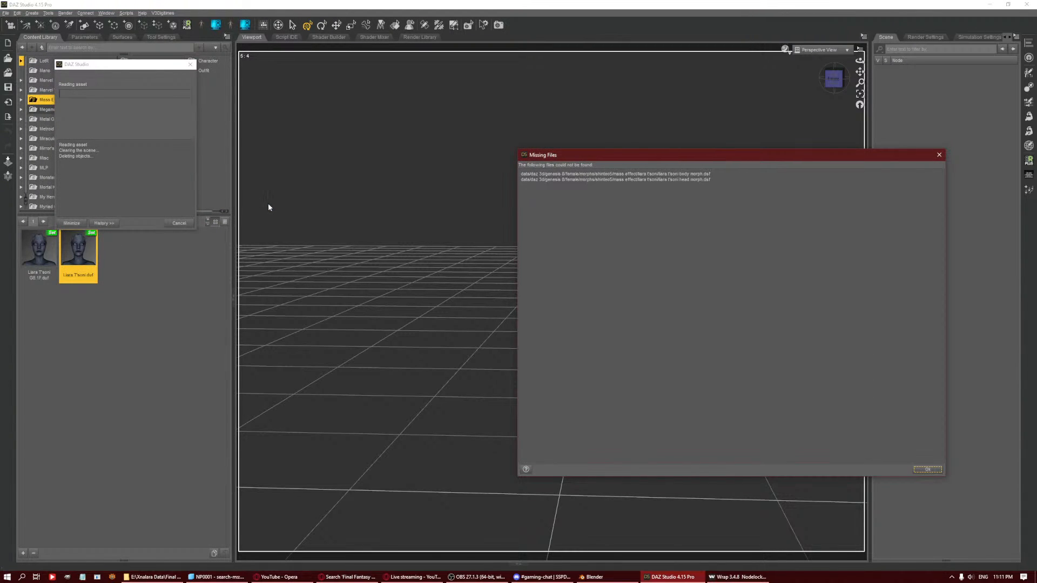
click(927, 469)
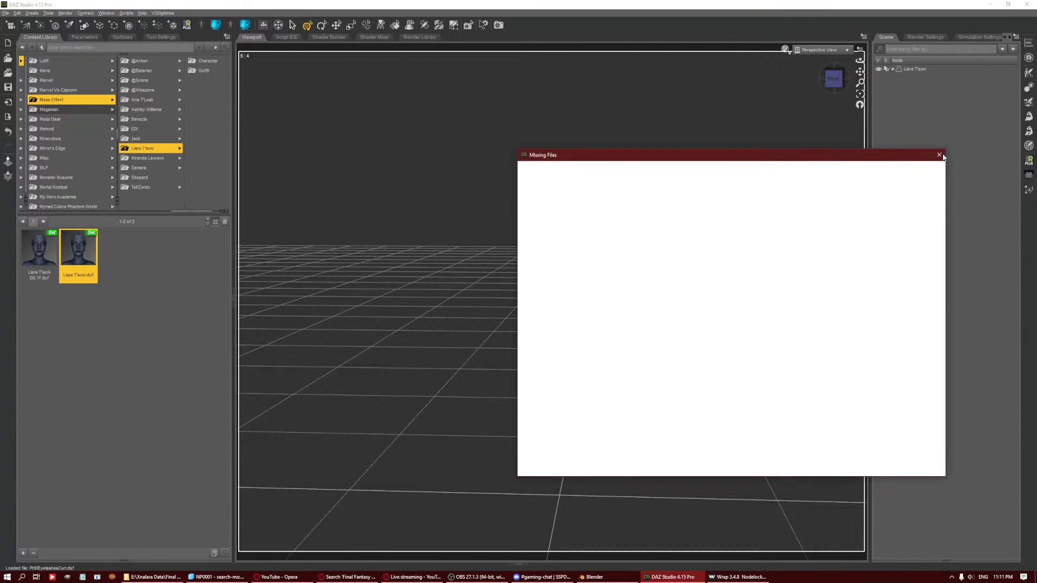
click(942, 155)
View the figure in profile, locate Liara Head Crest under the Head bone and compare the head with the crest hidden and shown.
drag(835, 80, 772, 100)
click(832, 80)
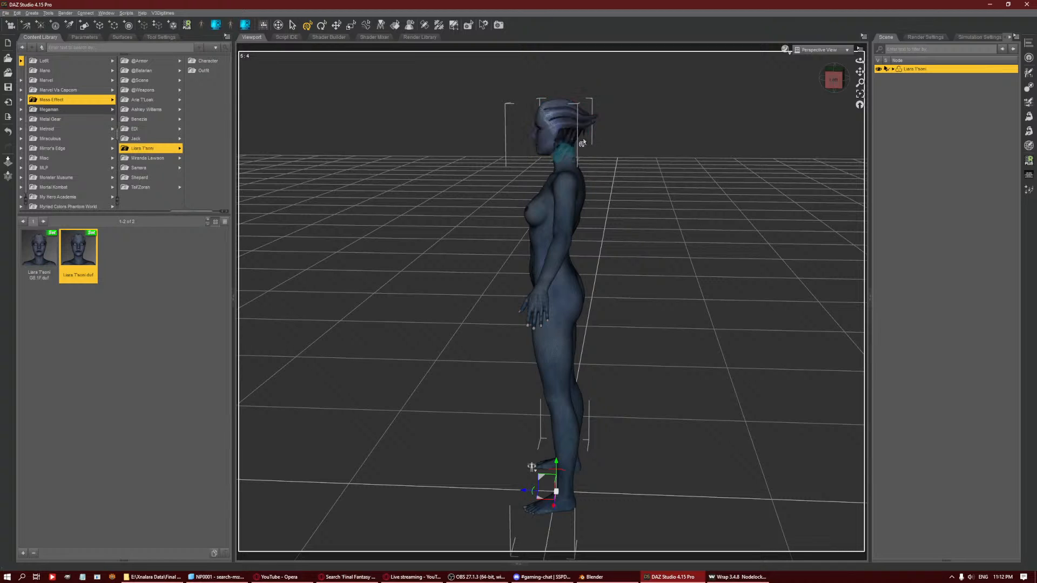
click(566, 128)
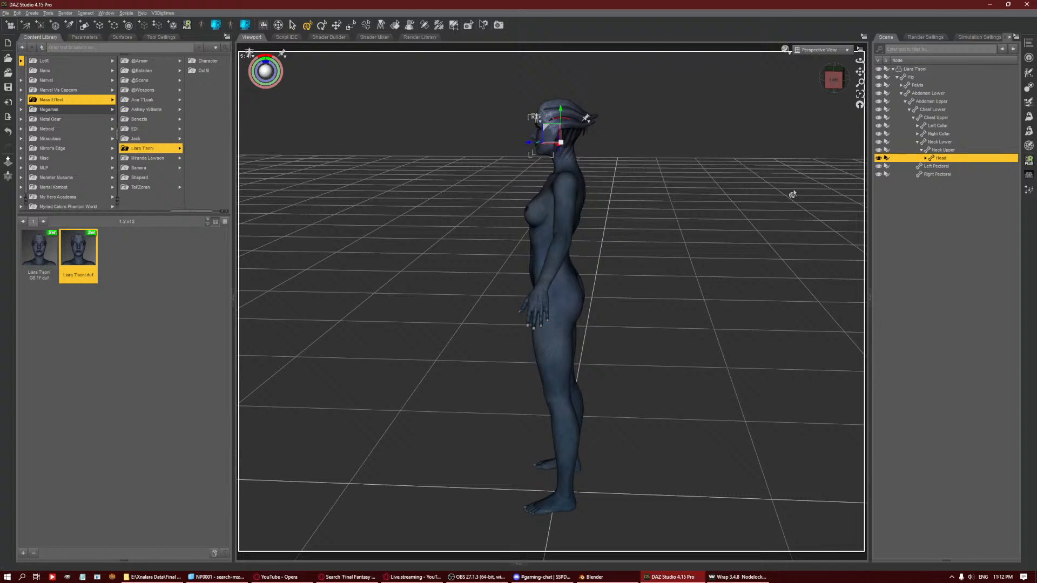
click(925, 158)
click(956, 223)
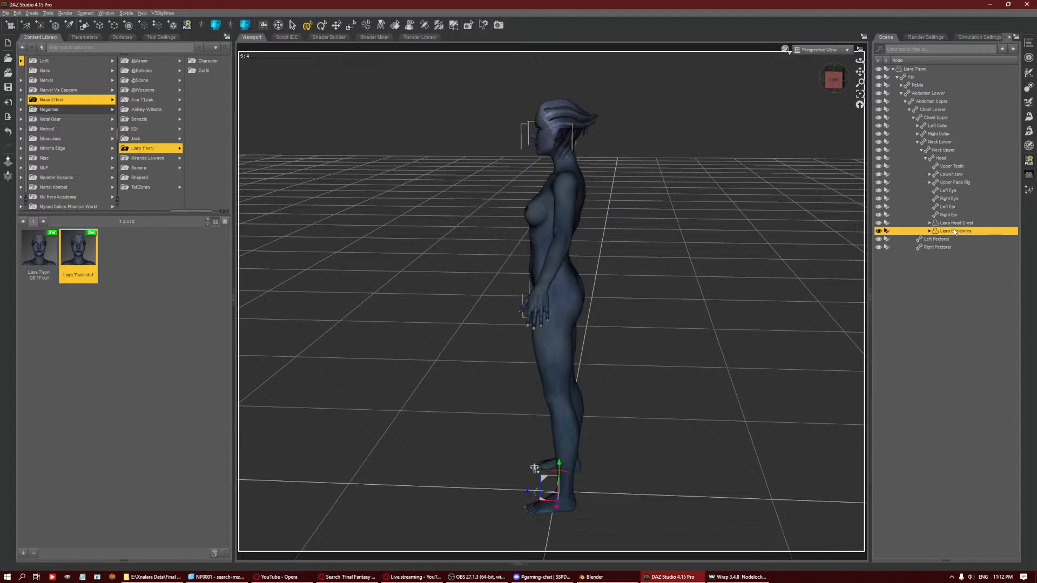
click(878, 223)
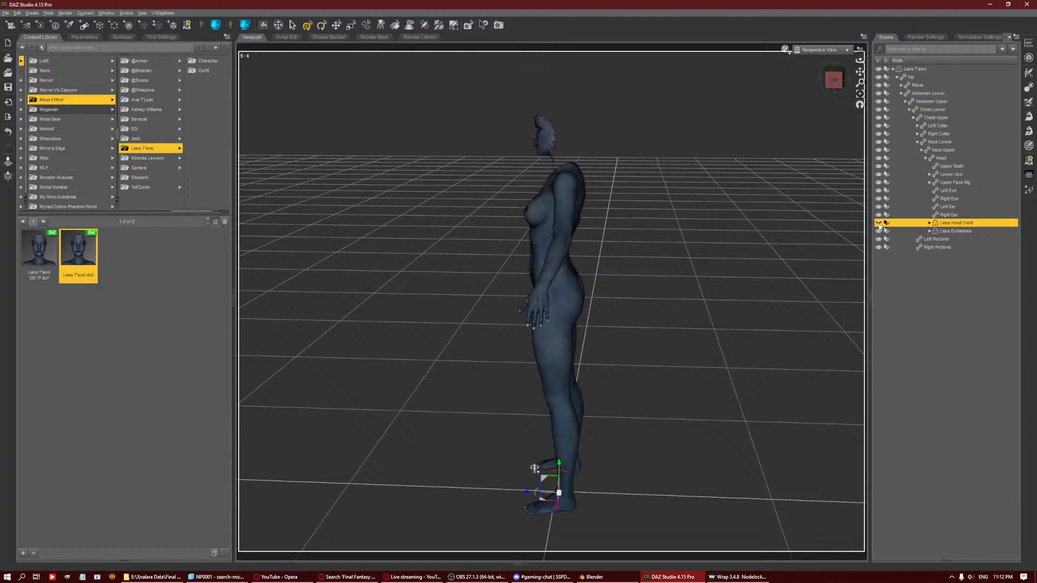
click(878, 223)
click(879, 222)
click(878, 222)
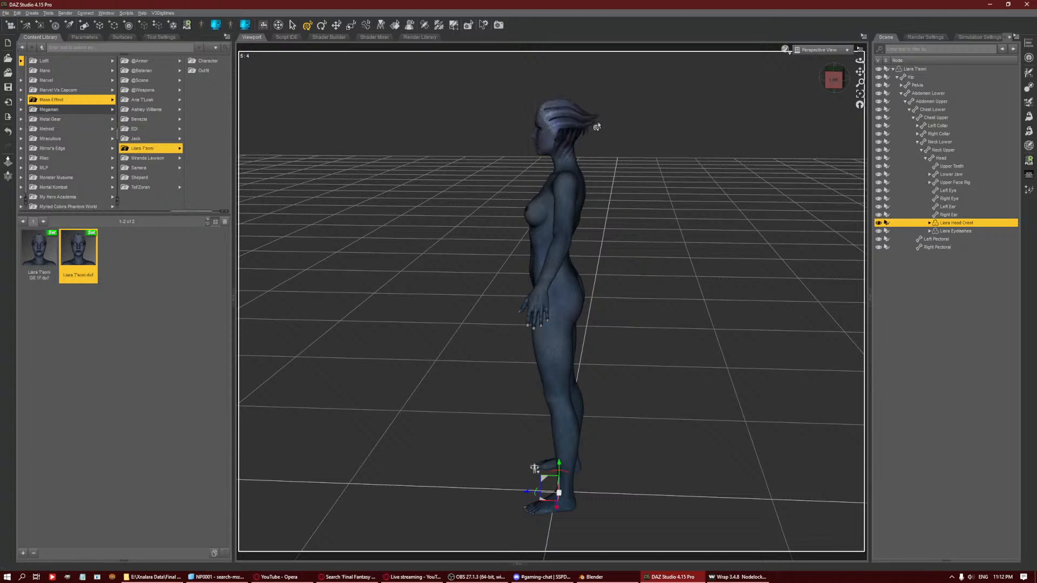
Return to the front view, delete the Liara T'Soni figure from the scene and go back to Wrap.
click(831, 80)
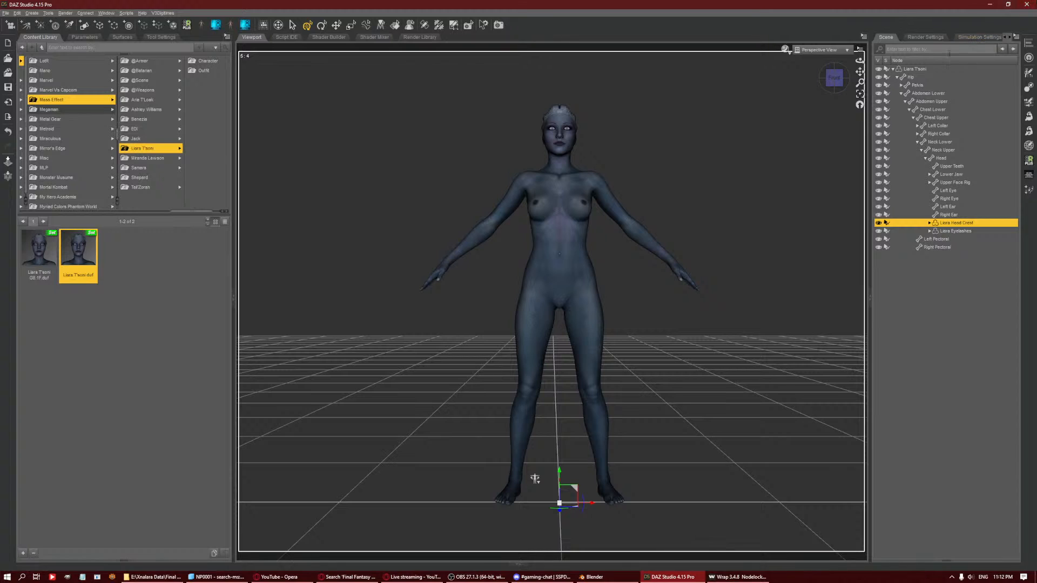
click(534, 478)
key(Delete)
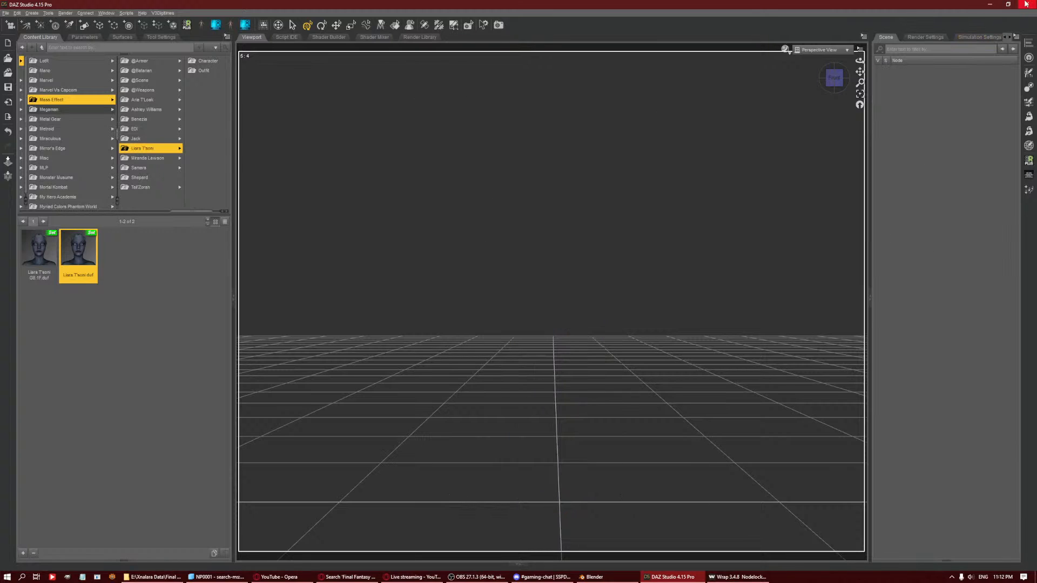
click(991, 6)
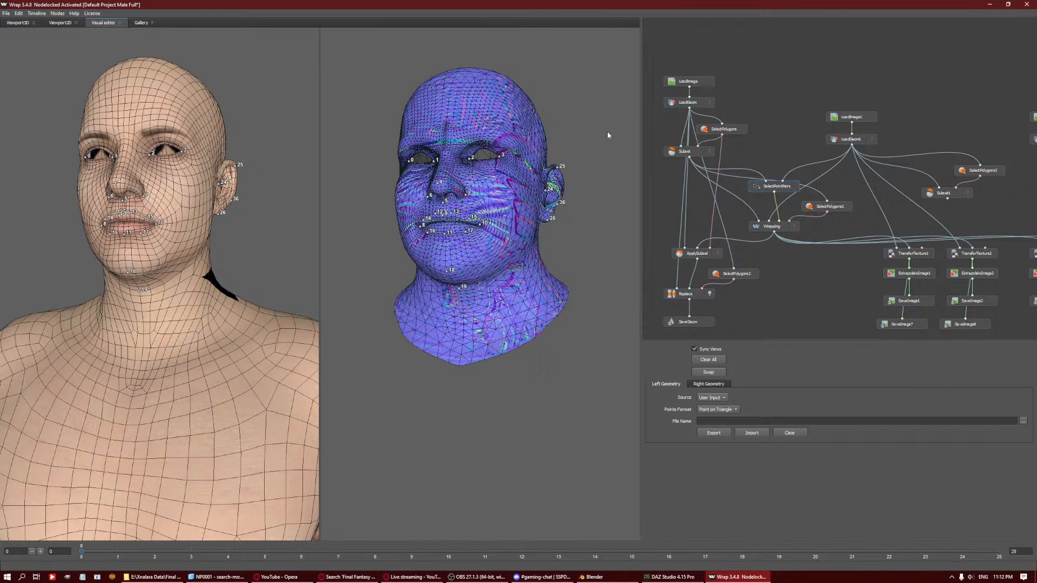
Examine the matching point pairs on the head and hands of the Genesis body and the original mesh parts from several angles.
middle_drag(443, 173, 466, 186)
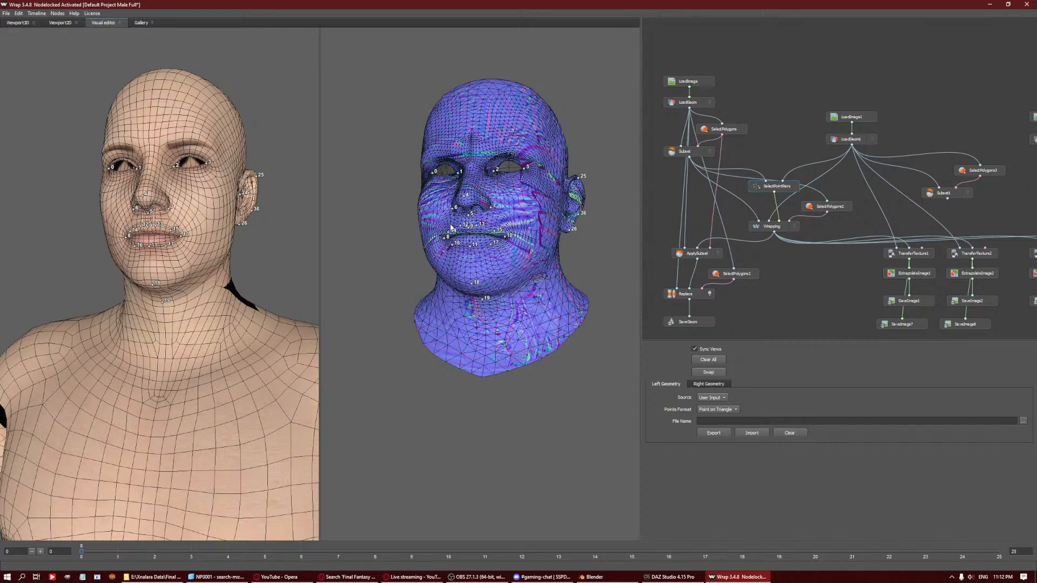
drag(531, 240, 556, 243)
scroll(493, 310, down, 6)
scroll(493, 310, down, 2)
middle_drag(496, 437, 479, 280)
drag(485, 318, 497, 310)
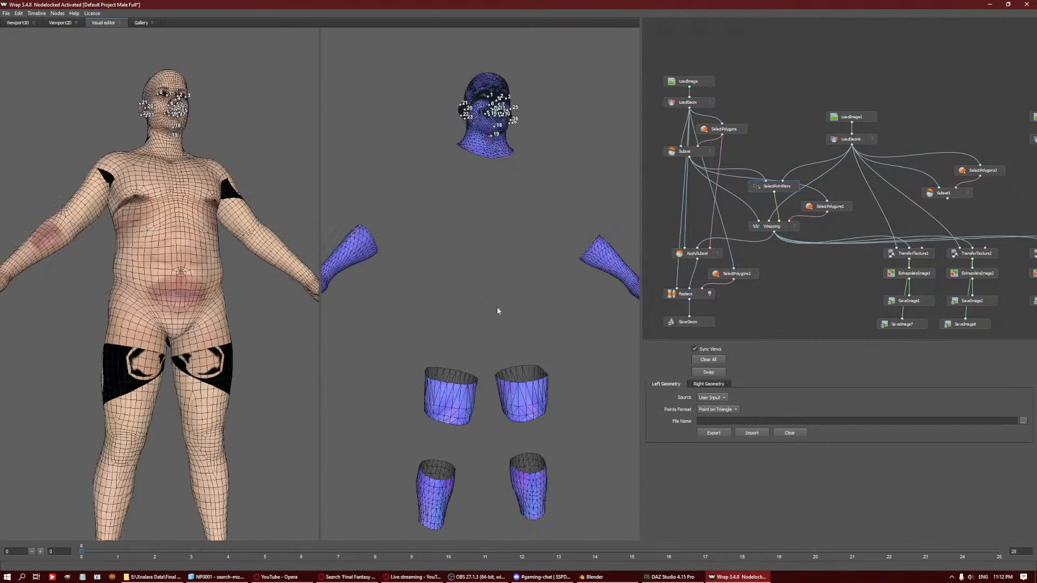
scroll(497, 310, down, 2)
drag(136, 255, 153, 317)
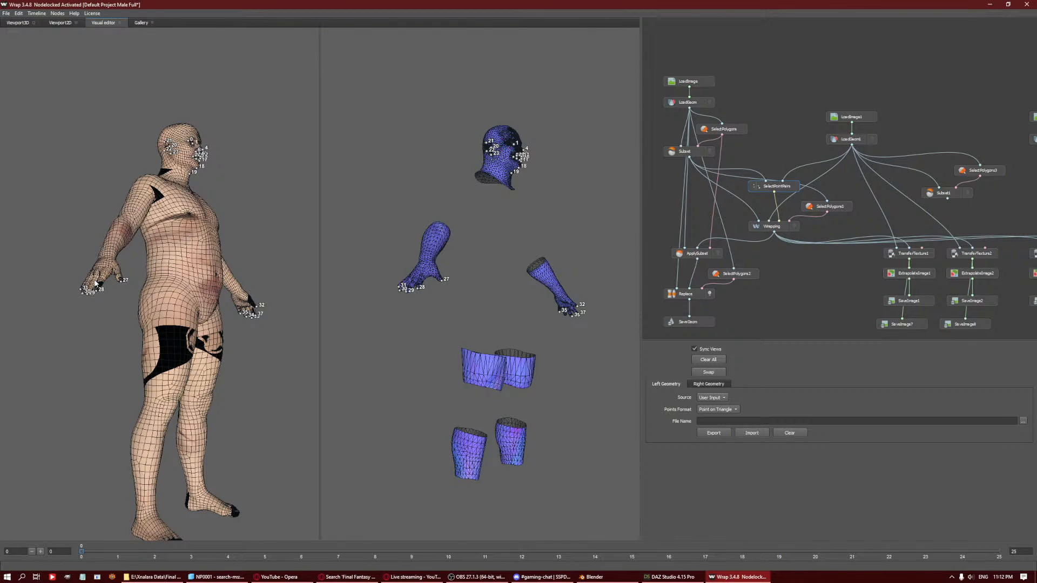
drag(208, 234, 264, 249)
drag(202, 281, 232, 287)
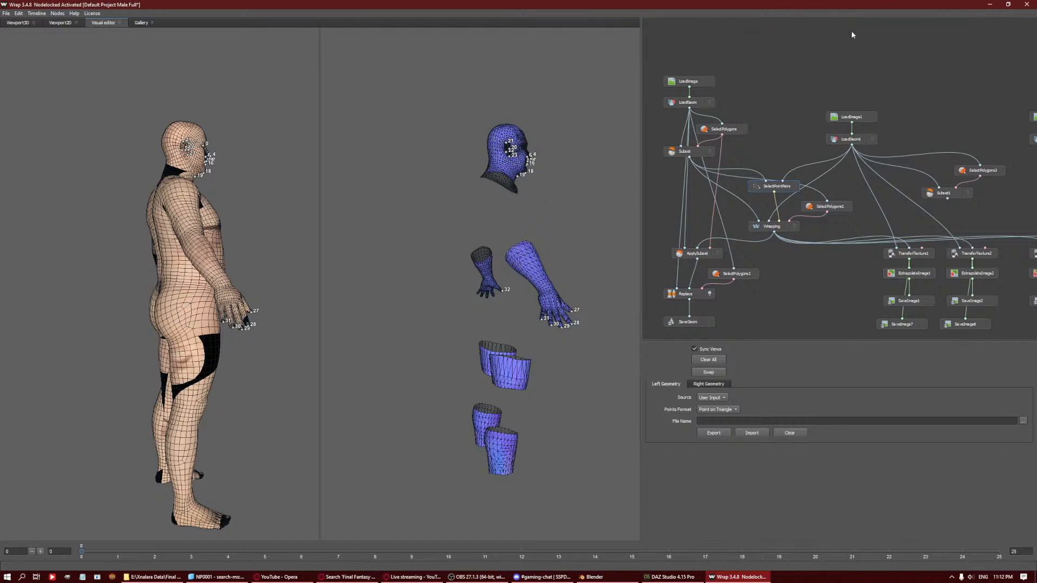
Minimise Wrap and Blender, dismiss the OBS already-running dialog and open a second Wrap window from the desktop.
click(989, 4)
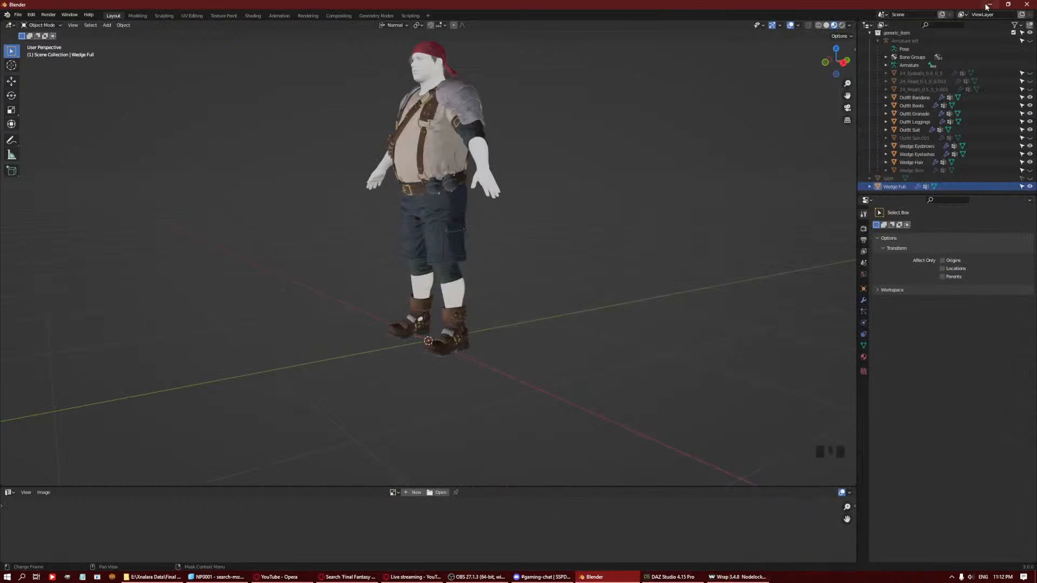
click(989, 5)
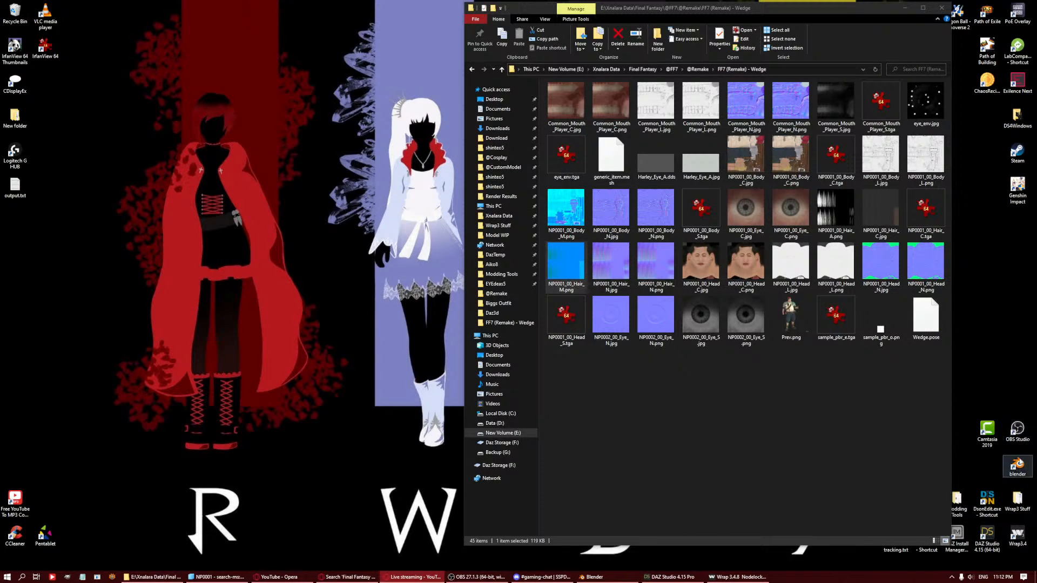
double_click(1017, 431)
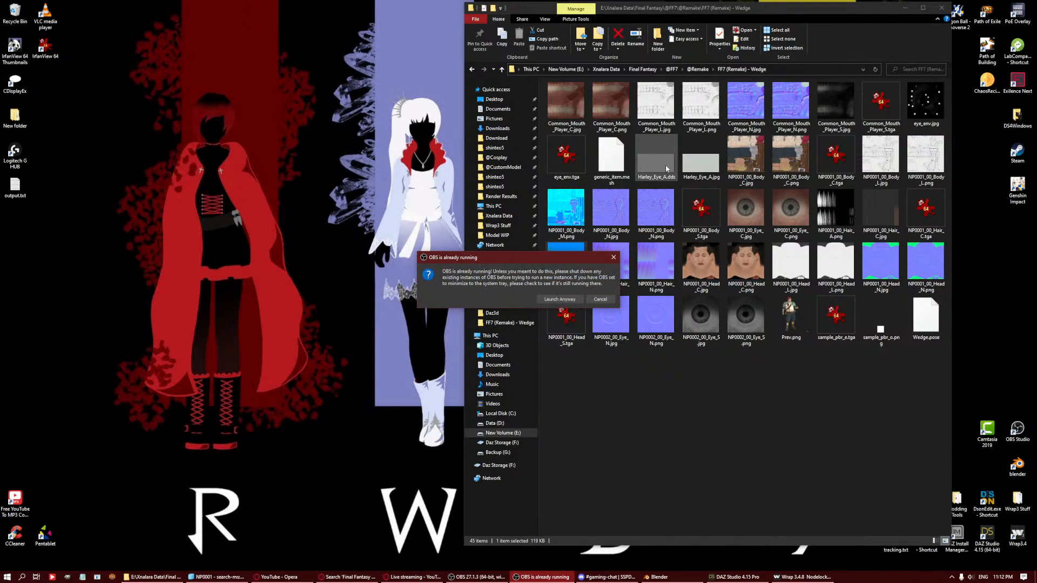
click(613, 259)
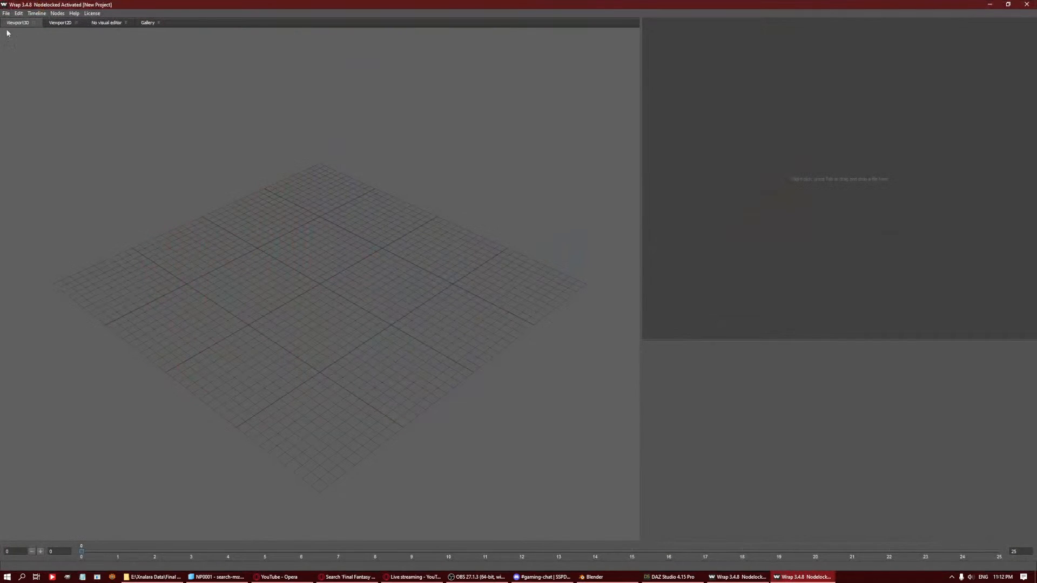
Load the project Hulk.wrap from the Projects folder inside Wrap3 Stuff.
click(6, 13)
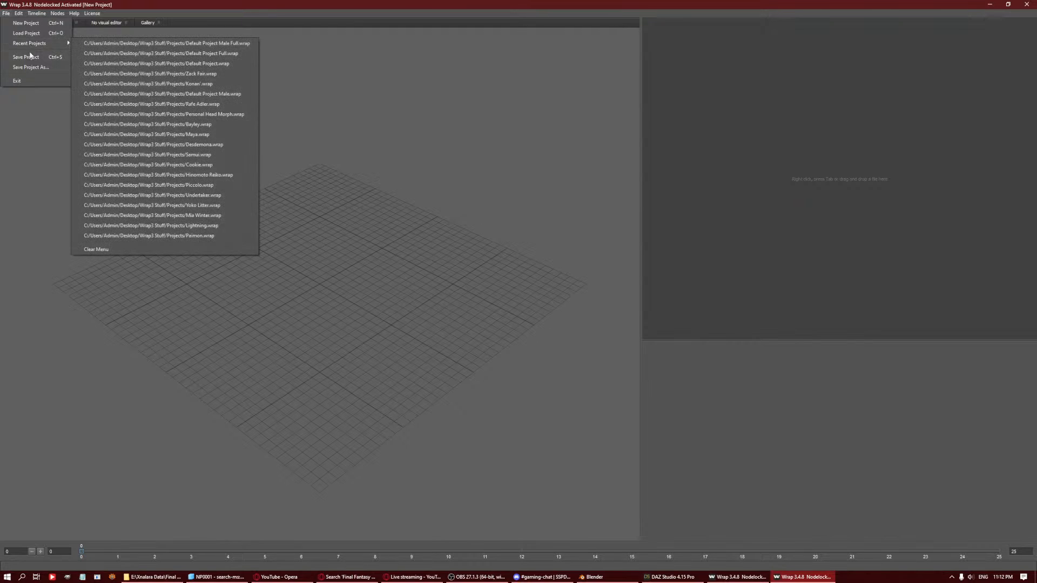
click(30, 33)
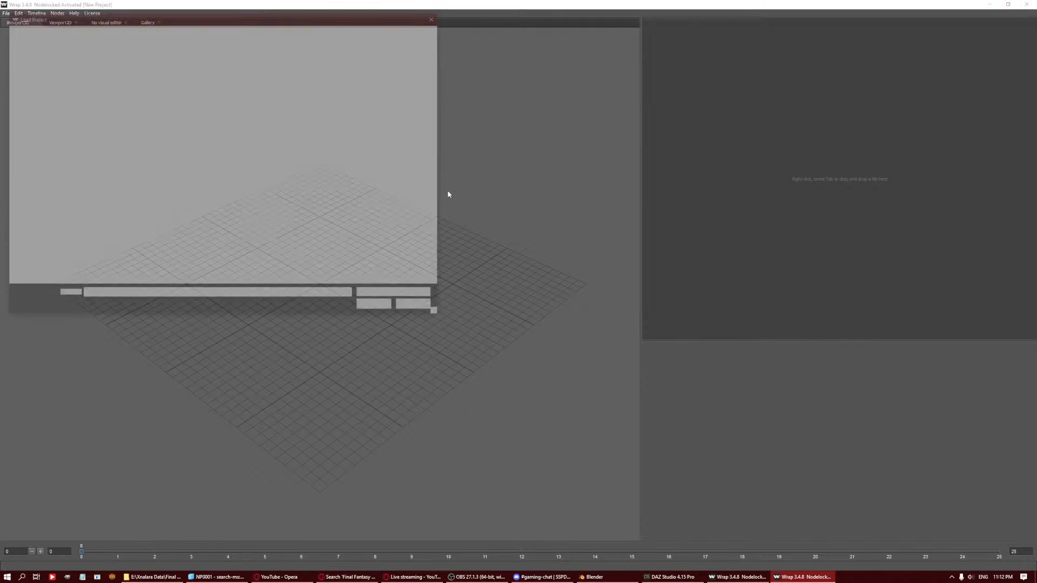
click(237, 86)
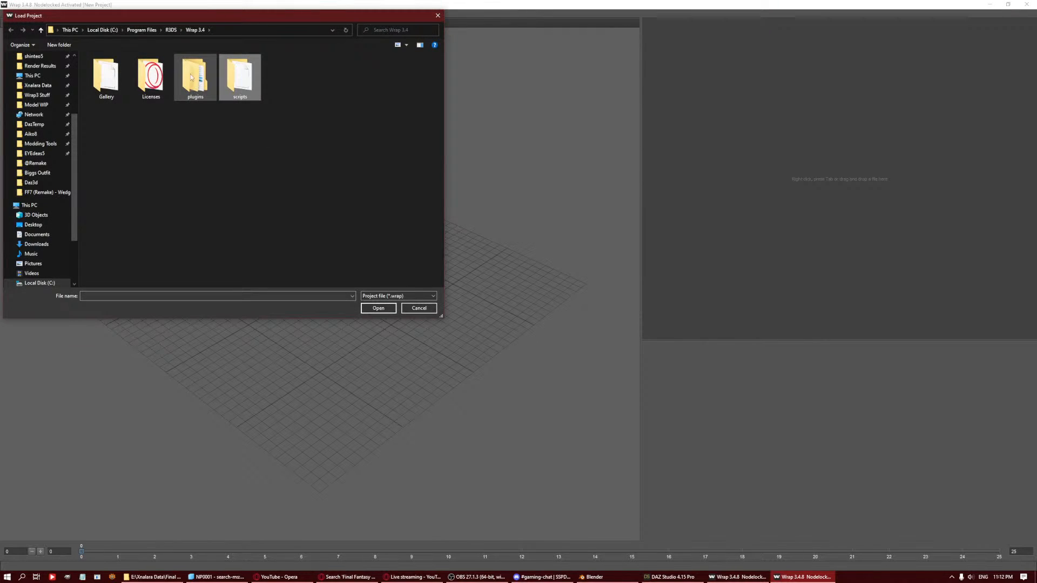
key(Return)
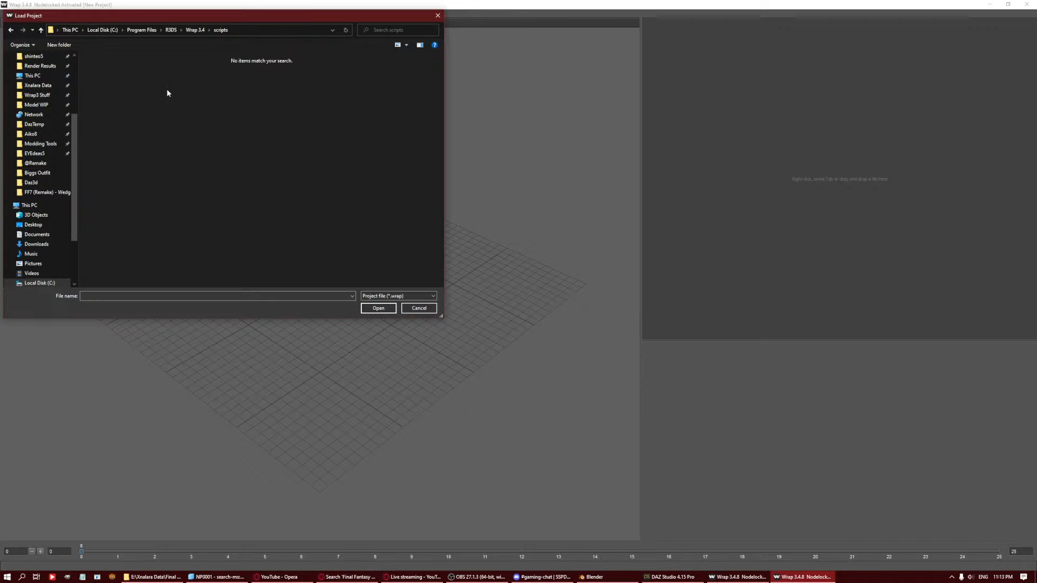
key(alt+Up)
key(alt+Up)
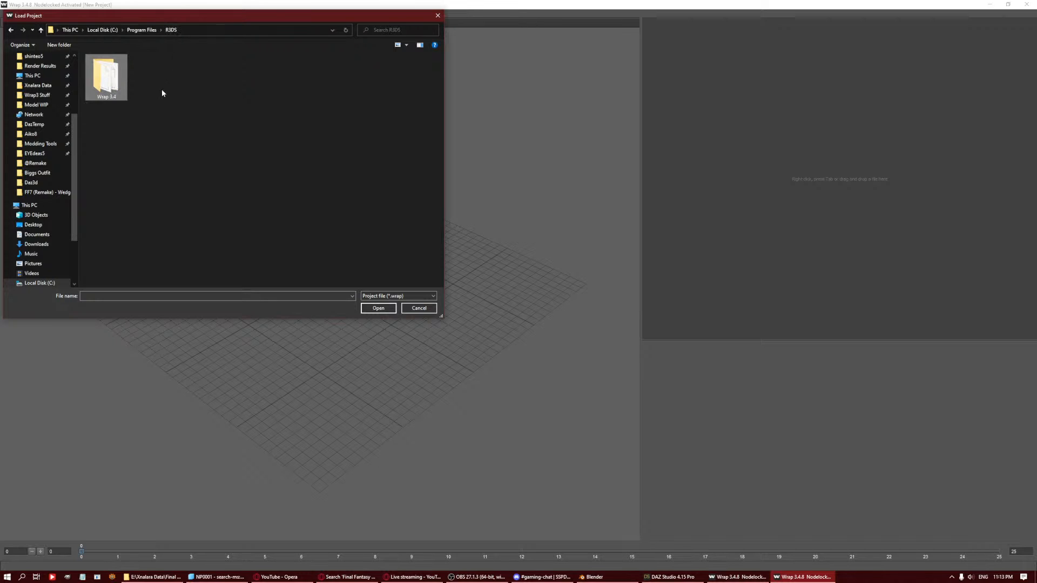
double_click(113, 92)
scroll(47, 143, up, 2)
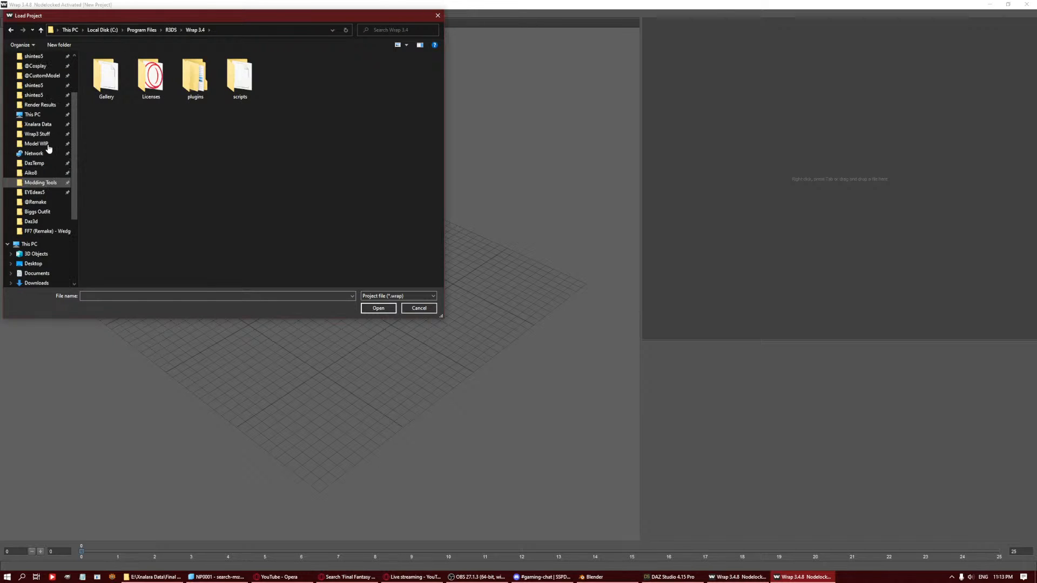
click(37, 153)
double_click(240, 78)
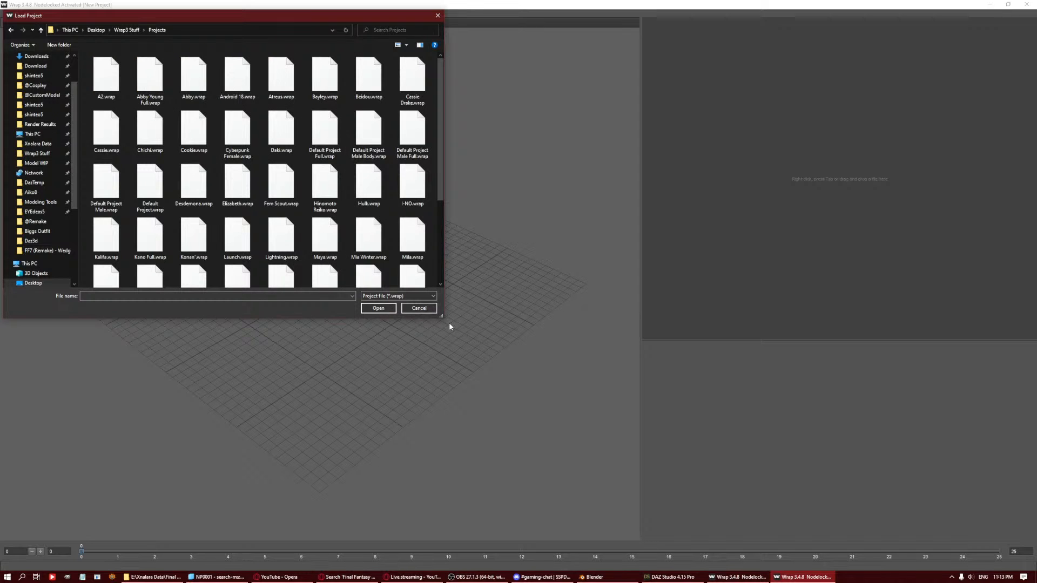
double_click(368, 181)
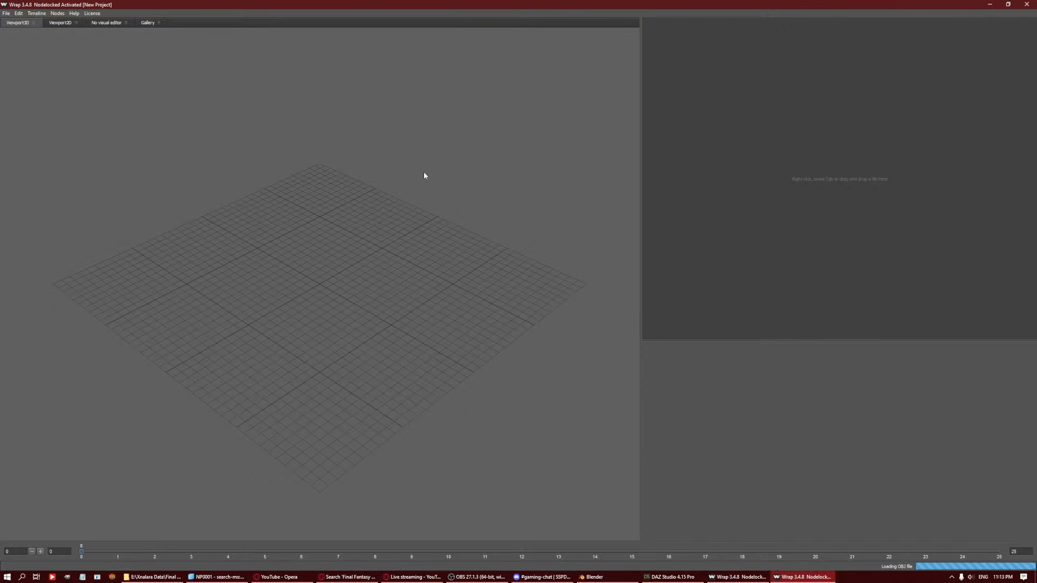
Show the Hulk project's SelectPointPairs node and examine the point placement over the whole body from front, side and back.
click(704, 150)
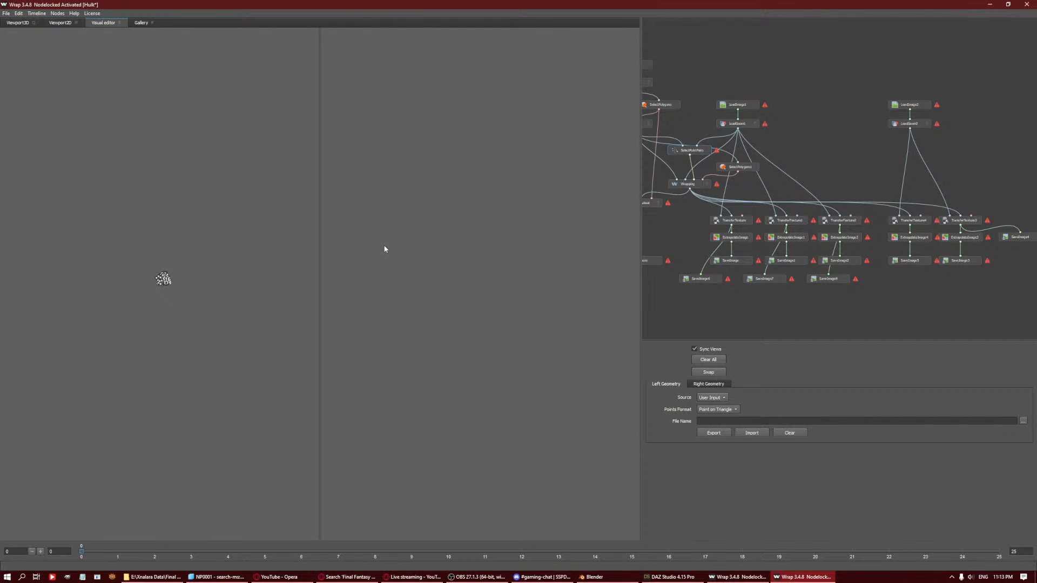
scroll(355, 253, up, 6)
scroll(351, 243, up, 5)
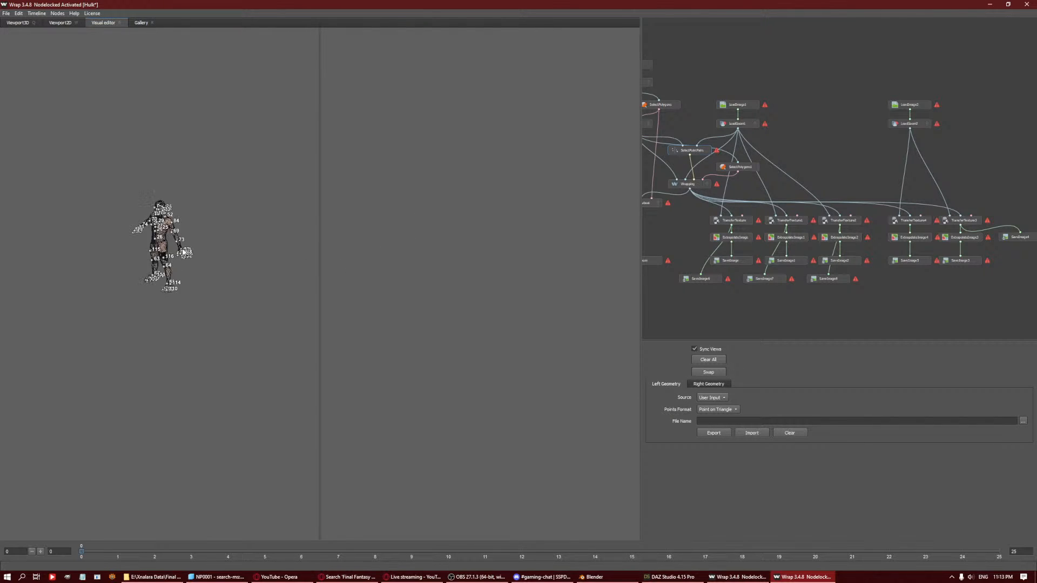
middle_drag(408, 271, 401, 297)
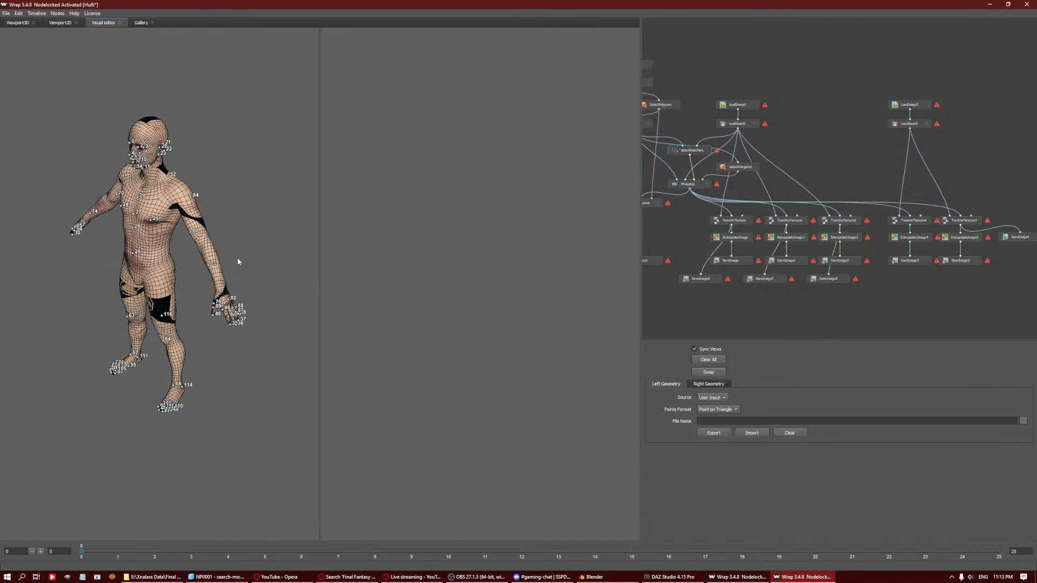
drag(238, 260, 356, 232)
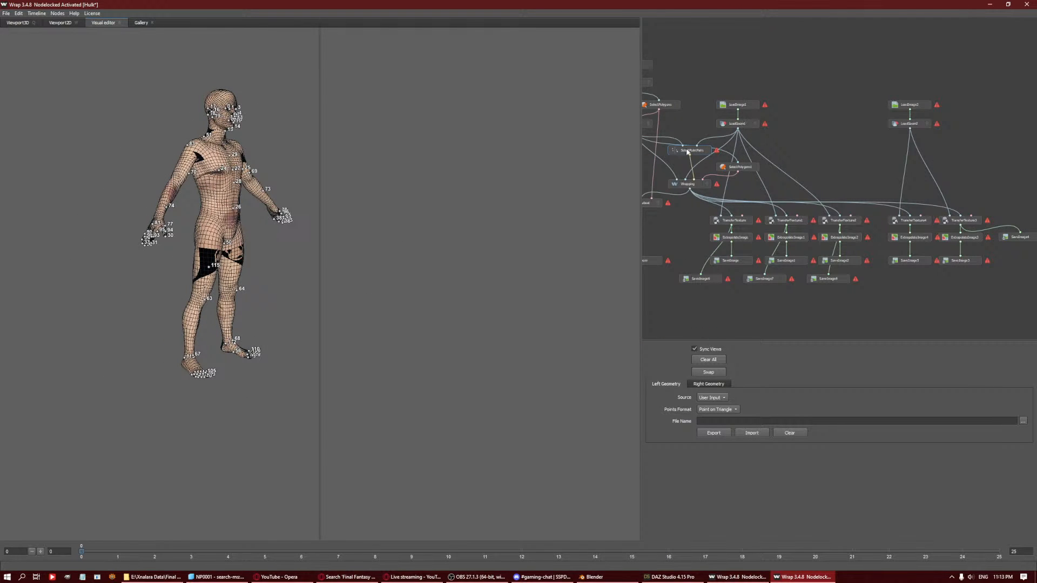
drag(182, 266, 325, 276)
scroll(199, 319, up, 3)
middle_drag(325, 276, 242, 248)
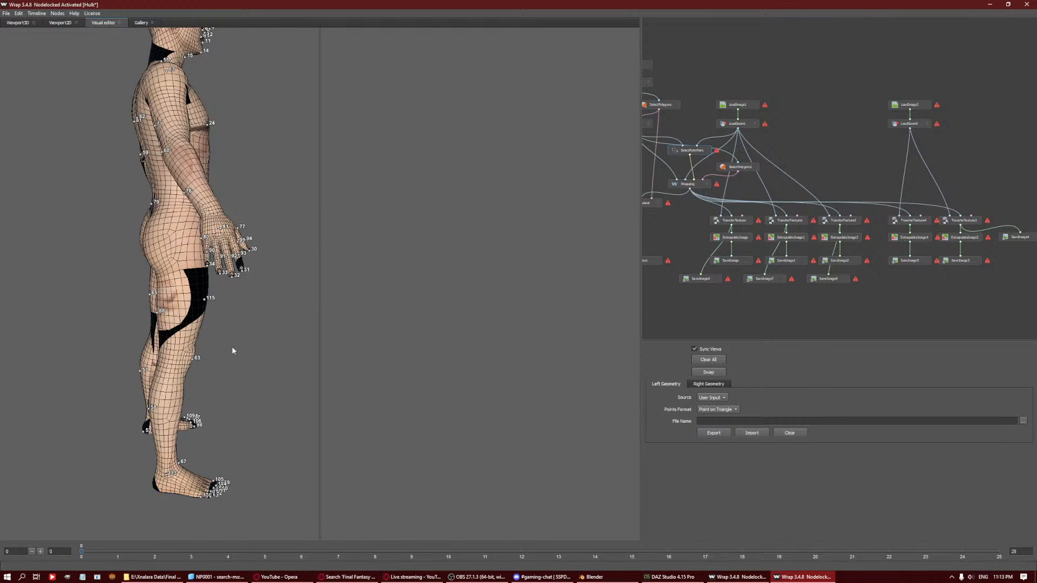
drag(233, 351, 231, 170)
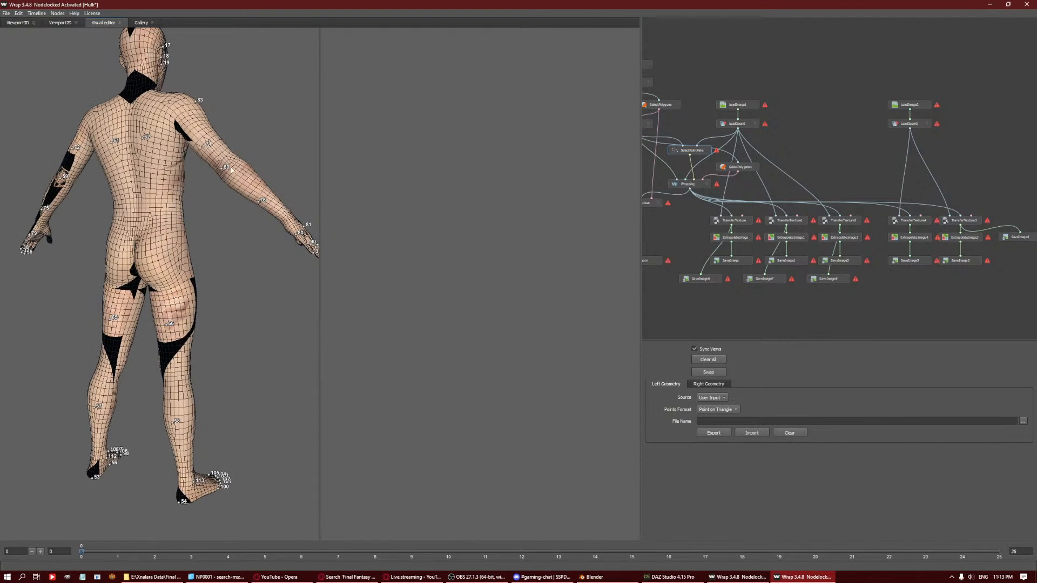
middle_drag(231, 170, 234, 220)
drag(264, 300, 17, 292)
Examine the points placed on the legs, feet and toes up close, and return to a full front view of the body.
scroll(216, 324, up, 2)
middle_drag(225, 483, 214, 185)
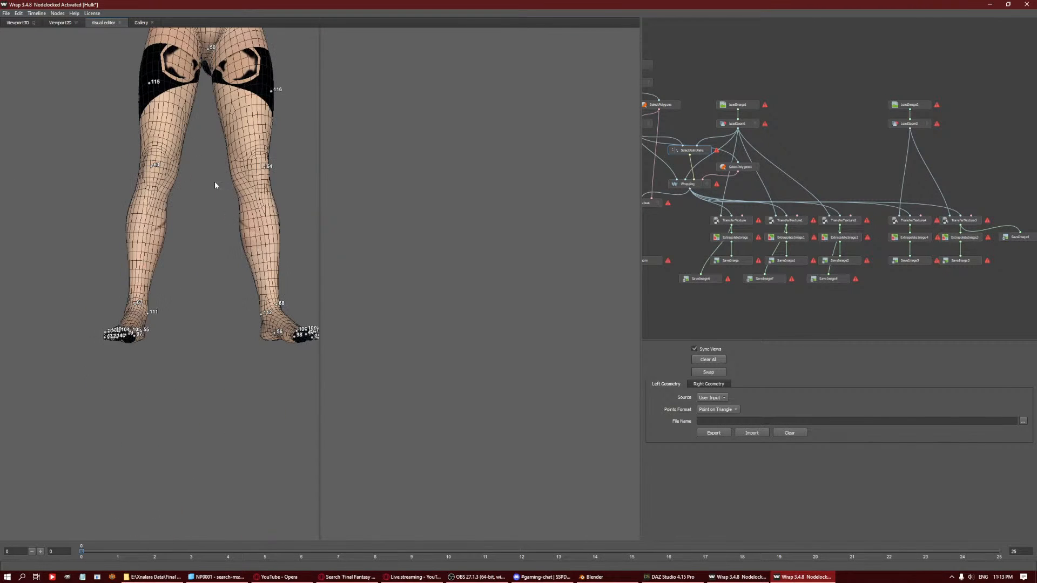
drag(309, 337, 269, 387)
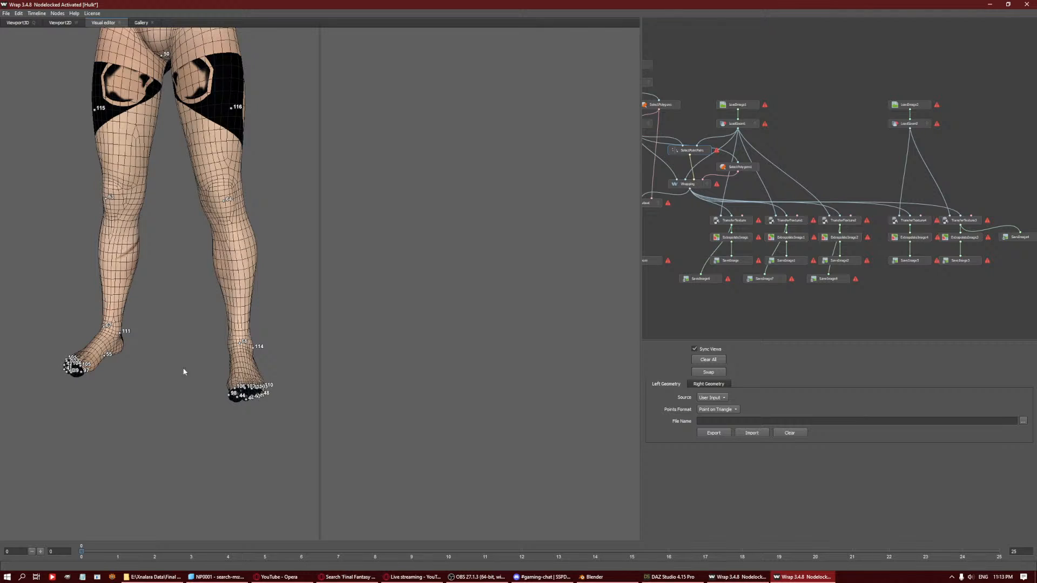
middle_drag(117, 444, 163, 360)
scroll(176, 332, up, 4)
scroll(157, 309, down, 2)
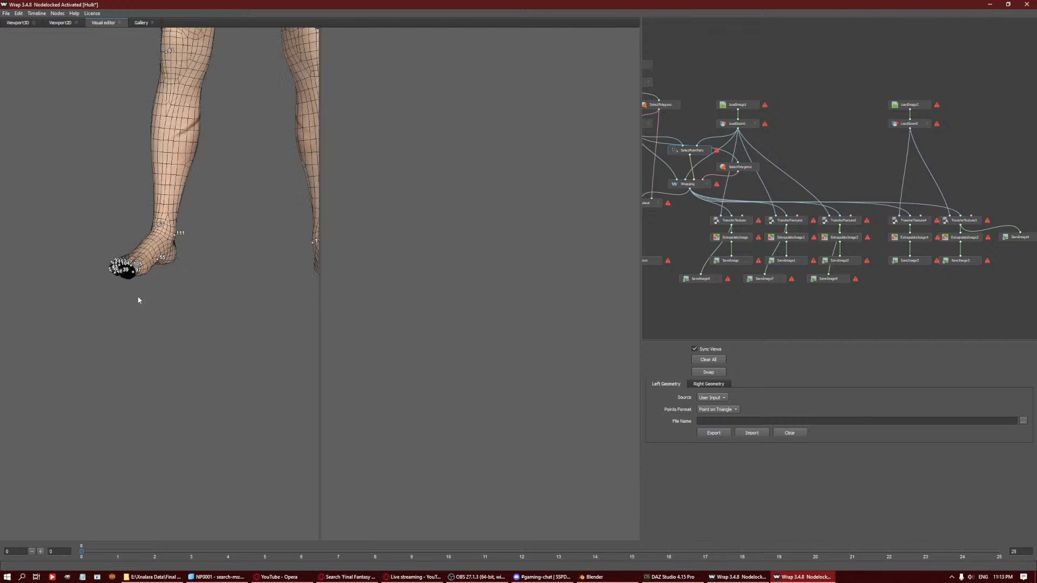
middle_drag(139, 300, 209, 312)
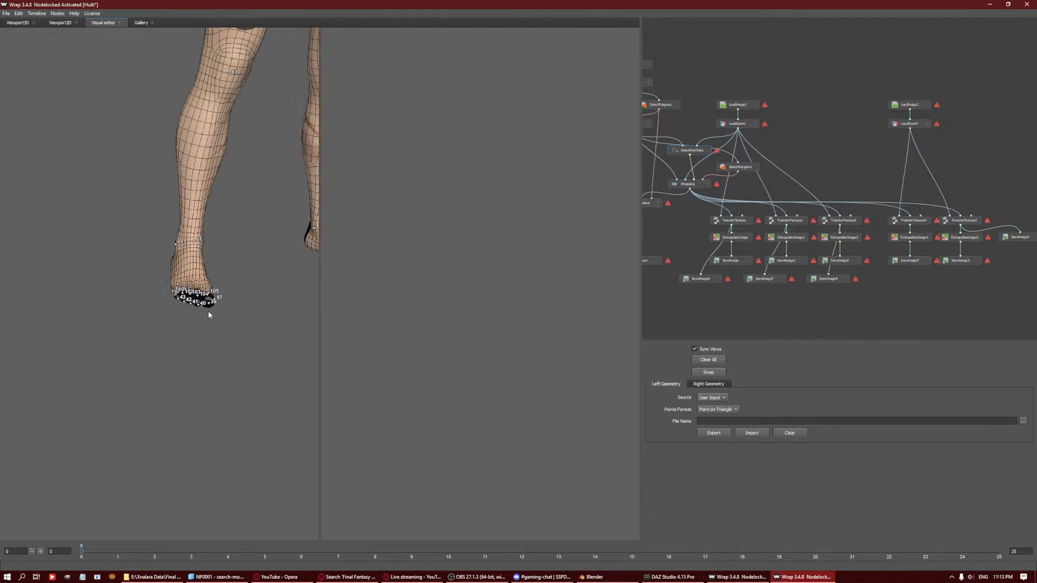
scroll(208, 310, down, 5)
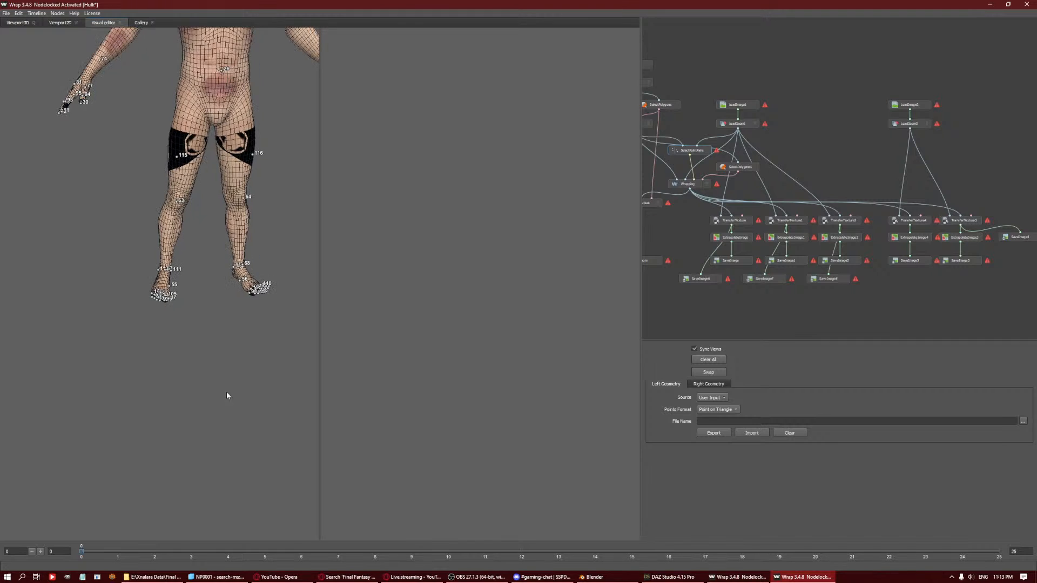
middle_drag(227, 396, 256, 480)
scroll(259, 335, down, 2)
middle_drag(312, 129, 303, 119)
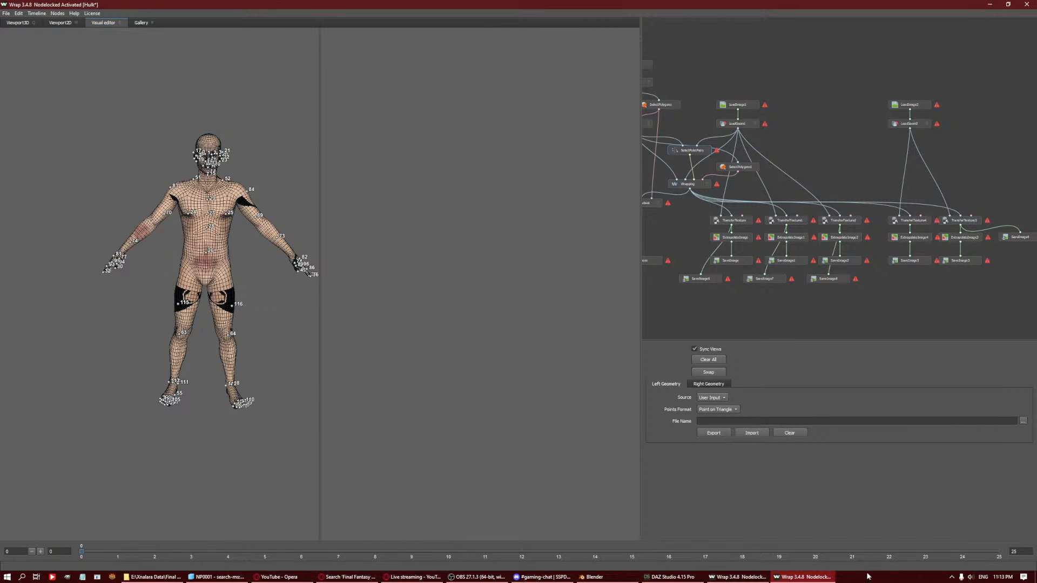
Switch back to Blender, view the outfitted character from the front and select the Wedge Full body mesh.
click(991, 5)
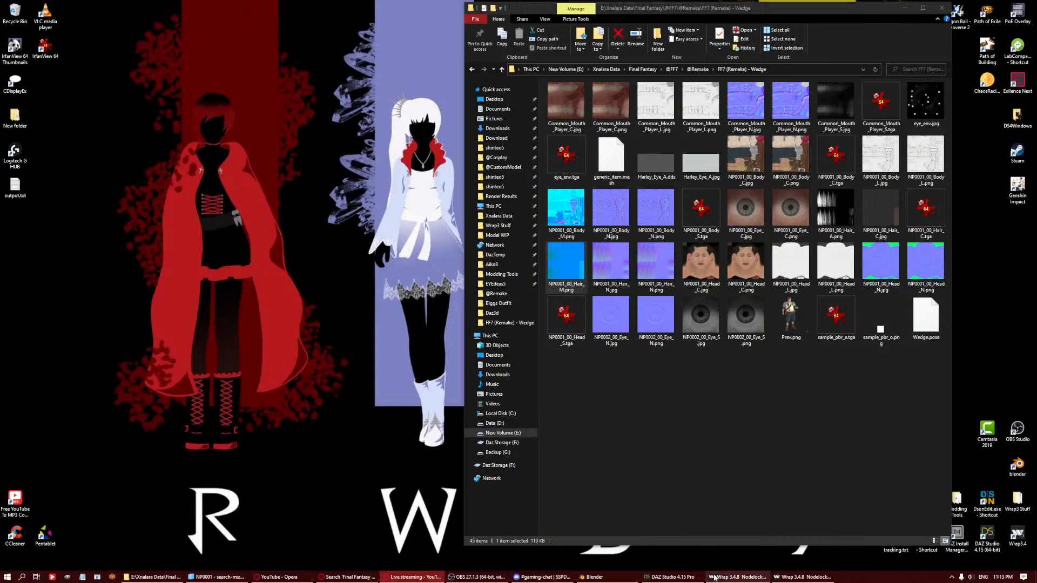
click(678, 579)
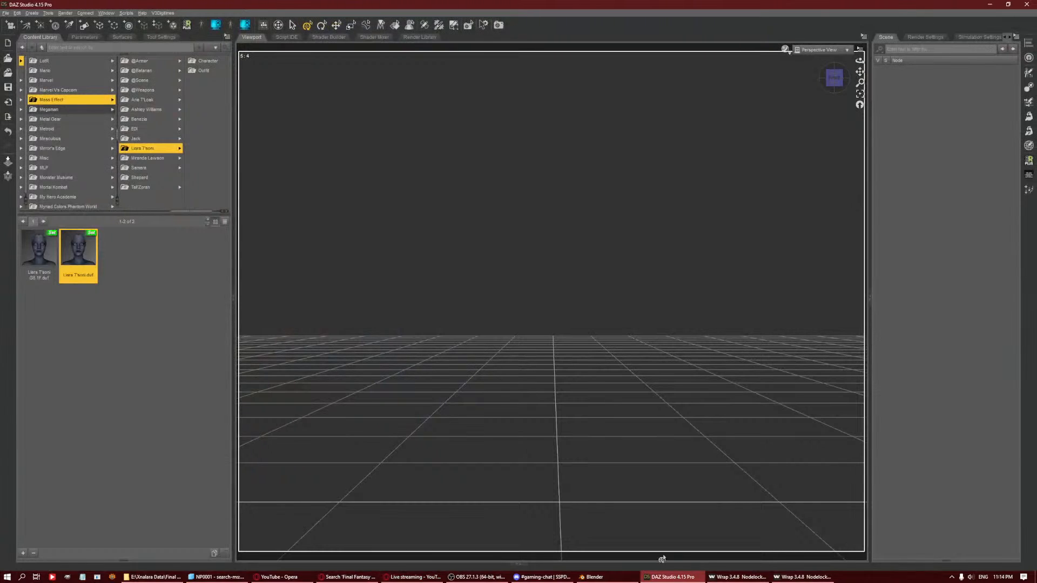
click(594, 576)
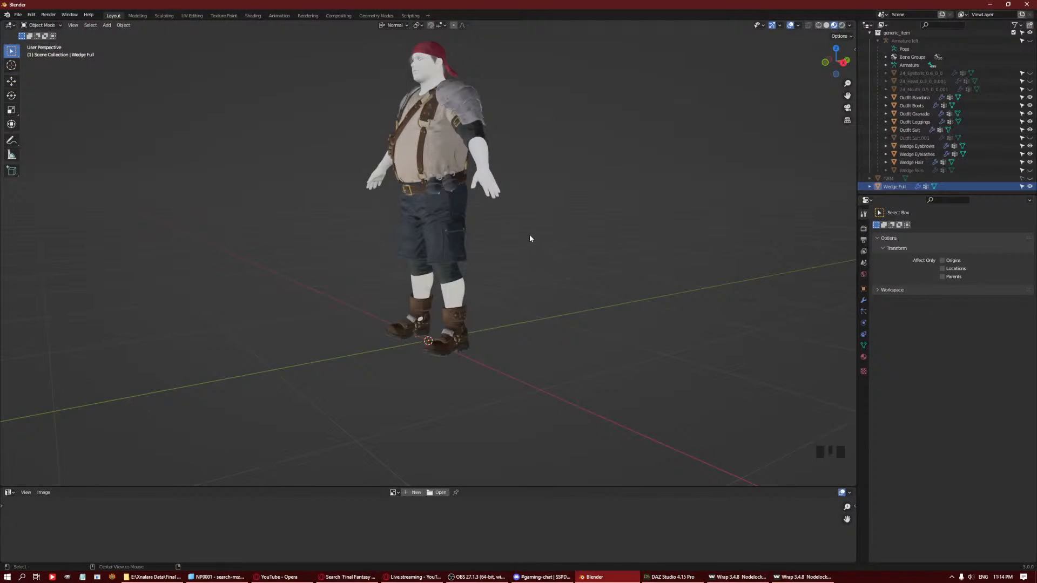
middle_drag(587, 207, 620, 174)
scroll(607, 234, up, 4)
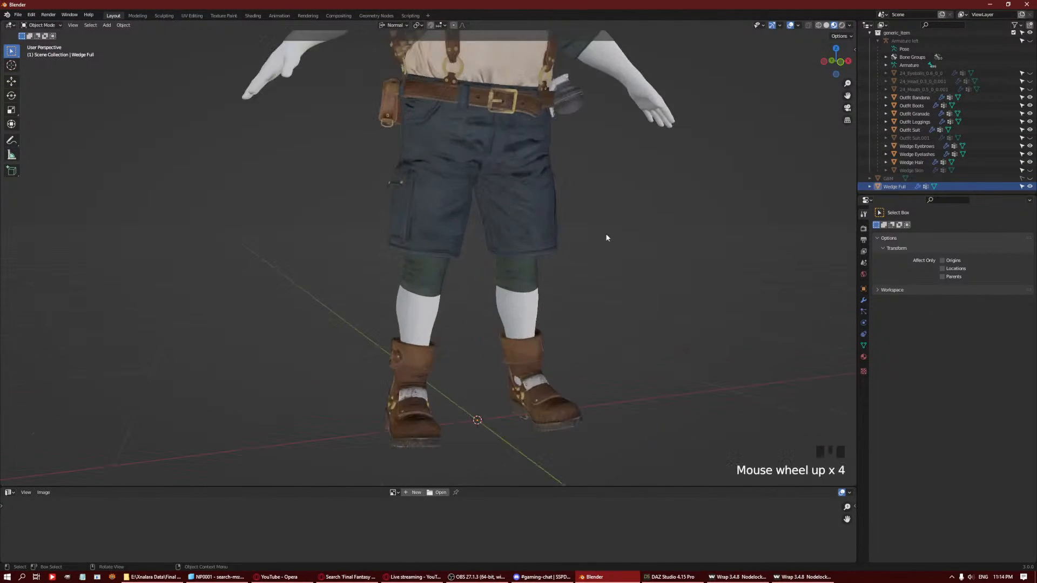
shift+middle_drag(606, 234, 527, 183)
scroll(569, 306, down, 4)
click(543, 190)
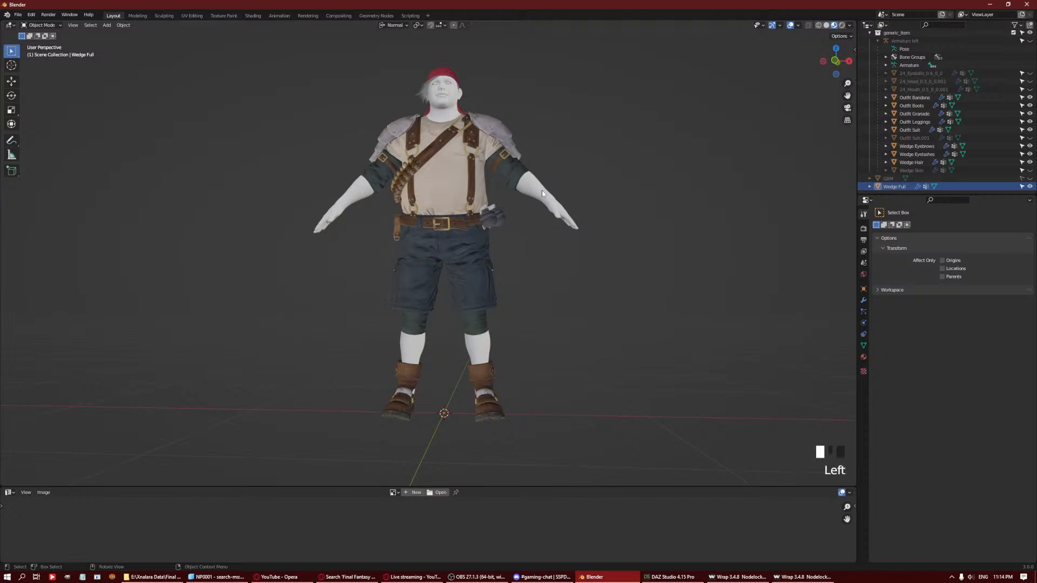
Set the viewport level of Wedge Full's Subdivision modifier to 0.
middle_drag(590, 188, 826, 227)
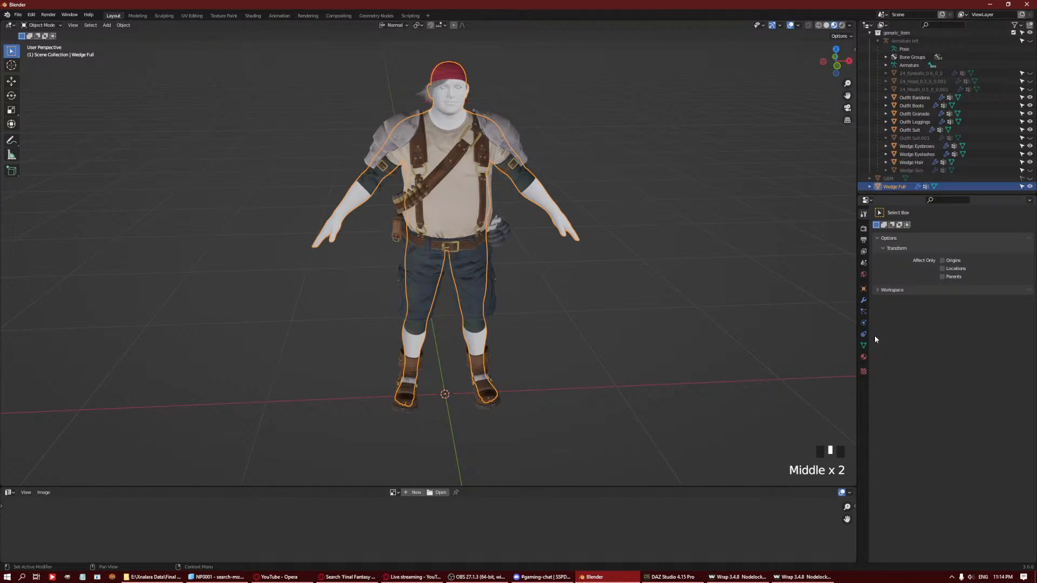
click(863, 301)
click(939, 263)
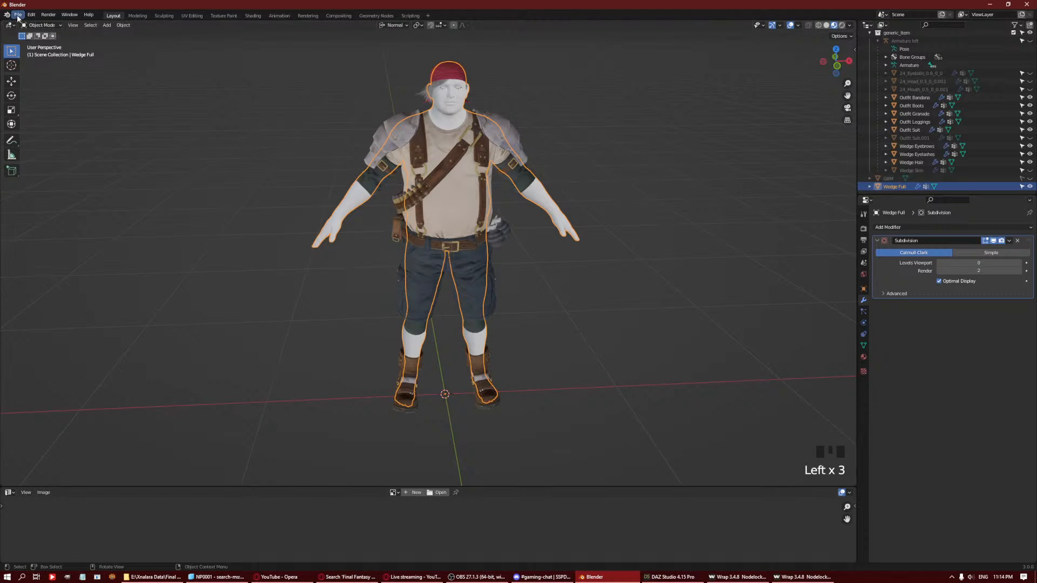
View the Wedge Full mesh up close and switch it to Edit Mode.
middle_drag(496, 135, 418, 162)
shift+middle_drag(436, 40, 318, 112)
scroll(467, 161, up, 7)
scroll(459, 235, up, 5)
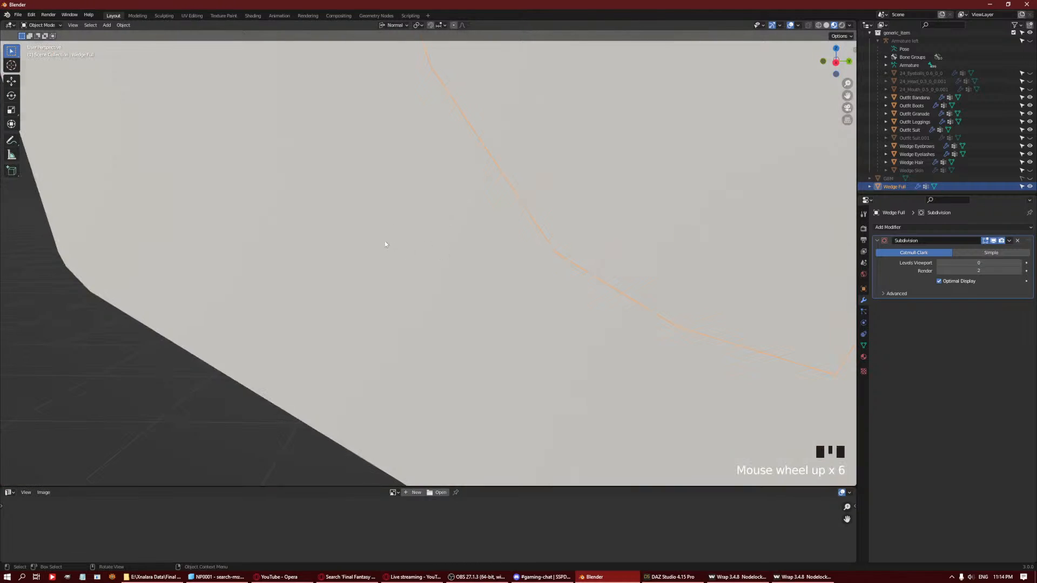
shift+middle_drag(384, 241, 384, 301)
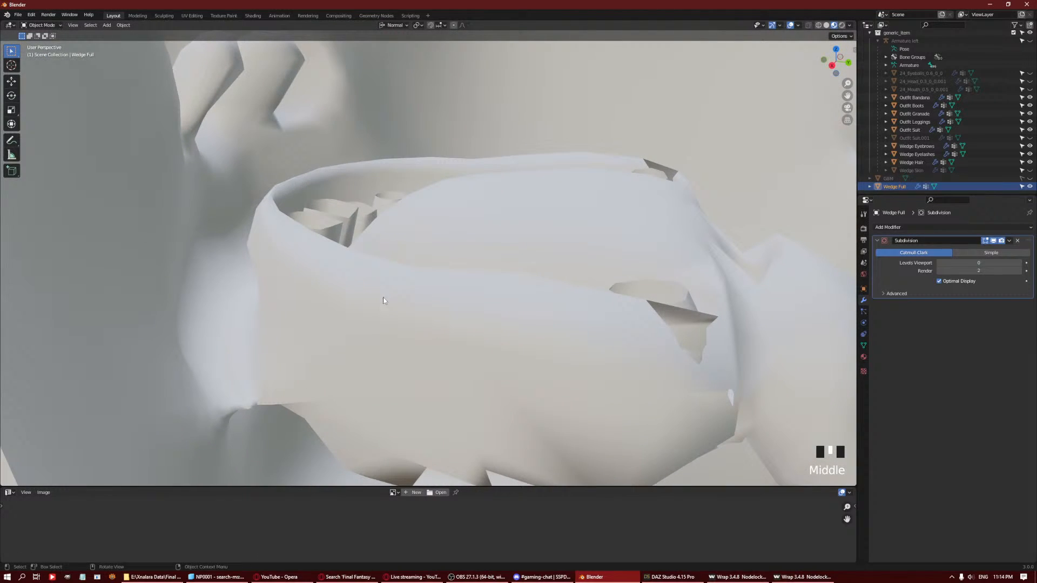
click(310, 297)
key(Tab)
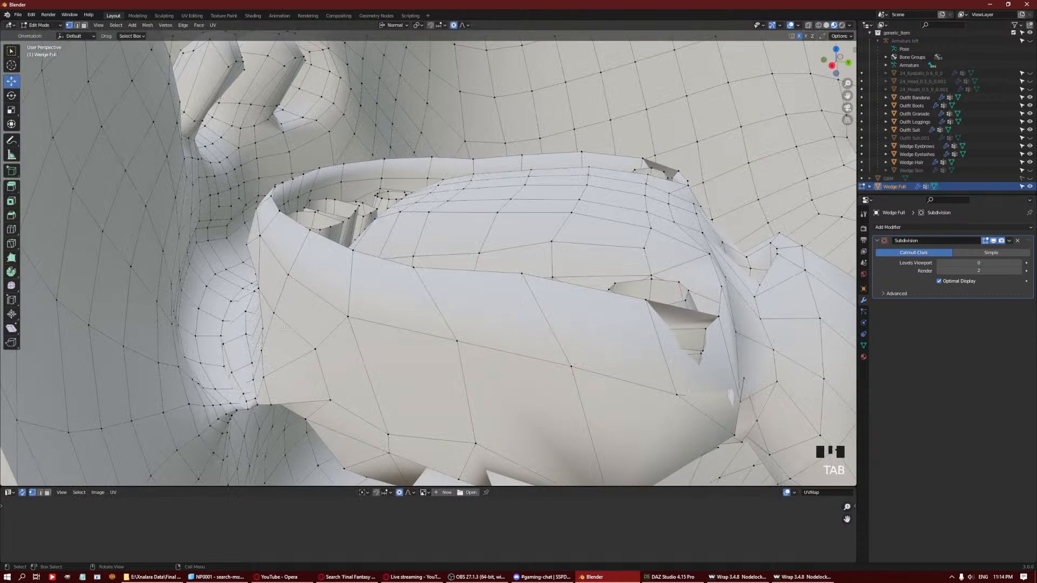
Using edge selection, select all connected geometry of the eye surface in the character's left eye socket.
alt+middle_drag(284, 314, 291, 185)
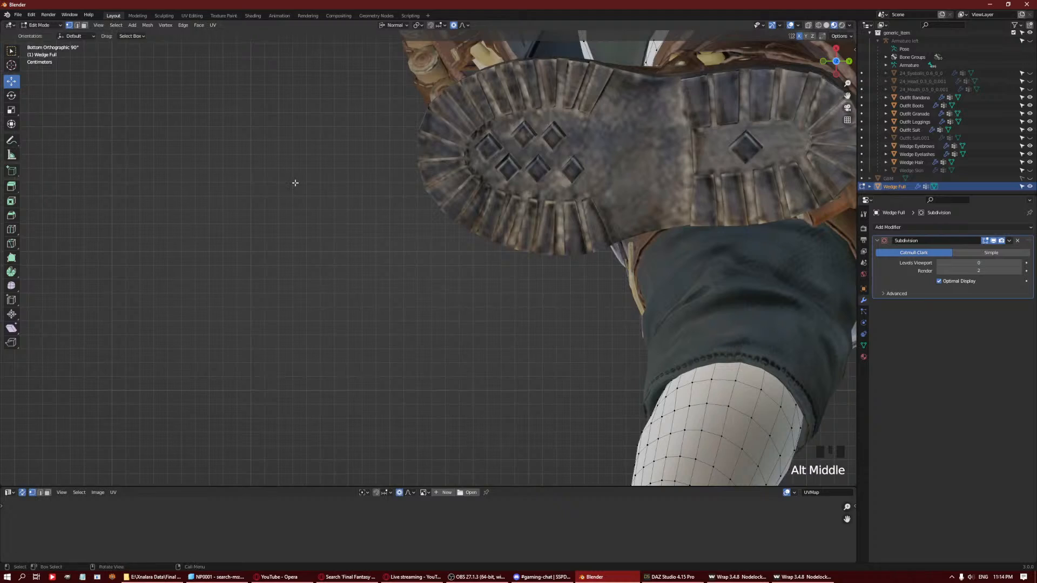
middle_drag(484, 235, 403, 249)
scroll(467, 302, down, 3)
scroll(448, 281, up, 4)
shift+middle_drag(594, 256, 482, 253)
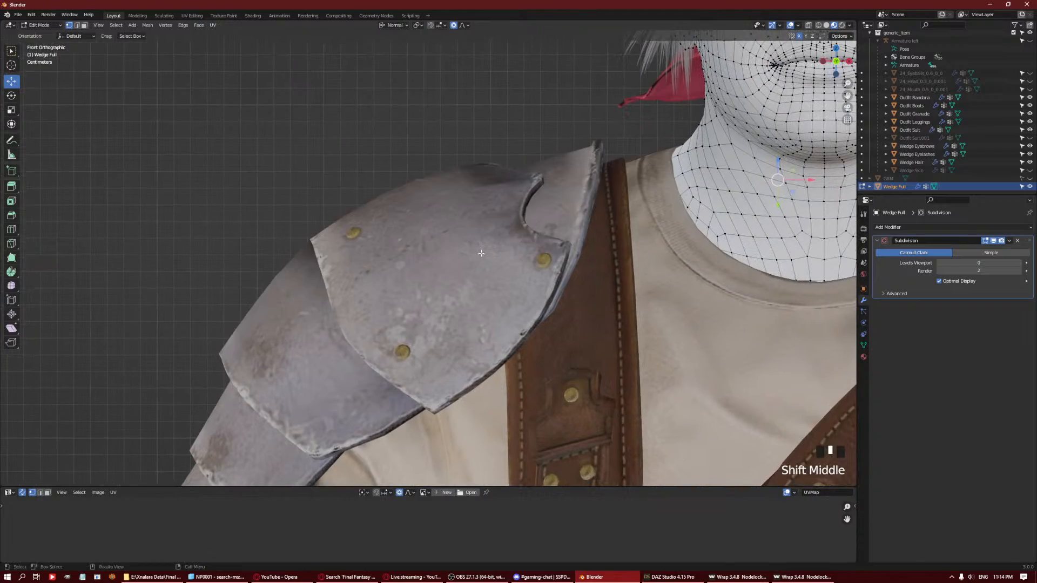
middle_drag(564, 266, 389, 167)
scroll(519, 223, up, 3)
scroll(519, 222, down, 5)
scroll(378, 162, up, 2)
scroll(523, 216, up, 2)
middle_drag(523, 216, 523, 216)
scroll(522, 216, up, 3)
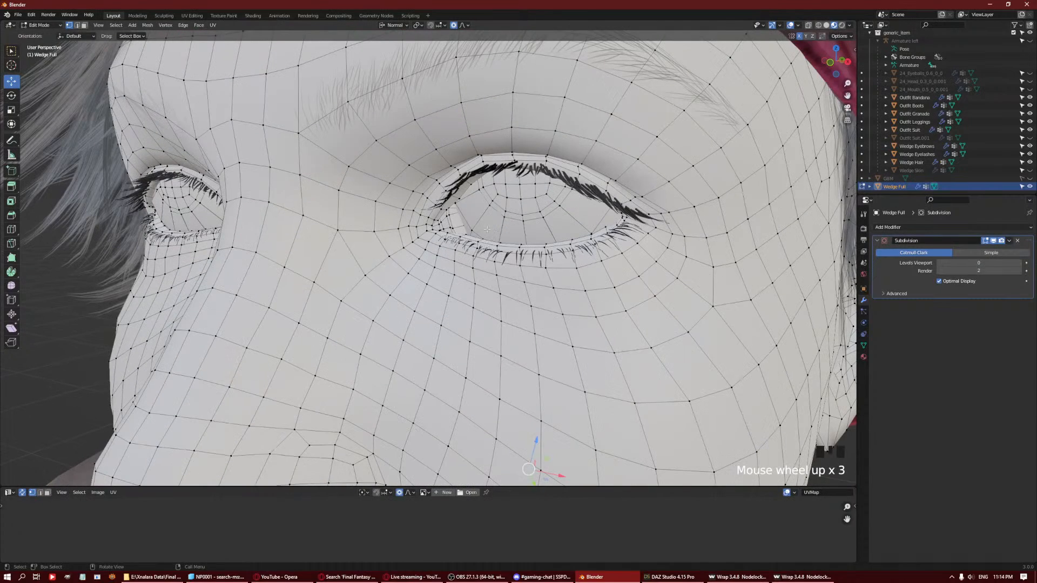
key(2)
alt+click(523, 216)
alt+shift+click(527, 218)
key(ctrl+l)
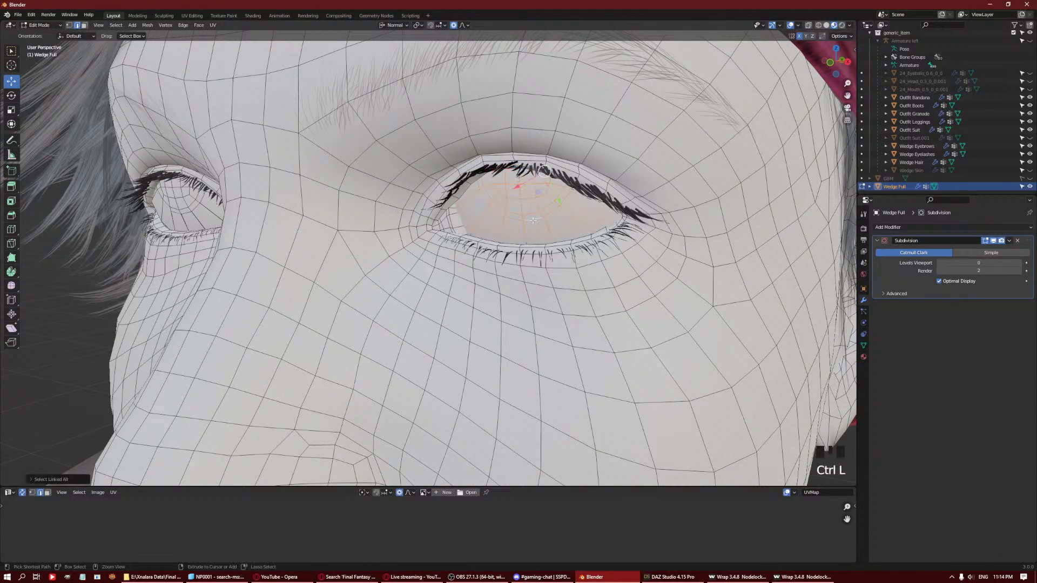
Show the active tool's options and set the transform orientation to Global for the Move tool.
click(864, 213)
click(943, 301)
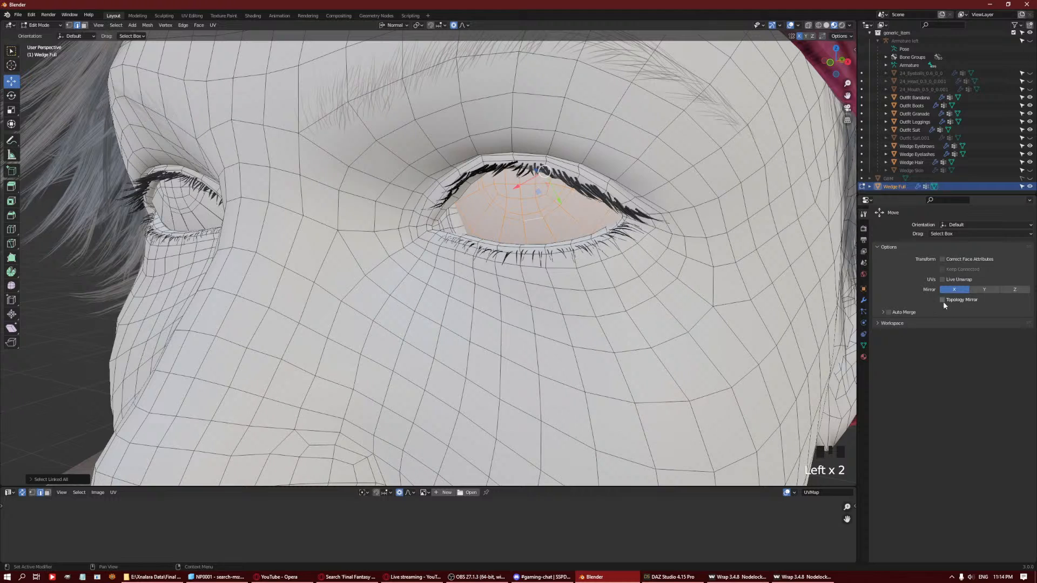
click(11, 64)
scroll(355, 197, down, 4)
middle_drag(302, 198, 354, 198)
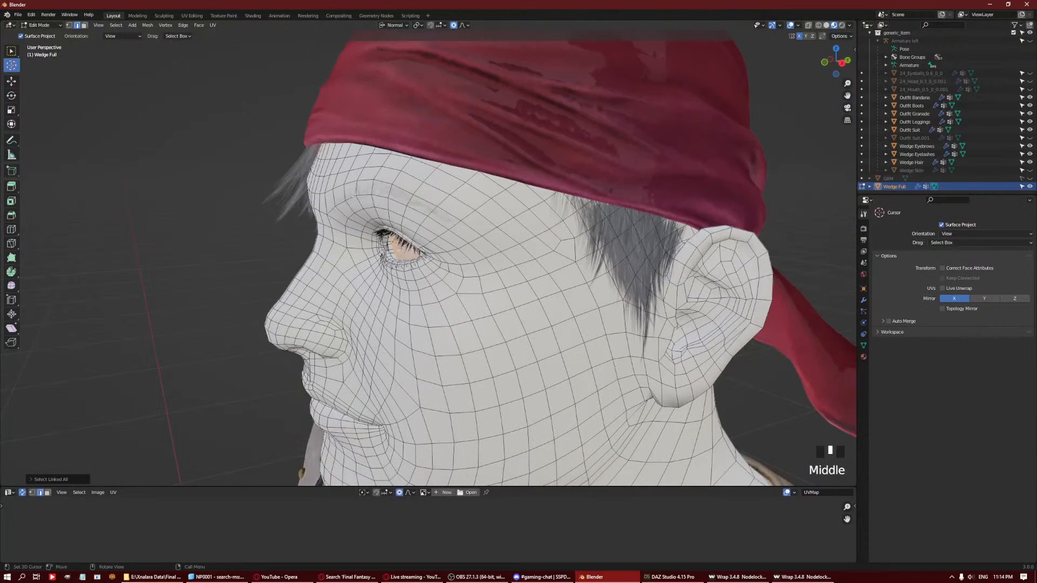
click(11, 81)
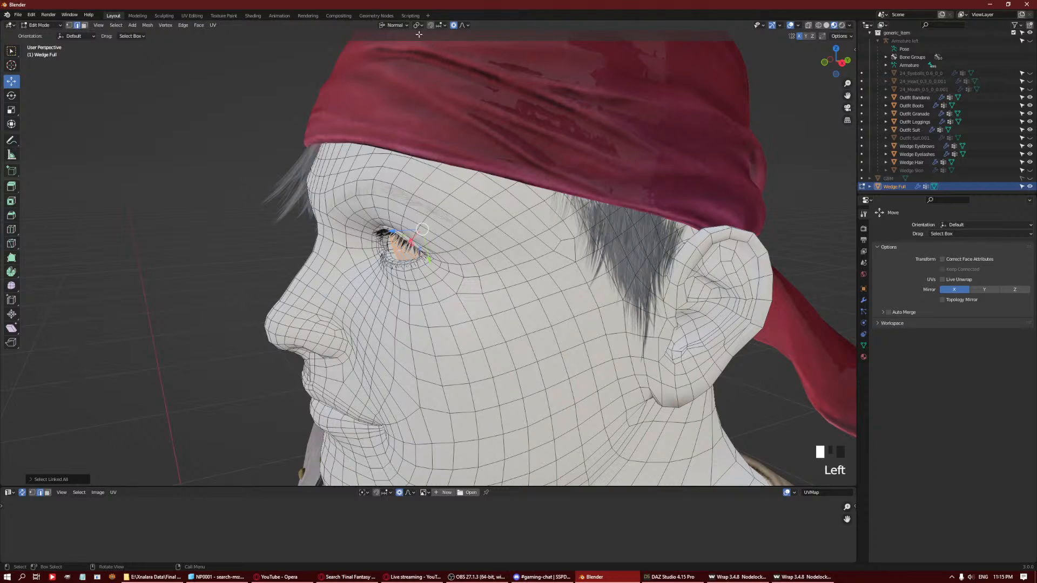
click(394, 25)
click(388, 46)
scroll(432, 227, down, 3)
middle_drag(432, 238, 450, 250)
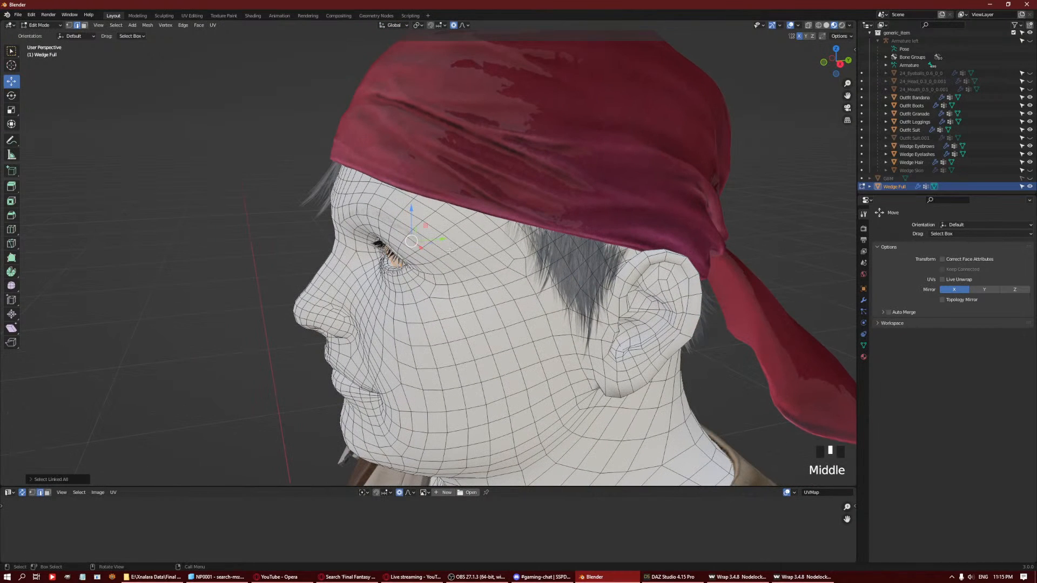
Try moving the eye surface with Topology Mirror enabled, undo the move and switch the option off.
click(942, 300)
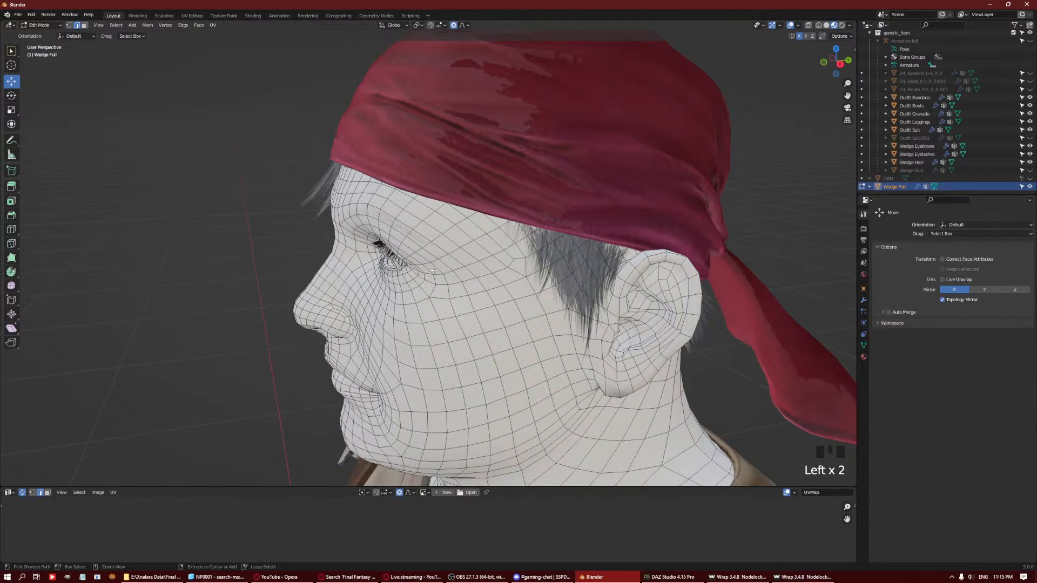
key(ctrl+z)
drag(441, 238, 183, 243)
middle_drag(184, 243, 478, 263)
key(ctrl+z)
click(943, 300)
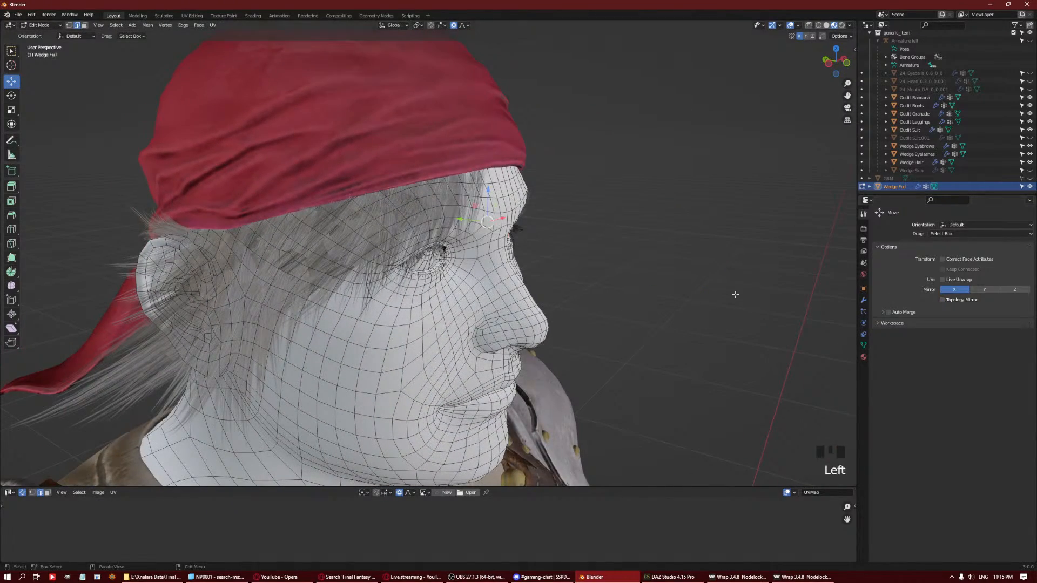
Try a large test move of the eye surface with only X mirroring enabled and undo it.
middle_drag(510, 232, 465, 227)
drag(464, 227, 583, 244)
key(ctrl+z)
Shift the selected eye surface slightly down along the Z axis within the eyelids.
middle_drag(638, 243, 517, 179)
scroll(519, 227, up, 3)
scroll(517, 173, up, 2)
drag(551, 162, 547, 188)
middle_drag(547, 187, 450, 206)
drag(389, 168, 390, 172)
middle_drag(400, 181, 419, 197)
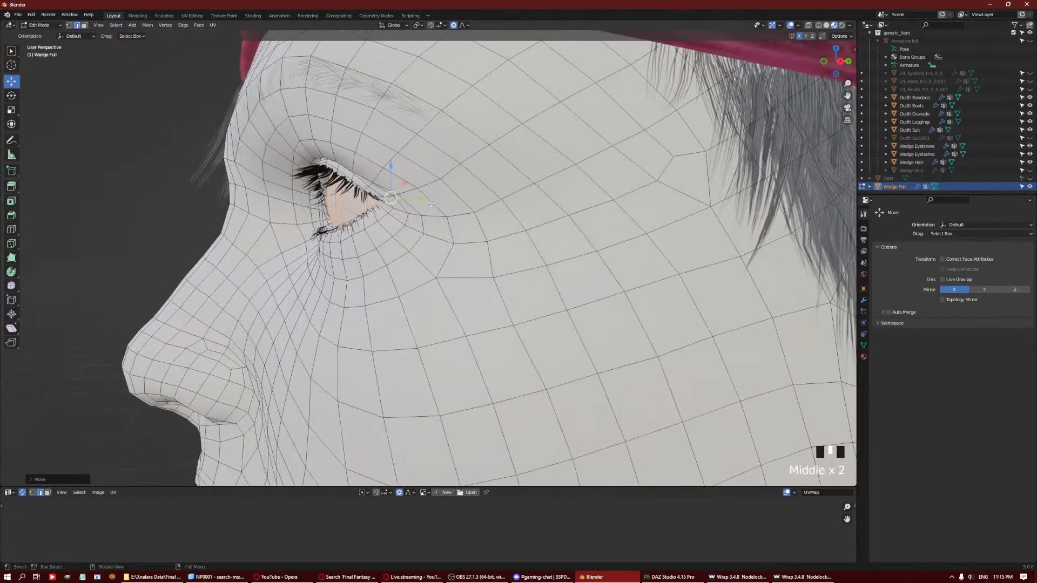
Nudge the selected eye surface slightly along Y and inward along X to fit the eyelids.
drag(419, 197, 419, 197)
middle_drag(419, 197, 633, 230)
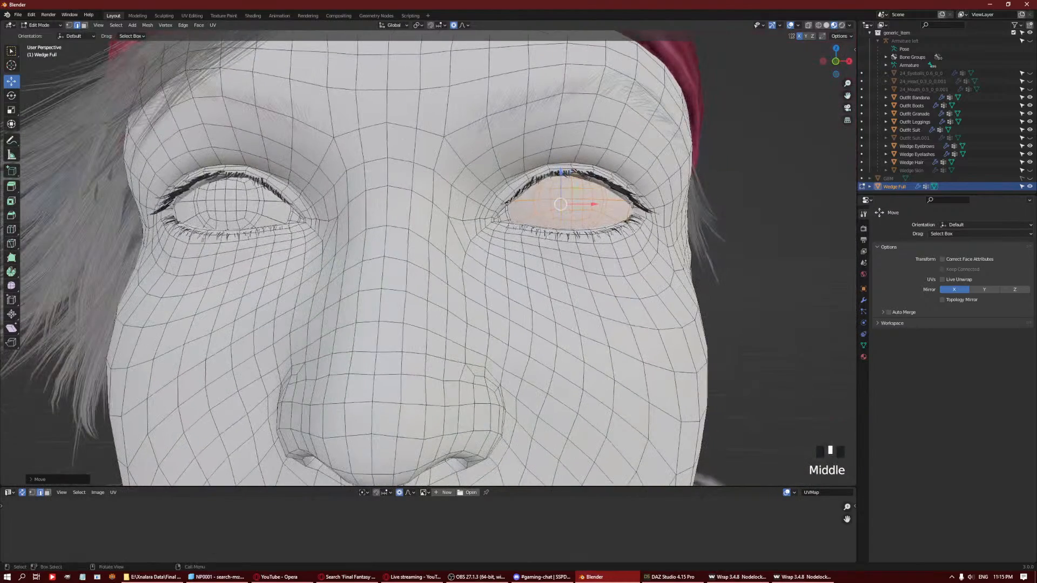
drag(596, 209, 585, 204)
middle_drag(584, 204, 433, 206)
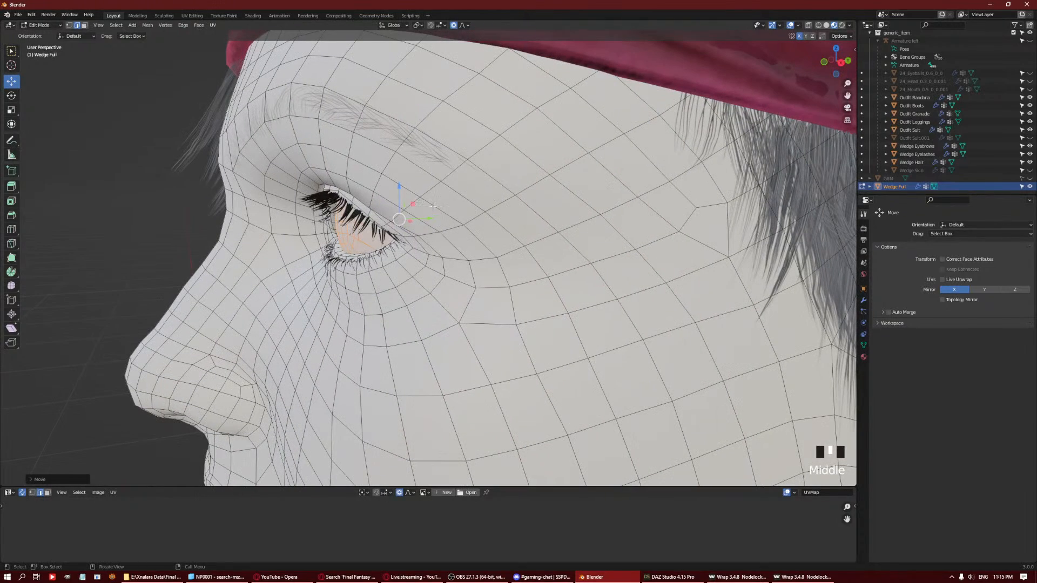
Set the Subdivision viewport level to 1 and nudge the selected eye surface slightly along the Y axis.
click(864, 299)
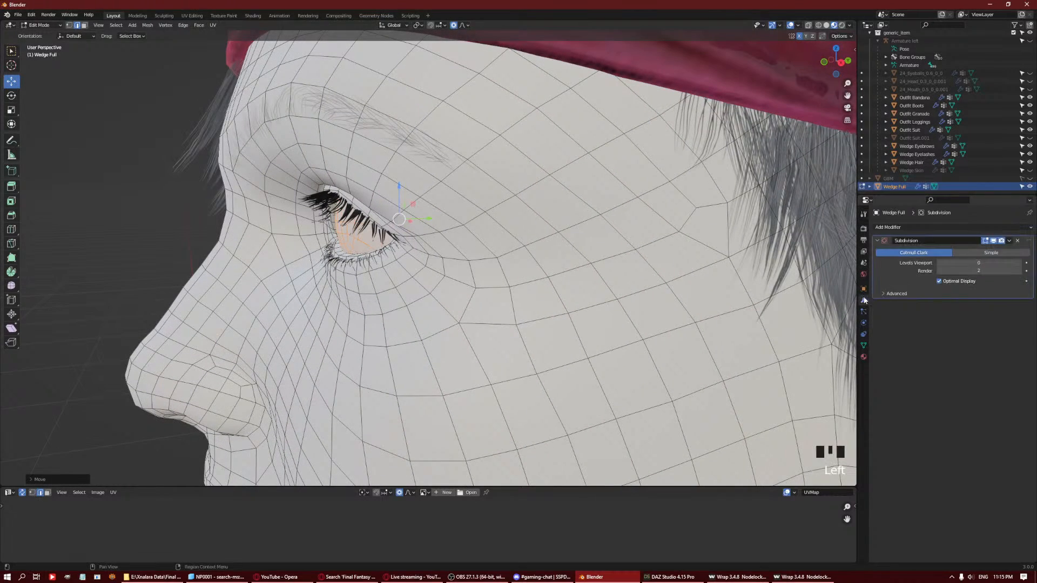
click(1022, 264)
click(1022, 264)
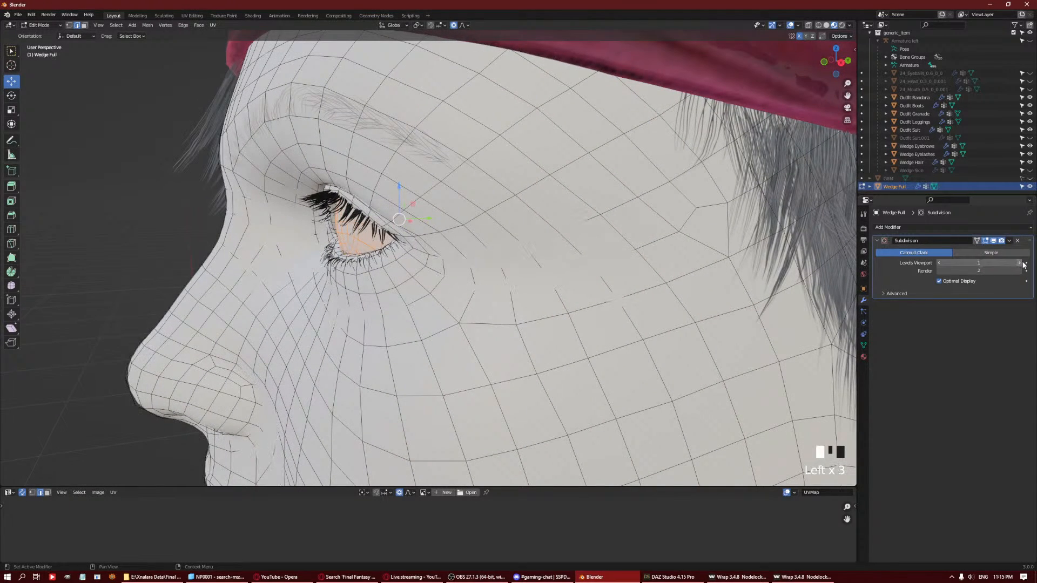
middle_drag(480, 253, 545, 261)
drag(554, 217, 556, 218)
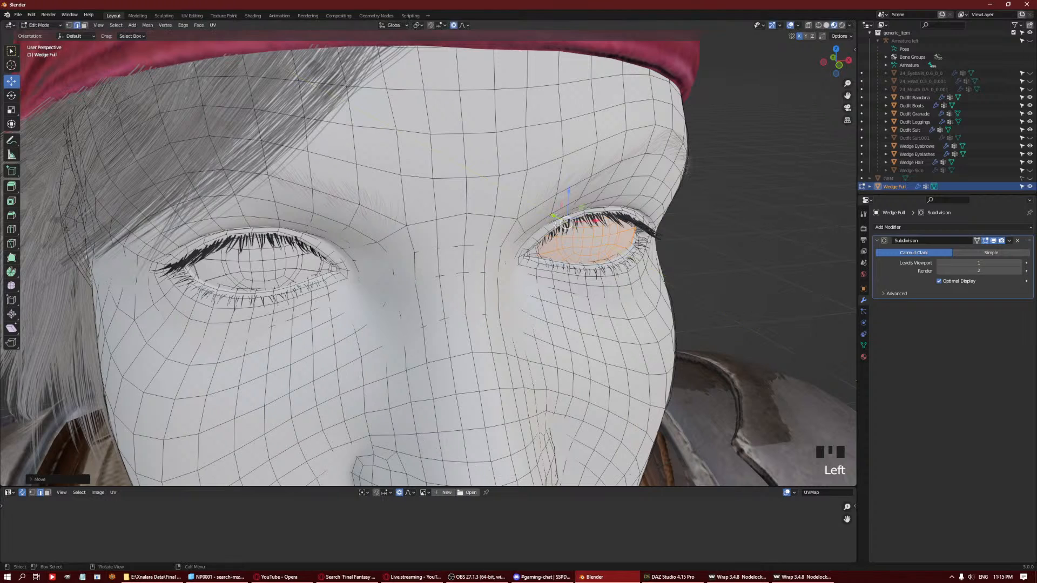
middle_drag(556, 217, 702, 282)
Return Wedge Full to Object Mode and set its Subdivision viewport level to 0.
key(Tab)
scroll(640, 279, down, 4)
click(939, 263)
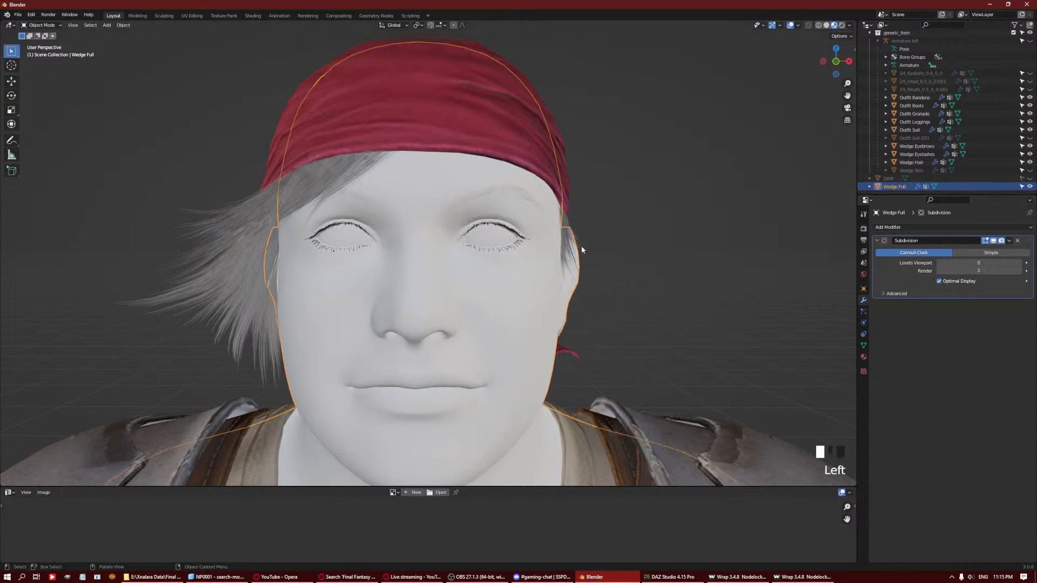
Start a Wavefront (.obj) export of the Wedge Full mesh and look into the Output folder.
scroll(521, 235, down, 6)
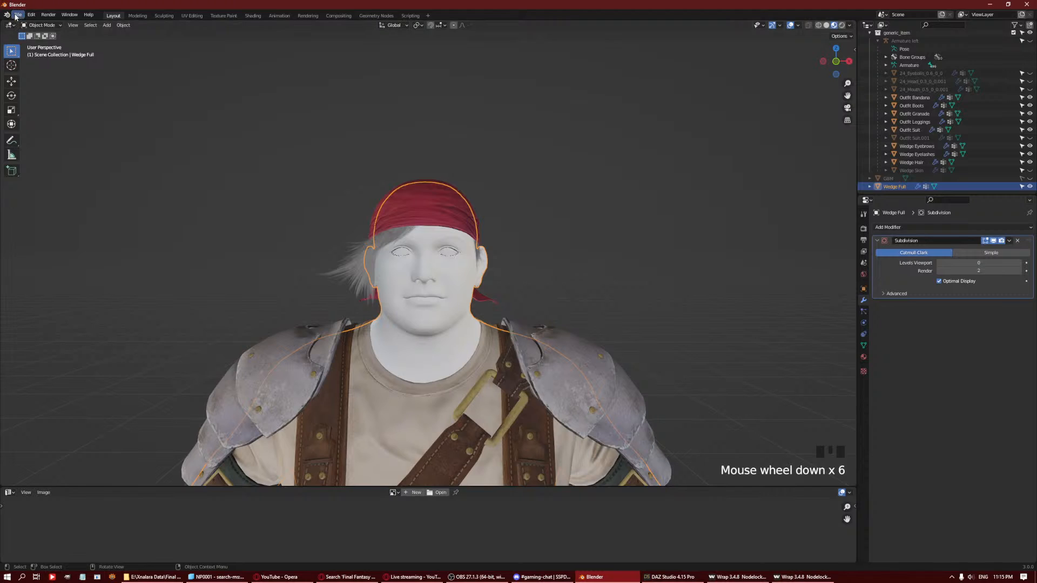
click(17, 15)
mouse_move(40, 132)
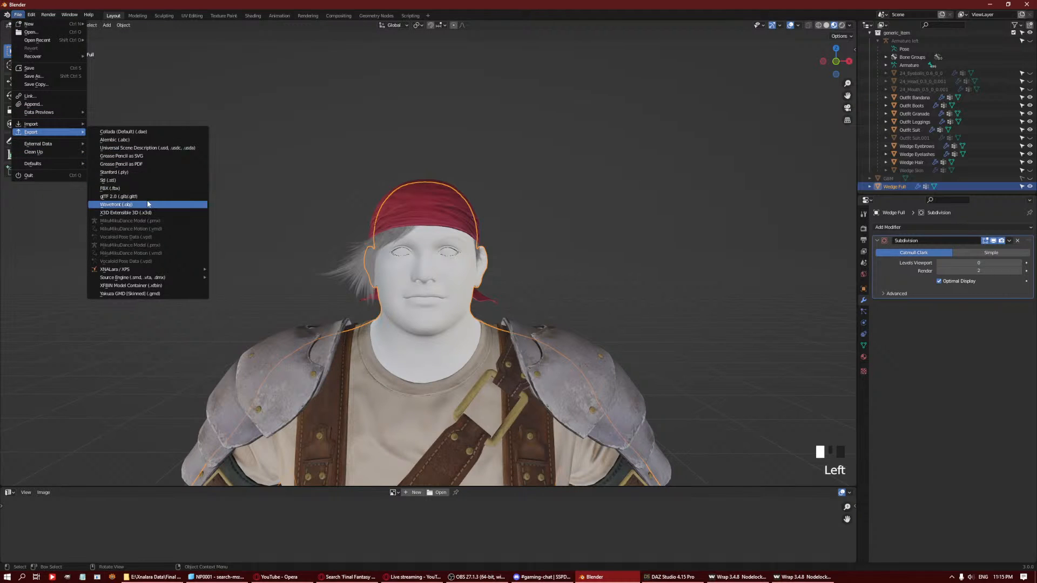
click(148, 205)
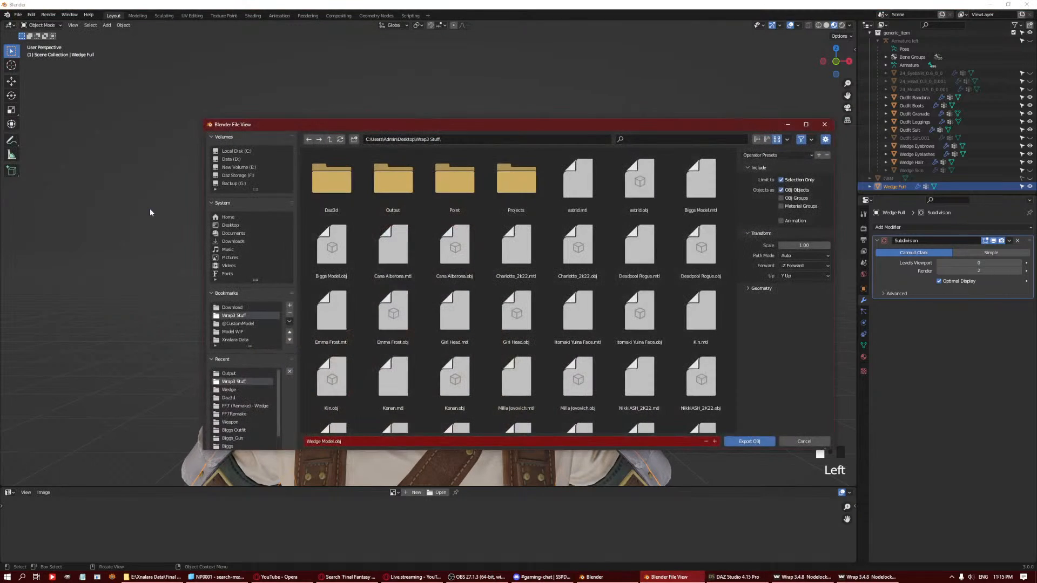
click(243, 373)
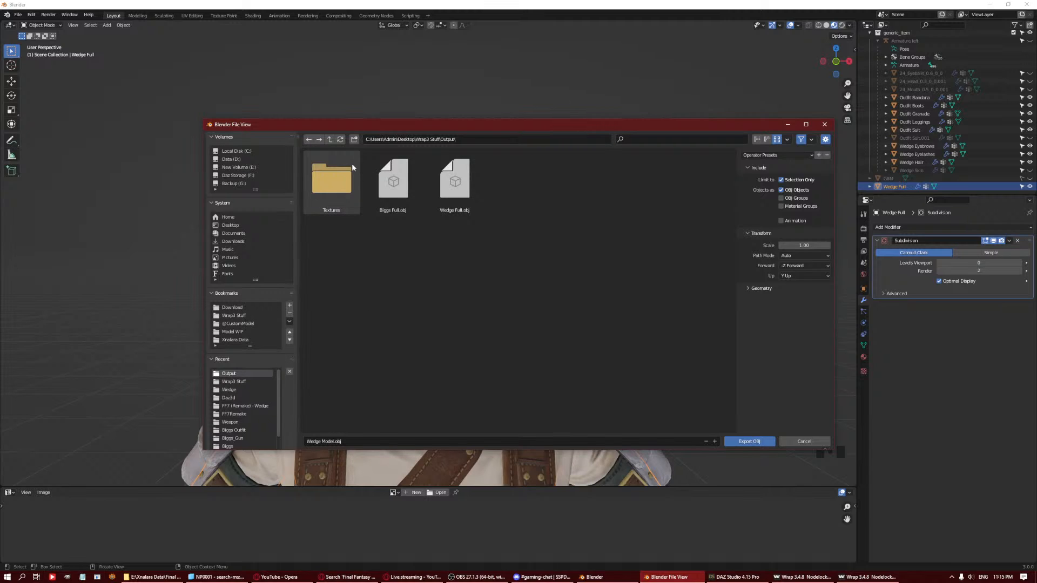
click(242, 323)
scroll(410, 277, down, 6)
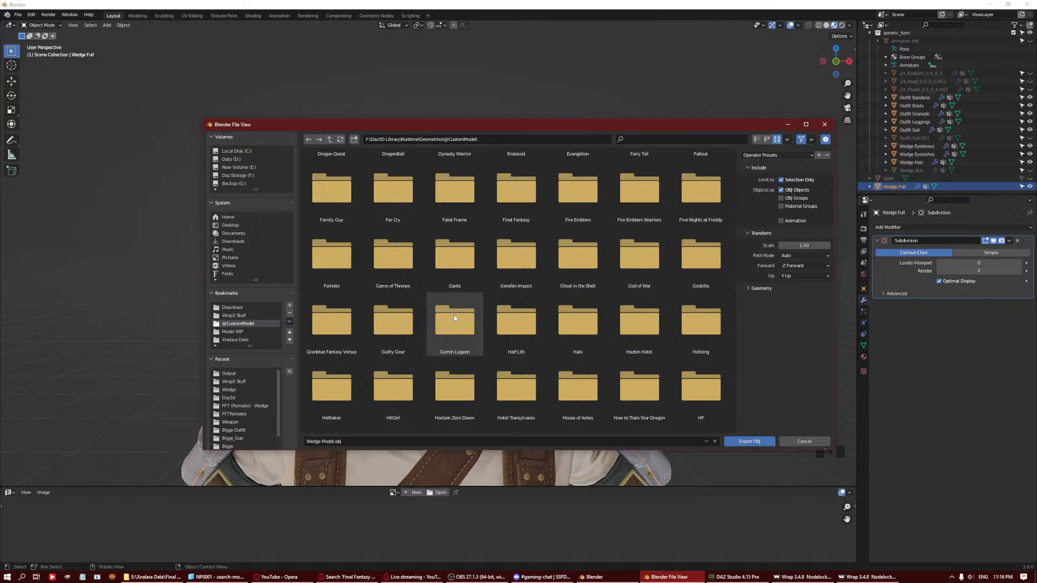
scroll(528, 307, down, 5)
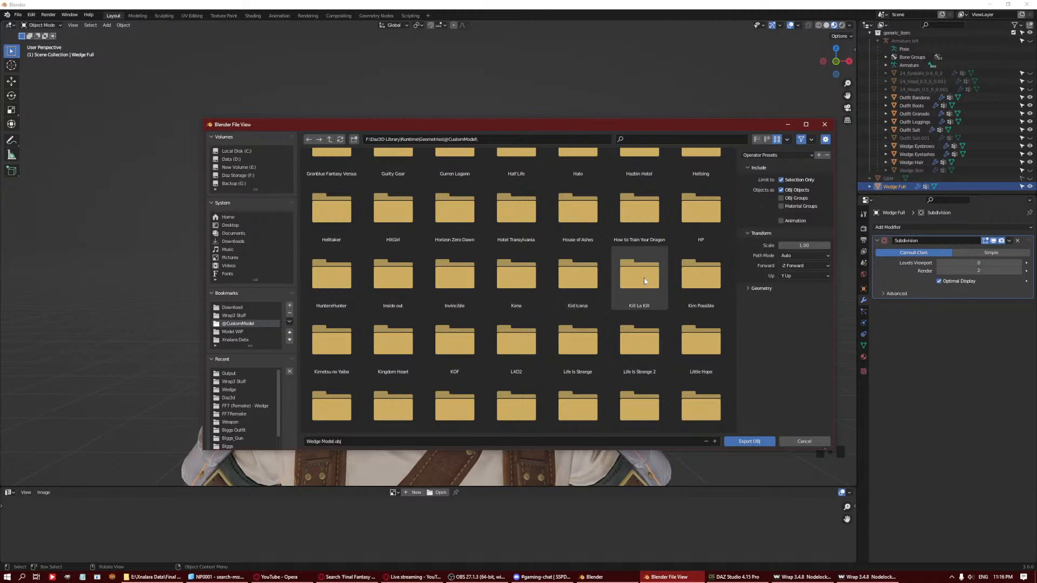
scroll(642, 270, up, 8)
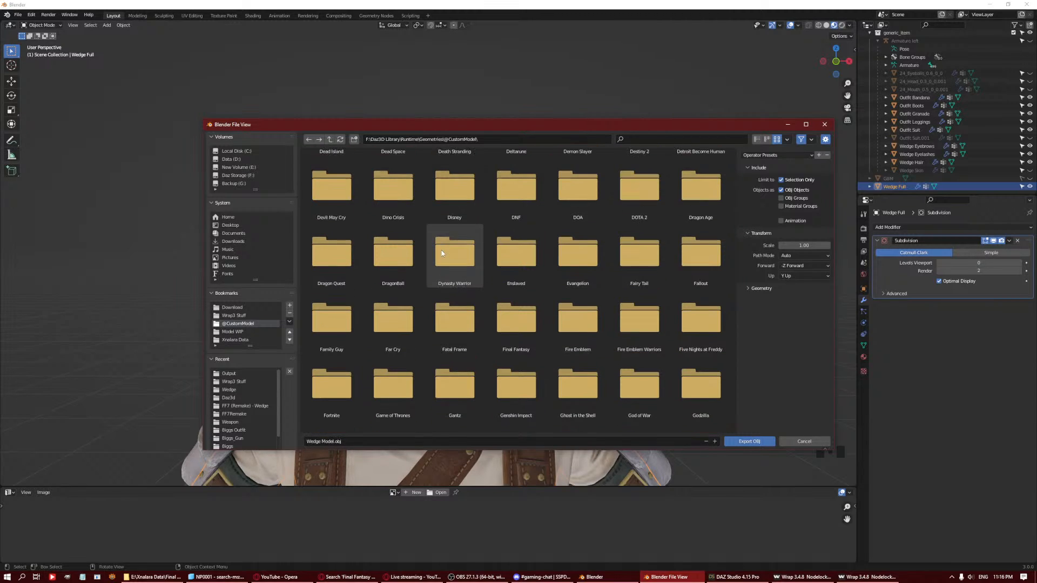
scroll(441, 251, down, 7)
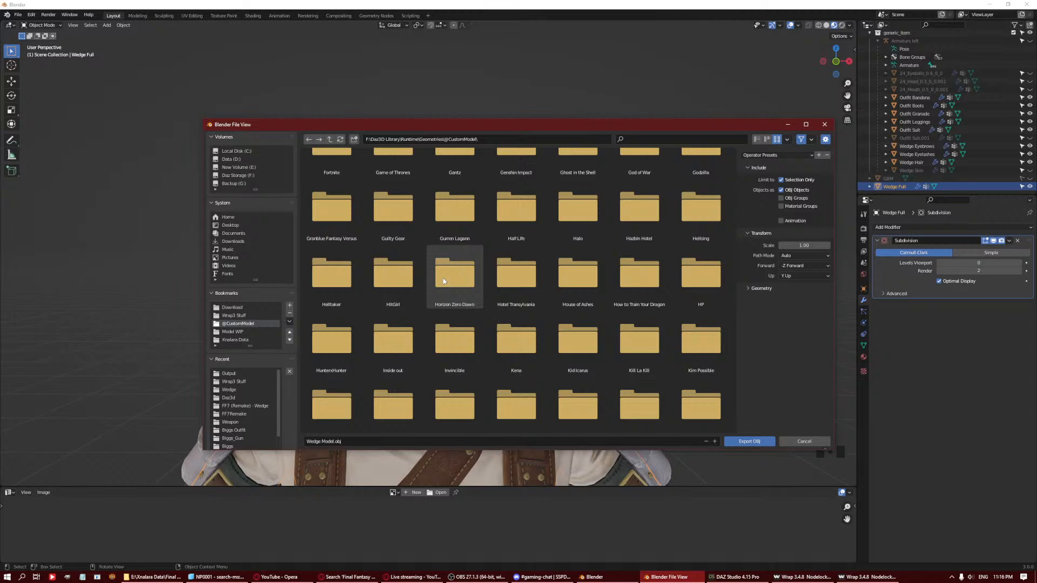
scroll(443, 277, down, 5)
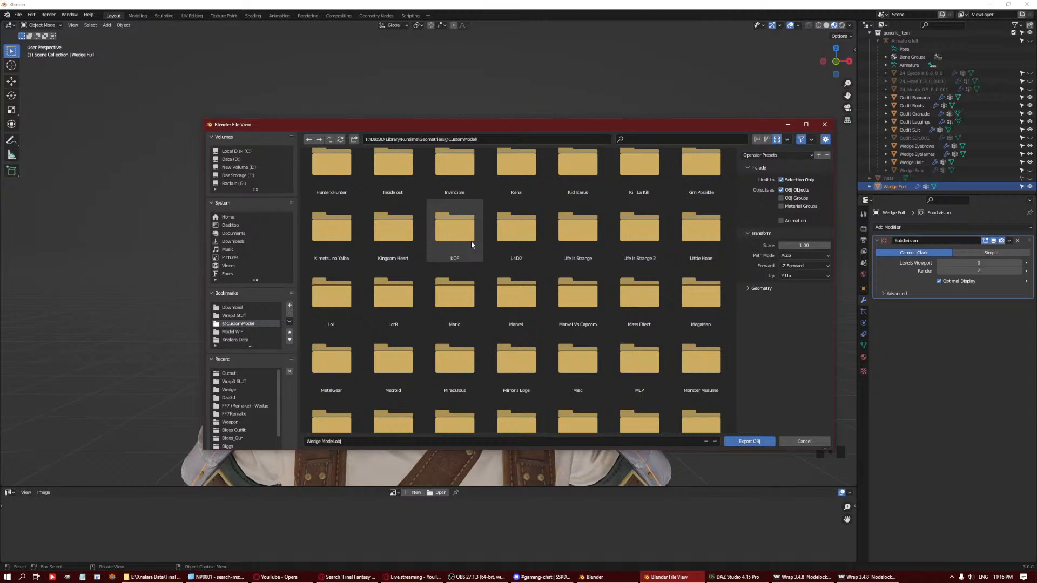
scroll(543, 302, down, 6)
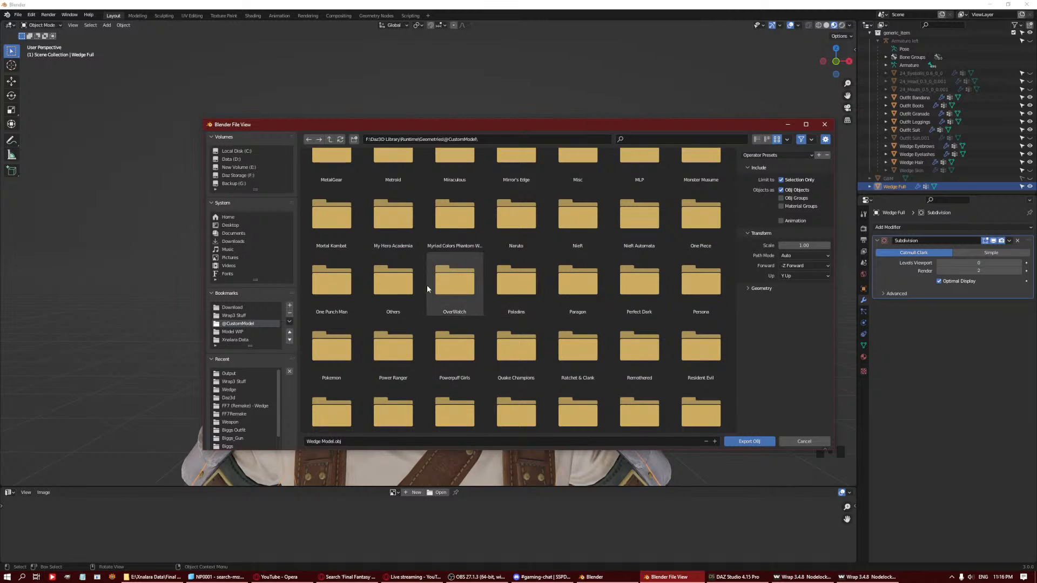
scroll(478, 308, up, 9)
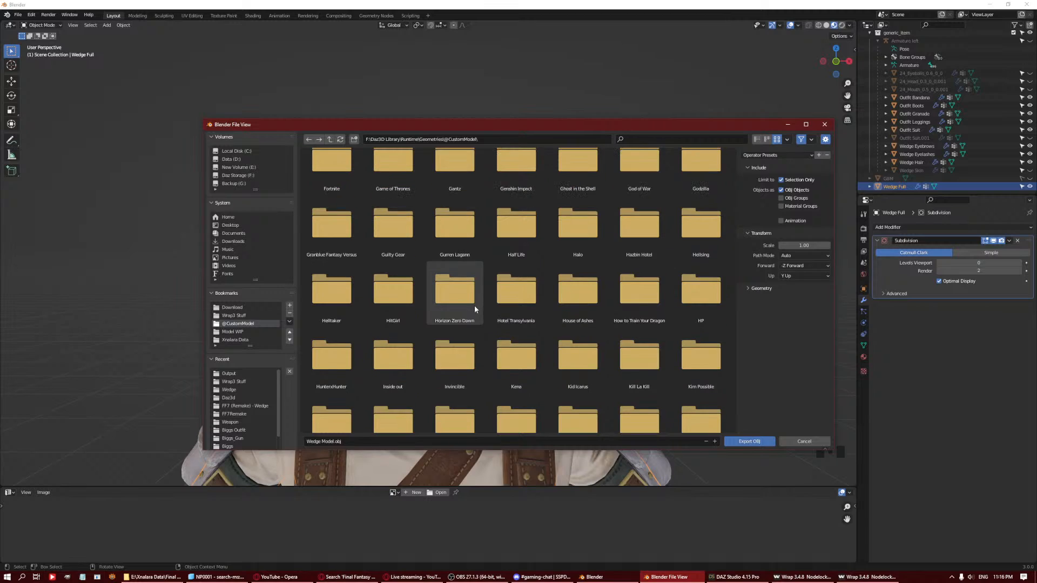
scroll(474, 306, up, 3)
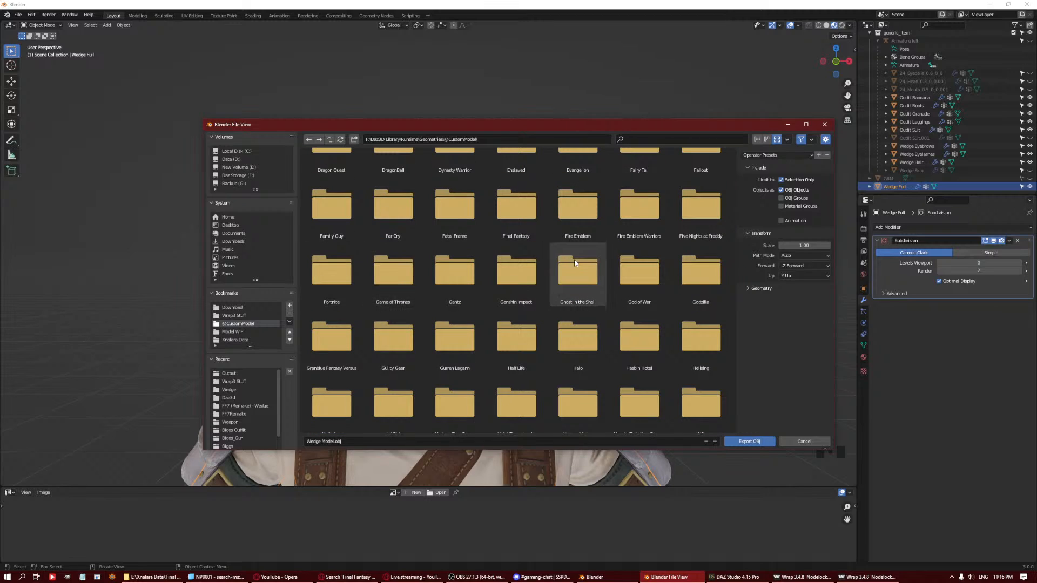
scroll(575, 263, up, 1)
double_click(516, 240)
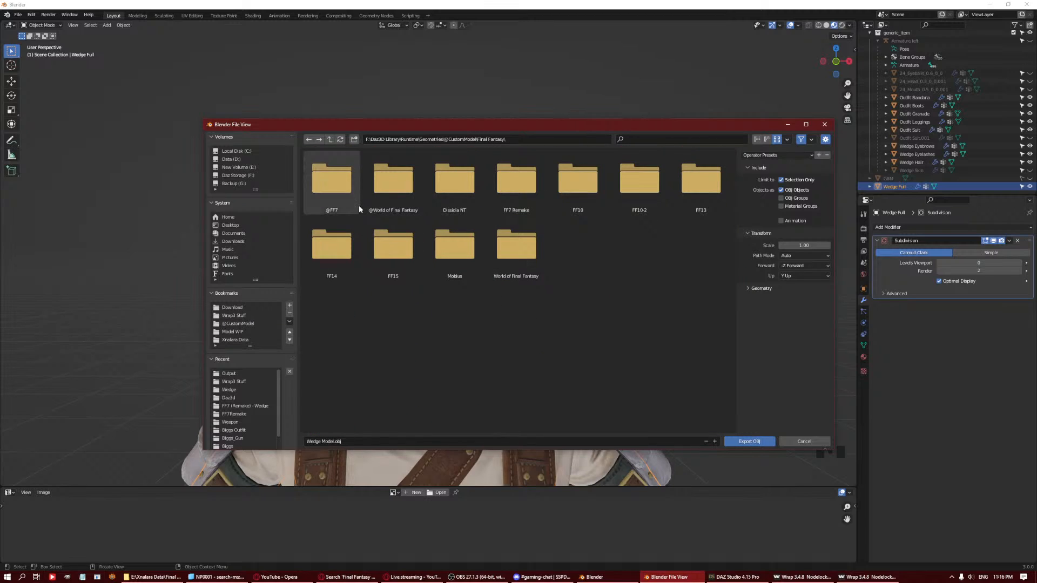
double_click(357, 208)
double_click(347, 211)
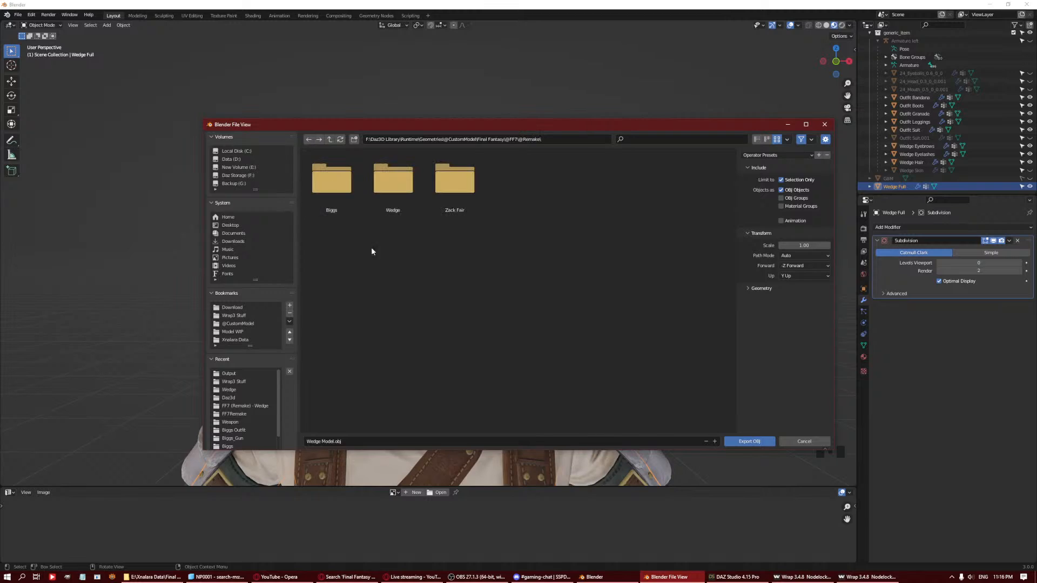
double_click(393, 178)
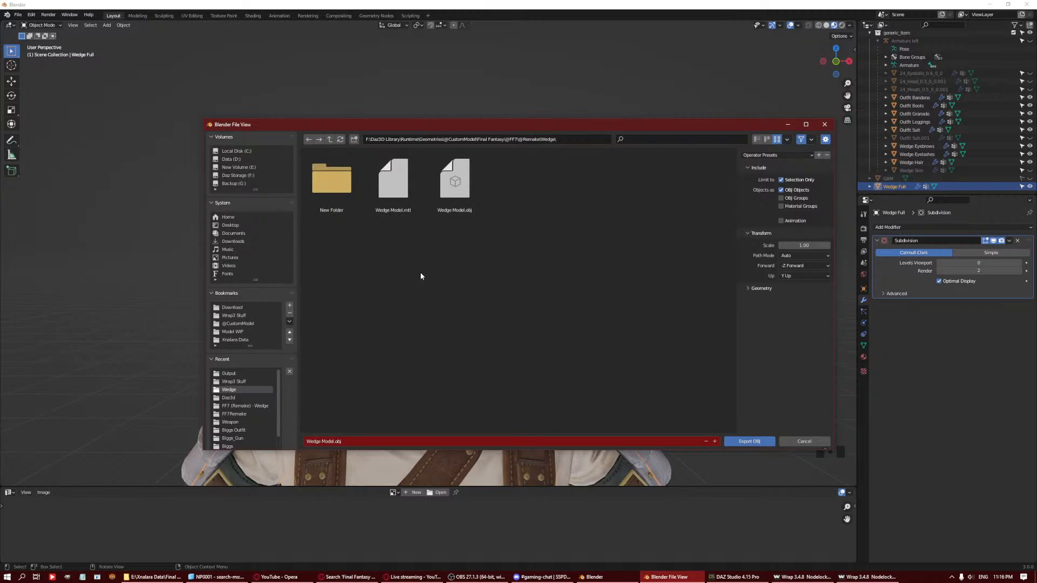
Delete the old Wedge Model.mtl and Wedge Model.obj files from the Wedge export folder.
drag(396, 232, 471, 180)
key(Delete)
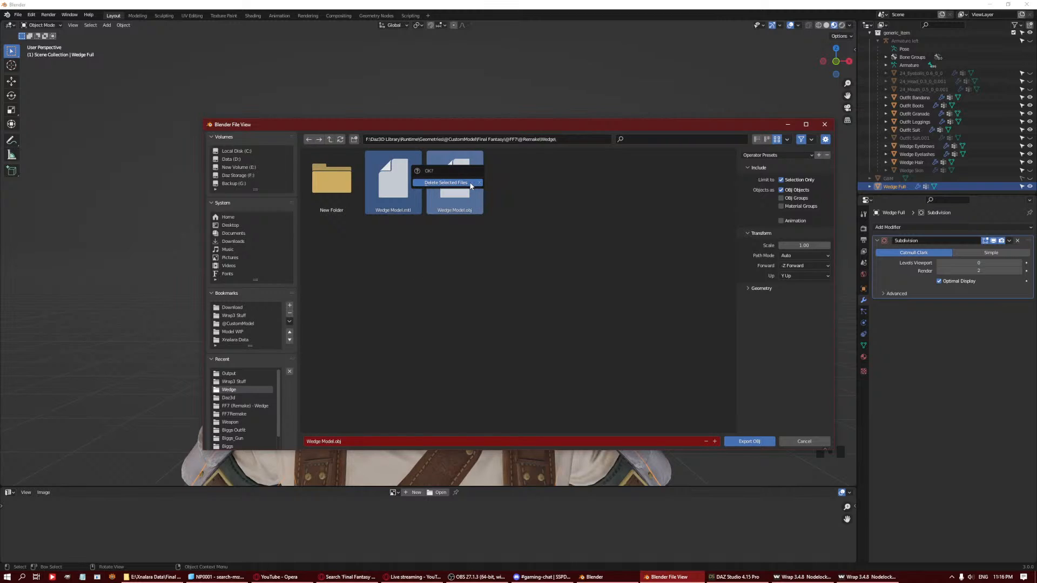
key(Return)
Name the file Wedge Full Morph.obj, check the geometry export options, and export the mesh.
click(341, 441)
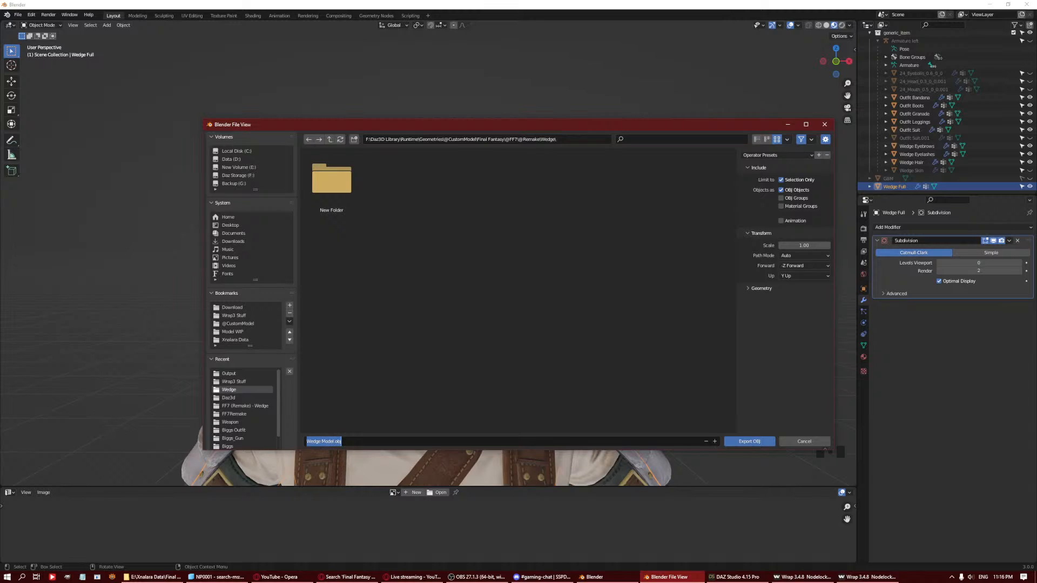
click(409, 262)
click(322, 442)
click(761, 289)
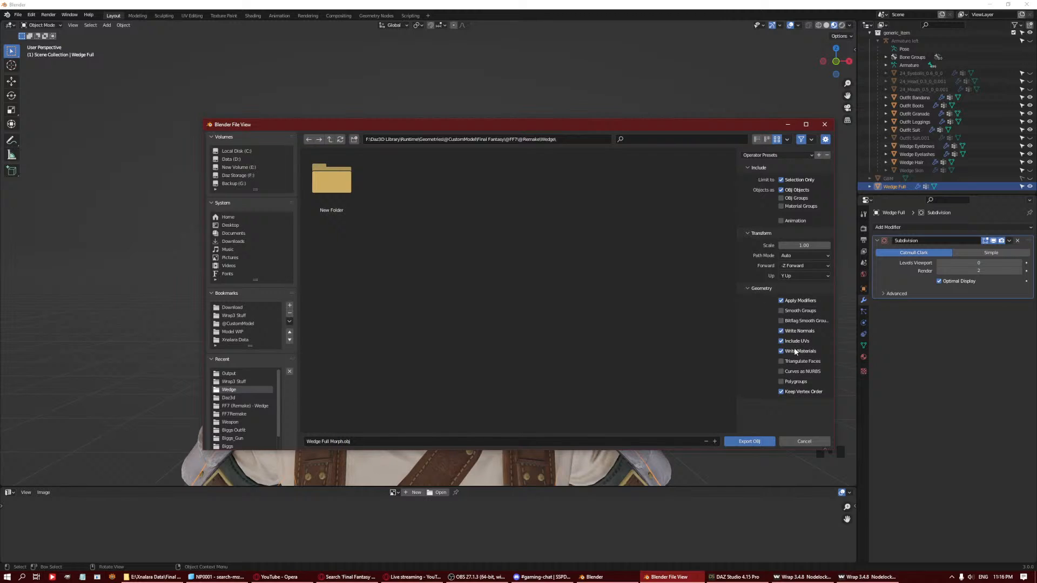
click(749, 442)
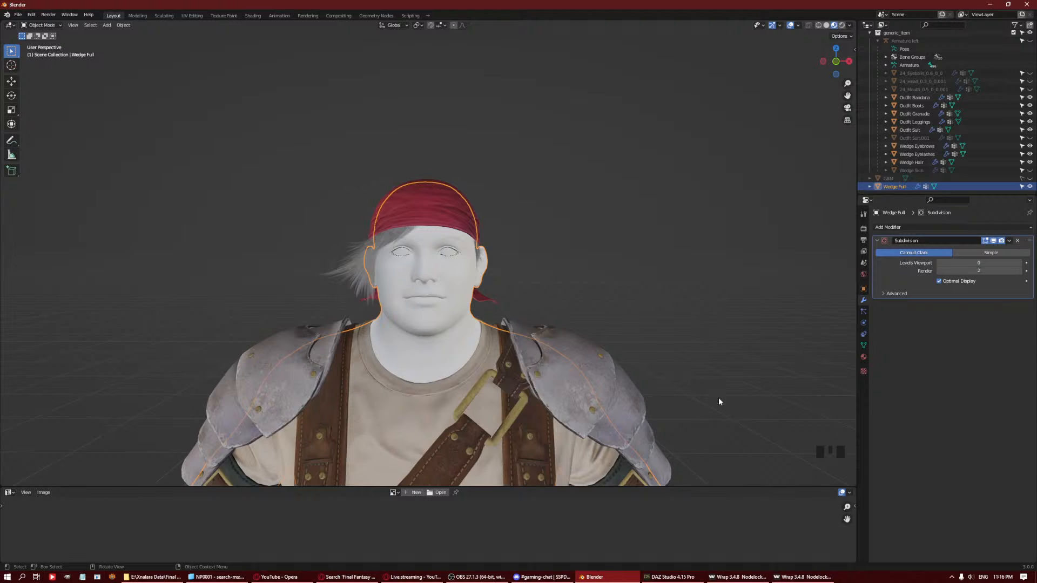
Hide the Wedge Full body and select the Wedge Hair and Outfit Bandana meshes together.
scroll(719, 398, down, 3)
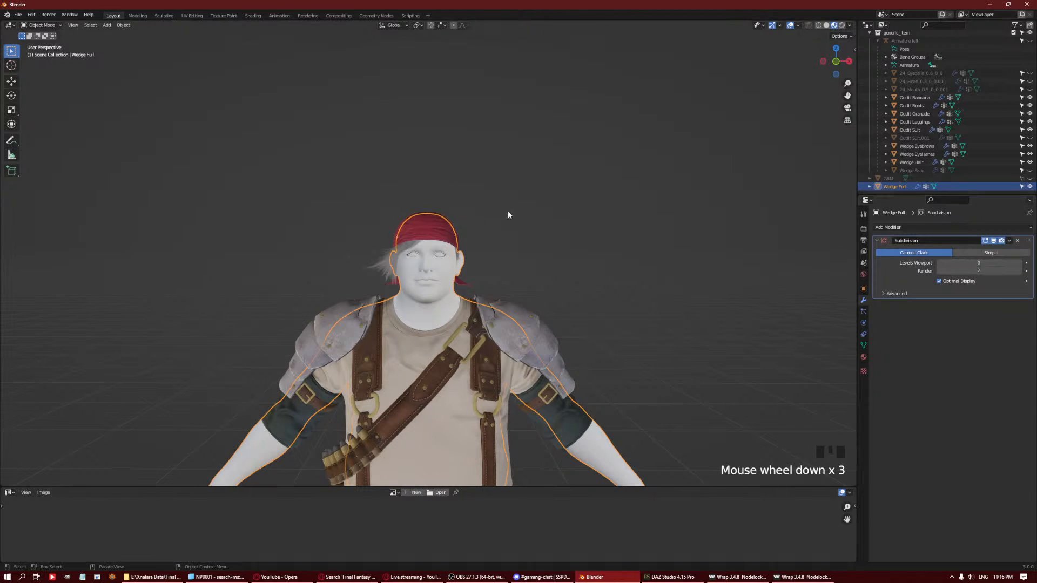
key(h)
scroll(409, 244, up, 6)
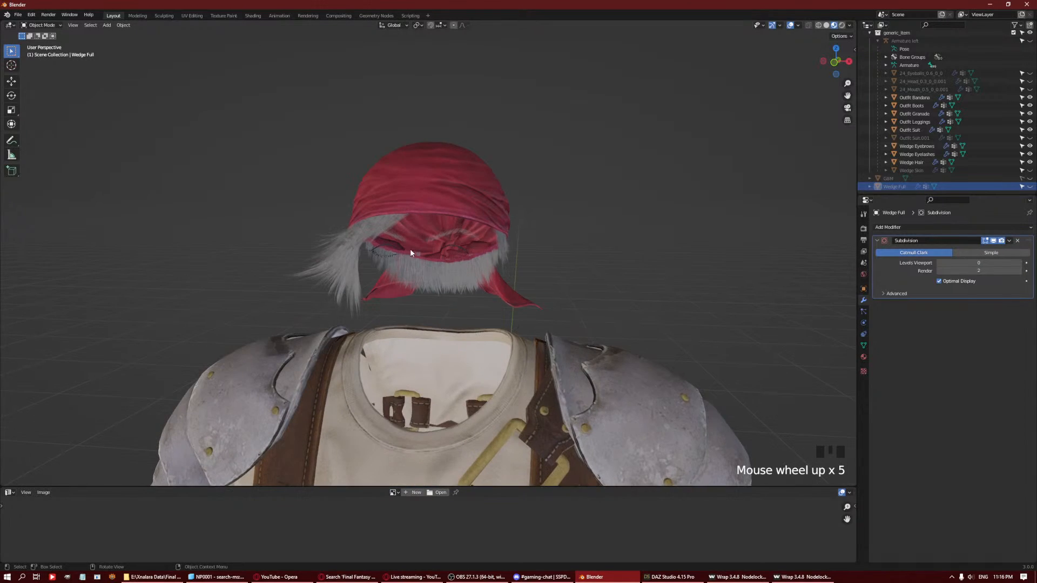
scroll(938, 81, up, 1)
click(912, 110)
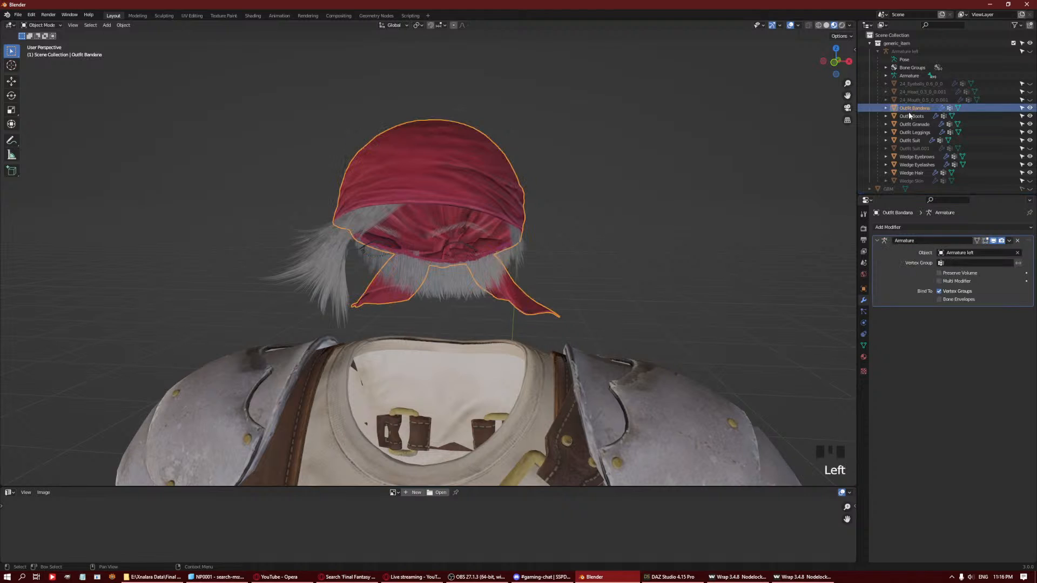
middle_drag(542, 233, 528, 236)
click(523, 246)
middle_drag(521, 218, 544, 269)
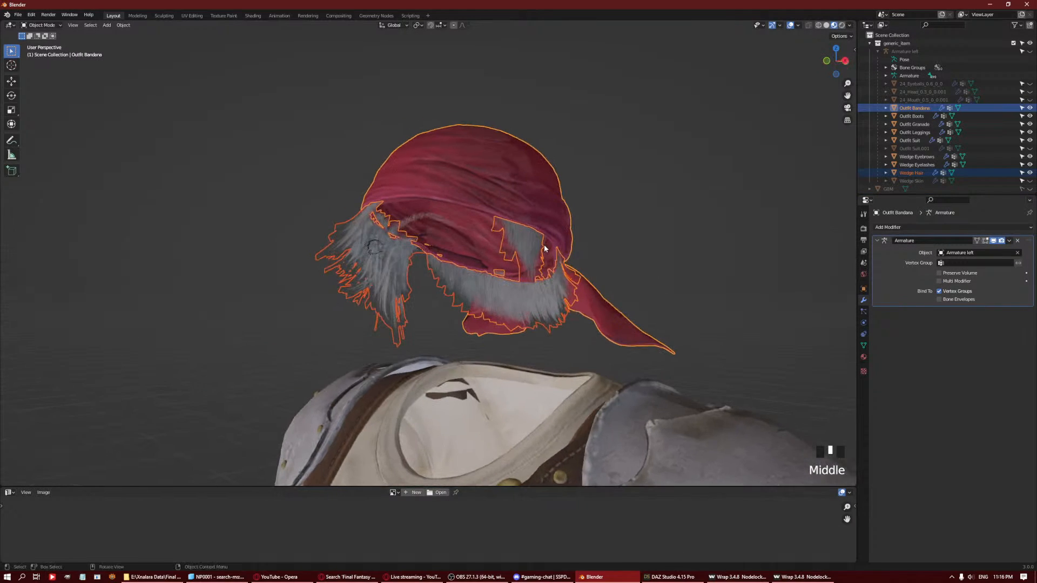
click(546, 270)
shift+click(514, 198)
Start a Wavefront (.obj) export, rename New Folder in the Wedge directory as Hair, and open it.
click(18, 14)
mouse_move(37, 134)
click(116, 207)
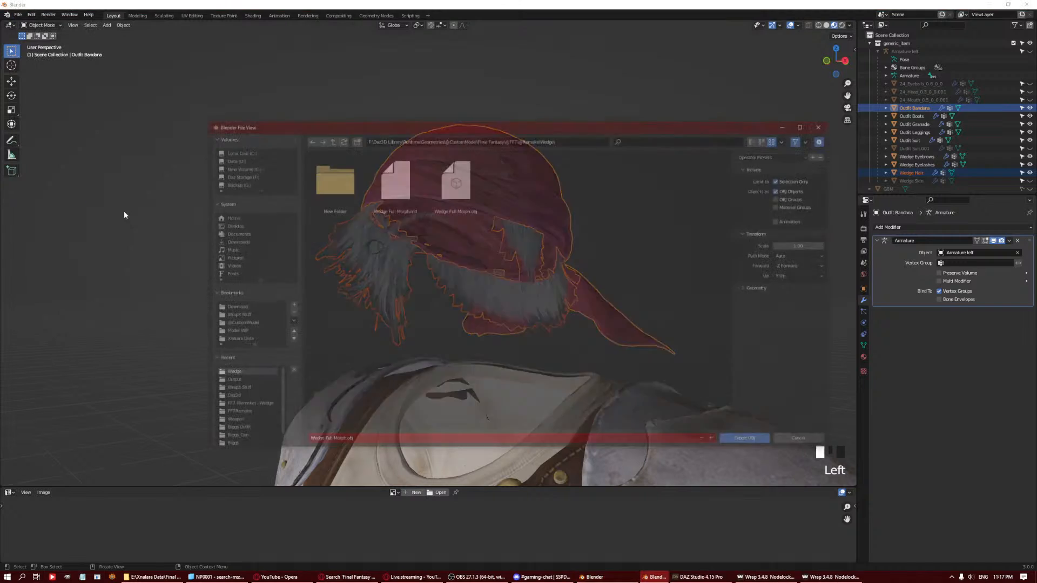
ctrl+click(323, 184)
text(Hair)
key(Return)
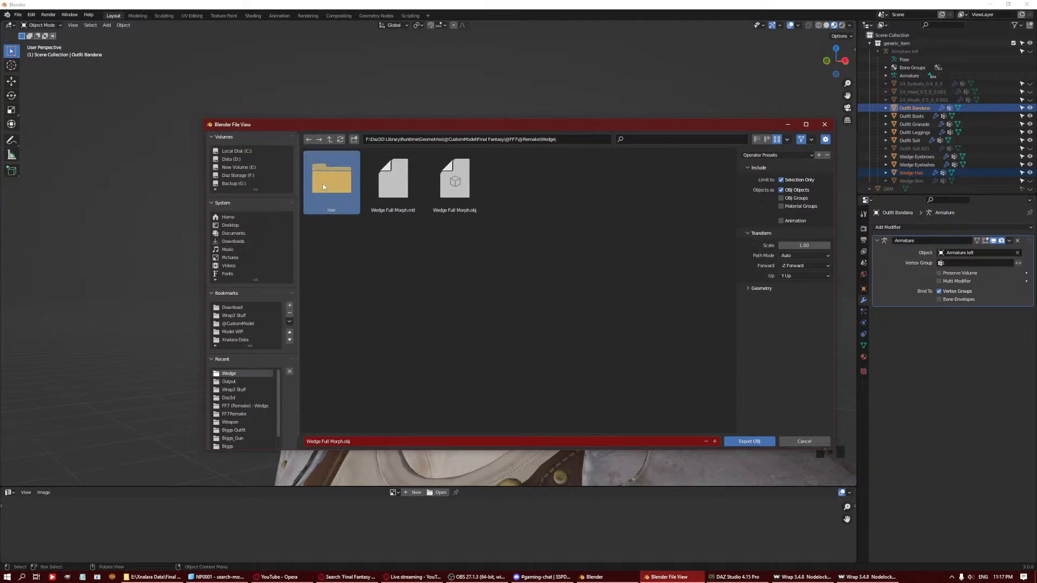
double_click(323, 183)
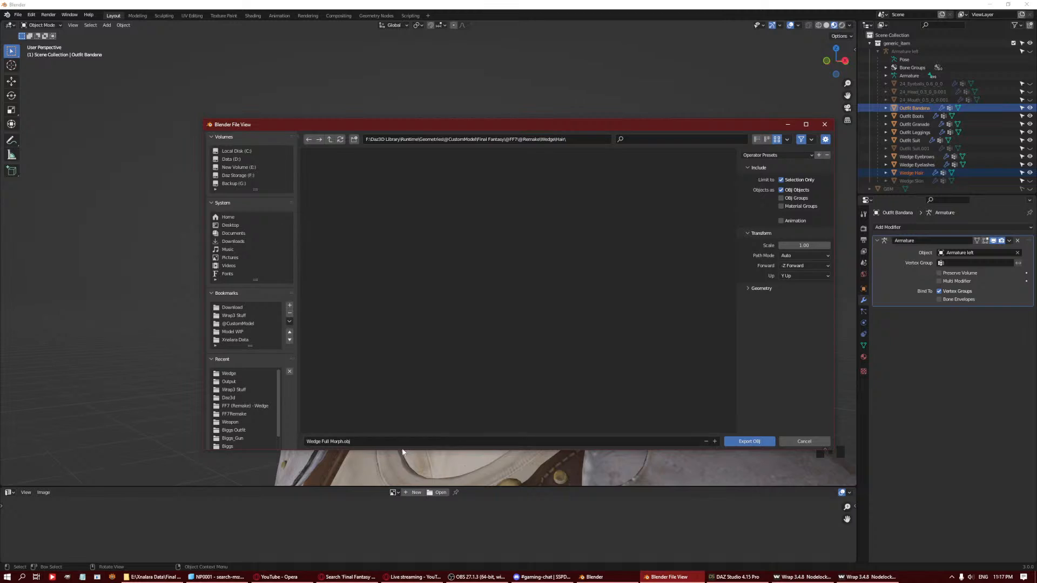
Export the selected hair and bandana as Wedge Hair.obj in the Hair folder.
click(380, 441)
drag(322, 442, 354, 440)
text(S)
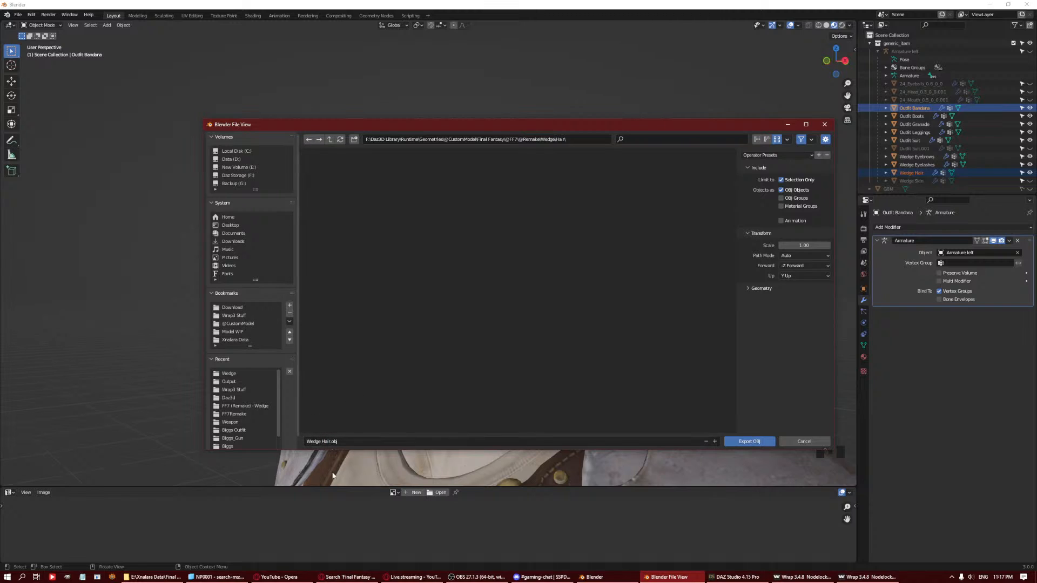
click(776, 290)
click(746, 442)
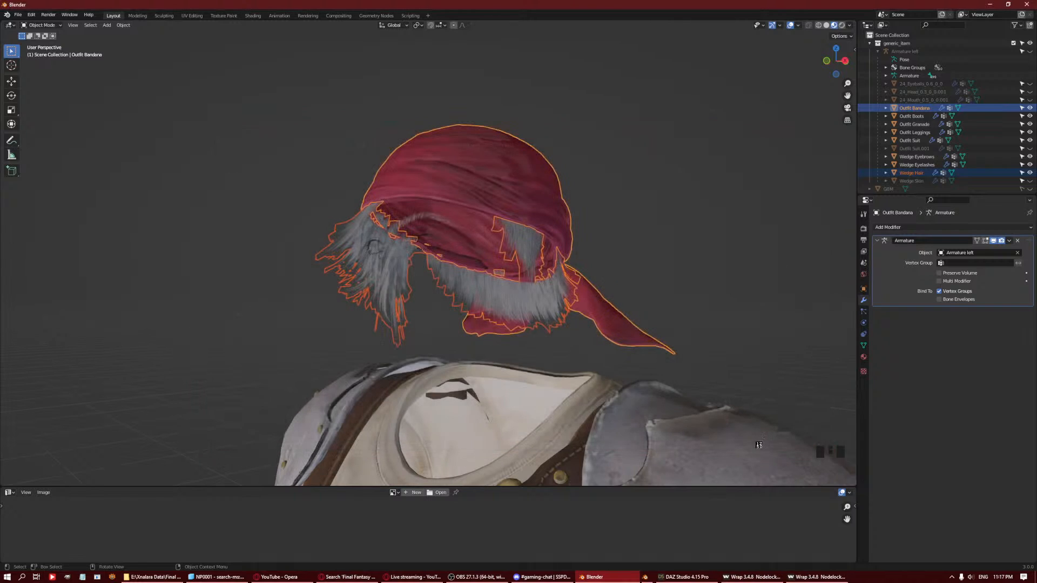
Unhide Armature left and duplicate the generic_item collection, collapsing the original in the outliner.
click(1031, 52)
click(1030, 51)
middle_drag(638, 103, 540, 324)
click(898, 43)
right_click(899, 42)
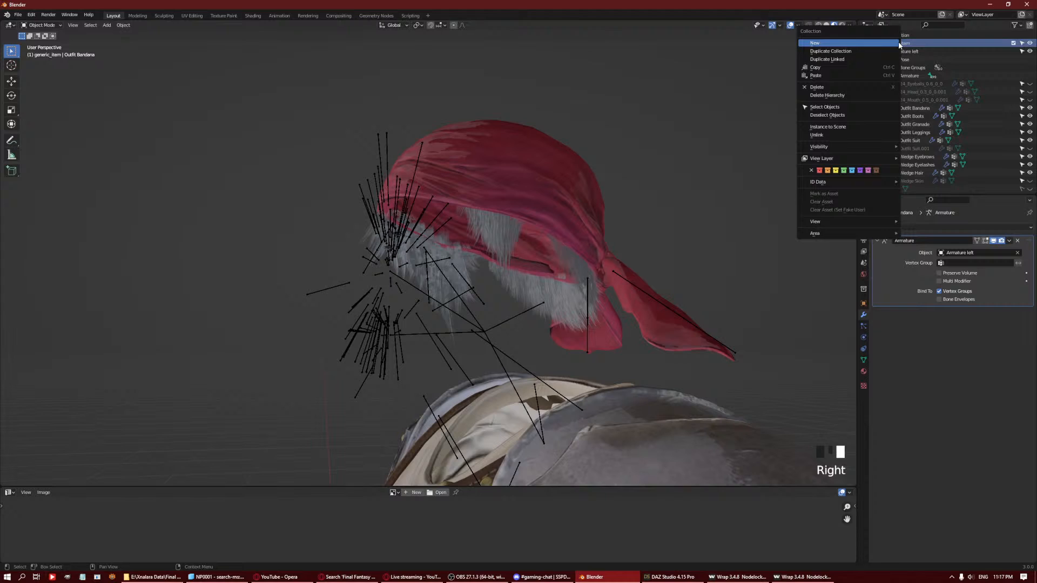
click(869, 49)
click(871, 43)
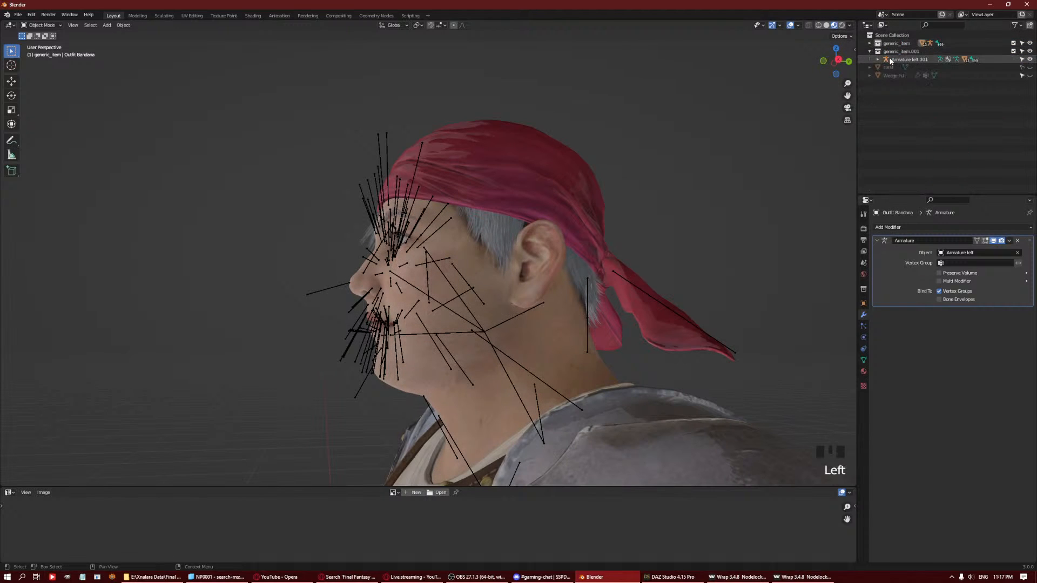
Rename the duplicated collection as Hair.
double_click(901, 50)
text(Hair)
key(Return)
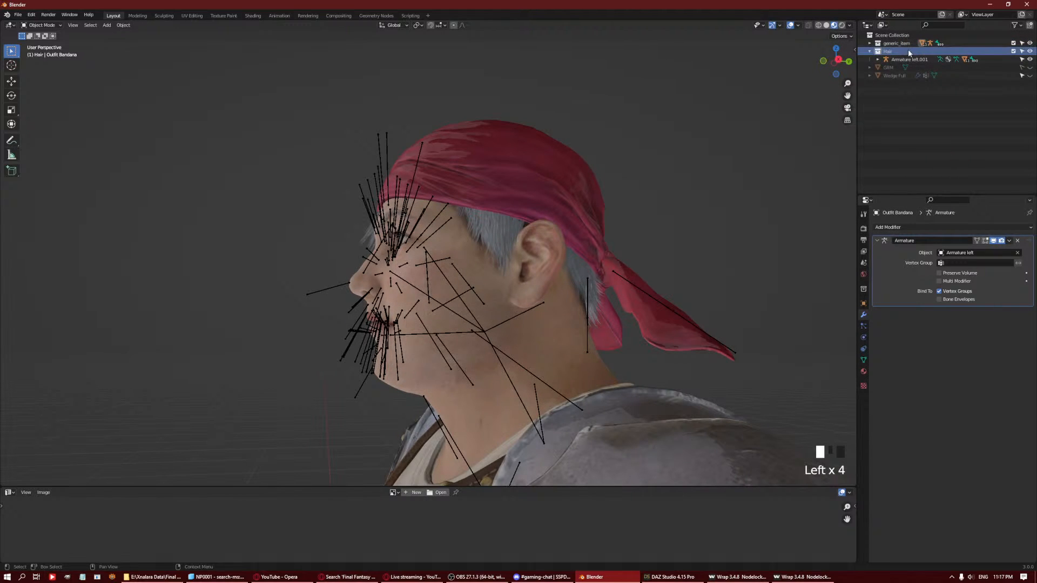
Expand Armature left.001 in the Hair collection and delete its eyeballs, head and mouth meshes.
click(913, 59)
key(Right)
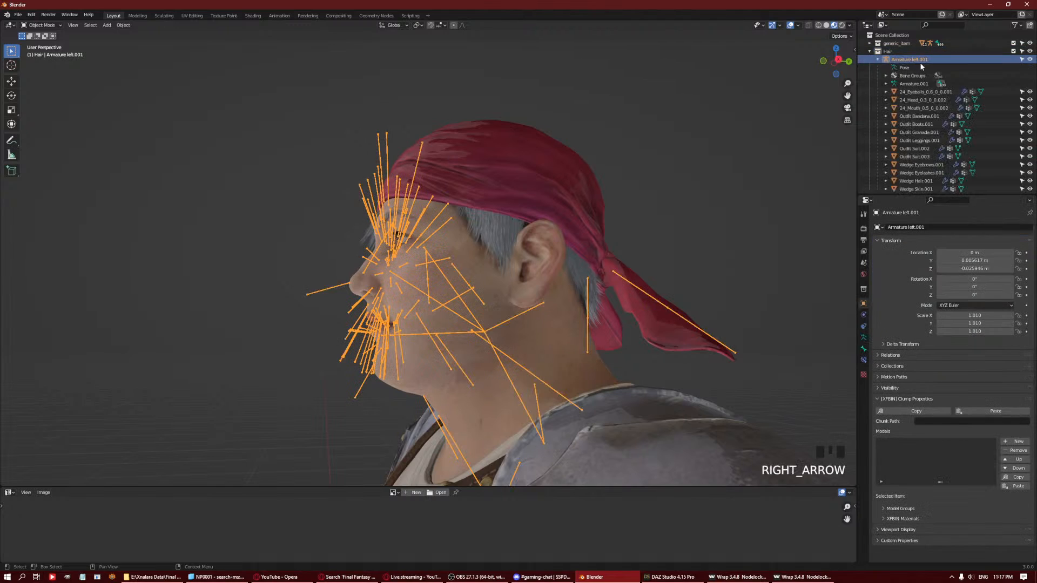
click(916, 93)
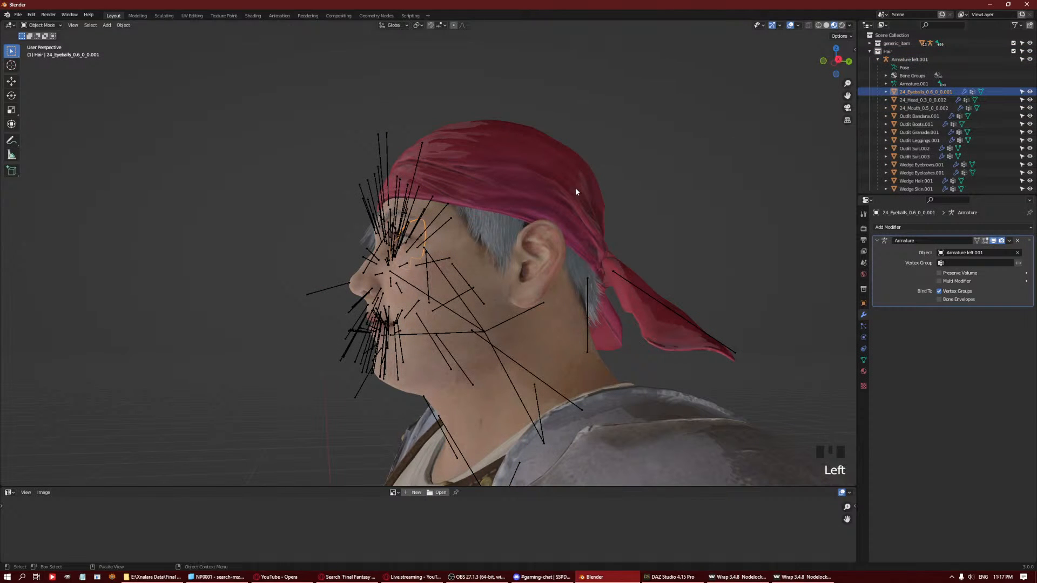
middle_drag(575, 187, 597, 191)
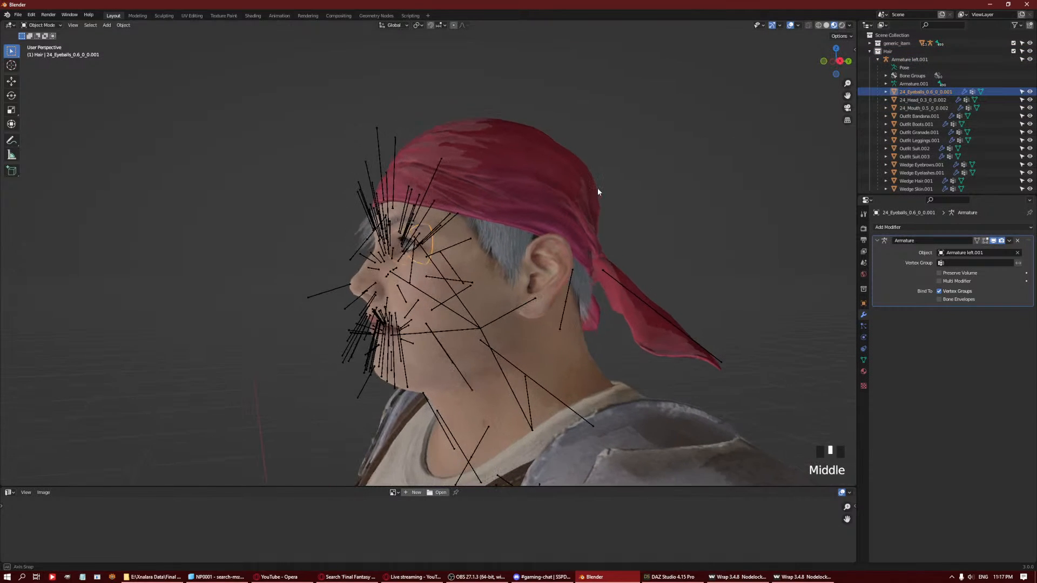
click(895, 52)
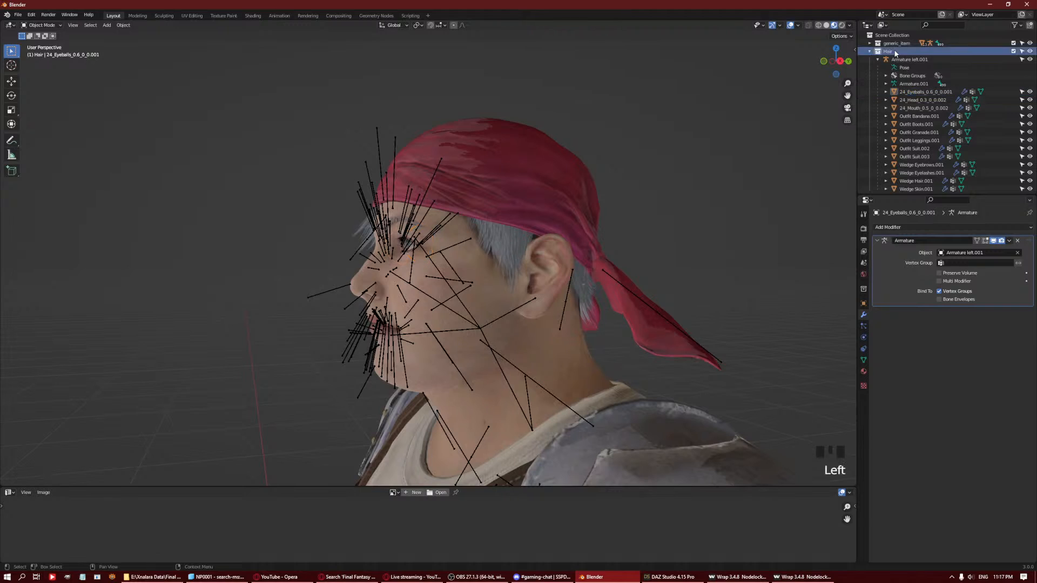
click(912, 93)
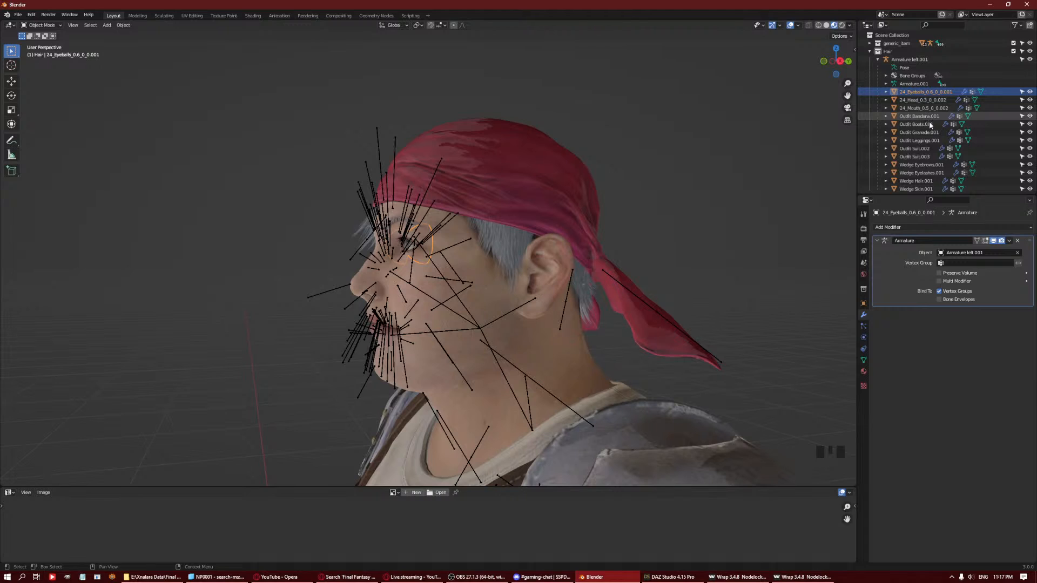
shift+click(921, 108)
key(Delete)
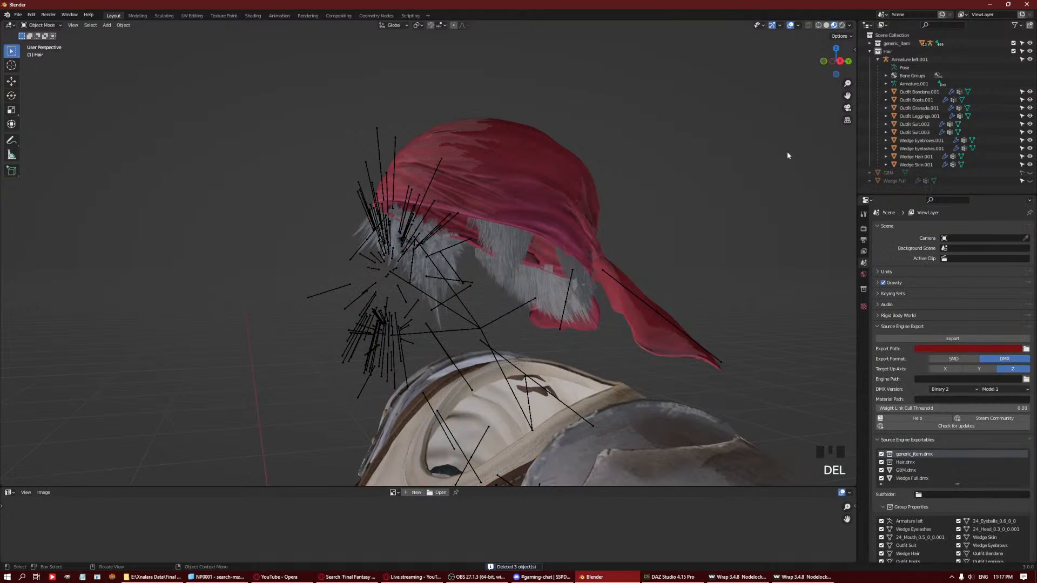
Hide the generic_item collection and delete every Hair collection mesh except Outfit Bandana.001 and Wedge Hair.001.
click(931, 100)
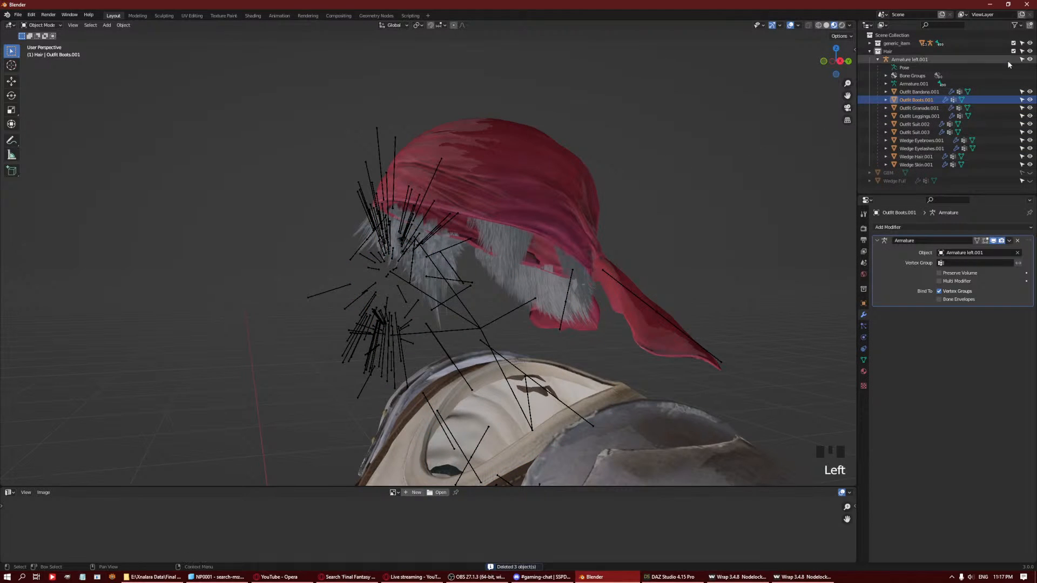
click(1029, 43)
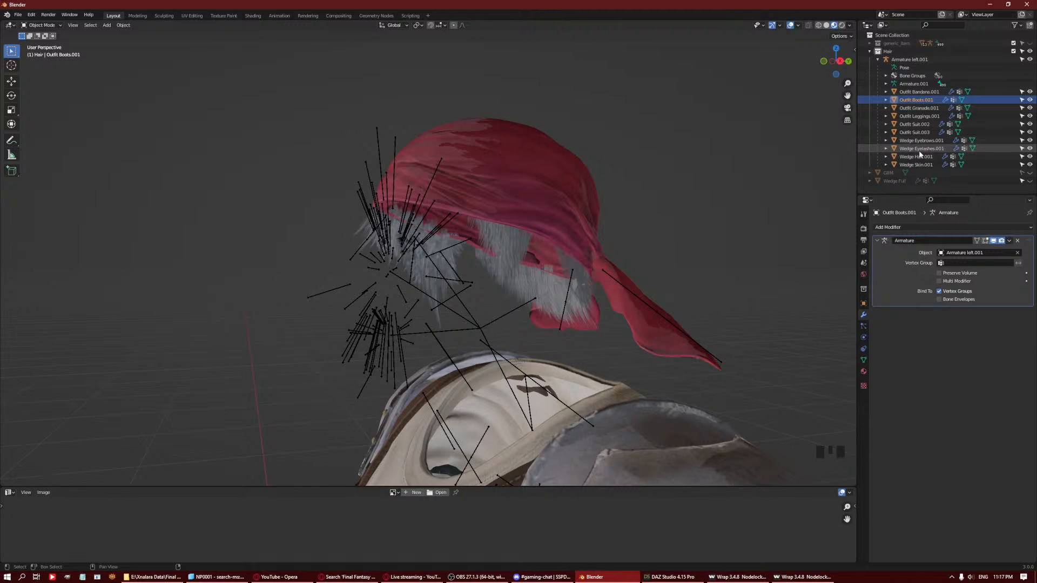
shift+click(920, 150)
key(Delete)
click(915, 108)
key(Delete)
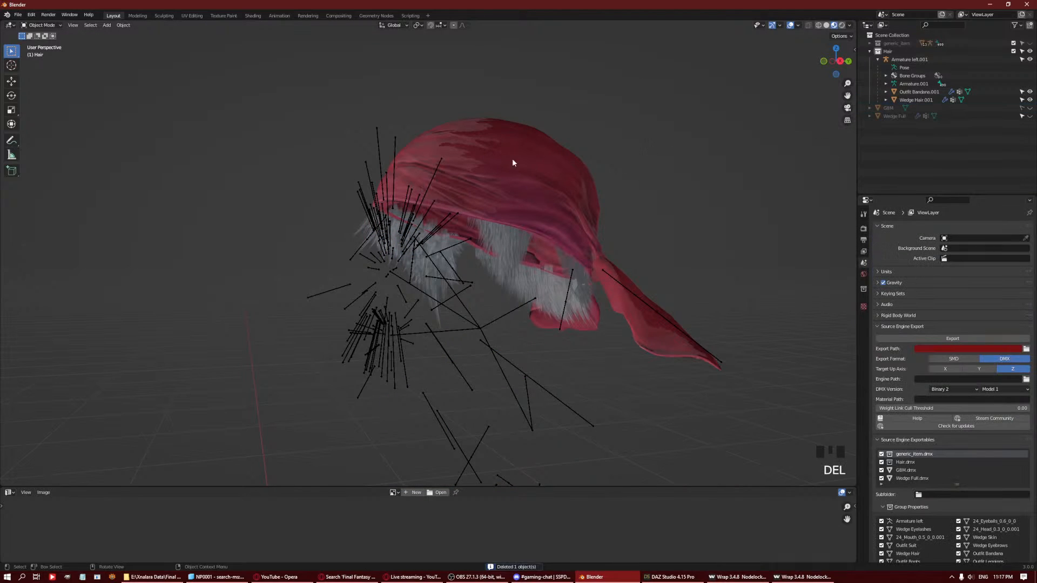
Select Armature left.001 and switch it to Edit Mode.
middle_drag(512, 162, 466, 232)
click(459, 260)
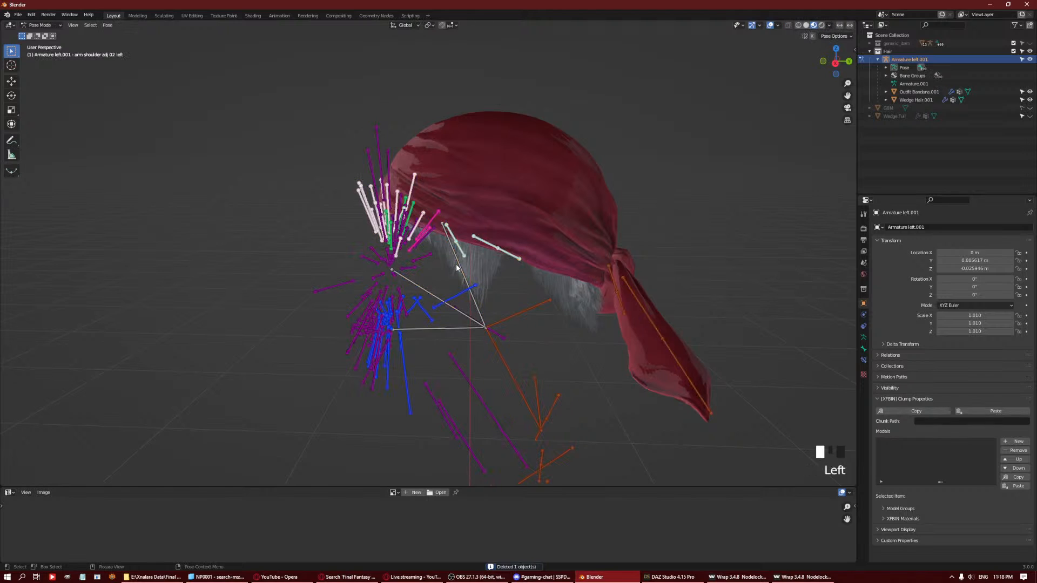
middle_click(484, 264)
key(Tab)
middle_click(546, 244)
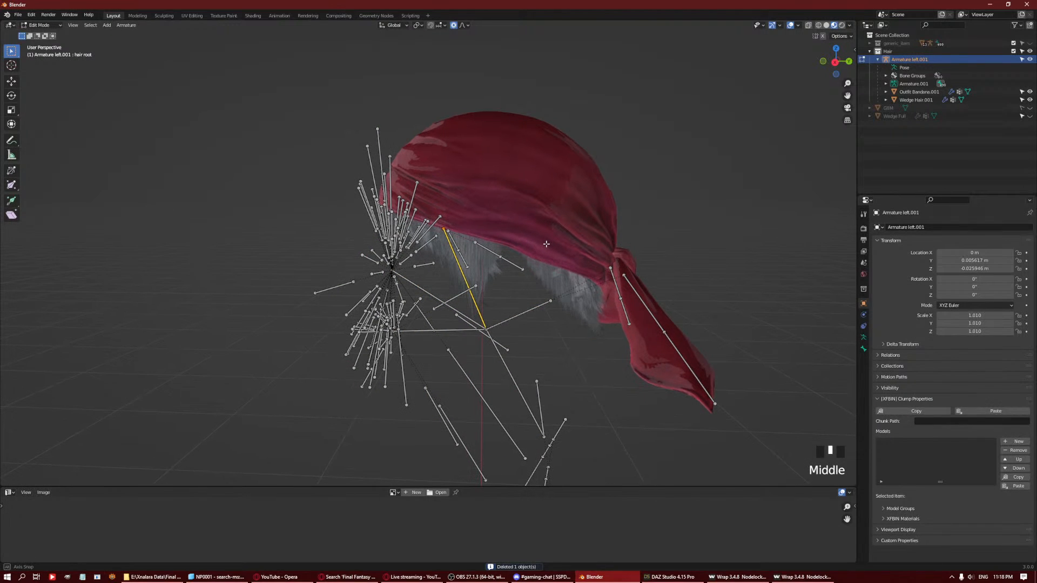
Select the head neck lower bone with all its children, invert the selection, and delete the other visible bones.
key(shift+g)
click(517, 316)
mouse_move(524, 308)
middle_down()
mouse_move(541, 299)
mouse_move(528, 326)
middle_up()
click(529, 326)
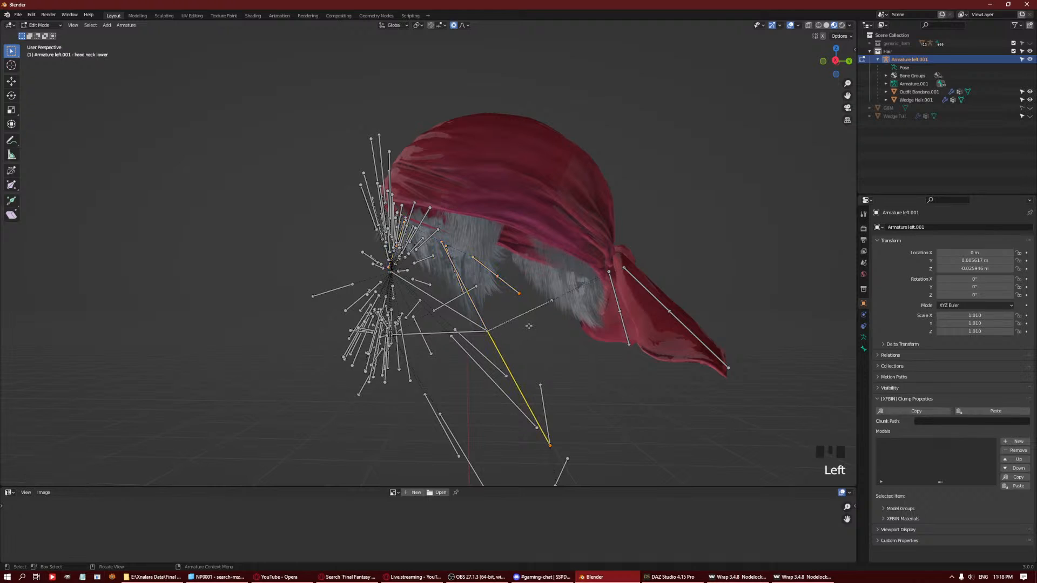
key(shift+g)
click(526, 326)
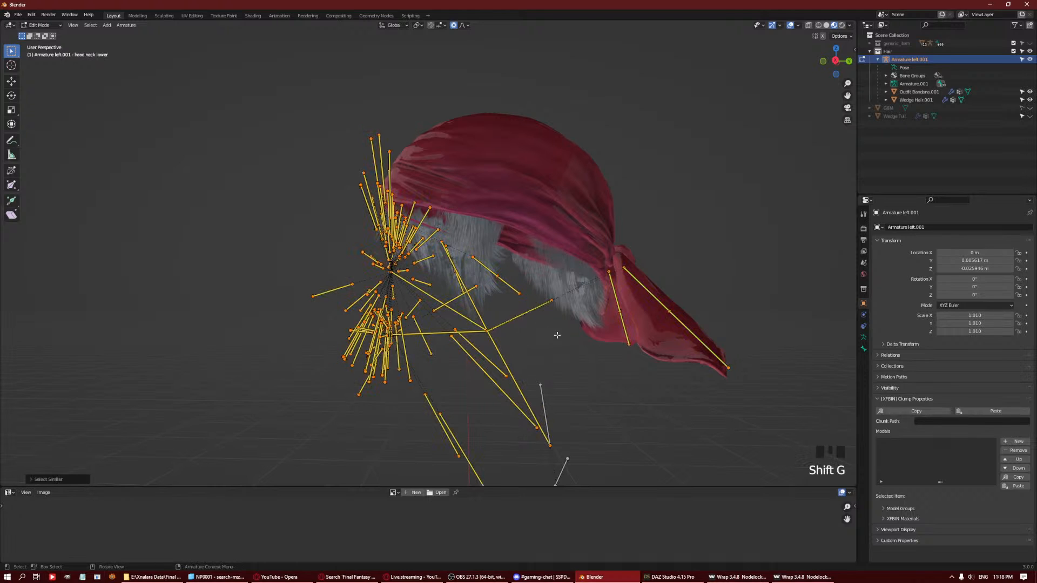
key(ctrl+i)
key(Delete)
click(547, 308)
Delete all bones on the armature's second layer and switch back to the first layer.
scroll(546, 307, down, 5)
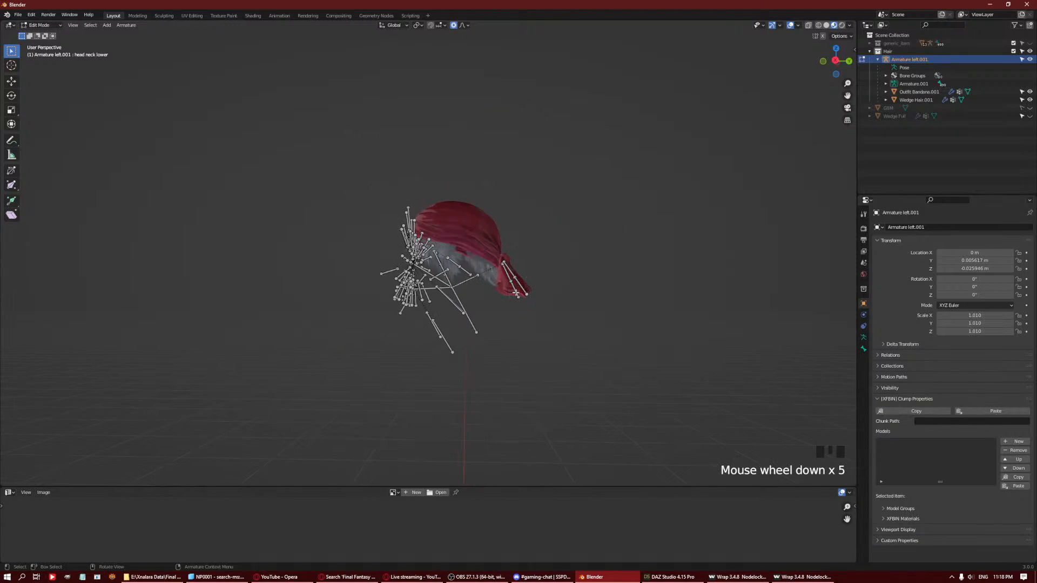
scroll(546, 307, up, 4)
click(863, 337)
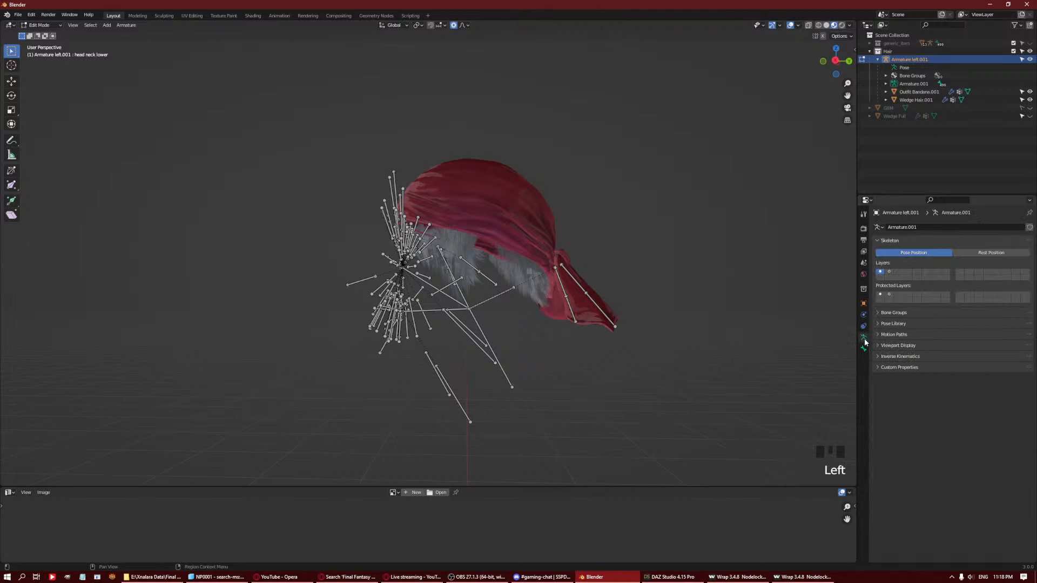
click(889, 271)
key(a)
key(Delete)
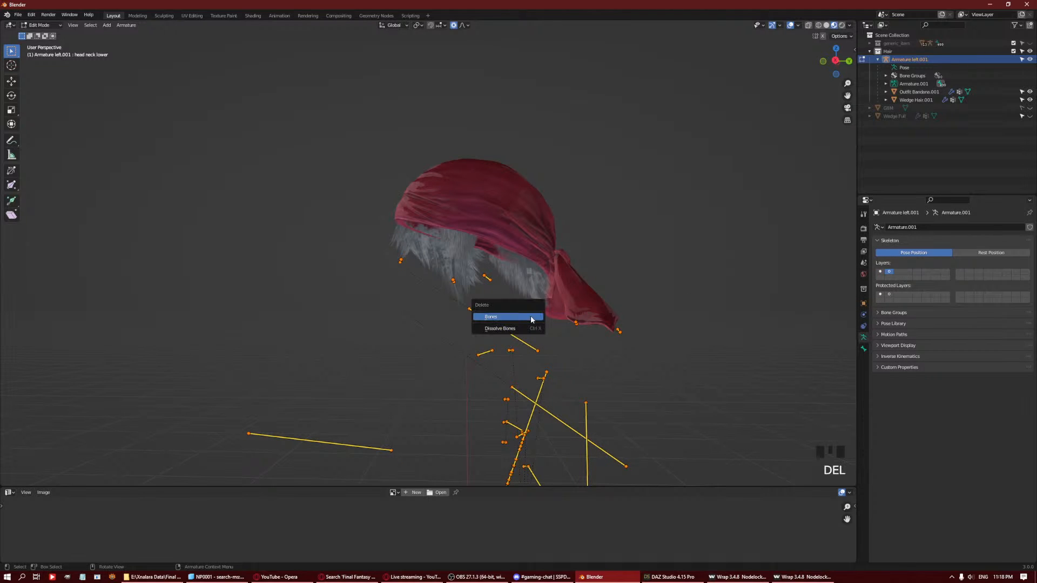
click(527, 317)
click(880, 272)
Expand the Armature.001 bone hierarchy down to the children of head neck upper and identify the face and ribbon bones.
scroll(425, 277, up, 3)
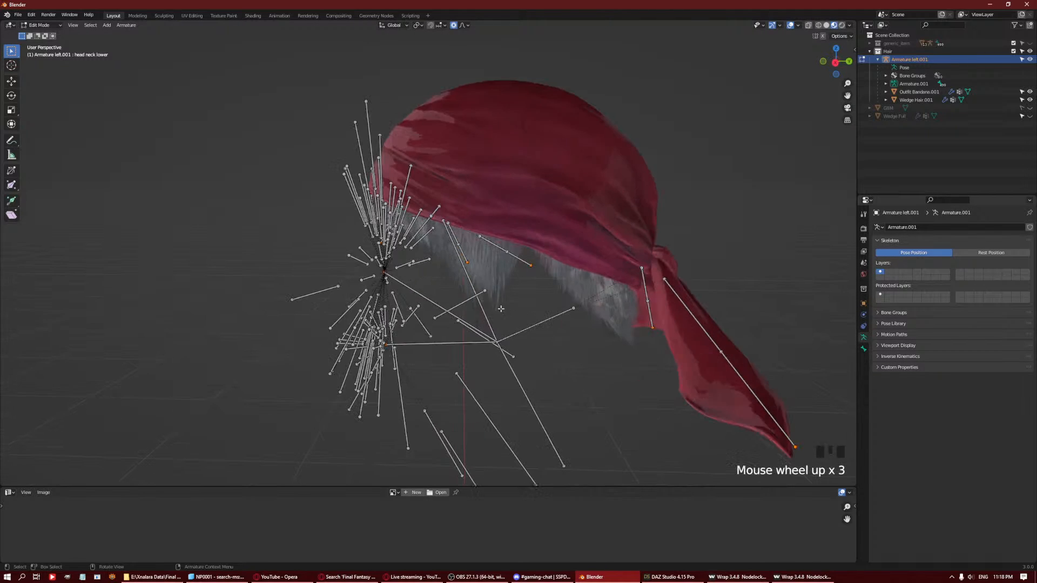
middle_drag(425, 277, 432, 278)
click(910, 85)
key(Right)
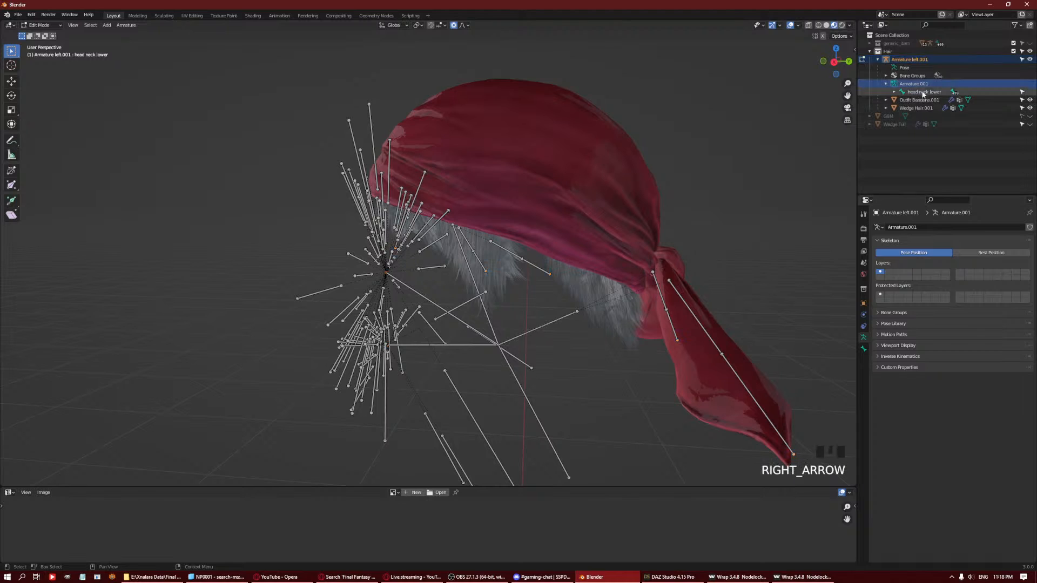
click(924, 93)
key(Right)
click(929, 101)
key(Right)
click(934, 109)
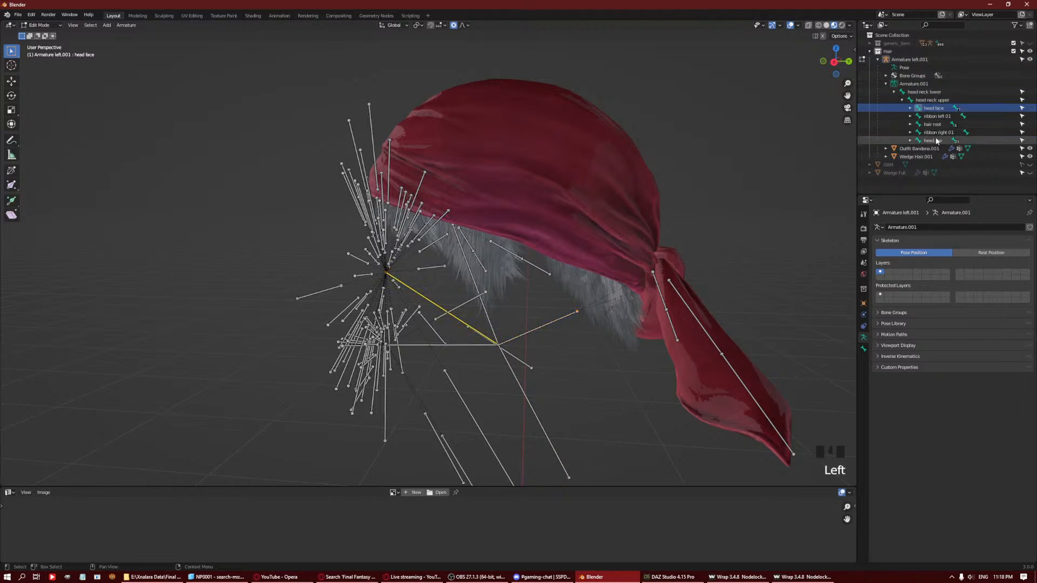
click(690, 306)
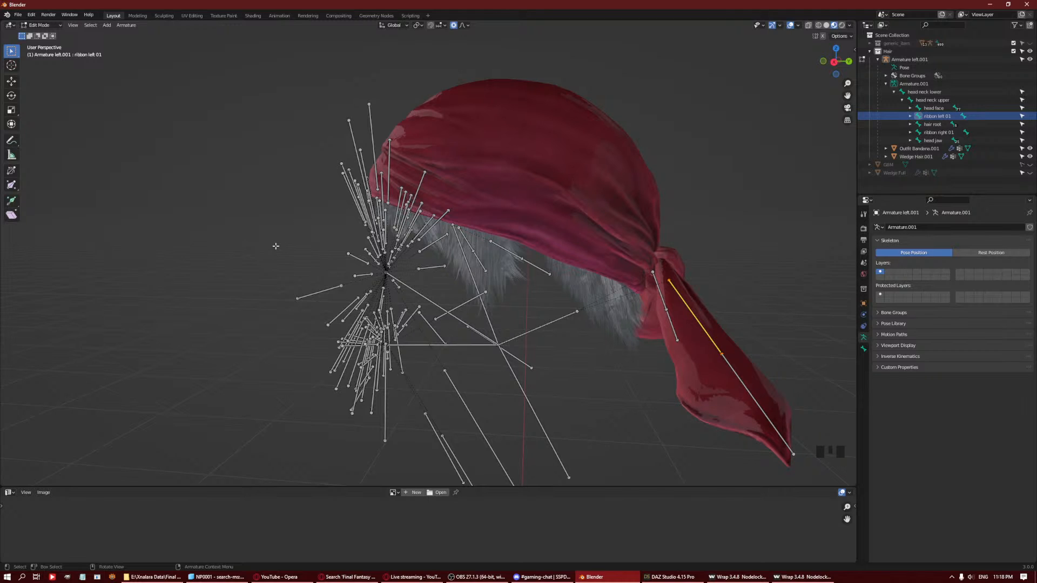
Select the head jaw bone with all its children and delete them.
click(924, 140)
scroll(525, 289, down, 2)
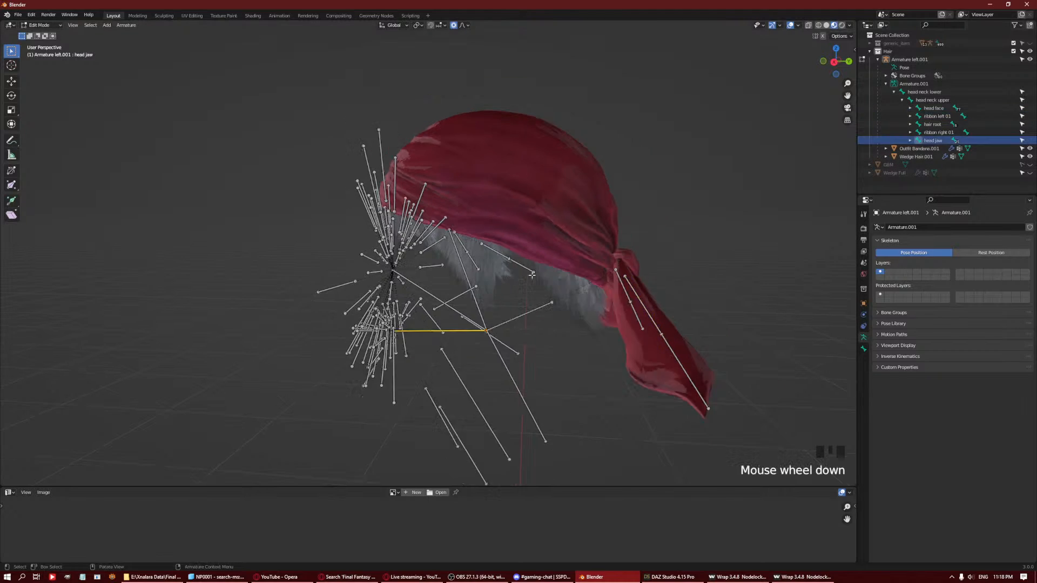
key(shift+g)
key(Delete)
click(527, 266)
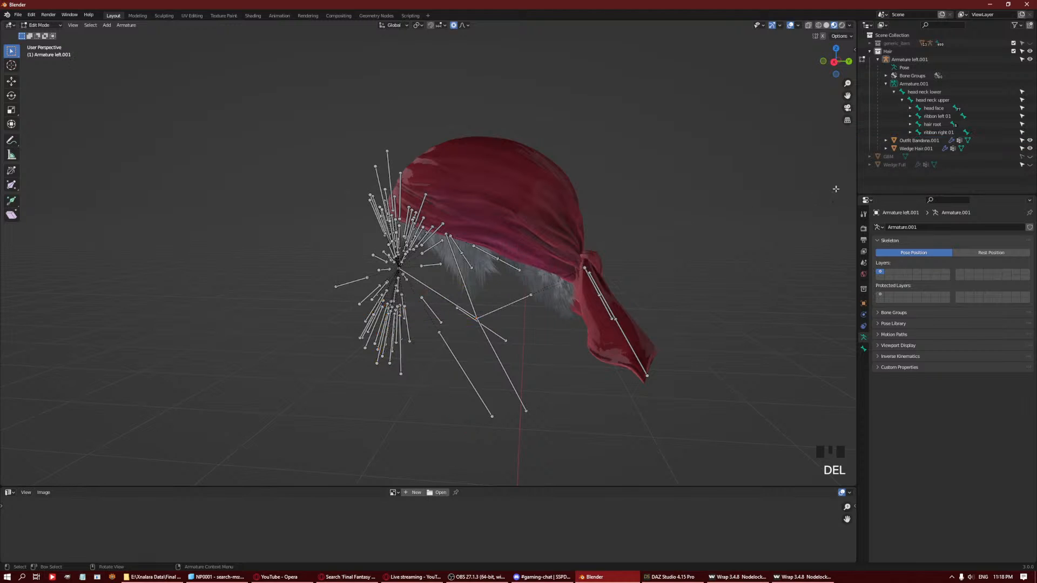
Select the head face bone with all its children and delete them, keeping the hair and ribbon bones.
click(932, 108)
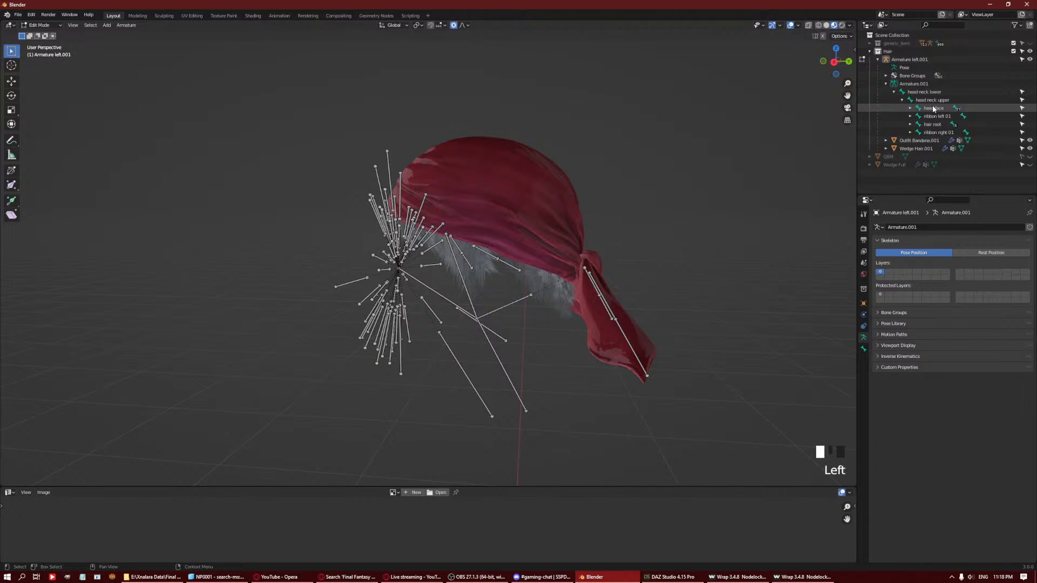
key(shift+g)
click(489, 160)
key(Delete)
click(483, 158)
middle_drag(389, 167, 427, 219)
key(ctrl+z)
key(Delete)
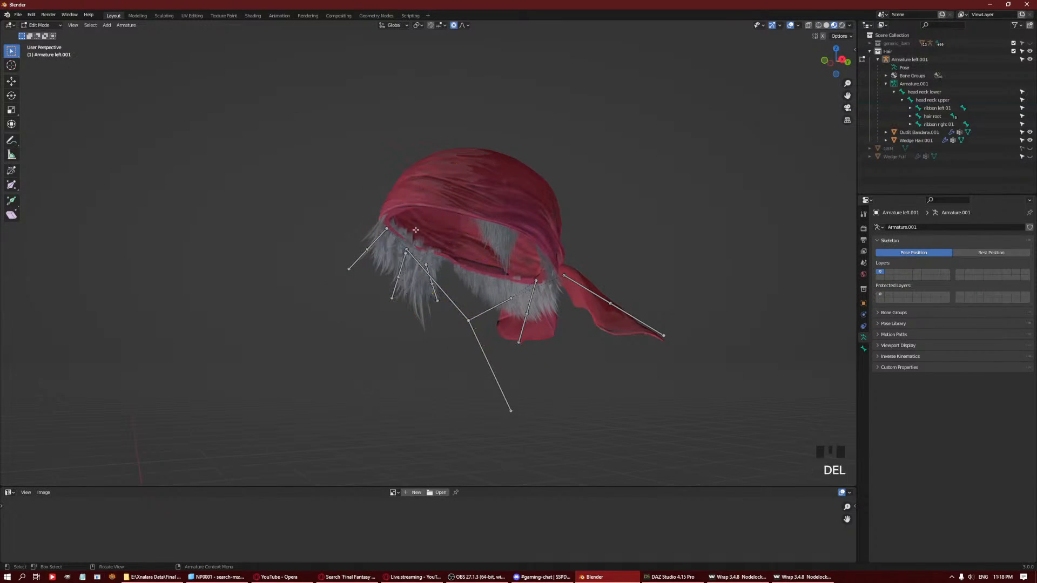
Delete the head neck lower bone in Edit Mode so that head neck upper becomes the root bone.
middle_drag(491, 341, 585, 311)
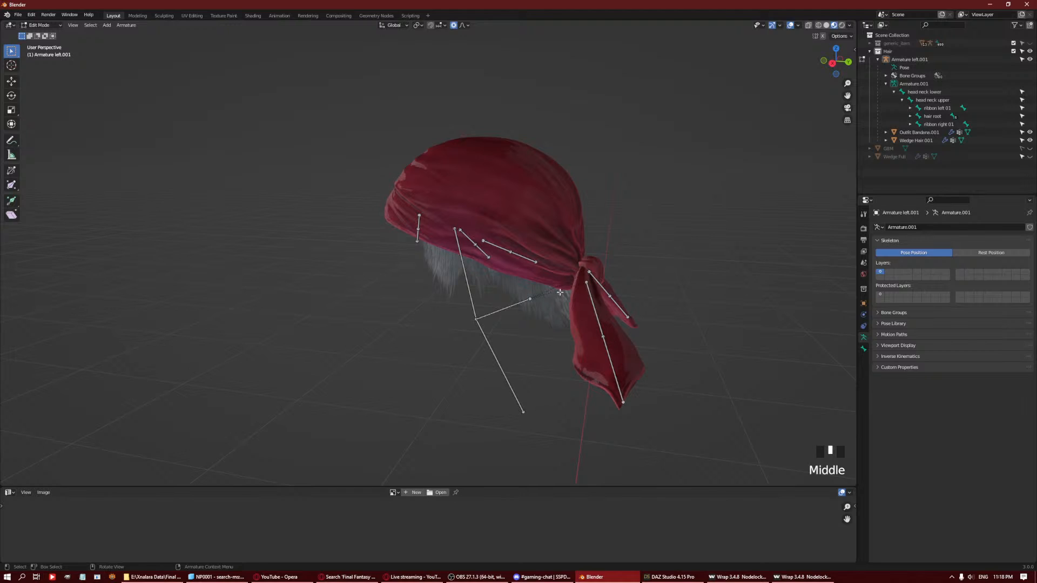
key(ctrl+Tab)
key(ctrl+Tab)
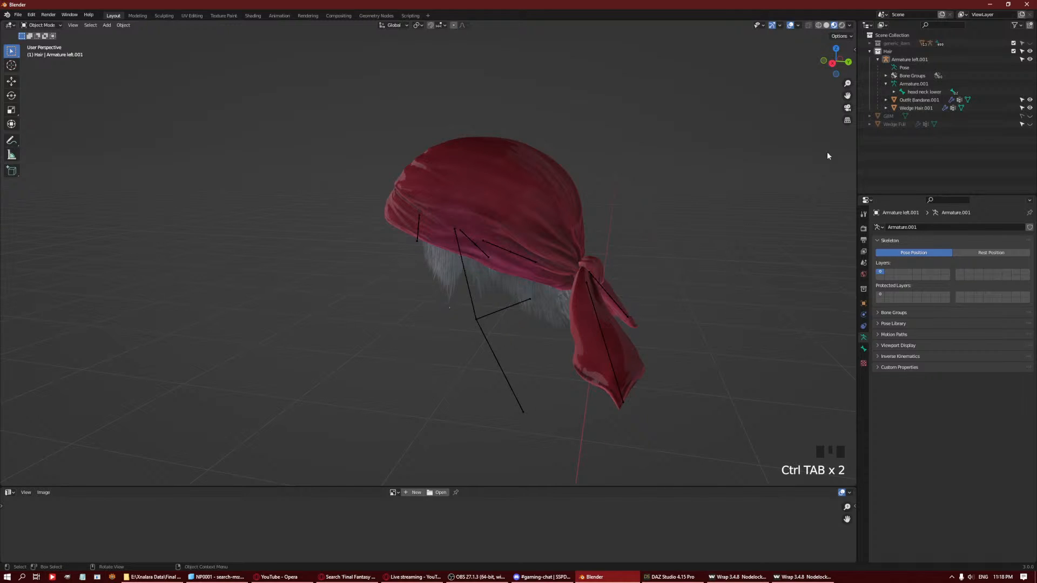
click(893, 92)
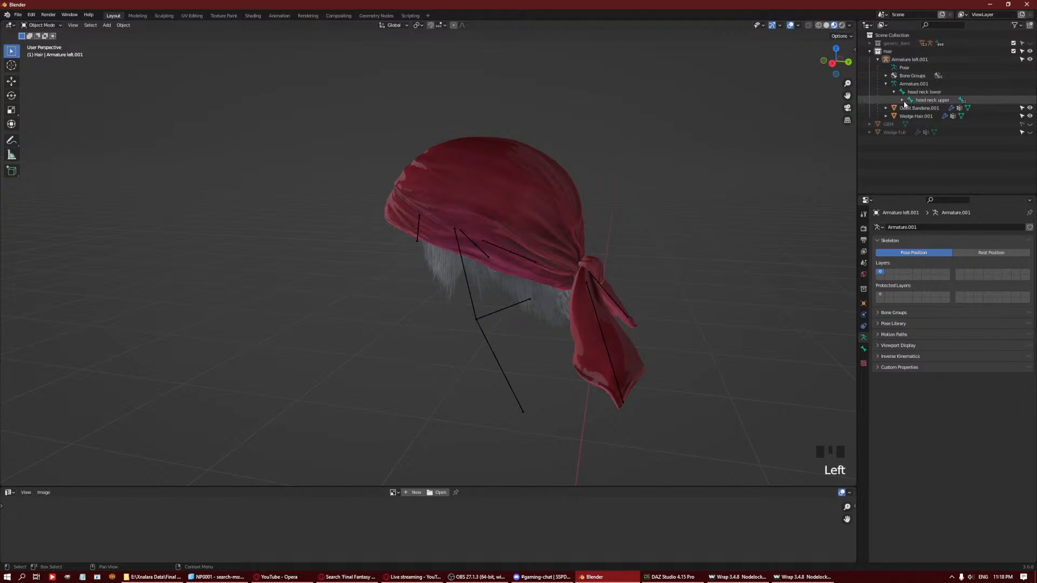
click(902, 100)
click(934, 108)
key(ctrl+Tab)
key(Tab)
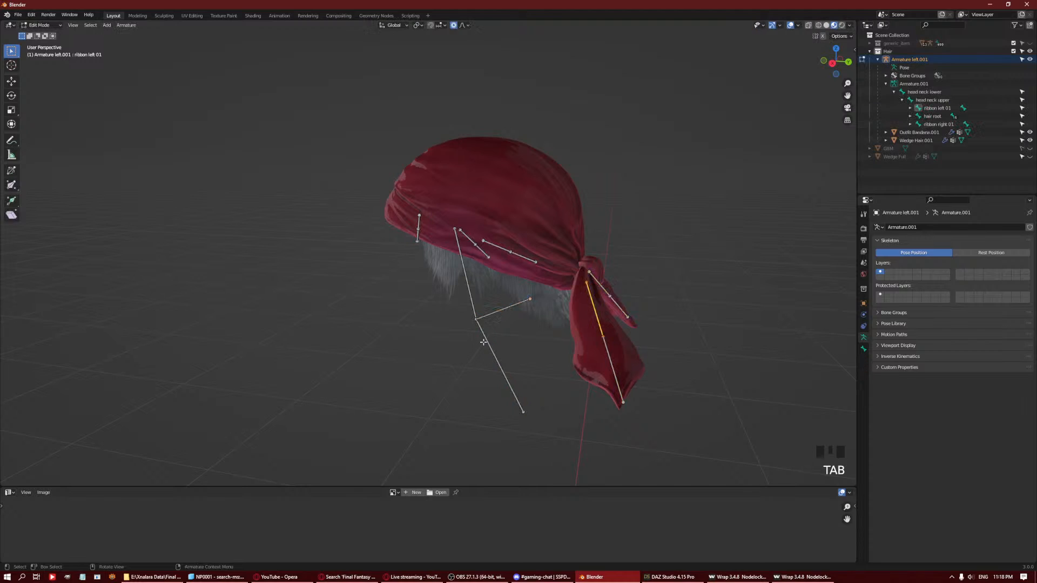
click(484, 342)
key(Delete)
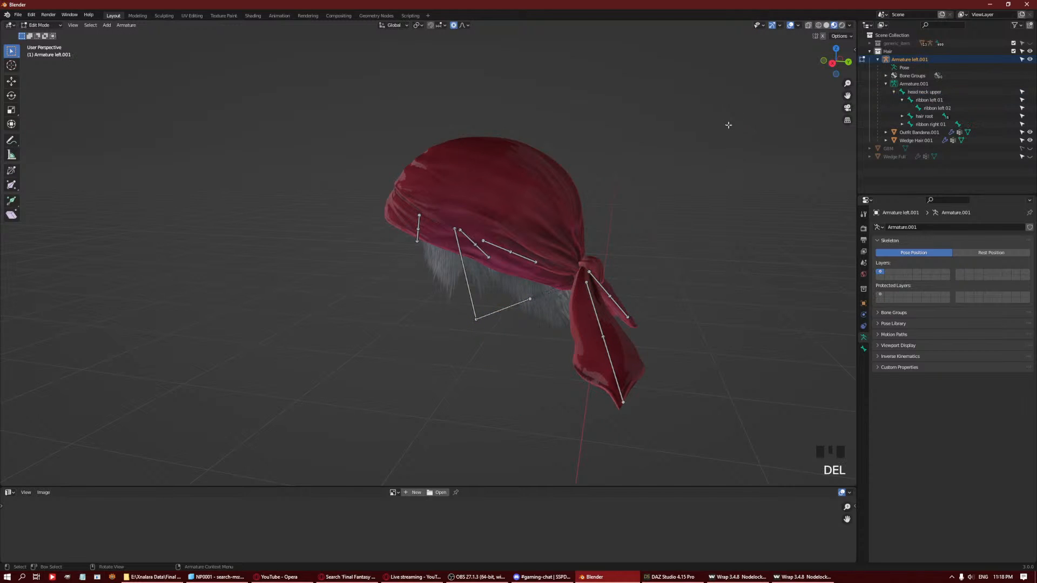
Batch rename all remaining bones with a Change Case operation to title case.
key(a)
key(ctrl+F2)
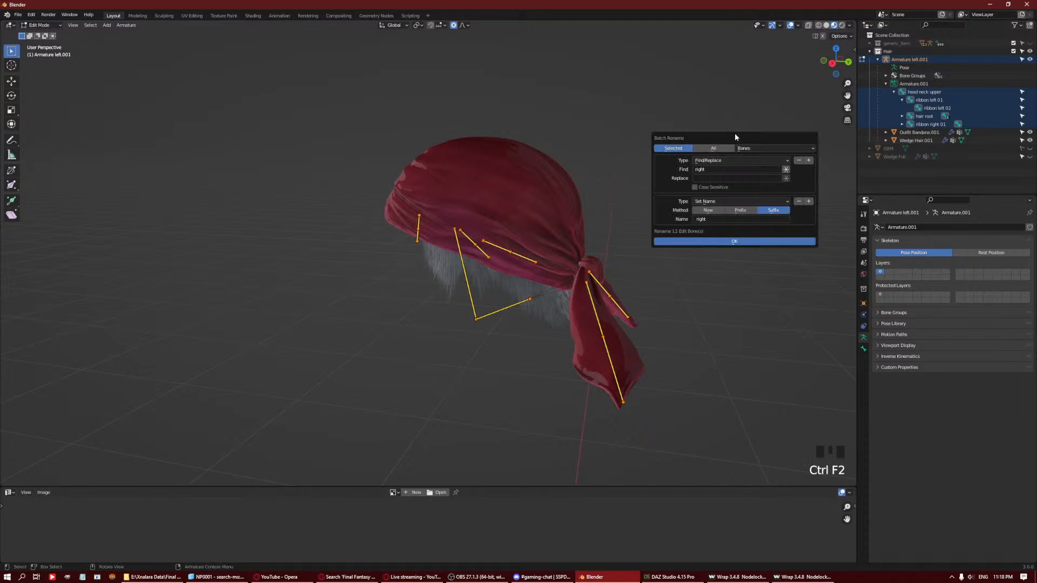
click(799, 160)
click(767, 161)
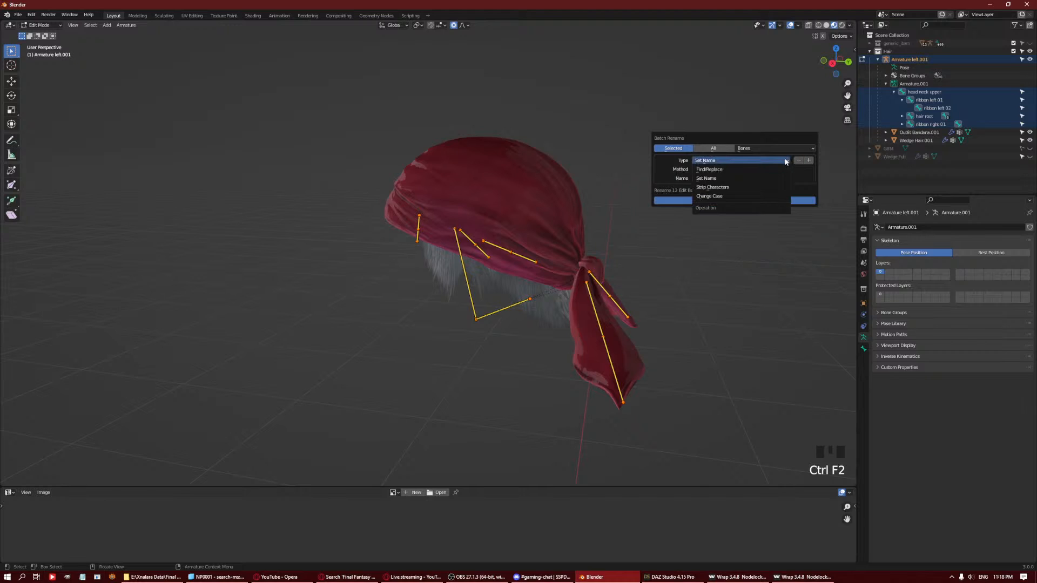
click(764, 195)
click(773, 170)
click(767, 193)
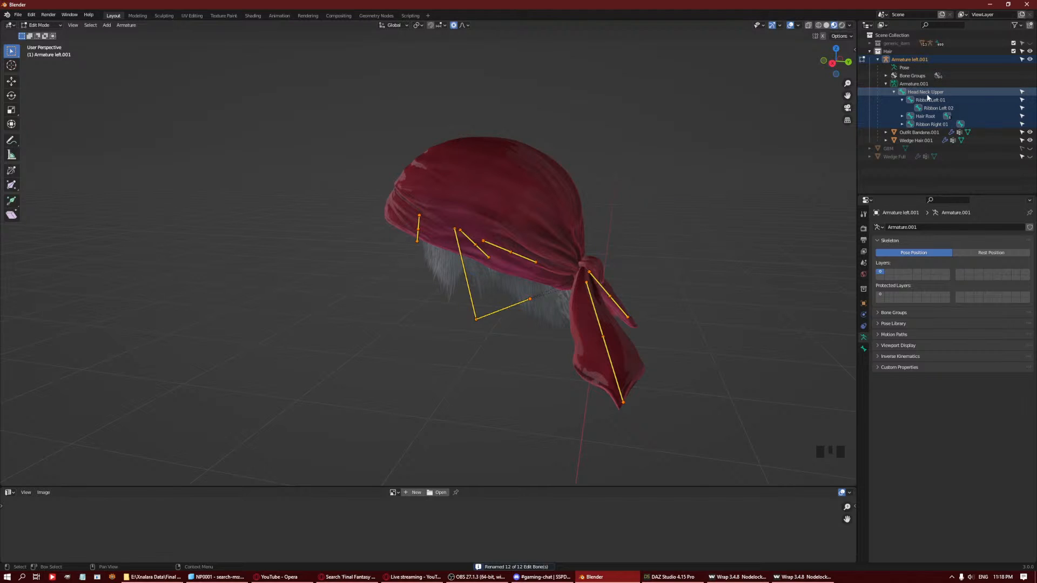
Return to Object Mode and select Armature left.001.
middle_drag(480, 216, 506, 211)
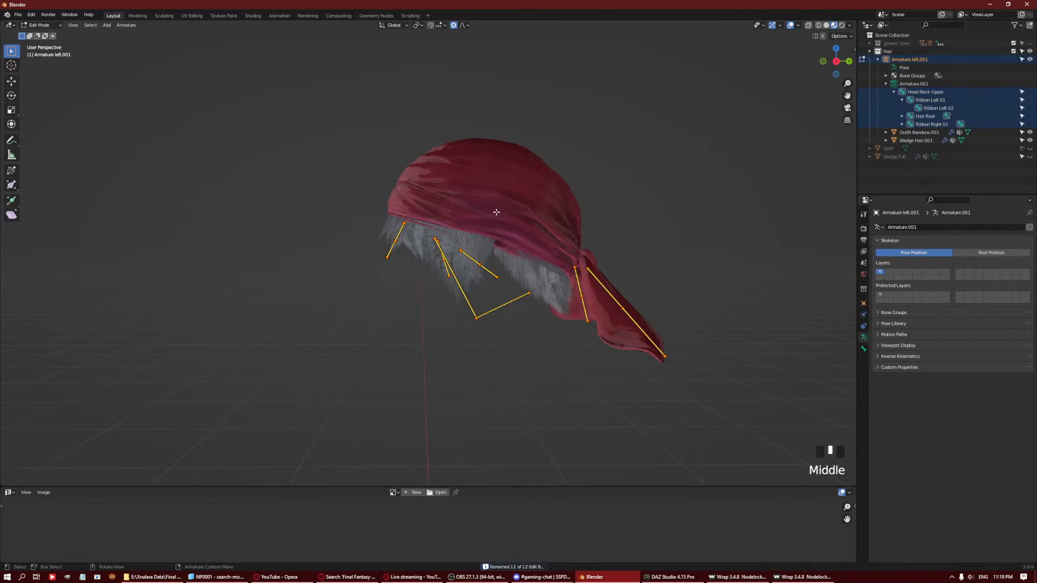
click(17, 15)
key(ctrl+Tab)
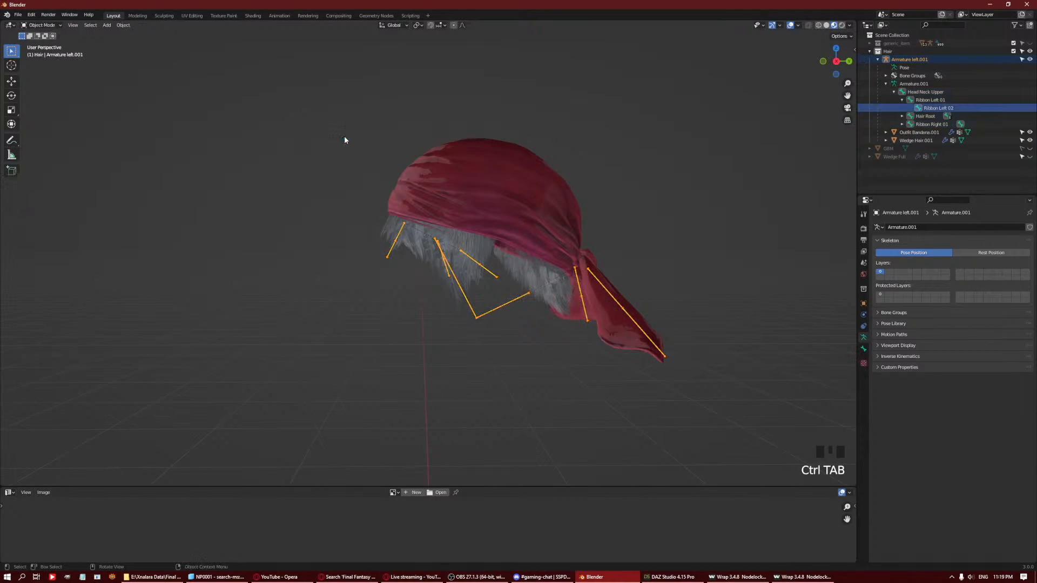
click(903, 58)
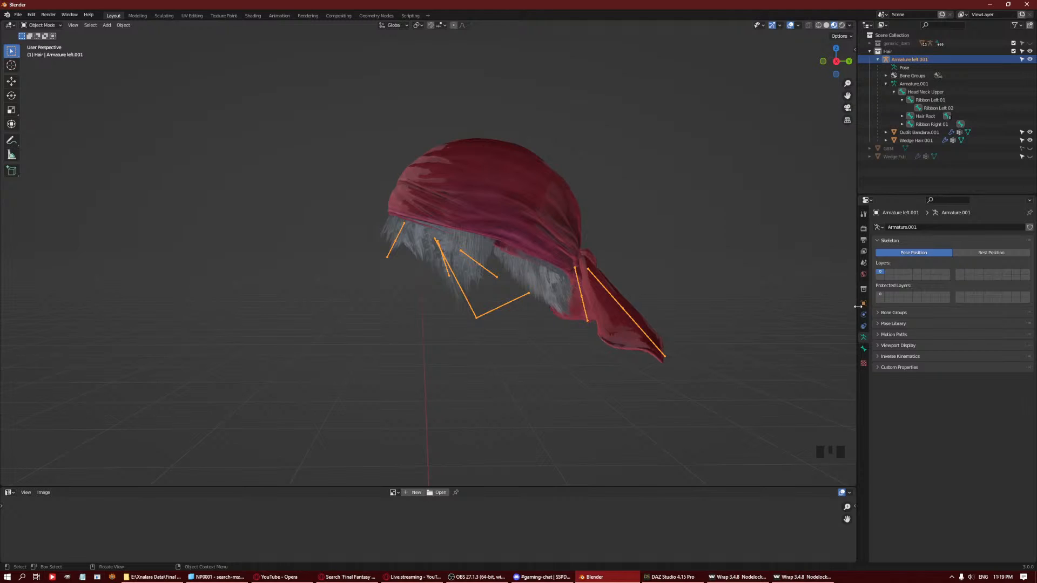
Open Outfit Bandana.001 in Edit Mode and examine its vertex groups.
click(862, 326)
click(567, 222)
key(Tab)
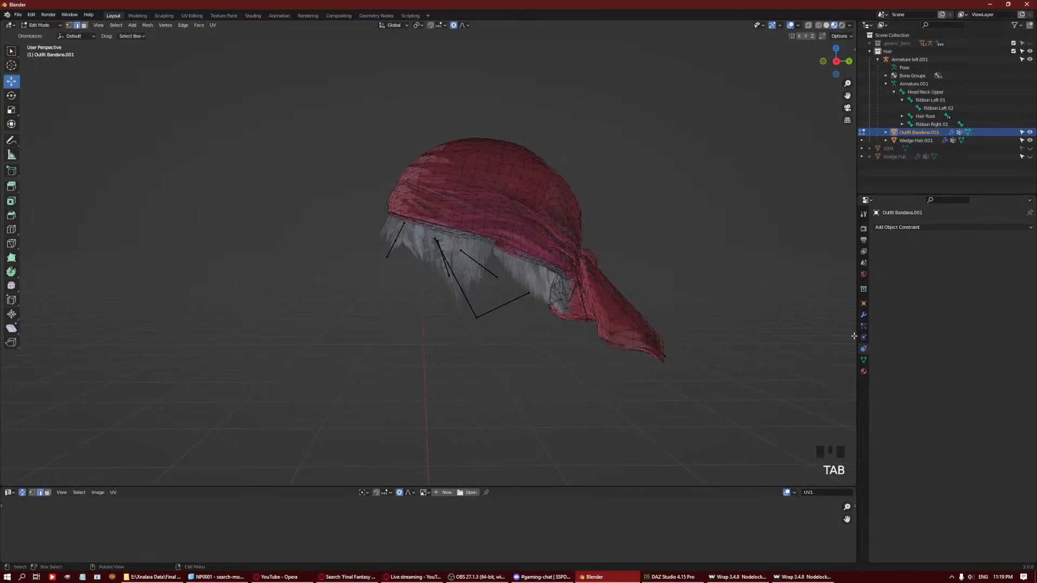
key(a)
click(864, 315)
click(864, 317)
click(864, 327)
click(866, 338)
click(866, 350)
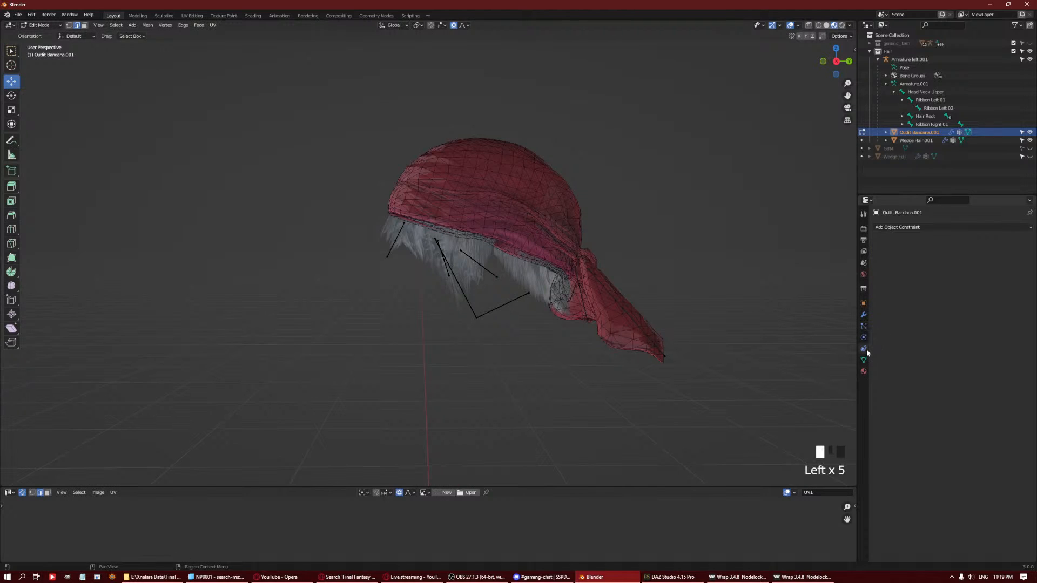
click(867, 349)
click(863, 360)
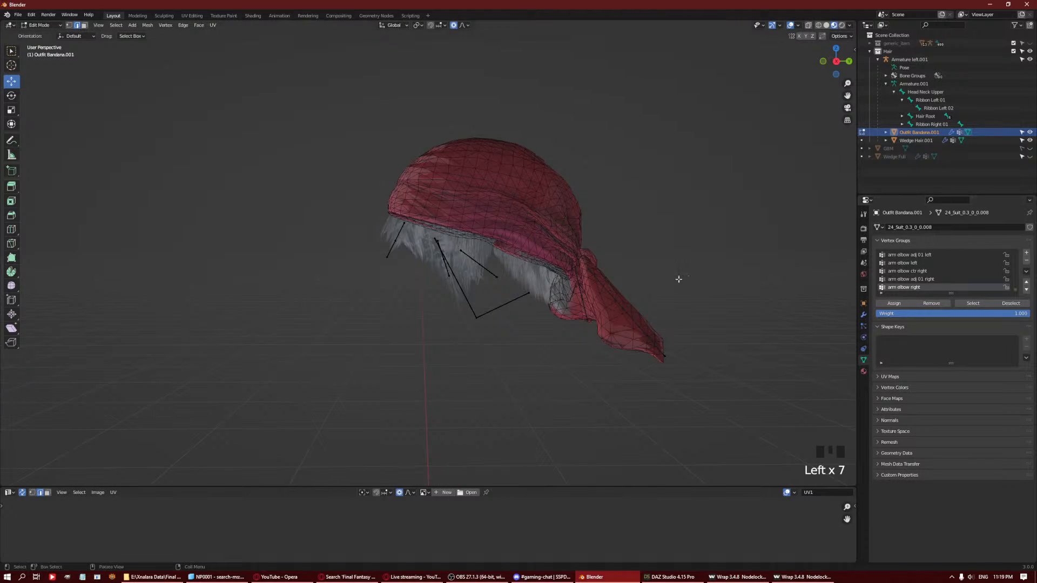
Return to Object Mode, select all Hair objects and look through the available export formats.
key(Tab)
key(a)
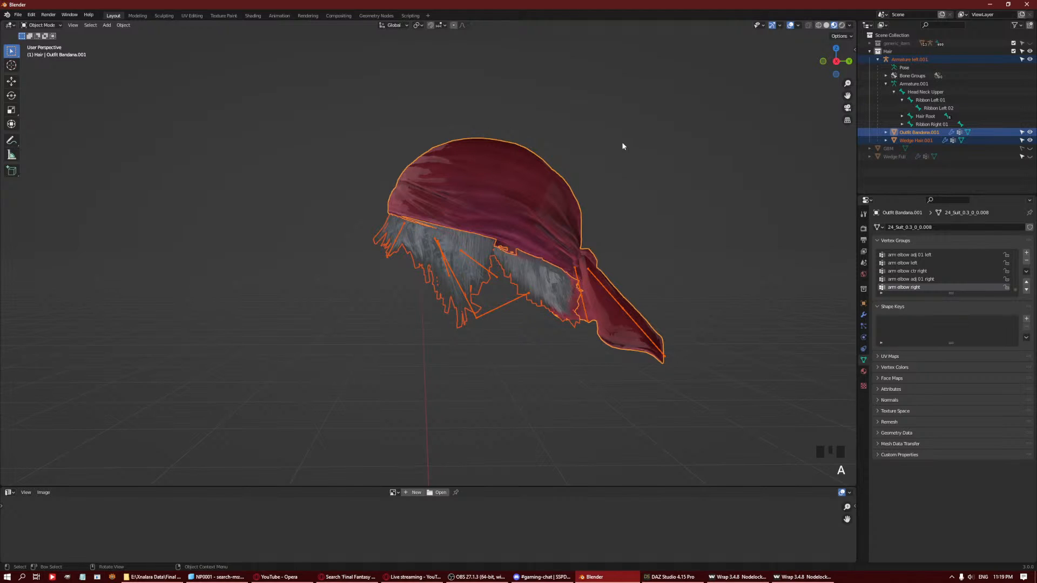
click(18, 14)
click(17, 14)
mouse_move(33, 132)
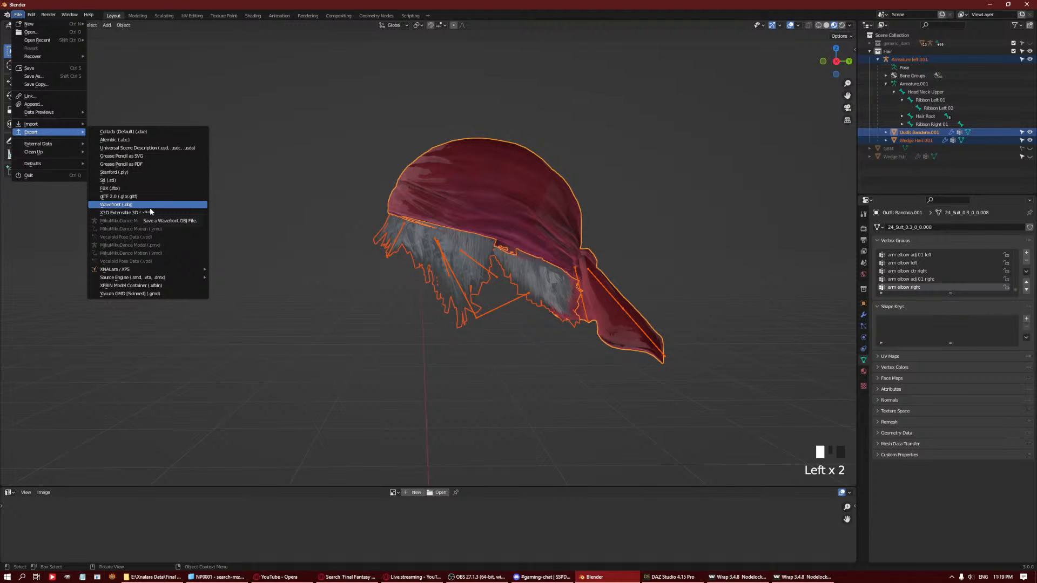
Convert Armature left.001 and its meshes into an MMD model.
click(910, 59)
click(845, 57)
click(855, 50)
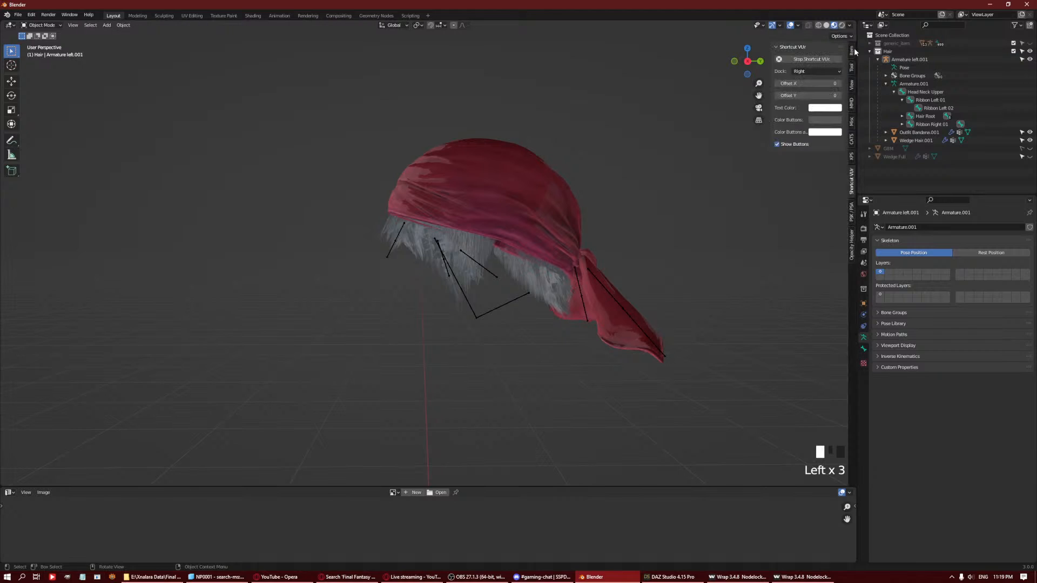
click(852, 103)
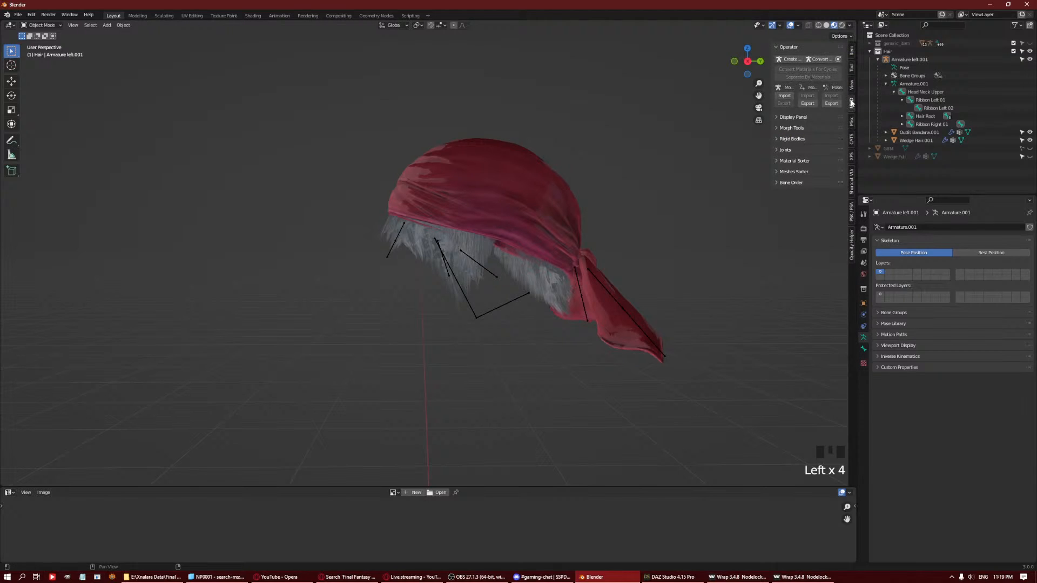
click(906, 61)
click(901, 52)
click(901, 60)
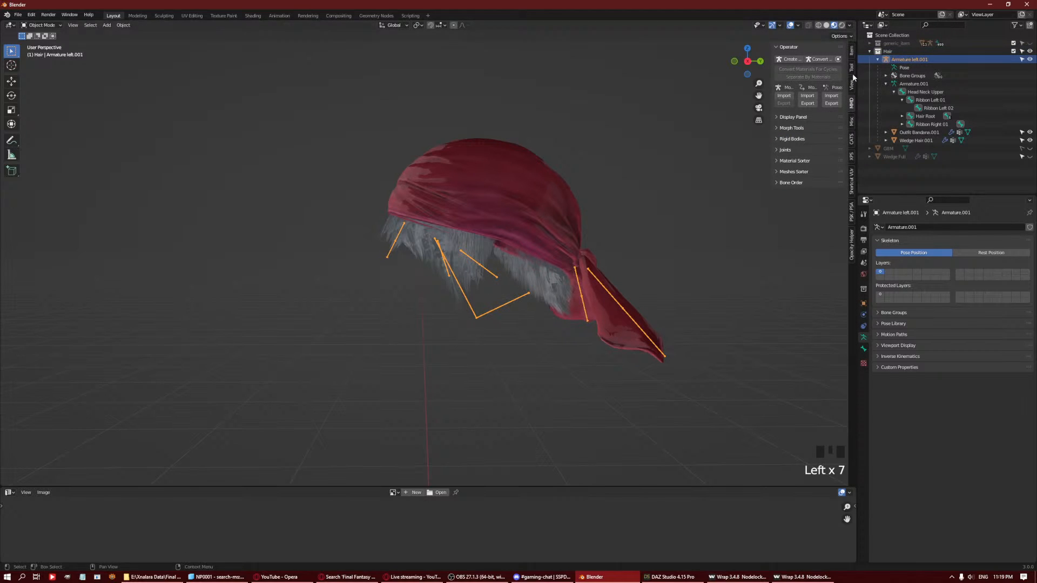
click(892, 52)
click(817, 59)
click(829, 105)
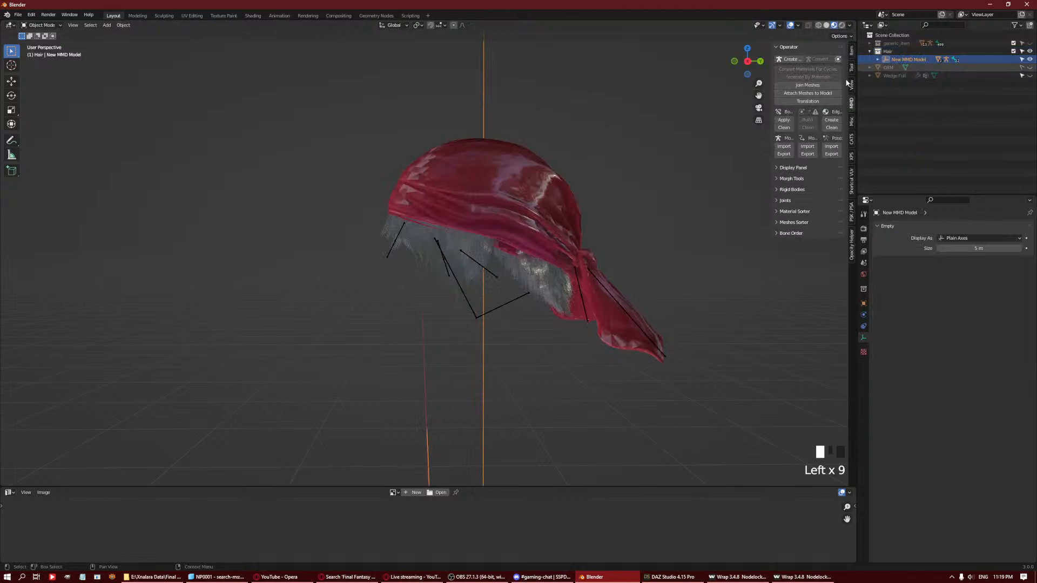
Select the whole MMD model and export it as Wedge Hair.pmx into Wedge's Hair folder.
click(618, 236)
click(18, 15)
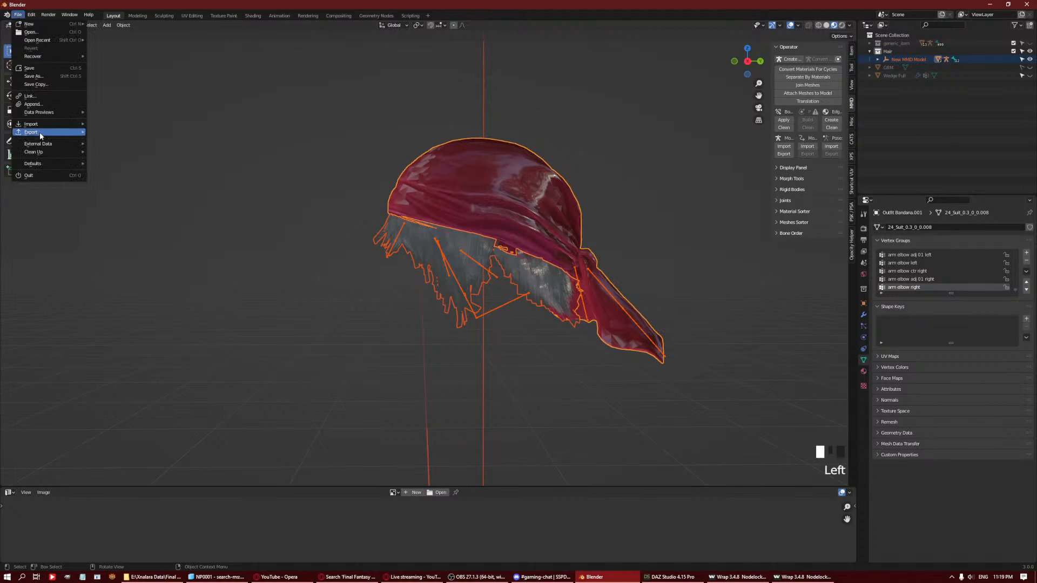
mouse_move(40, 136)
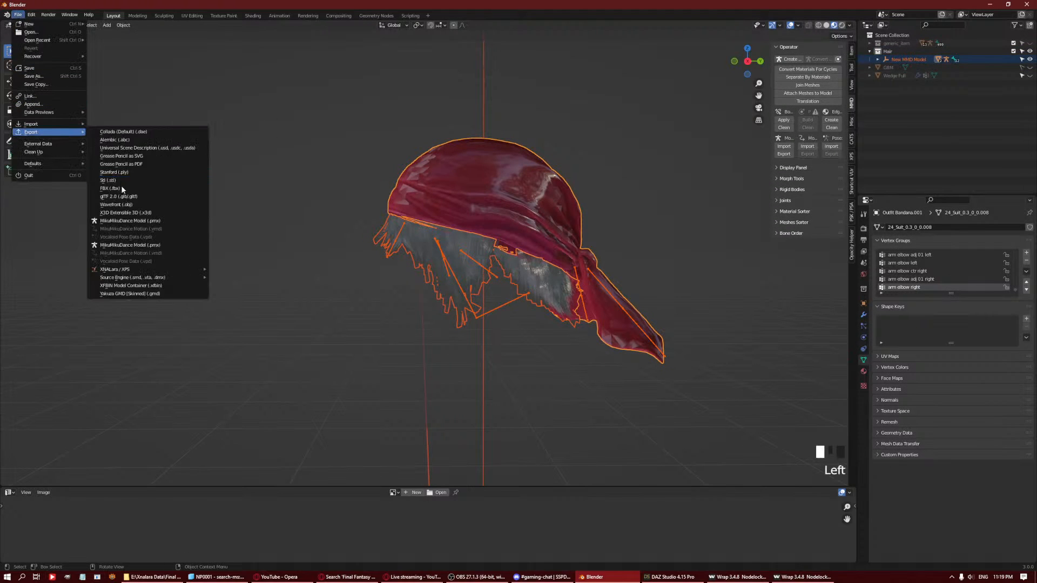
click(137, 222)
click(226, 374)
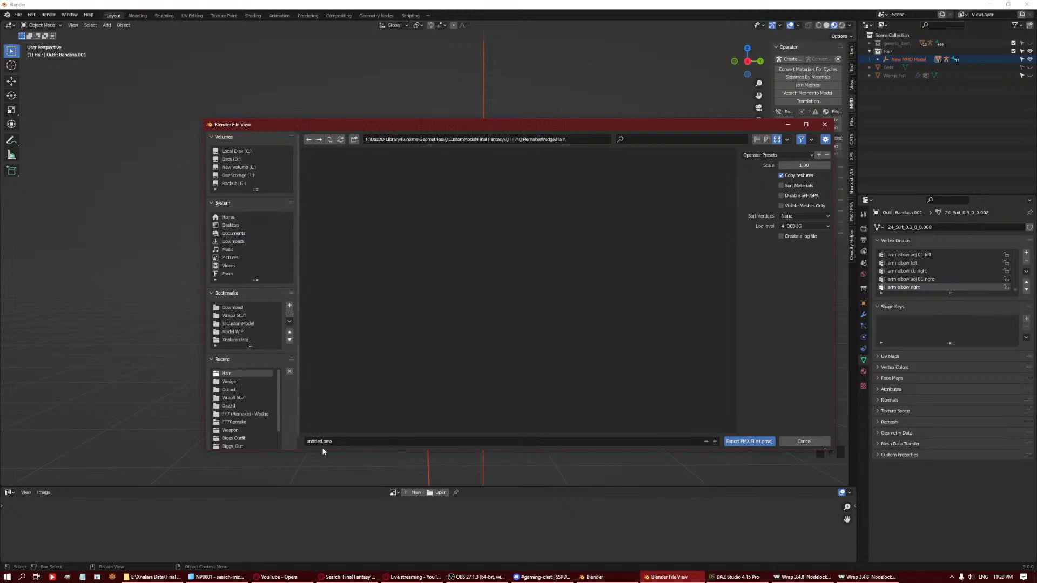
click(321, 442)
text(Wedge Hair)
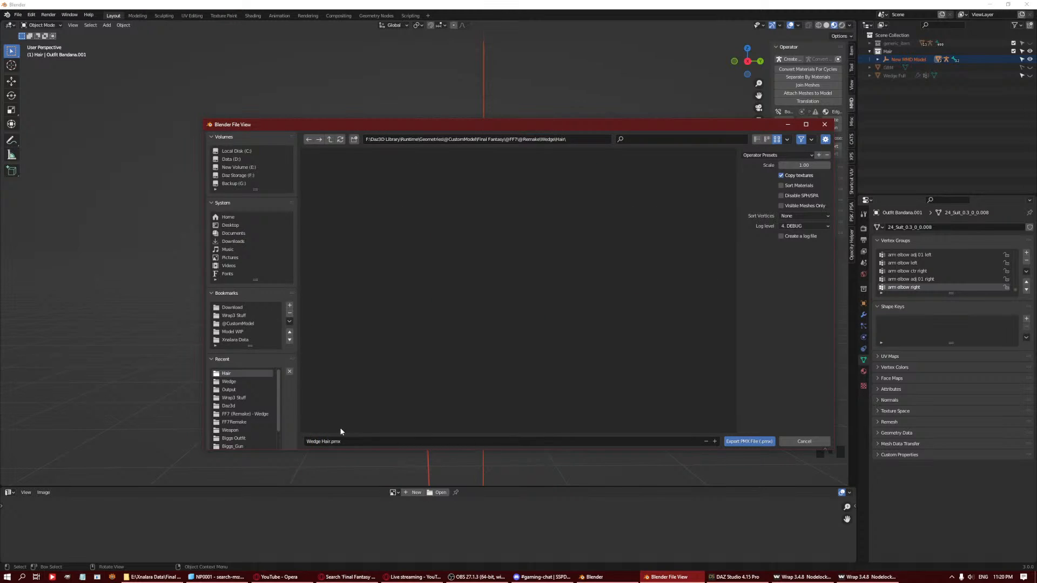
click(789, 155)
click(795, 174)
click(750, 441)
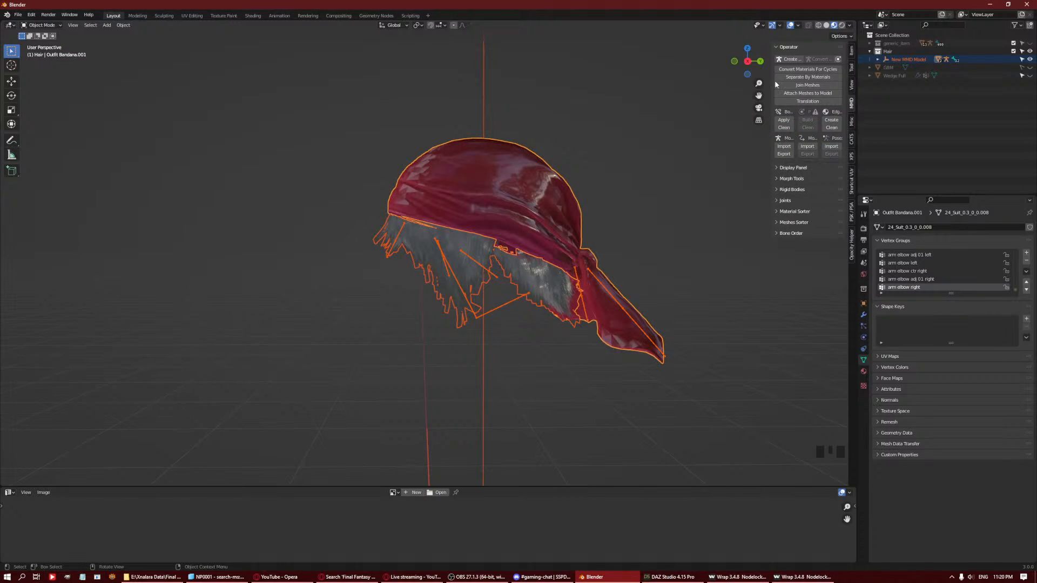
Hide the Hair collection, show the generic_item collection again, and hide its armature.
click(1029, 51)
click(1030, 43)
scroll(445, 209, down, 3)
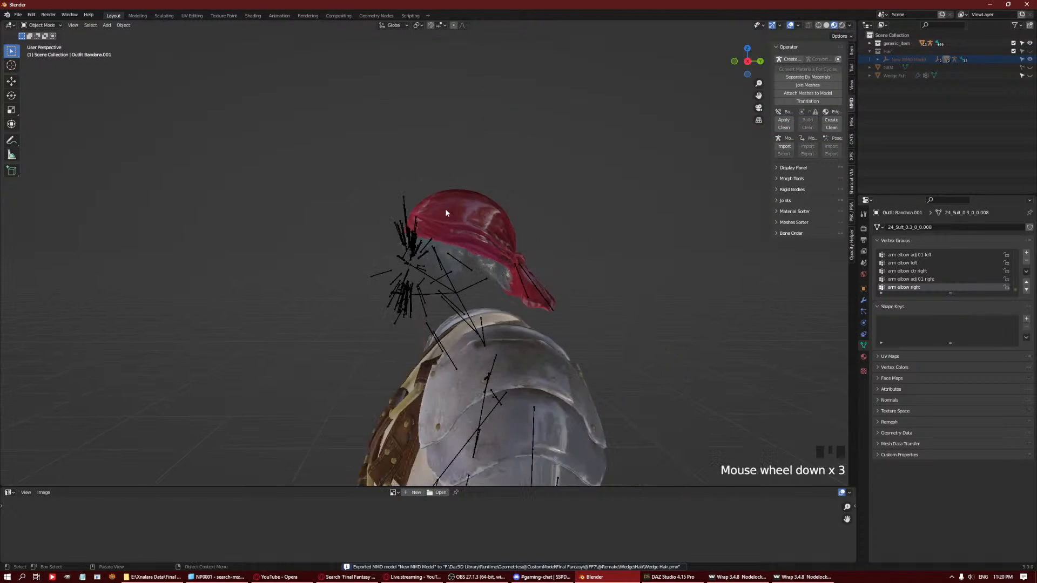
middle_drag(446, 211, 496, 239)
click(447, 280)
key(h)
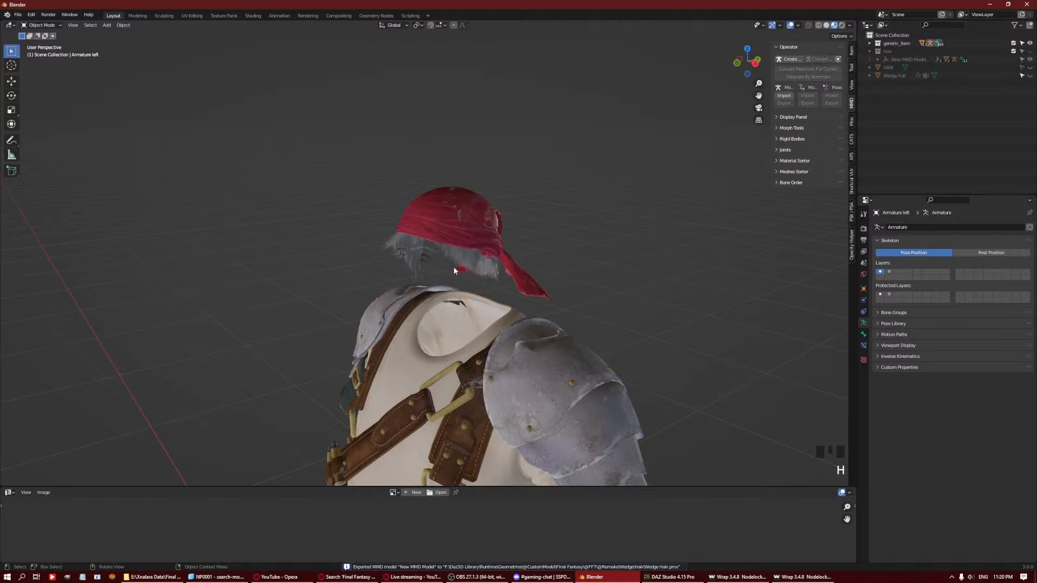
Select the red Outfit Bandana mesh and hide it so the eyebrows and eyelashes can be reached.
click(476, 235)
drag(521, 192, 474, 277)
key(h)
scroll(486, 231, up, 3)
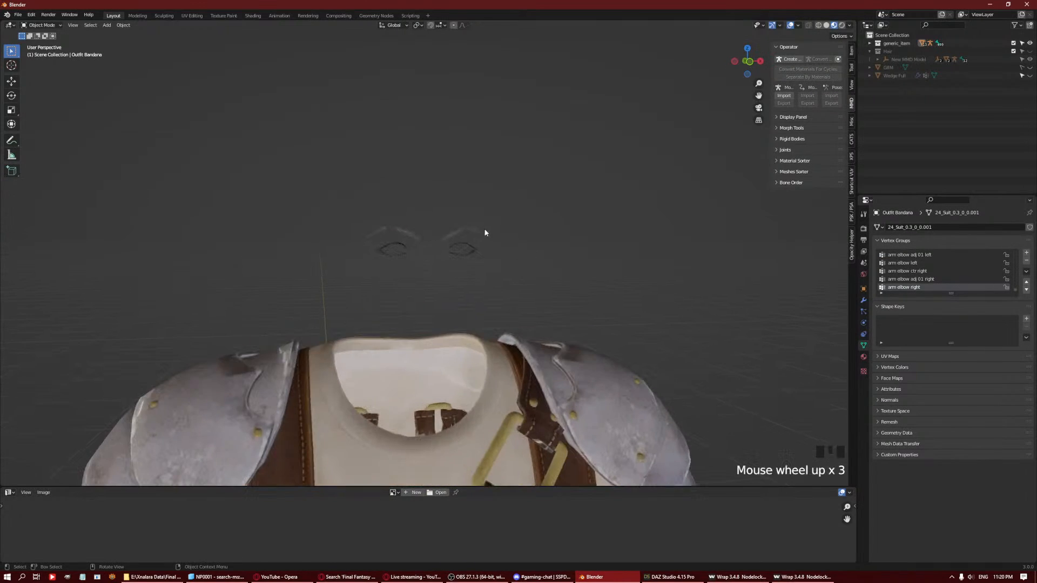
Export only the Wedge Eyebrows mesh as Wedge Eyebrow.obj into Wedge's Hair folder, and hide the mesh.
click(454, 229)
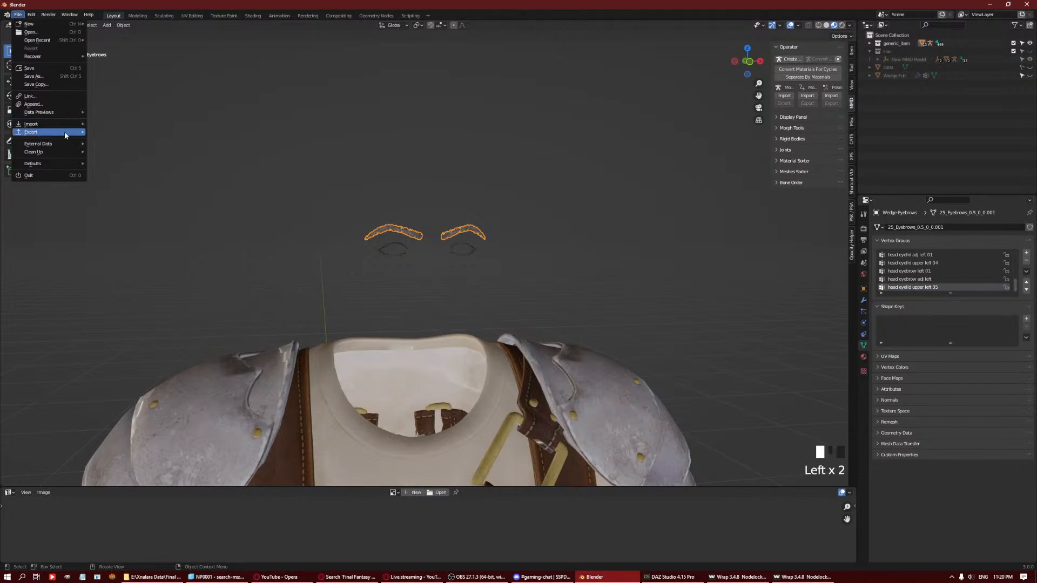
mouse_move(31, 132)
click(125, 209)
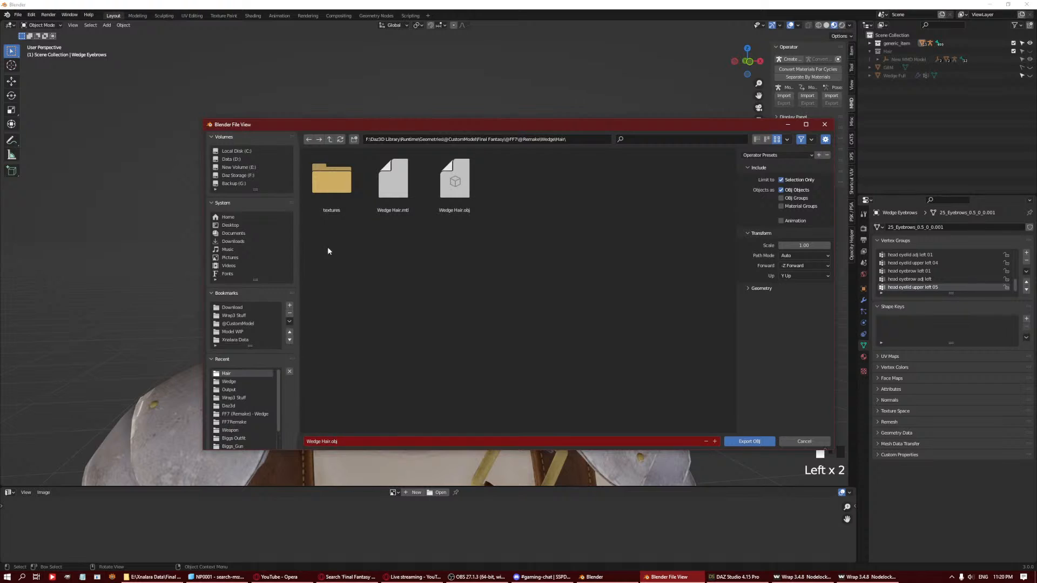
click(325, 442)
drag(325, 441, 823, 401)
key(BackSpace)
text(Eyebrow)
key(Return)
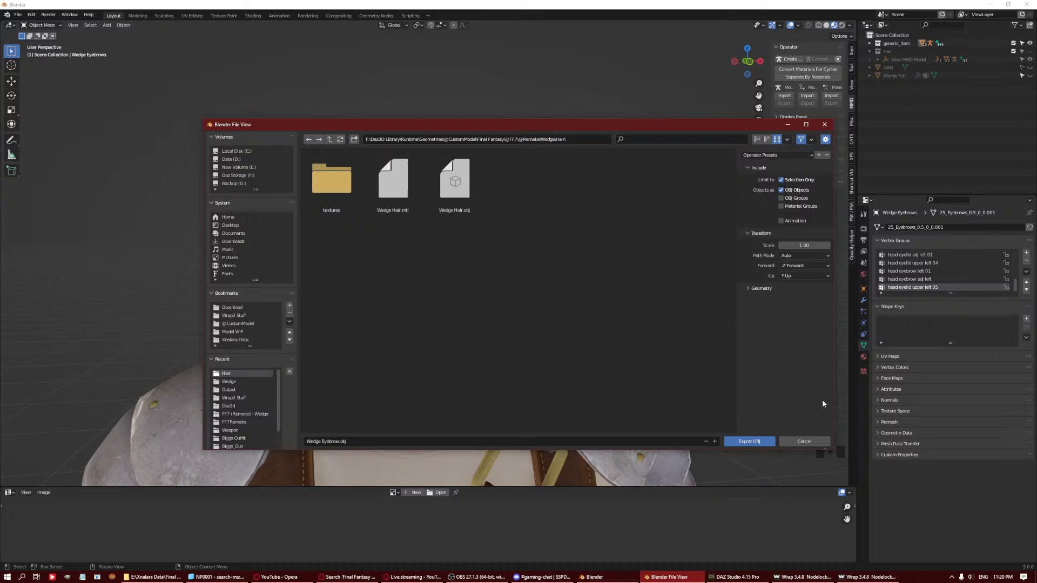
click(763, 443)
Export only the Wedge Eyelashes mesh as Wedge Eyelashes.obj into the Hair folder, and hide the mesh.
click(470, 249)
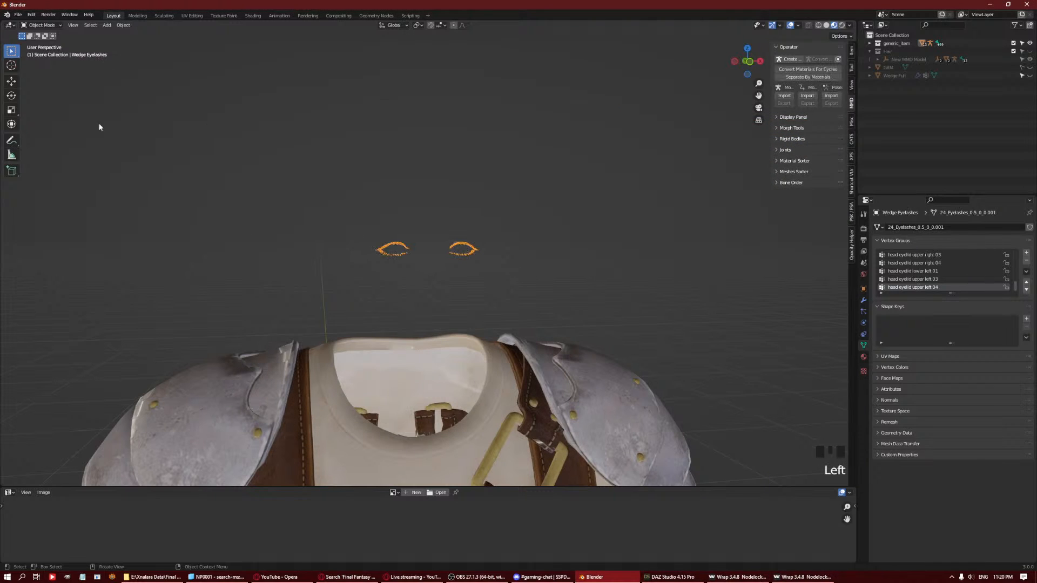
click(22, 16)
click(18, 15)
mouse_move(31, 131)
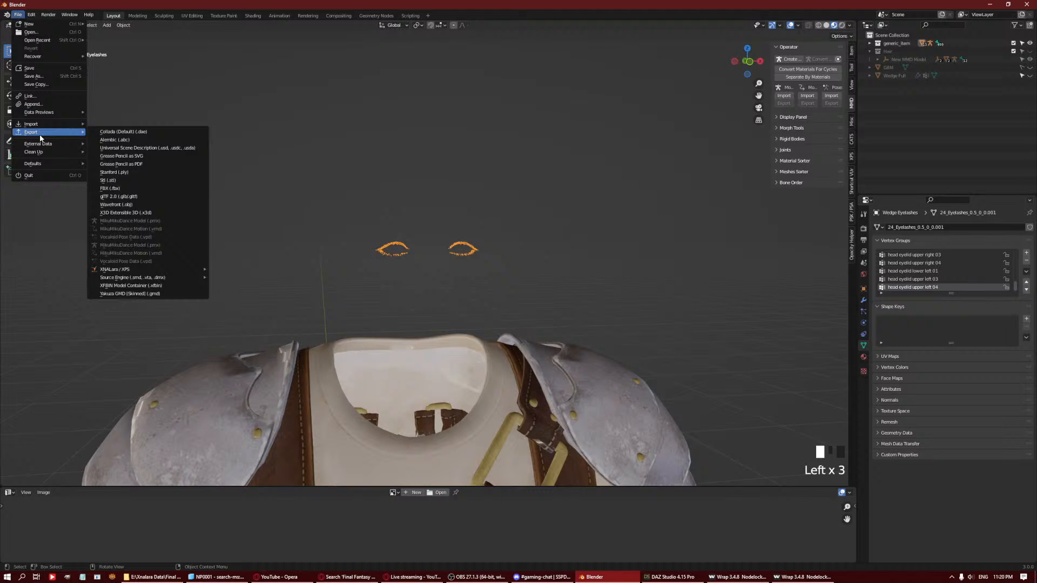
click(135, 207)
click(339, 441)
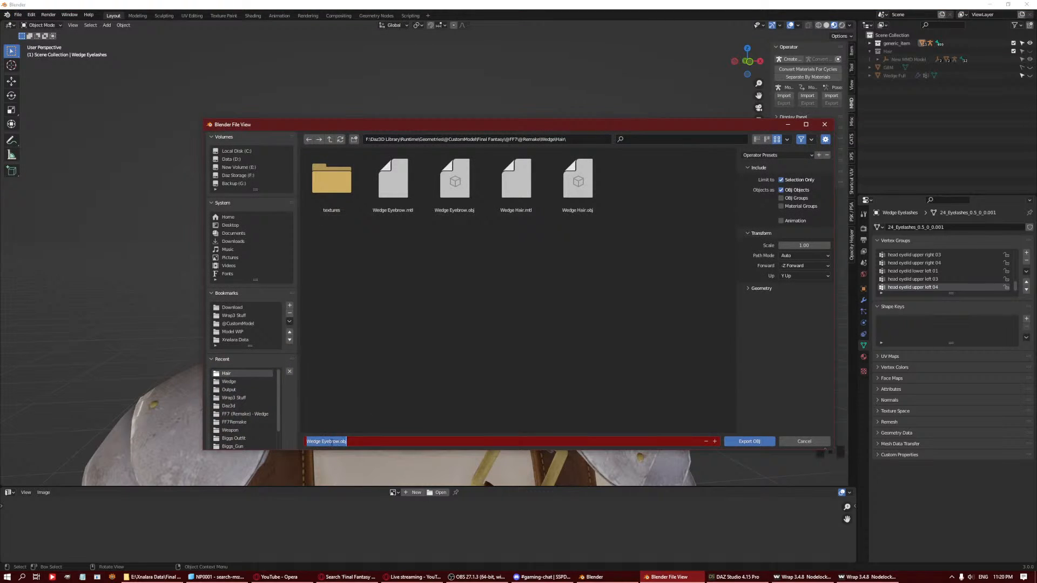
drag(348, 441, 331, 442)
key(BackSpace)
key(BackSpace)
text(lashes)
key(Return)
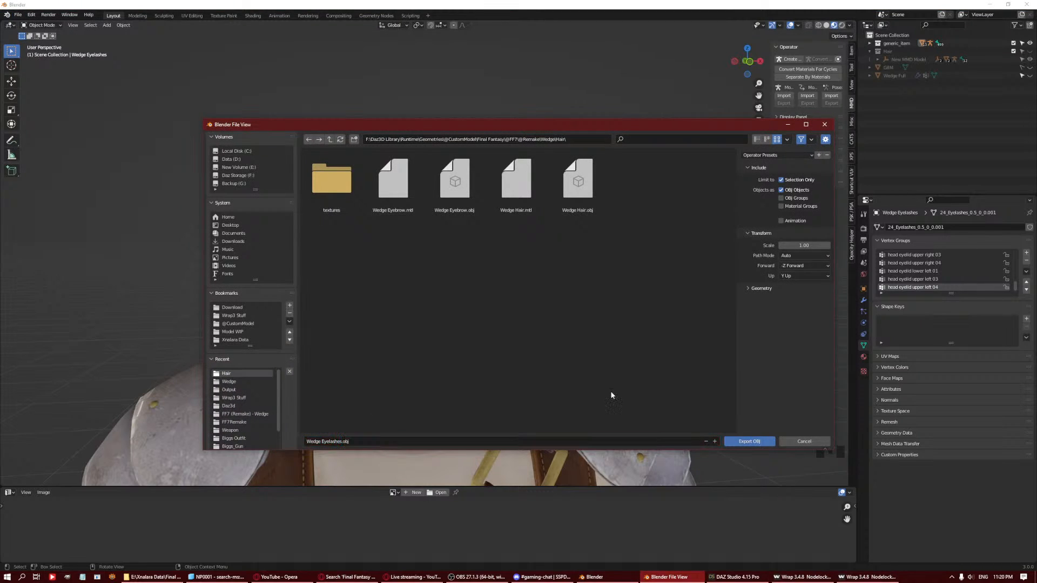
click(749, 442)
Select the Outfit Boots mesh and begin a Wavefront OBJ export with the file name Wedge Boots.obj.
scroll(513, 224, down, 8)
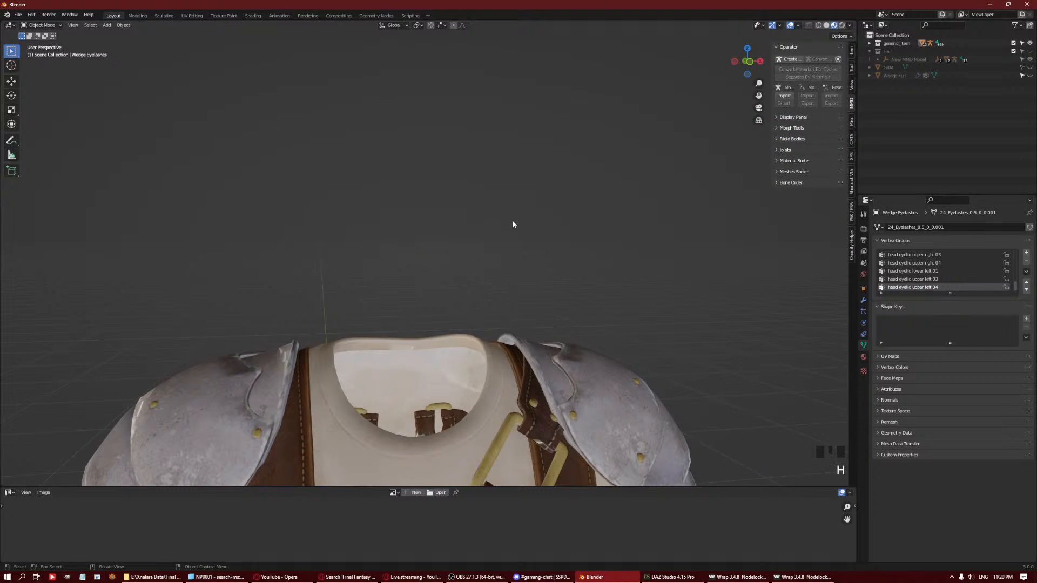
middle_drag(513, 224, 463, 447)
click(463, 447)
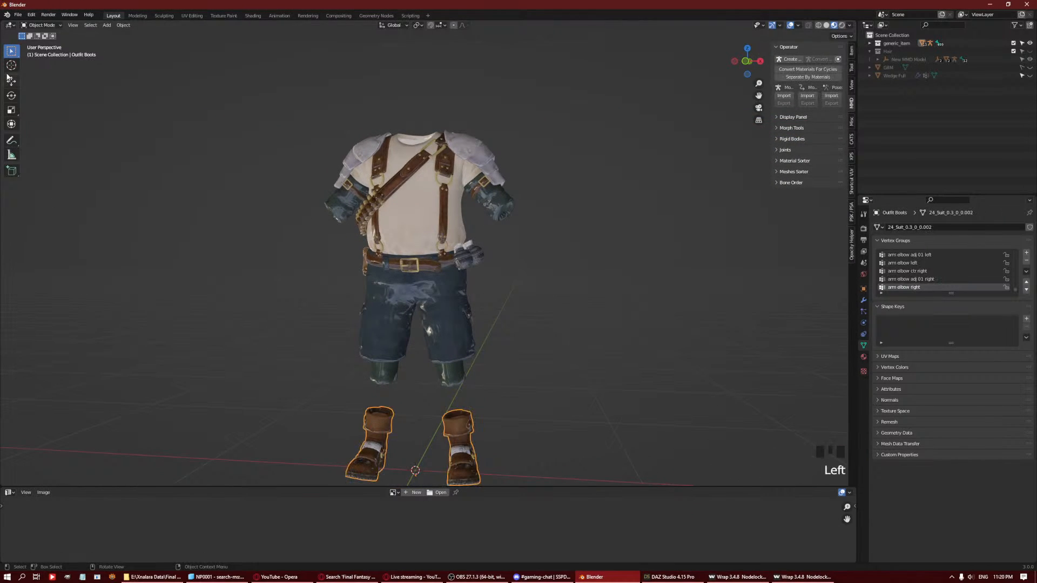
click(19, 14)
mouse_move(54, 131)
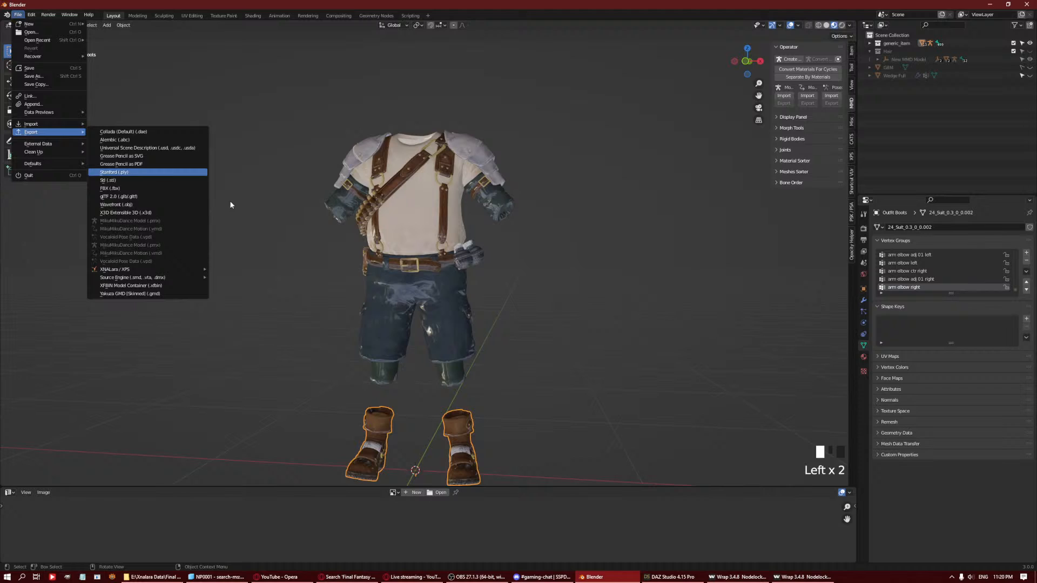
click(201, 205)
double_click(332, 441)
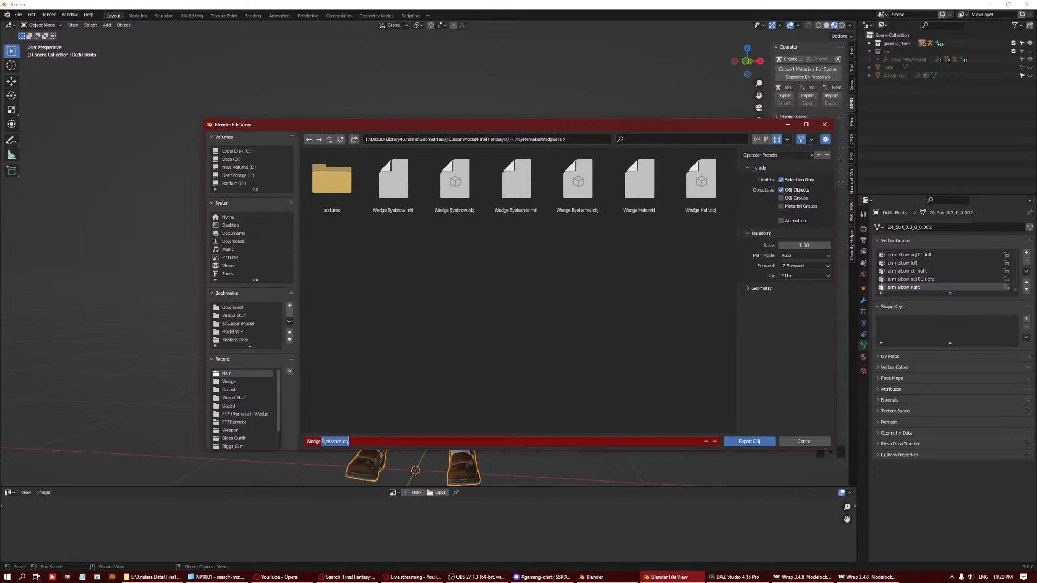
text(Boots)
key(Return)
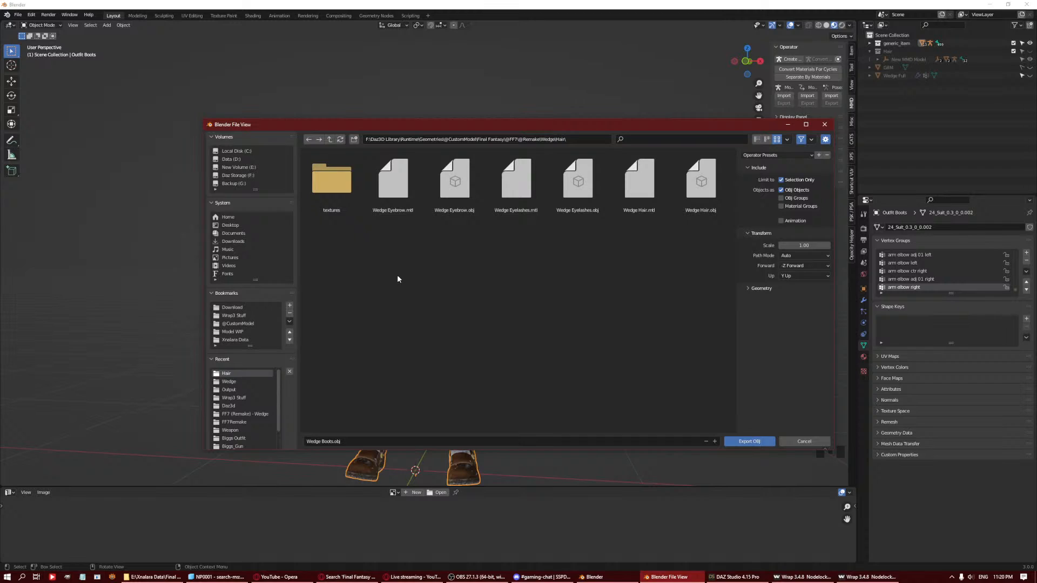
Create an Outfit folder inside the Wedge folder, add a Wedge Outfit subfolder in it, and open that subfolder.
click(330, 139)
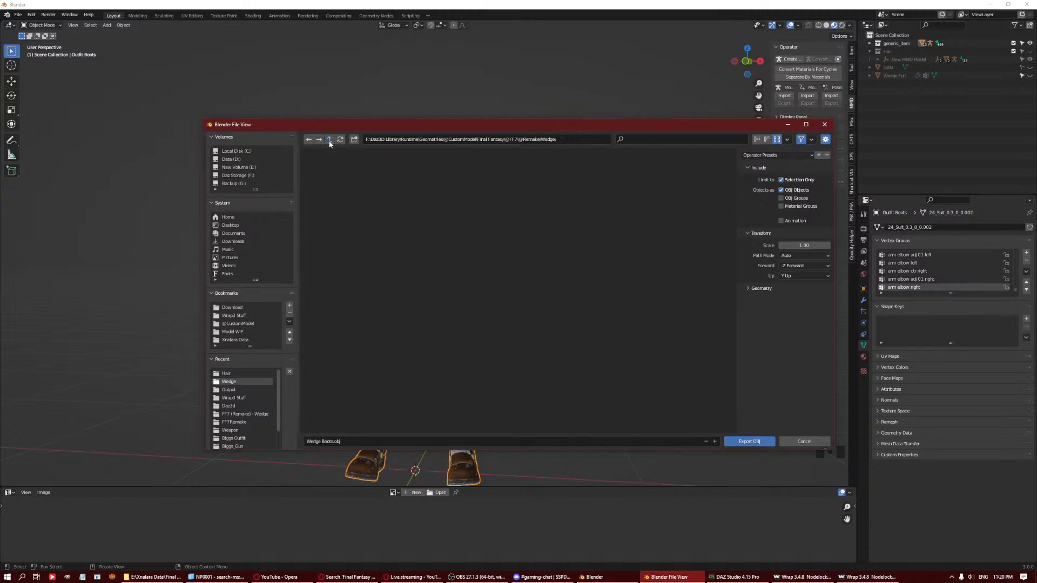
click(354, 140)
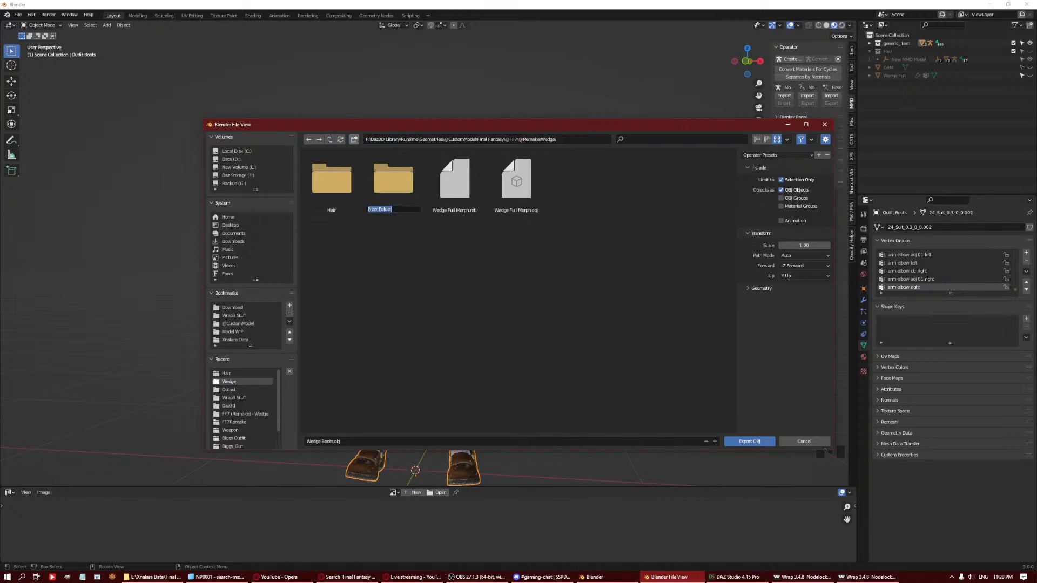
text(Outfit)
key(Return)
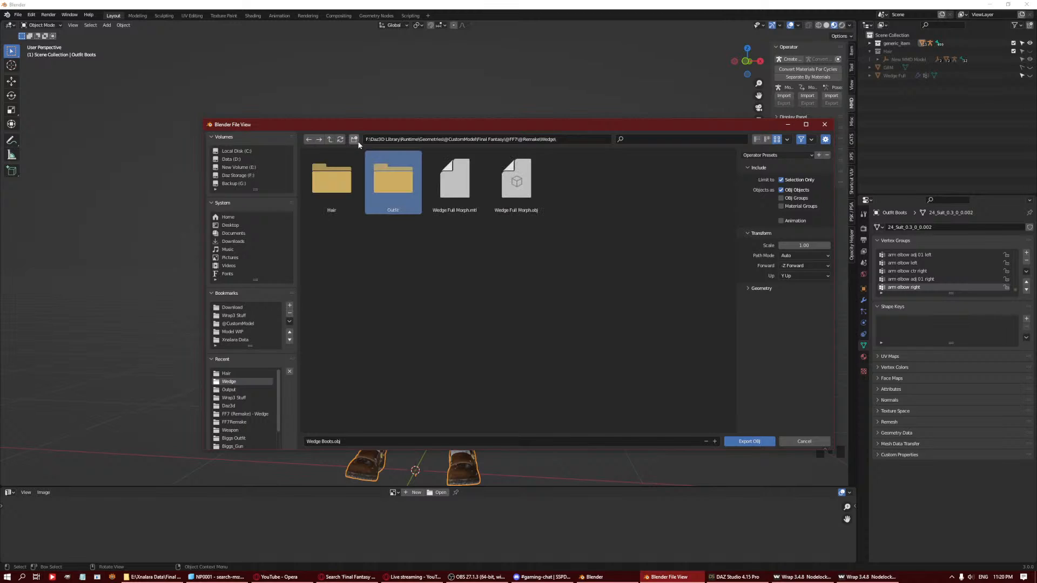
double_click(386, 175)
click(355, 139)
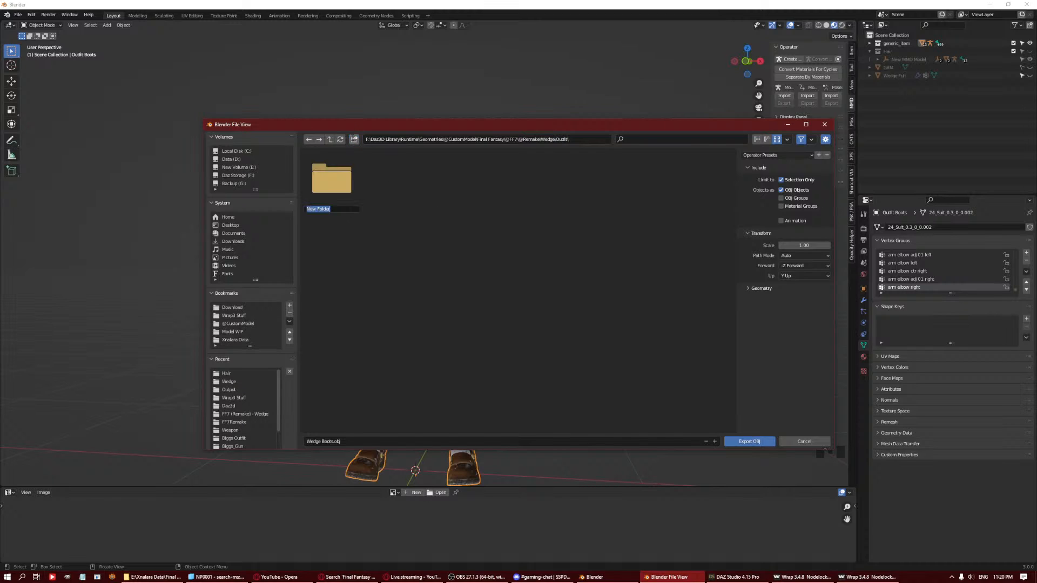
text(Wedge Outfit)
key(Return)
double_click(346, 191)
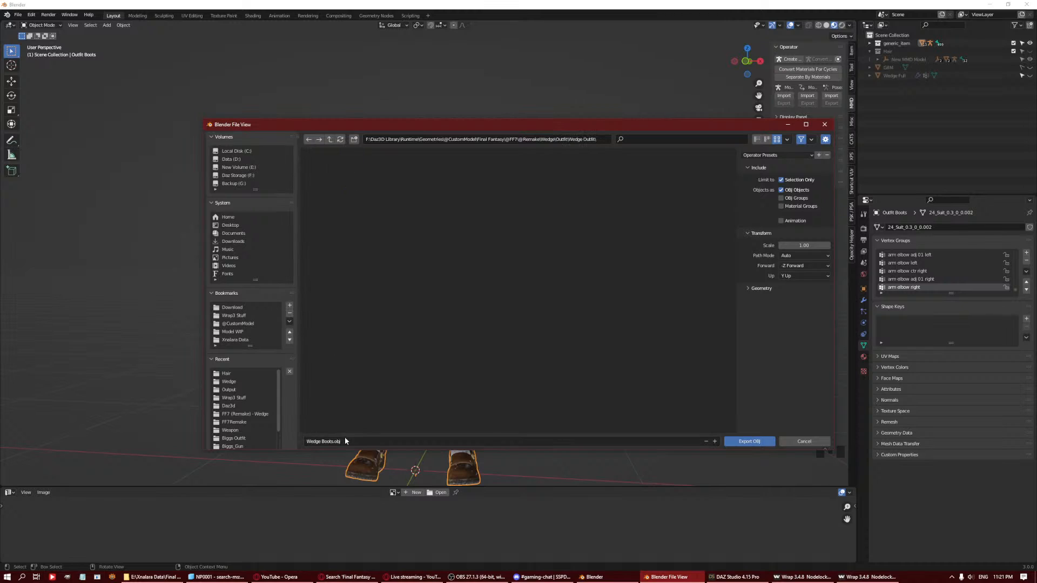
Rename the export file to Wedge Outfit Boots.obj, export it, and hide the boots.
click(324, 441)
click(323, 441)
text(Outfit)
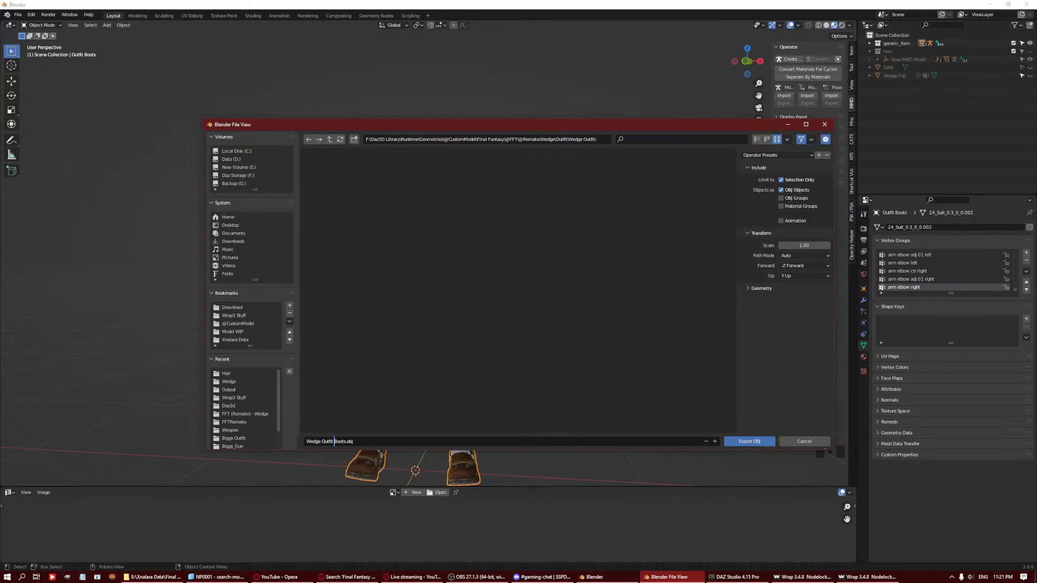
click(756, 440)
key(h)
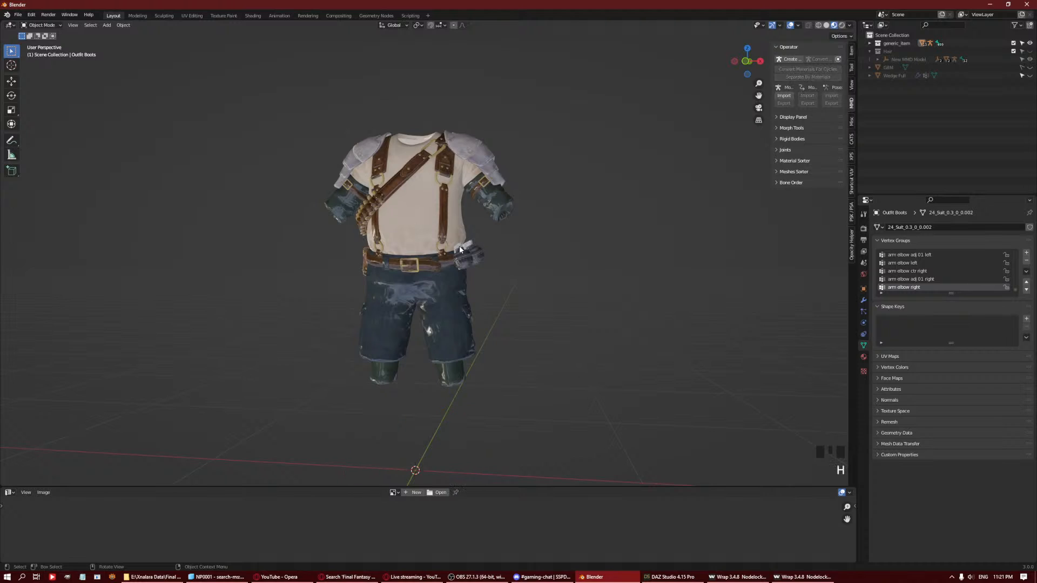
Export only the Outfit Granade mesh on the belt as Wedge Outfit Granade.obj into the Wedge Outfit folder, and hide it.
middle_drag(459, 245, 475, 249)
click(471, 257)
click(18, 14)
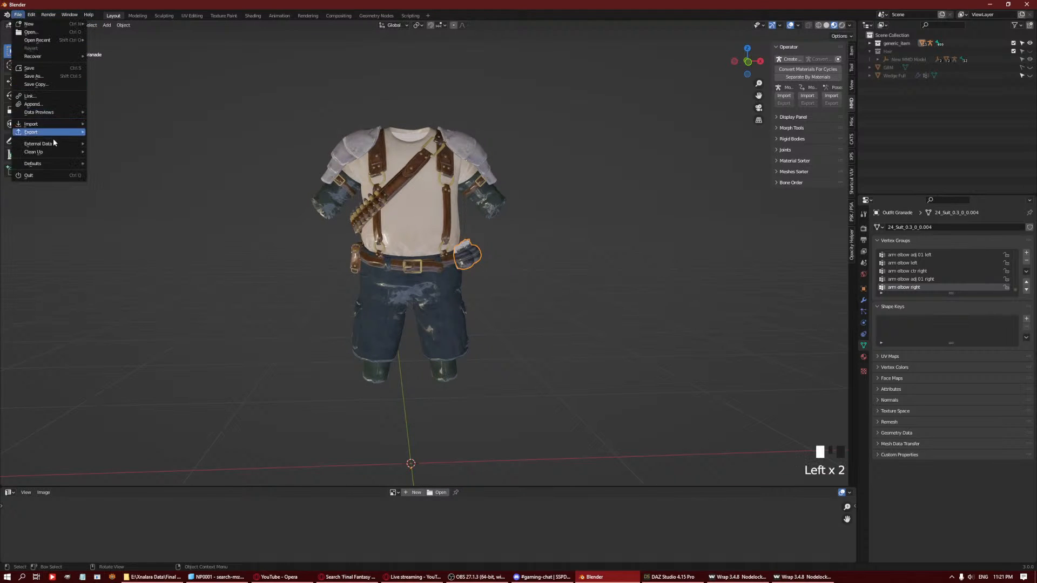
mouse_move(48, 131)
click(132, 208)
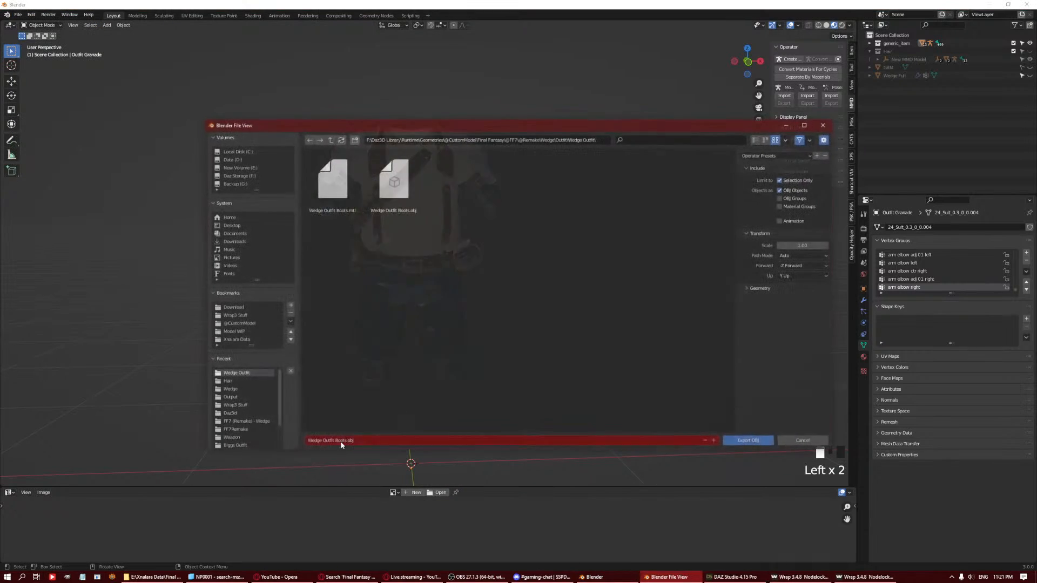
click(336, 441)
drag(335, 442, 660, 419)
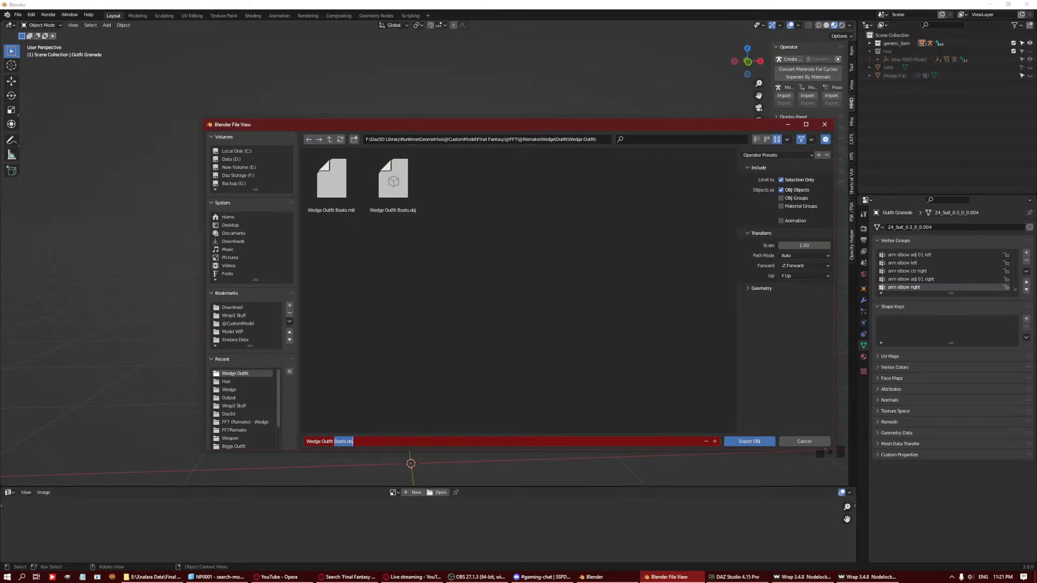
text(Granade)
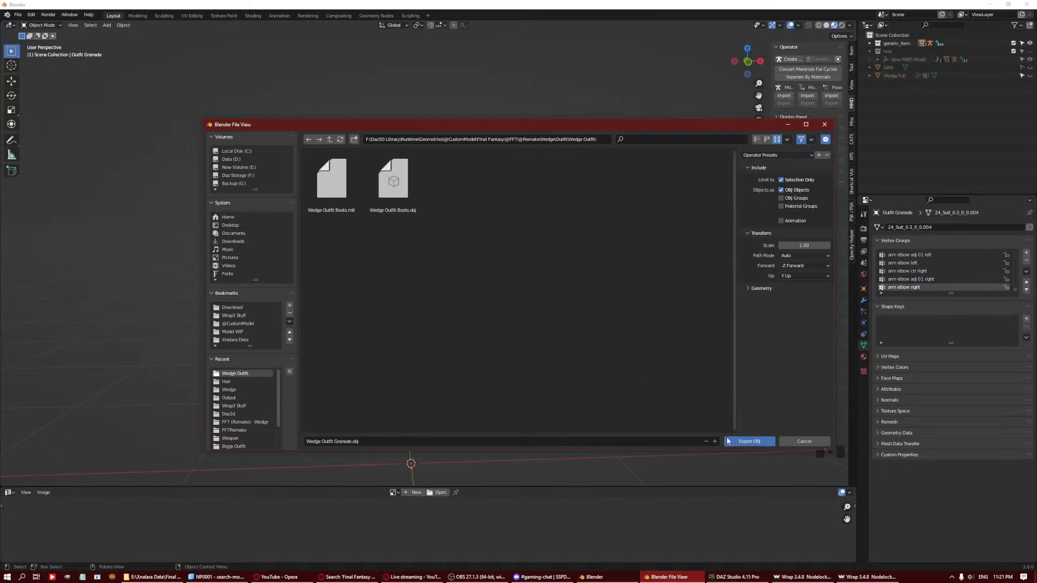
click(750, 441)
Export only the Outfit Leggings mesh as Wedge Outfit Leggings.obj into the Wedge Outfit folder, and hide the leggings.
middle_drag(465, 267, 378, 374)
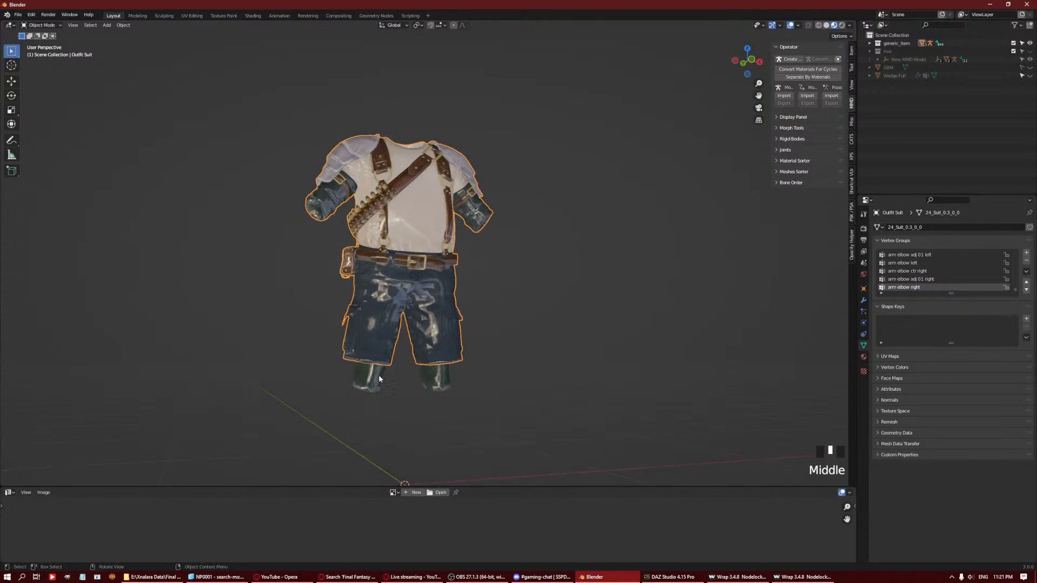
click(378, 375)
click(19, 16)
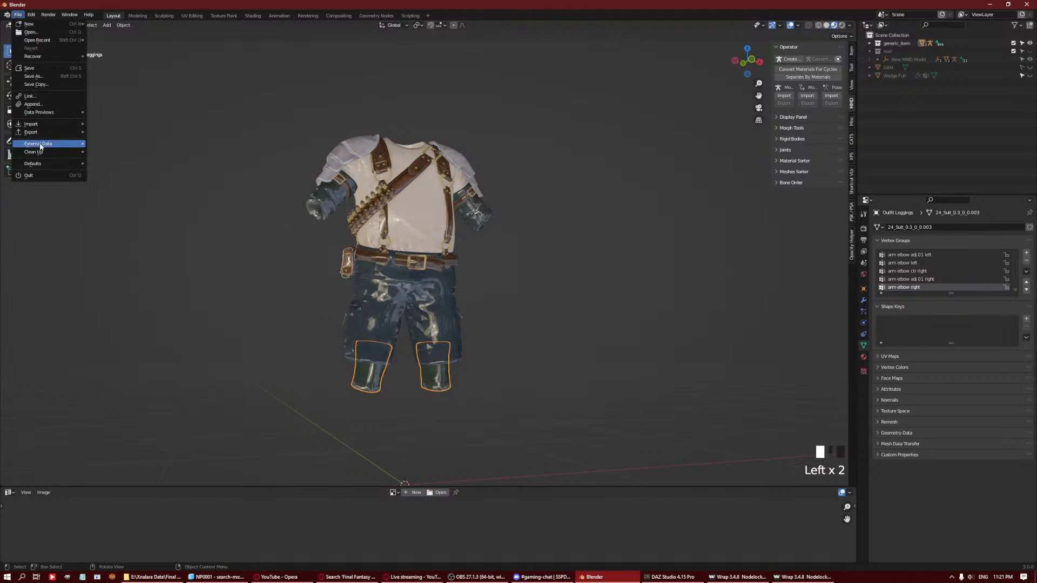
mouse_move(54, 132)
click(128, 207)
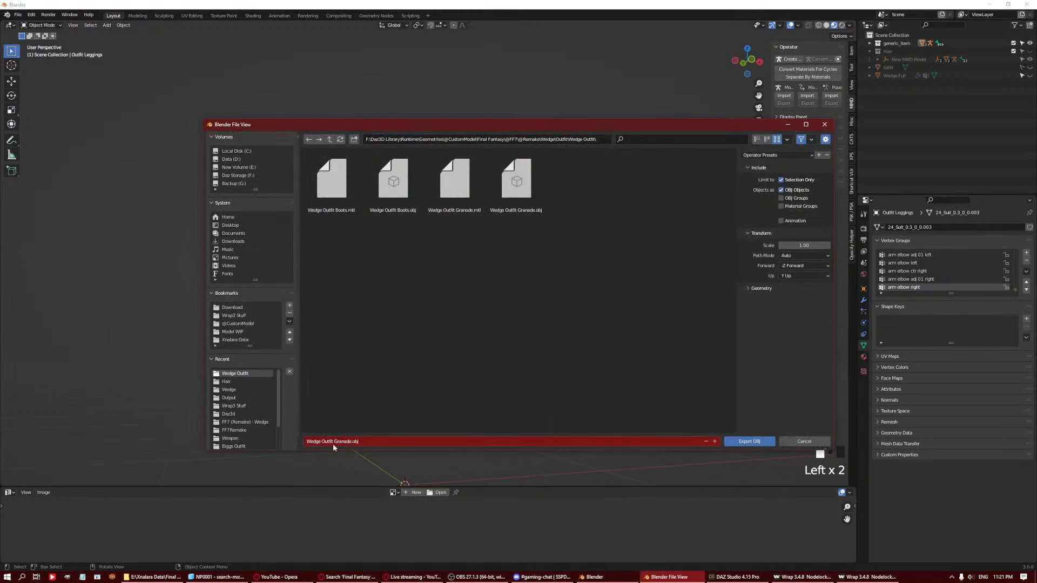
drag(333, 442, 358, 442)
text(Leggings)
click(749, 441)
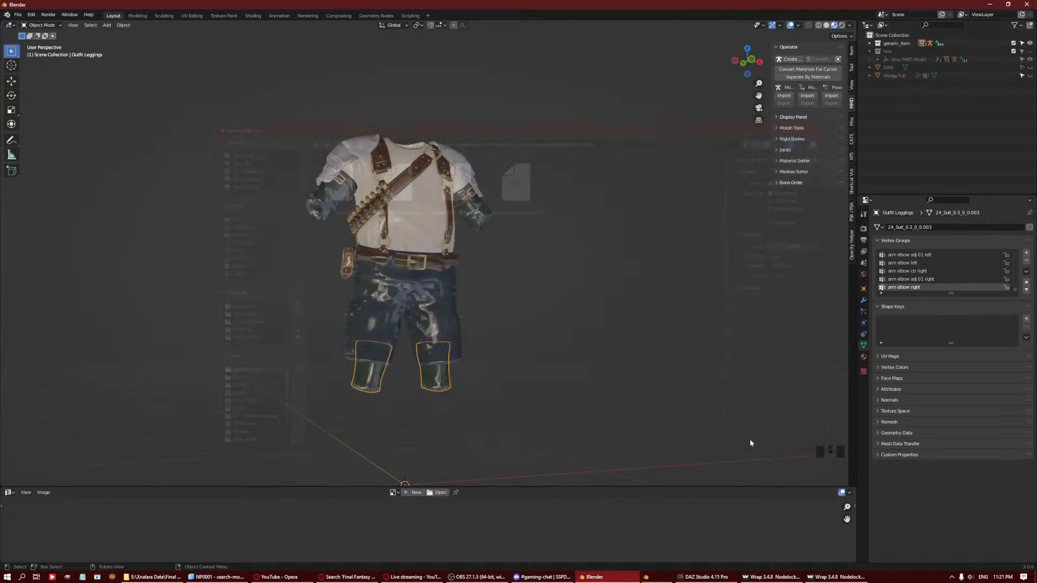
middle_drag(413, 307, 611, 296)
scroll(447, 351, up, 2)
key(h)
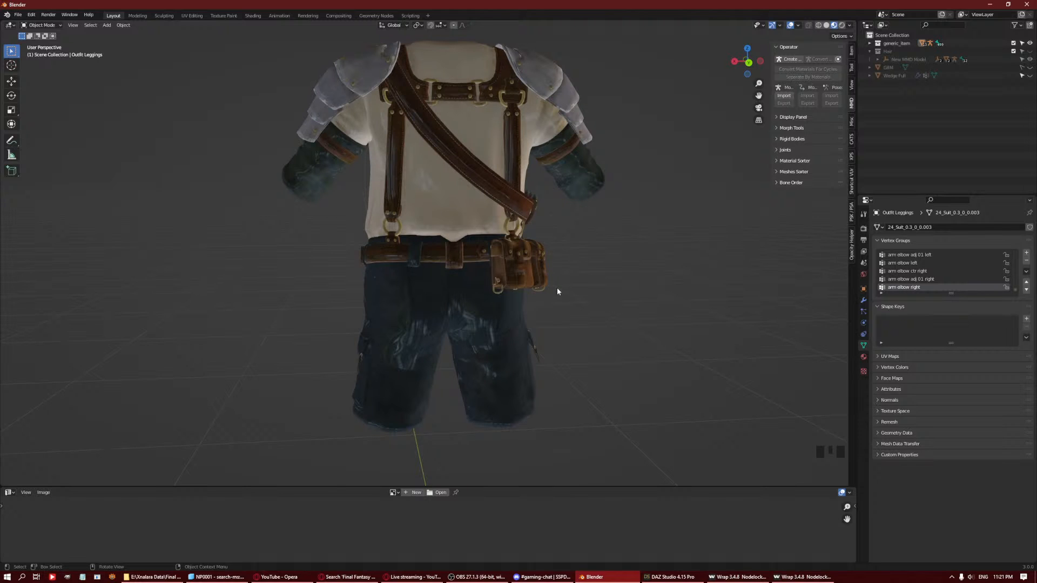
Select the Outfit Suit mesh, expand the generic_item collection, and show its Armature left.
middle_drag(556, 292, 607, 251)
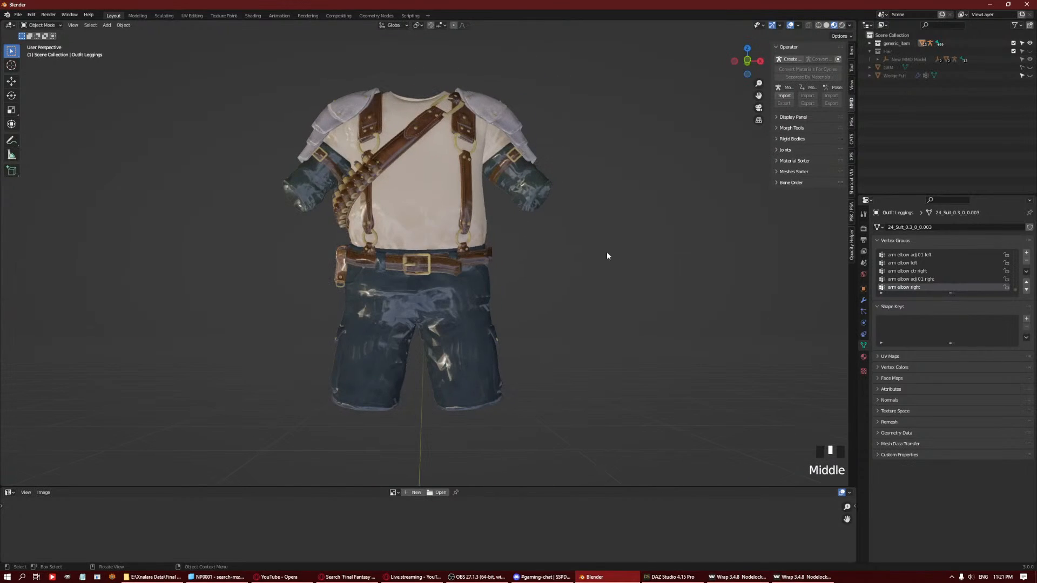
click(537, 195)
middle_drag(536, 240, 551, 241)
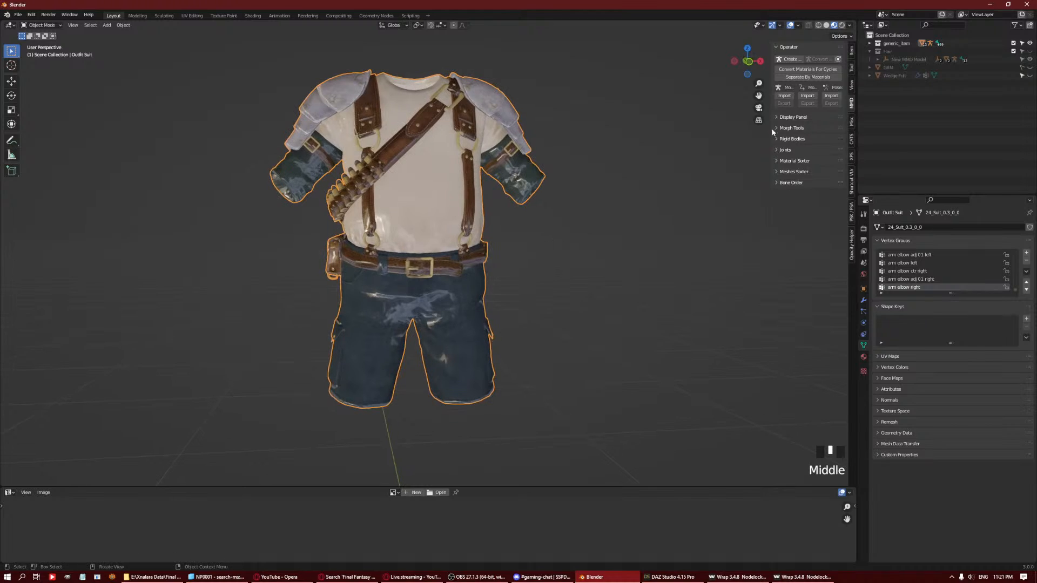
click(1030, 52)
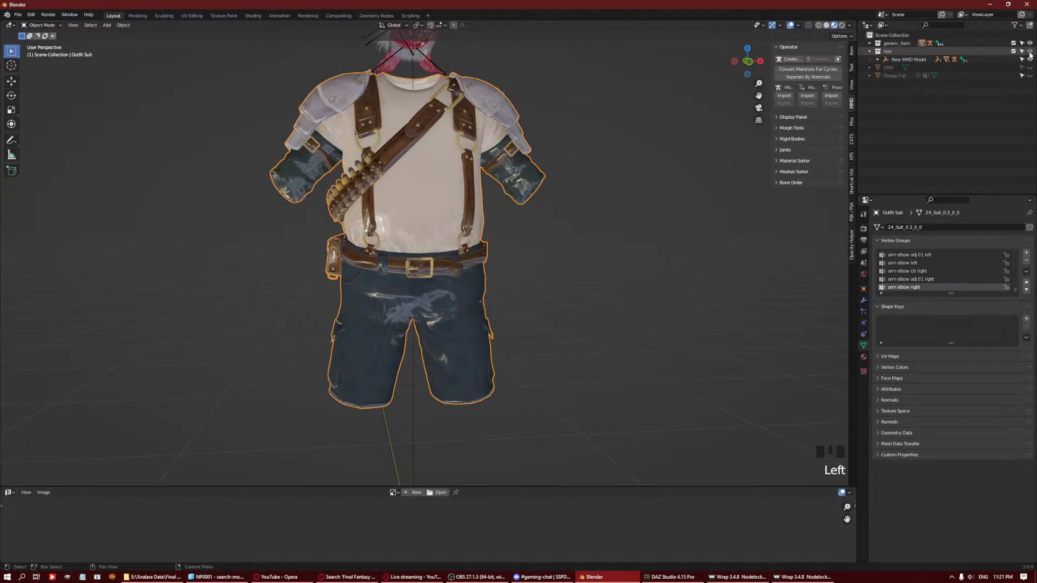
click(1030, 52)
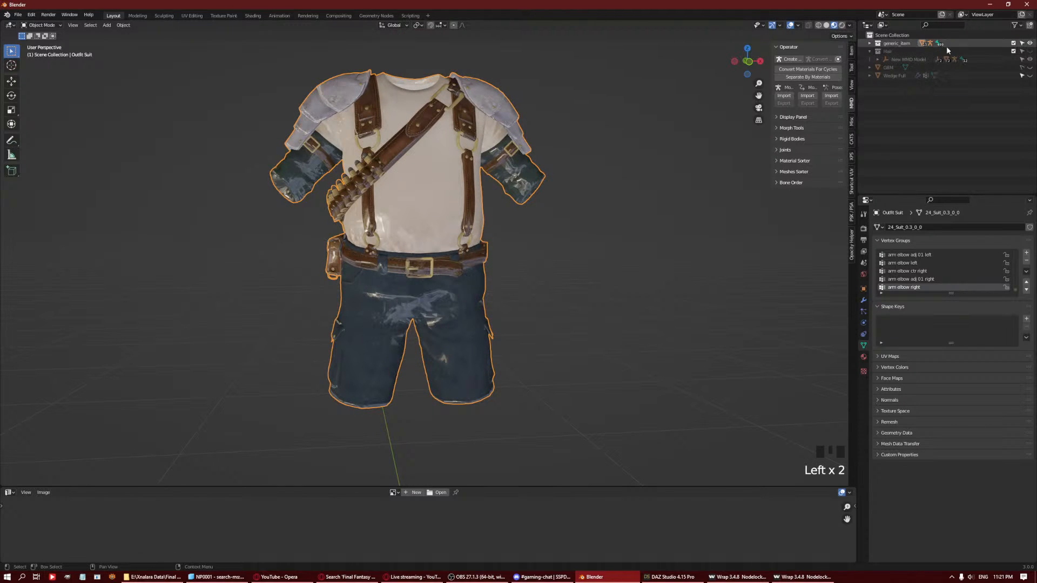
click(869, 43)
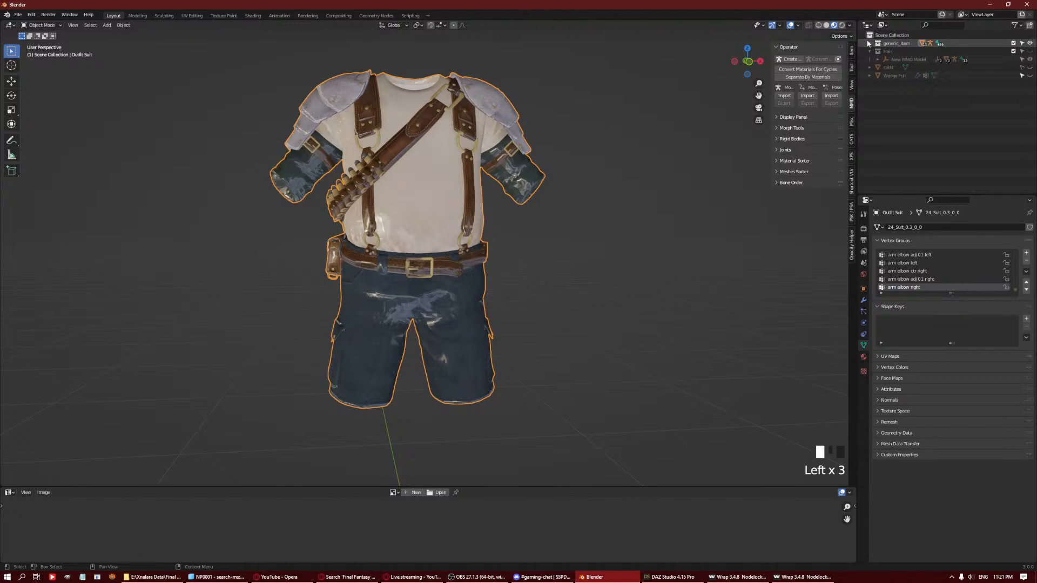
click(1030, 51)
middle_drag(465, 157, 491, 206)
scroll(459, 195, up, 1)
scroll(463, 167, down, 4)
scroll(506, 214, up, 2)
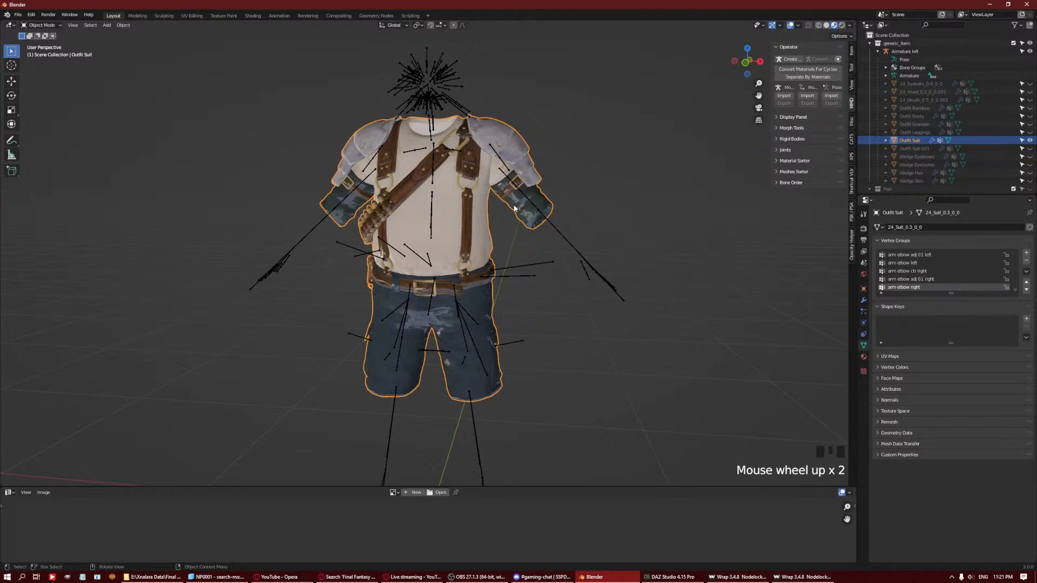
Hide the Outfit Suit briefly and show it again to examine the armature's bones around it.
click(1029, 140)
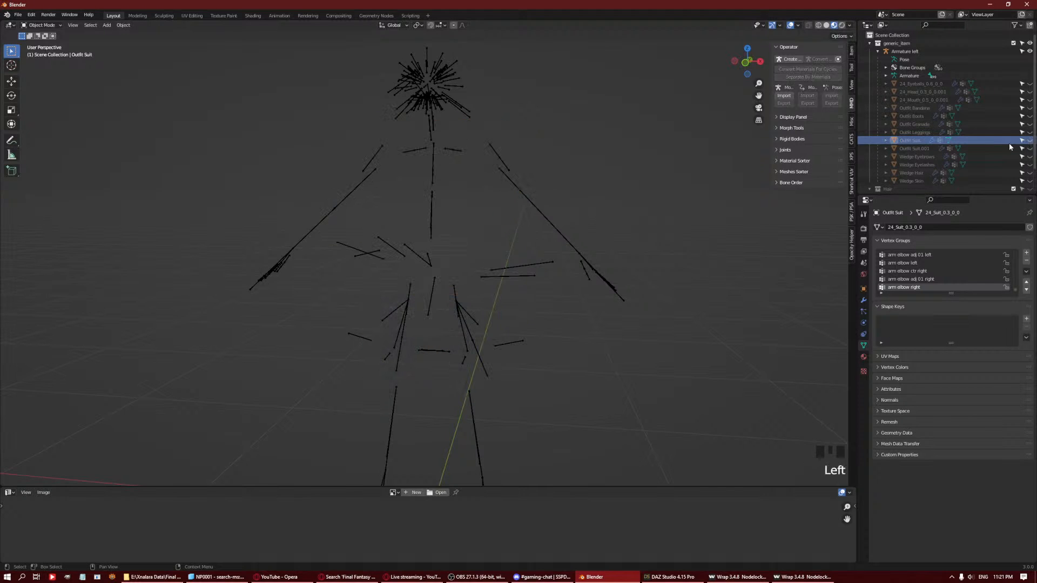
click(1029, 140)
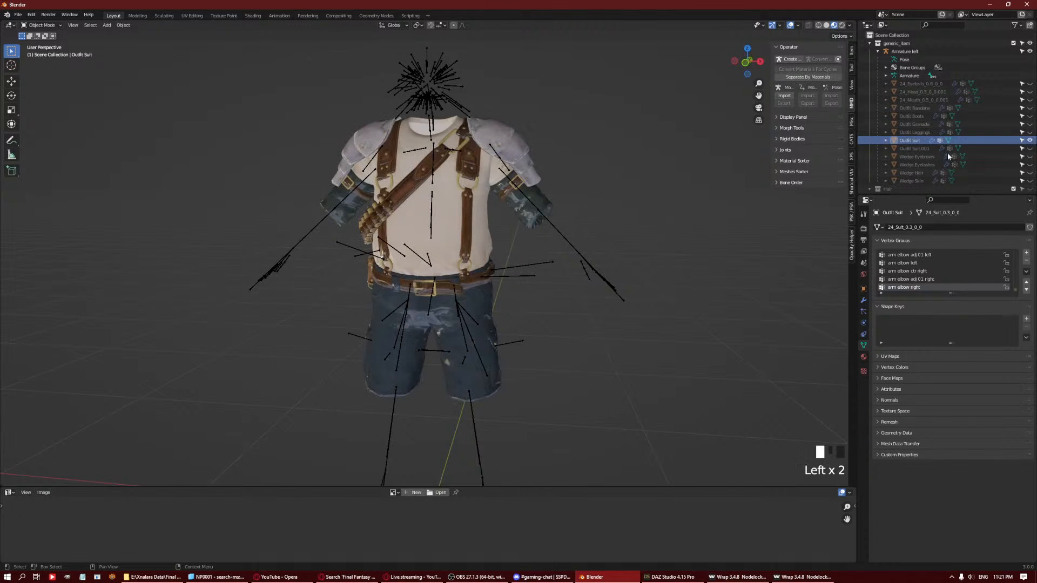
middle_drag(411, 243, 477, 261)
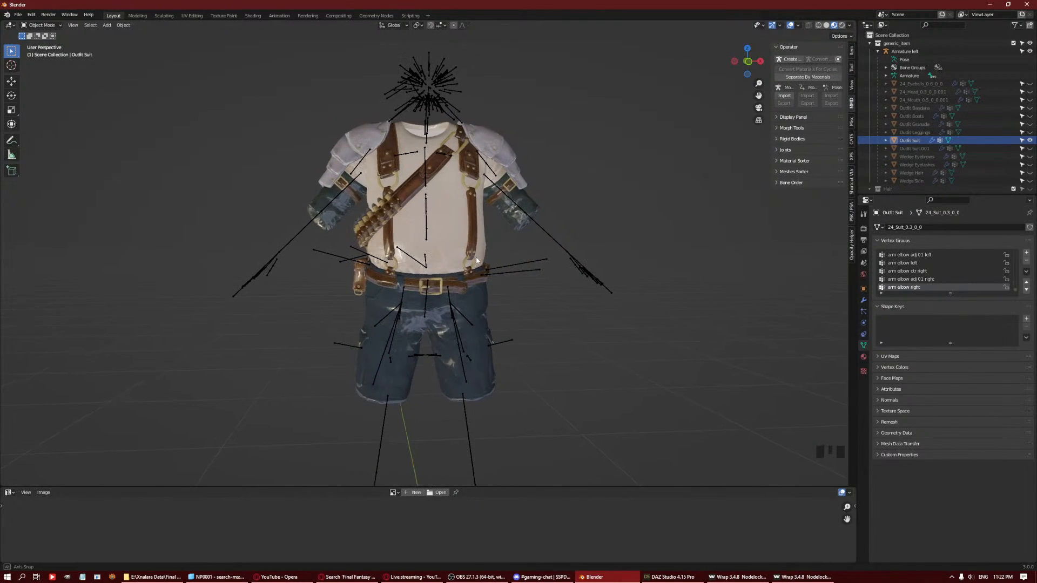
Unhide the Outfit Grenade mesh alongside the suit in the viewport.
scroll(465, 263, up, 2)
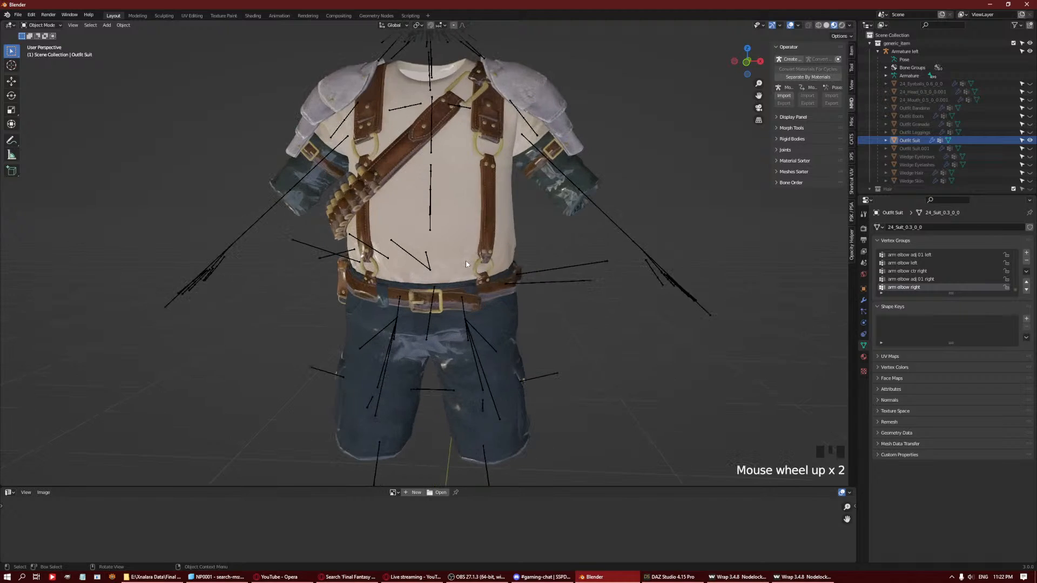
scroll(467, 264, down, 2)
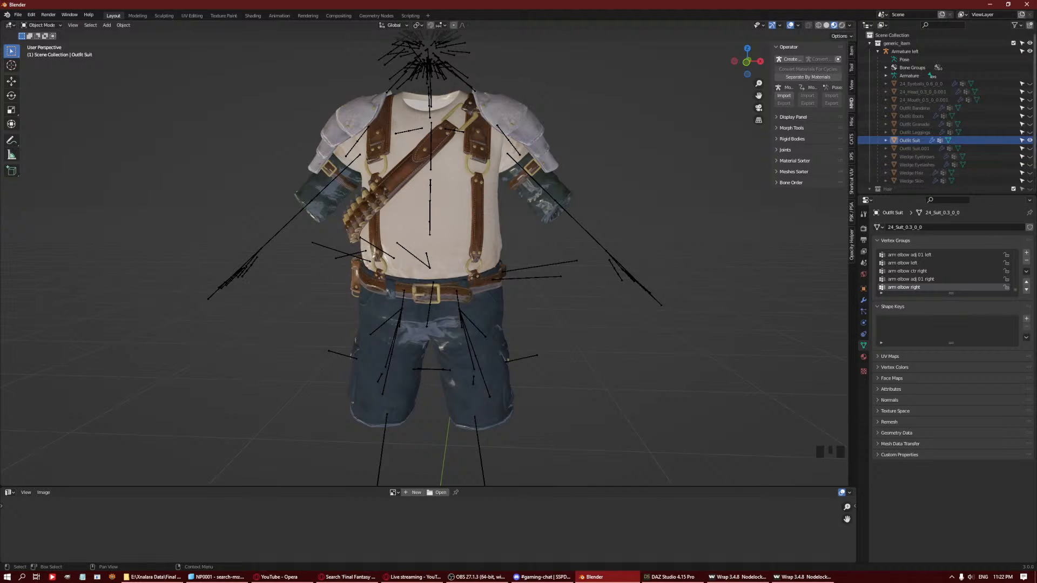
click(1029, 125)
middle_drag(588, 209, 564, 254)
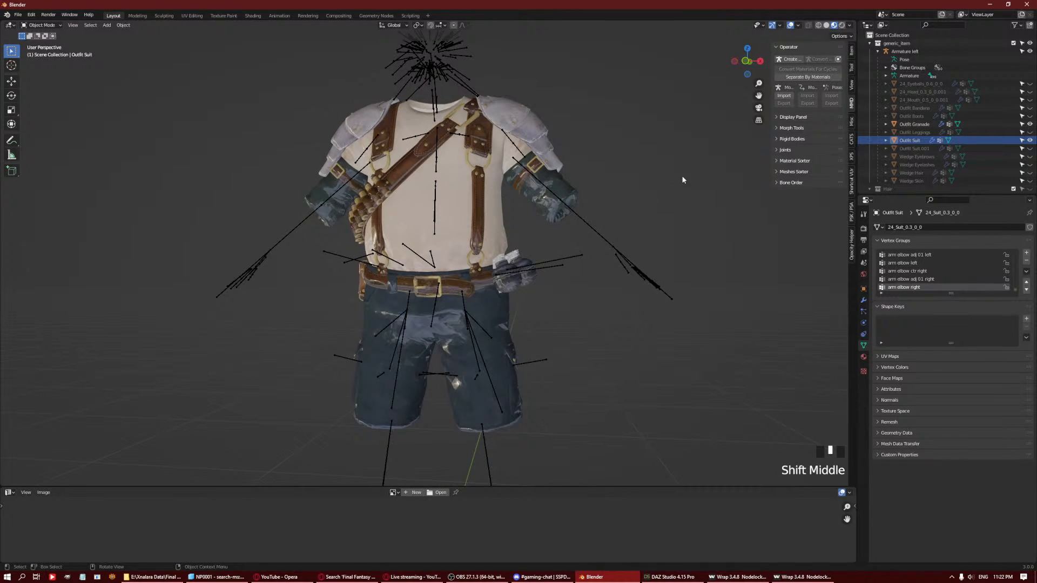
scroll(648, 167, down, 2)
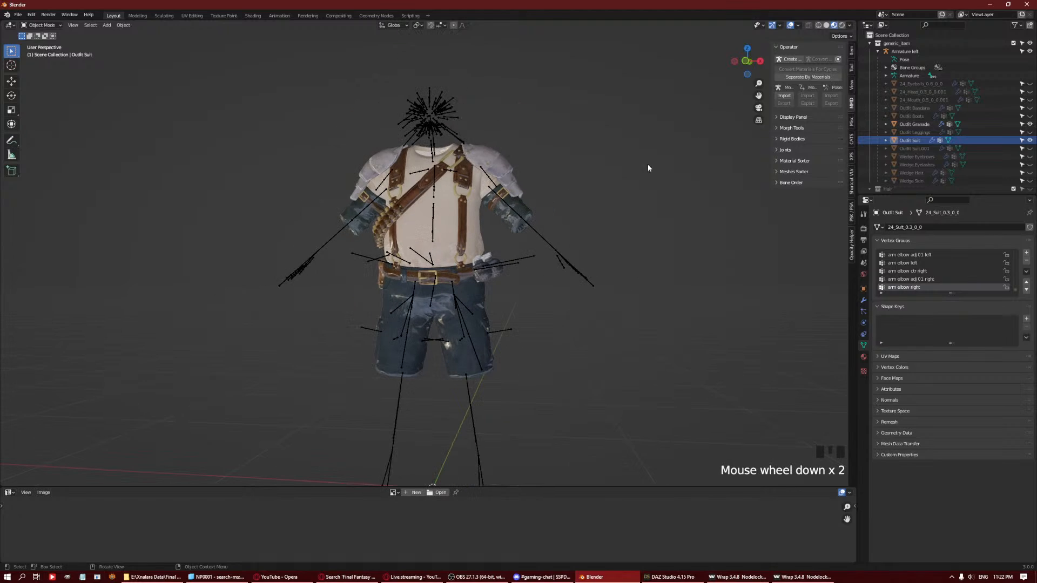
Duplicate the generic_item collection and rename the copy as Outfit.
click(890, 43)
right_click(890, 43)
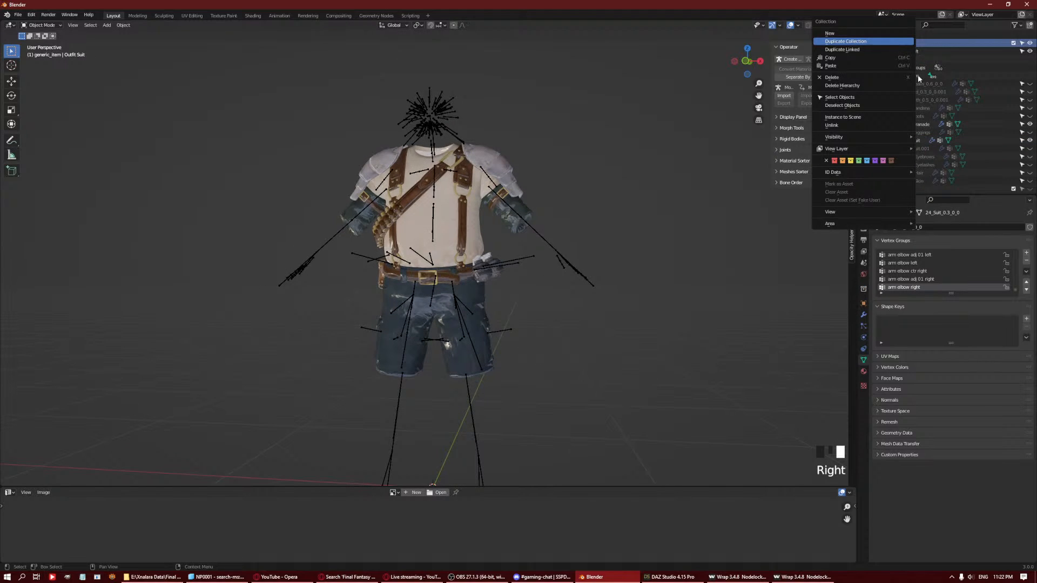
click(877, 51)
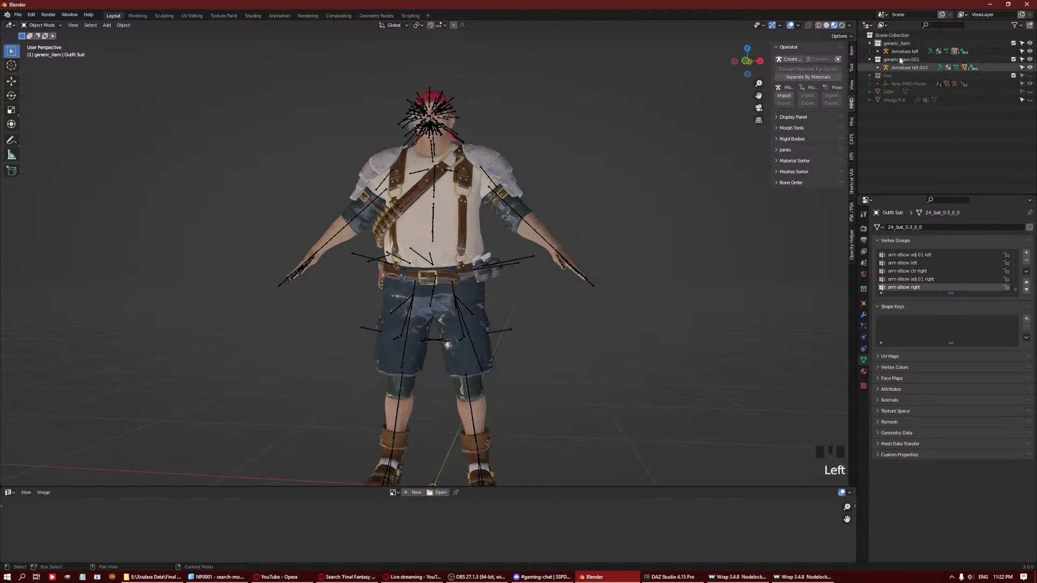
double_click(901, 60)
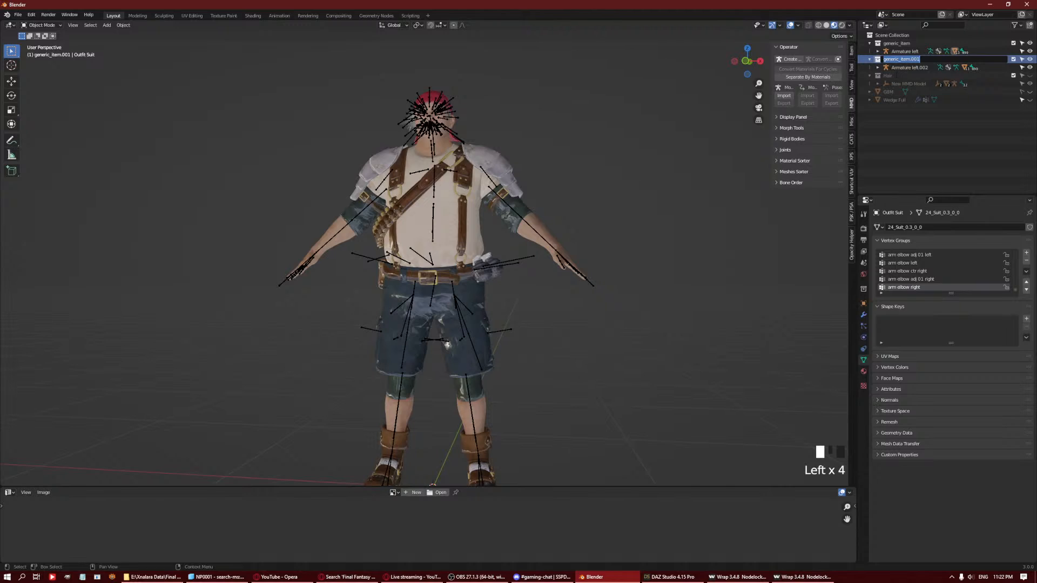
text(S)
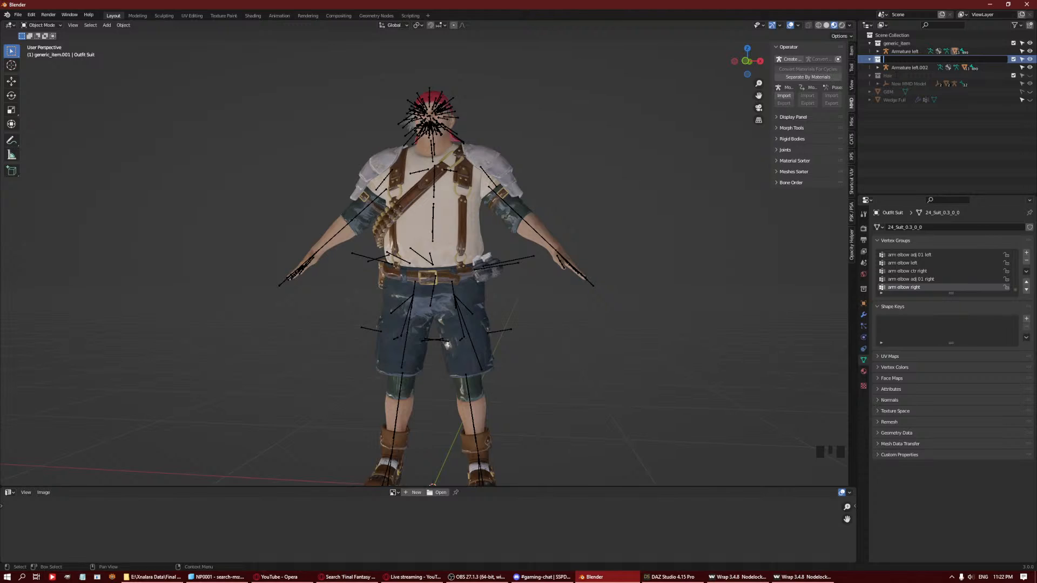
text(Outfit)
key(Return)
Hide the original generic_item collection and delete the Wedge eyebrows, eyelashes, hair and skin meshes from the Outfit collection.
click(895, 70)
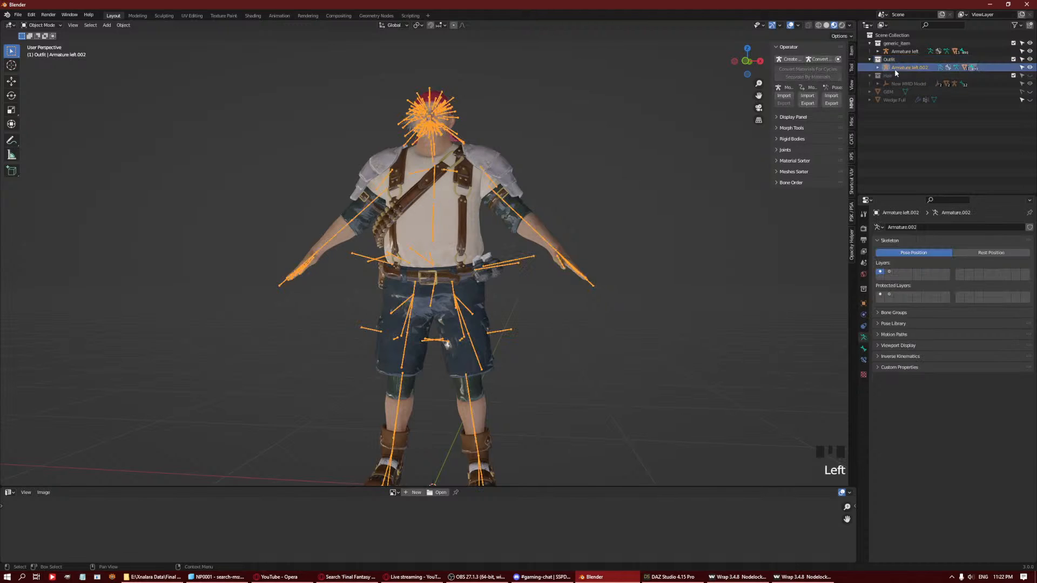
key(Right)
click(923, 100)
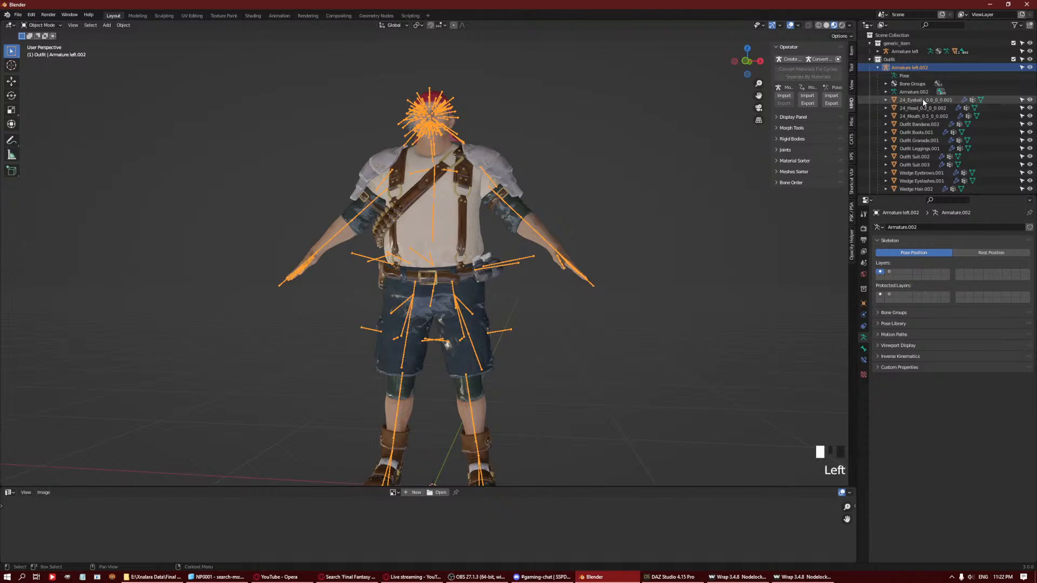
scroll(894, 125, down, 5)
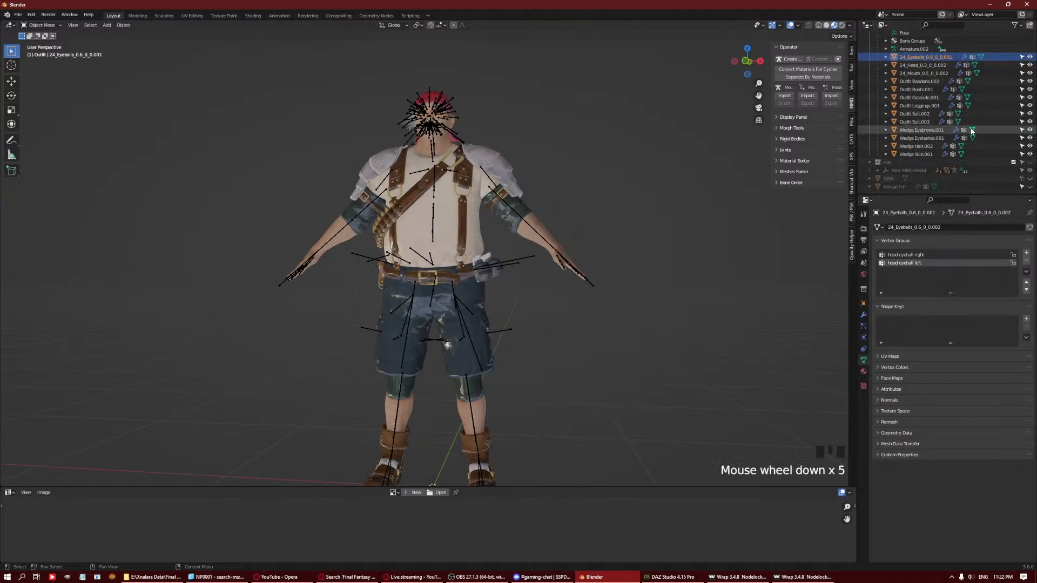
scroll(875, 139, up, 2)
scroll(549, 167, up, 4)
middle_drag(549, 167, 562, 148)
click(603, 189)
scroll(599, 186, down, 4)
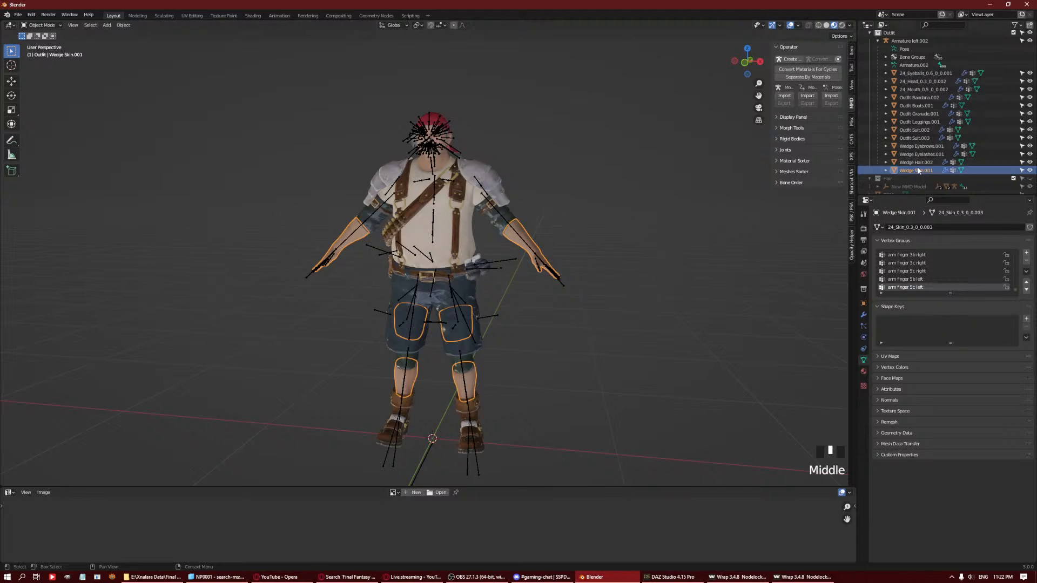
shift+click(922, 145)
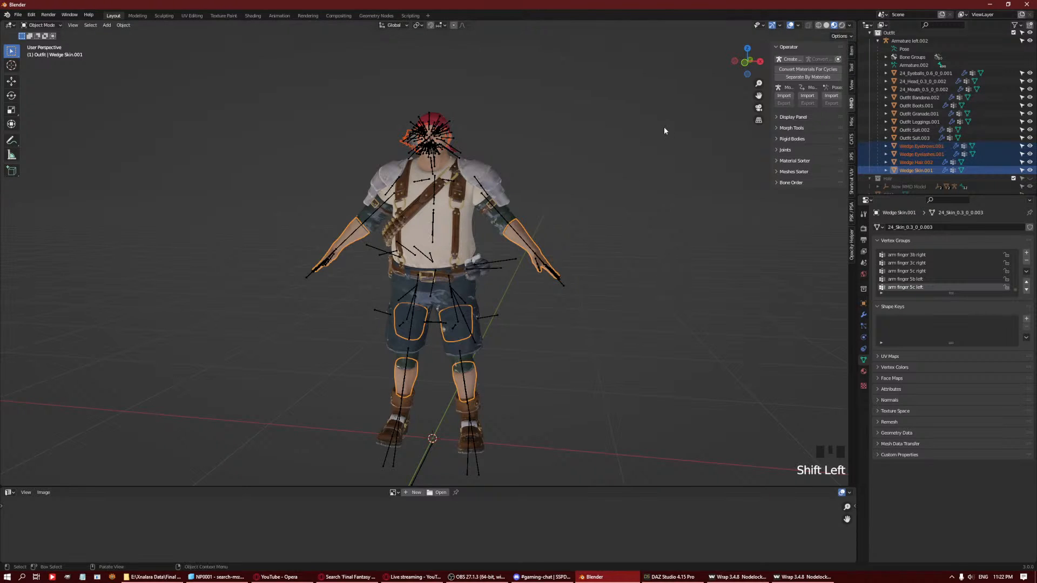
key(Delete)
Delete the second suit mesh (Outfit Suit.003), the leggings and the boots from the Outfit collection.
click(918, 146)
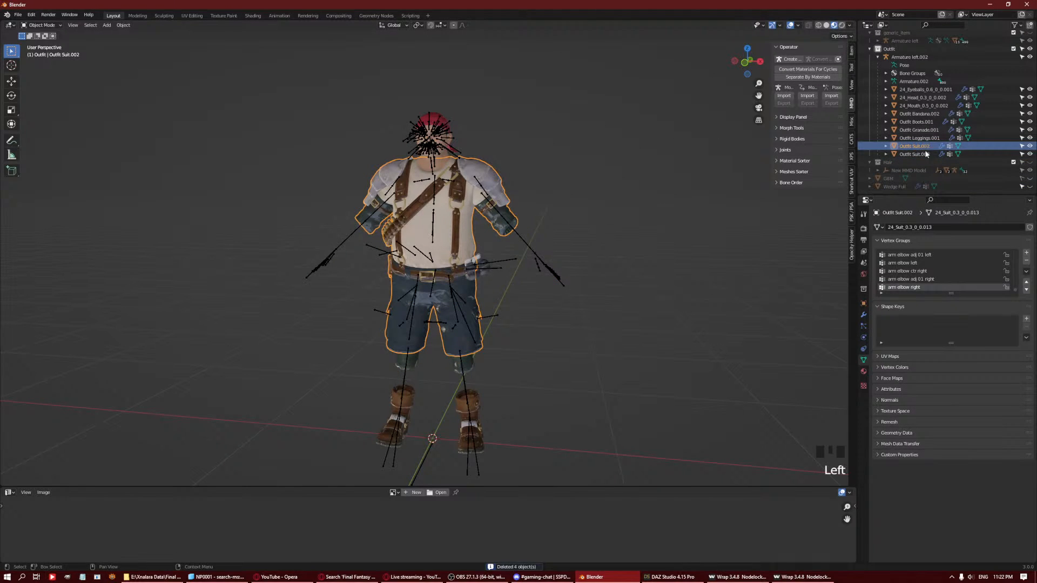
click(923, 155)
key(Delete)
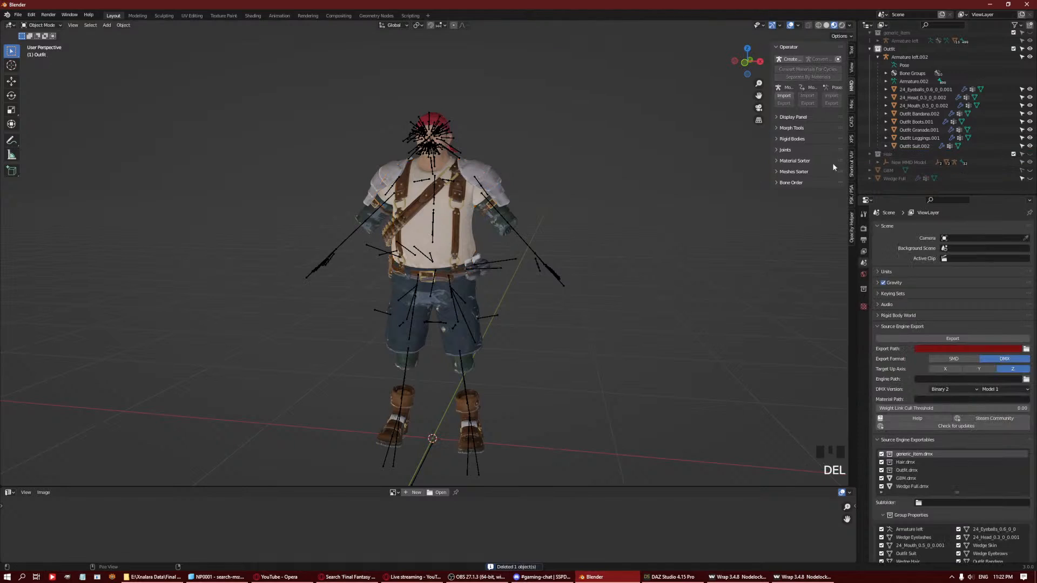
click(903, 145)
key(Delete)
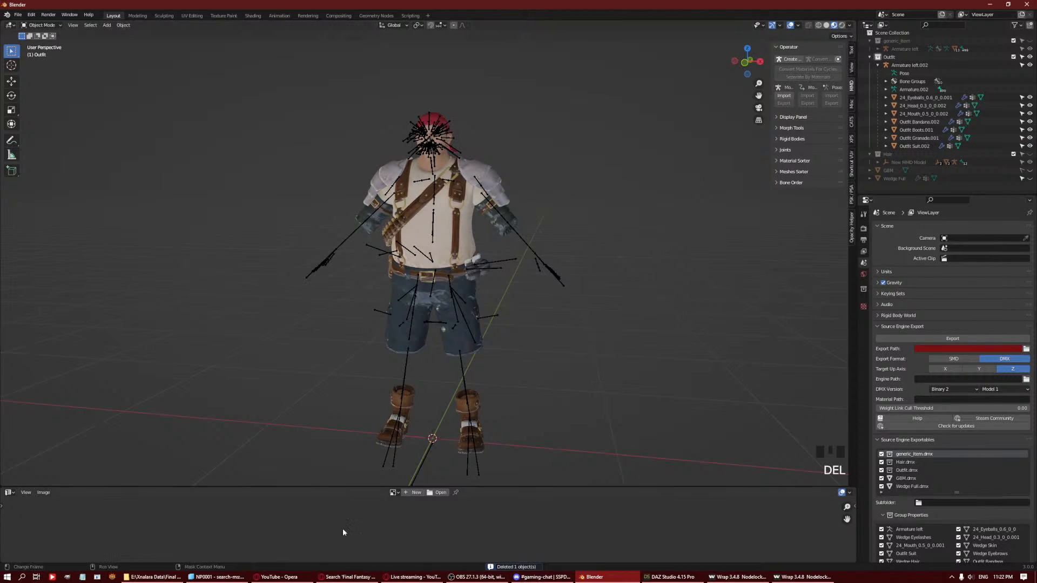
click(469, 402)
click(484, 402)
key(Delete)
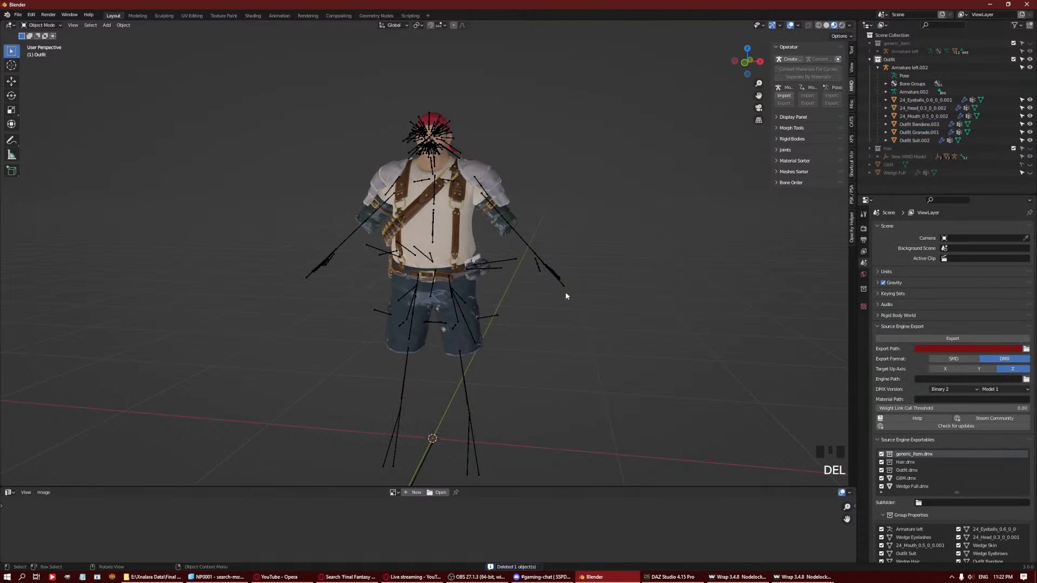
Delete the eyeballs, head, mouth and bandana meshes from the Outfit collection.
click(941, 101)
shift+click(929, 124)
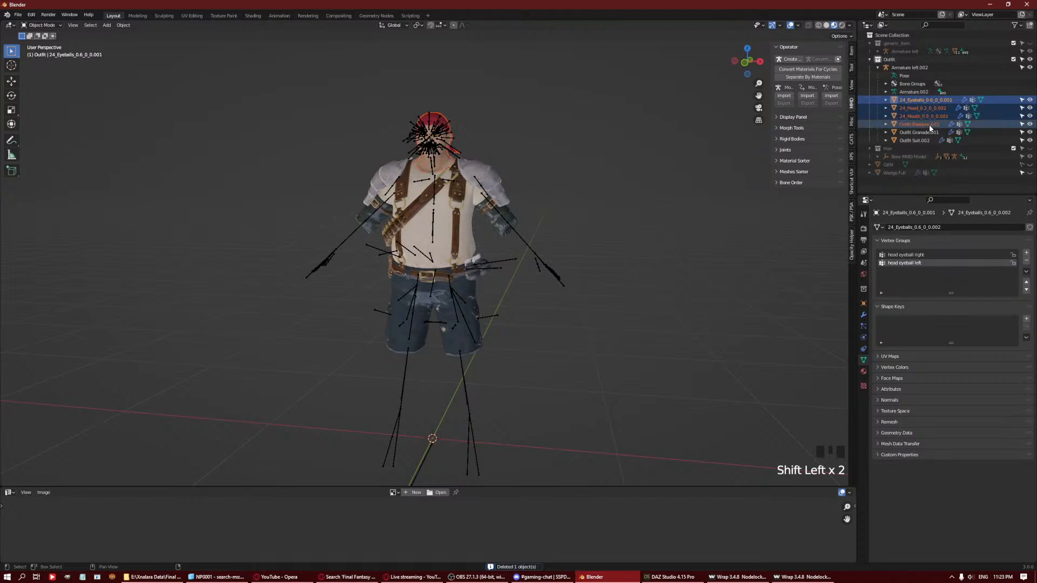
key(Delete)
Delete the head neck lower bone and all its children from the Outfit armature.
middle_drag(624, 181, 520, 156)
scroll(519, 156, up, 3)
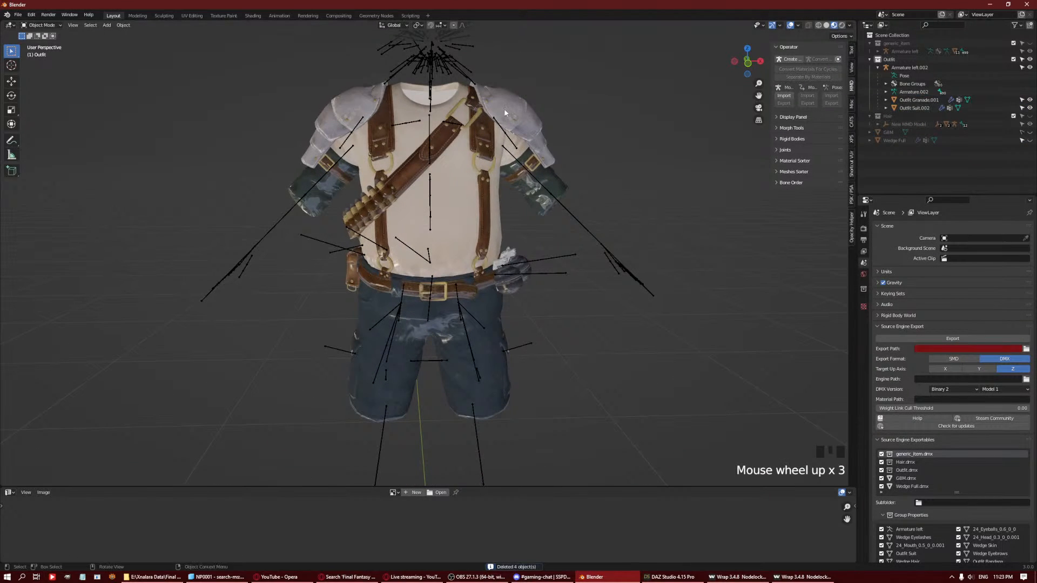
middle_drag(507, 111, 581, 154)
scroll(438, 82, up, 3)
key(Tab)
click(438, 79)
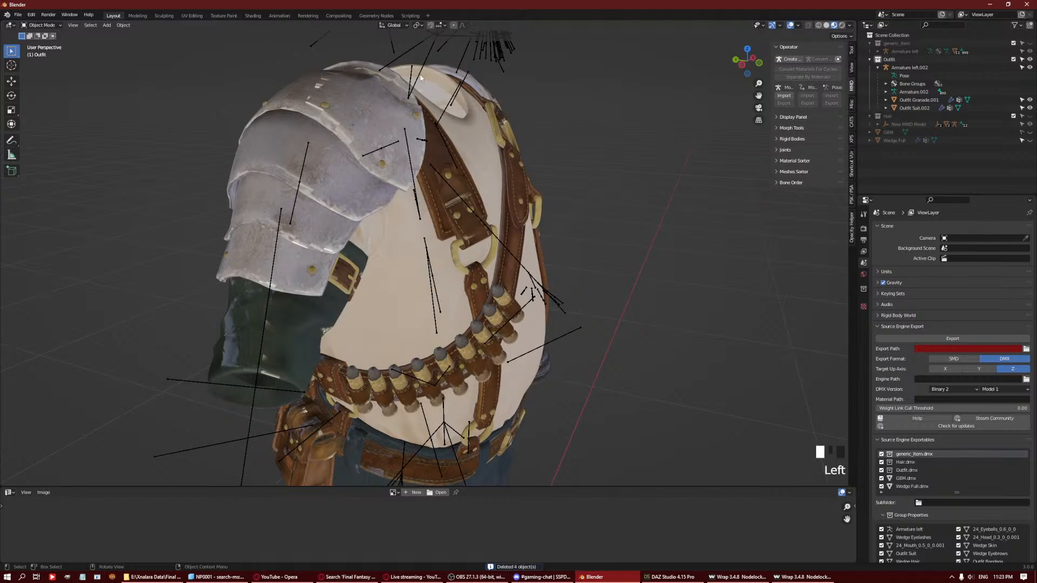
key(Tab)
click(435, 81)
shift+middle_drag(435, 81, 500, 150)
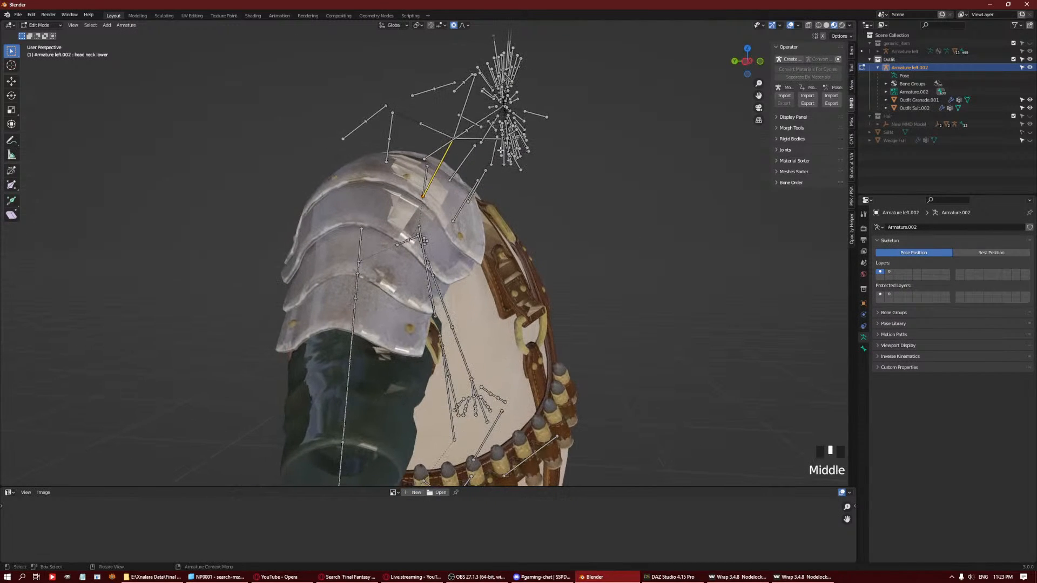
key(shift+g)
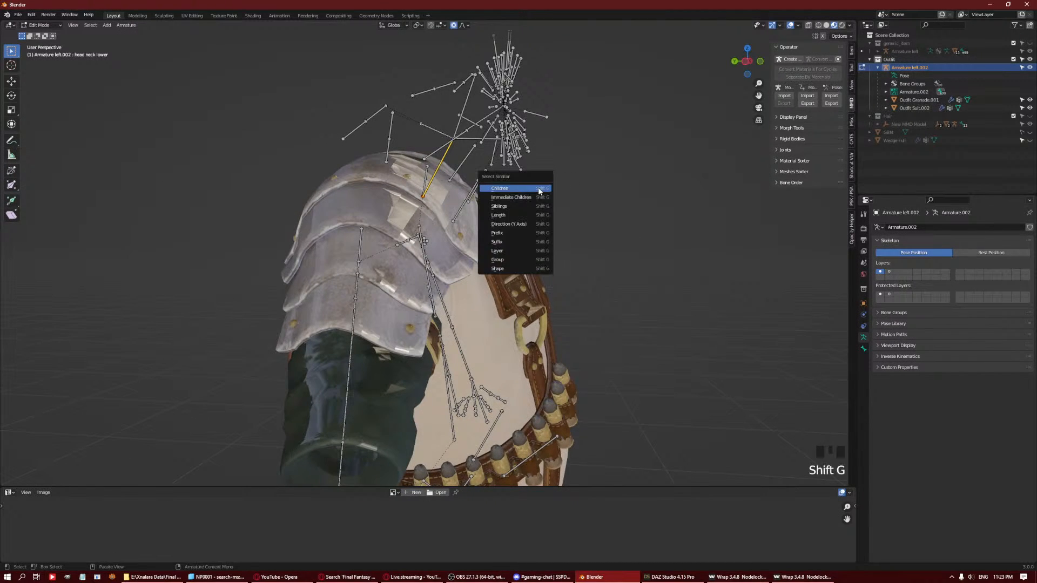
click(546, 190)
key(Delete)
click(545, 189)
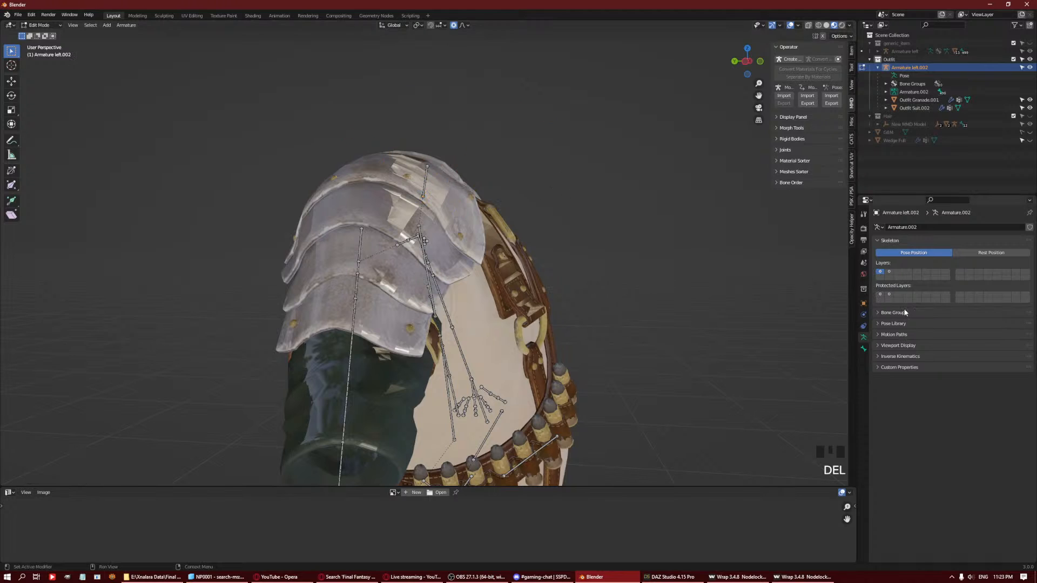
Delete all bones on the armature's second bone layer.
click(889, 273)
key(a)
key(Delete)
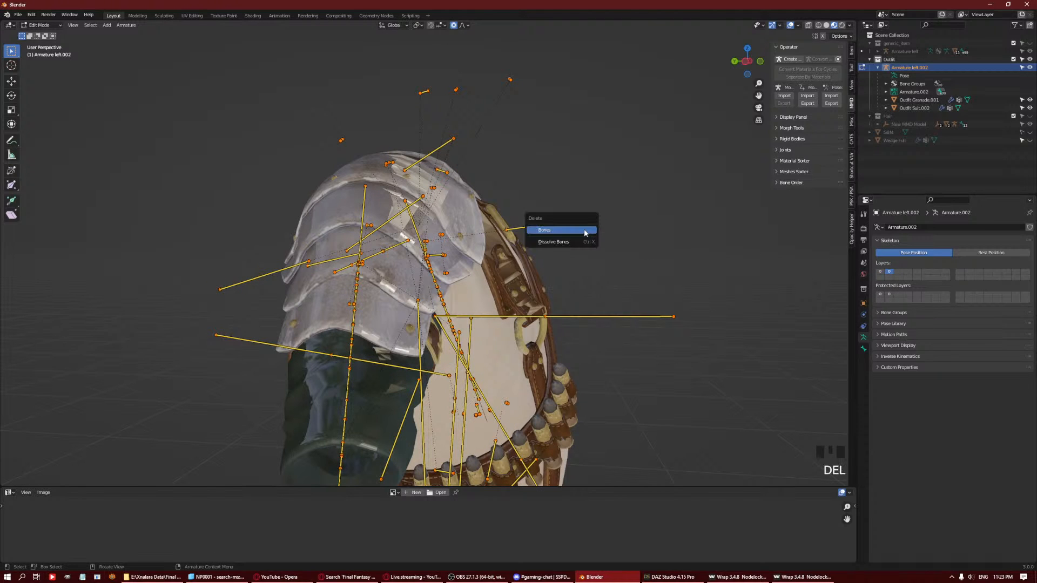
click(584, 227)
middle_drag(583, 226, 499, 195)
scroll(488, 240, down, 4)
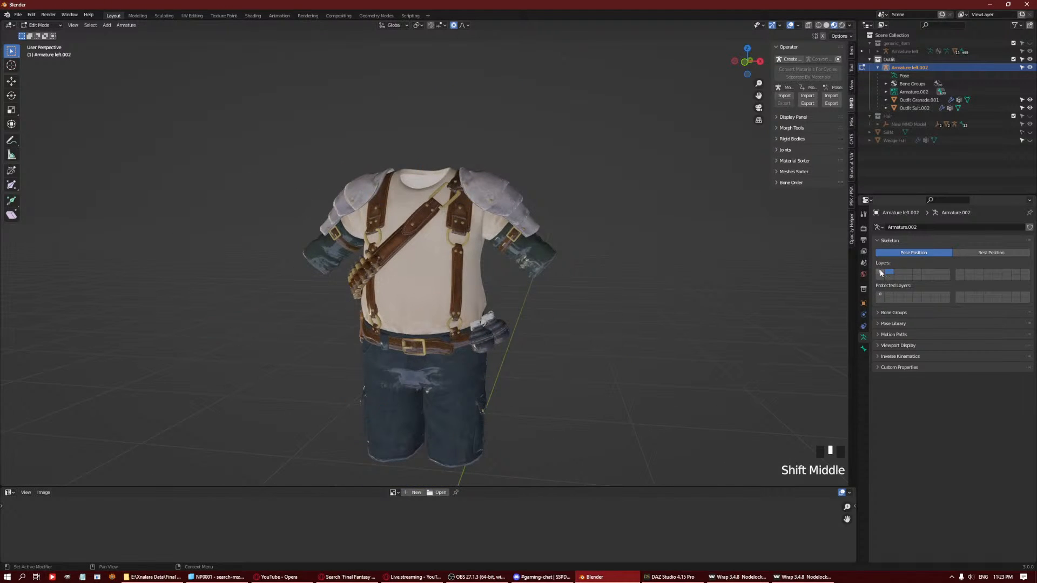
Return to the first bone layer and delete the arm elbow left bone with its child bones.
click(880, 272)
middle_drag(540, 270, 567, 259)
click(584, 252)
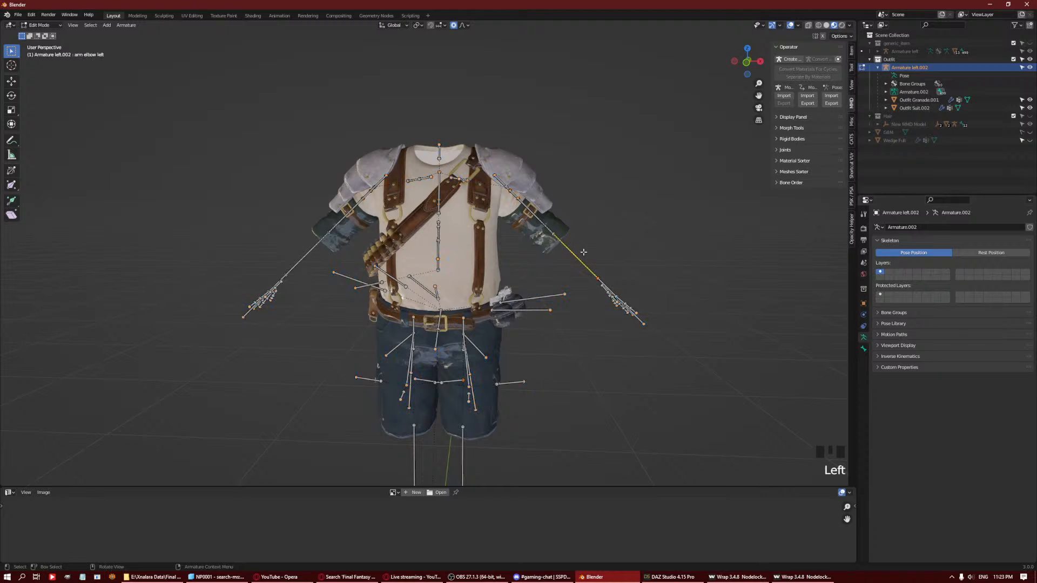
key(shift+g)
click(583, 258)
key(Delete)
click(648, 236)
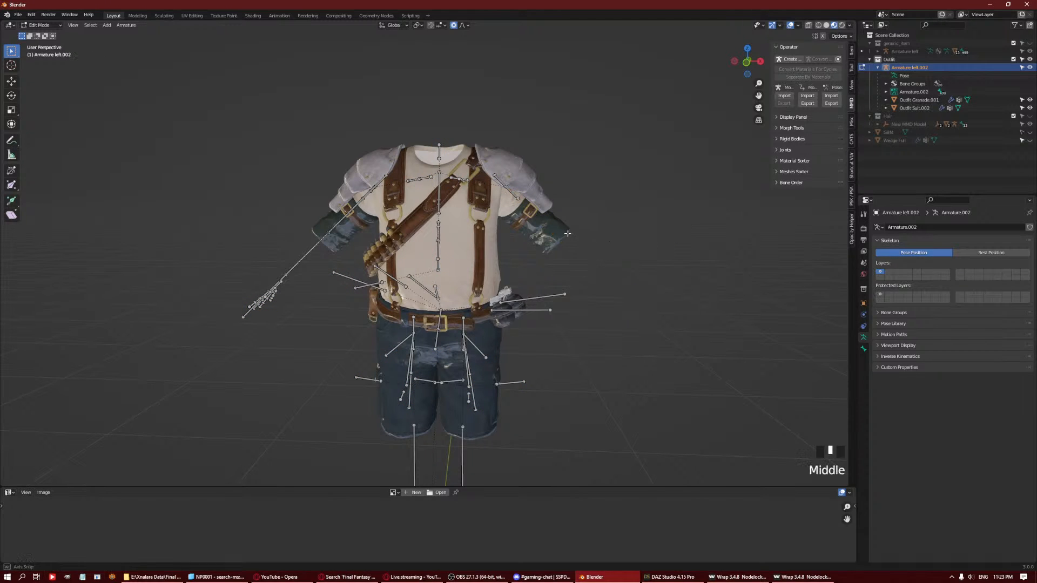
Delete the arm elbow right bone together with its child bones.
middle_drag(567, 233, 547, 237)
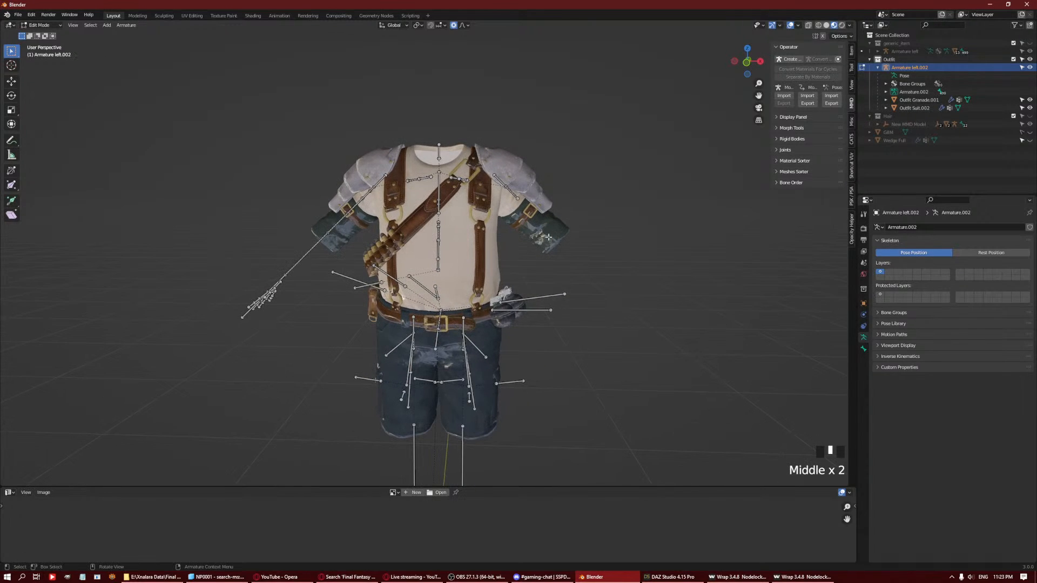
click(320, 244)
click(347, 245)
click(316, 251)
key(shift+g)
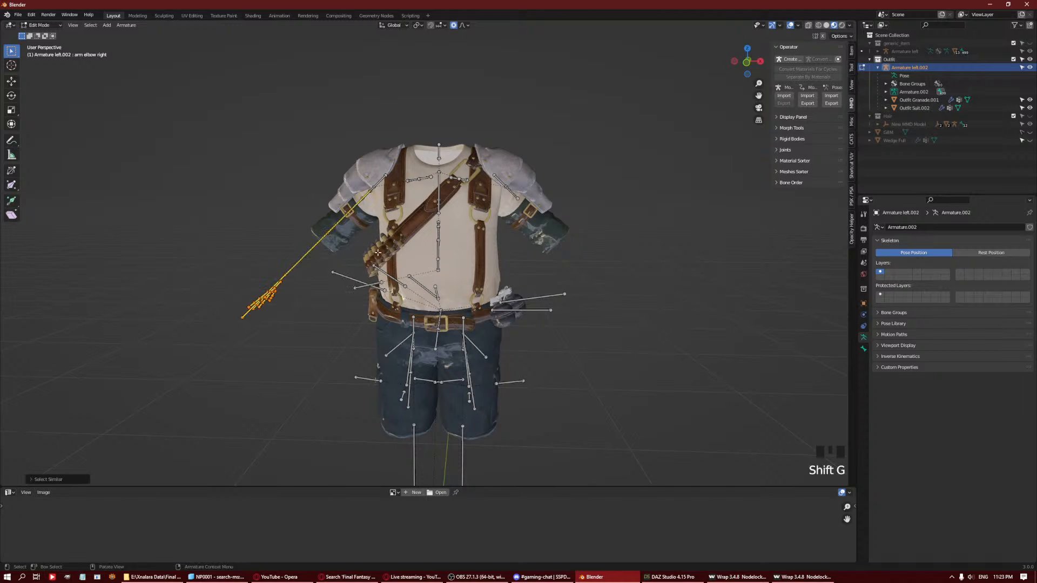
key(Delete)
click(561, 230)
Test-move the belt pouch 01, belt pouch 02 and grenade-side belt bones in Pose Mode to check what they deform.
middle_drag(508, 246, 428, 301)
click(412, 284)
click(369, 292)
click(369, 292)
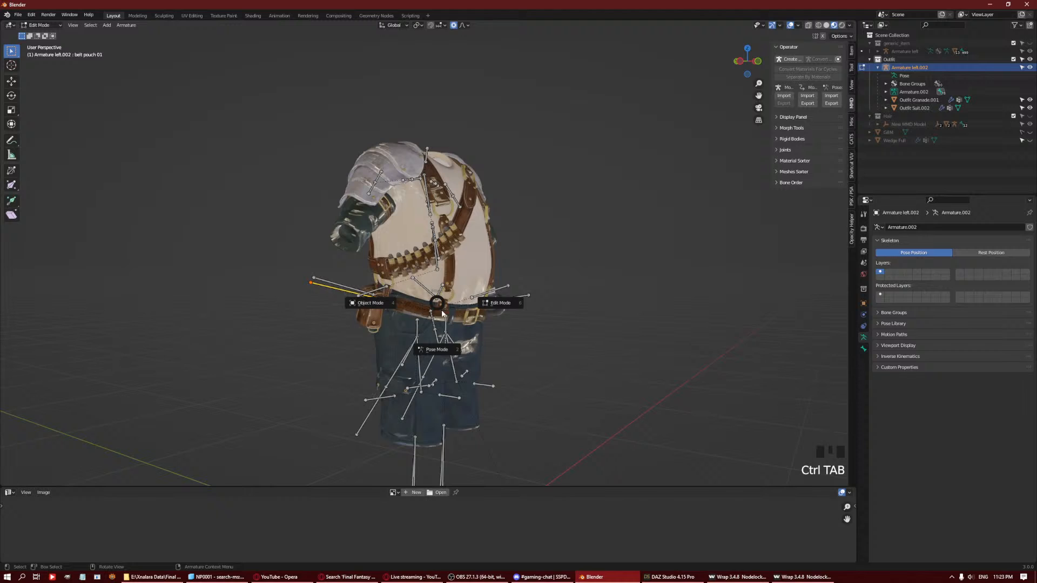
click(439, 349)
middle_drag(523, 308, 550, 306)
key(g)
right_click(433, 332)
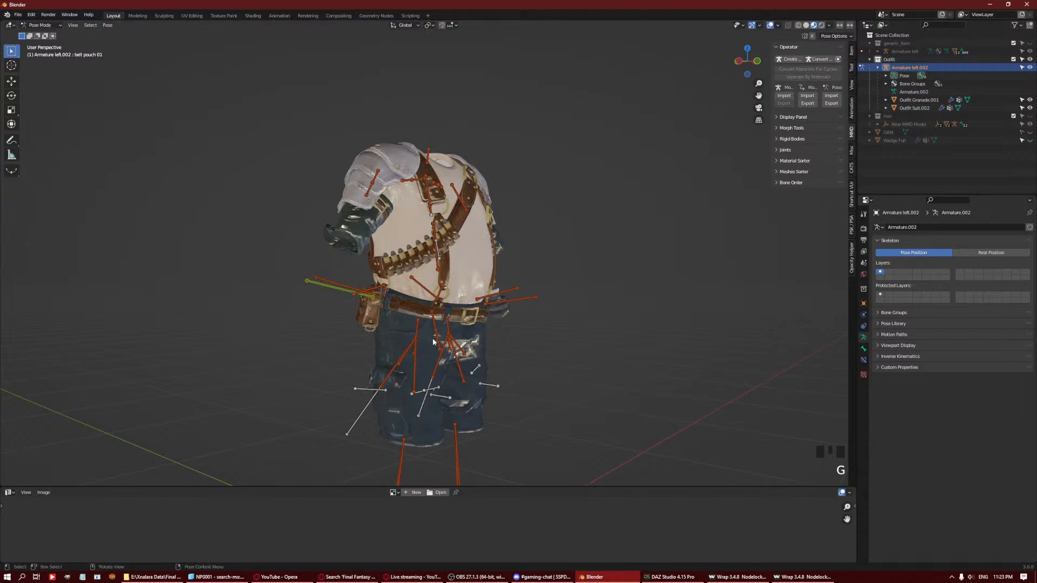
middle_drag(432, 338, 533, 305)
click(514, 287)
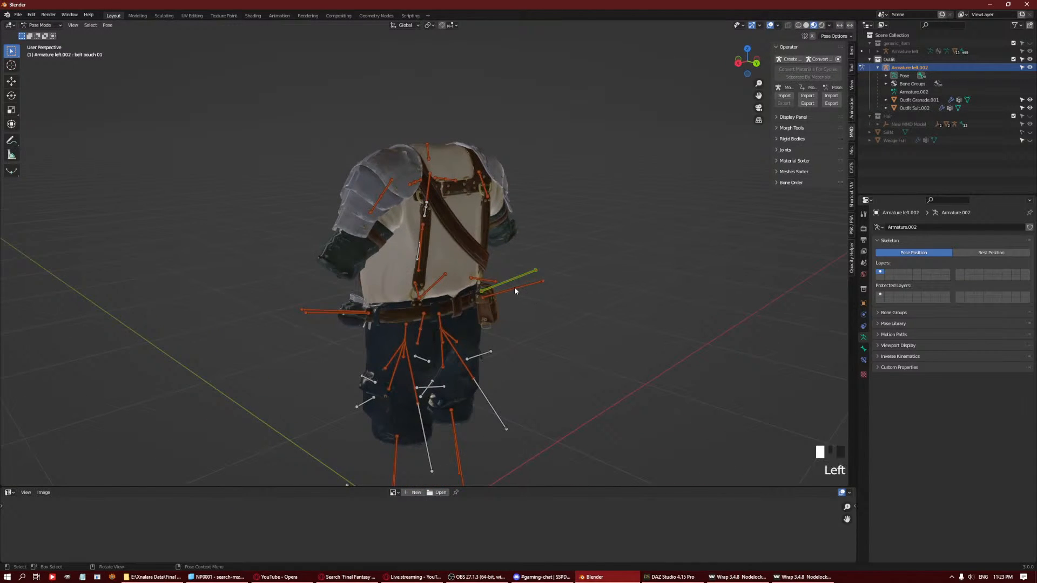
key(g)
middle_drag(361, 311, 390, 331)
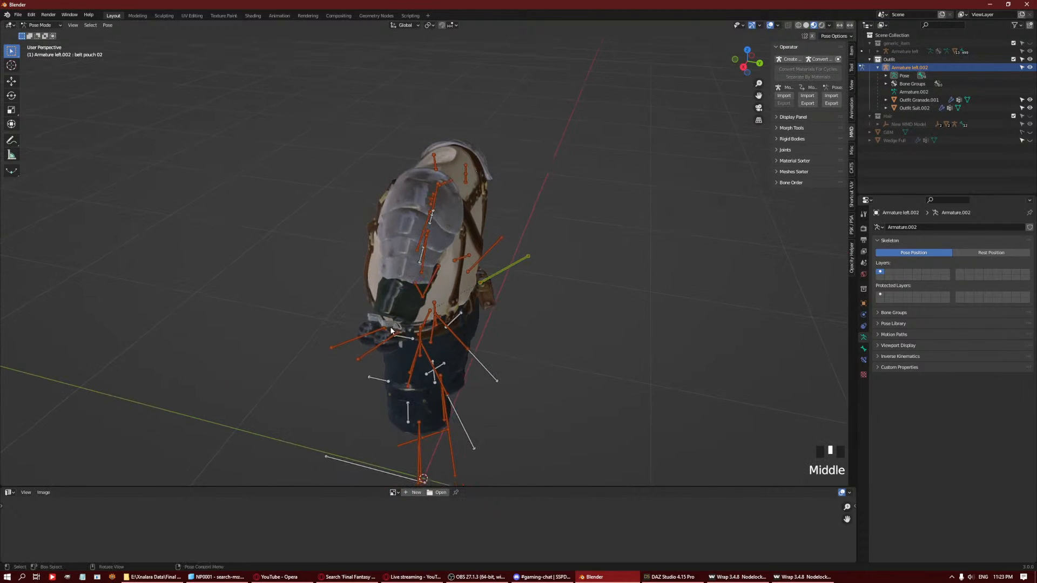
click(394, 335)
key(g)
middle_drag(329, 370, 460, 333)
Return to Object Mode and select the Outfit armature.
key(ctrl+Tab)
click(460, 333)
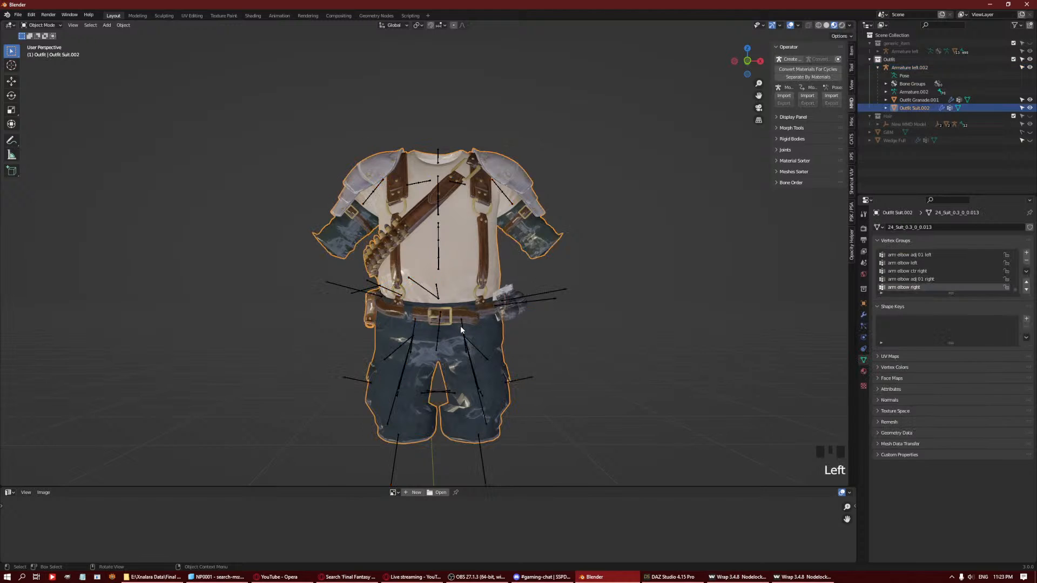
click(461, 334)
key(Tab)
key(Tab)
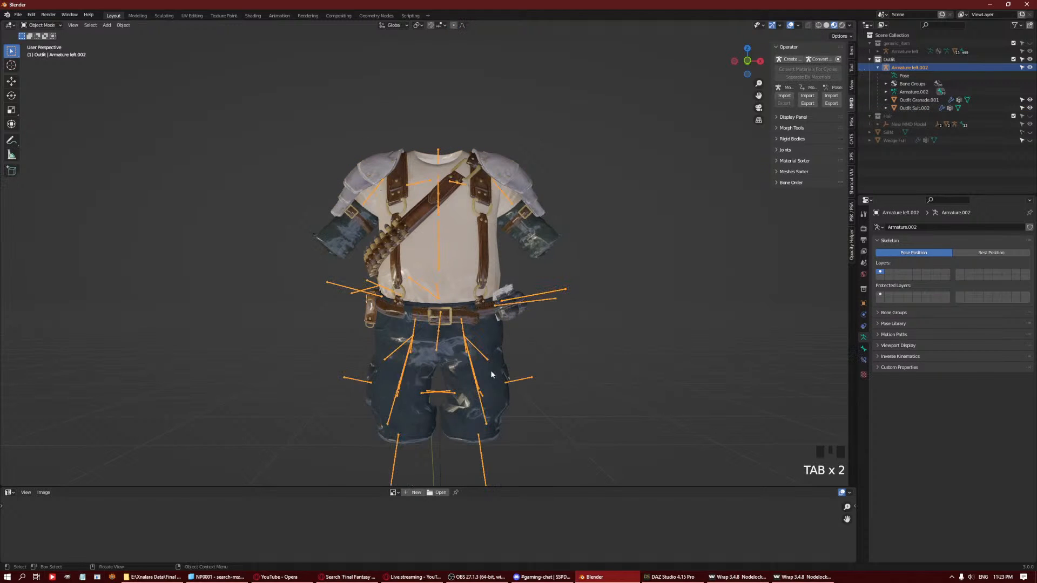
Undo the pose tests and the deletions of the arm elbow right and arm elbow left bones.
shift+middle_drag(490, 371, 539, 240)
scroll(485, 323, down, 2)
key(ctrl+z)
key(ctrl+z)
key(ctrl+z)
key(ctrl+z)
key(ctrl+z)
key(ctrl+z)
key(ctrl+z)
key(ctrl+z)
key(ctrl+z)
key(ctrl+z)
key(ctrl+z)
key(ctrl+z)
key(ctrl+z)
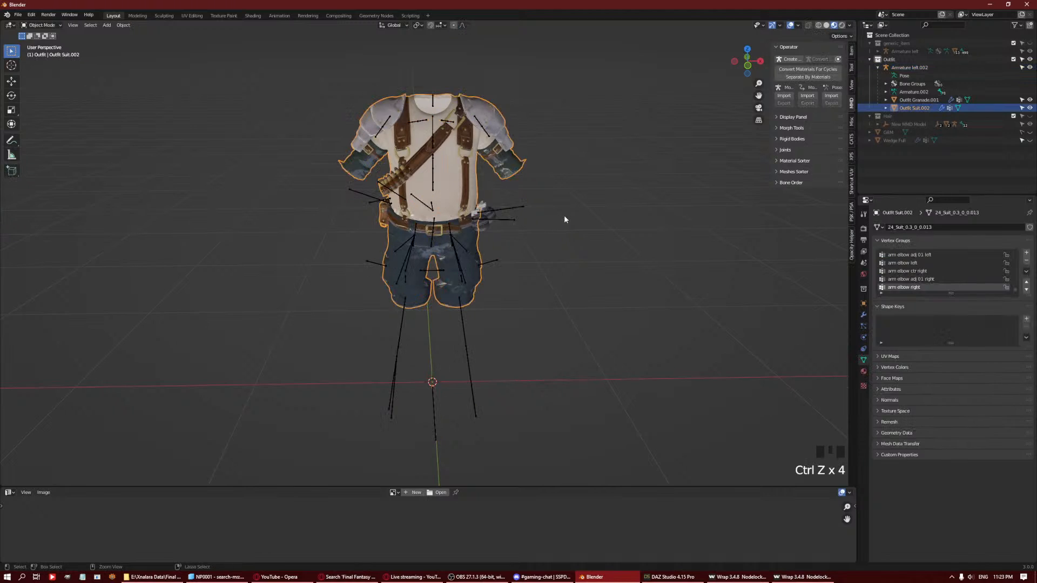
key(ctrl+z)
key(ctrl+z)
key(ctrl+z)
key(ctrl+z)
key(ctrl+z)
key(ctrl+z)
key(ctrl+z)
key(ctrl+z)
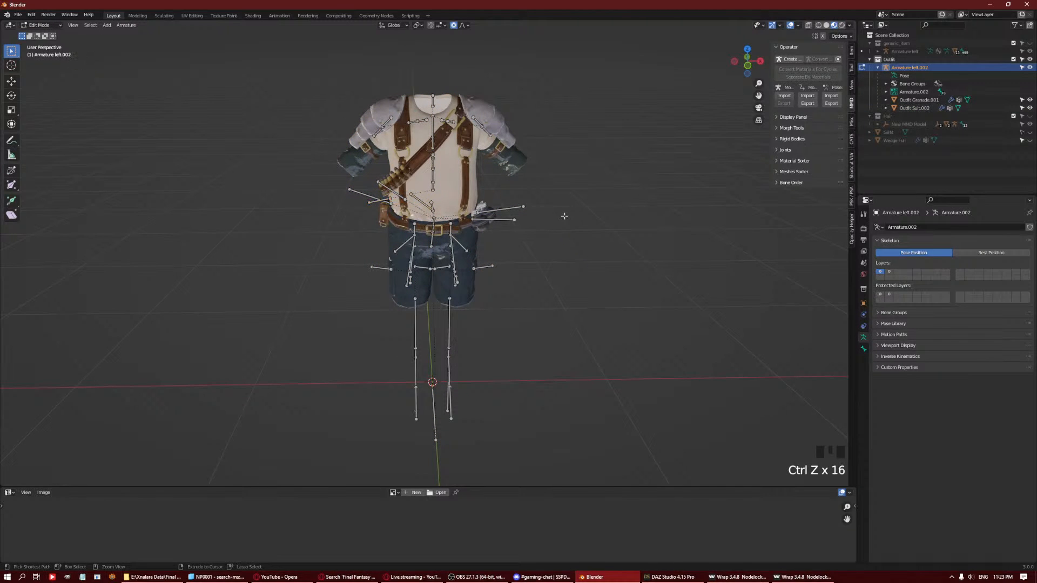
key(ctrl+z)
key(ctrl+z)
key(ctrl+z)
key(ctrl+z)
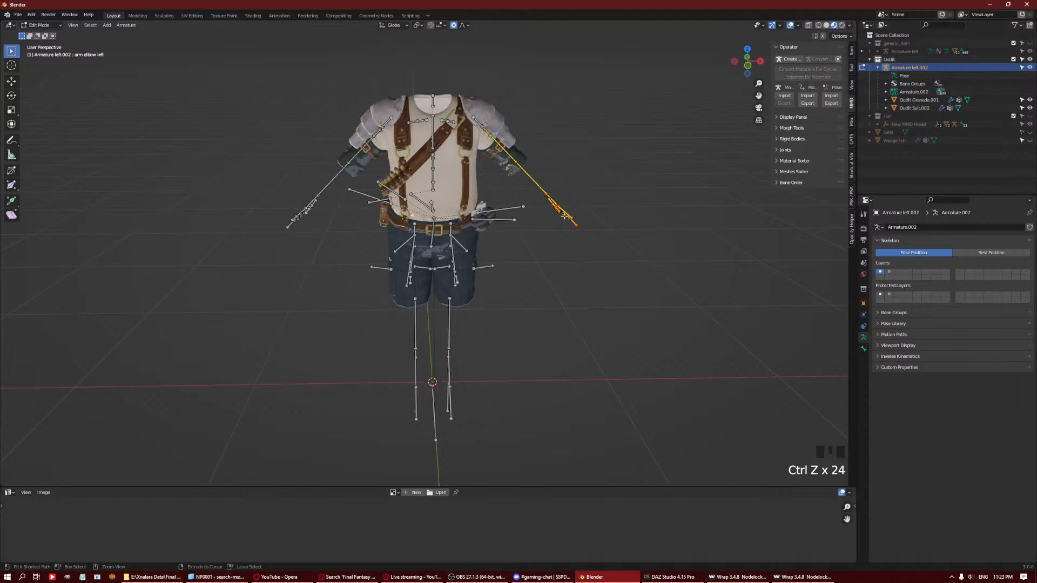
Undo the earlier deletion of the head neck lower bone and its child bones on the Outfit armature.
key(Tab)
middle_drag(498, 267, 499, 254)
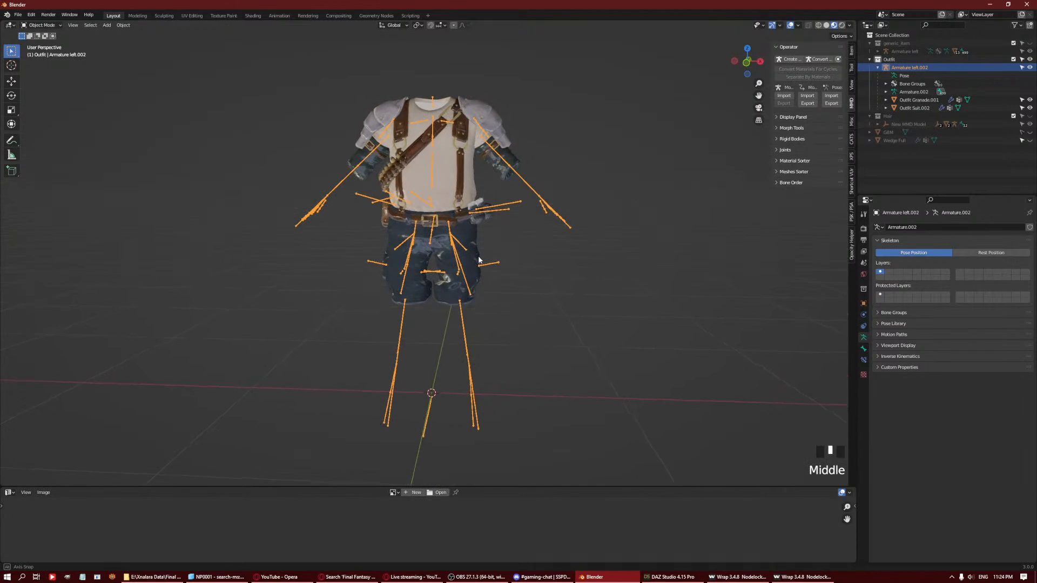
key(ctrl+z)
key(ctrl+z)
key(ctrl+z)
key(ctrl+z)
key(ctrl+z)
key(ctrl+z)
key(ctrl+z)
key(ctrl+z)
key(ctrl+z)
key(ctrl+z)
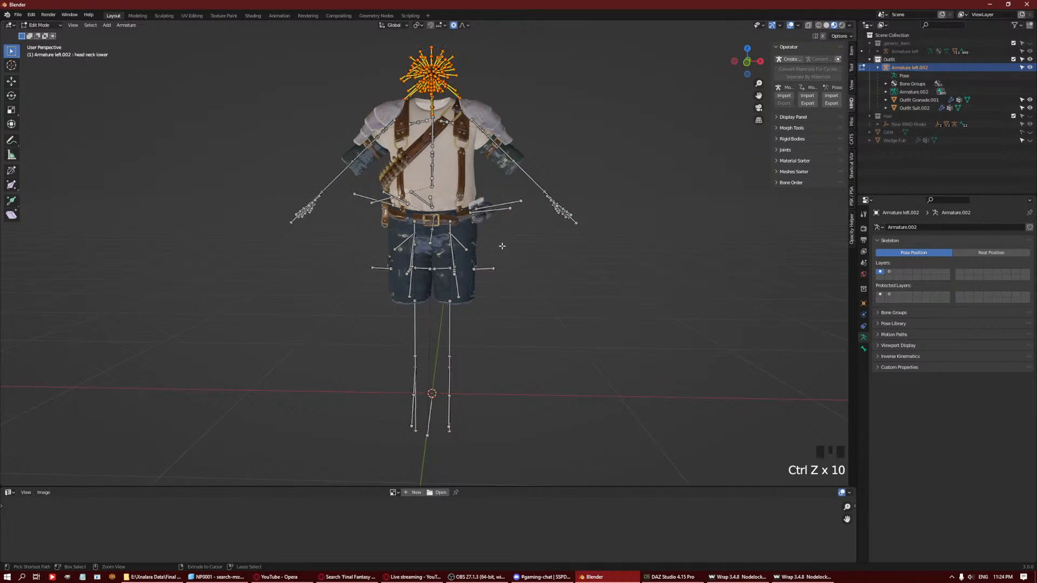
key(ctrl+z)
key(ctrl+z)
key(ctrl+z)
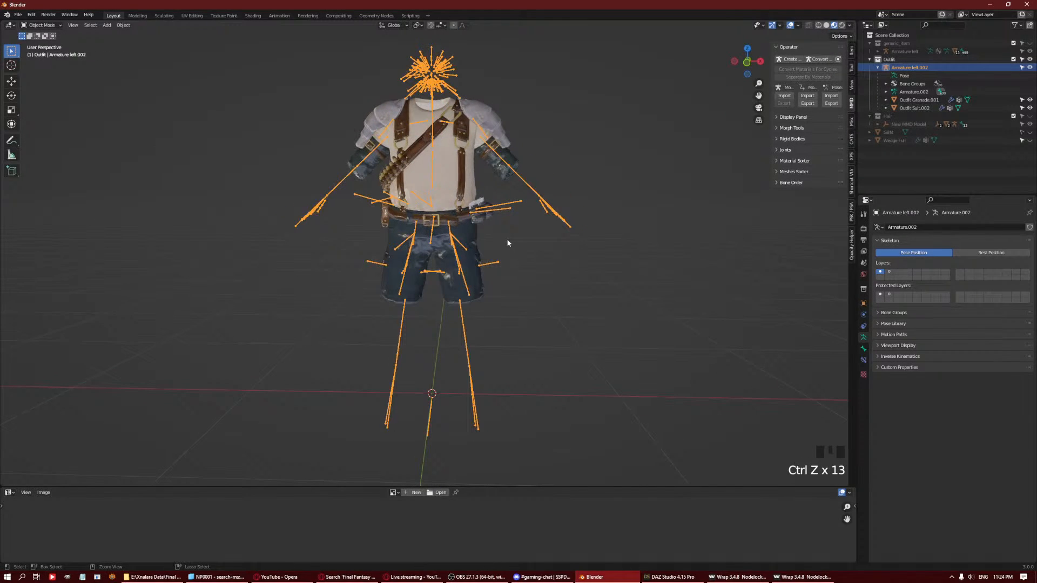
Delete the head neck lower bone together with its child bones in Edit Mode.
middle_drag(513, 271, 425, 267)
key(Tab)
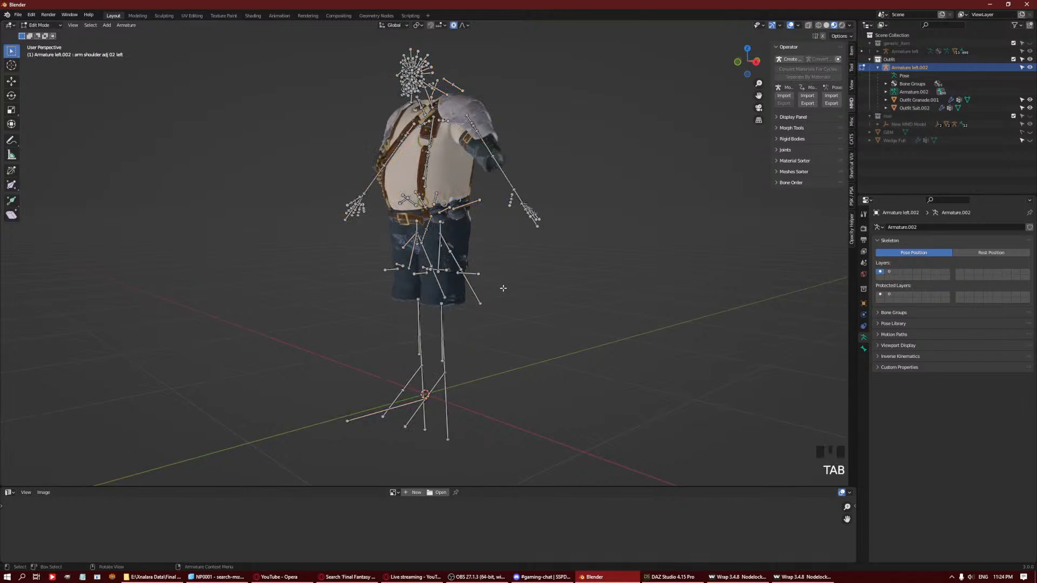
key(Tab)
middle_drag(502, 289, 512, 185)
key(Tab)
click(489, 165)
key(shift+d)
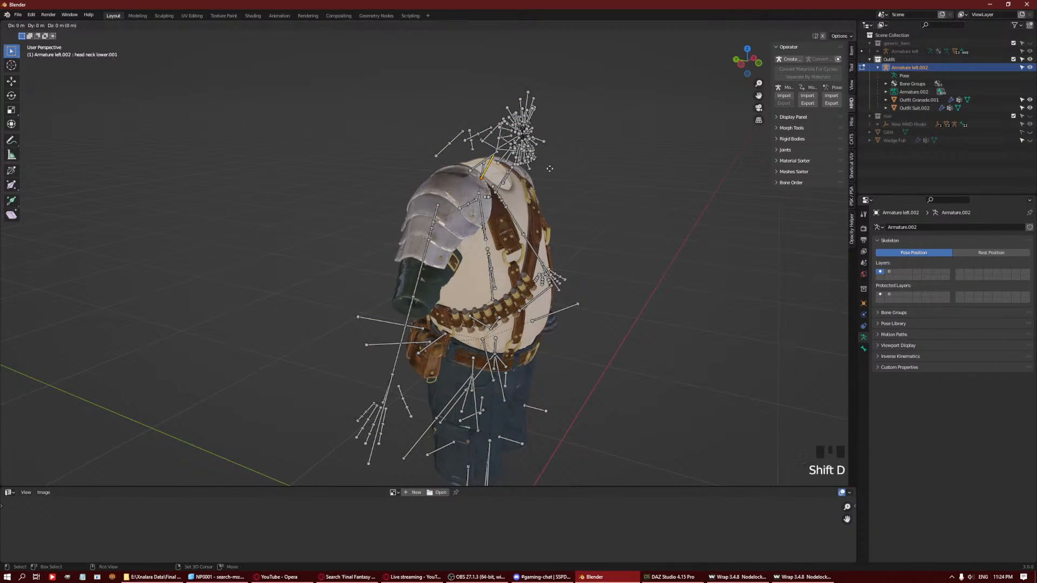
key(ctrl+z)
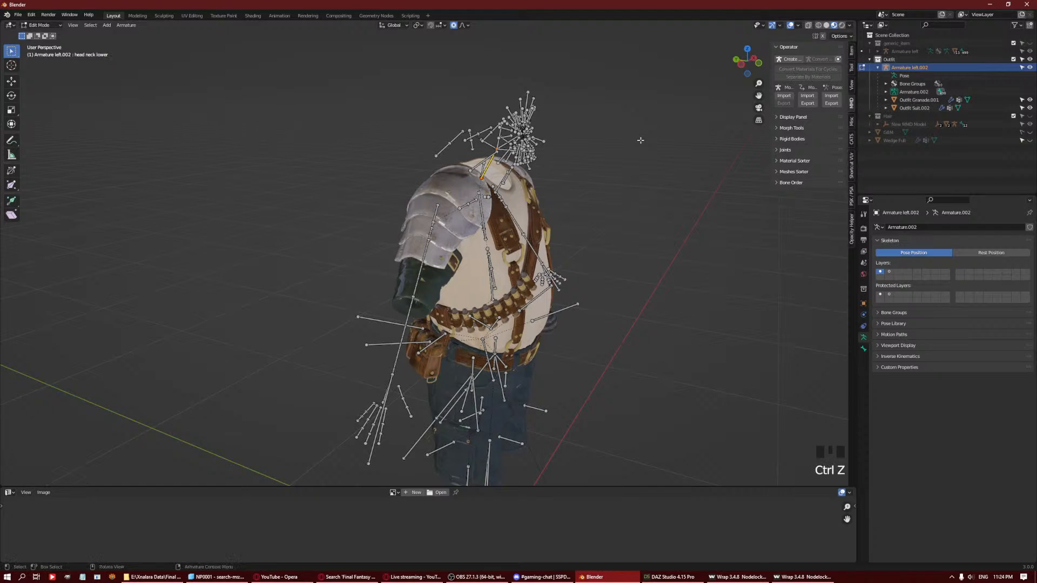
key(shift+g)
click(639, 141)
key(Delete)
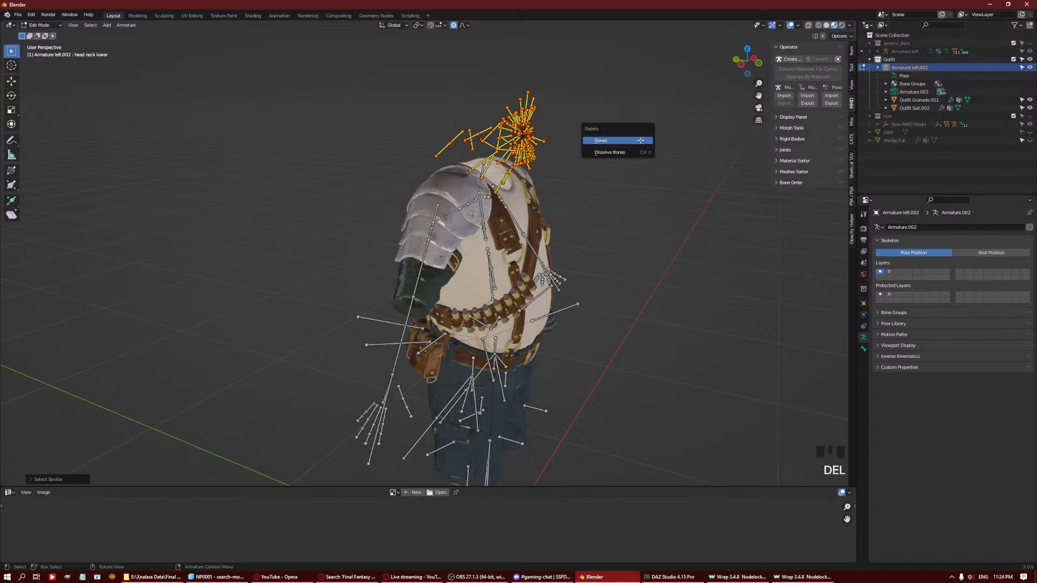
click(640, 140)
Delete the leg knee left bone together with its child bones.
scroll(640, 139, down, 3)
middle_drag(640, 140, 463, 225)
key(Tab)
mouse_move(539, 324)
middle_down()
mouse_move(535, 347)
mouse_move(529, 324)
middle_up()
key(Tab)
click(540, 391)
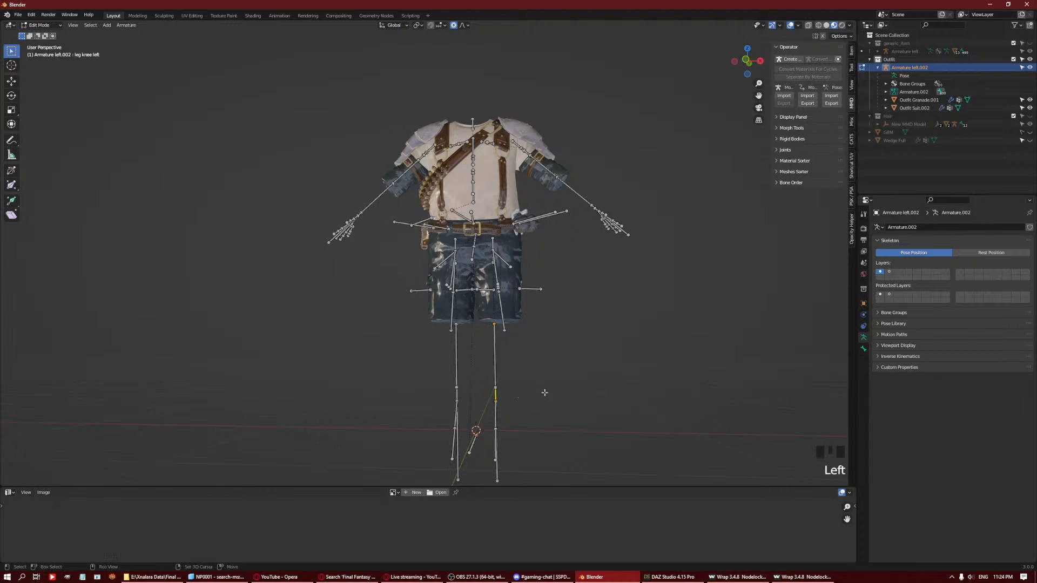
shift+middle_drag(542, 393, 564, 331)
key(shift+h)
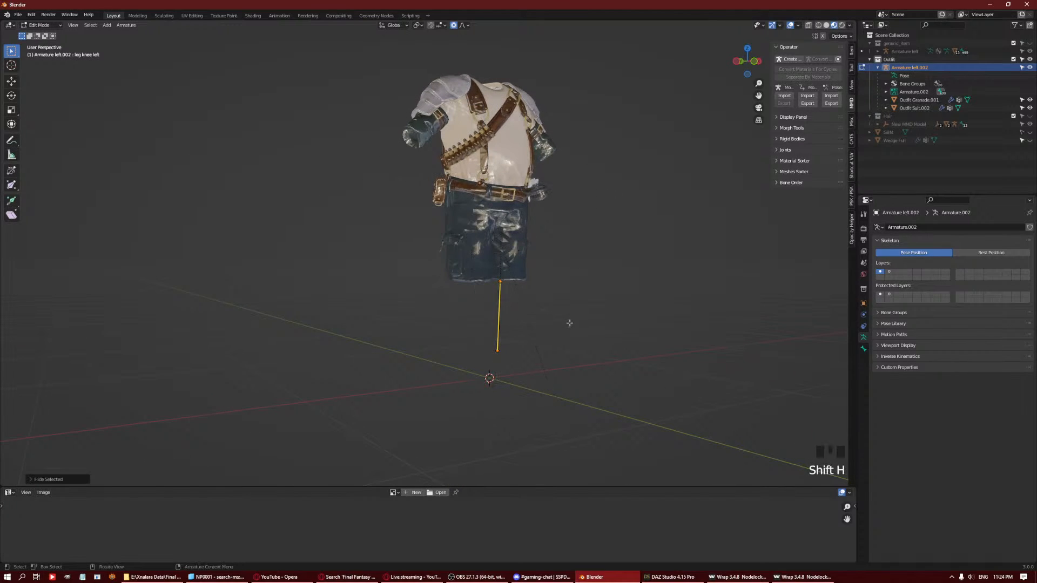
key(ctrl+z)
key(shift+g)
click(570, 332)
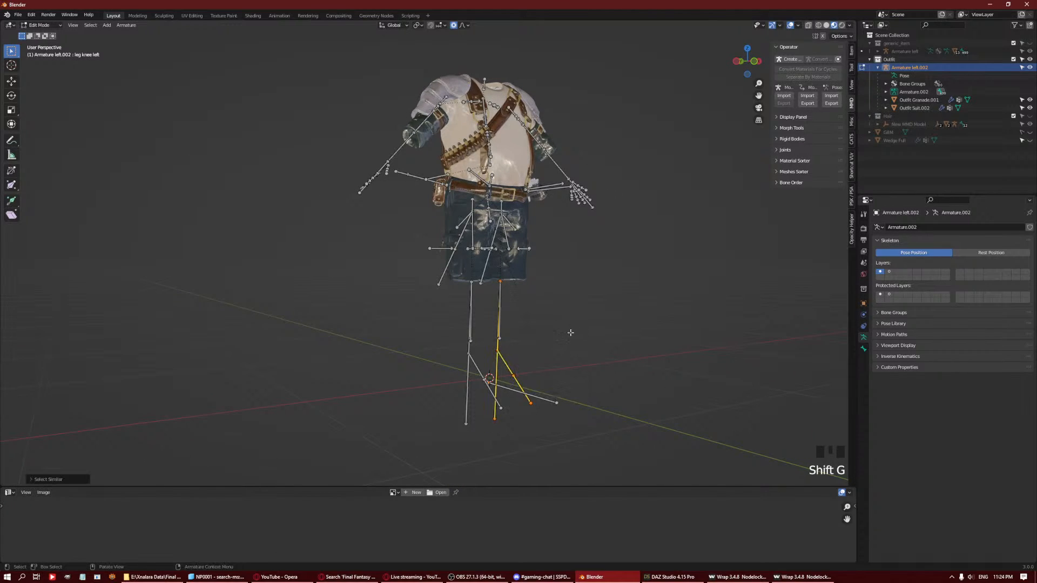
key(Delete)
click(526, 350)
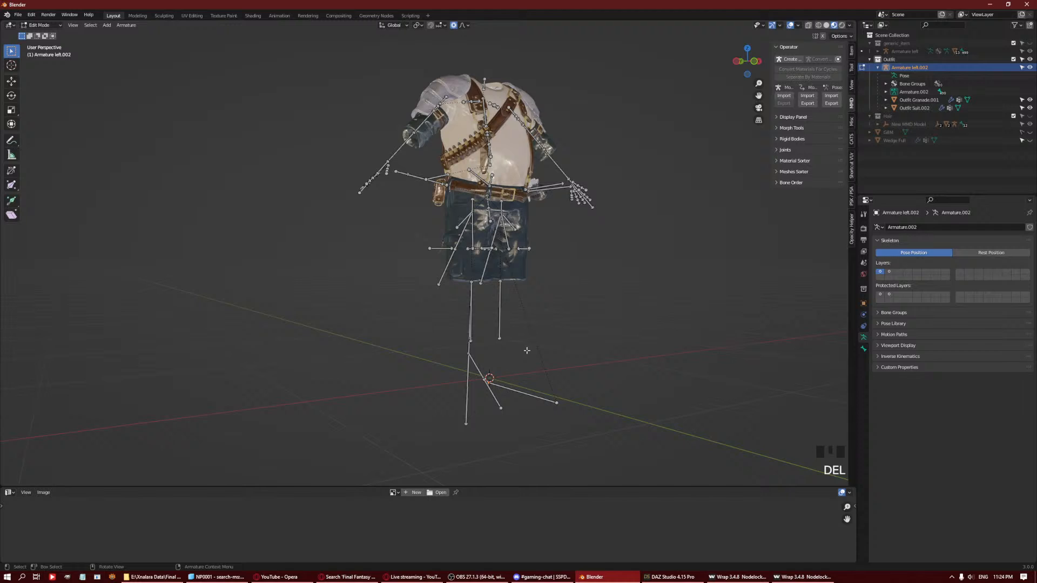
Delete the leg knee right bone together with its child bones.
click(469, 348)
click(469, 349)
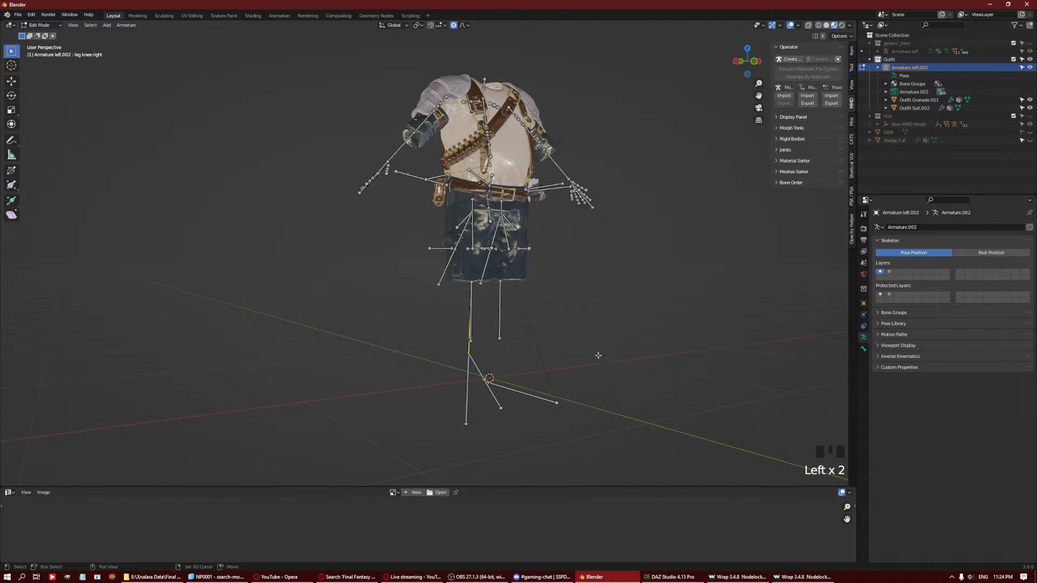
key(shift+g)
click(597, 354)
key(Delete)
click(597, 354)
Try to delete the arm elbow right bone together with its child bones.
middle_drag(598, 355, 368, 175)
key(Tab)
key(Tab)
click(350, 162)
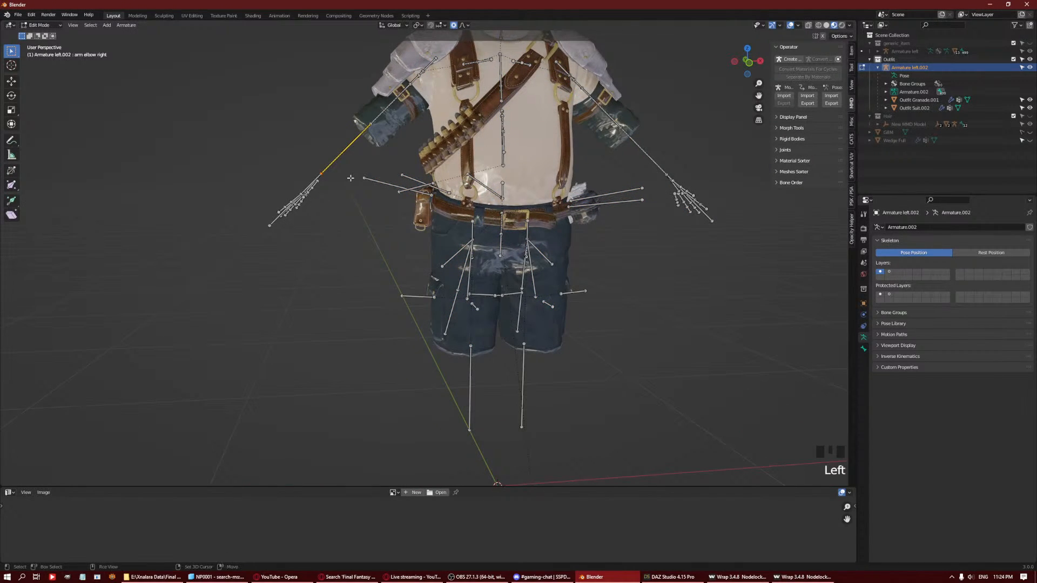
key(shift+g)
click(370, 187)
key(Delete)
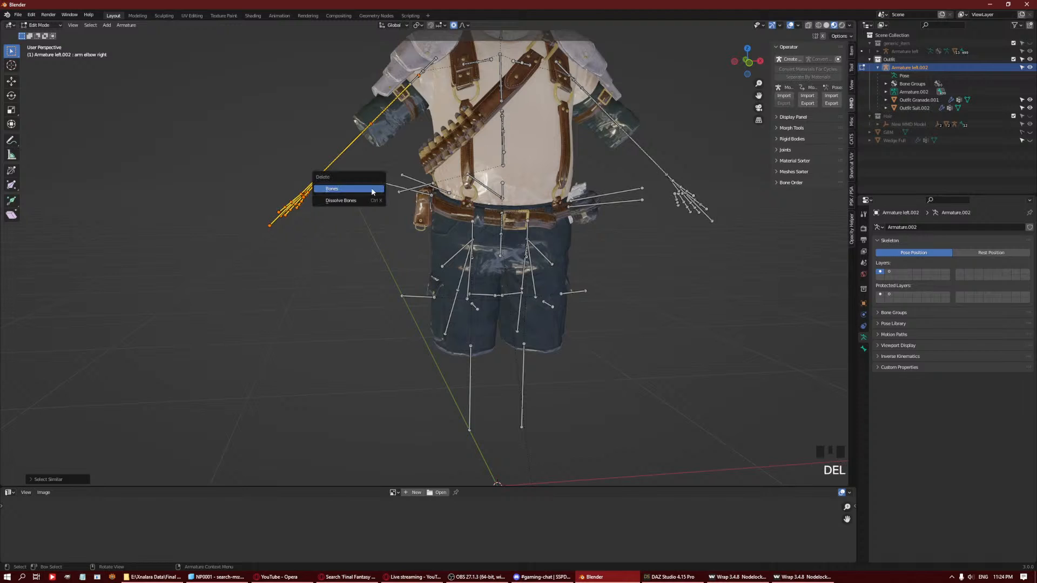
click(368, 192)
key(Tab)
mouse_move(369, 192)
middle_down()
mouse_move(404, 205)
mouse_move(378, 191)
middle_up()
key(ctrl+z)
key(ctrl+z)
key(ctrl+z)
key(ctrl+z)
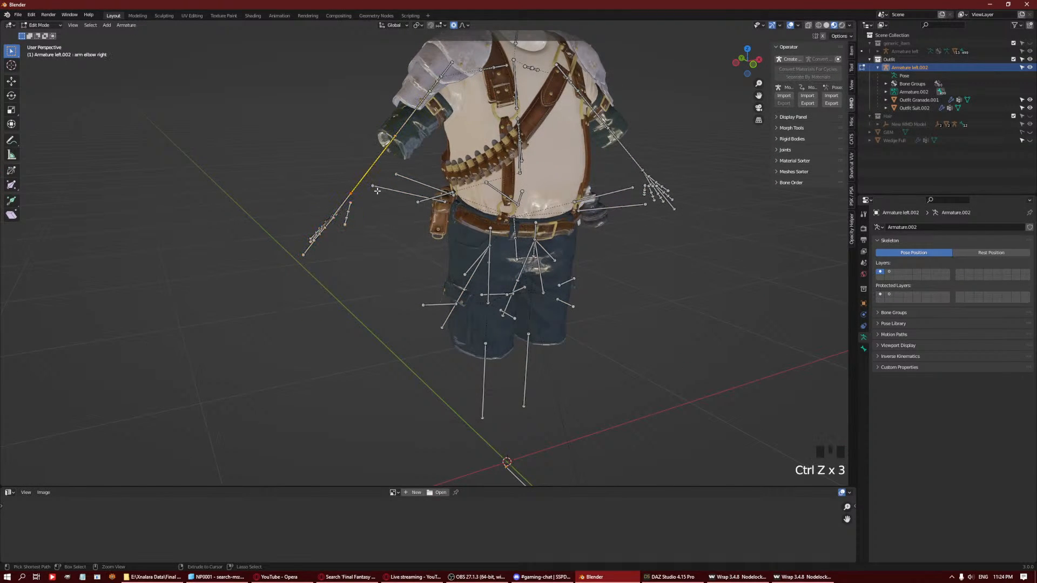
key(ctrl+z)
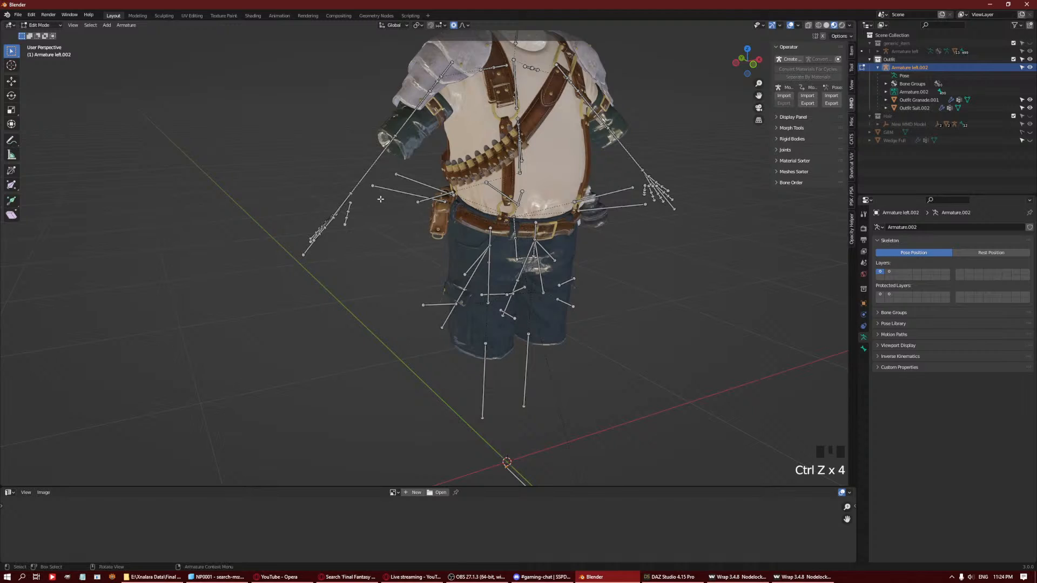
Delete the right hand and finger bones, keeping the arm elbow right bone.
click(356, 192)
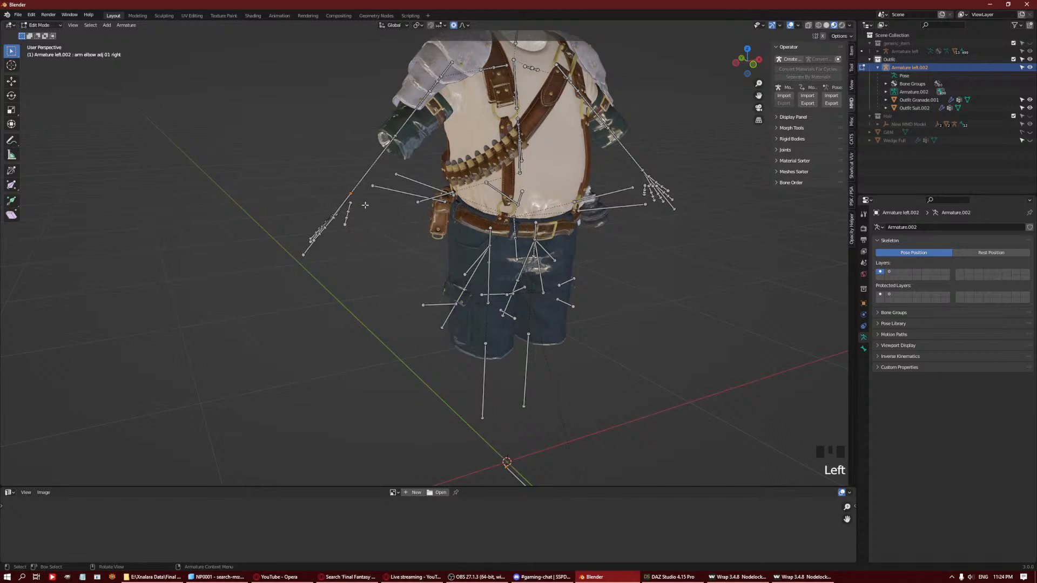
click(344, 204)
key(shift+g)
click(344, 204)
key(Delete)
click(439, 261)
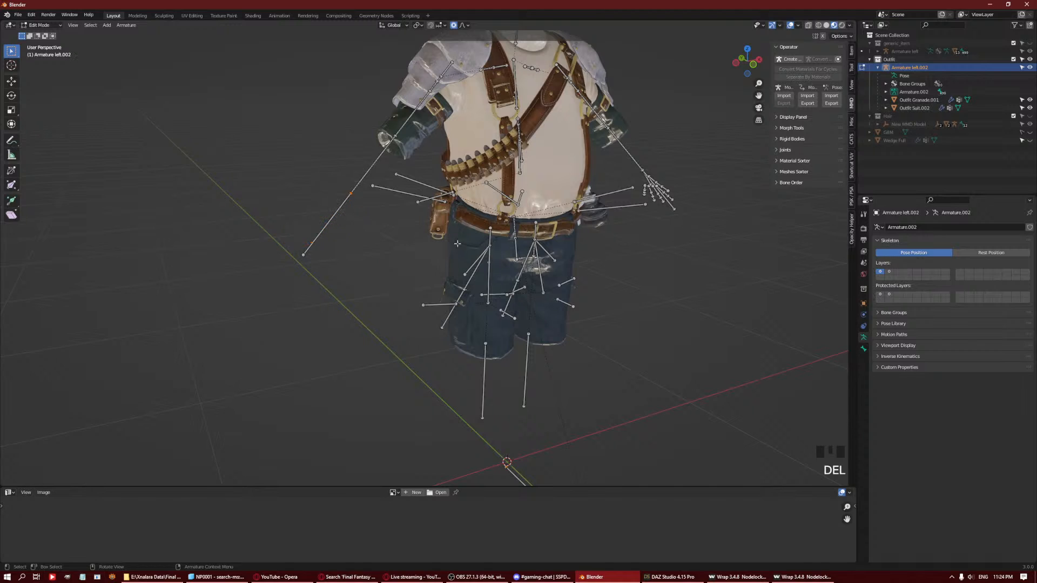
Delete the left hand and finger bones, keeping the arm elbow left bone.
middle_drag(457, 244, 513, 211)
click(674, 194)
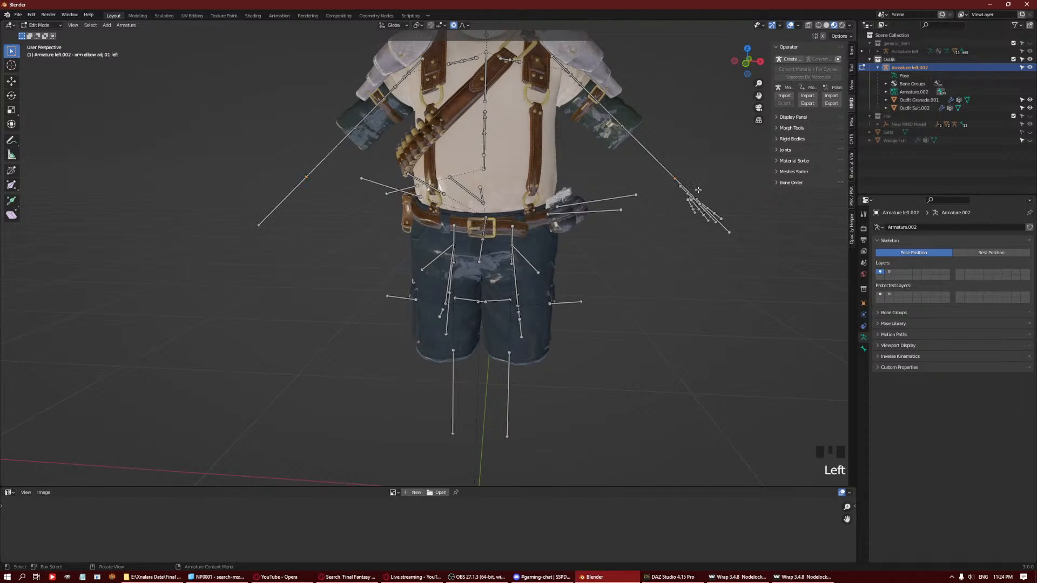
key(shift+g)
click(697, 190)
click(692, 197)
middle_drag(688, 216, 661, 273)
click(693, 257)
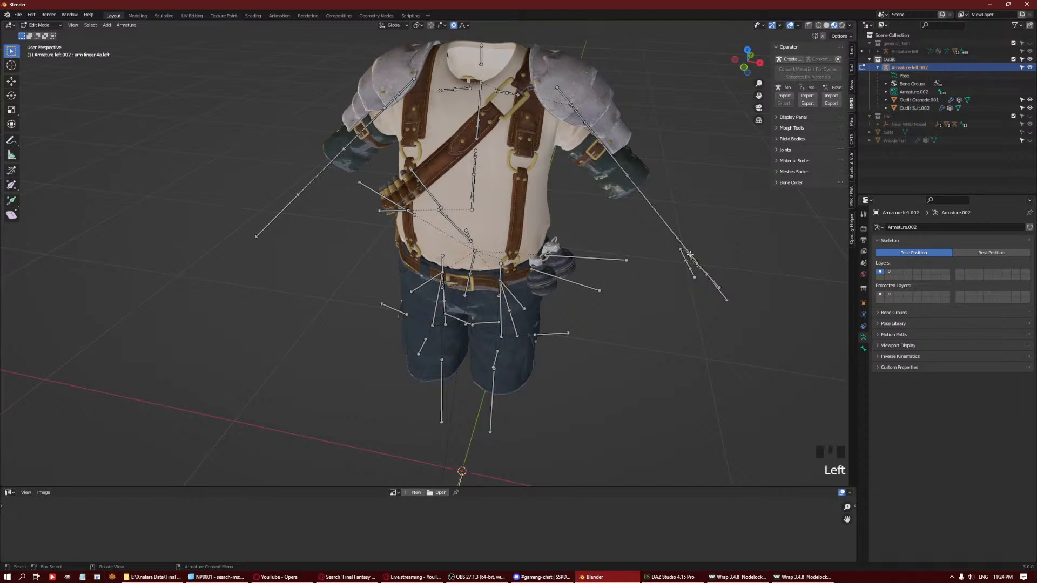
click(693, 259)
click(693, 260)
key(shift+g)
click(687, 253)
key(Delete)
click(687, 252)
Return to Object Mode, convert the Outfit armature and its meshes to an MMD model, and select all visible objects.
scroll(675, 232, down, 3)
middle_drag(610, 154, 474, 180)
key(Tab)
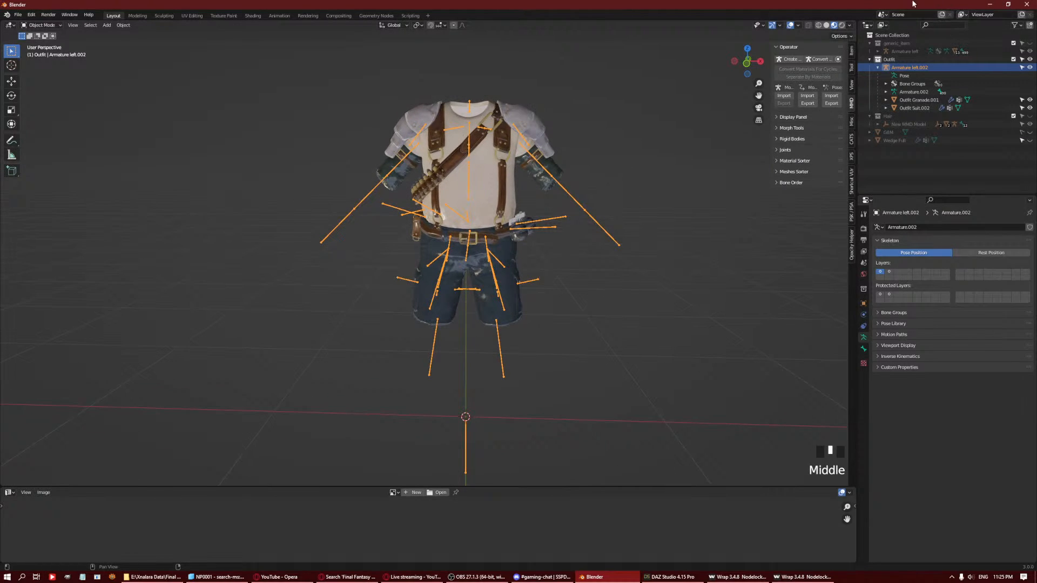
click(890, 59)
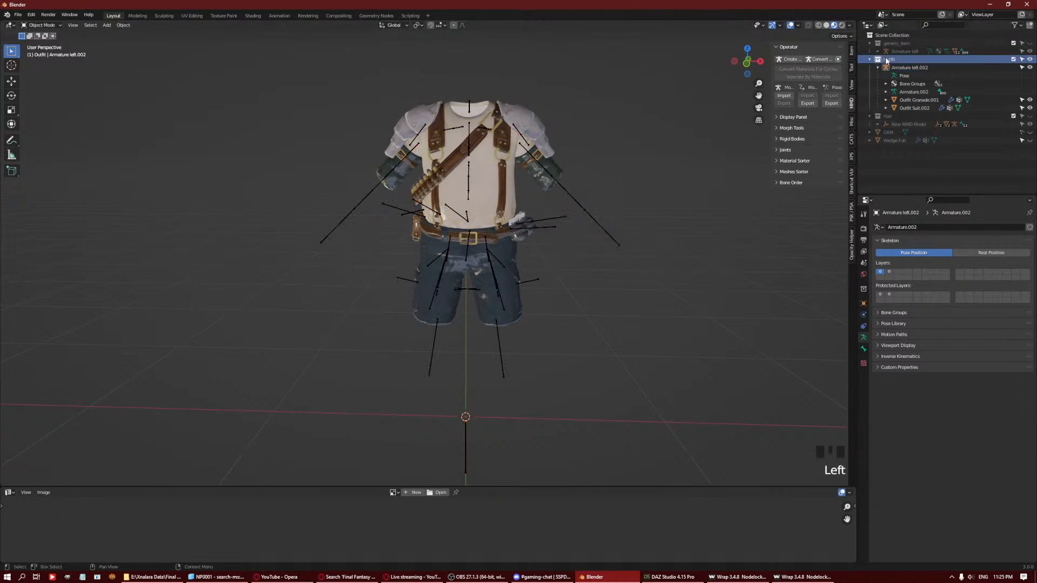
click(825, 57)
click(827, 108)
key(a)
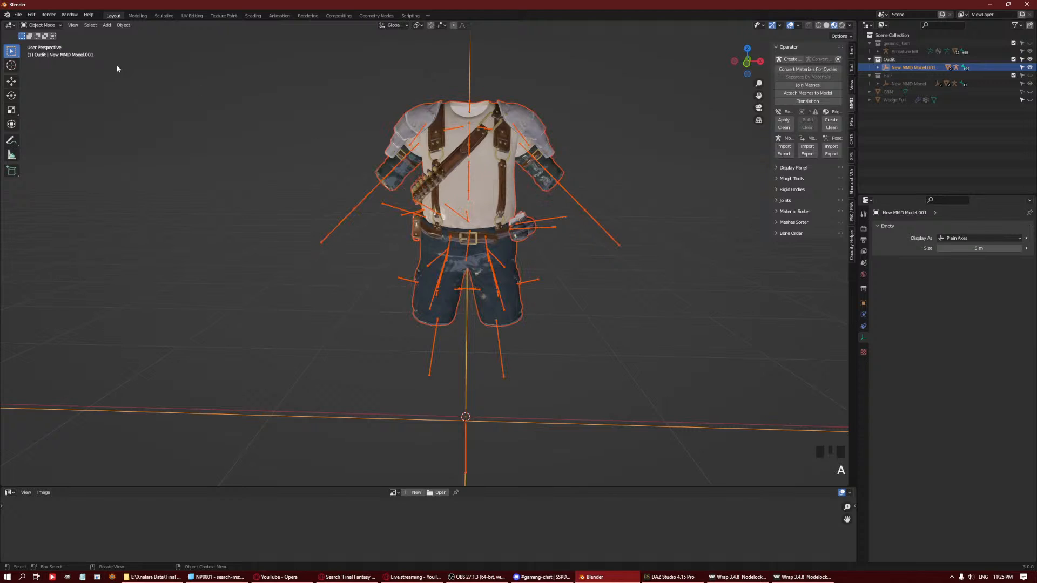
Start a MikuMikuDance Model (.pmx) export and browse to the Wedge Outfit folder inside Wedge's Outfit folder.
click(18, 15)
mouse_move(34, 132)
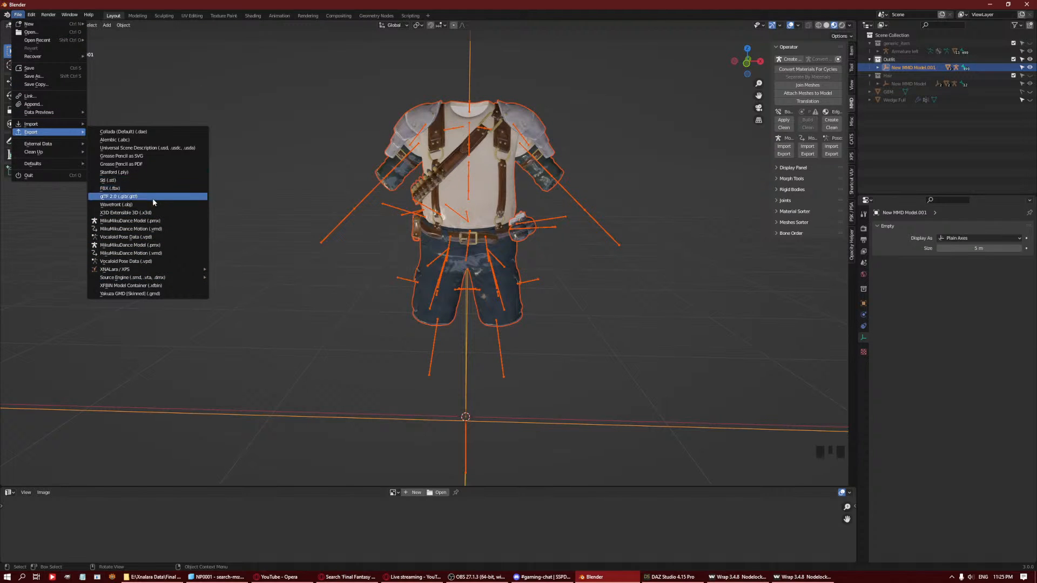
click(162, 221)
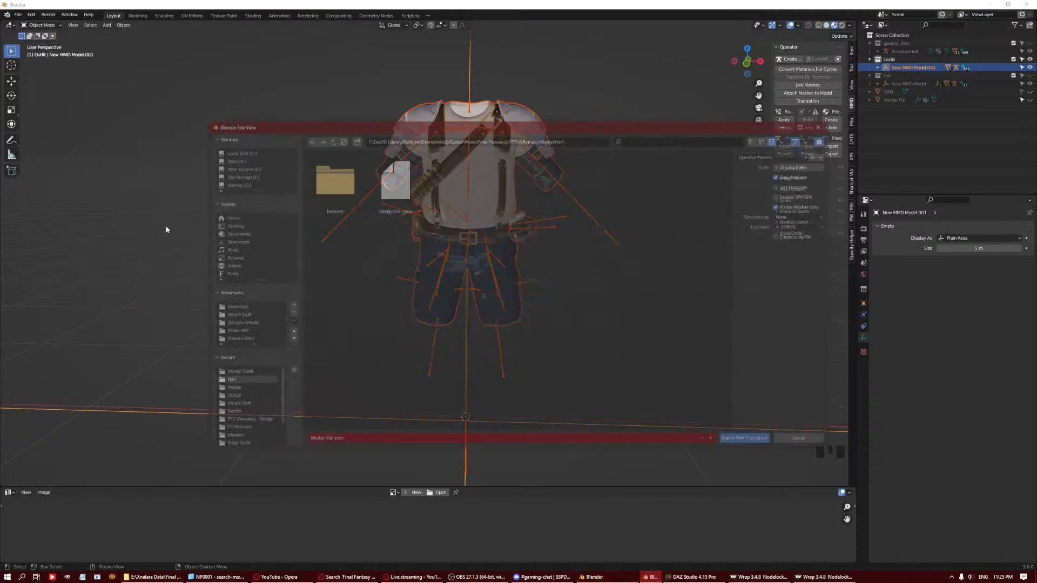
click(329, 140)
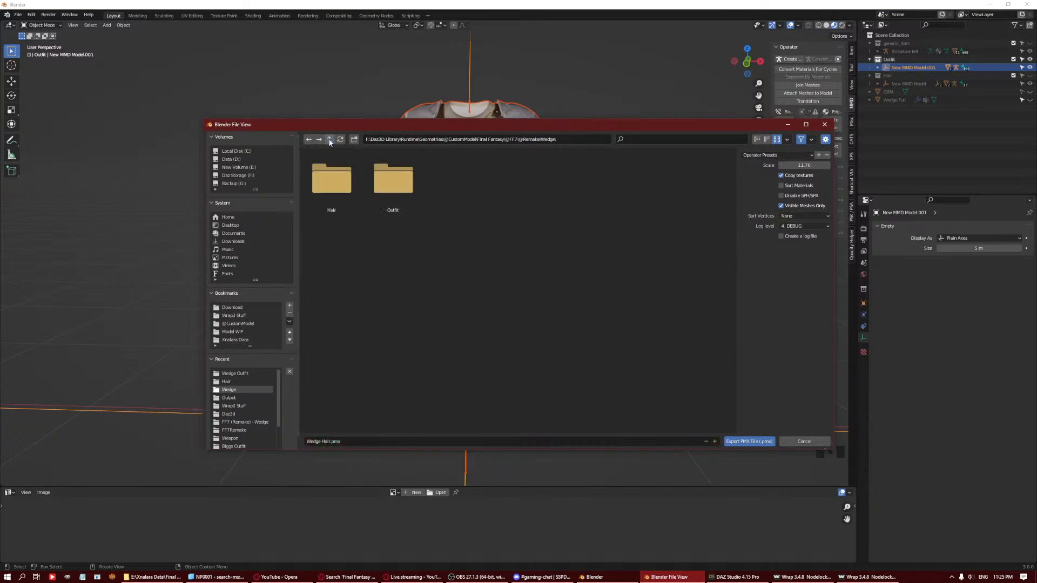
double_click(393, 178)
double_click(336, 182)
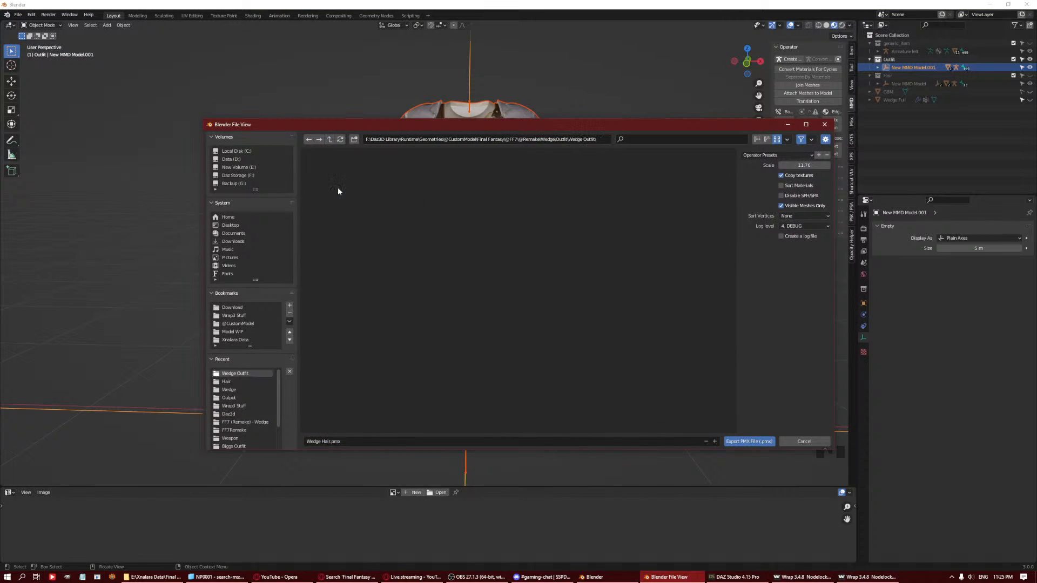
Name the export file Wedge Outfit Suit.pmx and export the model.
click(335, 443)
drag(322, 442, 408, 426)
text(Outfit Suit)
key(Return)
click(739, 442)
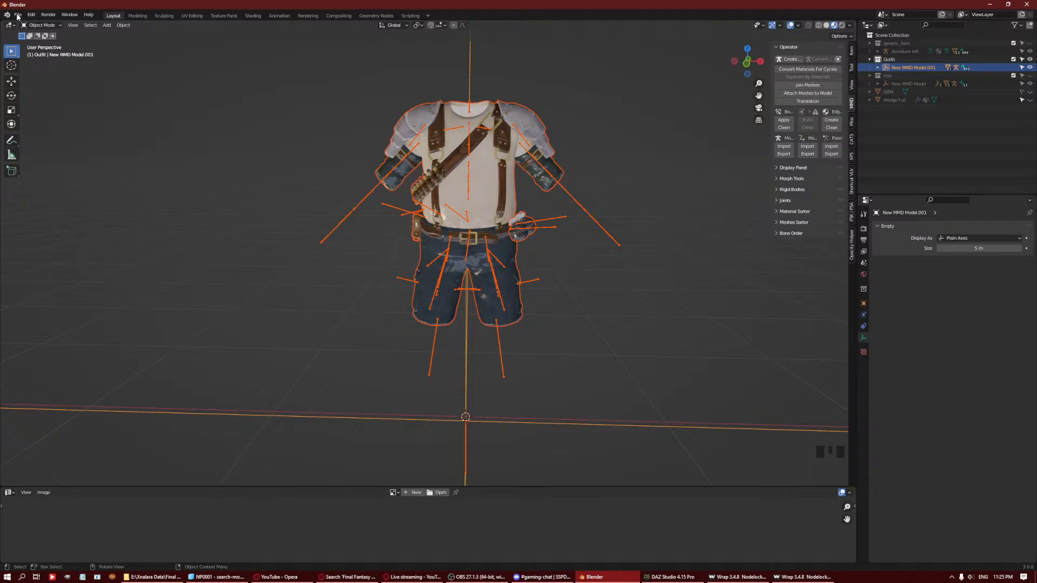
Export the selected outfit as an OBJ file named Wedge Outfit Suit.obj in the Wedge Outfit folder.
click(18, 16)
mouse_move(47, 132)
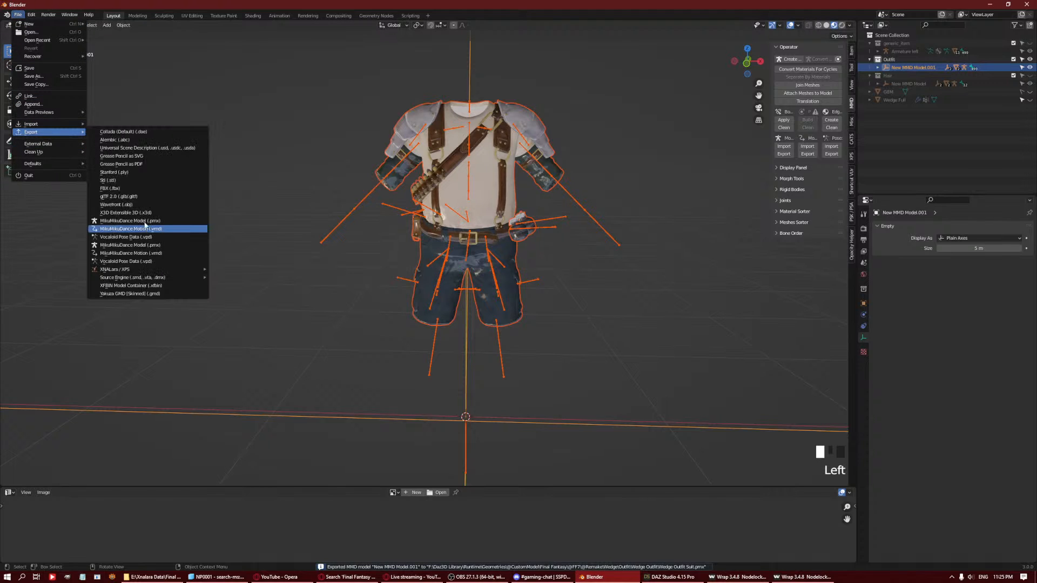
click(147, 226)
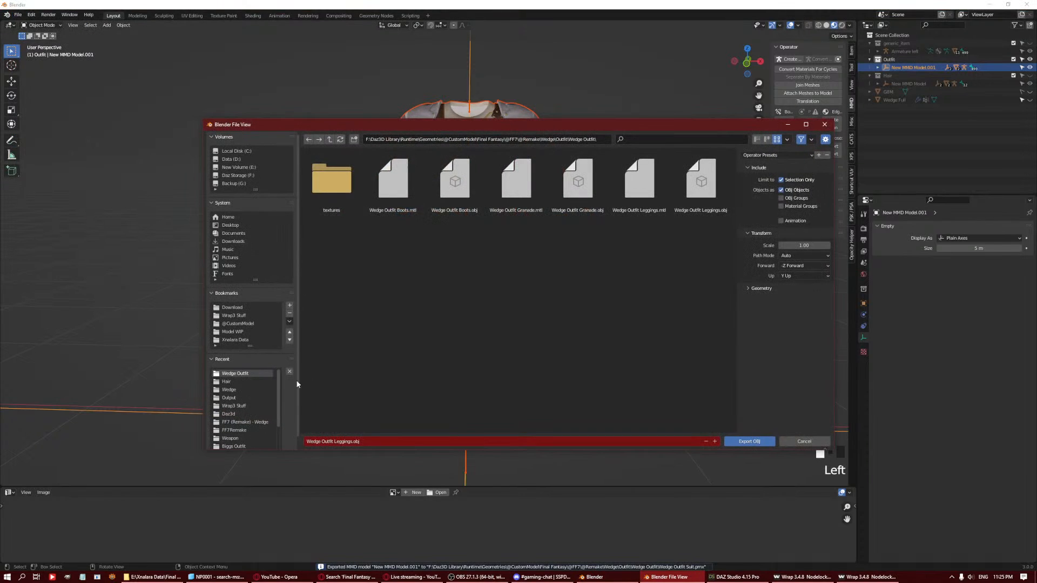
click(340, 441)
drag(334, 442, 359, 441)
text(Suit.obj)
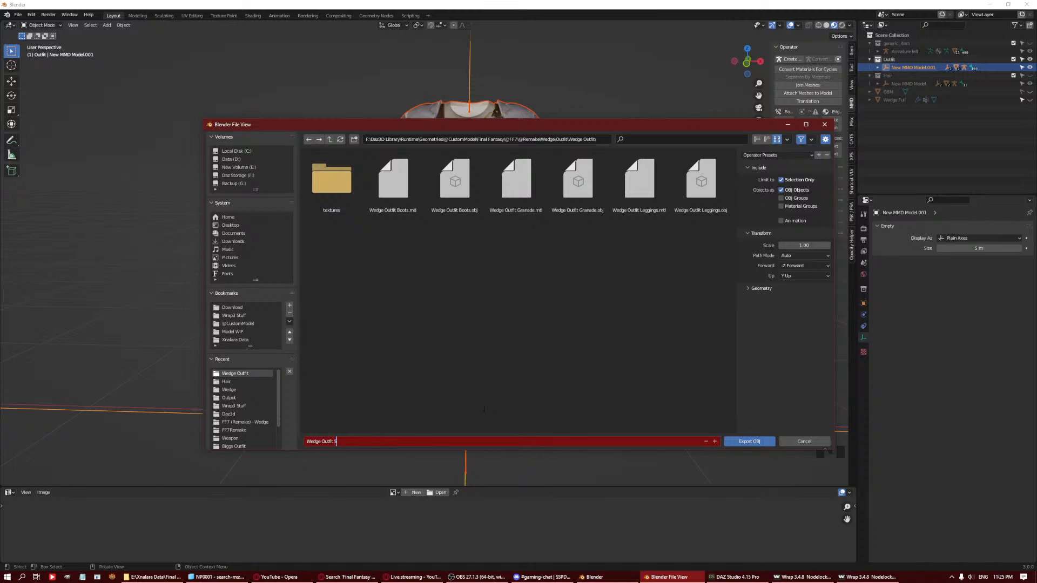
key(Return)
click(750, 442)
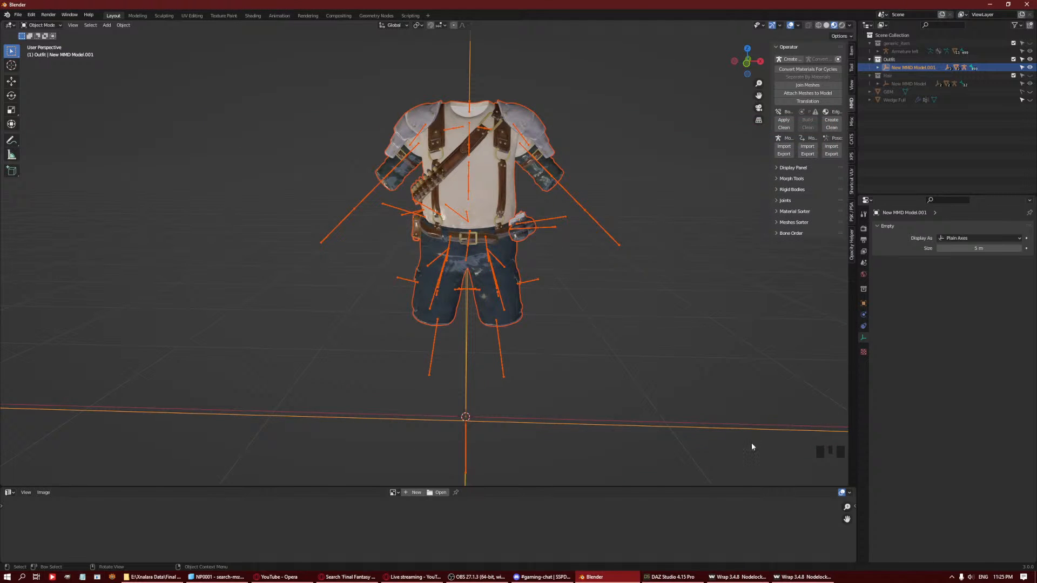
click(488, 193)
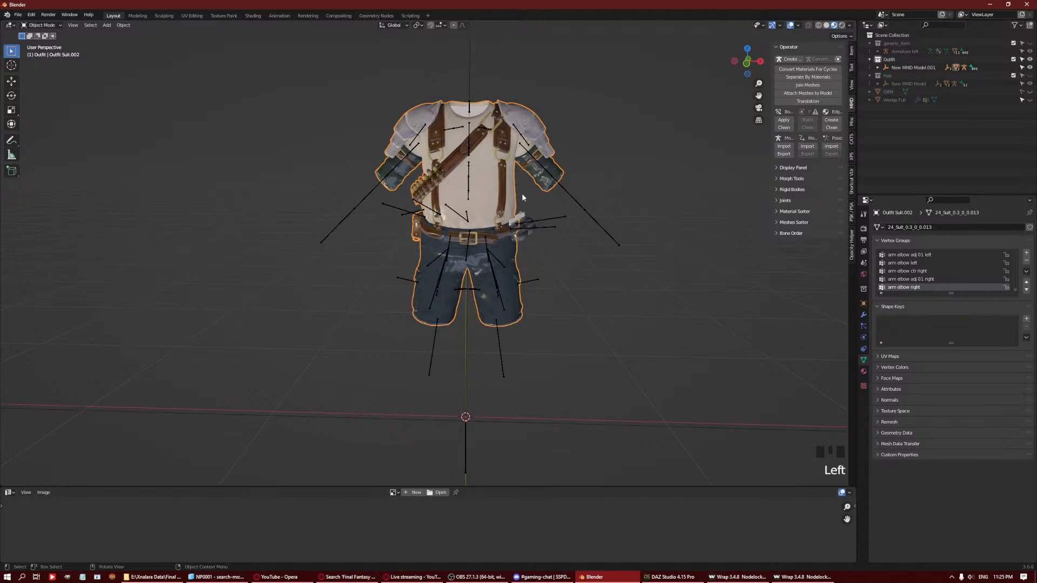
middle_drag(522, 198, 527, 240)
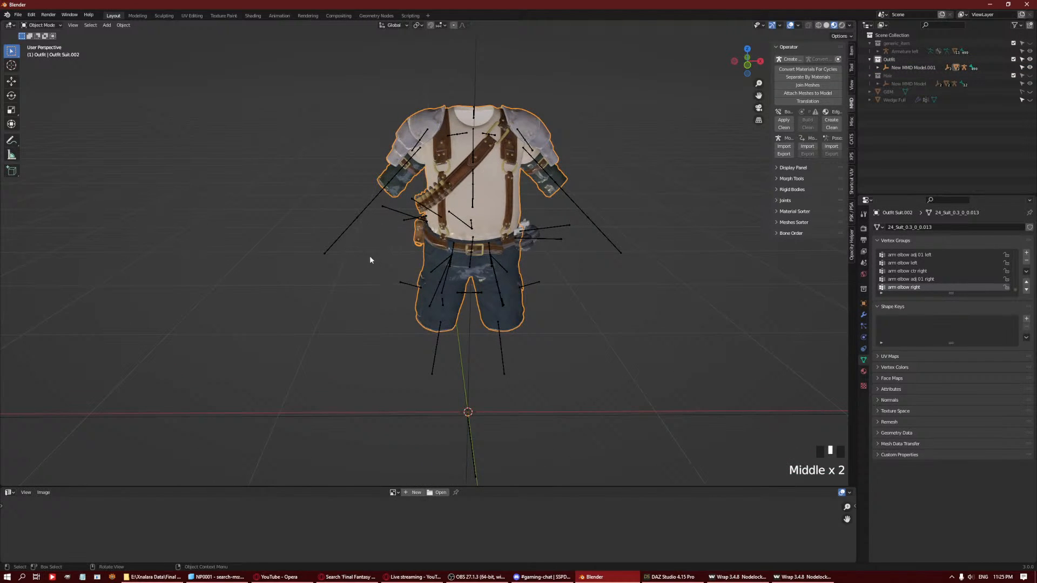
Switch to DAZ Studio and load Genesis 8 Basic Male Prep.duf from the Genesis 8 Male content folder.
click(586, 576)
click(661, 576)
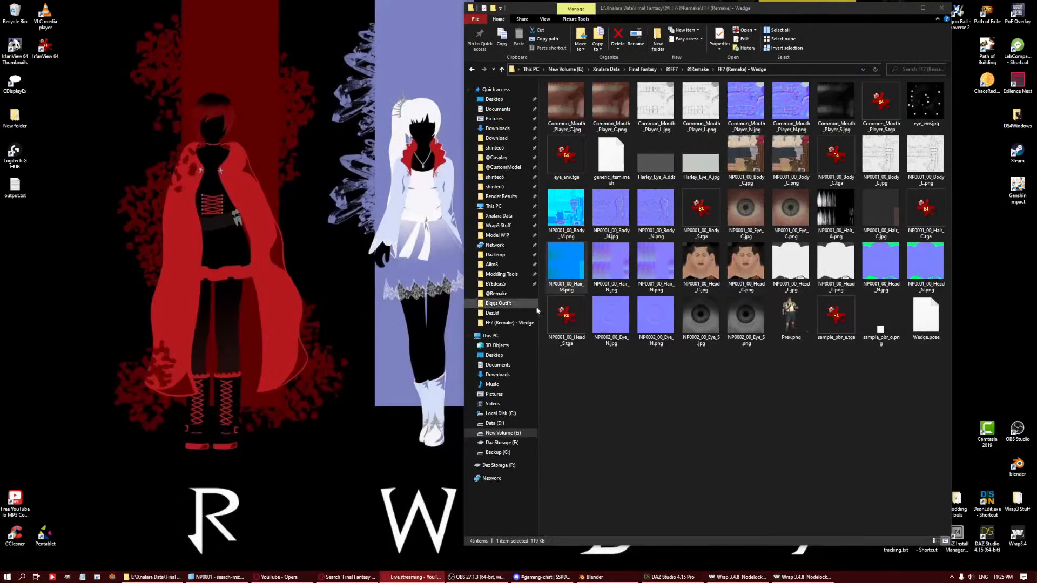
click(669, 577)
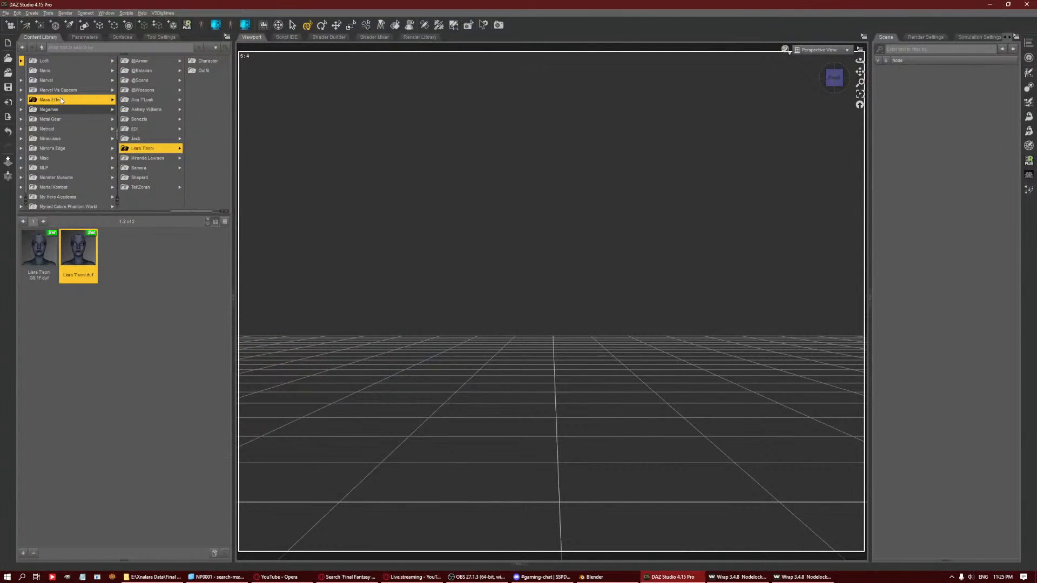
key(Left)
key(Left)
key(Left)
click(124, 158)
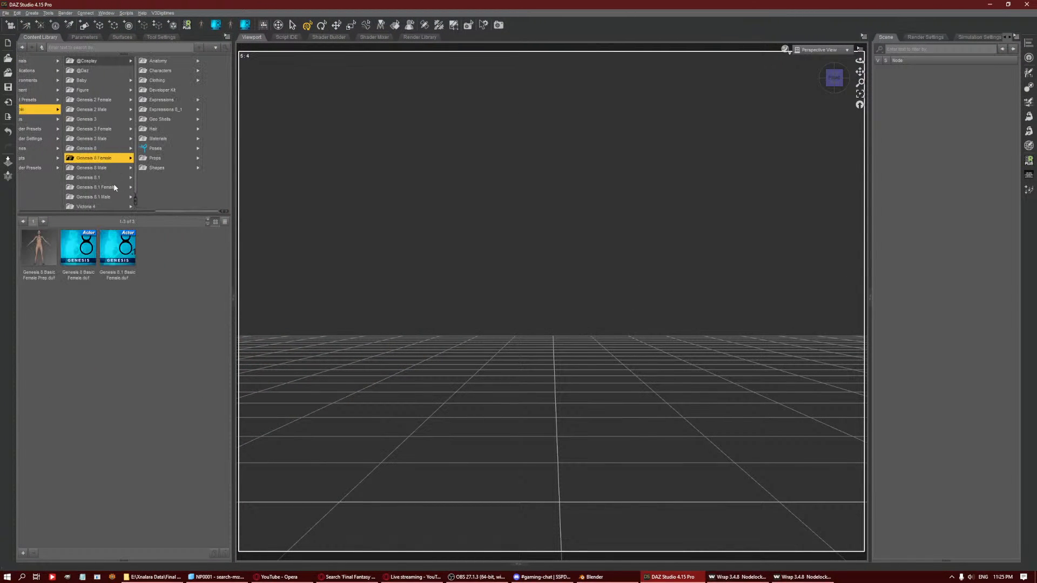
click(98, 168)
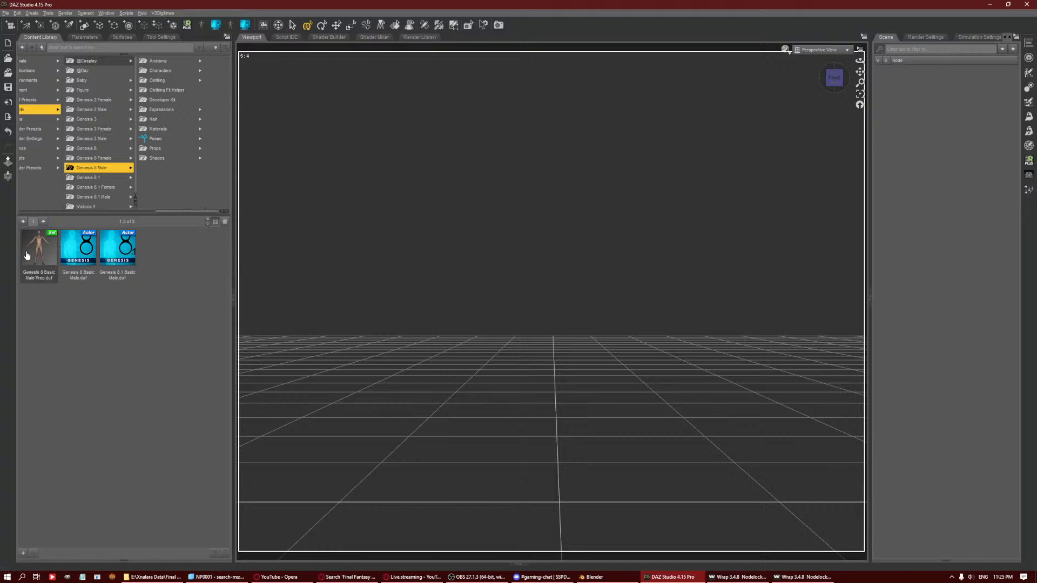
double_click(27, 255)
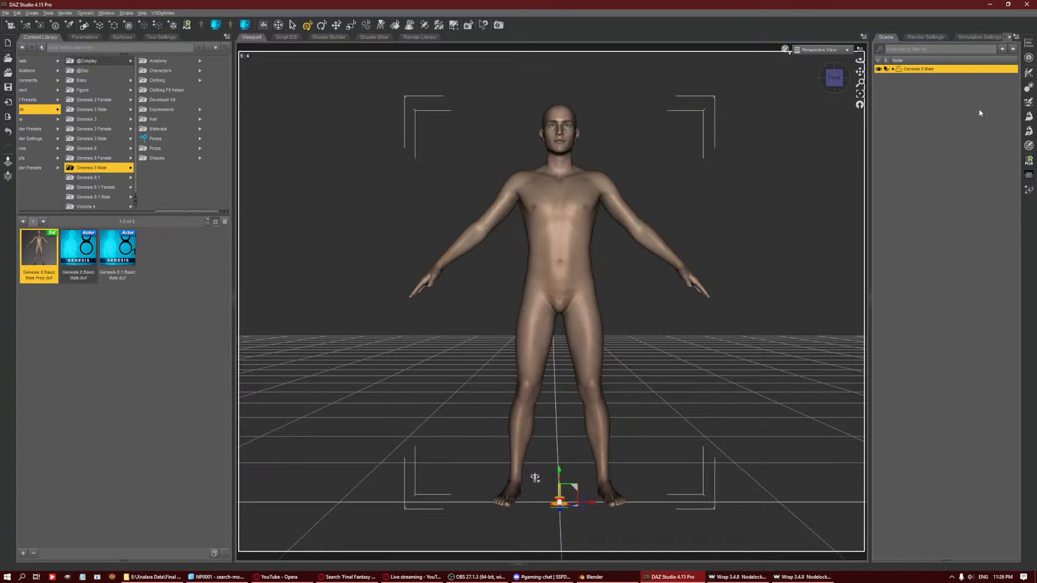
click(1029, 131)
click(391, 142)
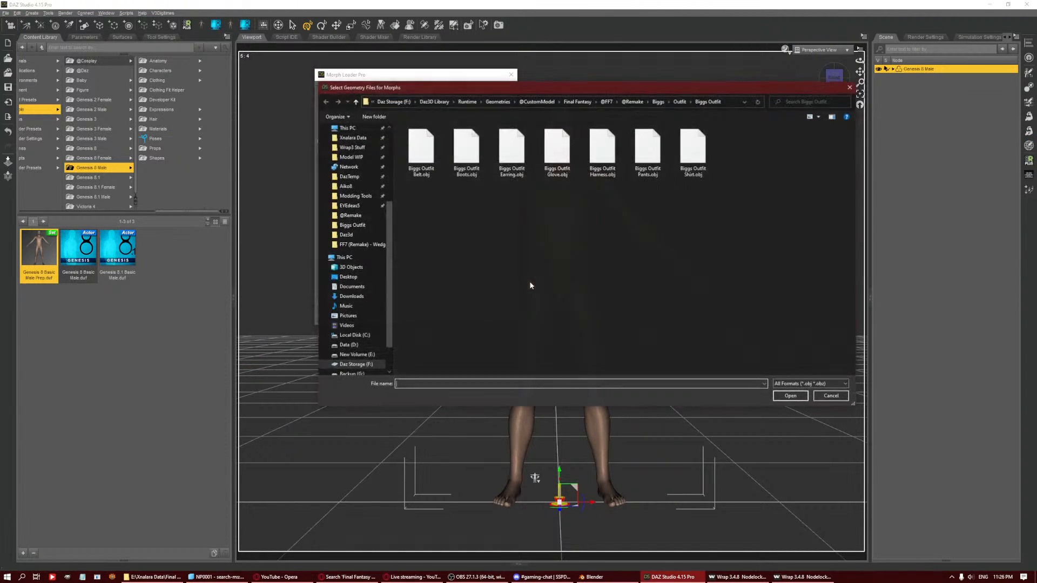
click(633, 101)
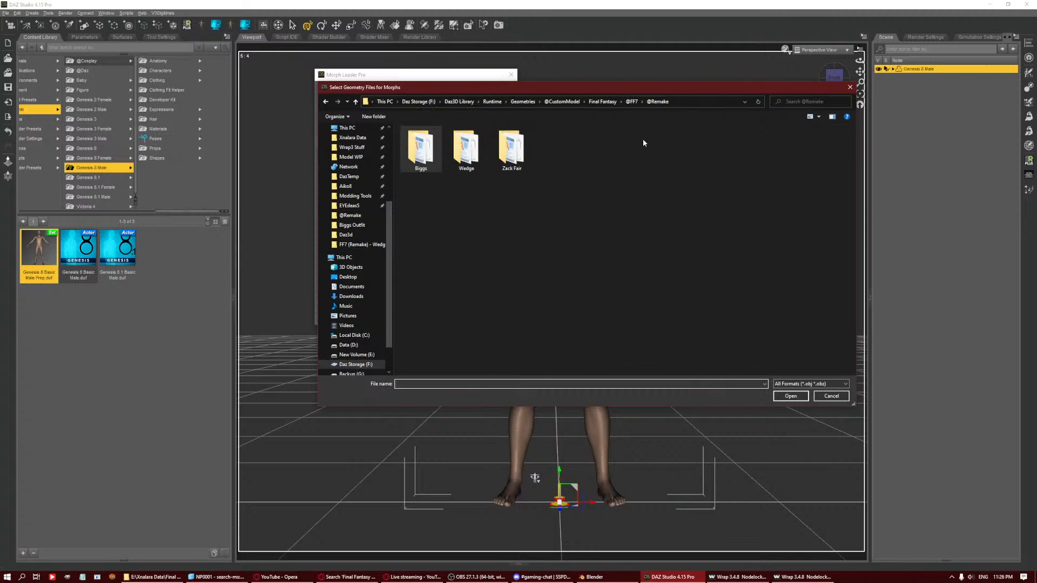
double_click(466, 149)
double_click(511, 151)
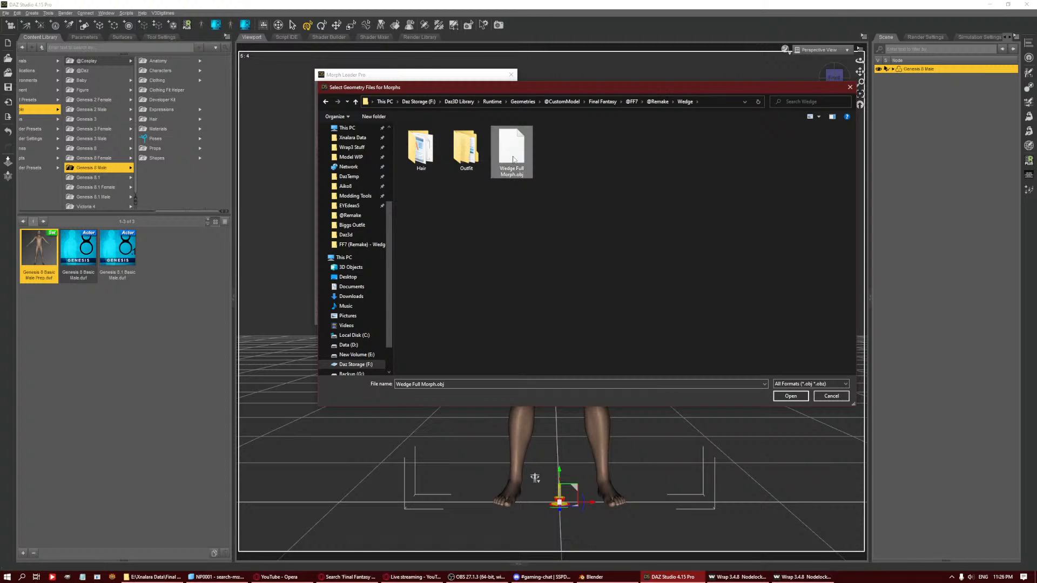
click(321, 161)
click(391, 142)
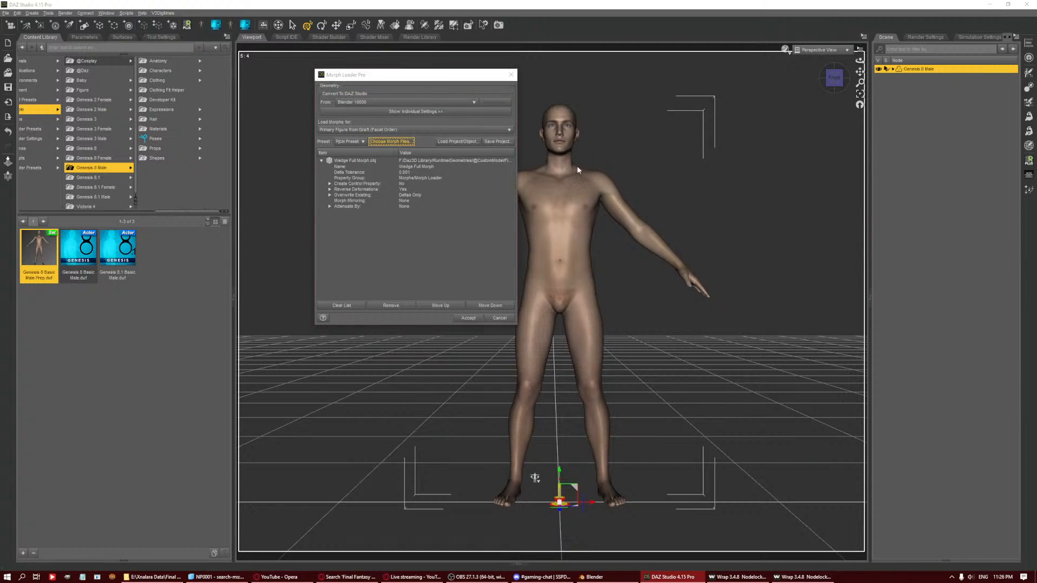
double_click(523, 163)
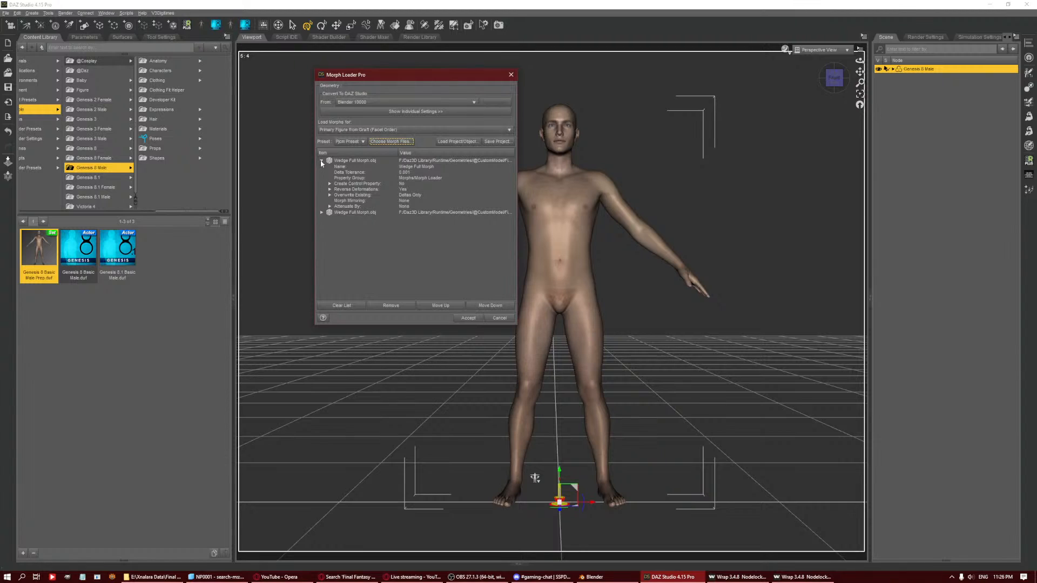
Name the first Wedge Full Morph.obj entry FF7 Remake Wedge Head Morph.
double_click(421, 167)
double_click(417, 166)
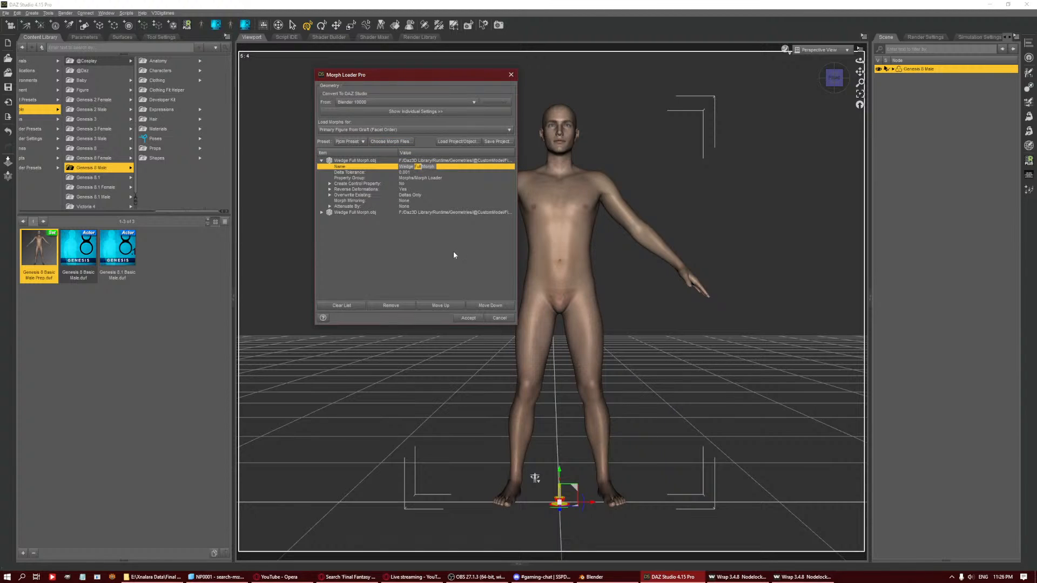
text(Head)
text(F7 Remake)
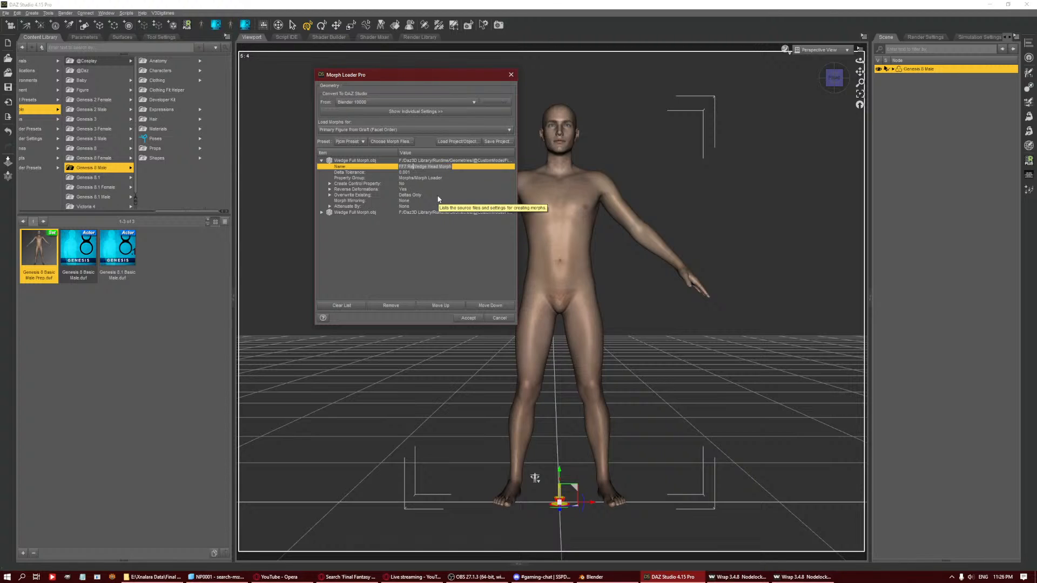
key(Right)
click(451, 189)
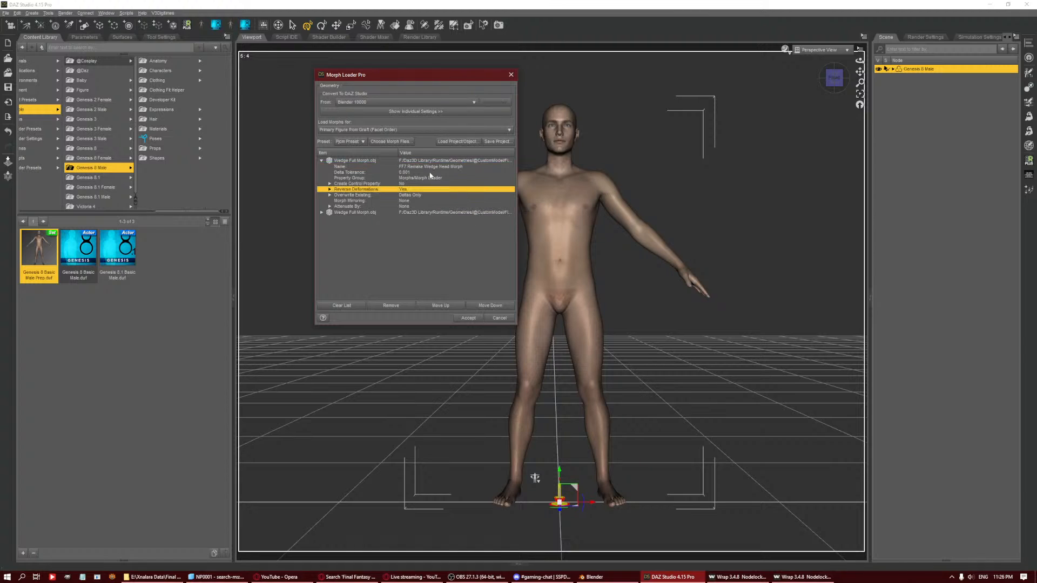
Name the second Wedge Full Morph.obj entry FF7 Remake Wedge Body Morph.
click(433, 167)
click(322, 212)
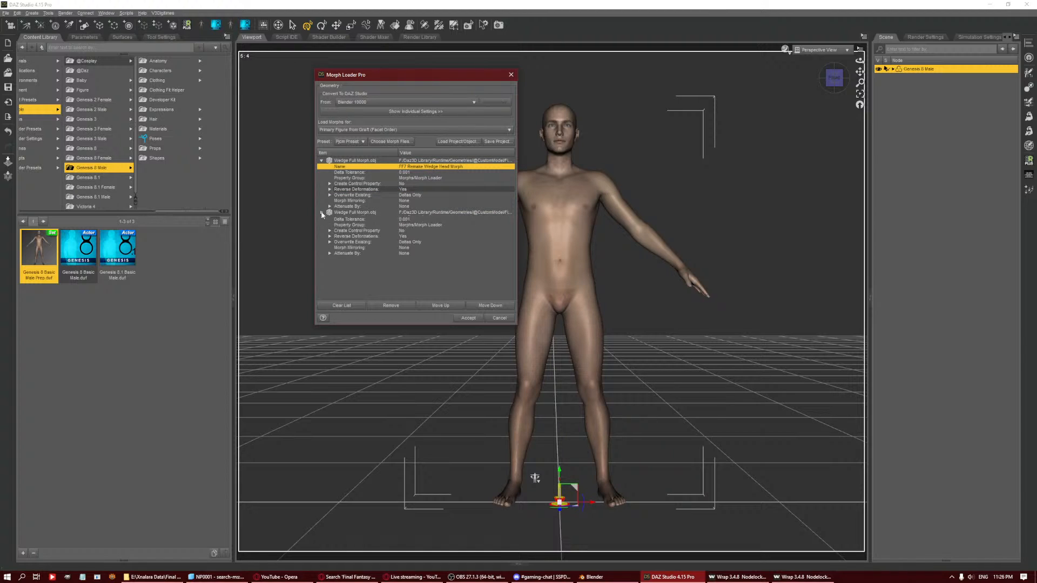
double_click(416, 219)
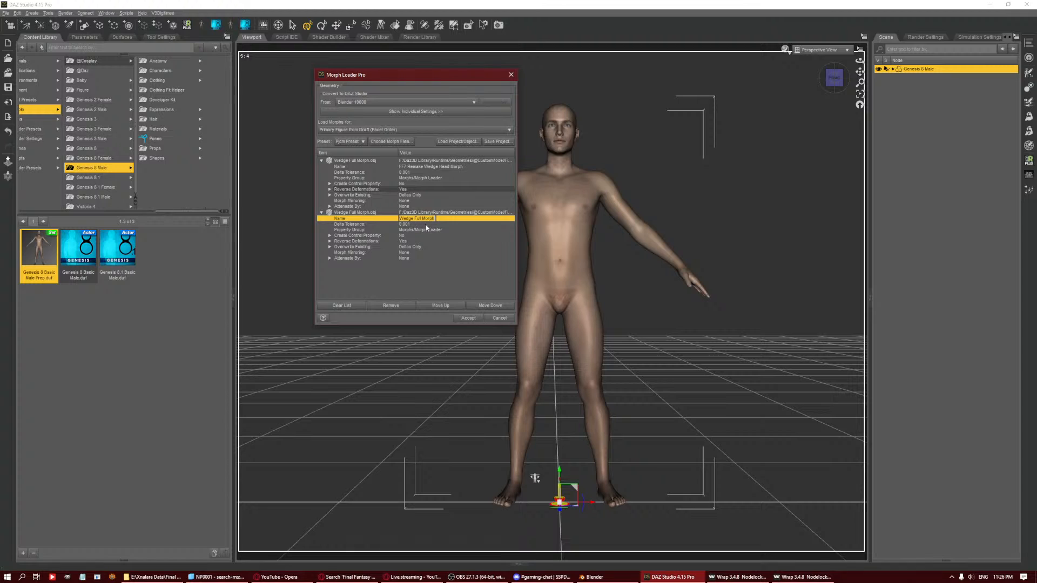
text(FF7 Remake Wedge Head Morph)
text(Body)
key(Return)
click(413, 190)
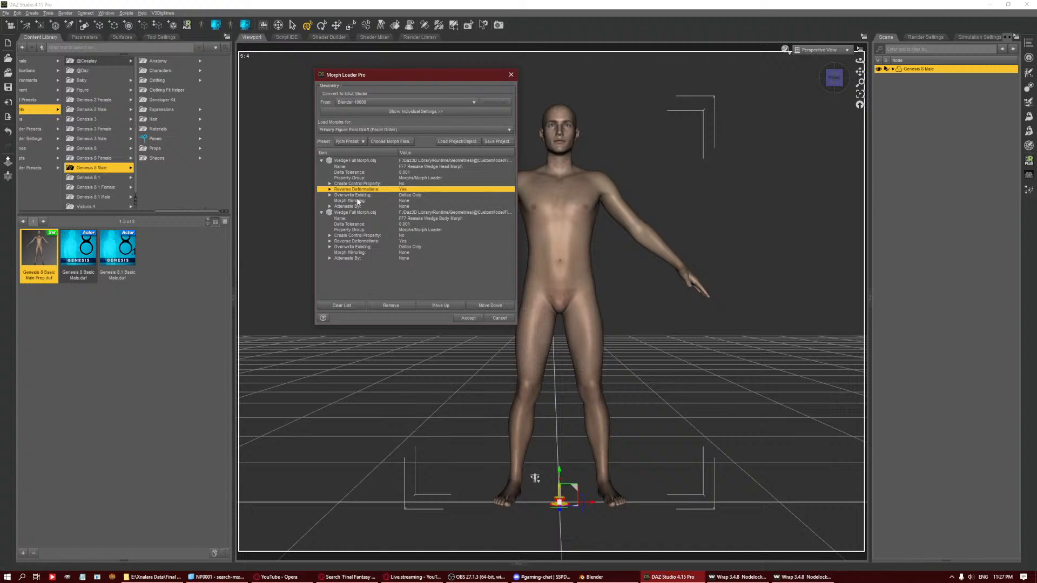
click(406, 201)
click(401, 206)
click(407, 179)
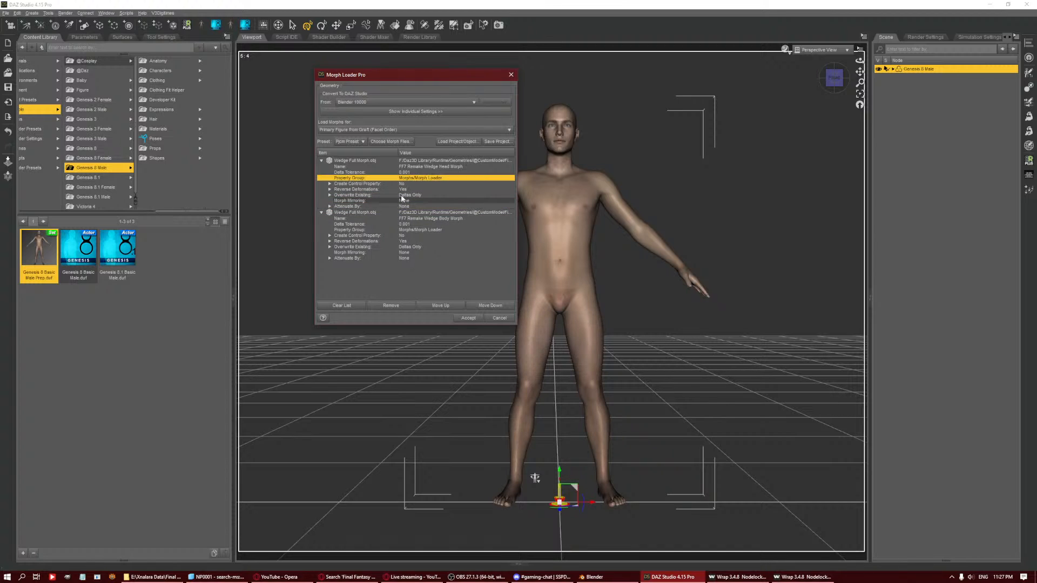
right_click(420, 179)
click(457, 4)
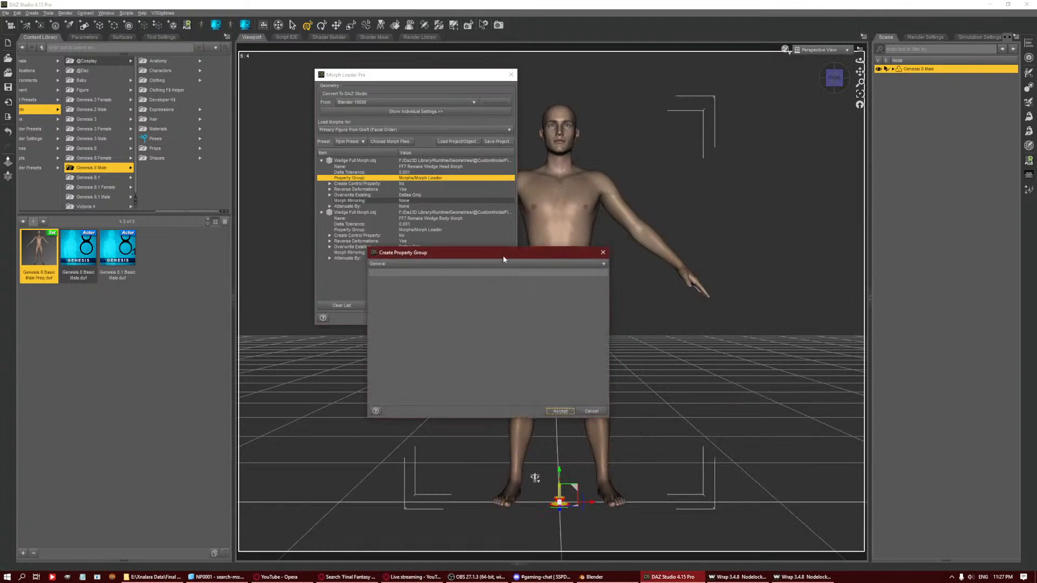
click(432, 260)
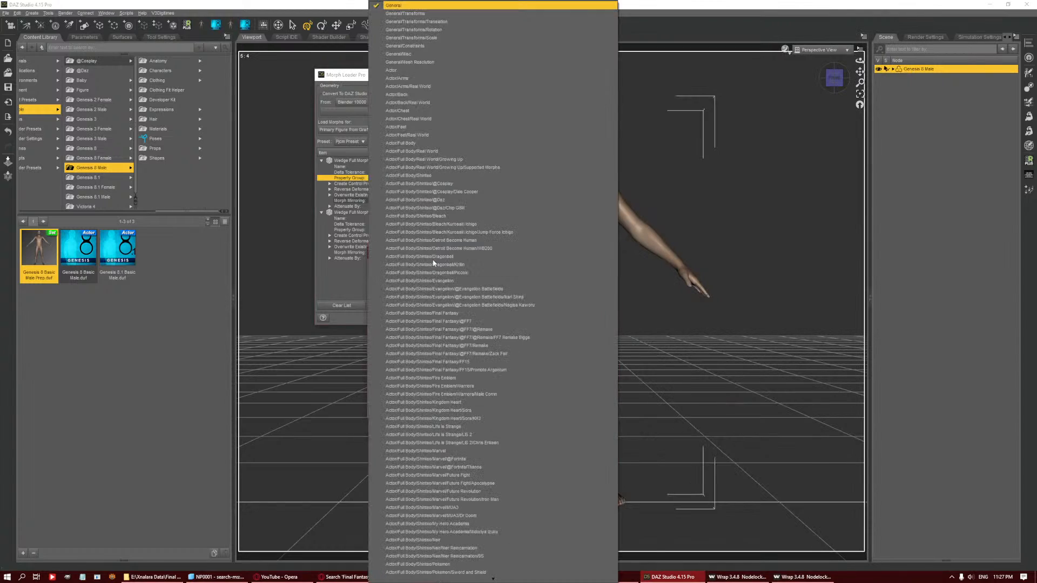
click(485, 329)
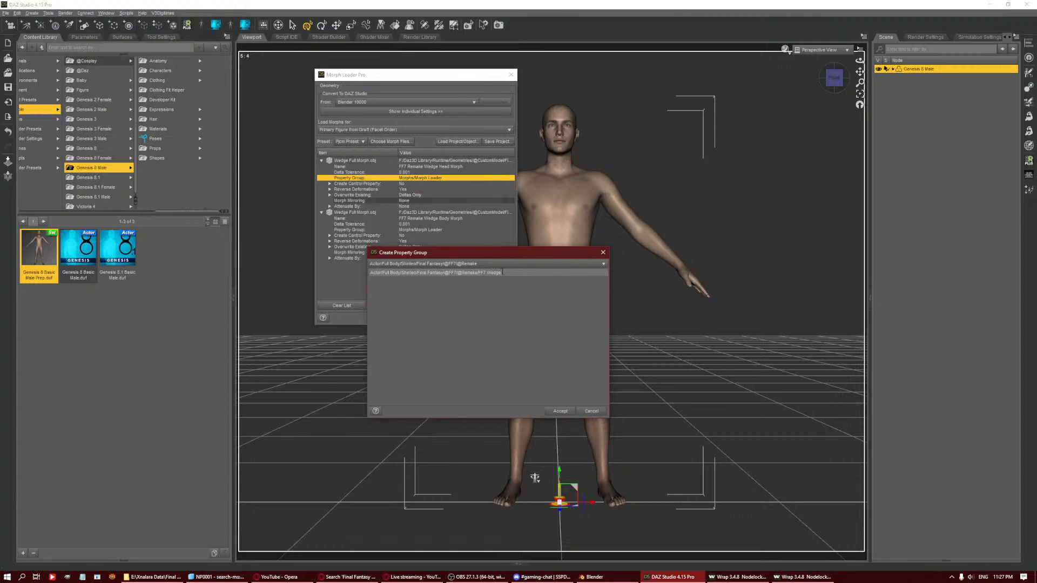
key(ctrl+a)
key(ctrl+c)
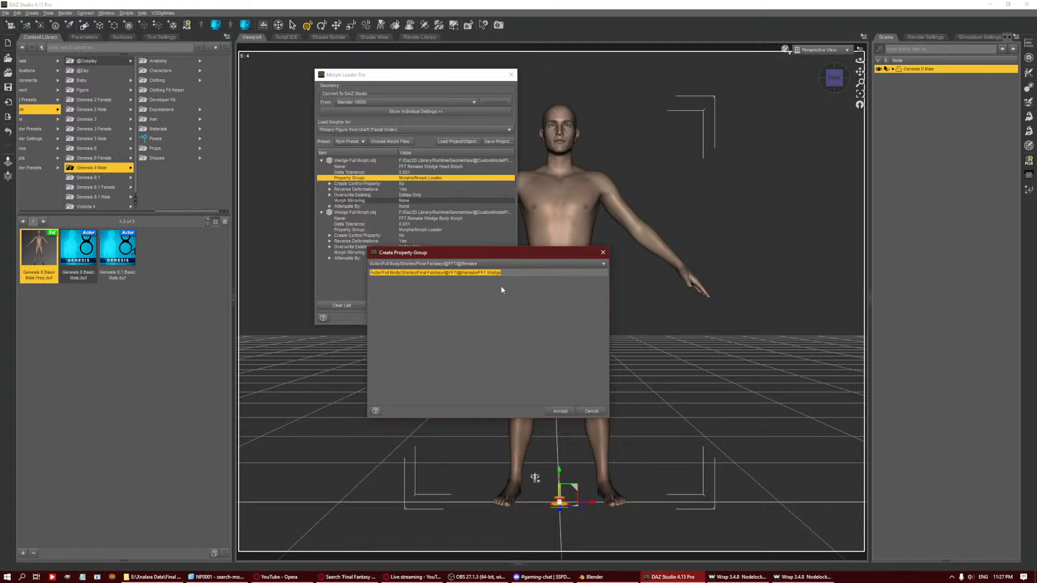
click(560, 411)
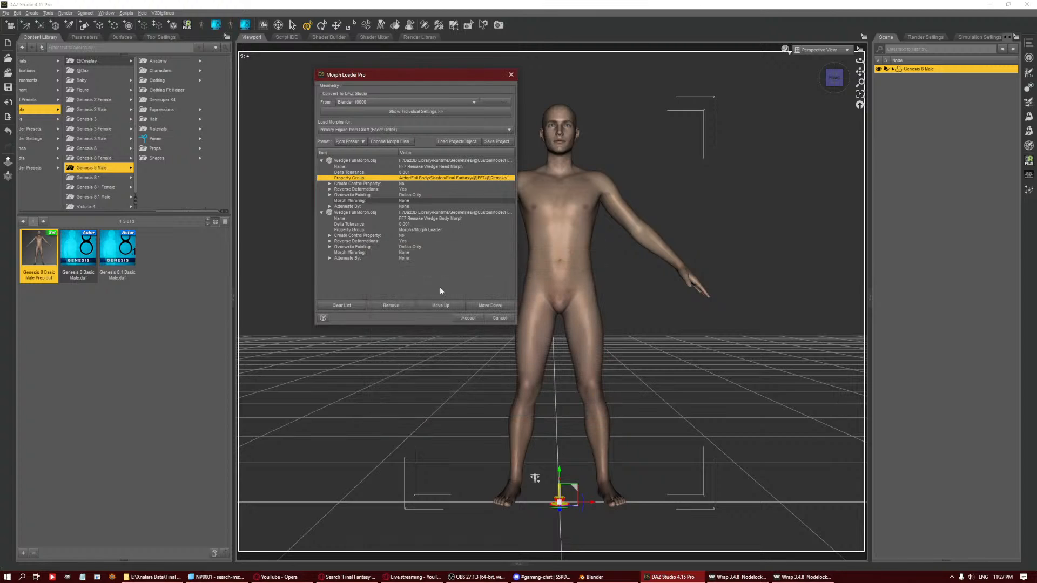
click(411, 231)
click(417, 233)
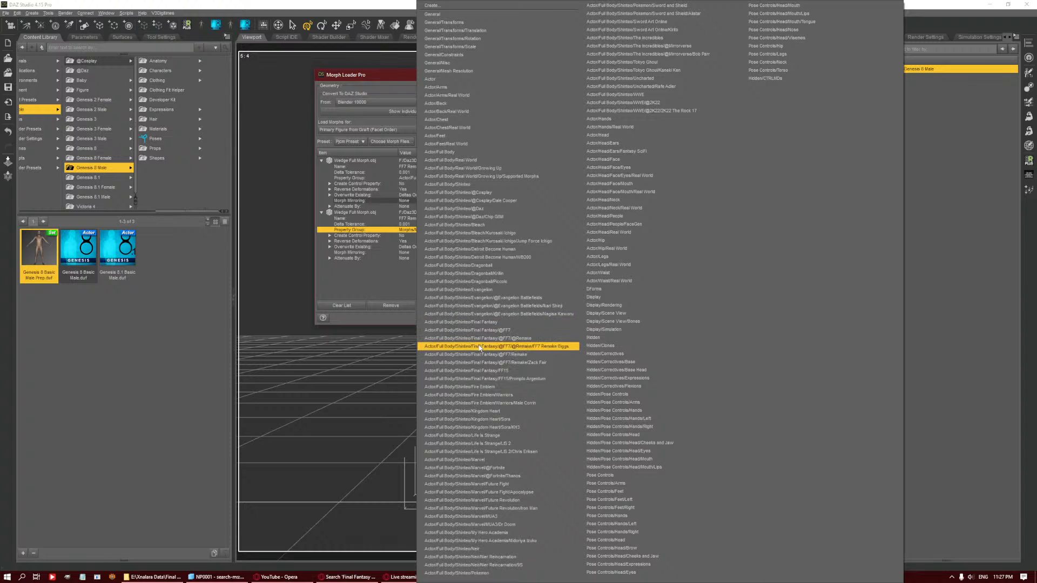
click(410, 174)
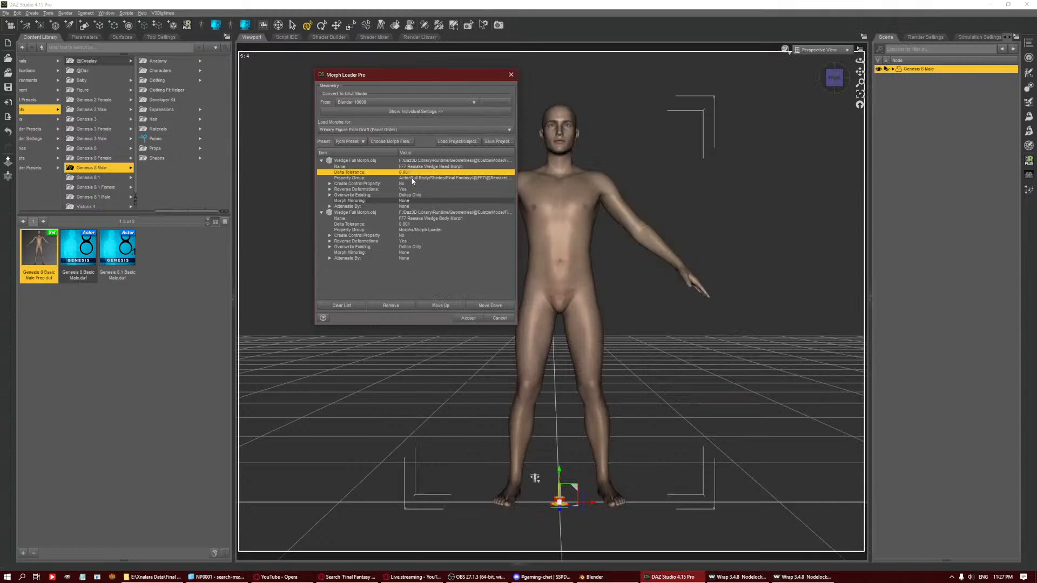
Recreate the head morph's property group from the copied path with the final name FF7 Remake Wedge, and copy the corrected path.
click(412, 178)
click(412, 179)
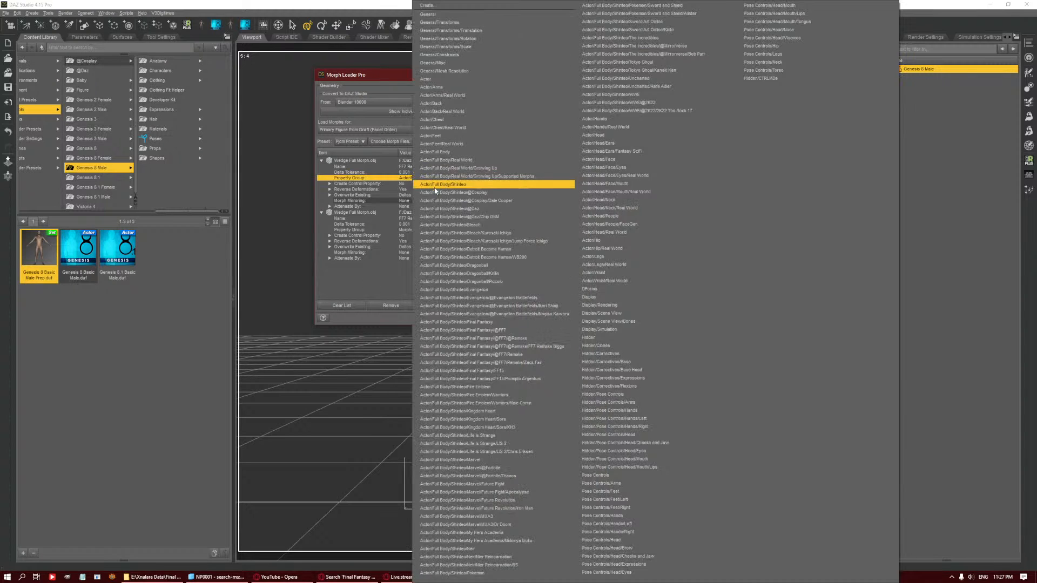
click(449, 6)
click(498, 275)
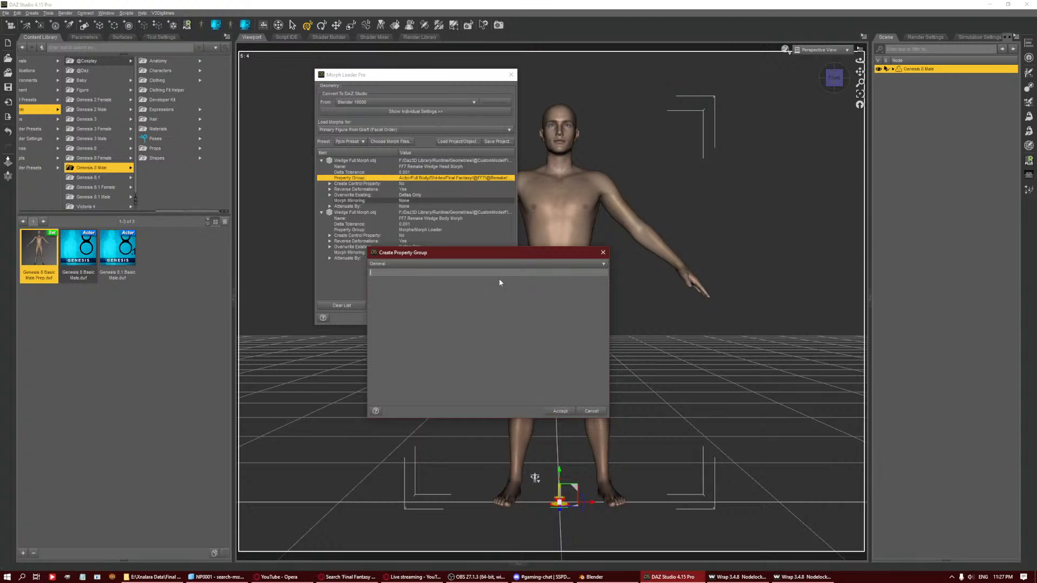
key(ctrl+v)
text(make)
key(ctrl+a)
click(559, 411)
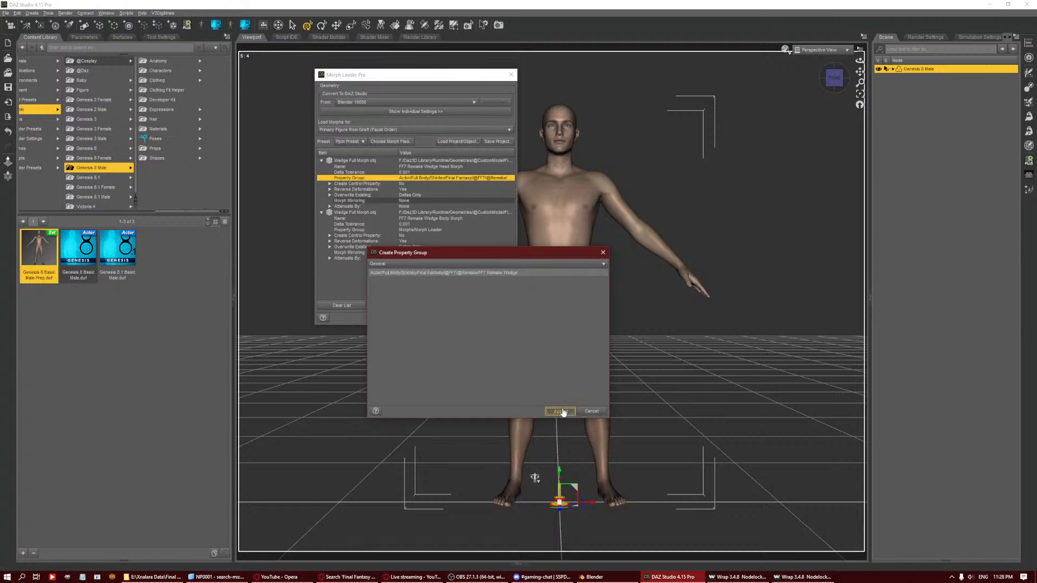
Assign the body morph to the same FF7 Remake Wedge property group using the copied path.
click(427, 230)
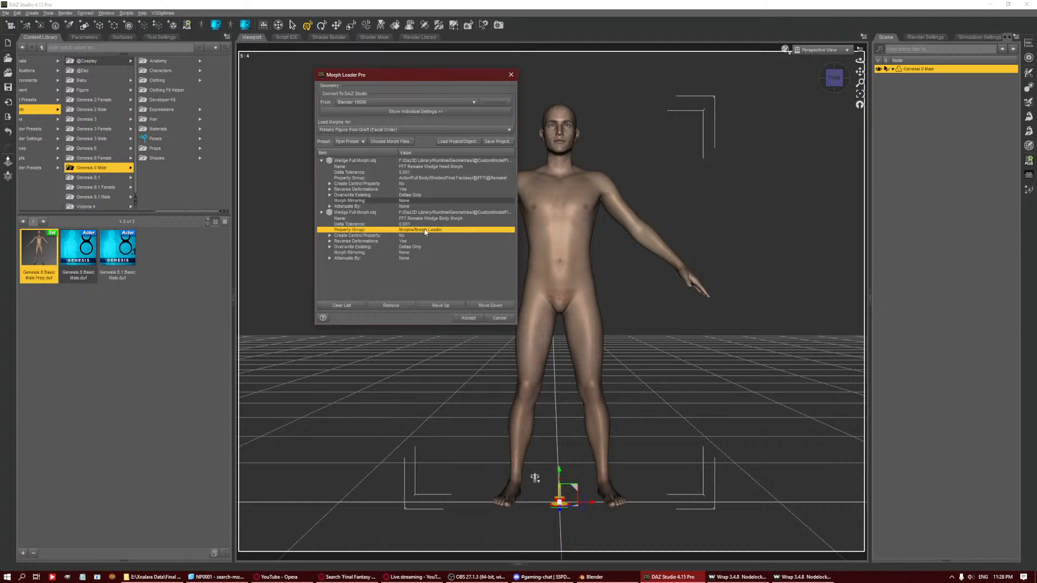
click(427, 230)
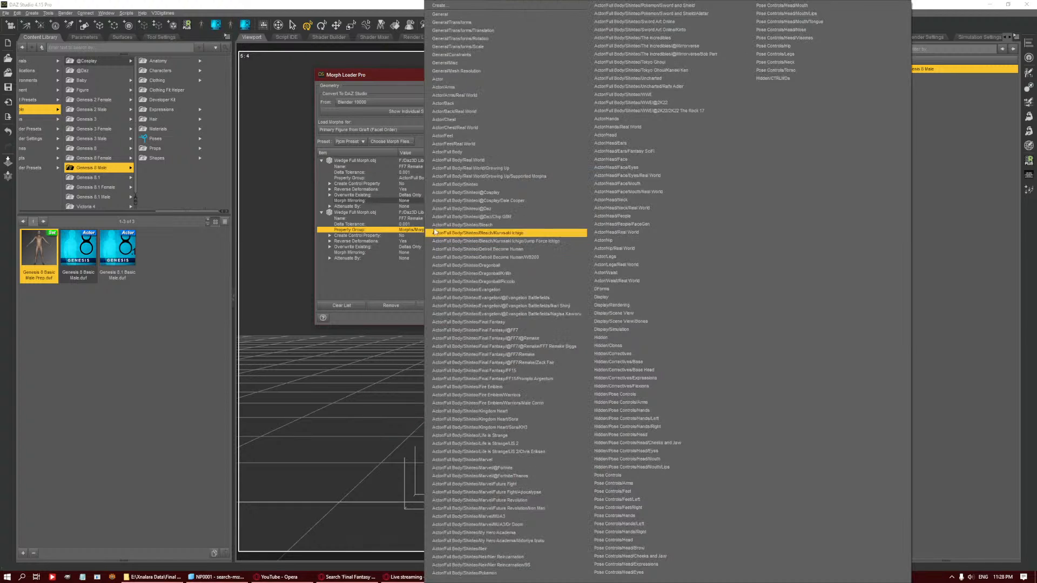
click(468, 5)
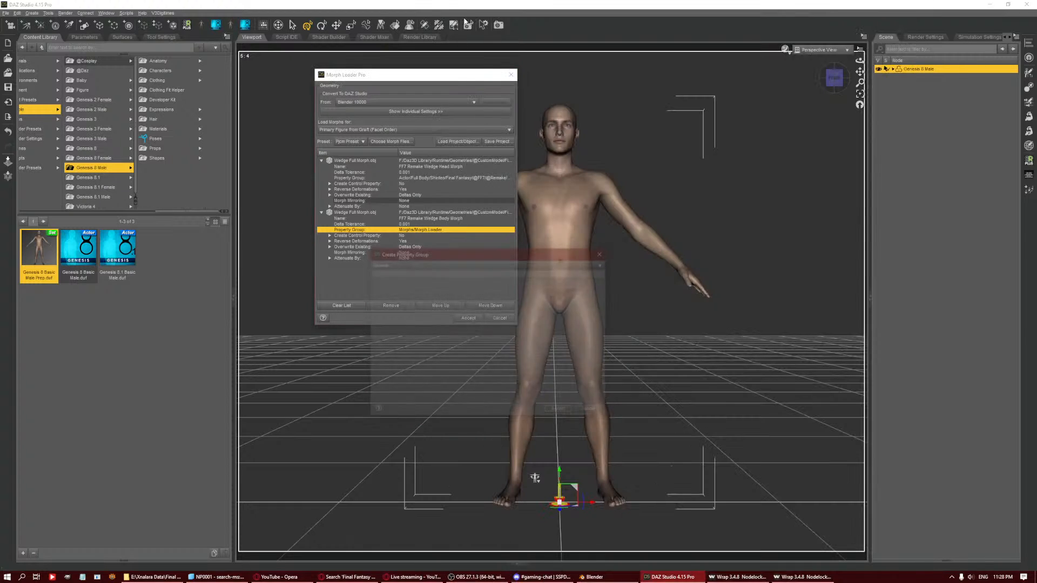
click(559, 411)
Attenuate the Wedge body morph by the D-Former_1 influence weights with a strength of -1.
click(409, 259)
mouse_move(429, 276)
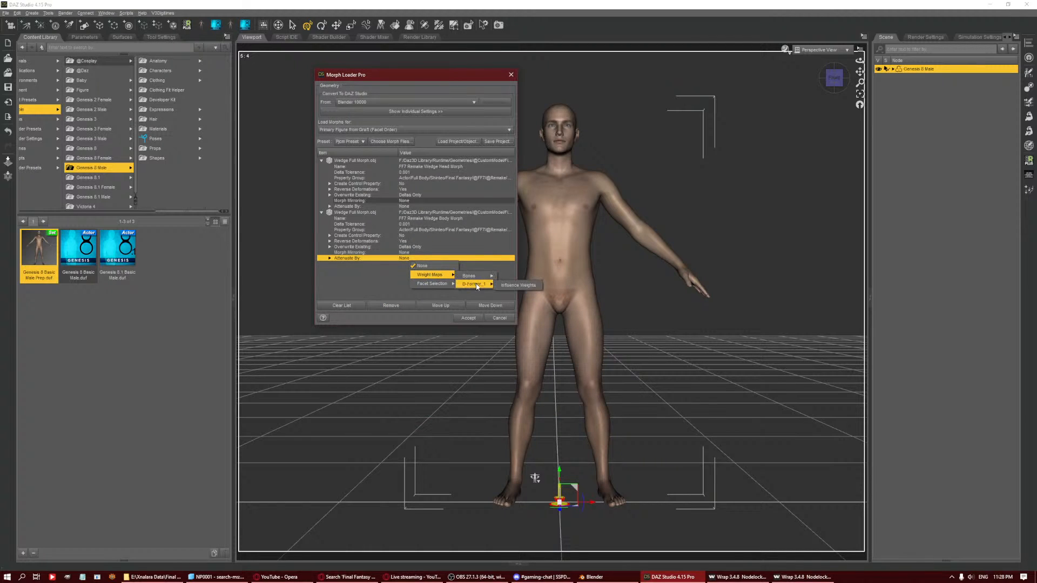
click(513, 285)
click(330, 259)
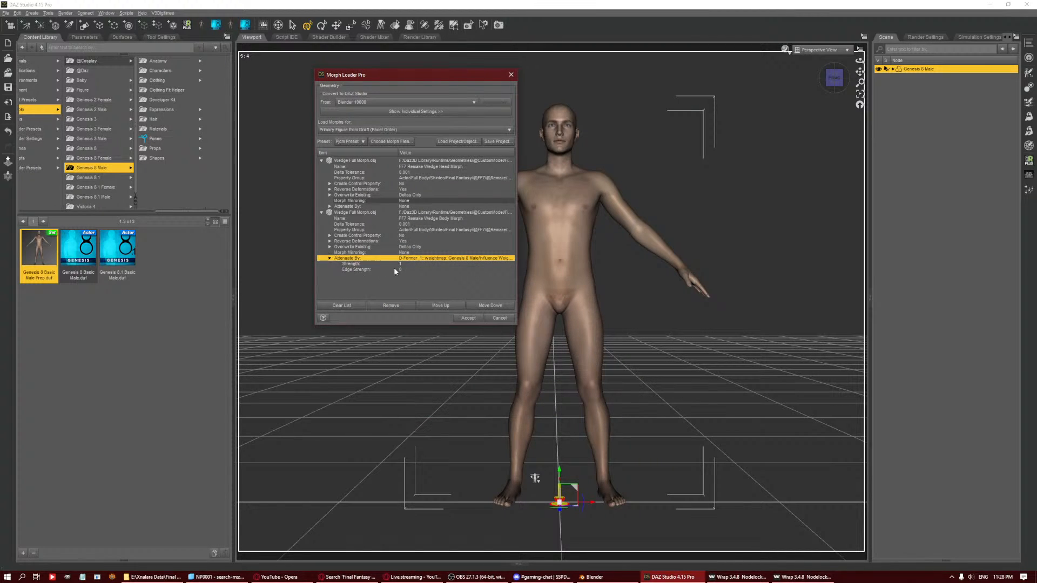
click(402, 264)
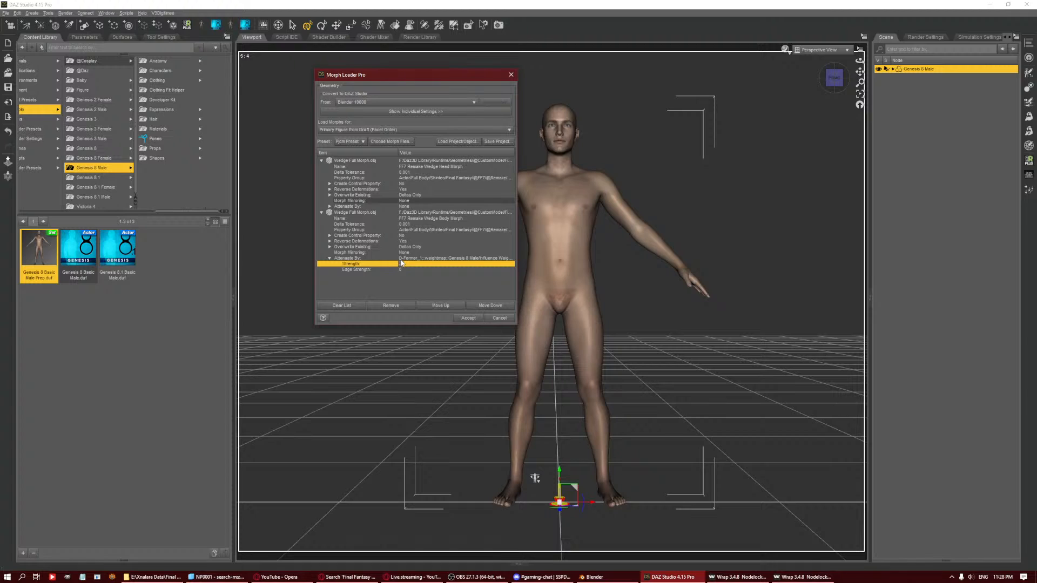
Attenuate the Wedge head morph by the D-Former influence weights and load both morphs onto Genesis 8 Male.
click(348, 207)
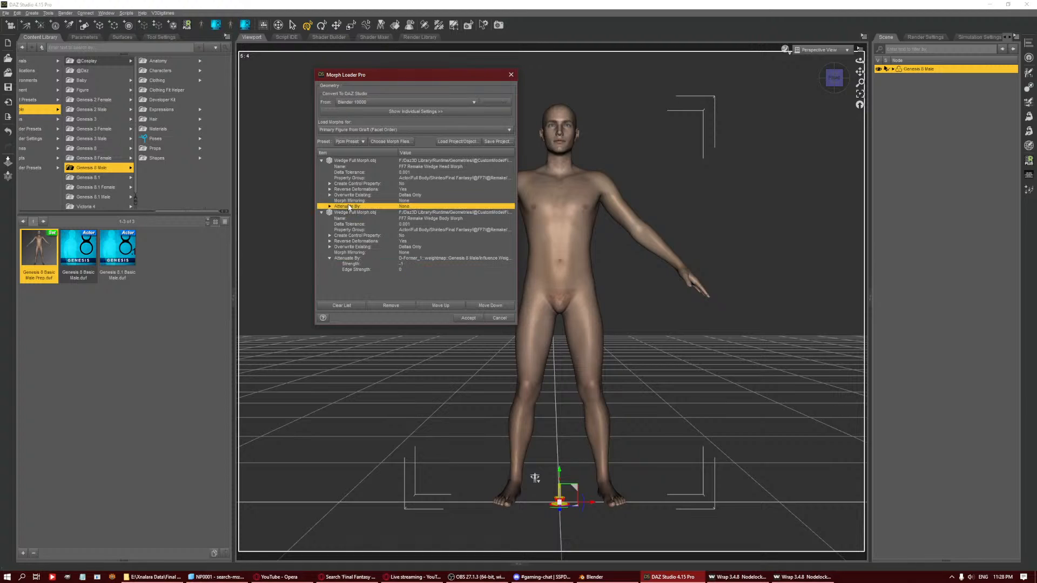
click(408, 207)
mouse_move(430, 219)
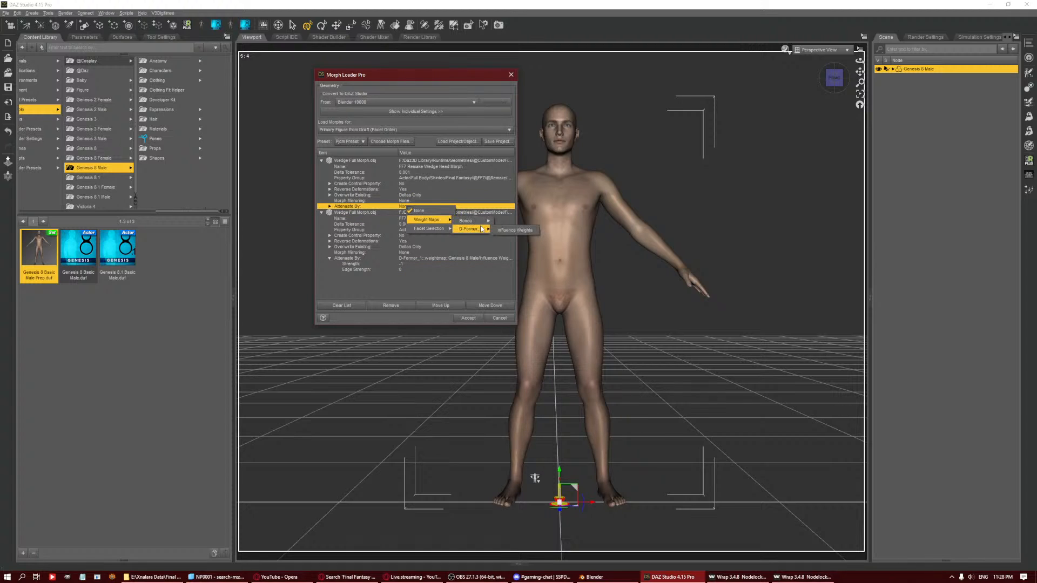
click(500, 233)
click(478, 319)
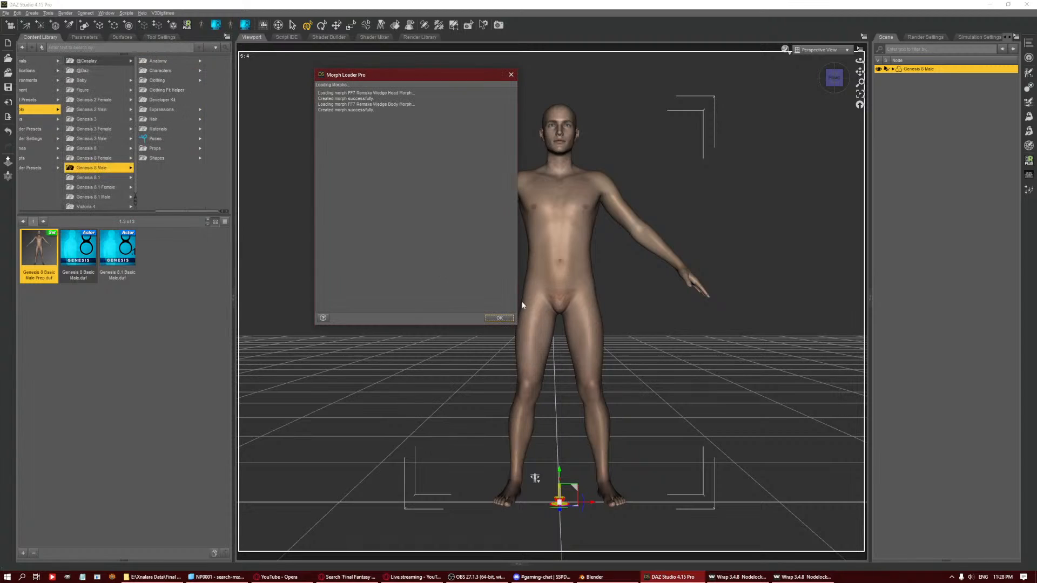
click(501, 320)
click(84, 36)
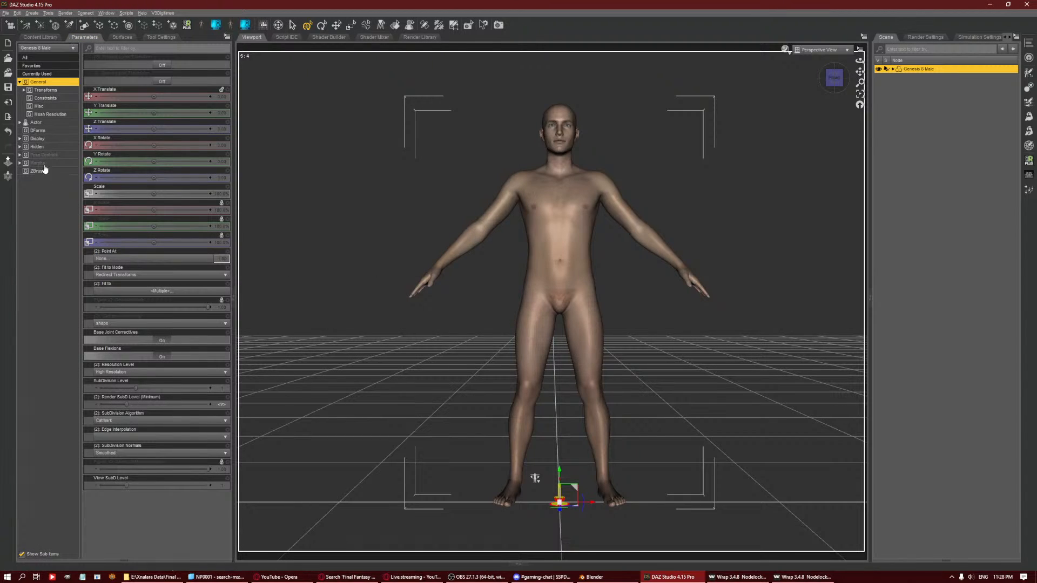
click(53, 123)
double_click(54, 123)
click(53, 132)
click(53, 156)
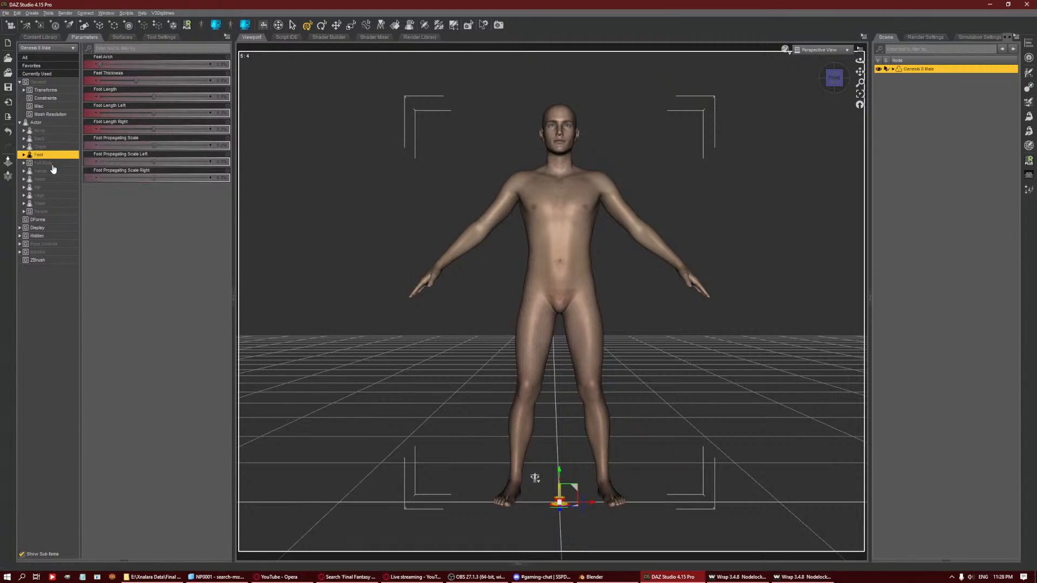
double_click(53, 164)
click(56, 177)
double_click(55, 178)
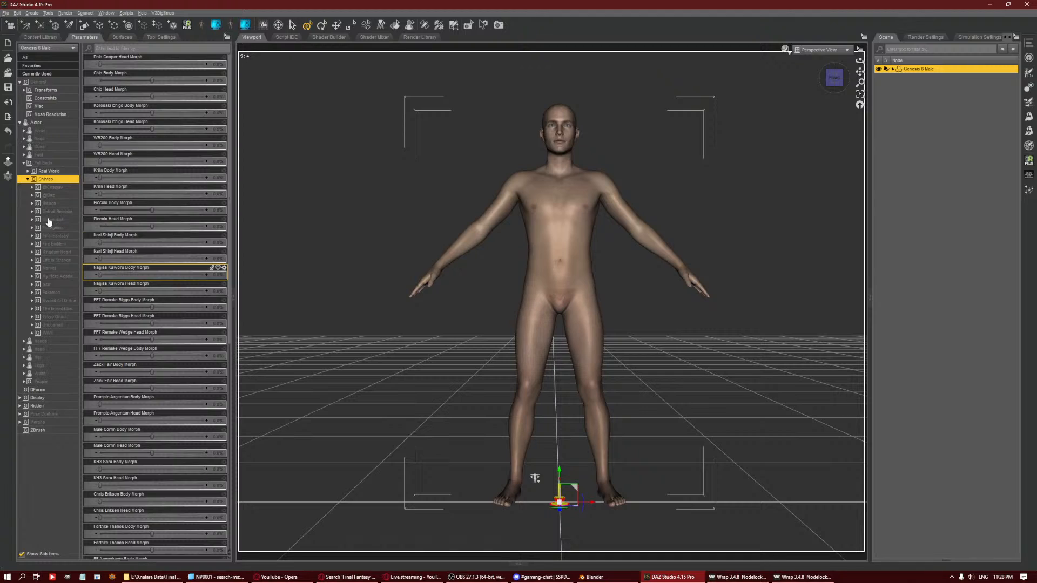
click(61, 245)
click(68, 252)
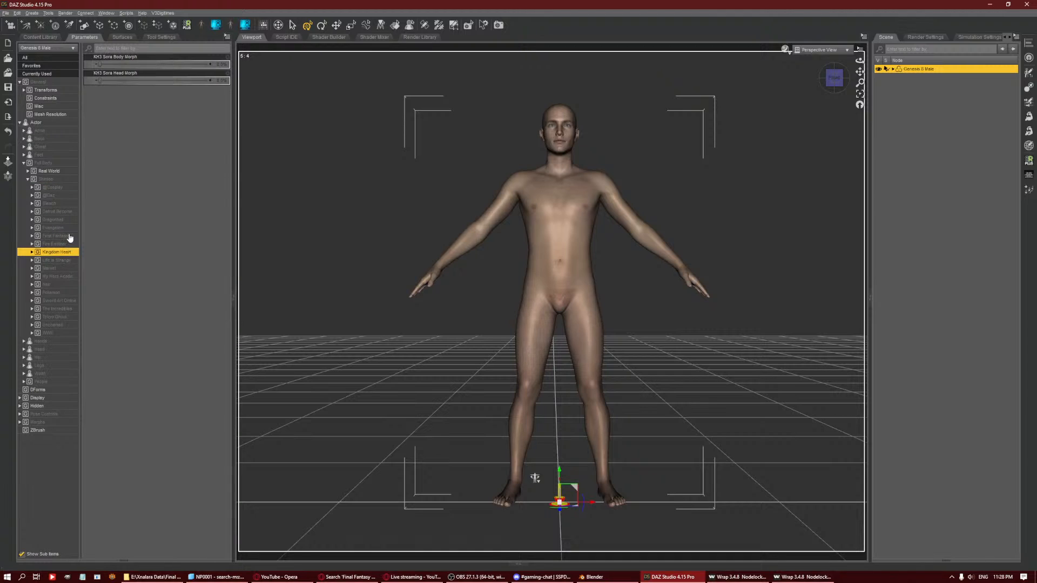
double_click(70, 237)
double_click(59, 244)
click(65, 261)
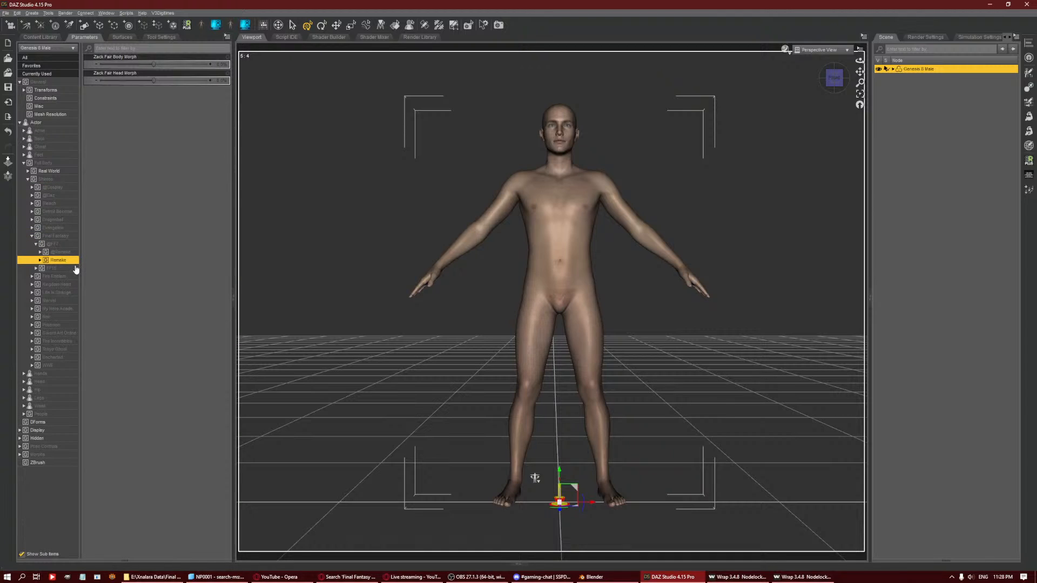
key(Up)
key(Down)
key(Up)
key(Right)
key(Down)
key(Down)
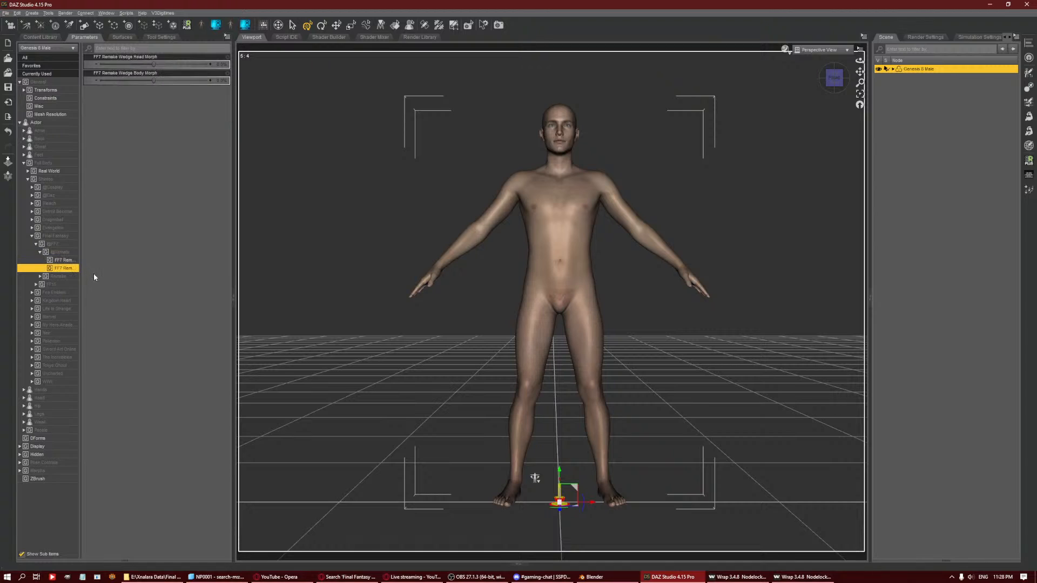
click(221, 56)
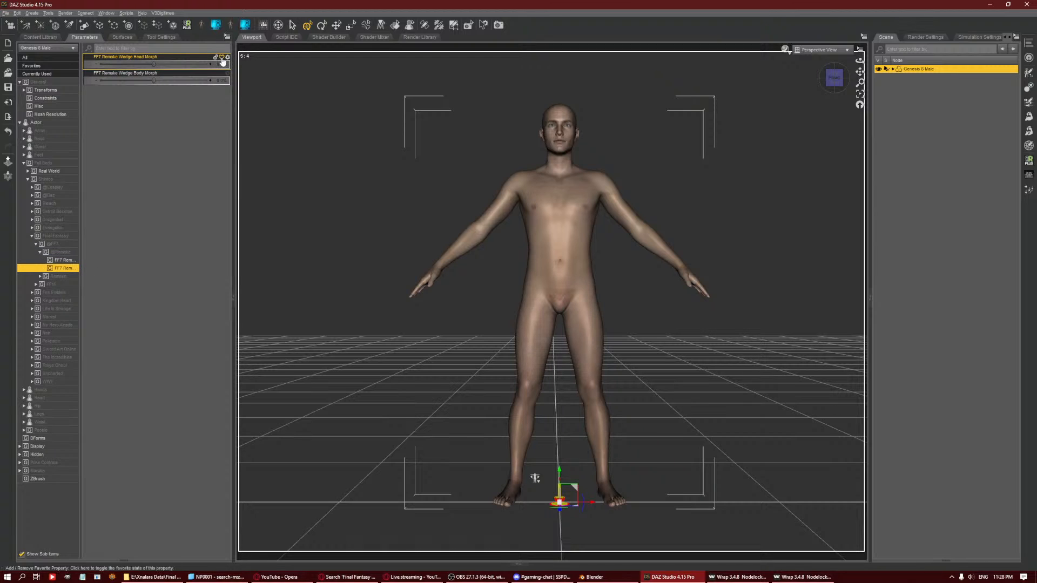
click(221, 73)
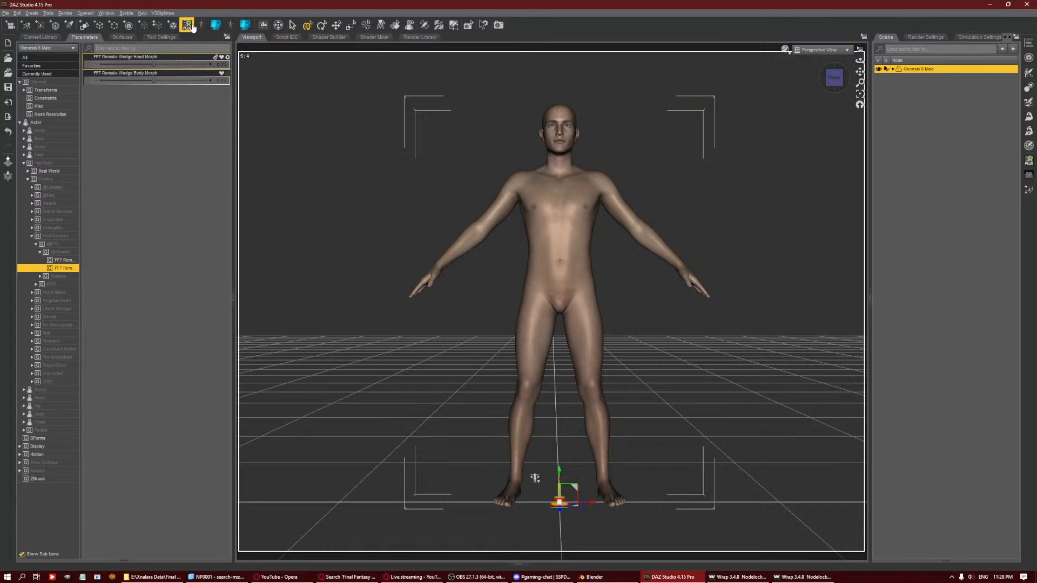
Rig both favorited Wedge morphs with Shape Rigger Plus.
click(187, 25)
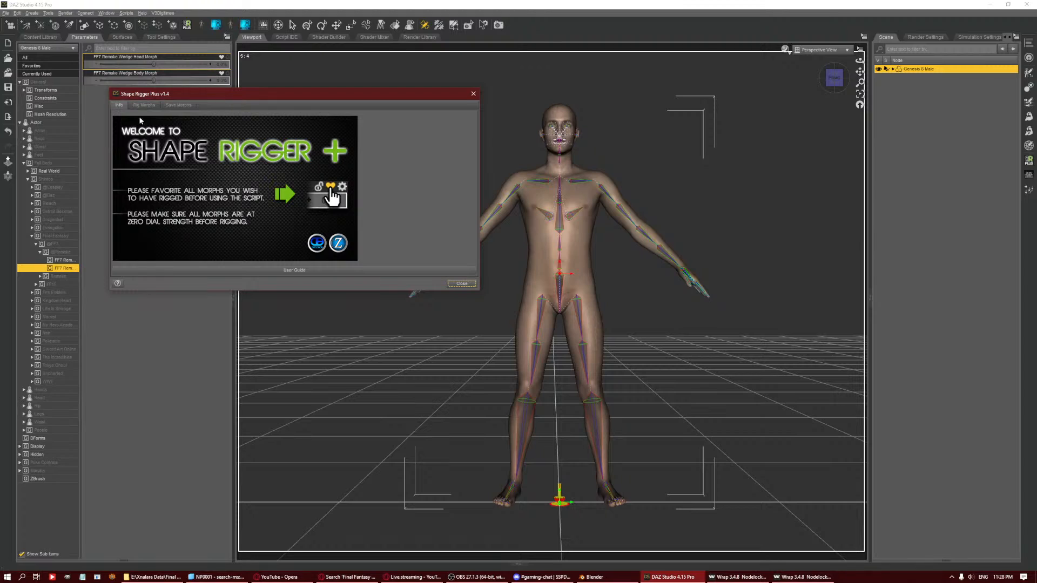
click(143, 105)
click(237, 271)
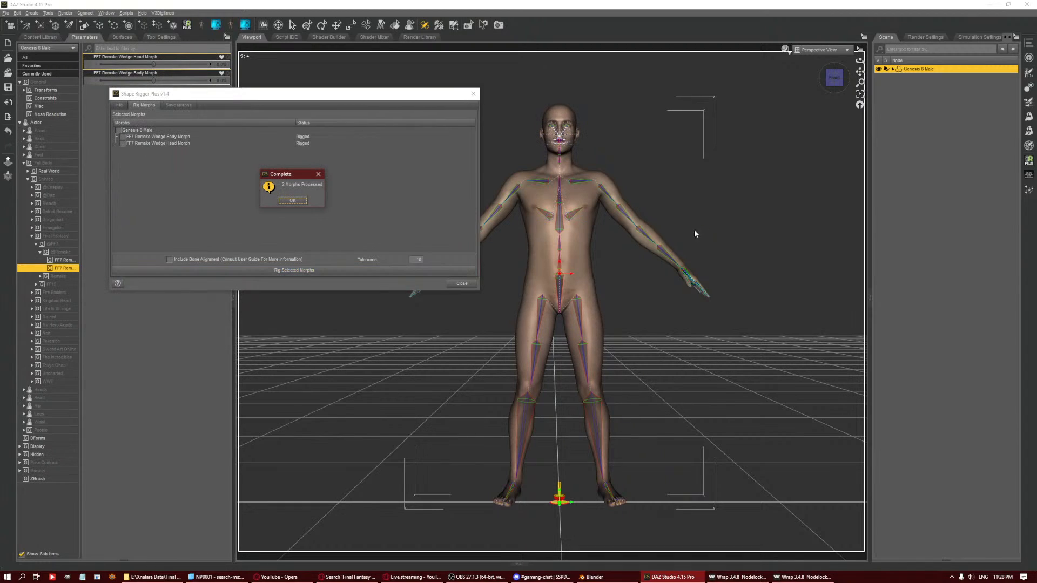
click(292, 200)
click(171, 106)
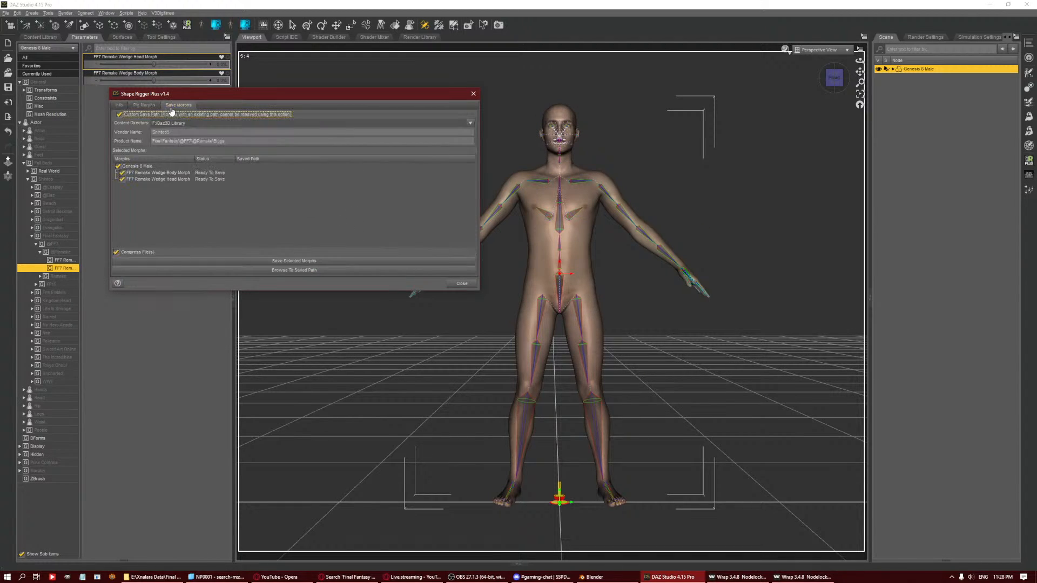
click(181, 142)
key(ctrl+a)
text(Actor/Full Body/Shinteo/Final Fantasy/@FF7/@Remake/FF7 Remake Wedge)
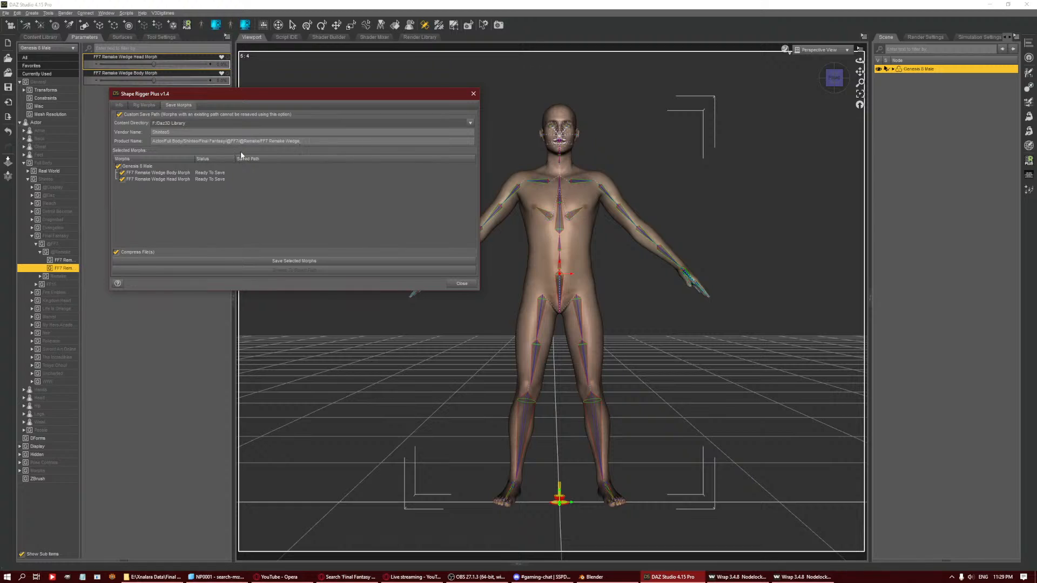
drag(199, 142, 152, 142)
key(BackSpace)
click(246, 261)
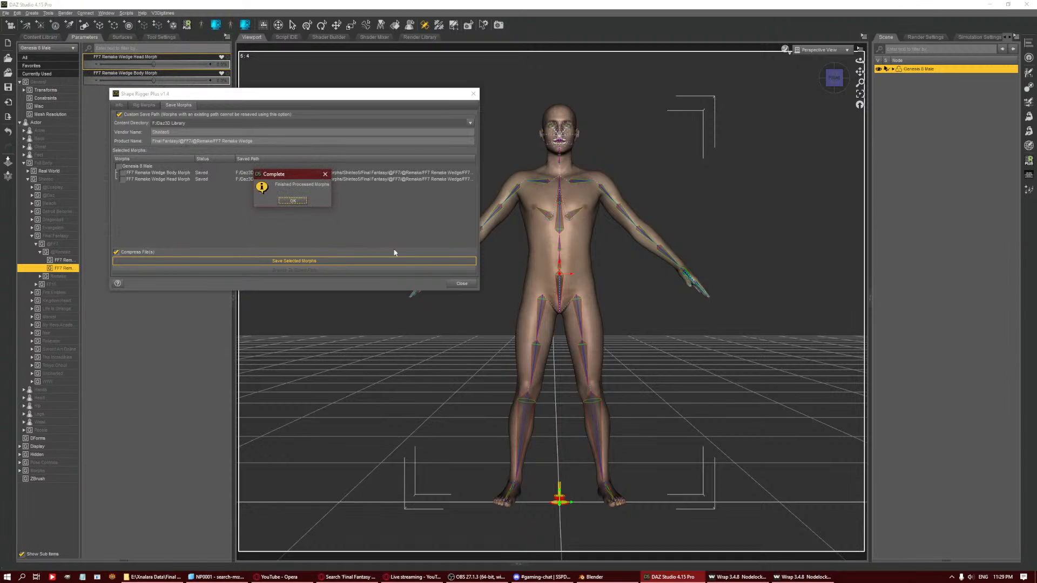
key(Return)
click(462, 285)
Limit both Wedge morph dials to a minimum of 0.00 and a maximum of 1.00, using parameter edit mode only for this change.
right_click(168, 79)
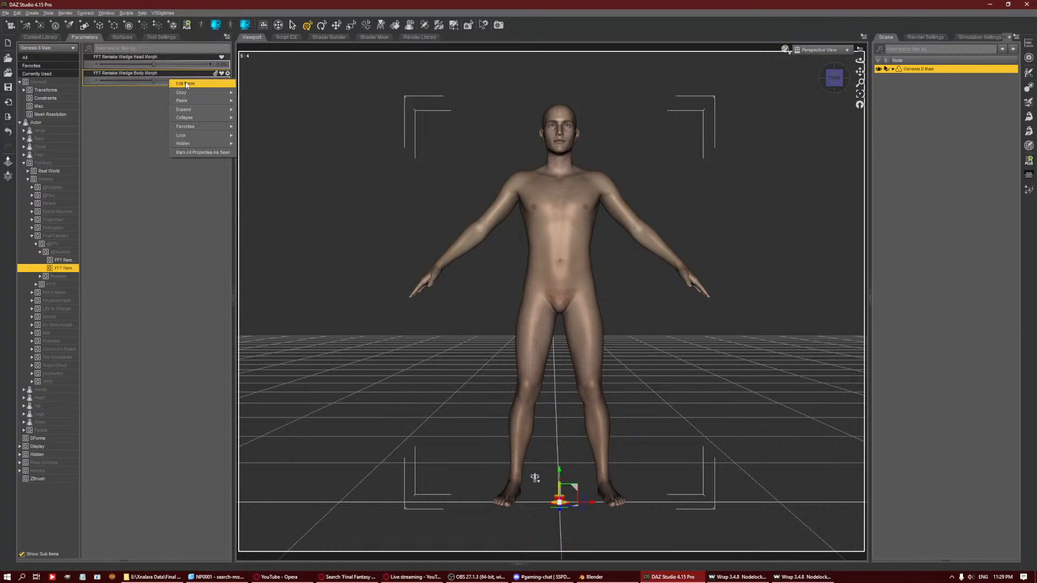
click(185, 84)
right_click(161, 65)
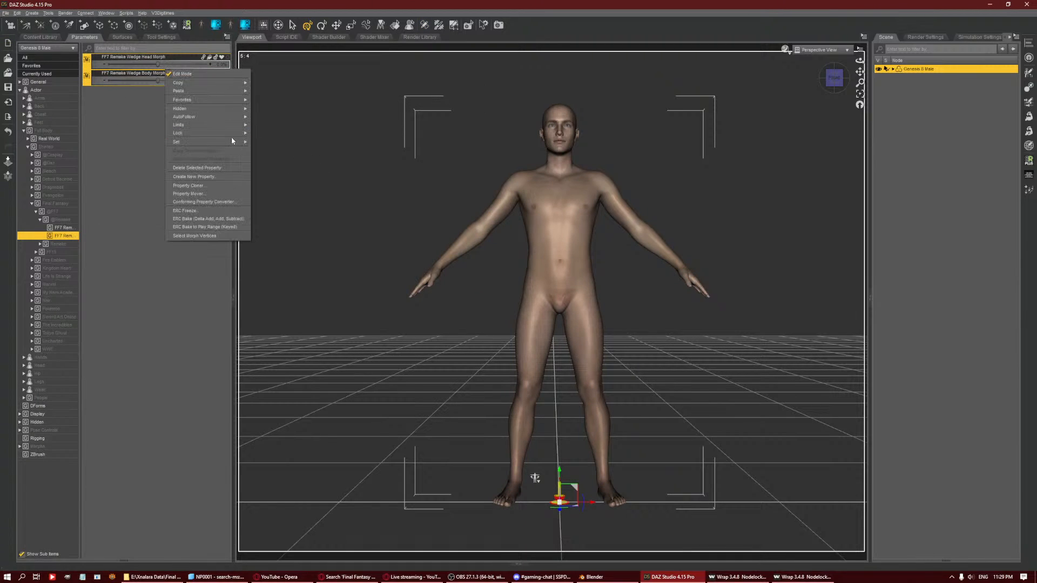
click(184, 142)
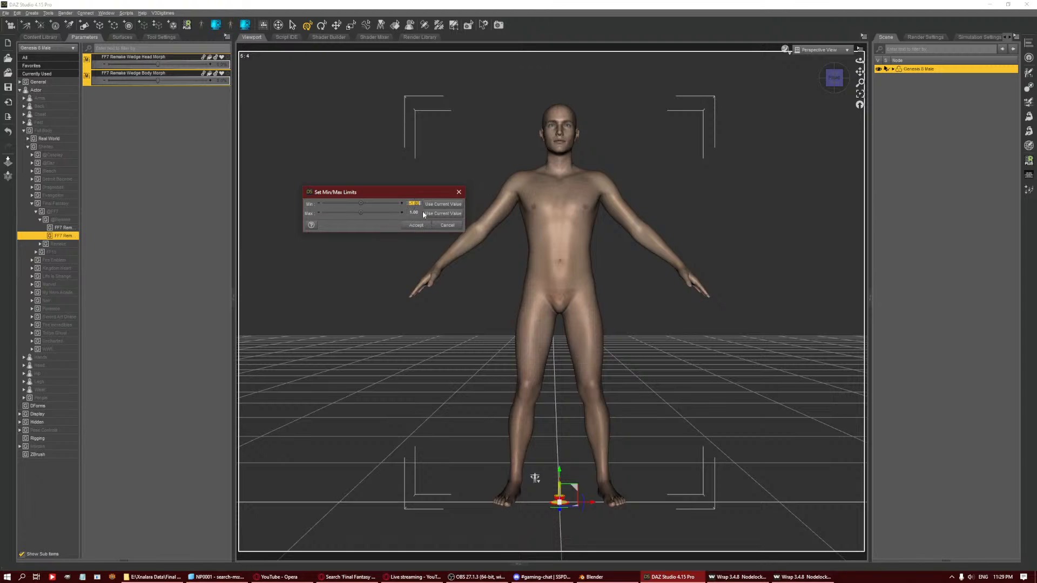
click(417, 225)
right_click(190, 64)
click(201, 68)
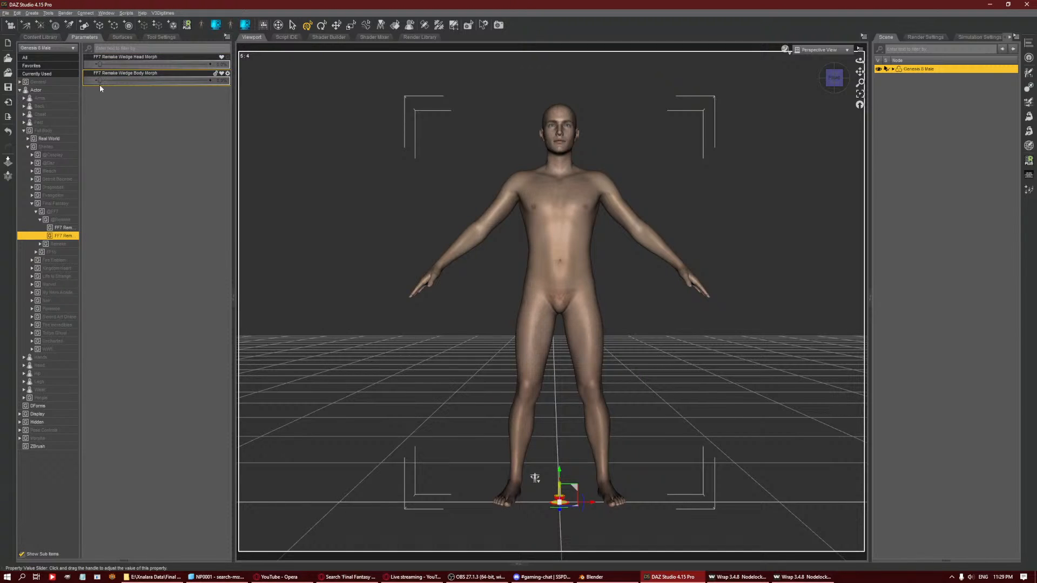
Set the Wedge body morph and the Wedge head morph to 100%.
drag(99, 82, 319, 86)
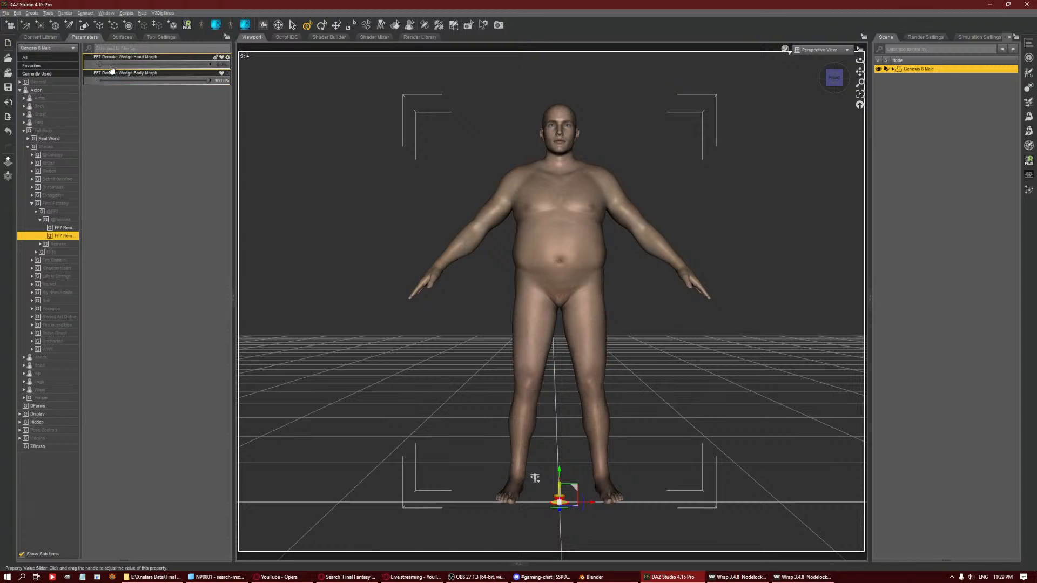
drag(100, 65, 329, 63)
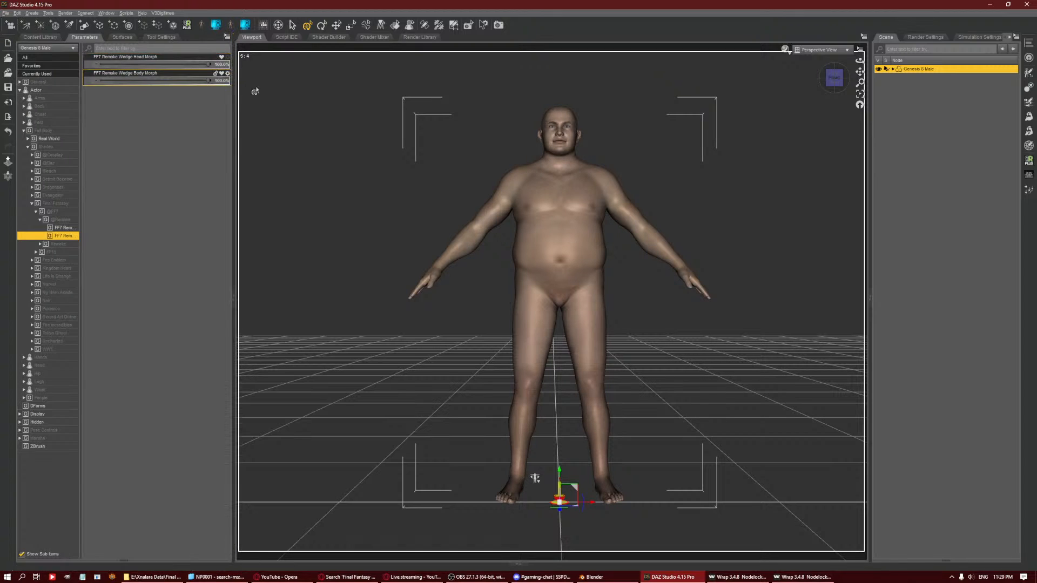
drag(209, 83, 368, 78)
Remove the Wedge body and head morphs from the favorites.
right_click(229, 82)
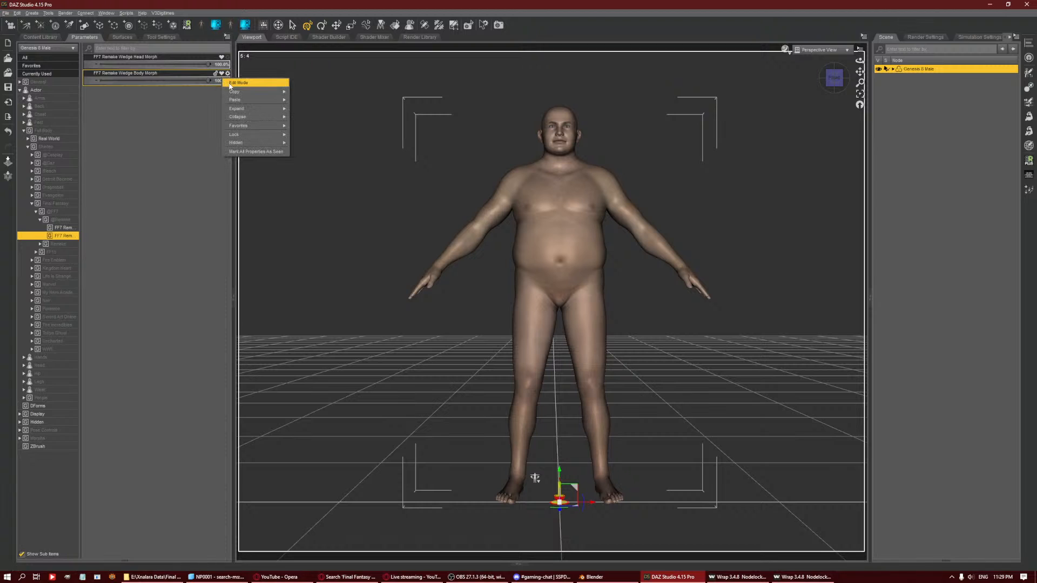
click(222, 75)
click(222, 74)
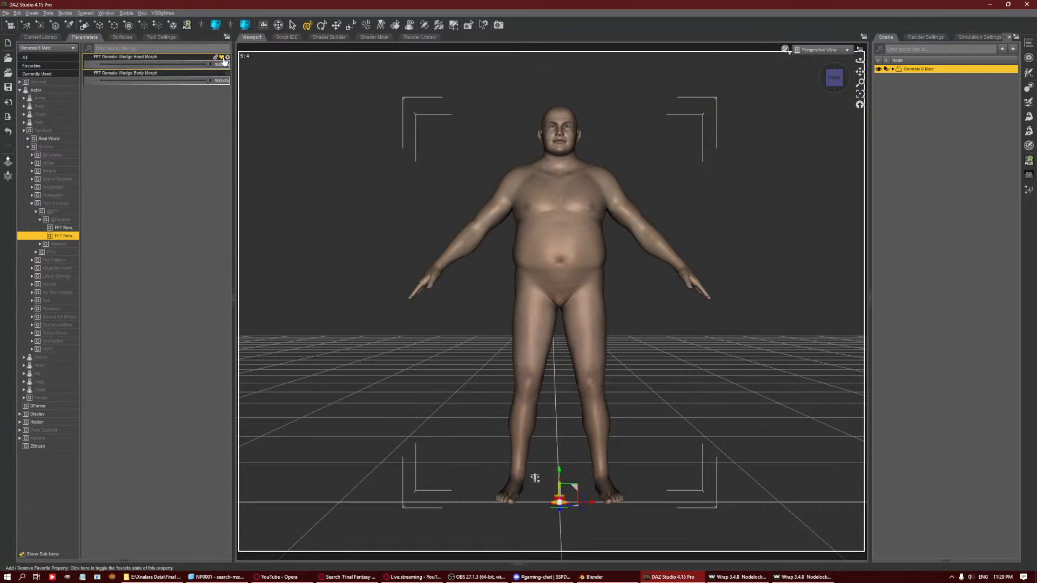
click(222, 58)
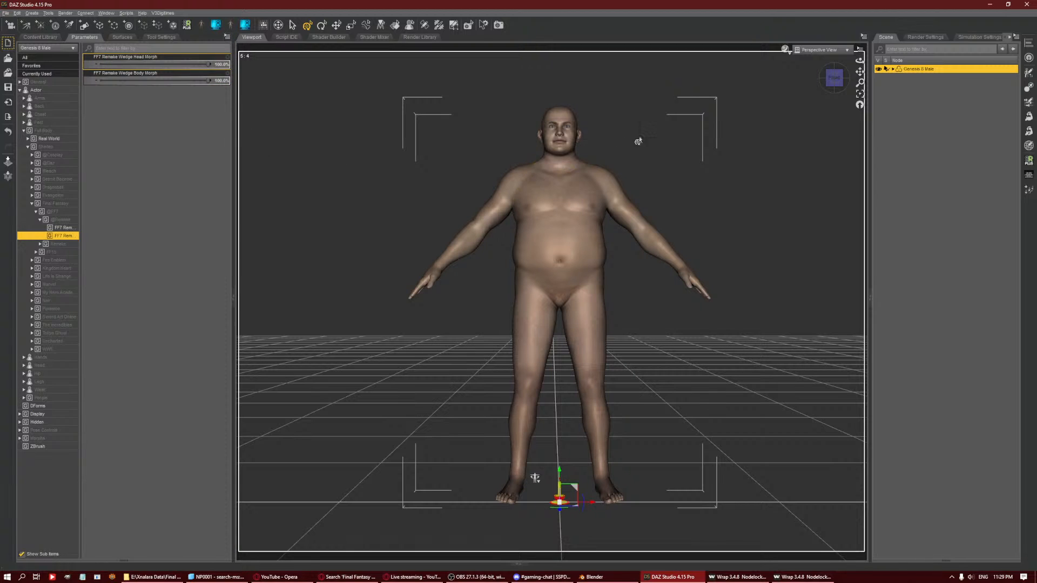
Delete the textures folder inside Wedge's Outfit/Wedge Outfit folder and import Wedge Outfit Boots.obj into the scene.
drag(834, 78, 830, 78)
click(837, 80)
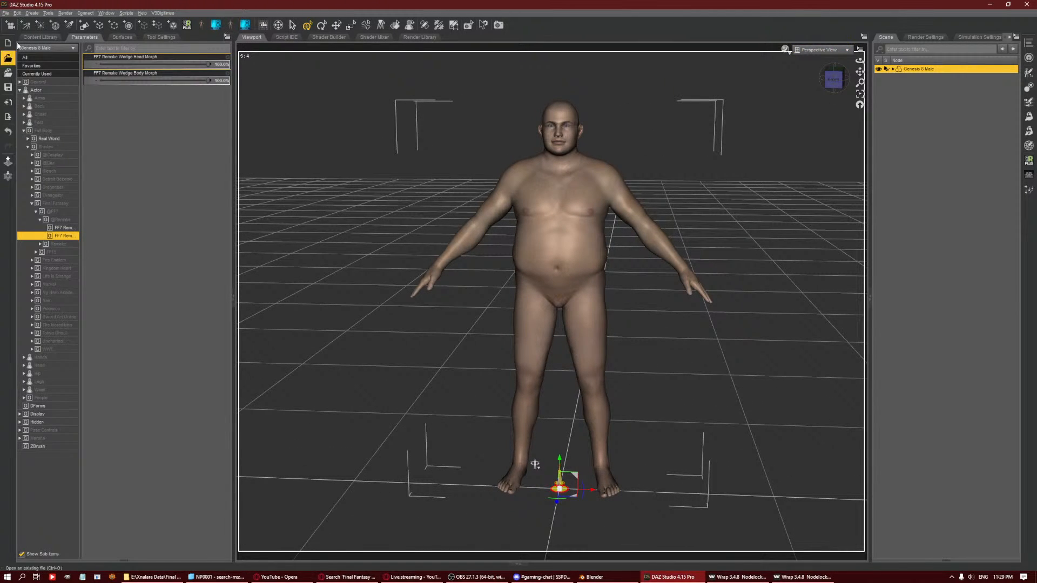
click(5, 13)
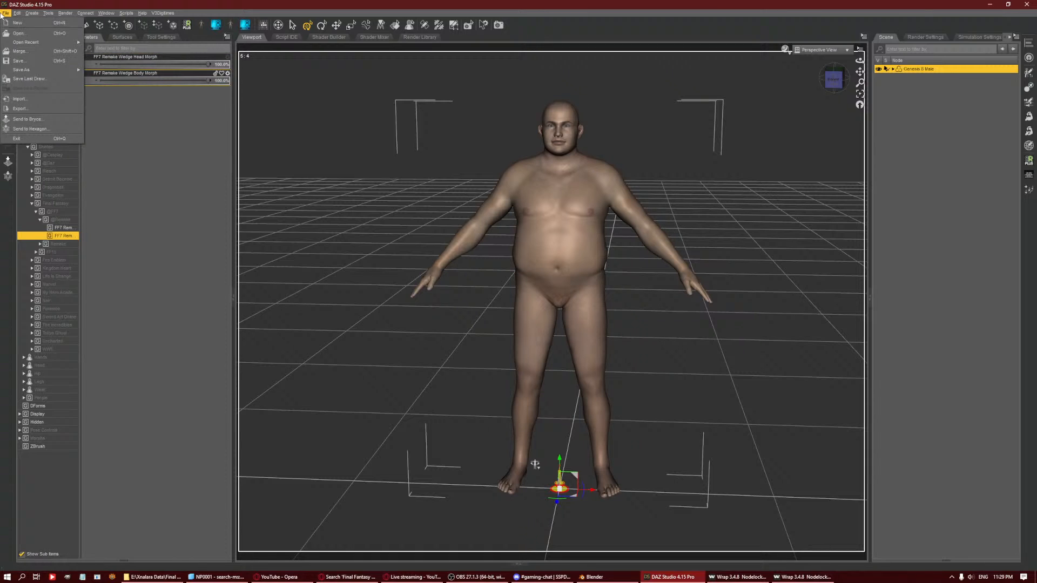
click(17, 98)
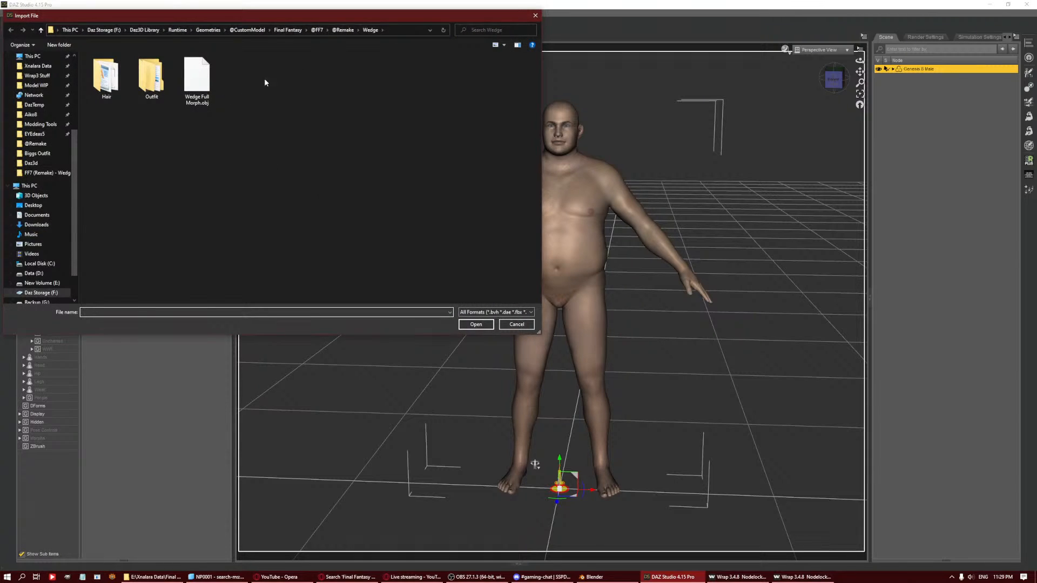
double_click(152, 79)
double_click(116, 89)
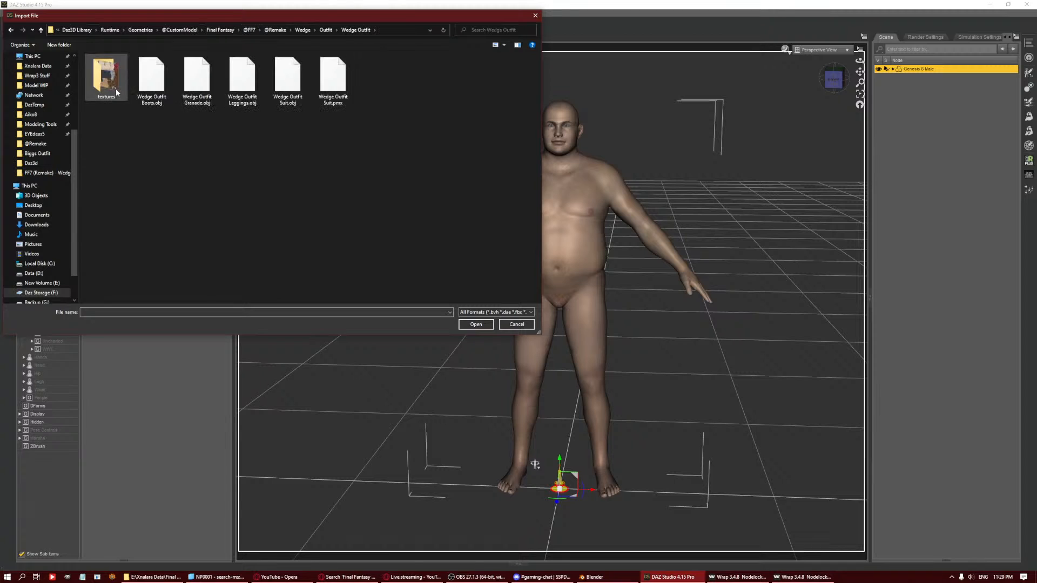
click(117, 88)
key(Delete)
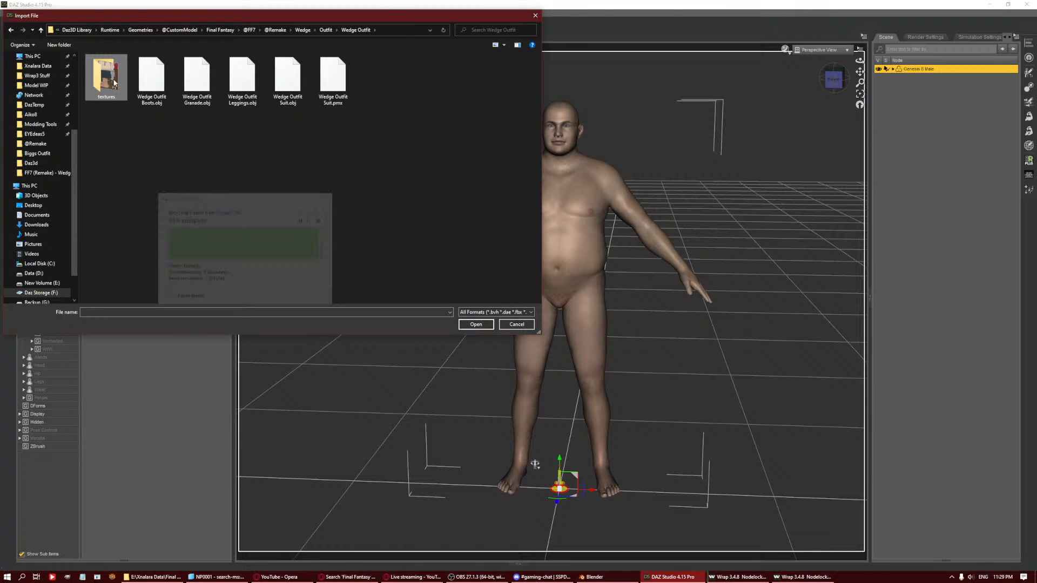
double_click(106, 84)
click(441, 290)
Import Wedge Outfit Leggings.obj from the Wedge Outfit folder into the scene.
click(6, 13)
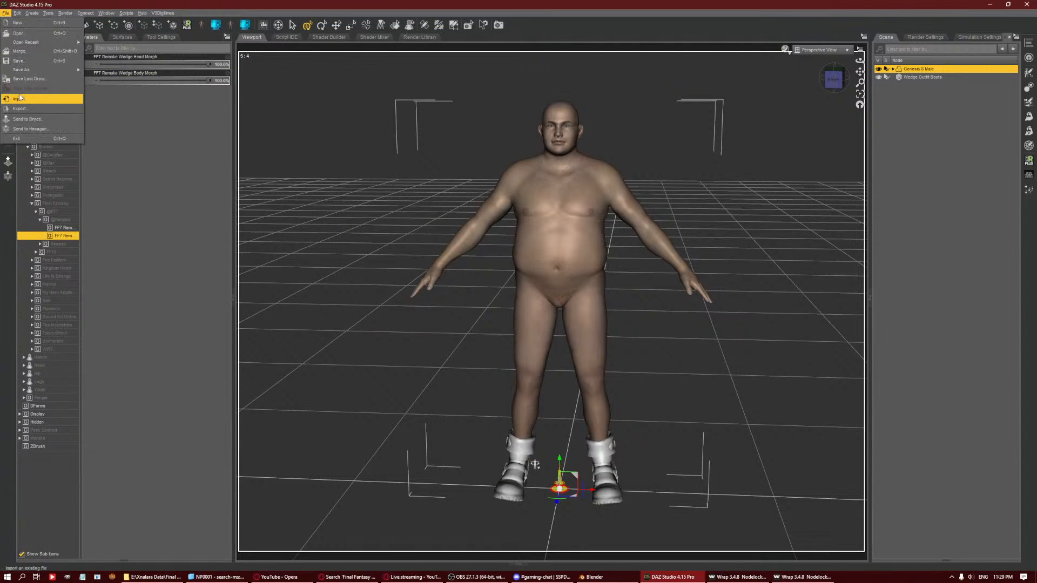
click(27, 99)
click(187, 85)
double_click(186, 85)
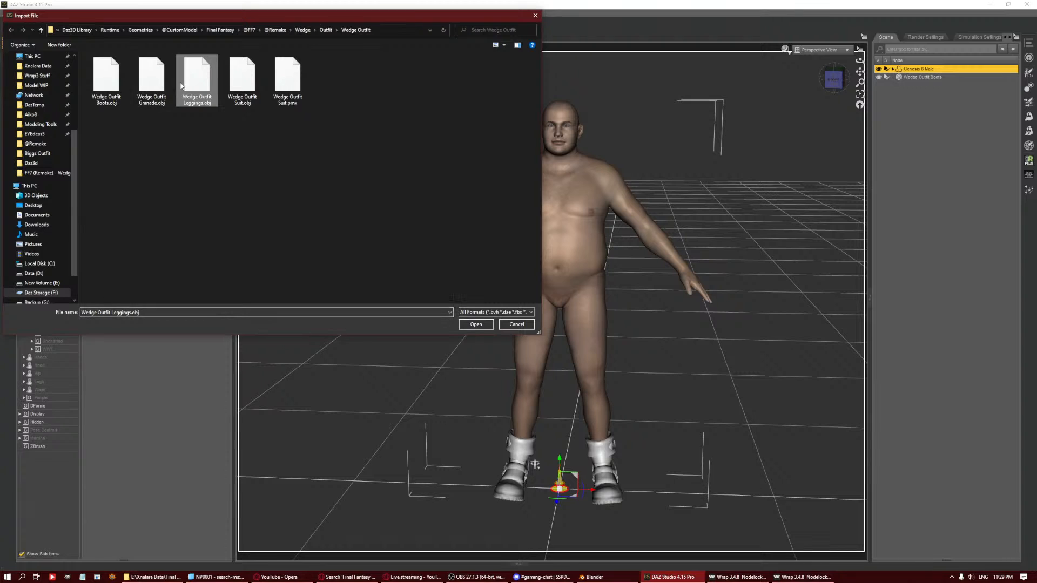
click(441, 289)
Import Wedge Outfit Suit.pmx and delete the imported model from the scene.
click(6, 13)
click(27, 99)
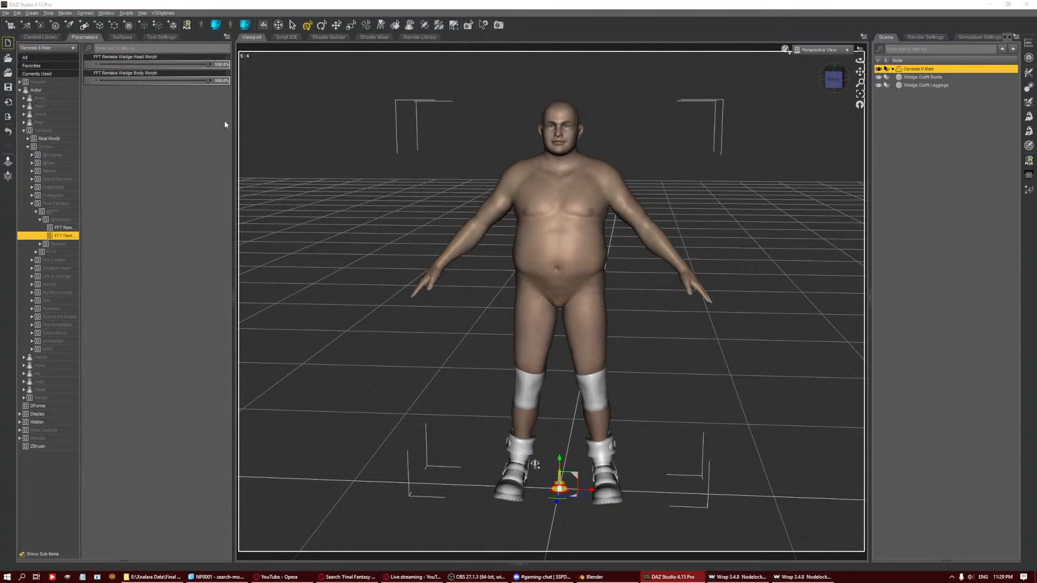
double_click(122, 83)
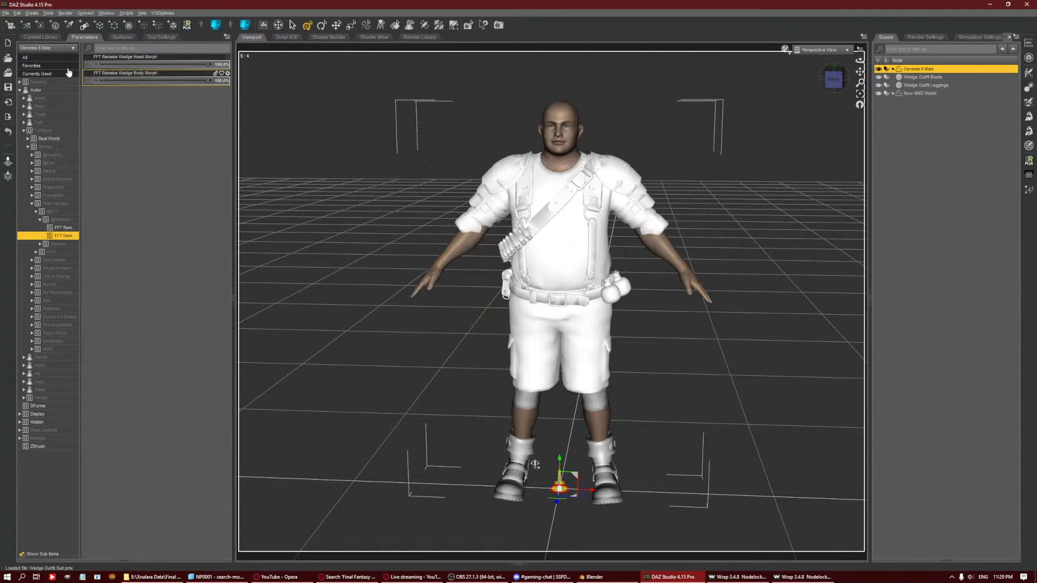
click(931, 94)
key(Delete)
Switch to Blender, select the outfit's armature and compare its rest position with its current pose.
click(593, 577)
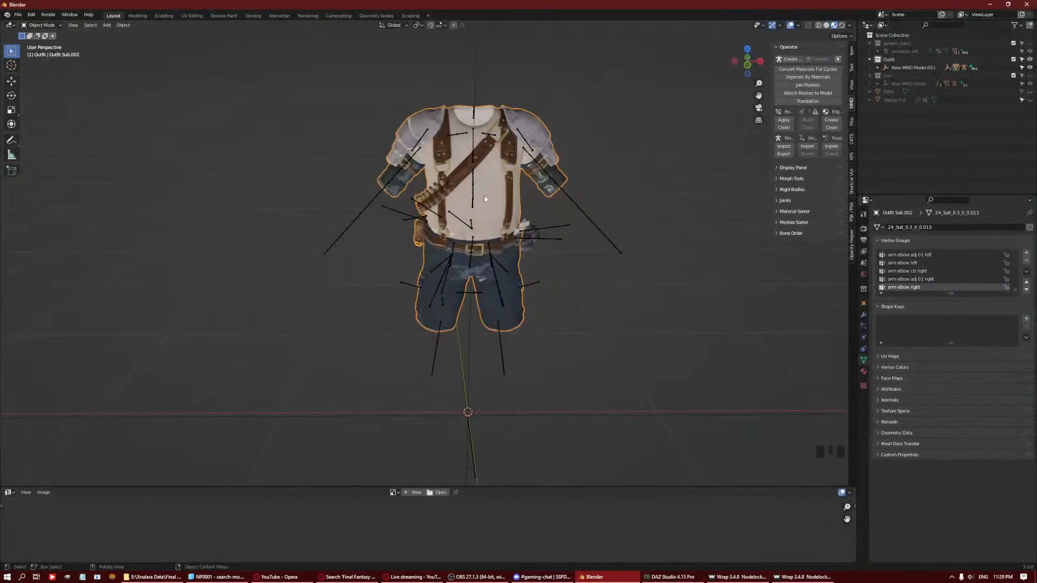
middle_drag(628, 204, 550, 184)
click(554, 176)
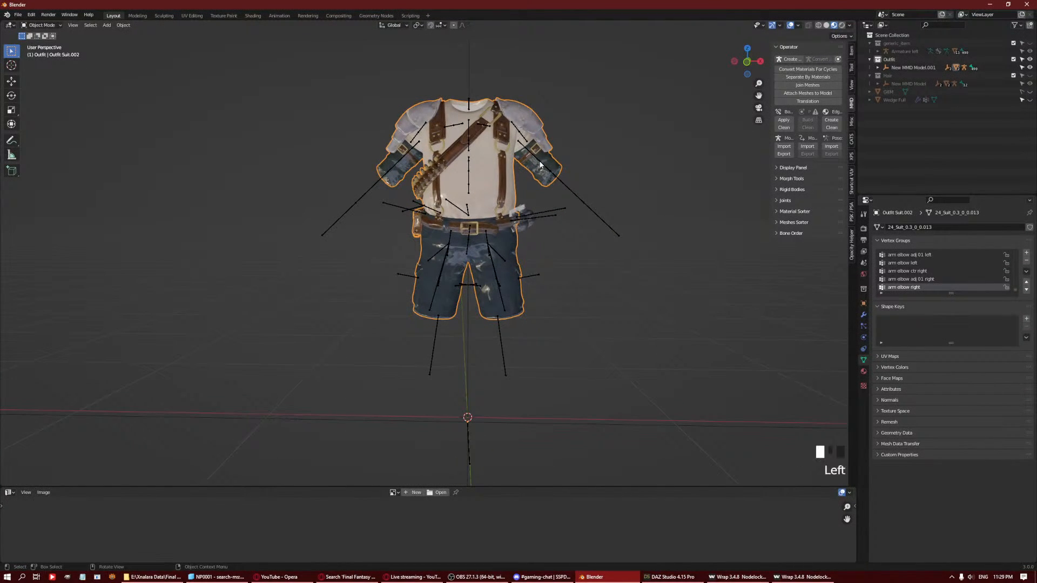
key(ctrl+Tab)
key(Tab)
key(Tab)
key(Tab)
key(Tab)
key(Tab)
key(Tab)
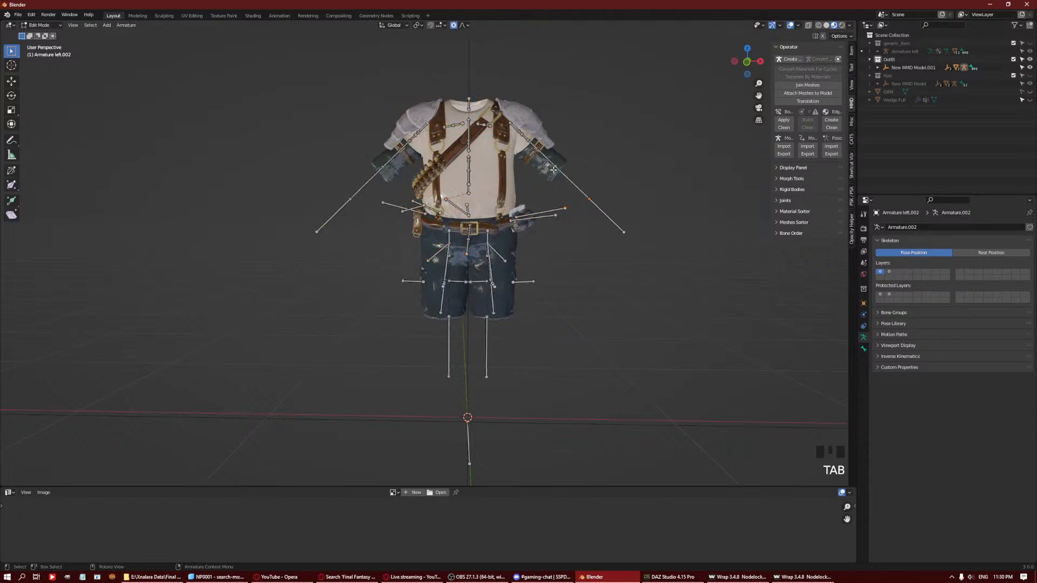
key(Tab)
key(Tab)
key(Tab)
key(Tab)
key(Tab)
key(Tab)
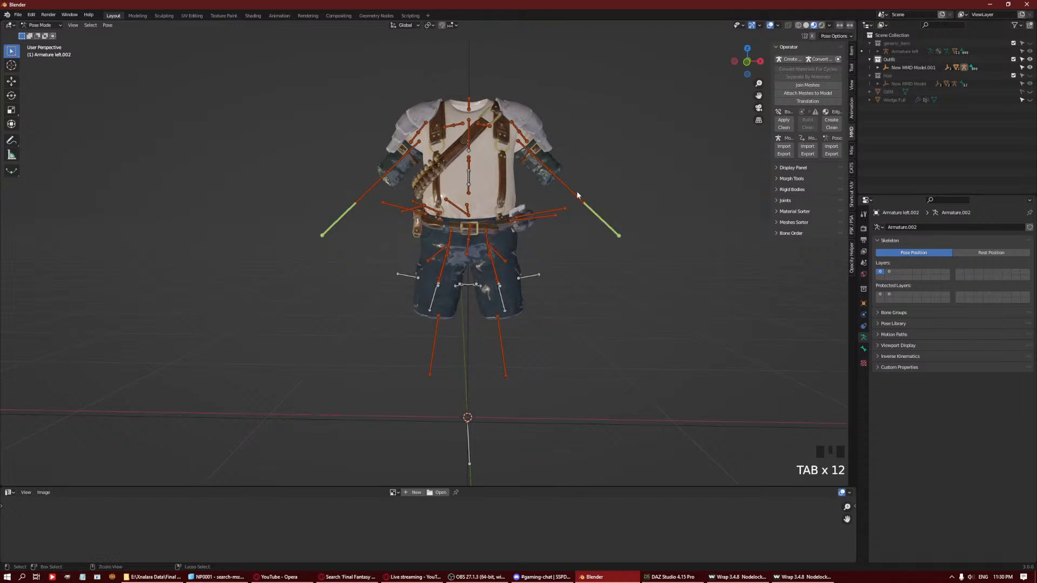
Disable the other collections and apply the outfit armature's current pose as its rest pose with the CATS add-on.
key(ctrl+Tab)
key(Left)
key(Left)
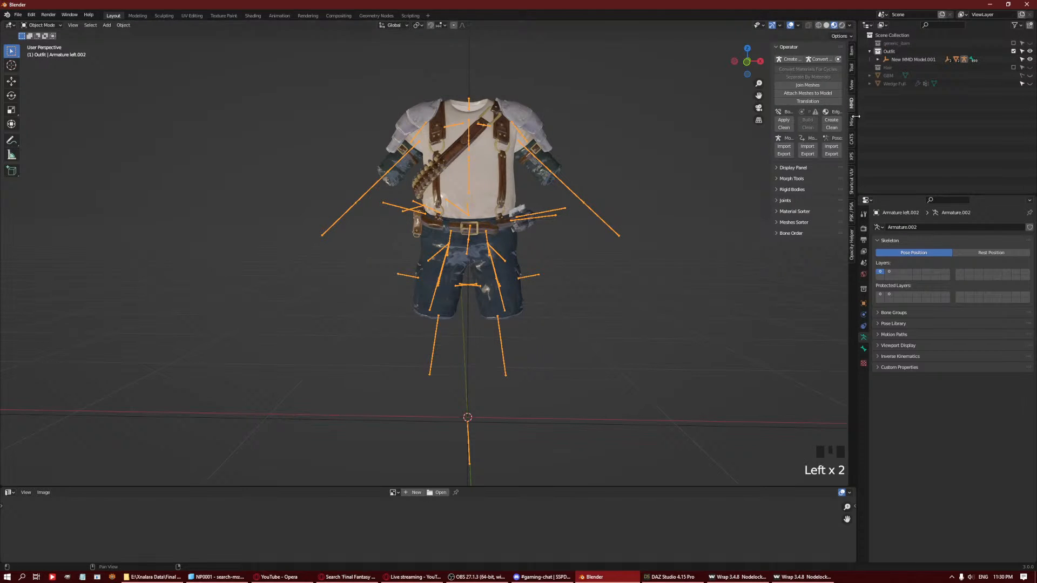
click(852, 144)
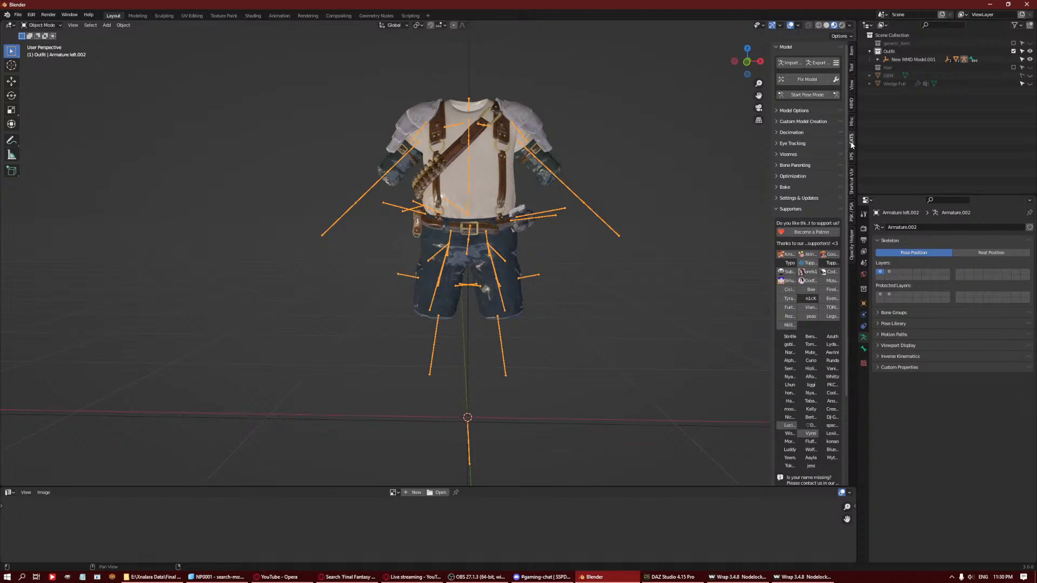
click(837, 94)
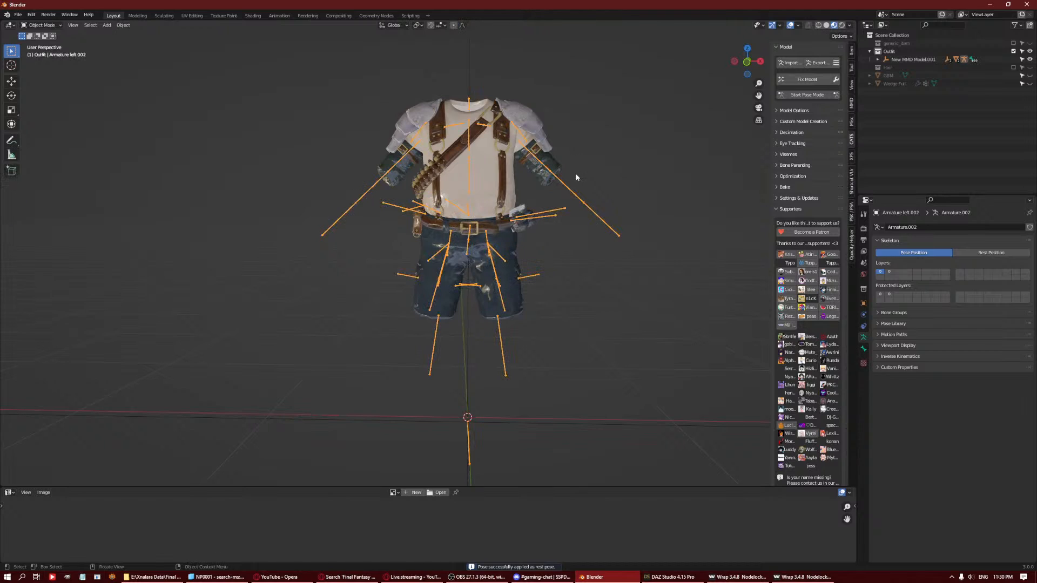
Check the outfit armature's new rest pose by comparing its modes, and return it to Object Mode.
key(Tab)
key(Tab)
key(Tab)
key(Tab)
key(Tab)
key(Tab)
key(Tab)
key(ctrl+Tab)
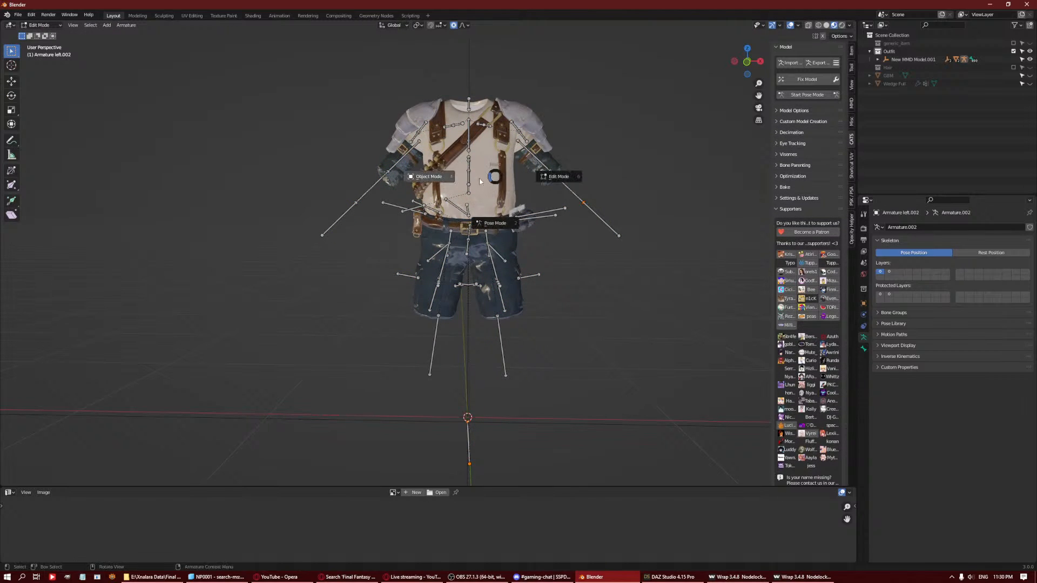
click(482, 186)
Select the whole outfit model and export it as Wedge Outfit Suit.pmx into the Wedge Outfit folder, overwriting the existing file.
click(480, 187)
key(a)
click(7, 15)
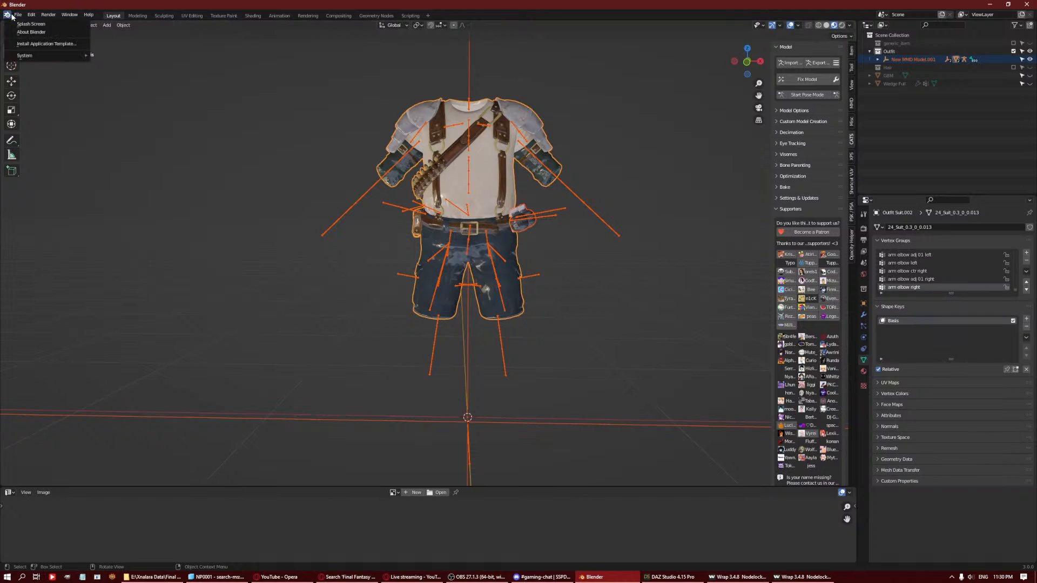
click(18, 14)
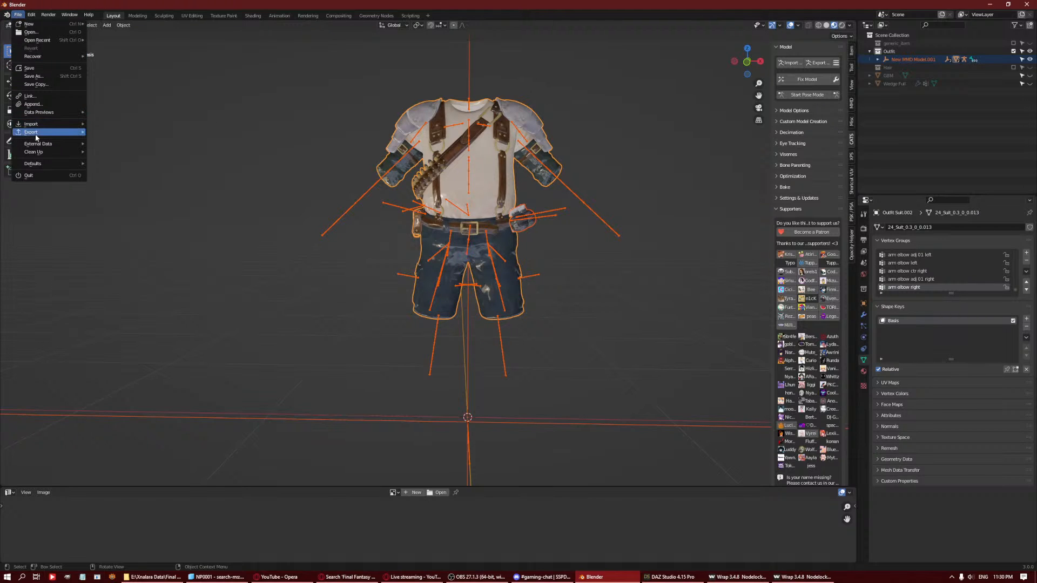
mouse_move(33, 132)
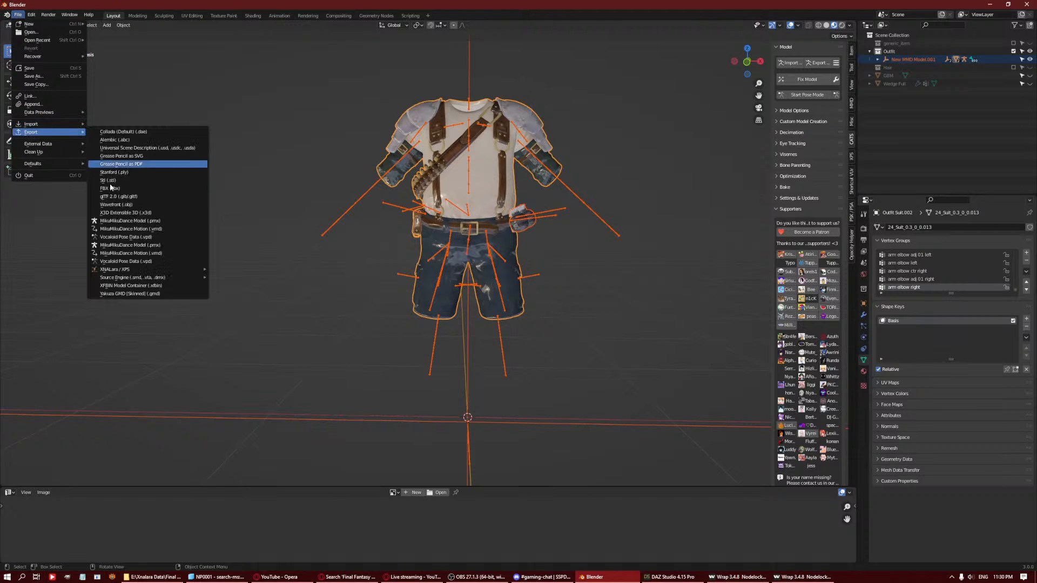
click(129, 220)
click(749, 442)
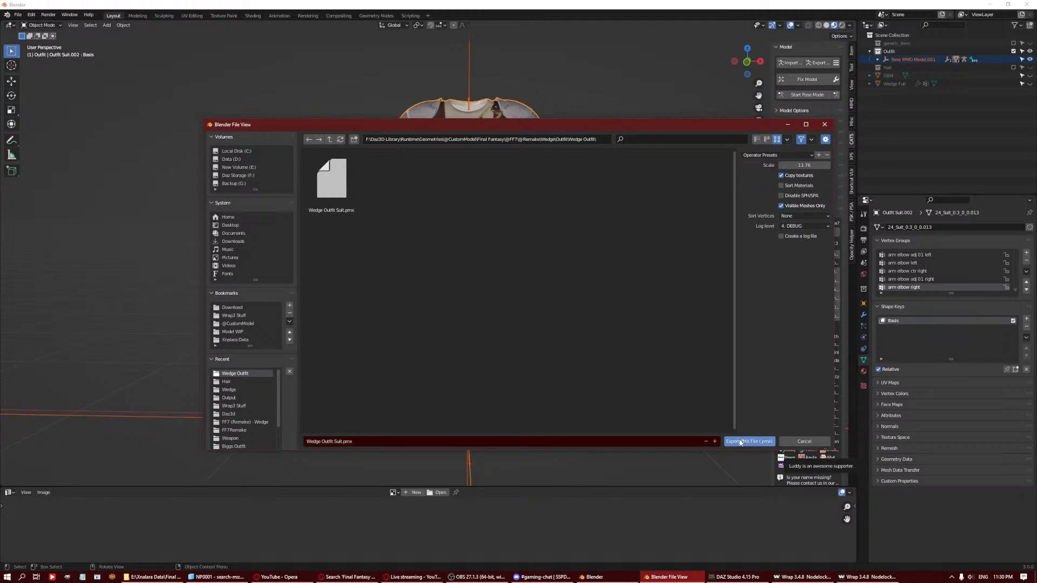
Switch to DAZ Studio and import the re-exported Wedge Outfit Suit.pmx into the scene.
click(670, 577)
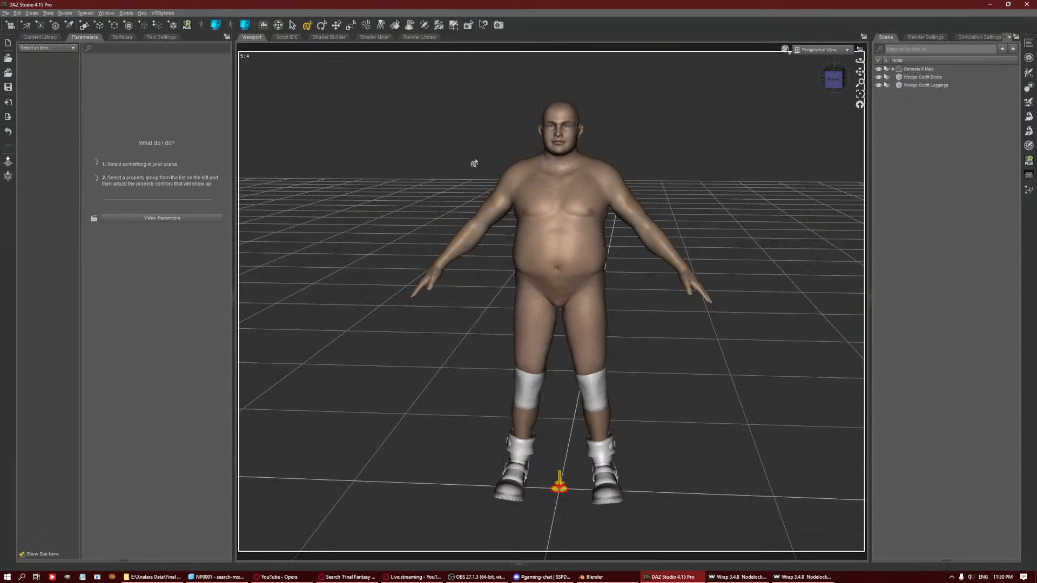
click(5, 13)
click(22, 101)
double_click(333, 81)
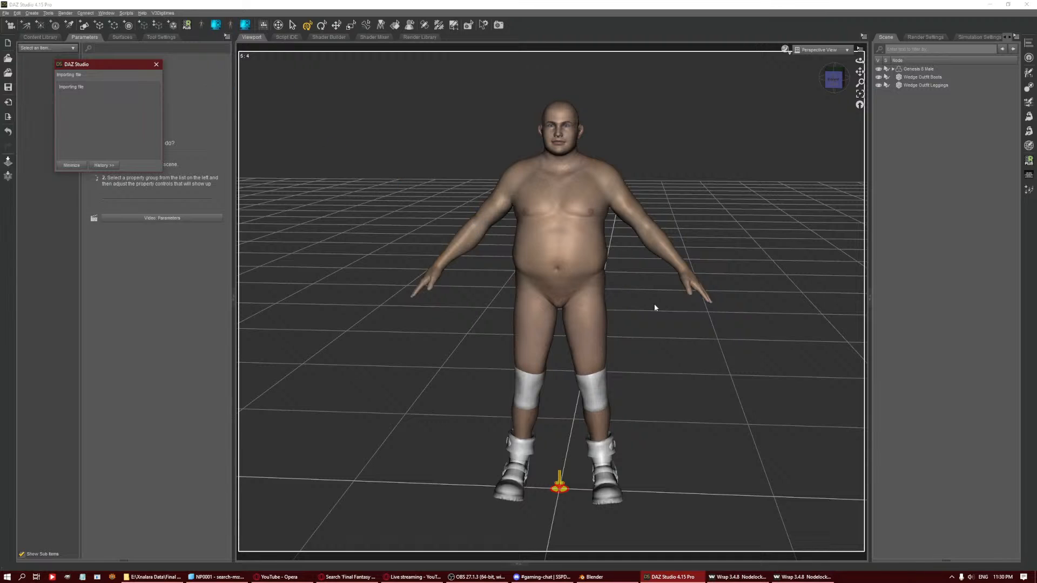
Import Wedge Outfit Suit.obj into the scene with the default import options.
click(5, 12)
click(22, 102)
click(288, 78)
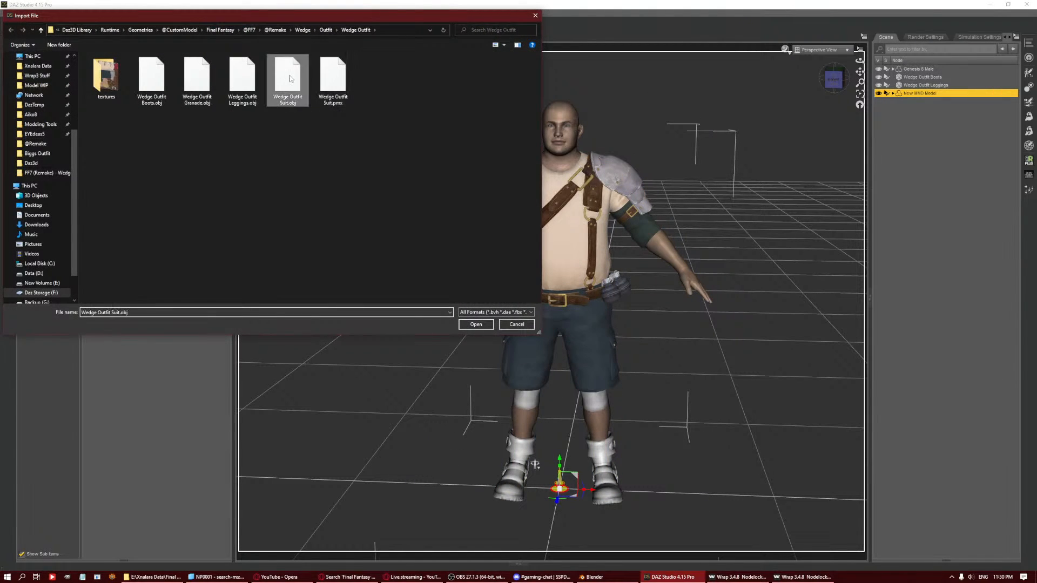
double_click(290, 79)
key(Return)
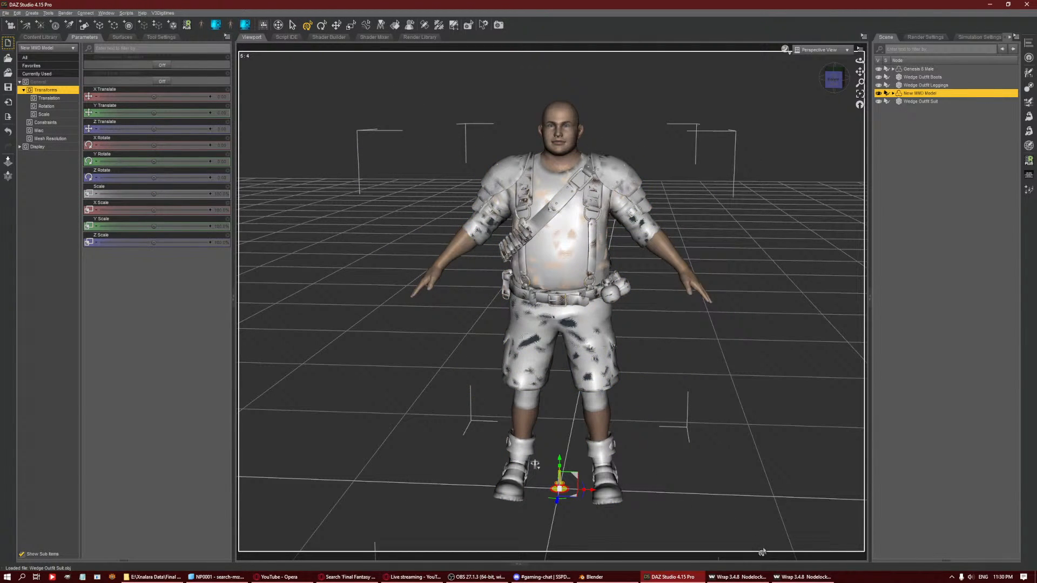
Switch to Blender, set up an enlarged UV Editor below the viewport and display the suit mesh's UV layout.
click(593, 577)
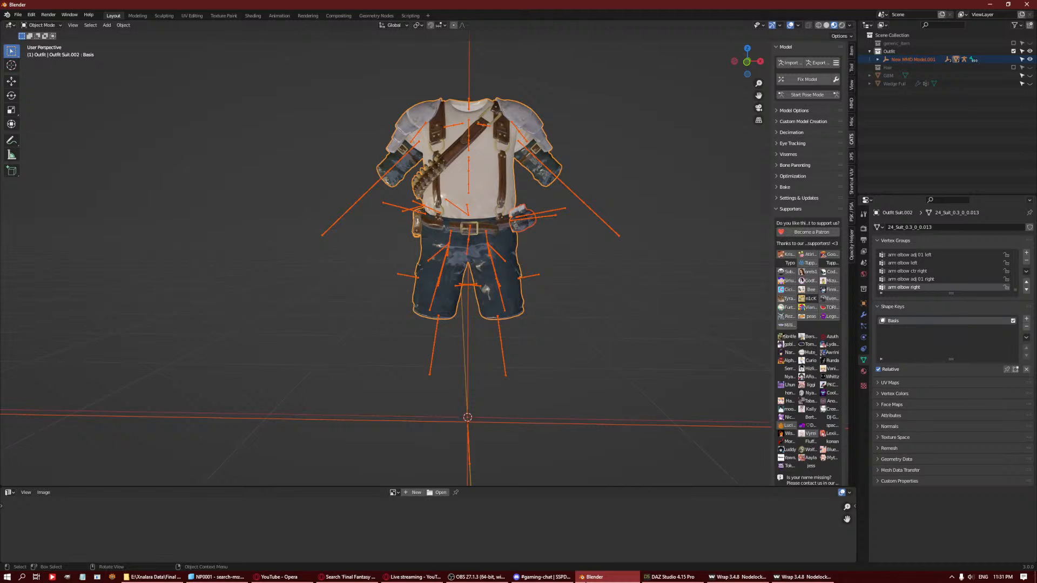
key(alt+Tab)
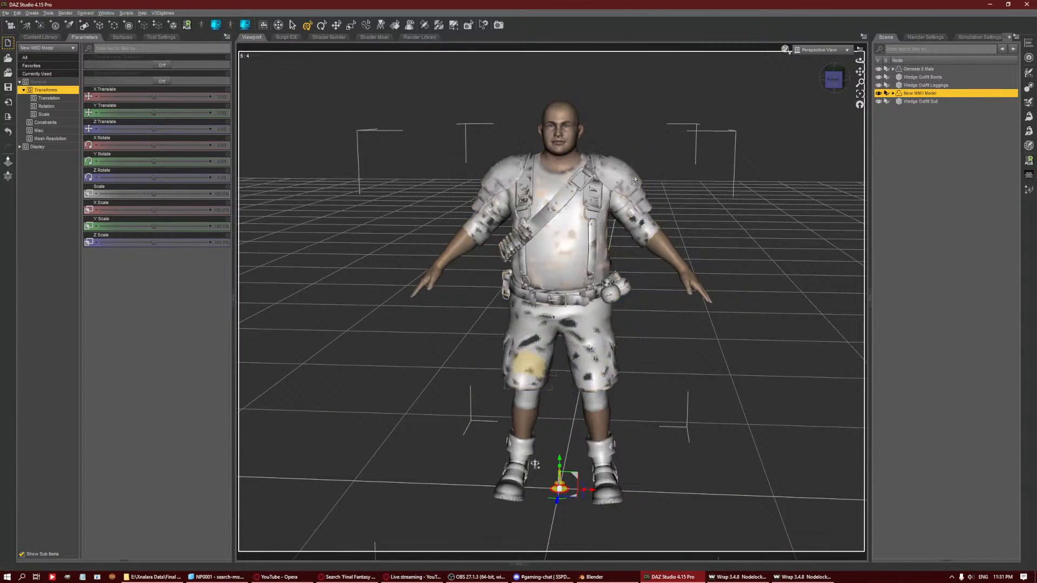
click(593, 576)
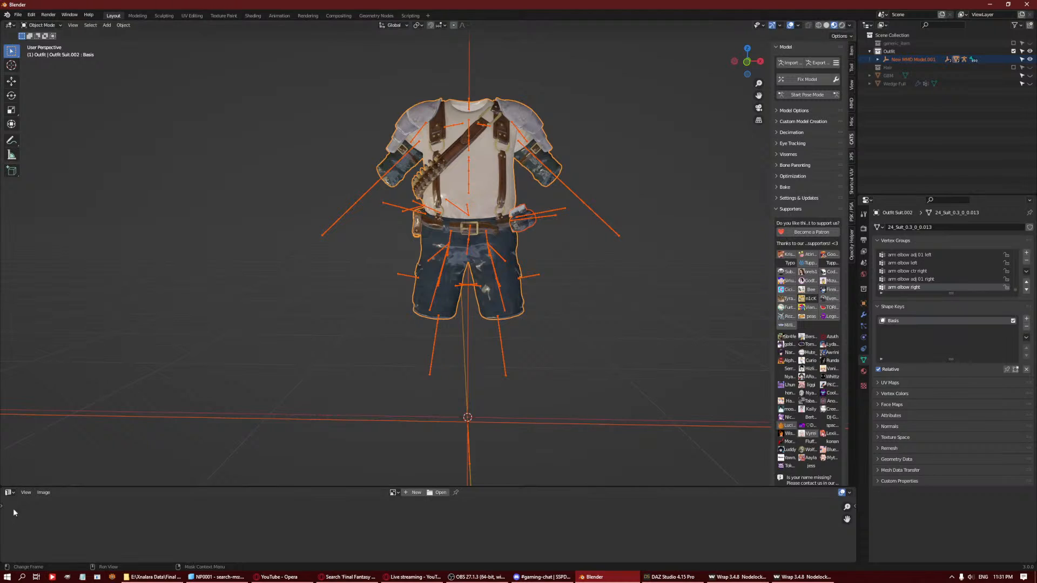
click(461, 198)
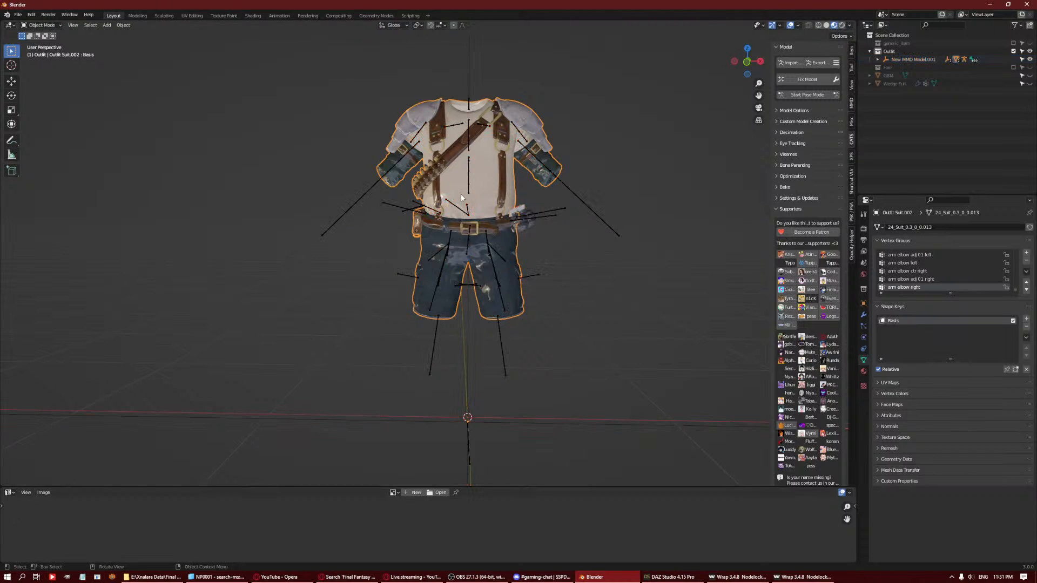
click(7, 492)
click(33, 420)
drag(348, 487, 348, 266)
scroll(467, 407, down, 3)
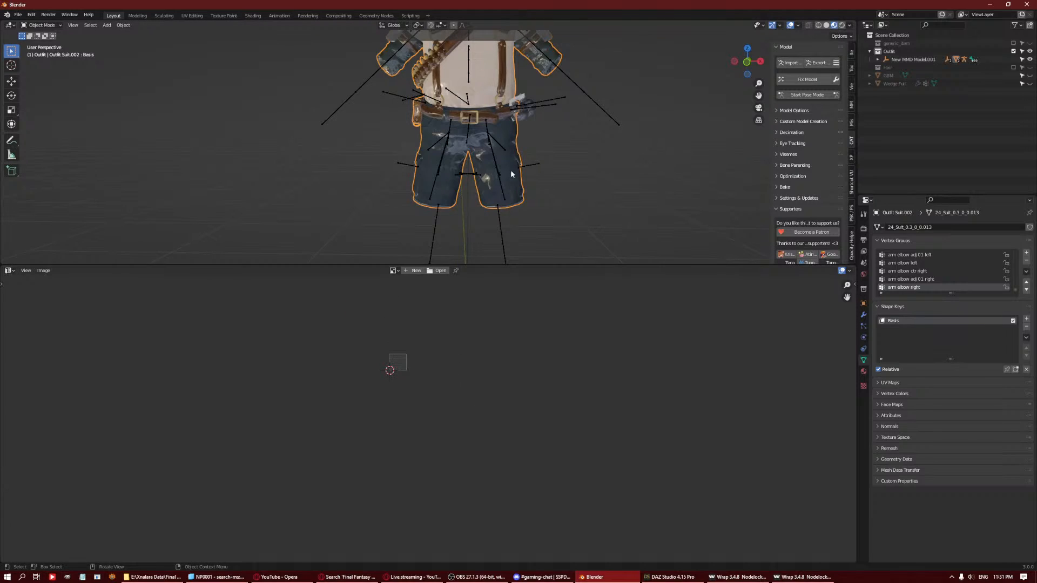
key(Tab)
scroll(430, 413, up, 5)
middle_drag(383, 410, 517, 443)
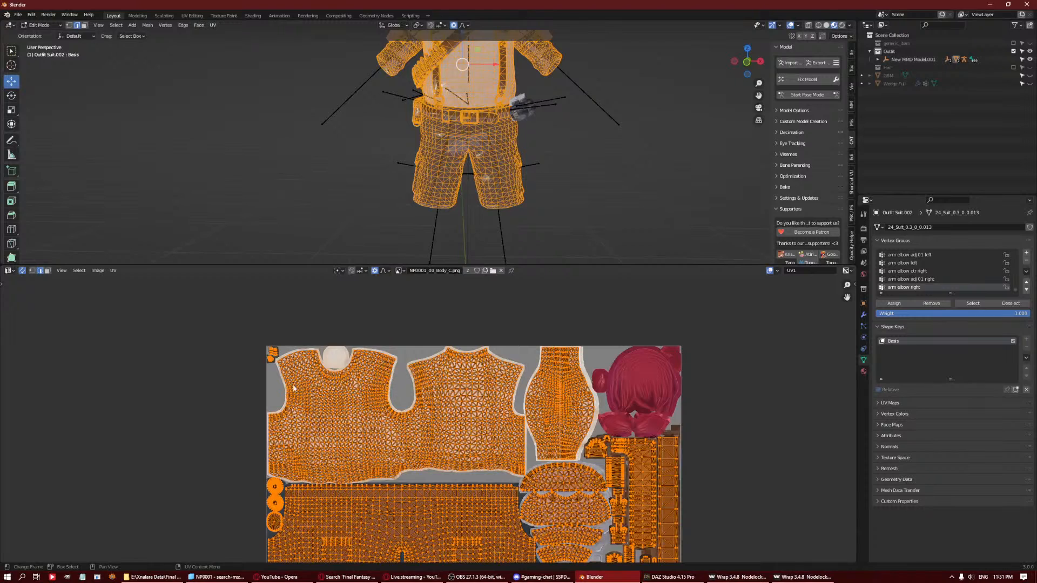
Select the linked shirt geometry and its UV border edges, and examine where the shirt's seams run on the mesh.
key(Tab)
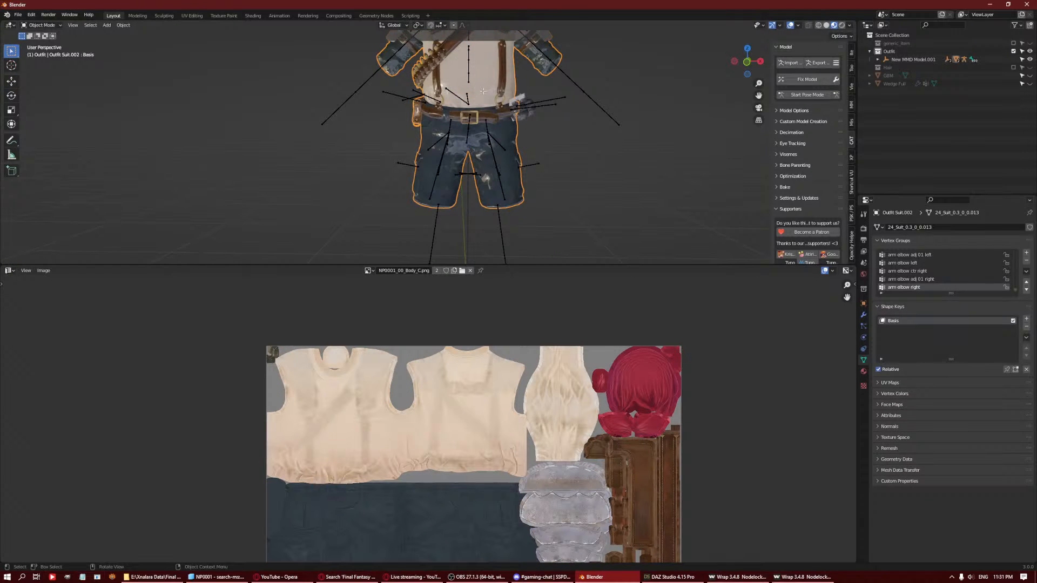
key(Tab)
key(ctrl+l)
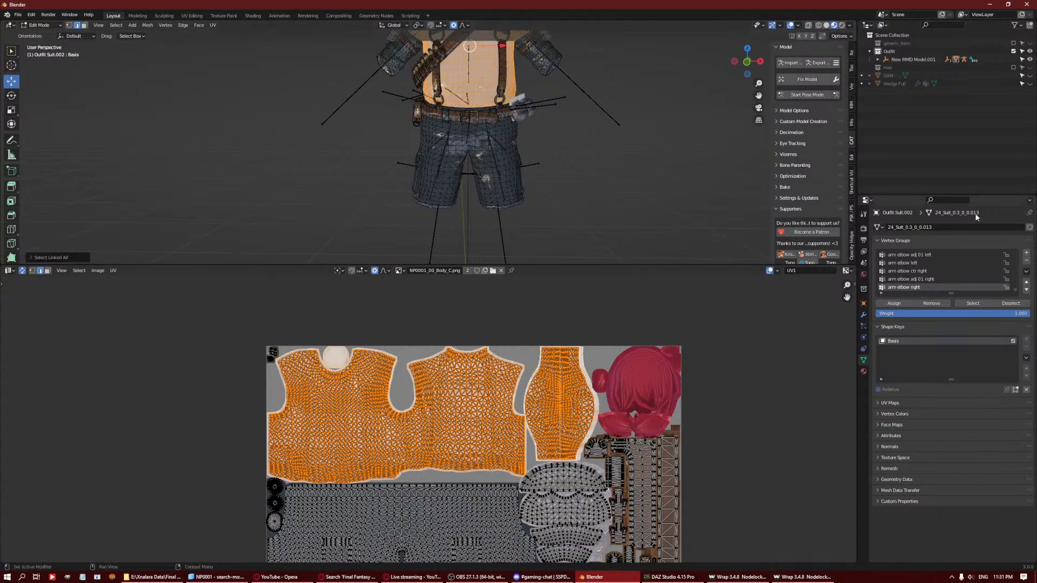
middle_drag(599, 111, 468, 130)
shift+middle_drag(468, 129, 468, 209)
scroll(516, 131, up, 4)
middle_drag(516, 132, 510, 90)
alt+click(273, 391)
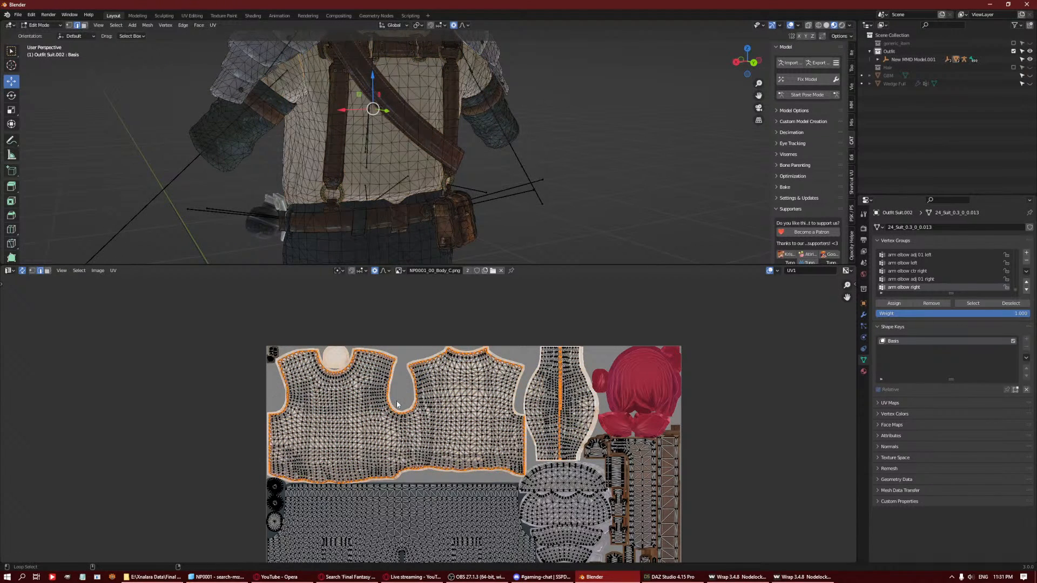
middle_drag(444, 125, 640, 157)
scroll(476, 165, down, 2)
middle_drag(475, 165, 514, 150)
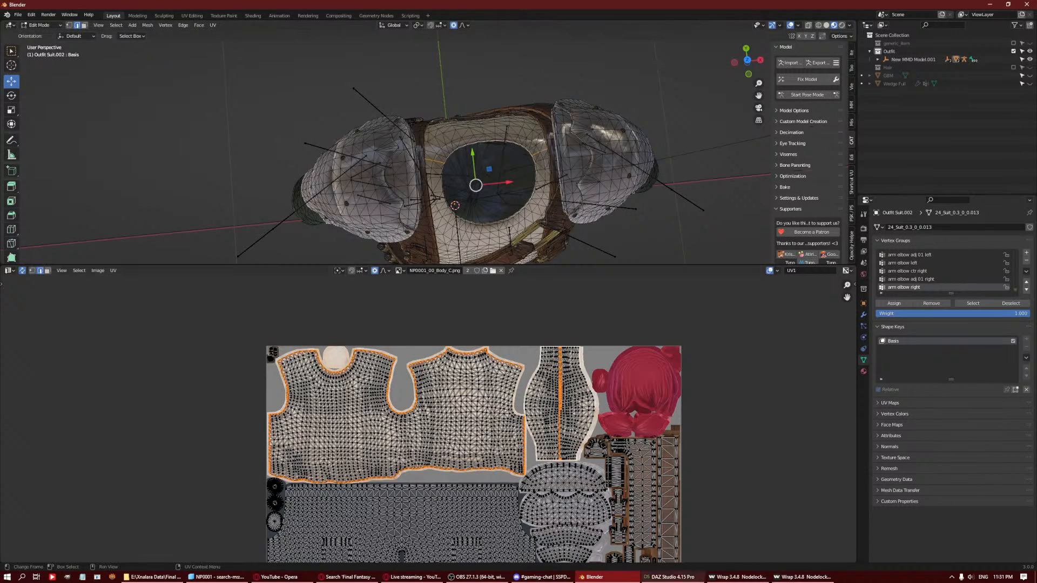
Switch to DAZ Studio, temporarily hide the Wedge Outfit Suit mesh and examine the textured suit around the neck from above.
click(672, 577)
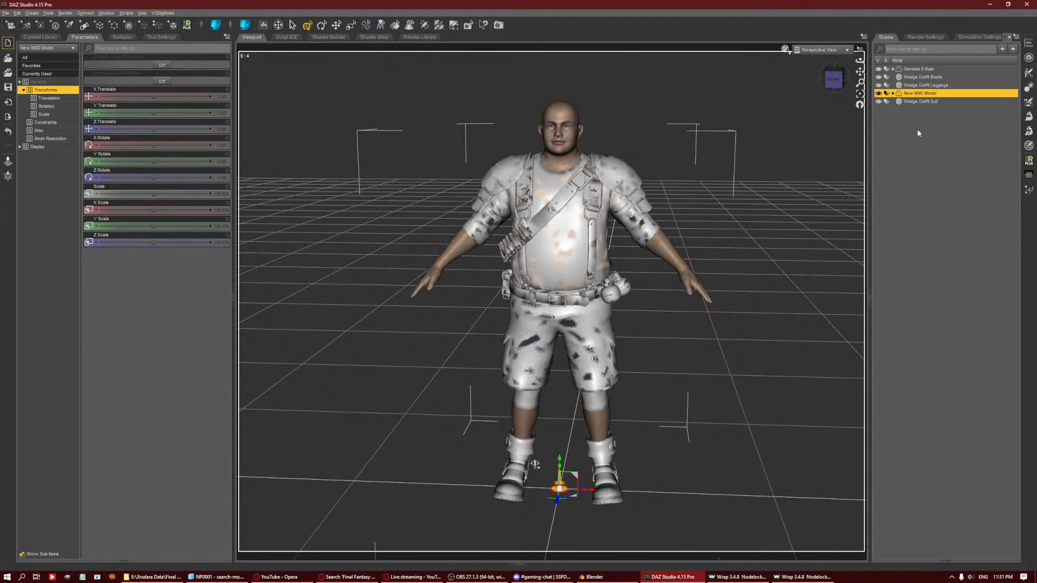
click(879, 102)
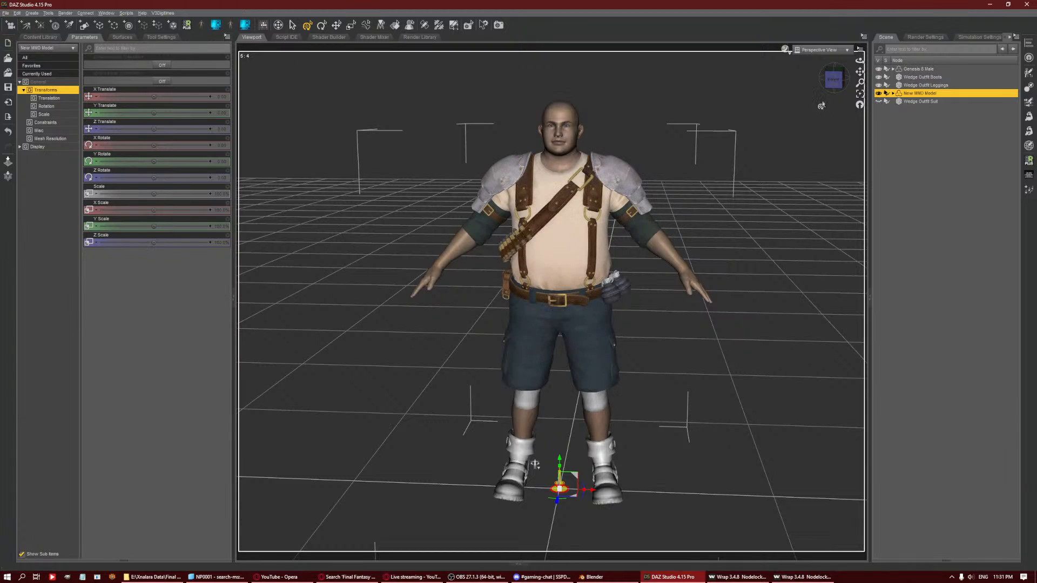
middle_drag(681, 120, 670, 221)
scroll(670, 220, up, 4)
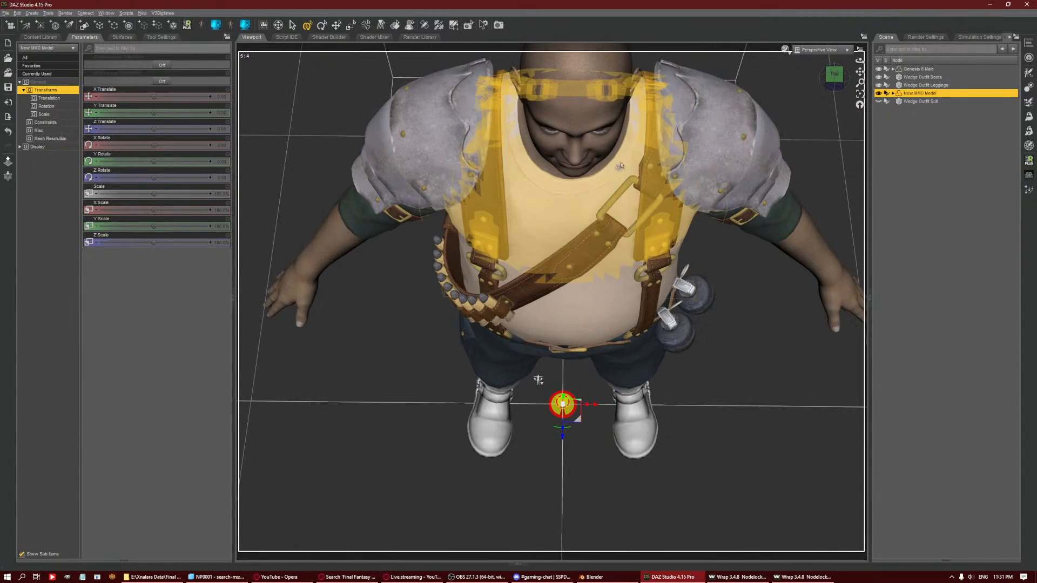
drag(835, 76, 828, 98)
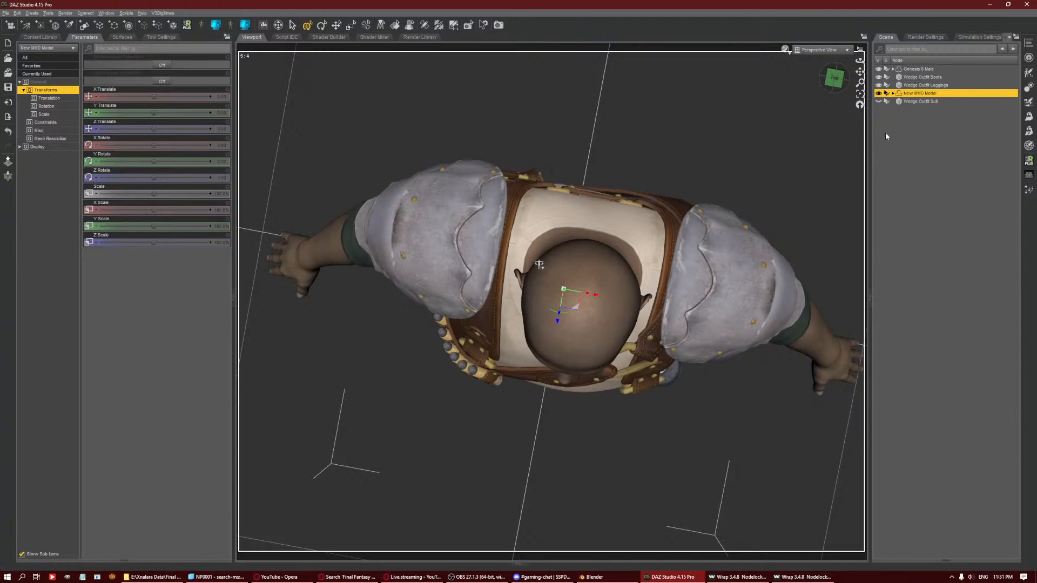
click(878, 101)
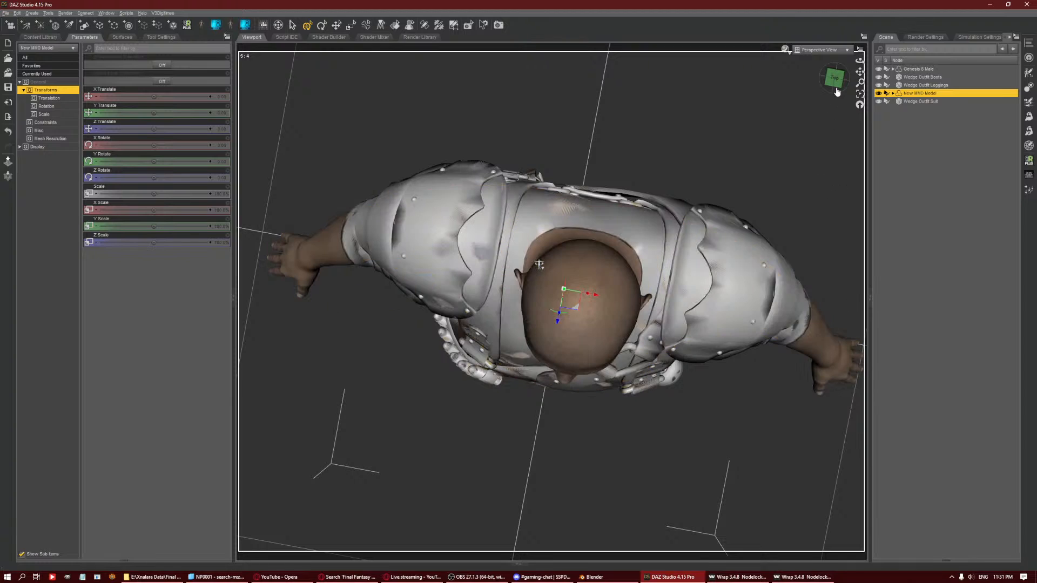
Transfer rigging from New MMD Model to Wedge Outfit Suit with the Current source shape and Adaptive Tolerance, without fitting or parenting to the source figure.
click(837, 91)
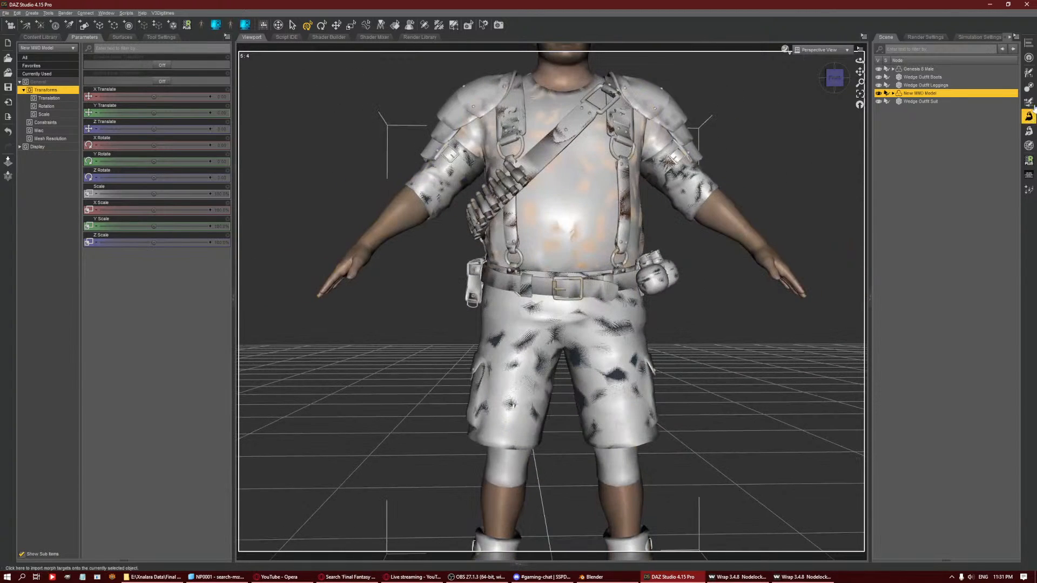
click(737, 171)
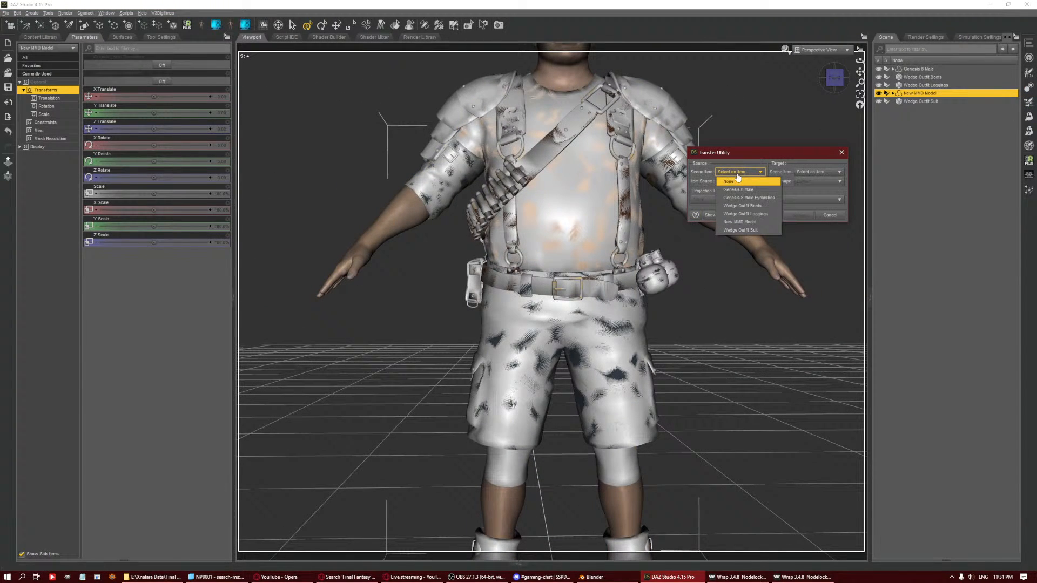
click(745, 221)
click(818, 172)
click(810, 236)
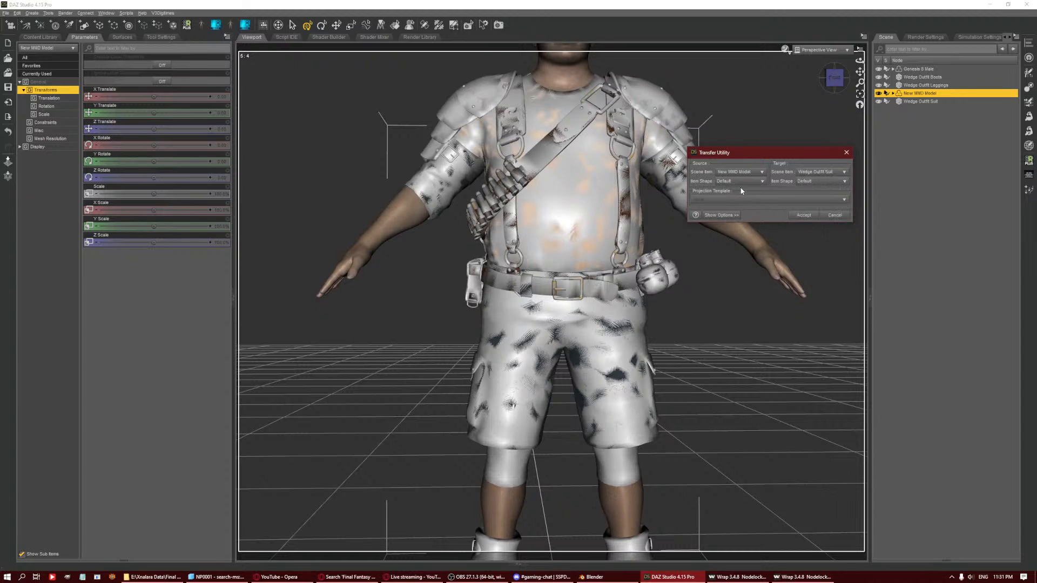
click(744, 185)
click(737, 200)
click(718, 216)
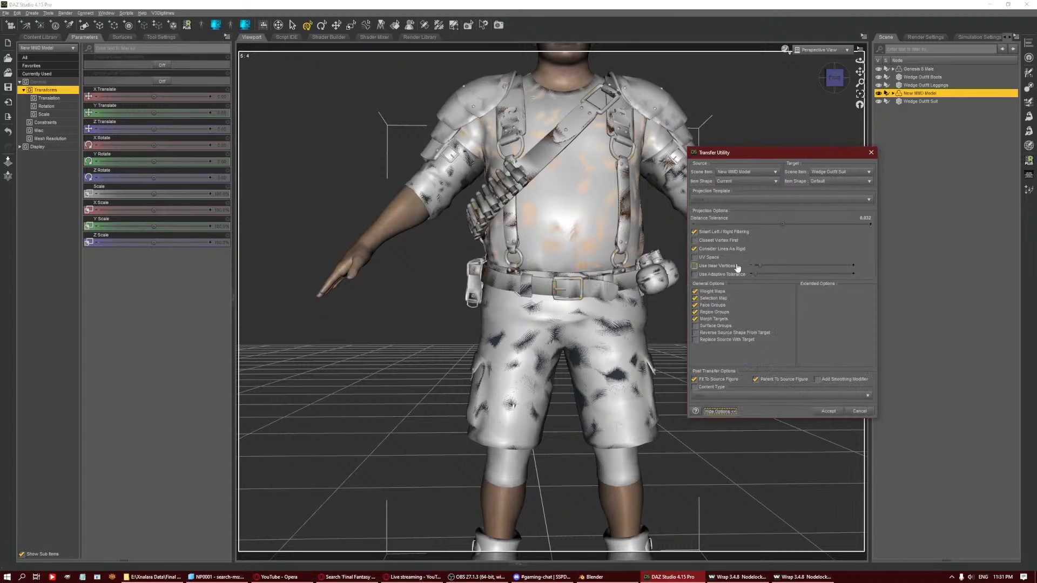
click(714, 275)
click(719, 380)
click(758, 380)
click(819, 413)
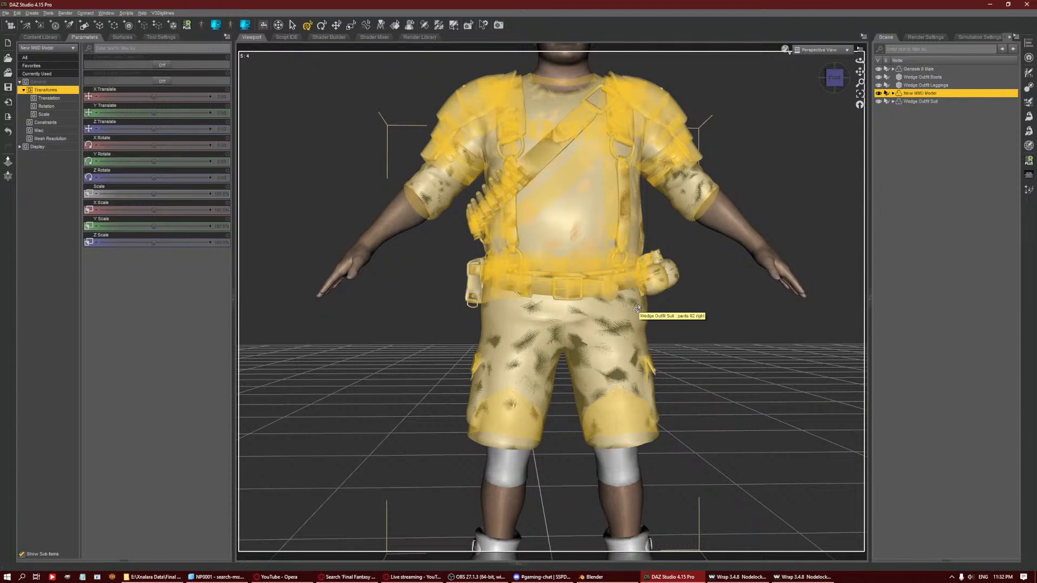
Delete New MMD Model and display the Wedge Outfit Suit's bones with the Joint Editor.
key(Delete)
click(930, 94)
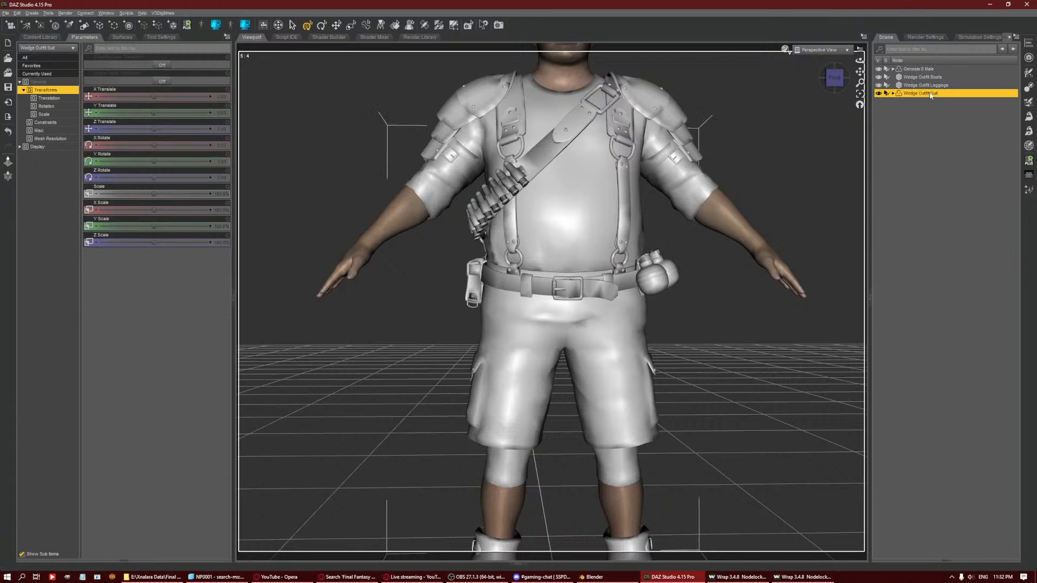
click(425, 25)
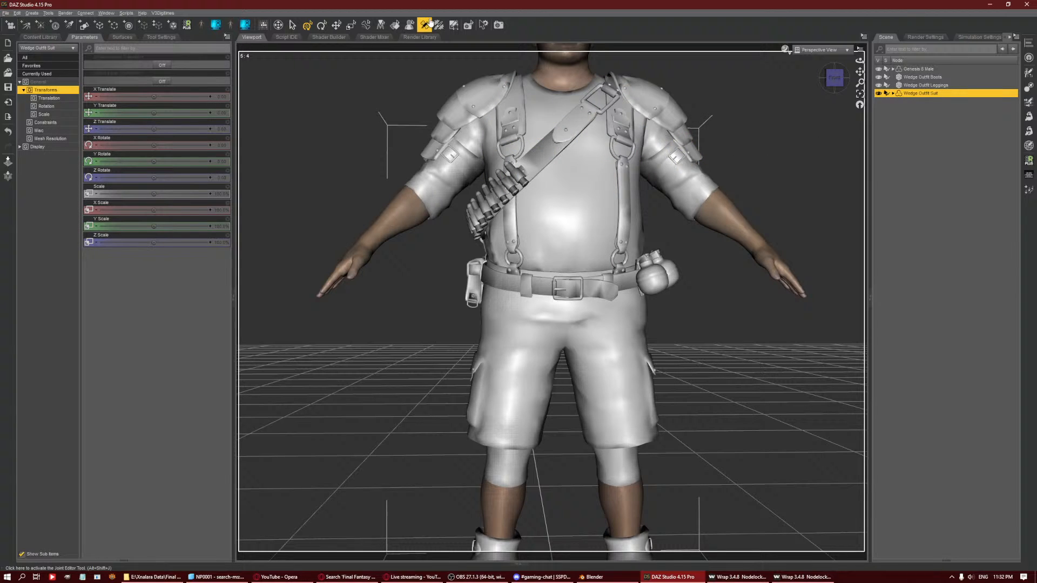
right_click(756, 95)
mouse_move(786, 120)
Switch to Blender and delete all bones on the second layer of the outfit armature.
click(594, 577)
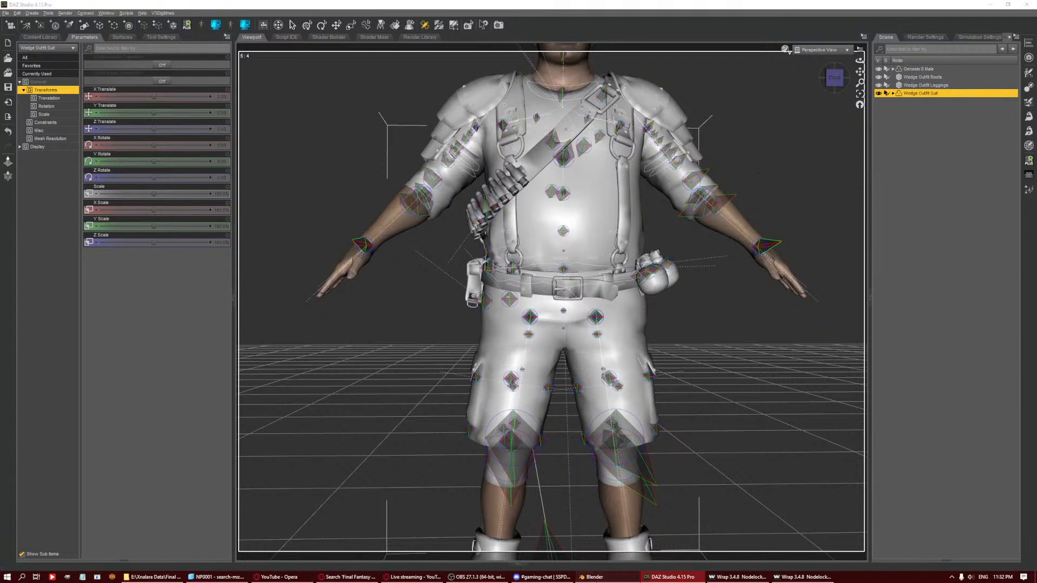
scroll(625, 227, down, 3)
middle_drag(625, 227, 593, 164)
key(Tab)
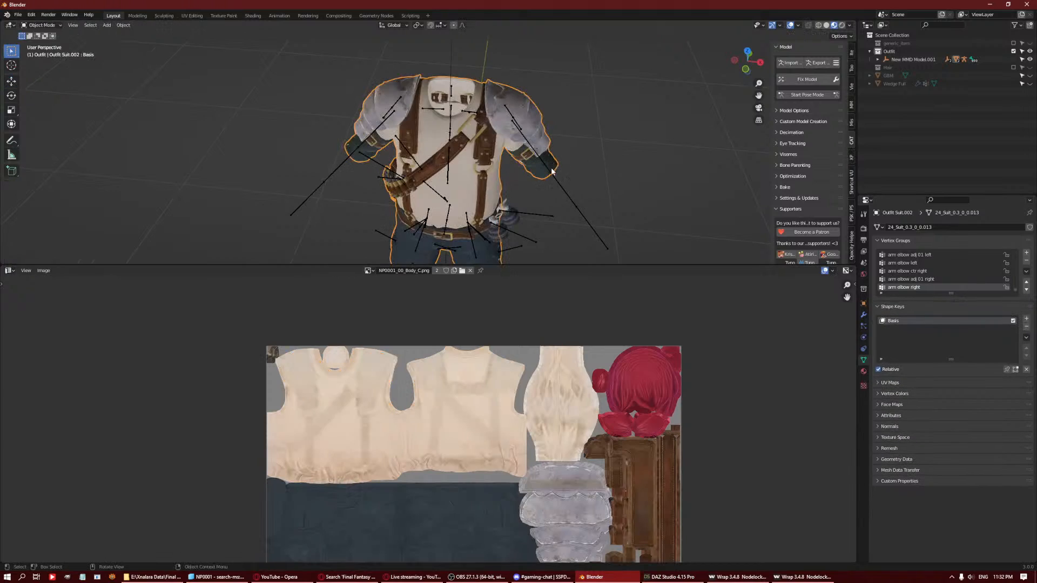
click(562, 190)
click(888, 274)
key(Tab)
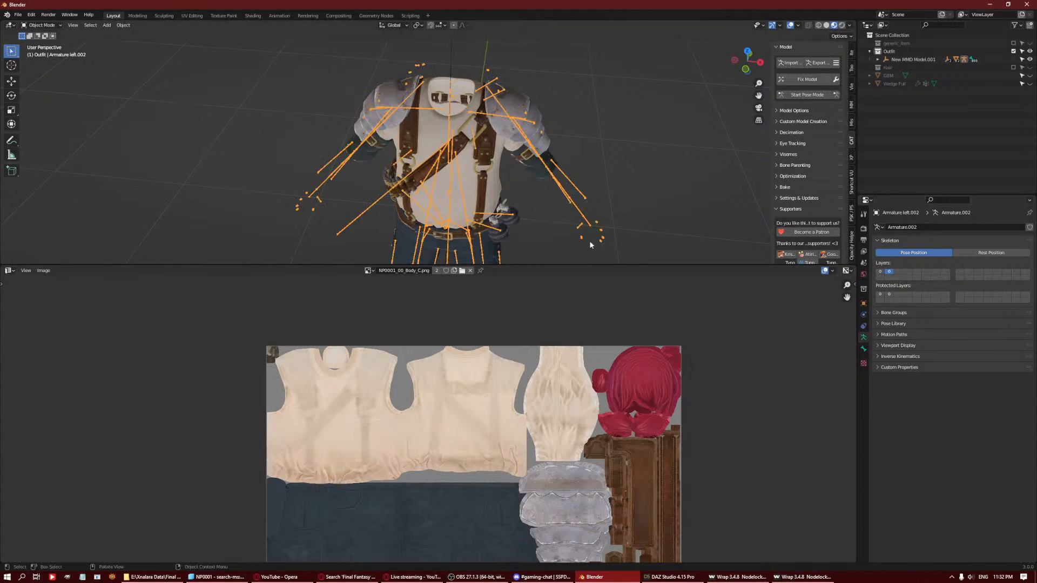
key(x)
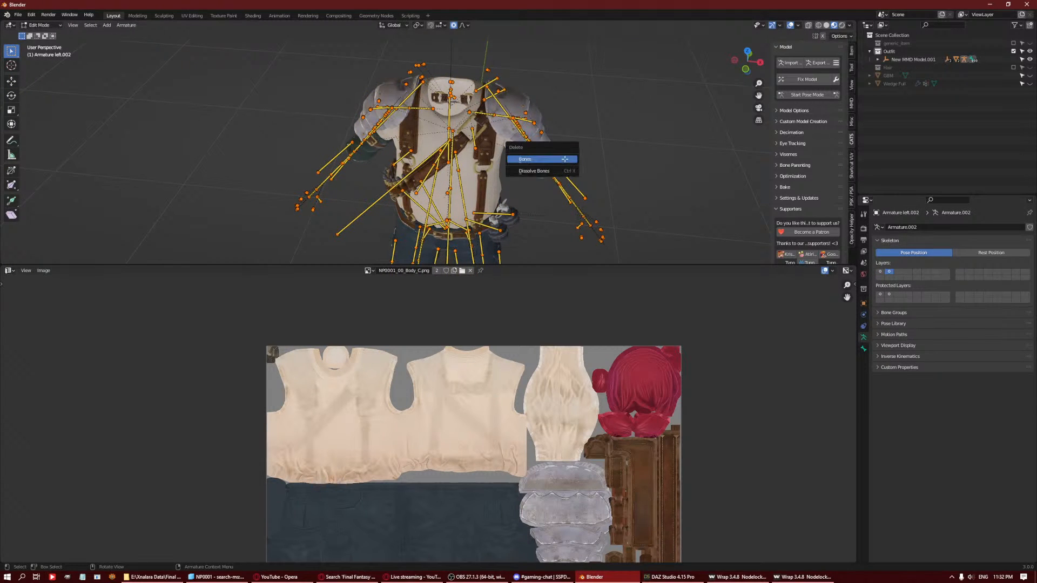
click(565, 160)
middle_drag(586, 172, 599, 151)
key(Tab)
scroll(584, 157, down, 2)
Select the suit mesh, locate it in the scene hierarchy and examine its geometry in Edit Mode.
click(469, 161)
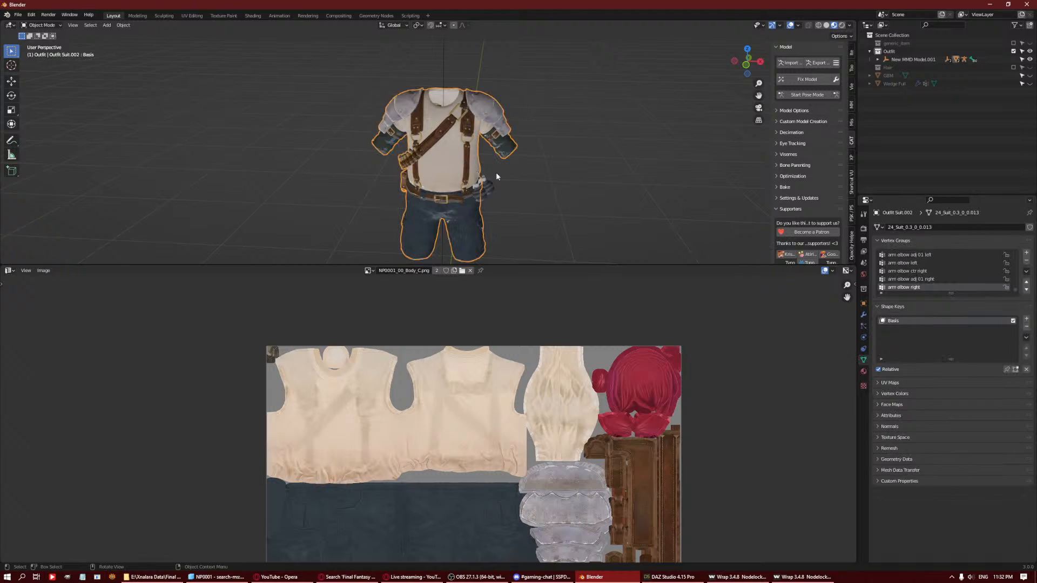
key(Tab)
key(Tab)
key(KP_Decimal)
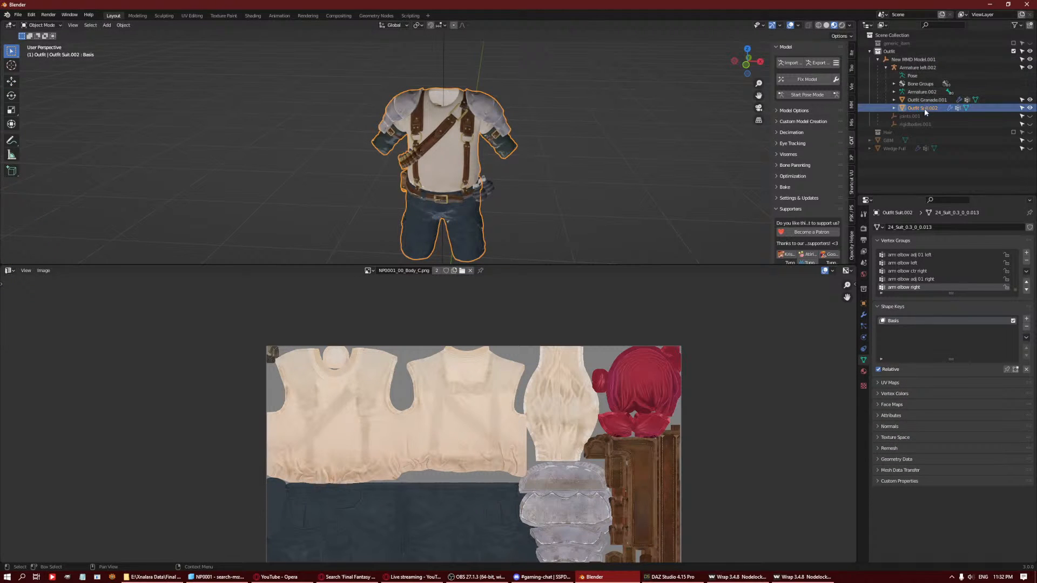
key(Tab)
middle_drag(533, 151, 470, 154)
key(Tab)
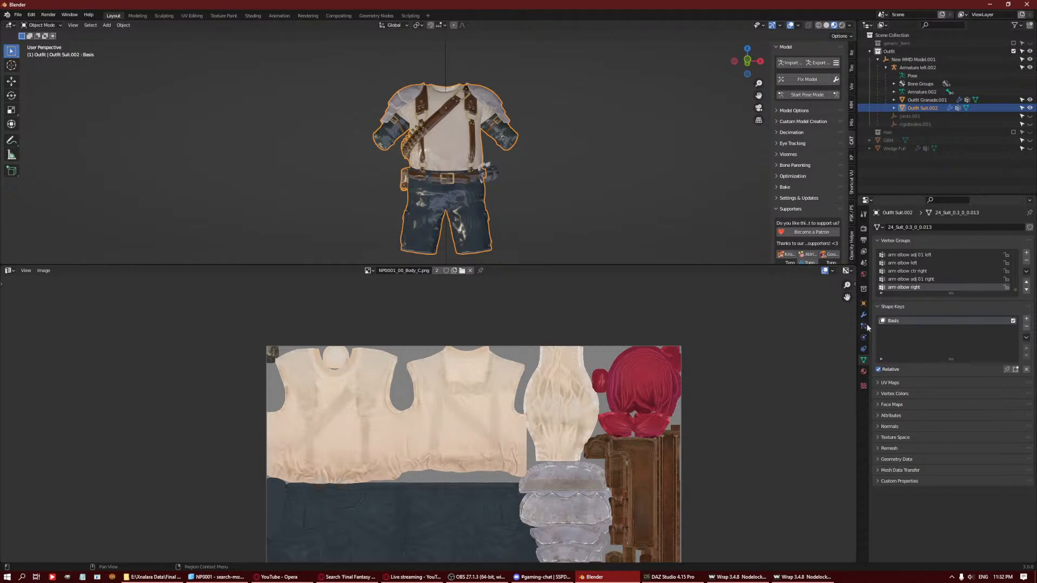
key(Tab)
key(Tab)
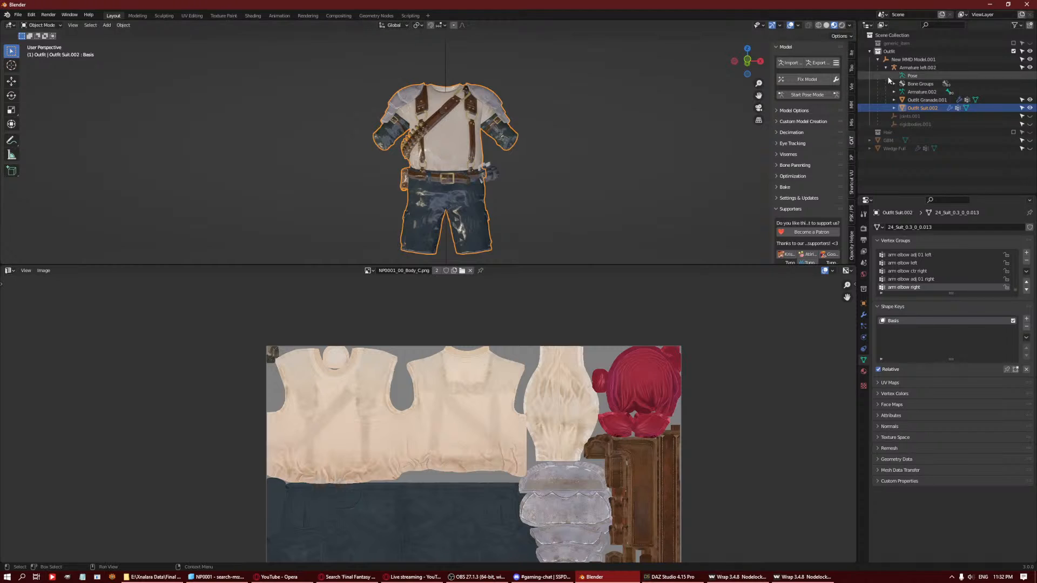
Show the armature's first bone layer, then select the suit mesh and export the model in MikuMikuDance PMX format.
click(900, 68)
click(881, 271)
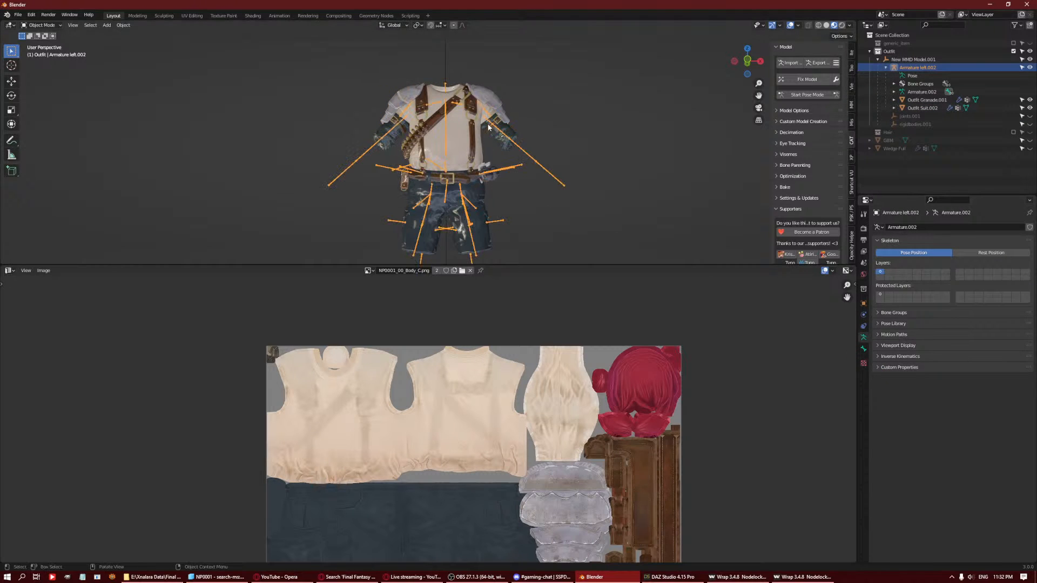
click(510, 105)
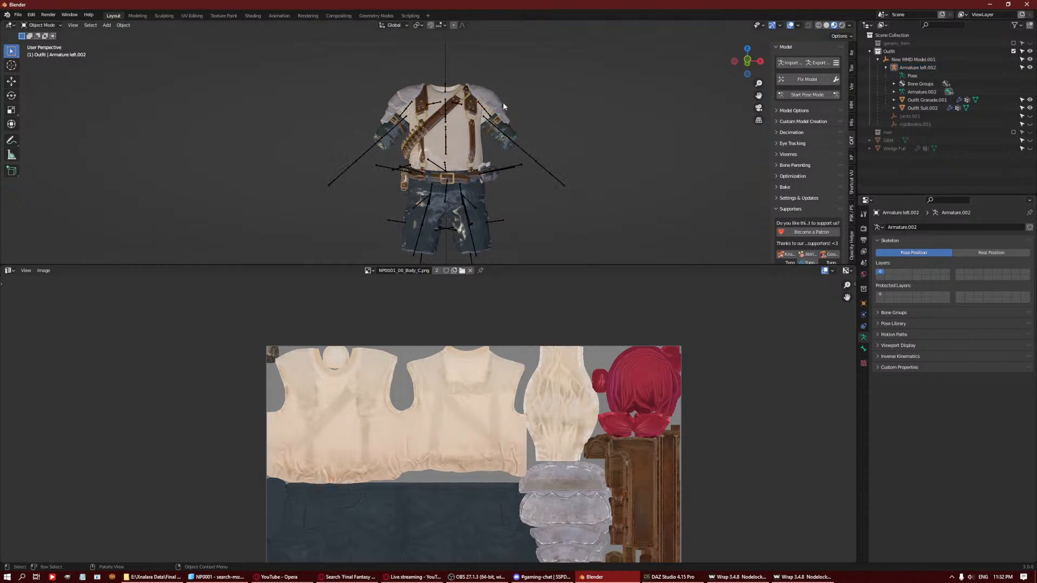
click(13, 15)
mouse_move(48, 132)
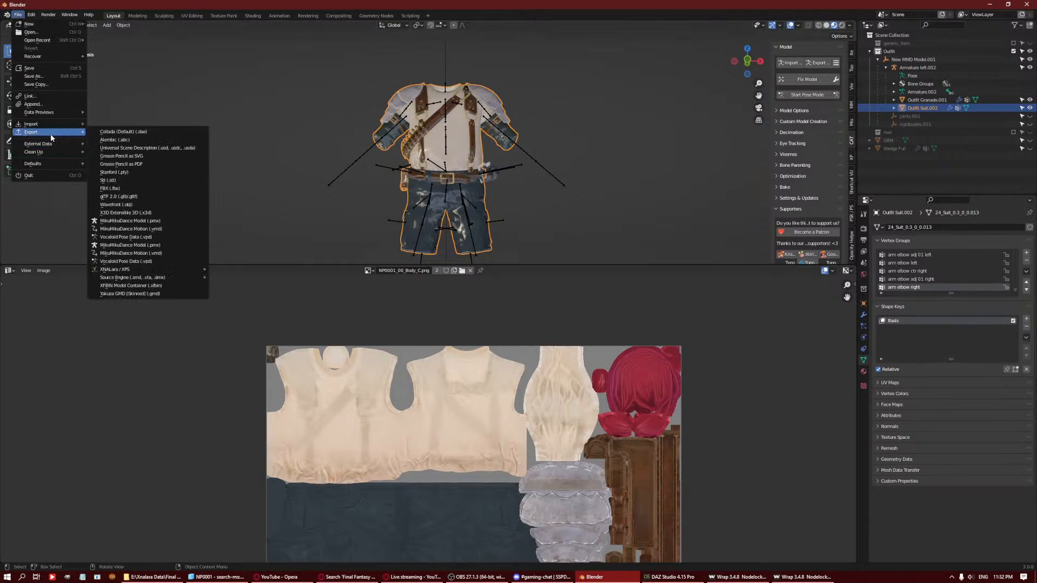
click(139, 221)
click(743, 441)
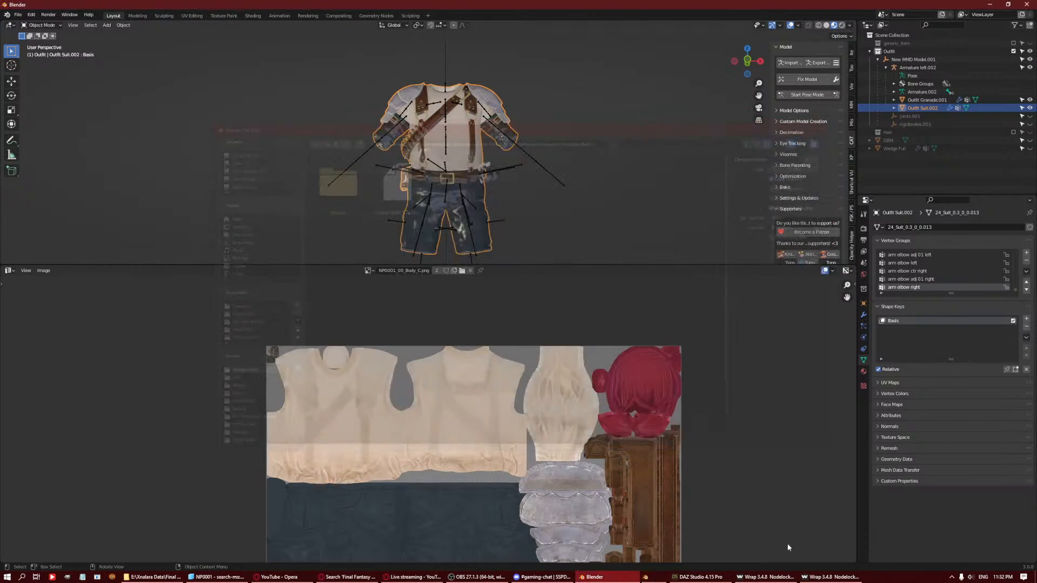
Switch to DAZ Studio, delete the Wedge Outfit Suit figure and import Wedge Outfit Suit.pmx.
click(670, 577)
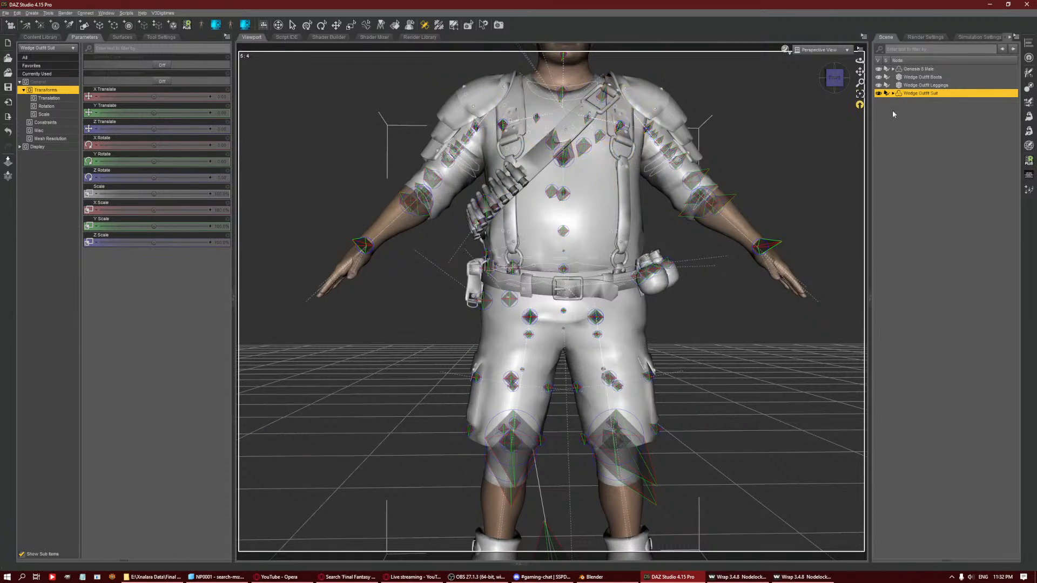
key(Delete)
click(6, 13)
click(24, 100)
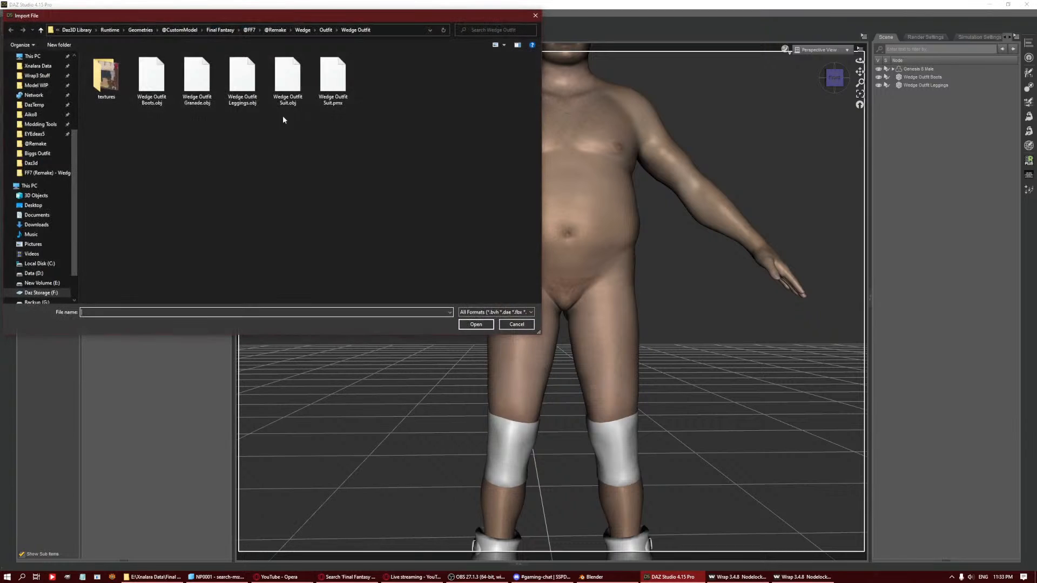
double_click(333, 81)
Import Wedge Outfit Suit.obj with the default import options.
click(6, 13)
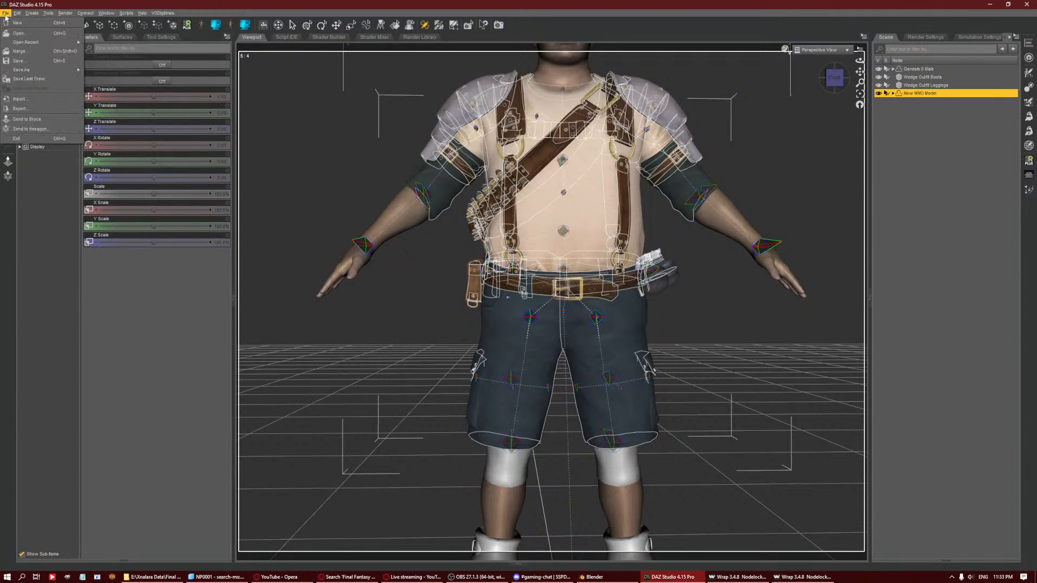
click(19, 99)
double_click(288, 78)
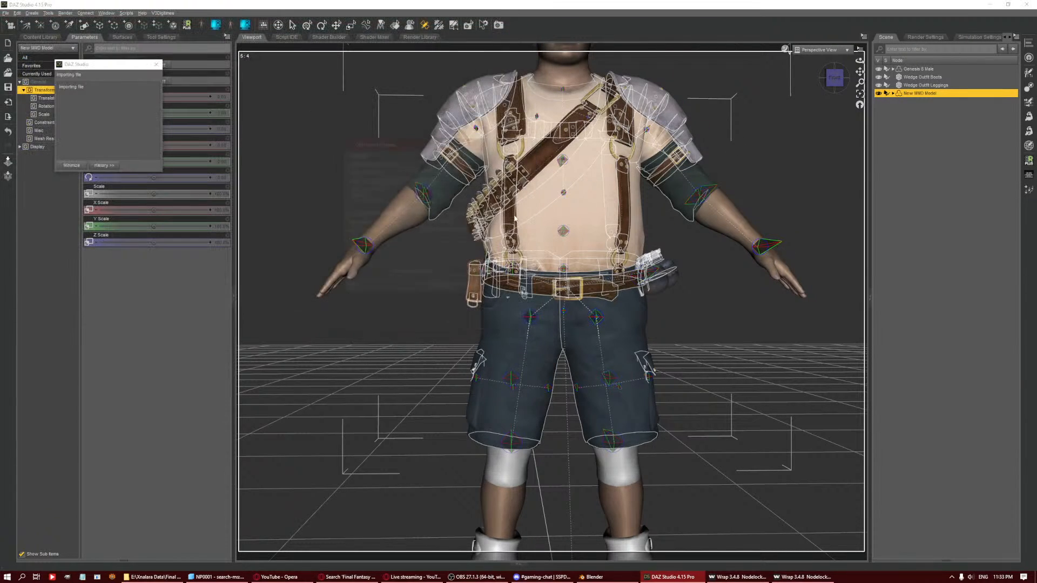
key(Return)
Transfer rigging from the reimported New MMD Model to Wedge Outfit Suit, with source shape Current, Adaptive Tolerance on and parenting to the source figure off.
click(1029, 102)
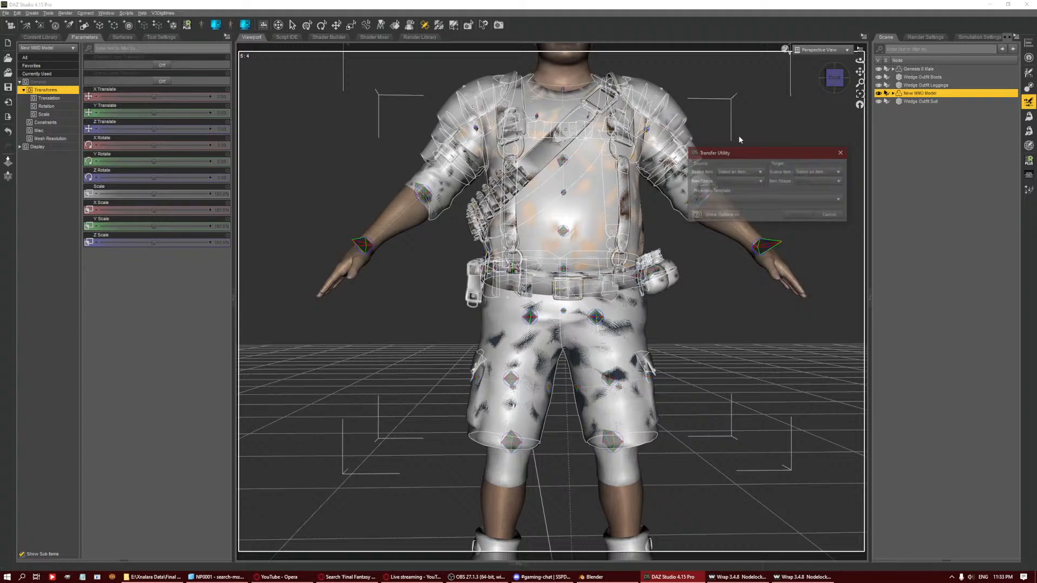
click(749, 172)
click(744, 227)
click(818, 172)
click(818, 227)
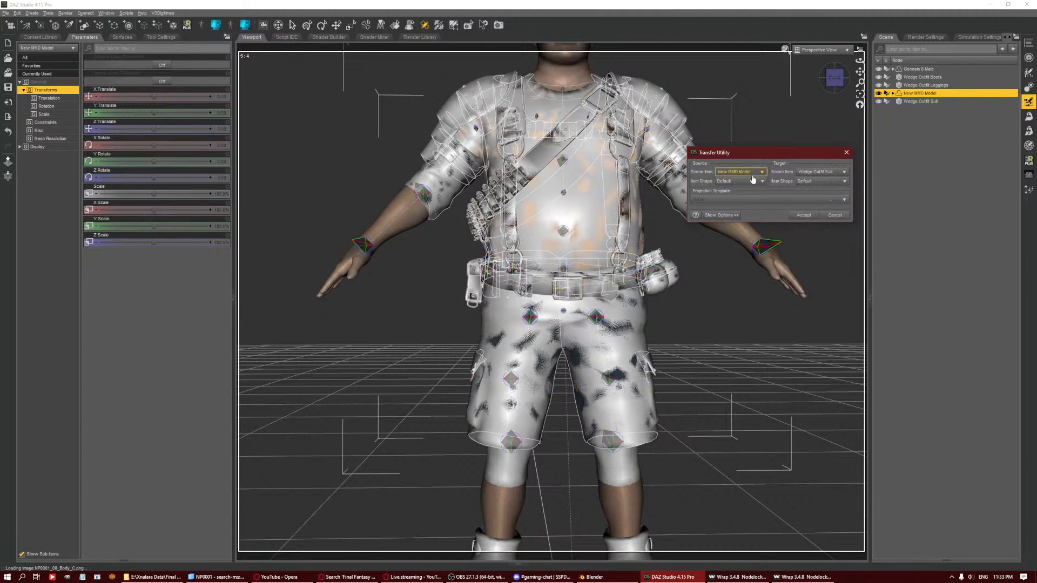
click(752, 181)
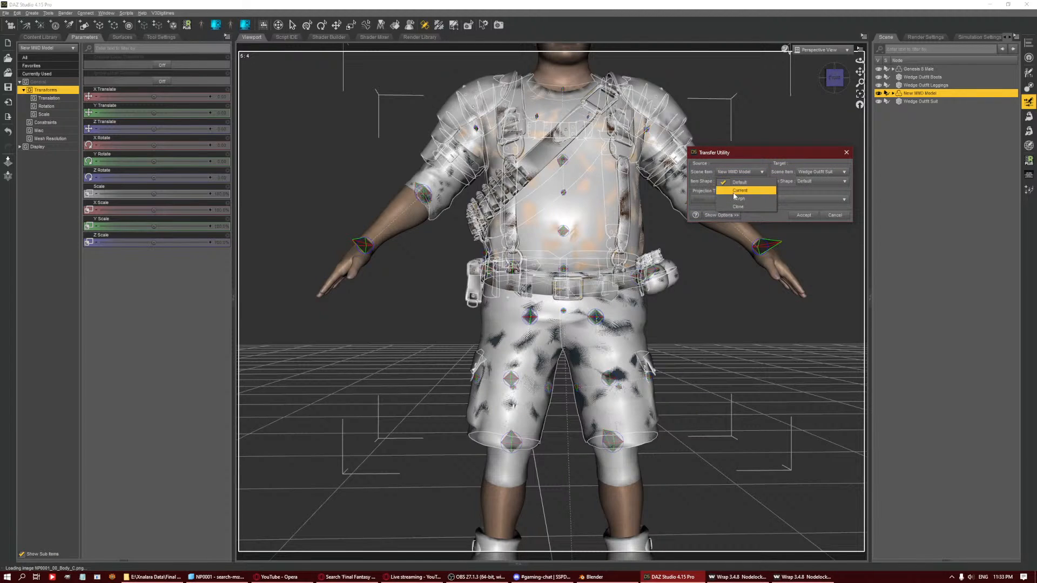
click(739, 190)
click(721, 215)
click(712, 273)
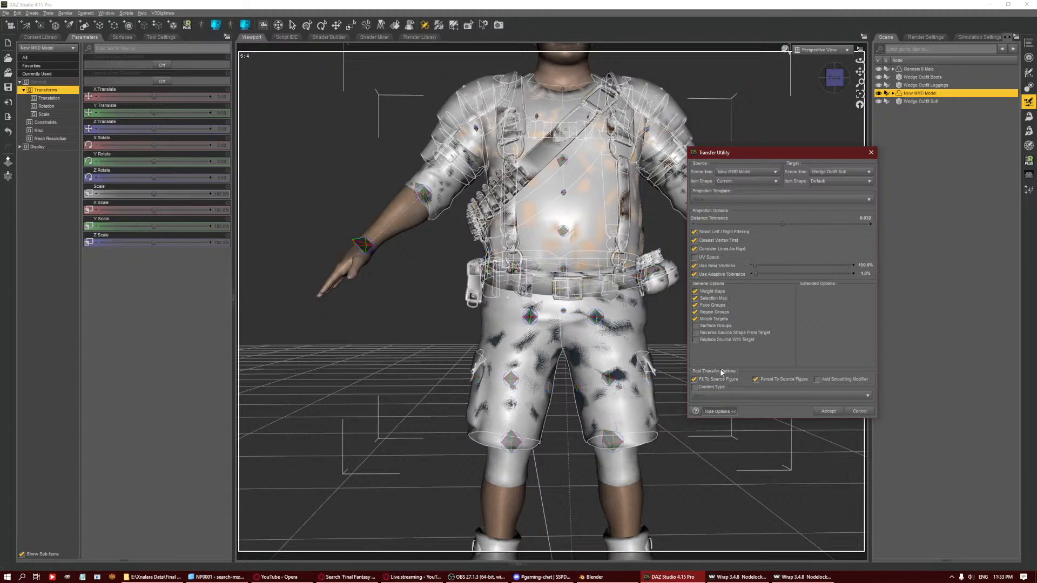
click(756, 379)
click(828, 411)
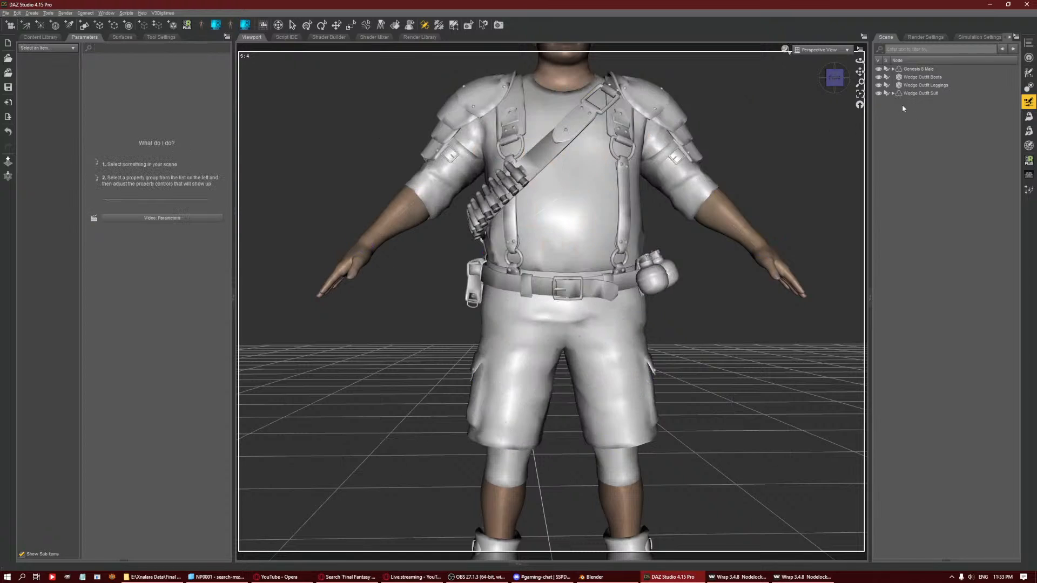
Reorient the Wedge Outfit Suit's bones along the body and limbs with the Joint Editor.
right_click(761, 124)
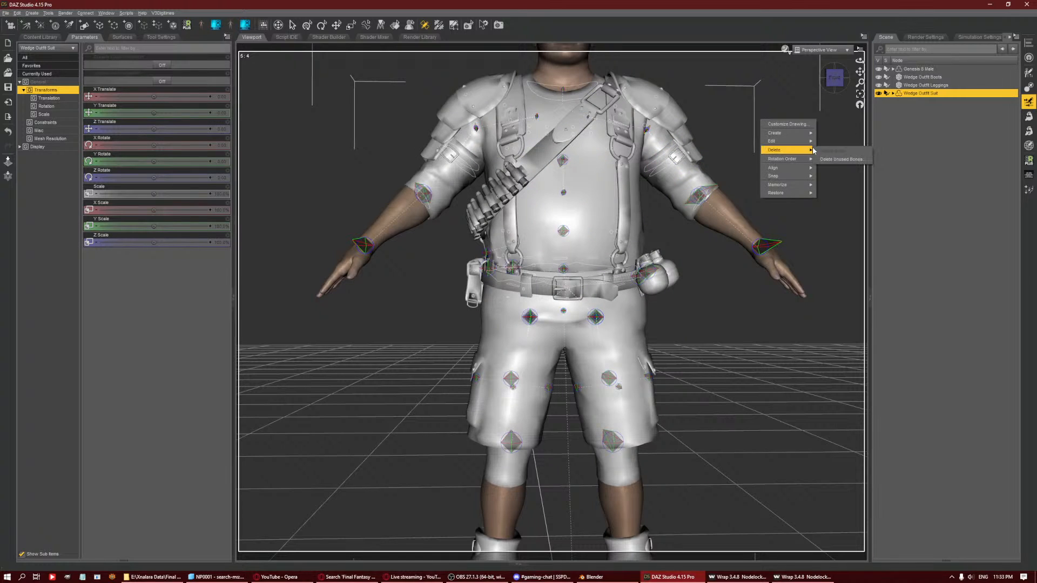
mouse_move(786, 141)
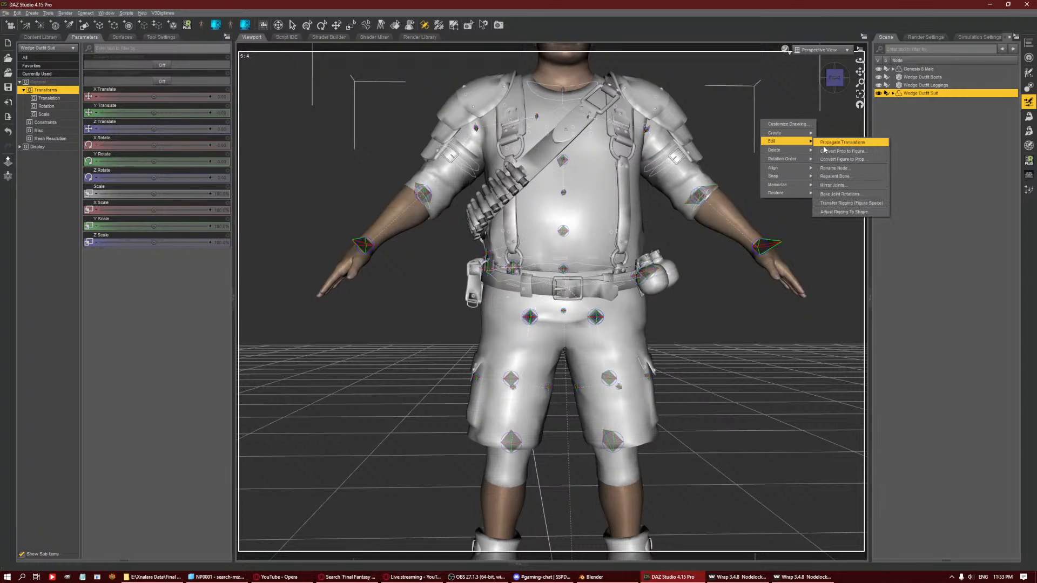
click(837, 185)
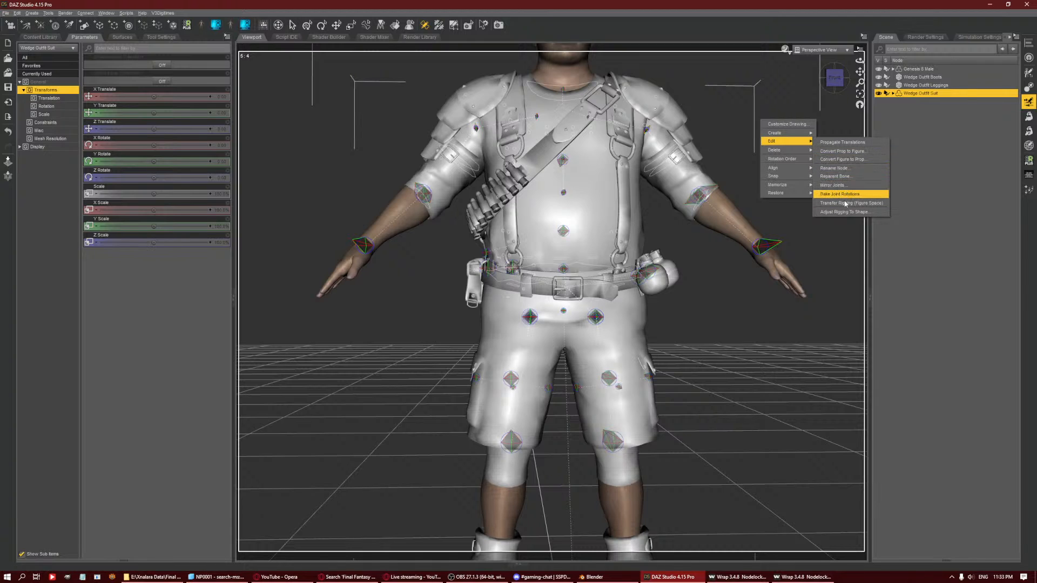
click(841, 159)
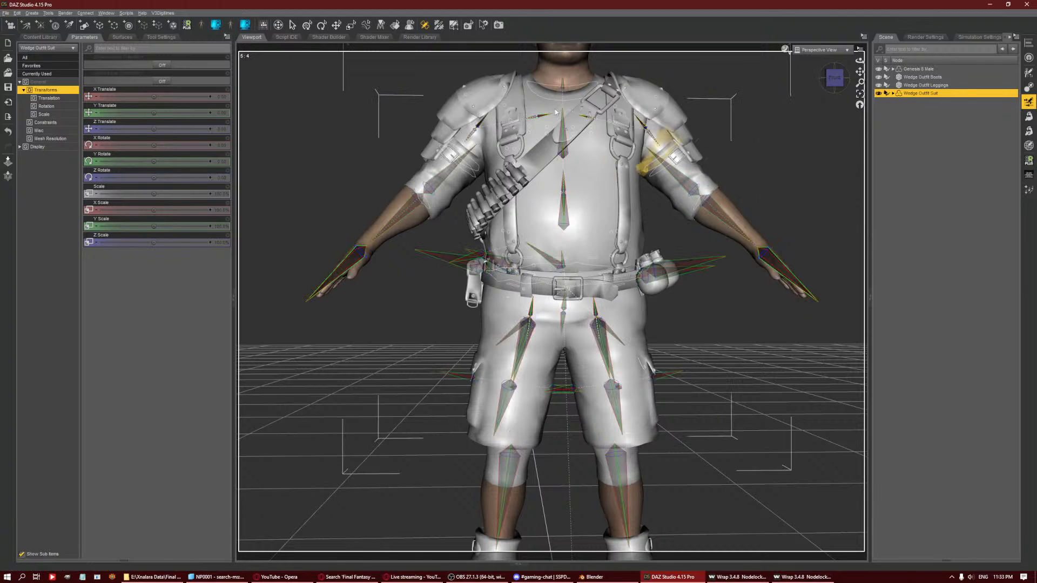
Examine the Wedge Outfit Suit's bone hierarchy, delete the suit figure and switch back to Blender.
click(308, 24)
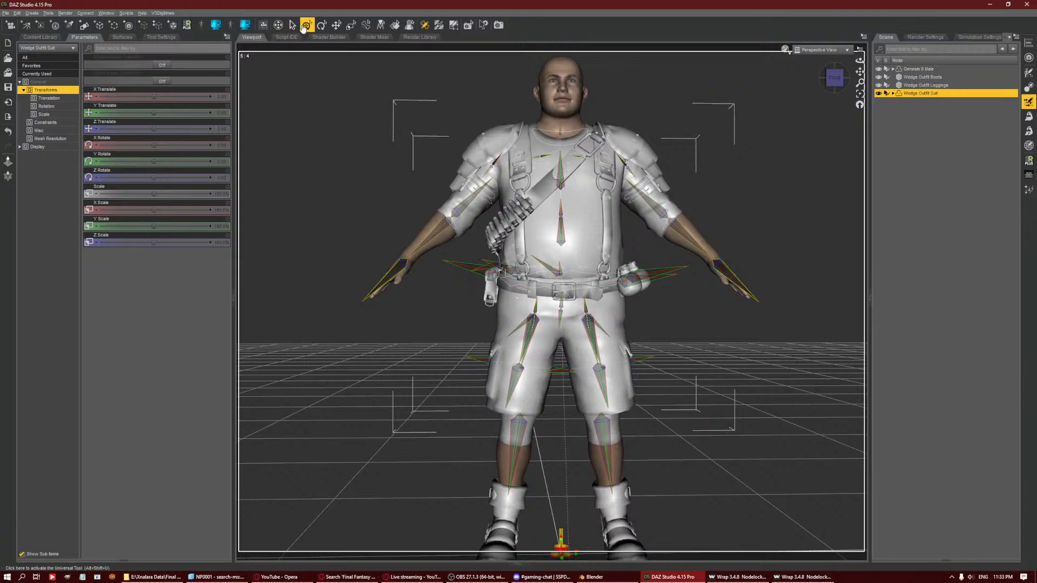
click(633, 278)
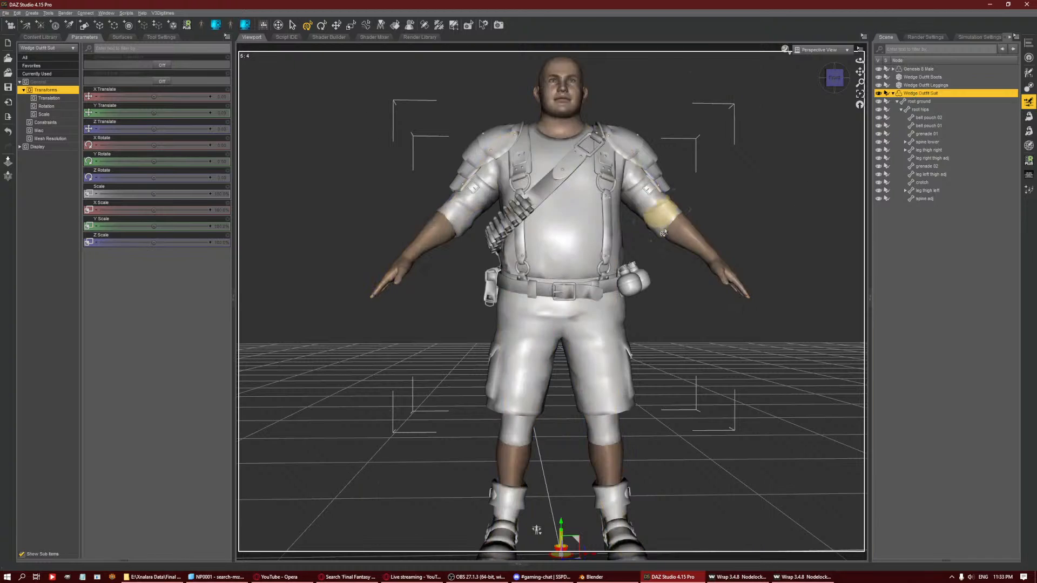
key(Delete)
click(594, 577)
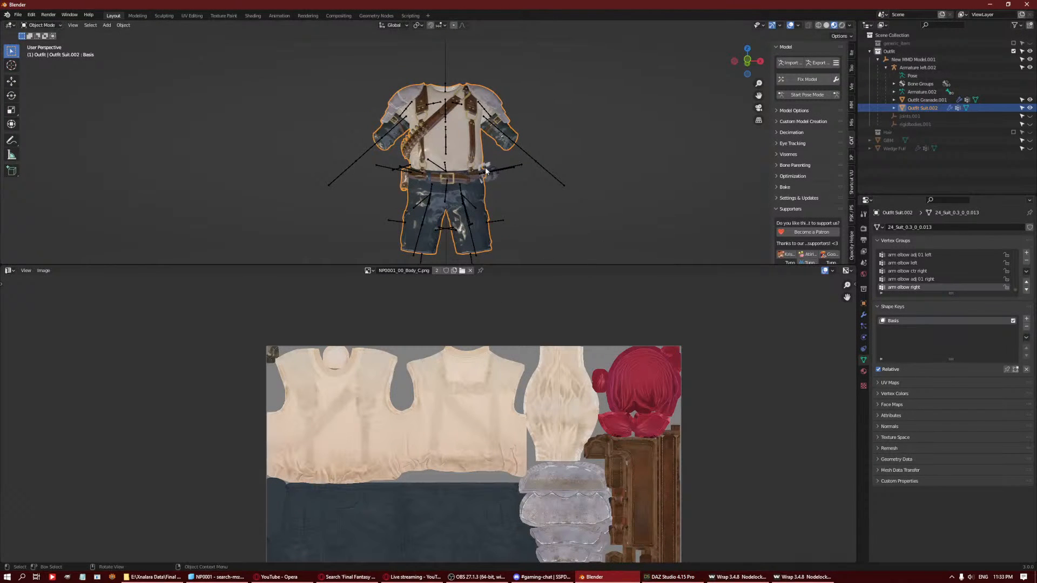
Batch-rename all bones of the outfit's armature to Title Case in Edit Mode.
click(529, 148)
key(Tab)
key(a)
key(ctrl+F2)
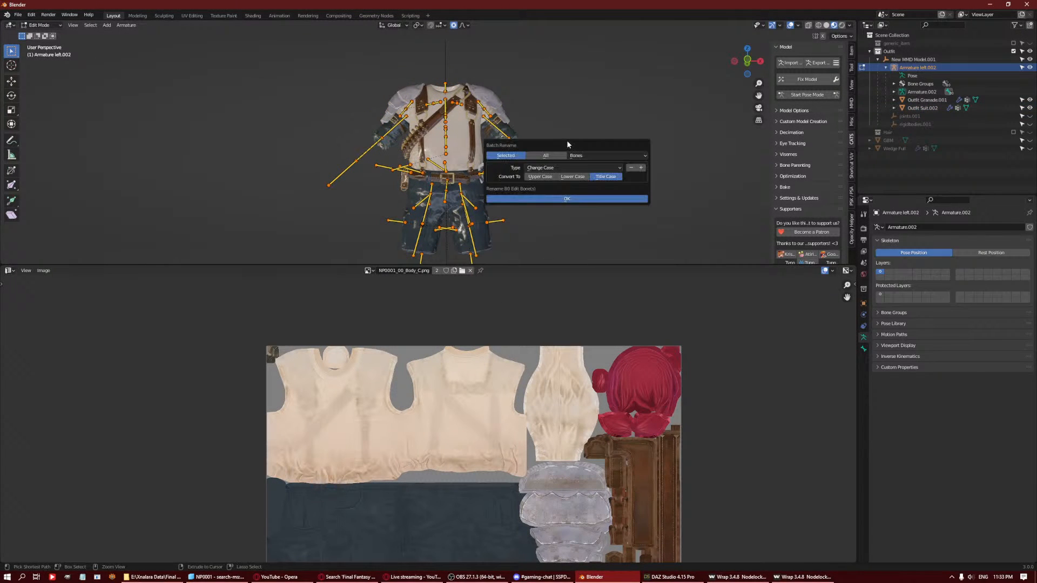
click(553, 200)
key(Tab)
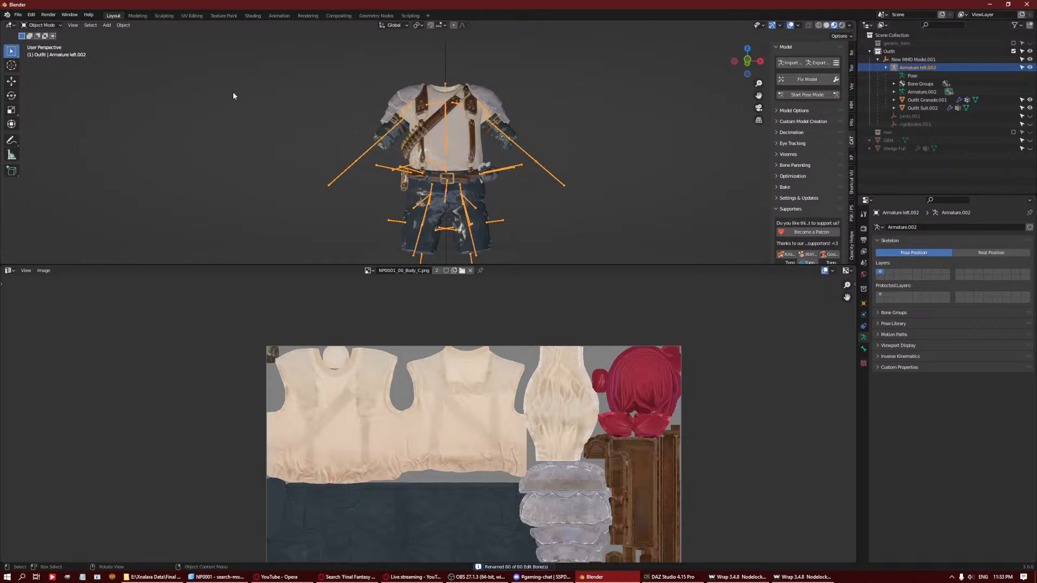
Export the outfit as a PMX model over Wedge Outfit Suit.pmx at scale 11.76.
click(379, 104)
click(435, 141)
click(426, 156)
click(18, 15)
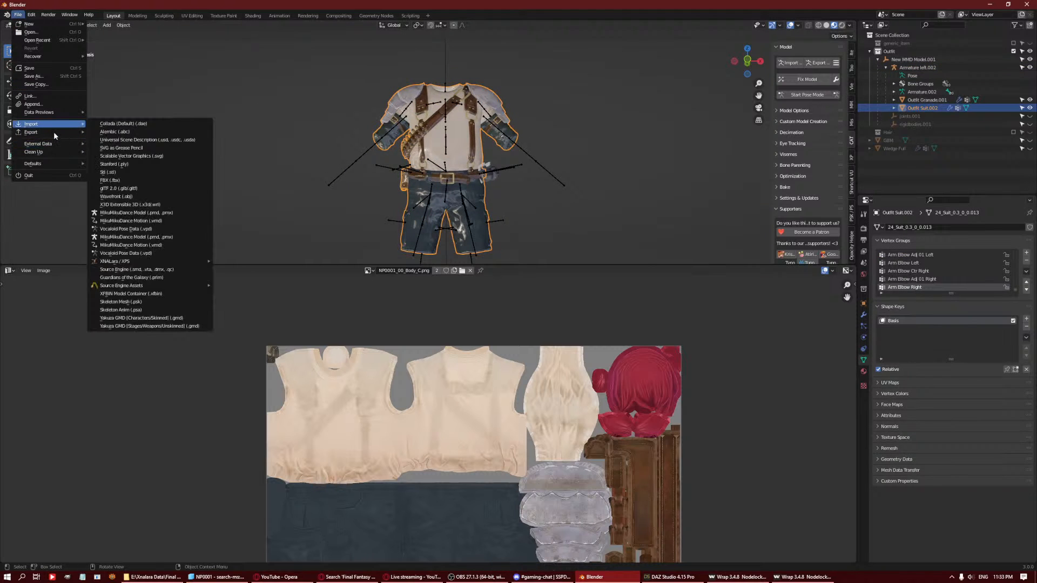
mouse_move(76, 132)
click(131, 221)
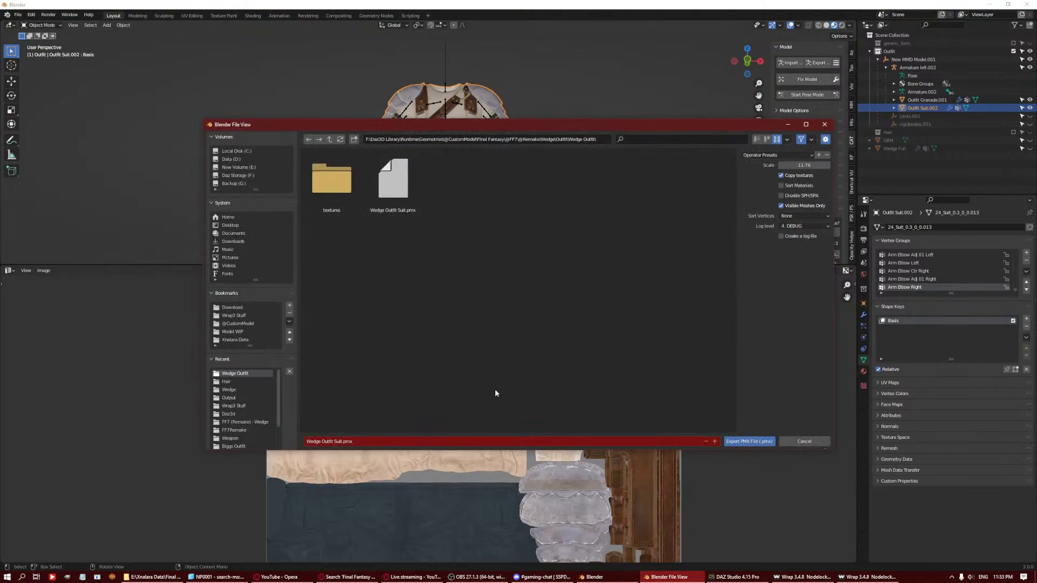
click(749, 442)
Switch to DAZ Studio and import the updated Wedge Outfit Suit.pmx into the scene.
click(704, 577)
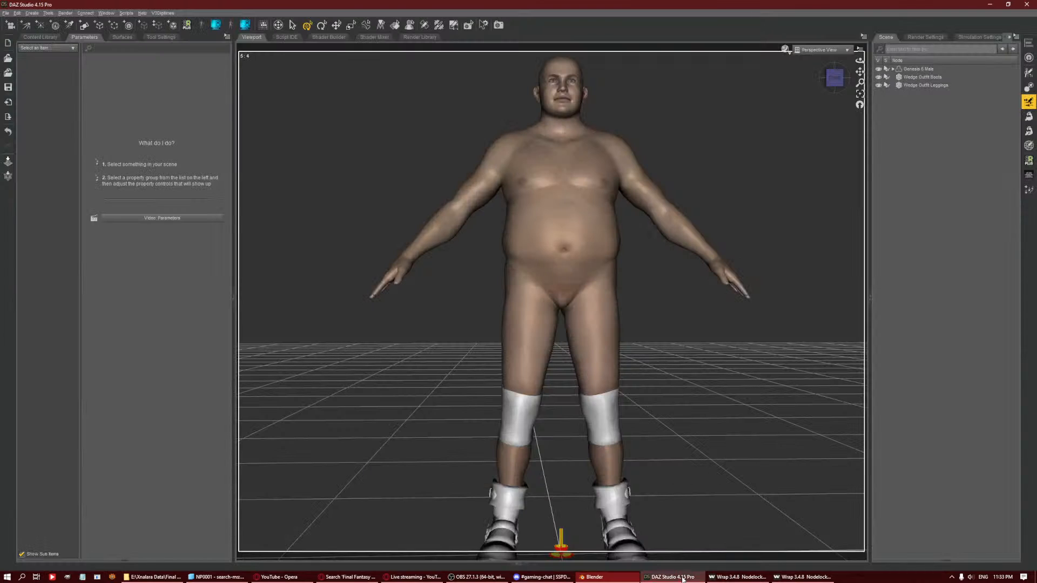
click(5, 12)
click(19, 99)
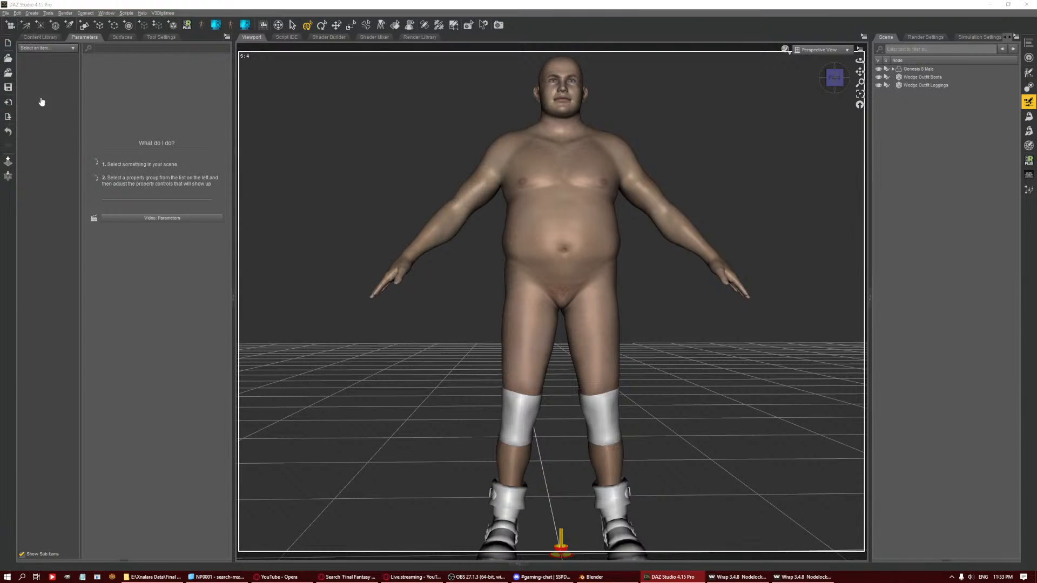
click(321, 75)
double_click(321, 75)
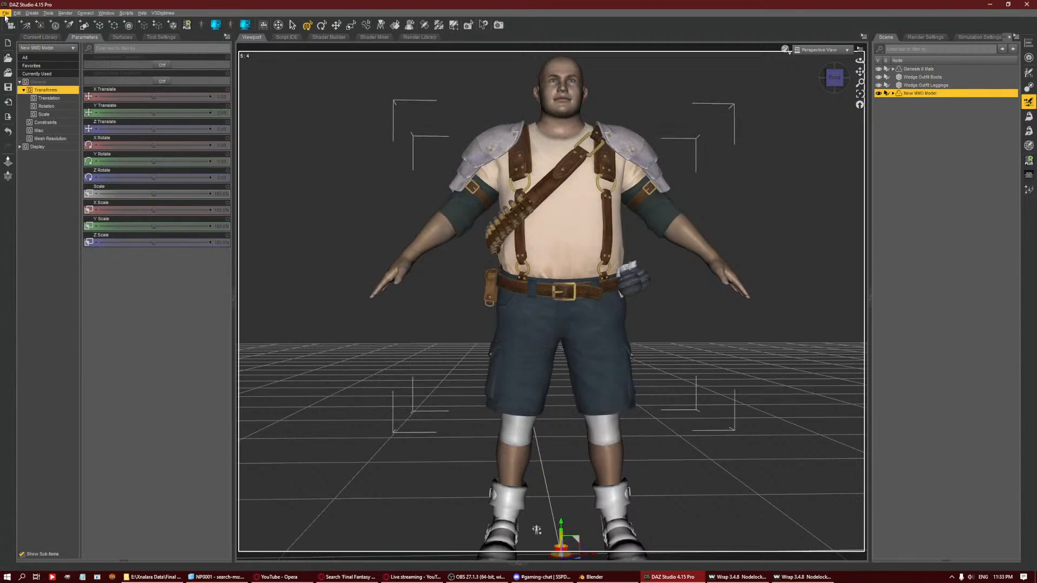
Import Wedge Outfit Suit.obj, accepting the import options.
click(5, 13)
click(42, 98)
double_click(297, 87)
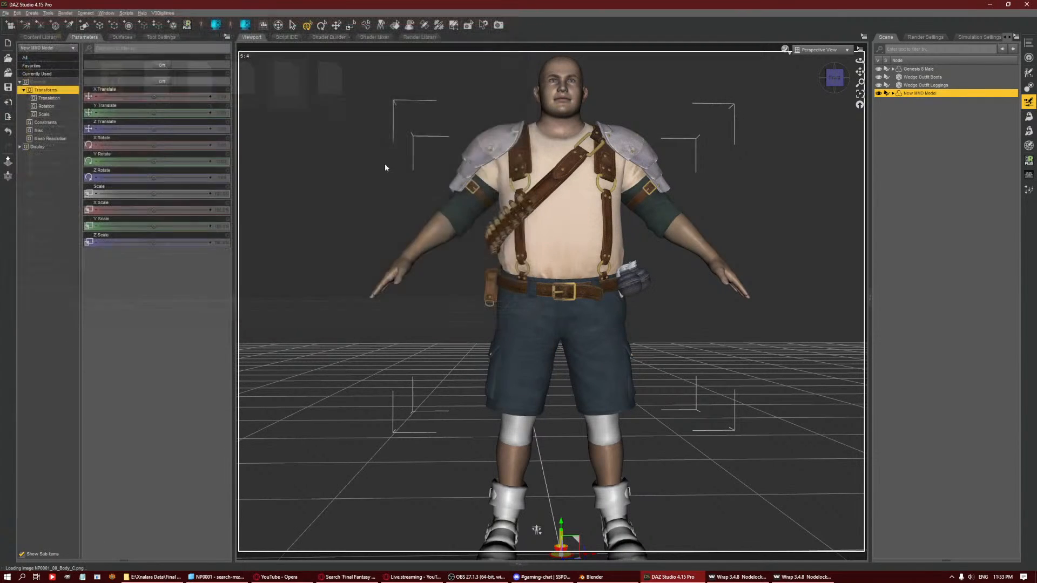
click(440, 290)
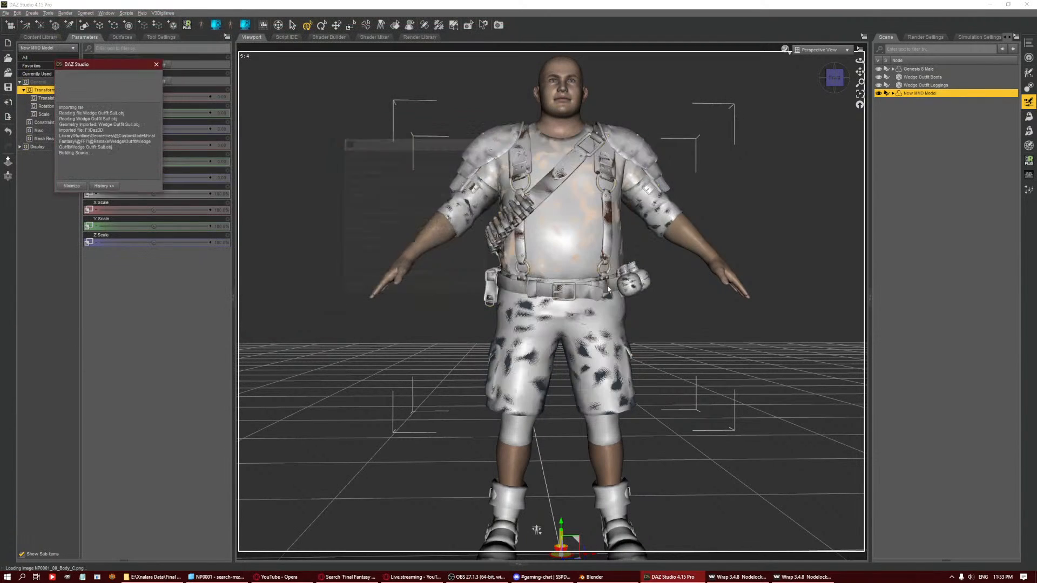
Transfer rigging from New MMD Model to Wedge Outfit Suit with Use Near Vertices and Use Adaptive Tolerance enabled.
click(1028, 176)
click(739, 172)
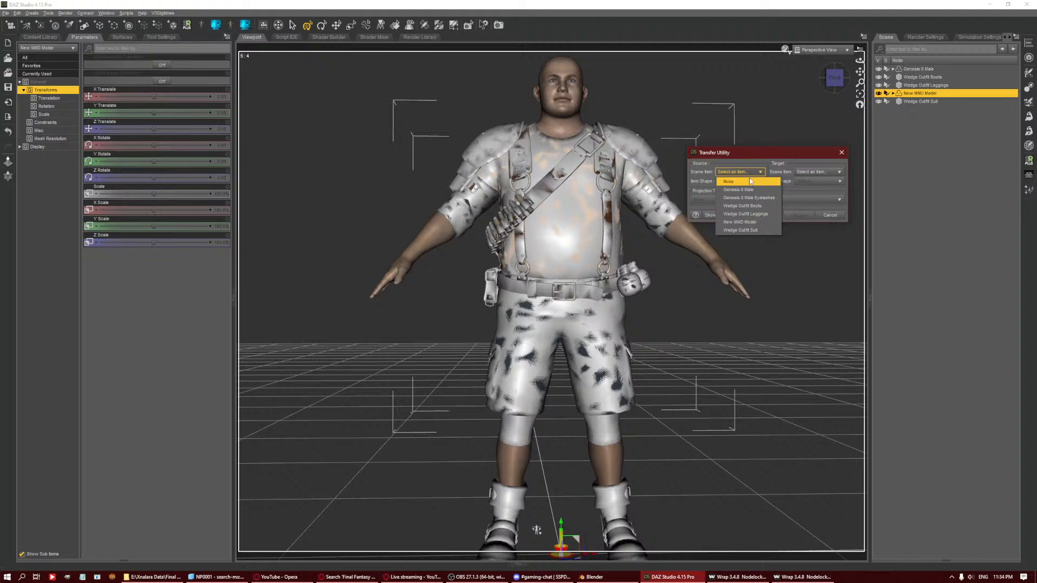
click(753, 221)
click(818, 172)
click(810, 230)
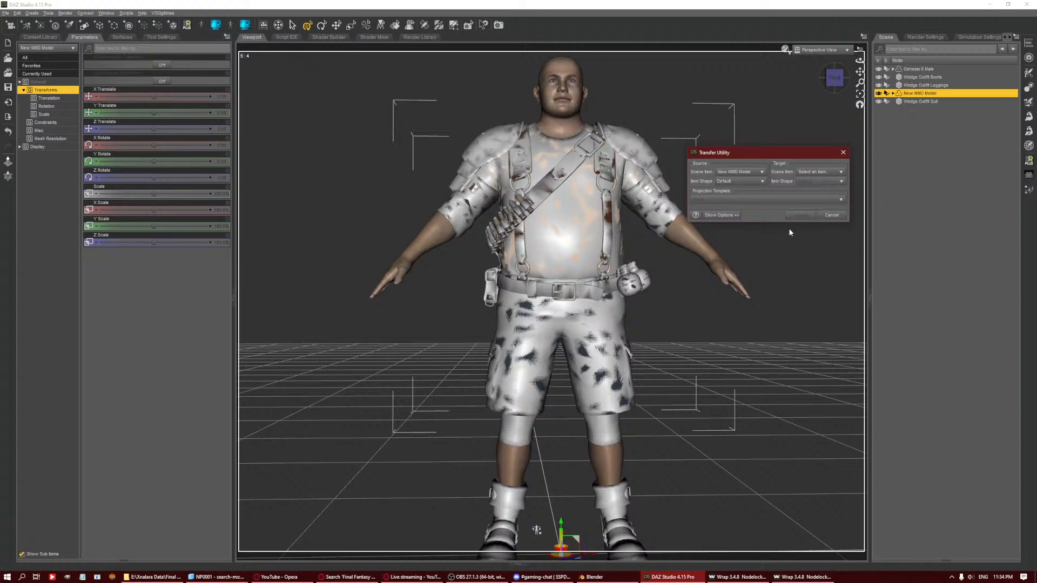
click(711, 219)
click(723, 242)
click(717, 267)
click(720, 276)
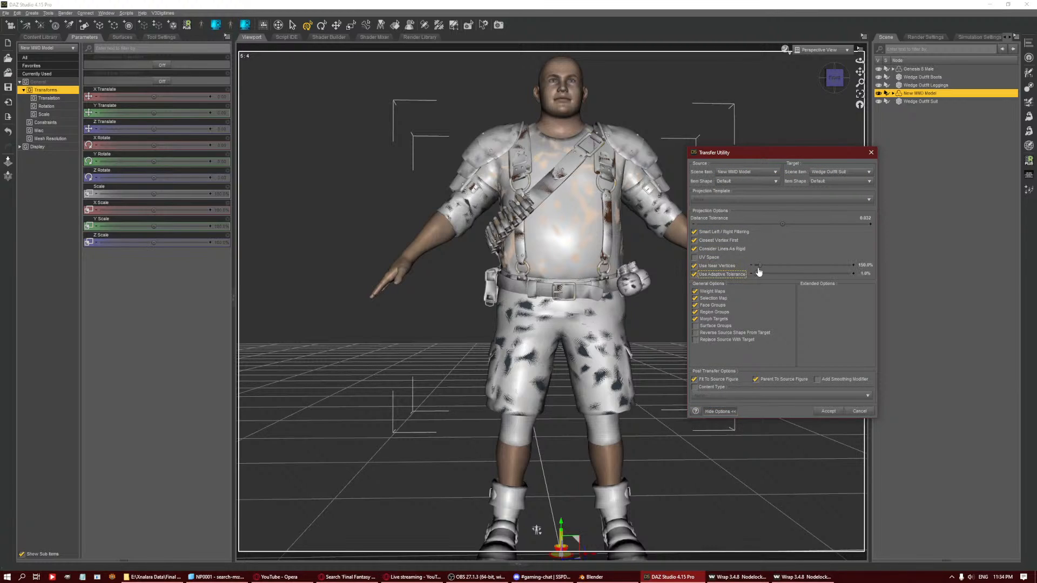
click(829, 411)
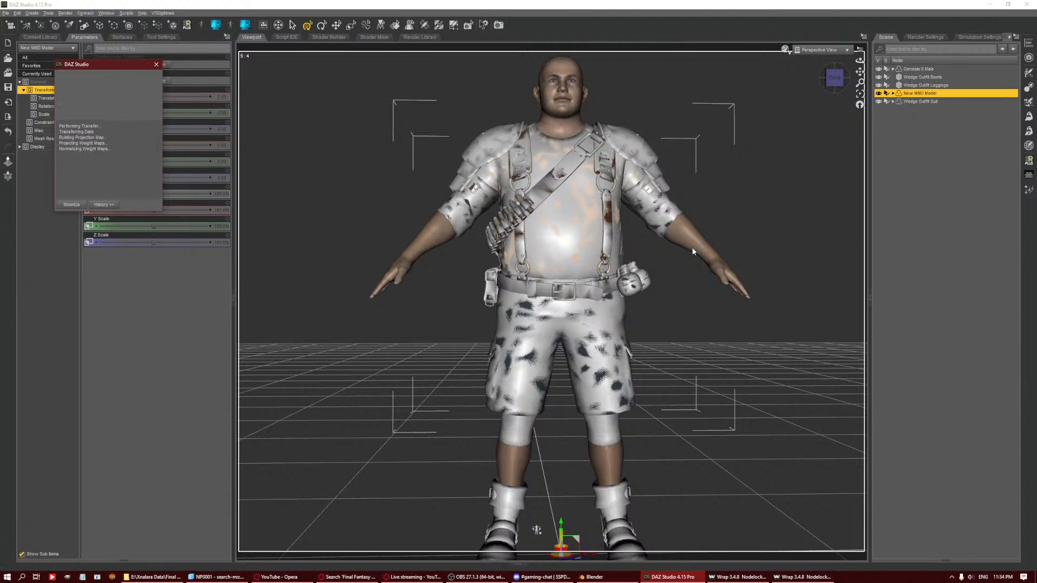
Reorient the bones of the newly rigged Wedge Outfit Suit with the Joint Editor, and return to the Universal tool.
right_click(664, 147)
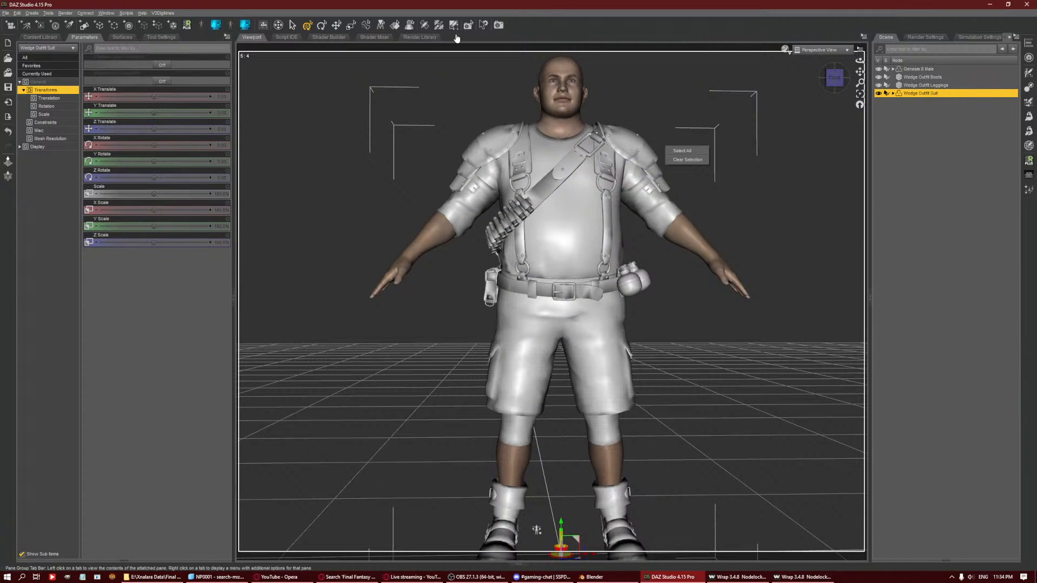
click(424, 25)
right_click(701, 136)
mouse_move(718, 161)
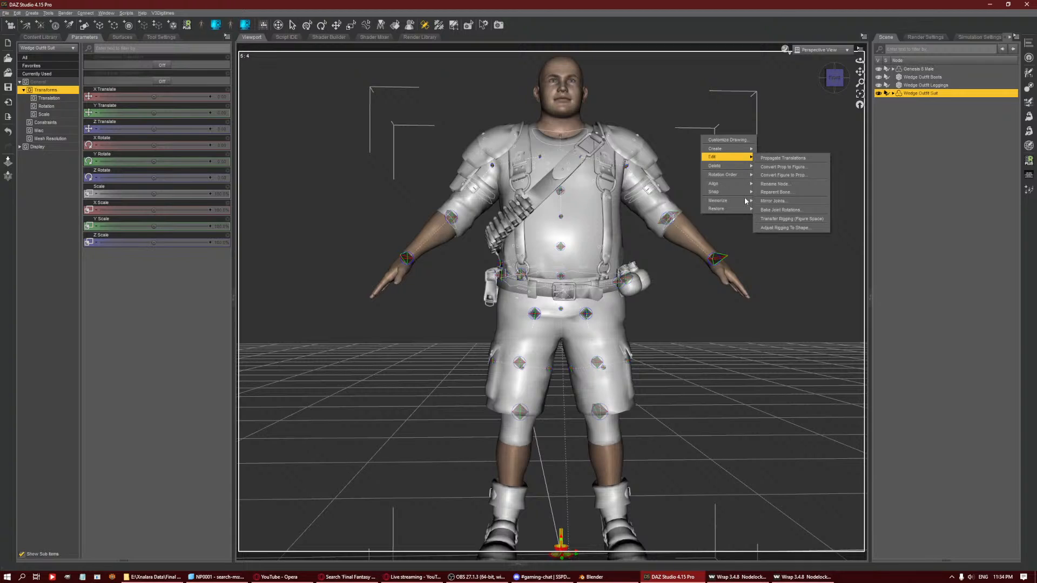
click(765, 207)
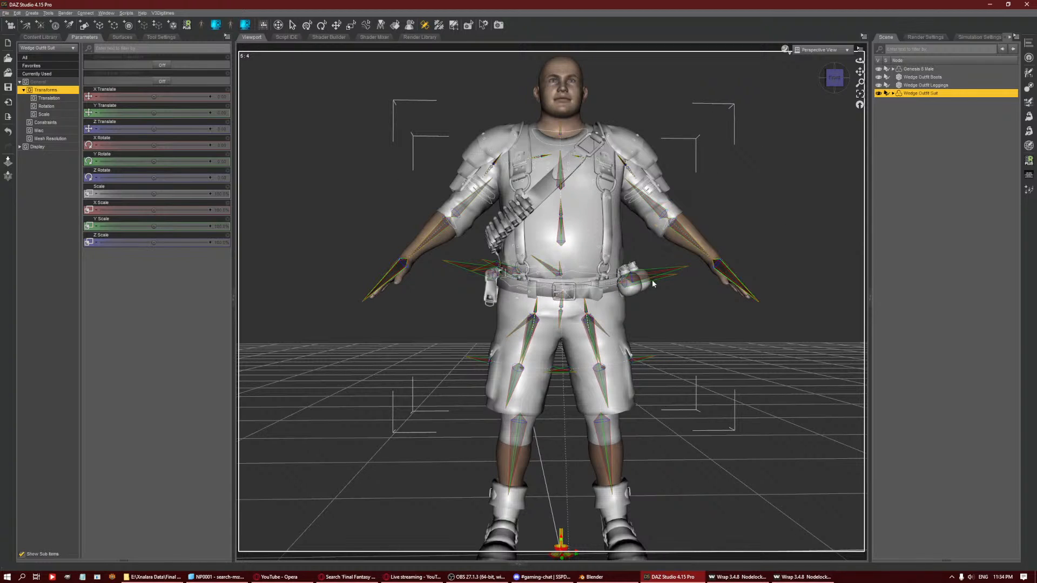
click(307, 25)
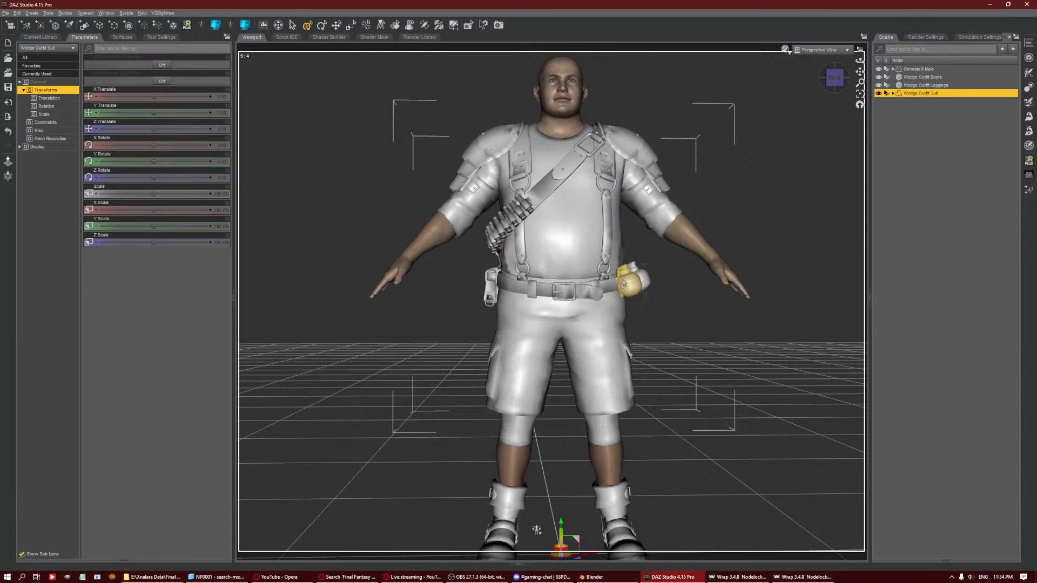
Test the Grenade 01 bone by posing the grenade at the hip, and undo the pose.
click(628, 292)
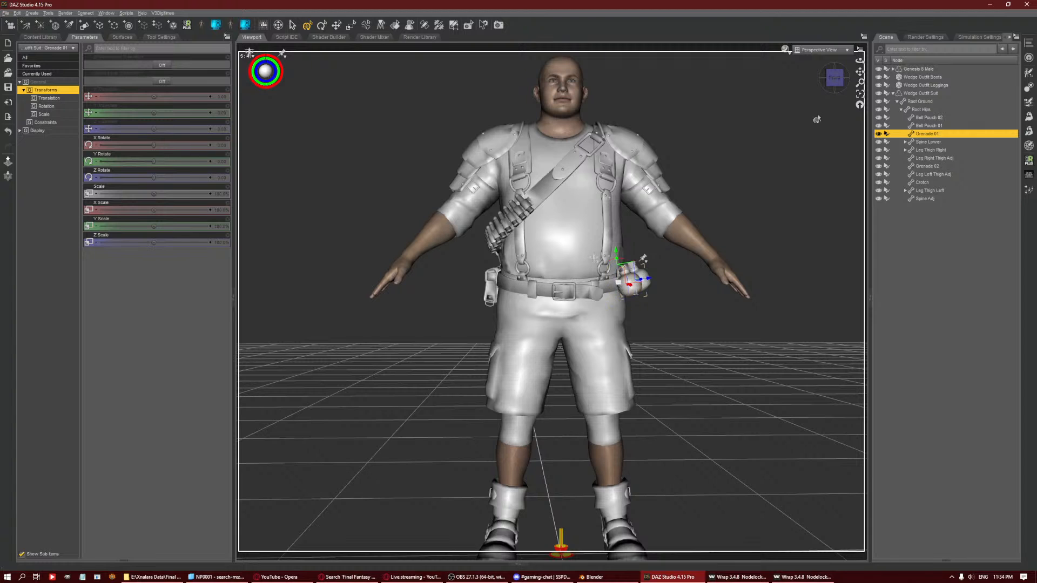
mouse_move(832, 82)
mouse_down()
mouse_move(852, 98)
mouse_move(815, 97)
mouse_move(841, 79)
mouse_up()
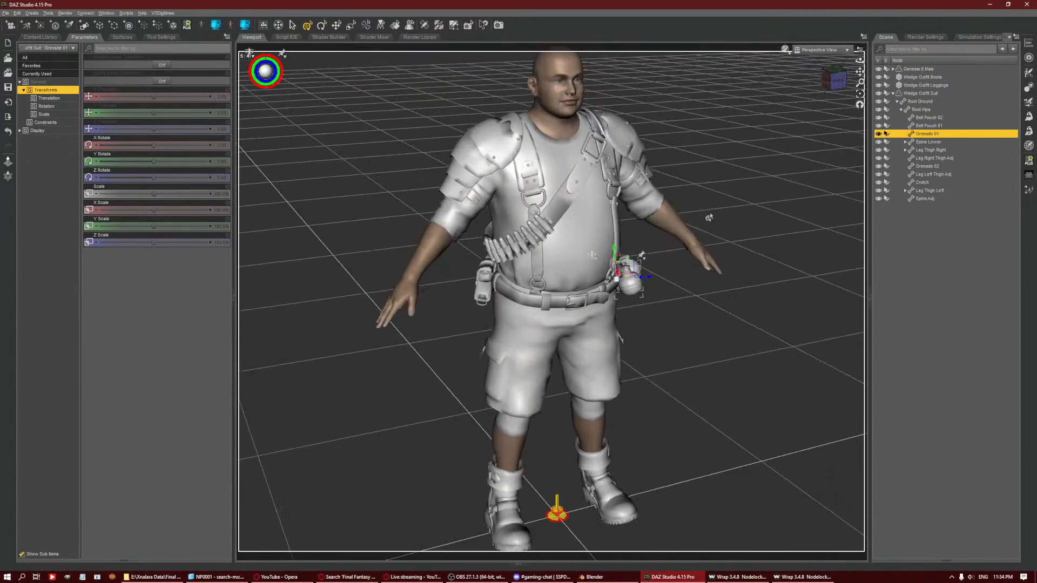
drag(633, 267, 735, 193)
key(ctrl+z)
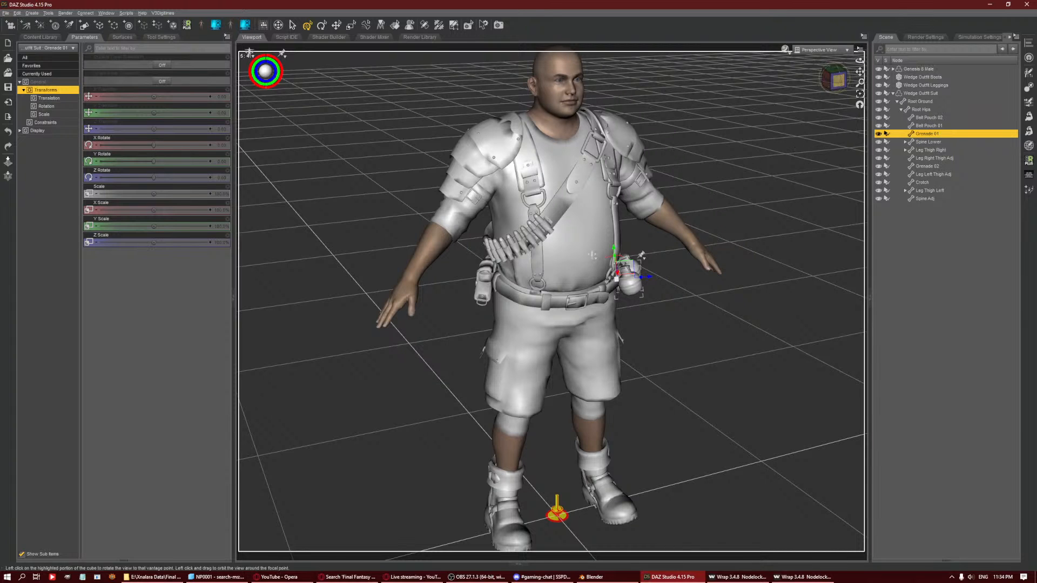
Unhide the X, Y and Z Translate parameters of the Grenade 01 and Grenade 02 bones and test the grenades' movement.
drag(836, 82, 815, 75)
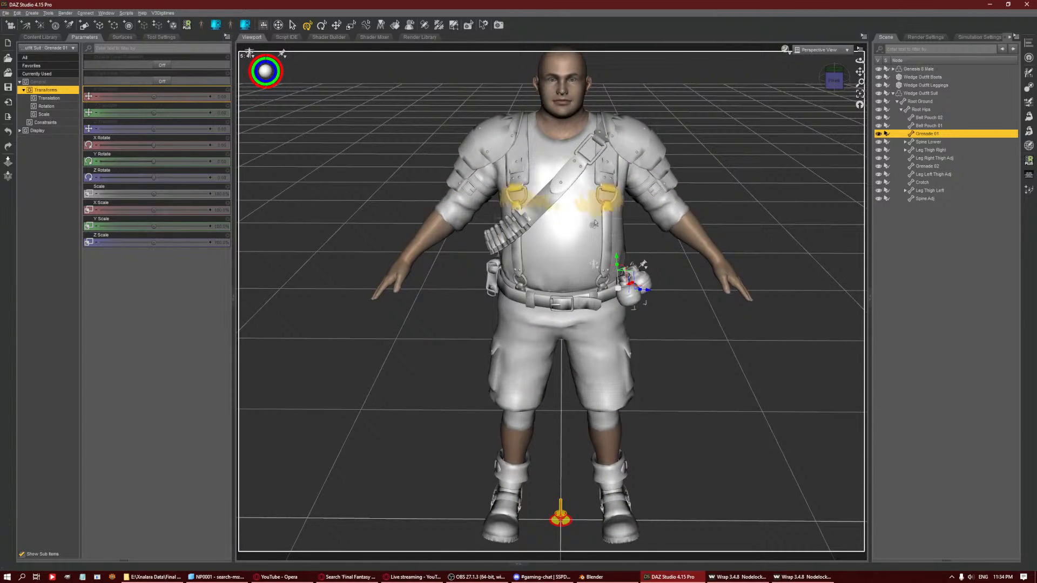
scroll(747, 303, down, 1)
scroll(745, 297, up, 5)
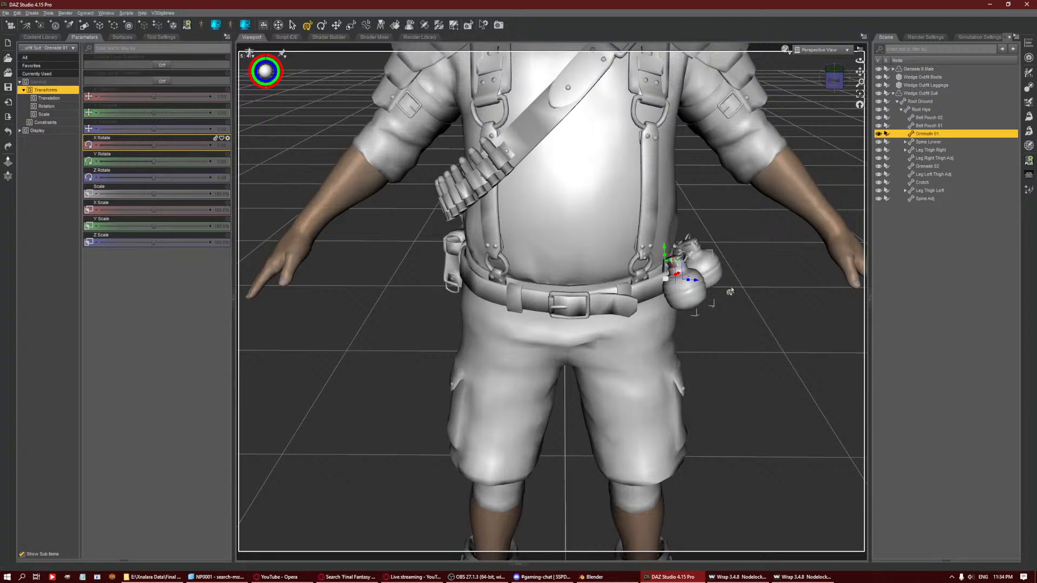
click(699, 249)
scroll(540, 243, down, 3)
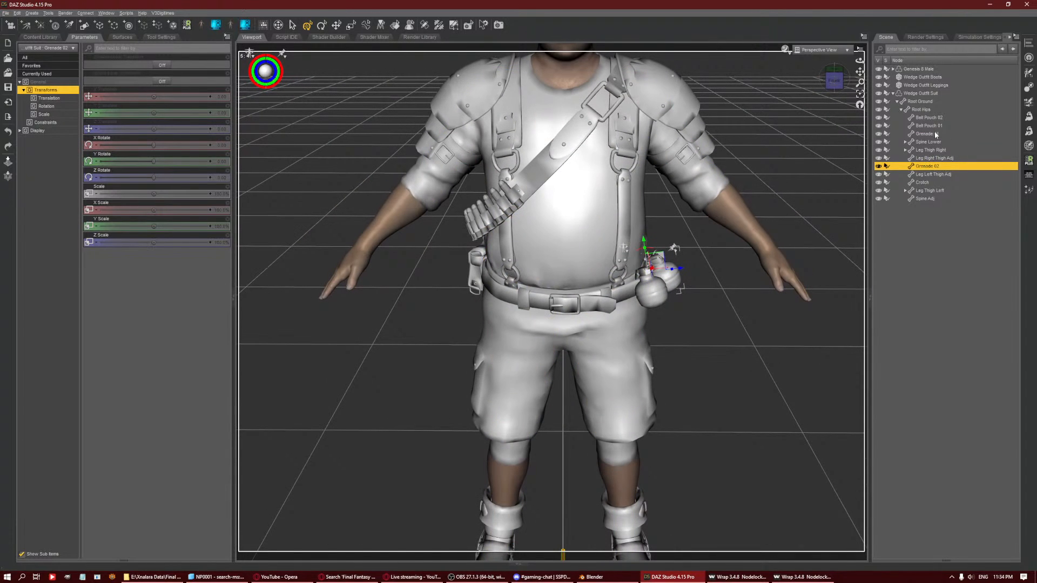
ctrl+click(936, 135)
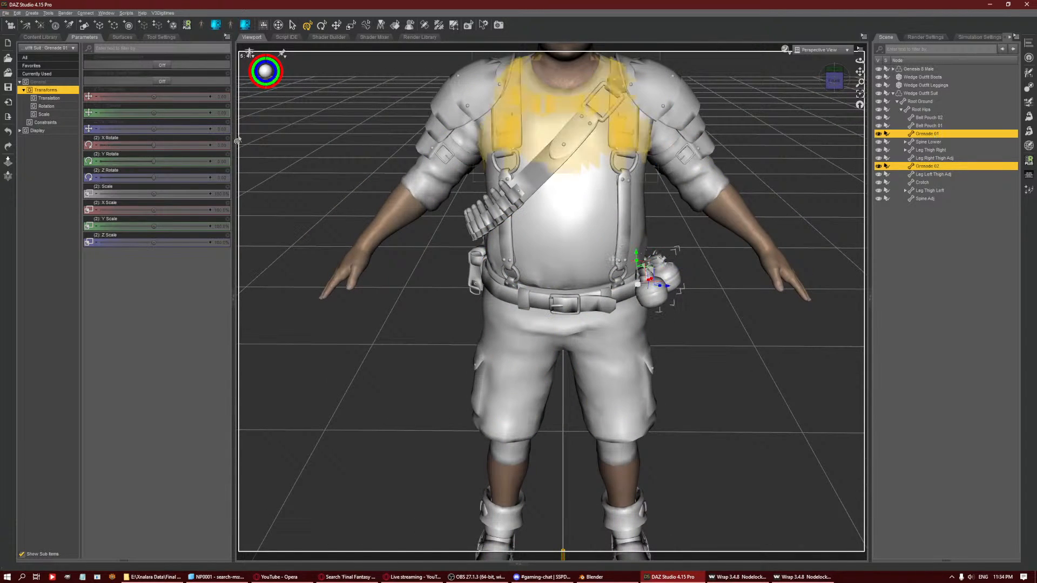
click(227, 90)
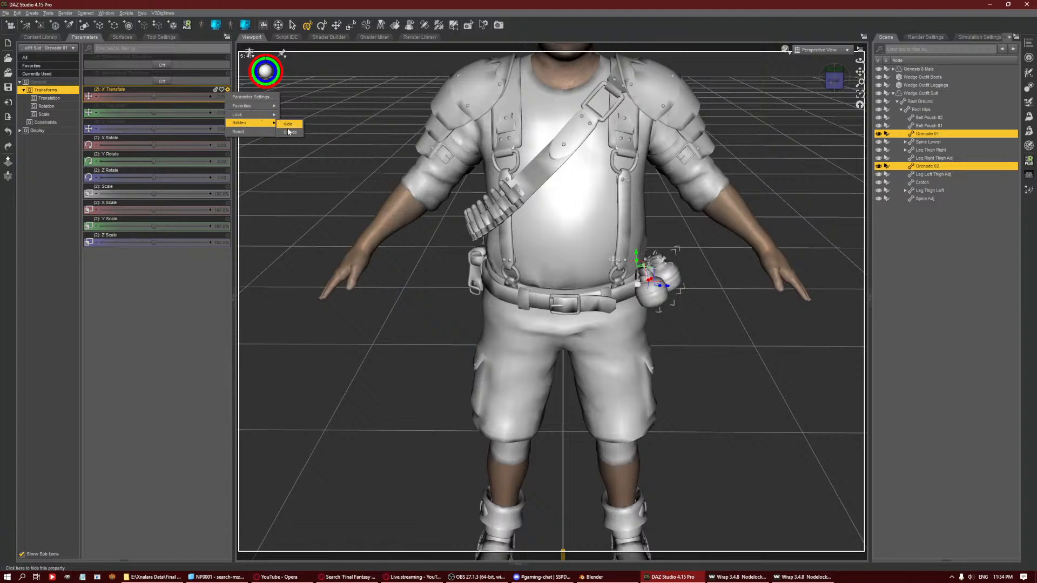
click(228, 105)
click(227, 105)
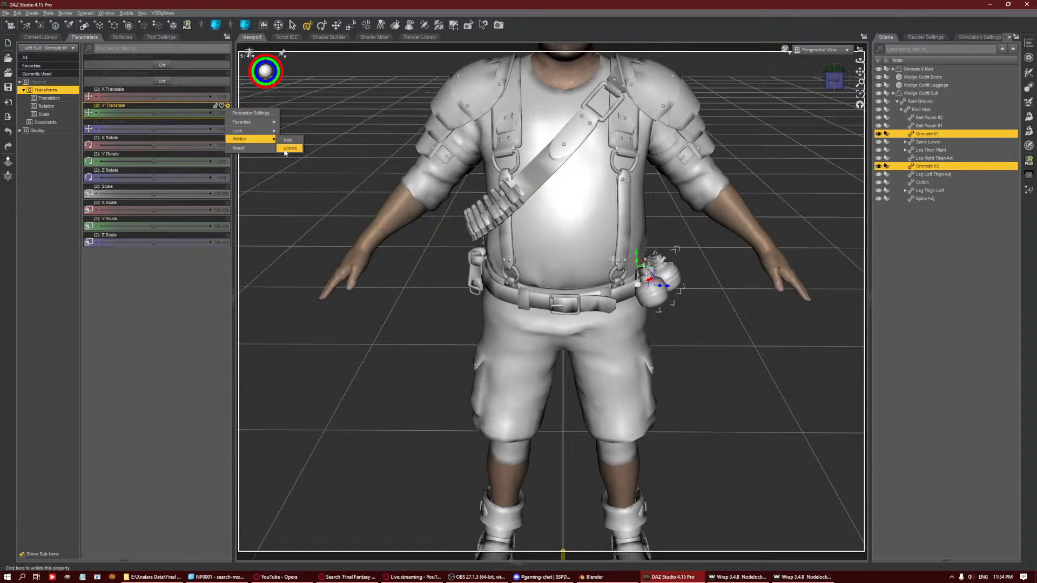
click(228, 122)
click(228, 122)
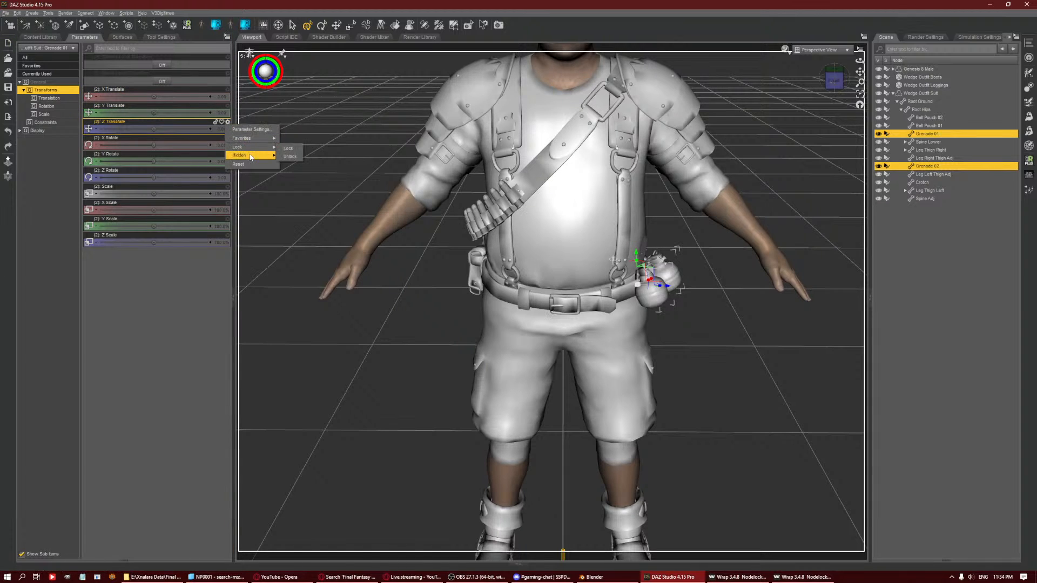
click(286, 157)
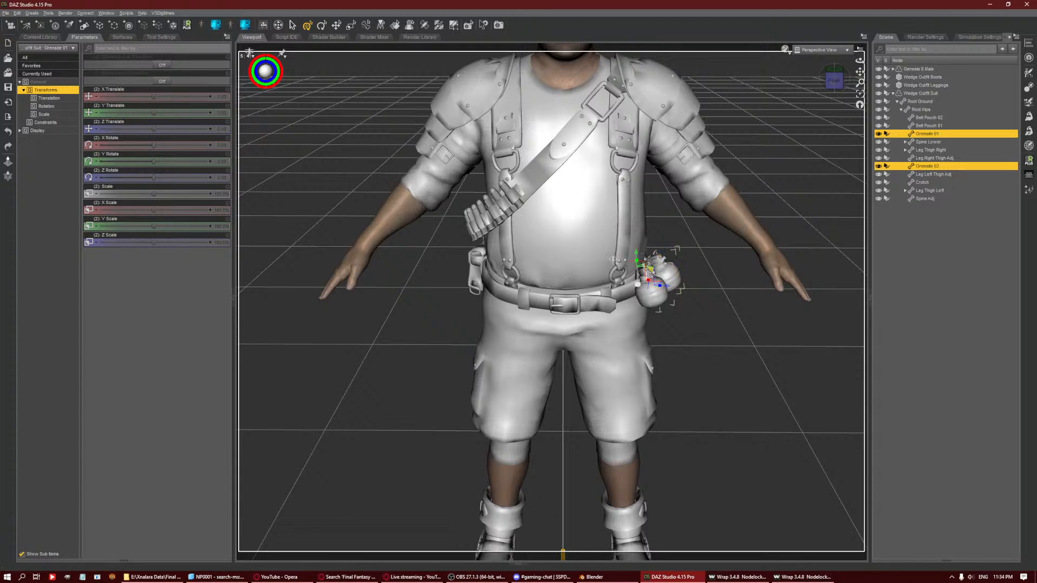
drag(658, 277, 679, 232)
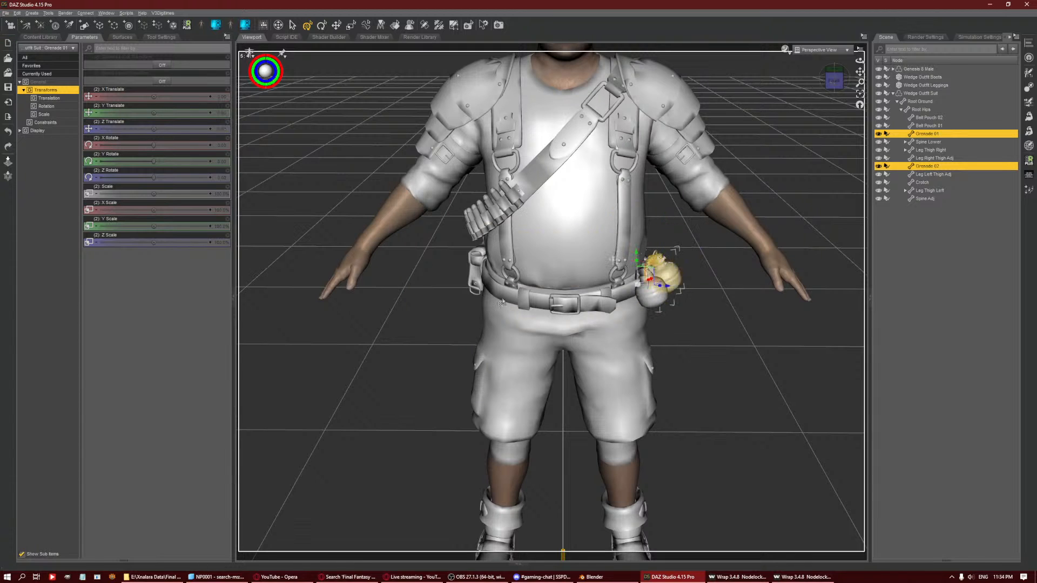
Test-rotate the Belt Pouch 01 bone at the hip and undo the rotation.
click(476, 268)
drag(833, 82, 859, 60)
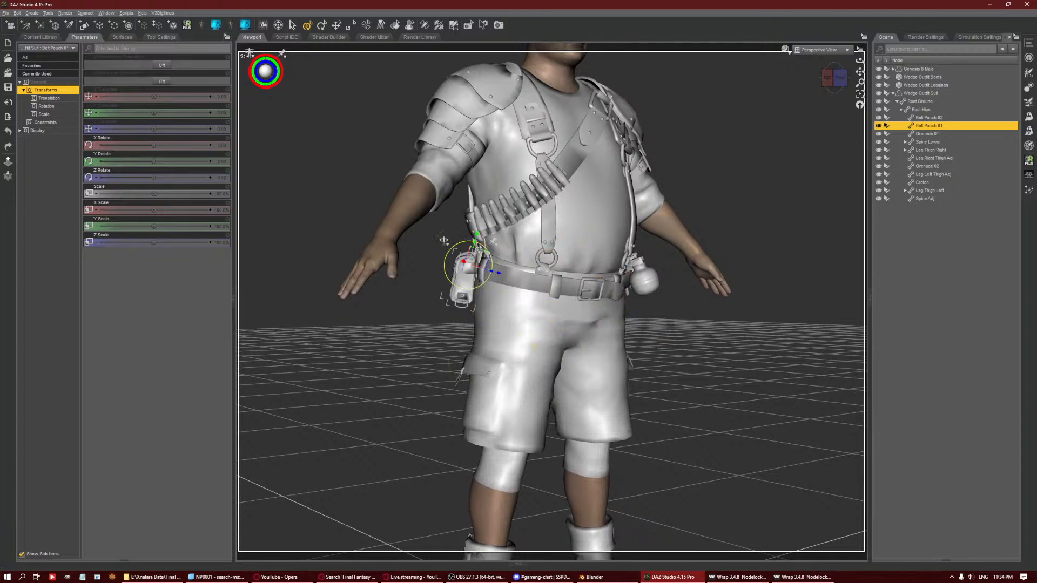
drag(488, 259, 499, 242)
key(ctrl+z)
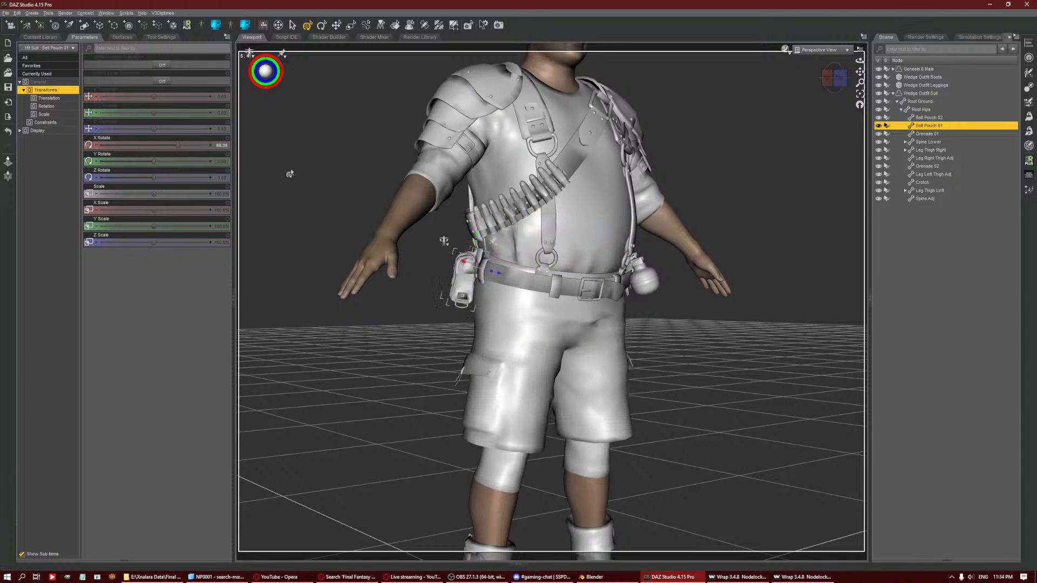
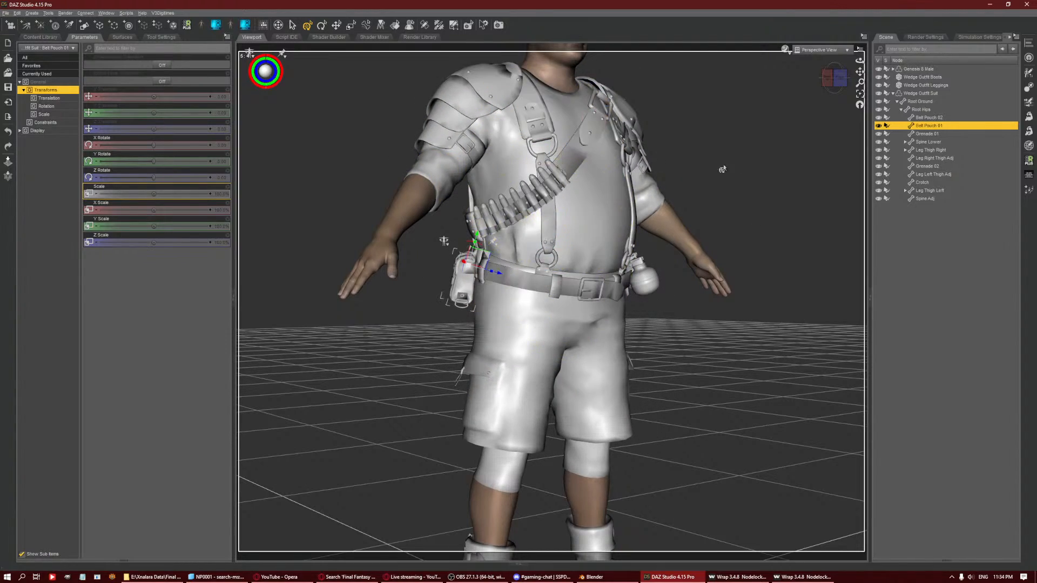
Test the Arm Pad 04 Right and Arm Pad 01 Right bones by posing them, undoing each change.
scroll(725, 166, down, 1)
mouse_move(843, 73)
mouse_down()
mouse_move(953, 82)
mouse_move(843, 88)
mouse_up()
click(445, 169)
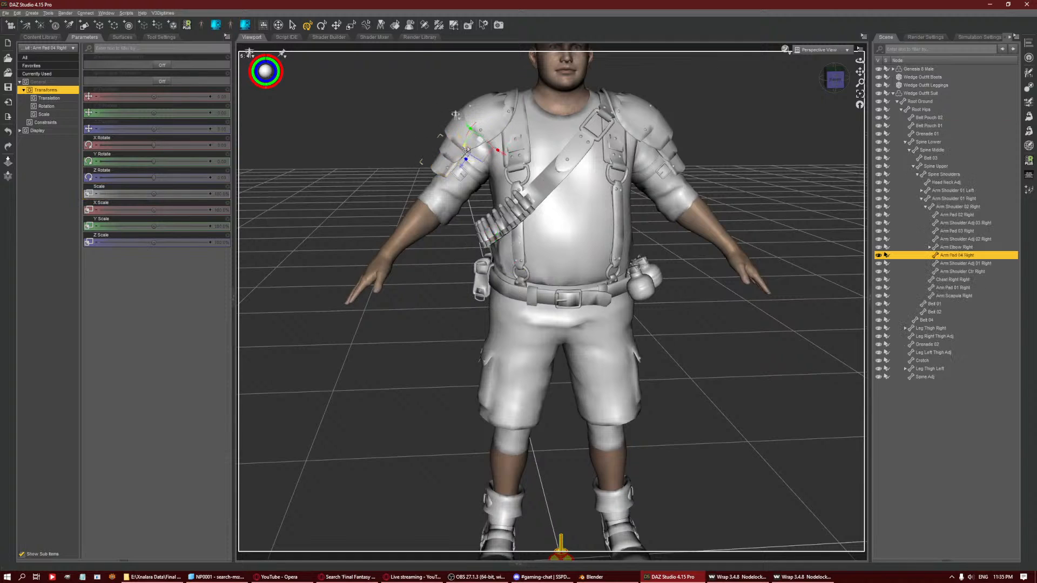
drag(485, 134, 492, 126)
key(ctrl+z)
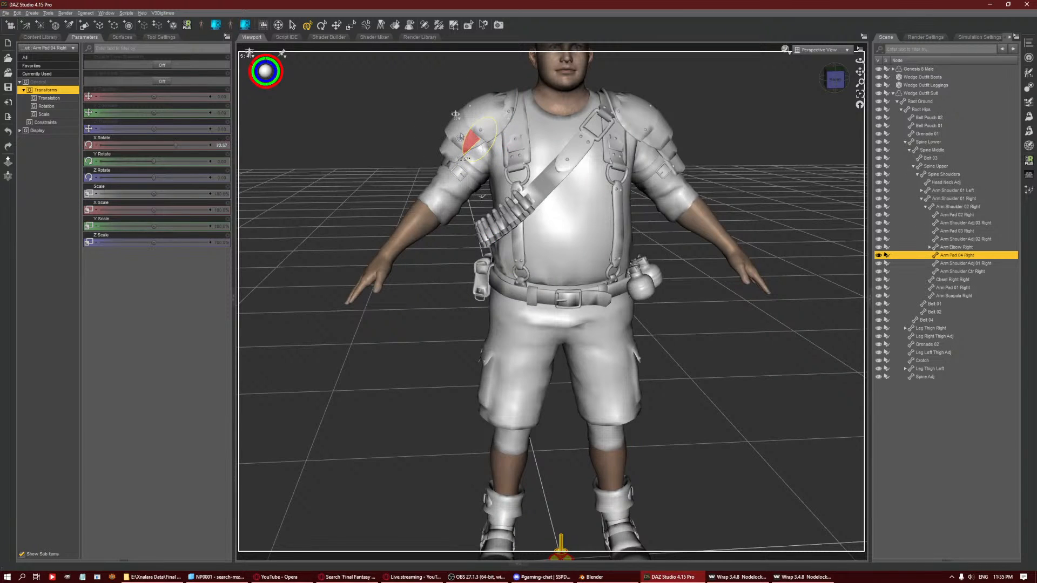
click(527, 122)
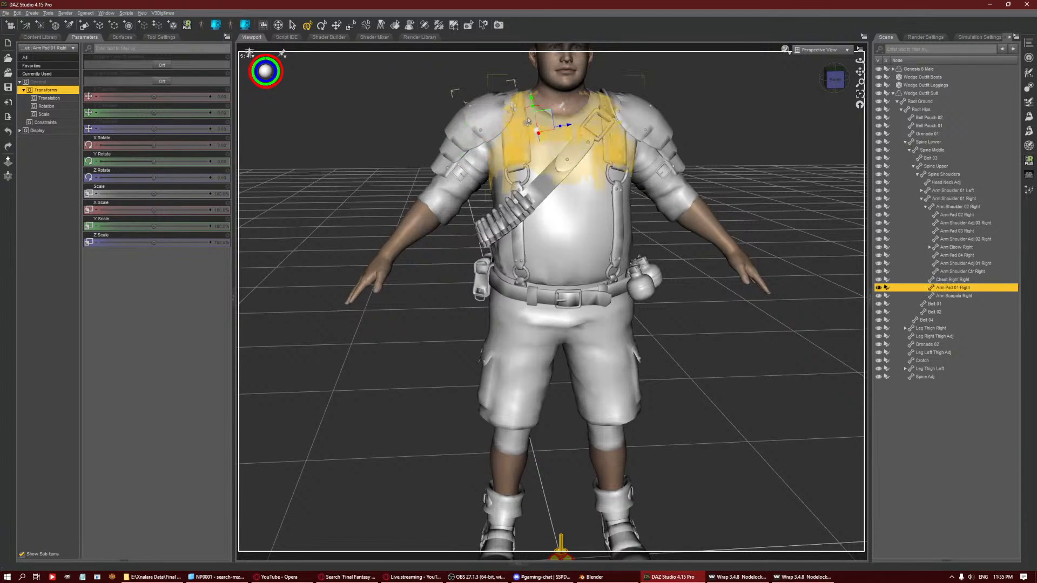
drag(534, 116, 531, 108)
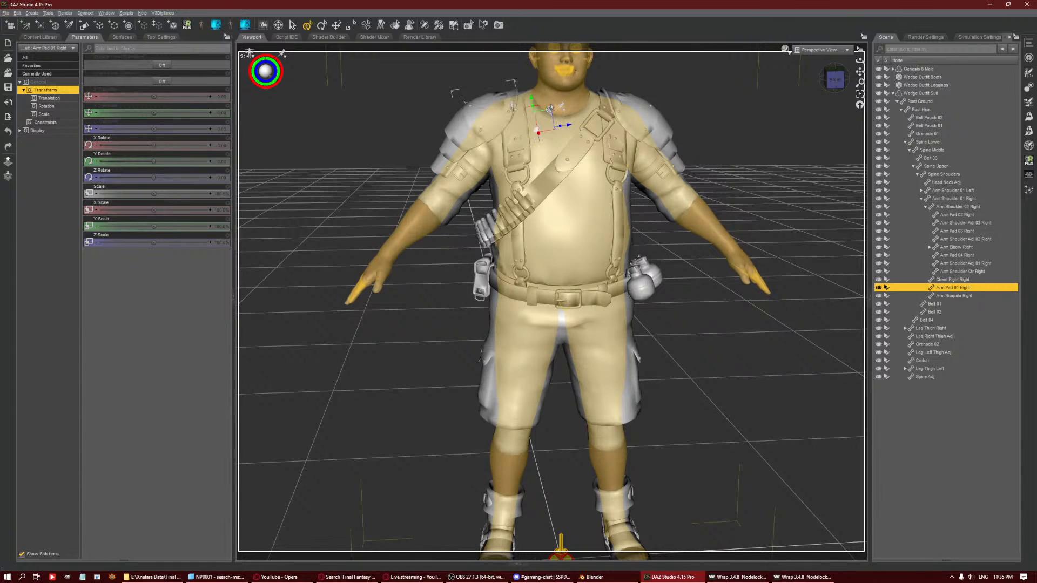
key(ctrl+z)
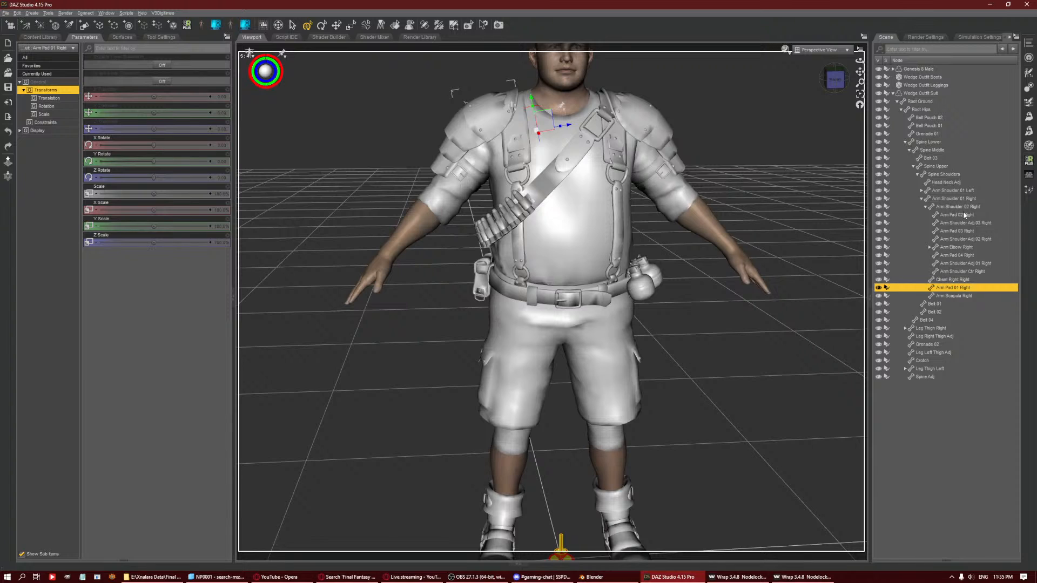
Select and frame the whole Wedge Outfit Suit figure and start saving it as a Figure/Prop asset.
scroll(721, 156, down, 3)
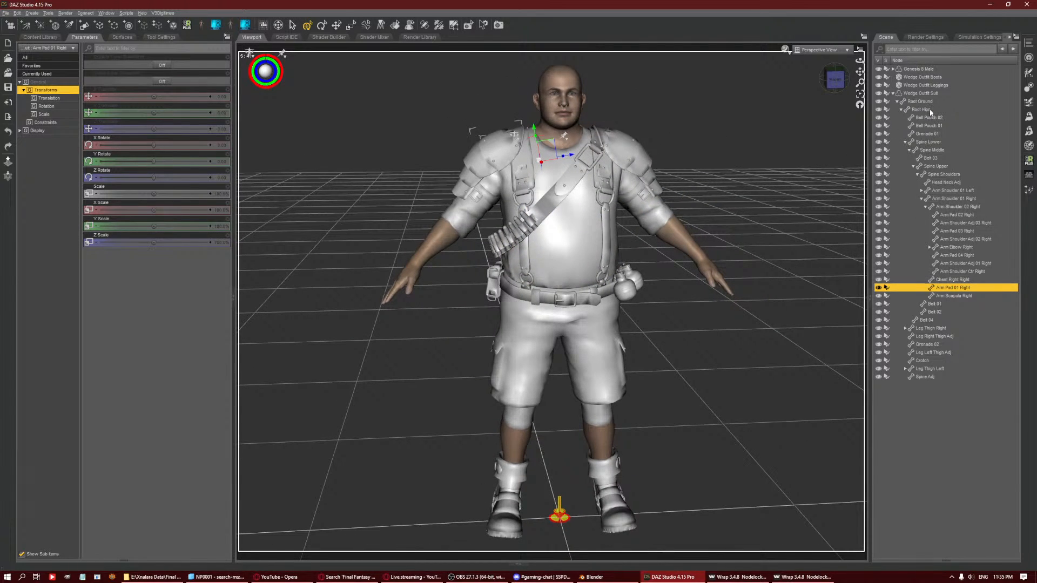
click(922, 93)
click(860, 93)
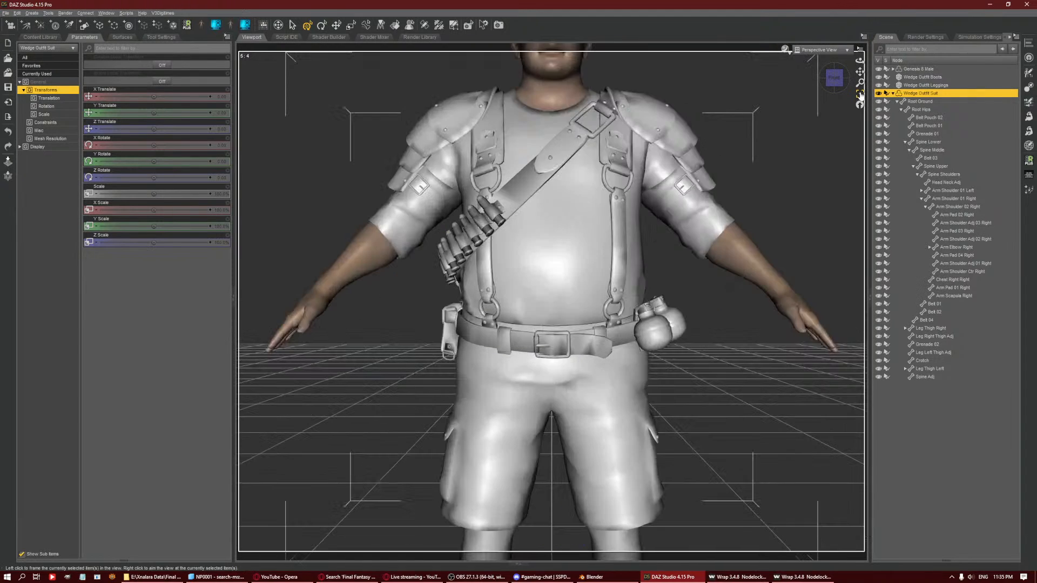
click(5, 12)
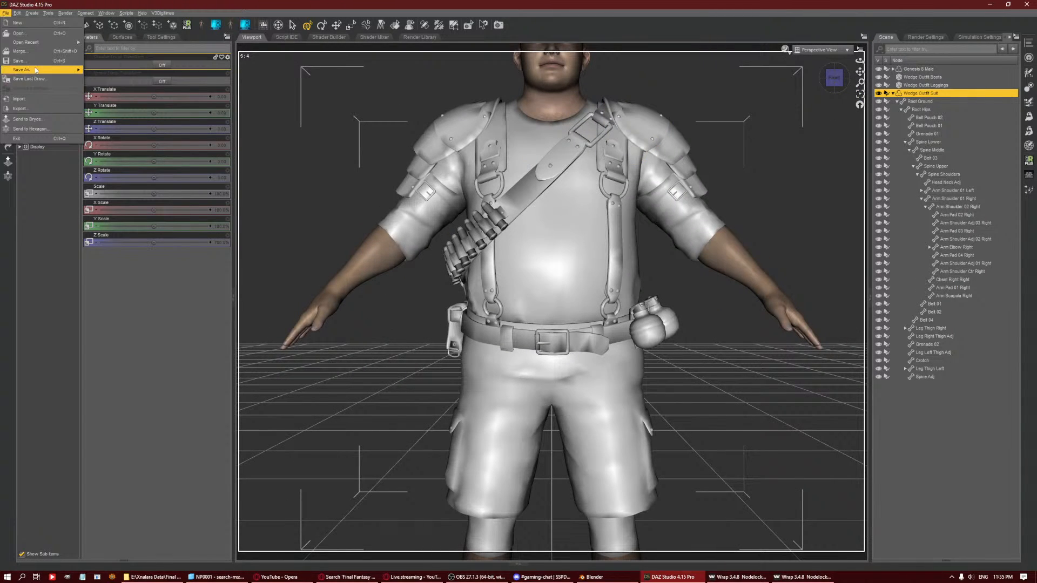
mouse_move(36, 70)
mouse_move(135, 247)
click(221, 259)
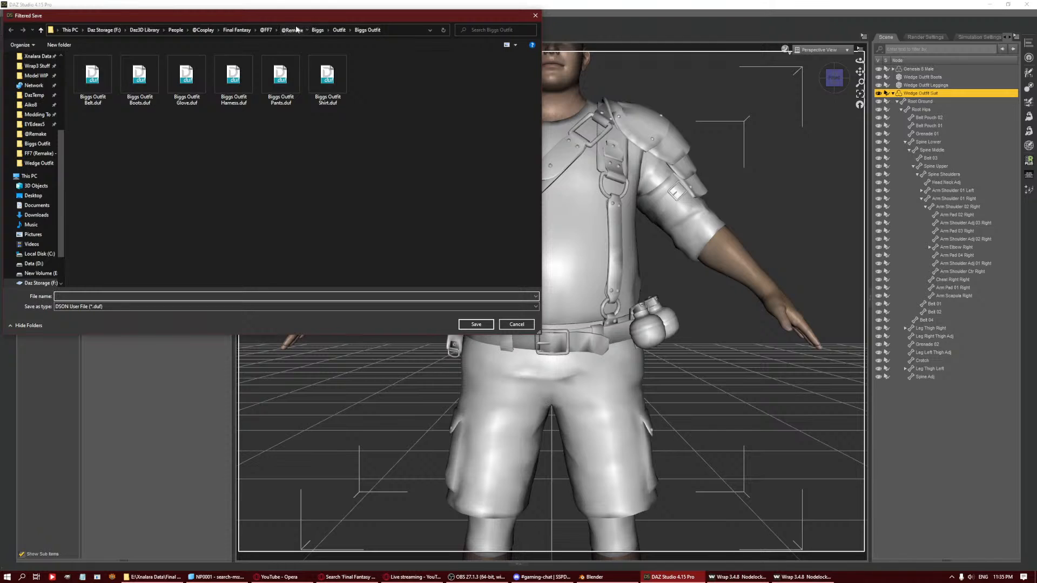
click(294, 29)
right_click(156, 118)
mouse_move(208, 204)
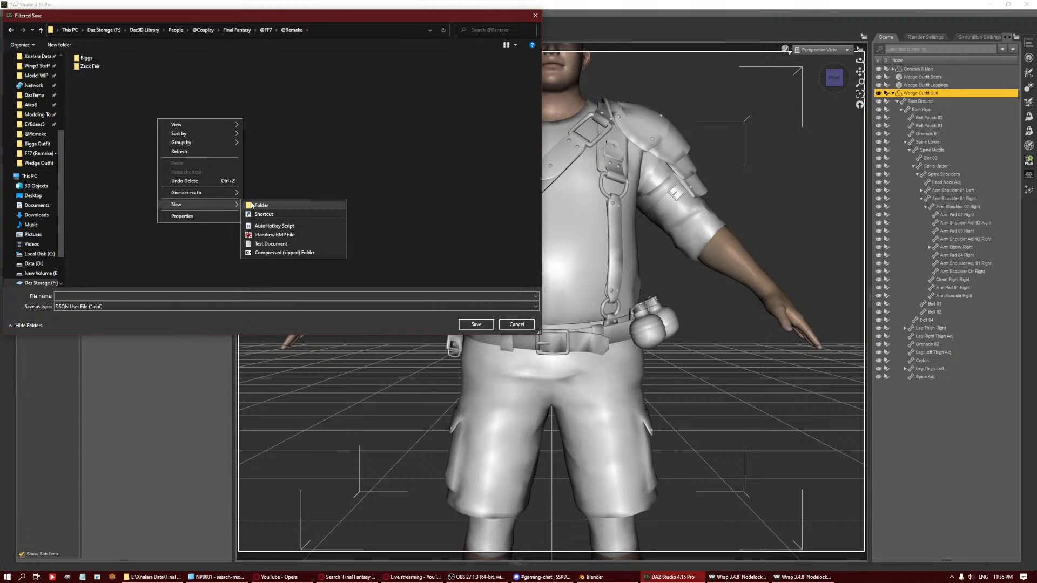
click(258, 205)
text(Wedge)
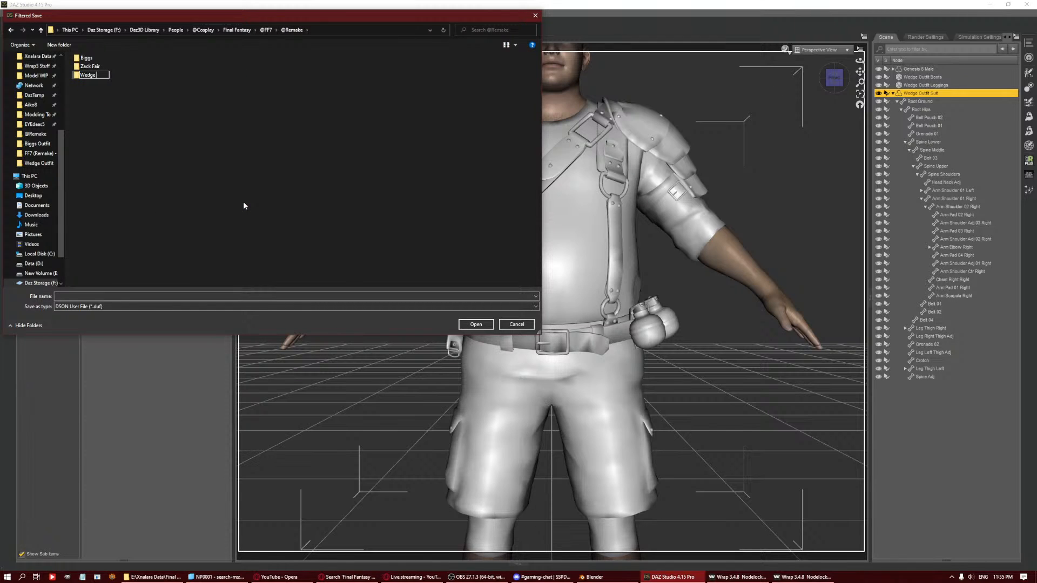
double_click(89, 75)
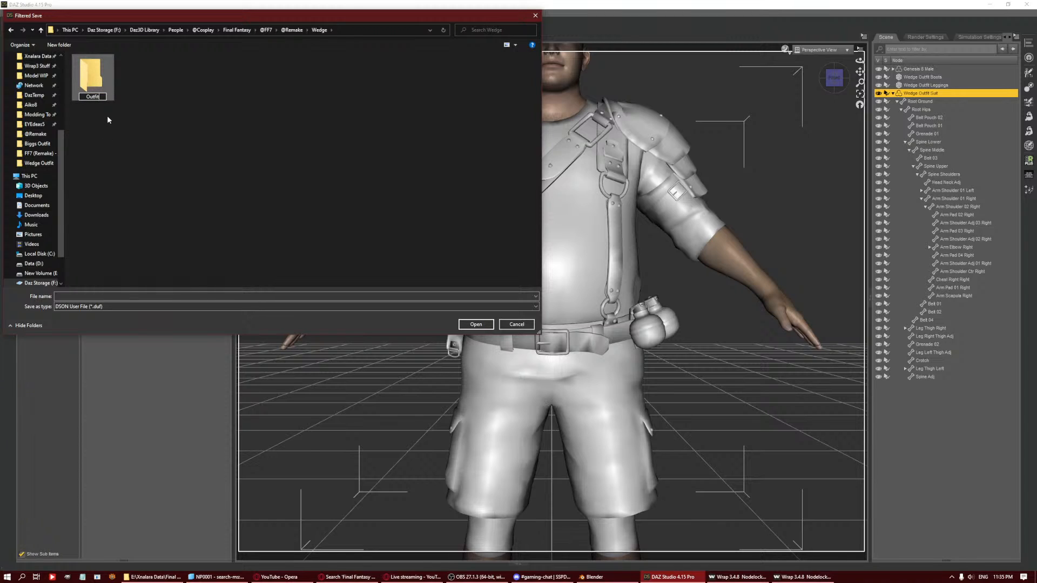
Create an Outfit folder inside Wedge with a Wedge Outfit subfolder, and open the subfolder.
double_click(84, 77)
click(59, 45)
text(Wedge Outfit)
key(Return)
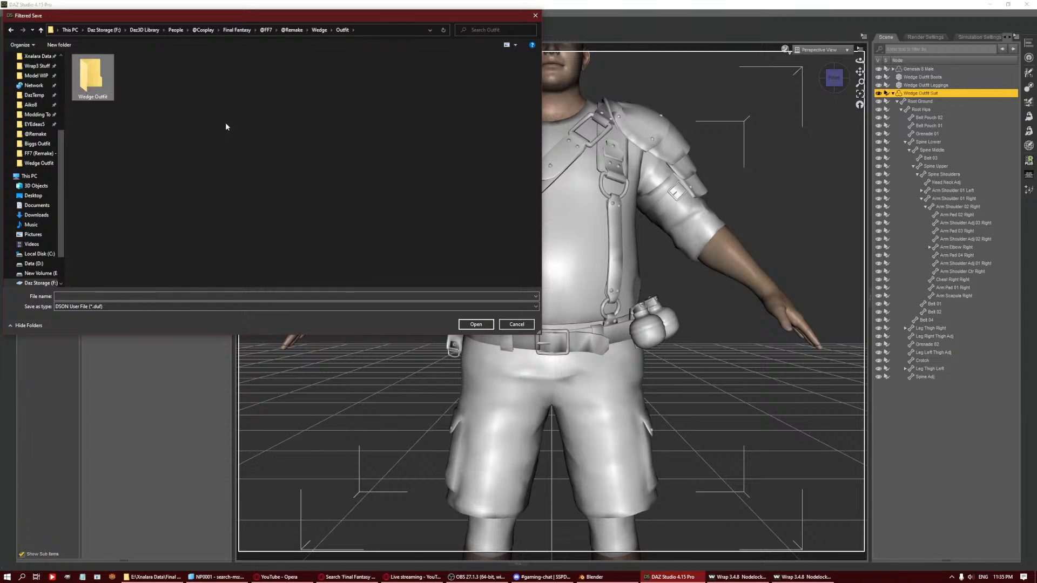
double_click(92, 83)
Save the asset in the Wedge Outfit folder under the file name Wedge Outfit Suit.
click(88, 296)
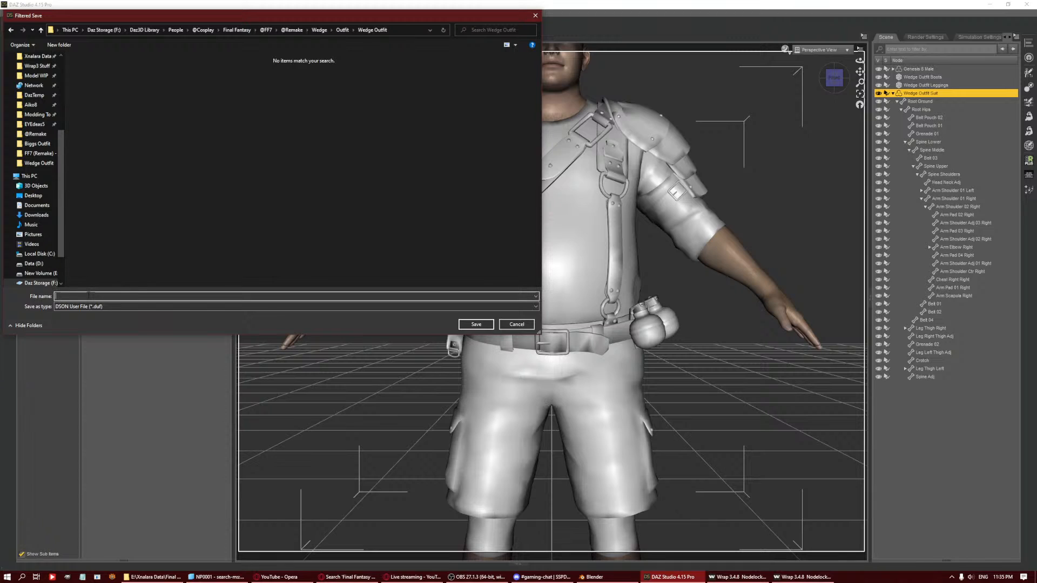
text(Wedge O)
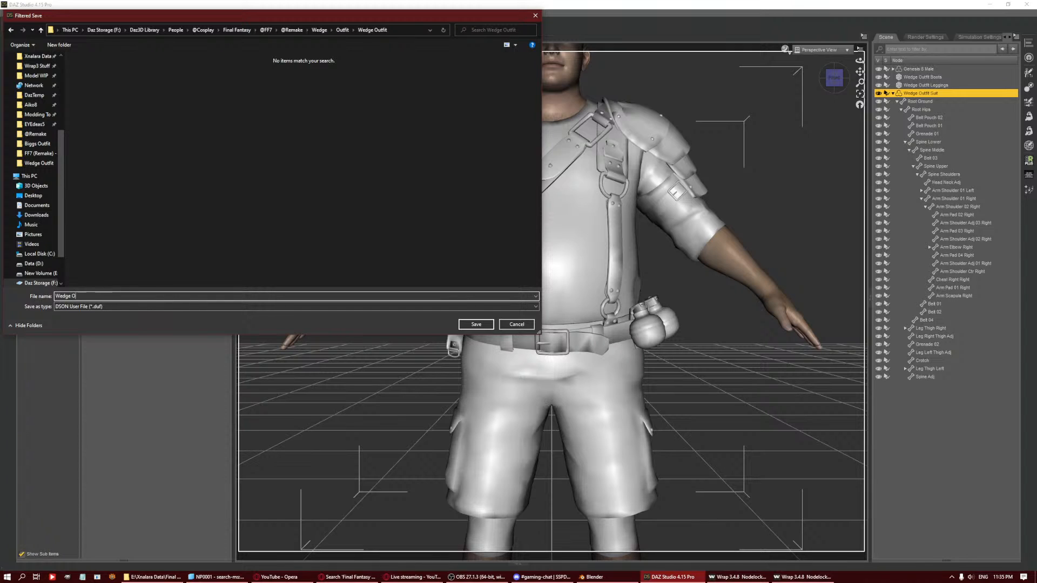
text(utfit Suit)
key(Return)
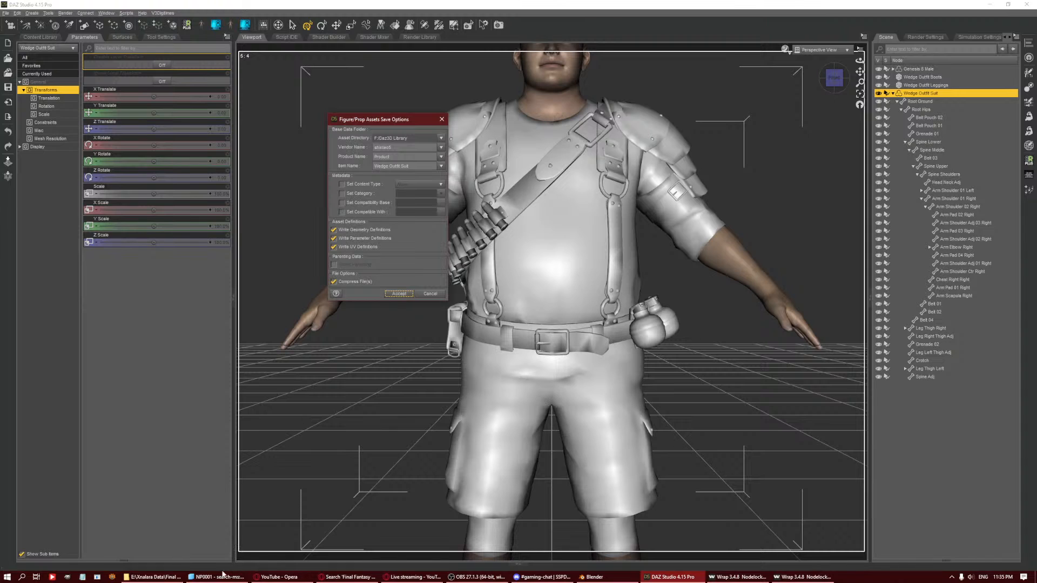
middle_click(174, 577)
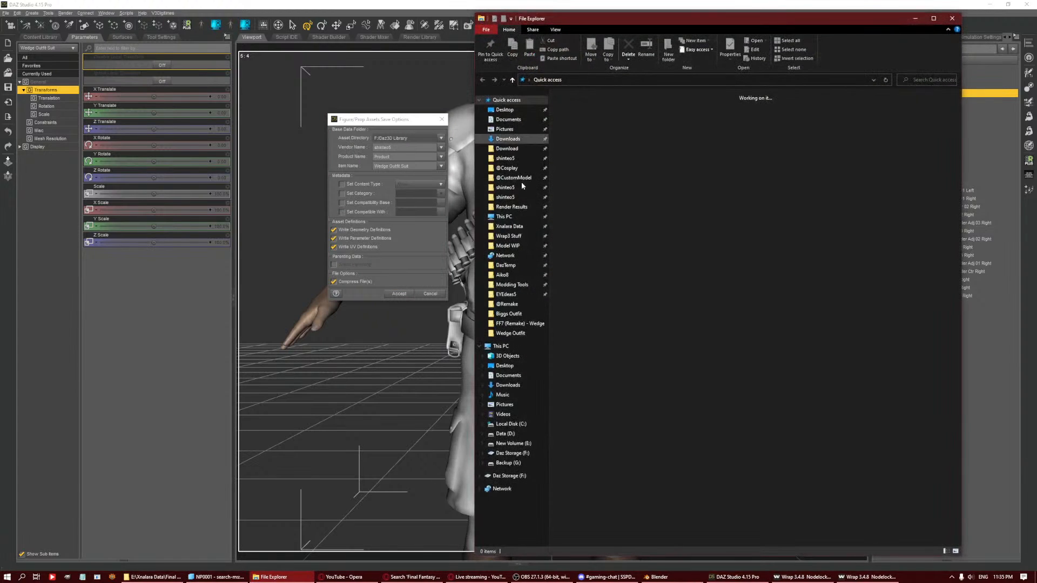
click(511, 158)
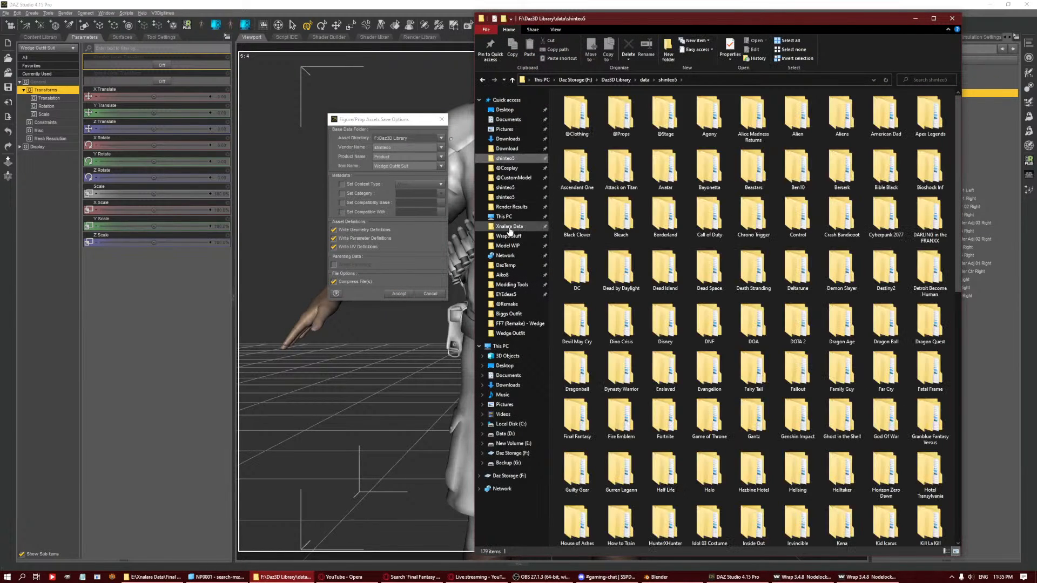
click(709, 269)
scroll(724, 276, down, 10)
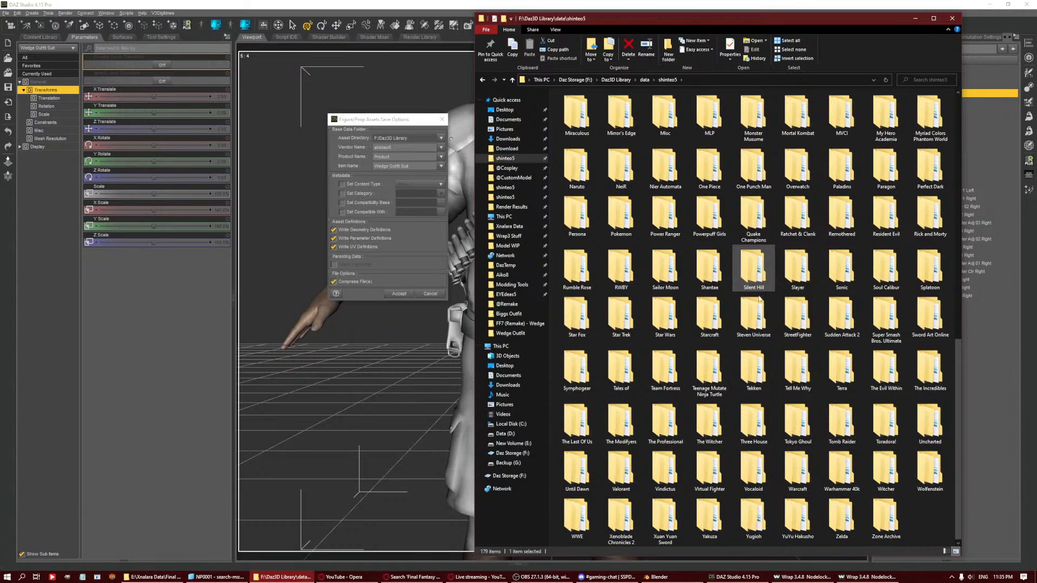
scroll(759, 299, up, 10)
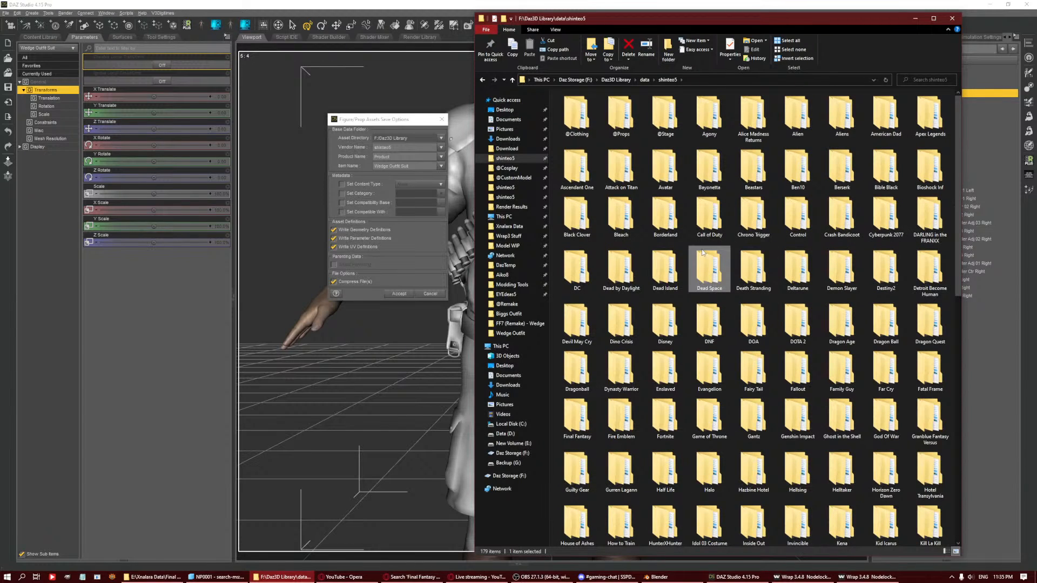
key(f)
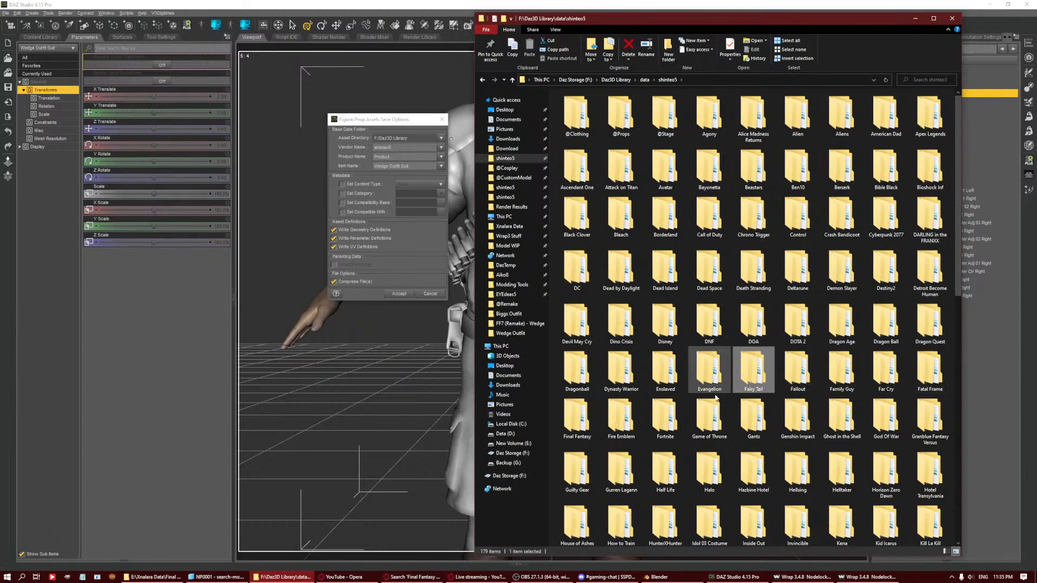
double_click(577, 416)
double_click(571, 116)
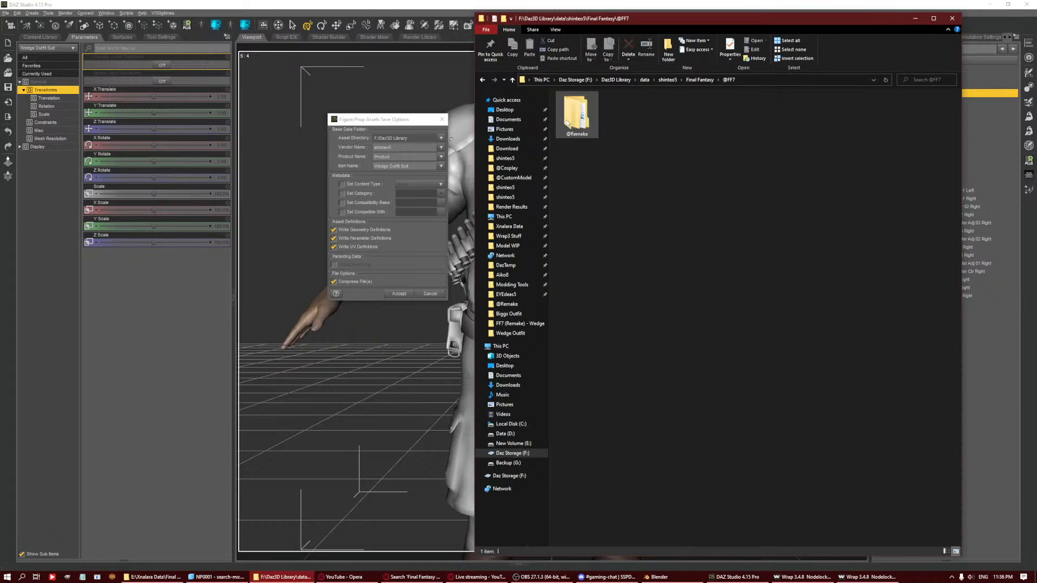
double_click(568, 125)
right_click(601, 190)
mouse_move(670, 287)
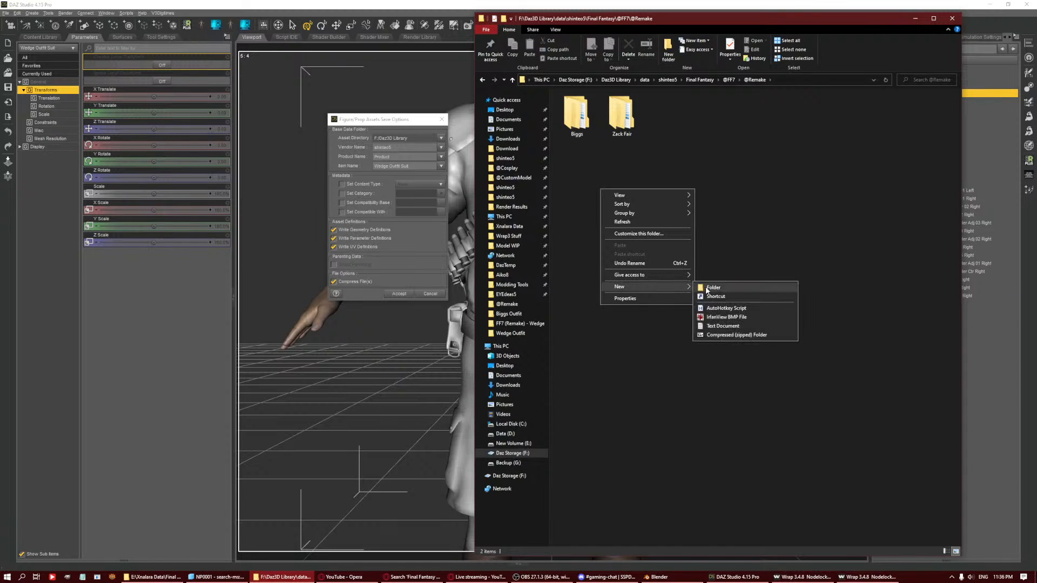
click(708, 289)
text(Wedge)
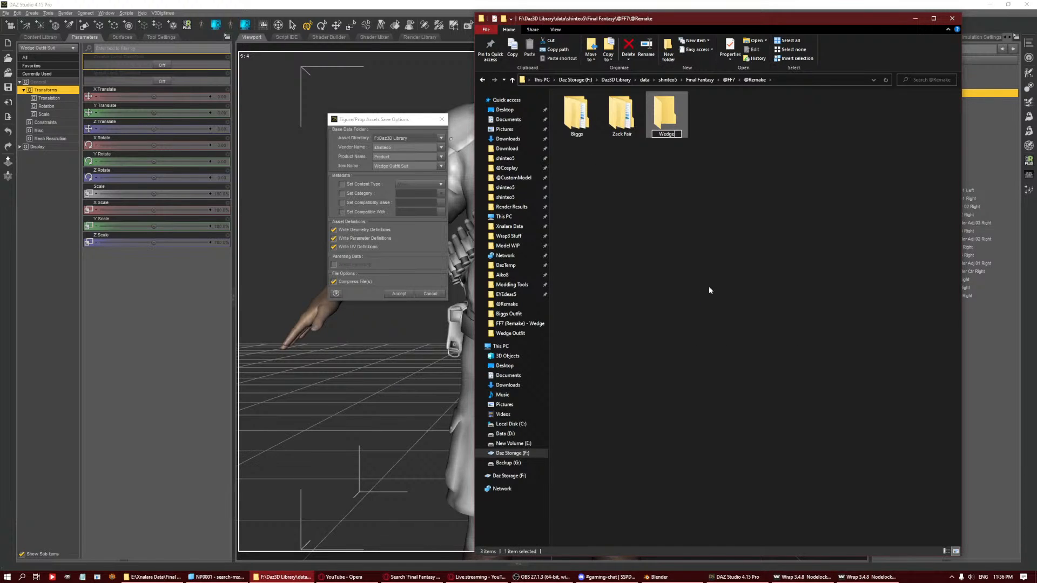
key(Return)
double_click(662, 112)
Create a folder named Outfit inside the data library's Wedge folder and open it.
right_click(617, 215)
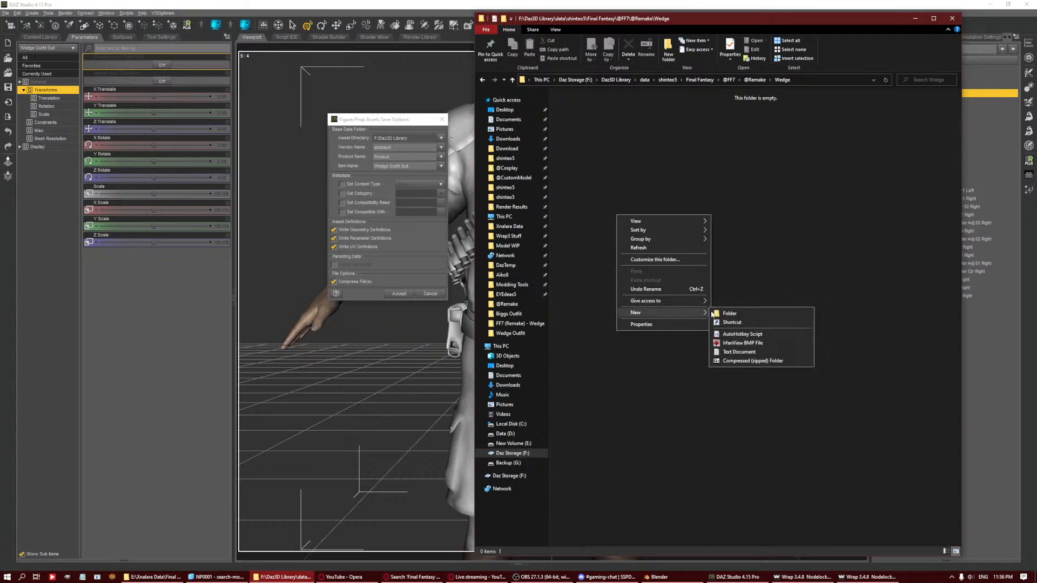
click(713, 313)
text(0)
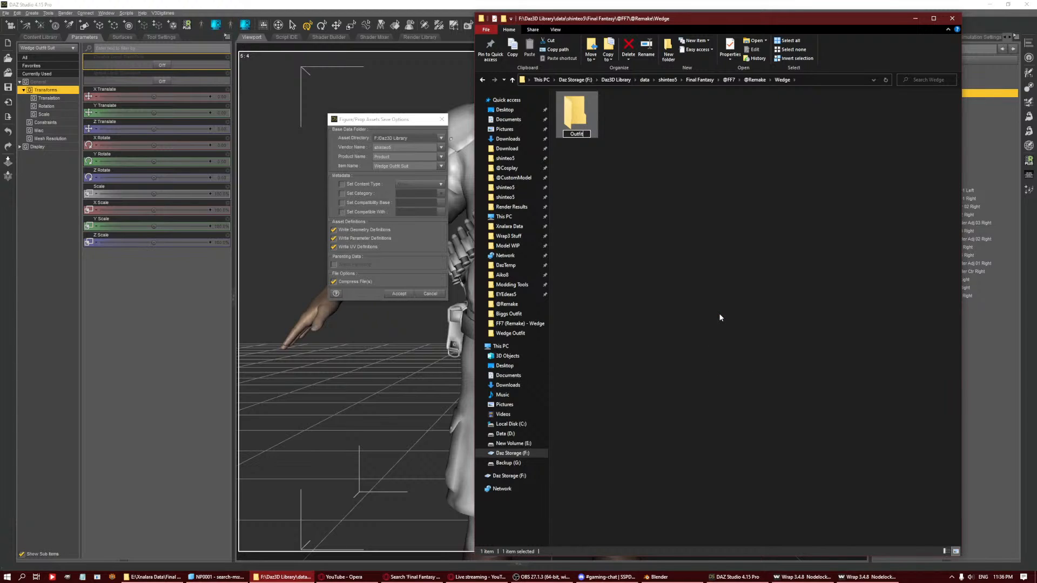
text(utfit)
key(Return)
double_click(575, 113)
Create a folder named Wedge Outfit inside the data library's Outfit folder and open it.
right_click(596, 219)
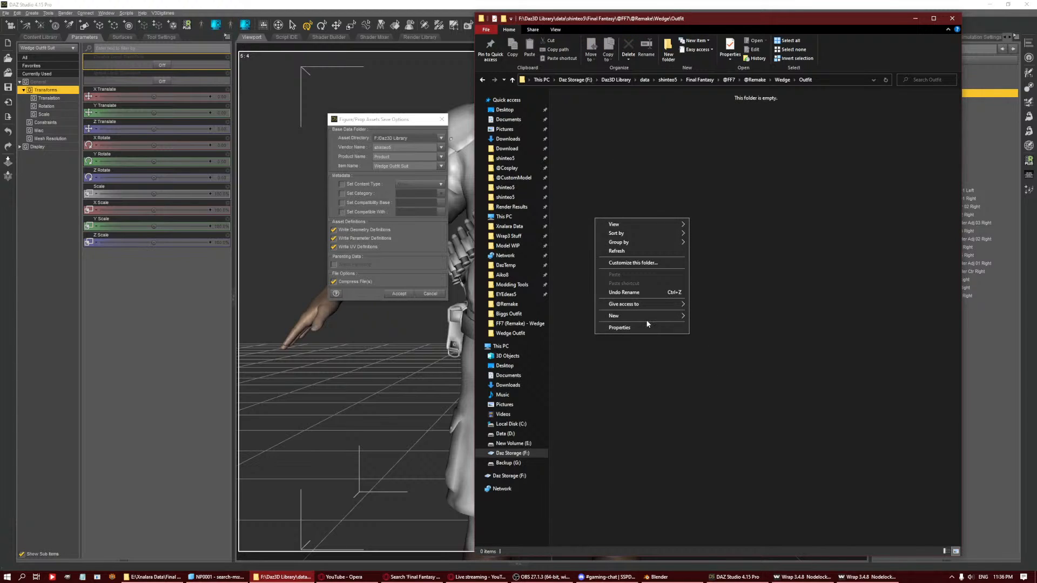
mouse_move(647, 317)
click(713, 315)
text(ActorFull BodyShinteoFinal Fantasy@FF7@RemakeFF7 Remake Wedge)
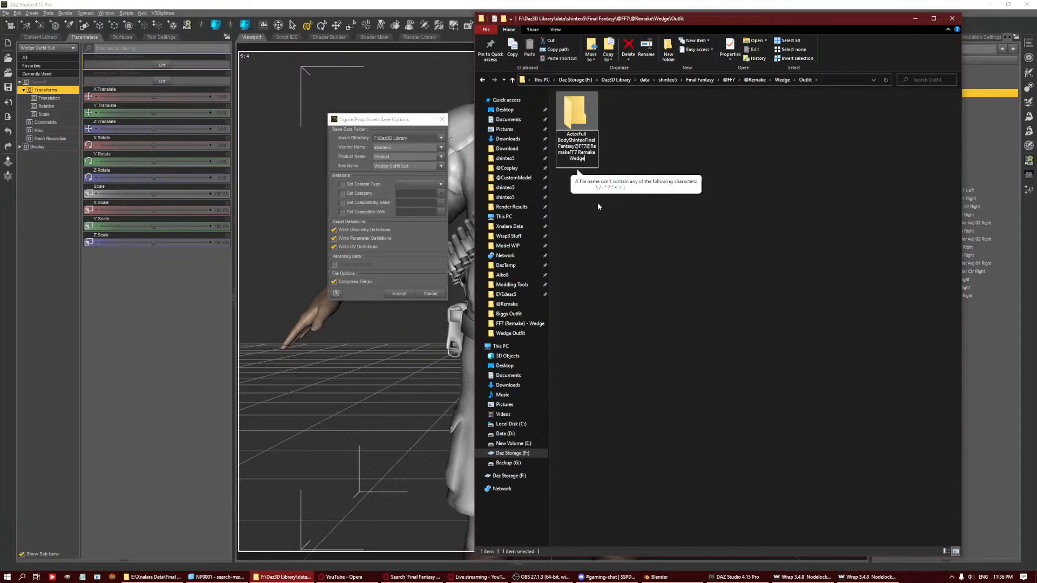
key(ctrl+z)
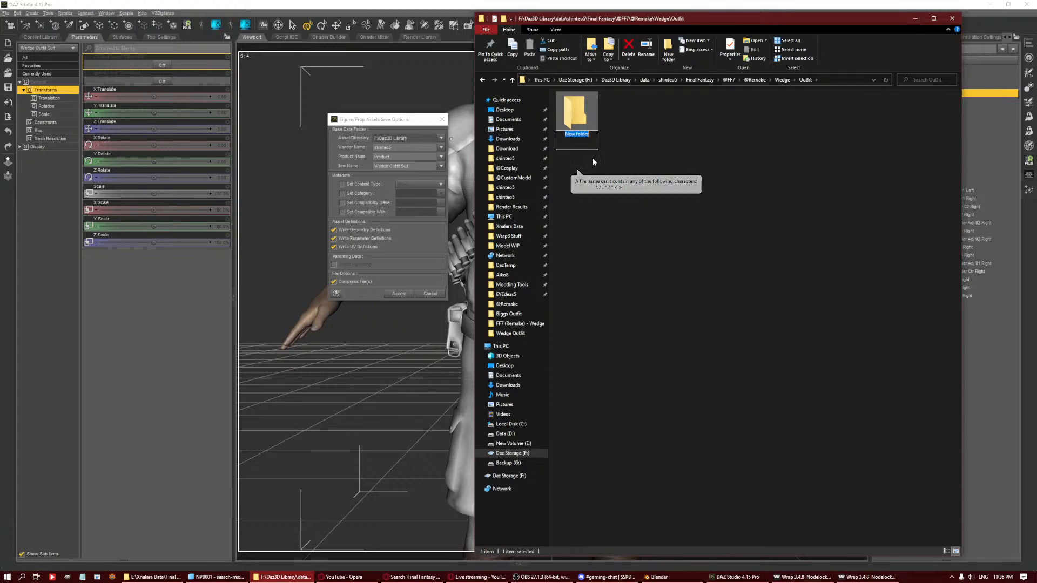
text(Wedge O)
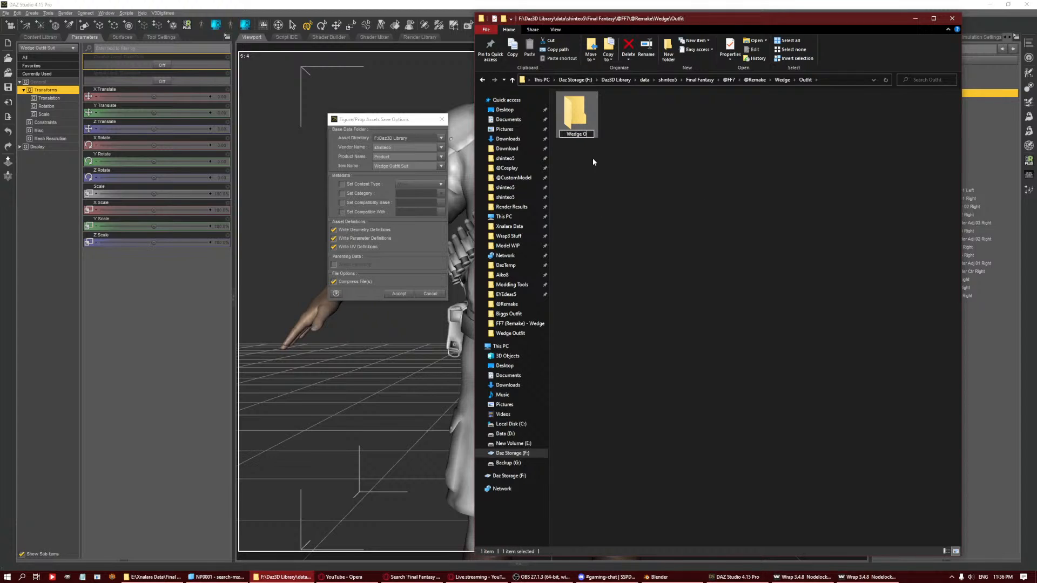
text(utfit S)
double_click(577, 113)
Copy the folder path from Final Fantasy onward and set it as the Product Name in DAZ Studio's asset save options.
click(858, 79)
drag(735, 80, 620, 80)
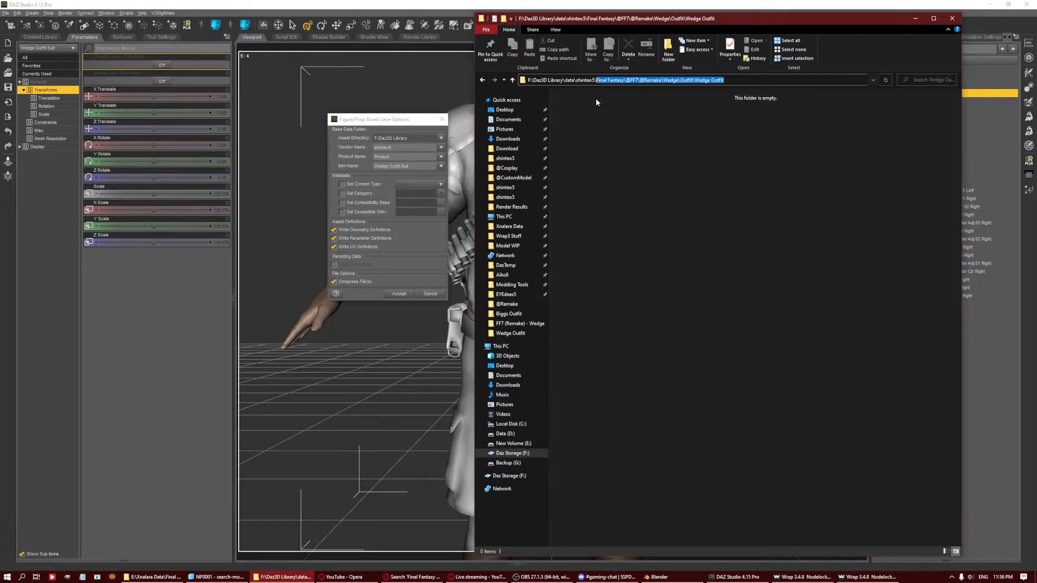
double_click(403, 157)
text(Final Fantasy/@FF7/@Remake/Wedge/Outfit/Wedge Outfit)
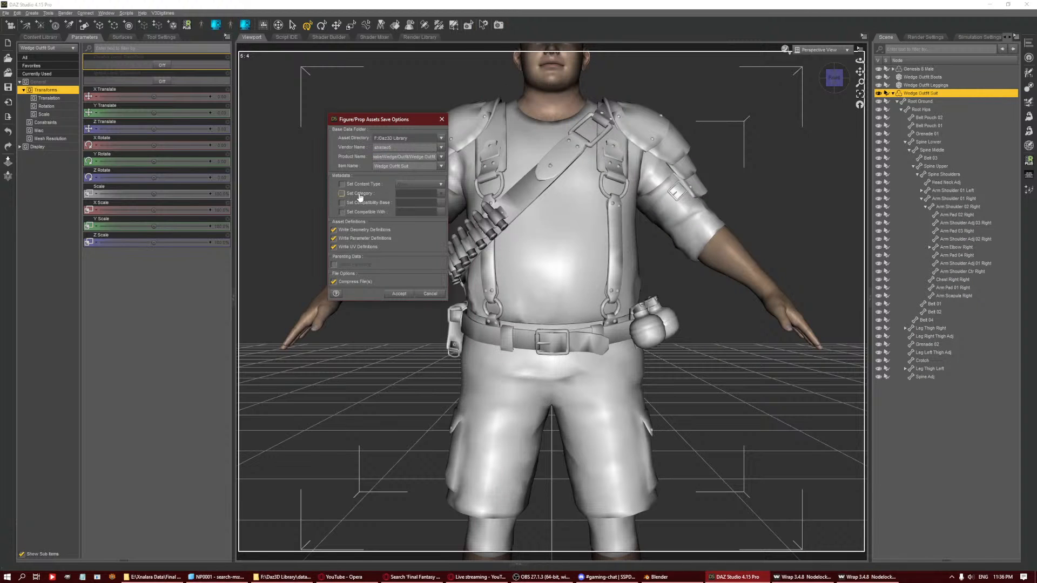
Enable Set Content Type for the asset and assign the Wardrobe > Full-Body type.
click(359, 186)
click(417, 187)
click(432, 211)
click(400, 157)
click(418, 186)
click(453, 199)
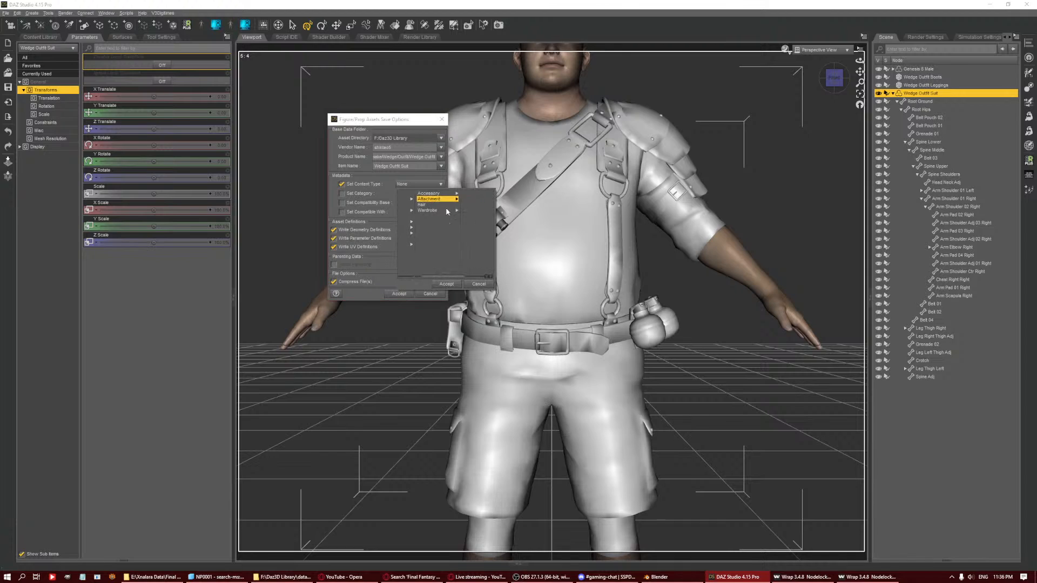
click(427, 211)
click(469, 194)
click(425, 188)
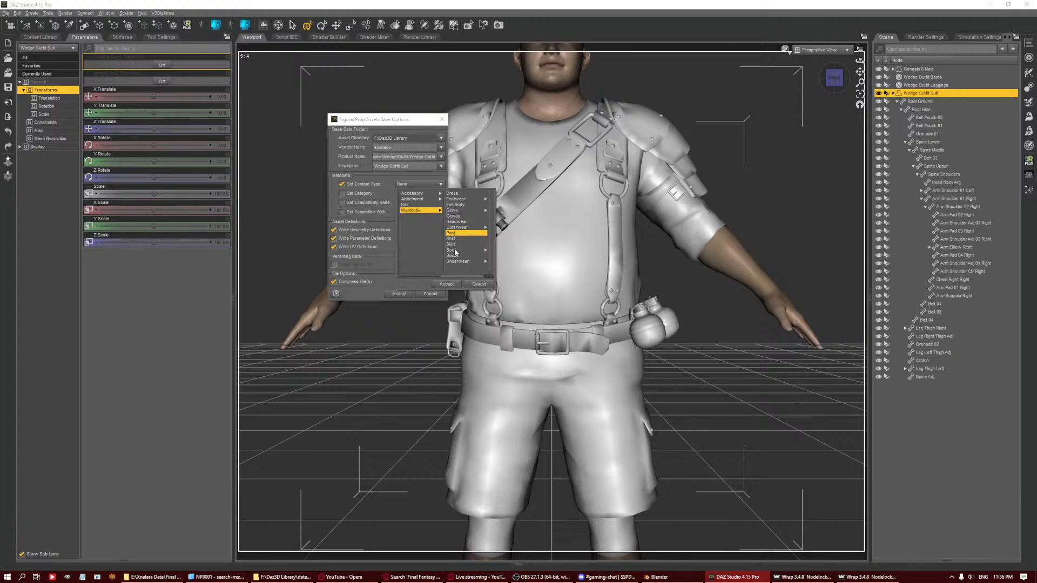
click(463, 205)
click(446, 284)
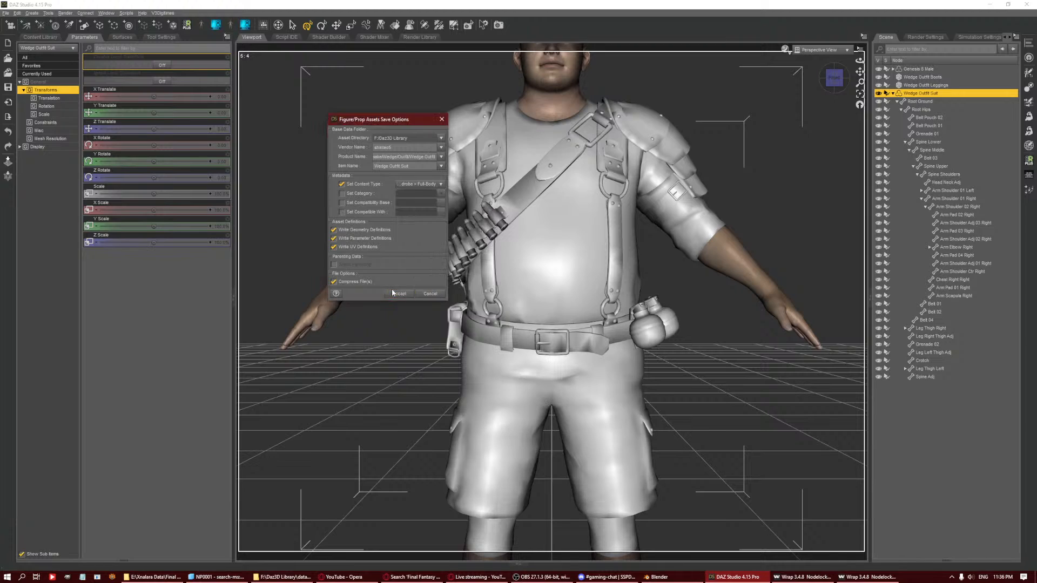
Save the Wedge Outfit Suit asset with the chosen Figure/Prop options.
click(399, 293)
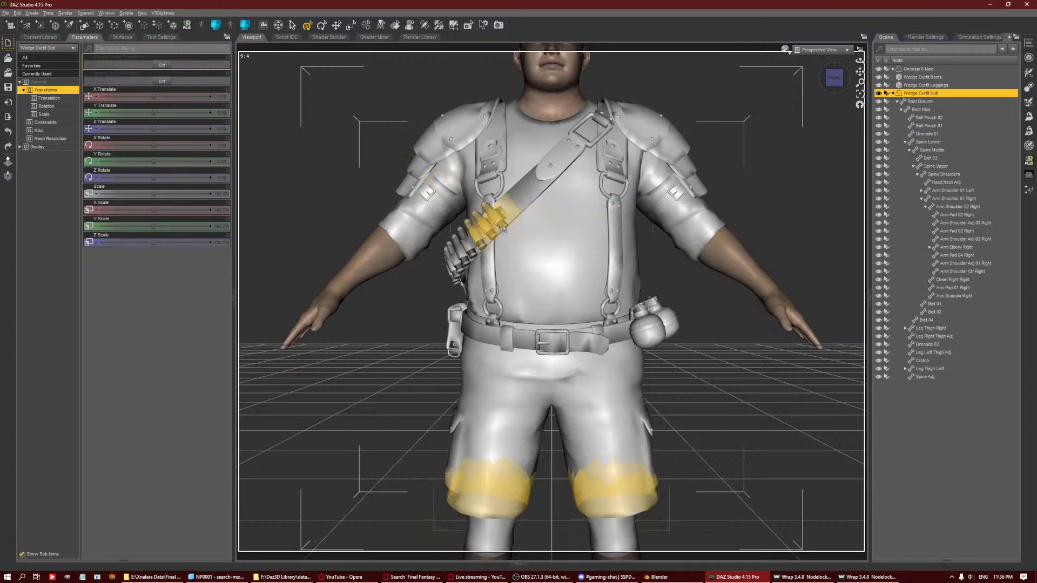
Use the Geometry Editor to hide the suit's Grenade 01 and Grenade 02 face groups.
click(581, 154)
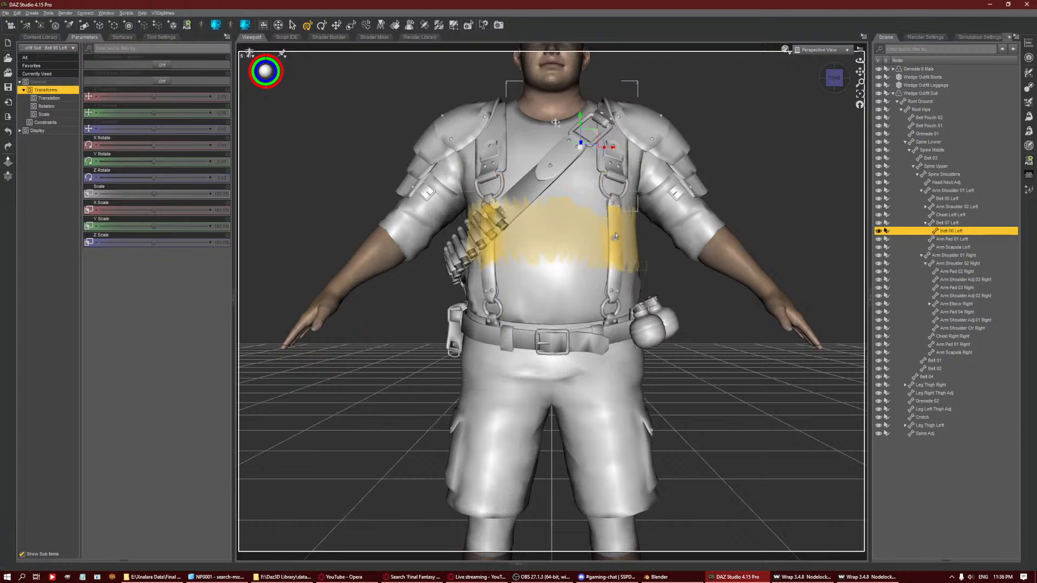
click(638, 327)
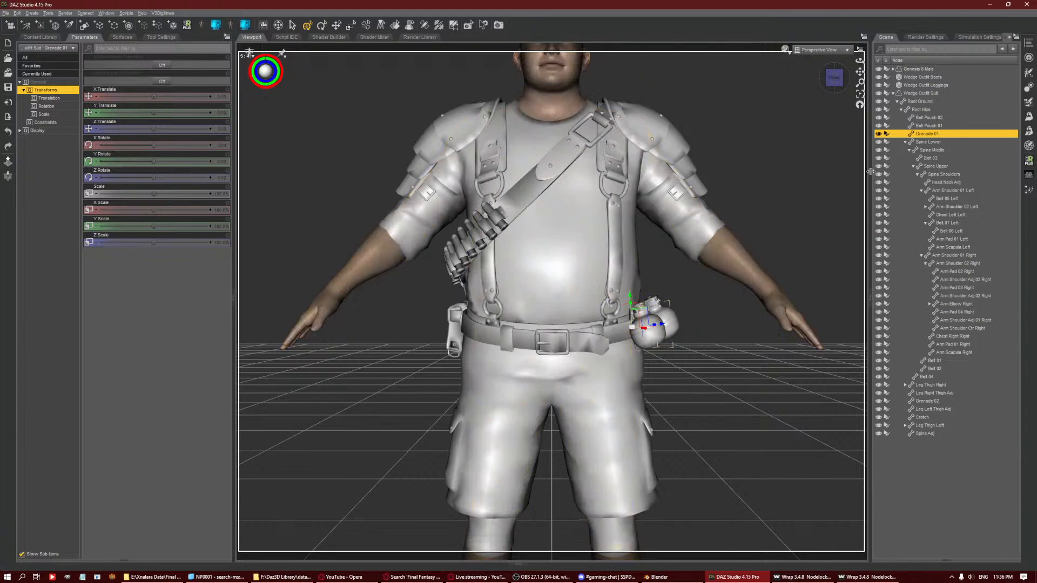
click(453, 27)
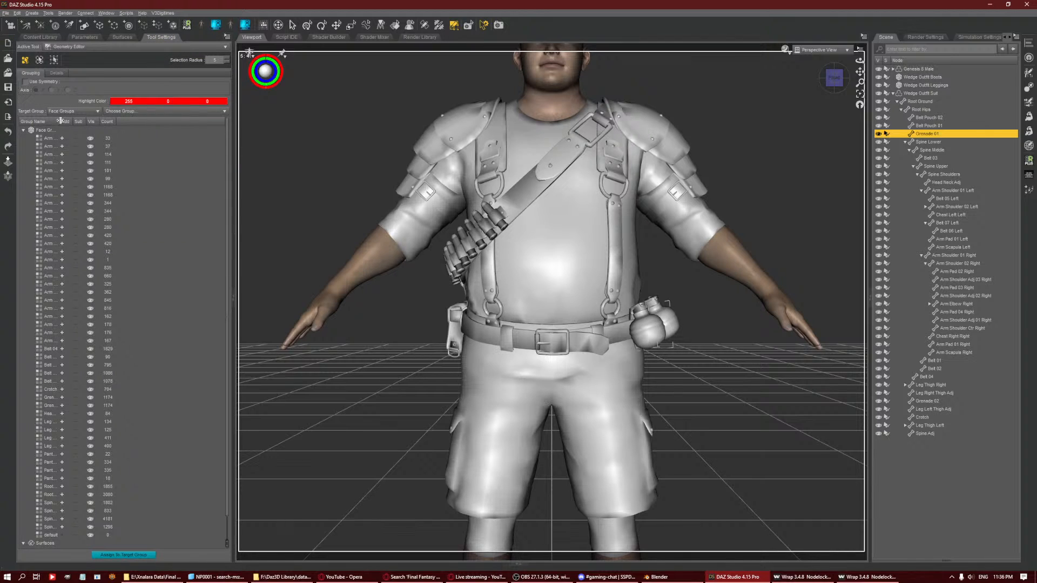
drag(60, 121, 139, 120)
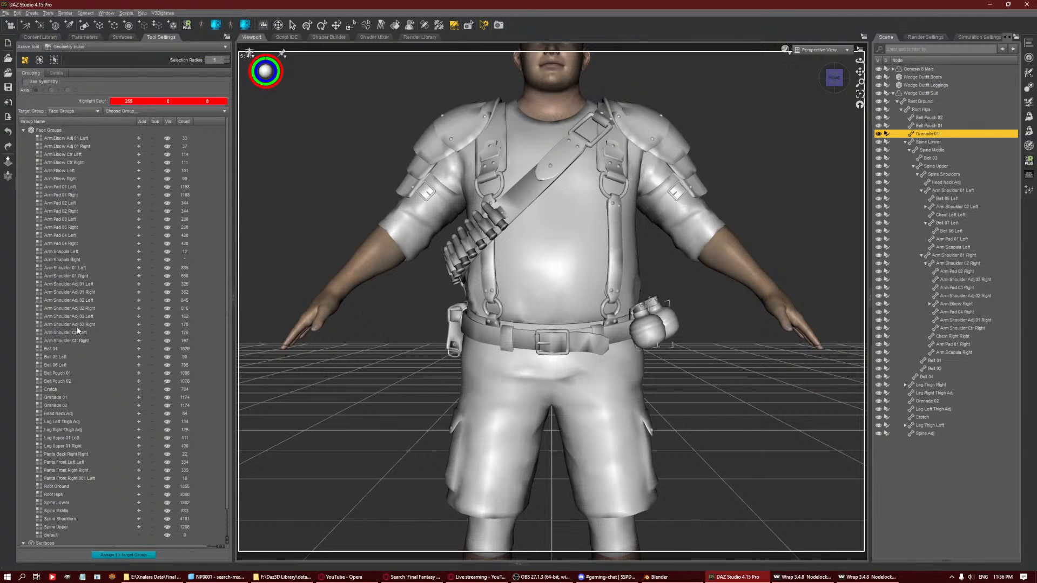
click(168, 399)
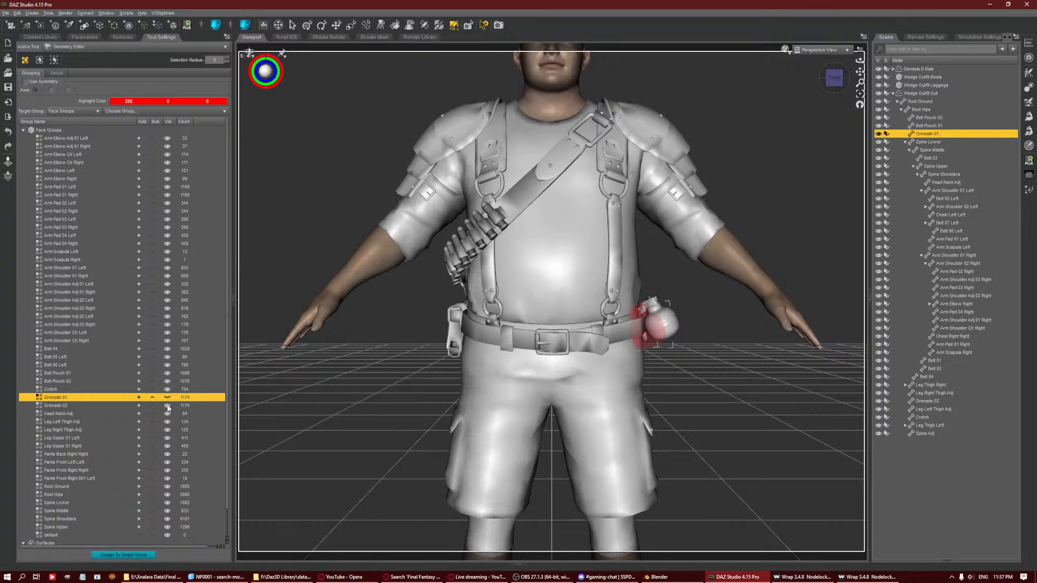
click(168, 406)
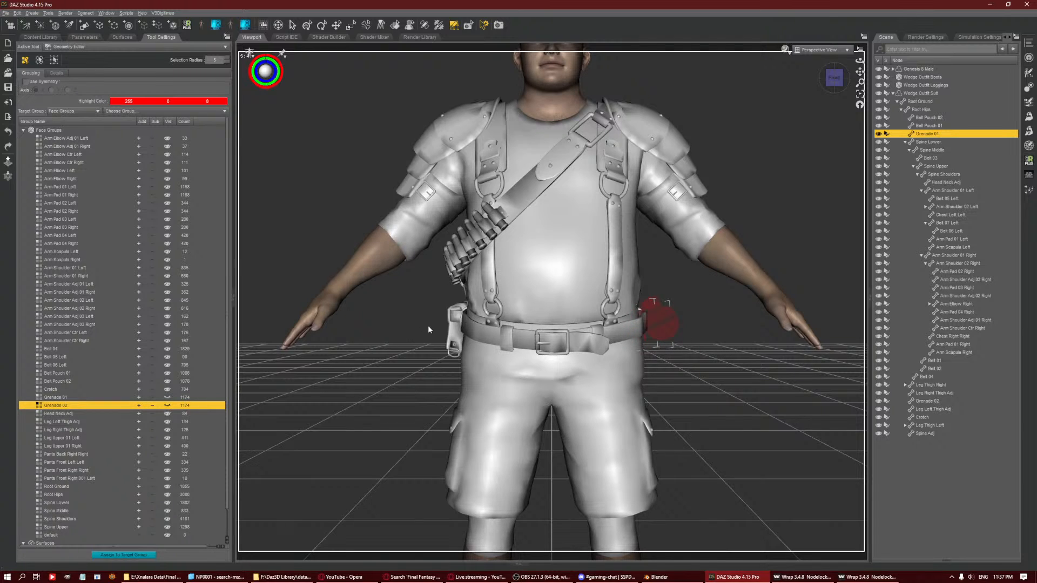
Hide the left and right Arm Pad 01 to Arm Pad 04 face groups on the suit.
scroll(126, 406, down, 2)
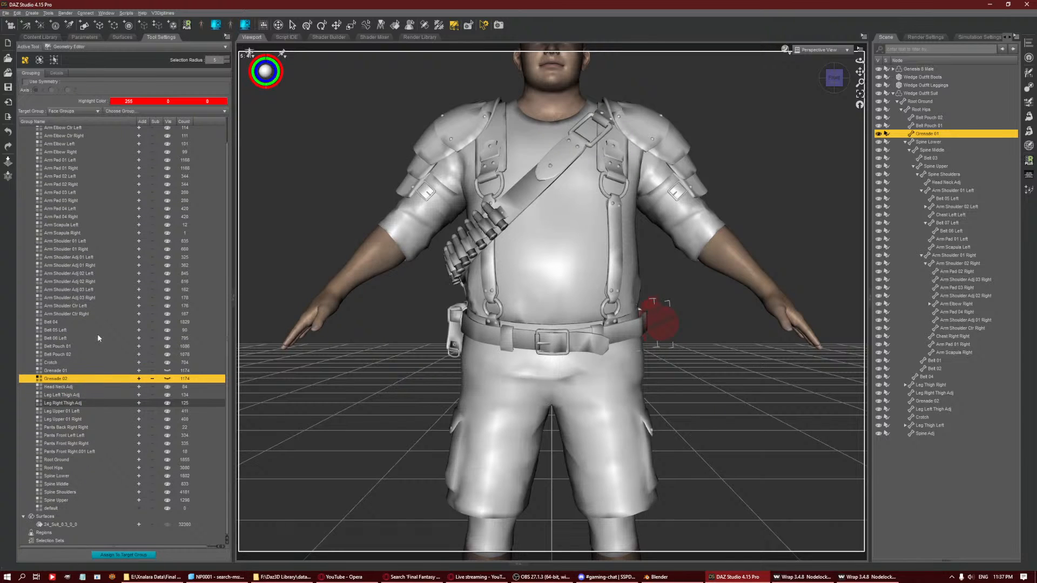
scroll(99, 338, up, 2)
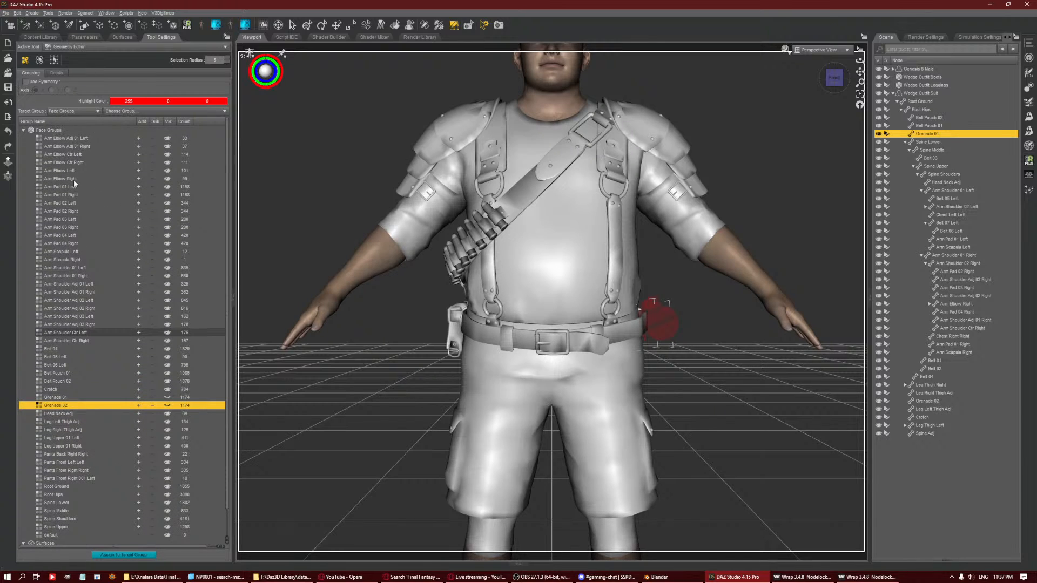
click(168, 195)
click(167, 195)
click(168, 203)
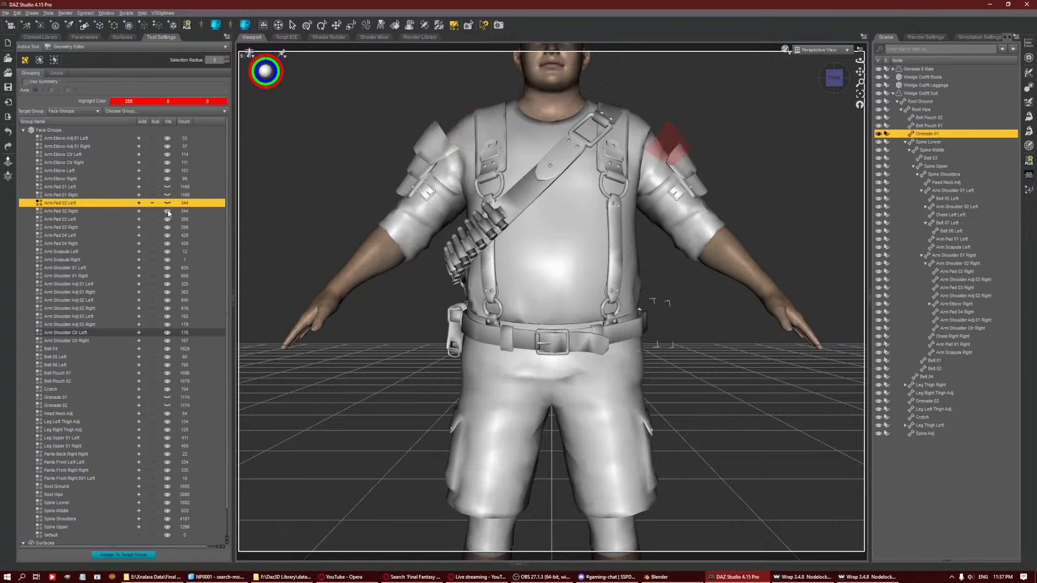
click(168, 211)
click(168, 220)
click(167, 227)
click(168, 235)
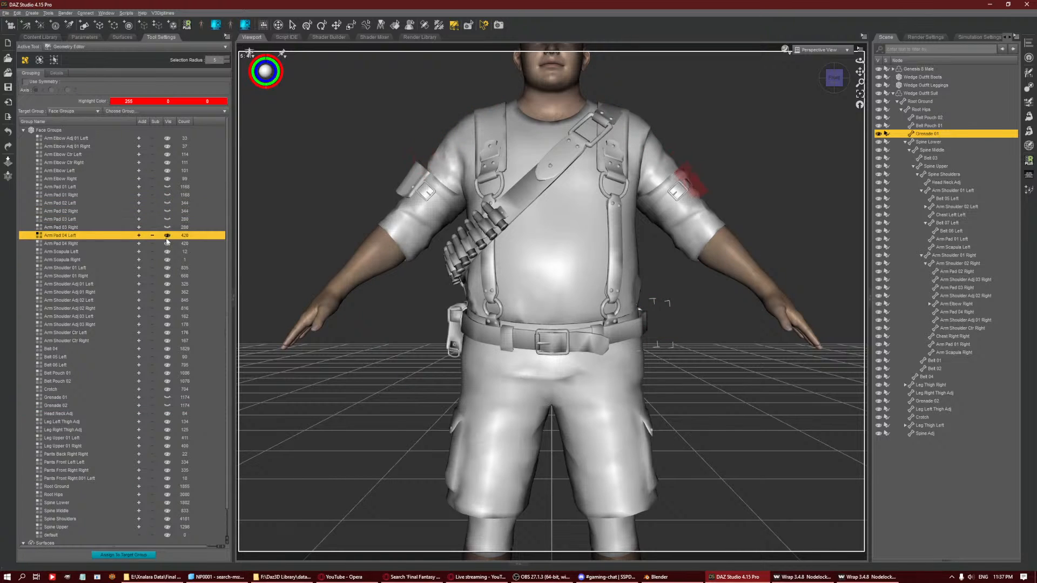
click(168, 244)
click(167, 252)
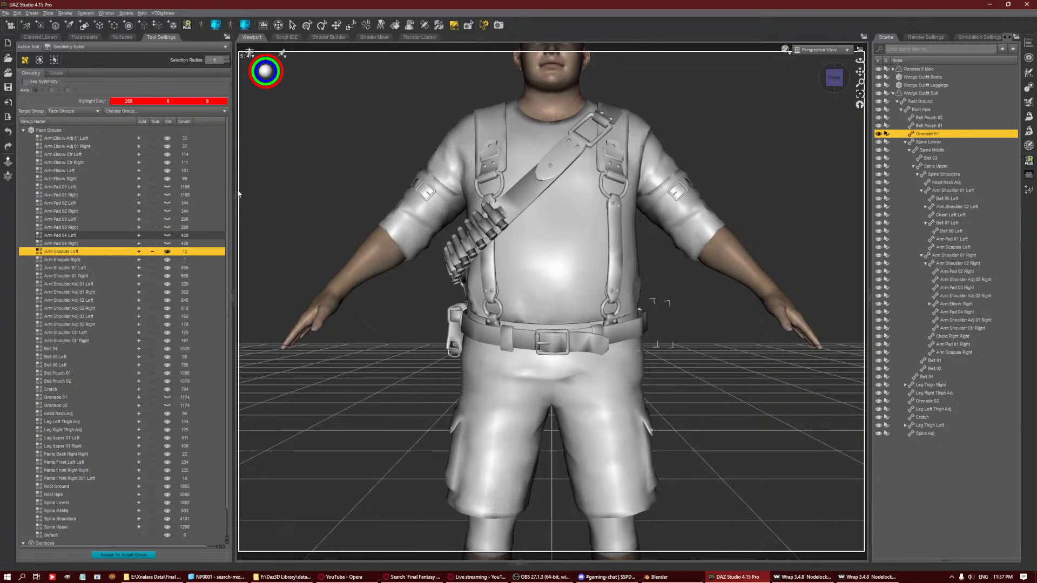
Hide the Belt 04, Belt 05 Left, Belt 06 Left, Belt Pouch 01 and Belt Pouch 02 face groups and return to the Universal tool.
click(168, 348)
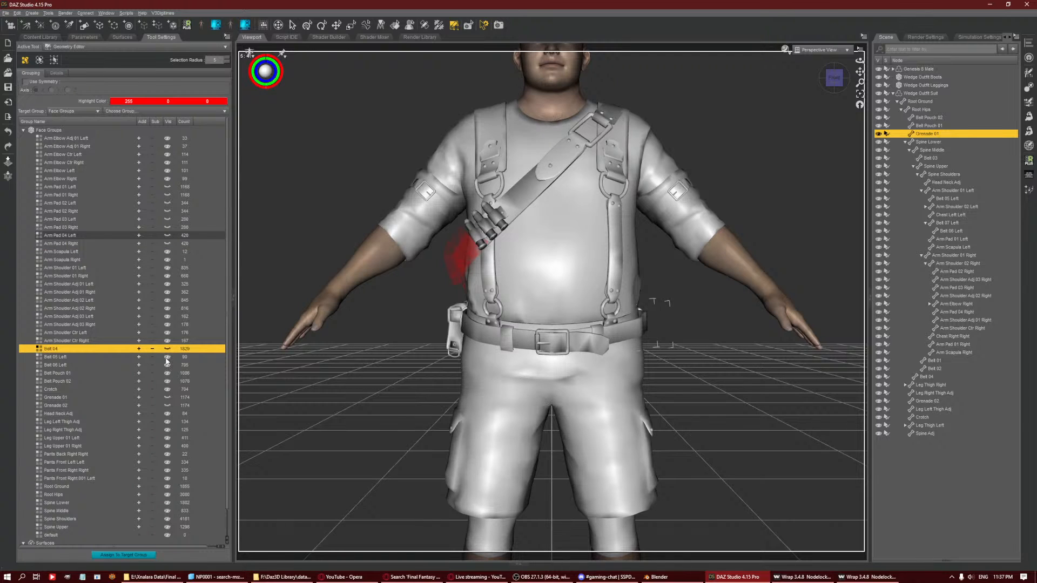
click(168, 357)
click(168, 365)
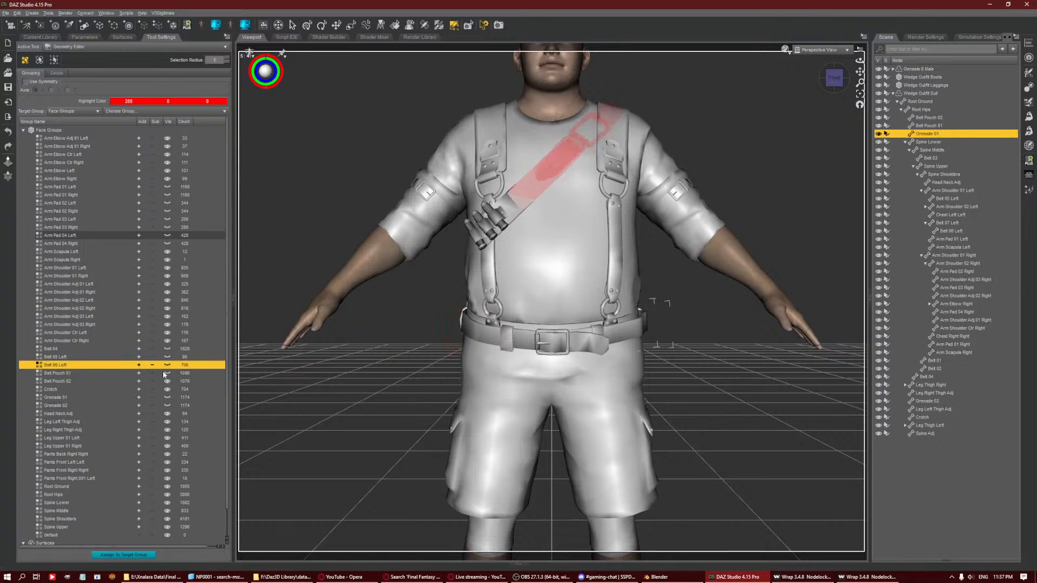
click(168, 381)
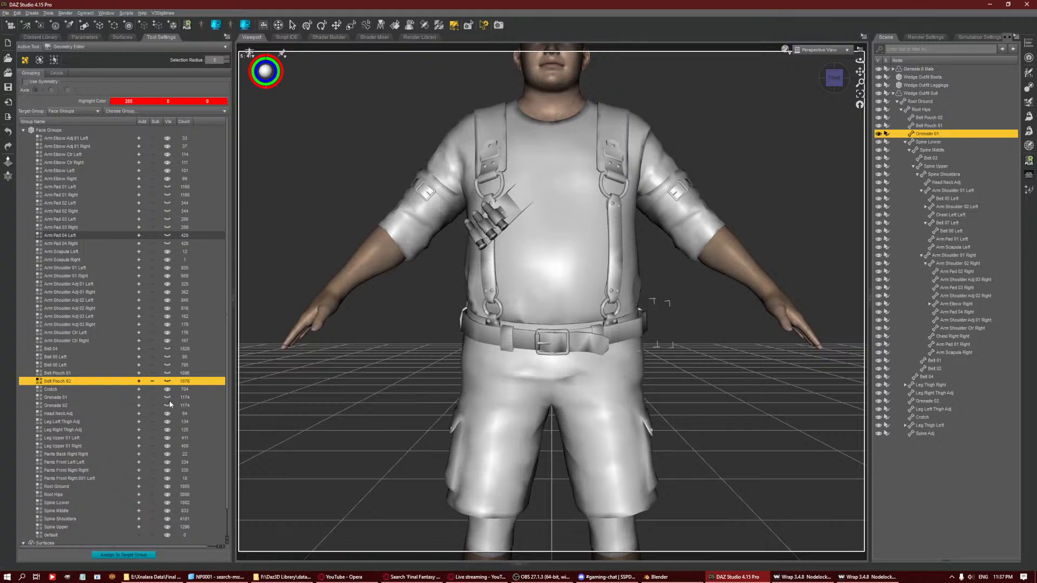
scroll(815, 179, down, 5)
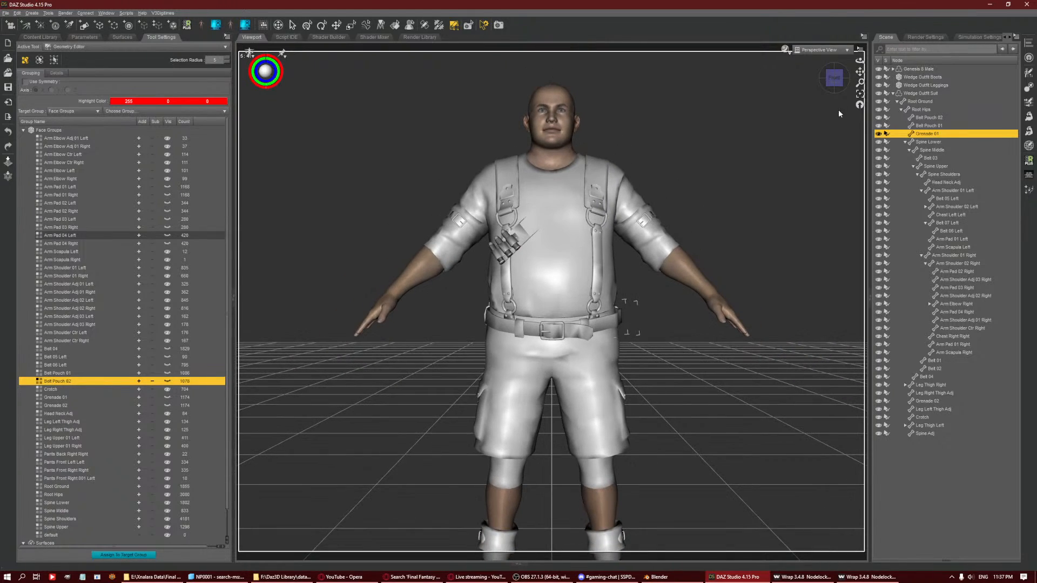
mouse_move(837, 79)
mouse_down()
mouse_move(932, 79)
mouse_move(837, 79)
mouse_up()
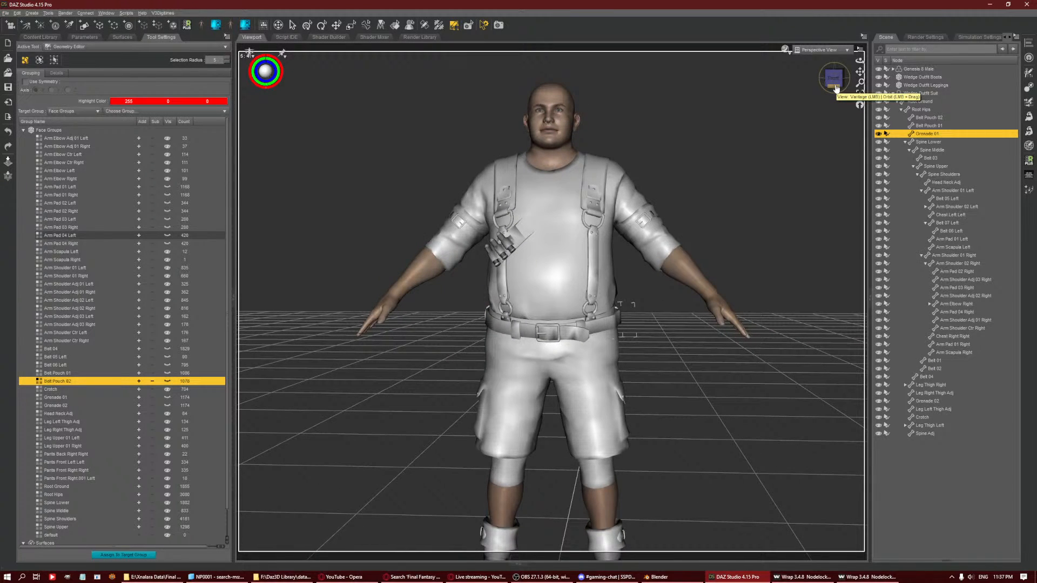
click(306, 25)
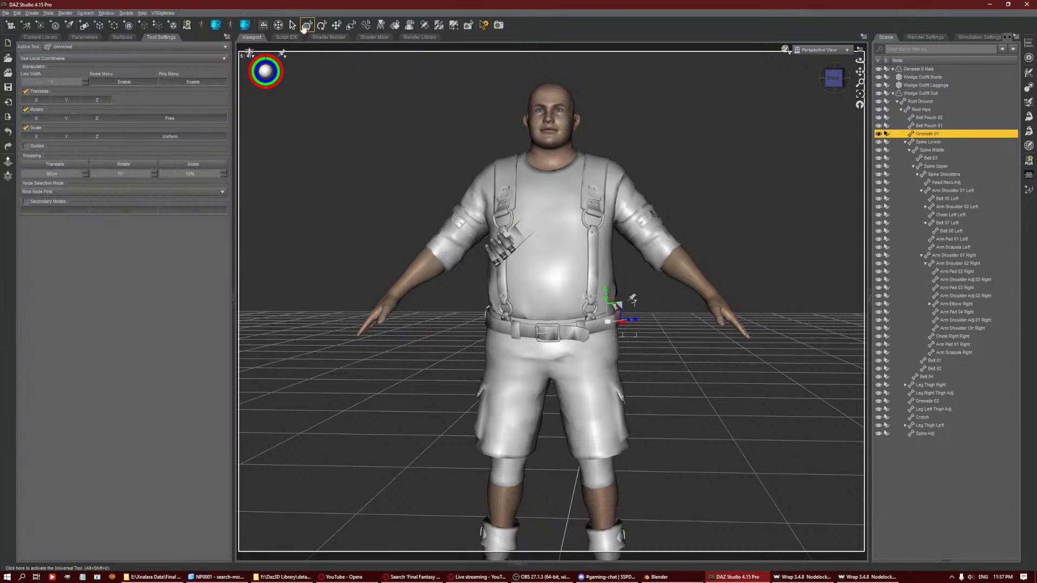
click(766, 168)
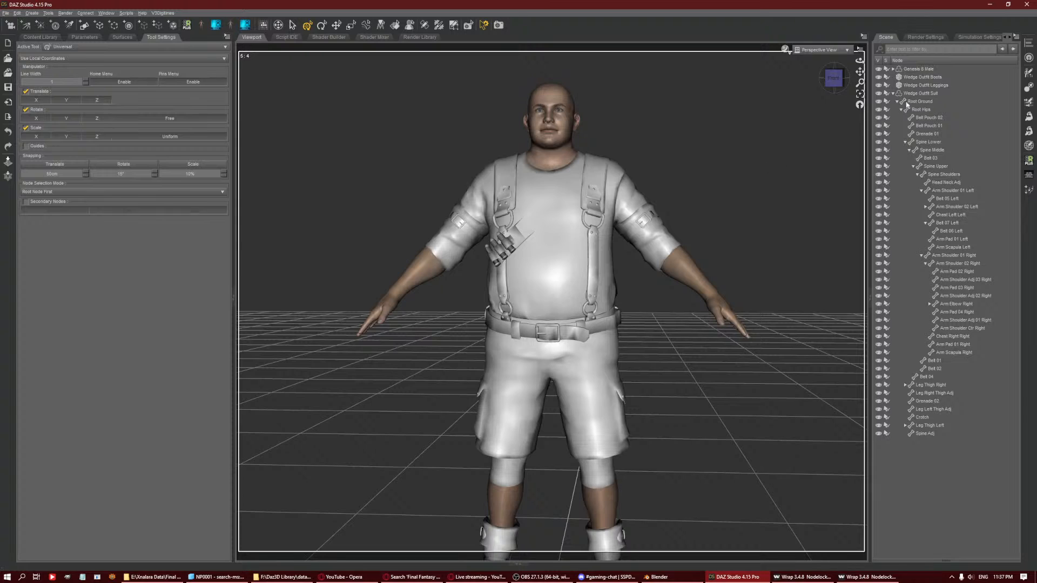
Set up the Transfer Utility from Genesis 8 Male to Wedge Outfit Suit, with both item shapes set to Current.
click(911, 94)
click(1028, 87)
click(746, 172)
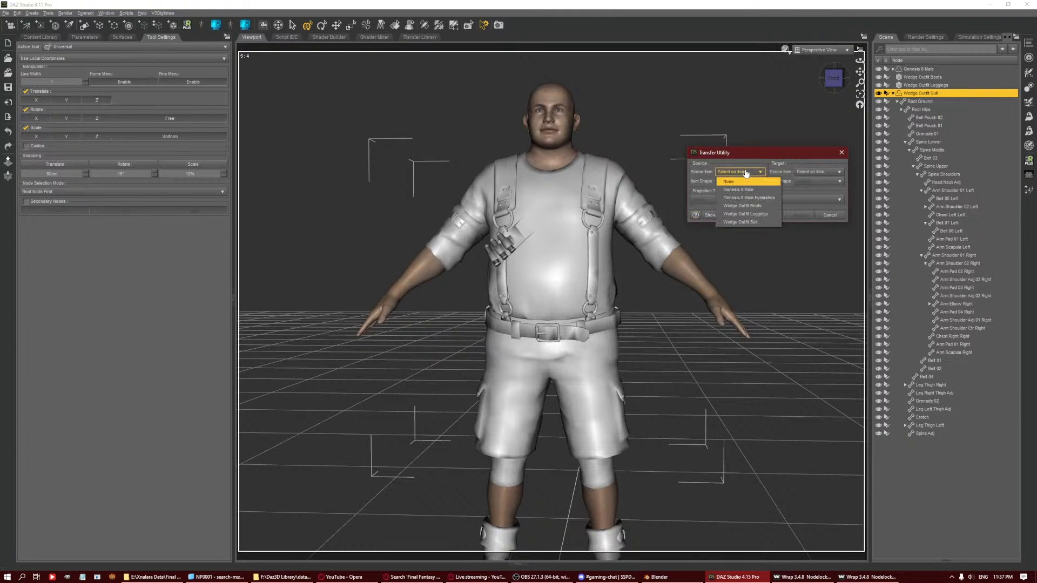
click(738, 189)
click(813, 172)
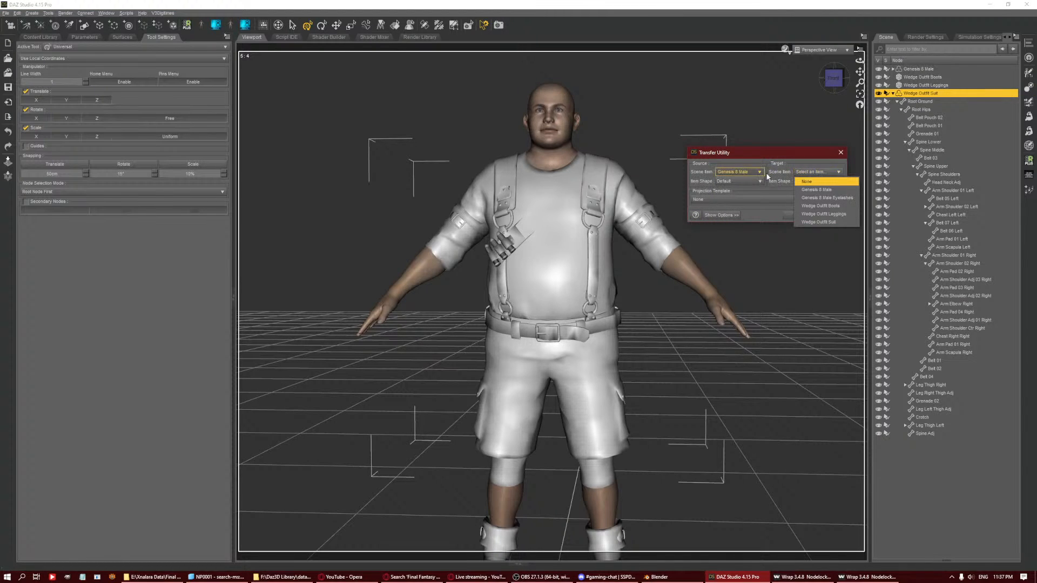
click(818, 222)
click(738, 181)
click(753, 194)
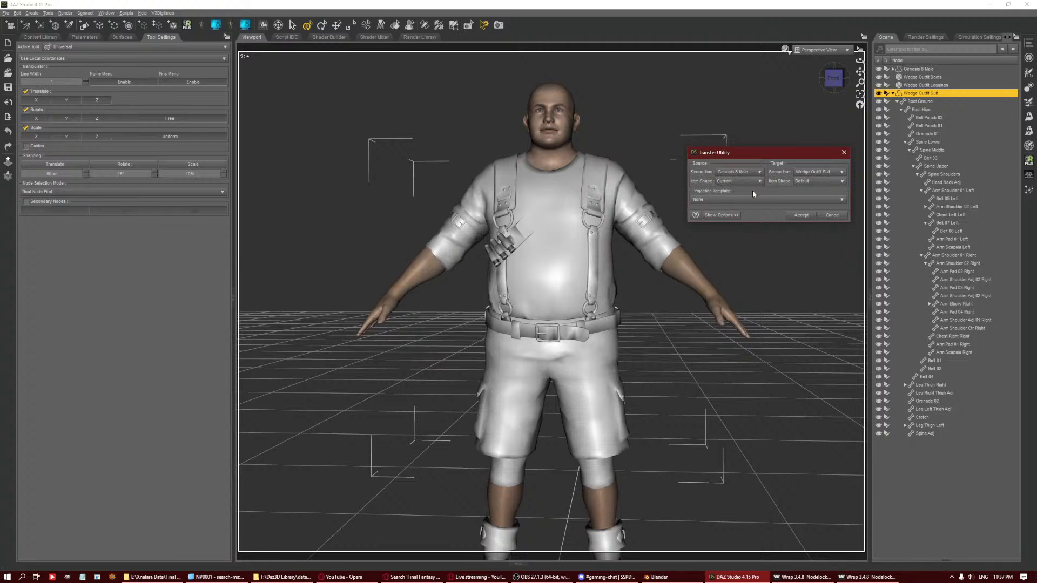
click(818, 181)
click(815, 192)
Enable Closest Vertex First, Use Near Vertices at 100% and Use Adaptive Tolerance in the transfer's projection options.
click(735, 217)
click(714, 242)
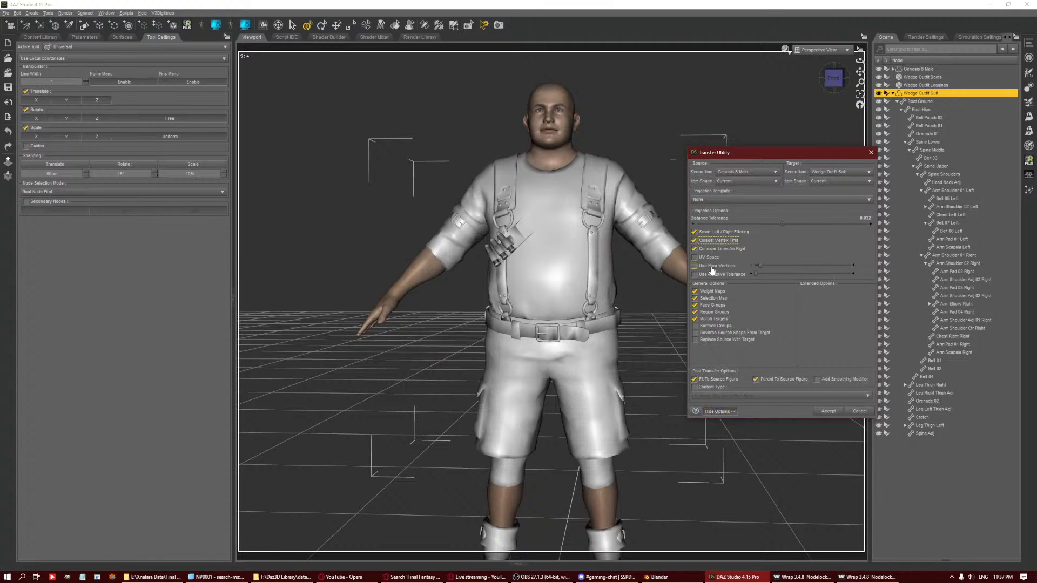
click(713, 266)
click(713, 274)
drag(759, 265, 749, 264)
Enable Respect Hidden Facets on Target, Merge Hierarchies and Reverse Source Shape From Target, and run the transfer.
click(708, 292)
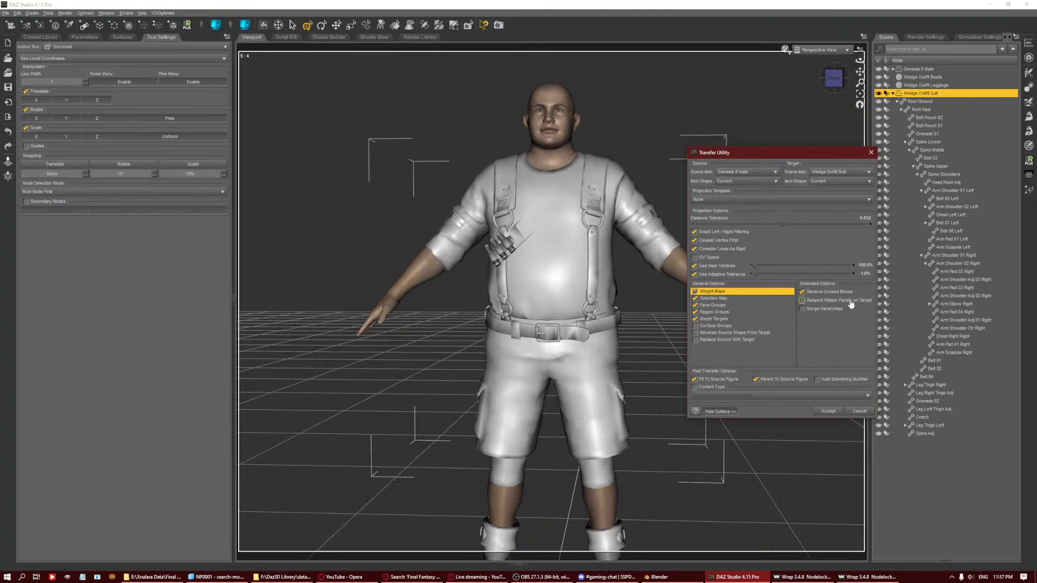
click(803, 300)
click(808, 311)
click(694, 379)
click(695, 334)
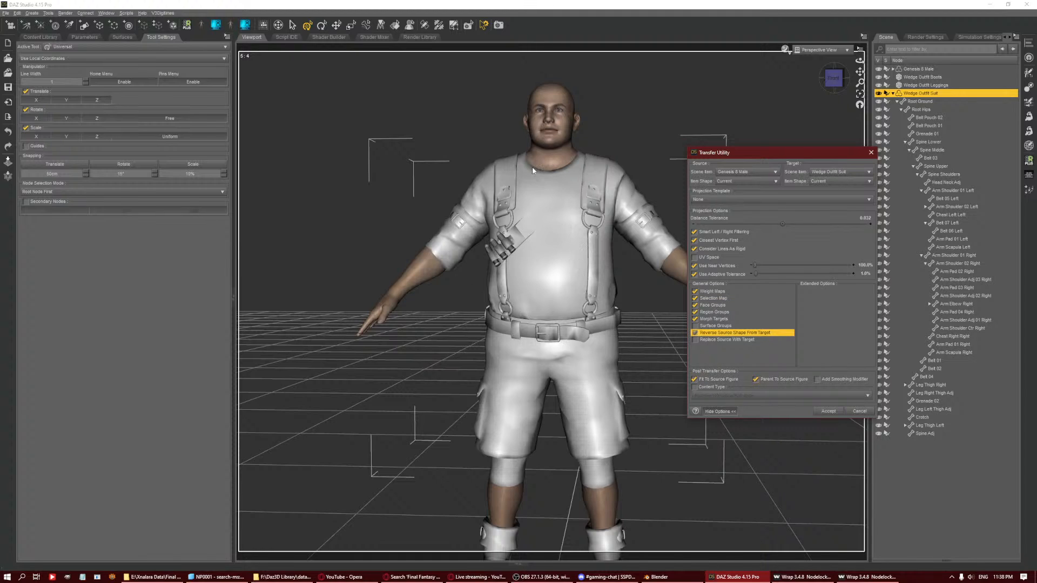
click(828, 412)
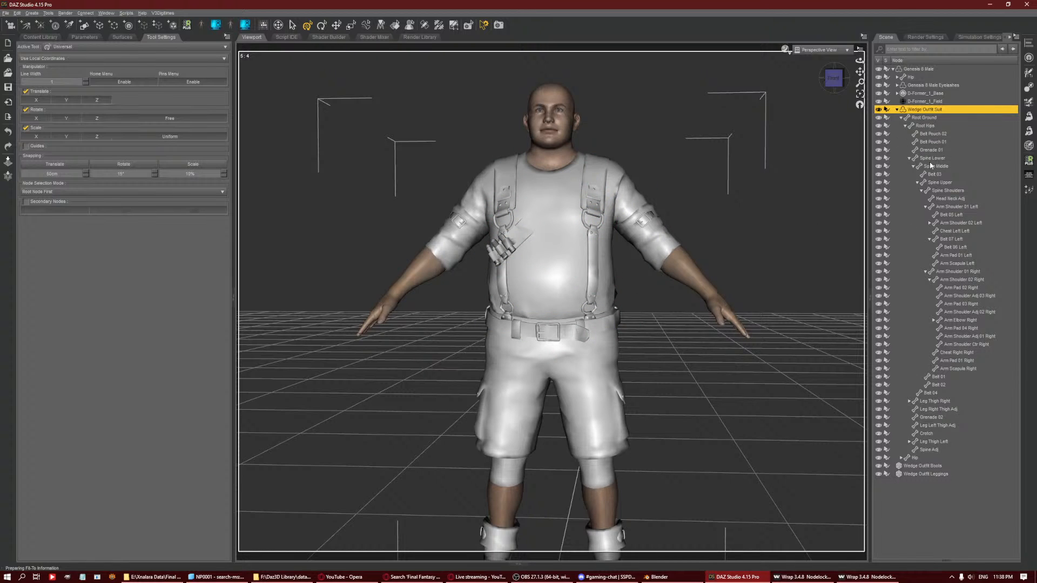
Raise the figure's left arm at the Left Shoulder Bend to test the suit's rigging, and undo the pose.
click(638, 222)
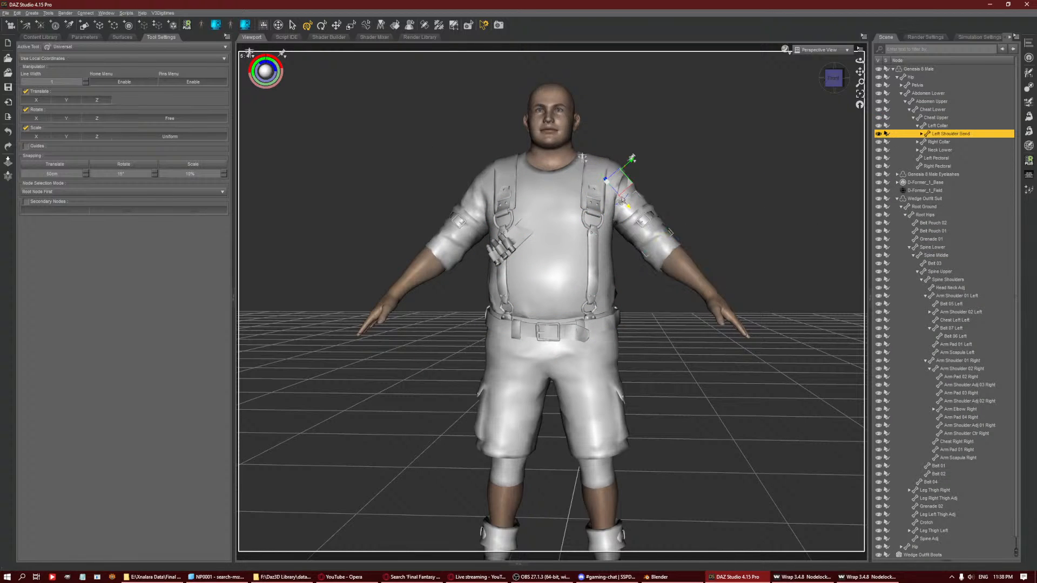
click(626, 200)
click(650, 220)
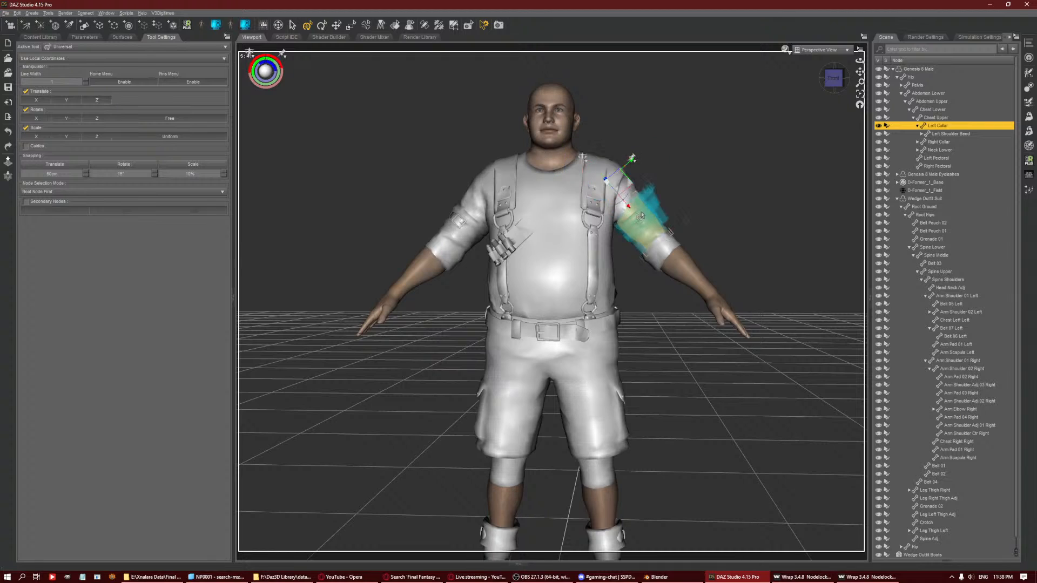
drag(633, 191, 658, 169)
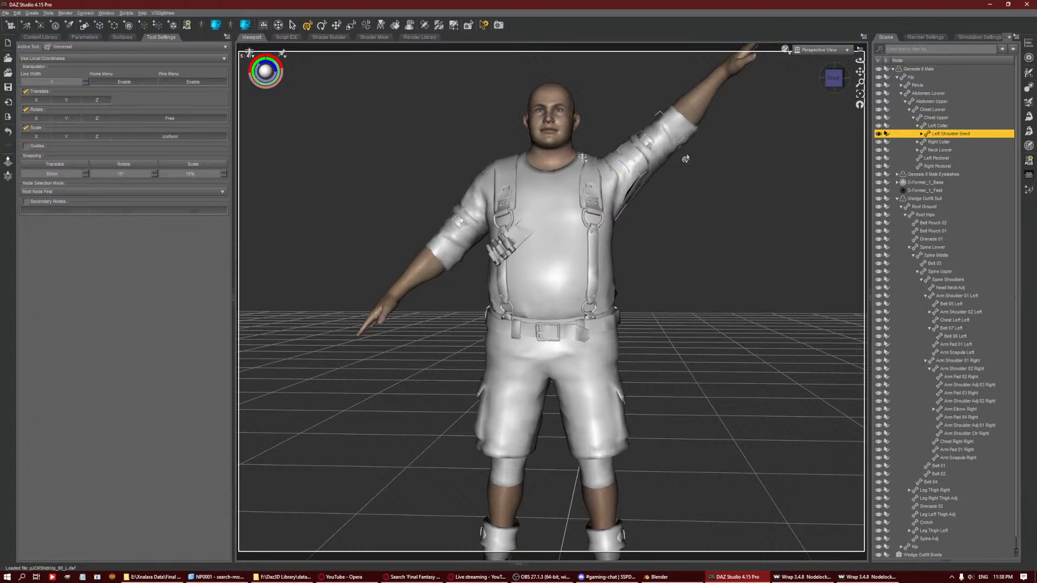
key(ctrl+z)
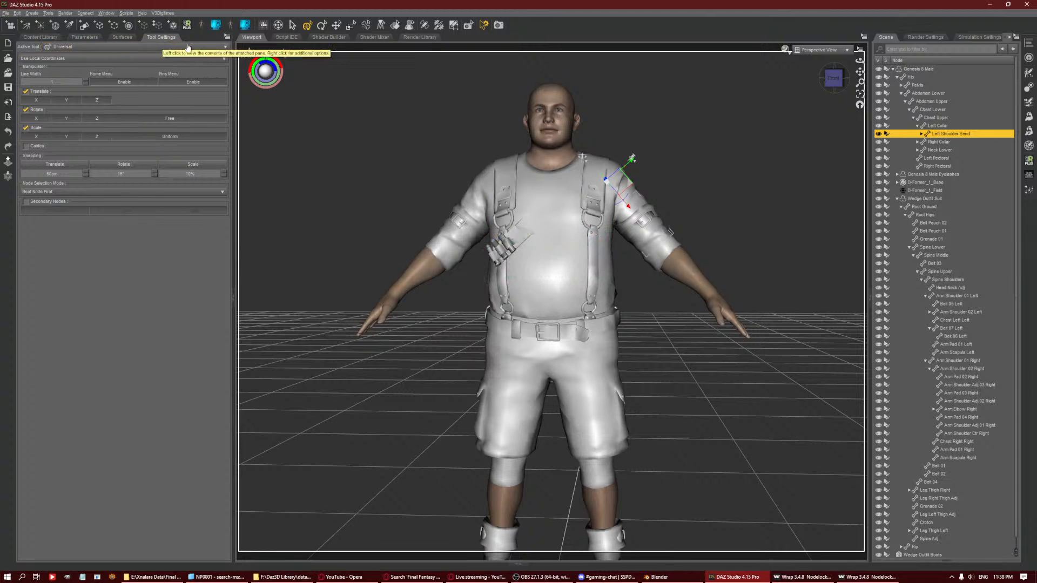
Show all hidden polygons of Wedge Outfit Suit with the Node Weight Map Brush and return to the Universal tool.
right_click(666, 149)
click(952, 198)
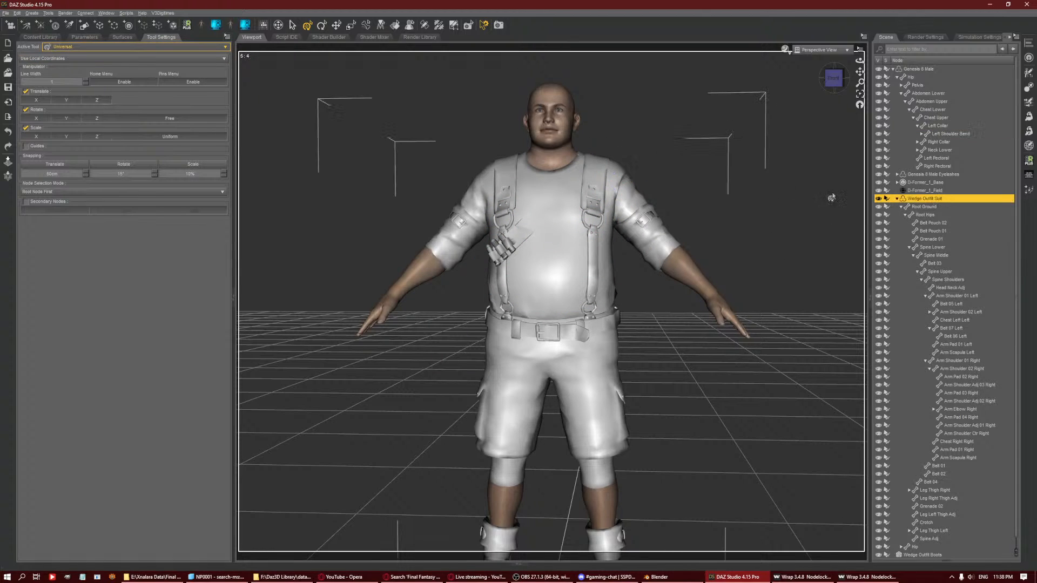
right_click(701, 157)
click(439, 25)
right_click(705, 140)
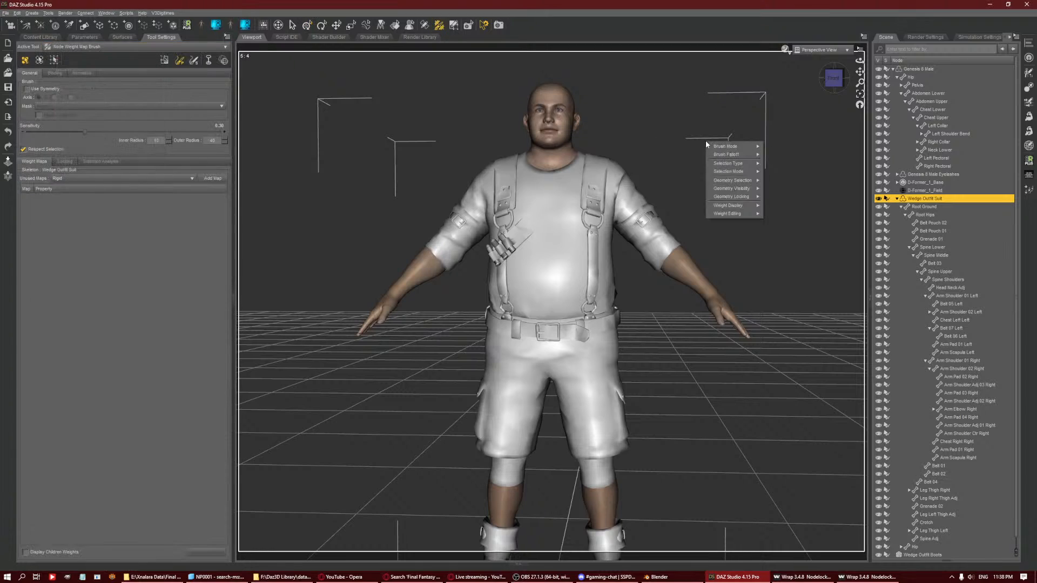
mouse_move(734, 180)
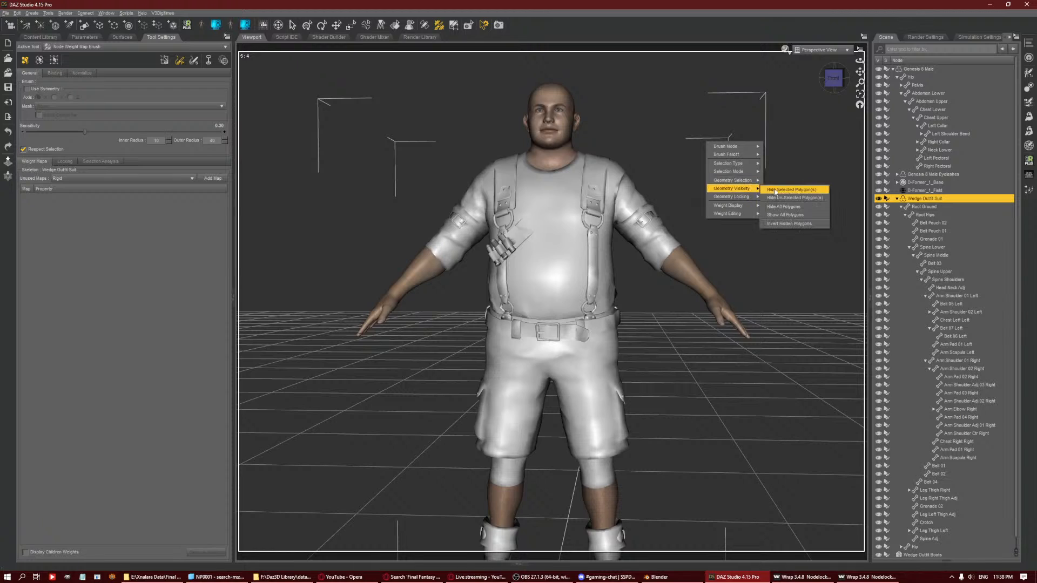
click(786, 216)
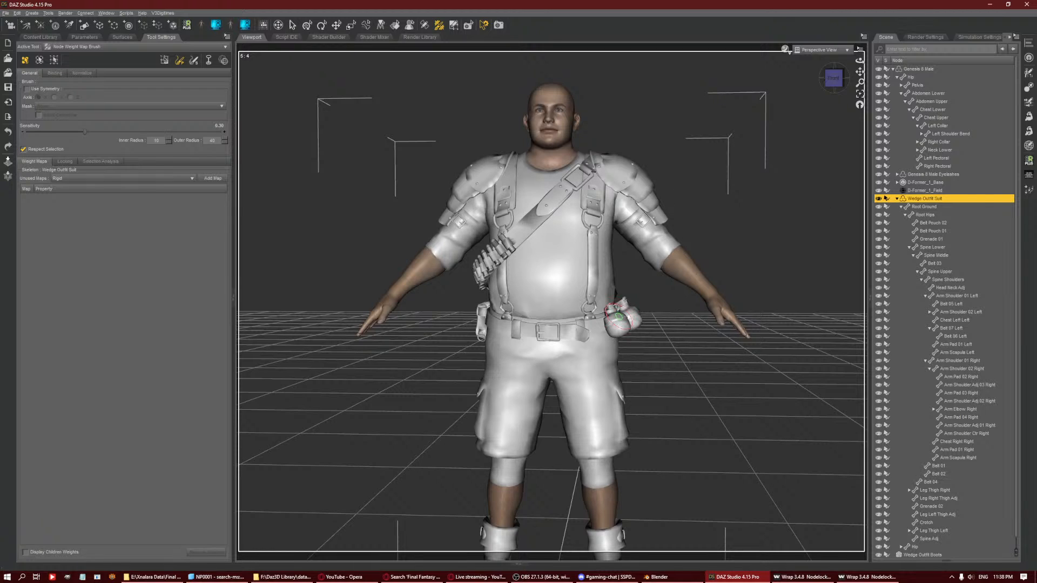
click(307, 26)
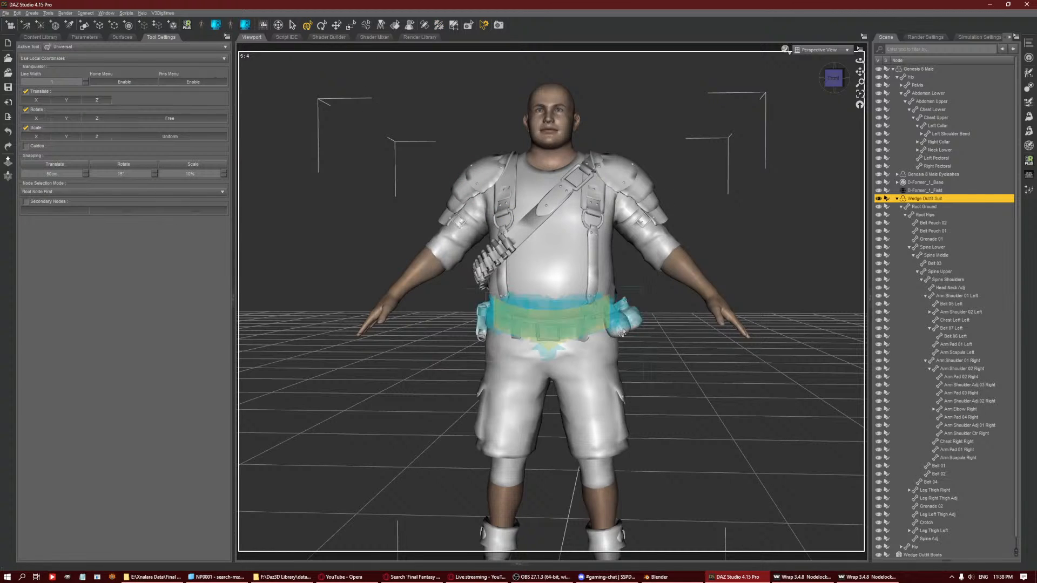
click(1029, 132)
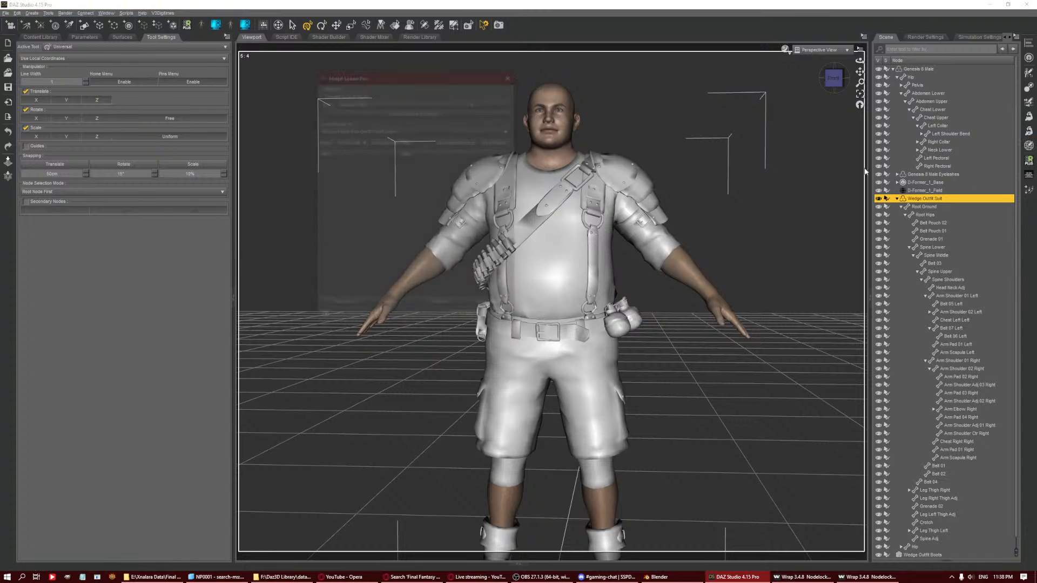
click(393, 144)
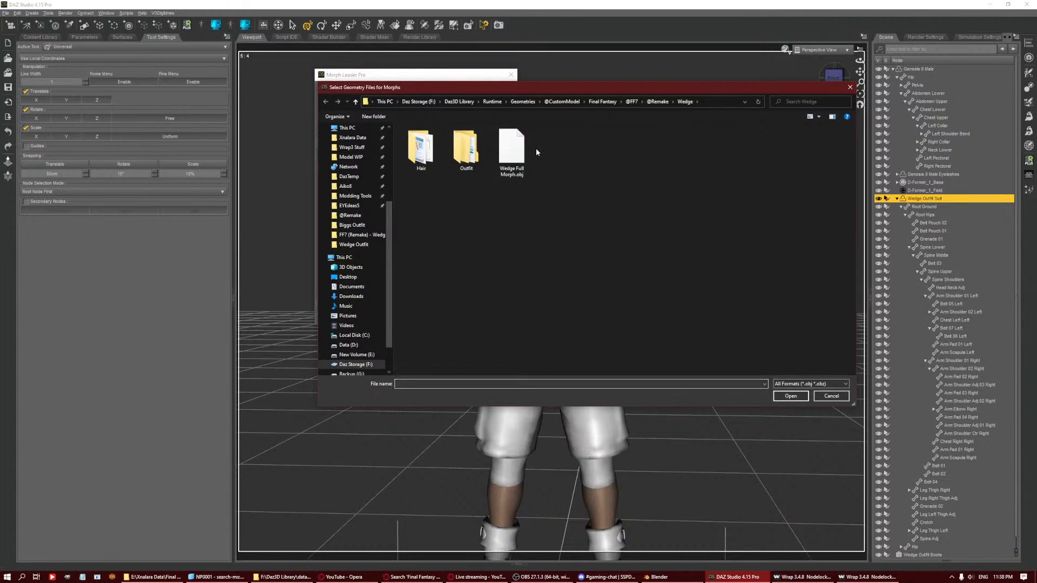
double_click(535, 148)
click(476, 318)
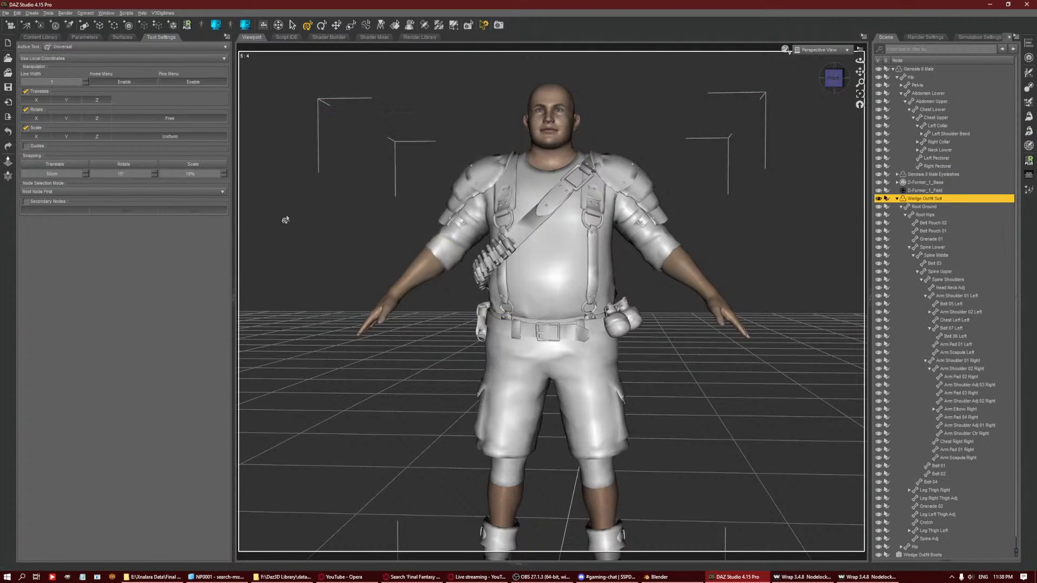
Load Wedge Outfit Suit.obj from the Wedge Outfit folder as a morph on the suit with Morph Loader Pro and apply it at 100%.
click(1028, 134)
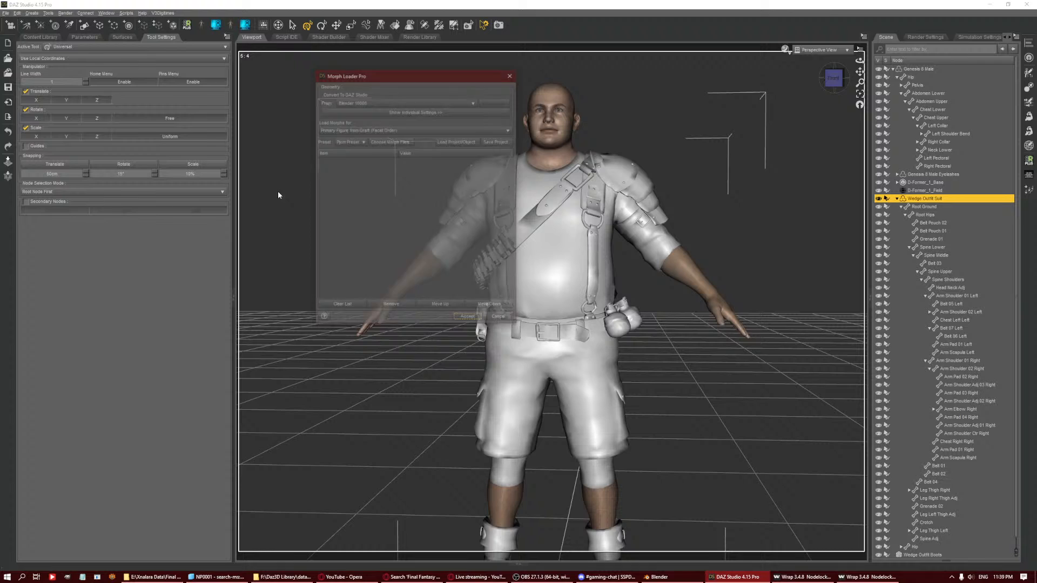
click(391, 142)
click(511, 148)
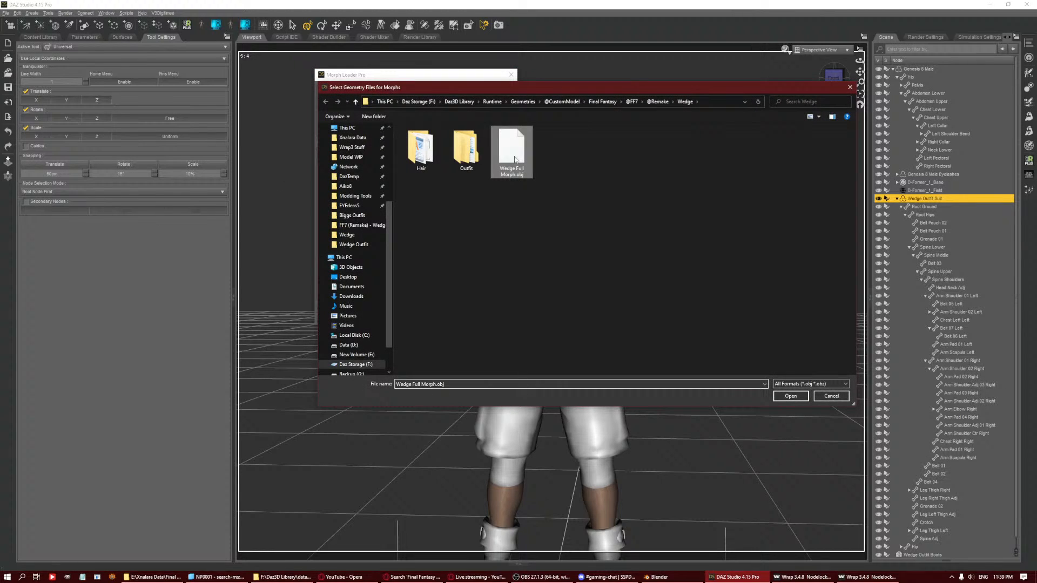
double_click(459, 156)
double_click(422, 154)
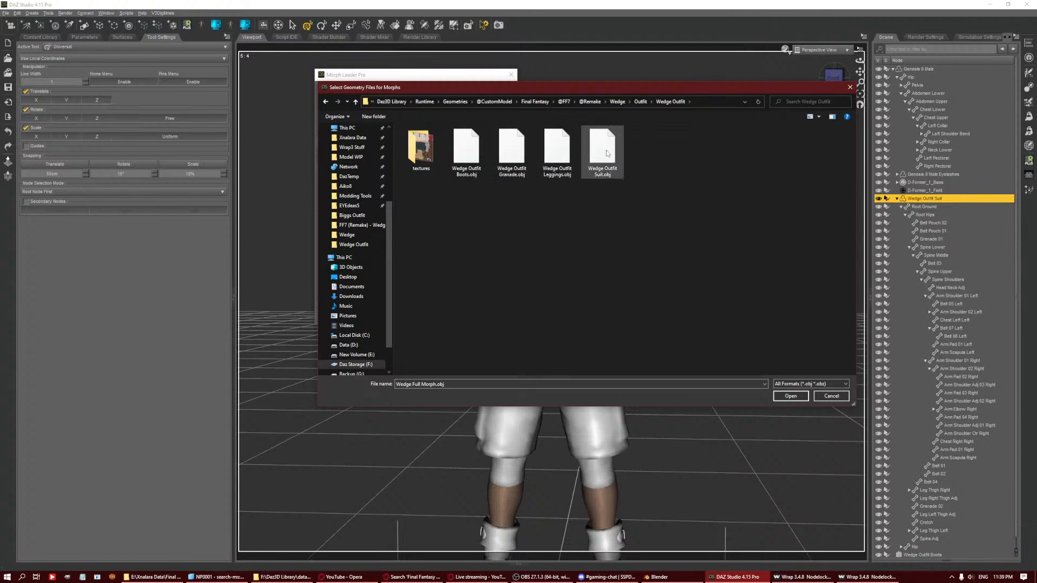
double_click(602, 148)
click(468, 318)
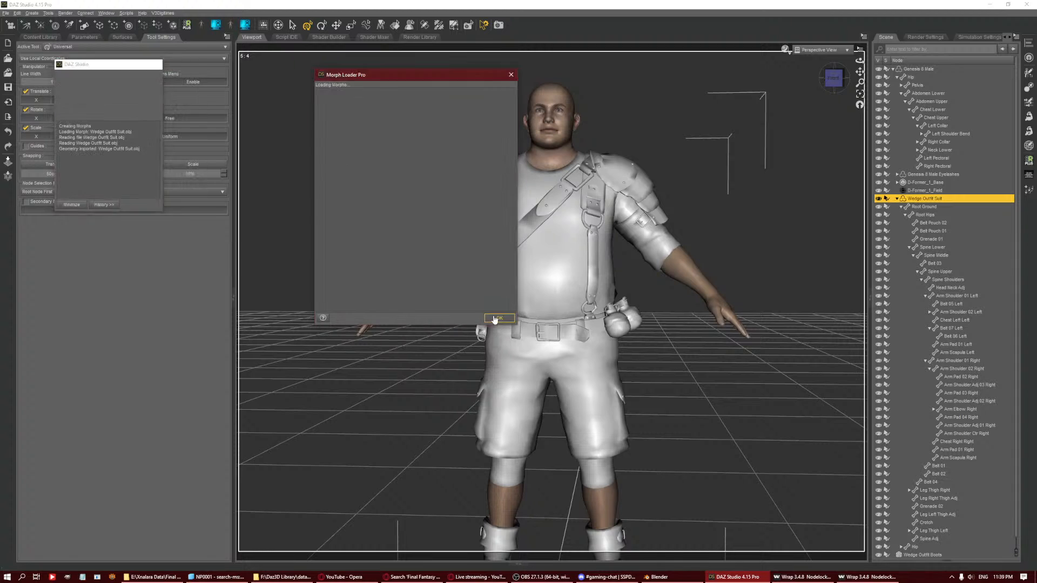
click(84, 37)
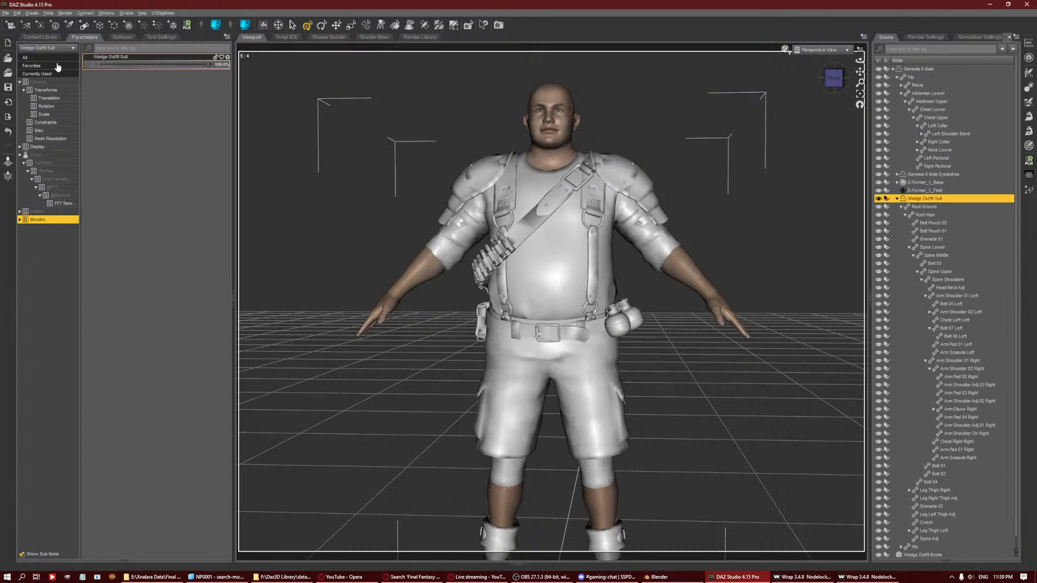
Test moving the suit's Grenade 01 bone and undo the move.
scroll(937, 422, down, 1)
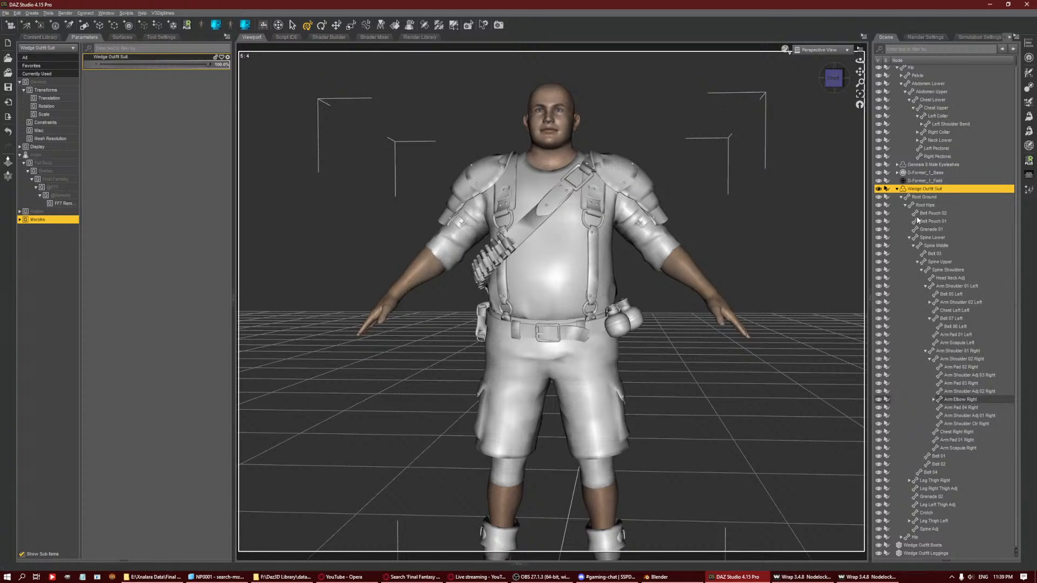
click(936, 230)
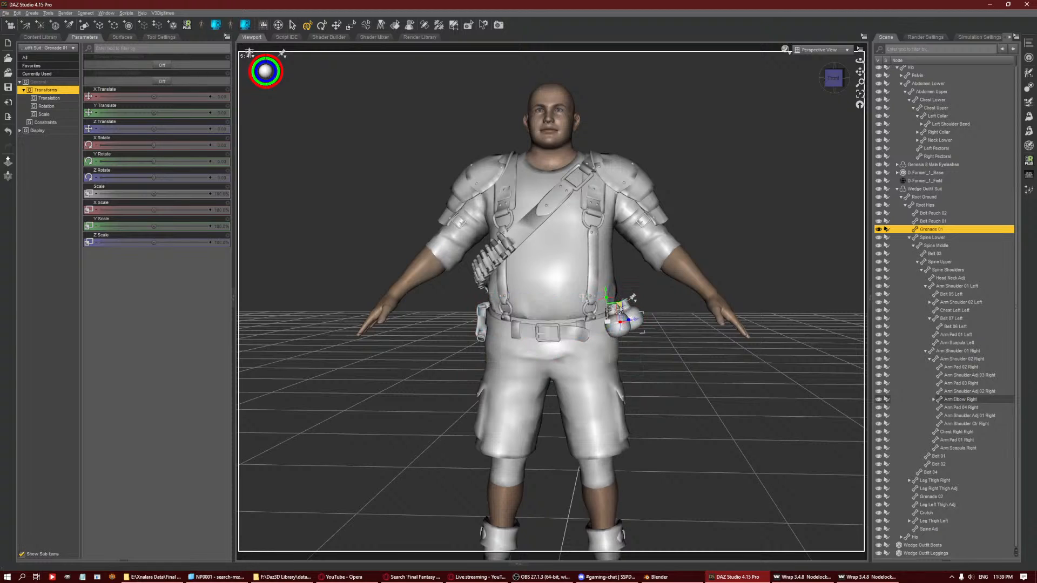
drag(670, 277, 730, 247)
key(ctrl+z)
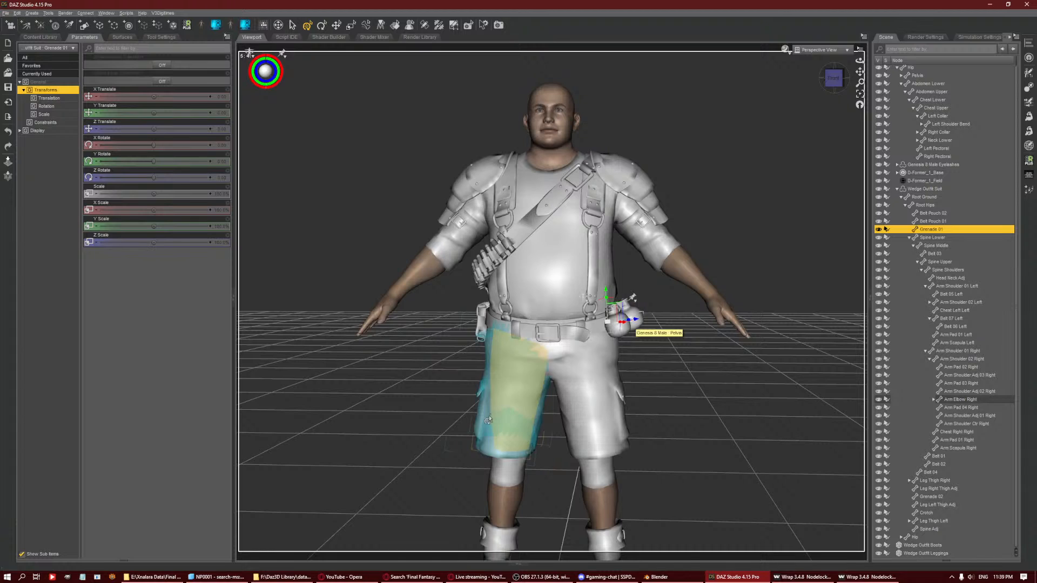
Examine the suit's surfaces and face groups with the Geometry Editor.
click(454, 25)
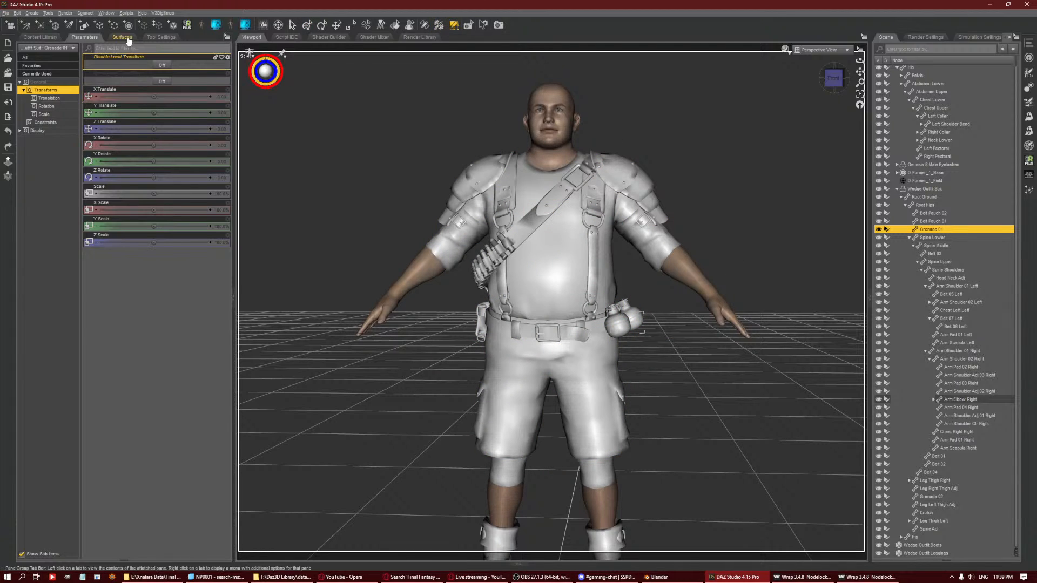
click(23, 139)
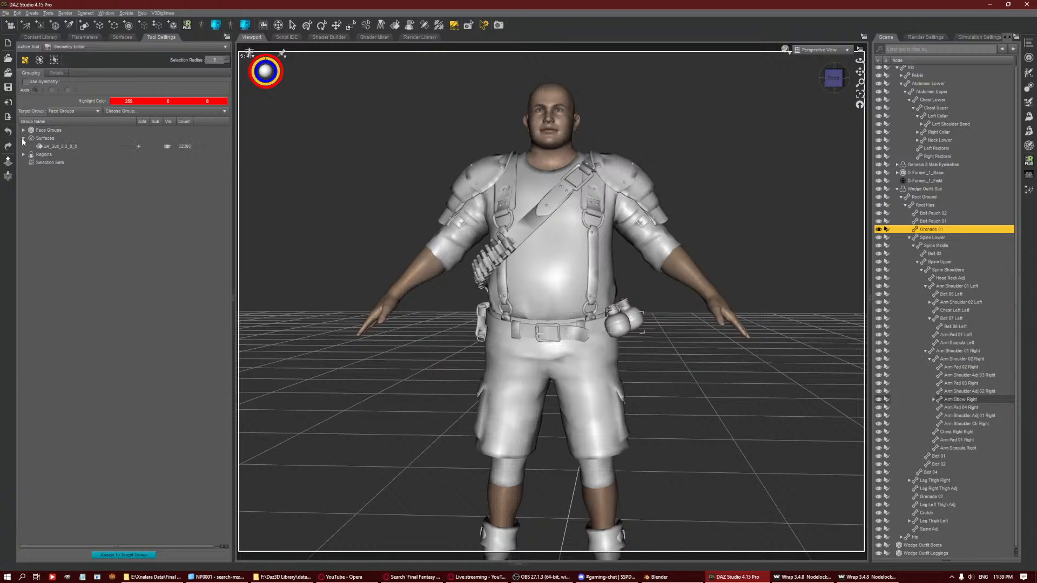
click(23, 131)
scroll(152, 211, down, 7)
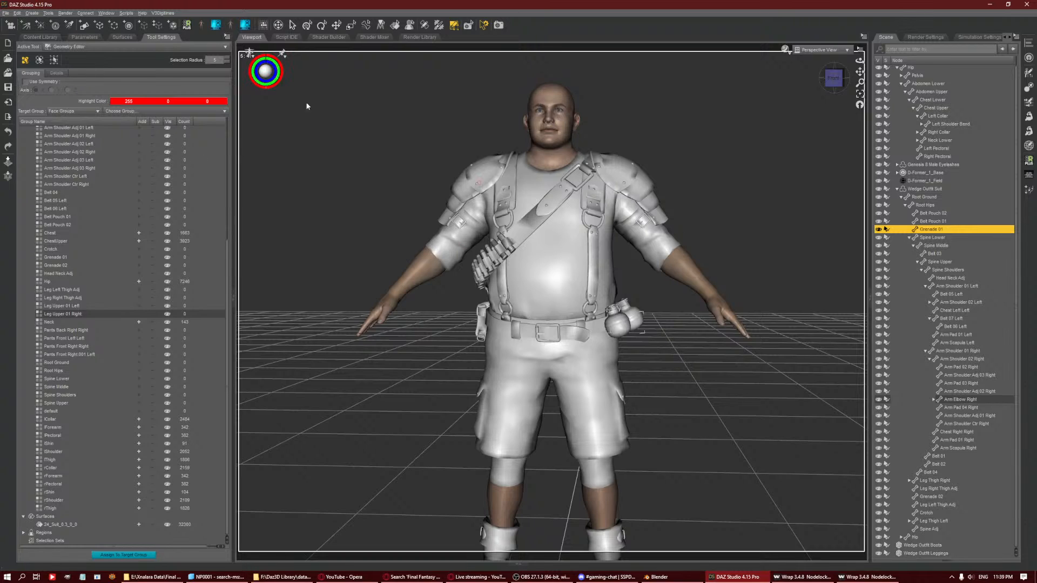
click(41, 36)
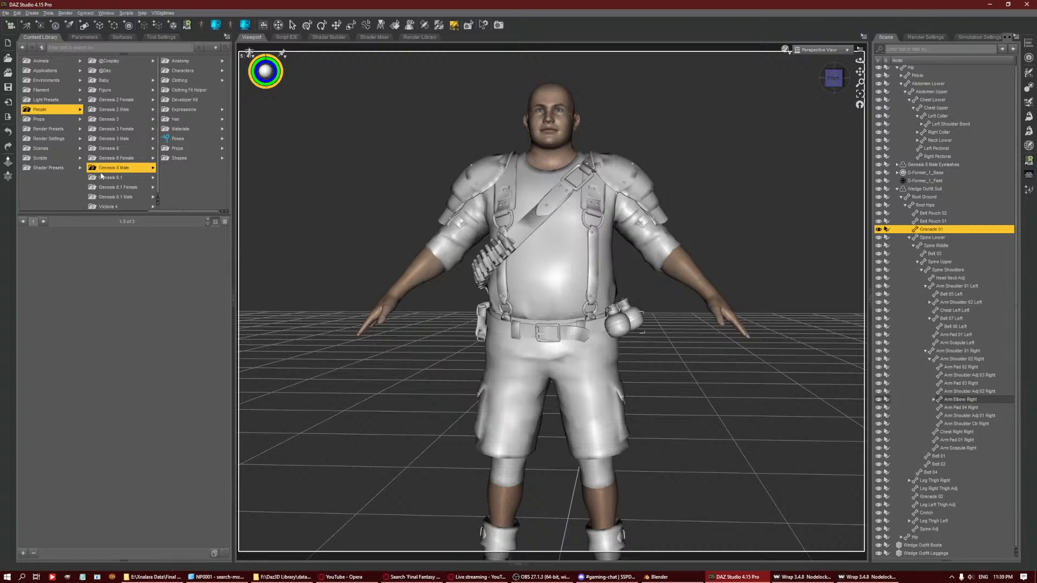
click(114, 60)
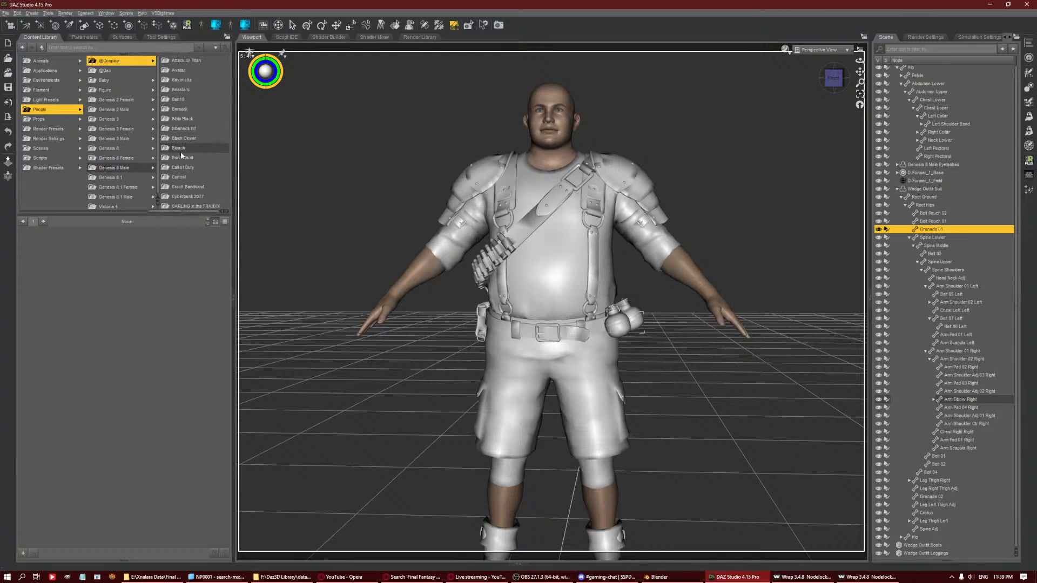
scroll(182, 162, down, 3)
scroll(182, 166, down, 1)
click(183, 128)
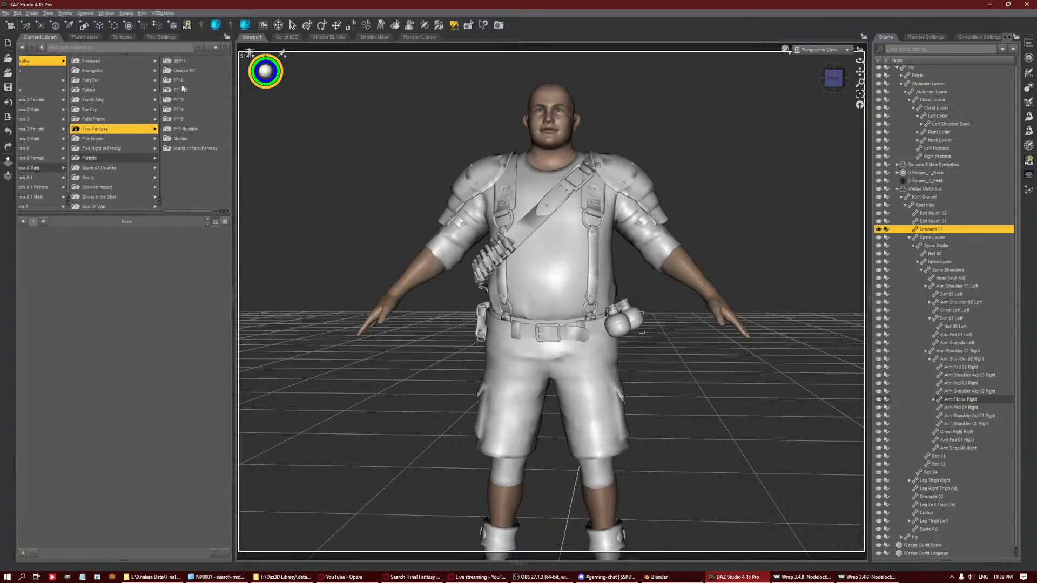
click(185, 61)
click(199, 61)
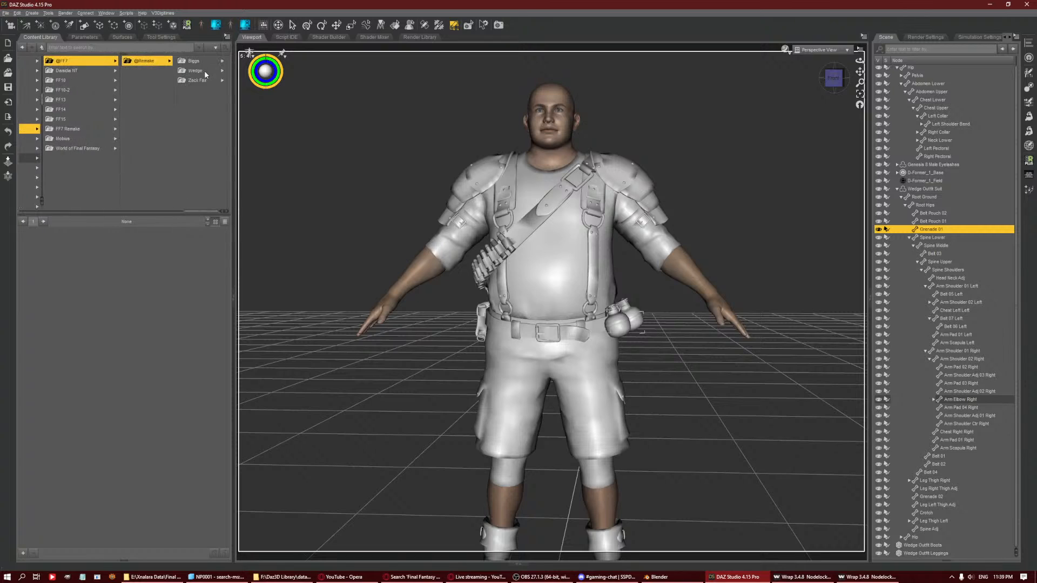
click(201, 62)
click(151, 71)
click(191, 60)
click(195, 60)
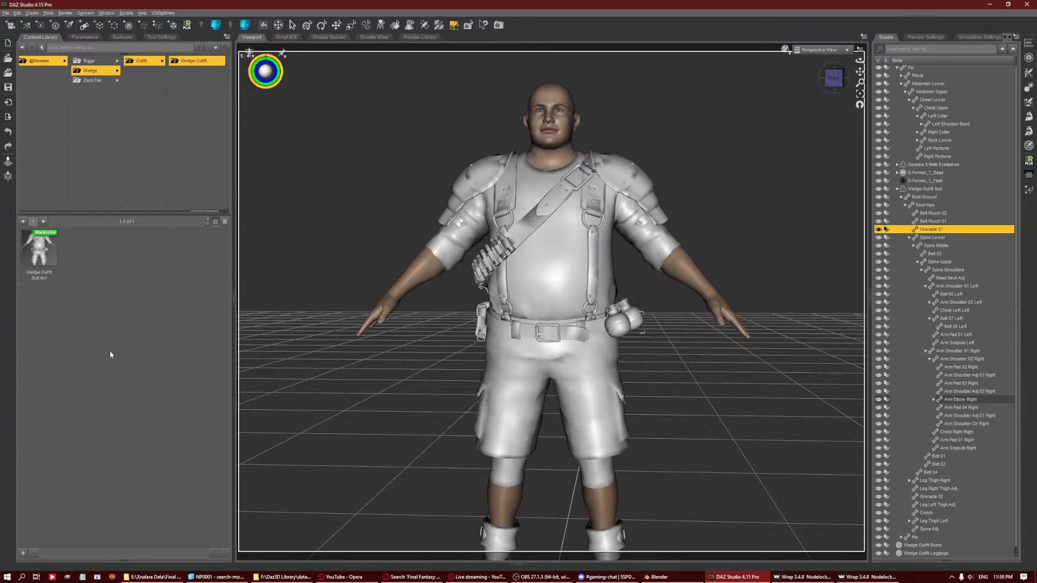
Load the saved Wedge Outfit Suit onto Genesis 8 Male and decline the Auto-Fit conversion.
scroll(911, 118, up, 1)
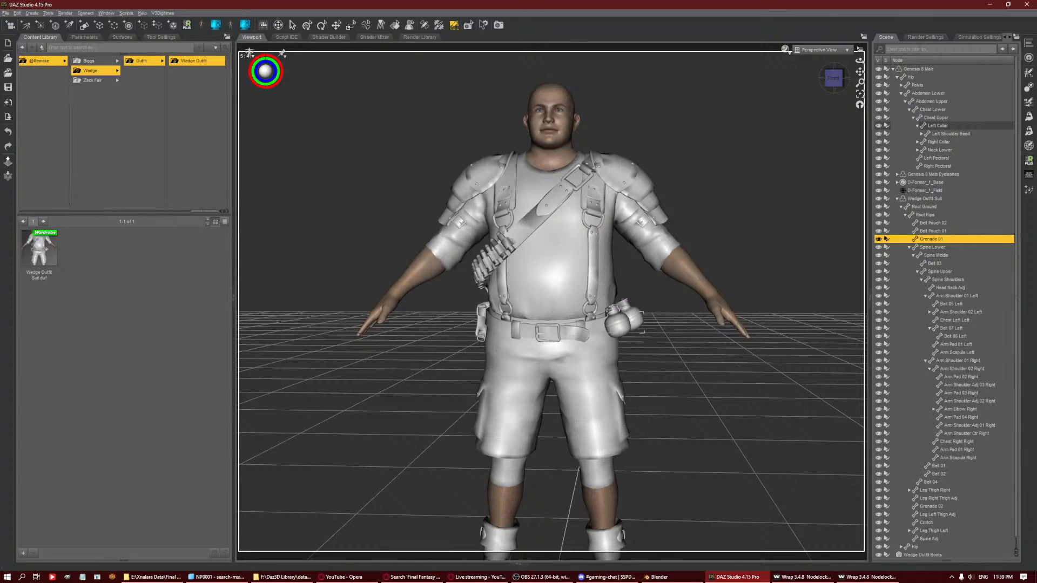
click(920, 69)
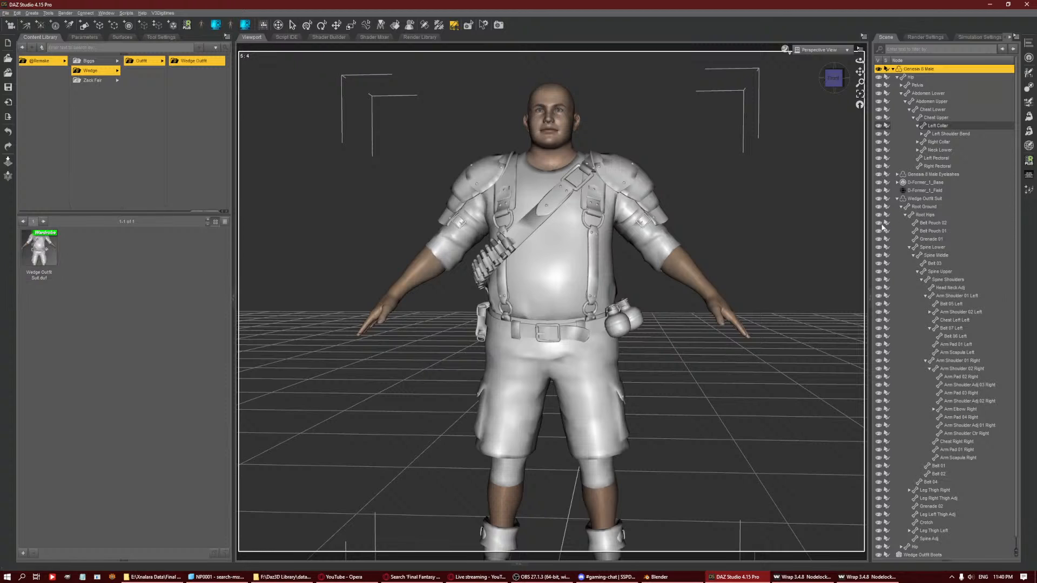
click(906, 198)
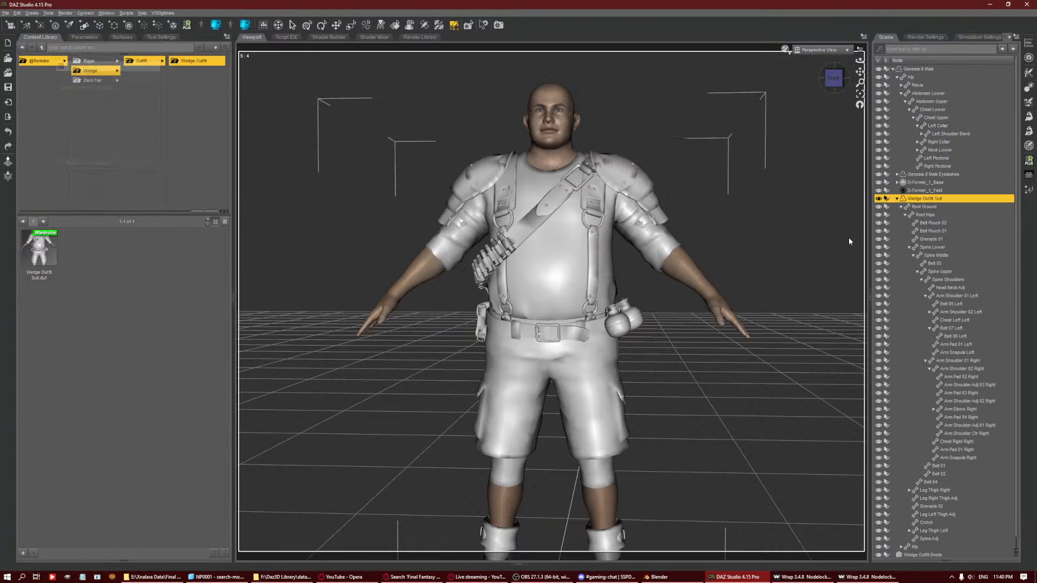
click(897, 199)
click(920, 70)
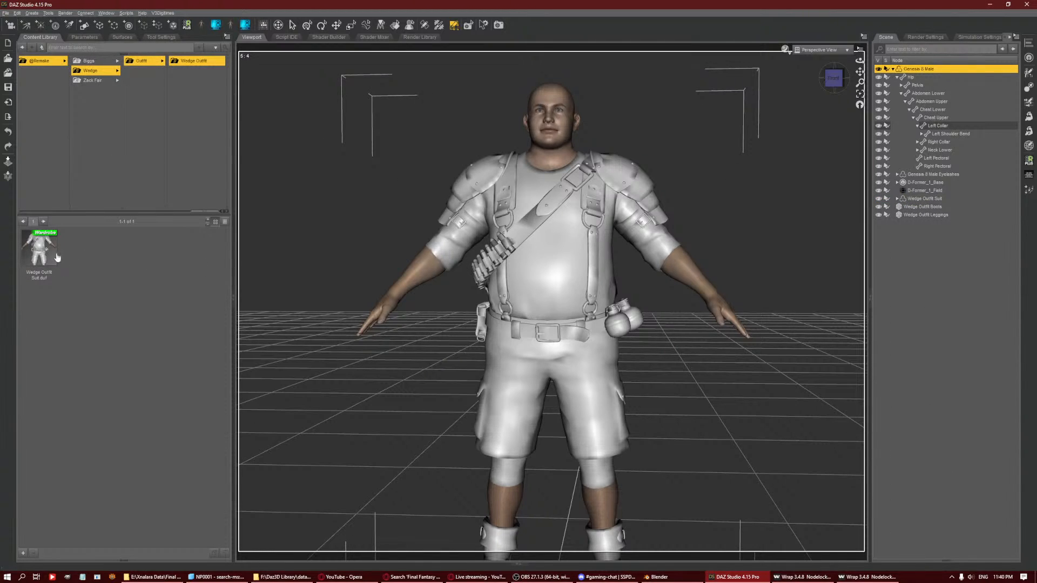
double_click(52, 256)
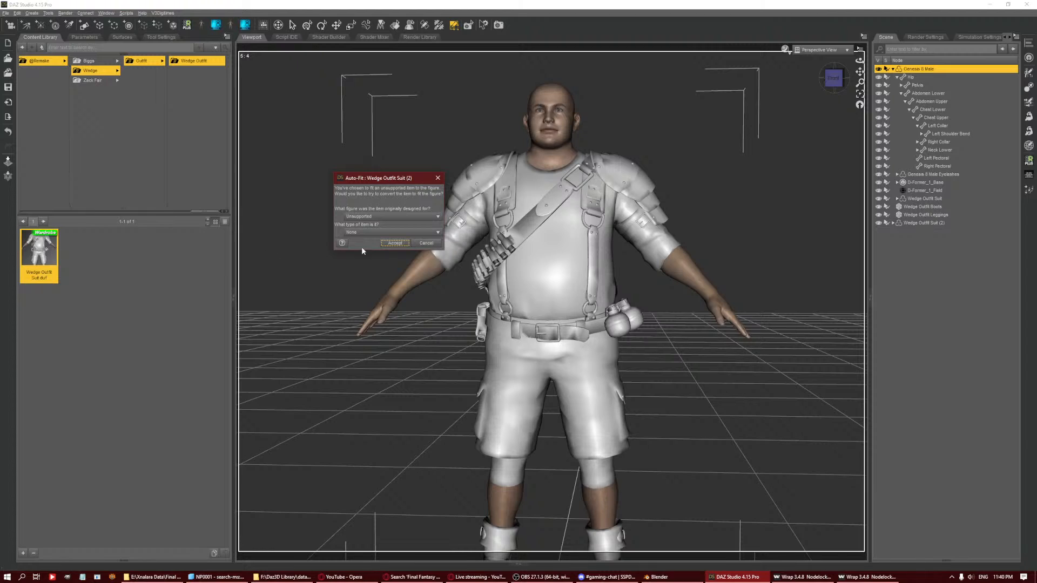
click(426, 244)
click(426, 243)
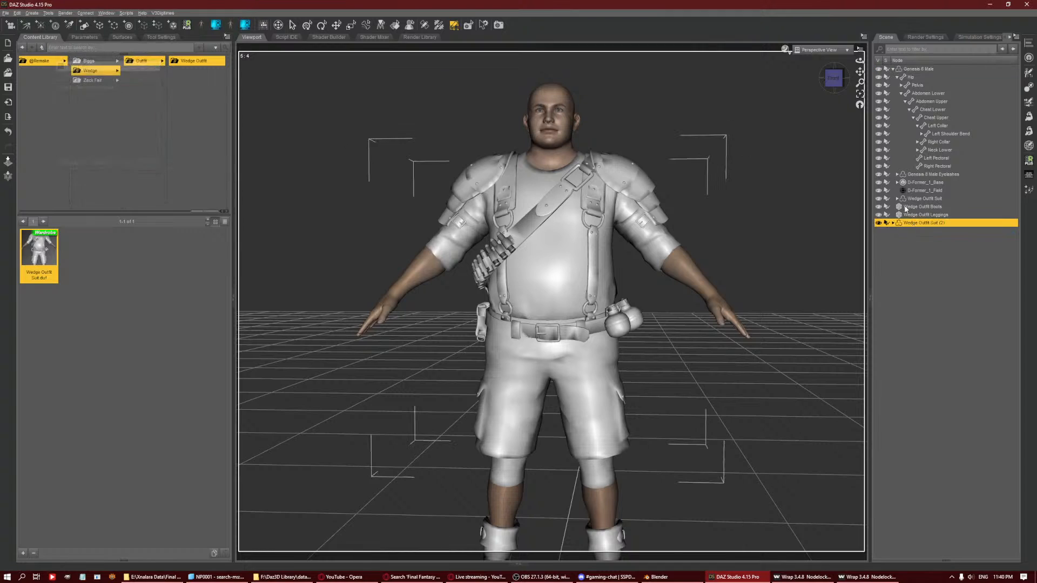
Change the preferred base of Wedge Outfit Suit (2) in its scene identification.
click(1016, 37)
mouse_move(1005, 109)
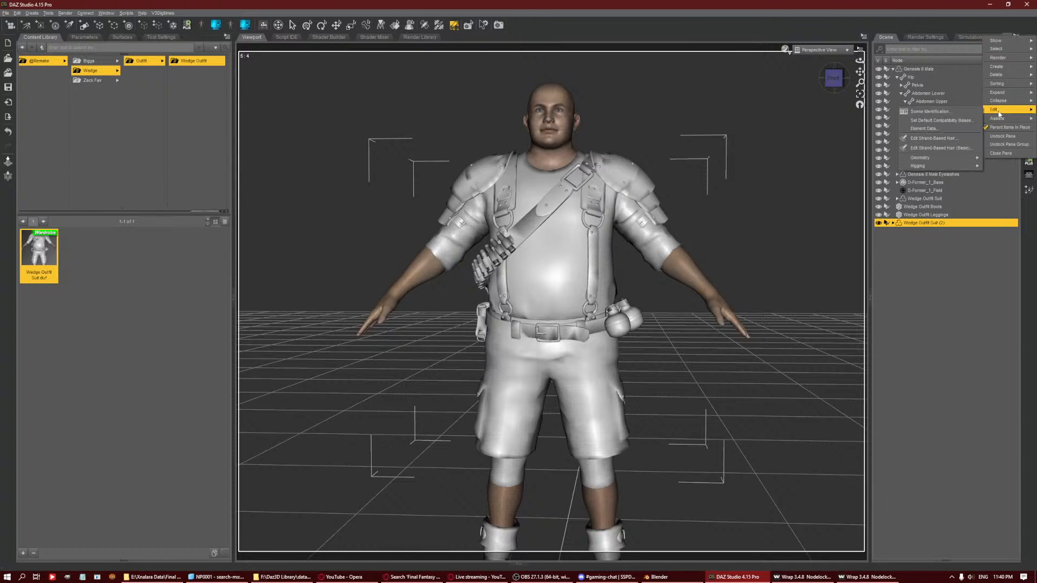
click(944, 112)
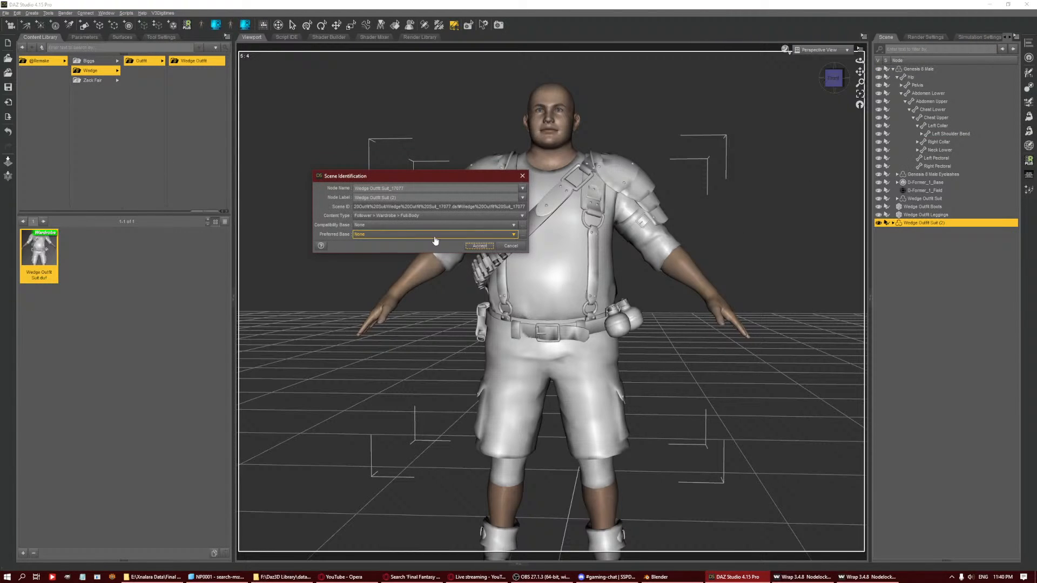
click(522, 234)
click(498, 292)
click(479, 245)
Fit Wedge Outfit Suit (2) to Genesis 8 Male with Parent To Target enabled.
right_click(929, 227)
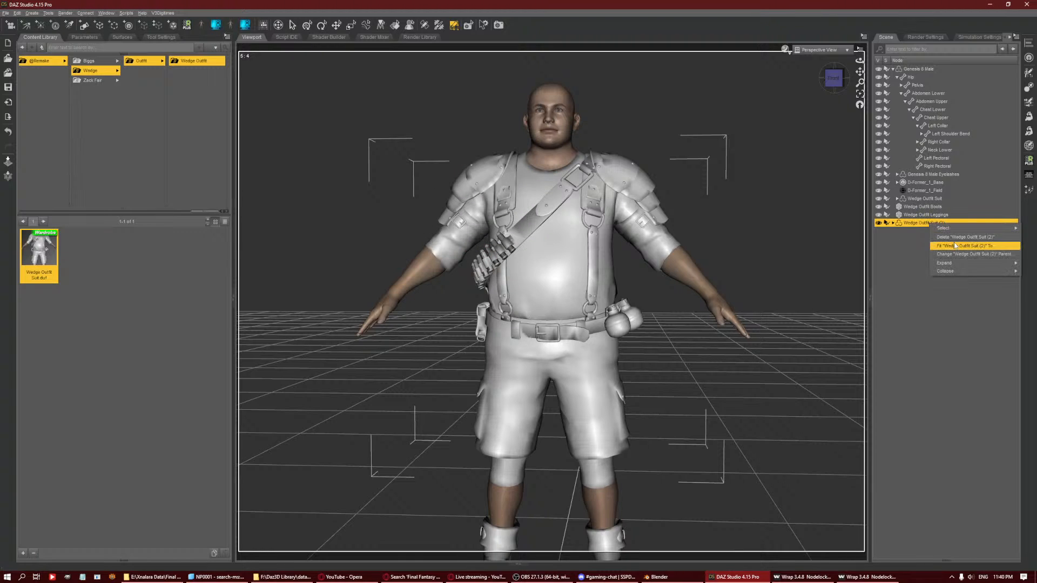
click(951, 237)
click(387, 210)
click(373, 218)
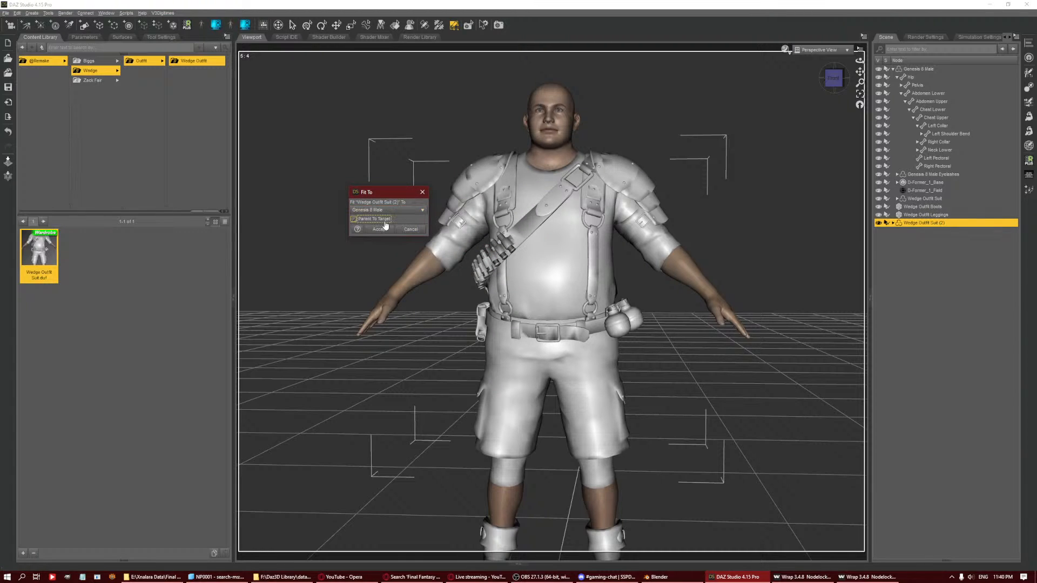
click(354, 219)
click(379, 230)
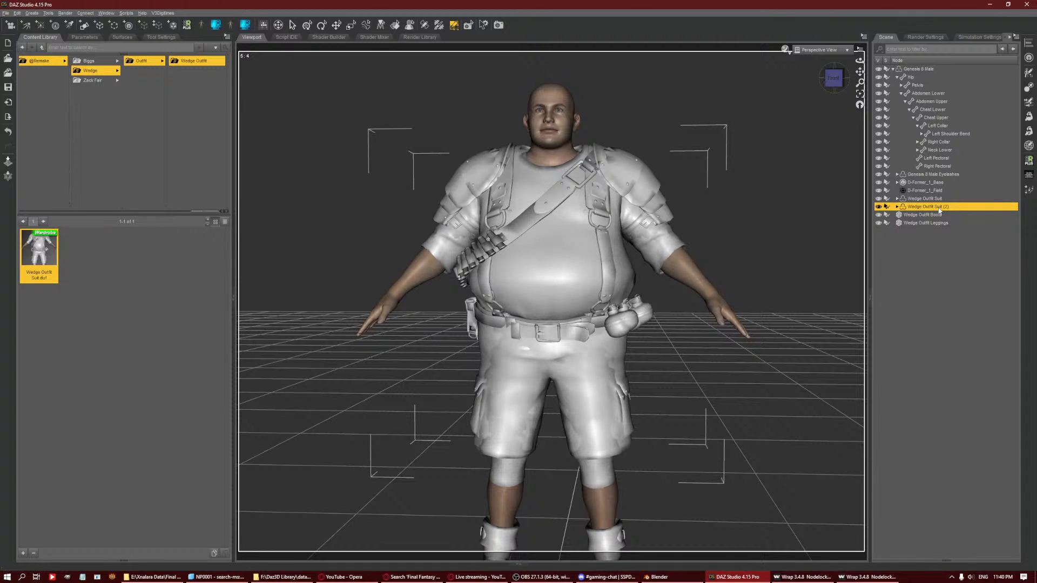
Set both Actor morph values of Wedge Outfit Suit (2) to 0.
click(84, 36)
click(43, 155)
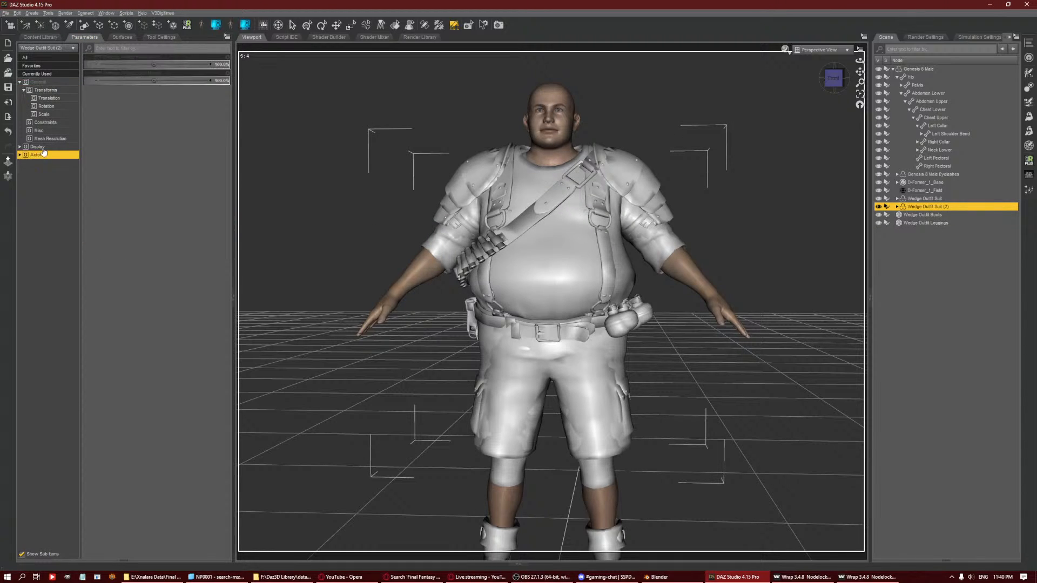
click(222, 65)
text(0)
key(Return)
click(223, 81)
text(0)
key(Return)
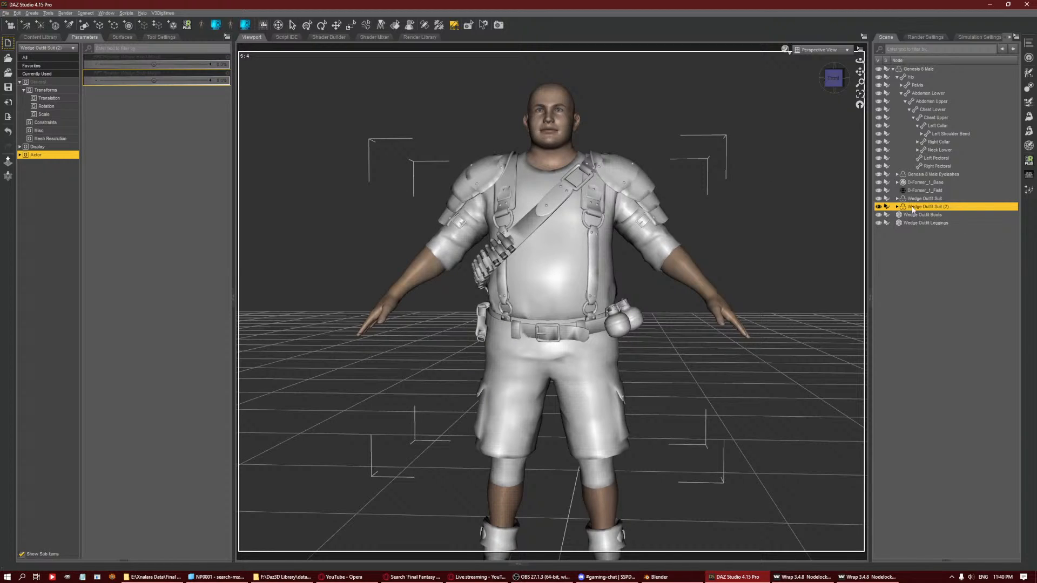
Hide Wedge Outfit Suit (2), compare the Actor parameters of both suits, and show the copy again.
click(878, 206)
click(924, 199)
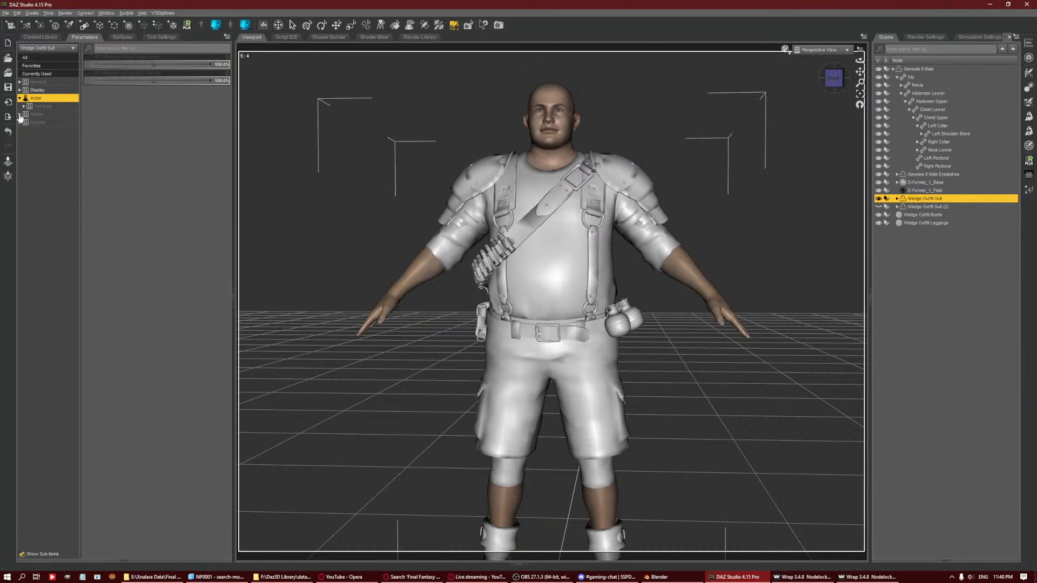
click(929, 207)
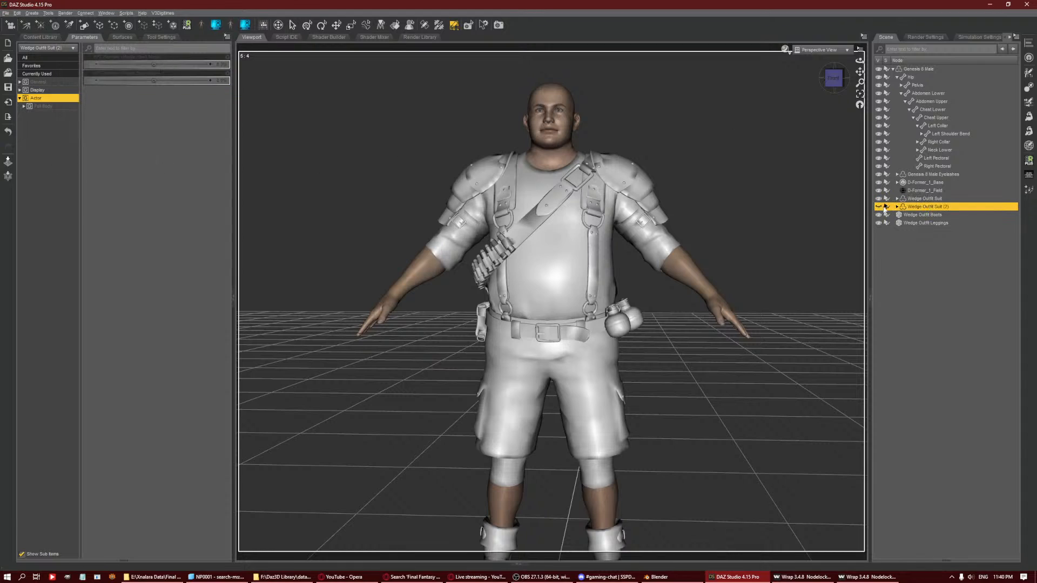
click(879, 206)
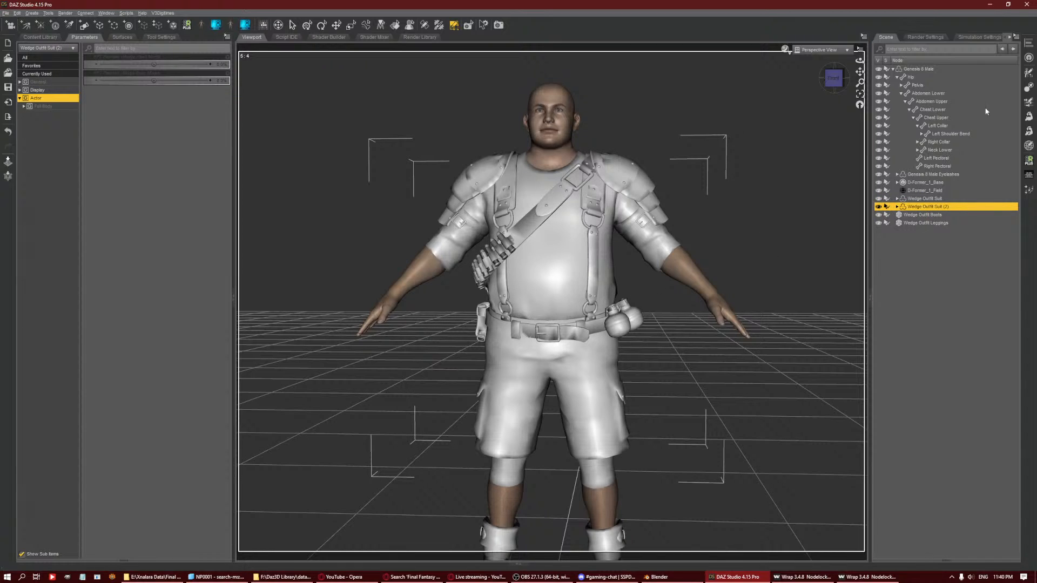
Configure the Transfer Utility from Wedge Outfit Suit (2) to Wedge Outfit Suit, with both item shapes set to Current.
click(1032, 92)
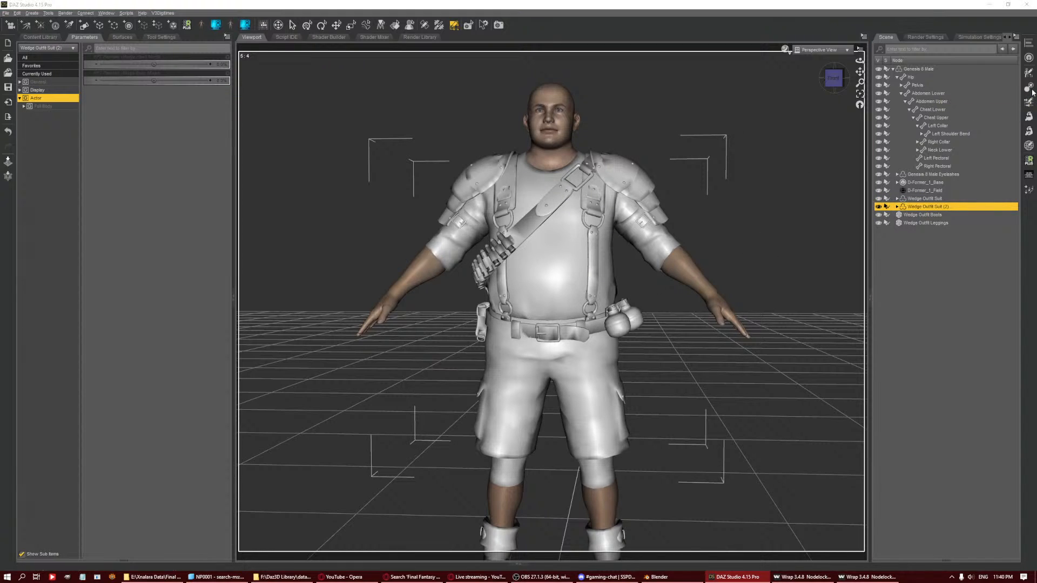
click(737, 172)
click(742, 232)
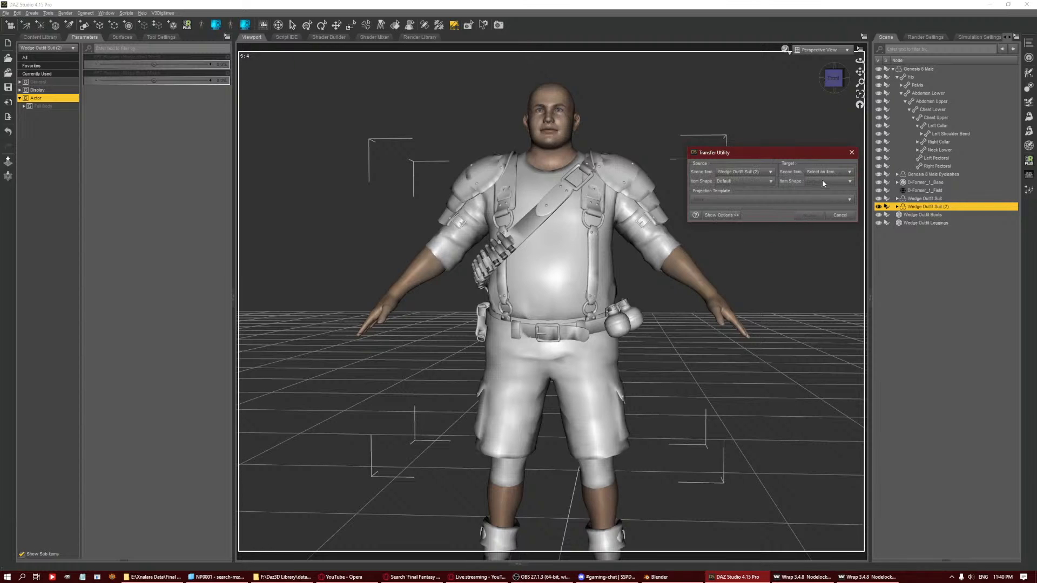
click(828, 172)
click(832, 203)
click(745, 181)
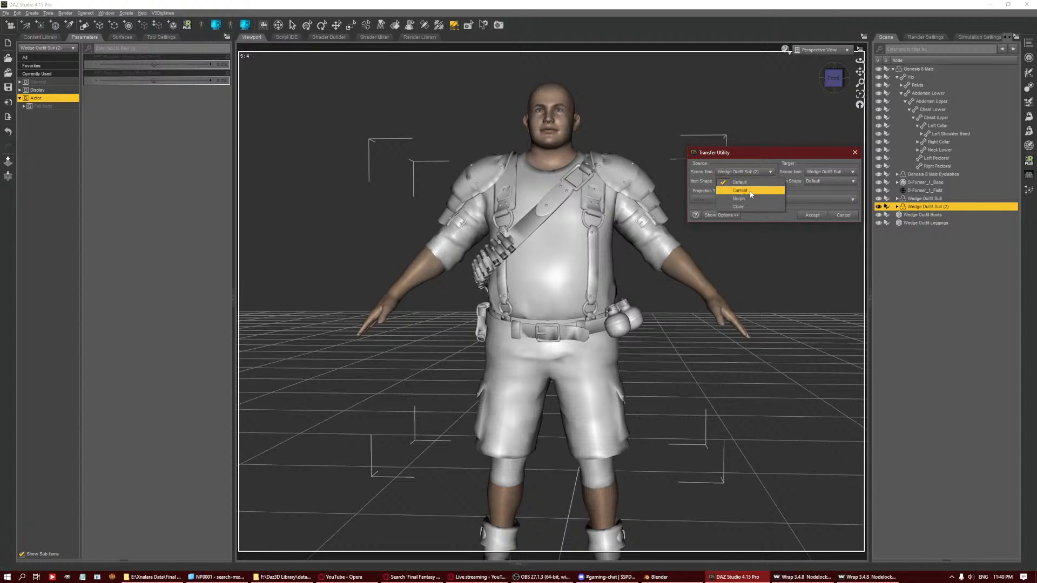
click(751, 192)
click(829, 181)
click(823, 190)
Transfer selection map, face and surface groups using closest vertex first, near vertices and adaptive tolerance, without fitting or parenting to the source.
click(721, 215)
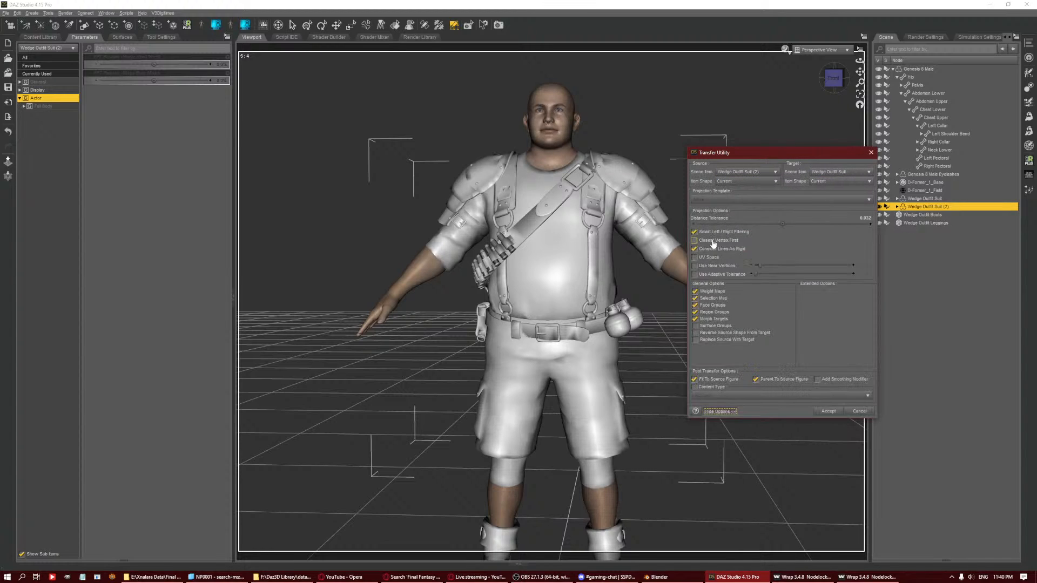
click(712, 241)
click(707, 266)
click(704, 274)
click(732, 381)
click(783, 380)
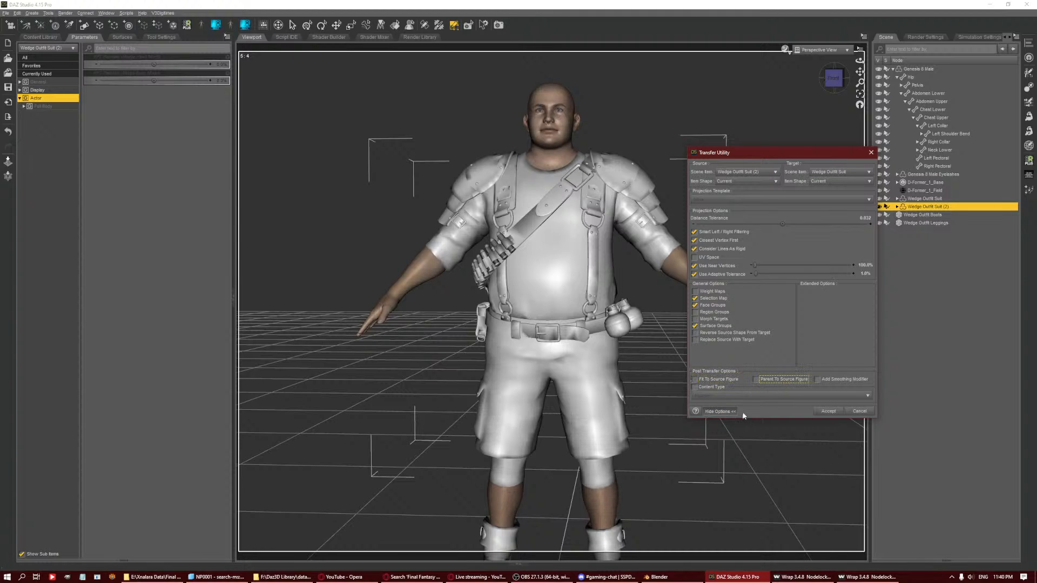
click(835, 412)
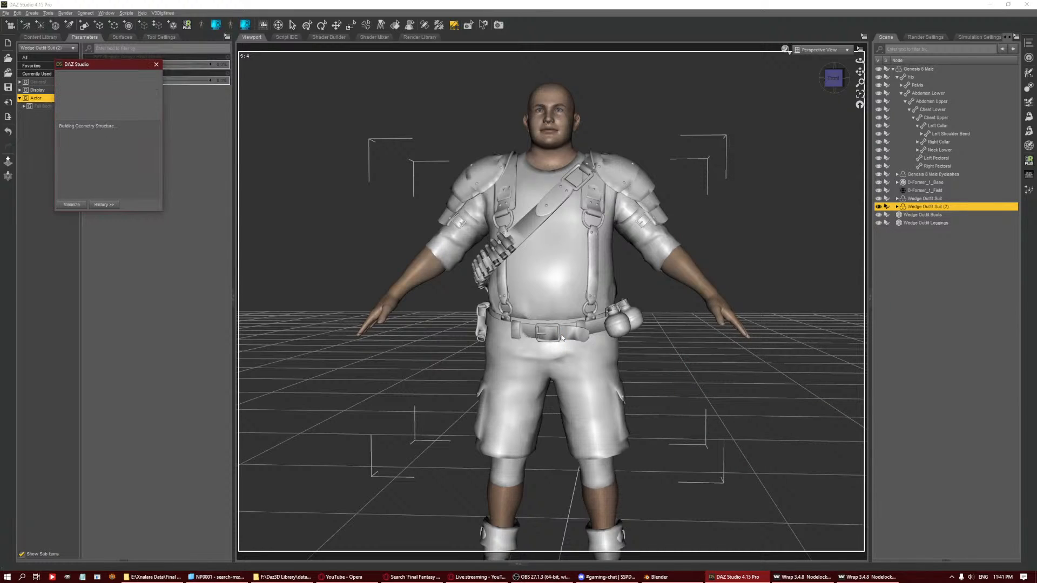
Delete Wedge Outfit Suit (2) and select the original Wedge Outfit Suit with the Universal tool active.
key(Delete)
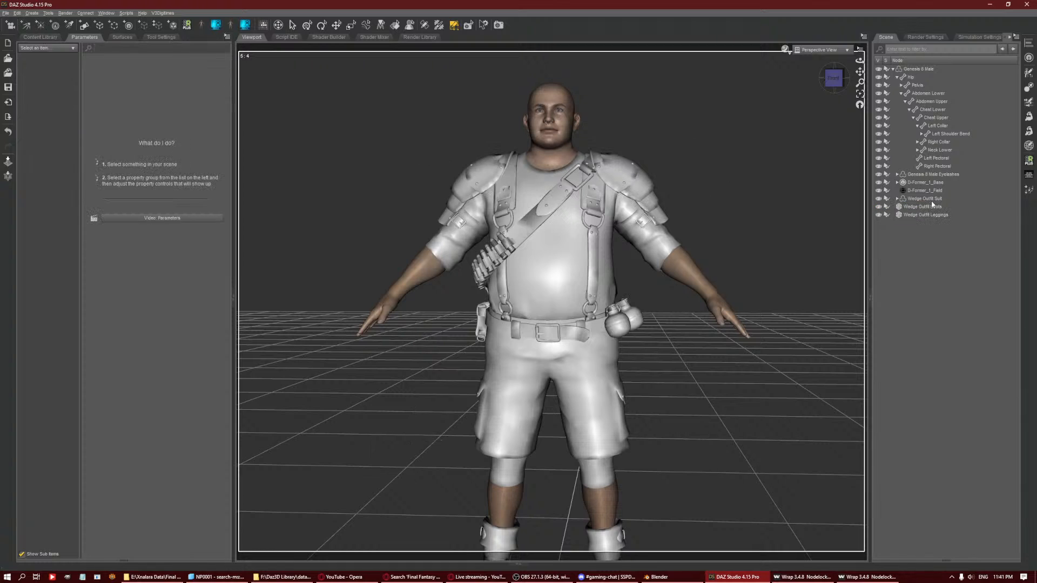
click(931, 198)
key(ctrl+u)
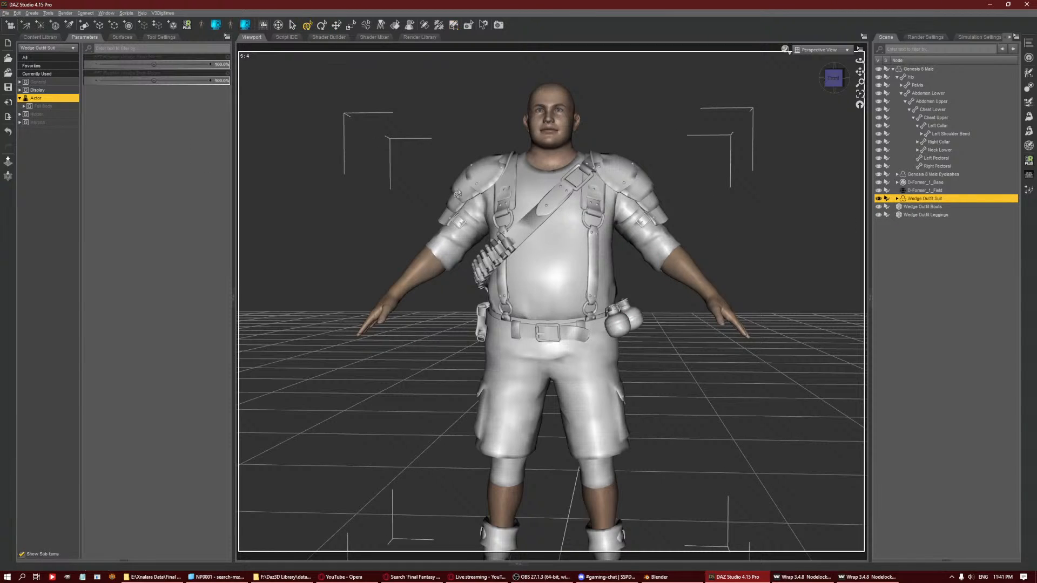
Test the suit's rigging by moving the Grenade 01 bone and rotating Belt 06 Left, undoing each change.
click(620, 325)
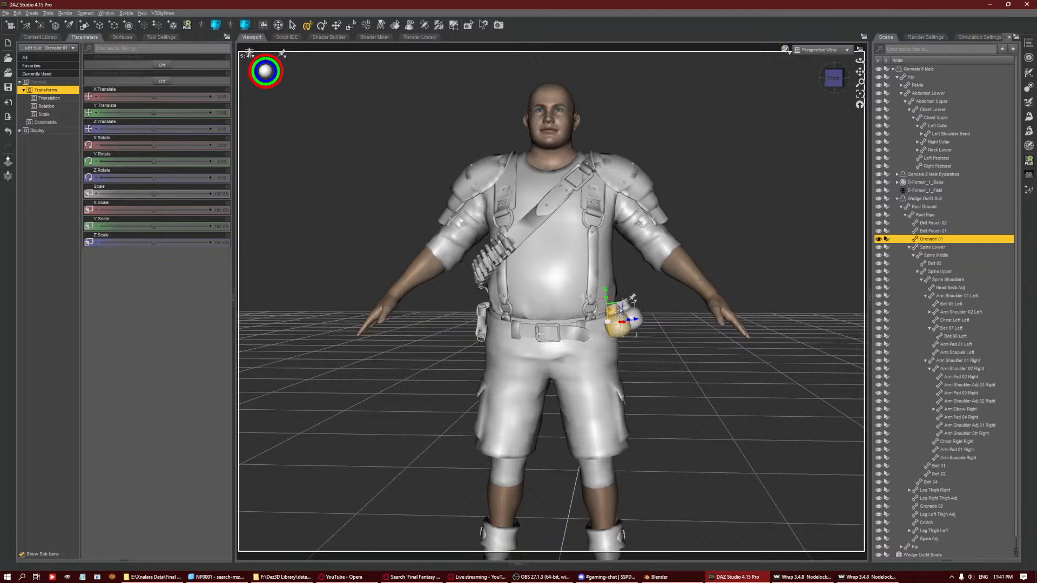
drag(619, 310, 742, 272)
key(ctrl+z)
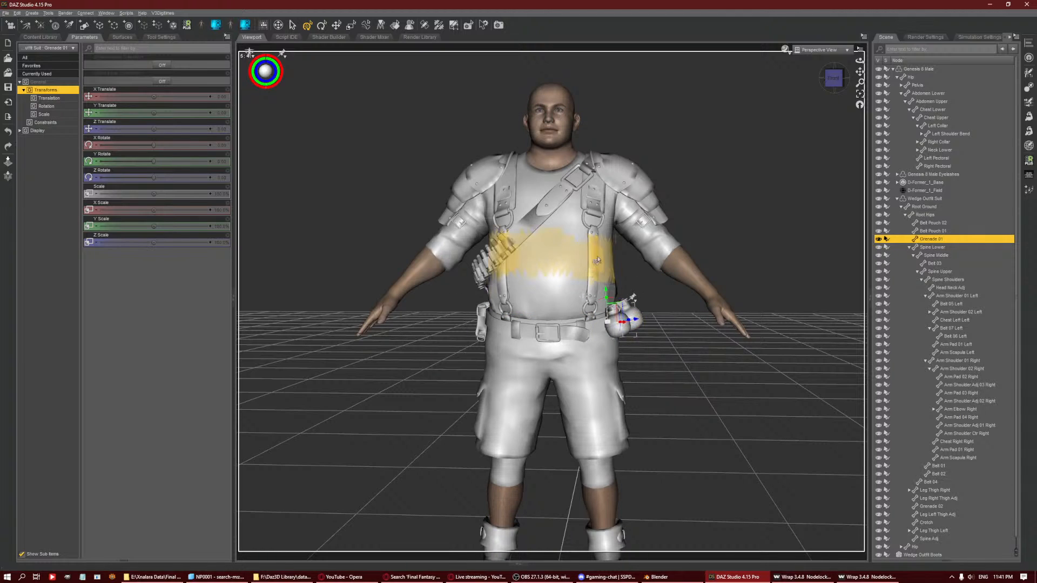
click(593, 188)
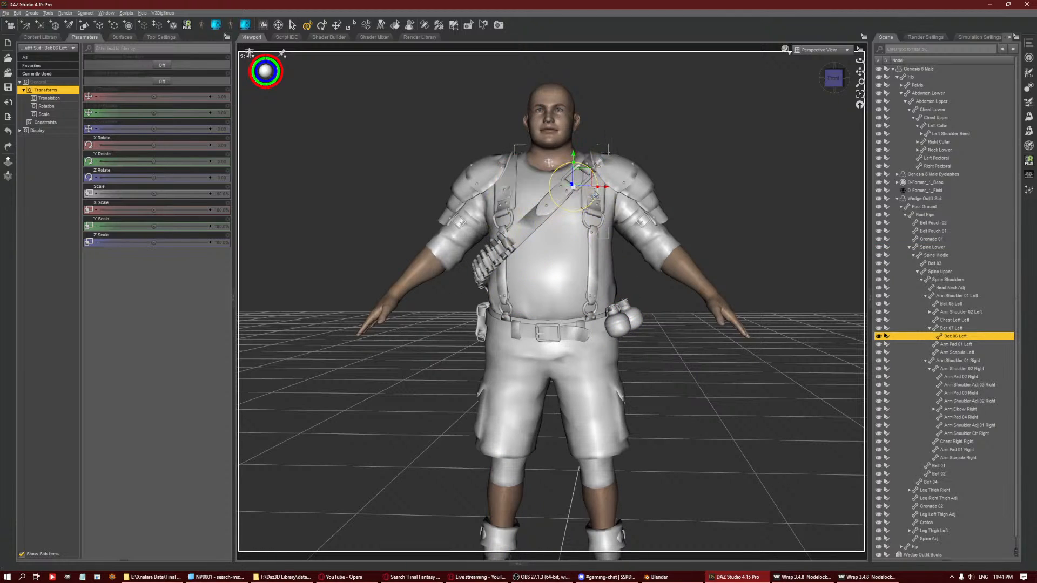
mouse_move(594, 198)
mouse_down()
mouse_move(615, 226)
mouse_move(604, 204)
mouse_up()
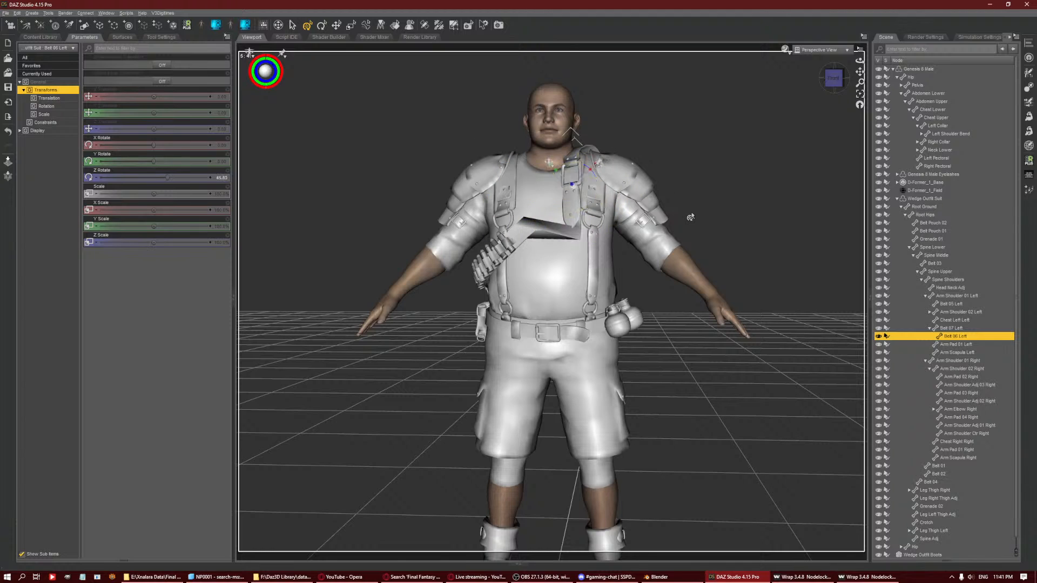
key(ctrl+z)
Examine the suit's spine, grenade and root hip bones against the Hip and Pelvis bones in the scene hierarchy.
click(561, 296)
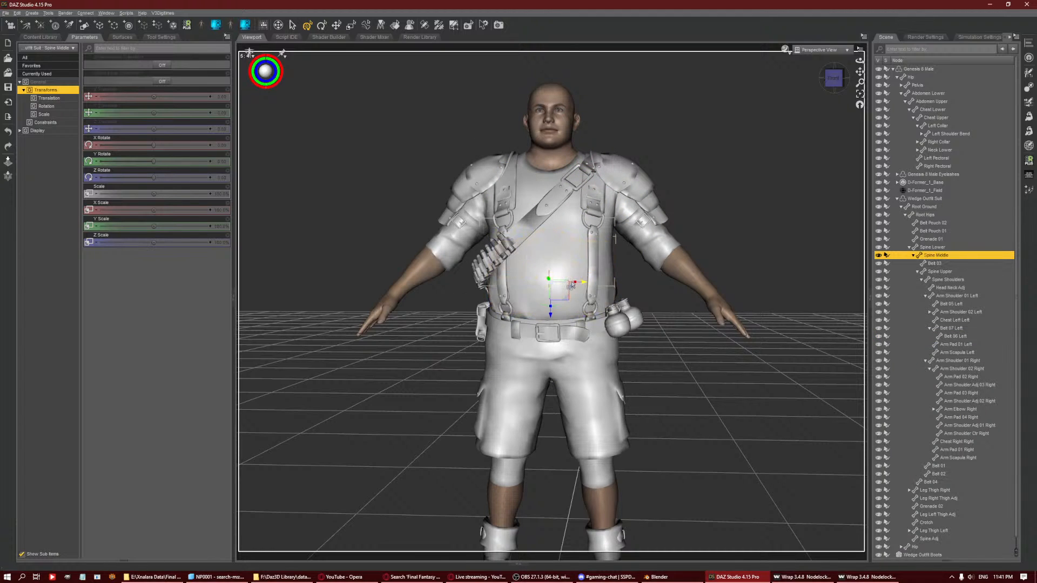
click(598, 292)
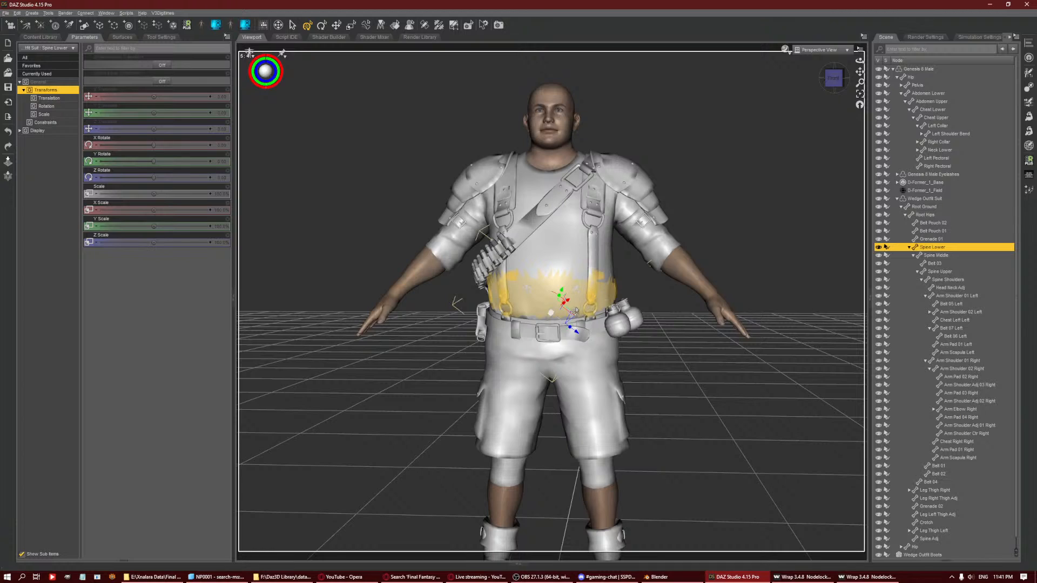
click(909, 248)
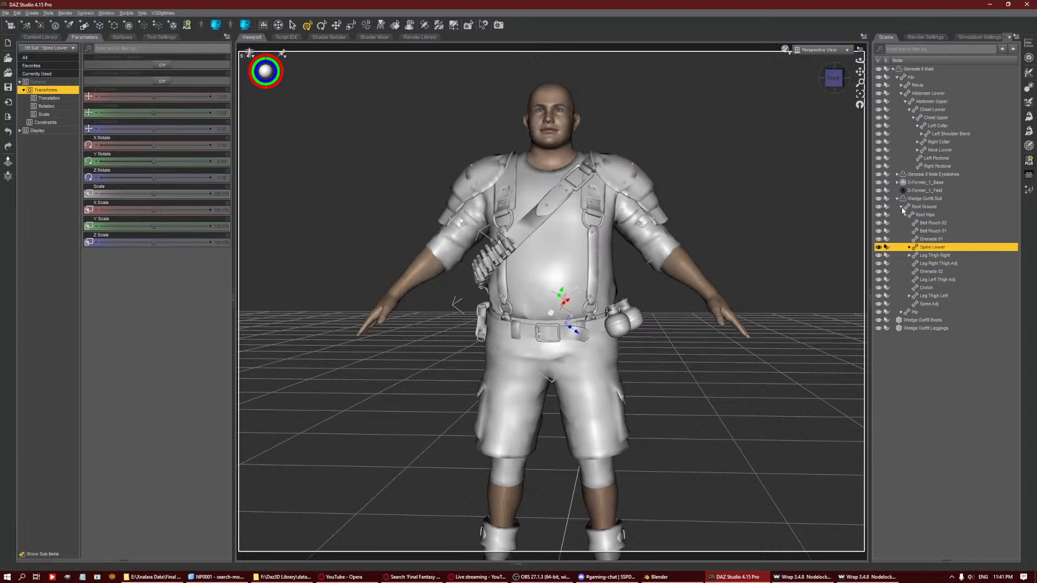
click(562, 252)
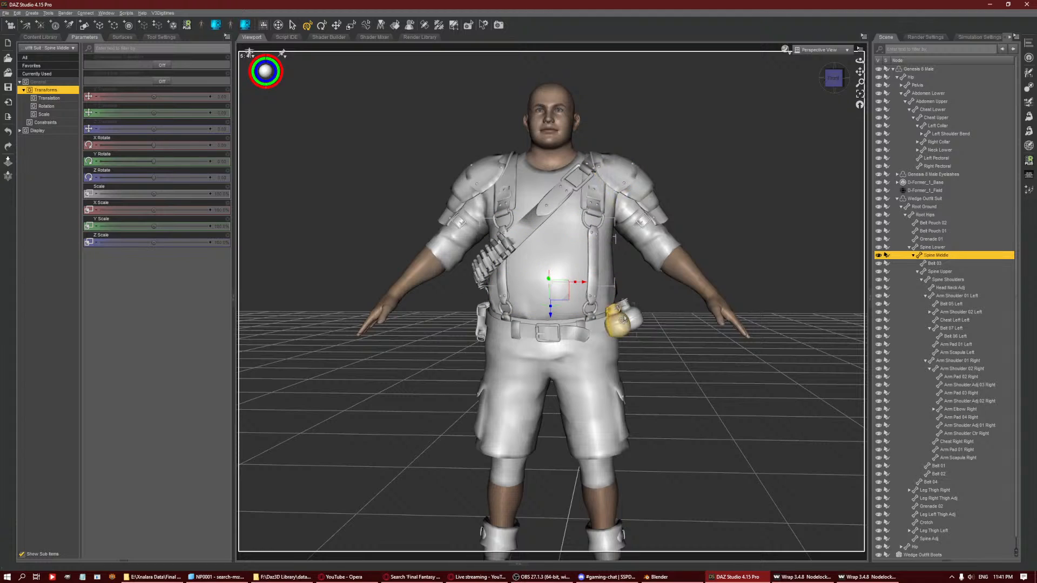
click(623, 320)
click(606, 347)
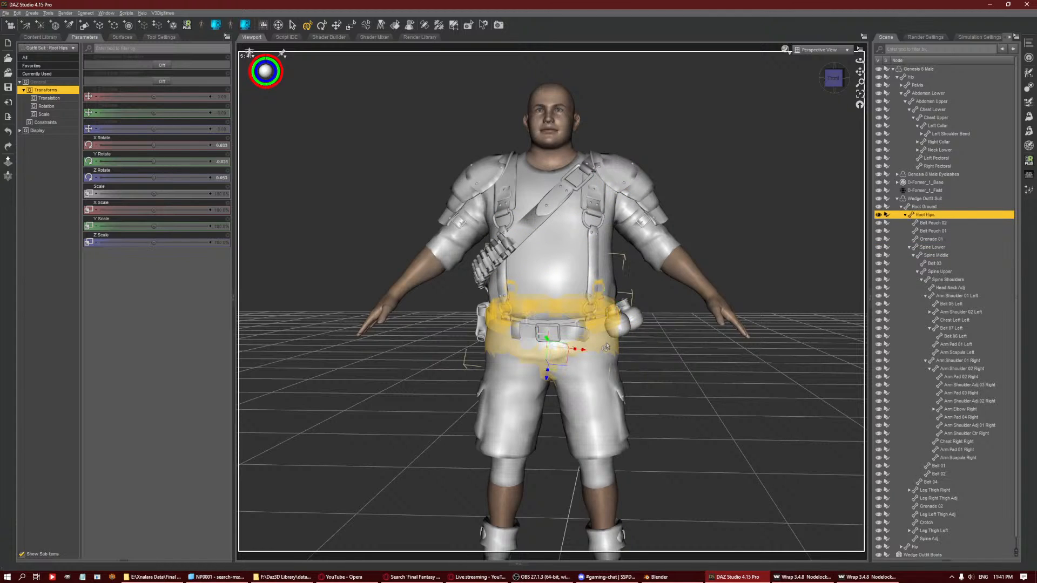
click(909, 247)
click(900, 313)
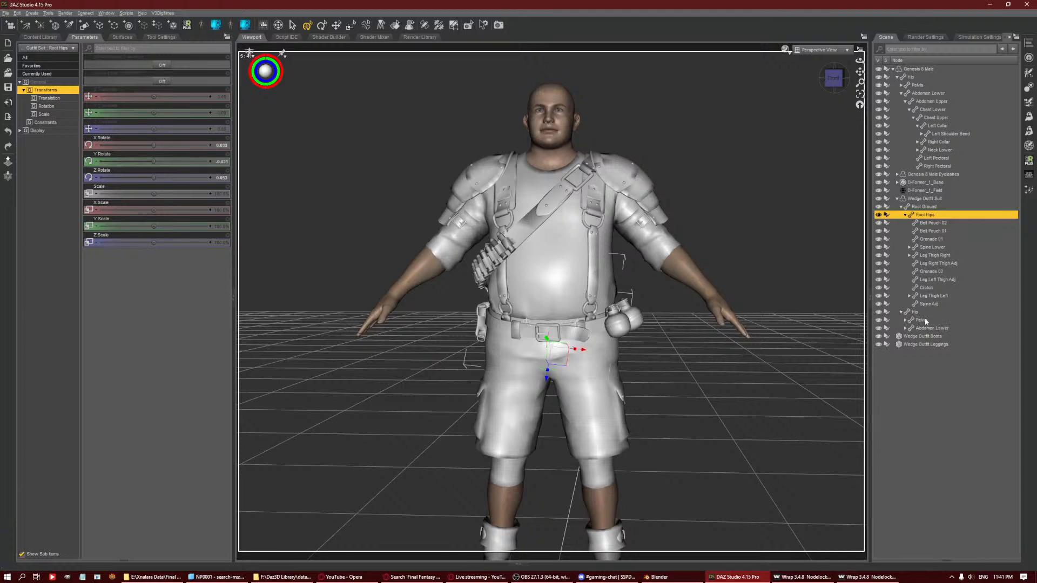
click(899, 321)
click(905, 321)
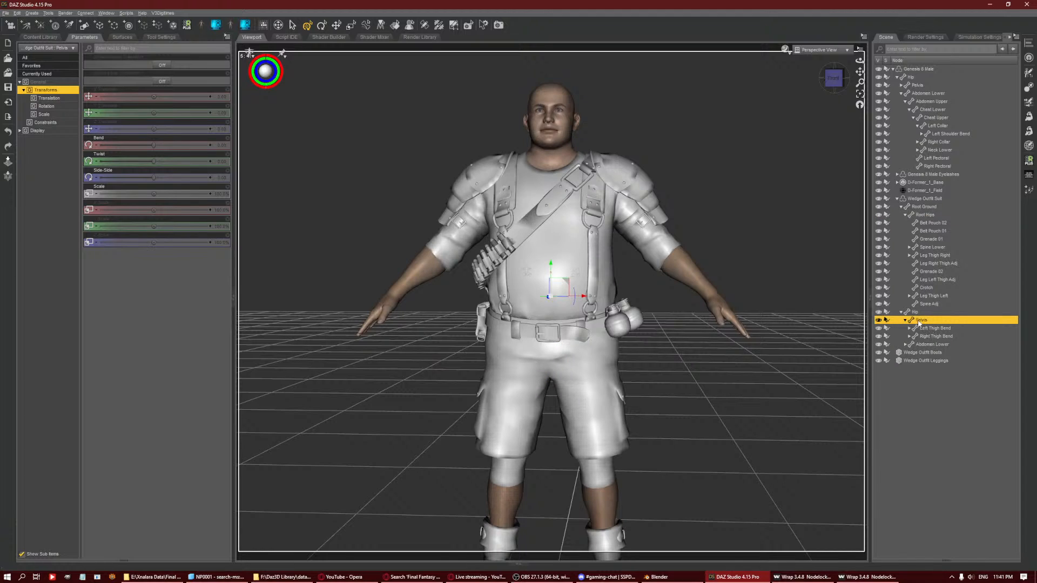
Select the Belt Pouch 02 bone and activate the Joint Editor tool to view the suit's joints from an angle.
click(930, 224)
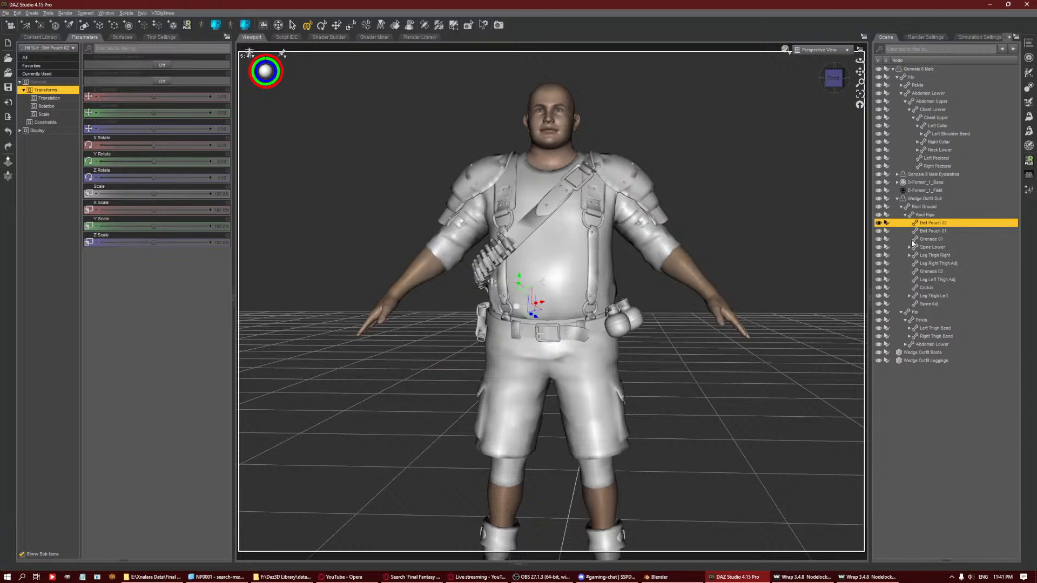
click(425, 25)
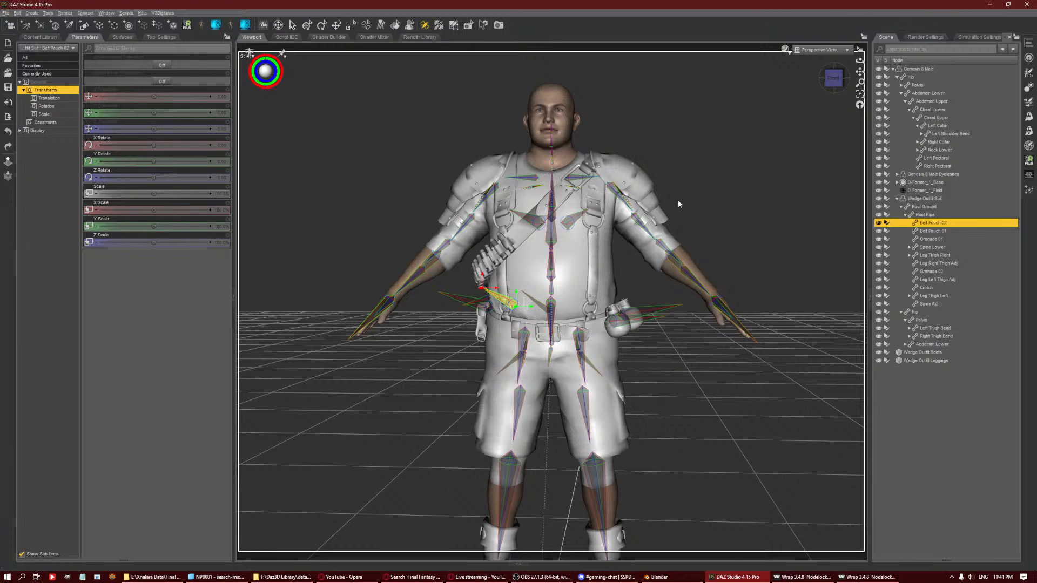
mouse_move(834, 79)
mouse_down()
mouse_move(877, 58)
mouse_move(834, 62)
mouse_up()
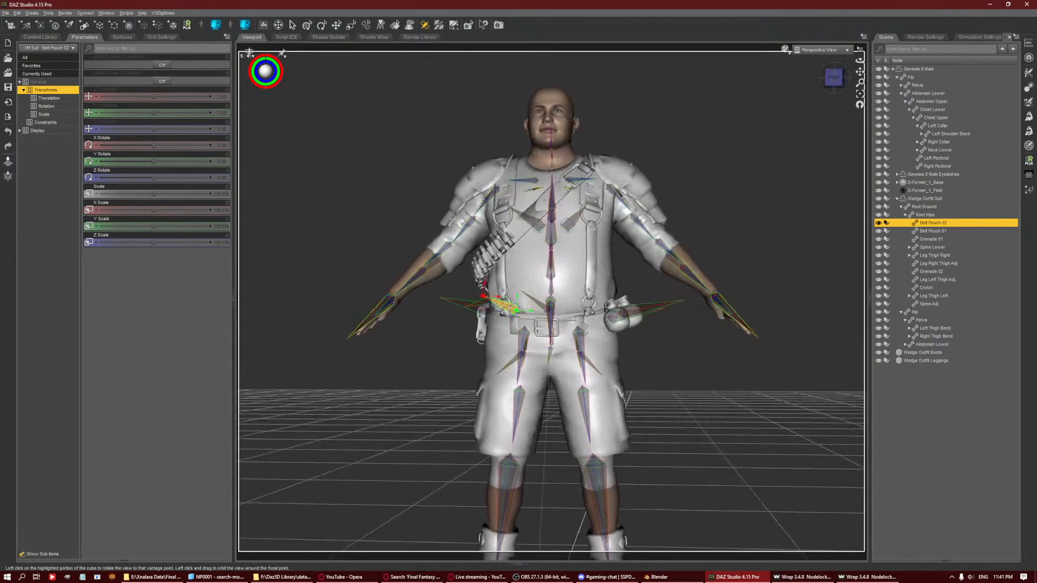
scroll(524, 333, up, 3)
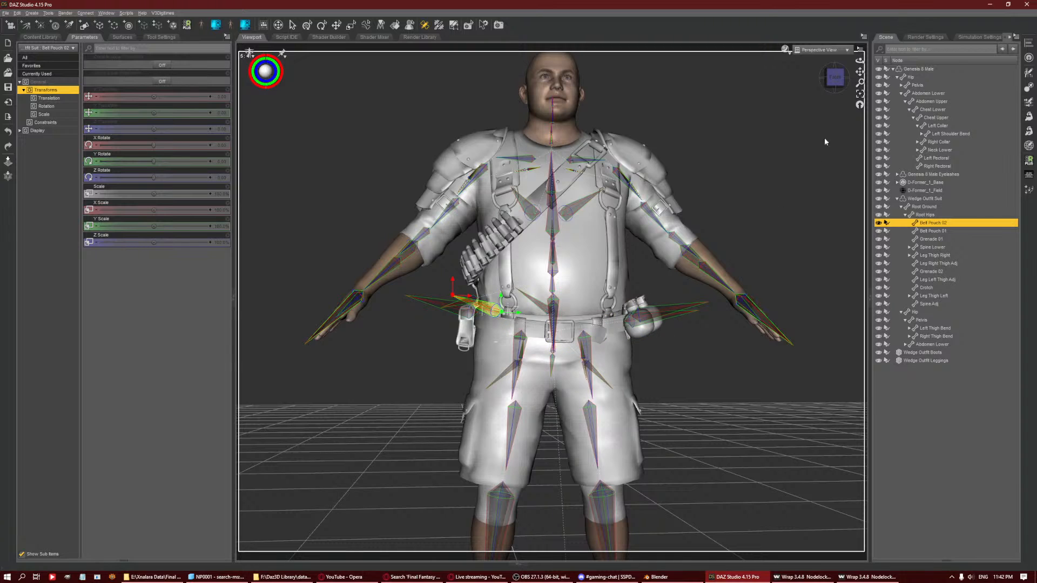
drag(835, 78, 931, 270)
right_click(715, 128)
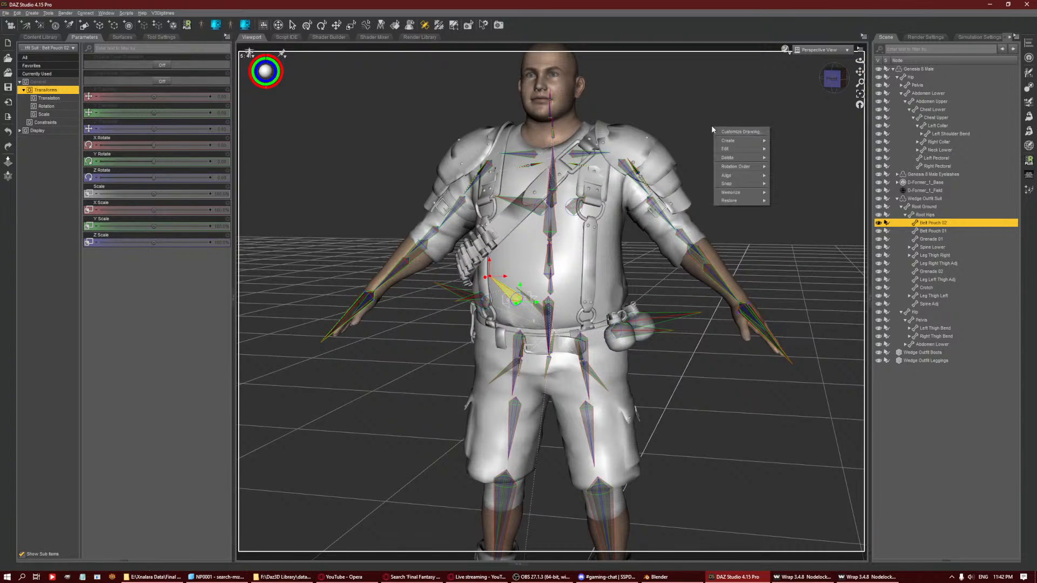
click(753, 134)
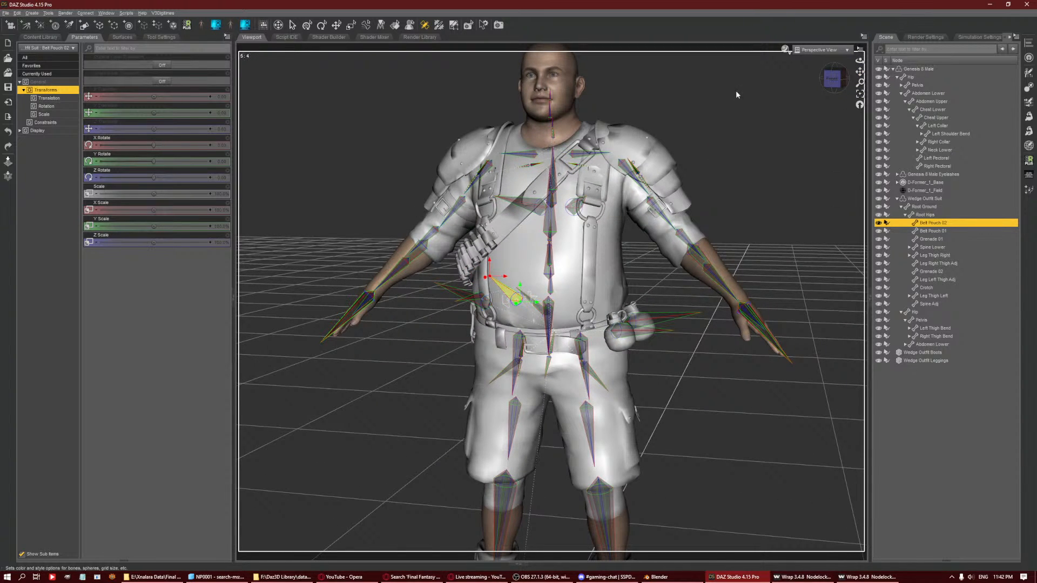
Save the scene as Wedge in the Scenes folder.
key(ctrl+s)
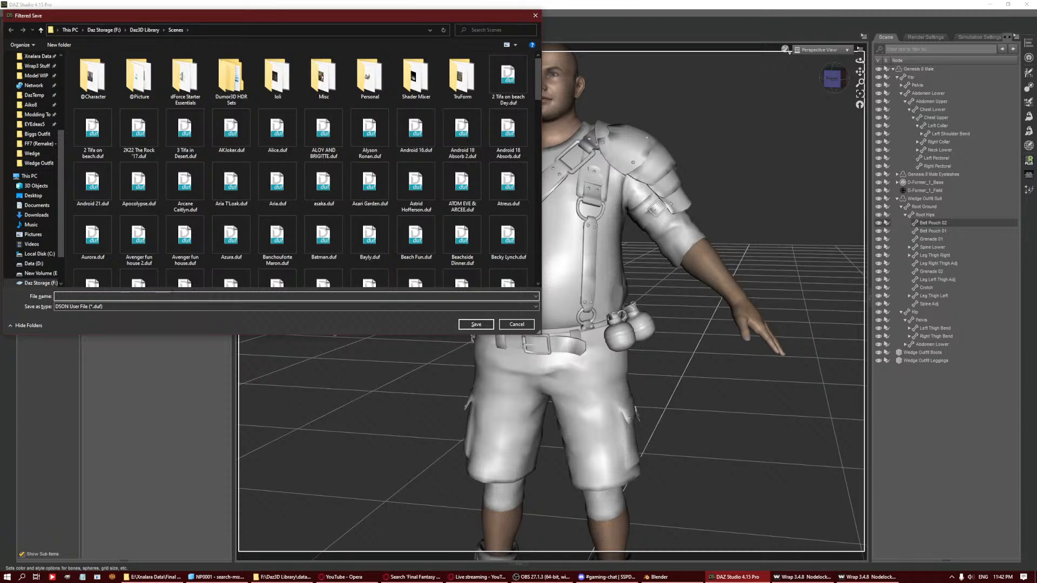
text(Wedge)
key(Return)
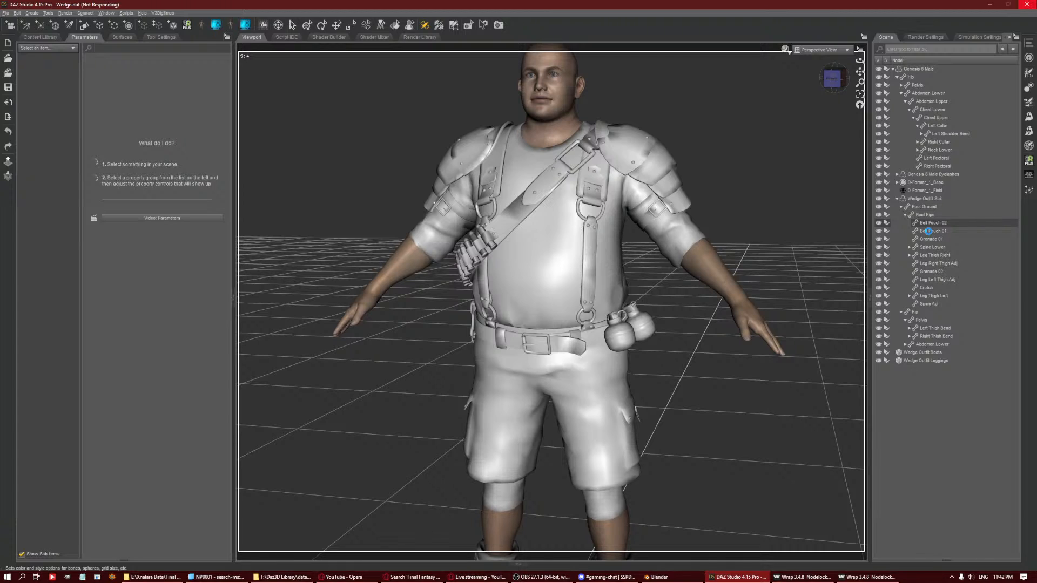
Reparent the Belt Pouch 01 bone of Wedge Outfit Suit to the Pelvis bone.
right_click(763, 162)
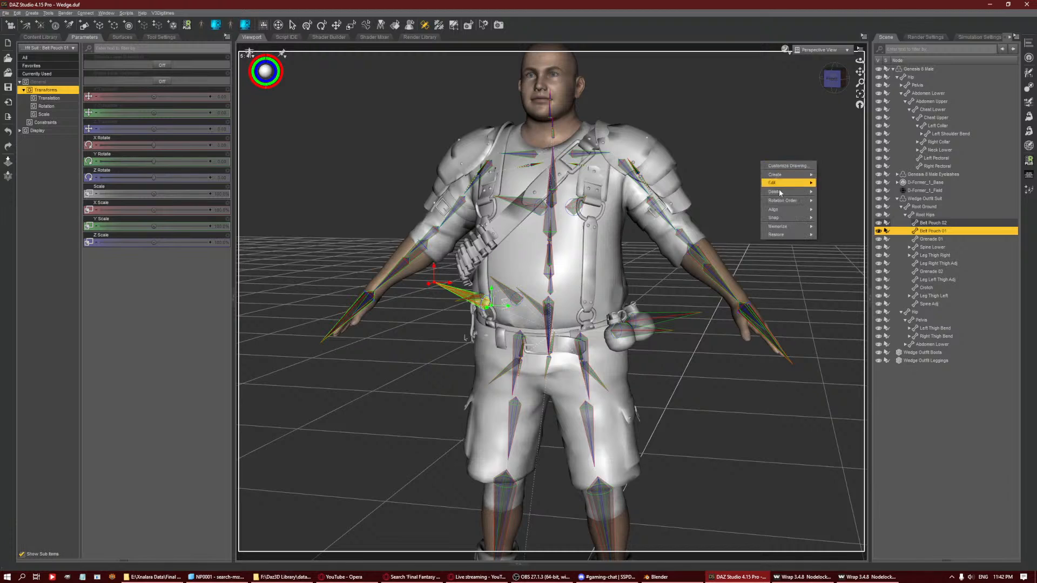
mouse_move(813, 183)
click(834, 218)
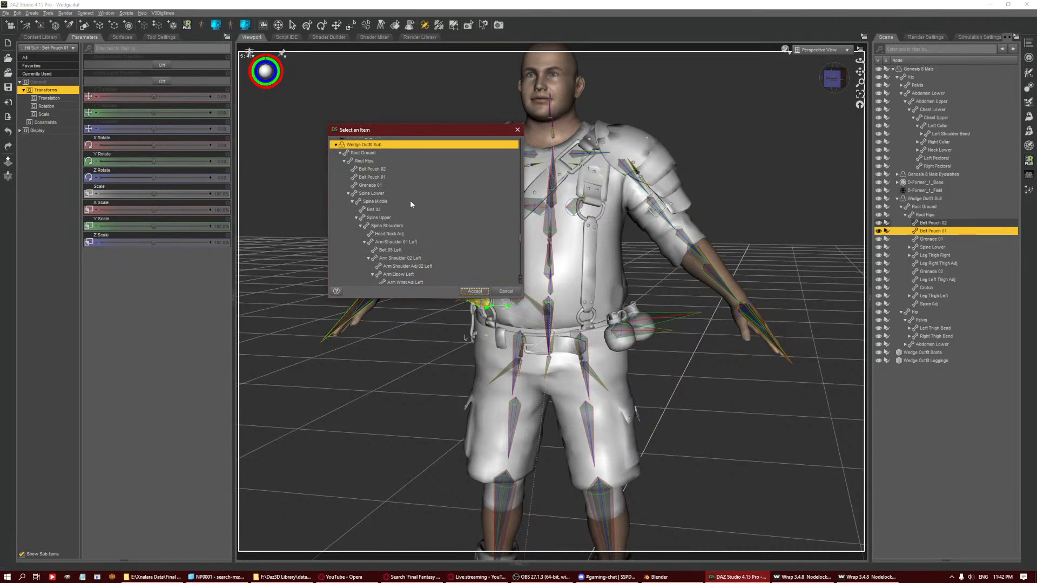
scroll(380, 243, down, 15)
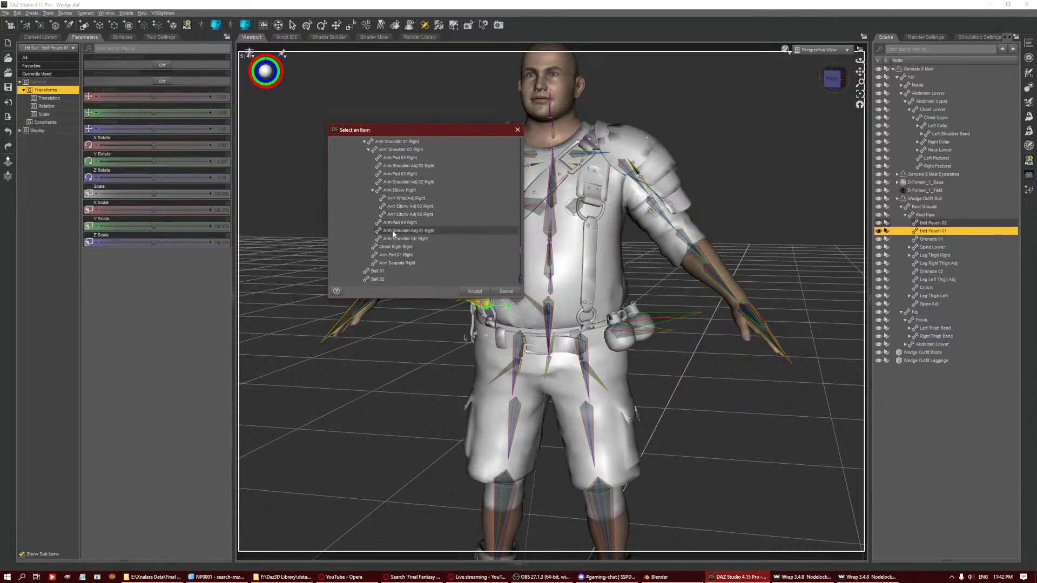
scroll(380, 243, down, 1)
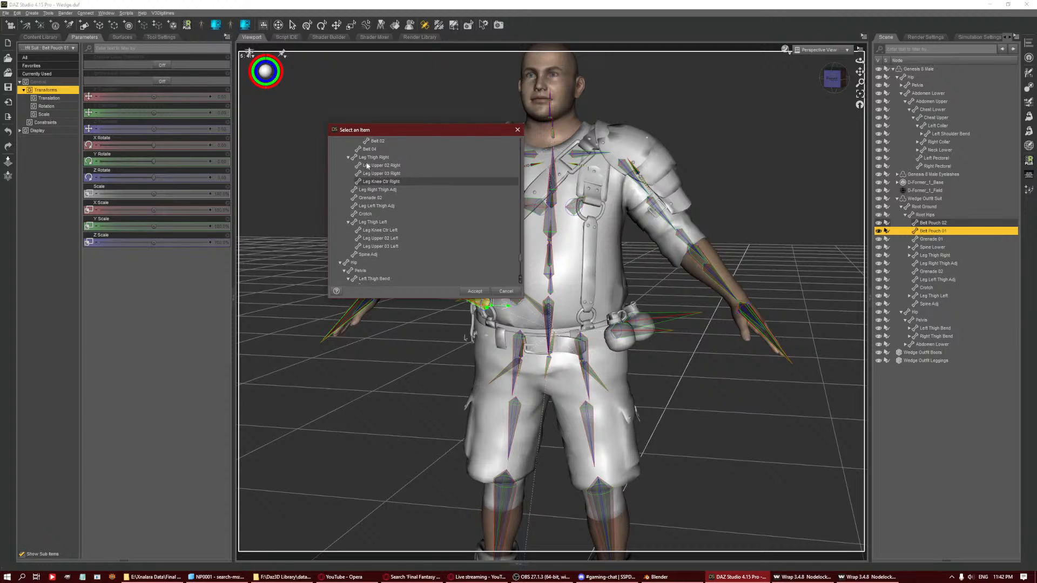
scroll(357, 274, down, 6)
click(360, 225)
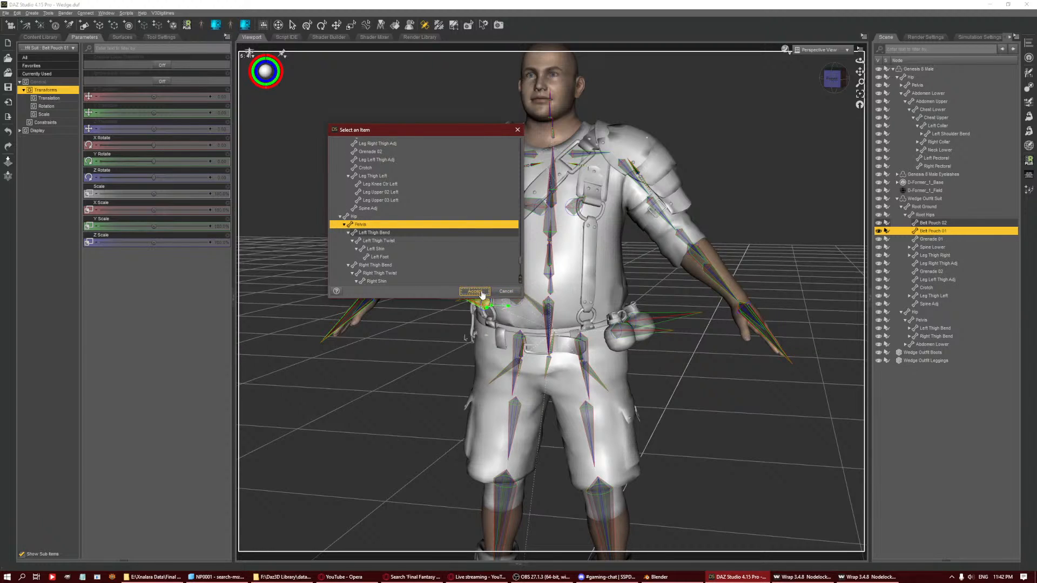
click(480, 292)
Reparent the Belt Pouch 02 bone within the Wedge Outfit Suit hierarchy.
click(934, 222)
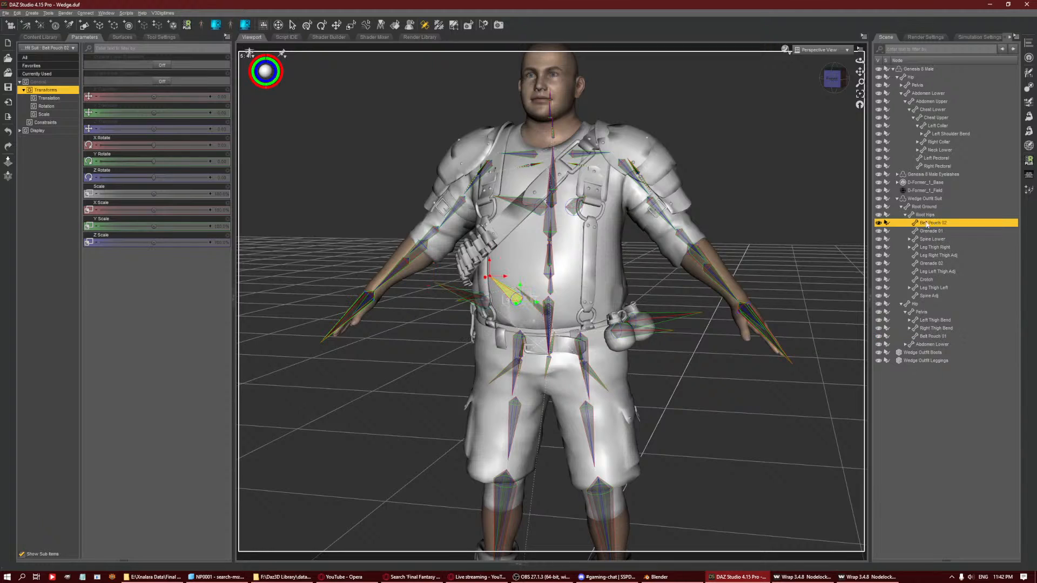
right_click(724, 168)
mouse_move(737, 189)
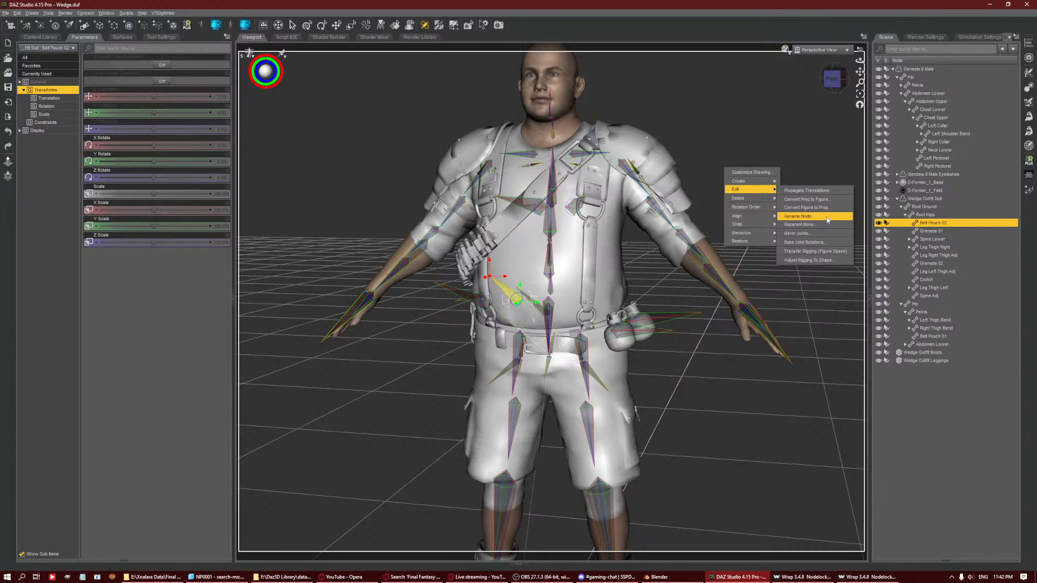
click(805, 225)
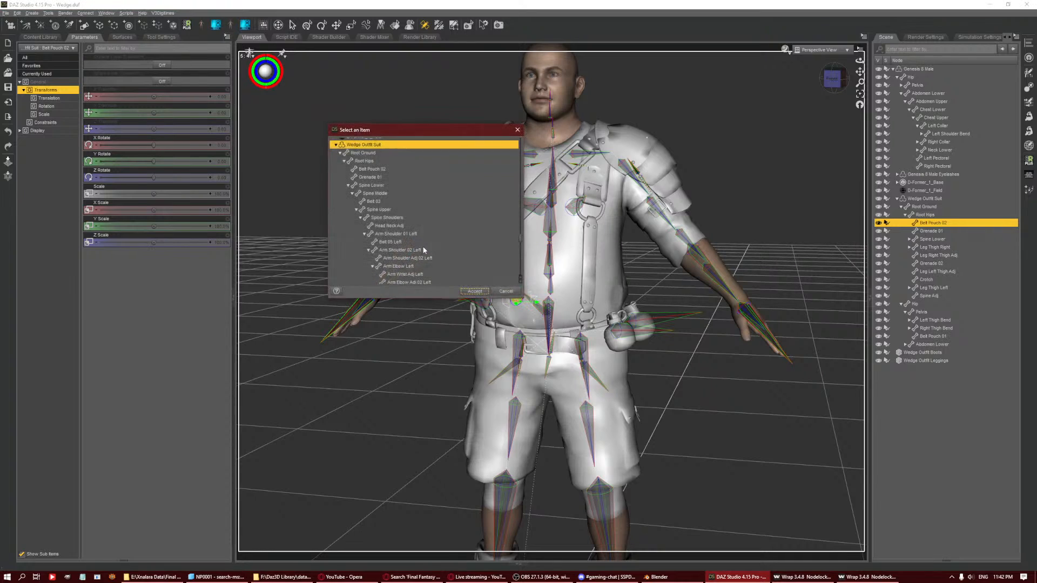
scroll(407, 249, down, 8)
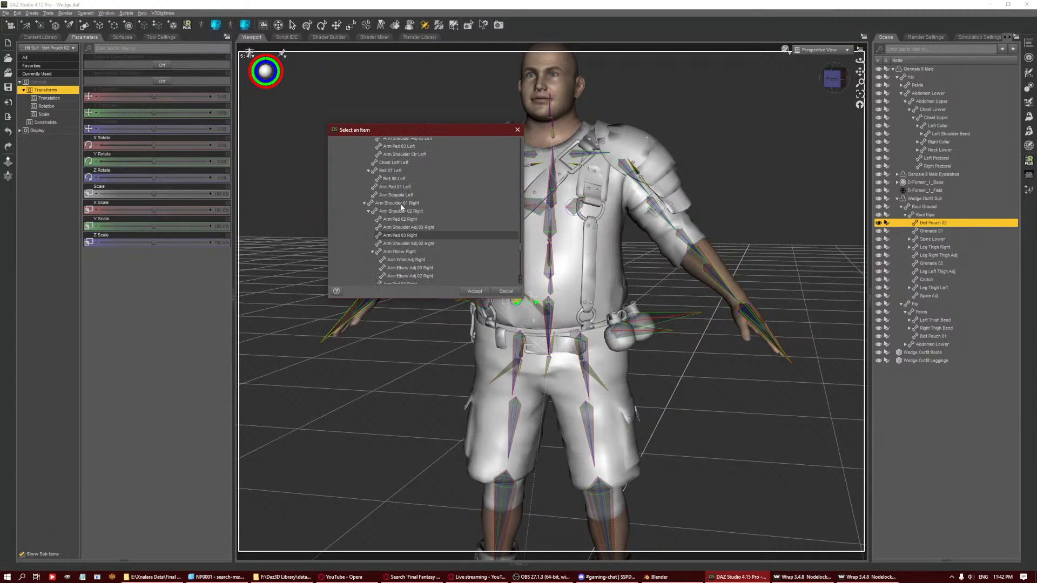
scroll(393, 179, down, 4)
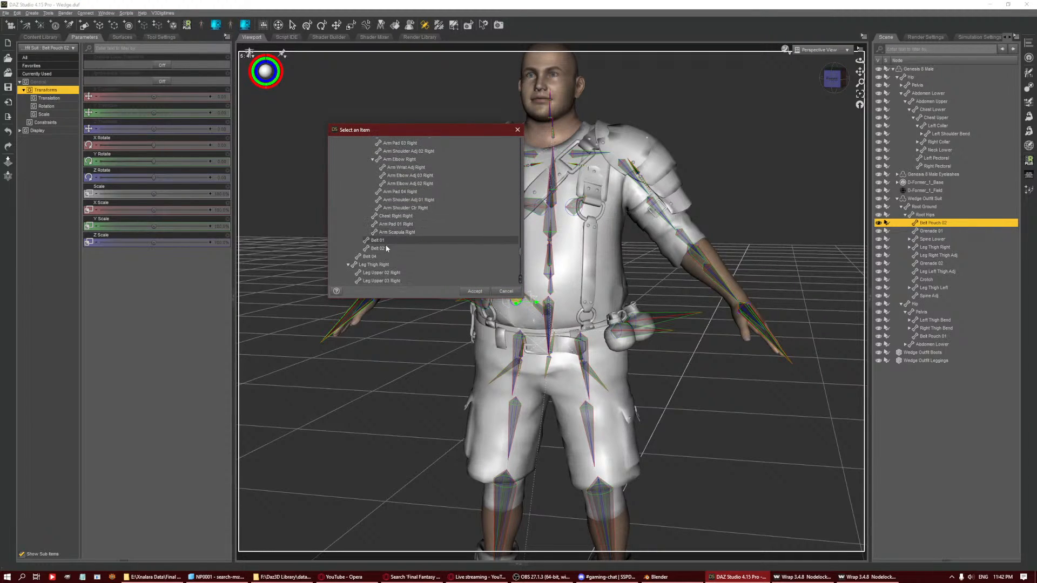
scroll(375, 266, down, 6)
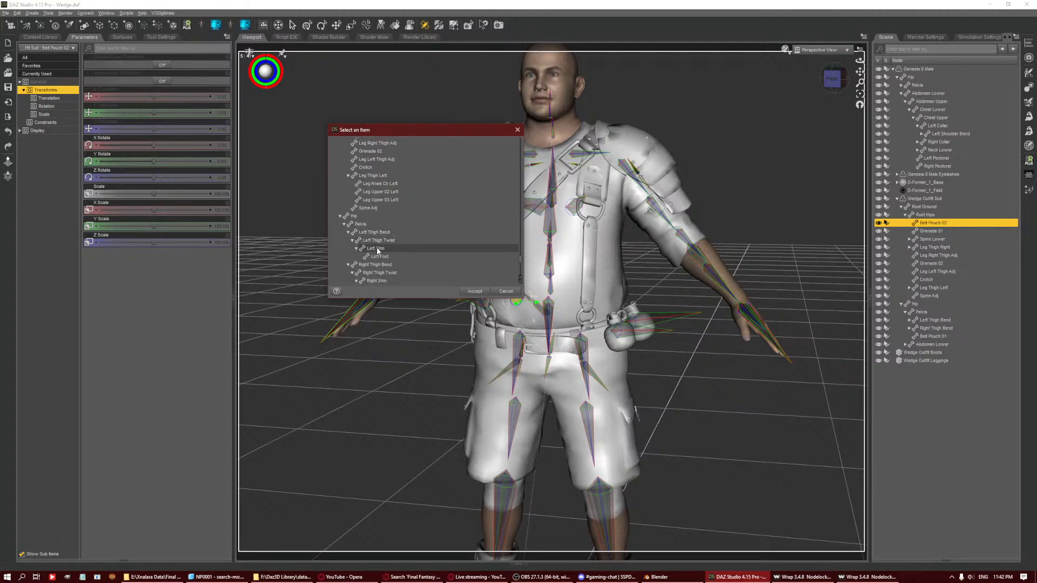
scroll(390, 248, down, 3)
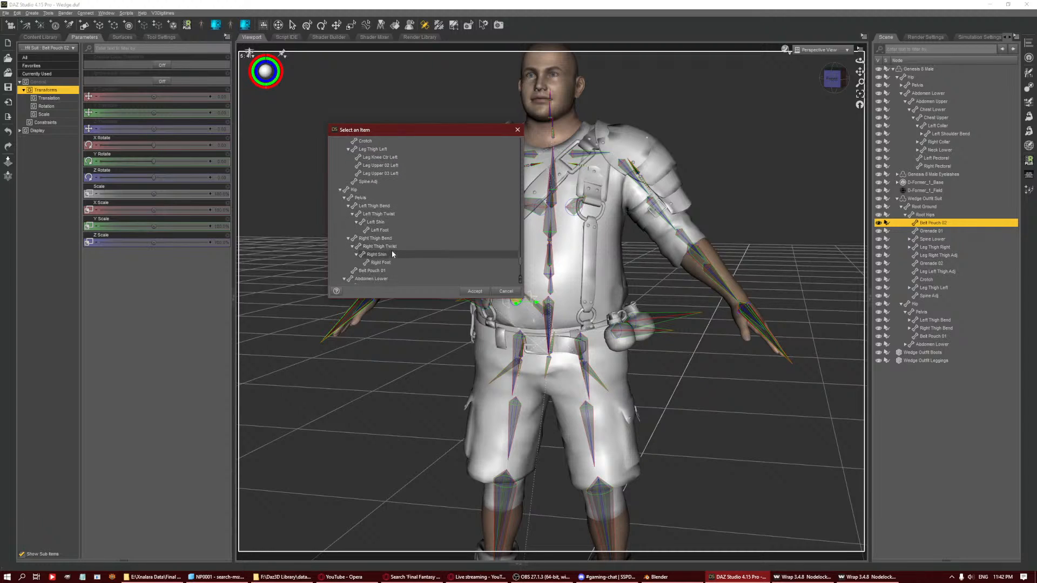
Choose Pelvis as the new parent of the outfit suit's Belt Pouch 02 bone and apply the reparenting.
scroll(369, 189, up, 1)
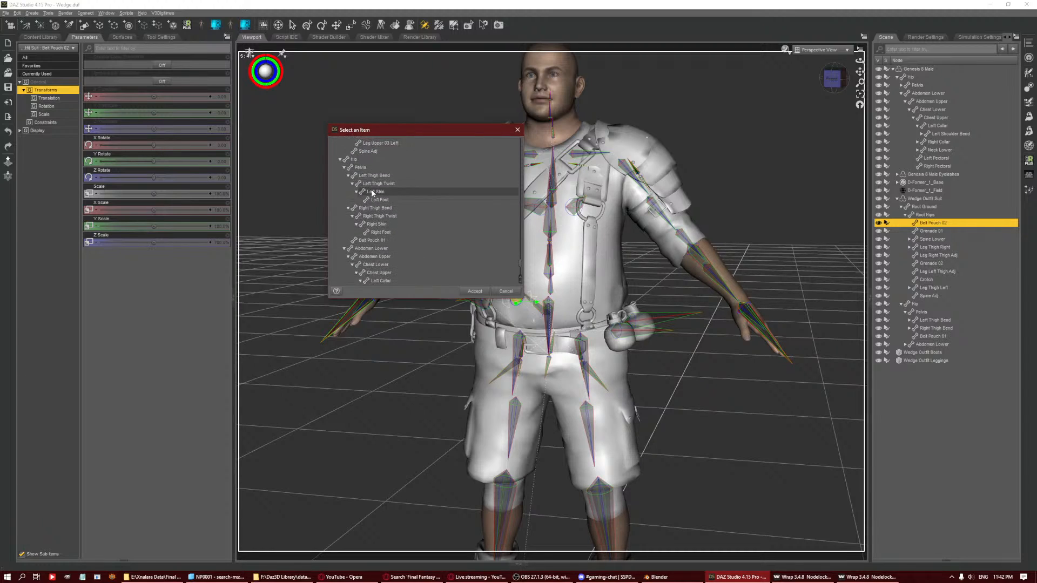
click(367, 171)
click(474, 292)
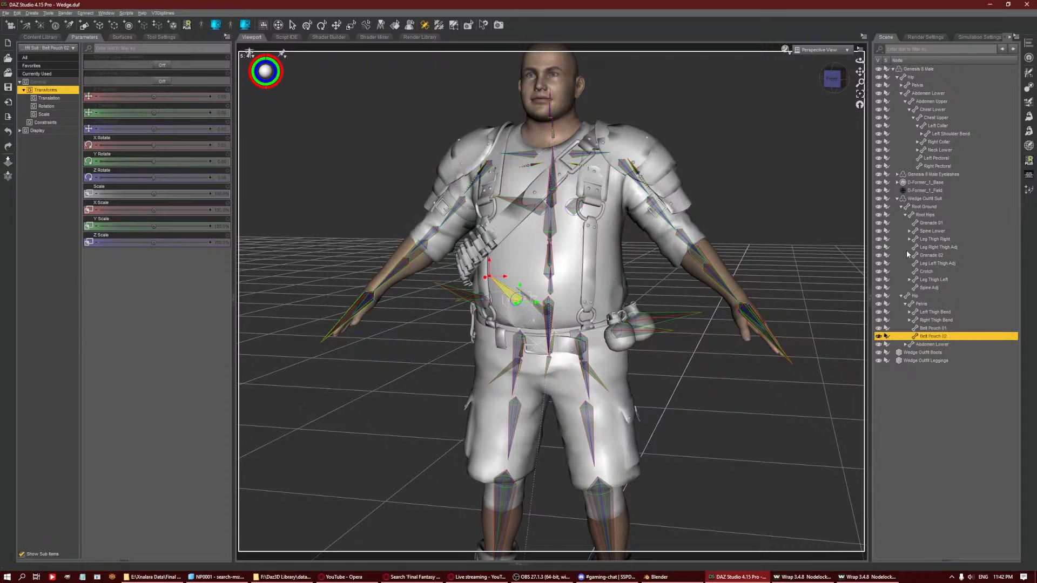
Reparent the outfit suit's Grenade 01 bone from Root Hips to Pelvis.
click(932, 223)
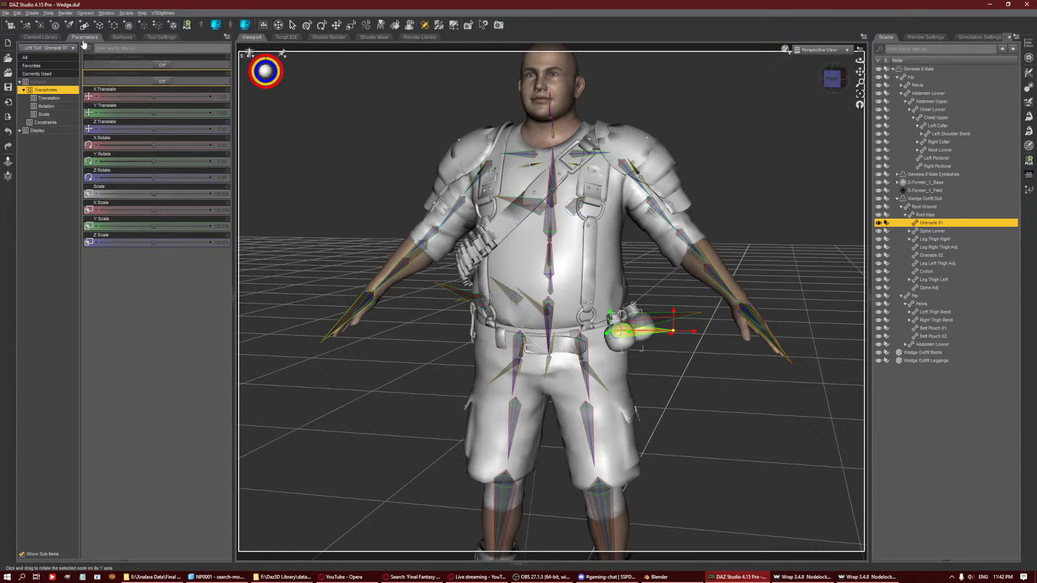
right_click(756, 165)
mouse_move(779, 204)
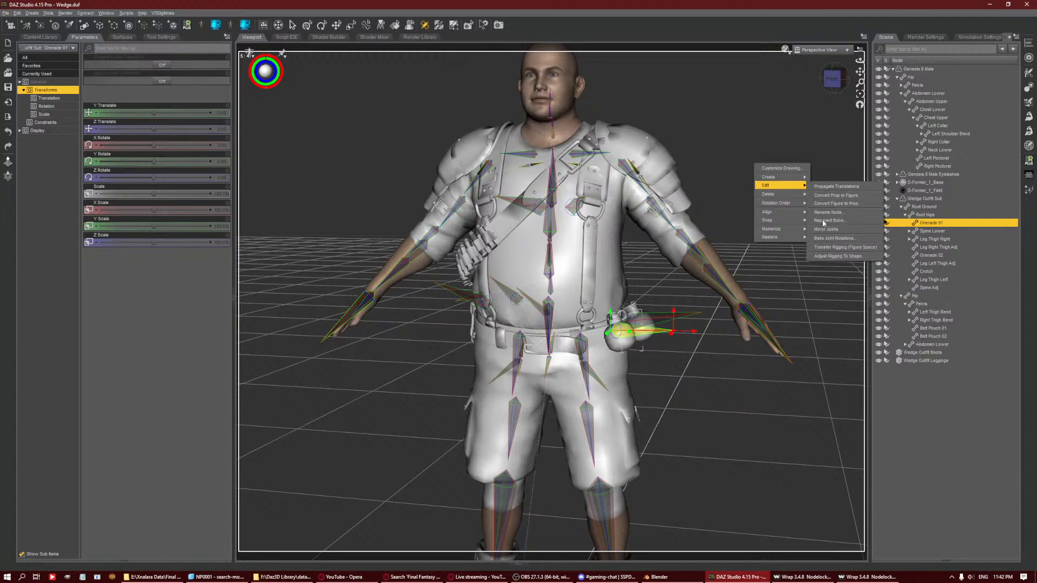
click(834, 222)
scroll(402, 189, down, 10)
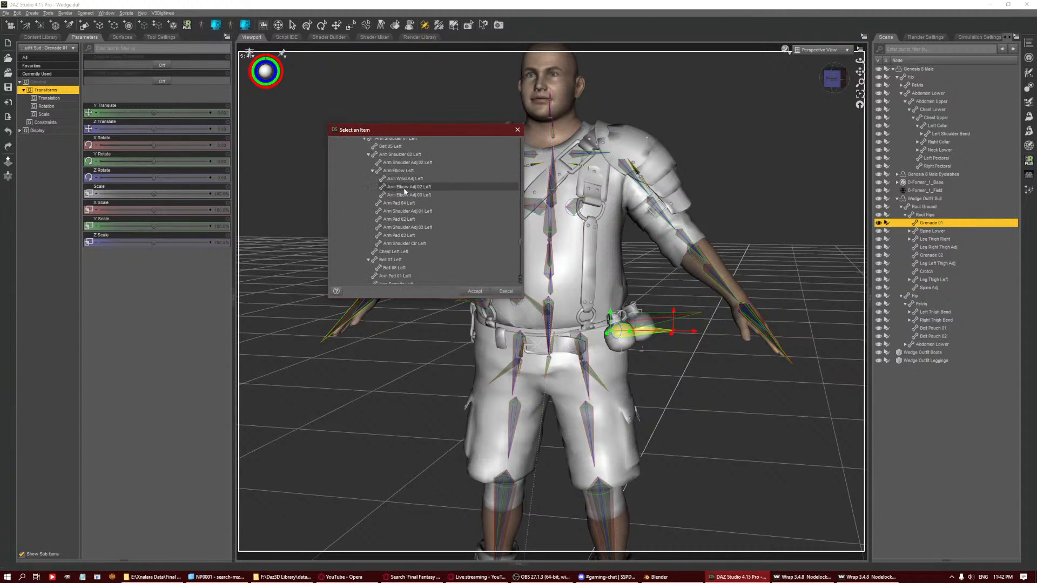
scroll(407, 195, down, 2)
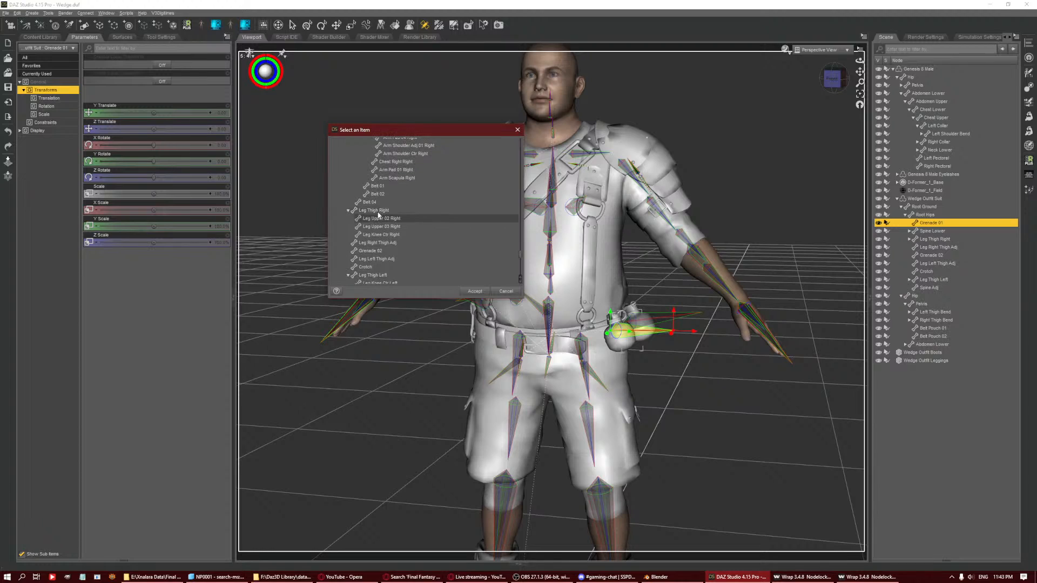
scroll(386, 211, down, 3)
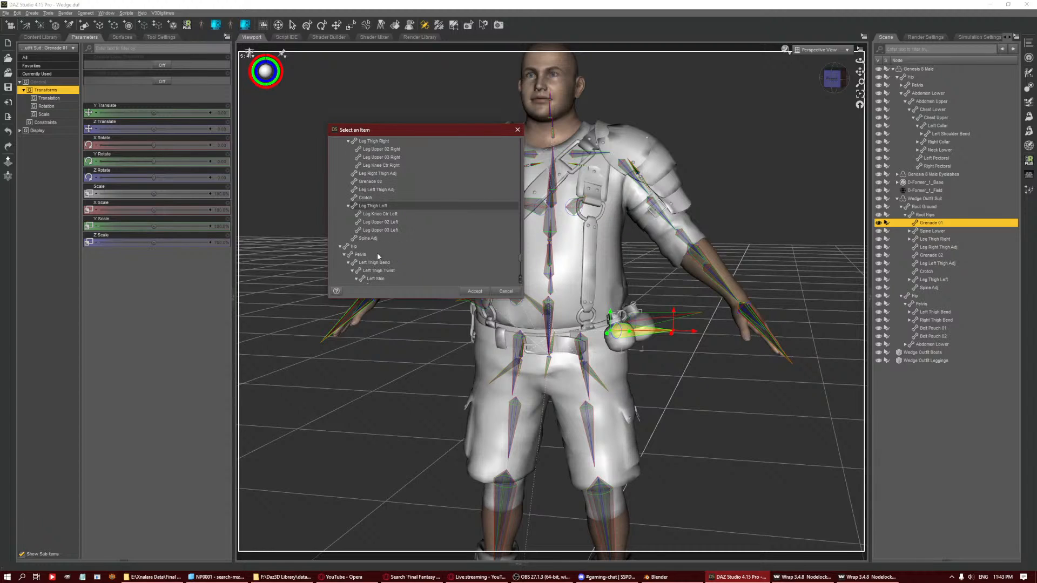
click(379, 257)
click(474, 292)
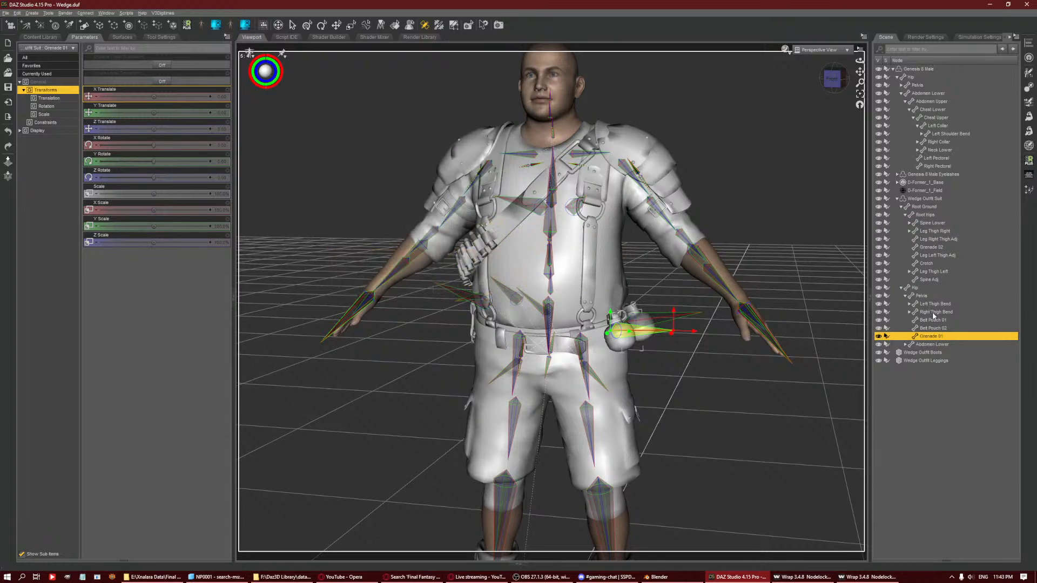
Reparent the outfit suit's Grenade 02 bone from Root Hips to Pelvis.
click(957, 248)
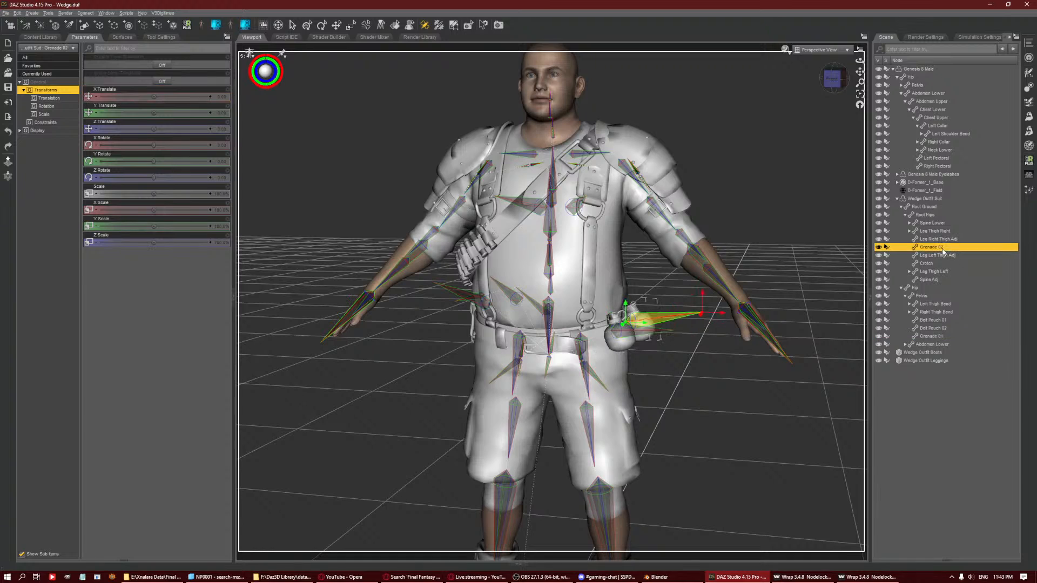
right_click(793, 163)
mouse_move(846, 186)
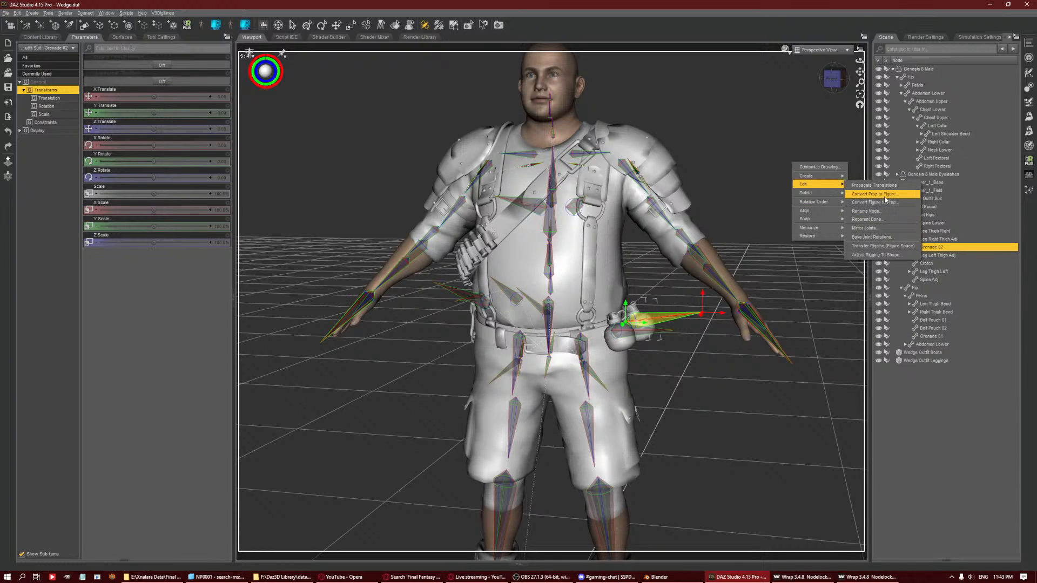
click(880, 219)
scroll(449, 216, down, 10)
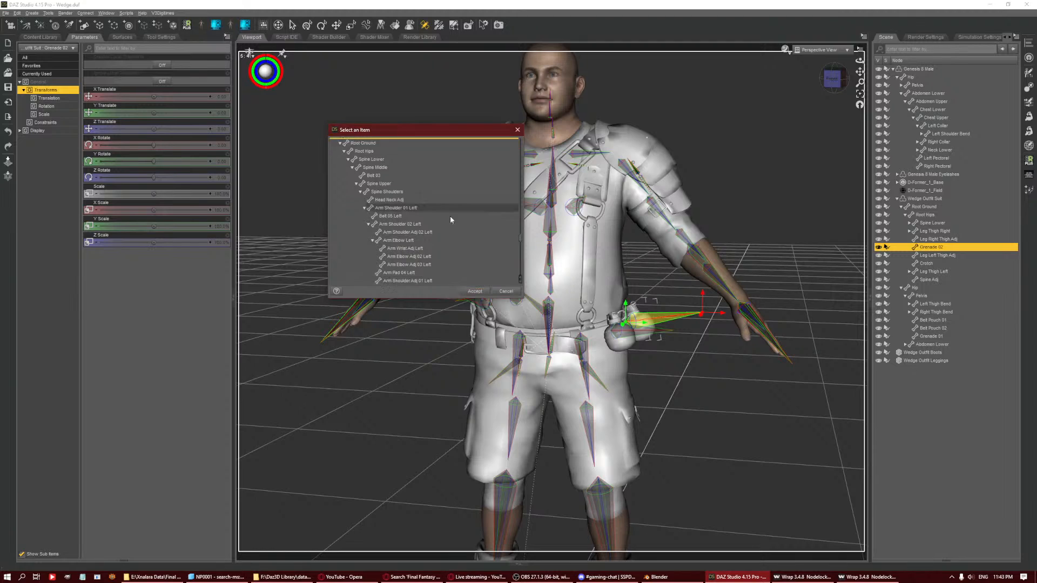
scroll(429, 256, down, 3)
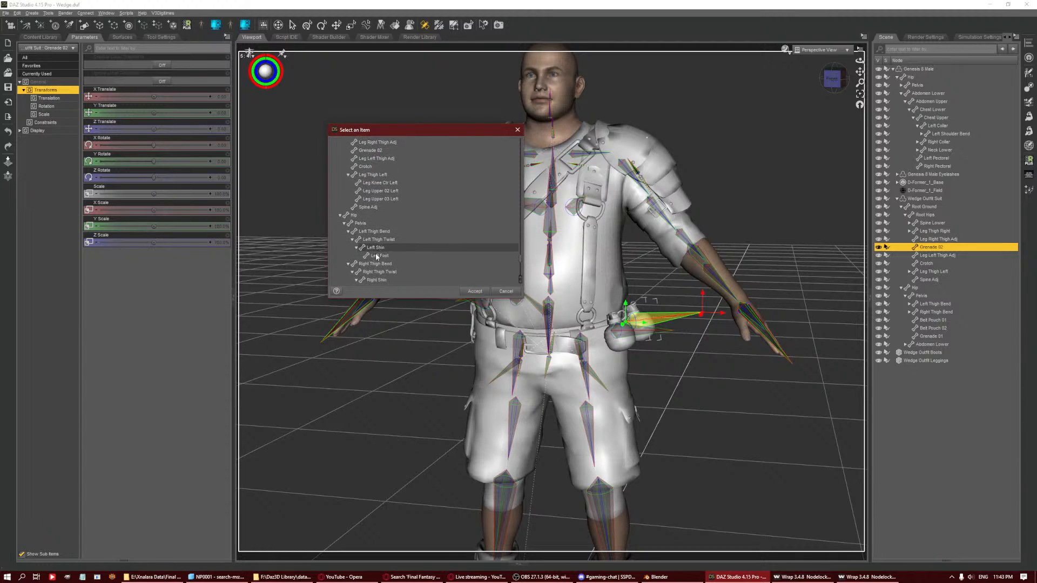
scroll(374, 249, down, 1)
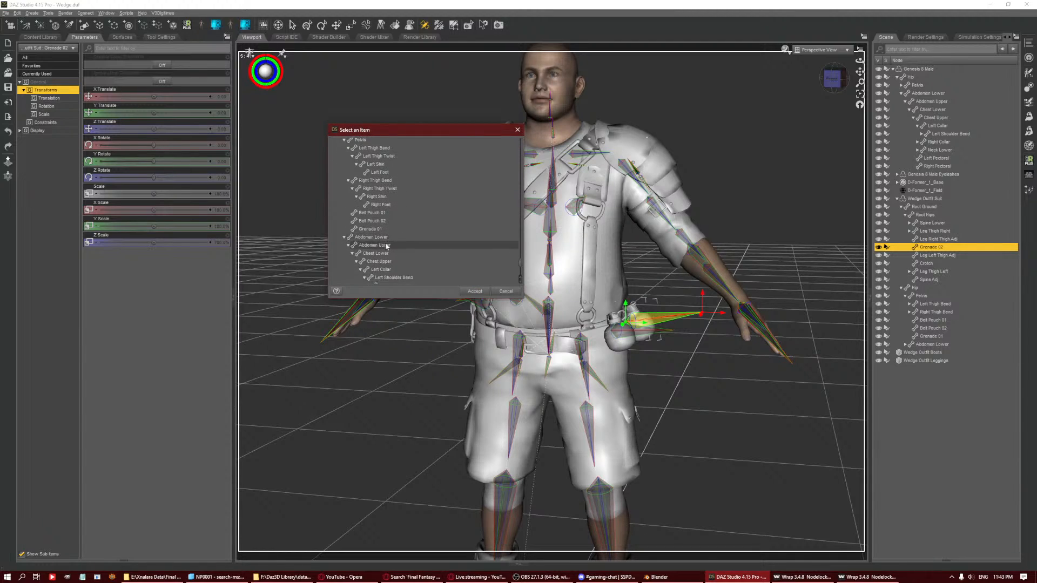
scroll(367, 247, up, 5)
click(376, 247)
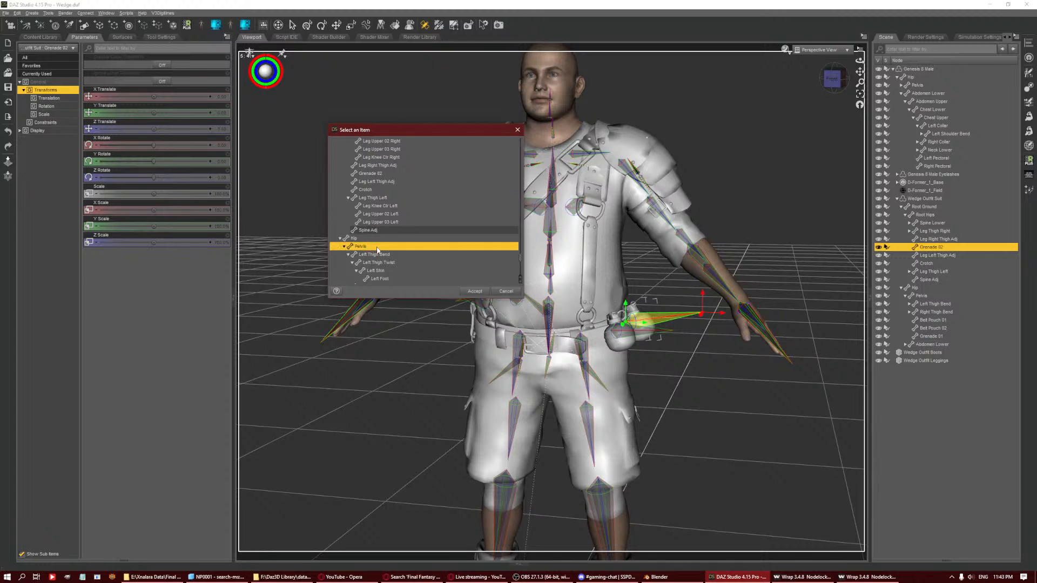
click(474, 291)
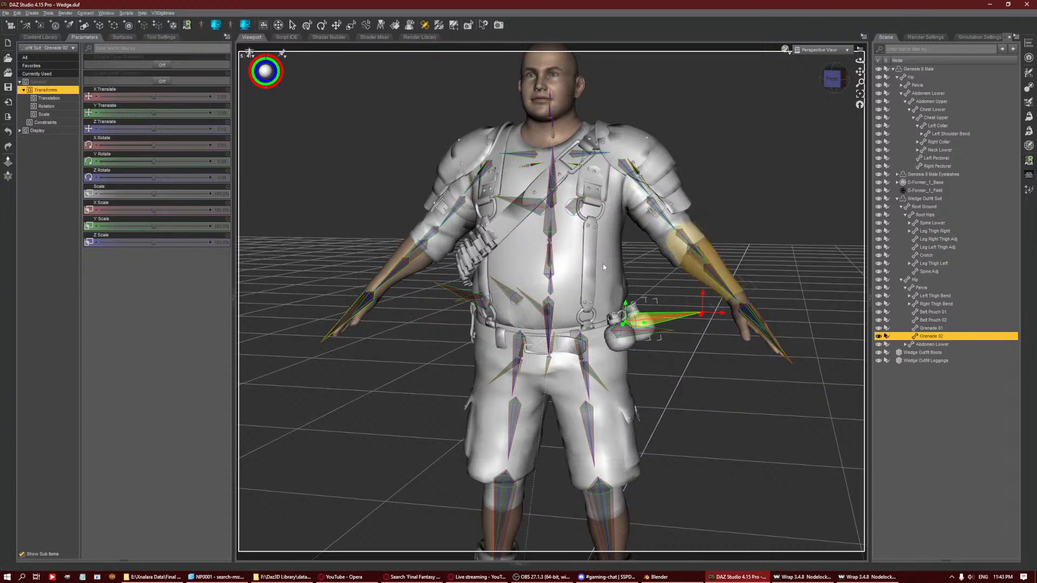
Examine the chest strap bones Belt 06 Left, Belt 07 Left, Belt 01 and Belt 05 Left from the front.
click(507, 223)
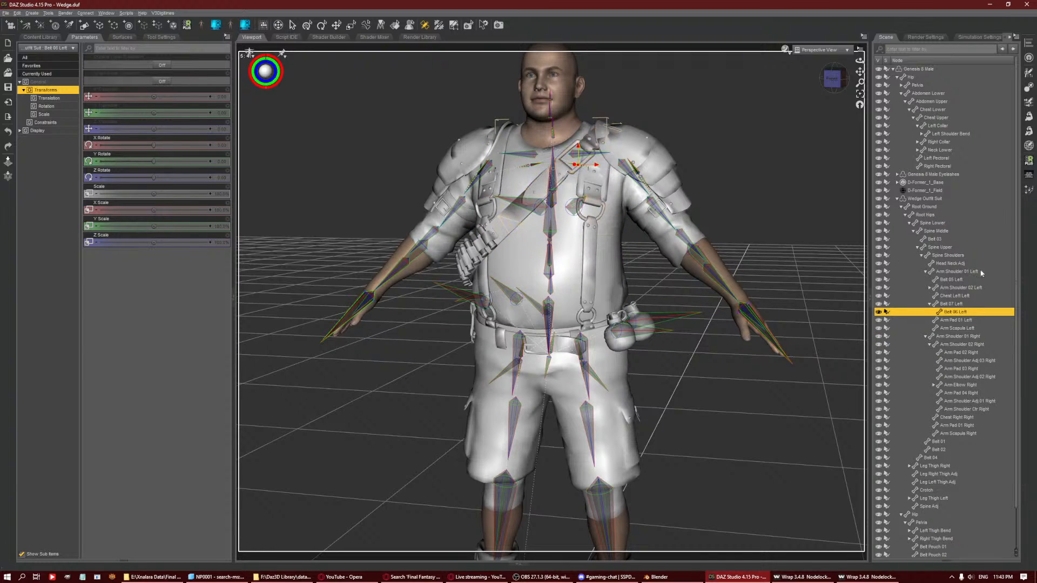
click(951, 307)
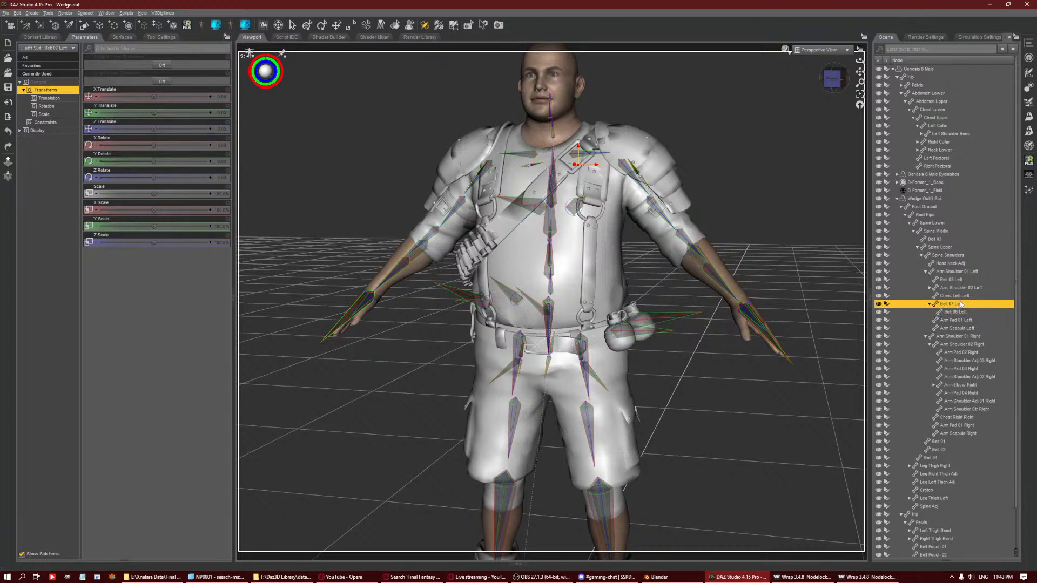
scroll(967, 259, down, 1)
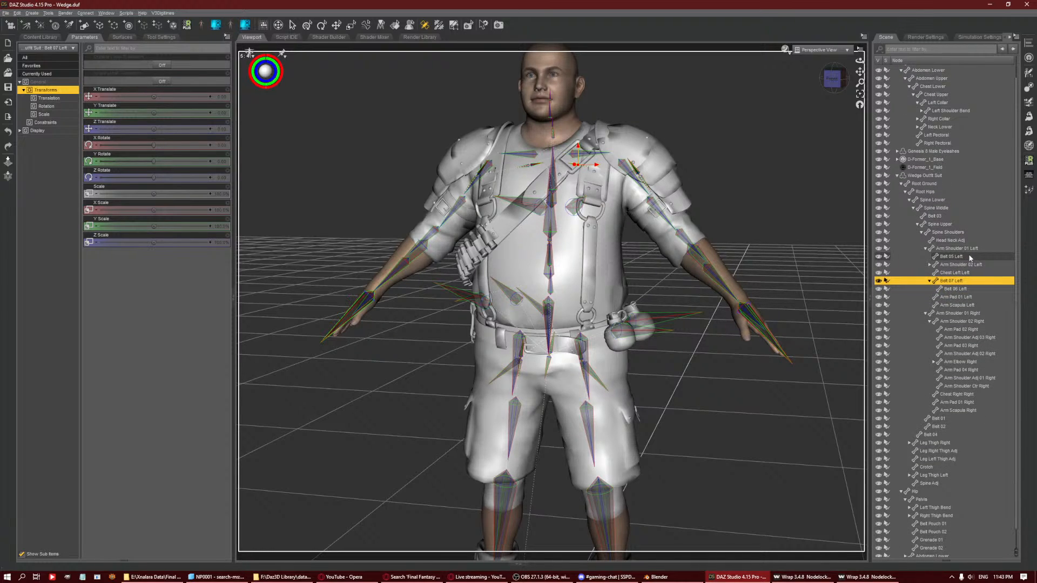
mouse_move(833, 80)
mouse_down()
mouse_move(697, 98)
mouse_move(850, 88)
mouse_move(840, 83)
mouse_up()
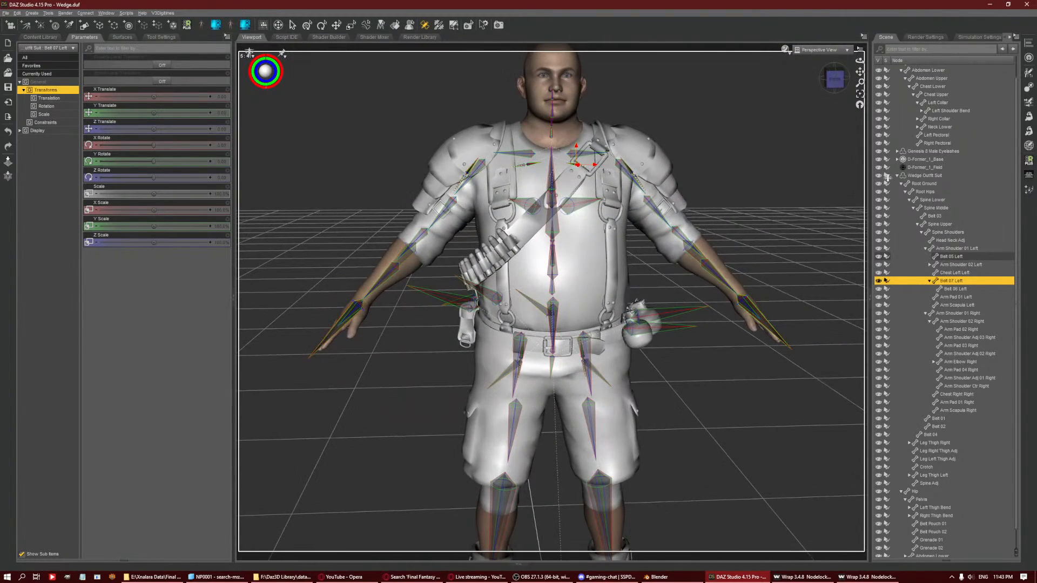
scroll(970, 316, down, 2)
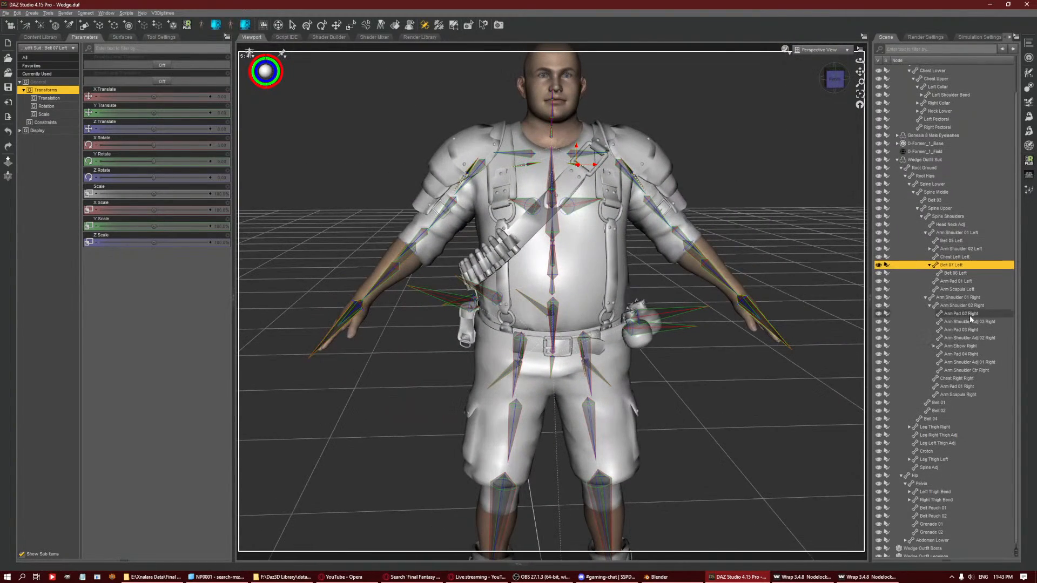
click(937, 399)
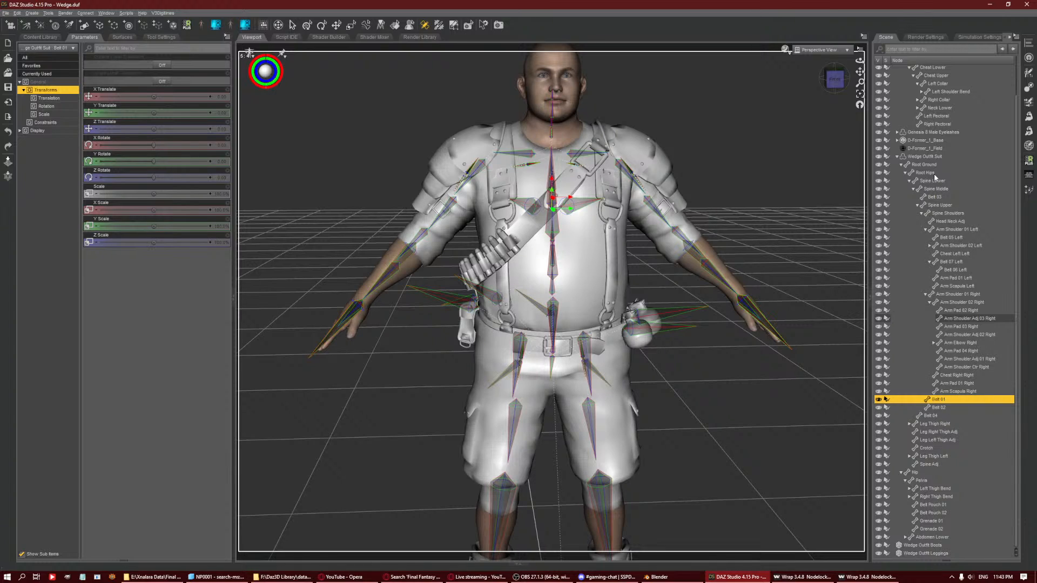
click(945, 239)
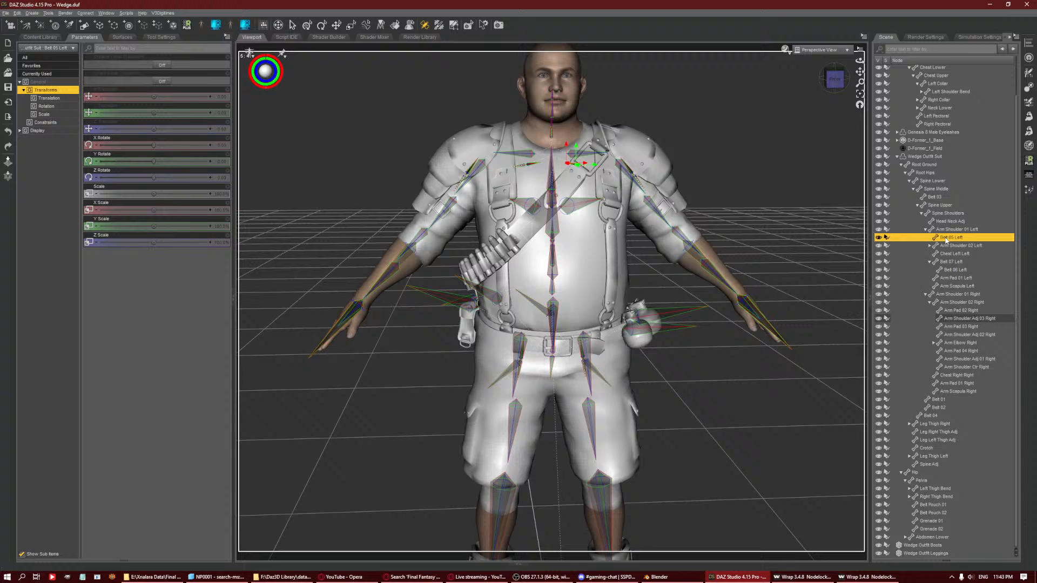
Inspect the left shoulder's Arm Pad 01, 02 and 03, Arm Shoulder 02 and Belt 05, 06 and 07 bones.
click(660, 193)
click(651, 153)
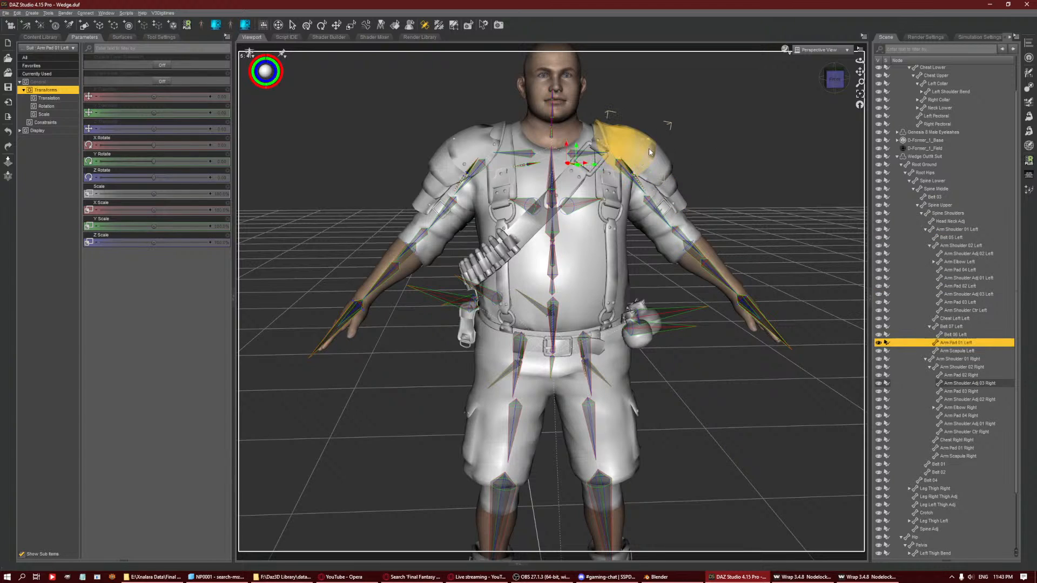
scroll(965, 241, down, 4)
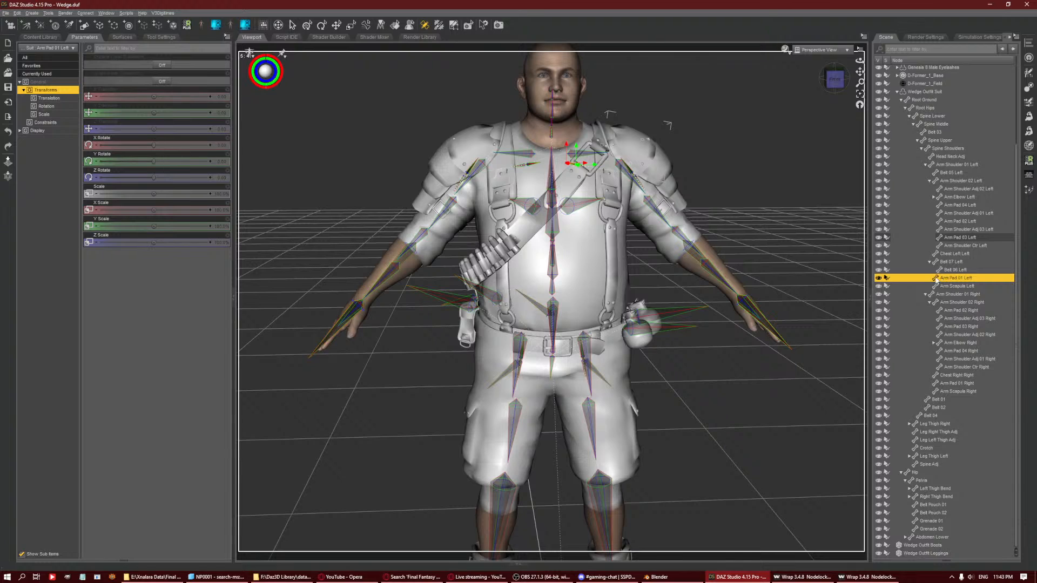
click(601, 165)
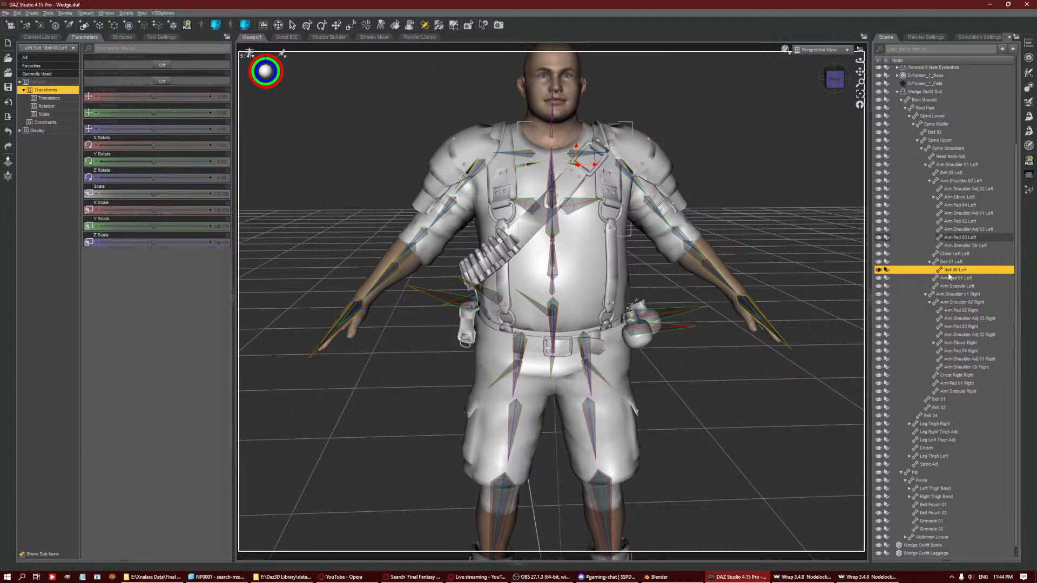
click(930, 263)
click(950, 271)
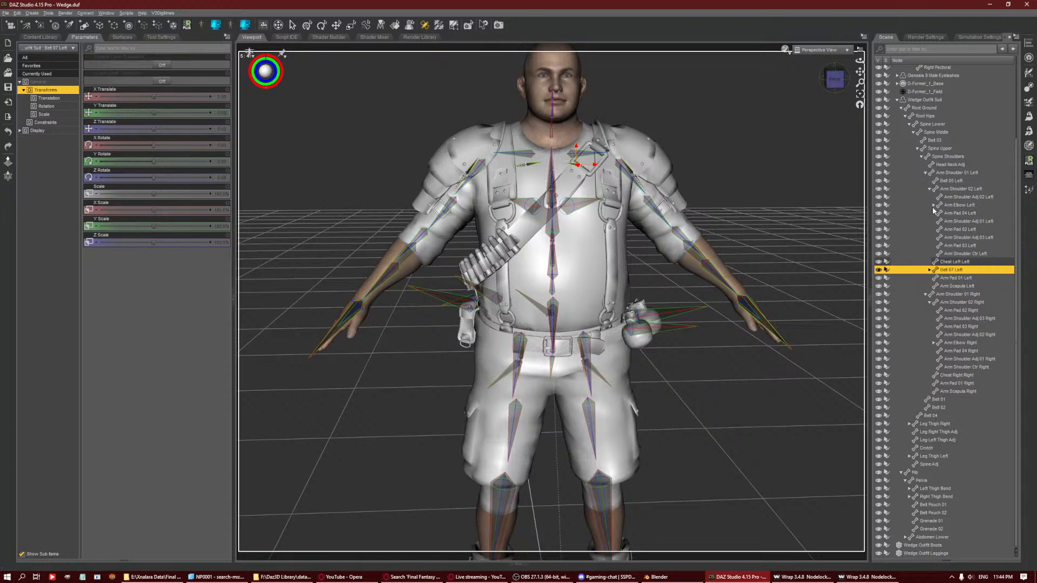
click(957, 230)
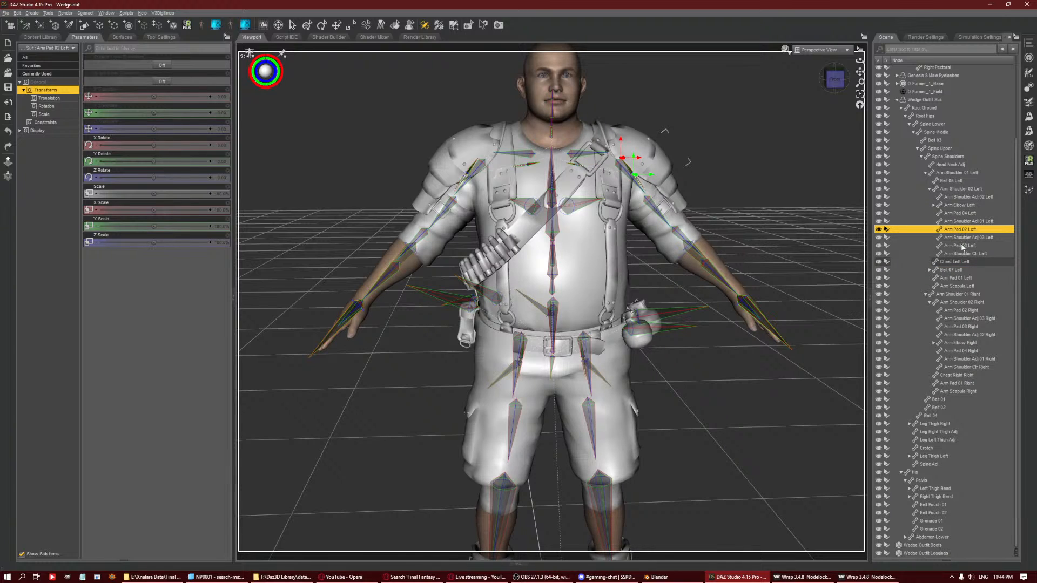
click(962, 246)
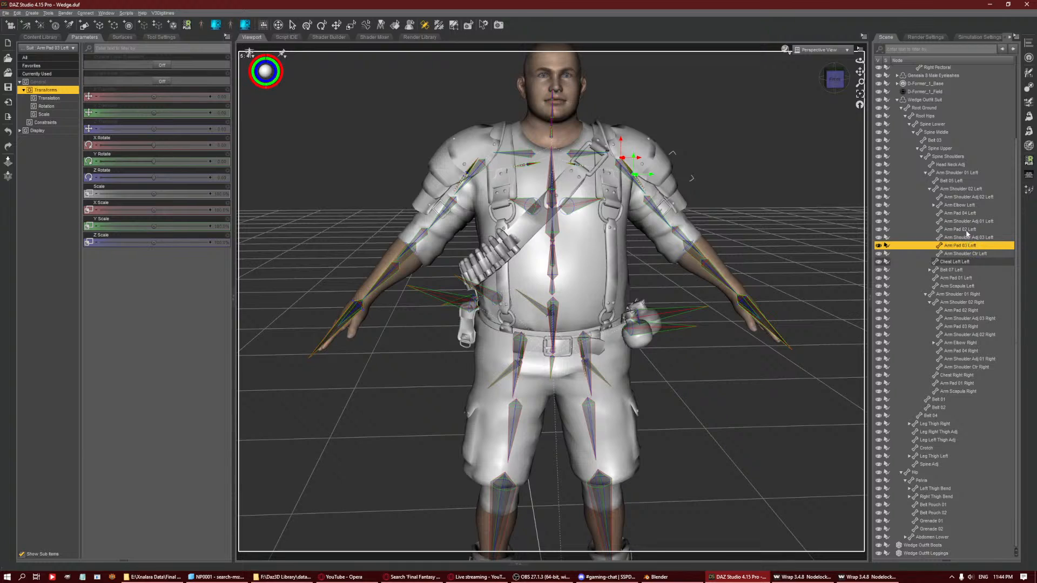
click(965, 189)
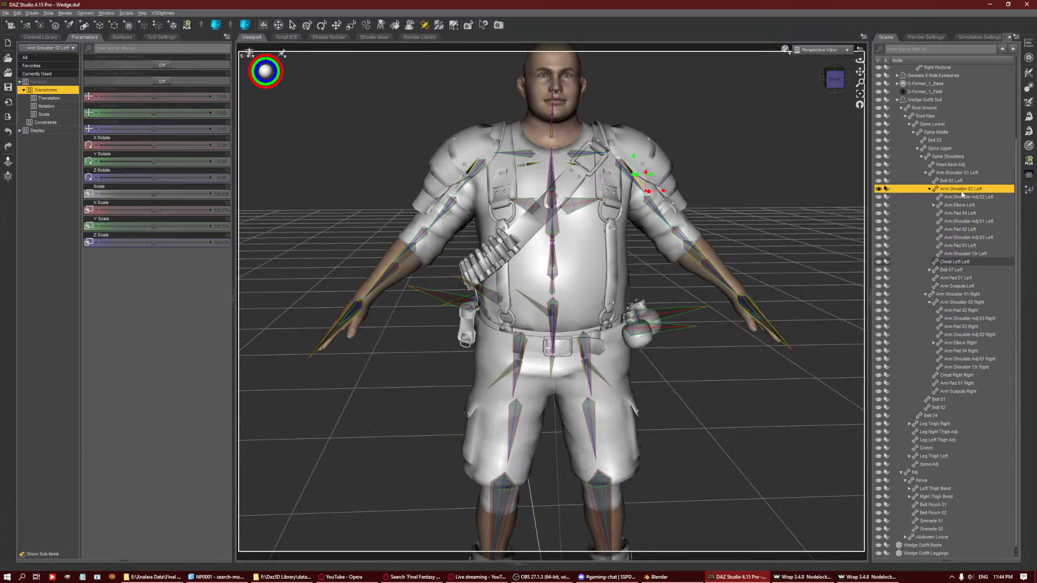
click(954, 181)
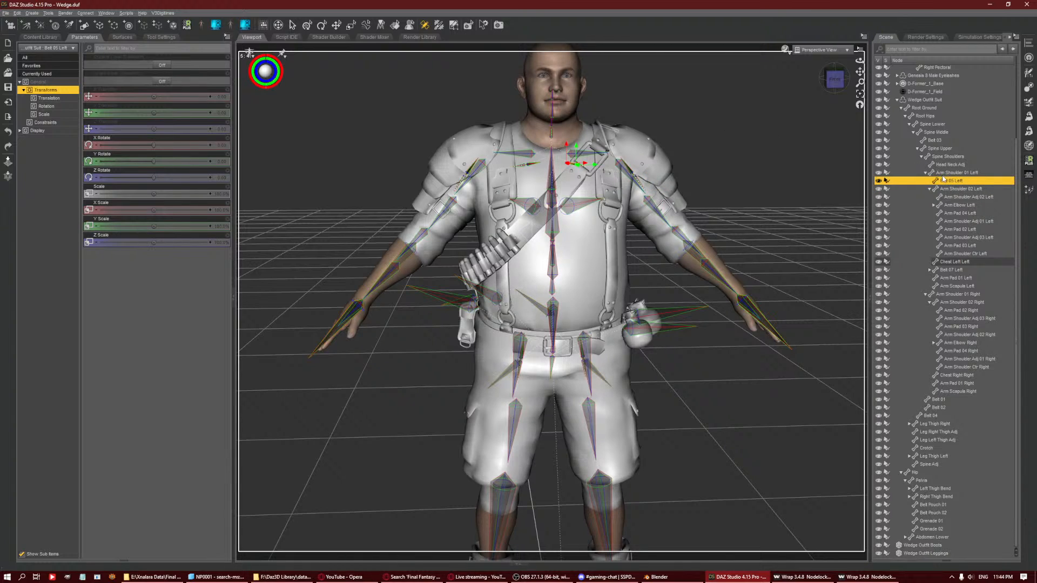
Collapse the Arm Shoulder 01 Right branch and check the Belt 01, Belt 02 and Belt 04 bones below it.
double_click(965, 294)
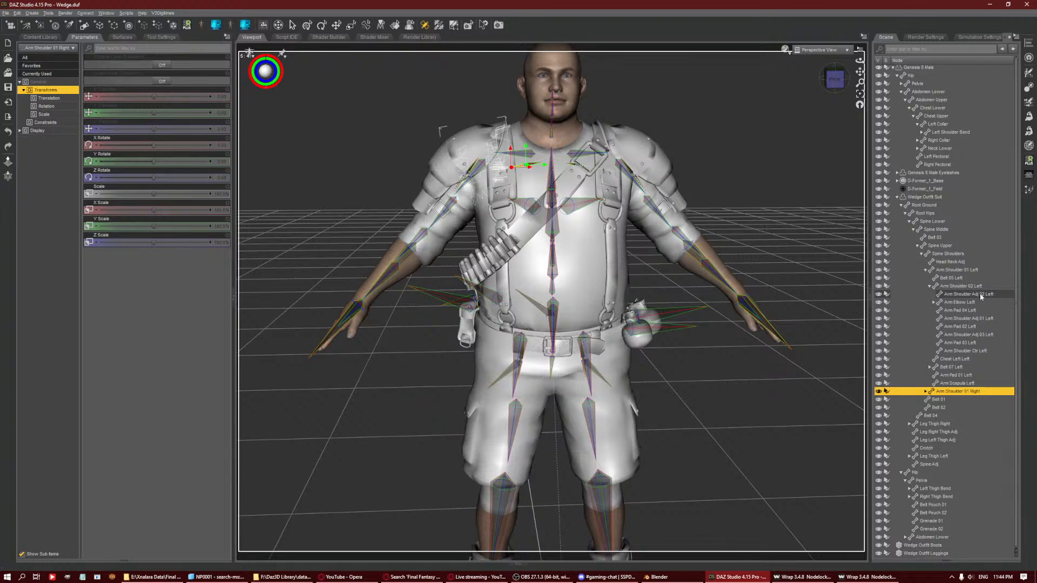
key(Down)
key(Down)
key(Down)
key(Down)
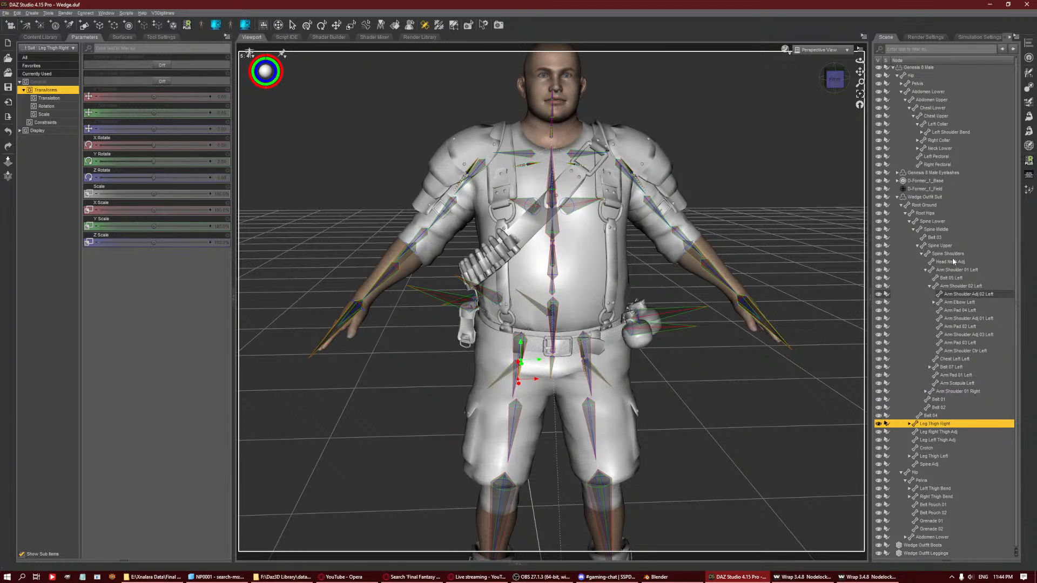
Reparent the outfit suit's Belt 03 bone from Spine Middle to Chest Lower.
click(942, 213)
key(Down)
key(Down)
key(Down)
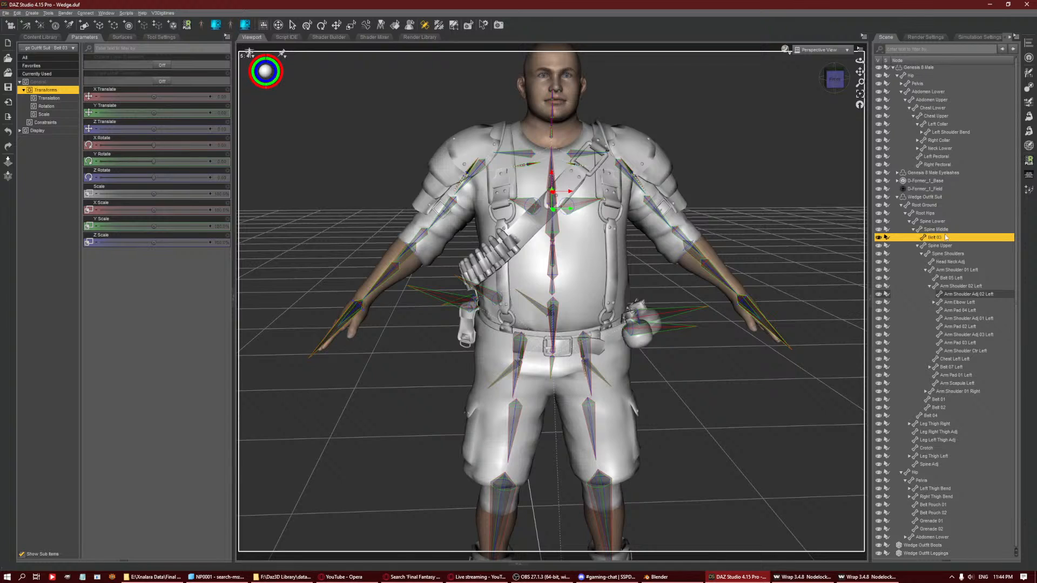
right_click(741, 178)
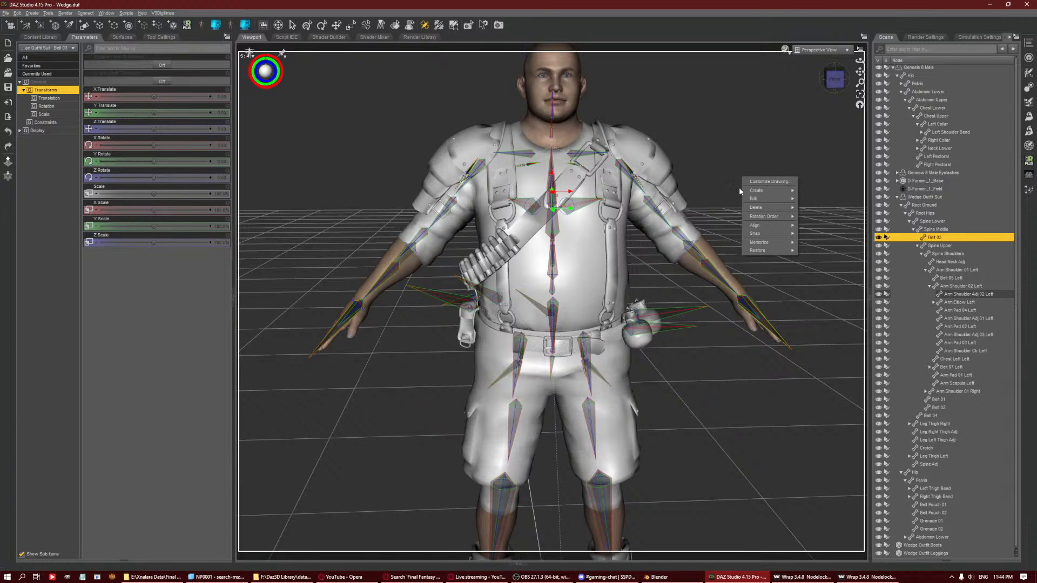
mouse_move(784, 200)
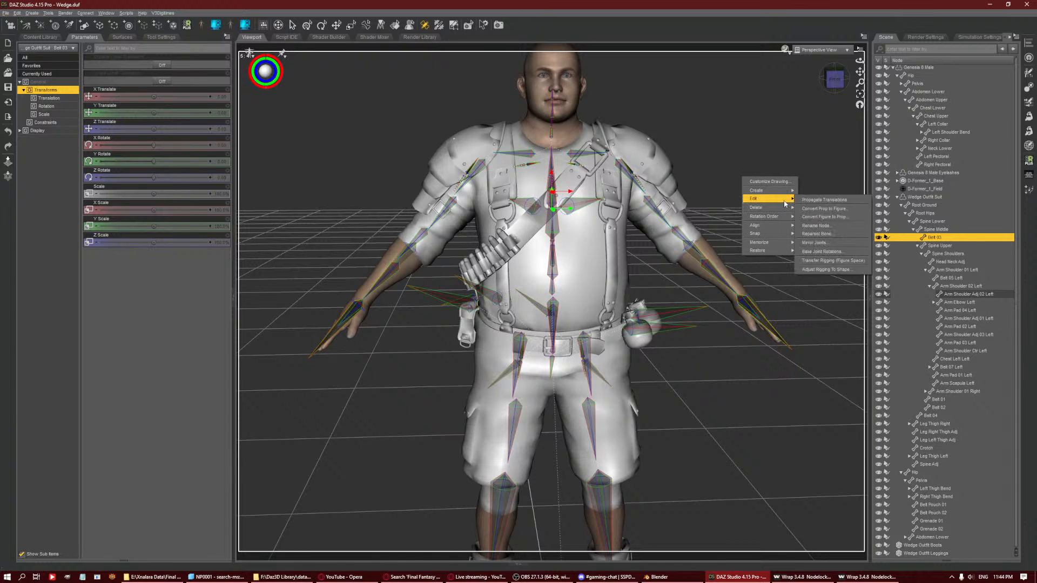
click(825, 233)
scroll(431, 210, down, 10)
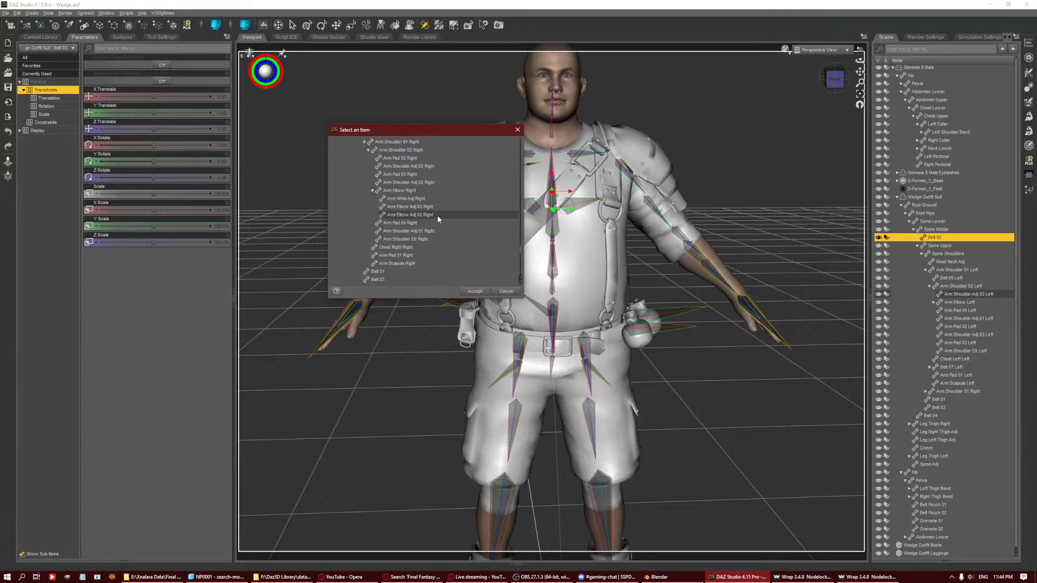
scroll(439, 219, down, 10)
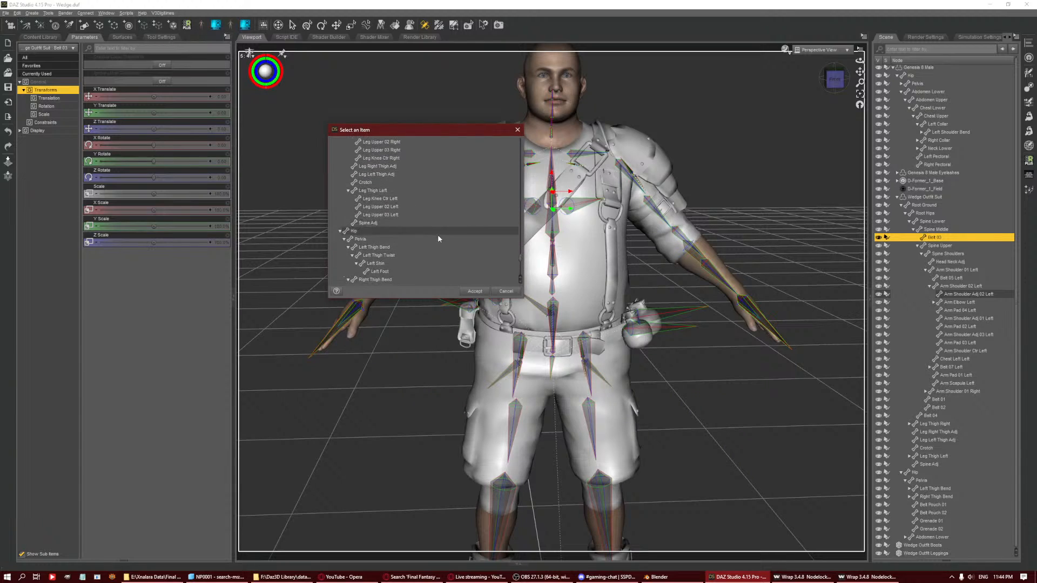
scroll(437, 238, down, 8)
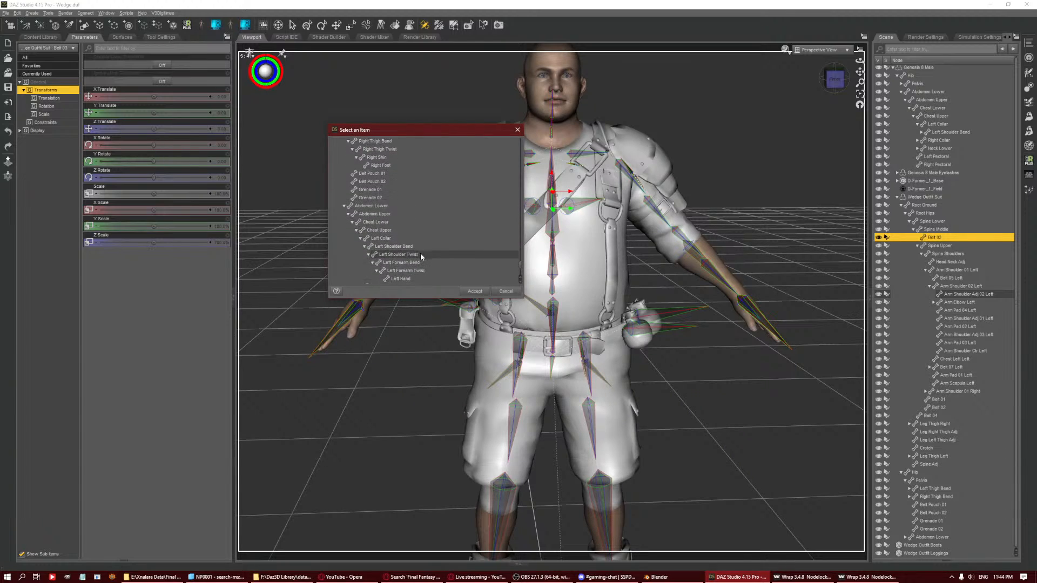
click(398, 229)
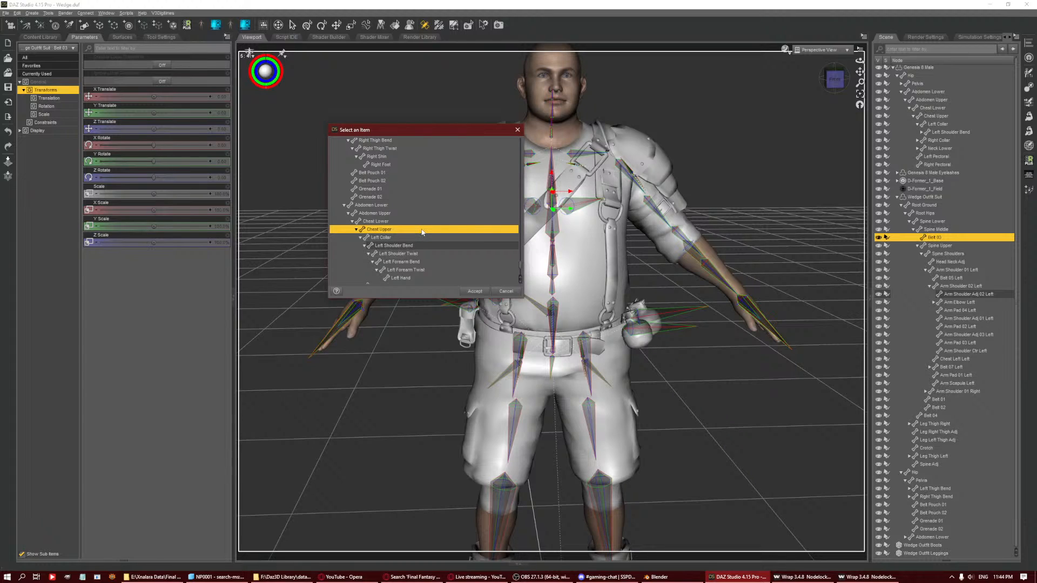
key(Up)
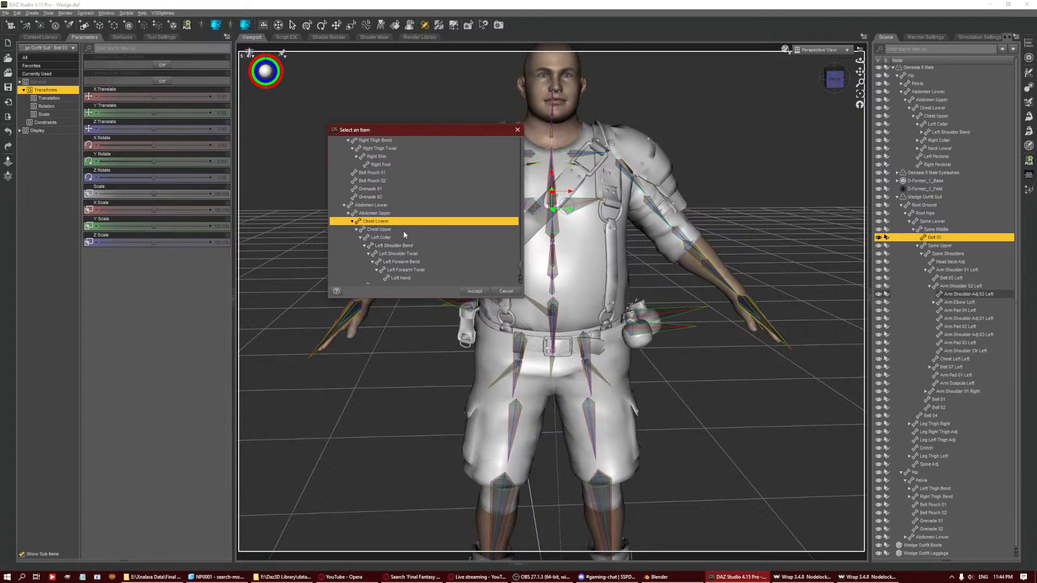
click(475, 291)
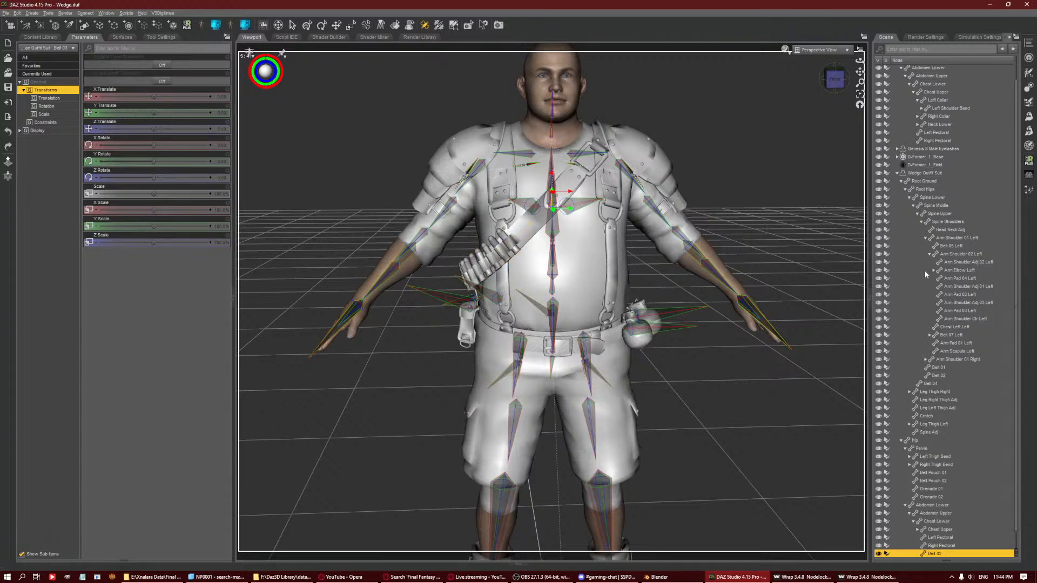
Reparent the outfit suit's Belt 05 Left bone from Arm Shoulder 01 Left to Left Collar, accepting the hierarchy-level warning.
scroll(956, 199, up, 1)
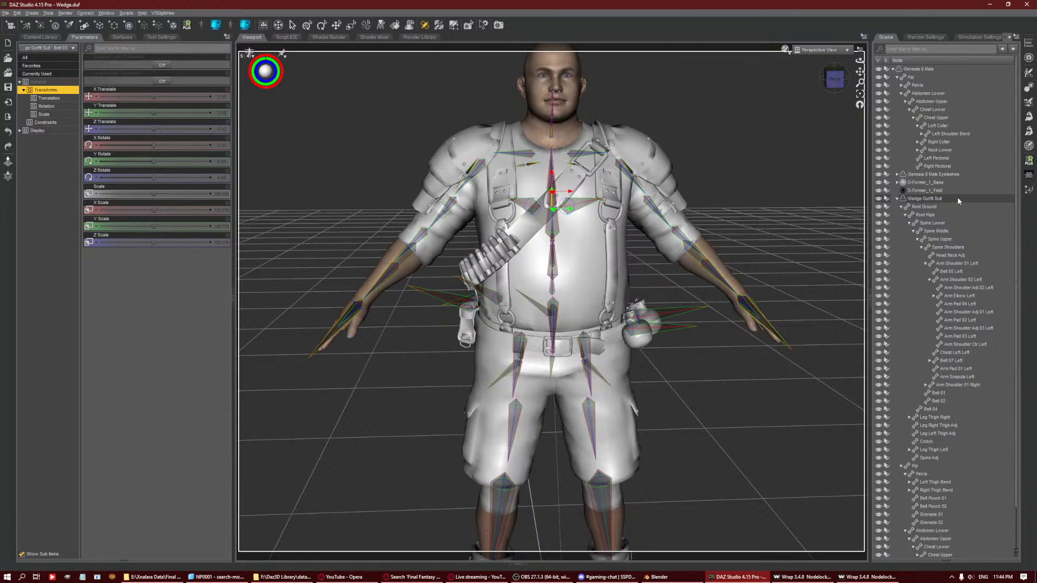
click(954, 272)
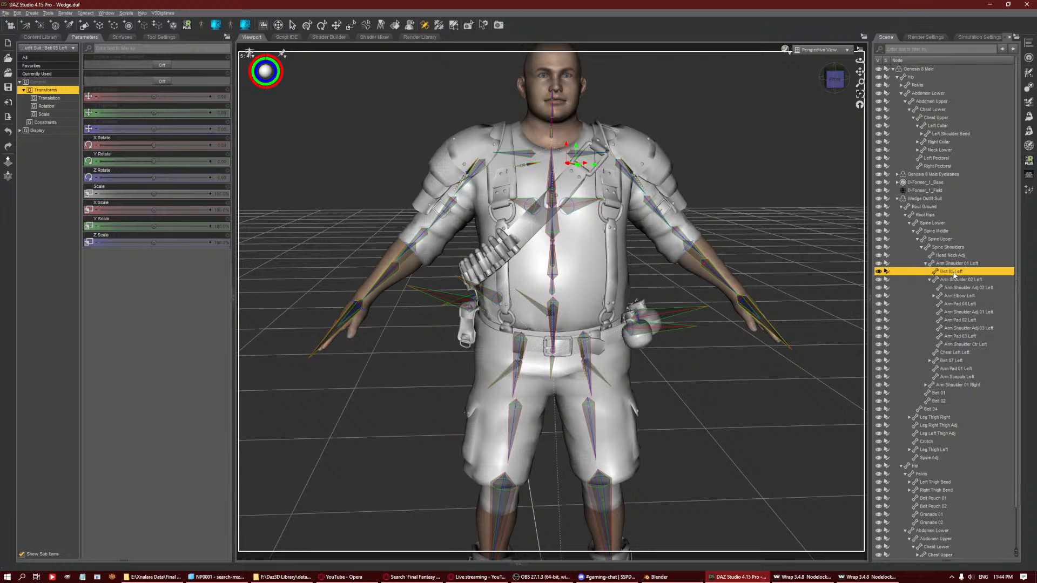
right_click(792, 171)
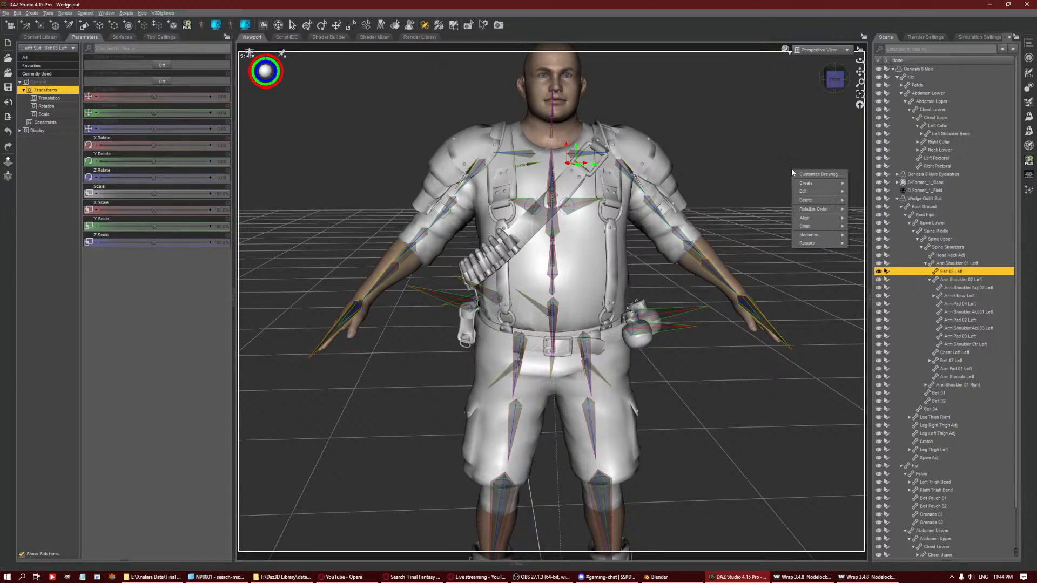
mouse_move(810, 191)
click(891, 226)
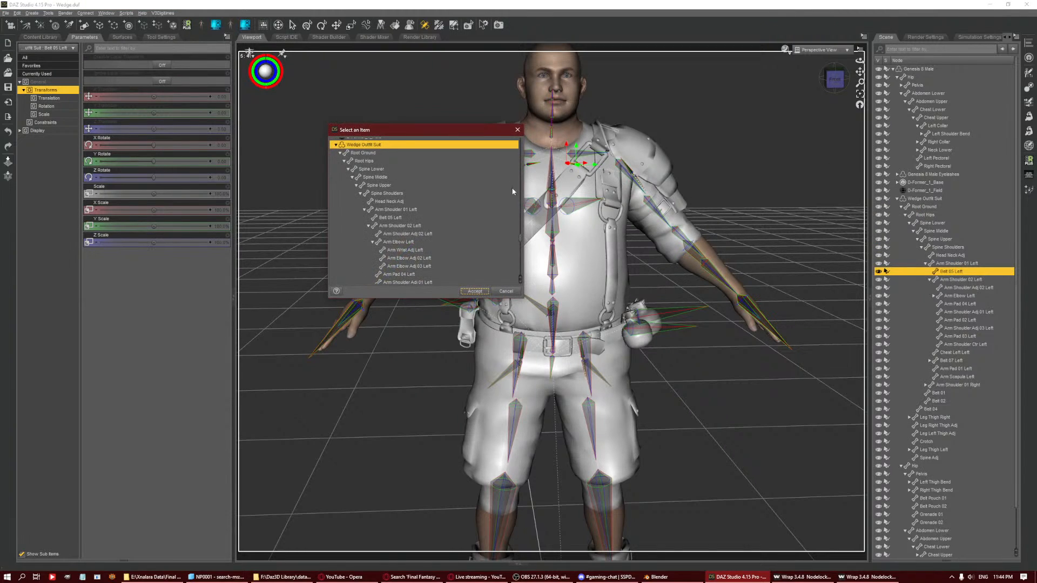
scroll(462, 211, down, 15)
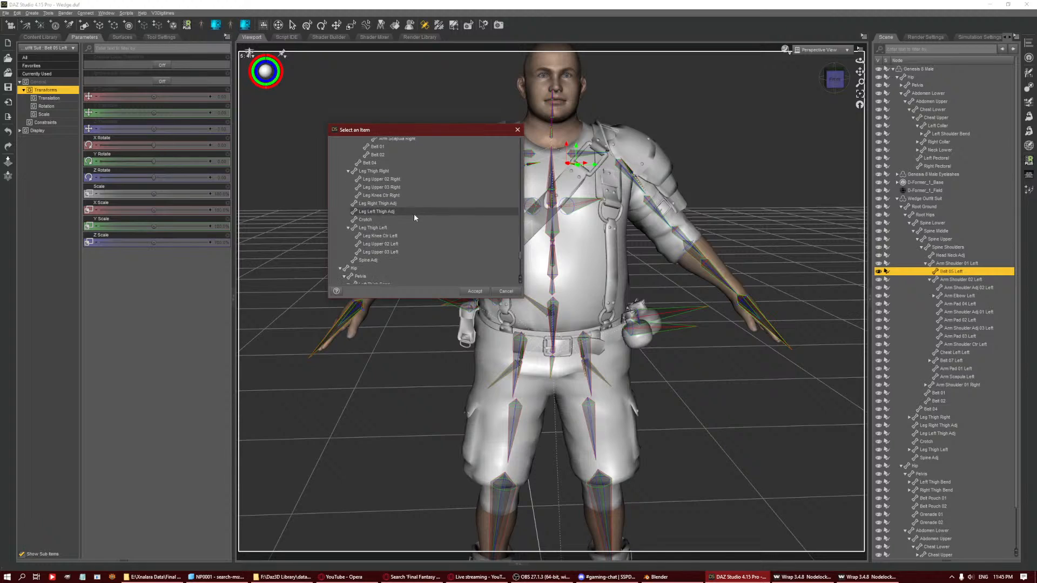
scroll(413, 212, down, 12)
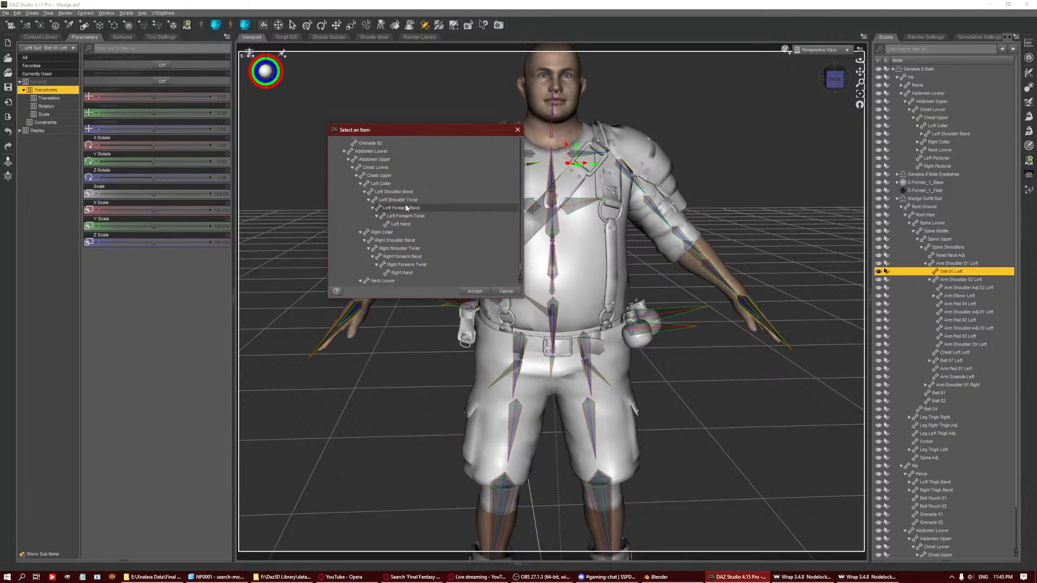
click(406, 191)
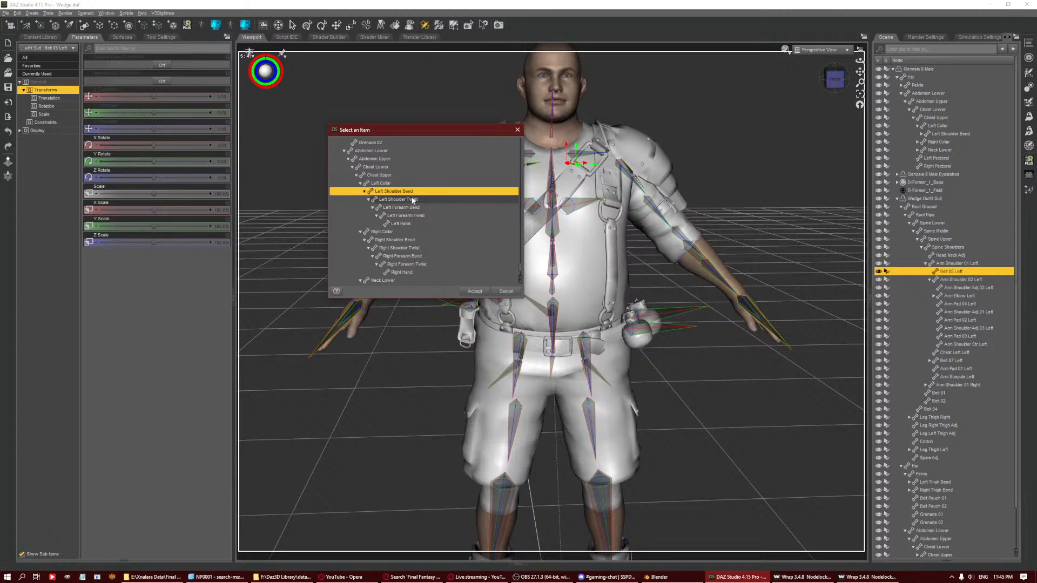
click(390, 183)
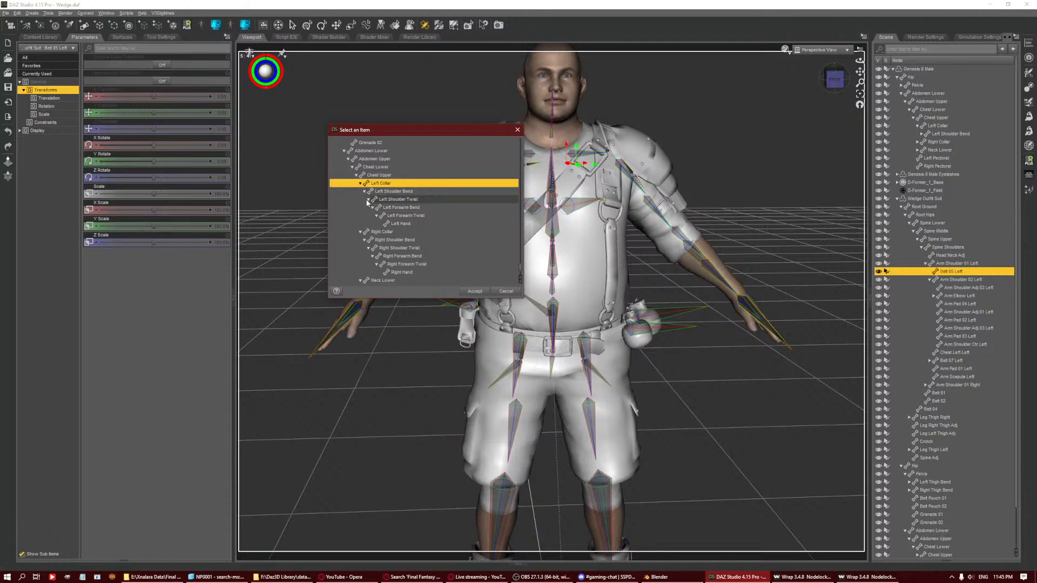
click(475, 292)
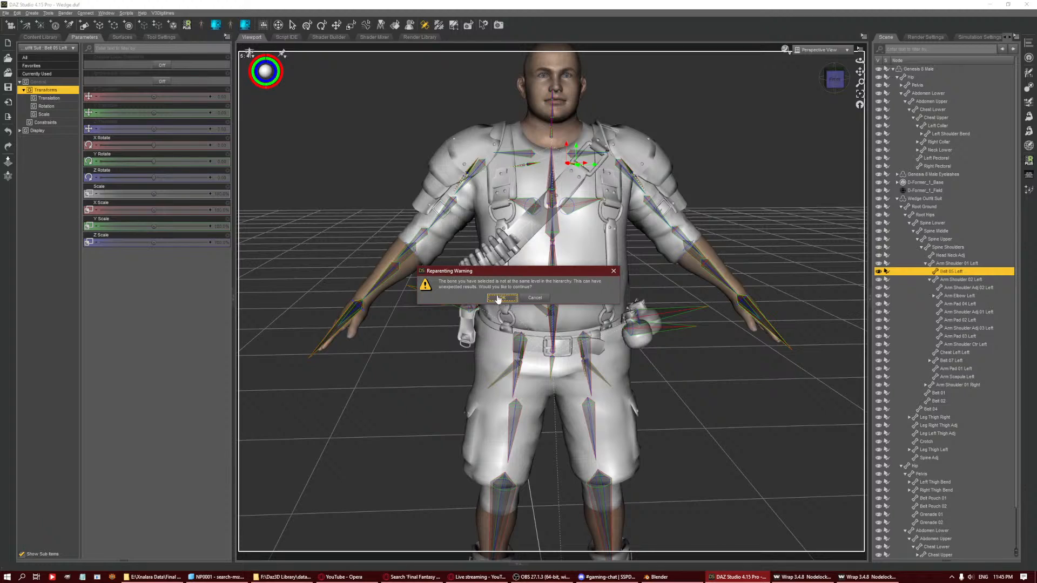
click(501, 298)
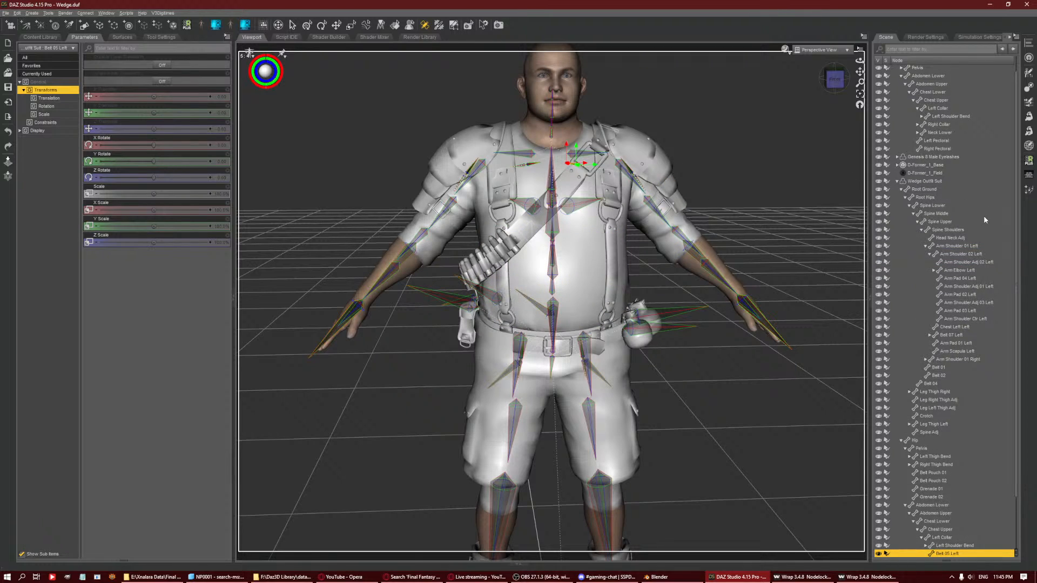
Check the Arm Elbow Left and Arm Pad 04 Left bones and collapse the Arm Shoulder 02 Left branch.
click(957, 278)
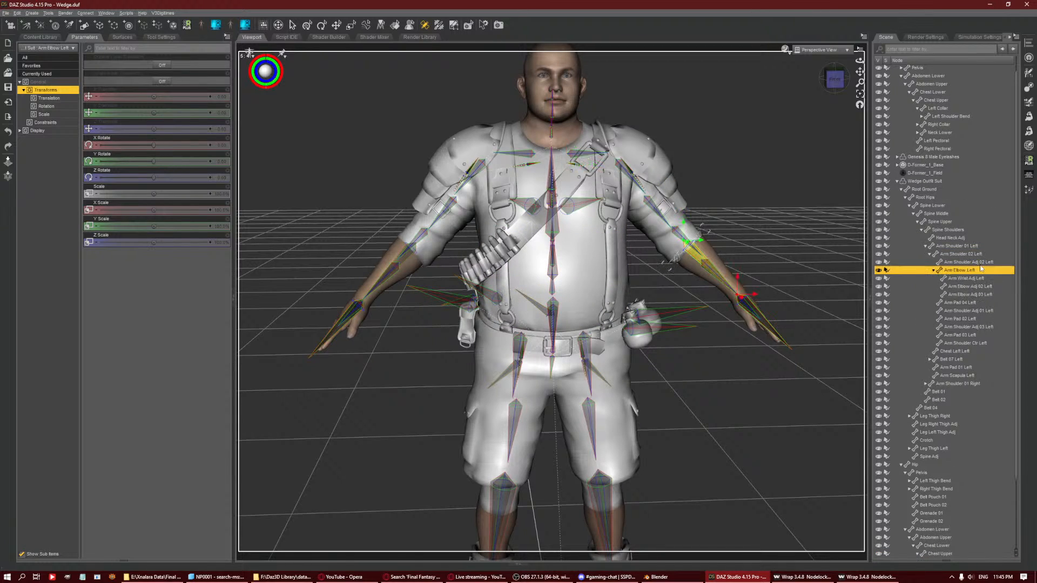
scroll(973, 244, down, 3)
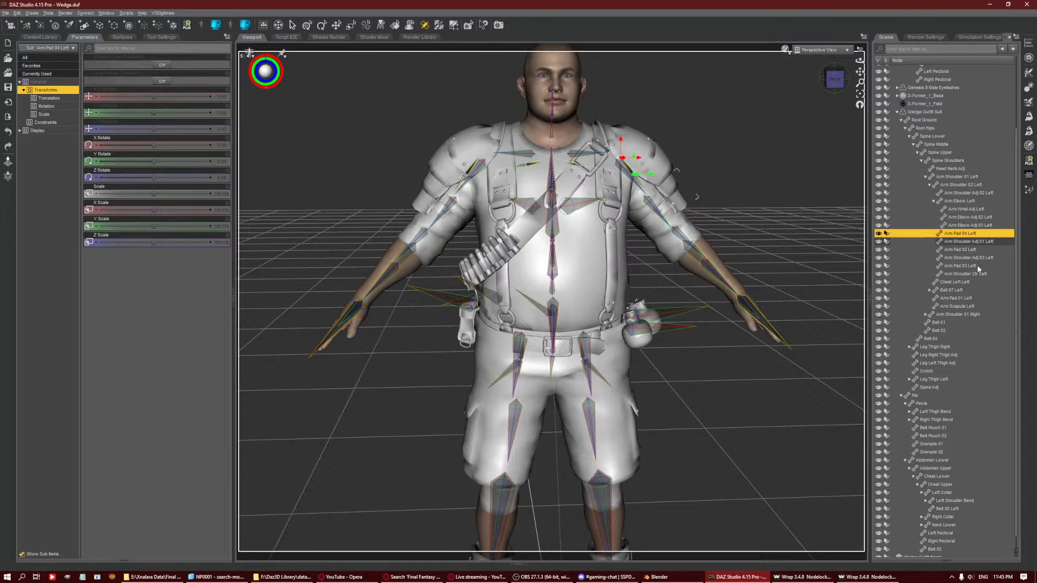
double_click(966, 203)
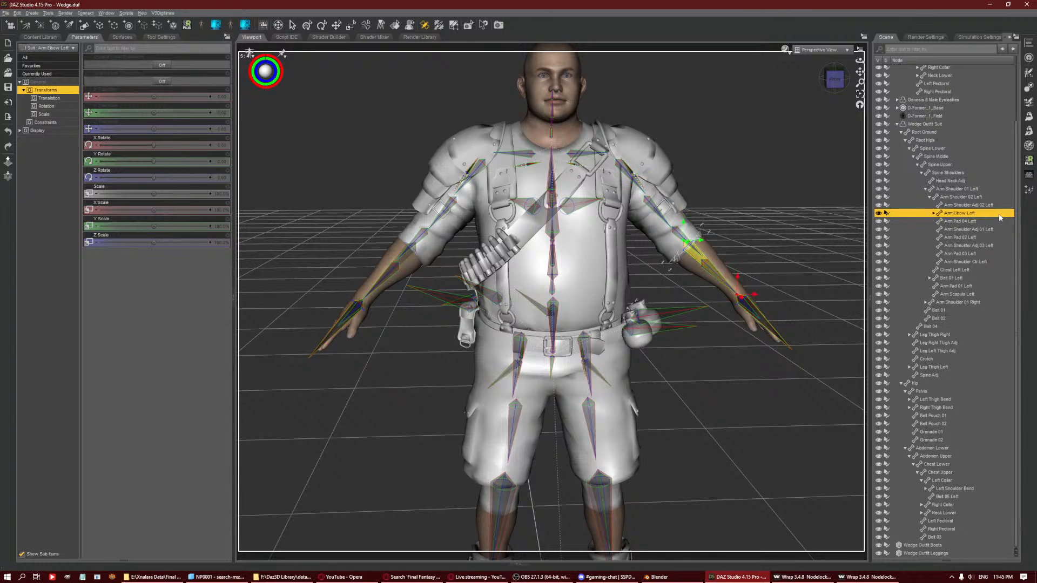
key(Left)
key(Left)
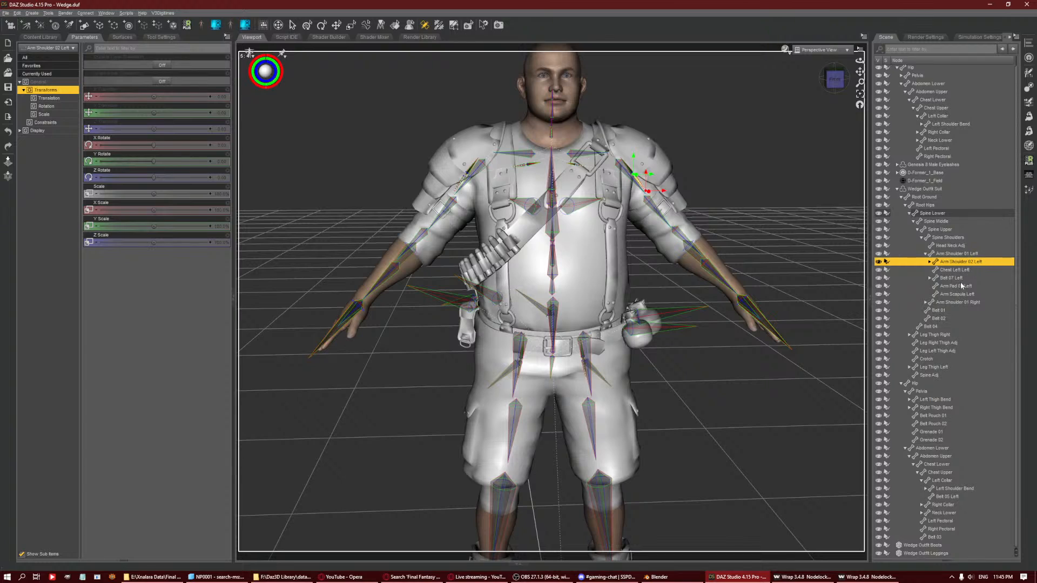
Reparent the outfit suit's Arm Pad 01 Left bone from Arm Shoulder 01 Left to Left Collar, accepting the hierarchy-level warning.
click(960, 286)
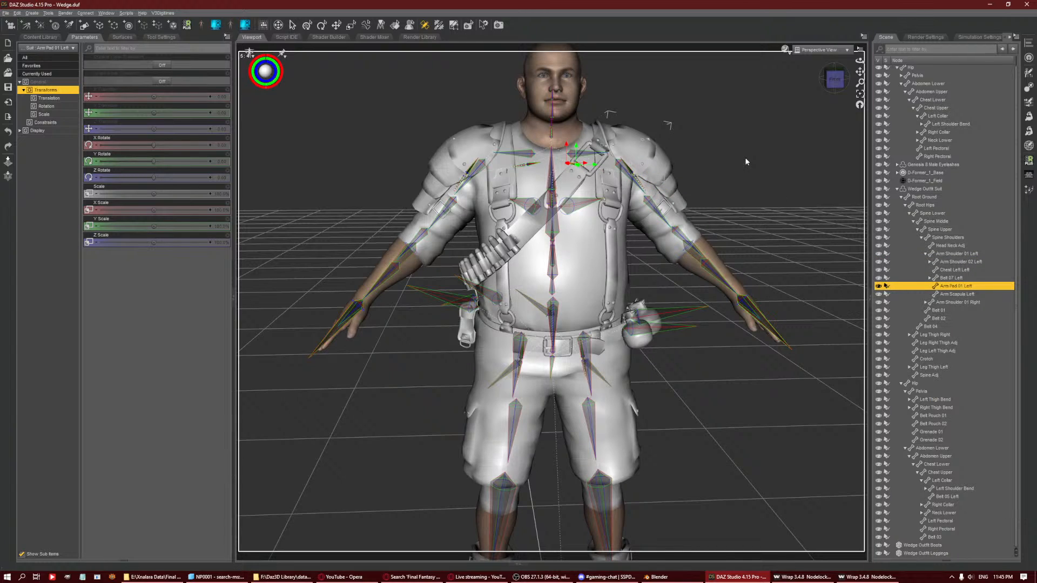
right_click(743, 130)
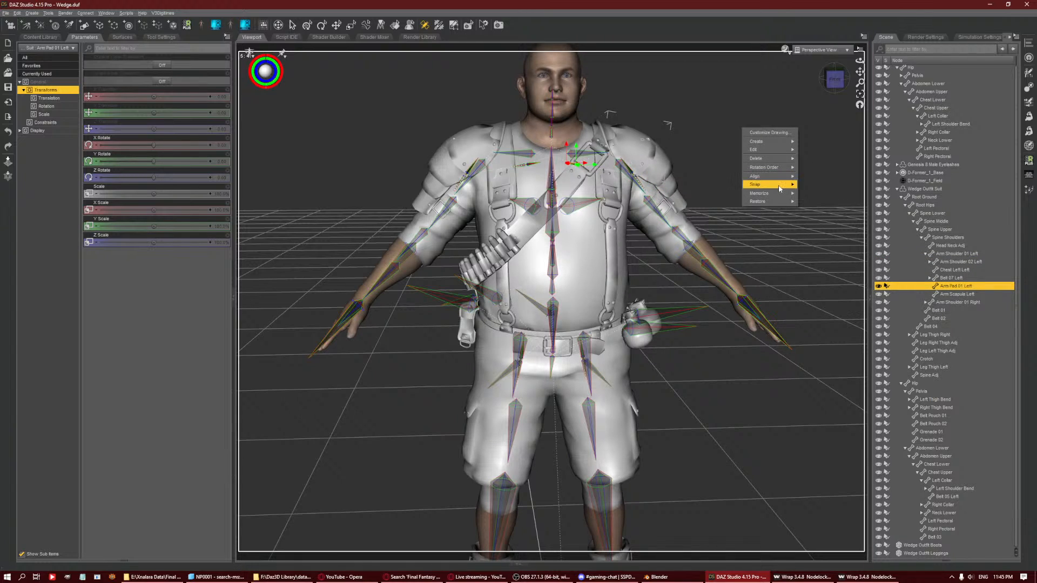
mouse_move(767, 150)
click(817, 184)
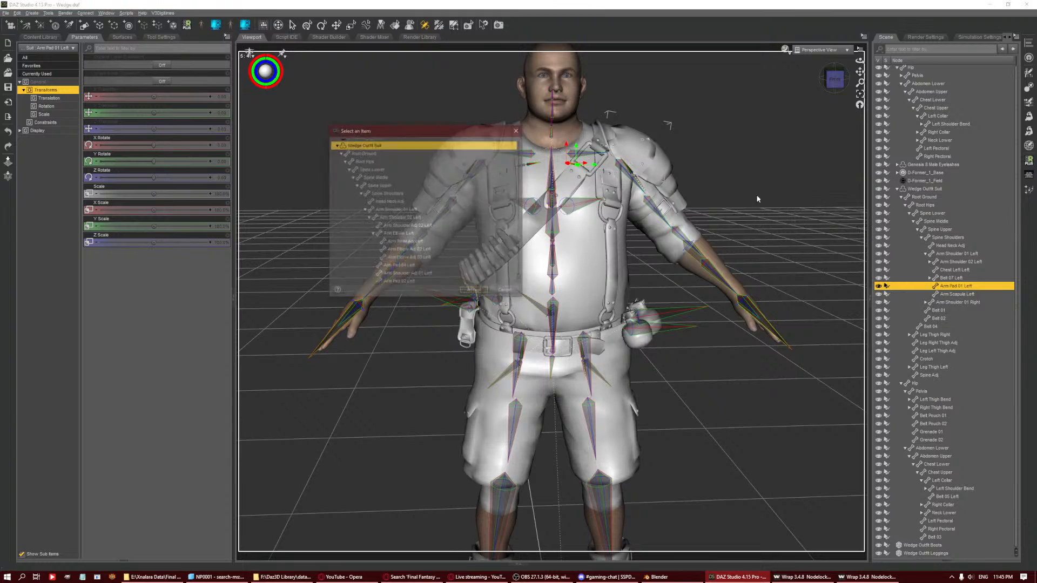
scroll(443, 221, down, 10)
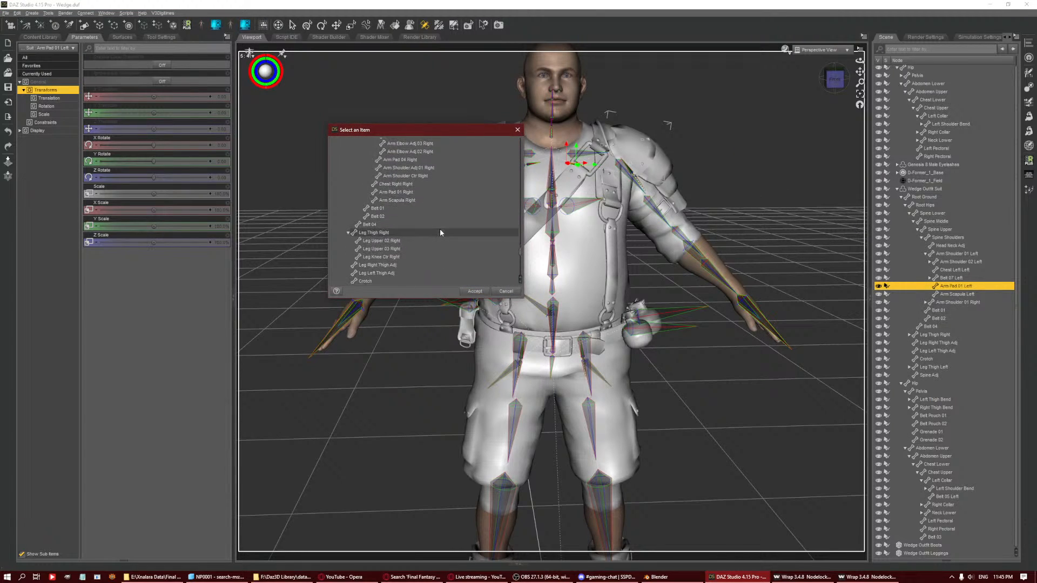
scroll(427, 241, up, 10)
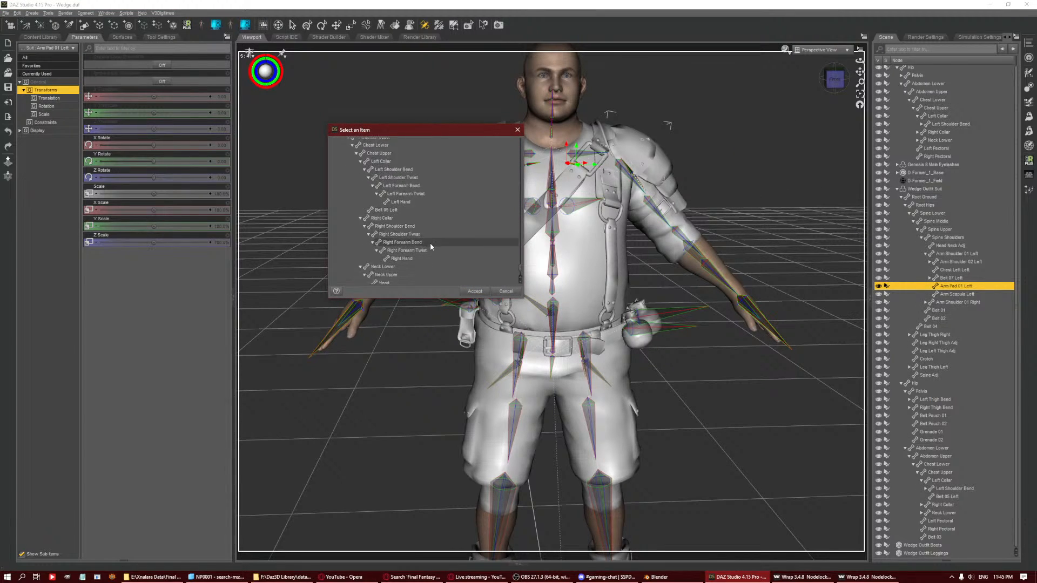
scroll(430, 243, down, 1)
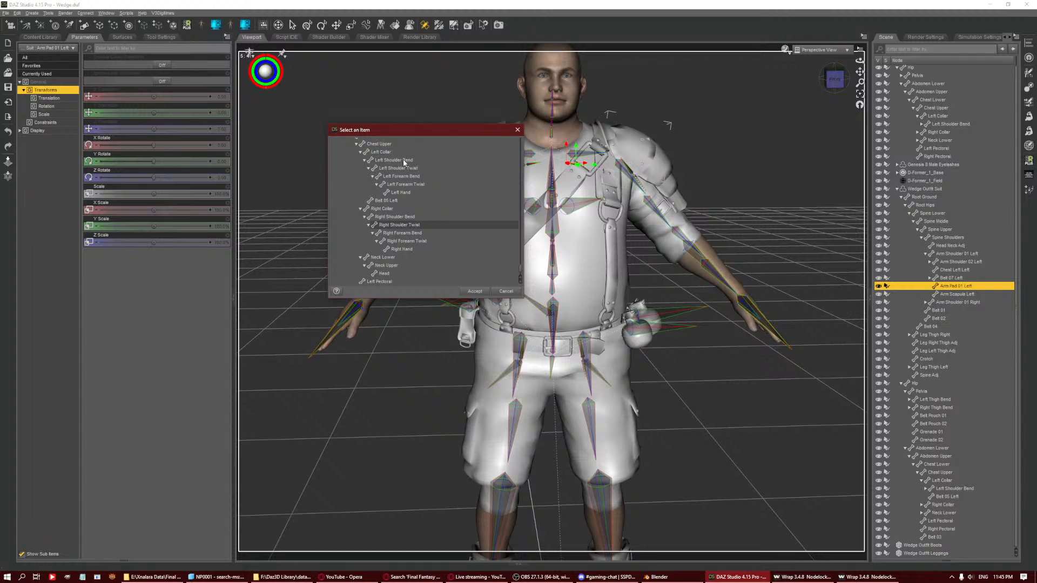
click(404, 162)
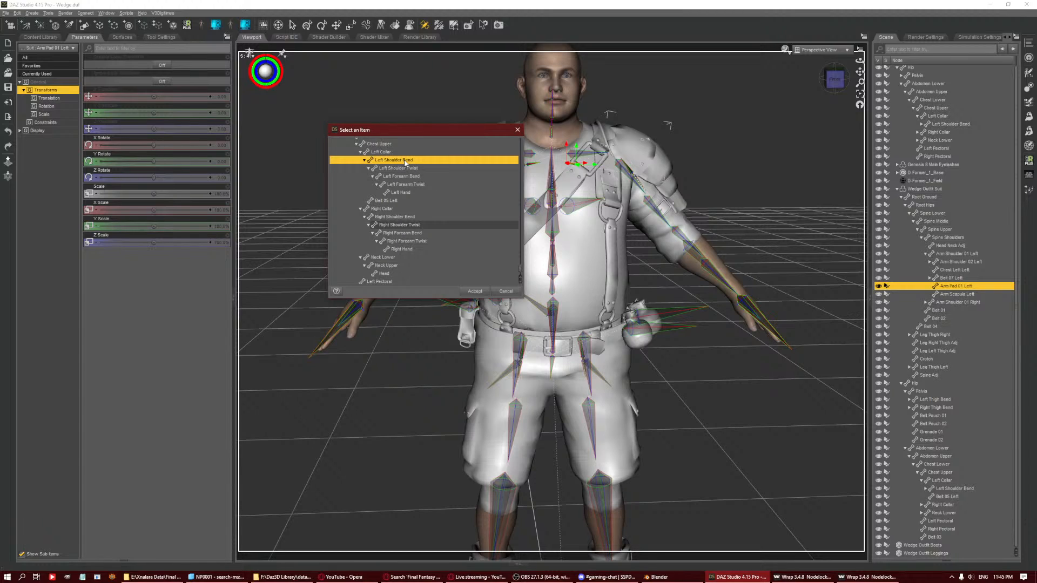
click(406, 153)
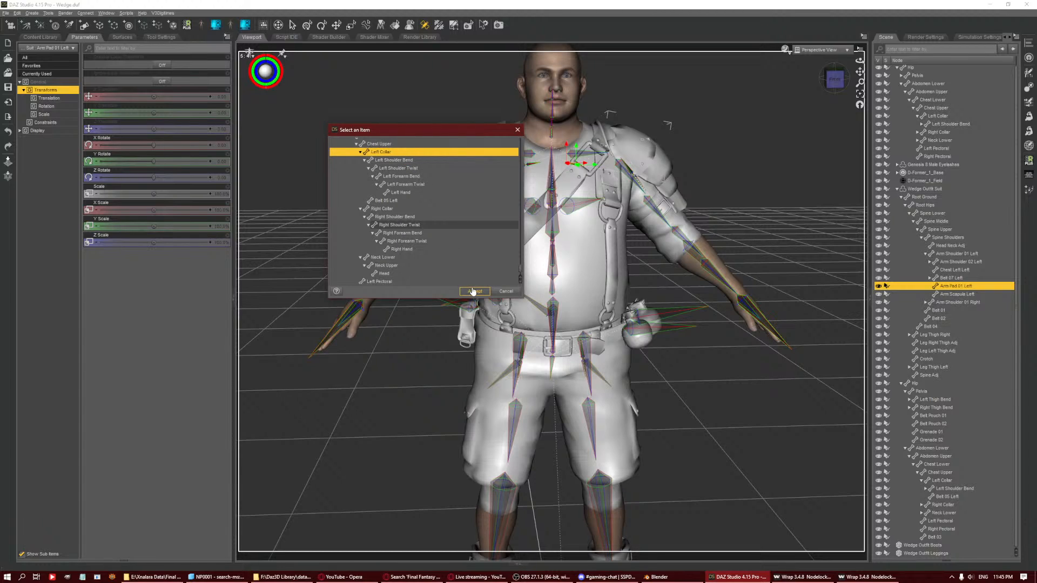
click(474, 291)
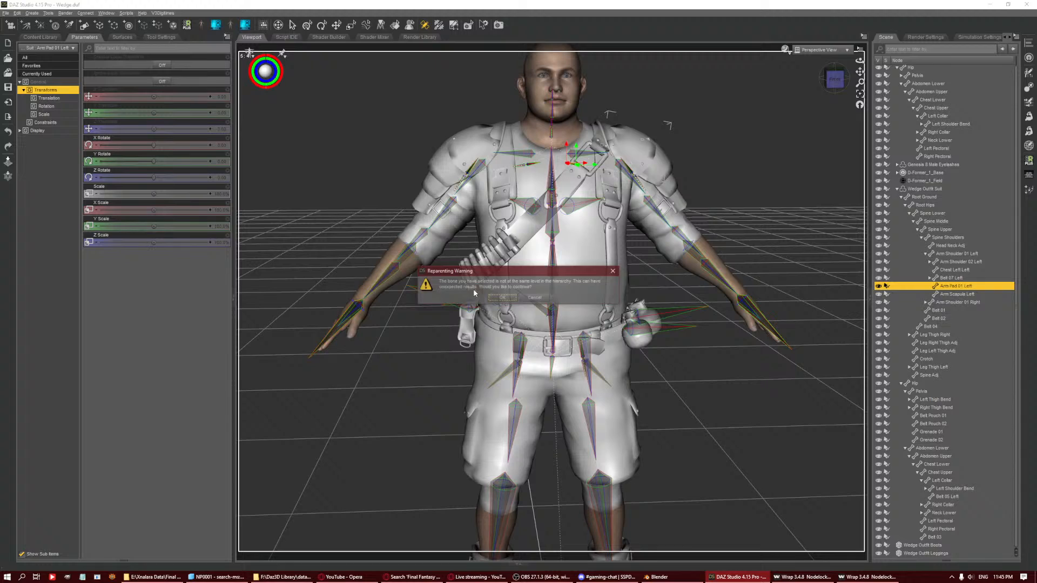
click(501, 298)
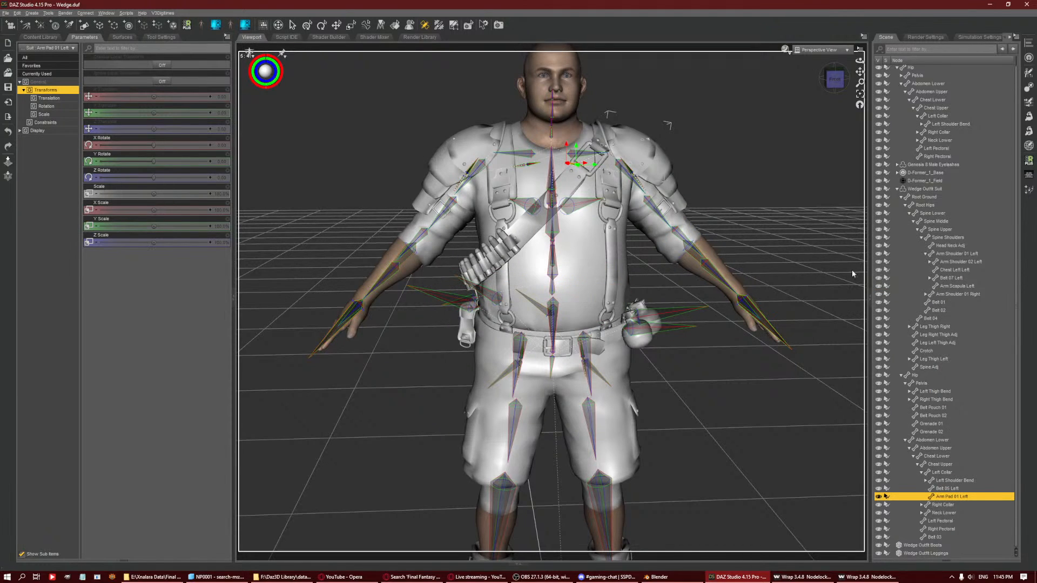
Reparent the outfit suit's Belt 07 Left bone from Arm Shoulder 01 Left to Left Collar, accepting the hierarchy-level warning.
click(949, 278)
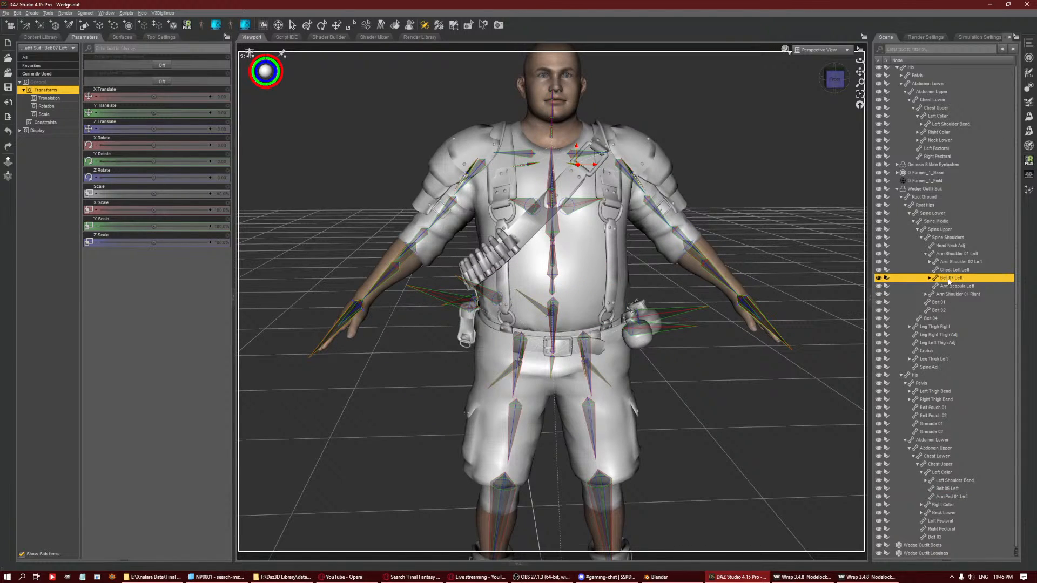
right_click(740, 205)
mouse_move(758, 225)
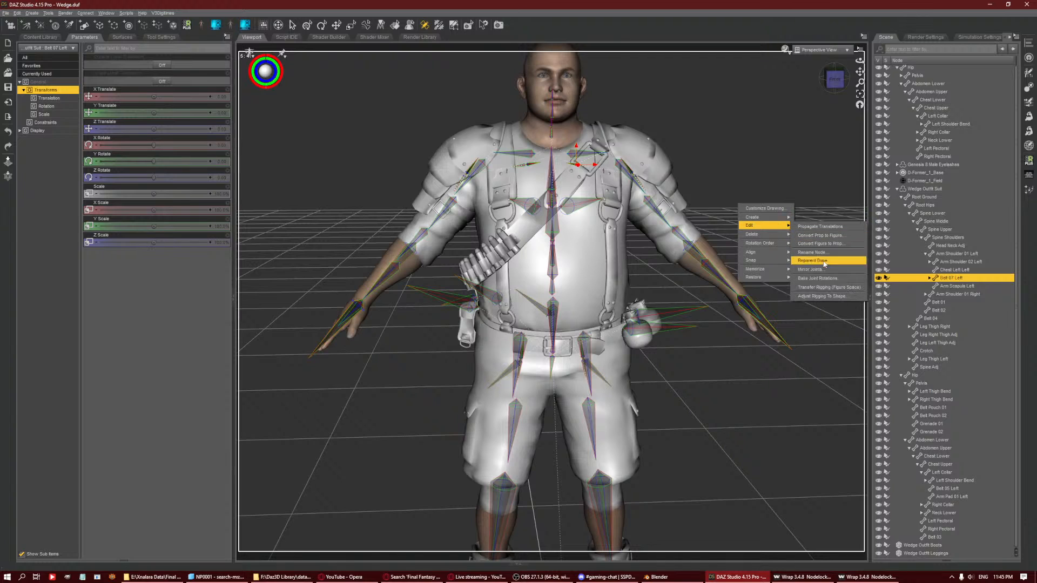
click(828, 260)
scroll(462, 266, down, 5)
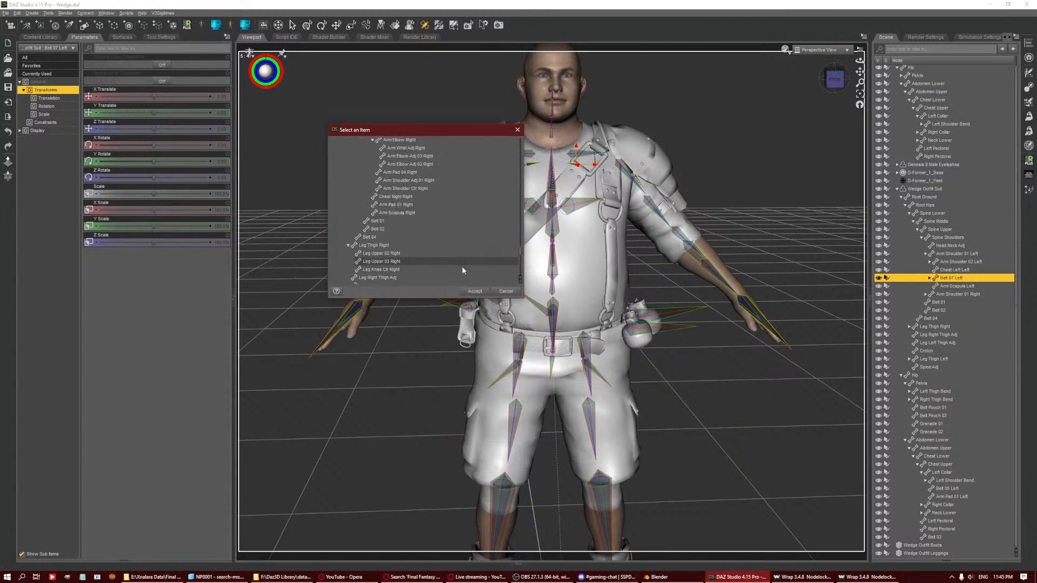
scroll(461, 264, down, 7)
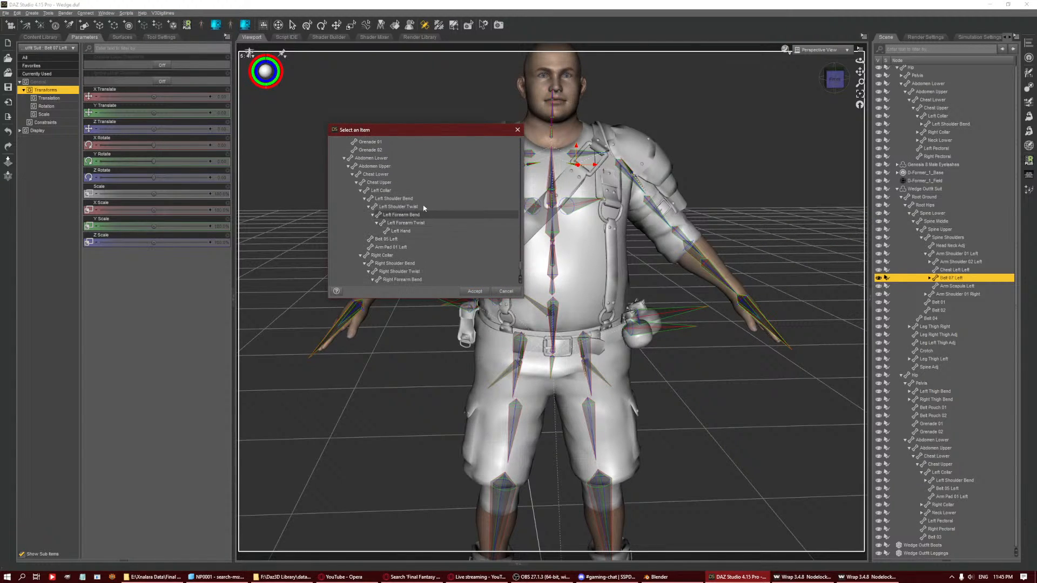
click(420, 190)
click(474, 291)
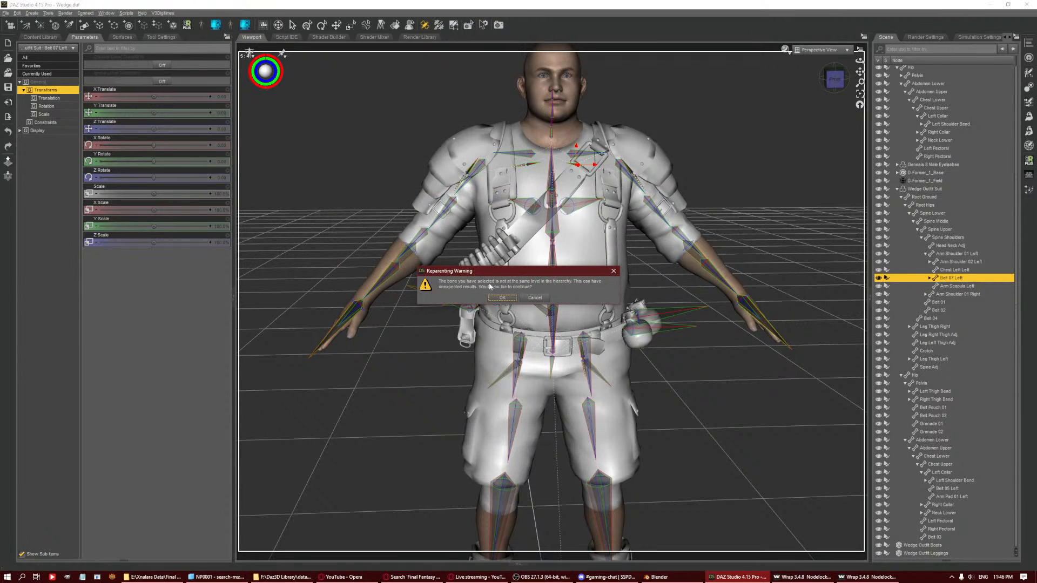
click(502, 297)
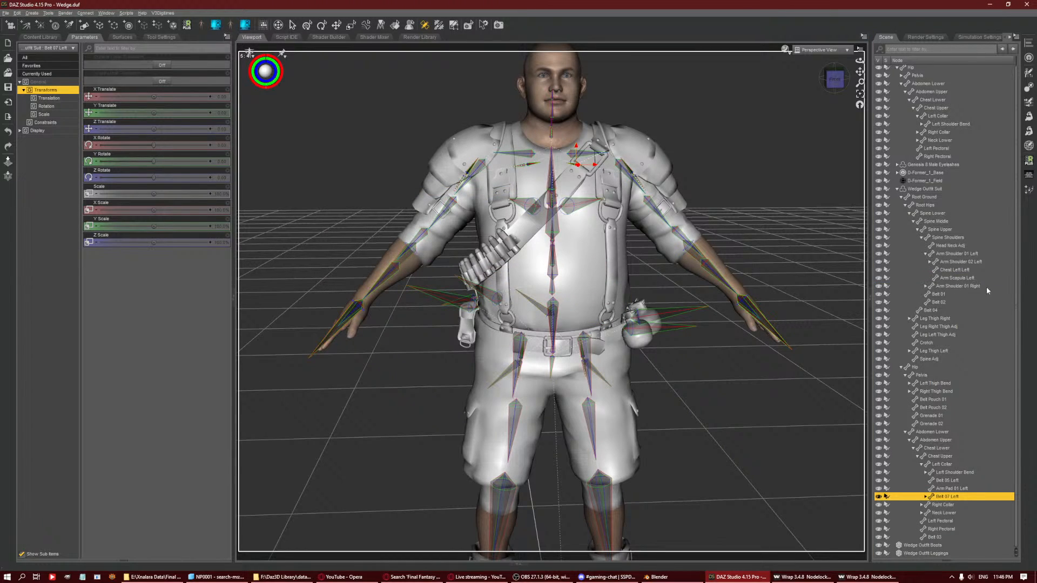
Reparent the outfit suit's Arm Pad 04 Left bone from Arm Shoulder 02 Left to Left Shoulder Bend, accepting the hierarchy-level warning.
click(954, 270)
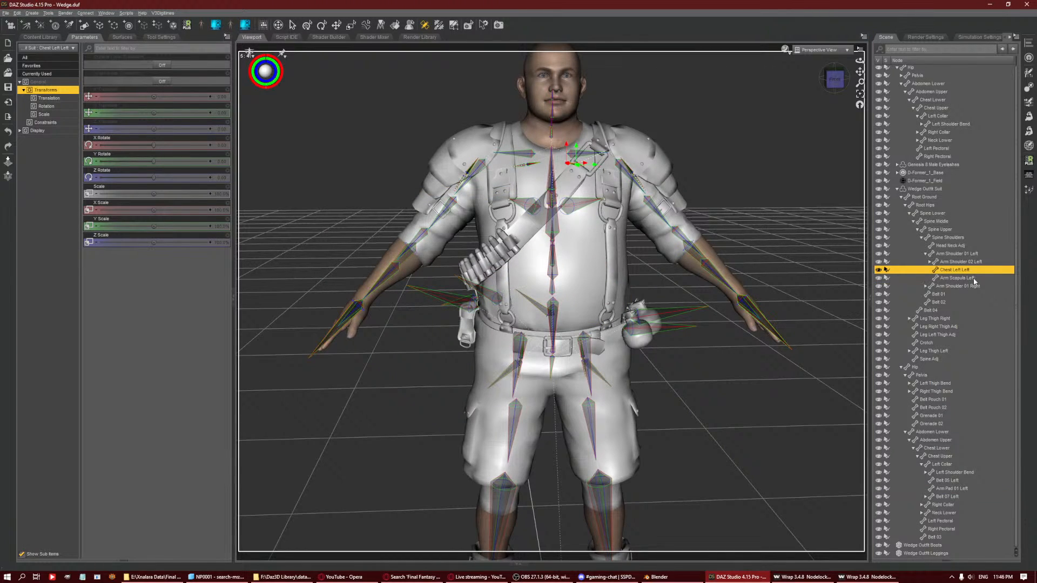
click(963, 263)
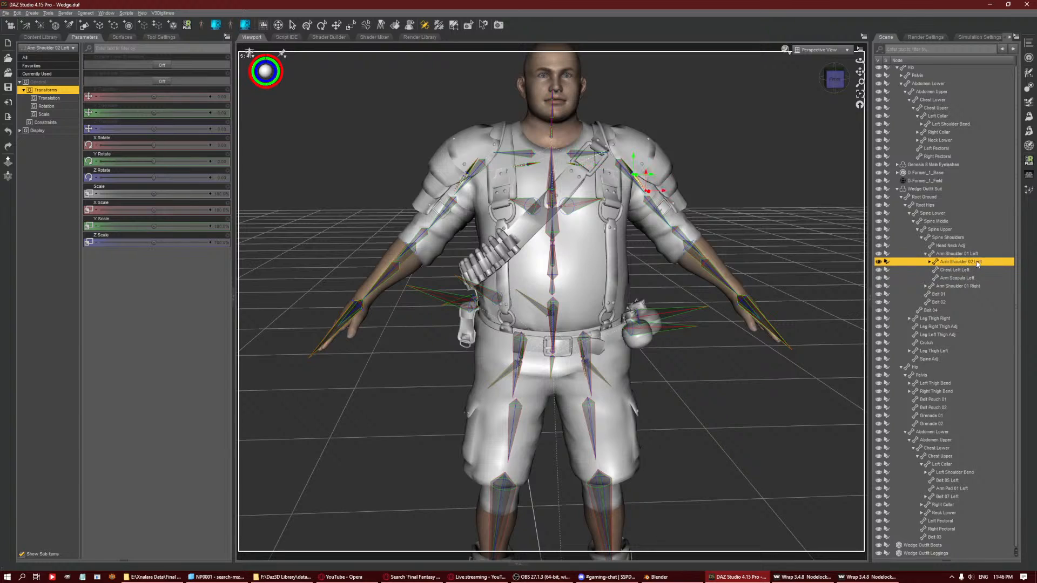
key(Right)
key(Down)
key(Down)
key(Down)
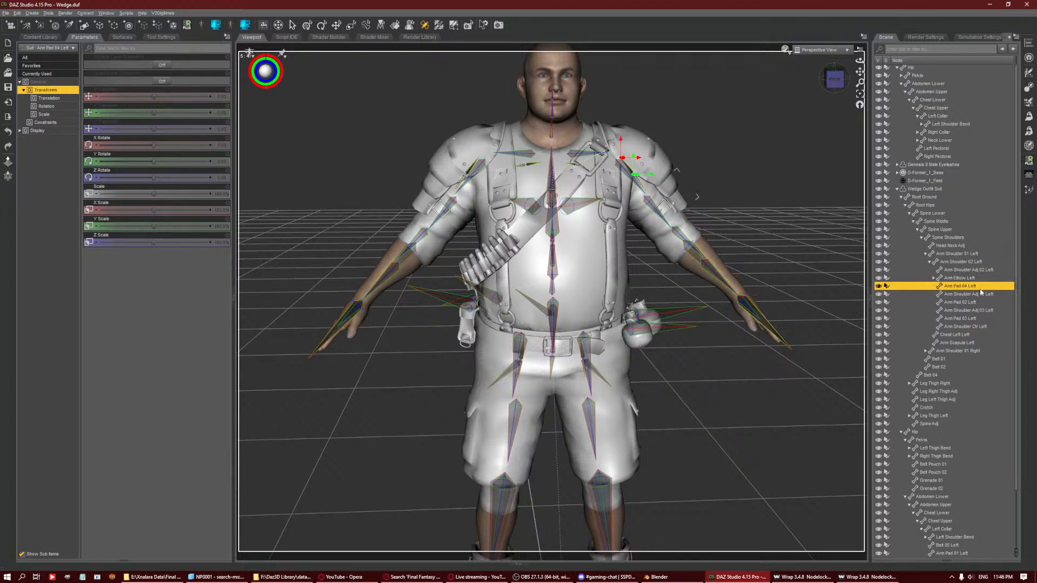
right_click(742, 193)
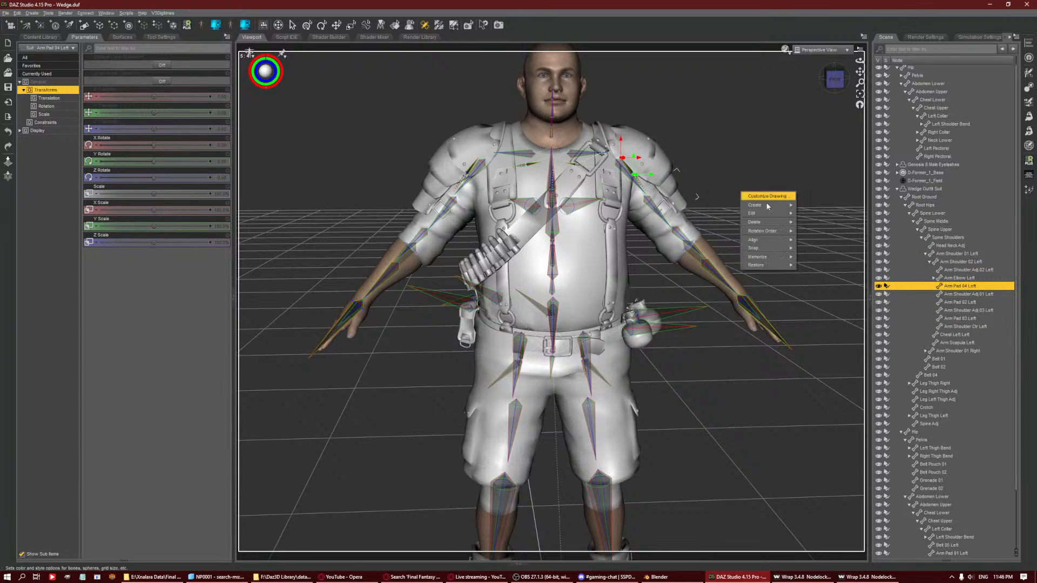
mouse_move(767, 213)
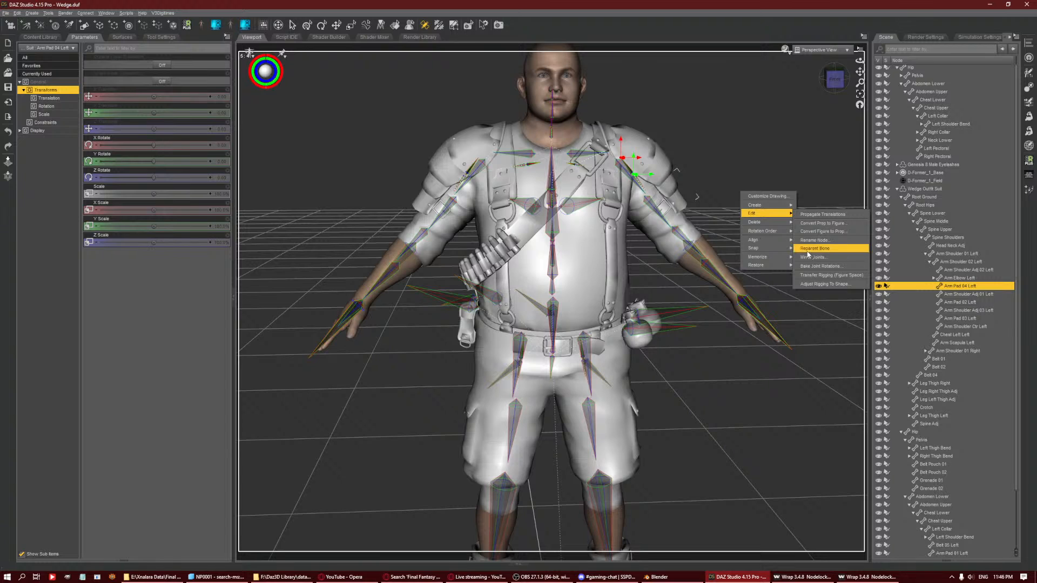
click(814, 248)
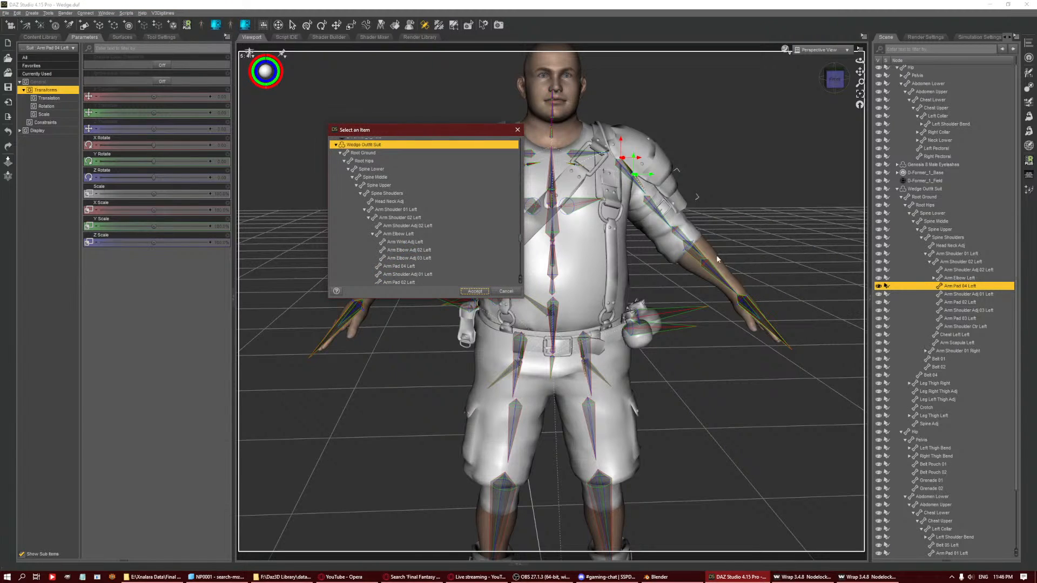
scroll(481, 227, down, 1)
scroll(480, 226, down, 12)
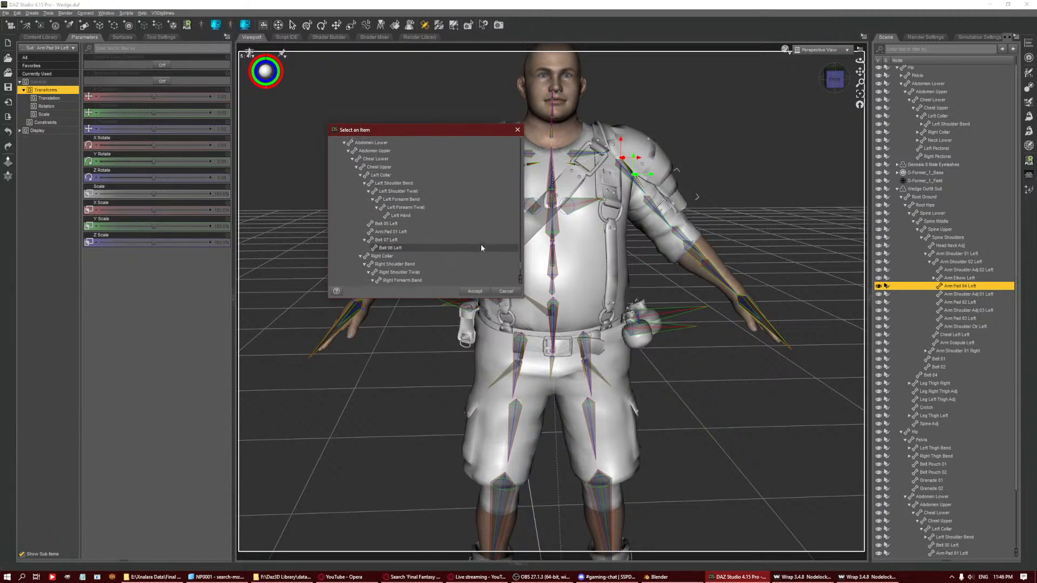
scroll(411, 210, up, 3)
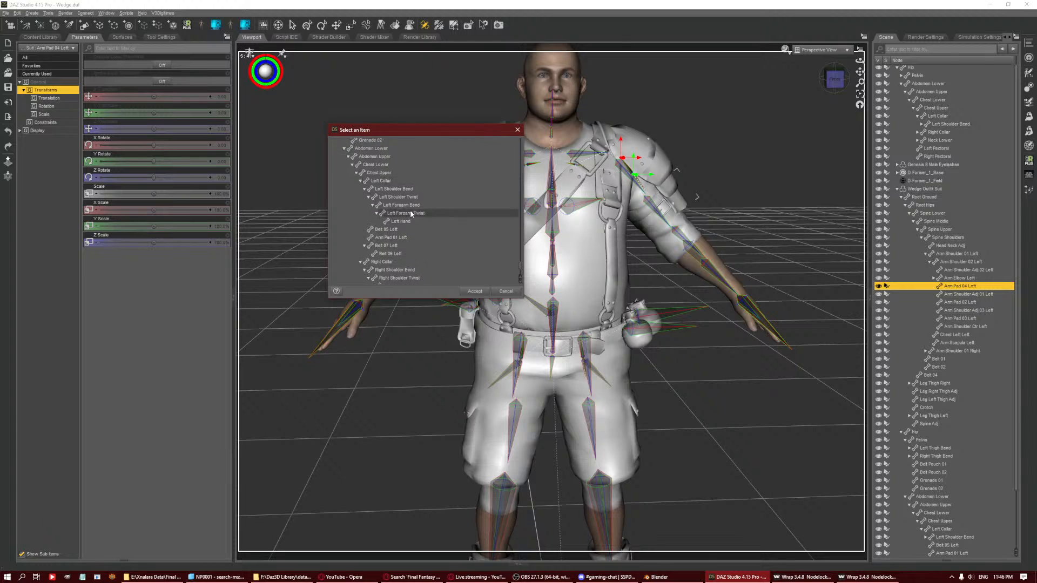
scroll(407, 197, down, 3)
click(404, 190)
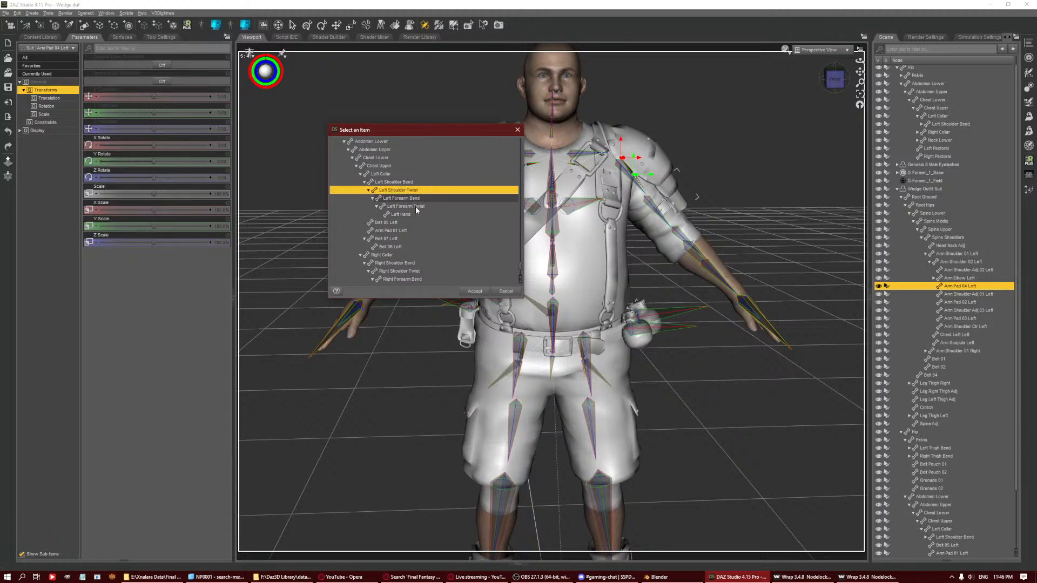
key(Up)
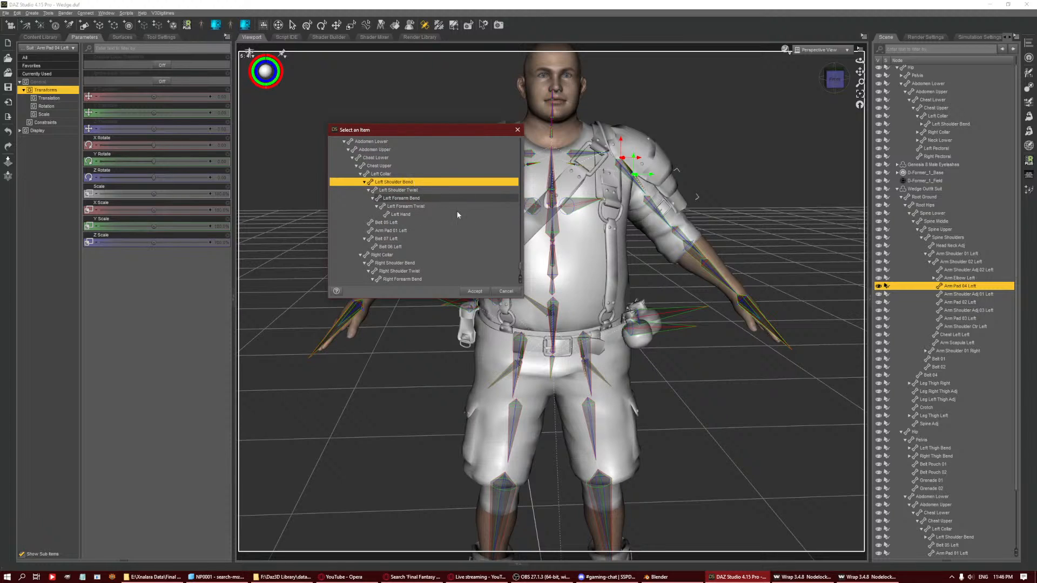
click(475, 291)
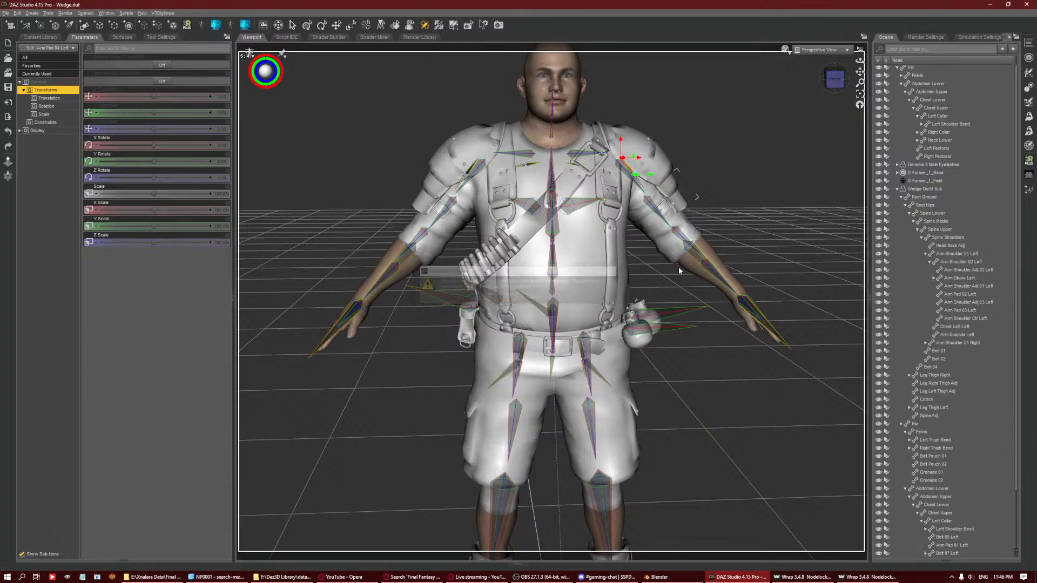
Reparent the outfit suit's Arm Pad 02 Left bone from Arm Shoulder 02 Left to Left Shoulder Bend.
click(971, 294)
scroll(982, 368, down, 3)
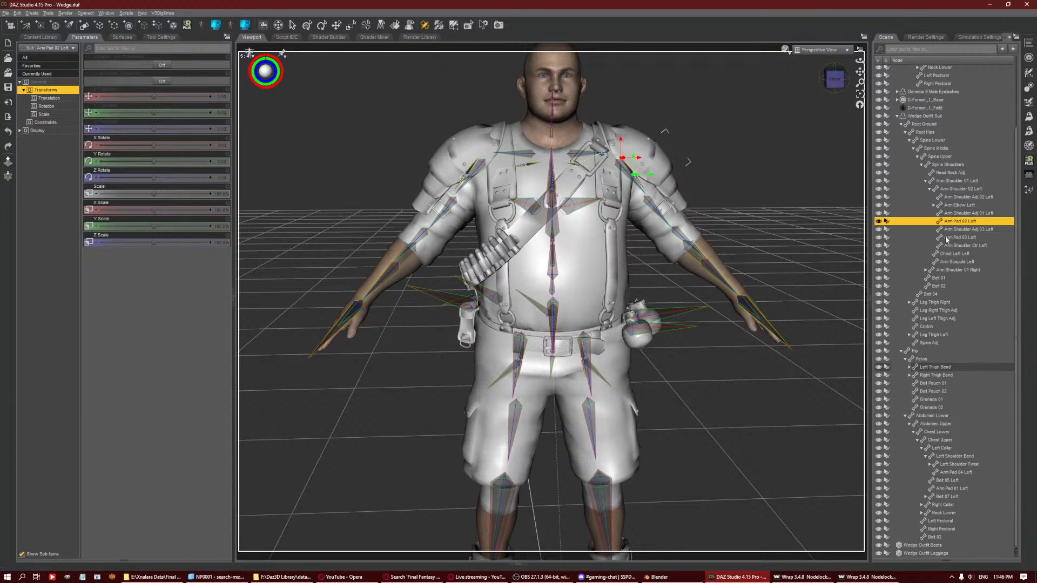
right_click(763, 198)
mouse_move(792, 220)
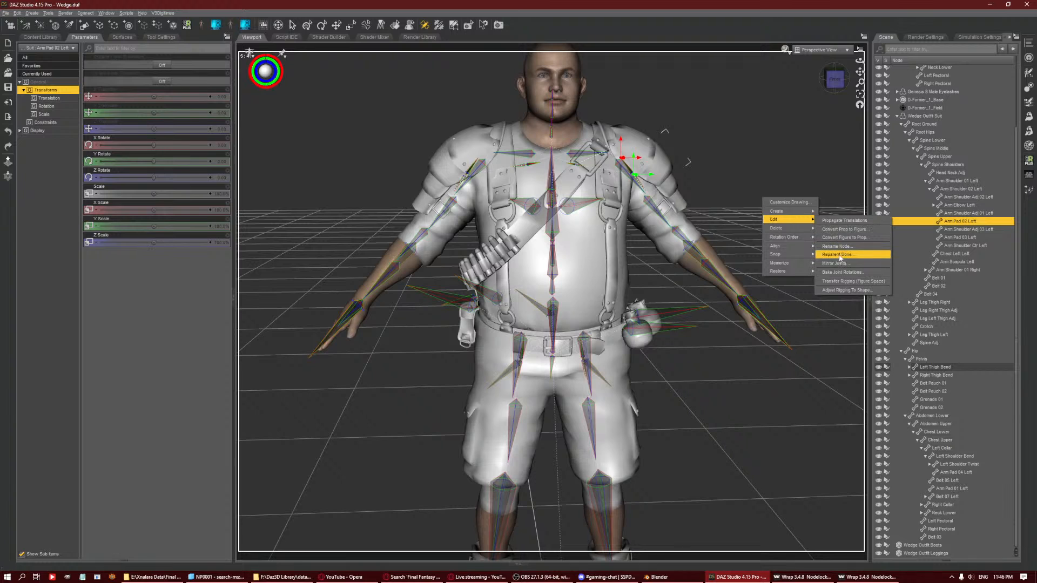
click(838, 255)
scroll(450, 229, down, 5)
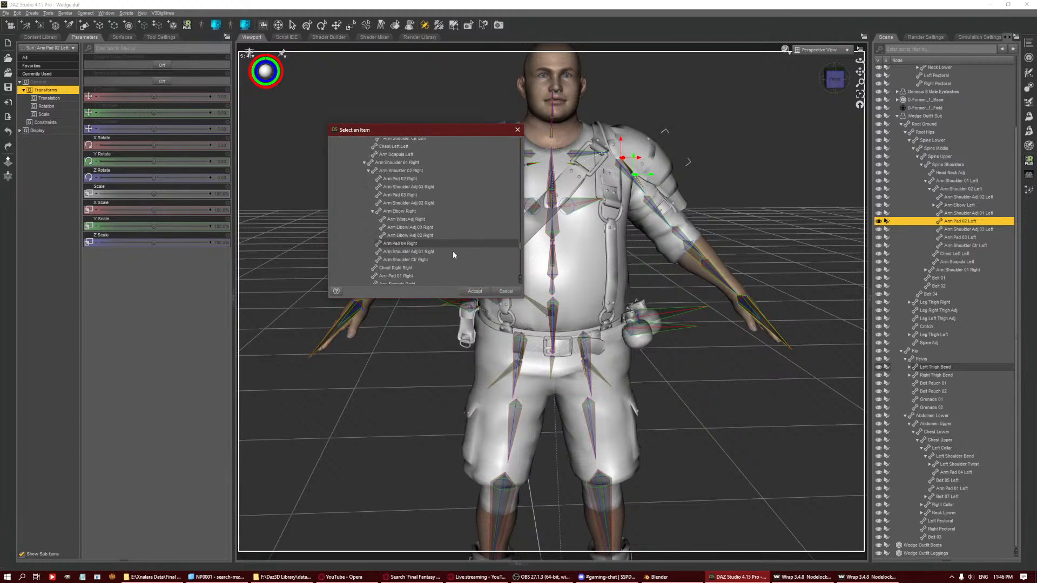
scroll(451, 262, down, 10)
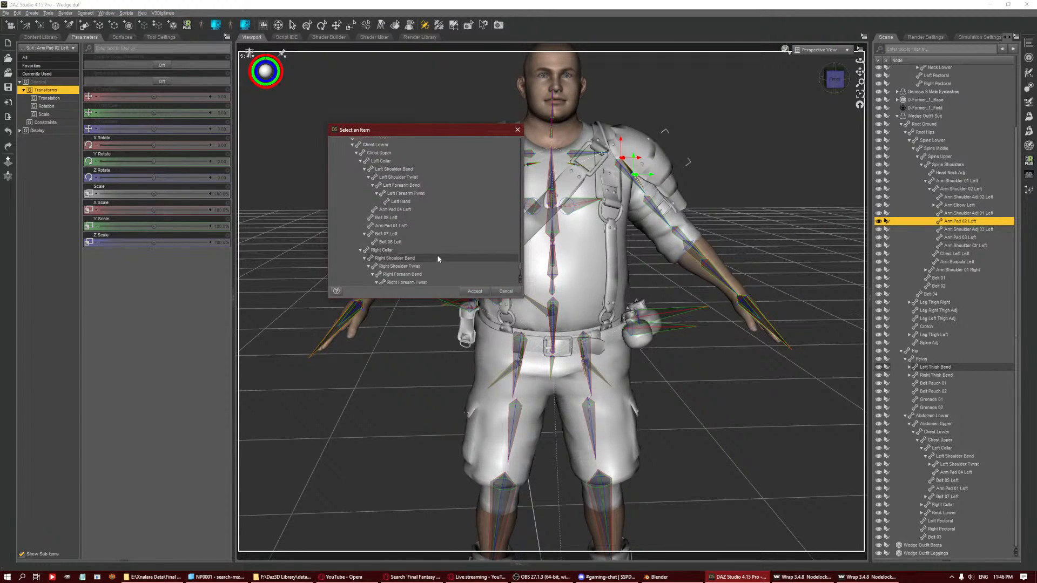
scroll(426, 243, down, 1)
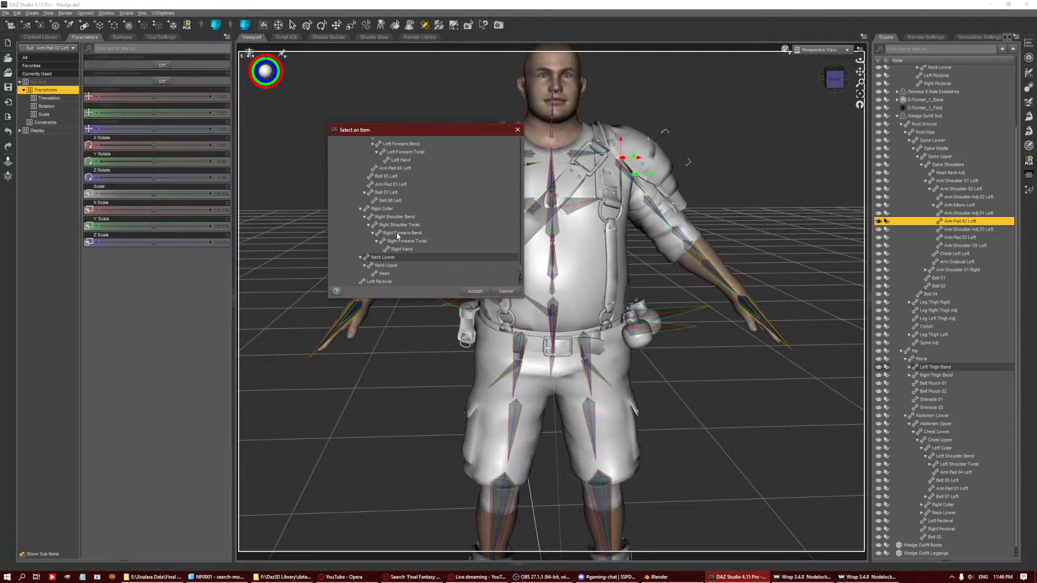
scroll(399, 221, up, 5)
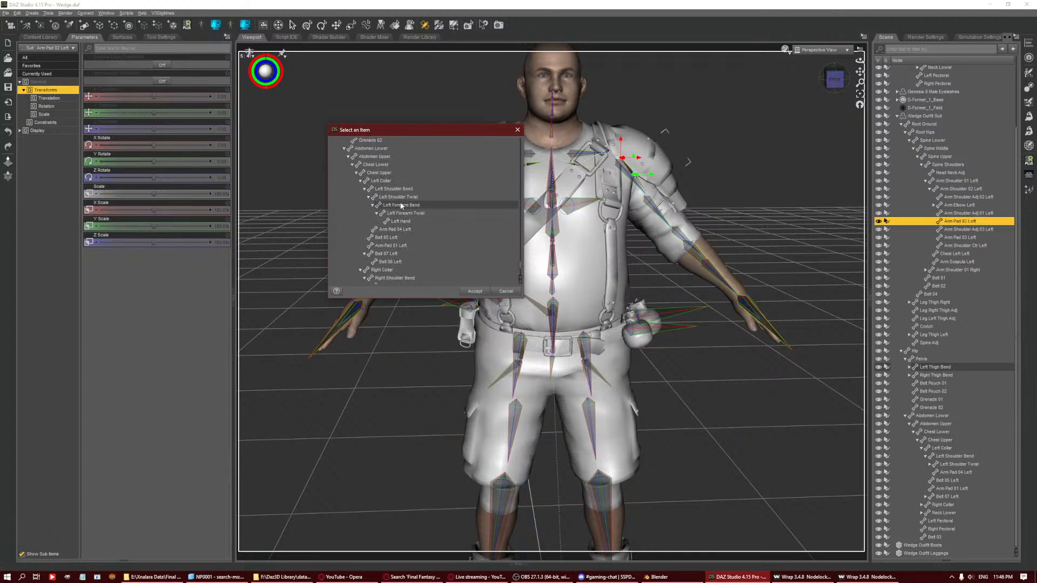
scroll(401, 206, up, 1)
click(402, 198)
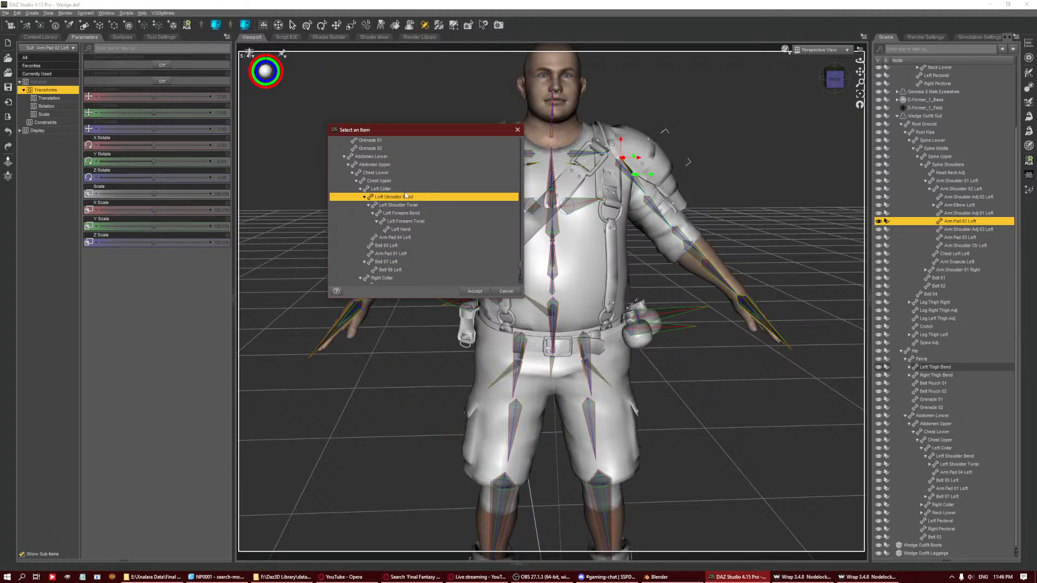
click(474, 292)
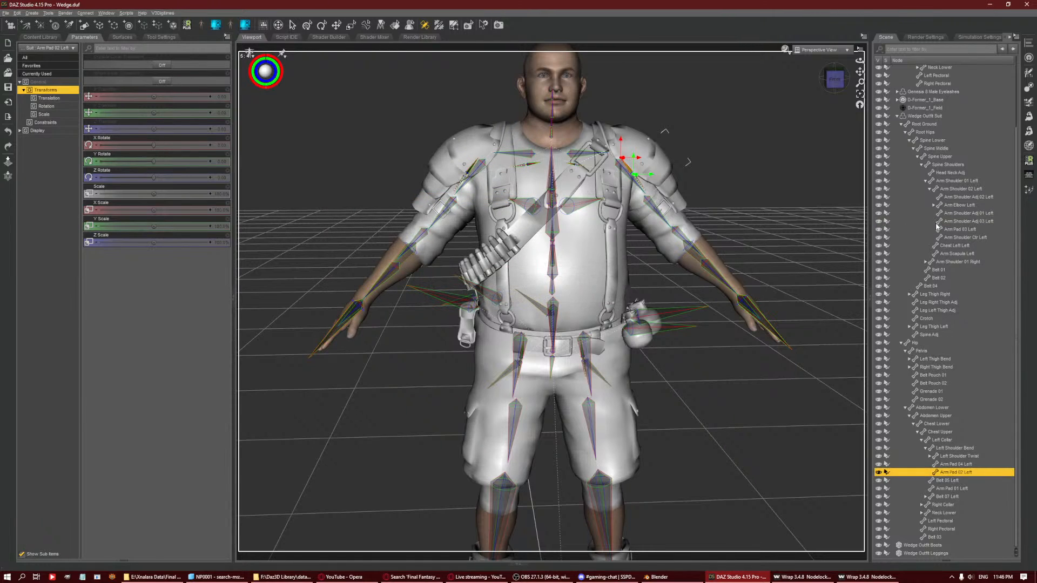
Reparent the outfit suit's Arm Pad 03 Left bone from Arm Shoulder 02 Left to Left Shoulder Bend, accepting the hierarchy-level warning.
click(670, 181)
right_click(672, 182)
mouse_move(702, 205)
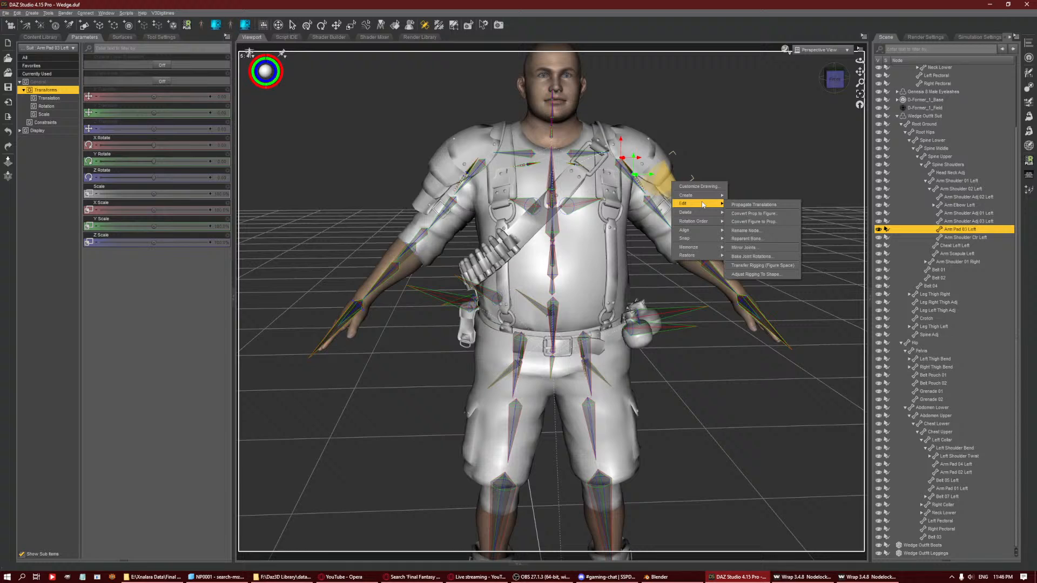
click(746, 238)
scroll(450, 235, down, 15)
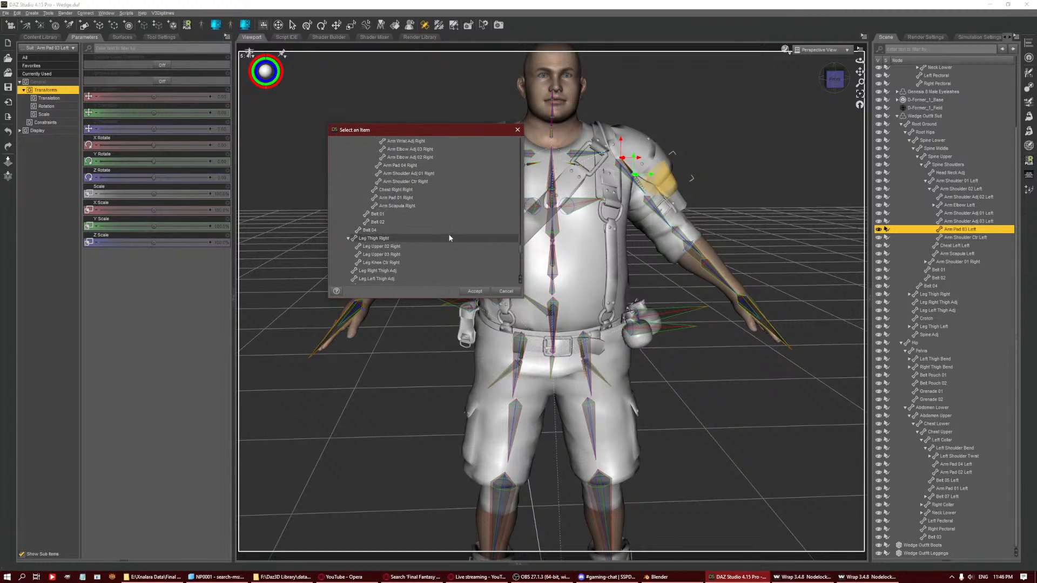
scroll(444, 245, up, 6)
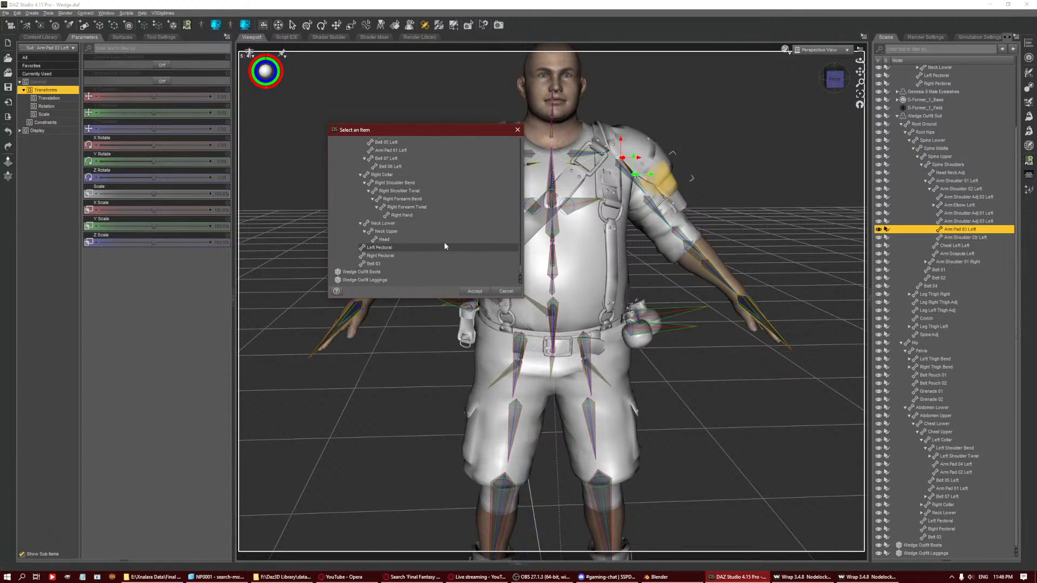
scroll(433, 230, down, 5)
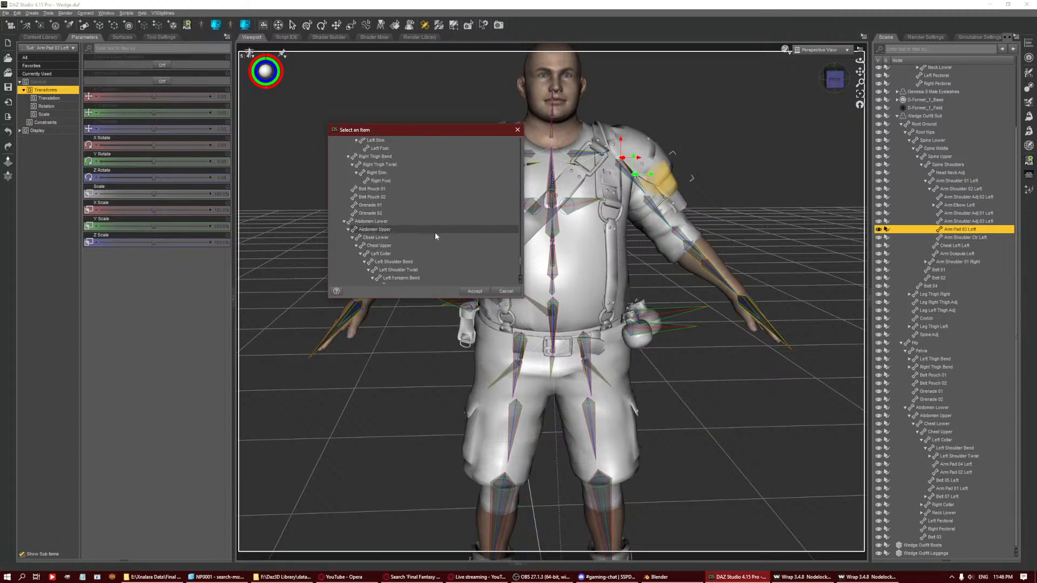
click(427, 200)
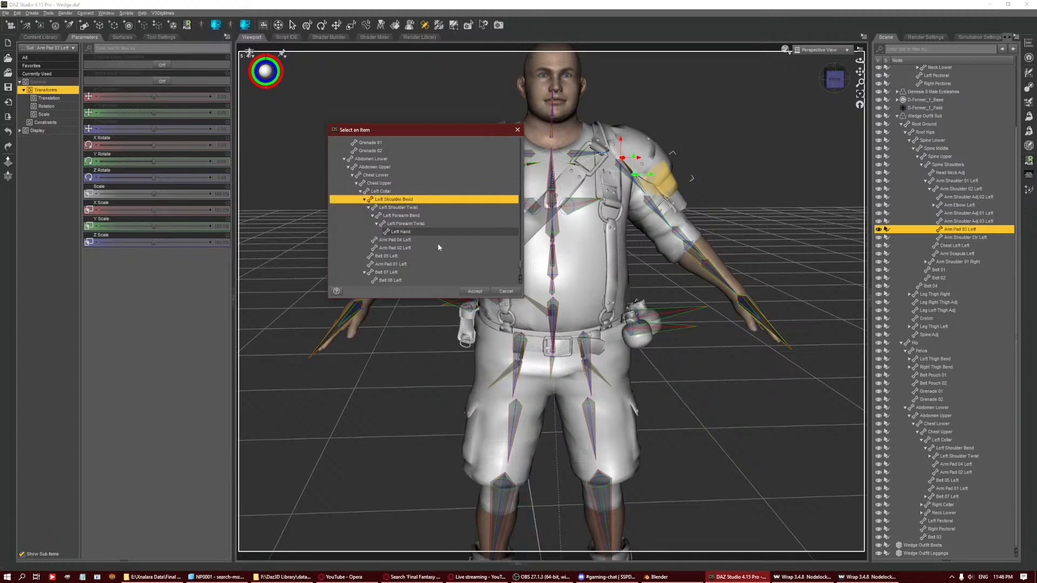
click(475, 292)
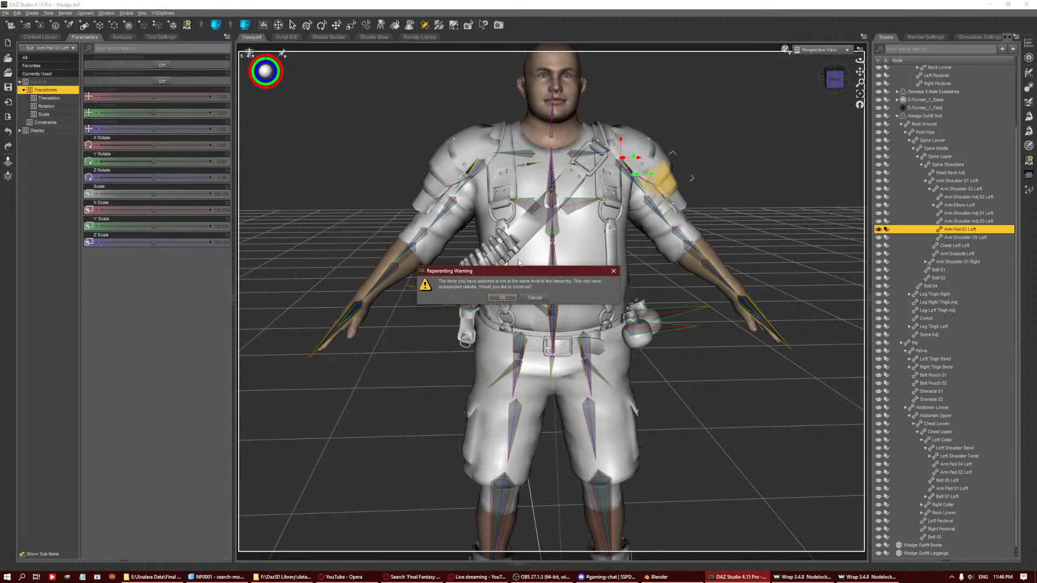
click(499, 298)
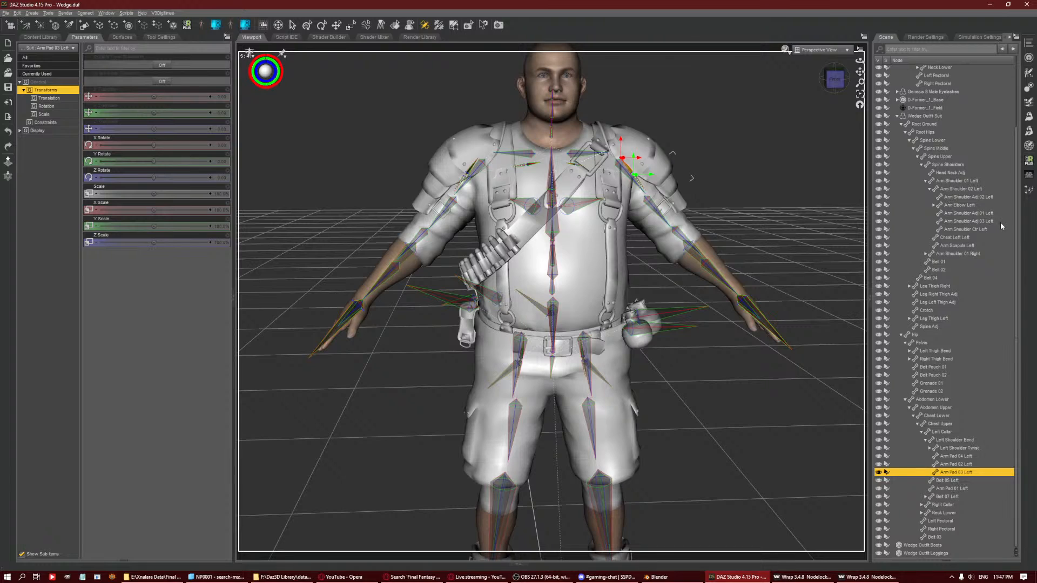
Reparent the outfit suit's Belt 01 bone to Chest Lower.
click(945, 262)
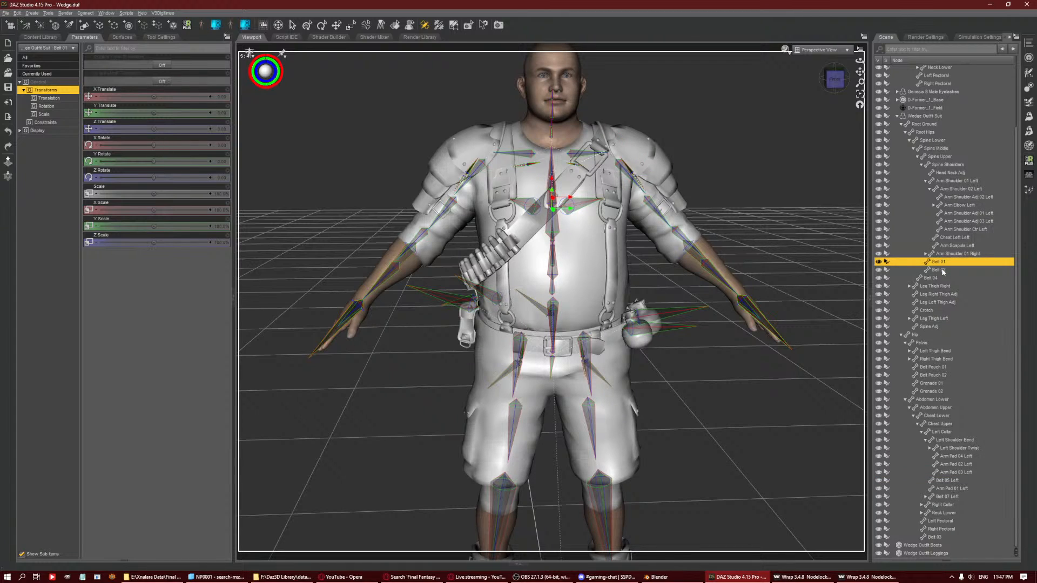
click(942, 270)
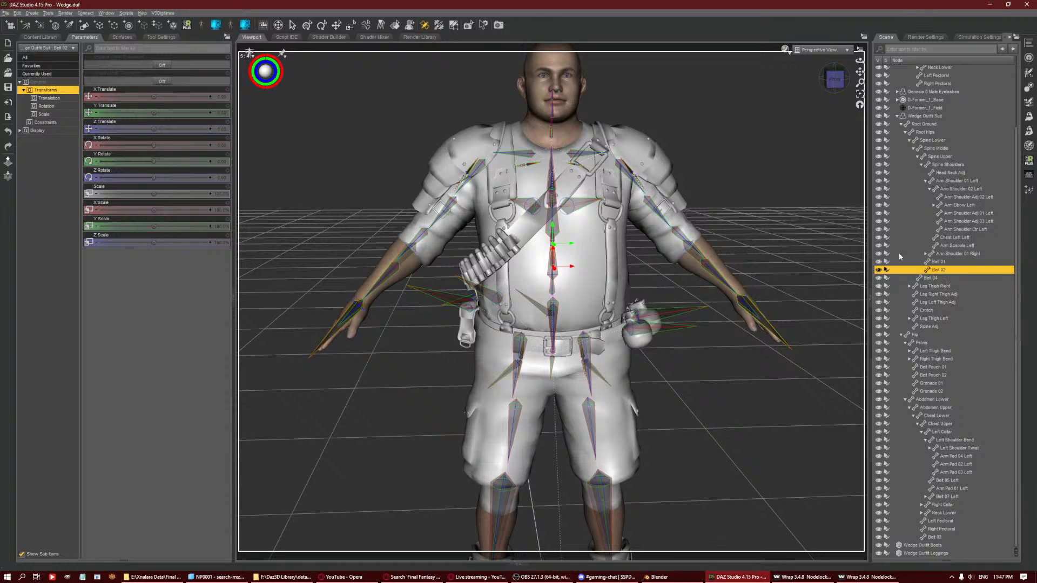
click(946, 263)
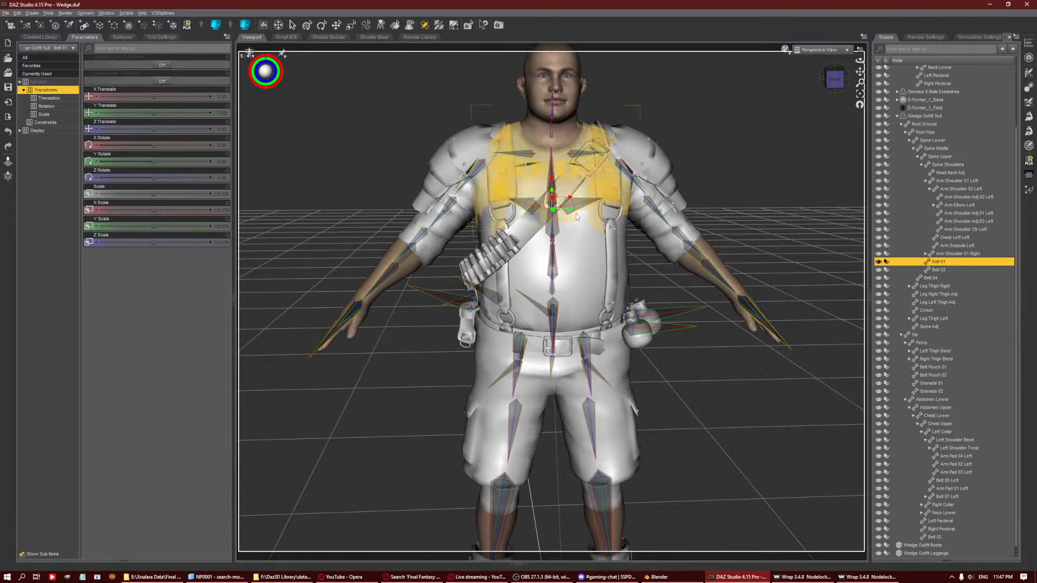
right_click(754, 152)
mouse_move(778, 172)
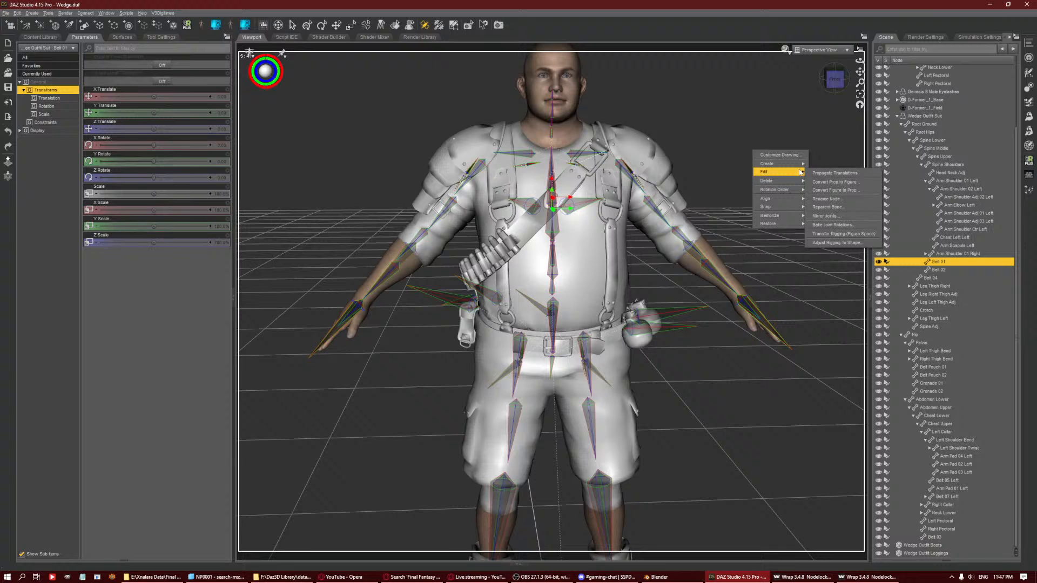
click(838, 208)
scroll(451, 221, down, 5)
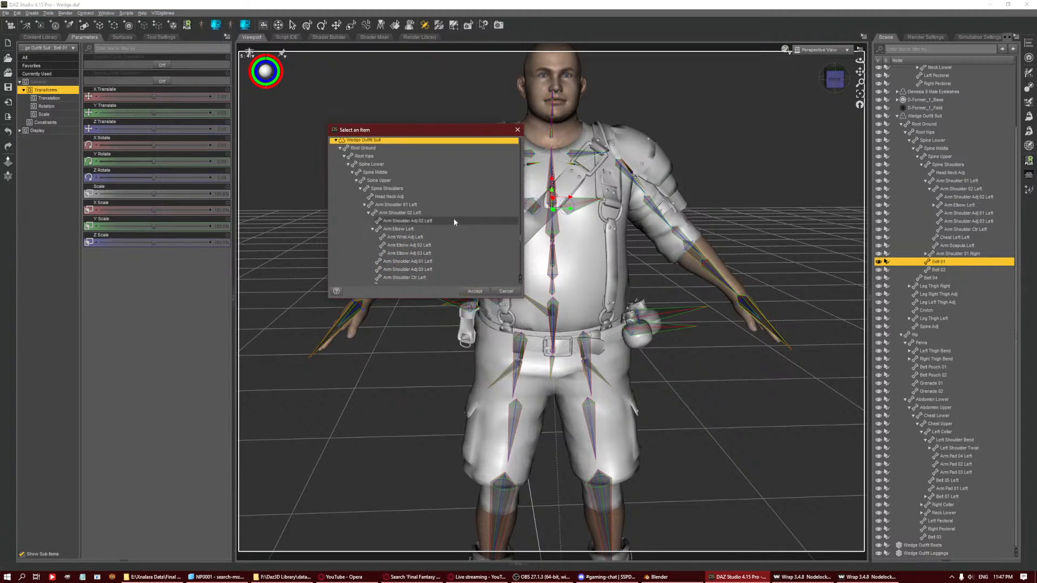
scroll(445, 236, down, 7)
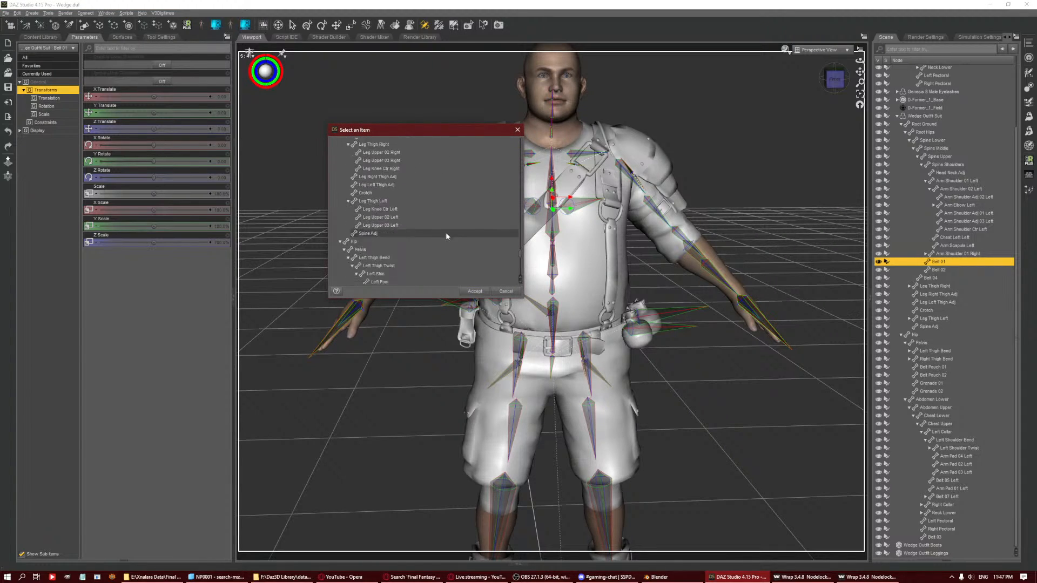
scroll(424, 249, down, 5)
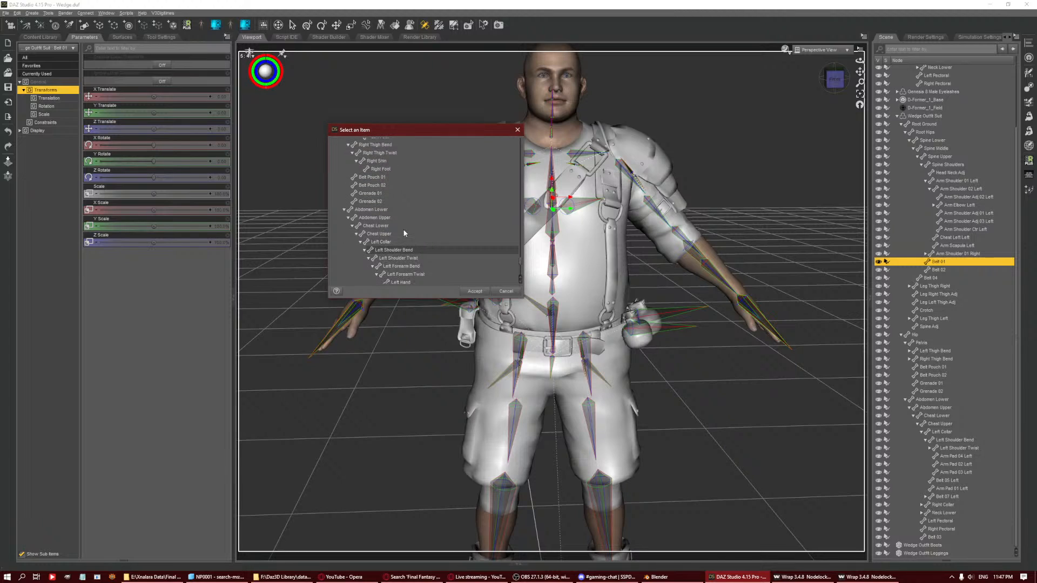
click(399, 226)
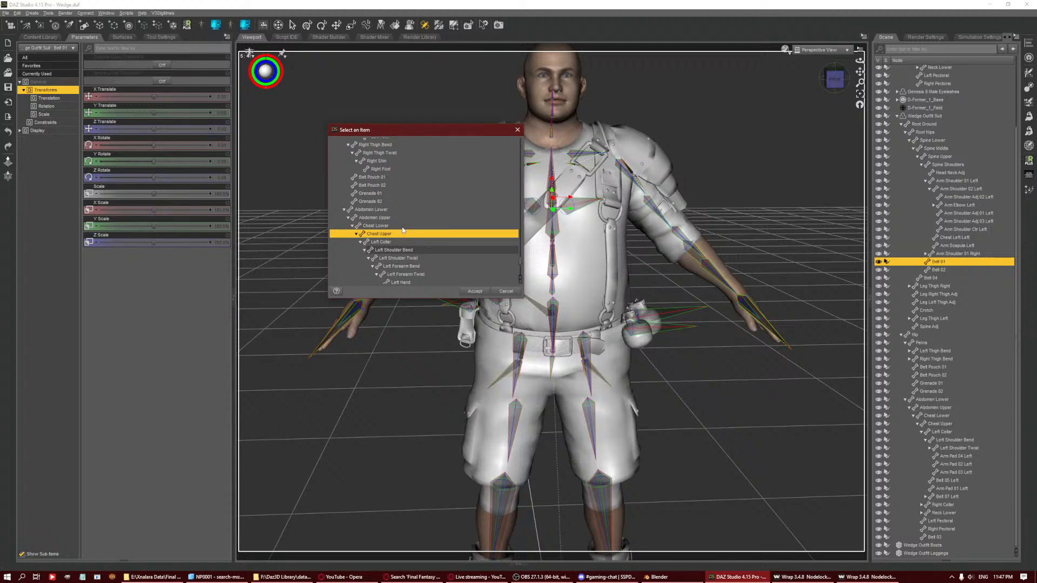
click(469, 292)
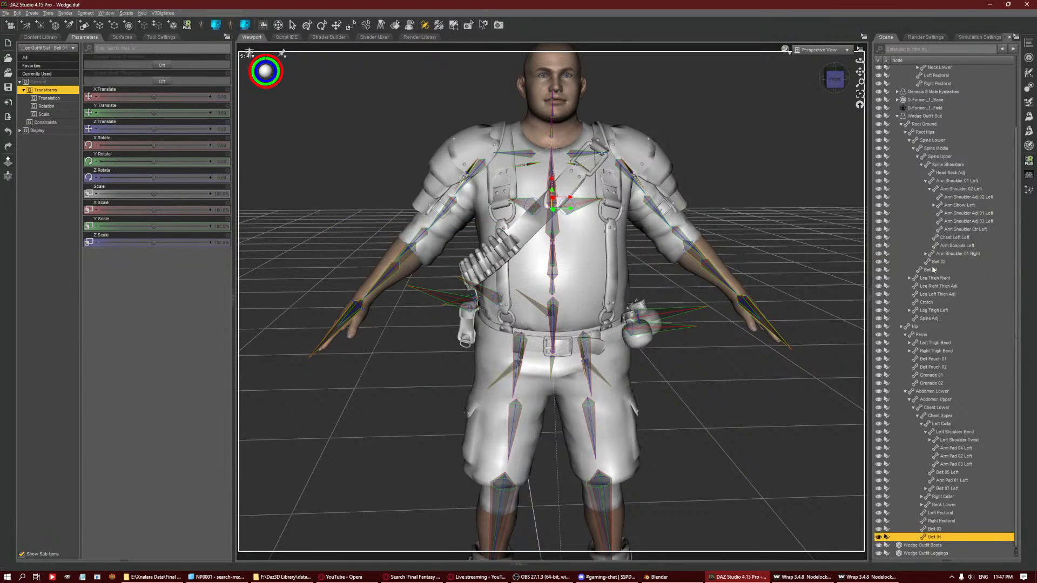
Reparent the outfit suit's Belt 02 bone to Abdomen Upper, accepting the hierarchy-level warning.
click(937, 261)
right_click(766, 173)
mouse_move(794, 193)
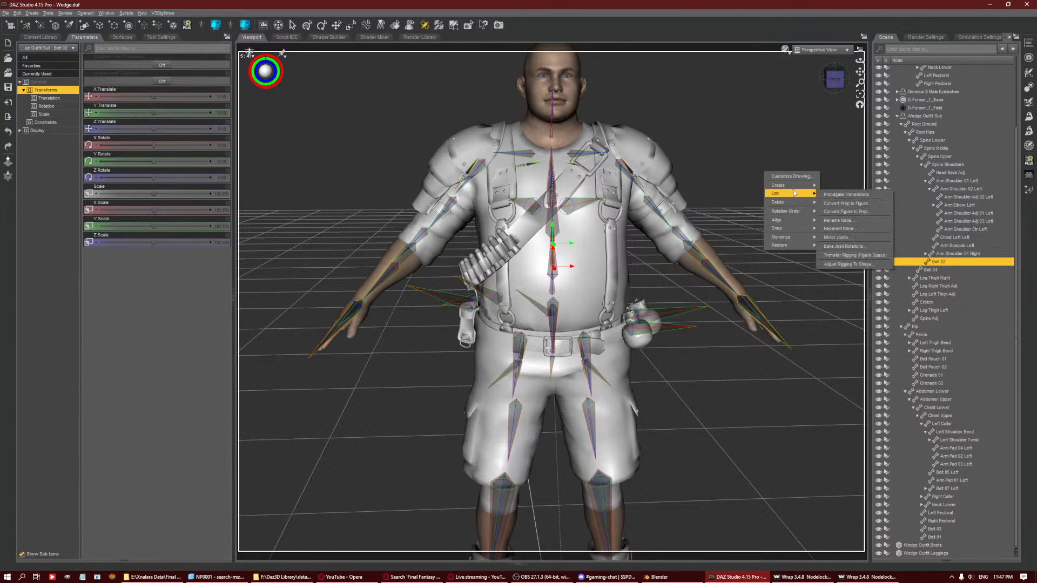
click(858, 229)
scroll(471, 240, down, 7)
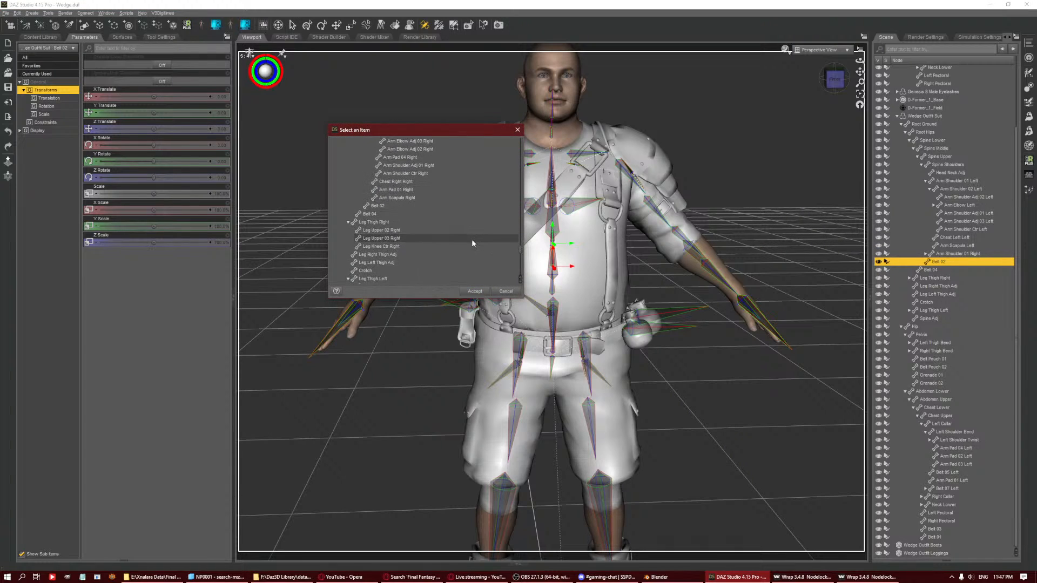
scroll(472, 241, down, 10)
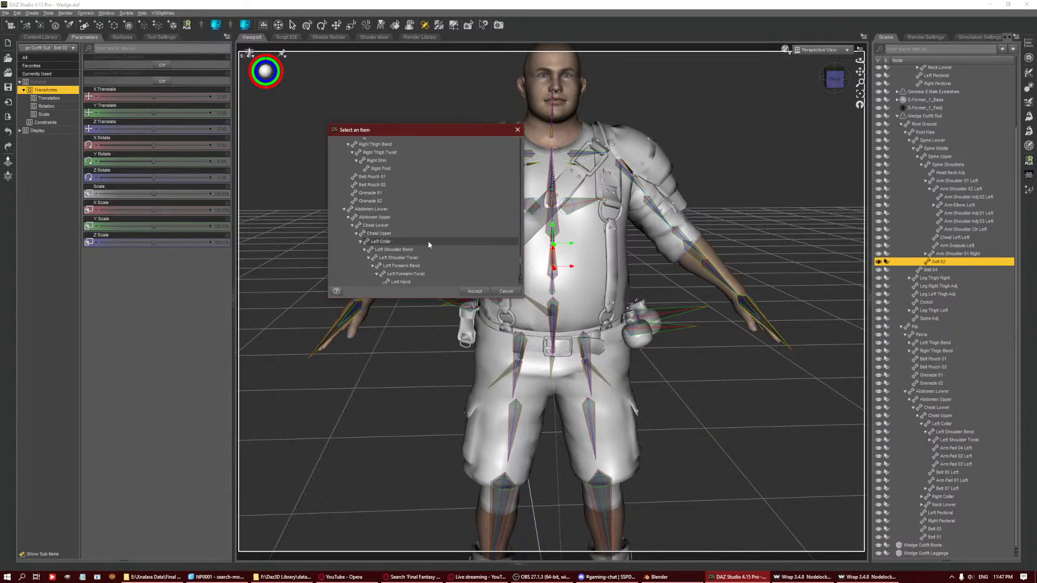
scroll(428, 245, down, 1)
click(398, 210)
click(484, 291)
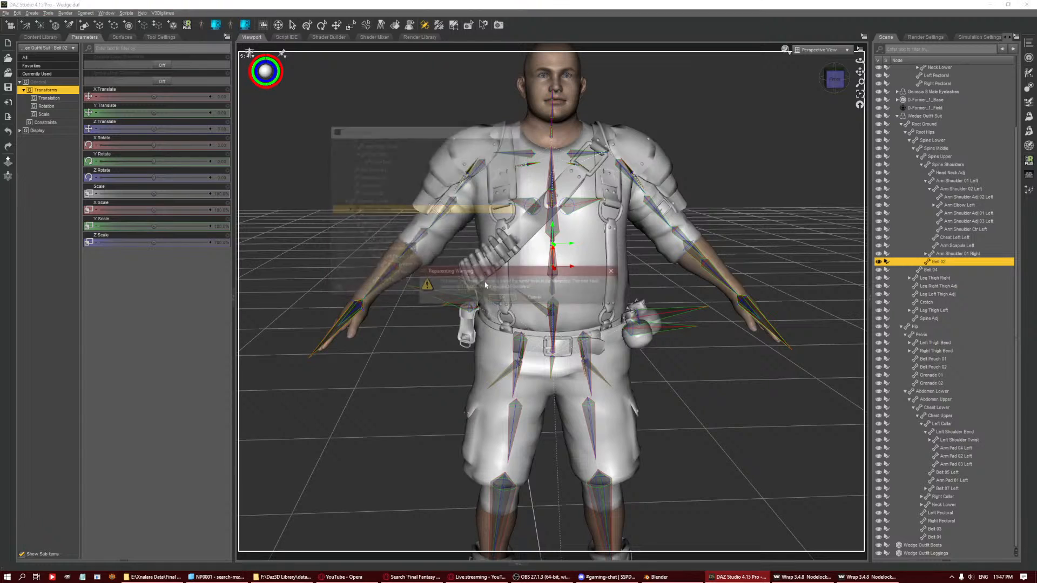
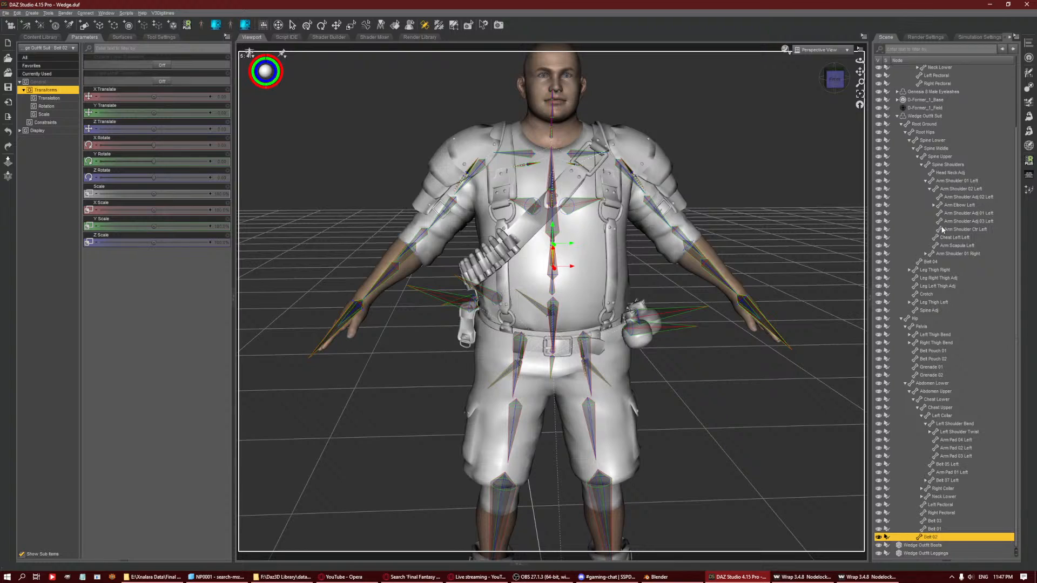
Reparent the outfit suit's Belt 04 bone to Pelvis, accepting the hierarchy-level warning.
click(929, 263)
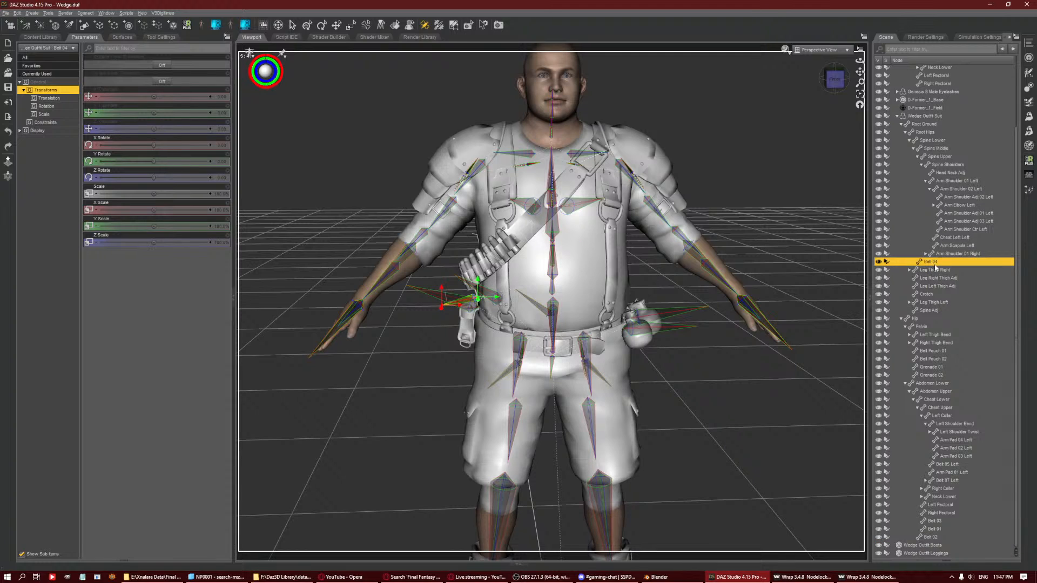
click(940, 269)
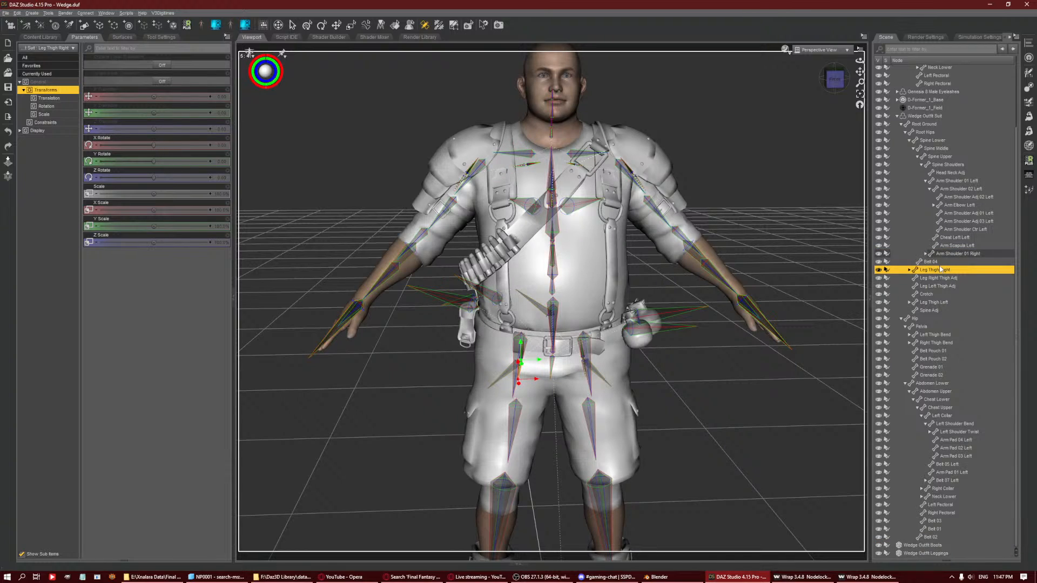
click(939, 262)
drag(835, 84, 723, 68)
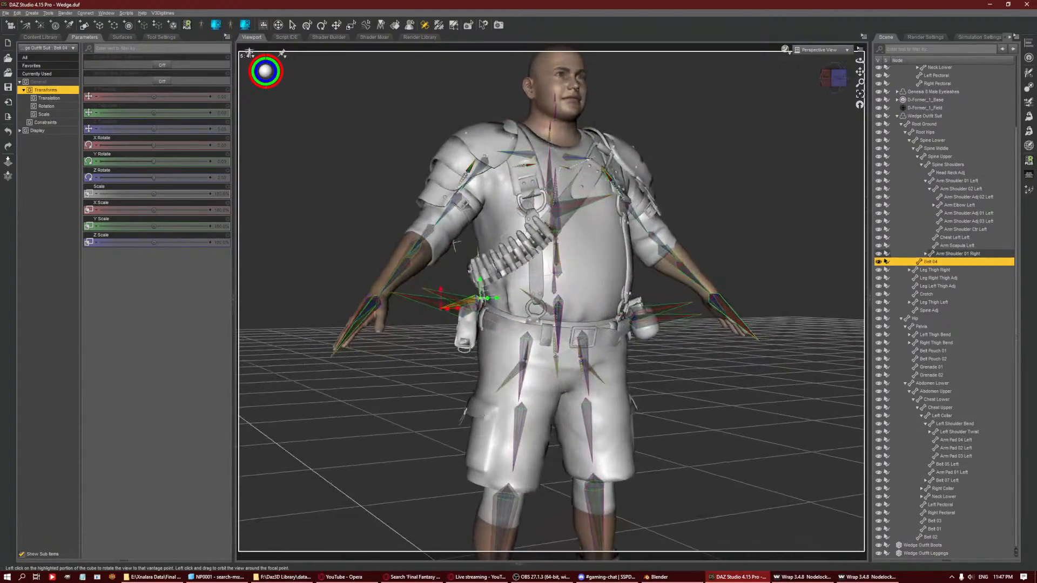
right_click(778, 204)
mouse_move(801, 230)
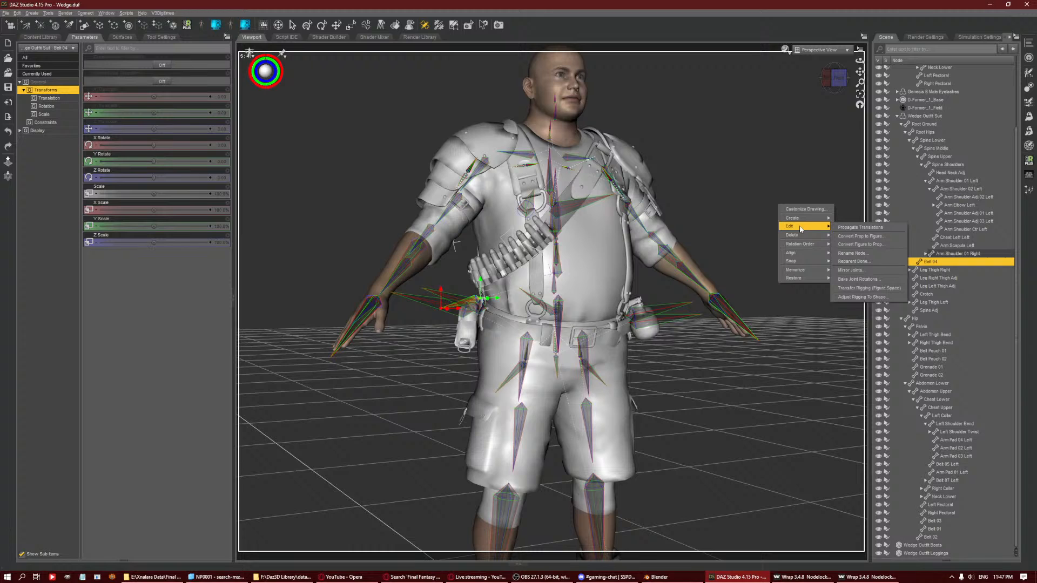
click(853, 262)
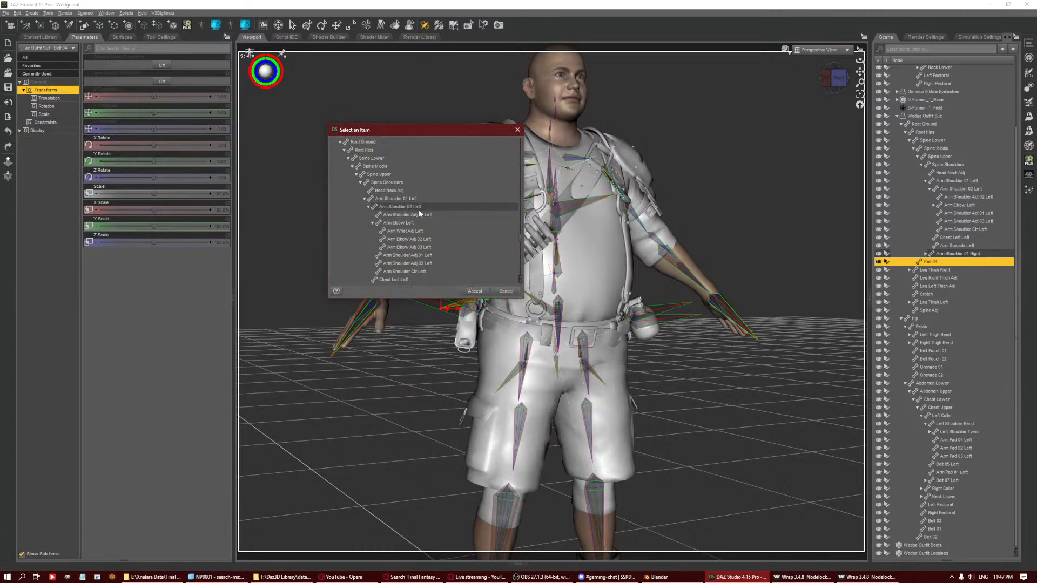
scroll(428, 224, down, 15)
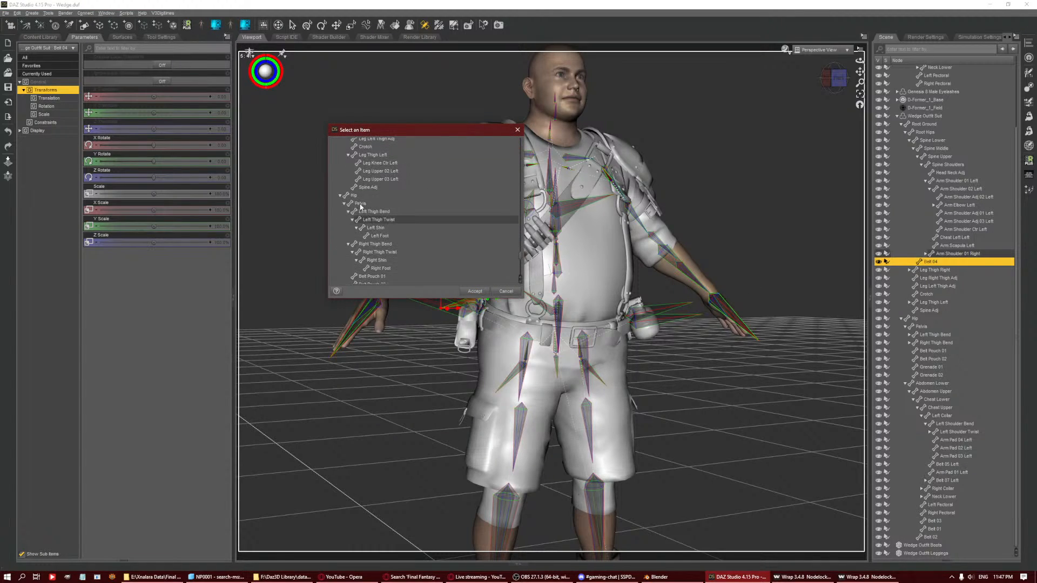
click(360, 205)
click(475, 292)
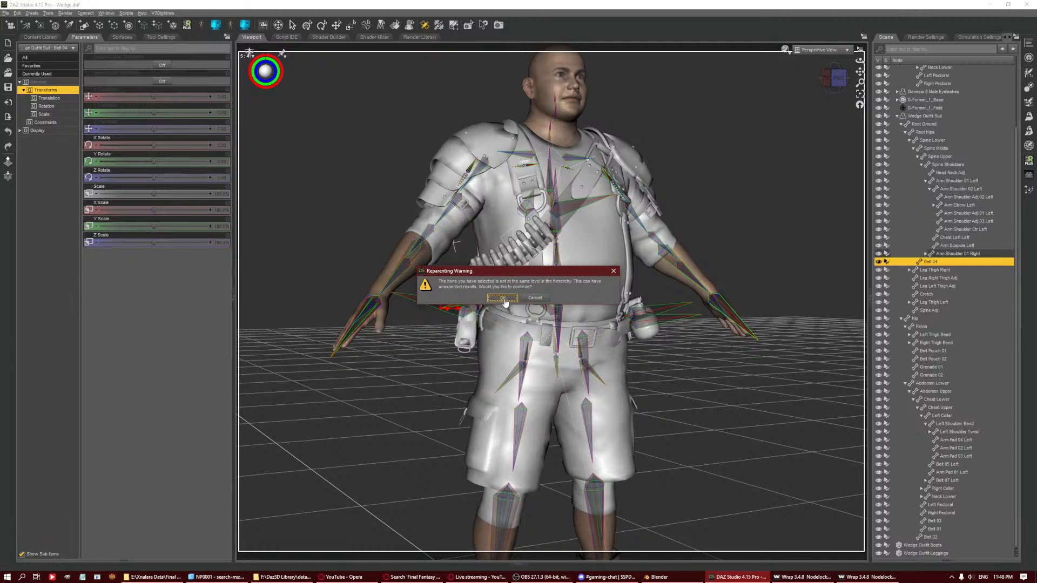
click(502, 298)
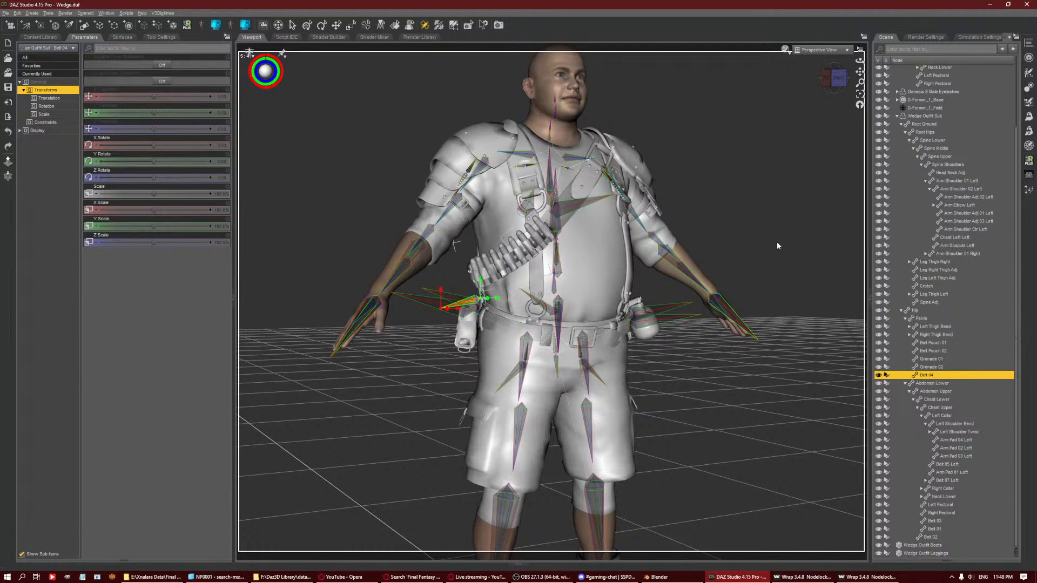
Collapse the outfit suit's Arm Shoulder 01 Left branch and expand the Arm Shoulder 01 Right branch to reach the right arm pad bones.
mouse_move(837, 79)
mouse_down()
mouse_move(796, 89)
mouse_move(637, 86)
mouse_move(835, 81)
mouse_up()
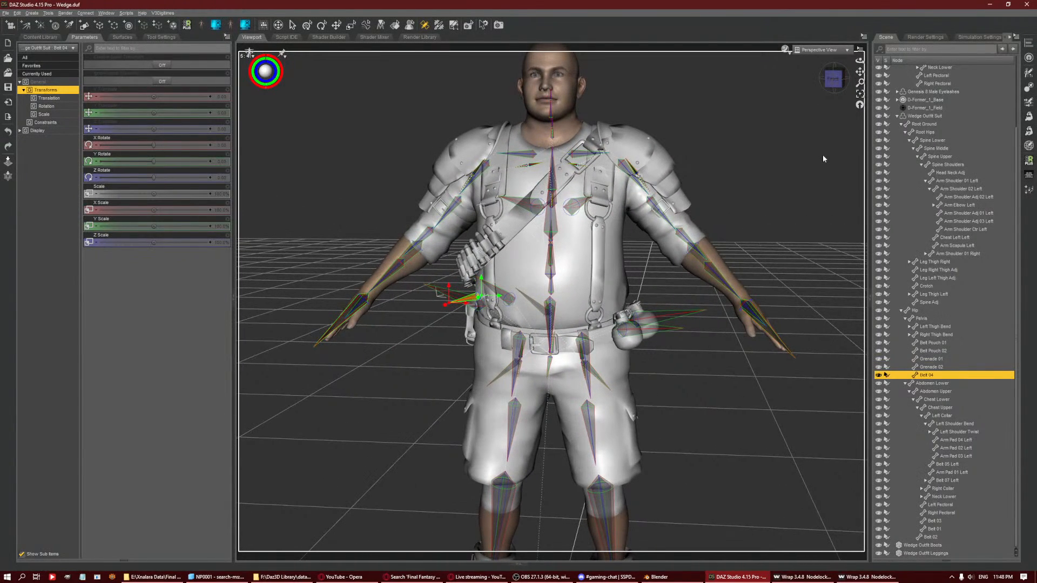
click(970, 182)
key(Left)
key(Down)
key(Right)
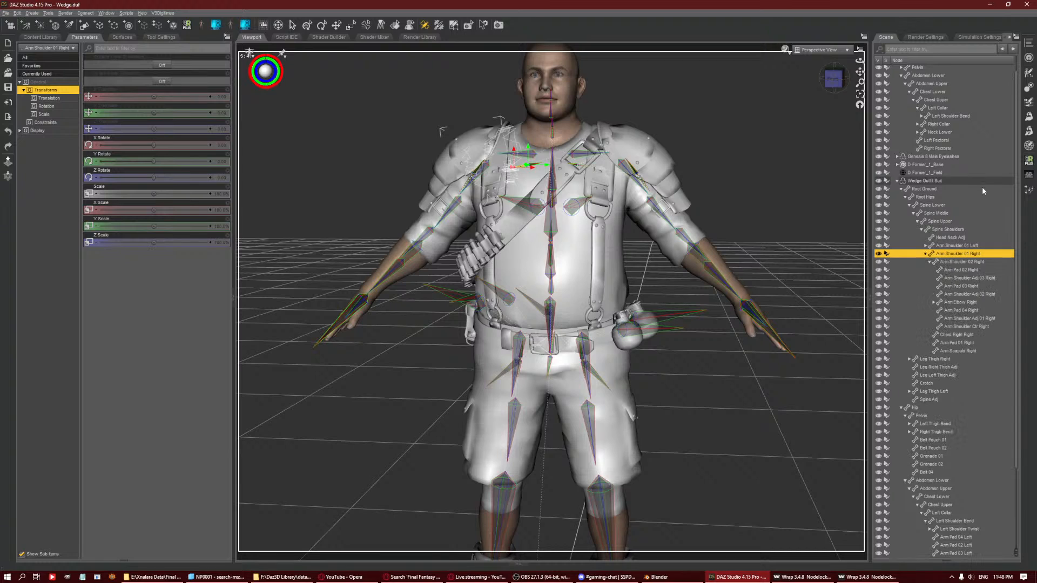
key(Down)
key(Down)
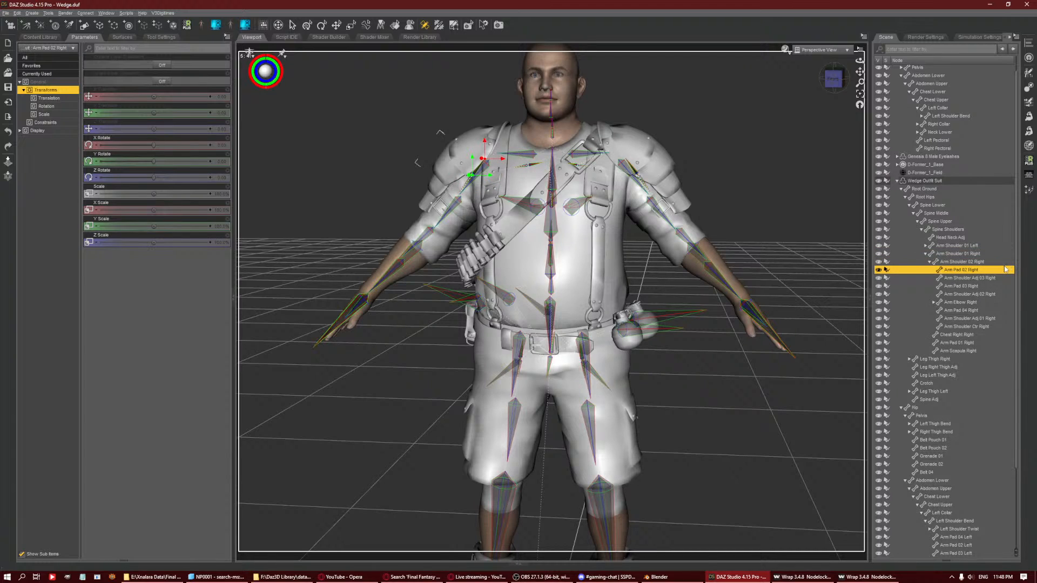
Reparent the outfit suit's Arm Pad 01 Right bone from Arm Shoulder 01 Right to Right Collar.
click(959, 342)
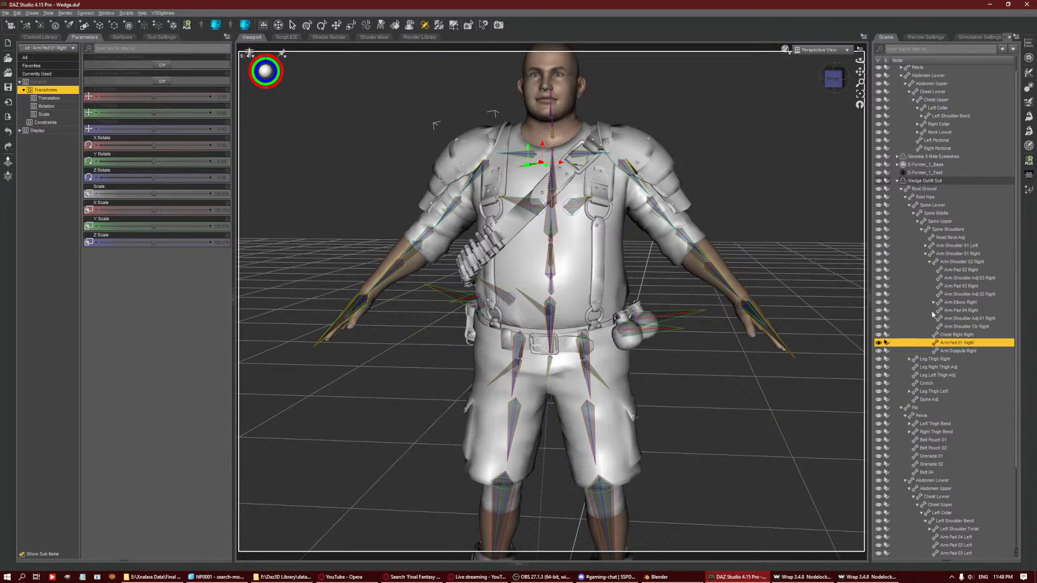
right_click(779, 183)
mouse_move(808, 202)
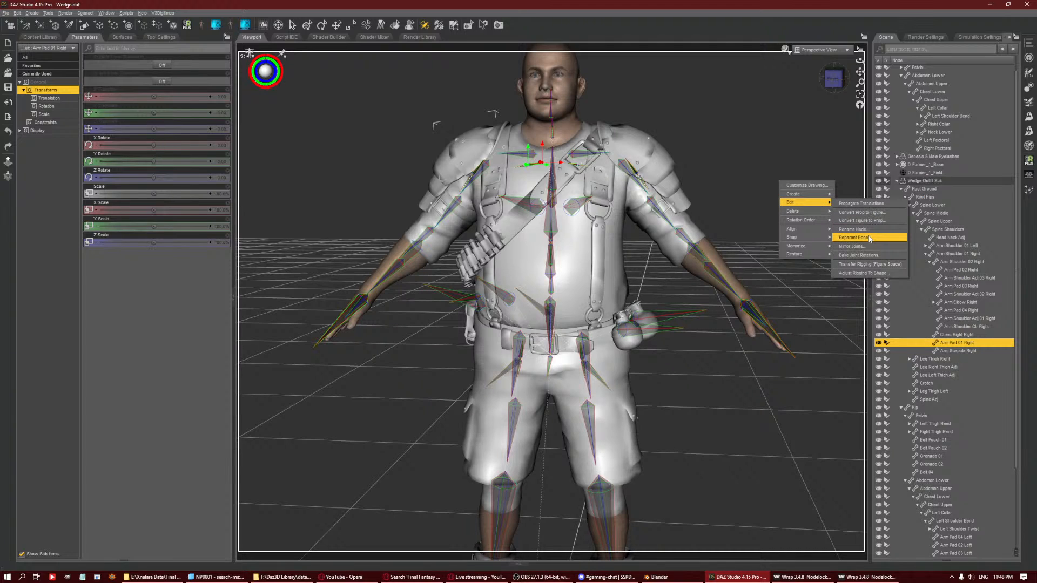
click(861, 238)
scroll(442, 241, down, 6)
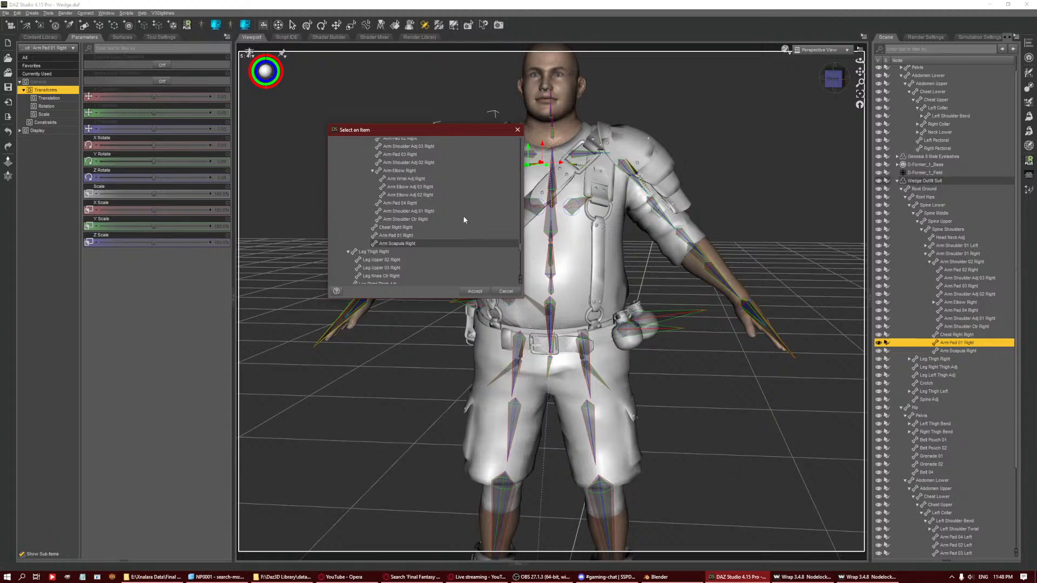
scroll(466, 227, down, 4)
scroll(468, 235, up, 3)
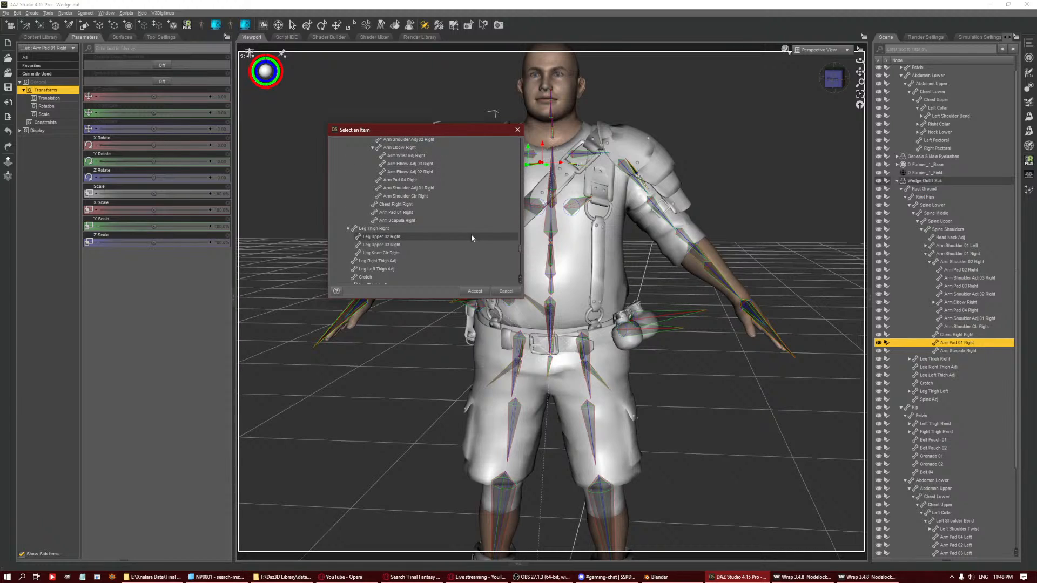
scroll(471, 235, up, 3)
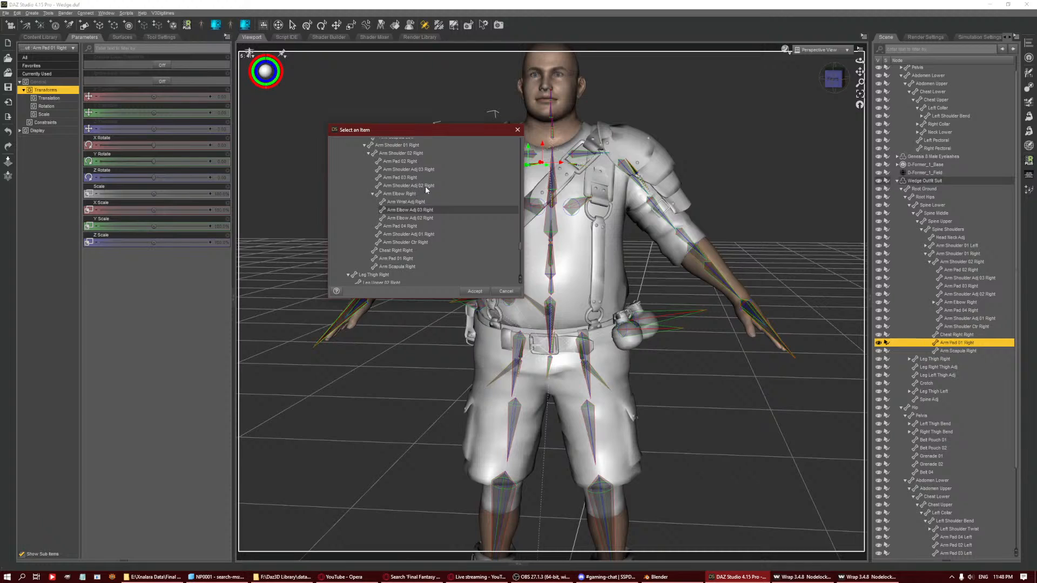
scroll(425, 181, up, 2)
scroll(444, 229, down, 10)
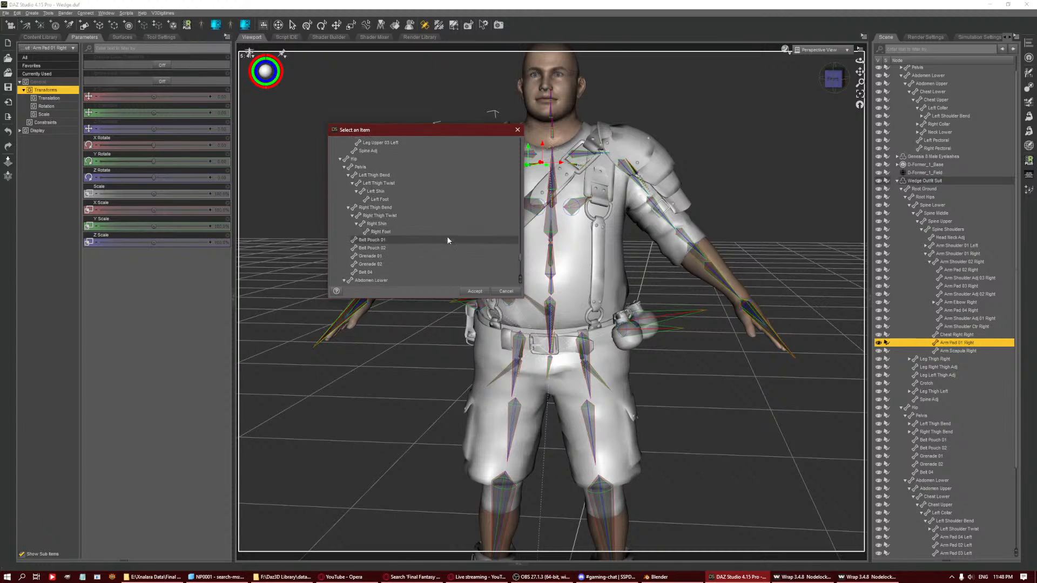
scroll(448, 240, down, 6)
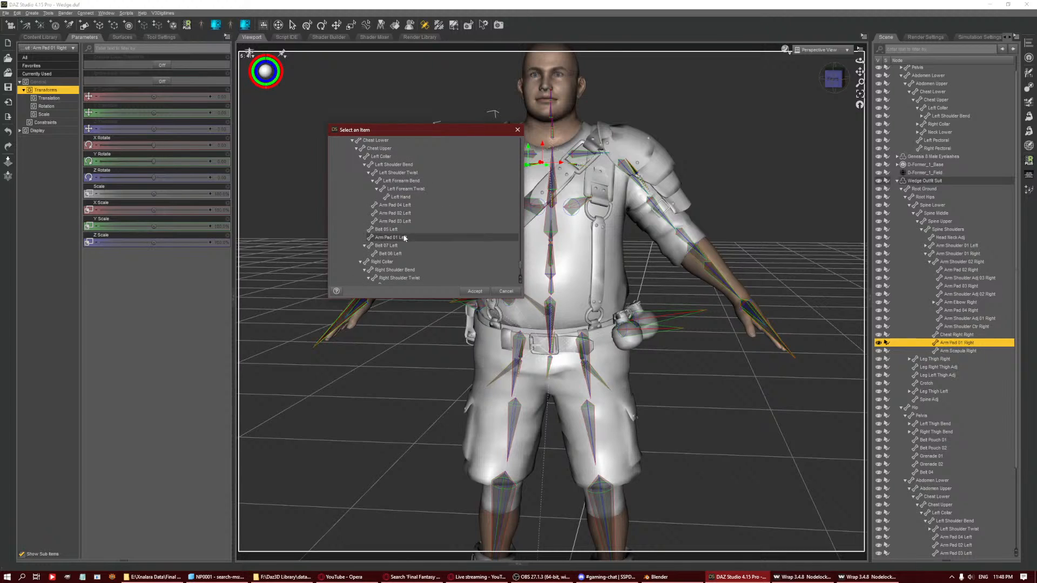
click(396, 253)
click(387, 263)
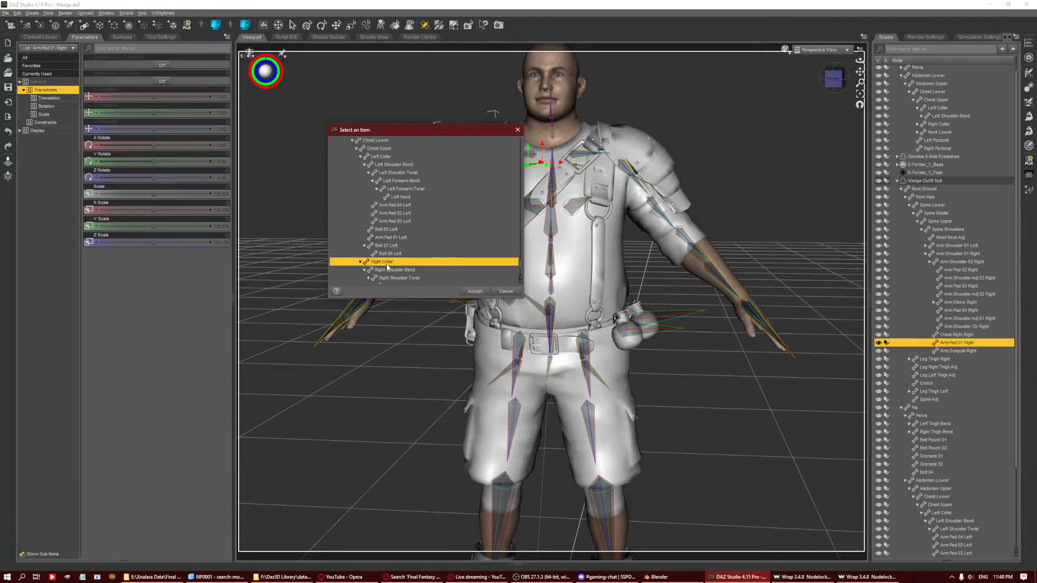
click(474, 291)
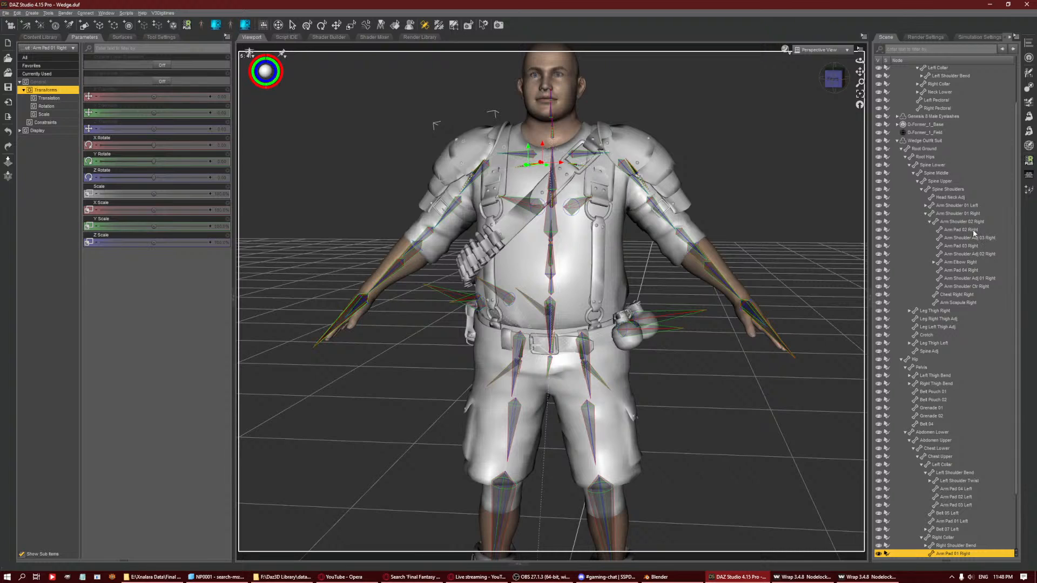
Reparent the outfit suit's Arm Pad 02 Right bone from Arm Shoulder 02 Right to Right Shoulder Bend.
click(967, 229)
right_click(779, 152)
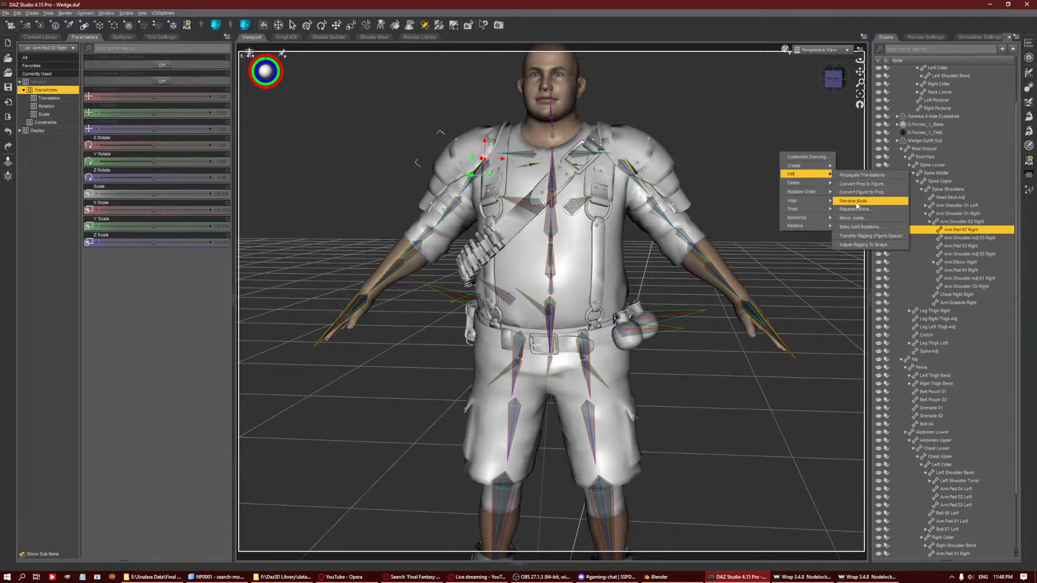
click(864, 210)
scroll(447, 258, down, 20)
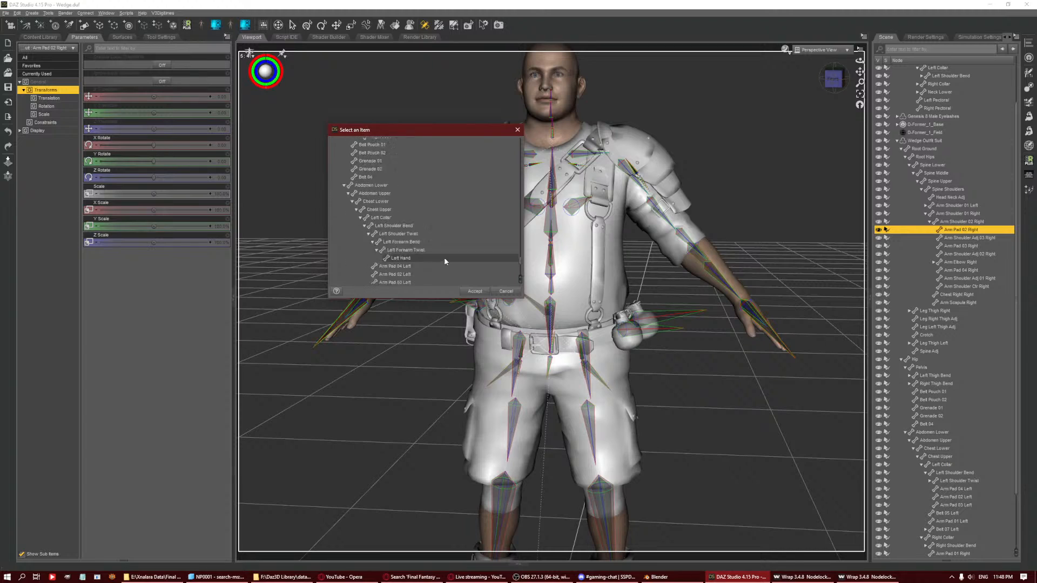
scroll(433, 214, up, 2)
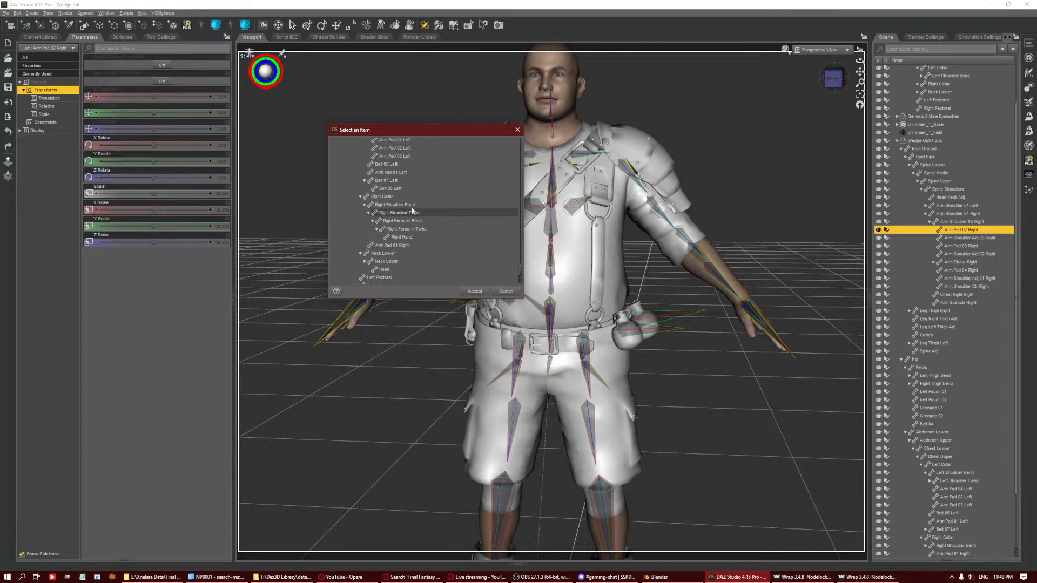
click(404, 205)
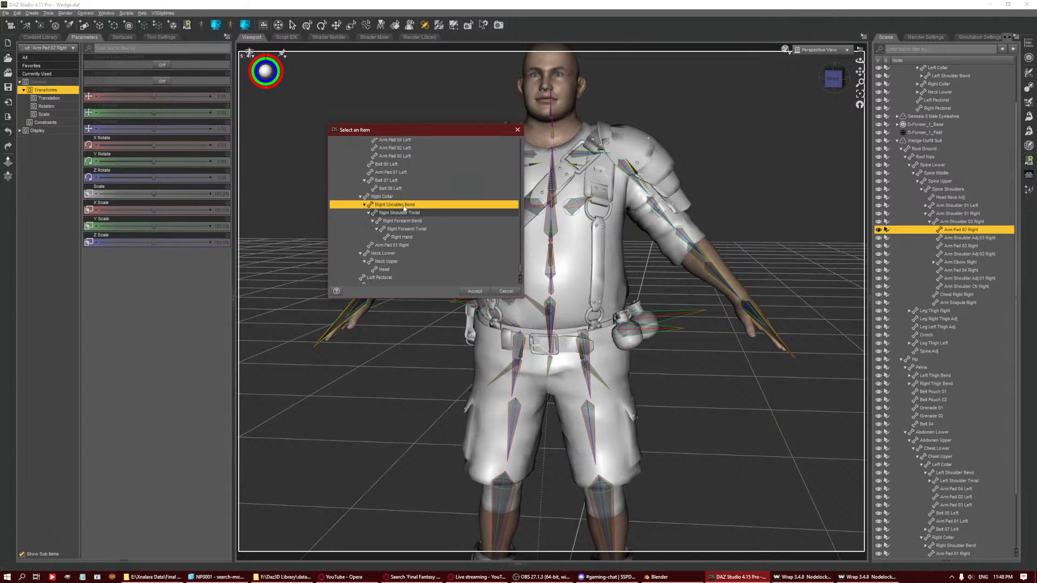
click(475, 290)
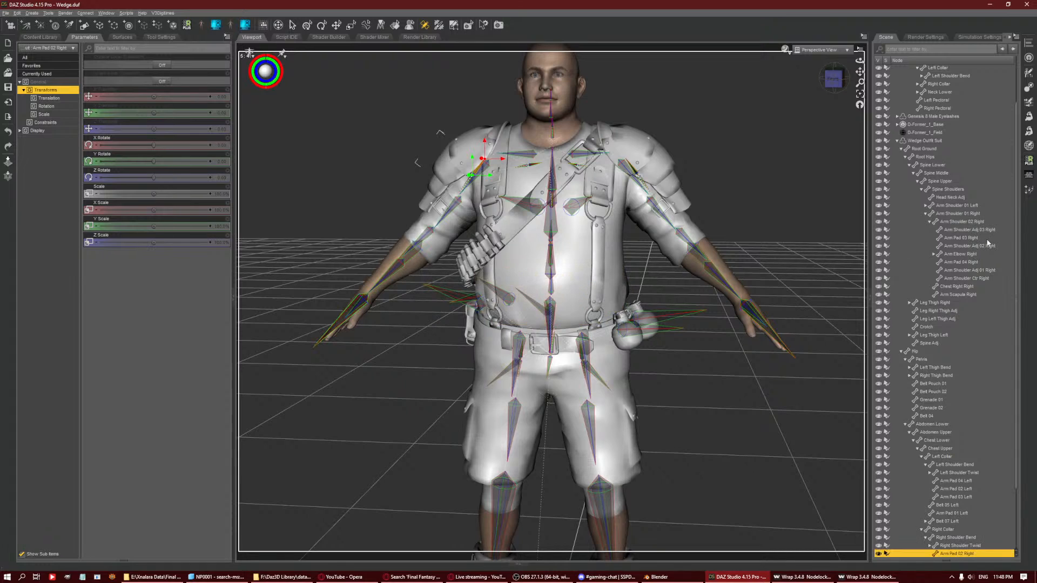
Reparent the outfit suit's Arm Pad 03 Right bone to Right Shoulder Bend, accepting the hierarchy-level warning.
click(967, 238)
right_click(763, 185)
mouse_move(789, 206)
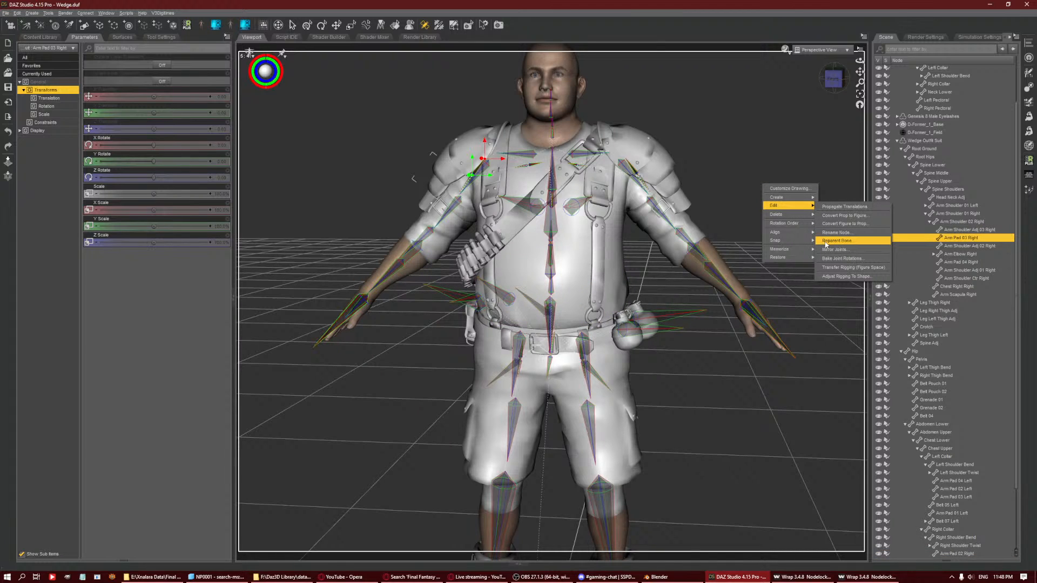
click(837, 241)
scroll(475, 222, down, 10)
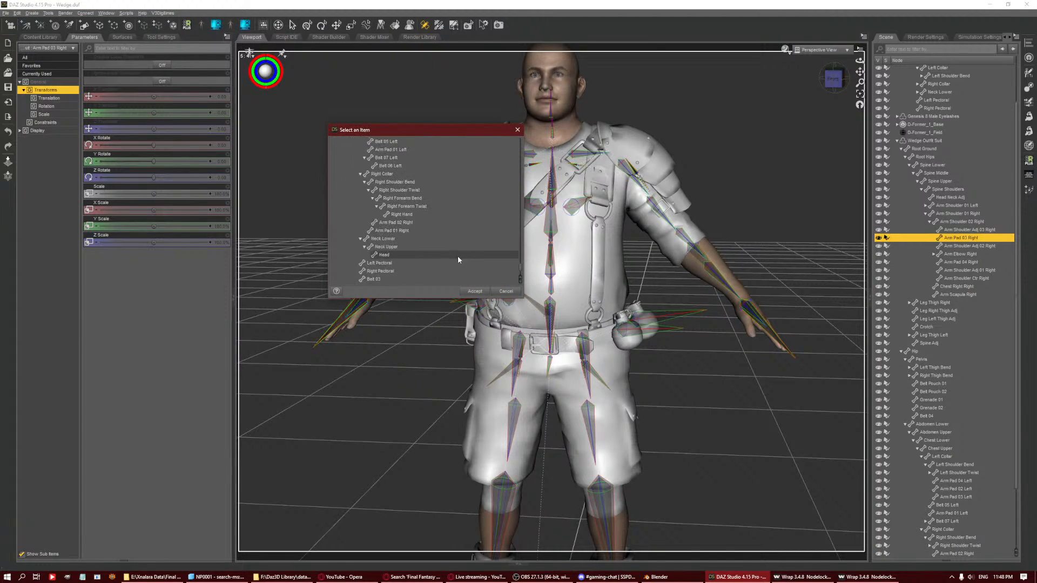
scroll(456, 254, up, 2)
click(411, 196)
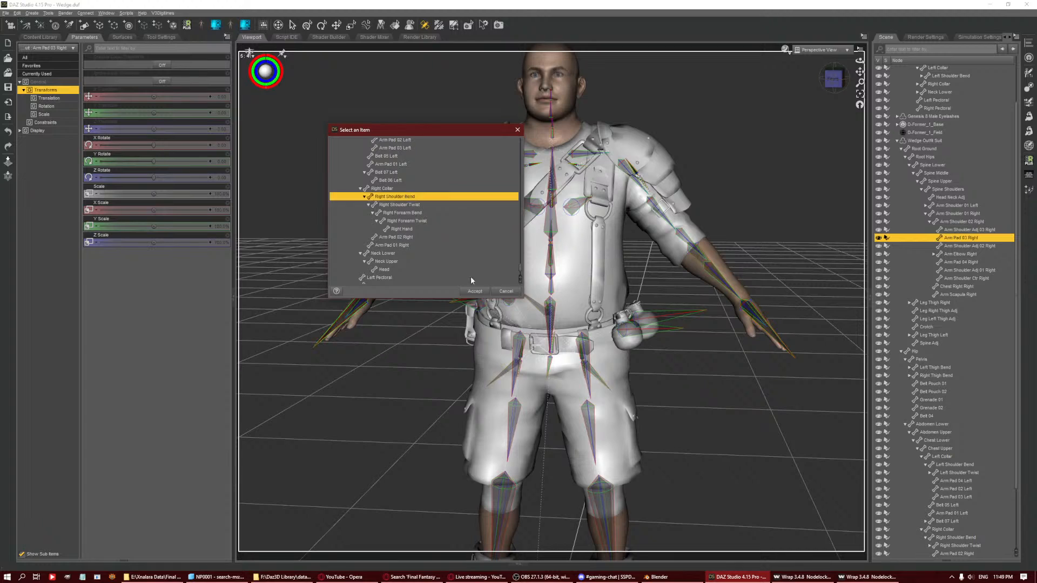
click(474, 292)
click(500, 298)
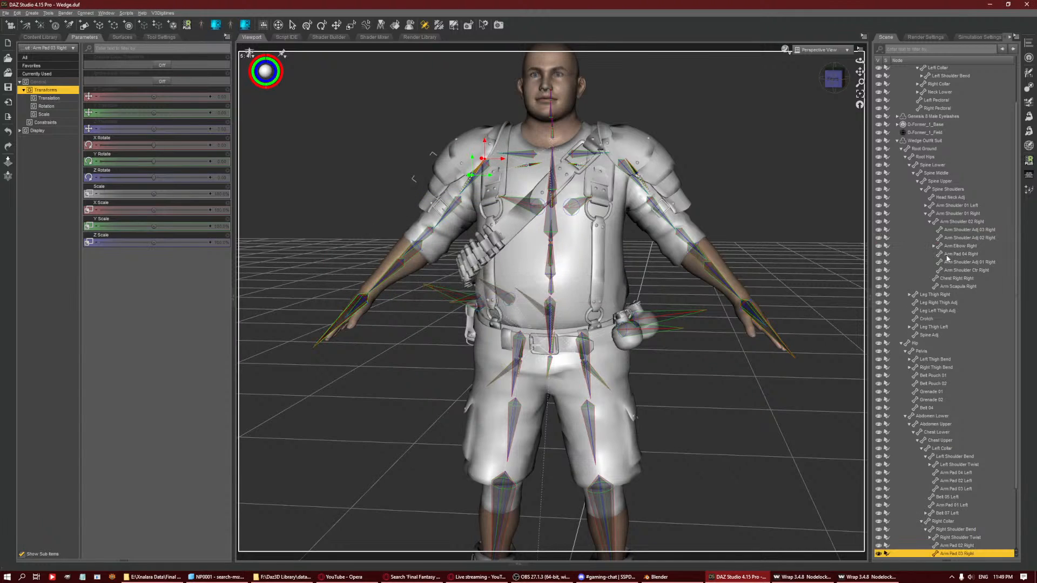
Reparent the outfit suit's Arm Pad 04 Right bone to Right Shoulder Bend, accepting the hierarchy-level warning.
click(967, 254)
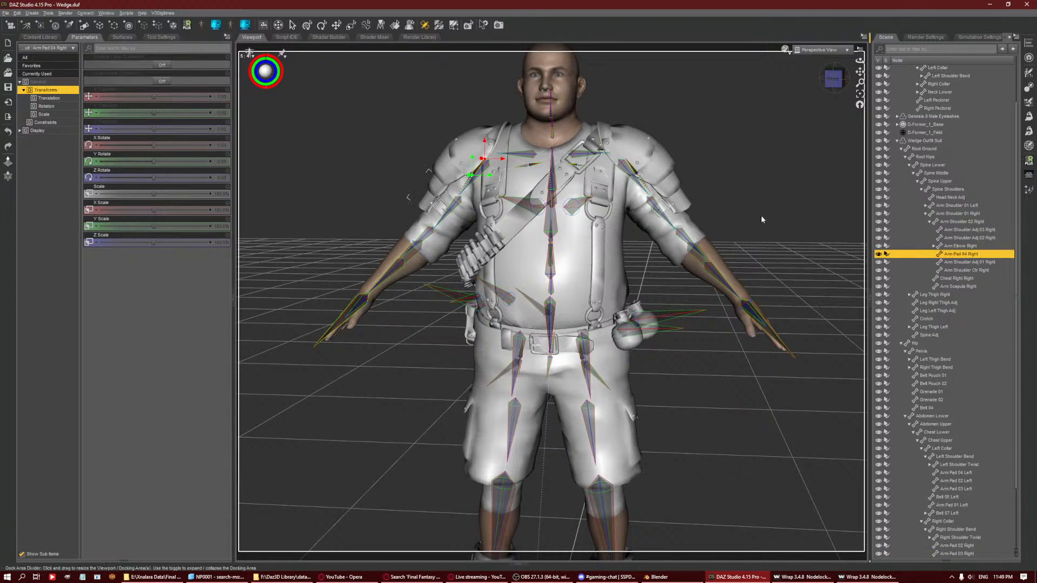
right_click(728, 170)
mouse_move(753, 190)
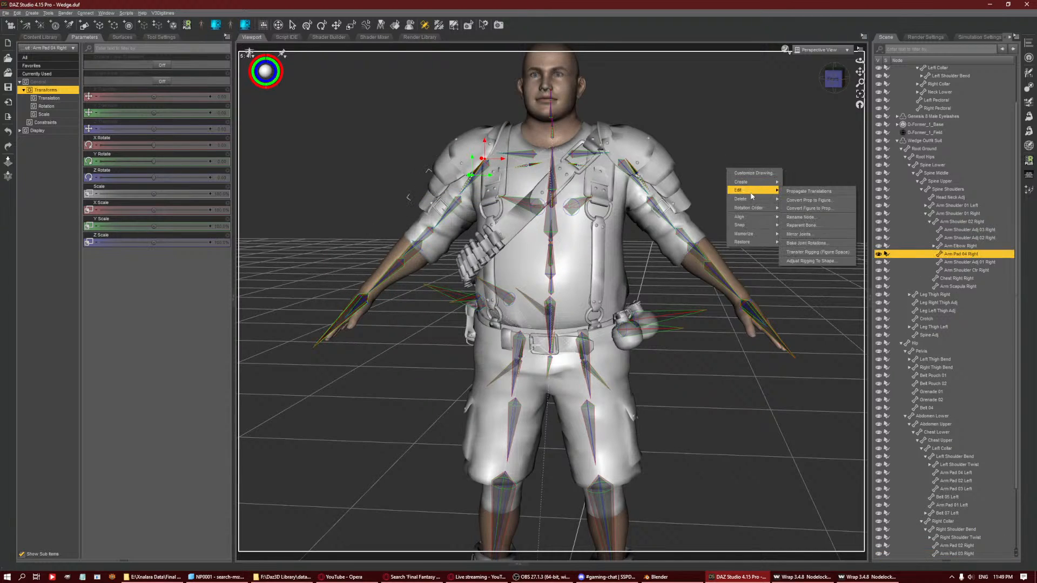
click(825, 237)
scroll(472, 222, down, 5)
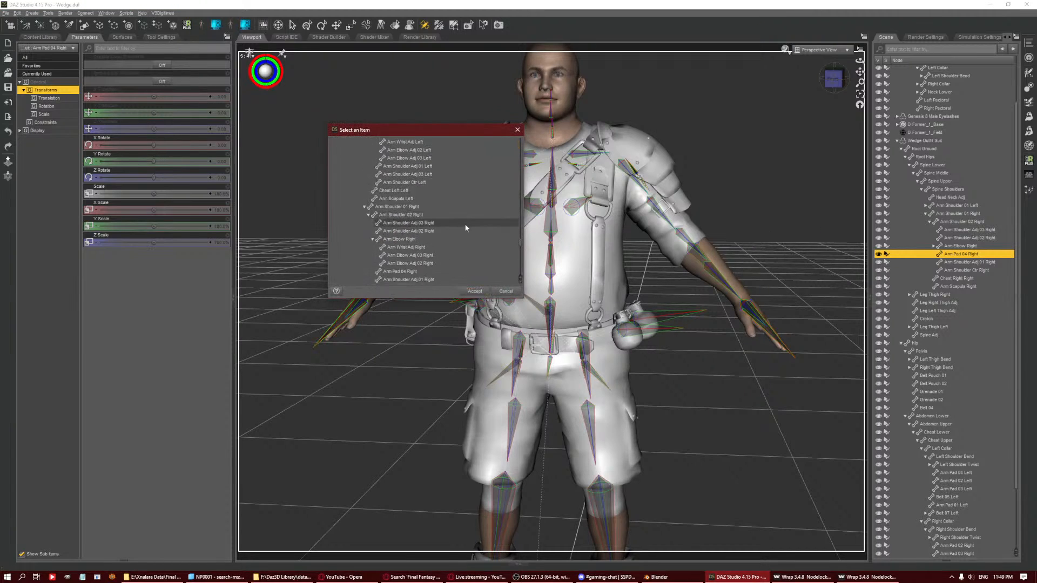
scroll(474, 257, down, 7)
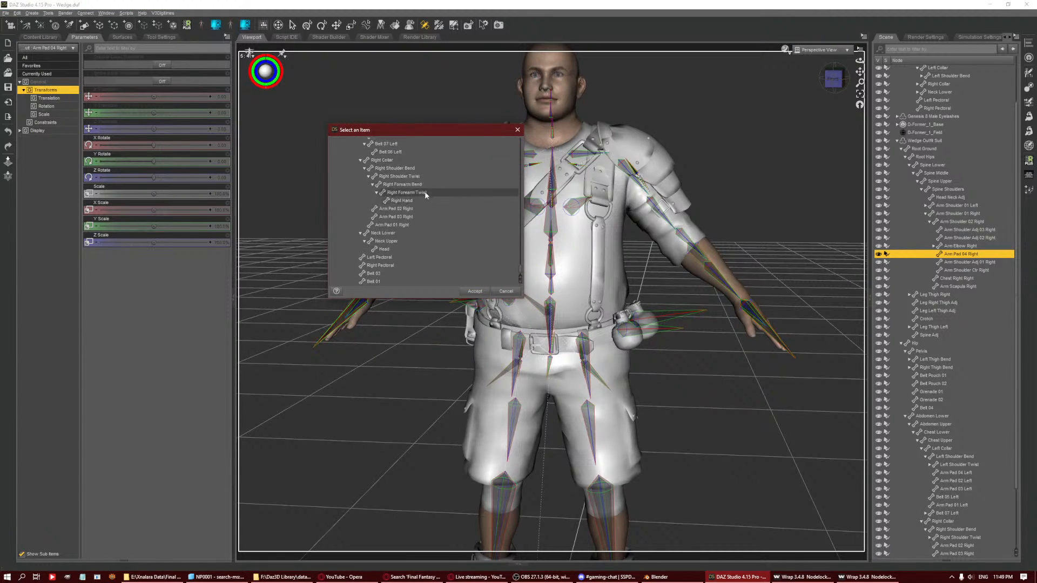
click(408, 189)
click(474, 291)
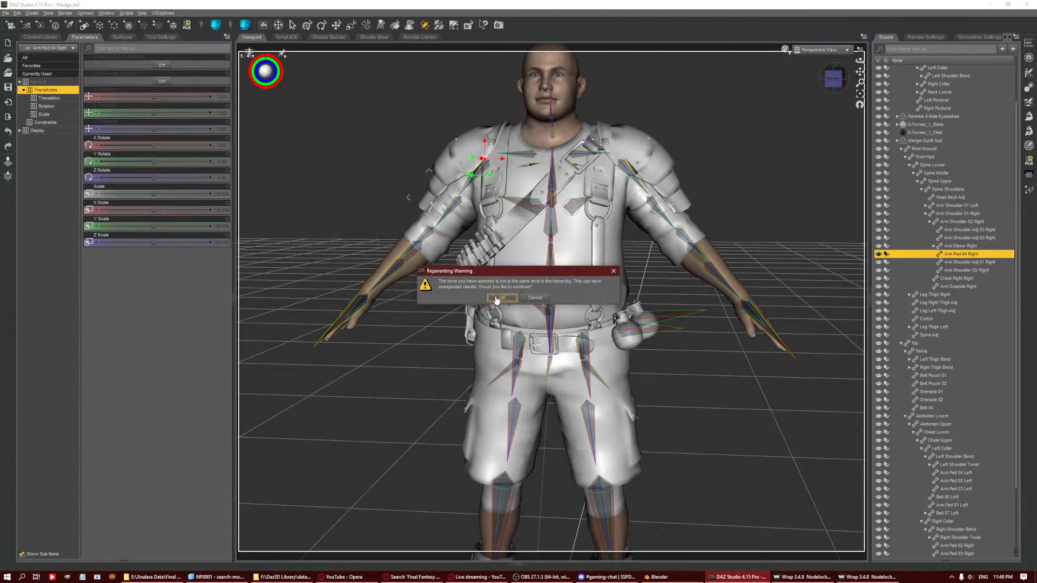
Examine the suit's remaining original bones under Root Hips, expanding the Leg Thigh Right and Leg Thigh Left branches and checking each bone down to Spine Adj.
click(975, 247)
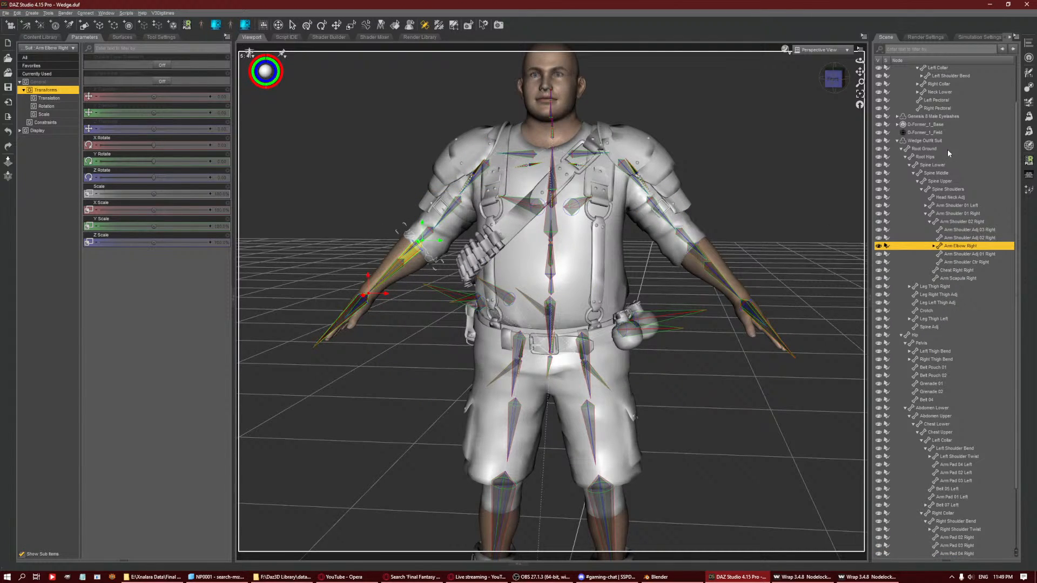
click(957, 286)
key(Right)
key(Down)
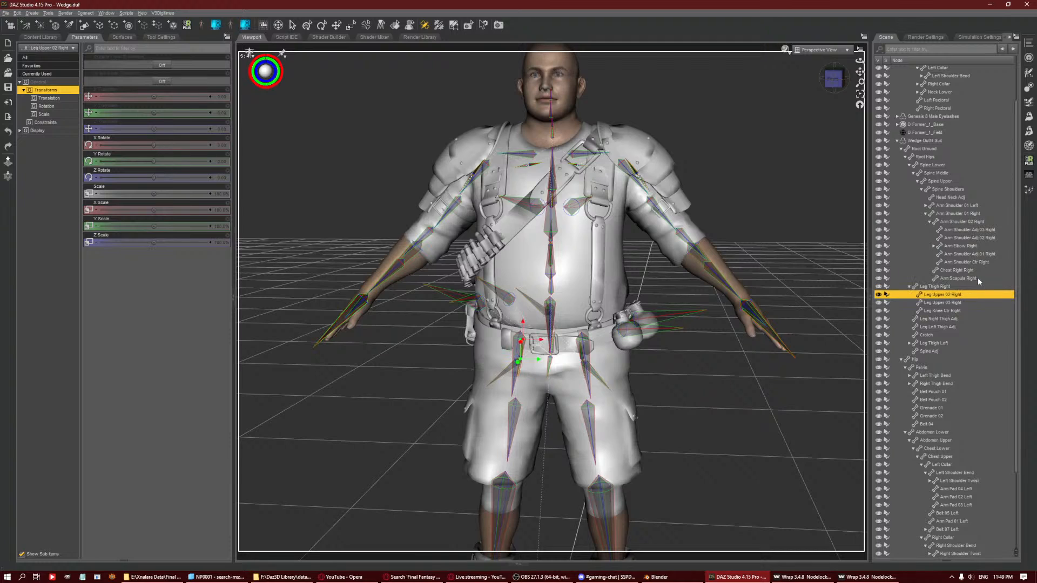
key(Down)
key(Down)
key(Down)
key(Down)
key(Down)
key(Up)
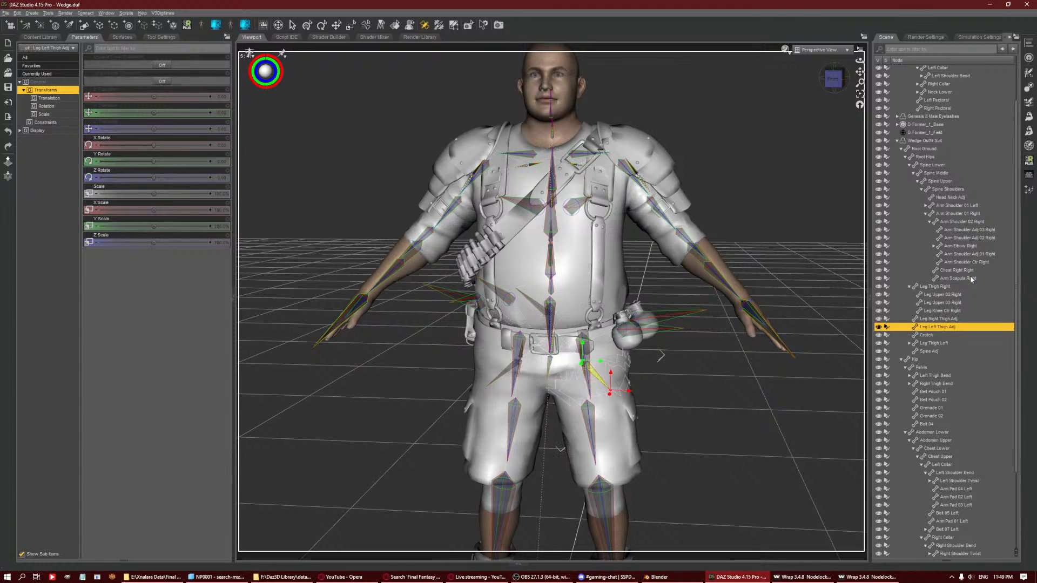
key(Up)
key(Down)
key(Down)
key(Down)
key(Right)
key(Down)
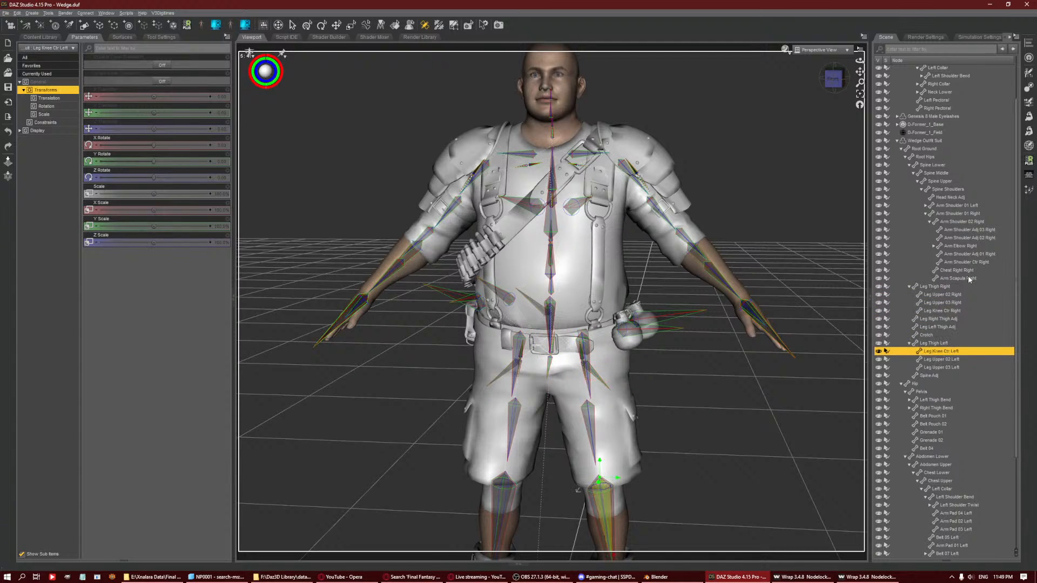
key(Down)
key(Down)
key(Up)
key(Up)
scroll(733, 314, up, 3)
scroll(733, 314, down, 5)
scroll(733, 315, down, 1)
key(Down)
key(Down)
key(Down)
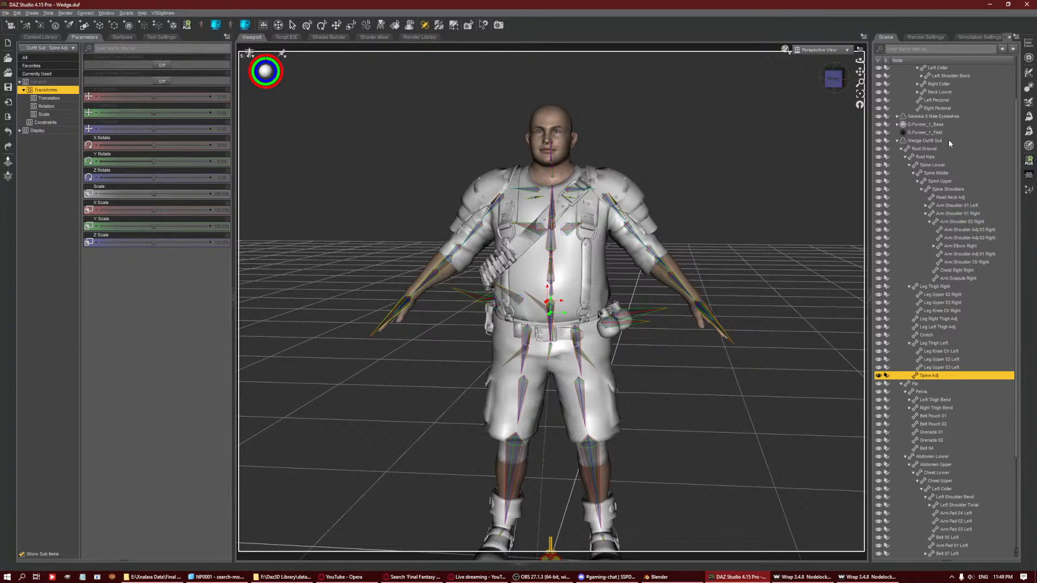
Delete the Spine Adj bone under the suit's Root Hips.
shift+click(923, 149)
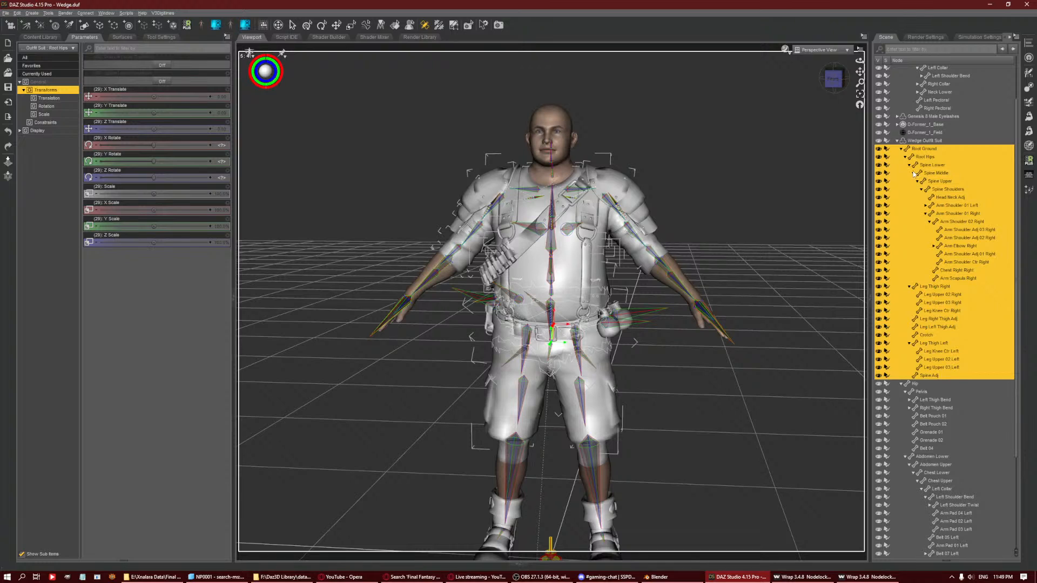
click(927, 373)
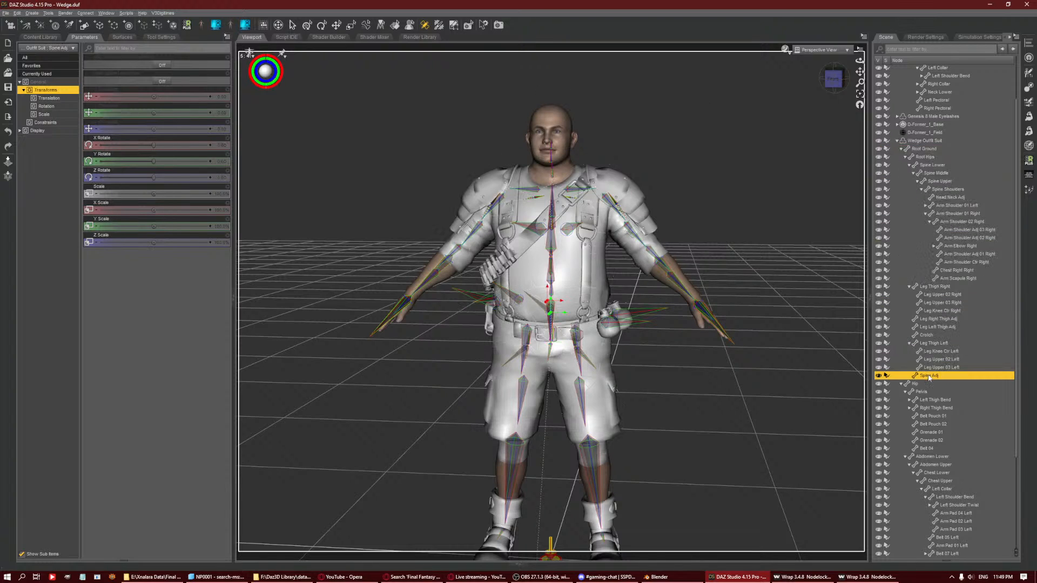
right_click(743, 191)
mouse_move(772, 222)
click(812, 225)
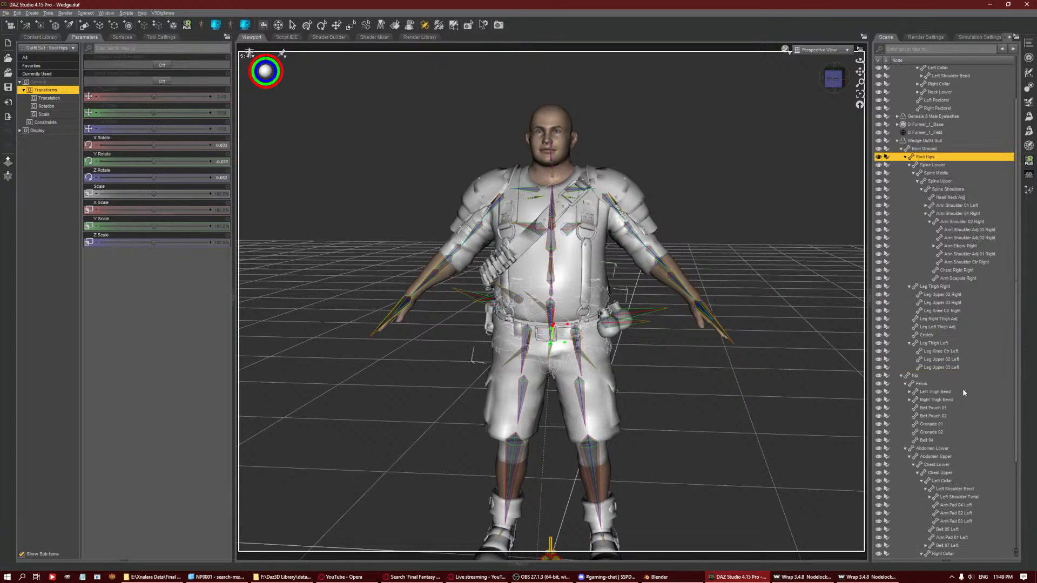
Delete the suit's Leg Upper 03 Left bone and its parent bone Leg Thigh Left.
click(943, 367)
right_click(767, 246)
mouse_move(803, 276)
click(838, 276)
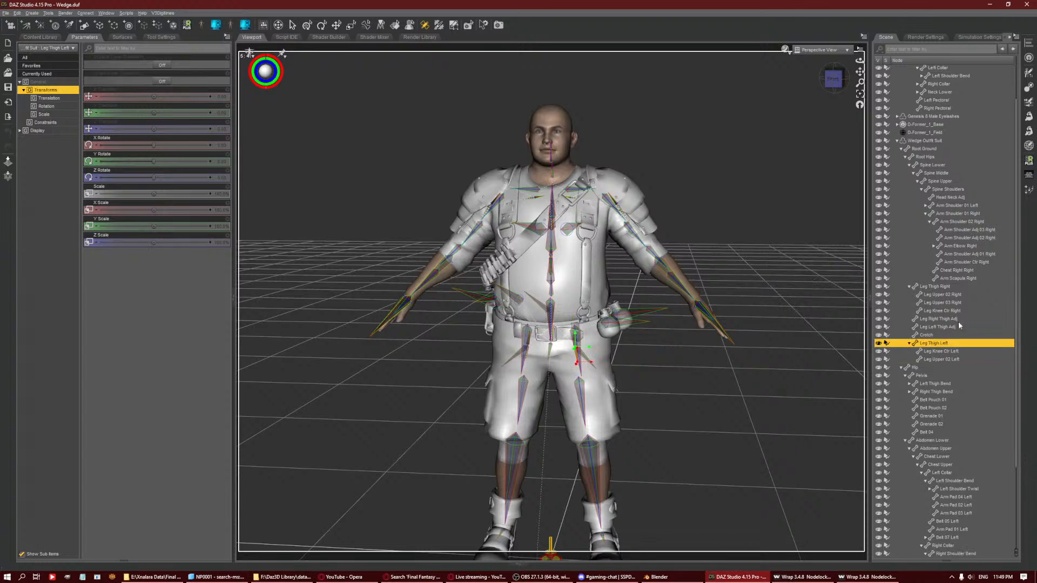
right_click(766, 243)
click(840, 272)
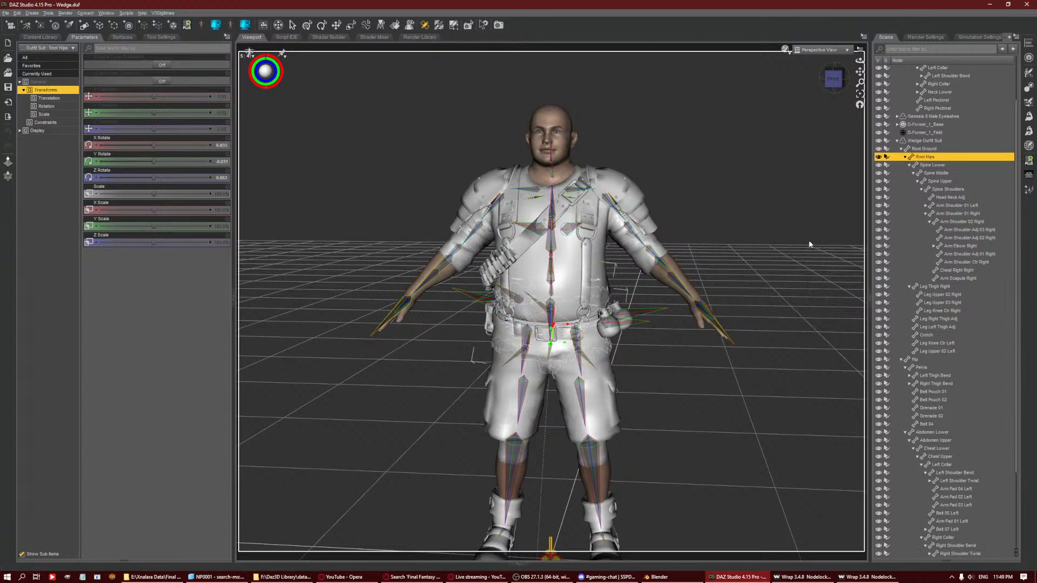
Delete the suit's Leg Upper 02 Left and Leg Knee Ctr Left bones.
right_click(810, 244)
mouse_move(844, 281)
click(934, 352)
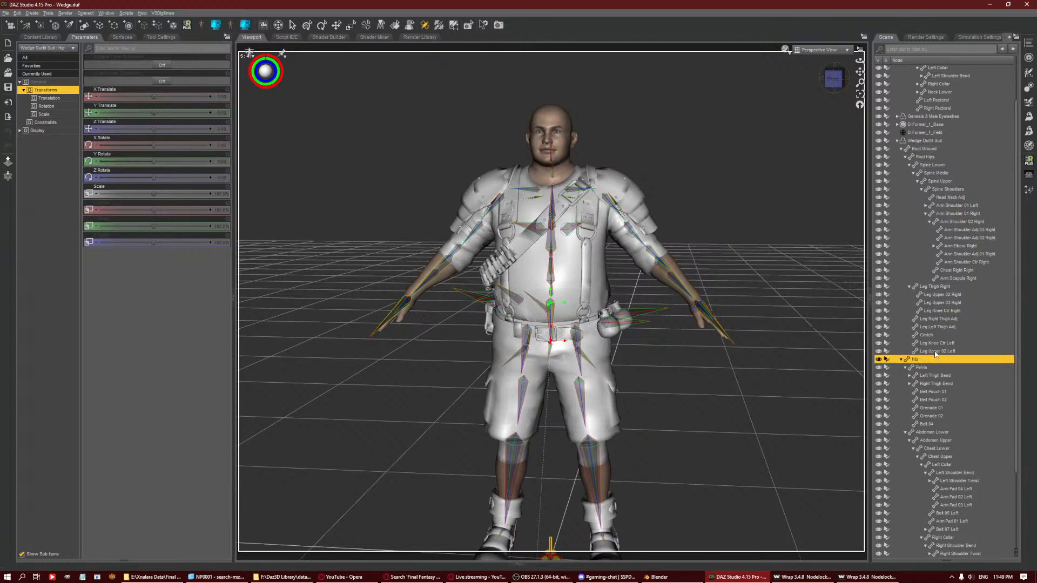
right_click(735, 254)
click(805, 286)
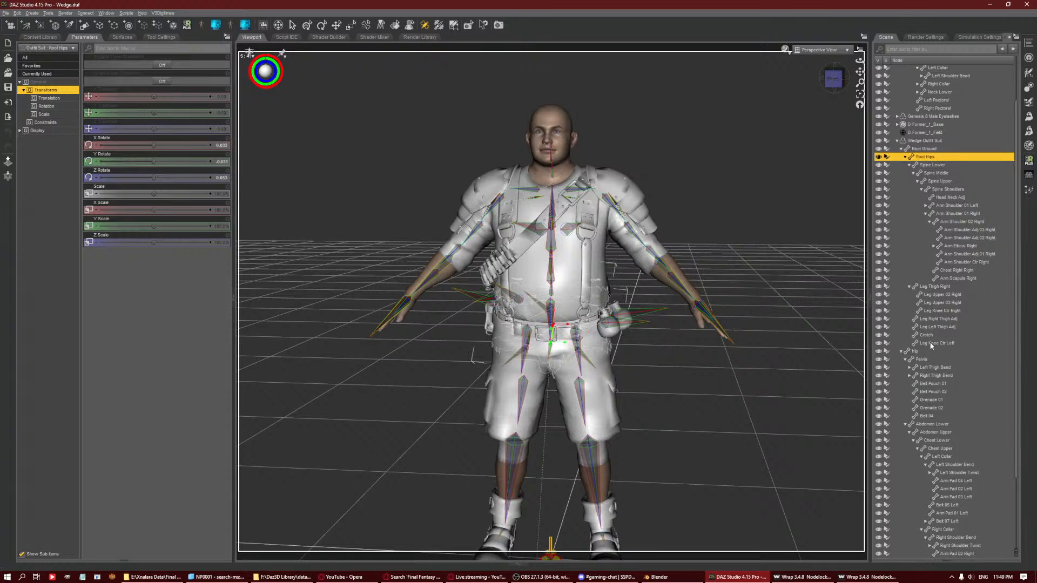
click(937, 342)
right_click(810, 251)
mouse_move(842, 281)
click(879, 281)
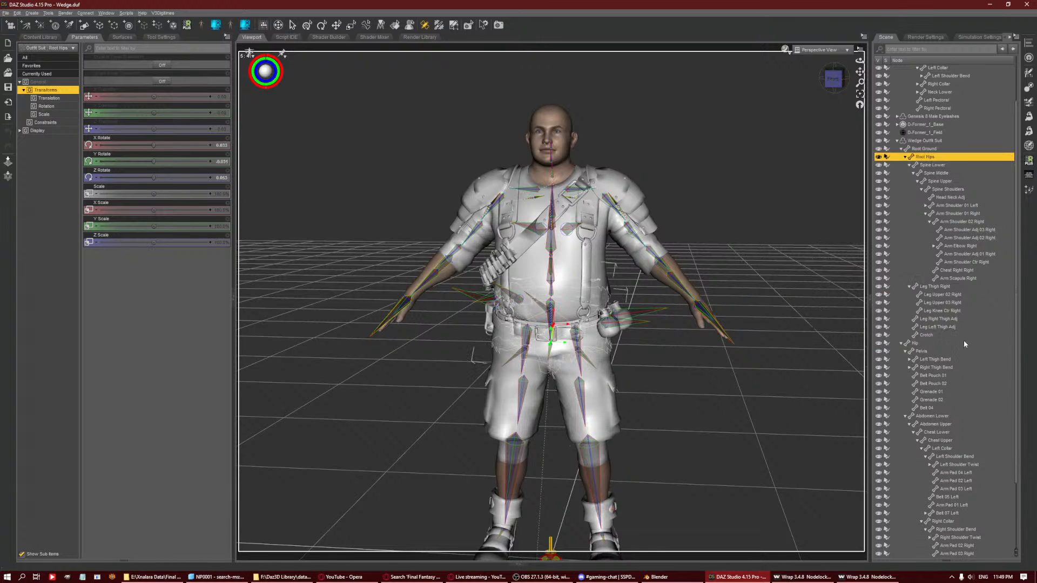
Delete the suit's Crotch and Leg Left Thigh Adj bones.
click(926, 335)
right_click(759, 230)
click(821, 263)
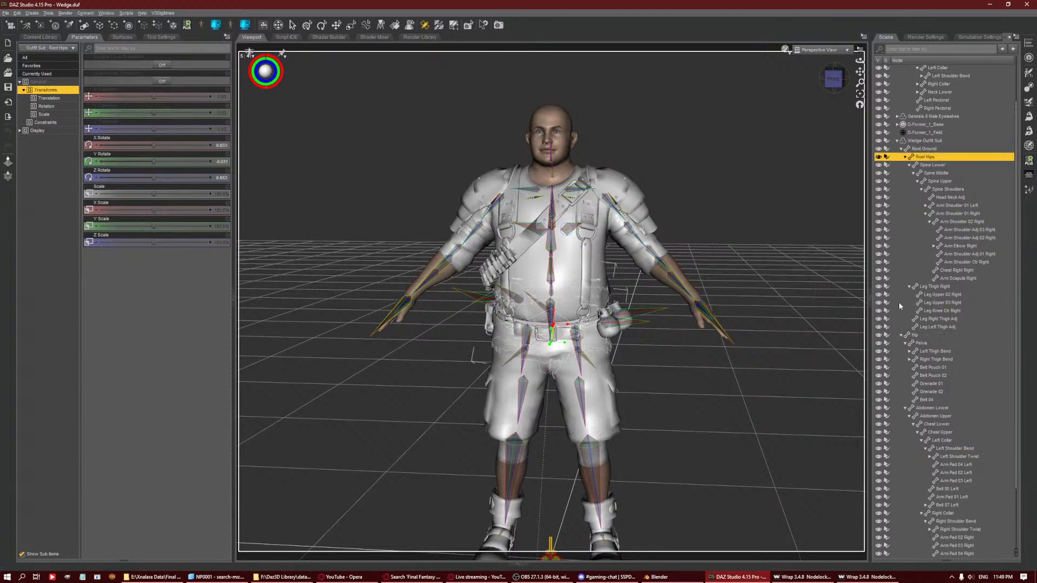
click(934, 327)
right_click(723, 200)
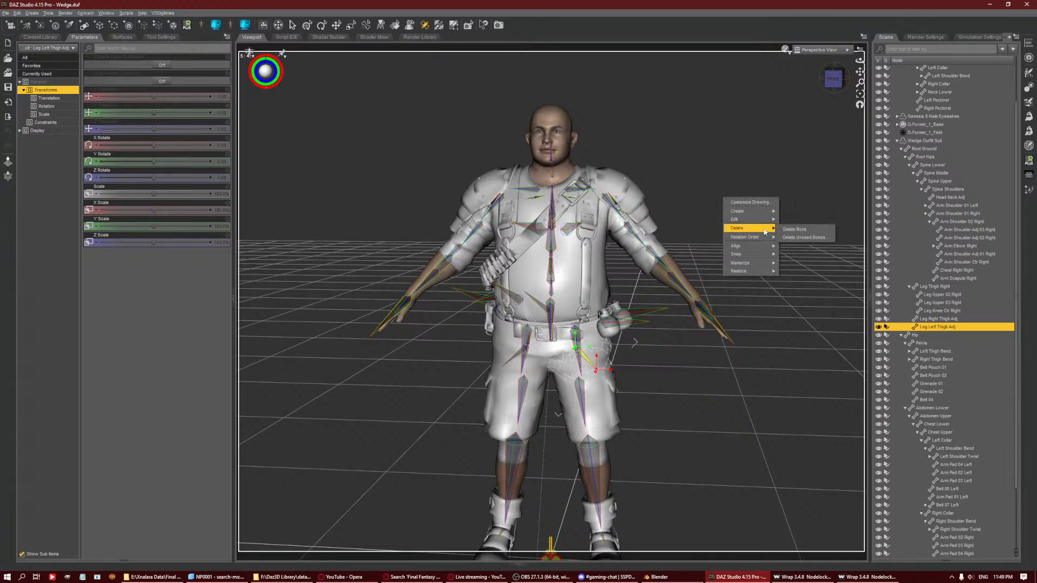
click(788, 233)
Delete the suit's Leg Right Thigh Adj and Leg Knee Ctr Right bones.
click(934, 319)
right_click(813, 215)
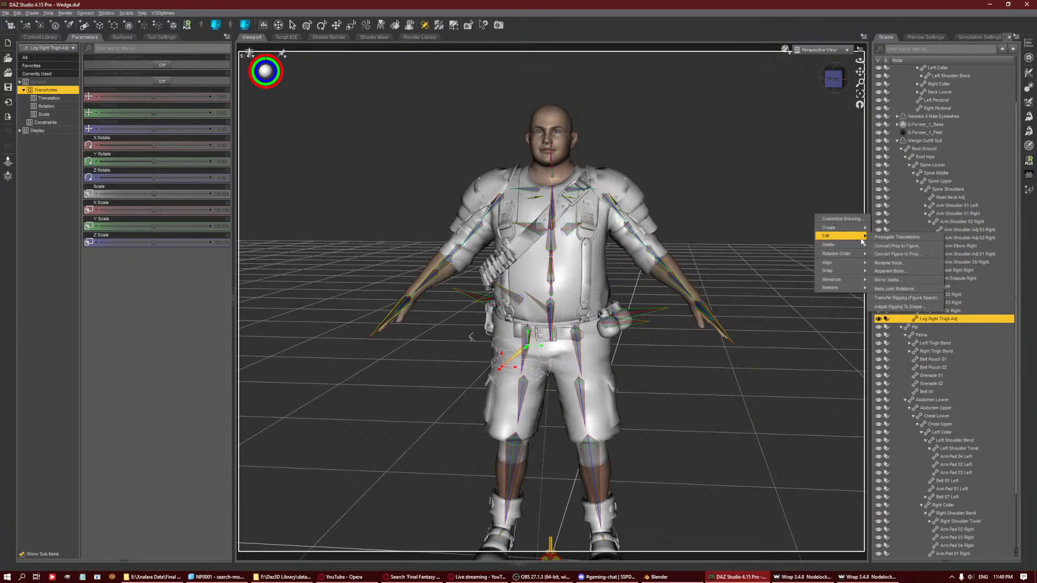
mouse_move(849, 252)
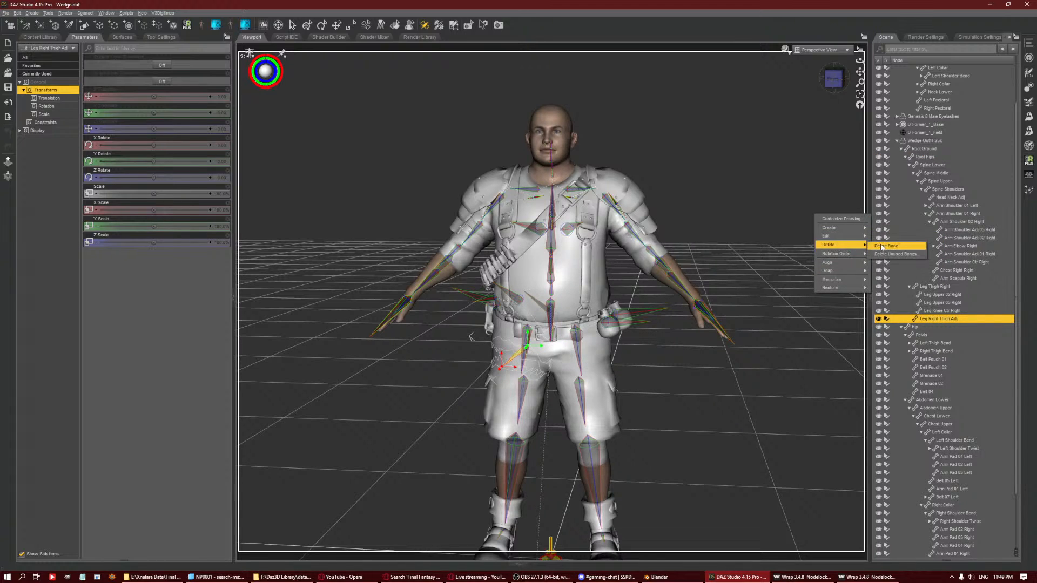
click(891, 245)
right_click(810, 217)
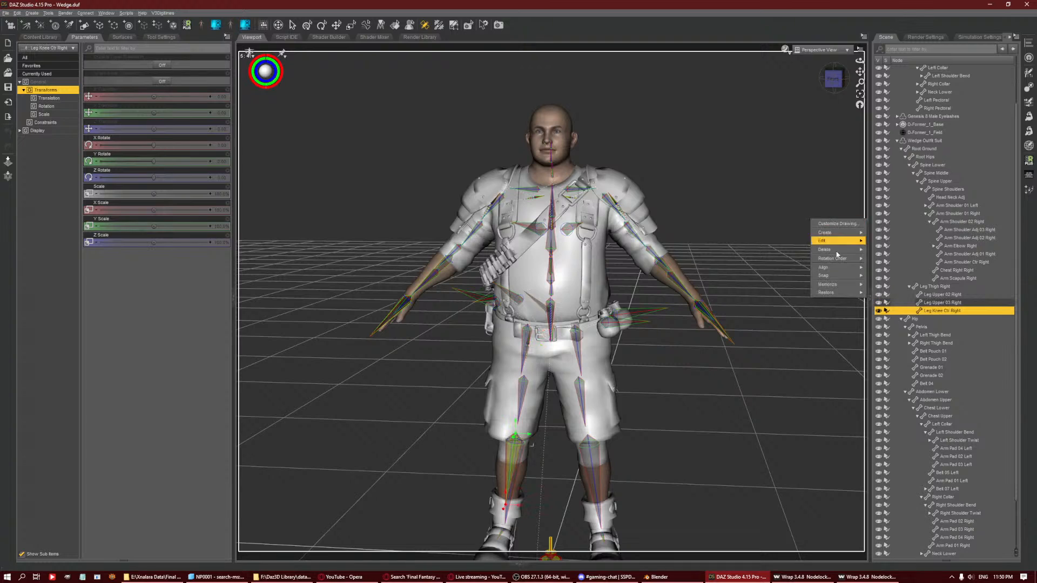
click(890, 251)
Delete the Leg Upper 02 Right and Leg Upper 03 Right bones under the suit's Leg Thigh Right.
click(933, 296)
right_click(798, 216)
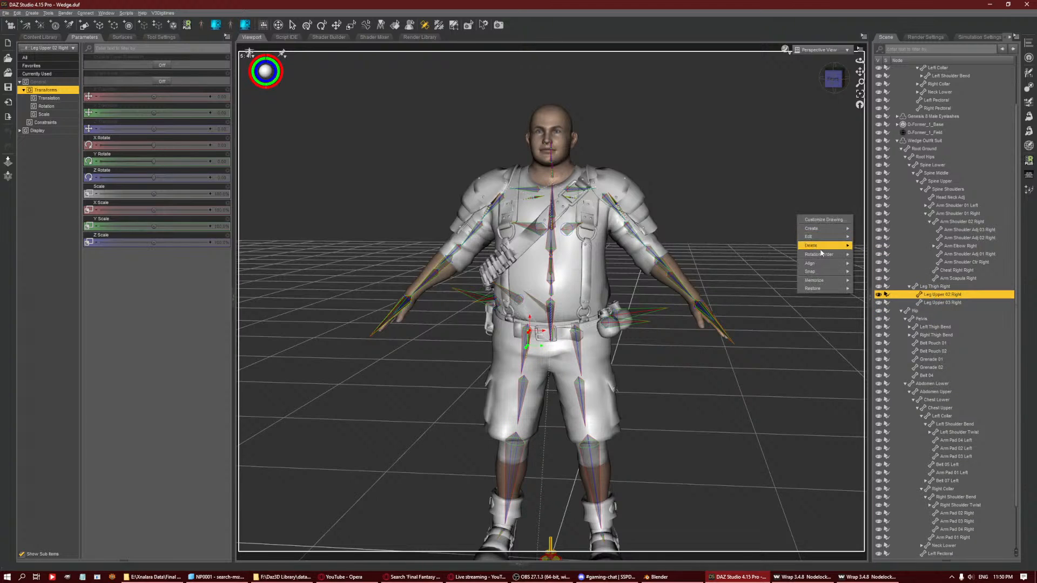
click(876, 250)
click(939, 297)
right_click(825, 192)
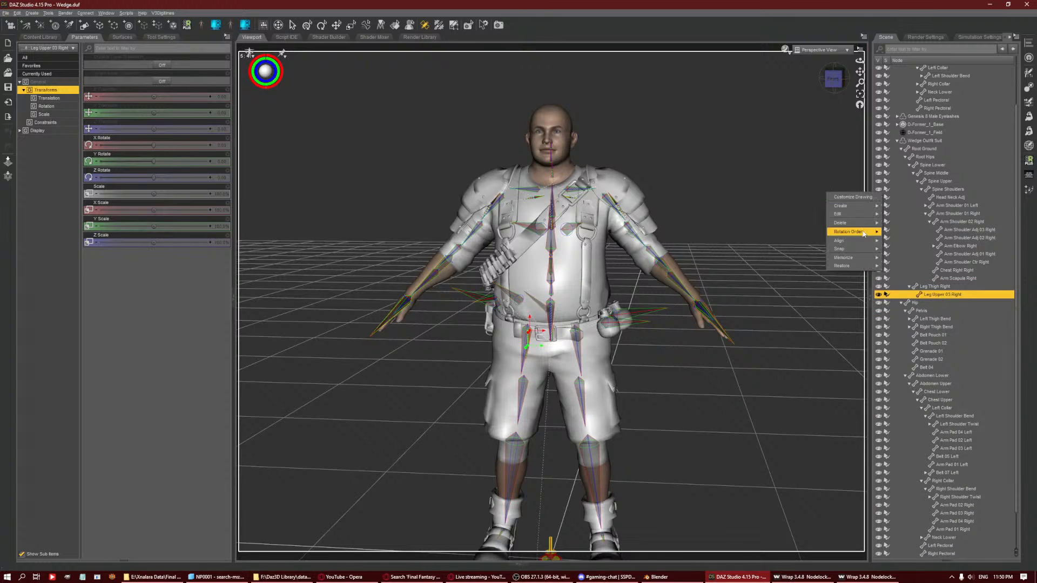
mouse_move(854, 224)
click(896, 225)
Delete the suit's Leg Thigh Right and Arm Scapula Right bones.
right_click(808, 210)
mouse_move(845, 242)
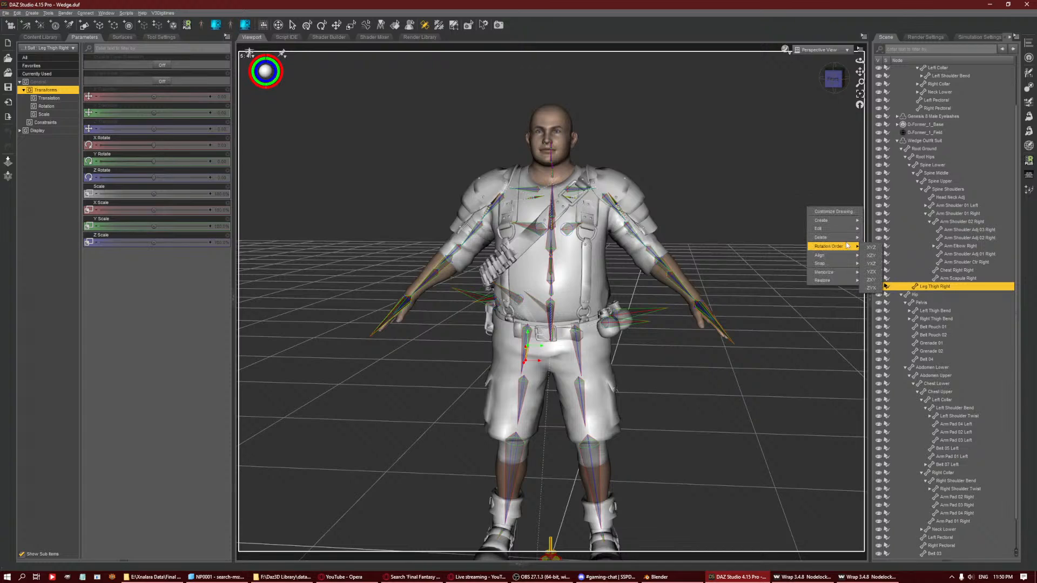
click(889, 243)
click(922, 275)
right_click(787, 171)
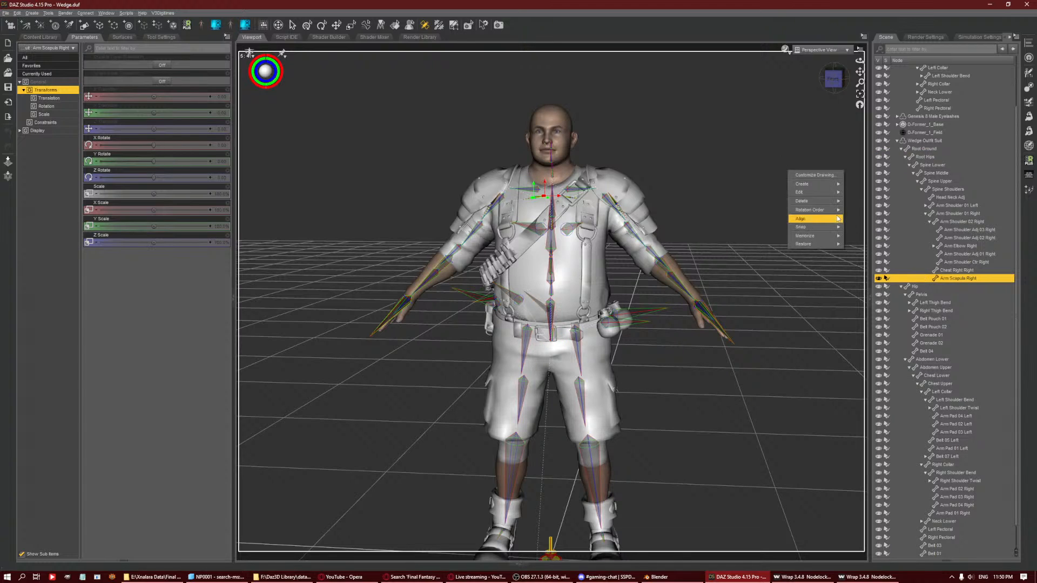
mouse_move(826, 202)
click(869, 204)
Delete the suit's Chest Right Right and Arm Shoulder Ctr Right bones.
click(949, 272)
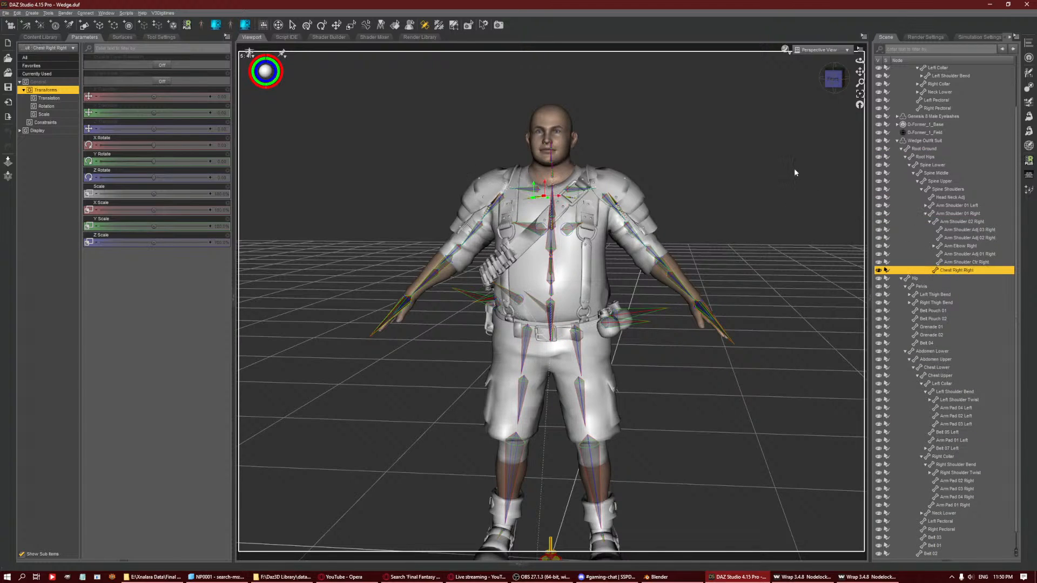
right_click(794, 171)
click(860, 201)
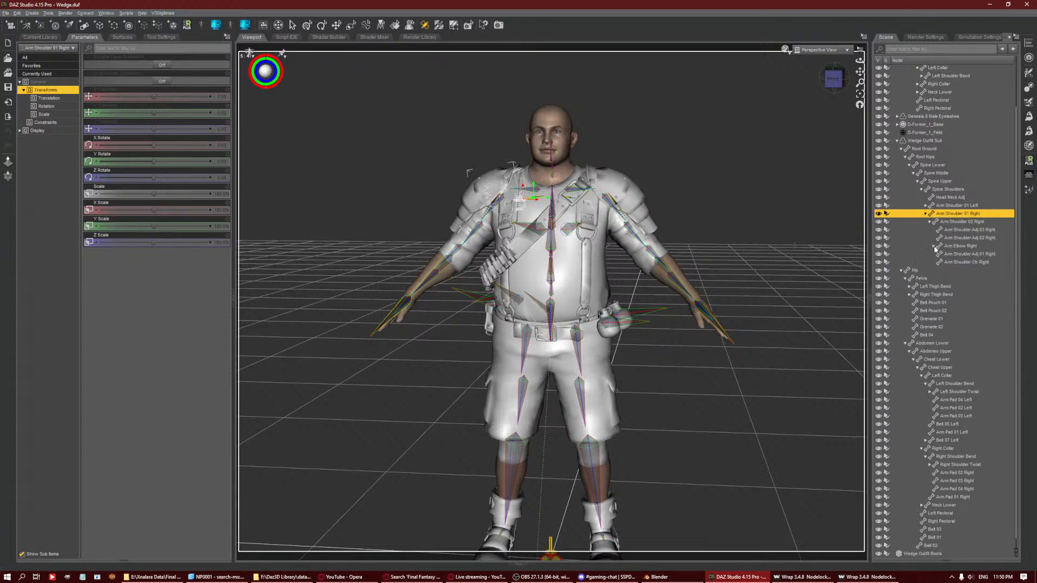
click(966, 262)
right_click(823, 174)
mouse_move(858, 203)
click(893, 208)
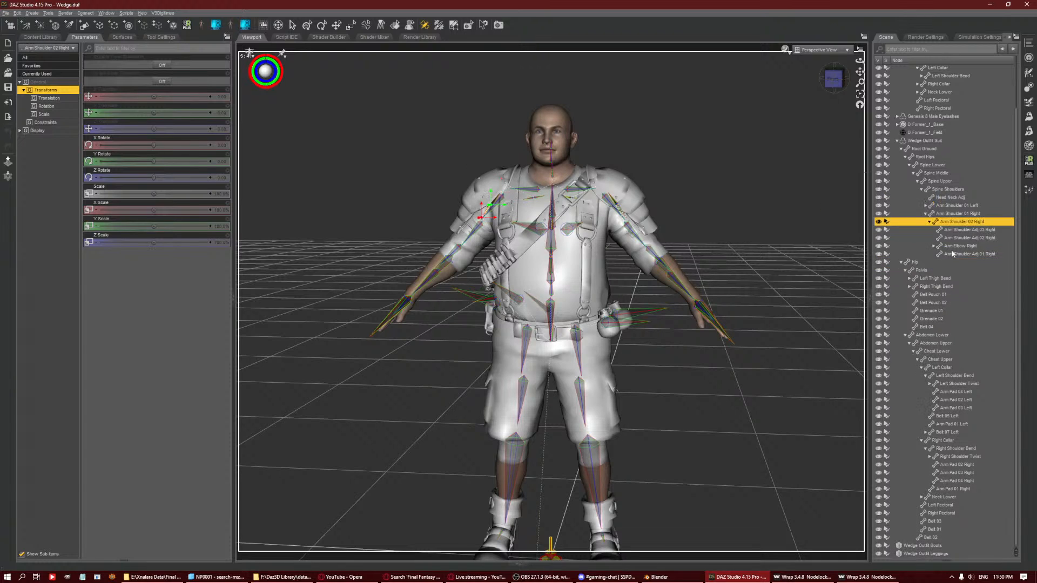
Delete the Arm Shoulder Adj 01 Right bone under the suit's Arm Shoulder 02 Right.
right_click(867, 202)
mouse_move(893, 229)
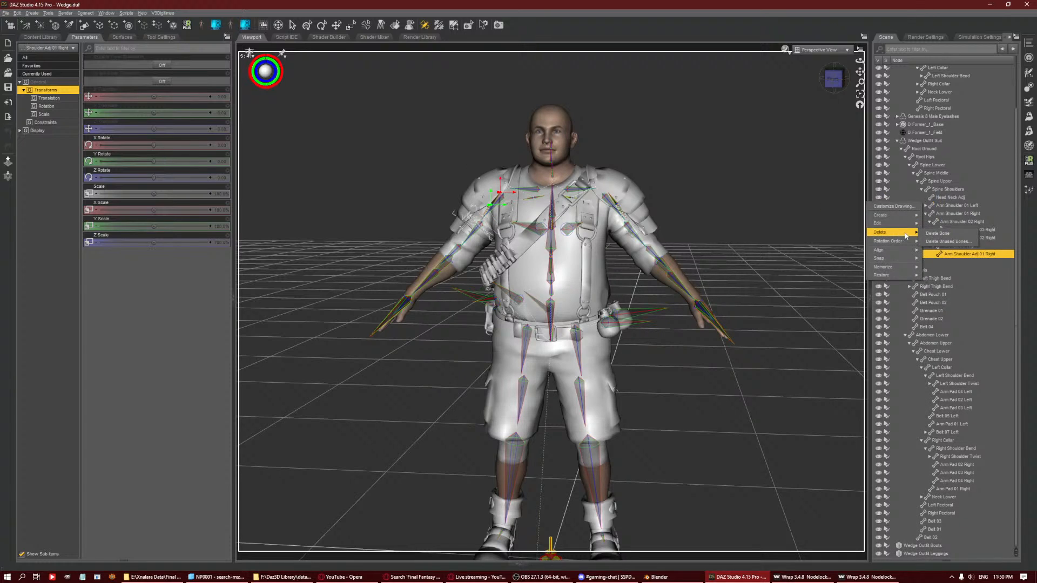
click(939, 234)
Expand the suit's Arm Elbow Right bone and delete its Arm Elbow Adj 02 Right child.
click(962, 254)
right_click(842, 194)
mouse_move(865, 219)
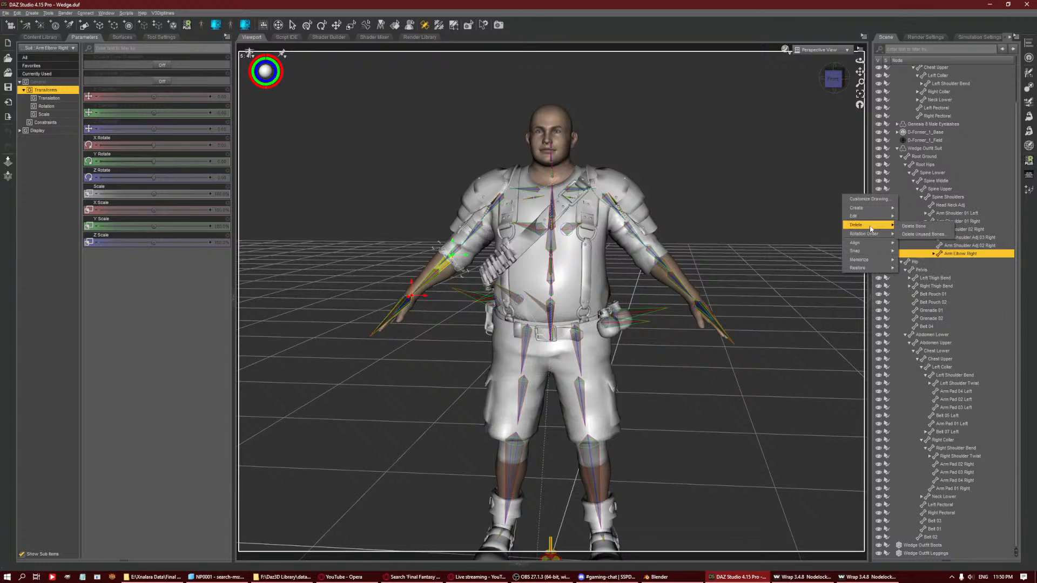
double_click(985, 256)
click(971, 278)
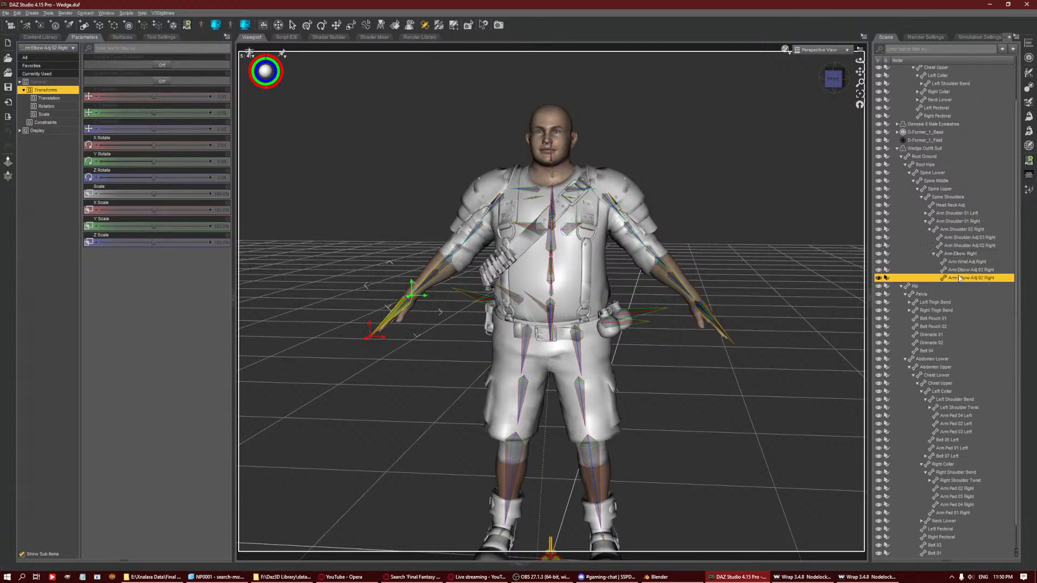
right_click(850, 218)
mouse_move(881, 247)
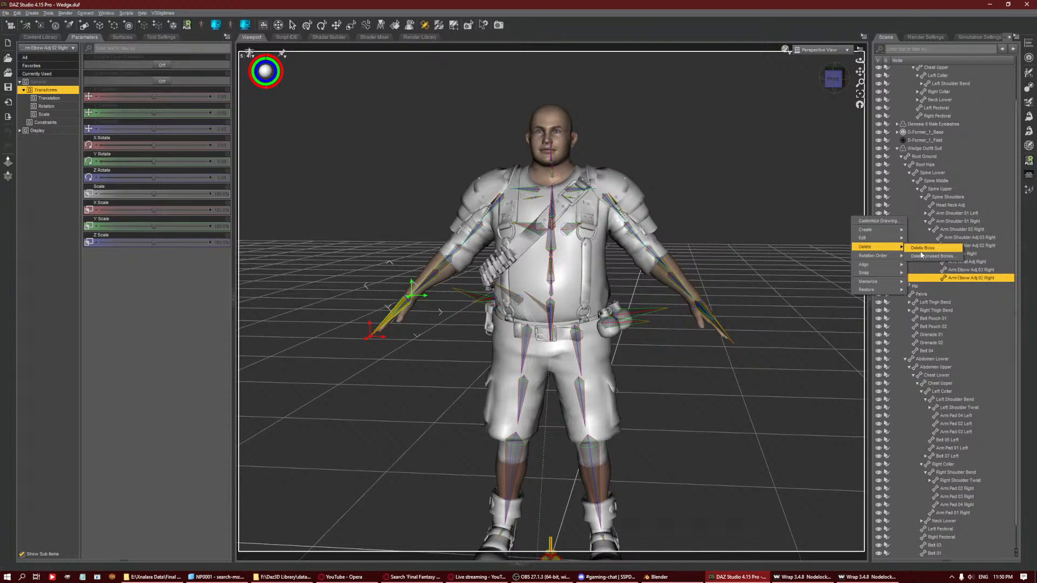
click(922, 248)
Delete the Arm Elbow Adj 03 Right and Arm Wrist Adj Right bones under Arm Elbow Right.
click(970, 270)
right_click(800, 230)
mouse_move(826, 259)
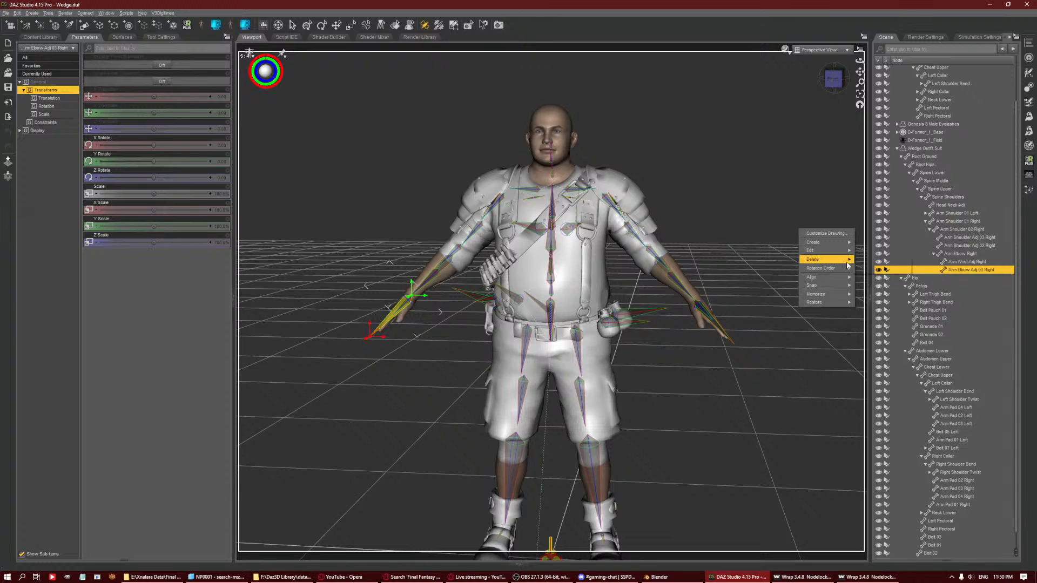
click(875, 259)
click(958, 263)
right_click(801, 199)
mouse_move(826, 228)
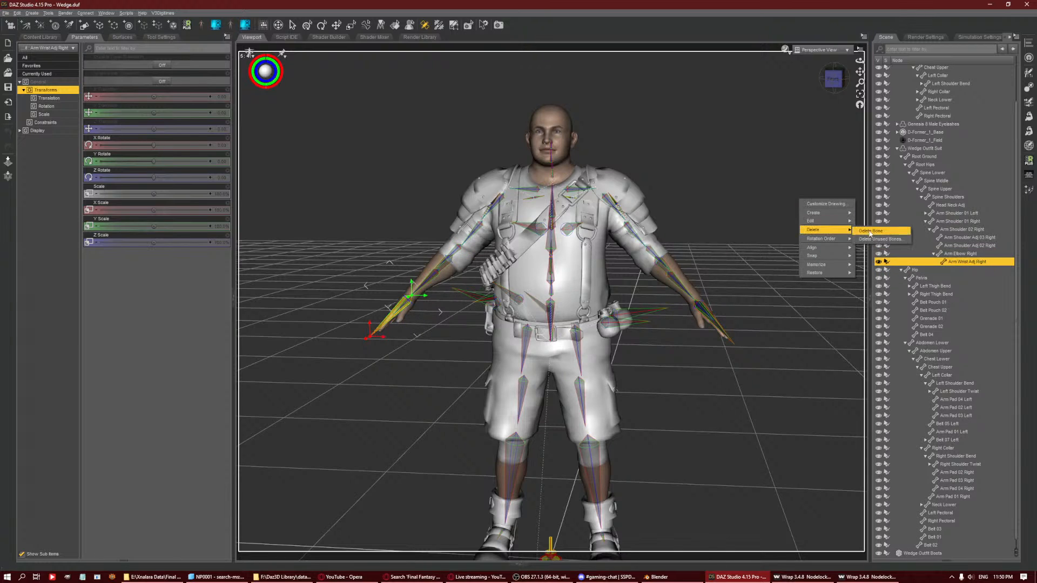
click(878, 229)
Delete the suit's Arm Elbow Right and Arm Shoulder 02 Right bones.
right_click(760, 200)
click(853, 230)
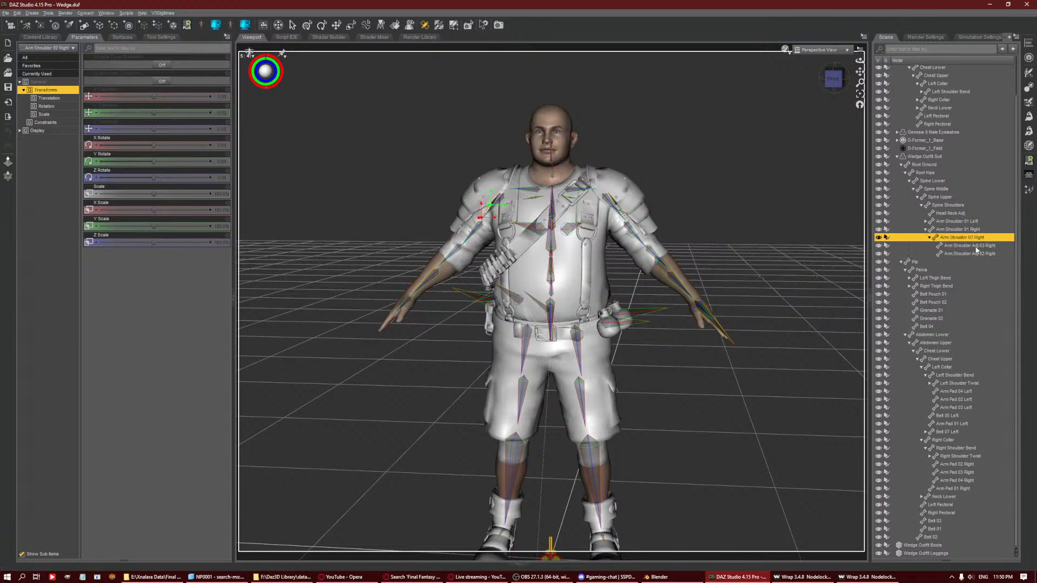
right_click(750, 178)
mouse_move(789, 208)
click(832, 208)
Delete the suit's Arm Shoulder 01 Right and Spine Shoulders bones.
right_click(773, 183)
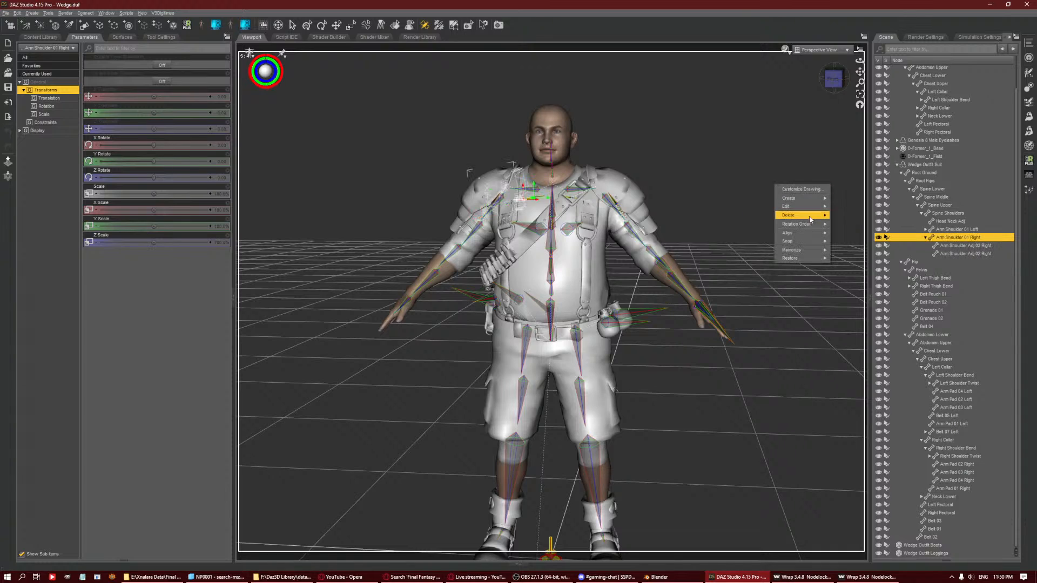
click(856, 216)
right_click(785, 191)
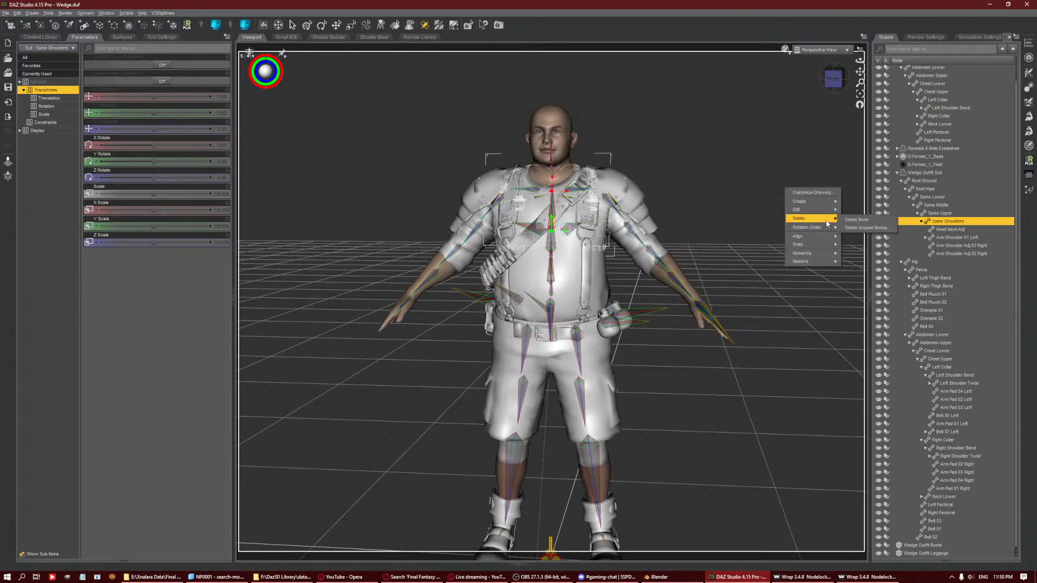
click(857, 222)
Delete the suit's Spine Upper and Spine Middle bones.
right_click(809, 210)
mouse_move(839, 238)
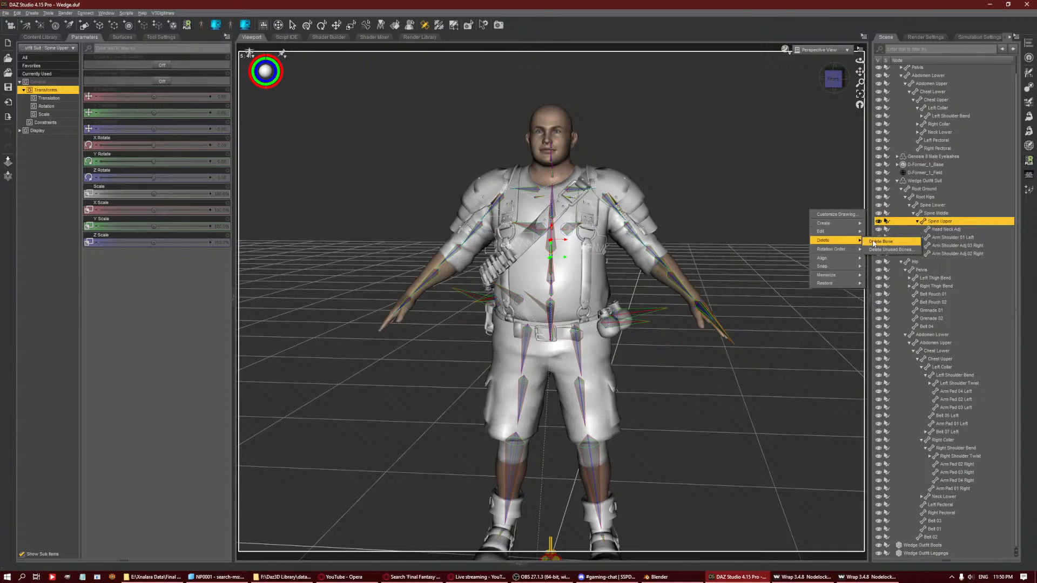
click(885, 241)
right_click(771, 196)
mouse_move(796, 227)
click(853, 226)
Delete the suit's Spine Lower and Root Hips bones.
right_click(781, 217)
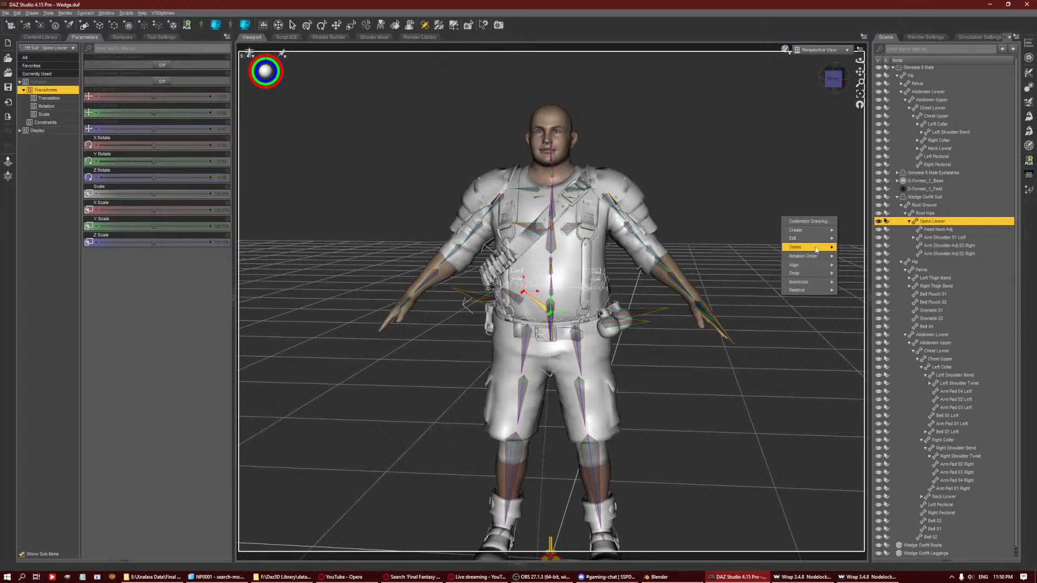
mouse_move(810, 247)
click(864, 247)
right_click(808, 220)
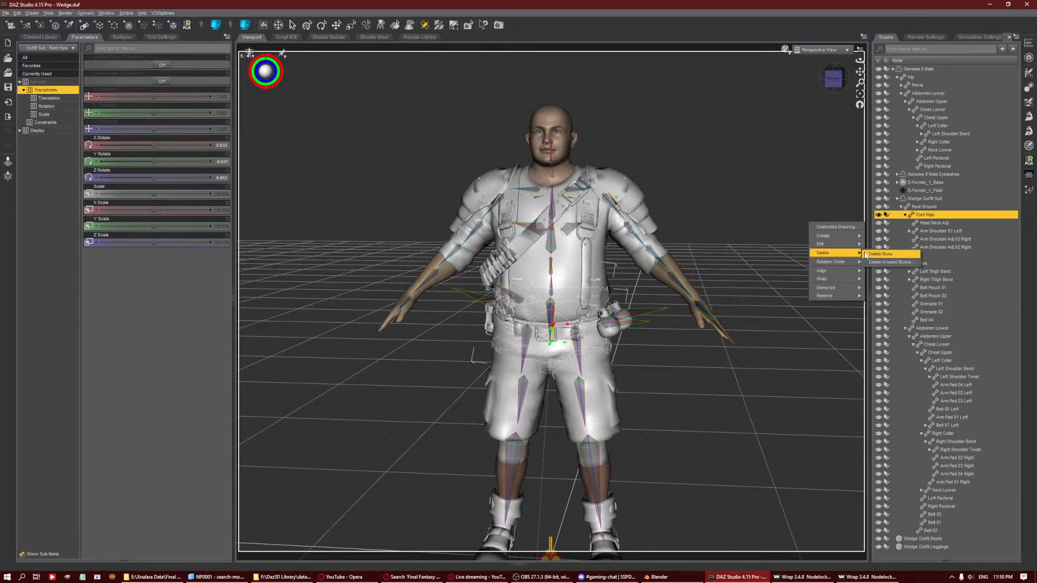
click(864, 254)
Delete the Head Neck Adj bone under the suit's Root Ground.
right_click(751, 211)
mouse_move(794, 240)
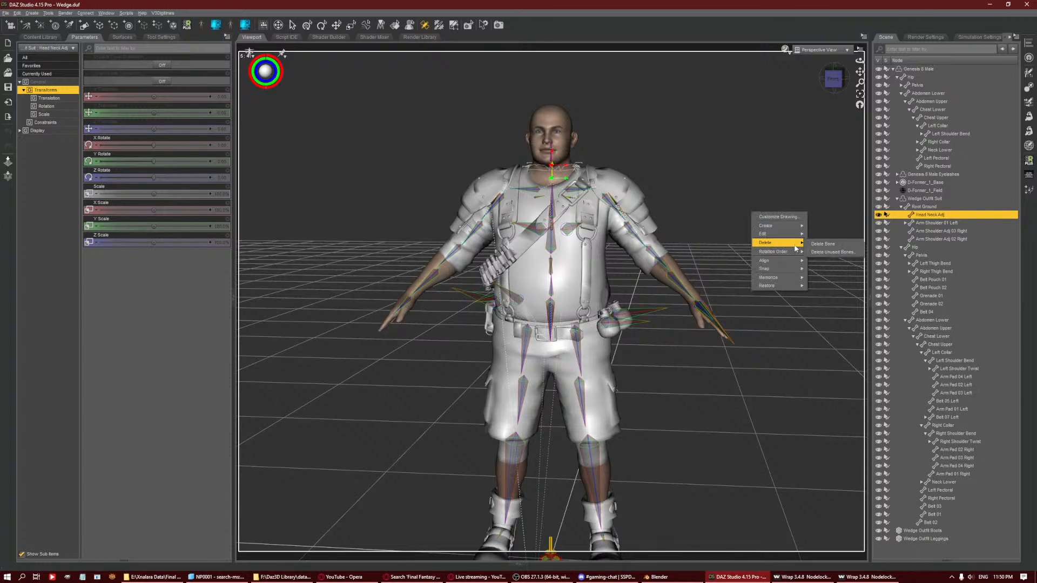
click(831, 245)
Delete the Arm Shoulder Adj 02 Right and Arm Shoulder Adj 03 Right bones under Root Ground.
click(942, 231)
right_click(770, 209)
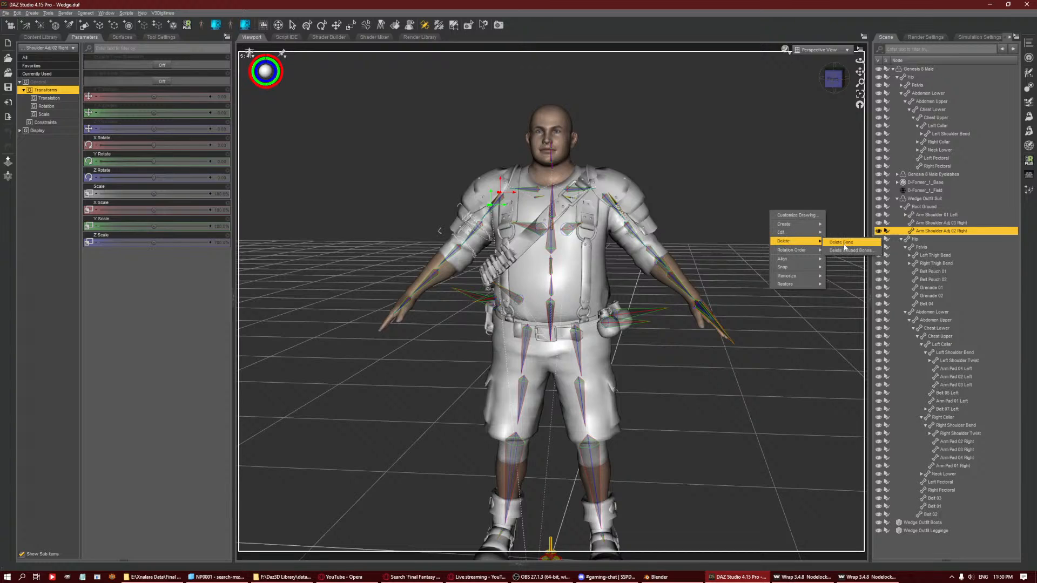
click(850, 244)
click(972, 223)
right_click(772, 208)
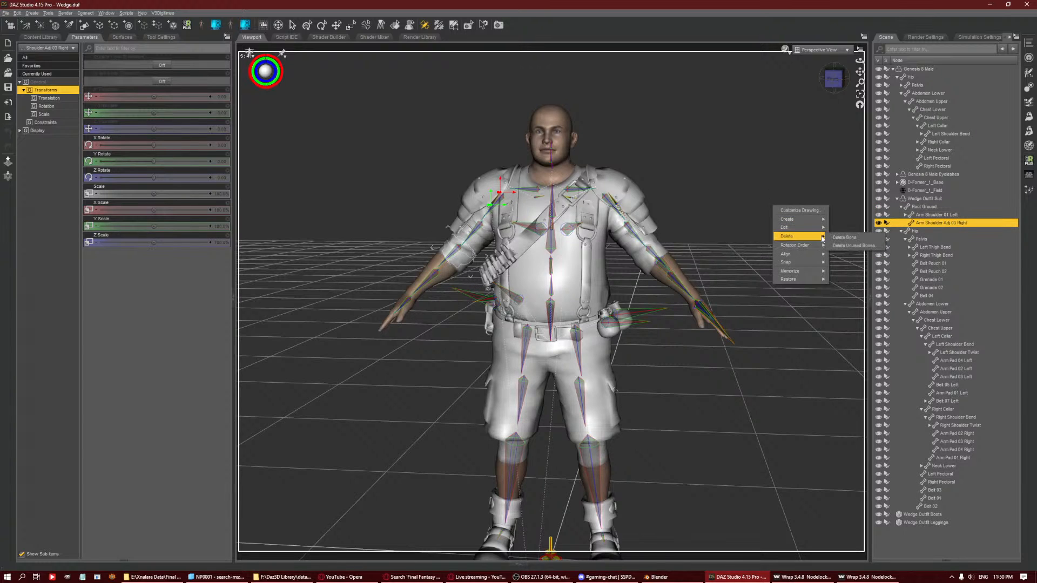
click(851, 239)
Expand the suit's Arm Shoulder 01 Left hierarchy and delete the Arm Scapula Left bone.
click(930, 215)
key(Right)
key(Down)
key(Down)
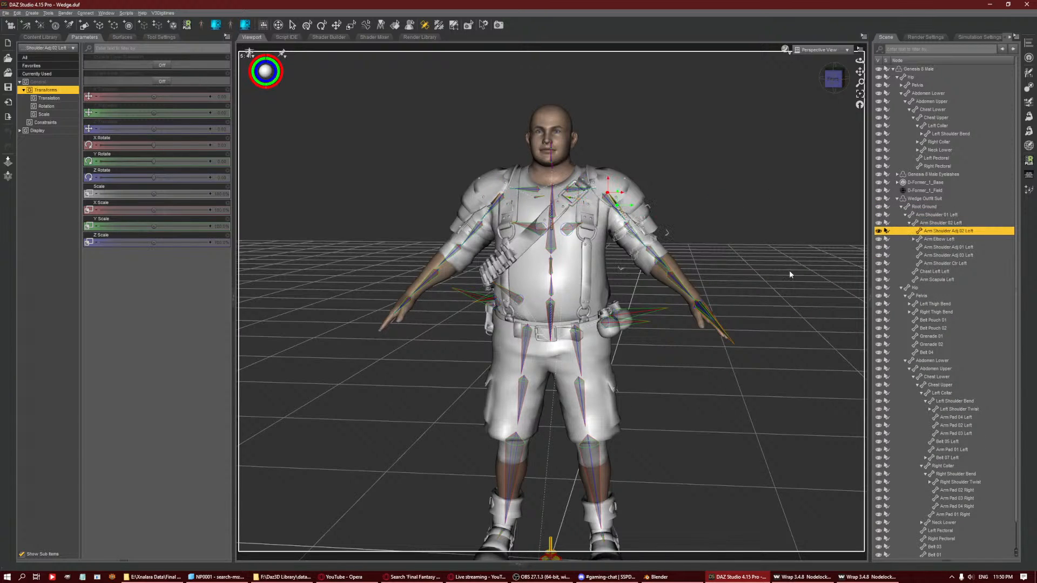
click(938, 279)
right_click(805, 250)
mouse_move(832, 281)
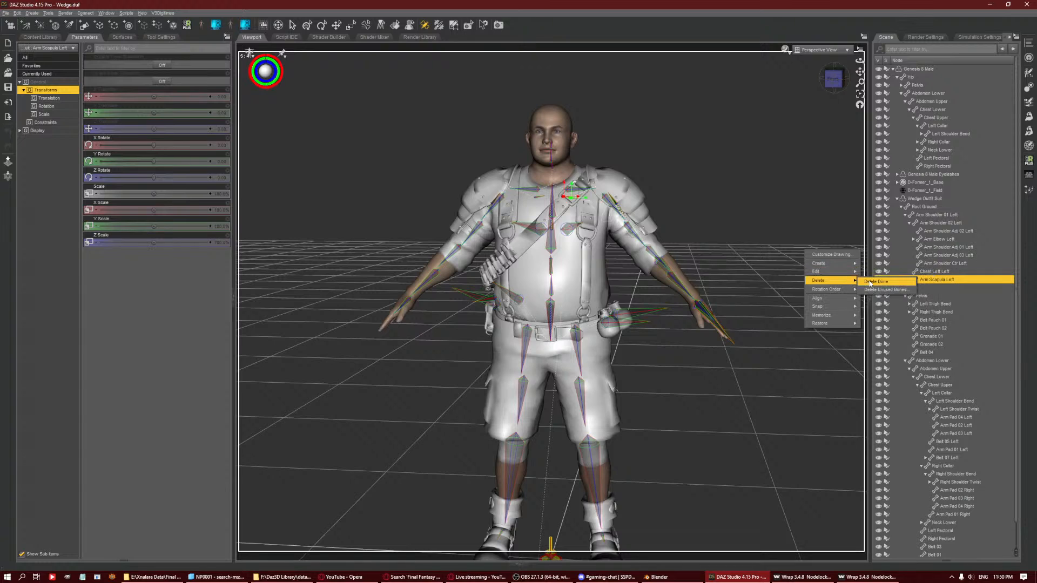
click(886, 282)
Delete the suit's Chest Left Left and Arm Shoulder Ctr Left bones.
click(934, 272)
right_click(806, 234)
mouse_move(821, 263)
click(891, 265)
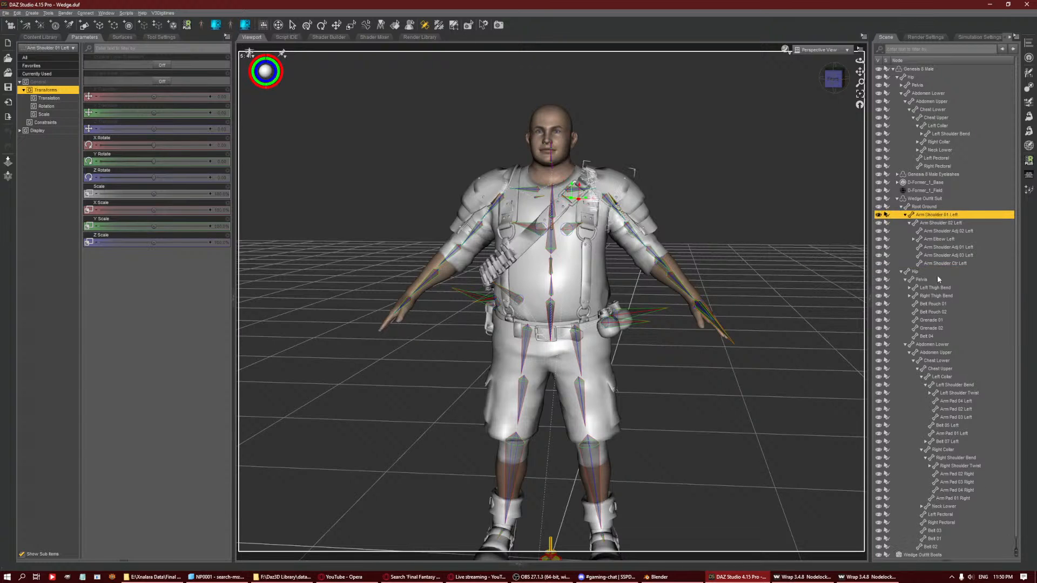
click(945, 263)
right_click(849, 247)
mouse_move(864, 275)
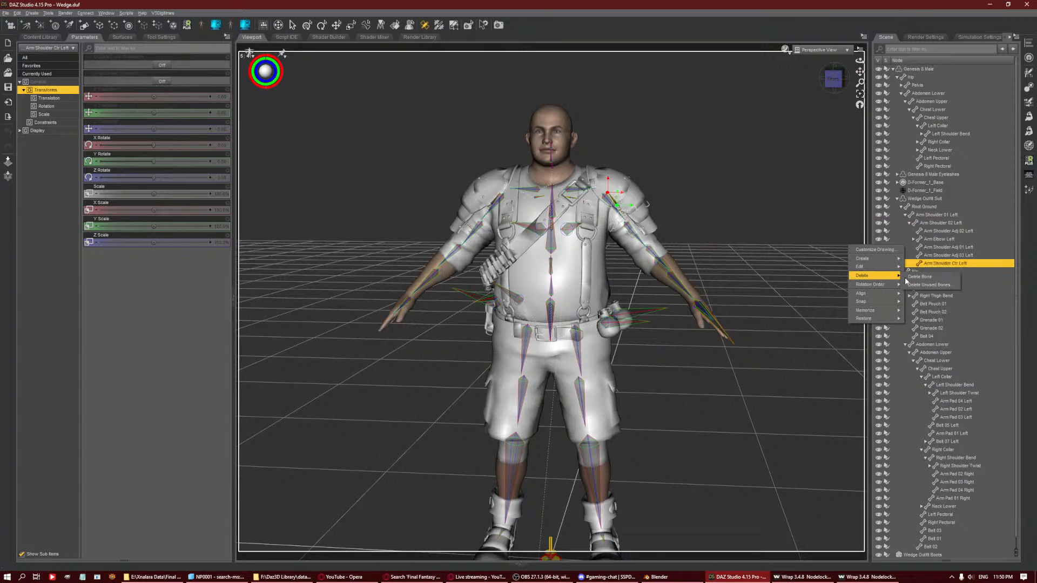
click(924, 276)
Delete the Arm Shoulder Adj 03 Left and Arm Shoulder Adj 01 Left bones under Arm Shoulder 02 Left.
click(937, 255)
right_click(826, 241)
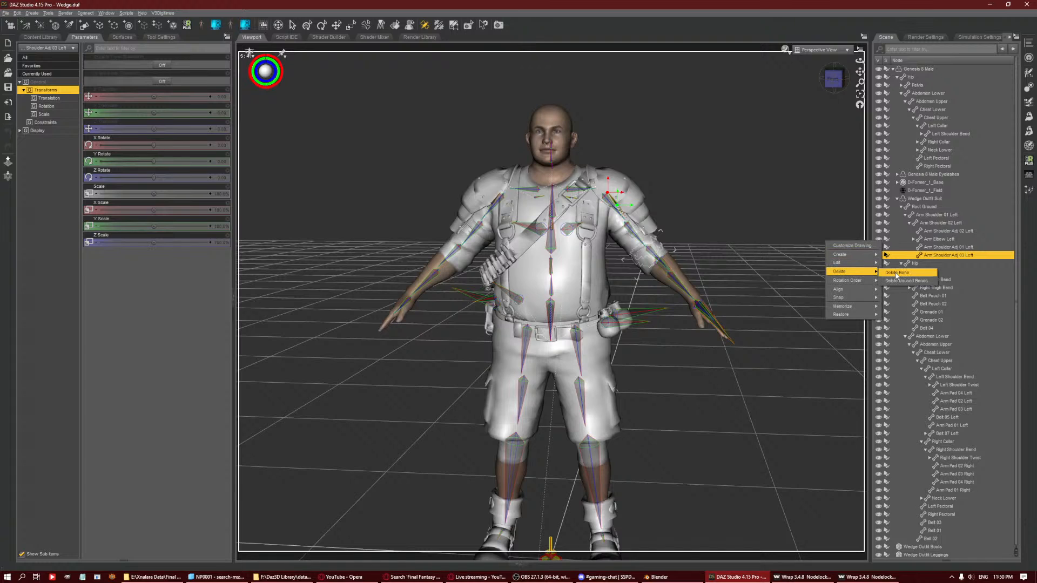
click(907, 272)
click(945, 246)
right_click(810, 272)
click(821, 277)
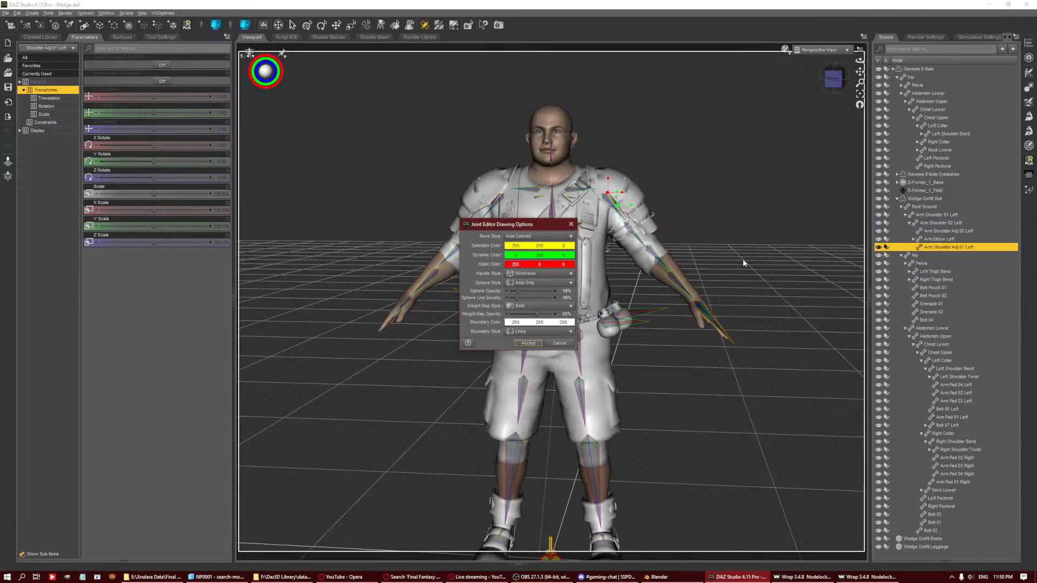
key(Escape)
right_click(761, 234)
mouse_move(808, 265)
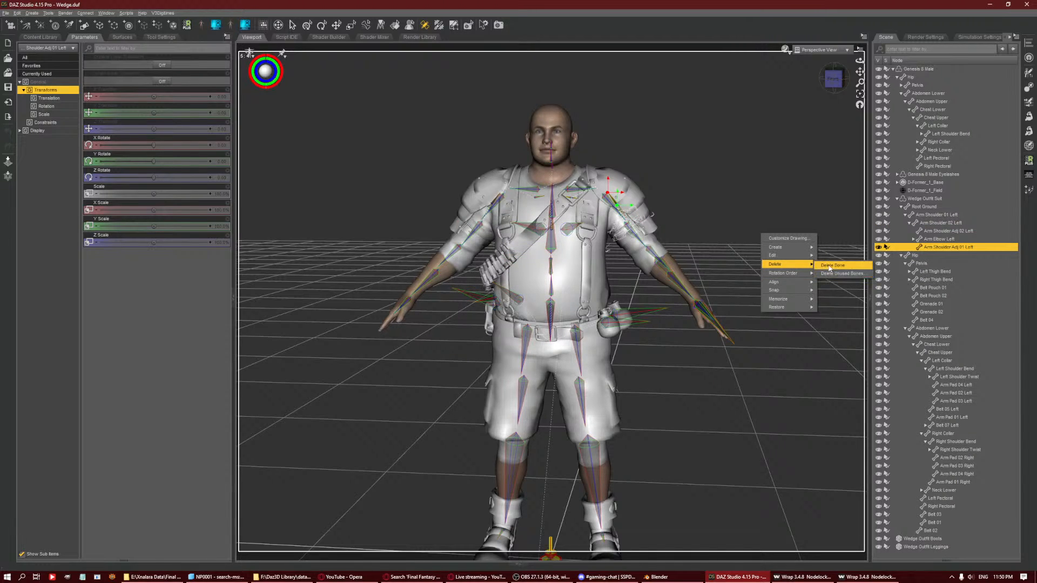
click(843, 264)
Expand the suit's Arm Elbow Left bone and delete its Arm Wrist Adj Left child.
click(936, 239)
click(913, 239)
click(940, 247)
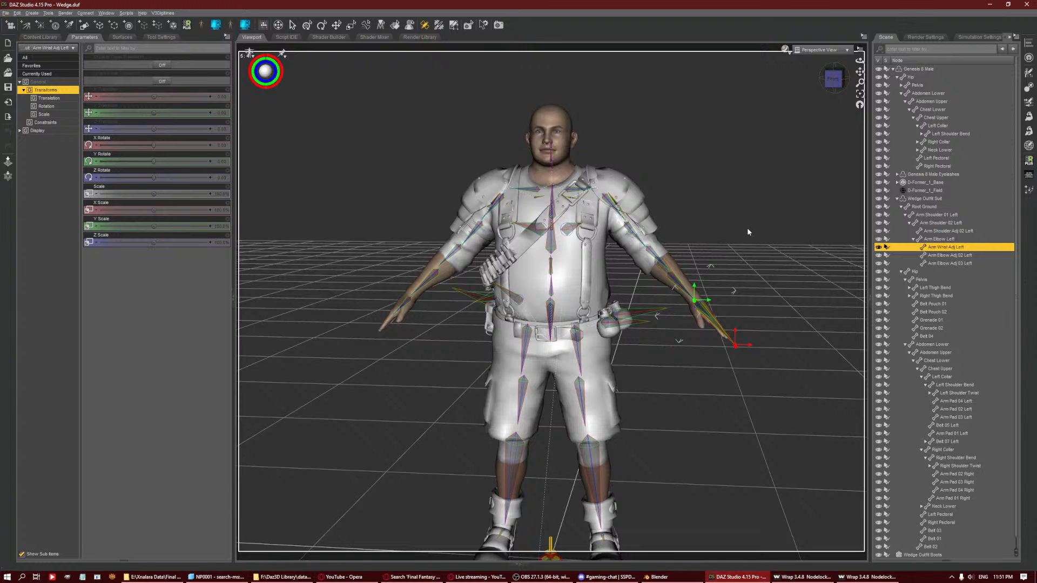
right_click(748, 233)
mouse_move(794, 263)
click(829, 263)
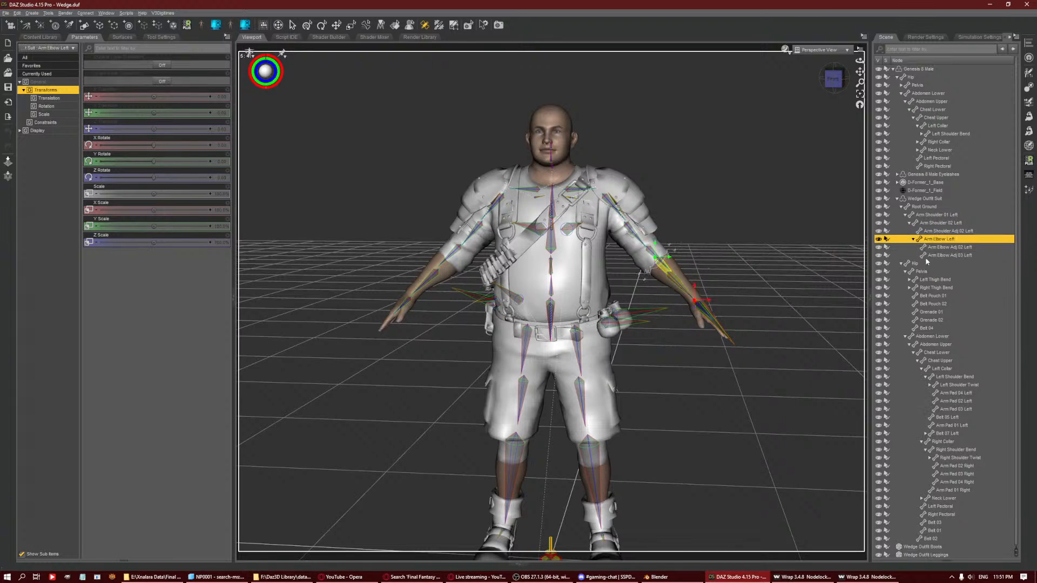
Delete the Arm Elbow Adj 02 Left and Arm Elbow Adj 03 Left bones under Arm Elbow Left.
click(942, 247)
right_click(833, 234)
mouse_move(864, 255)
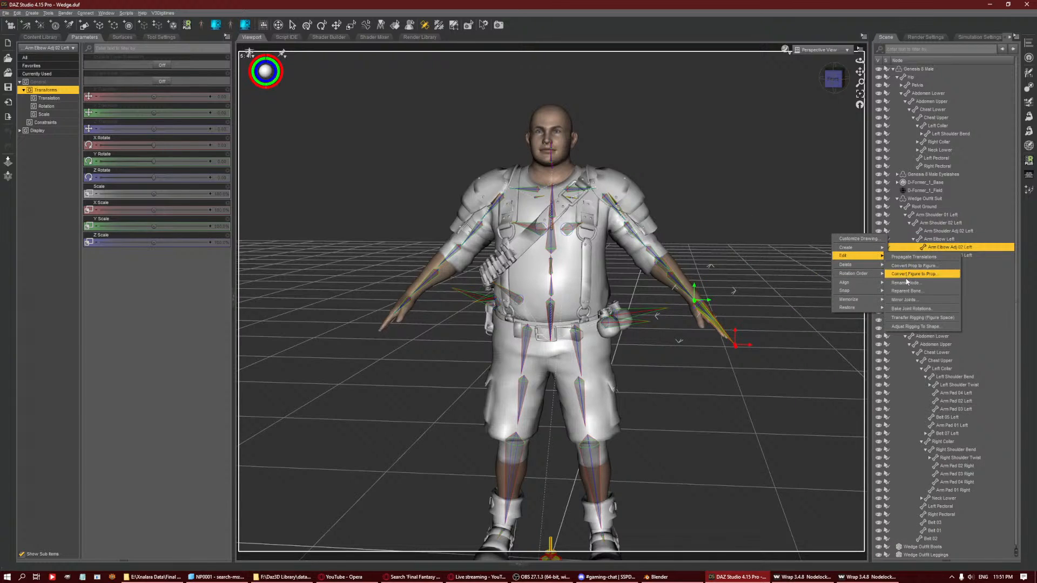
click(915, 265)
click(942, 248)
right_click(812, 232)
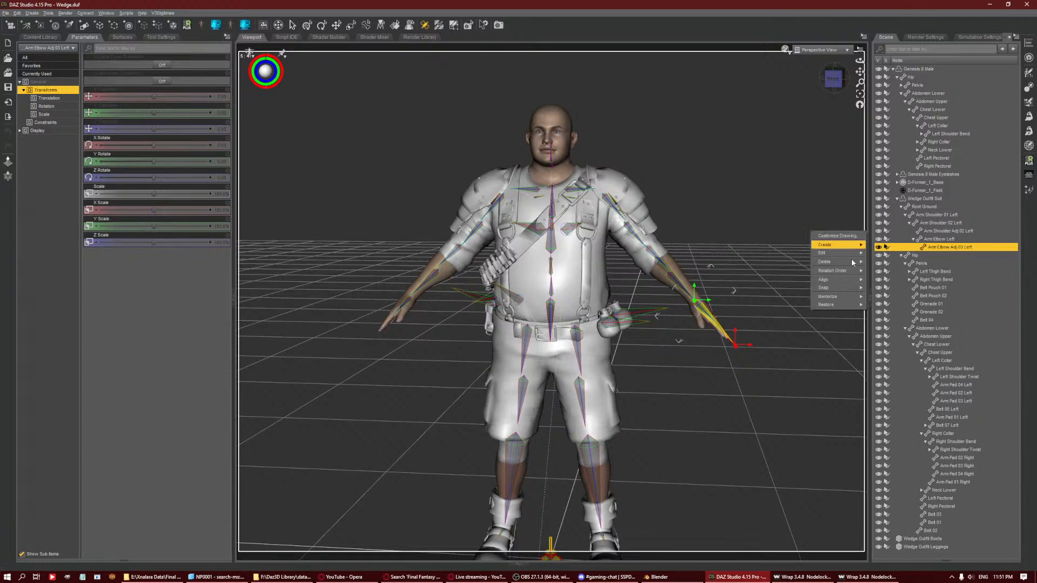
click(910, 264)
Delete the suit's Arm Elbow Left and Arm Shoulder 02 Left bones.
right_click(741, 215)
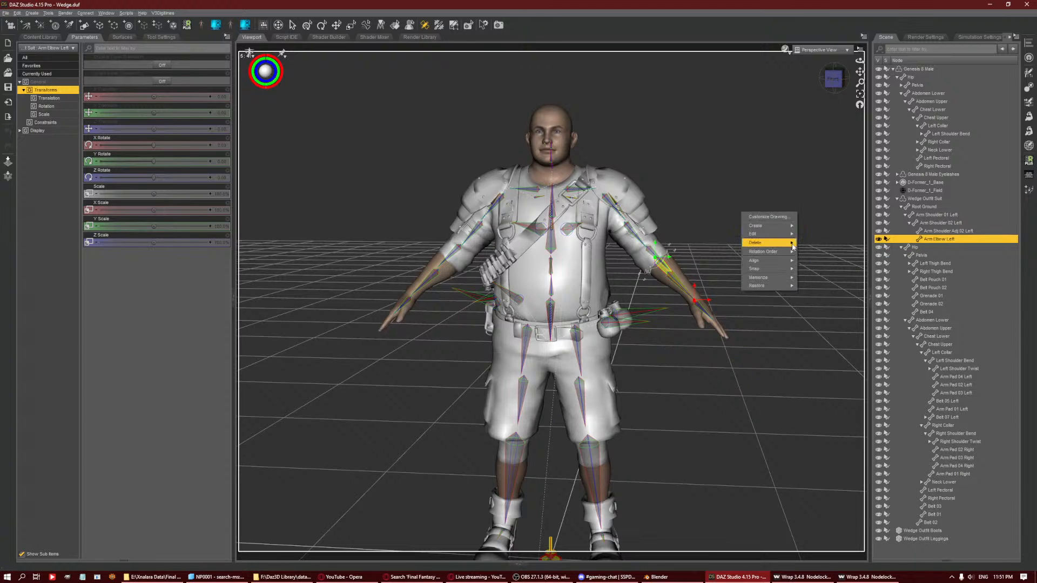
mouse_move(777, 243)
click(810, 244)
right_click(828, 230)
mouse_move(845, 258)
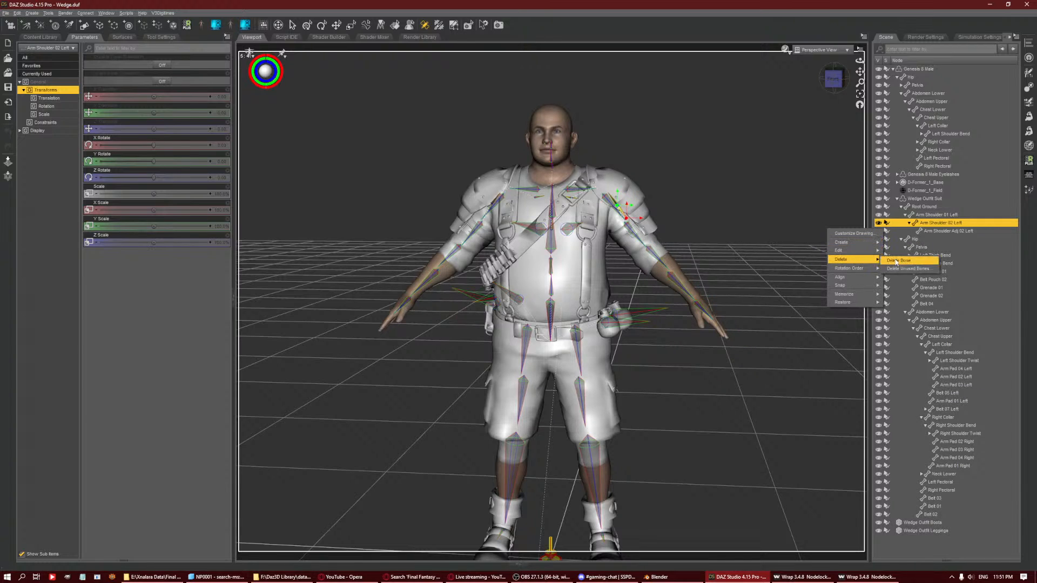
click(910, 261)
Delete the suit's Arm Shoulder Adj 02 Left and Arm Shoulder 01 Left bones.
click(923, 223)
right_click(820, 224)
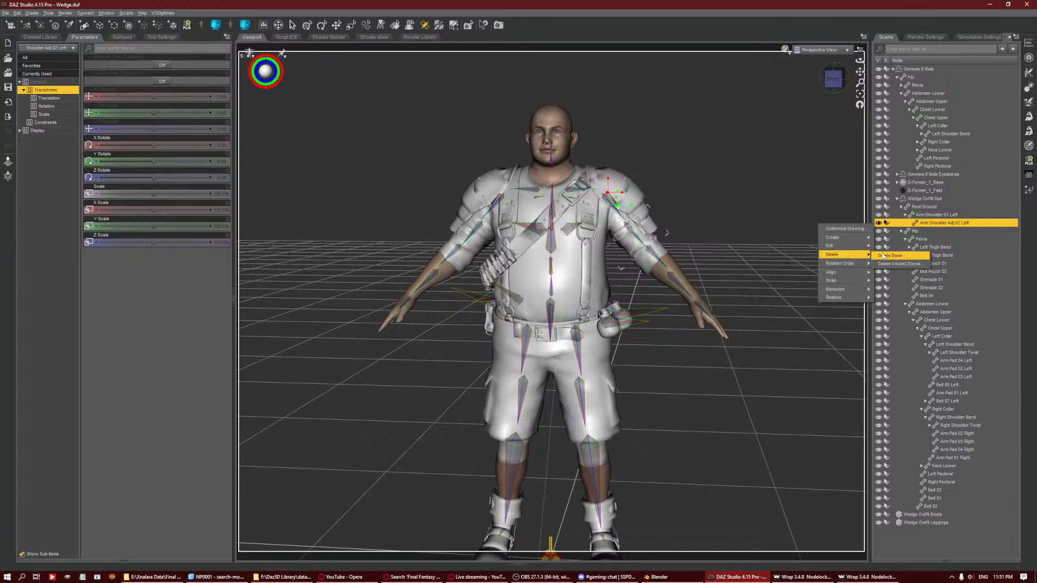
click(899, 254)
right_click(828, 224)
click(897, 255)
Delete the suit's leftover Root Ground bone and clear the selection.
right_click(769, 220)
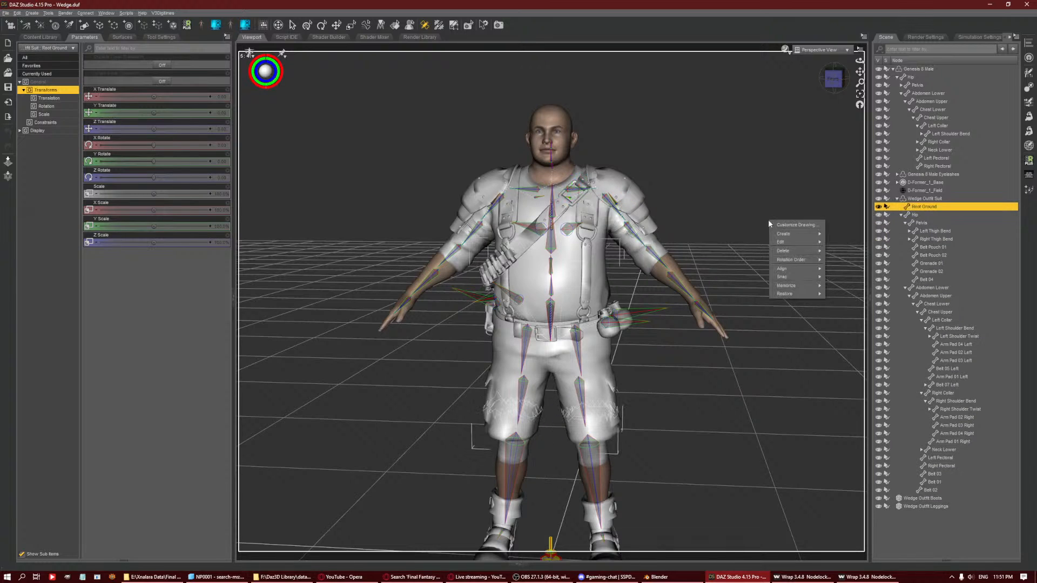
mouse_move(794, 250)
click(848, 251)
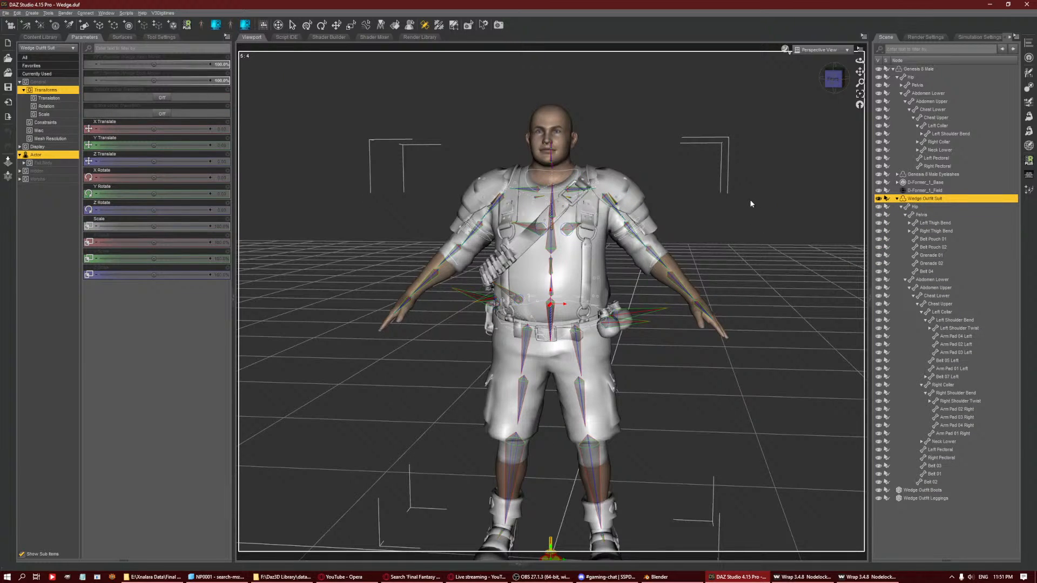
click(751, 204)
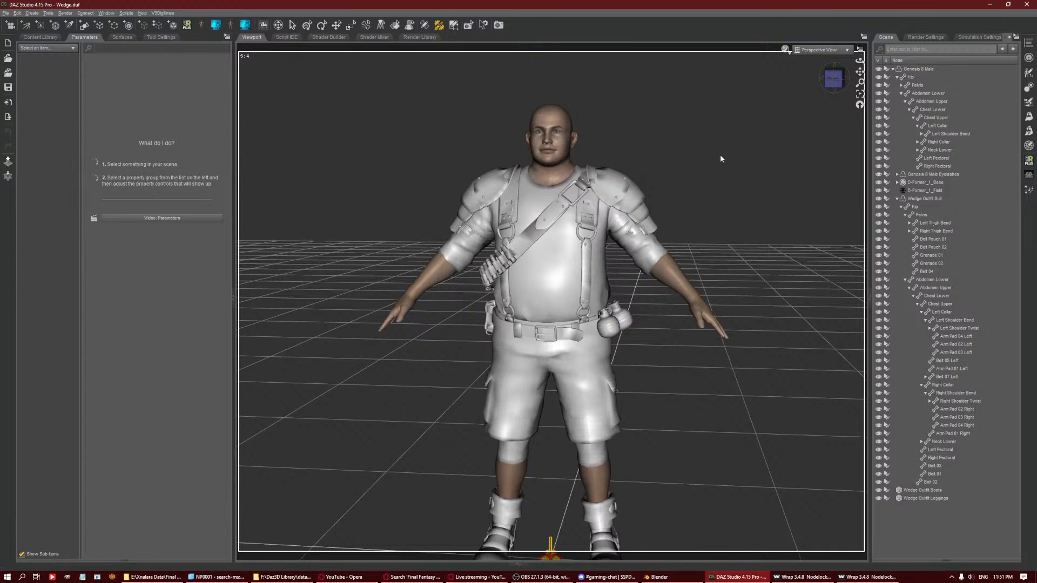
Test-rotate the Arm Pad 01 Left bone with the Universal tool and undo the rotation.
mouse_move(833, 79)
mouse_down()
mouse_move(769, 99)
mouse_move(839, 88)
mouse_up()
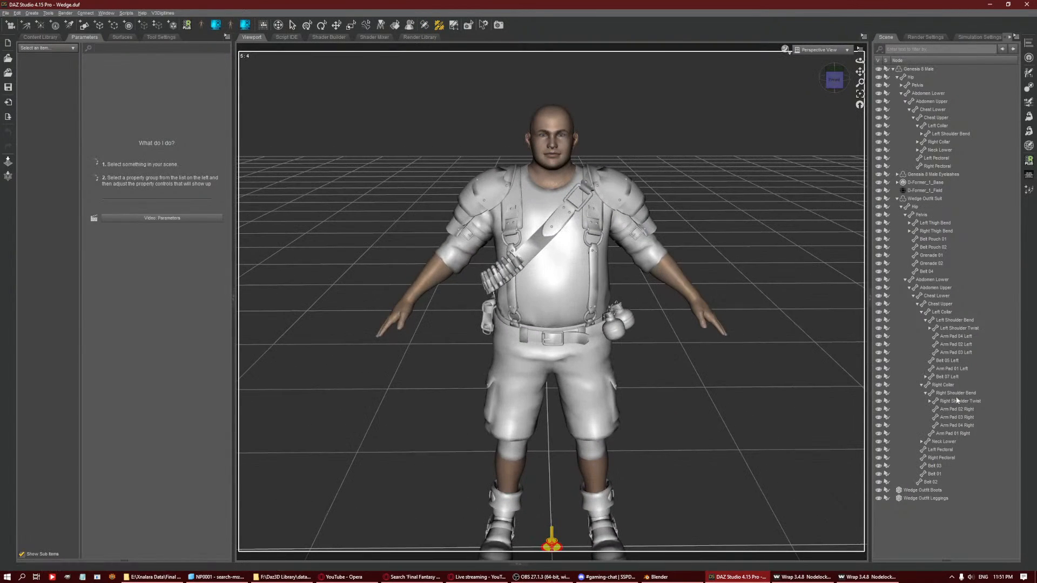
click(307, 25)
click(631, 201)
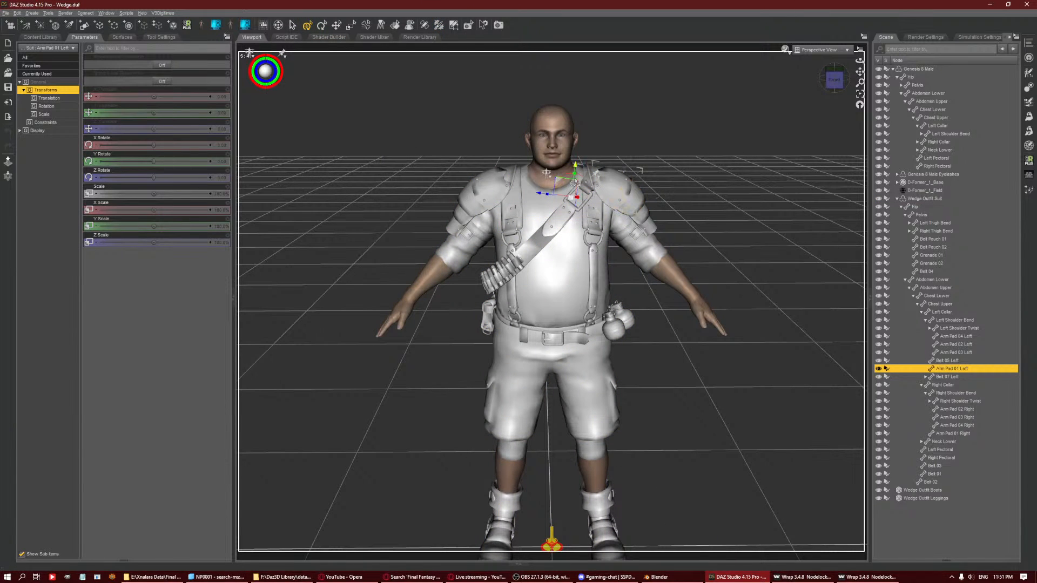
drag(588, 181, 564, 178)
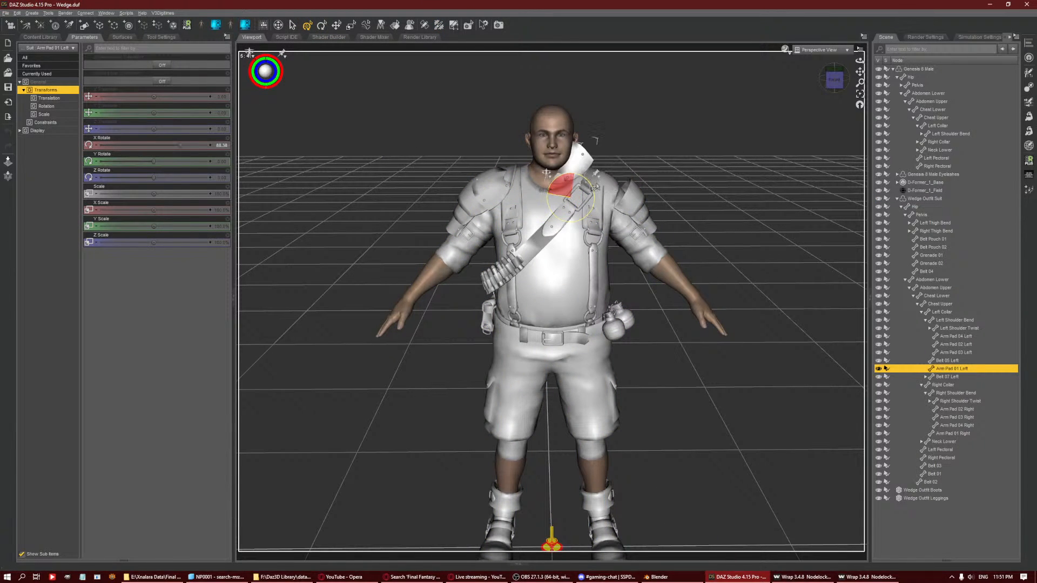
key(ctrl+z)
Test-rotate the Arm Pad 02 Left bone, undo the rotation, and select Arm Pad 03 Left.
click(621, 205)
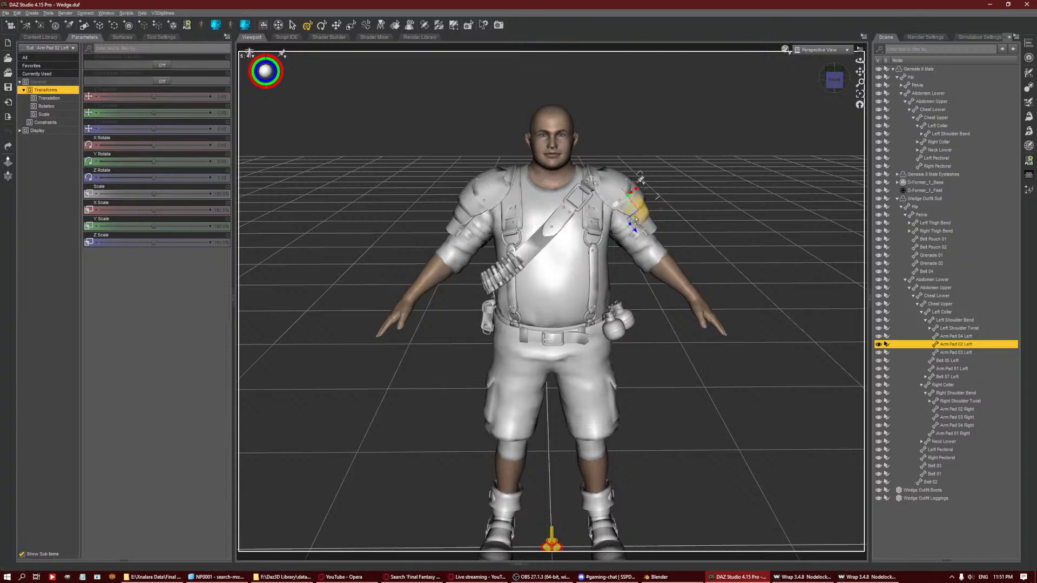
mouse_move(635, 204)
mouse_down()
mouse_move(621, 190)
mouse_move(648, 207)
mouse_up()
key(ctrl+z)
click(652, 212)
click(644, 220)
click(643, 219)
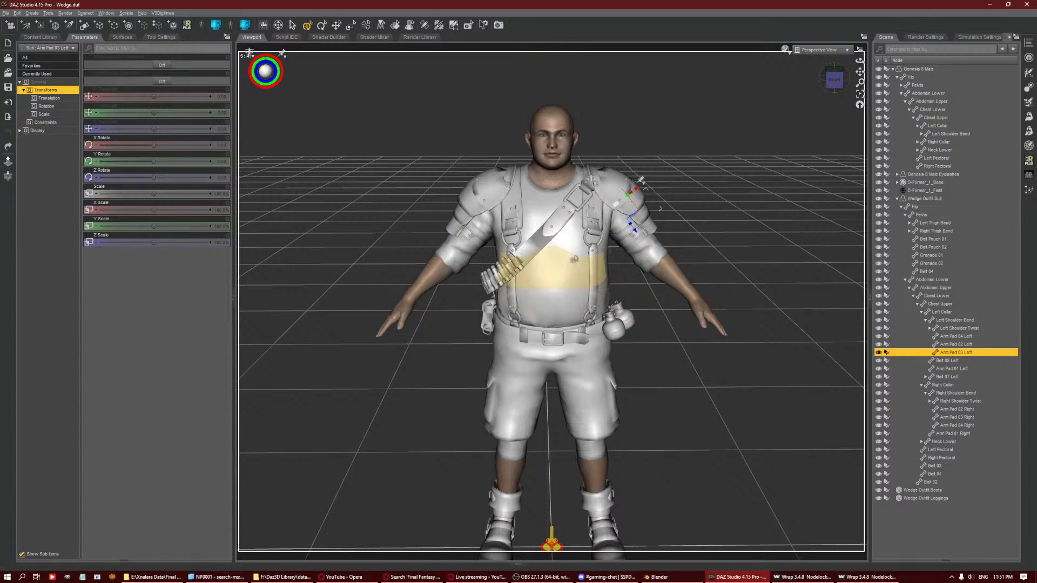
Test-rotate the Belt 06 Left bone of the chest strap and undo the rotation.
click(549, 235)
mouse_move(578, 203)
mouse_down()
mouse_move(619, 198)
mouse_move(592, 189)
mouse_up()
key(ctrl+z)
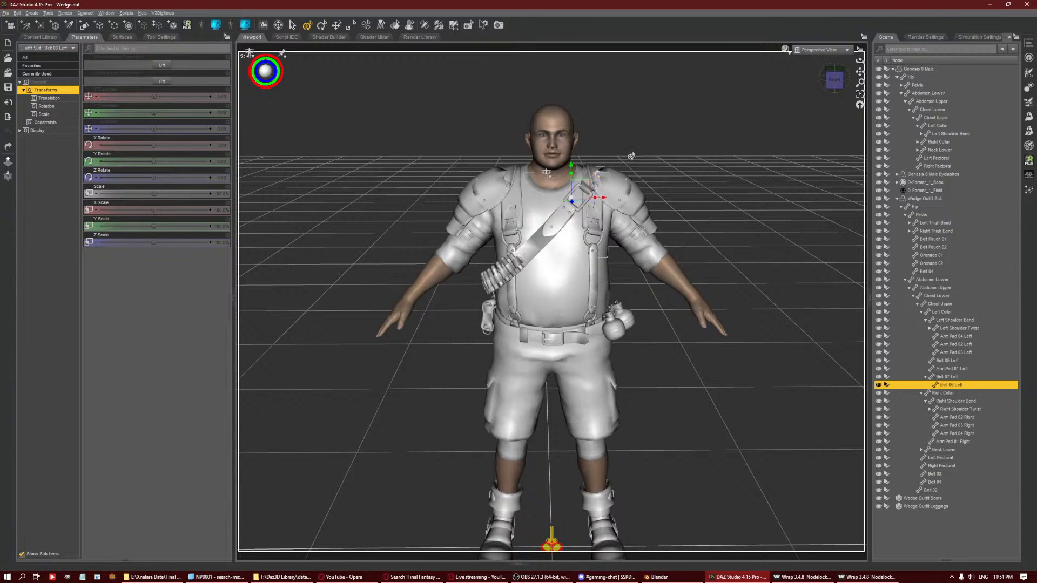
Select the Grenade 01 bone to check it, and test-rotate Belt Pouch 01 and undo the rotation.
click(618, 338)
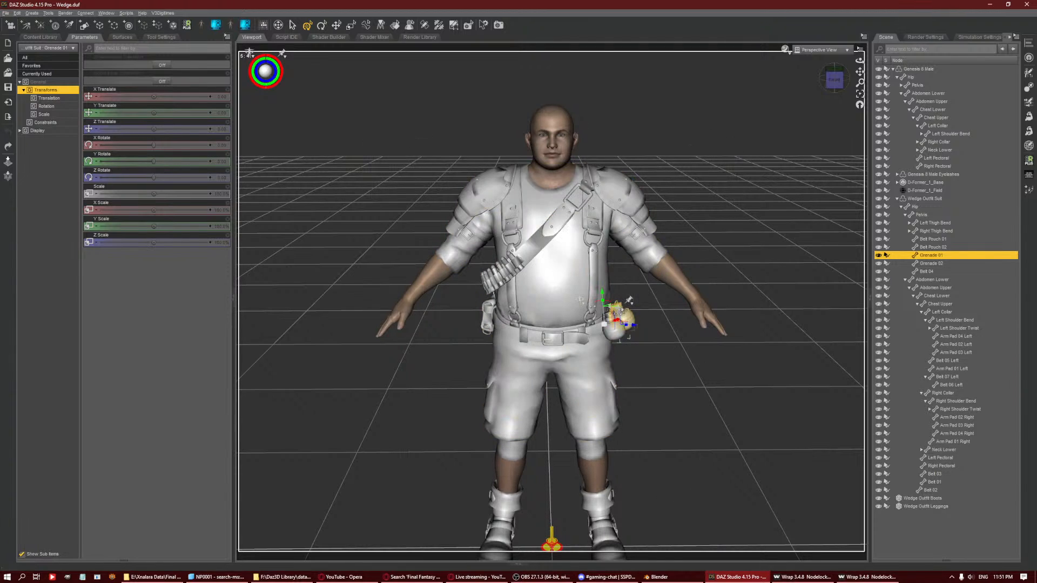
click(480, 312)
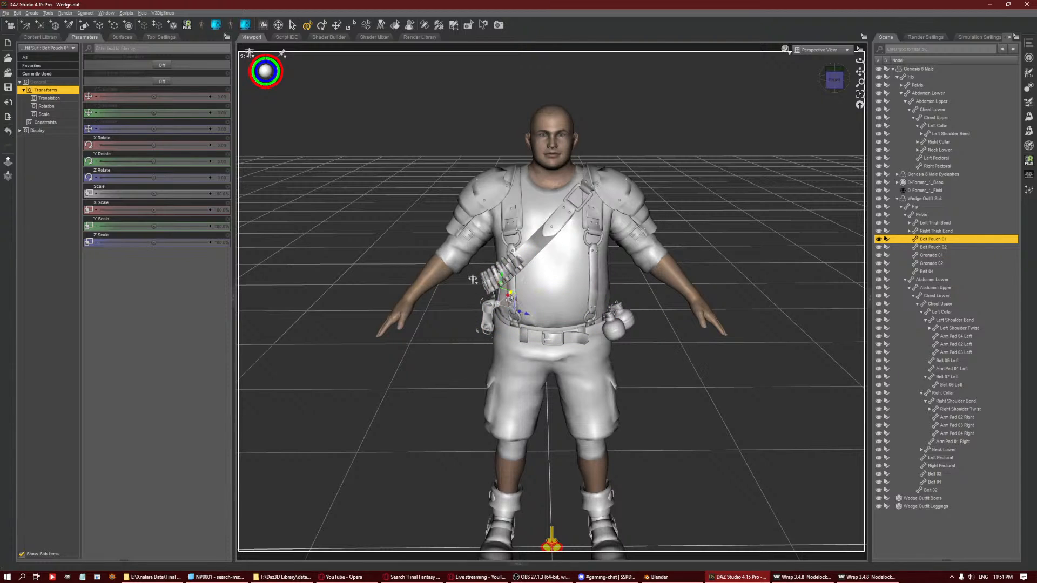
drag(504, 287, 509, 287)
key(ctrl+z)
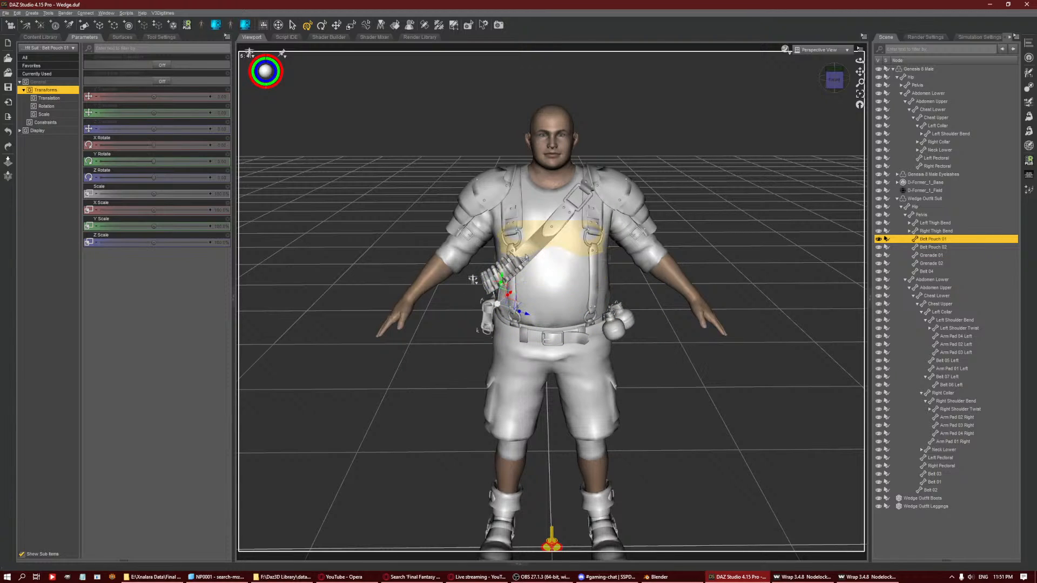
Test how the outfit follows the body by rotating the figure's Abdomen Lower and Chest Lower bones, undoing the changes.
click(544, 286)
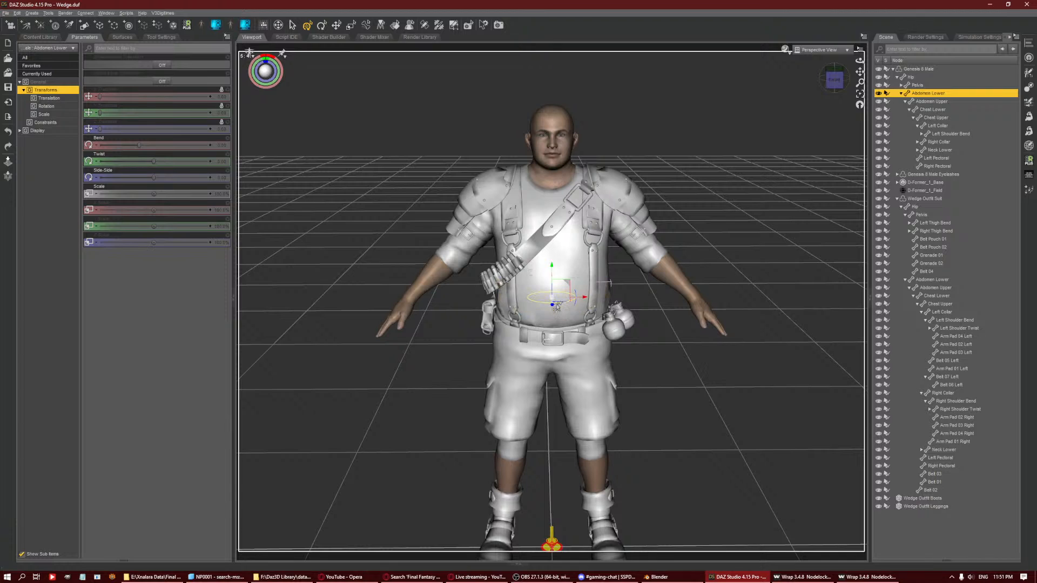
drag(544, 287, 635, 270)
key(ctrl+z)
click(565, 228)
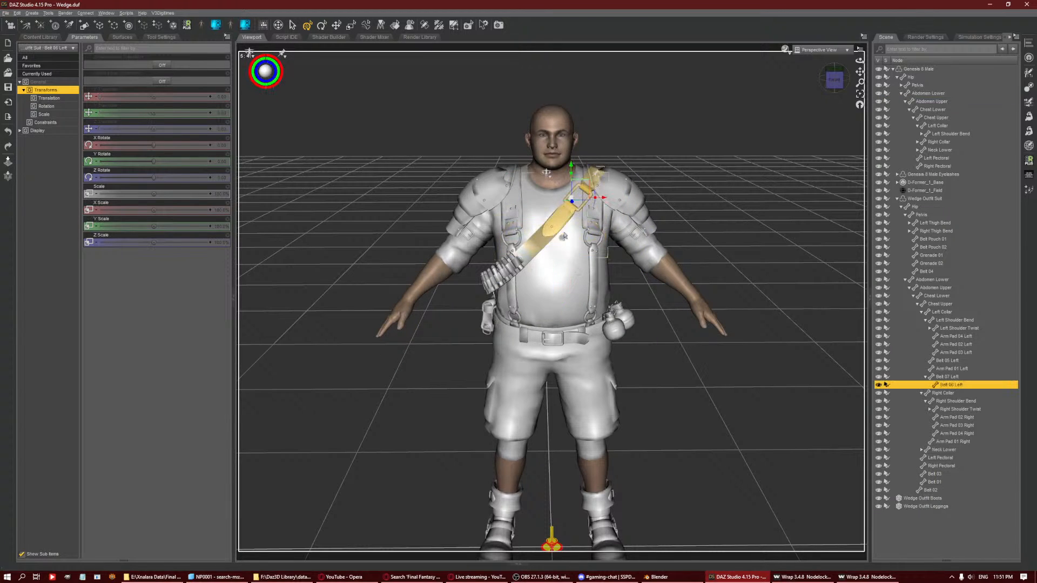
click(567, 244)
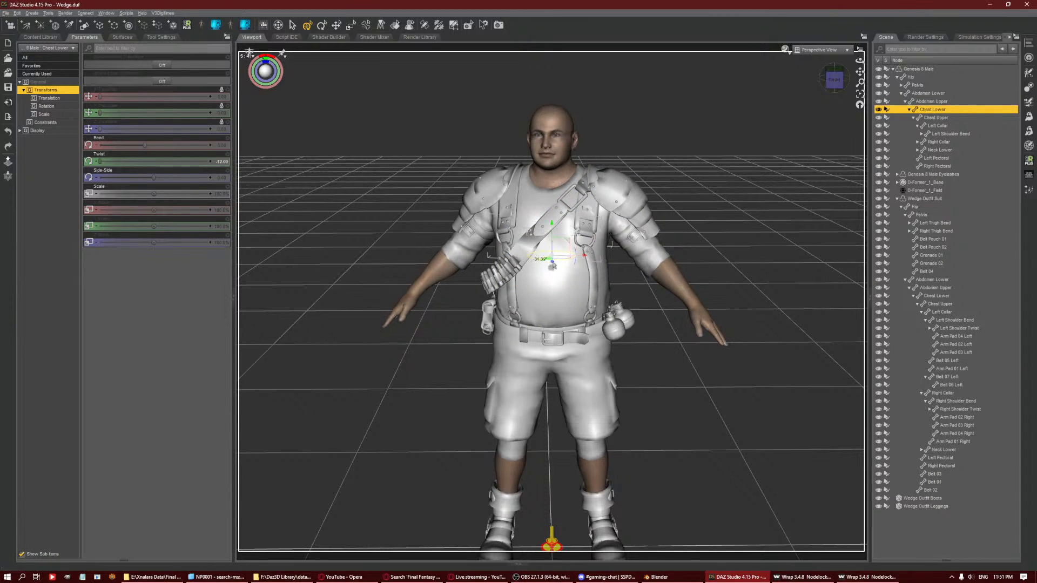
Display the Belt 06 Left bone's General Weights with the Node Weight Map Brush and inspect them from front and back.
click(439, 25)
right_click(532, 243)
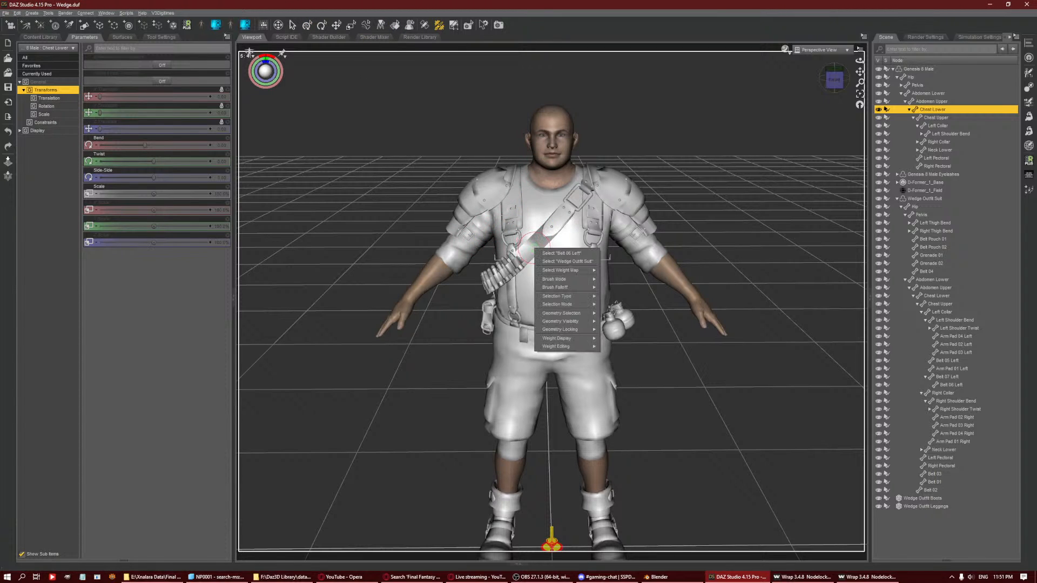
click(561, 253)
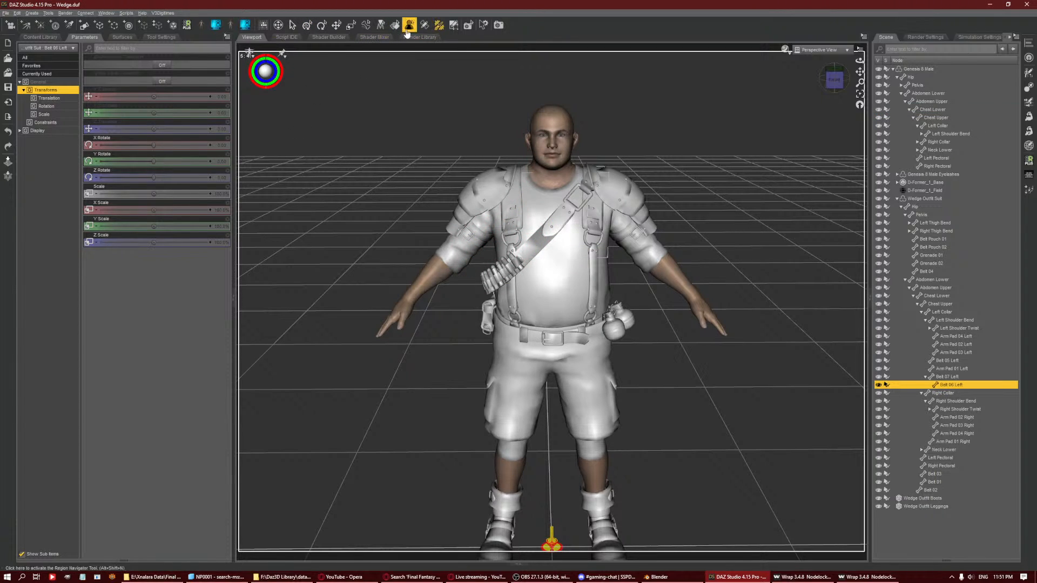
click(162, 37)
click(49, 197)
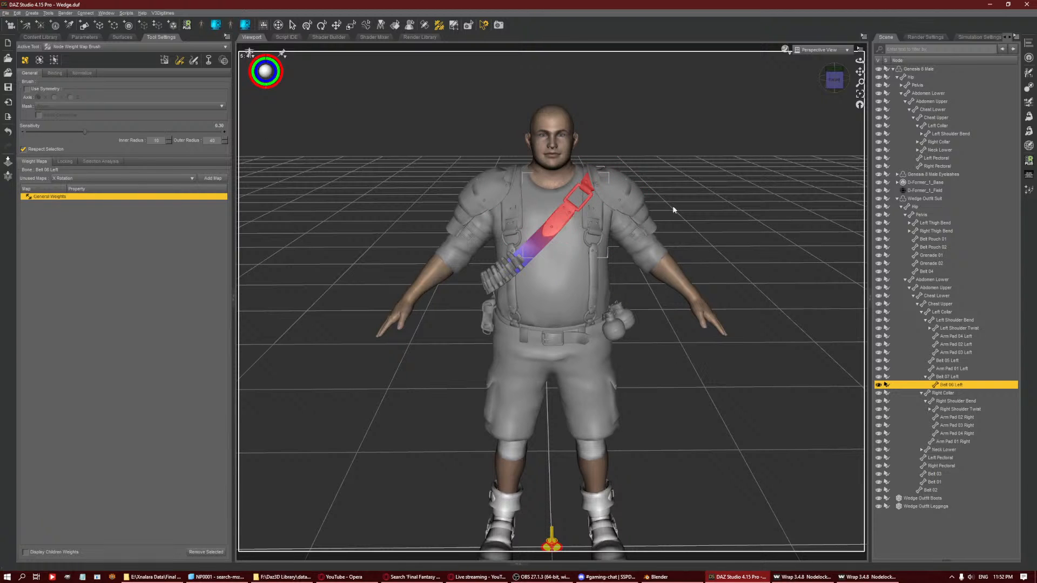
click(834, 80)
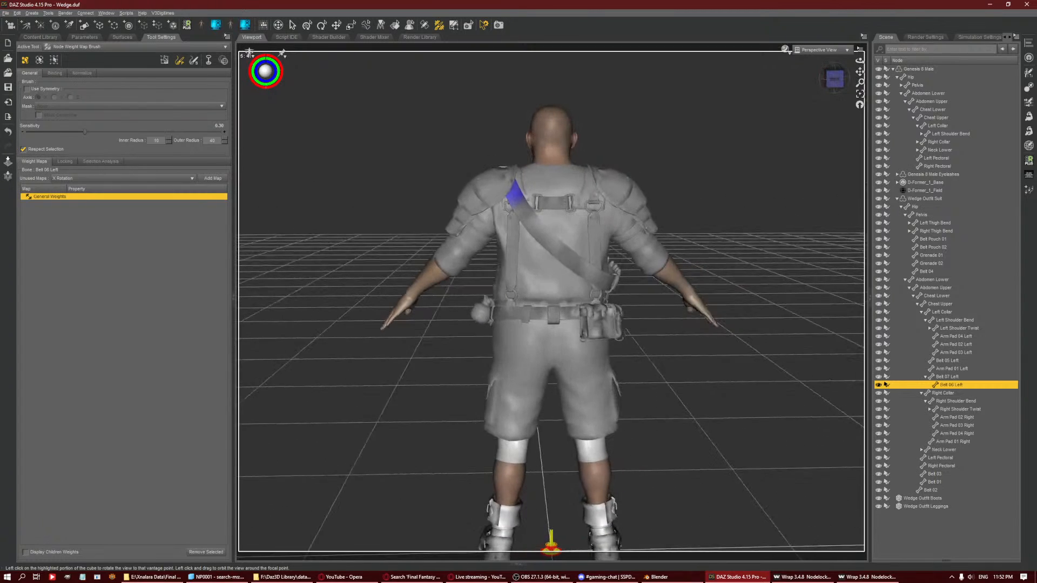
Inspect the weight maps of the Belt 07 Left and Belt 05 Left bones from front and back.
click(953, 378)
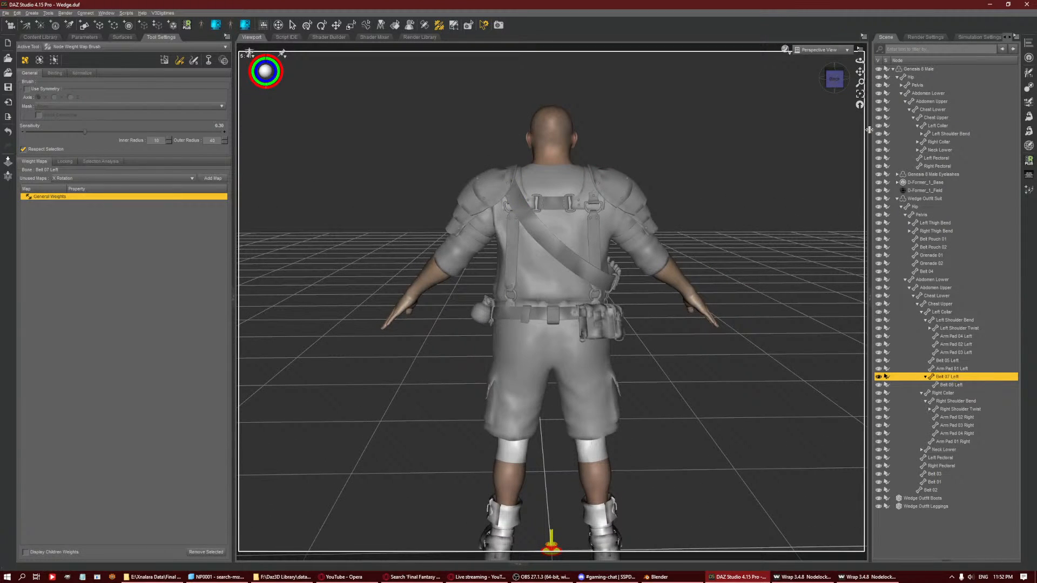
click(835, 79)
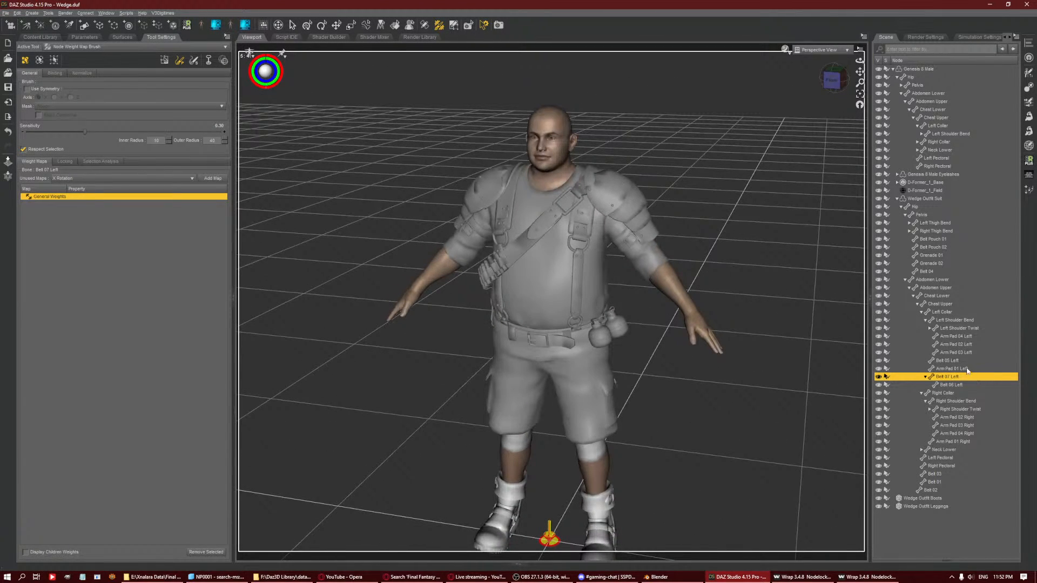
click(957, 362)
click(827, 82)
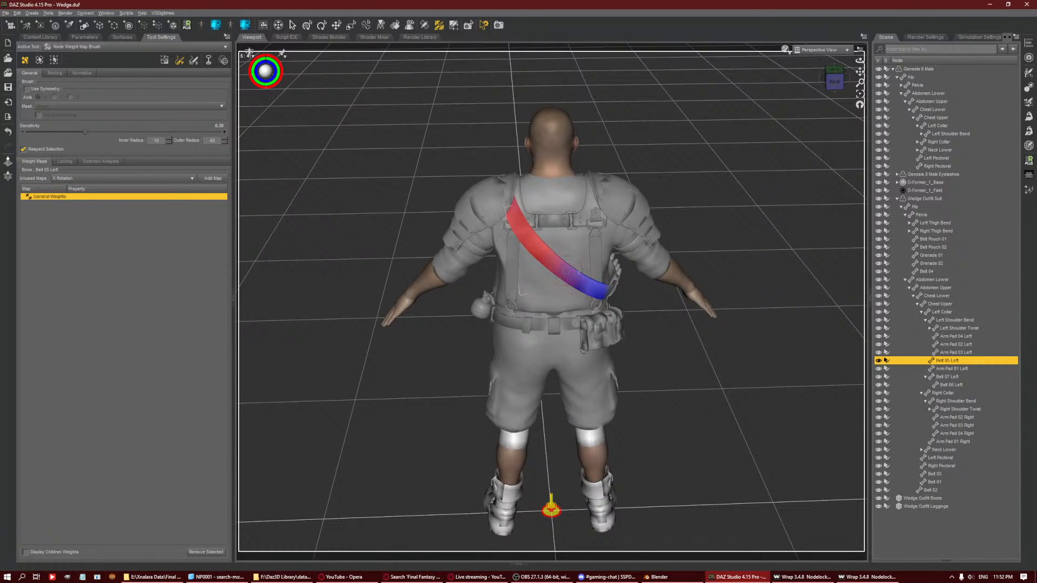
Test-rotate the Belt 05 Left bone to about 77.5 on X Rotate and check the strap from several angles.
click(84, 37)
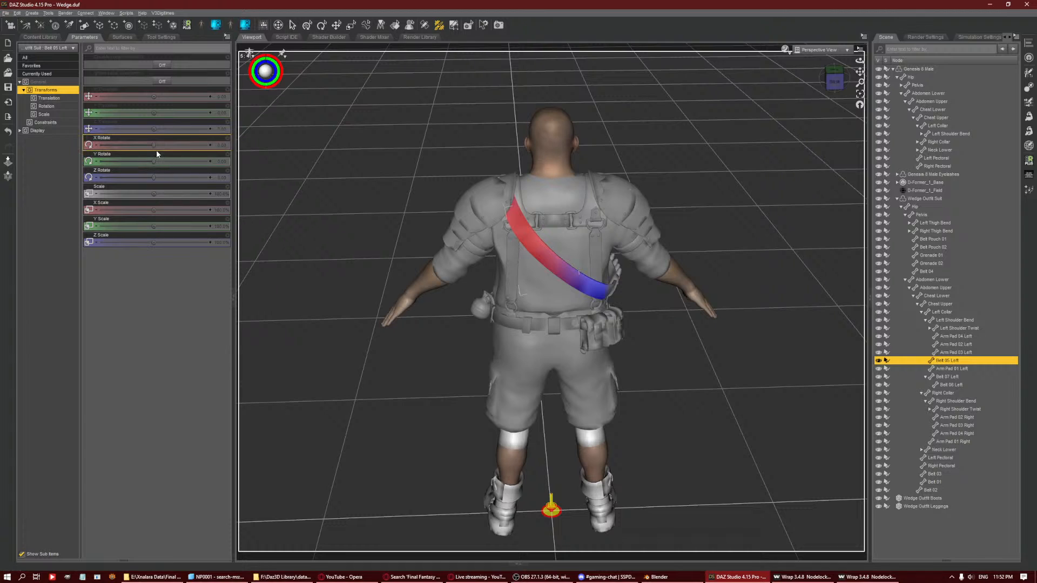
drag(150, 145, 179, 156)
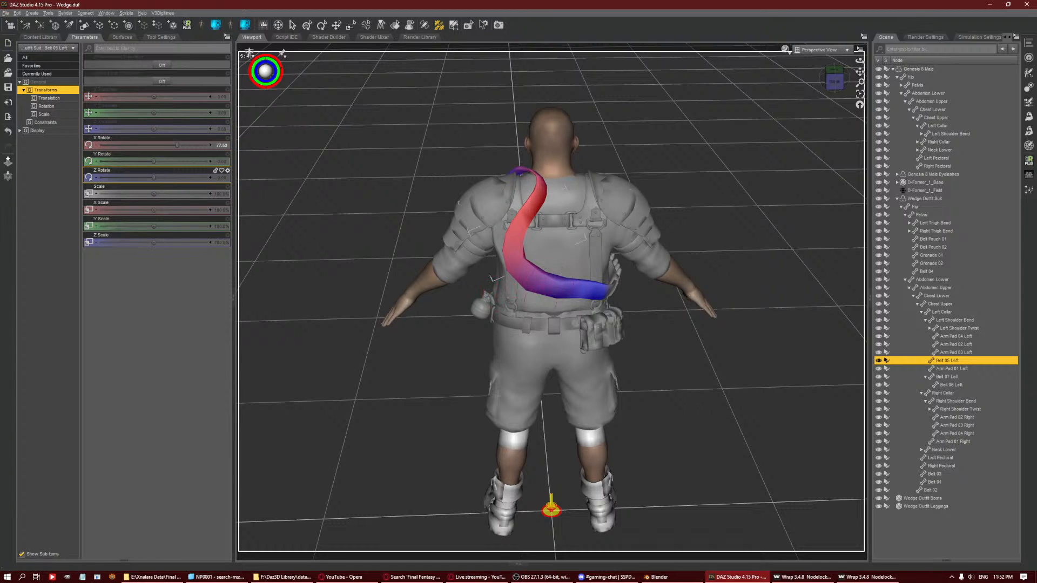
scroll(551, 302, down, 4)
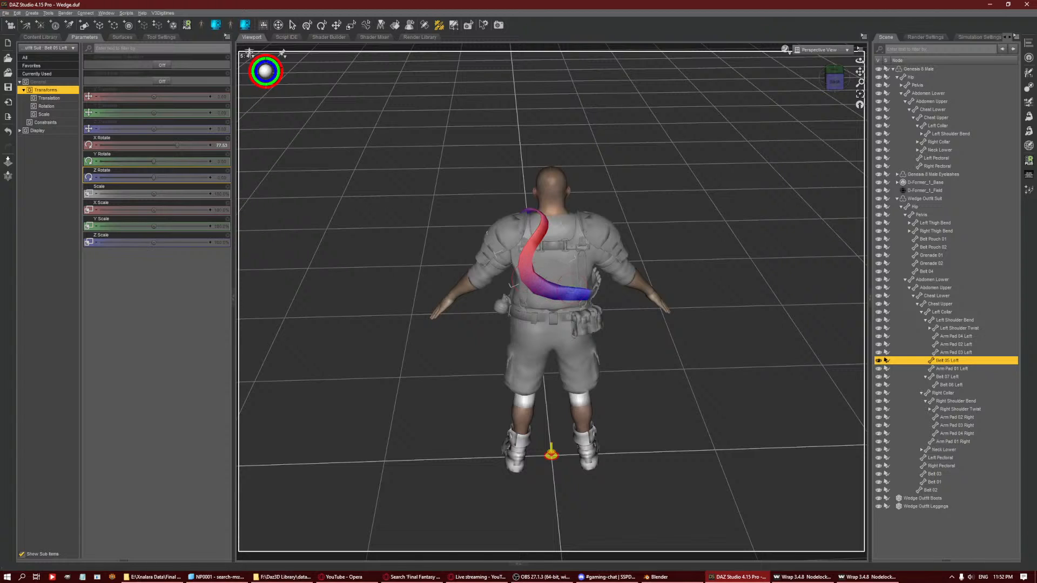
drag(835, 80, 783, 139)
click(837, 73)
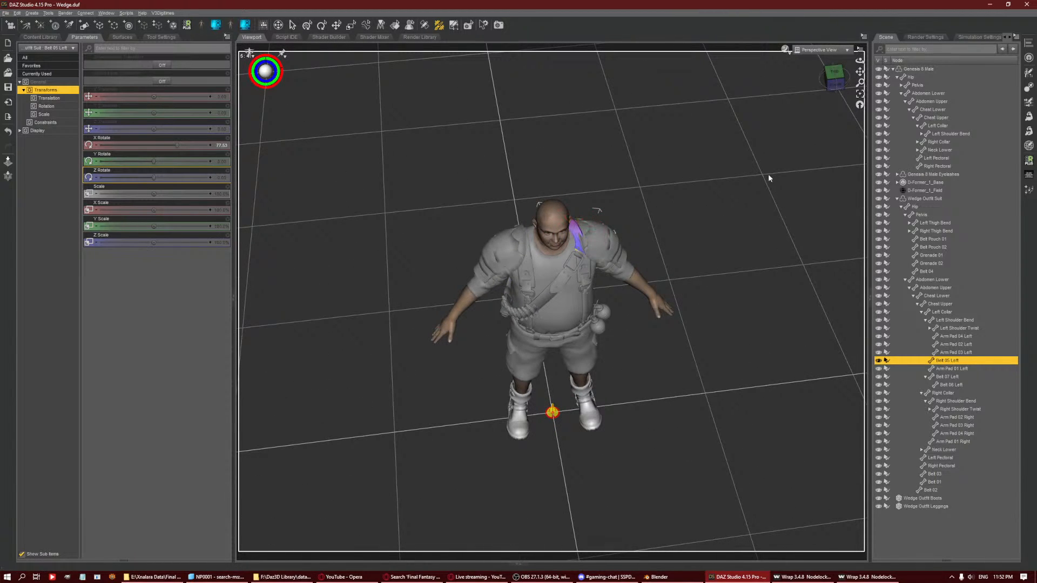
drag(833, 82, 788, 242)
Set the Belt 05 Left bone's X Rotate to 0.
click(222, 146)
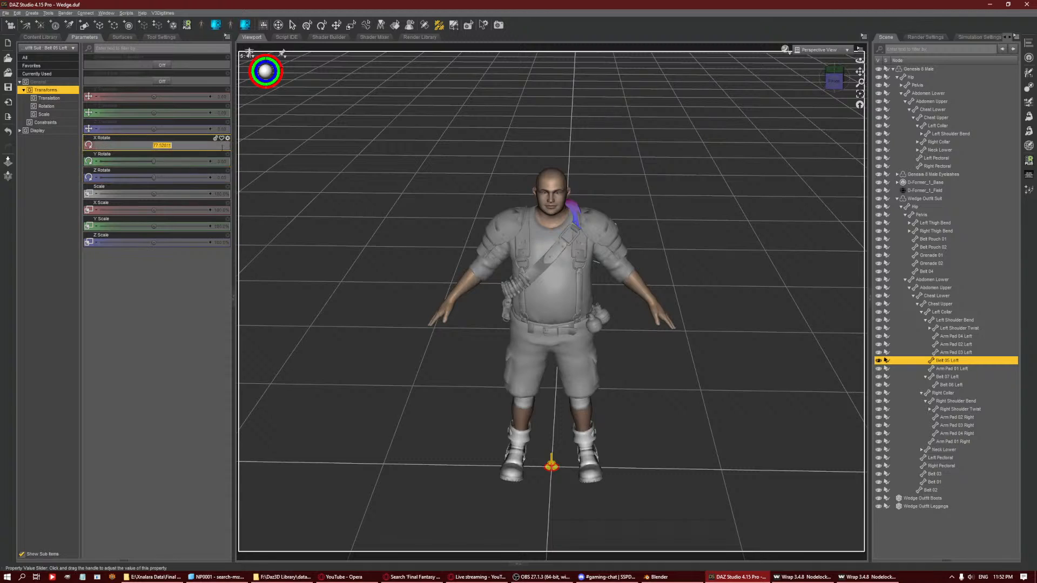
text(0)
key(Tab)
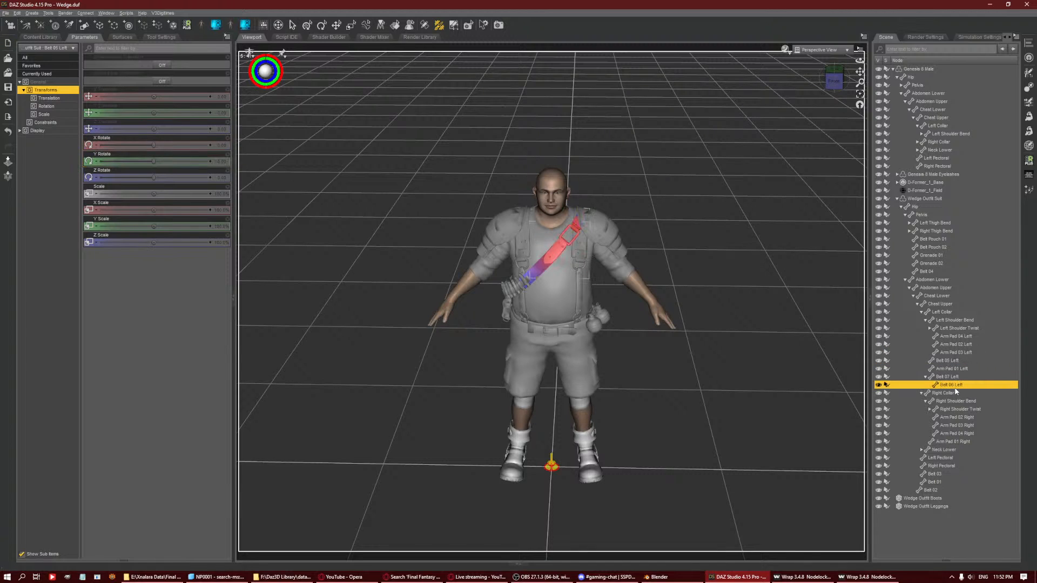
Review the weight maps of the suit's bones from Right Collar down to Arm Pad 01 Right, and return to the Universal tool with nothing selected.
click(964, 392)
key(Down)
key(Down)
key(Down)
key(Down)
key(Down)
key(Down)
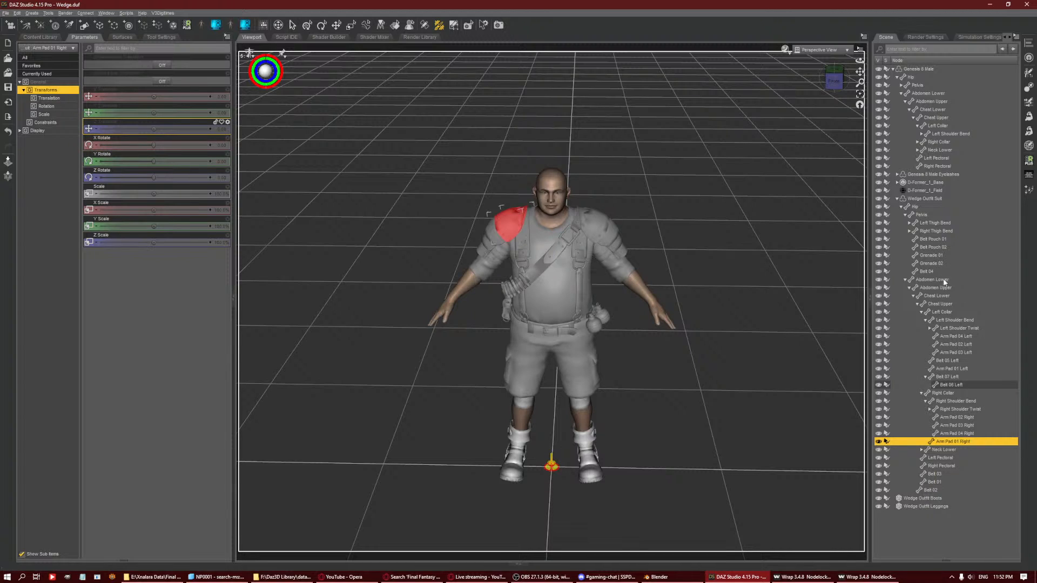
click(308, 25)
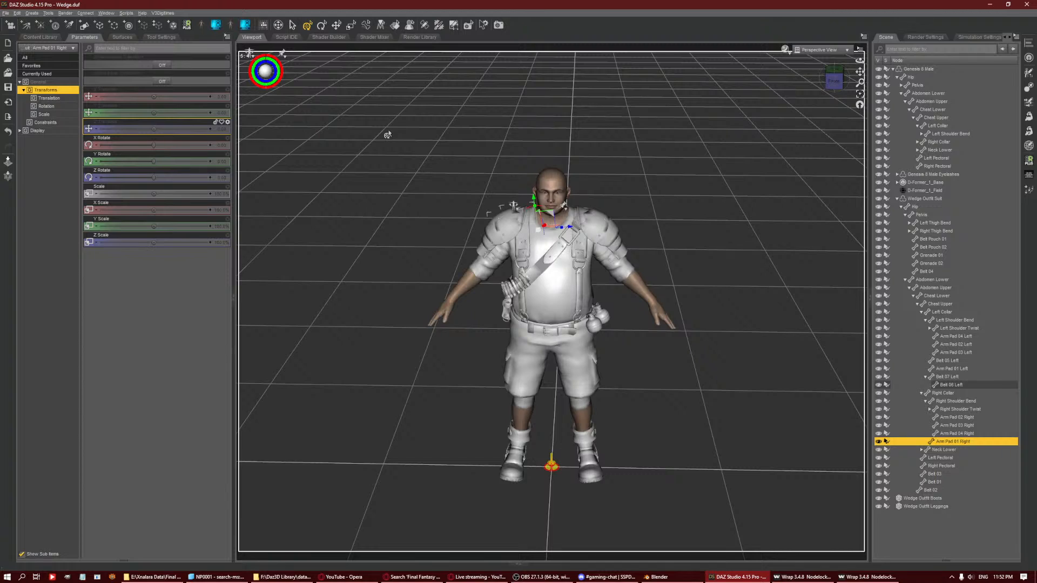
click(714, 238)
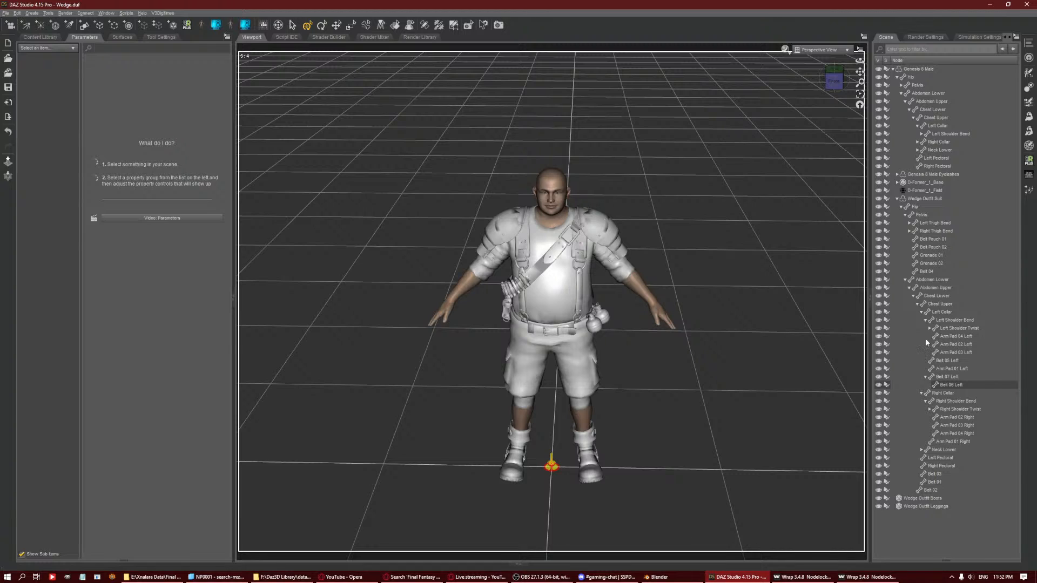
Check the Grenade 02 bone's weight map, and switch to the Joint Editor with nothing selected.
click(935, 240)
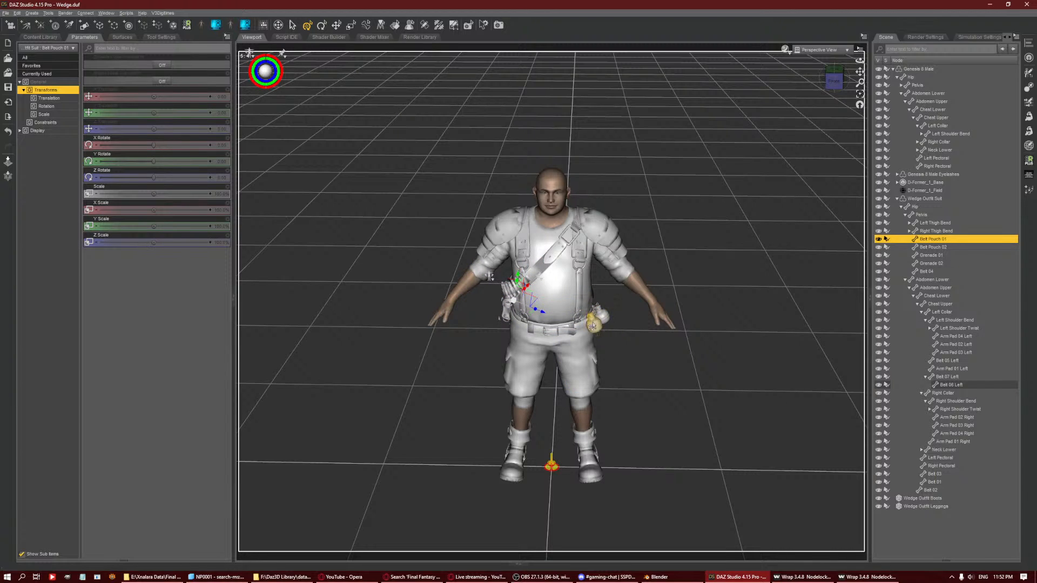
click(603, 321)
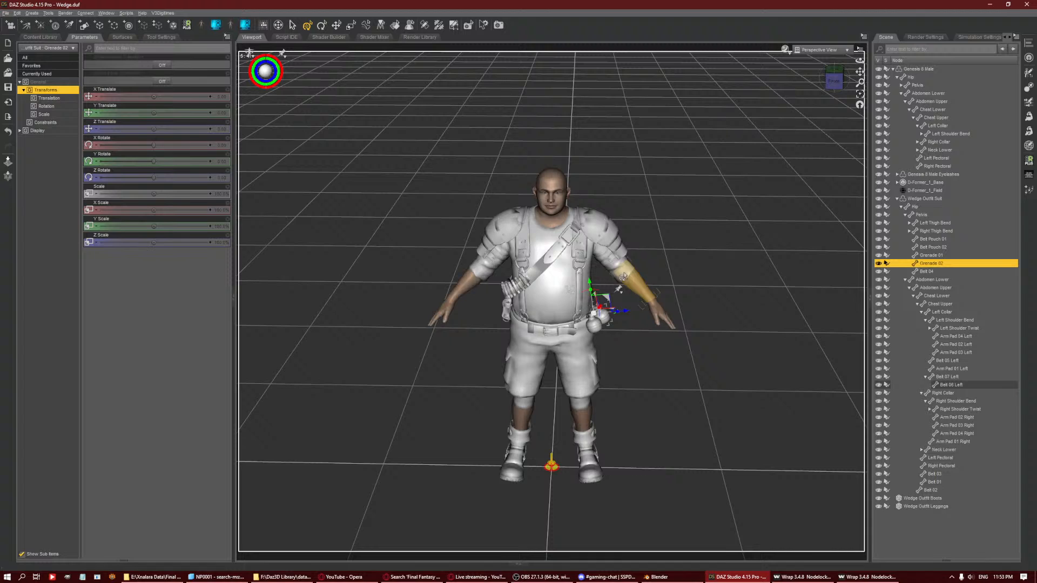
click(161, 37)
click(410, 25)
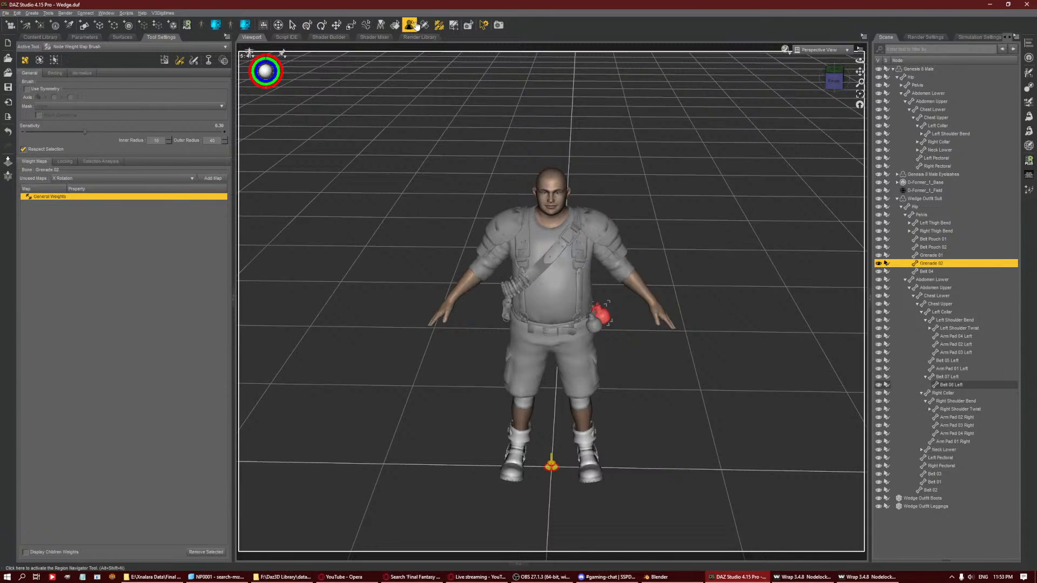
click(425, 26)
click(709, 140)
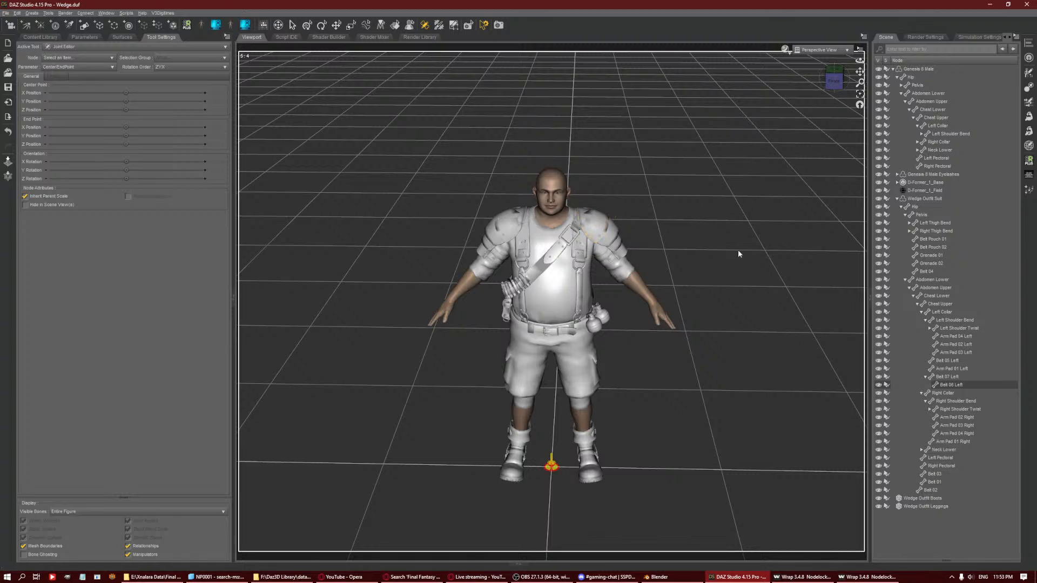
Rotate the figure's Left Shoulder Bend and Right Shoulder Bend bones to raise both arms, and check the suit's left armpit.
click(834, 80)
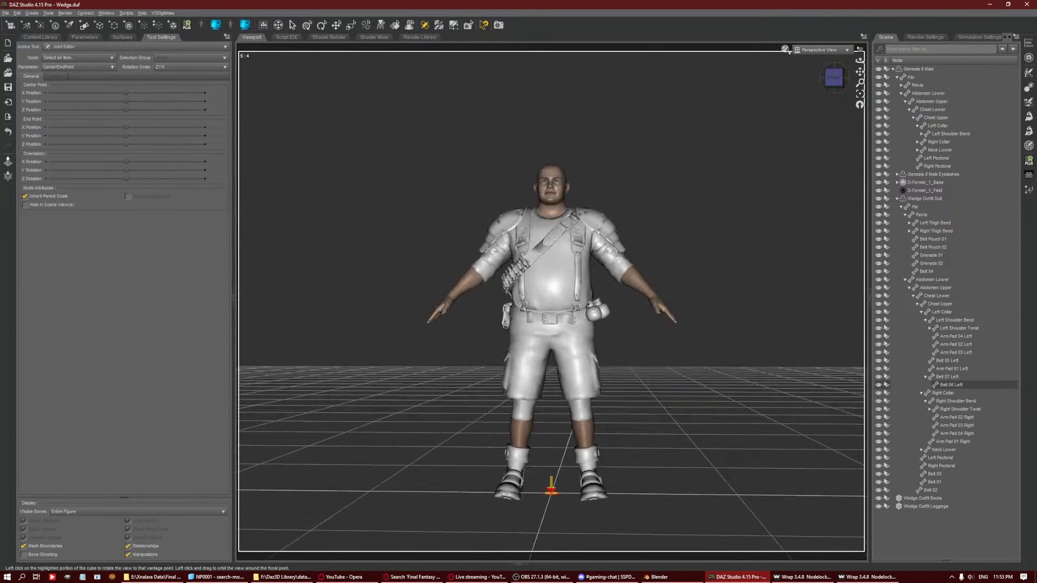
click(623, 249)
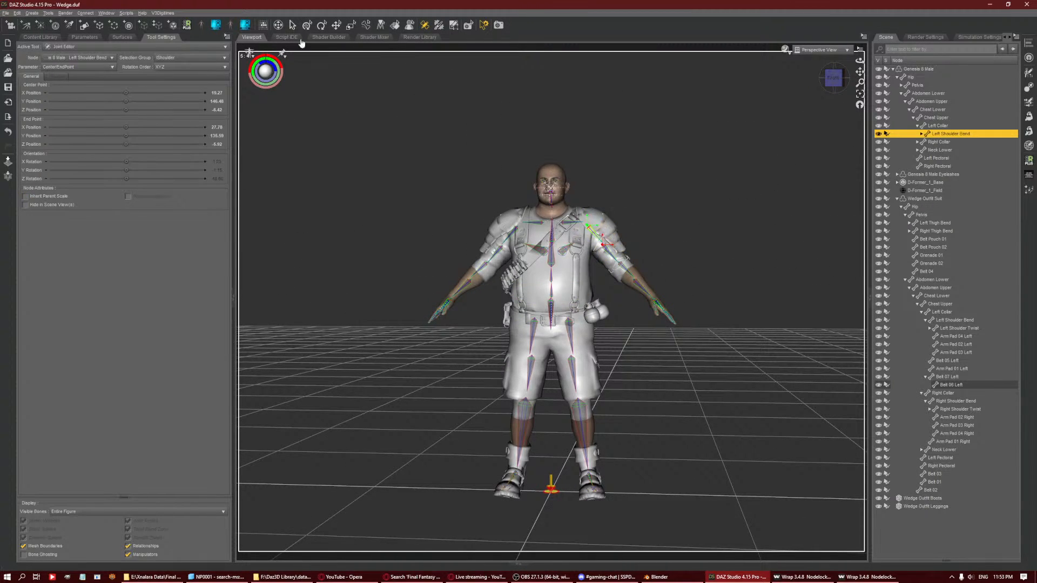
click(307, 25)
drag(609, 247, 562, 201)
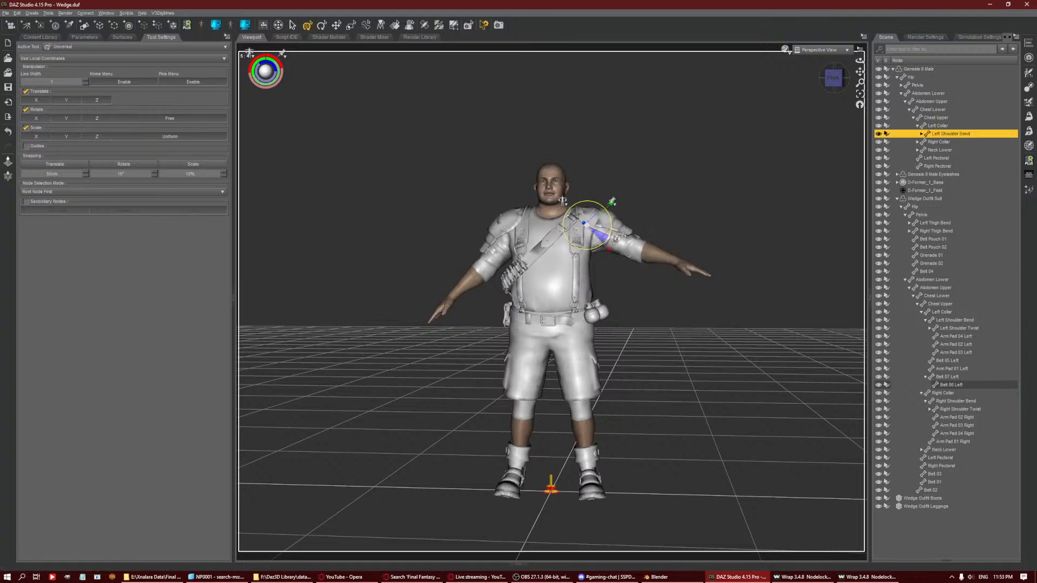
click(501, 253)
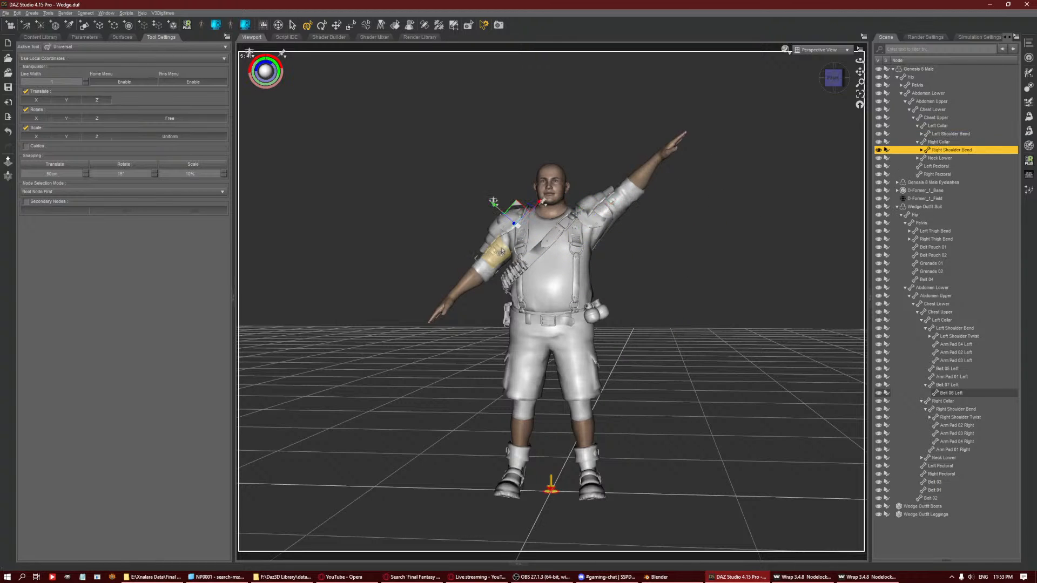
drag(493, 201, 808, 179)
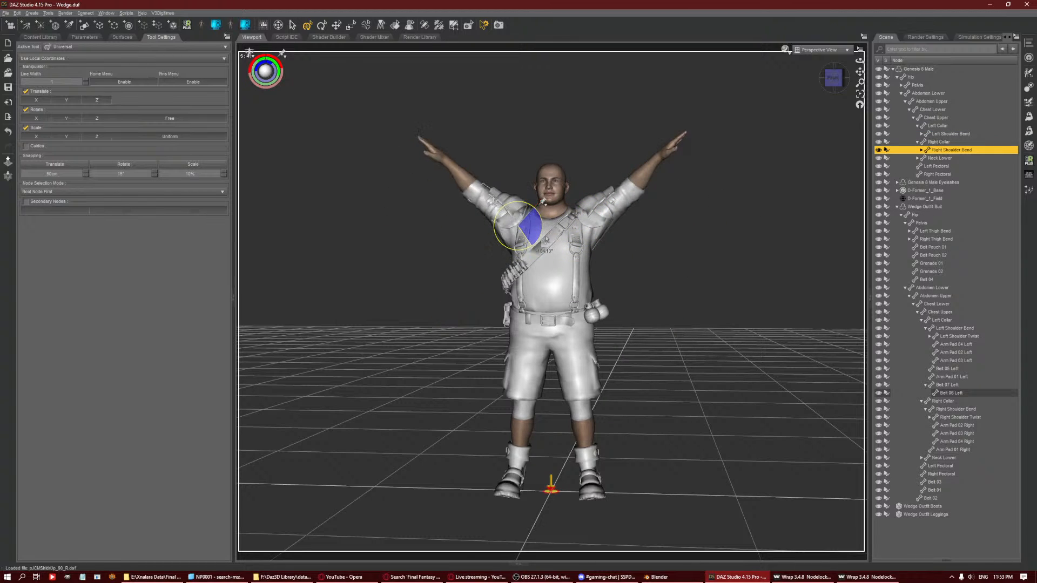
scroll(808, 166, up, 5)
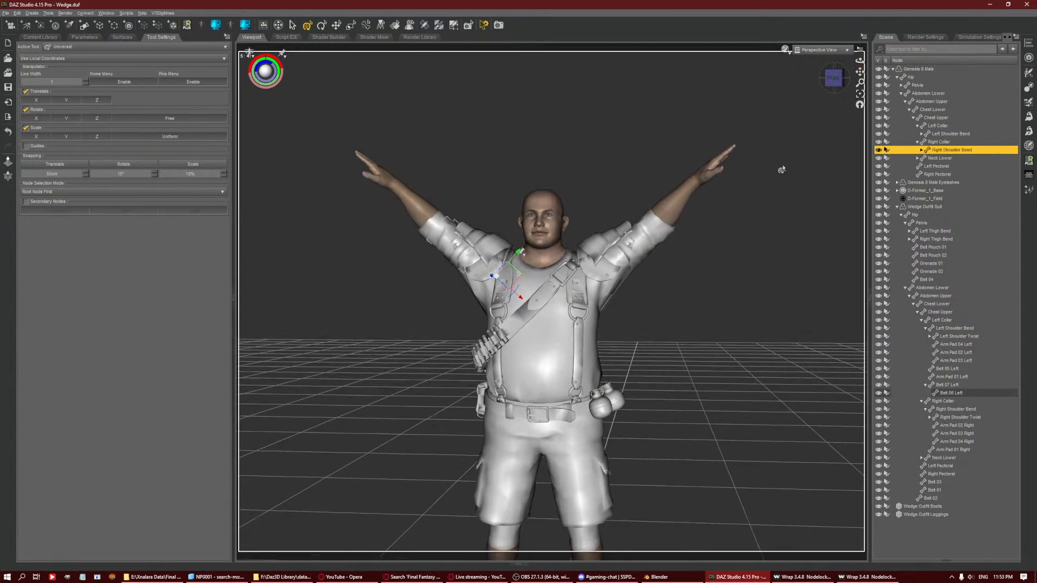
scroll(782, 170, up, 1)
drag(835, 79, 778, 72)
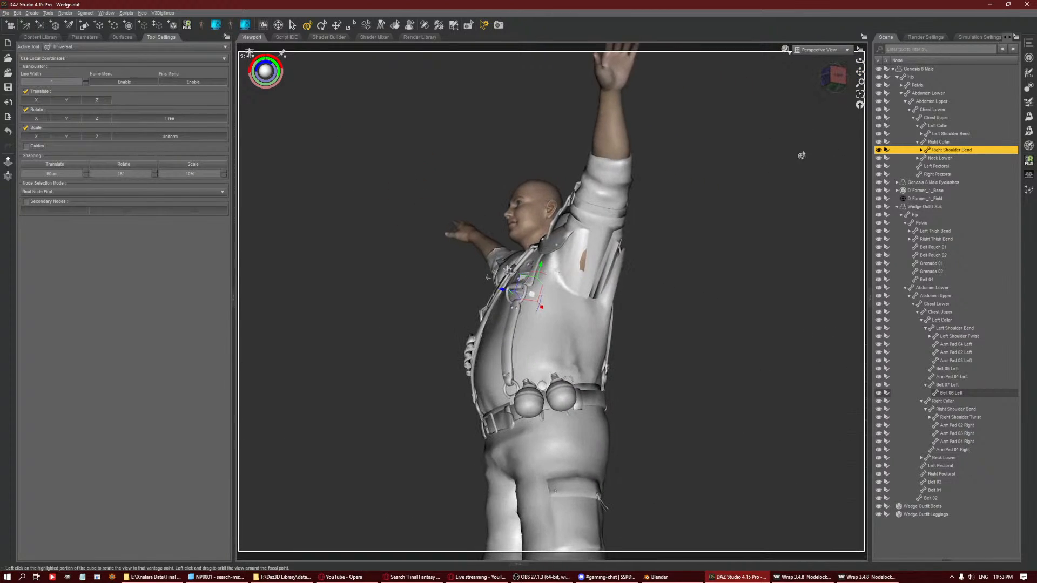
Switch to the Node Weight Map Brush and inspect the General Weights of the figure's Left Collar and Abdomen Upper bones.
click(439, 24)
right_click(602, 258)
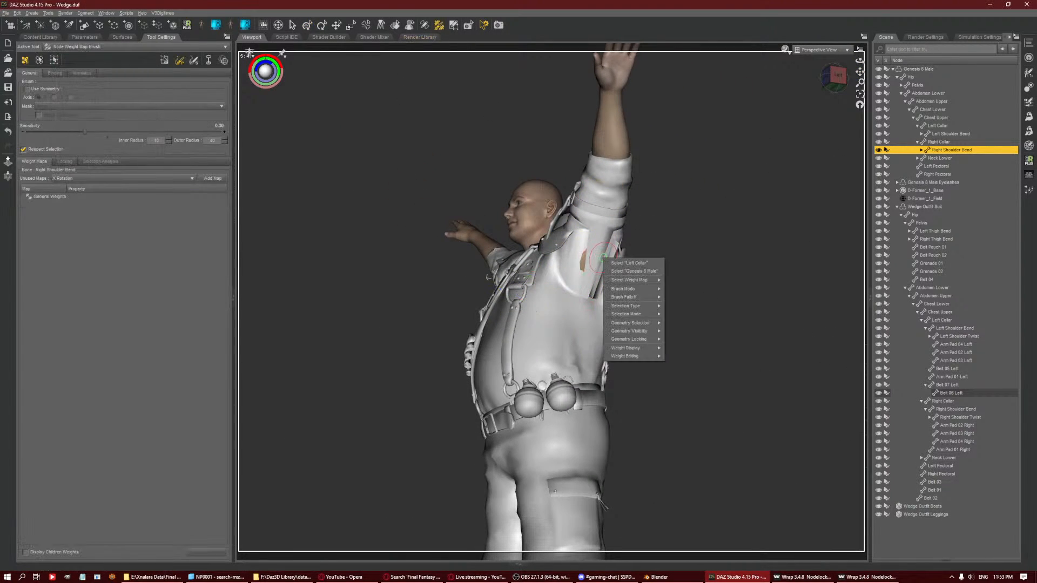
click(628, 262)
click(50, 197)
right_click(582, 244)
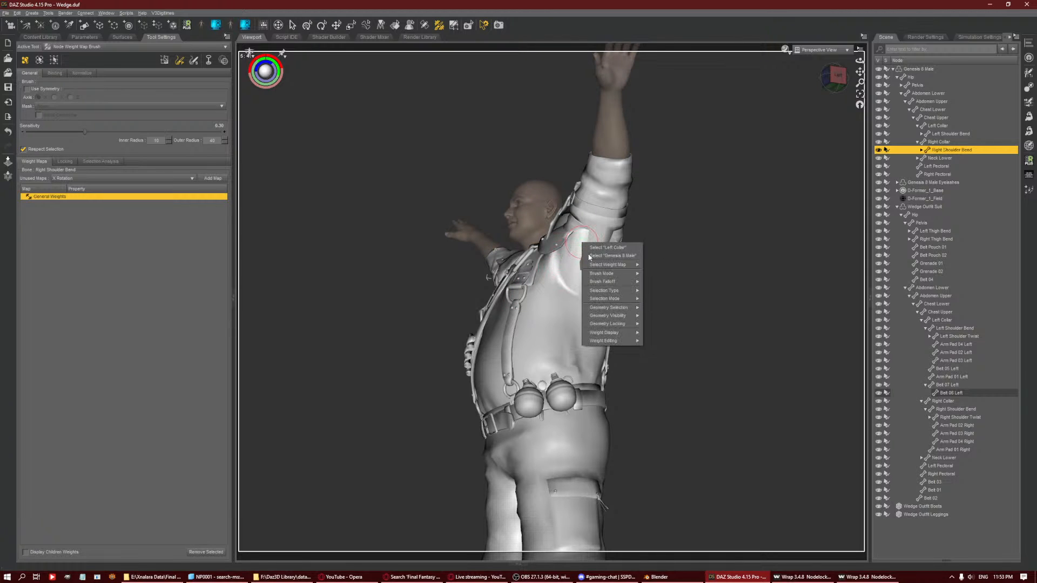
click(598, 249)
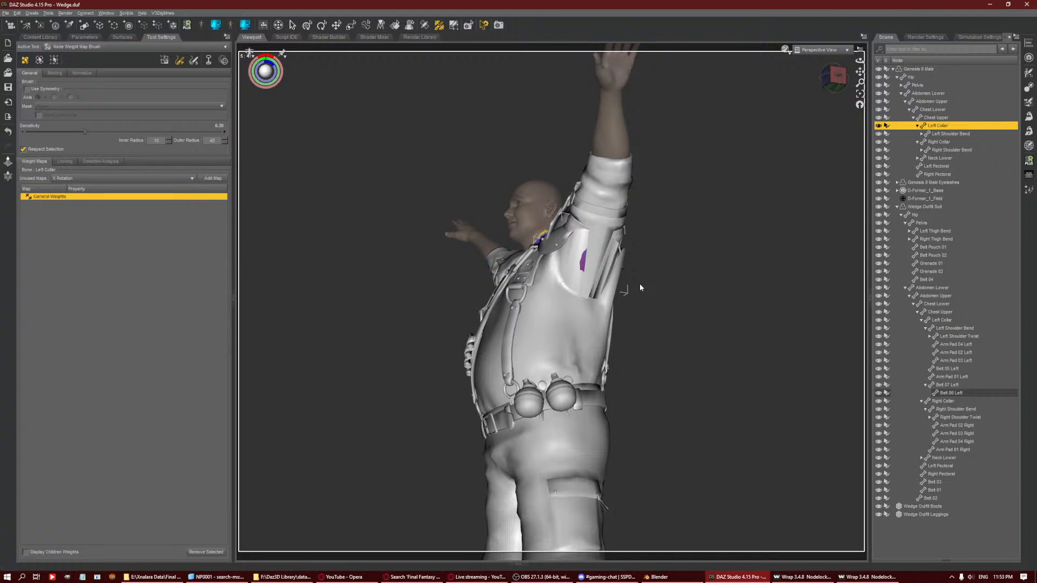
right_click(611, 278)
key(Escape)
right_click(582, 330)
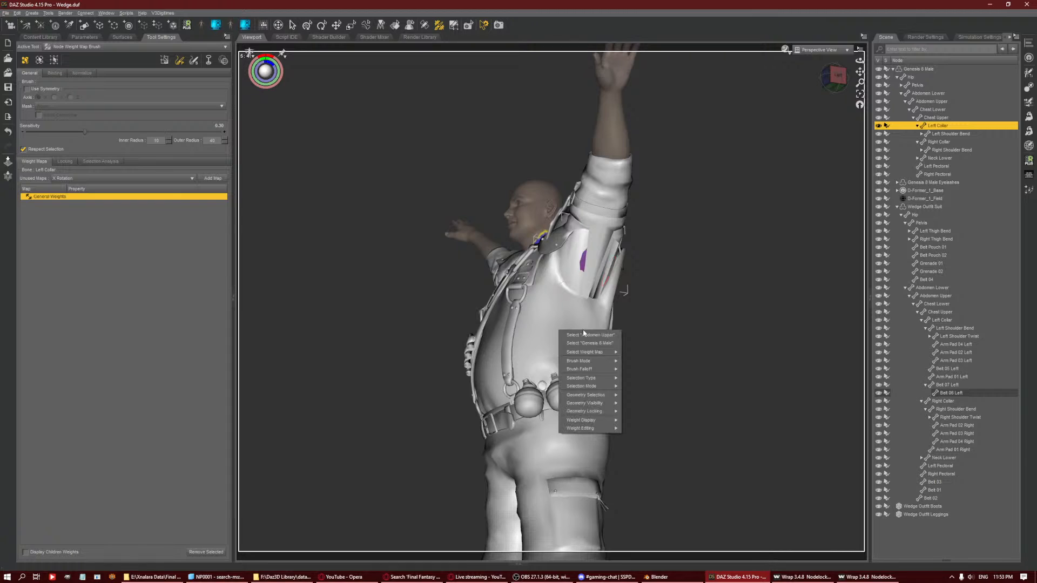
click(584, 335)
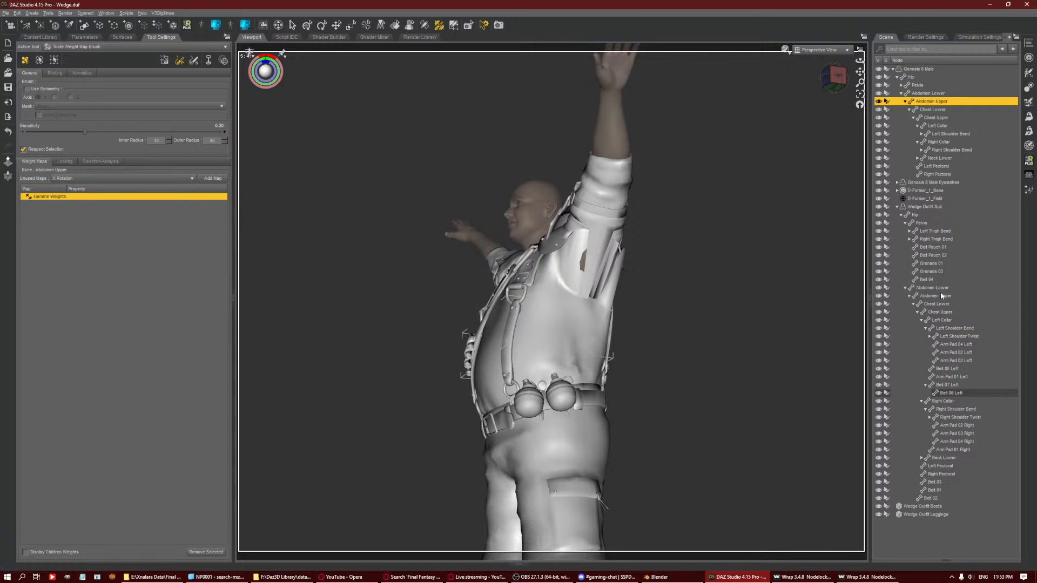
Inspect the weight maps of the suit's Abdomen Lower and Chest Upper bones around the raised arm.
click(911, 288)
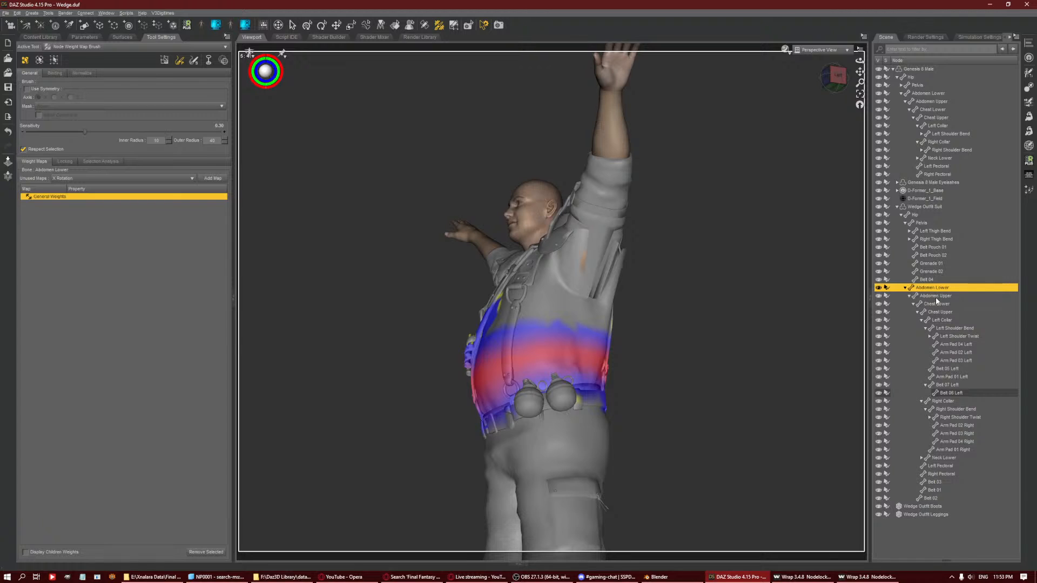
click(937, 312)
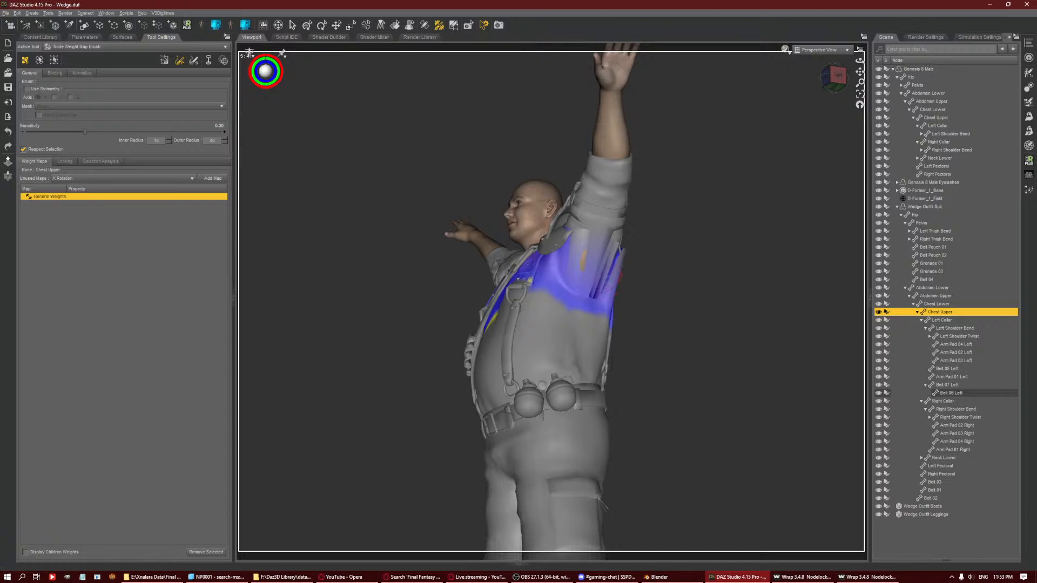
right_click(582, 301)
click(762, 121)
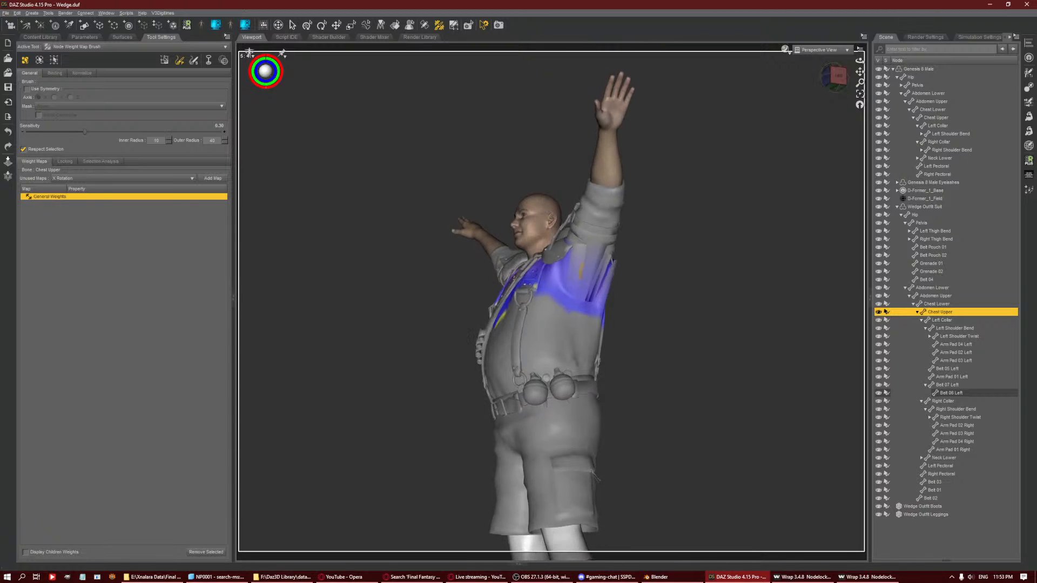
click(859, 104)
Brush the suit's Left Collar weights around the left armpit with X-axis symmetry turned on.
click(944, 320)
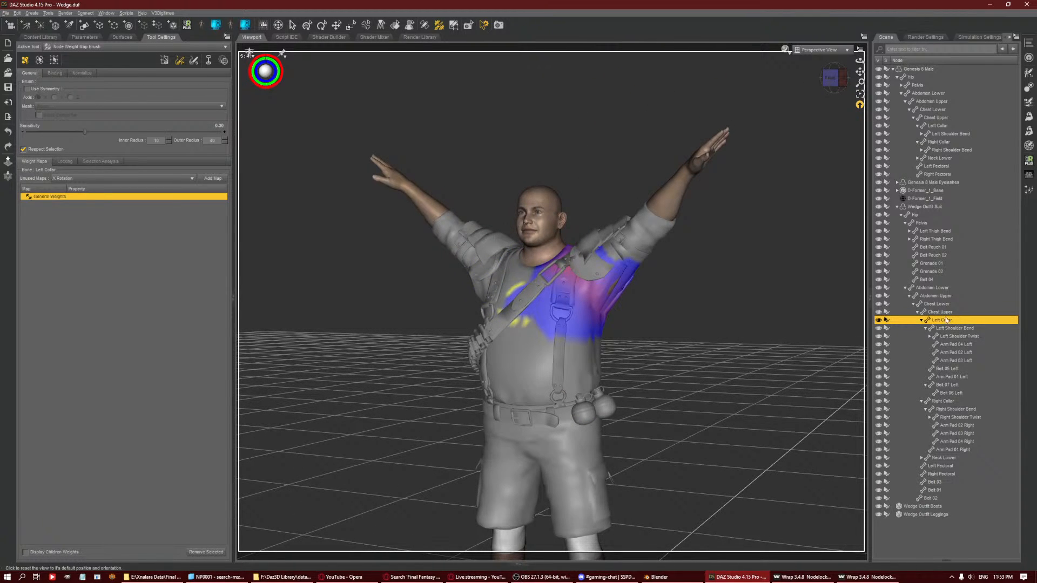
scroll(755, 190, down, 1)
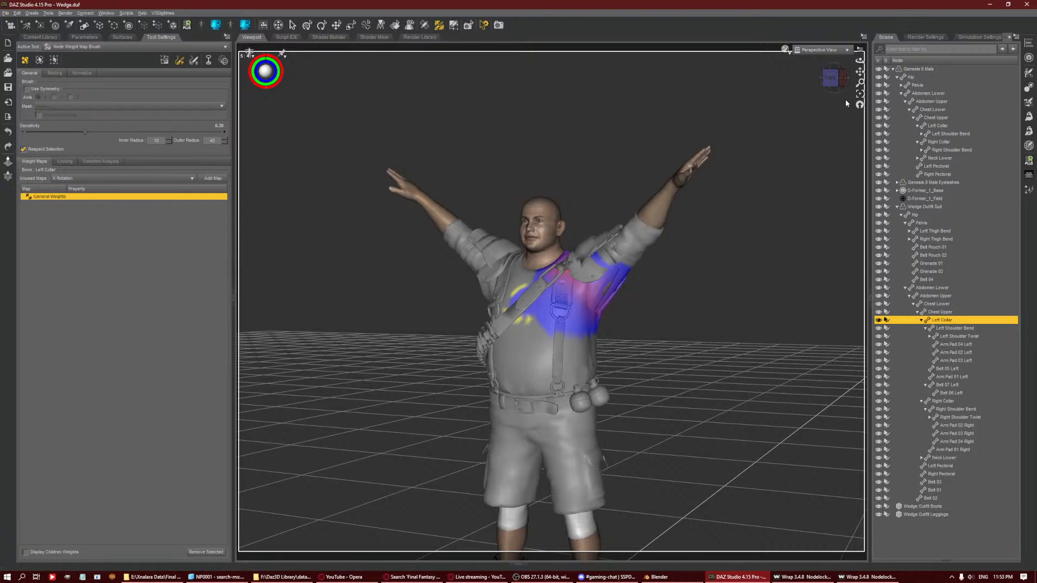
drag(859, 61, 821, 43)
scroll(616, 263, down, 2)
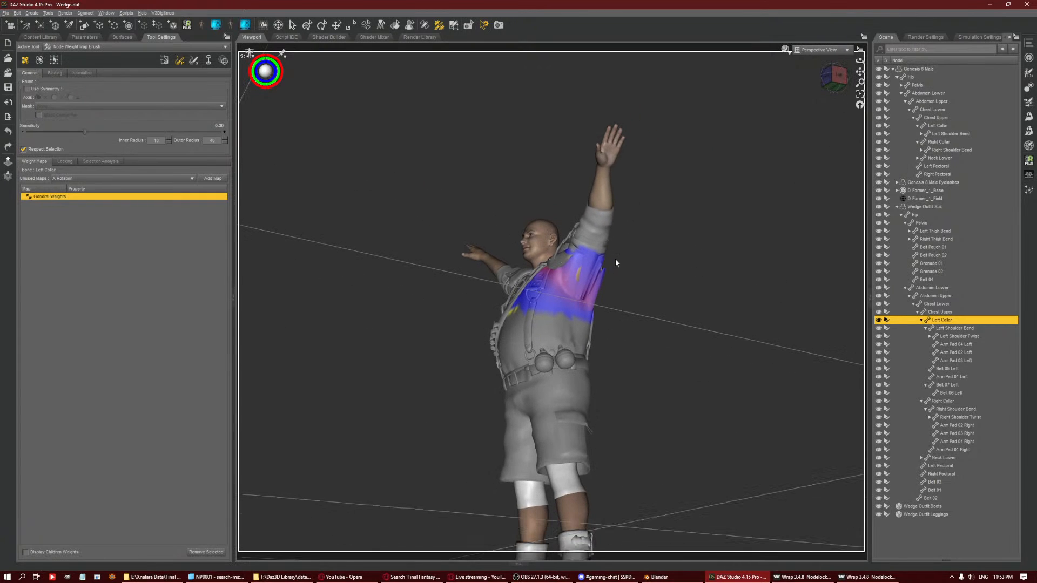
click(28, 89)
scroll(565, 323, down, 2)
mouse_move(574, 289)
mouse_down()
mouse_move(590, 279)
mouse_move(583, 260)
mouse_up()
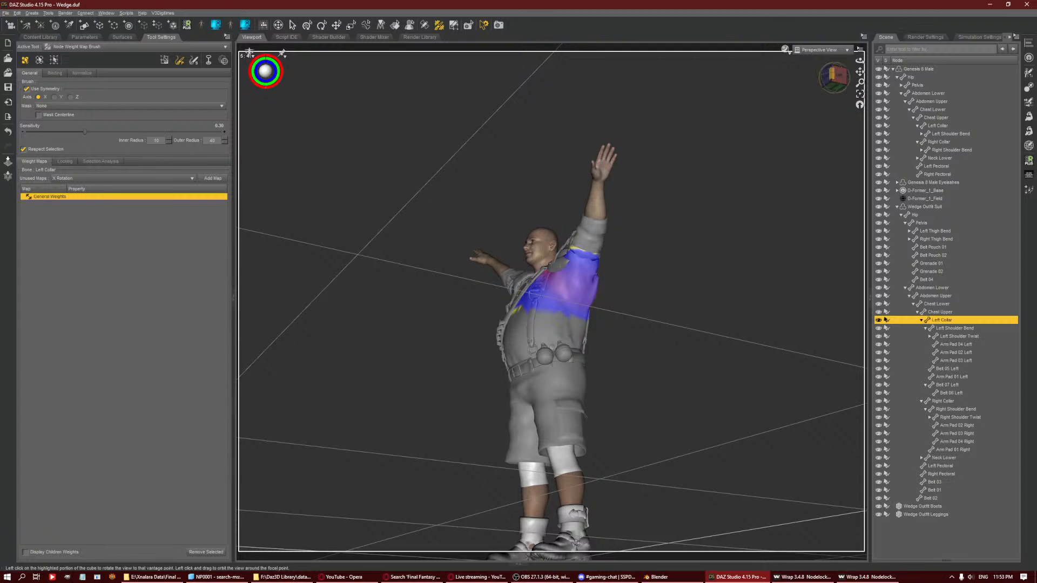
Try a brush stroke on the Left Collar weights at the left upper back near the shoulder straps, and undo it.
middle_drag(787, 158, 551, 242)
scroll(545, 242, up, 3)
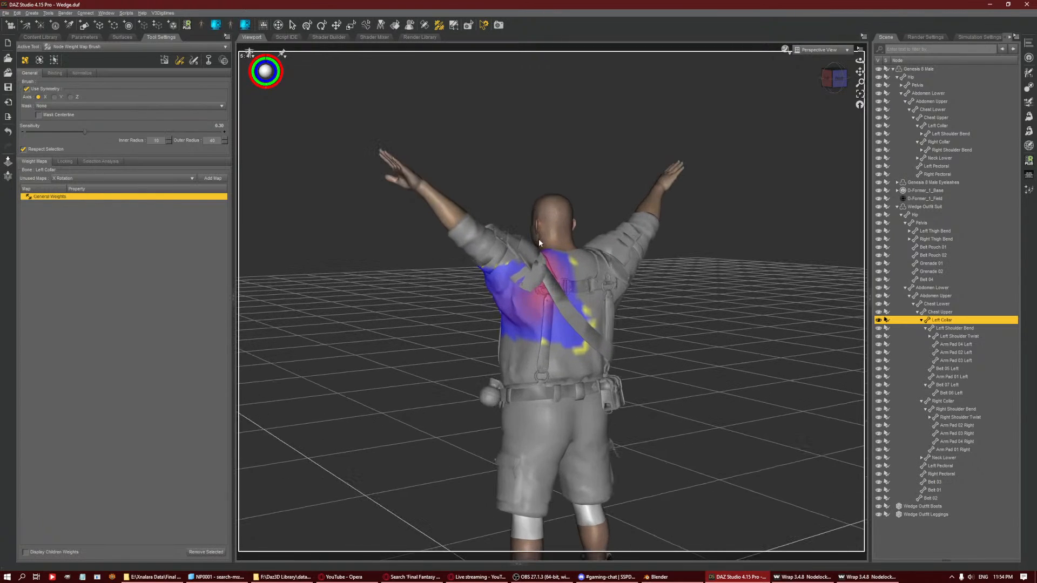
drag(520, 270, 524, 273)
key(ctrl+z)
Switch to Blender and examine the Outfit Suit.002 mesh and its wireframe around the armpit opening.
click(669, 576)
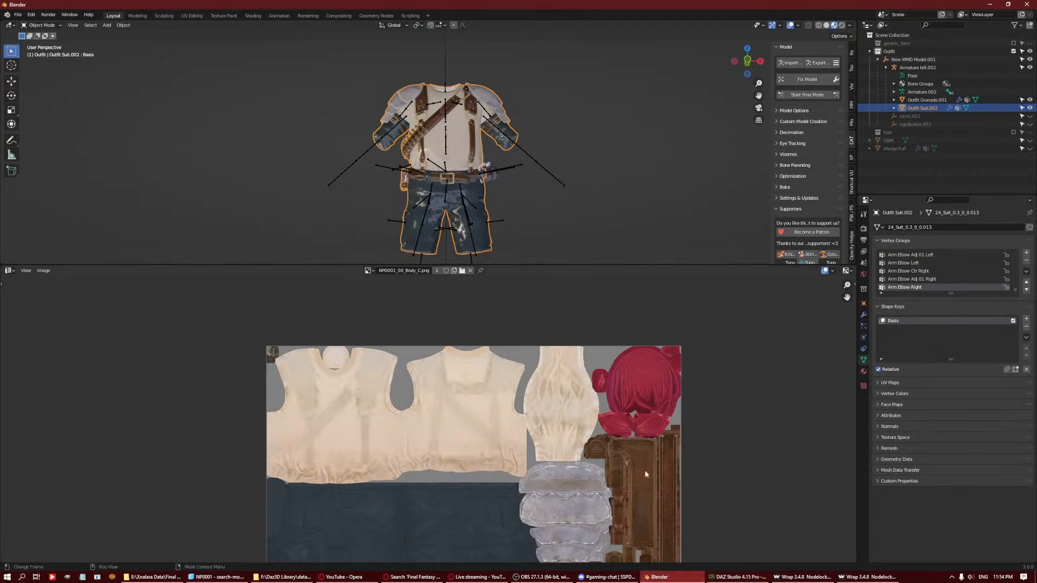
scroll(543, 189, up, 10)
middle_drag(544, 171, 424, 150)
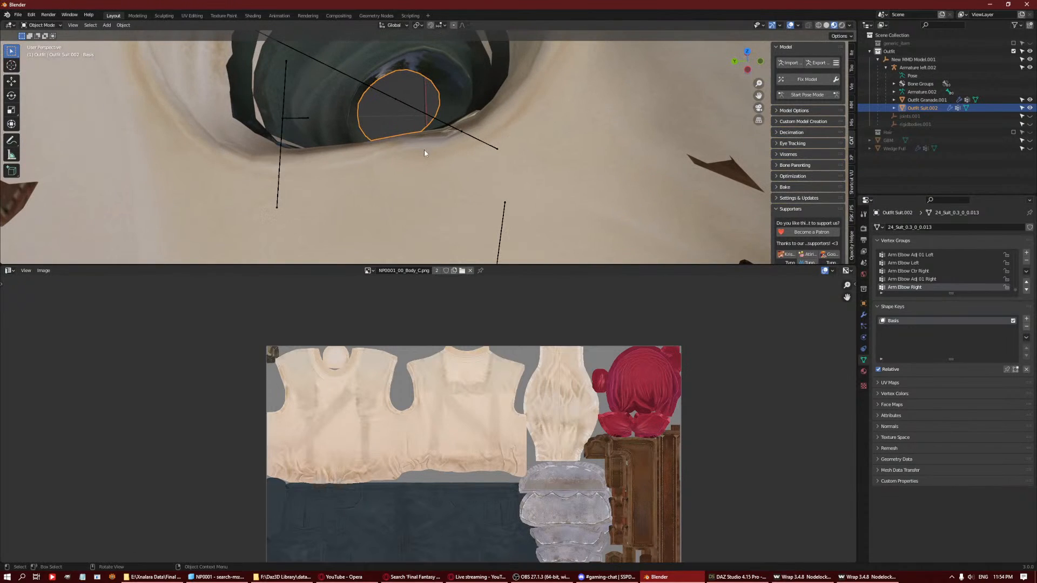
key(Tab)
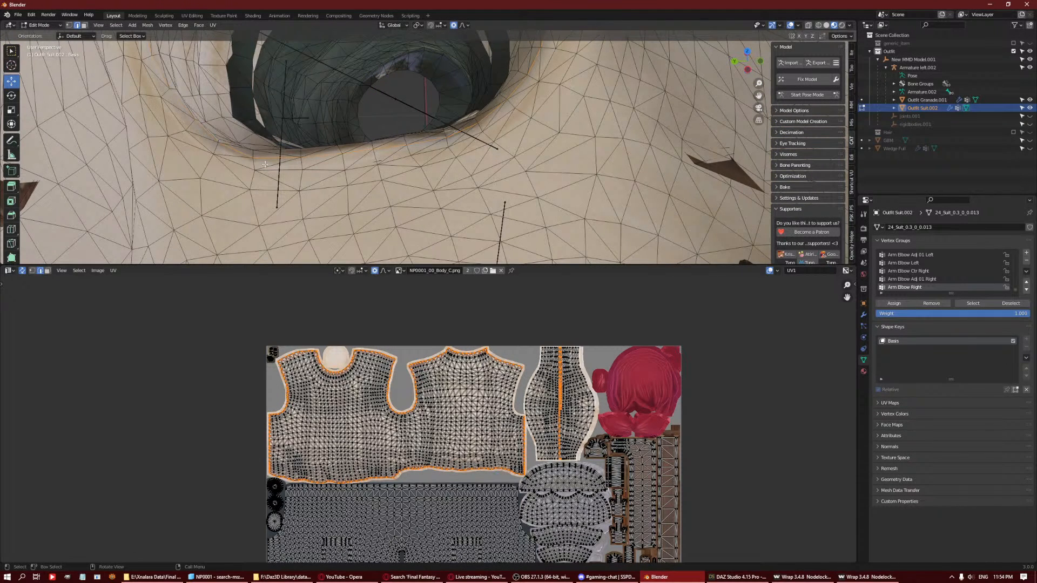
key(Tab)
Try to apply the Armature modifier on Outfit Suit.002, look over the sleeve area, and switch back to DAZ Studio.
click(863, 314)
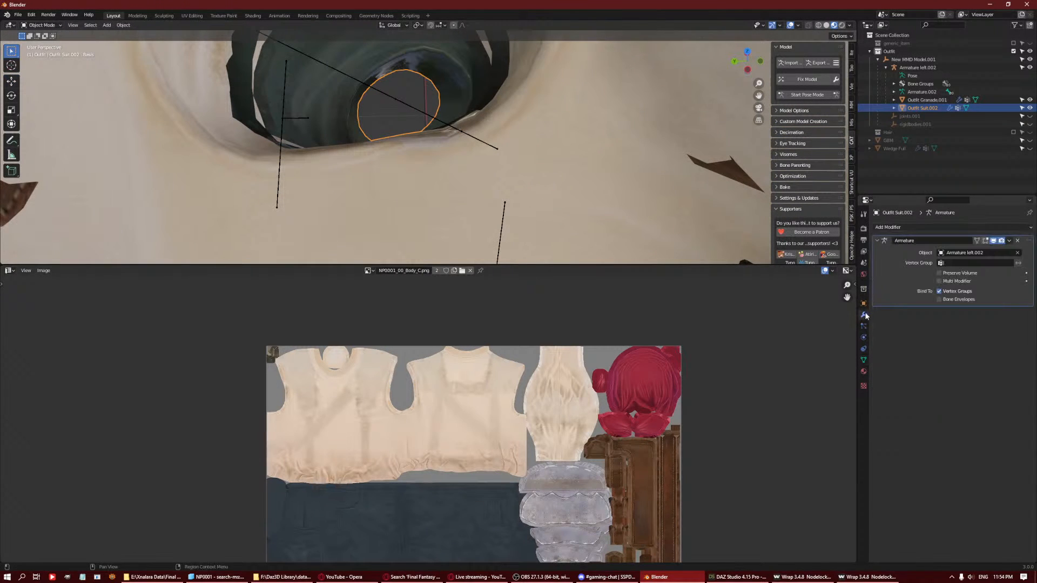
key(ctrl+a)
middle_drag(474, 215, 549, 176)
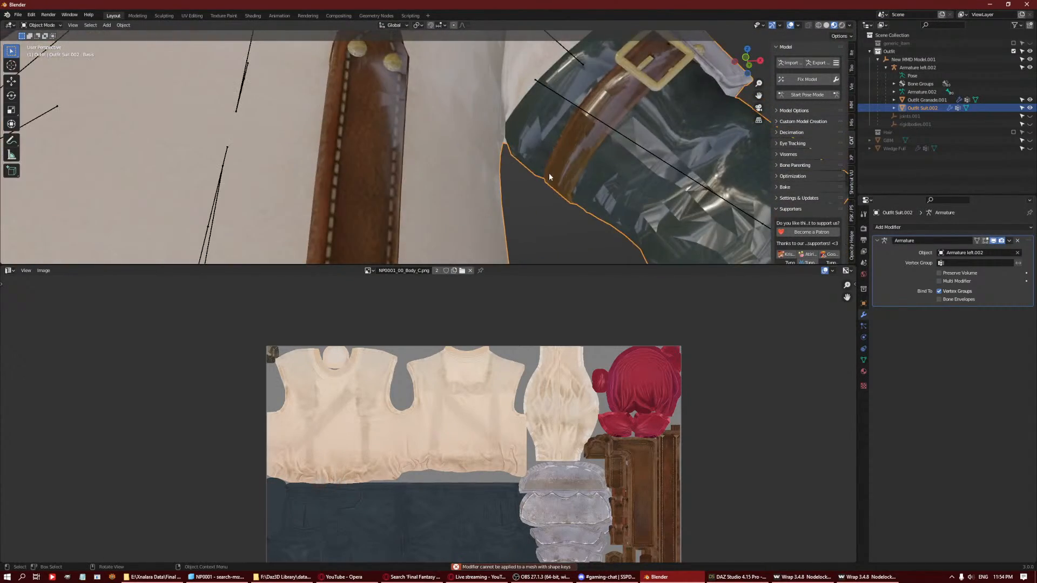
scroll(548, 175, down, 6)
click(739, 577)
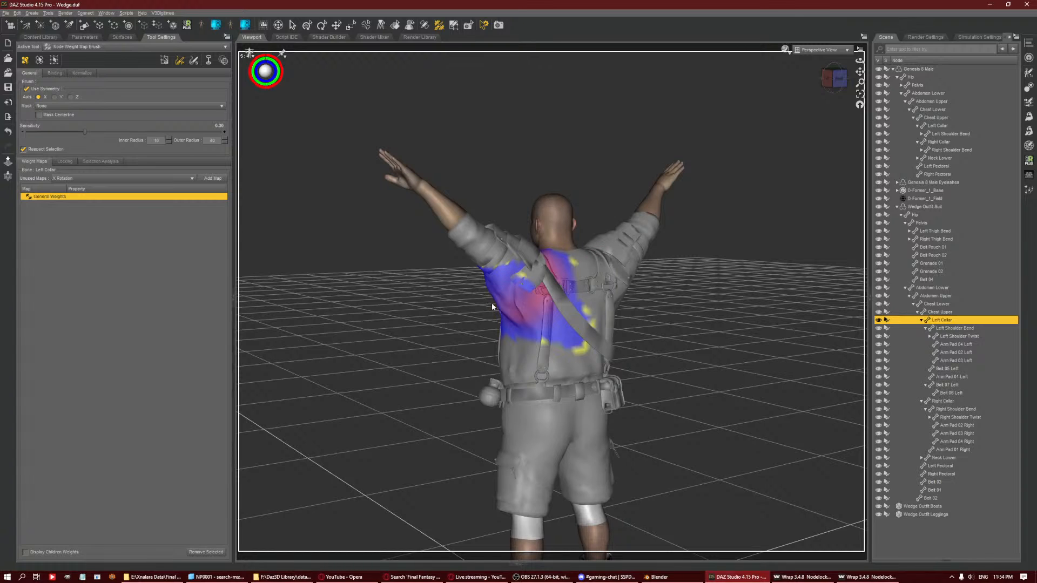
Check the Left Collar weights from the side and back of the raised arm, and undo the last brush stroke.
click(831, 77)
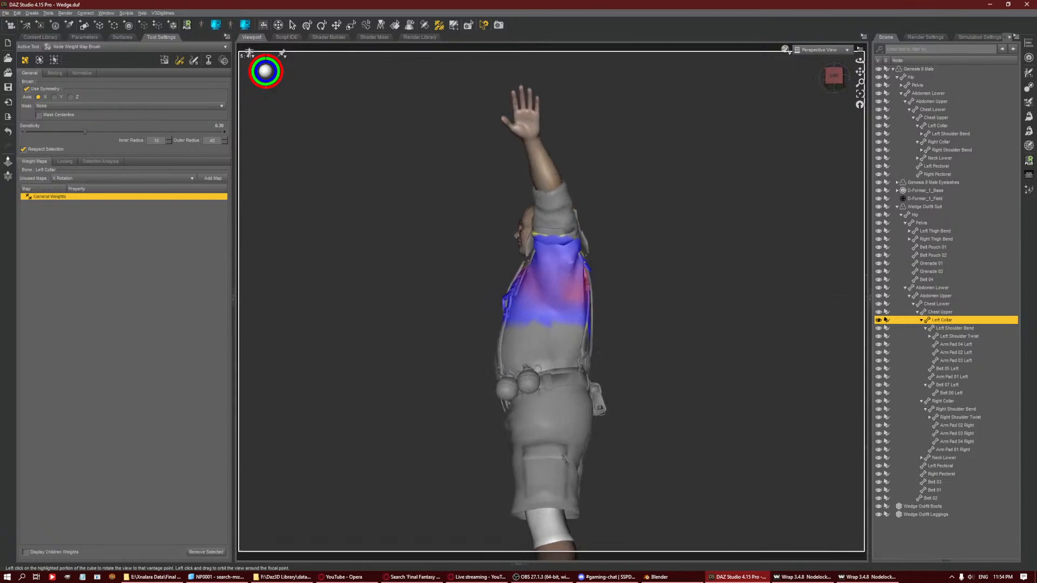
click(831, 79)
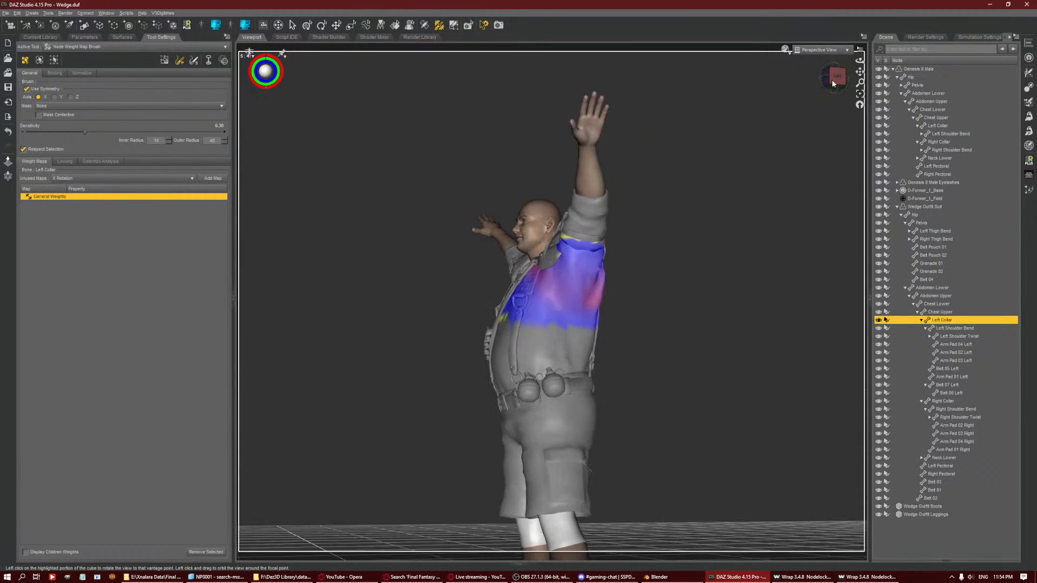
scroll(656, 225, up, 5)
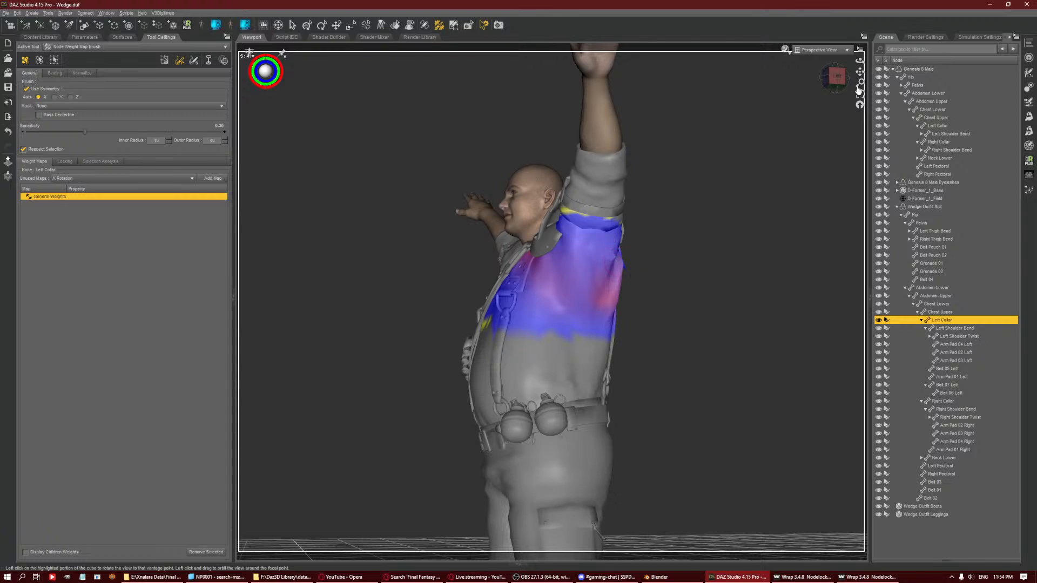
click(843, 78)
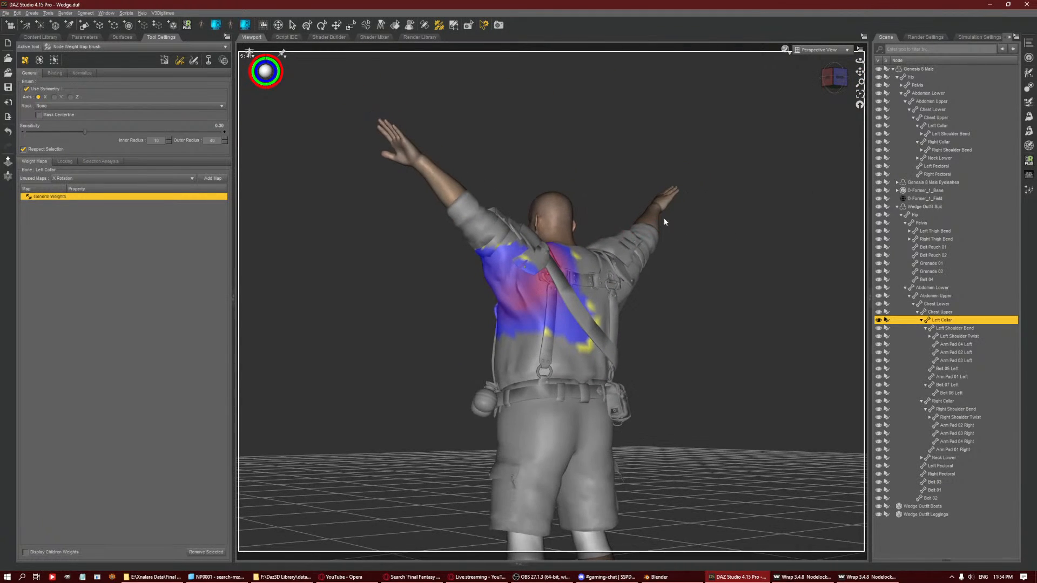
scroll(665, 222, up, 3)
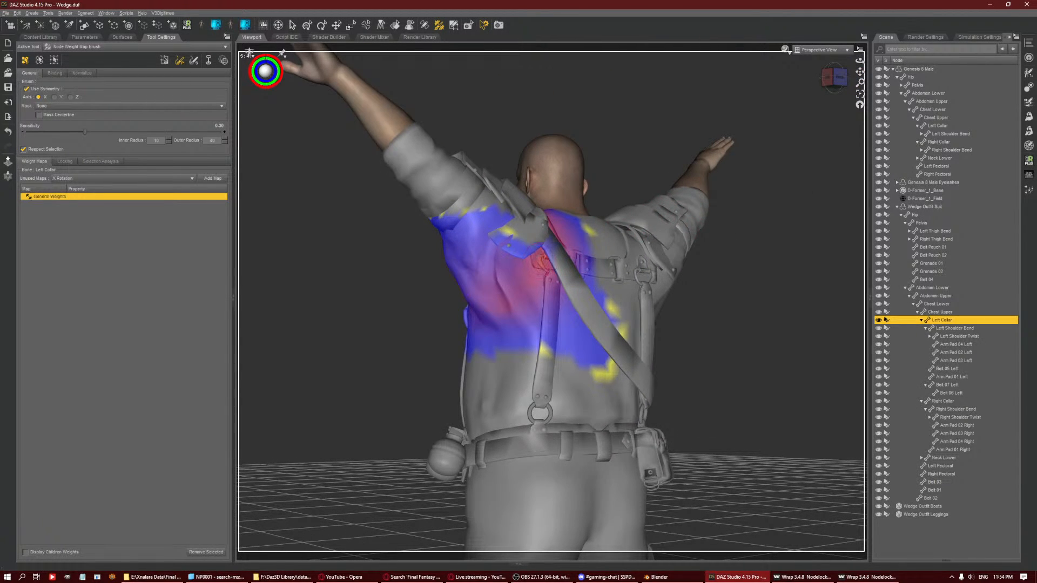
key(ctrl+z)
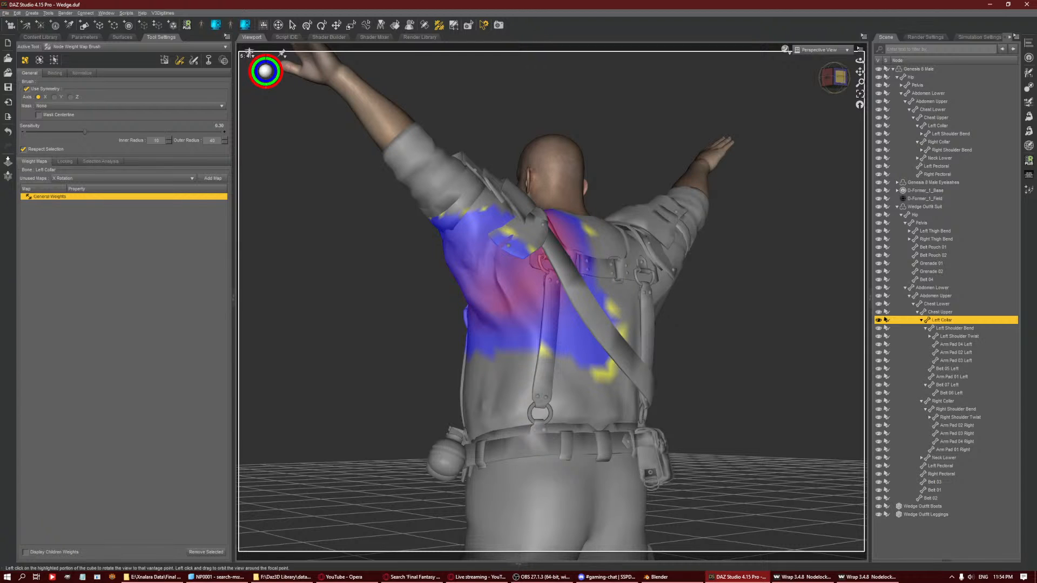
Brush the Left Collar weights on the arm pad strap behind the left shoulder and check the armpit from the side.
click(835, 79)
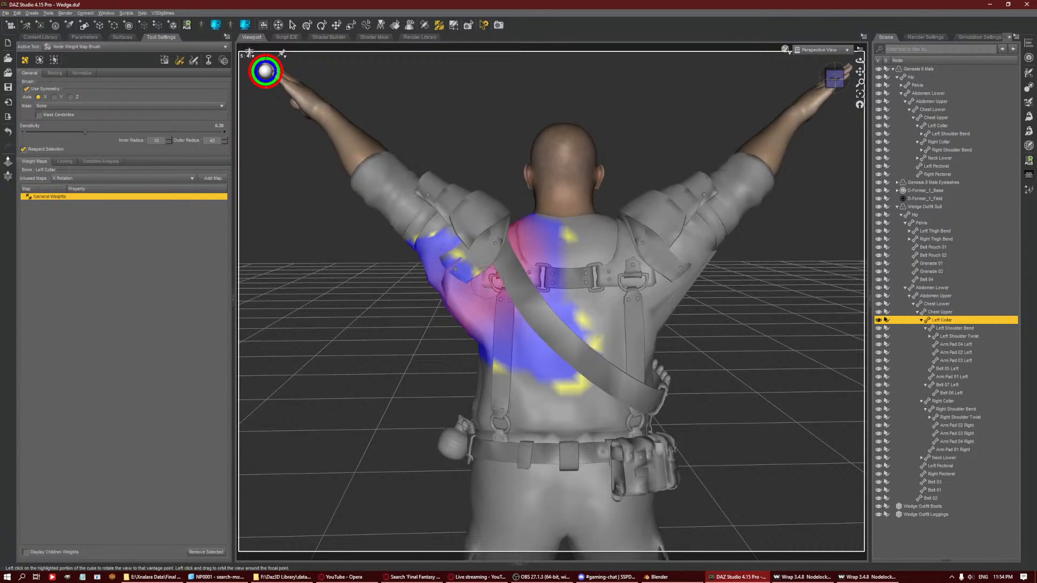
drag(453, 272, 460, 260)
scroll(455, 304, down, 2)
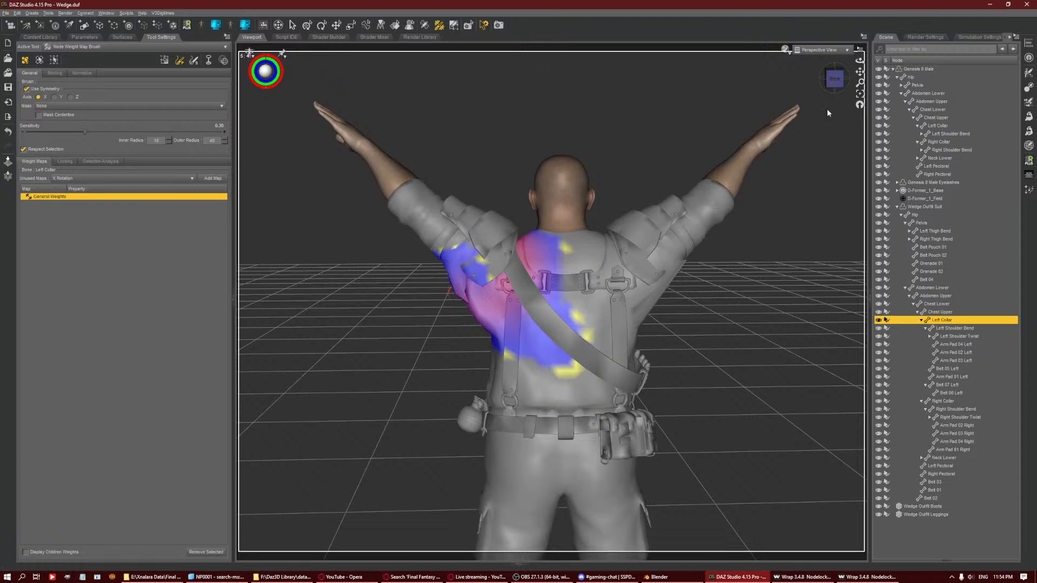
click(830, 78)
scroll(633, 232, up, 5)
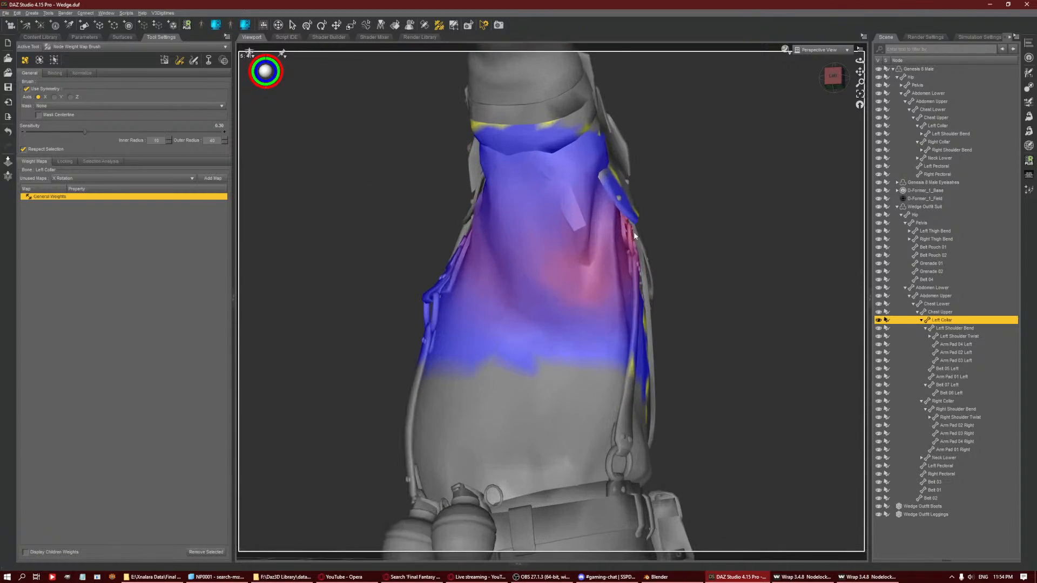
Switch to Blender and delete all shape keys from the Outfit Suit.002 mesh.
click(670, 577)
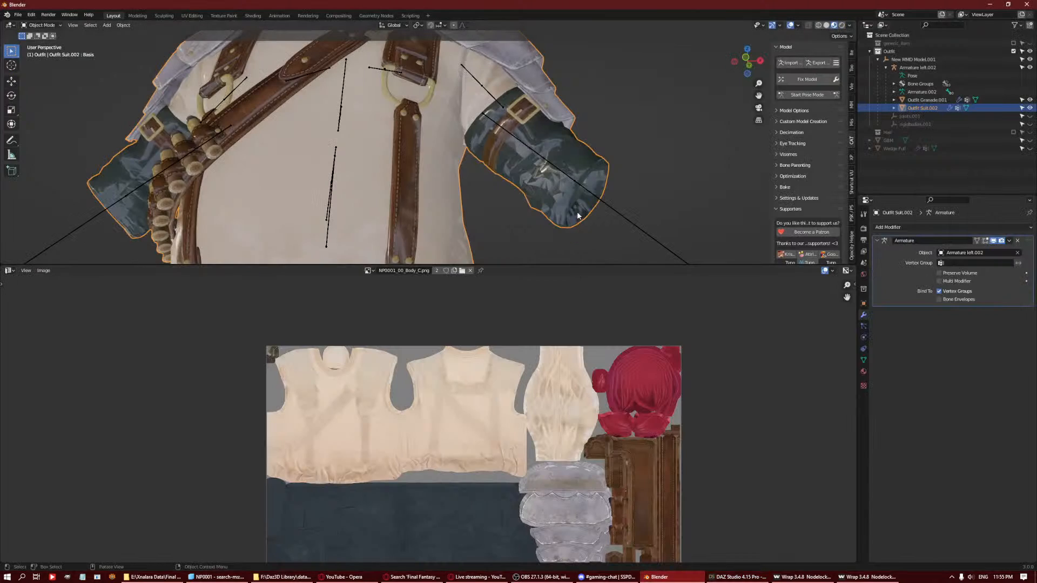
click(864, 327)
click(864, 338)
click(864, 348)
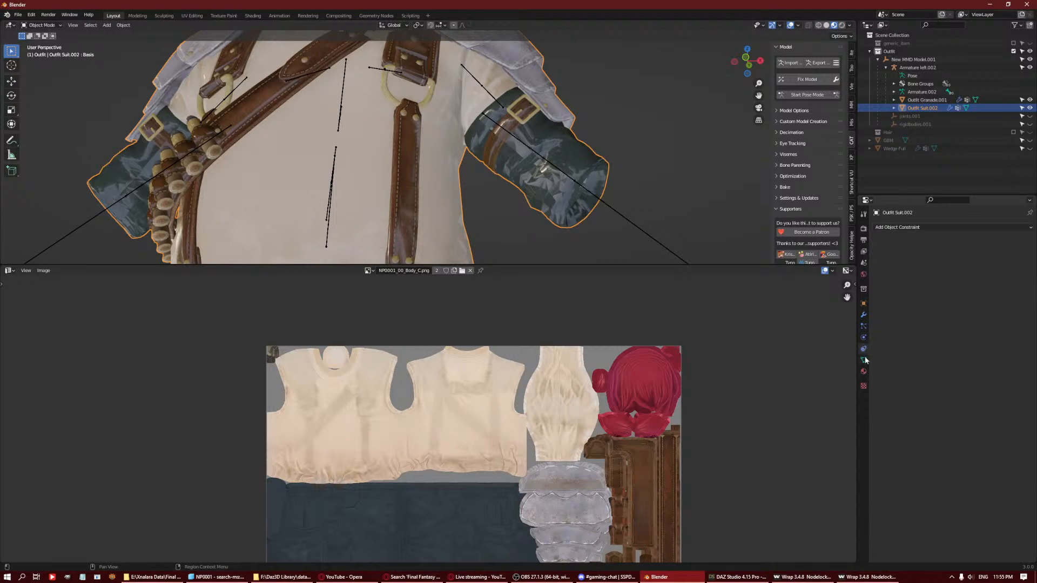
click(863, 361)
click(1026, 338)
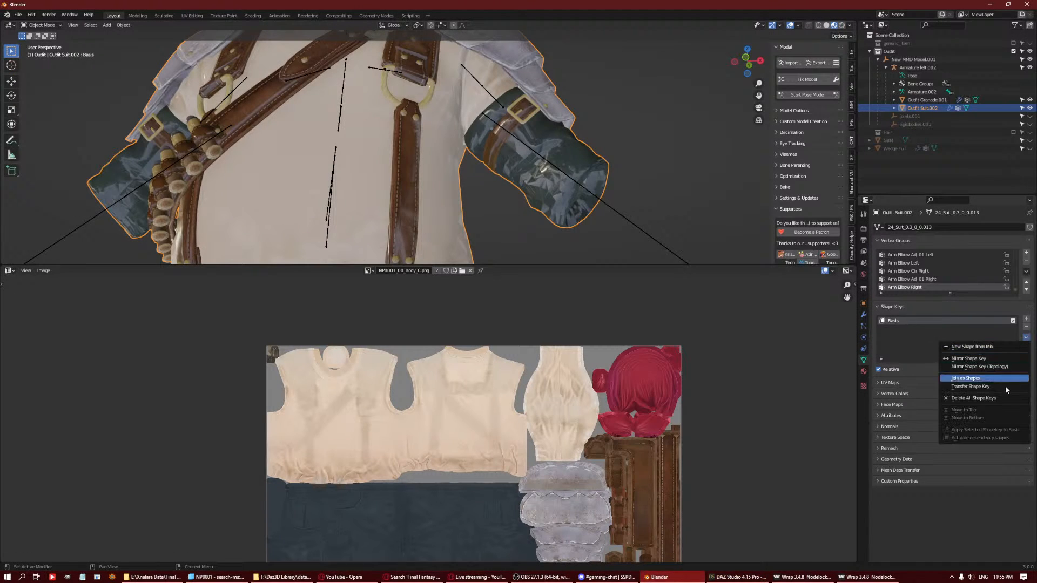
click(999, 397)
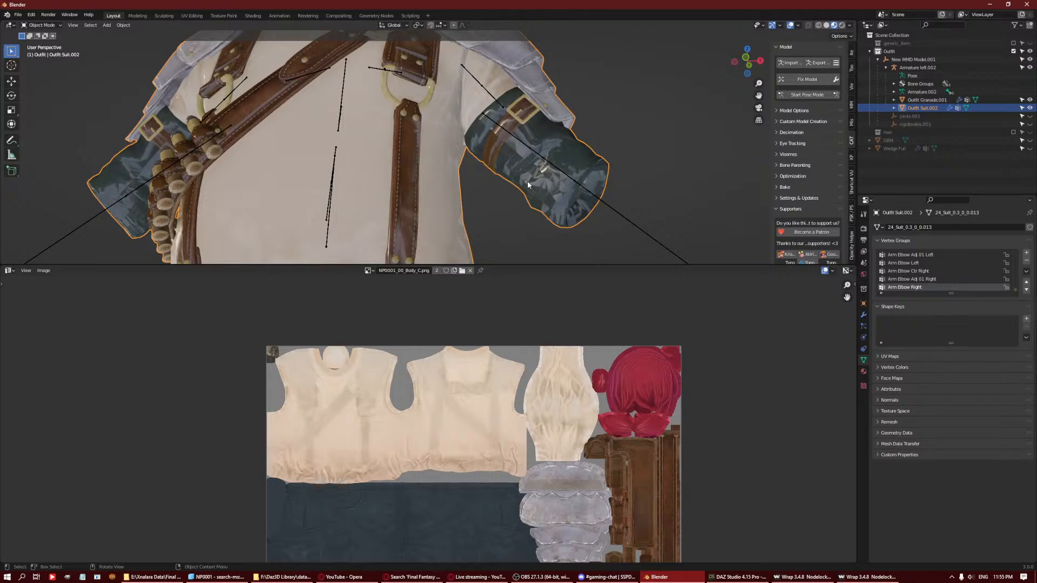
Apply the Armature modifier on Outfit Suit.002 and open the mesh in Edit Mode.
key(Tab)
key(Tab)
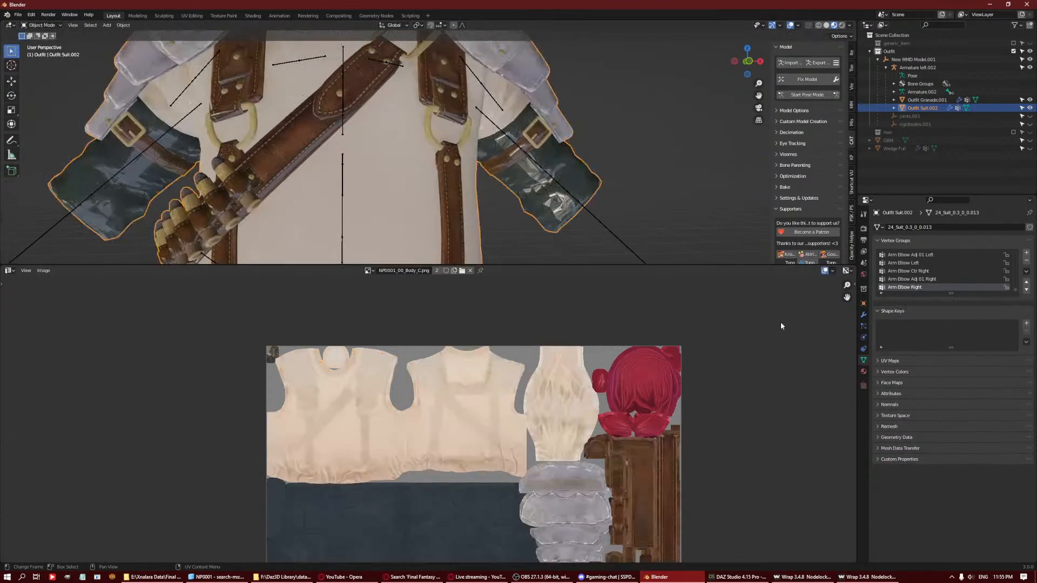
click(863, 315)
key(ctrl+a)
key(Tab)
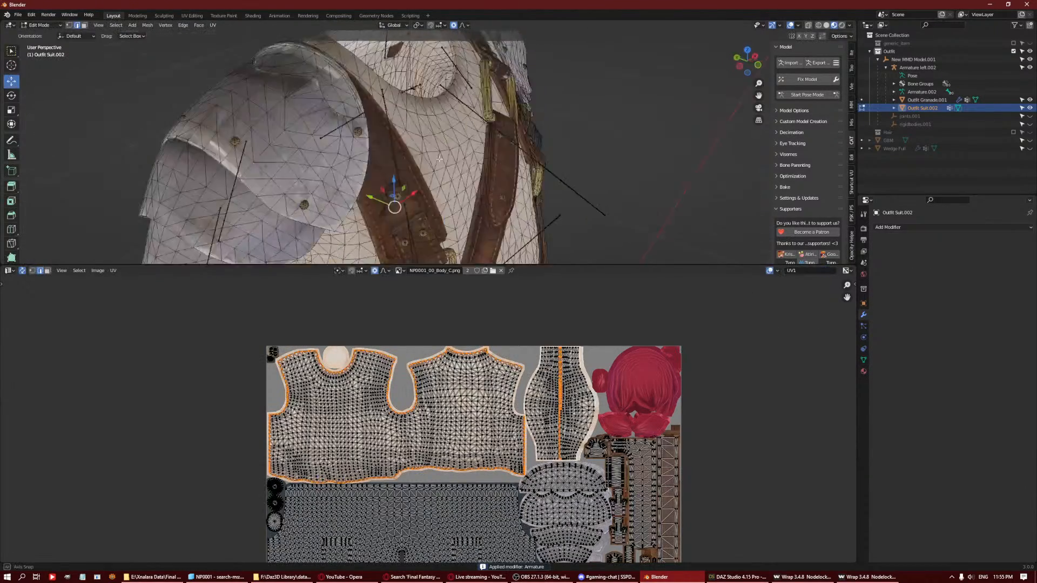
Select a vertex just below the sleeve seam at the armpit and smooth it with Smooth Vertices.
scroll(439, 159, up, 10)
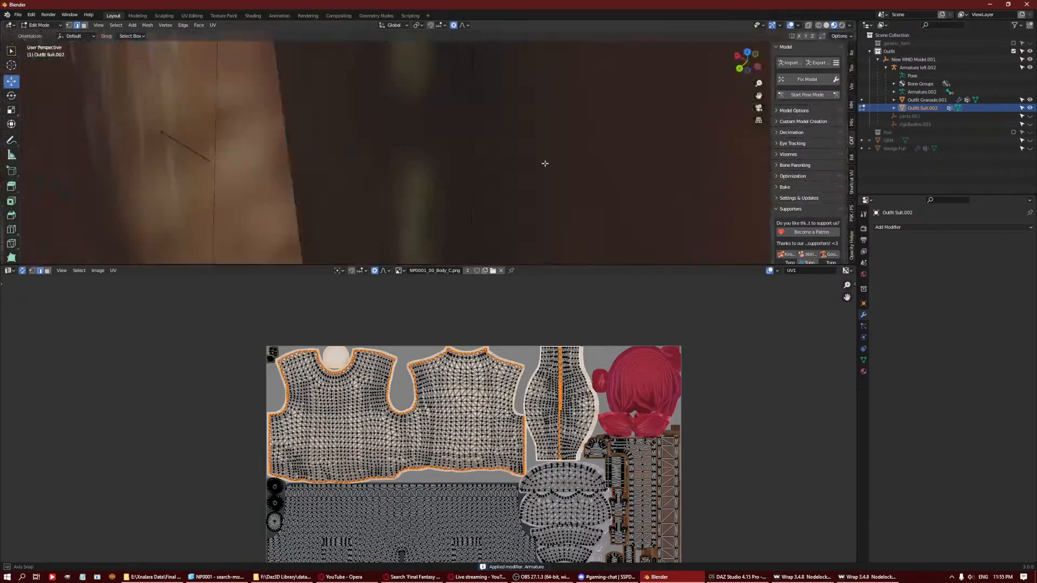
middle_drag(545, 163, 501, 36)
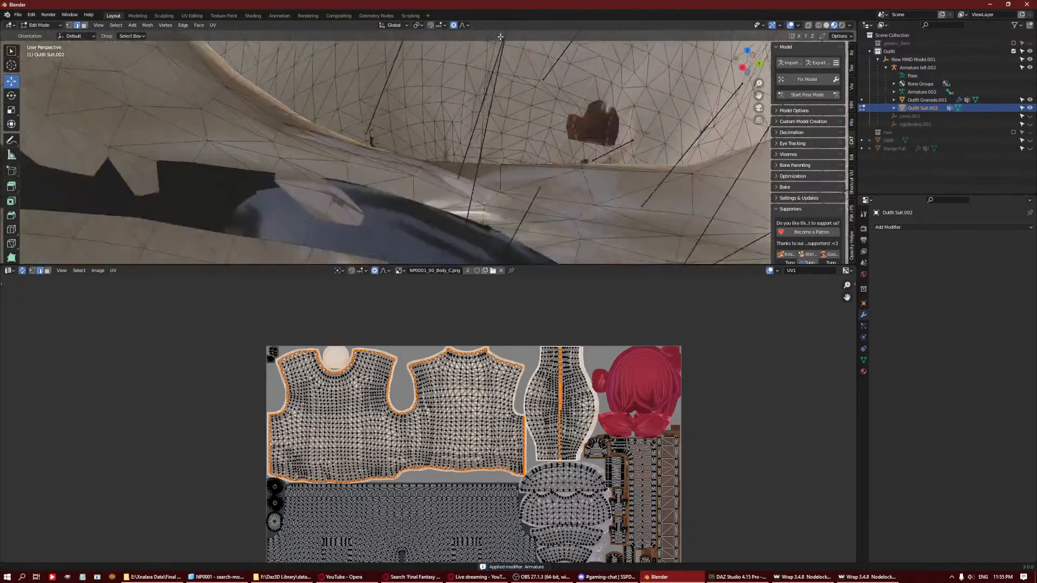
scroll(448, 183, up, 2)
scroll(449, 183, down, 2)
middle_drag(437, 185, 457, 115)
key(1)
click(377, 177)
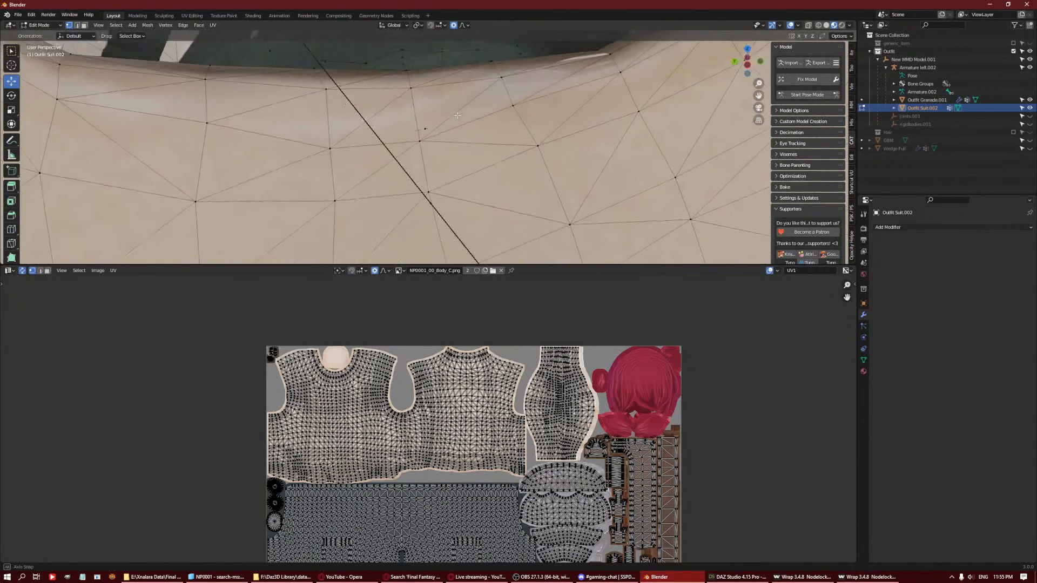
click(506, 150)
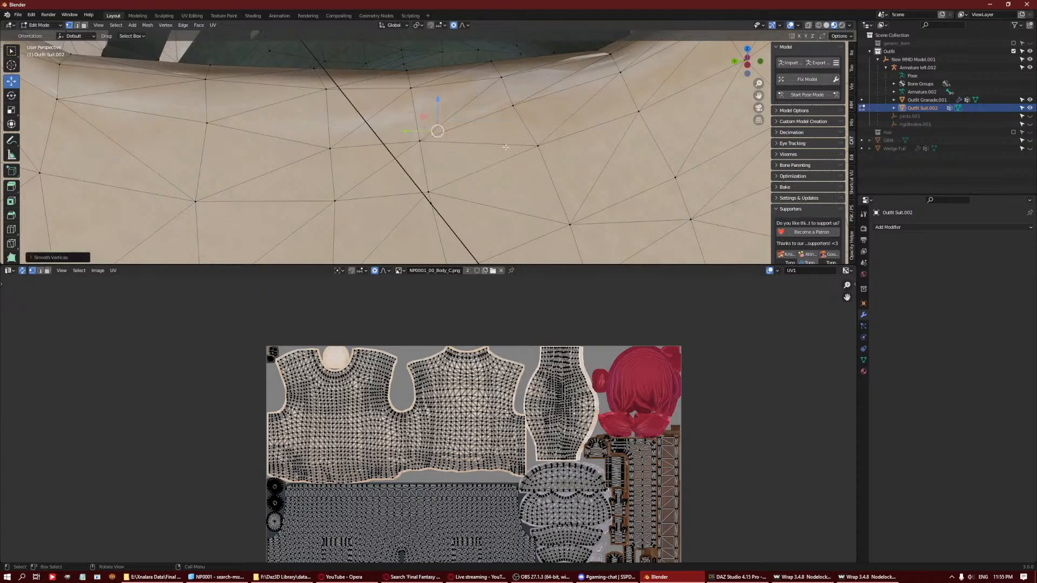
Move the seam edge at the armpit opening about 0.007 m along the X axis with proportional editing to even out the fold.
mouse_move(507, 151)
middle_down()
mouse_move(497, 188)
mouse_move(538, 120)
mouse_move(563, 146)
mouse_move(533, 112)
mouse_move(498, 139)
middle_up()
click(564, 144)
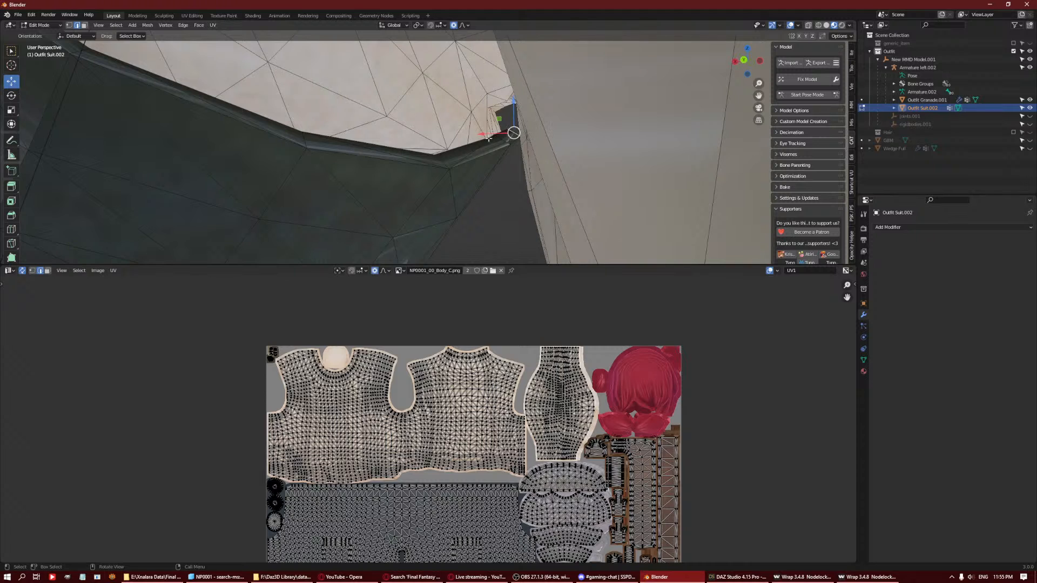
drag(488, 134, 480, 134)
middle_drag(515, 81, 650, 162)
scroll(422, 90, up, 3)
scroll(421, 90, down, 5)
scroll(552, 144, up, 6)
scroll(445, 183, up, 3)
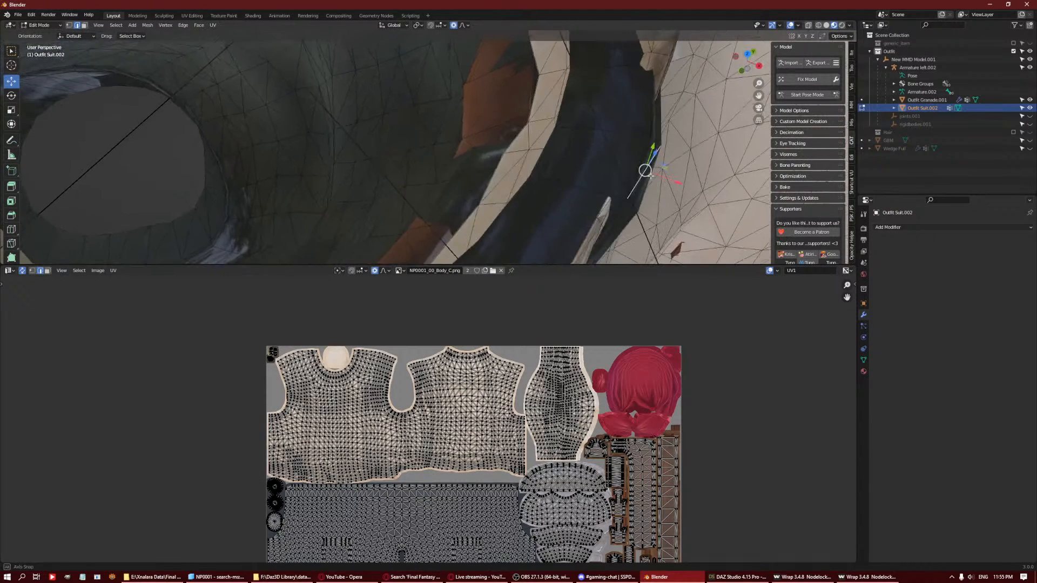
key(g)
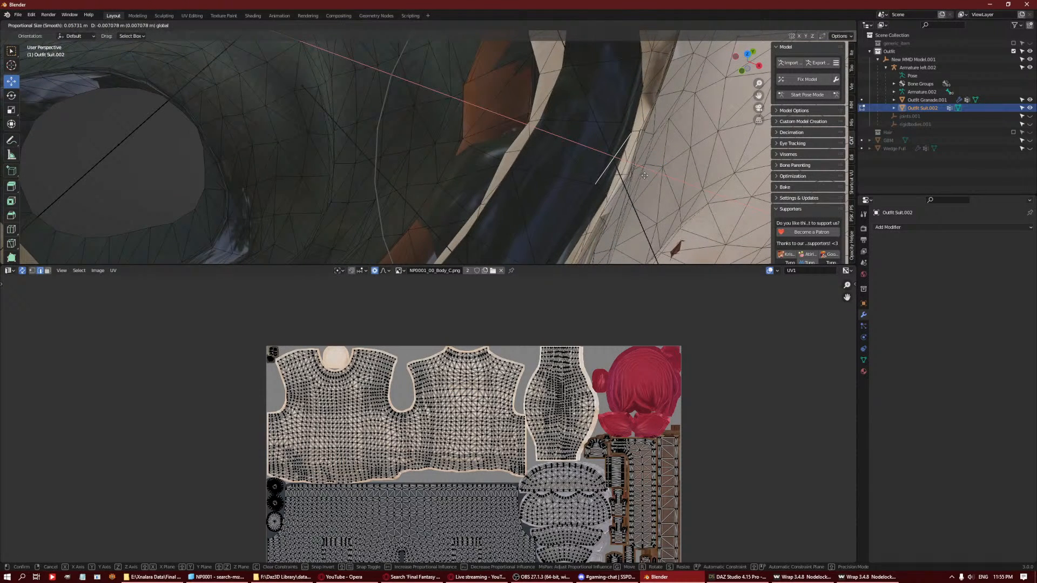
click(644, 176)
middle_drag(644, 176, 399, 154)
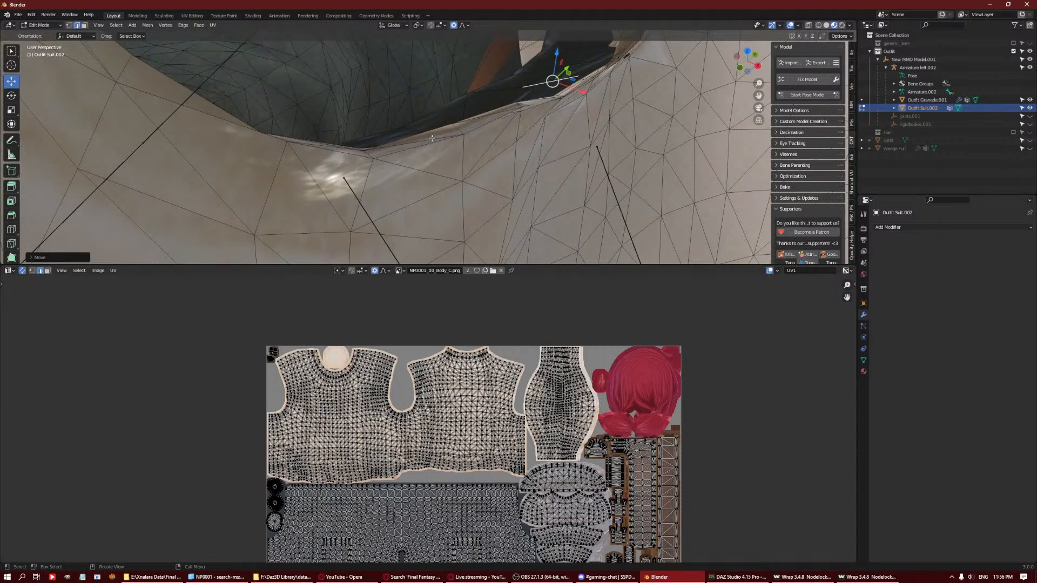
Select the edge path along the armpit seam, expand the selection once, and smooth its vertices twice.
click(544, 103)
ctrl+click(598, 79)
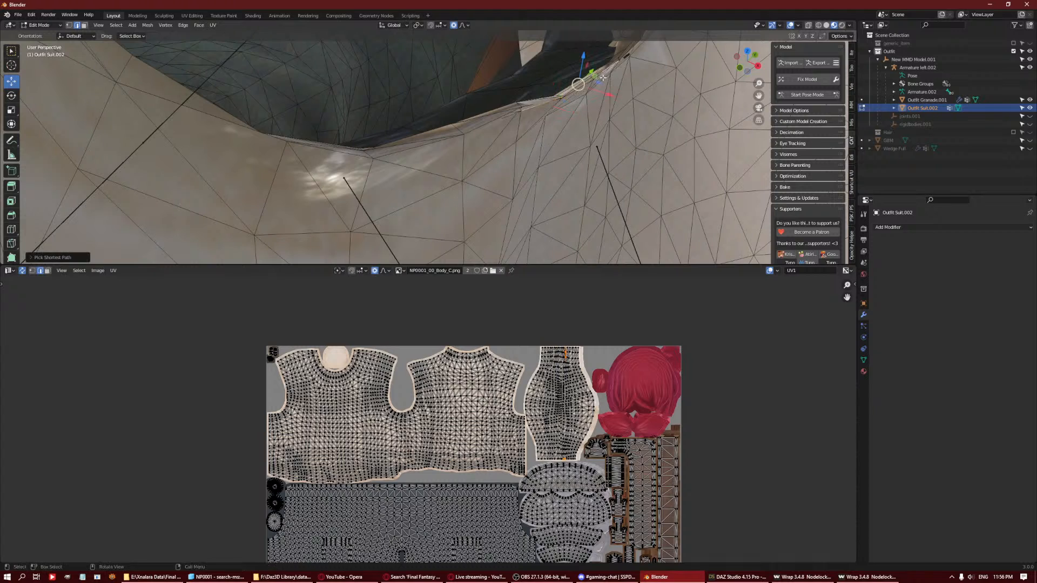
key(ctrl+KP_Add)
key(q)
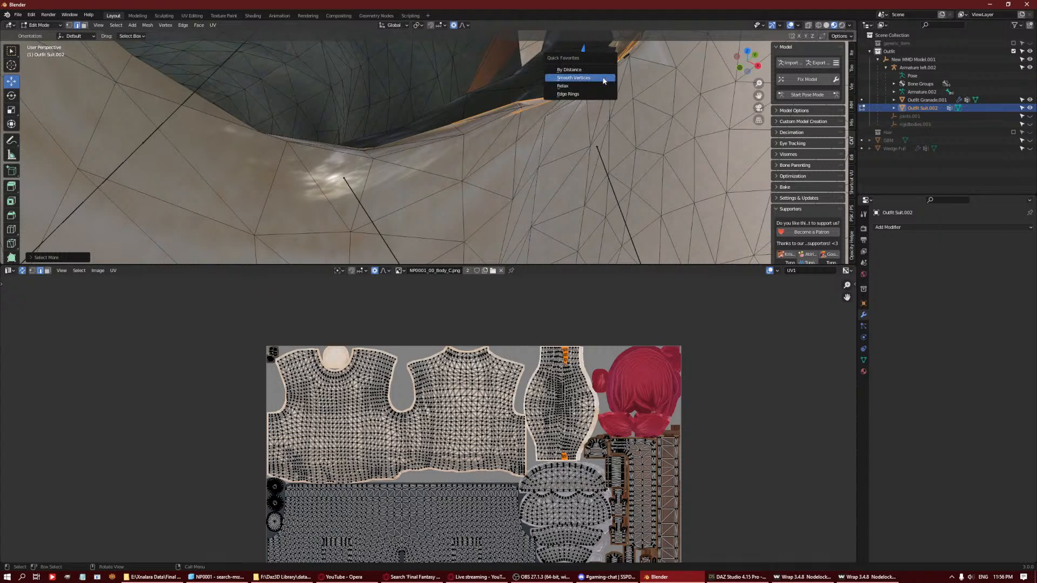
click(603, 78)
key(q)
click(603, 78)
middle_drag(640, 101, 519, 106)
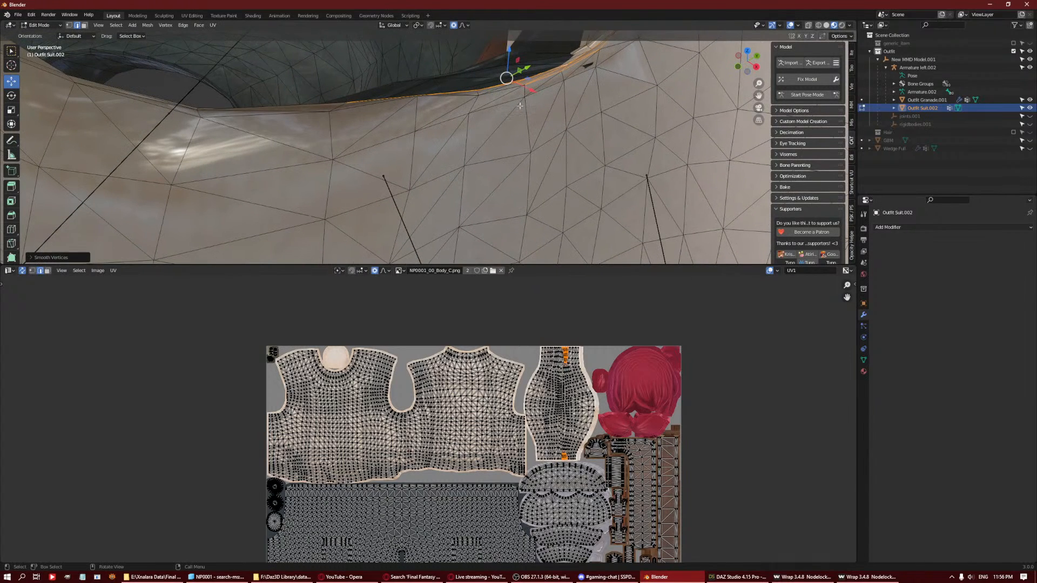
Smooth the vertices around the middle edge of the armpit seam with the selection expanded once, and clear the selection.
click(455, 98)
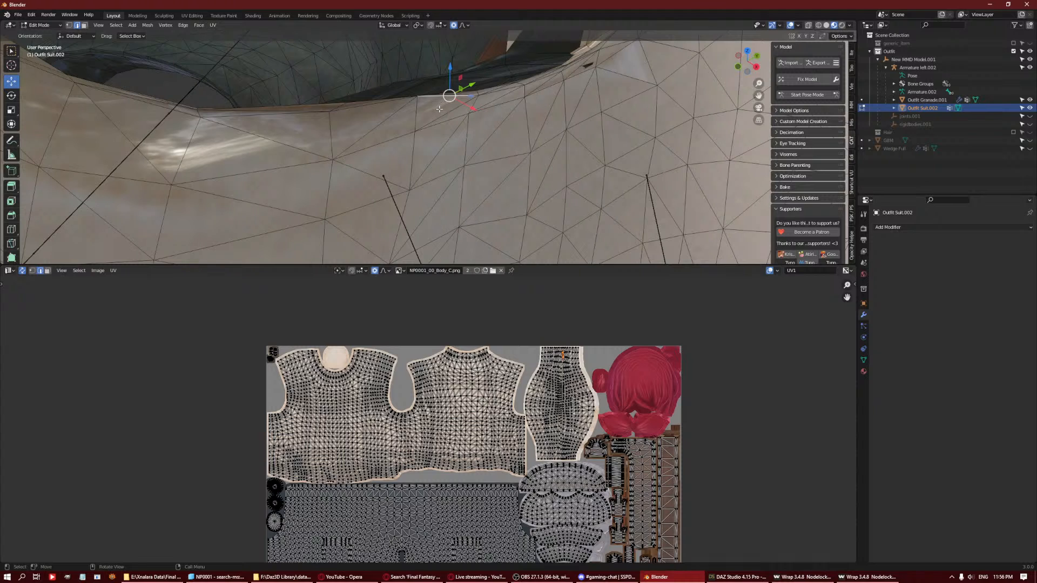
key(ctrl+KP_Add)
key(q)
click(440, 112)
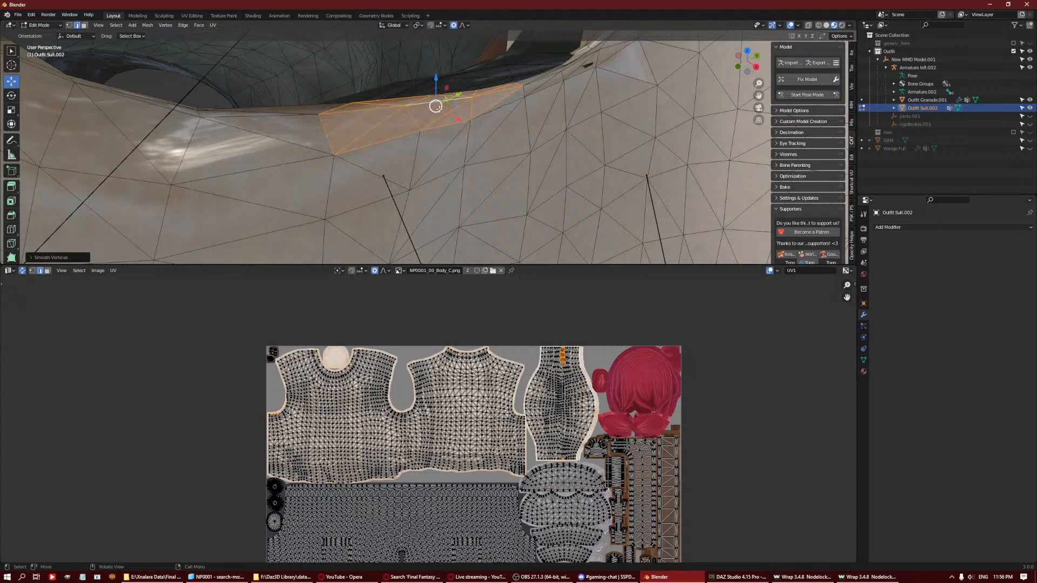
key(alt+a)
Select an edge at the end of the armpit seam, expand the selection twice, and smooth its vertices.
middle_drag(564, 86, 559, 110)
key(q)
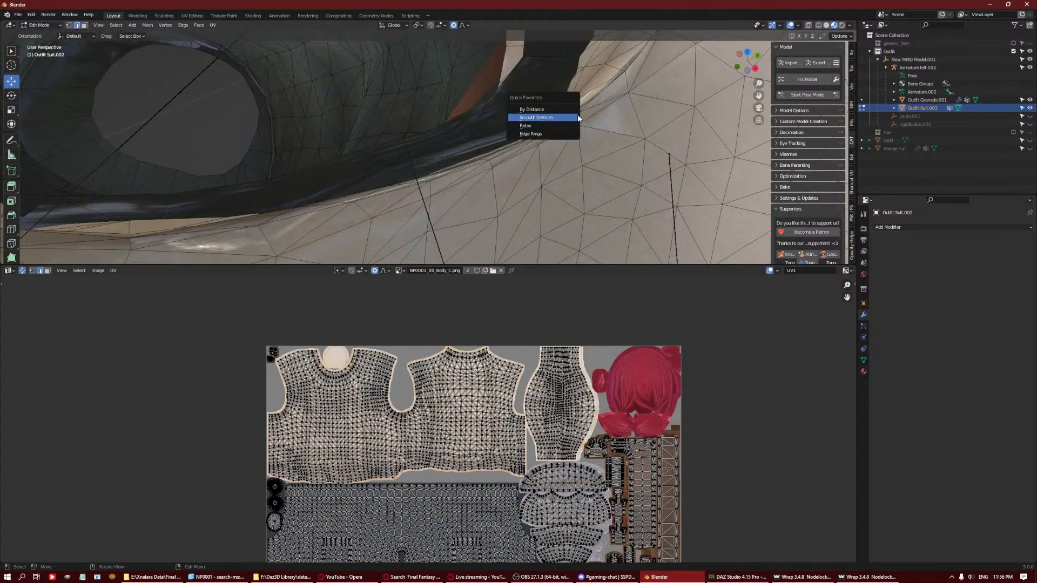
click(587, 104)
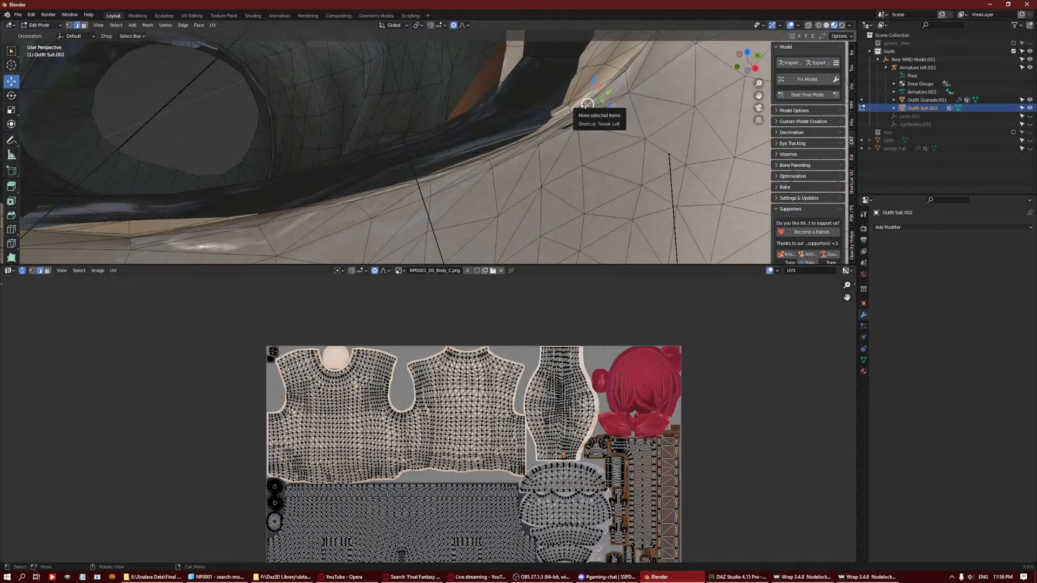
key(ctrl+KP_Add)
key(ctrl+KP_Add)
key(q)
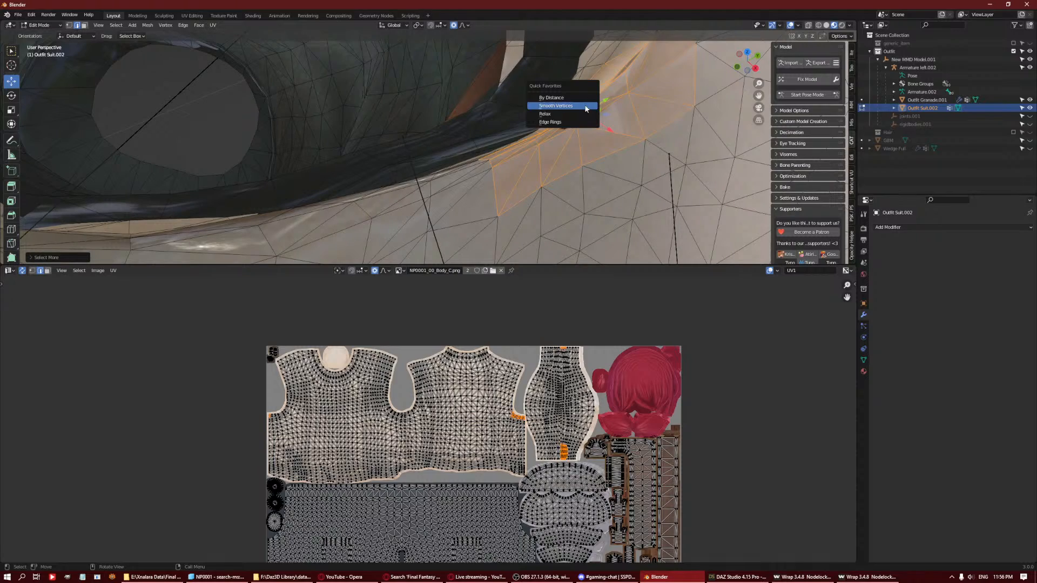
click(585, 106)
Select the edge path along the opposite armpit's seam, expand the selection once, and apply Smooth Vertices.
scroll(446, 93, up, 6)
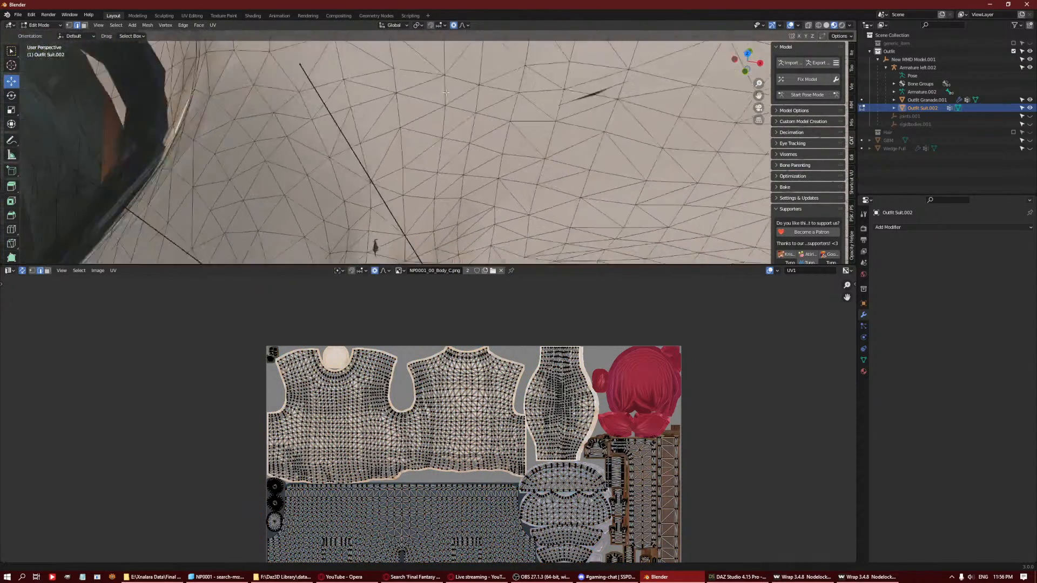
middle_drag(446, 93, 232, 112)
scroll(232, 111, down, 3)
middle_drag(445, 108, 521, 127)
scroll(521, 127, up, 4)
click(456, 113)
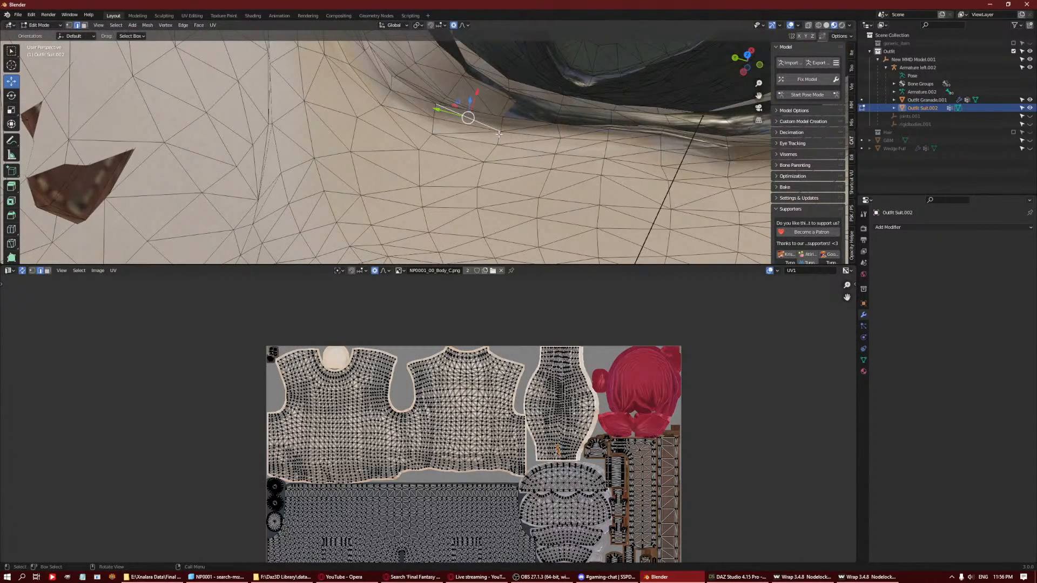
ctrl+click(757, 151)
middle_drag(756, 150, 537, 155)
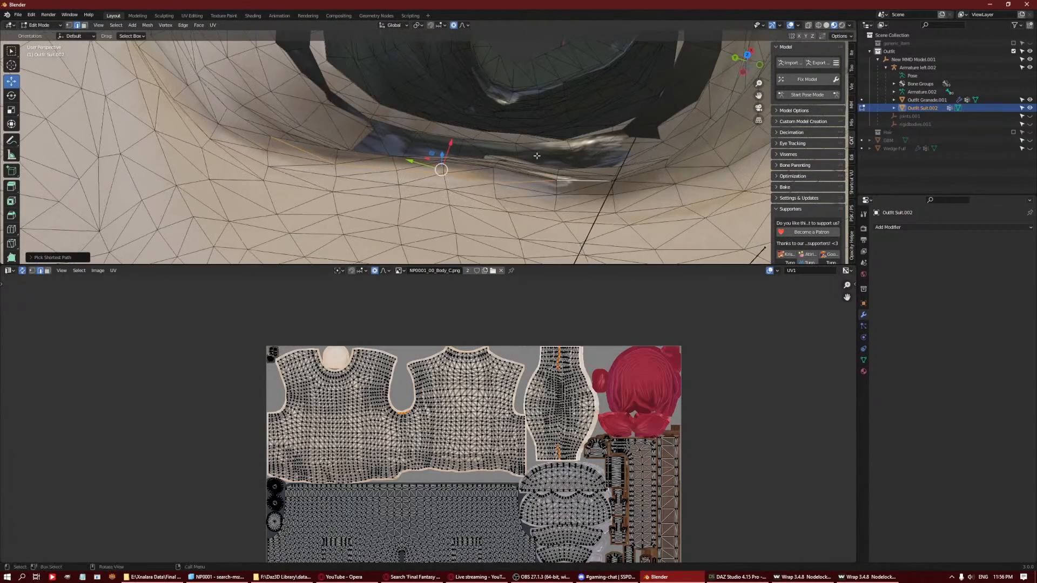
key(ctrl+KP_Add)
key(q)
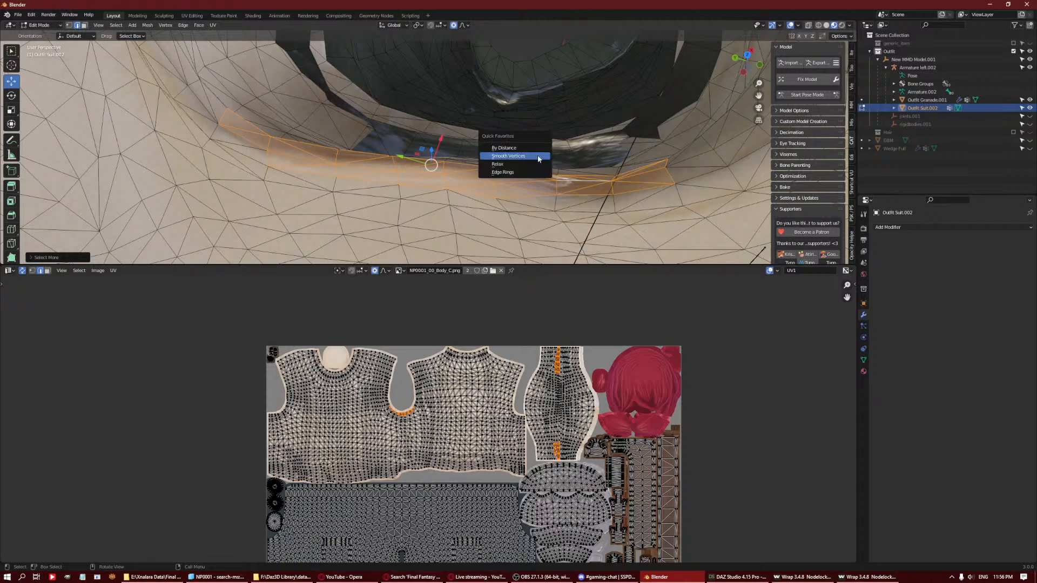
click(537, 156)
key(a)
key(a)
Return to Object Mode and export the suit as a Wavefront OBJ, overwriting Wedge Outfit Suit.obj in the Wedge Outfit folder.
middle_drag(537, 157, 411, 151)
key(Tab)
scroll(380, 162, down, 3)
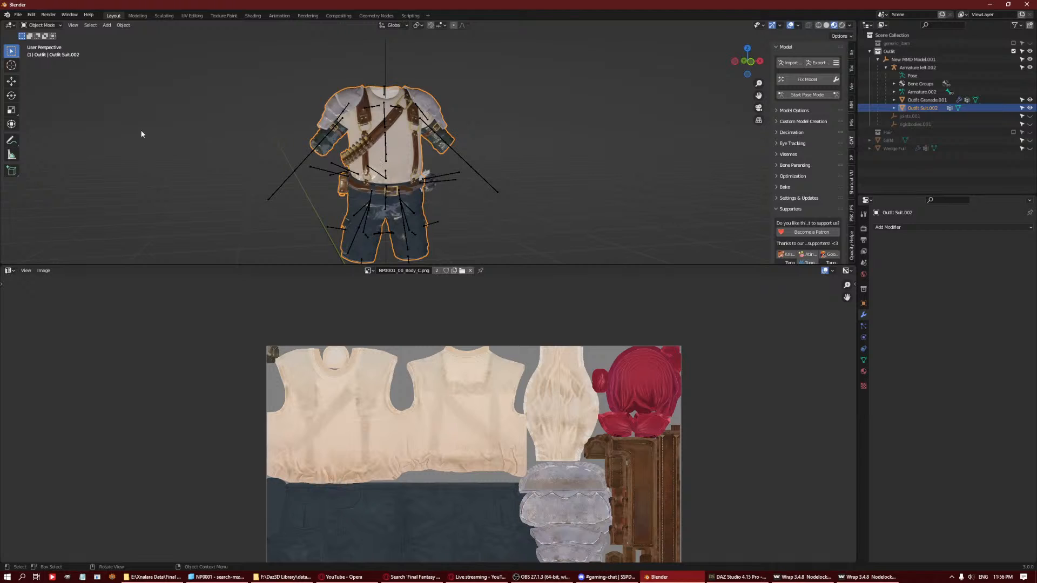
click(18, 14)
mouse_move(32, 132)
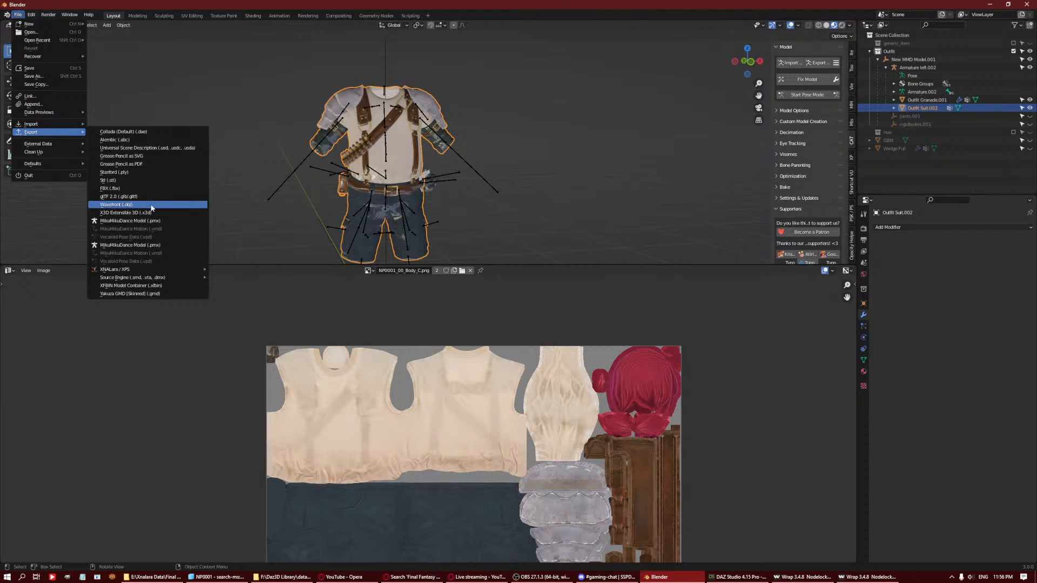
click(152, 206)
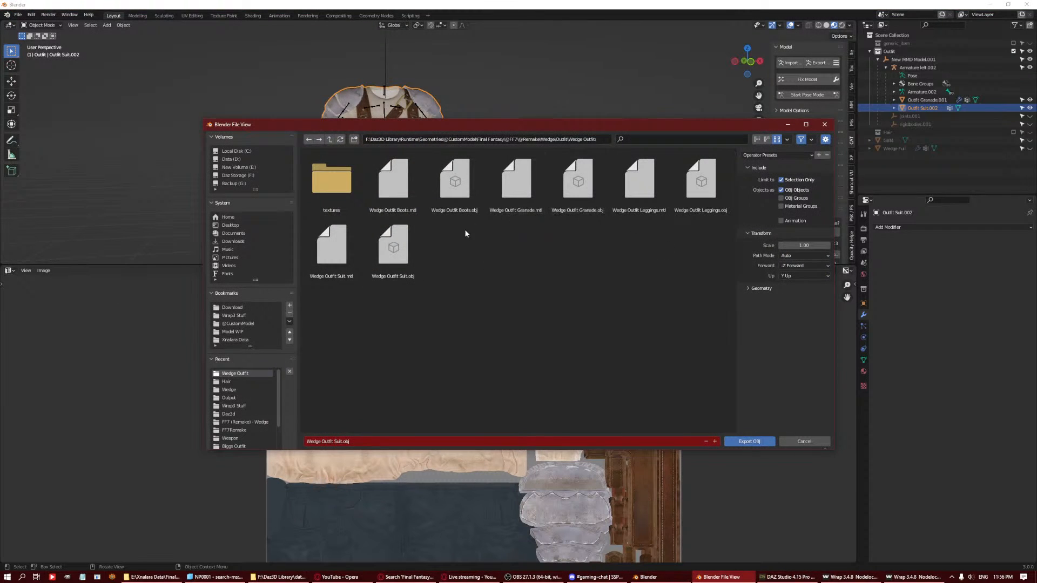
click(404, 262)
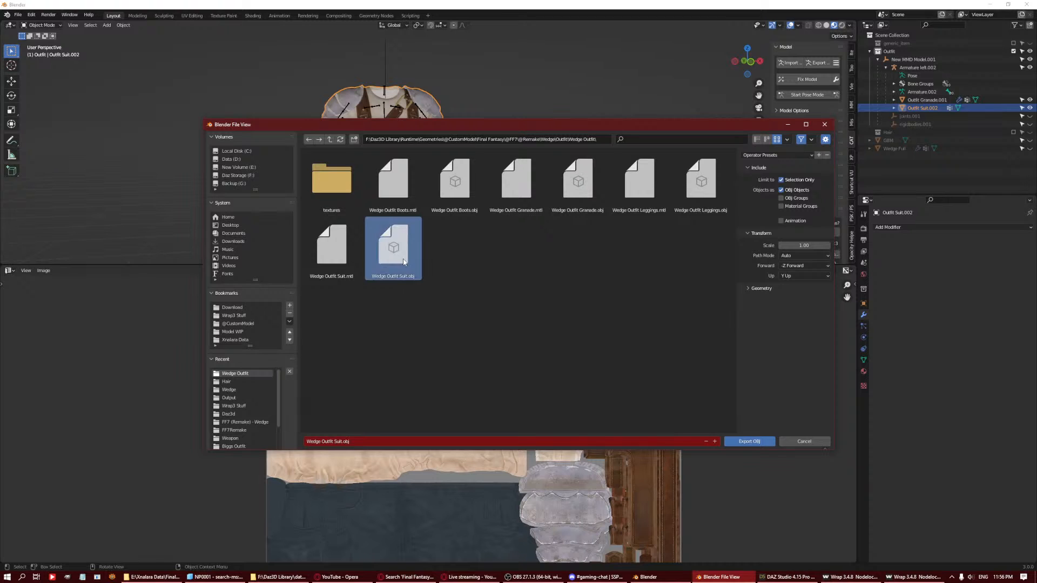
double_click(403, 261)
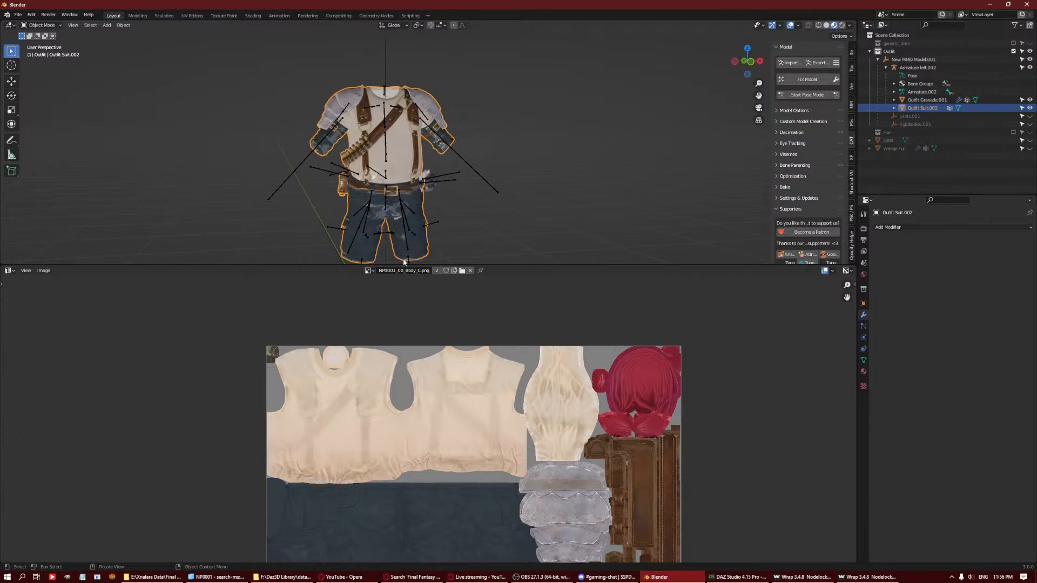
Switch to DAZ Studio, check the armpit up close, and view the whole figure from the front.
click(730, 577)
scroll(722, 174, up, 3)
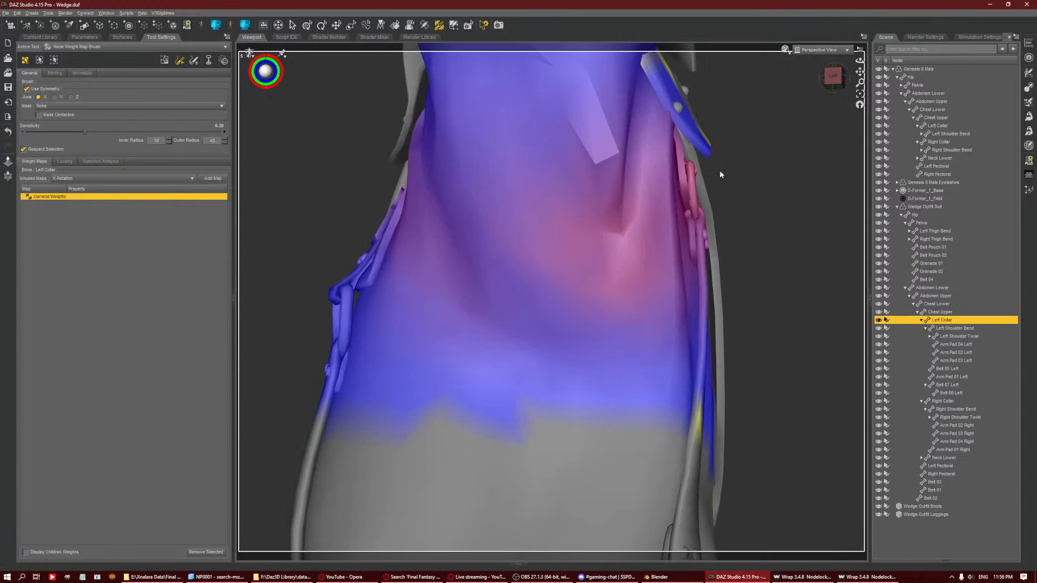
scroll(722, 174, up, 3)
scroll(616, 222, down, 7)
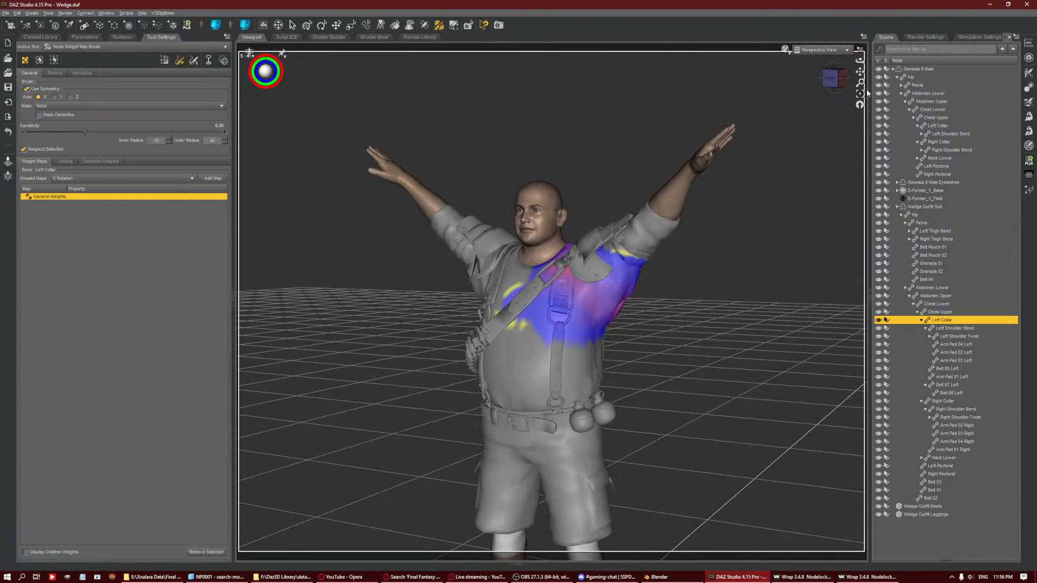
click(833, 80)
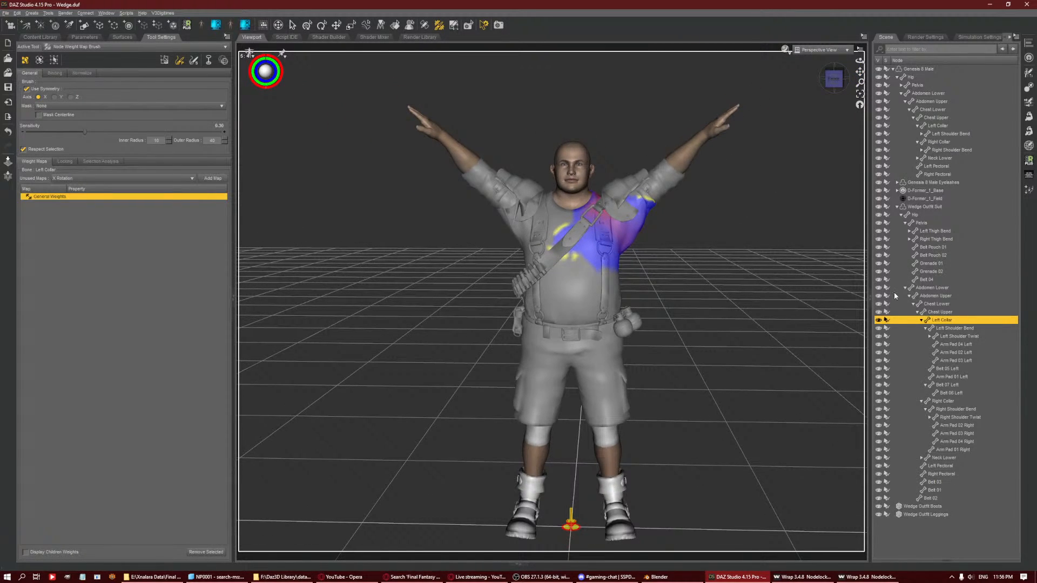
Undo the last three Left Collar weight brush changes.
key(ctrl+z)
key(ctrl+z)
key(ctrl+z)
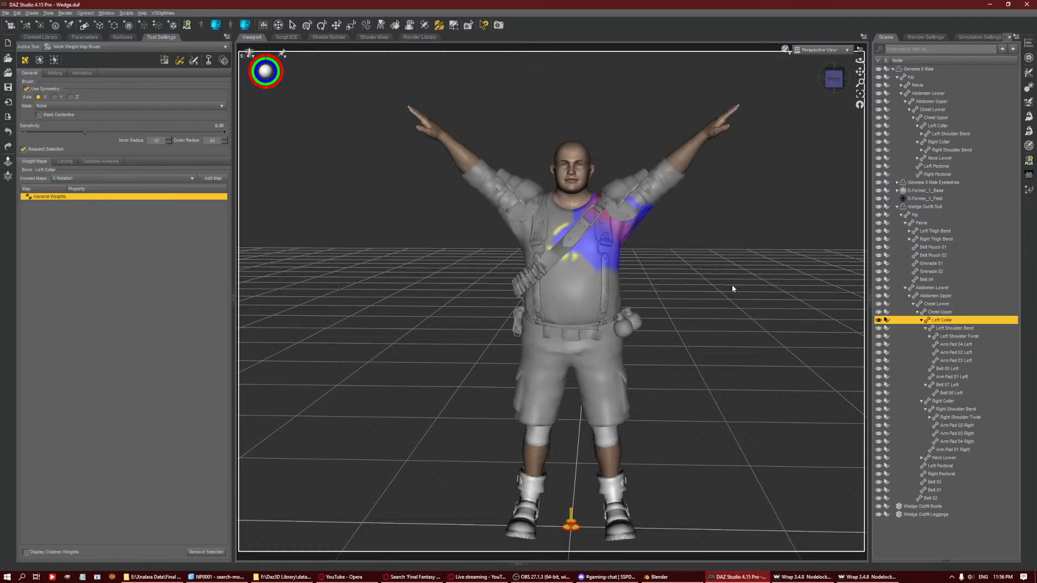
Import Wedge Outfit Suit.obj from the Wedge Outfit folder into the scene with the existing OBJ import options.
click(909, 208)
click(6, 12)
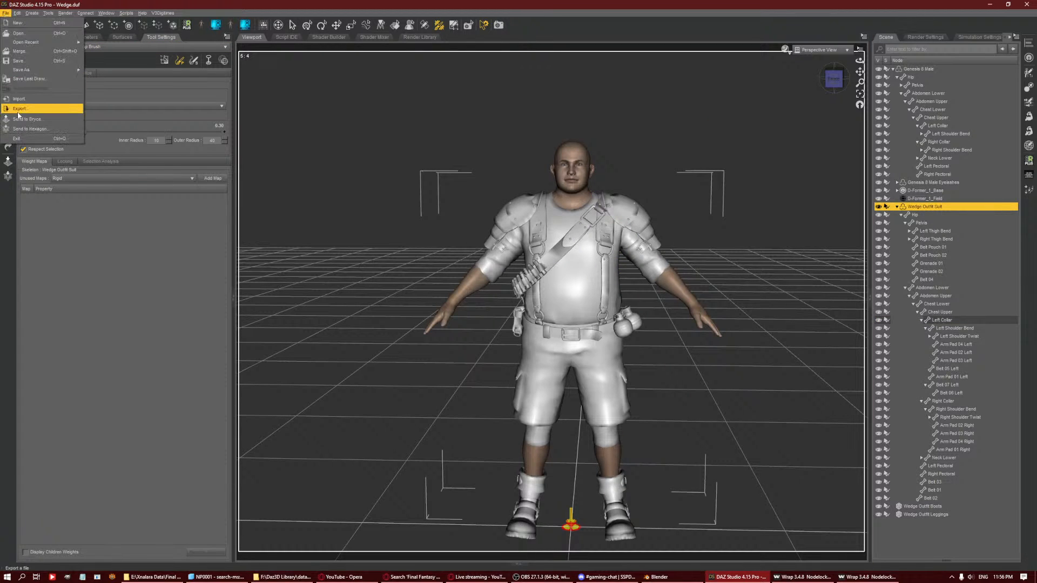
click(19, 99)
click(289, 73)
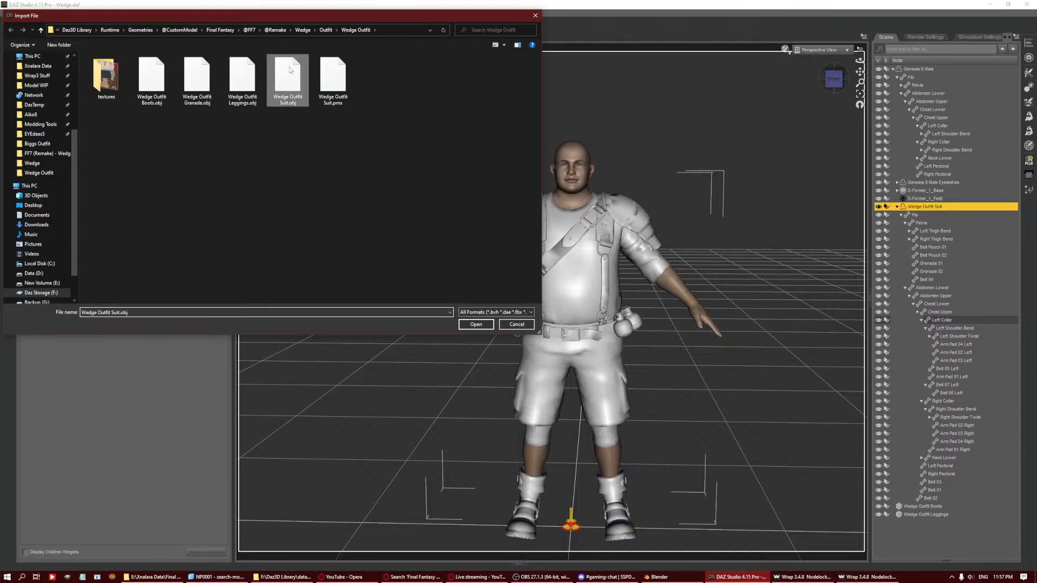
double_click(289, 73)
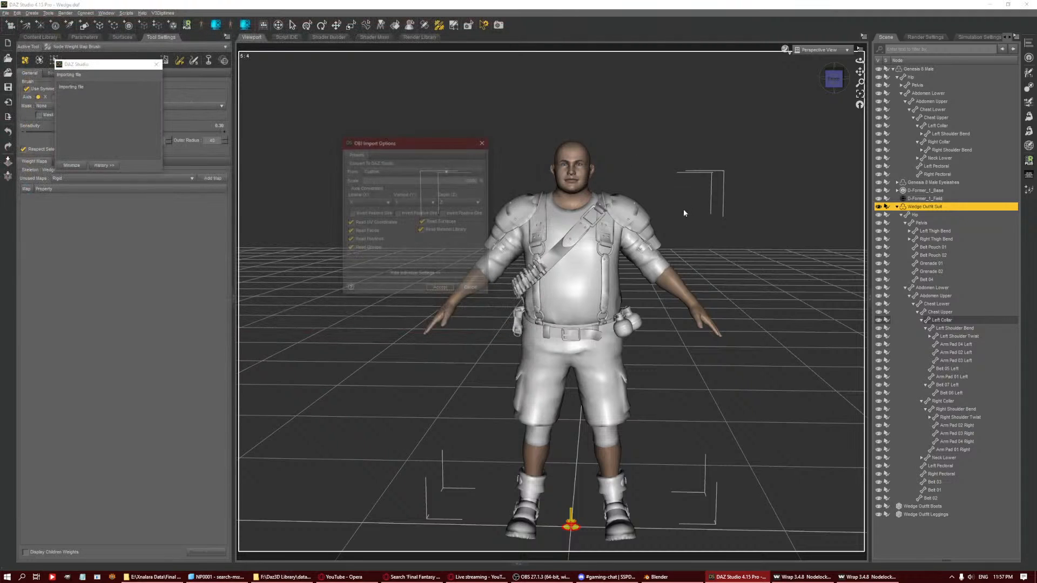
click(440, 289)
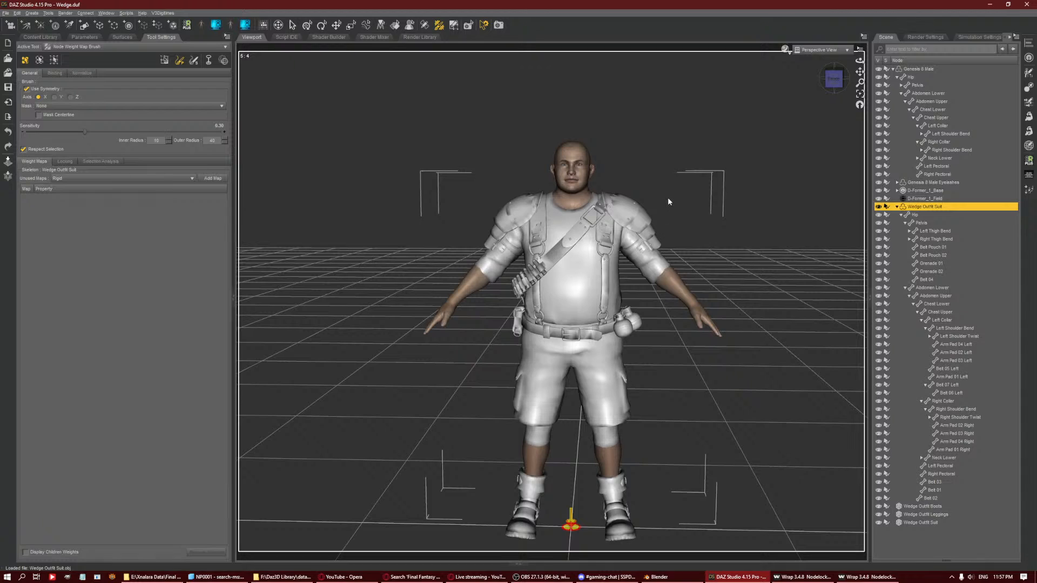
Transfer the rig from Genesis 8 Male, item shape Current, to the newly imported Wedge Outfit Suit with Use Near Vertices enabled.
click(1029, 88)
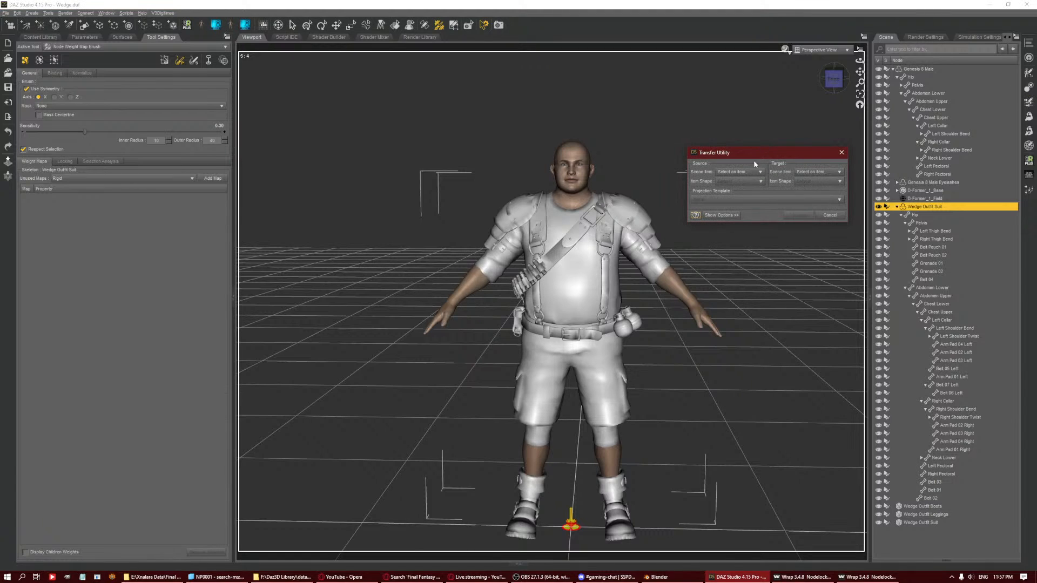
click(742, 173)
click(736, 190)
click(816, 172)
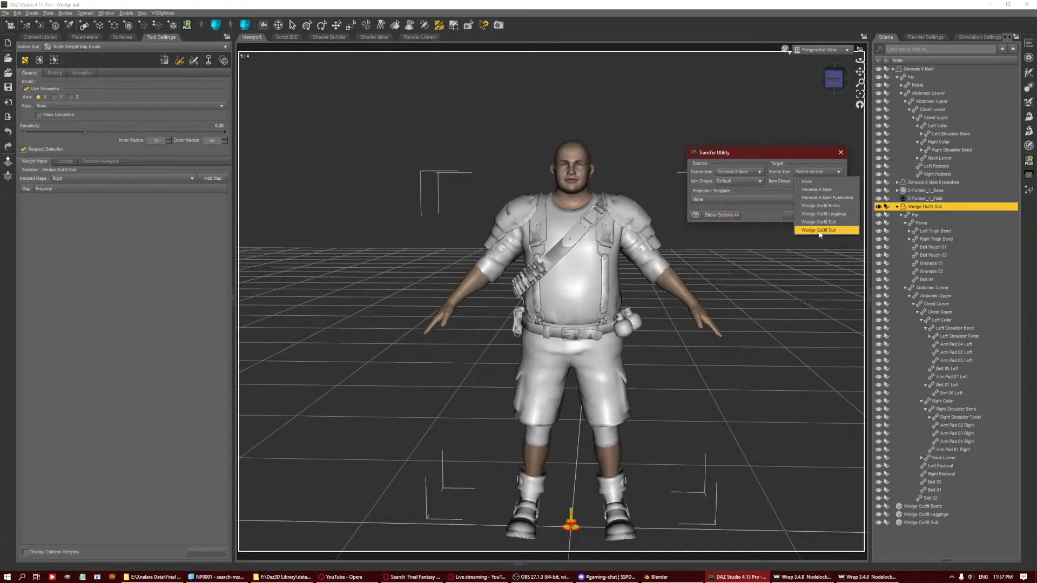
click(818, 230)
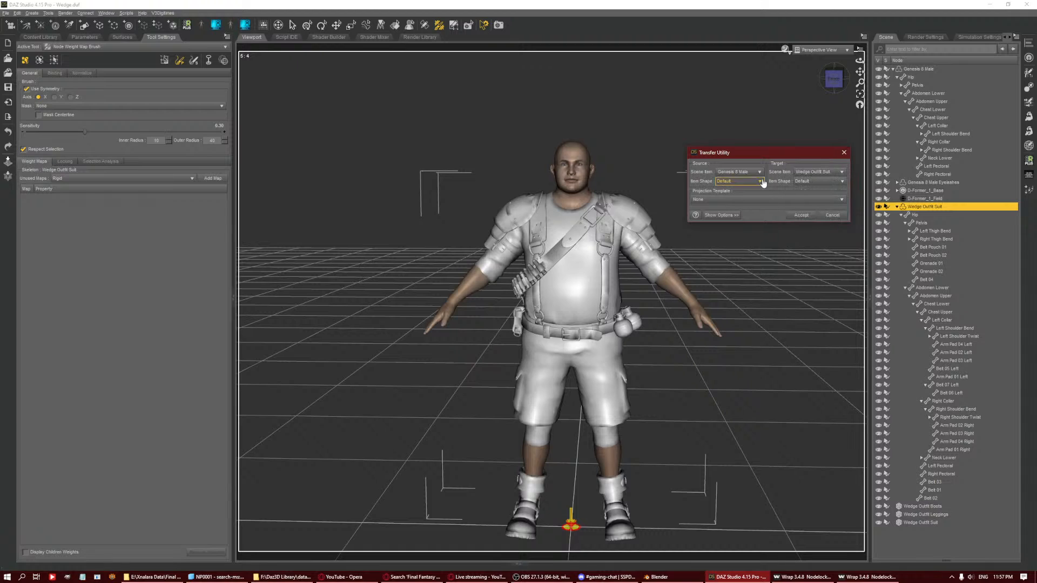
click(740, 180)
click(729, 189)
click(722, 215)
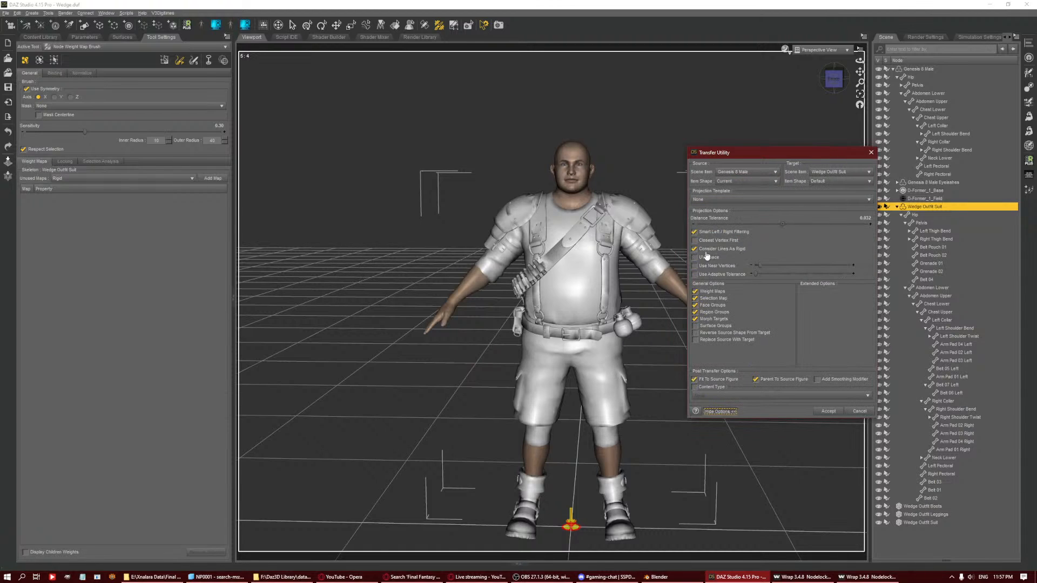
click(702, 266)
click(828, 411)
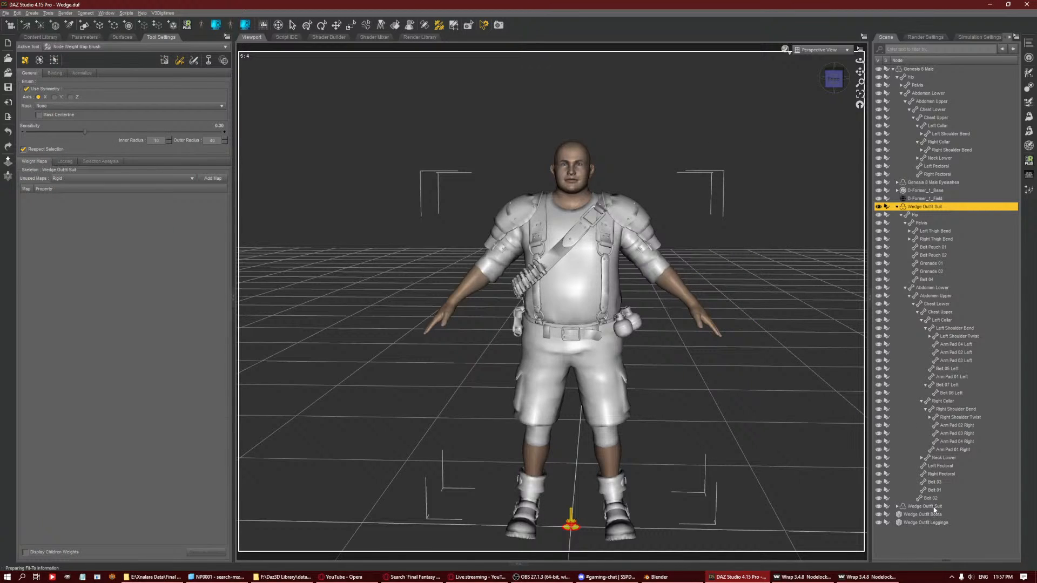
Rename the previous suit figure to Wedge Outfit Suit Old.
click(934, 507)
click(939, 199)
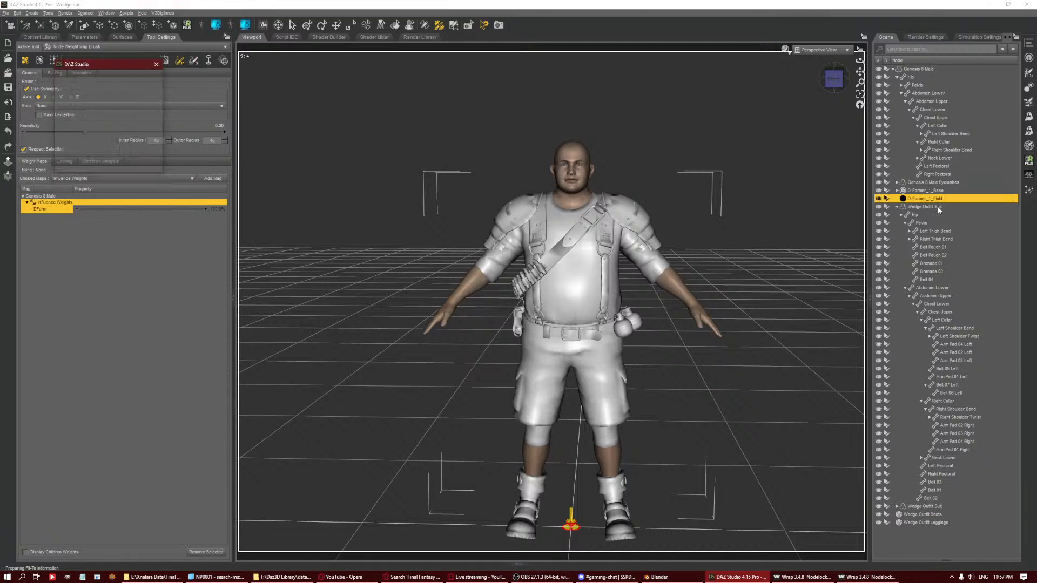
click(938, 207)
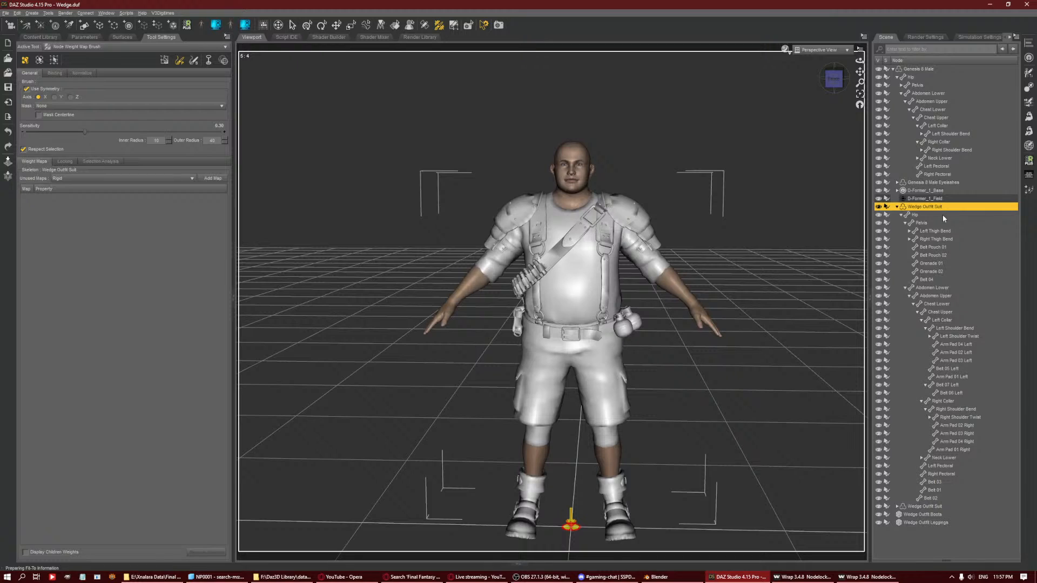
key(ctrl+a)
key(Right)
text(Old)
key(Return)
Load Wedge Outfit Suit.obj as a morph on the new suit with Morph Loader Pro and set that morph to 100%.
click(934, 506)
click(1028, 143)
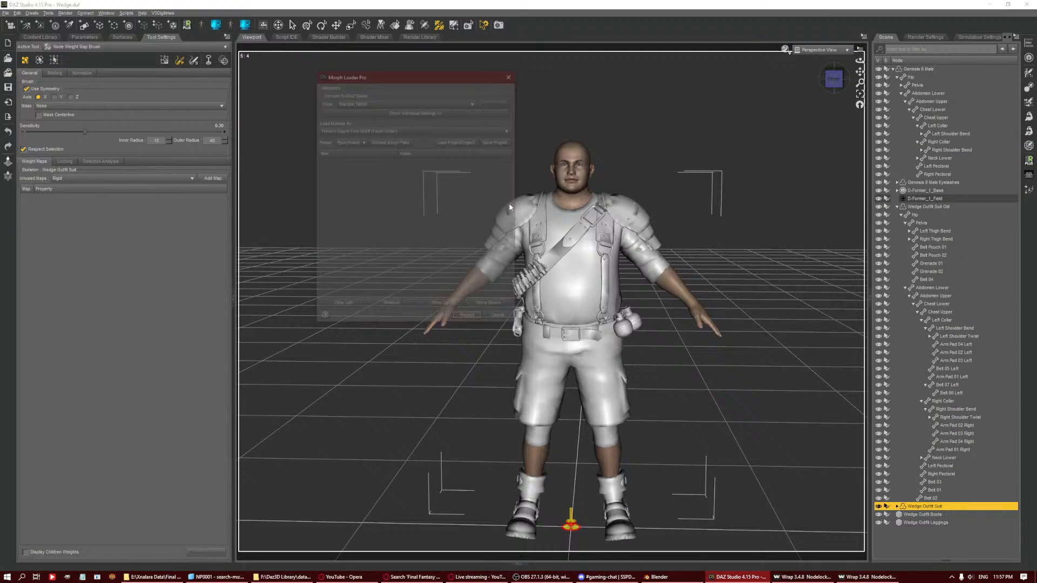
click(404, 147)
double_click(602, 152)
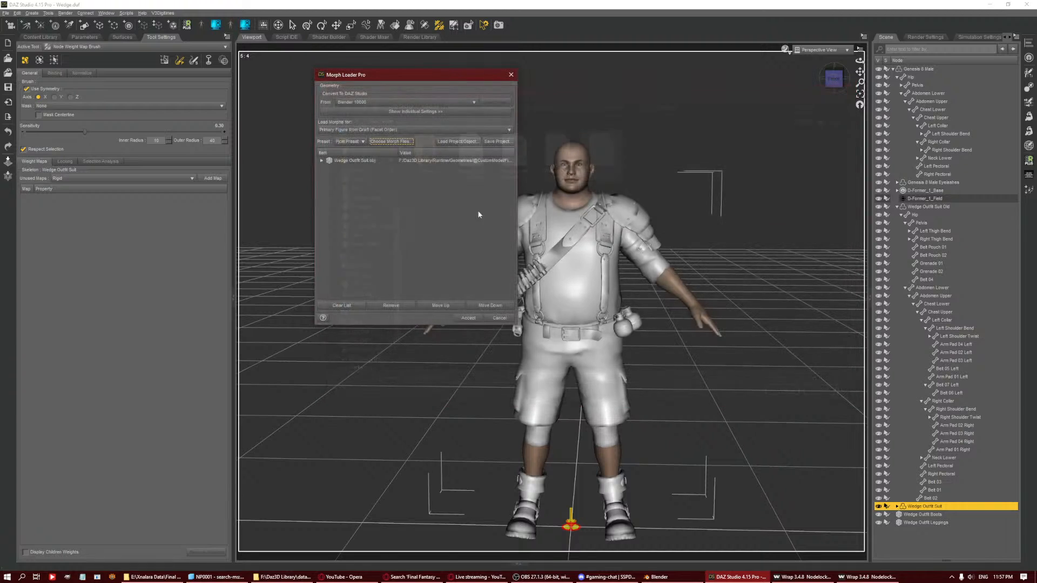
click(480, 321)
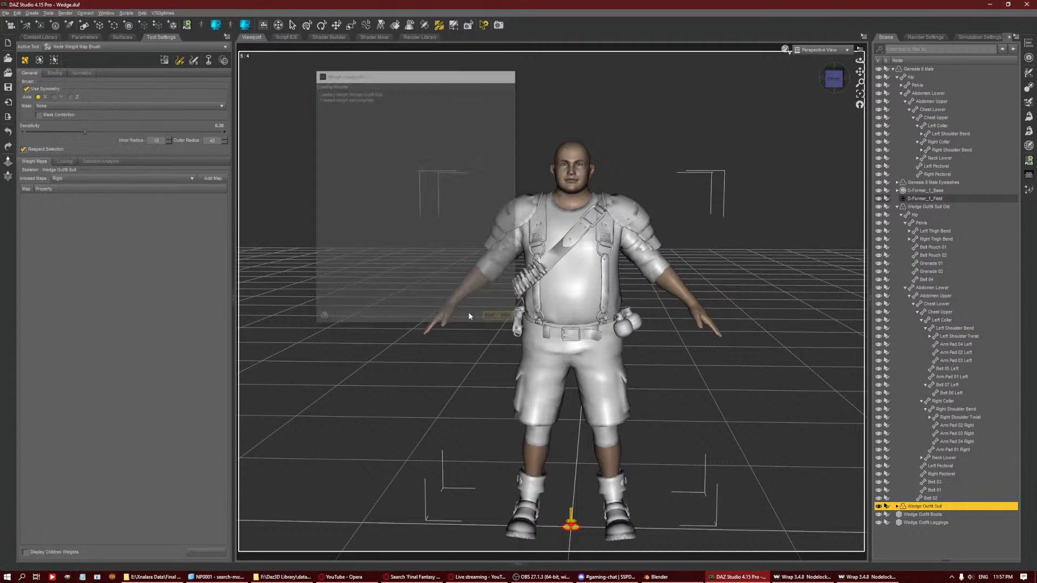
click(77, 36)
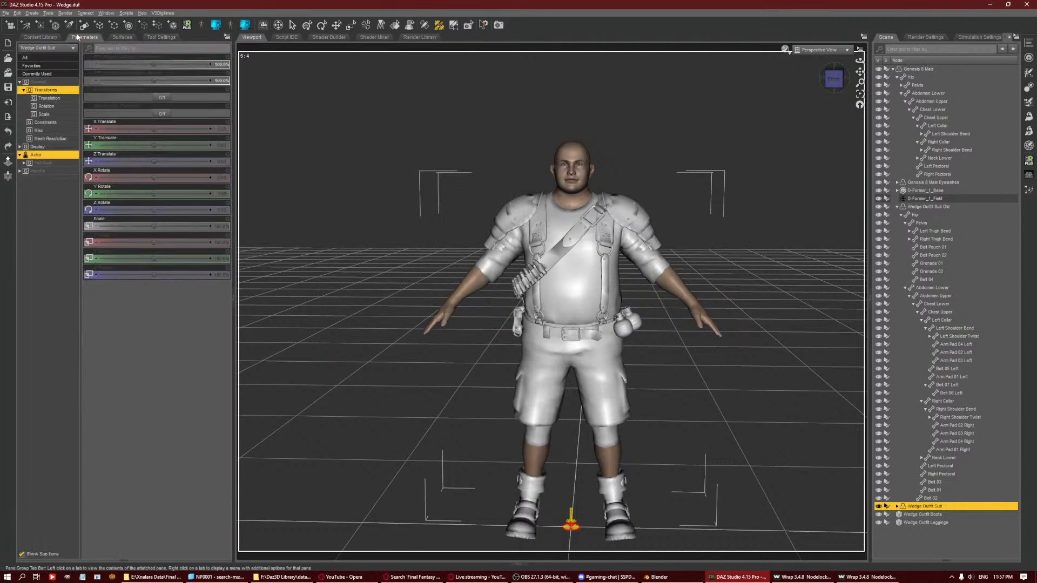
click(38, 170)
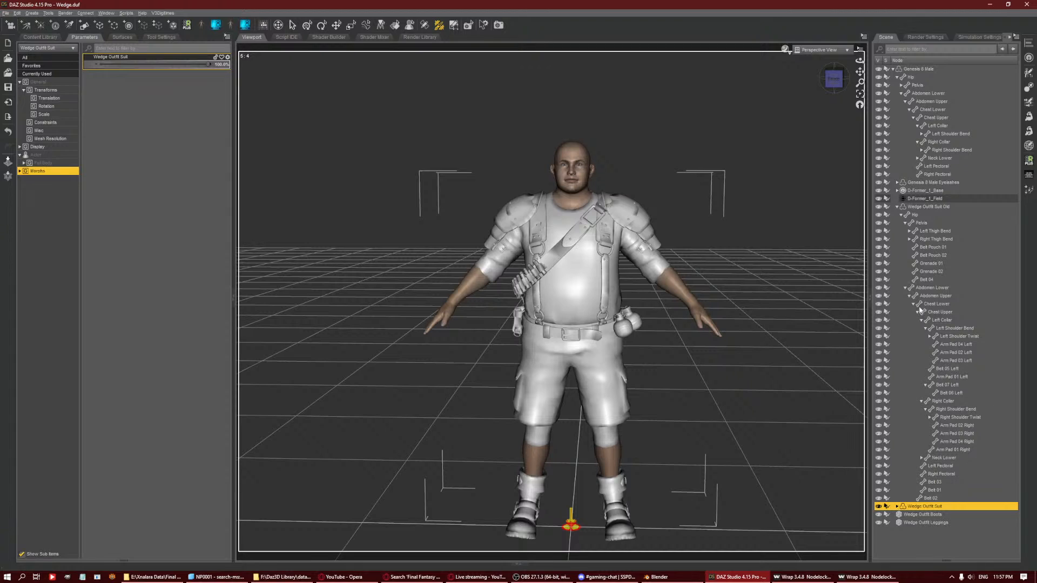
Set up the Transfer Utility with Wedge Outfit Suit Old, item shape Current, as source and the new Wedge Outfit Suit as target.
click(930, 207)
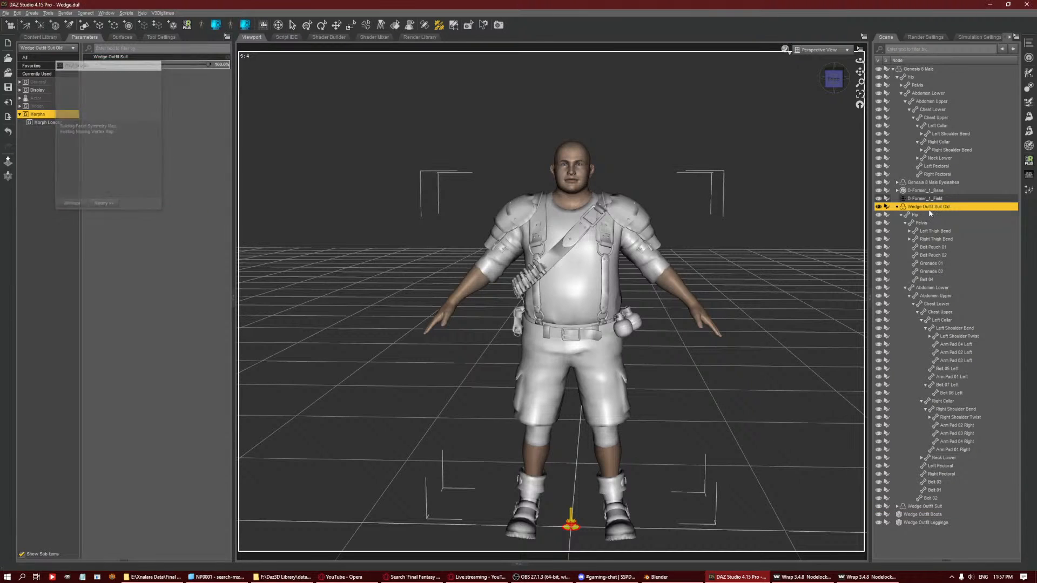
click(1029, 86)
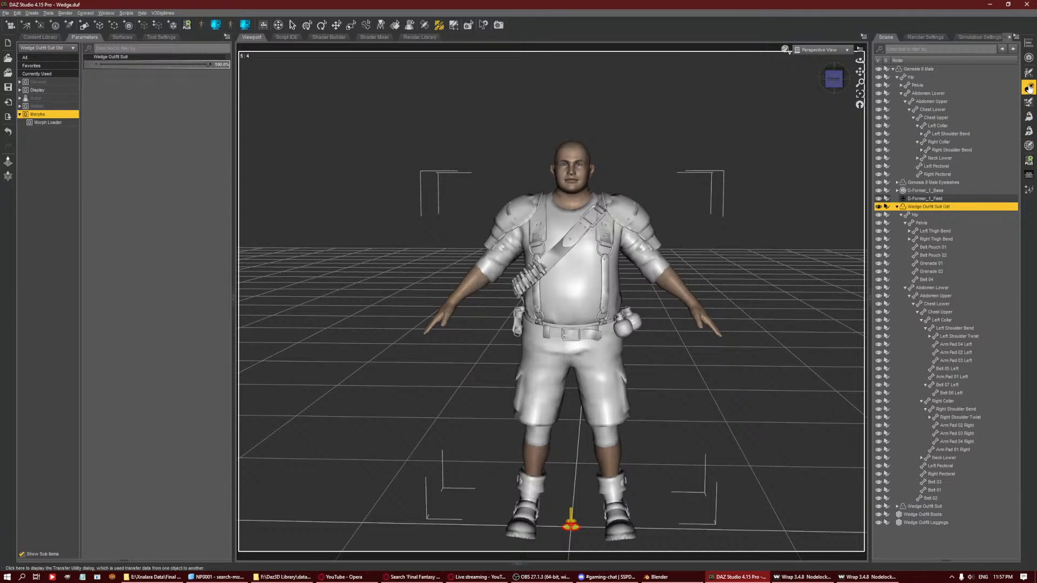
click(759, 172)
click(753, 187)
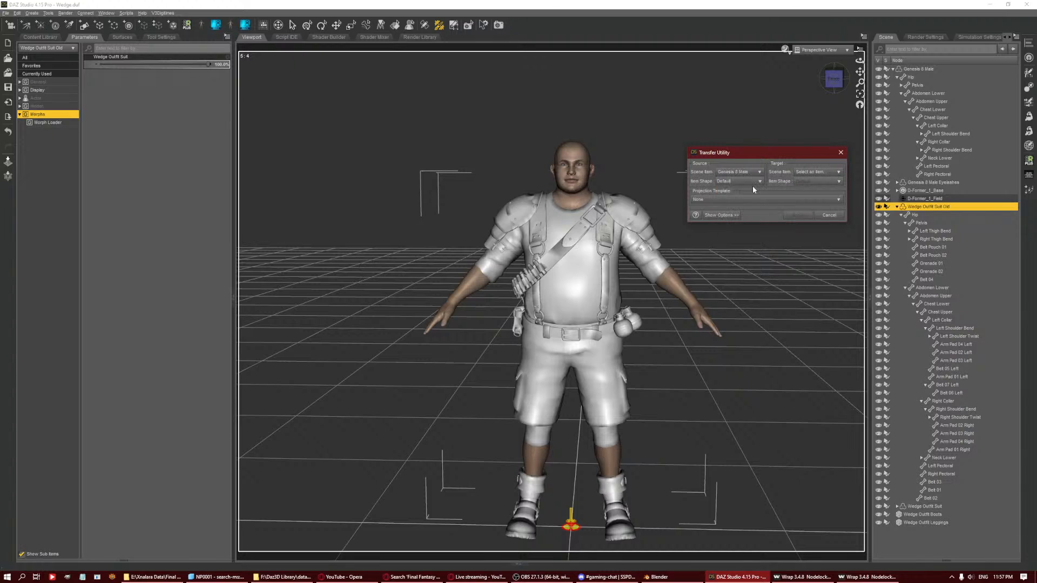
click(746, 170)
click(744, 222)
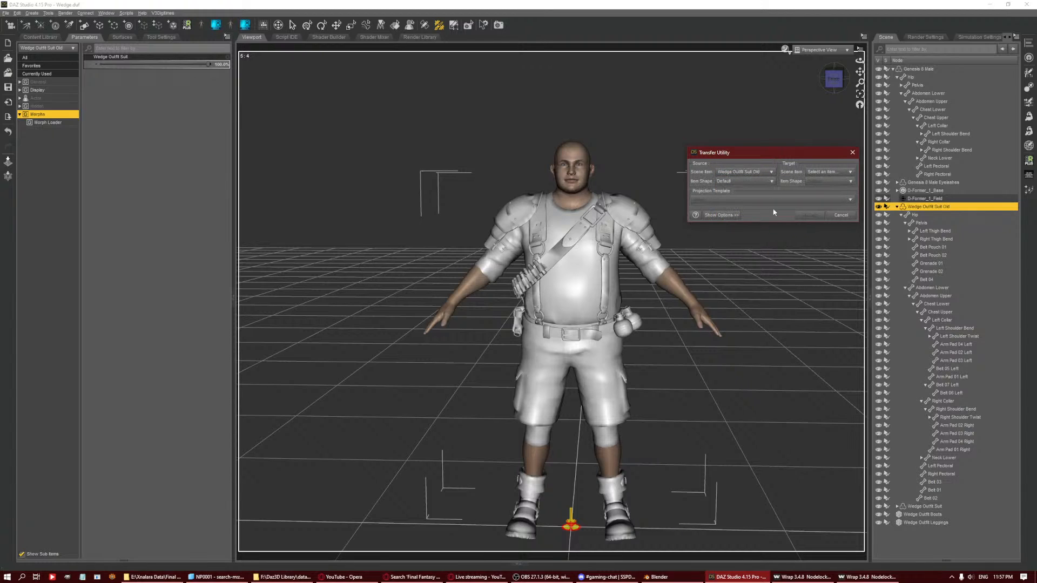
click(829, 172)
click(810, 222)
click(744, 181)
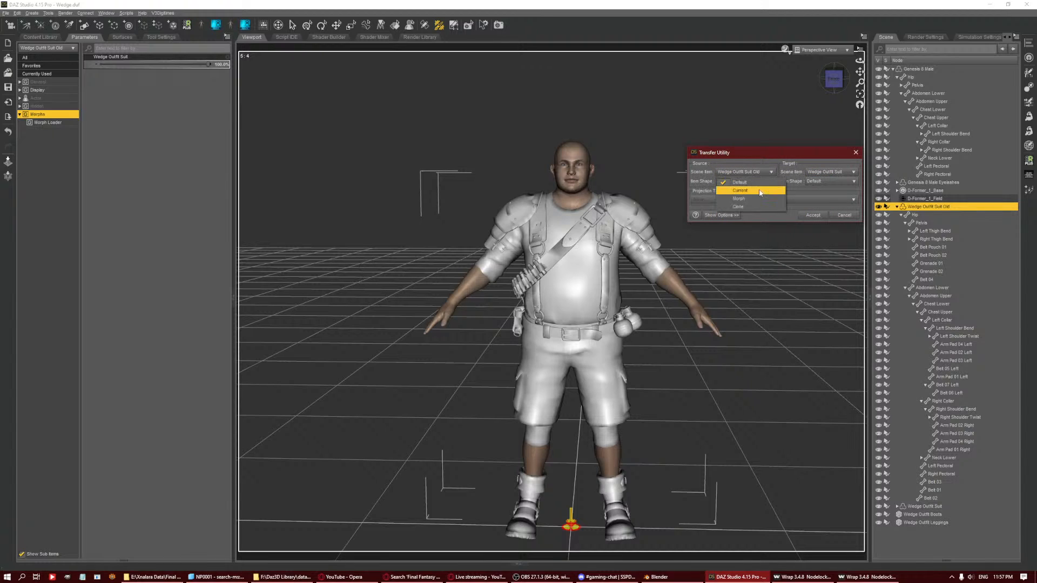
click(729, 192)
Run the transfer with Closest Vertex First, Use Near Vertices, Use Adaptive Tolerance and Surface Groups enabled, and fitting and parenting to the source disabled.
click(721, 215)
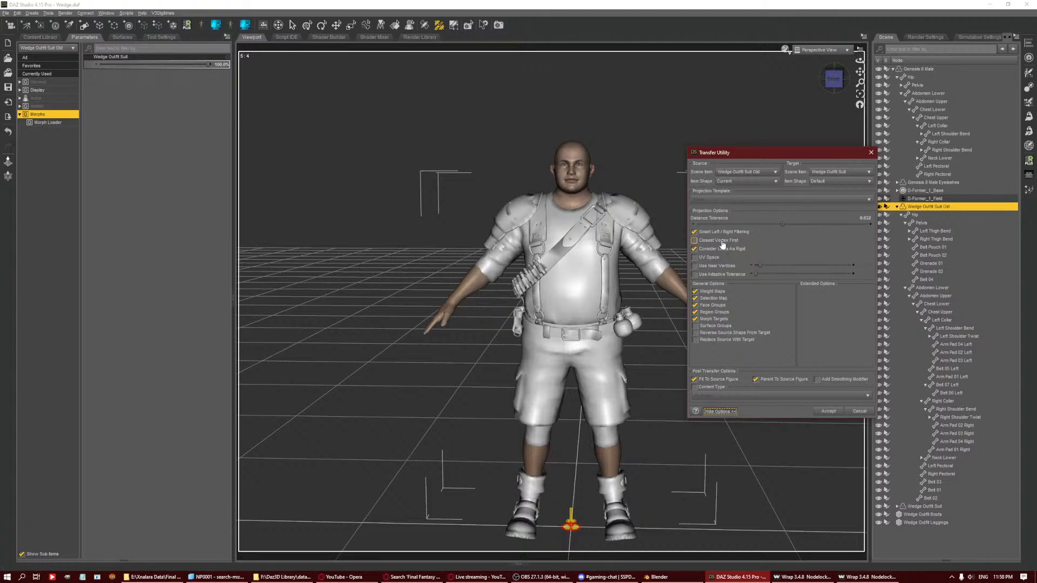
click(722, 241)
click(718, 266)
click(719, 274)
click(709, 275)
click(719, 379)
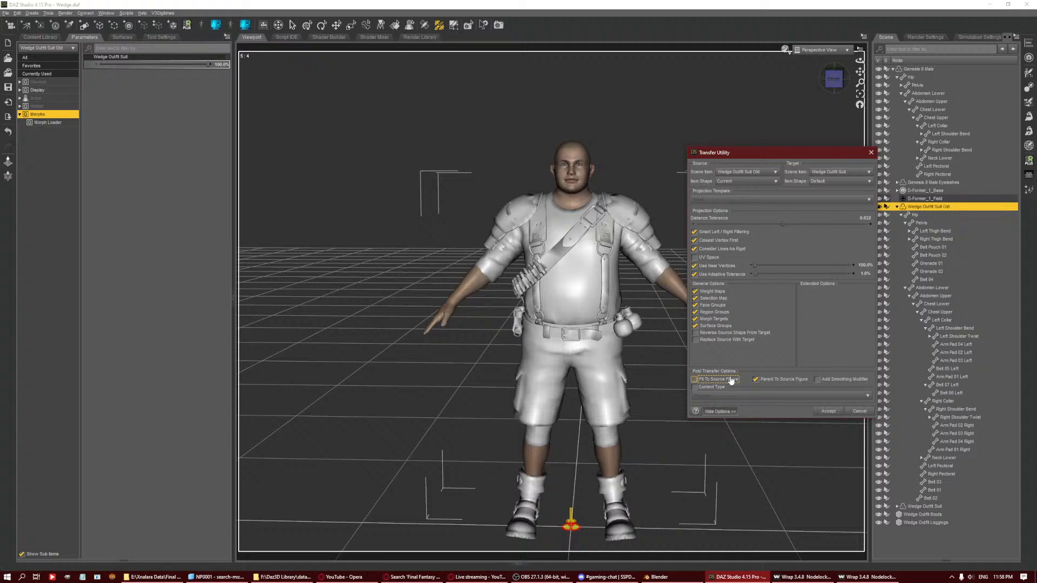
click(766, 380)
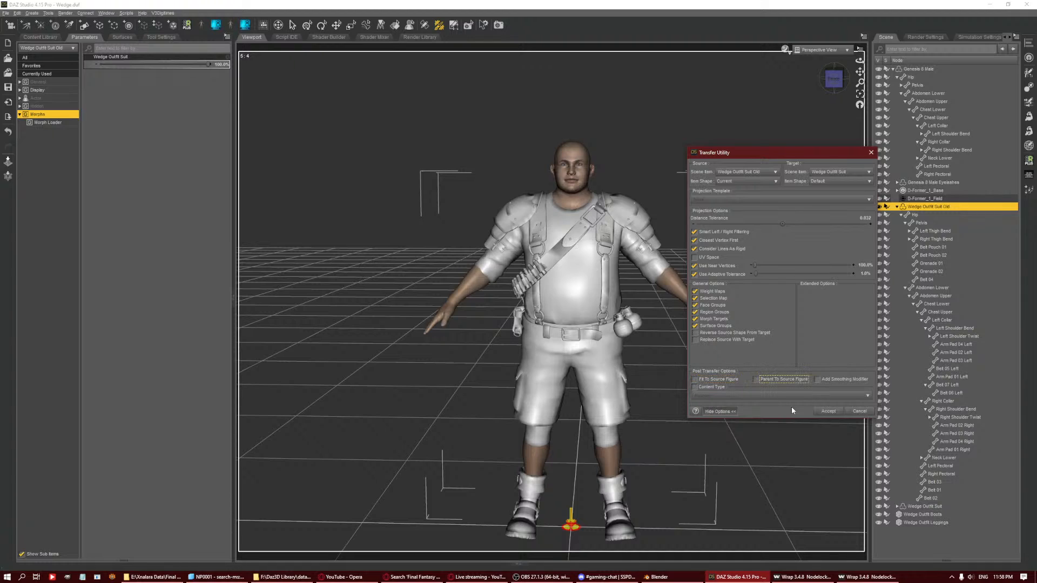
click(829, 410)
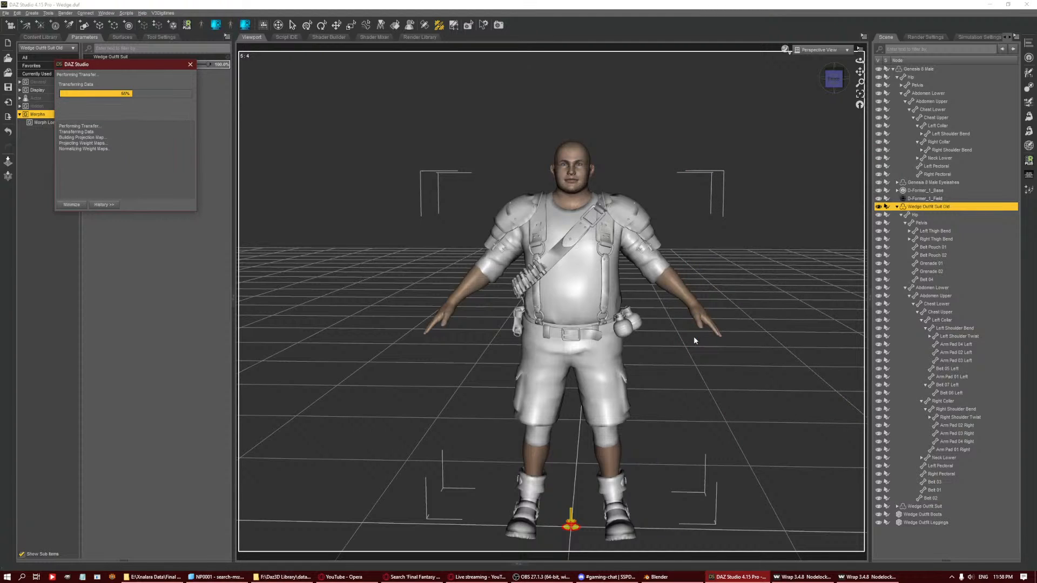
Delete Wedge Outfit Suit Old and test-pose the Arm Pad 01 Left bone on the new suit, undoing the pose change.
key(Delete)
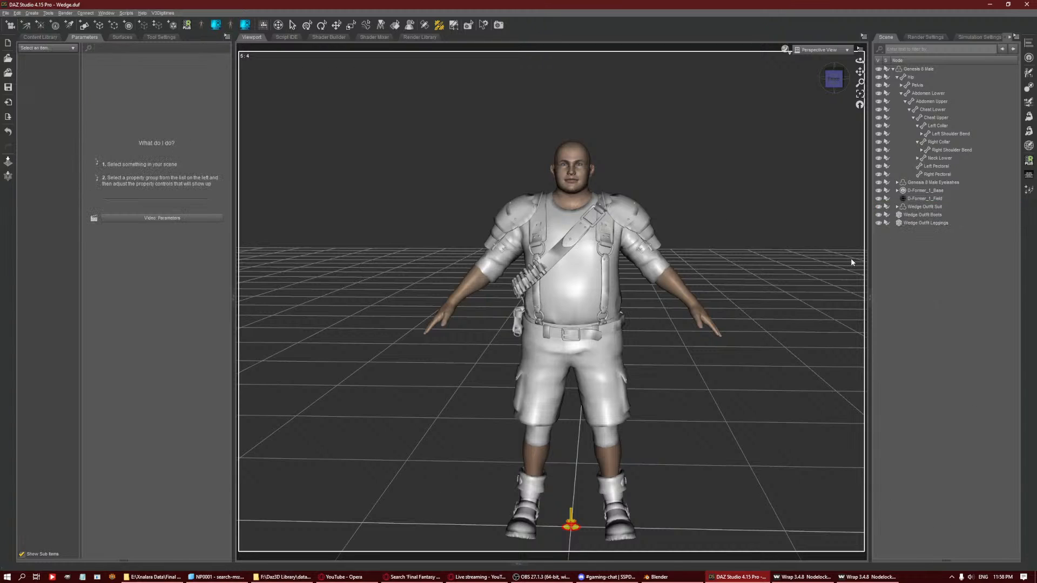
click(308, 25)
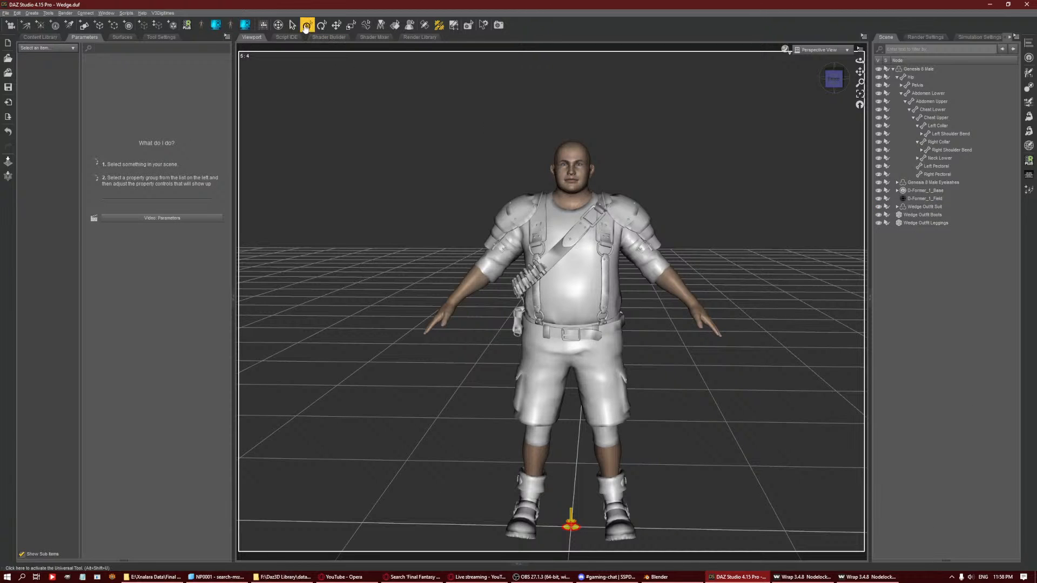
click(627, 210)
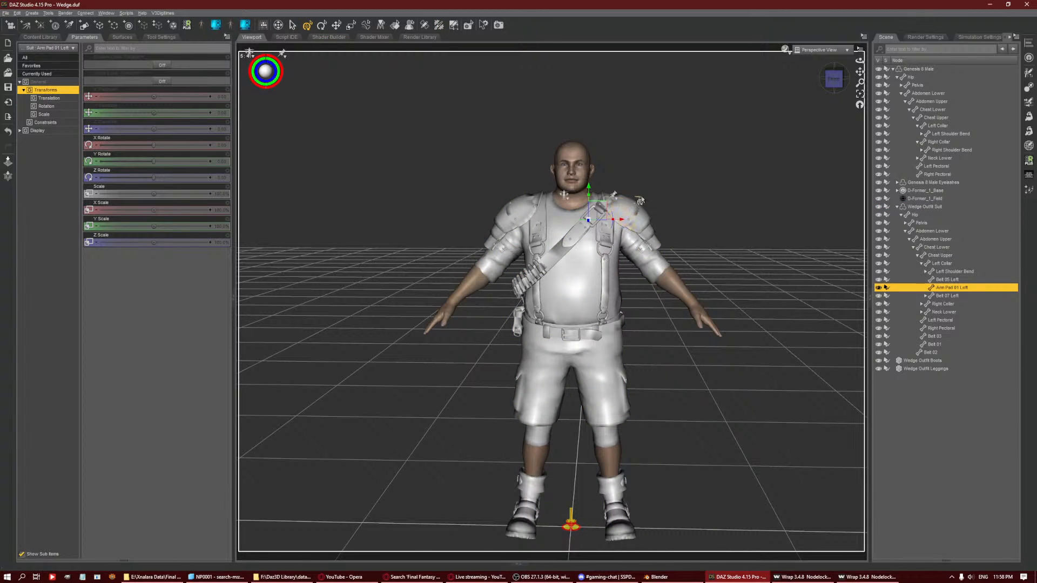
scroll(774, 78, up, 1)
drag(837, 77, 784, 115)
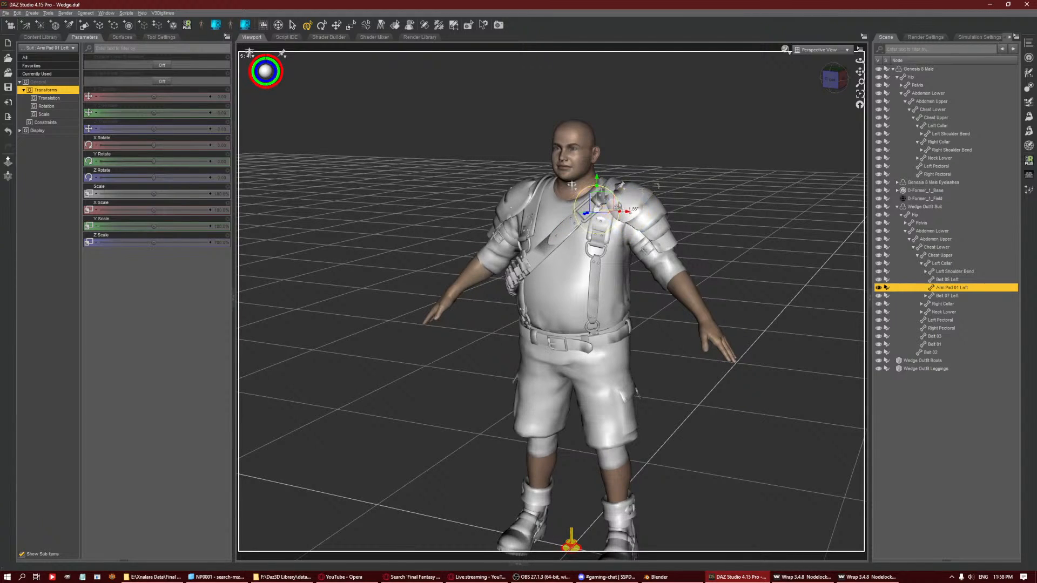
drag(626, 209, 620, 194)
key(ctrl+z)
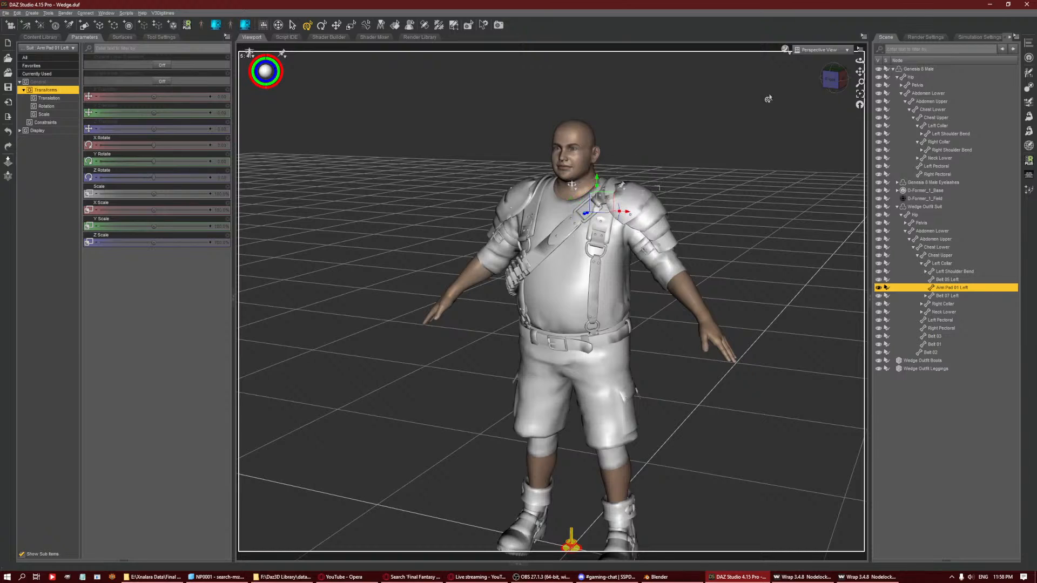
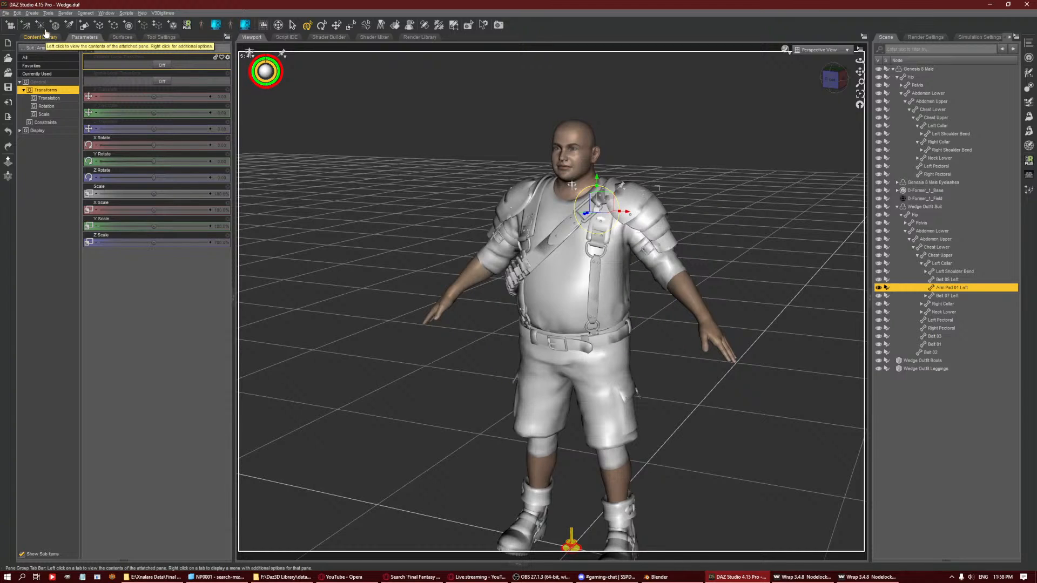
Test-pose the bone under Belt 07 Left and undo back to before the old suit's deletion, declining the Auto-Fit conversion.
click(47, 27)
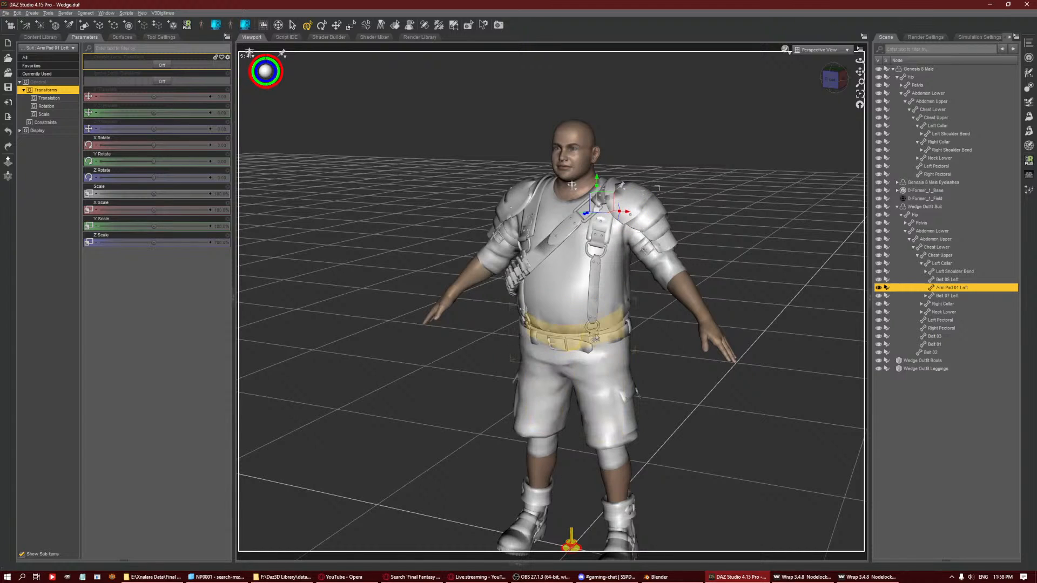
click(560, 237)
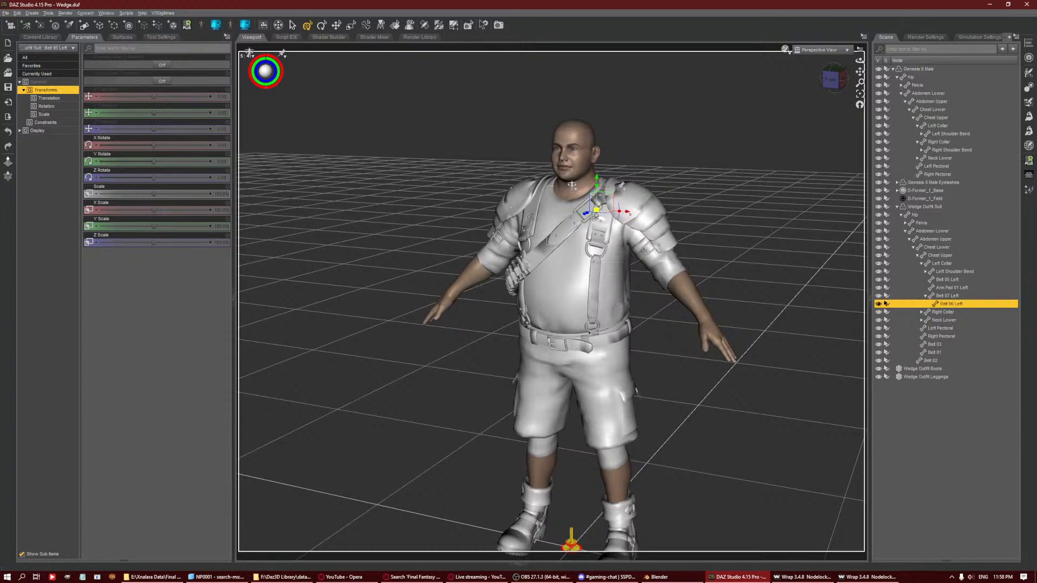
drag(595, 216, 600, 214)
key(ctrl+z)
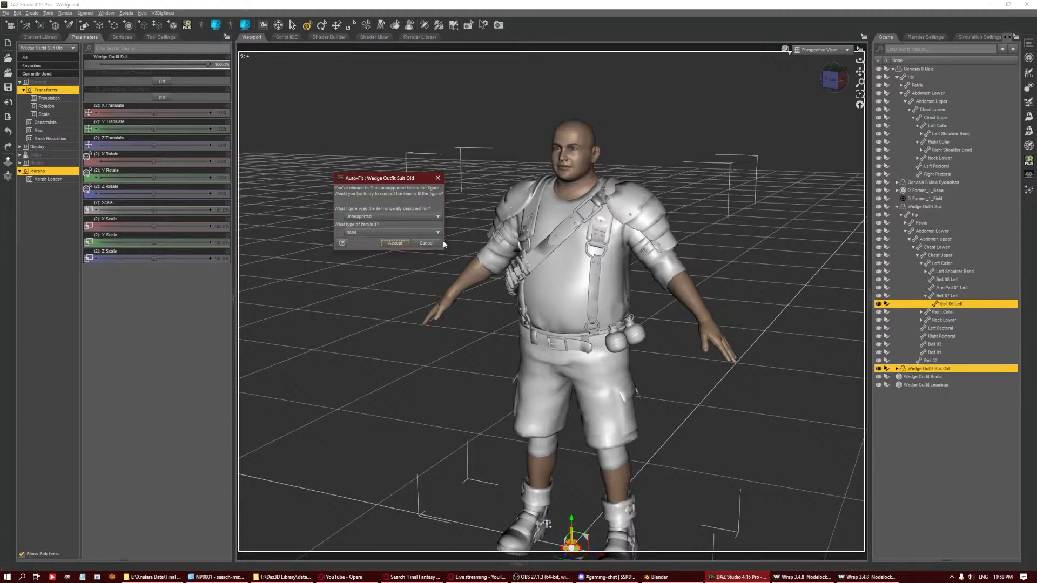
click(426, 243)
Delete the new Wedge Outfit Suit from the scene, keeping Wedge Outfit Suit Old.
click(923, 207)
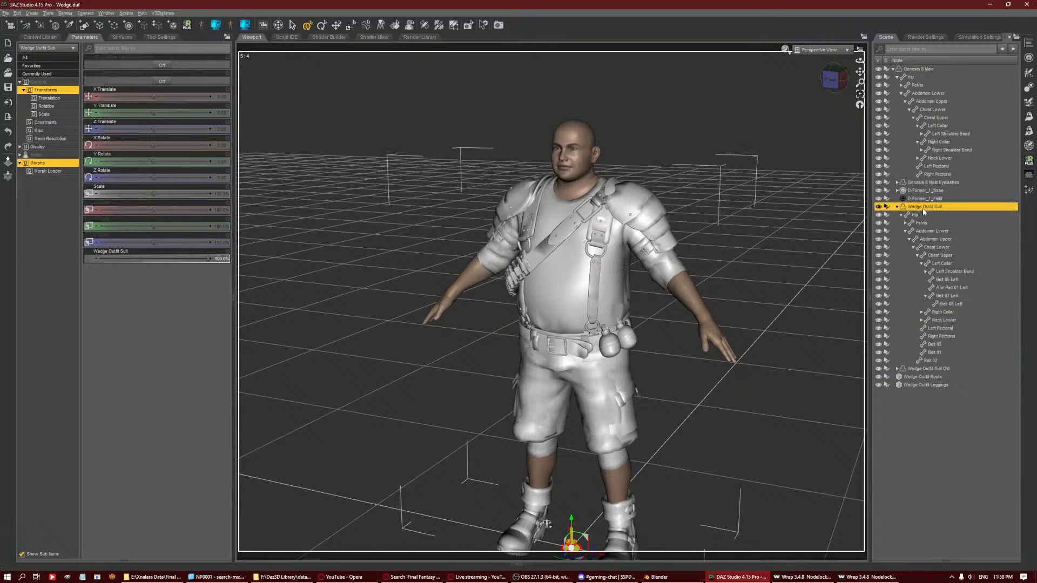
key(Delete)
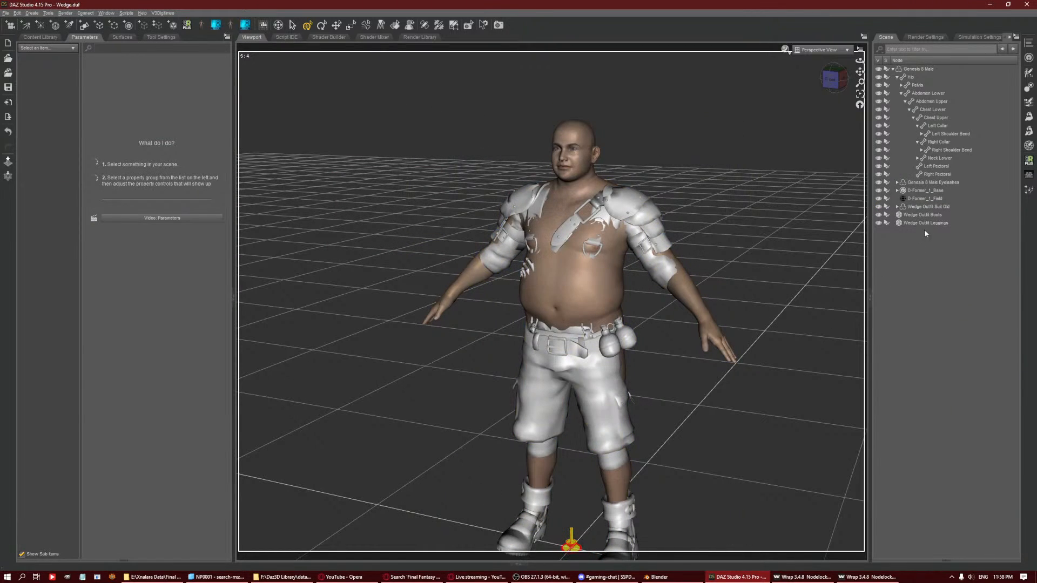
Set the preferred base of Wedge Outfit Suit Old to /Genesis 8/Male in its scene identification.
click(951, 206)
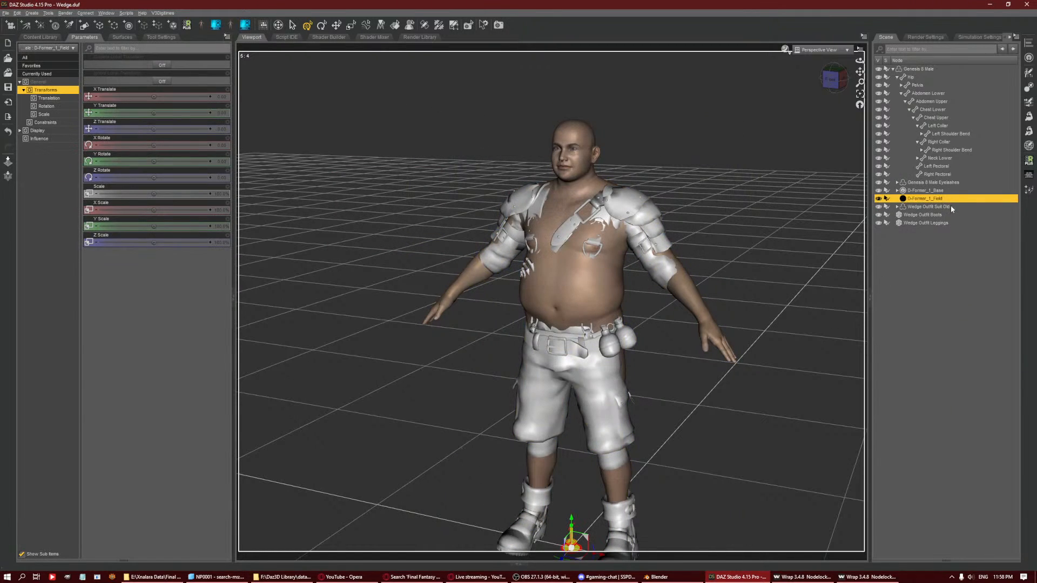
click(1016, 37)
mouse_move(1005, 108)
click(972, 110)
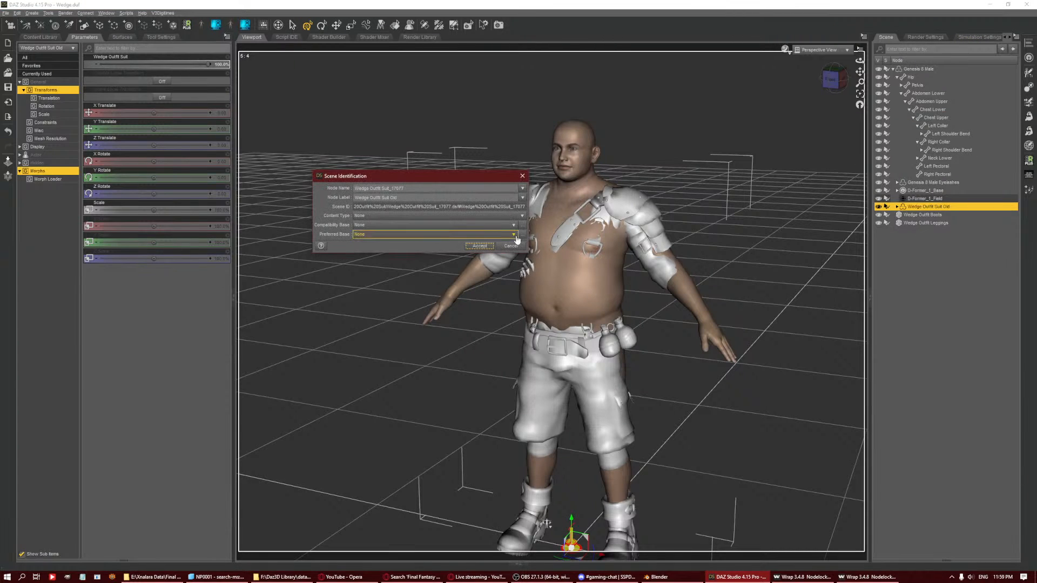
click(520, 236)
click(511, 226)
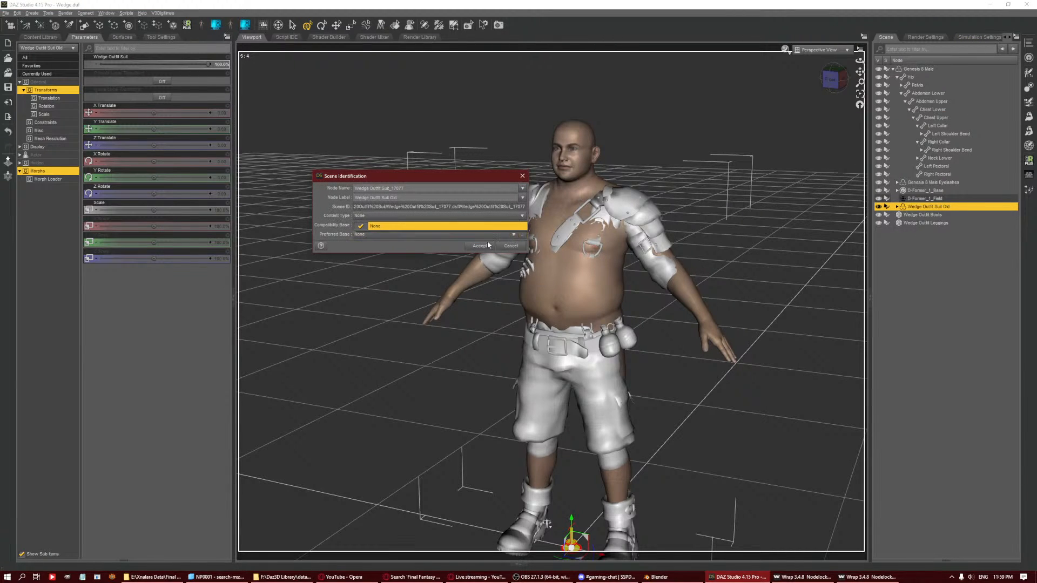
click(454, 242)
click(524, 235)
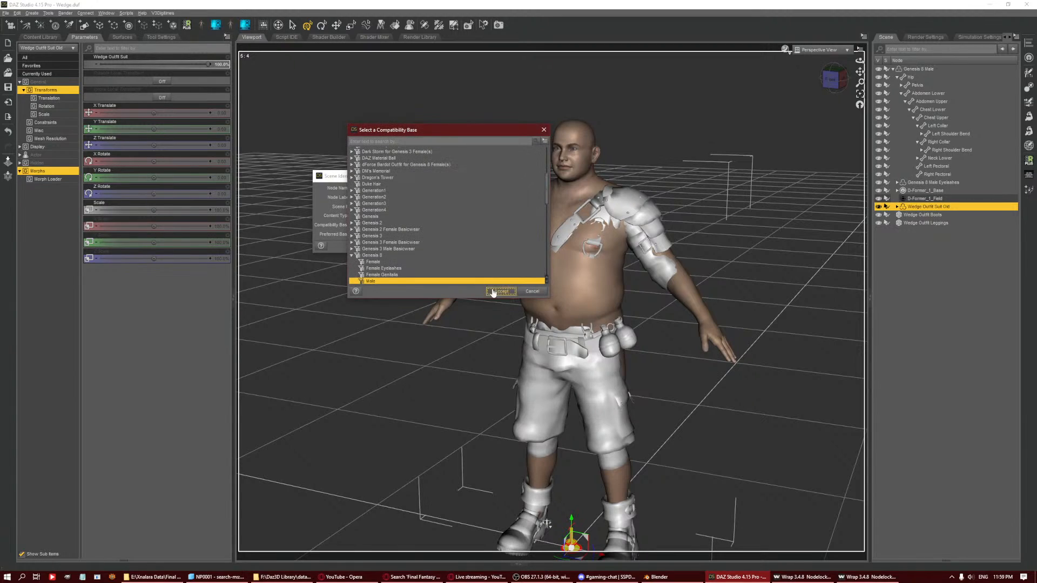
click(491, 292)
click(485, 248)
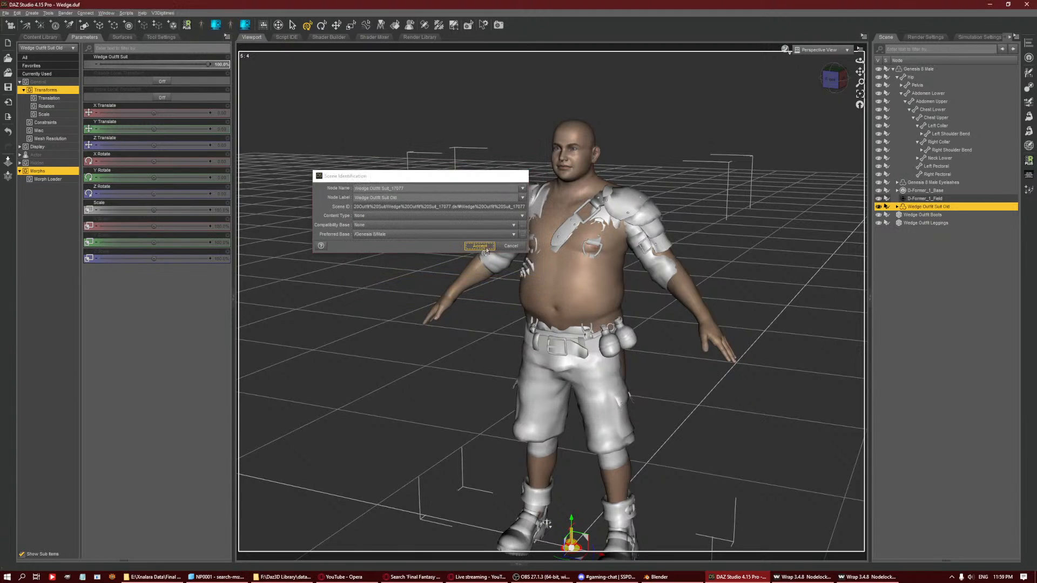
Fit Wedge Outfit Suit Old to the Genesis 8 Male figure.
right_click(943, 209)
click(972, 239)
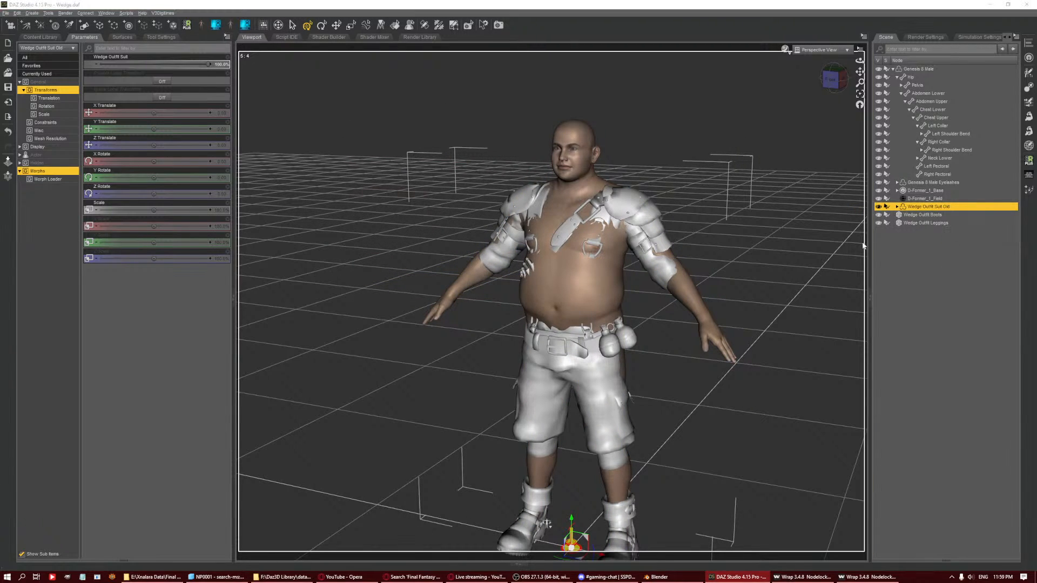
click(378, 210)
click(382, 220)
click(380, 230)
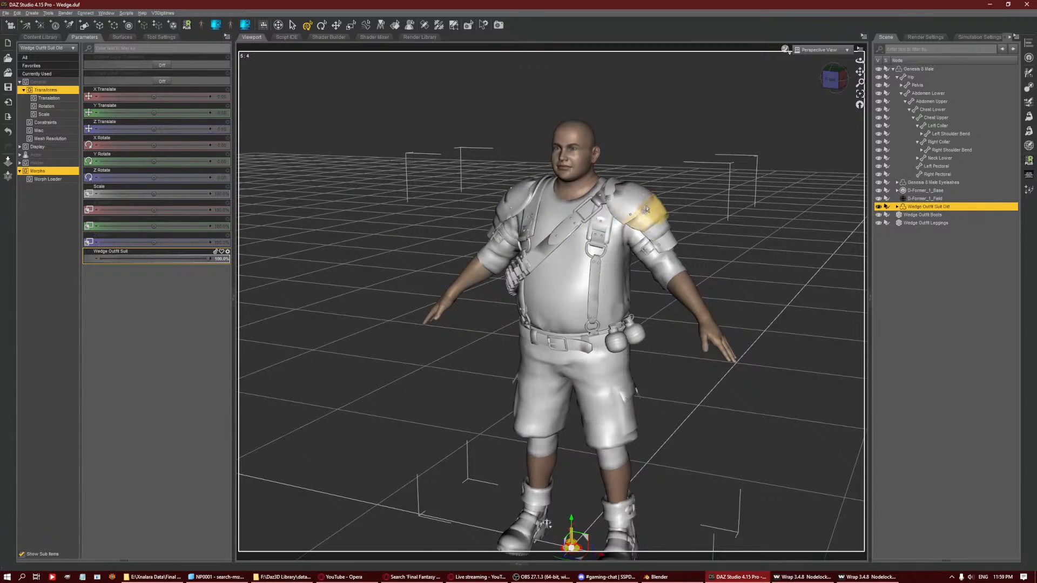
Test-pose the figure's Left Shoulder Bend by raising the arm, inspect the suit's armpit and undo the pose.
click(632, 205)
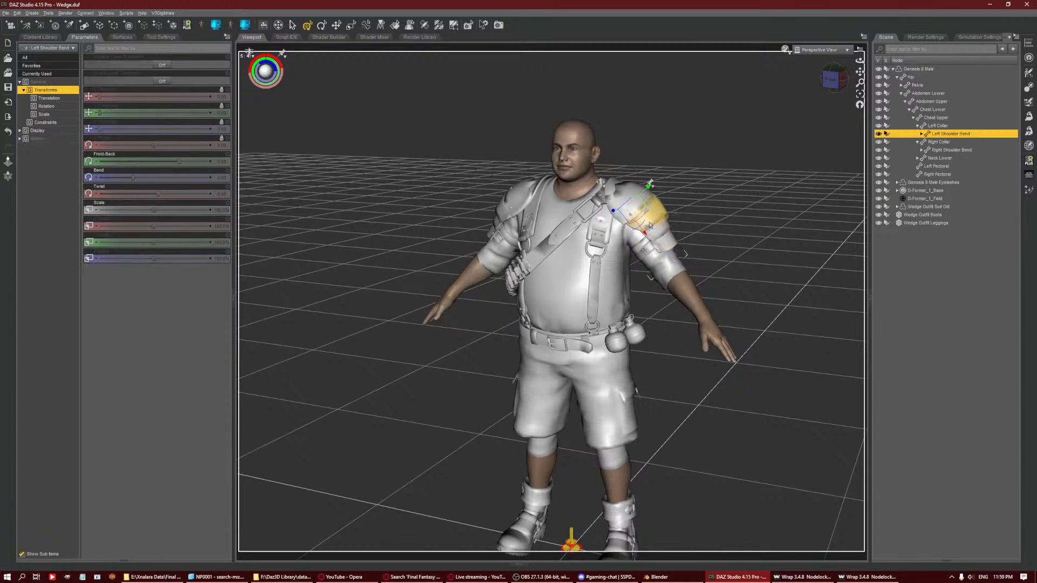
drag(644, 229, 636, 180)
click(844, 80)
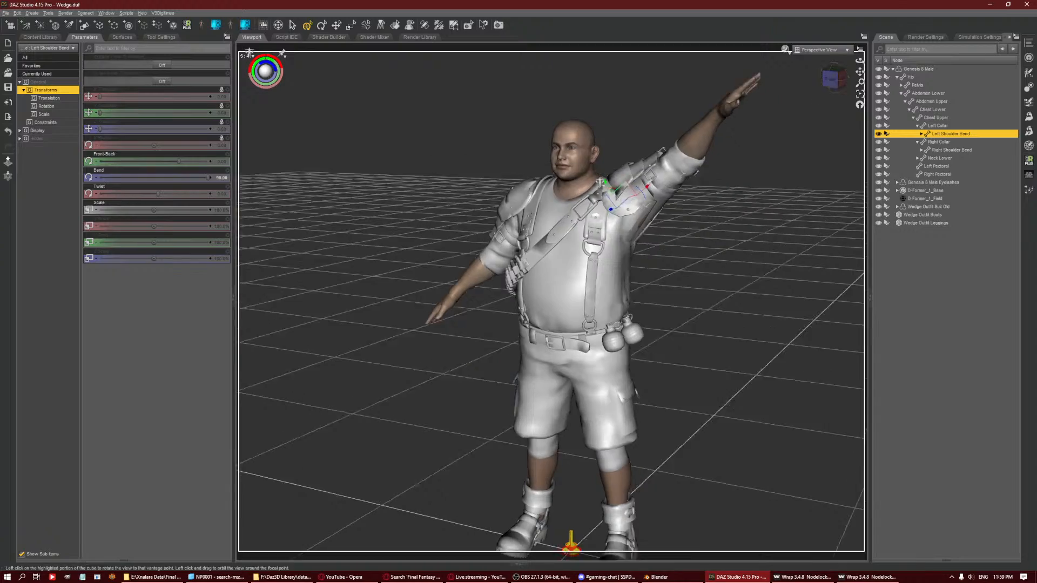
mouse_move(834, 76)
mouse_down()
mouse_move(786, 84)
mouse_move(762, 111)
mouse_move(859, 62)
mouse_move(883, 60)
mouse_move(890, 75)
mouse_move(836, 84)
mouse_up()
key(ctrl+z)
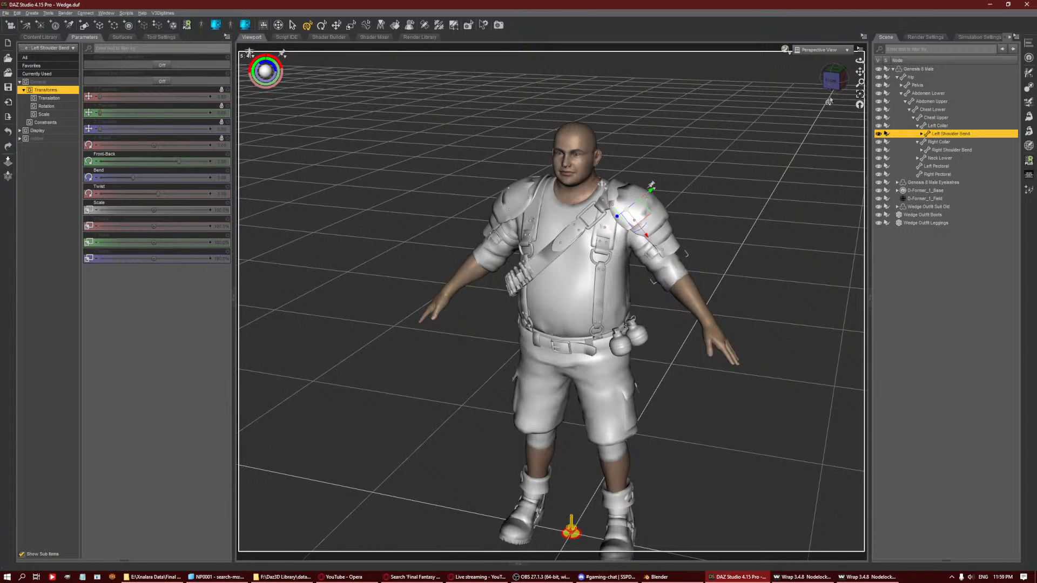
Raise both of the figure's arms with Left and Right Shoulder Bend to expose the suit's armpits.
drag(834, 86, 858, 91)
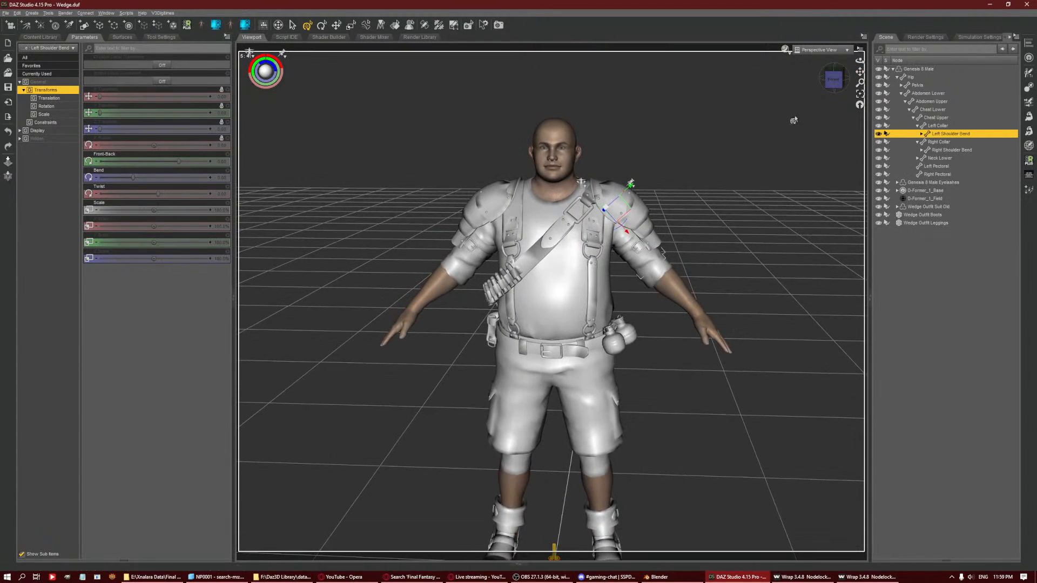
scroll(772, 130, up, 3)
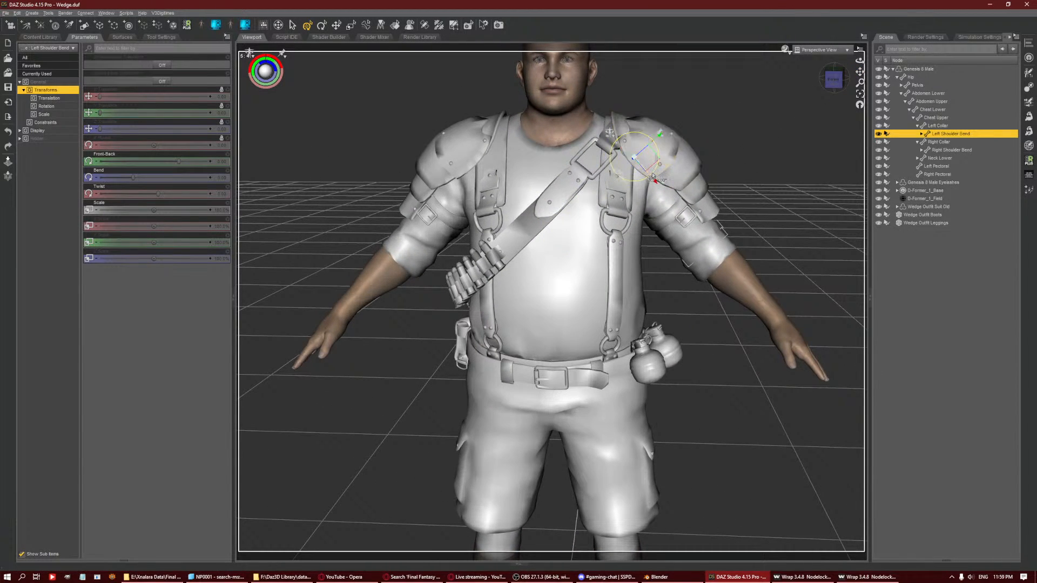
drag(652, 178, 640, 142)
click(483, 186)
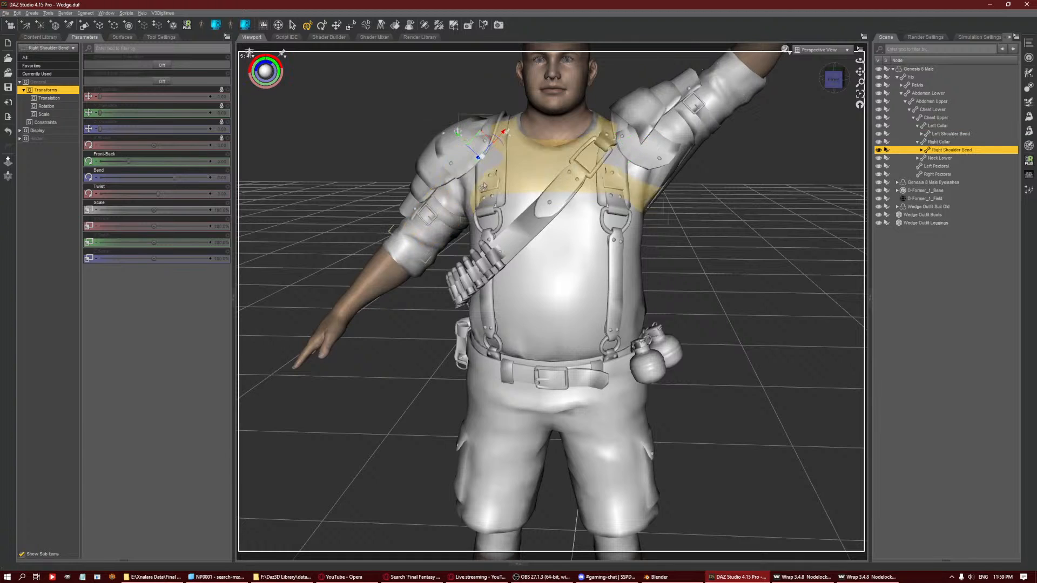
drag(501, 147, 515, 182)
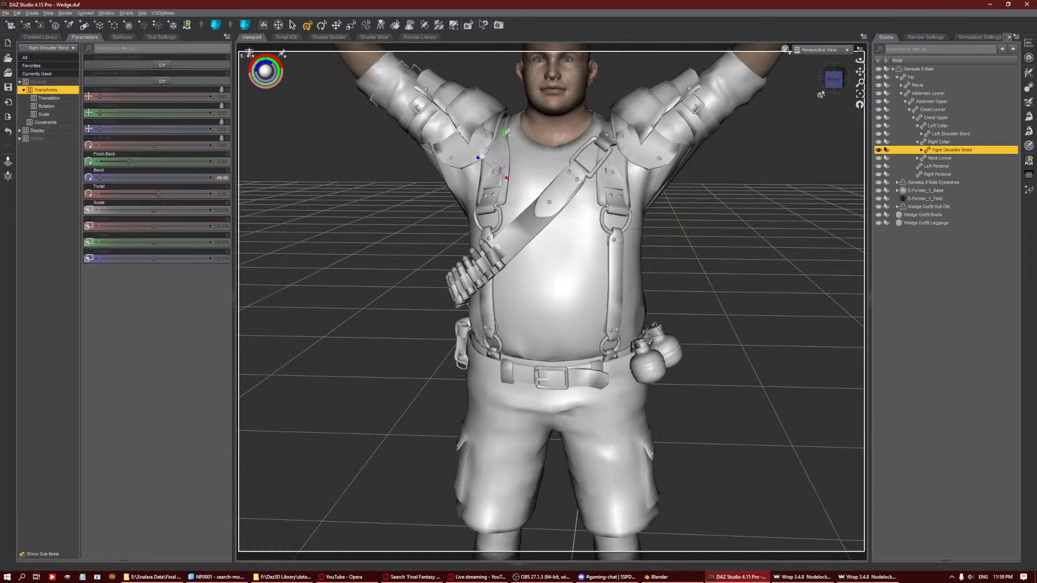
drag(835, 81, 823, 77)
Add a dForce Dynamic Surface modifier to Wedge Outfit Suit Old.
click(946, 207)
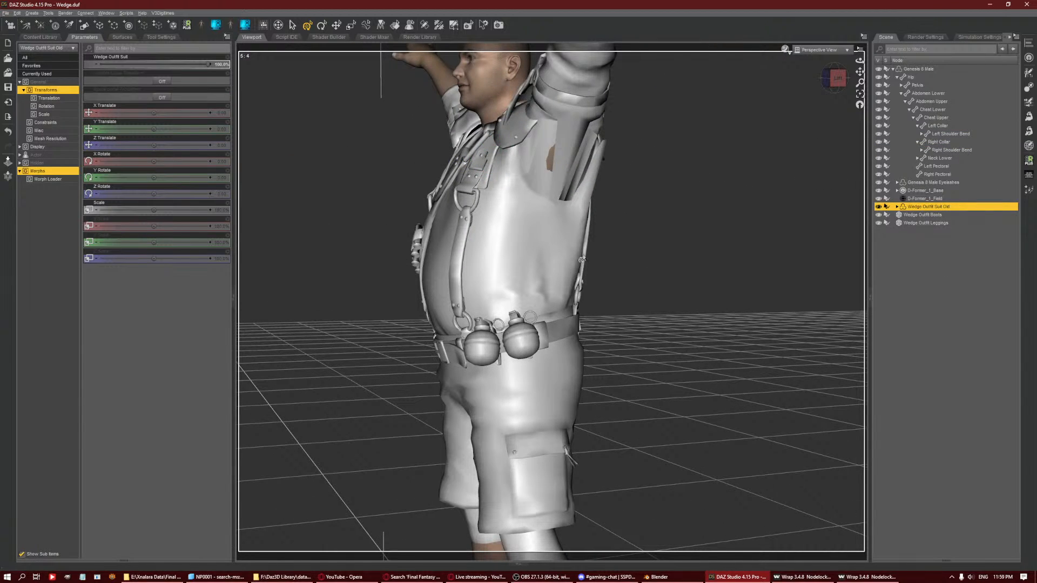
click(996, 37)
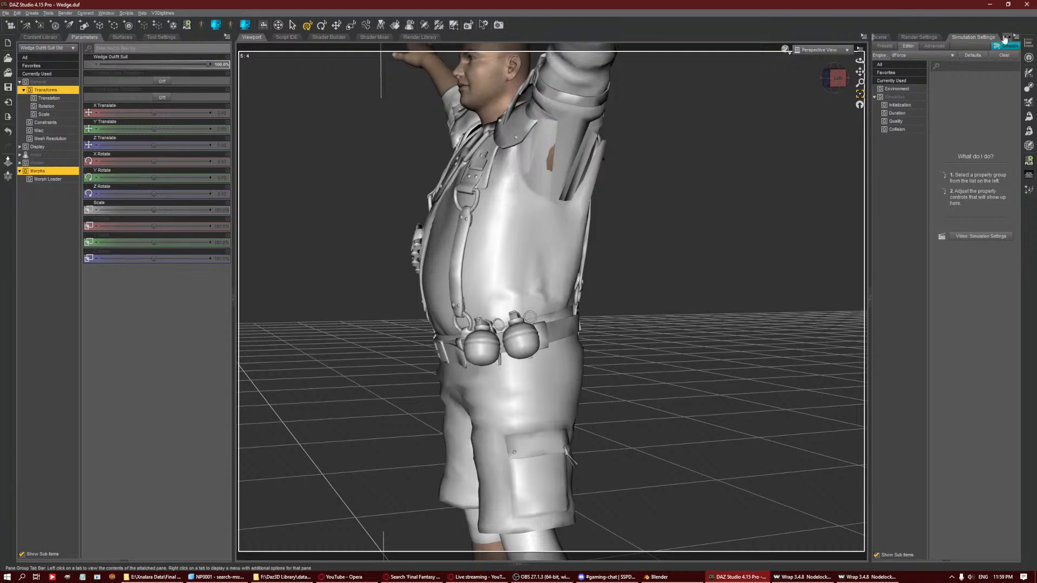
click(1017, 41)
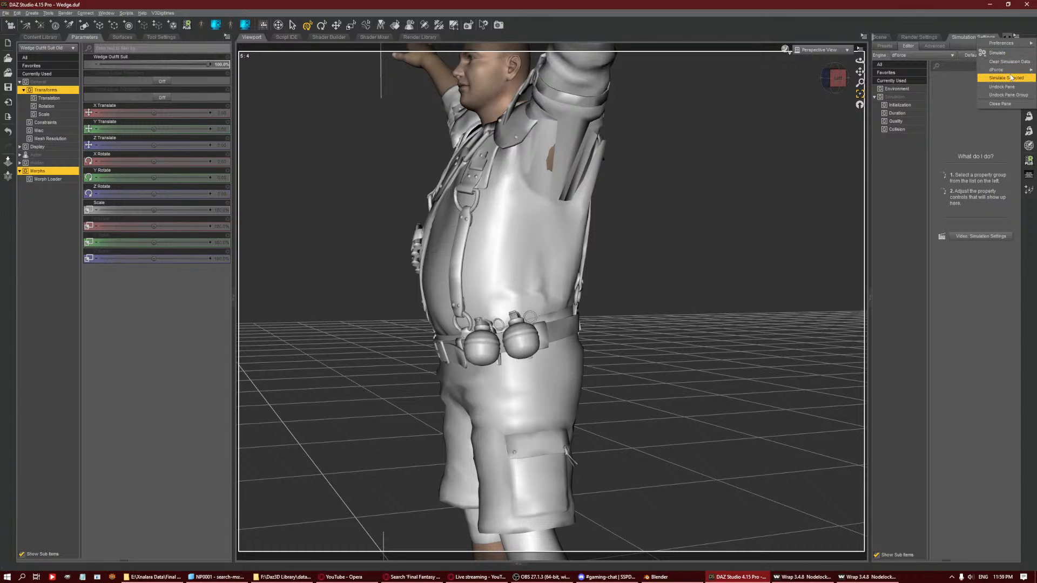
mouse_move(996, 70)
click(951, 78)
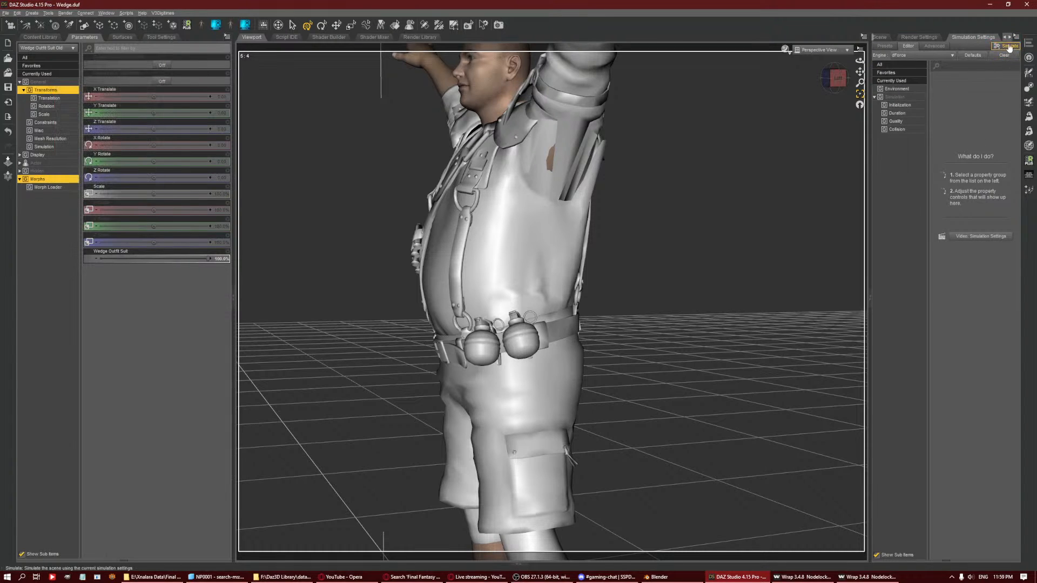
click(1016, 36)
click(1003, 86)
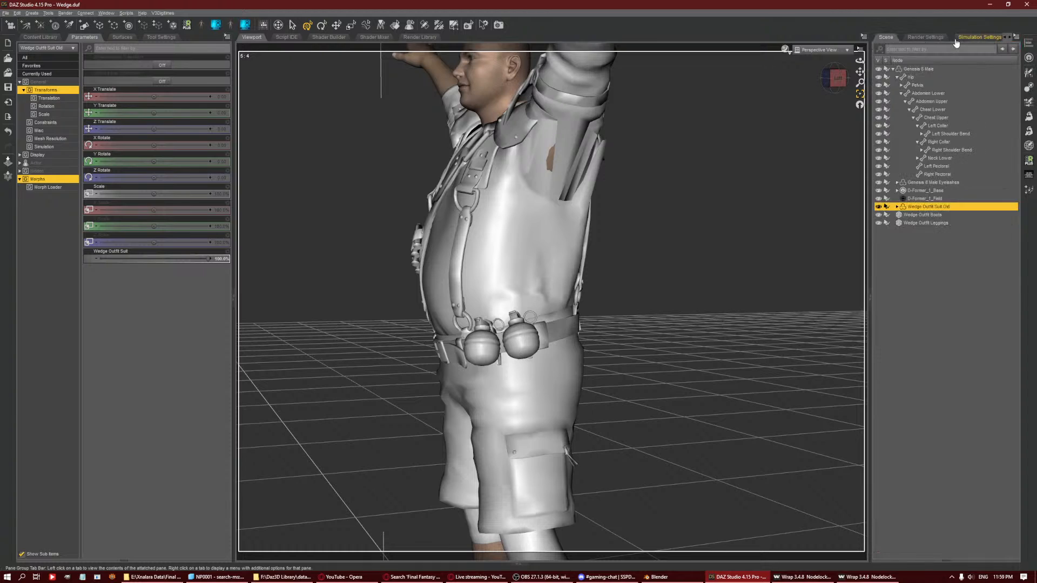
click(1016, 37)
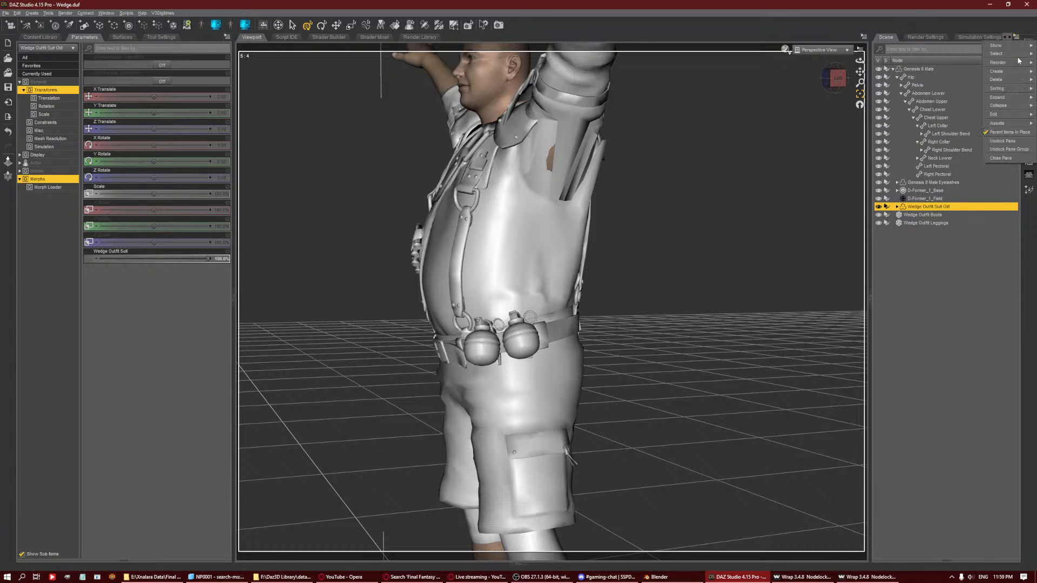
mouse_move(1005, 114)
mouse_move(922, 164)
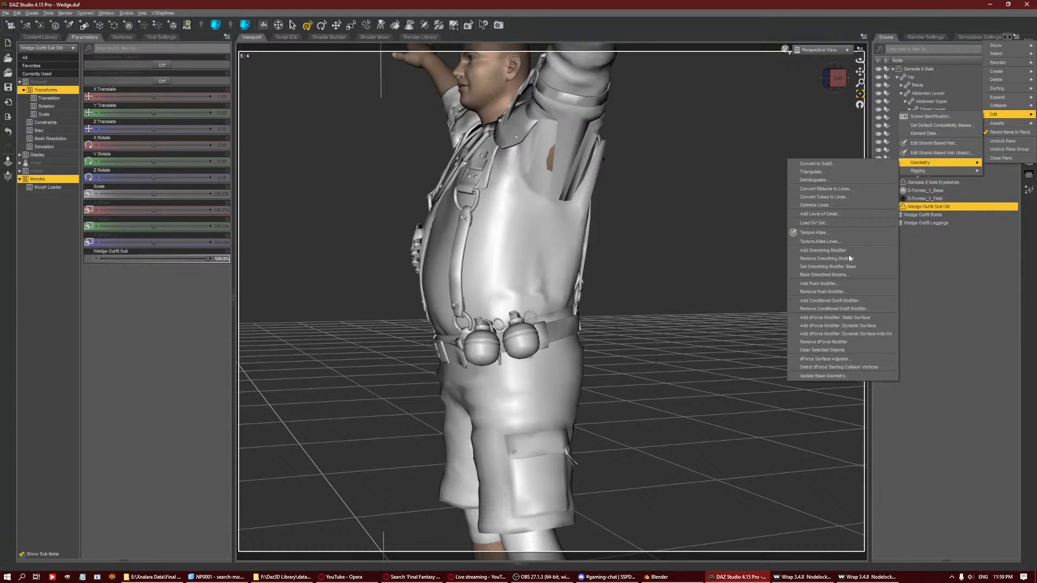
click(984, 38)
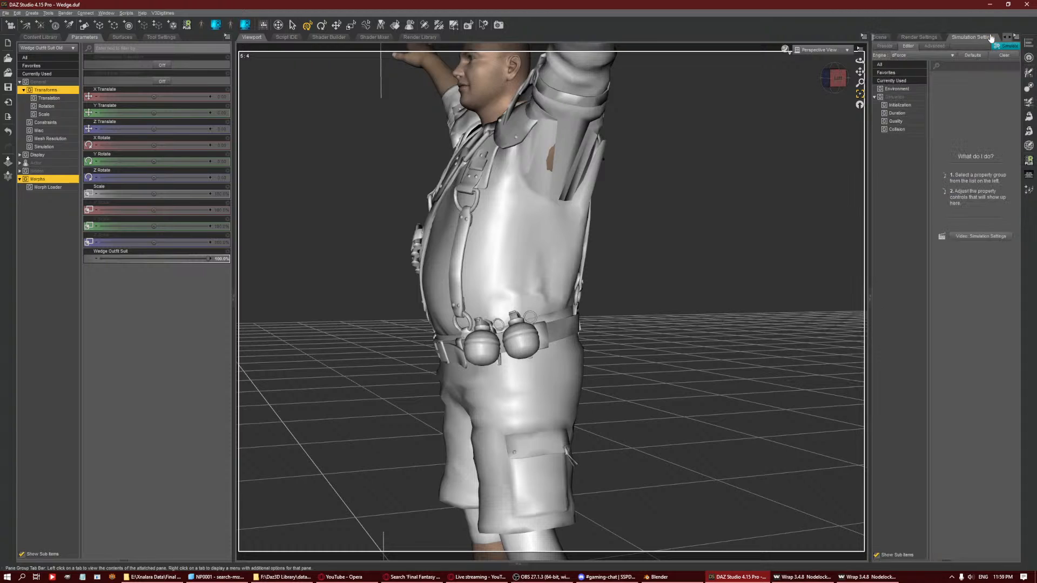
click(1015, 36)
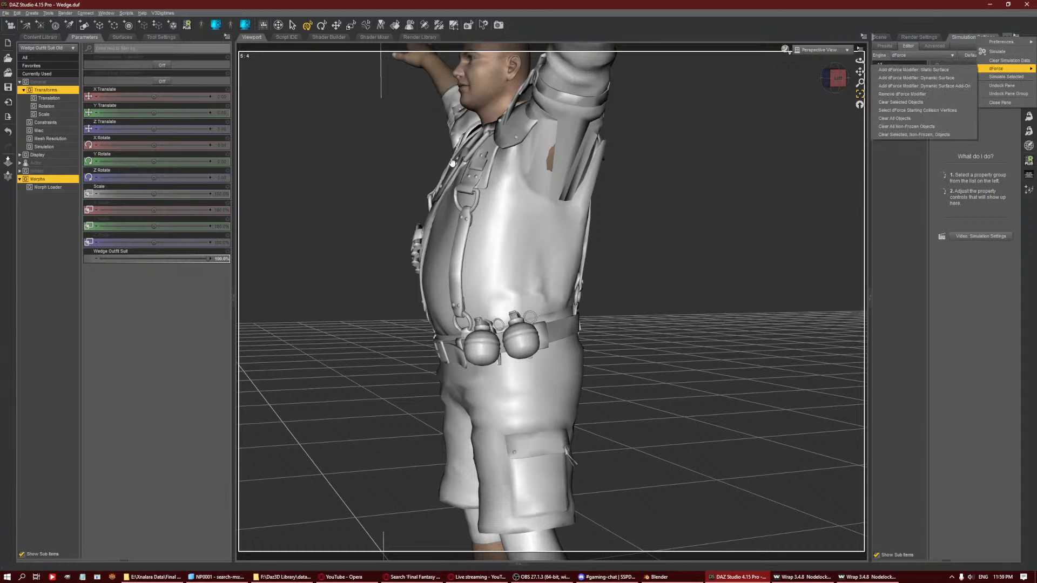
click(116, 37)
click(67, 88)
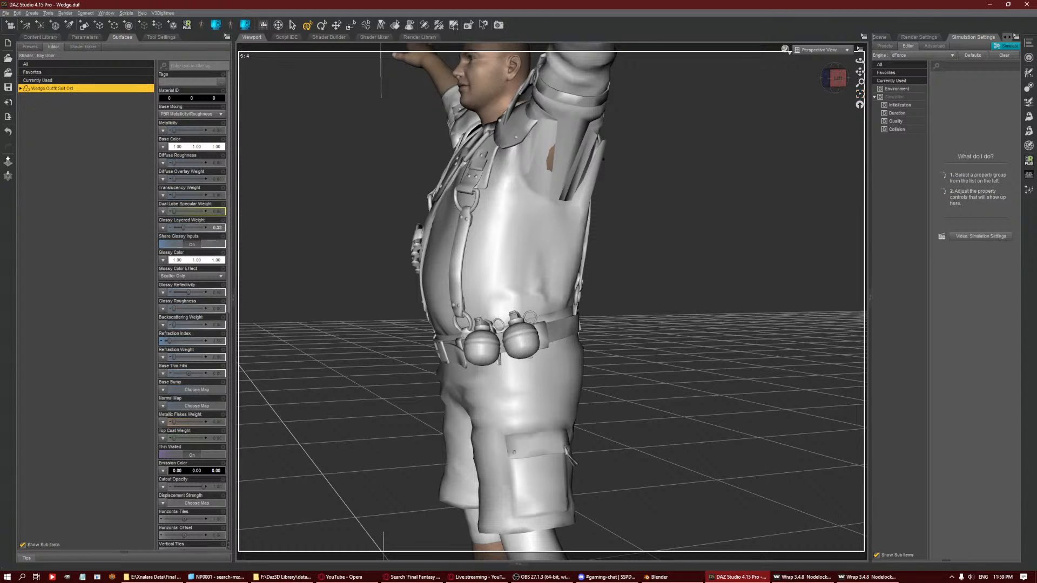
Create a dForce Modifier Weight Node for Wedge Outfit Suit Old and add an Influence Weights map for weight painting.
click(1029, 190)
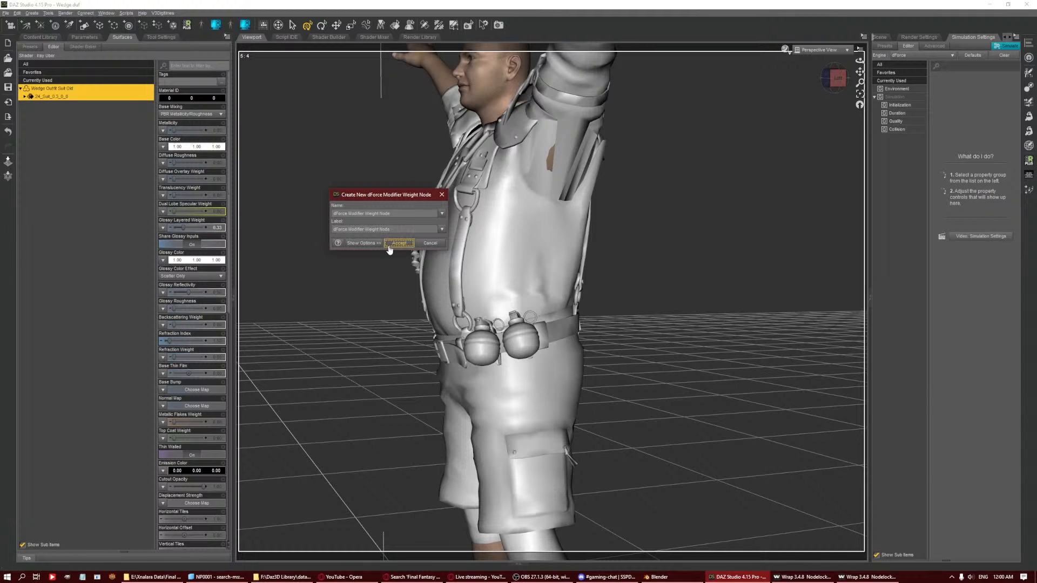
click(399, 243)
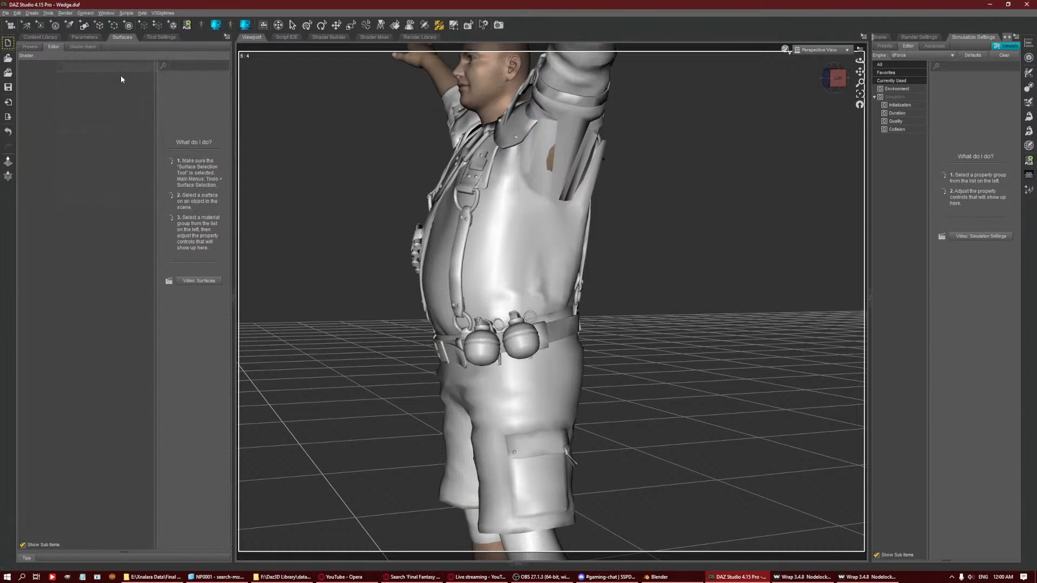
click(205, 180)
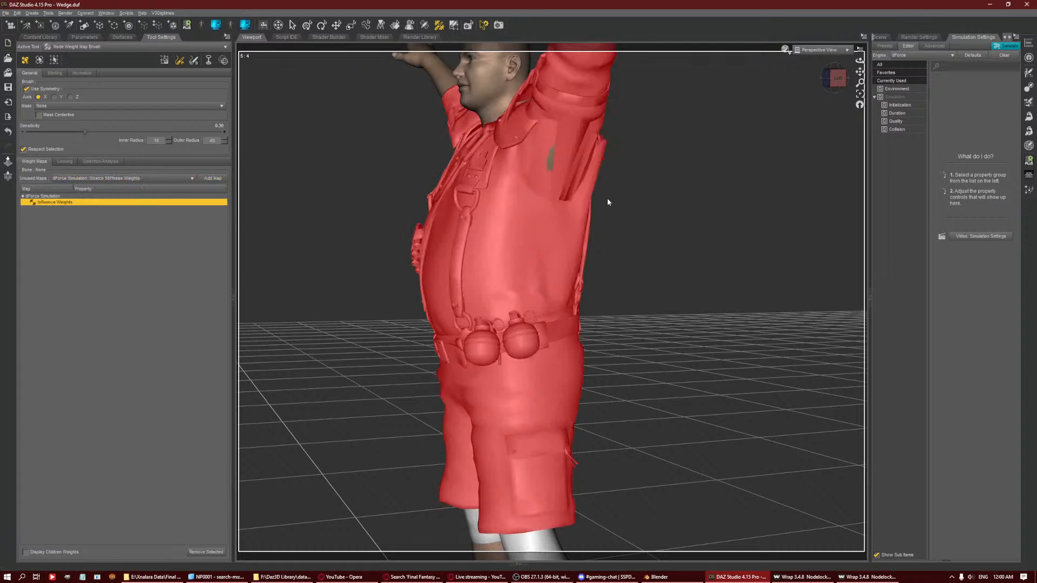
right_click(539, 138)
mouse_move(567, 202)
click(616, 212)
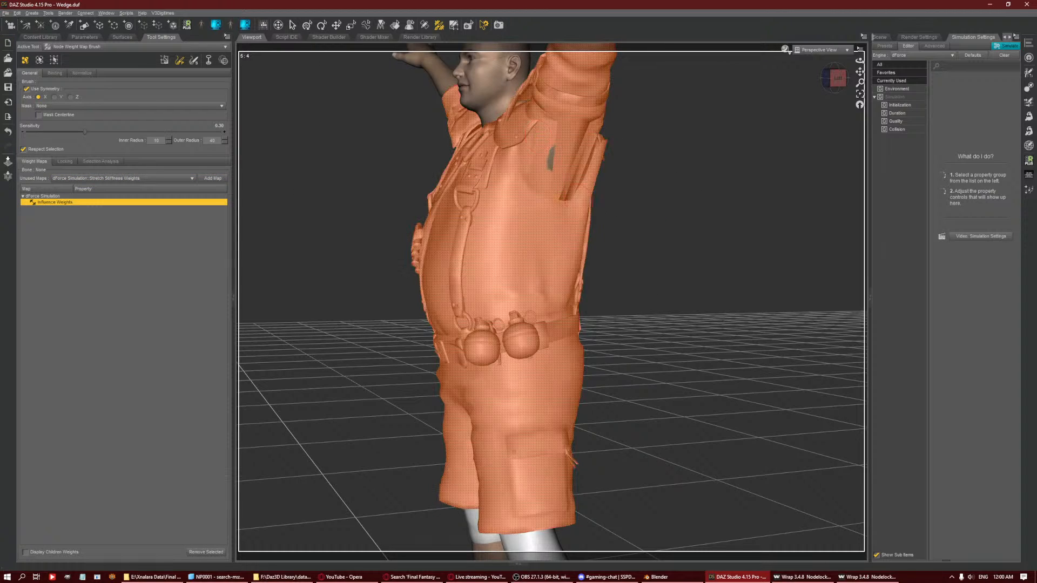
right_click(546, 192)
mouse_move(575, 274)
click(621, 276)
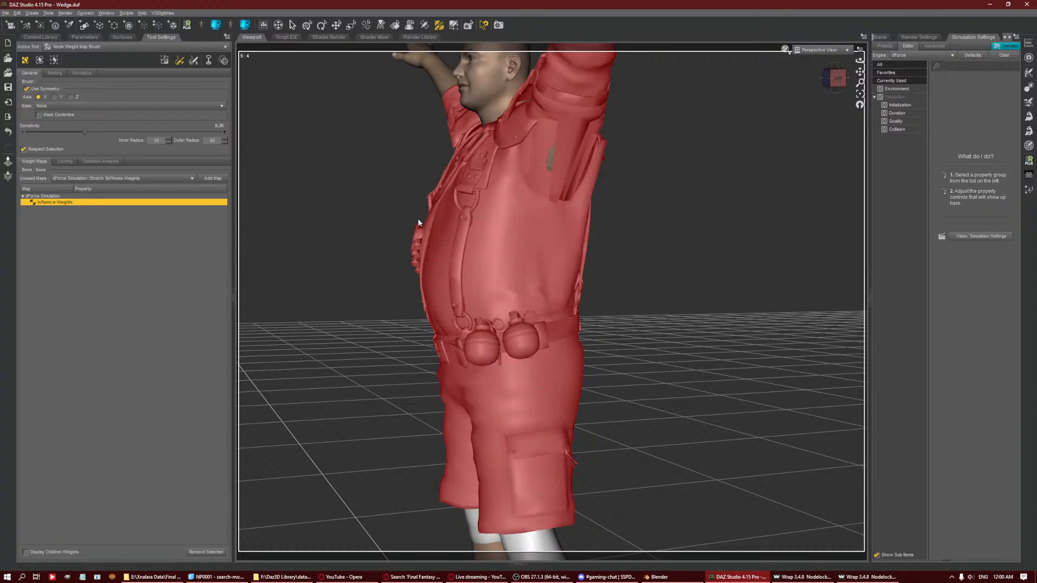
right_click(504, 201)
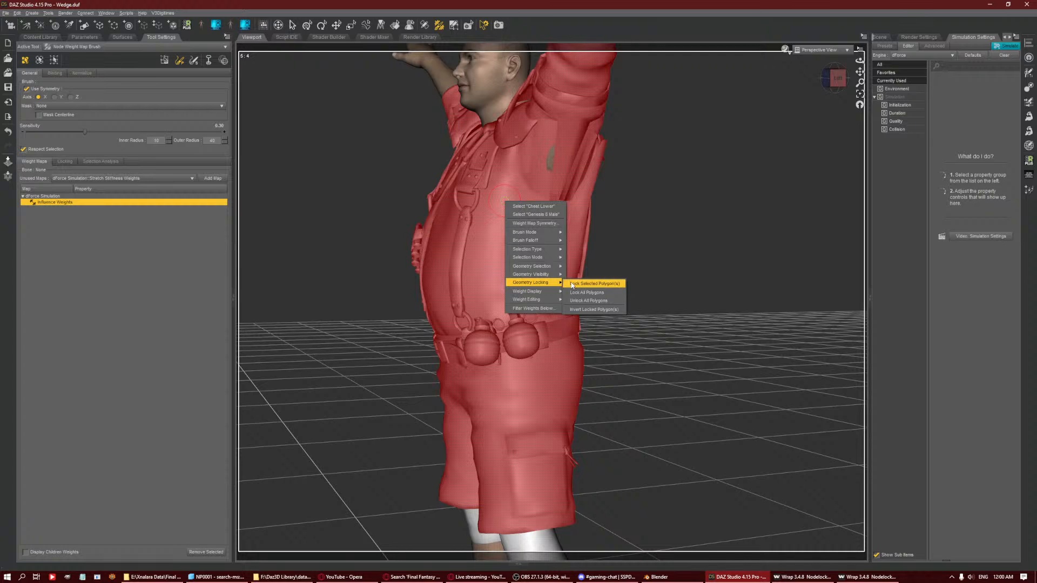
click(589, 300)
Fill all of the suit's polygons with the lowest influence weight and apply left-to-right weight map symmetry.
right_click(536, 216)
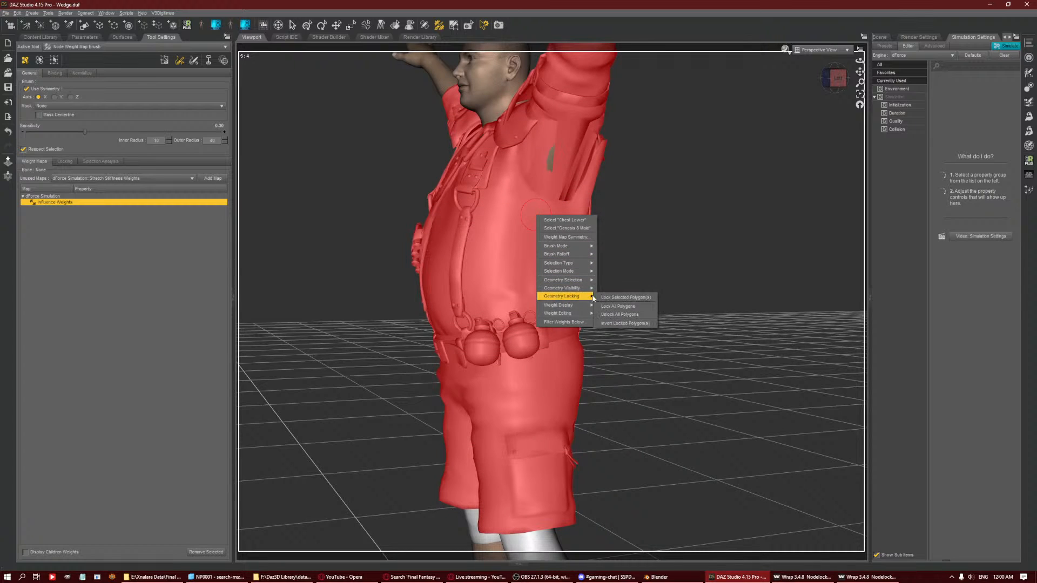
mouse_move(564, 280)
click(618, 281)
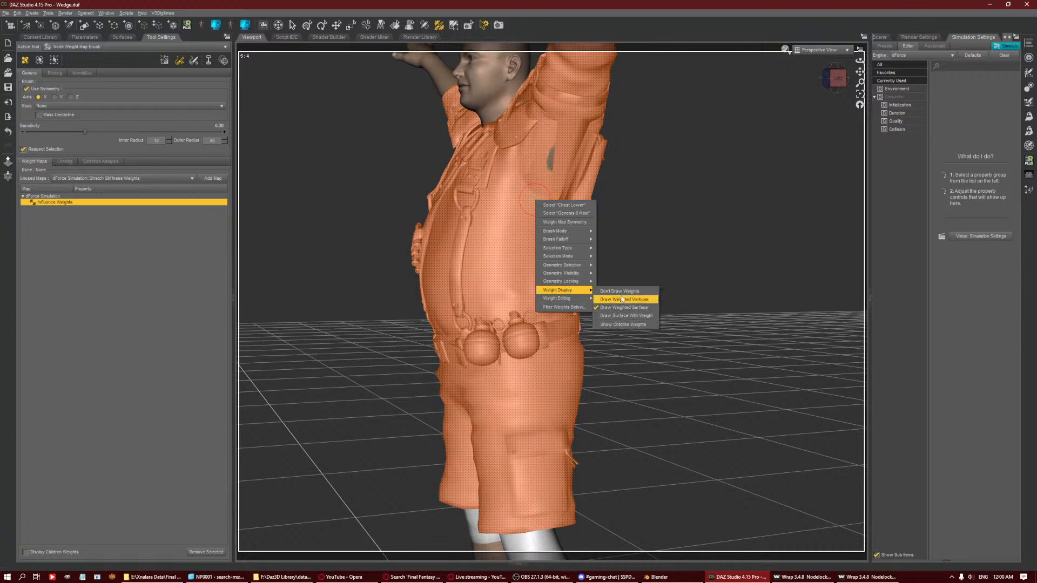
click(611, 302)
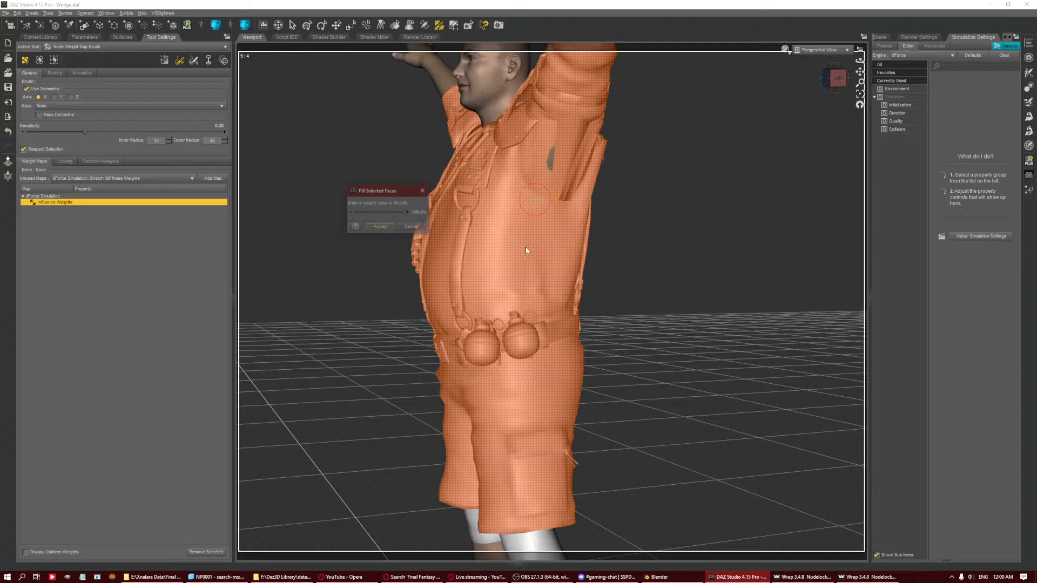
drag(392, 213, 349, 213)
click(379, 227)
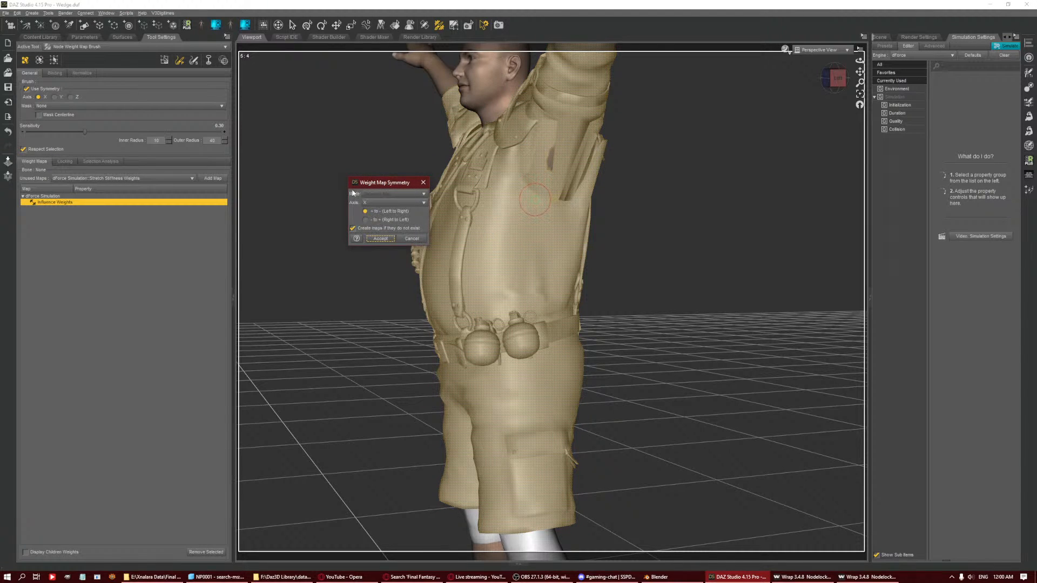
click(380, 238)
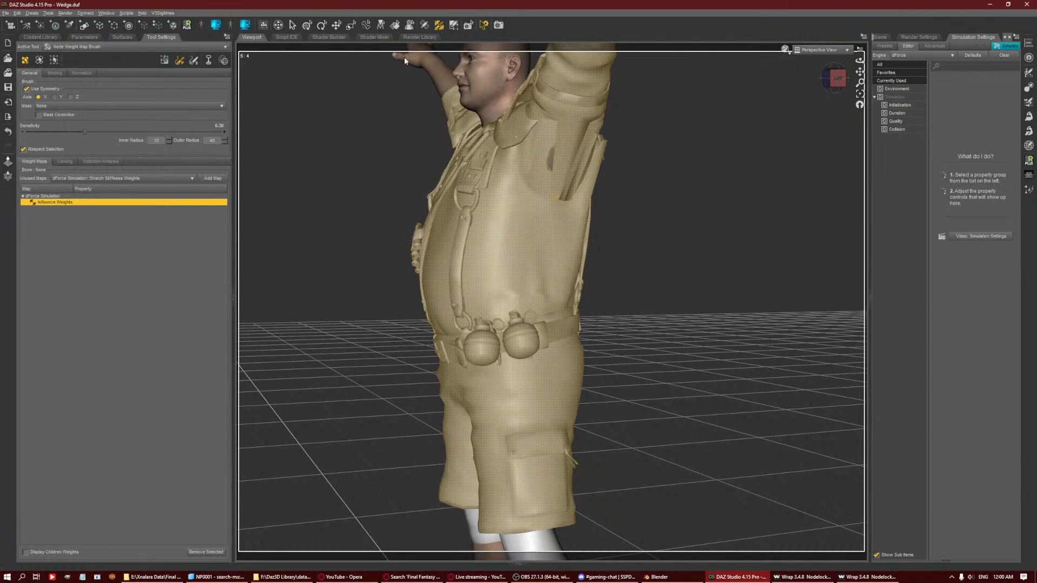
Turn off brush symmetry and select all connected polygons of the suit's shirt using geometry selection.
click(26, 90)
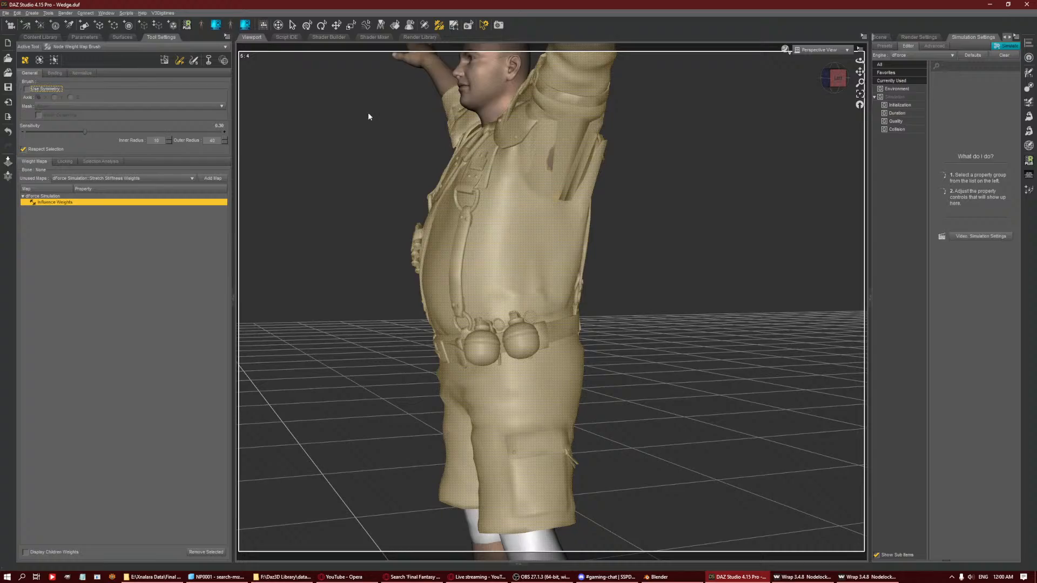
click(826, 78)
drag(834, 78, 805, 81)
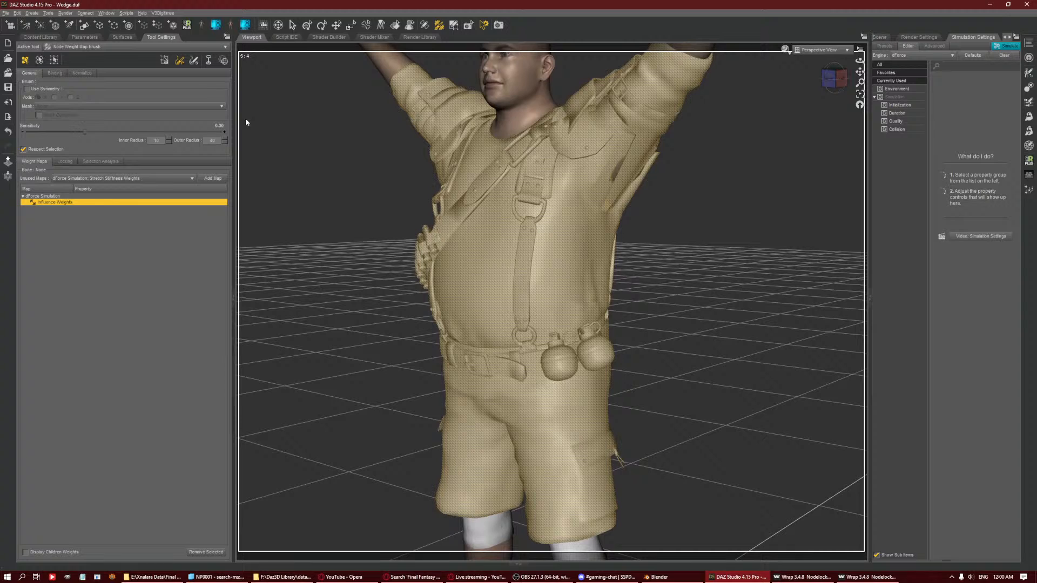
click(164, 60)
click(484, 264)
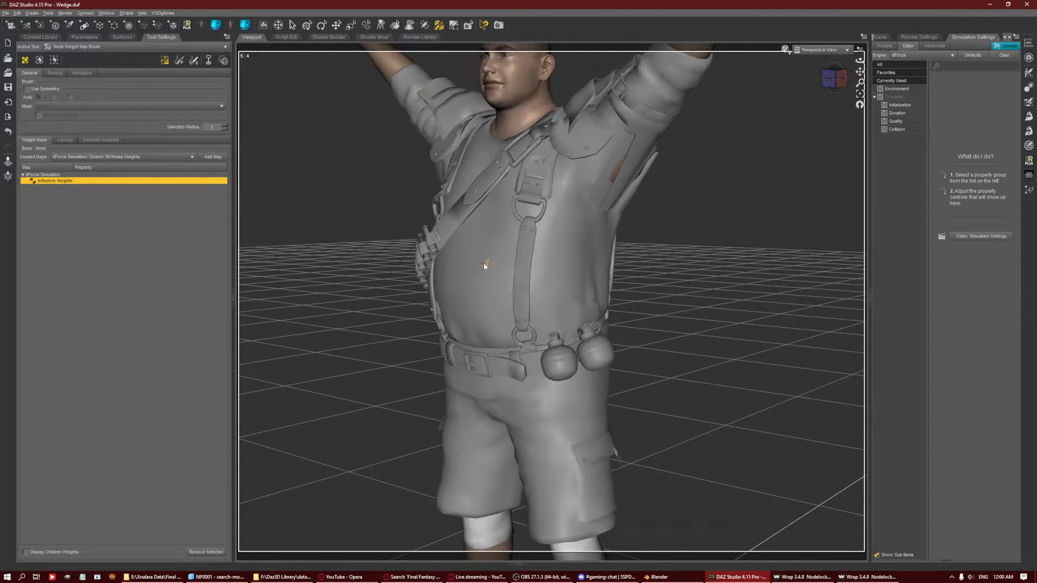
key(ctrl+asterisk)
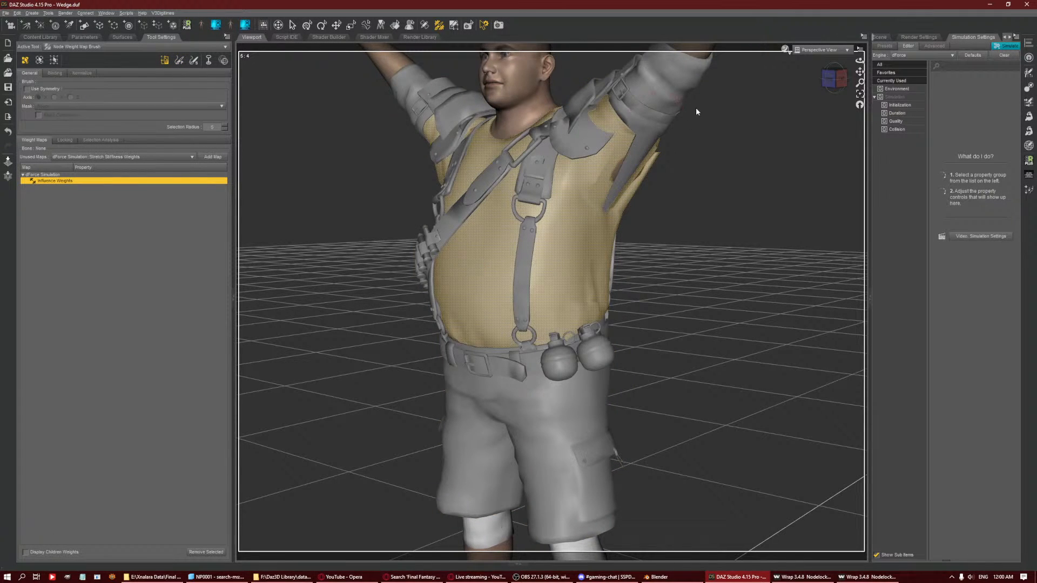
Invert the polygon selection to target every part of the suit except the shirt.
drag(860, 72, 748, 87)
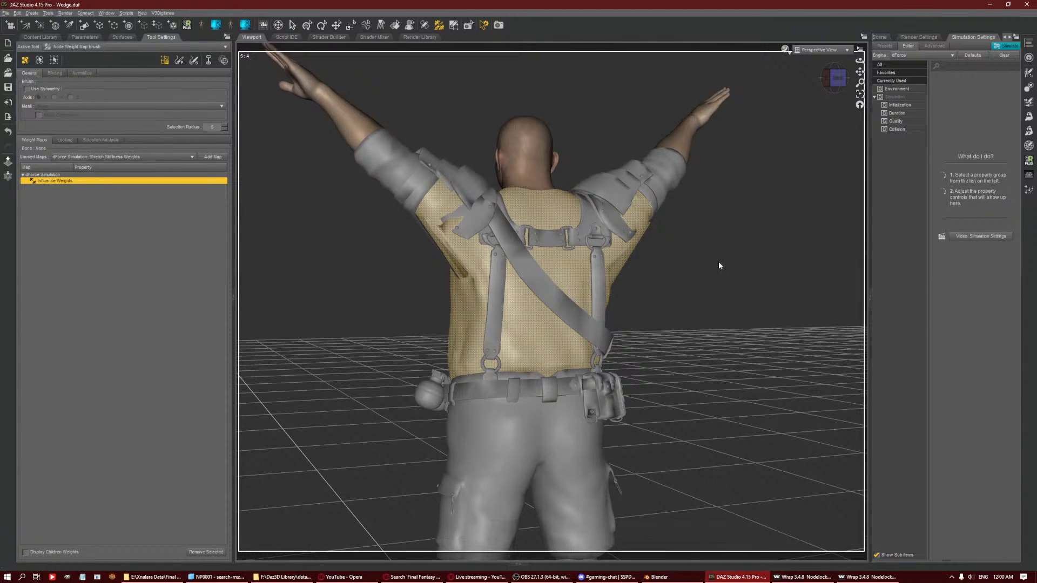
right_click(720, 232)
mouse_move(776, 272)
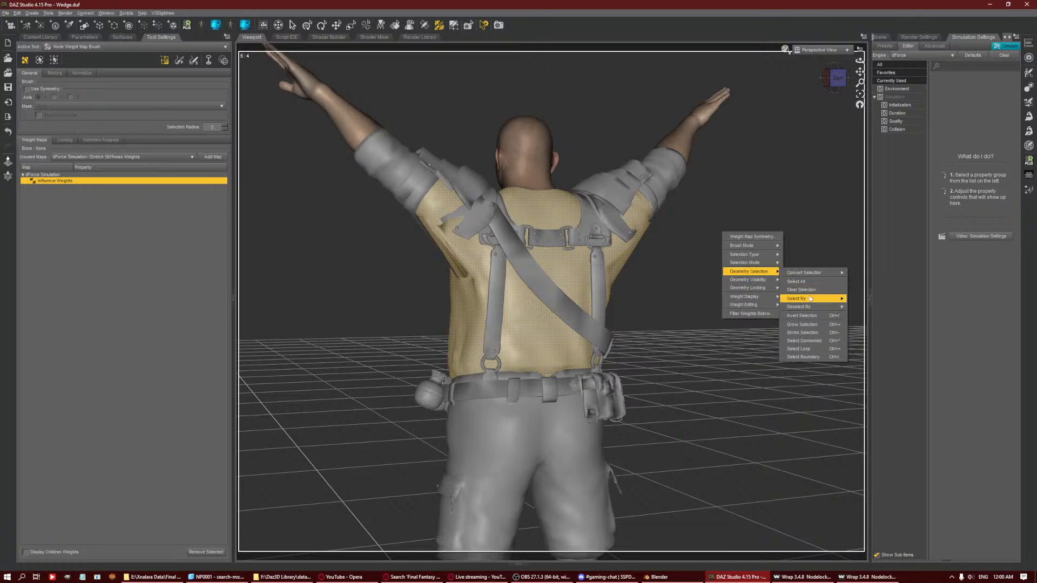
click(802, 315)
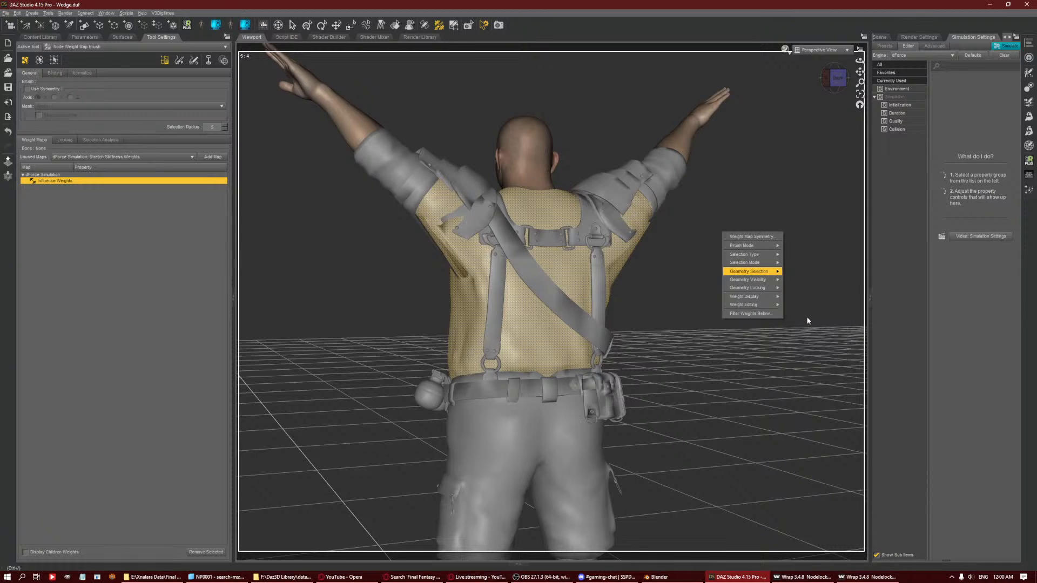
Hide the selected outfit polygons so that only the shirt of the suit stays visible.
right_click(737, 227)
mouse_move(785, 303)
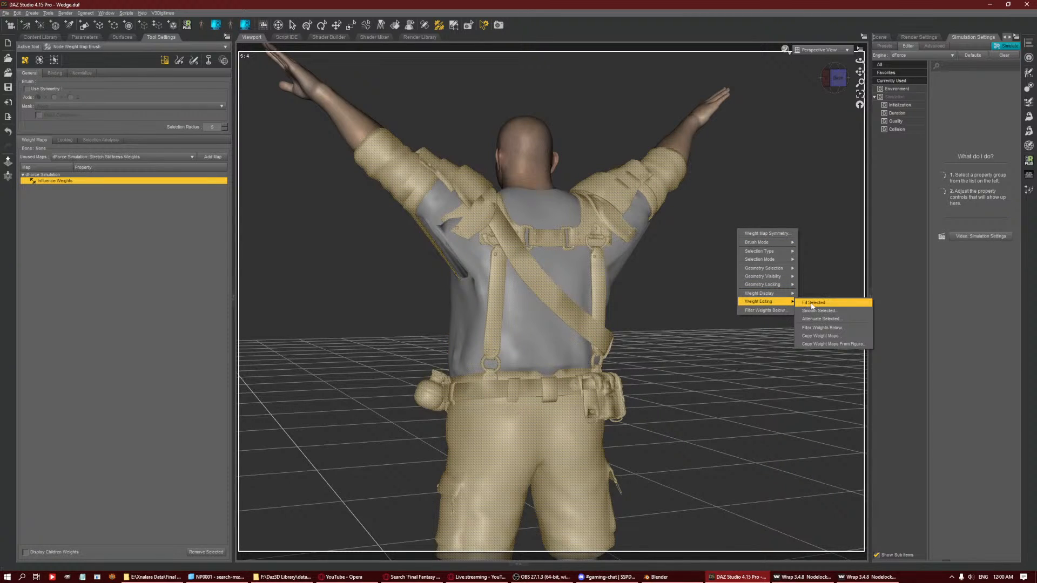
mouse_move(778, 276)
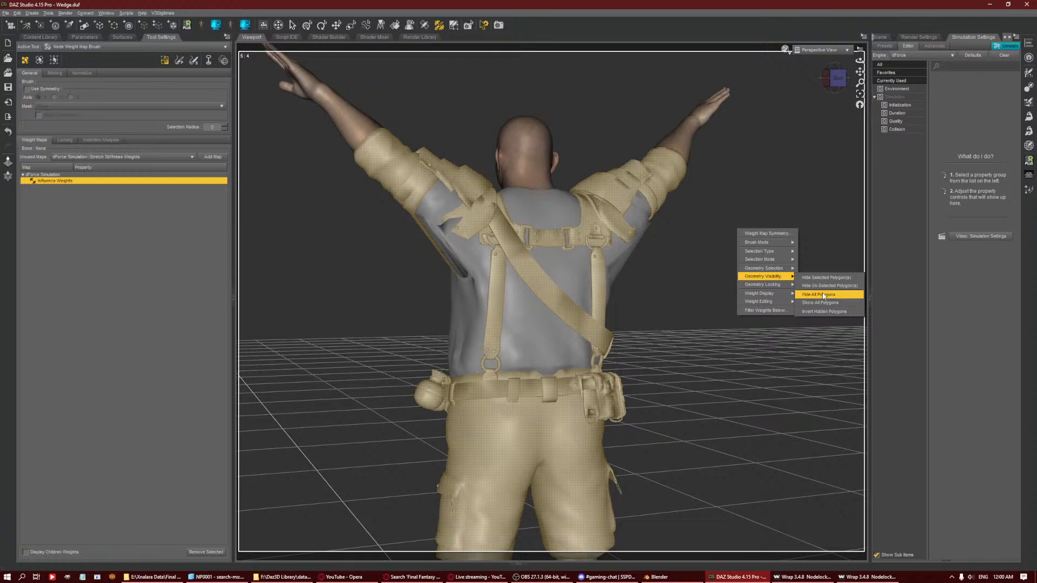
click(825, 277)
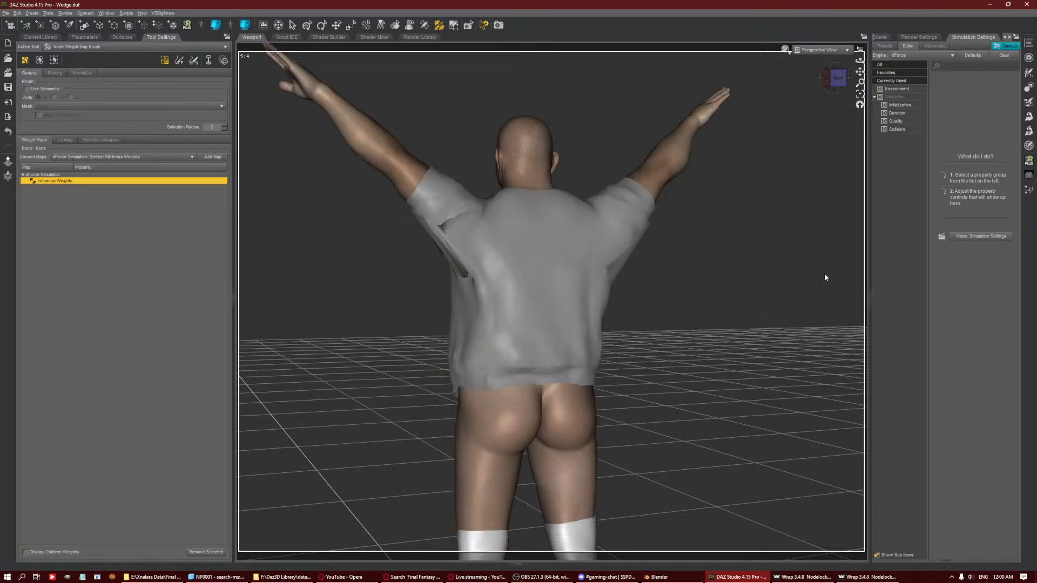
Select all of the shirt's visible polygons.
right_click(435, 214)
right_click(556, 231)
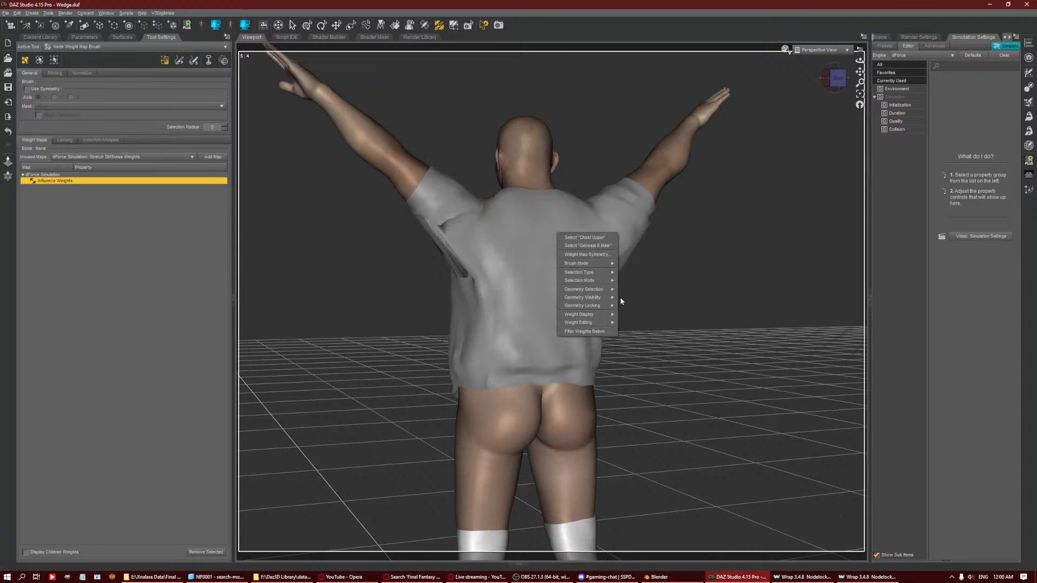
mouse_move(607, 295)
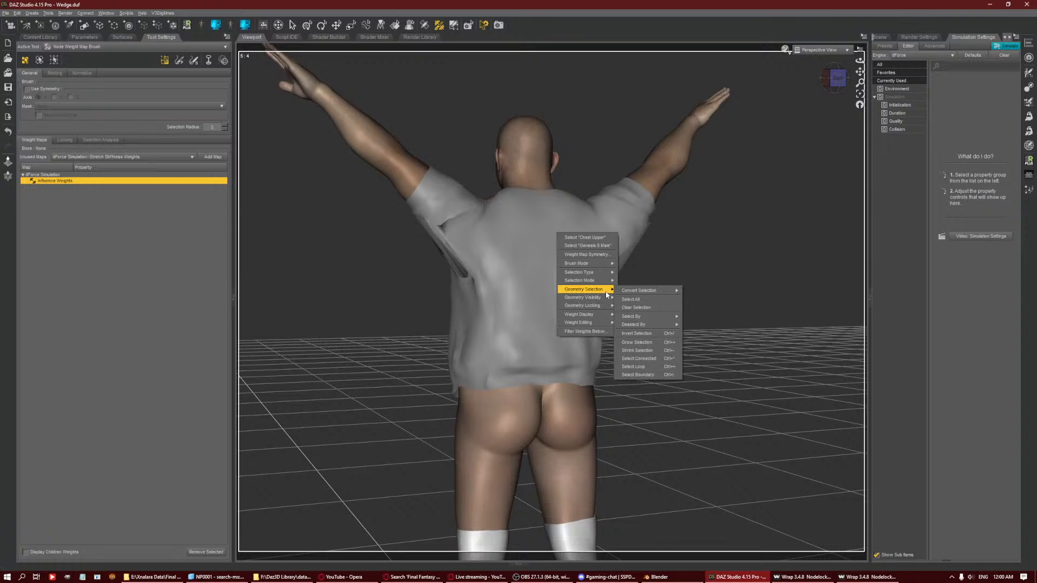
click(639, 300)
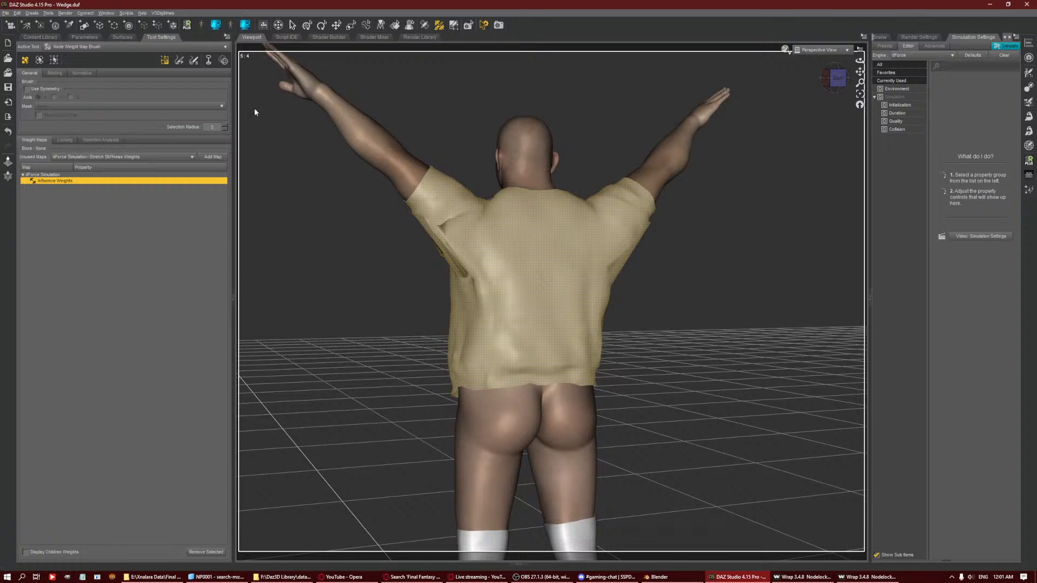
Paint influence weights over the shirt's left underarm and the back of its left sleeve, with brush sensitivity at 1.00.
click(179, 60)
scroll(465, 265, down, 2)
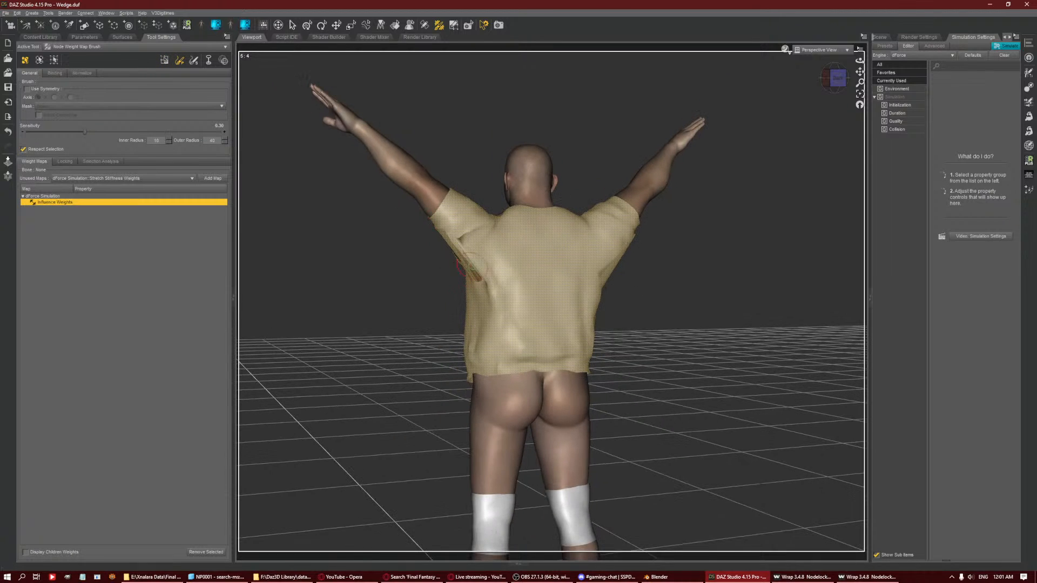
drag(461, 231, 455, 252)
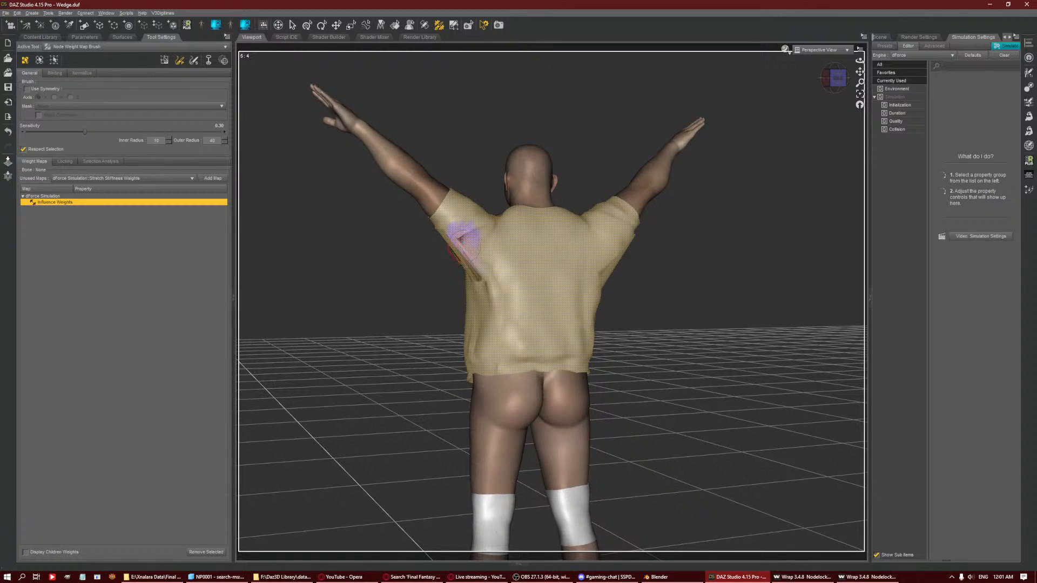
drag(85, 132, 230, 133)
drag(834, 78, 620, 229)
mouse_move(521, 246)
mouse_down()
mouse_move(494, 230)
mouse_move(511, 197)
mouse_move(548, 222)
mouse_move(540, 263)
mouse_move(552, 259)
mouse_move(503, 253)
mouse_up()
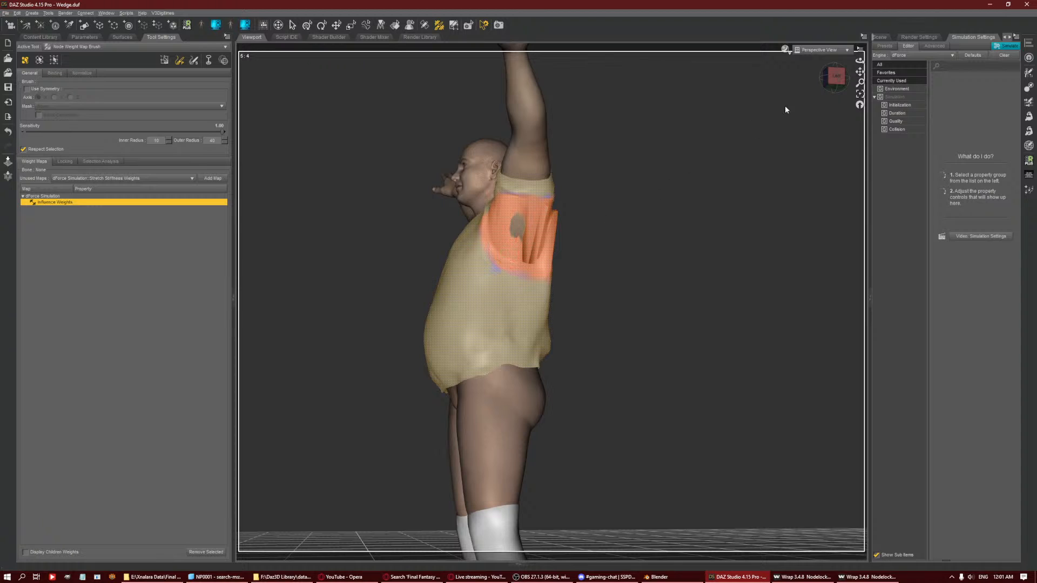
drag(809, 98, 631, 204)
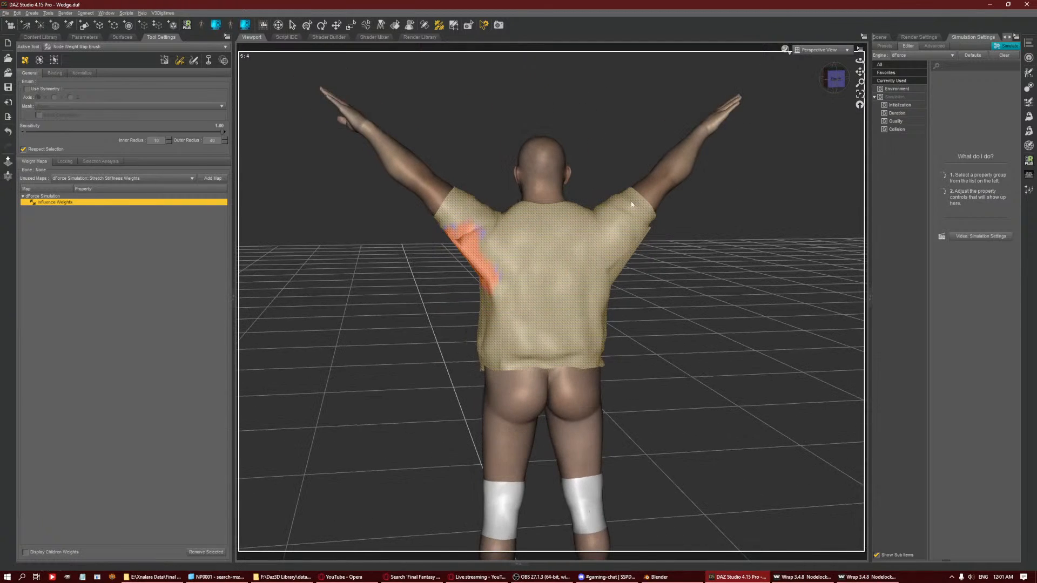
mouse_move(492, 274)
mouse_down()
mouse_move(470, 226)
mouse_move(457, 244)
mouse_up()
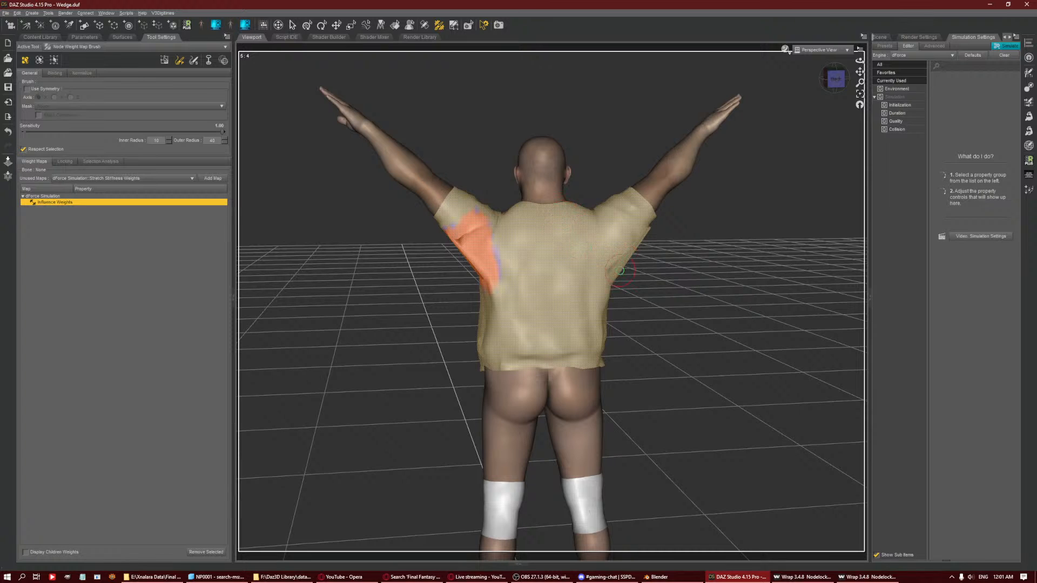
Paint influence weights over the back of the shirt's right sleeve and armpit on the dForce Modifier Weight Node.
drag(621, 270, 641, 228)
drag(827, 86, 651, 206)
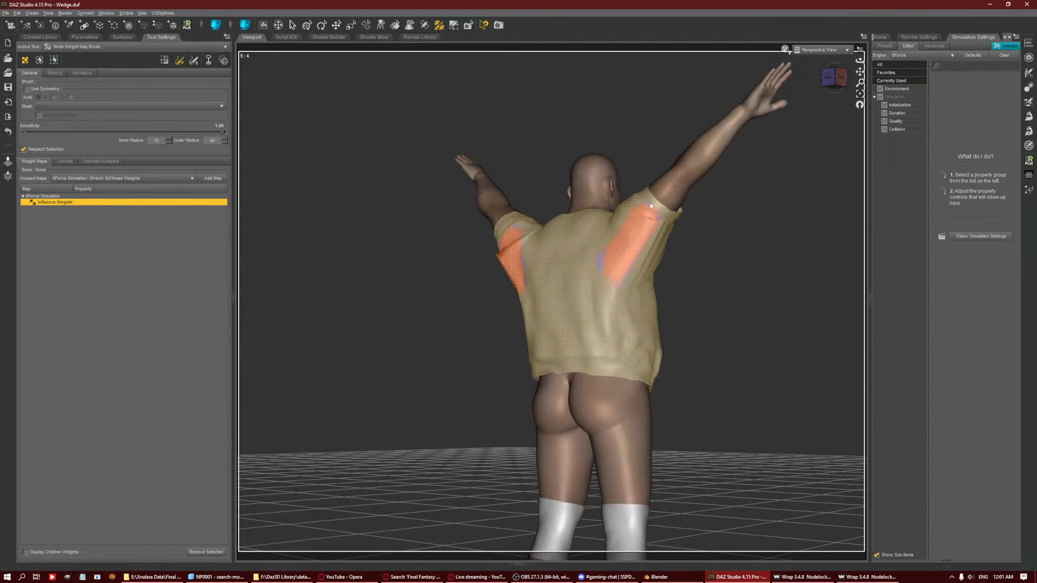
click(885, 36)
click(940, 223)
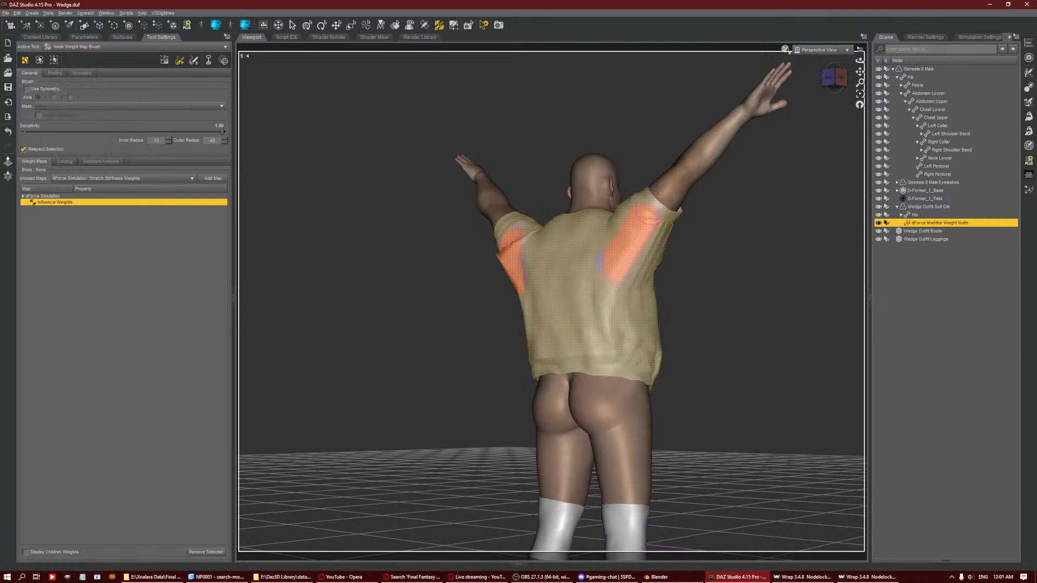
mouse_move(652, 235)
mouse_down()
mouse_move(640, 237)
mouse_move(667, 233)
mouse_up()
drag(631, 263, 624, 283)
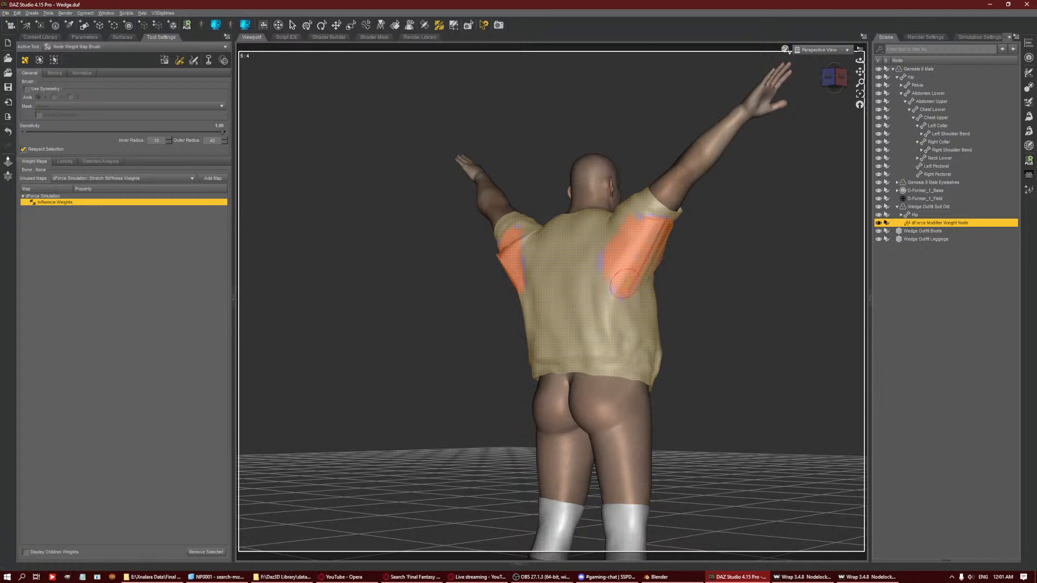
Extend the influence weights over the front of the right armpit and add a softer border around the sleeve, front and back.
drag(836, 77, 743, 95)
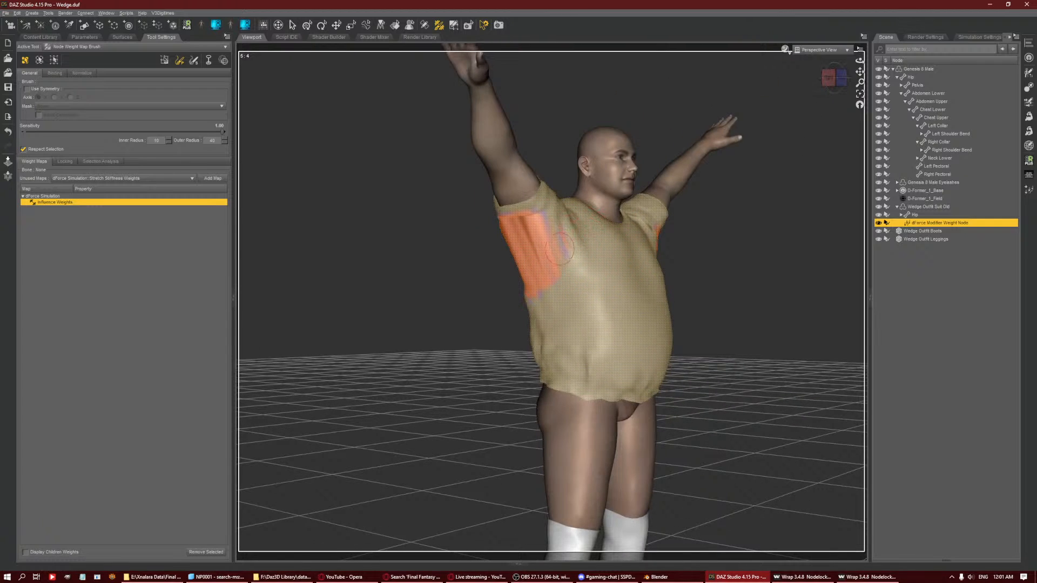
mouse_move(549, 239)
mouse_down()
mouse_move(541, 214)
mouse_move(555, 259)
mouse_up()
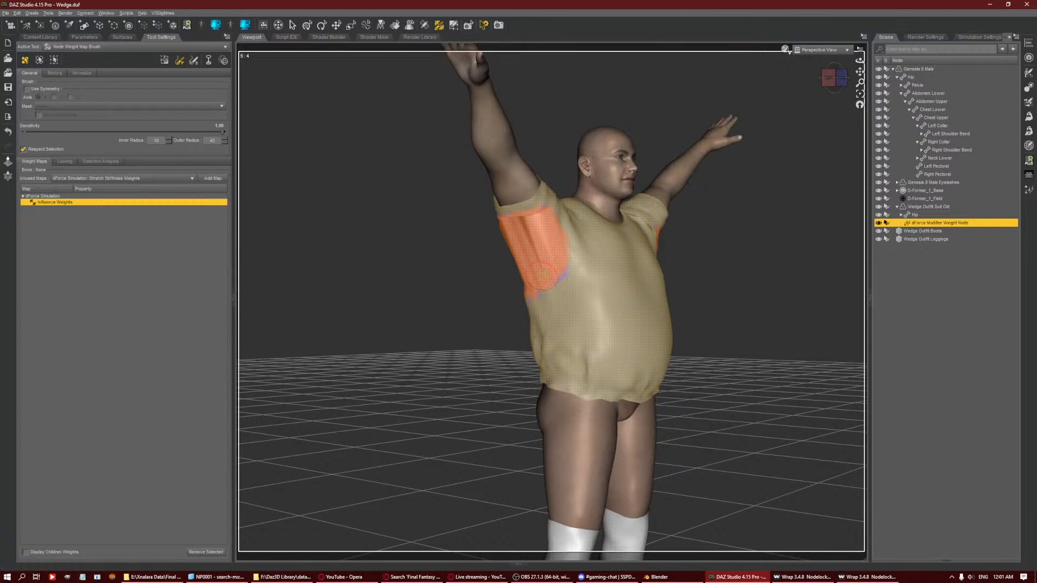
mouse_move(526, 302)
mouse_down()
mouse_move(576, 265)
mouse_move(561, 216)
mouse_move(507, 205)
mouse_up()
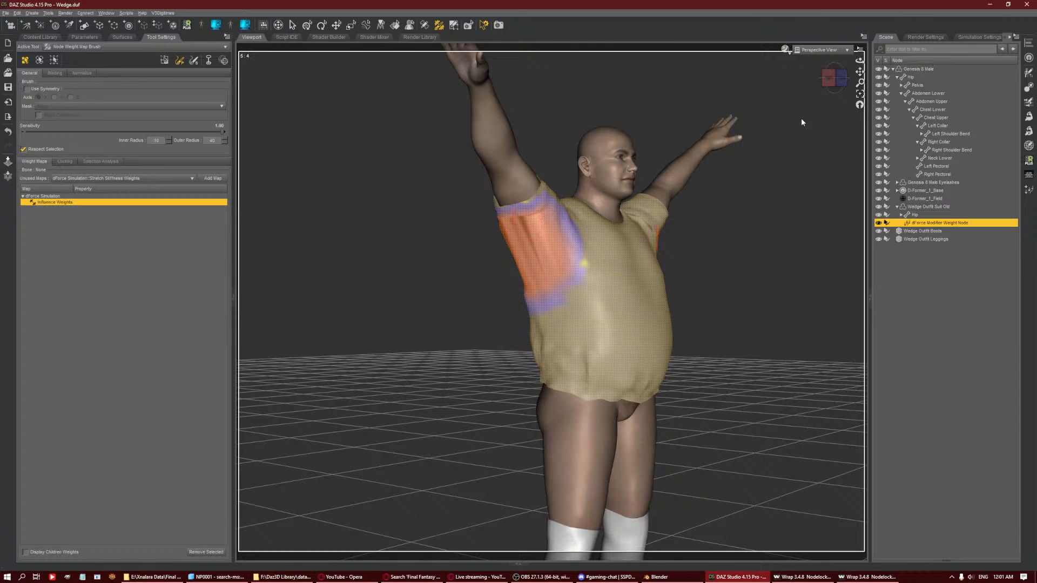
drag(859, 60, 994, 52)
drag(642, 222, 614, 242)
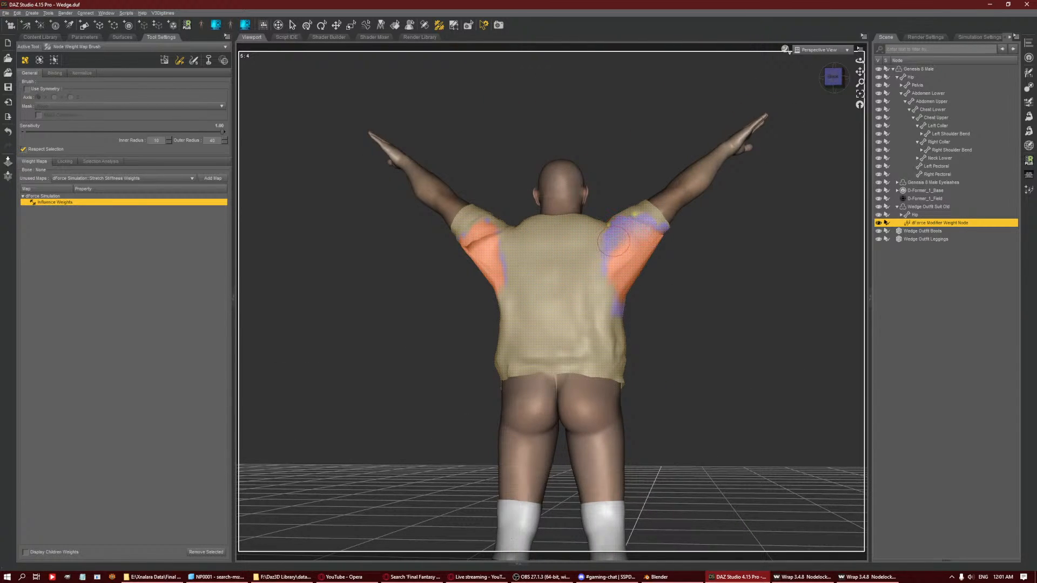
Paint a softer influence-weight border around the left armpit and sleeve, both on the back and on the front.
drag(834, 77, 826, 80)
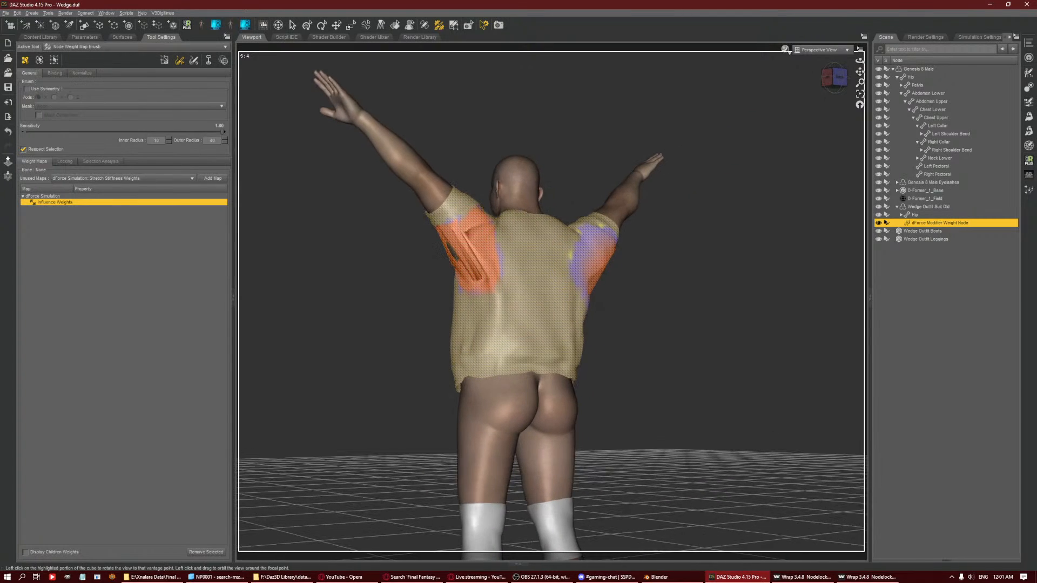
mouse_move(497, 294)
mouse_down()
mouse_move(501, 238)
mouse_move(465, 205)
mouse_move(449, 209)
mouse_up()
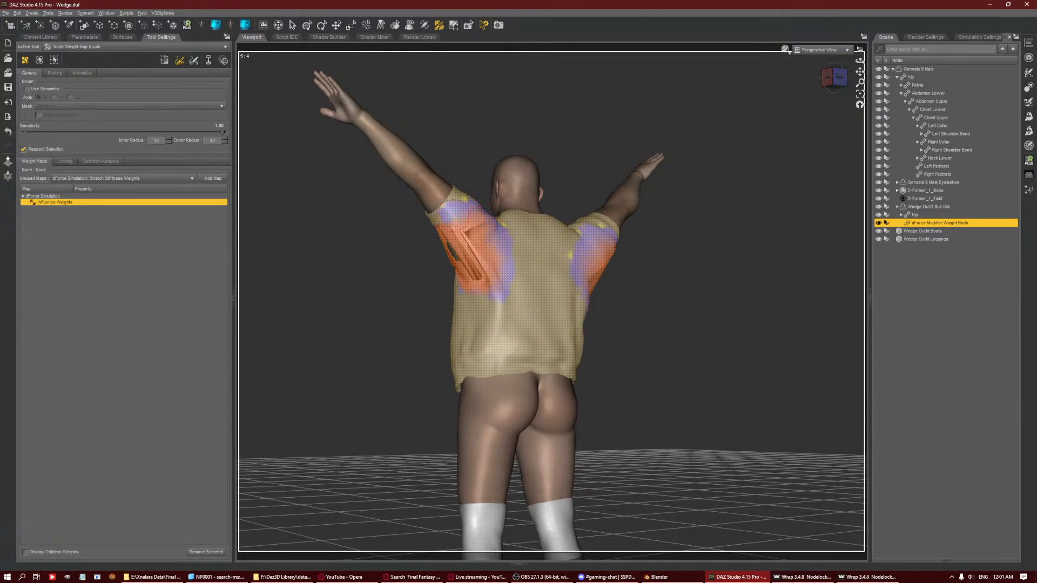
drag(834, 78, 826, 81)
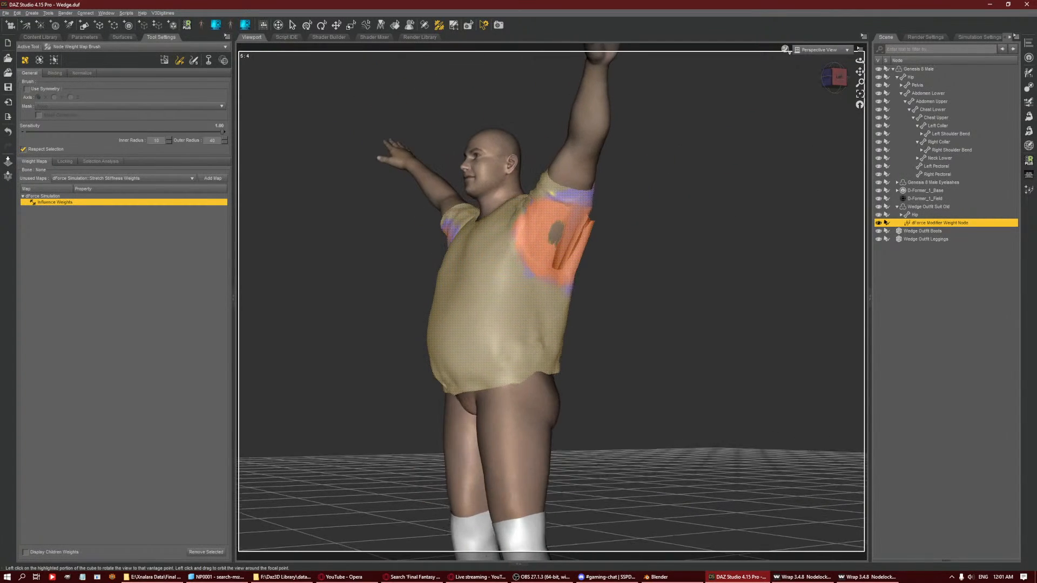
mouse_move(585, 190)
mouse_down()
mouse_move(540, 214)
mouse_move(516, 259)
mouse_move(557, 286)
mouse_up()
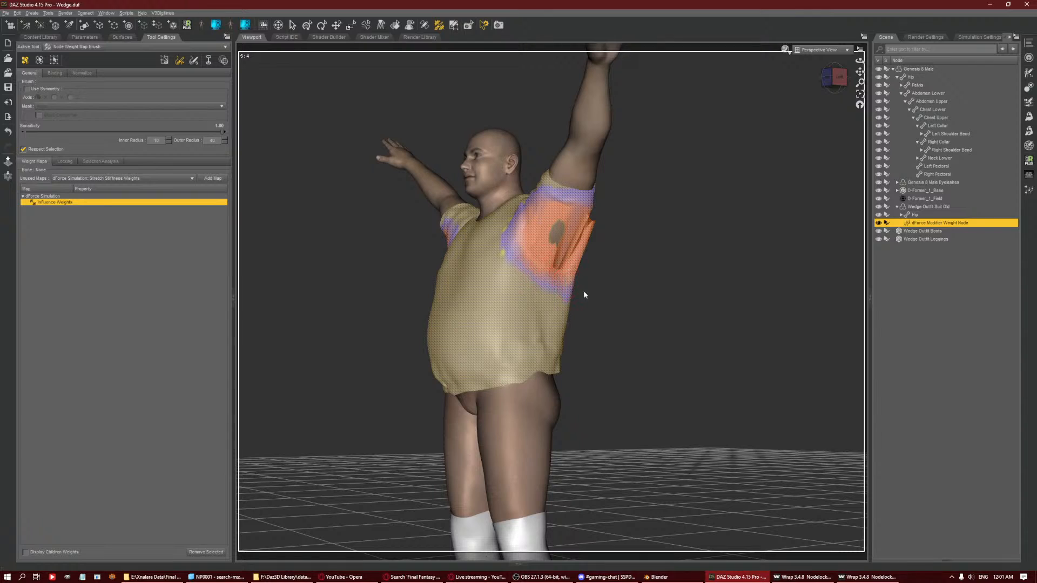
Run the dForce simulation on the painted shirt areas and show all of the outfit's polygons again.
click(979, 37)
click(1006, 45)
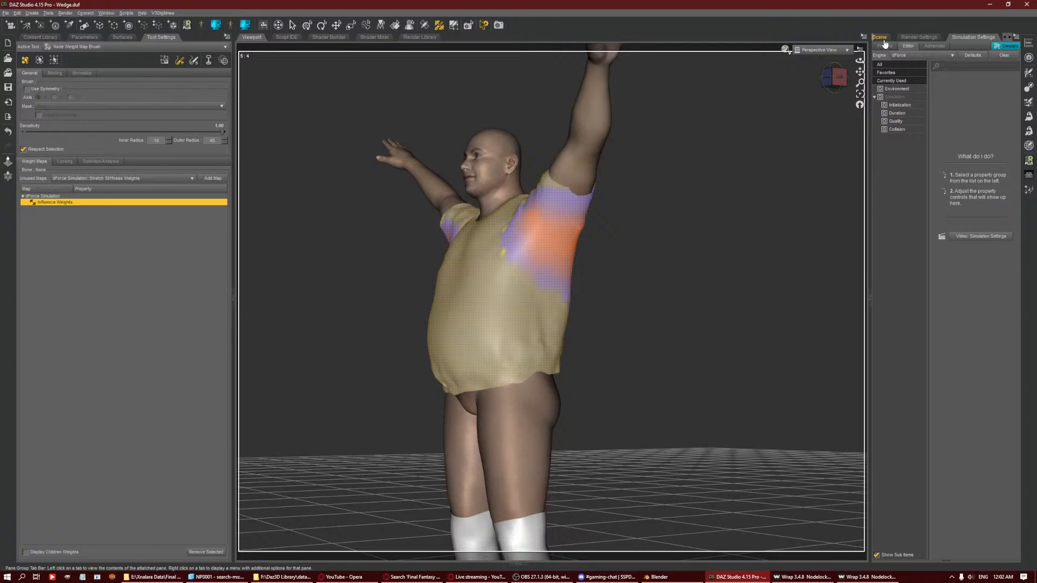
right_click(677, 152)
mouse_move(715, 200)
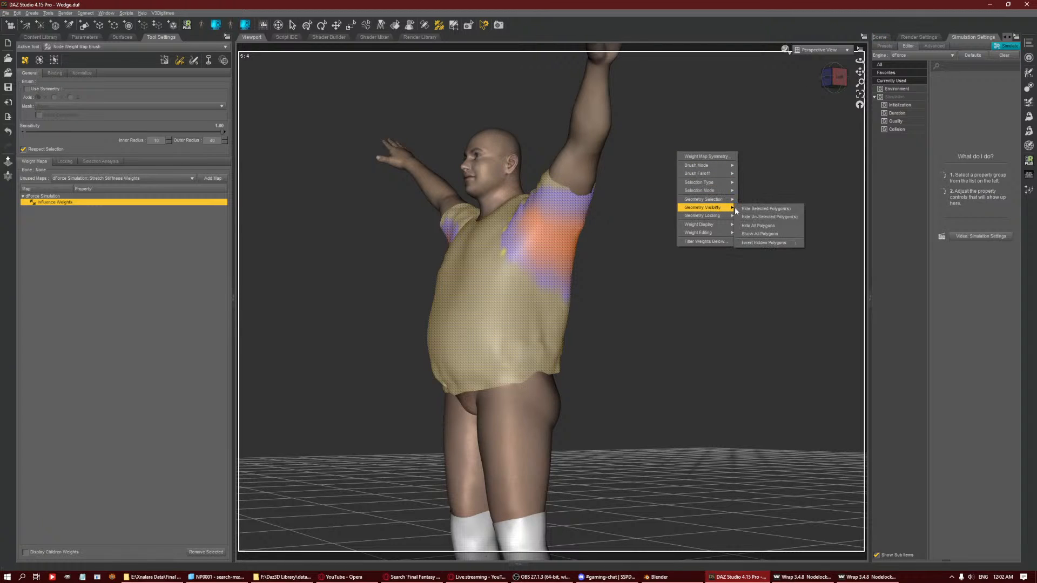
click(757, 233)
drag(835, 79, 859, 83)
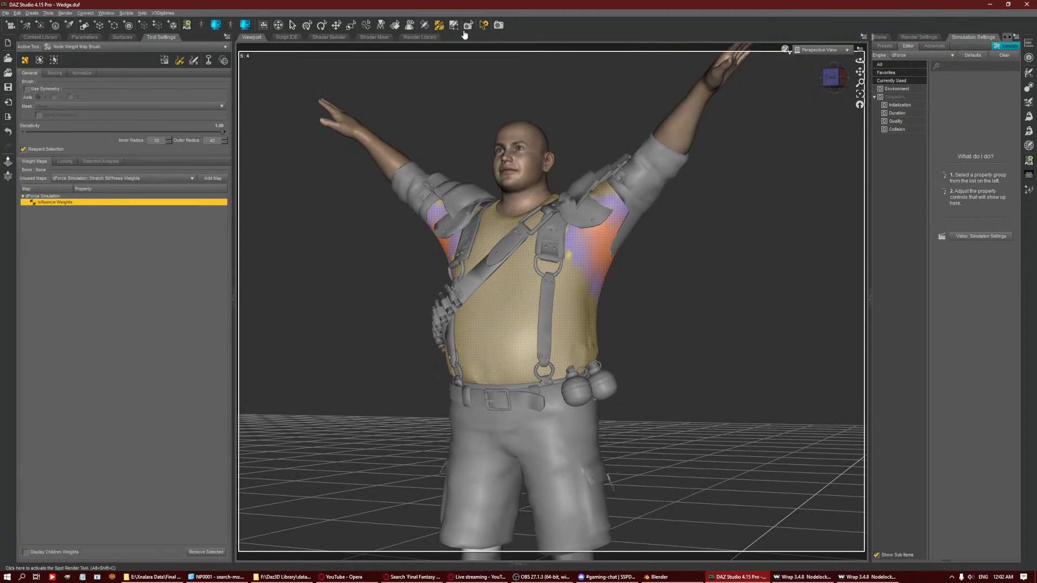
Delete the dForce Modifier Weight Node from the Wedge outfit suit.
right_click(631, 226)
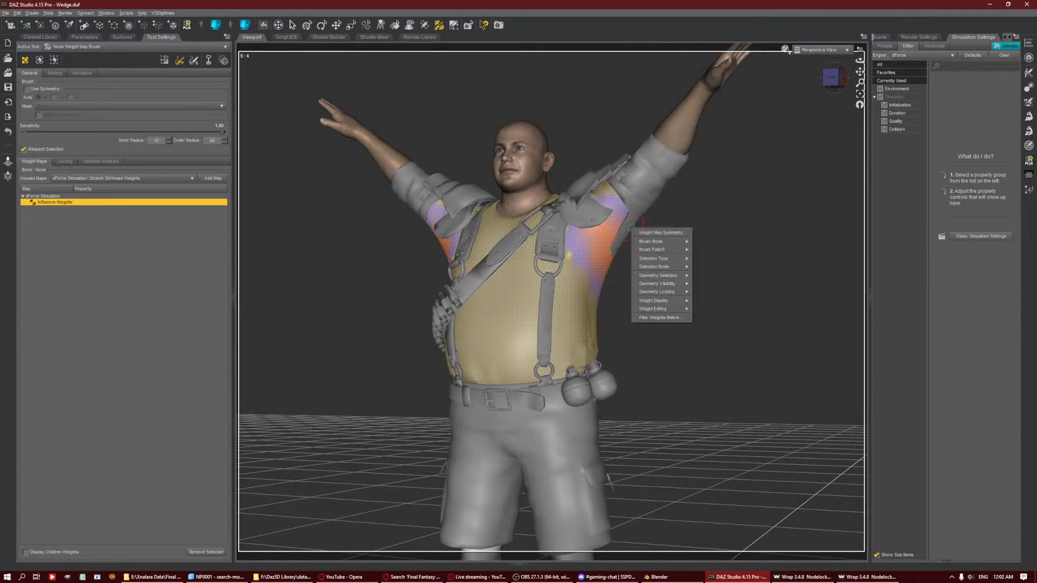
click(668, 195)
click(880, 37)
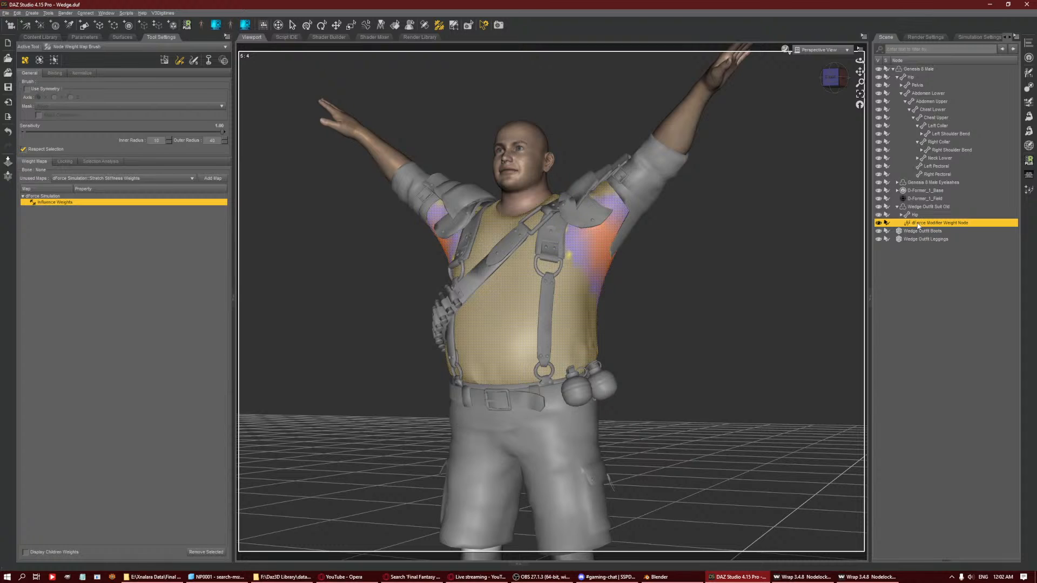
key(Delete)
Select the Genesis 8 Male's Left Shoulder Bend bone and check the outfit from its left side.
right_click(645, 208)
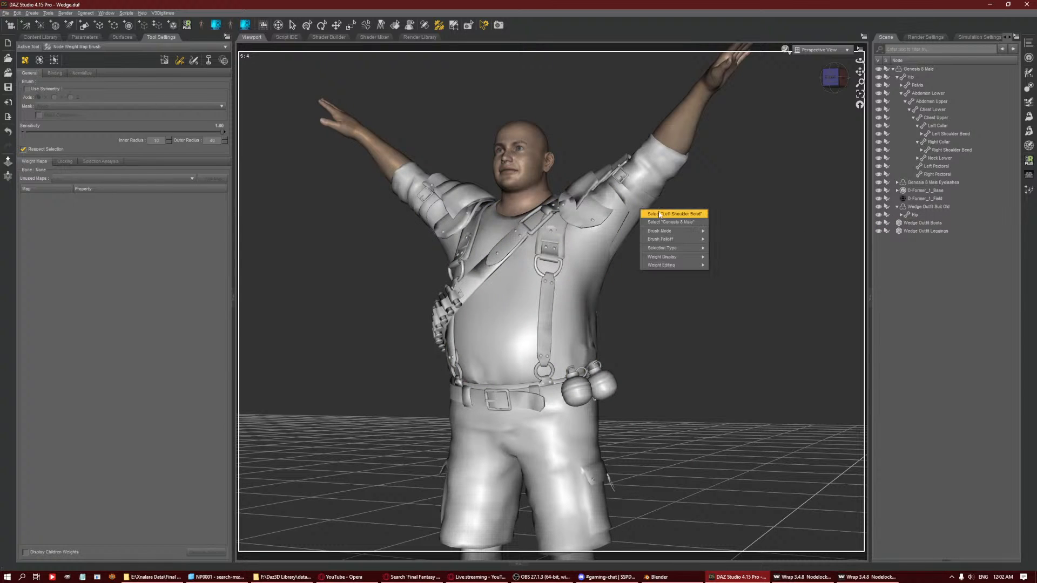
click(673, 250)
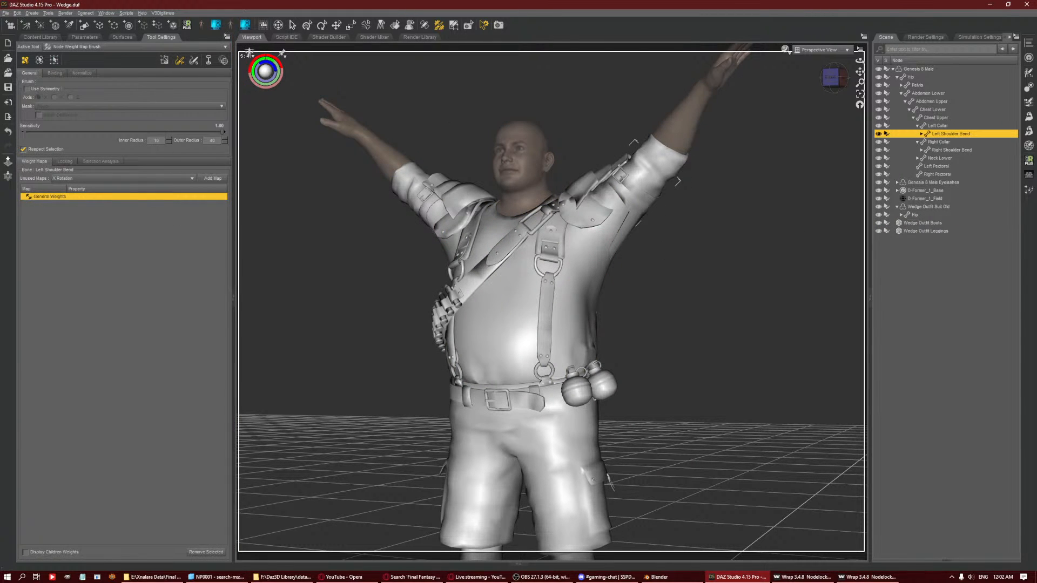
drag(859, 61, 977, 240)
right_click(529, 185)
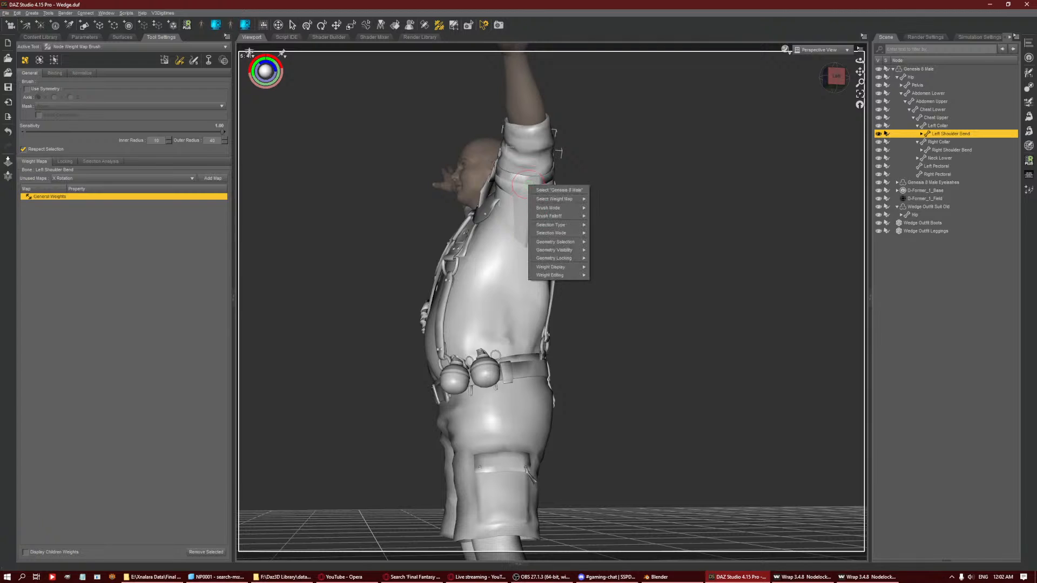
right_click(500, 203)
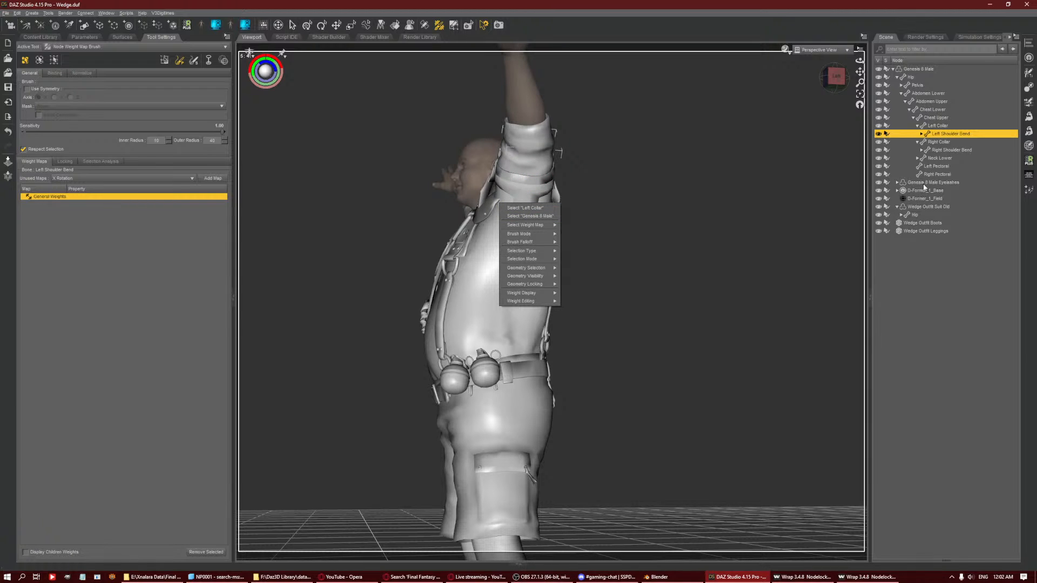
Expand the Wedge outfit suit's bone hierarchy through the abdomen, chest and left collar, and select its Left Shoulder Bend bone.
click(930, 208)
key(Down)
key(Right)
key(Down)
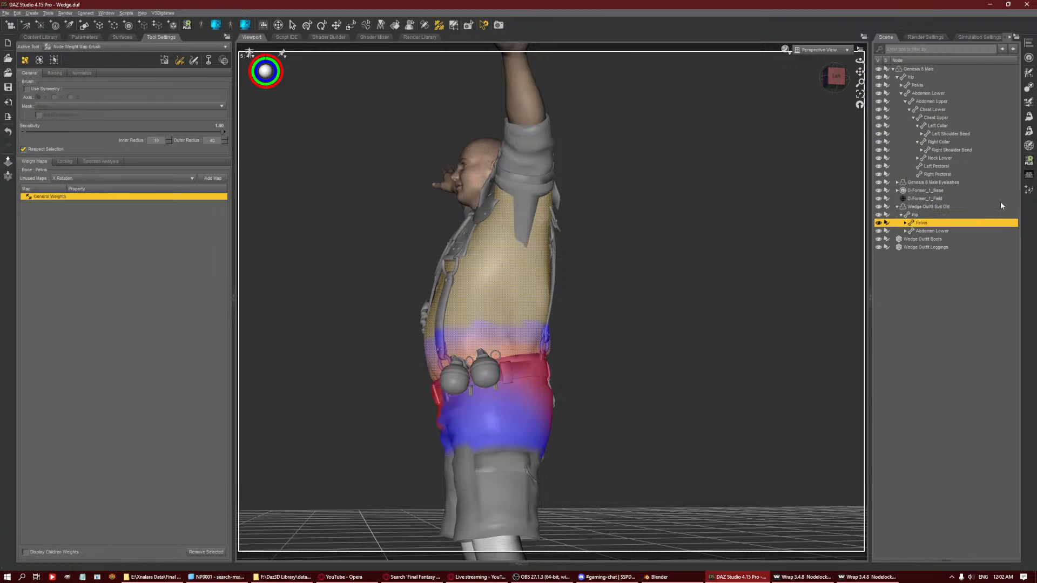
key(Down)
key(Right)
key(Down)
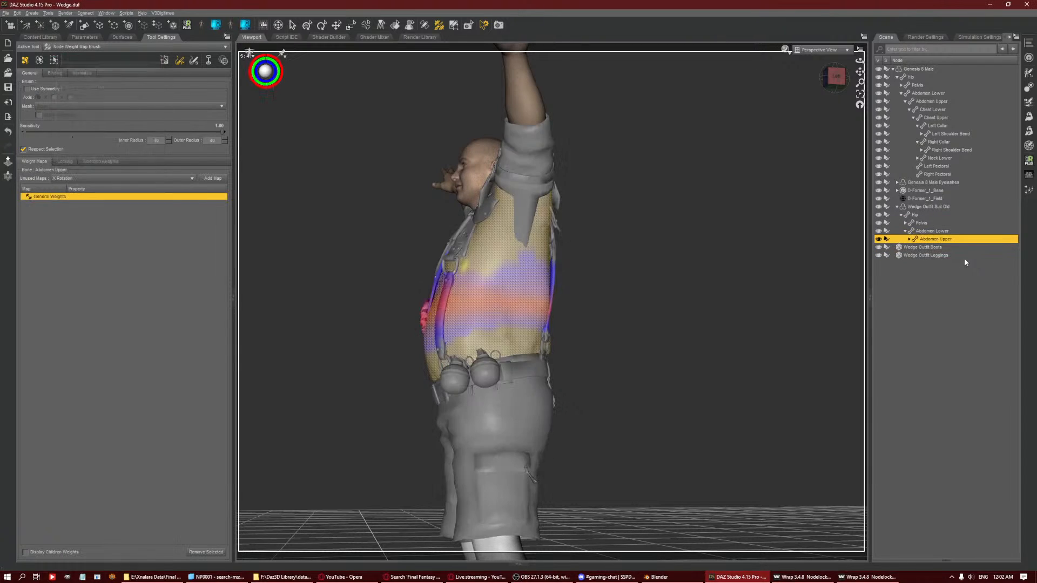
key(Down)
key(Up)
key(Right)
key(Down)
key(Right)
key(Down)
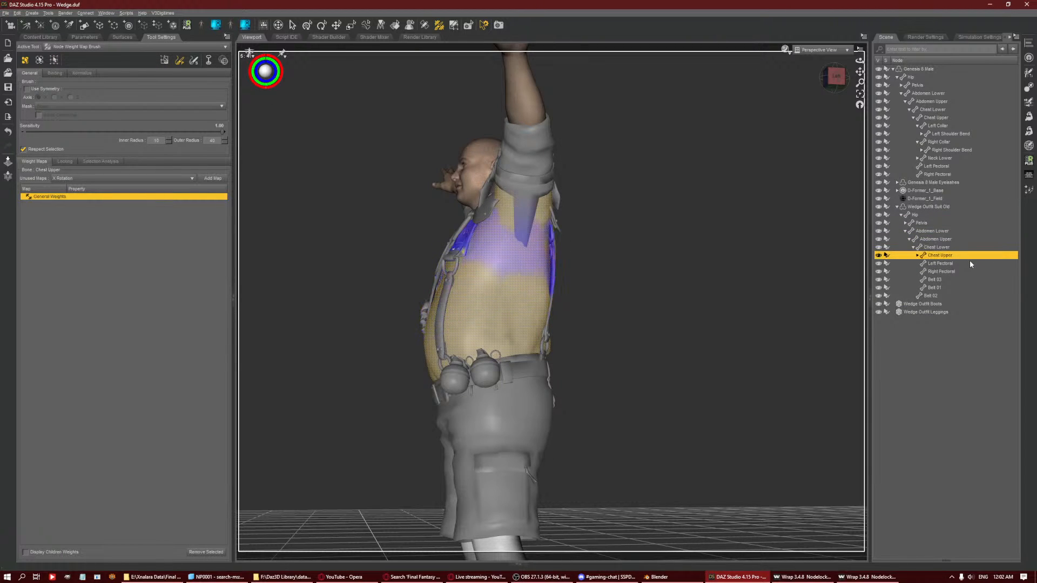
key(Right)
key(Down)
key(Right)
key(Down)
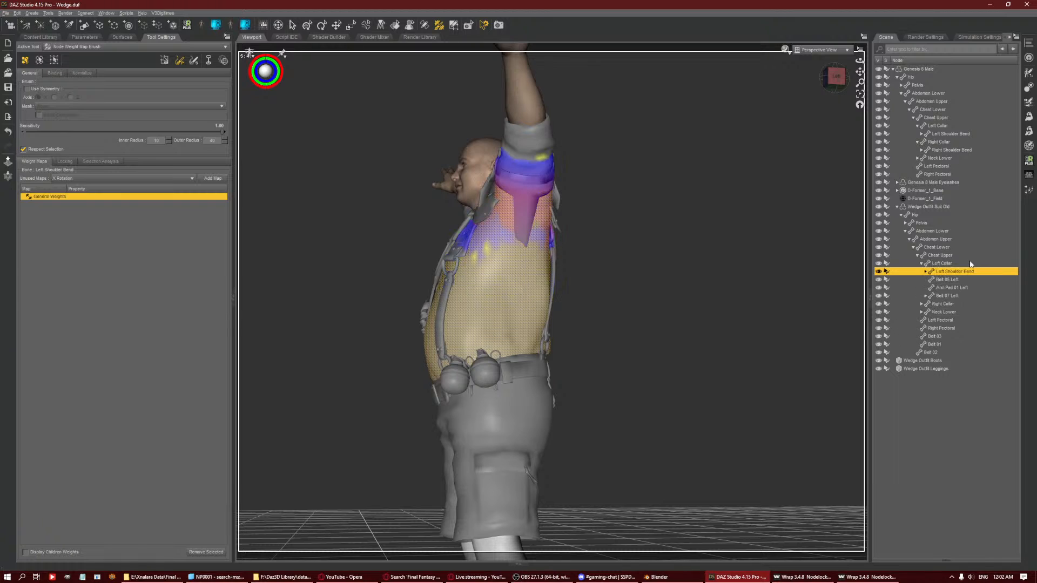
Select the suit's Left Shoulder Twist bone and select all connected polygons of the left sleeve.
key(Right)
key(Down)
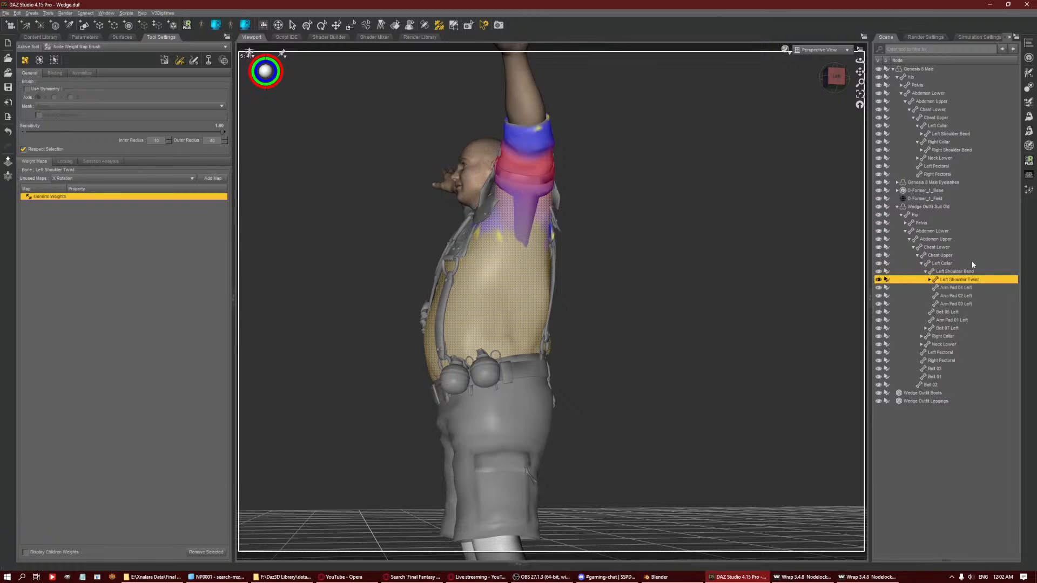
drag(845, 87, 886, 98)
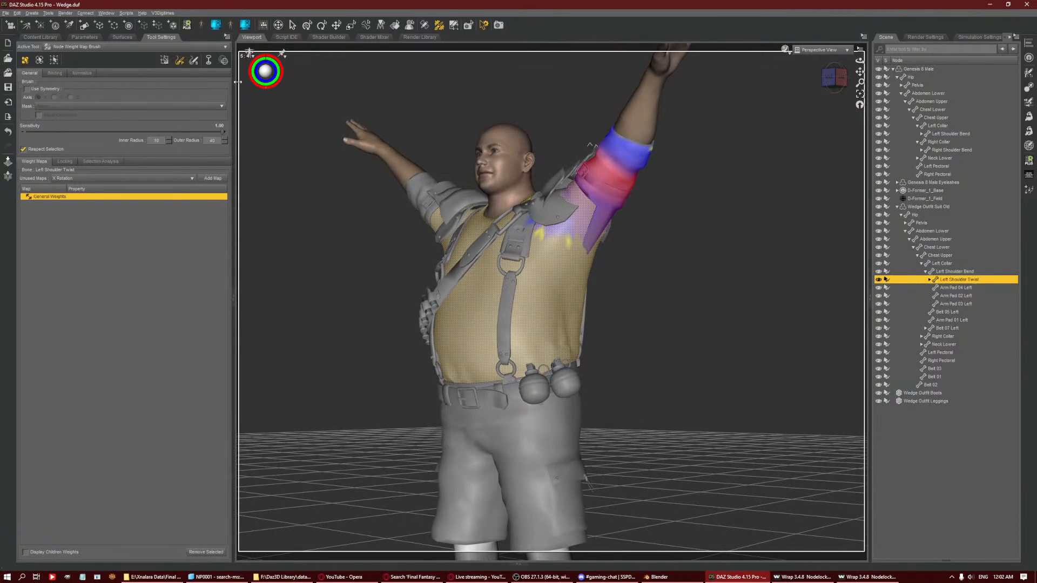
click(166, 61)
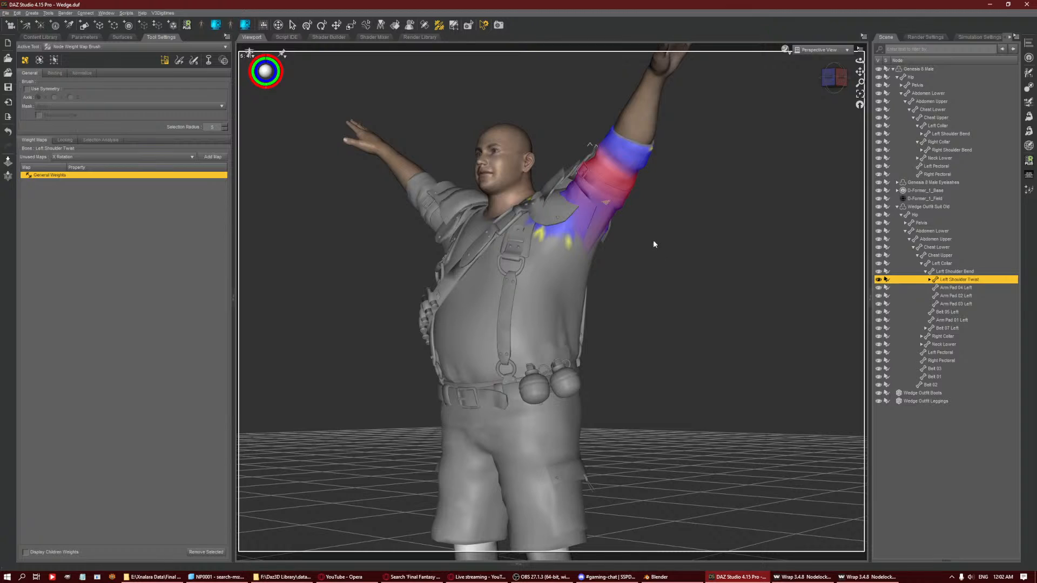
key(ctrl+asterisk)
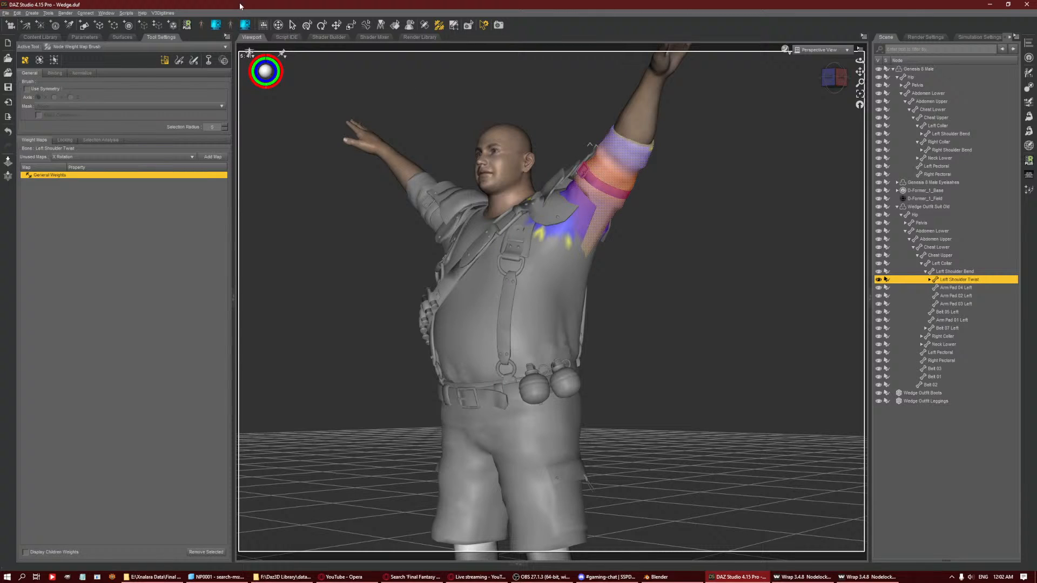
Paint Left Shoulder Twist weights over the left sleeve's pulled-down underside at the armpit and undo the excess brush stroke.
click(179, 60)
scroll(561, 232, down, 2)
drag(581, 269, 588, 259)
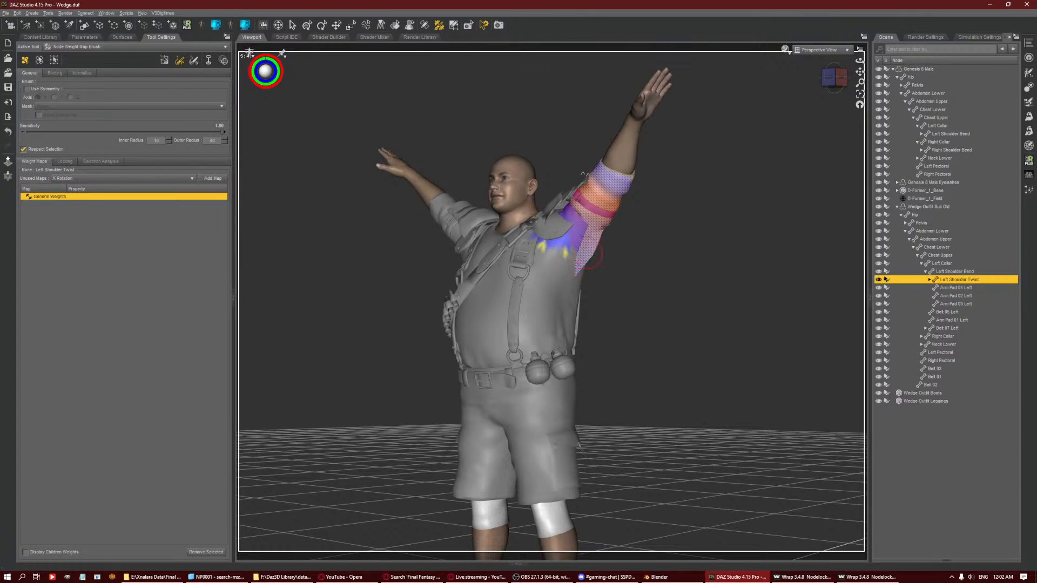
key(ctrl+z)
key(ctrl+z)
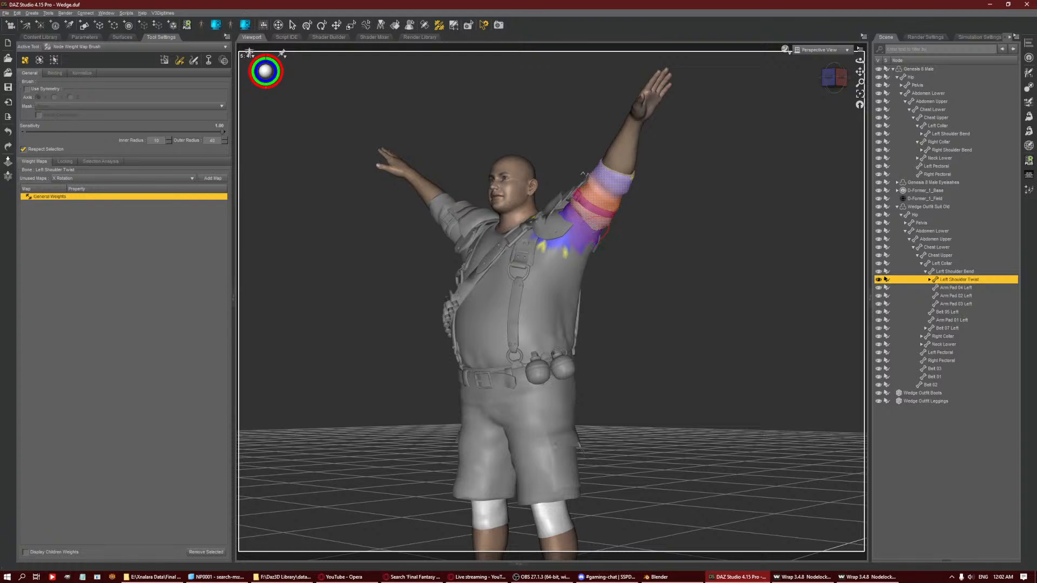
mouse_move(594, 222)
mouse_down()
mouse_move(606, 231)
mouse_move(596, 229)
mouse_up()
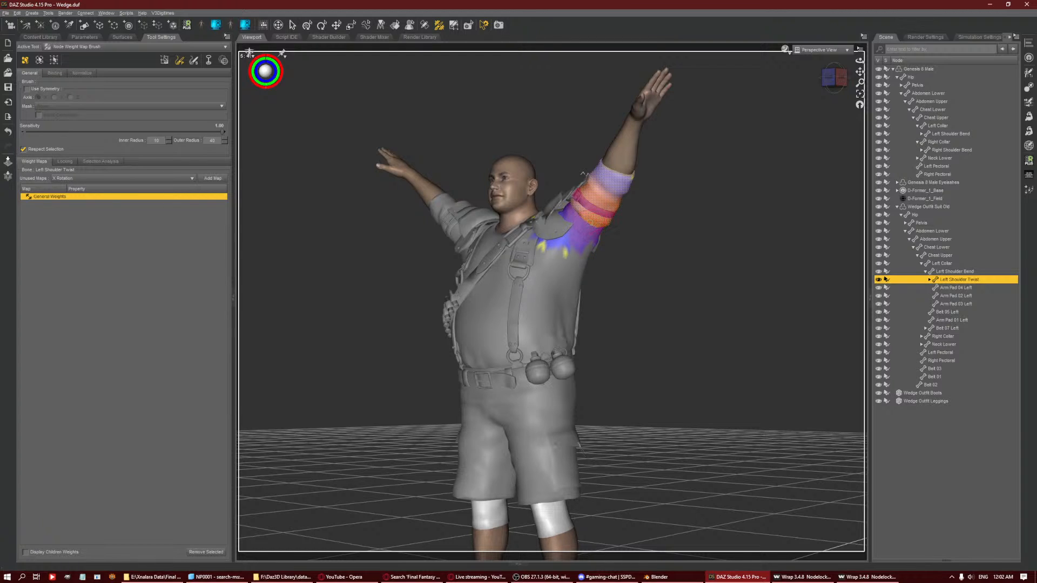
key(ctrl+z)
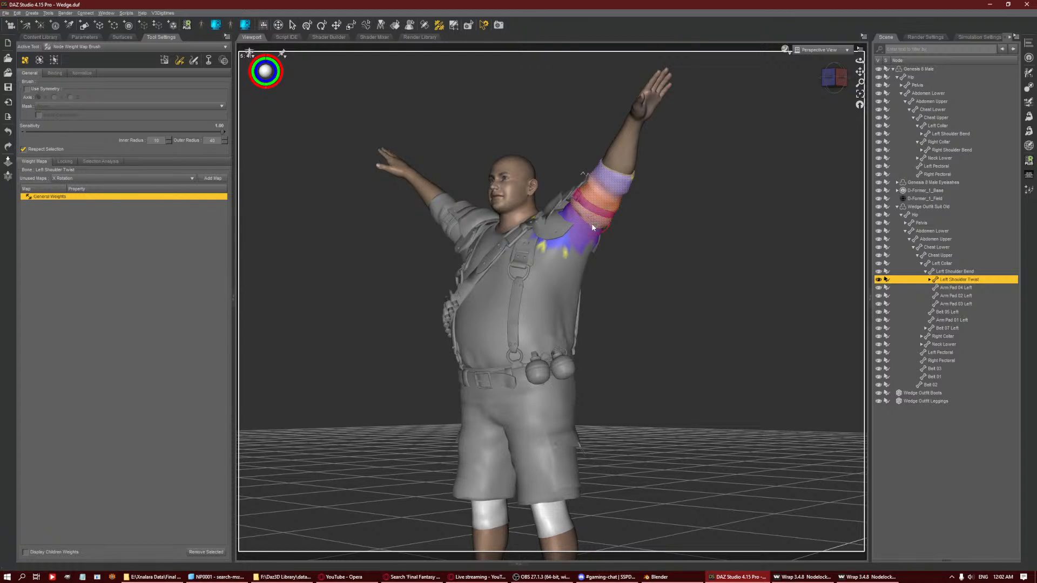
Expand the suit's Right Collar and select its Right Shoulder Bend bone with the figure seen from its right side.
click(835, 75)
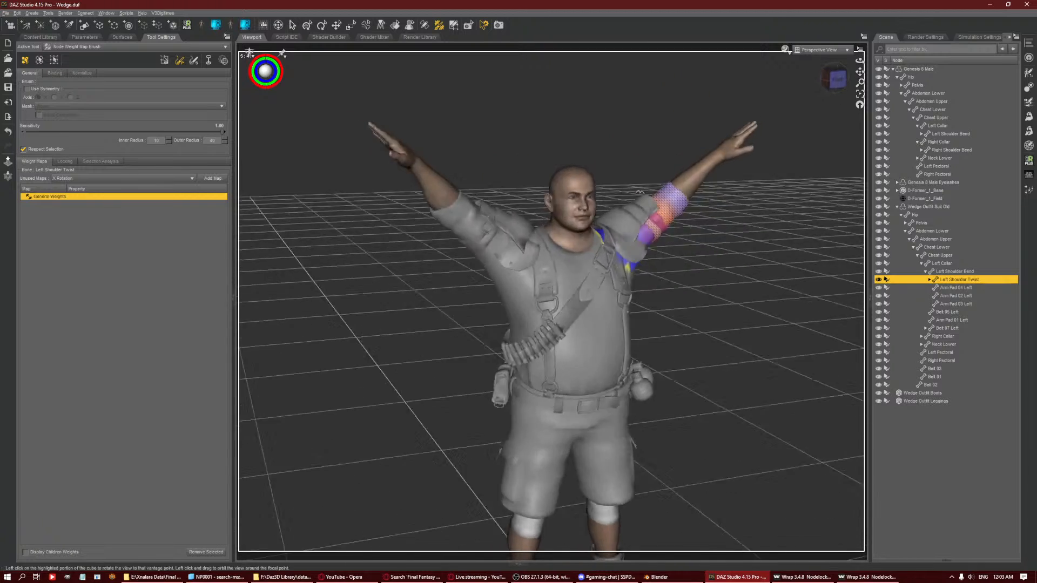
drag(834, 75, 843, 77)
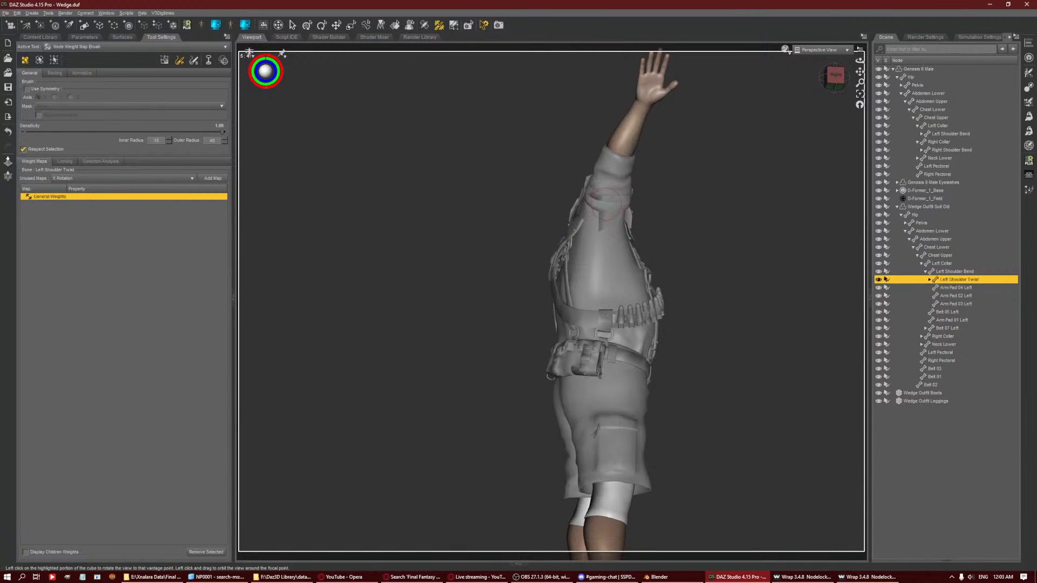
right_click(608, 203)
click(625, 209)
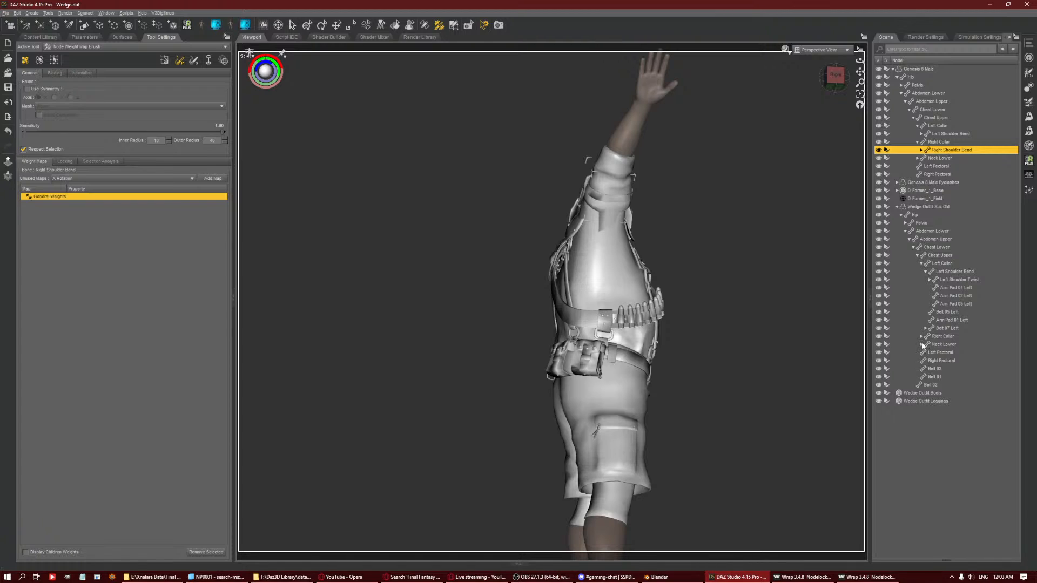
click(921, 335)
click(953, 344)
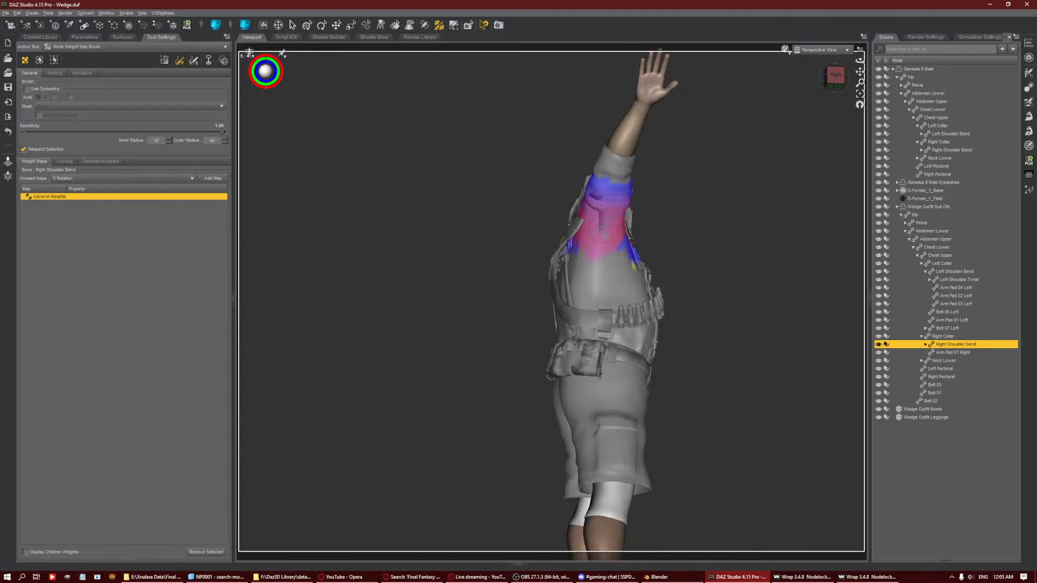
Select the connected polygons of the suit's right sleeve, undoing the selection that also takes in the shirt's torso.
click(165, 60)
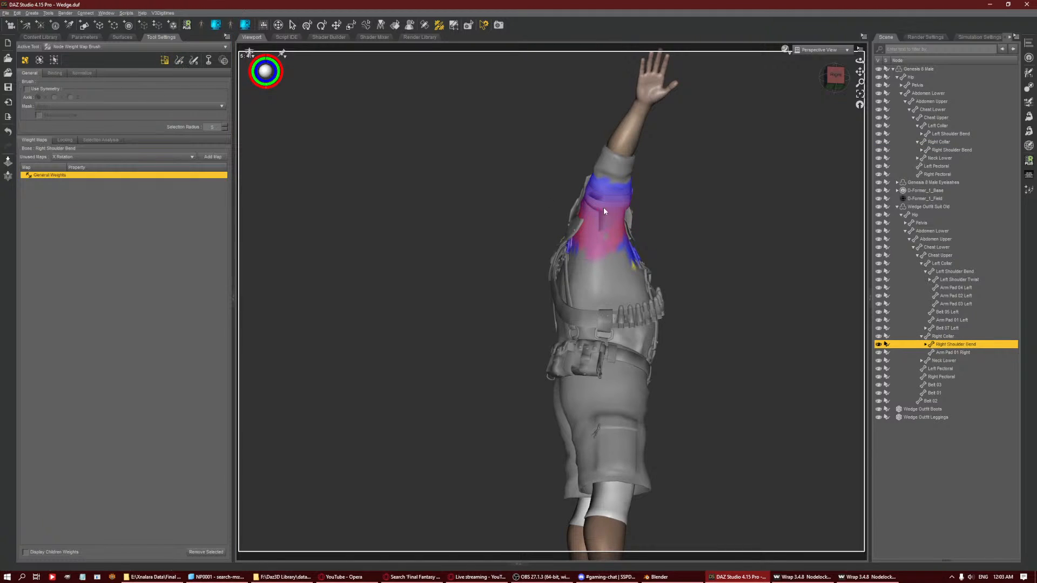
key(ctrl+asterisk)
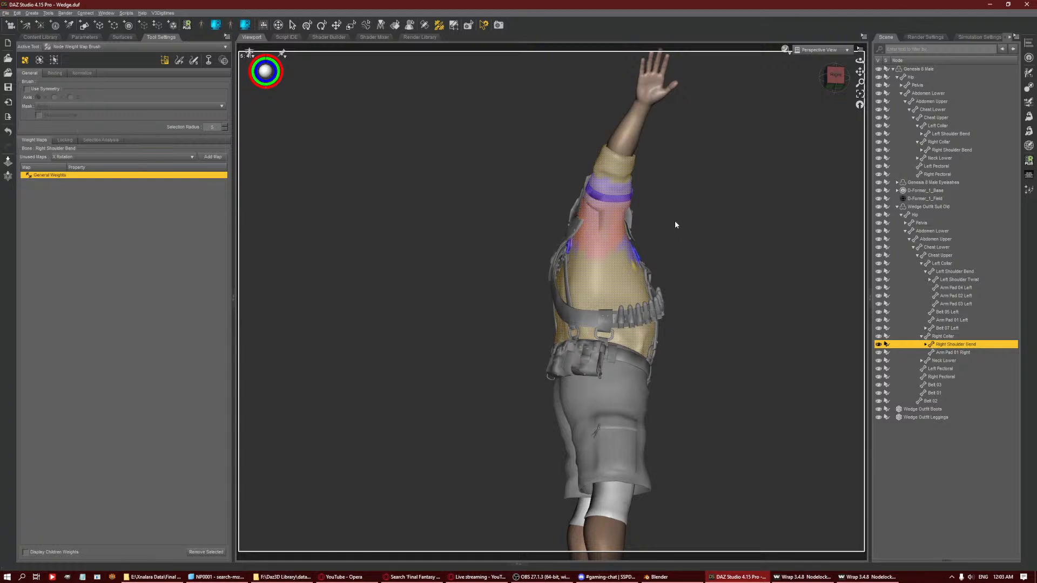
scroll(621, 192, up, 2)
key(ctrl+z)
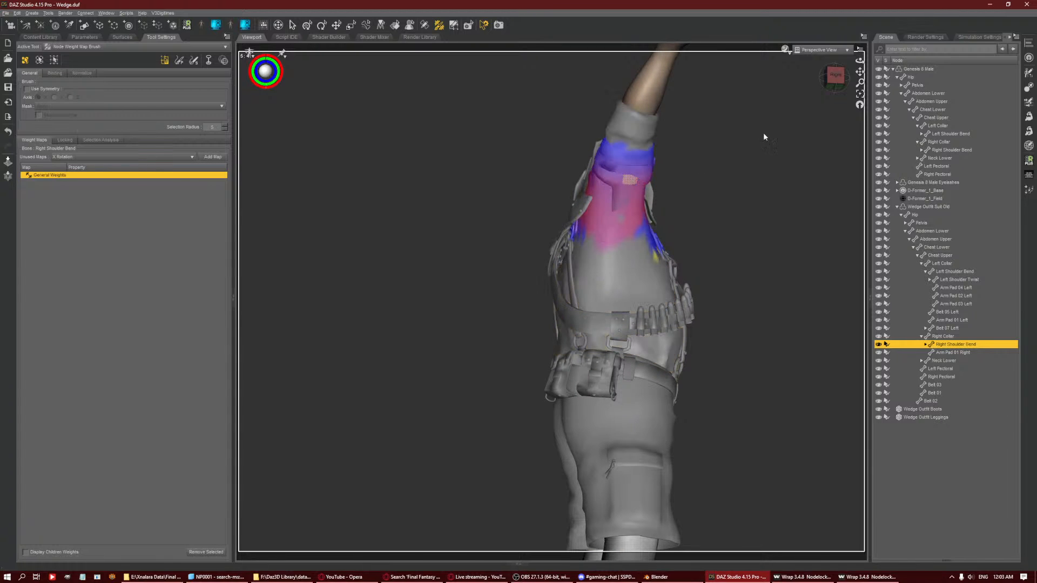
click(860, 95)
scroll(812, 143, down, 8)
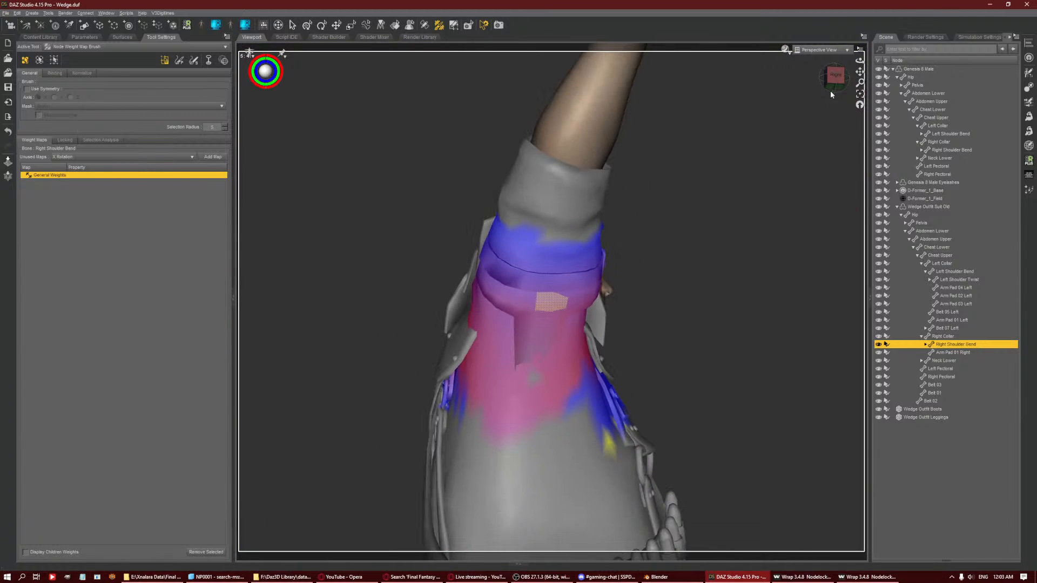
mouse_move(834, 81)
mouse_down()
mouse_move(877, 81)
mouse_move(814, 76)
mouse_up()
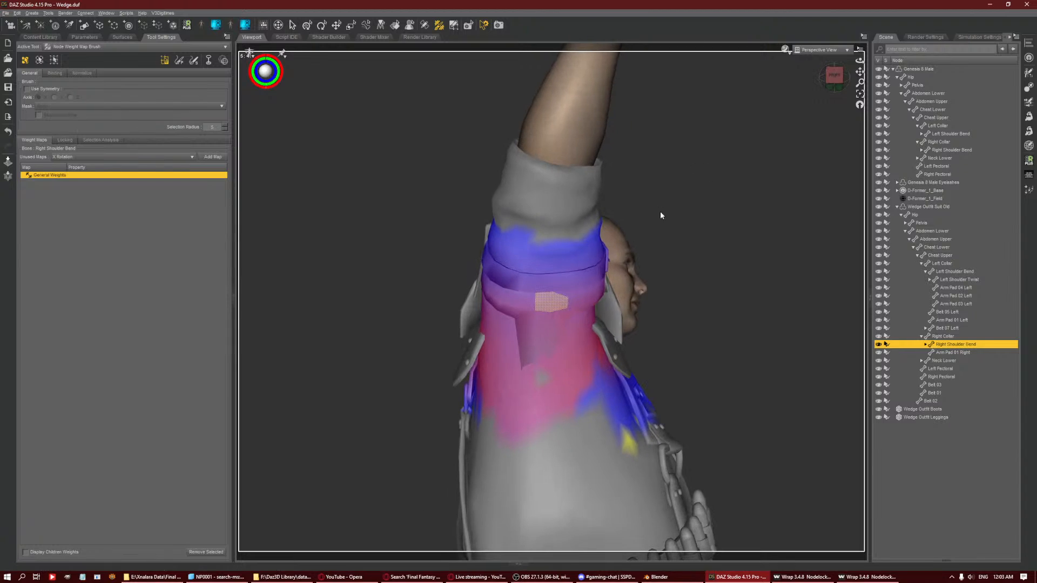
key(ctrl+asterisk)
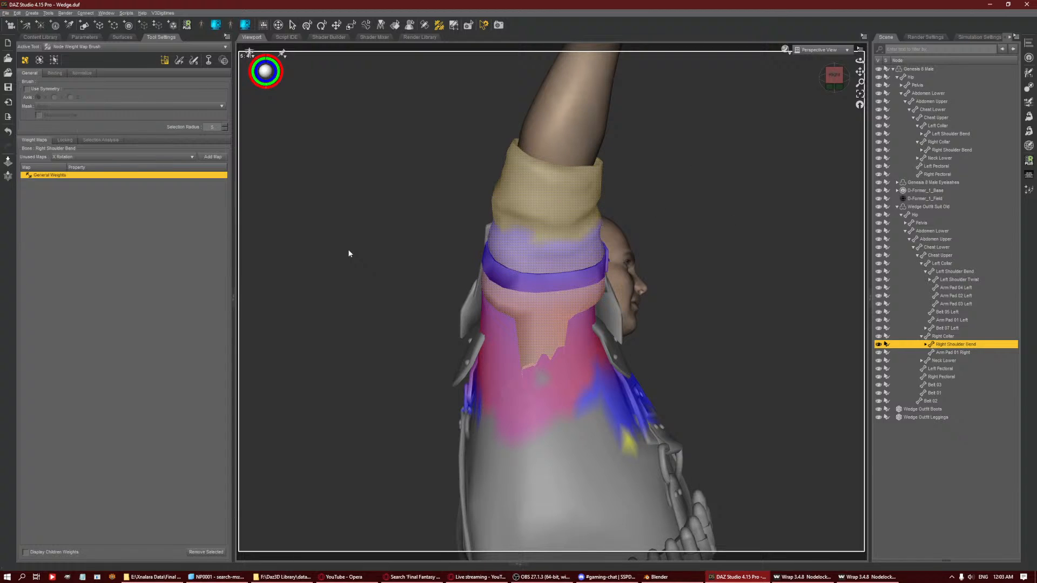
Paint Right Shoulder Bend weights over the right sleeve's pulled-down underside at the armpit.
click(179, 60)
scroll(556, 394, down, 3)
key(bracketright)
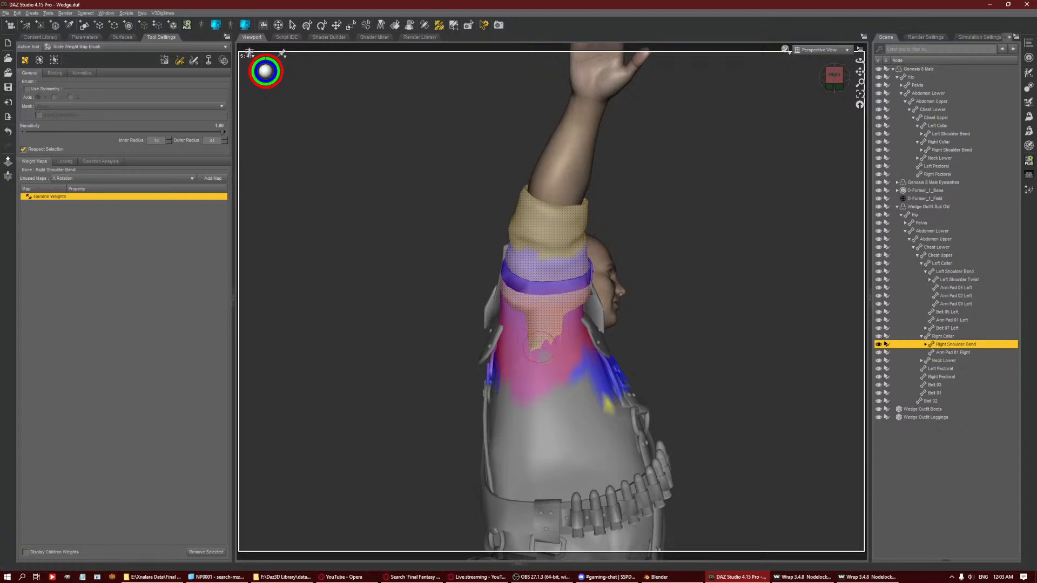
drag(828, 91, 854, 90)
scroll(542, 375, down, 2)
scroll(542, 375, down, 1)
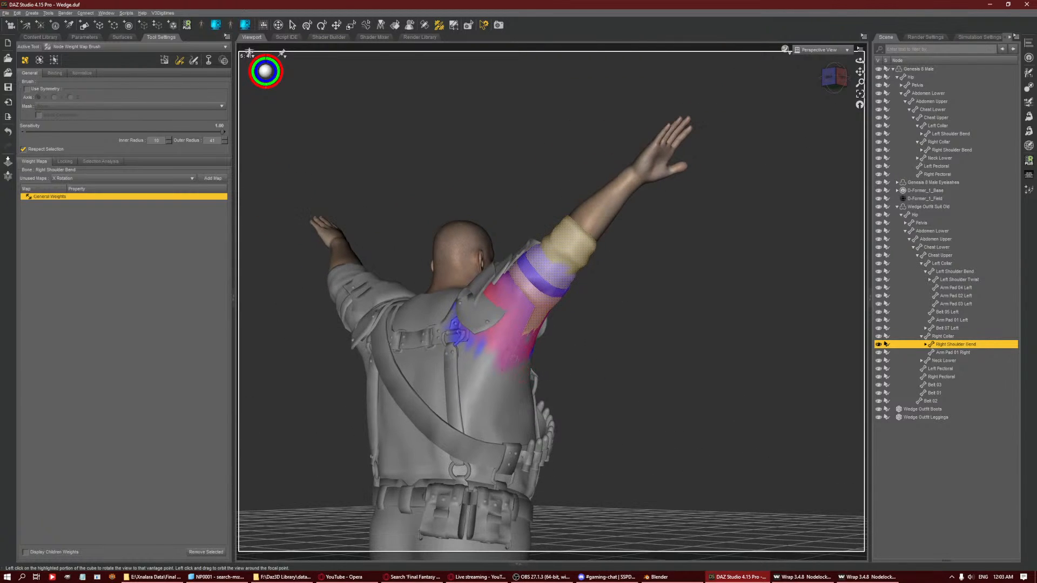
drag(536, 323, 518, 374)
mouse_move(535, 323)
mouse_down()
mouse_move(526, 361)
mouse_move(539, 319)
mouse_up()
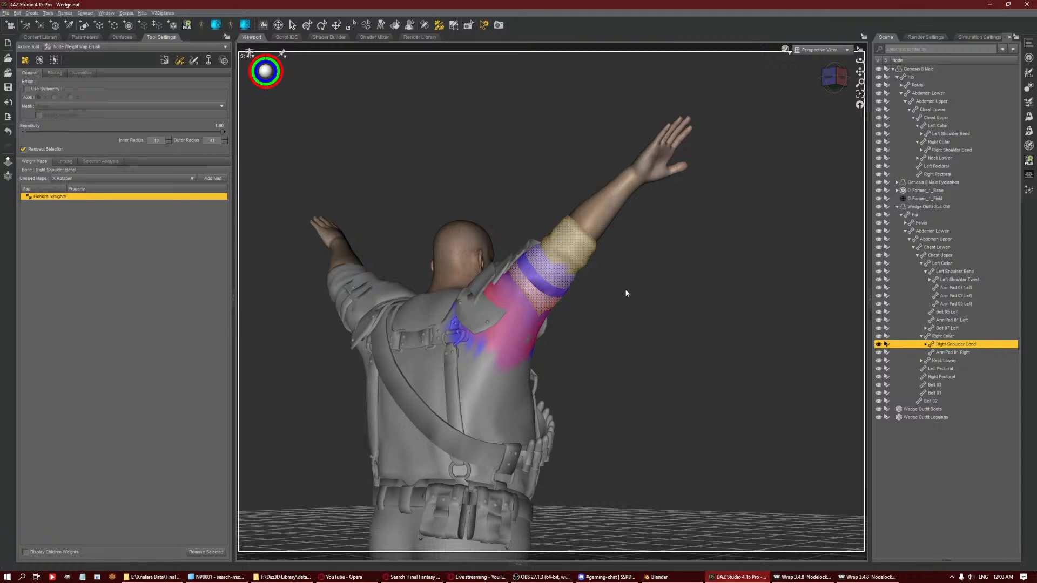
Examine the weight maps of the suit's Right Shoulder Twist and Arm Pad 01 Right bones from behind and from the front.
drag(825, 87, 824, 83)
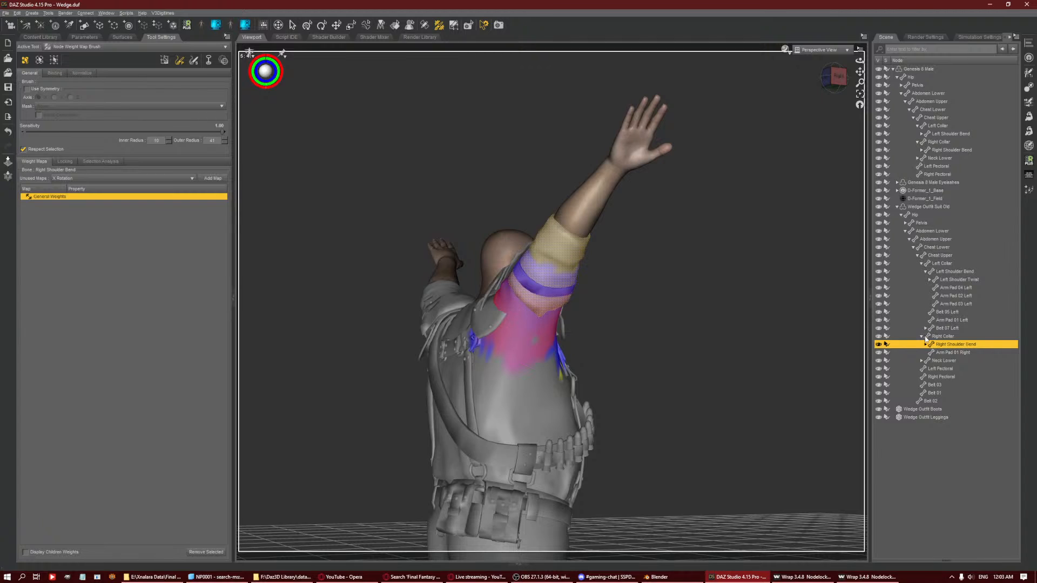
click(925, 343)
click(949, 352)
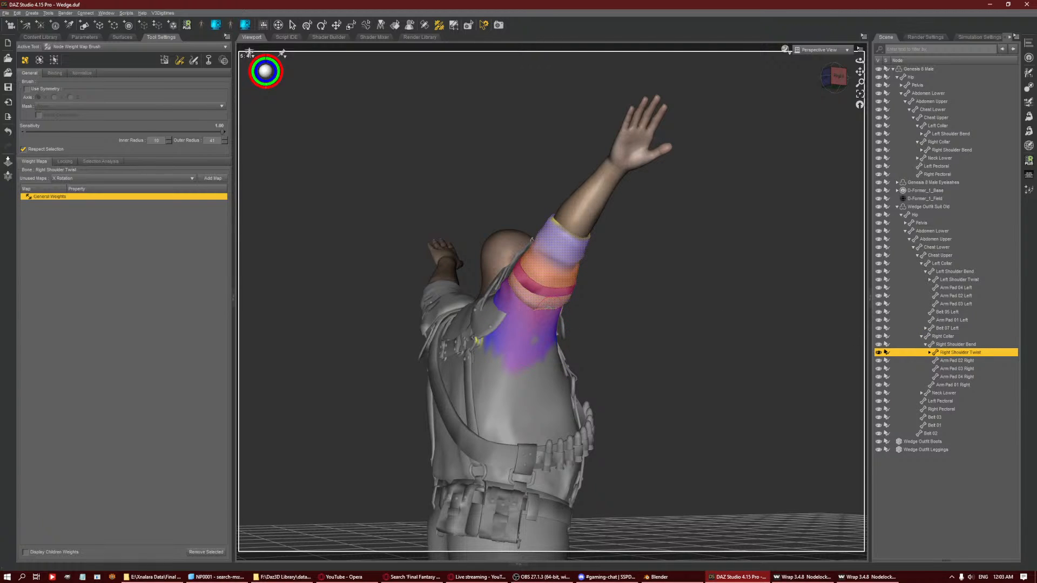
alt+drag(834, 160, 675, 173)
right_click(515, 318)
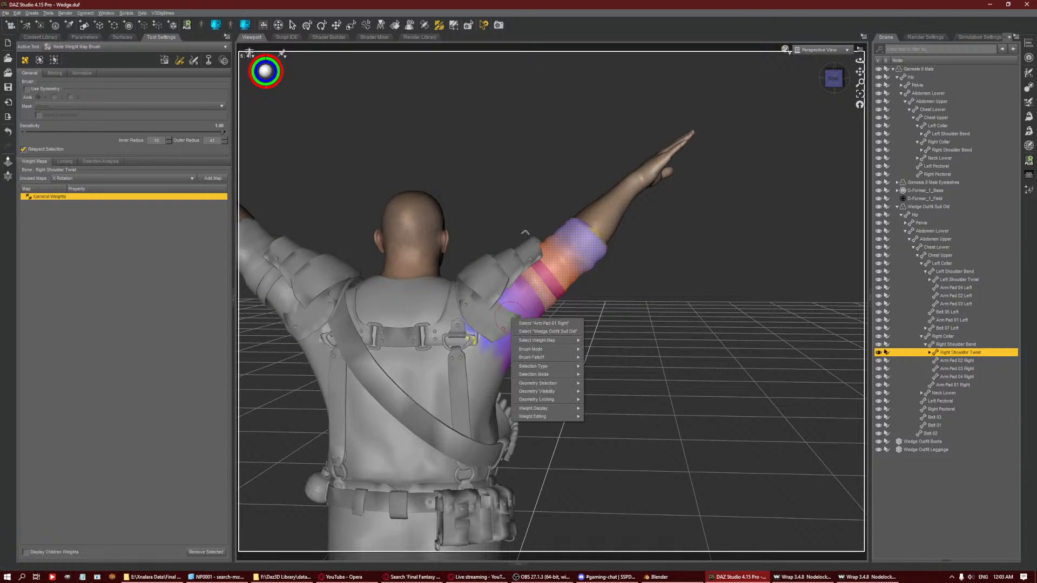
click(548, 348)
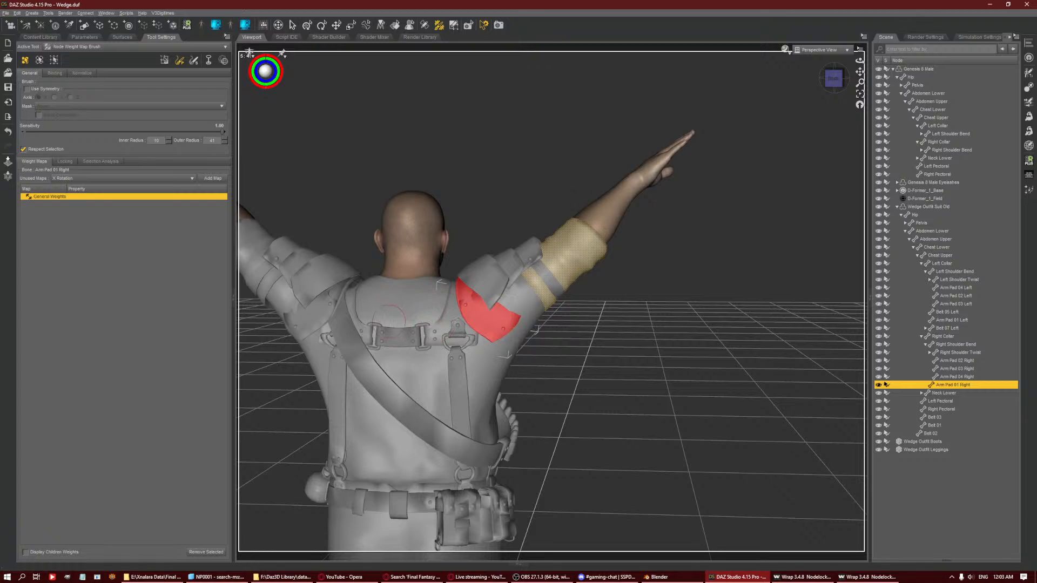
drag(833, 79, 991, 81)
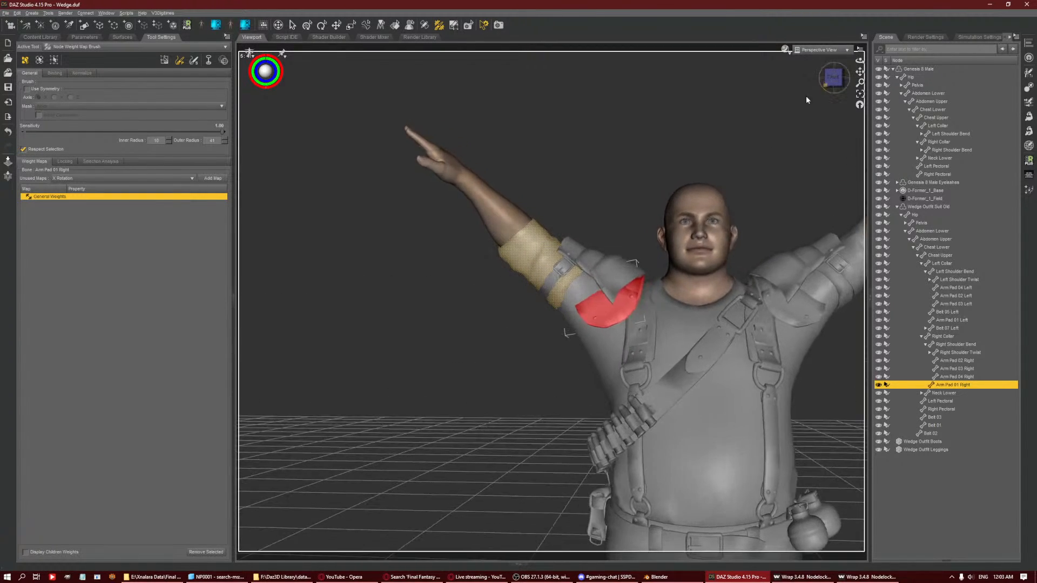
scroll(615, 151, down, 4)
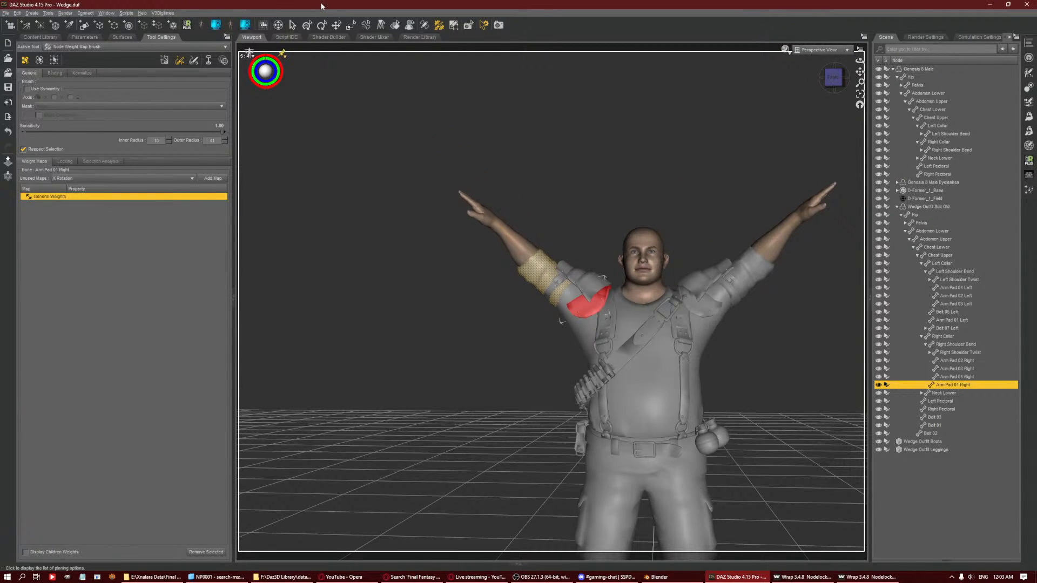
Switch to the Universal tool and set the Genesis 8 Male's Left Shoulder Bend bone's Bend to 0.
click(307, 24)
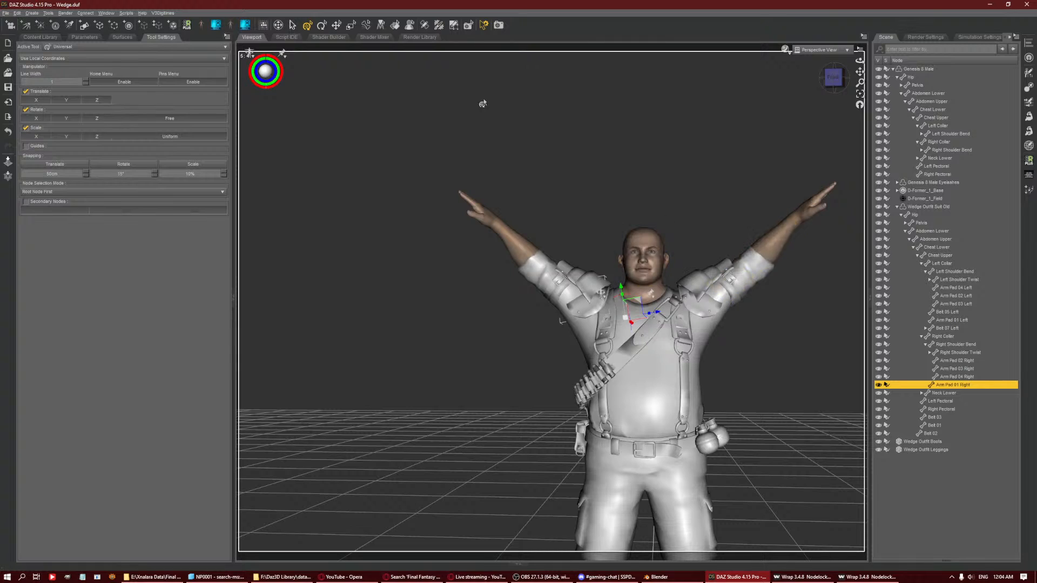
click(726, 275)
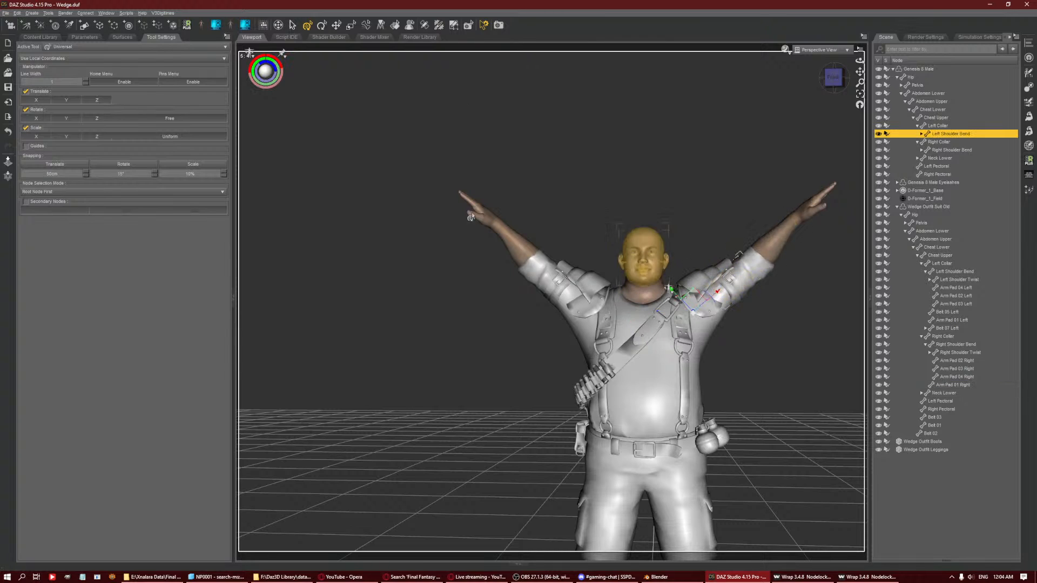
click(84, 37)
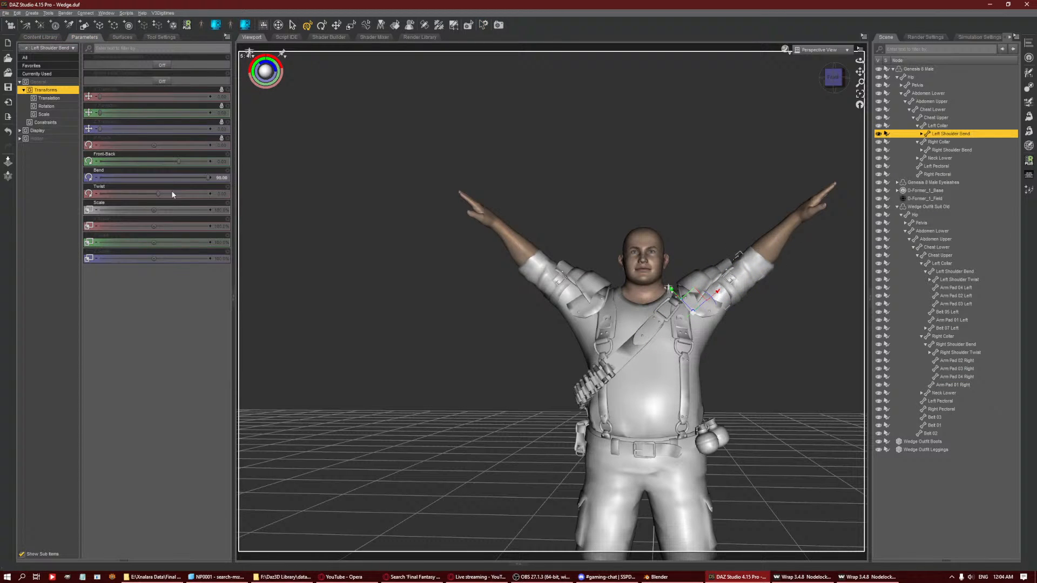
click(223, 178)
text(0)
key(Return)
Set the Bend of the Genesis 8 Male's Right Shoulder Bend bone to 0.
click(562, 280)
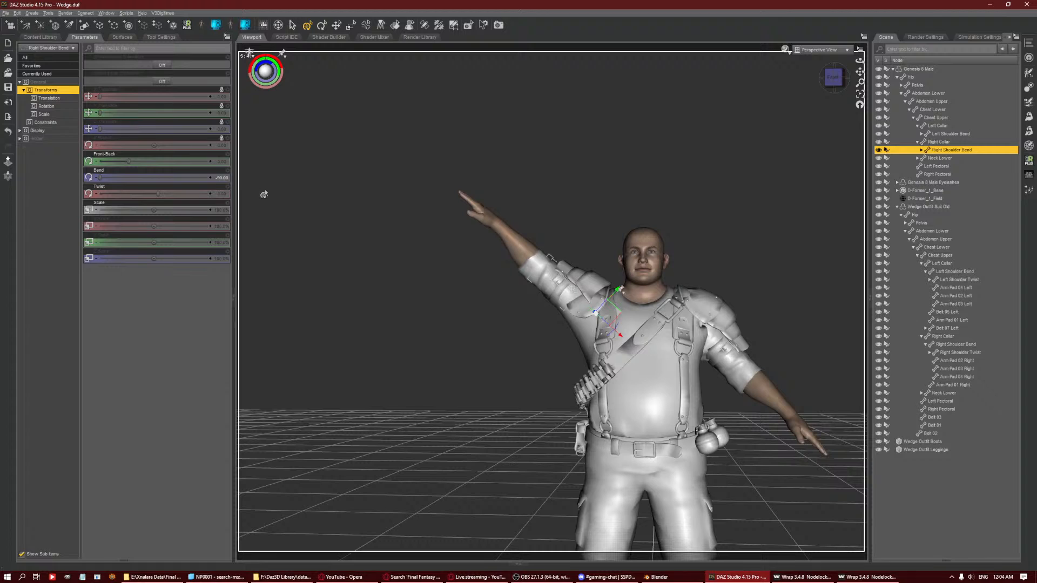
click(222, 177)
text(0)
key(Return)
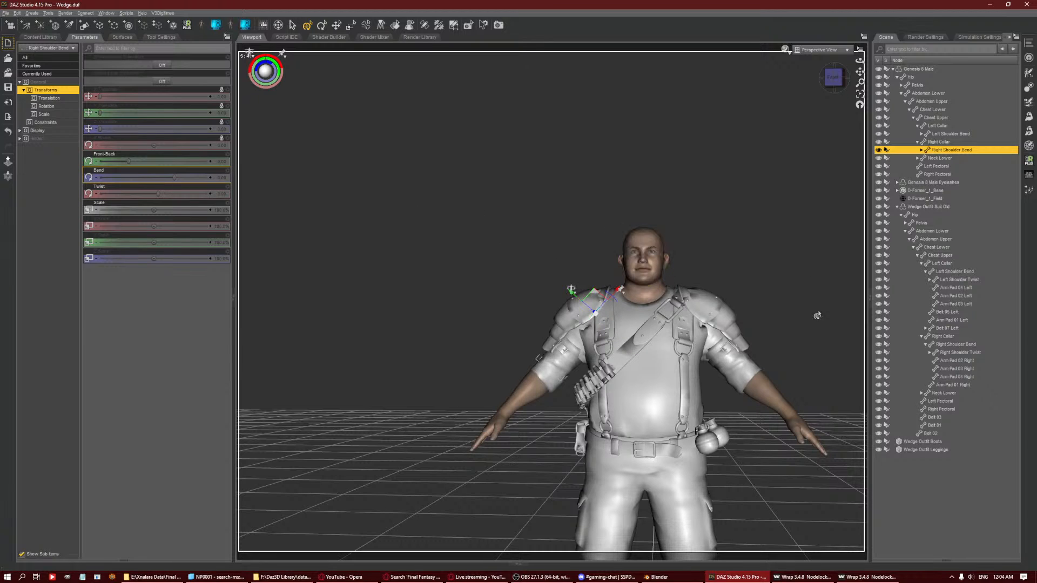
click(979, 37)
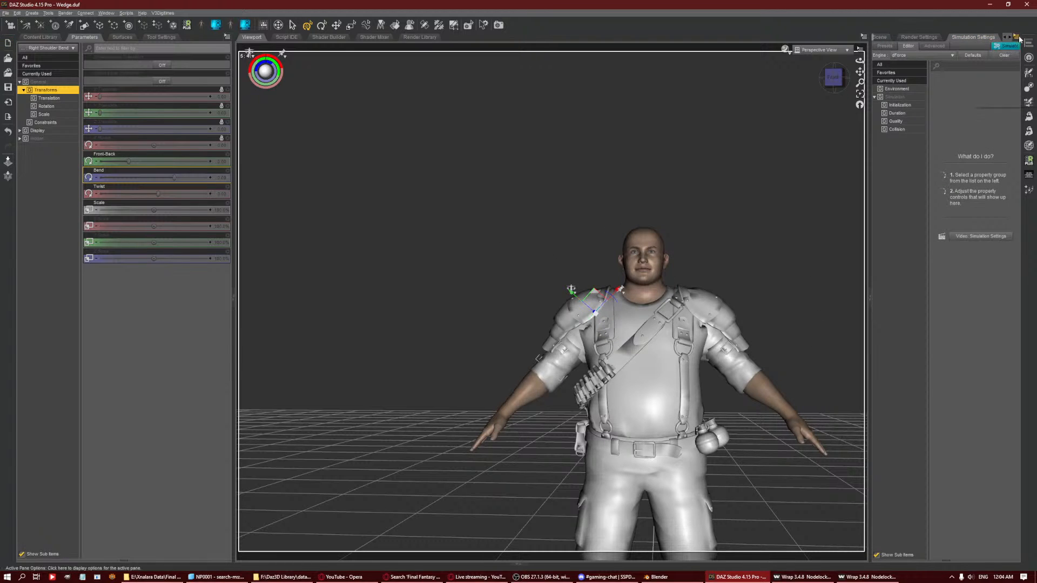
click(1015, 36)
click(1017, 60)
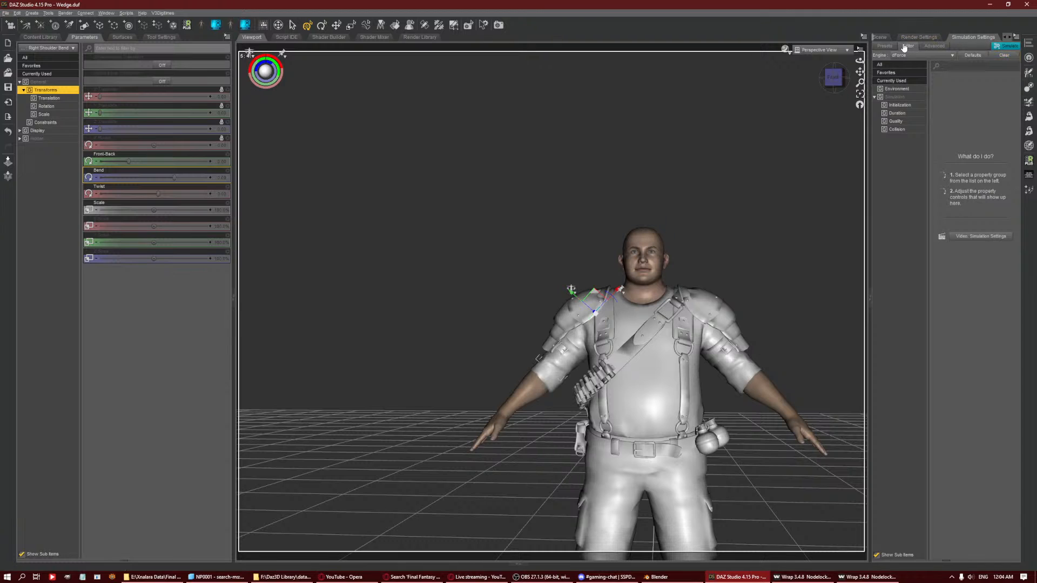
click(886, 39)
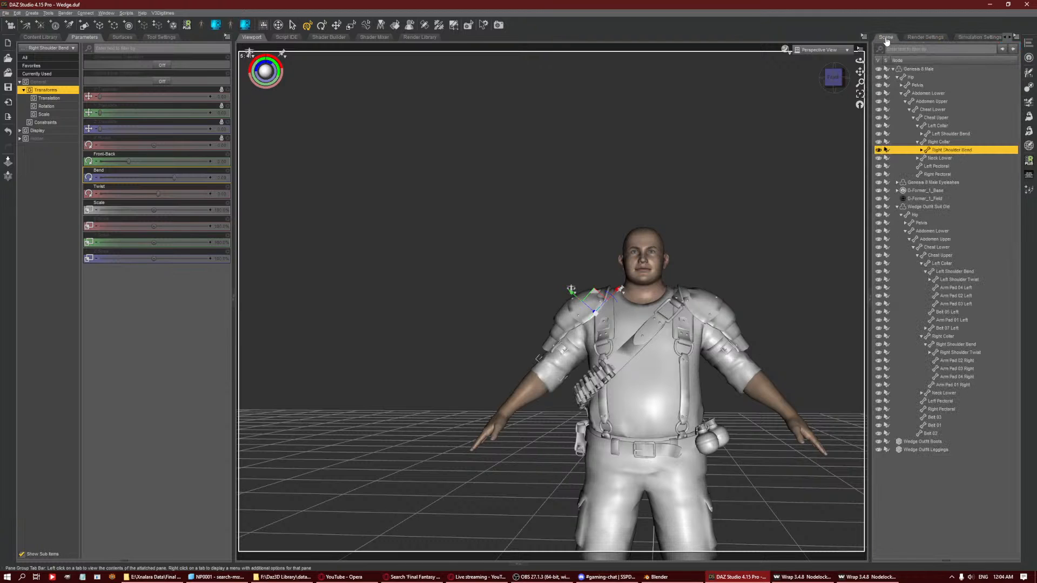
Select the Wedge Outfit Suit and show its surface settings with all of its materials selected.
double_click(928, 207)
click(927, 199)
ctrl+click(926, 191)
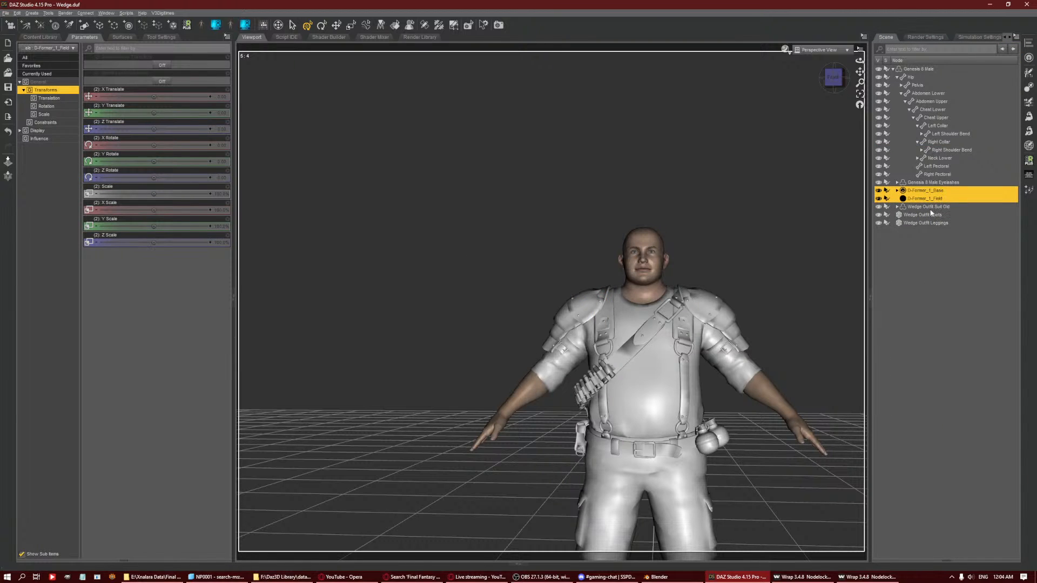
click(930, 207)
click(129, 26)
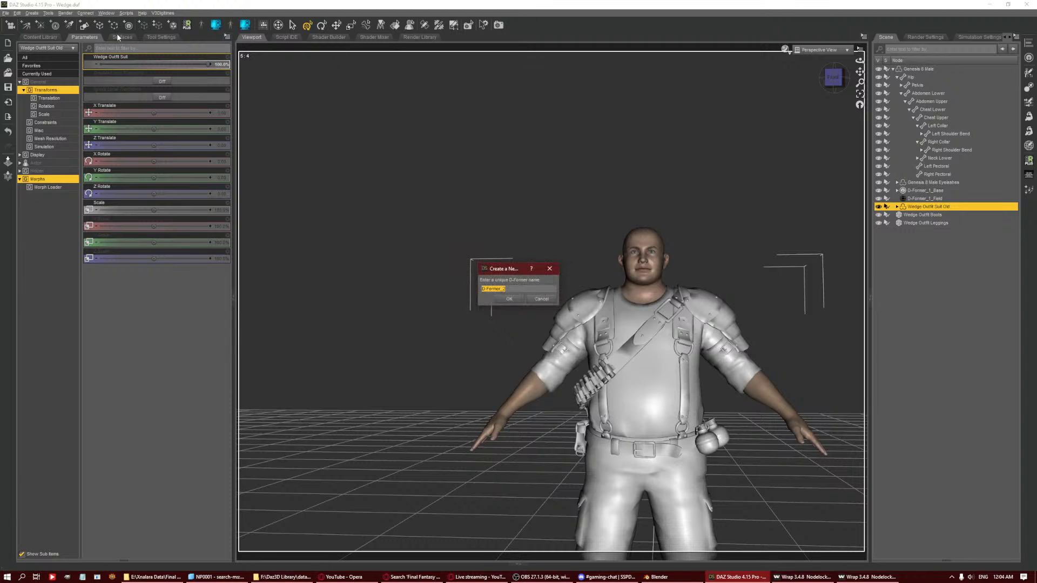
key(Escape)
click(118, 37)
click(64, 88)
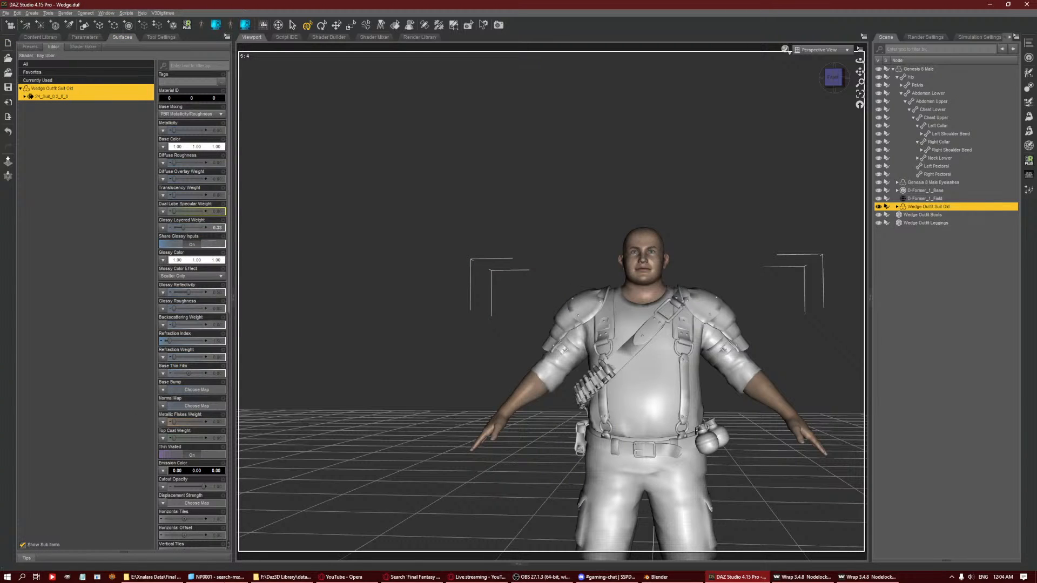
Switch to File Explorer and bring up the FF7 (Remake) - Wedge source texture folder beside the texture search window.
click(277, 577)
click(222, 577)
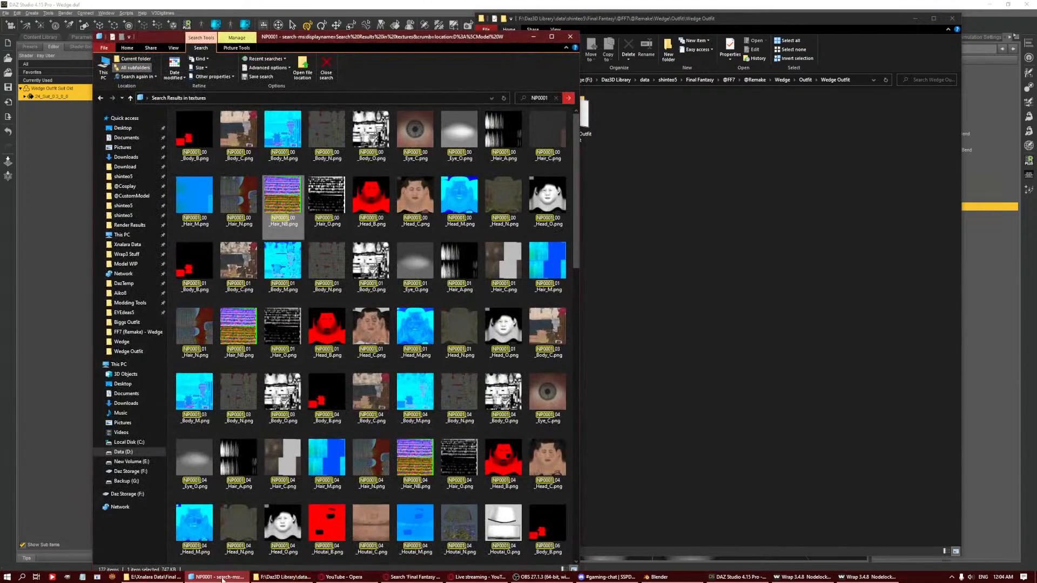
click(732, 195)
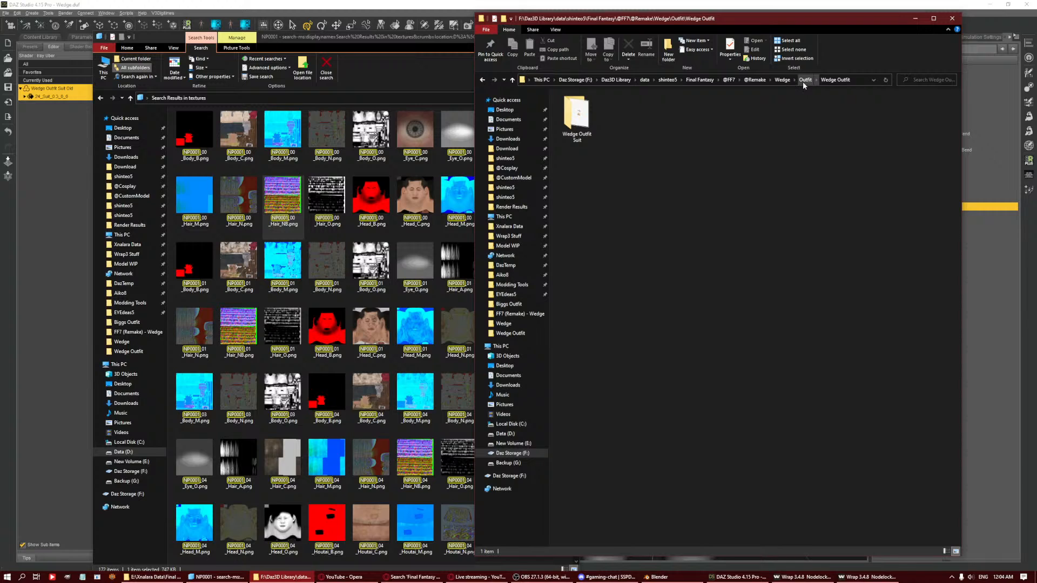
click(162, 578)
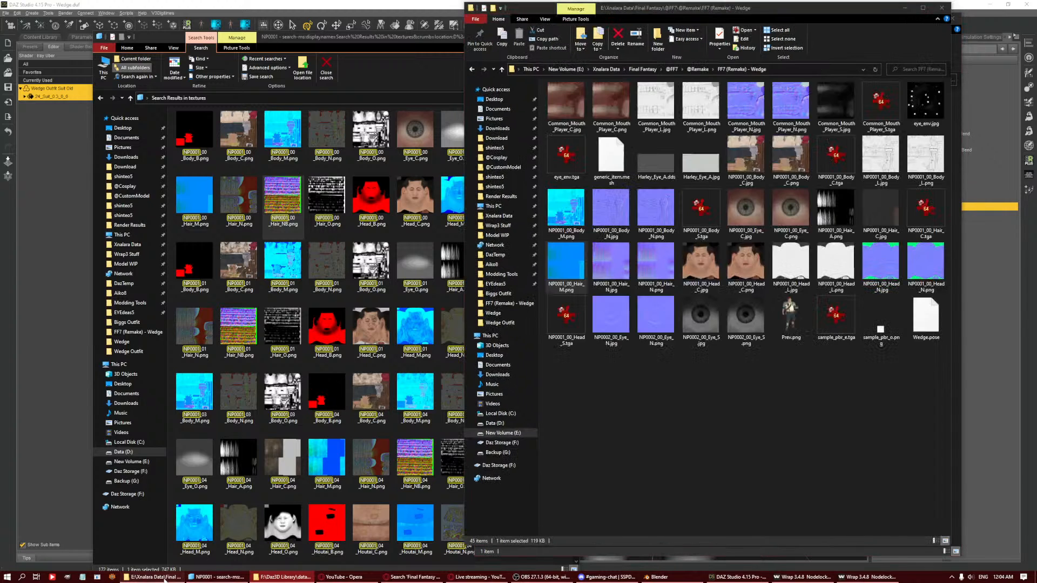
click(132, 195)
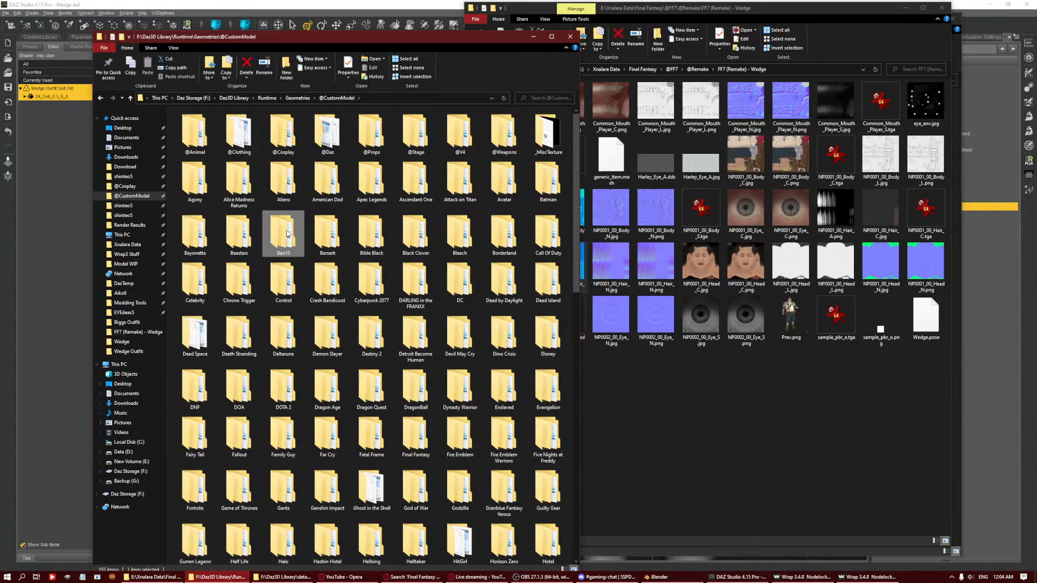
key(f)
key(f)
key(f)
key(f)
key(f)
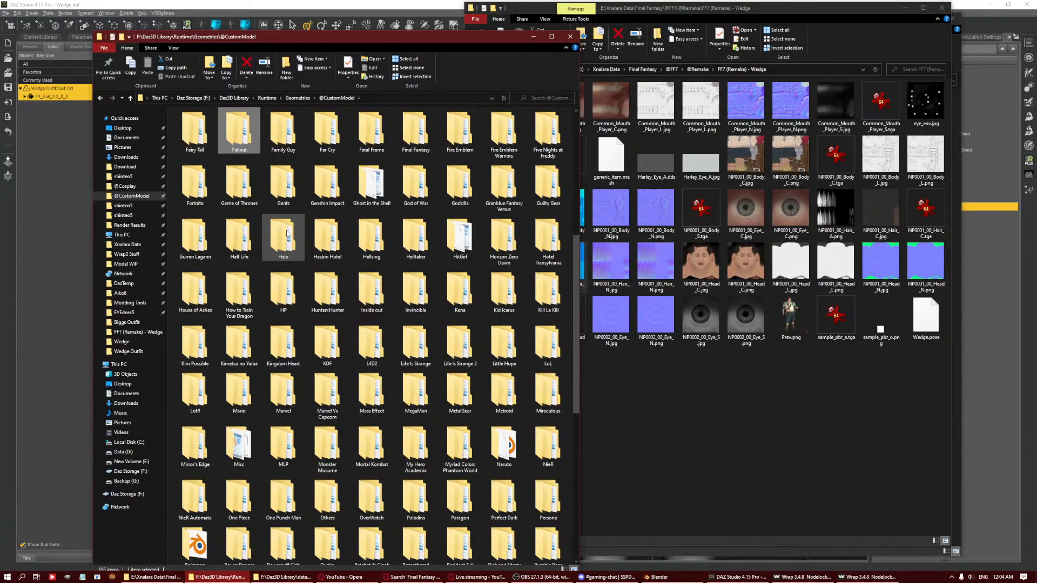
key(Right)
key(Return)
key(Right)
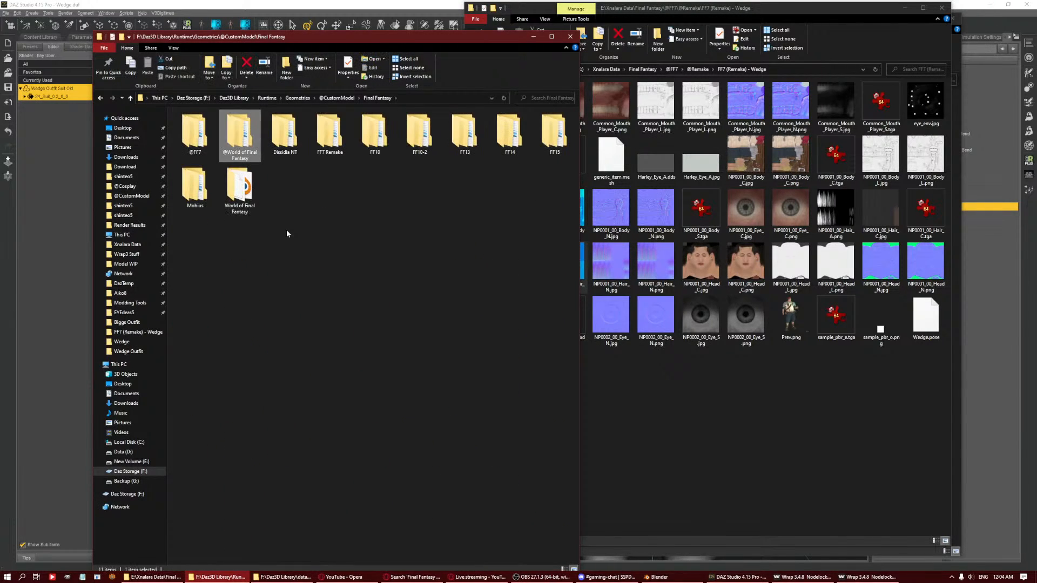
key(Left)
key(Return)
key(Return)
key(Right)
key(Return)
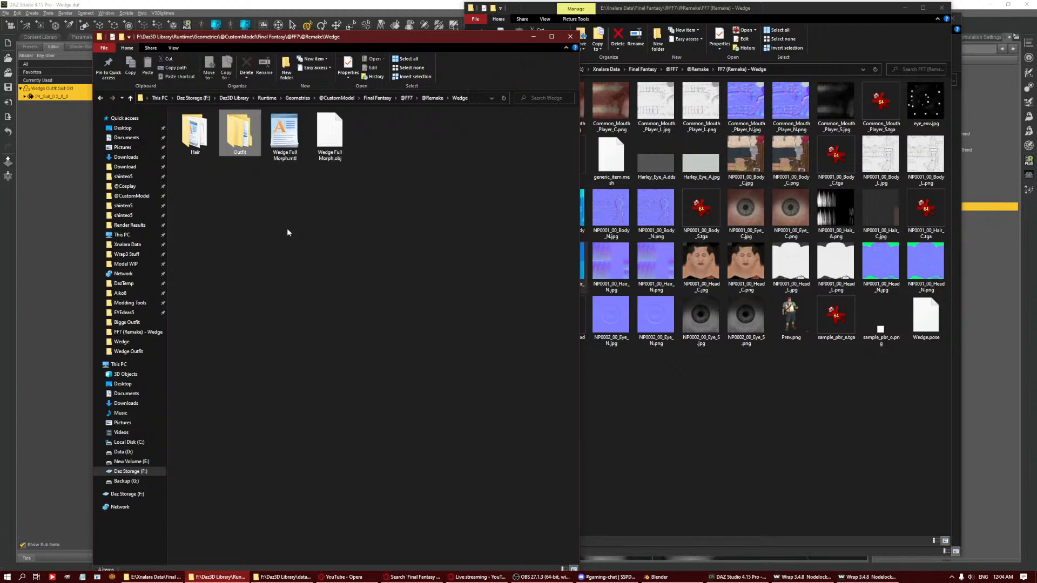
Create a folder named Textures inside the Wedge folder and open it.
right_click(288, 232)
click(393, 330)
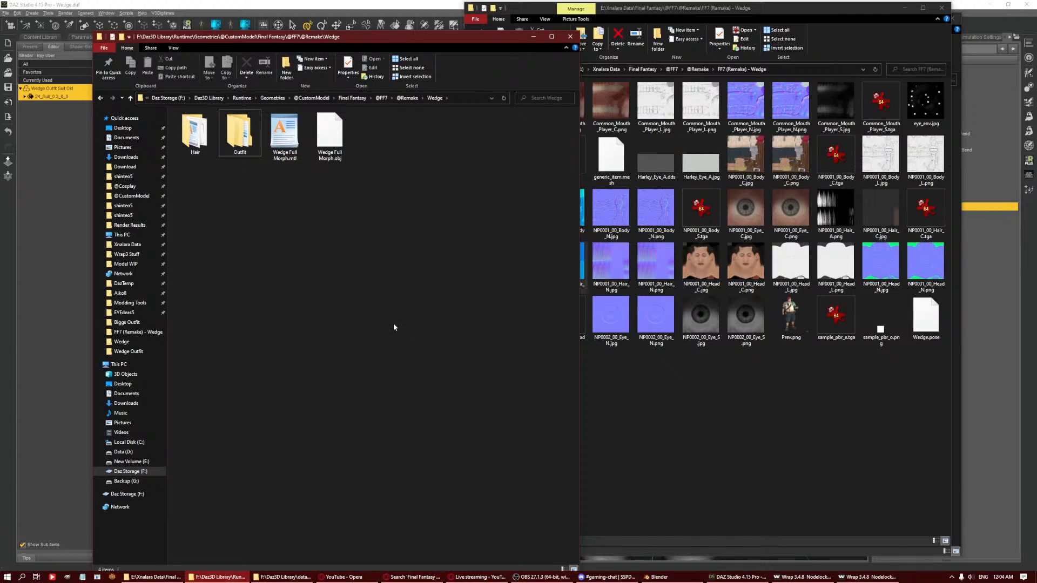
text(Textures)
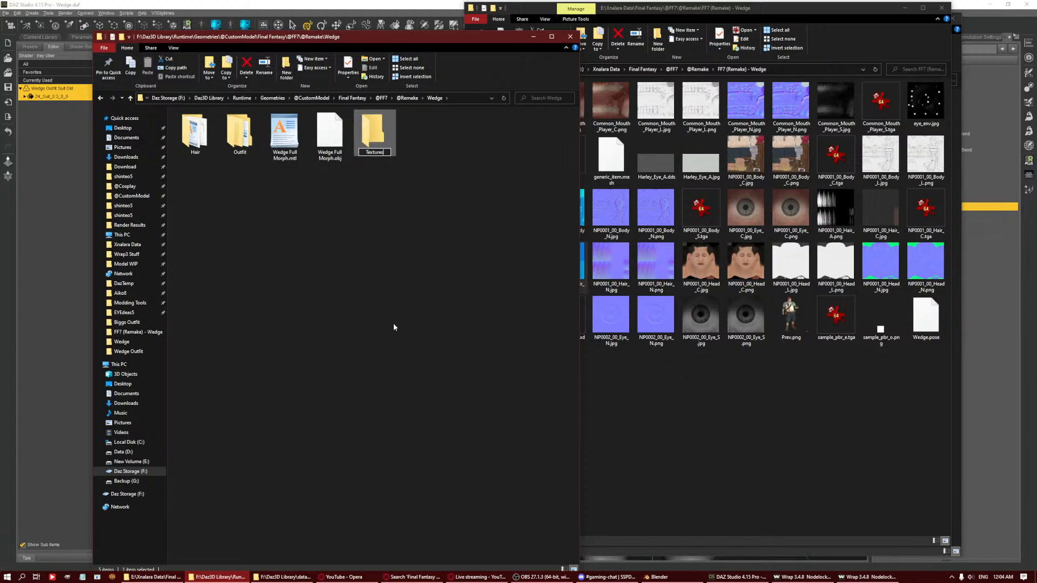
key(Return)
key(Return)
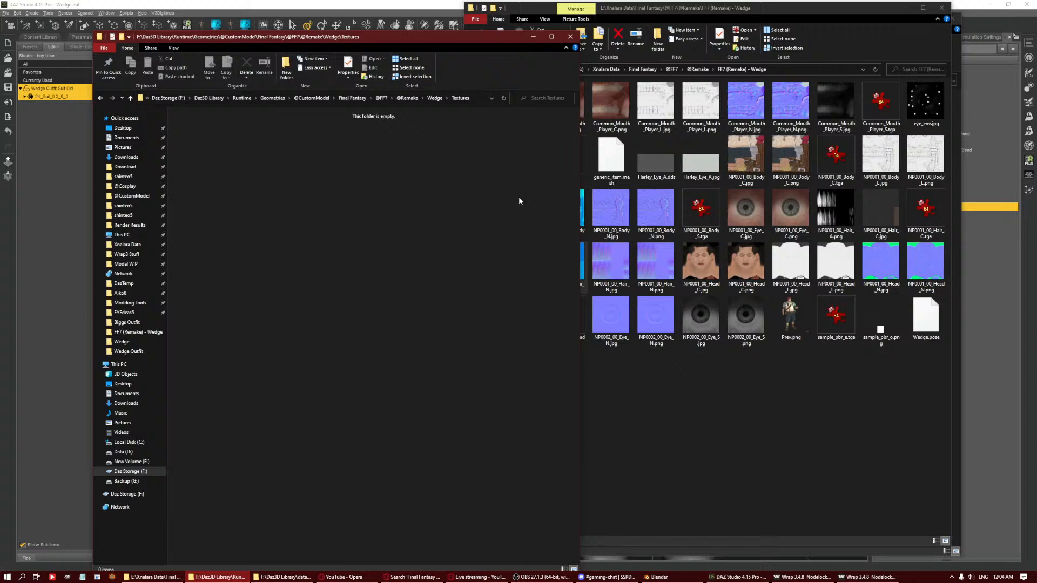
Copy NP0001_00_Body_C.jpg and NP0001_00_Body_N.jpg from the source folder into the Textures folder.
click(756, 181)
drag(749, 160, 301, 181)
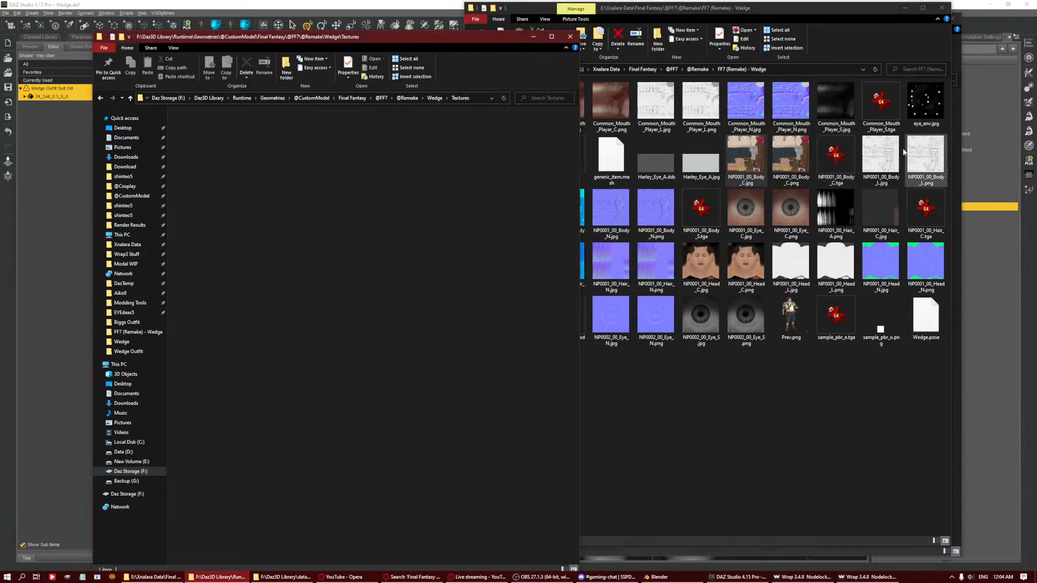
click(620, 211)
click(567, 214)
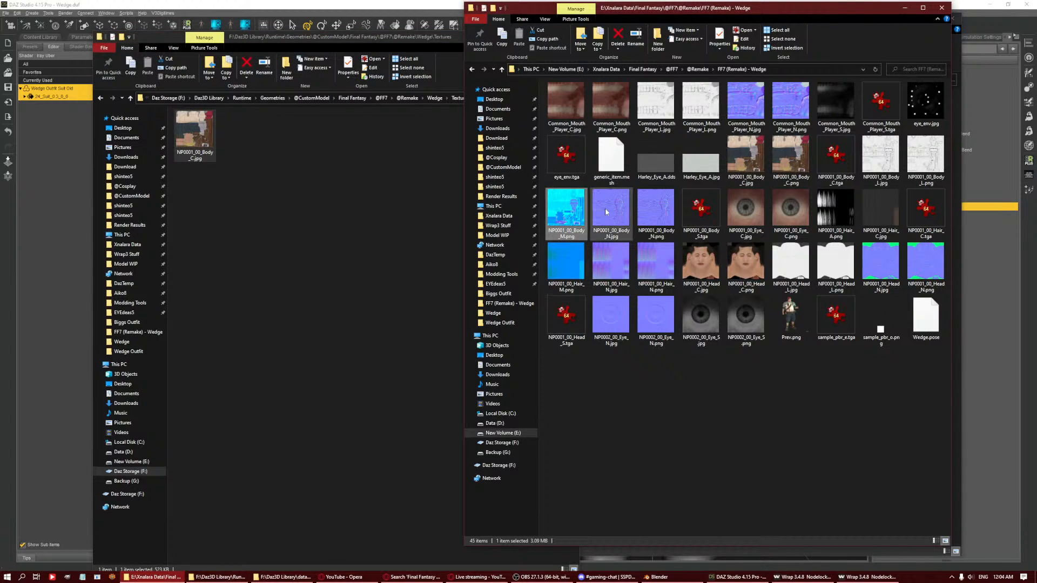
click(606, 230)
drag(604, 223, 324, 231)
Convert NP0001_00_Body_S.tga to JPG with XnConvert and copy NP0001_00_Body_S.jpg into the Textures folder.
click(690, 211)
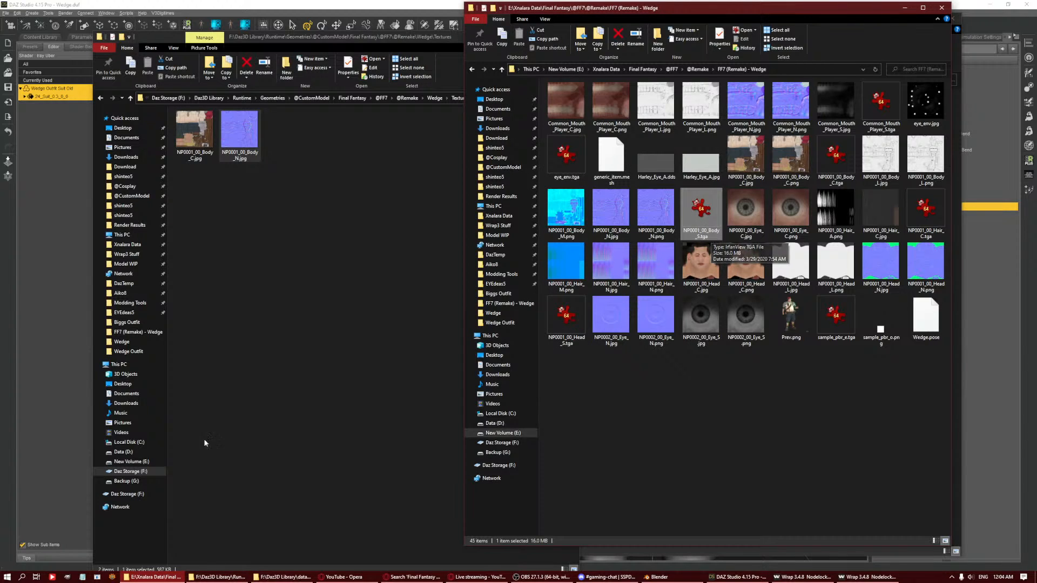
click(111, 577)
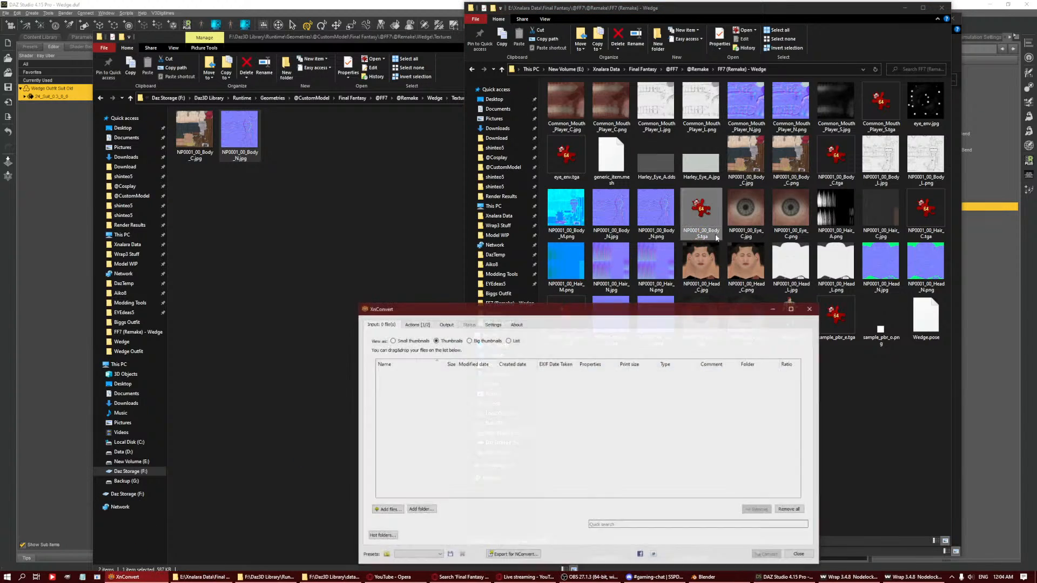
drag(700, 211, 582, 414)
click(419, 324)
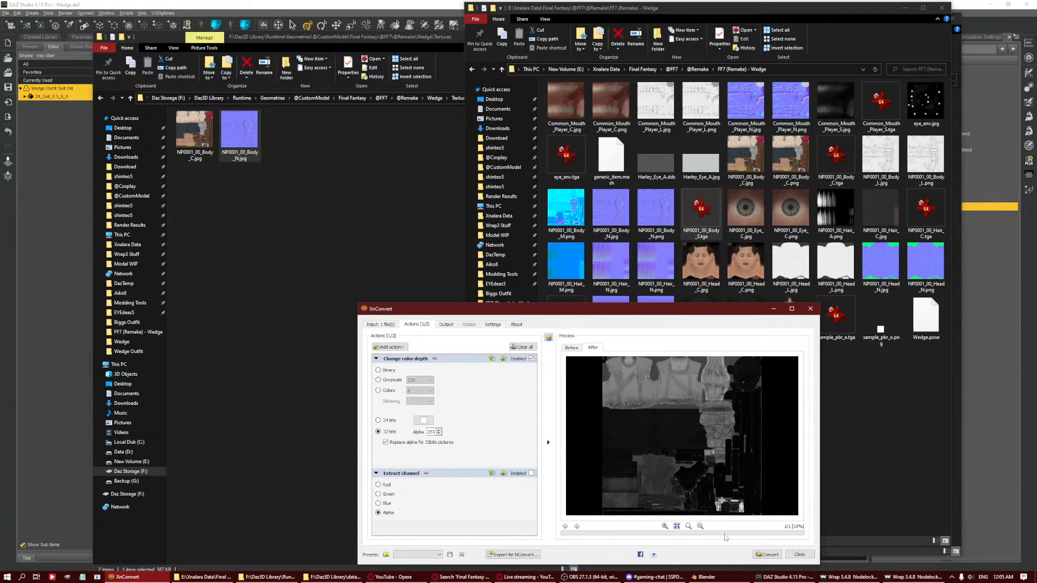
click(767, 555)
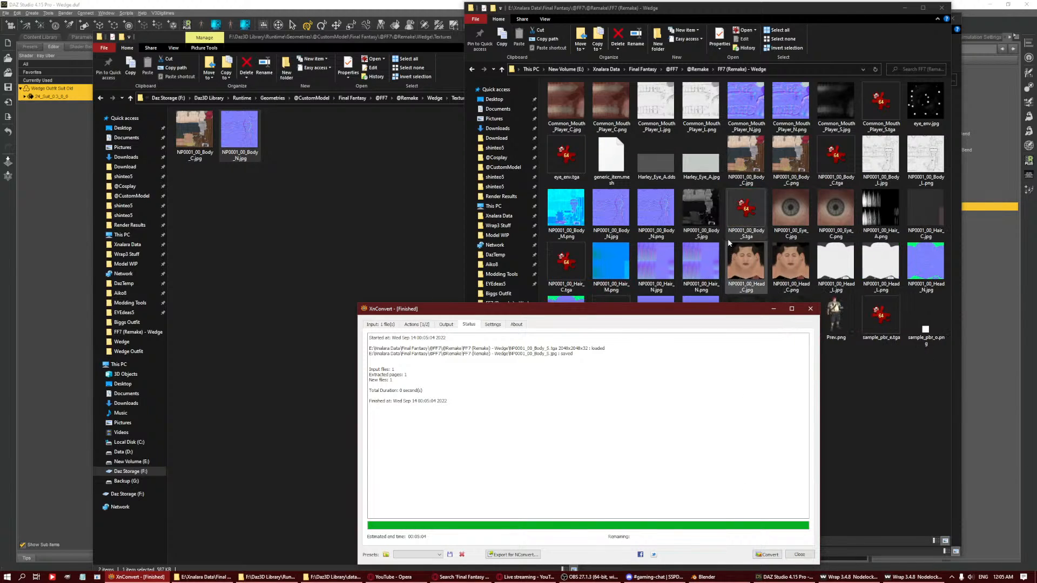
drag(699, 213, 354, 204)
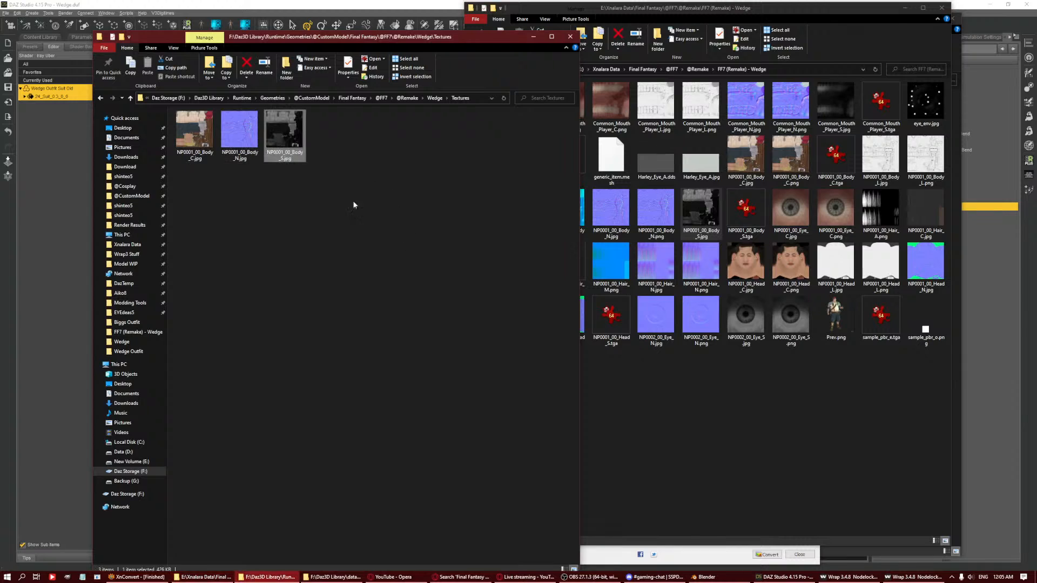
Replace the Body_S file queued in XnConvert with NP0001_00_Body_M.png and enable Extract channel instead of Change color depth.
click(688, 552)
click(536, 291)
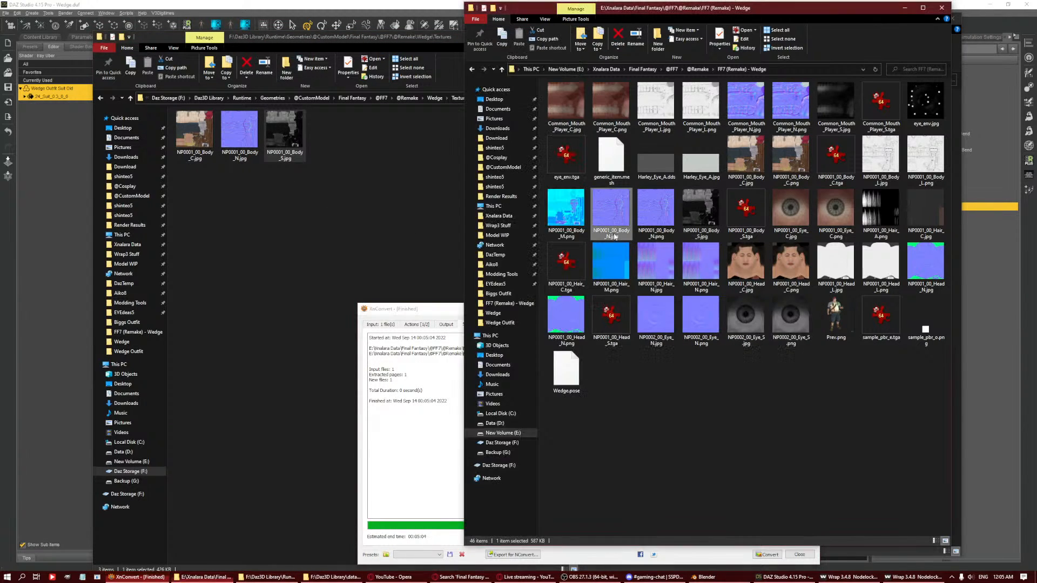
drag(538, 292, 407, 418)
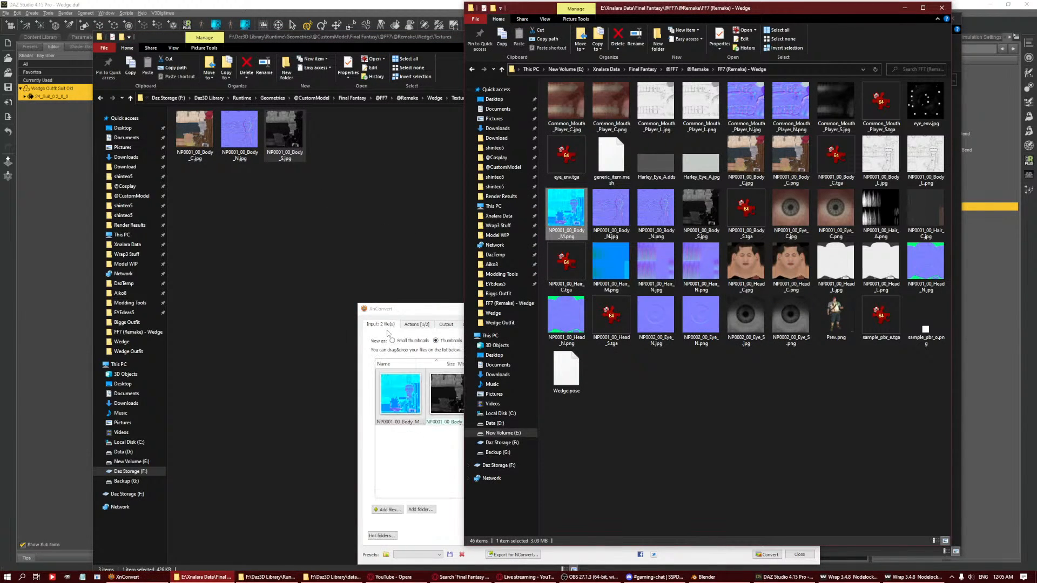
click(438, 393)
key(Delete)
click(414, 326)
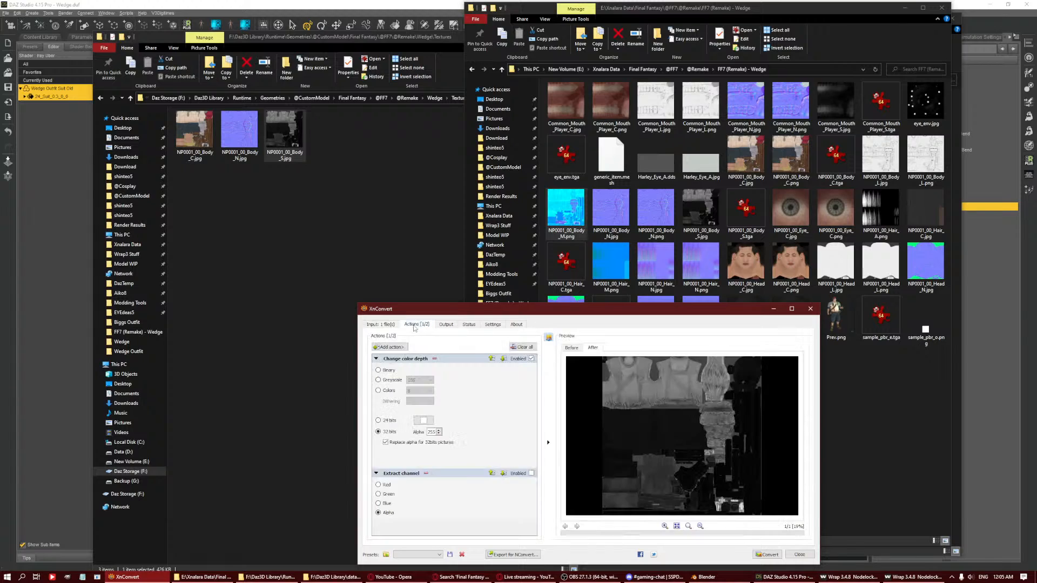
click(530, 473)
Copy NP0001_00_Body_M.png into the Textures folder and queue that copy in XnConvert in place of the source file.
click(314, 239)
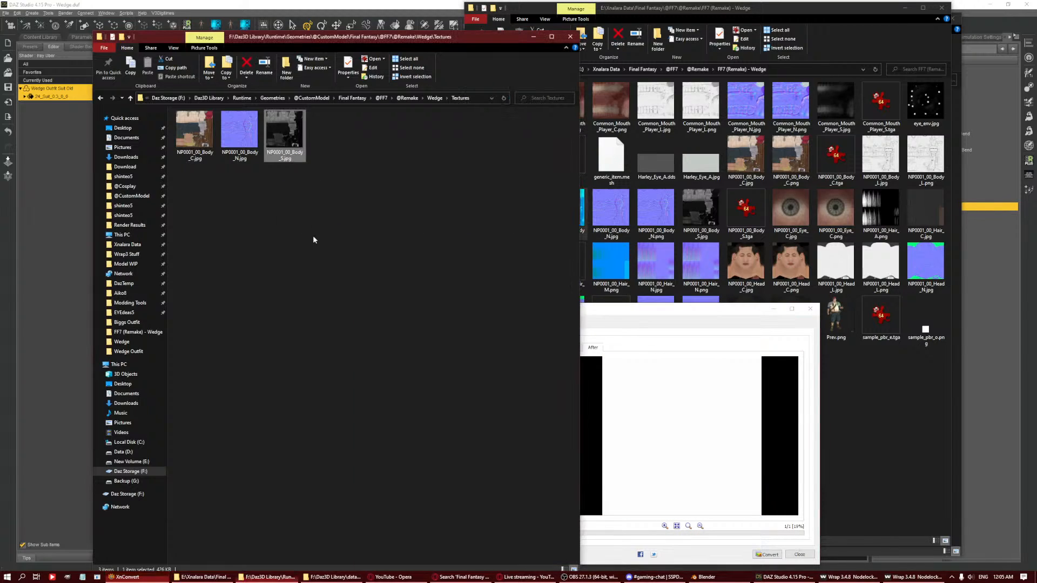
click(664, 400)
click(381, 324)
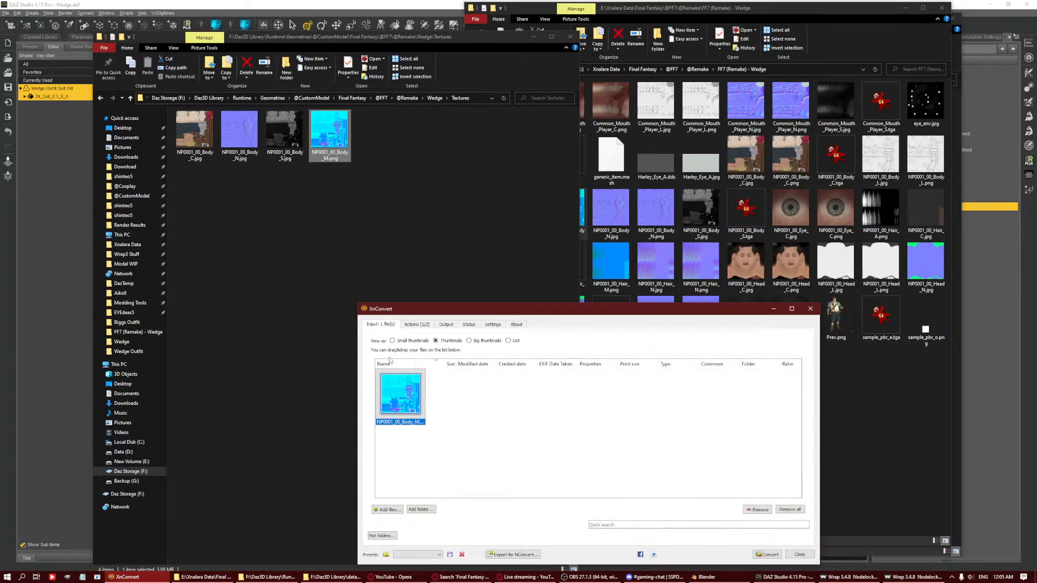
click(329, 162)
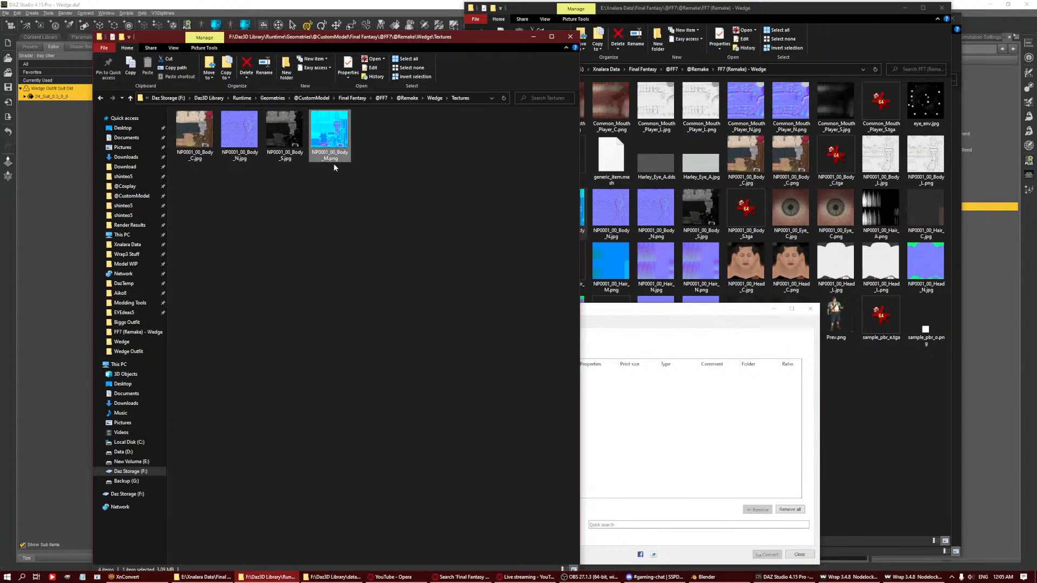
click(468, 388)
Set Extract channel to Red and convert NP0001_00_Body_M.png to JPG.
click(414, 324)
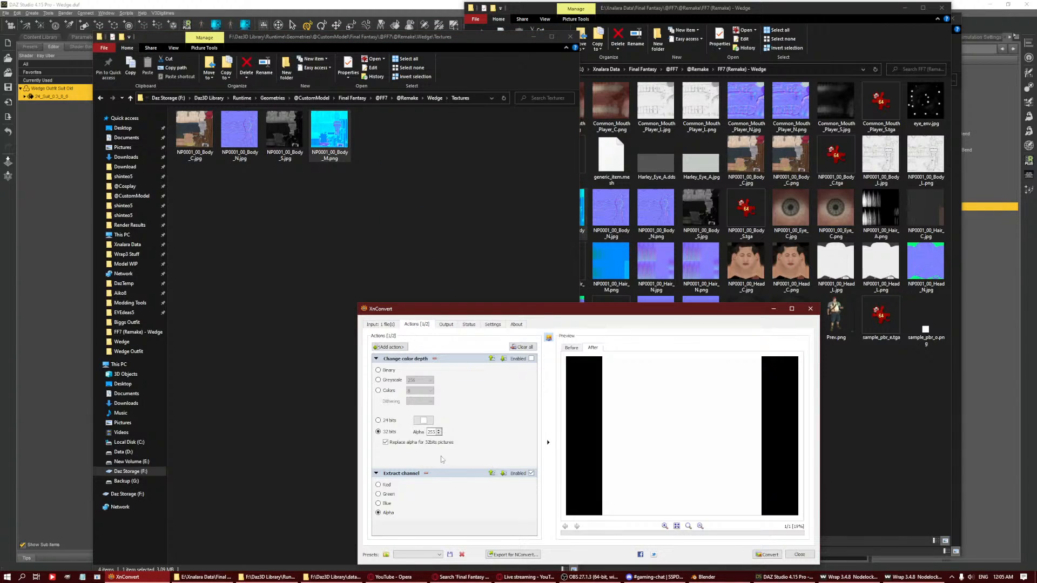
click(387, 486)
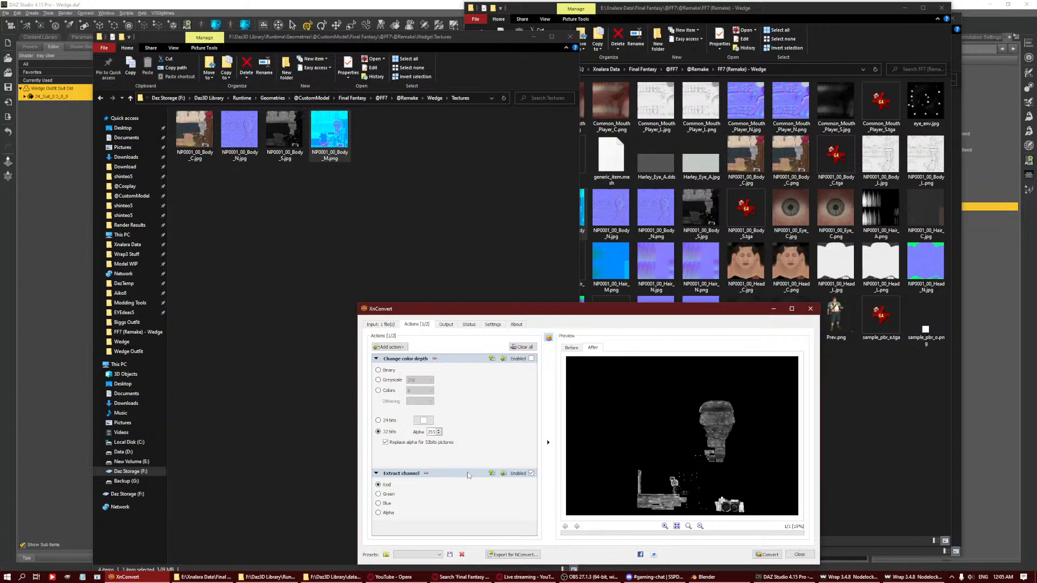
click(767, 555)
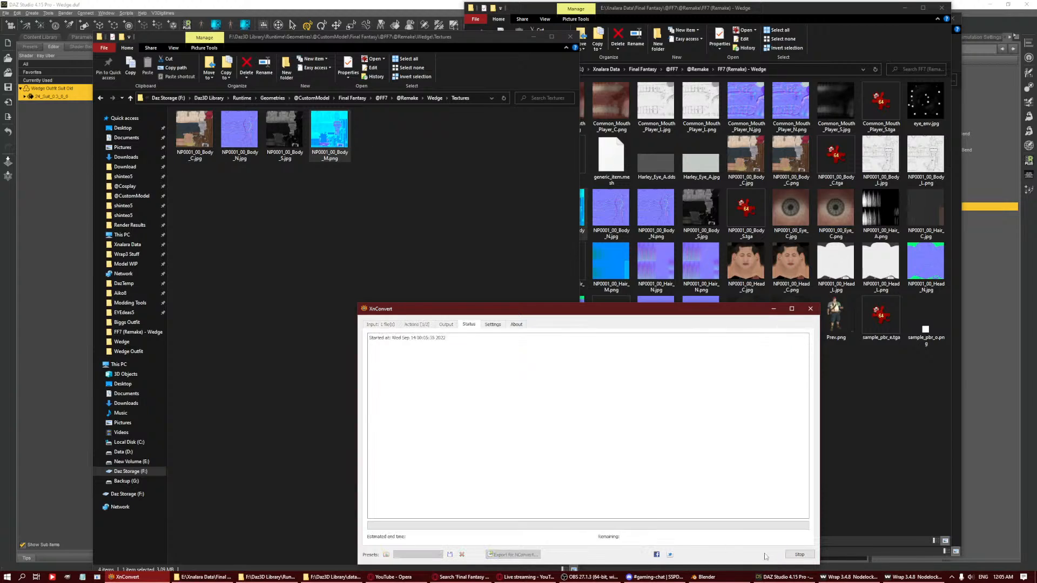
Compare NP0001_00_Body_M.jpg with NP0001_00_Body_C.jpg in IrfanView to see which outfit parts the map covers, and close the Body_M.jpg view.
double_click(381, 154)
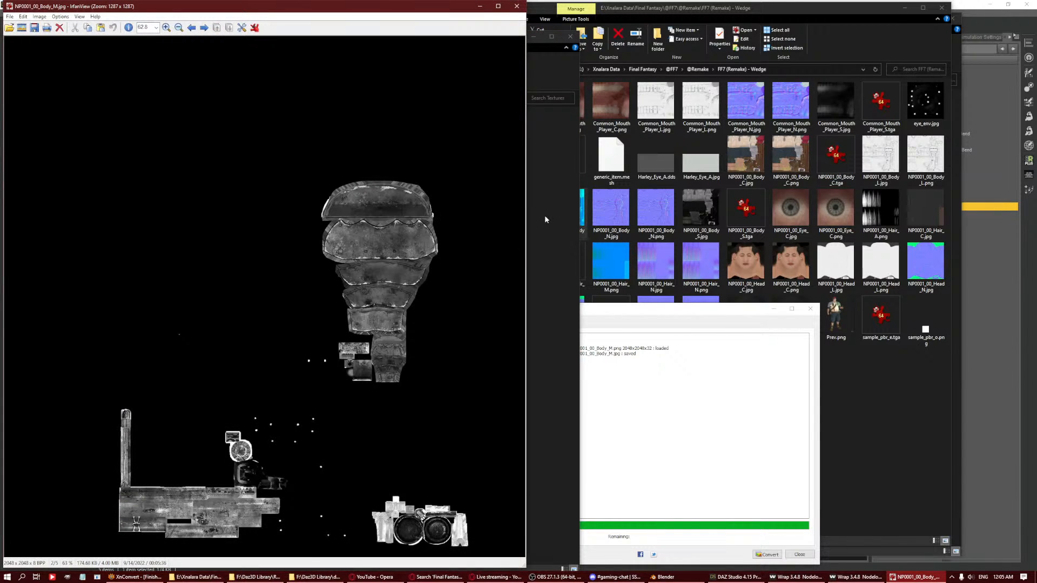
click(545, 219)
double_click(203, 138)
click(876, 578)
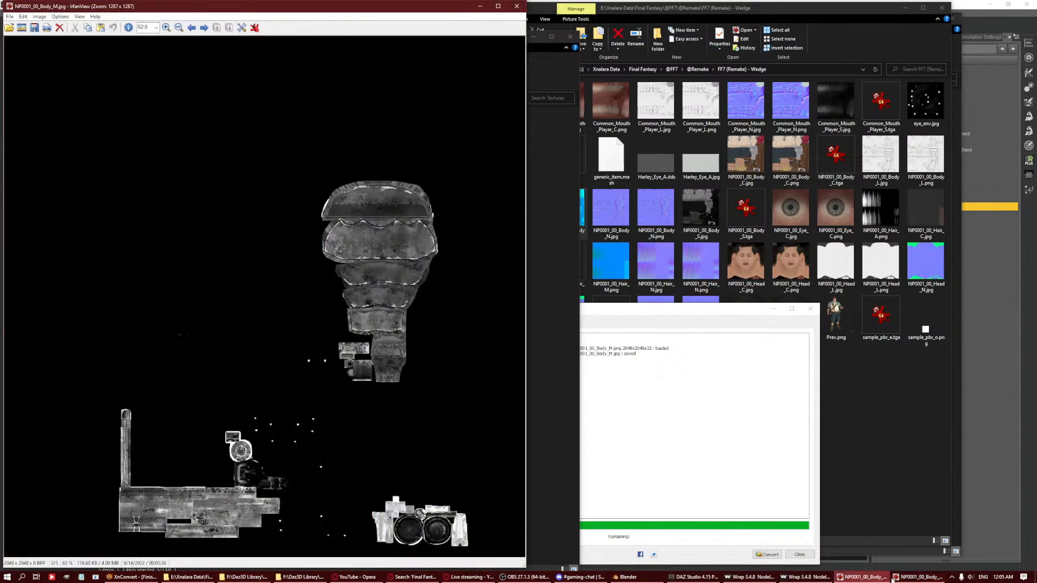
click(893, 578)
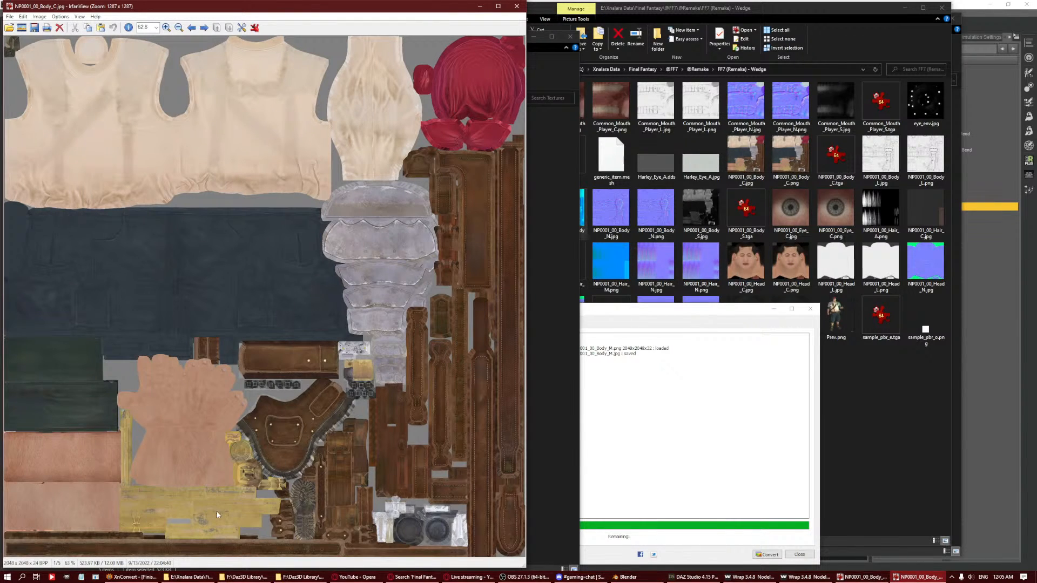
click(863, 576)
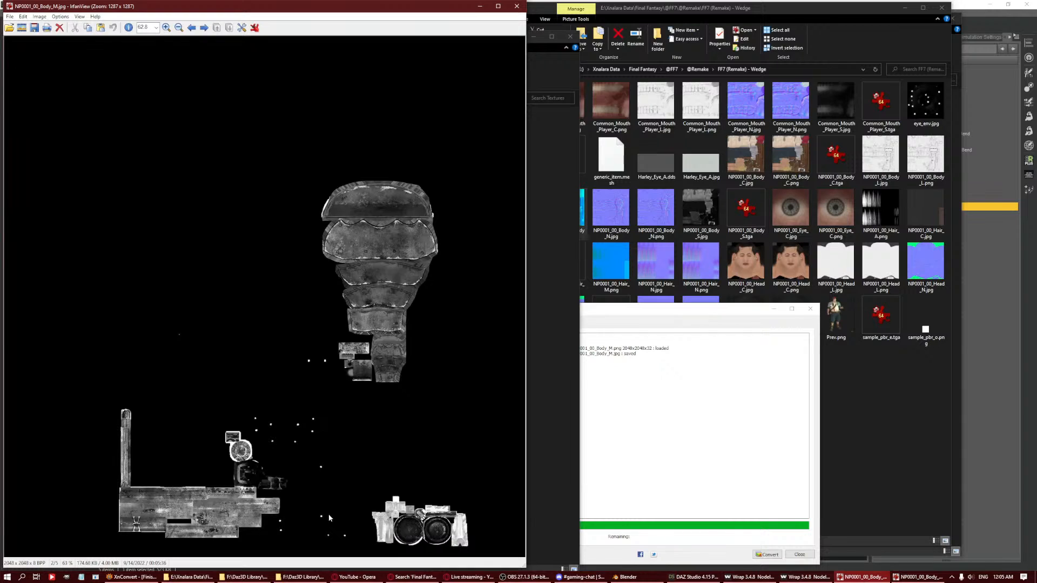
drag(409, 328, 375, 169)
drag(440, 203, 440, 198)
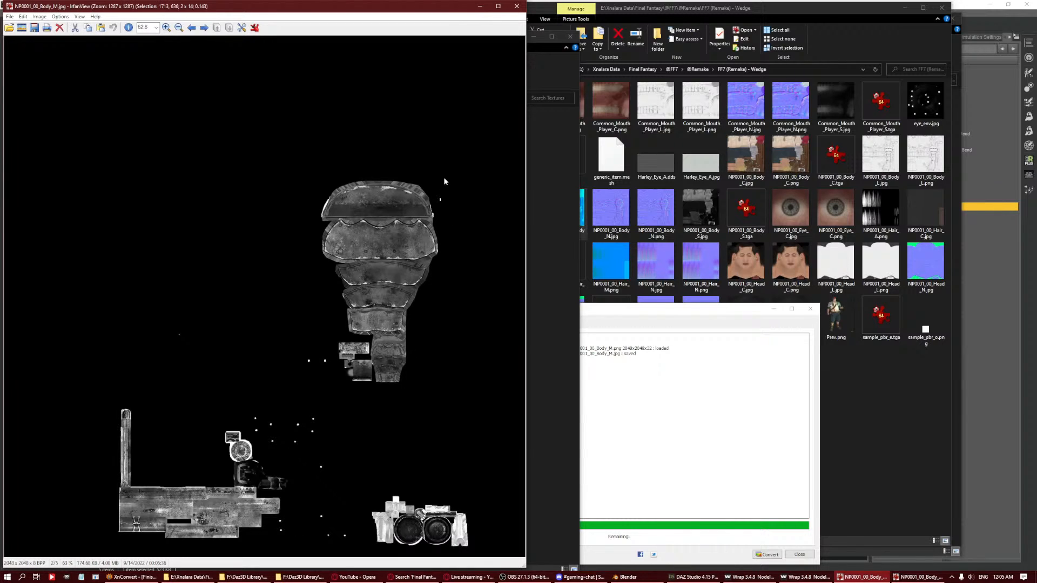
click(517, 6)
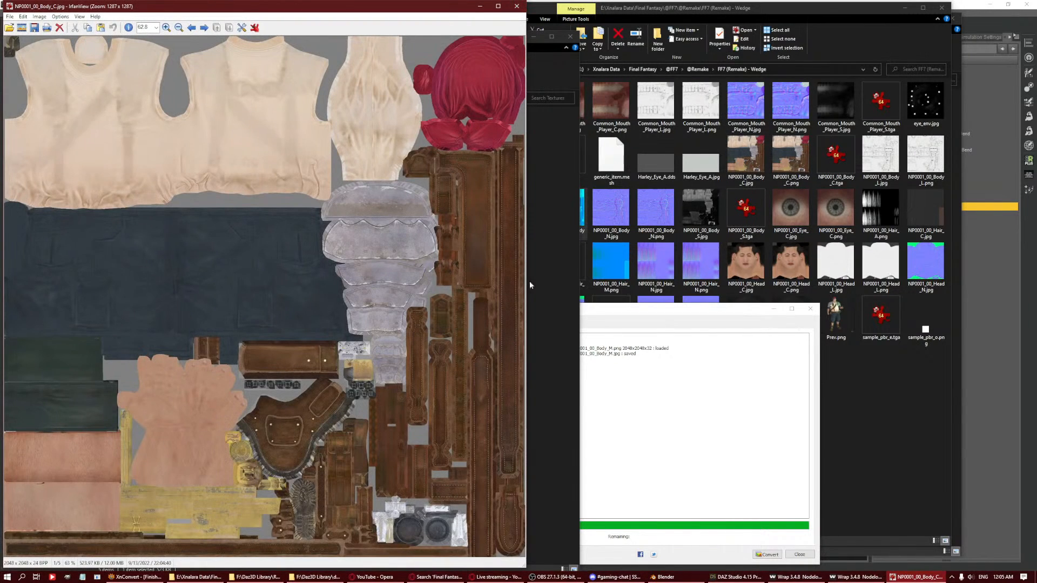
Extract the Green channel from NP0001_00_Body_M.png and convert it to a renamed JPG, keeping the existing Body_M.jpg.
click(517, 6)
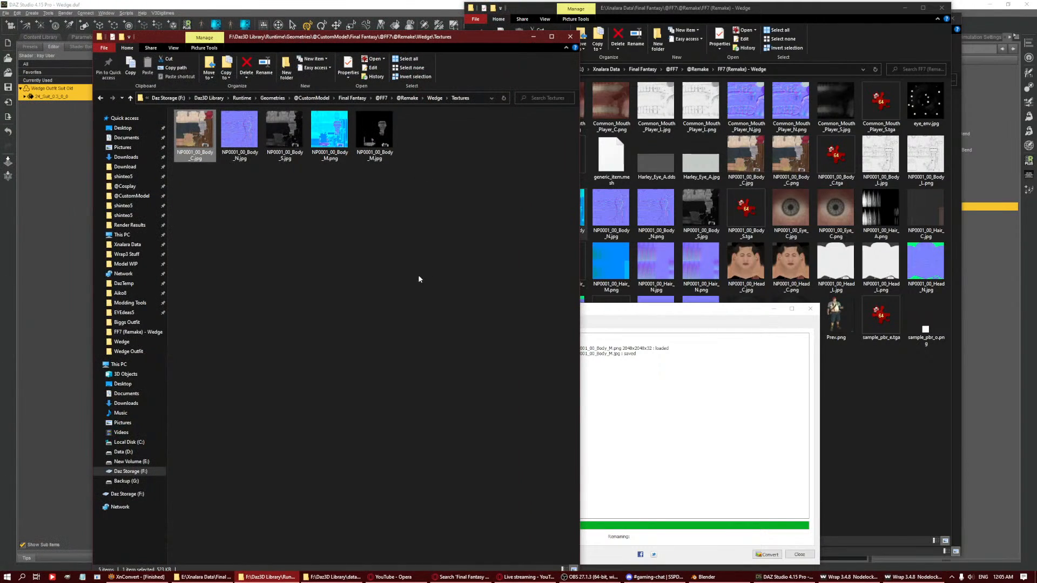
click(780, 419)
click(415, 325)
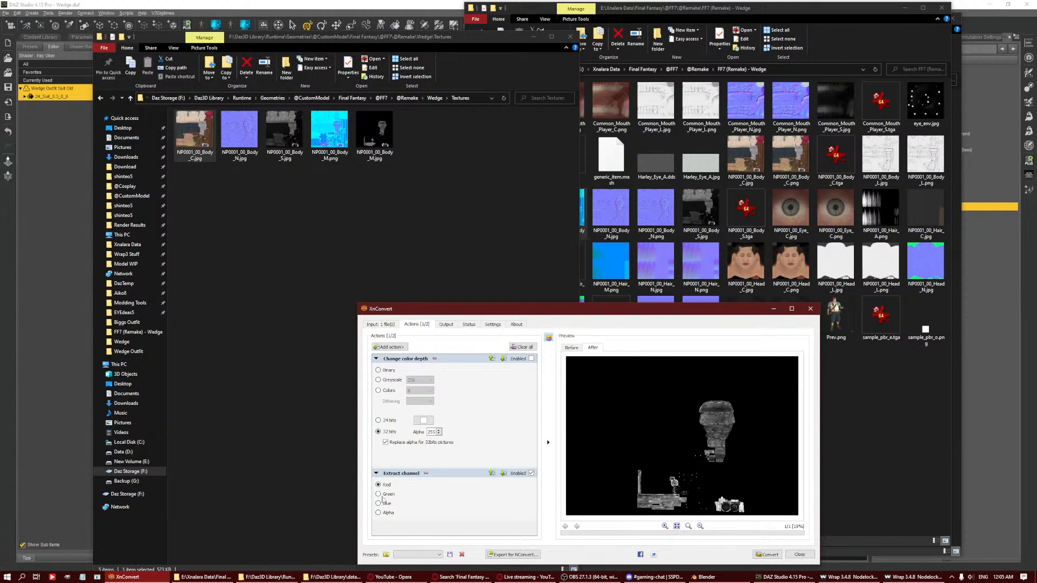
click(387, 495)
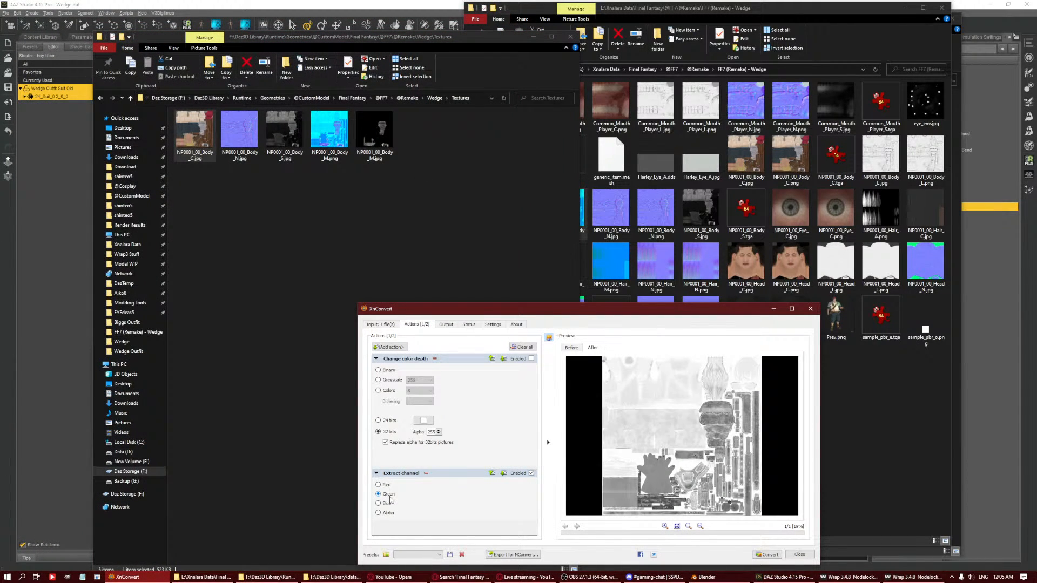
click(767, 555)
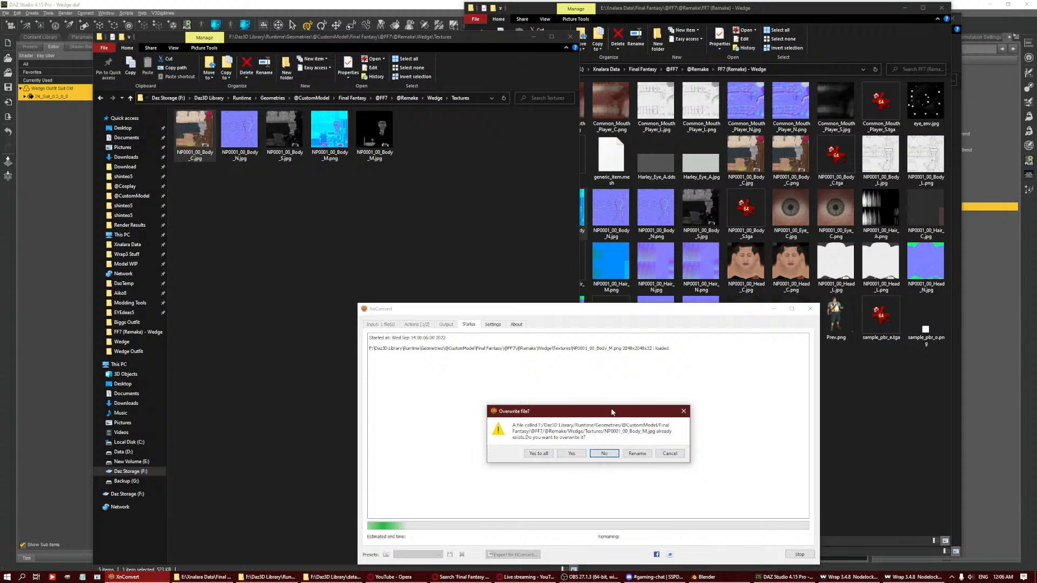
click(635, 459)
Preview the Blue and Alpha channels of the NP0001_00_Body_M map and close XnConvert.
click(416, 325)
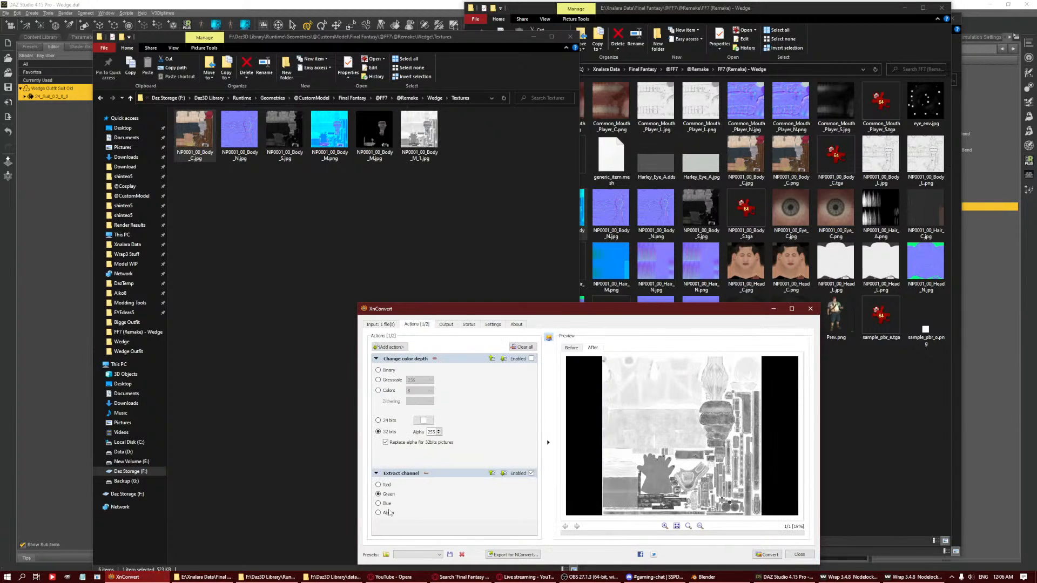
click(387, 504)
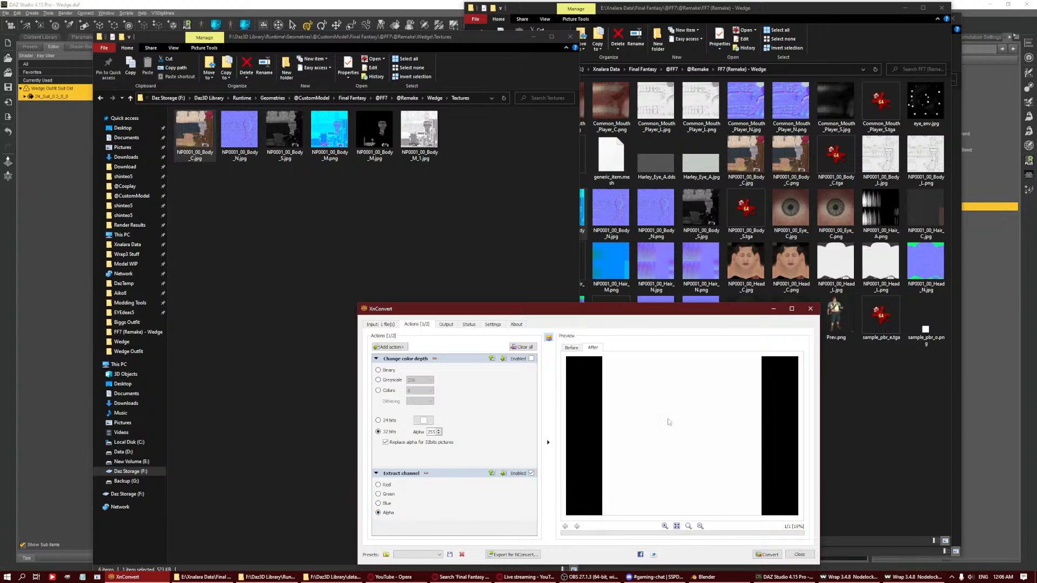
click(800, 555)
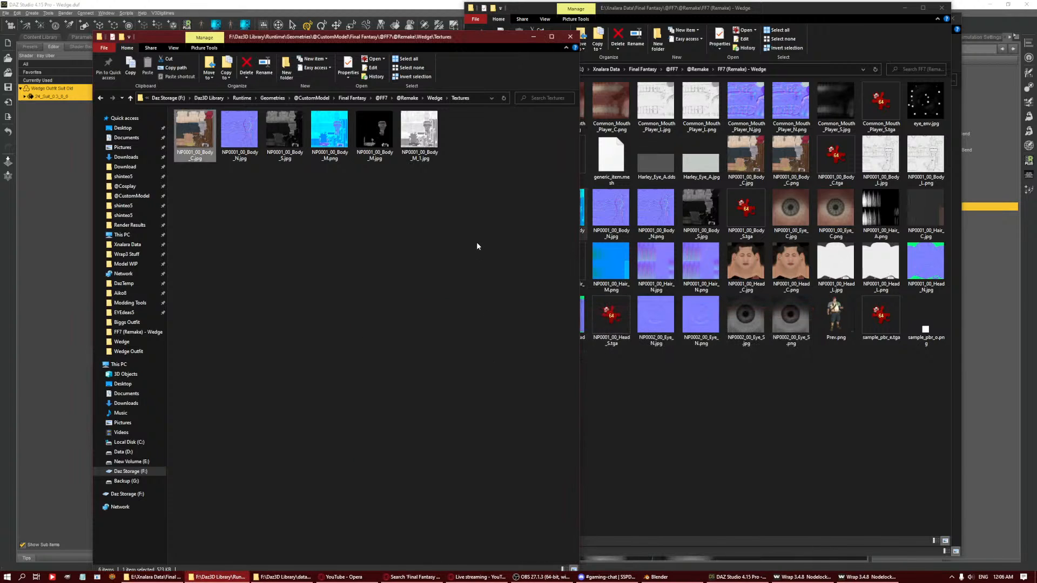
Look over NP0001_00_Body_M.jpg and the original NP0001_00_Body_M.png in IrfanView, and close the viewer.
click(476, 242)
double_click(378, 148)
key(Right)
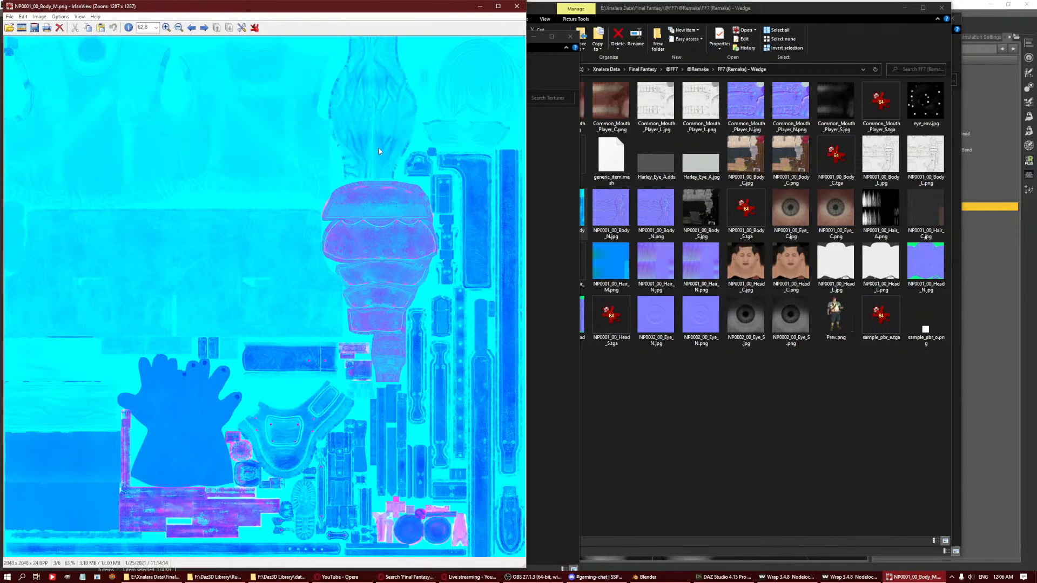
key(Left)
click(517, 6)
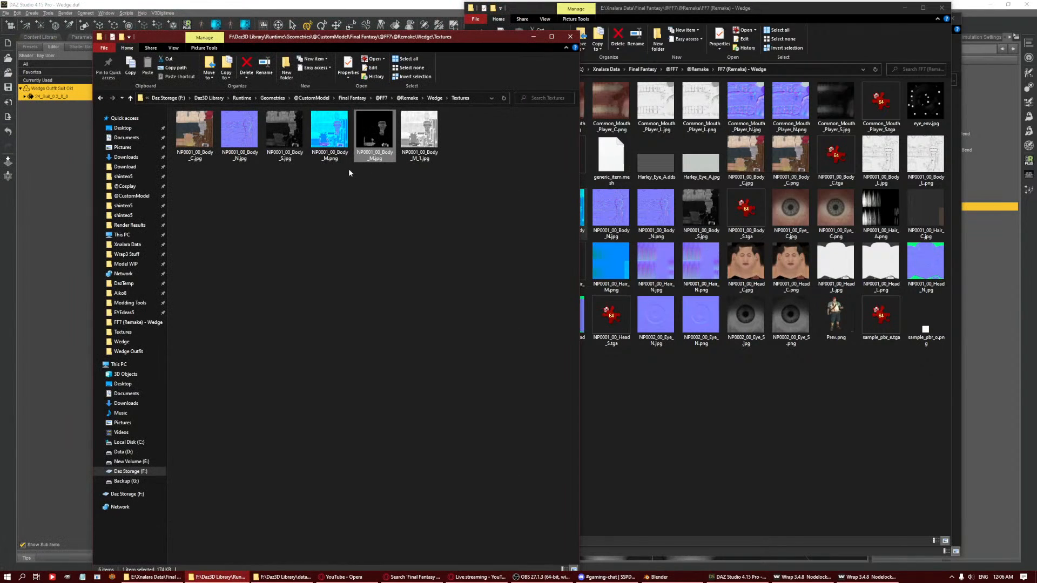
Delete NP0001_00_Body_M.png from the Textures folder and refresh the file list.
click(339, 146)
key(Delete)
right_click(348, 208)
click(381, 245)
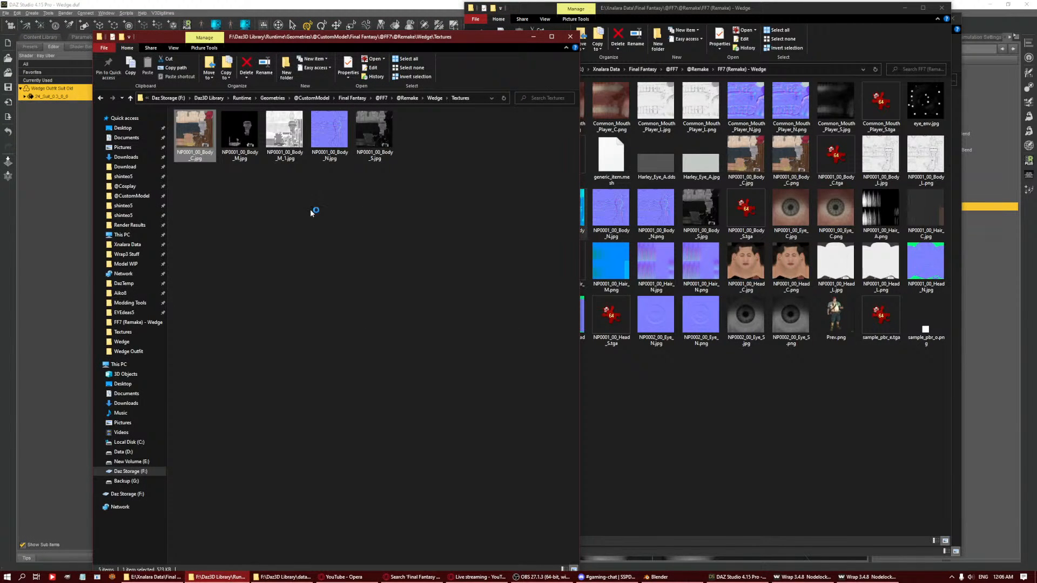
Compare NP0001_00_Body_C.jpg with NP0001_00_Body_M_1.jpg to see how the green-channel map matches the outfit parts, and close both views.
key(Return)
click(561, 232)
key(Right)
key(Right)
key(Return)
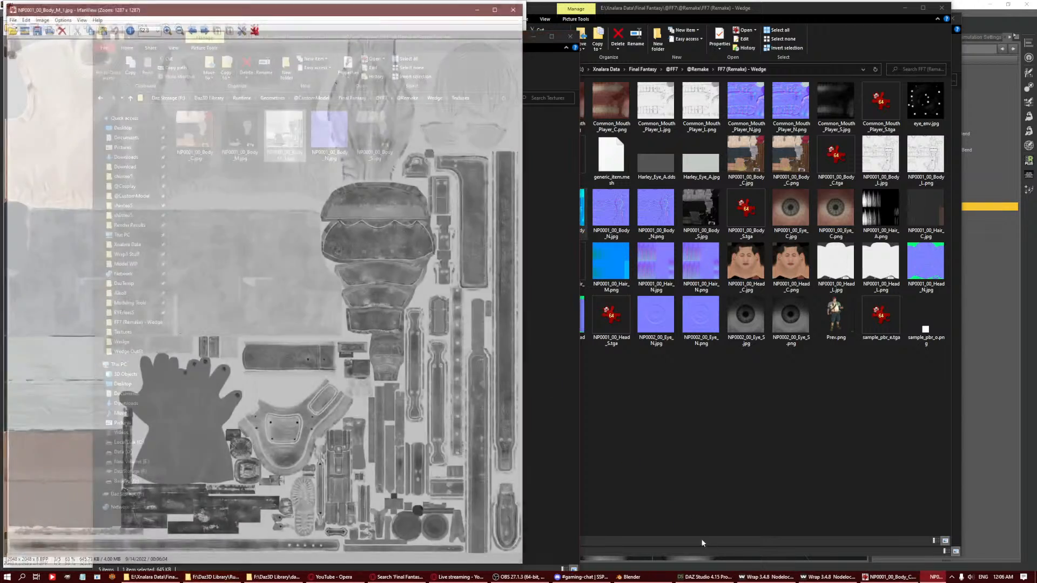
click(852, 580)
click(852, 580)
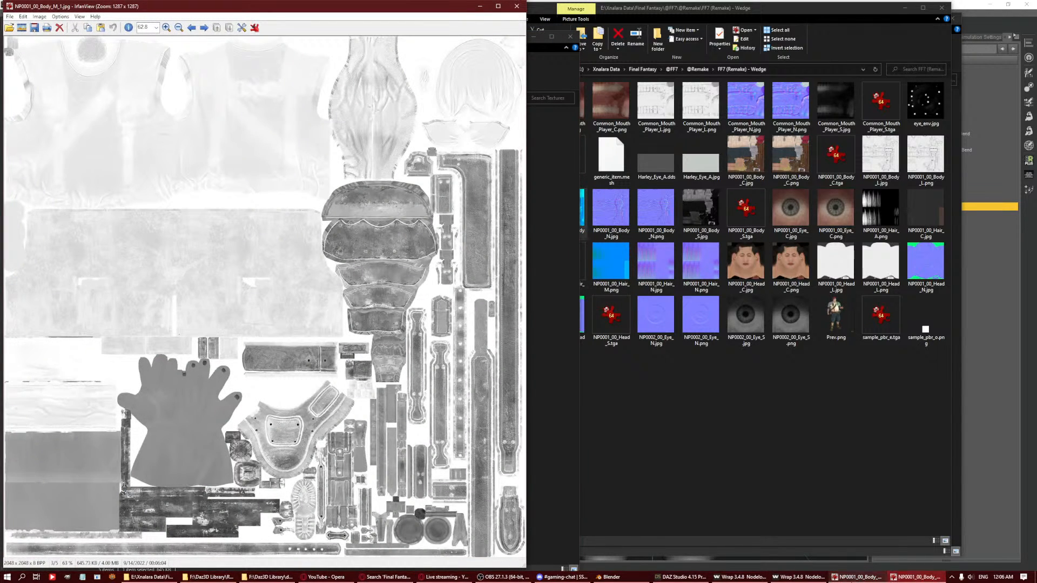
click(851, 581)
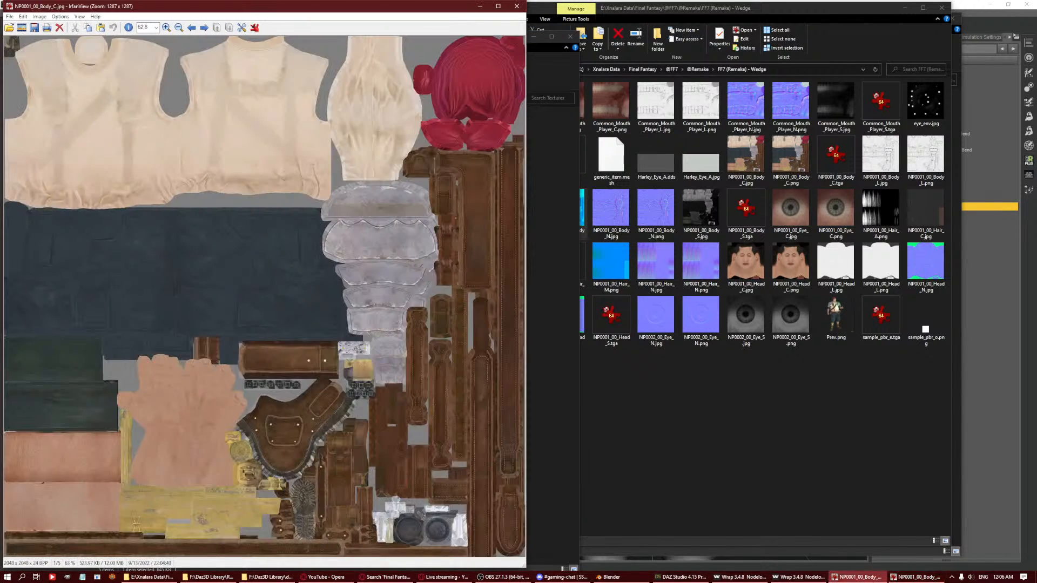
click(851, 581)
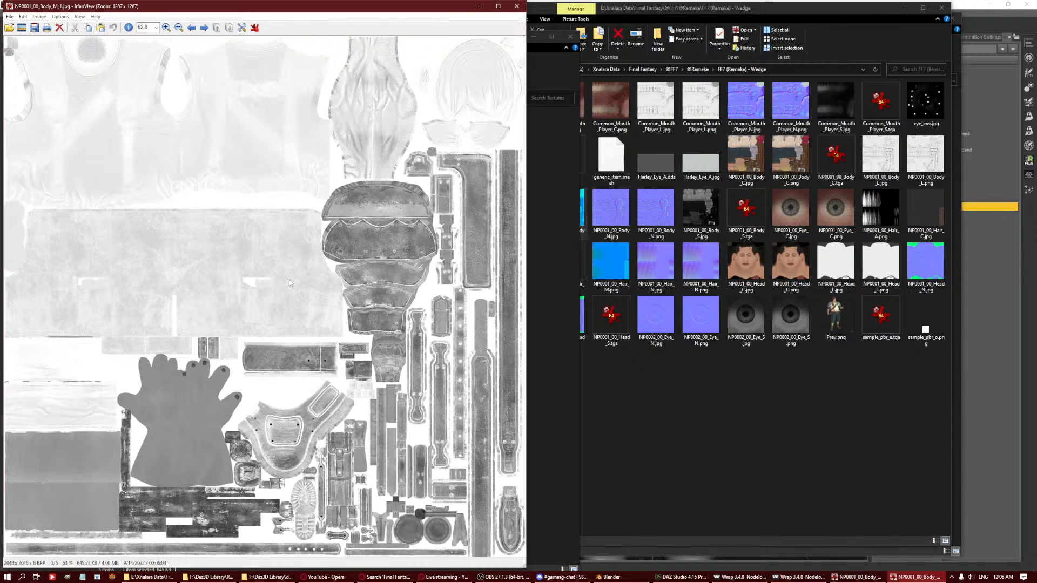
click(517, 6)
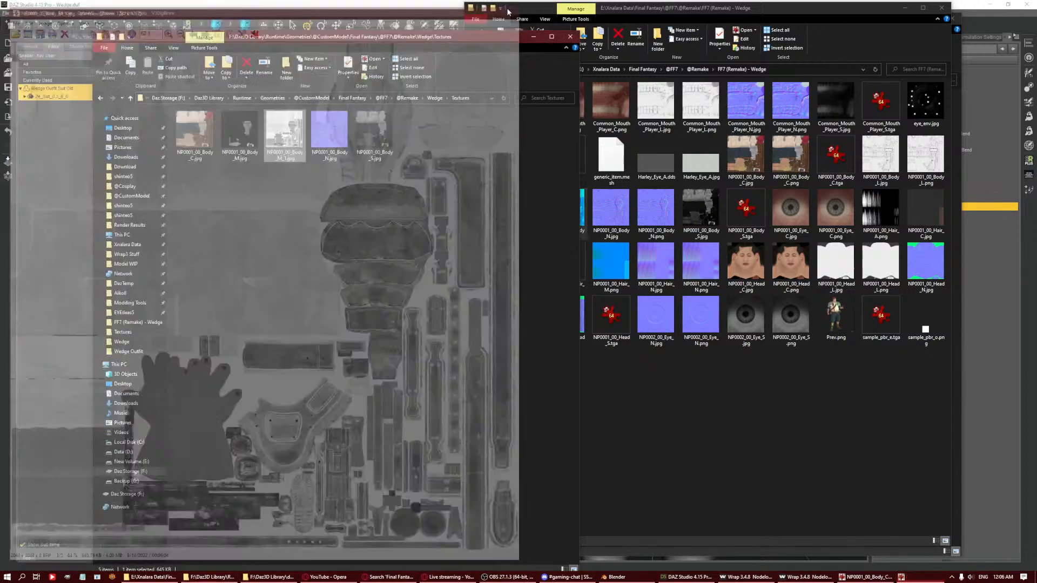
click(911, 579)
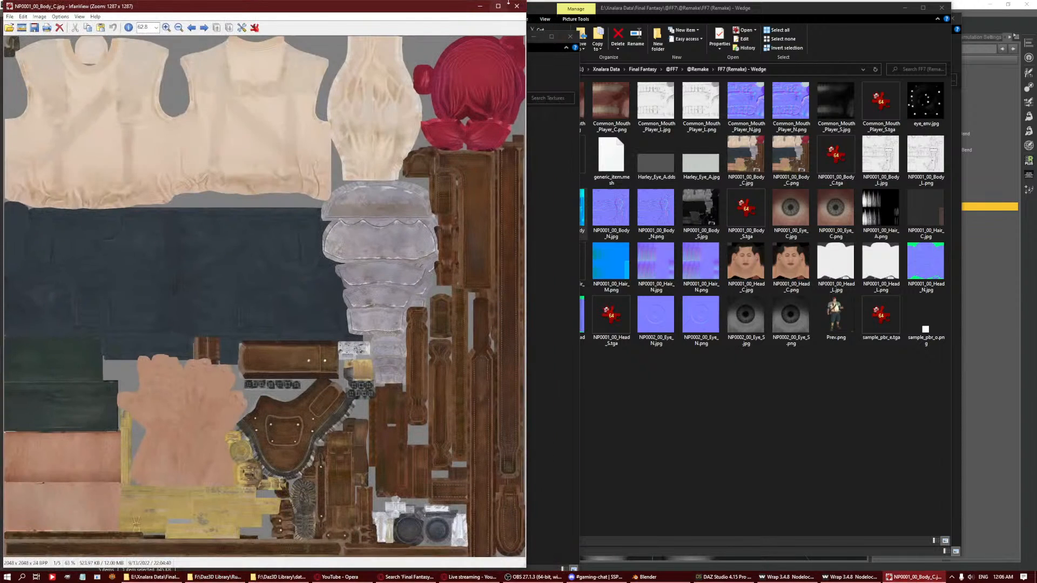
click(516, 5)
Switch to DAZ Studio and assign NP0001_00_Body_C.jpg from the Textures folder to the suit's Base Color.
click(409, 4)
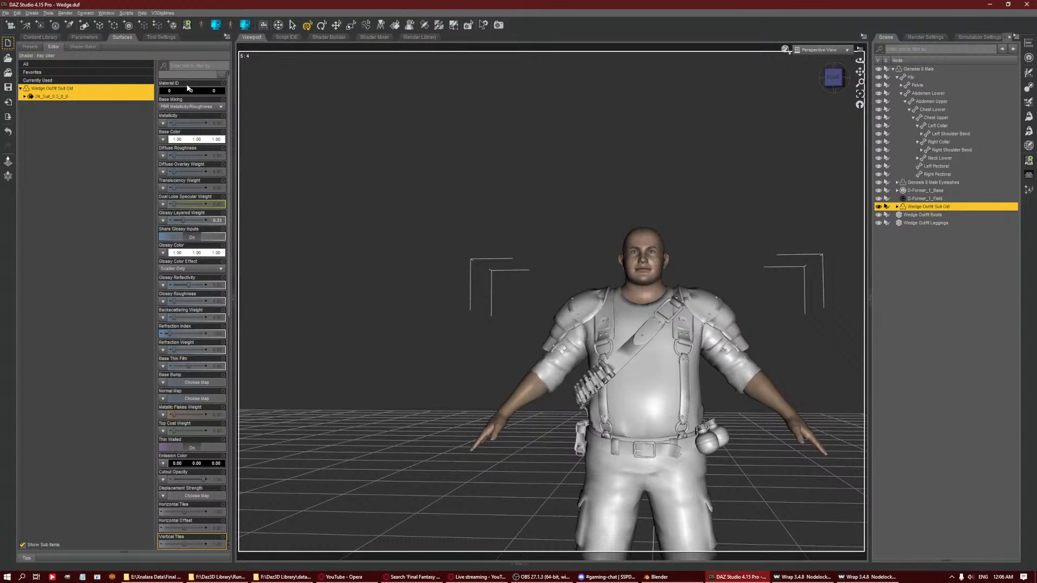
drag(859, 72, 875, 128)
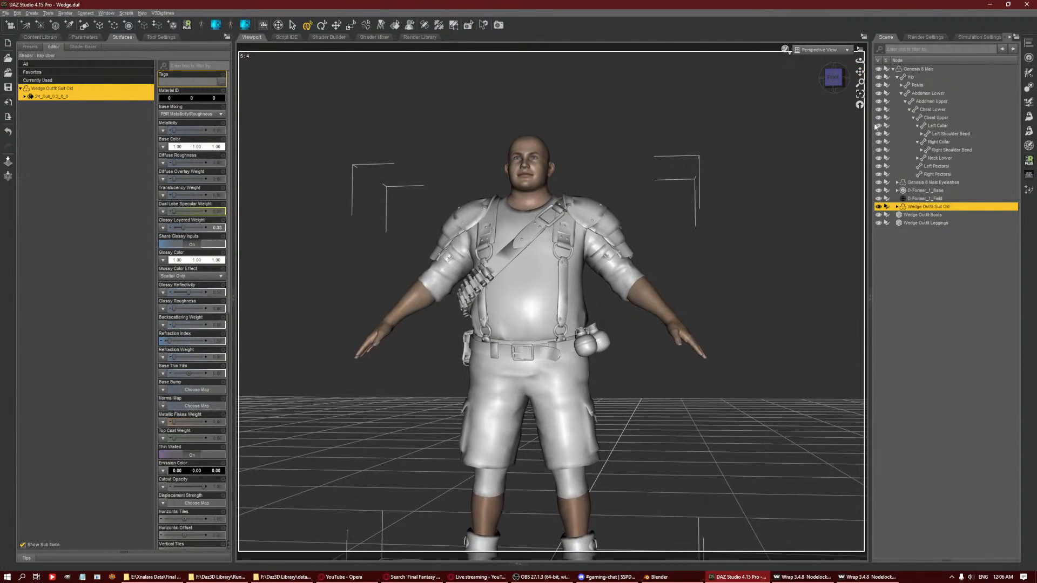
click(834, 77)
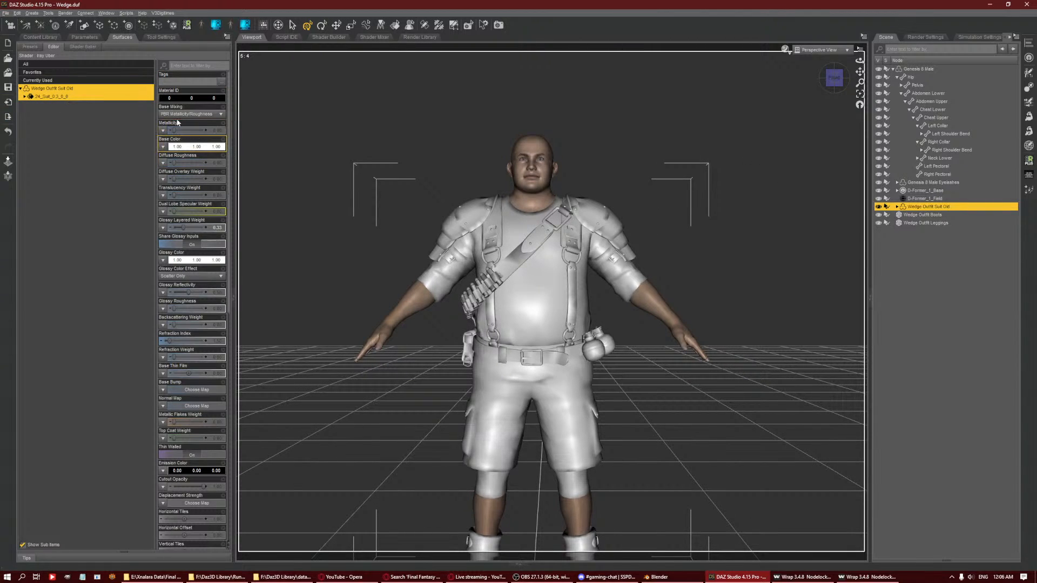
scroll(154, 172, down, 2)
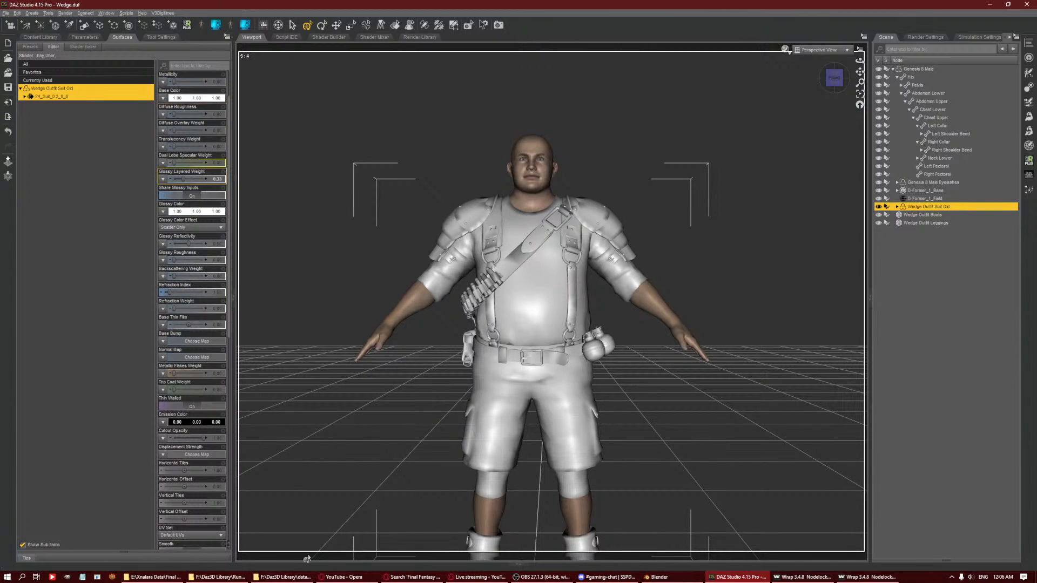
click(283, 577)
click(738, 576)
click(223, 579)
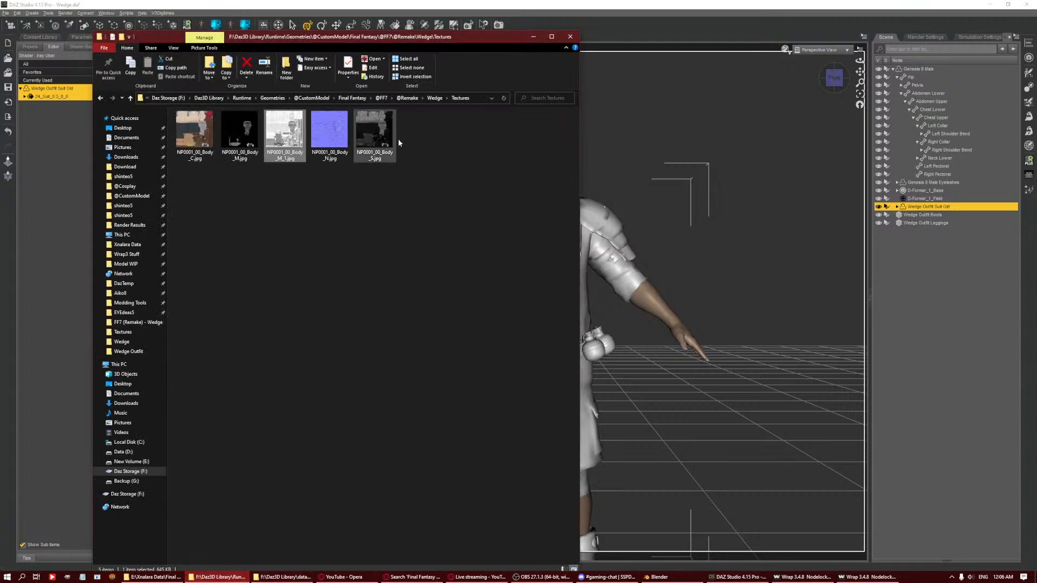
drag(352, 36, 518, 27)
click(360, 123)
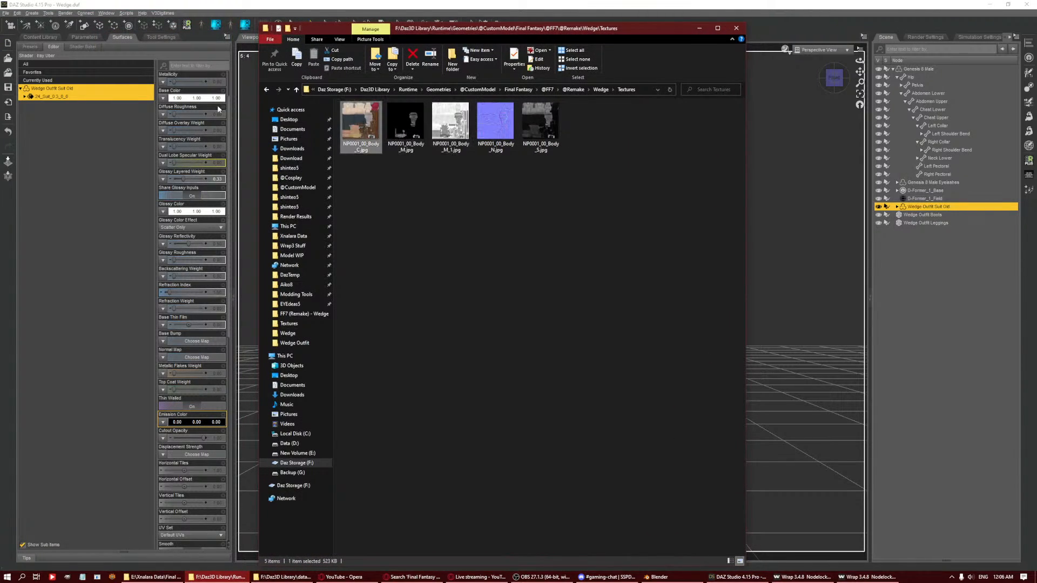
click(179, 120)
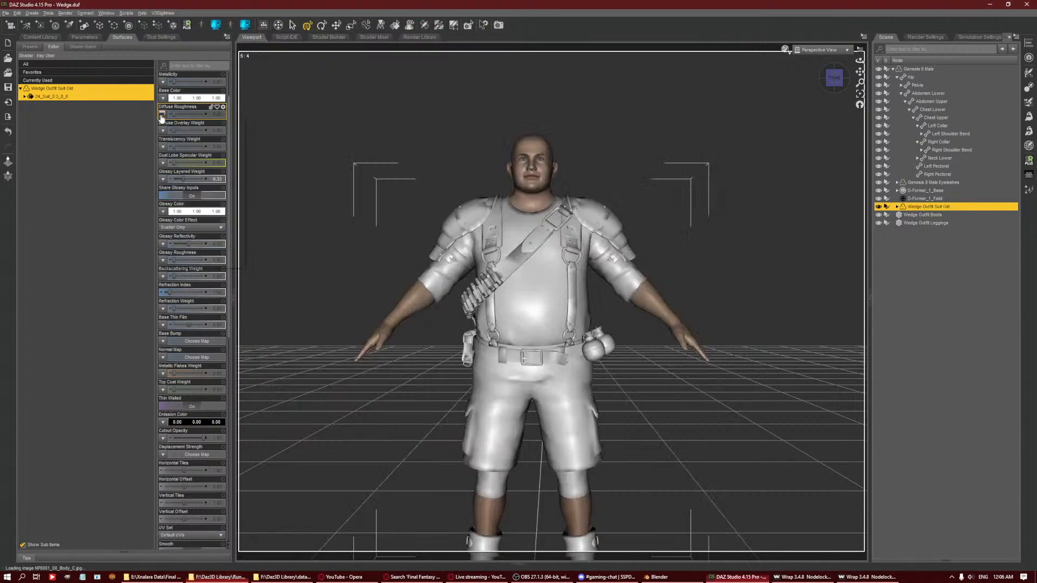
click(214, 577)
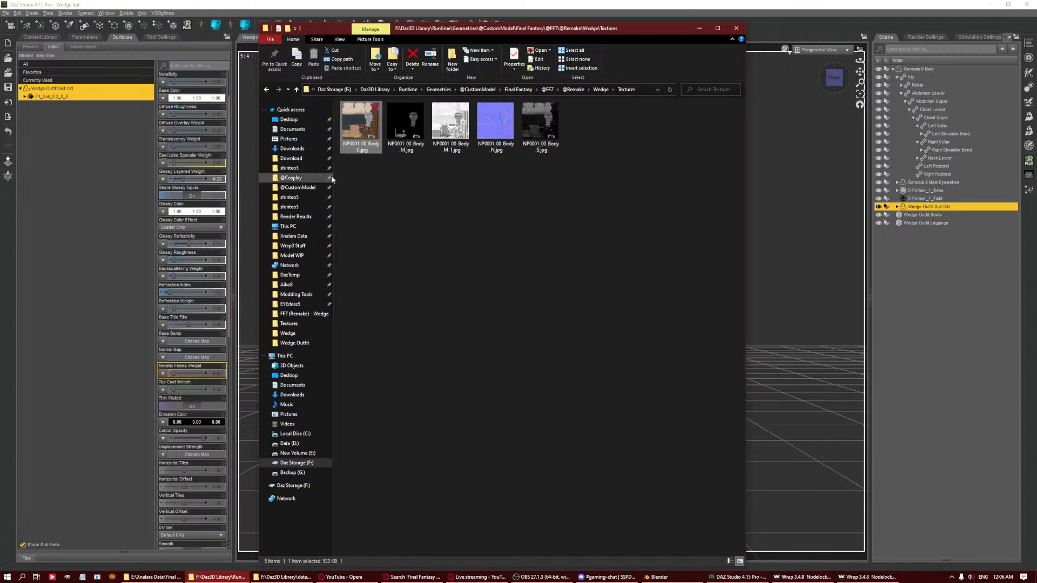
drag(360, 123, 191, 99)
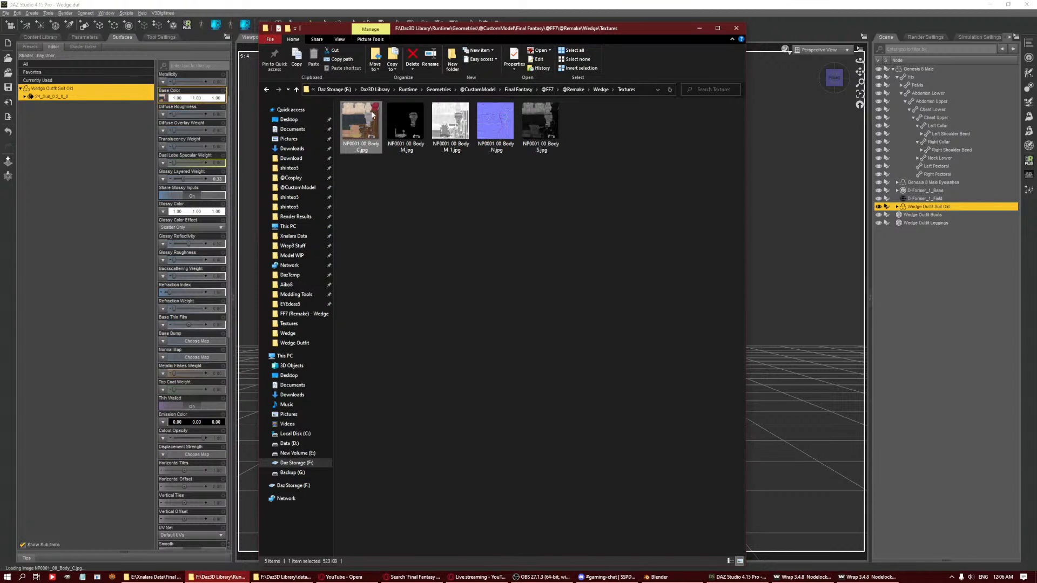
Assign NP0001_00_Body_M.jpg to the suit's Metallicity and NP0001_00_Body_M_1.jpg to its Glossy Roughness.
drag(462, 30, 724, 36)
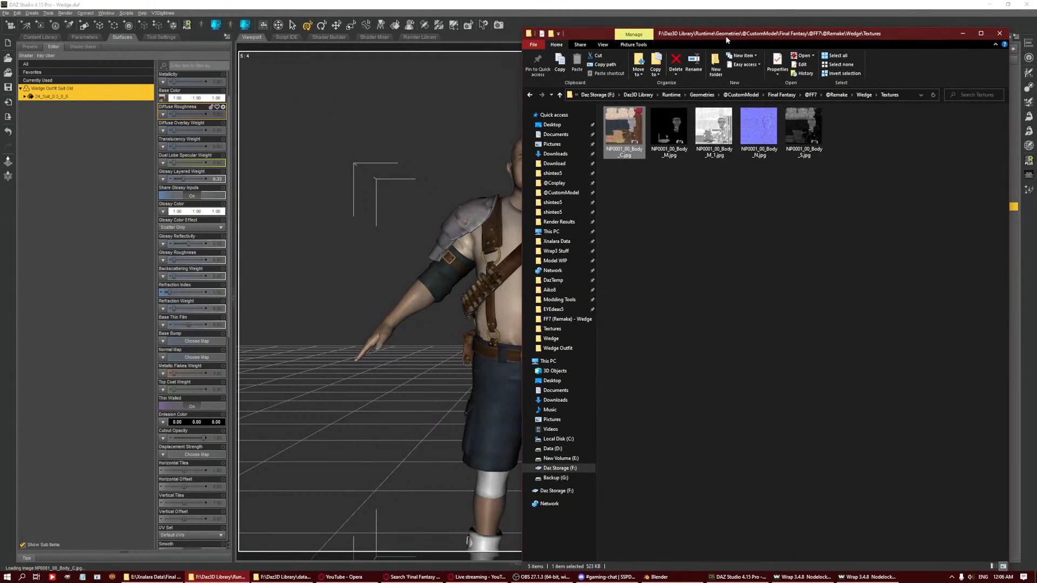
drag(669, 127, 179, 82)
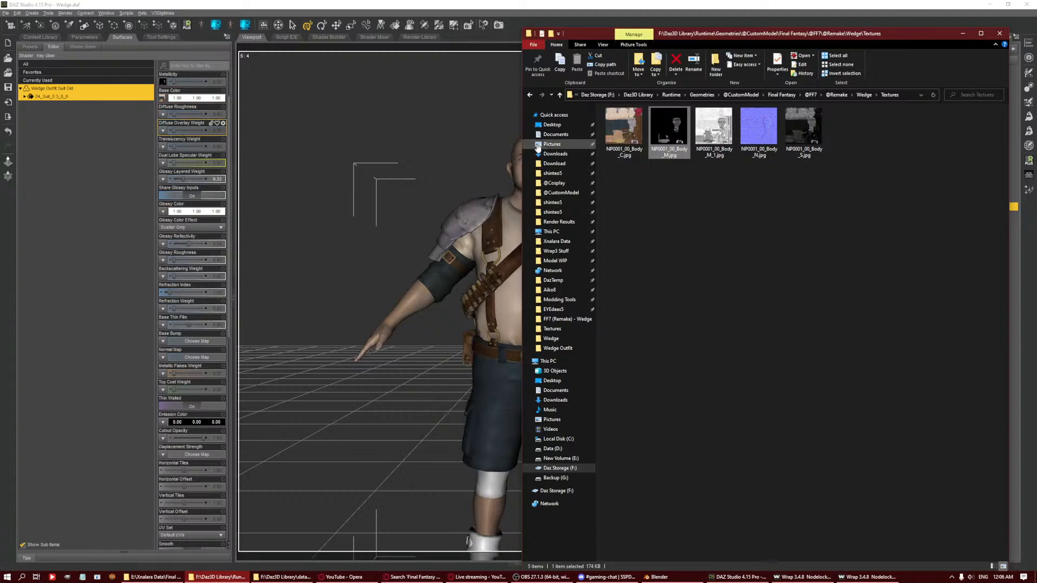
click(718, 128)
drag(718, 127, 219, 215)
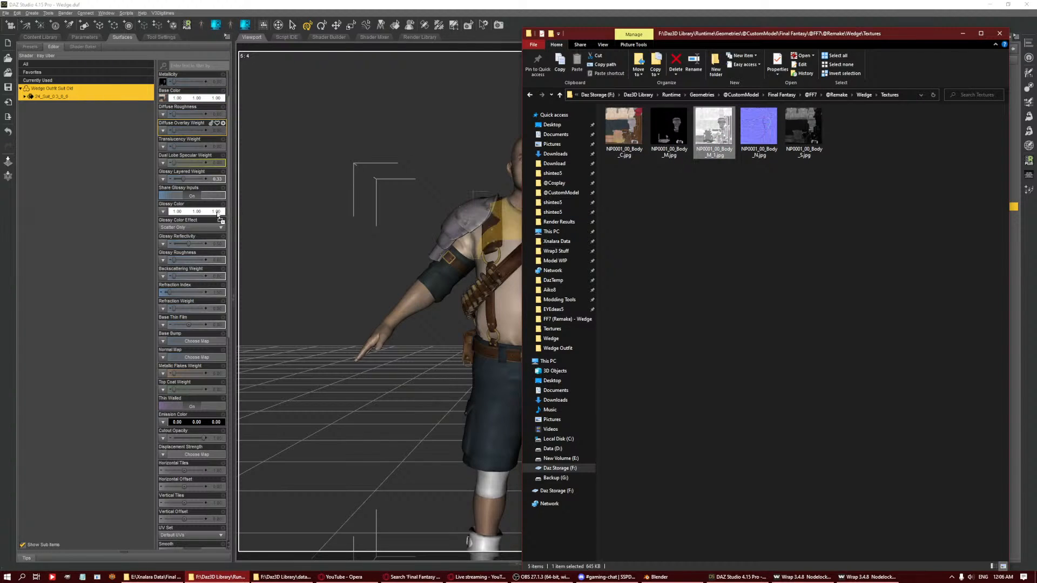
drag(183, 264, 186, 260)
Assign NP0001_00_Body_N.jpg to the suit's Normal Map and NP0001_00_Body_S.jpg to its Glossy Layered Weight.
click(758, 127)
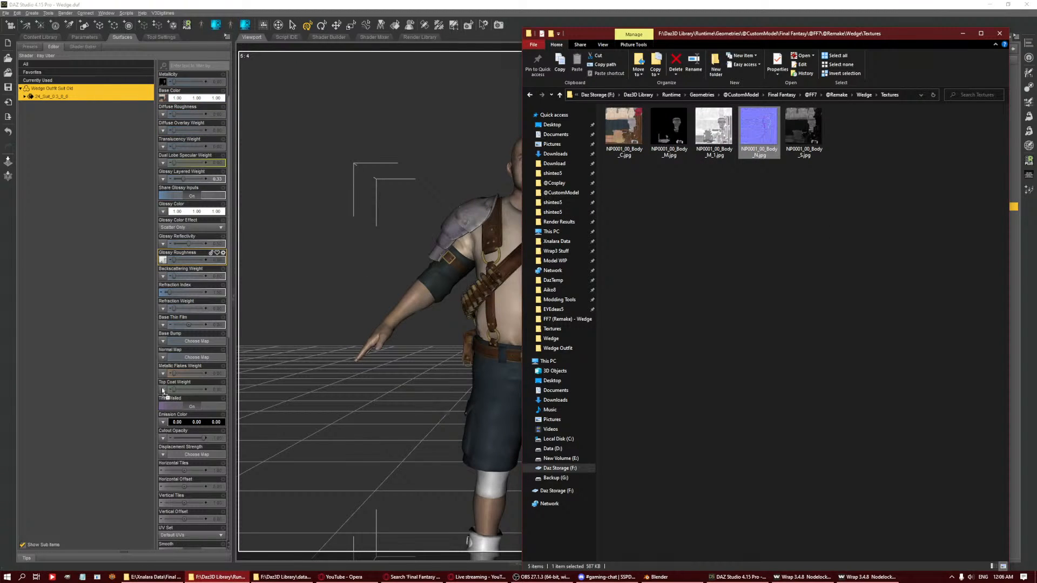
drag(186, 360, 186, 360)
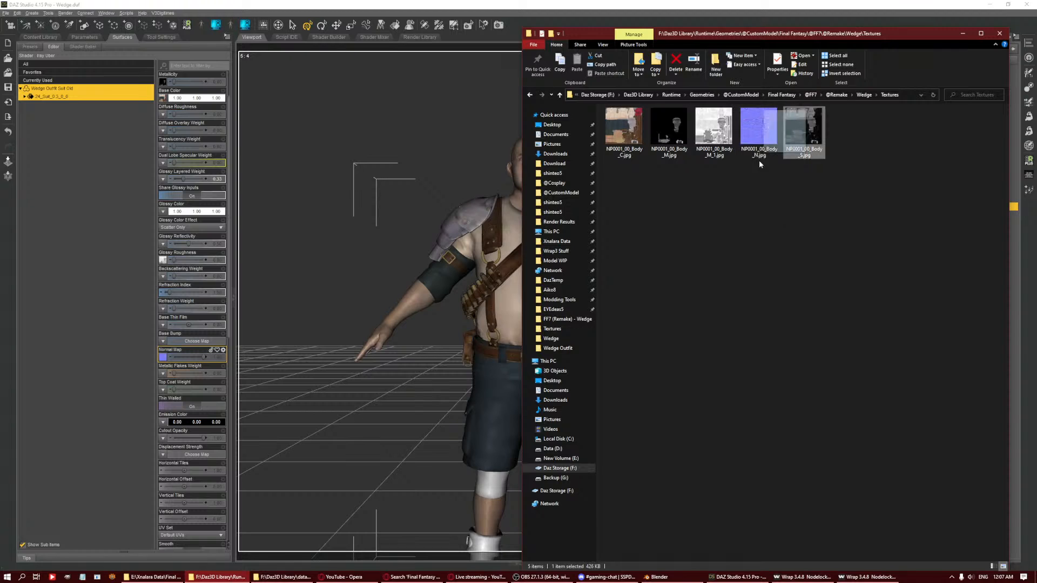
drag(804, 129, 183, 181)
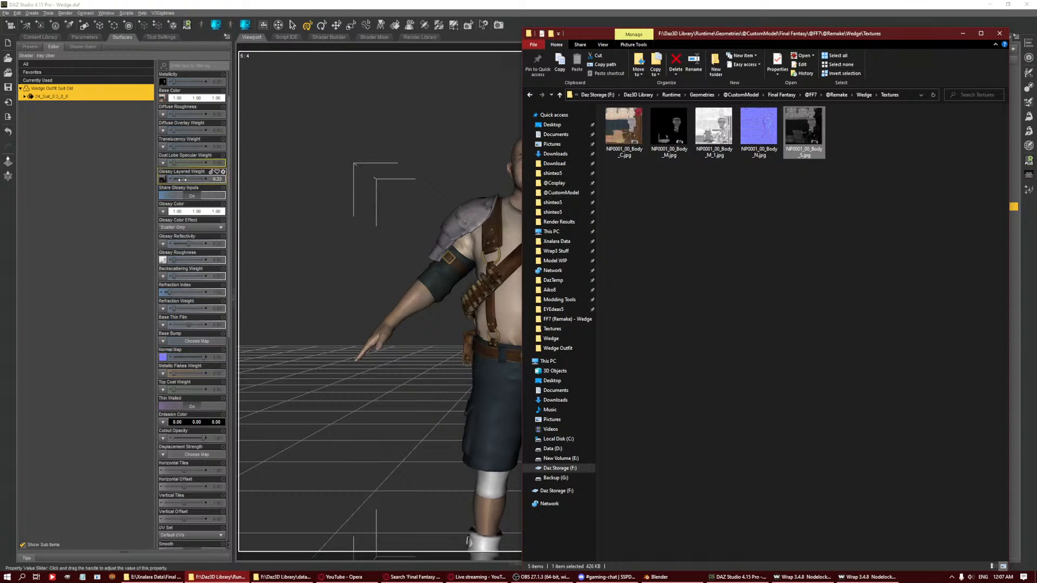
Return to DAZ Studio and switch the viewport to the Iray preview to show the textured suit.
click(261, 89)
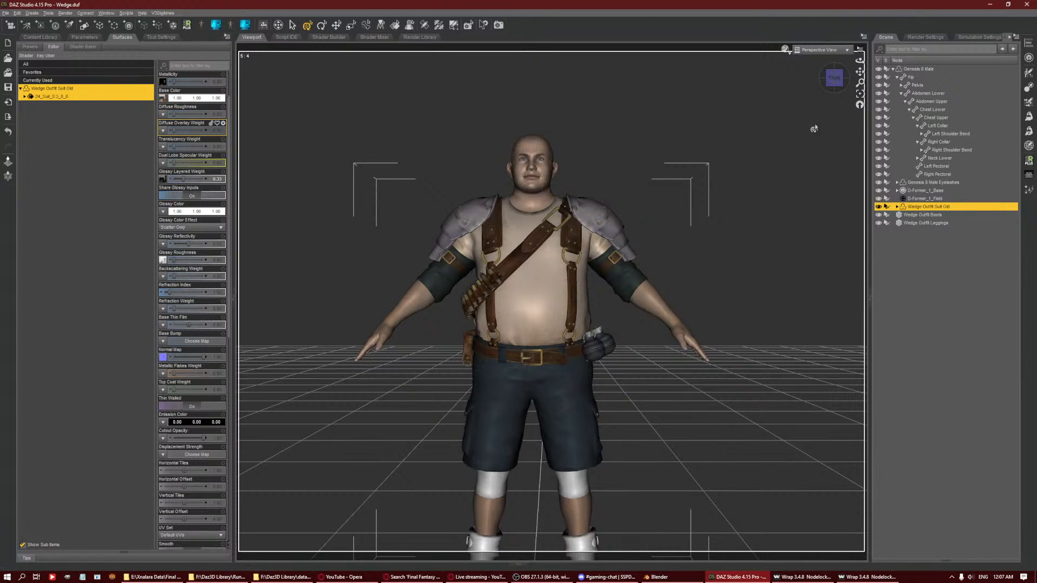
click(786, 49)
click(780, 153)
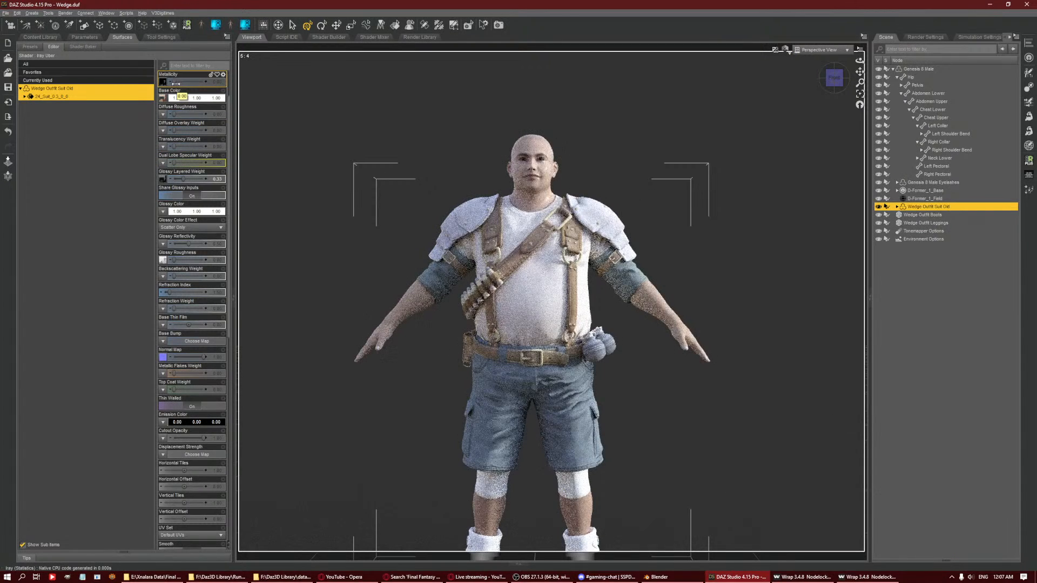
Set the suit's Metallicity and Glossy Roughness both to 1.00.
drag(176, 85, 365, 68)
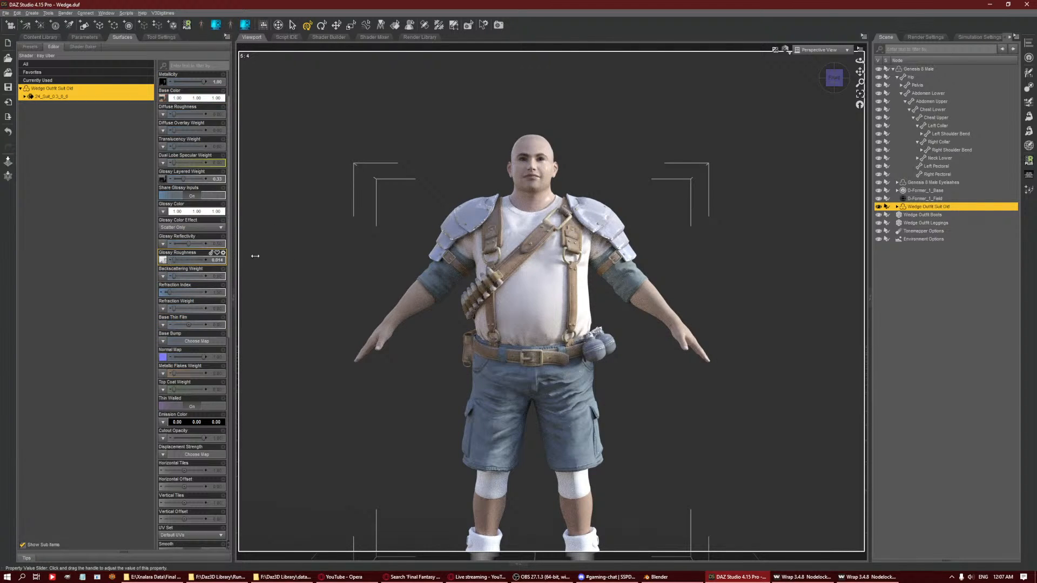
drag(255, 256, 273, 243)
click(258, 576)
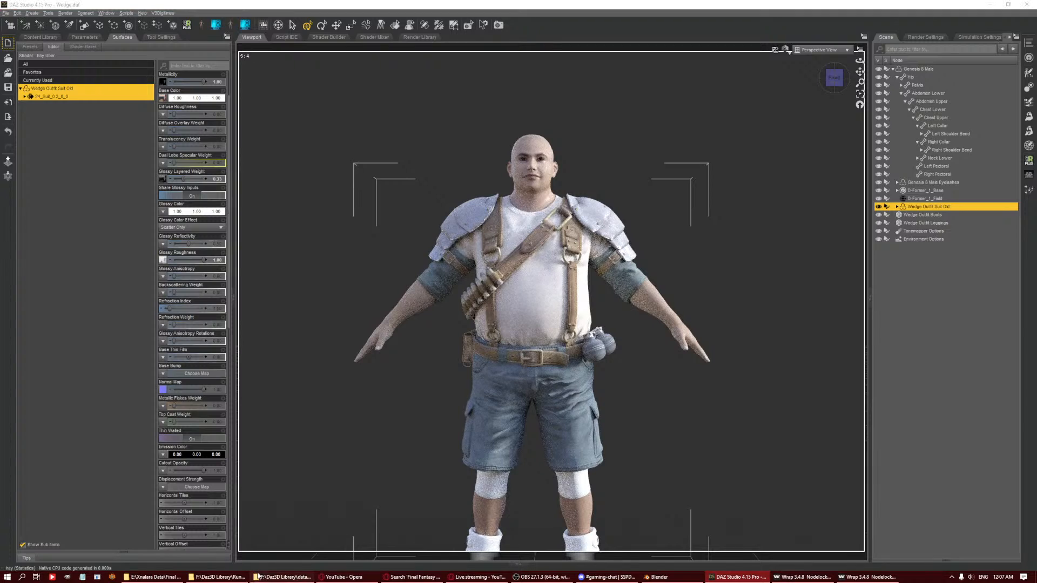
View the NP0001_00_Body_C.png color texture from the FF7 (Remake) - Wedge source folder in the image viewer.
click(219, 576)
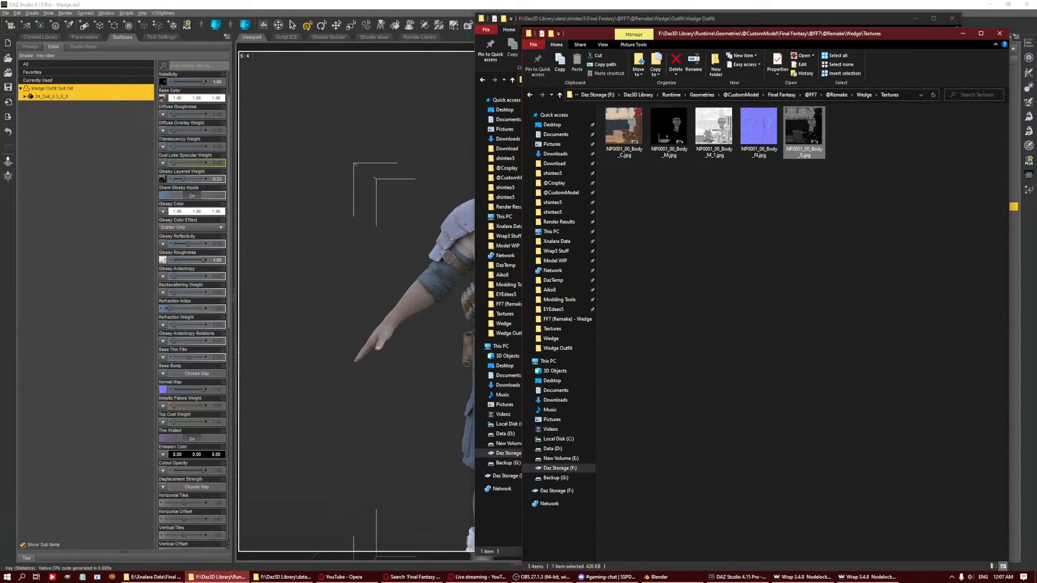
click(155, 576)
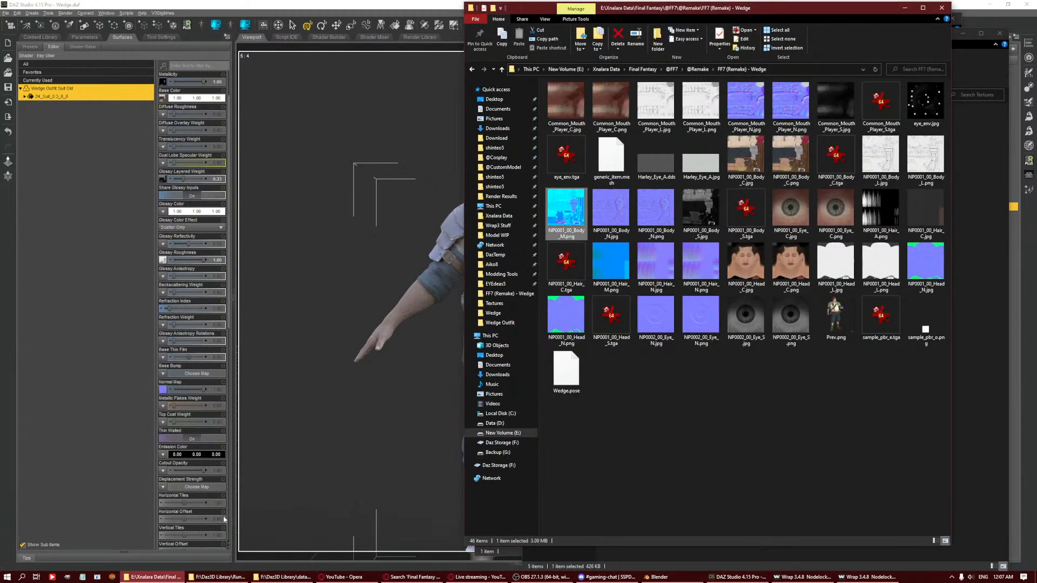
drag(769, 9, 593, 13)
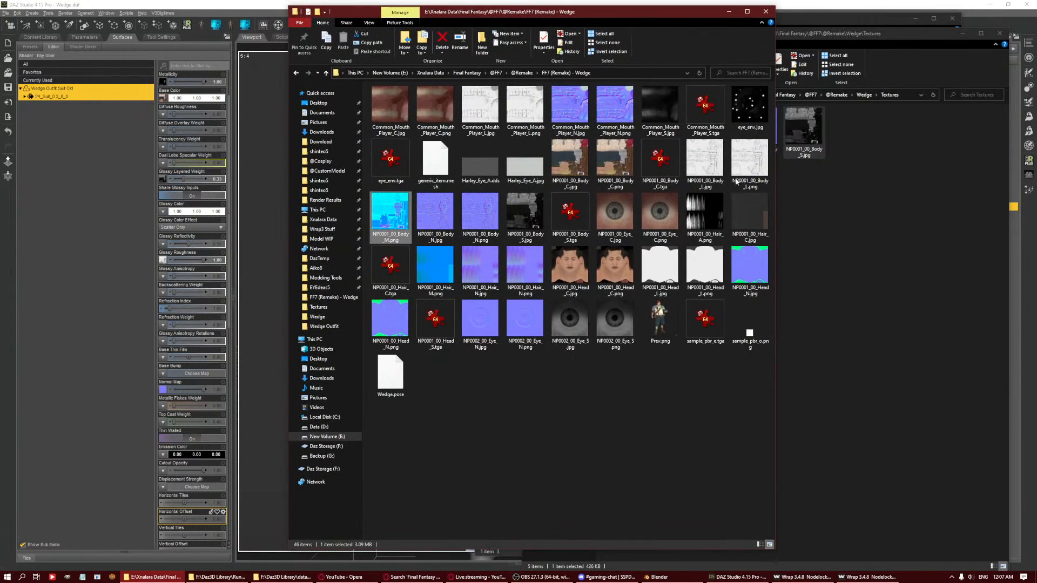
click(660, 180)
click(491, 428)
double_click(615, 162)
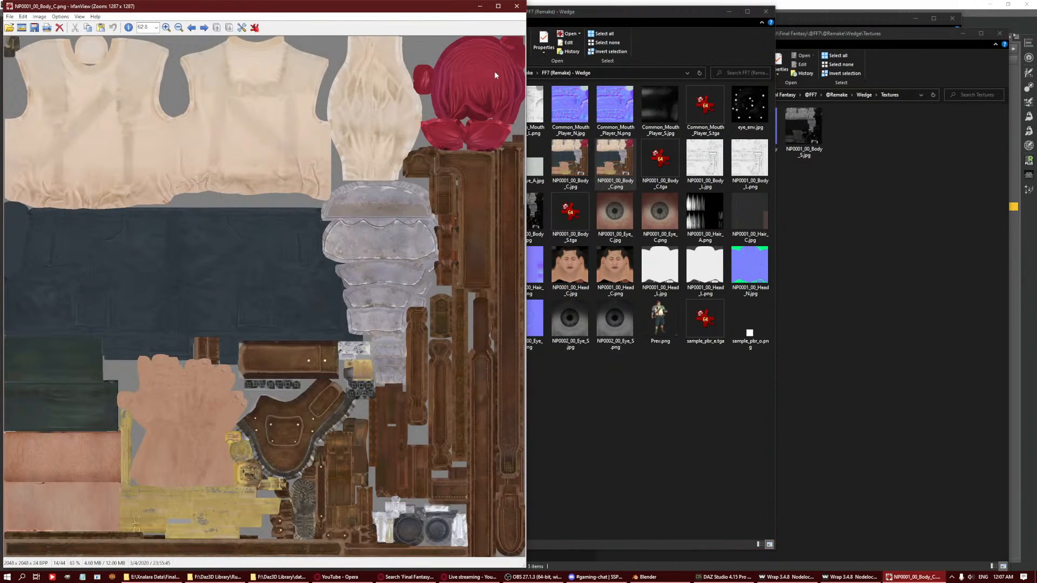
click(517, 6)
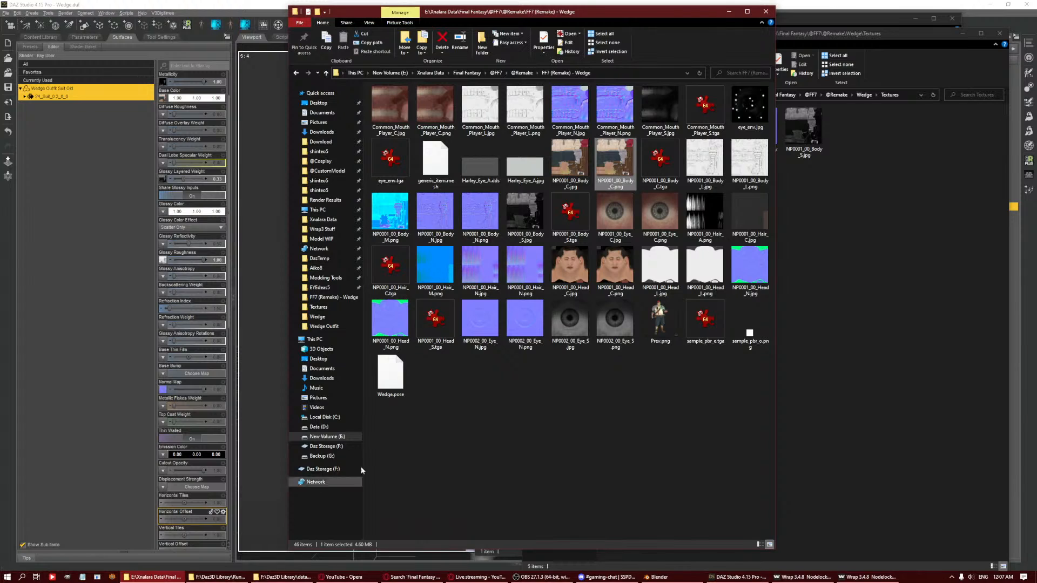
Open a new File Explorer window and go to the Model WIP folder.
middle_click(276, 577)
drag(556, 24, 441, 30)
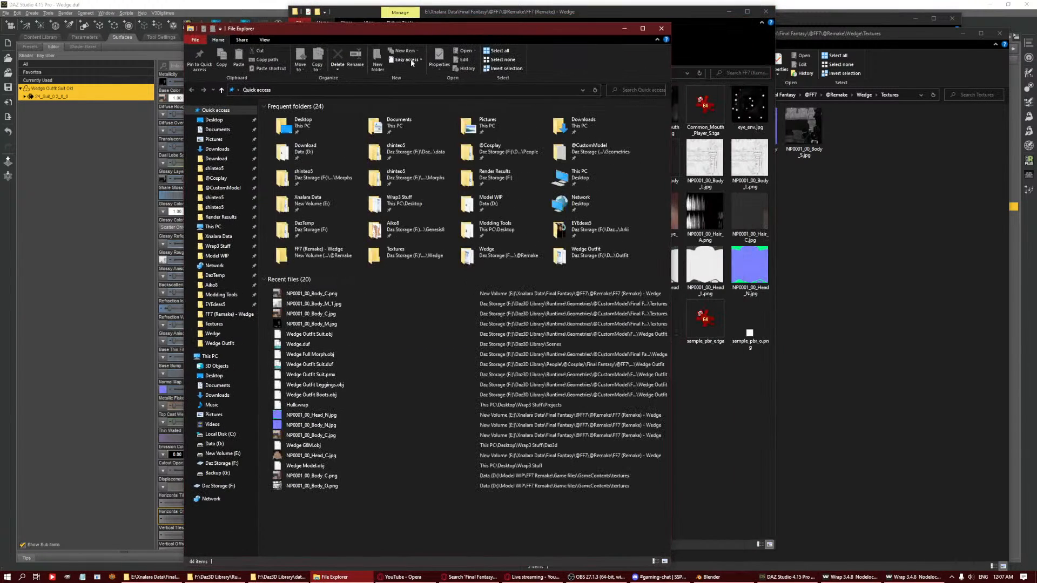
click(228, 314)
click(213, 333)
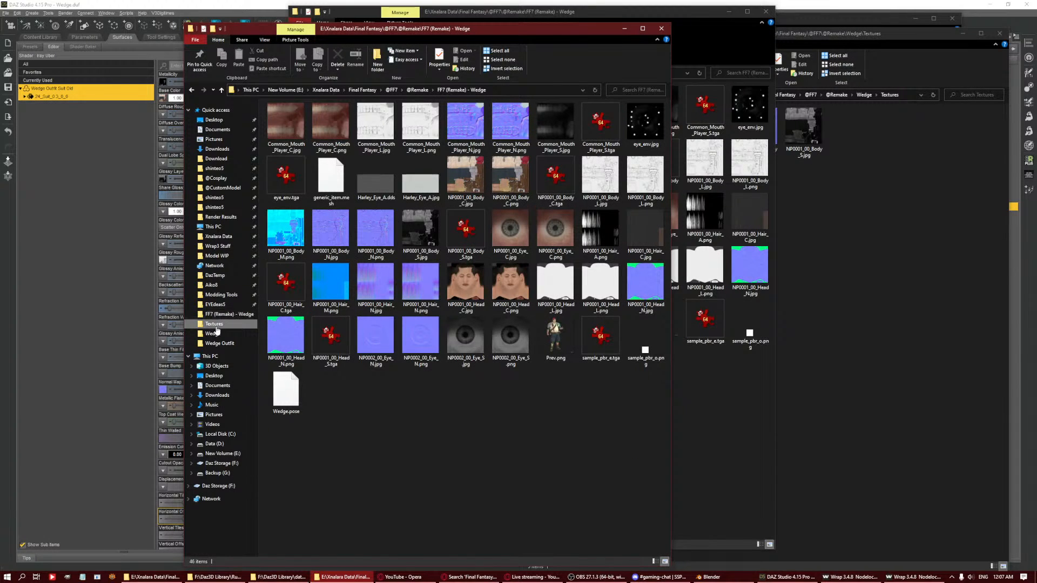
click(219, 345)
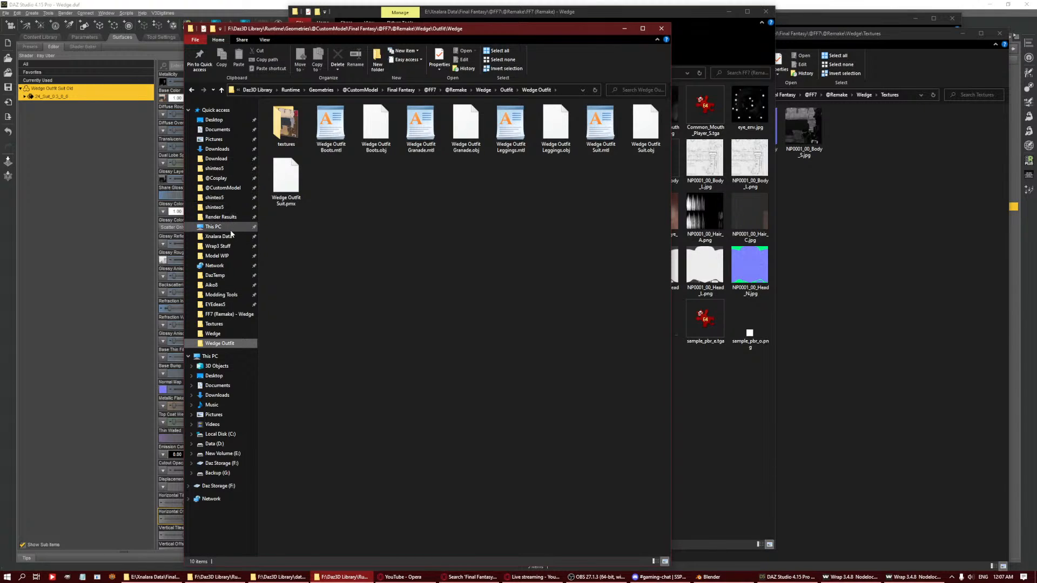
click(218, 256)
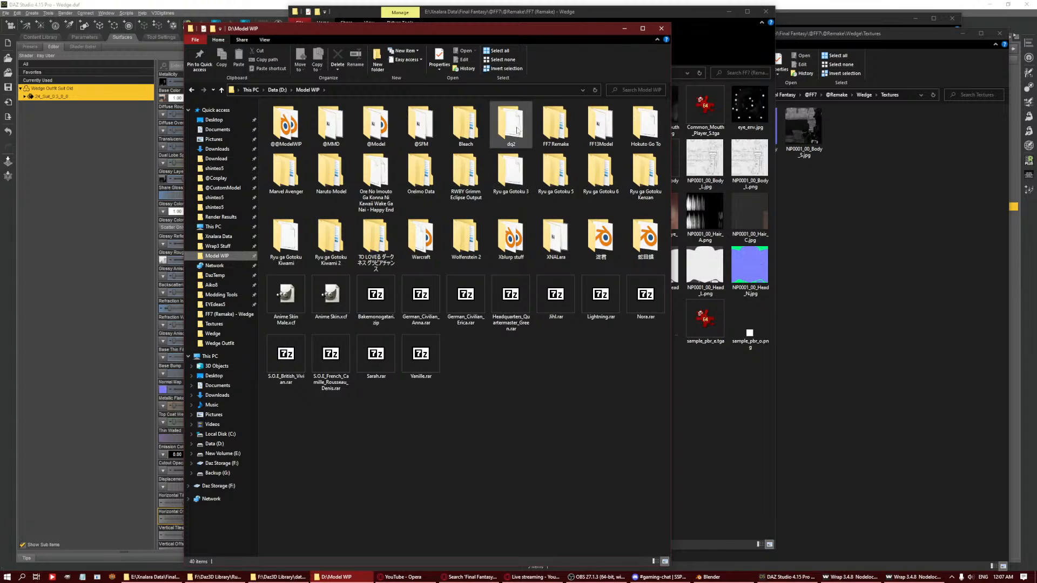
Browse from Model WIP to the FF7 Remake\Game files\GameContents\textures folder.
click(556, 140)
double_click(556, 139)
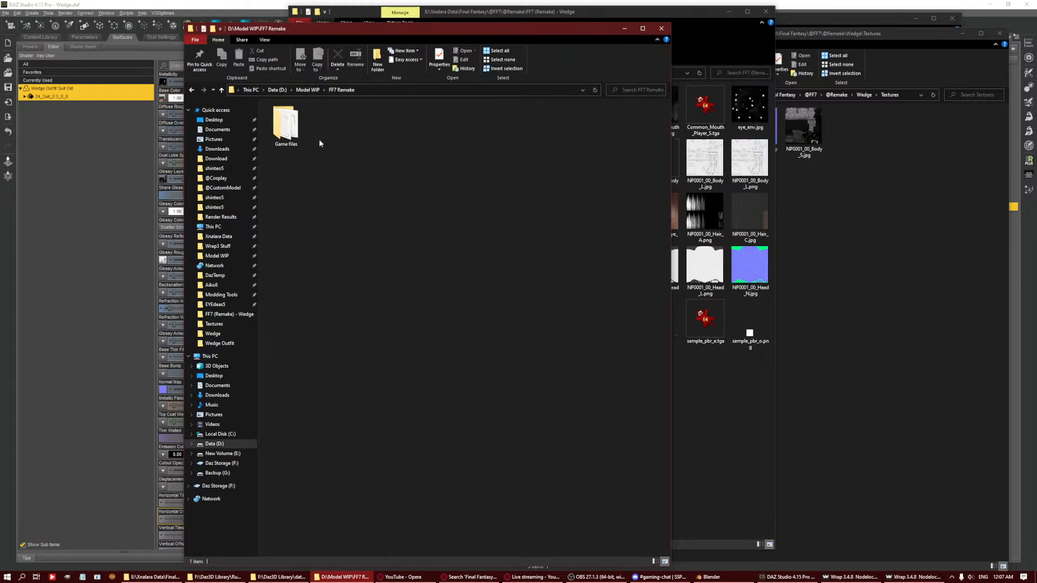
double_click(282, 125)
click(277, 134)
double_click(277, 133)
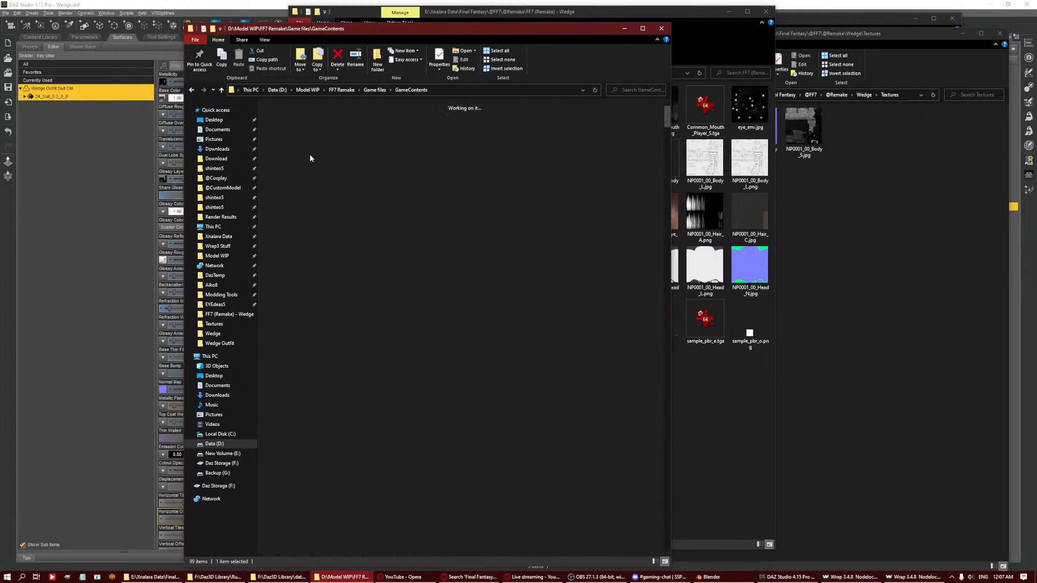
double_click(378, 186)
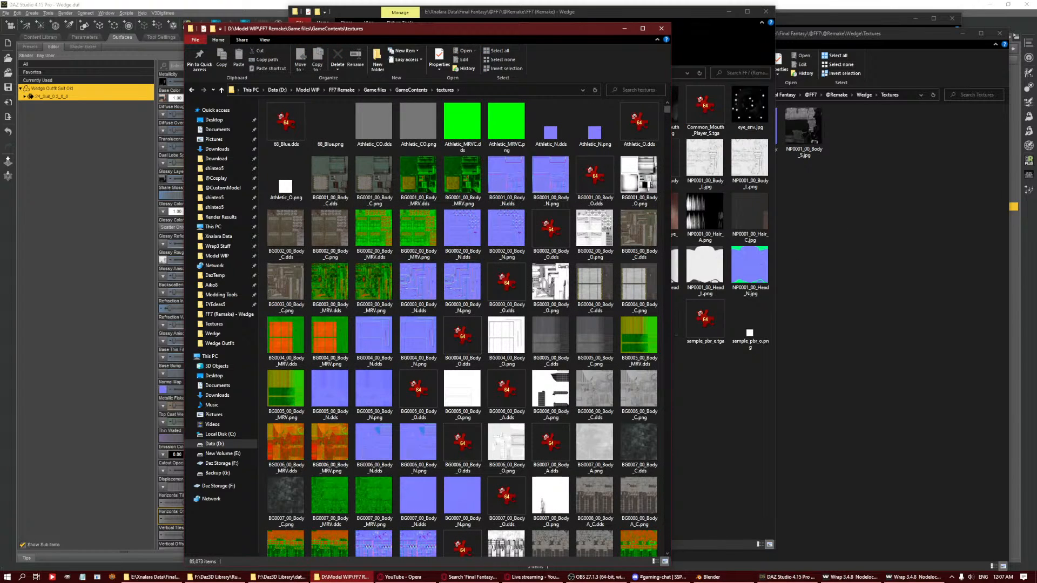
Search the game textures for NP0001 and copy NP0001_00_Body_C.png into Wedge's Textures folder.
click(637, 90)
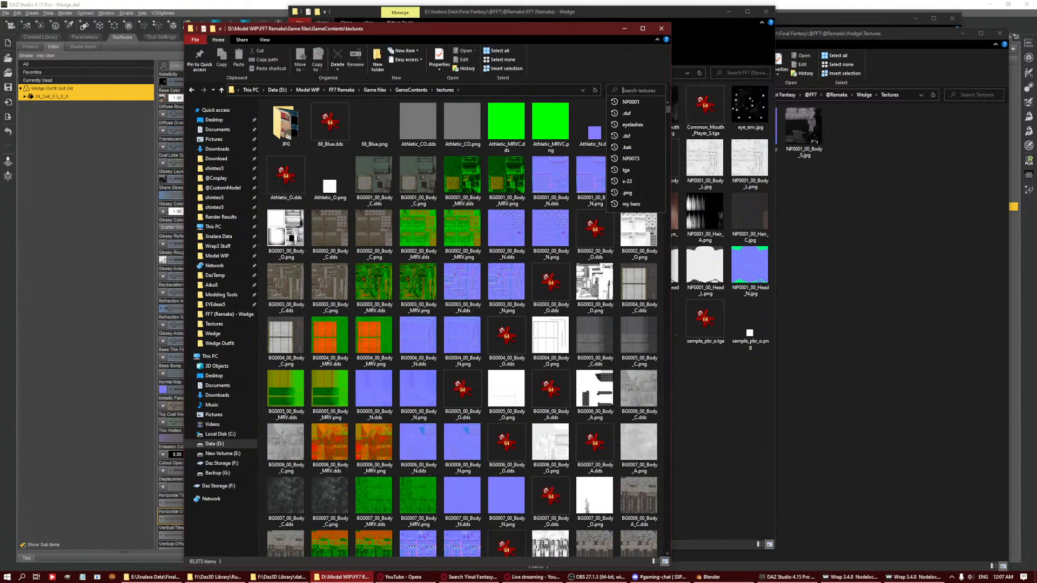
click(636, 102)
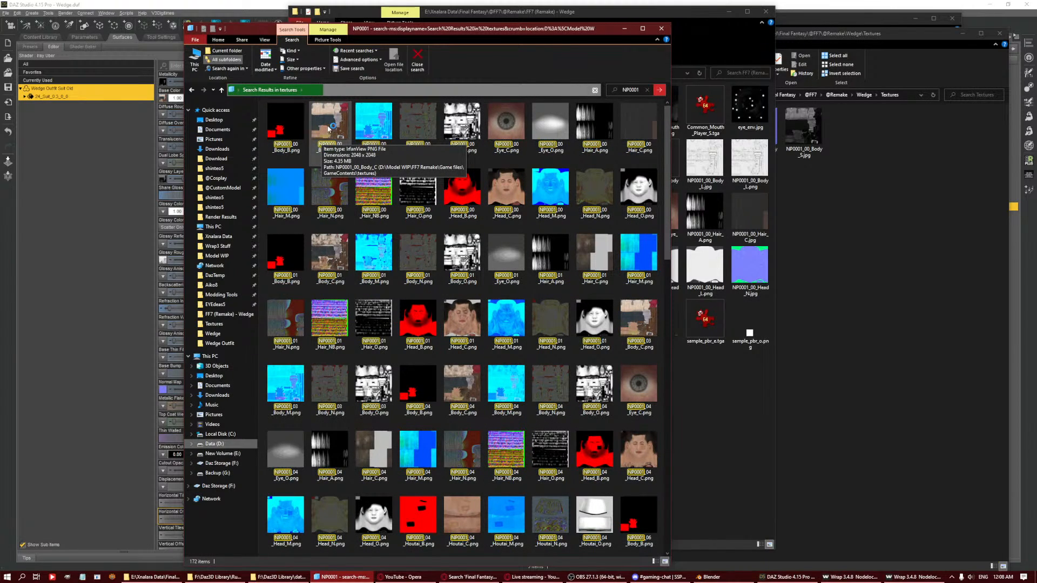
click(902, 233)
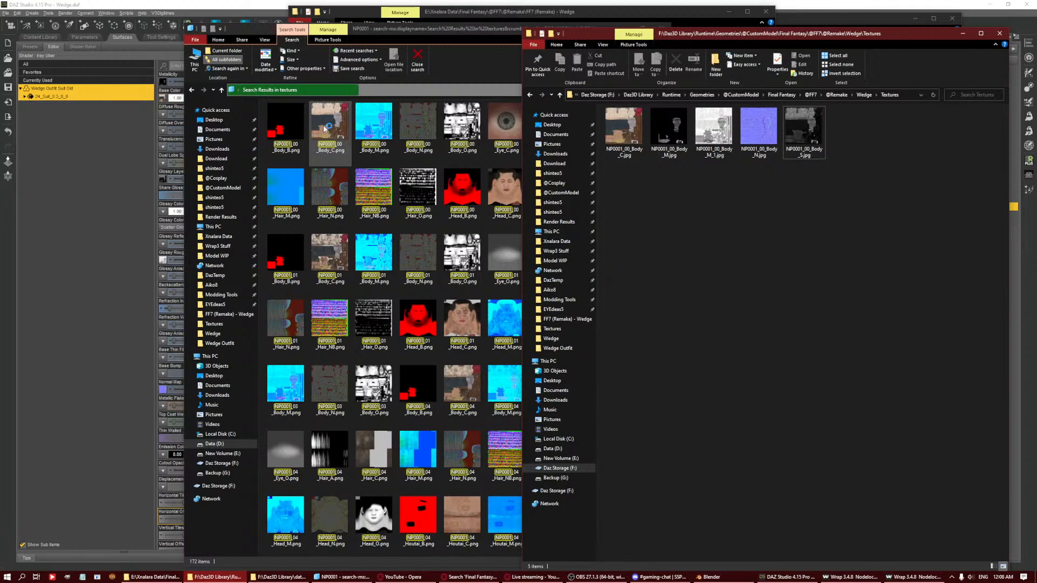
drag(324, 128, 673, 283)
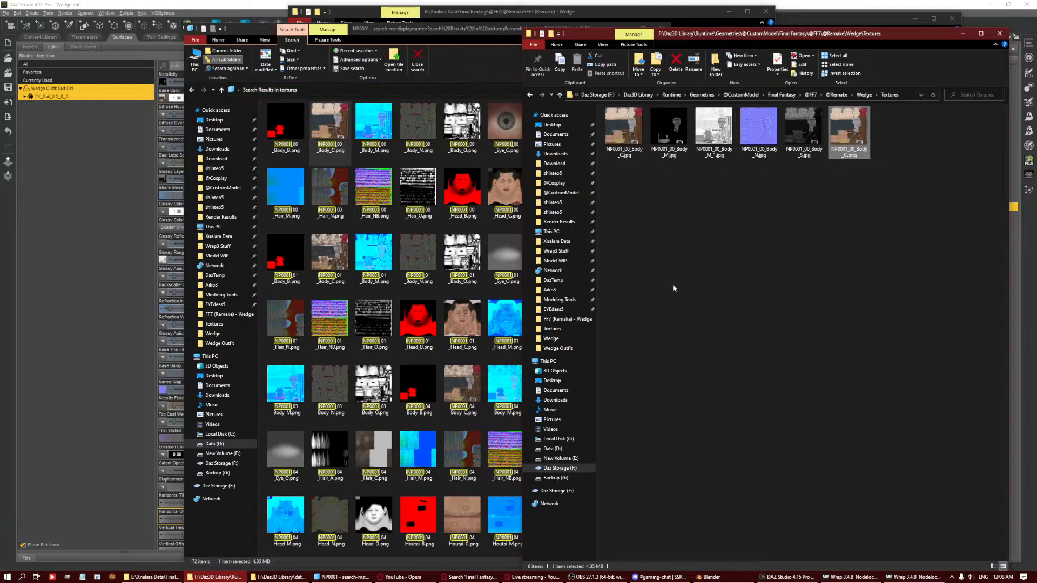
Clear the extra folder windows away and assign NP0001_00_Body_C.png to the suit's Base Color in DAZ Studio.
click(483, 34)
click(625, 28)
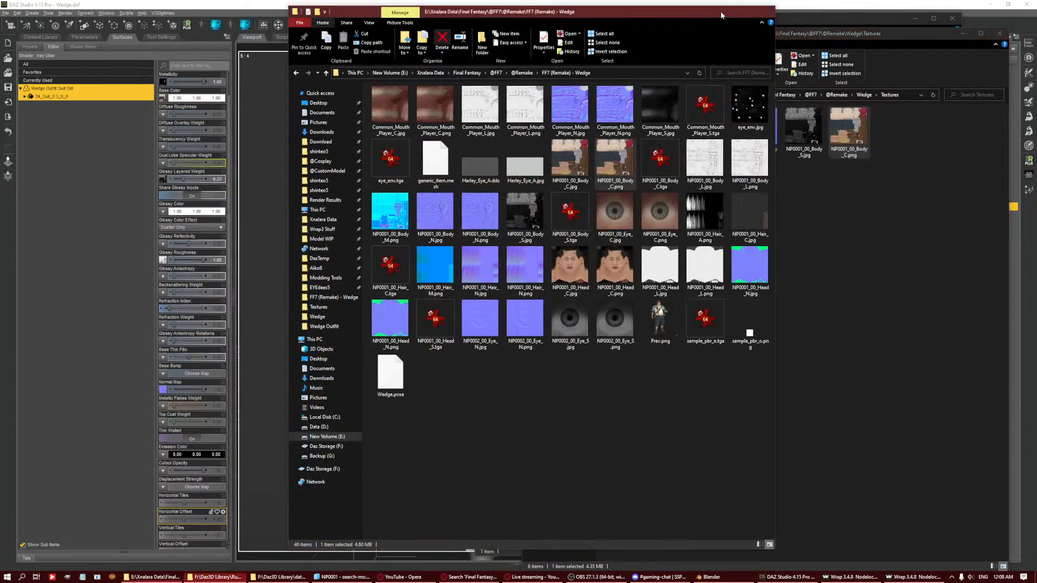
click(728, 11)
click(187, 102)
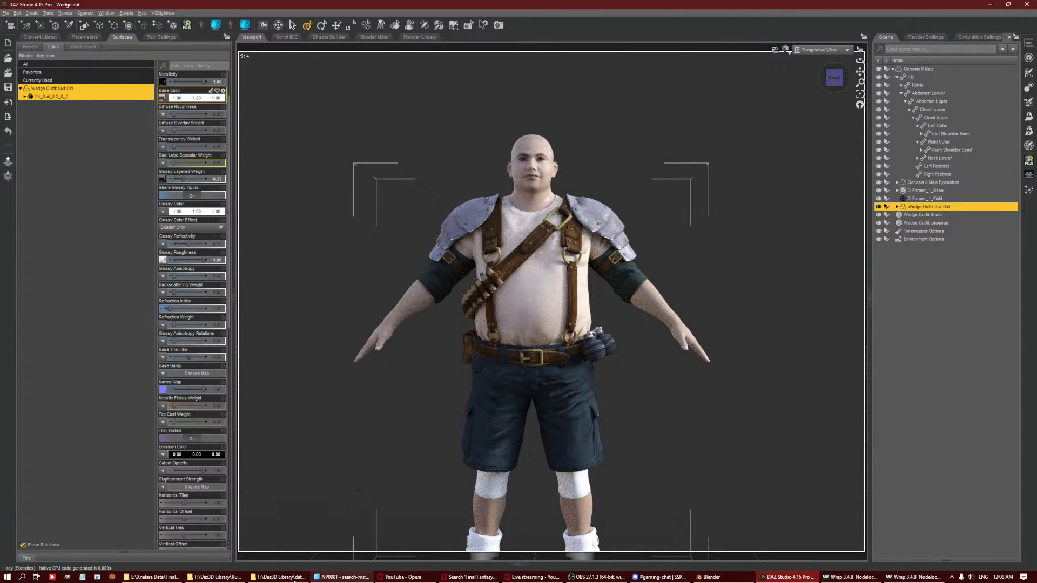
Delete the old NP0001_00_Body_C.jpg from Wedge's Textures folder.
click(264, 579)
click(262, 580)
click(229, 580)
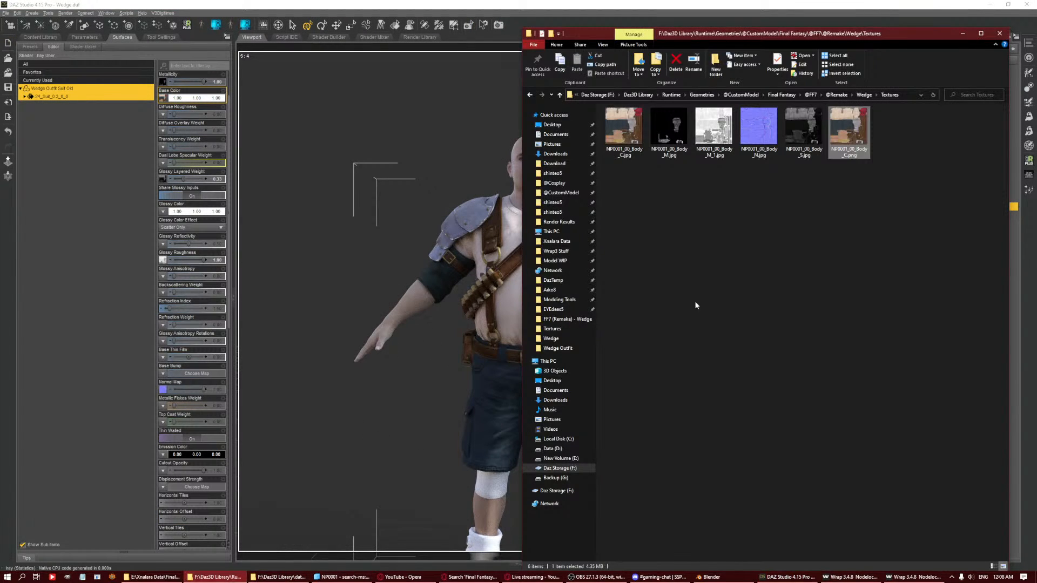
click(630, 156)
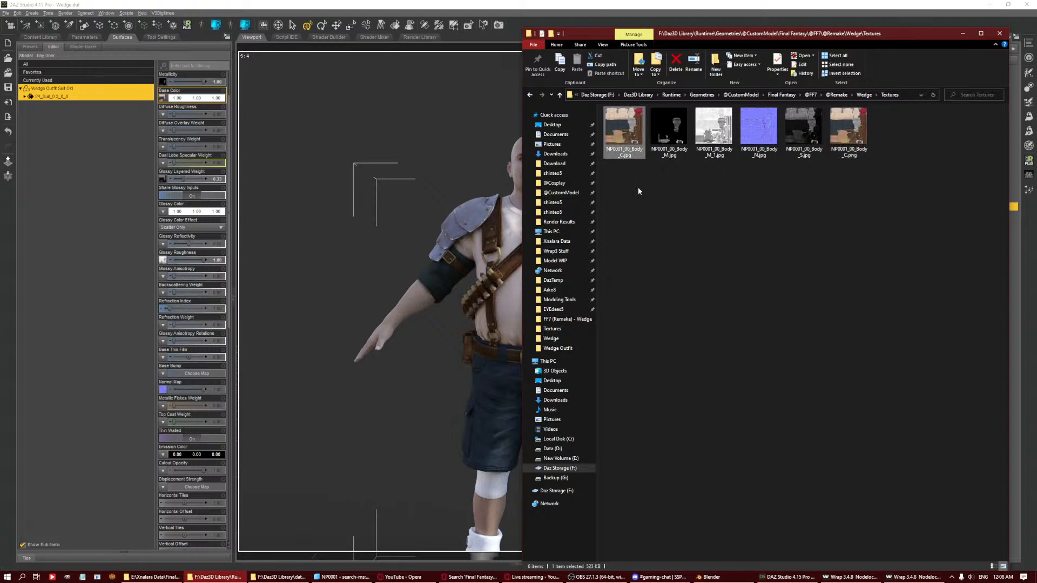
key(Delete)
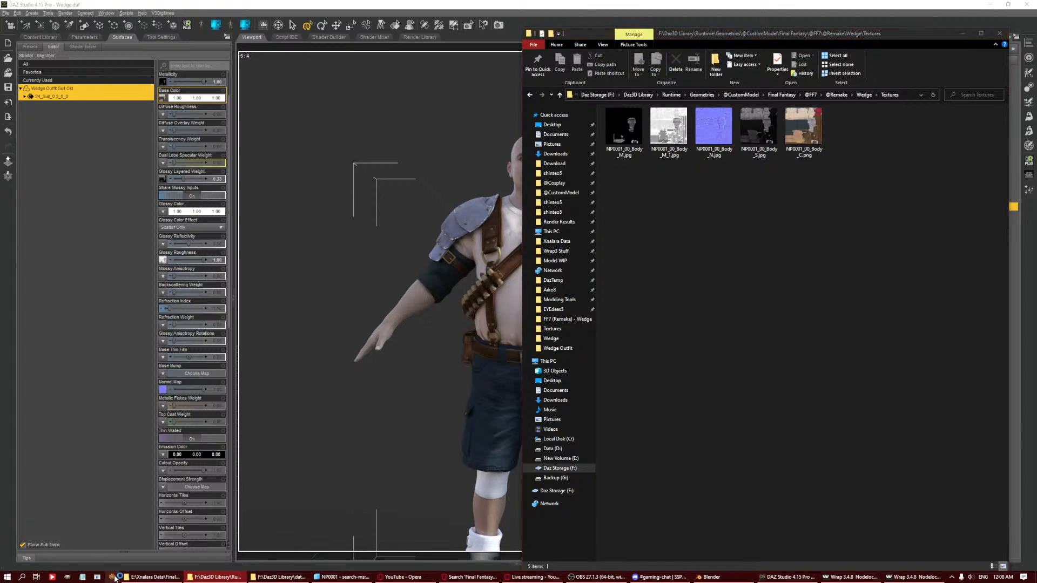
Convert the copied NP0001_00_Body_C.png to JPG in XnConvert with the Extract channel action disabled.
double_click(802, 135)
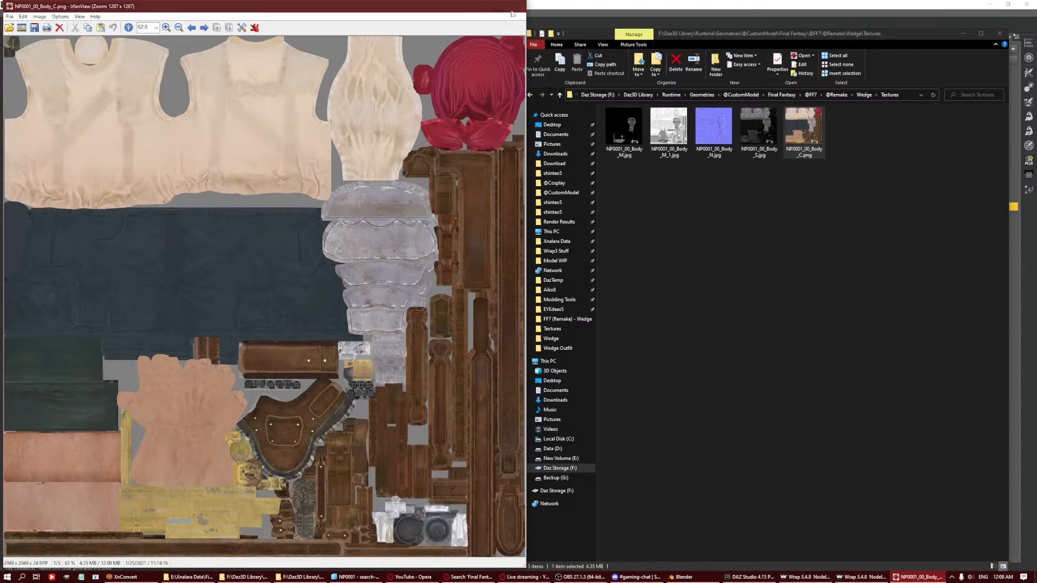
key(Escape)
drag(803, 130, 416, 381)
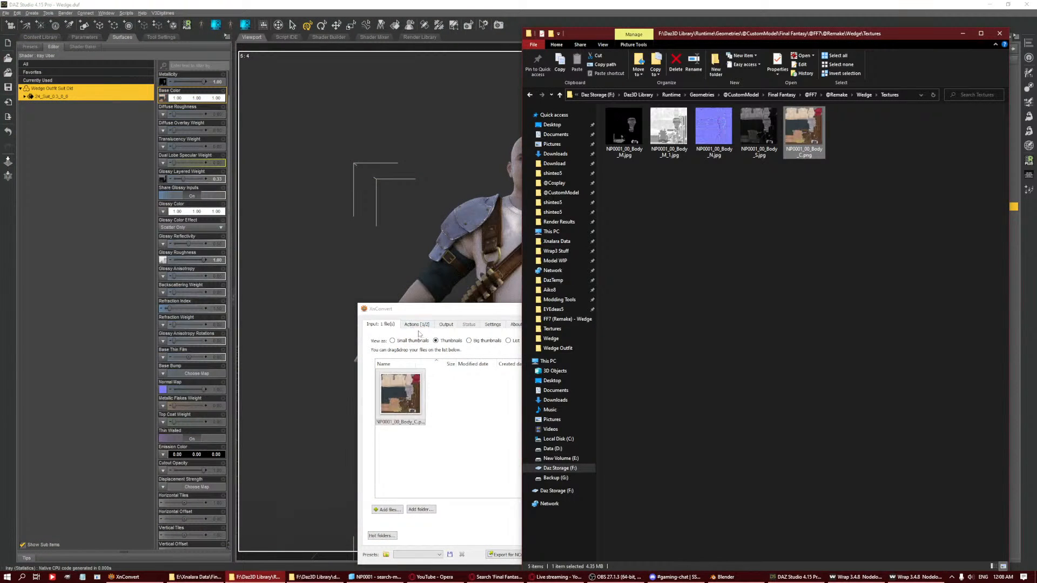
click(418, 331)
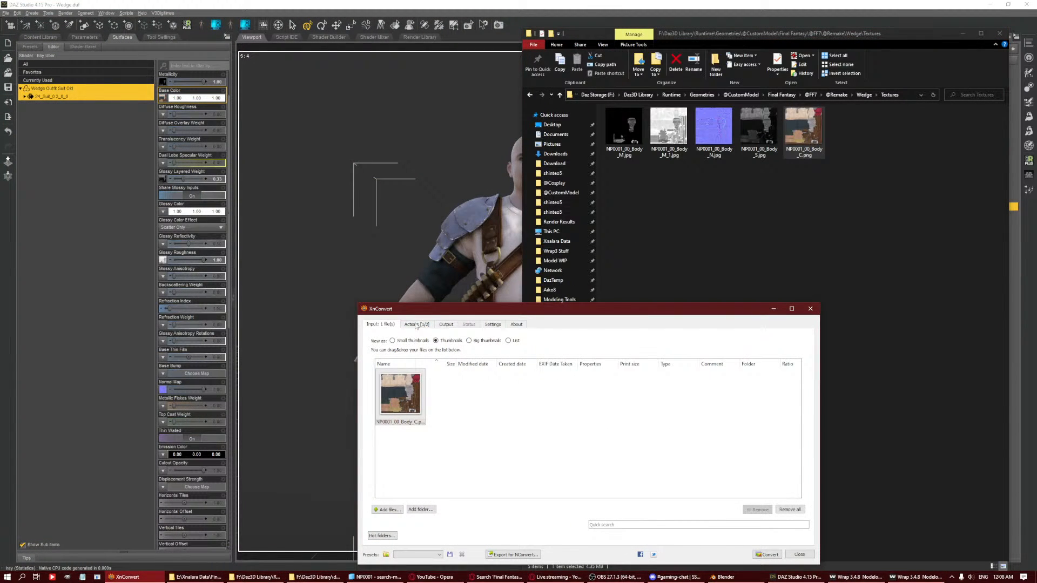
click(416, 325)
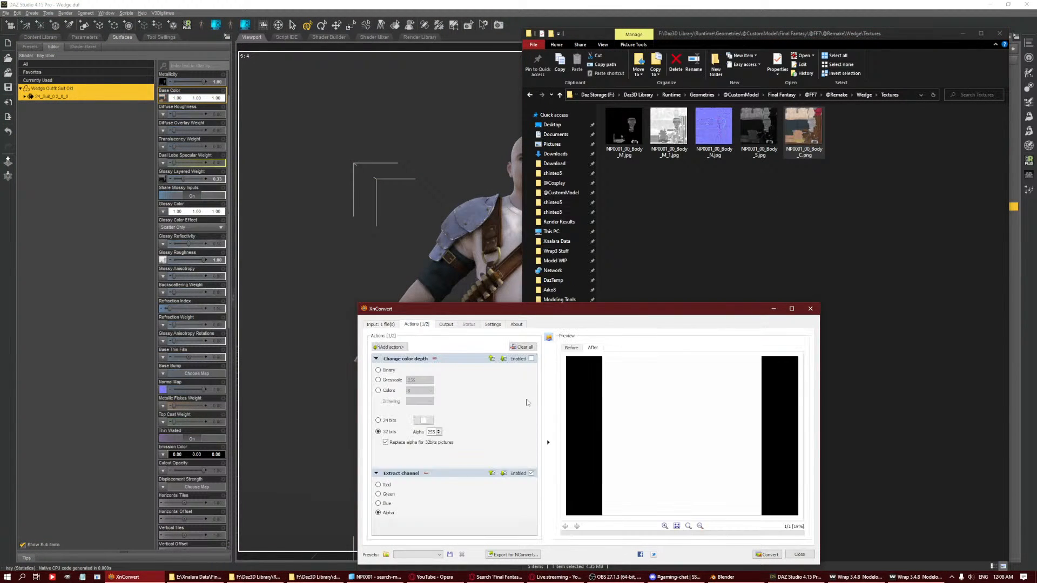
click(531, 474)
click(766, 555)
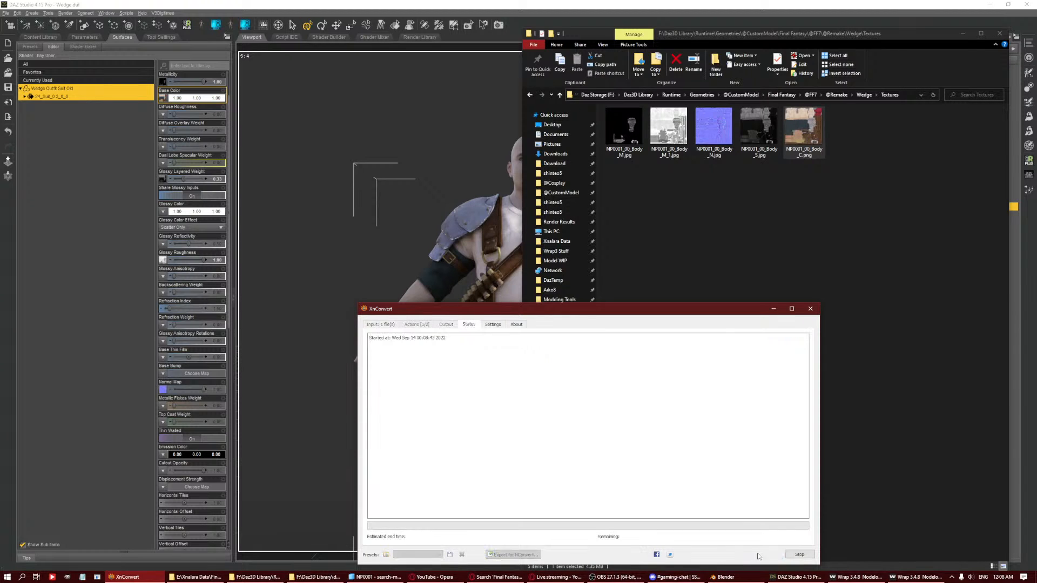
Assign the newly converted NP0001_00_Body_C.jpg to the suit's Base Color and minimize XnConvert.
click(761, 225)
click(851, 143)
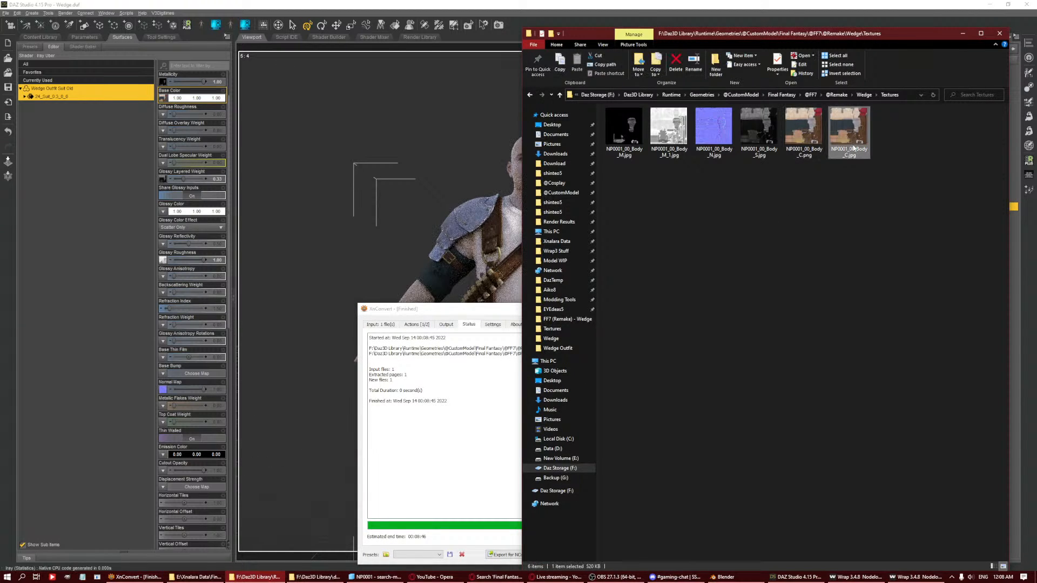
drag(849, 132, 164, 98)
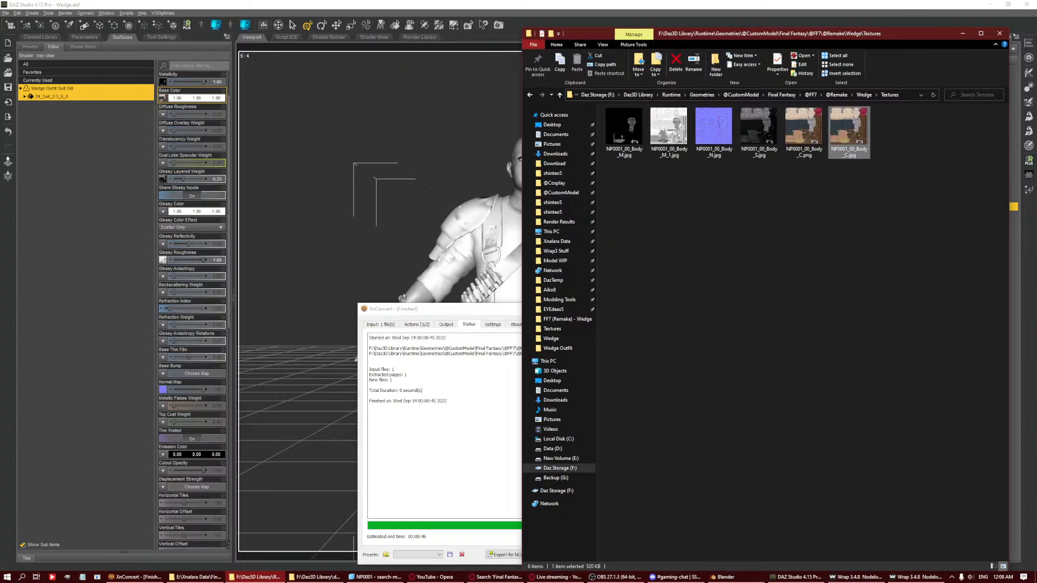
click(494, 310)
click(773, 309)
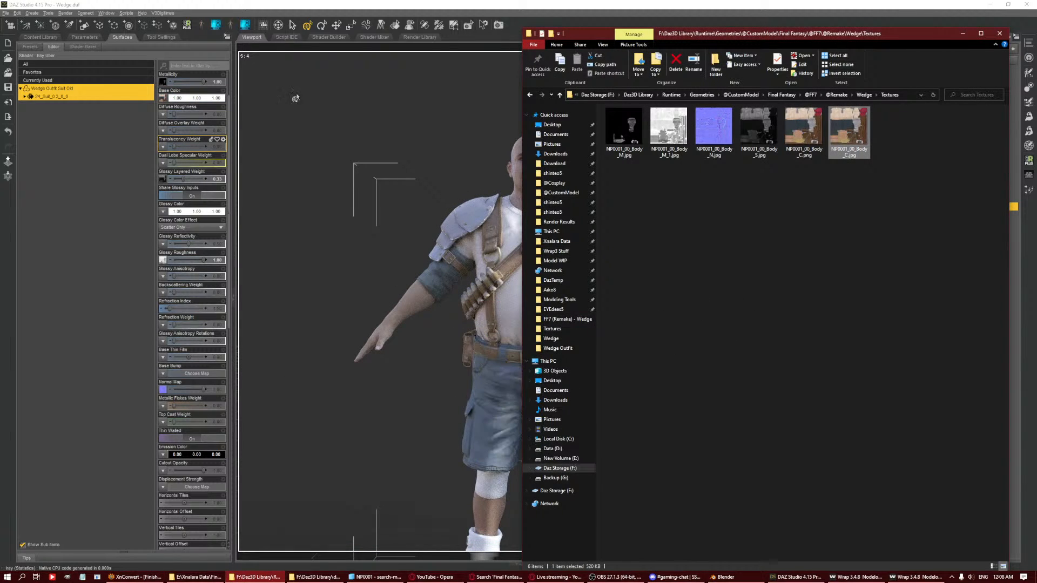
Replace the suit's Base Color map with NP0001_00_Body_C.png.
click(801, 158)
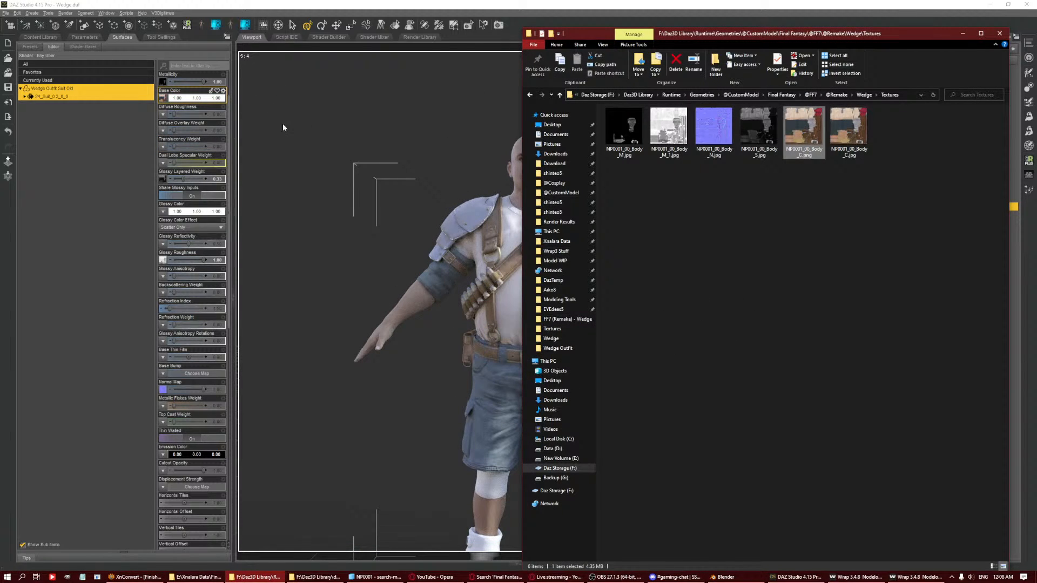
drag(170, 103, 168, 101)
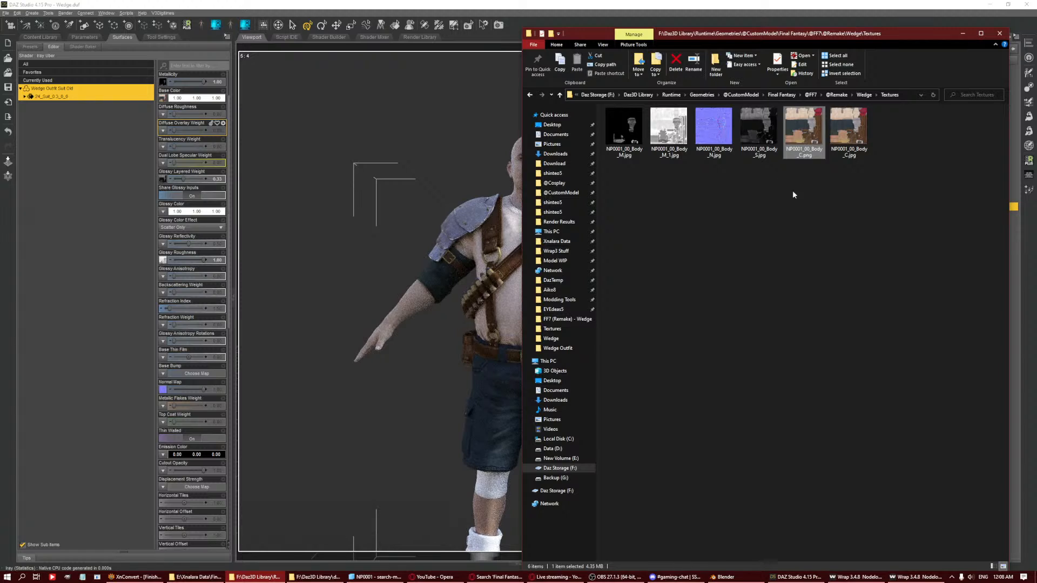
Compare the file sizes of NP0001_00_Body_C.jpg and NP0001_00_Body_C.png in Wedge's Textures folder.
click(846, 135)
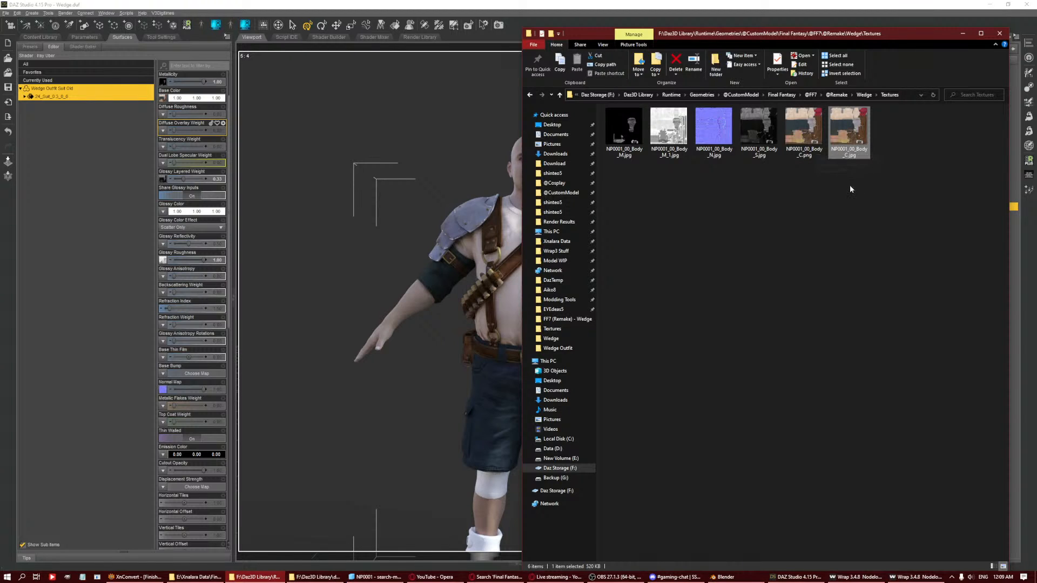
click(812, 156)
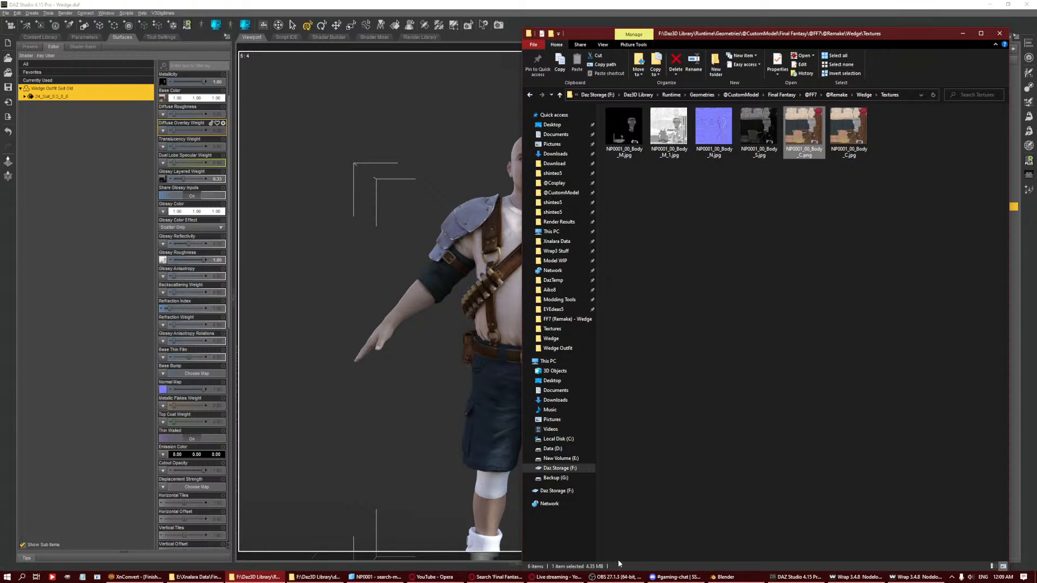
click(864, 123)
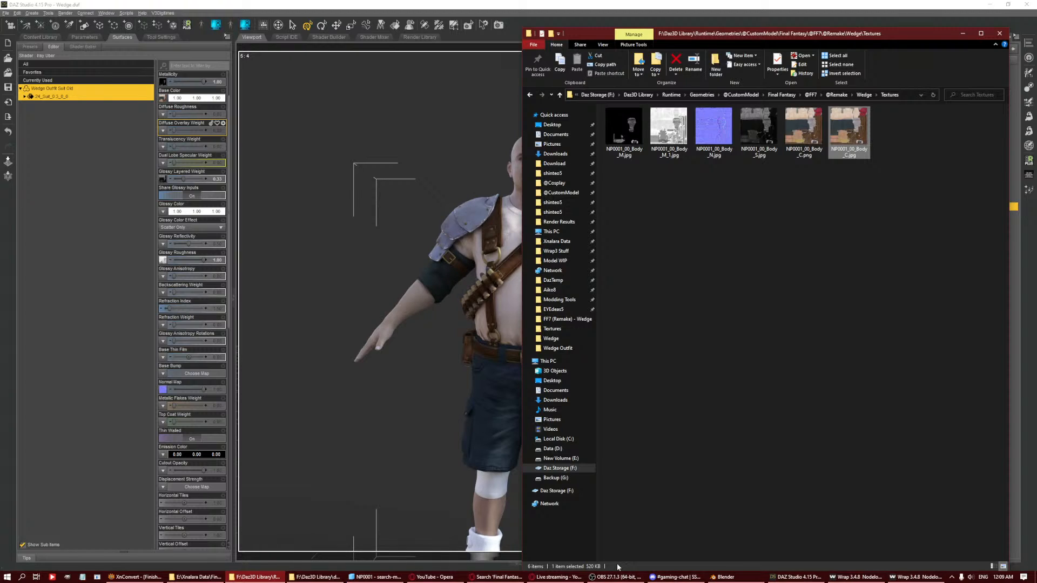
click(789, 122)
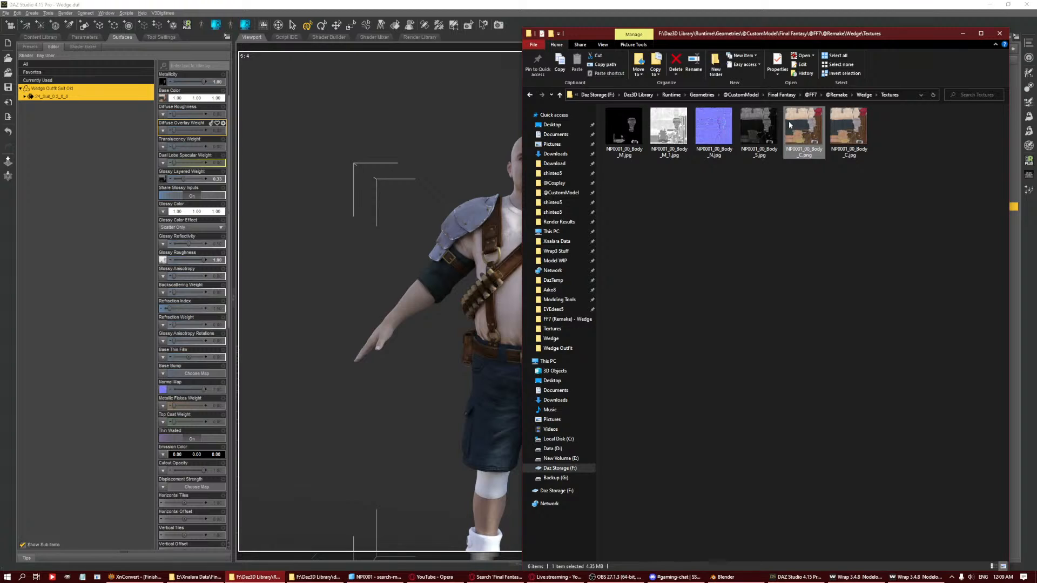
Open NP0001_00_Body_C.png from Wedge's Textures folder in GIMP and assign NP0001_00_Body_C.jpg to the suit's Base Color.
drag(819, 35, 811, 22)
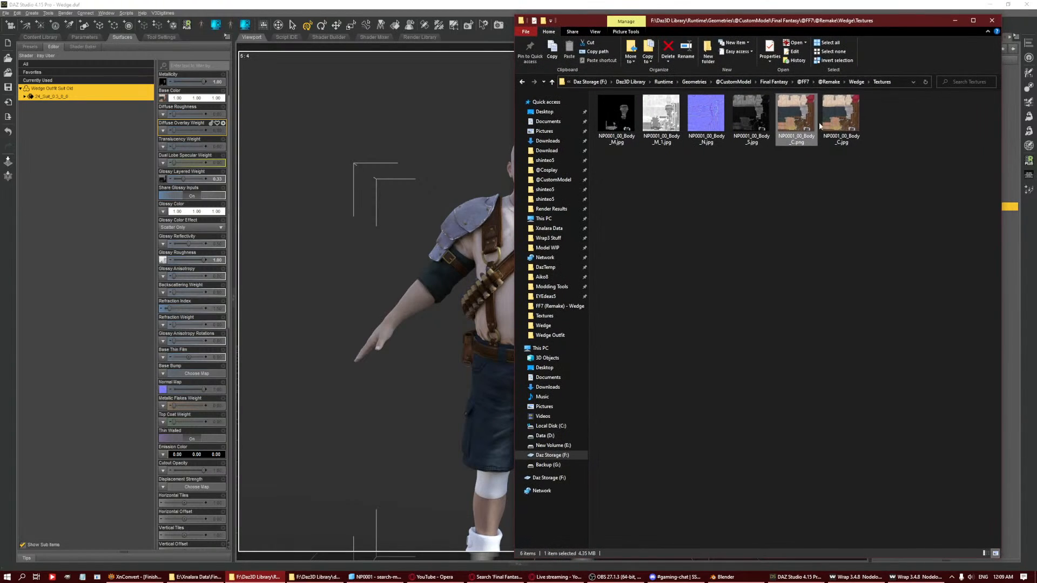
click(830, 125)
click(804, 145)
right_click(803, 123)
click(820, 164)
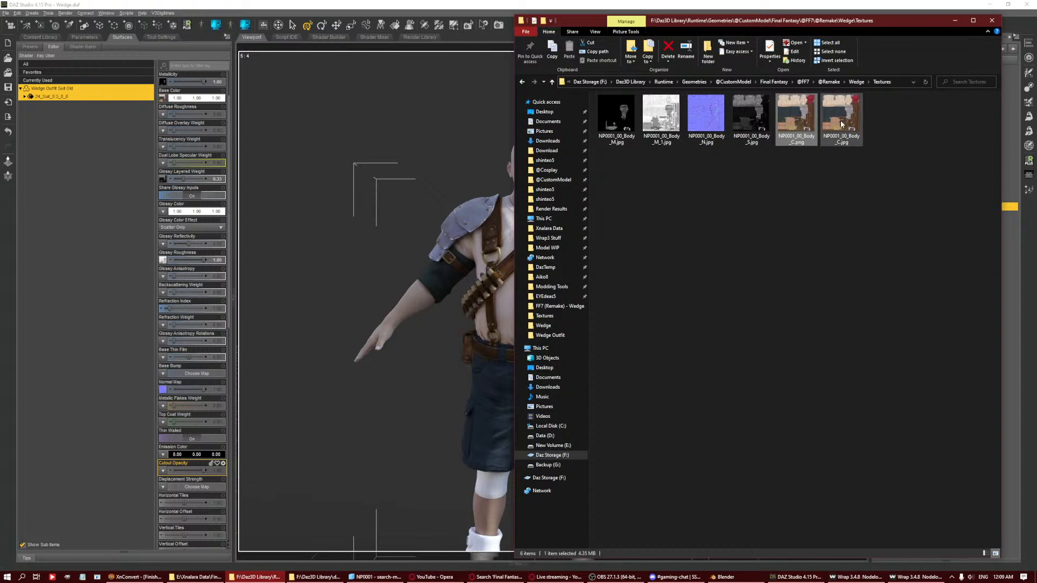
drag(840, 120, 272, 164)
drag(202, 105, 202, 106)
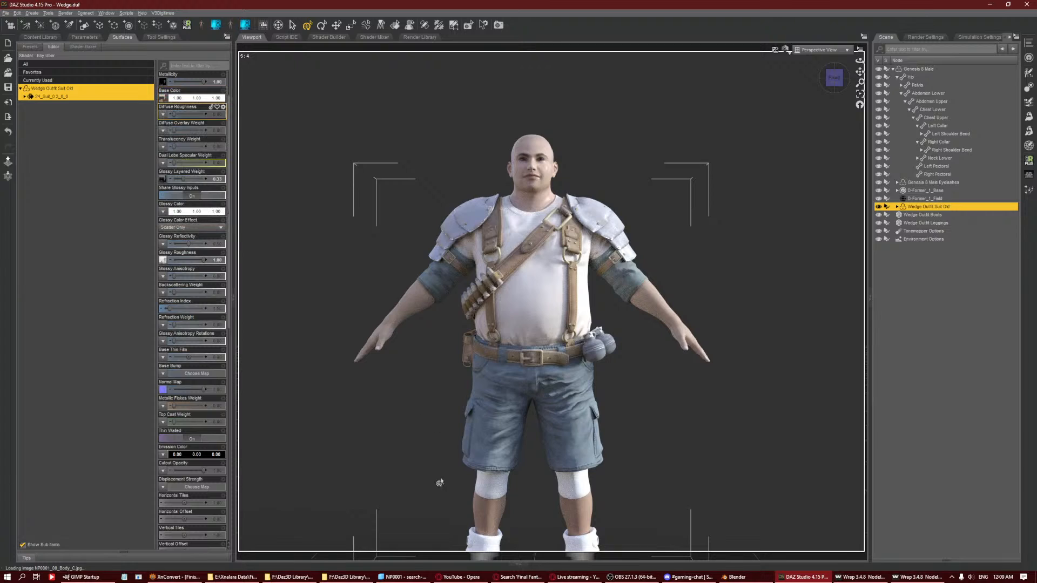
Export the body texture from GIMP as NP0001_00_Body_C.jpg, replacing the existing file, and return to DAZ Studio.
mouse_move(98, 579)
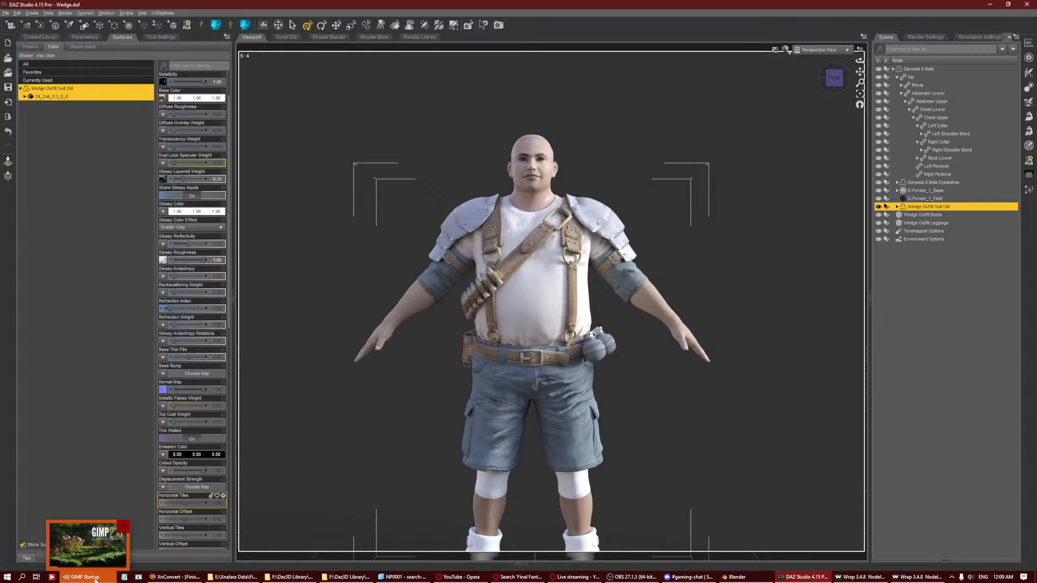
click(86, 578)
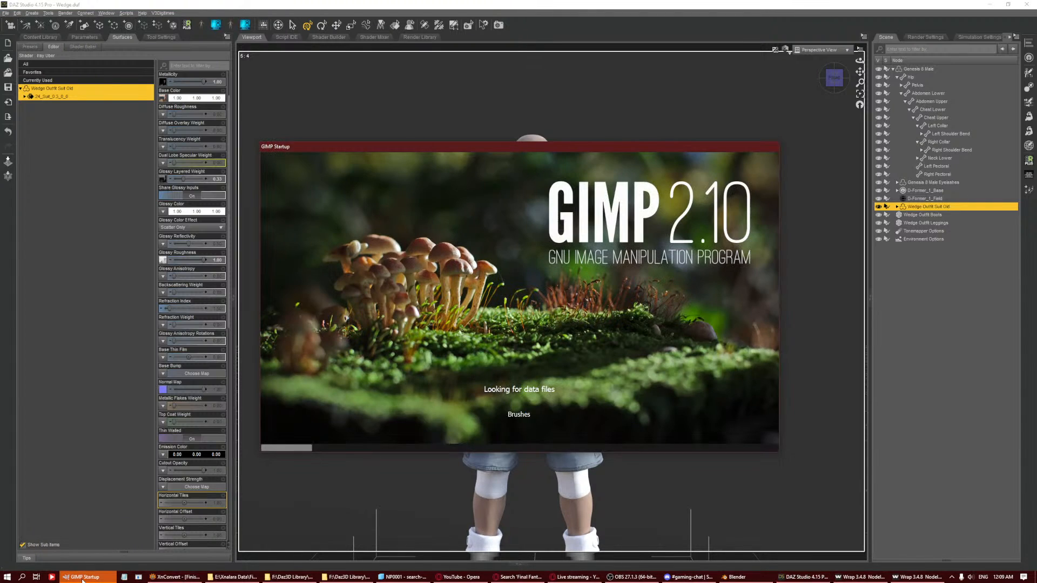
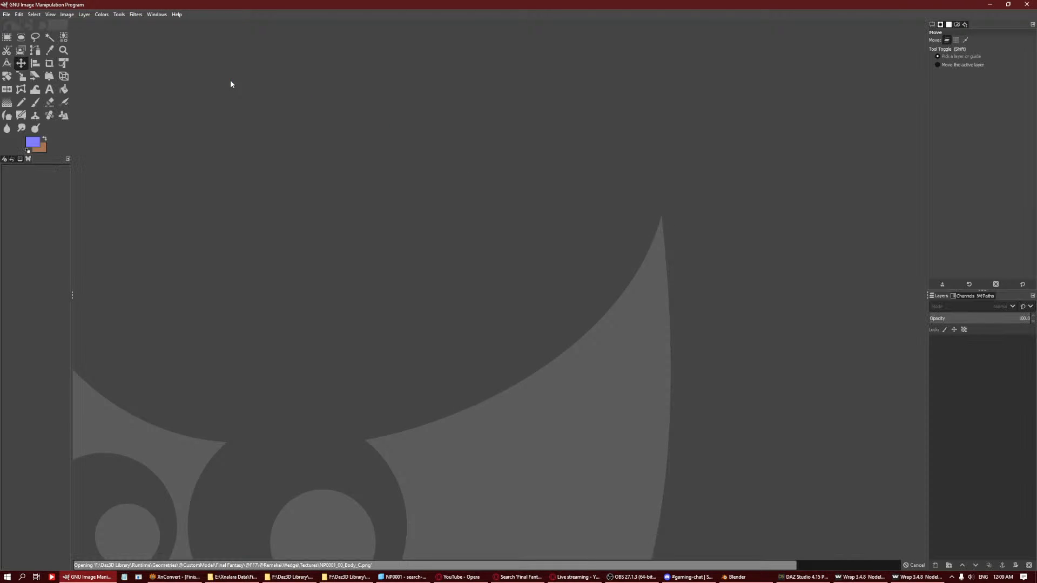
click(7, 15)
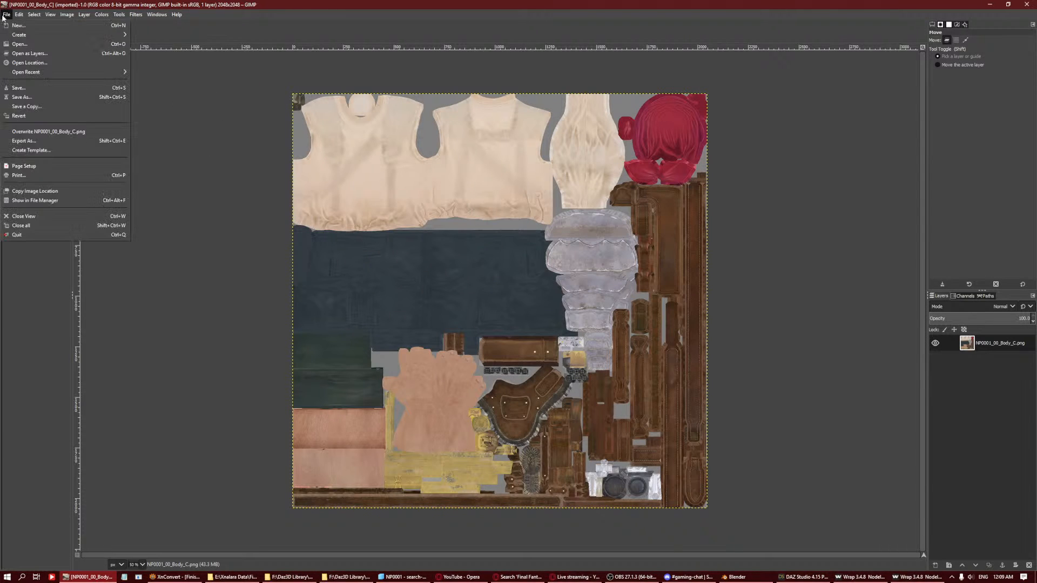
click(58, 140)
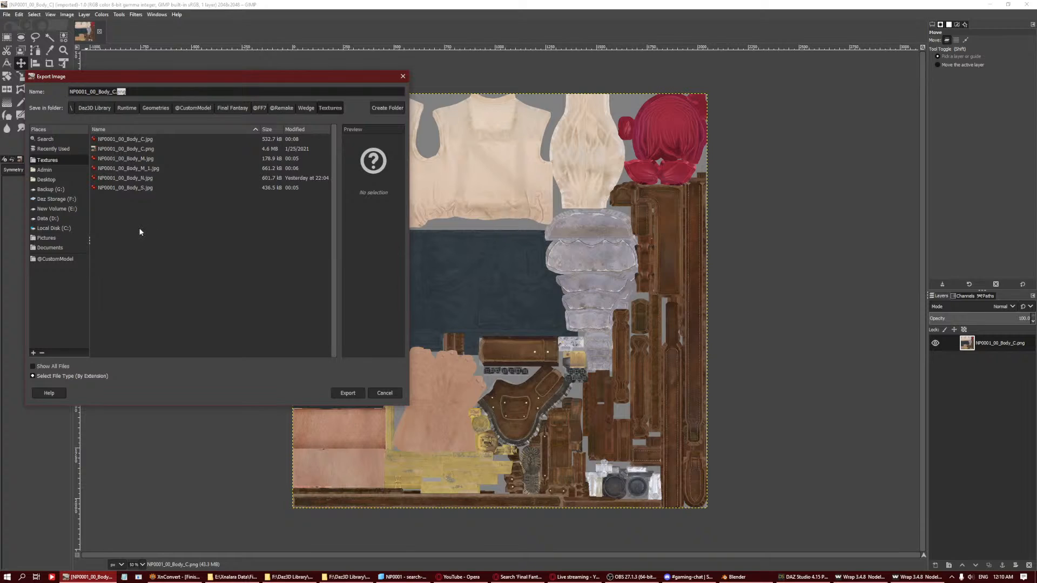
text(jpg)
key(Return)
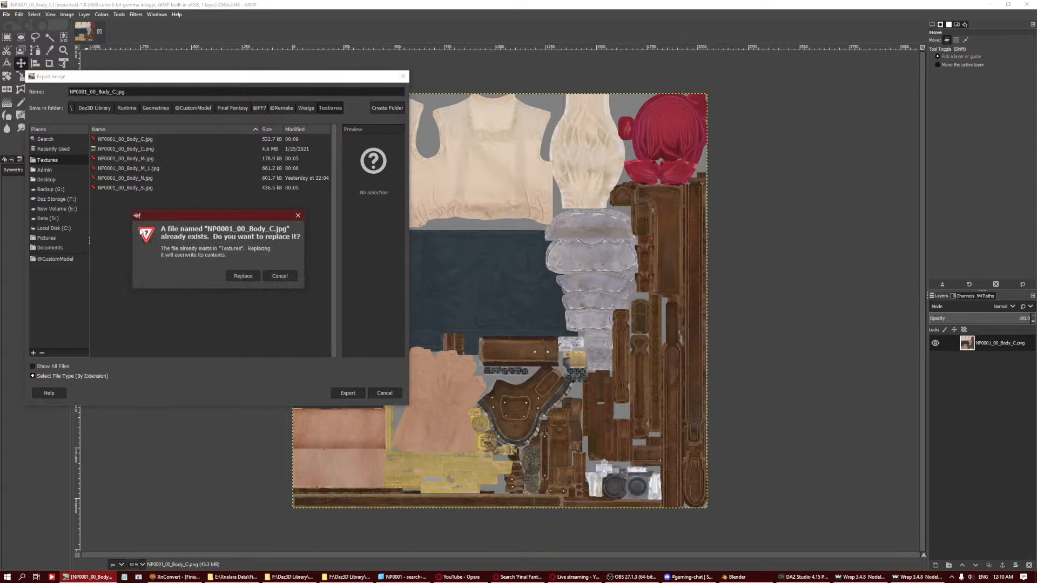
click(243, 276)
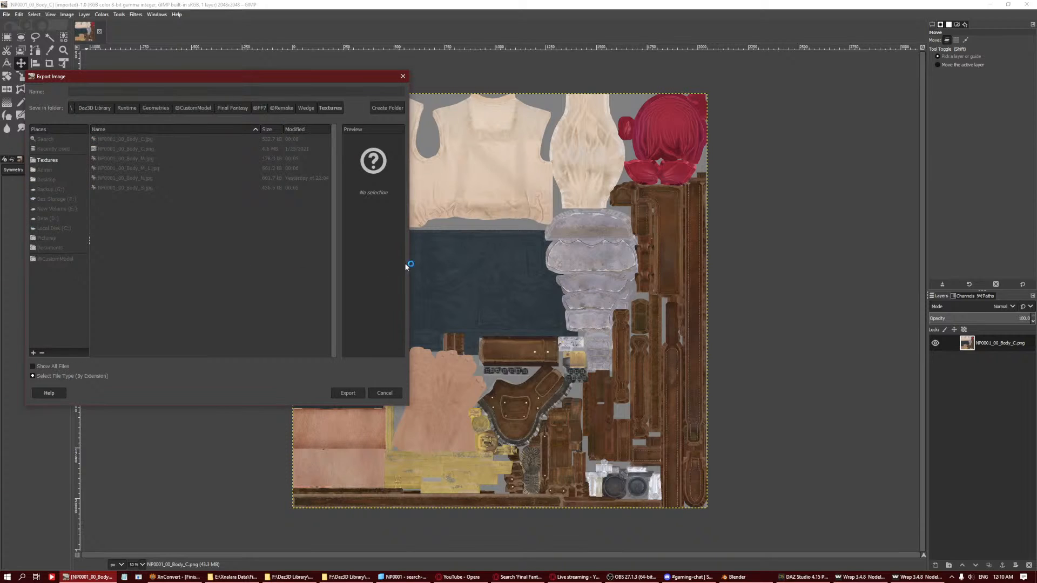
click(516, 382)
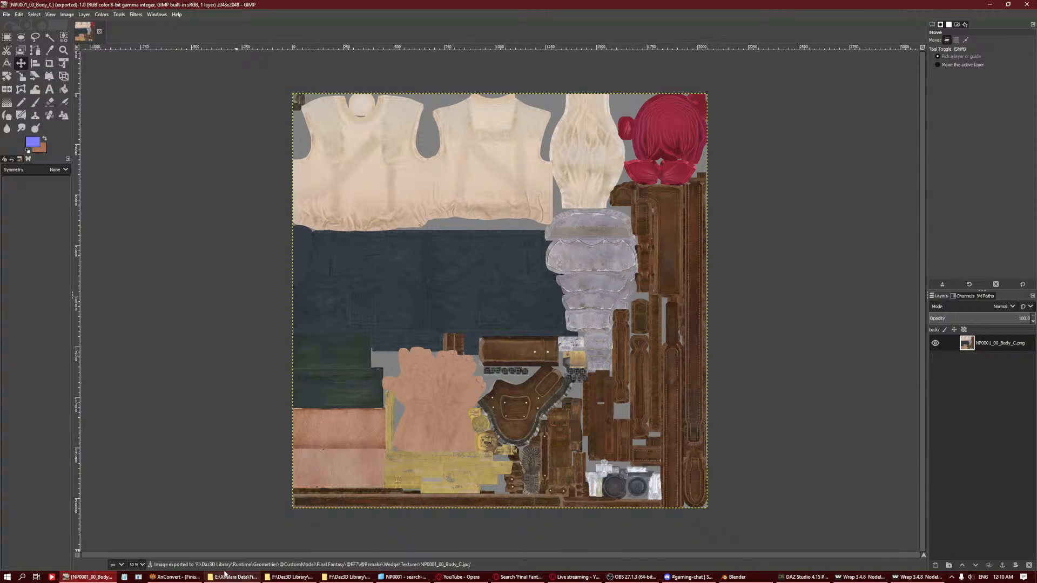
click(96, 577)
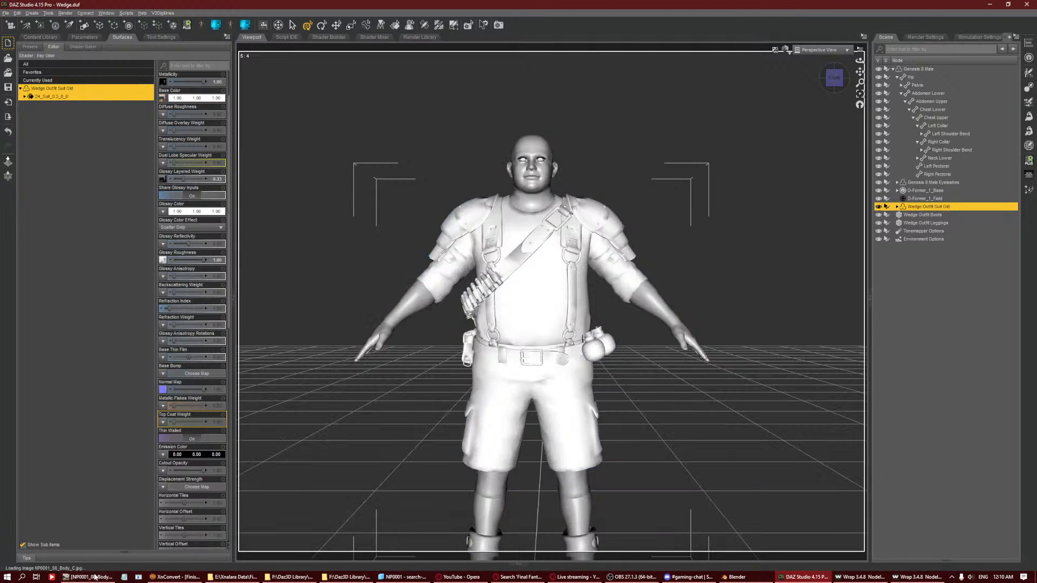
Assign NP0001_00_Body_C.png from the FF7 (Remake) - Wedge source folder to the suit's Base Color.
mouse_move(93, 576)
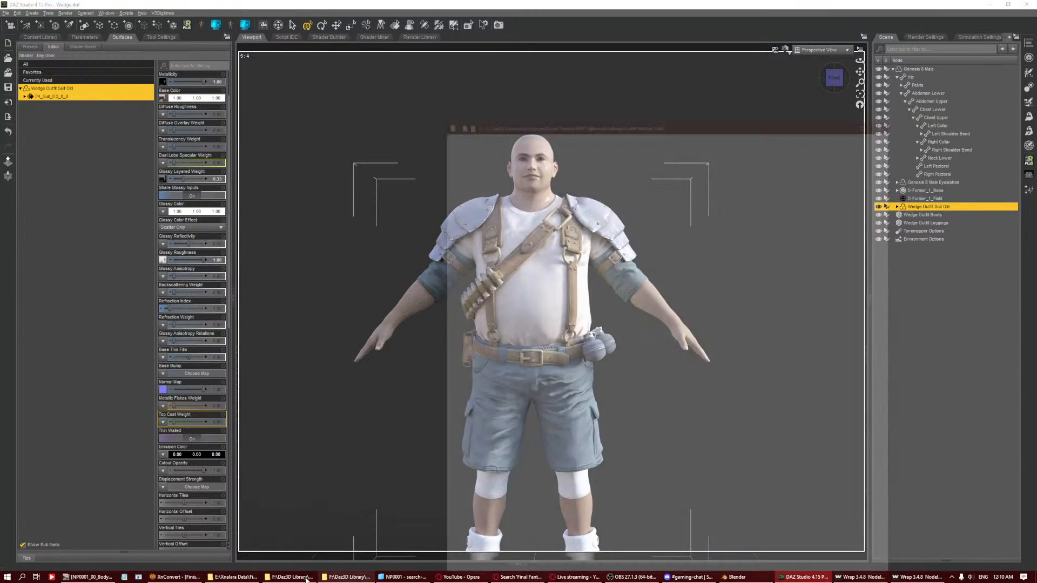
click(235, 576)
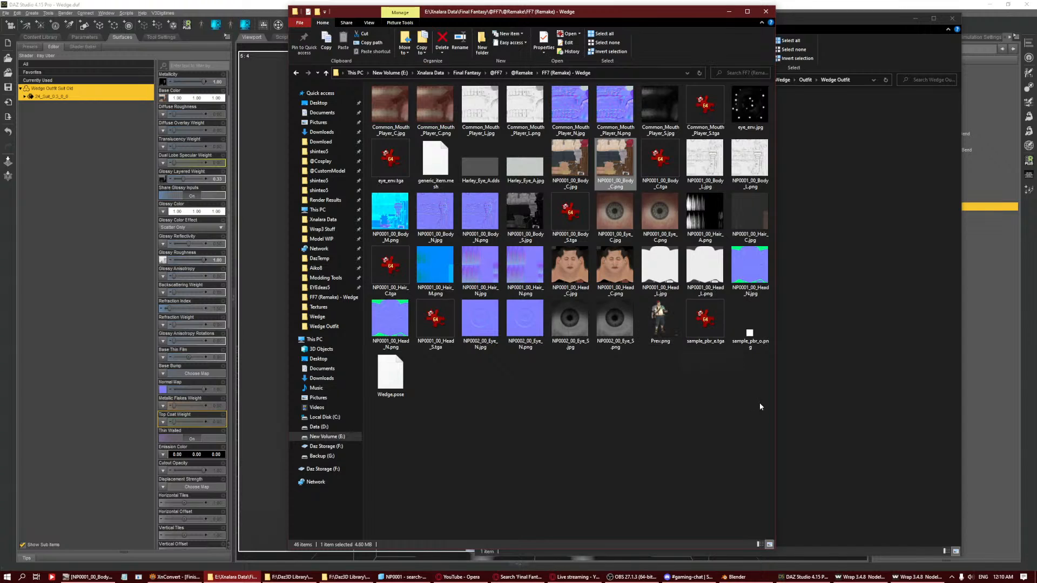
drag(615, 162, 231, 86)
click(275, 4)
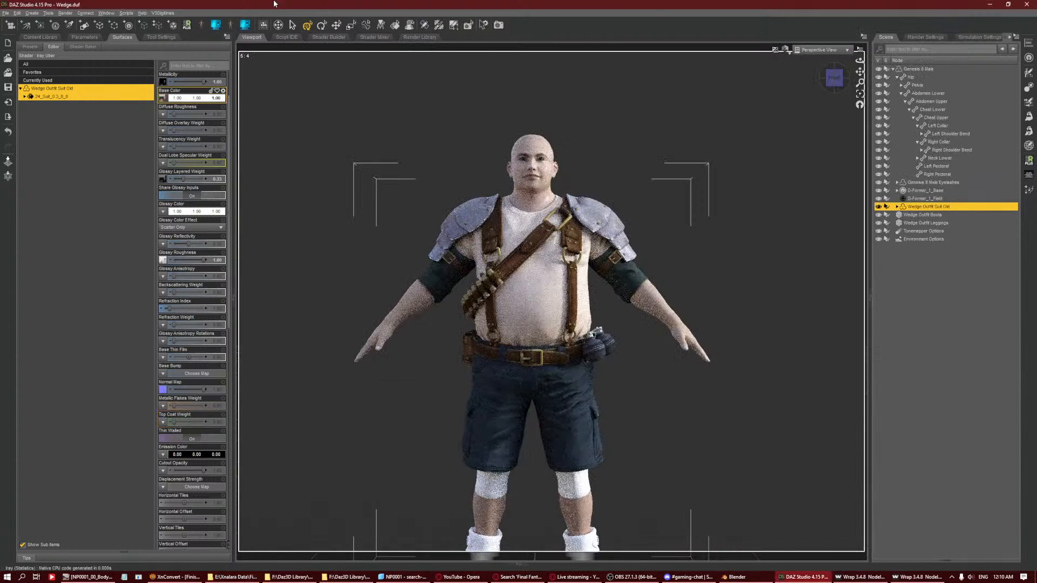
Assign NP0001_00_Body_C.png from Wedge's Textures folder to the suit's Base Color and delete NP0001_00_Body_C.jpg there.
click(222, 577)
click(307, 578)
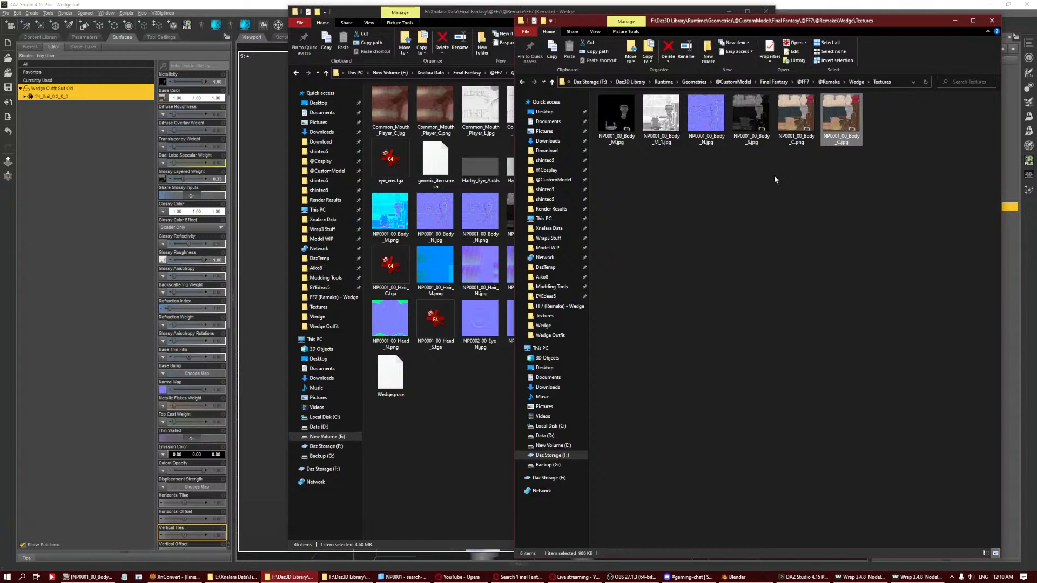
drag(796, 116, 193, 100)
click(849, 124)
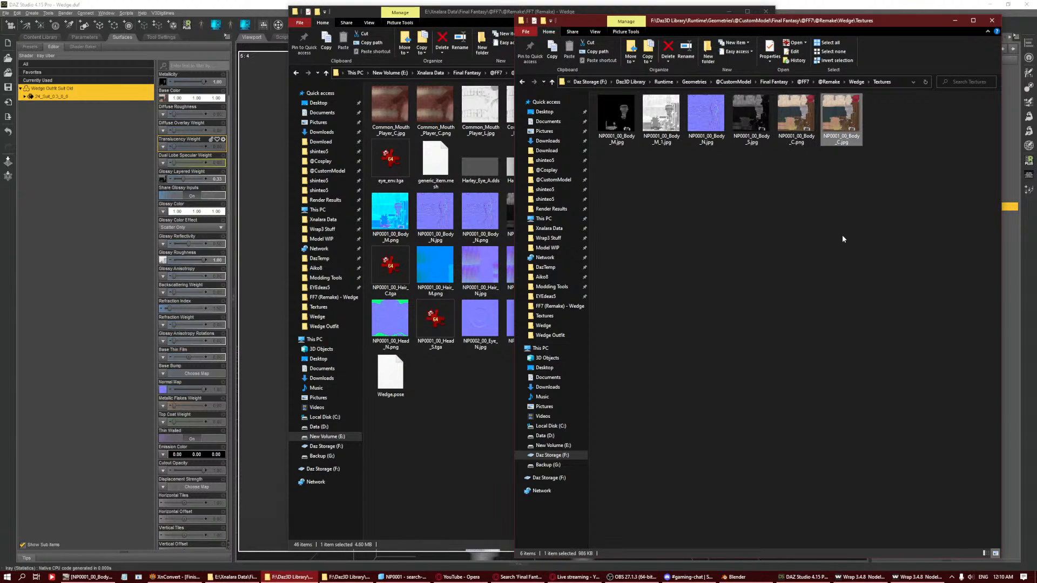
key(Delete)
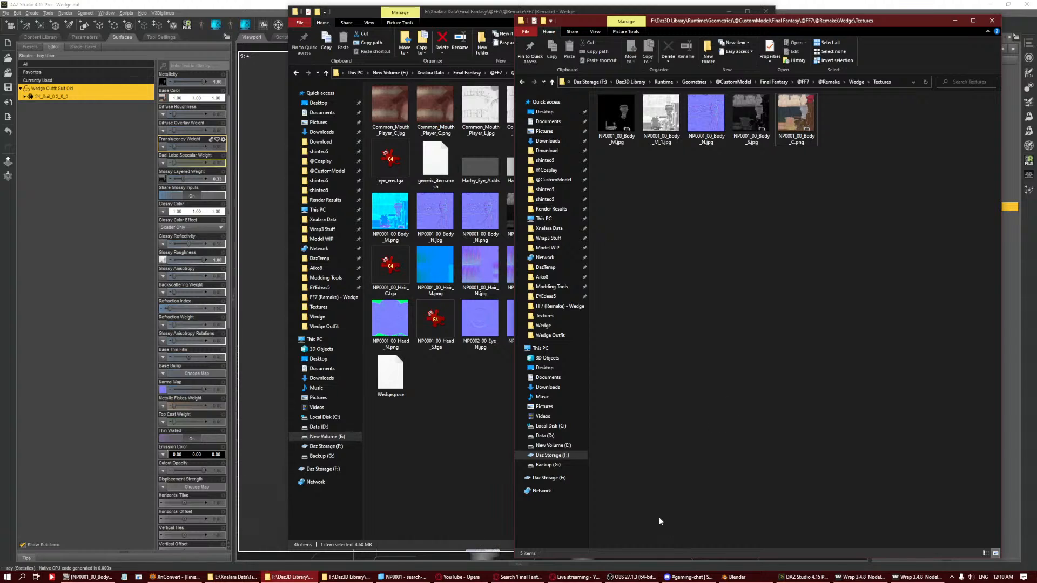
Paste the suit's surface settings onto the Wedge Outfit Boots and Wedge Outfit Leggings in DAZ Studio.
click(803, 576)
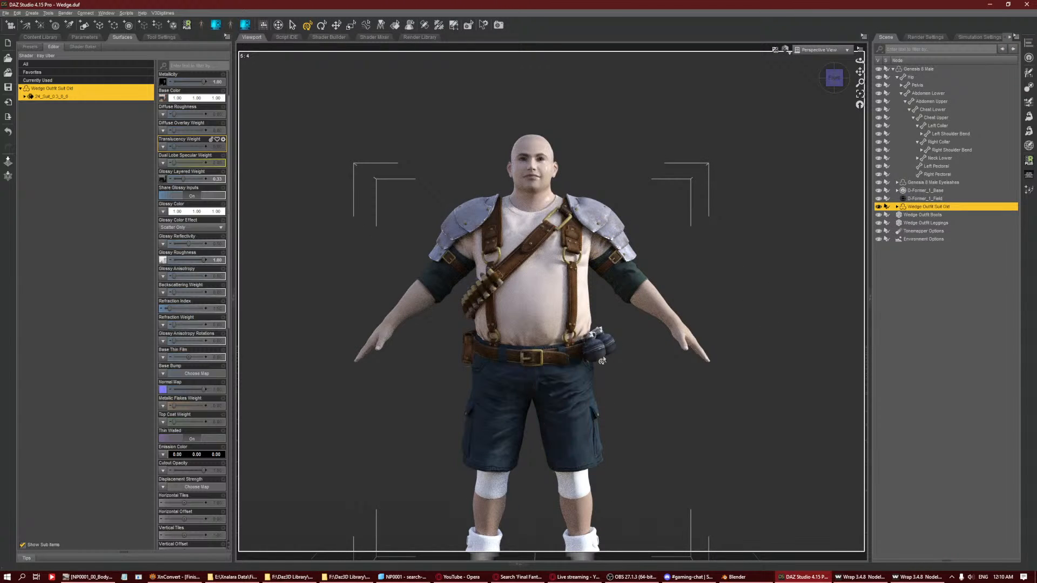
ctrl+click(940, 214)
ctrl+click(942, 222)
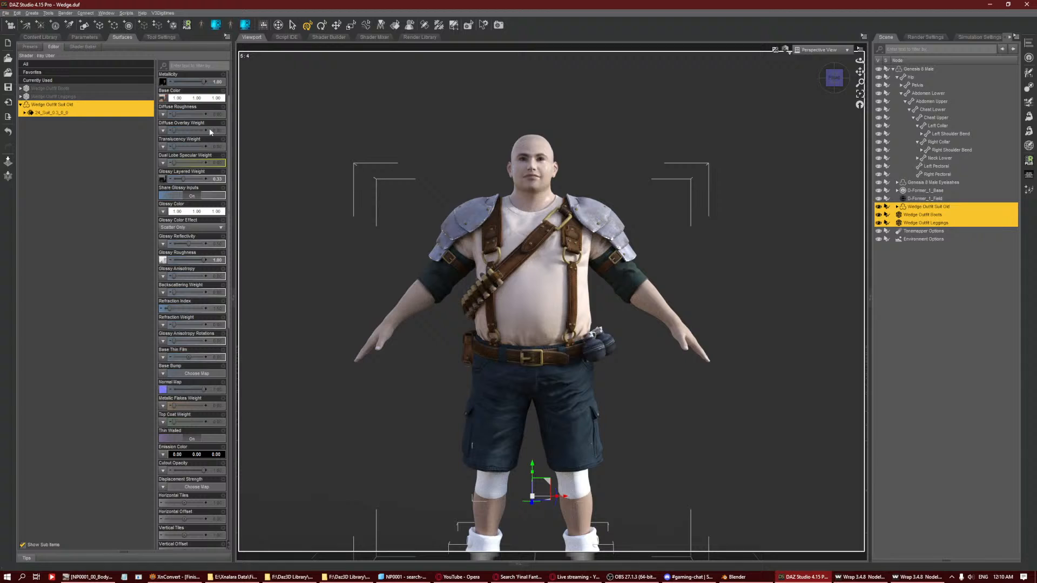
click(82, 96)
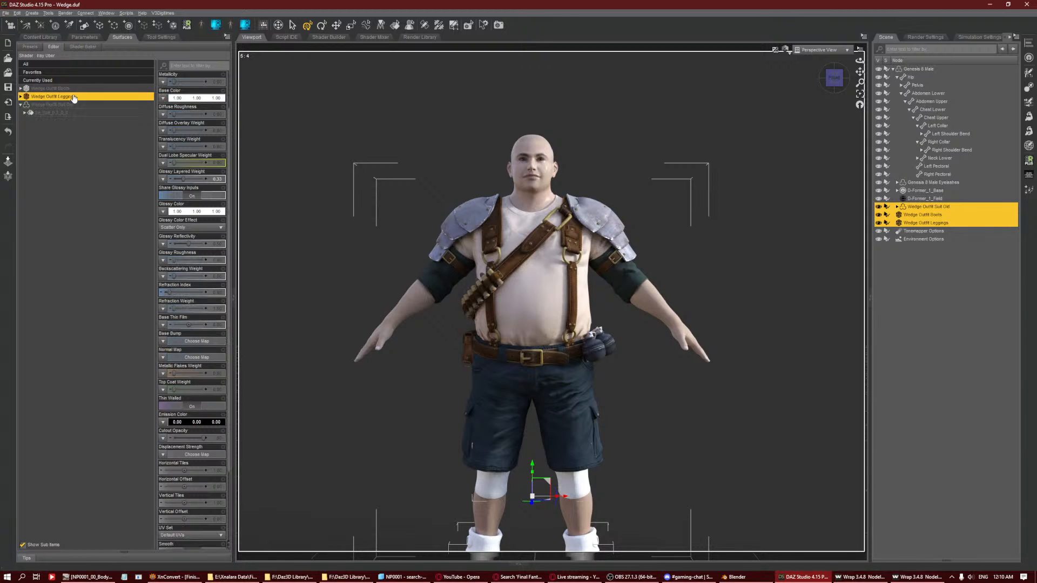
ctrl+click(71, 88)
right_click(71, 93)
click(91, 100)
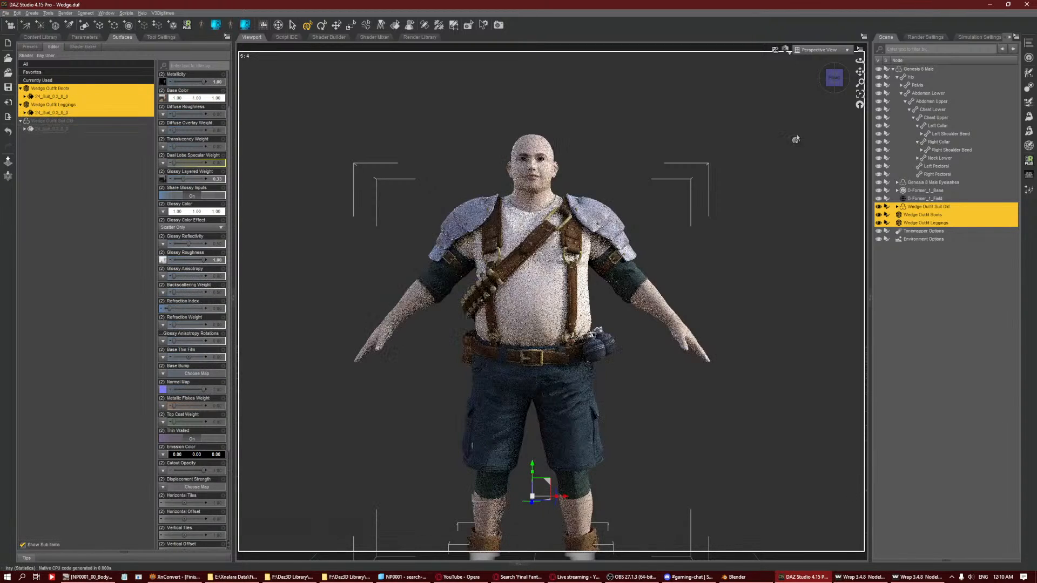
Frame the whole Genesis 8 Male figure at a slight angle and set the viewport draw style to Texture Shaded.
click(929, 70)
click(859, 95)
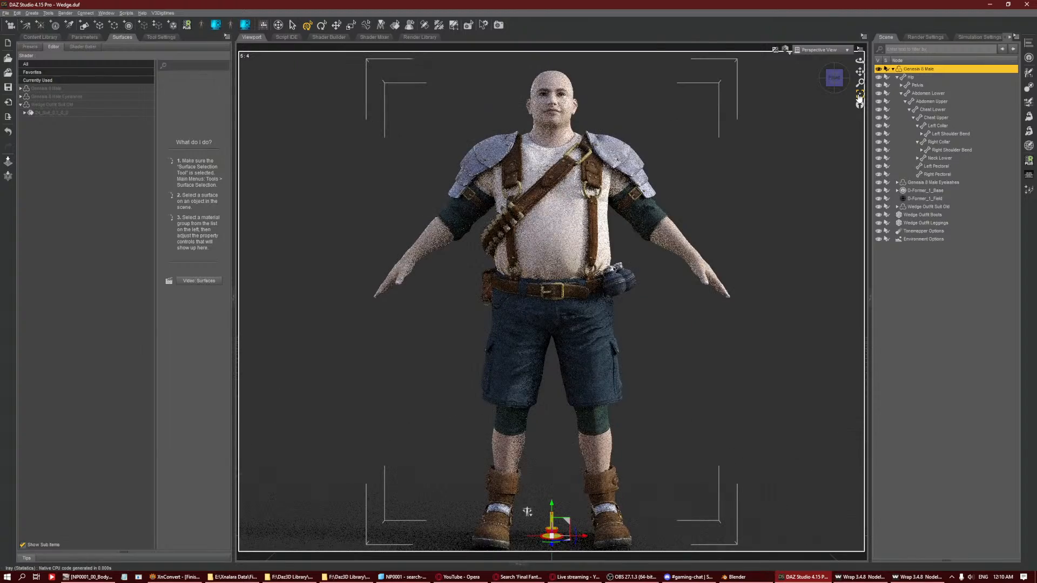
mouse_move(835, 79)
mouse_down()
mouse_move(826, 75)
mouse_move(764, 210)
mouse_up()
click(785, 50)
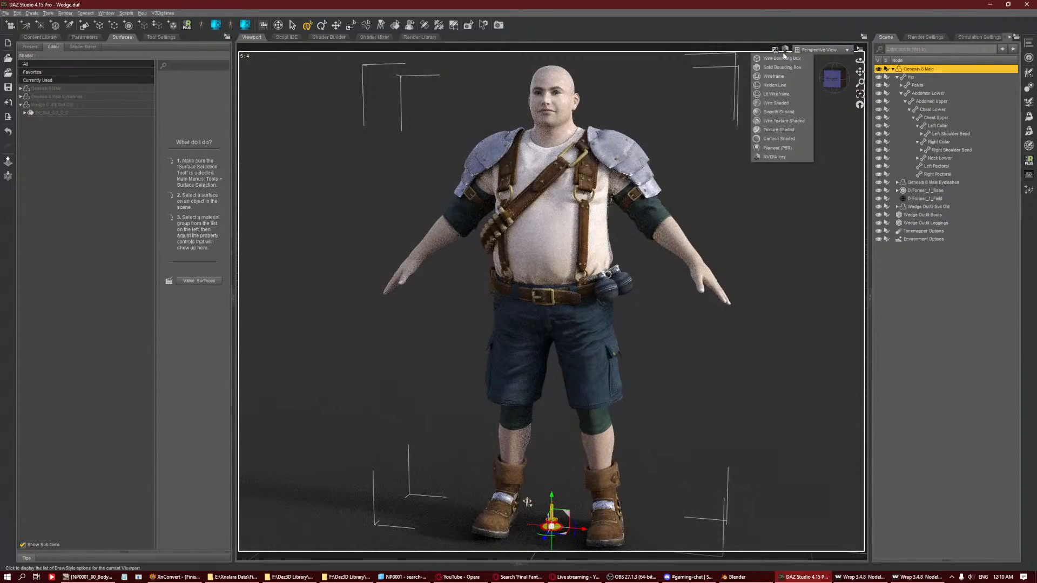
click(788, 121)
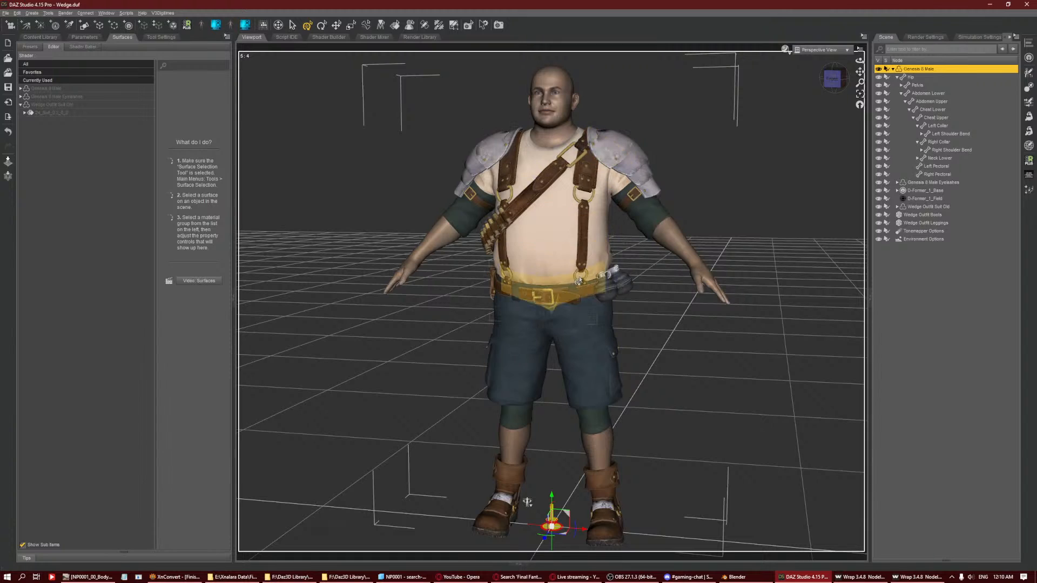
Set up the Transfer Utility with Genesis 8 Male in its Current shape as source and Wedge Outfit Boots as target.
click(930, 216)
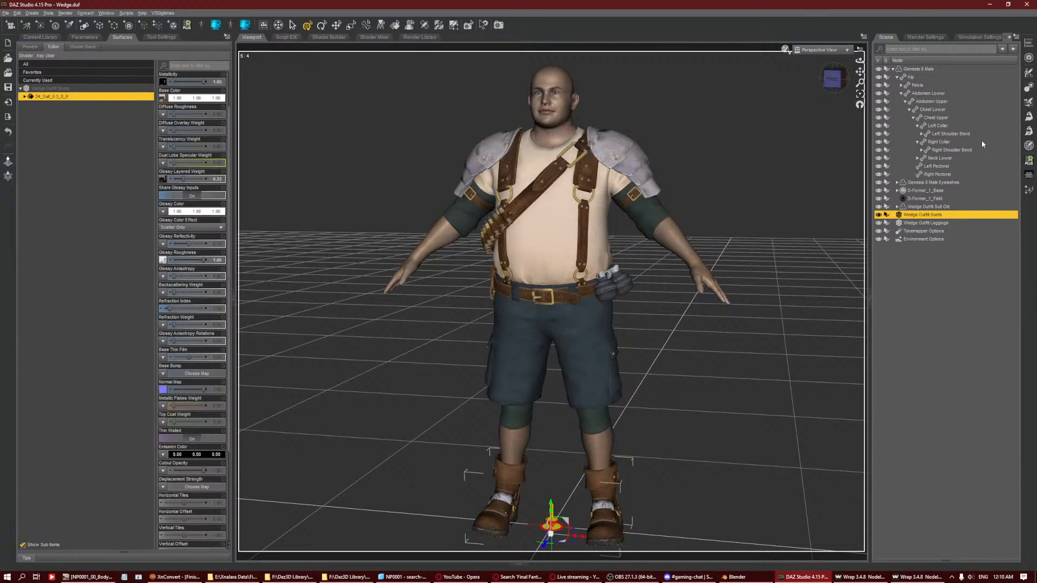
click(1029, 87)
click(755, 172)
click(738, 189)
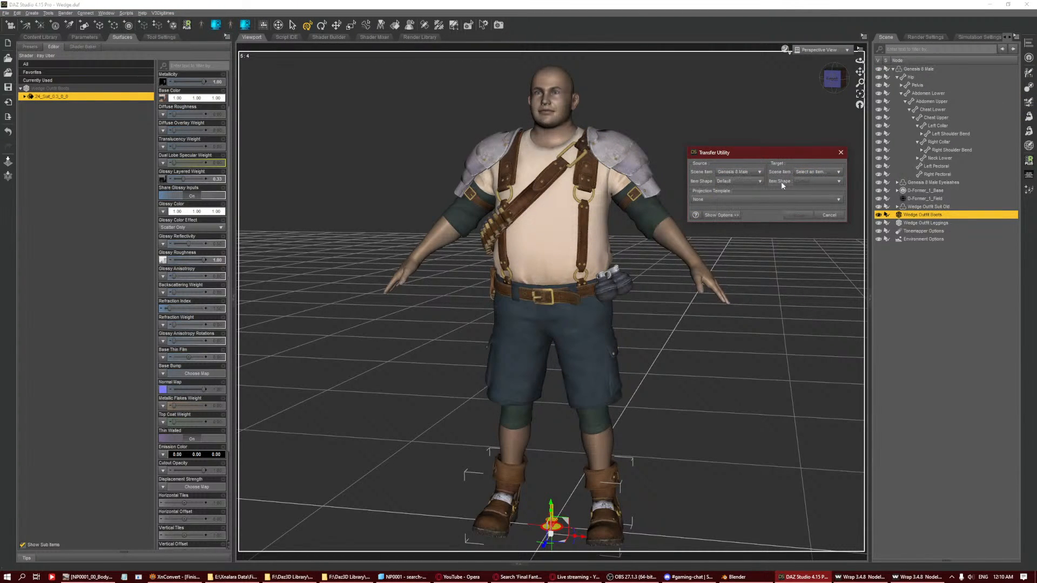
click(818, 172)
click(848, 212)
click(739, 181)
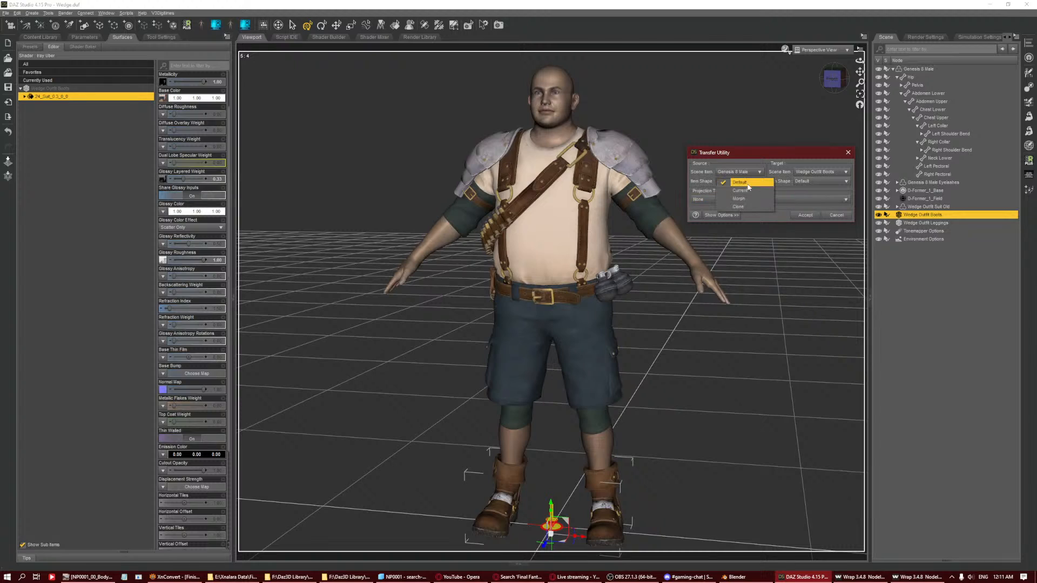
click(736, 189)
Enable Closest Vertex First, Use Near Vertices and Use Adaptive Tolerance, lower the near-vertices amount, and run the boots transfer.
click(719, 215)
click(708, 242)
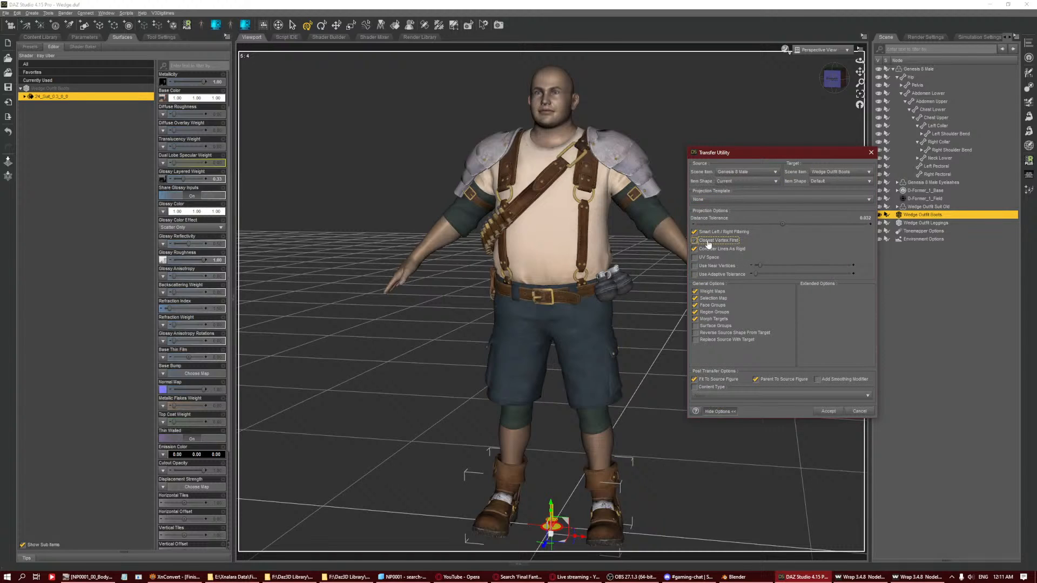
click(711, 241)
click(712, 265)
click(711, 274)
drag(756, 267, 754, 267)
click(828, 412)
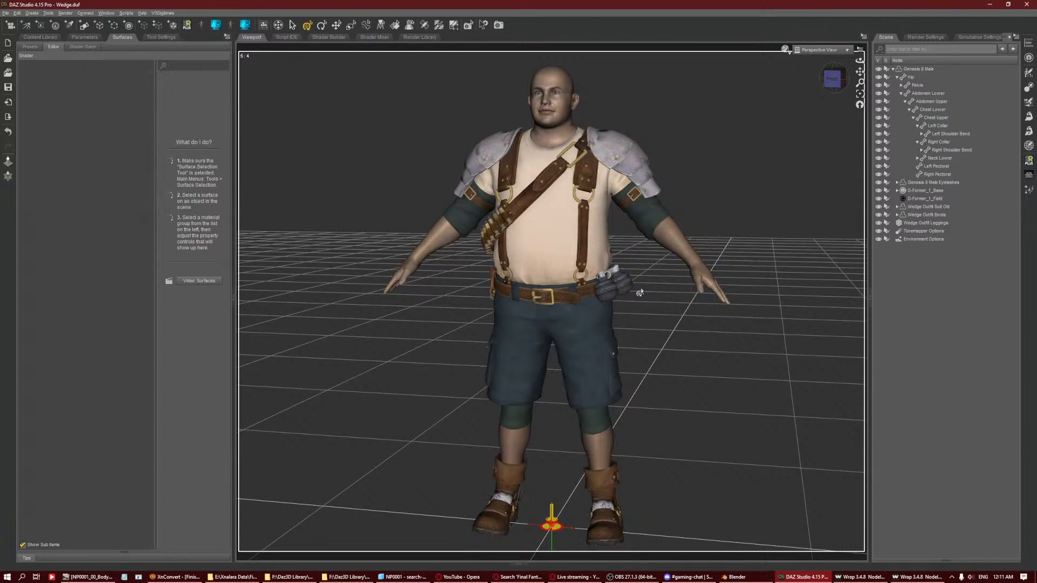
Set up the Transfer Utility with Genesis 8 Male in its Current shape as source and Wedge Outfit Leggings as target.
click(935, 221)
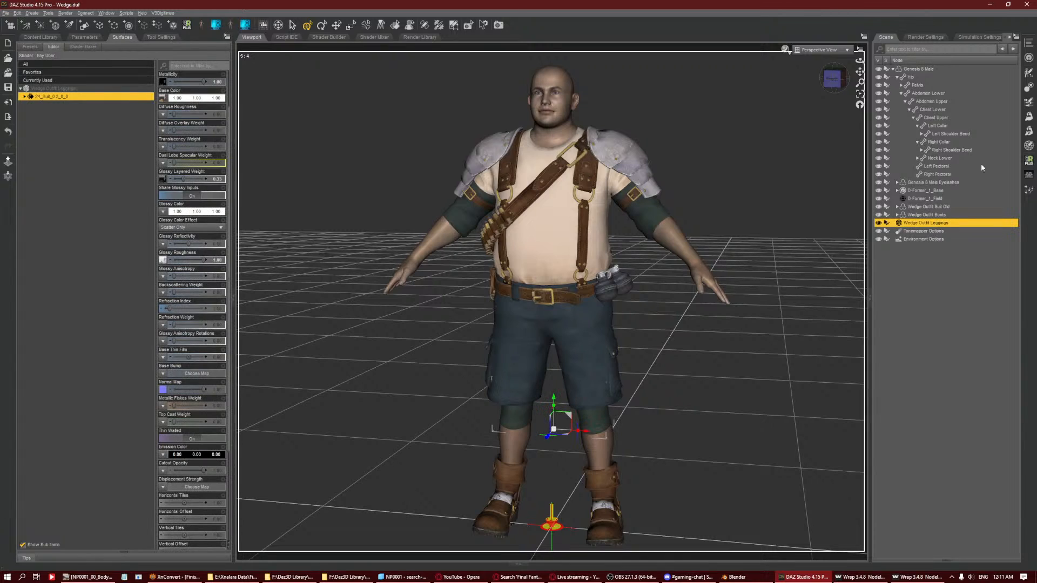
click(1029, 87)
click(733, 173)
click(738, 189)
click(818, 172)
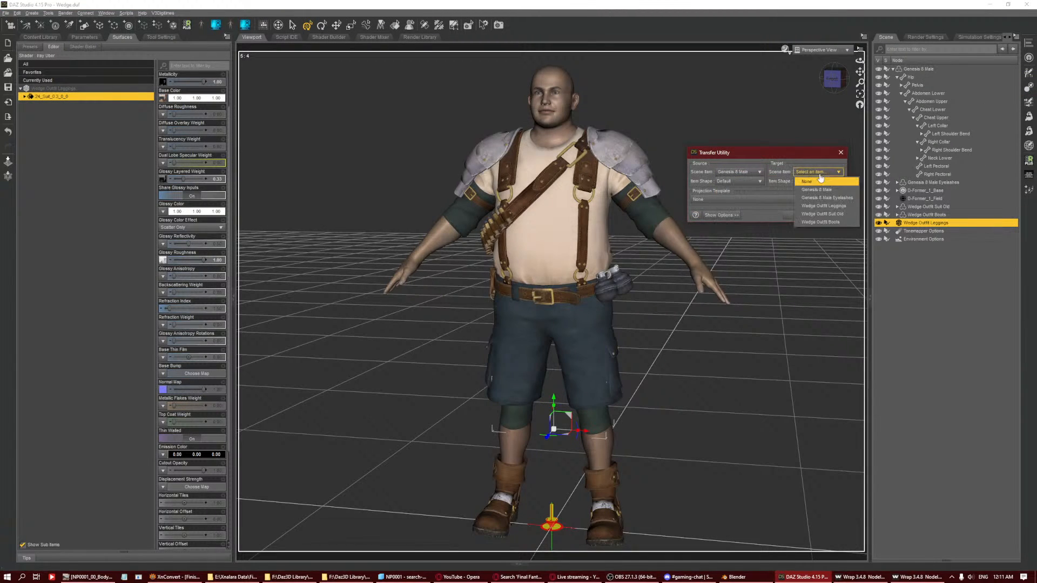
click(823, 206)
click(738, 181)
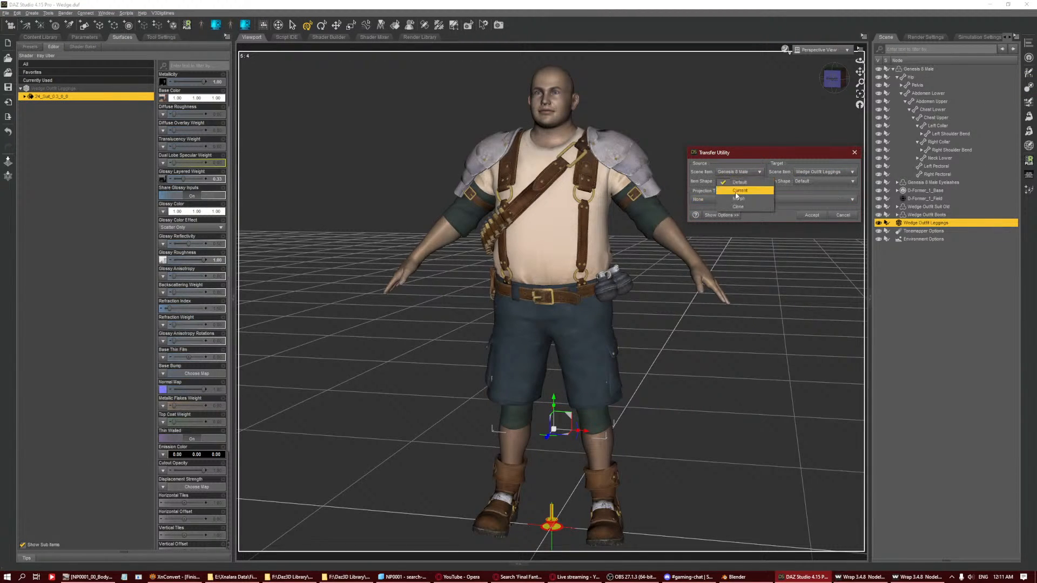
click(736, 197)
Enable Closest Vertex First, Use Near Vertices at 100%, Use Adaptive Tolerance and Reverse Source Shape From Target, and run the leggings transfer.
click(721, 216)
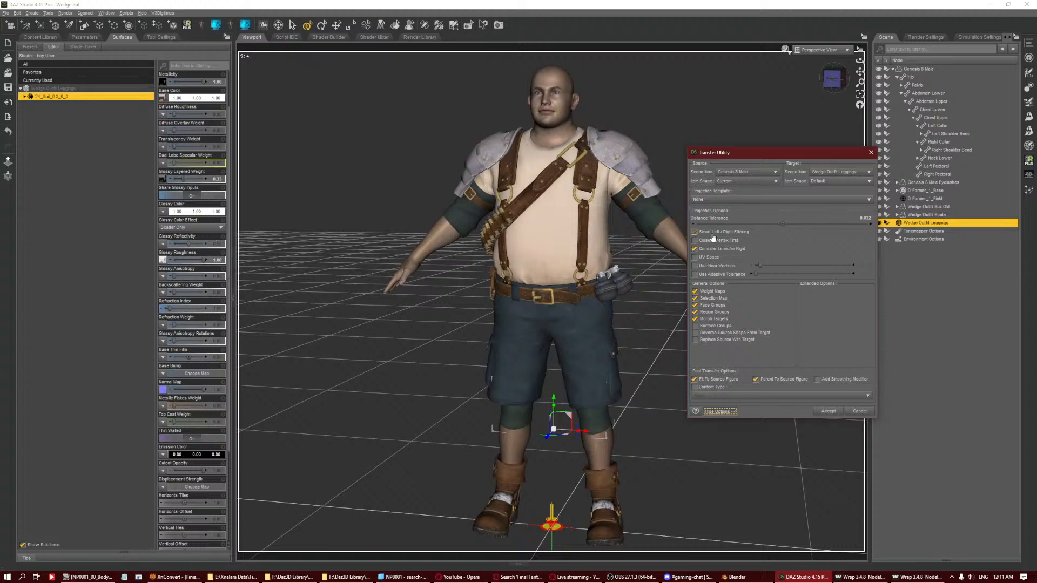
click(705, 275)
click(712, 275)
click(704, 333)
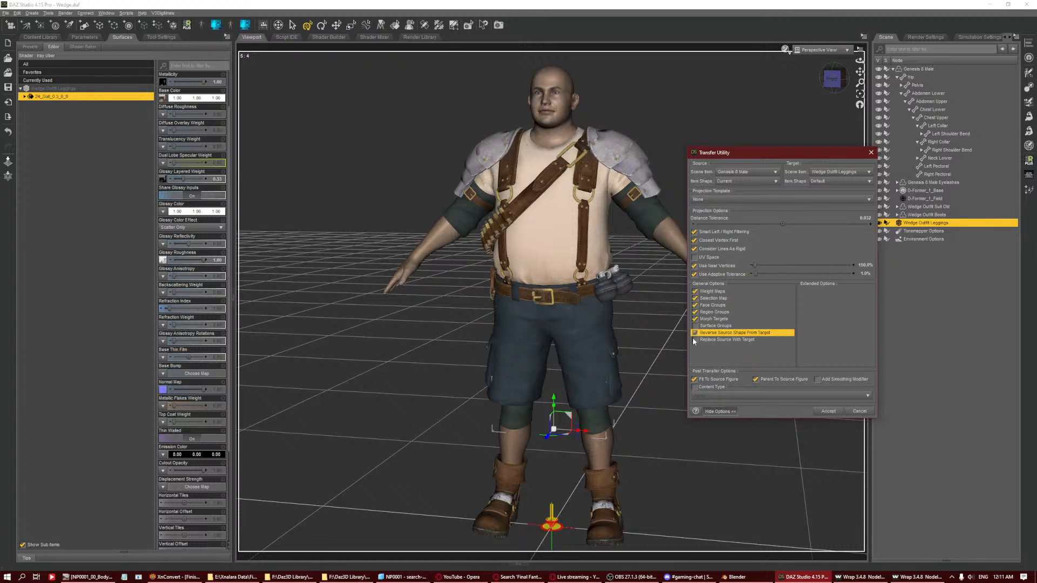
click(828, 412)
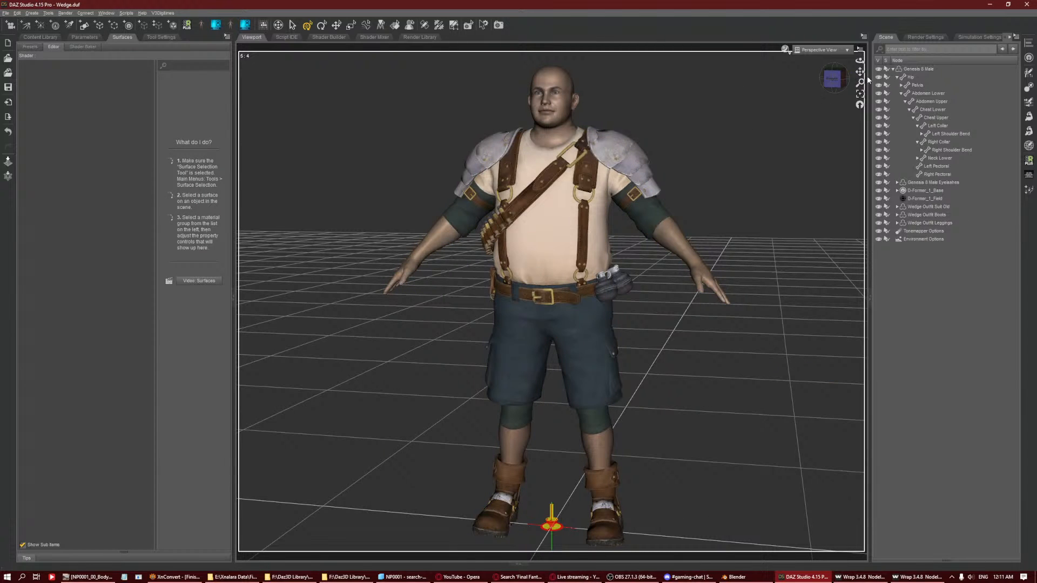
Load Wedge Outfit Boots.obj onto the Wedge Outfit Boots as a morph with Morph Loader Pro.
middle_drag(684, 318, 690, 139)
scroll(689, 139, up, 5)
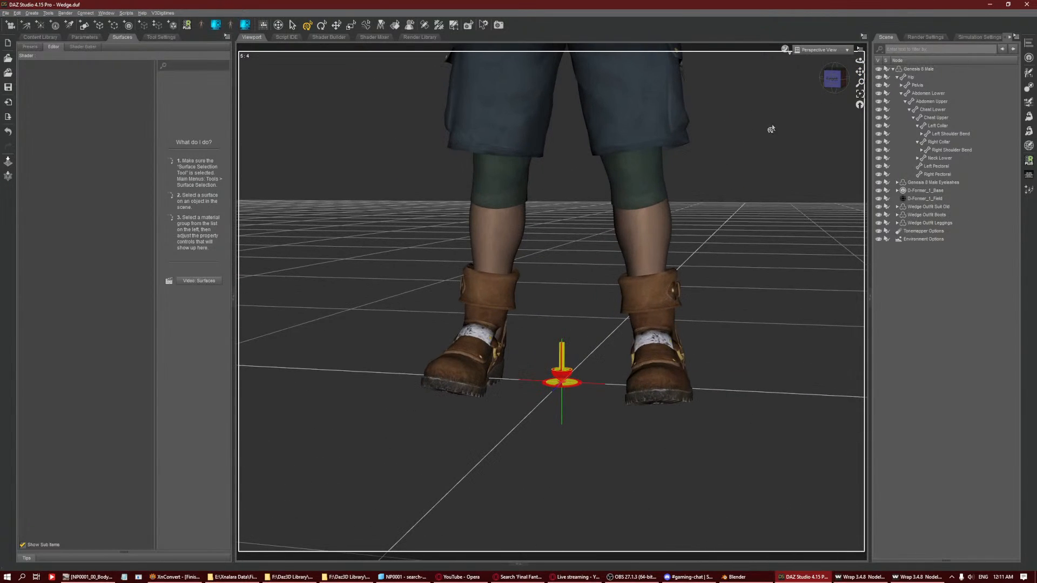
drag(834, 80, 766, 103)
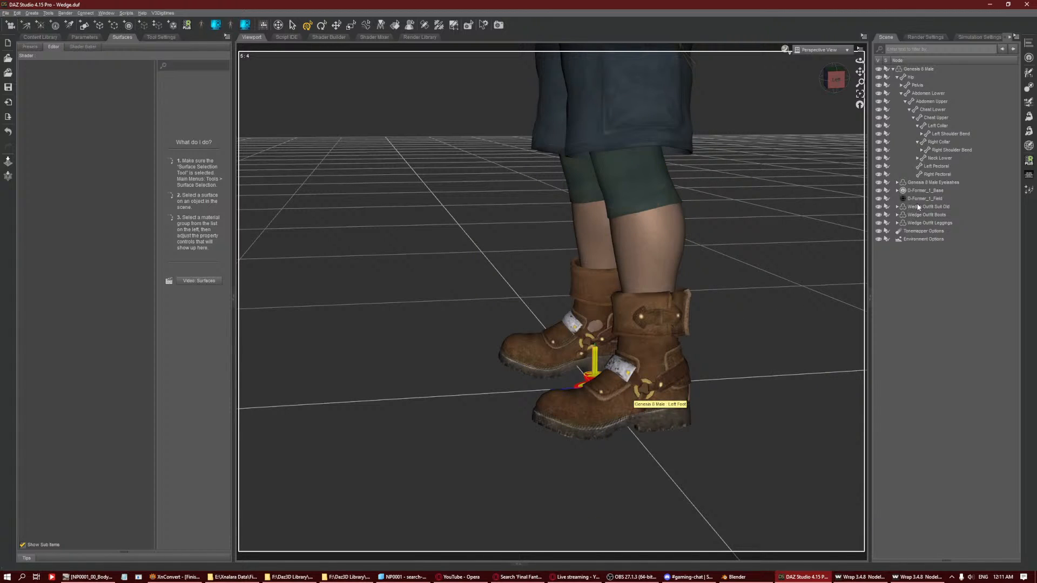
click(918, 207)
click(946, 215)
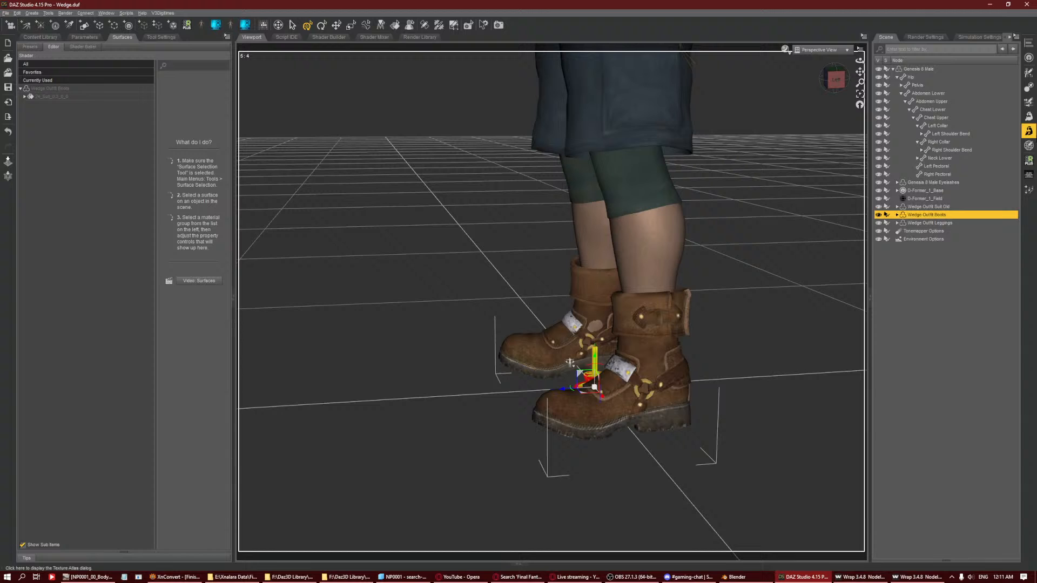
click(1028, 132)
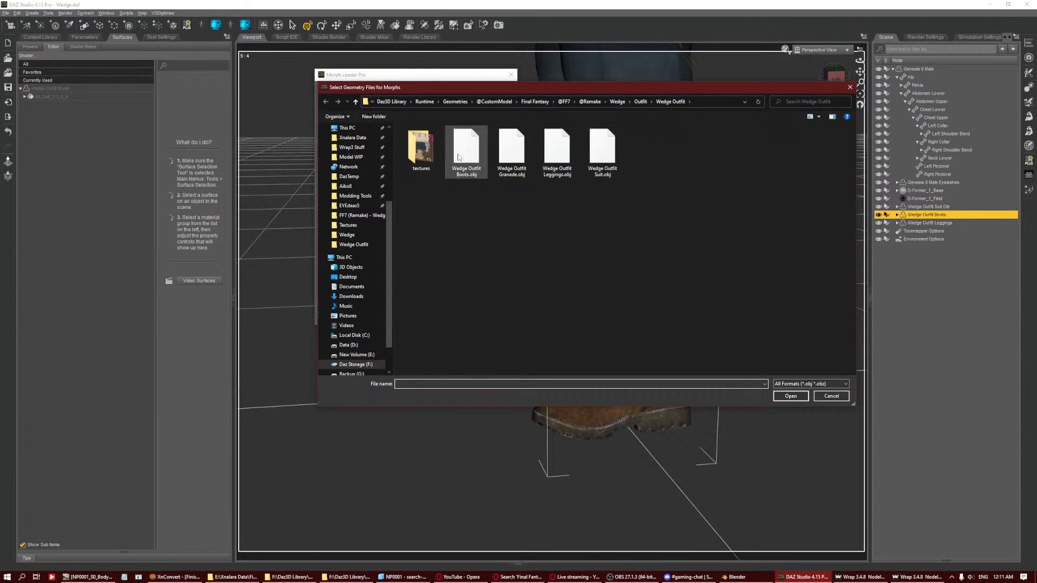
double_click(466, 151)
click(478, 319)
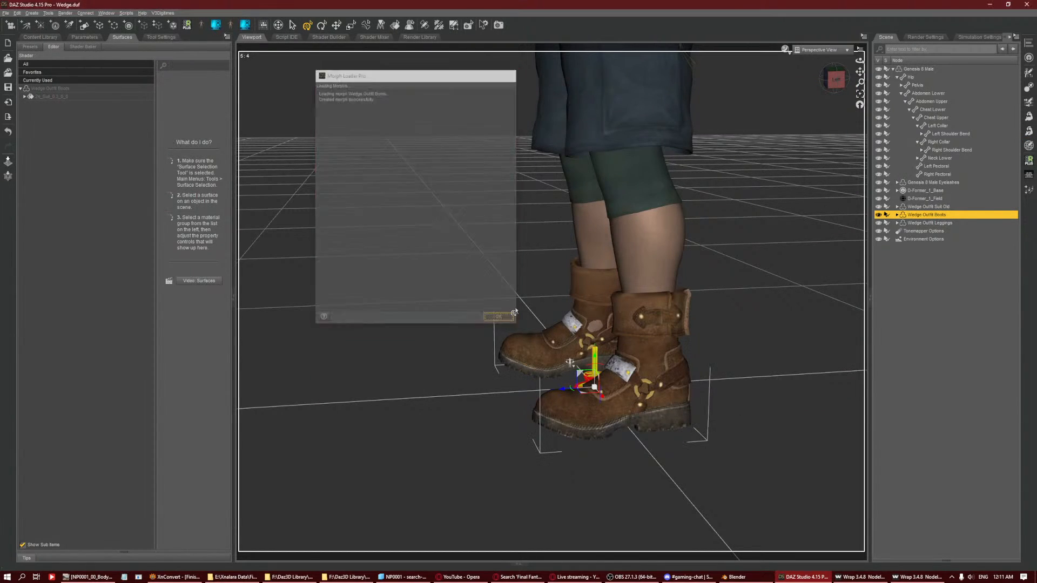
Load Wedge Outfit Leggings.obj onto the Wedge Outfit Leggings as a morph with Morph Loader Pro.
click(929, 223)
click(1029, 144)
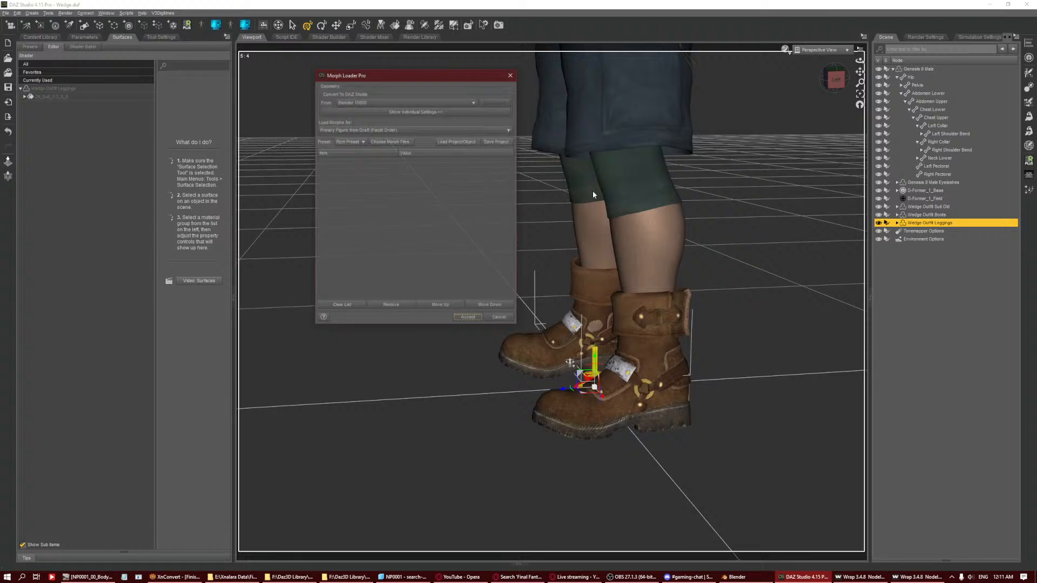
click(396, 142)
double_click(557, 150)
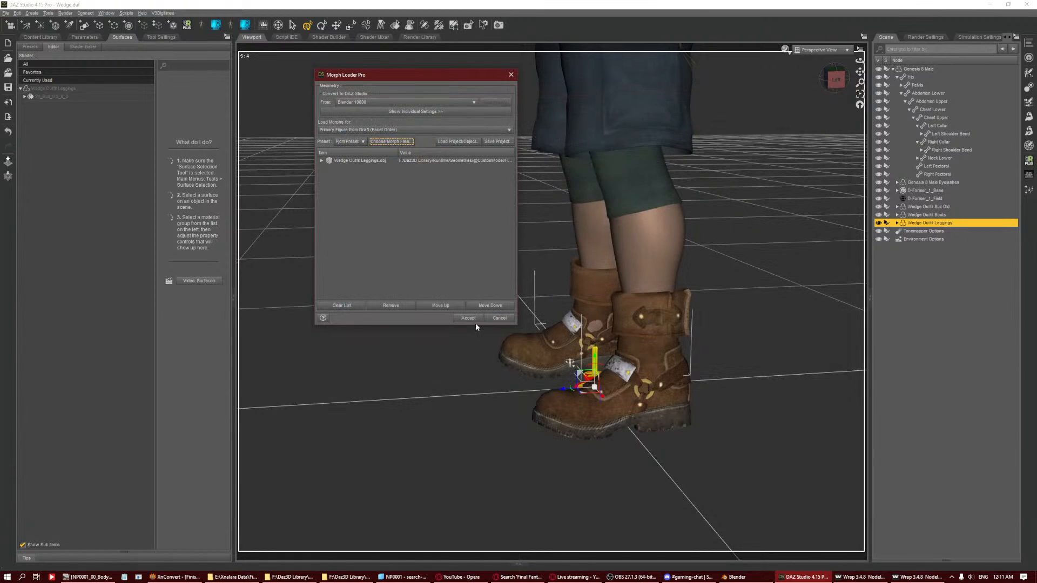
click(478, 319)
Select the boots and leggings together and set their Wedge Outfit Leggings and Wedge Outfit Boots morphs to 100%.
ctrl+click(944, 215)
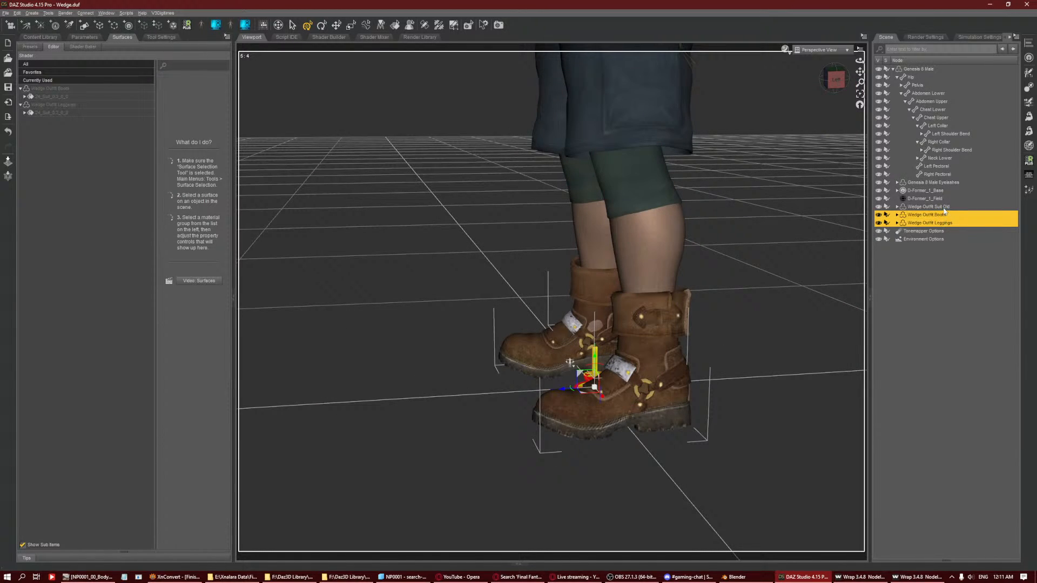
click(84, 36)
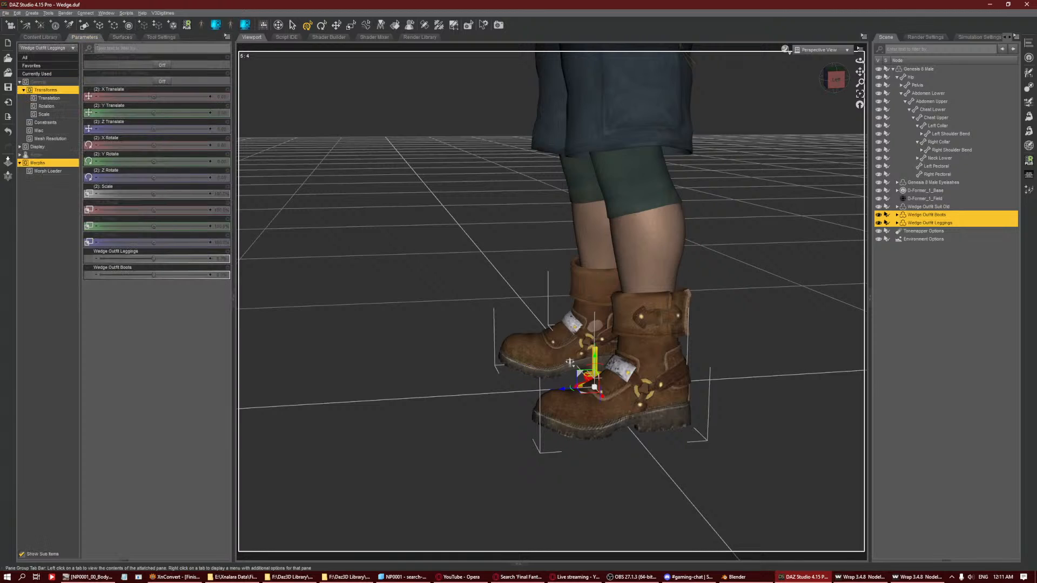
drag(154, 259, 248, 274)
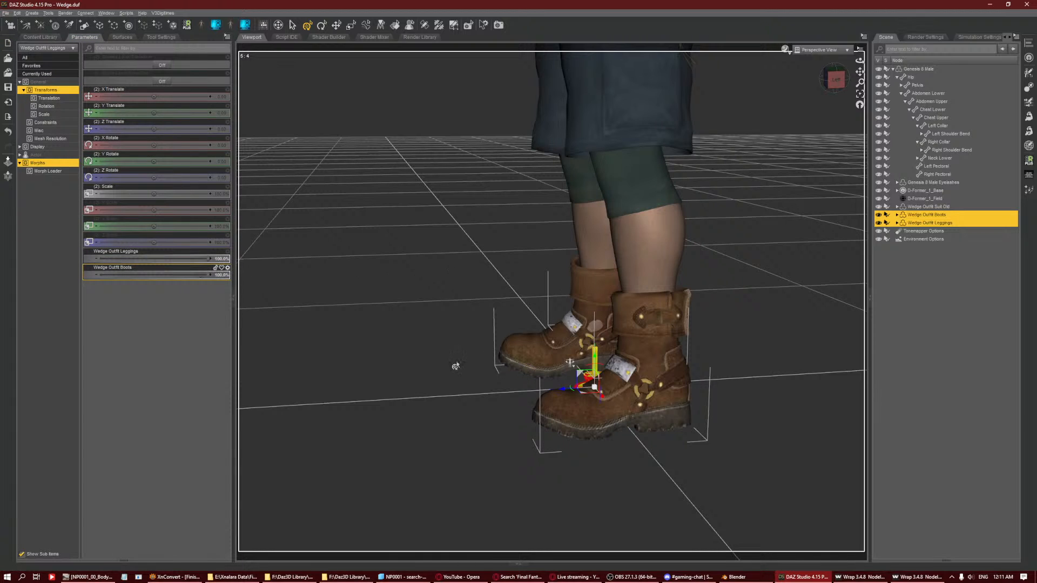
Bend the Genesis 8 Male left foot fully downward to test how the boot deforms, viewing it from the front.
click(630, 382)
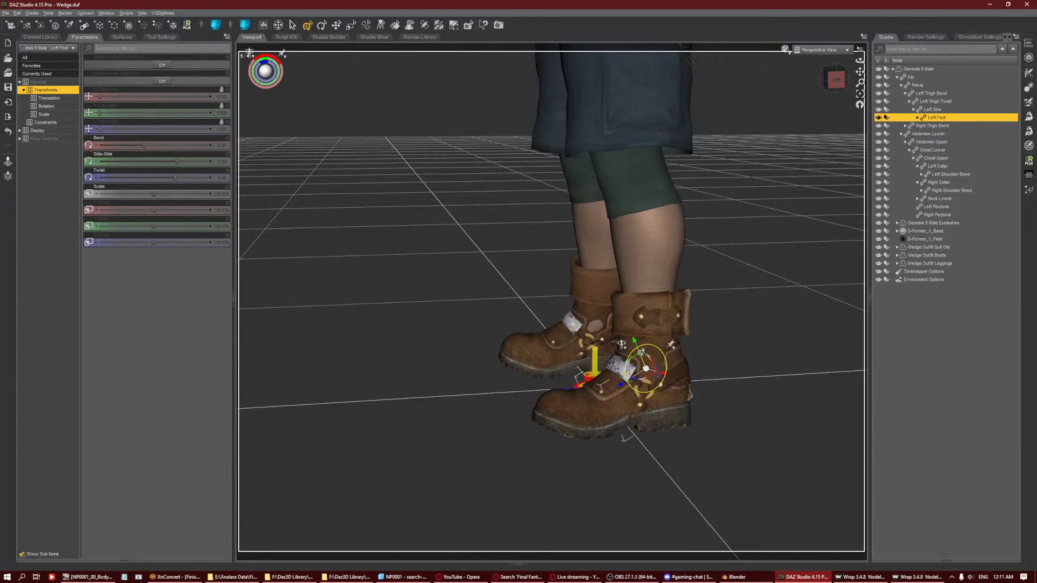
drag(641, 352, 621, 389)
drag(835, 79, 853, 68)
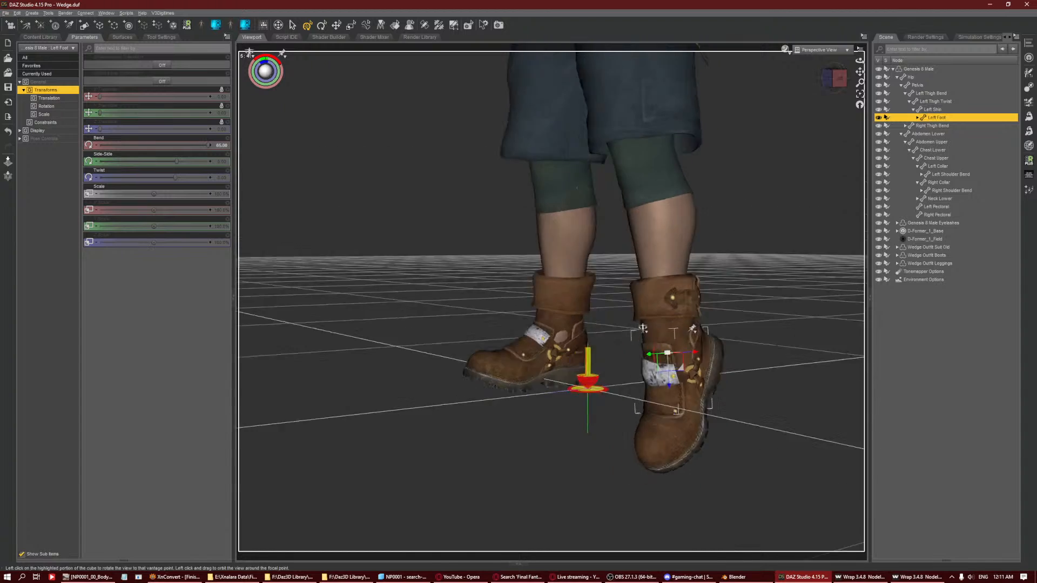
click(836, 79)
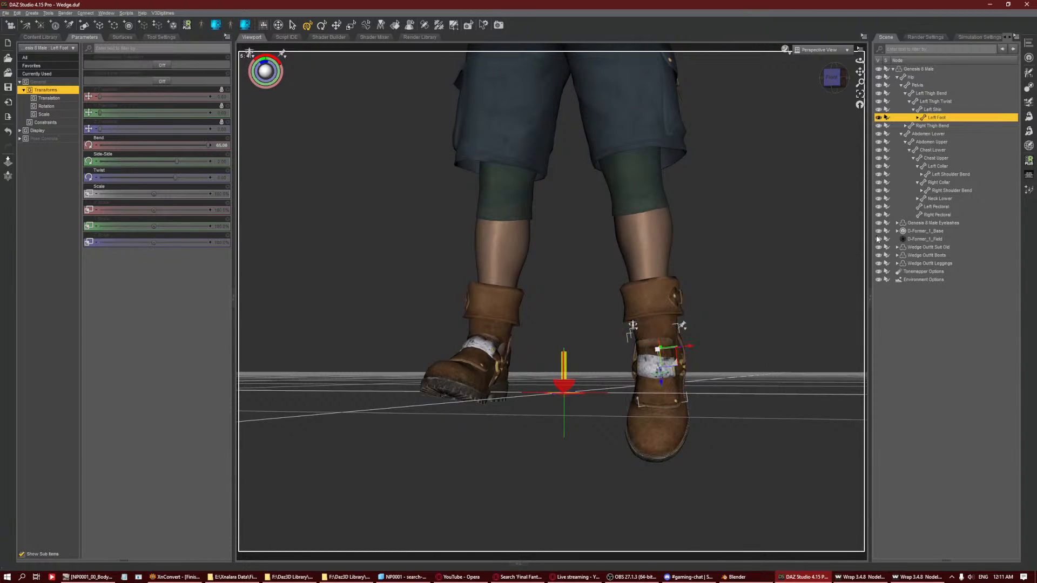
Show the boots' Left Foot general weights in the Node Weight Map Brush and turn on Use Symmetry.
right_click(646, 372)
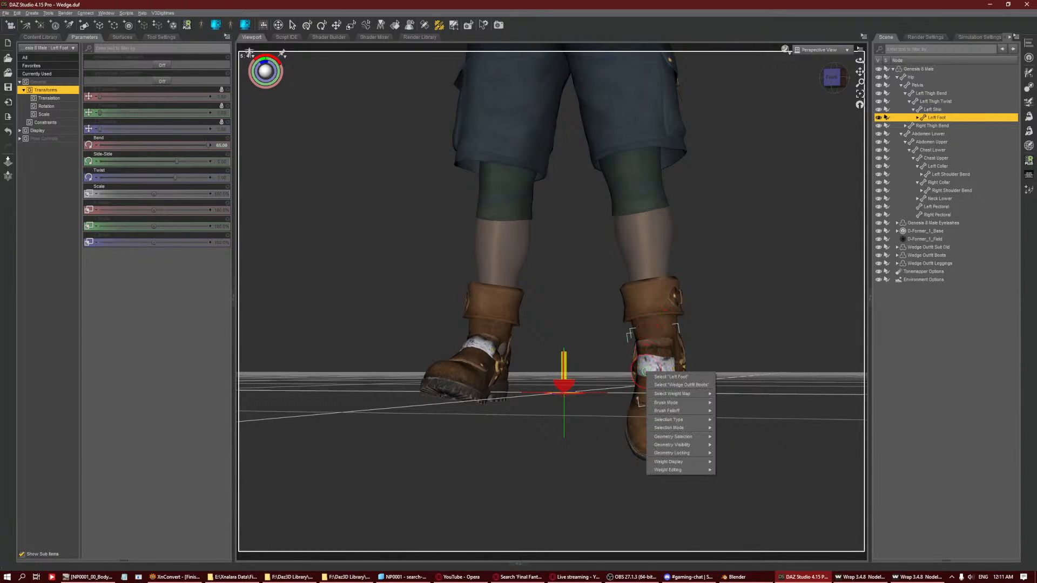
click(679, 385)
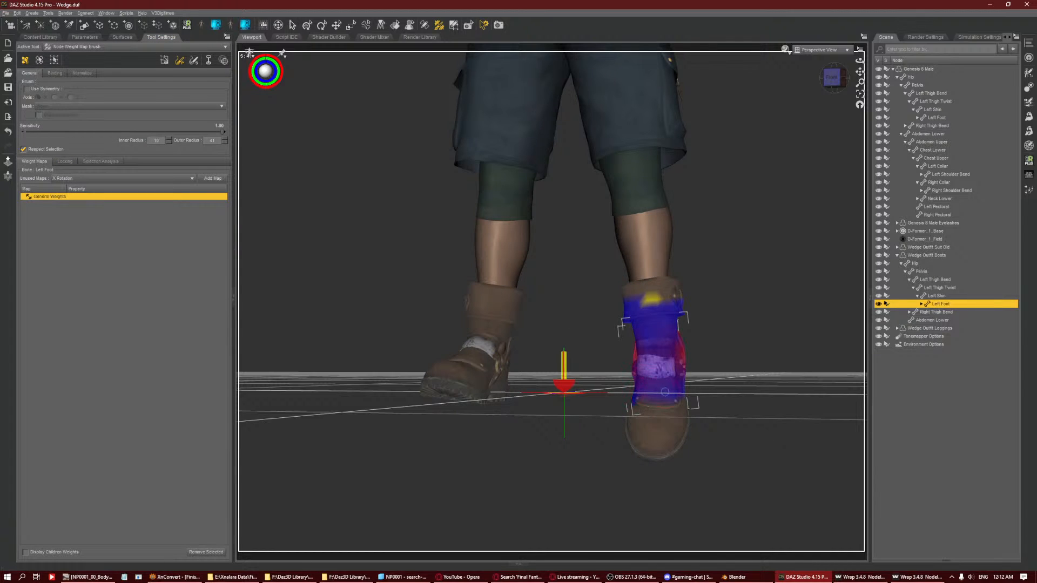
right_click(661, 368)
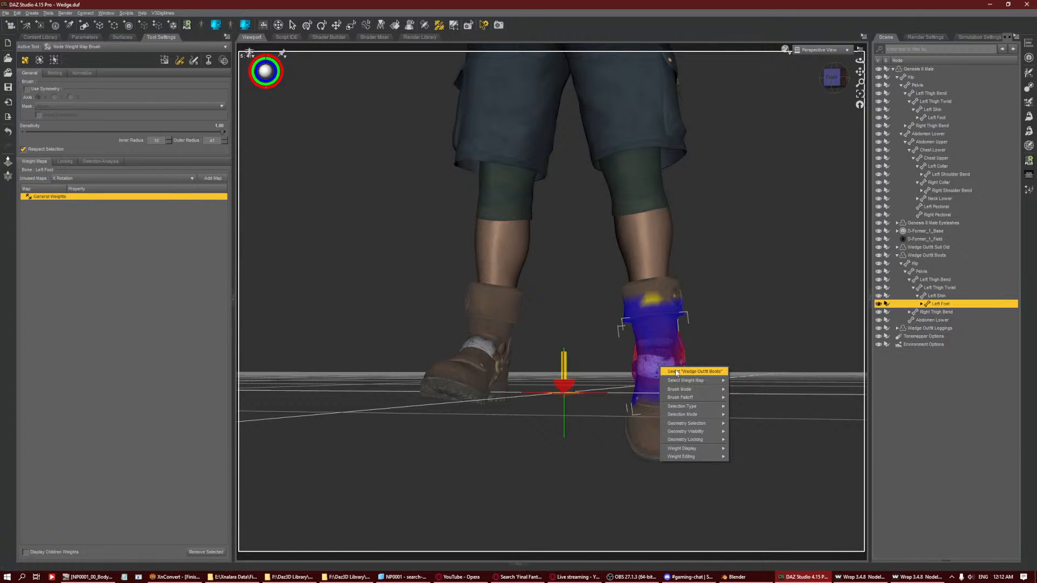
click(676, 373)
right_click(672, 367)
click(681, 372)
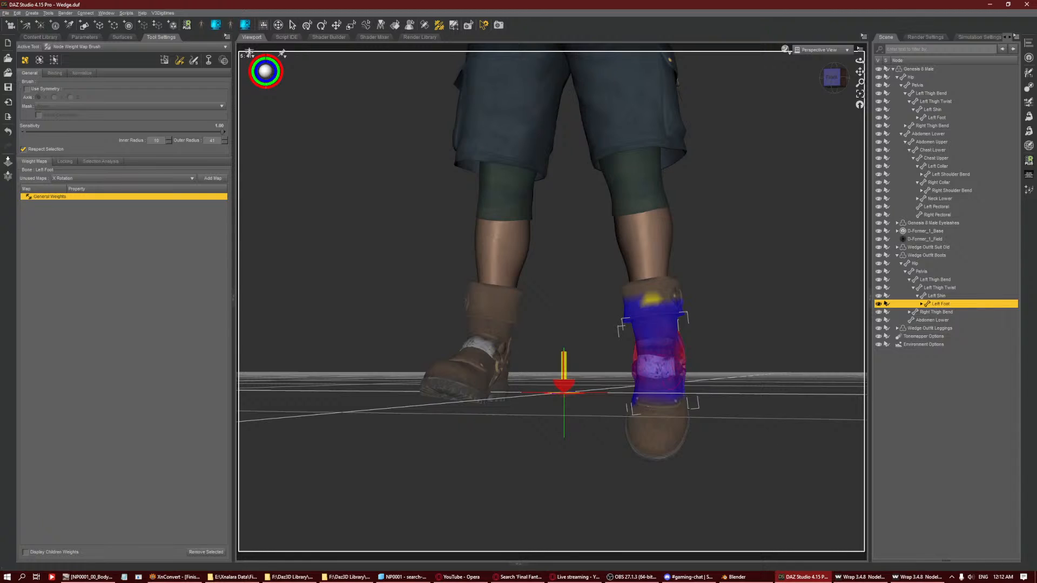
click(655, 368)
key(ctrl+z)
click(45, 89)
Bend the Genesis 8 Male right foot downward to match the left foot, and clear the selection.
click(308, 24)
click(492, 366)
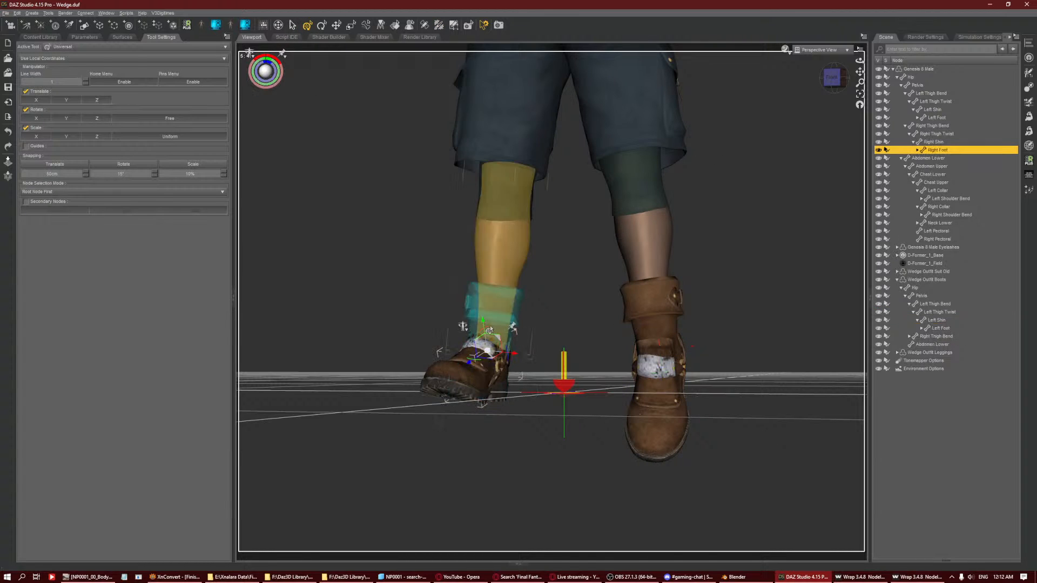
drag(496, 341, 539, 329)
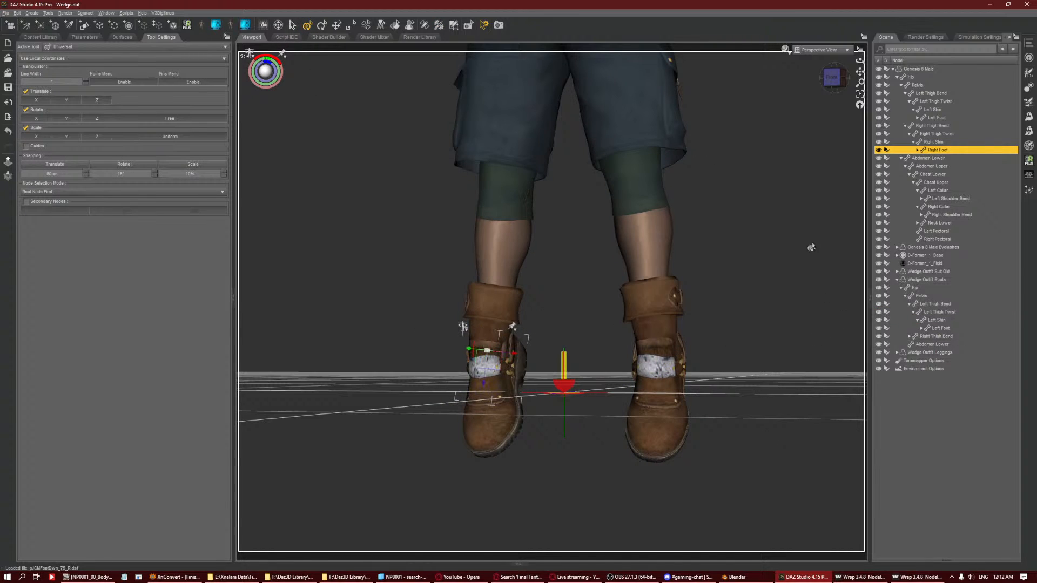
click(847, 86)
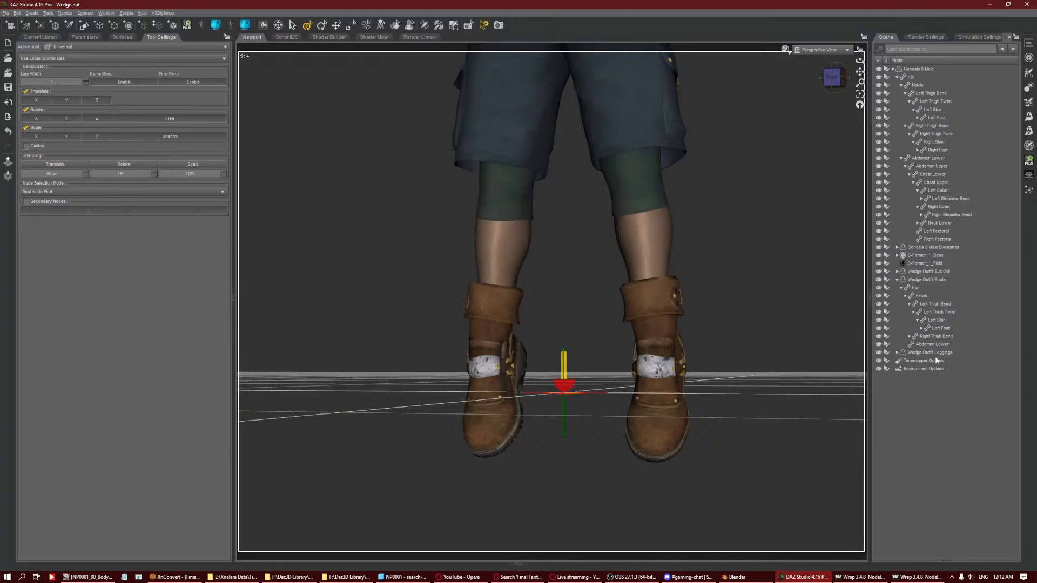
Lower the weight brush sensitivity and paint the boots' Left Foot weights symmetrically over the white strap and the area just above it.
click(439, 24)
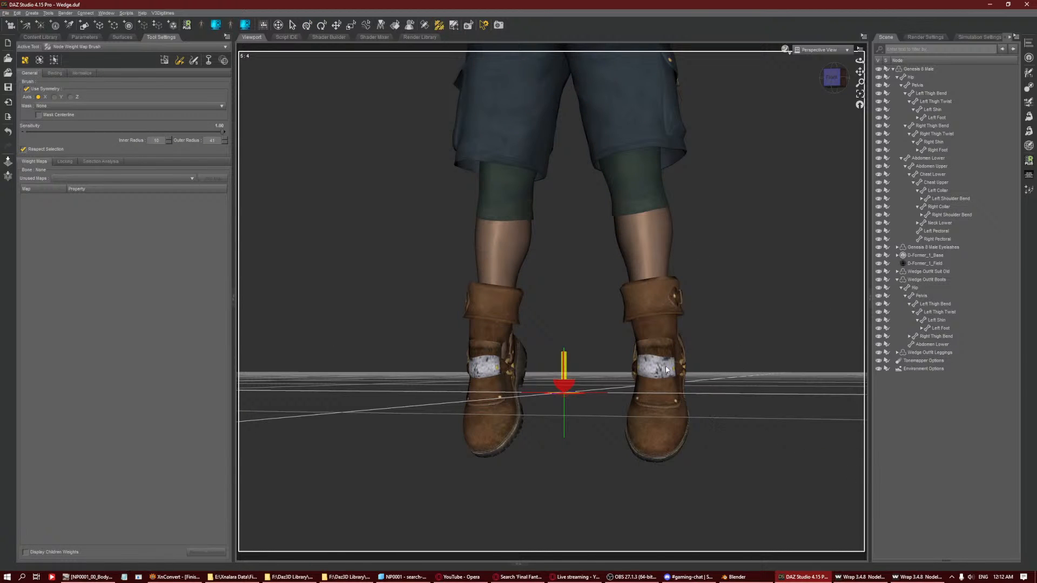
click(950, 329)
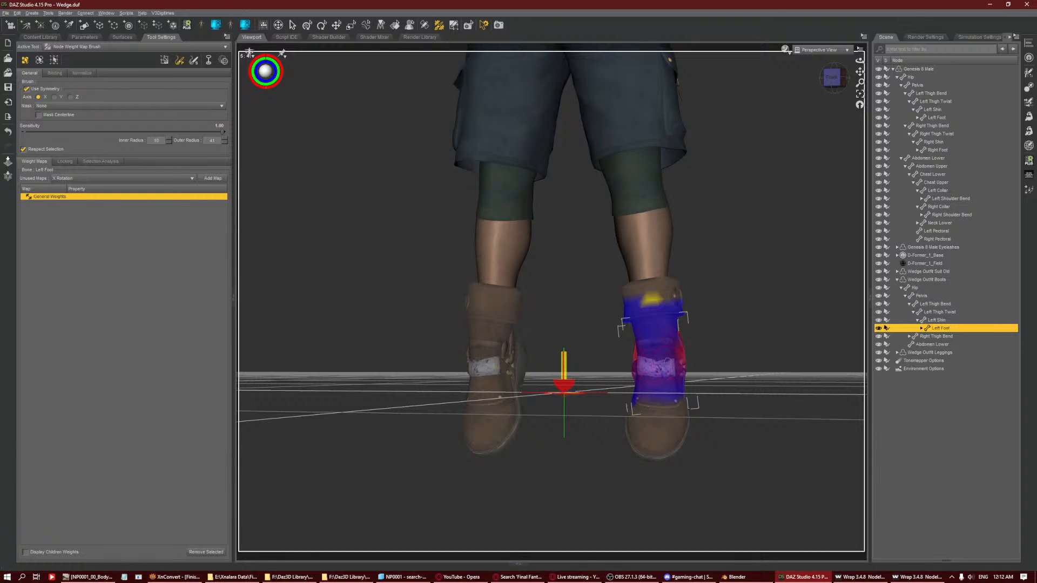
drag(656, 363, 659, 368)
key(ctrl+z)
click(90, 132)
drag(655, 370, 659, 369)
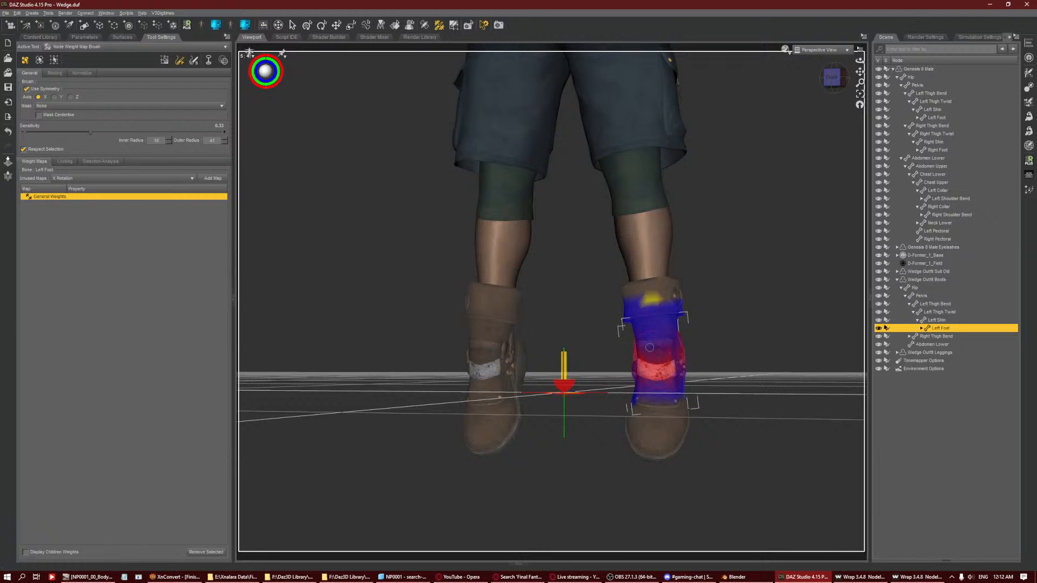
mouse_move(649, 348)
mouse_down()
mouse_move(661, 343)
mouse_move(652, 346)
mouse_up()
drag(843, 86, 786, 101)
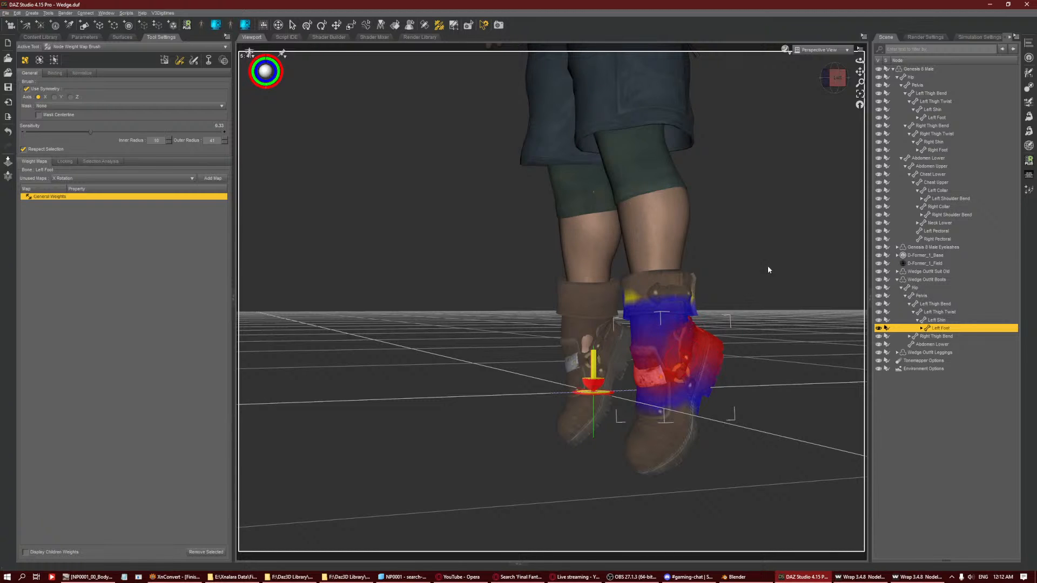
middle_drag(769, 270, 517, 322)
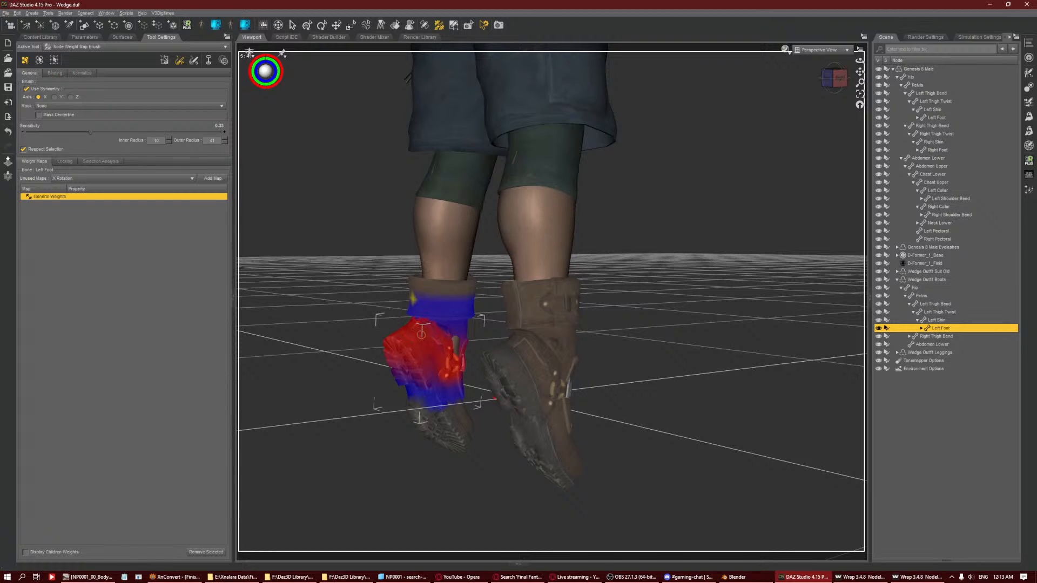
drag(840, 79, 249, 101)
Return to the Universal tool and reset the Bend of the Genesis 8 Male left and right feet.
click(308, 26)
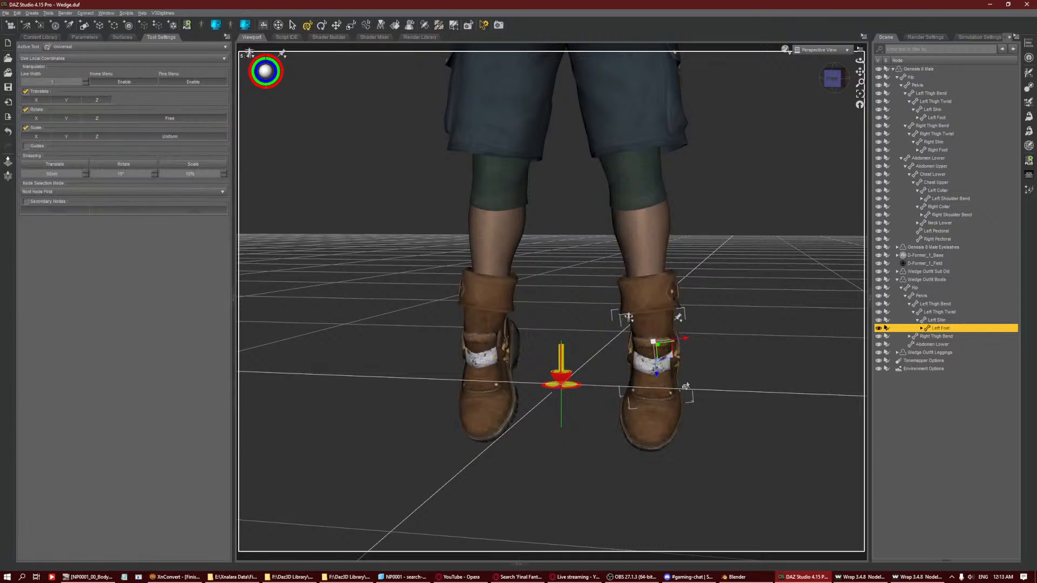
click(85, 37)
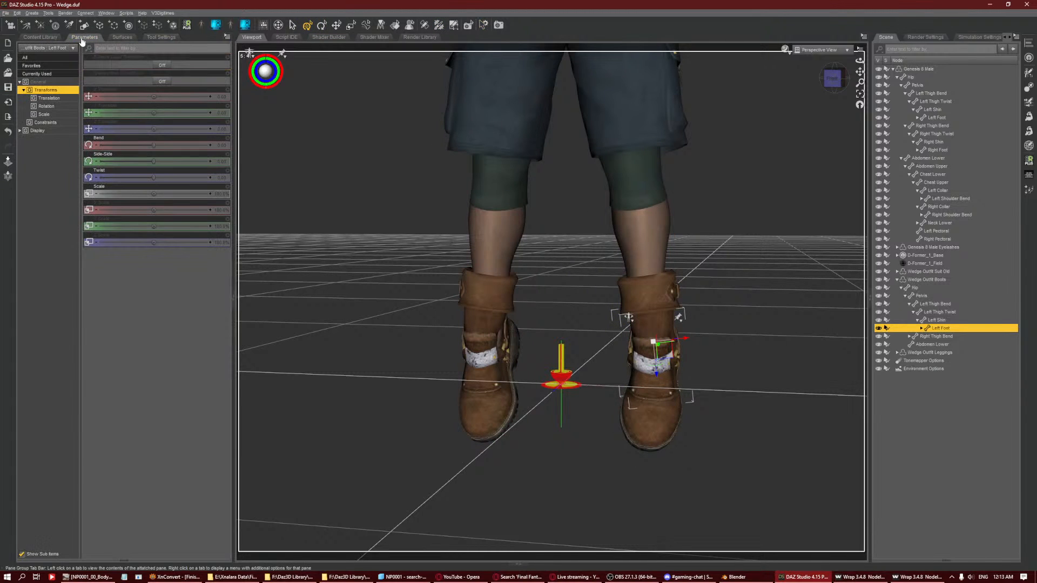
click(641, 382)
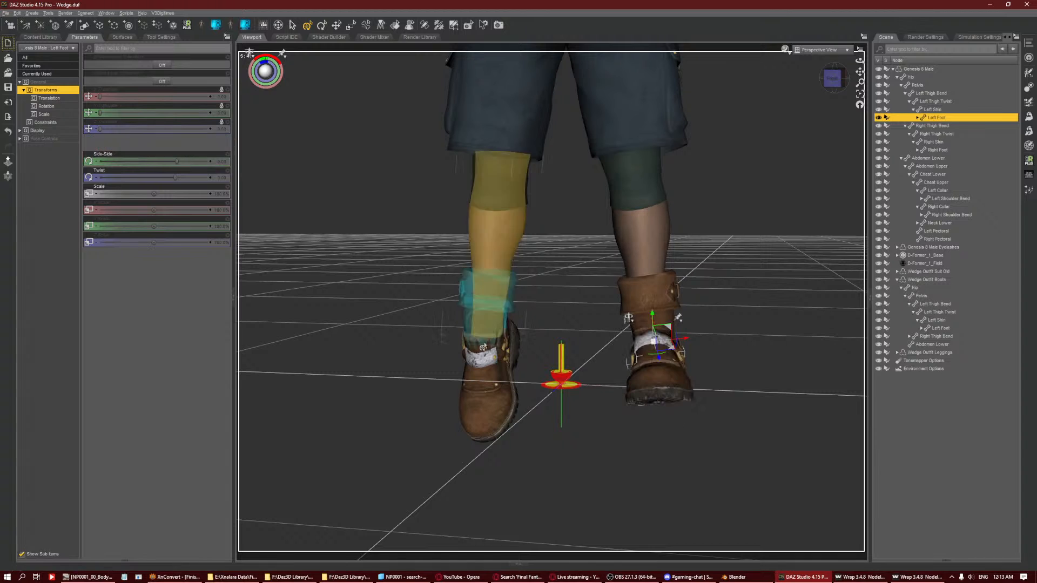
click(484, 347)
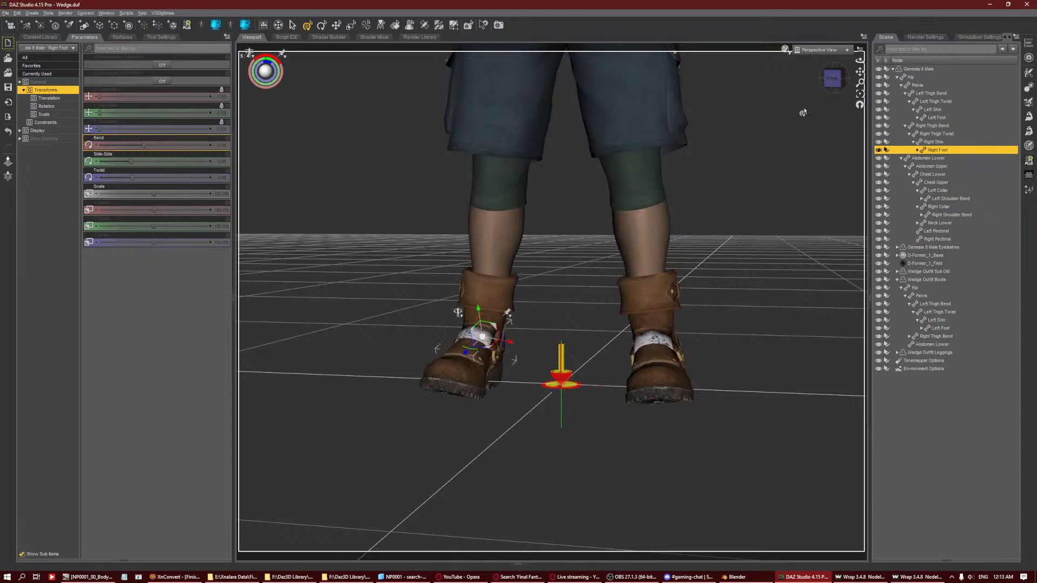
Try bending the right foot again, undo the bend, and inspect both boots from the side and behind.
drag(833, 80, 702, 104)
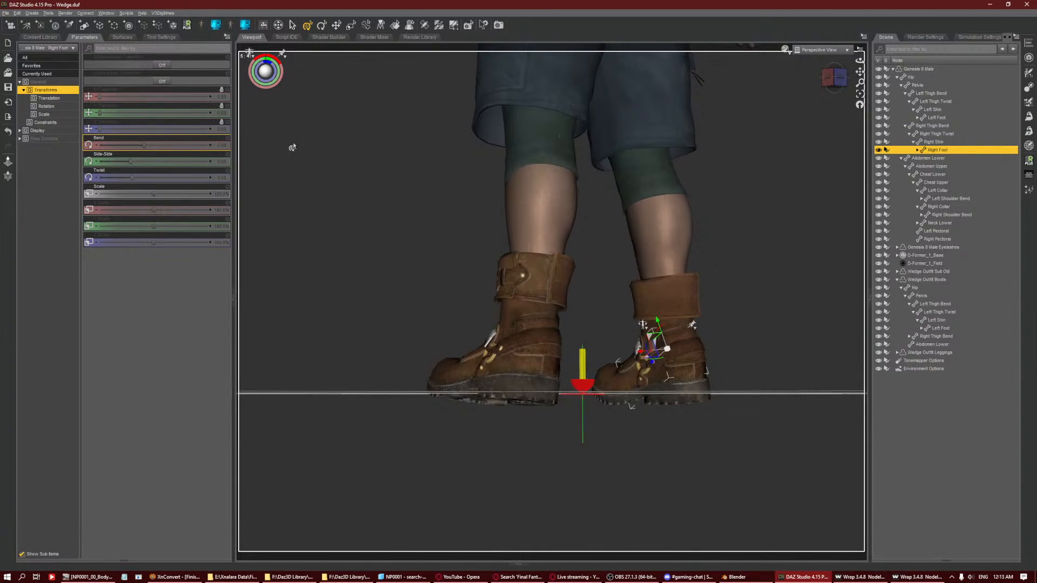
drag(144, 145, 186, 190)
key(ctrl+z)
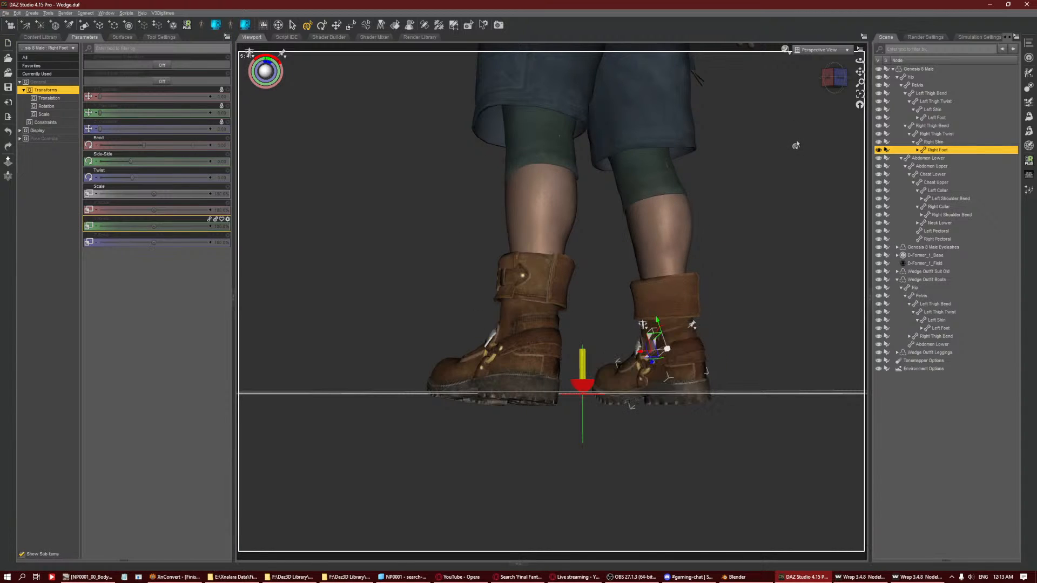
drag(846, 76, 737, 89)
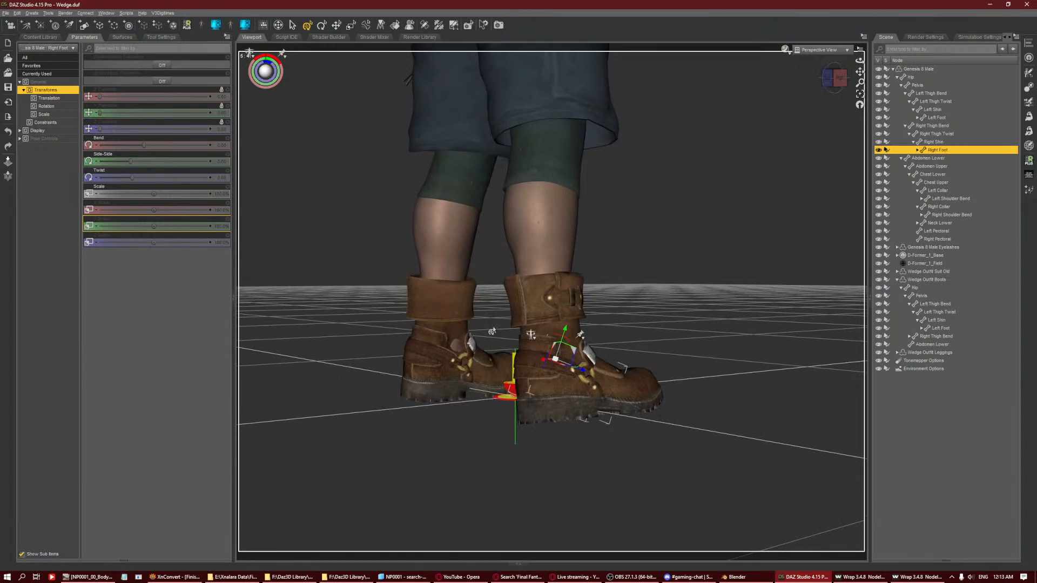
Switch to Blender, enlarge the 3D viewport, and replace the Outfit collection with the generic_item collection, viewing the boots up close.
click(735, 576)
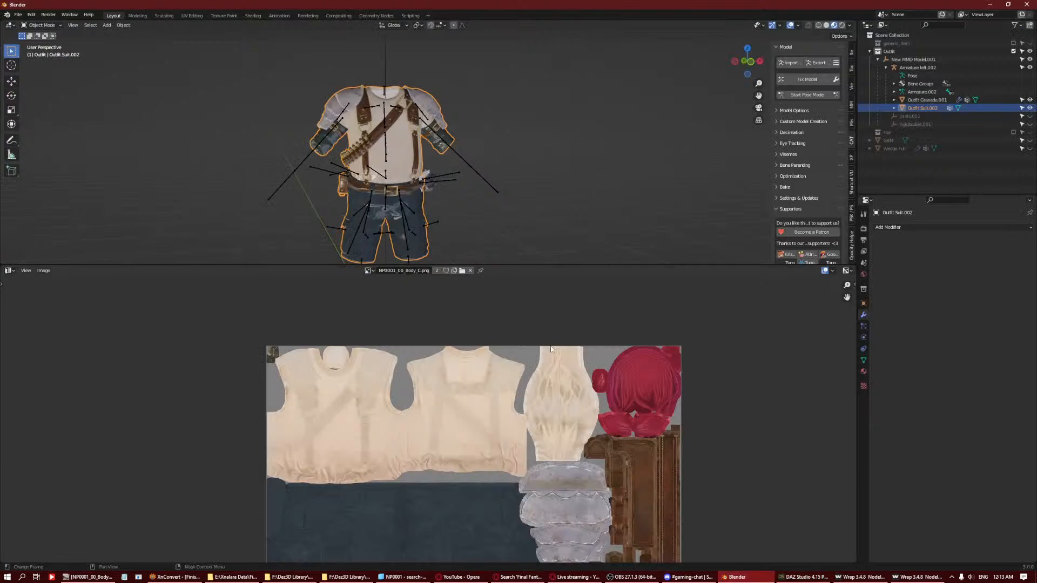
drag(475, 264, 475, 521)
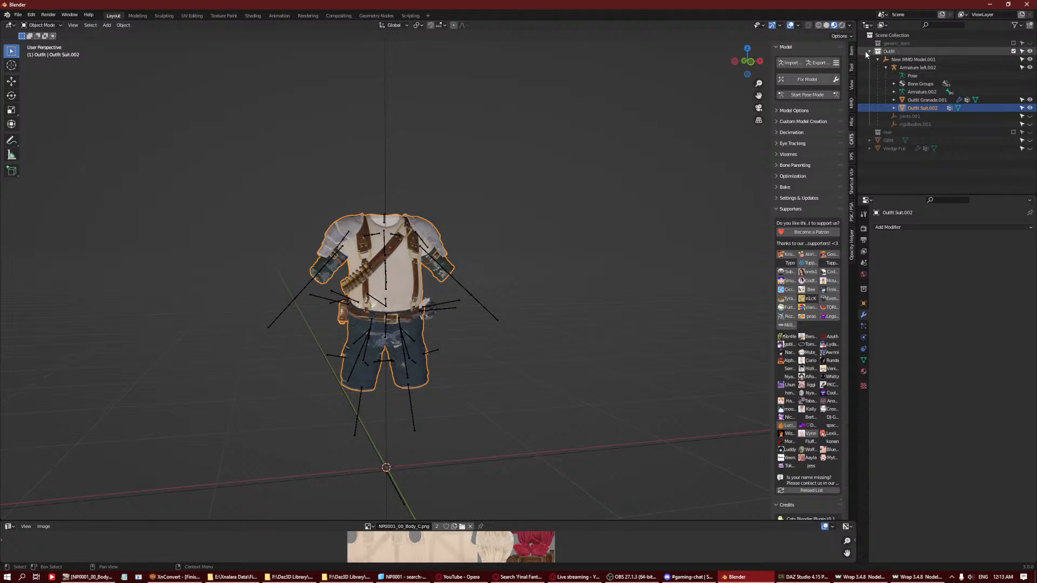
click(1013, 51)
click(1013, 43)
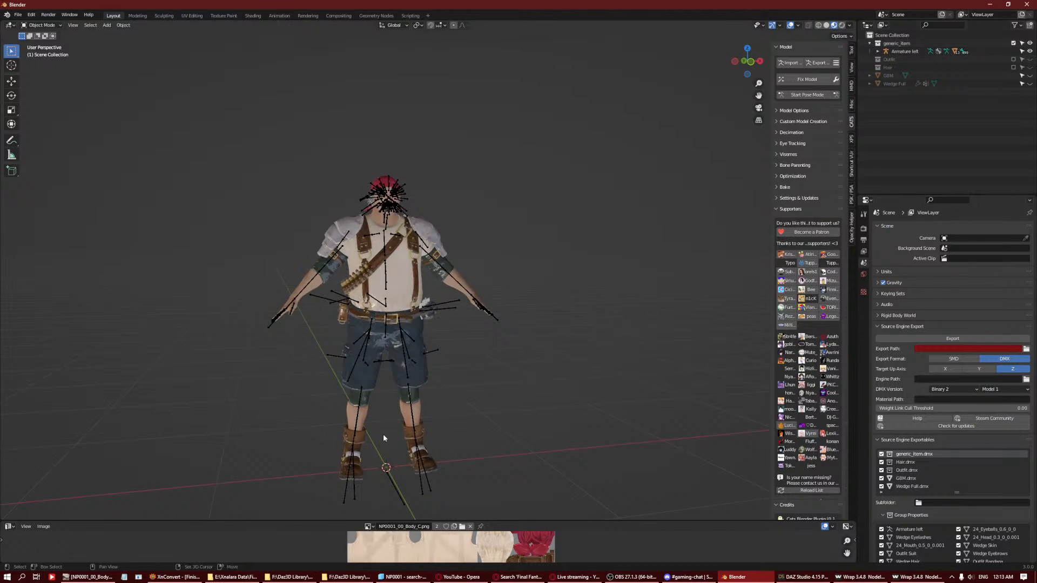
scroll(384, 433, up, 8)
middle_drag(432, 307, 427, 252)
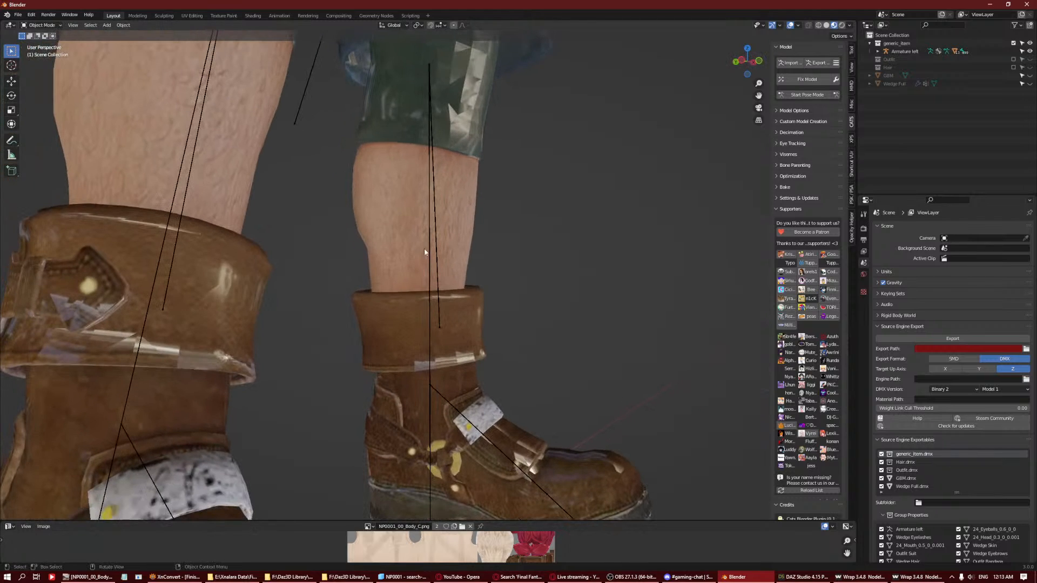
Hide the Wedge Skin mesh and show the Wedge Full body inside the boots.
click(406, 253)
key(h)
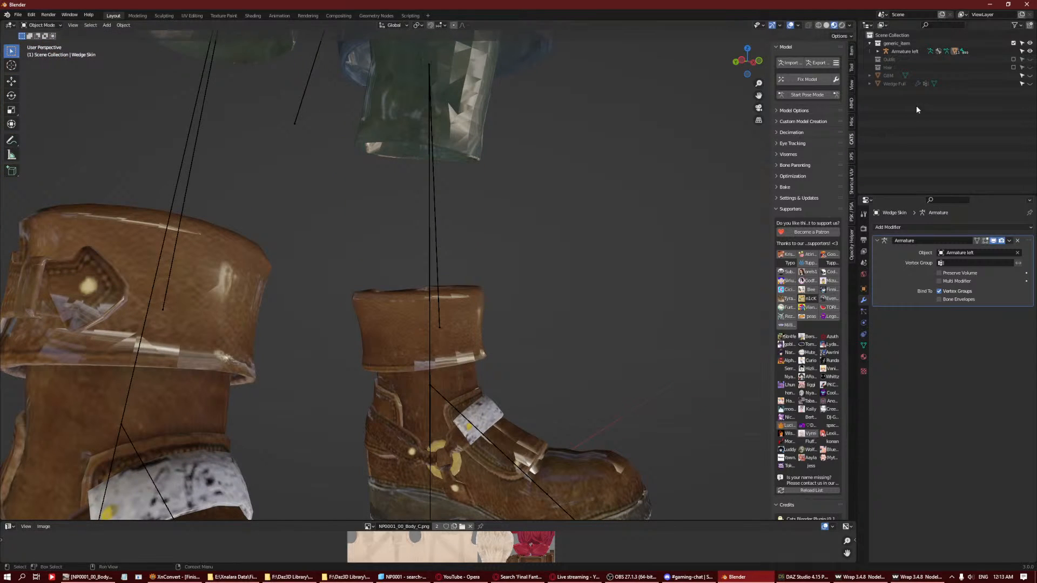
click(1030, 83)
middle_drag(574, 320, 481, 361)
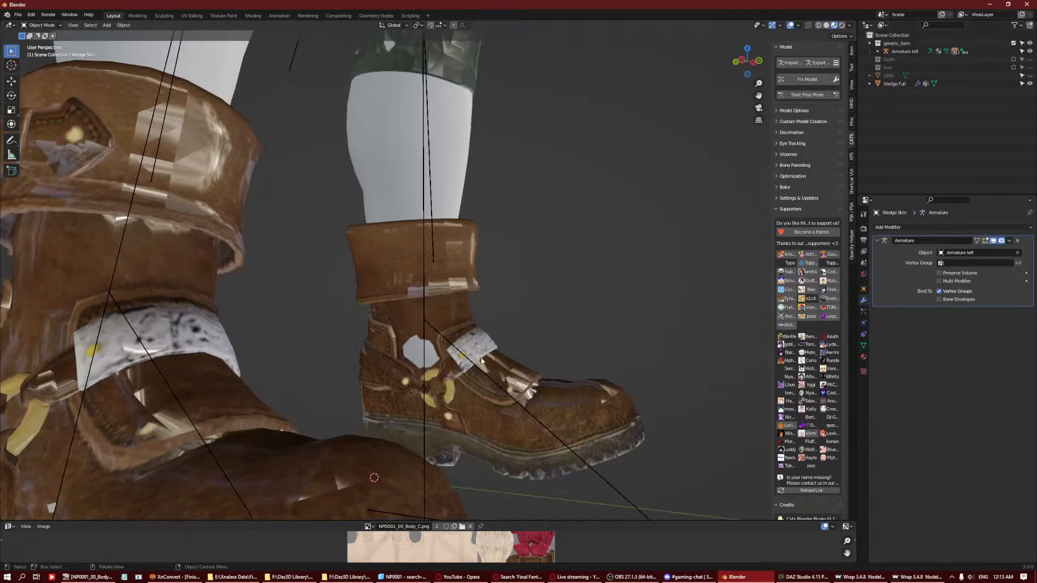
Open the Outfit Boots mesh for editing with its Armature modifier shown in Edit Mode and on the cage.
click(467, 339)
key(Tab)
key(Tab)
middle_drag(533, 318, 425, 363)
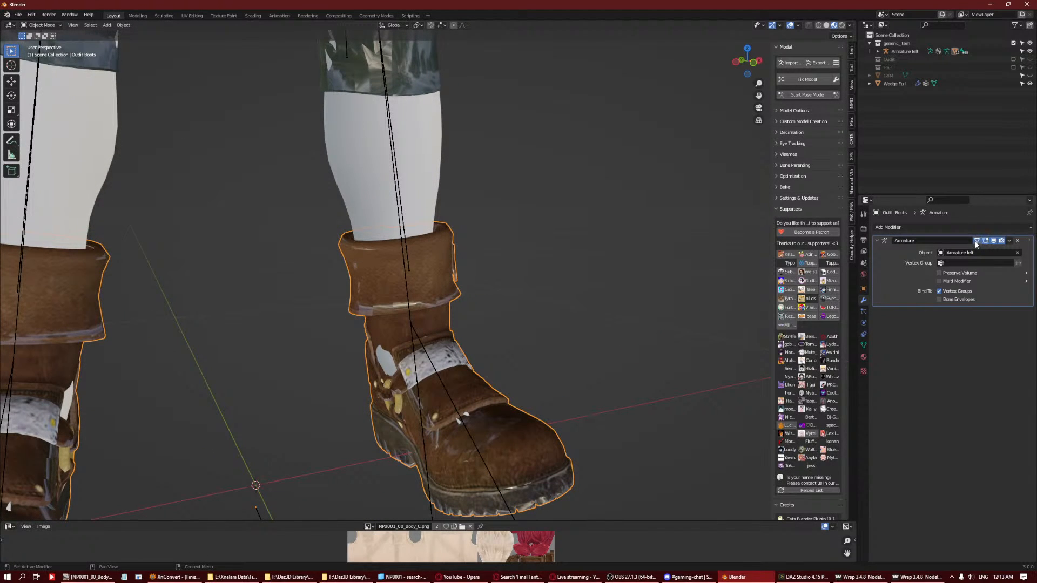
key(Tab)
middle_drag(313, 366, 387, 370)
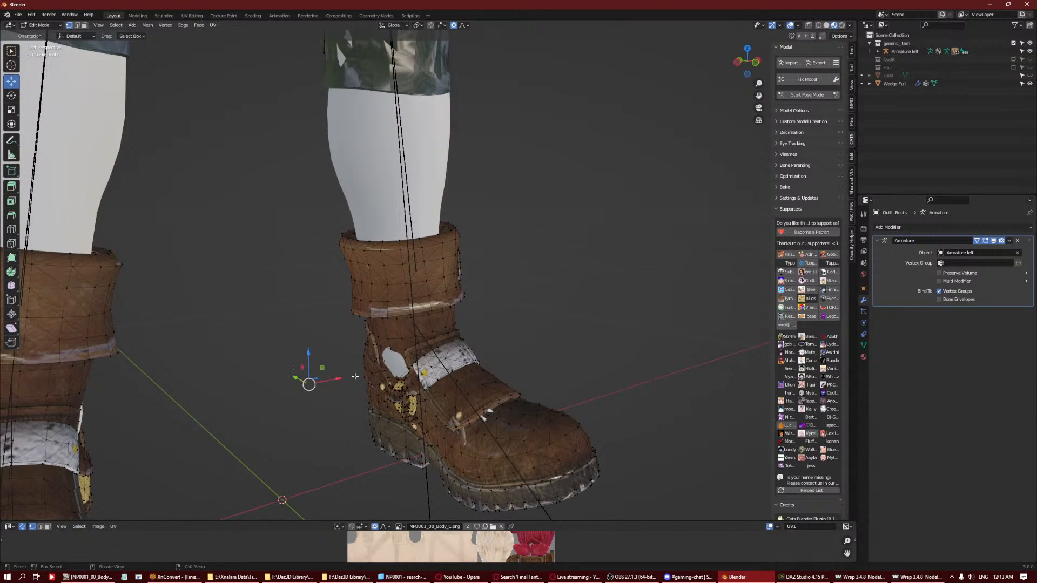
Try moving the selected boot vertices along X, and undo the move.
drag(336, 377, 333, 377)
middle_drag(332, 378, 299, 358)
key(ctrl+z)
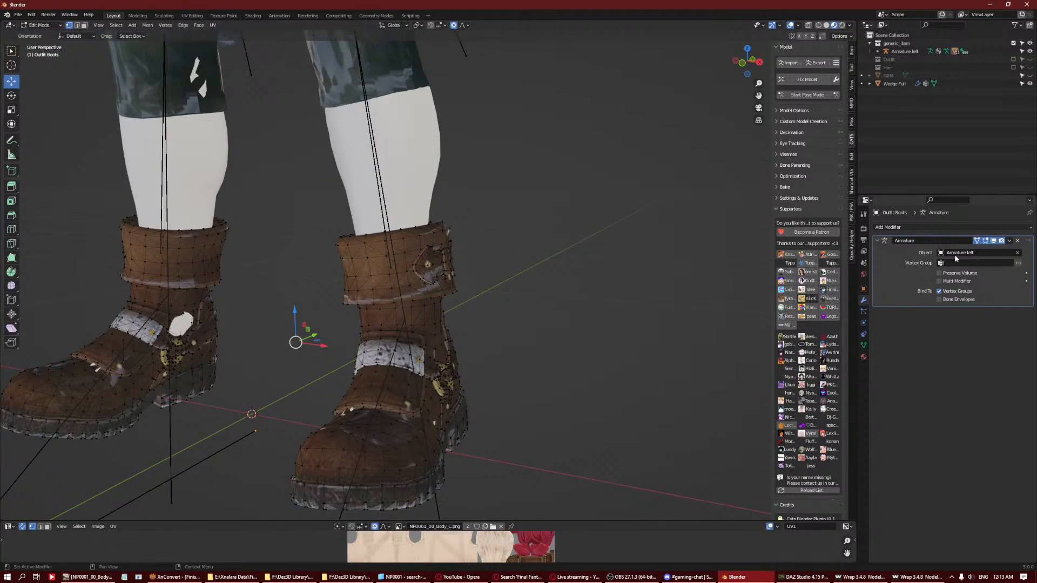
Turn on Topology Mirror with X mirroring, shift the selected boot vertices slightly along X, and return to Object Mode.
click(863, 214)
click(953, 301)
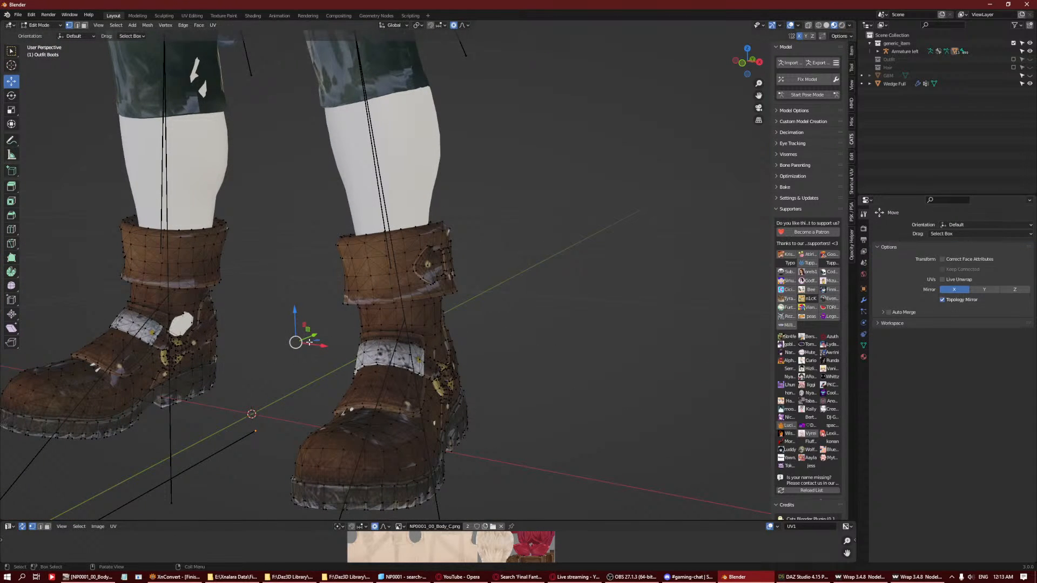
middle_drag(351, 351, 324, 353)
drag(317, 352, 309, 353)
scroll(464, 285, down, 3)
key(Tab)
scroll(459, 308, down, 2)
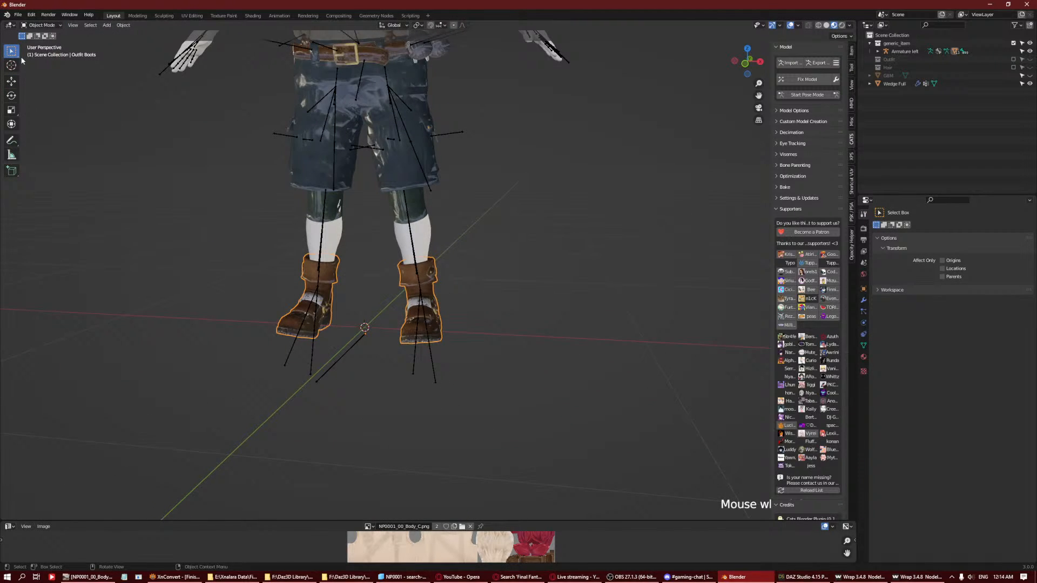
Export the selected boots as a Wavefront OBJ, overwriting Wedge Outfit Boots.obj.
click(18, 15)
mouse_move(26, 134)
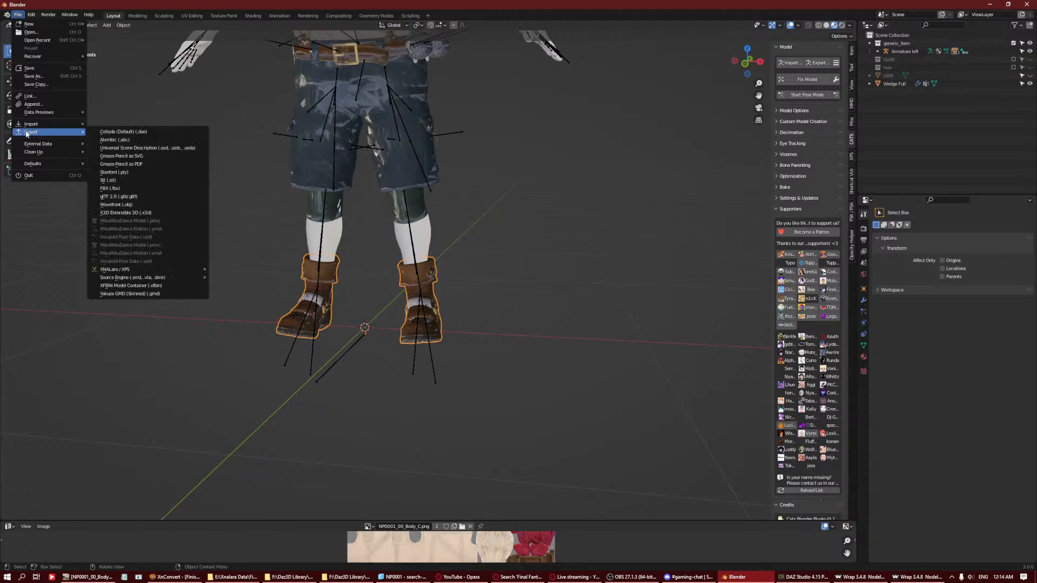
click(116, 204)
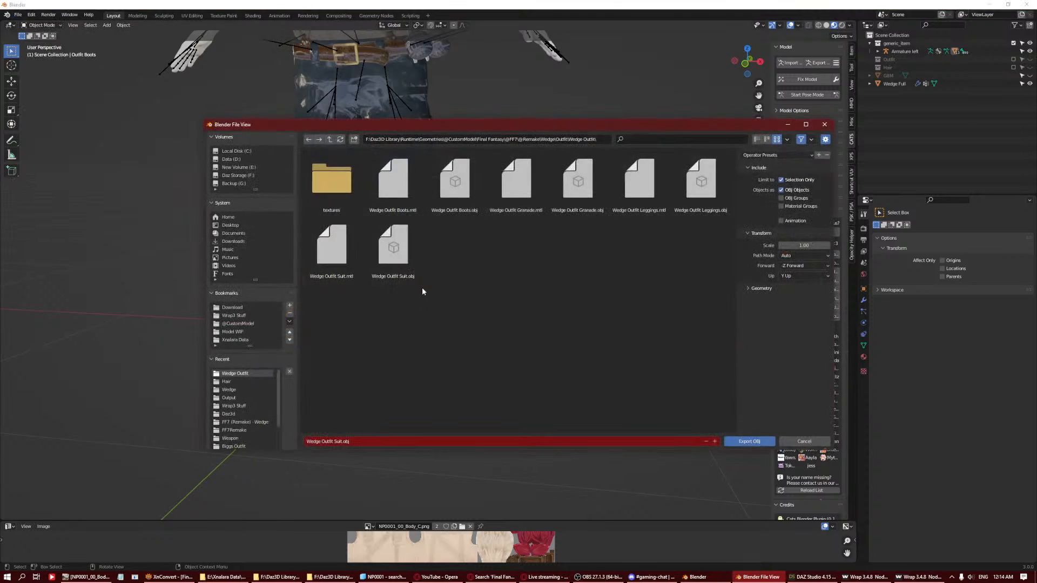
double_click(446, 188)
Switch to DAZ Studio and load Wedge Outfit Boots.obj as a morph on the Wedge Outfit Boots with Morph Loader Pro.
click(816, 576)
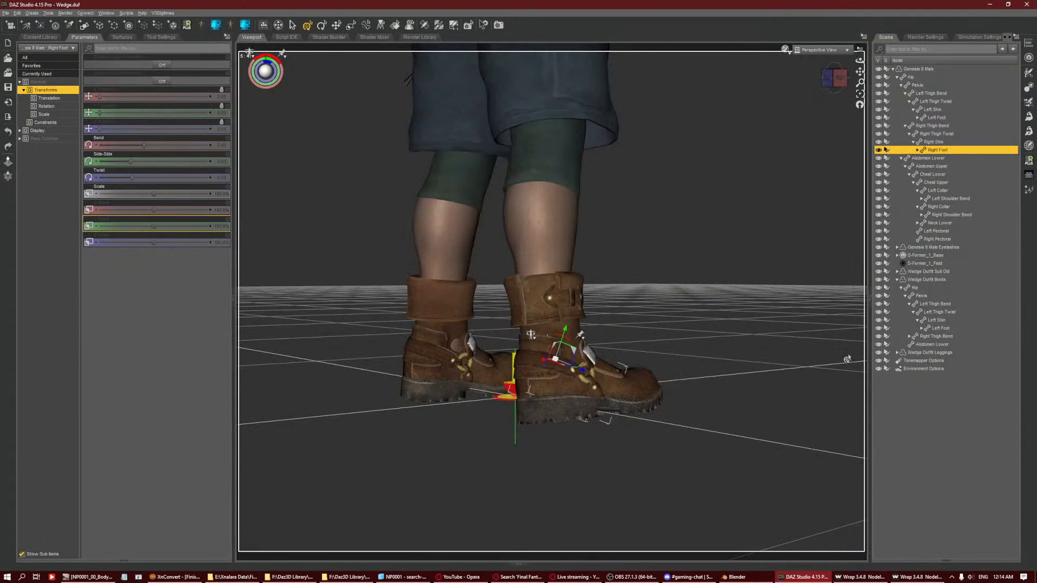
click(927, 279)
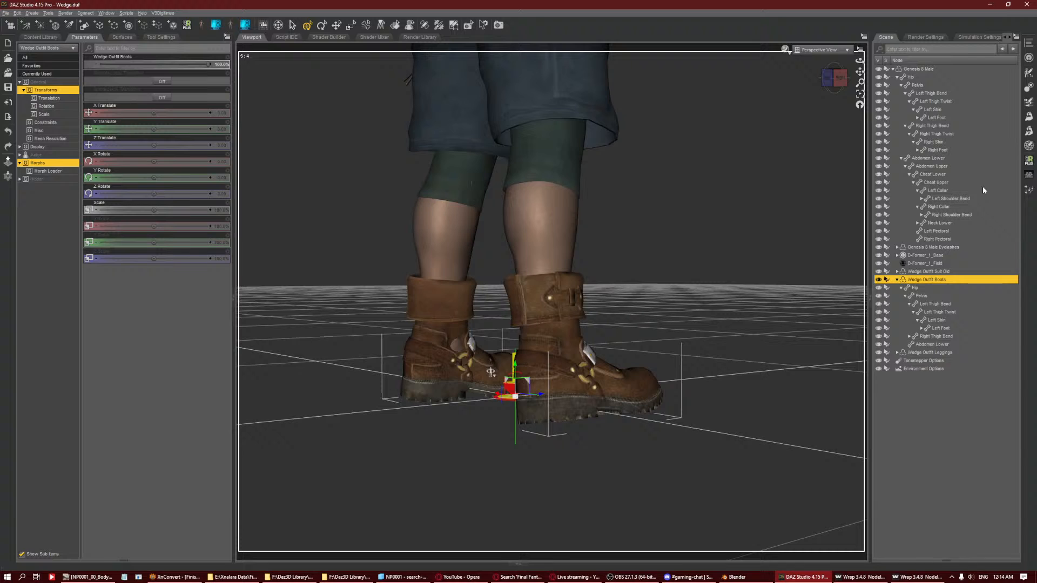
click(1029, 131)
click(390, 141)
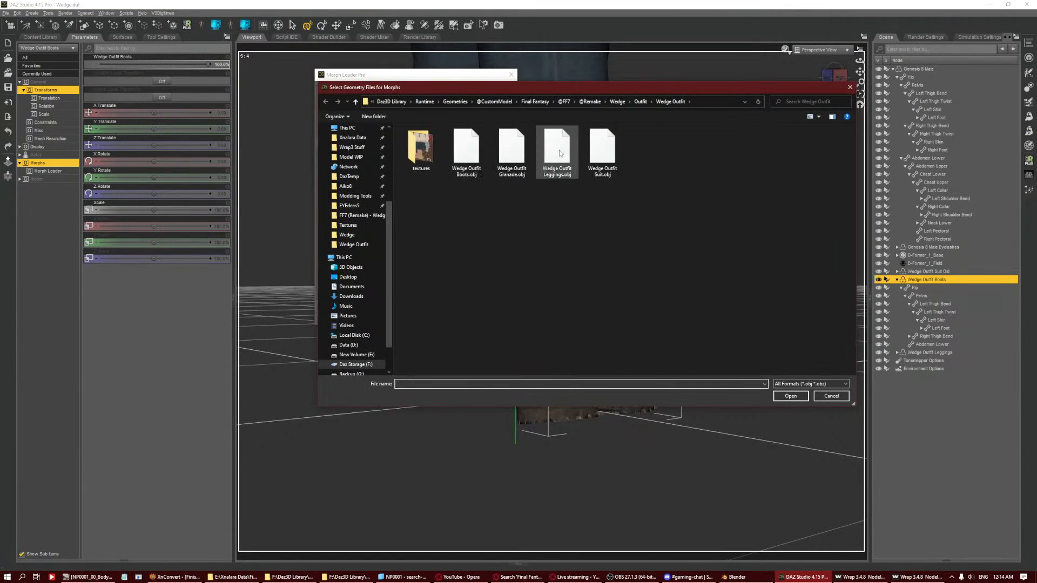
double_click(465, 158)
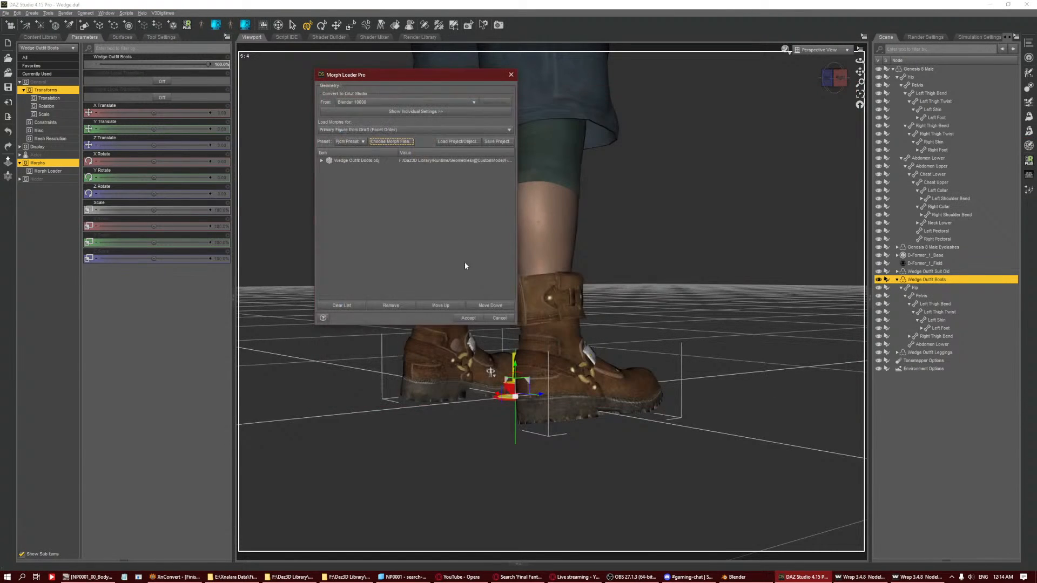
click(469, 321)
alt+drag(724, 198, 814, 209)
click(897, 280)
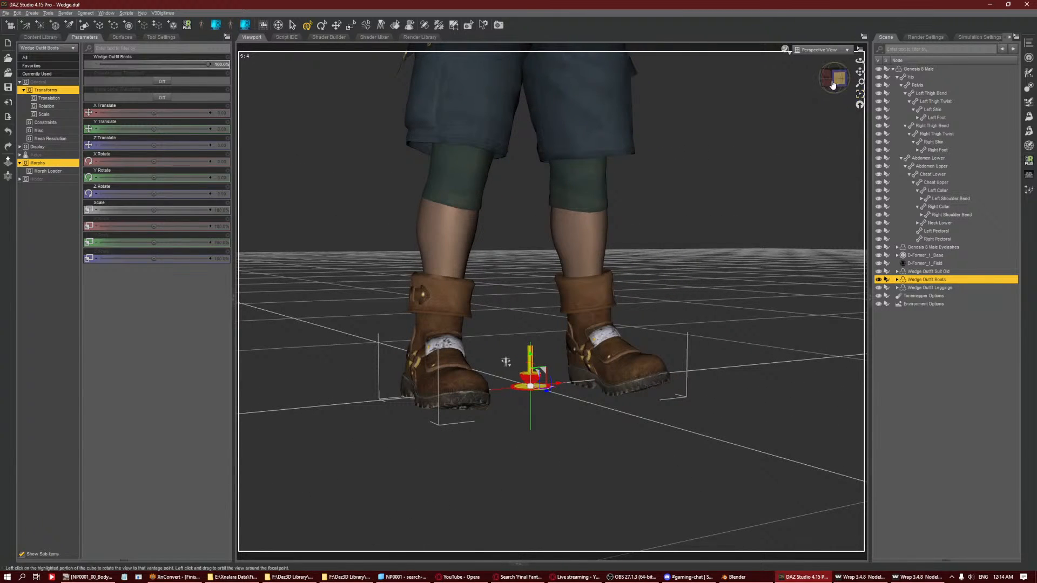
Frame the boots from the front and above, and save them as a figure/prop asset file named Wedge Outfit Boots.
click(860, 95)
drag(840, 82, 844, 75)
click(844, 75)
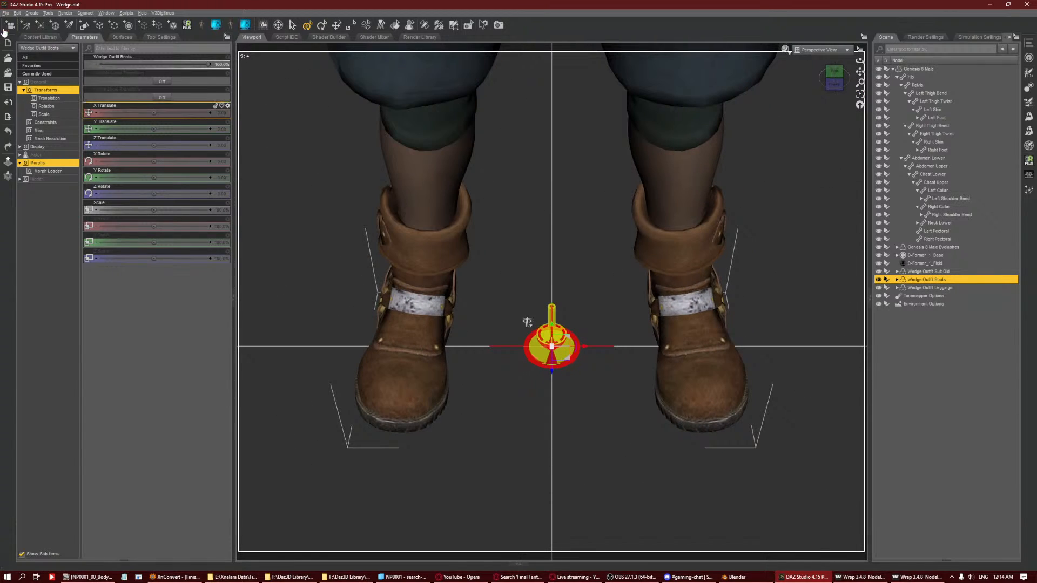
click(6, 13)
mouse_move(43, 69)
mouse_move(158, 255)
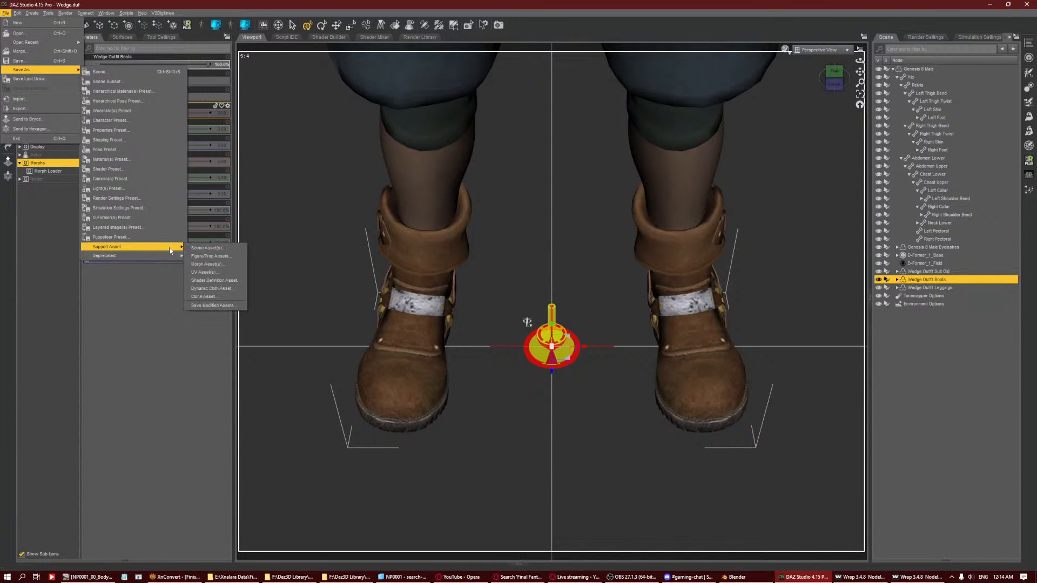
click(216, 256)
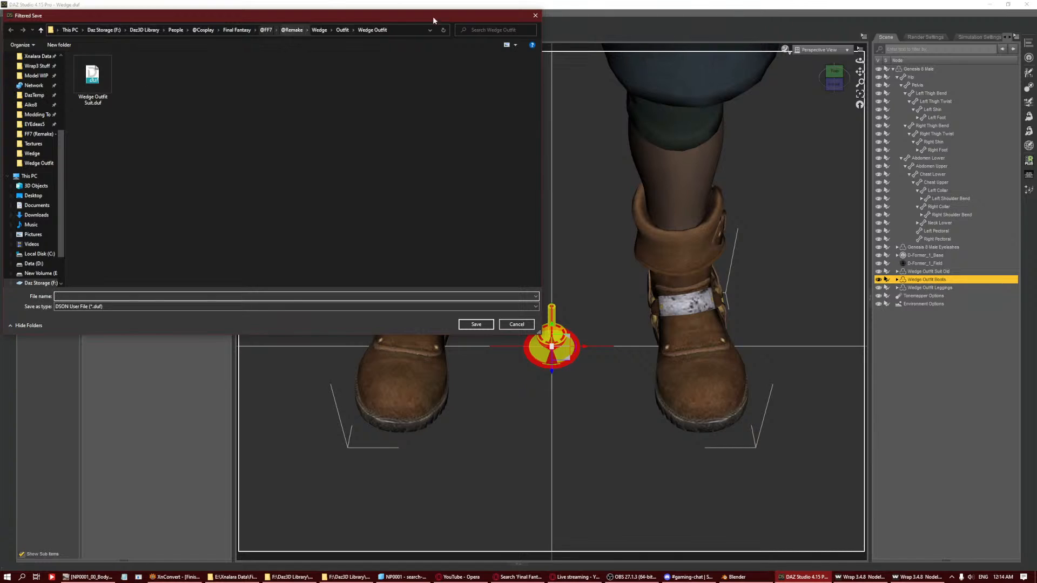
click(108, 84)
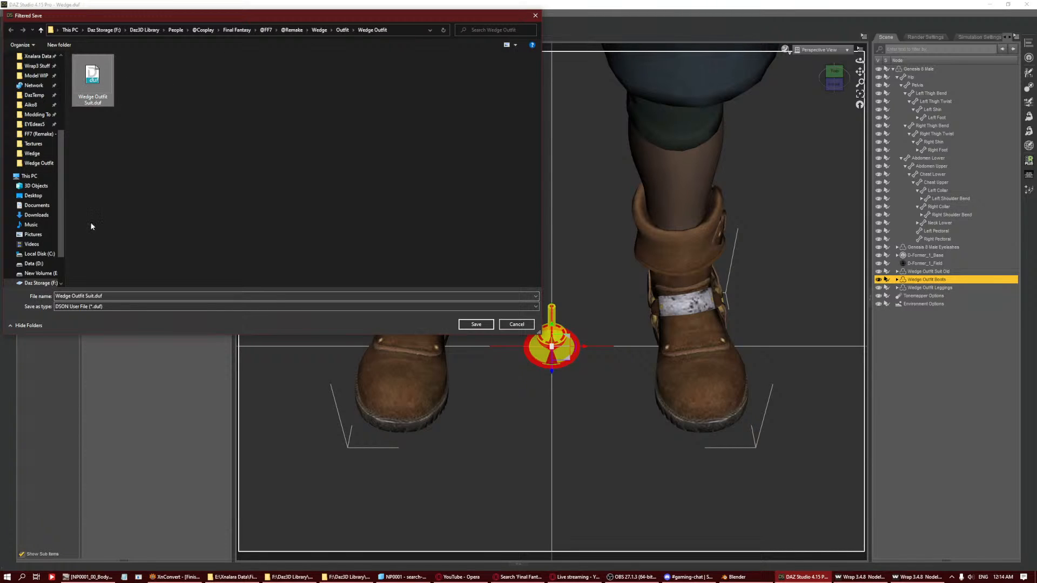
click(84, 297)
drag(85, 297, 242, 296)
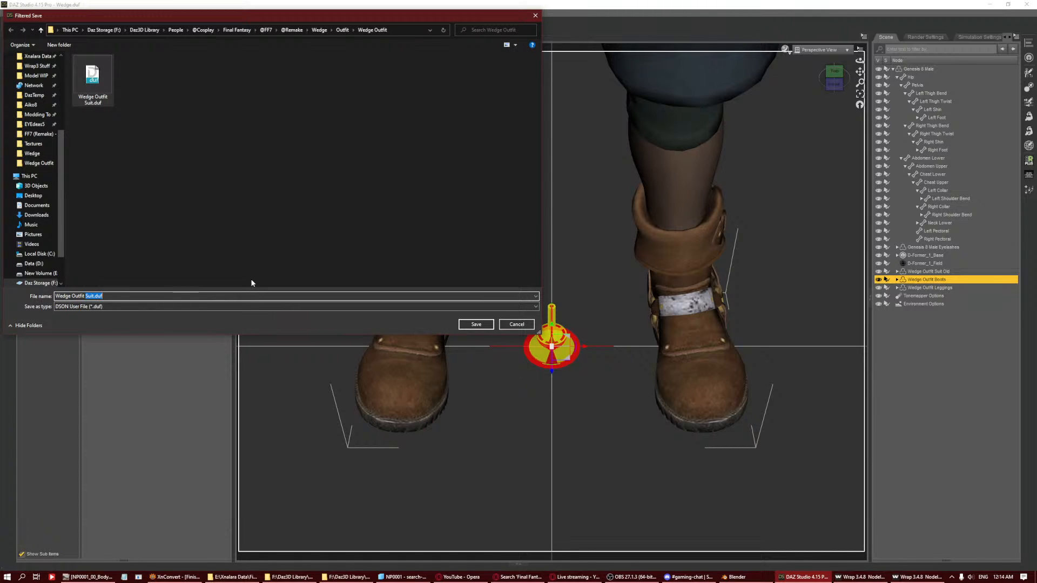
text(Boots)
key(Return)
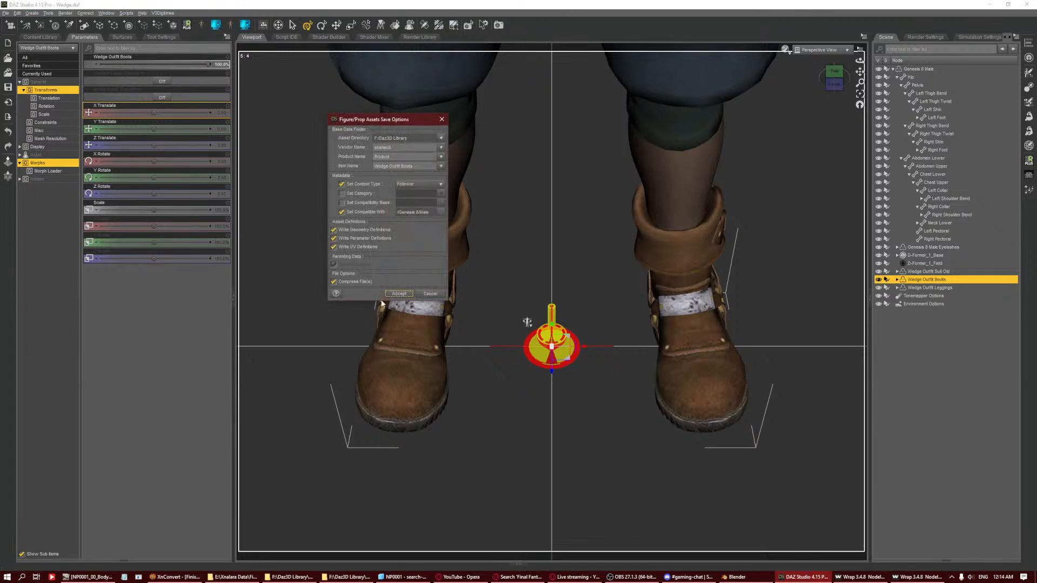
click(354, 575)
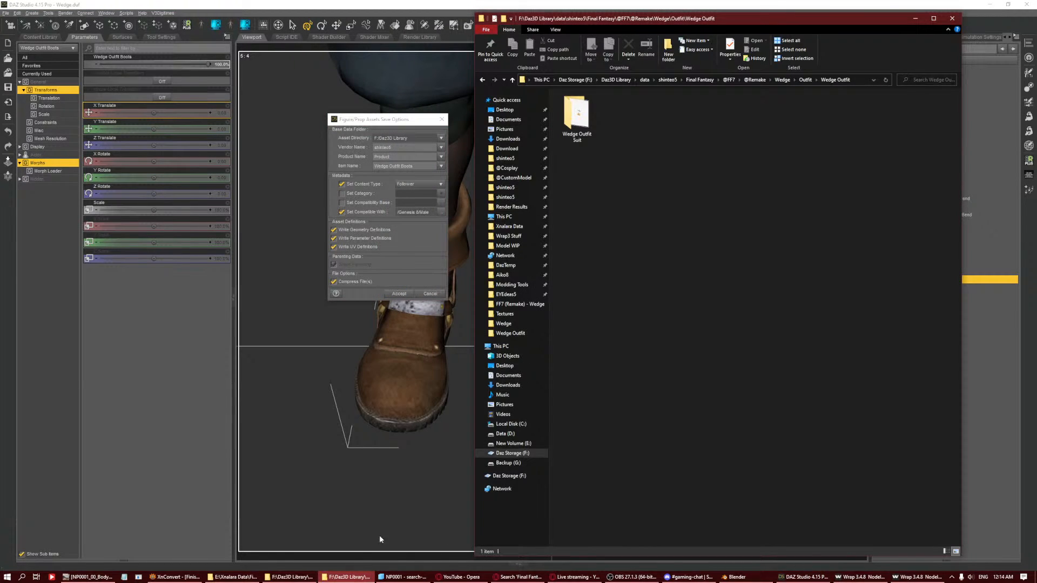
click(854, 80)
drag(853, 80, 596, 80)
key(ctrl+c)
double_click(383, 157)
key(ctrl+v)
Set the asset's content type to Follower/Wardrobe/Footwear and accept the save options.
click(416, 186)
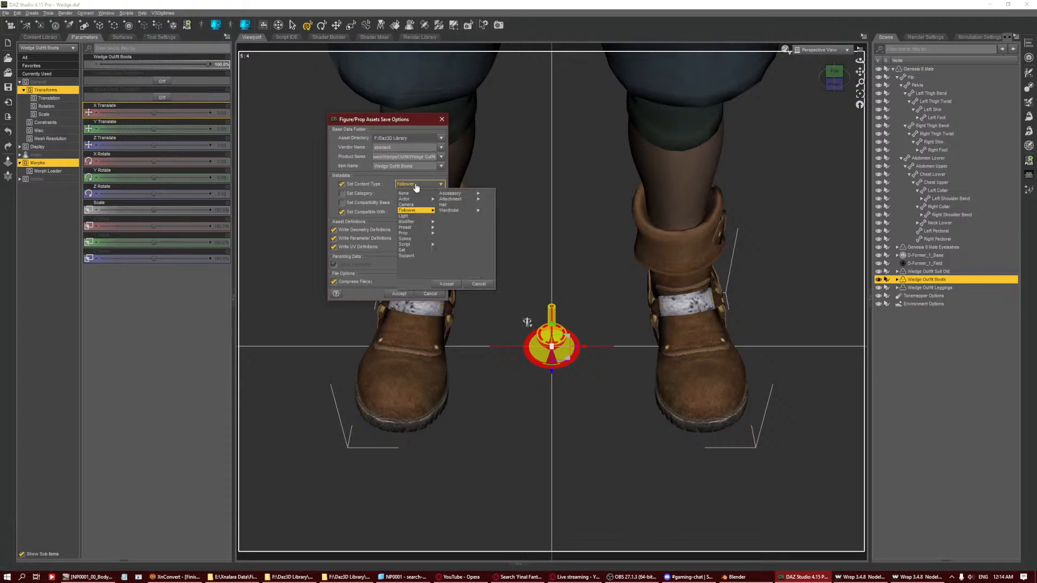
click(452, 210)
click(466, 200)
click(451, 285)
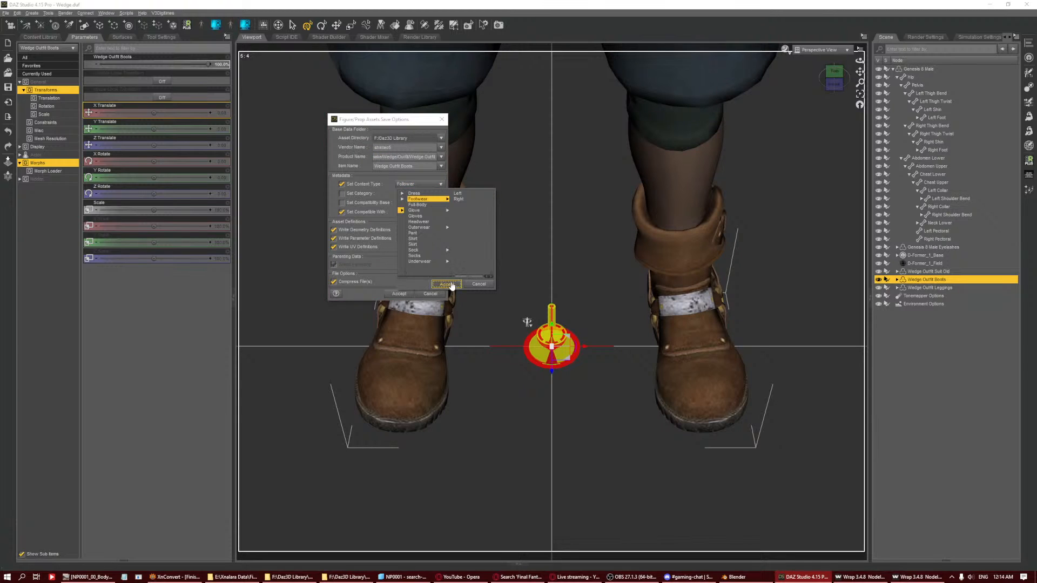
click(400, 293)
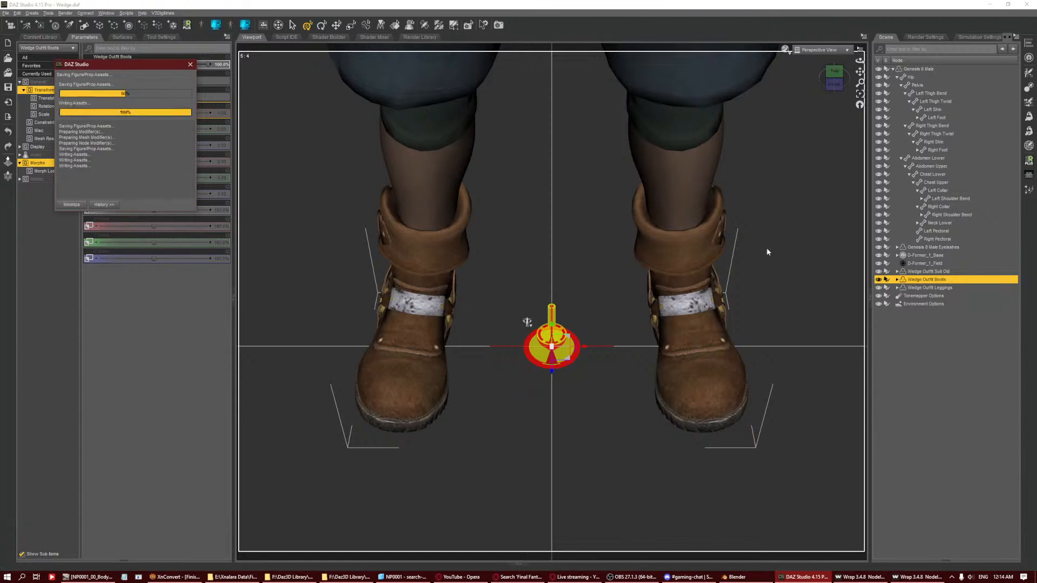
Rename the Wedge Outfit Suit Old node to Wedge Outfit Suit.
click(941, 272)
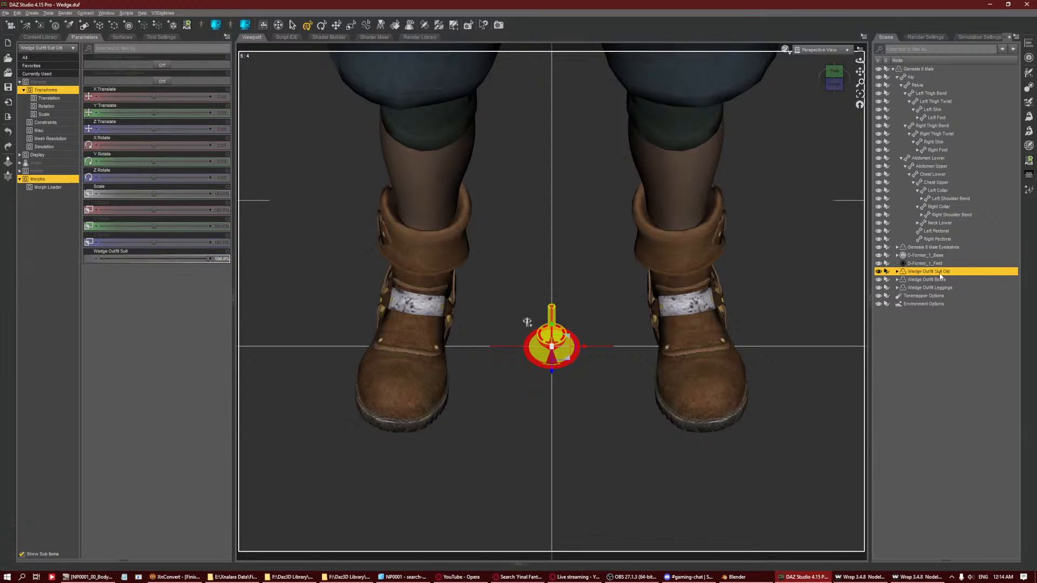
click(942, 273)
key(Return)
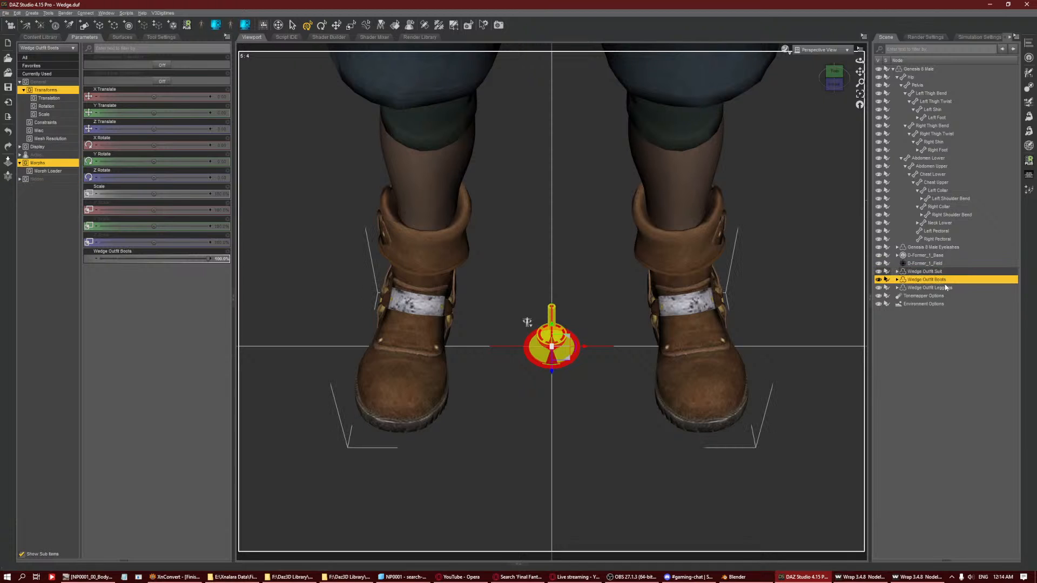
Frame the leggings in the view and save them as a figure/prop asset file named Wedge Outfit Legging.
click(940, 287)
click(860, 104)
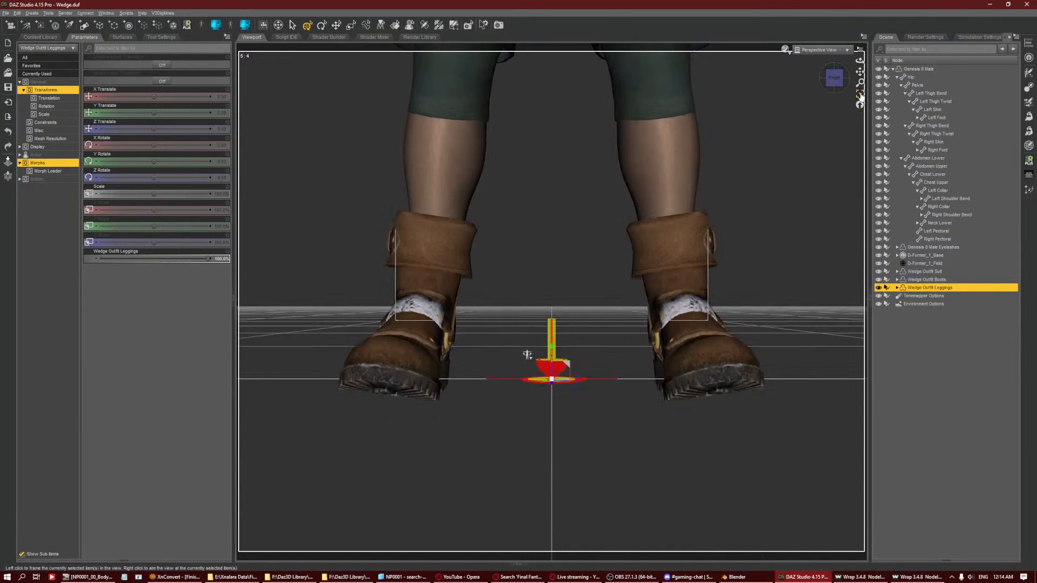
click(3, 14)
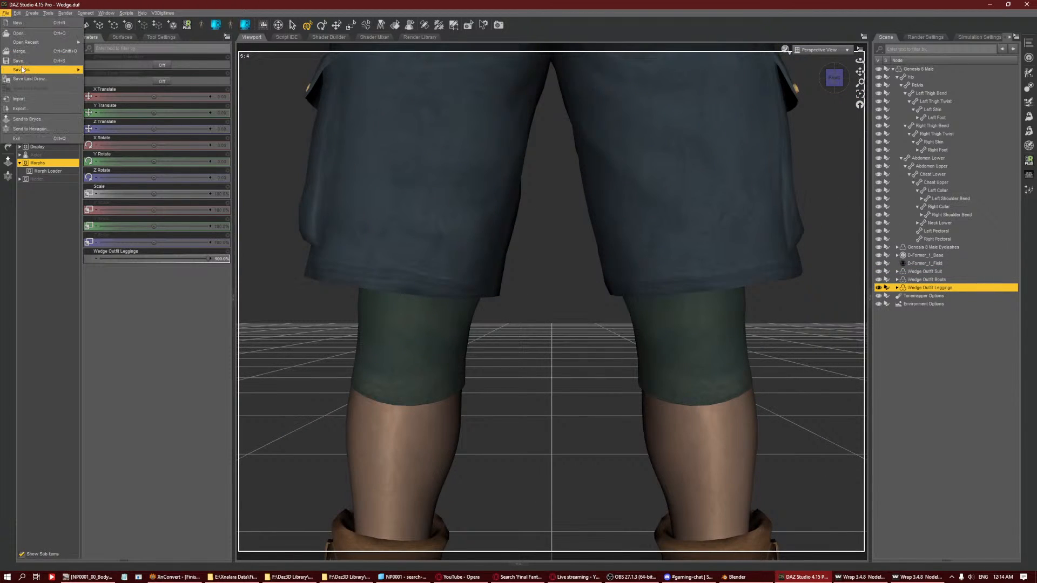
mouse_move(33, 69)
click(193, 254)
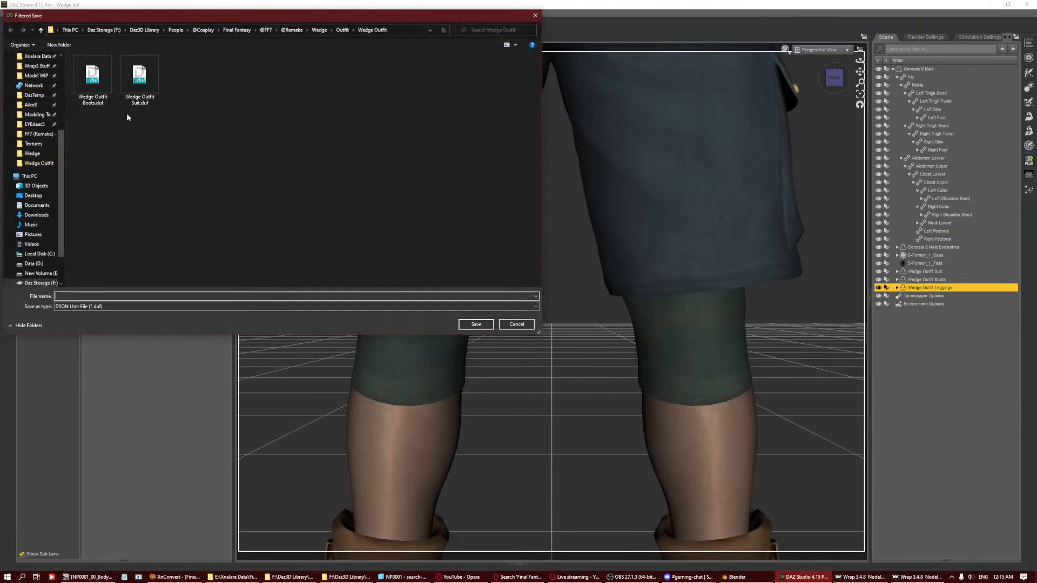
click(134, 96)
click(87, 297)
click(88, 295)
drag(88, 296, 266, 277)
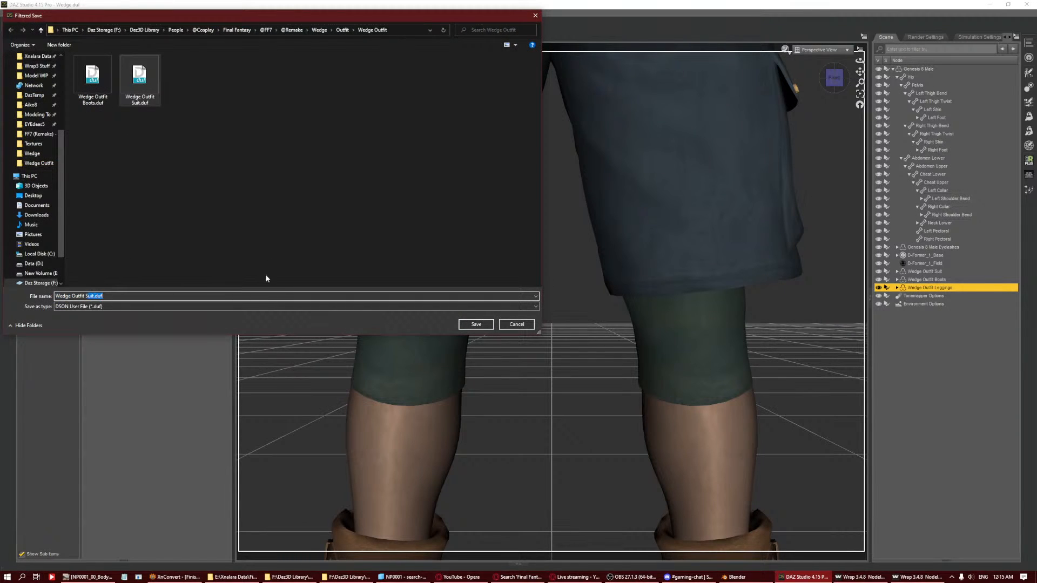
key(BackSpace)
key(BackSpace)
text(L)
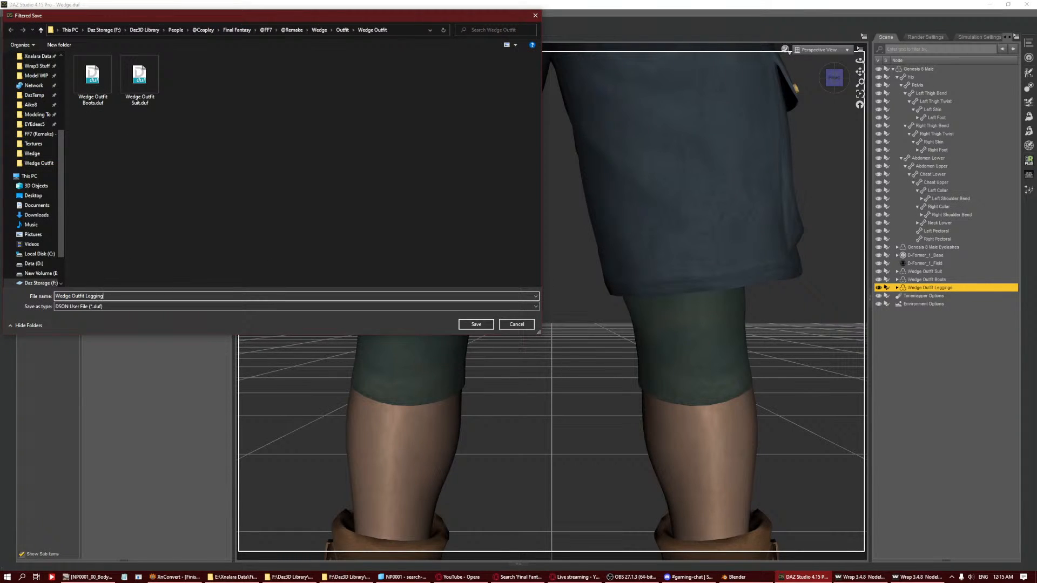
text(egging)
key(Return)
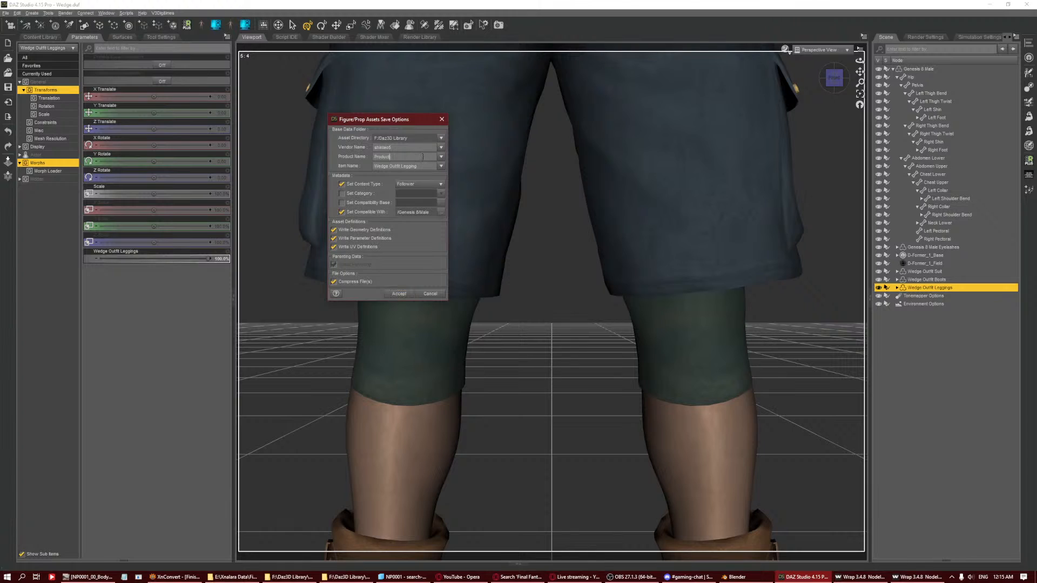
Paste the copied Wedge Outfit path as the Product Name, set the content type to Follower/Accessory/Legs, and accept the leggings' save options.
double_click(423, 156)
key(ctrl+v)
click(438, 185)
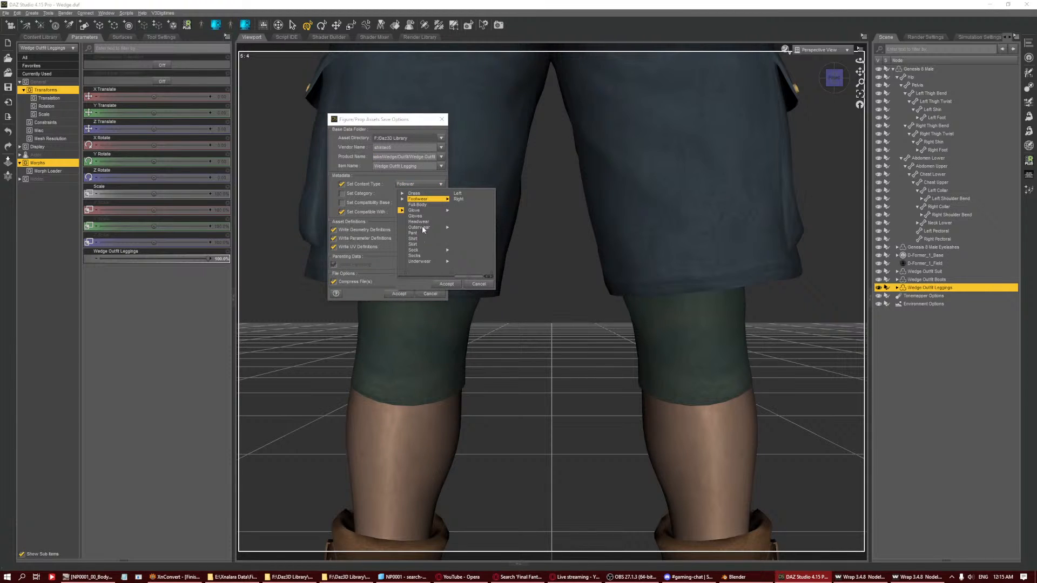
click(400, 194)
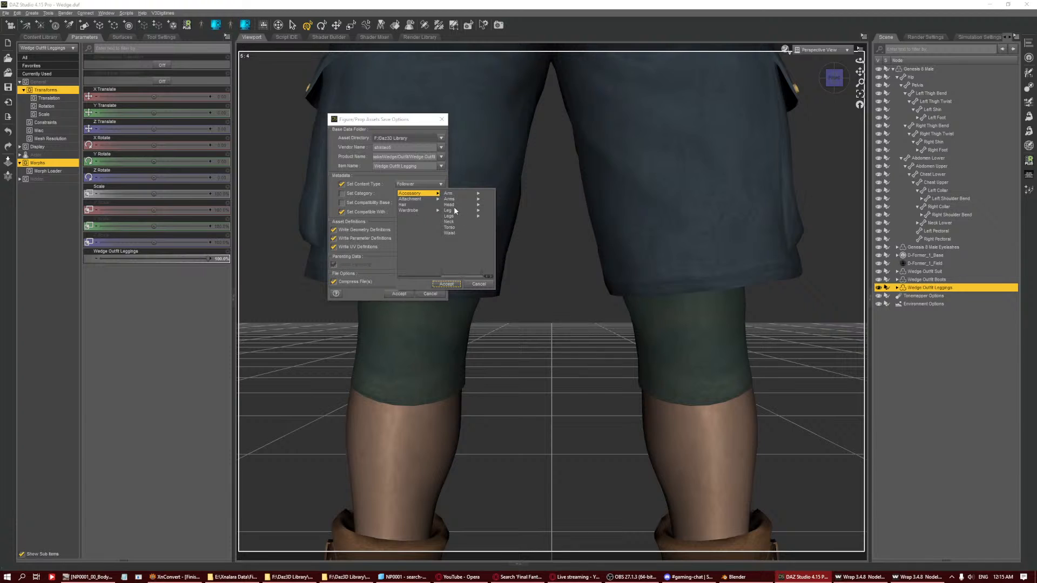
click(450, 210)
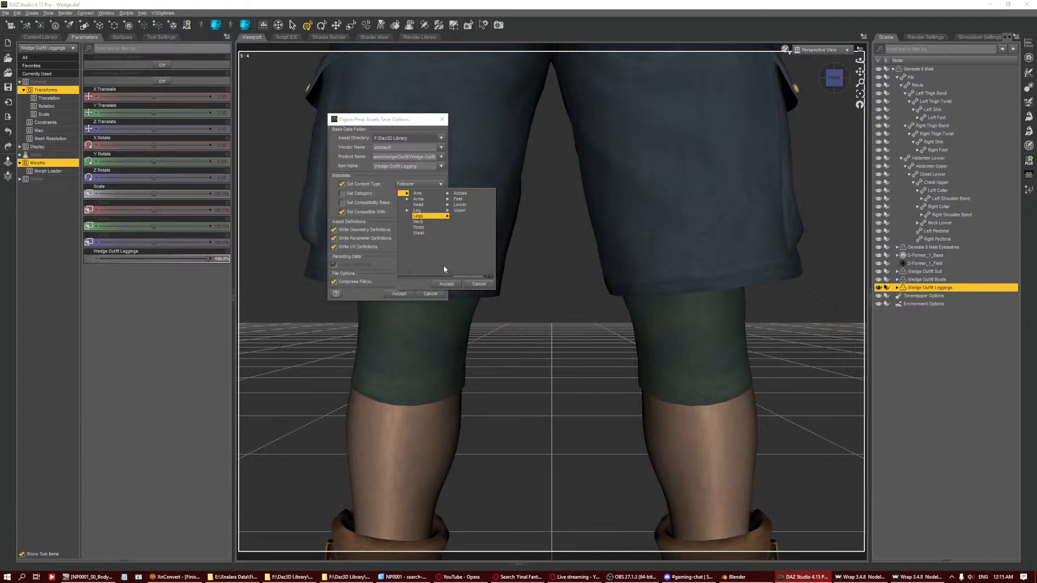
click(446, 284)
click(399, 292)
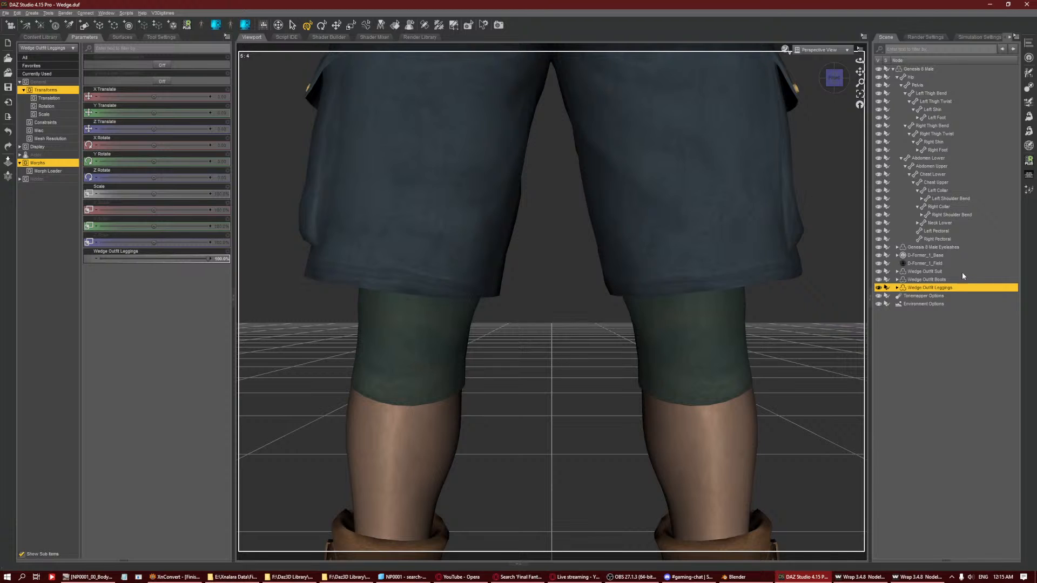
Frame the suit in the view and save it as a figure/prop asset over the existing Wedge Outfit Suit.duf.
click(961, 272)
click(863, 99)
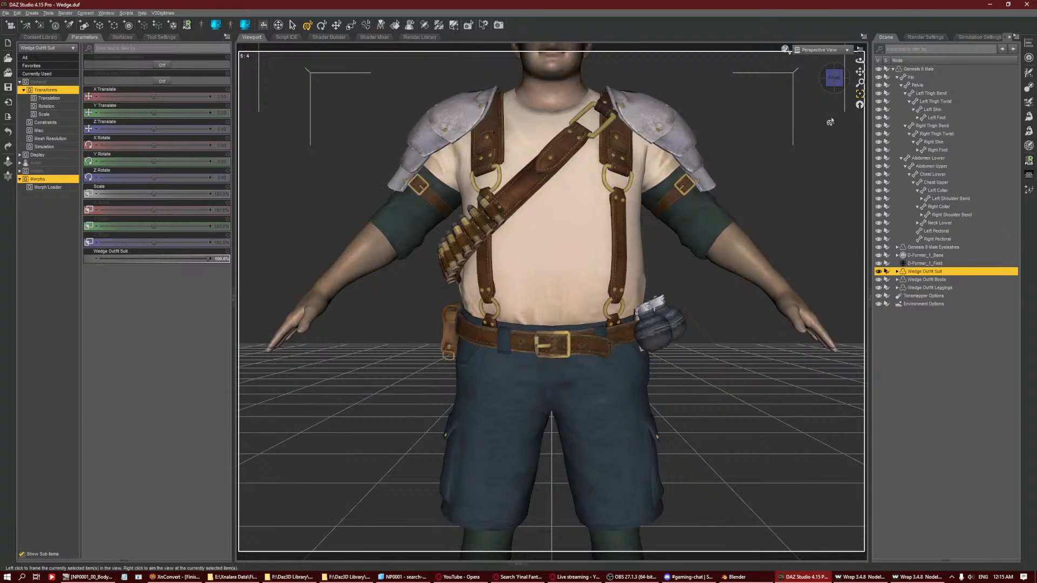
click(6, 13)
mouse_move(27, 70)
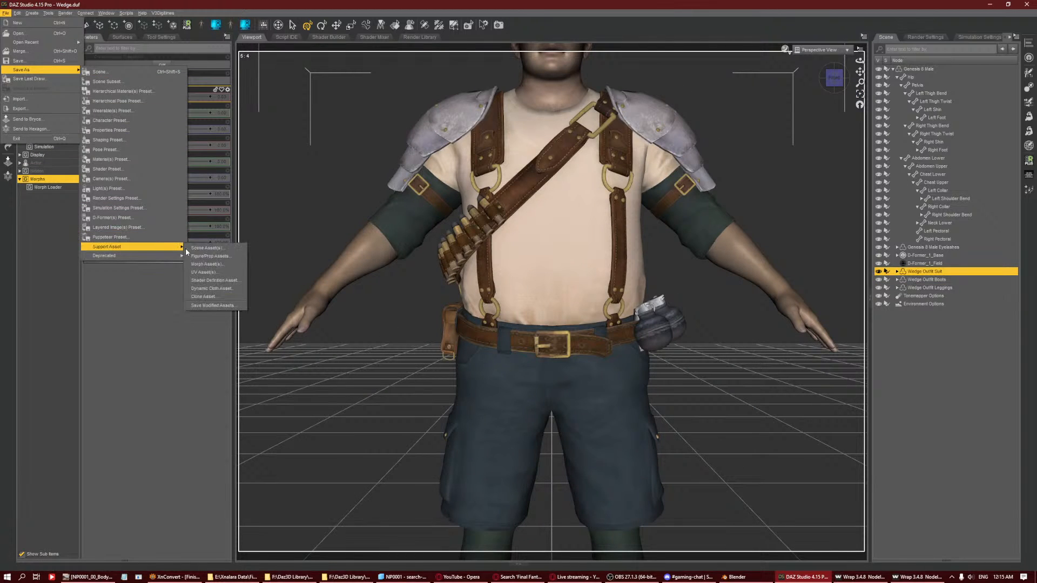
click(193, 253)
click(186, 80)
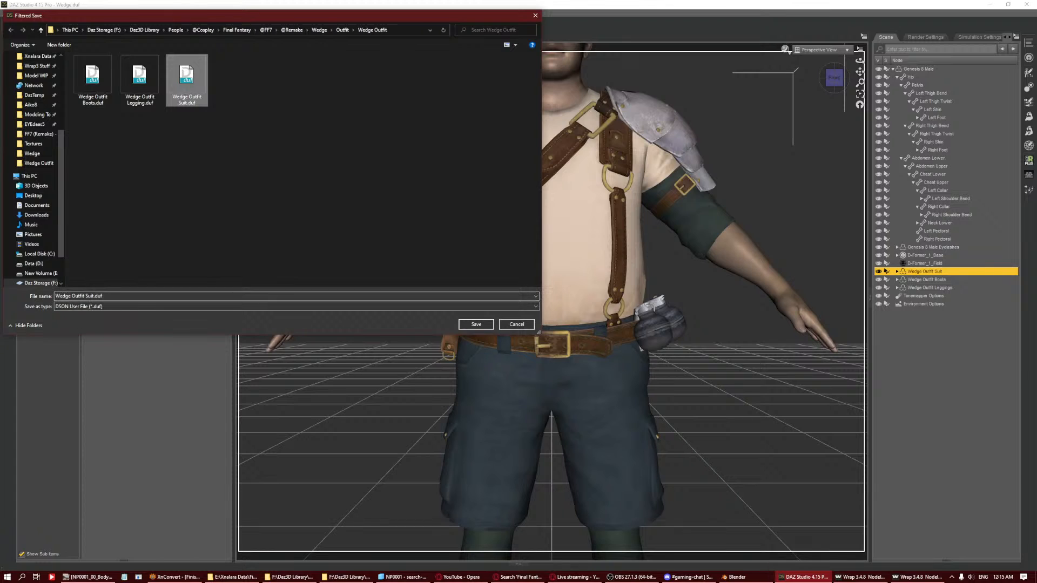
click(475, 325)
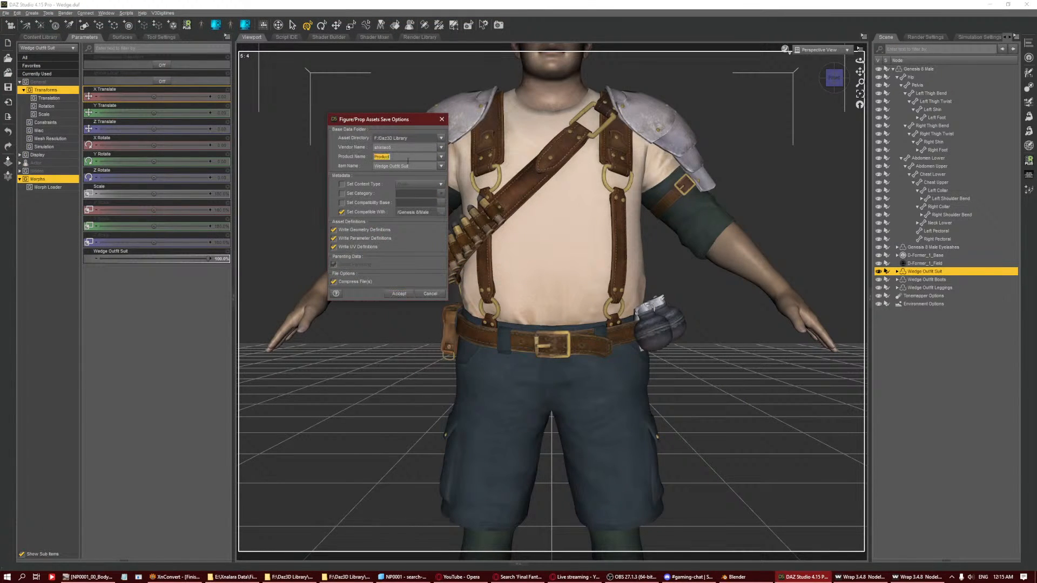
Paste the Wedge Outfit path as the suit's Product Name, set its content type to Follower/Wardrobe/Full-Body, and accept the save options.
click(342, 185)
click(413, 184)
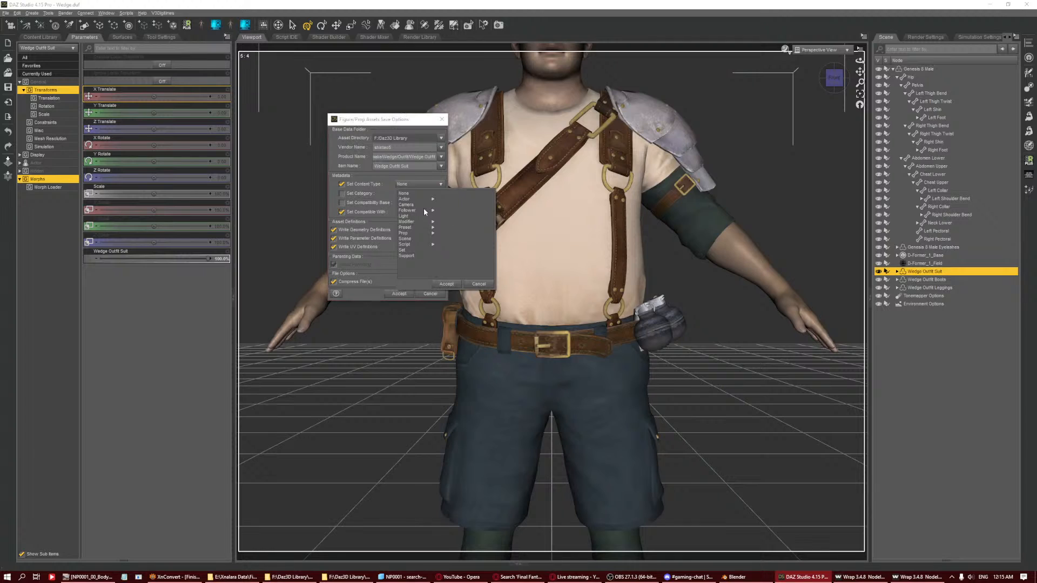
click(448, 210)
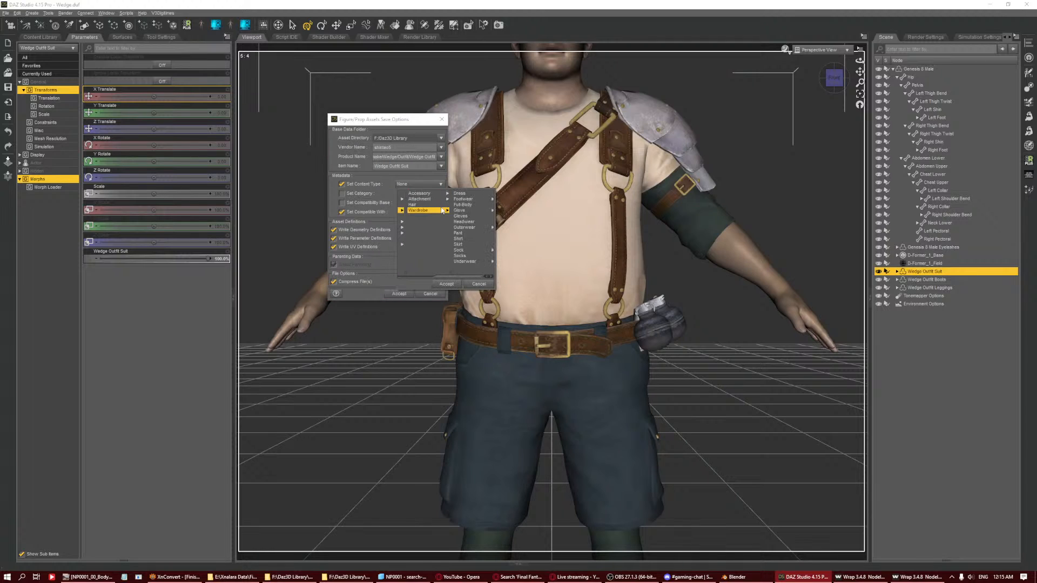
click(458, 204)
click(446, 283)
click(399, 293)
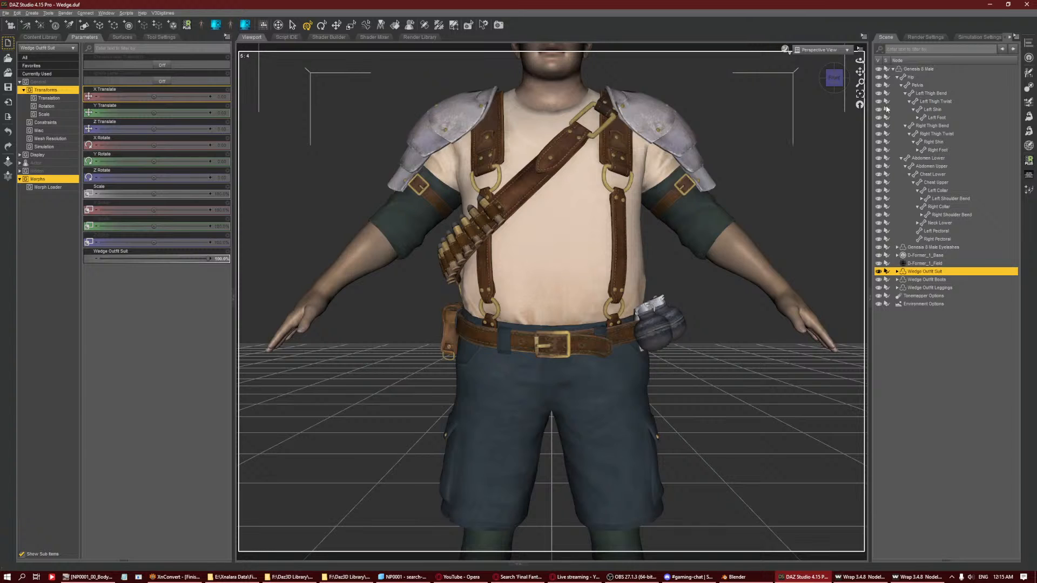
Delete the Wedge Outfit Suit, Boots and Leggings from the scene.
scroll(736, 172, down, 5)
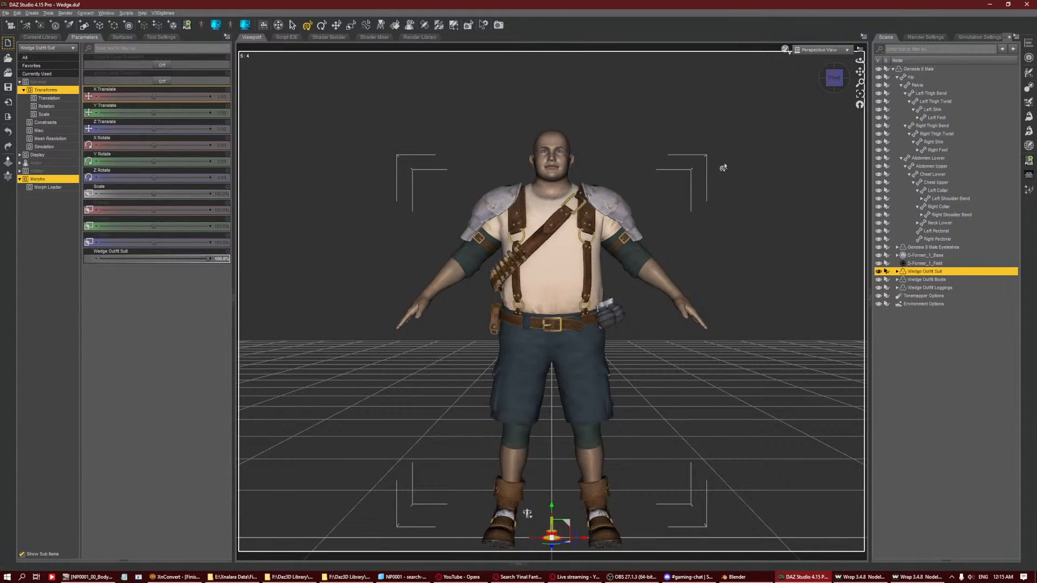
shift+click(919, 289)
key(Delete)
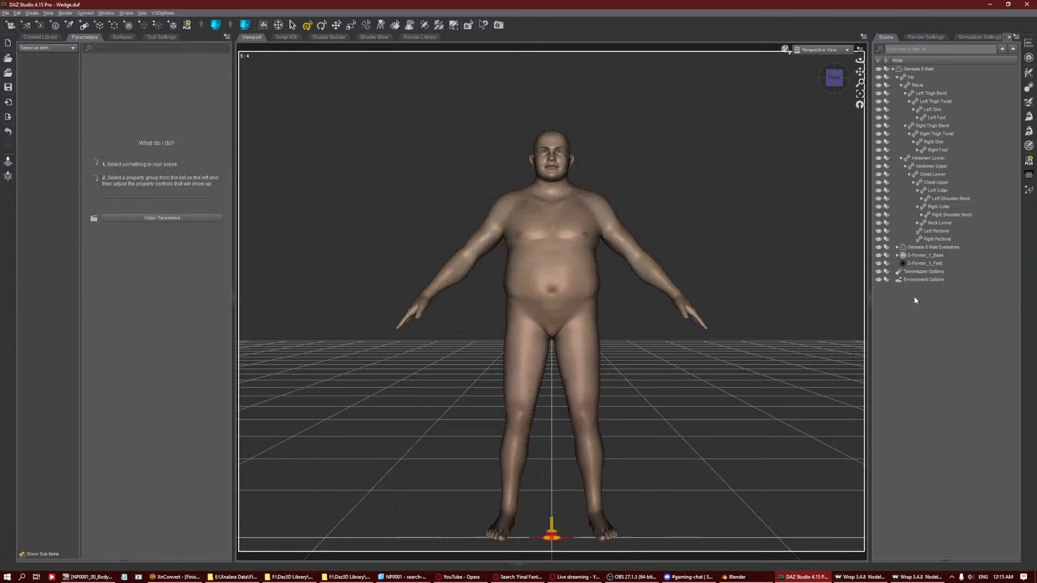
Delete the D-Former base and field, Tonemapper Options and Environment Options nodes from the scene.
click(928, 270)
click(930, 280)
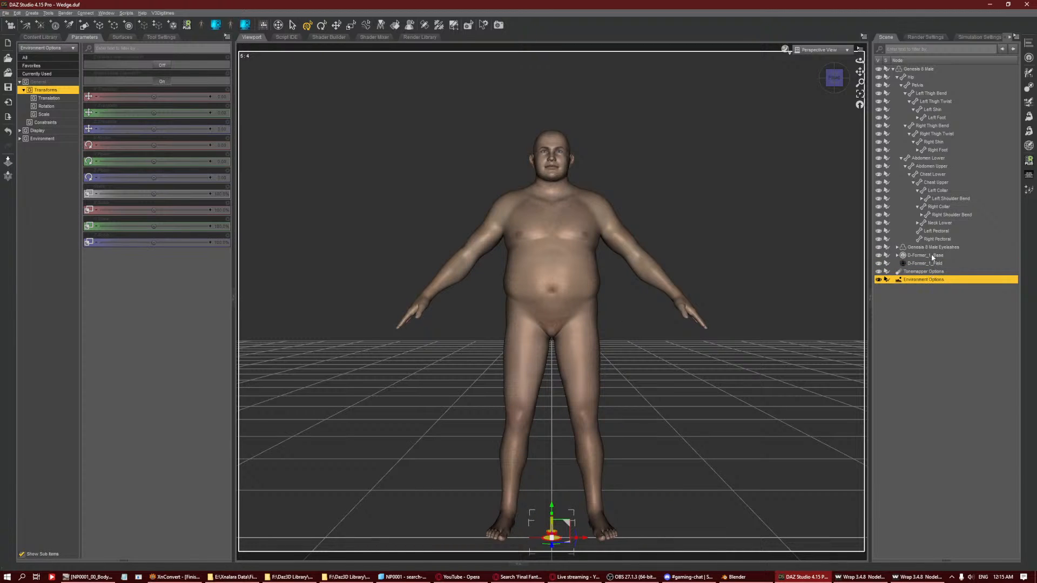
shift+click(929, 256)
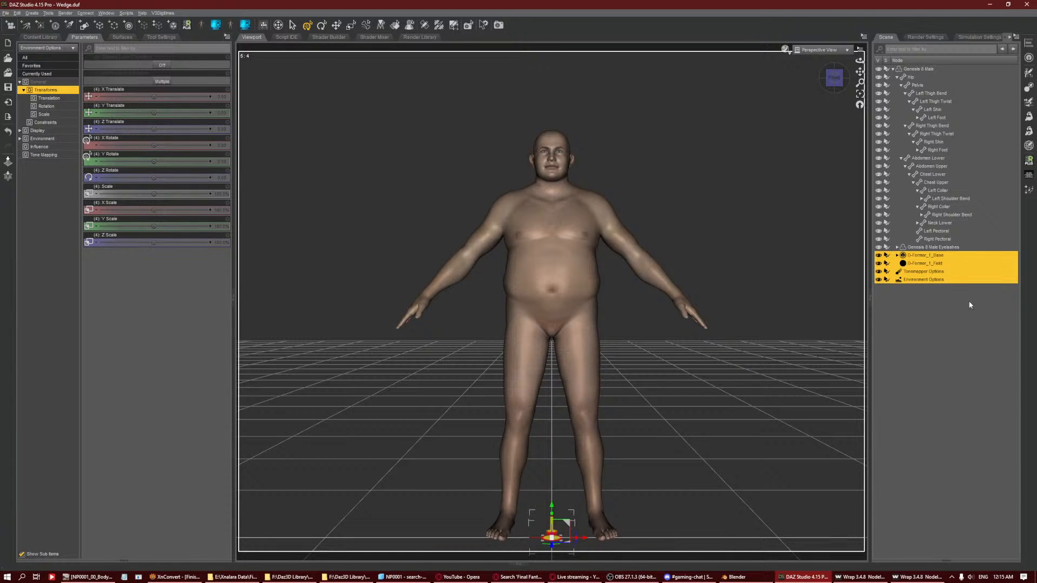
key(Delete)
click(4, 13)
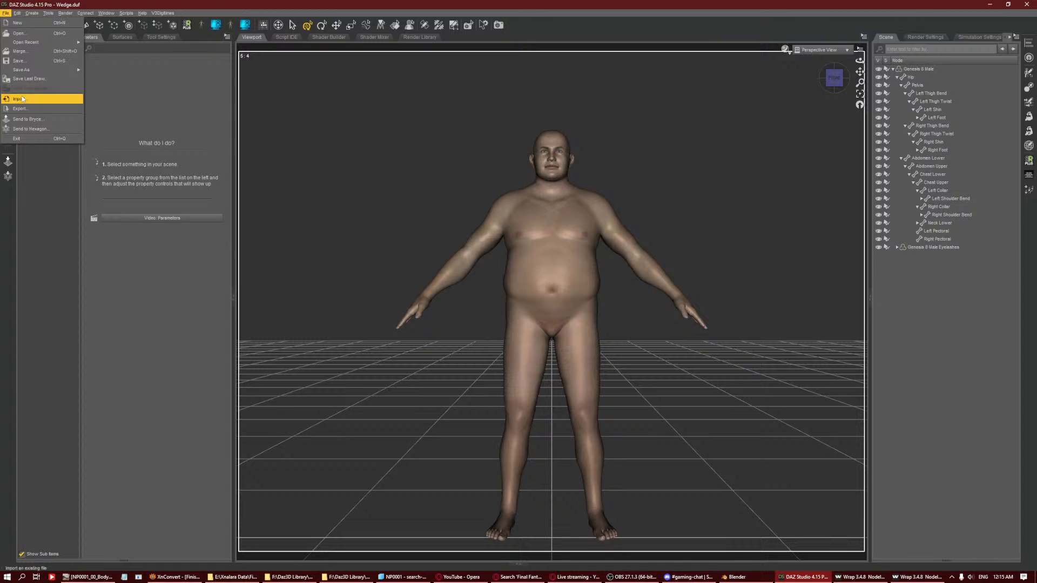
click(24, 97)
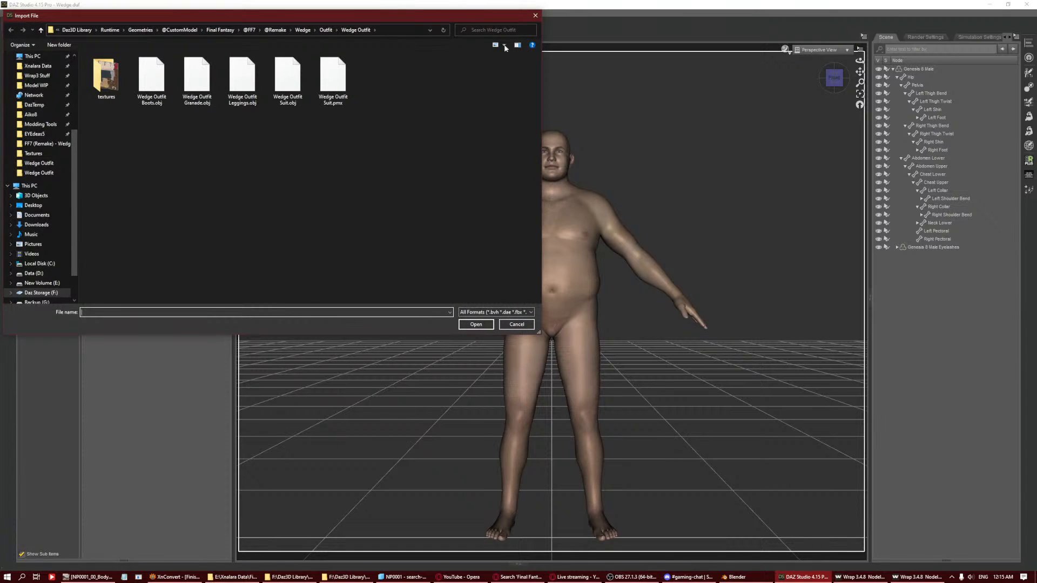
click(539, 15)
click(990, 5)
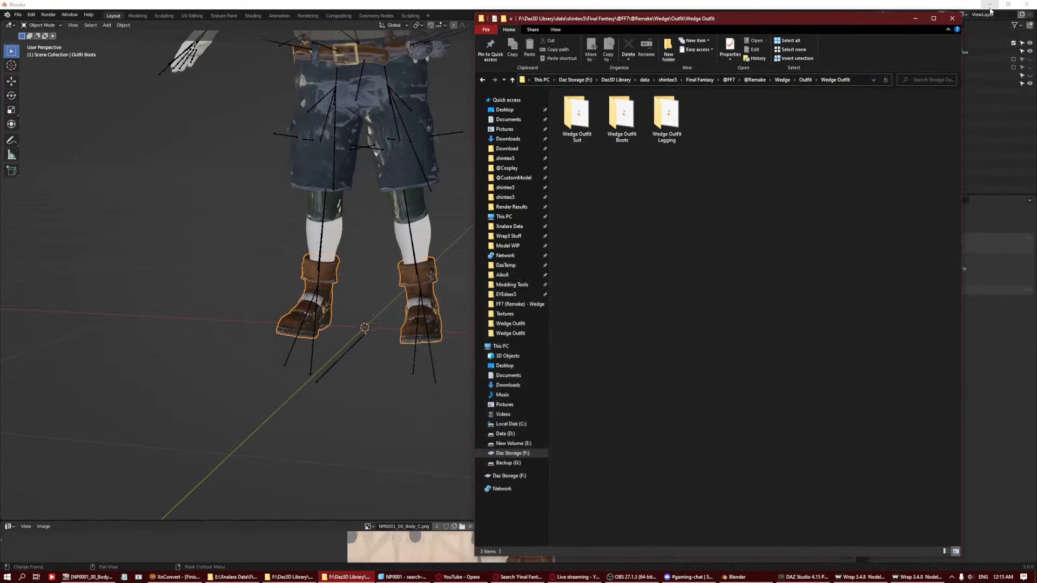
click(989, 5)
click(976, 50)
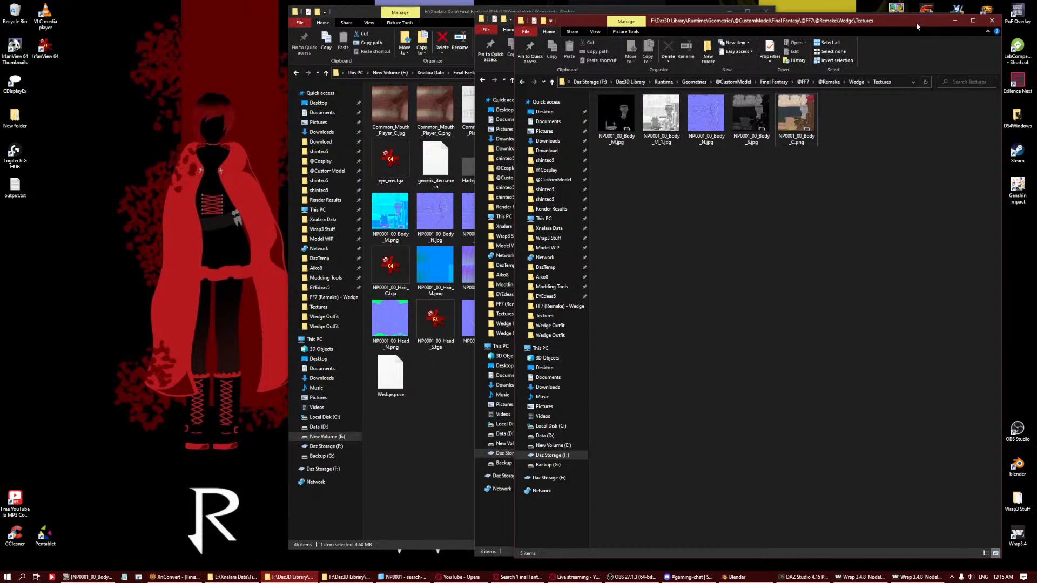
key(alt+Up)
right_click(627, 186)
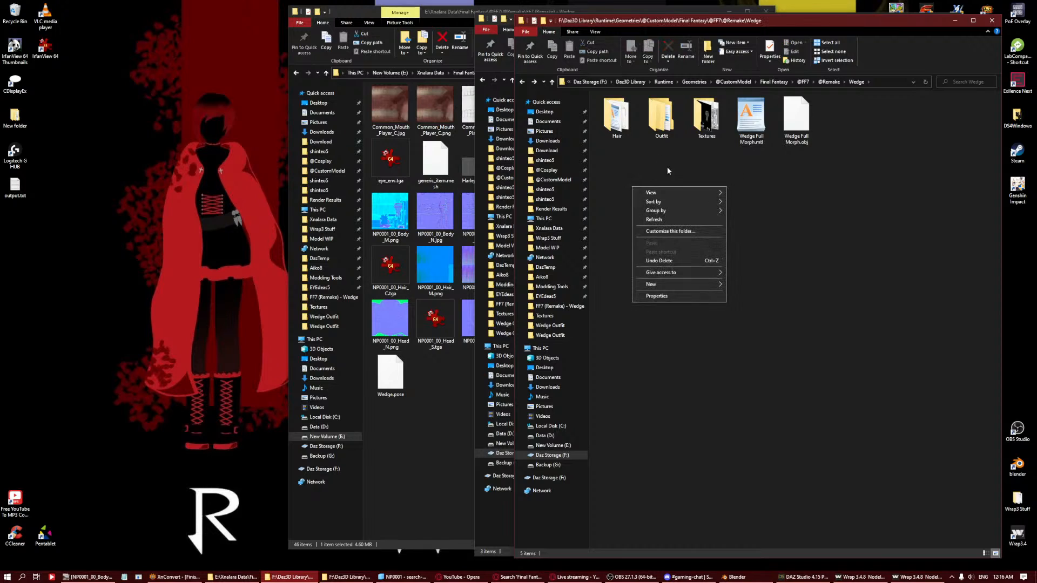
click(708, 108)
double_click(708, 108)
Create a folder named Skin inside Wedge's Textures folder and open it.
right_click(741, 193)
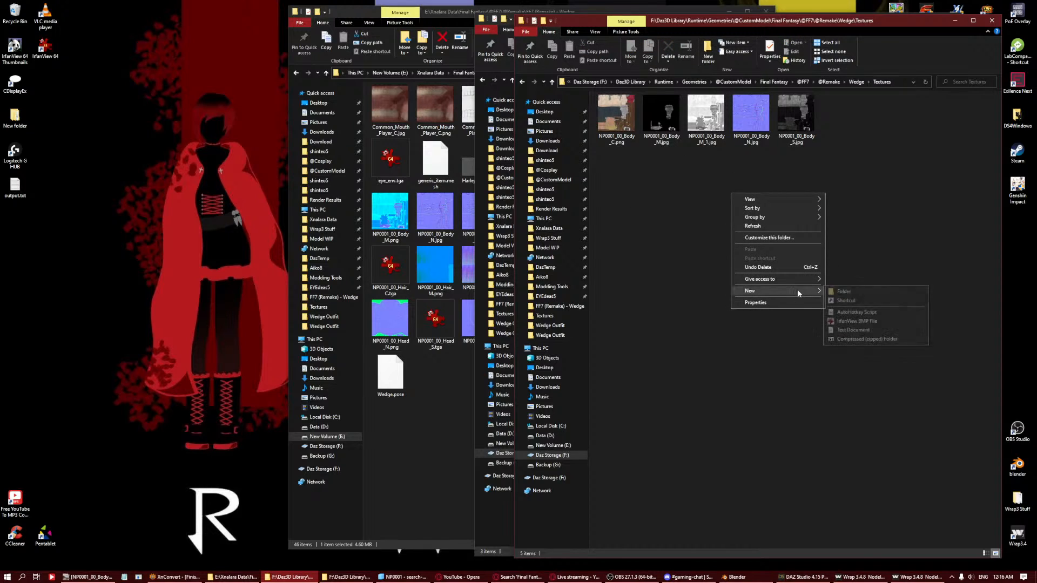
click(843, 291)
text(Skin)
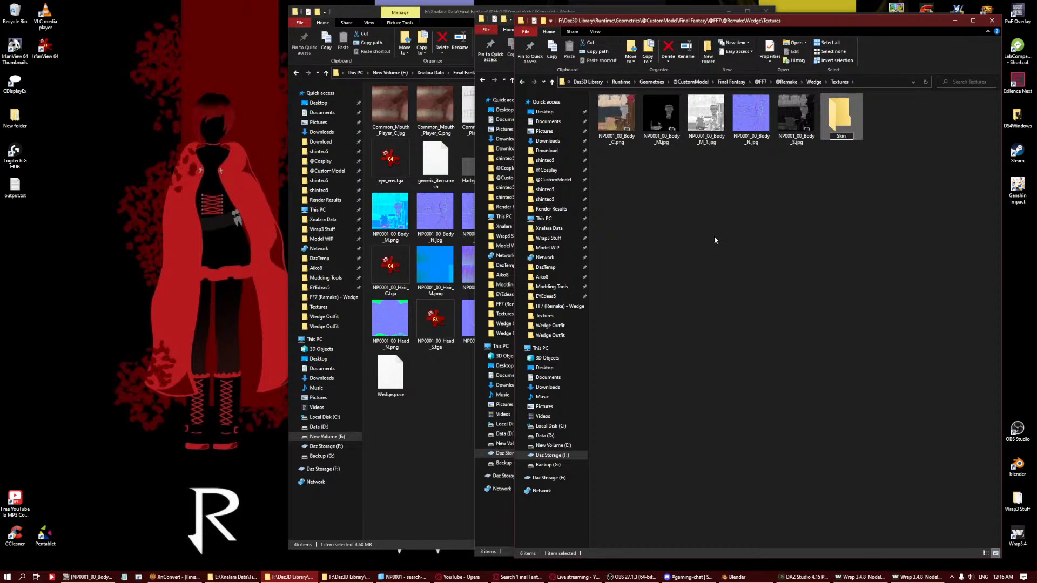
key(Return)
double_click(838, 115)
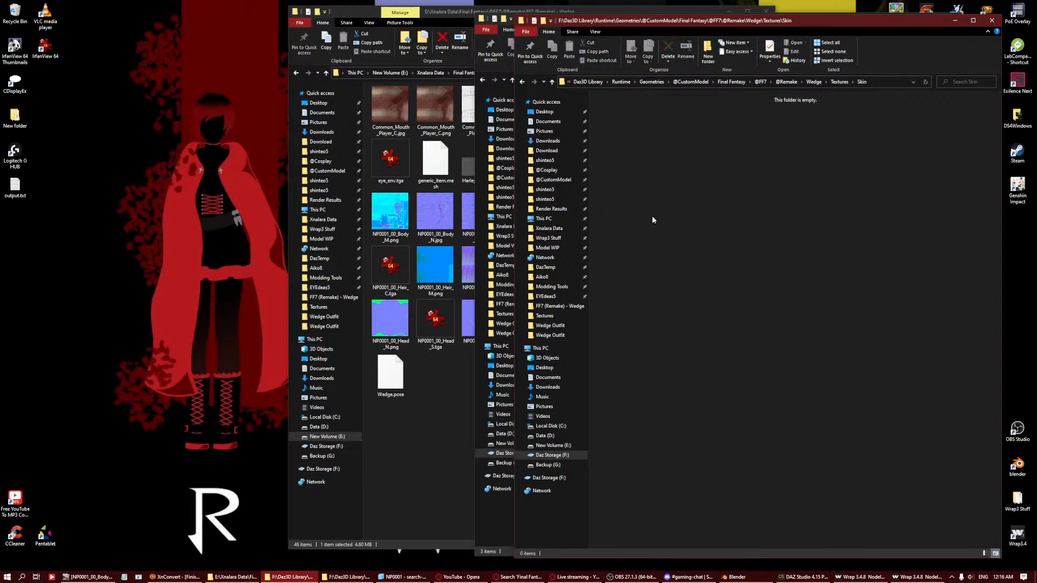
Place the Skin folder window beside the other Explorer window and open Wrap3 Stuff\Output\Textures there.
drag(756, 22, 361, 27)
click(658, 244)
click(509, 236)
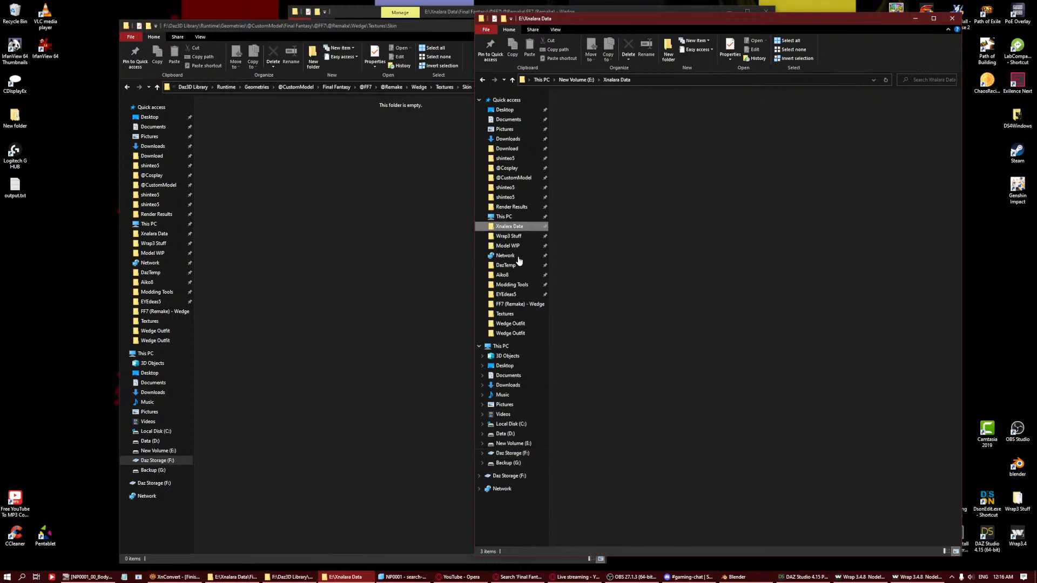
double_click(621, 114)
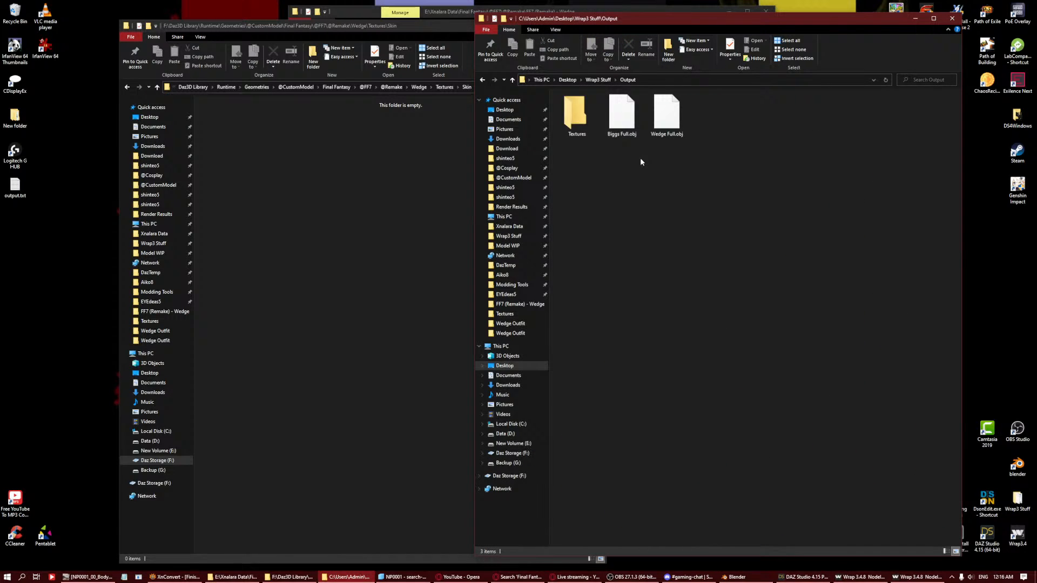
double_click(576, 113)
Delete all the Biggs texture images and Ichigo Arm D.png from the Wrap3 output Textures folder.
click(620, 121)
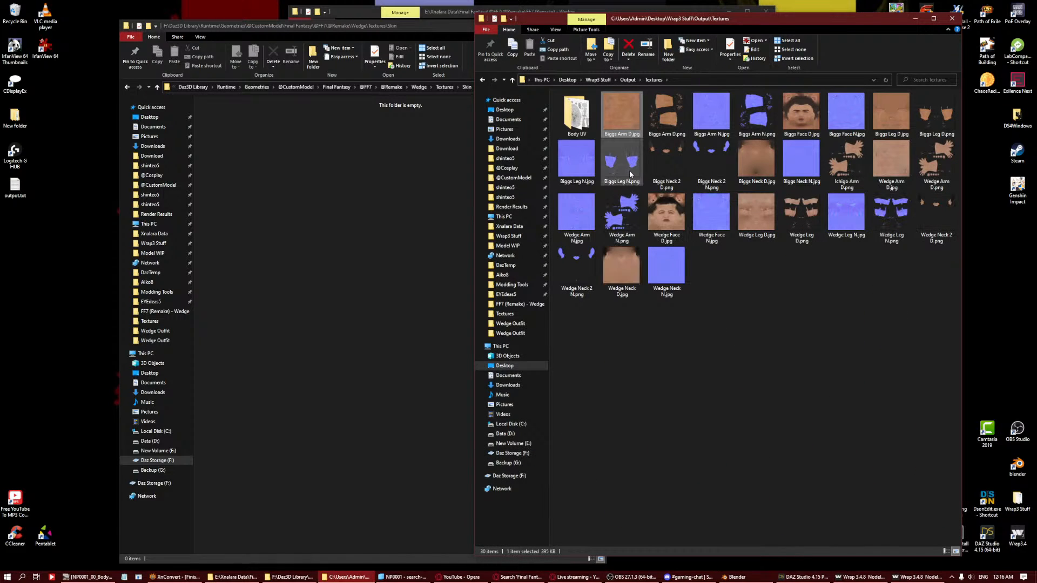
shift+click(847, 162)
key(Delete)
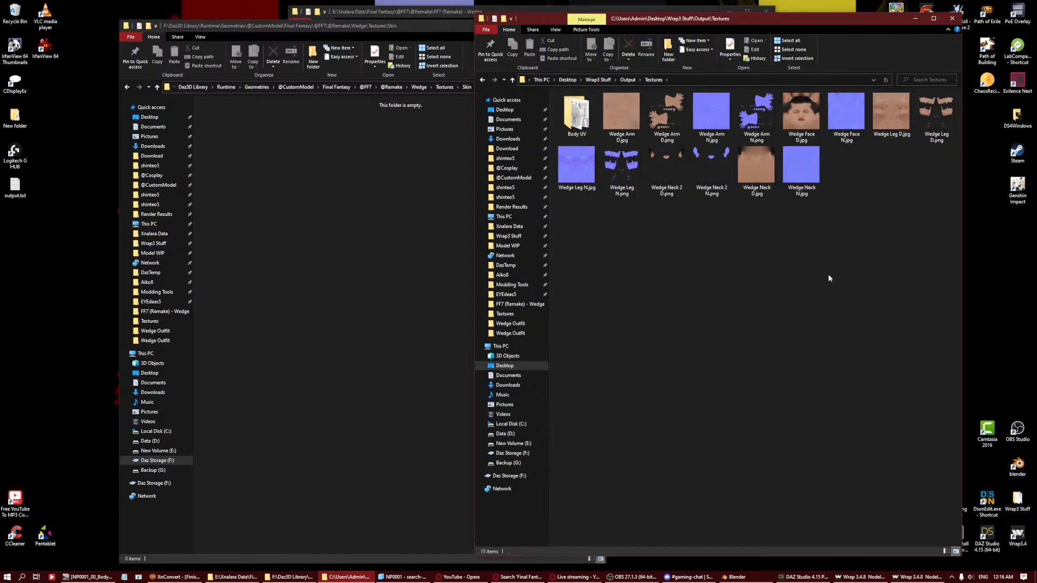
Copy Wedge Face D.jpg and Wedge Face N.jpg from the Wrap3 output Textures folder into Wedge's Skin folder.
click(817, 126)
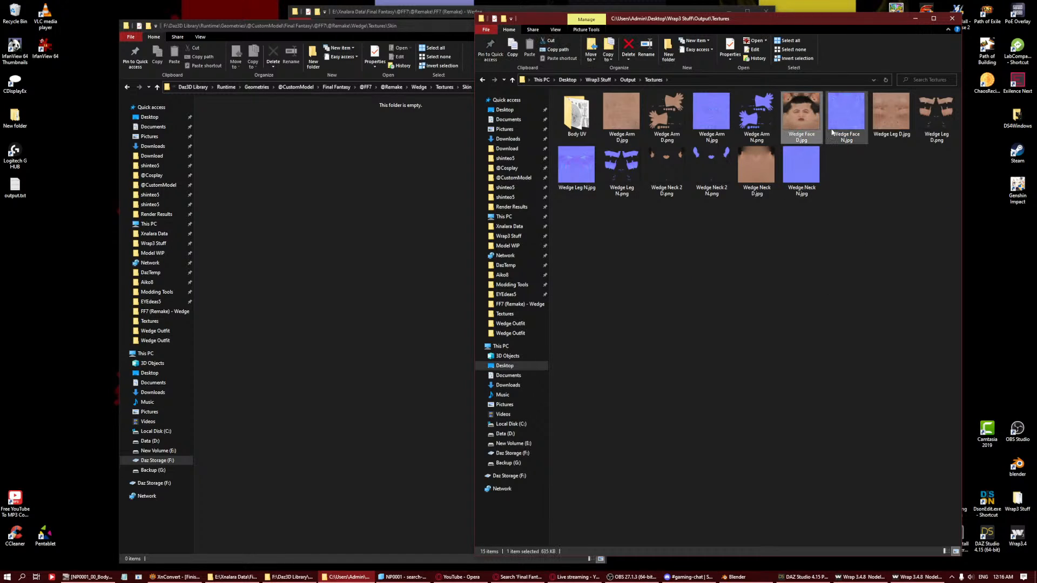
ctrl+click(842, 115)
drag(841, 115, 257, 196)
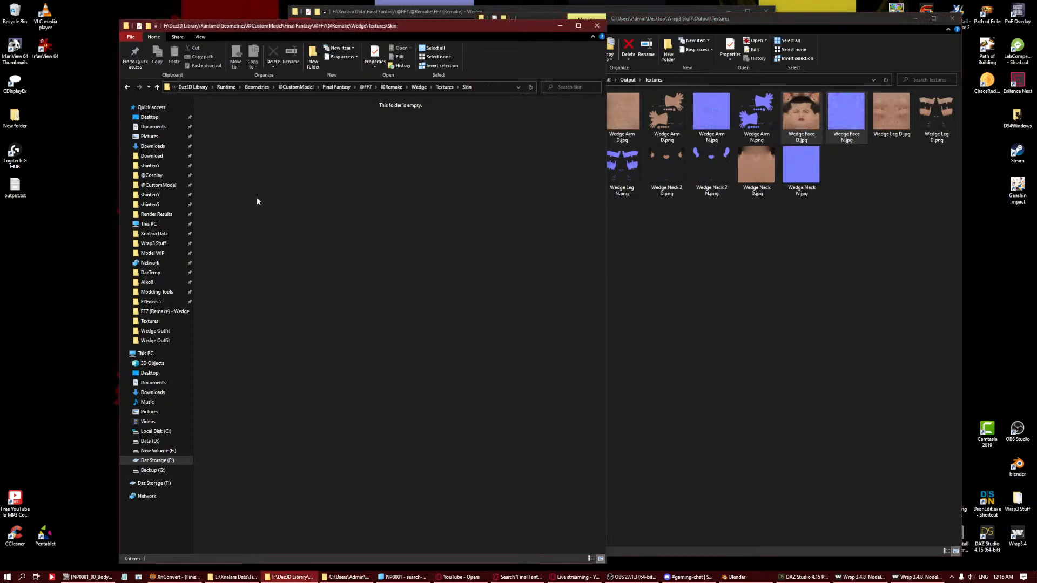
Browse from the Aiko8 texture folder up through Genesis8 to the DAZ Characters texture folder.
click(650, 300)
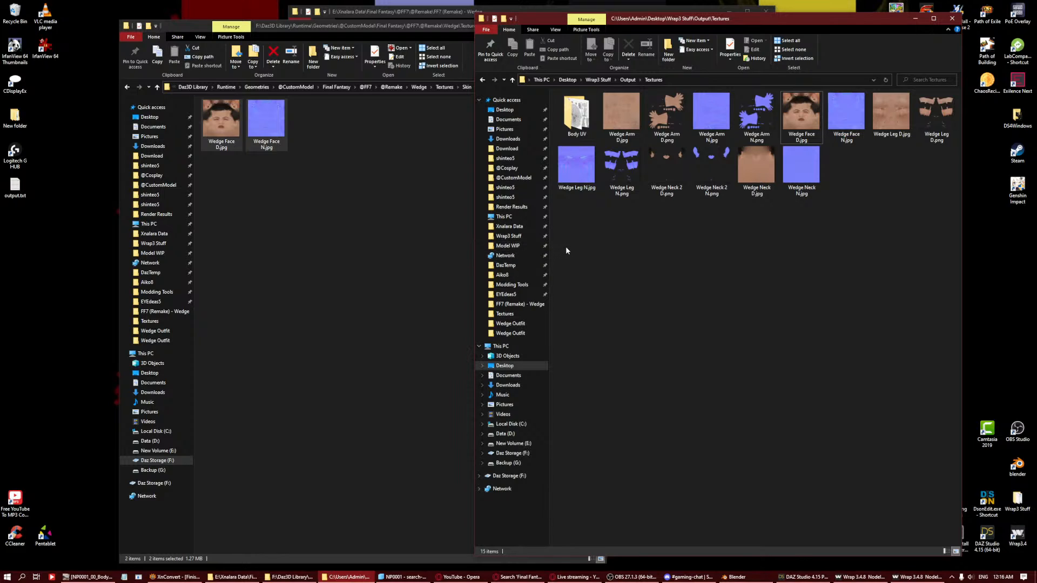
click(522, 274)
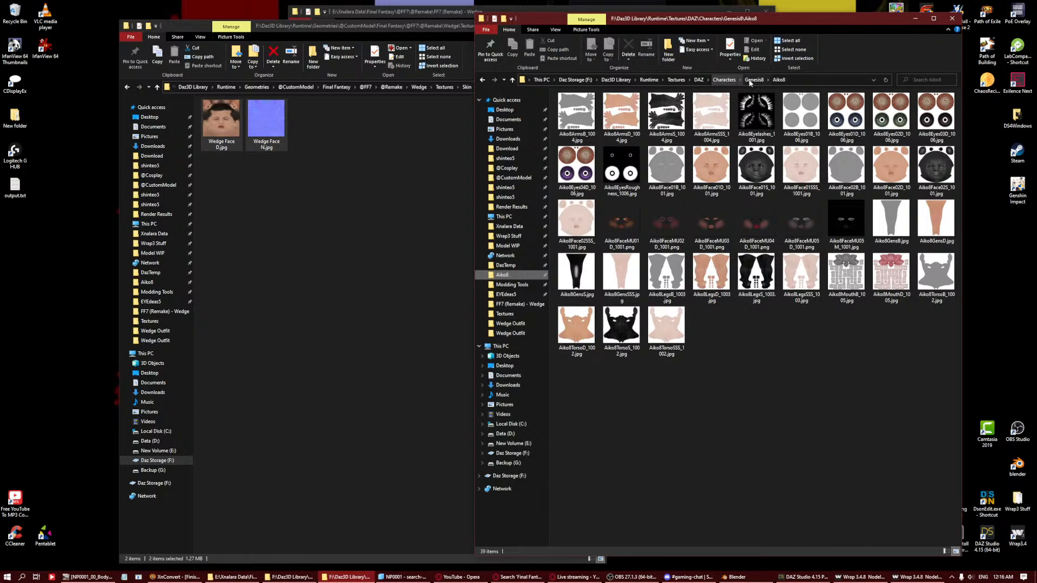
click(754, 80)
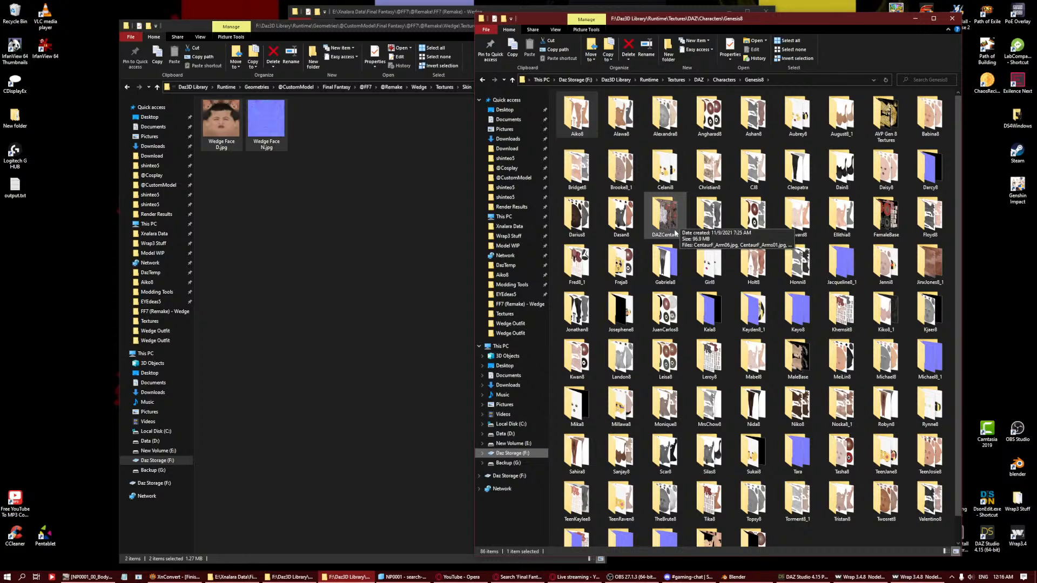
click(720, 80)
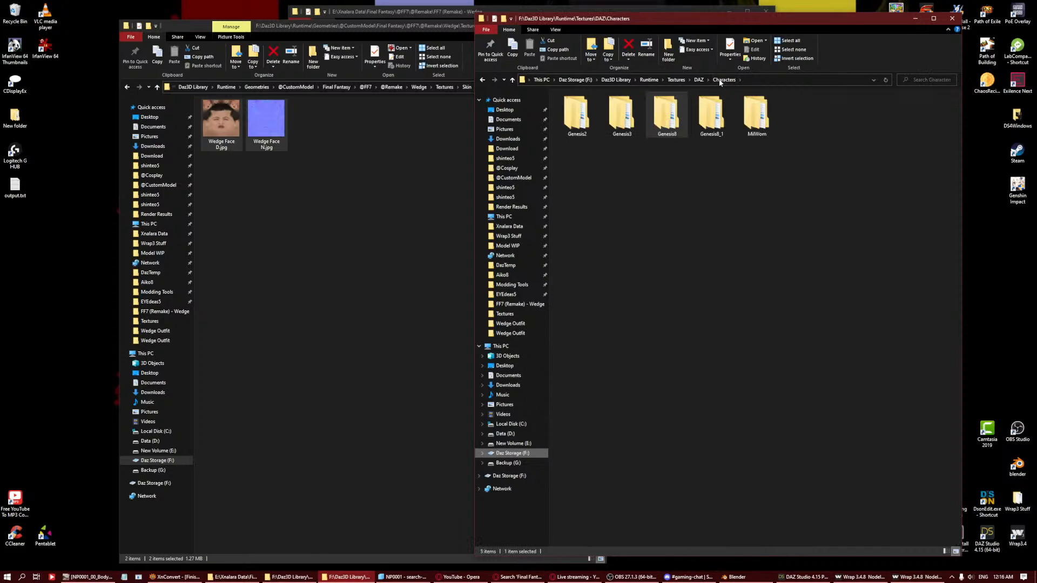
Switch to DAZ Studio and open the Genesis 8 Male Characters folder under People in the Content Library.
click(805, 577)
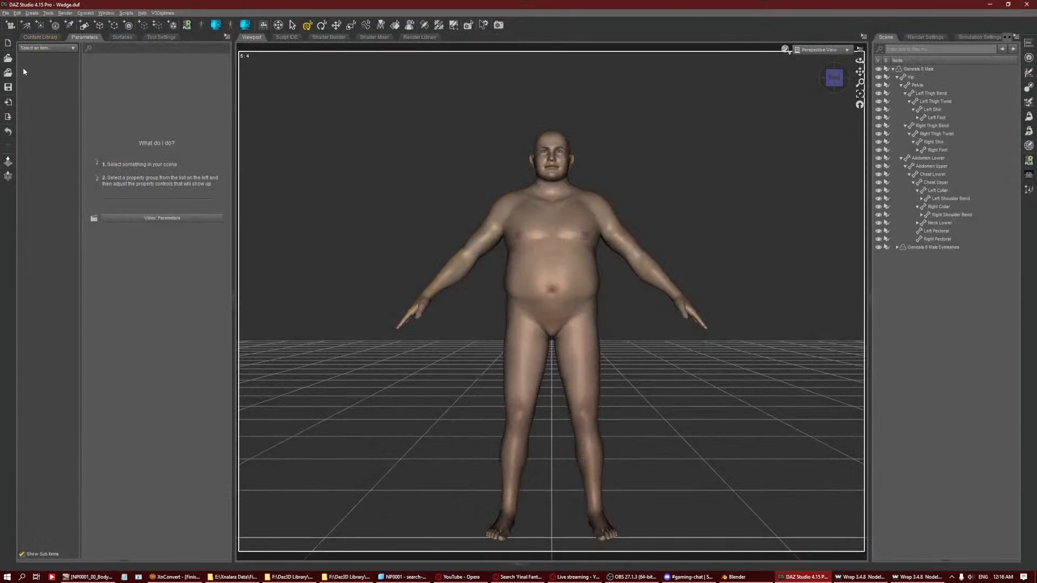
click(41, 37)
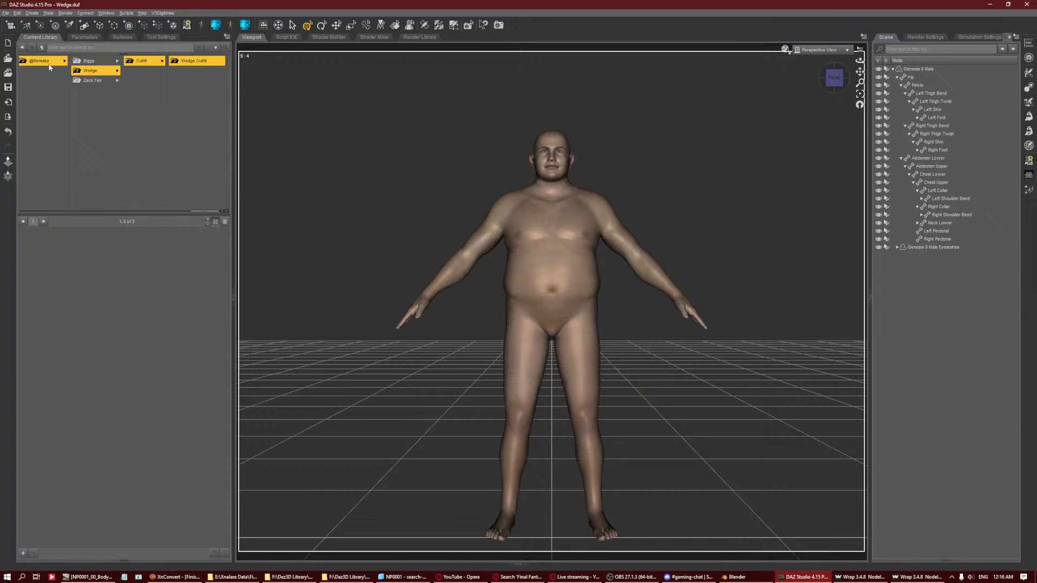
scroll(64, 70, up, 5)
click(67, 110)
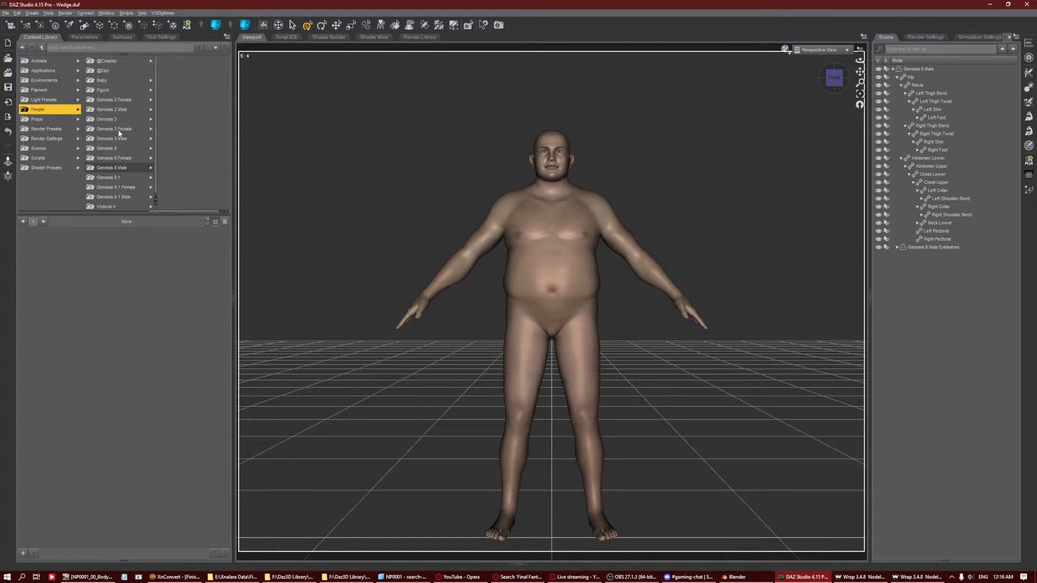
click(106, 168)
click(167, 129)
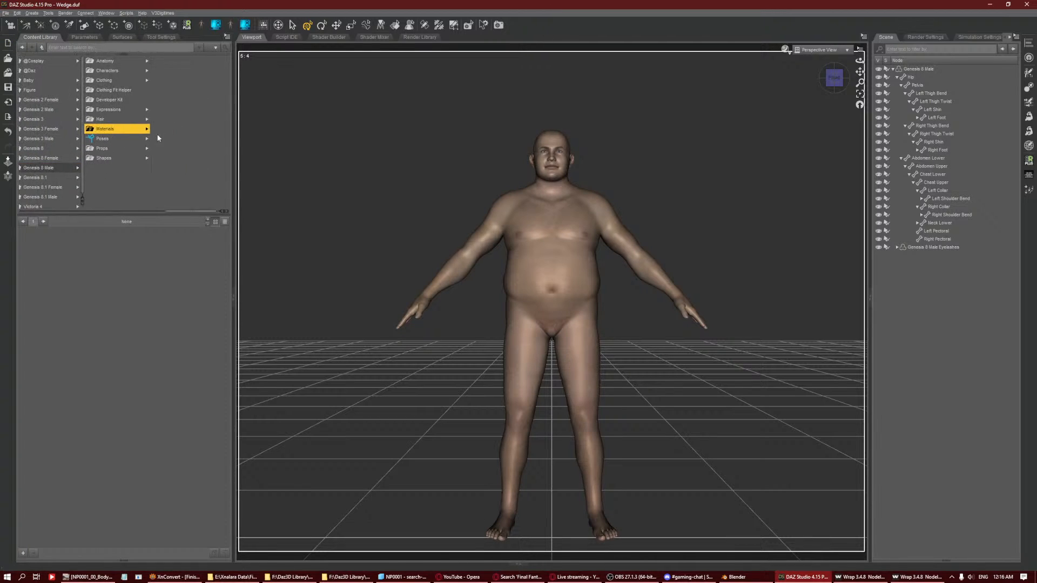
click(120, 69)
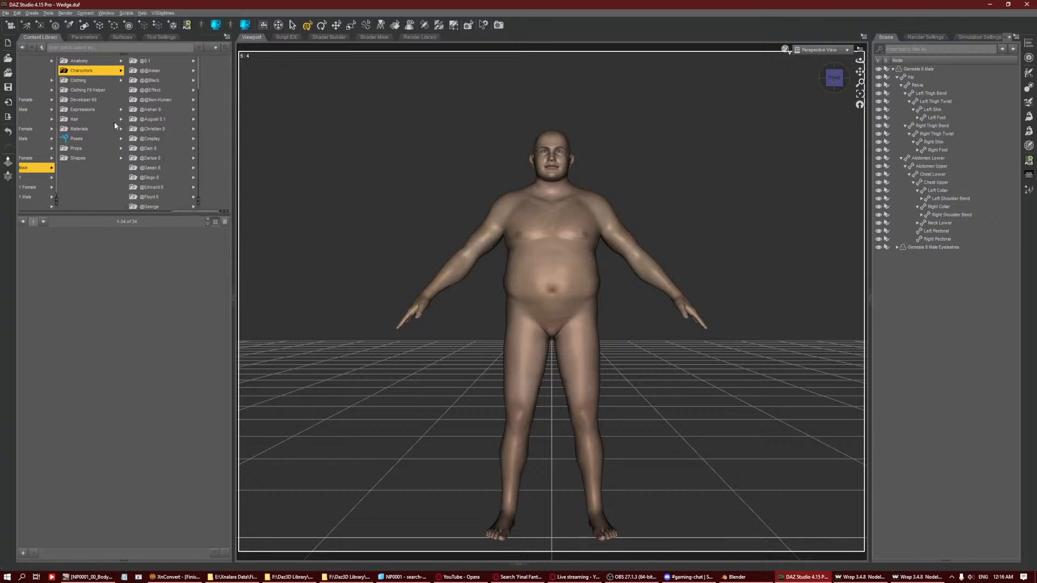
click(151, 139)
key(Up)
key(Up)
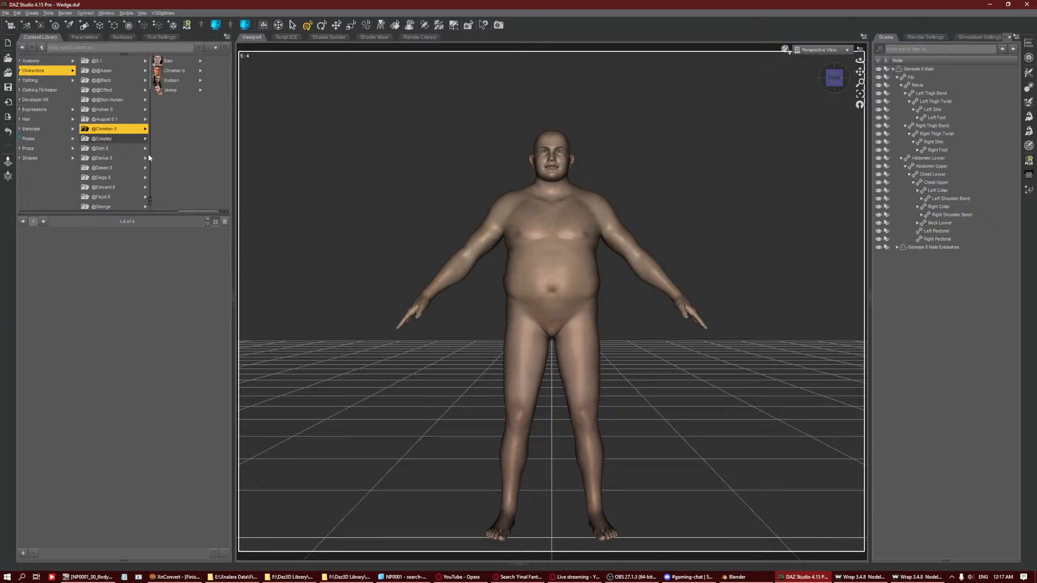
key(Up)
key(Up)
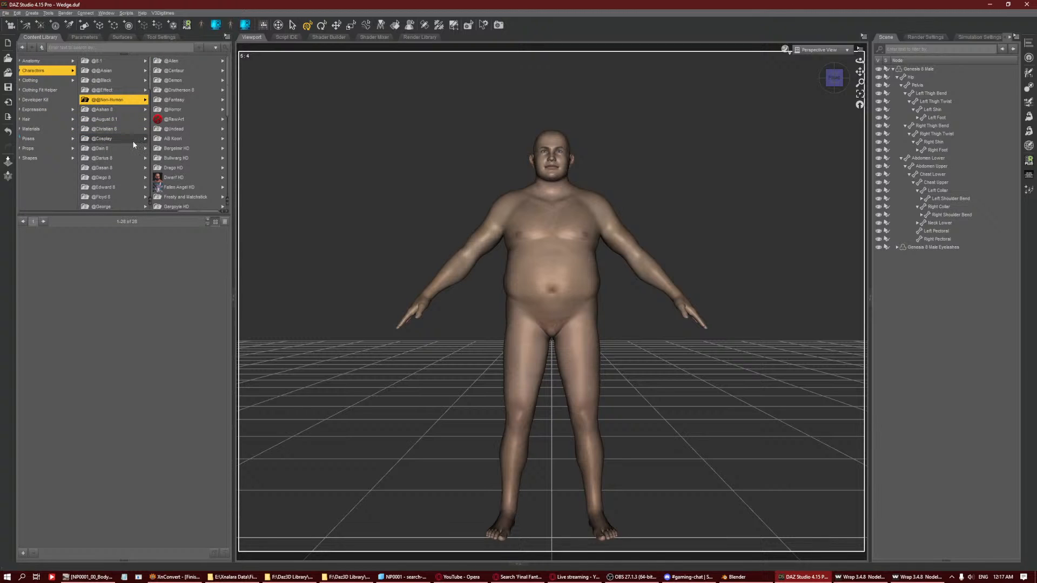
click(124, 71)
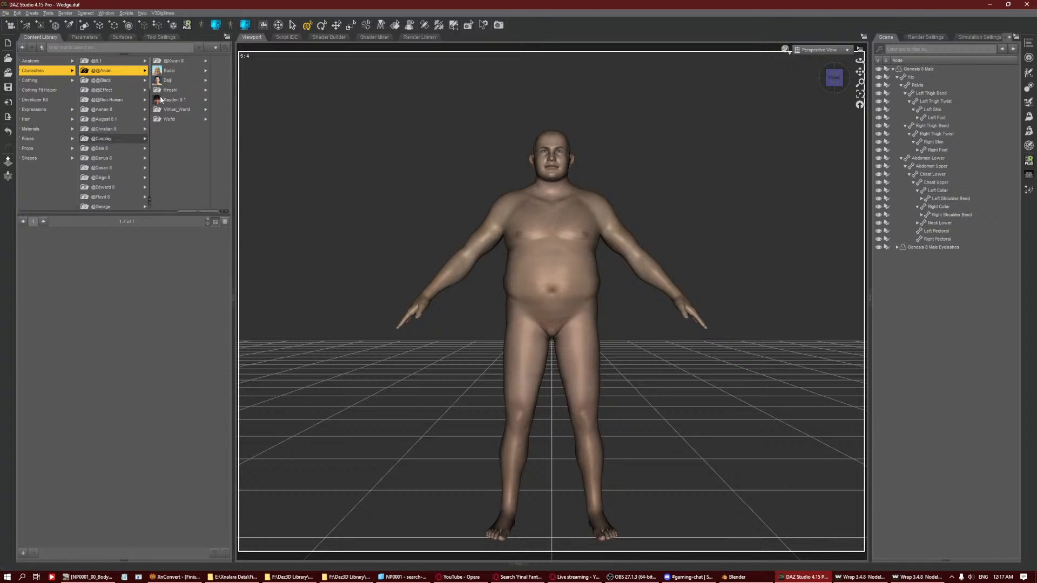
Apply the Budai Base MAT preset from Budai's Iray MATs folder to the Genesis 8 Male figure.
click(160, 73)
key(Right)
key(Down)
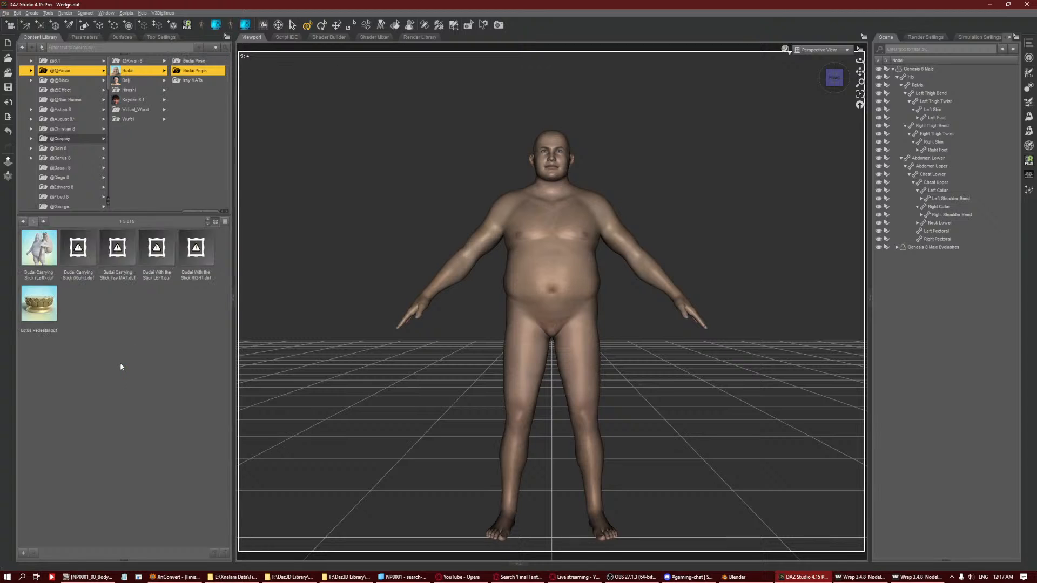
key(Down)
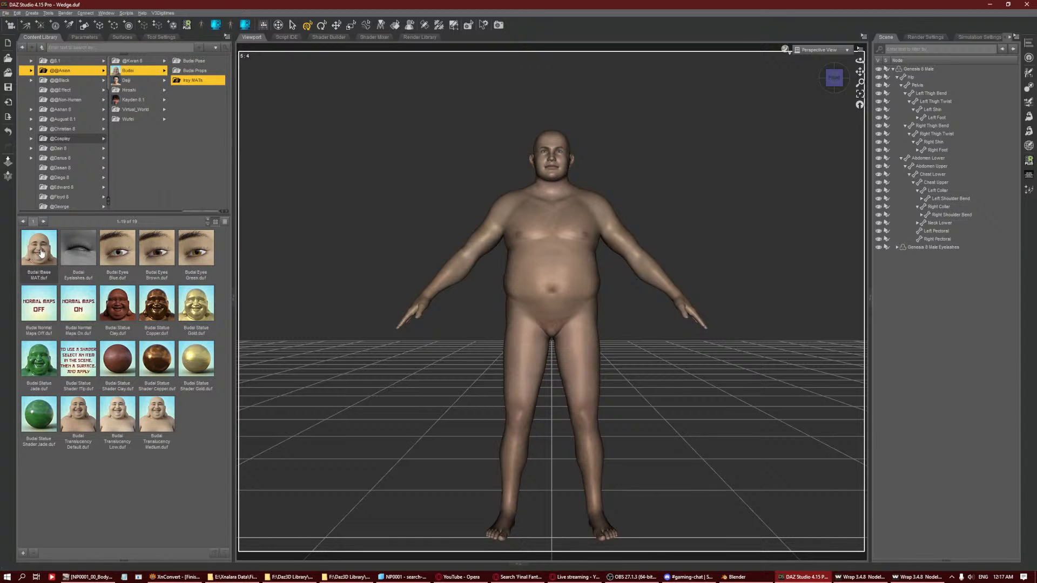
click(935, 69)
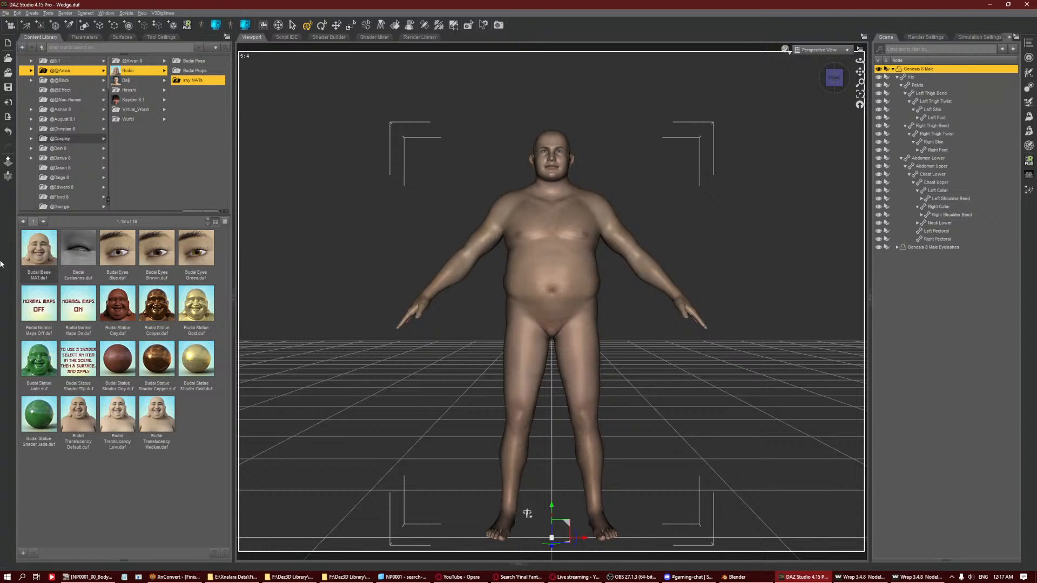
double_click(33, 247)
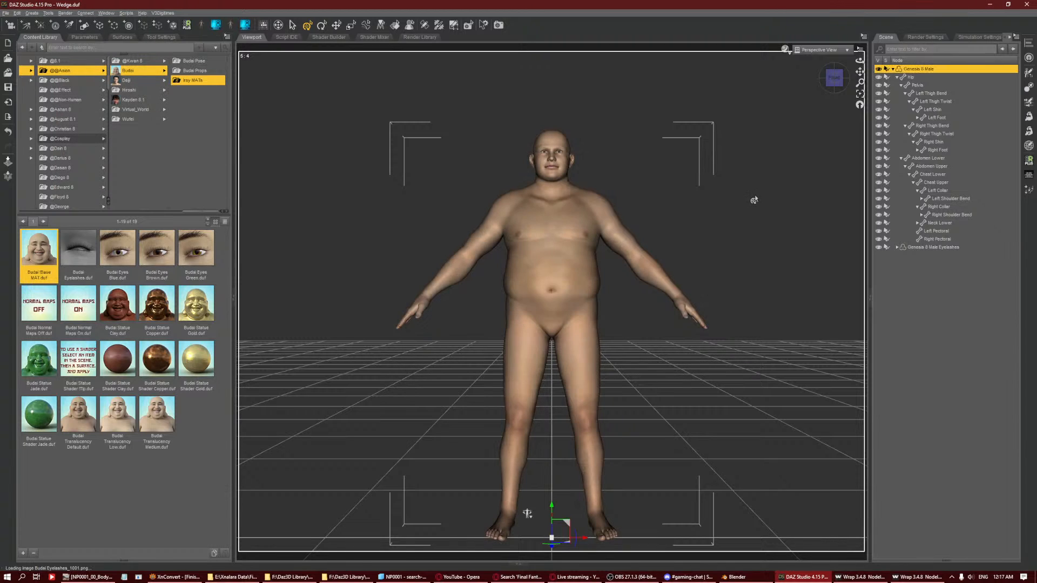
Copy the Budai texture folder path from the image browser for the Base Color of Genesis 8 Male's Template 1 surfaces.
click(122, 36)
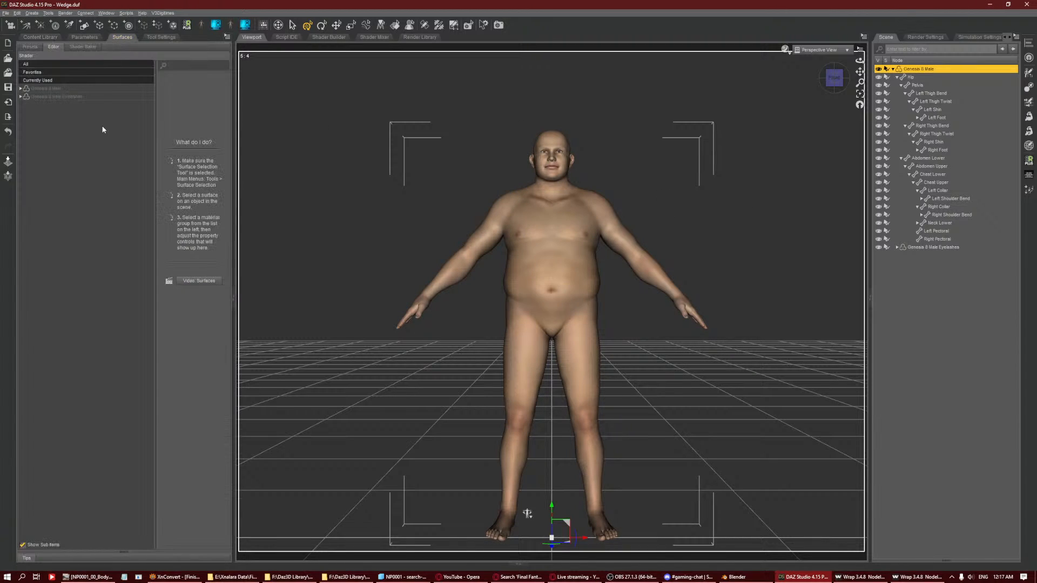
double_click(38, 89)
double_click(60, 99)
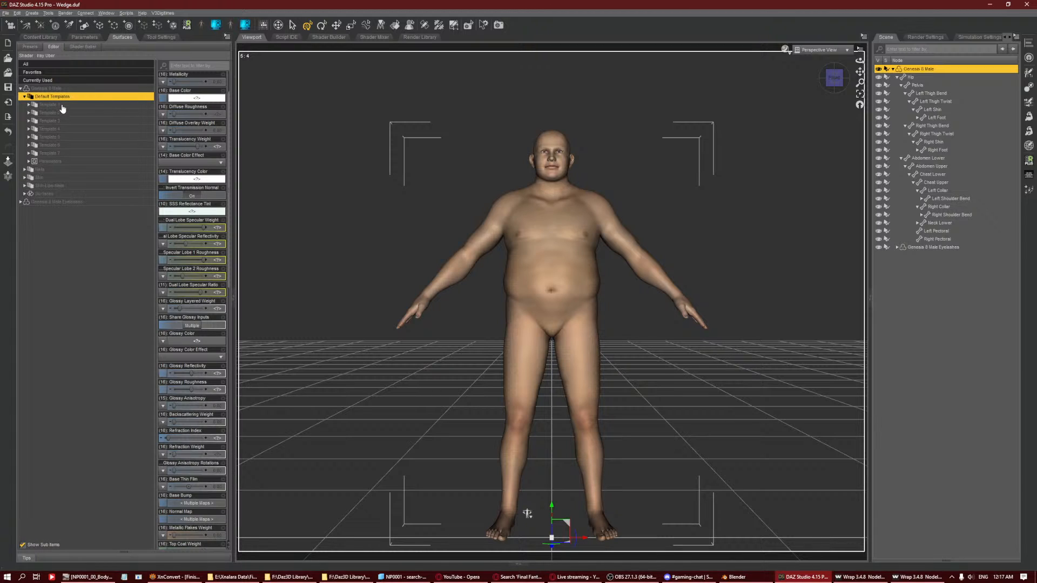
click(62, 105)
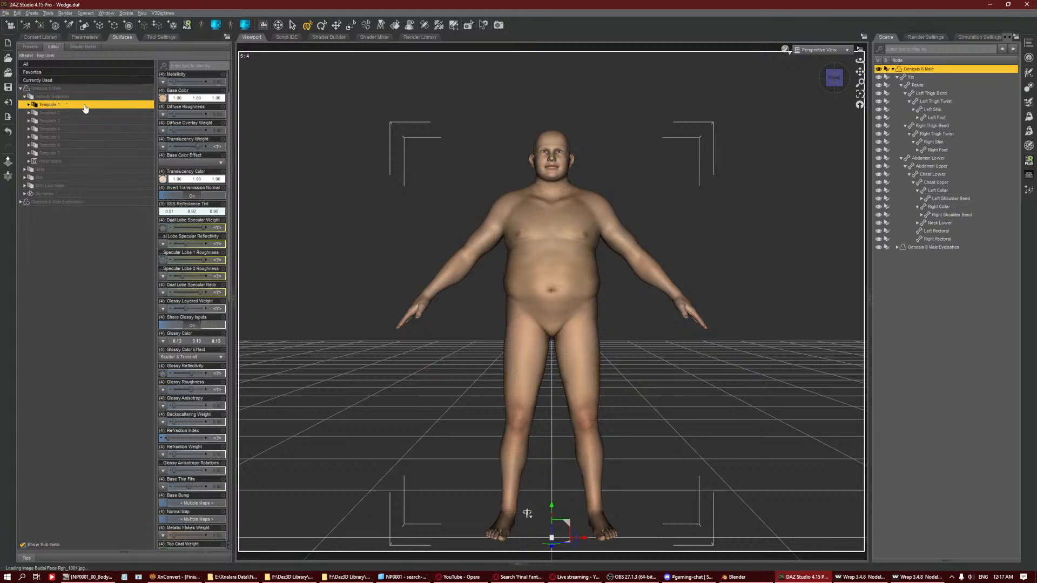
click(163, 99)
click(172, 108)
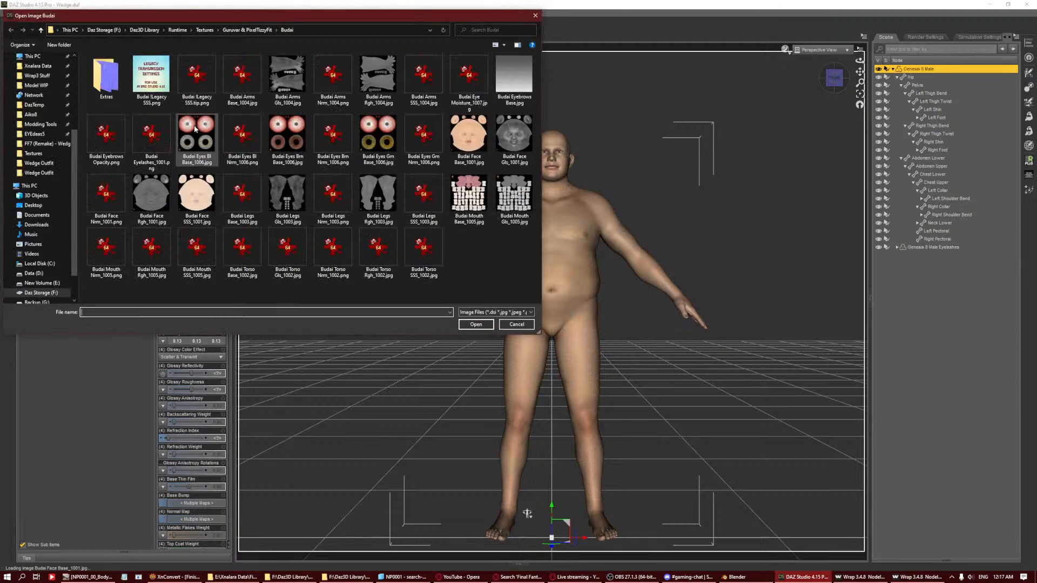
click(314, 31)
key(ctrl+c)
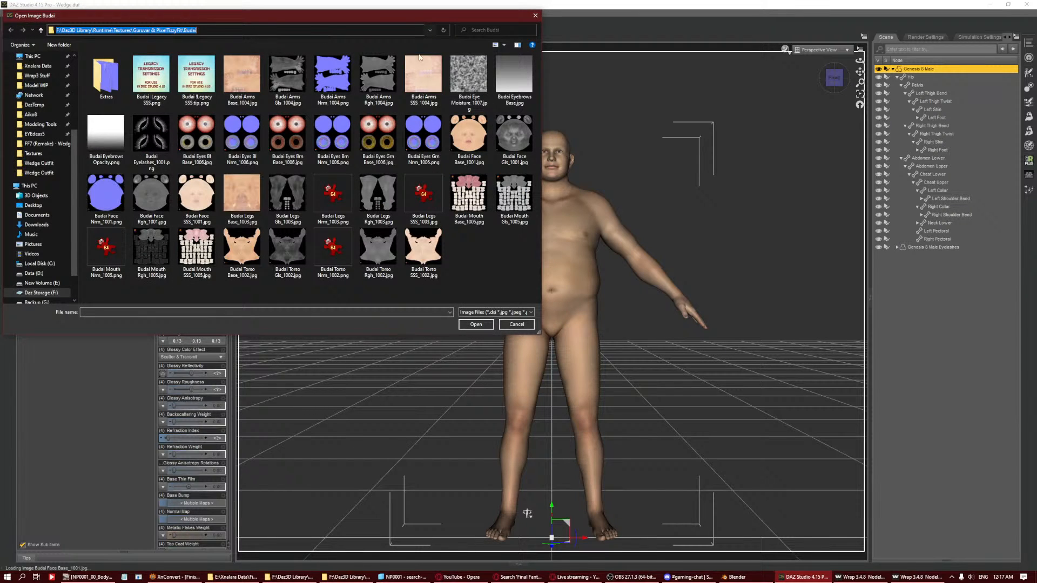
Close the image browser without choosing a file and undo the Budai material applied to the figure.
click(535, 18)
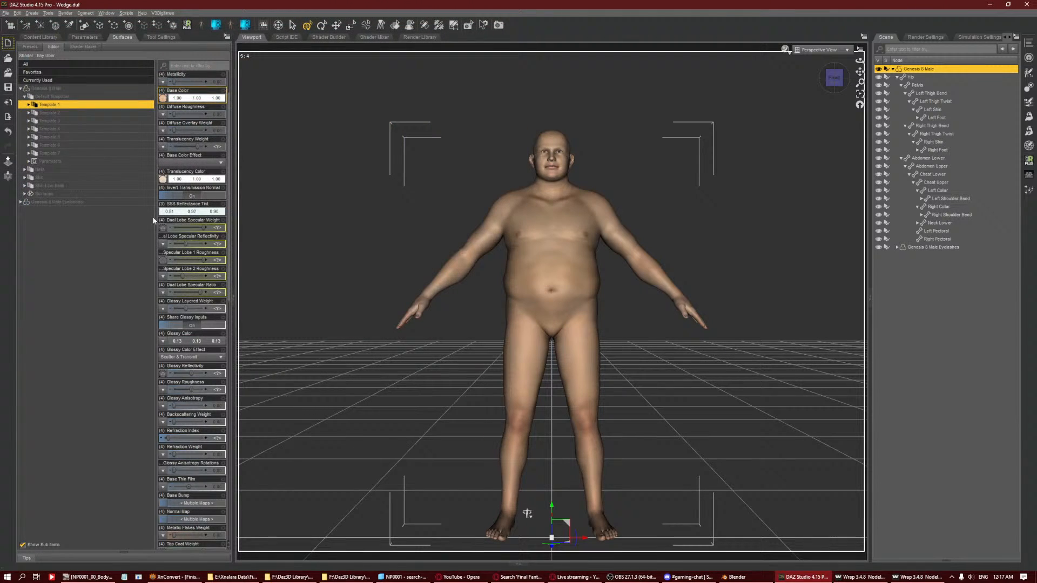
click(119, 267)
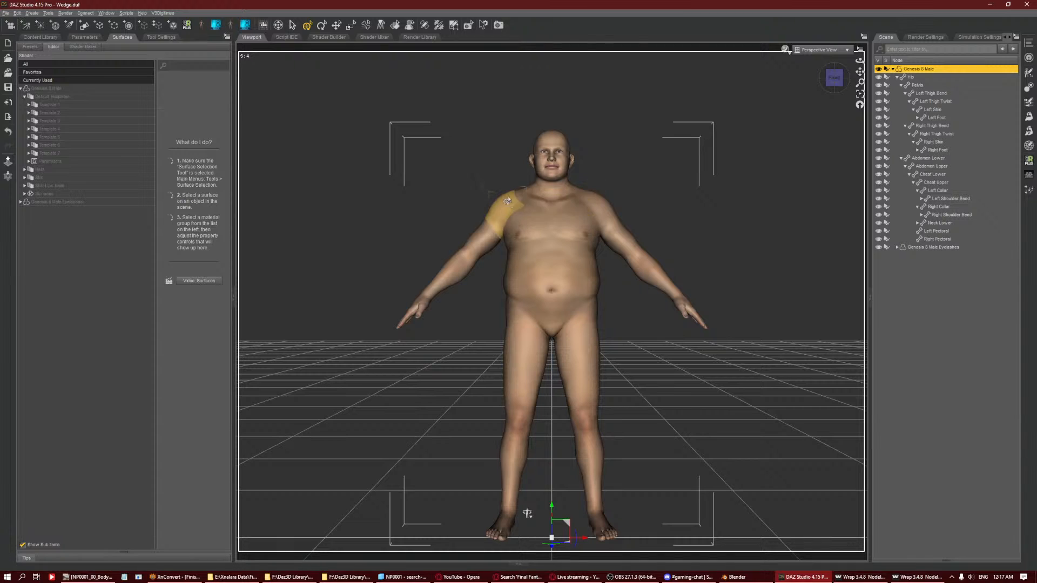
key(ctrl+z)
Close the NP0001 search results window and open the copied Budai texture folder path in the other Explorer window.
click(347, 577)
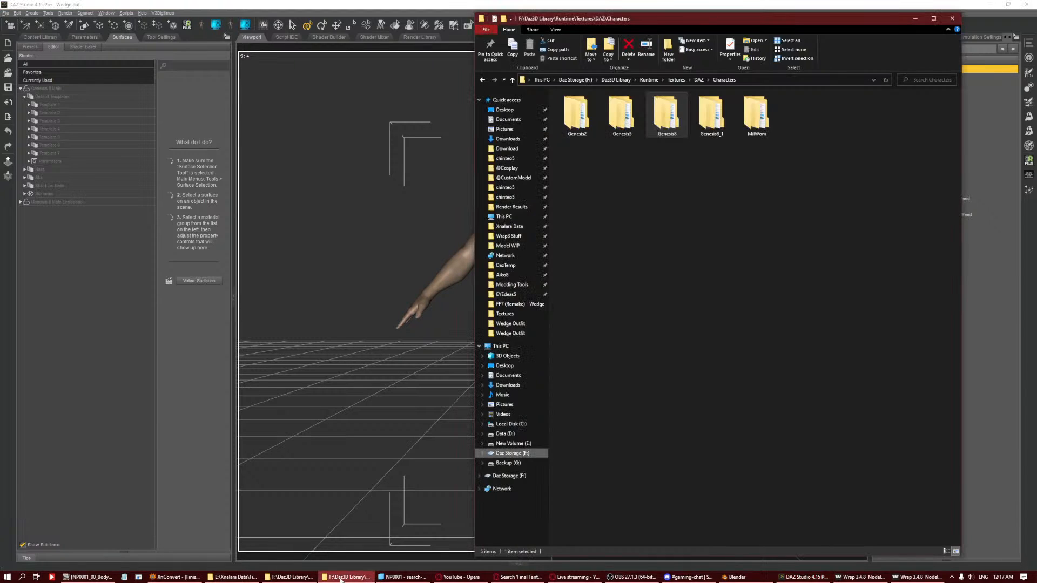
click(419, 578)
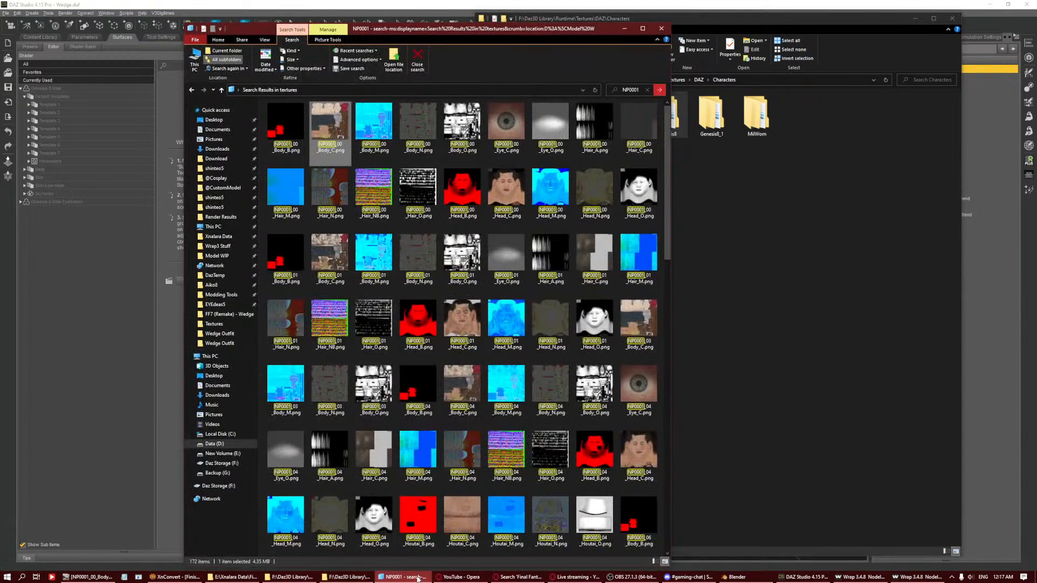
click(661, 28)
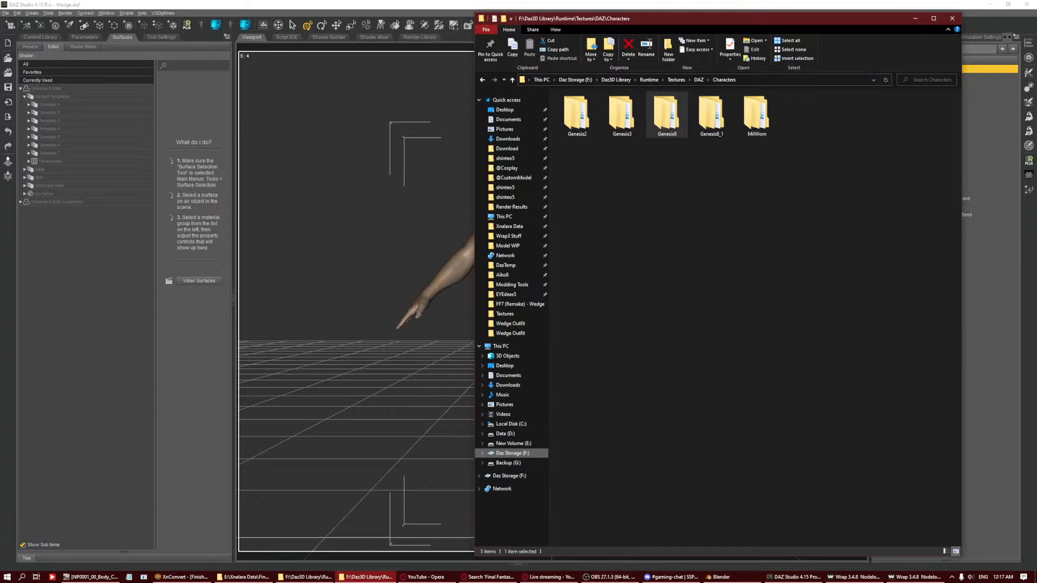
click(919, 83)
click(832, 82)
key(ctrl+v)
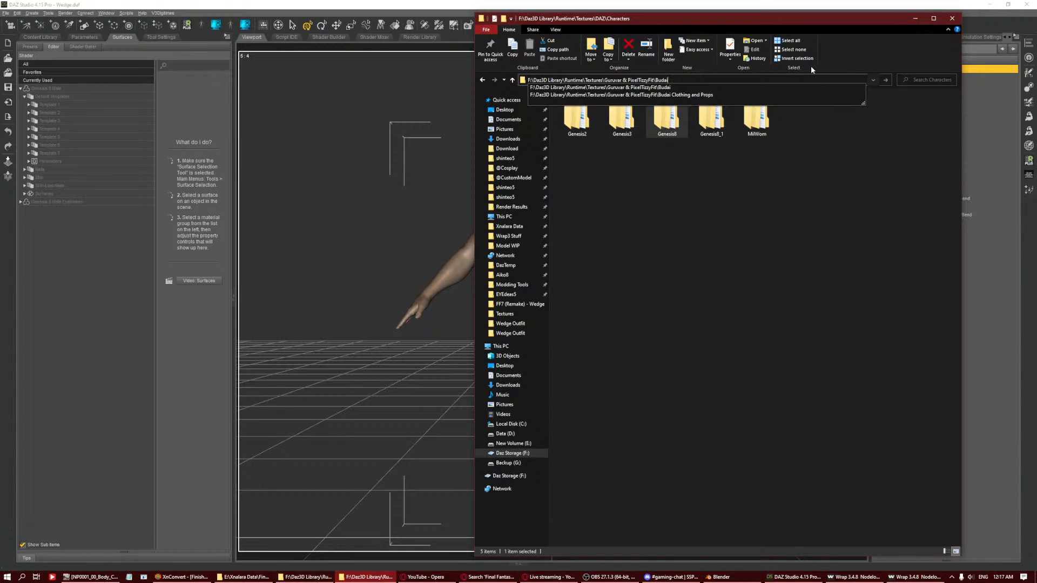
key(Return)
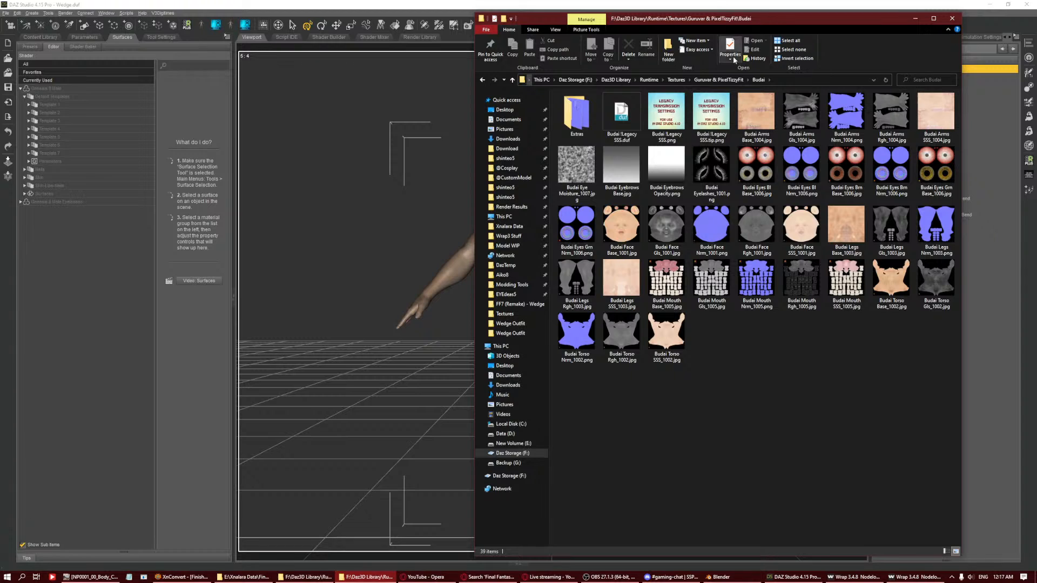
Check Budai's Extras subfolder, return to the Budai folder and open Budai Arms Base_1004.jpg in GIMP.
double_click(577, 113)
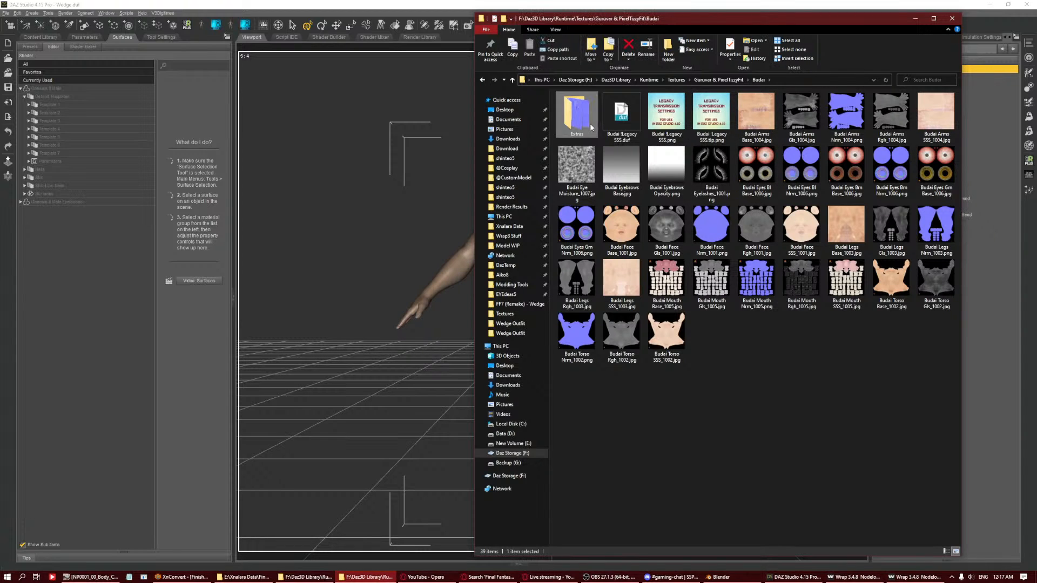
key(alt+Left)
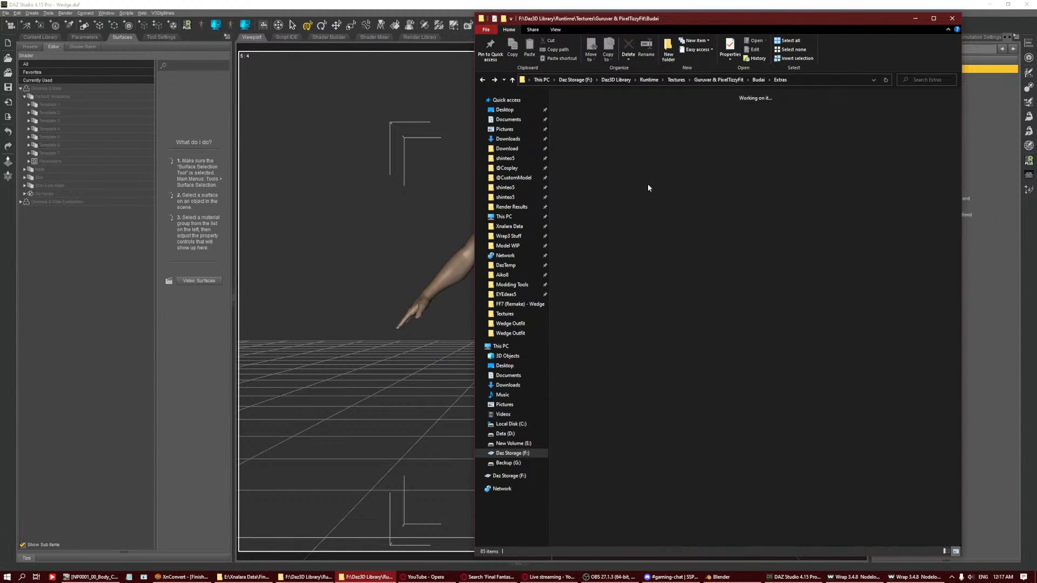
right_click(761, 112)
click(788, 154)
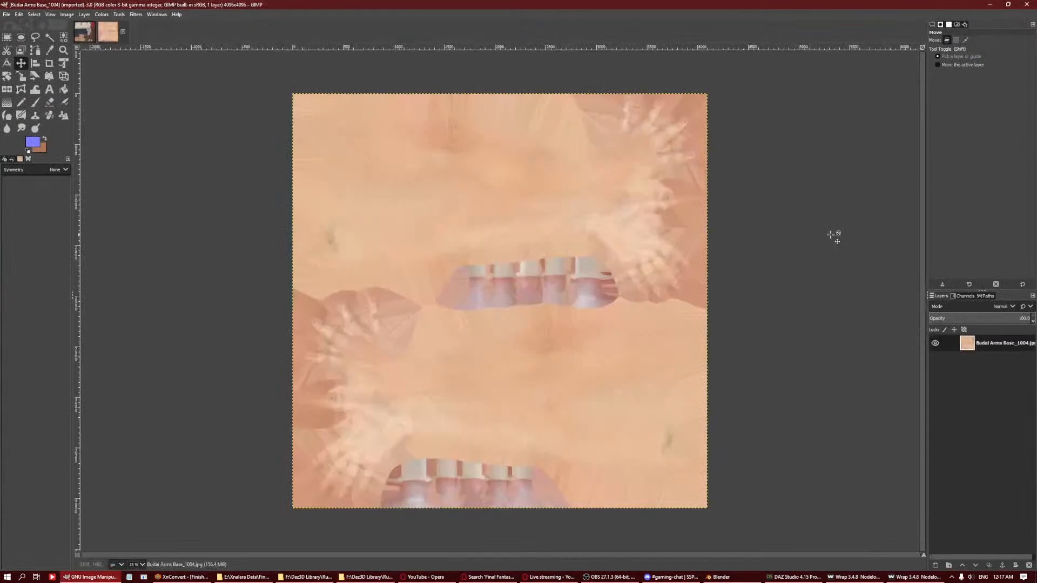
Return to the Budai texture folder and open Budai Legs Base_1003.jpg and Budai Torso Base_1002.jpg in GIMP.
click(115, 576)
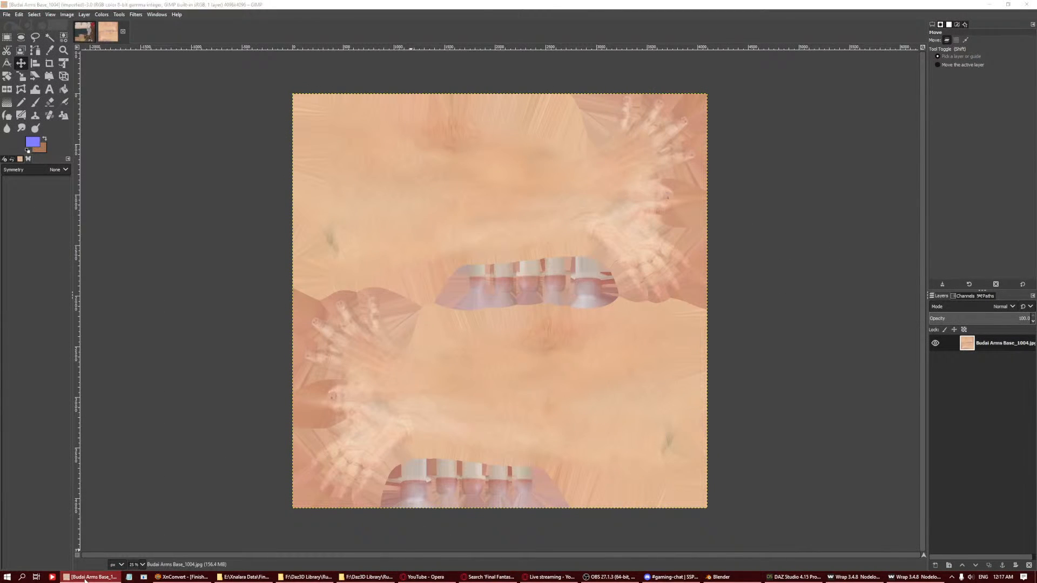
right_click(857, 215)
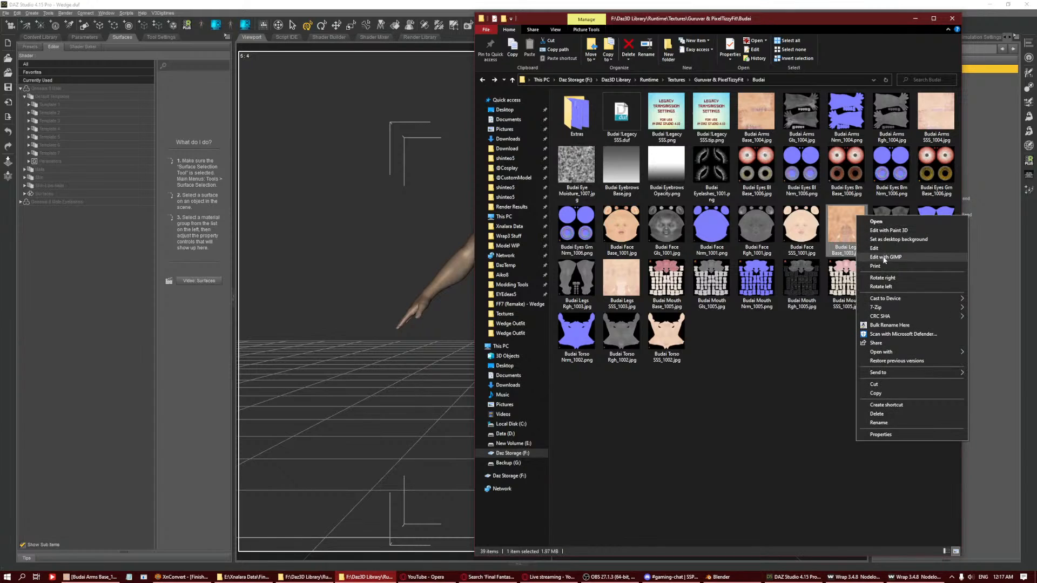
click(885, 256)
click(891, 280)
right_click(897, 278)
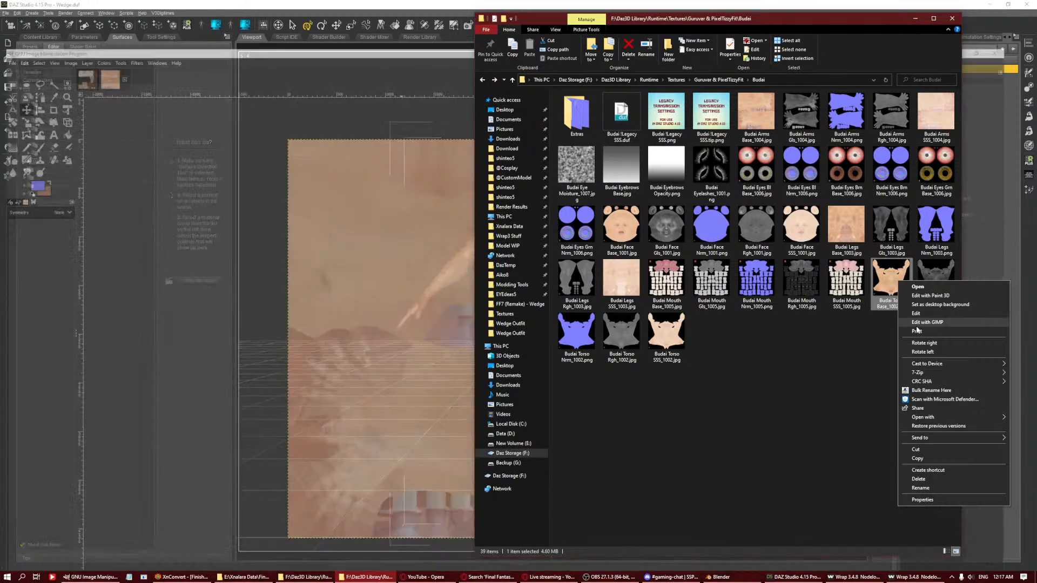
click(918, 324)
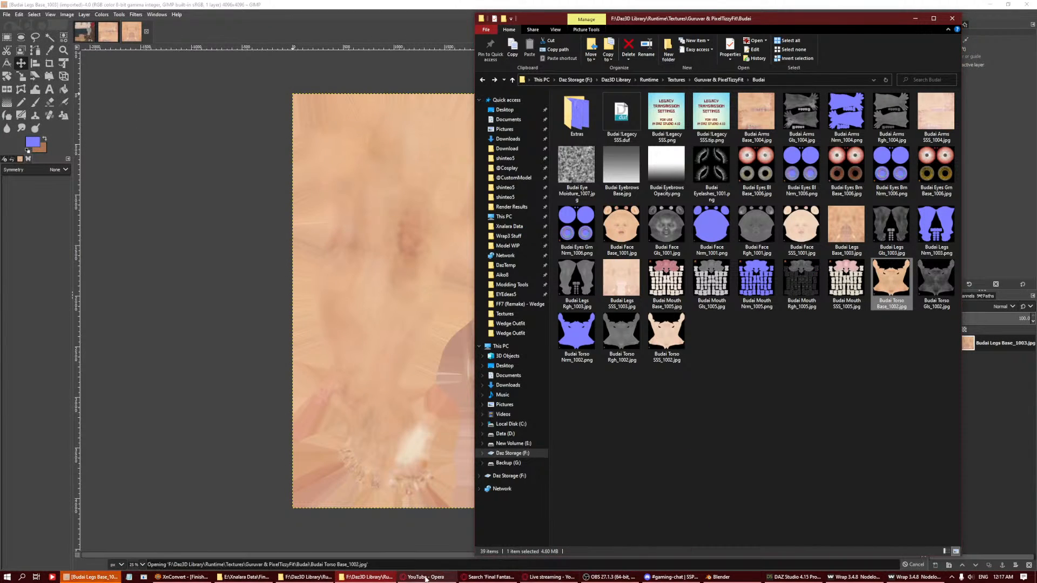
click(318, 580)
click(240, 577)
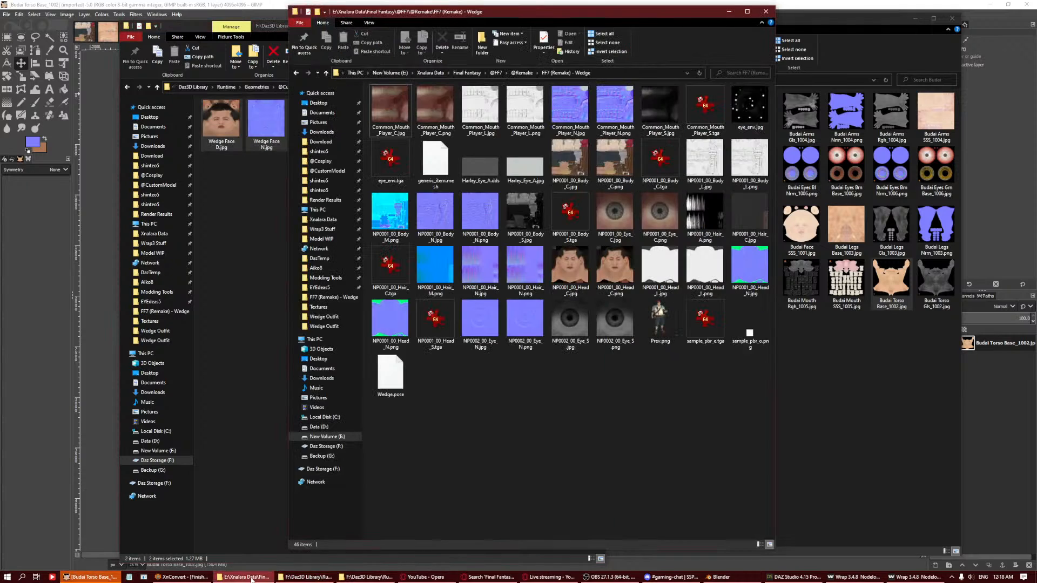
click(366, 577)
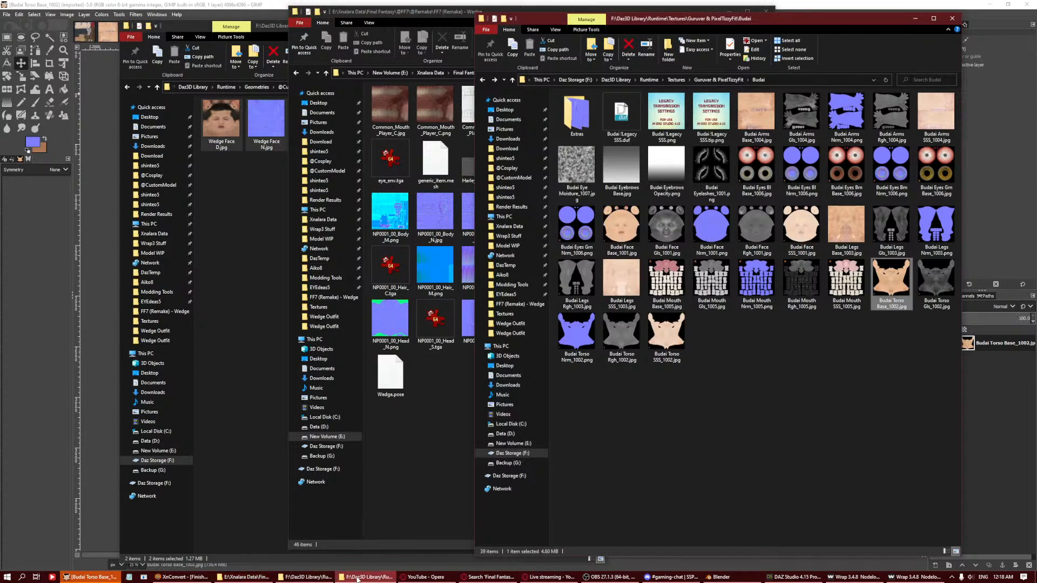
click(442, 439)
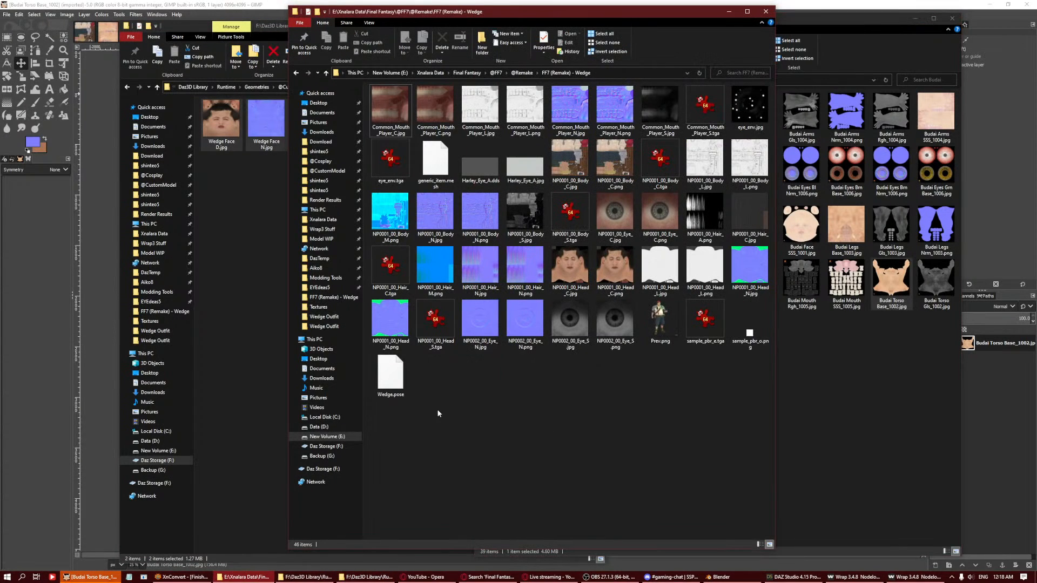
click(799, 378)
key(alt+Left)
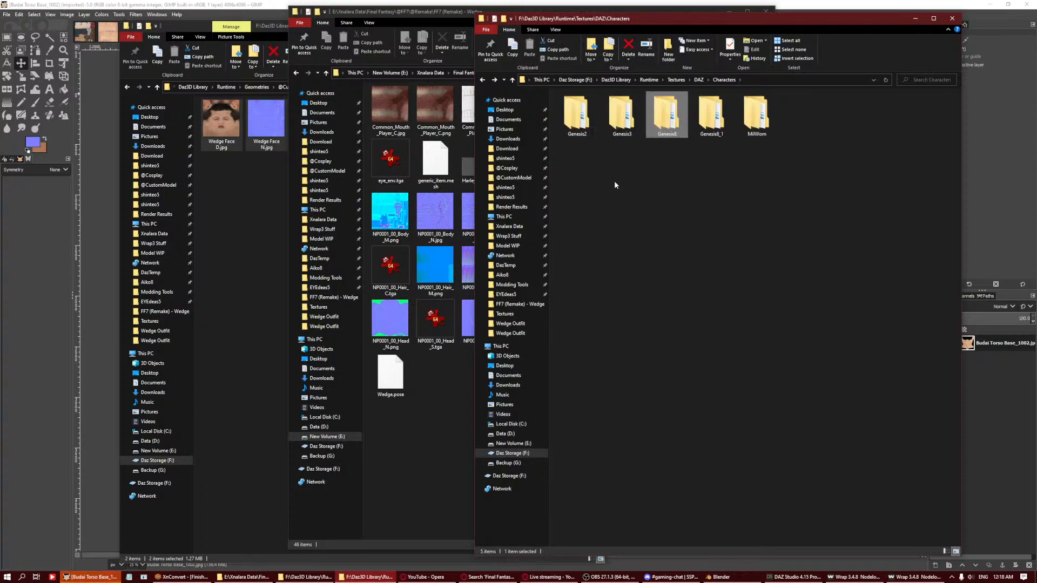
key(alt+Right)
Open the Textures folder inside Wrap3 Stuff's Output folder in a new Explorer window and move that window aside.
middle_click(377, 576)
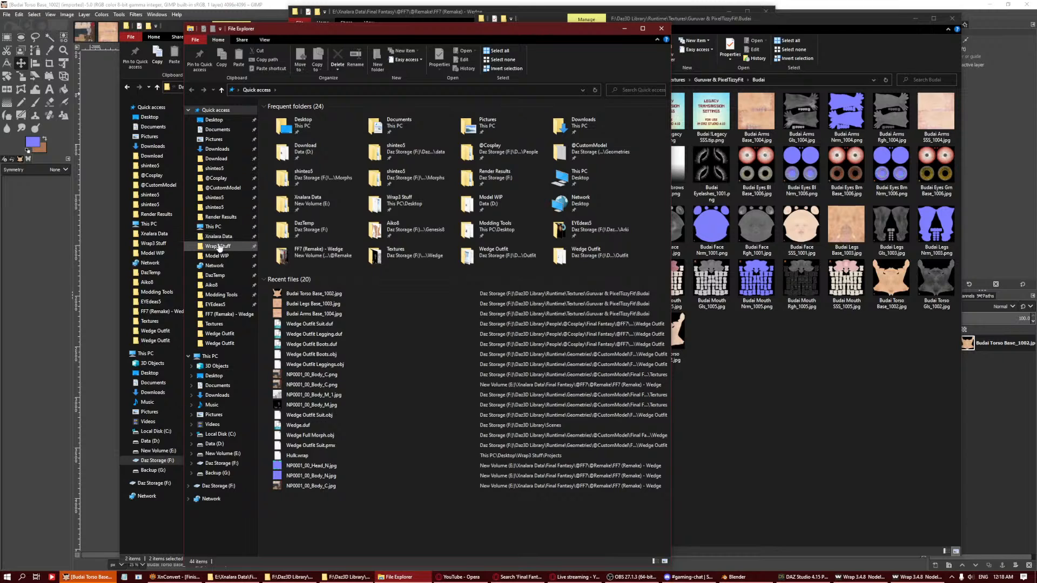
click(218, 247)
double_click(331, 124)
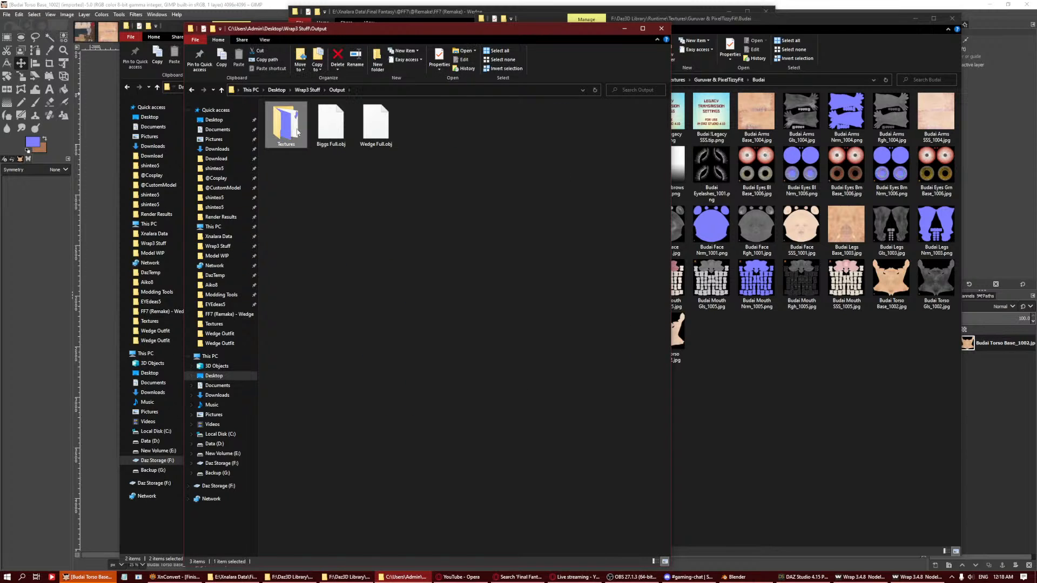
double_click(287, 124)
drag(530, 28, 802, 33)
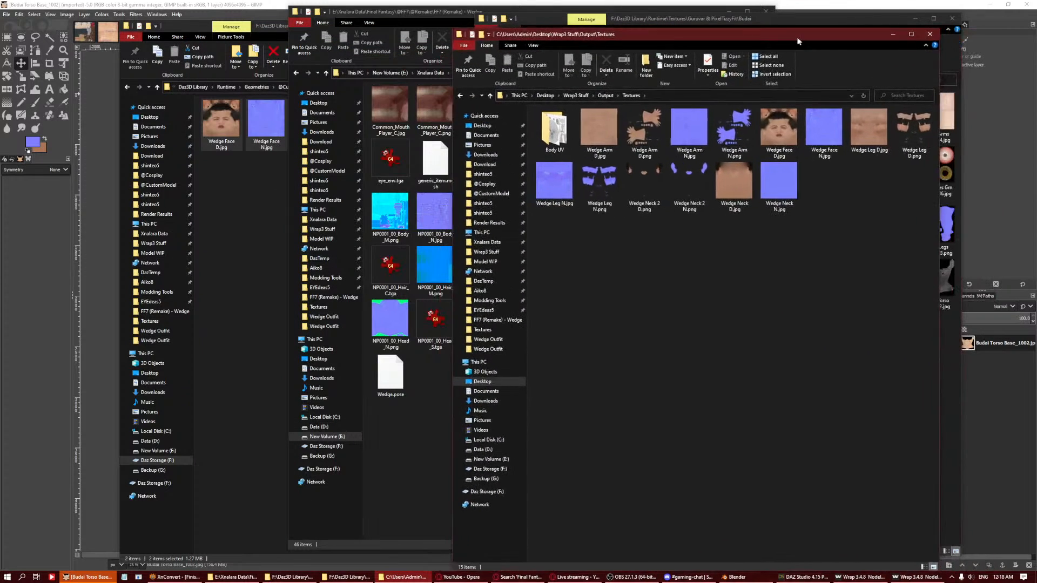
Minimize the other Explorer windows, check the figure in DAZ Studio and return to GIMP with the Wrap3 Textures folder.
click(932, 20)
click(915, 17)
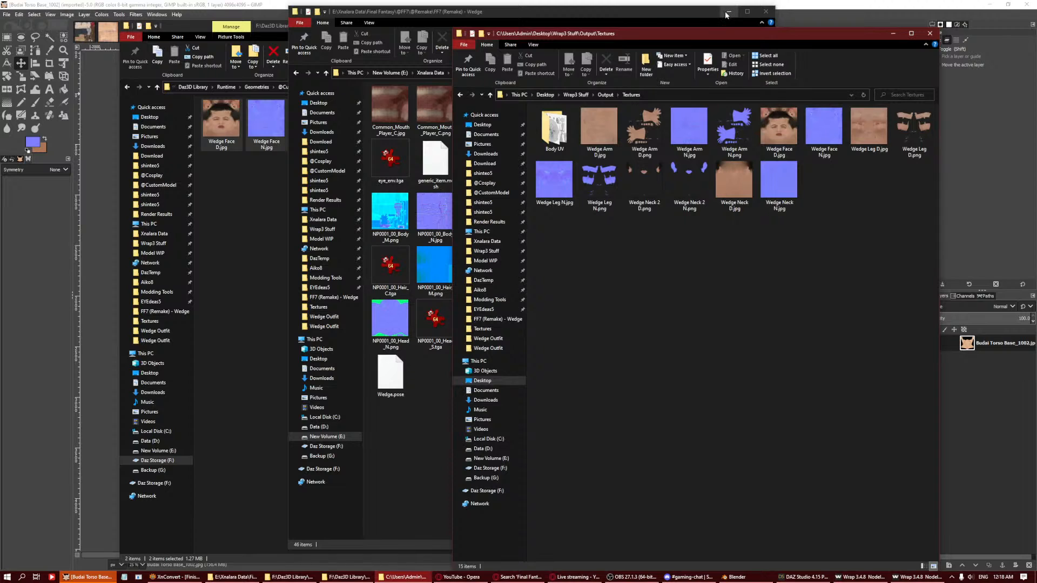
click(727, 12)
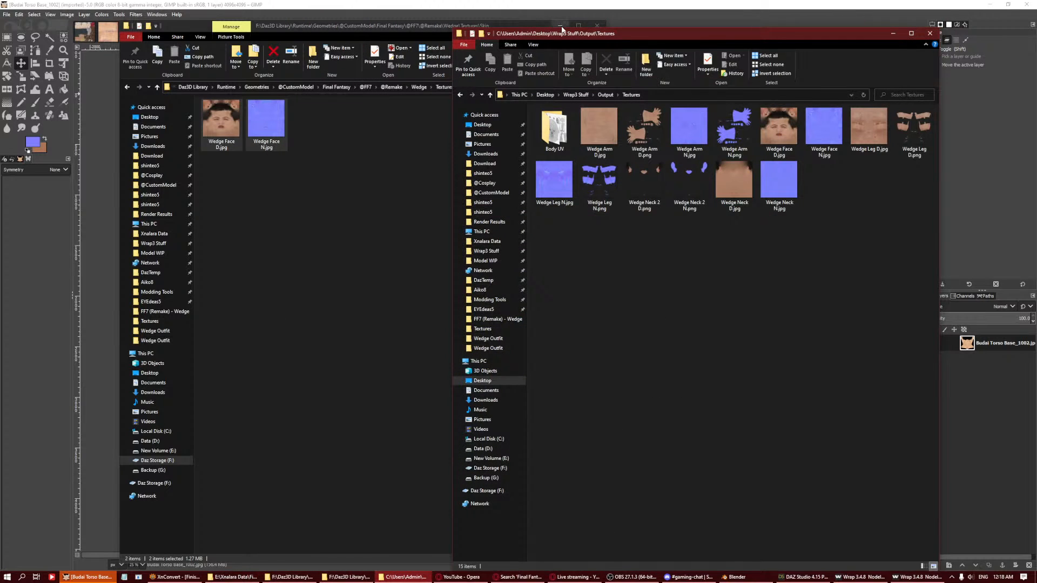
click(560, 25)
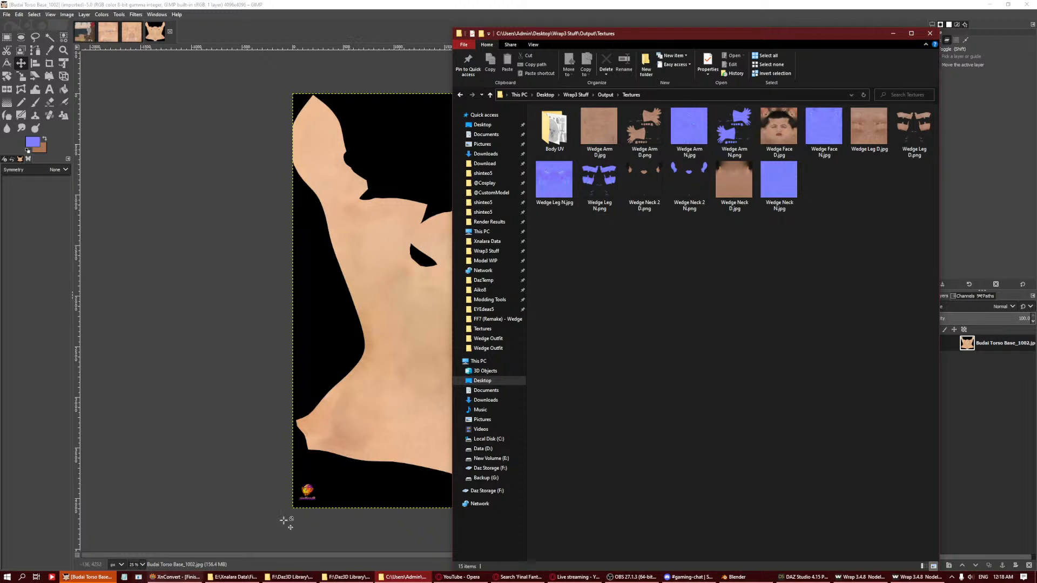
click(804, 576)
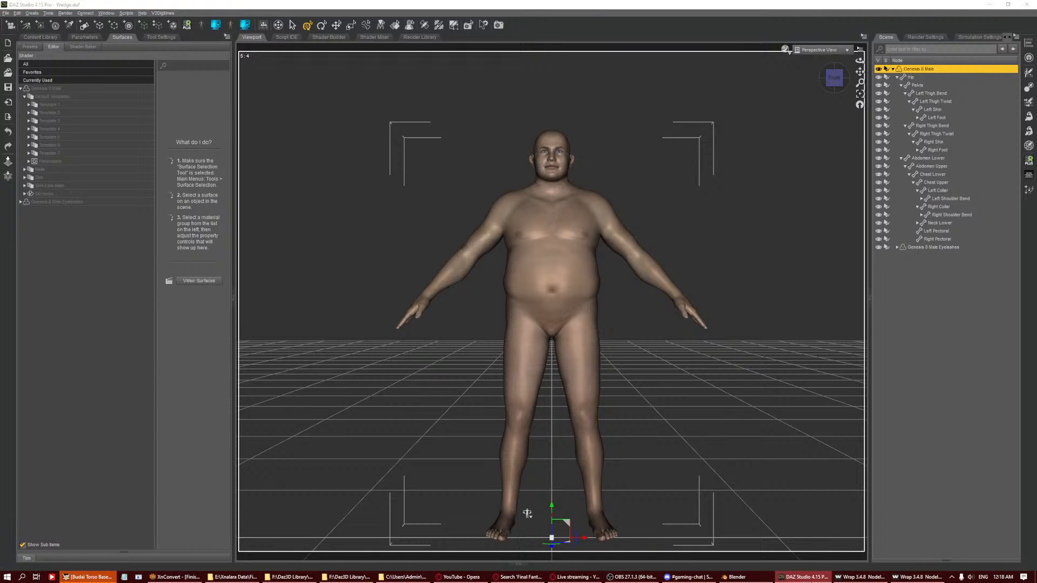
click(807, 577)
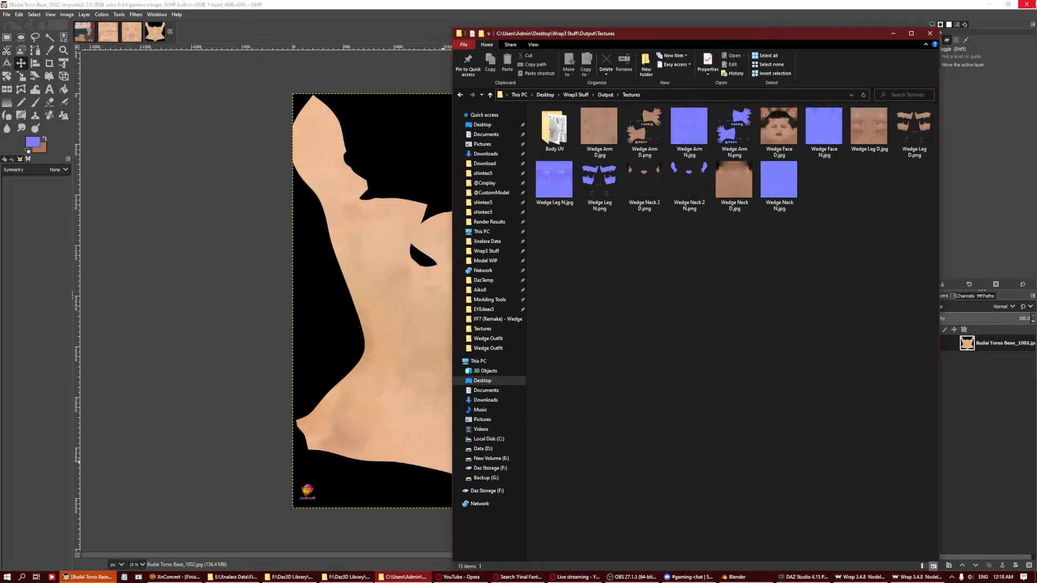
Add Wedge Neck D.jpg and Wedge Neck 2 D.png as layers above Budai Torso Base_1002.jpg, with Wedge Neck 2 D.png topmost.
drag(628, 192, 743, 198)
ctrl+click(724, 187)
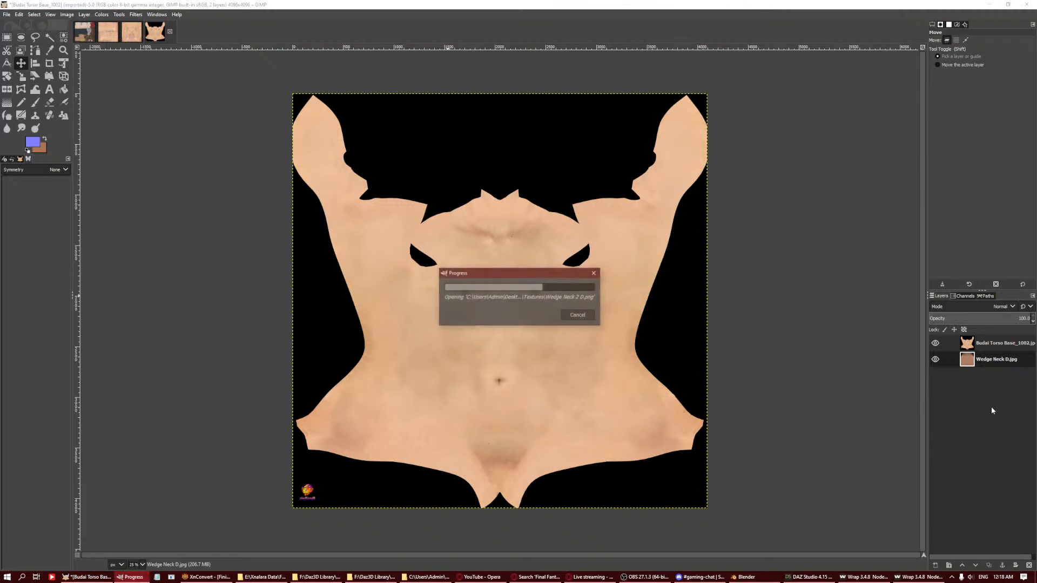
drag(1002, 343, 1015, 426)
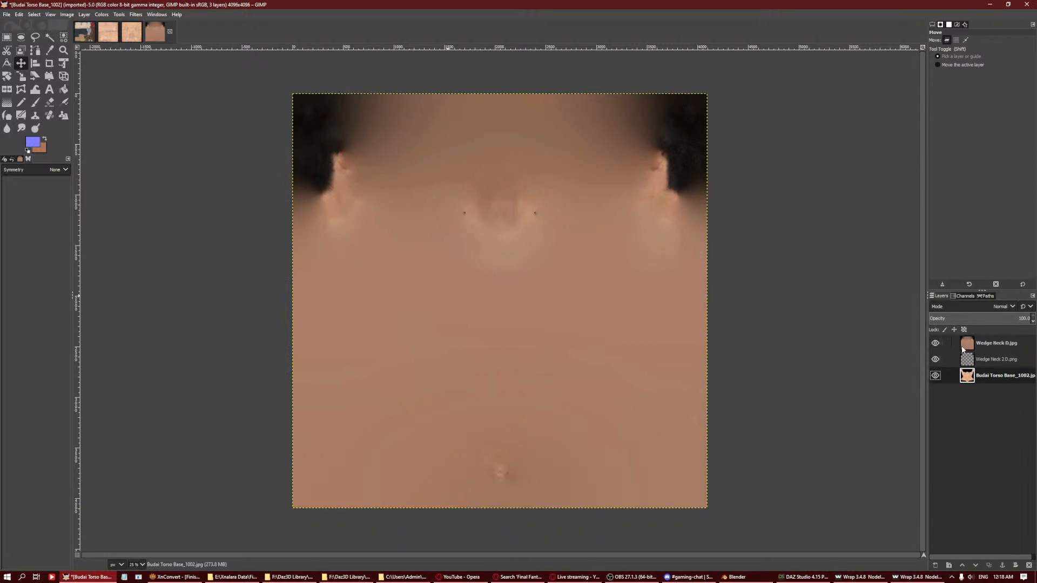
drag(982, 357, 991, 341)
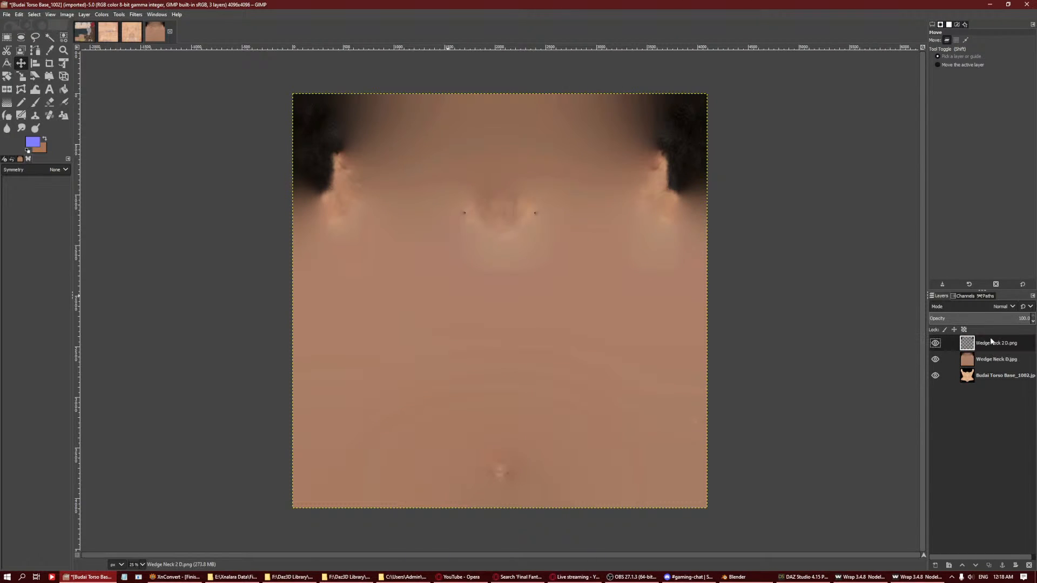
Hide the Wedge Neck D.jpg and Budai torso layers and add a white layer at the bottom of the stack.
click(935, 359)
click(935, 375)
right_click(953, 443)
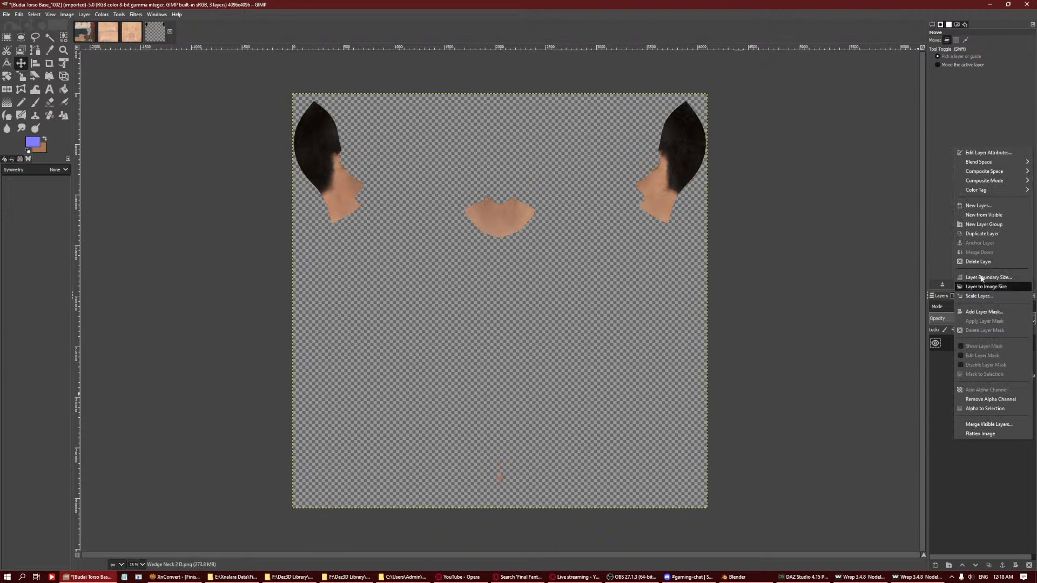
click(999, 200)
click(974, 416)
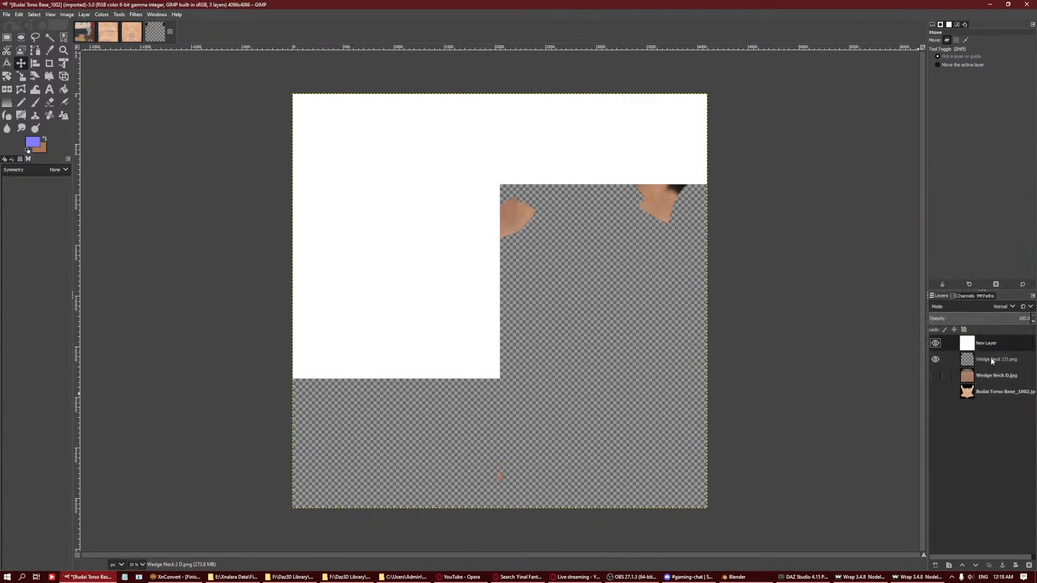
drag(989, 343, 998, 426)
Erase the small stray skin patch near the bottom centre of the Wedge Neck 2 D.png layer.
key(shift+o)
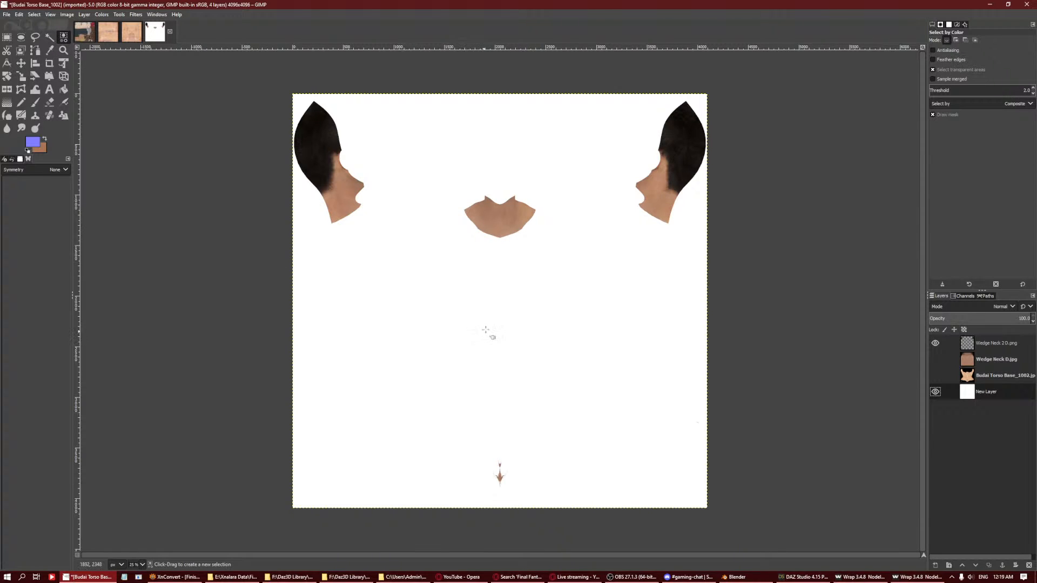
click(974, 343)
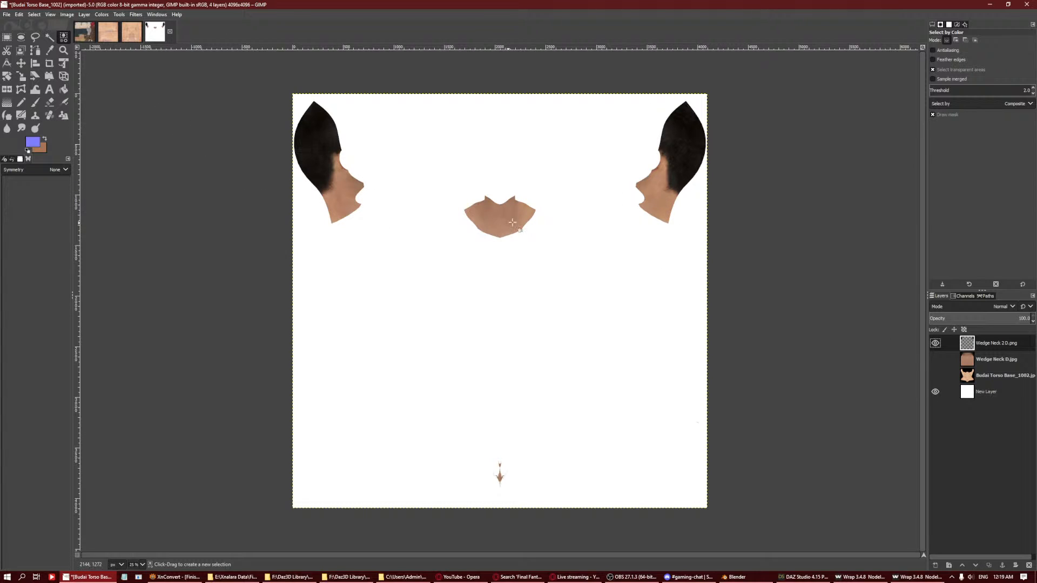
click(50, 102)
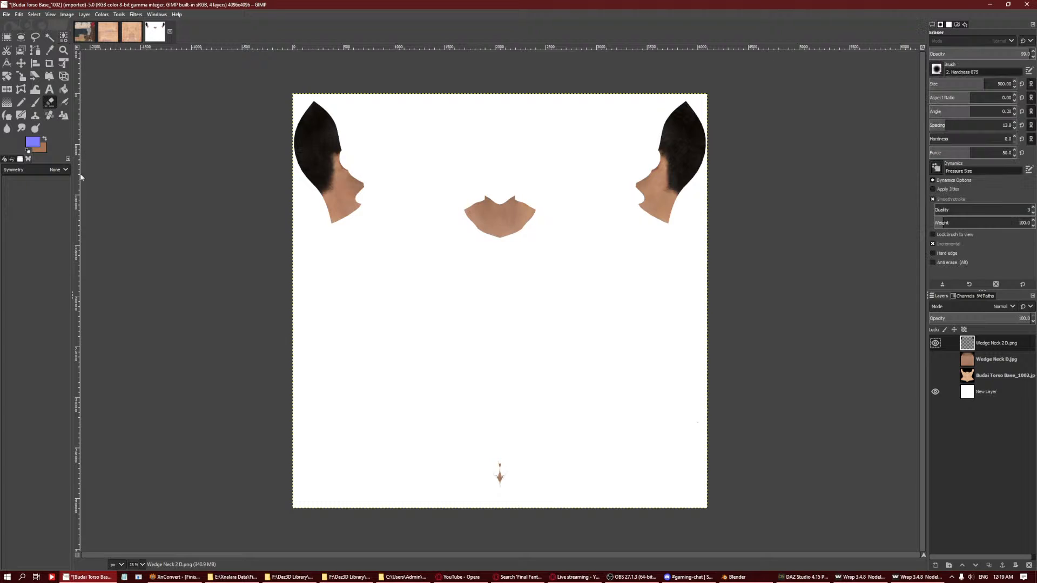
click(500, 475)
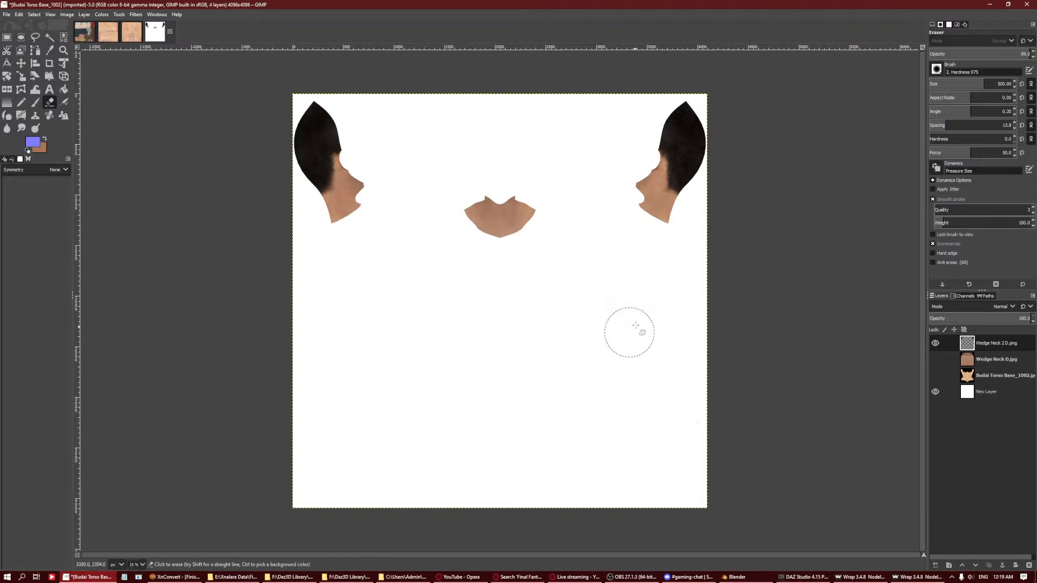
Select the transparent area of Wedge Neck 2 D.png by color, erase the remaining stray specks and clear the selection.
click(63, 37)
click(636, 167)
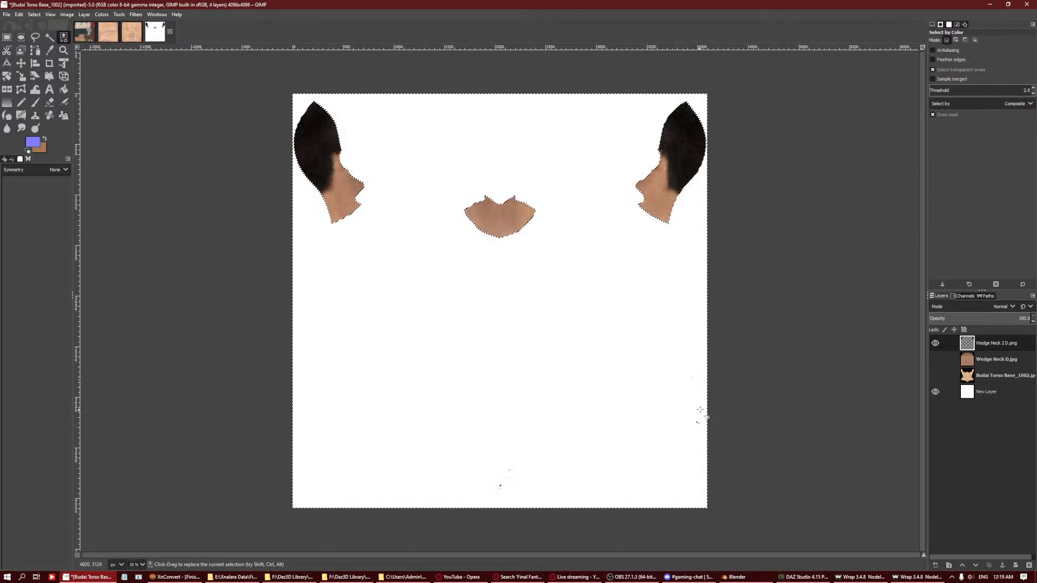
click(49, 102)
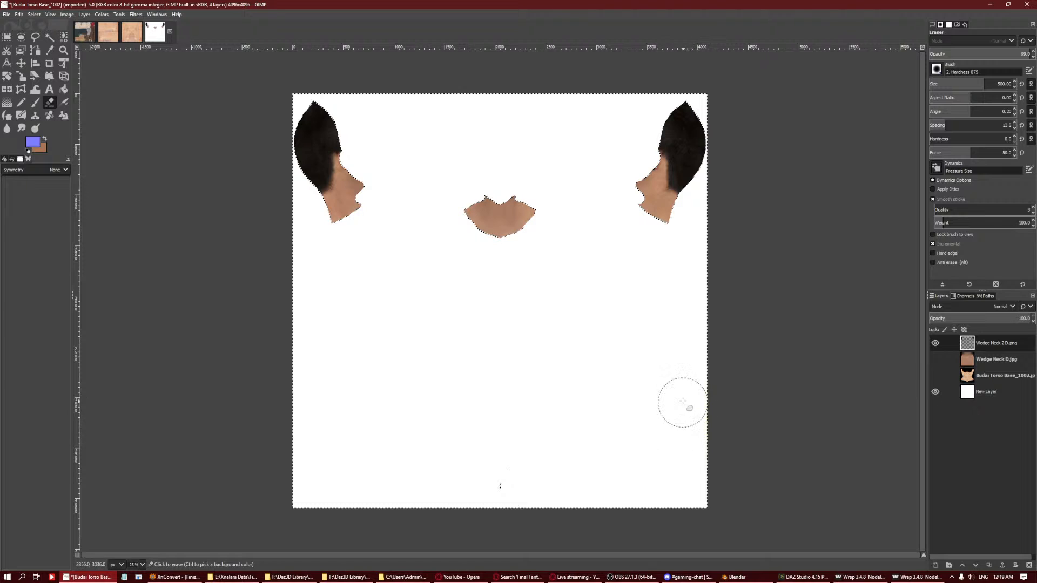
click(696, 429)
key(ctrl+shift+a)
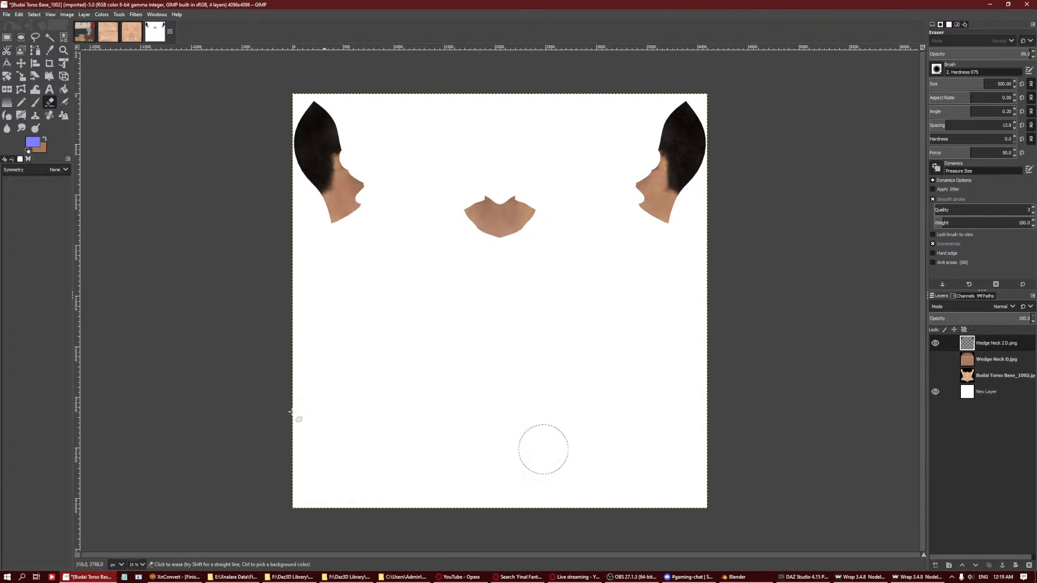
Select the transparent area around the Wedge Neck 2 D.png patches by color and shrink the selection by 10 px.
click(64, 37)
click(347, 286)
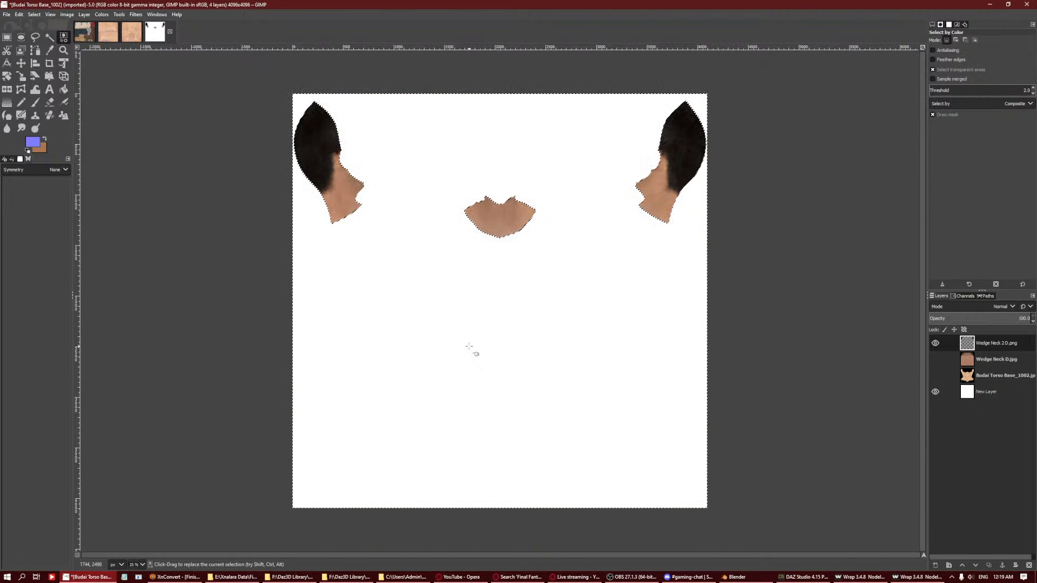
click(34, 15)
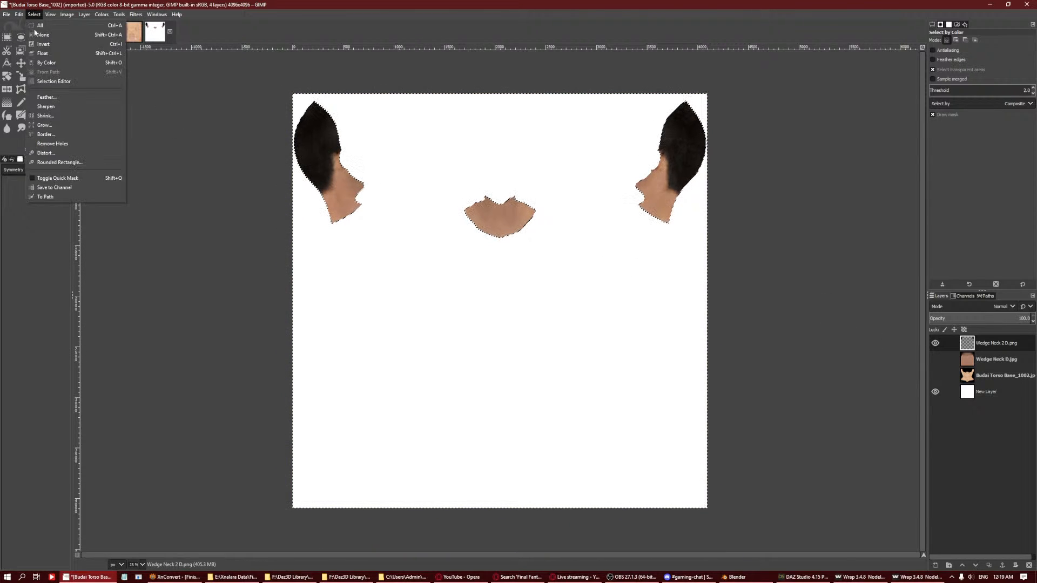
click(45, 115)
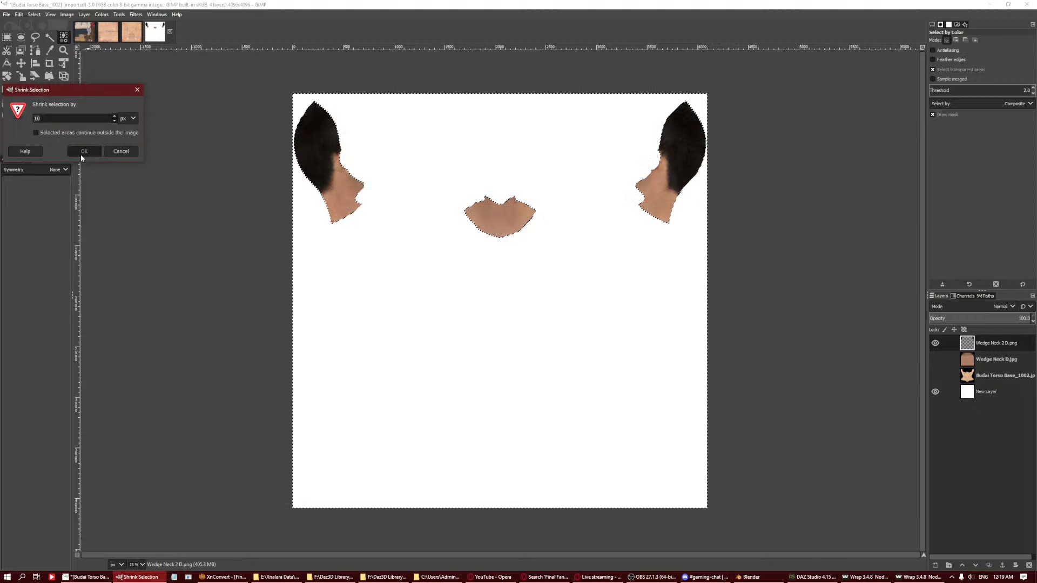
click(84, 151)
Show the Wedge Neck D.jpg layer, add an alpha channel to it and delete its selected area around the neck patches.
click(966, 366)
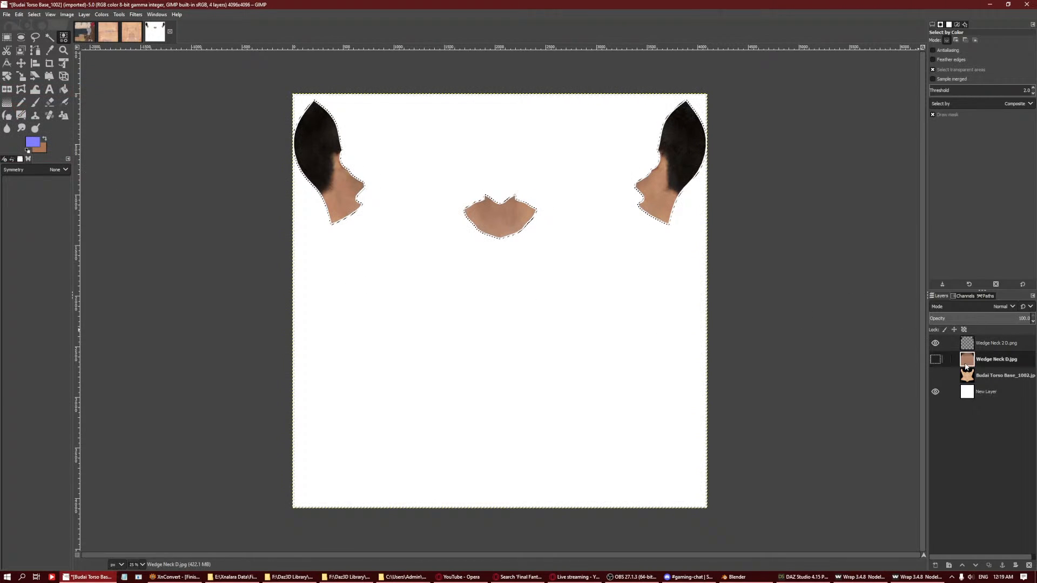
click(935, 359)
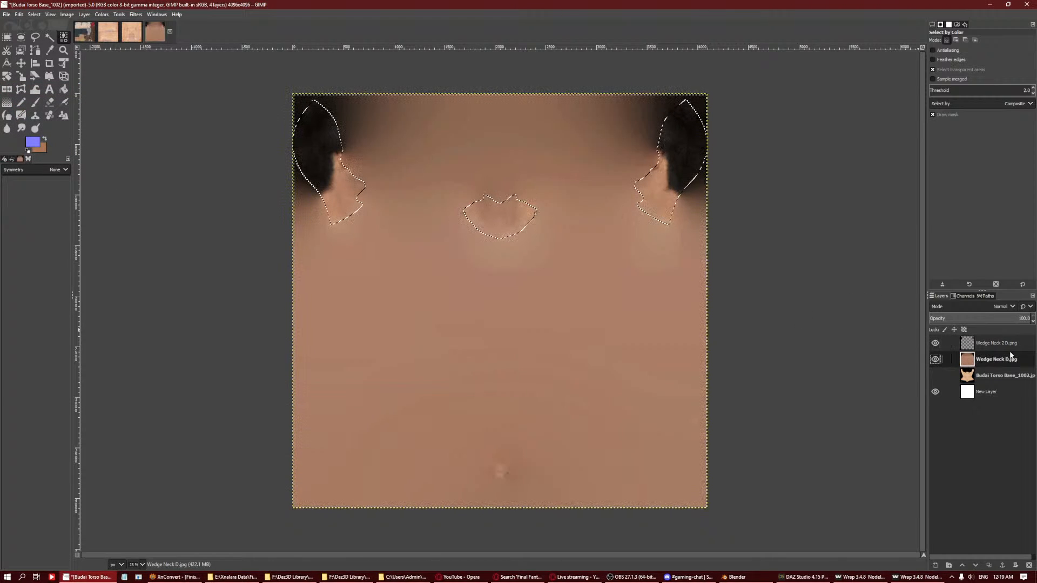
right_click(974, 360)
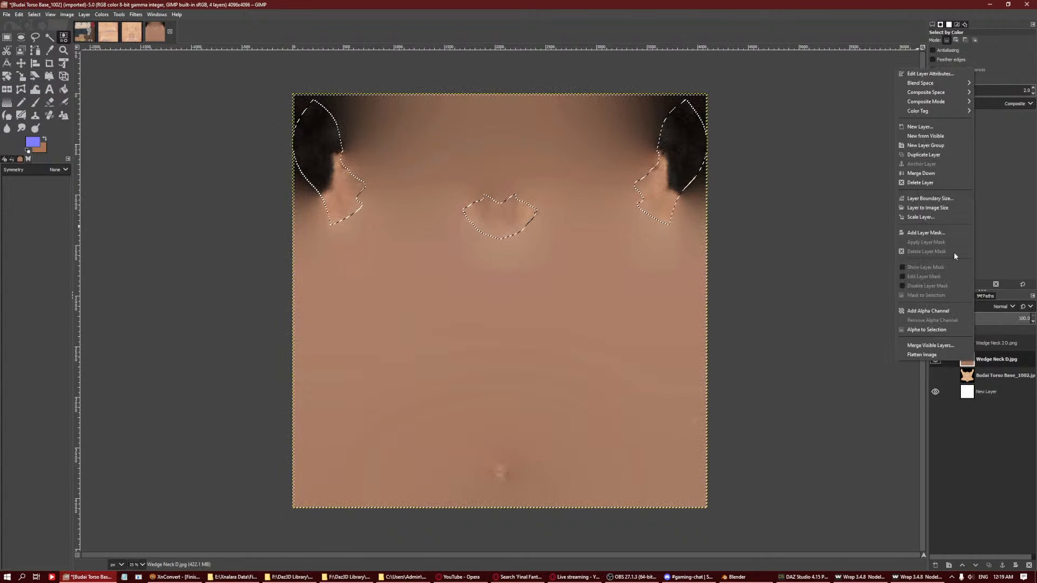
click(926, 310)
key(Delete)
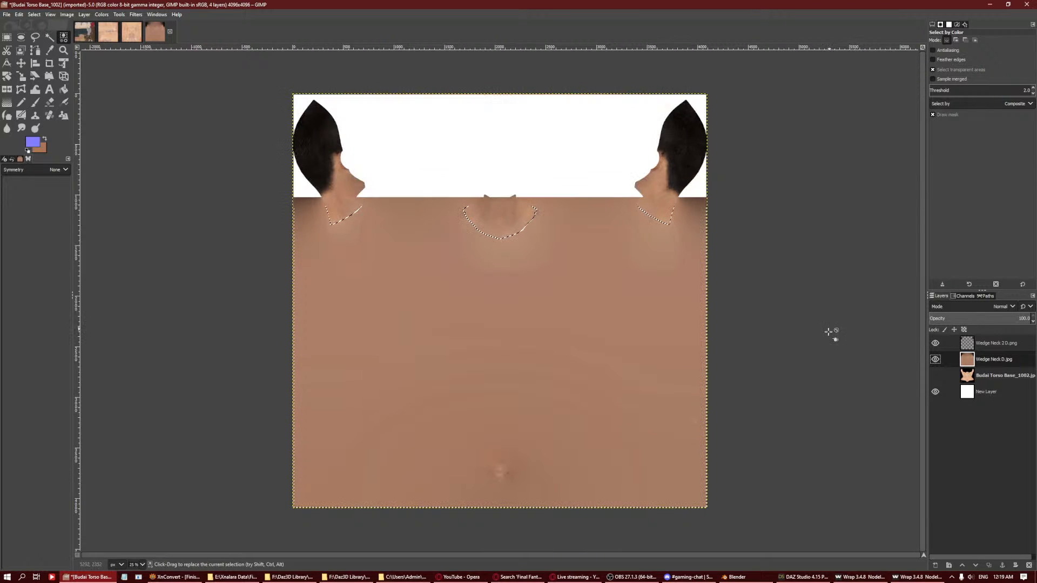
Delete the Wedge Neck 2 D.png layer and clear the selection.
right_click(992, 342)
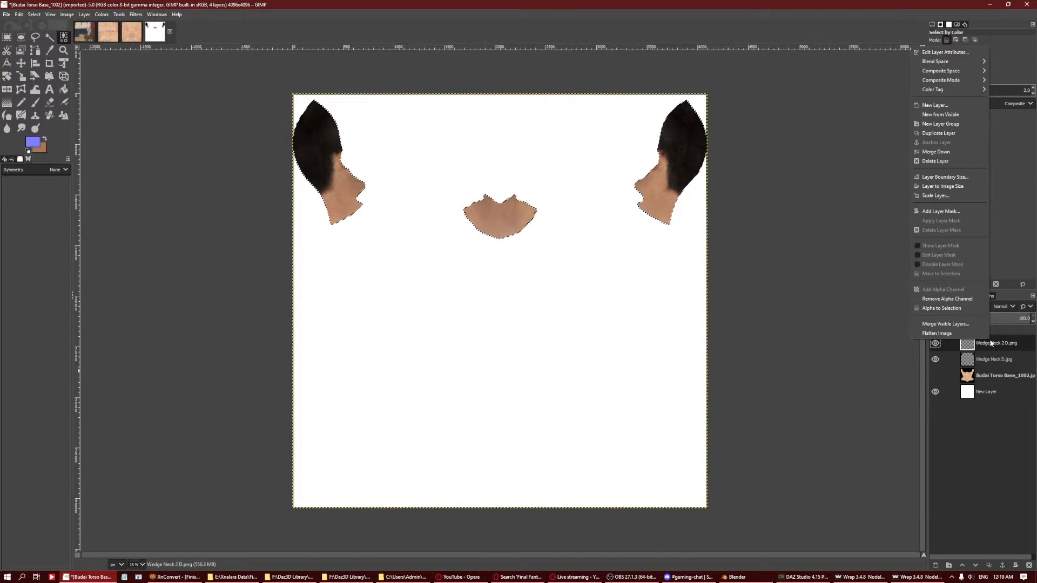
click(936, 161)
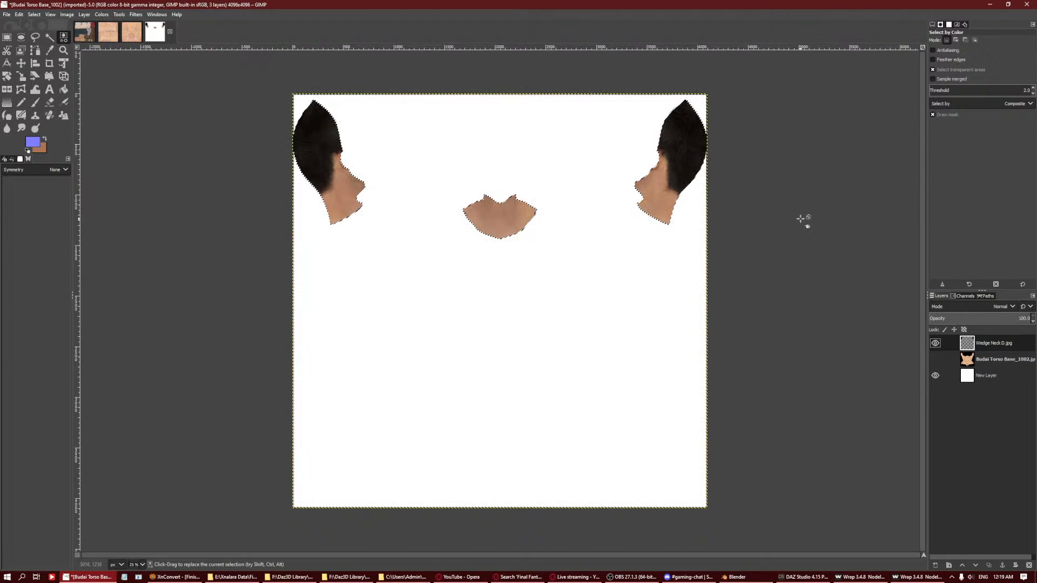
key(ctrl+shift+a)
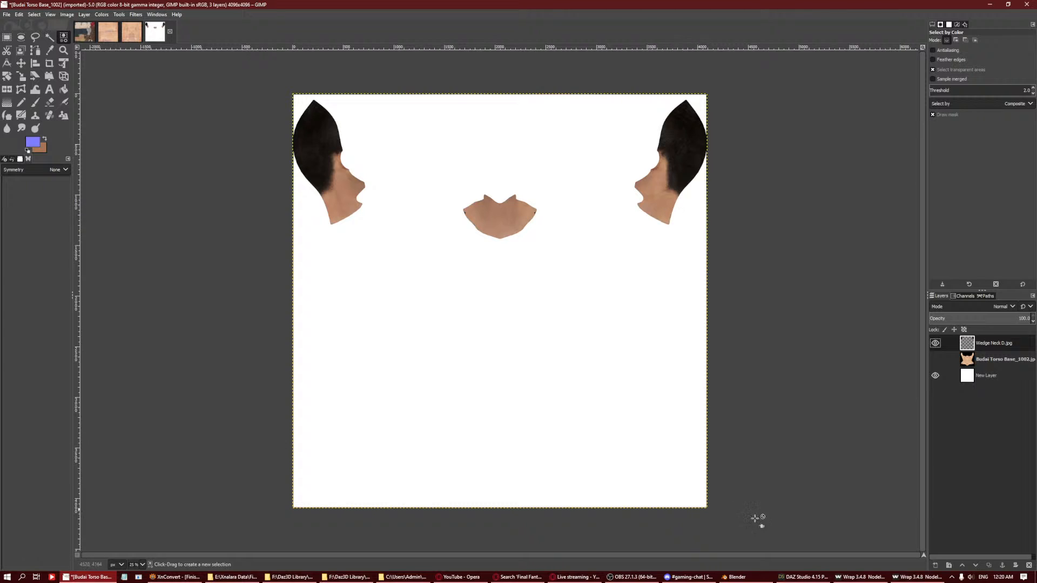
Switch to DAZ Studio and examine the back of the Genesis 8 Male figure's neck.
click(787, 578)
click(787, 577)
click(787, 577)
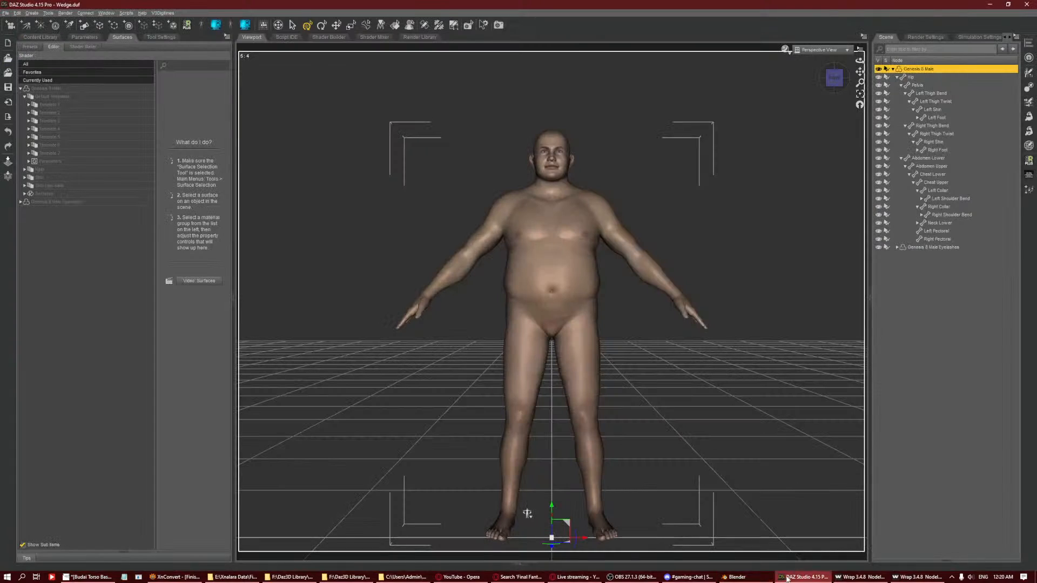
drag(835, 79, 736, 160)
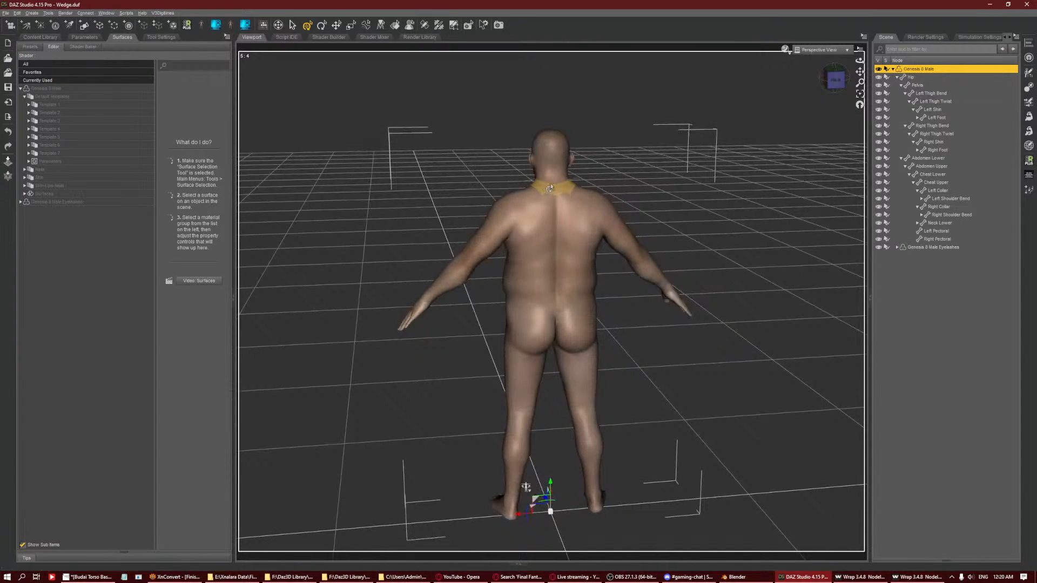
click(799, 578)
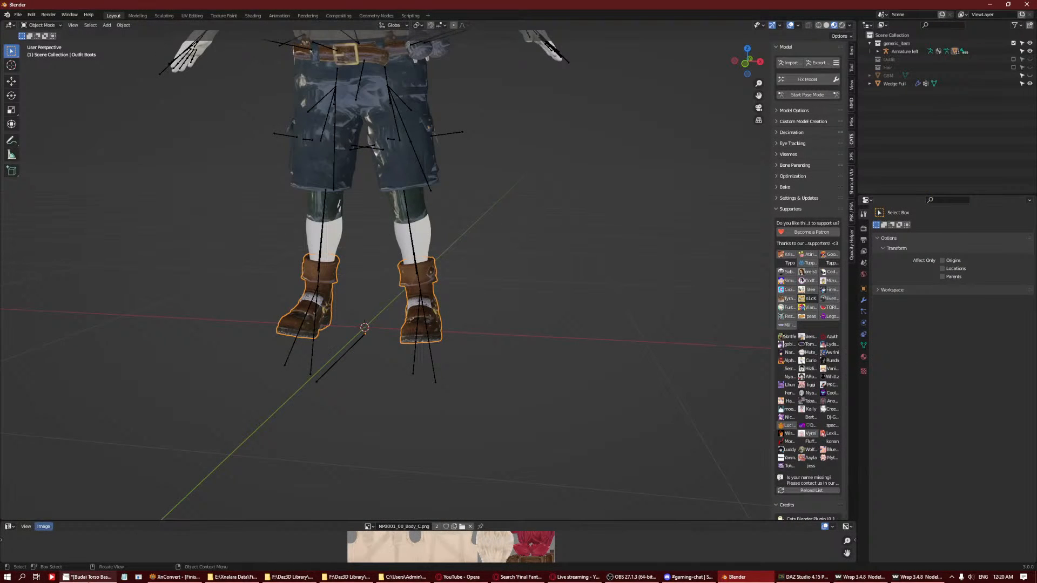
Return to GIMP and show the Budai Torso Base_1002 layer beneath the Wedge neck patches.
click(88, 577)
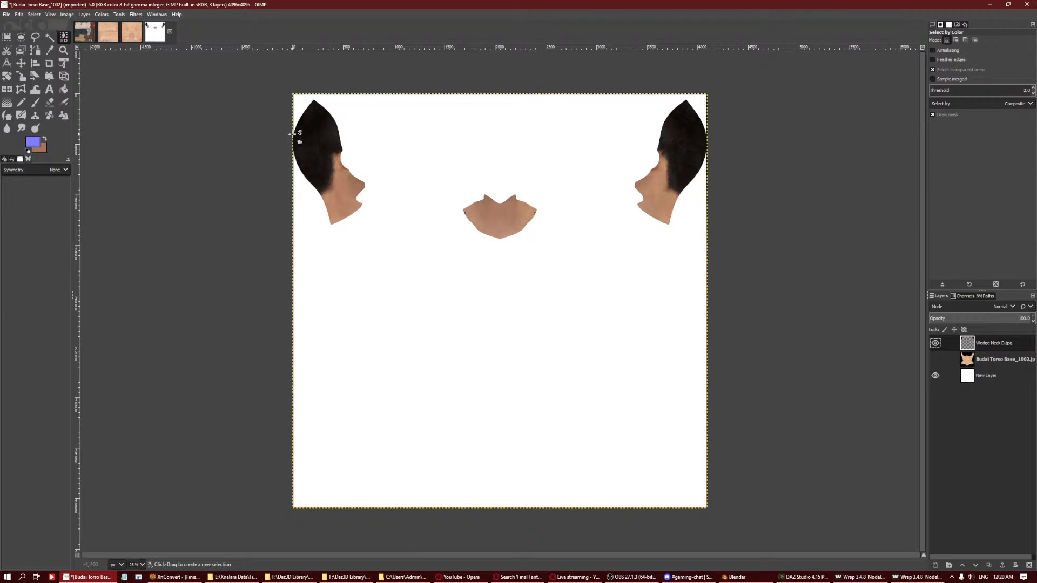
click(935, 359)
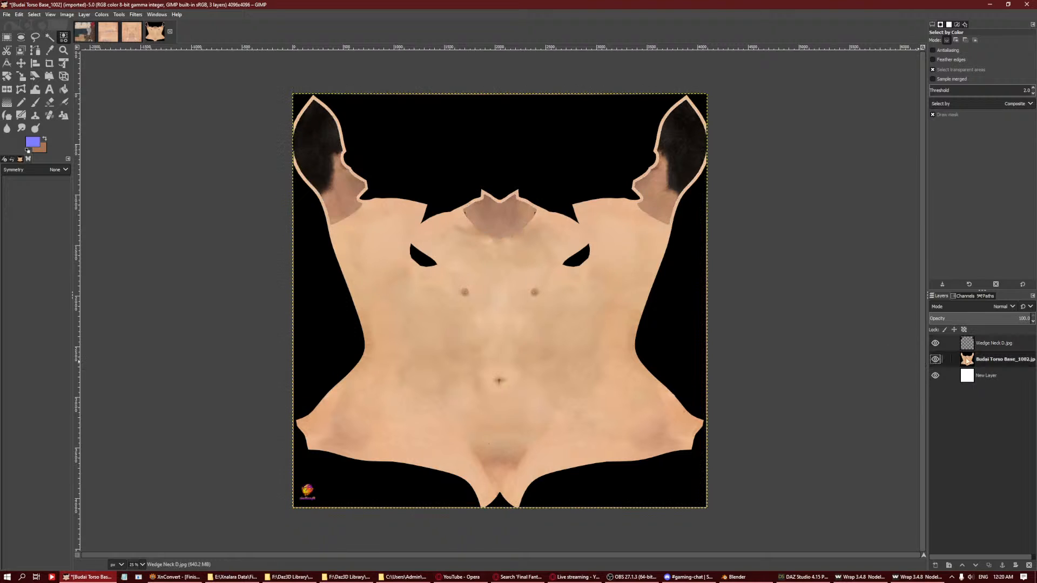
Select the black background of the Budai Torso Base_1002.jpg layer by color, add an alpha channel, and delete the selected area.
drag(669, 306, 701, 329)
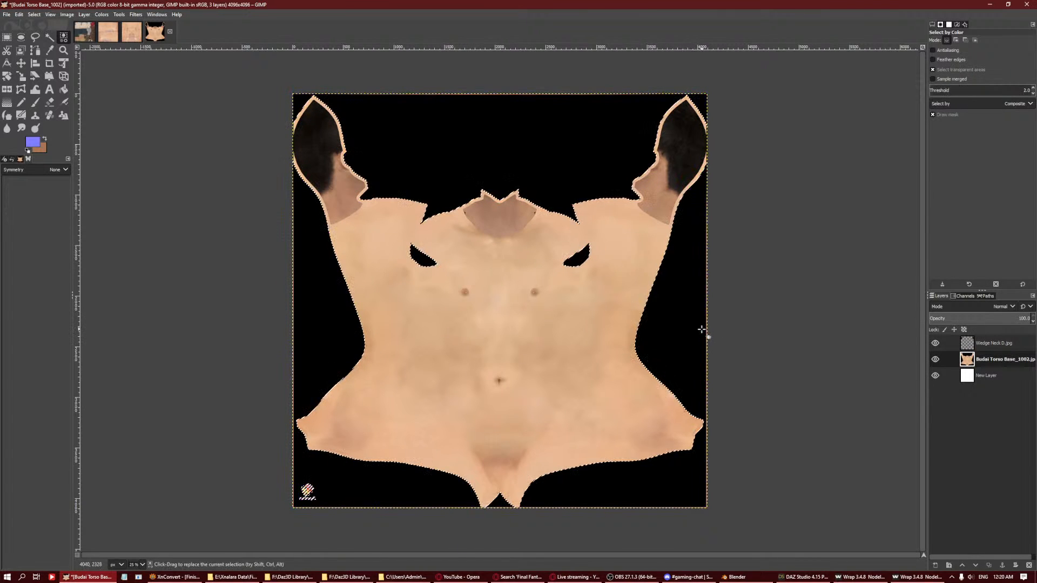
right_click(679, 322)
click(788, 370)
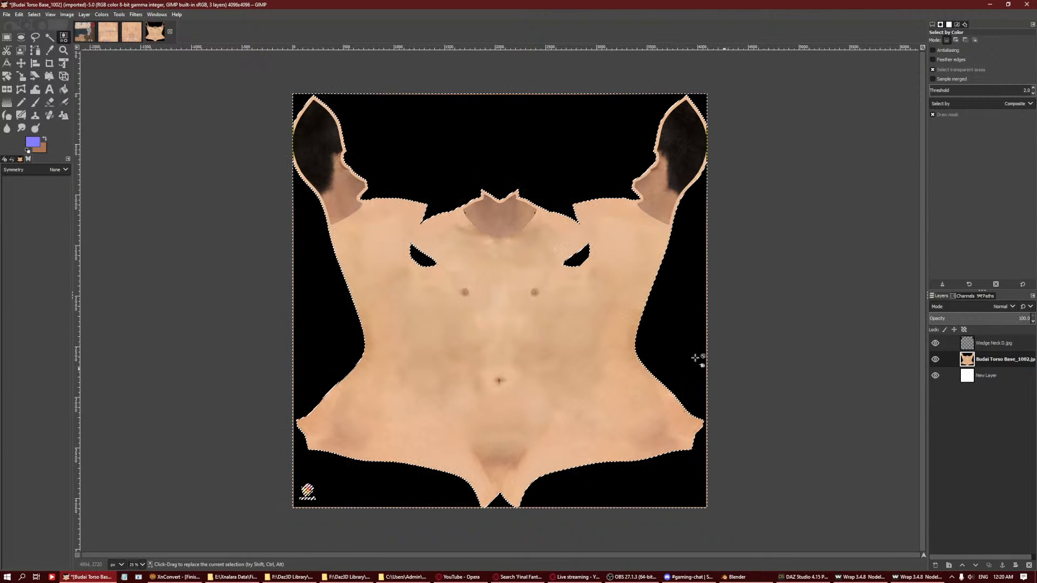
key(ctrl+period)
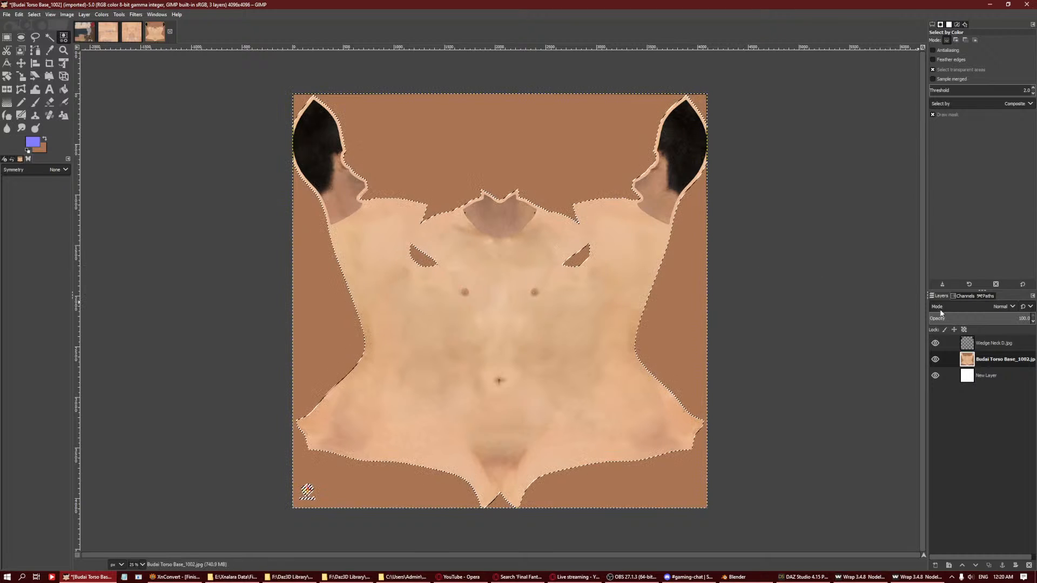
right_click(977, 358)
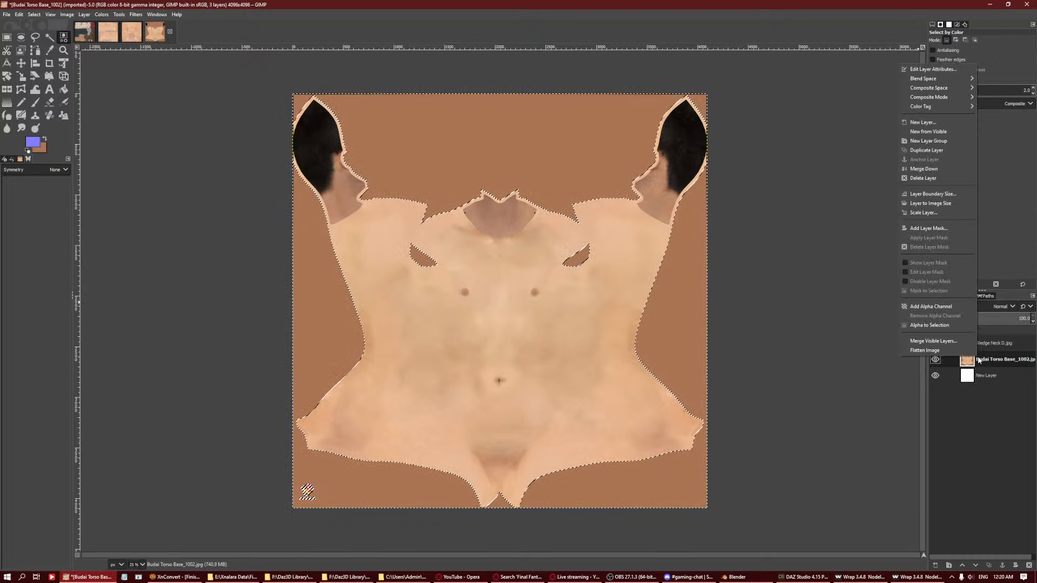
click(962, 308)
key(Delete)
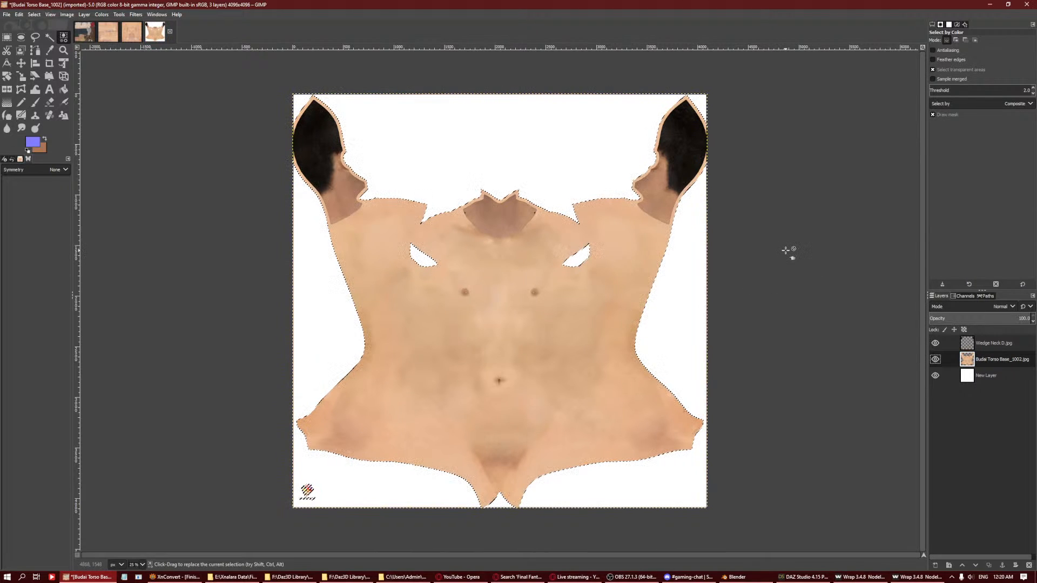
Clear the selection and erase the small logo in the lower-left corner of the torso texture.
key(ctrl+shift+a)
key(shift+e)
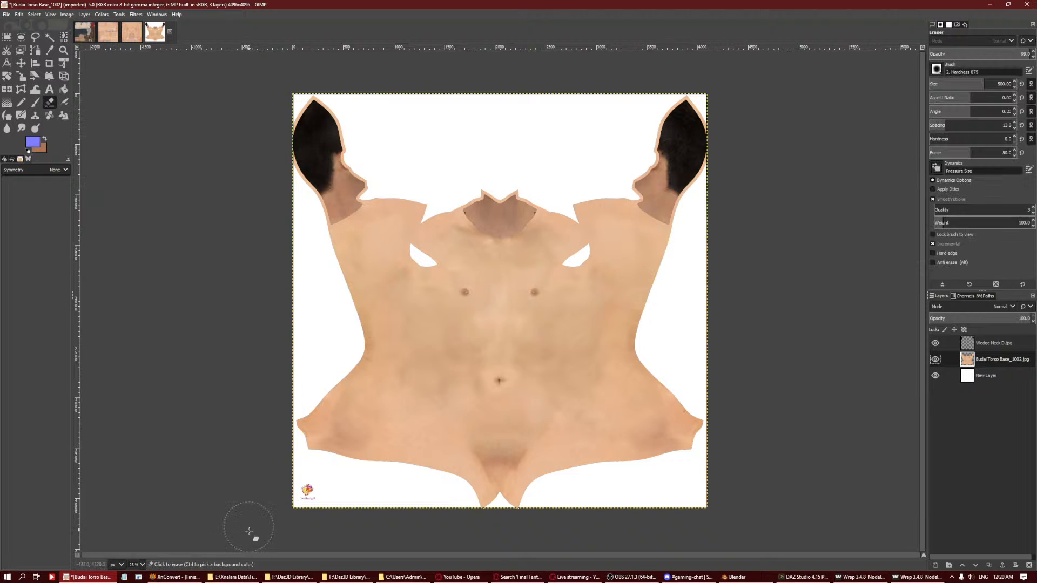
mouse_move(307, 489)
mouse_down()
mouse_move(292, 491)
mouse_move(286, 510)
mouse_up()
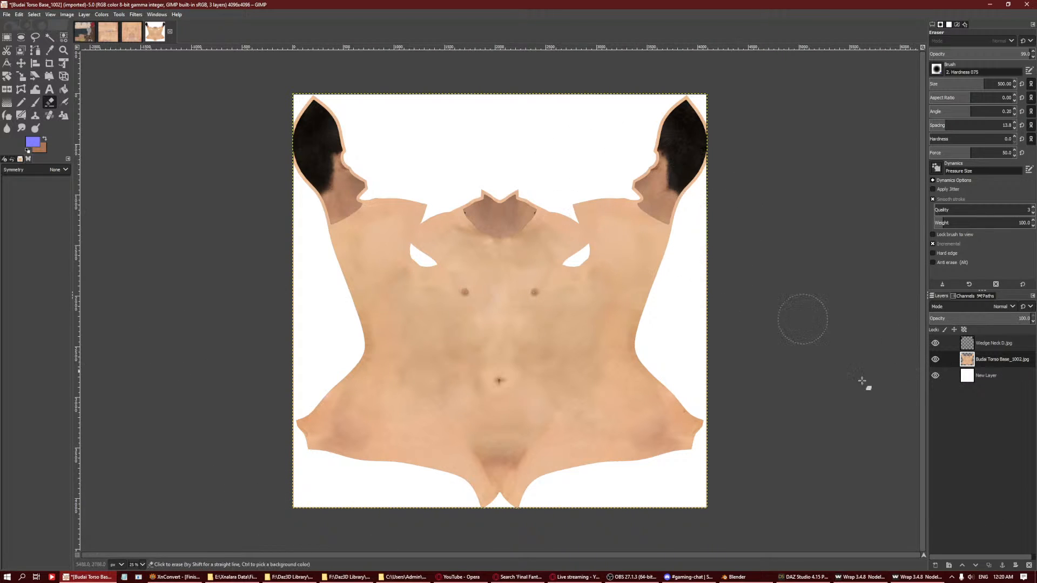
Pick the skin color from the neck piece on the Wedge Neck D.jpg layer and fill the New Layer with it.
click(993, 342)
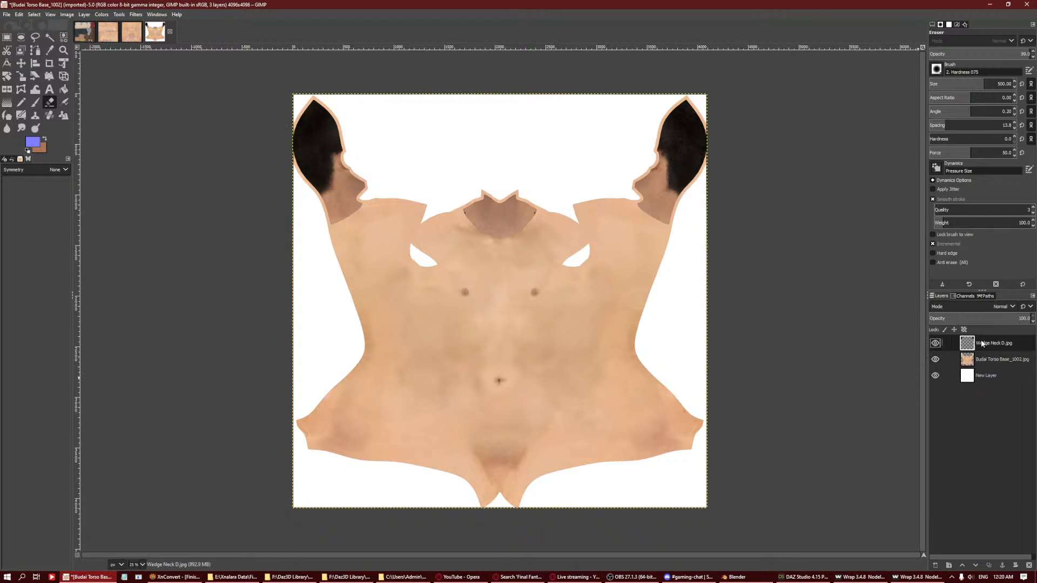
click(49, 50)
click(661, 217)
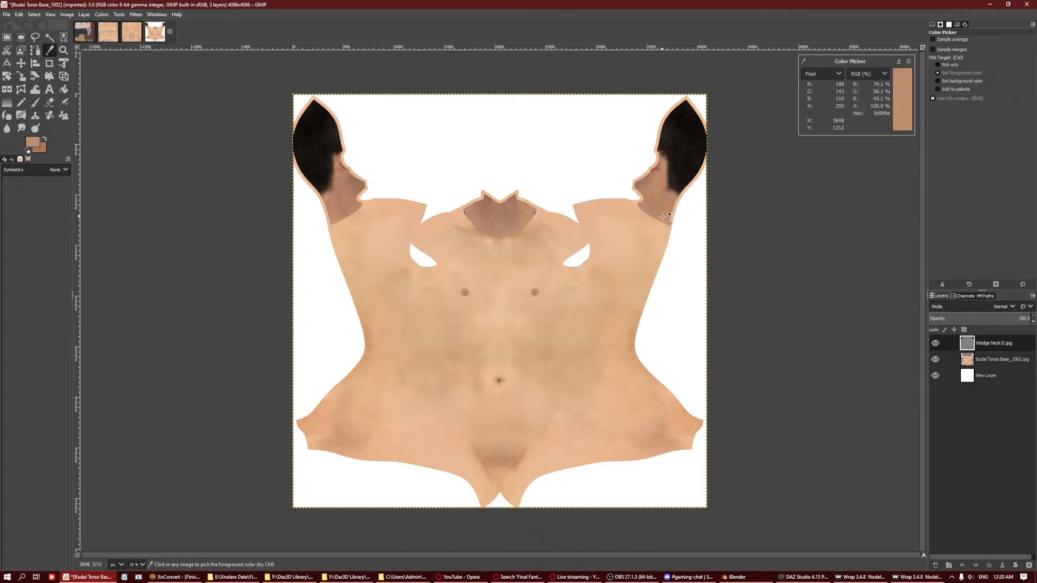
key(shift+b)
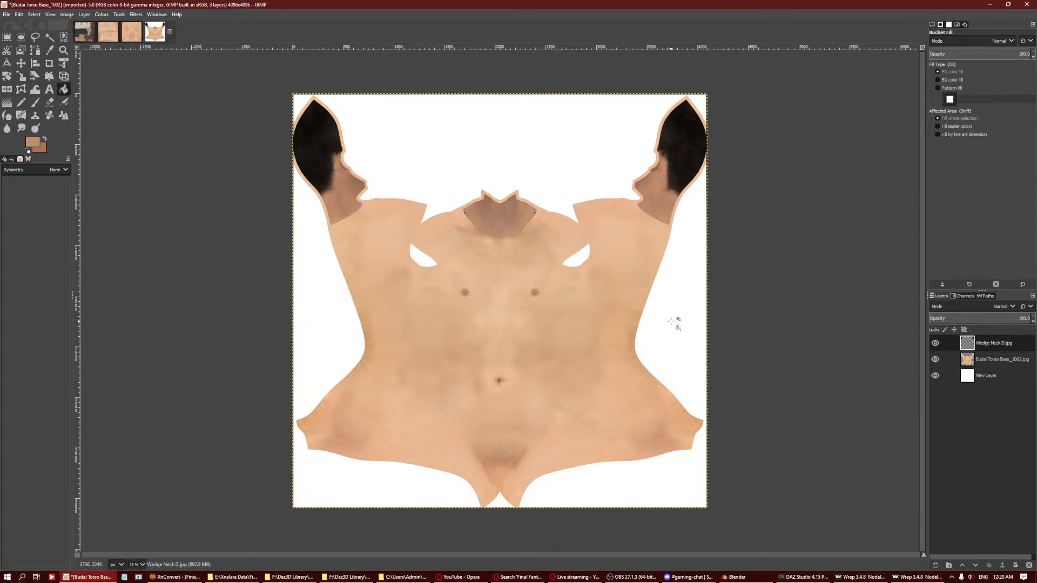
click(709, 406)
key(ctrl+z)
click(981, 375)
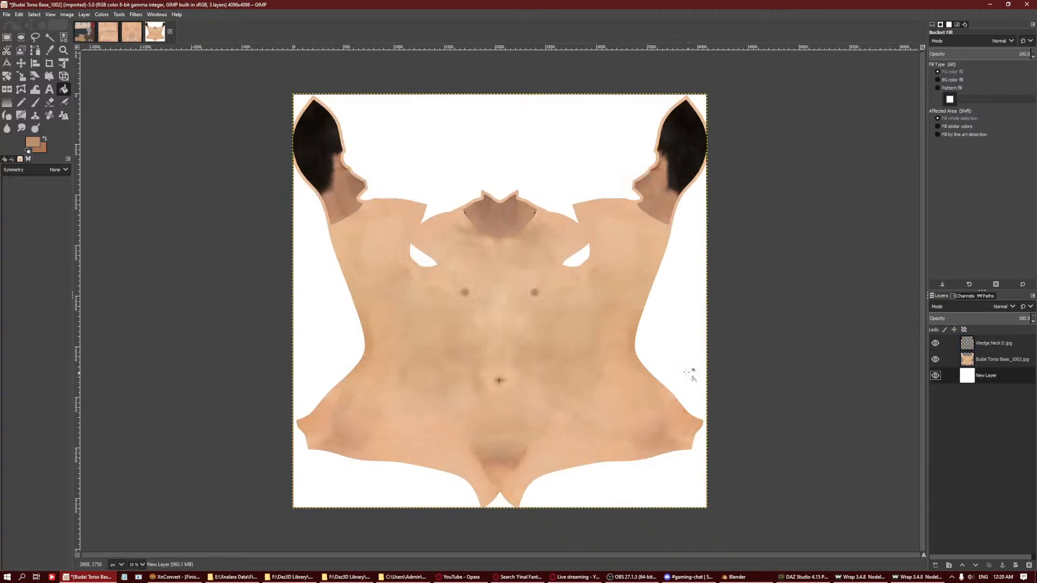
click(679, 343)
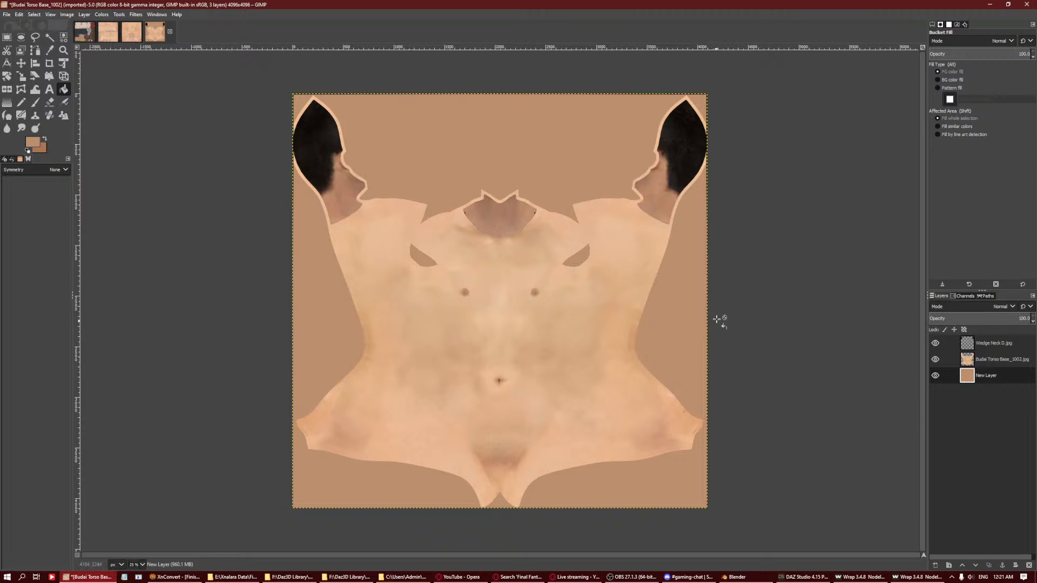
Place two sample points near the right neck seam, one on the neck skin and one on the torso skin.
click(997, 359)
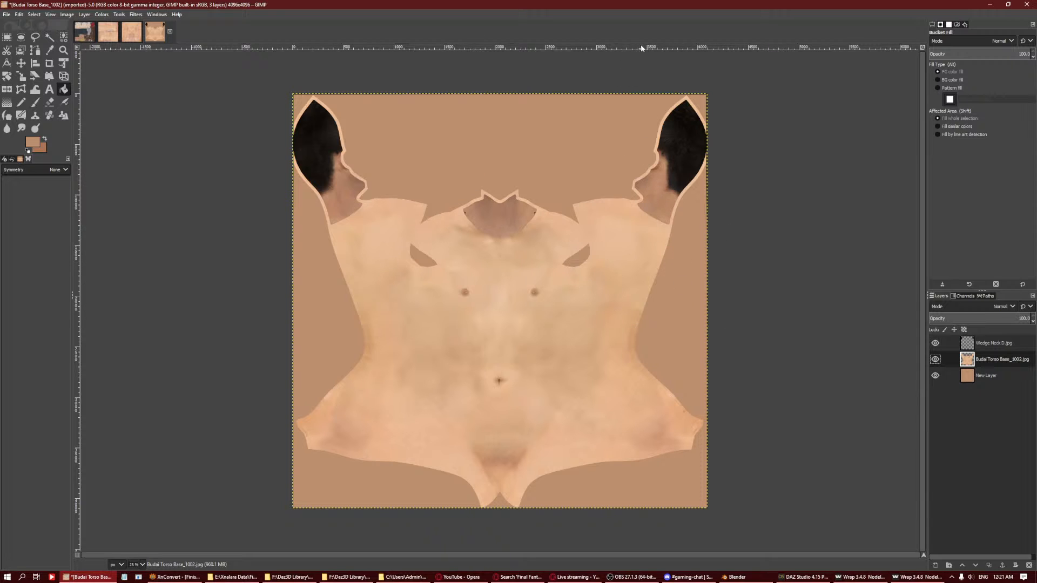
ctrl+drag(673, 47, 666, 219)
ctrl+drag(642, 46, 651, 239)
click(937, 118)
Lower the torso layer's red curve at input 226 until the torso sample's red matches the neck sample's 193.
click(102, 15)
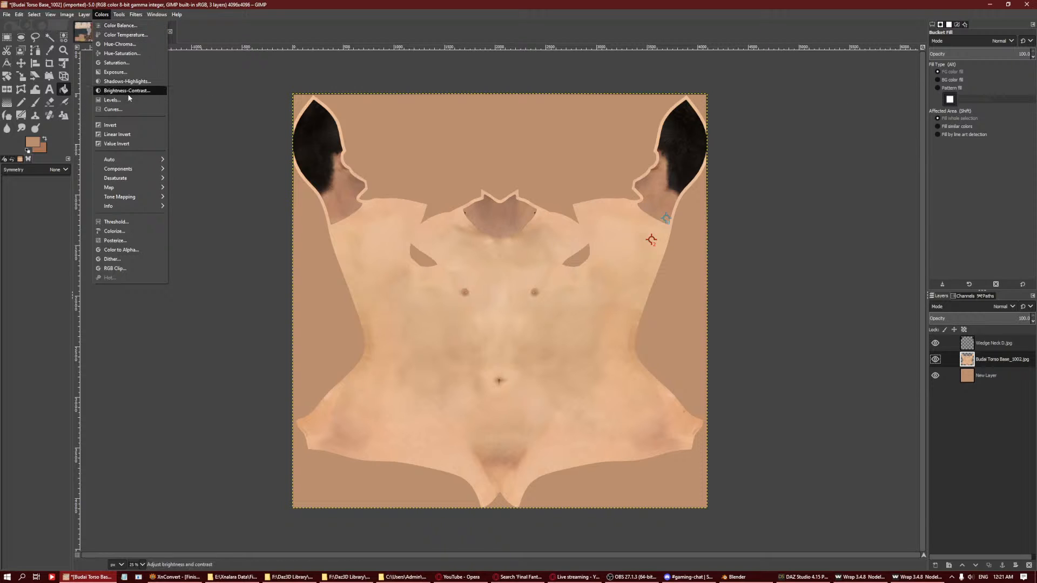
click(128, 110)
drag(149, 73, 797, 111)
click(778, 150)
click(783, 166)
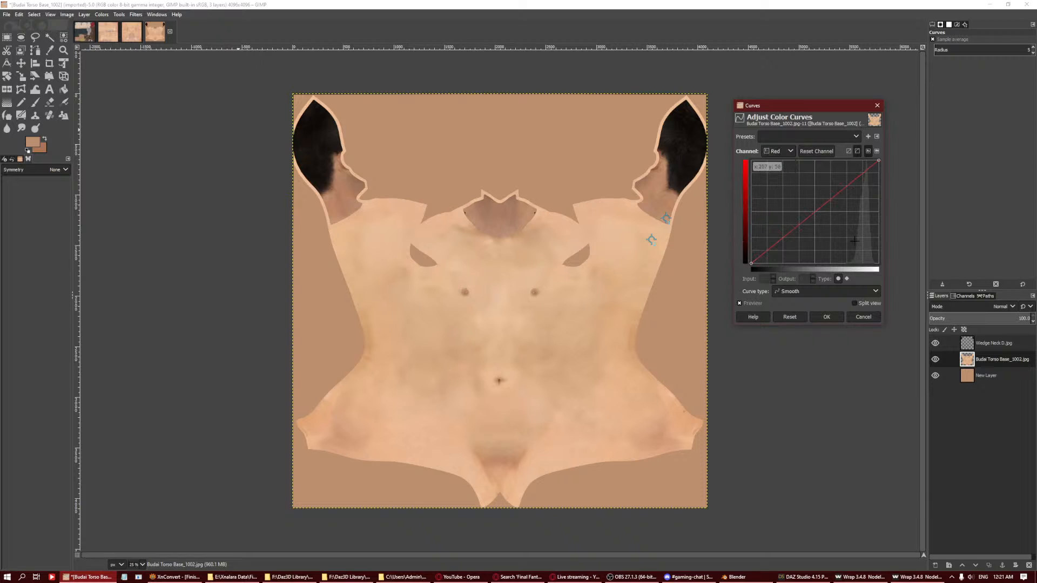
click(651, 239)
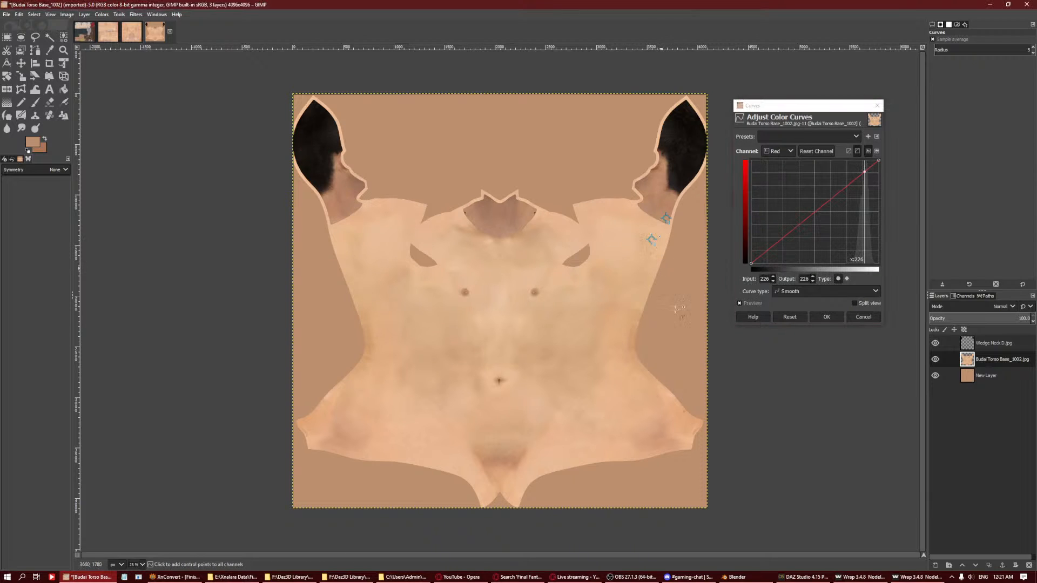
click(965, 25)
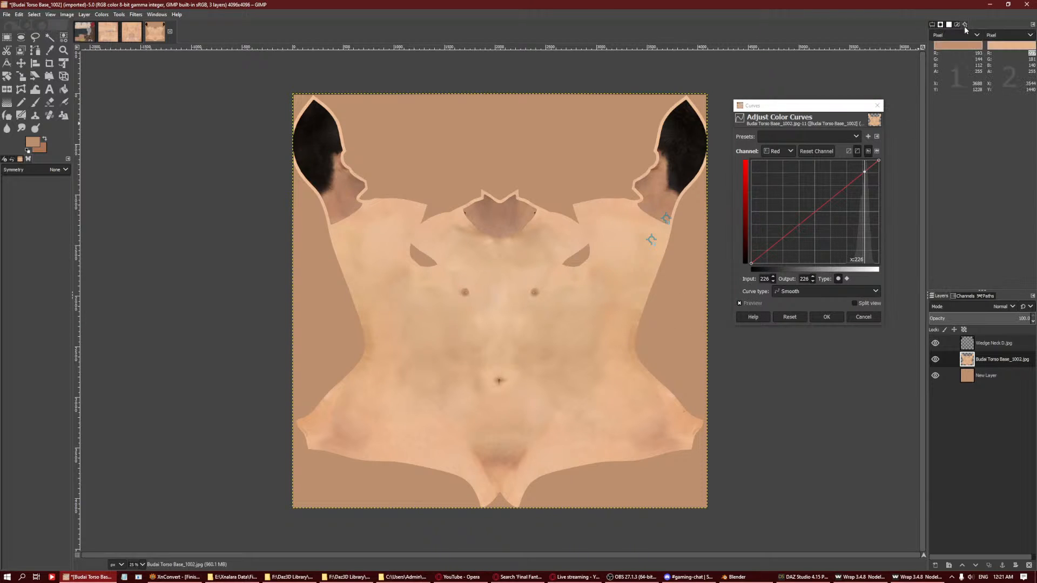
click(867, 172)
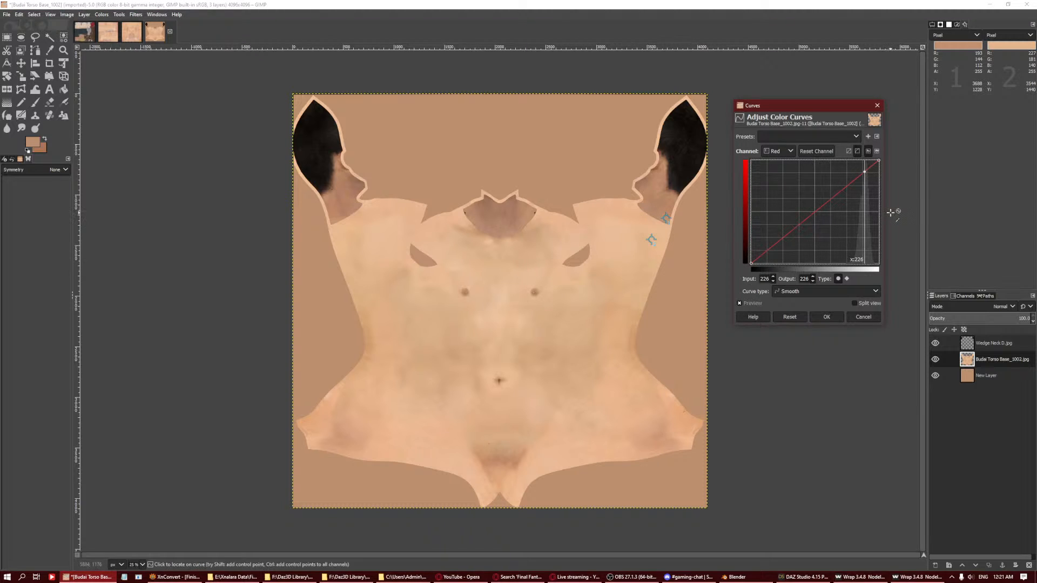
key(Down)
key(Down)
key(Down)
key(Down)
key(Down)
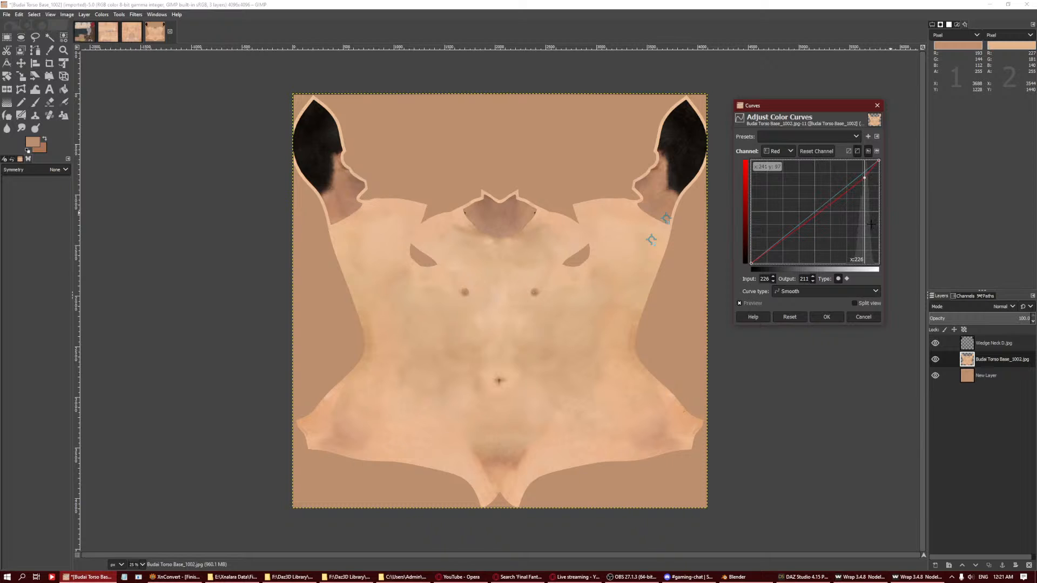
key(Down)
key(Down)
key(Down)
key(Down)
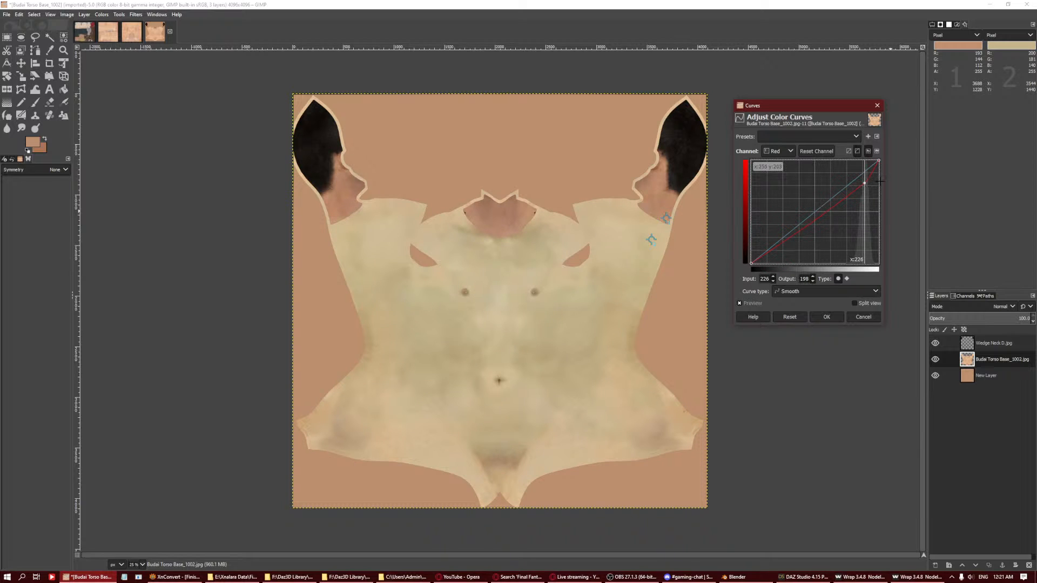
key(Down)
key(Down)
key(Down)
key(Down)
Lower the torso layer's green curve at input 181 to output 144, matching the neck sample.
click(782, 153)
click(782, 182)
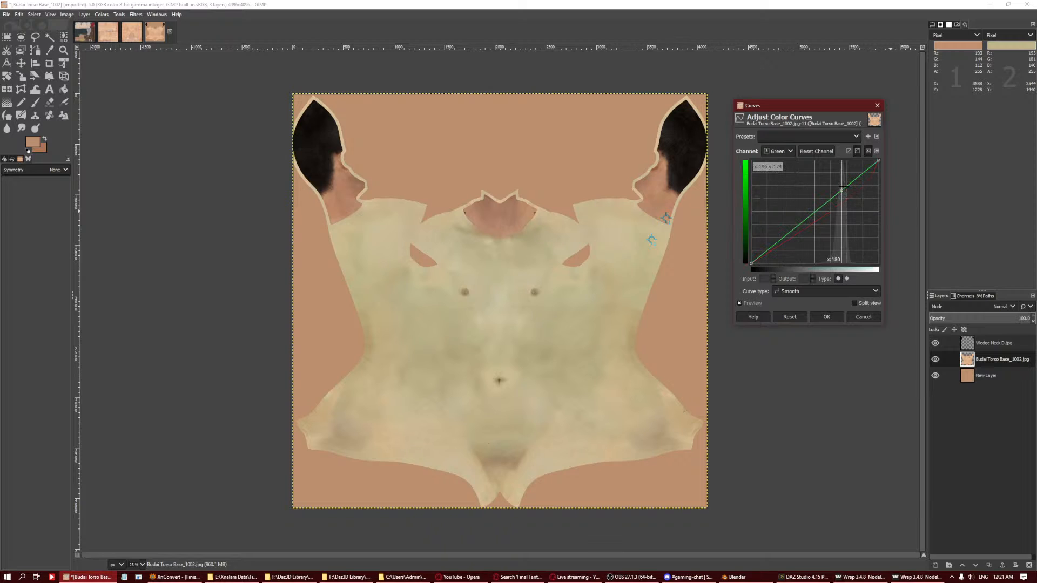
key(Down)
key(Down)
key(Down)
key(Down)
key(Down)
key(Down)
key(Down)
key(Down)
key(Down)
key(Down)
key(Down)
key(Down)
key(Down)
key(Down)
key(Down)
key(Down)
key(Down)
key(Down)
key(Down)
key(Down)
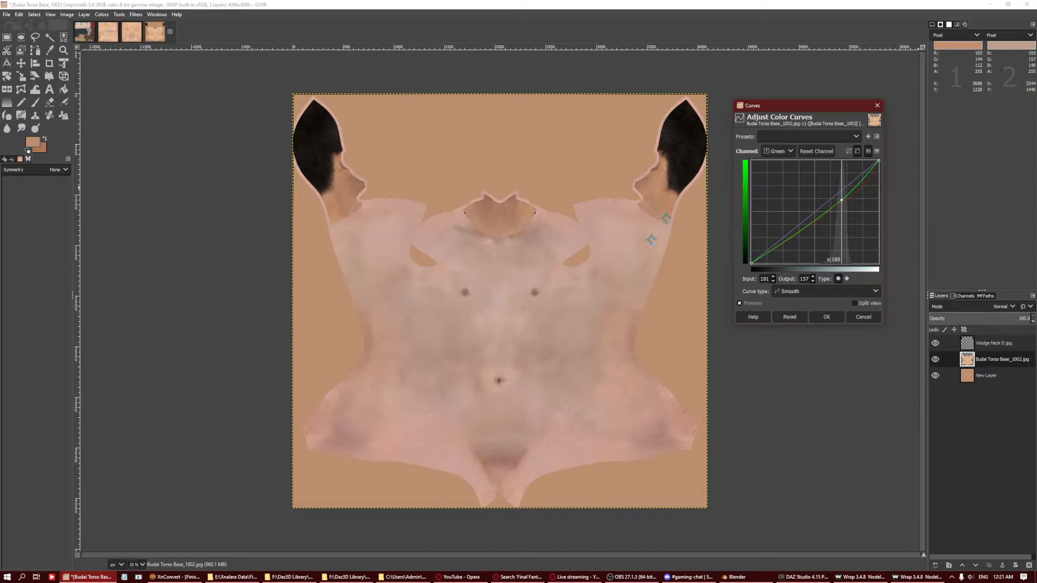
key(Down)
key(Down)
key(Down)
key(Down)
key(Down)
key(Down)
key(Down)
key(Down)
key(Down)
key(Down)
key(Down)
key(Down)
key(Down)
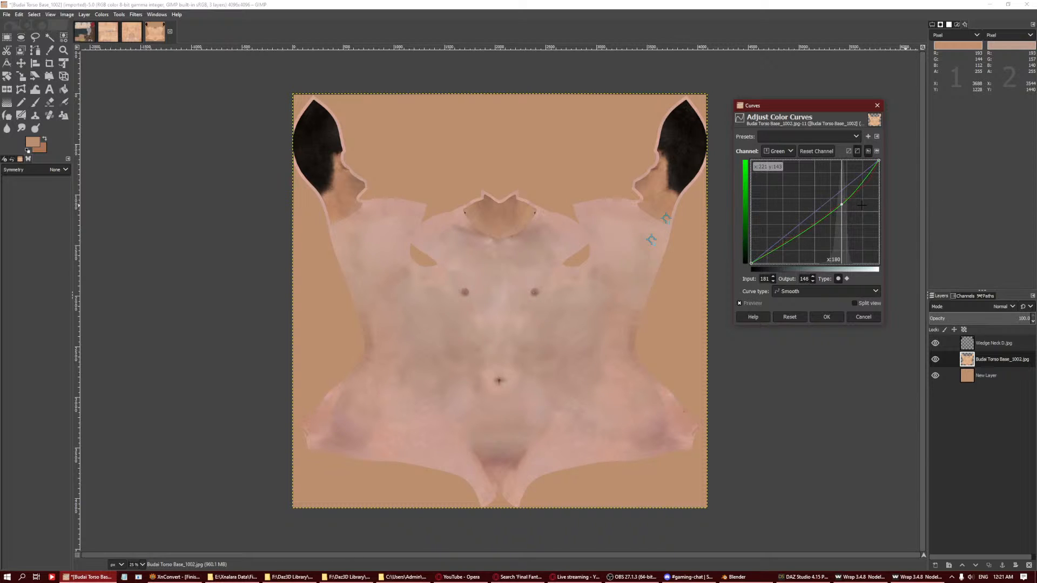
Lower the torso layer's blue curve at input 139 to output 111 and apply the Curves adjustment.
click(778, 151)
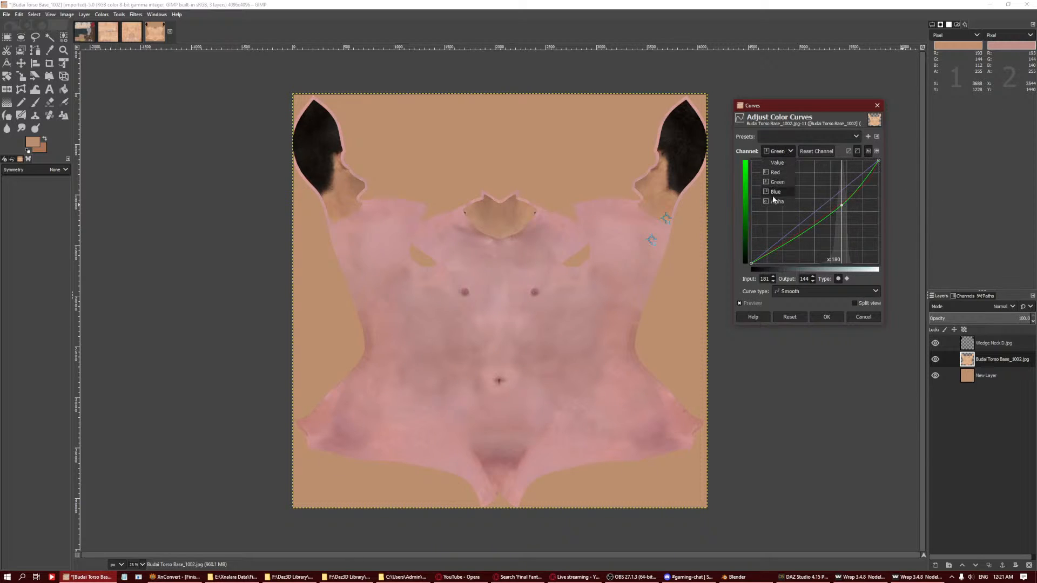
click(773, 187)
click(821, 207)
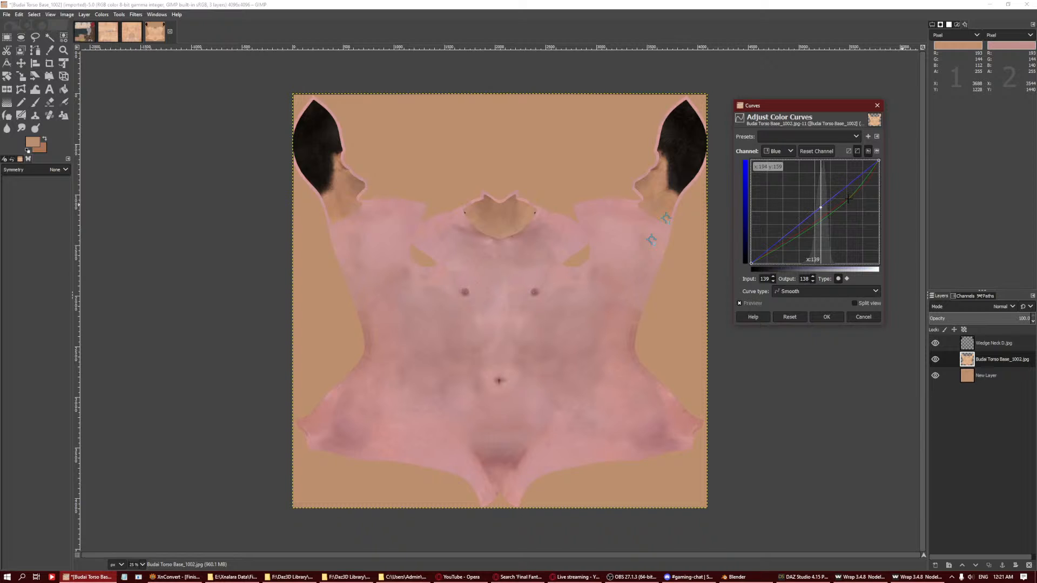
key(Down)
key(Down)
key(Down)
key(Down)
key(Down)
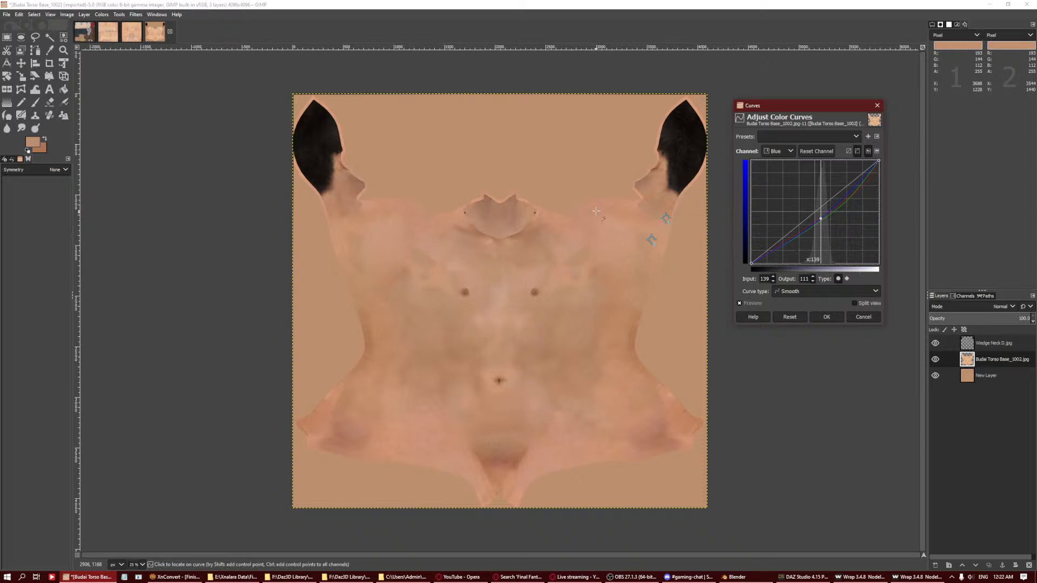
click(826, 318)
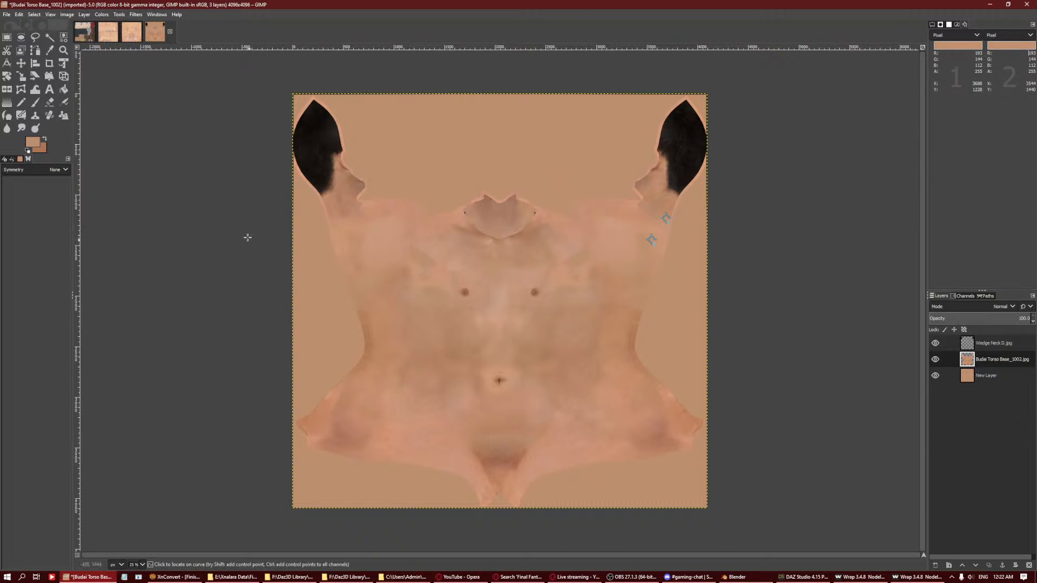
Choose the Eraser and enable vertical mirror symmetry for painting across the texture's center line.
click(50, 101)
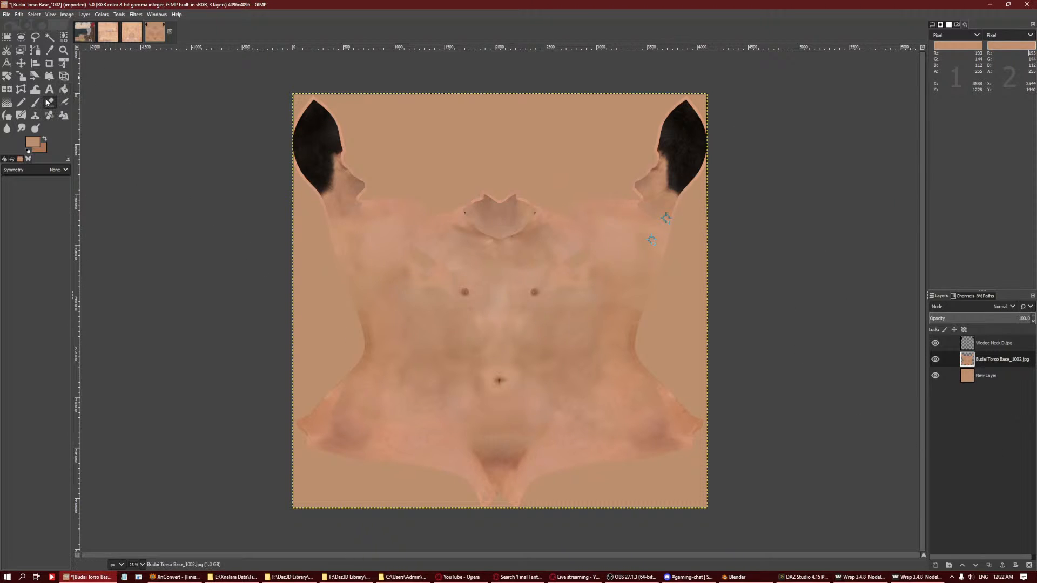
click(59, 170)
click(56, 179)
click(25, 189)
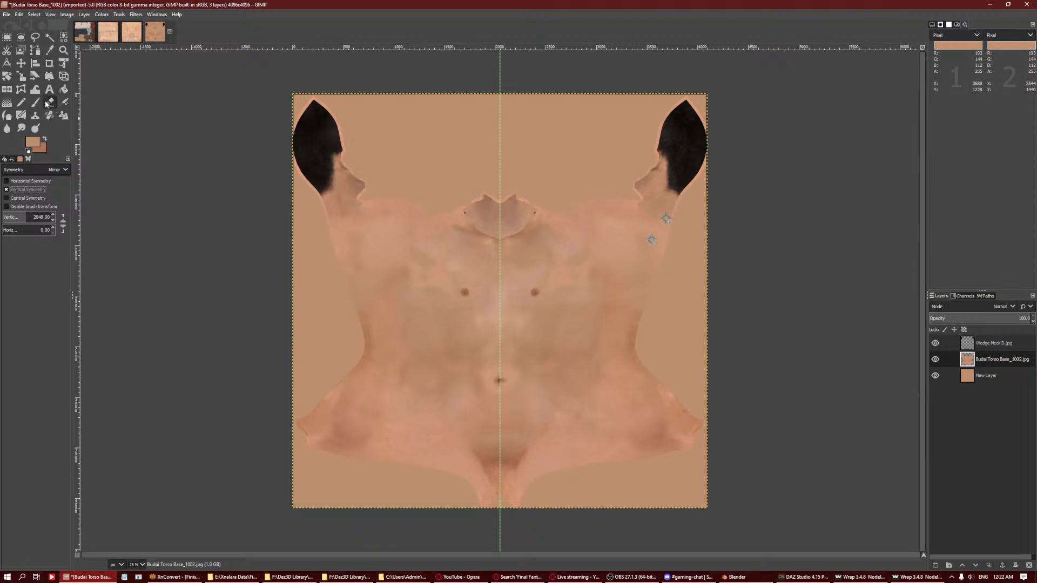
Make the Wedge Neck D.jpg layer active and set the eraser size to 200.
click(997, 345)
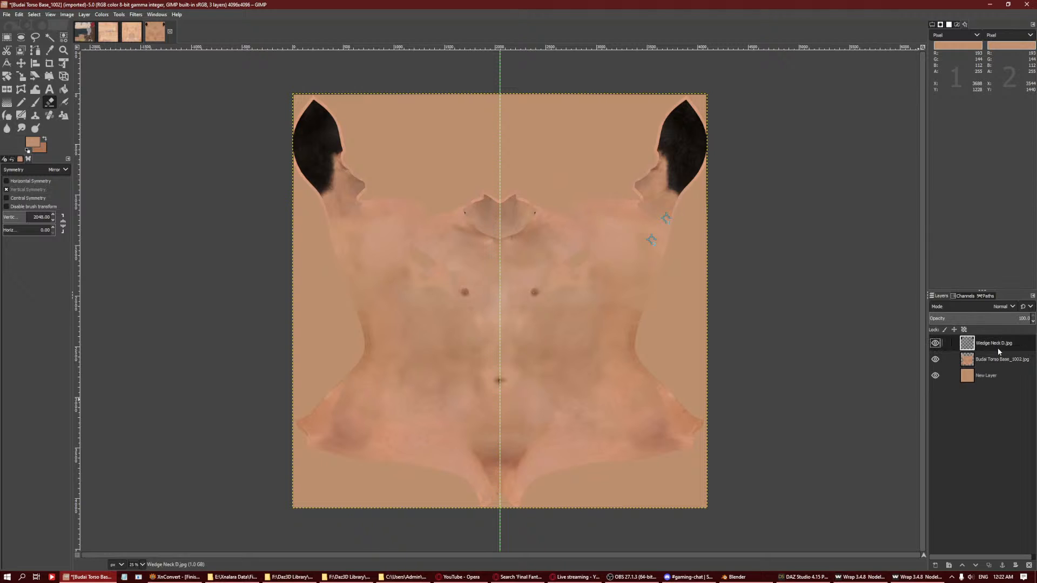
click(931, 24)
text(200)
key(Return)
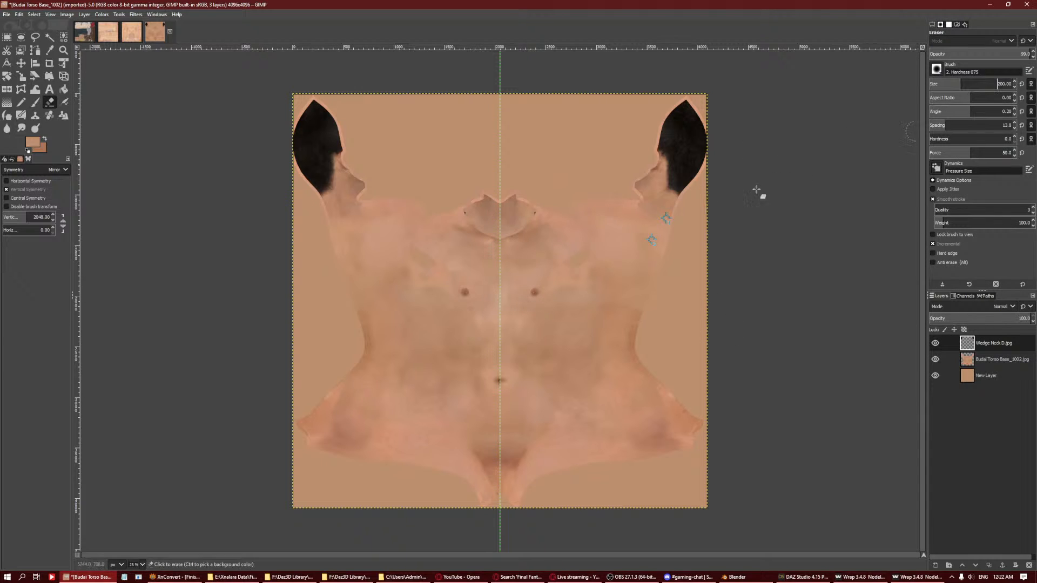
Examine the seams between the neck pieces and the torso at the collar and right shoulder.
ctrl+scroll(501, 232, up, 3)
ctrl+scroll(528, 233, up, 3)
middle_drag(511, 269, 539, 298)
ctrl+scroll(533, 223, down, 2)
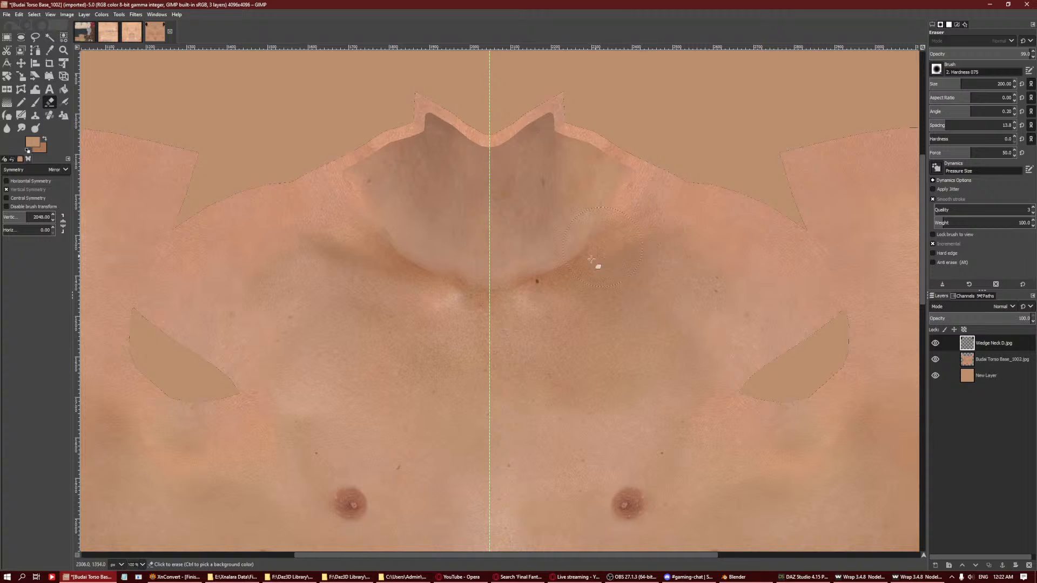
middle_drag(810, 366, 432, 335)
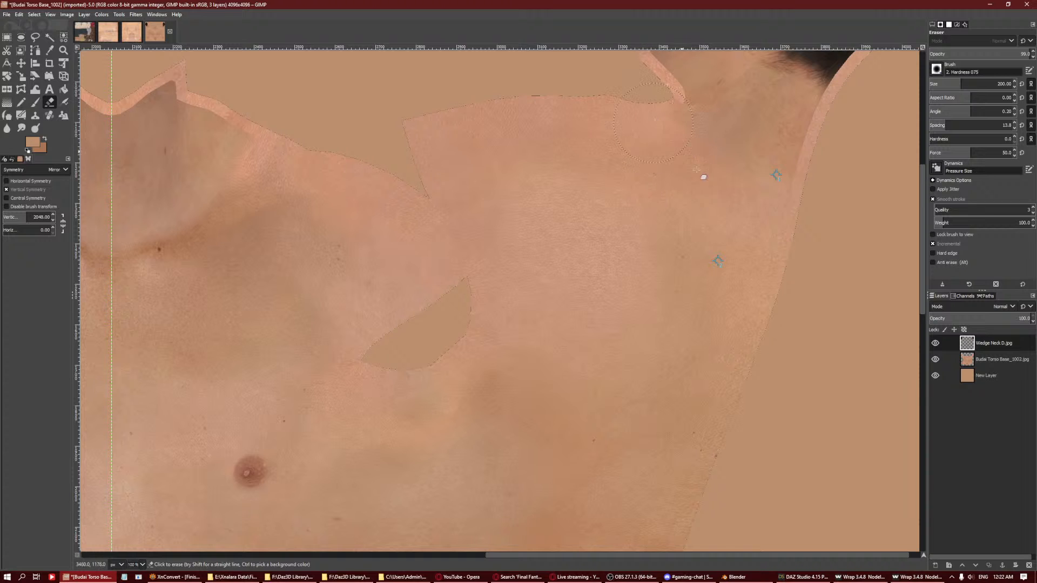
ctrl+scroll(699, 273, down, 2)
middle_drag(687, 381, 847, 289)
ctrl+scroll(671, 282, down, 1)
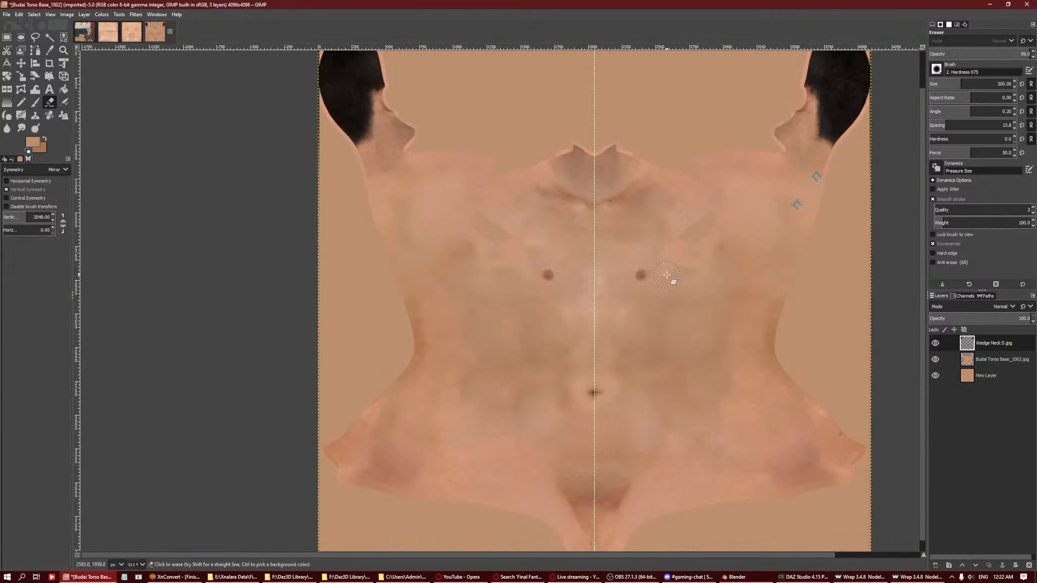
middle_drag(671, 283, 637, 282)
ctrl+scroll(609, 228, up, 1)
ctrl+scroll(609, 227, up, 2)
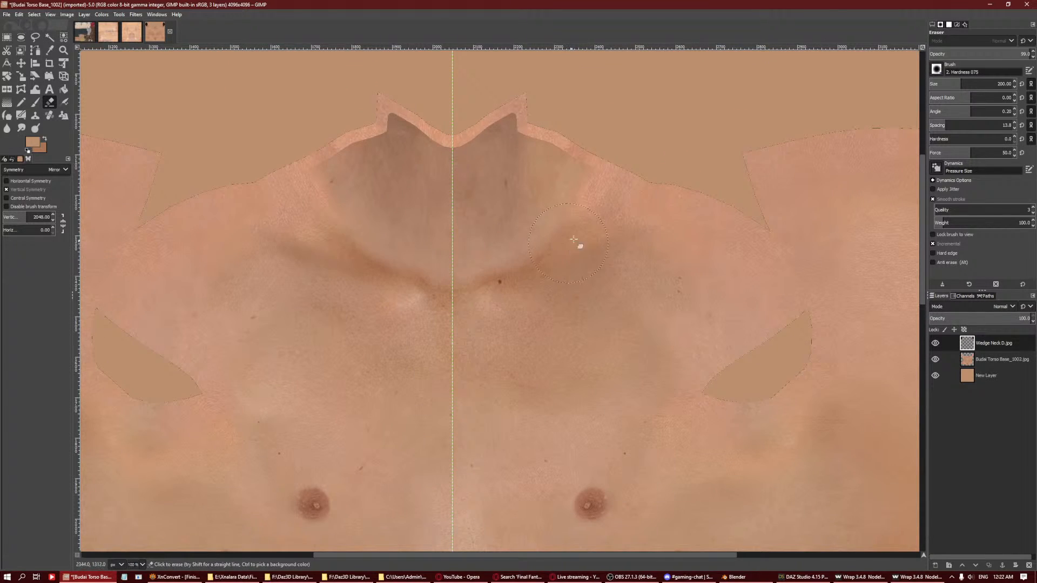
Merge the neck, torso and background layers into a single layer.
scroll(657, 394, down, 3)
scroll(657, 377, down, 4)
ctrl+scroll(666, 367, down, 3)
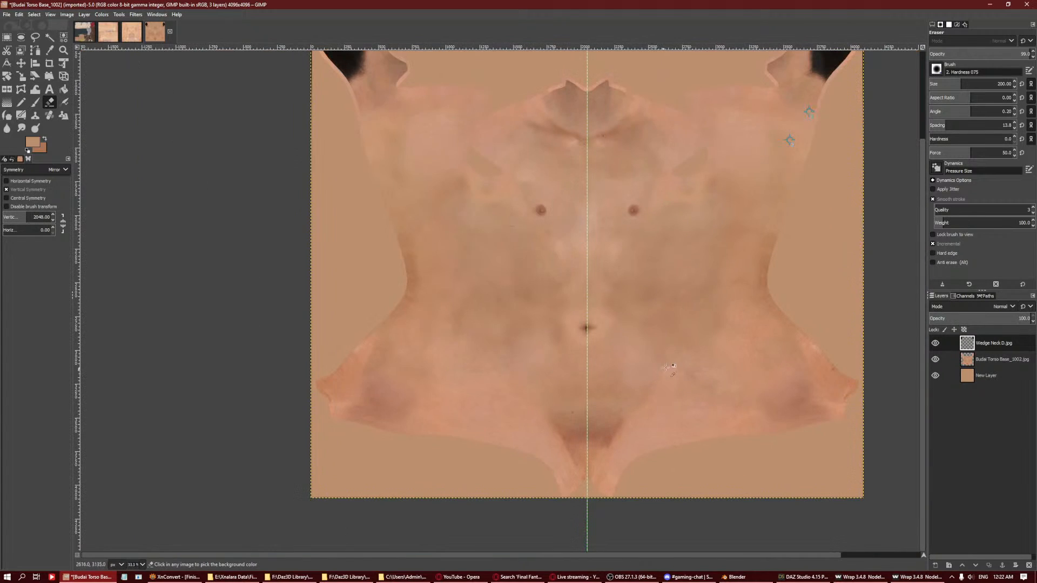
middle_drag(665, 368, 579, 467)
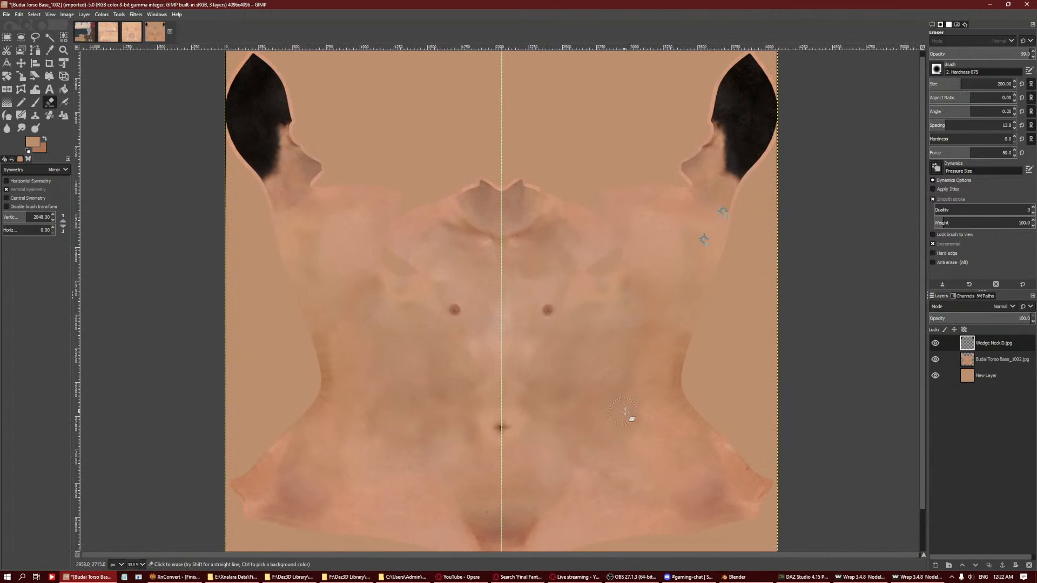
right_click(968, 448)
click(924, 429)
click(938, 477)
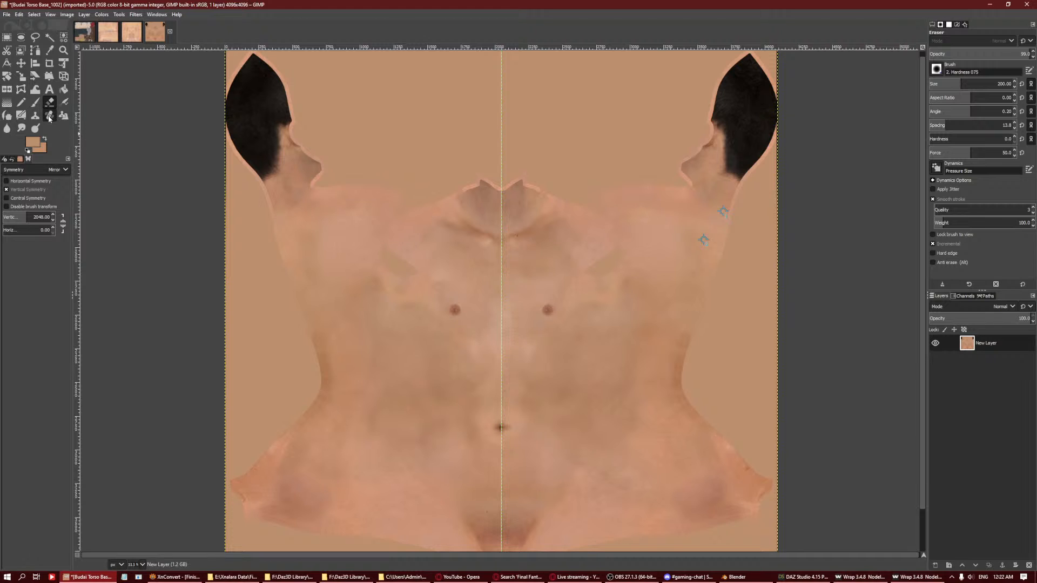
Choose the Heal tool and blend the seam between the neck piece and the right shoulder with sampled nearby skin.
key(h)
ctrl+scroll(686, 206, up, 4)
middle_drag(765, 173, 720, 242)
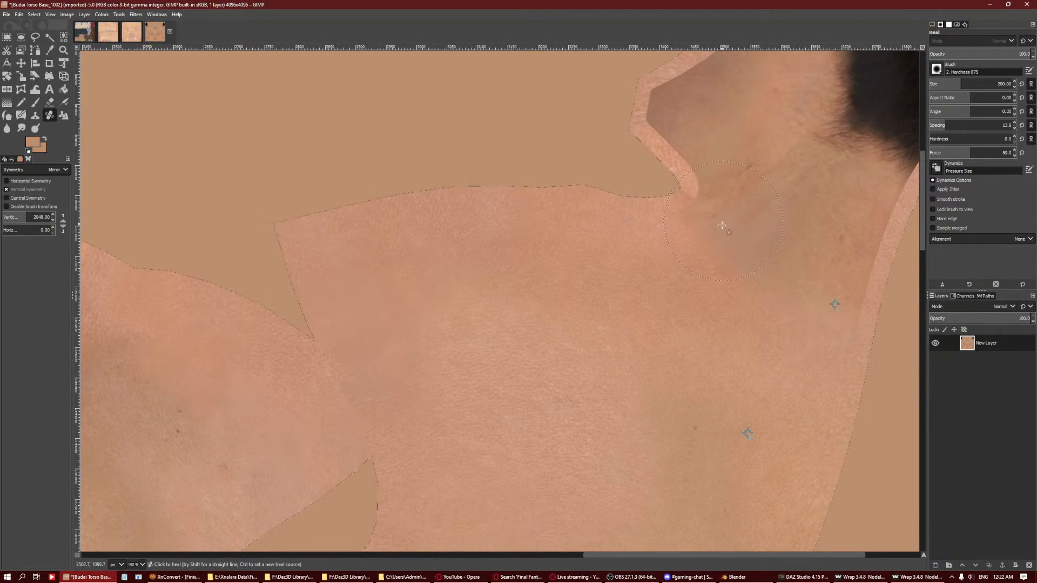
ctrl+click(747, 145)
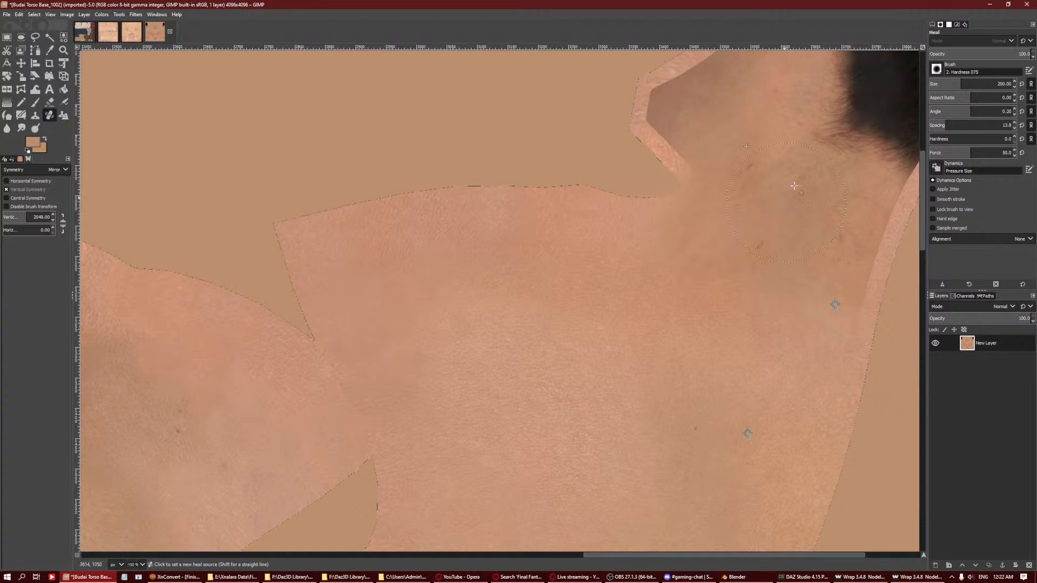
ctrl+scroll(791, 229, down, 4)
ctrl+scroll(495, 235, up, 2)
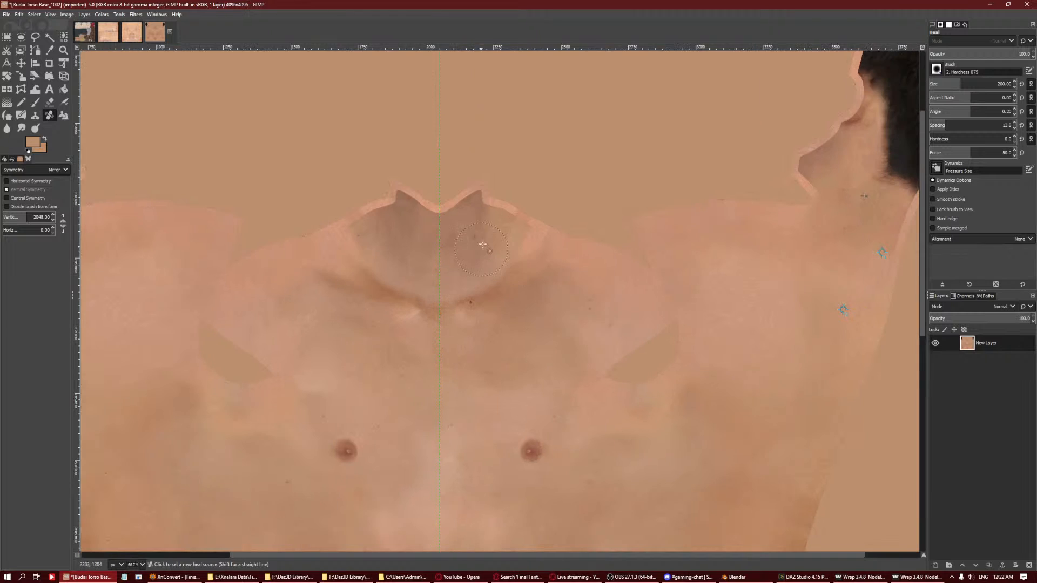
ctrl+scroll(775, 232, up, 2)
middle_drag(912, 232, 720, 245)
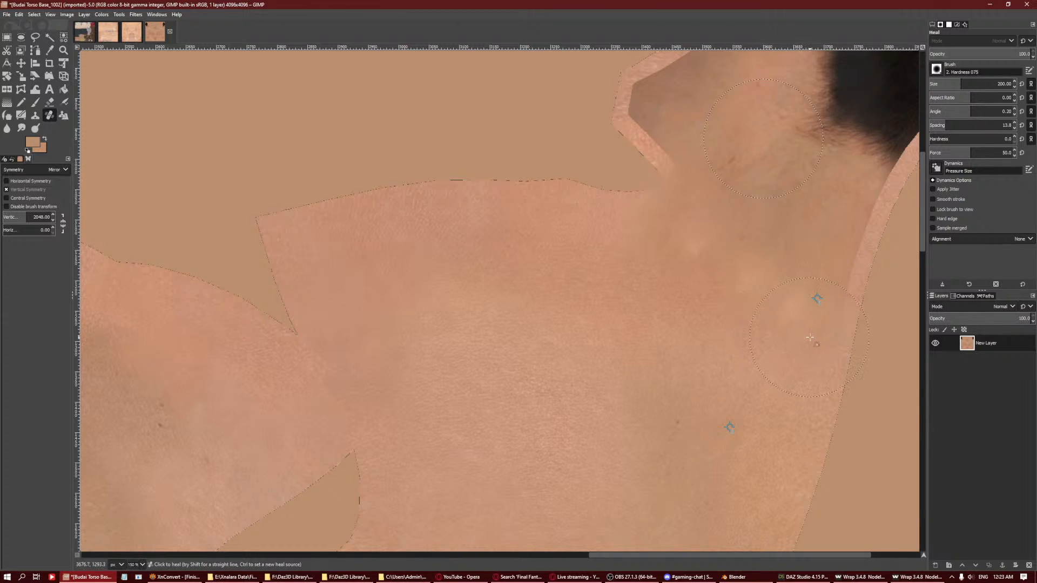
ctrl+scroll(729, 312, down, 1)
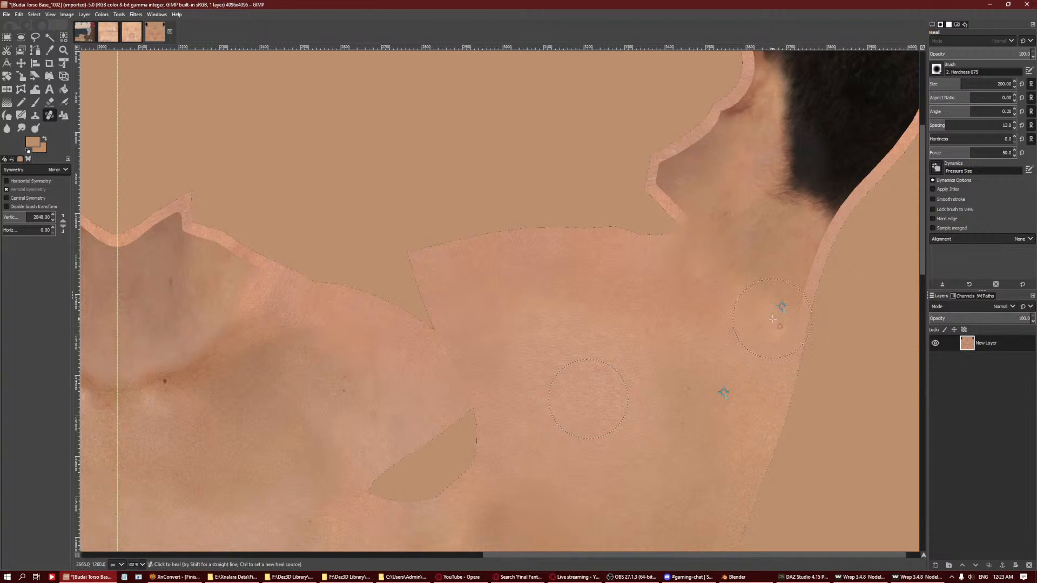
Heal the neck seam along the collarbones around the center line and undo the last few heal strokes.
mouse_move(589, 400)
middle_down()
mouse_move(602, 385)
mouse_move(873, 300)
middle_up()
ctrl+scroll(415, 283, up, 1)
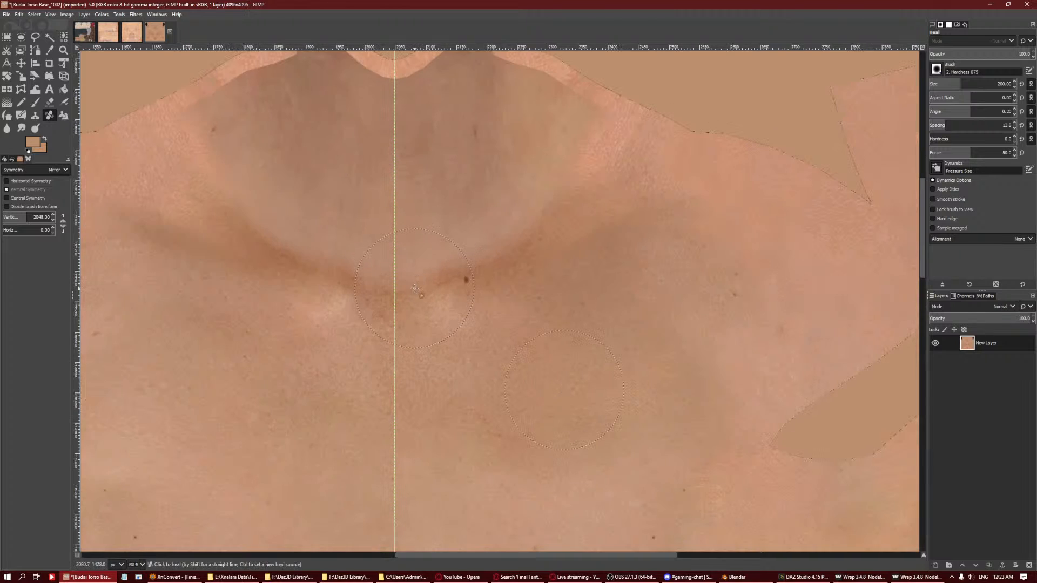
mouse_move(408, 281)
mouse_down()
mouse_move(463, 267)
mouse_move(543, 220)
mouse_up()
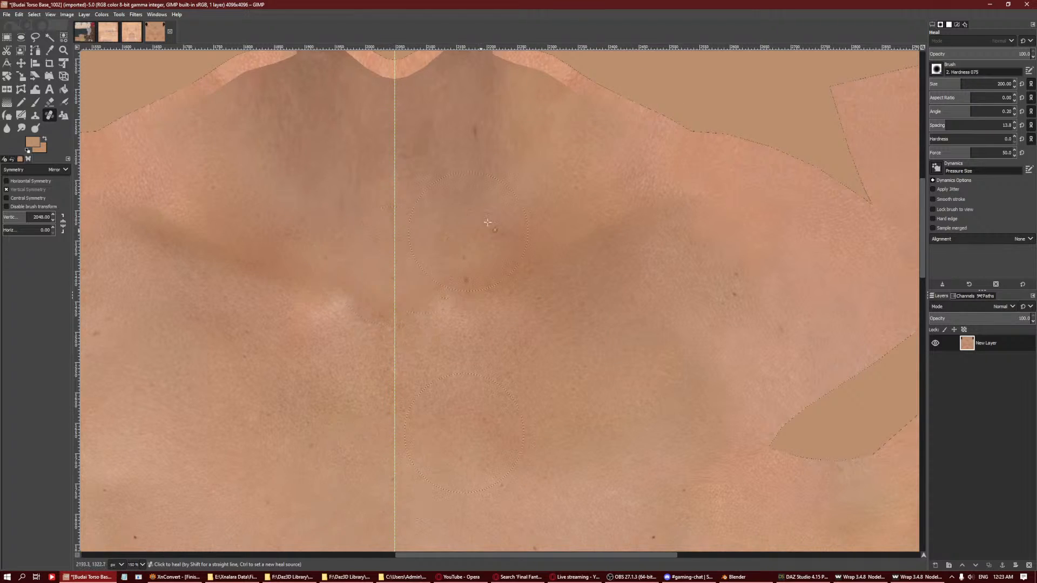
drag(504, 270, 532, 266)
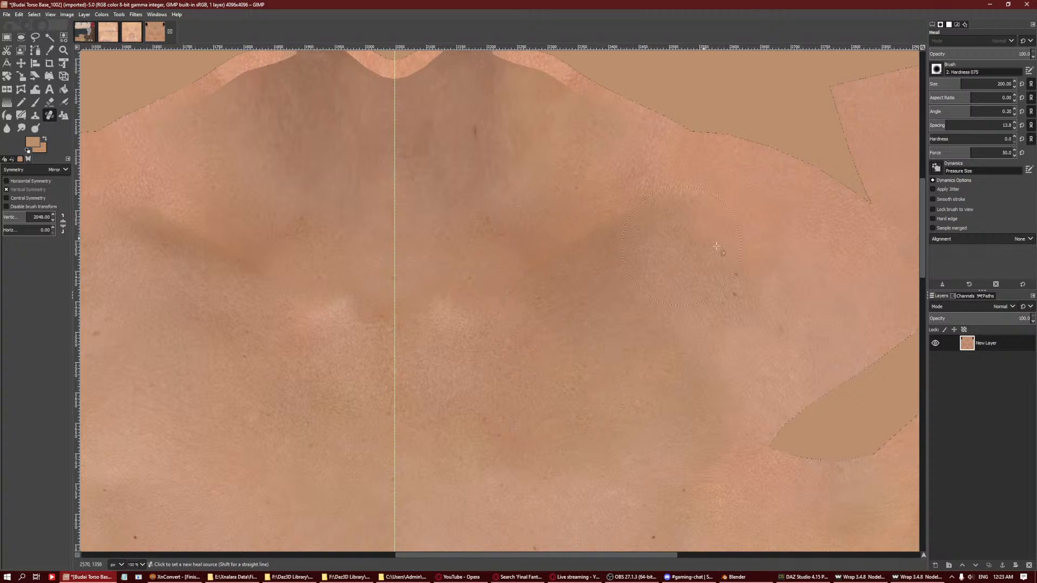
key(ctrl+z)
key(ctrl+z)
key(ctrl+z)
key(ctrl+z)
key(ctrl+z)
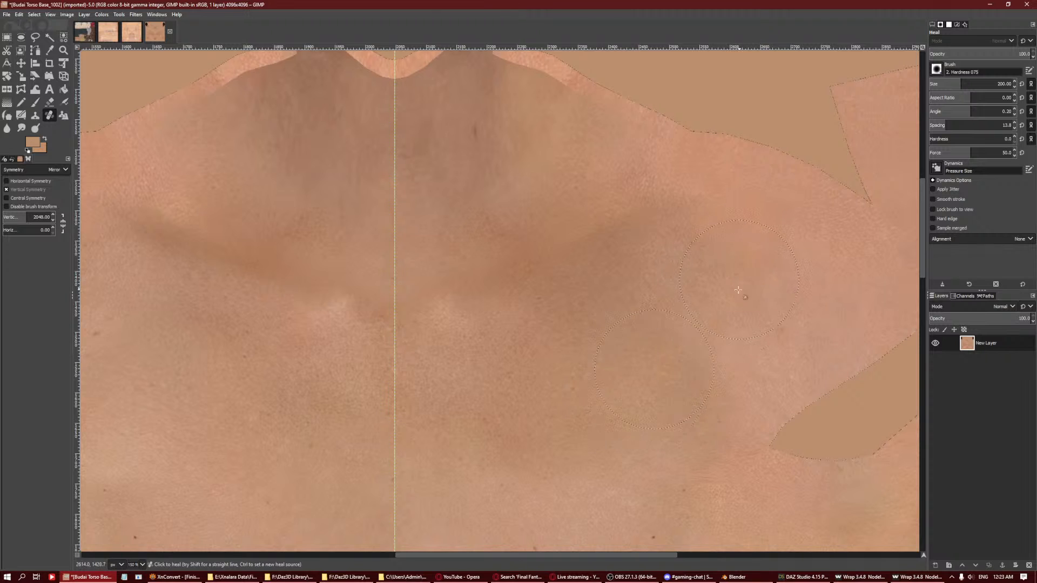
Heal the moles and uneven skin patches on the chest around the nipples.
ctrl+scroll(738, 290, down, 2)
ctrl+scroll(701, 397, up, 2)
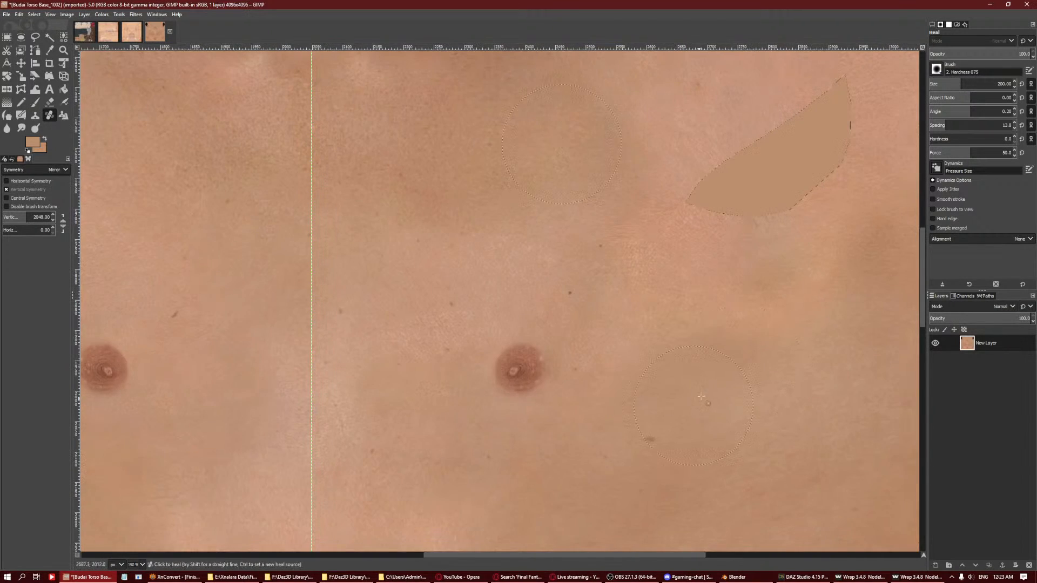
scroll(701, 397, down, 3)
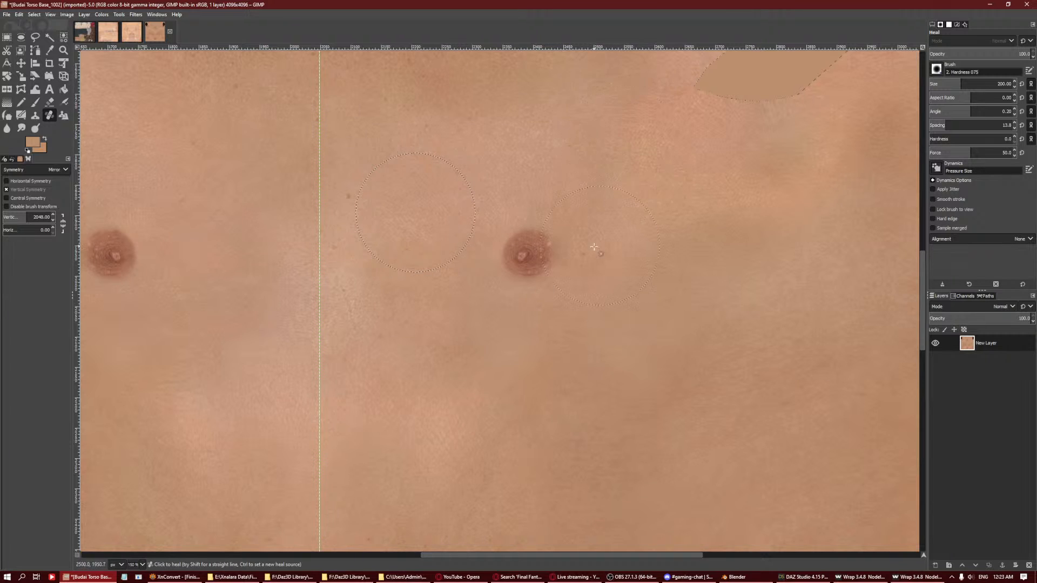
middle_drag(396, 212, 464, 269)
middle_drag(407, 205, 442, 273)
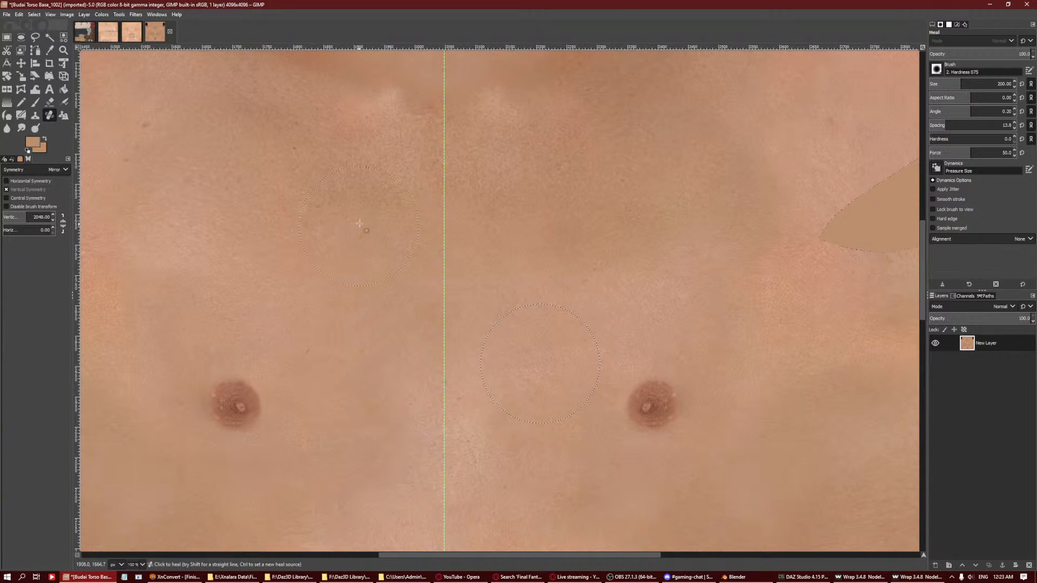
Heal the uneven color patches on the abdomen between the navel and the waist.
ctrl+scroll(613, 333, down, 3)
middle_drag(657, 338, 610, 186)
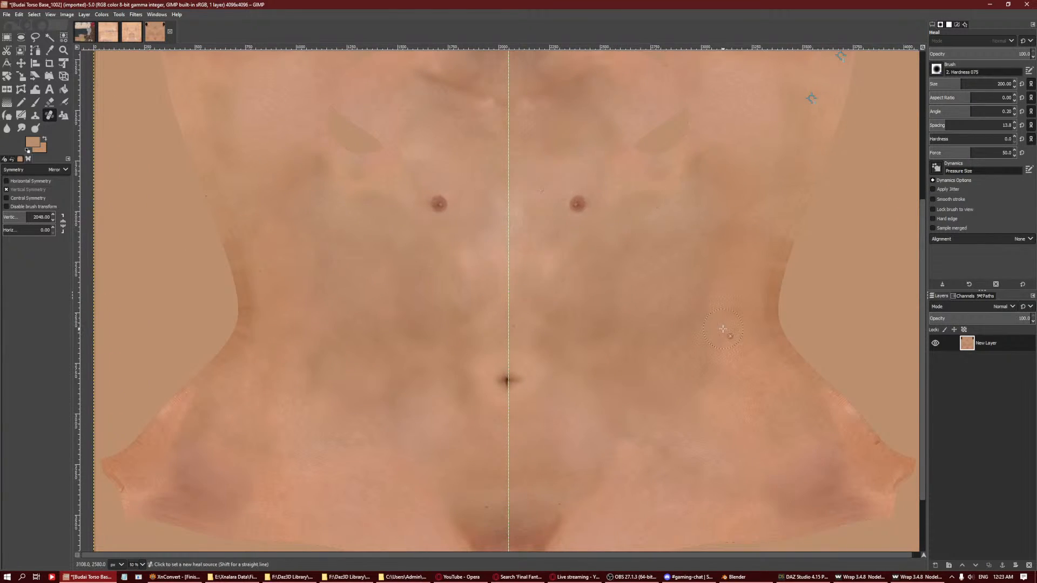
ctrl+scroll(676, 386, up, 3)
ctrl+click(475, 380)
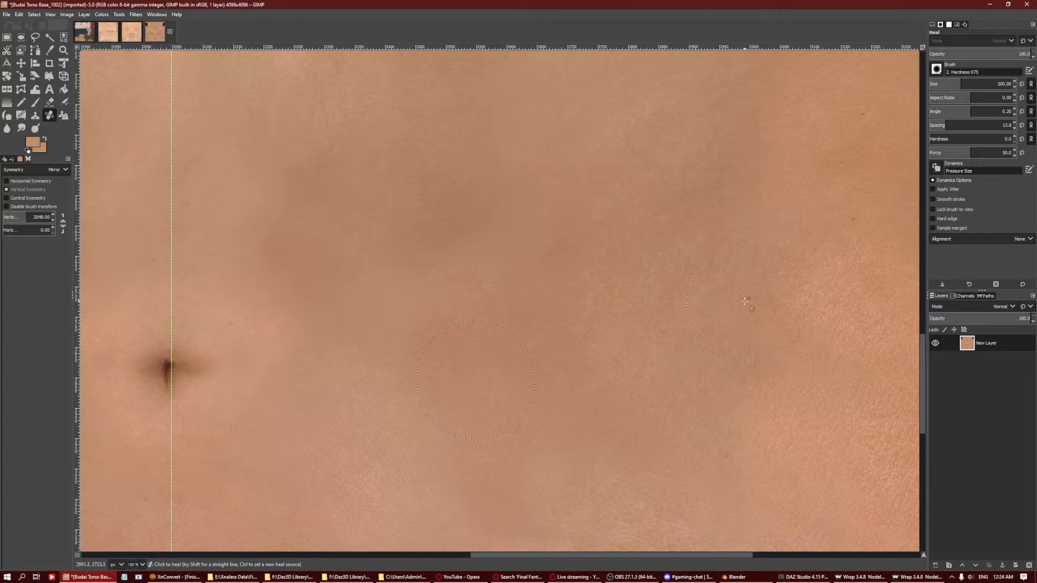
ctrl+scroll(848, 216, down, 3)
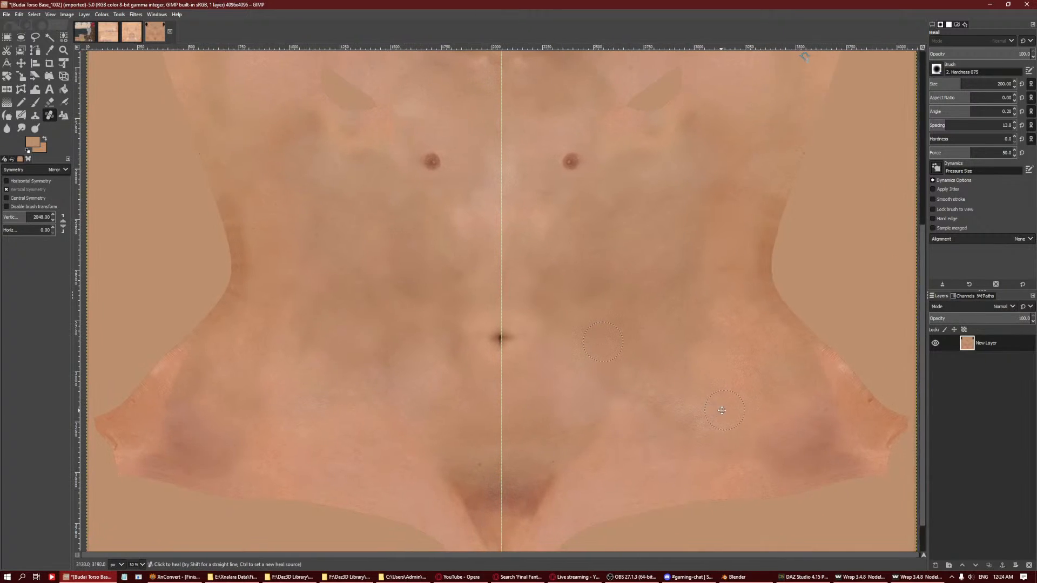
Heal the remaining color transitions on the side below the right armpit and on the left shoulder.
scroll(814, 327, up, 3)
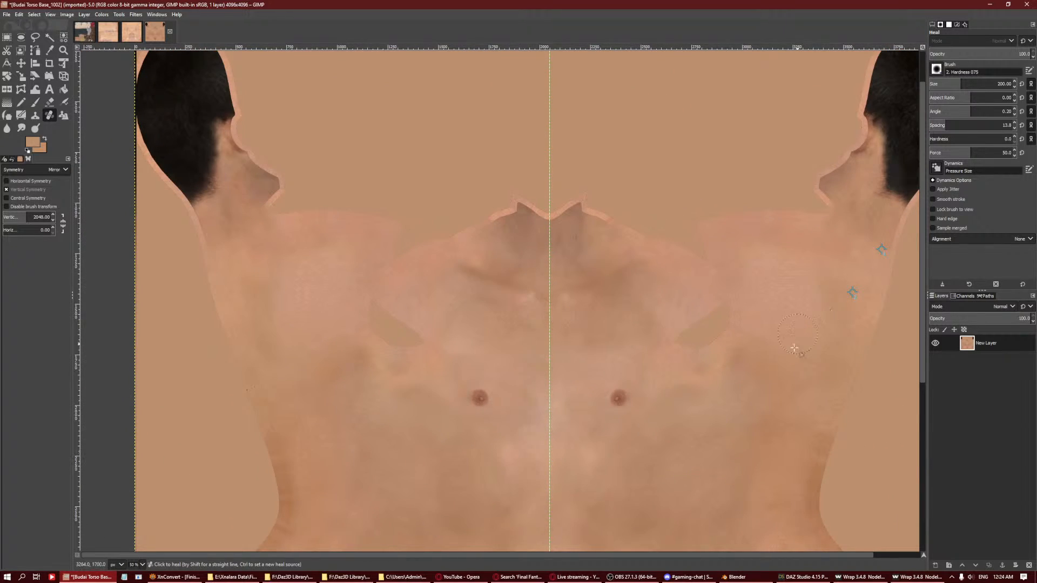
ctrl+scroll(765, 412, up, 2)
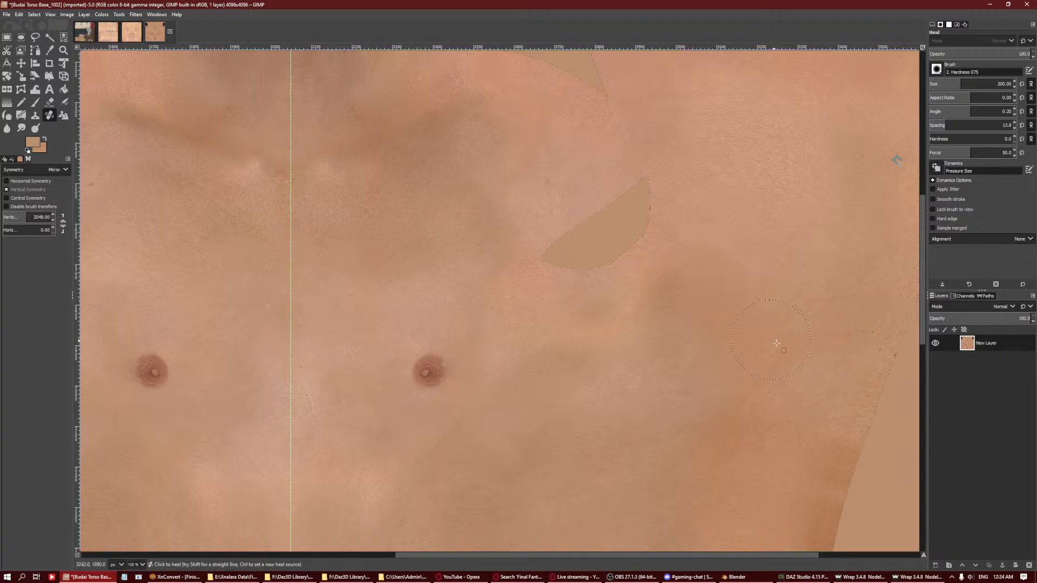
ctrl+click(727, 319)
ctrl+scroll(889, 364, down, 5)
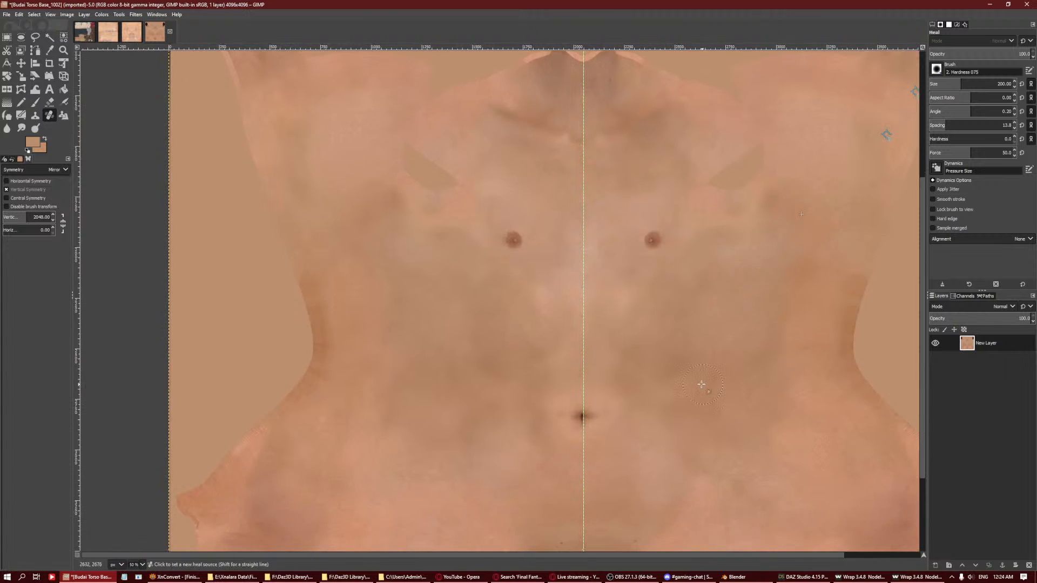
ctrl+scroll(423, 280, up, 4)
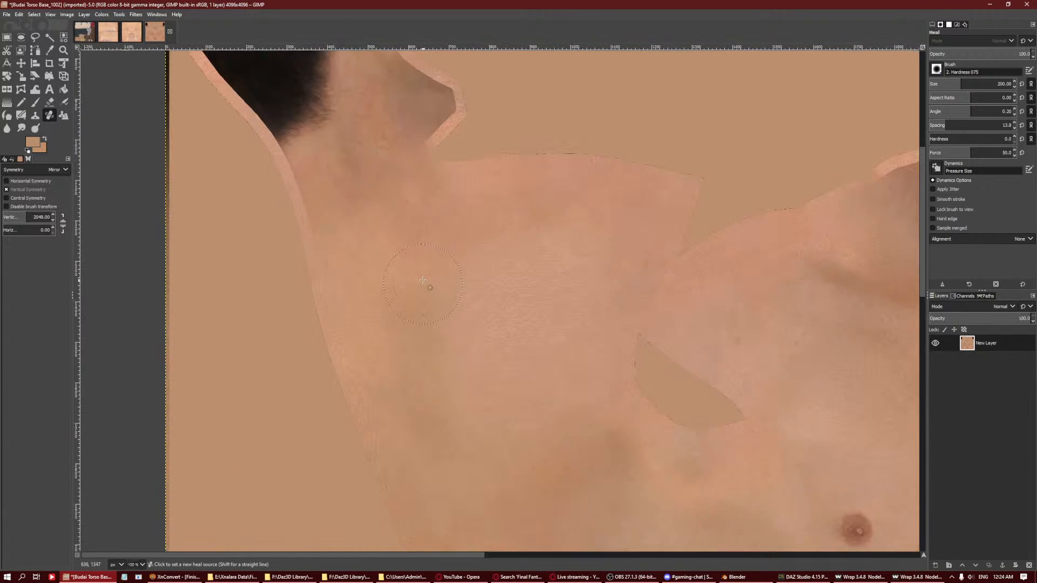
ctrl+click(430, 275)
ctrl+scroll(426, 186, down, 5)
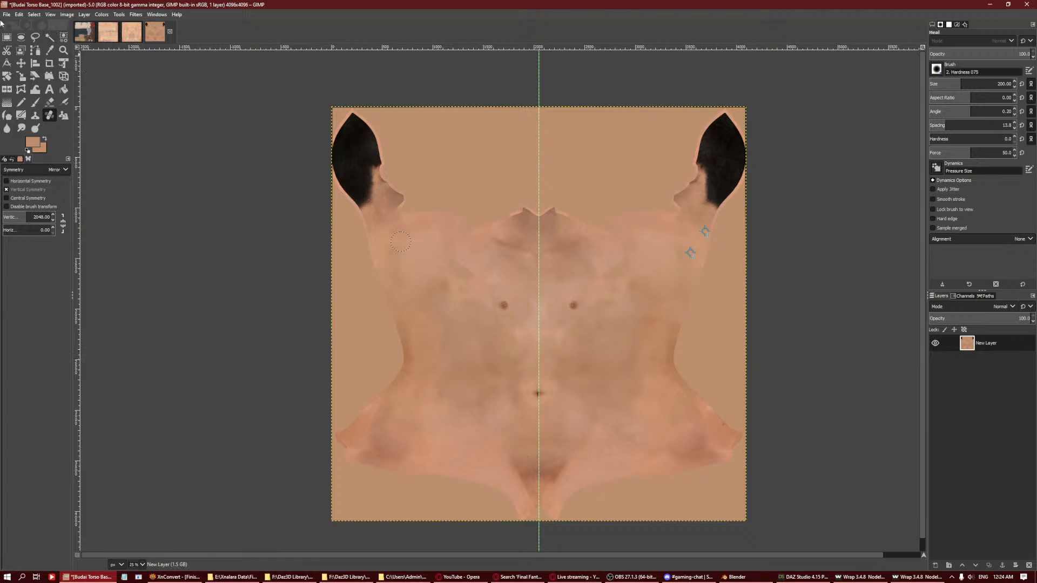
Export the merged texture as Wedge Torso D.jpg into the Wedge\Textures\Skin folder.
click(7, 14)
click(43, 143)
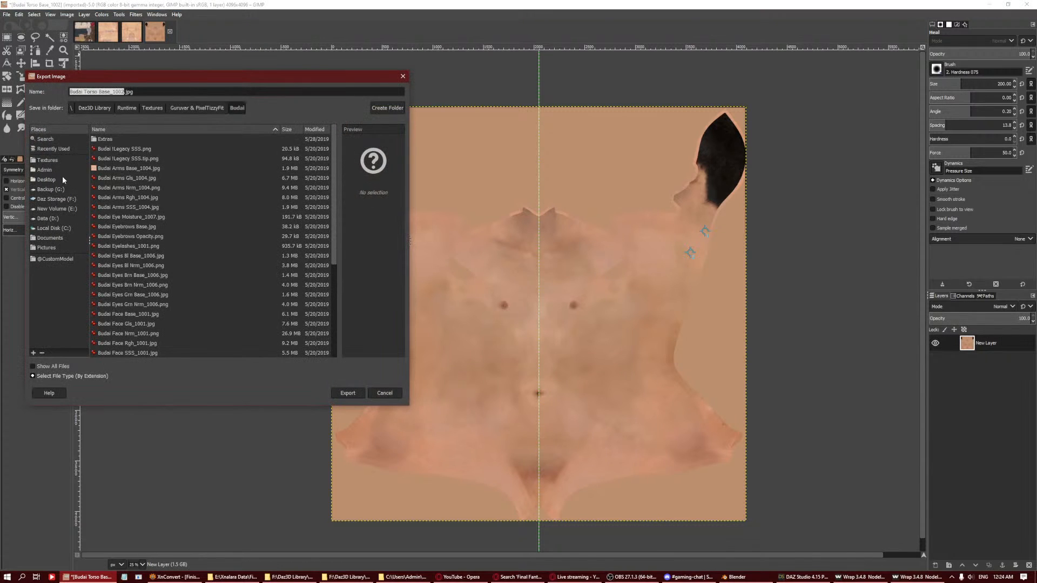
click(56, 148)
click(108, 149)
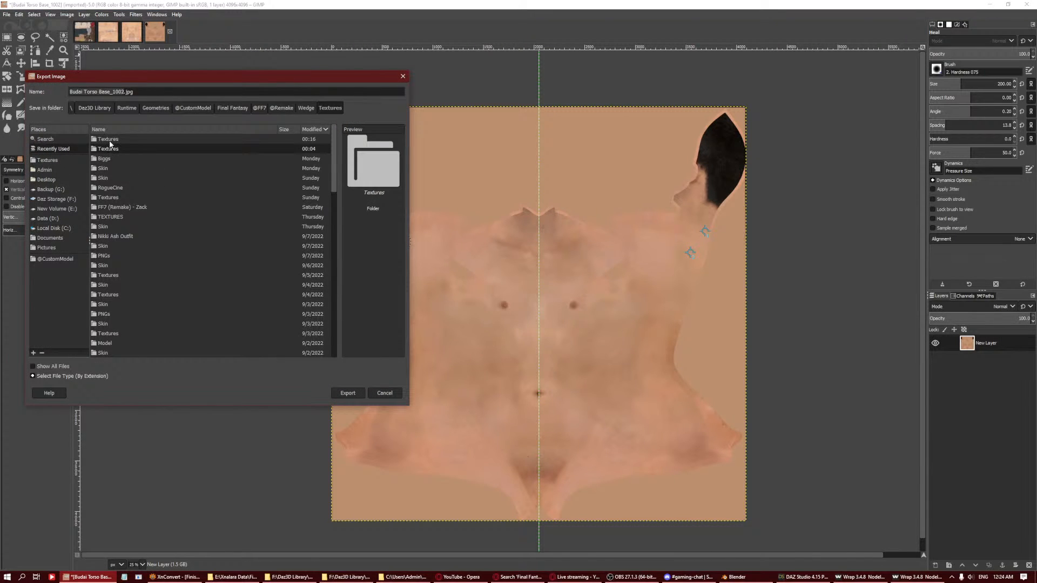
double_click(108, 149)
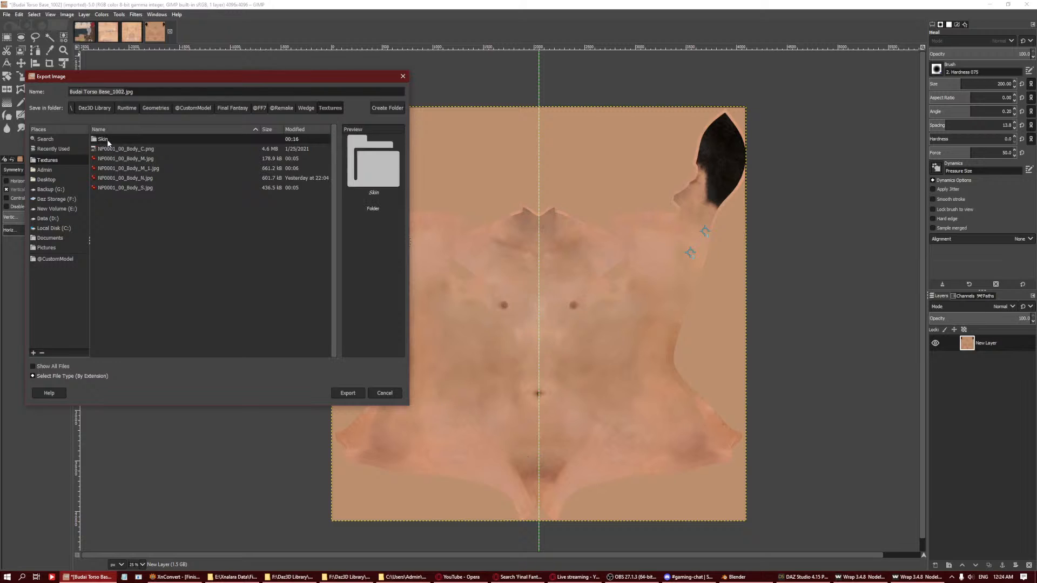
double_click(104, 139)
click(108, 139)
double_click(93, 92)
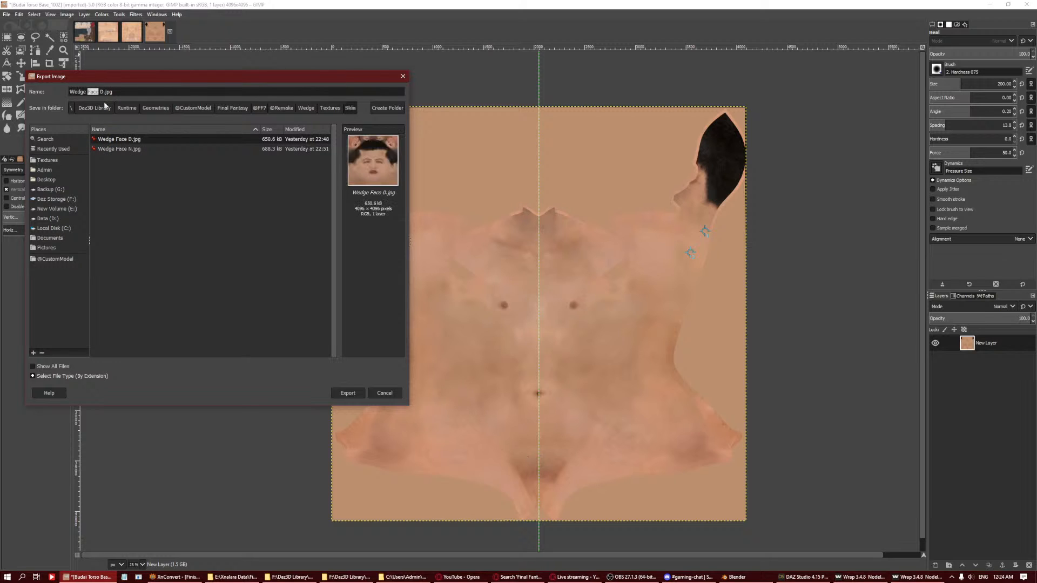
key(Return)
key(Return)
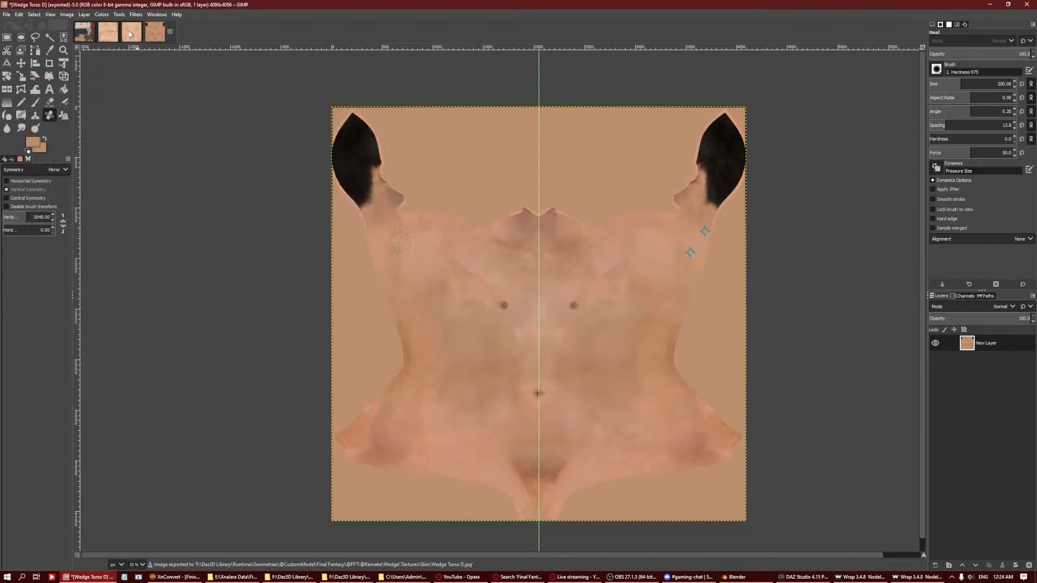
Repeat the last Curves adjustment on the Budai Legs Base_1003 and Budai Arms Base_1004 images.
click(130, 34)
key(ctrl+f)
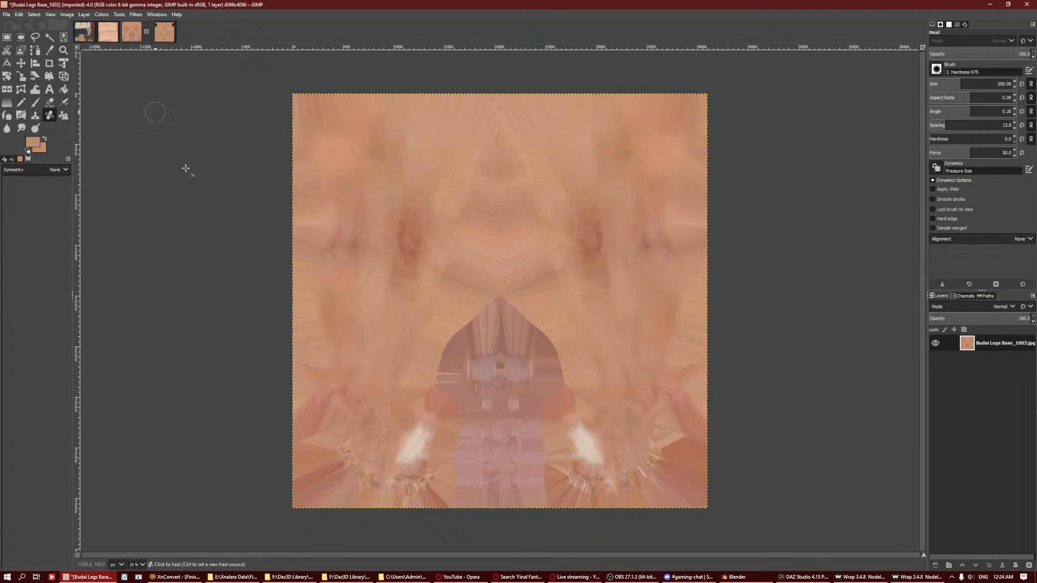
click(135, 15)
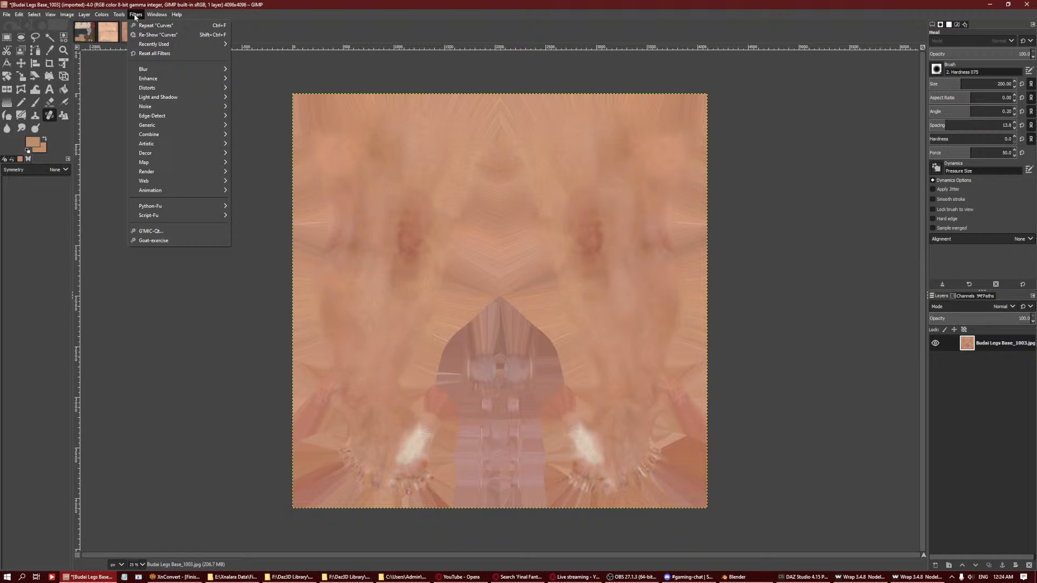
key(Escape)
click(108, 31)
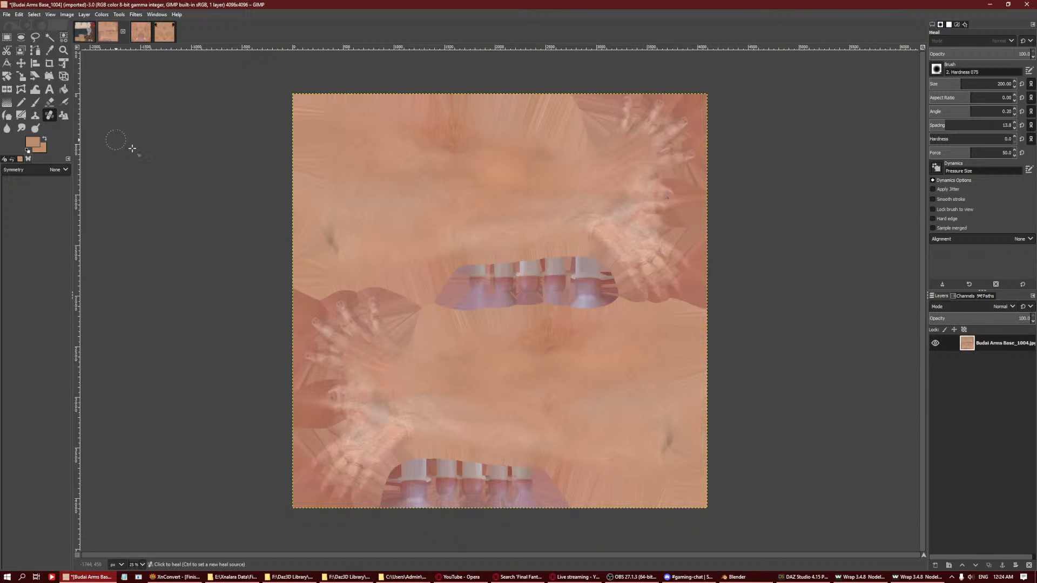
Add Wedge Leg D.png and Wedge Leg D.jpg from the Output\Textures folder as layers in the Budai Legs Base_1003 image.
click(132, 31)
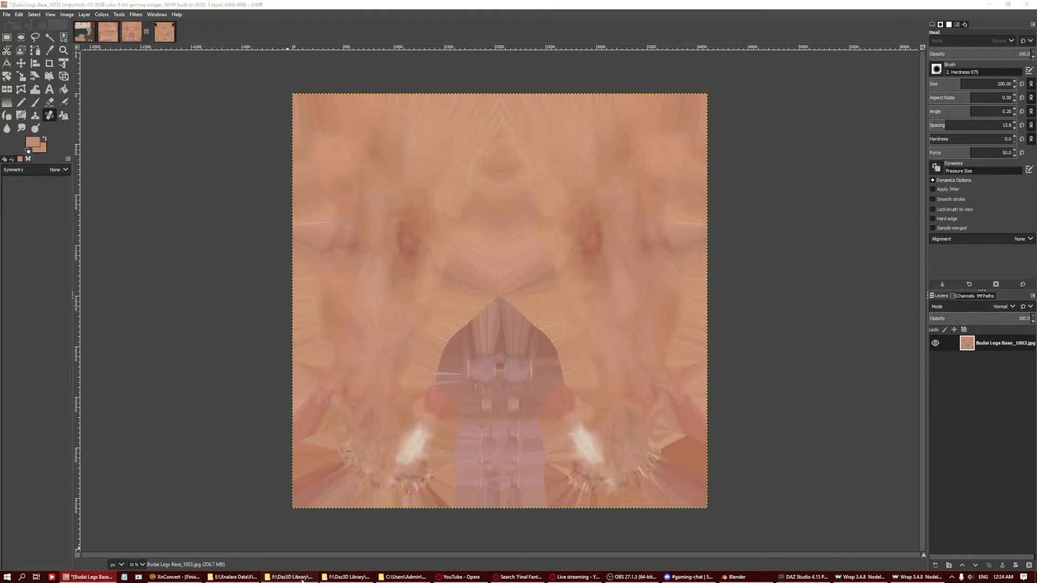
click(302, 578)
click(302, 578)
click(359, 577)
click(361, 578)
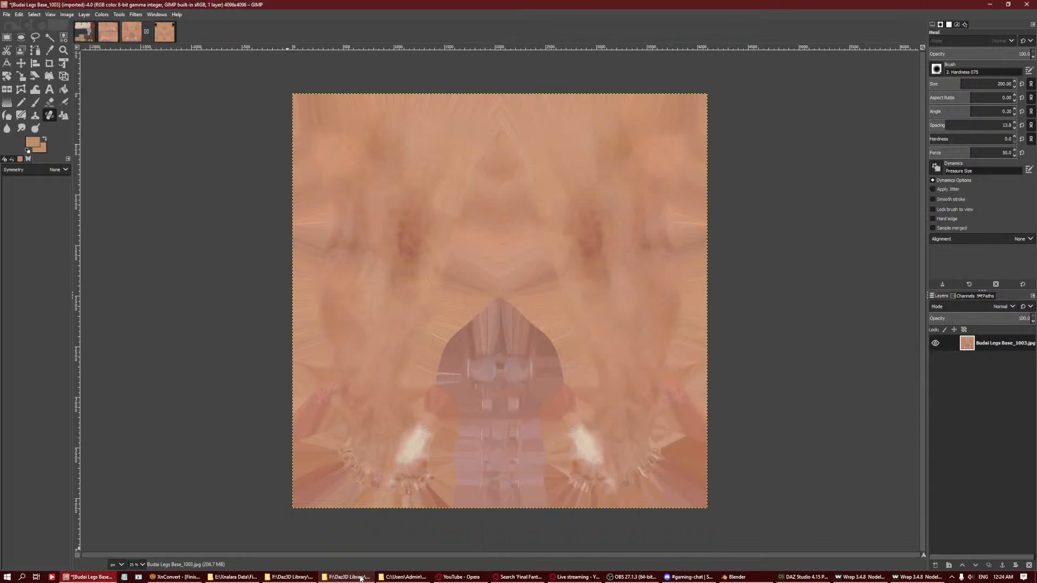
click(402, 576)
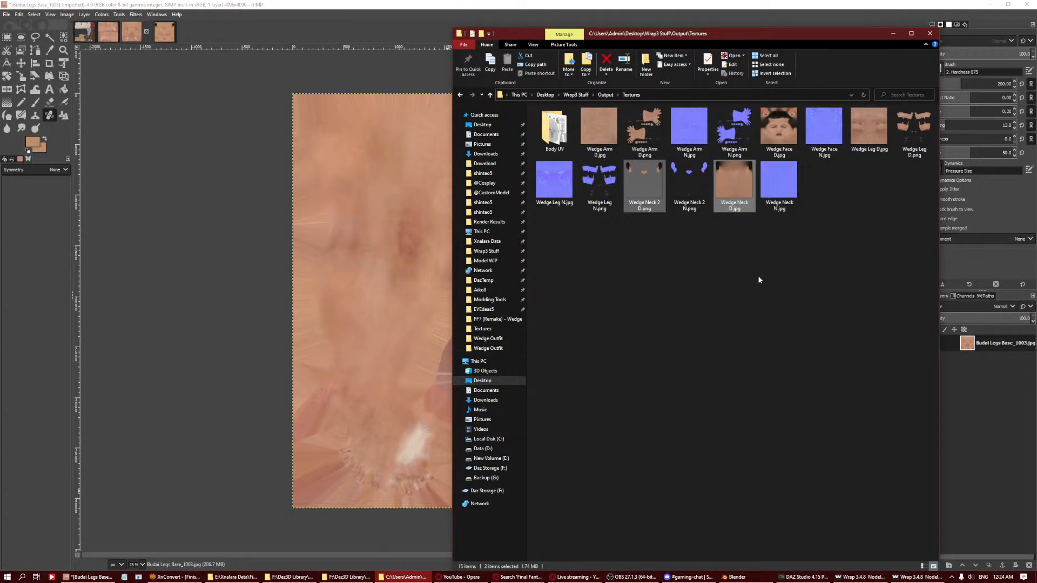
click(914, 133)
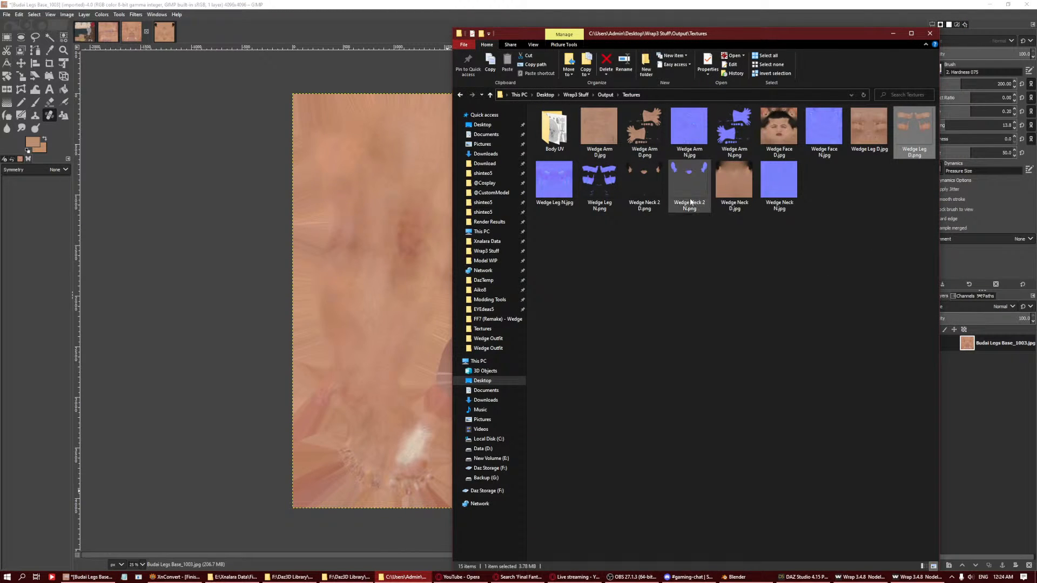
ctrl+click(860, 131)
drag(902, 131, 979, 402)
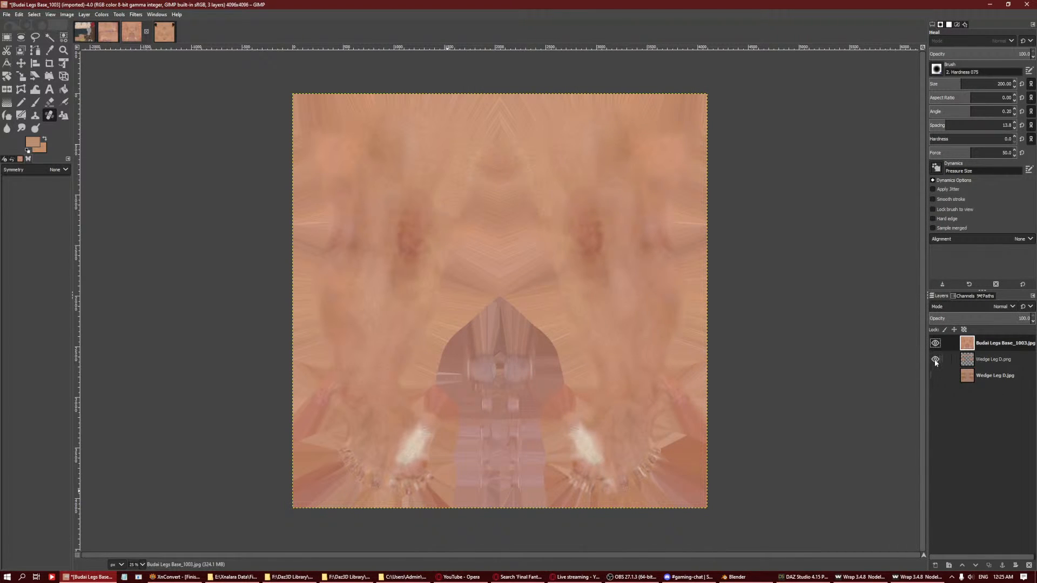
Move the Budai Legs Base_1003 layer to the bottom and show only Wedge Leg D.png over a new white layer.
drag(962, 349, 992, 401)
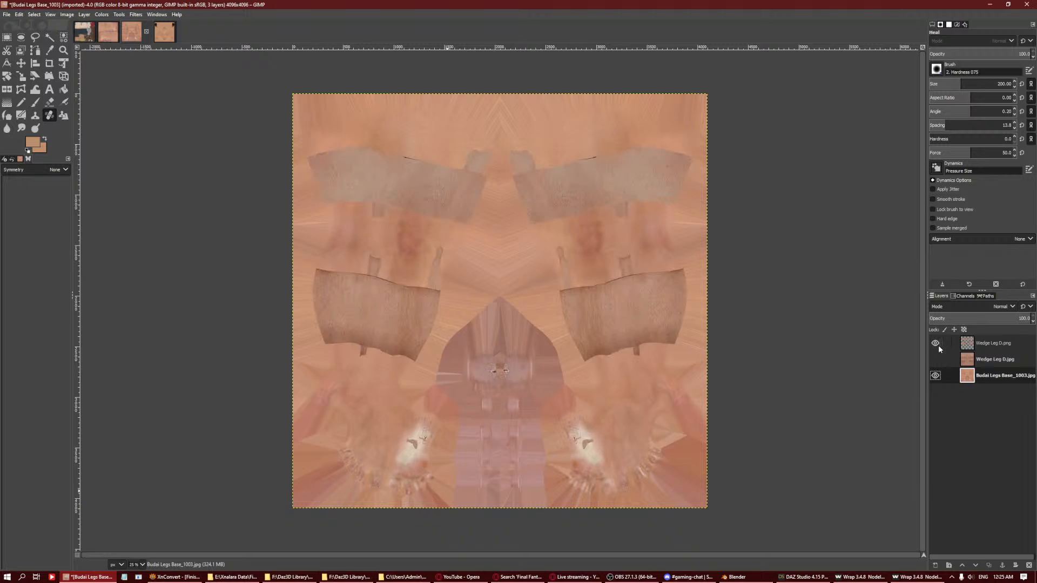
click(936, 344)
right_click(980, 420)
click(929, 204)
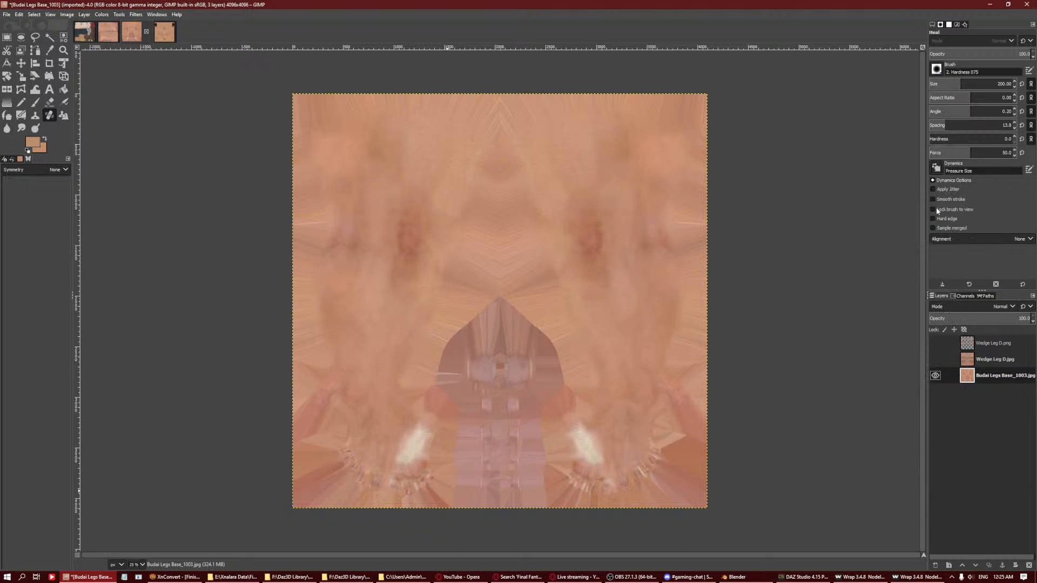
click(978, 463)
click(933, 377)
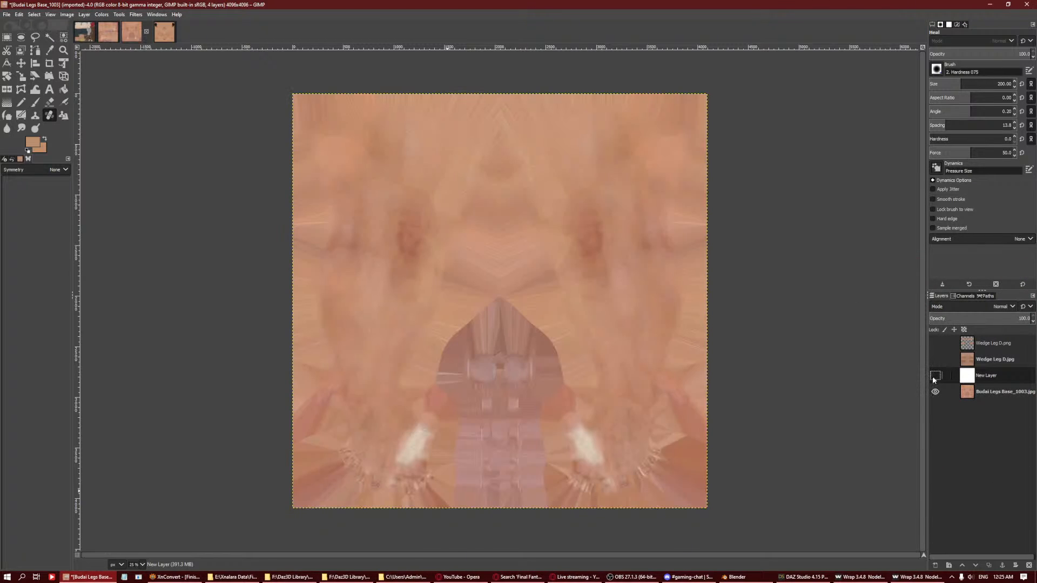
click(933, 376)
click(935, 392)
click(937, 344)
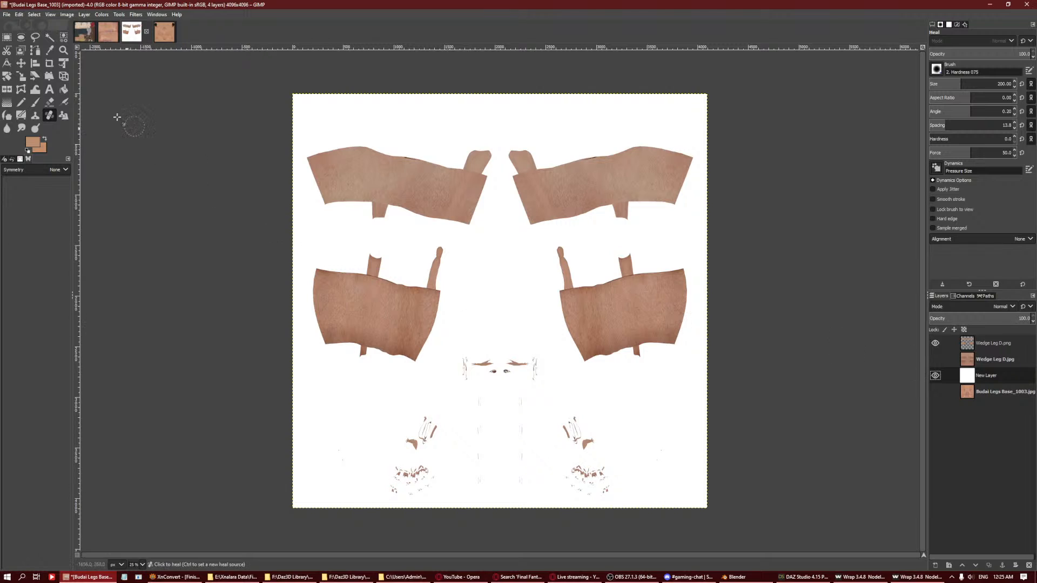
Set up the Eraser with a hard edge and mirror painting with vertical symmetry.
click(54, 105)
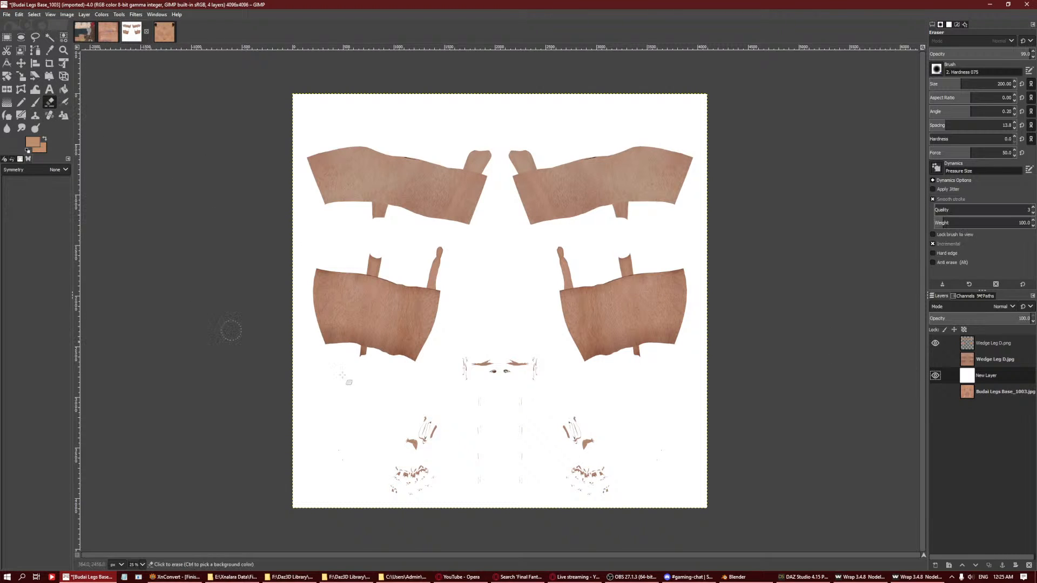
click(932, 253)
click(22, 170)
click(12, 189)
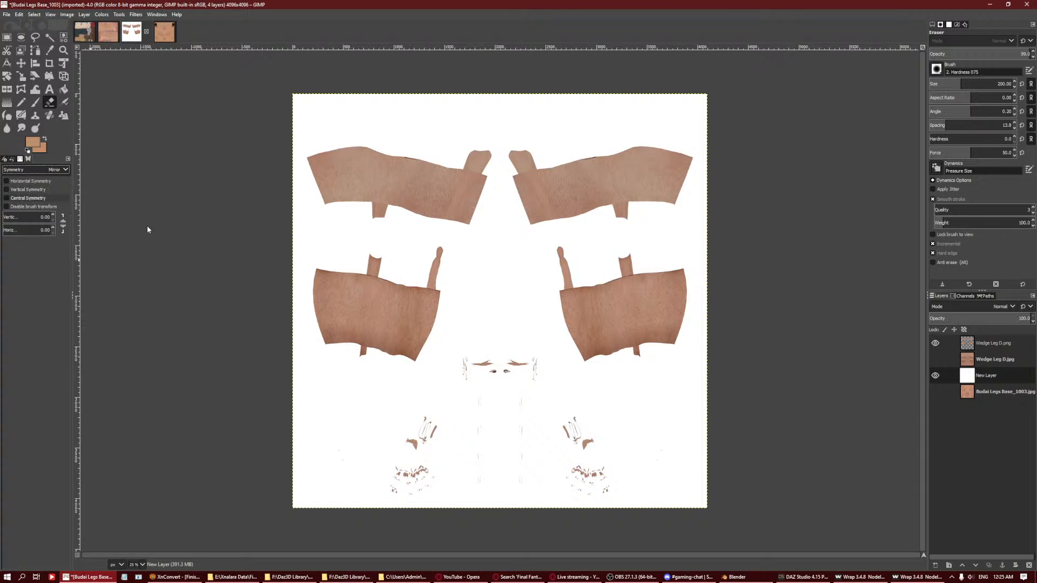
click(22, 190)
mouse_move(564, 251)
mouse_down()
mouse_move(577, 261)
mouse_move(562, 277)
mouse_up()
key(ctrl+z)
Erase the protruding tabs and stray fragments around the four leg patches on the Wedge Leg D.png layer, and turn the hard edge off.
click(980, 344)
drag(628, 258, 620, 266)
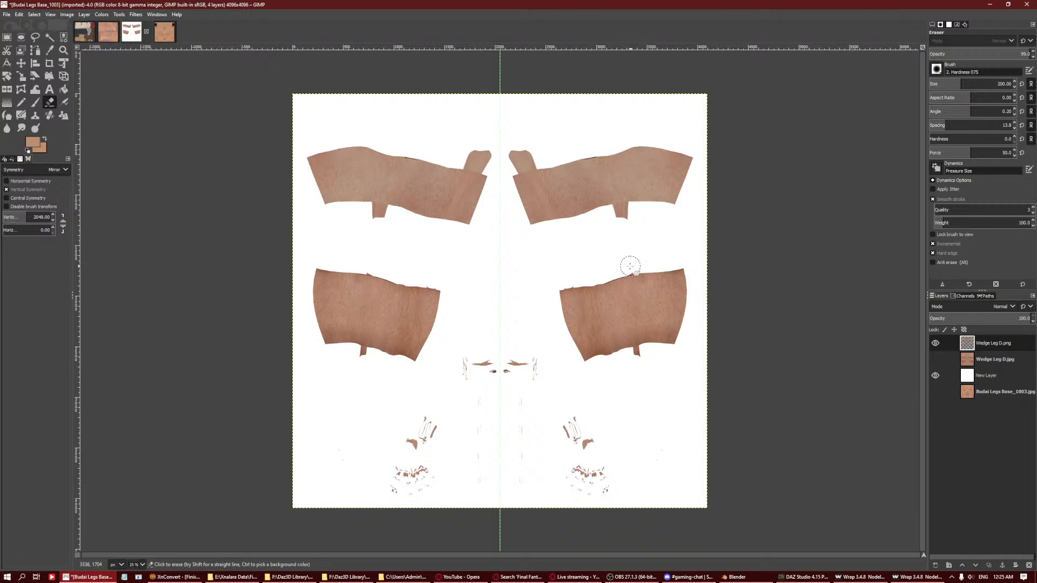
mouse_move(519, 165)
mouse_down()
mouse_move(514, 158)
mouse_move(549, 162)
mouse_up()
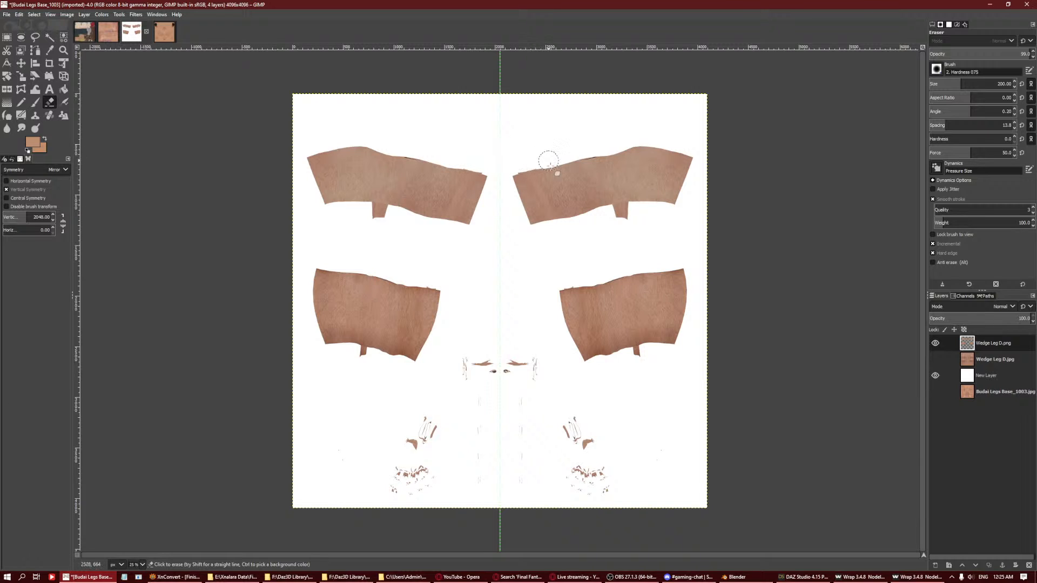
click(639, 354)
mouse_move(617, 502)
mouse_down()
mouse_move(587, 494)
mouse_move(596, 427)
mouse_move(572, 484)
mouse_move(578, 413)
mouse_up()
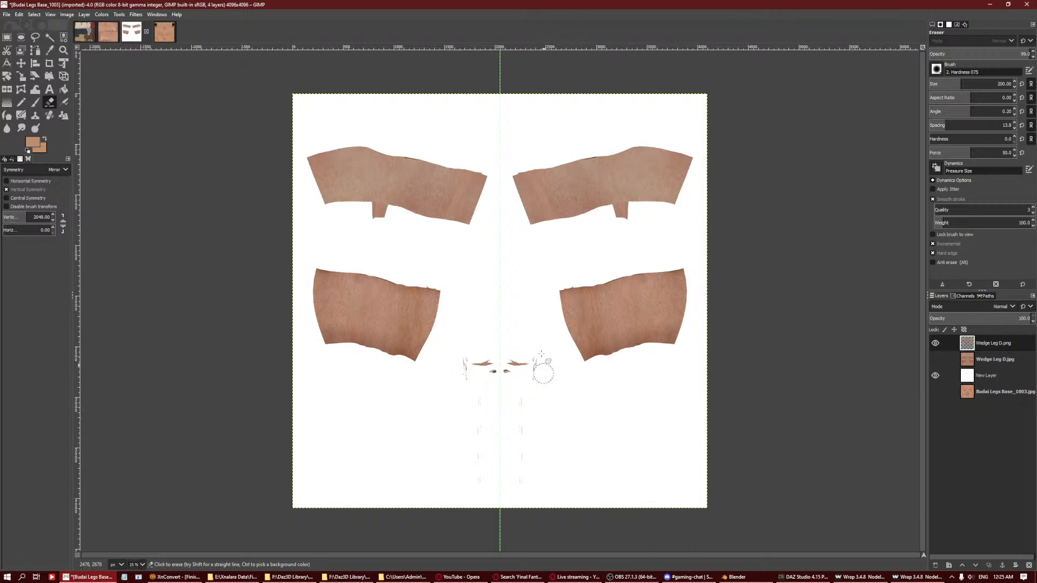
mouse_move(539, 358)
mouse_down()
mouse_move(534, 353)
mouse_move(524, 525)
mouse_move(488, 379)
mouse_move(525, 433)
mouse_up()
drag(620, 221, 630, 208)
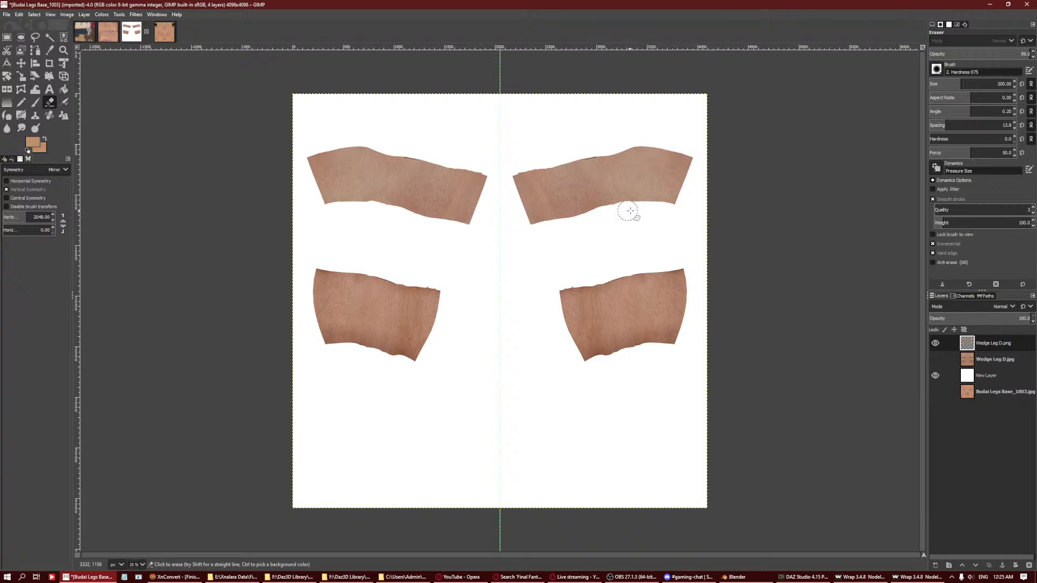
click(933, 252)
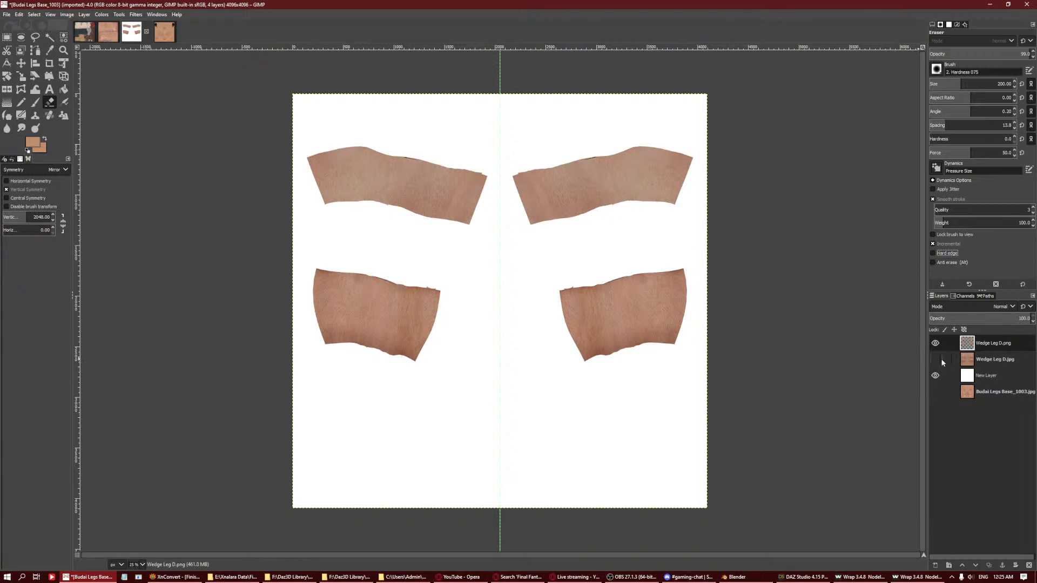
Select the transparent area around the leg patches on the Wedge Leg D.png layer by color and shrink the selection.
key(shift+o)
click(409, 143)
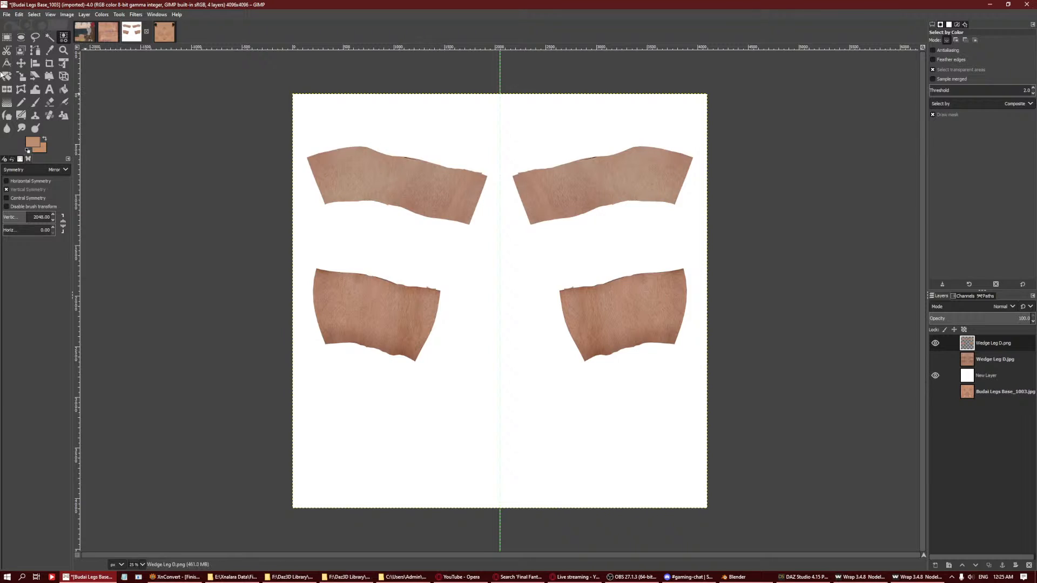
click(20, 15)
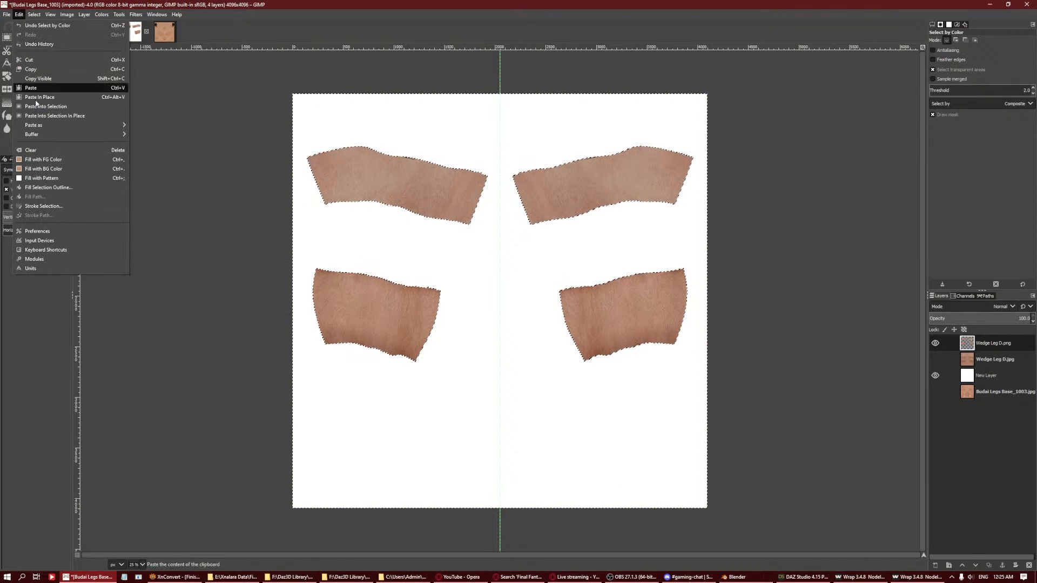
mouse_move(34, 14)
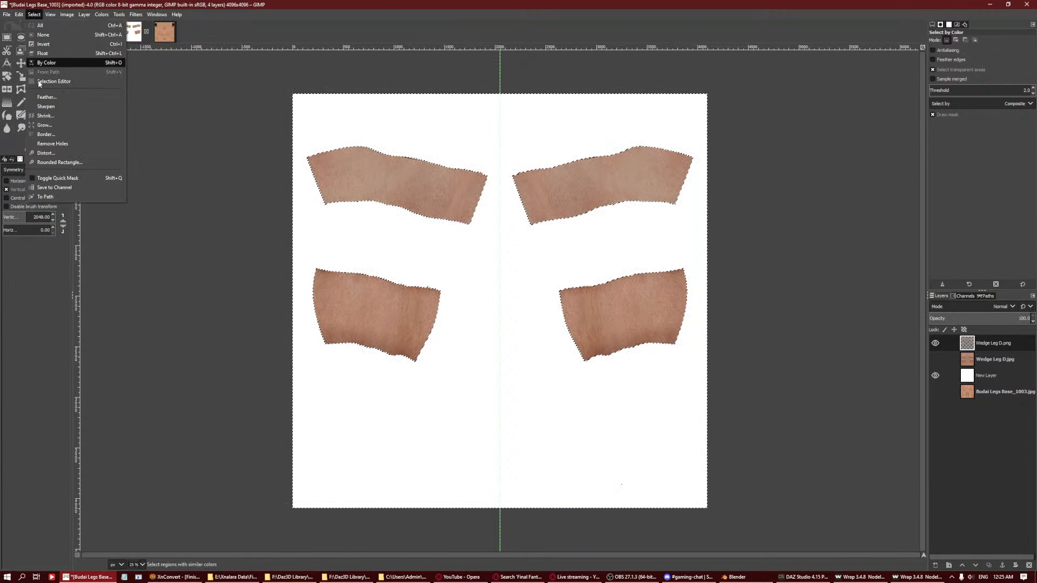
click(81, 115)
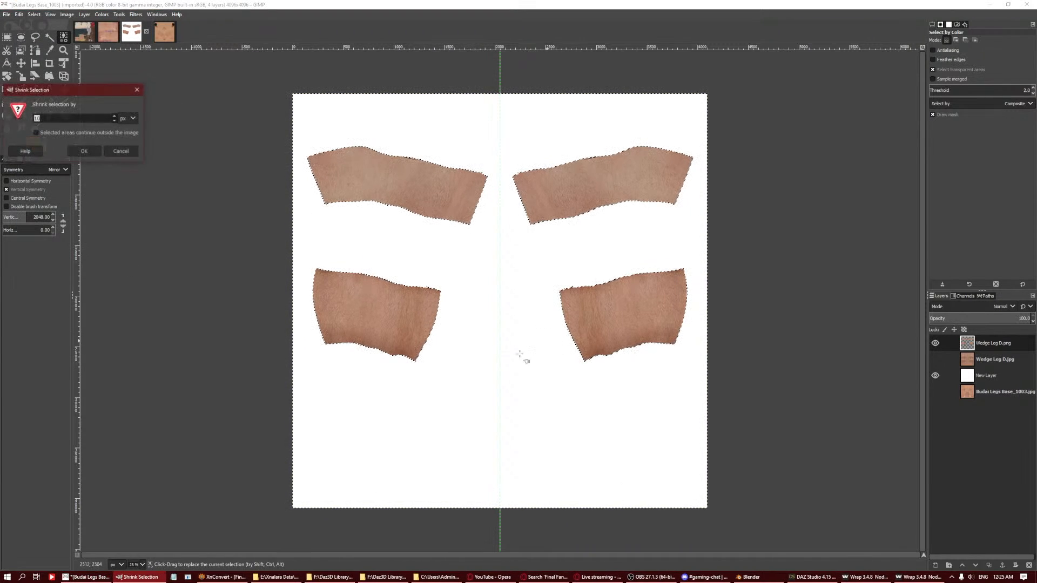
click(94, 150)
Add an alpha channel to the Wedge Leg D.jpg layer and clear the selected area around its leg patches.
click(970, 363)
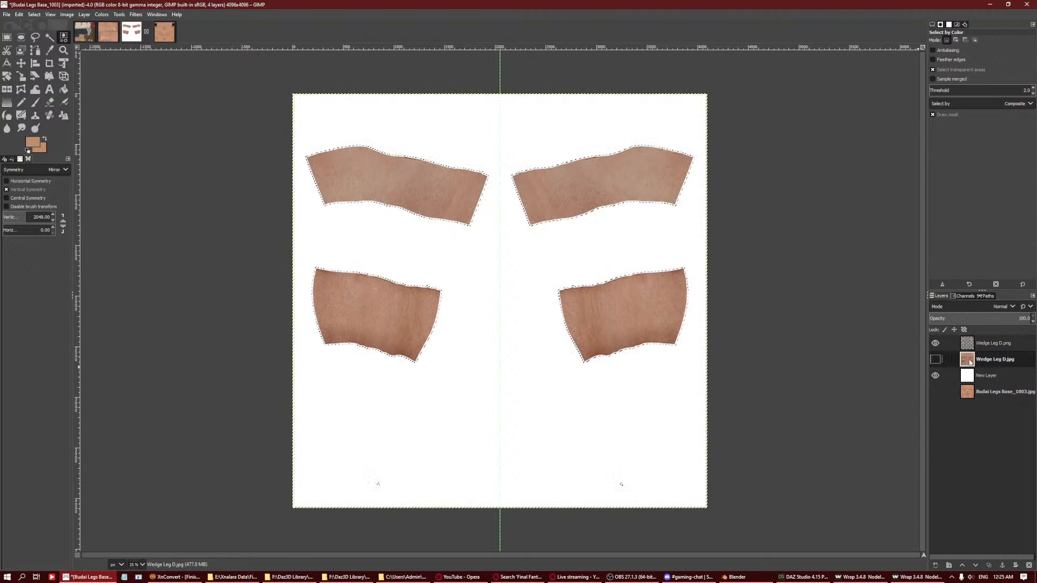
click(935, 360)
right_click(981, 349)
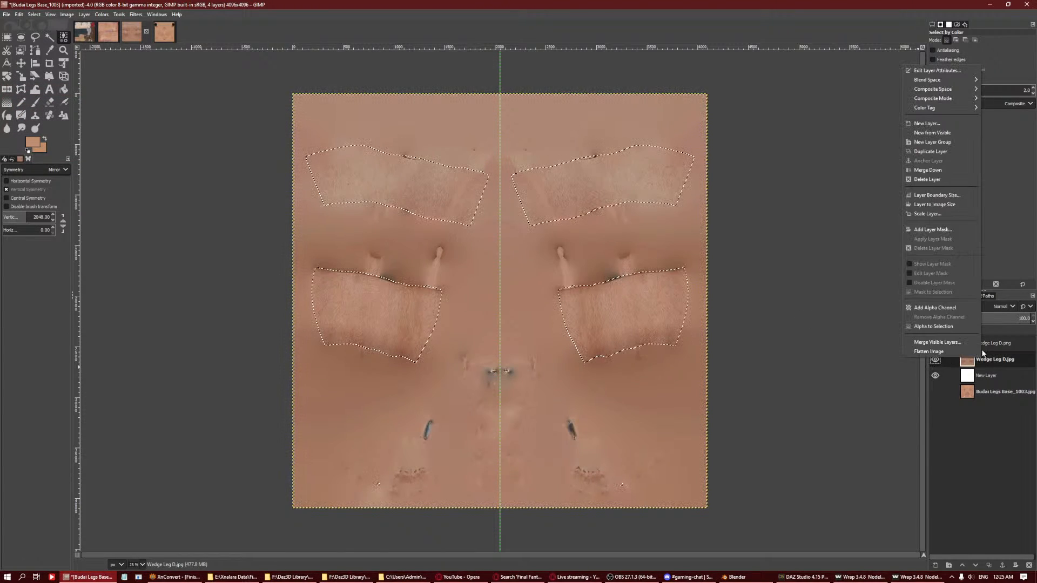
click(935, 307)
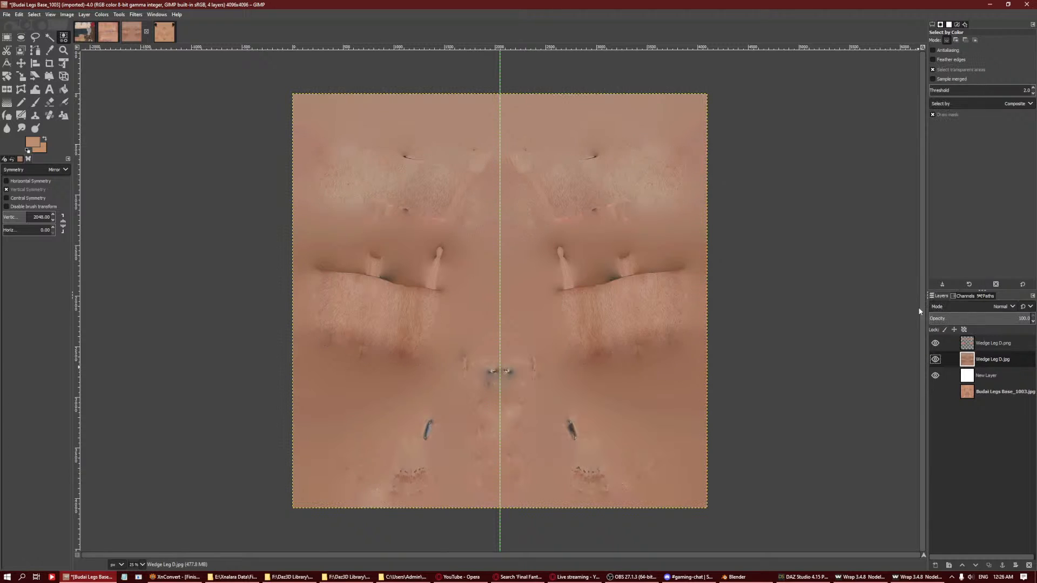
key(Delete)
Delete the Wedge Leg D.png layer and show the leg patches over the Budai Legs Base_1003 layer with the white layer hidden.
right_click(970, 346)
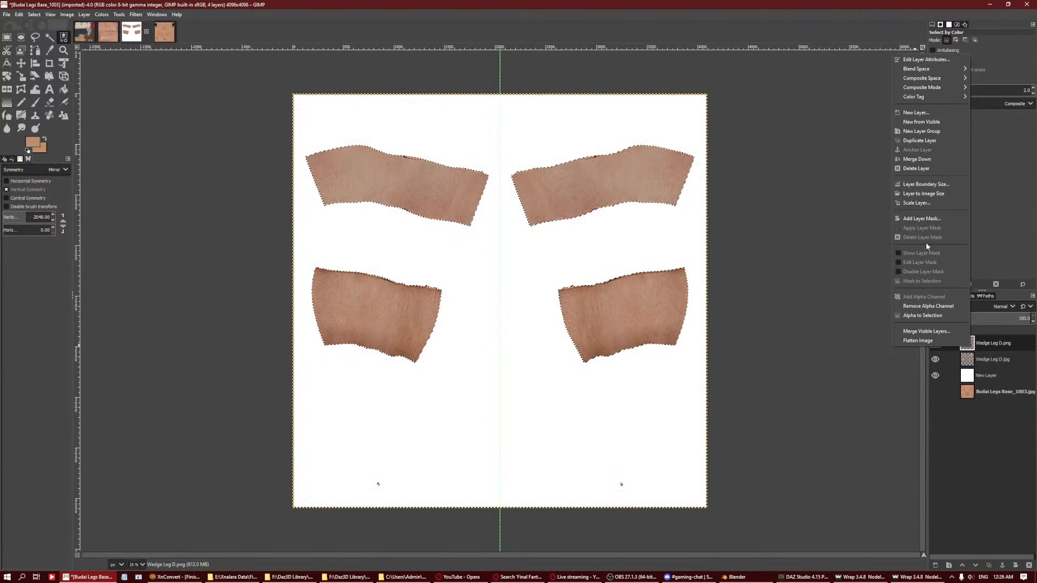
click(925, 167)
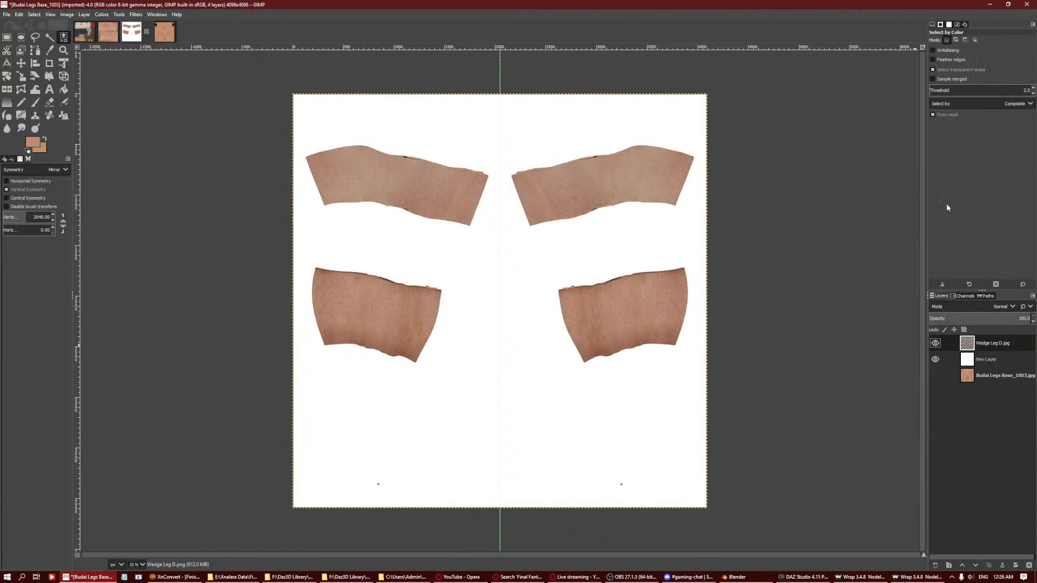
click(1001, 365)
right_click(1002, 365)
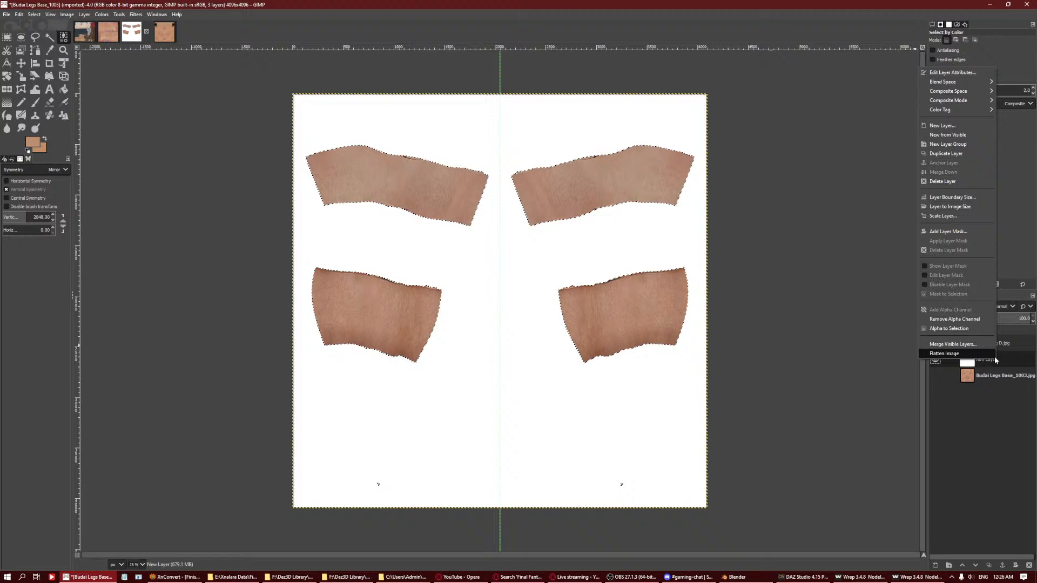
click(944, 377)
click(935, 360)
click(935, 376)
right_click(988, 445)
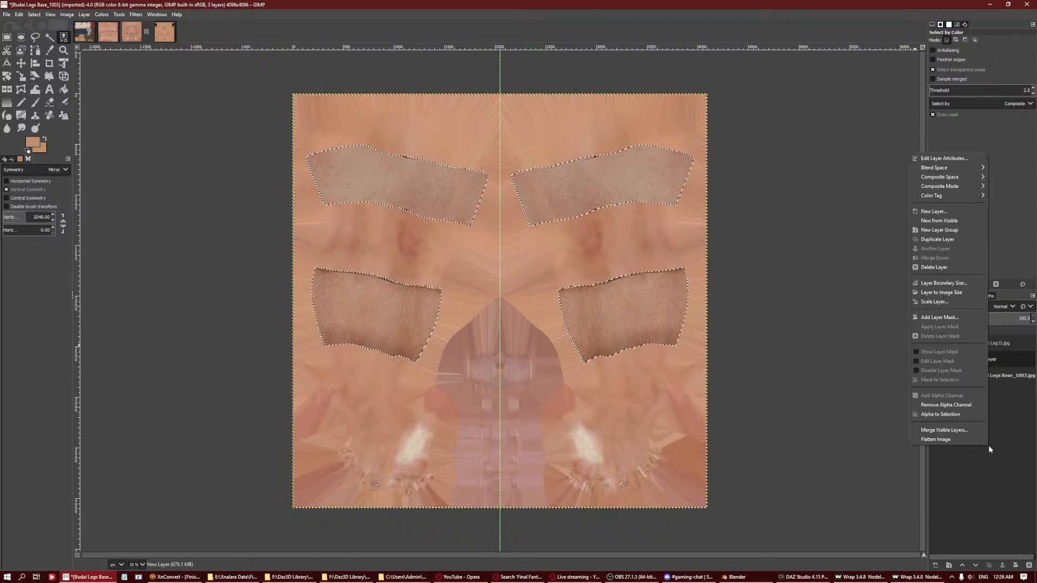
click(780, 255)
ctrl+scroll(629, 340, up, 3)
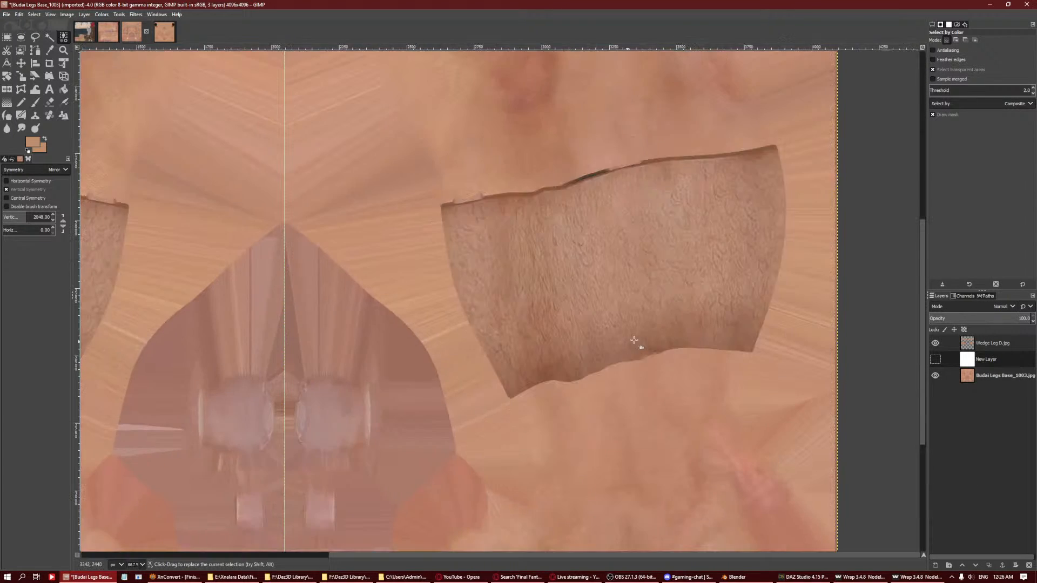
ctrl+scroll(637, 326, down, 3)
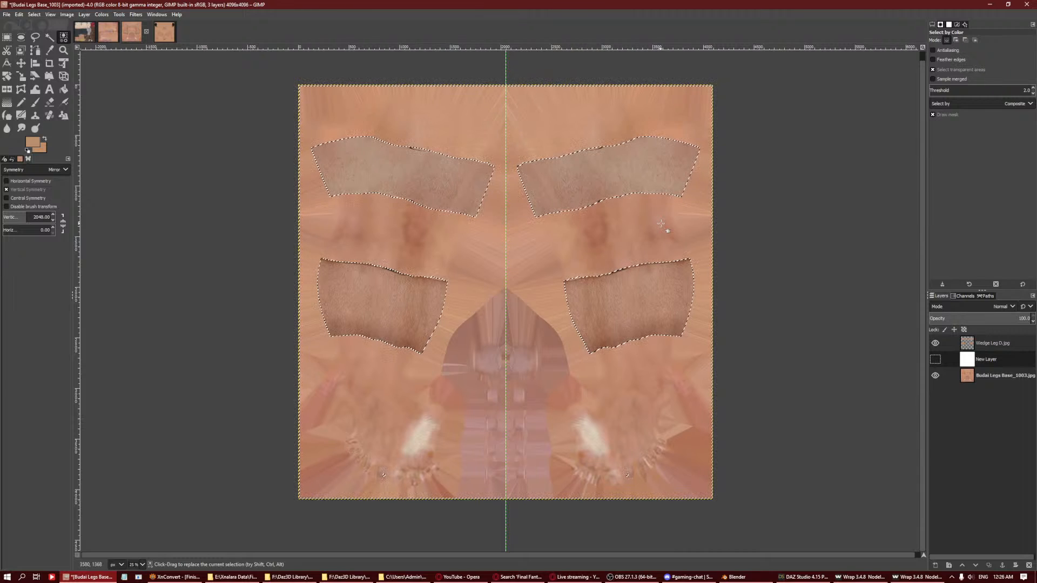
right_click(953, 416)
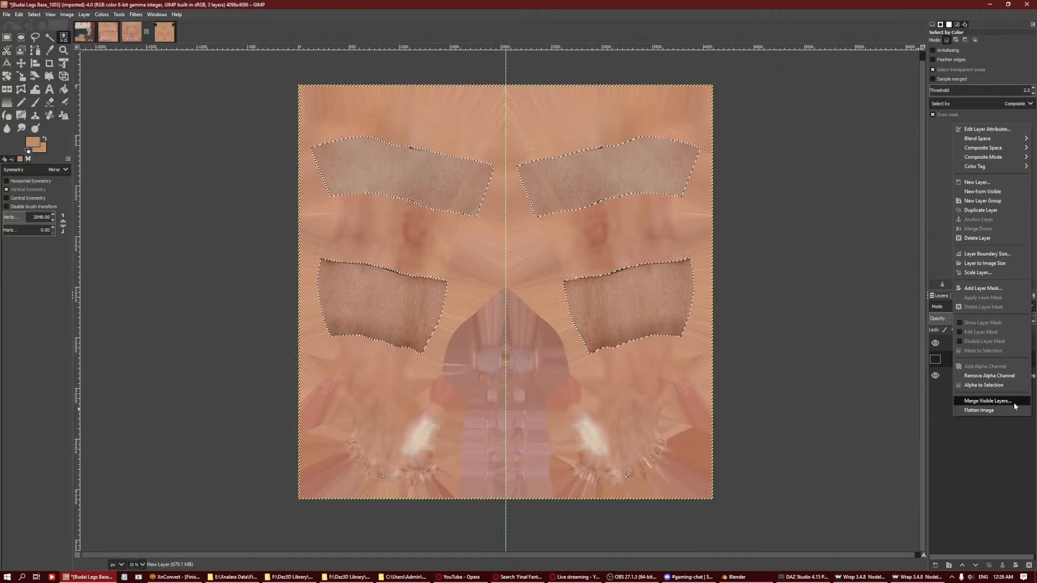
key(Escape)
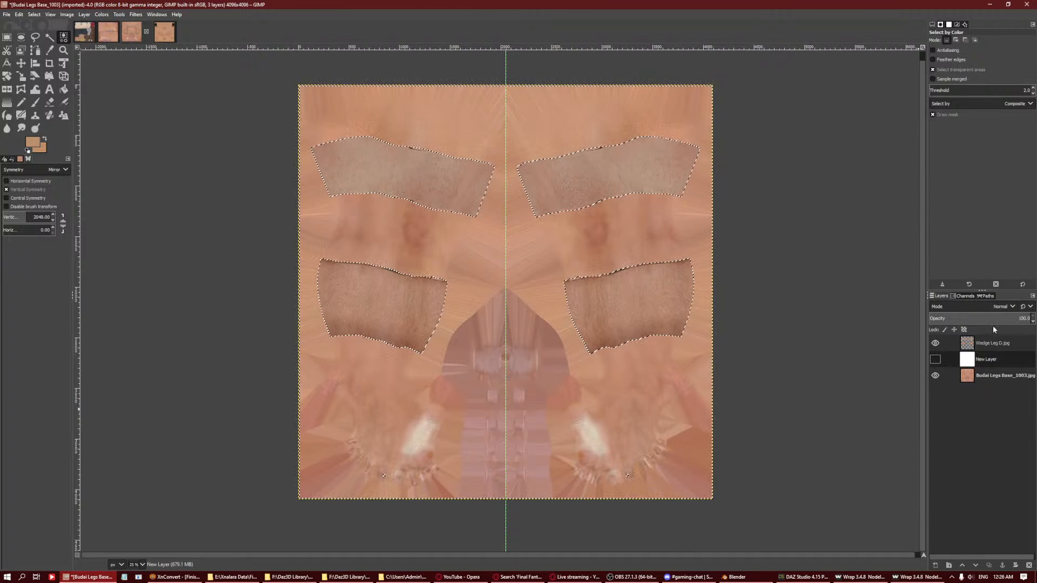
Clear the selection and softly erase the hard, dark edges of the four leg patches on the Wedge Leg D.jpg layer.
click(971, 346)
key(shift+e)
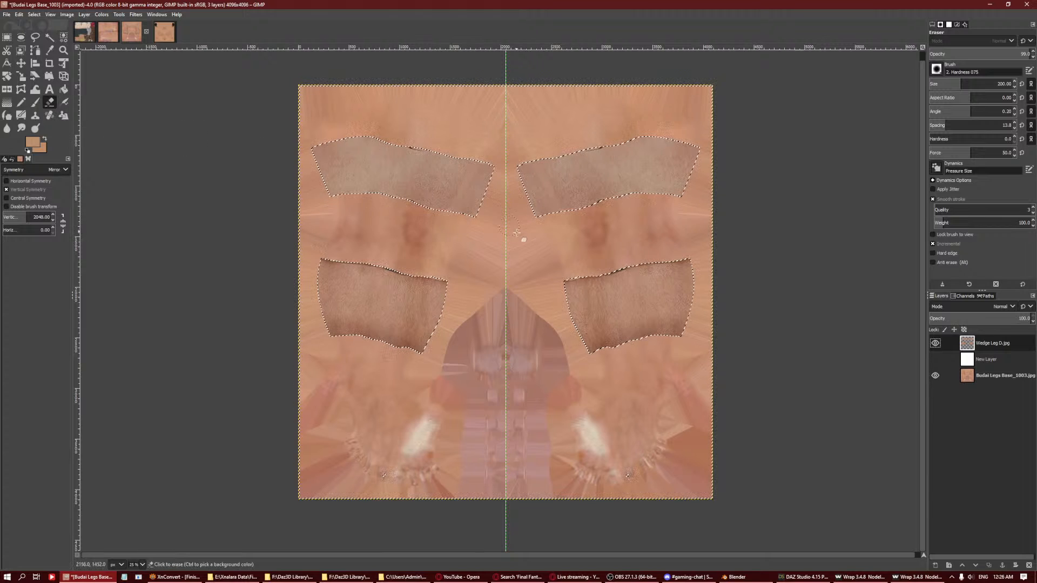
key(ctrl+shift+a)
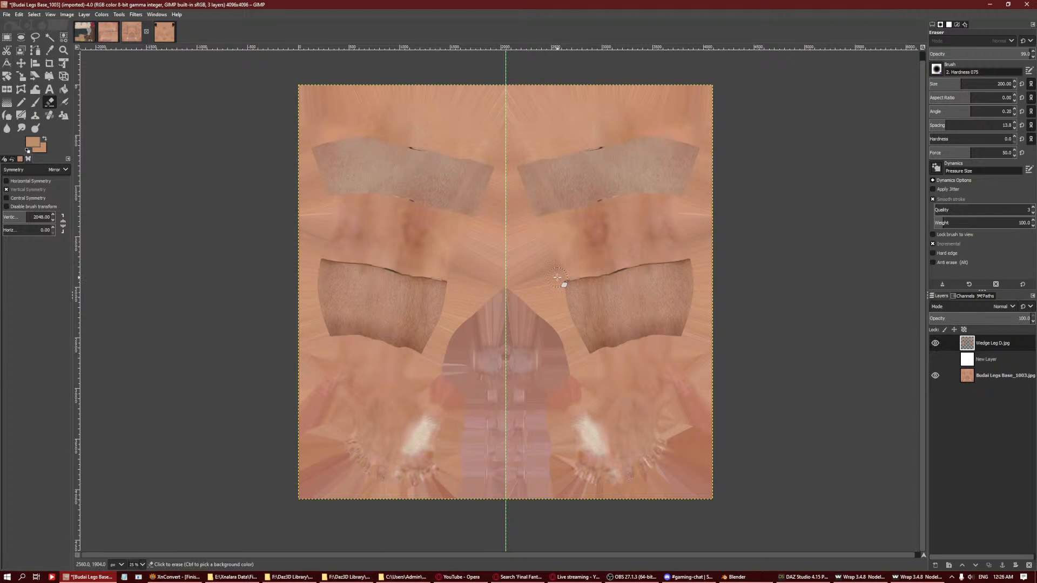
mouse_move(547, 280)
mouse_down()
mouse_move(567, 286)
mouse_move(688, 261)
mouse_move(663, 257)
mouse_up()
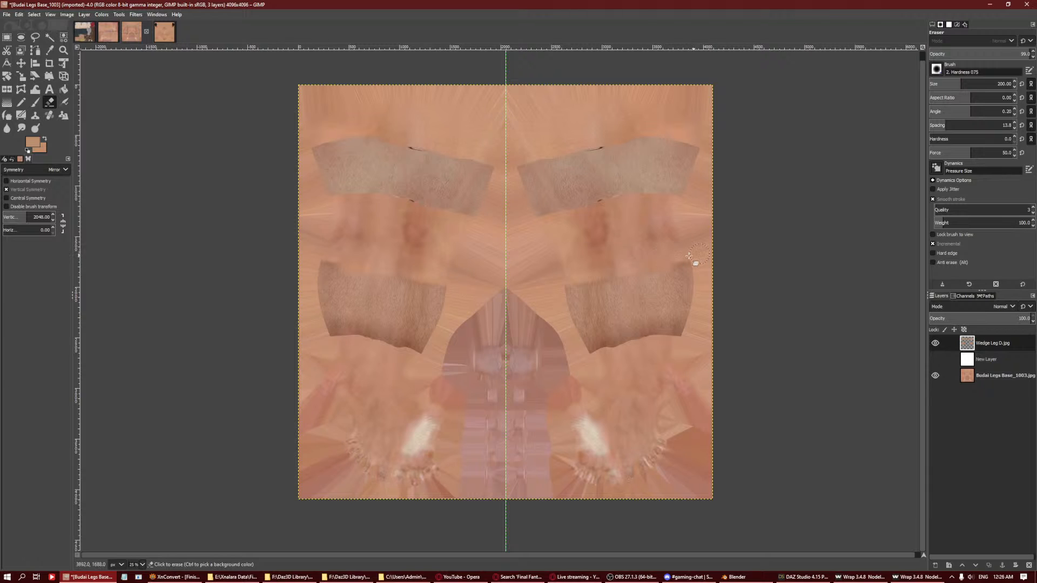
mouse_move(616, 351)
mouse_down()
mouse_move(600, 358)
mouse_move(657, 345)
mouse_up()
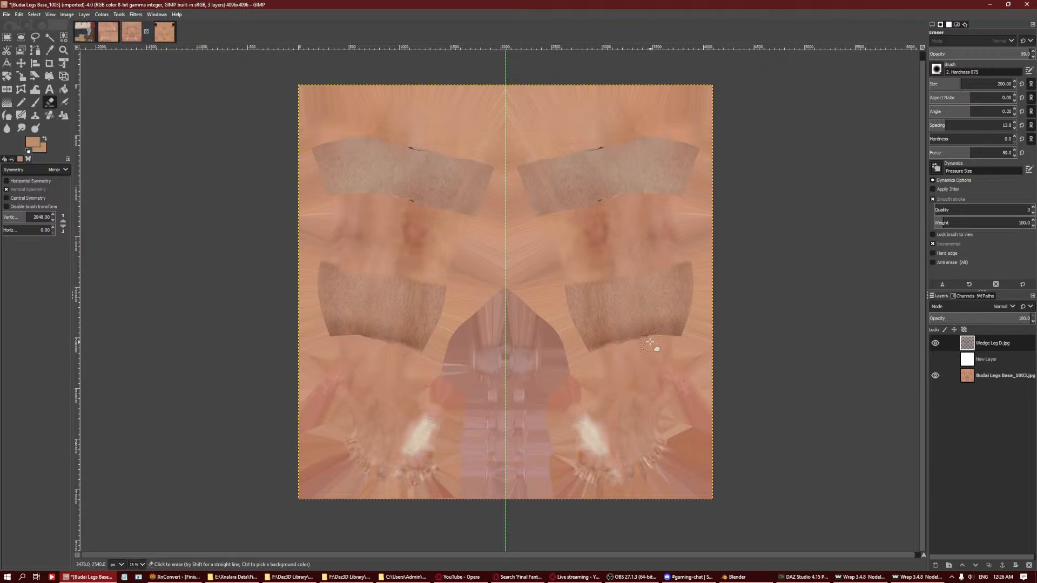
drag(679, 340, 664, 340)
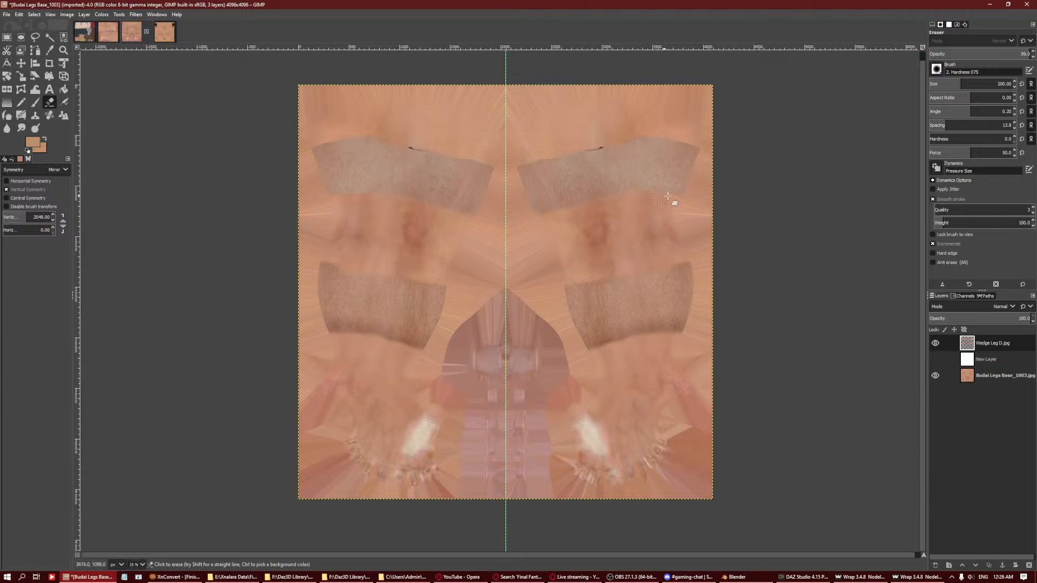
drag(532, 168, 506, 173)
key(ctrl+z)
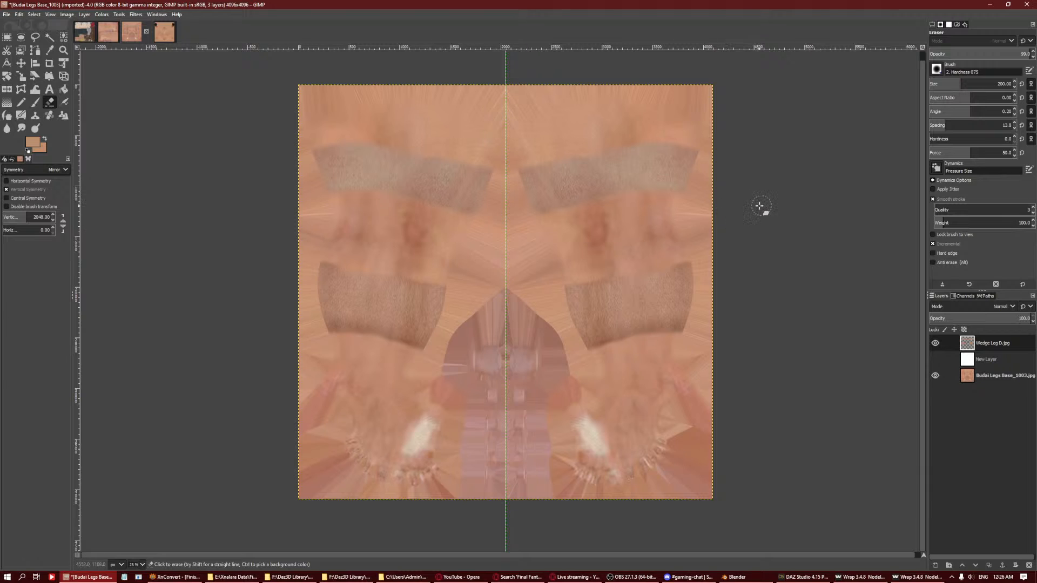
Merge the visible Wedge Leg D.jpg and Budai Legs Base_1003 layers, leaving the hidden white layer separate.
click(49, 115)
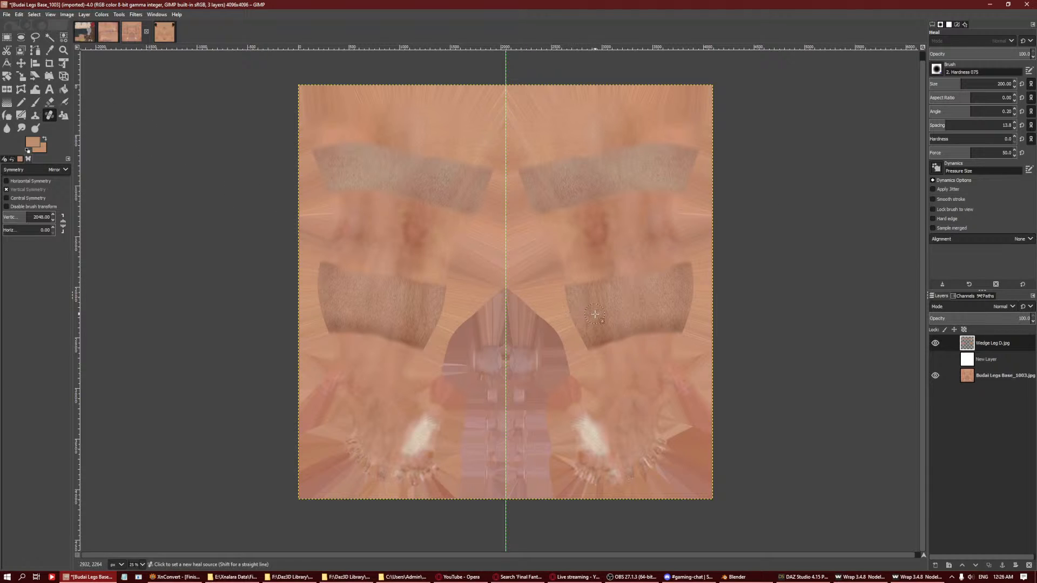
ctrl+scroll(593, 288, up, 3)
ctrl+scroll(596, 289, down, 1)
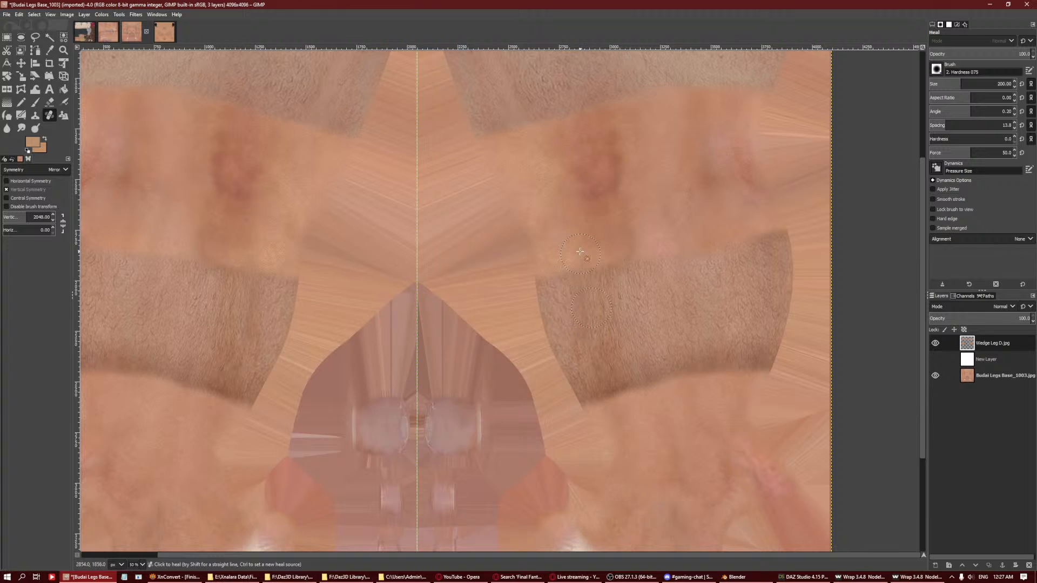
right_click(988, 387)
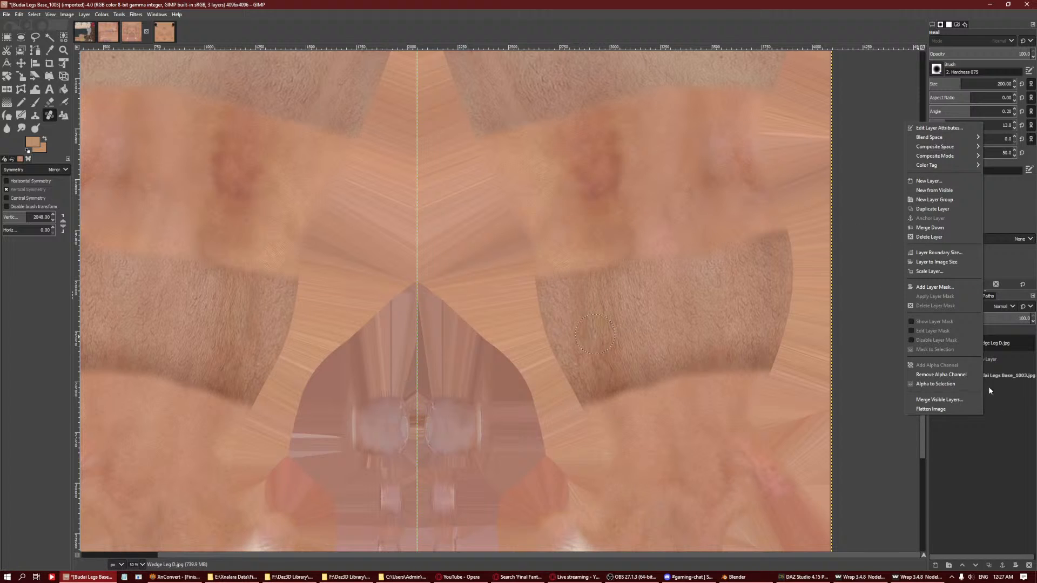
click(961, 401)
click(969, 455)
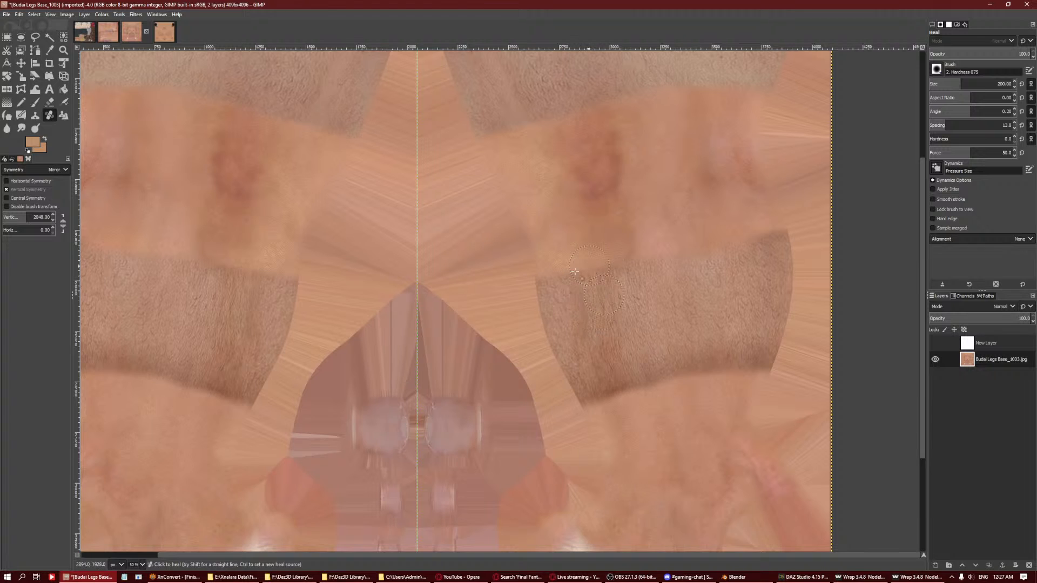
Clone skin texture over the upper and lower edges of the lower leg patches and extend it down the shins.
click(35, 115)
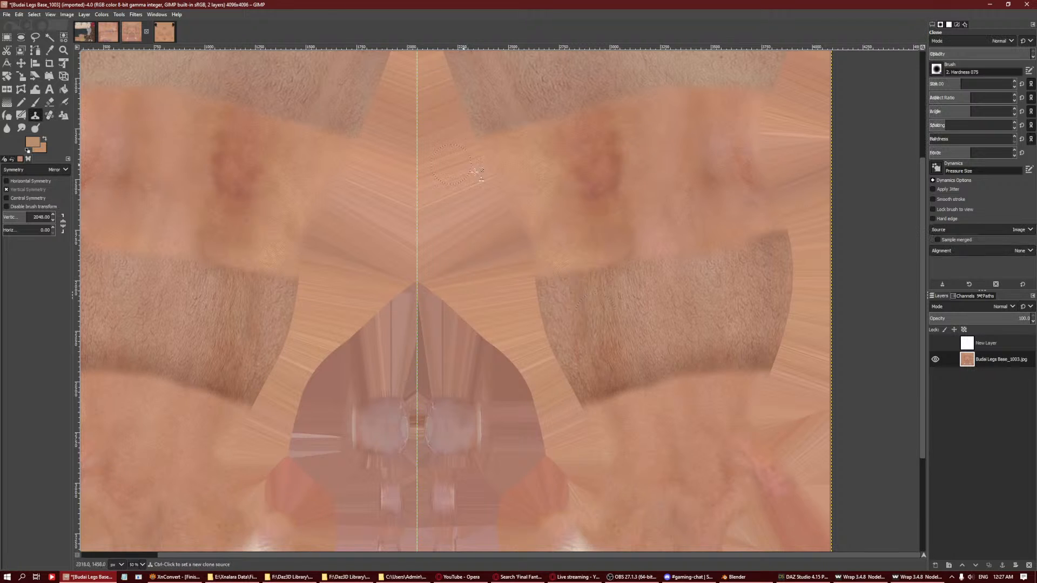
drag(580, 270, 544, 280)
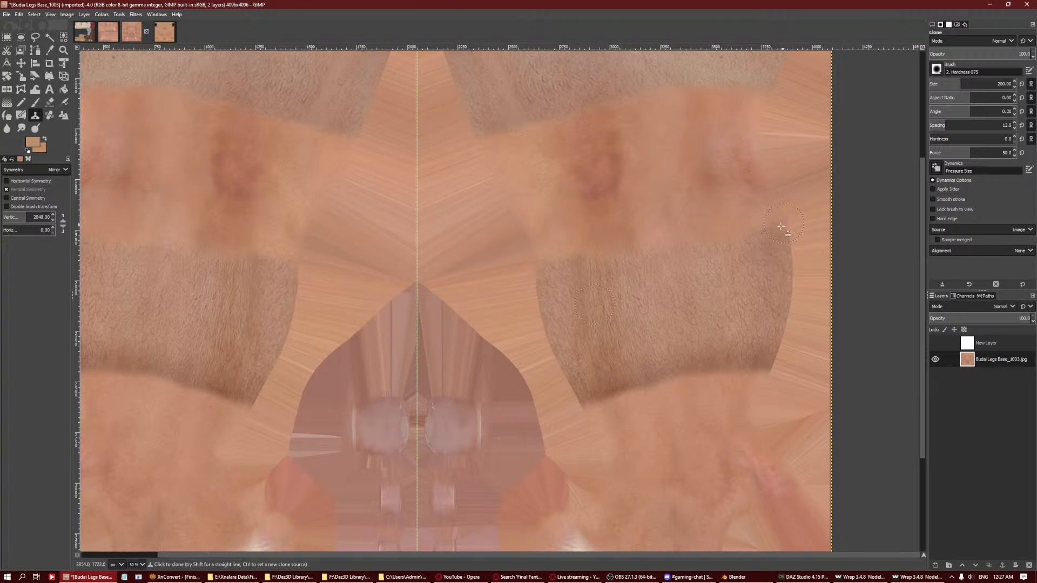
ctrl+click(679, 324)
drag(688, 364, 762, 369)
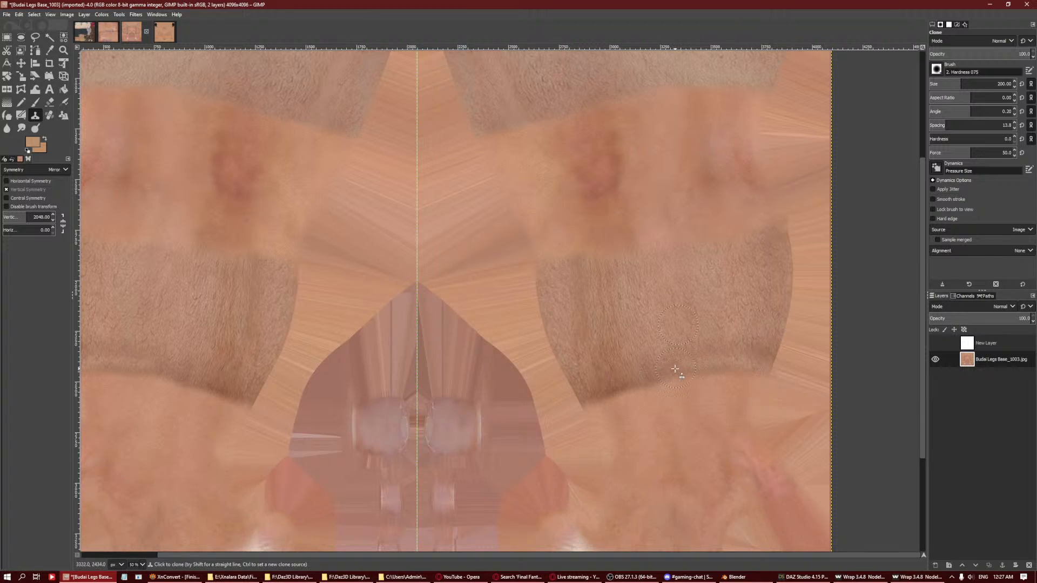
drag(675, 369, 585, 406)
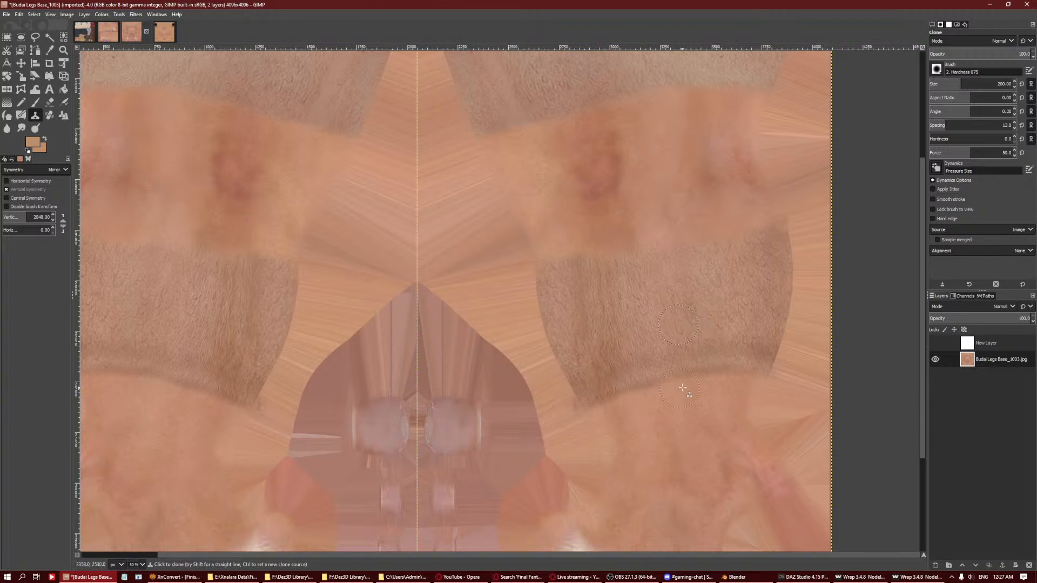
drag(680, 385, 600, 416)
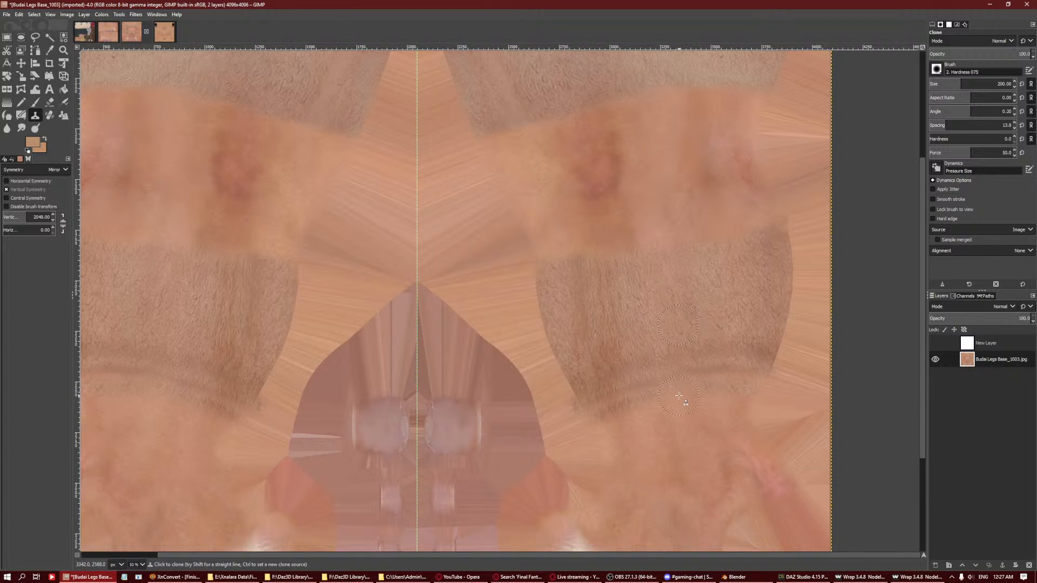
mouse_move(678, 398)
mouse_down()
mouse_move(601, 420)
mouse_move(607, 432)
mouse_up()
drag(725, 419, 619, 448)
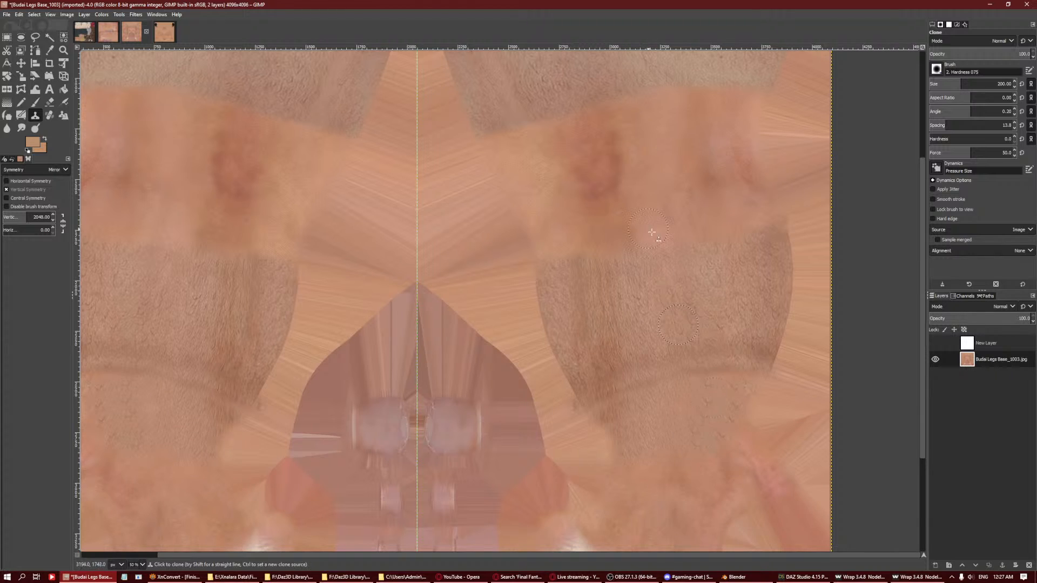
Clone hairy skin upward from the lower patches to bridge the gap to the upper patches beside the knees.
drag(673, 243, 777, 200)
ctrl+click(763, 264)
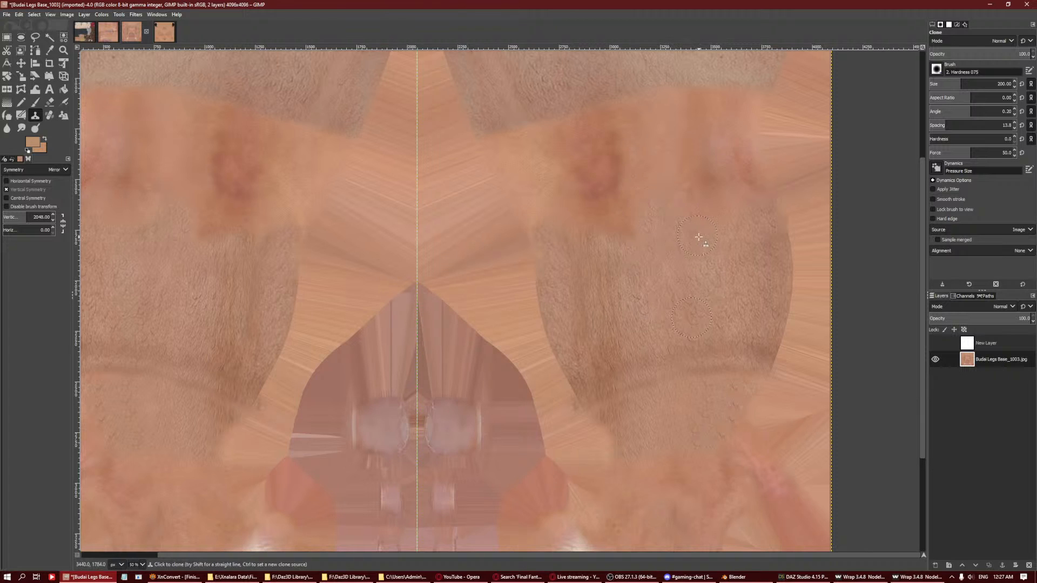
scroll(653, 205, up, 3)
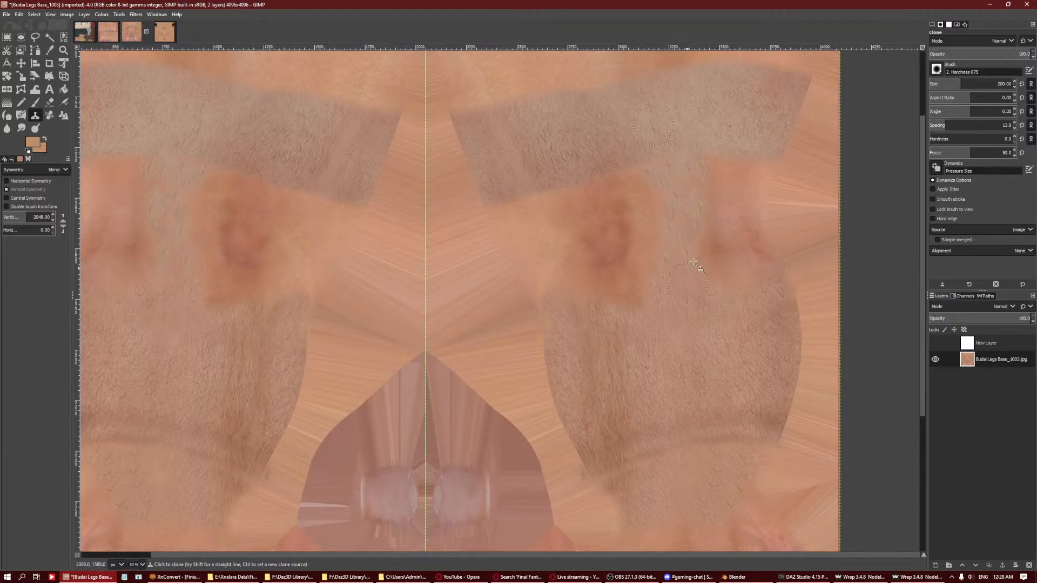
scroll(690, 263, up, 2)
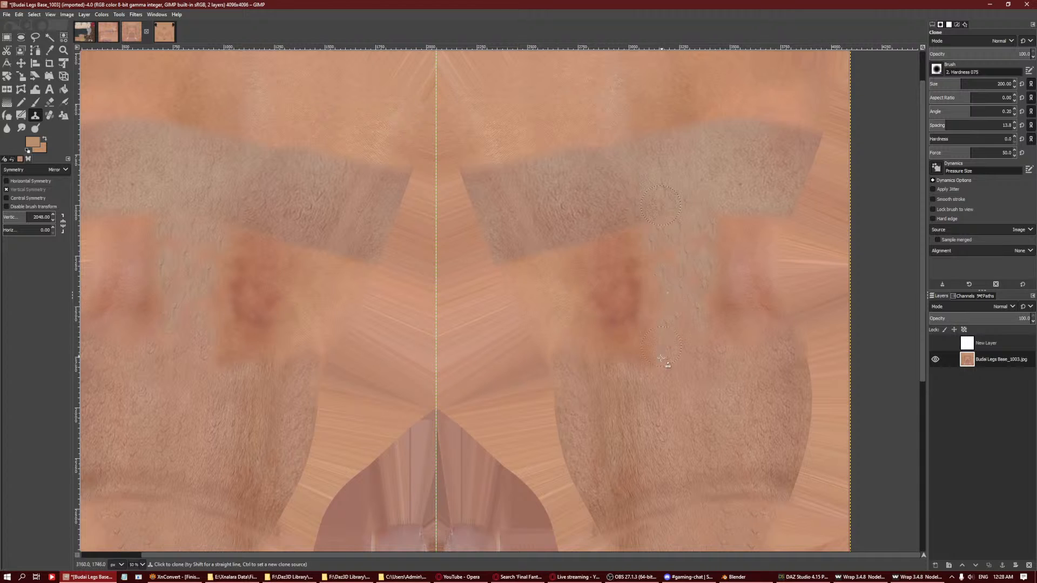
Clone skin from the inner ends of the upper patches down the inner knees to join the lower patches.
ctrl+click(513, 217)
mouse_move(552, 268)
mouse_down()
mouse_move(556, 322)
mouse_move(613, 356)
mouse_move(555, 358)
mouse_up()
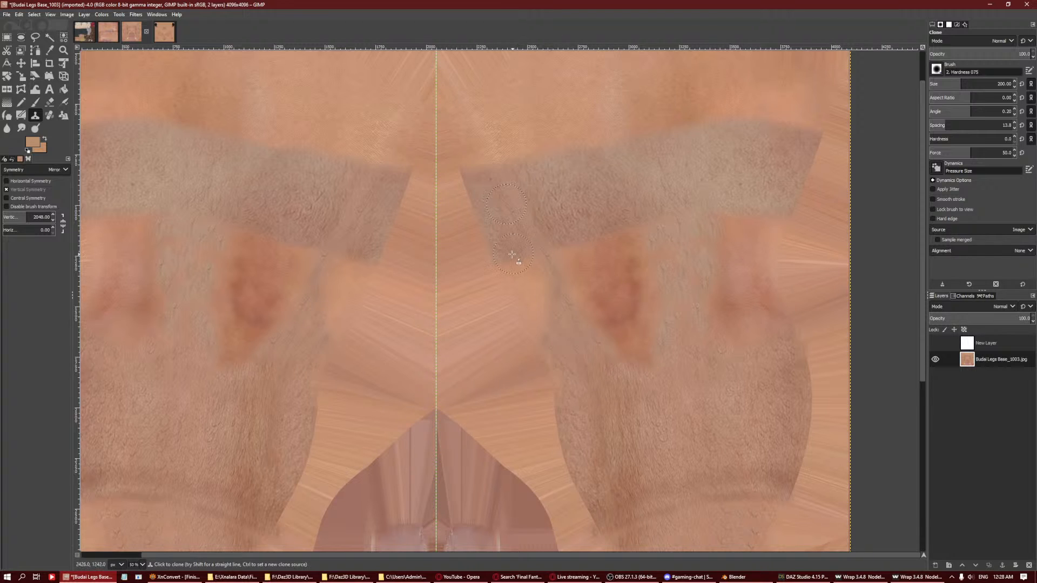
ctrl+click(504, 232)
mouse_move(520, 261)
mouse_down()
mouse_move(540, 282)
mouse_move(515, 282)
mouse_move(550, 339)
mouse_move(527, 289)
mouse_move(547, 304)
mouse_up()
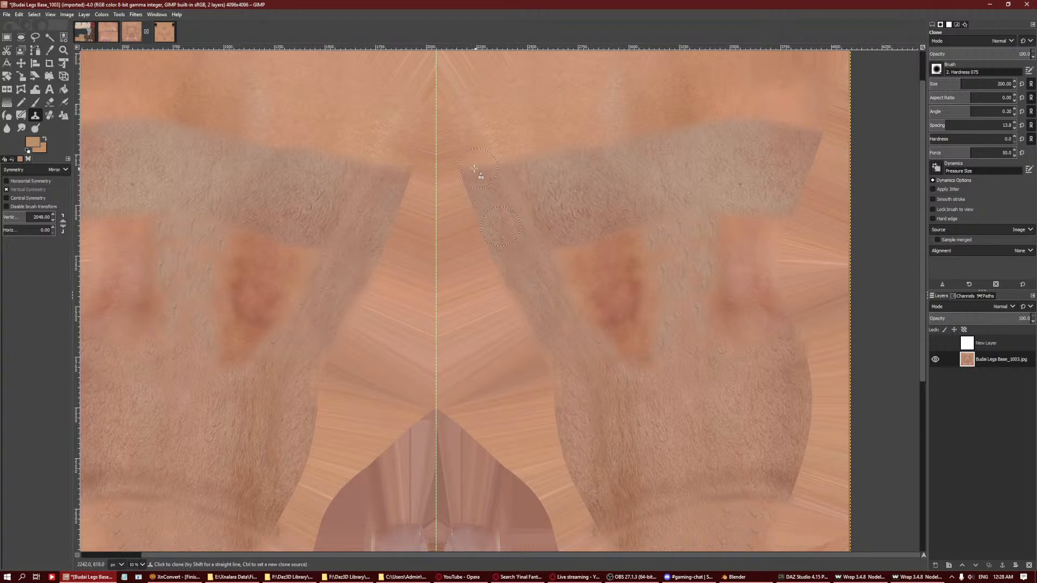
Clone skin texture over the inner corners and upper edges of the thigh patches.
mouse_move(474, 169)
mouse_down()
mouse_move(466, 143)
mouse_move(477, 162)
mouse_move(585, 151)
mouse_up()
ctrl+click(545, 189)
middle_drag(520, 147, 521, 207)
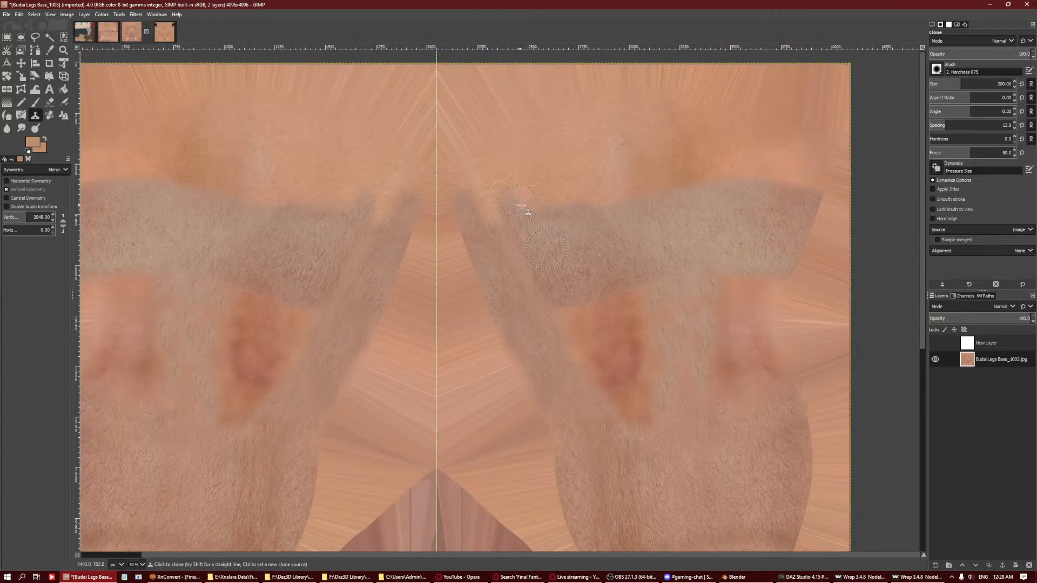
drag(556, 201, 602, 200)
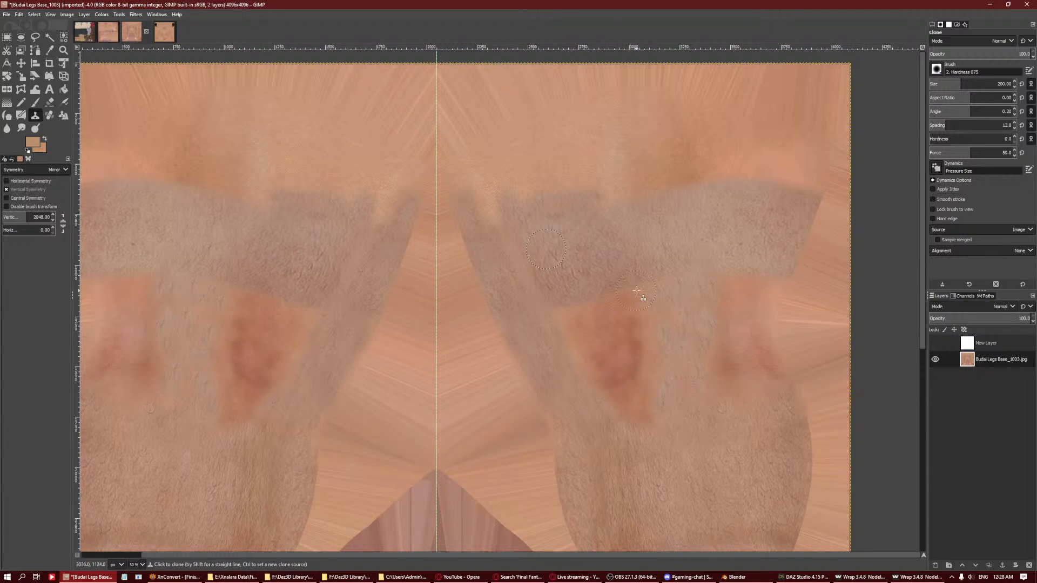
ctrl+click(642, 240)
Heal the seam bands across the lower leg patches and blend the skin into the shins below with the Heal tool.
click(49, 115)
middle_drag(723, 382, 691, 246)
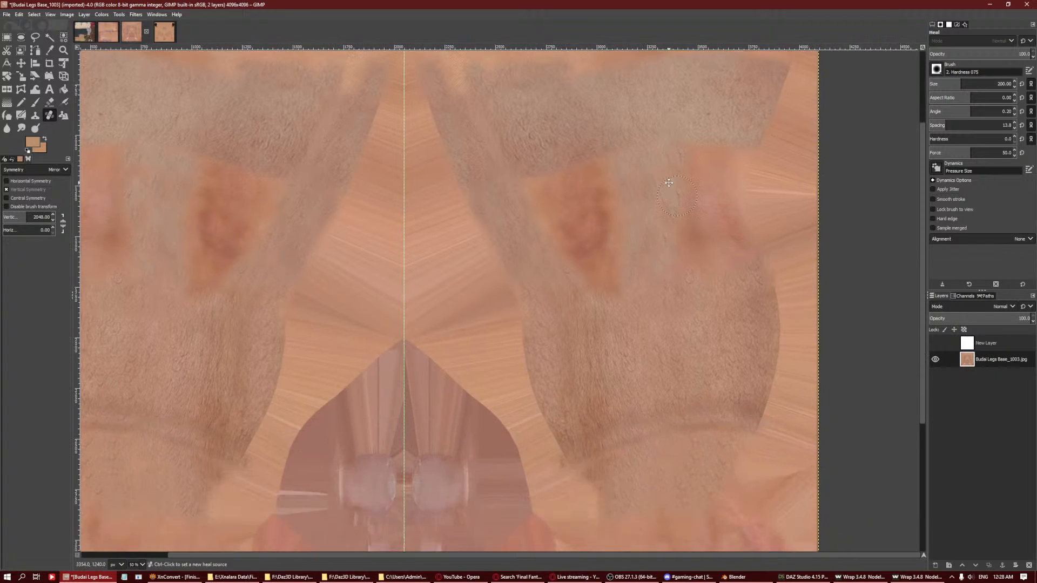
ctrl+click(679, 342)
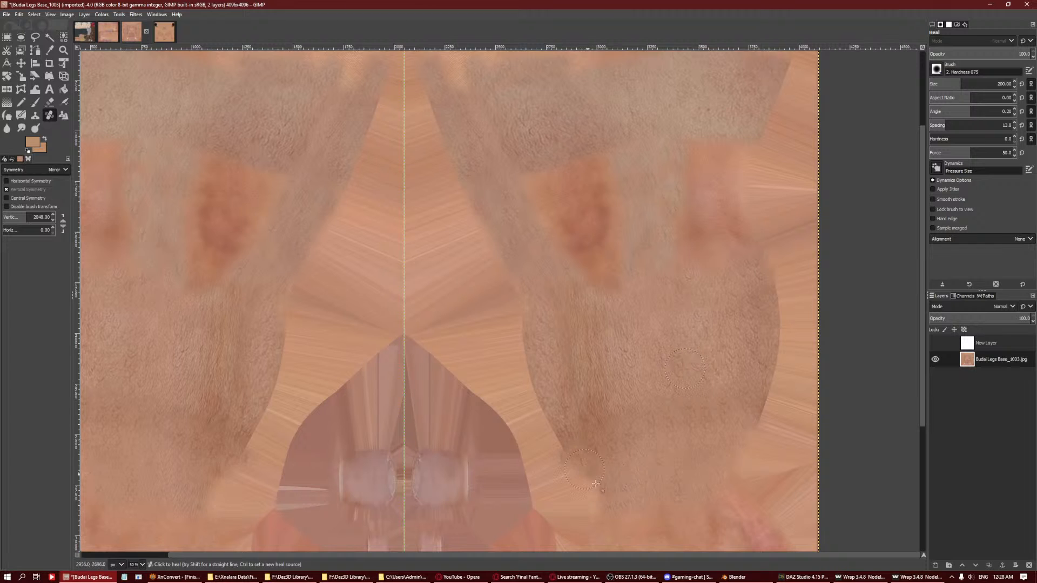
scroll(616, 517, down, 5)
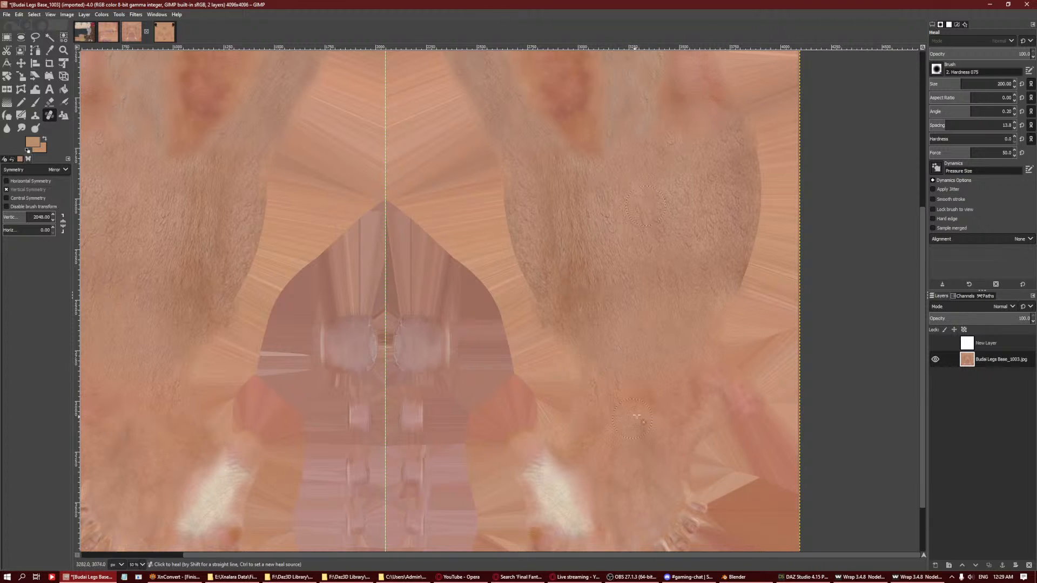
scroll(641, 259, up, 4)
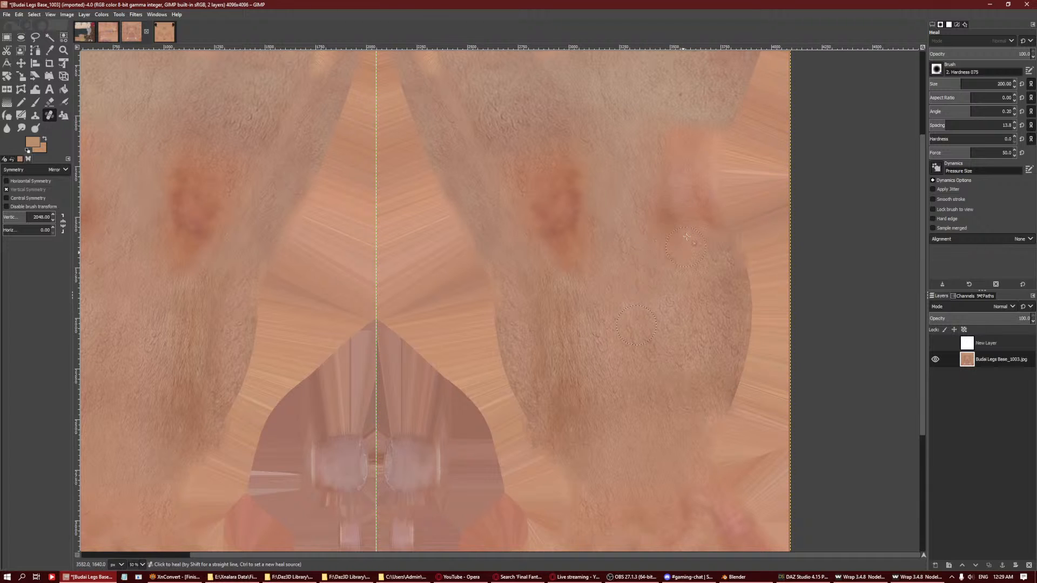
Heal the reddish knee areas with skin sampled from the thigh patches to soften their borders.
middle_drag(607, 199, 594, 303)
ctrl+click(624, 175)
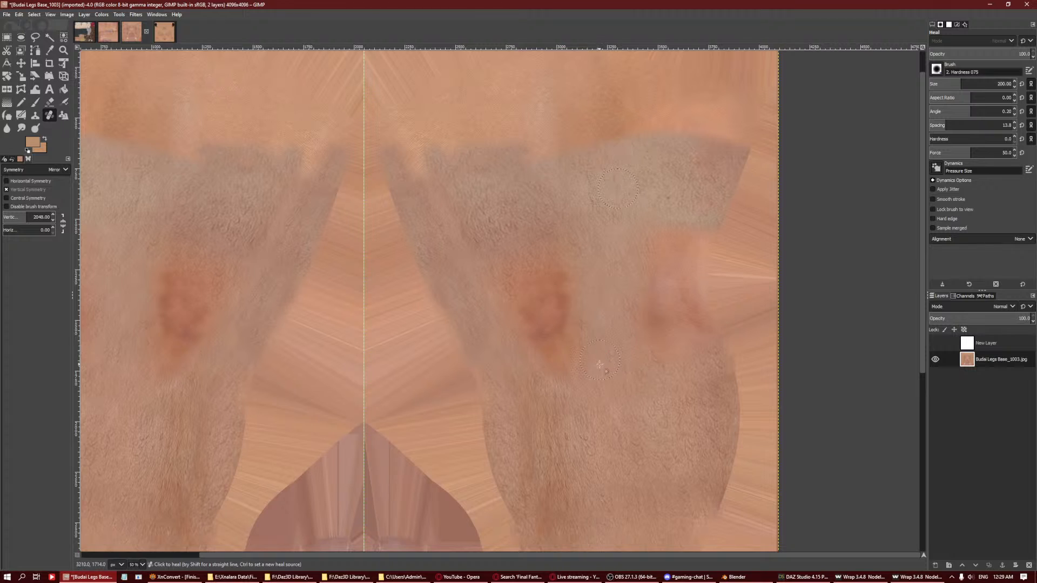
mouse_move(668, 348)
mouse_down()
mouse_move(684, 360)
mouse_move(702, 321)
mouse_move(693, 217)
mouse_move(648, 253)
mouse_move(672, 244)
mouse_move(685, 256)
mouse_move(646, 304)
mouse_move(647, 320)
mouse_up()
drag(567, 275, 568, 310)
mouse_move(564, 350)
mouse_down()
mouse_move(555, 347)
mouse_move(563, 357)
mouse_up()
mouse_move(538, 314)
mouse_down()
mouse_move(532, 324)
mouse_move(547, 304)
mouse_up()
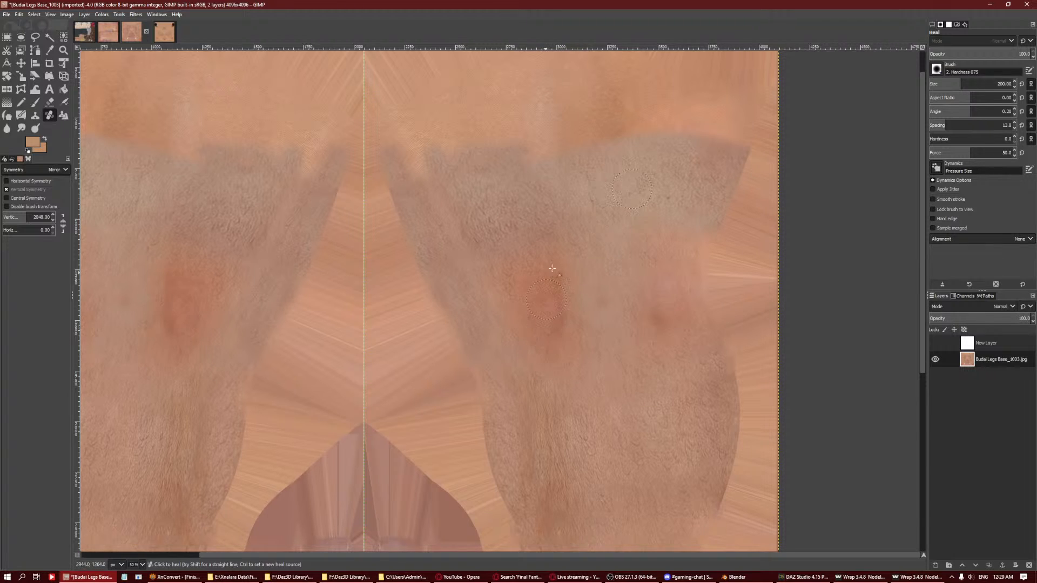
mouse_move(552, 267)
mouse_down()
mouse_move(567, 359)
mouse_move(586, 287)
mouse_move(557, 310)
mouse_move(532, 289)
mouse_move(504, 296)
mouse_move(541, 274)
mouse_up()
Heal the upper edges and corners of the thigh patches with nearby skin samples to blend them into the base.
scroll(584, 263, up, 3)
drag(449, 259, 461, 241)
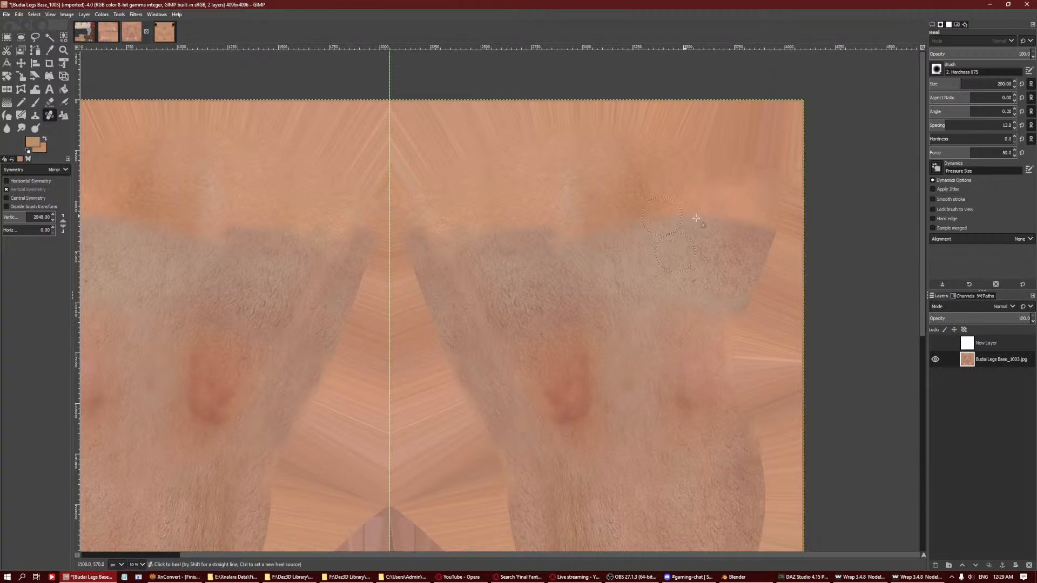
ctrl+click(724, 266)
drag(764, 231, 761, 212)
drag(633, 218, 590, 232)
drag(526, 244, 485, 245)
ctrl+click(459, 271)
drag(427, 220, 472, 231)
ctrl+click(528, 297)
drag(601, 224, 651, 222)
ctrl+click(612, 275)
mouse_move(642, 218)
mouse_down()
mouse_move(655, 211)
mouse_move(660, 188)
mouse_move(685, 212)
mouse_up()
ctrl+scroll(705, 294, down, 4)
ctrl+scroll(733, 302, up, 2)
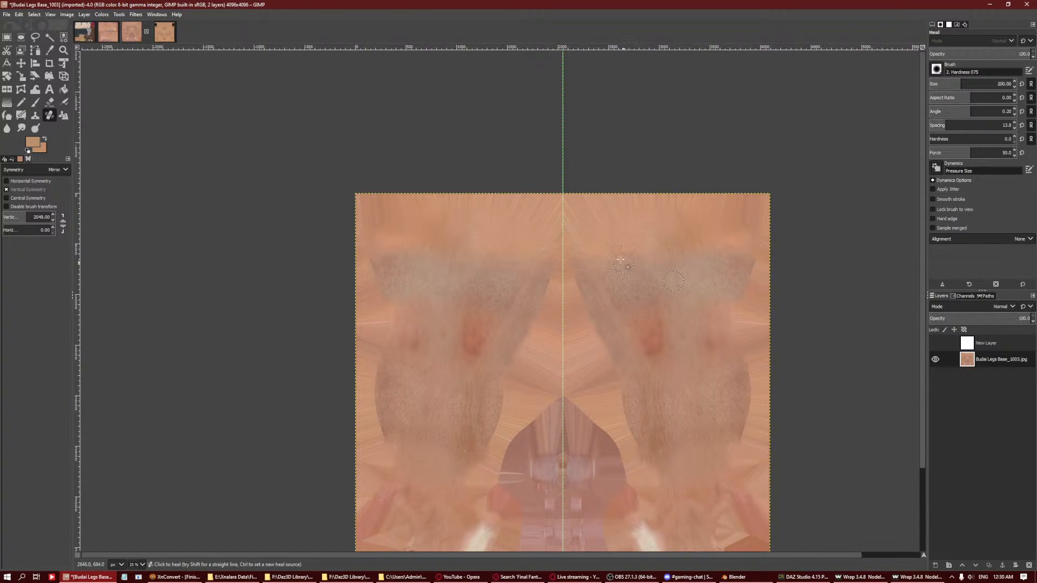
Export the legs texture as "Wedge Legs D.jpg" into Wedge's Textures/Skin folder with the default JPEG options.
click(8, 15)
click(32, 141)
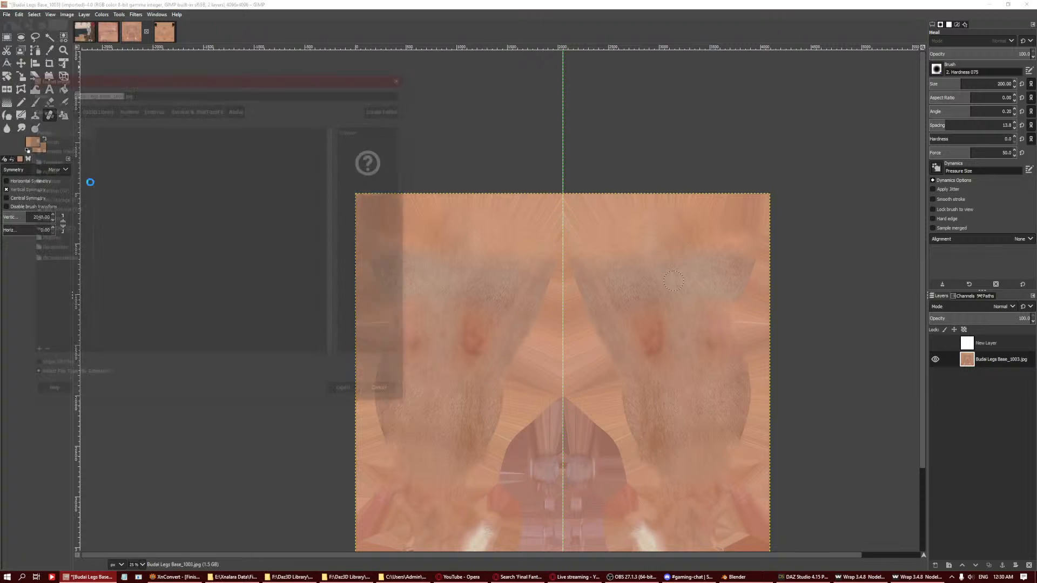
click(85, 146)
double_click(108, 139)
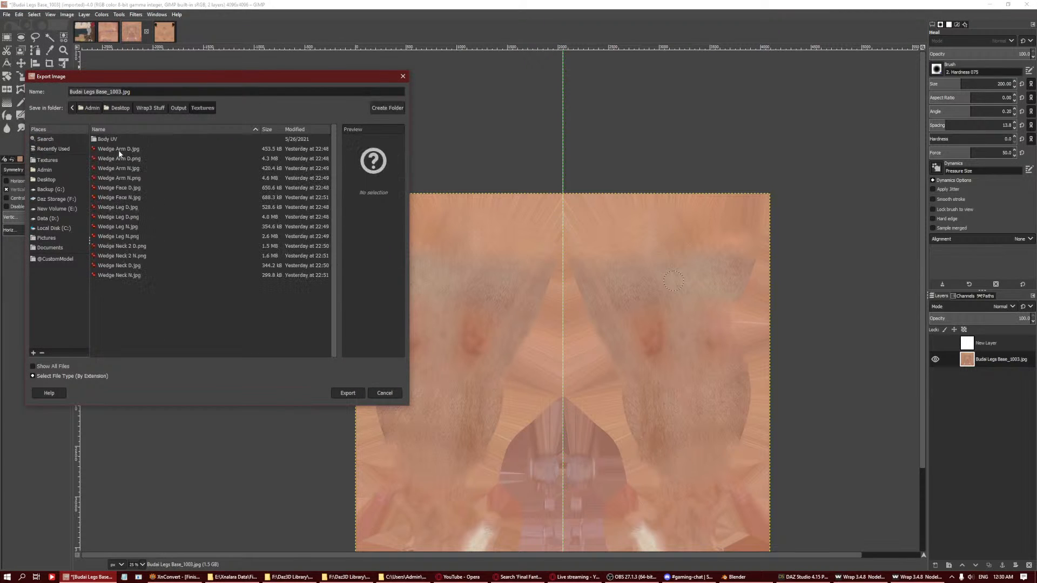
click(64, 151)
double_click(104, 147)
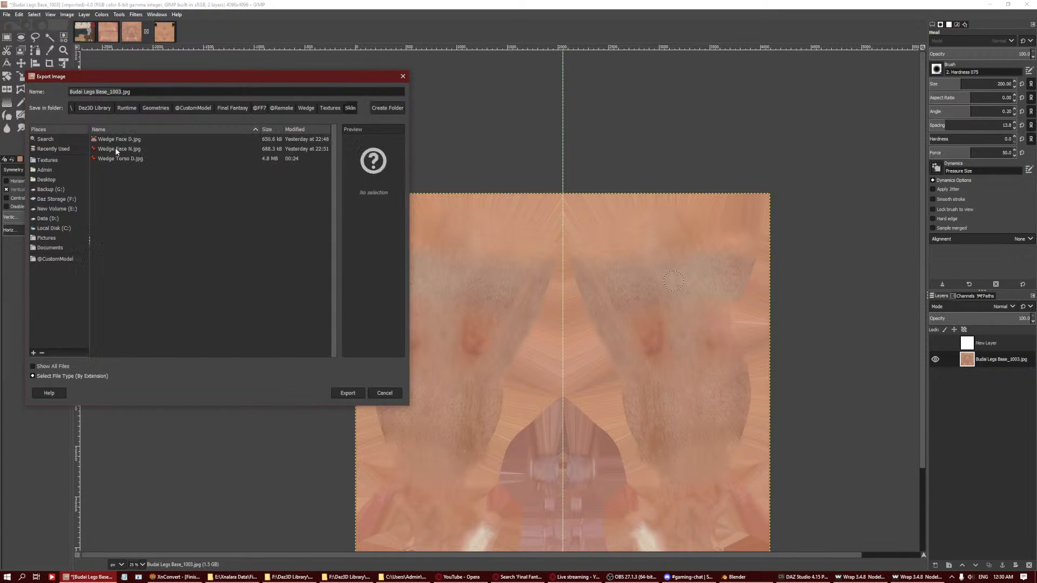
click(120, 139)
double_click(92, 91)
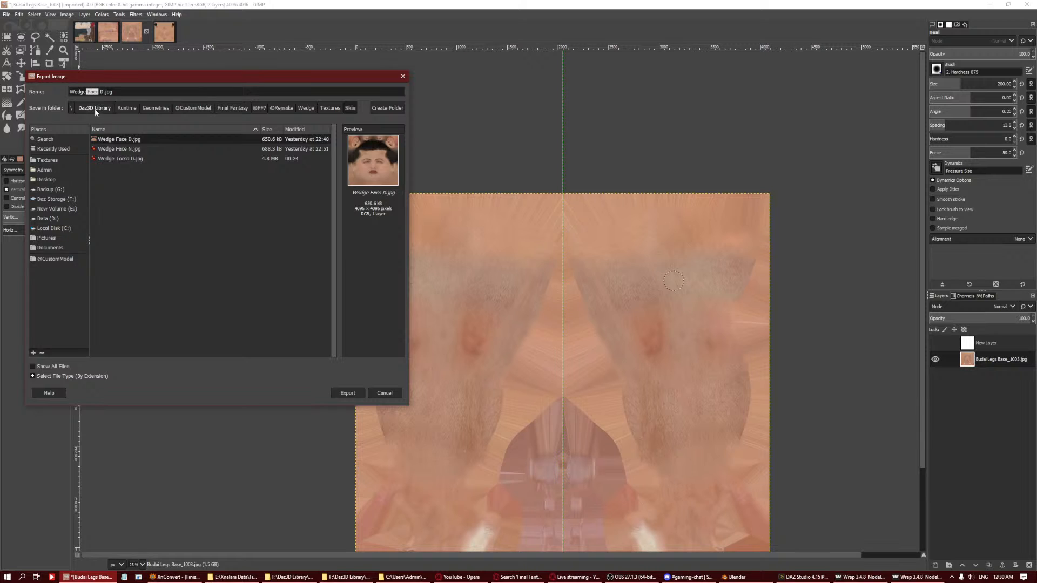
text(Legs)
key(Return)
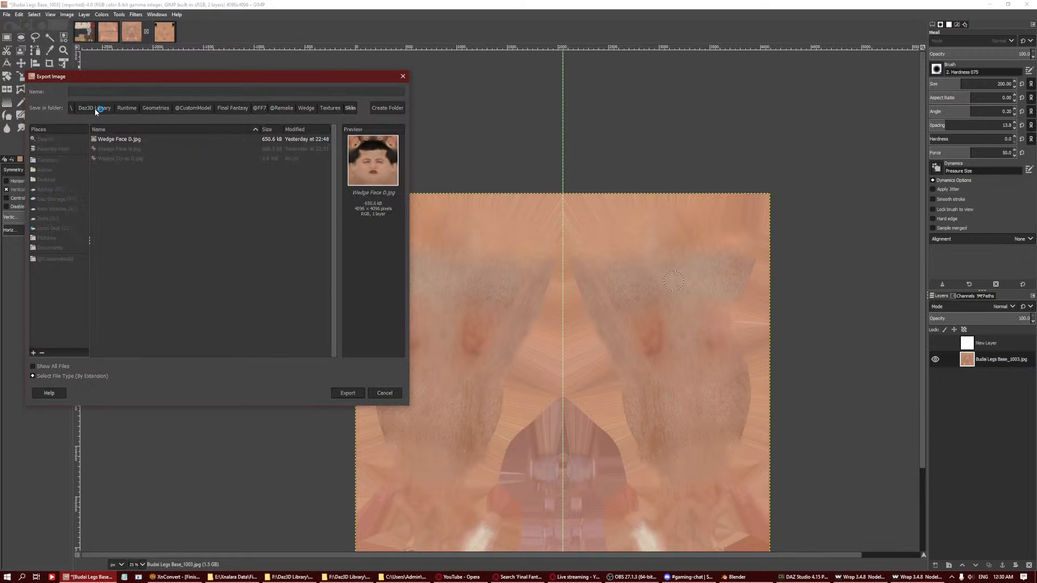
key(Return)
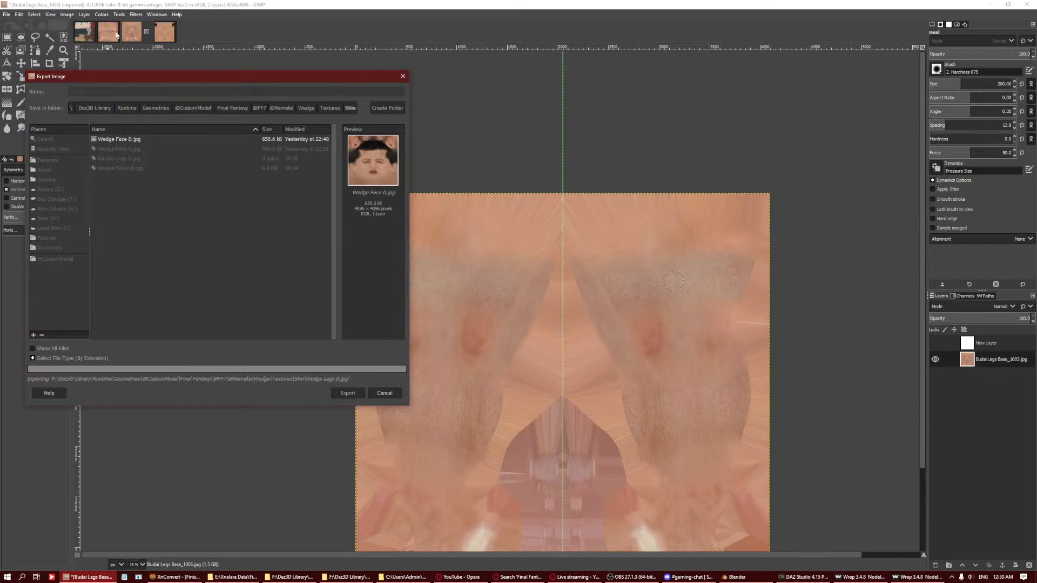
Add Wedge Arm D.png from the Wrap3 output textures to the Budai arms image as a layer above the base skin.
click(110, 34)
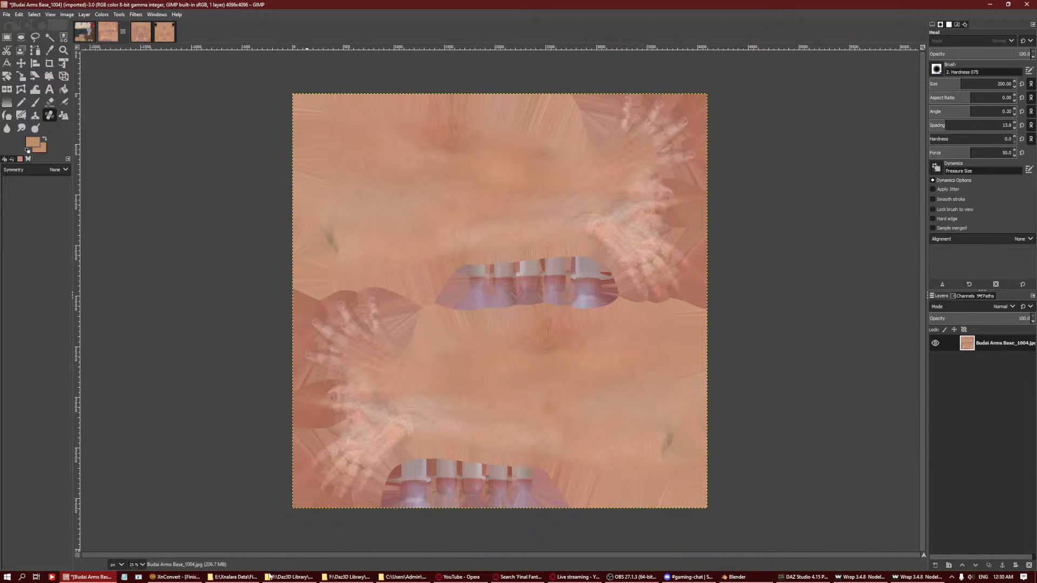
click(235, 577)
click(295, 578)
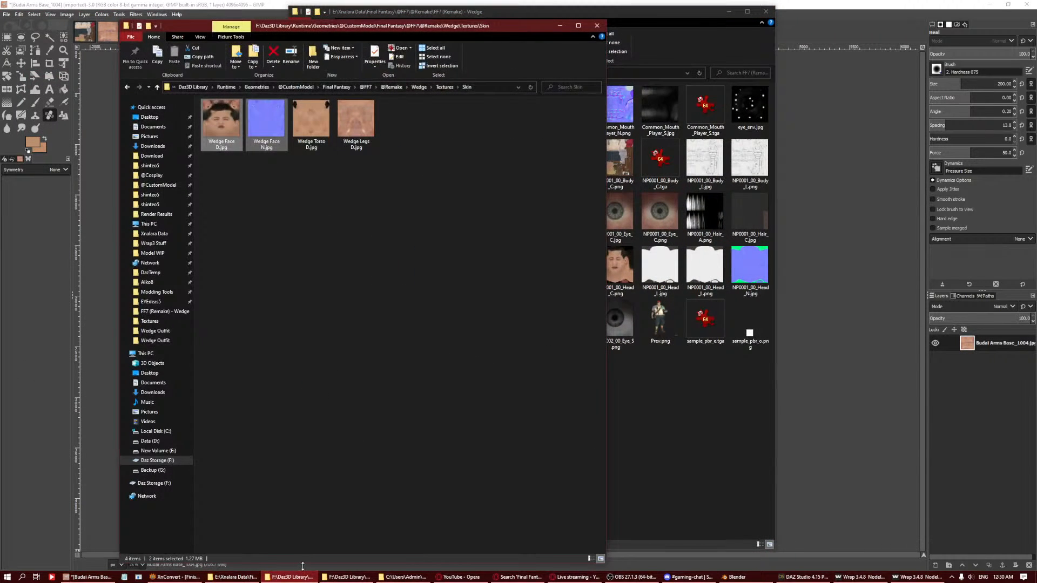
click(347, 577)
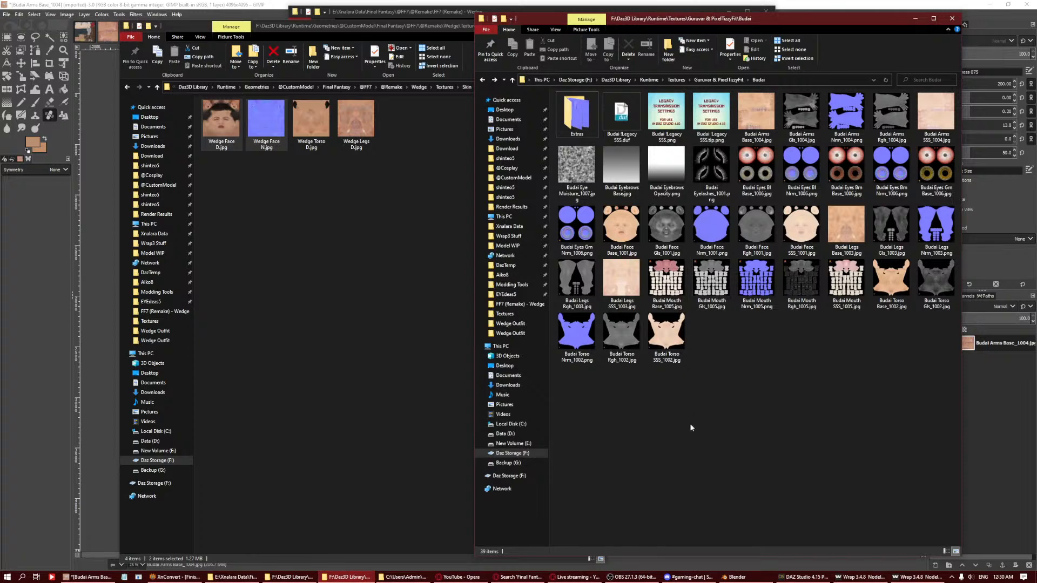
click(402, 577)
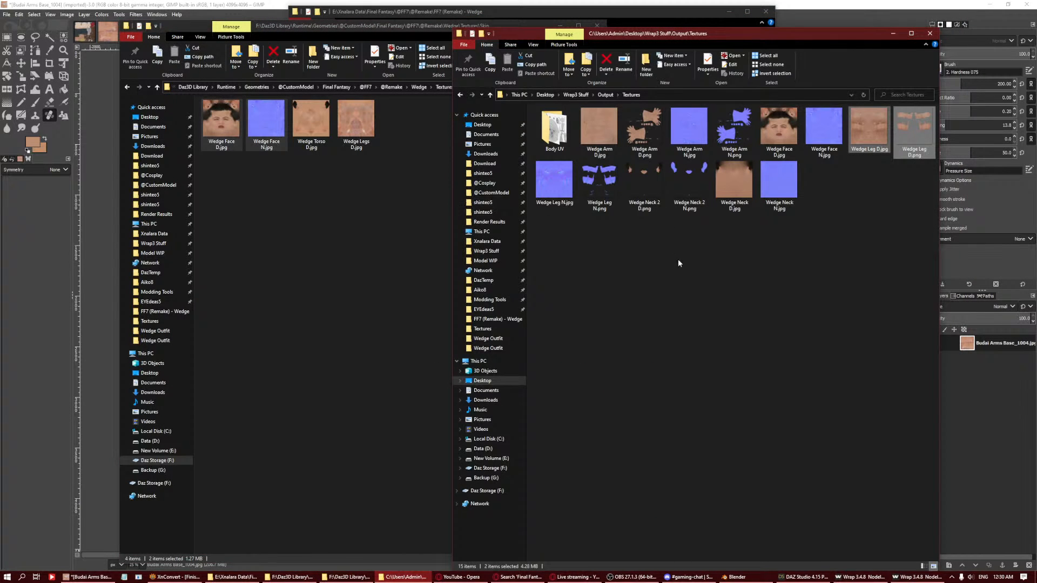
drag(644, 129, 997, 401)
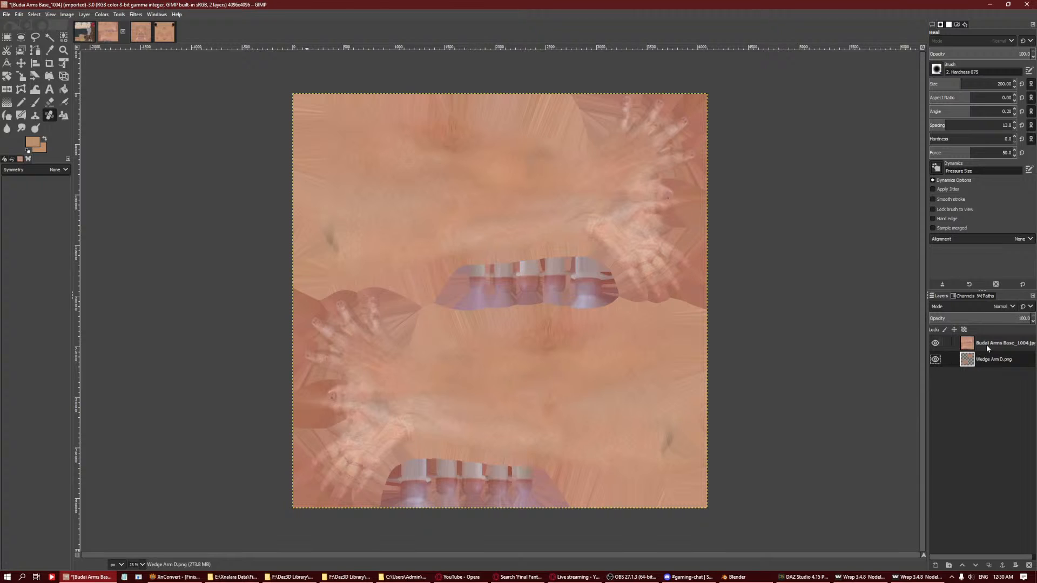
drag(986, 344, 985, 365)
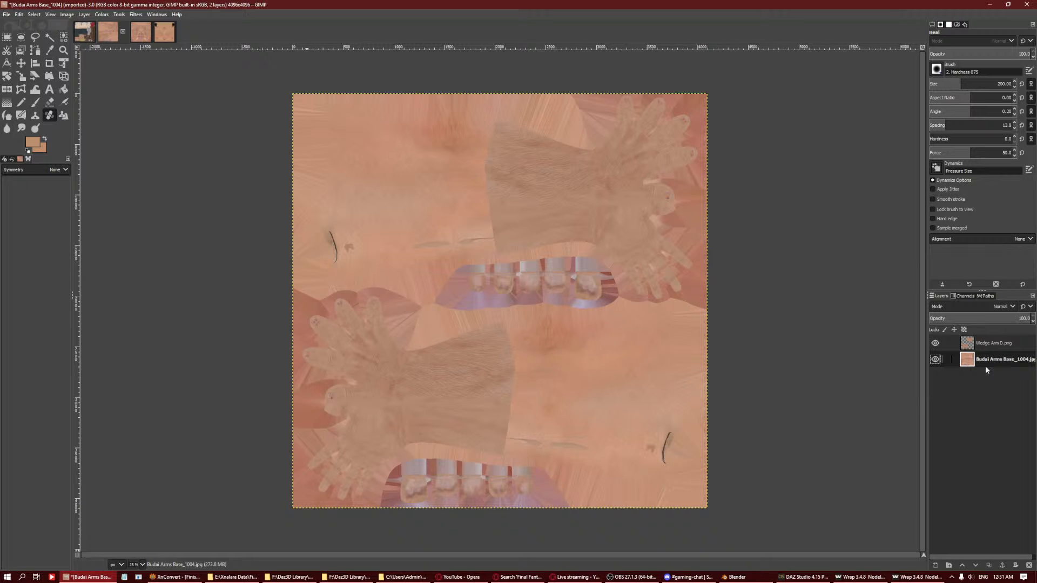
Clone hairy thigh skin upward over the plain area above both thigh patches in the legs image.
click(140, 34)
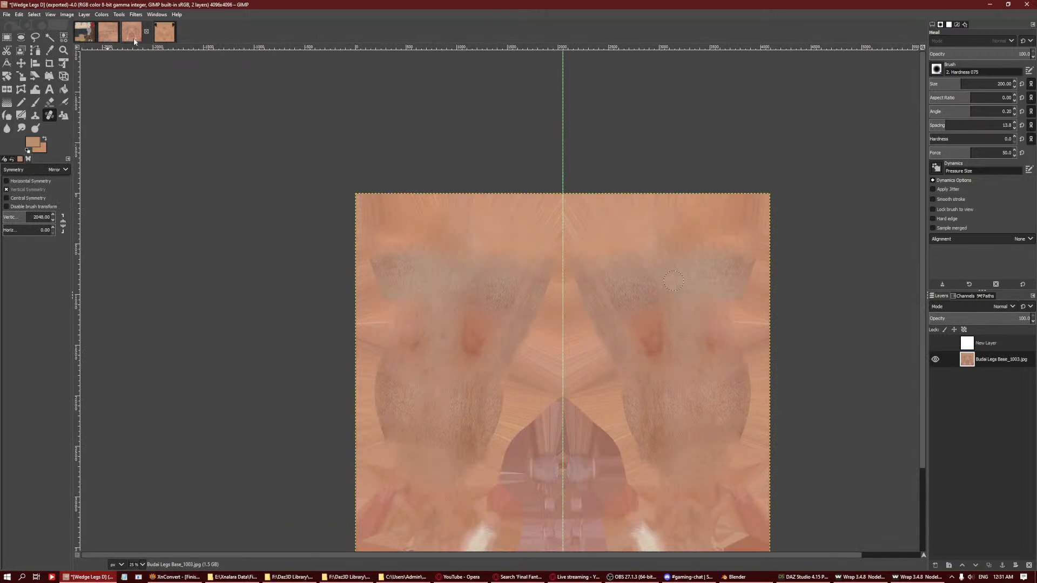
scroll(712, 169, down, 4)
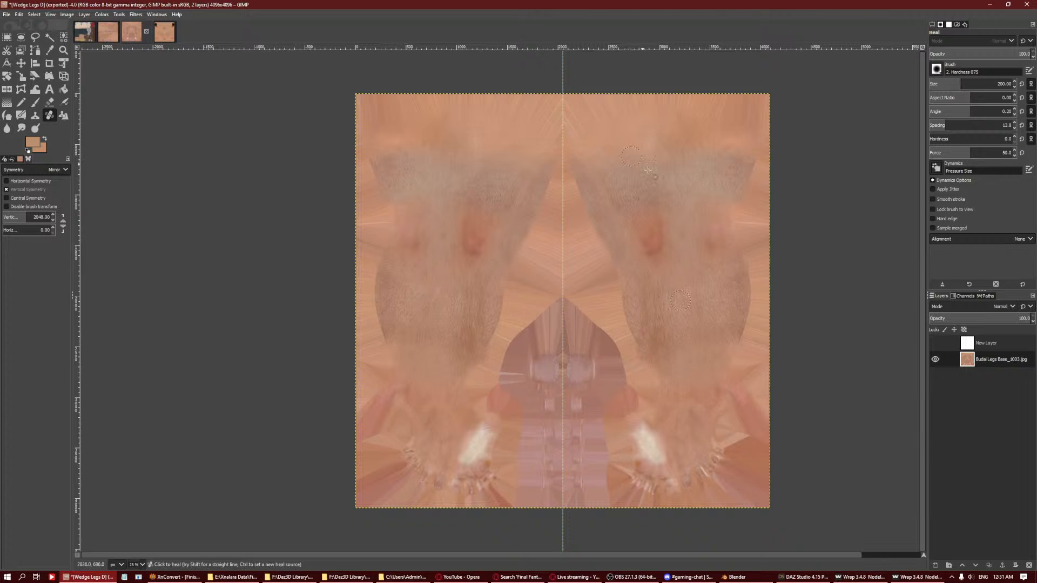
ctrl+scroll(674, 264, up, 2)
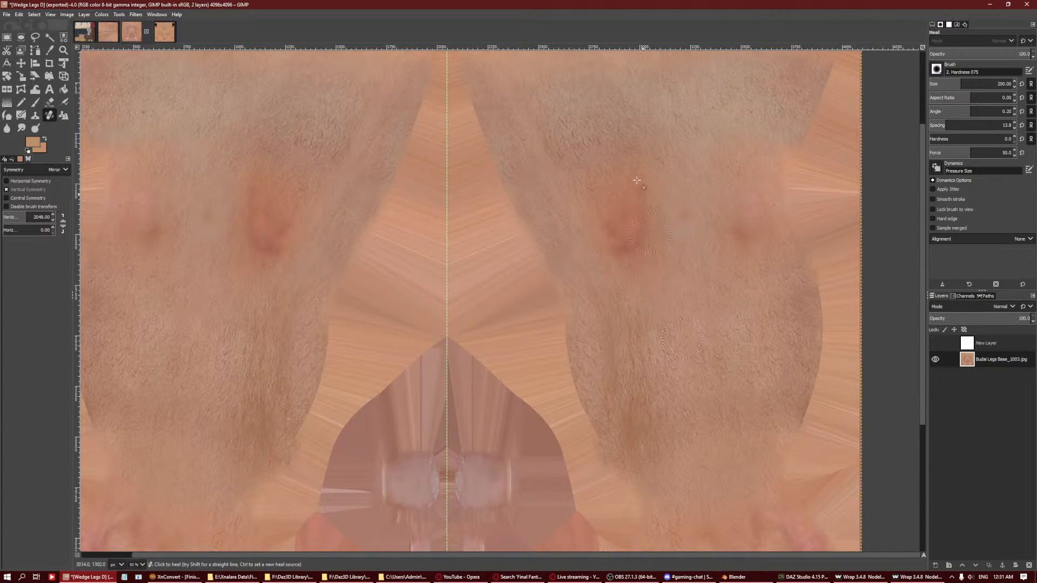
scroll(599, 239, up, 5)
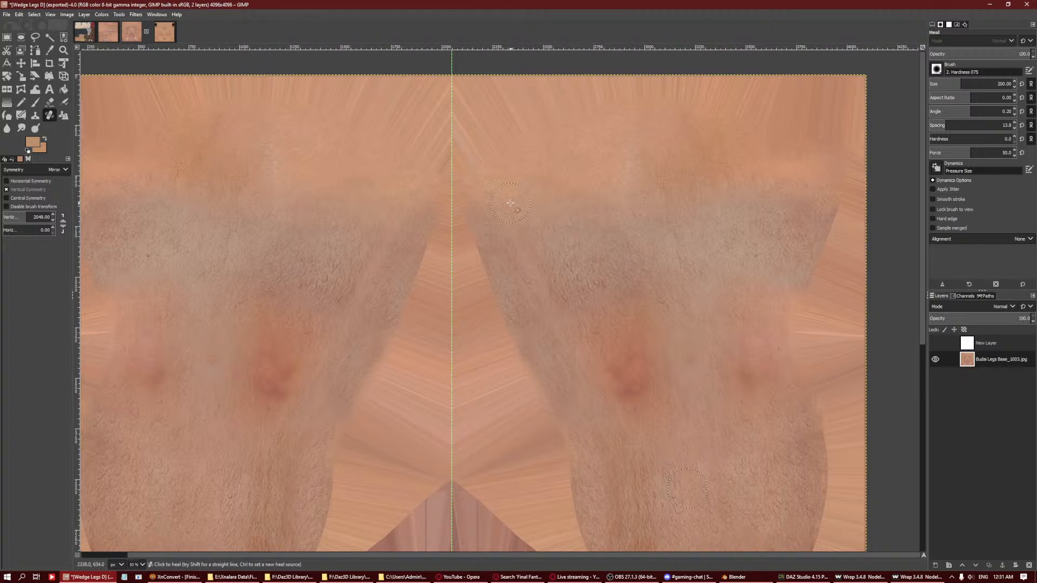
mouse_move(493, 193)
mouse_down()
mouse_move(487, 179)
mouse_move(494, 185)
mouse_up()
click(35, 115)
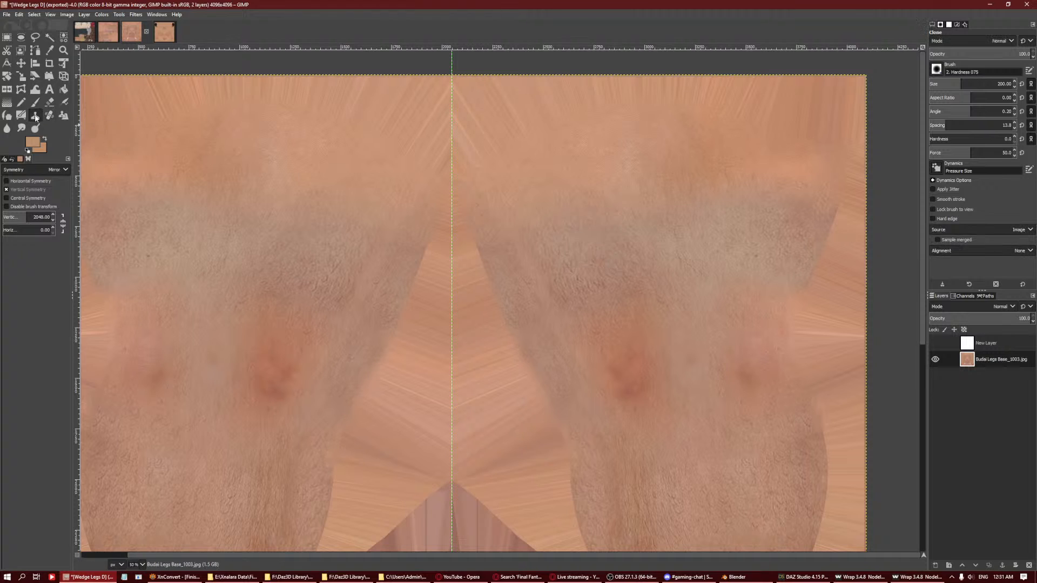
mouse_move(550, 182)
mouse_down()
mouse_move(702, 184)
mouse_move(581, 162)
mouse_move(662, 132)
mouse_move(807, 166)
mouse_move(705, 176)
mouse_move(732, 162)
mouse_move(557, 202)
mouse_move(675, 173)
mouse_move(617, 144)
mouse_move(654, 137)
mouse_move(737, 132)
mouse_move(801, 164)
mouse_move(632, 130)
mouse_move(537, 157)
mouse_move(516, 178)
mouse_up()
ctrl+click(806, 230)
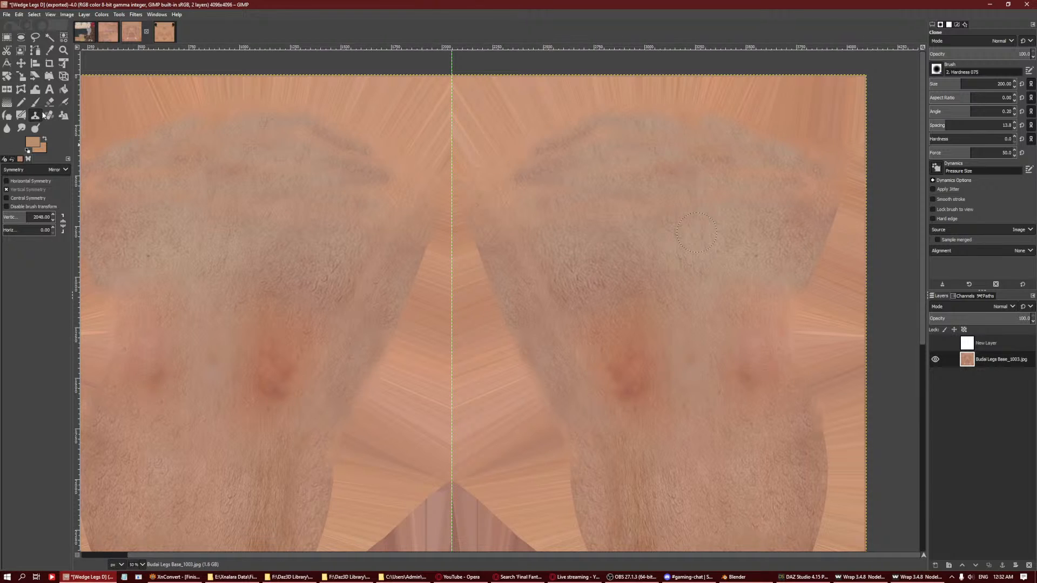
Heal the cloned skin across the upper thighs to smooth its streaks and soften its borders.
click(49, 115)
ctrl+click(686, 509)
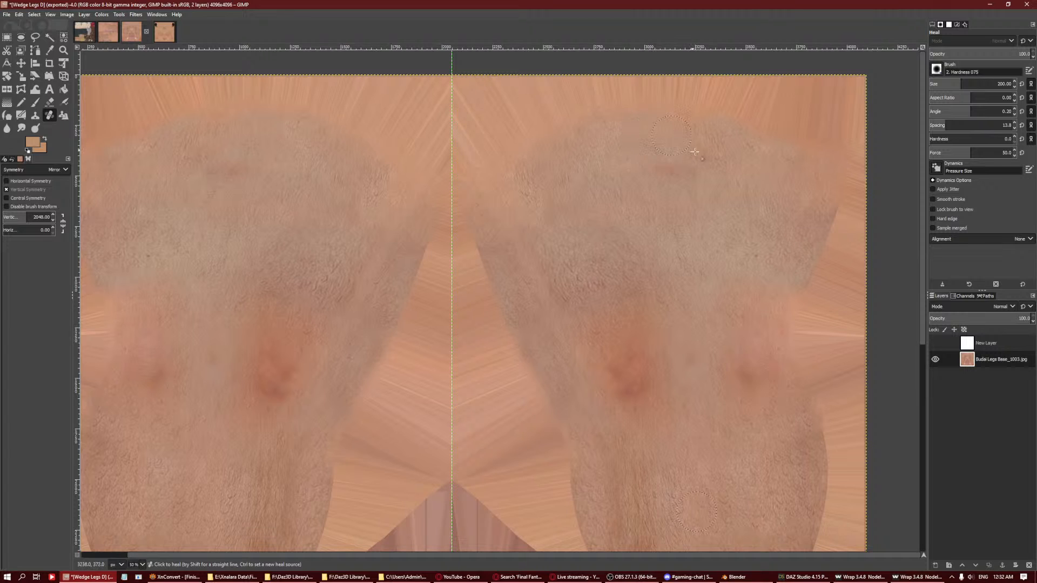
ctrl+click(676, 262)
ctrl+scroll(688, 298, down, 2)
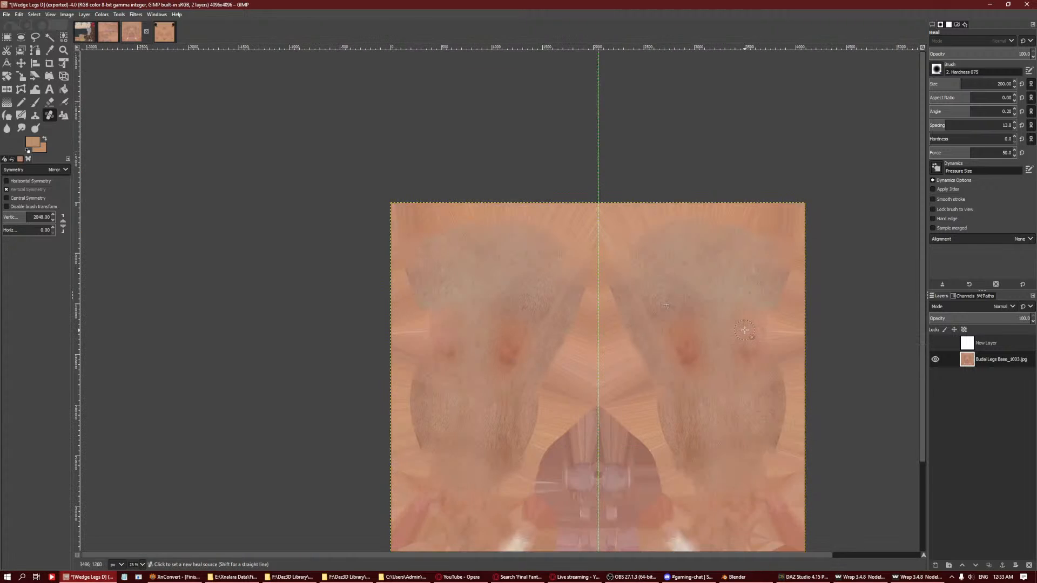
Overwrite the exported Wedge Legs D.jpg with the updated legs texture and return to the arms image.
click(30, 16)
click(74, 131)
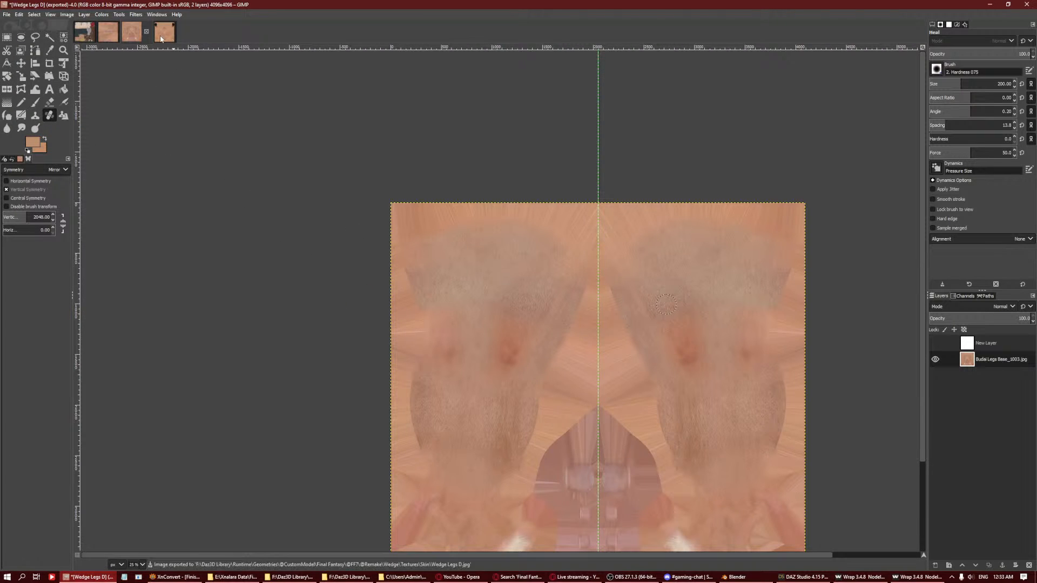
click(131, 31)
click(85, 32)
click(109, 33)
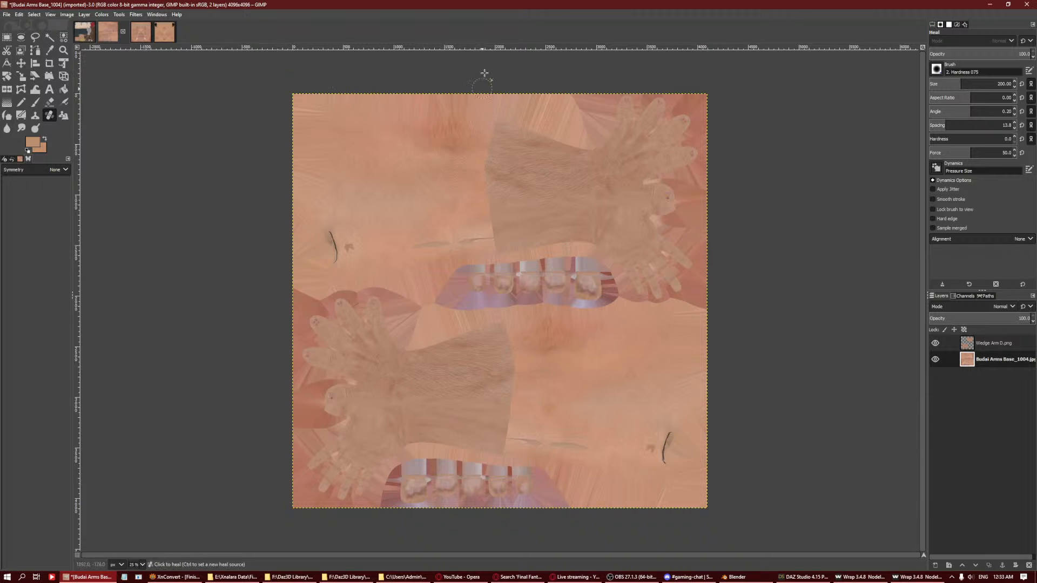
Place sample points on both sides of the upper forearm seam, at about 2136, 1248 and 1912, 1200, and show their pixel values.
ctrl+drag(484, 46, 508, 220)
mouse_move(474, 46)
ctrl+mouse_down()
mouse_move(482, 246)
mouse_move(486, 216)
ctrl+mouse_up()
click(965, 24)
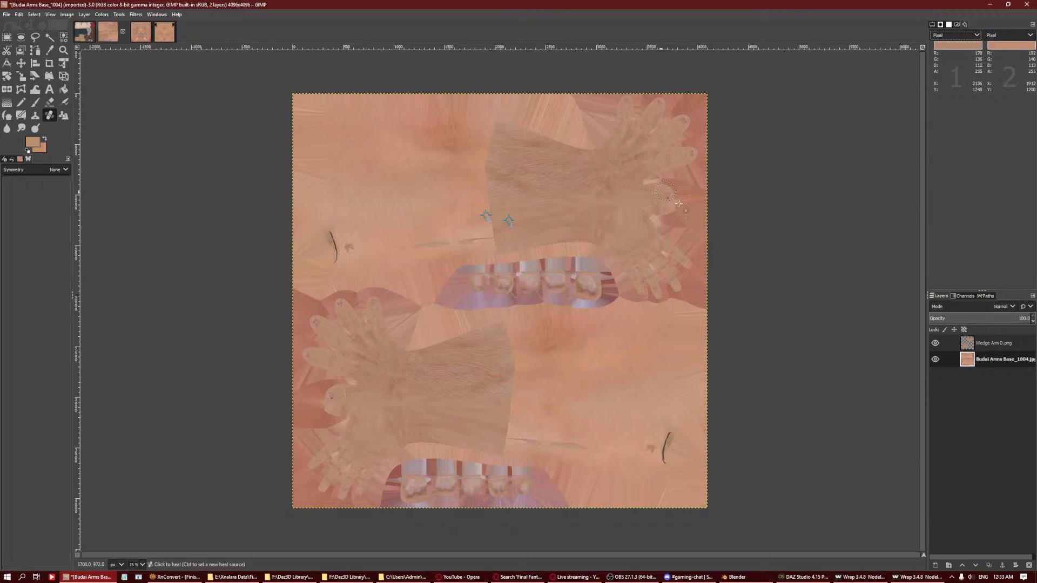
click(983, 347)
click(988, 357)
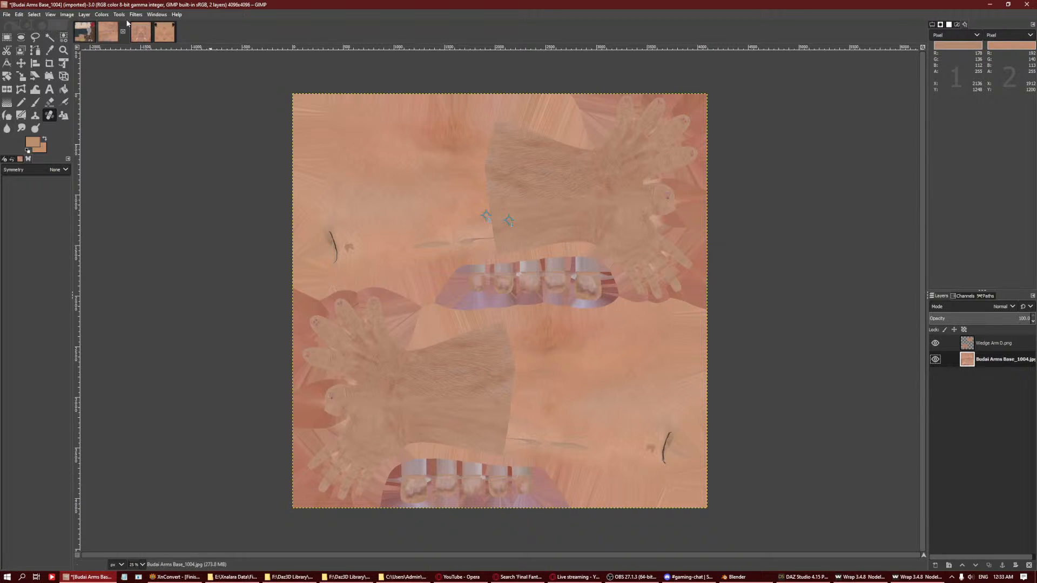
click(102, 14)
click(120, 16)
click(119, 17)
click(136, 15)
click(136, 16)
click(135, 14)
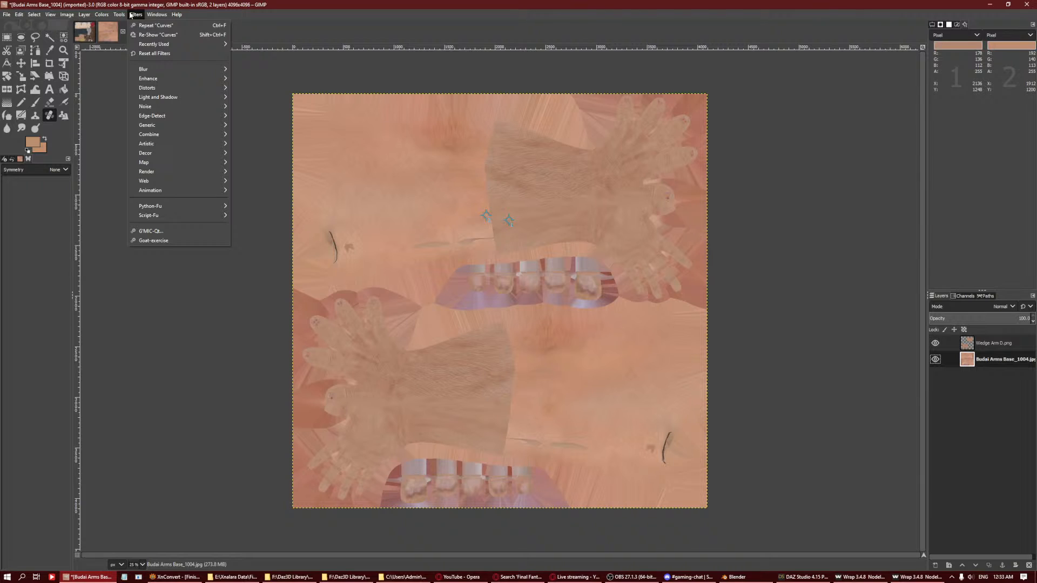
Erase the stray marks and soften the forearm edges on the Wedge Arm D.png layer.
click(976, 350)
click(977, 346)
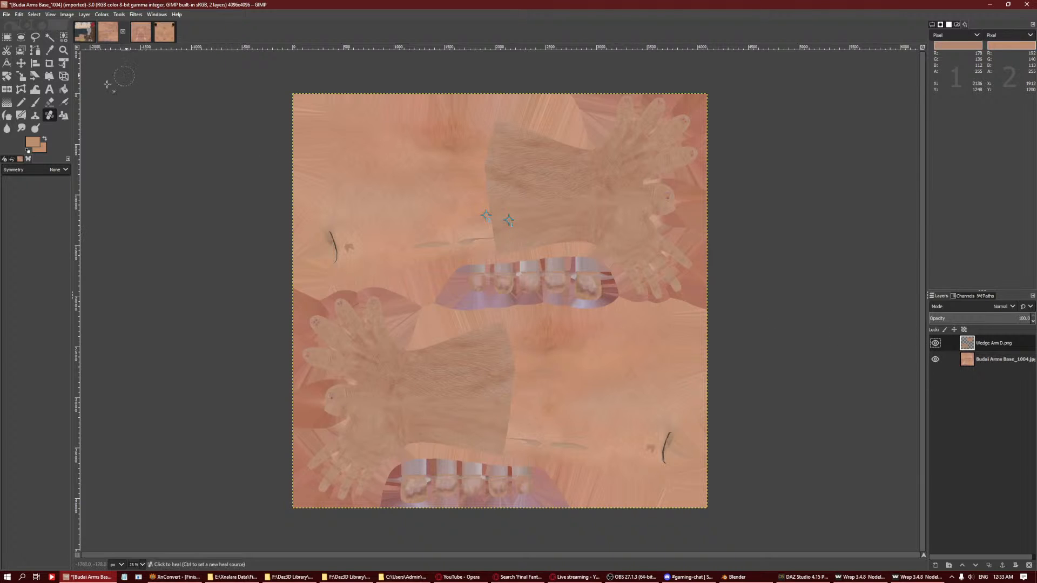
key(shift+e)
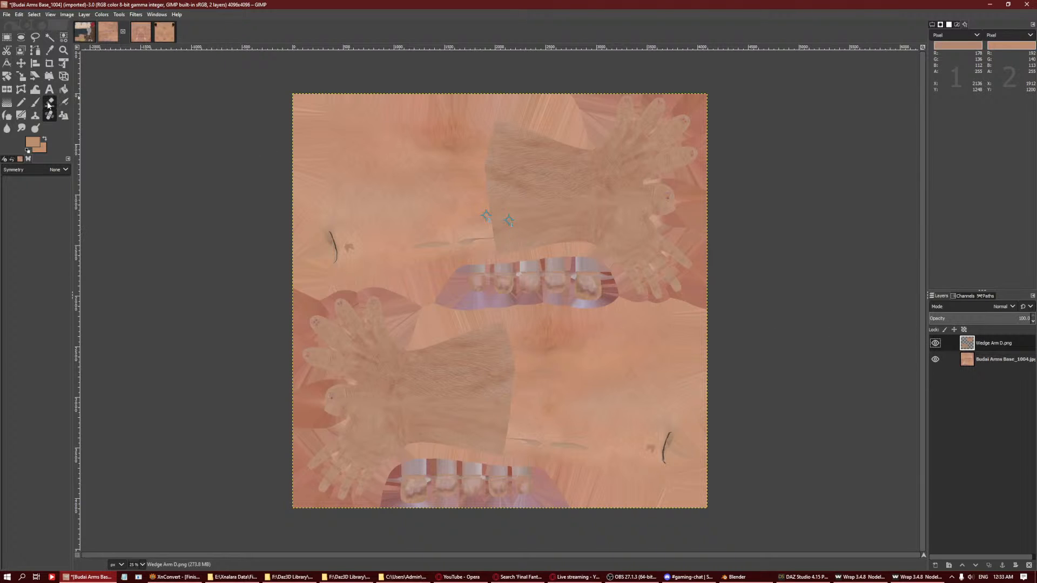
click(361, 251)
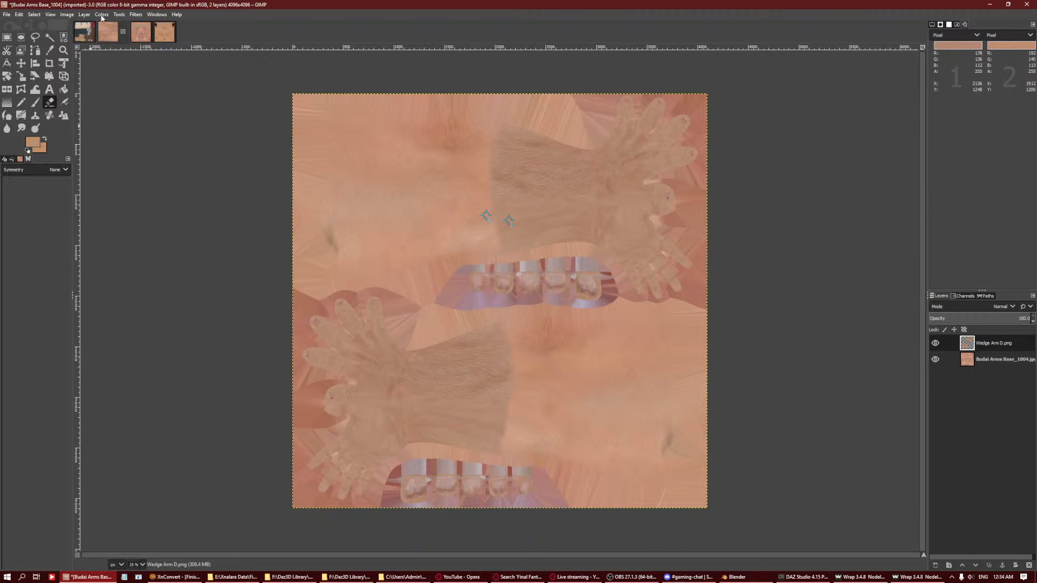
Add Wedge Arm D.jpg from the Wrap3 output textures as a layer between Wedge Arm D.png and the base skin.
click(335, 578)
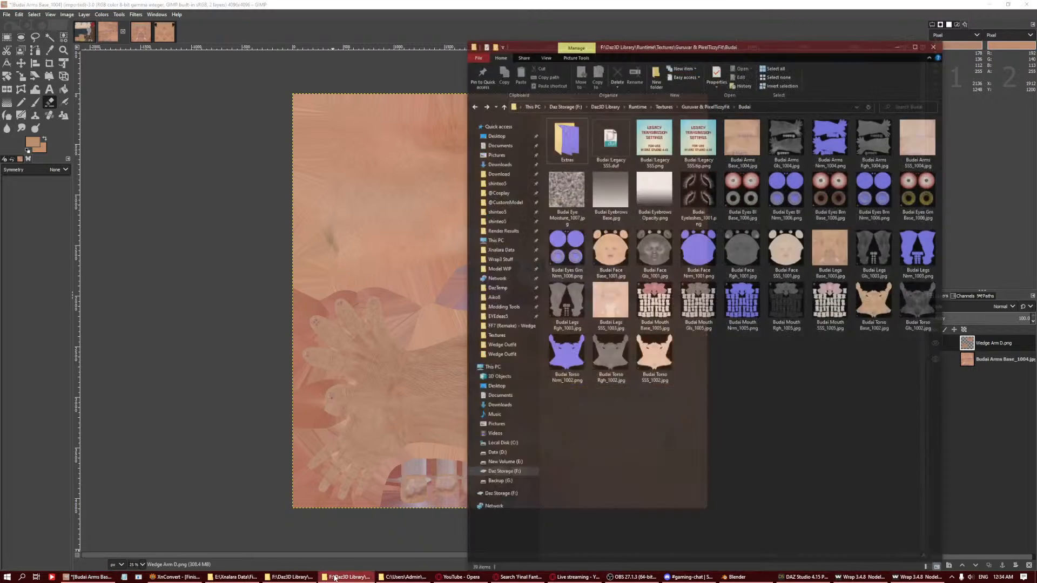
click(334, 577)
click(403, 577)
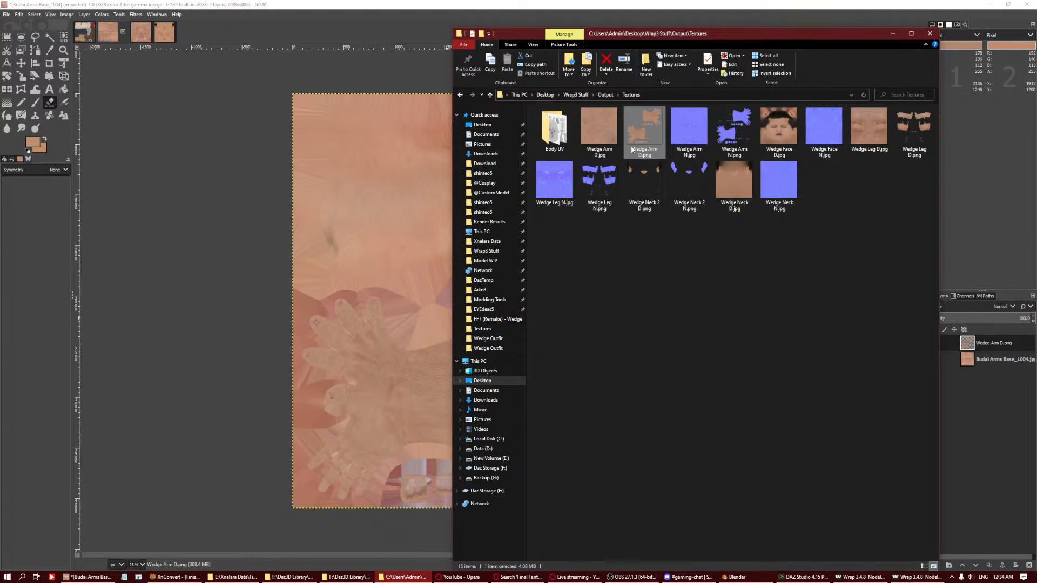
drag(632, 149, 983, 414)
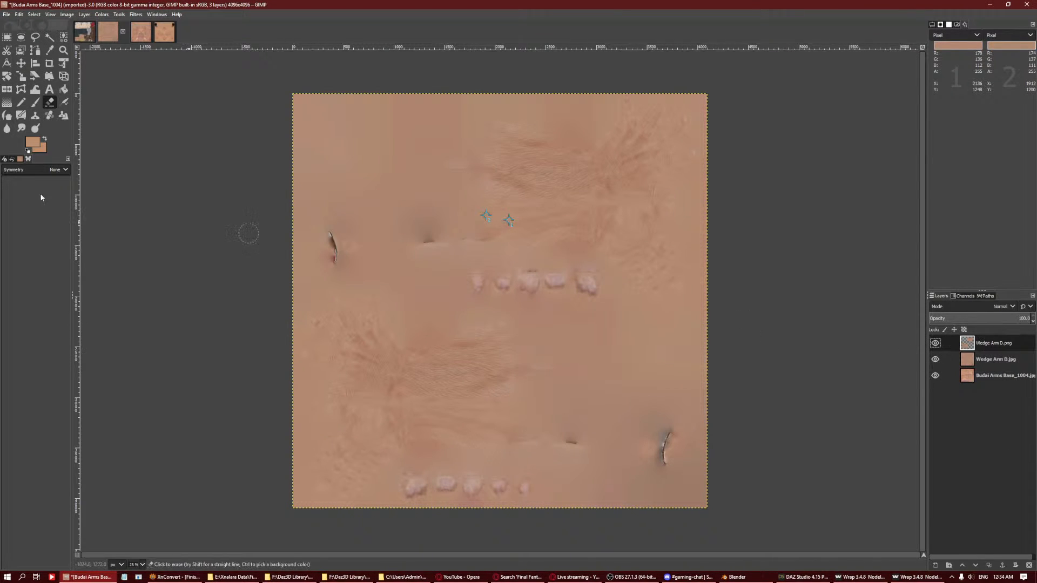
Check the transparent area of Wedge Arm D.png with a color selection, display that layer alone, and clear the selection.
click(63, 39)
click(417, 196)
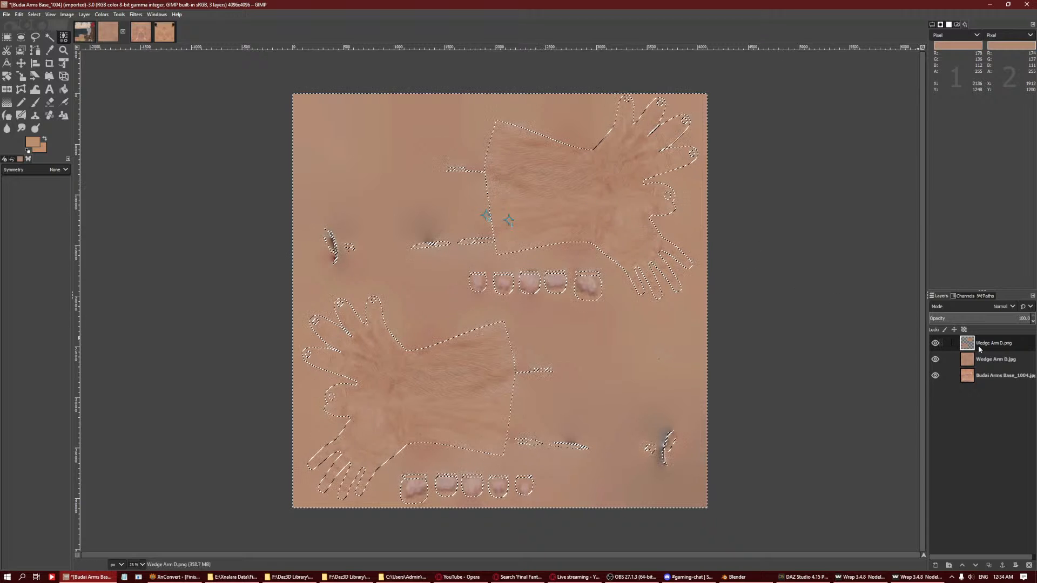
shift+click(934, 342)
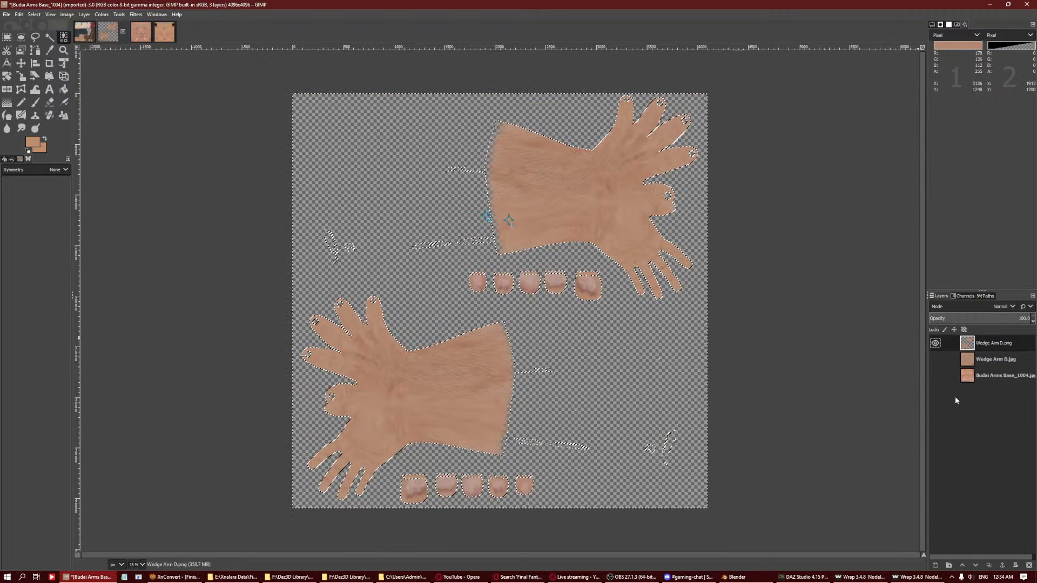
key(ctrl+shift+a)
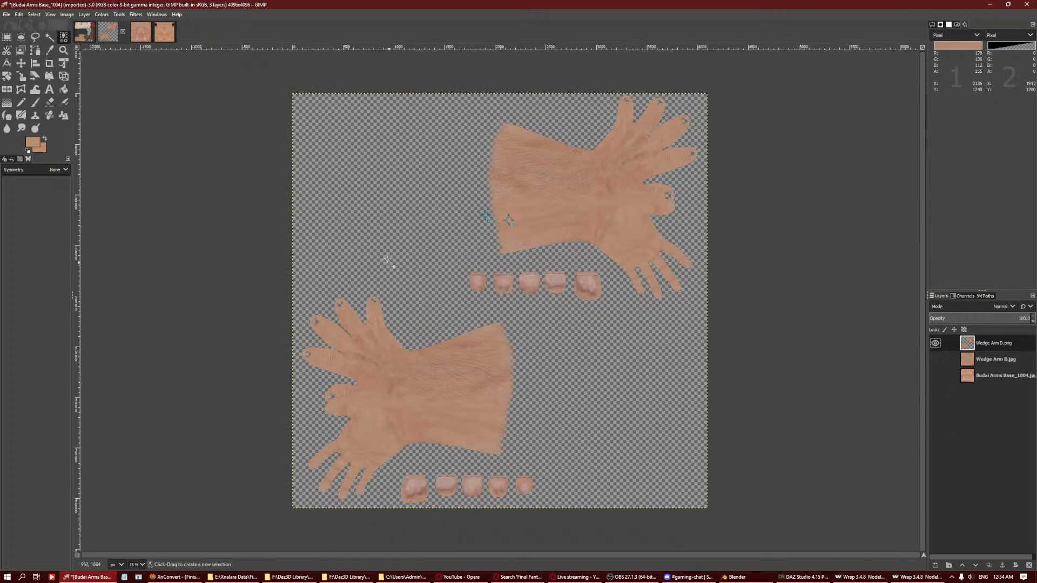
Erase the stray marks and the upper row of fingernail patches from the Wedge Arm D.png layer.
click(49, 102)
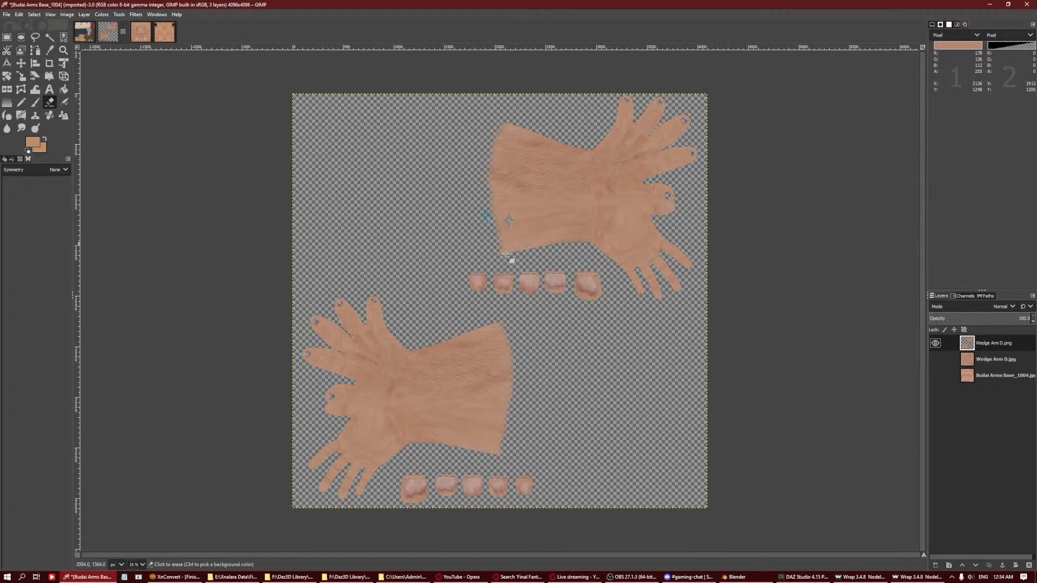
click(357, 248)
mouse_move(595, 295)
mouse_down()
mouse_move(583, 282)
mouse_move(598, 281)
mouse_move(519, 277)
mouse_move(555, 275)
mouse_up()
drag(429, 286, 571, 292)
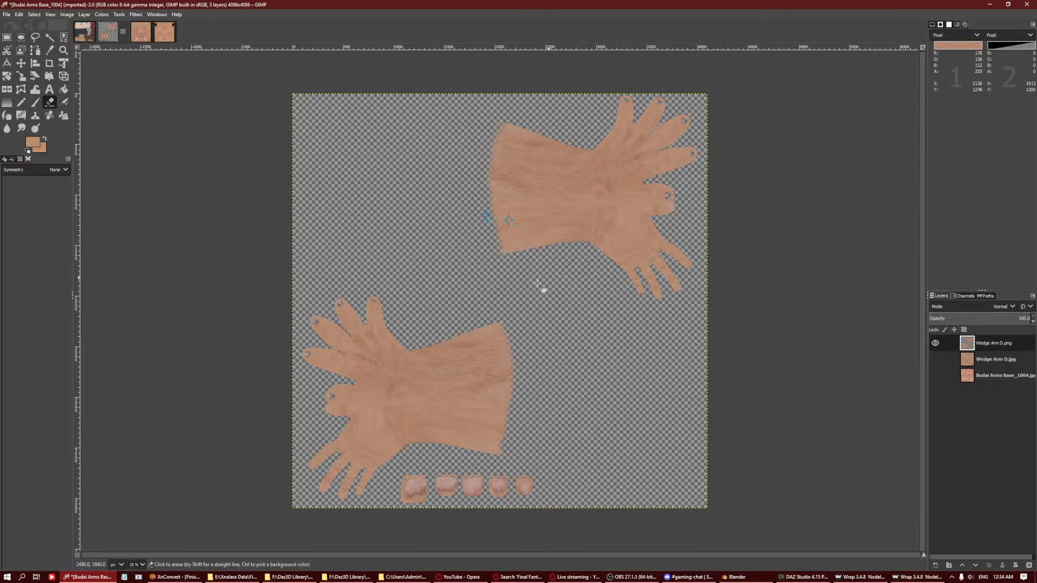
Add a new white layer and place it at the bottom of the layer stack as a backdrop.
right_click(954, 407)
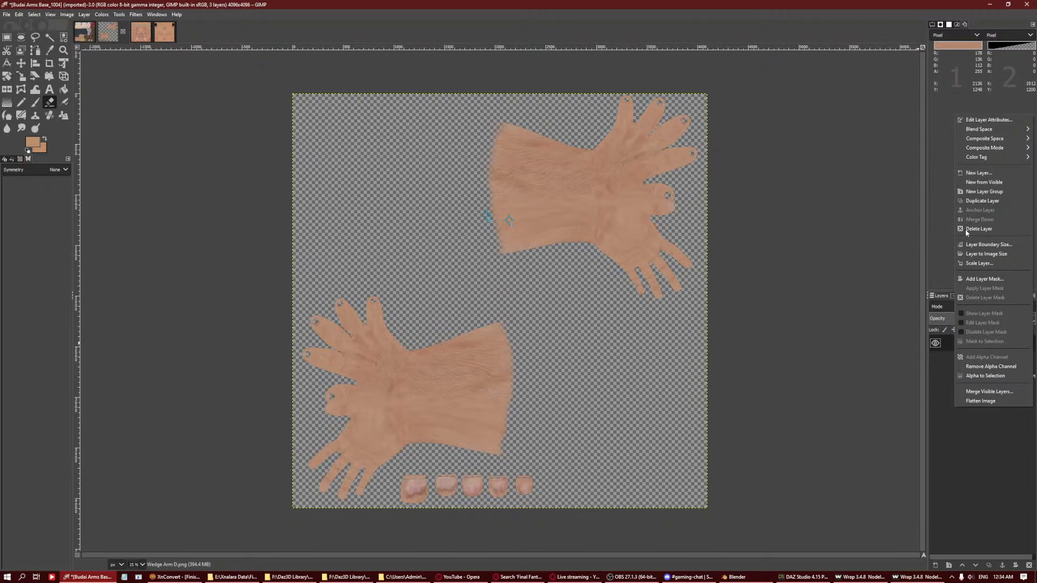
click(986, 178)
click(1012, 347)
drag(1012, 348, 988, 411)
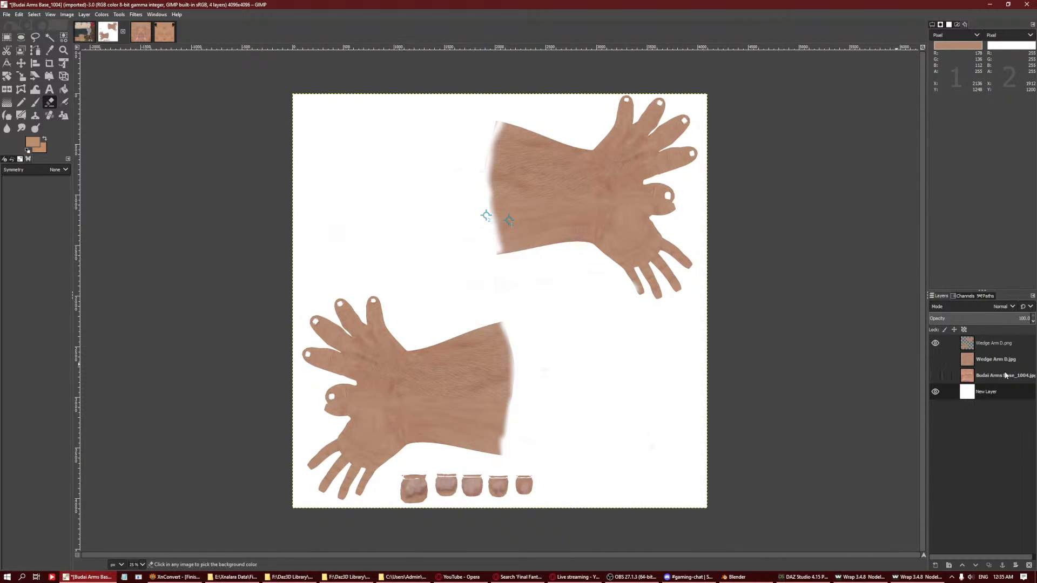
Erase the forearm edge remnants and lower fingernail patches from Wedge Arm D.png, and turn off the eraser's Hard edge option.
click(994, 343)
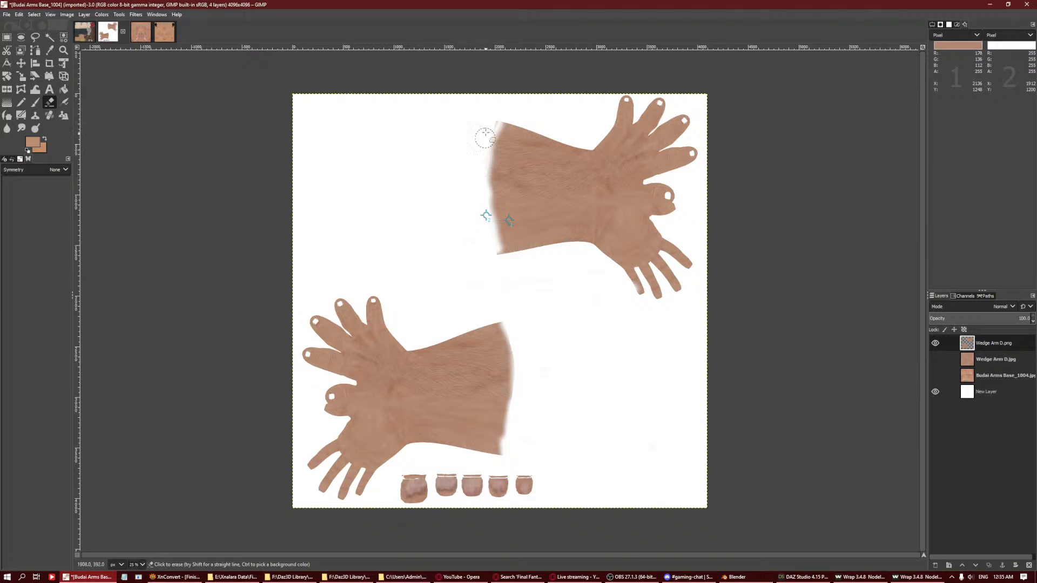
drag(497, 111, 487, 148)
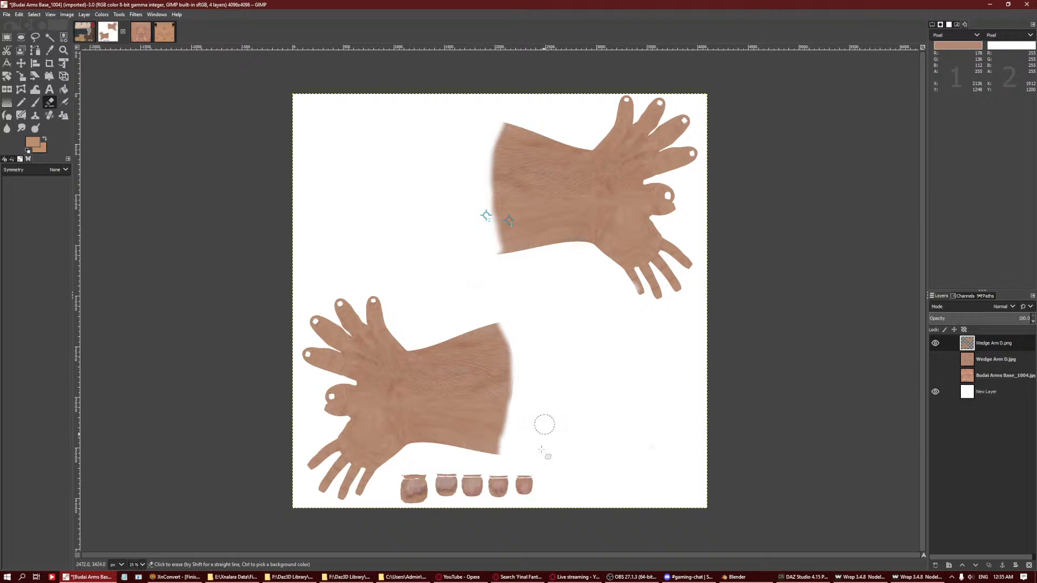
mouse_move(585, 471)
mouse_down()
mouse_move(593, 482)
mouse_move(512, 498)
mouse_move(553, 465)
mouse_move(529, 482)
mouse_move(541, 477)
mouse_up()
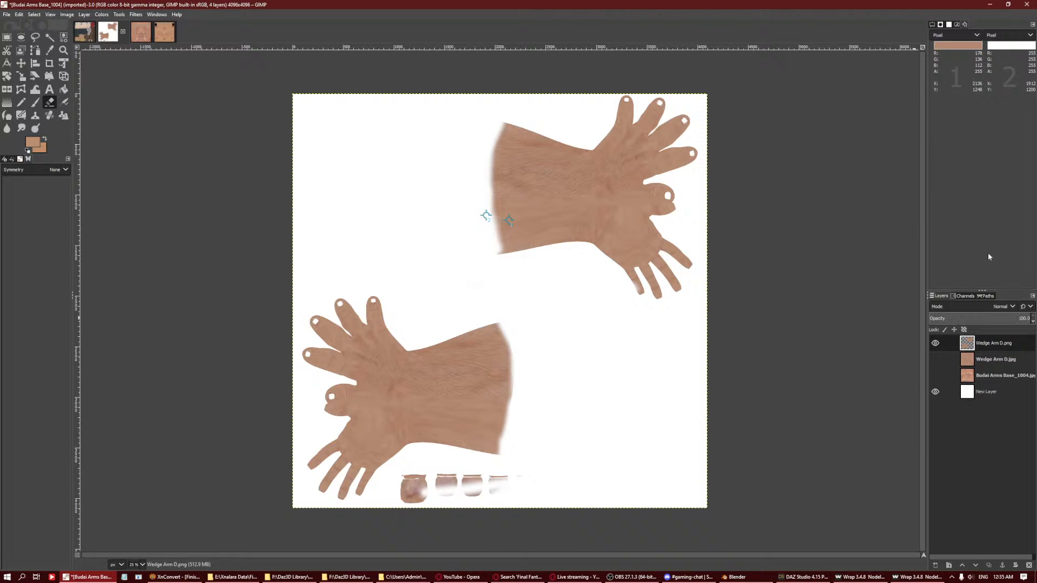
click(933, 25)
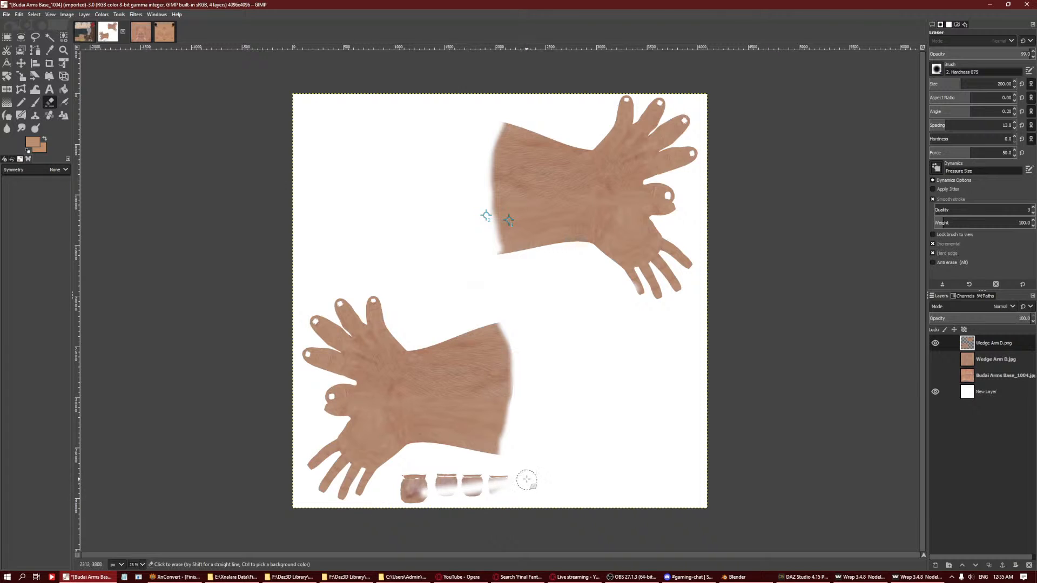
mouse_move(526, 479)
mouse_down()
mouse_move(412, 483)
mouse_move(405, 493)
mouse_move(495, 486)
mouse_up()
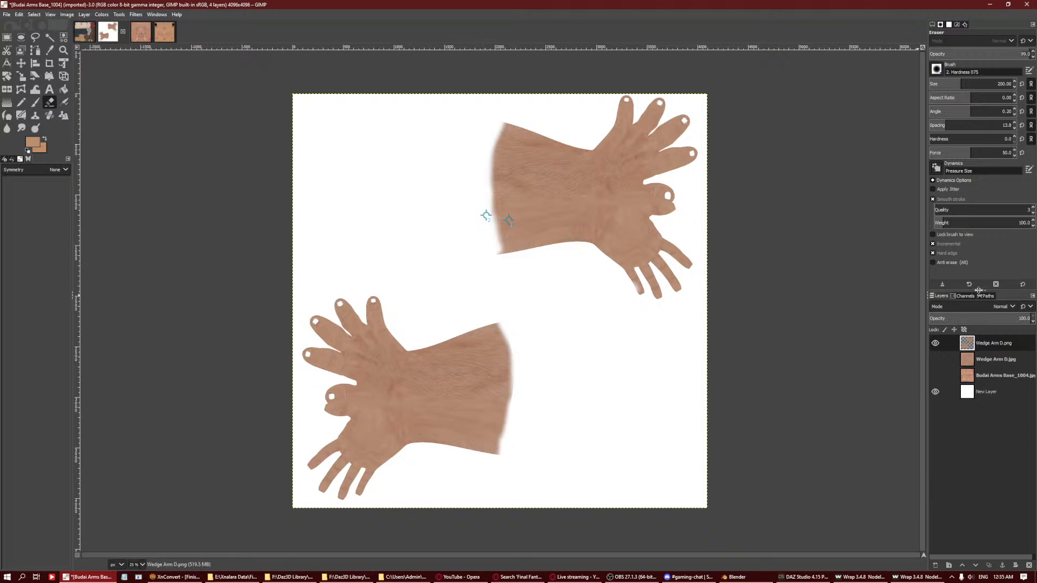
click(943, 253)
Select the transparent area around the arms on Wedge Arm D.png by color and shrink the selection by 10 px.
click(63, 37)
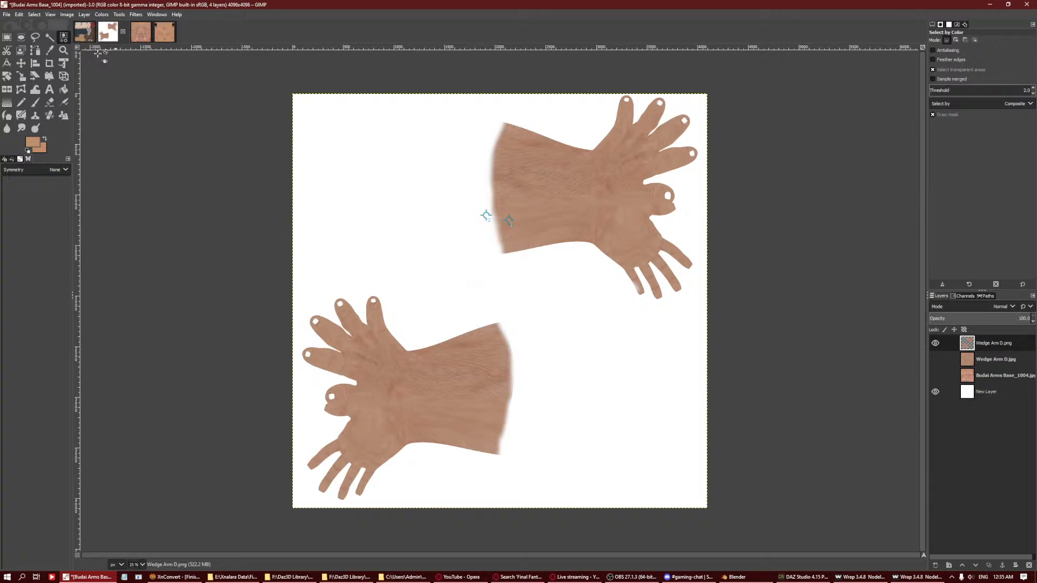
click(409, 228)
click(51, 14)
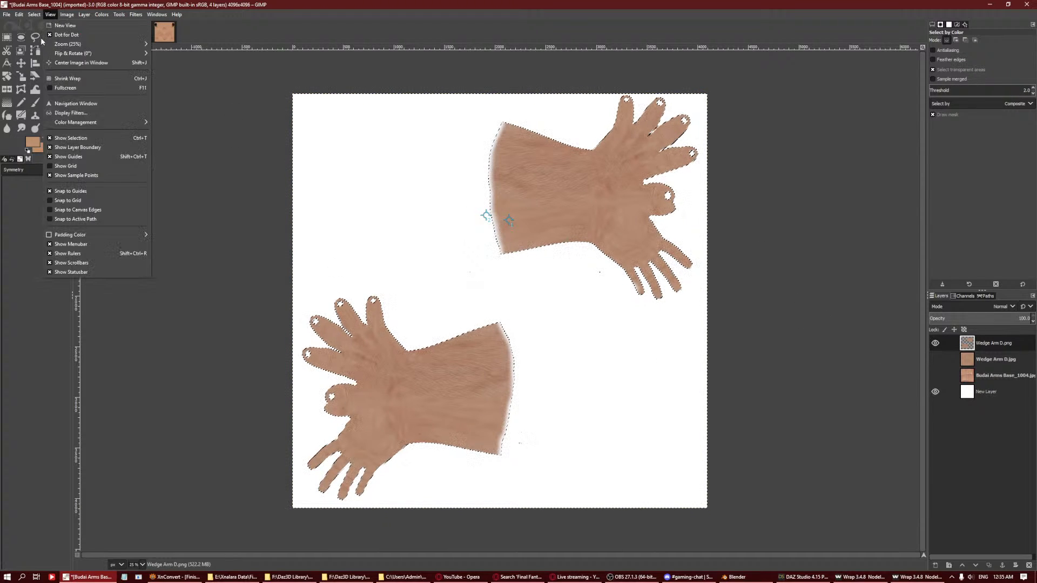
click(62, 114)
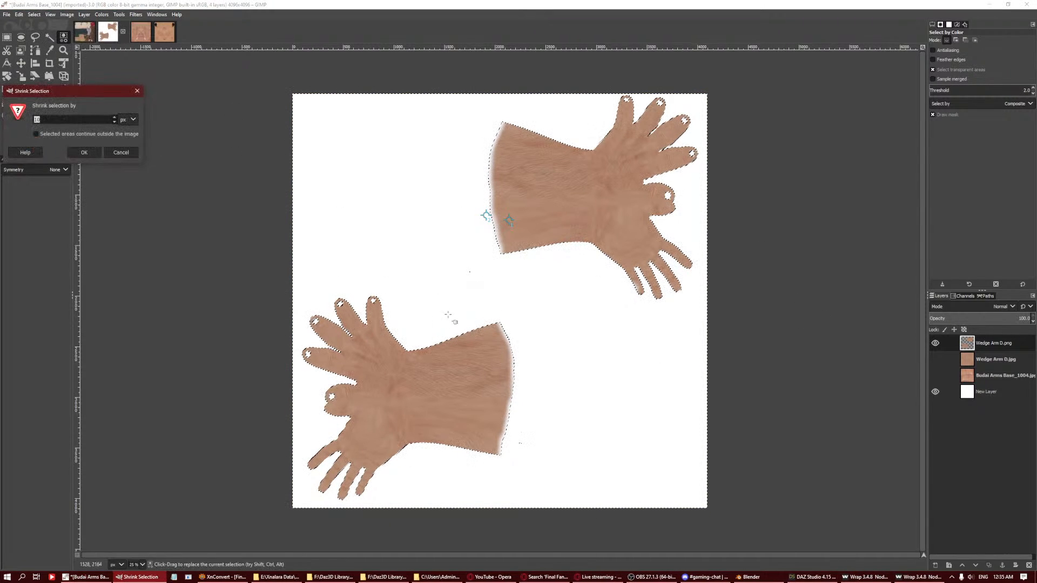
click(84, 152)
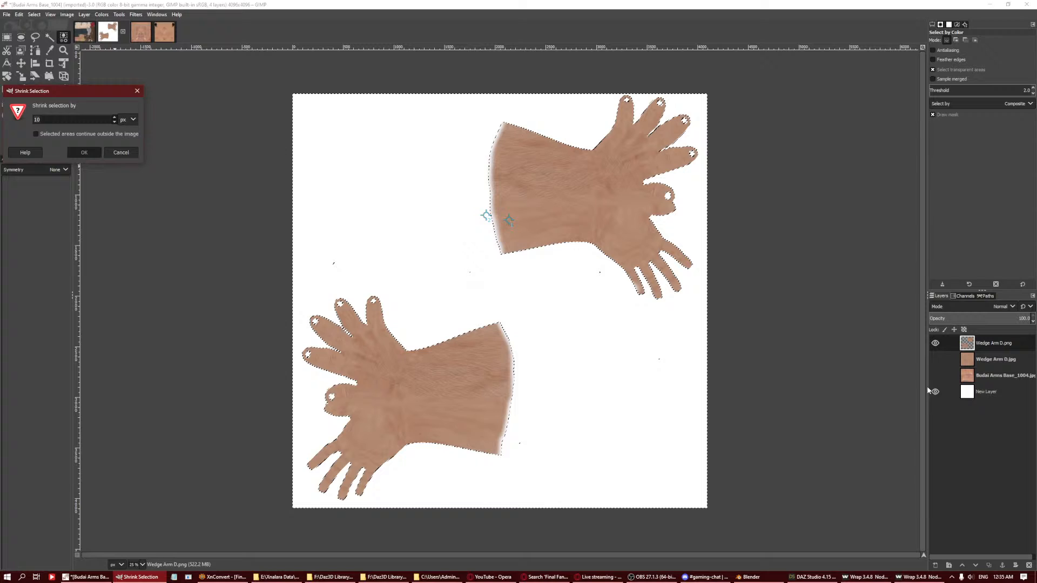
Cut the selected background out of Wedge Arm D.jpg using an added alpha channel, and delete the Wedge Arm D.png layer.
right_click(974, 362)
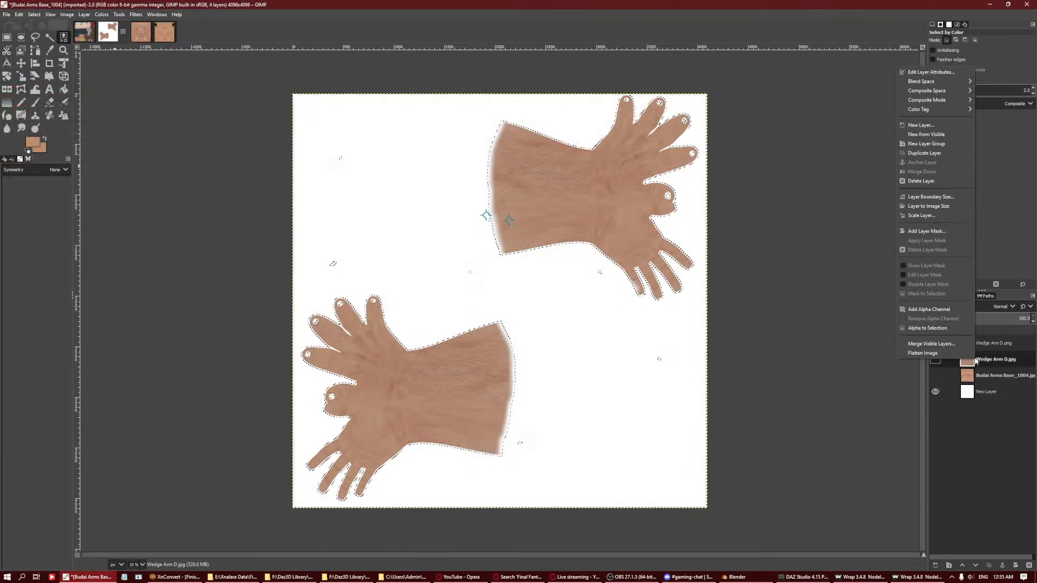
click(937, 308)
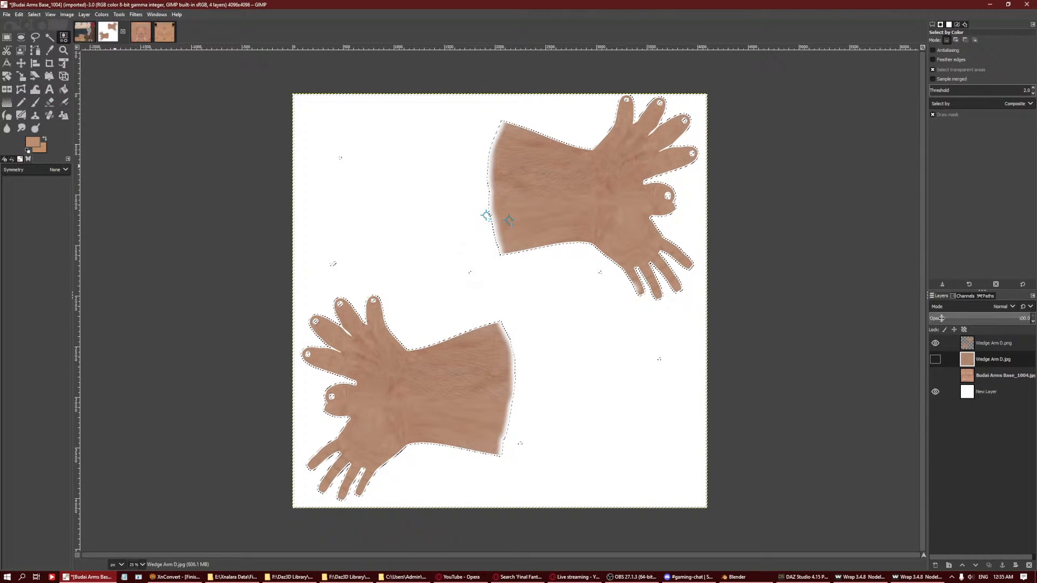
right_click(993, 343)
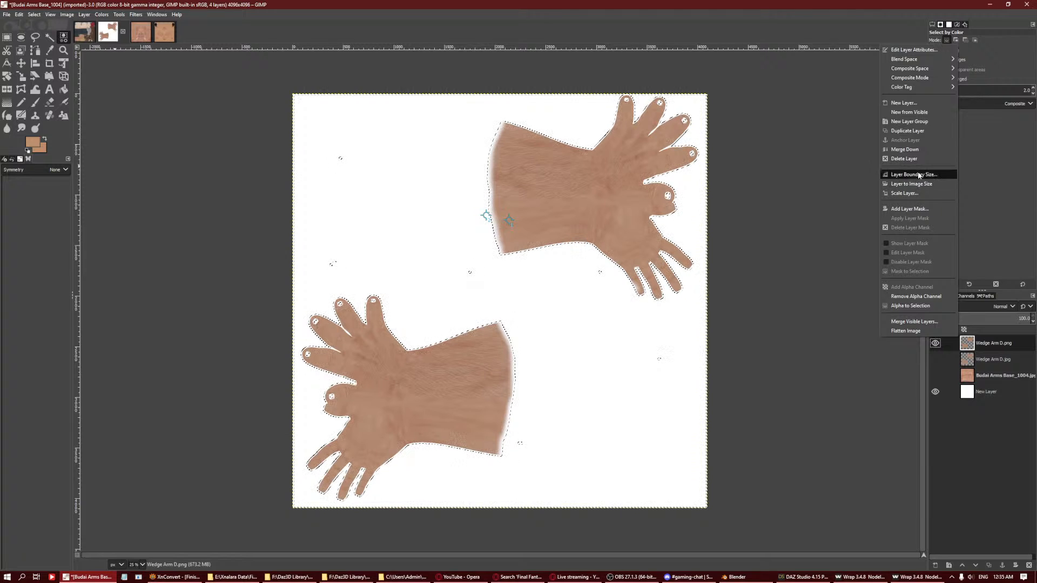
click(907, 159)
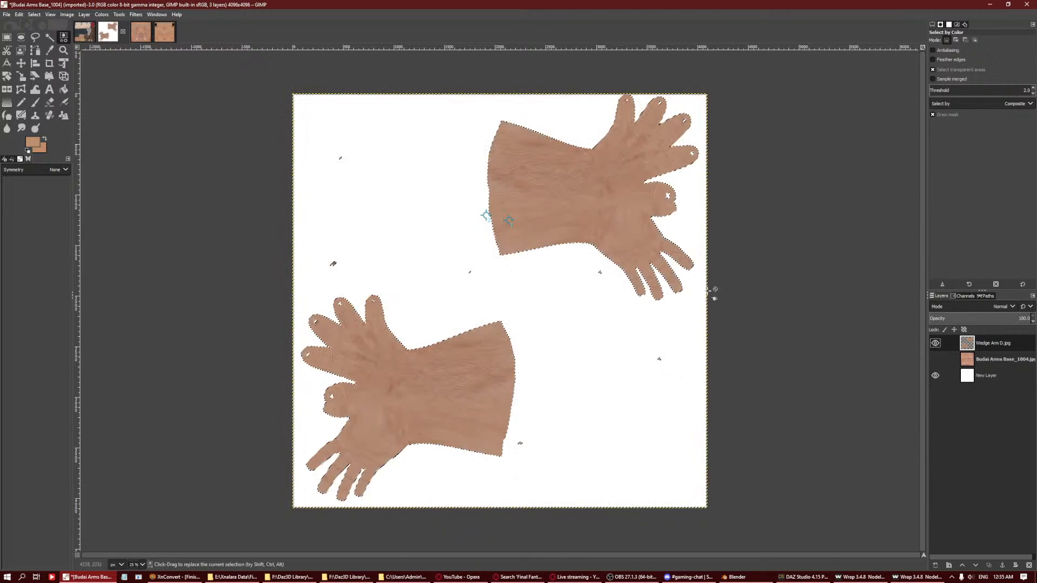
key(ctrl+shift+a)
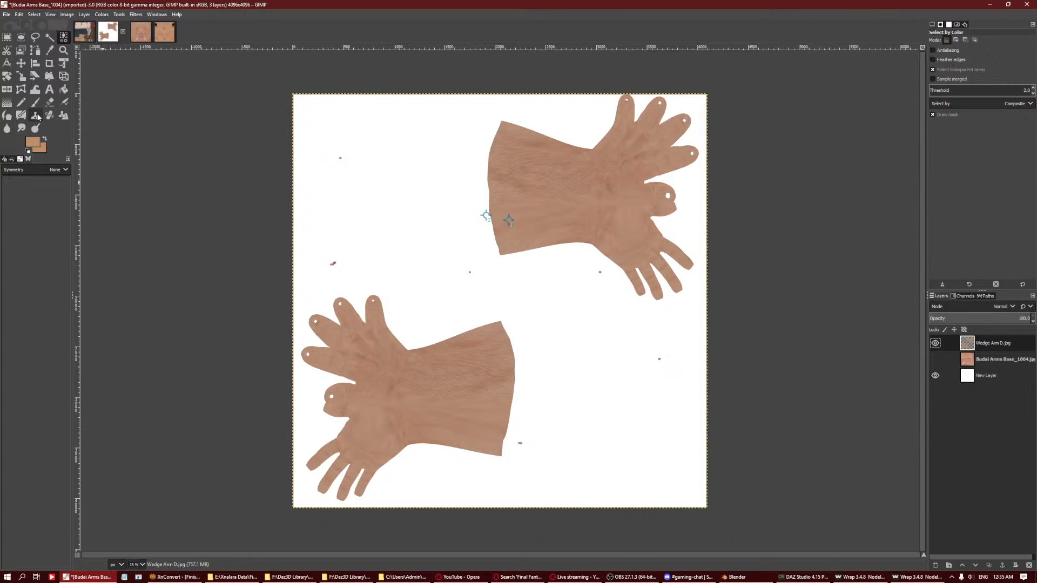
Erase the leftover specks around the arms on the Wedge Arm D.jpg layer.
click(49, 102)
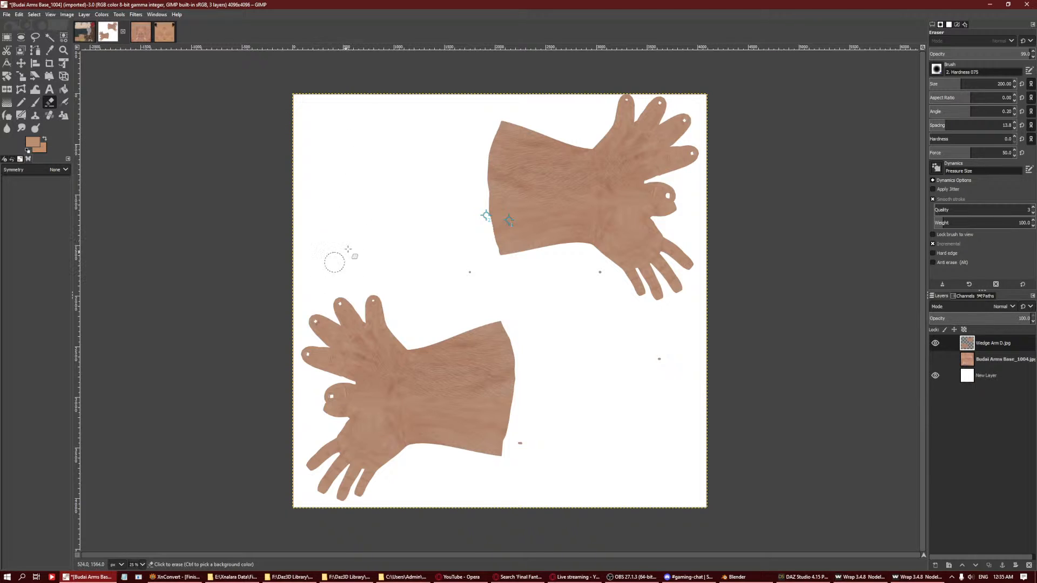
click(333, 263)
click(470, 272)
click(658, 359)
click(520, 444)
Hide the white backdrop layer and show the Budai Arms Base_1004.jpg layer, making it the active layer.
click(935, 376)
click(935, 360)
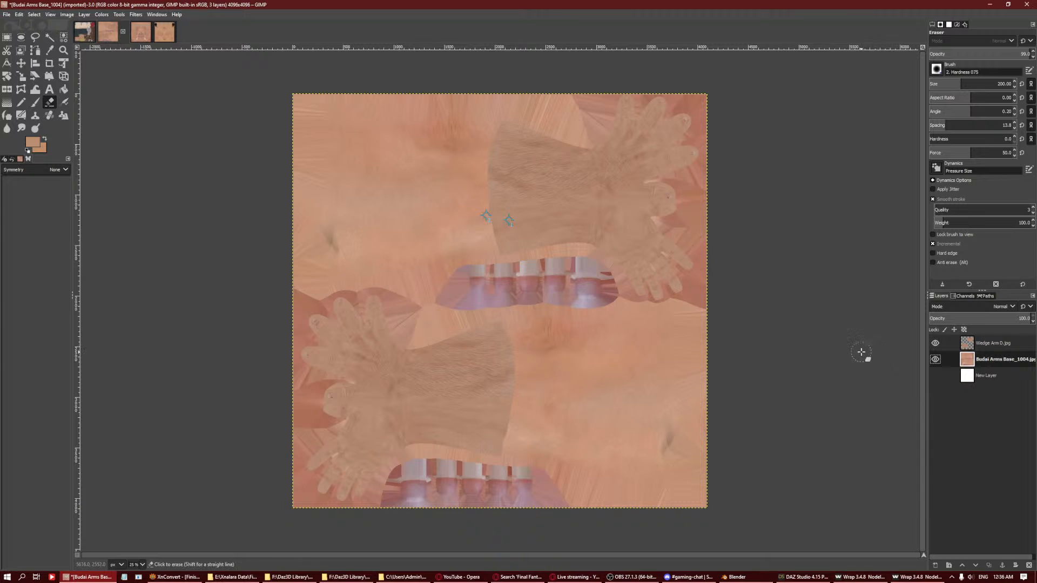
right_click(968, 409)
click(992, 359)
click(101, 14)
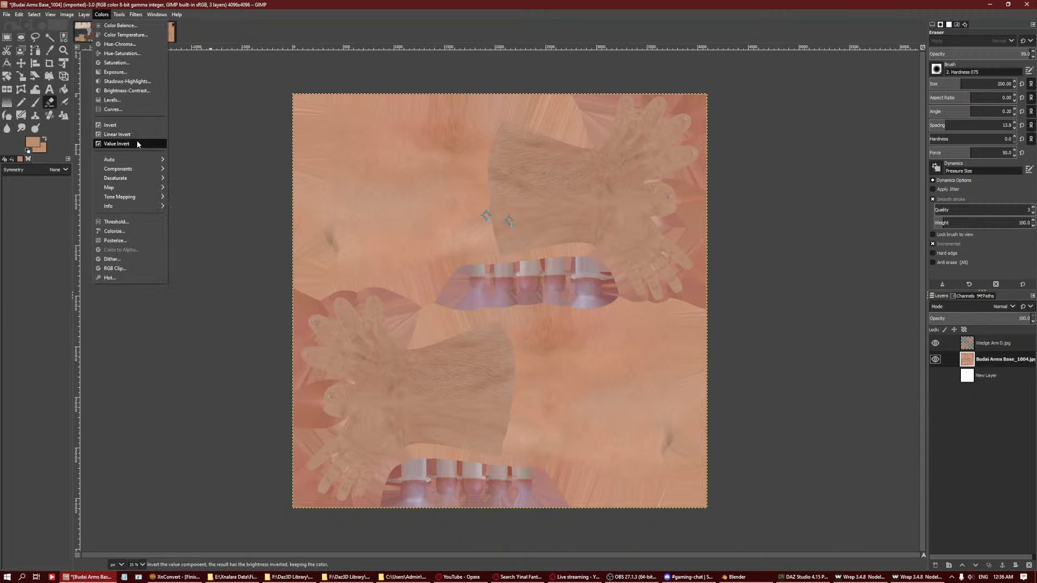
click(123, 110)
click(864, 317)
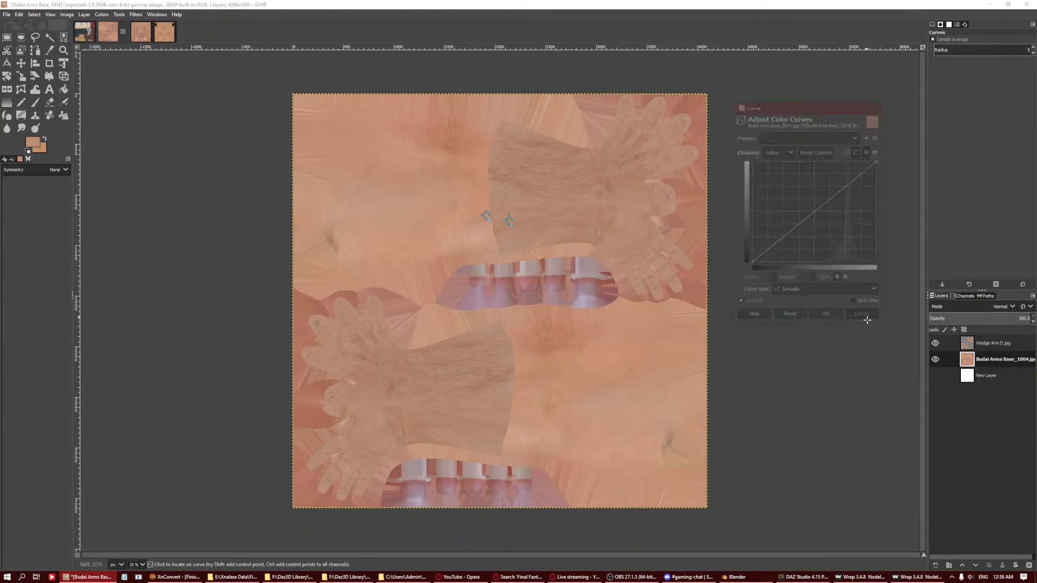
Duplicate the Budai Arms Base_1004.jpg layer and keep the copy hidden beneath the white layer.
right_click(976, 353)
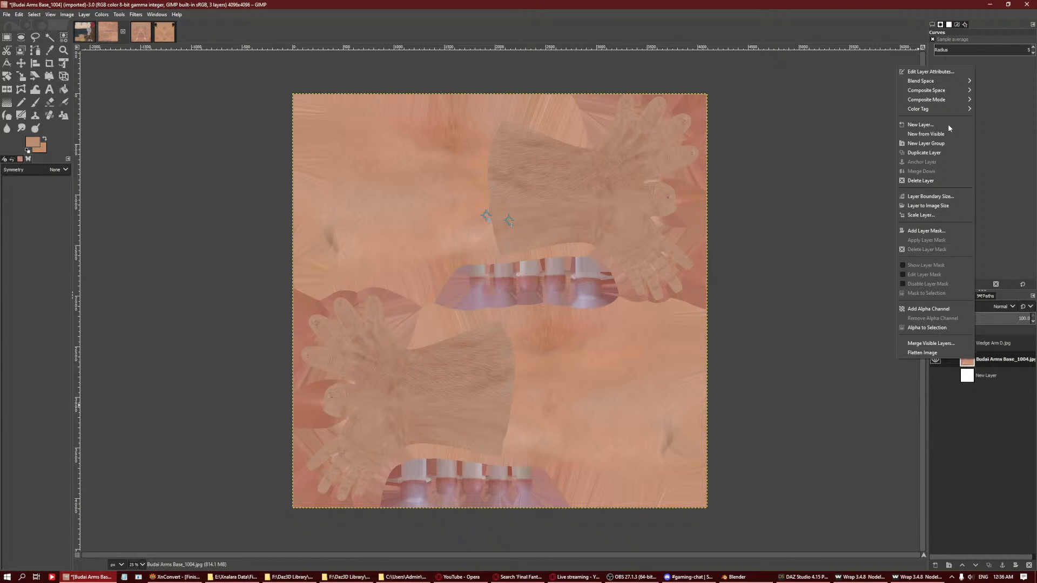
click(942, 153)
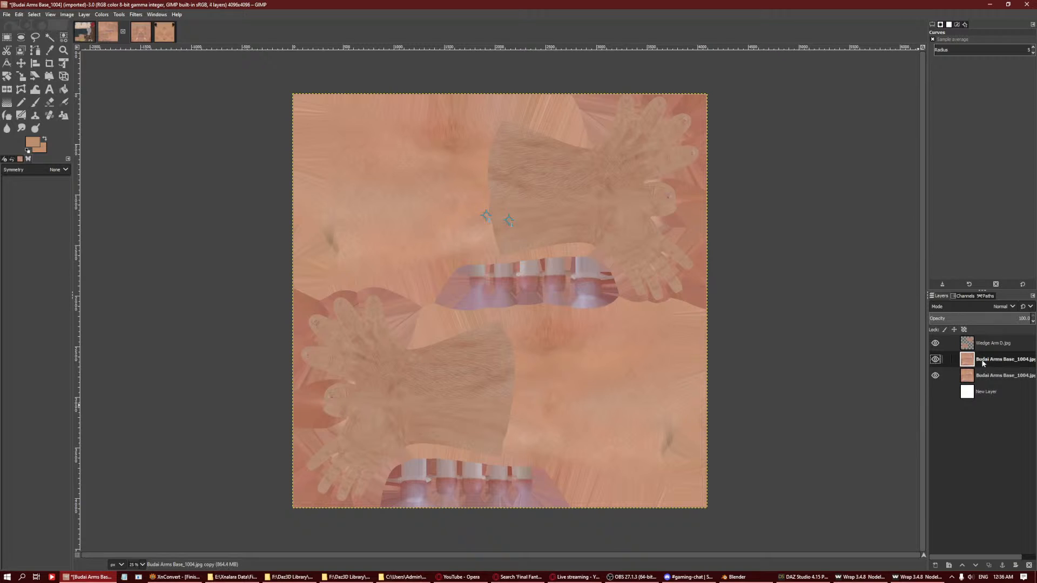
drag(988, 392, 988, 368)
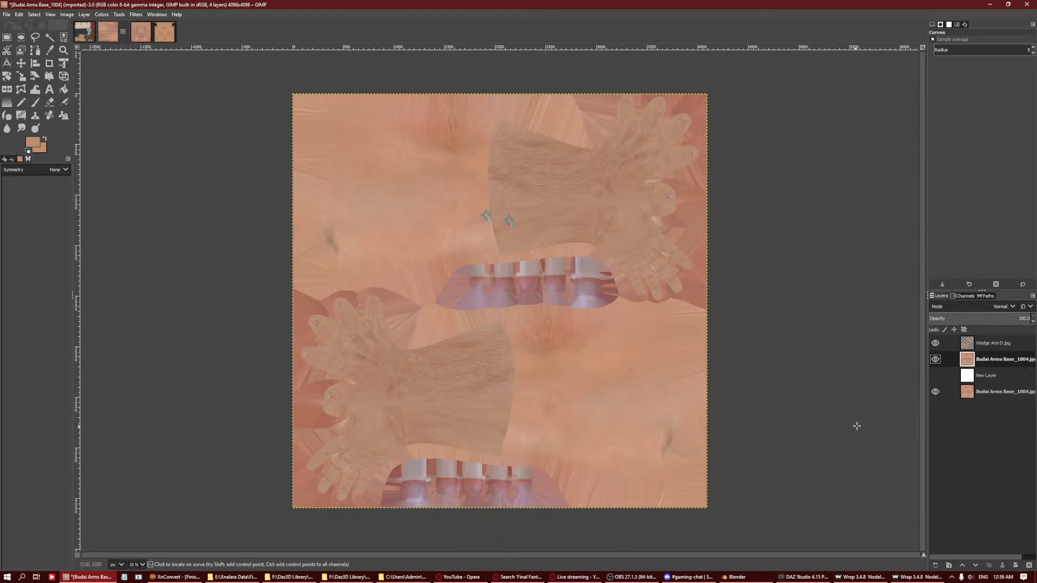
click(935, 392)
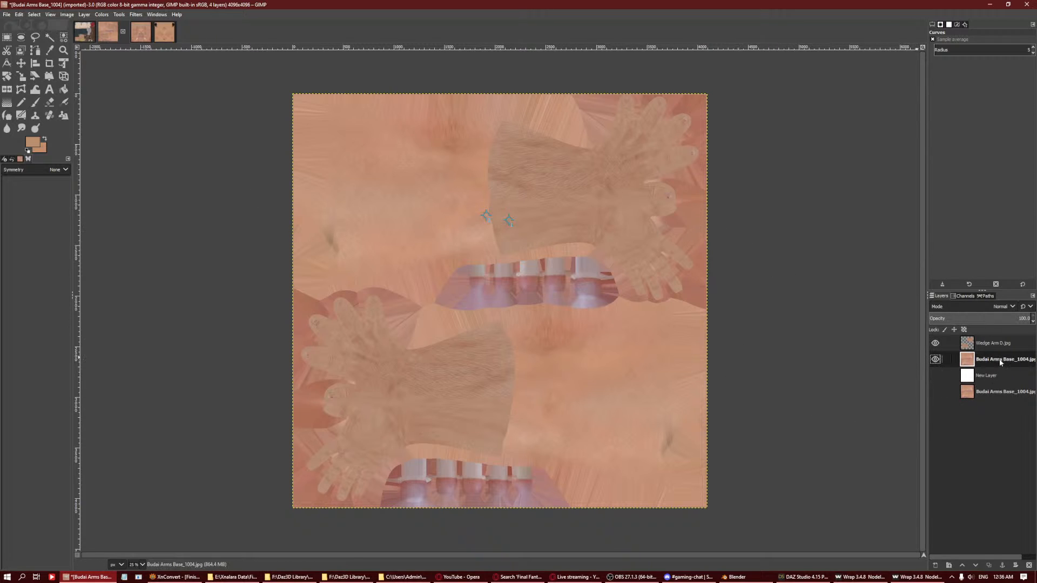
Start a Curves adjustment on the red channel of the Budai Arms Base_1004.jpg layer and bring up the sample point readouts.
click(106, 15)
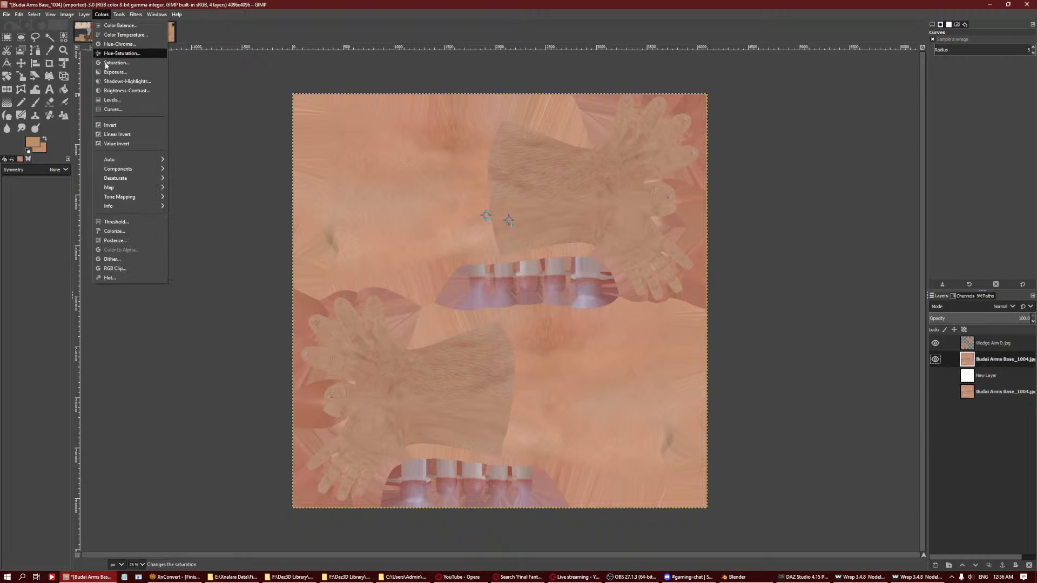
click(121, 109)
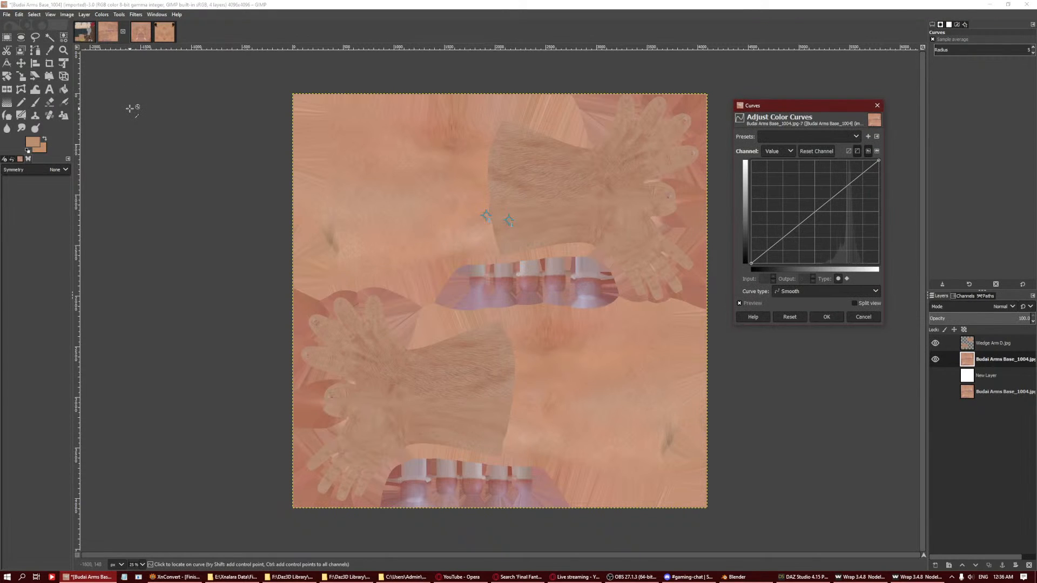
click(780, 153)
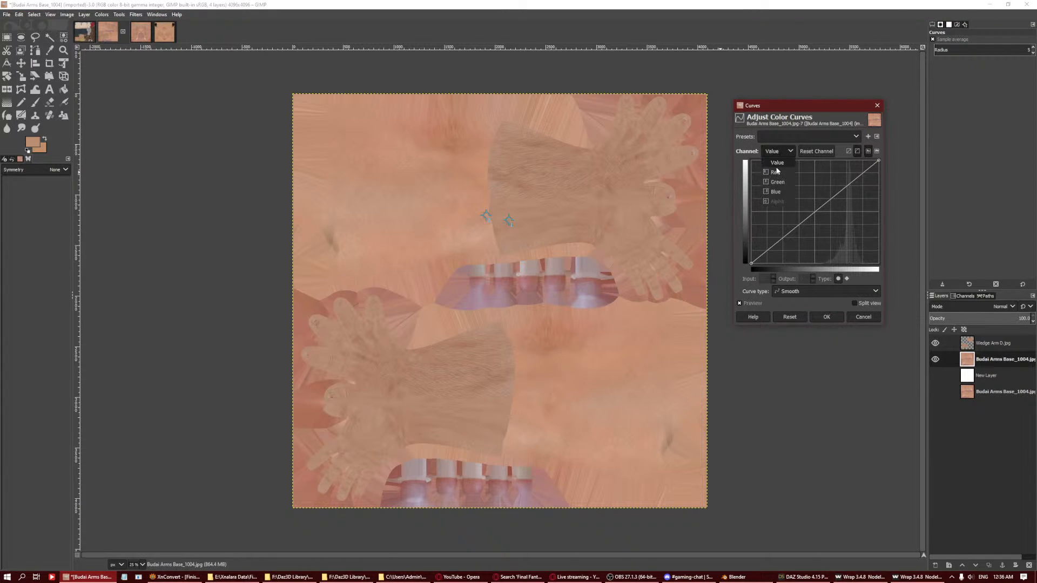
click(775, 163)
click(486, 216)
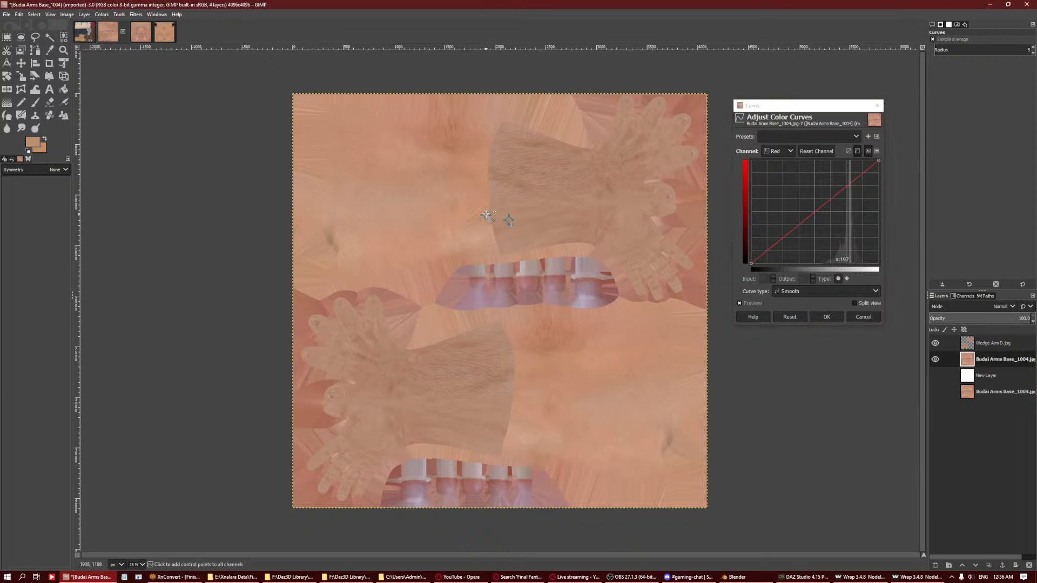
click(965, 24)
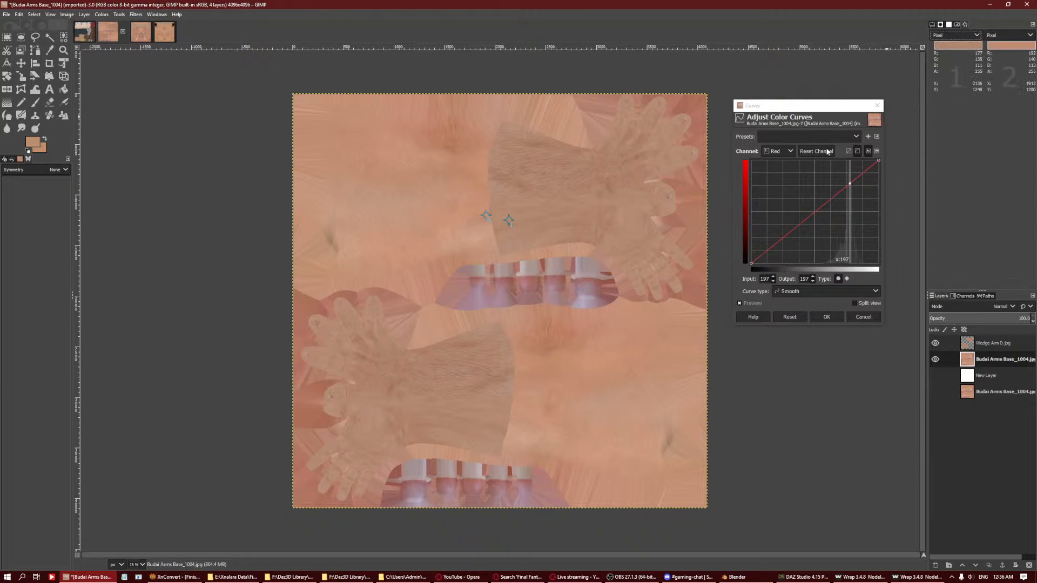
Try to lower the red curve at input 197, and reset the red channel.
click(854, 182)
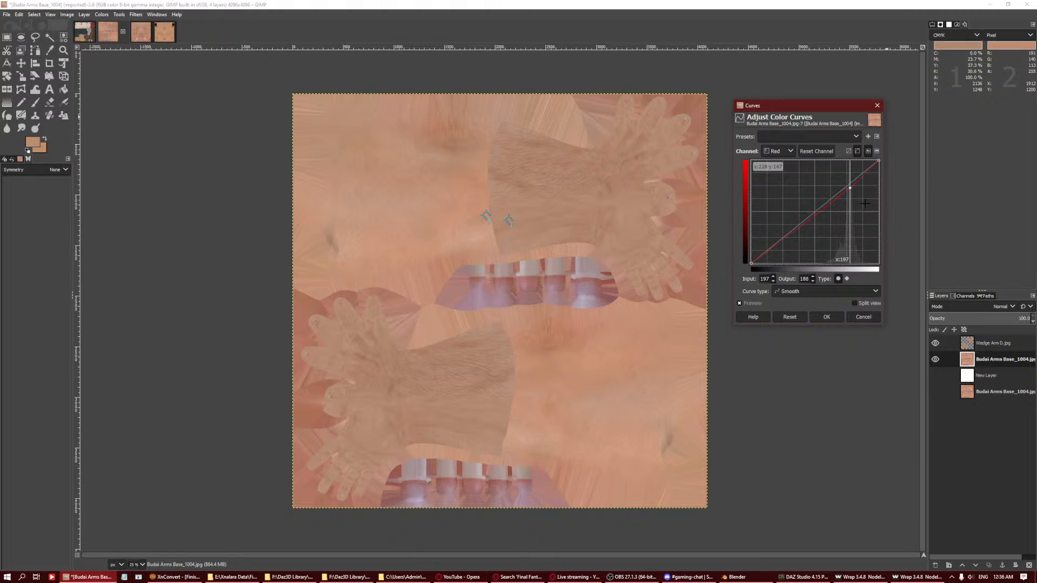
key(Down)
key(Down)
key(Down)
key(Down)
key(Down)
click(955, 37)
click(945, 46)
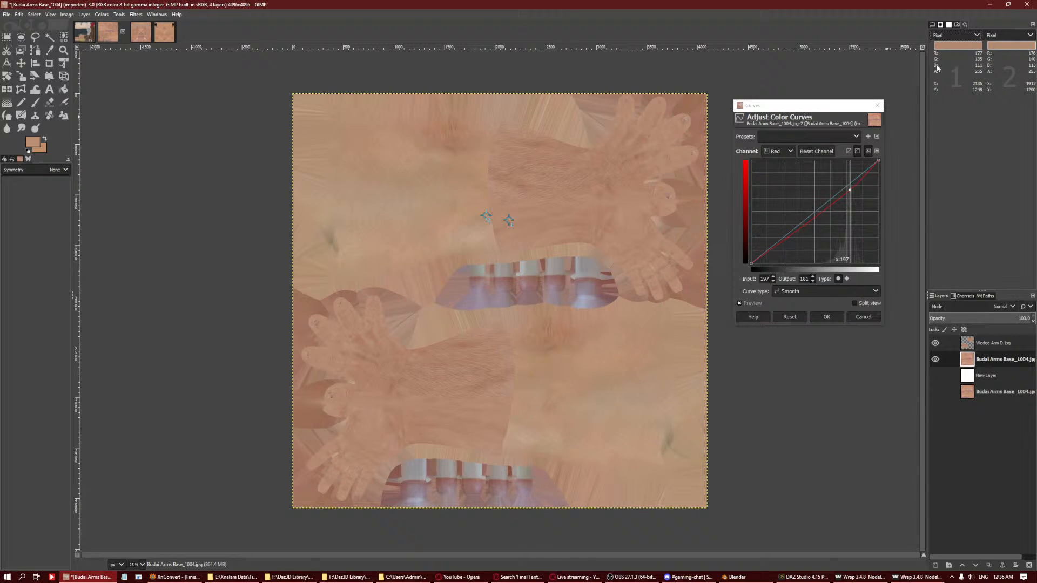
click(854, 189)
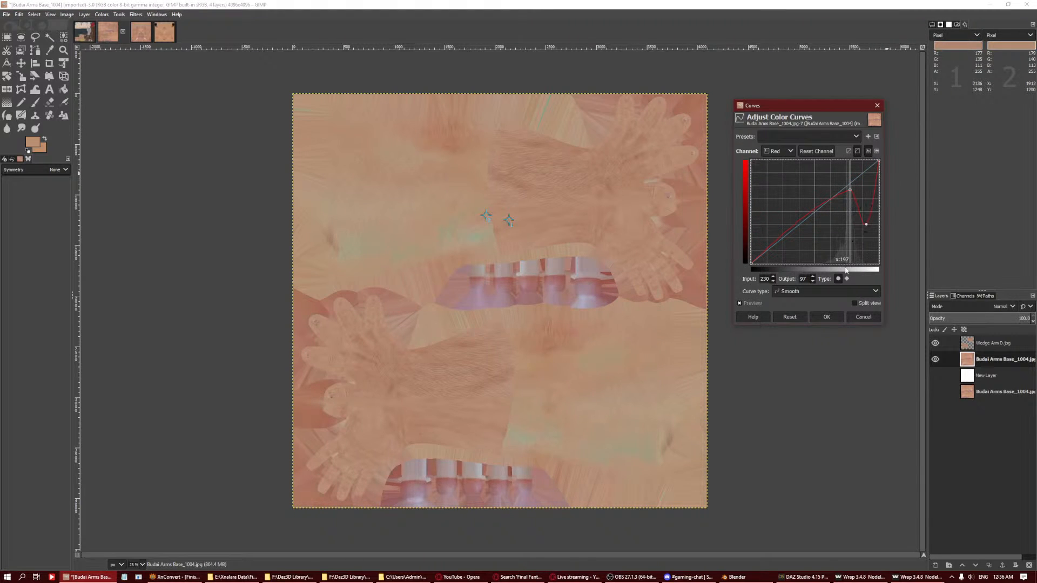
click(830, 152)
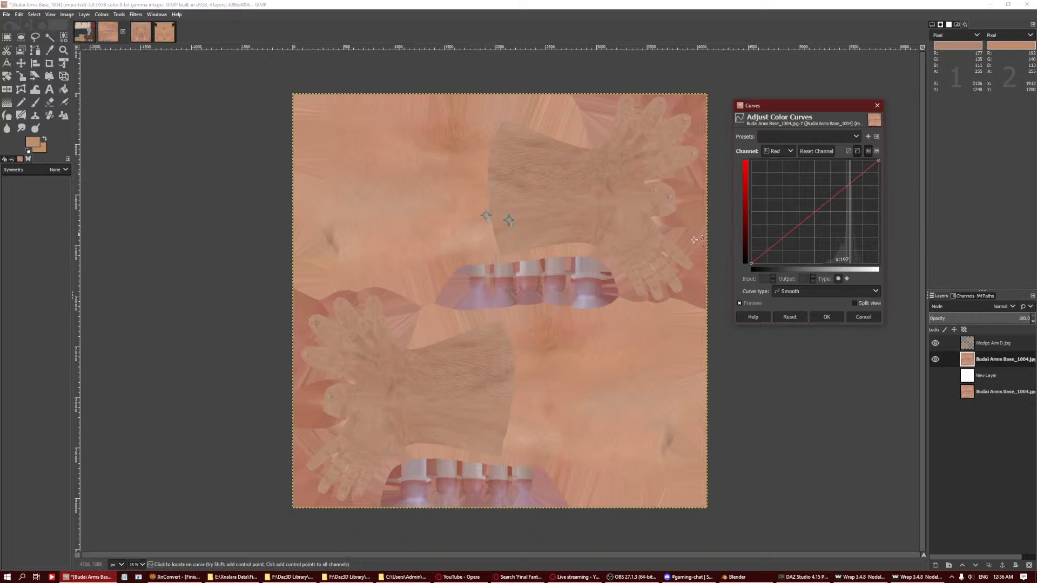
Add a red curve point at input 198 from the base skin sample and lower it until both sample points' red values match.
ctrl+click(486, 215)
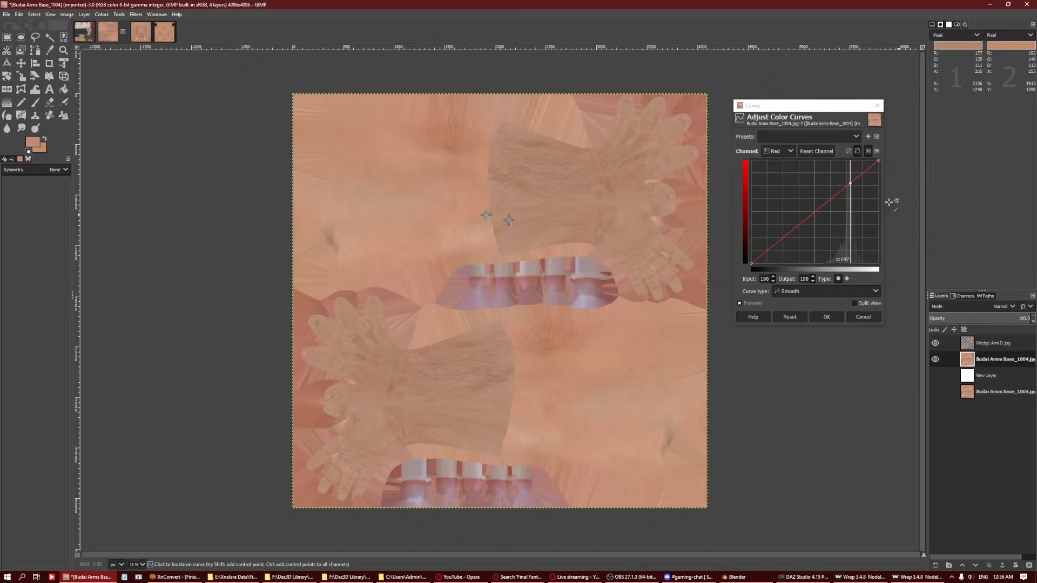
click(849, 184)
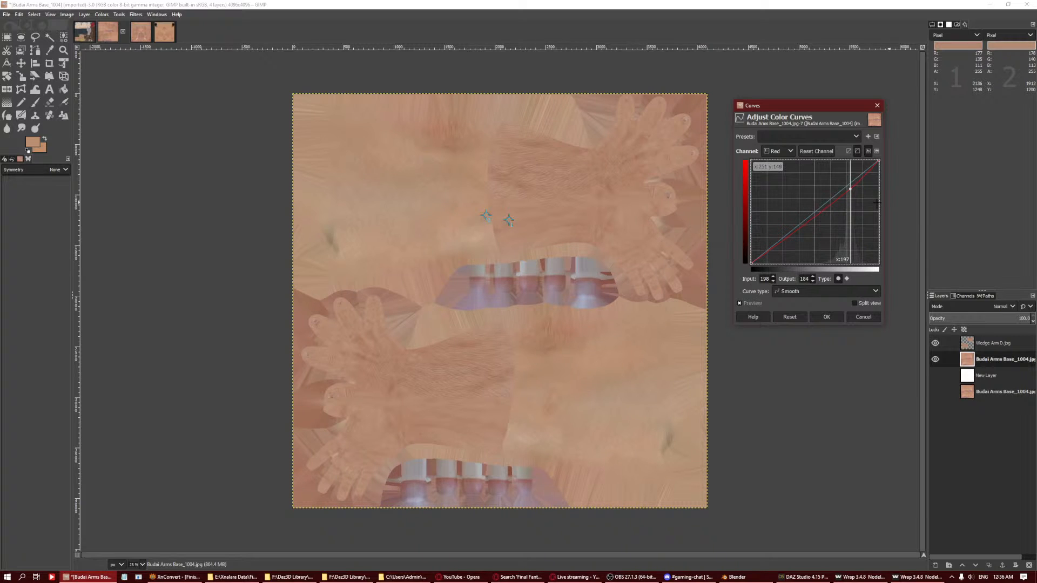
Add a green curve point at input 144 from the base skin sample and lower it until both sample points' green values match.
click(777, 152)
click(775, 177)
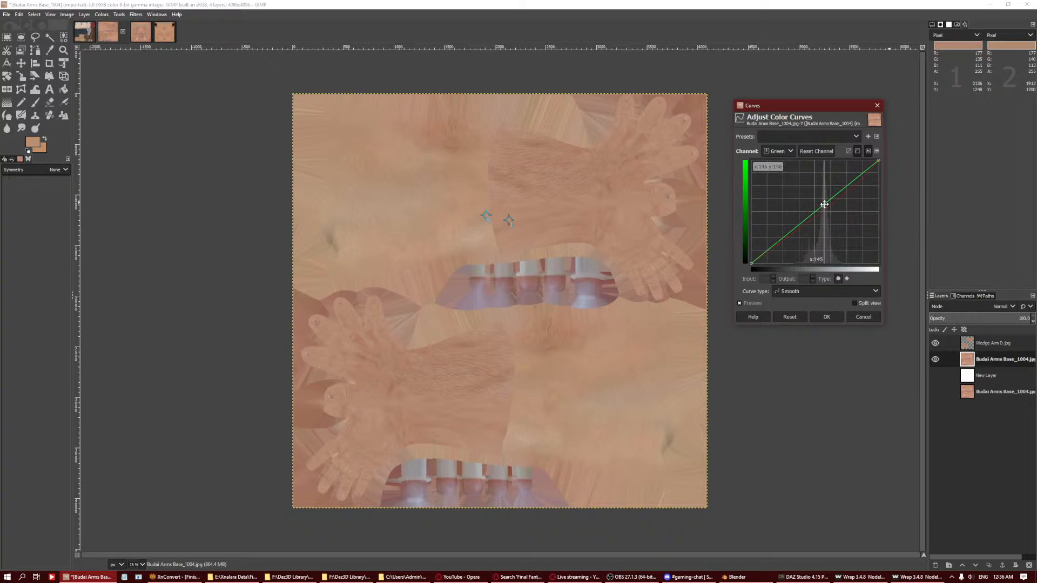
click(824, 204)
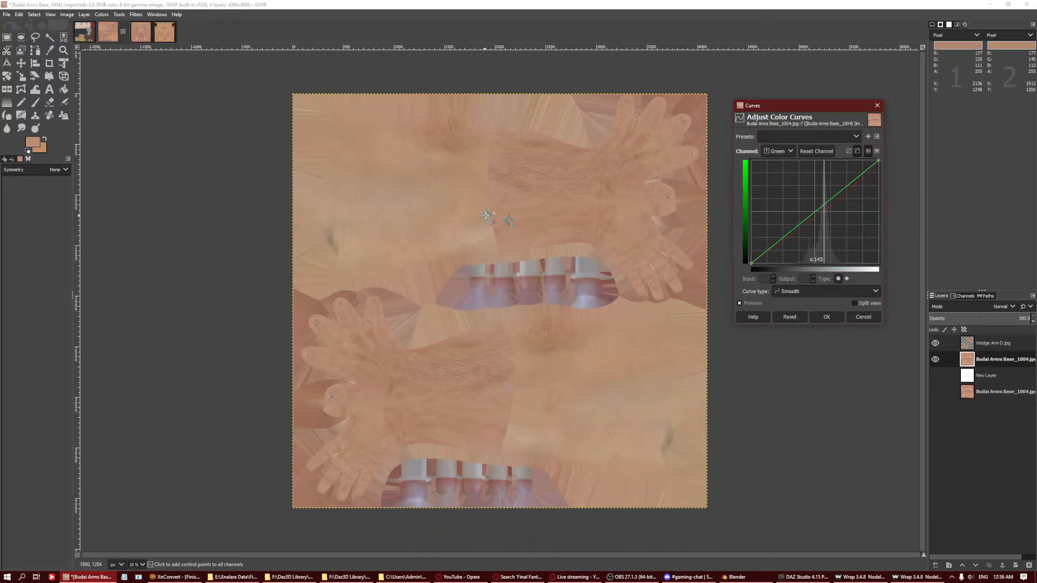
click(822, 206)
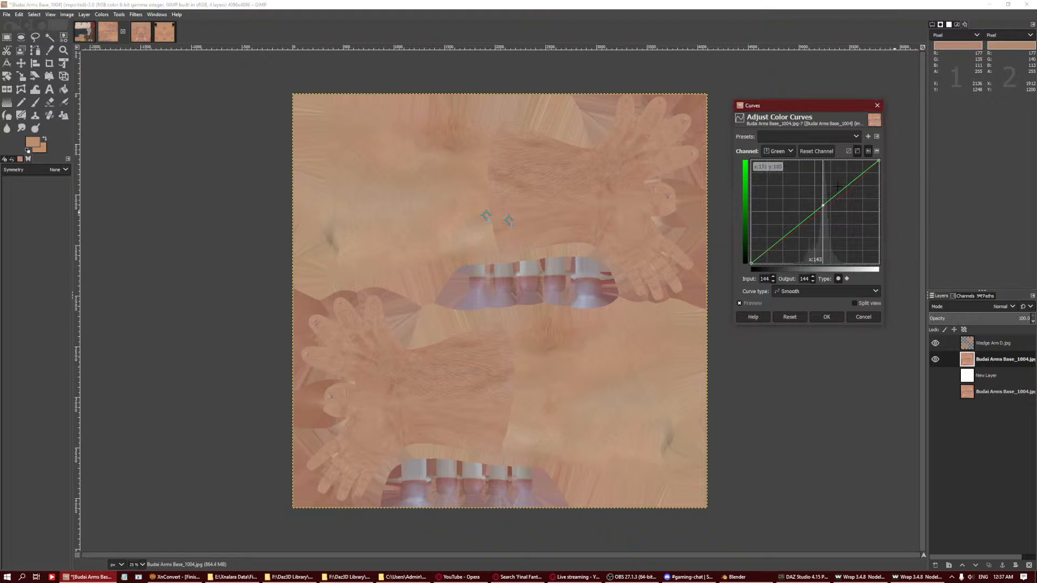
key(Down)
key(Down)
key(Down)
key(Down)
key(Down)
key(Down)
key(Down)
key(Down)
key(Up)
key(Up)
key(Up)
Add a blue curve point at input 117, lower its output to 116, and apply the Curves adjustment.
click(776, 153)
click(770, 193)
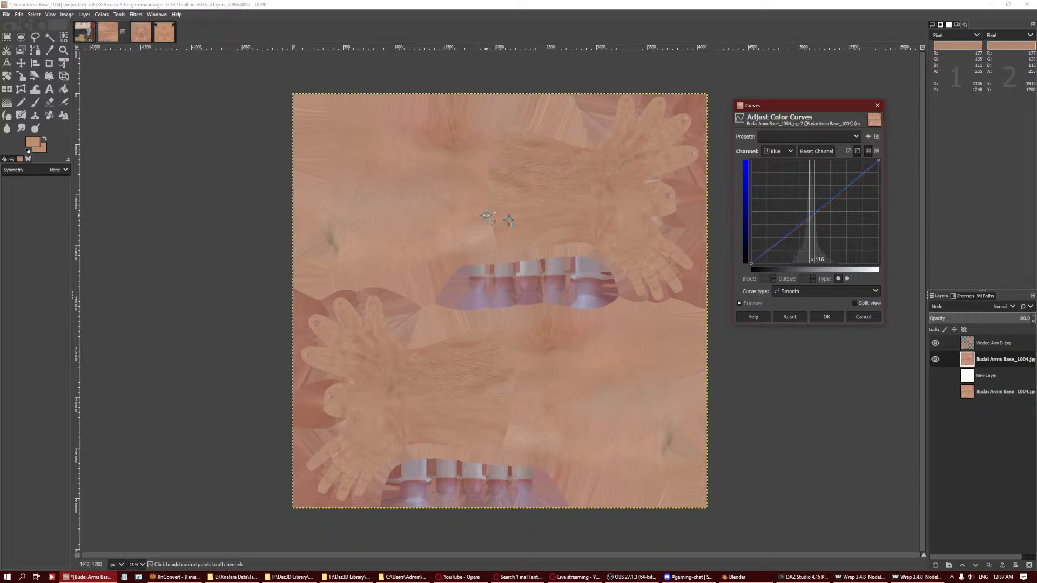
ctrl+click(487, 216)
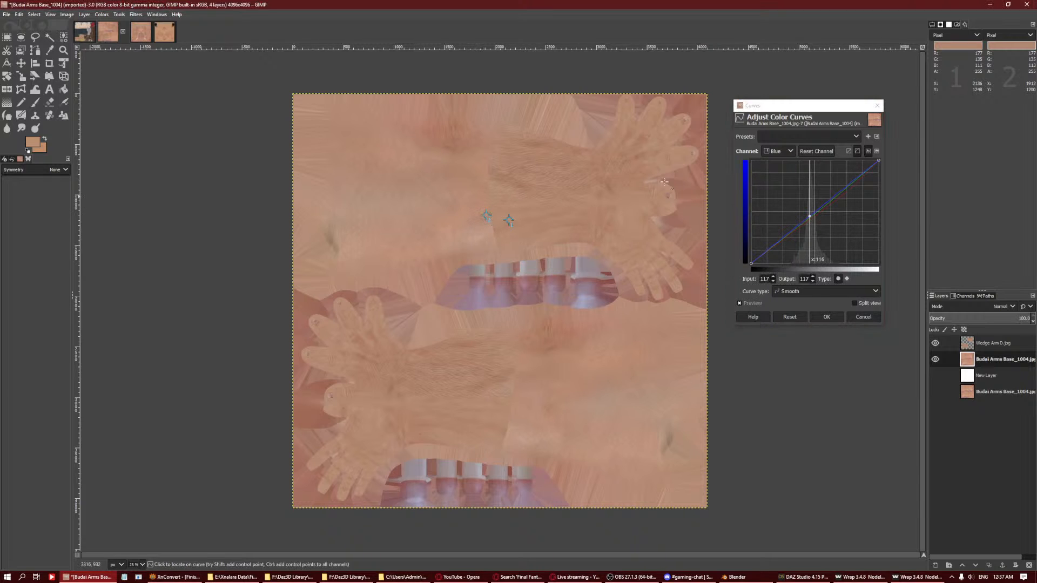
click(809, 216)
key(Down)
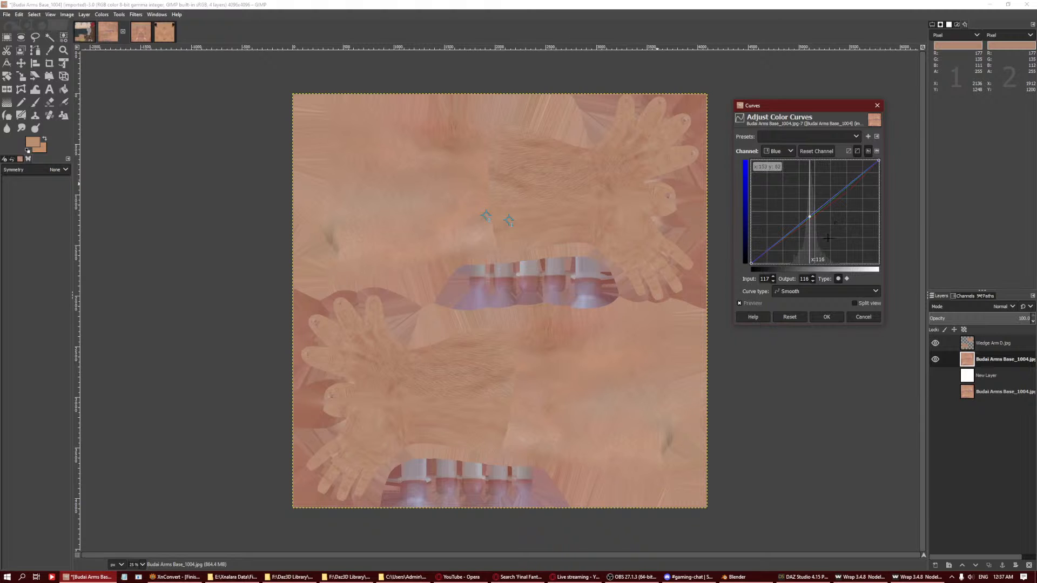
click(818, 316)
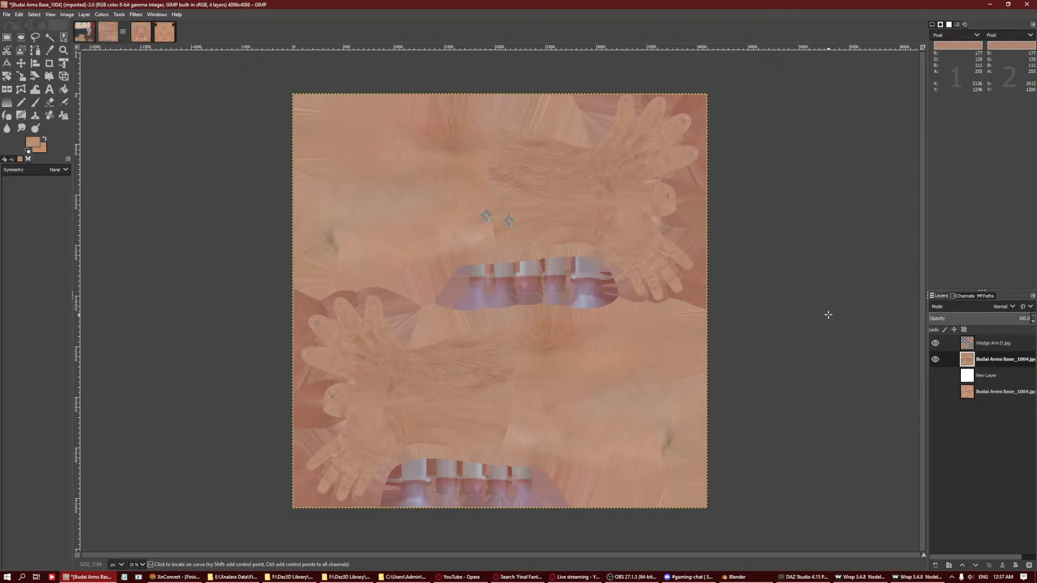
Merge the visible Wedge Arm D.jpg and Budai Arms Base_1004.jpg layers, clipped to the image.
click(992, 343)
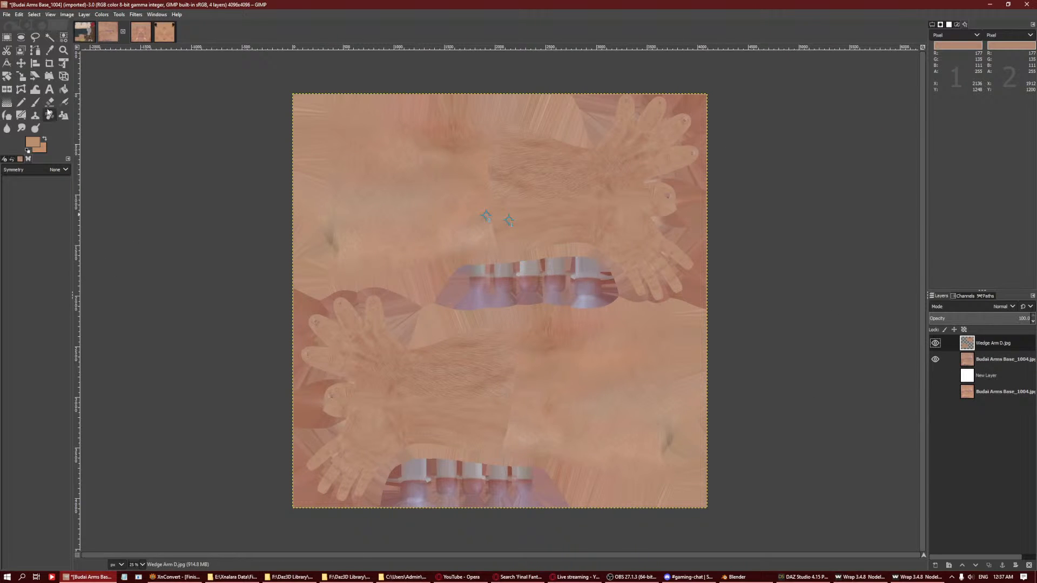
right_click(1000, 429)
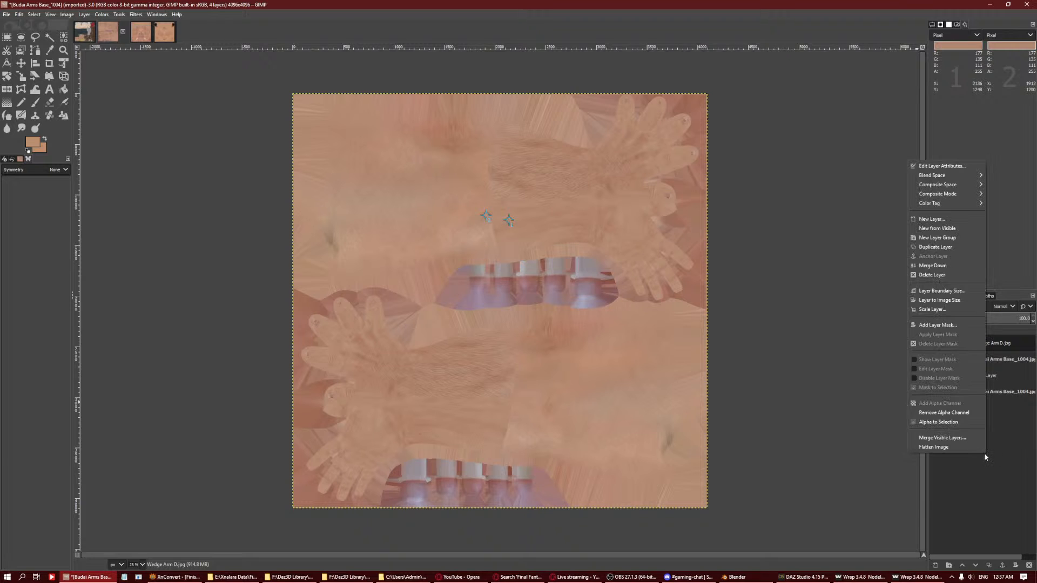
click(956, 438)
click(948, 449)
click(957, 490)
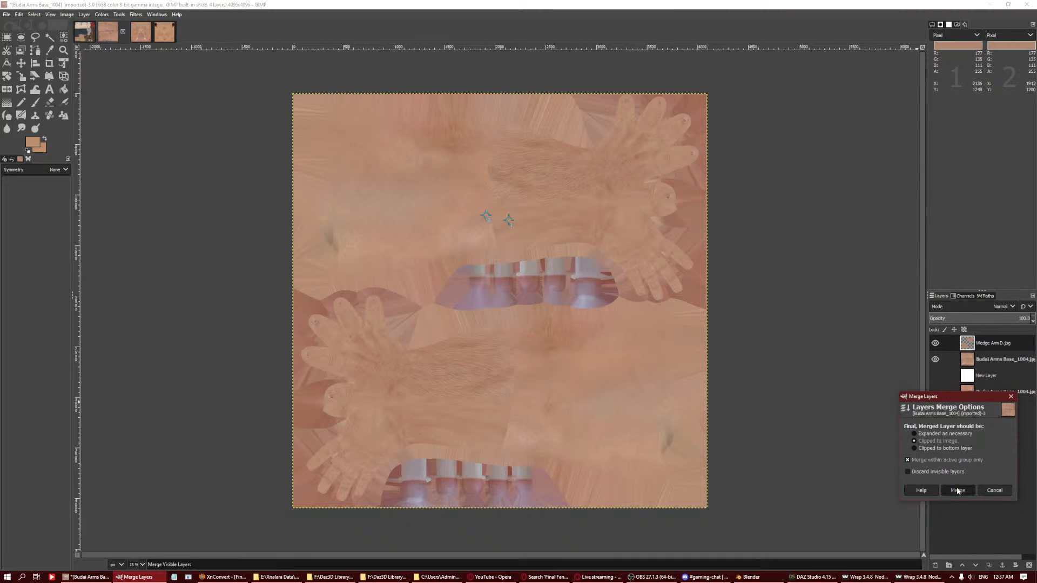
Clone hairy and smooth forearm skin across the seam between the lower arm's forearm patch and its base skin.
click(49, 115)
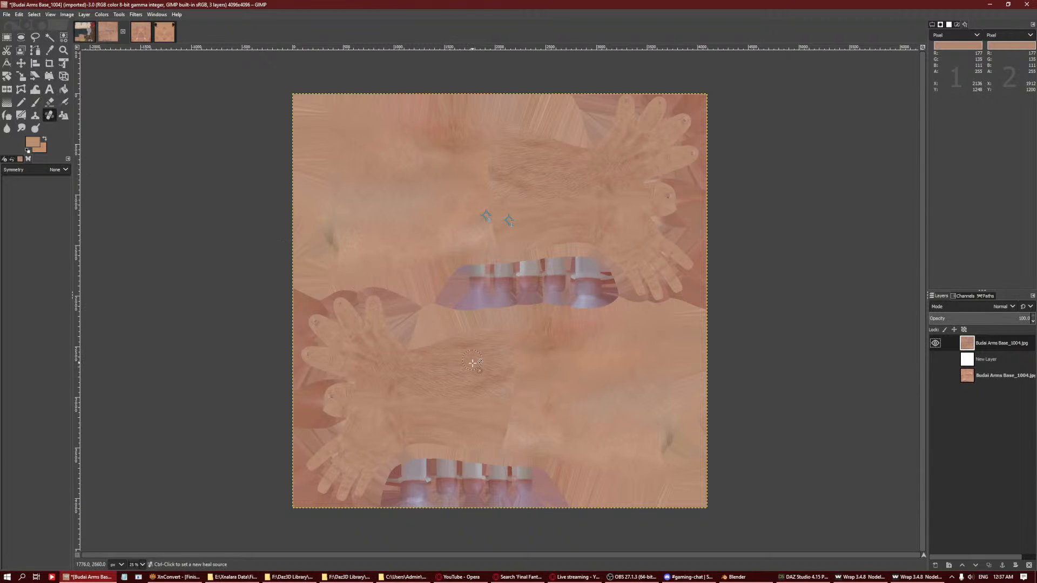
click(35, 115)
ctrl+click(461, 363)
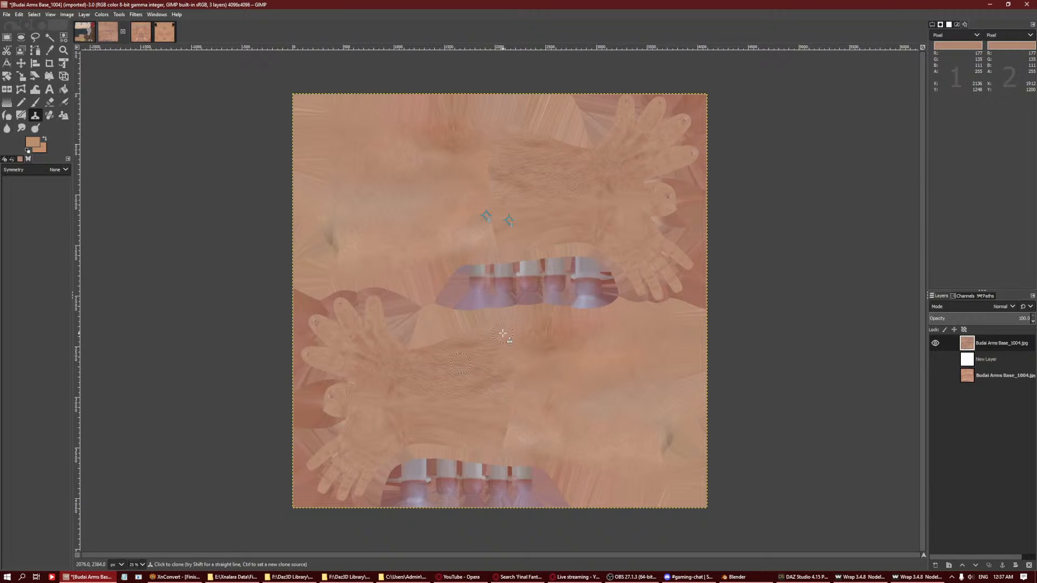
ctrl+click(482, 347)
mouse_move(509, 340)
mouse_down()
mouse_move(508, 322)
mouse_move(519, 350)
mouse_move(515, 431)
mouse_up()
ctrl+click(486, 380)
drag(574, 356, 536, 359)
ctrl+click(479, 400)
ctrl+click(506, 364)
drag(540, 394, 543, 391)
ctrl+click(465, 430)
Clone nearby forearm skin across the seam between the upper arm's forearm patch and its base skin.
ctrl+click(536, 216)
ctrl+click(524, 243)
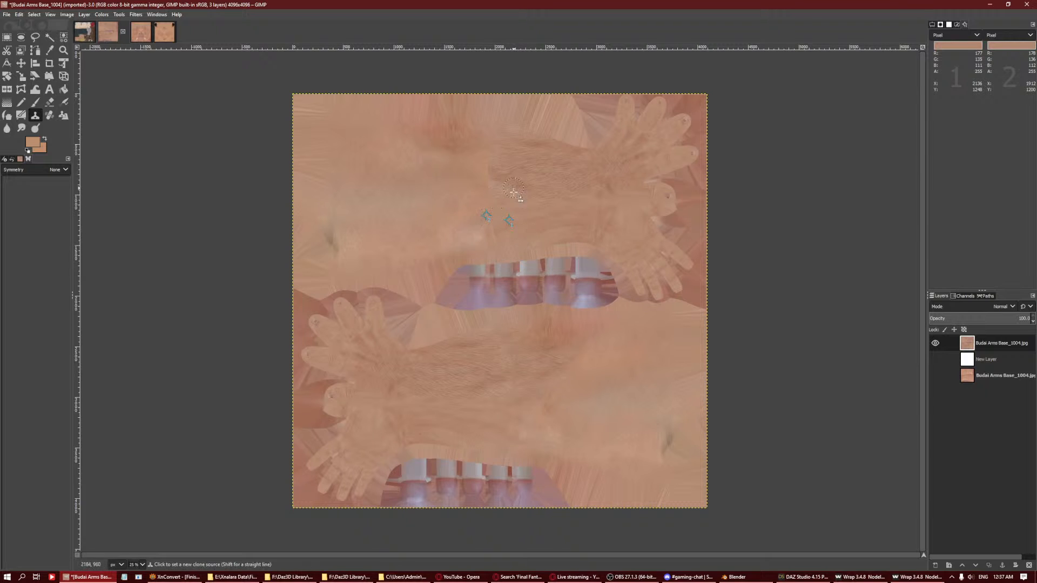
ctrl+click(509, 187)
ctrl+click(490, 190)
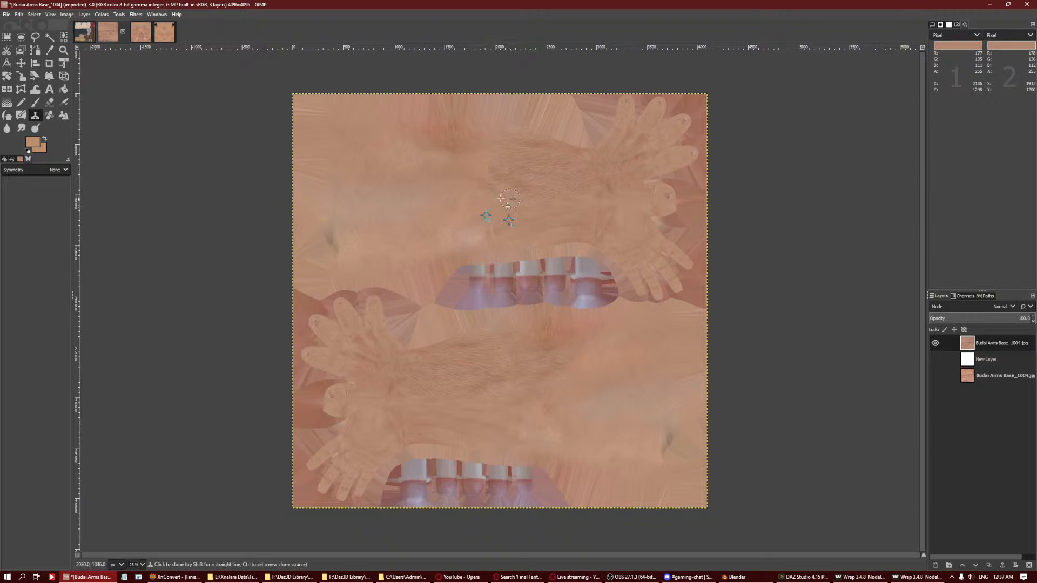
ctrl+click(511, 185)
drag(494, 174, 459, 159)
ctrl+click(539, 163)
ctrl+click(526, 142)
Heal the remaining seam blemishes on the lower arm's forearm using nearby skin as the source.
key(h)
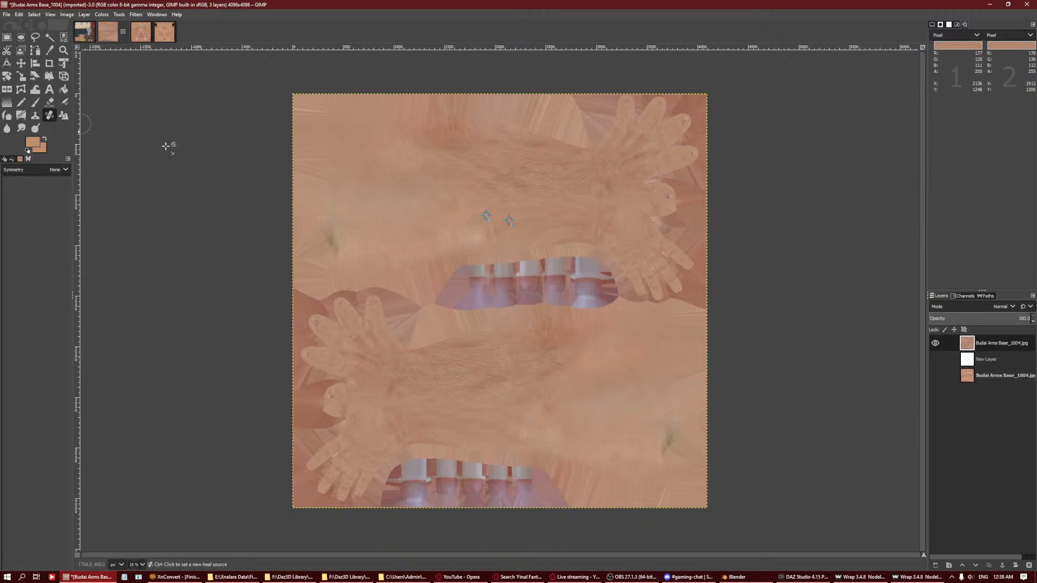
ctrl+click(446, 377)
ctrl+click(507, 431)
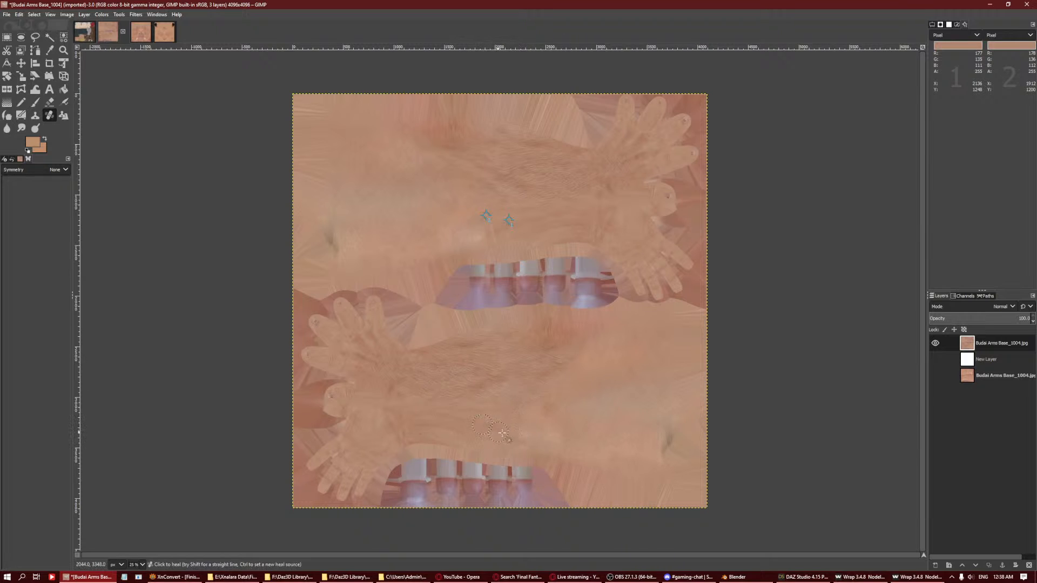
ctrl+click(438, 423)
Heal the remaining seam blemishes on the upper arm's forearm using nearby skin as the source.
ctrl+click(551, 181)
mouse_move(495, 206)
mouse_down()
mouse_move(474, 201)
mouse_move(466, 179)
mouse_move(437, 204)
mouse_up()
ctrl+click(412, 199)
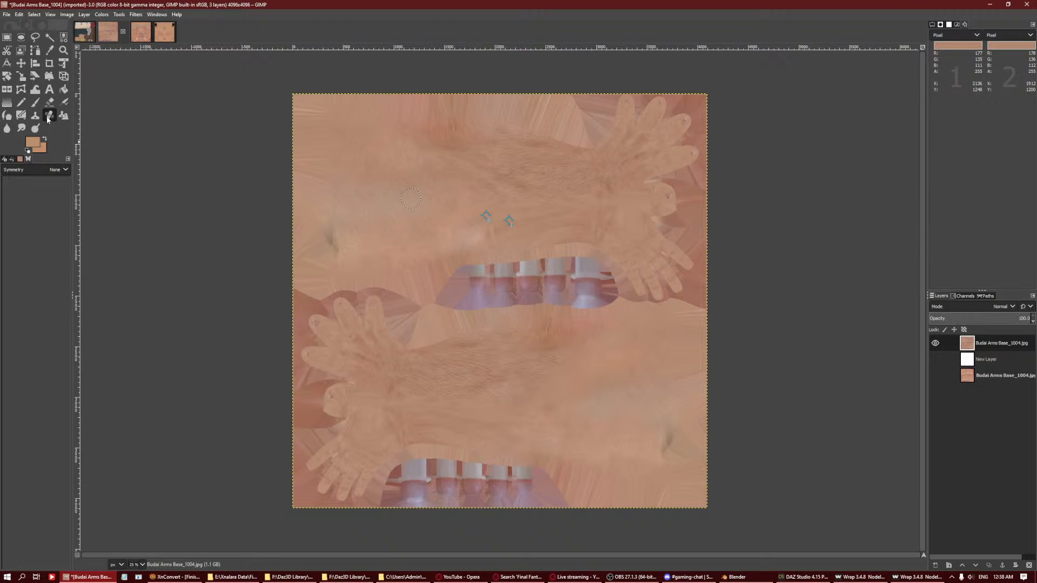
ctrl+click(563, 210)
mouse_move(508, 233)
mouse_down()
mouse_move(474, 230)
mouse_move(493, 207)
mouse_move(454, 219)
mouse_move(473, 189)
mouse_move(497, 179)
mouse_move(452, 160)
mouse_move(508, 150)
mouse_move(450, 164)
mouse_move(489, 199)
mouse_up()
ctrl+click(524, 200)
ctrl+click(397, 178)
Show the bottom Budai Arms Base_1004.jpg copy and partly reveal it by erasing areas of both upper arms on the merged layer, eraser size 500.
click(936, 344)
click(935, 344)
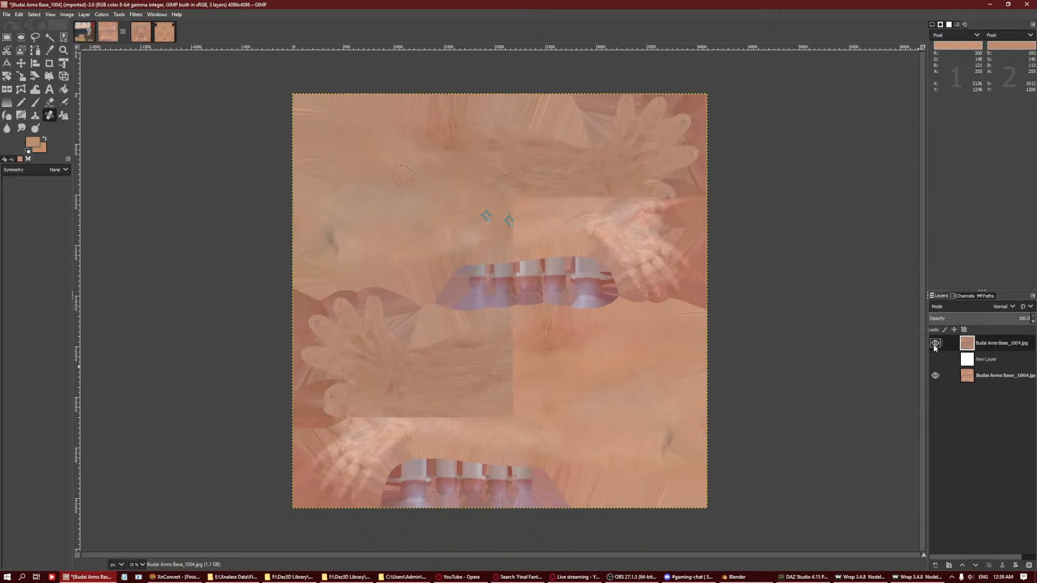
click(49, 103)
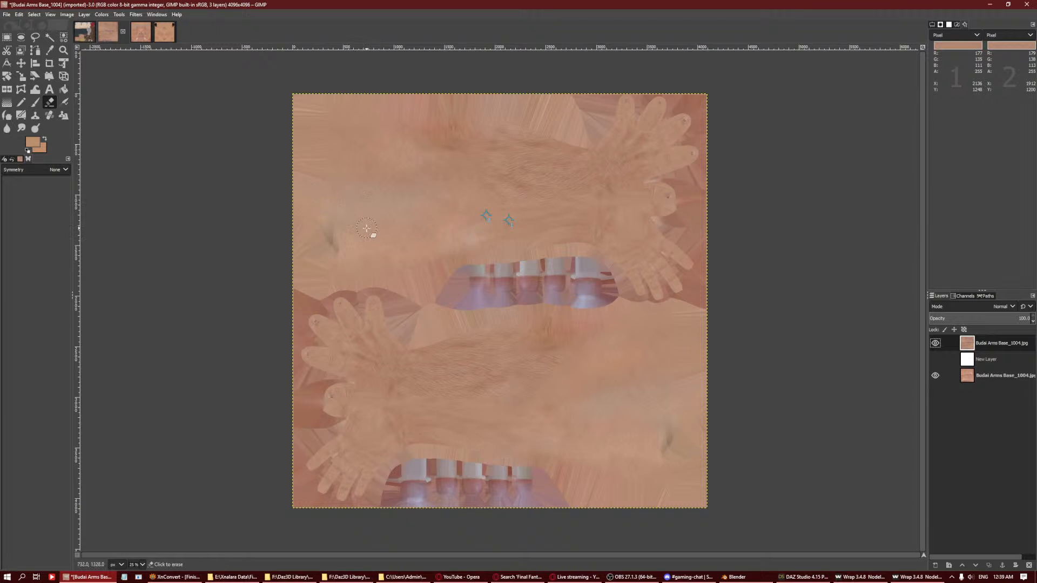
ctrl+scroll(377, 231, up, 3)
ctrl+scroll(383, 231, down, 3)
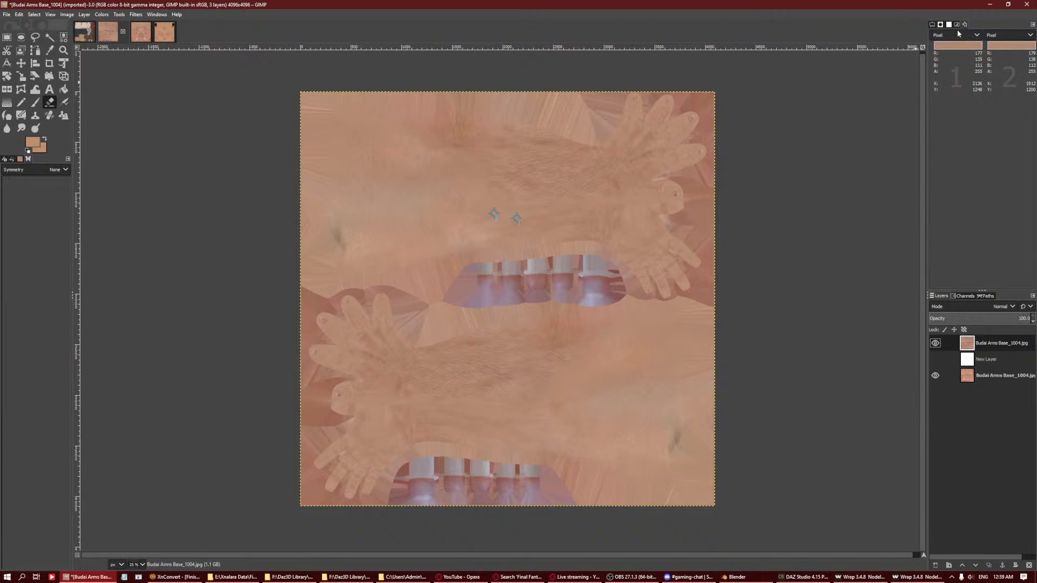
click(940, 25)
click(932, 25)
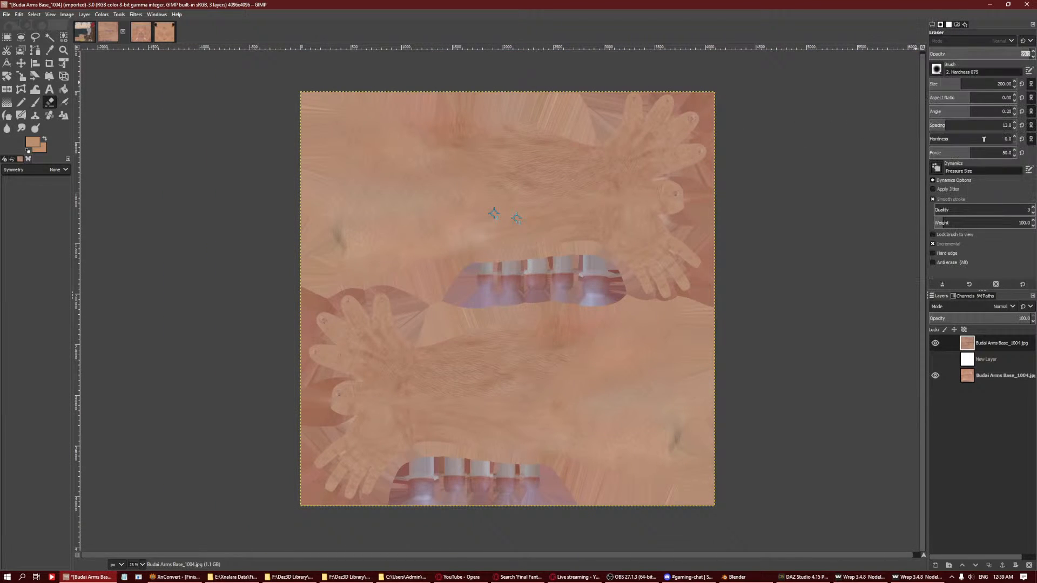
double_click(1007, 84)
text(500)
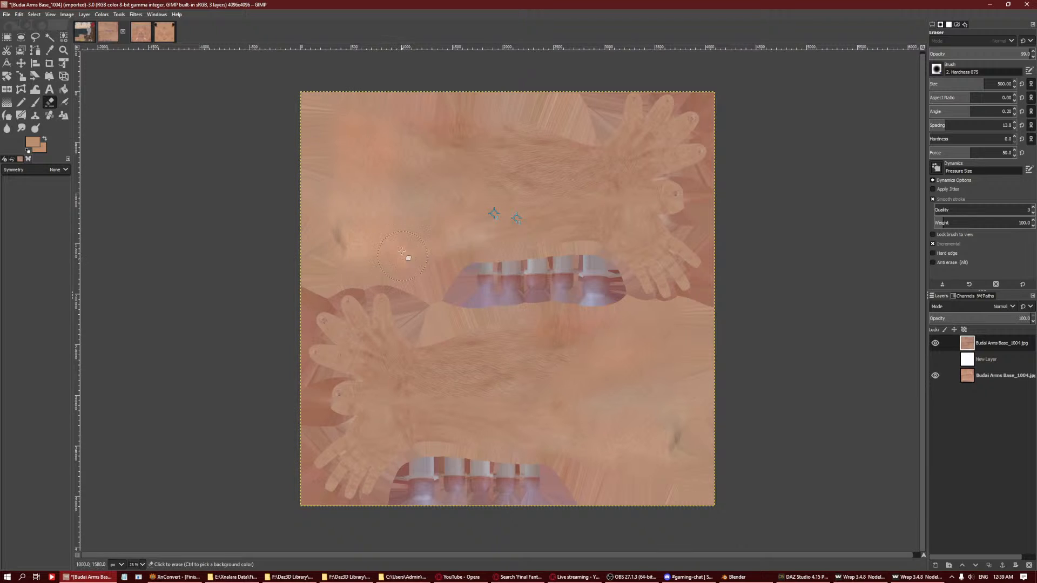
drag(365, 135, 430, 258)
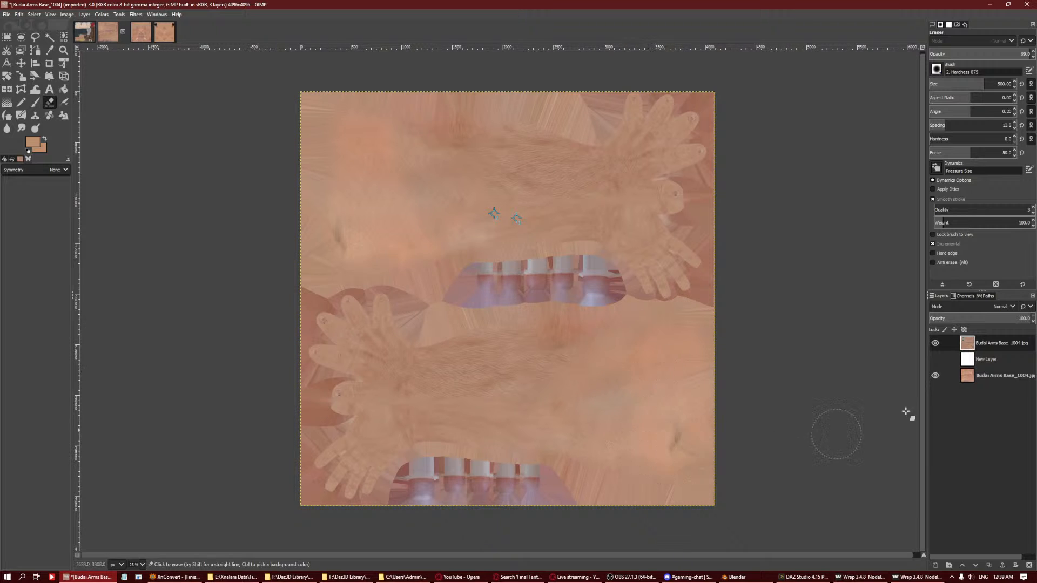
Merge the visible arm layers into one layer clipped to the image, keeping the hidden New Layer.
right_click(1006, 446)
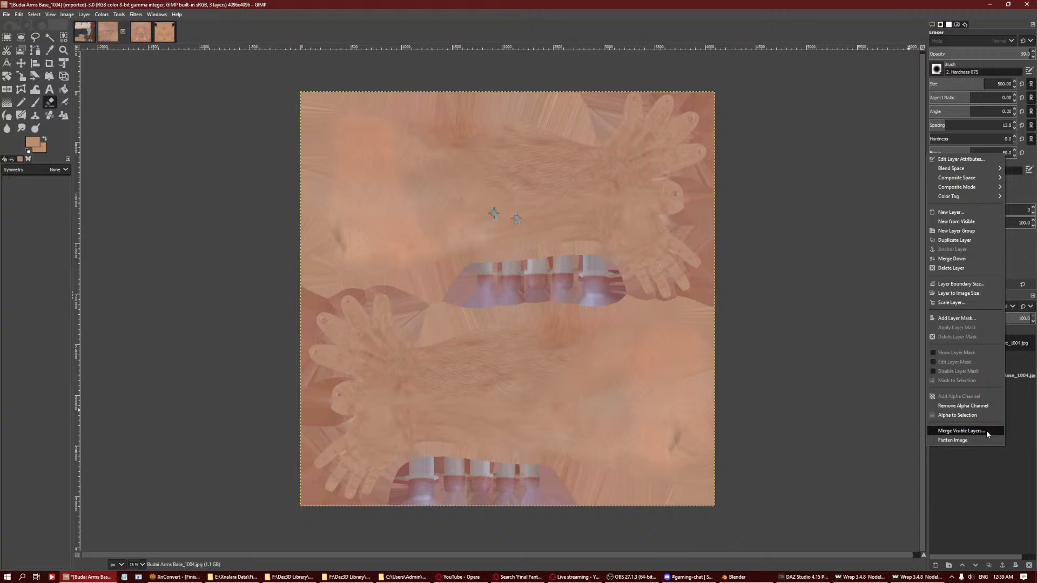
click(986, 429)
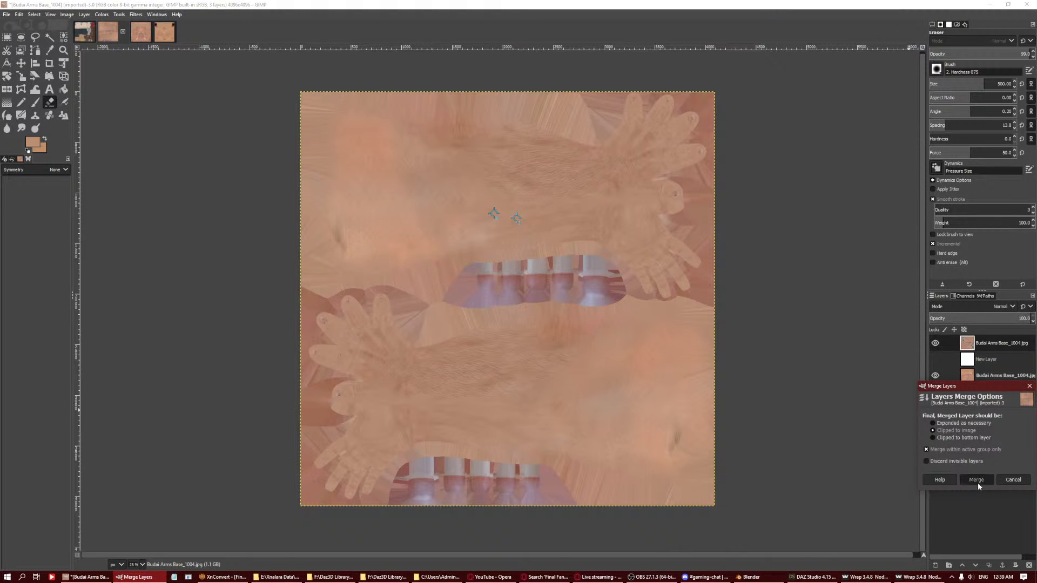
click(978, 482)
Heal the discoloured patches on both upper arms with brush size 200, sampling clean skin nearby as the source.
click(49, 115)
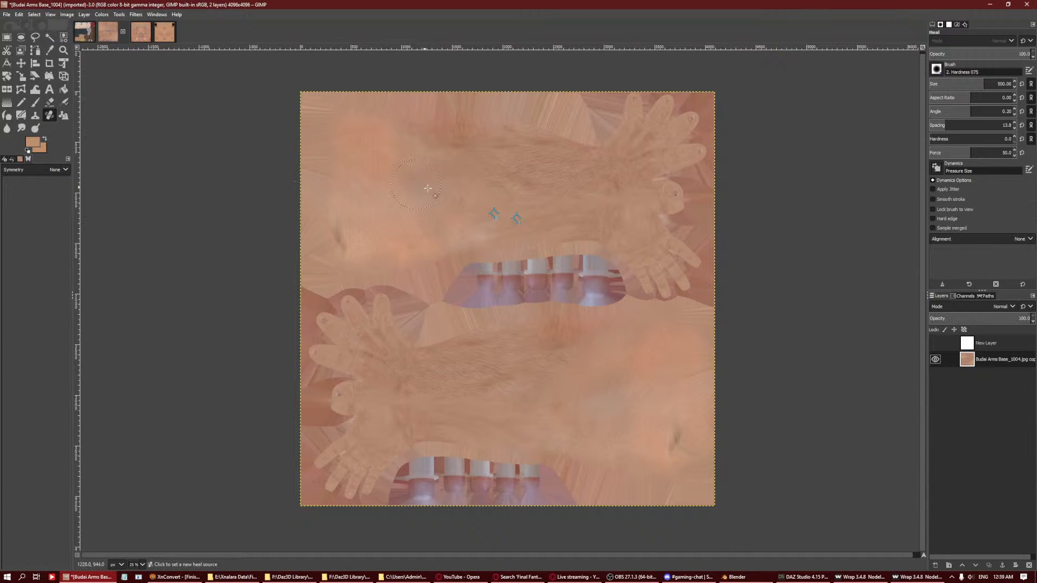
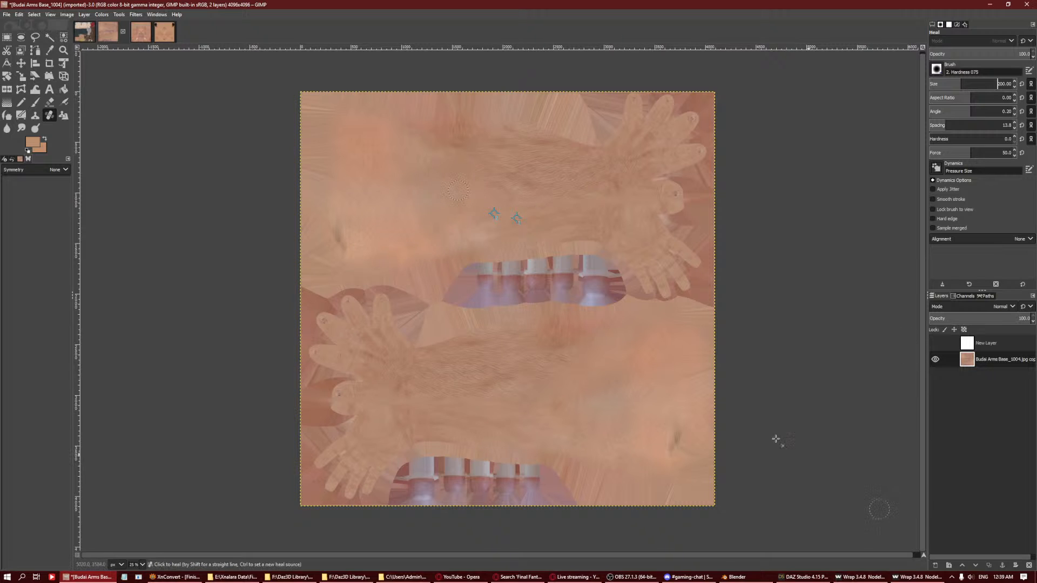
ctrl+scroll(319, 177, up, 2)
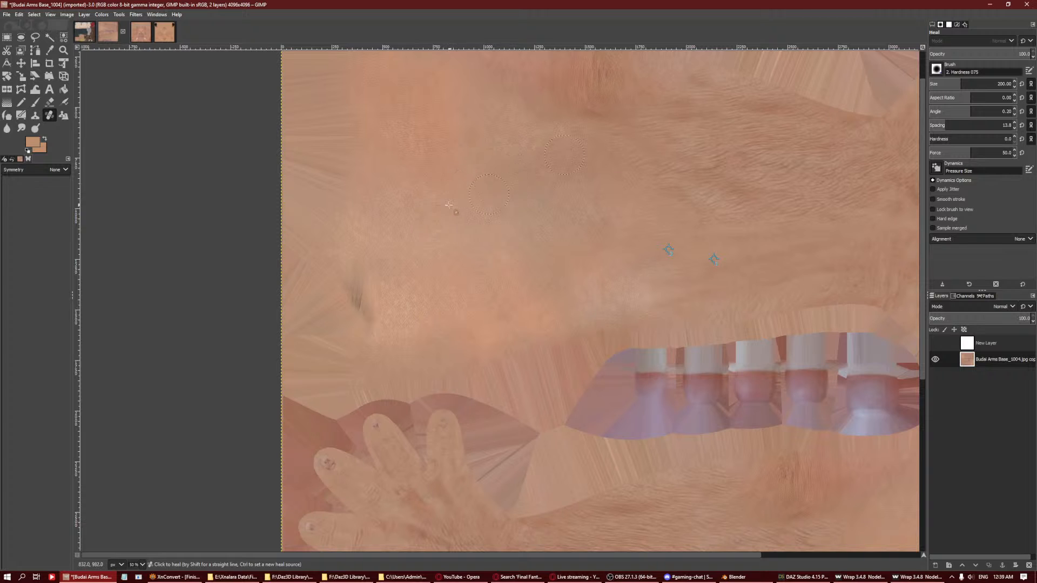
scroll(533, 167, up, 3)
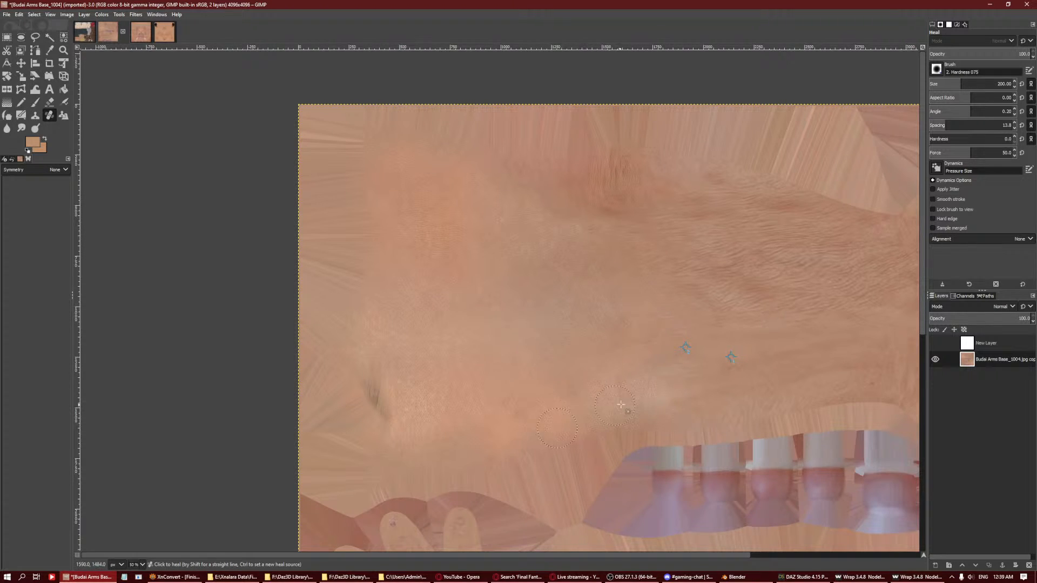
scroll(761, 363, down, 12)
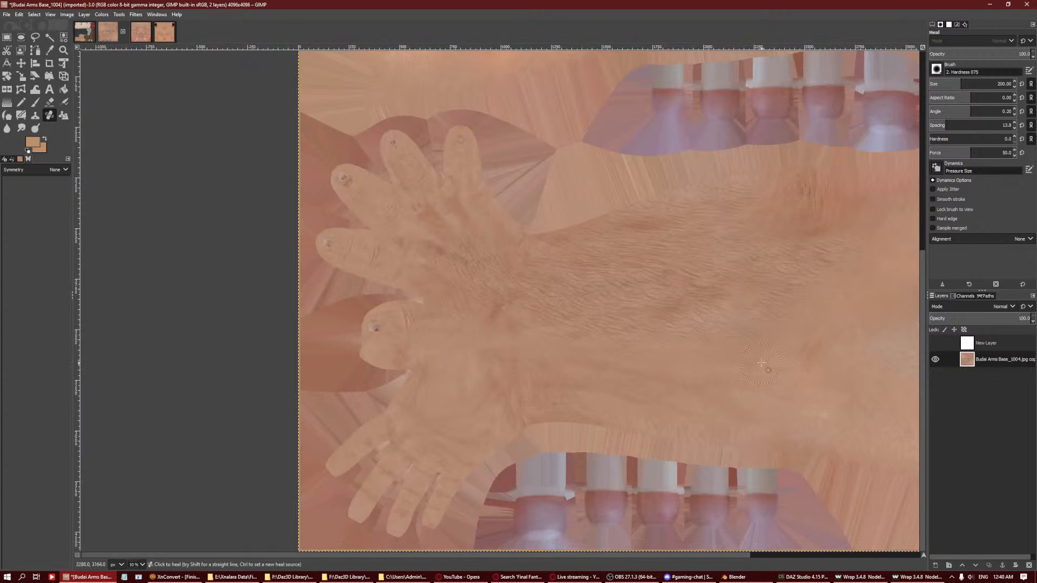
scroll(761, 363, right, 8)
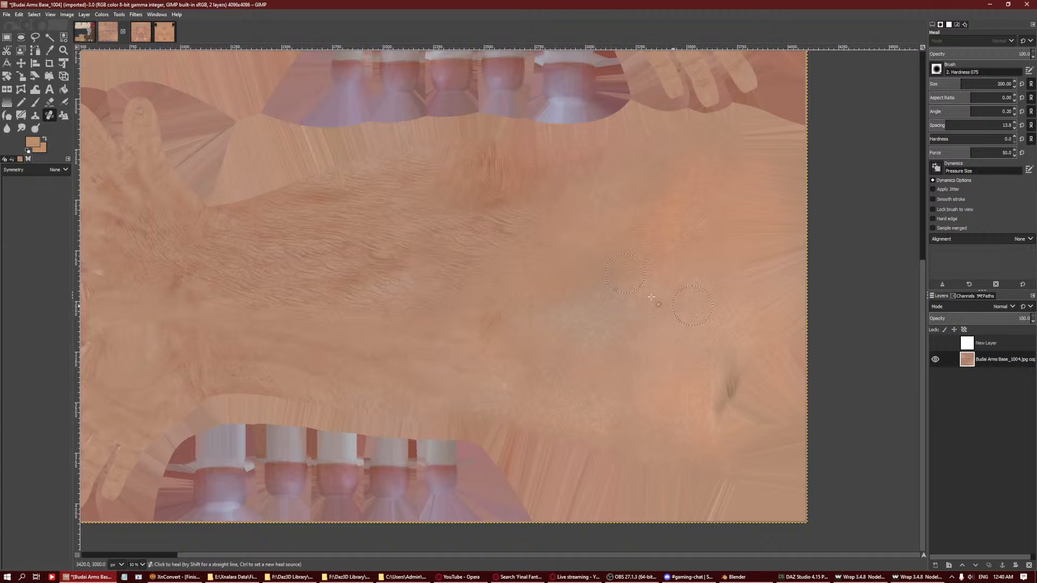
ctrl+click(583, 287)
ctrl+scroll(501, 228, down, 3)
Start exporting the arm texture and choose the Skin folder inside Wedge's Textures folder as the destination.
click(7, 14)
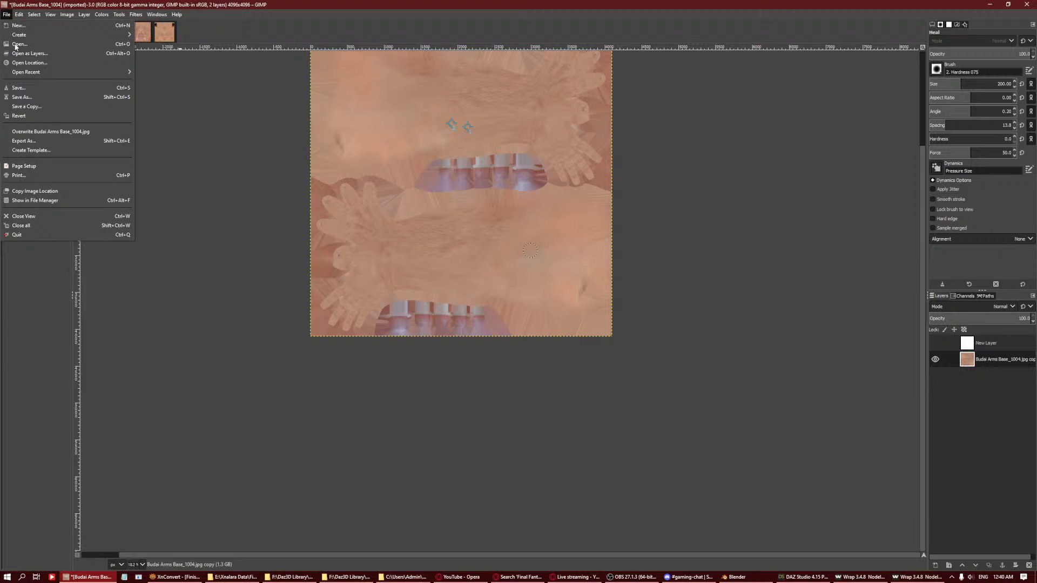
click(28, 141)
click(32, 150)
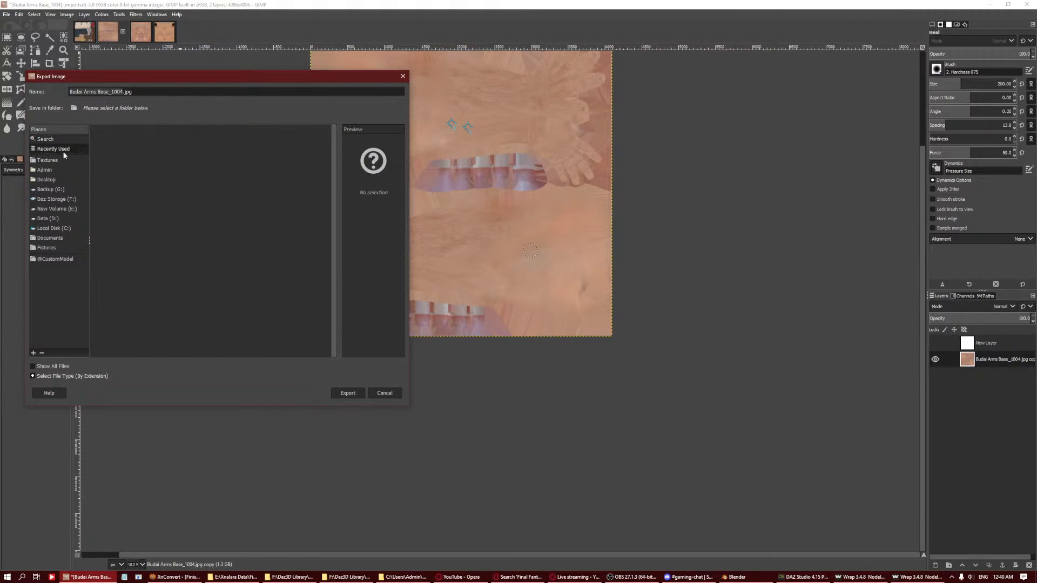
double_click(127, 138)
click(54, 149)
click(119, 149)
double_click(127, 157)
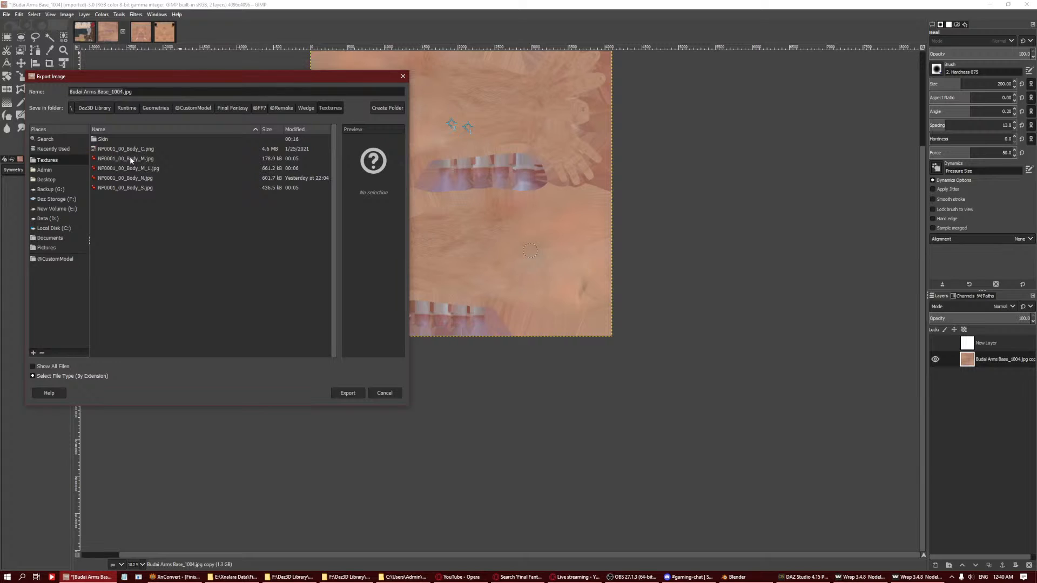
click(63, 151)
click(106, 148)
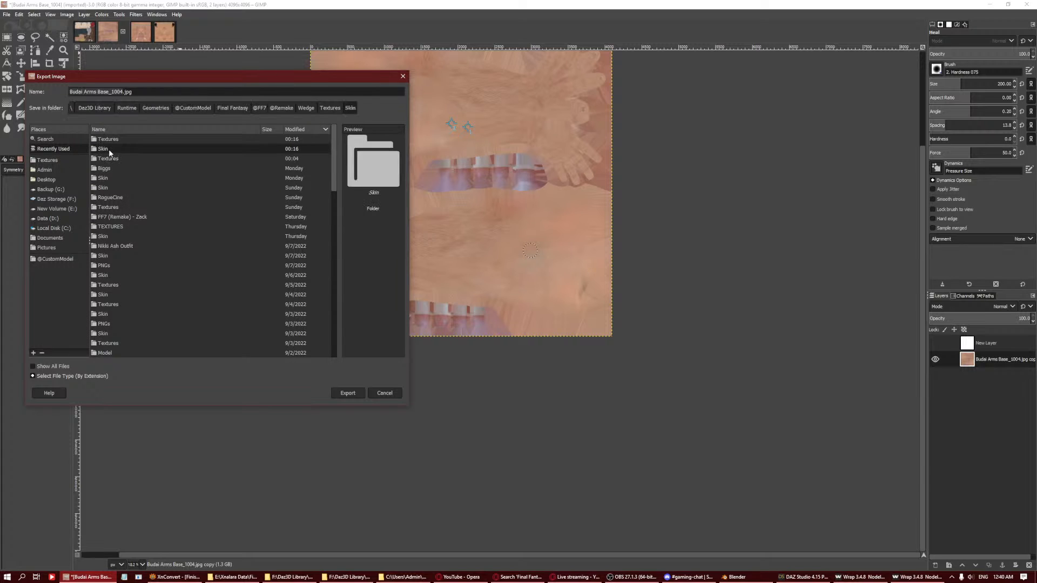
double_click(108, 149)
Name the arm texture Wedge Arm D.jpg, based on the existing face texture's name, and export it.
click(119, 139)
double_click(93, 92)
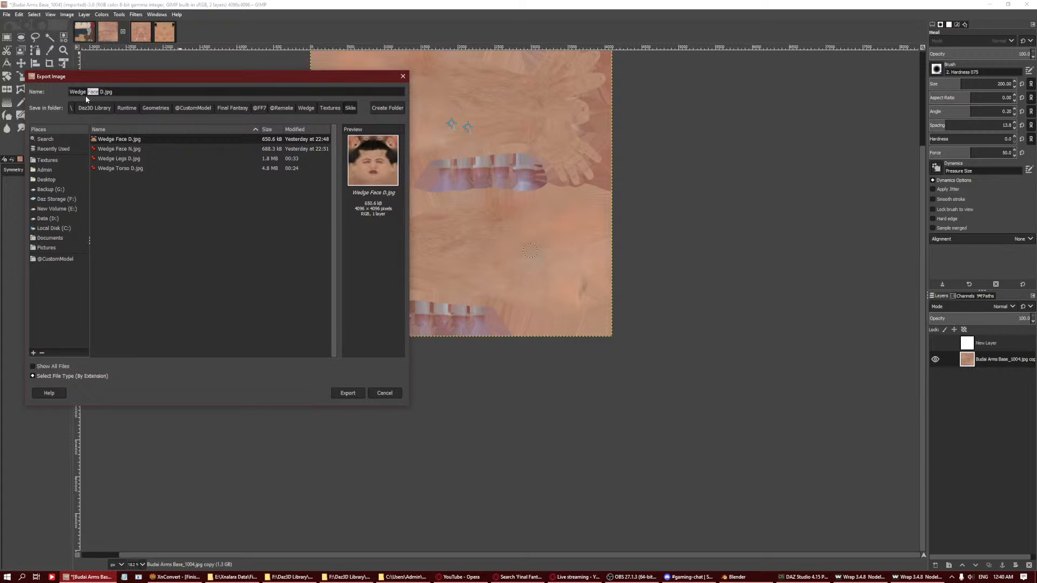
key(Return)
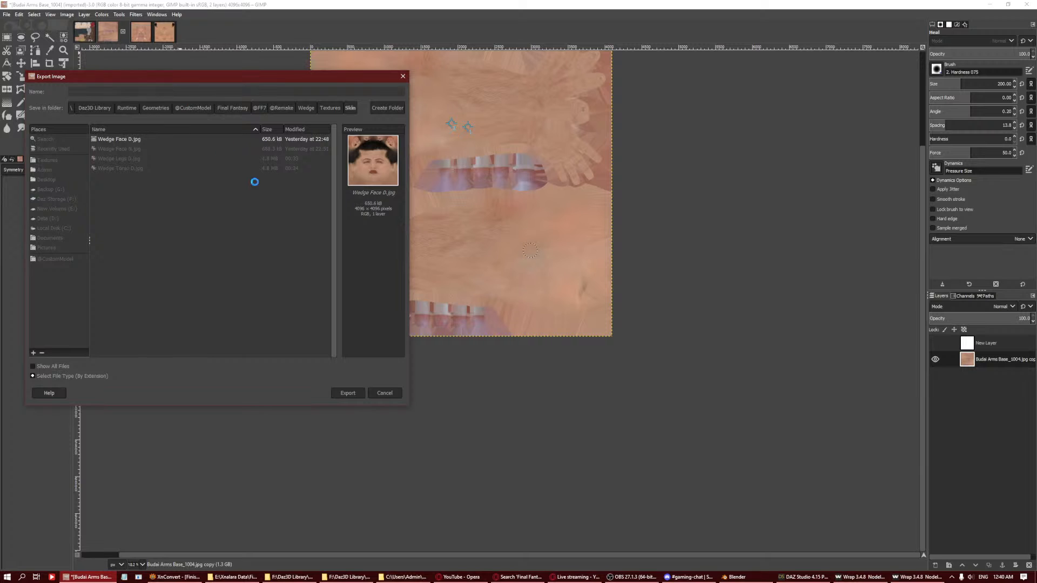
key(Return)
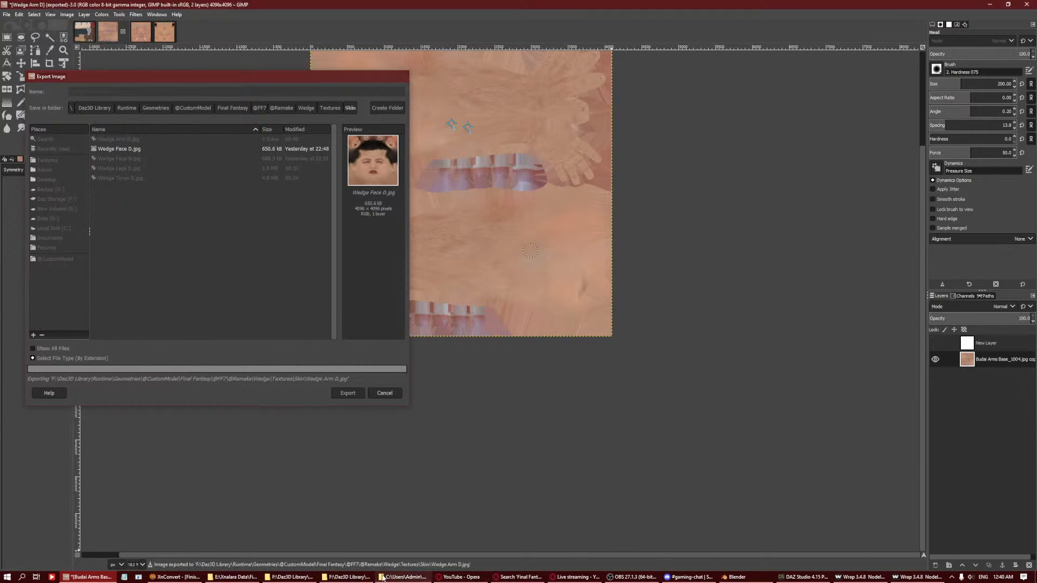
Open Budai Arms Nrm_1004.png, Budai Legs Nrm_1003.png and Budai Torso Nrm_1002.png from the Budai textures folder in GIMP.
click(351, 577)
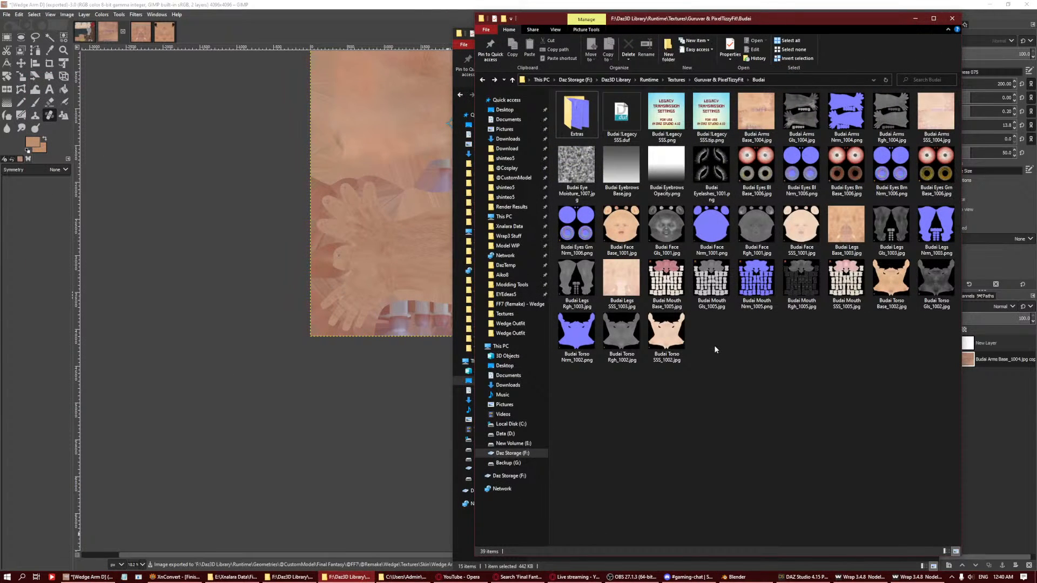
right_click(842, 115)
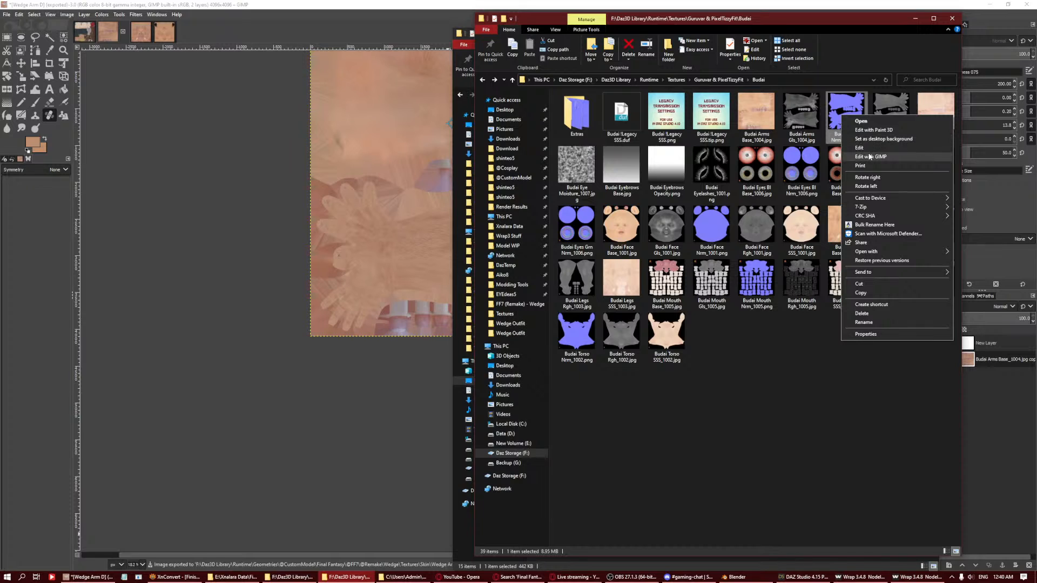
click(862, 158)
right_click(937, 220)
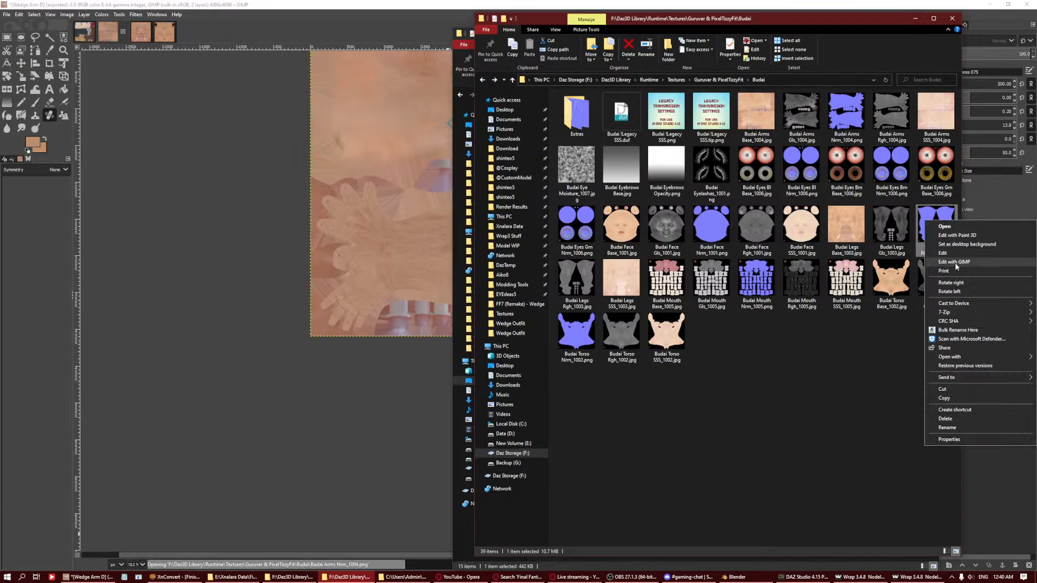
click(953, 262)
right_click(573, 344)
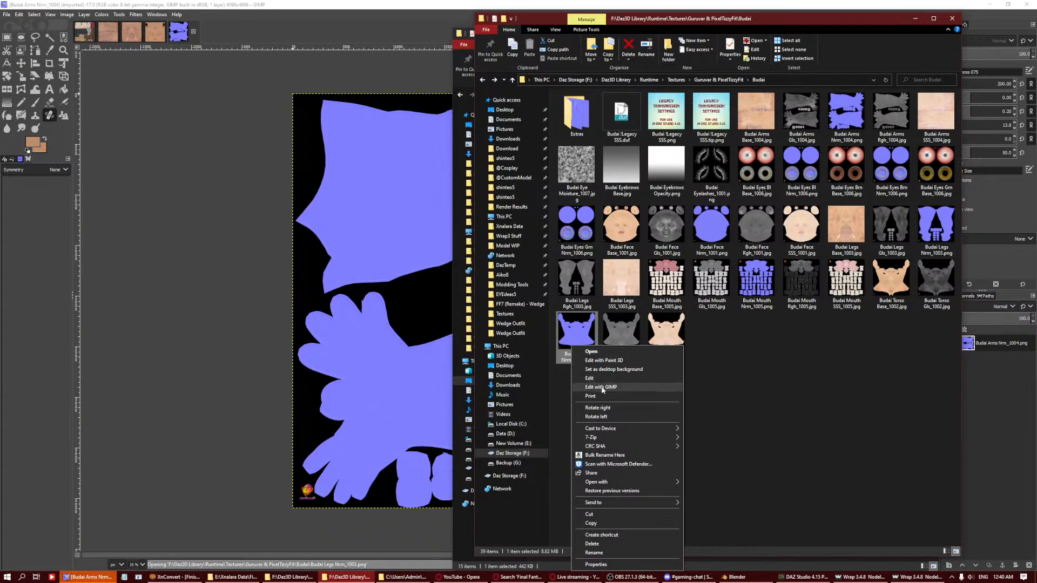
click(583, 380)
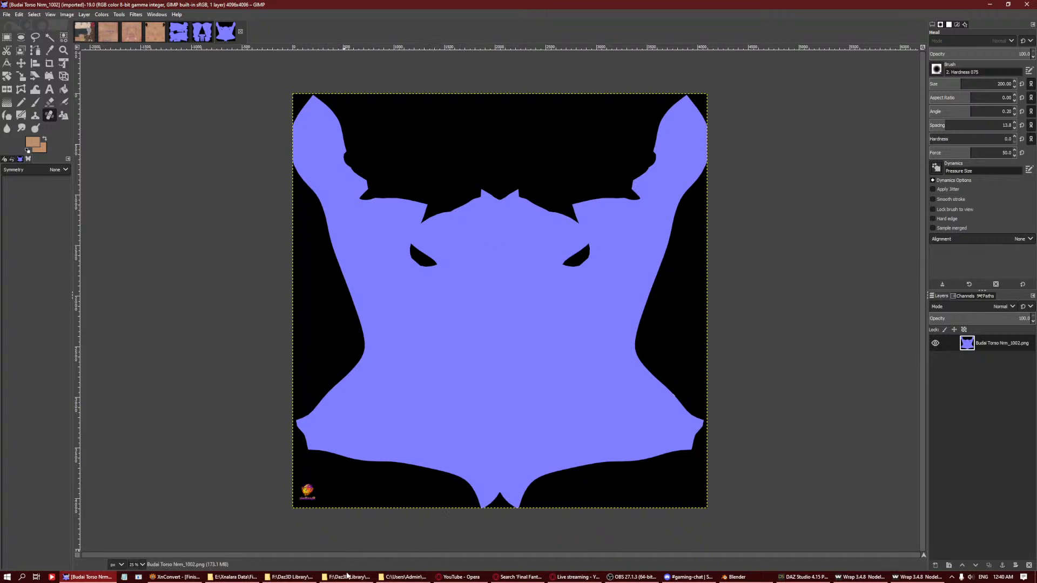
Add Wedge Neck 2 N.png as a layer above the torso normal map and set the Budai Torso Nrm_1002.png layer's mode to Overlay.
click(346, 576)
click(402, 576)
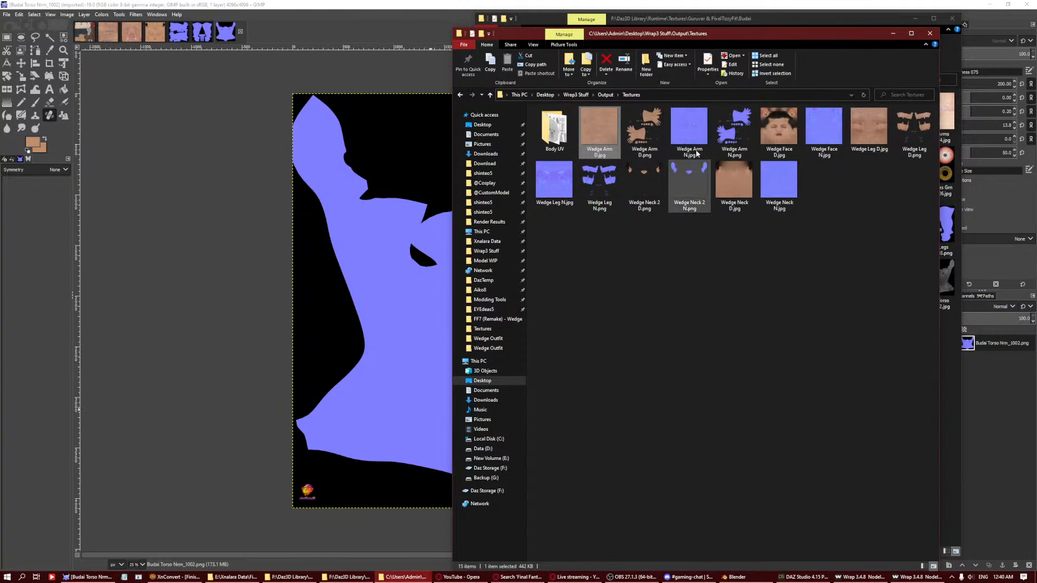
click(677, 204)
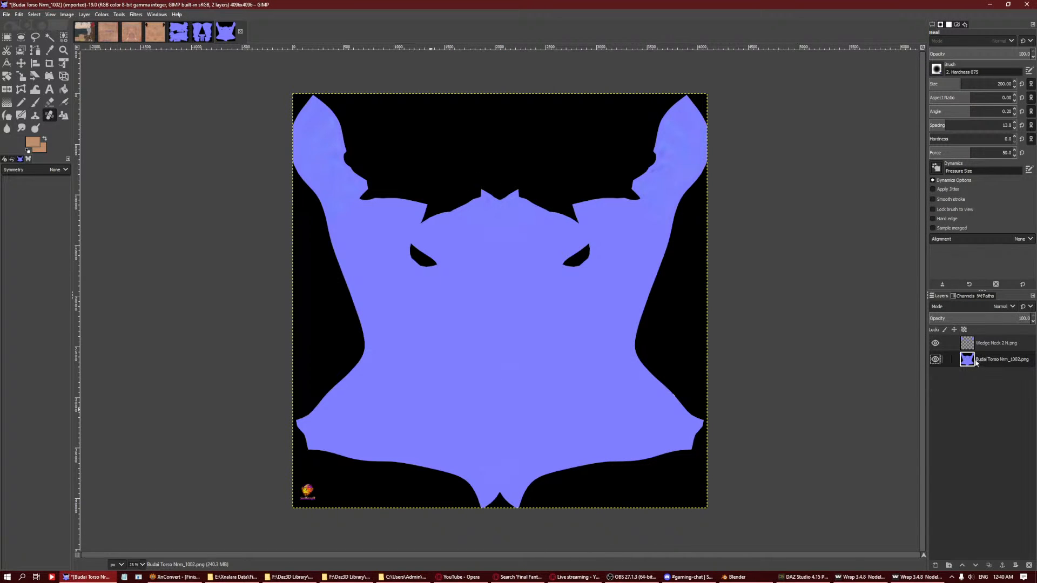
click(997, 307)
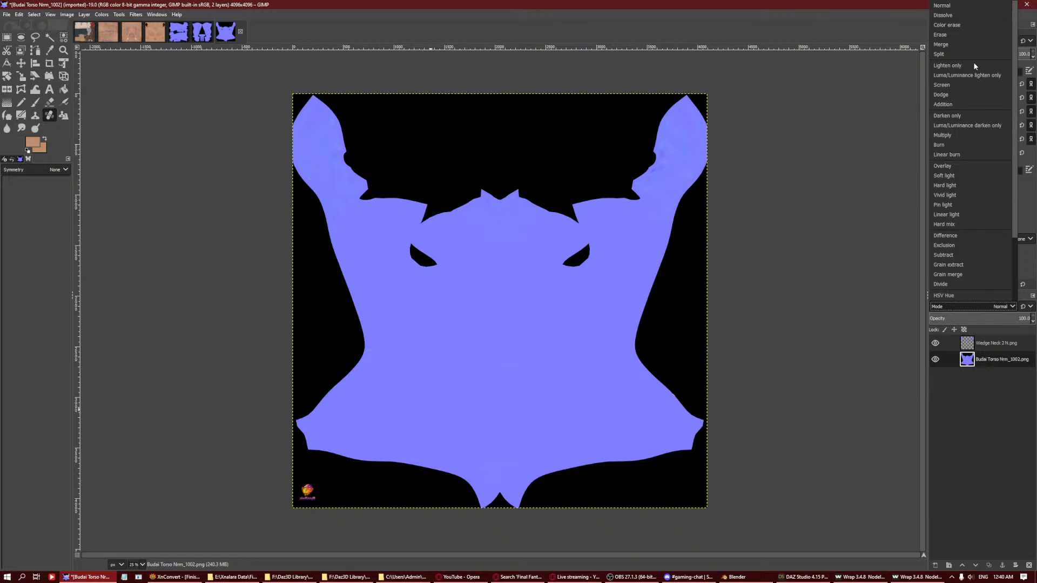
click(951, 166)
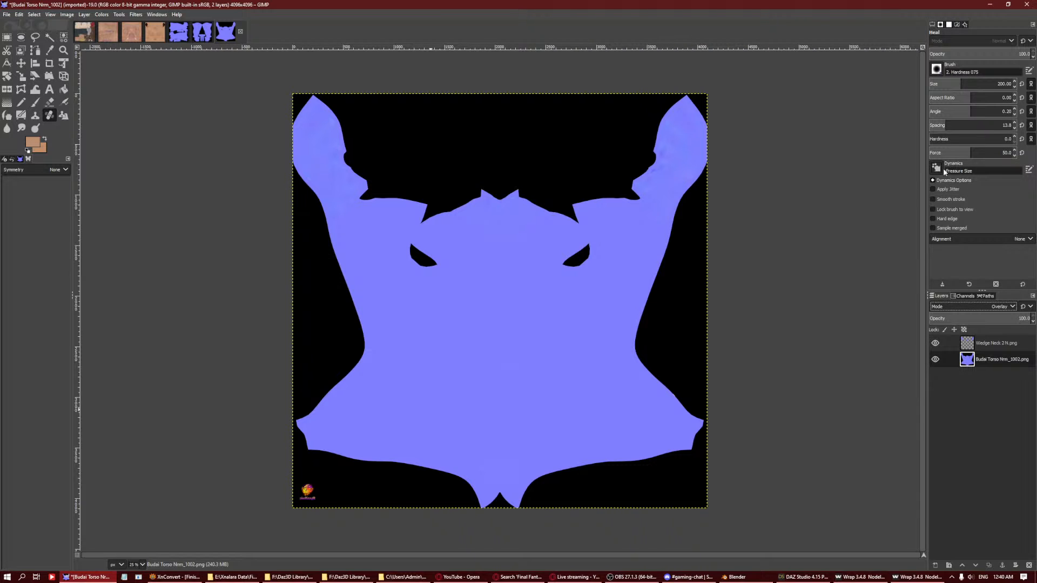
Export the torso normal map as Wedge Torso N.jpg to Wedge's Skin textures folder.
click(6, 14)
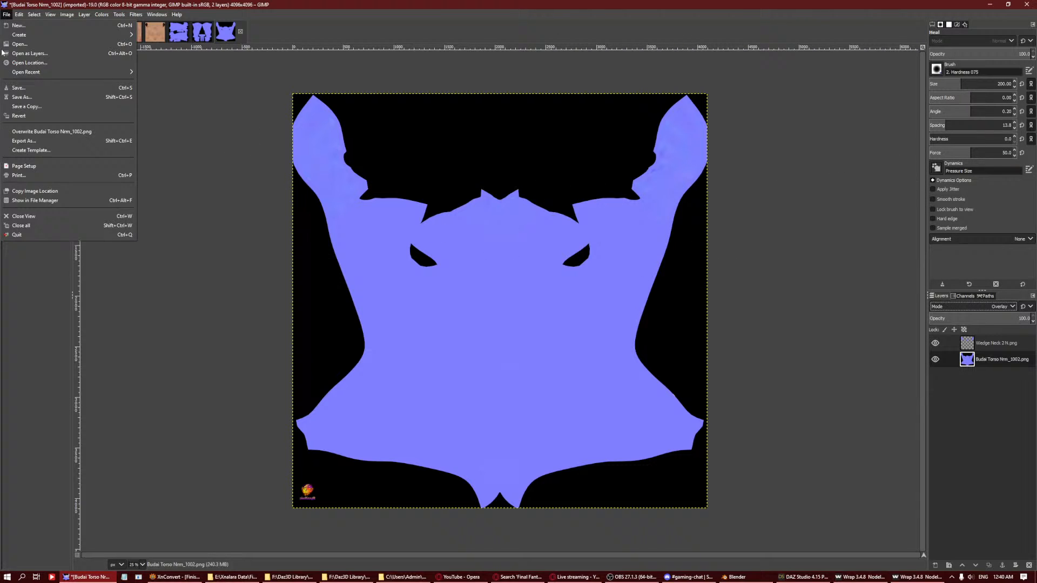
click(30, 141)
click(52, 159)
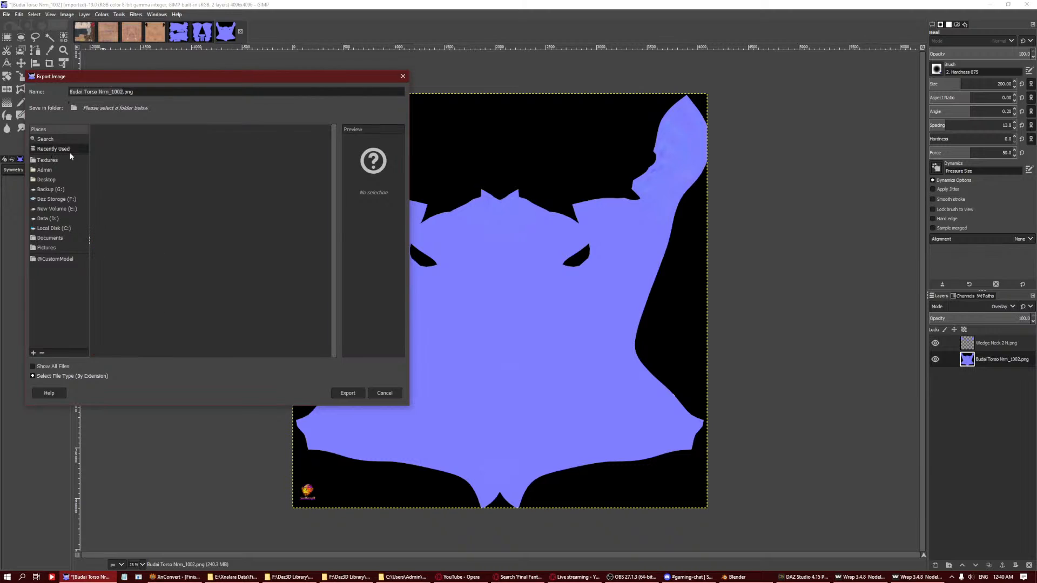
click(108, 139)
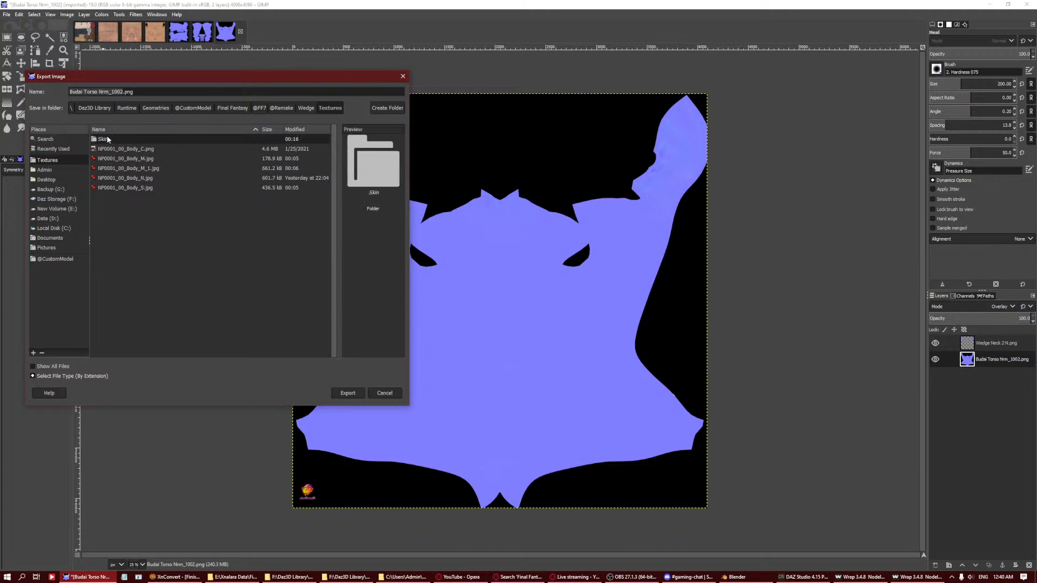
double_click(96, 140)
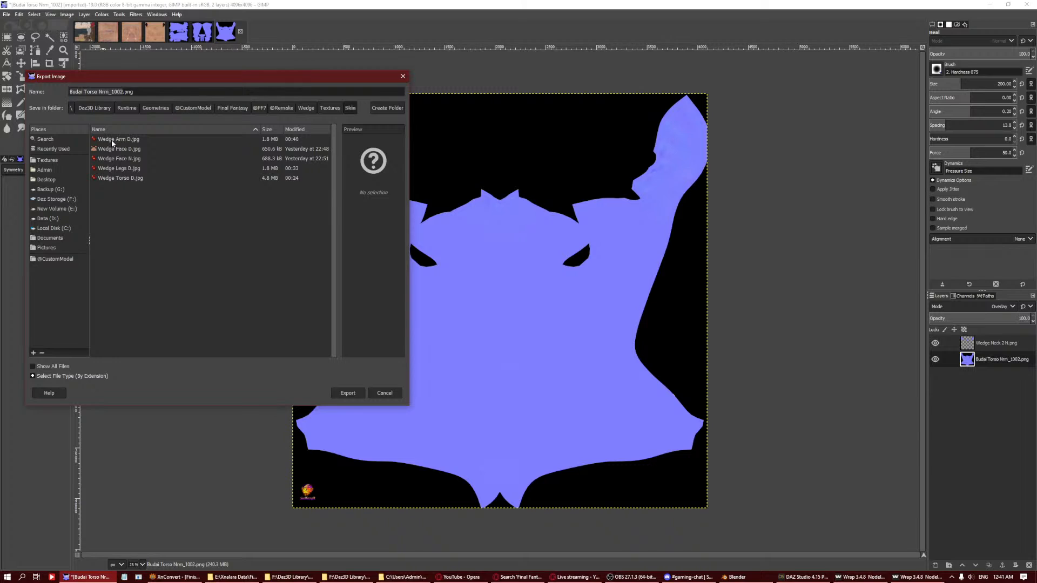
click(124, 178)
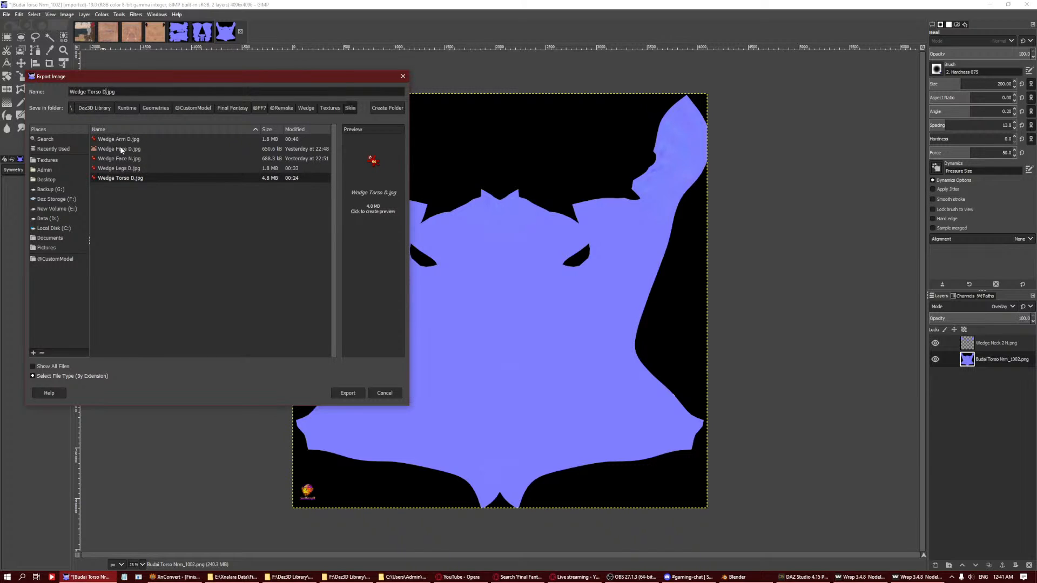
key(Return)
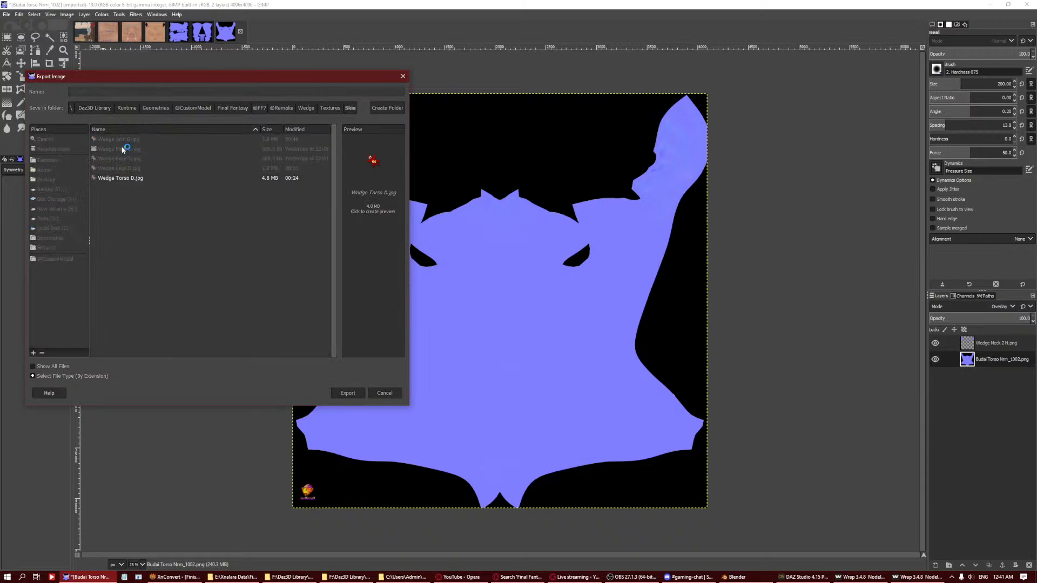
key(Return)
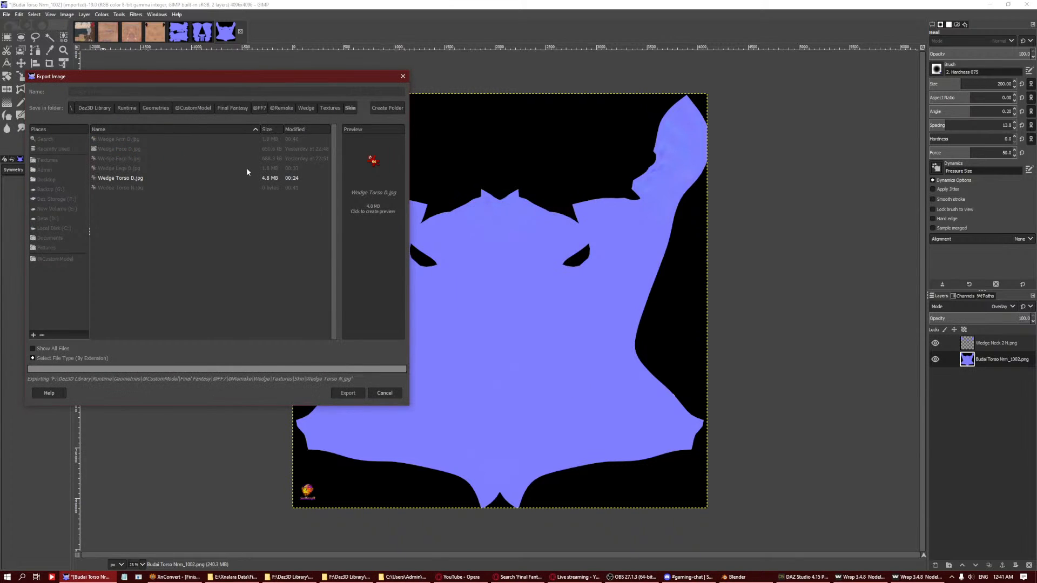
Add Wedge Leg N.png from the Wrap3 output textures folder as a layer in the Budai Legs Nrm_1003 image.
click(202, 38)
click(297, 578)
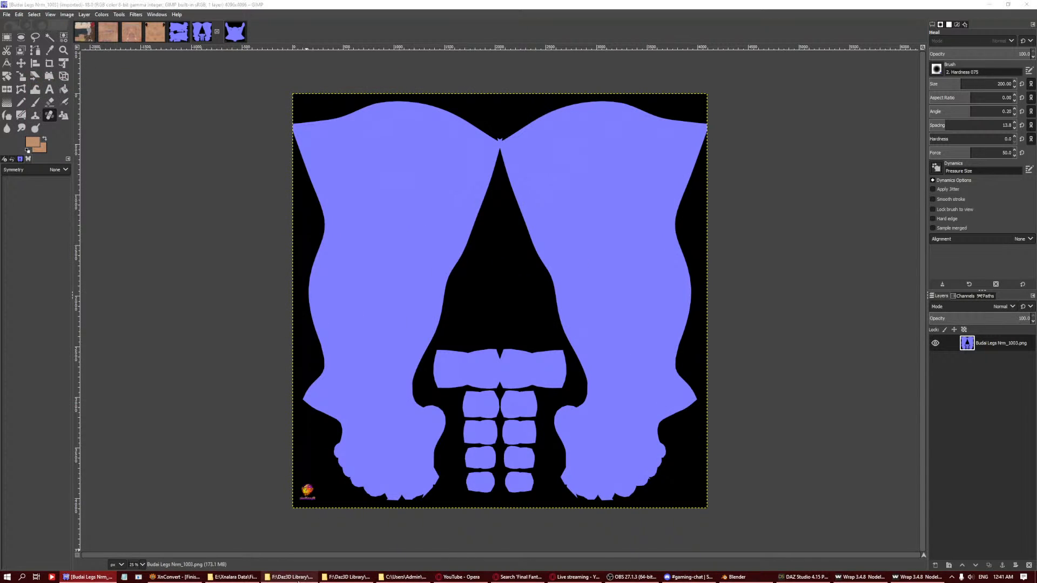
click(347, 577)
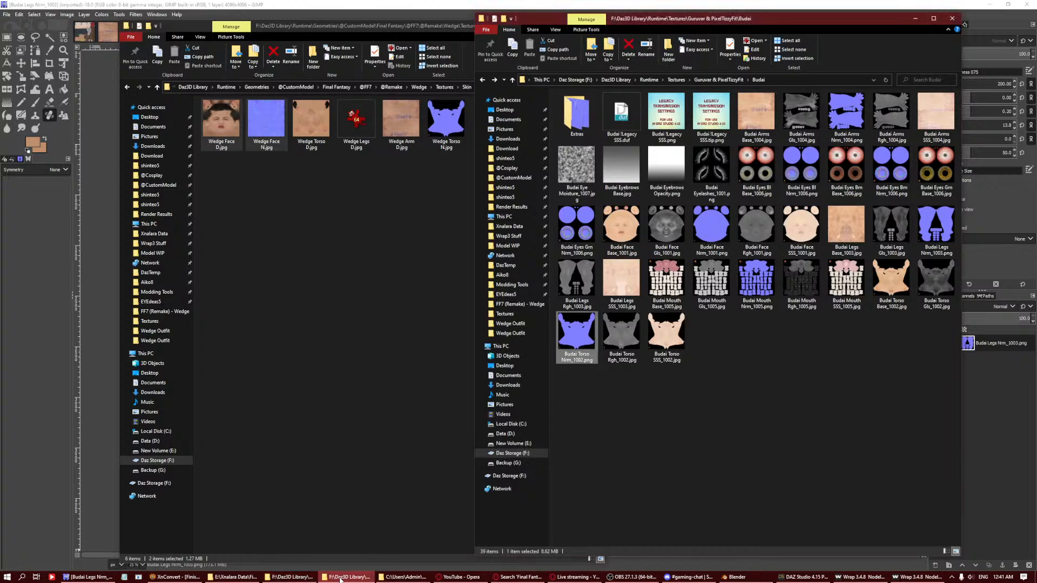
click(404, 577)
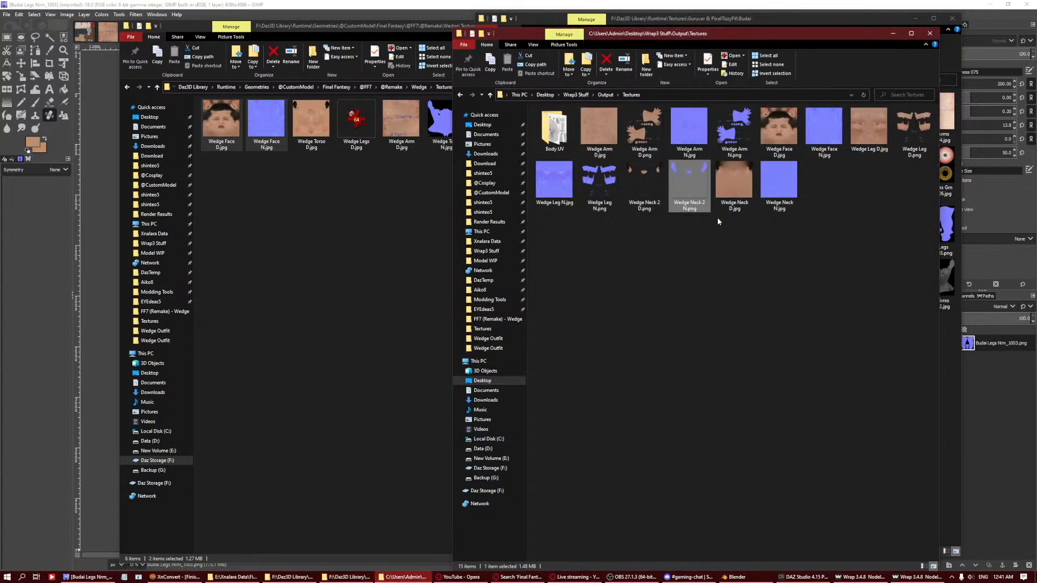
drag(596, 183, 1003, 398)
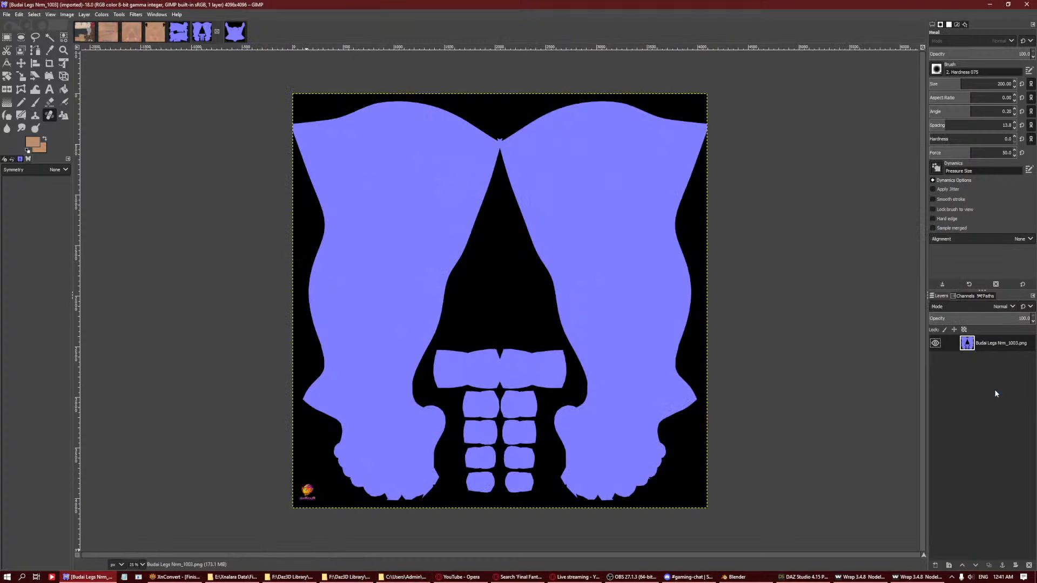
Place the Budai Legs Nrm_1003.png layer beneath Wedge Leg N.png and hide it.
drag(984, 345, 980, 368)
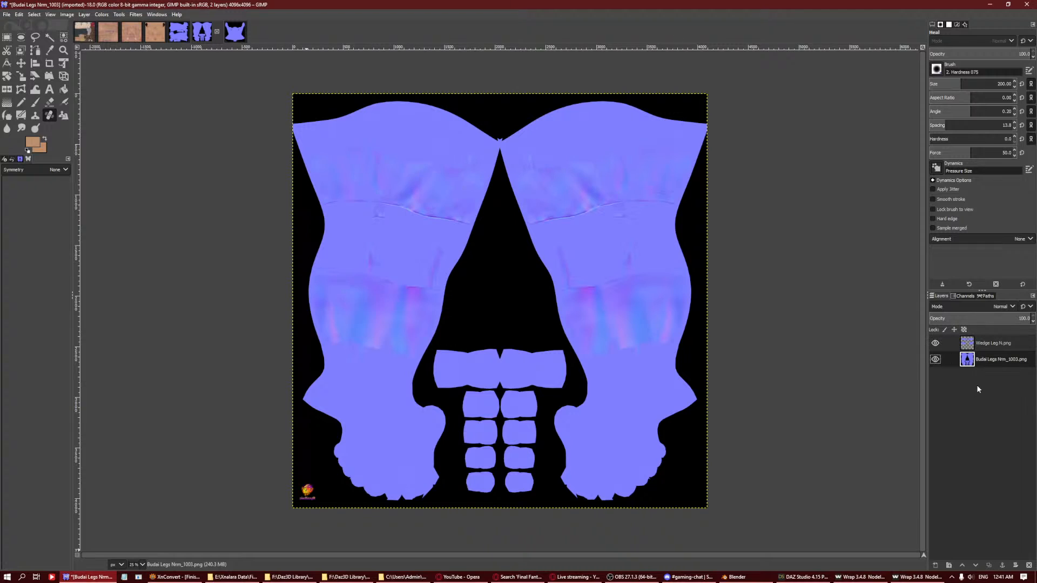
click(938, 360)
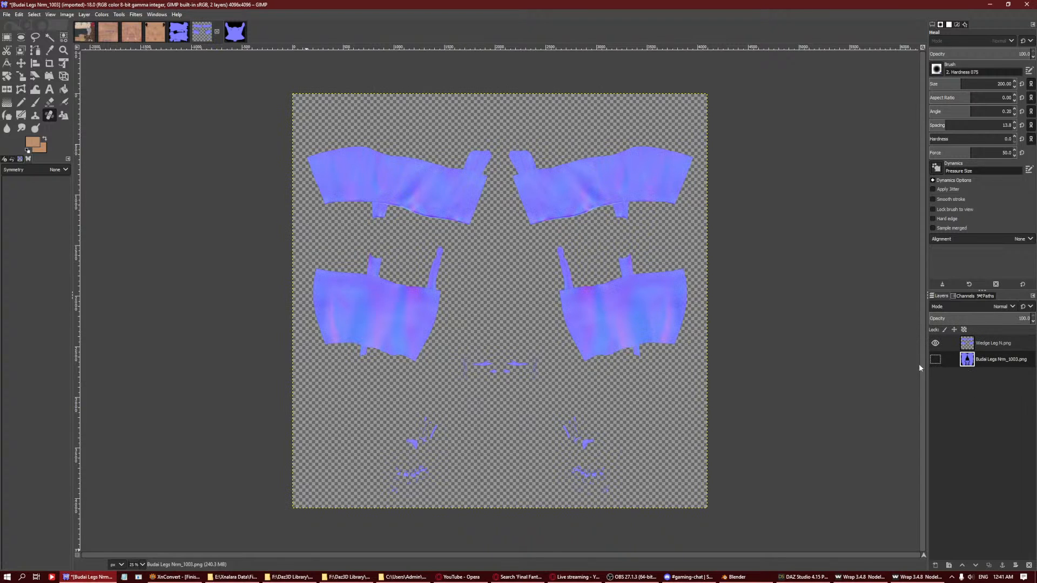
Erase the protruding tabs and stray specks from the Wedge Leg N.png layer with a hard-edged Eraser and vertical mirror symmetry.
click(49, 101)
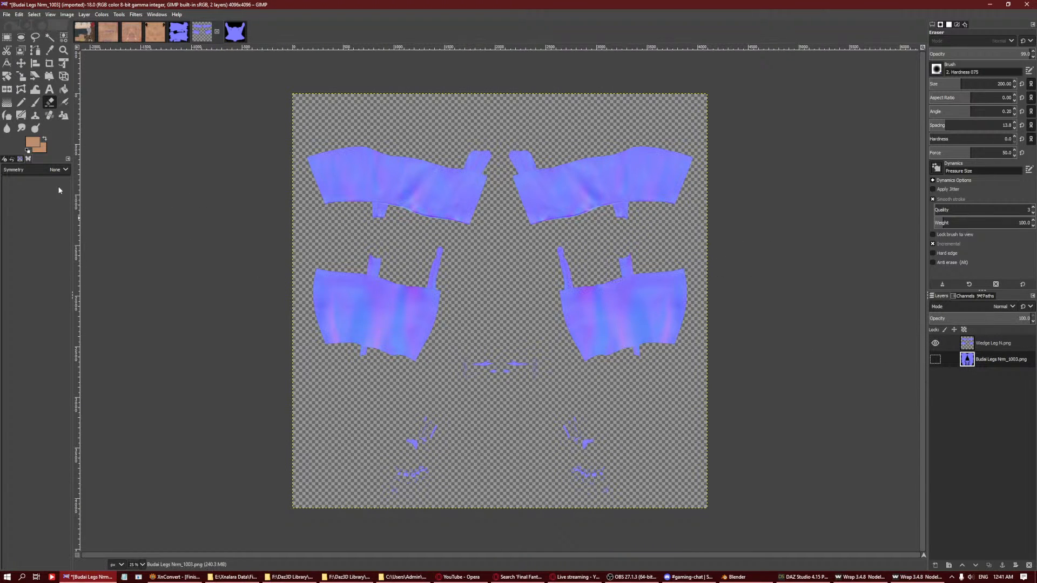
click(58, 169)
click(22, 180)
click(21, 190)
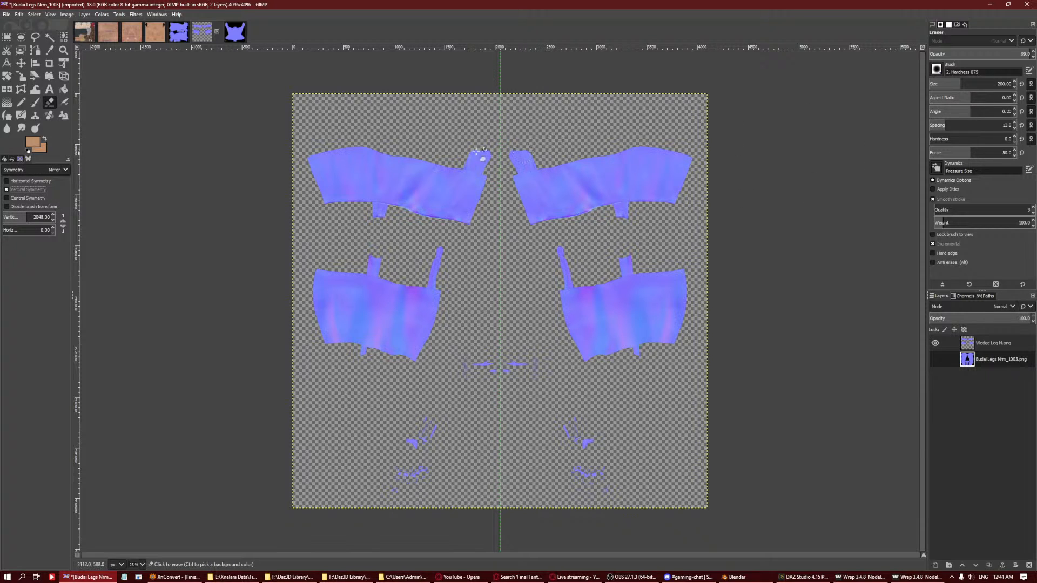
click(968, 343)
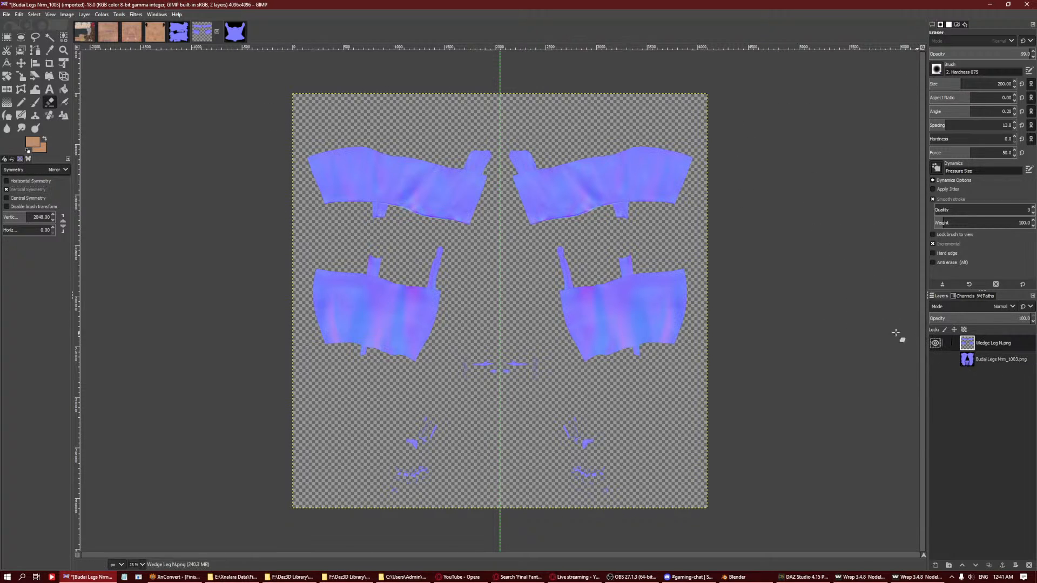
click(942, 253)
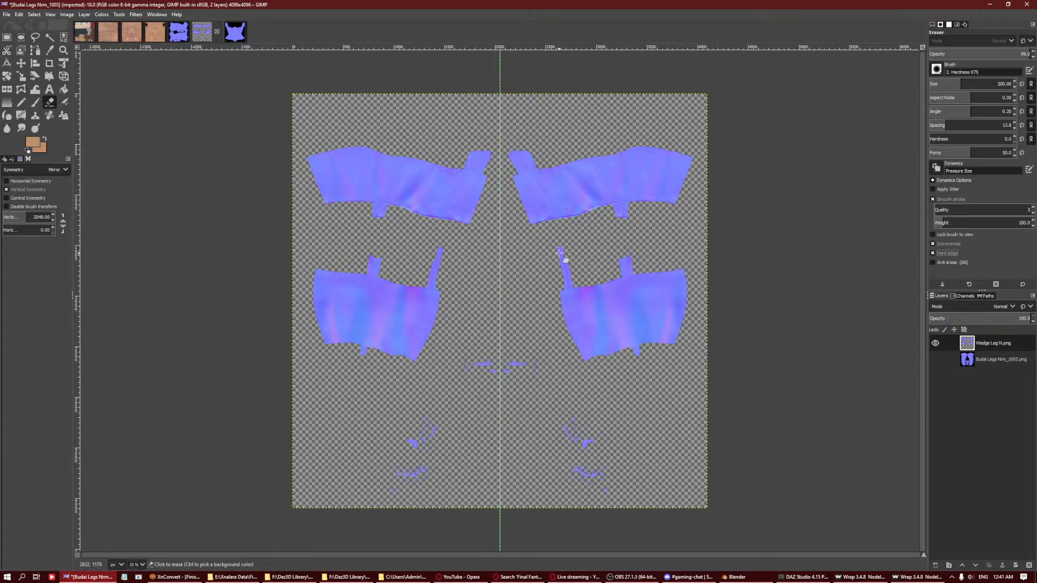
mouse_move(567, 264)
mouse_down()
mouse_move(560, 283)
mouse_move(630, 272)
mouse_move(619, 220)
mouse_up()
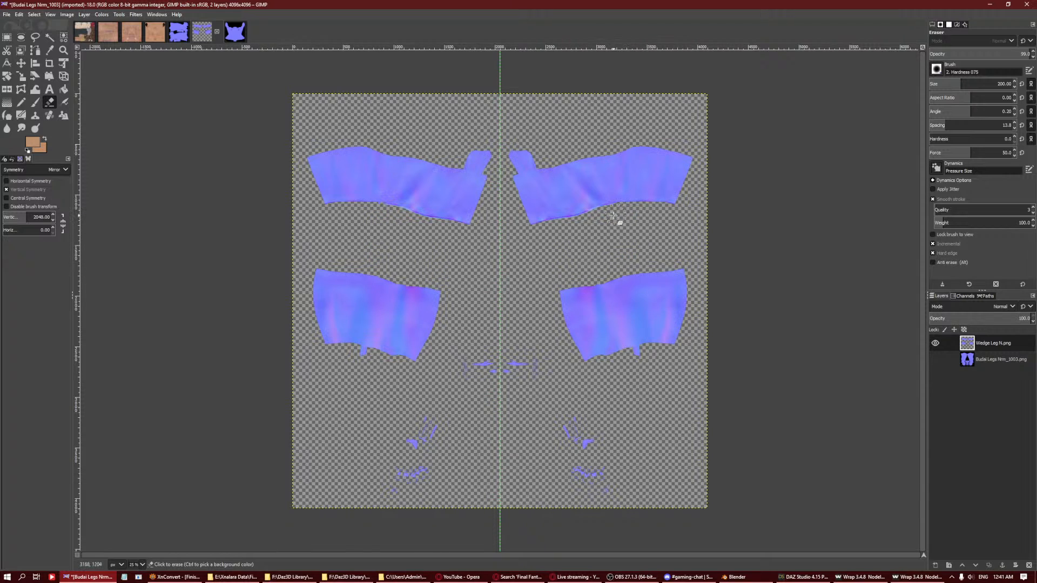
drag(532, 156, 513, 162)
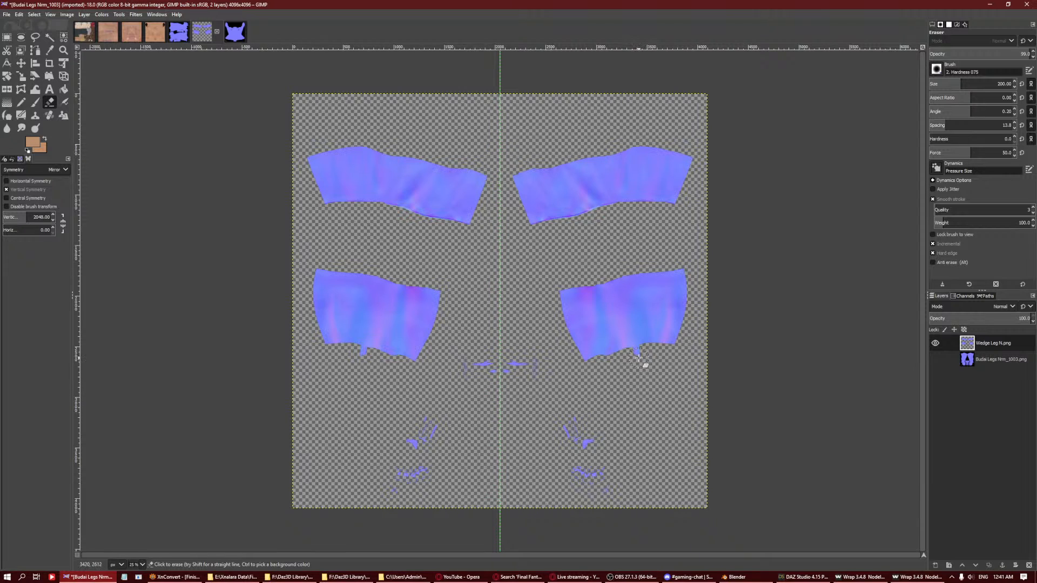
drag(641, 356, 575, 454)
Show the Budai Legs Nrm_1003.png layer again and set the Wedge Leg N.png layer's mode to Overlay.
click(935, 359)
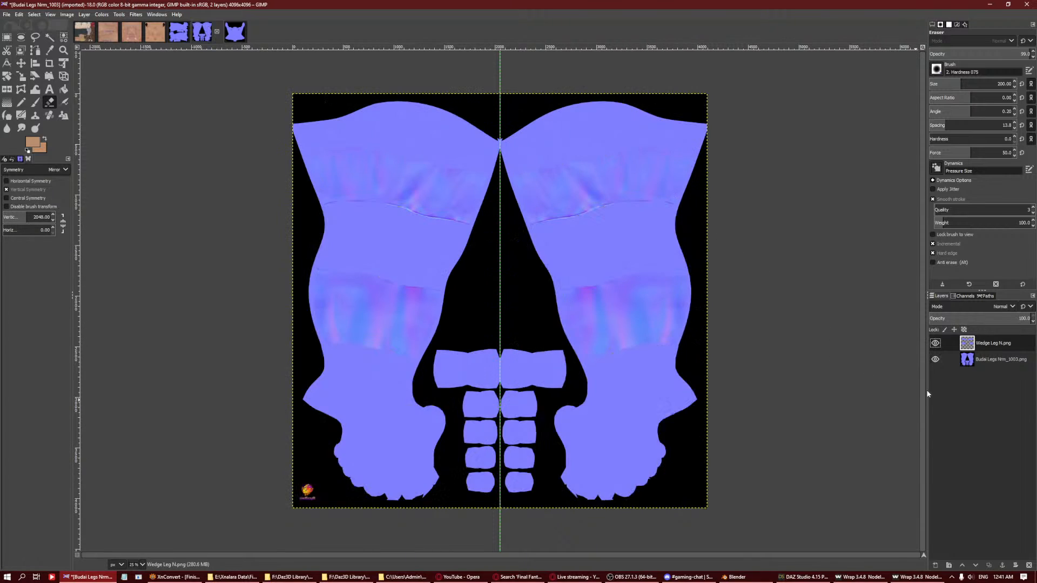
click(984, 306)
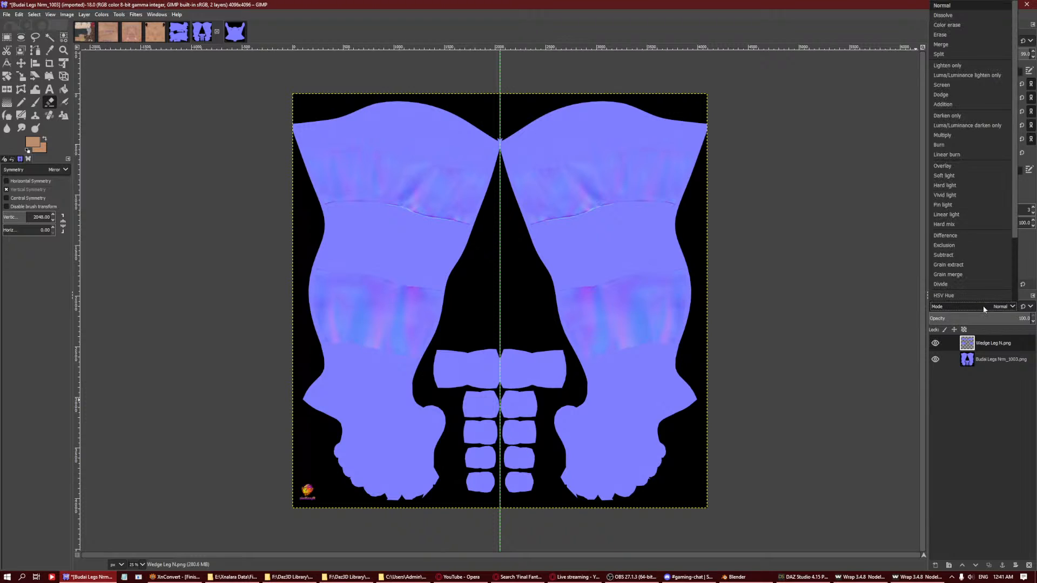
click(954, 164)
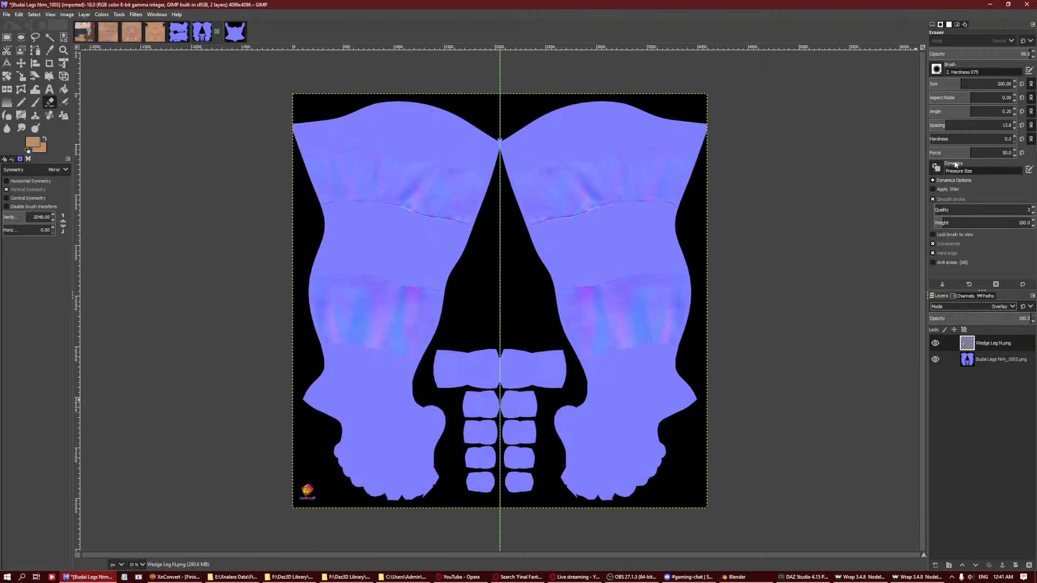
Blend the borders of the thigh and lower-leg patches on Wedge Leg N.png by erasing them with the Eraser's hard edge off.
click(49, 115)
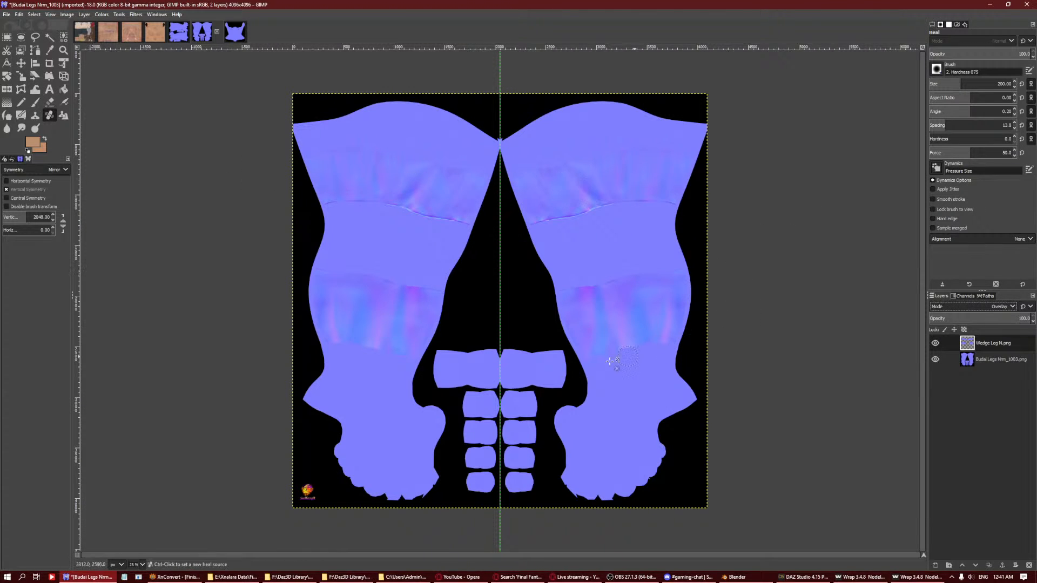
click(589, 368)
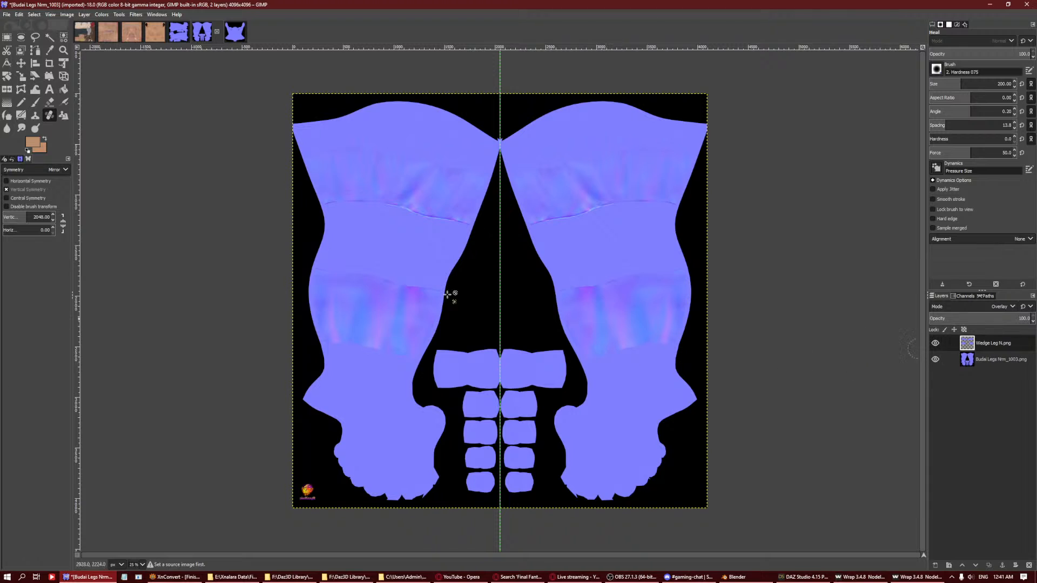
click(50, 103)
drag(556, 288, 607, 276)
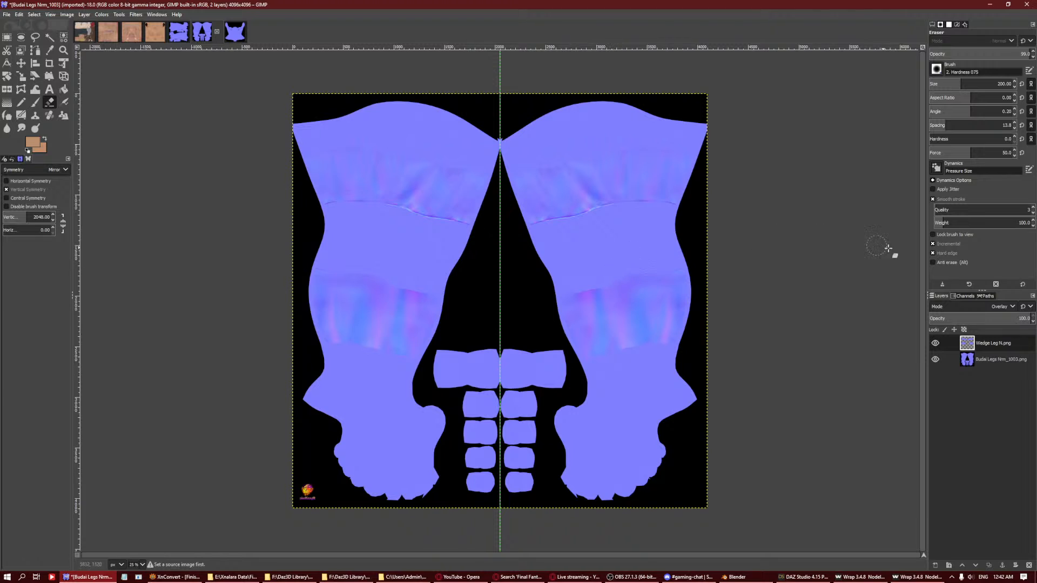
click(940, 253)
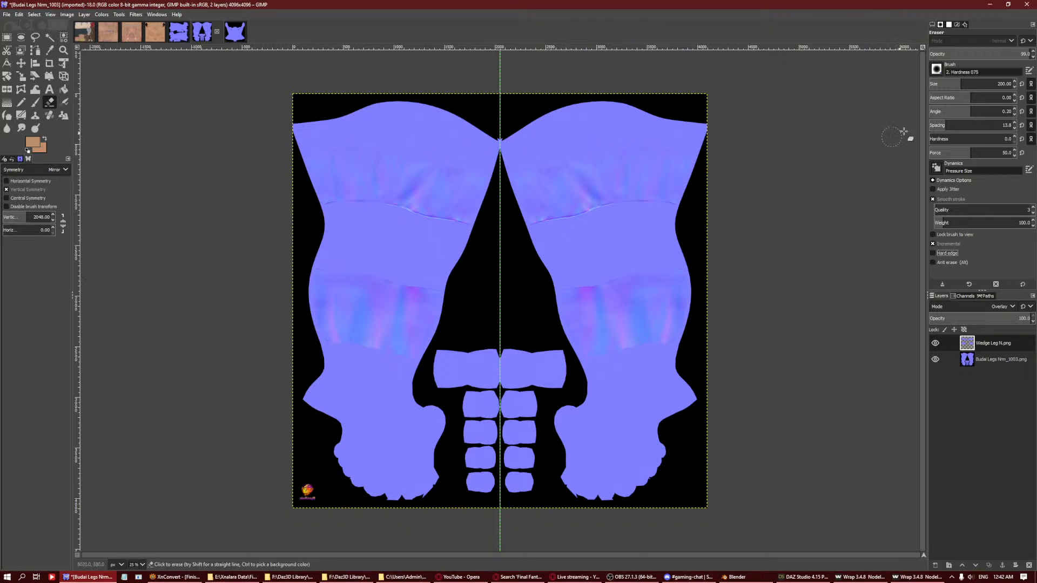
drag(559, 283, 556, 284)
drag(567, 216, 520, 230)
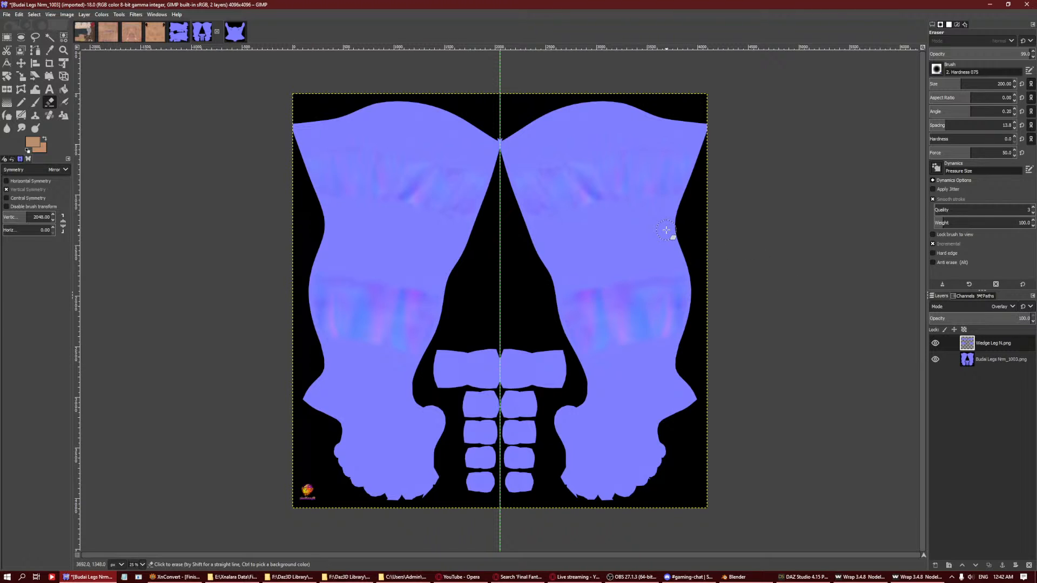
Heal the upper border of the lower-leg patches on Wedge Leg N.png, sampling from the detail inside the patch.
key(h)
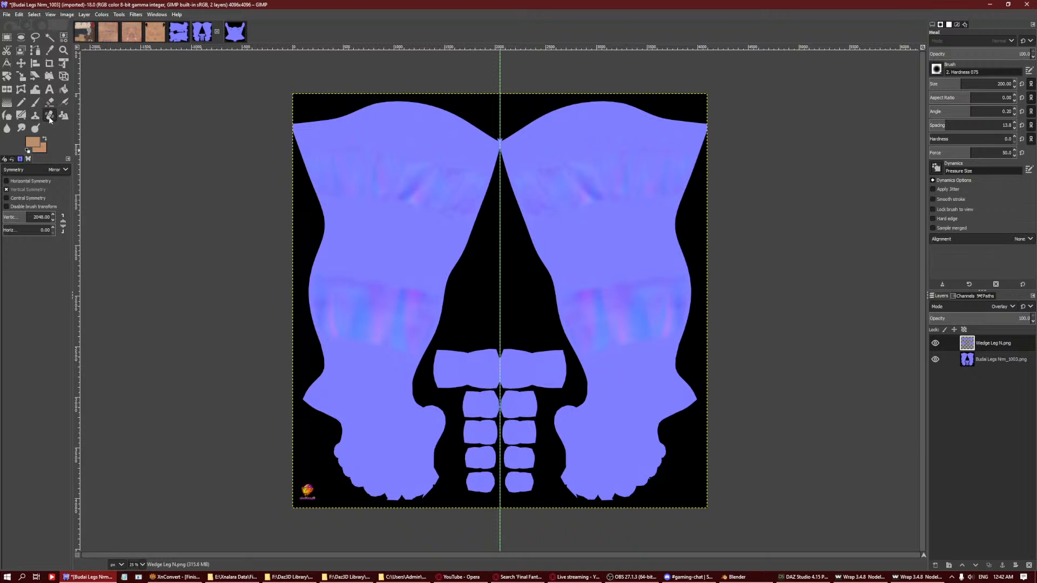
ctrl+click(602, 315)
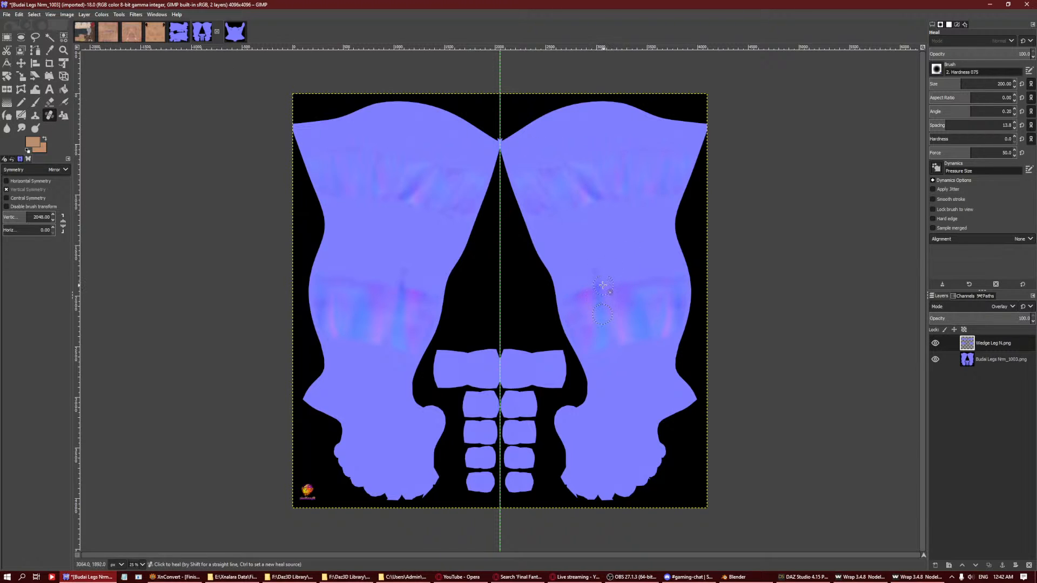
ctrl+click(619, 310)
drag(663, 272, 676, 269)
Export the leg normal map as Wedge Legs N.jpg to Wedge's Skin textures folder.
click(6, 14)
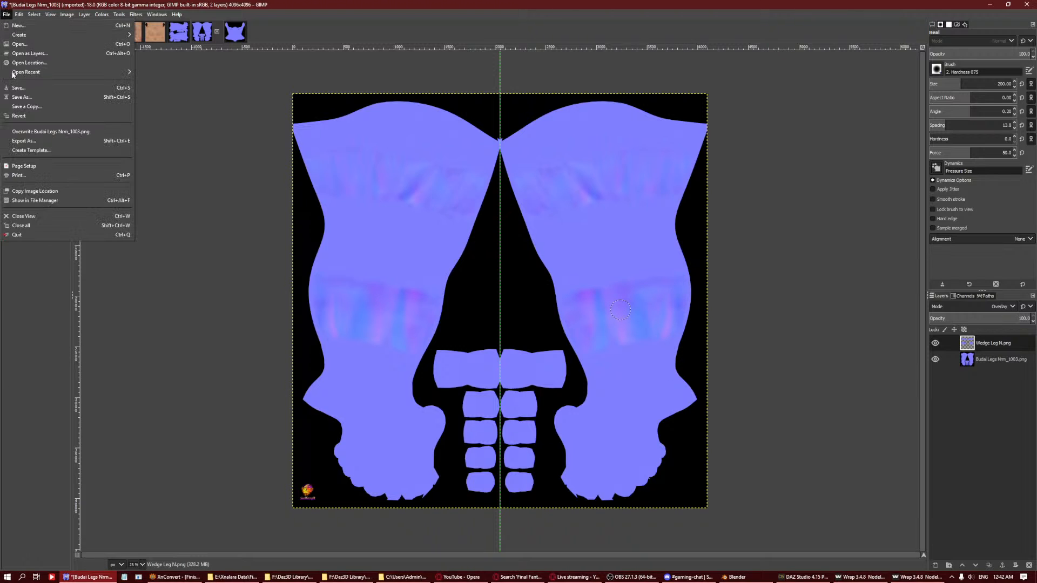
click(33, 135)
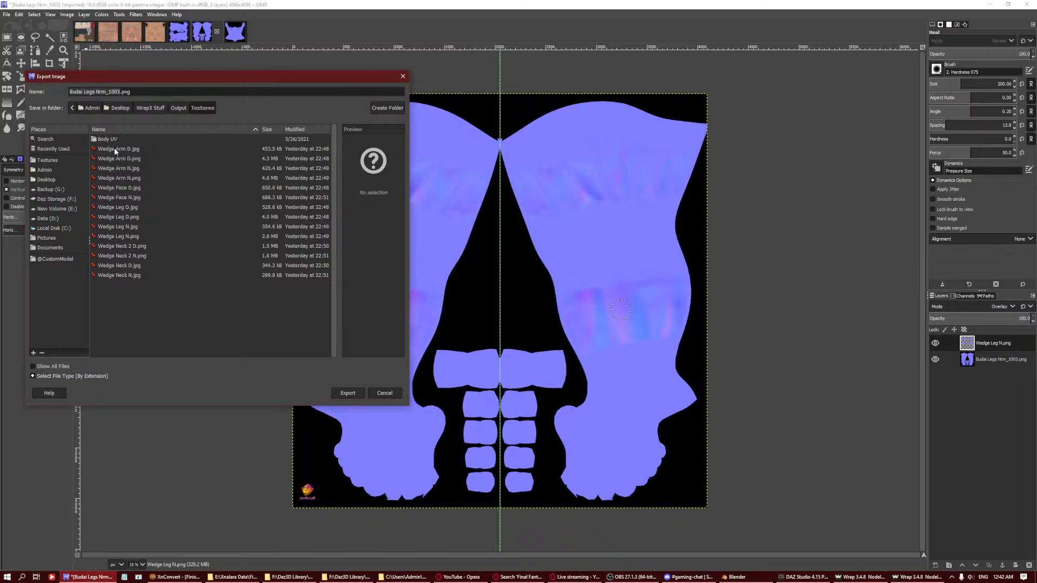
click(72, 149)
double_click(109, 148)
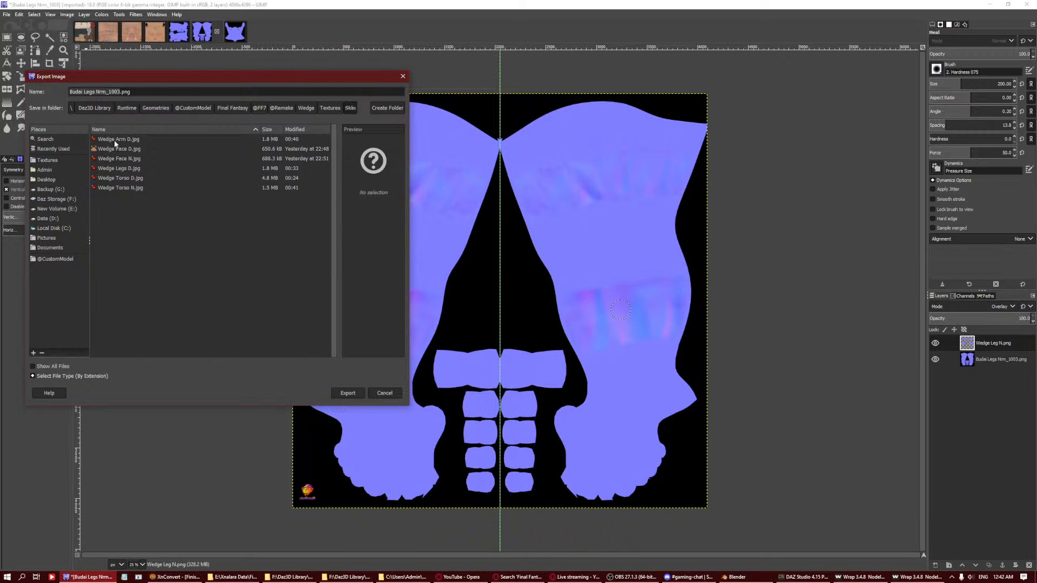
click(115, 167)
click(99, 92)
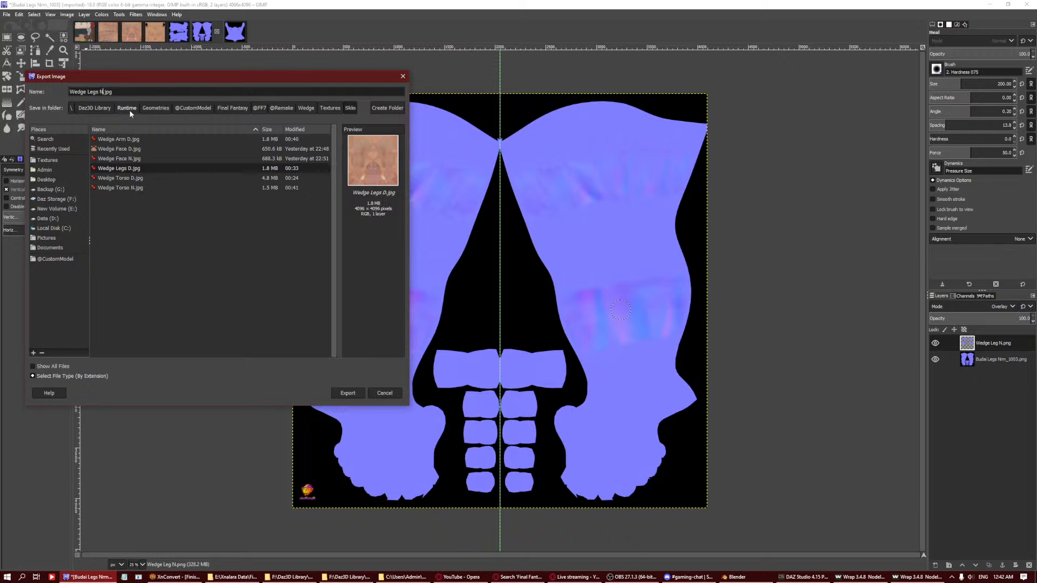
text(N)
key(Return)
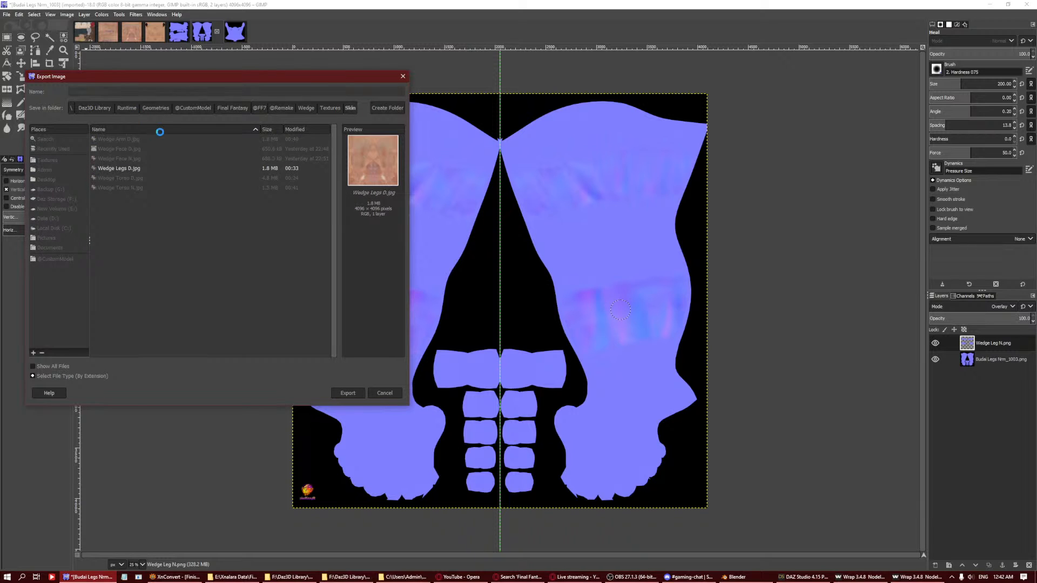
key(Return)
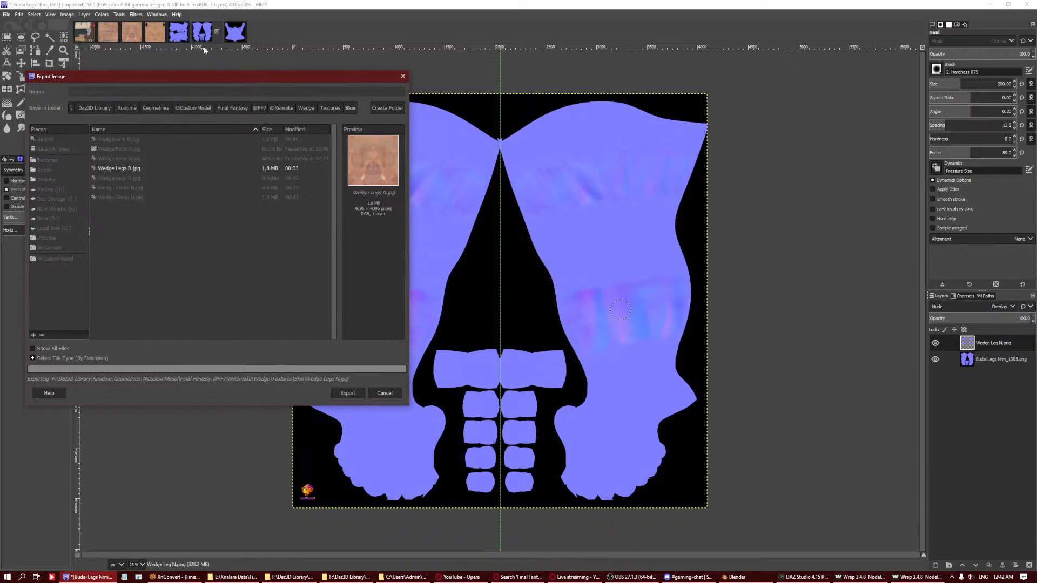
Add Wedge Arm N.png from the Wrap3 output textures folder to the Budai Arms Nrm_1004 image, above the base layer.
click(178, 34)
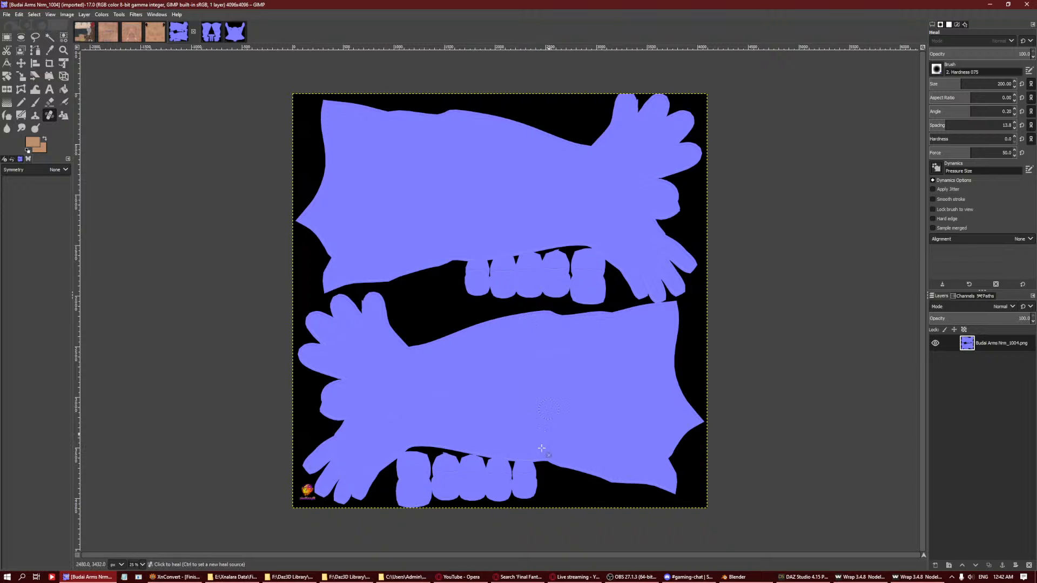
click(348, 577)
click(403, 577)
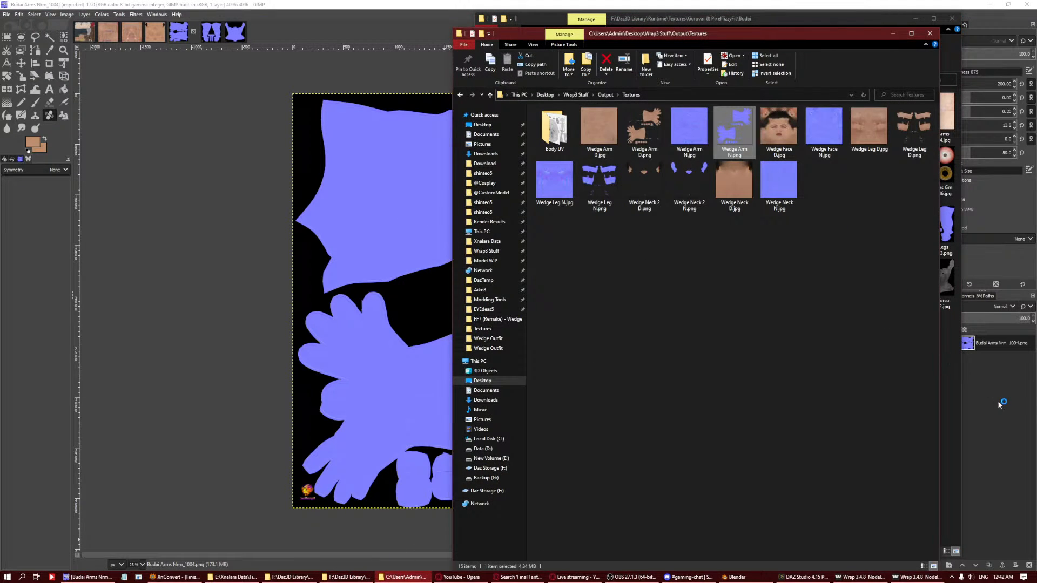
click(988, 345)
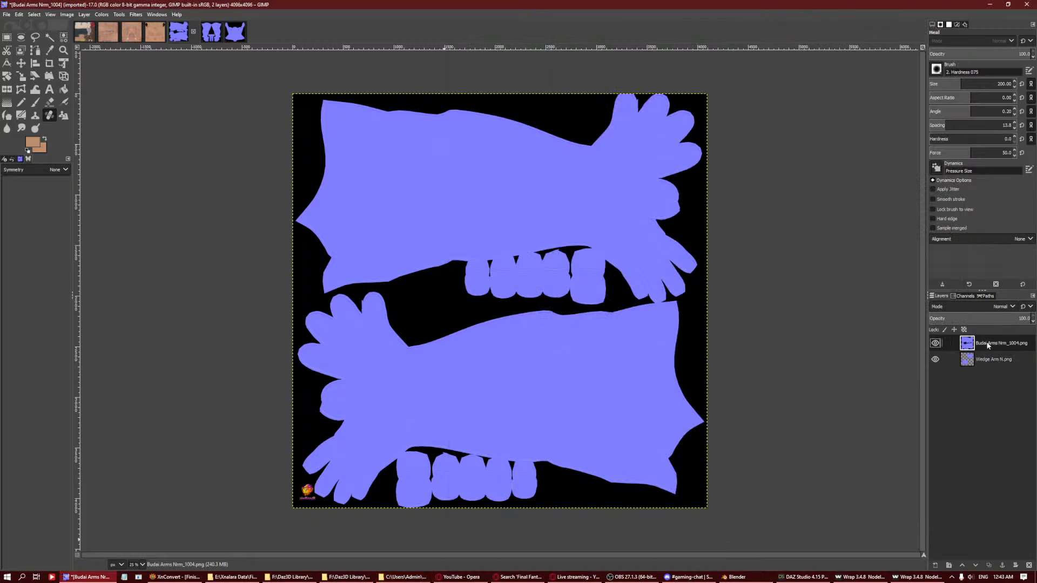
drag(988, 344, 995, 377)
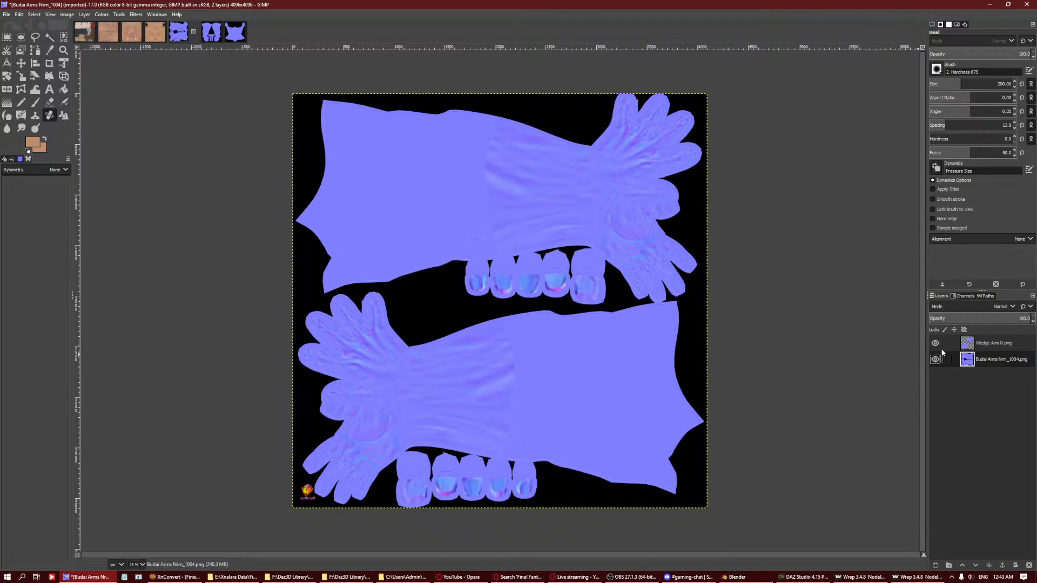
Hide the Budai Arms Nrm_1004.png layer and add a white-filled 4096 × 4096 px layer at the bottom of the stack.
click(967, 347)
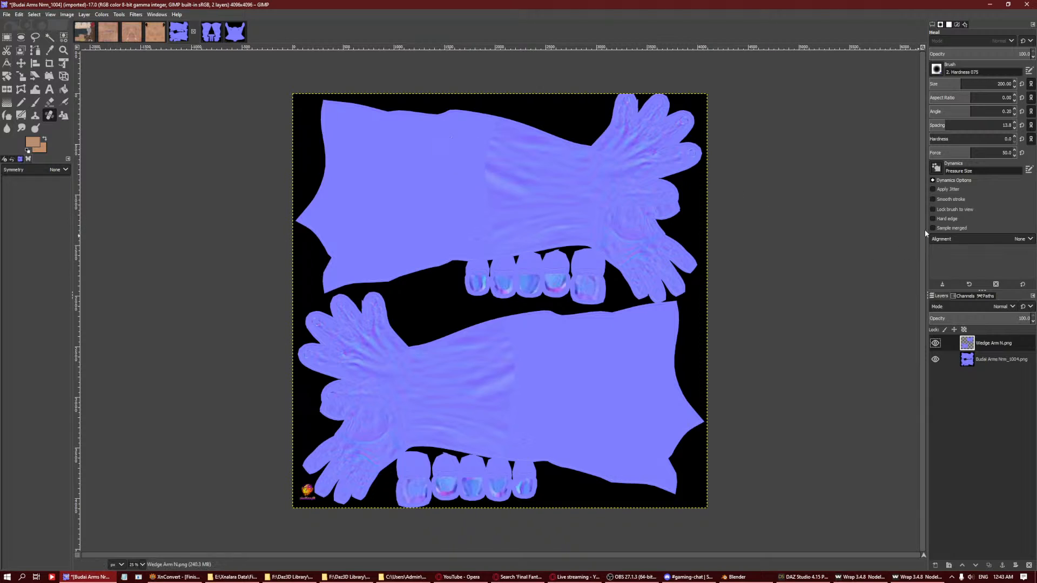
click(50, 103)
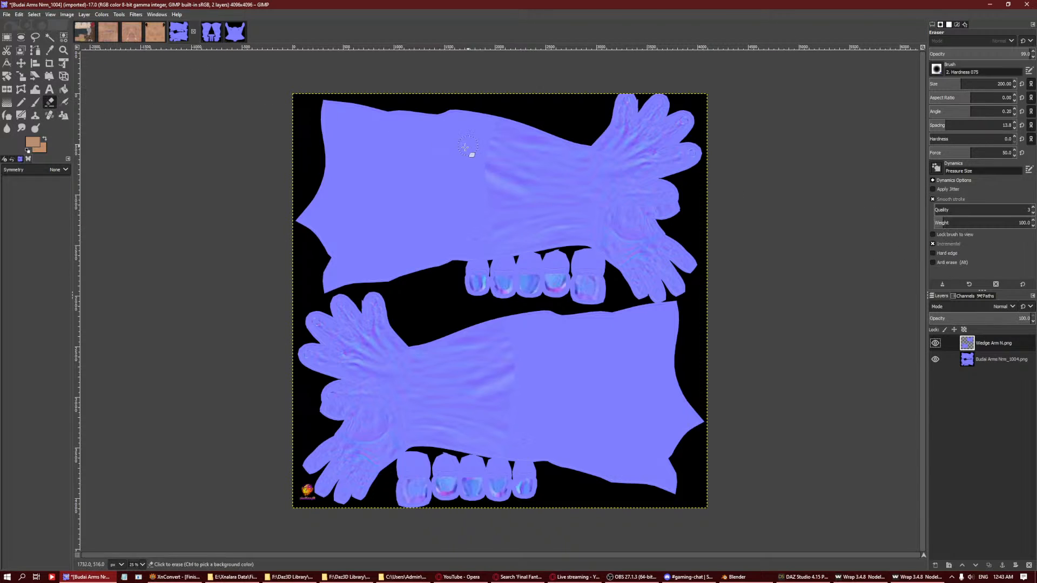
click(936, 361)
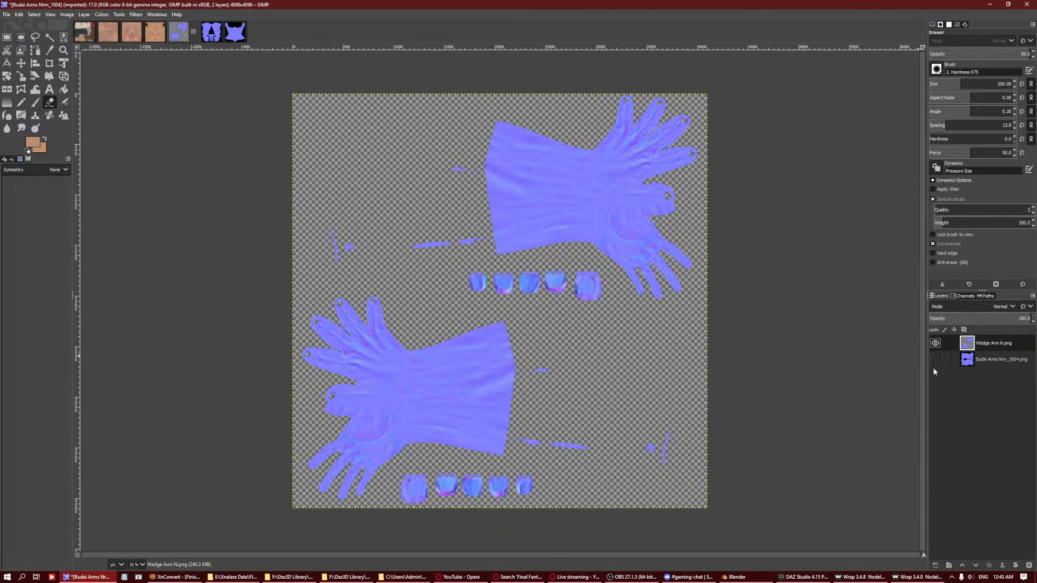
right_click(949, 411)
click(982, 175)
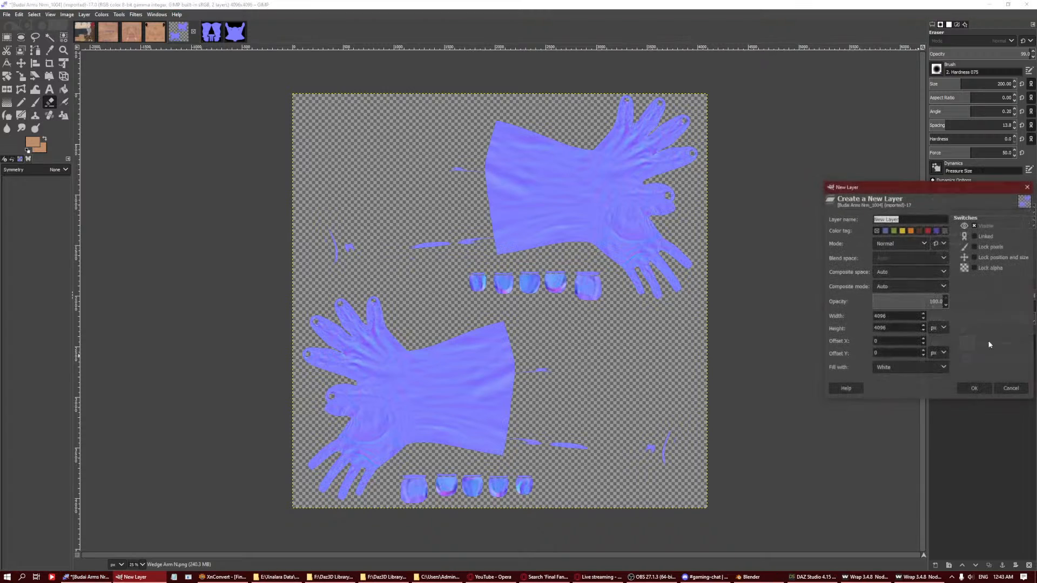
click(970, 387)
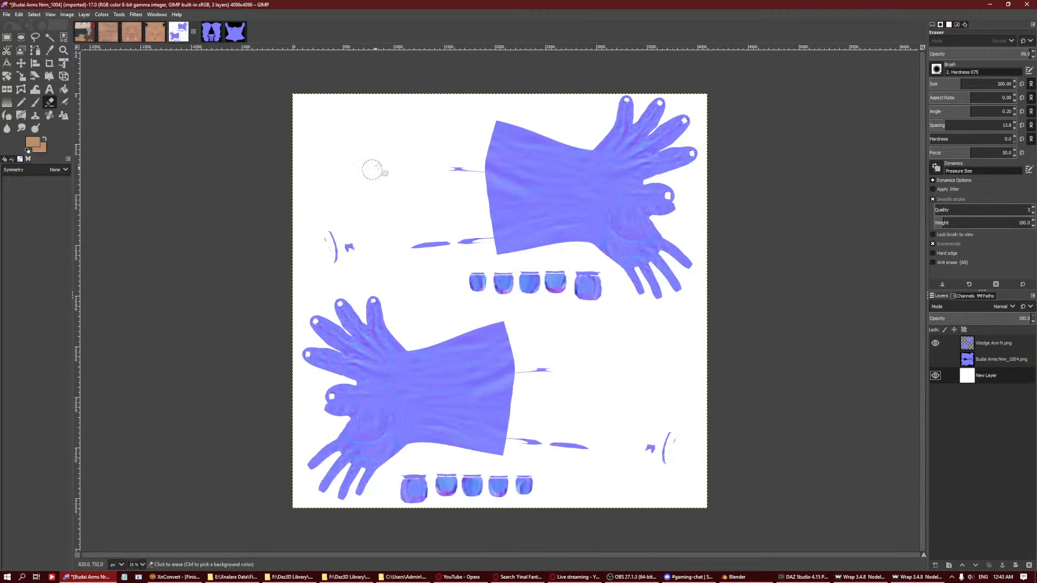
Erase the stray fragments and the fingernail patches around both arms on the Wedge Arm N.png layer, using a hard-edged eraser.
click(992, 348)
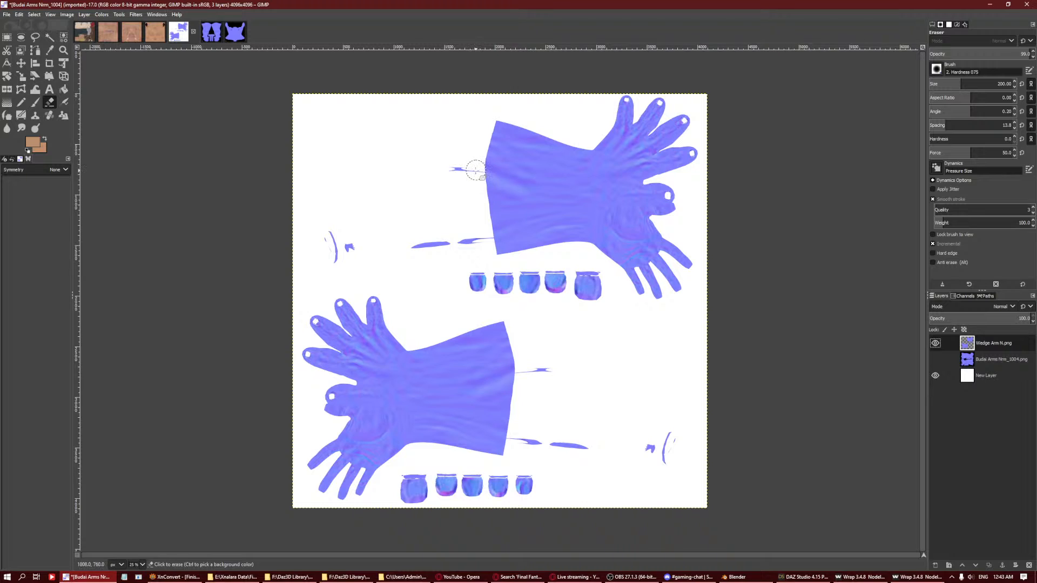
drag(476, 170, 436, 171)
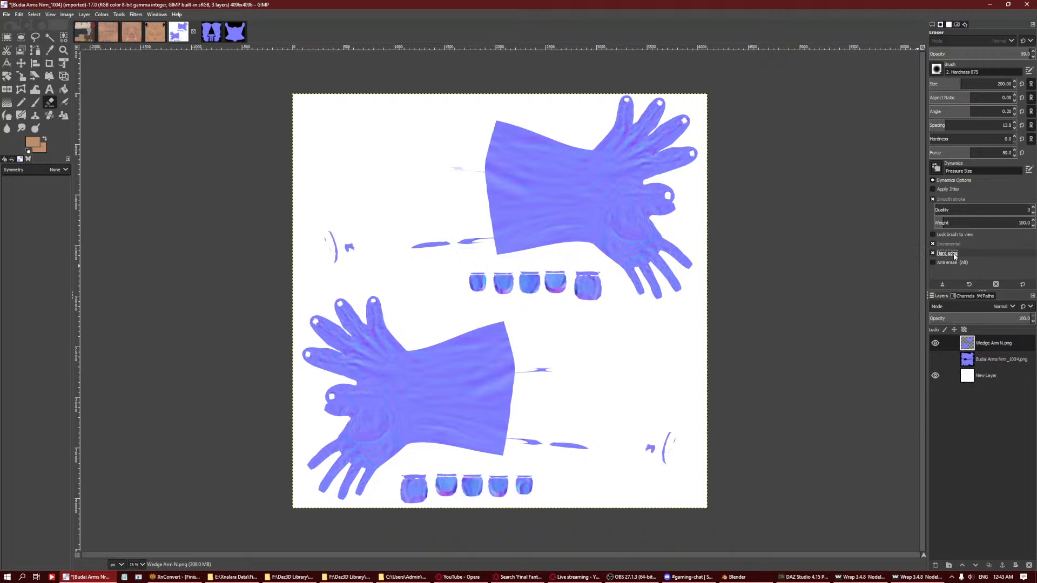
drag(476, 171, 457, 169)
mouse_move(483, 239)
mouse_down()
mouse_move(319, 250)
mouse_move(307, 232)
mouse_up()
mouse_move(467, 280)
mouse_down()
mouse_move(589, 273)
mouse_move(602, 286)
mouse_move(456, 280)
mouse_move(561, 292)
mouse_move(551, 329)
mouse_move(529, 350)
mouse_move(528, 428)
mouse_move(514, 435)
mouse_move(639, 456)
mouse_move(665, 446)
mouse_move(552, 479)
mouse_move(412, 484)
mouse_move(525, 477)
mouse_move(405, 495)
mouse_move(546, 488)
mouse_move(563, 477)
mouse_up()
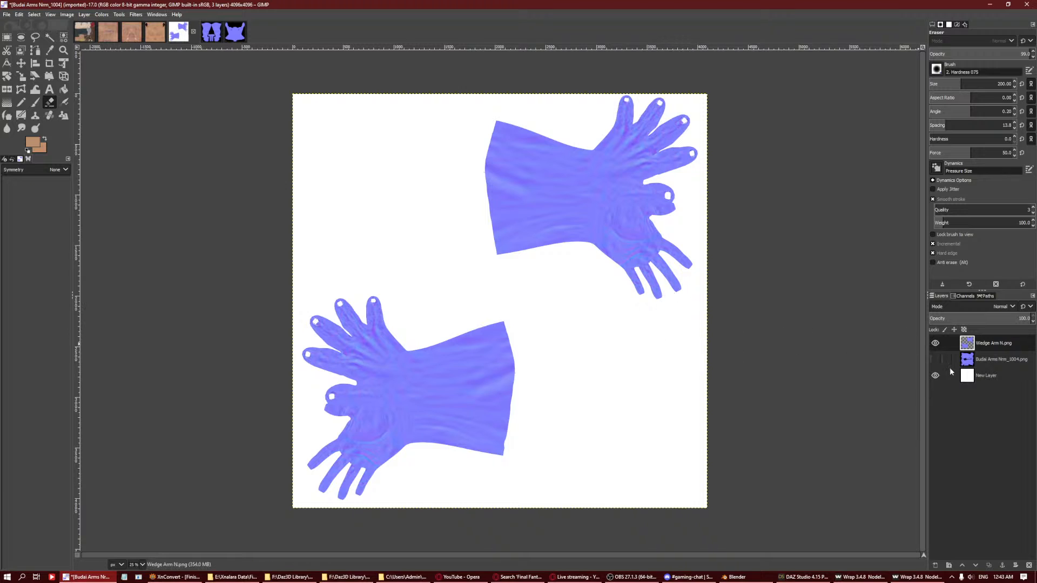
Show the Budai Arms Nrm_1004.png layer, hide the white layer, and set Wedge Arm N.png to Overlay blending.
click(935, 359)
click(935, 375)
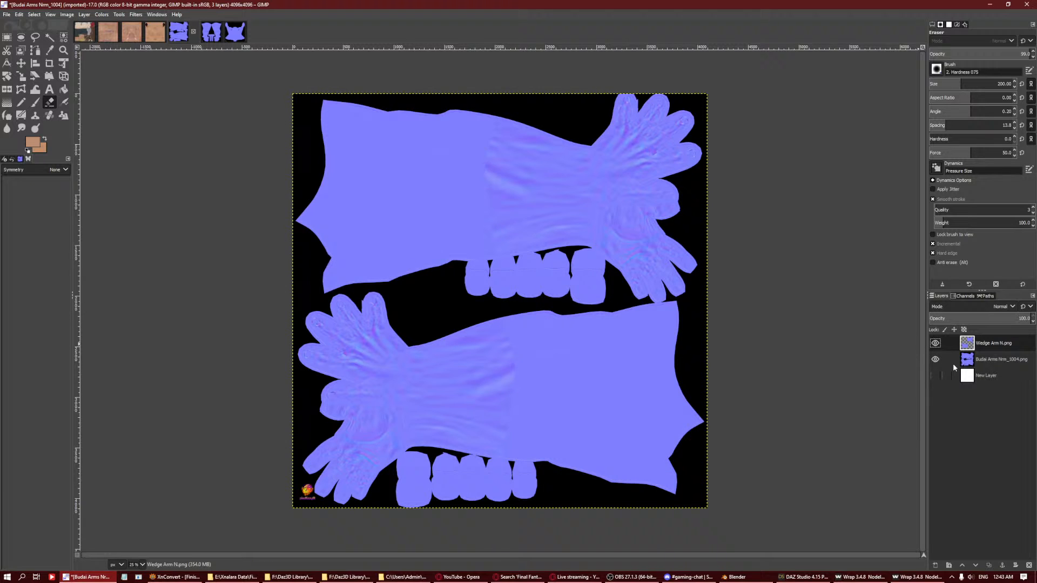
click(985, 309)
click(959, 165)
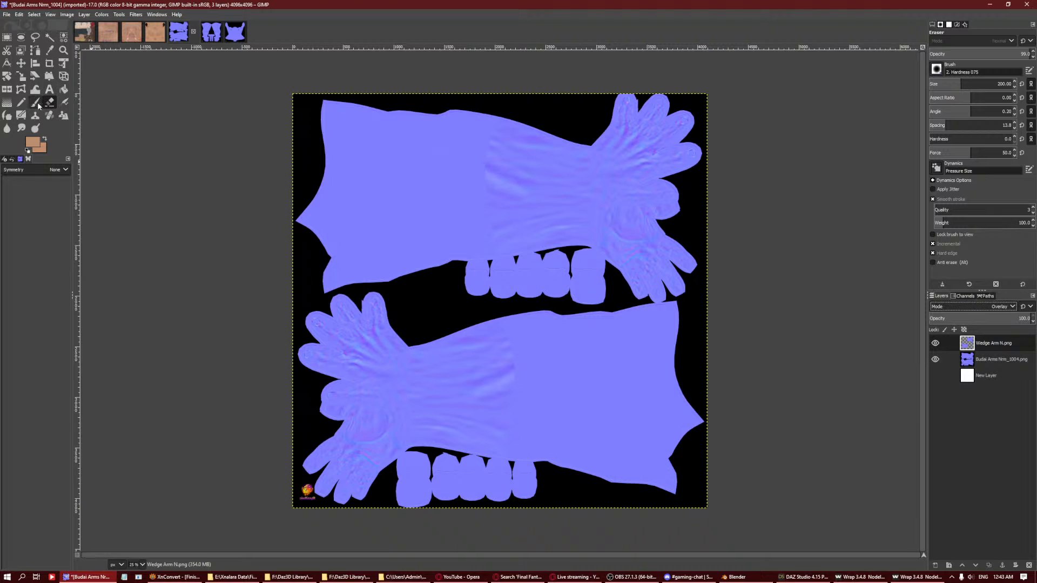
Soften the cut upper edges of both forearms on Wedge Arm N.png with the Eraser's hard edge turned off.
click(51, 115)
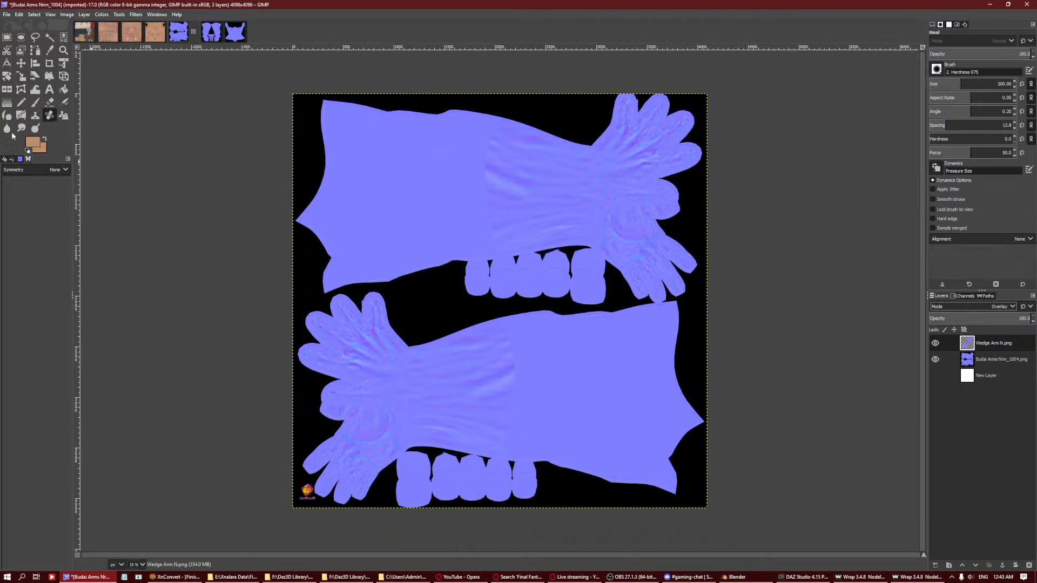
click(49, 102)
click(947, 254)
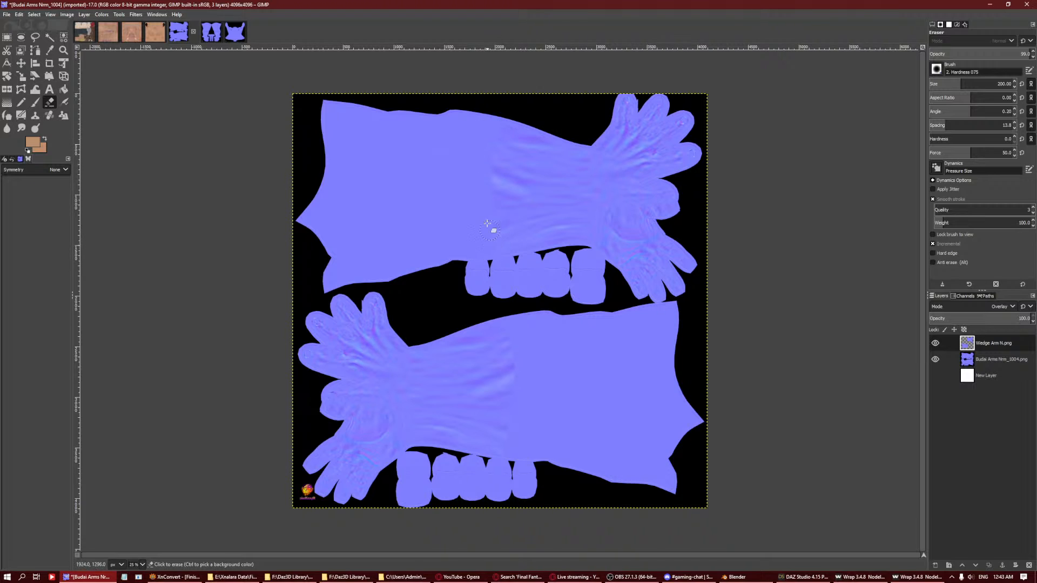
click(479, 173)
Export the arm normal map as Wedge Arm N.jpg to Wedge's Skin textures folder at JPEG quality 90.
click(7, 15)
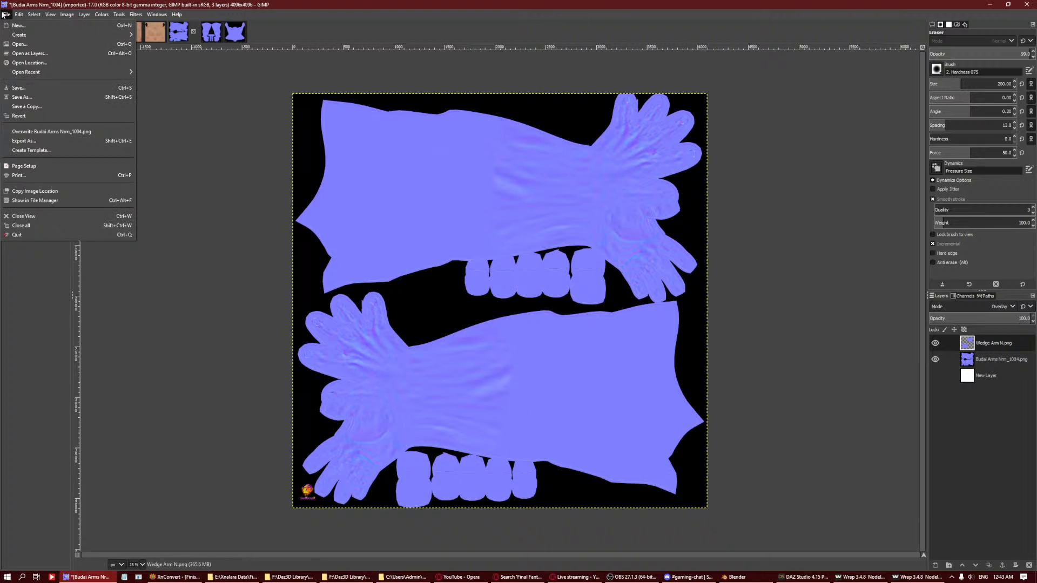
click(63, 142)
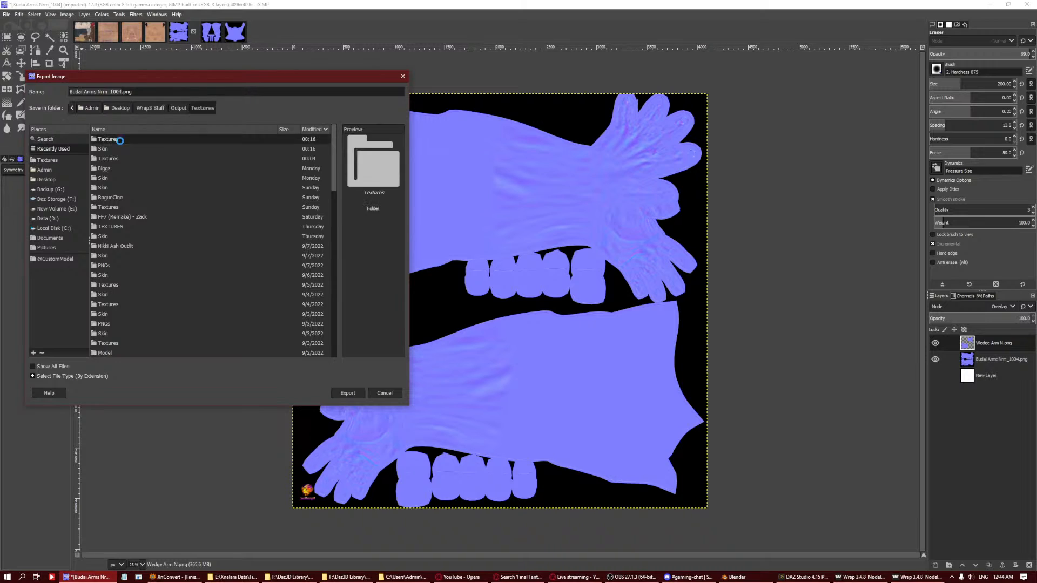
click(68, 150)
double_click(110, 149)
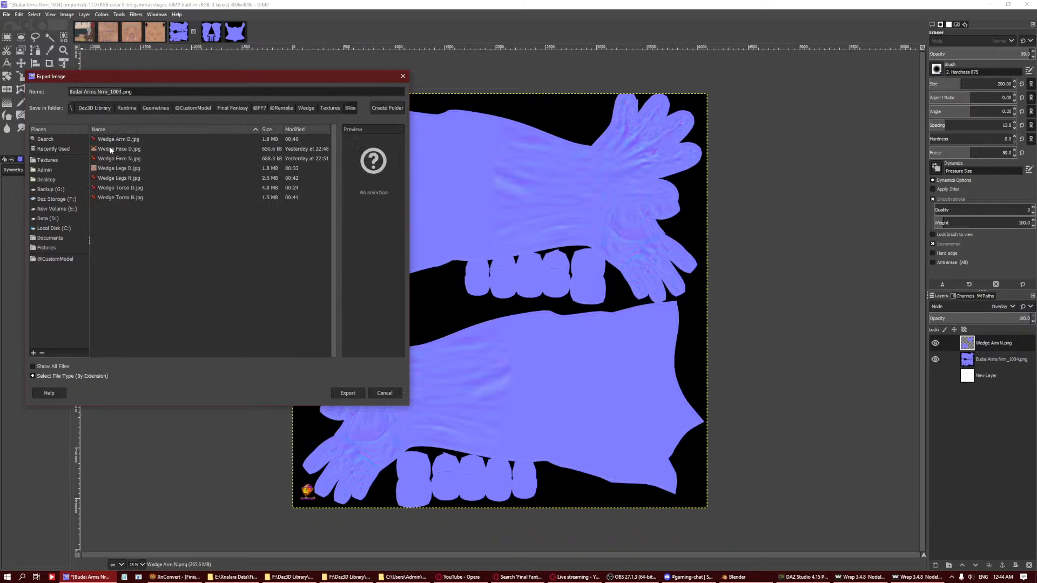
click(118, 141)
click(99, 92)
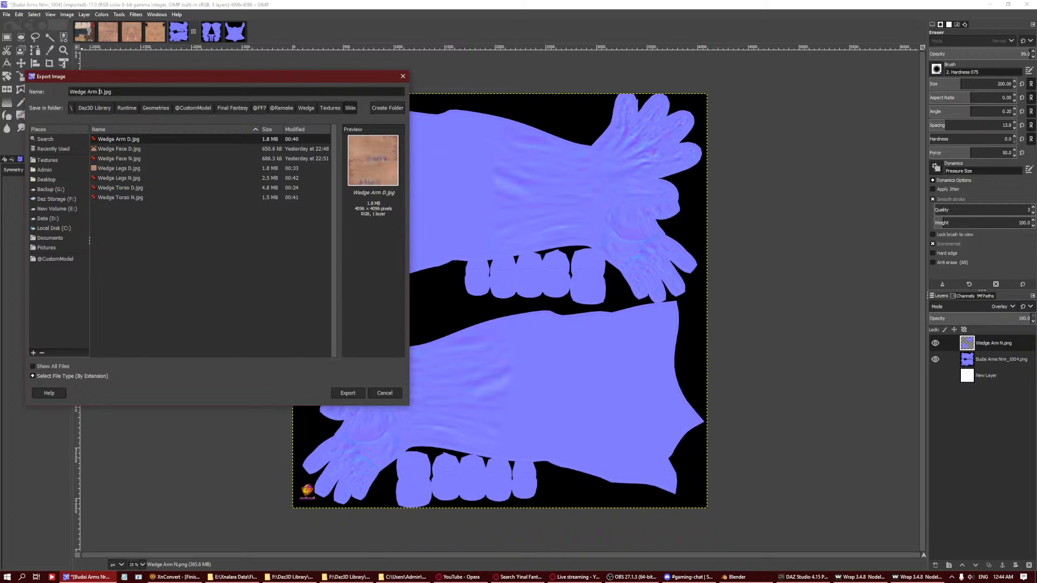
key(Delete)
text(N)
click(354, 392)
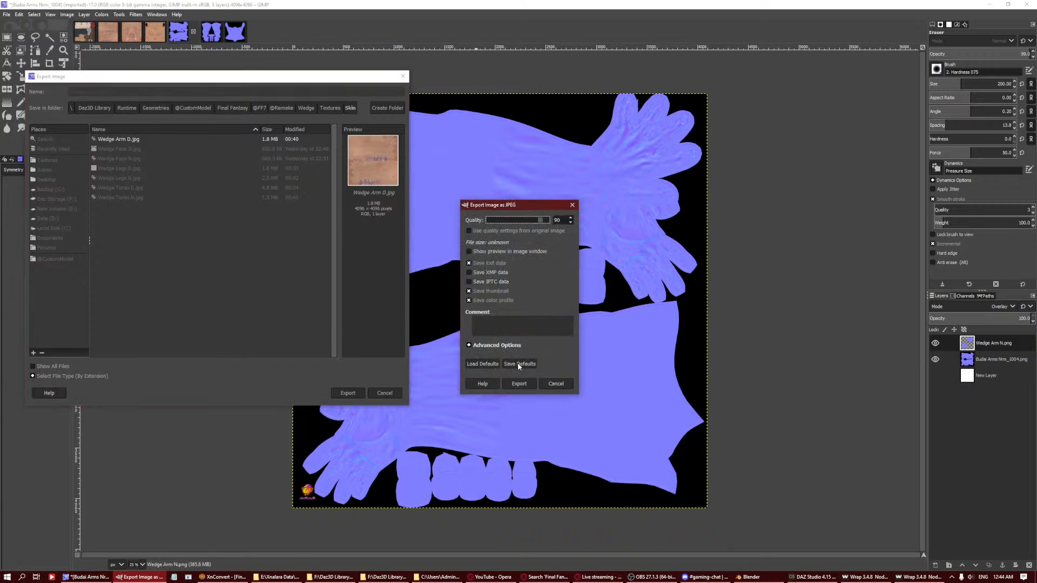
click(517, 384)
Switch to DAZ Studio and load Wedge Face D.jpg from Wedge's Skin textures folder as the Base Color map of Templates 1 to 4.
click(805, 577)
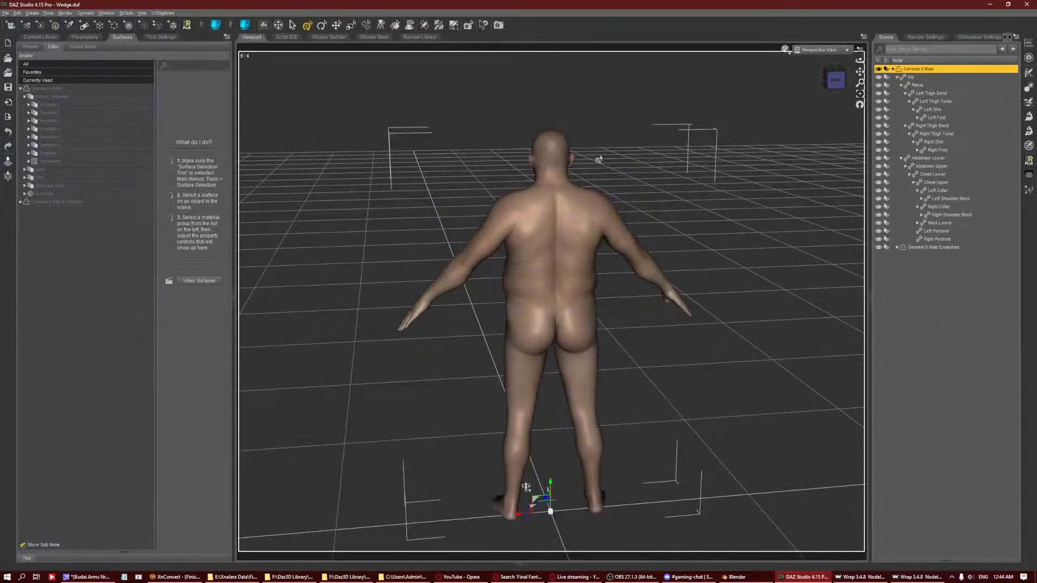
click(67, 106)
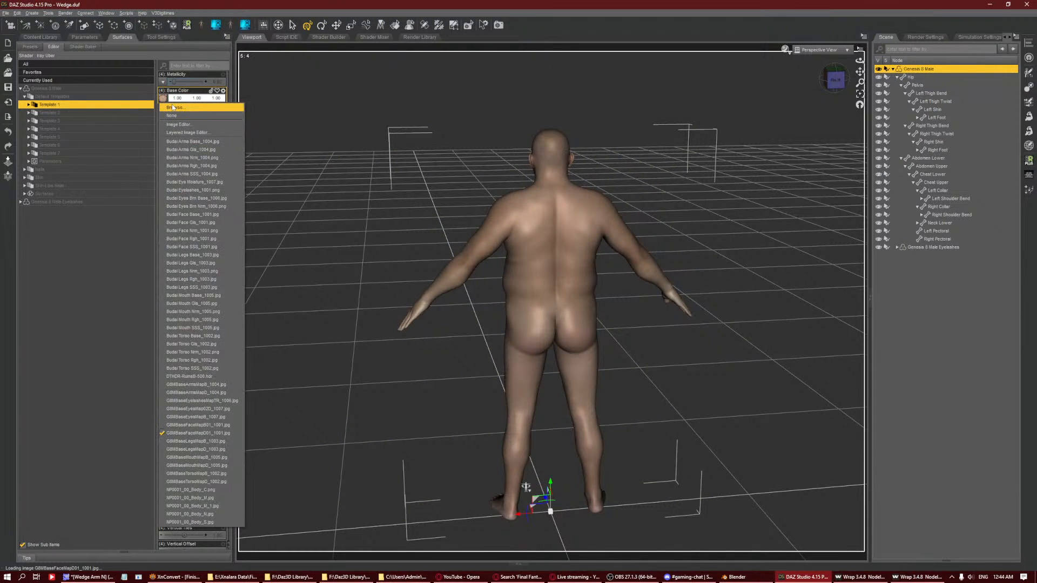
shift+click(112, 121)
shift+click(111, 131)
click(162, 98)
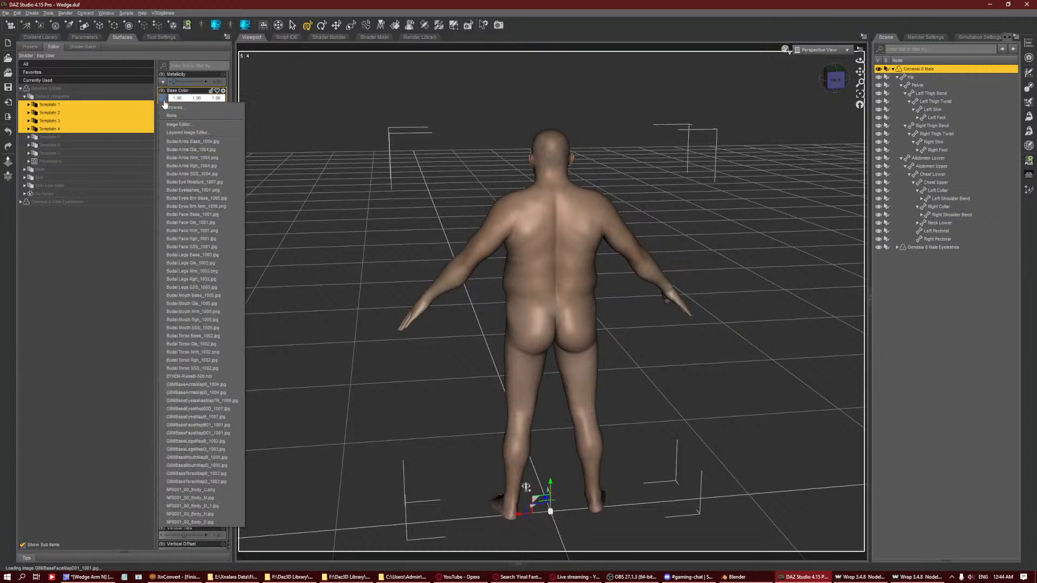
click(167, 107)
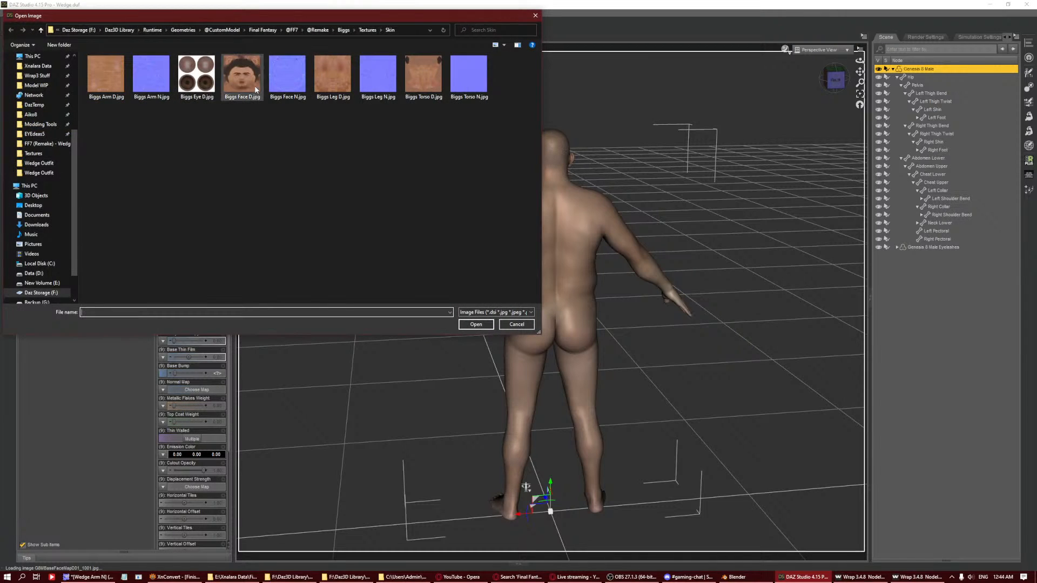
click(325, 31)
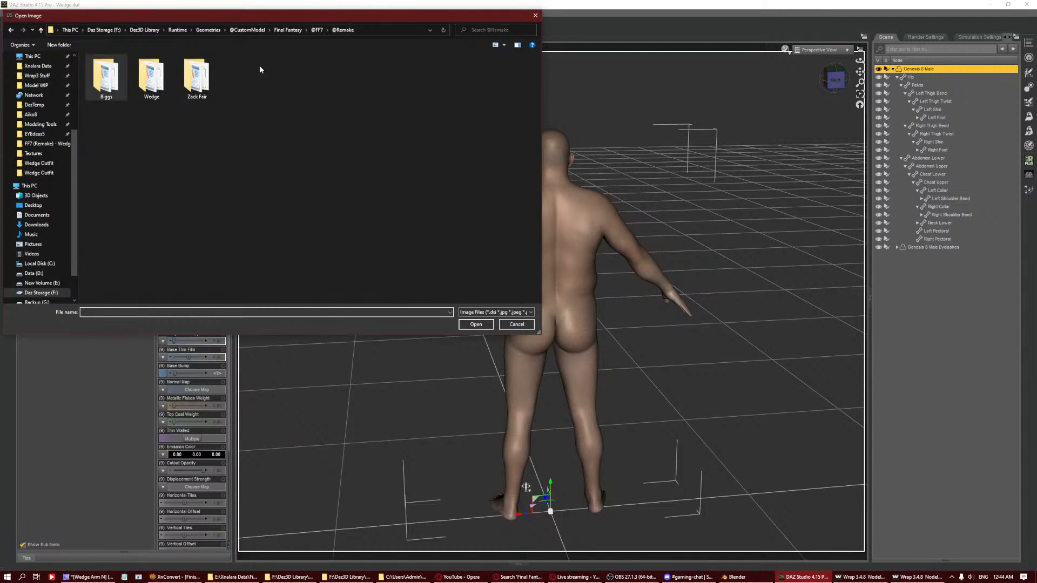
double_click(143, 87)
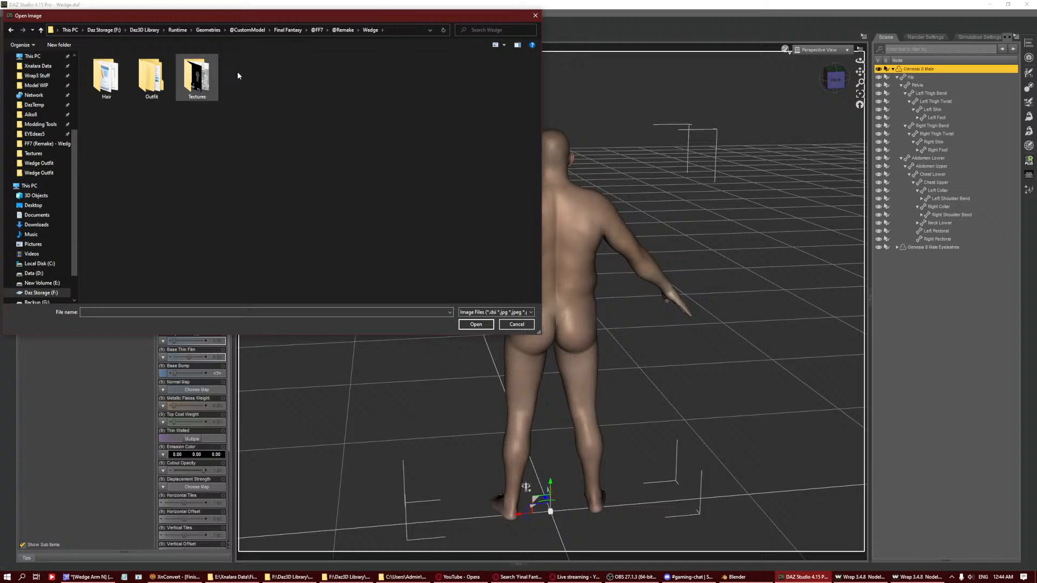
double_click(197, 76)
double_click(107, 75)
double_click(196, 77)
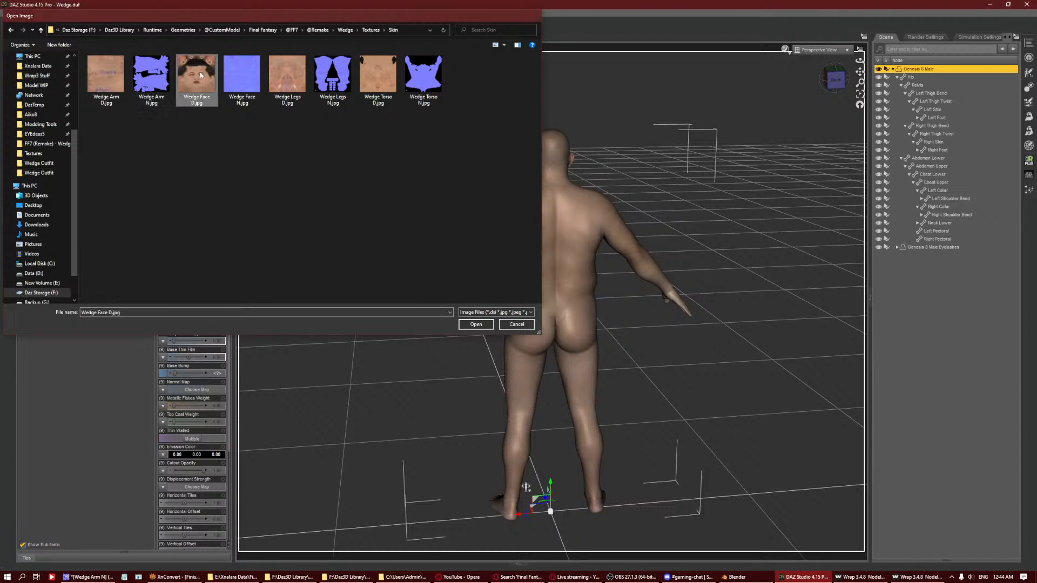
Assign Wedge Torso D.jpg as the Base Color map of the Template 2 surfaces.
click(48, 112)
click(163, 99)
click(174, 107)
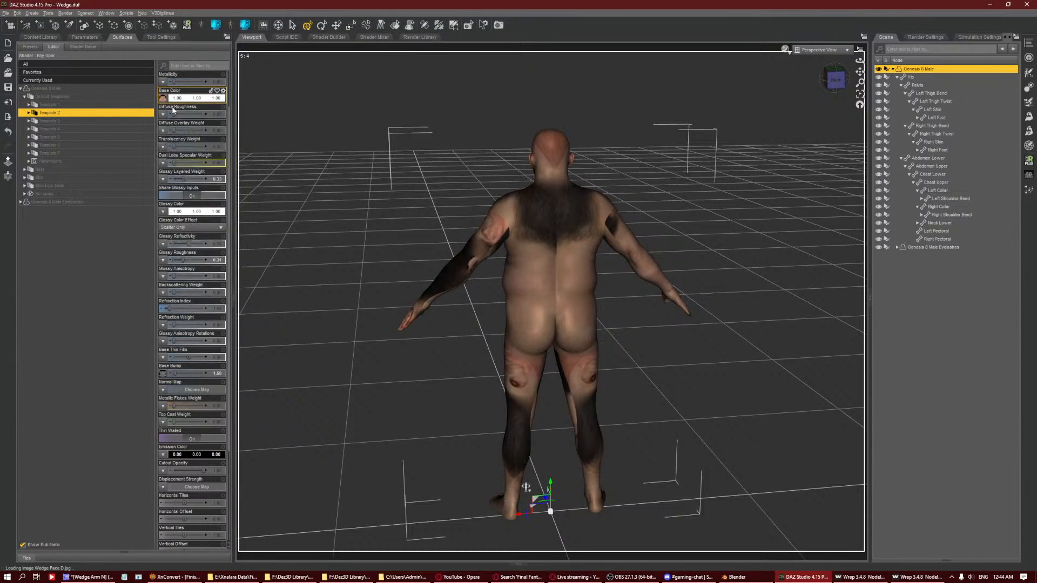
double_click(420, 76)
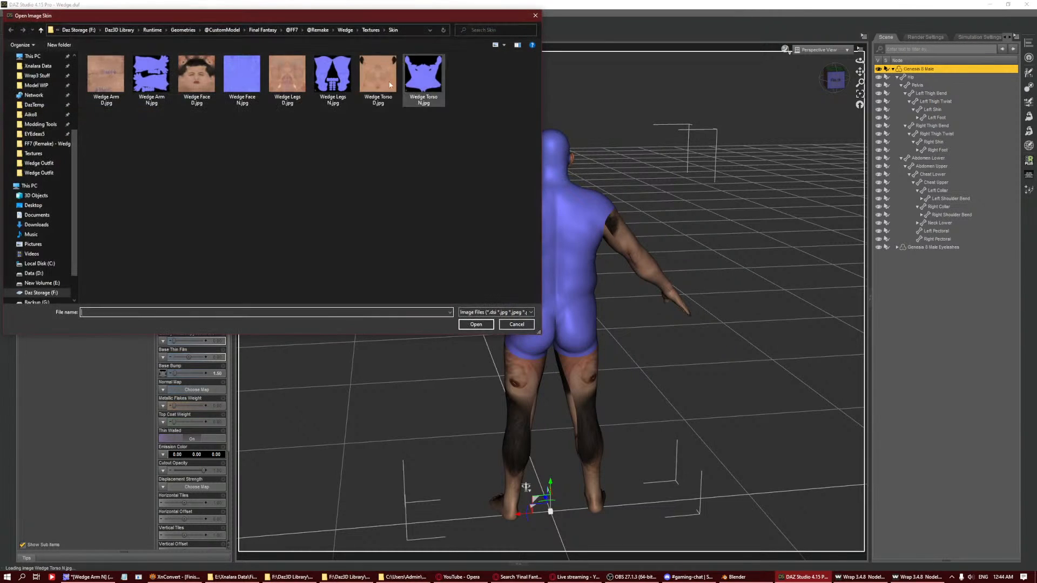
double_click(378, 77)
Assign Wedge Legs D.jpg as the Base Color map of the Template 3 surfaces.
click(72, 121)
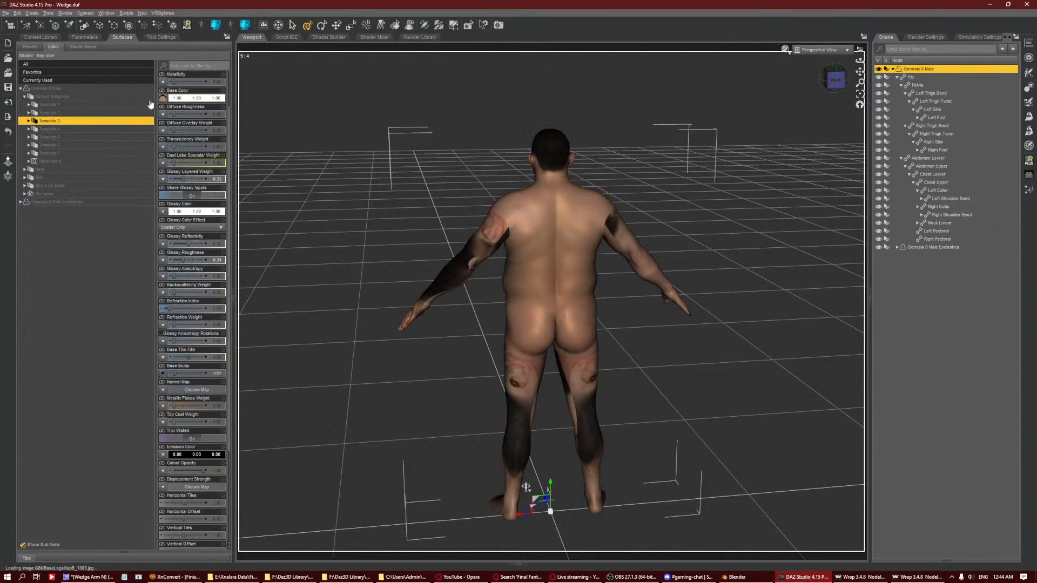
click(163, 98)
click(174, 109)
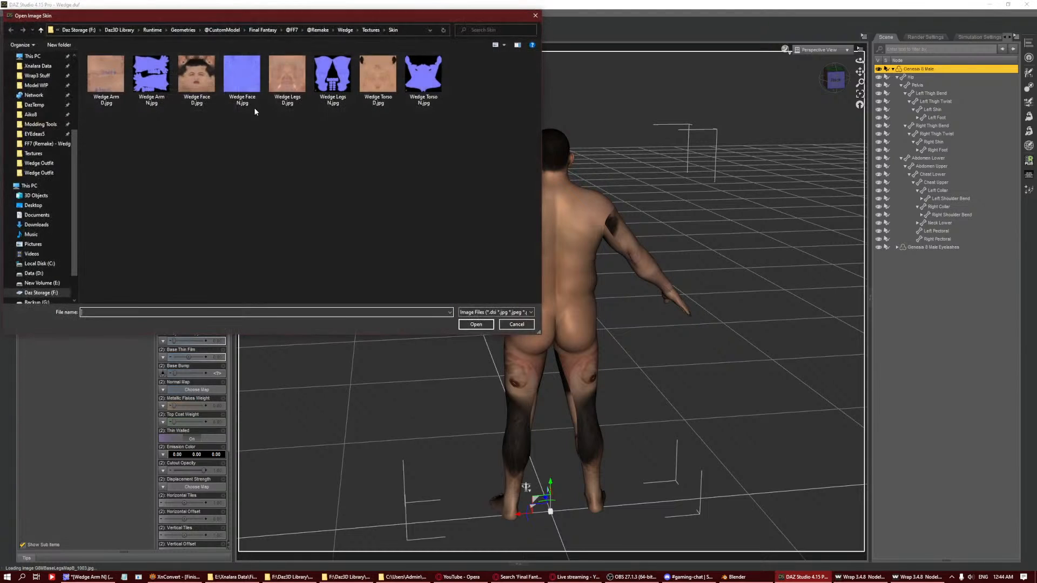
double_click(287, 76)
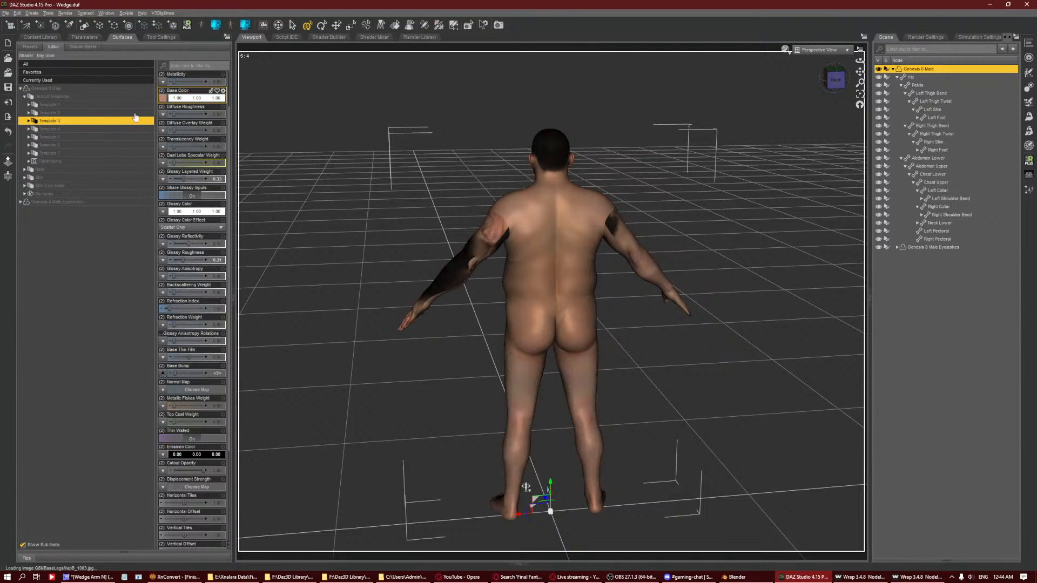
Assign Wedge Arm D.jpg as the Base Color map of the Template 4 surfaces.
click(48, 129)
click(163, 98)
click(174, 108)
double_click(107, 81)
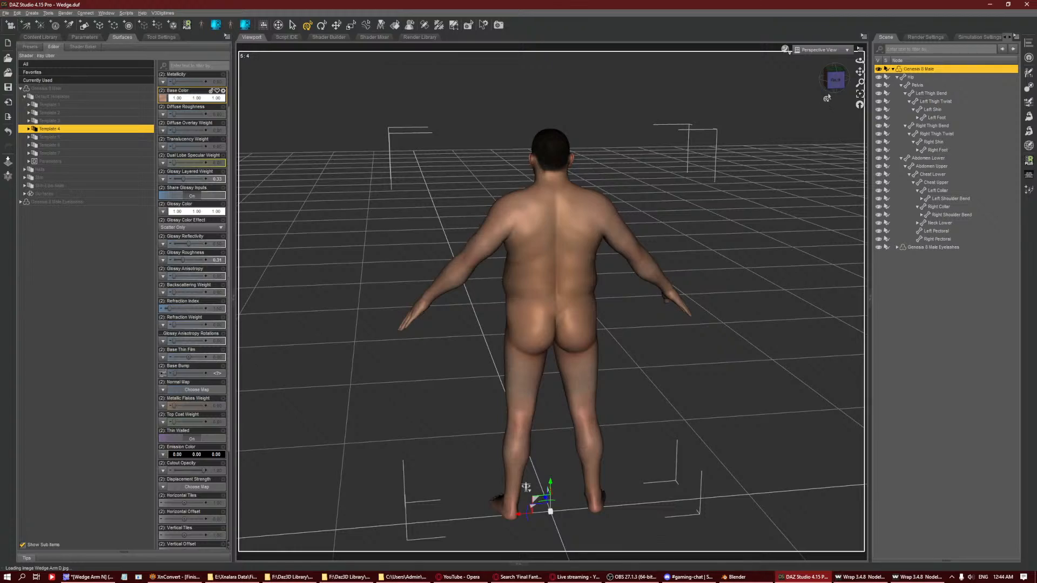
Inspect the retextured figure from the front and back, and check the map choices for Template 1.
drag(834, 82, 931, 57)
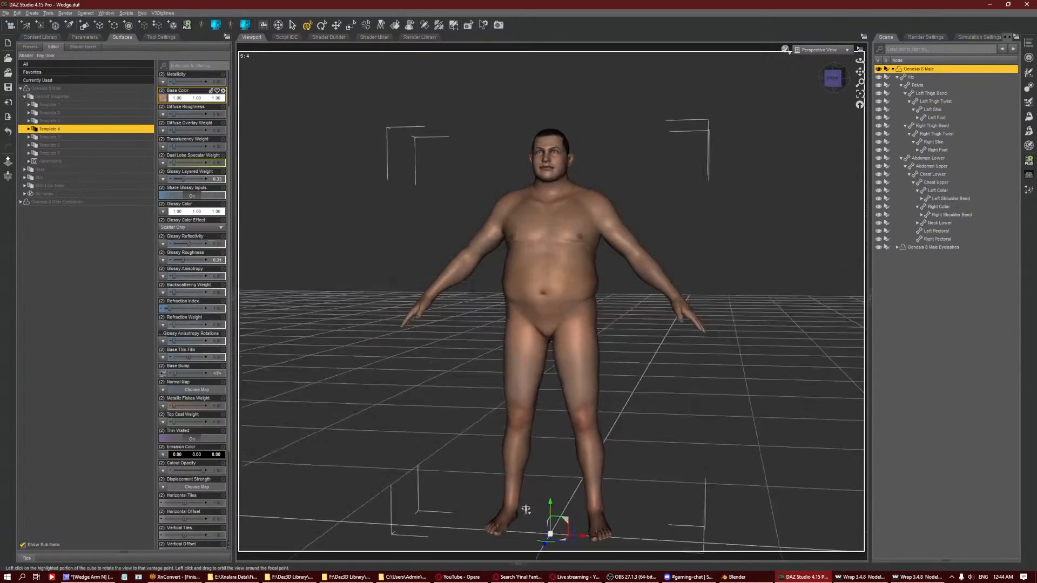
mouse_move(525, 509)
mouse_down()
mouse_move(520, 491)
mouse_move(532, 497)
mouse_up()
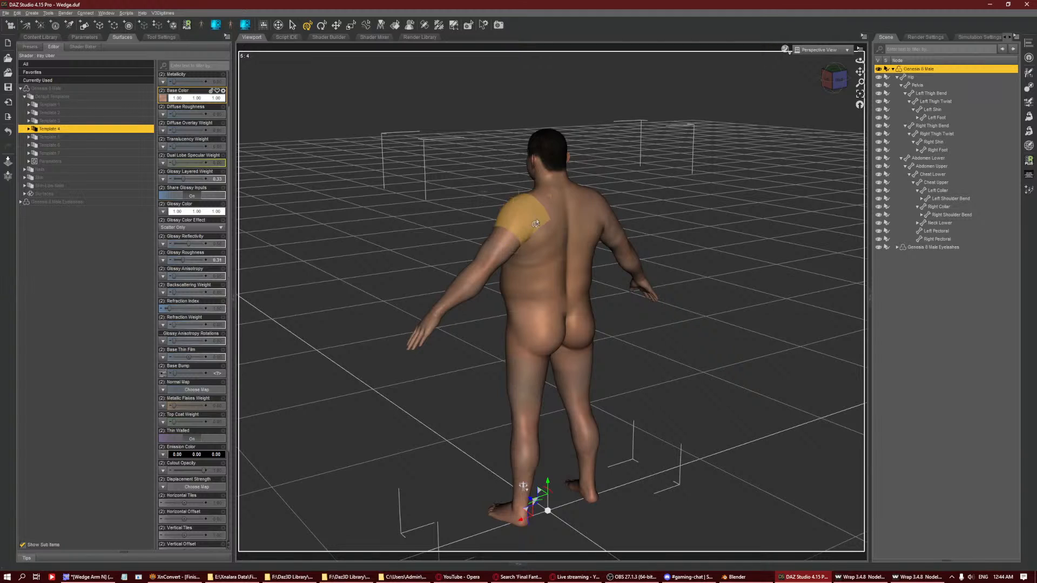
click(43, 105)
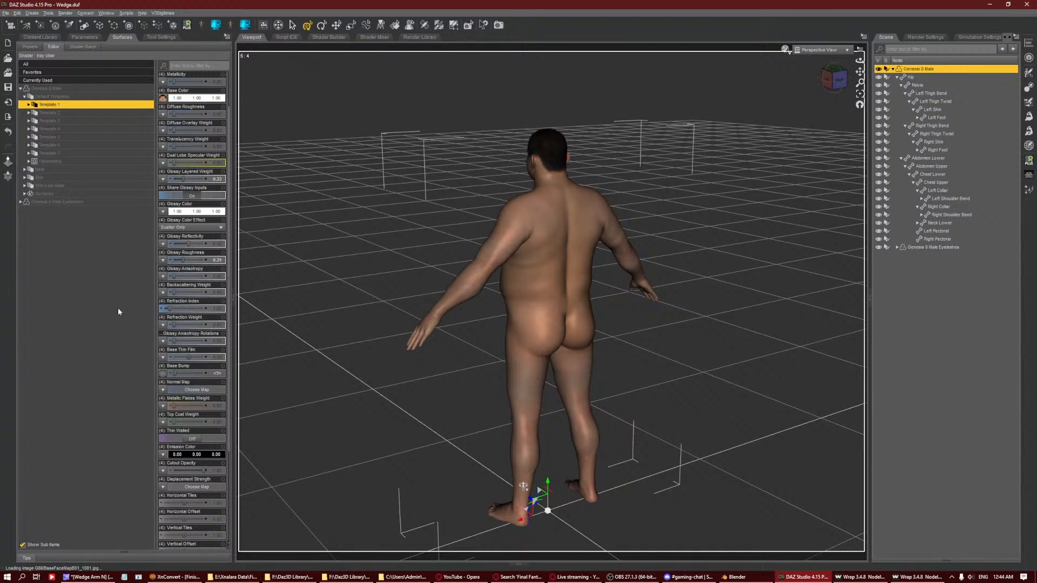
click(162, 422)
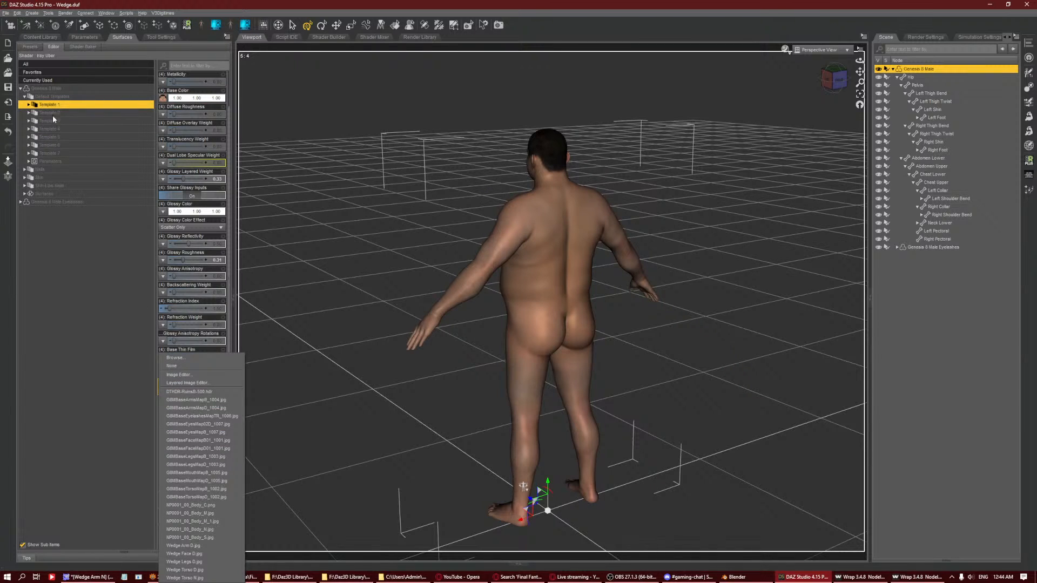
Apply the Iray base material preset from the content library's People > Genesis 8 Male > Materials > Base Materials folder to the figure.
click(40, 38)
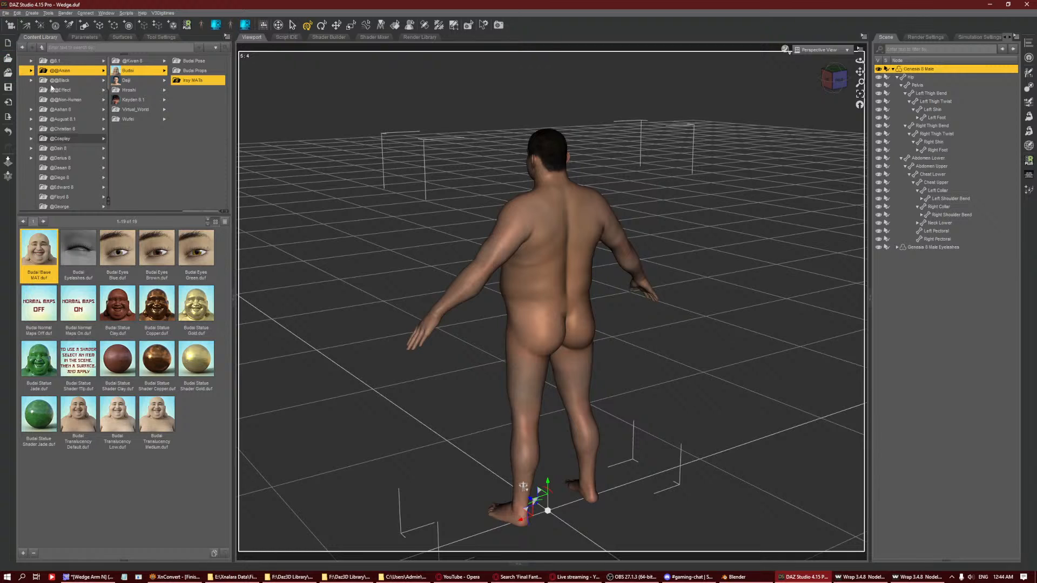
click(60, 70)
click(56, 61)
double_click(41, 48)
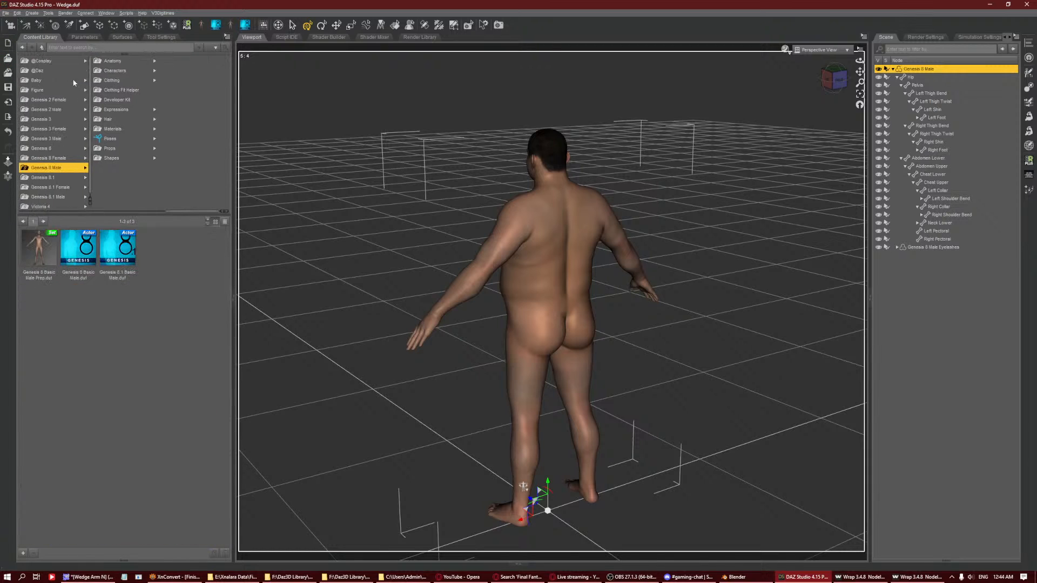
click(125, 131)
click(126, 161)
click(127, 166)
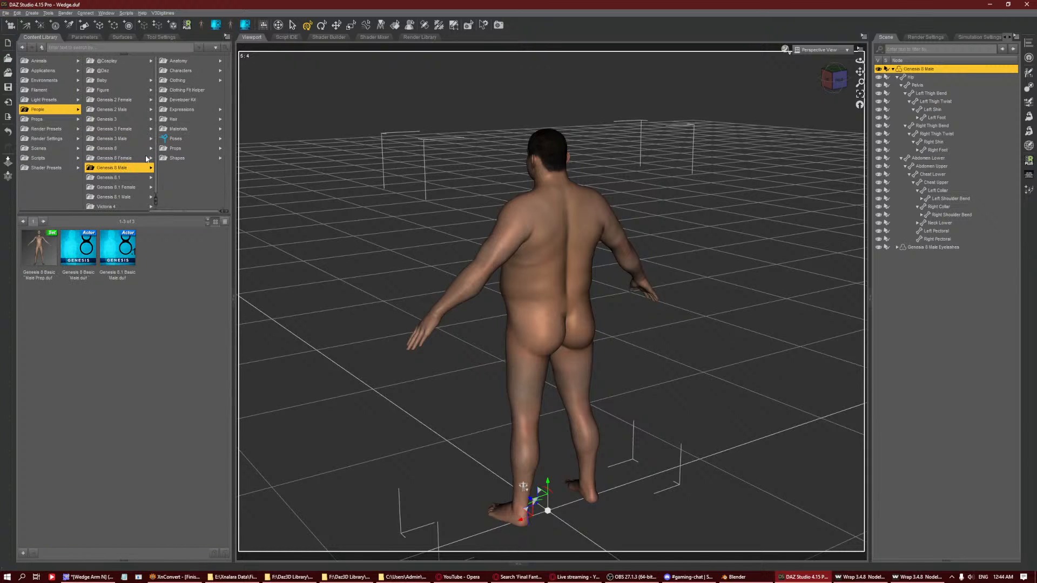
click(178, 109)
click(125, 70)
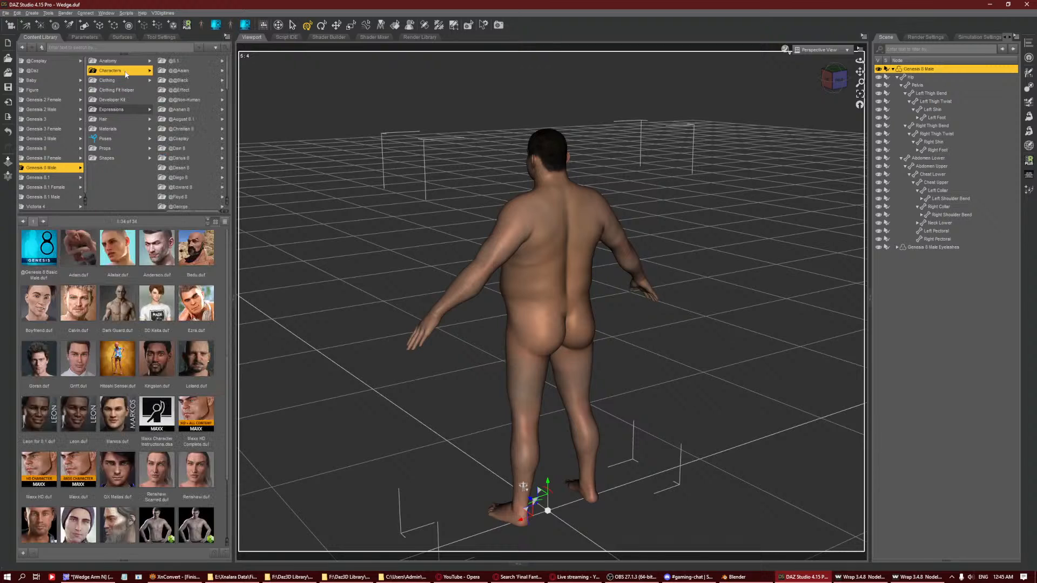
click(112, 132)
click(173, 81)
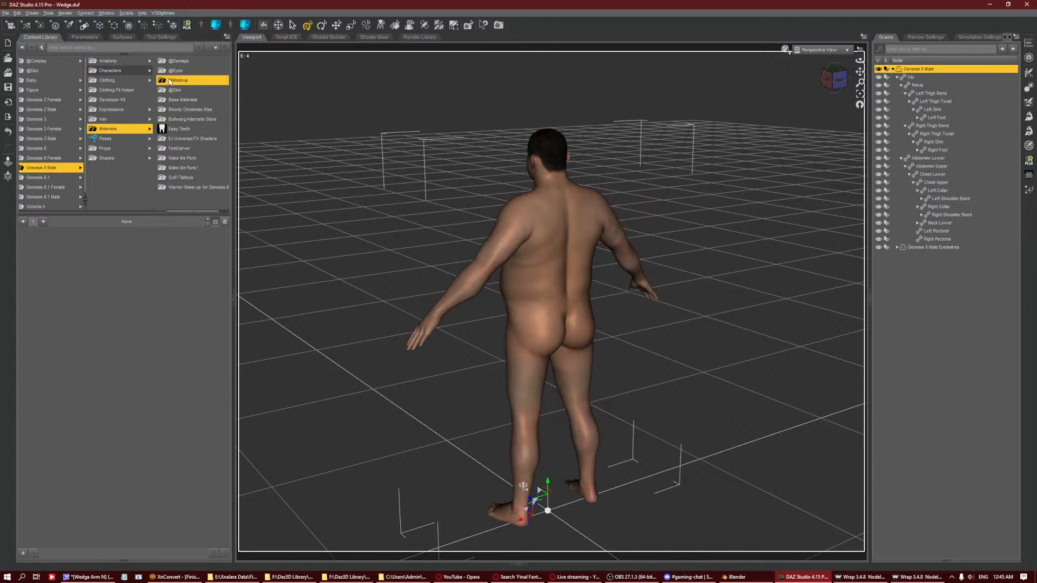
click(164, 92)
click(141, 100)
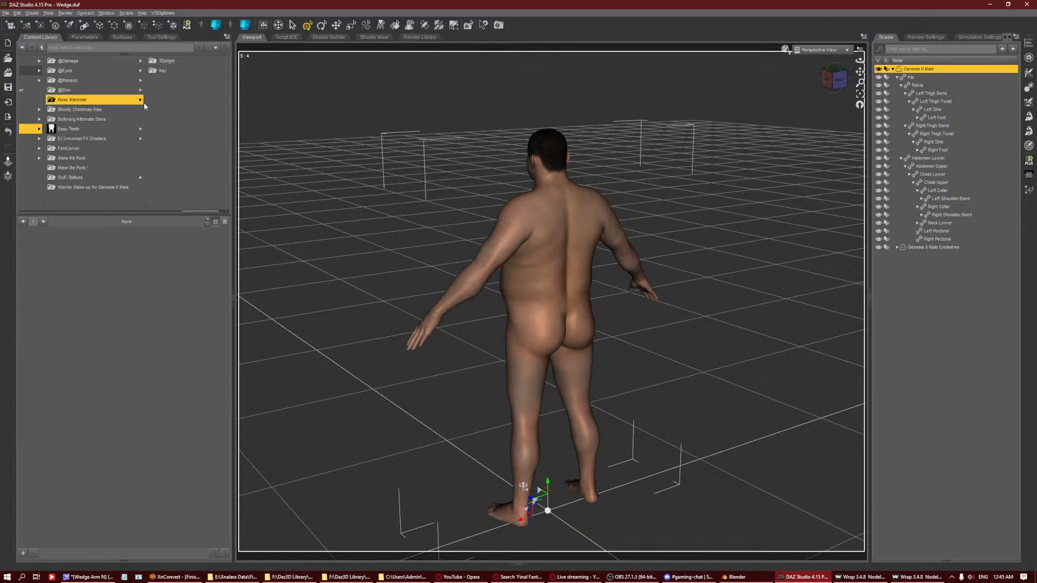
click(157, 71)
double_click(31, 249)
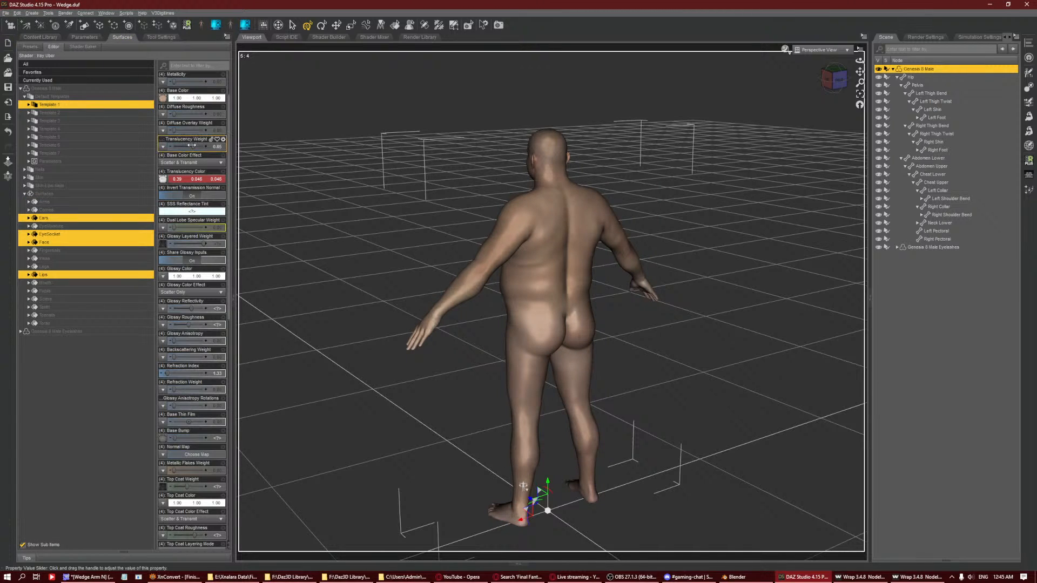
Assign Wedge Face D.jpg to Template 1 and Wedge Torso D.jpg to Template 2 as their Base Color maps.
shift+click(80, 130)
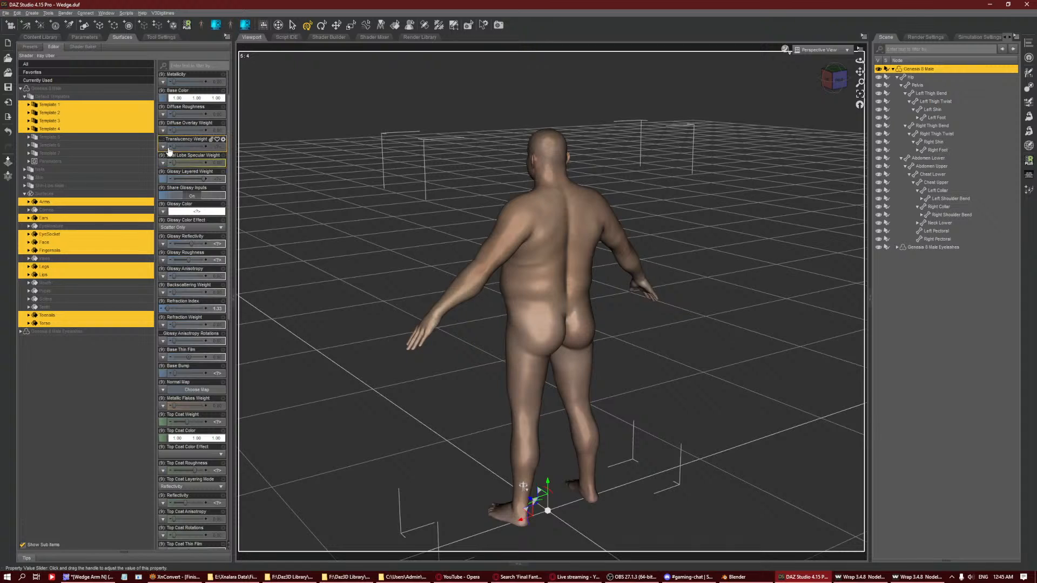
click(103, 106)
click(162, 100)
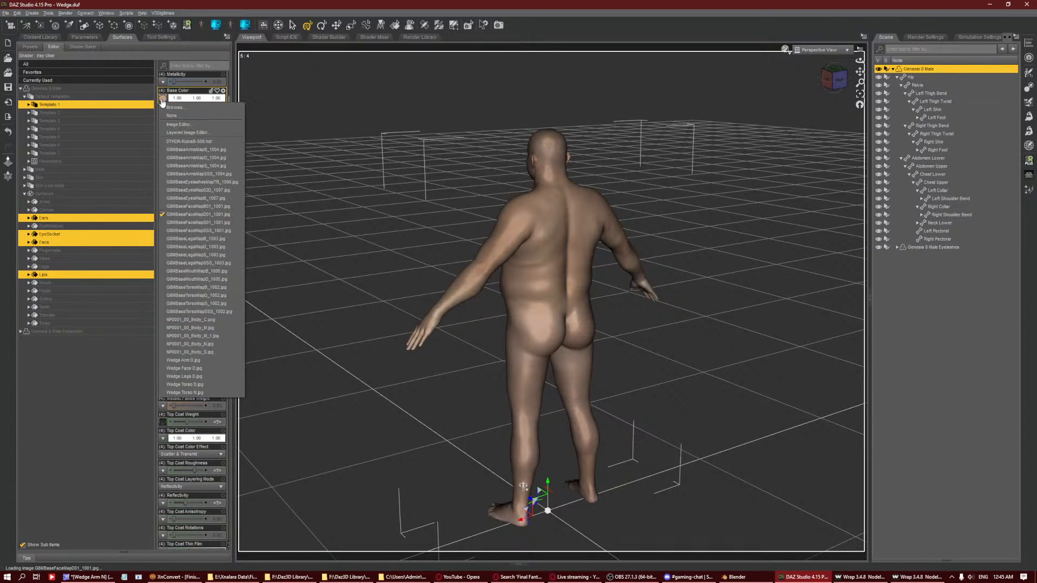
click(184, 369)
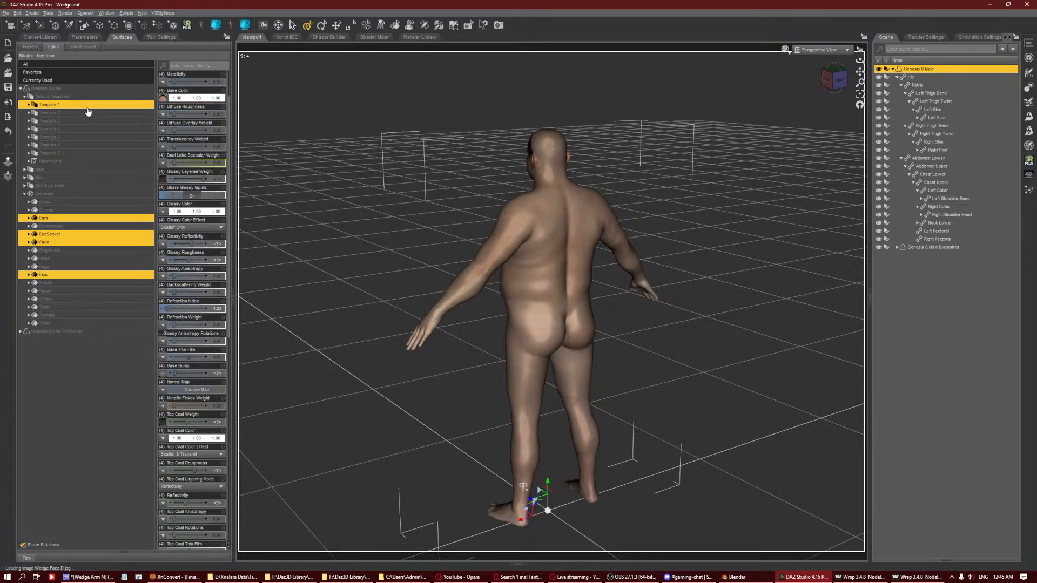
click(162, 99)
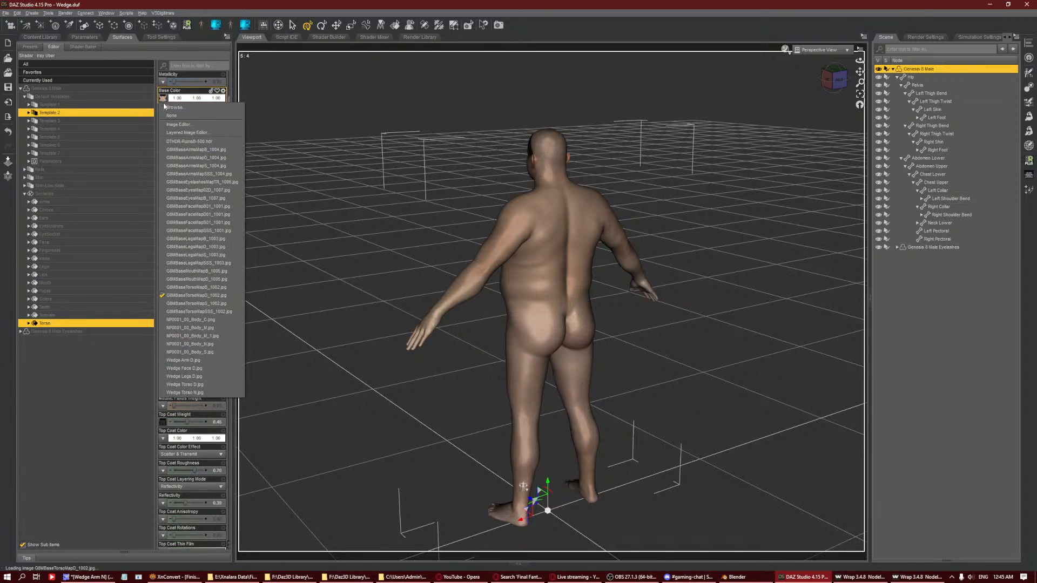
click(214, 385)
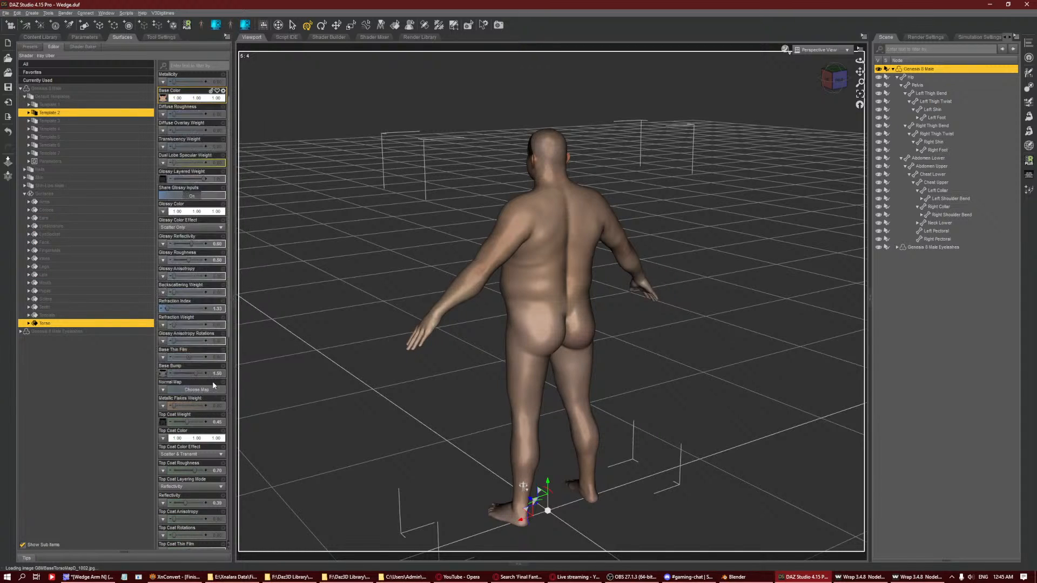
Assign Wedge Legs D.jpg to Template 3 and Wedge Arm D.jpg to Template 4 as their Base Color maps.
click(77, 121)
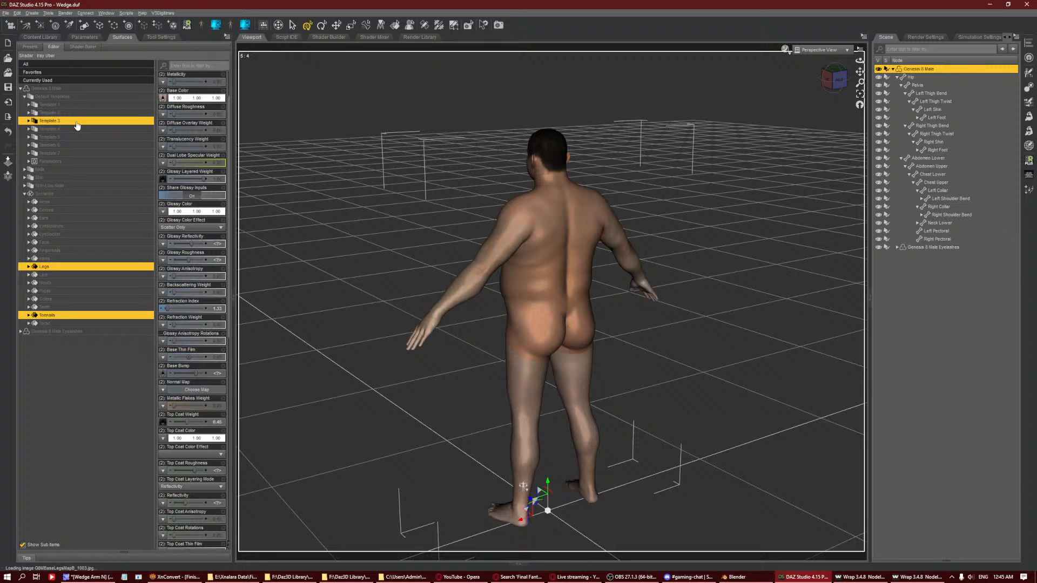
click(163, 98)
click(202, 380)
click(128, 129)
click(164, 100)
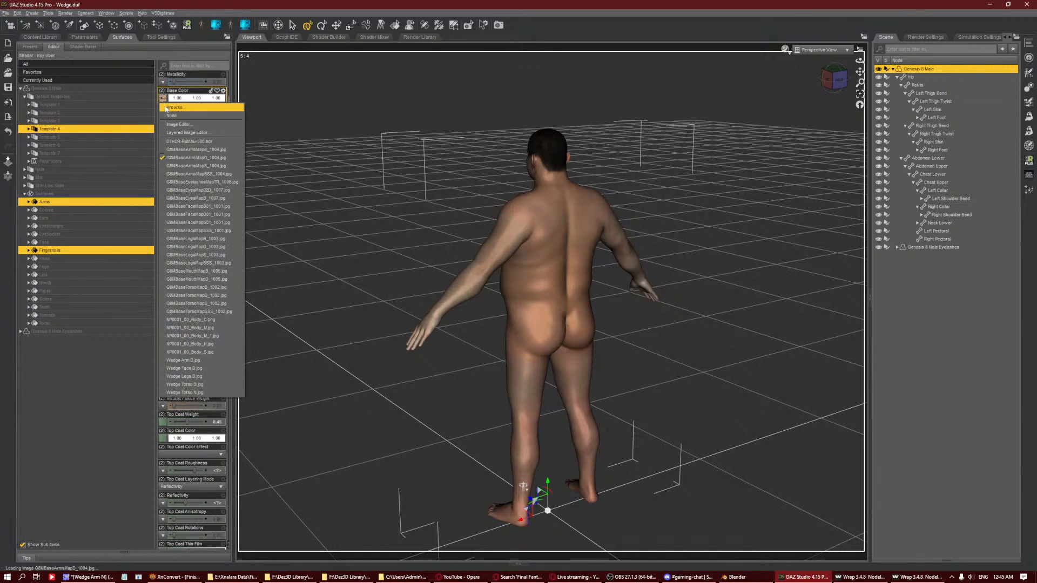
click(175, 361)
Remove the Base Bump maps from the Template 1 to Template 4 surfaces together.
shift+click(71, 105)
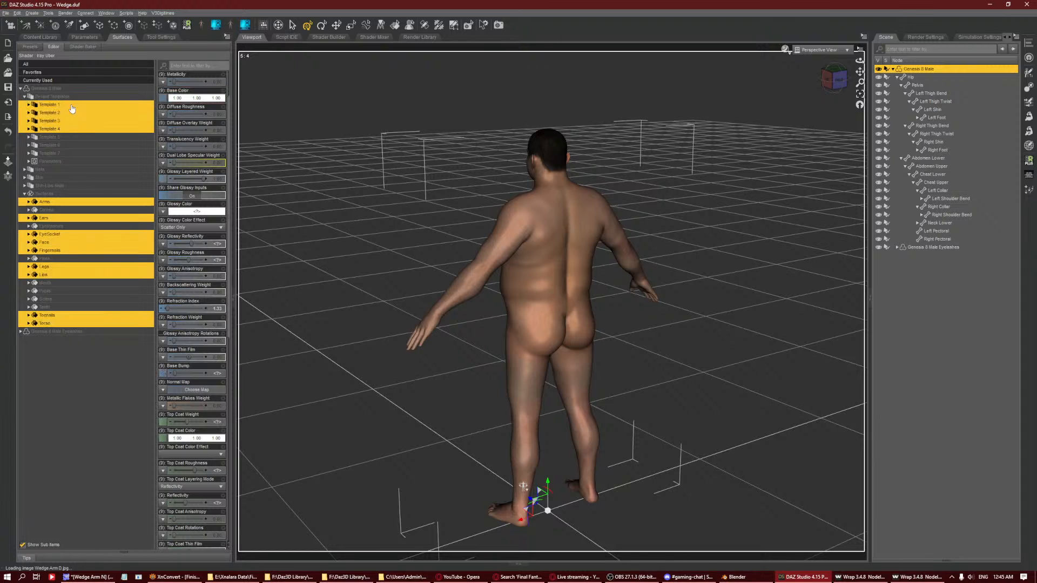
click(163, 372)
click(174, 301)
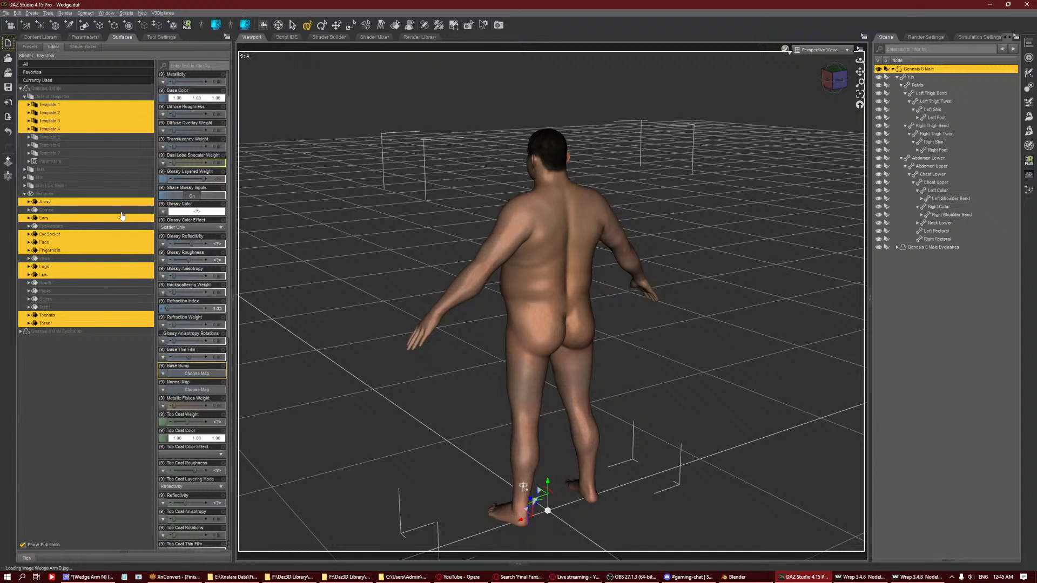
Load Wedge Face N.jpg from the Skin textures folder as the Normal Map of the Template 1 surfaces.
click(57, 105)
click(163, 389)
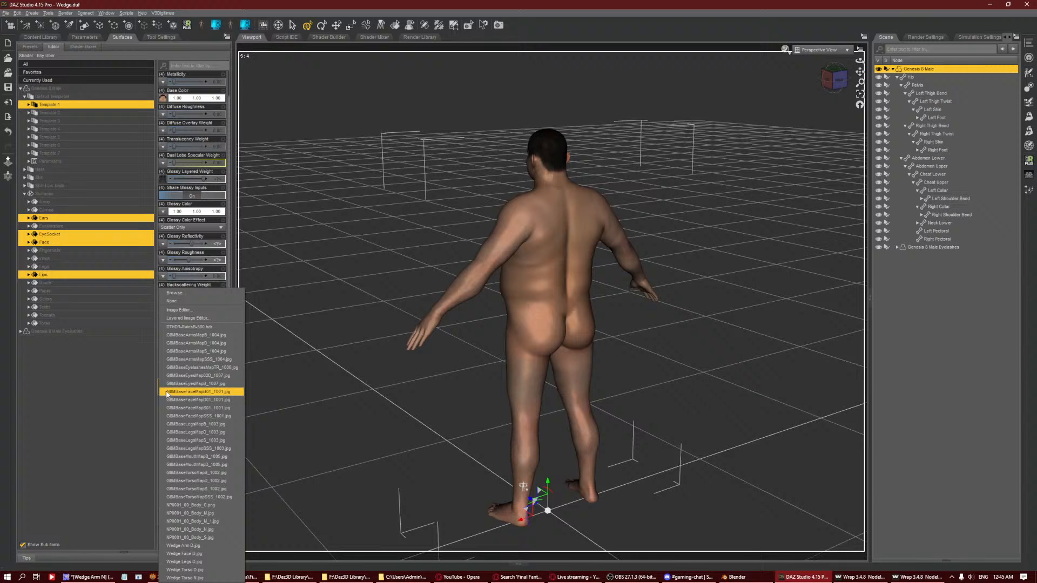
click(188, 296)
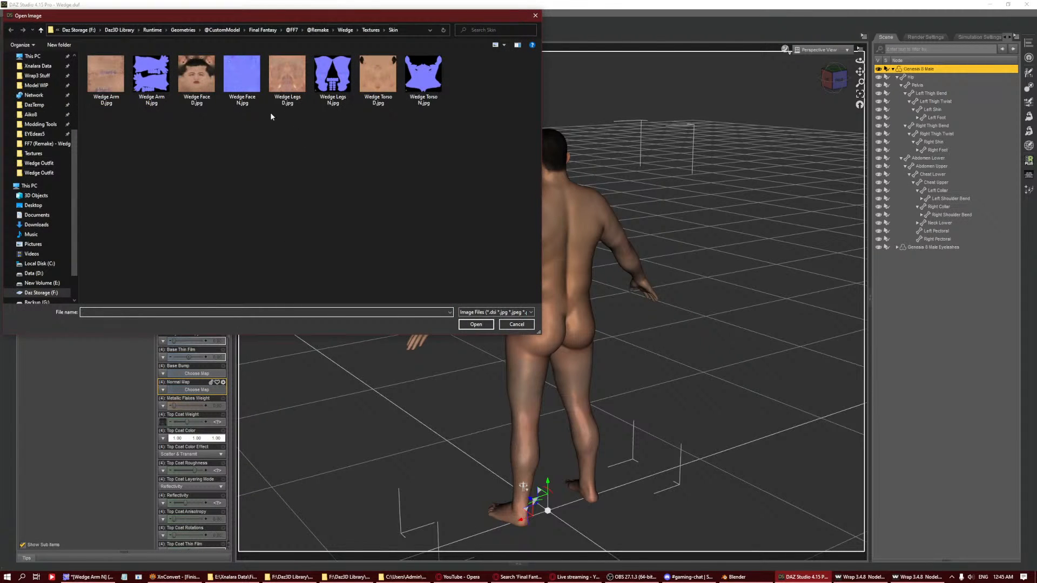
double_click(242, 76)
Load Wedge Torso N.jpg as the Normal Map of the Template 2 surfaces.
click(59, 113)
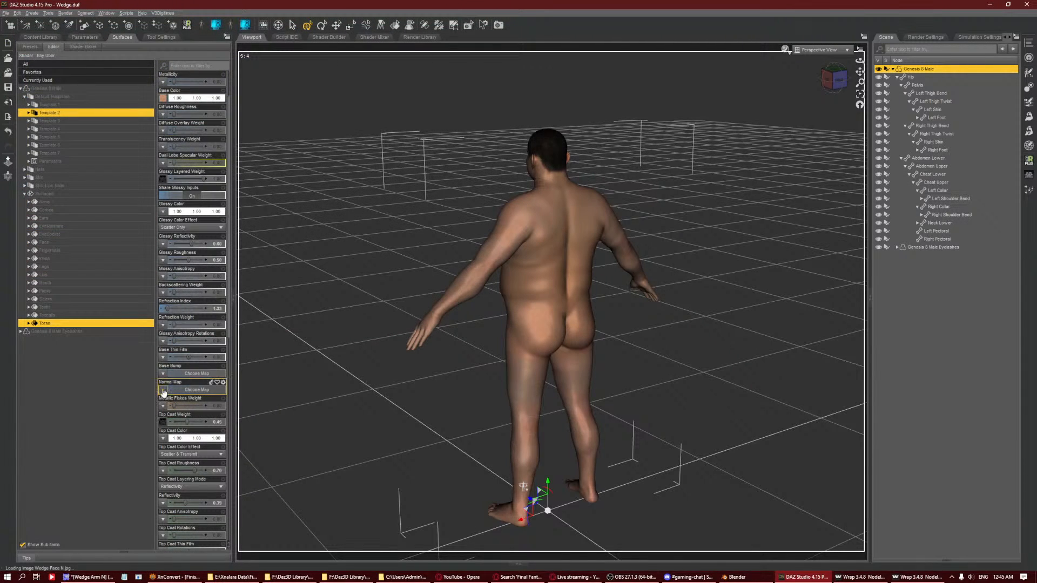
click(163, 391)
click(188, 292)
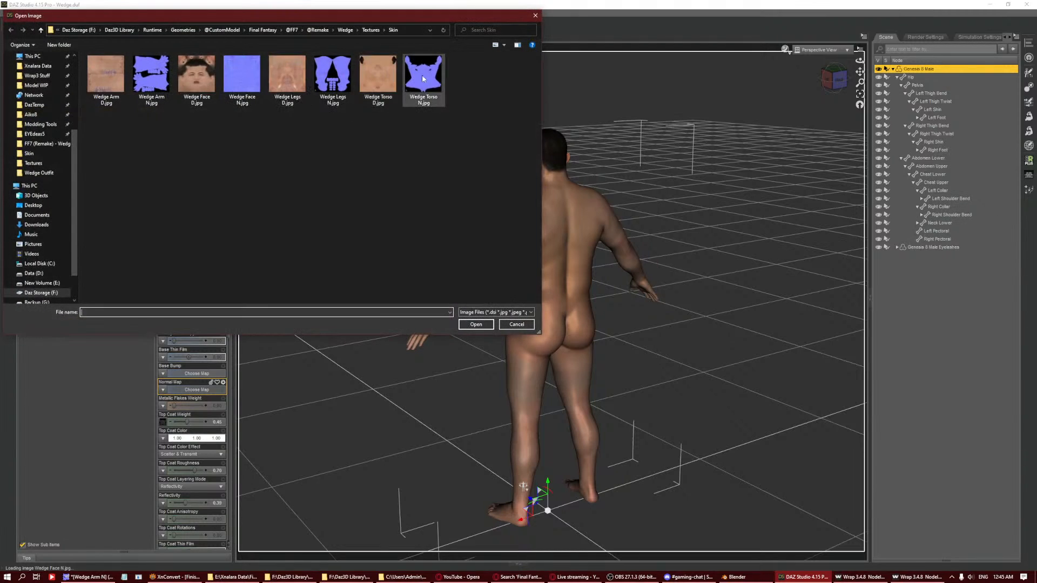
click(422, 74)
double_click(422, 74)
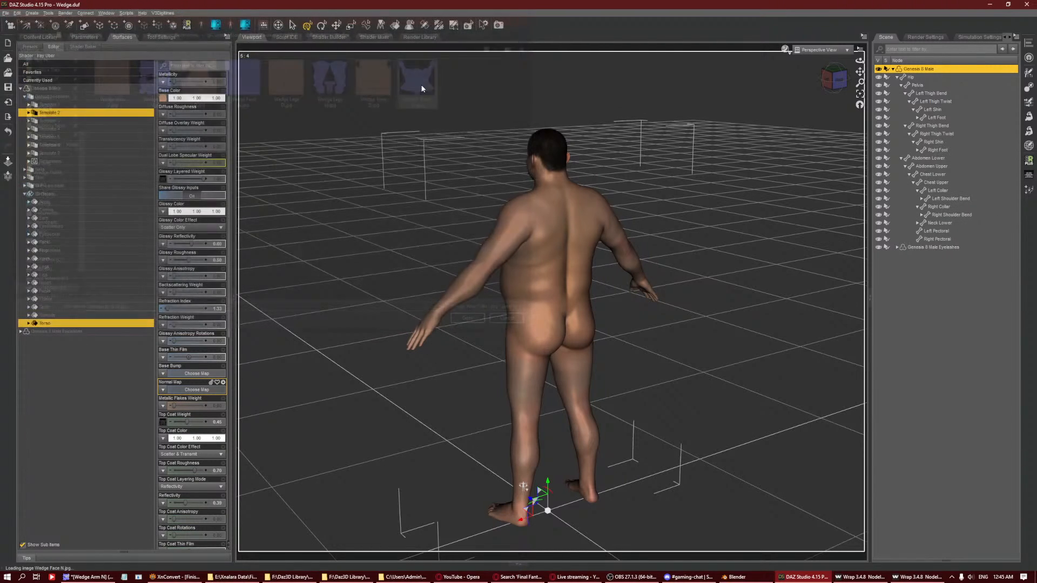
Load Wedge Legs N.jpg as the Normal Map of the Template 3 surfaces.
click(67, 121)
click(163, 390)
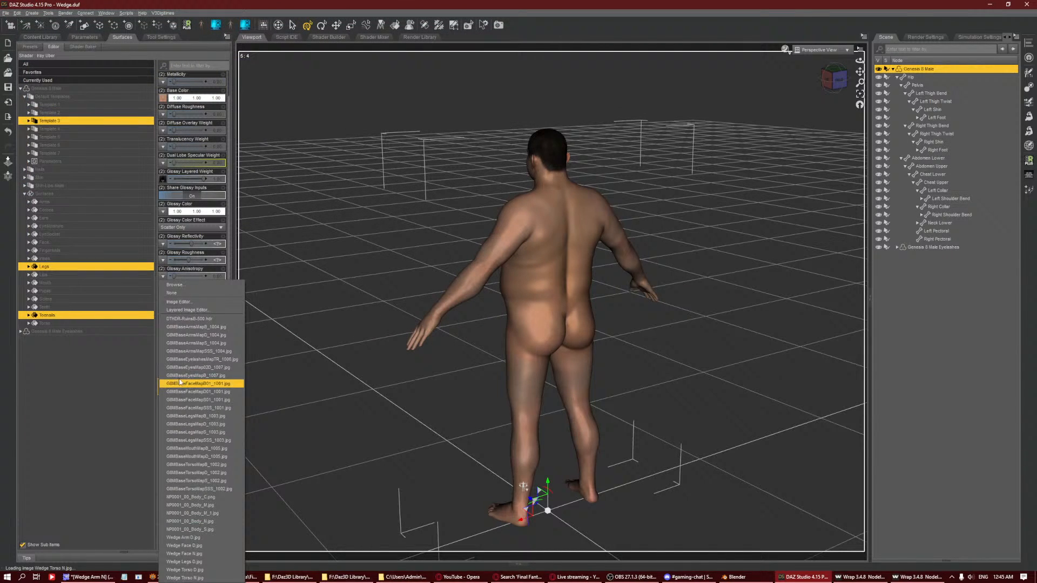
click(183, 286)
click(265, 103)
double_click(264, 102)
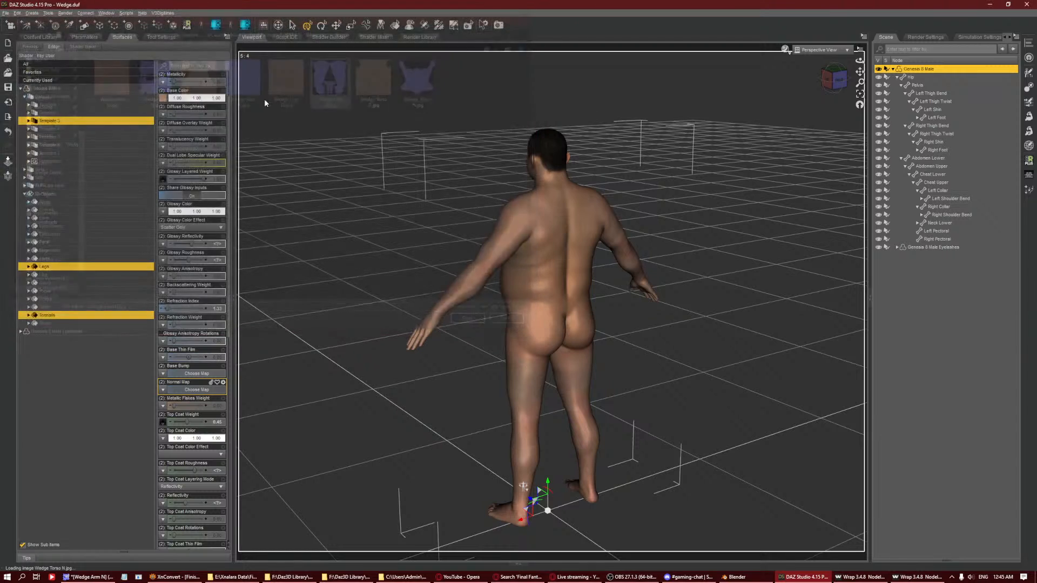
Load Wedge Arm N.jpg as the Normal Map of the Template 4 surfaces.
click(58, 129)
click(163, 390)
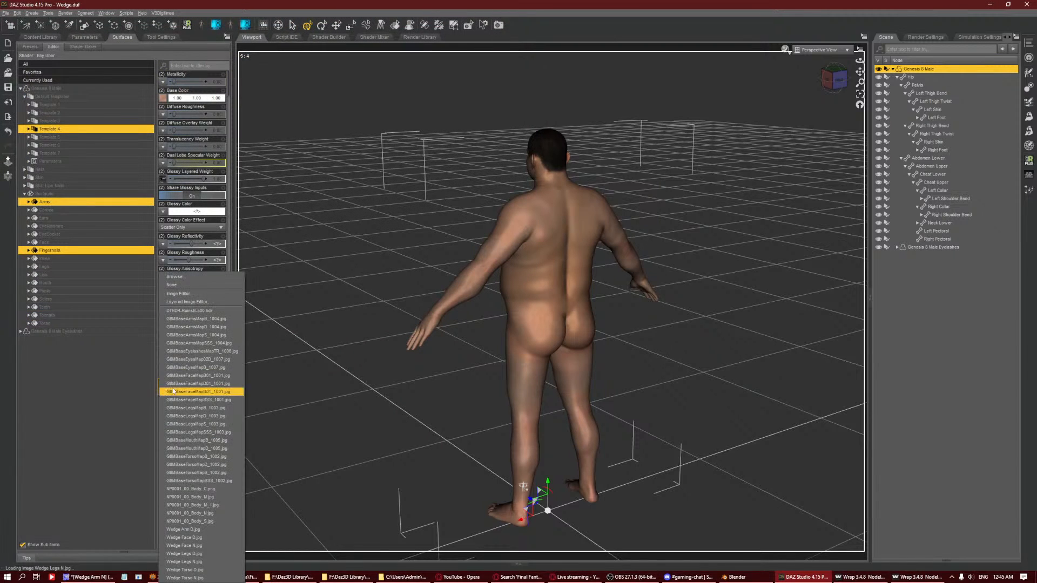
click(175, 276)
double_click(156, 86)
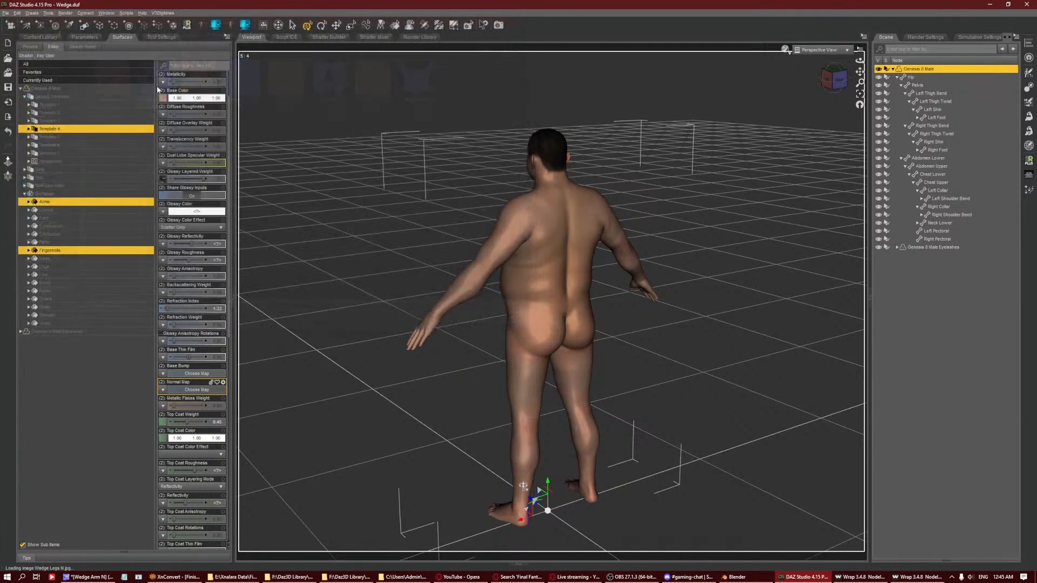
Preview the figure from the front with the viewport's Iray draw style.
click(834, 79)
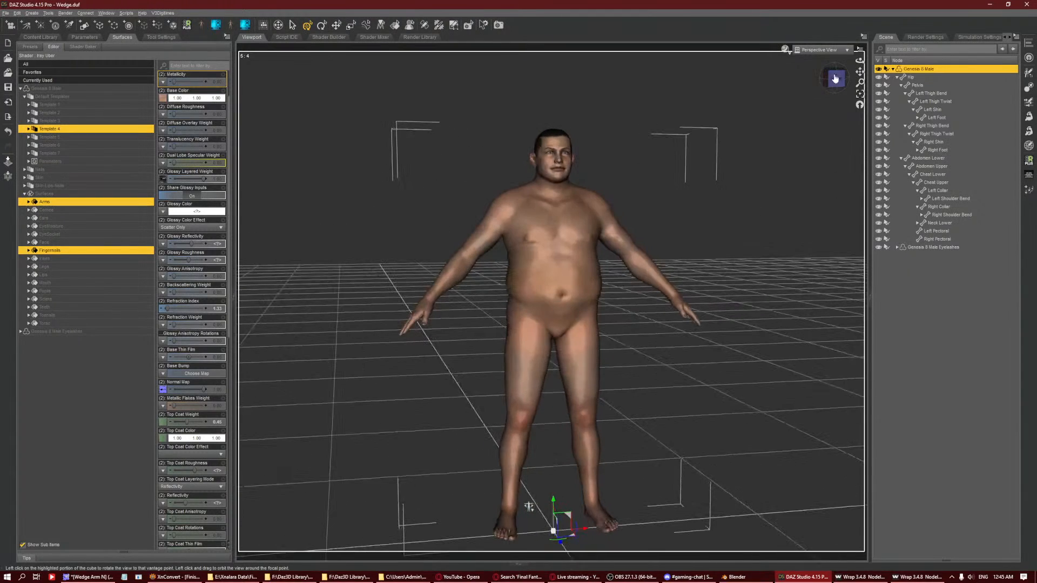
click(785, 49)
click(781, 154)
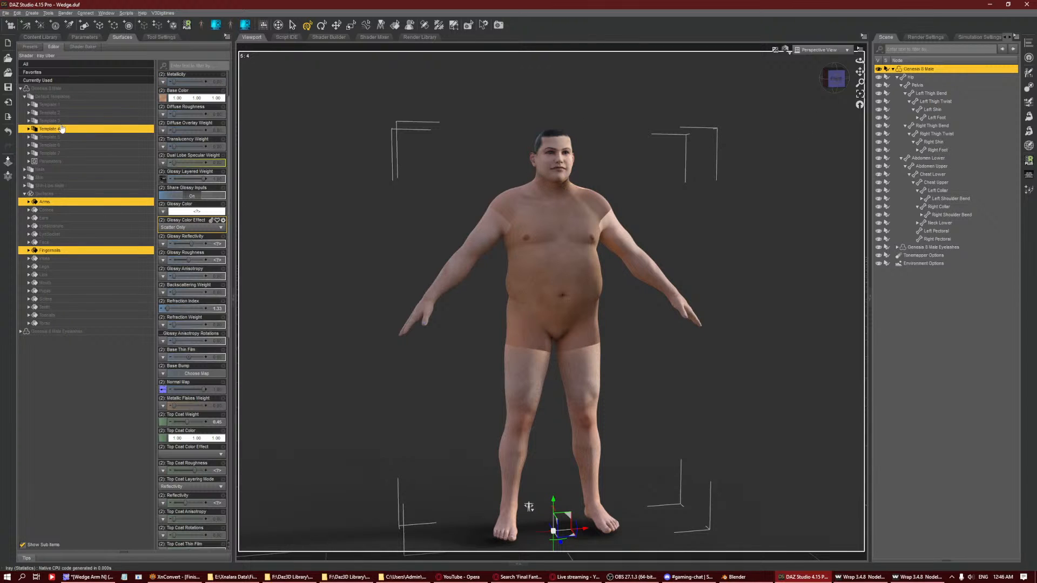
Check the template surfaces against the rendered preview and remove the Normal Map from the Template 2 torso surfaces.
click(62, 121)
click(65, 113)
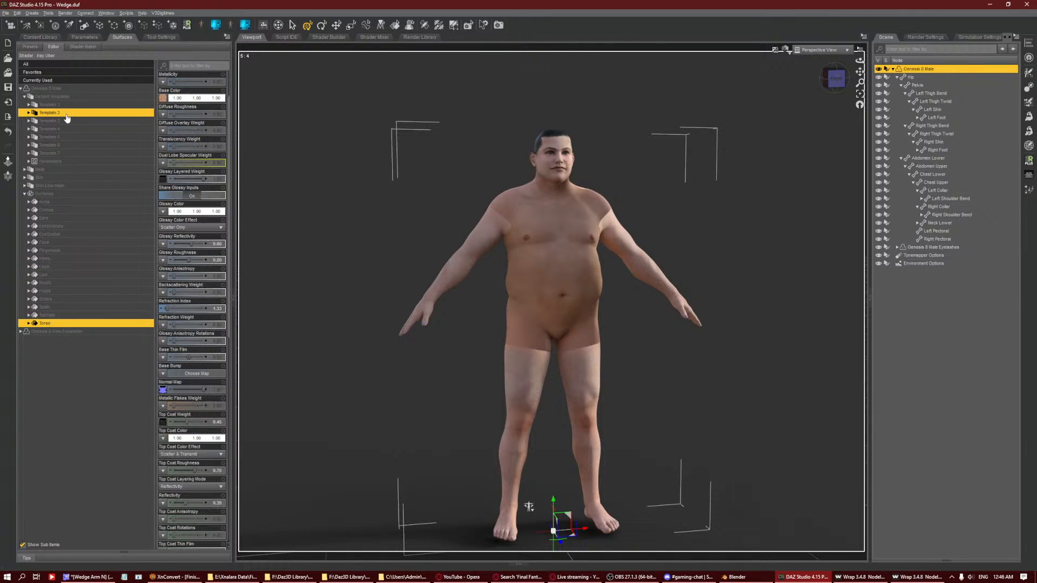
click(68, 105)
click(69, 113)
mouse_move(835, 80)
mouse_down()
mouse_move(809, 85)
mouse_move(837, 82)
mouse_up()
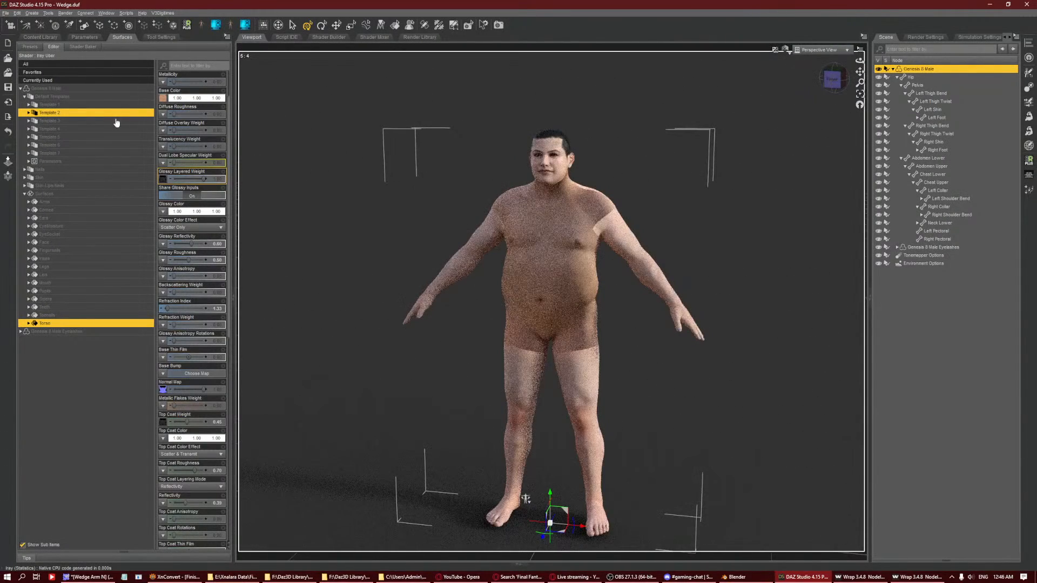
click(163, 390)
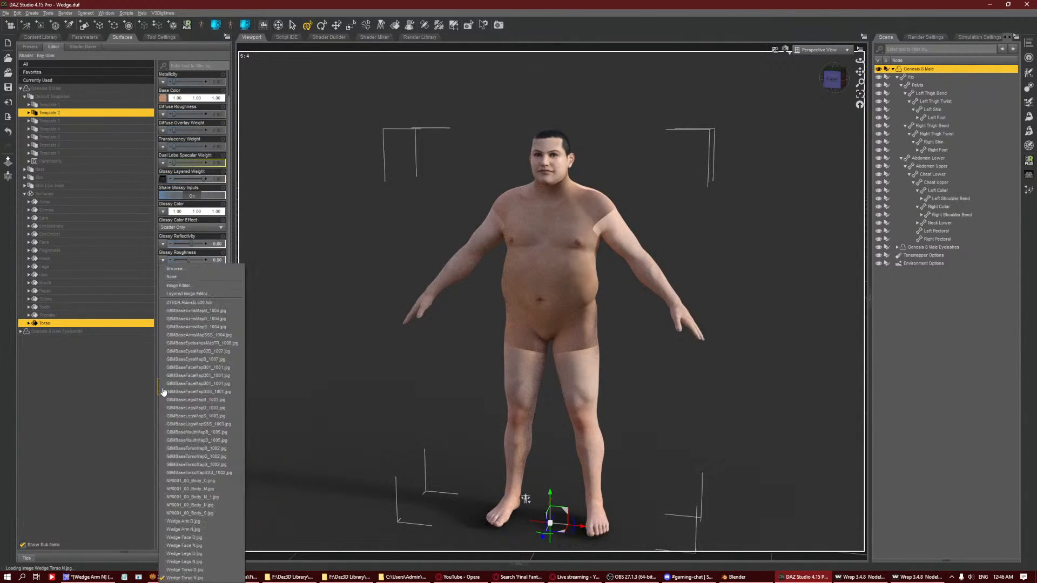
click(183, 277)
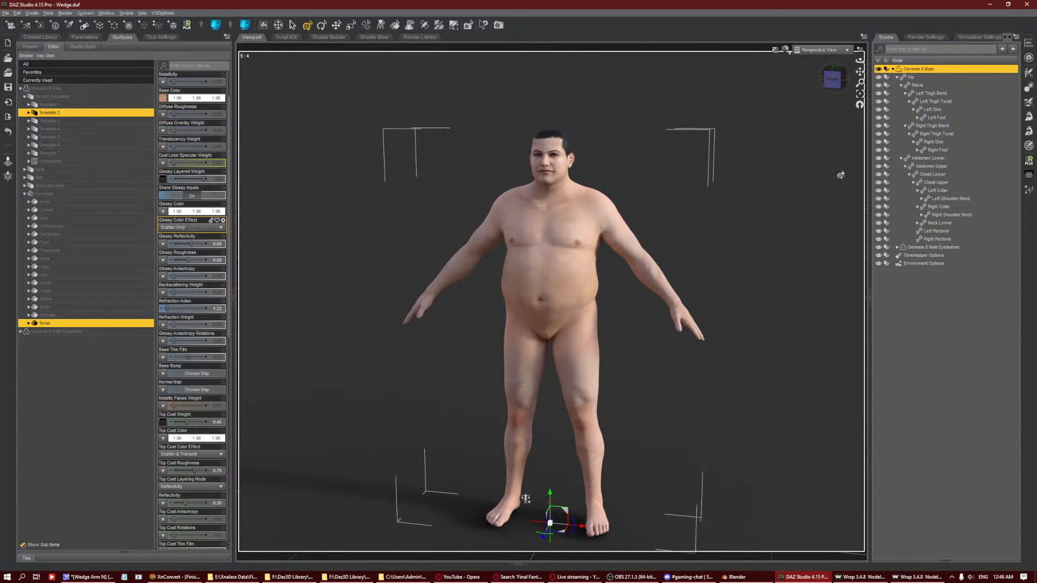
Deselect the figure, inspect its rendered skin from an angle, and return the viewport to the textured shading style.
click(1019, 72)
drag(828, 80, 848, 85)
click(847, 85)
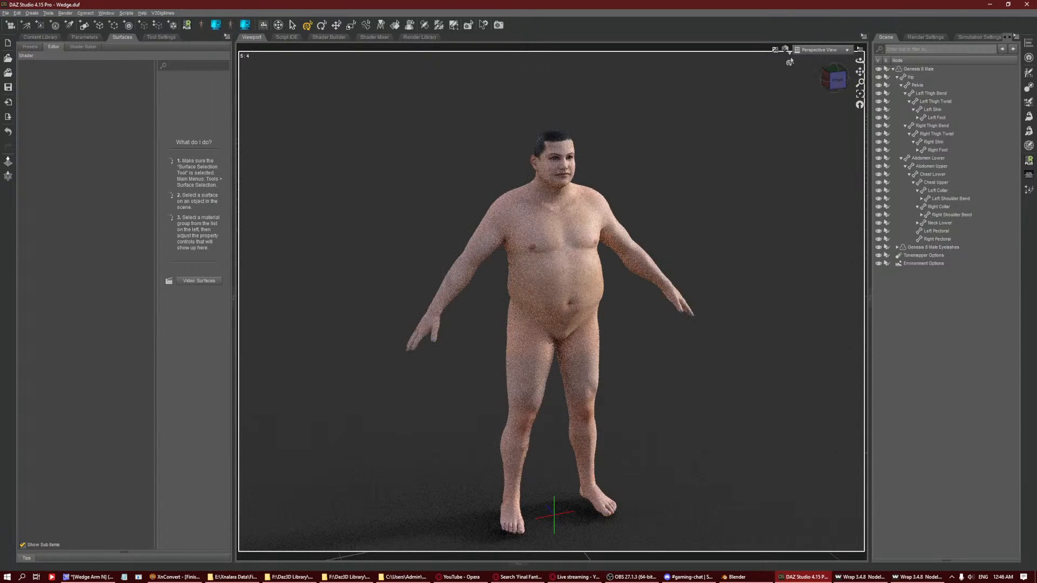
click(785, 49)
click(782, 136)
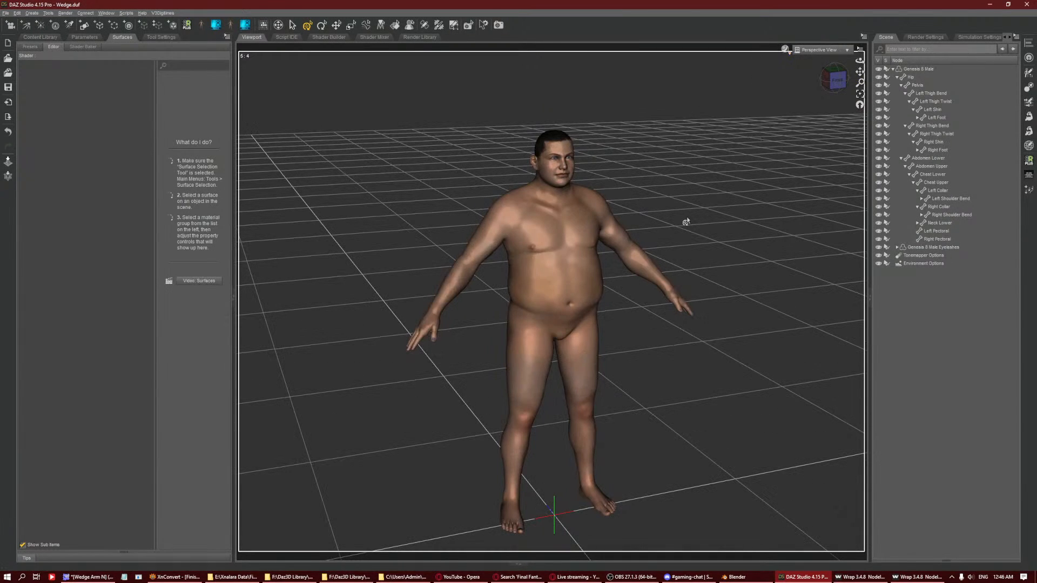
Switch to Blender, exclude the generic_item collection from the scene, and select the Wedge Full body mesh.
click(737, 577)
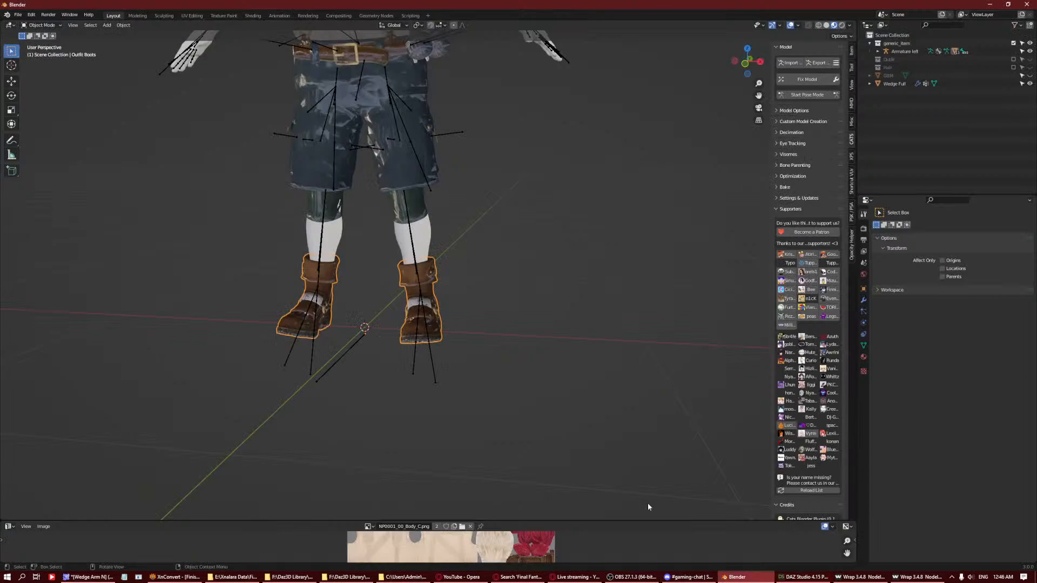
click(1013, 43)
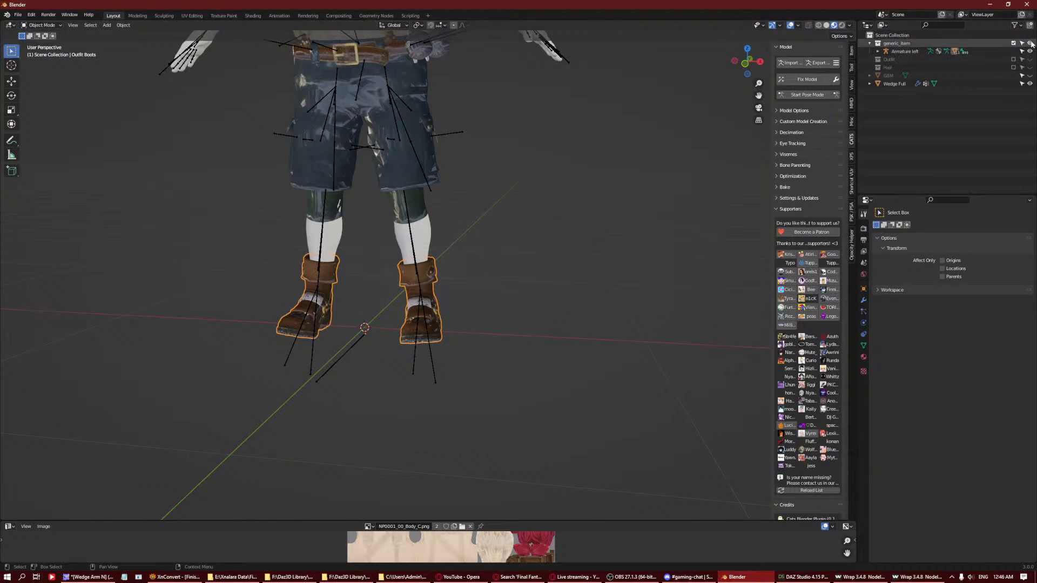
click(1014, 44)
shift+middle_drag(378, 170, 377, 414)
click(347, 126)
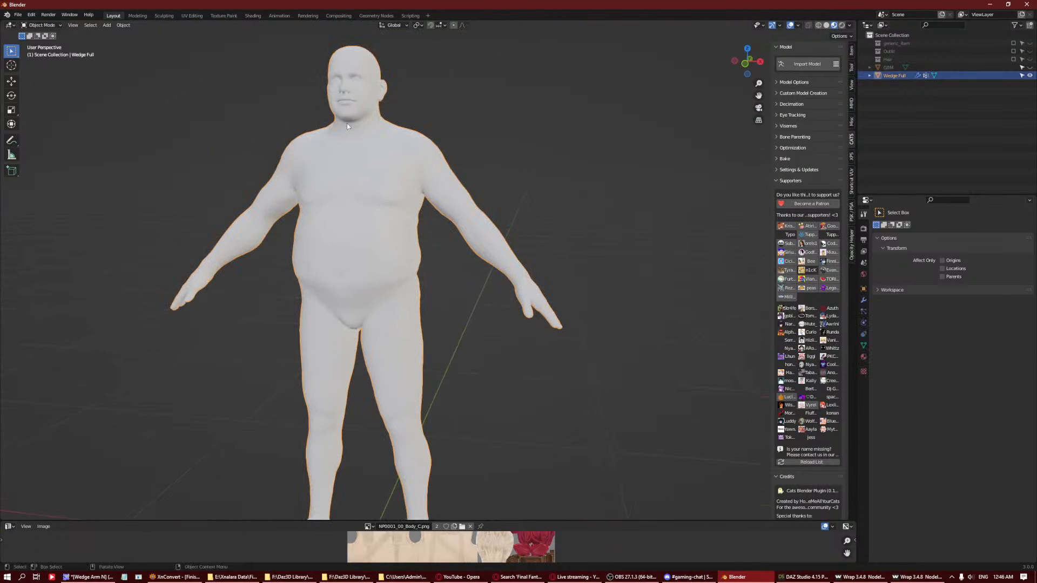
Display the viewport in solid shading with Texture colour and show the material settings of the Wedge Full body.
click(826, 24)
click(850, 25)
click(875, 135)
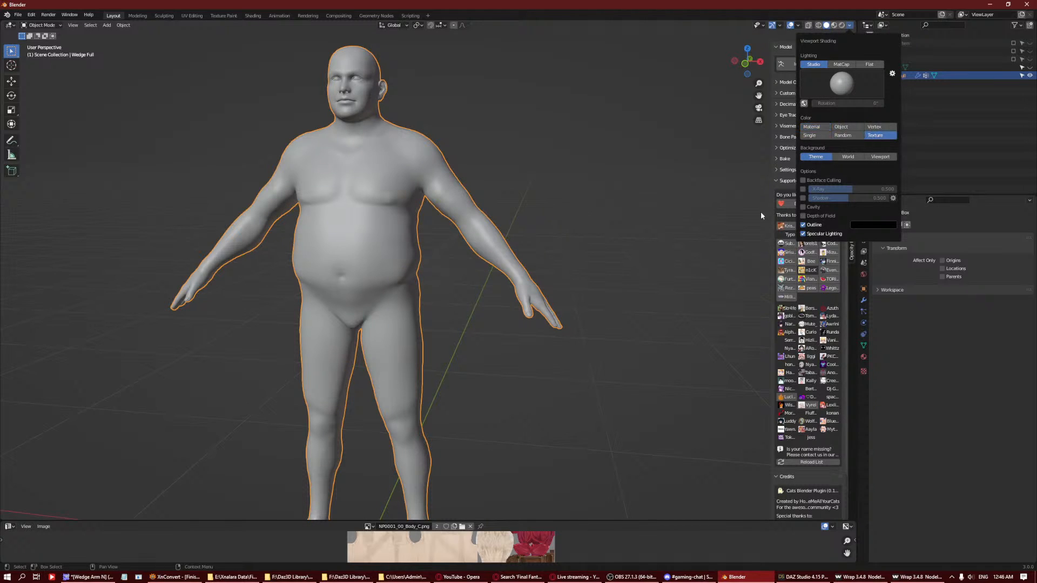
click(863, 357)
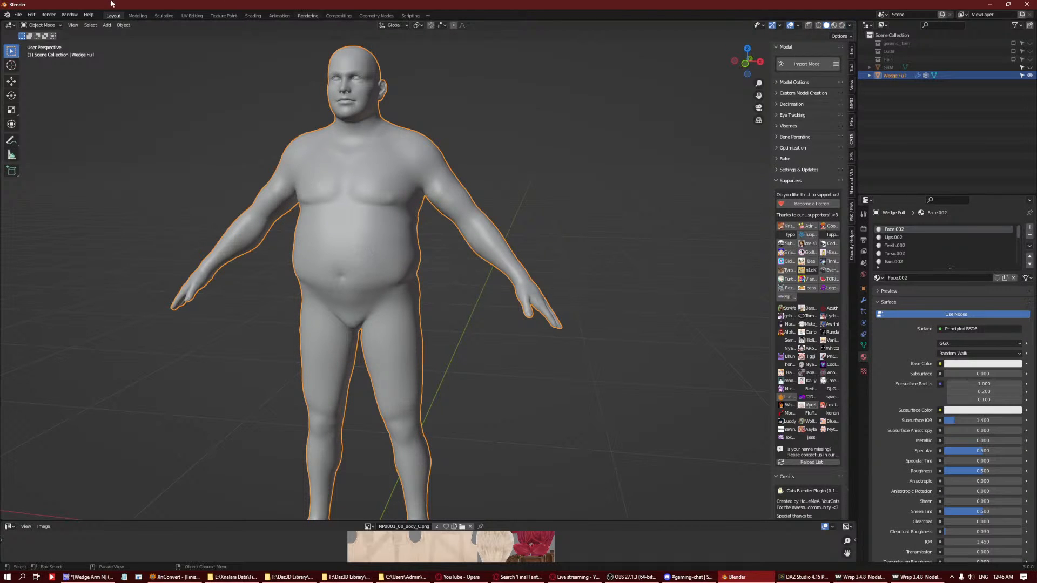
Save the Blender project as Wedge in the FF7Remake folder.
key(ctrl+s)
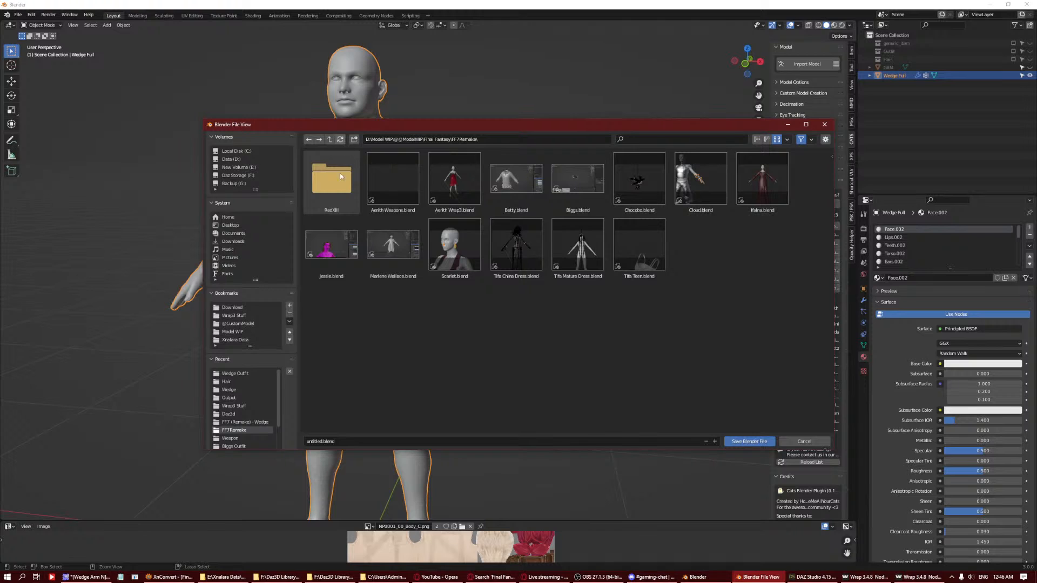
click(320, 441)
text(Wedge)
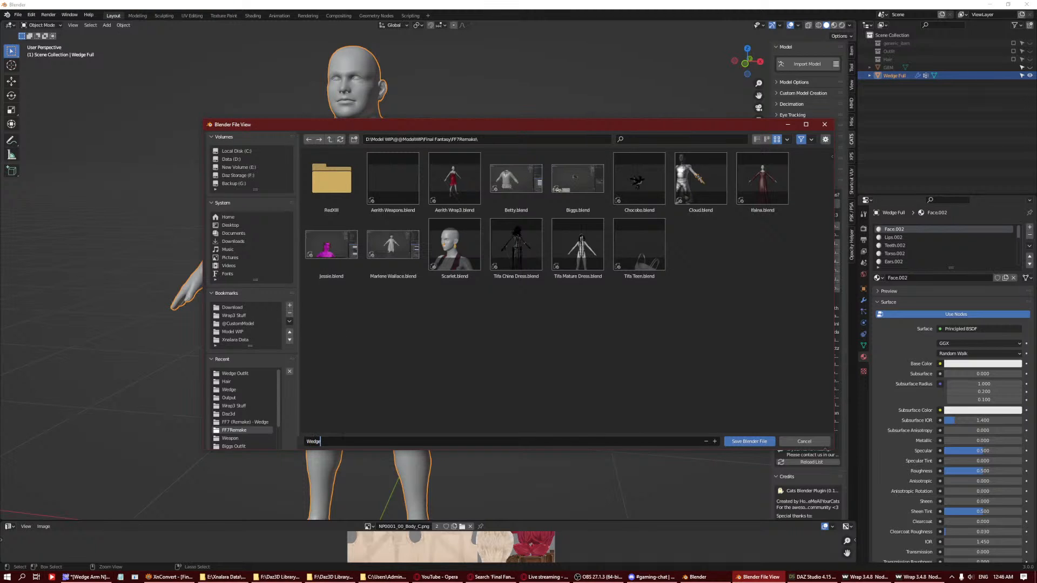
key(Return)
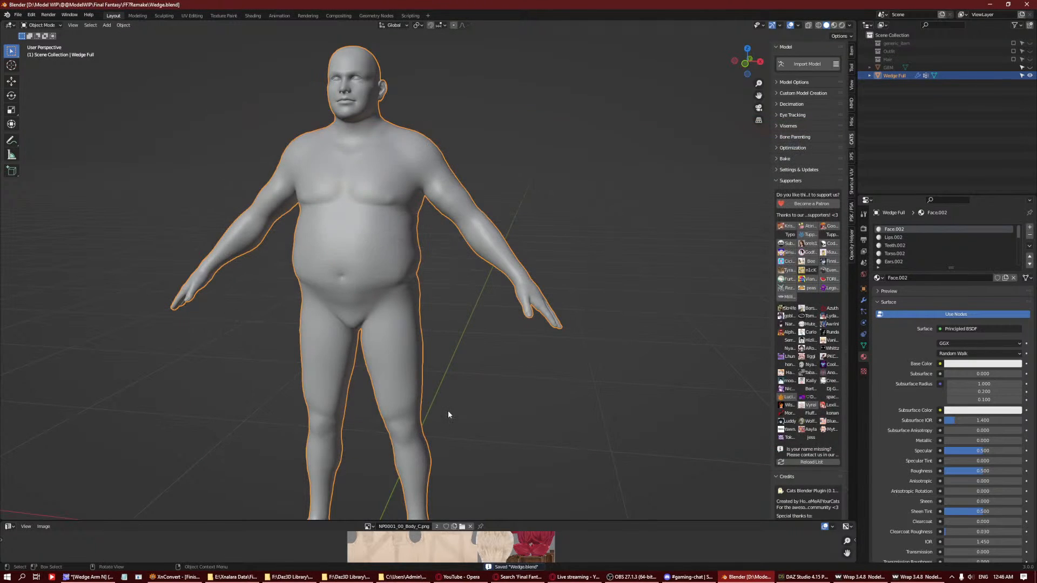
Assign Wedge Face D.jpg from the Wedge Textures Skin folder as the Base Color image texture of the Face.002 material.
click(945, 364)
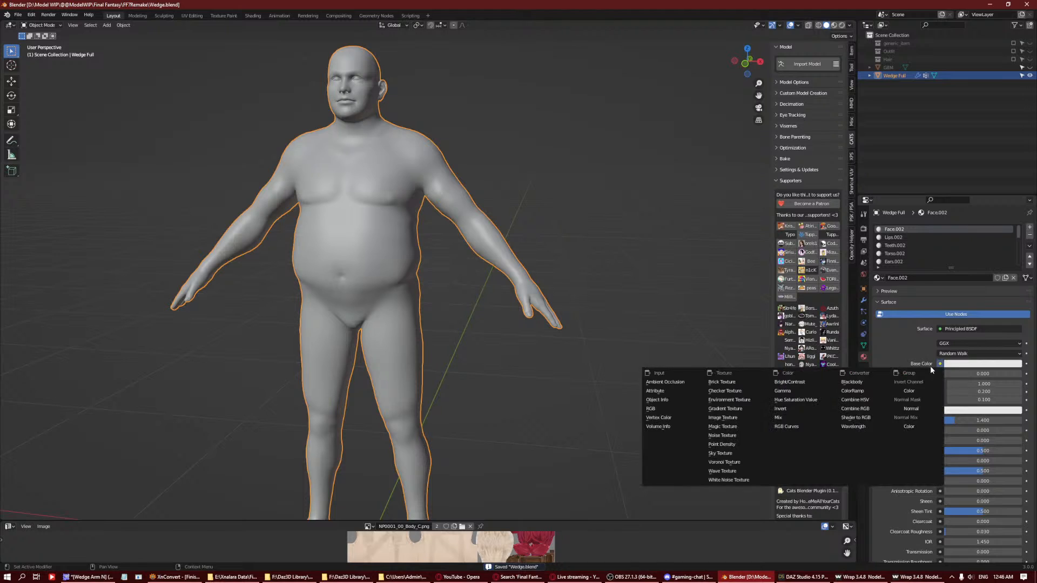
key(Escape)
click(722, 417)
click(993, 375)
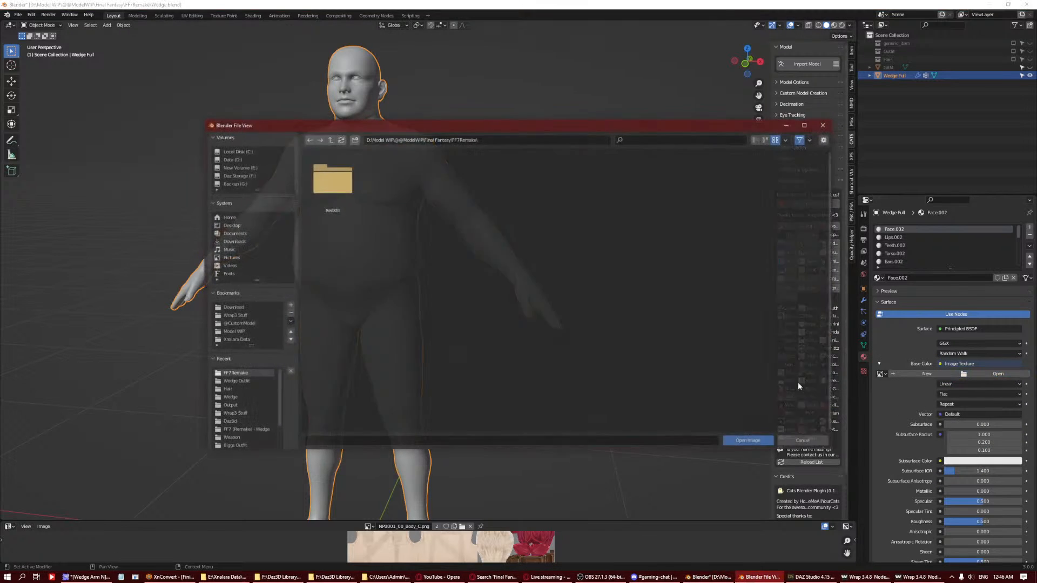
double_click(331, 179)
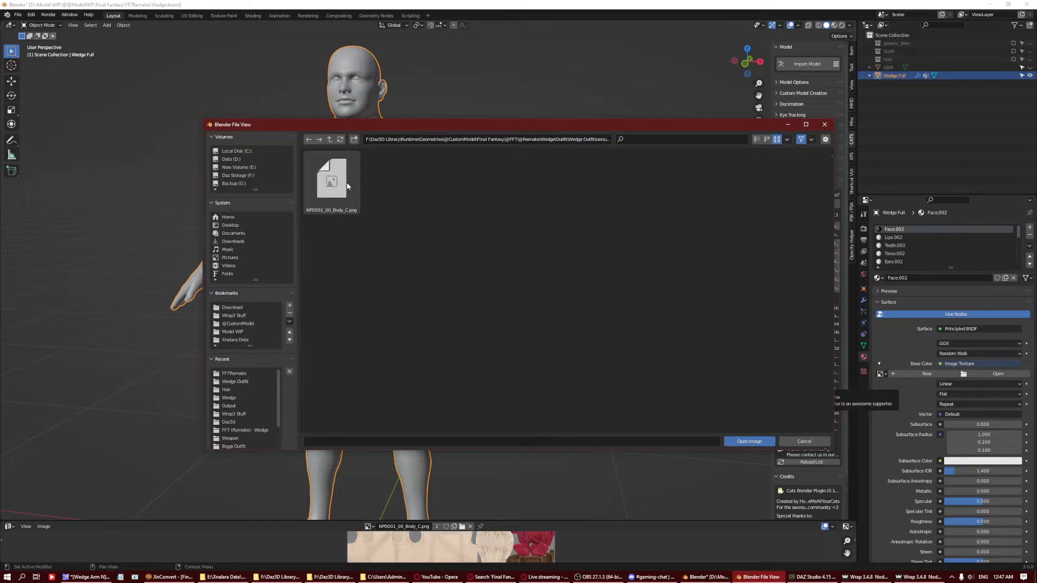
click(236, 391)
click(238, 397)
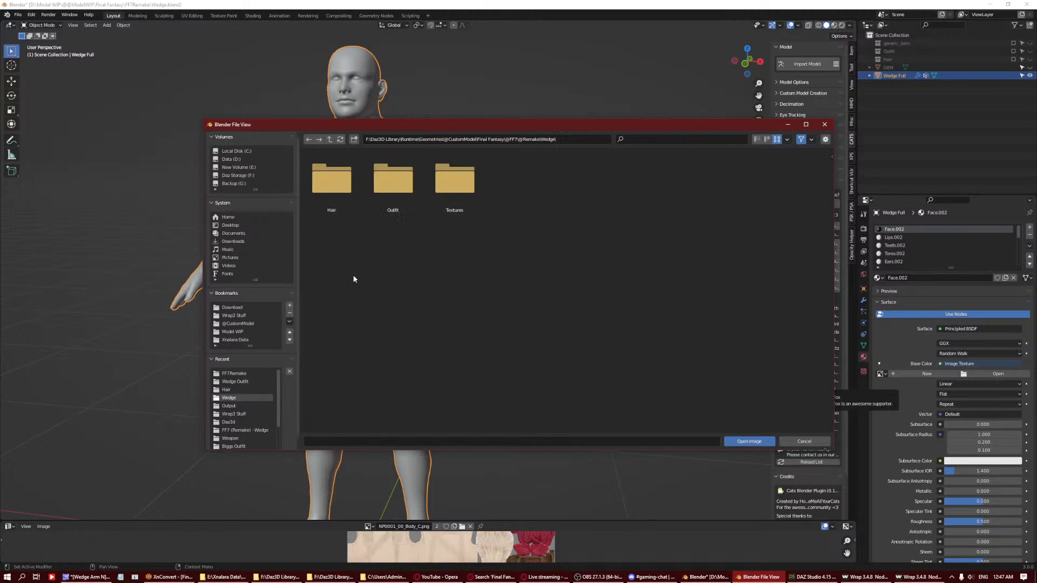
double_click(456, 180)
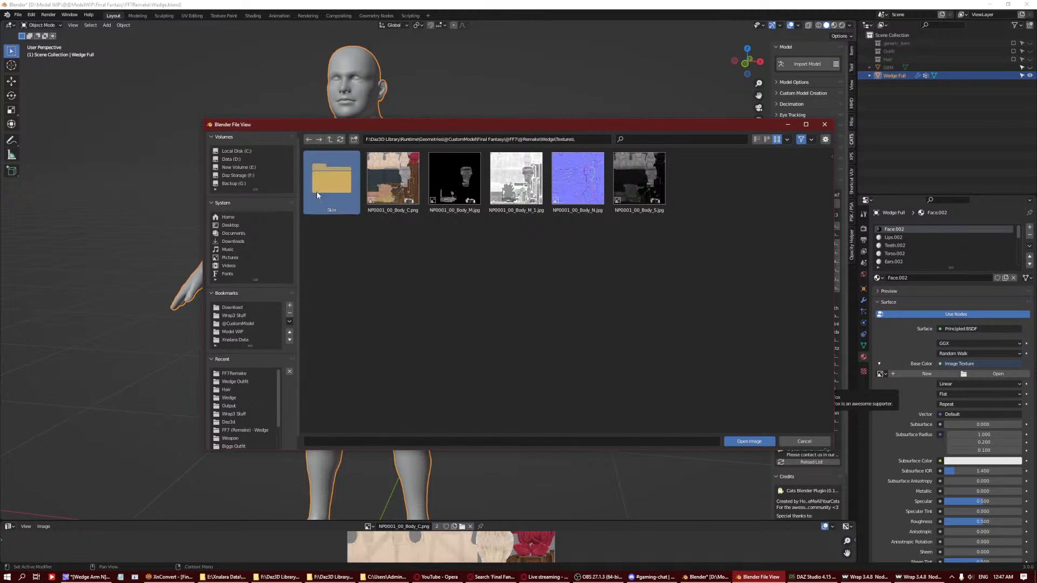
double_click(331, 179)
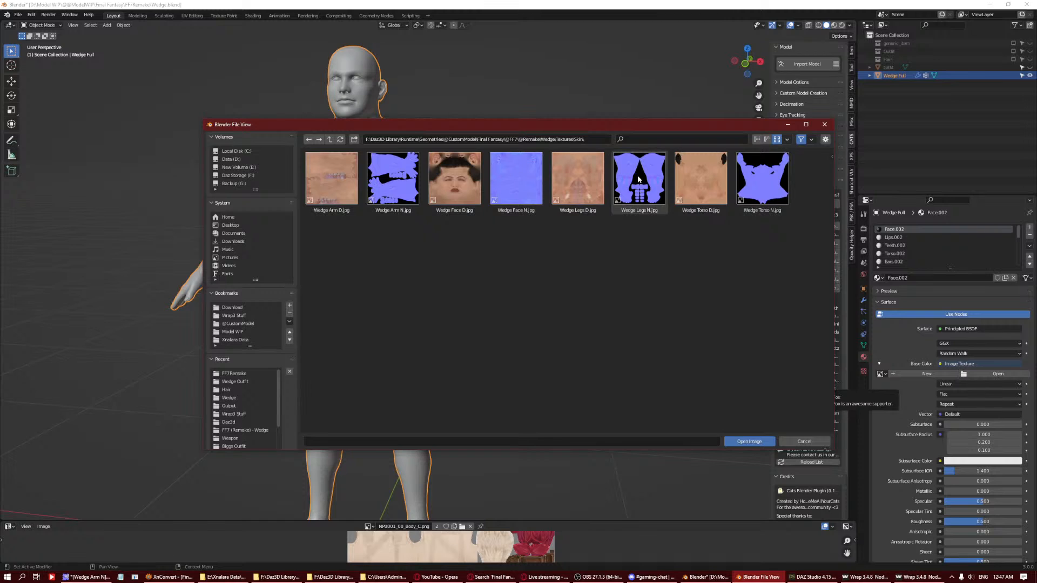
double_click(462, 184)
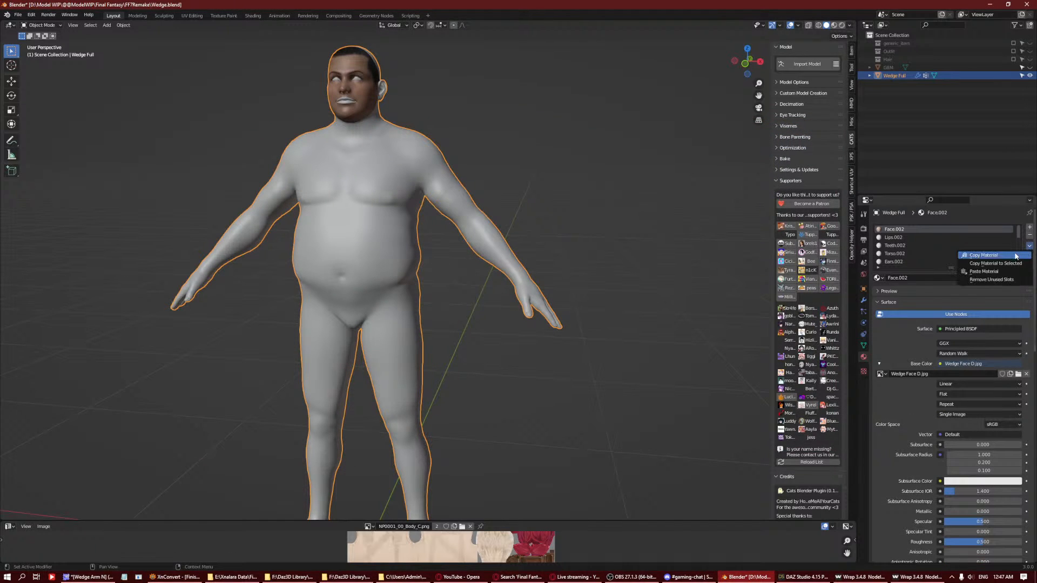
Paste the copied Face.002 material settings onto the Lips.002 and Ears.002 materials.
click(972, 238)
click(1029, 246)
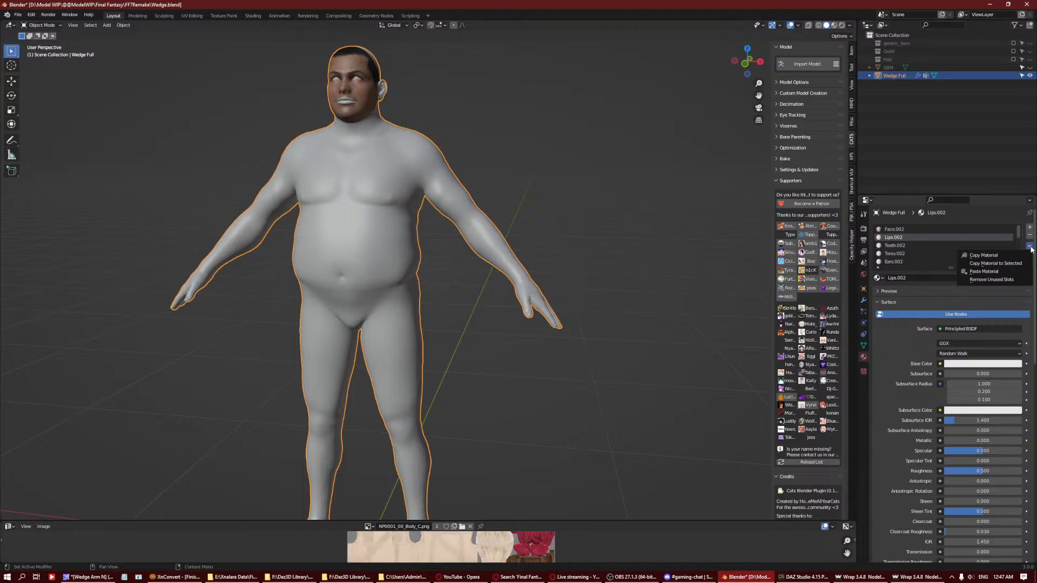
click(1020, 273)
click(952, 246)
click(951, 254)
click(961, 261)
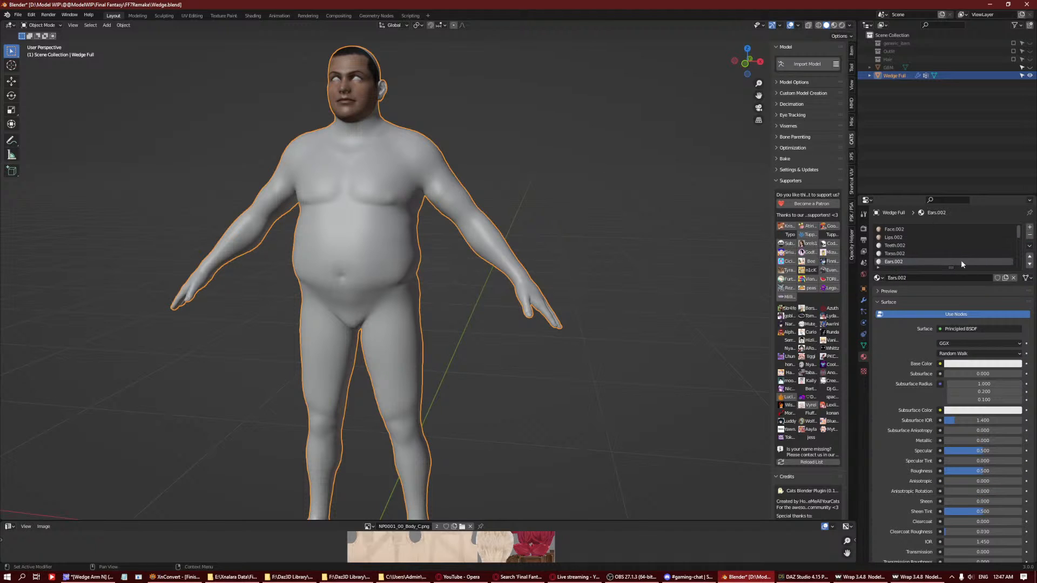
click(1029, 246)
click(1020, 273)
Assign Wedge Torso D.jpg as the Base Color image texture of the Torso.002 material.
click(950, 254)
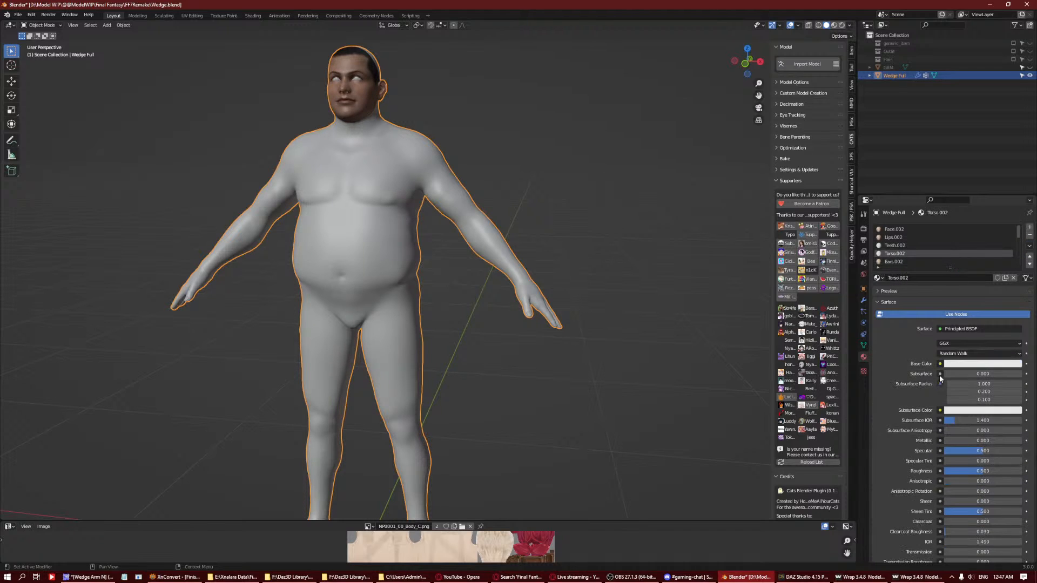
click(940, 364)
click(722, 417)
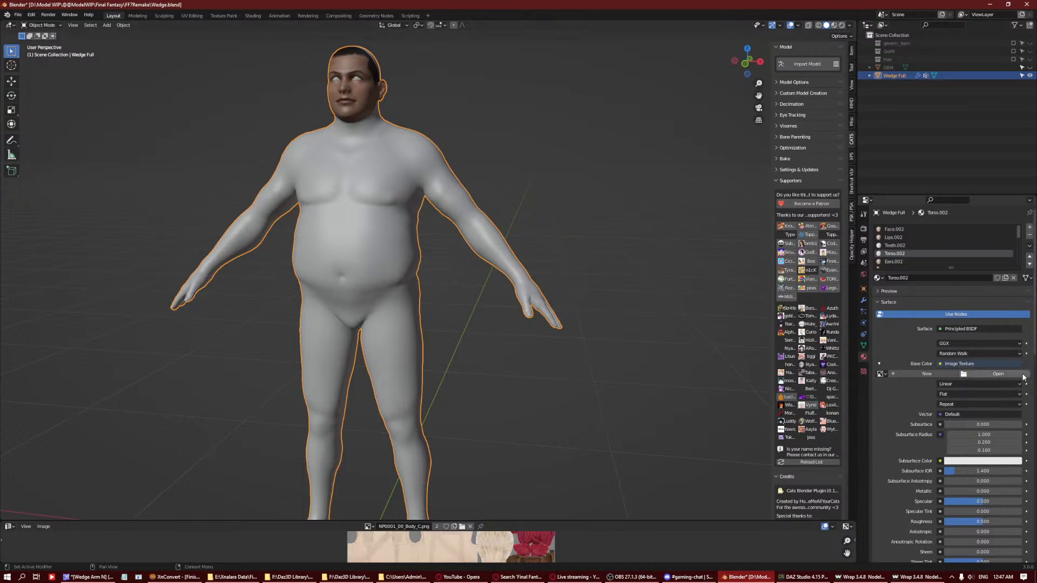
click(998, 374)
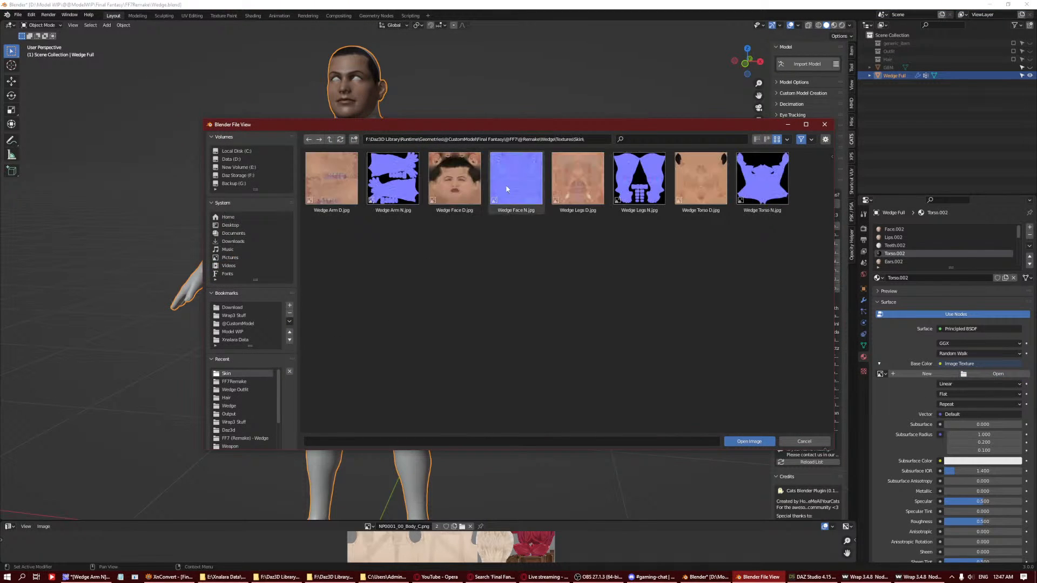
double_click(723, 181)
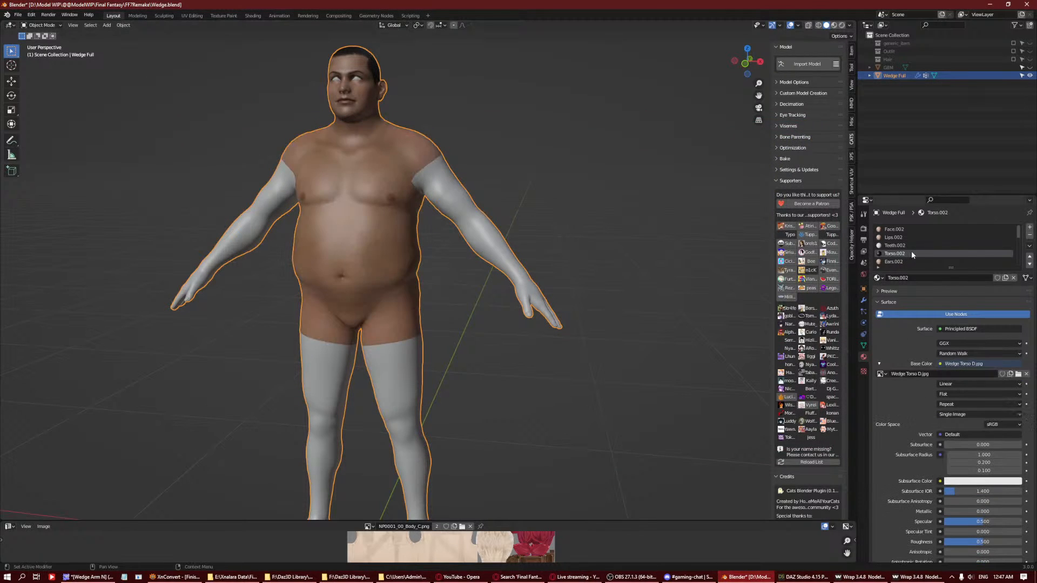
Assign Wedge Arm D.jpg as the Base Color image texture of the Arms.002 material.
scroll(911, 252, down, 3)
scroll(910, 254, down, 2)
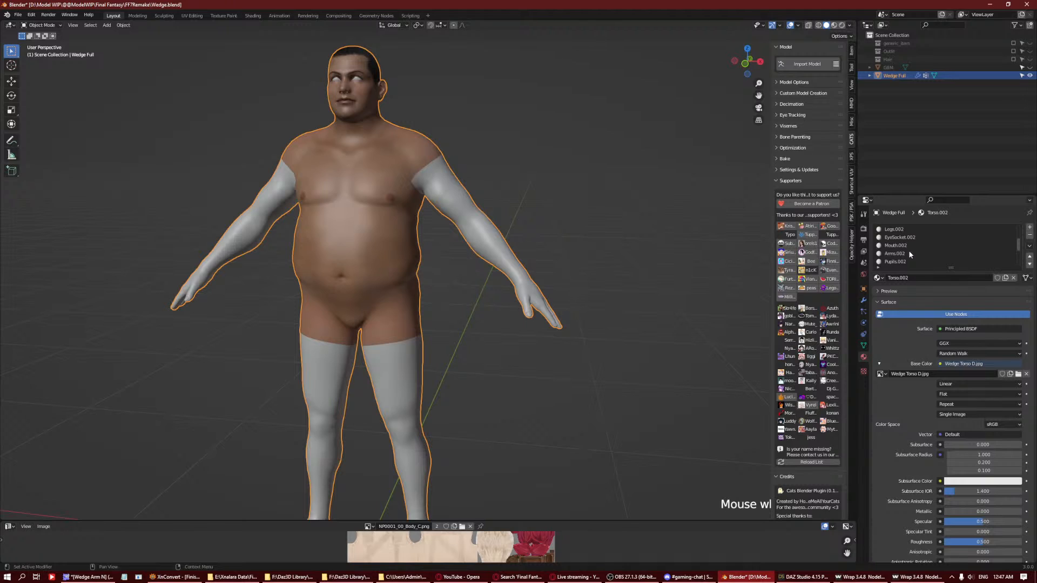
click(909, 239)
click(912, 254)
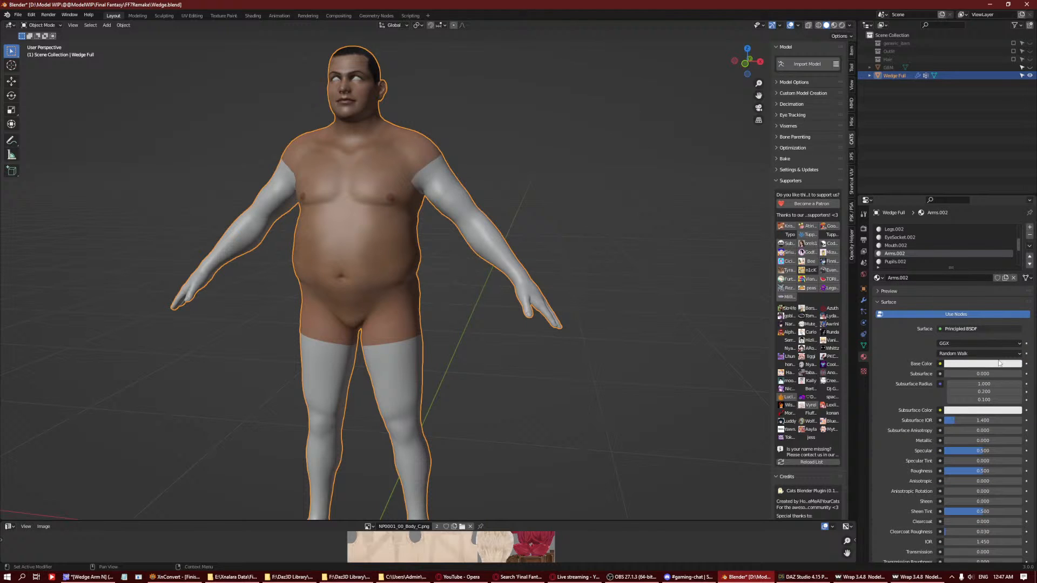
click(940, 363)
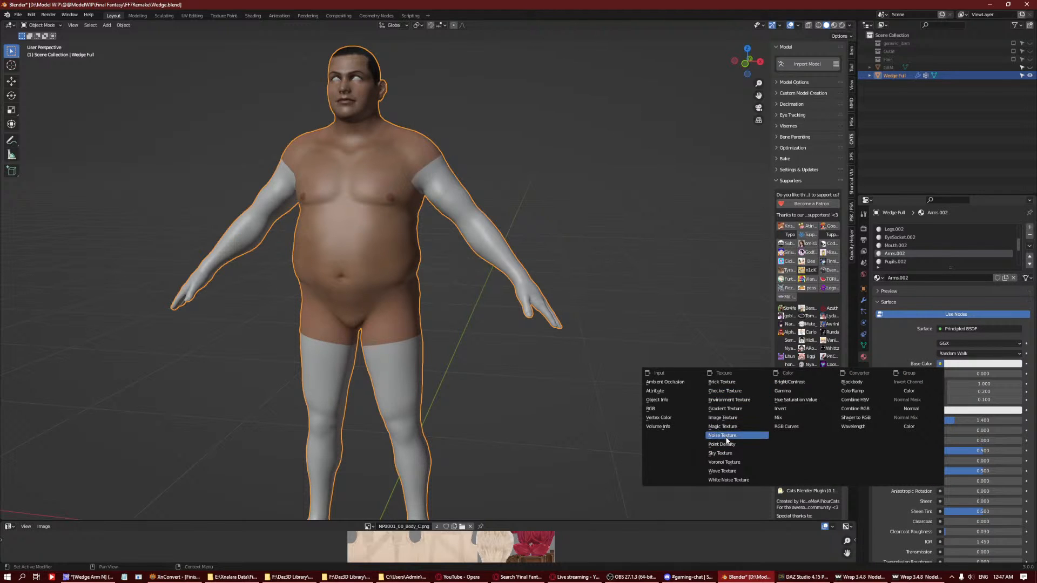
click(723, 417)
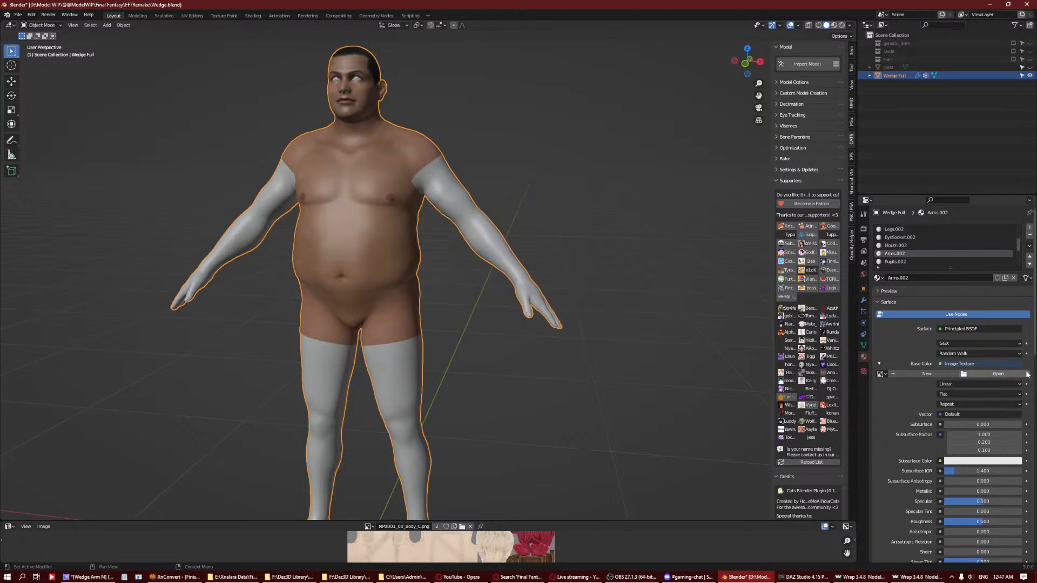
click(998, 374)
click(244, 373)
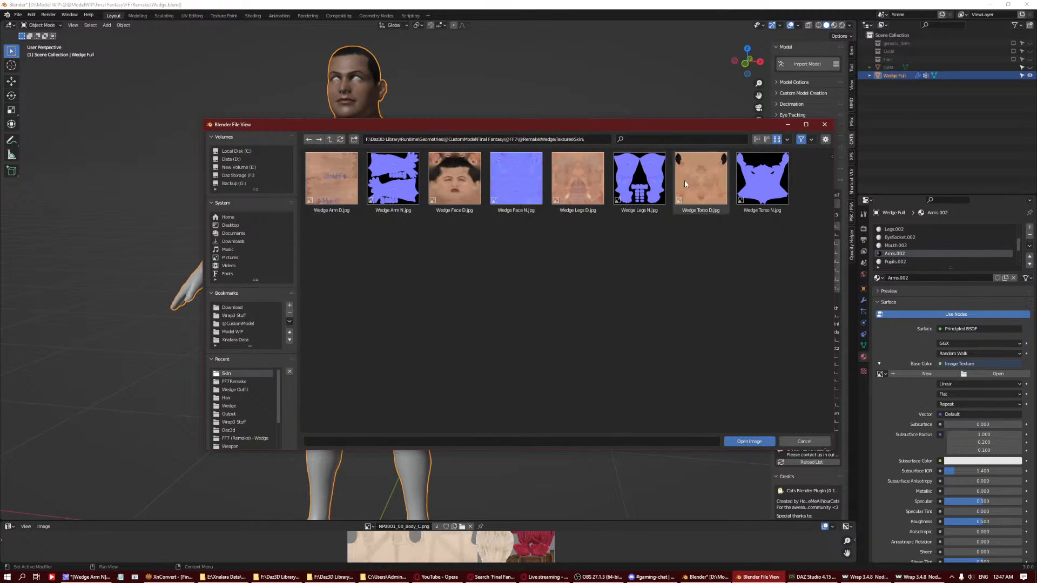
double_click(354, 190)
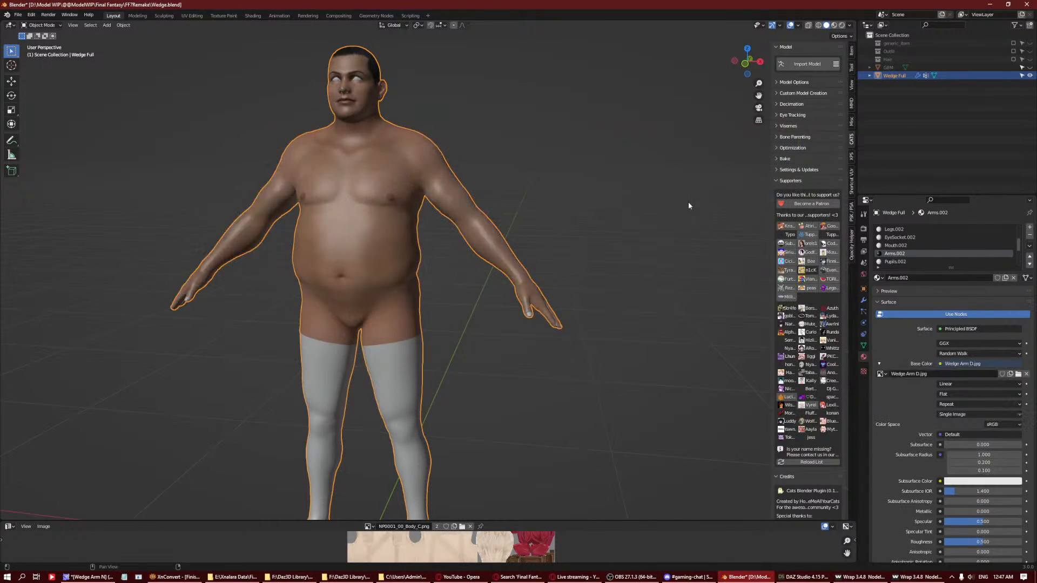
Add an Image Texture to the Base Color of the Legs.002 material.
scroll(916, 238, up, 1)
click(916, 237)
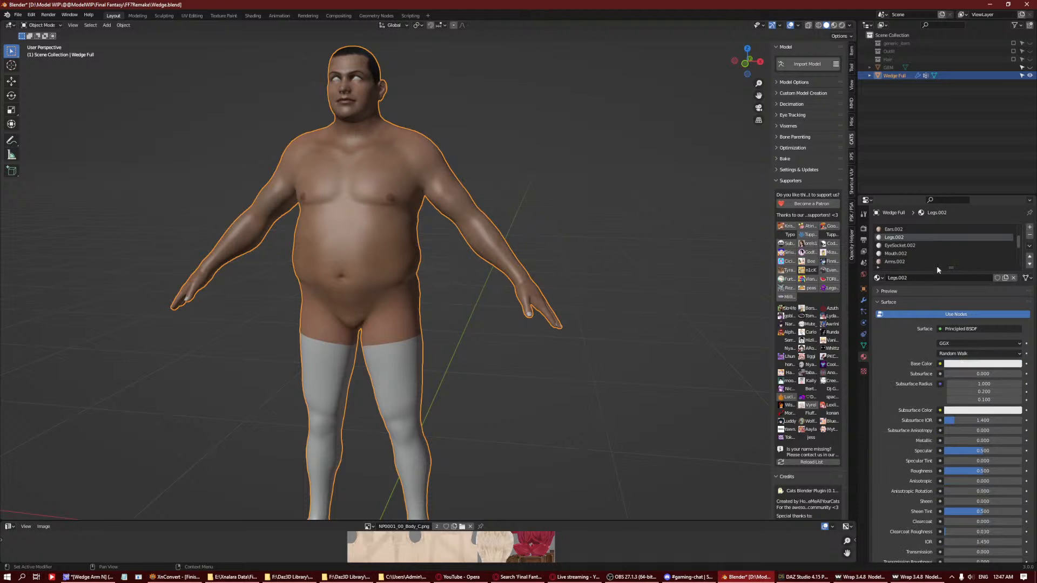
click(941, 363)
click(723, 417)
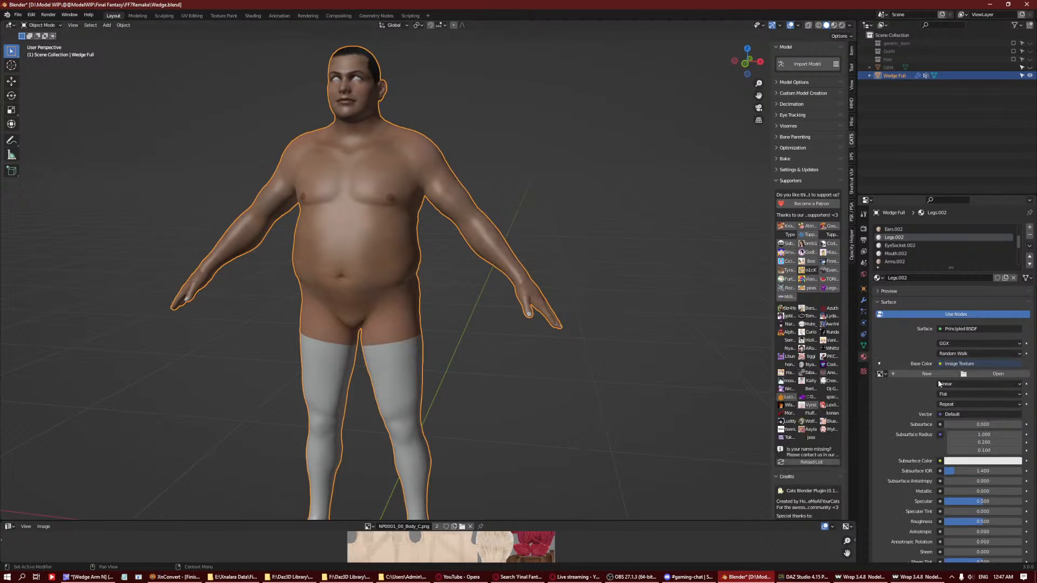
Load Wedge Legs D.jpg as the base color image texture of the Legs.002 material.
click(997, 373)
click(236, 374)
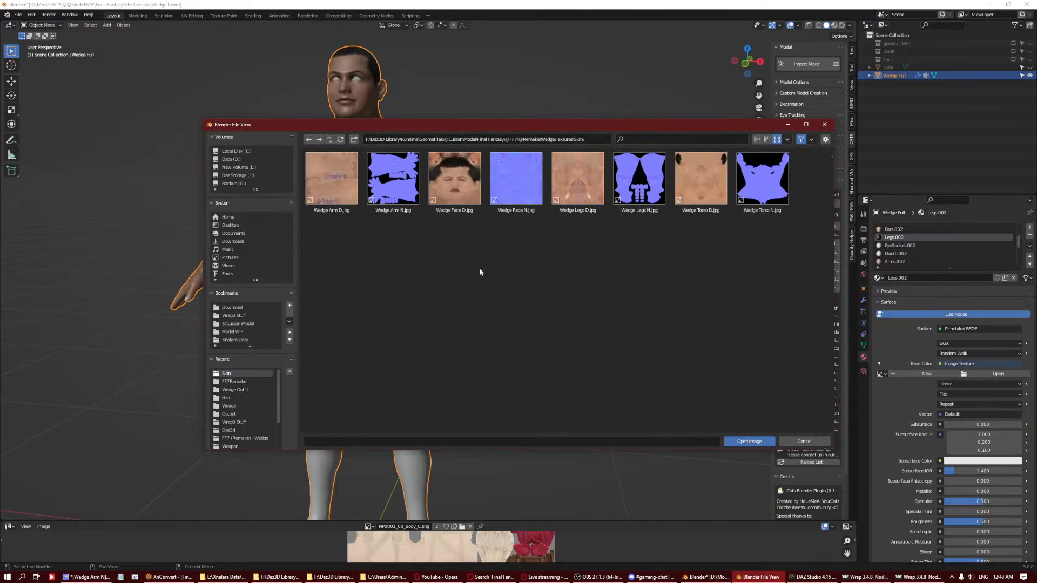
click(575, 187)
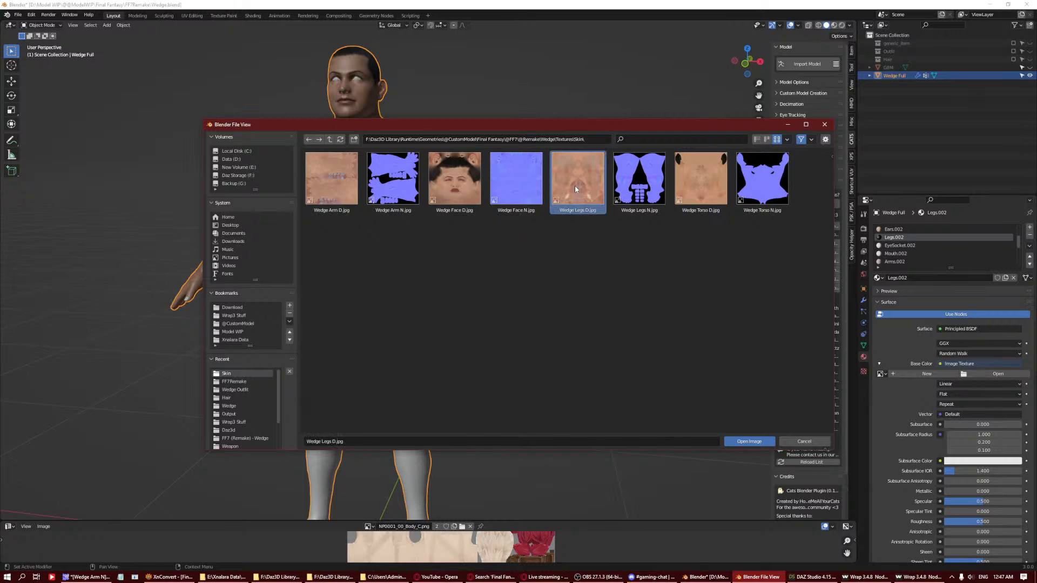
double_click(575, 193)
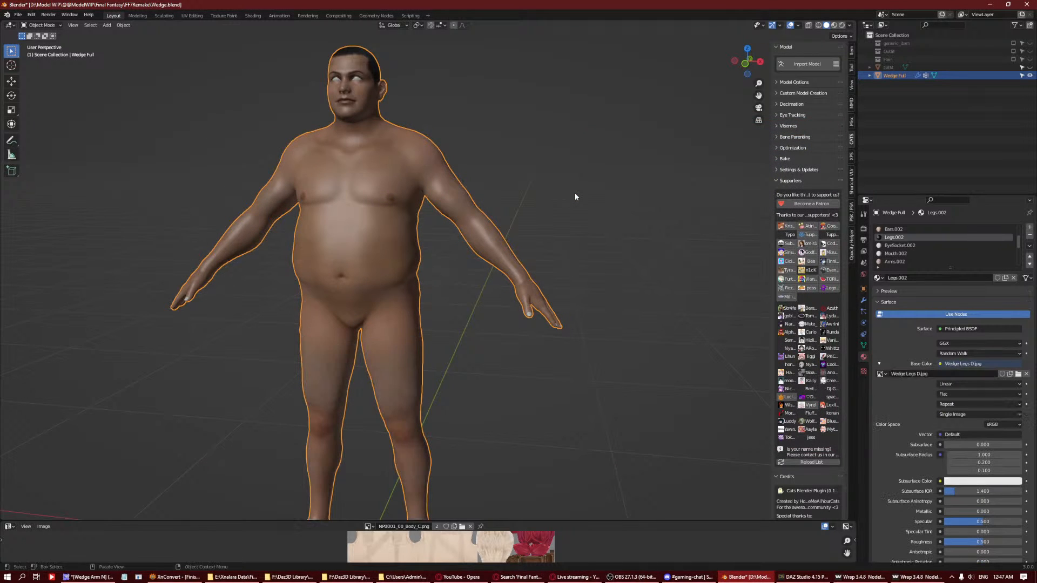
Examine the textured body from the side and front, focusing on the skin match around the chest, shoulders and arms.
middle_drag(458, 173, 451, 195)
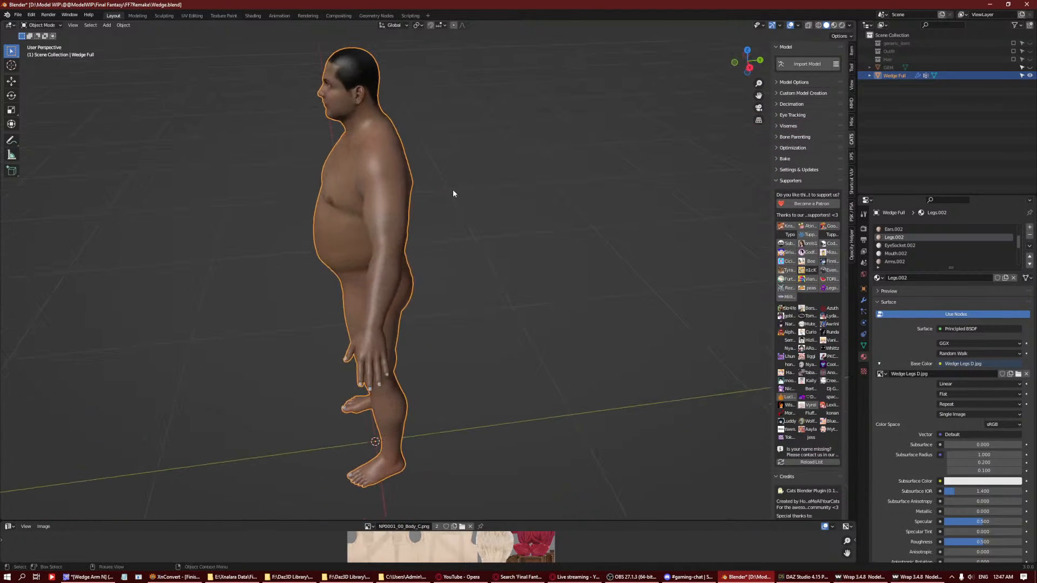
scroll(483, 258, up, 4)
middle_drag(484, 258, 553, 197)
scroll(553, 197, down, 2)
scroll(575, 270, up, 3)
scroll(608, 267, down, 3)
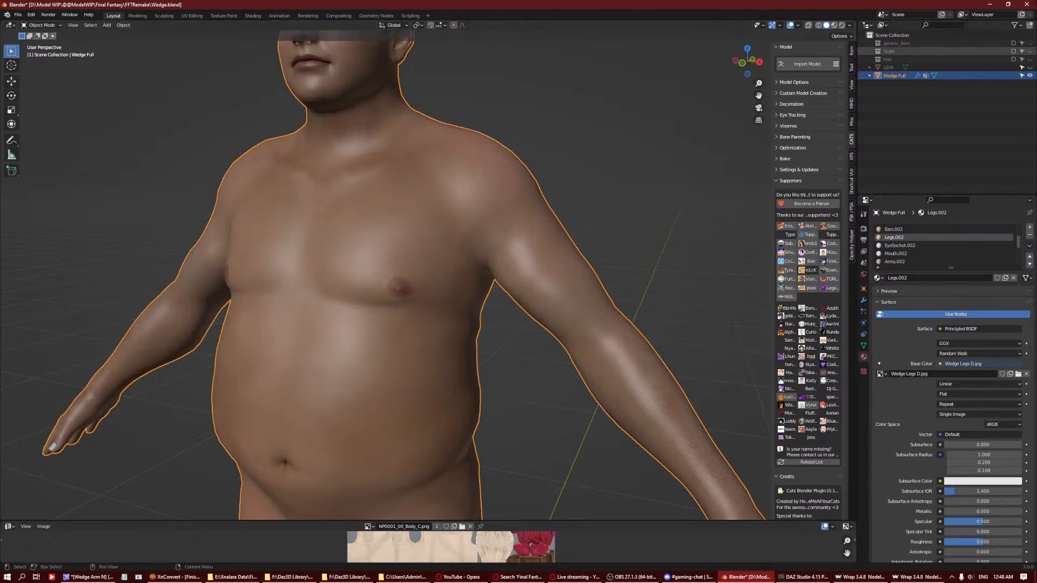
click(637, 576)
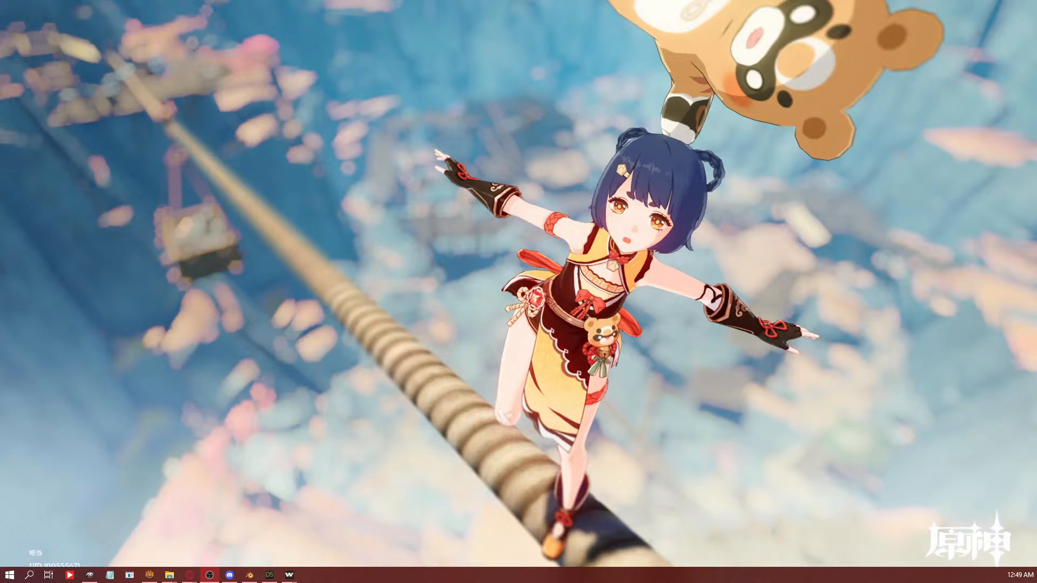
click(249, 574)
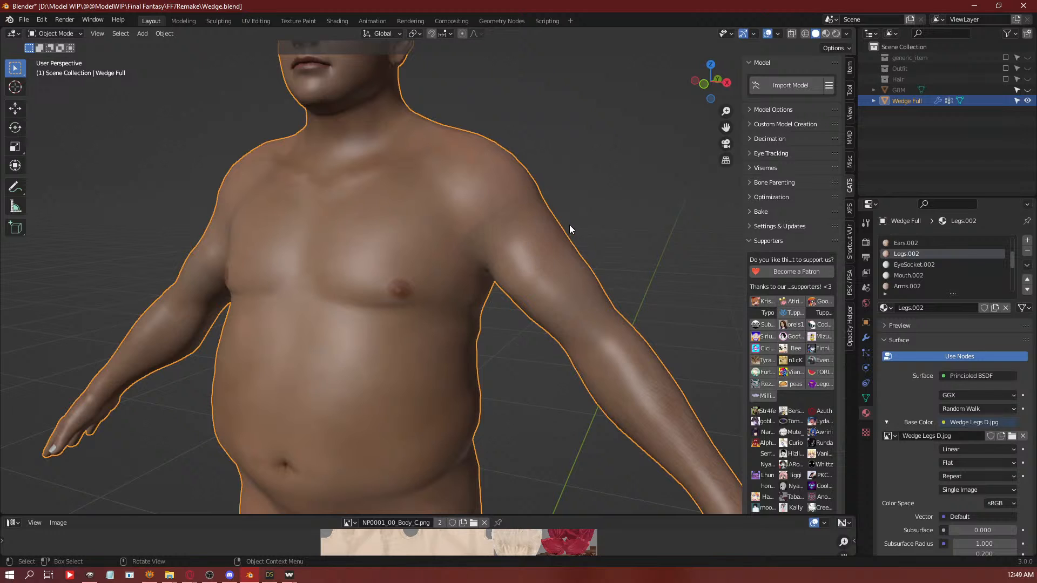
middle_drag(475, 187, 508, 202)
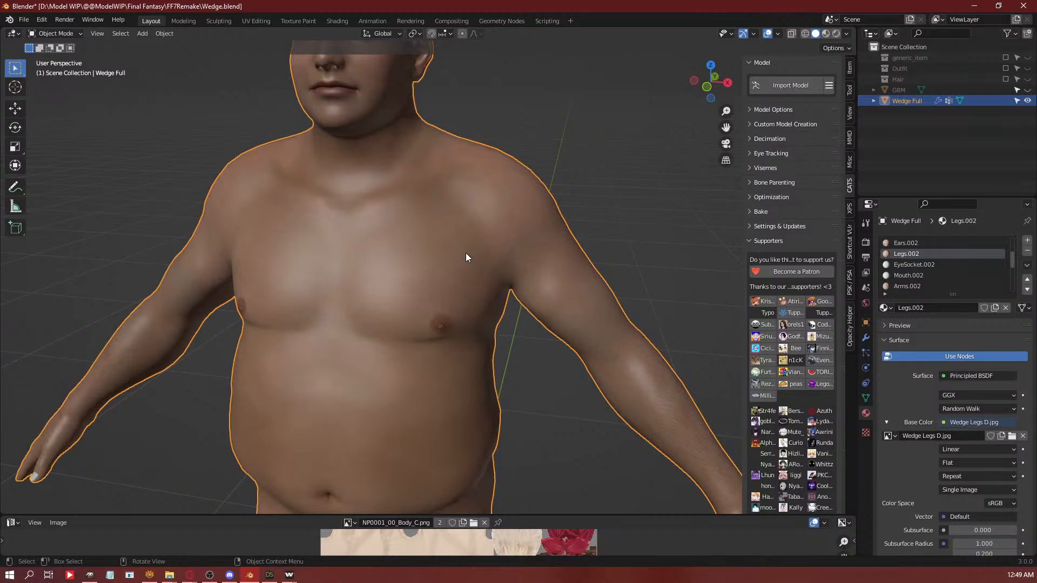
mouse_move(531, 277)
middle_down()
mouse_move(500, 289)
mouse_move(514, 285)
middle_up()
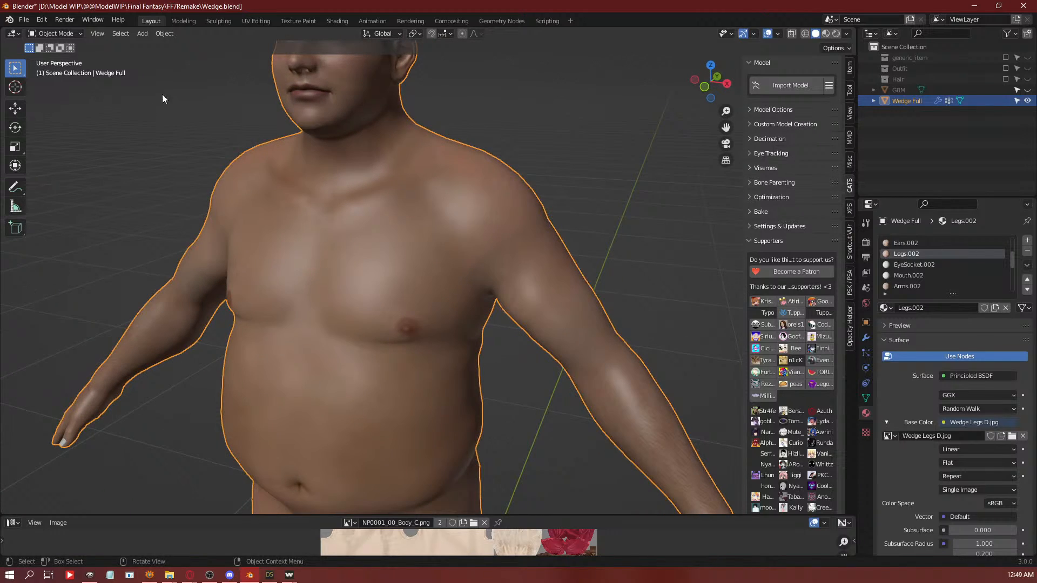
Save Wedge.blend and put the Wedge Full body into Texture Paint mode.
key(ctrl+s)
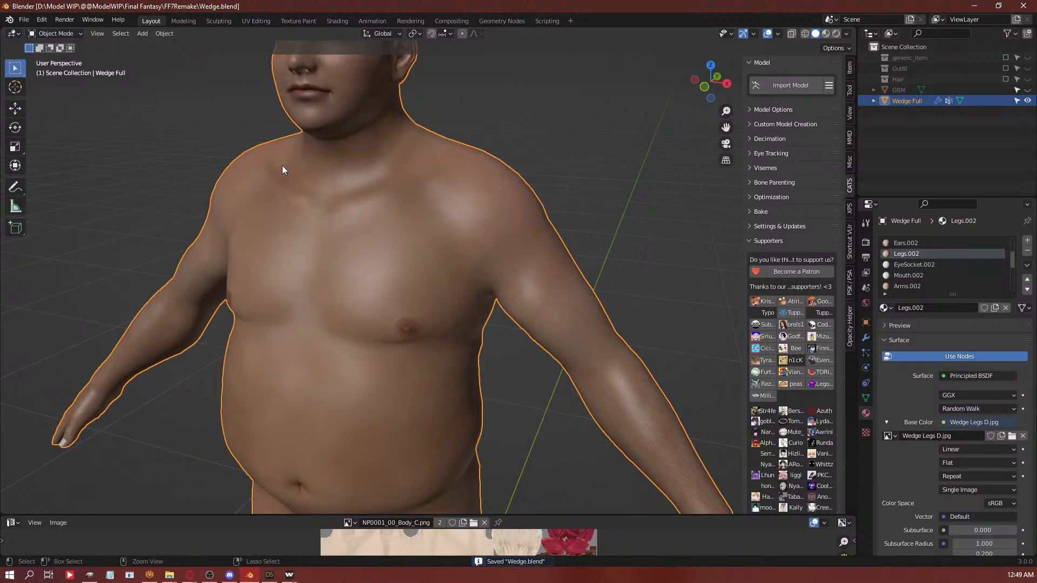
key(ctrl+Tab)
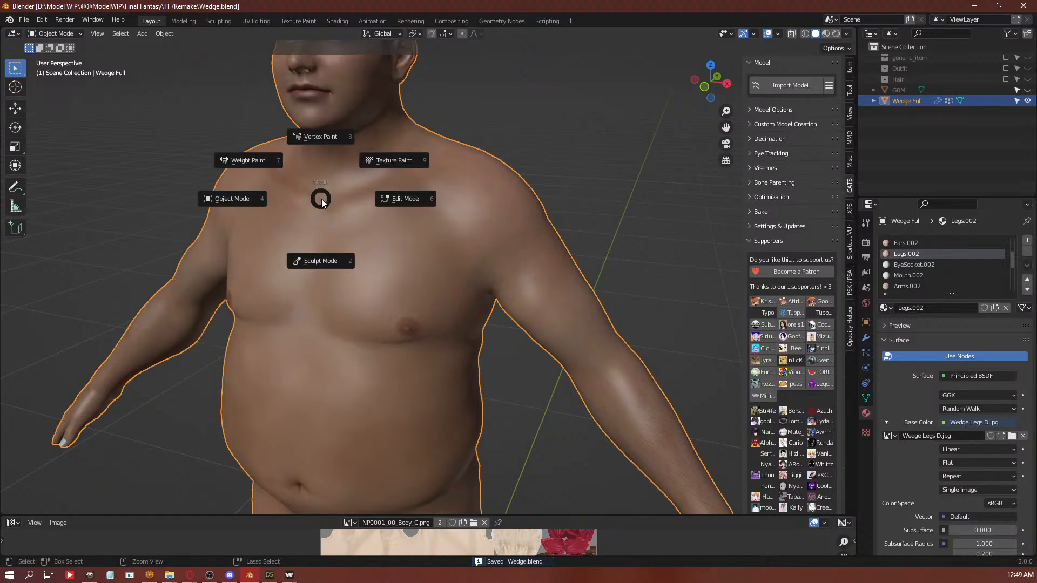
click(394, 161)
middle_drag(551, 275, 377, 233)
scroll(516, 304, down, 2)
mouse_move(354, 329)
ctrl+middle_down()
mouse_move(370, 271)
mouse_move(425, 358)
ctrl+middle_up()
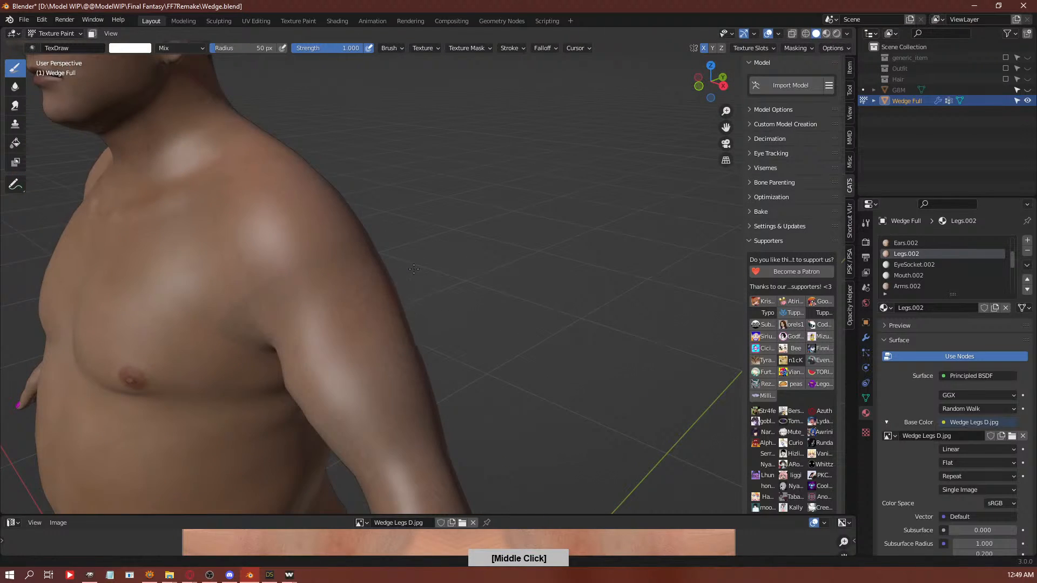
ctrl+middle_drag(318, 318, 309, 281)
Center the view on a selected shoulder vertex in Edit Mode and return to Texture Paint mode.
key(Tab)
click(272, 262)
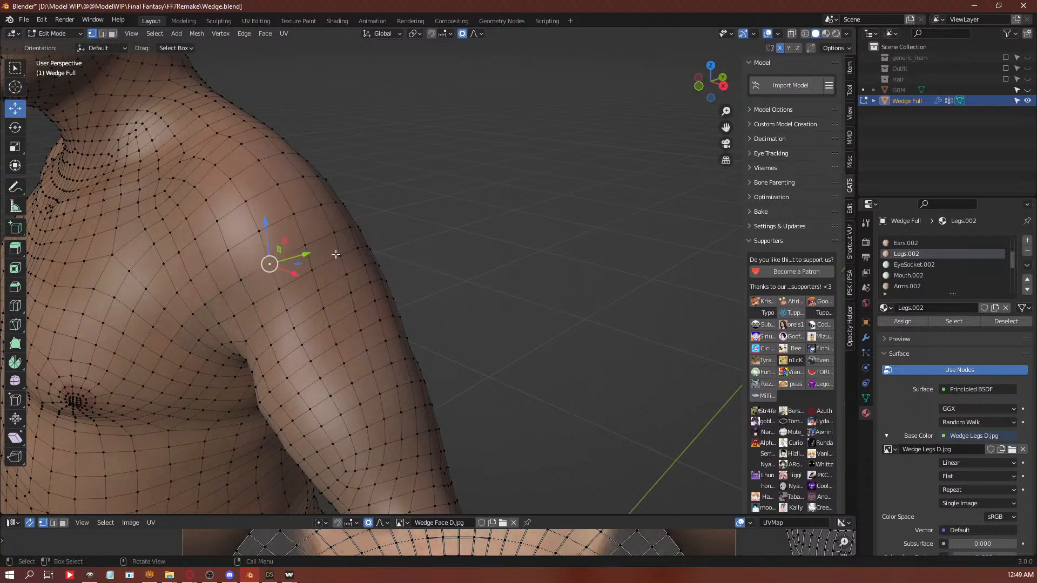
key(KP_Decimal)
ctrl+middle_drag(455, 254, 248, 456)
mouse_move(368, 308)
ctrl+middle_down()
mouse_move(205, 493)
mouse_move(352, 317)
mouse_move(368, 338)
mouse_move(371, 257)
ctrl+middle_up()
key(ctrl+Tab)
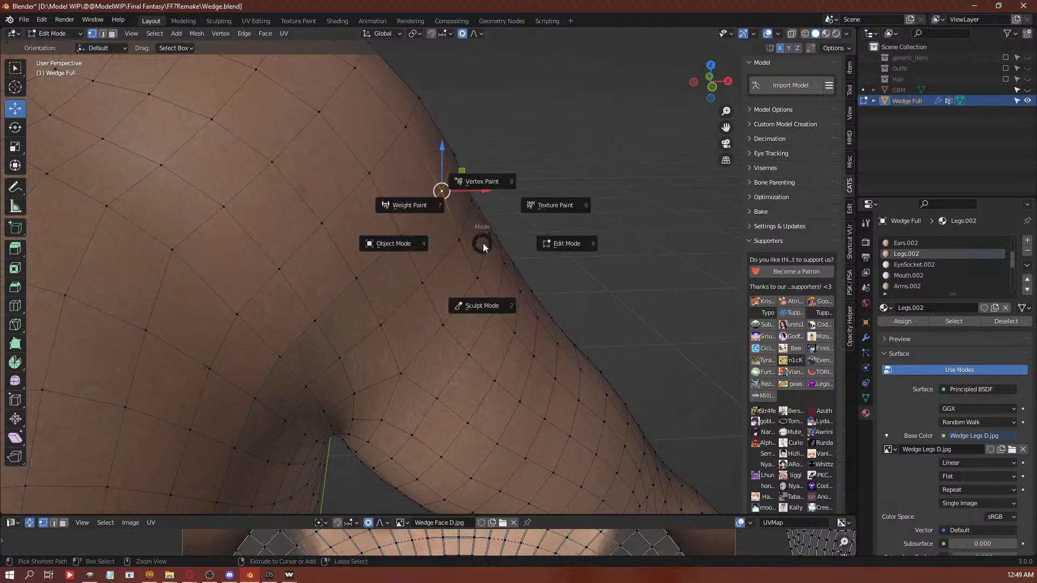
click(549, 205)
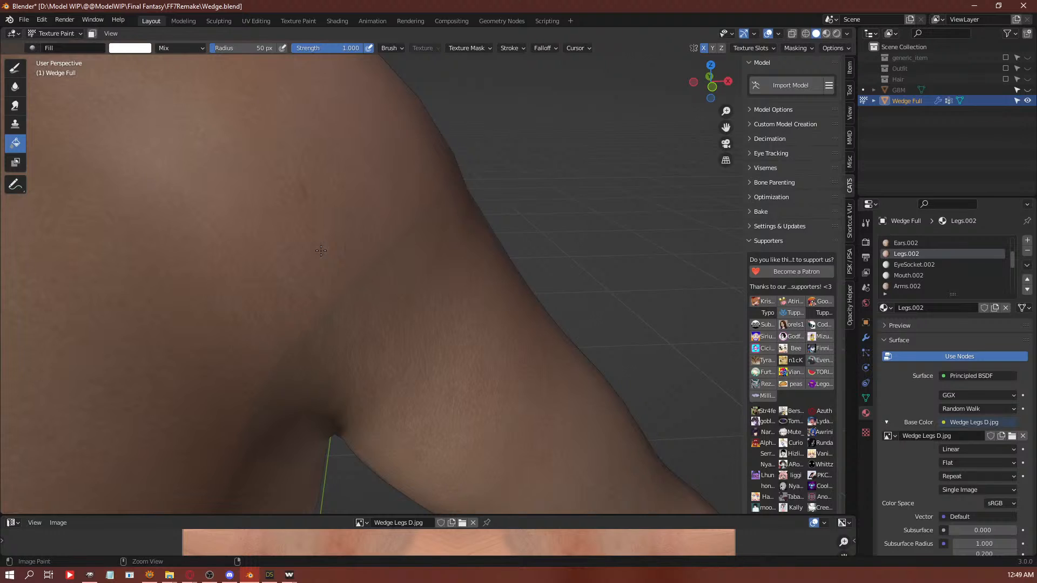
click(320, 250)
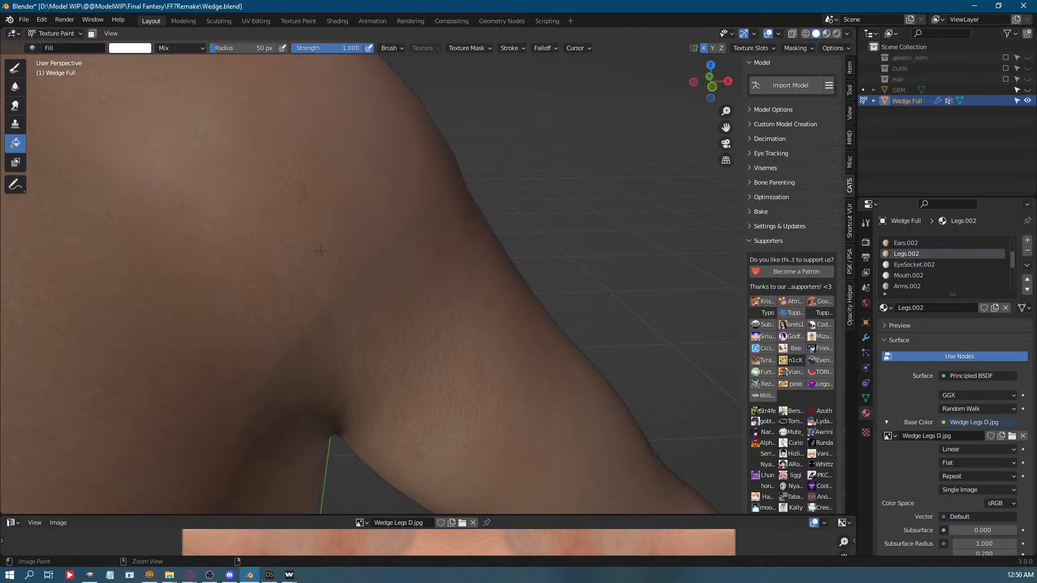
middle_click(370, 237)
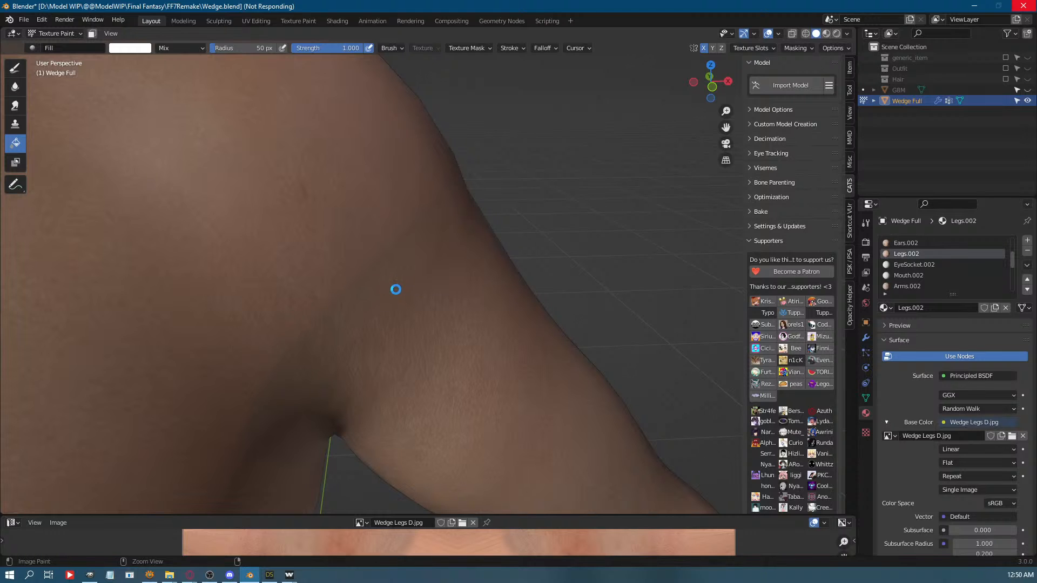
middle_drag(394, 290, 408, 240)
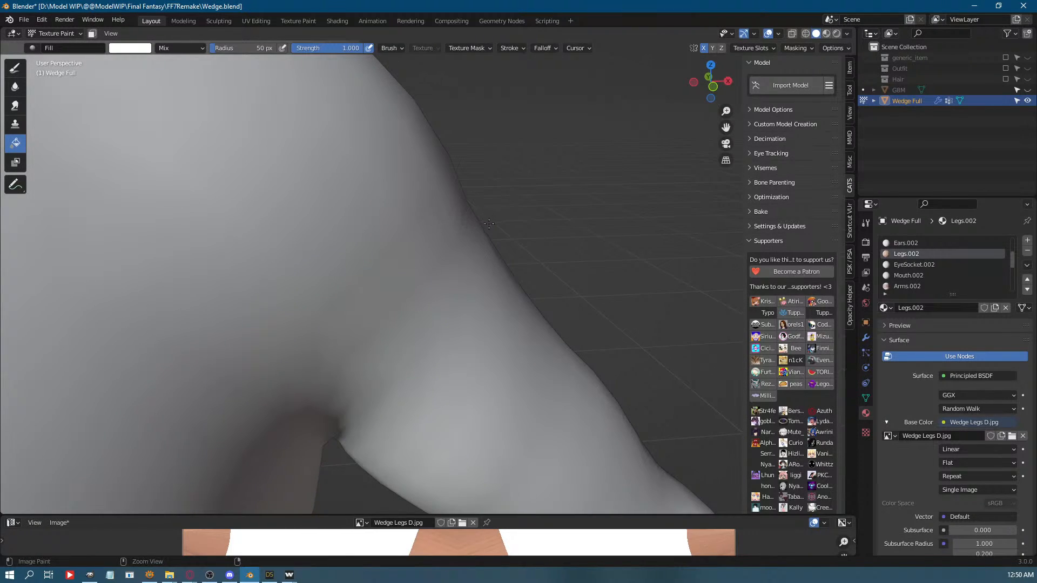
key(ctrl+z)
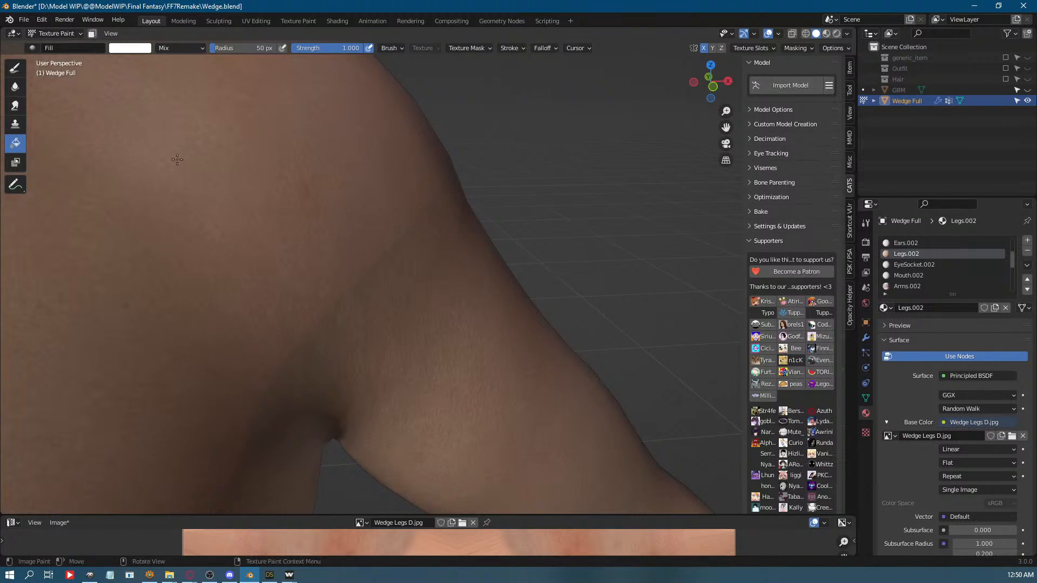
Use the Clone brush with X mirroring, 50 px radius and strength 1.000 to cover the front shoulder seam with nearby skin.
click(15, 125)
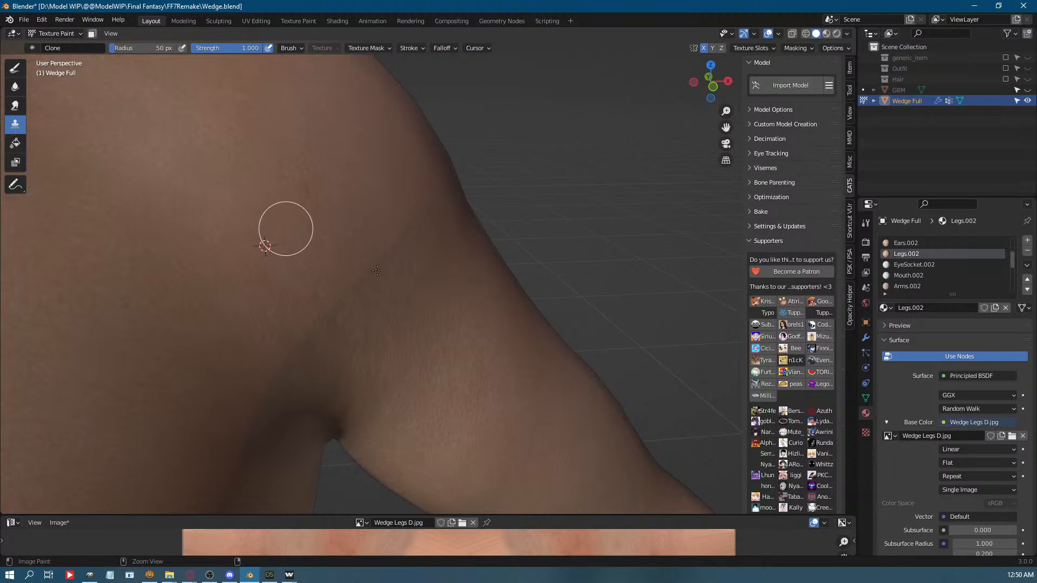
middle_drag(285, 227, 350, 307)
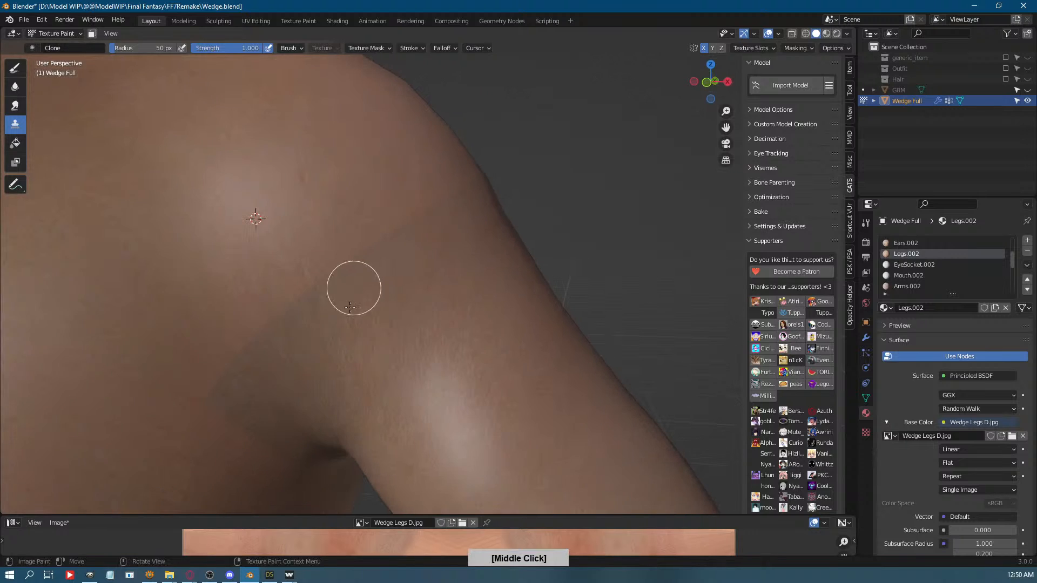
click(866, 224)
middle_drag(965, 461, 981, 209)
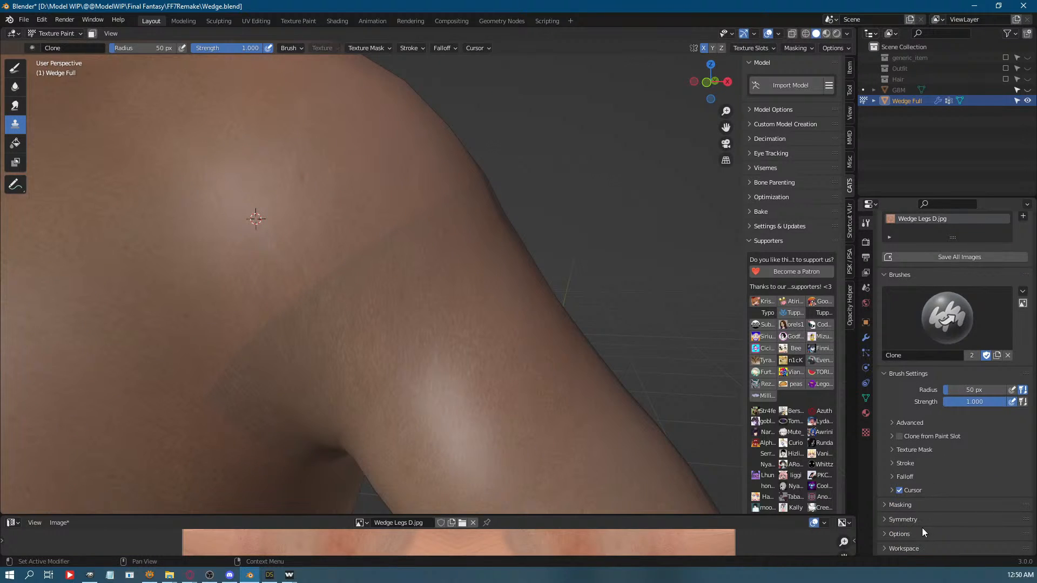
ctrl+click(276, 198)
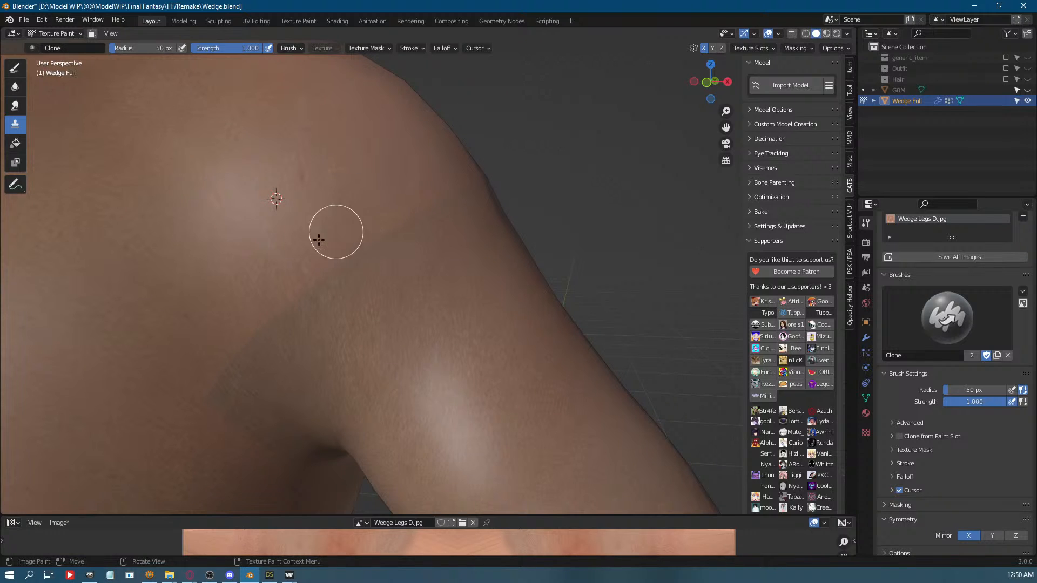
ctrl+click(305, 216)
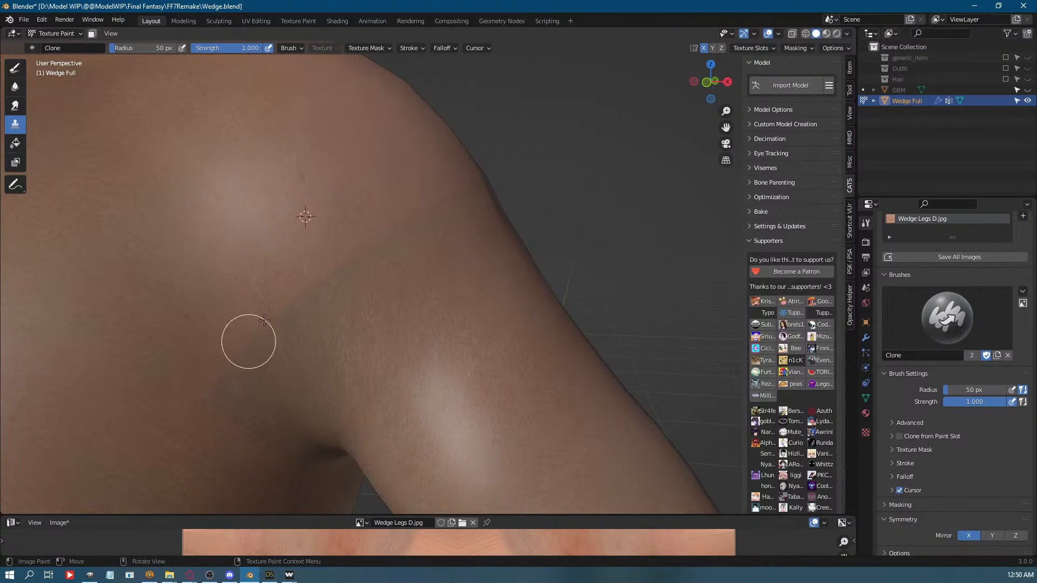
ctrl+click(204, 269)
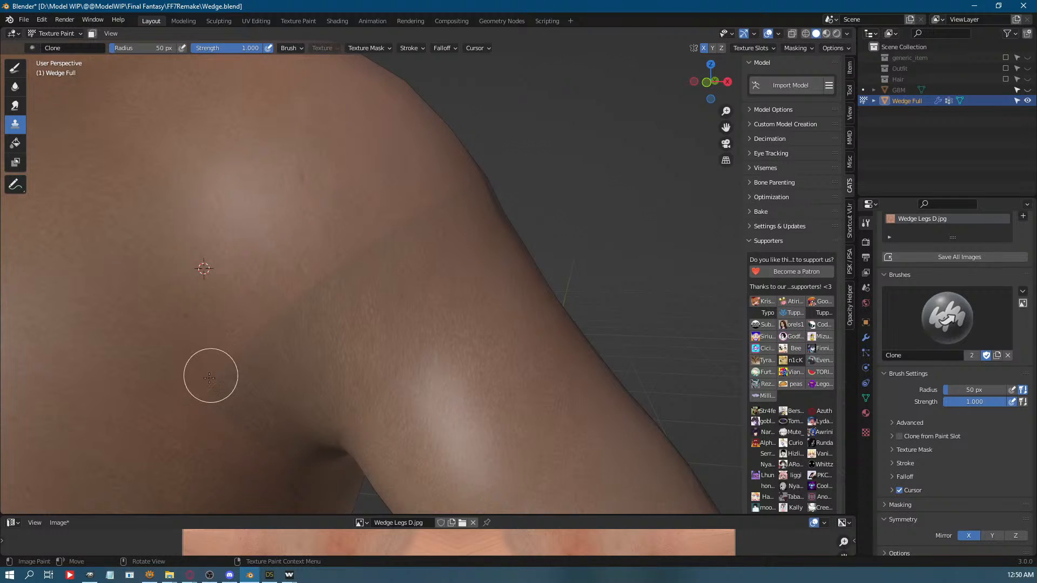
ctrl+click(178, 446)
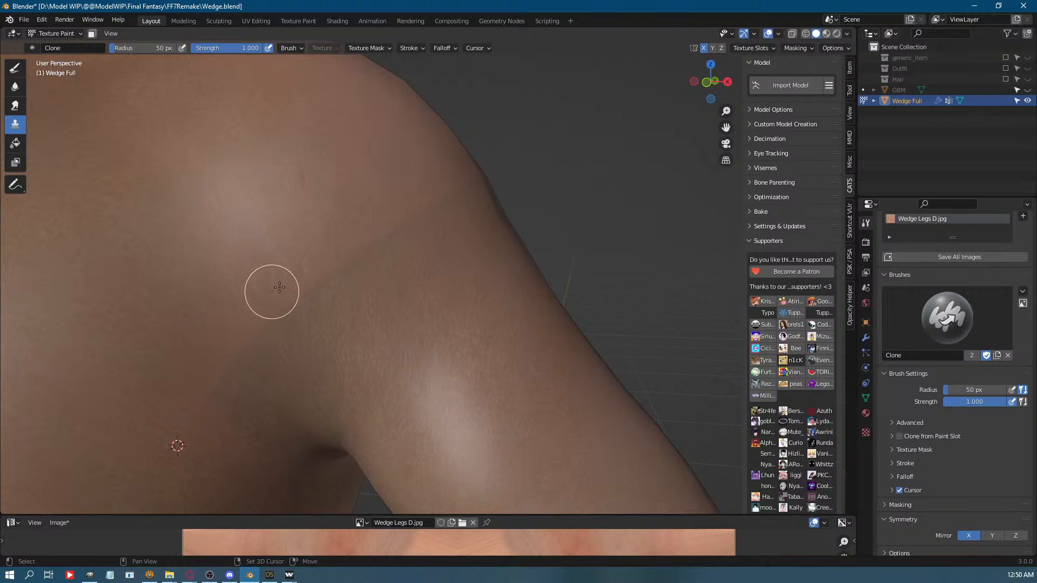
Clone chest skin over the texture seam above the armpit, where the chest meets the upper arm.
middle_drag(274, 284, 222, 270)
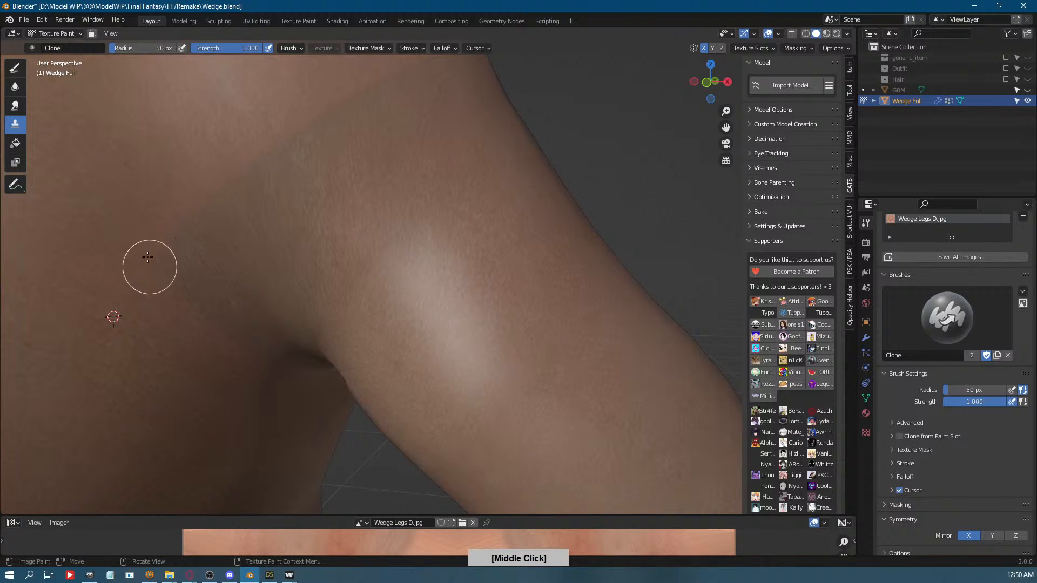
mouse_move(191, 263)
mouse_down()
mouse_move(175, 293)
mouse_move(252, 345)
mouse_move(194, 316)
mouse_up()
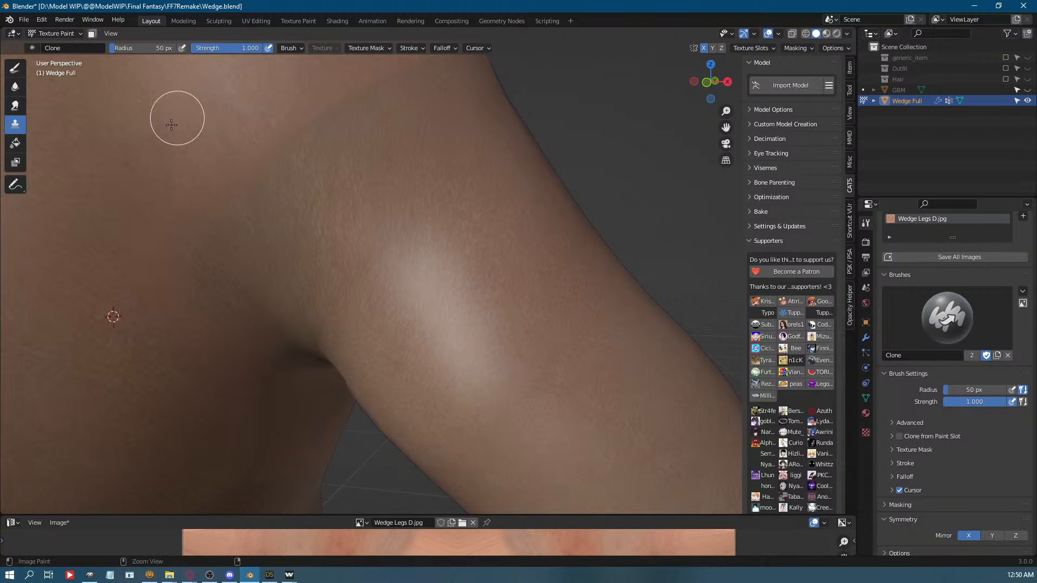
middle_drag(285, 270, 148, 452)
ctrl+click(204, 329)
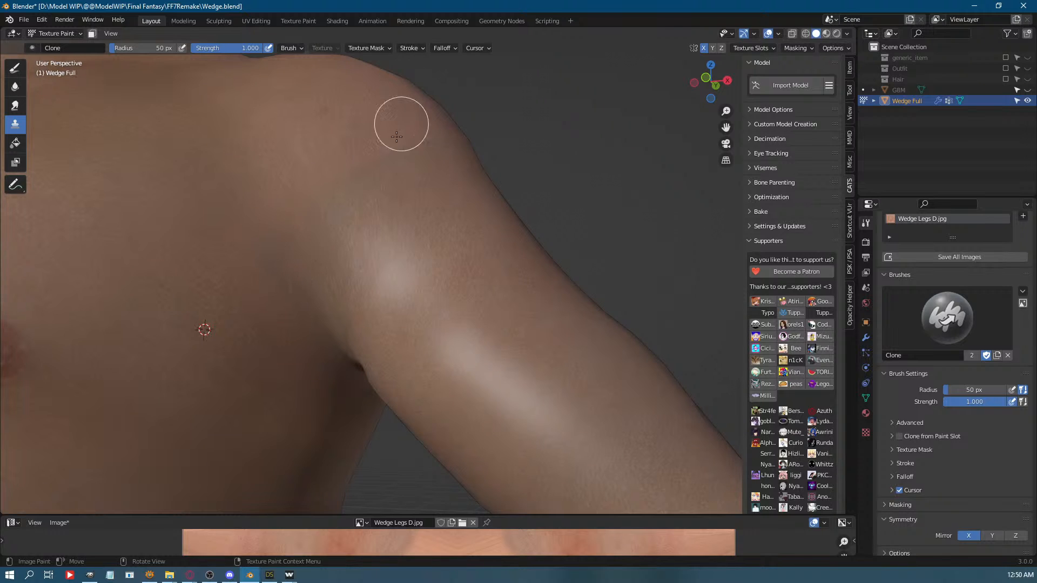
Blend the remaining seam across the upper arm by cloning from the front shoulder, upper shoulder and arm skin.
mouse_move(400, 128)
middle_down()
mouse_move(401, 259)
mouse_move(363, 308)
middle_up()
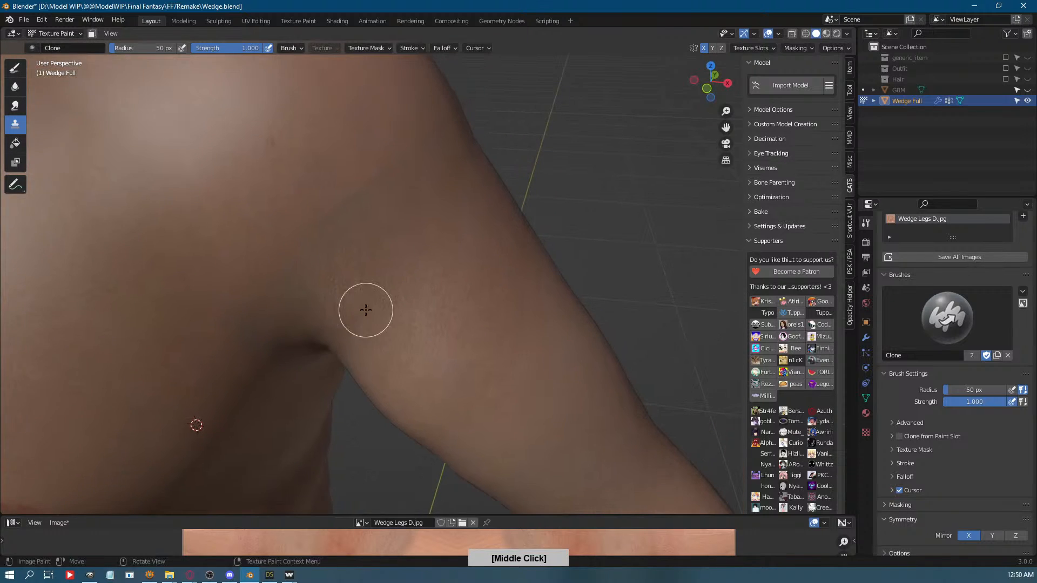
ctrl+click(224, 176)
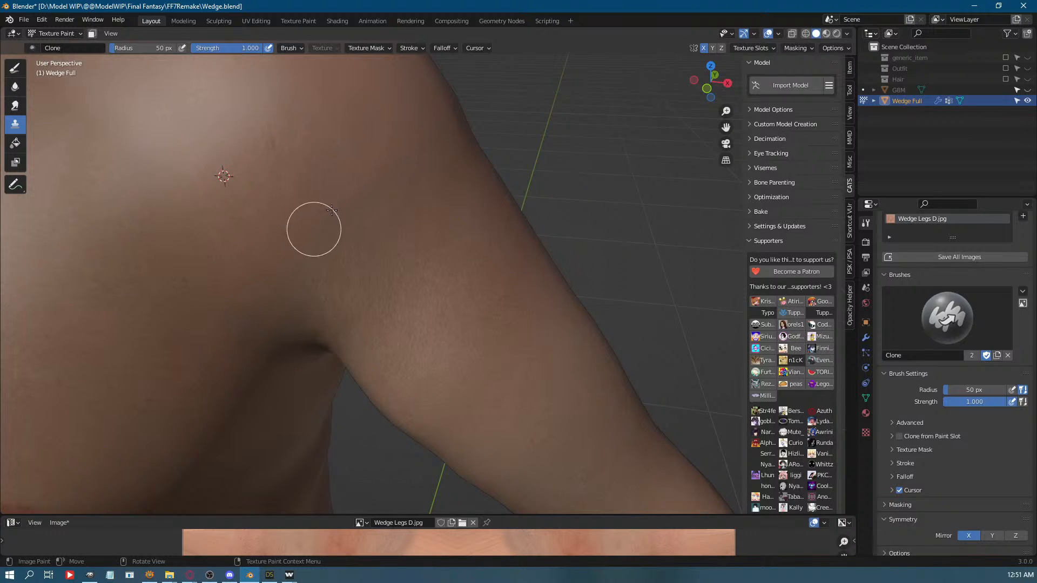
ctrl+click(400, 105)
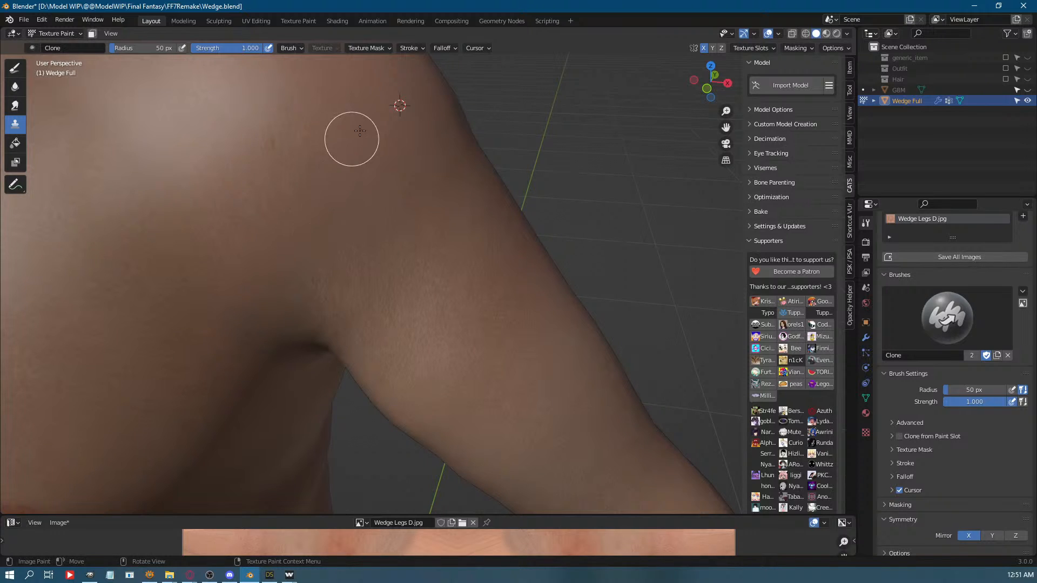
ctrl+click(414, 313)
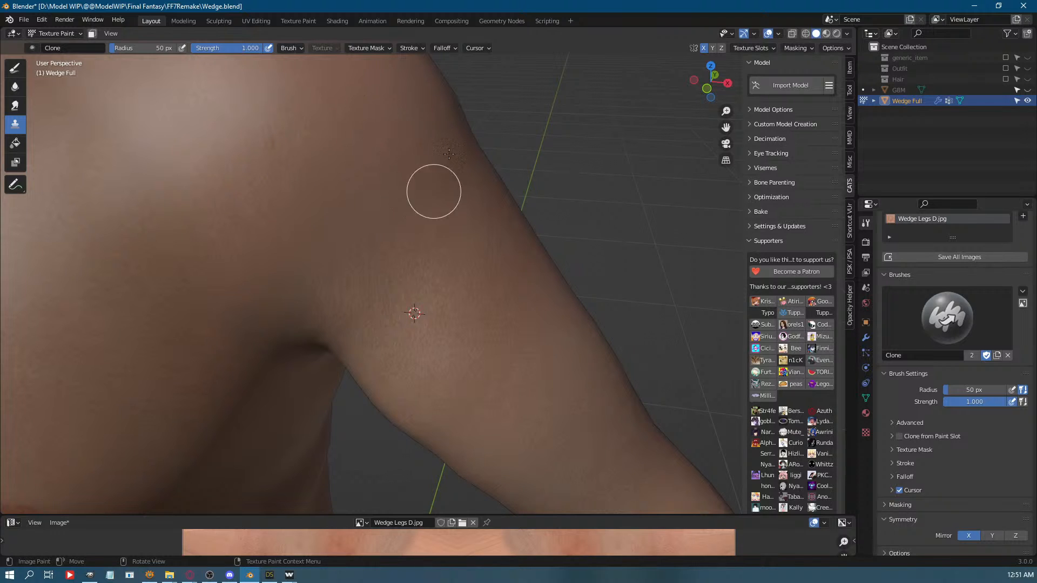
Clone nearby arm skin over the remaining texture mismatch on the outer side of the upper arm.
mouse_move(505, 190)
middle_down()
mouse_move(473, 293)
mouse_move(377, 286)
mouse_move(351, 303)
mouse_move(406, 326)
mouse_move(371, 225)
middle_up()
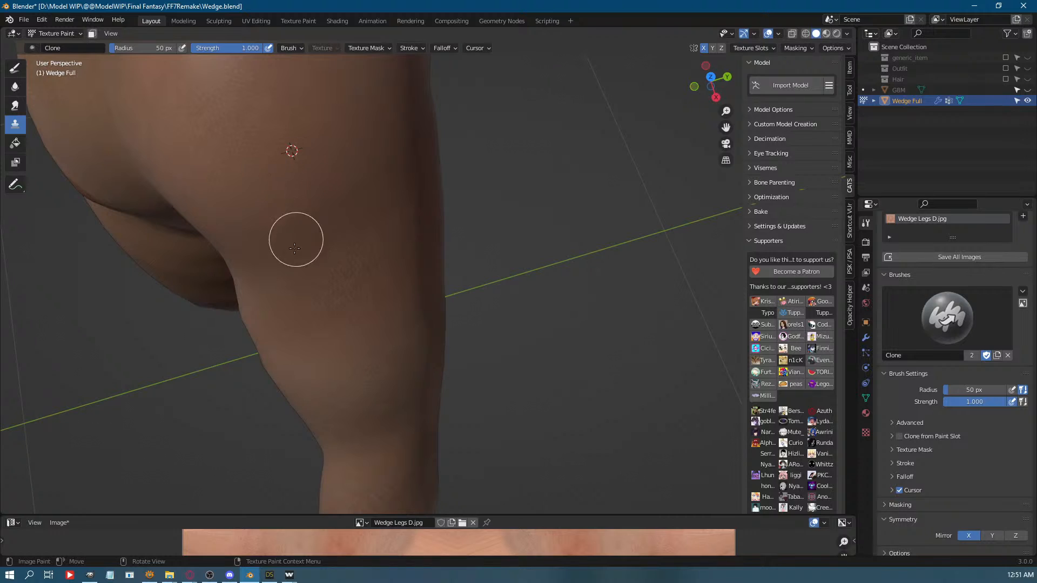
ctrl+click(351, 317)
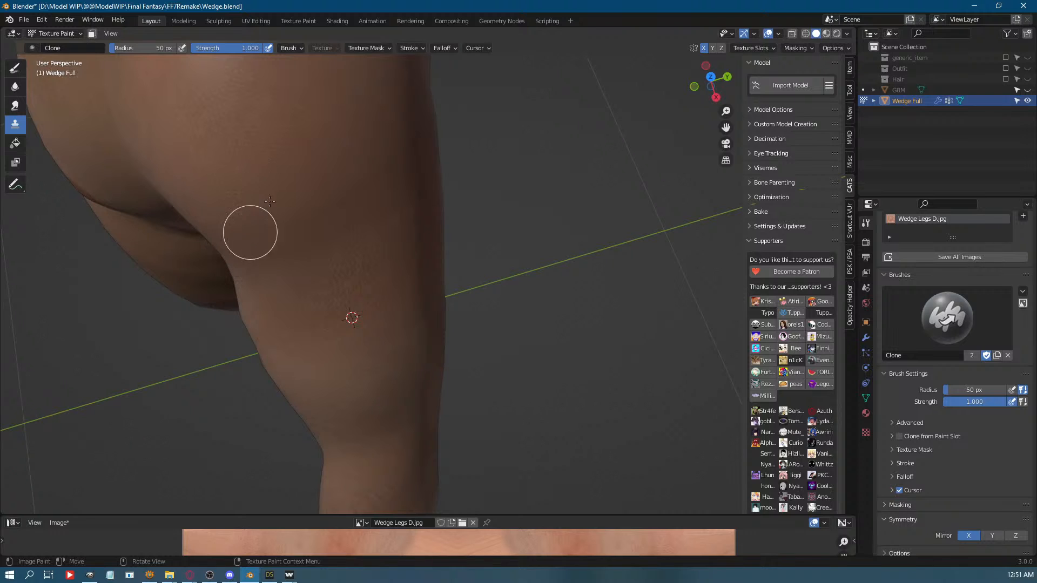
mouse_move(421, 171)
middle_down()
mouse_move(372, 173)
mouse_move(389, 157)
mouse_move(335, 204)
mouse_move(351, 289)
middle_up()
ctrl+click(352, 289)
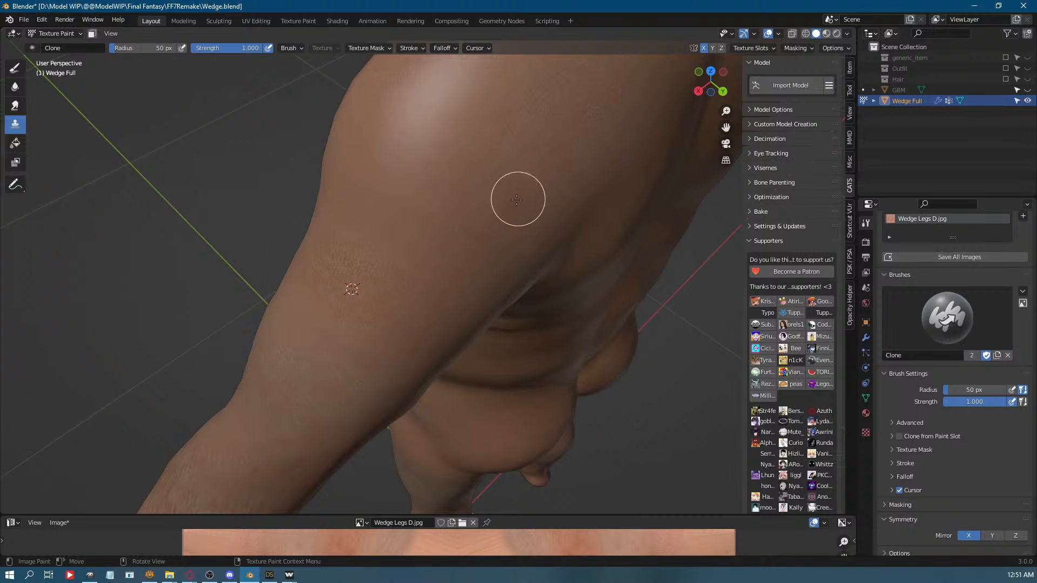
Clone skin sampled beside the shoulder blade over the seam across the back of the shoulder.
middle_drag(534, 200, 426, 191)
middle_drag(426, 264, 404, 245)
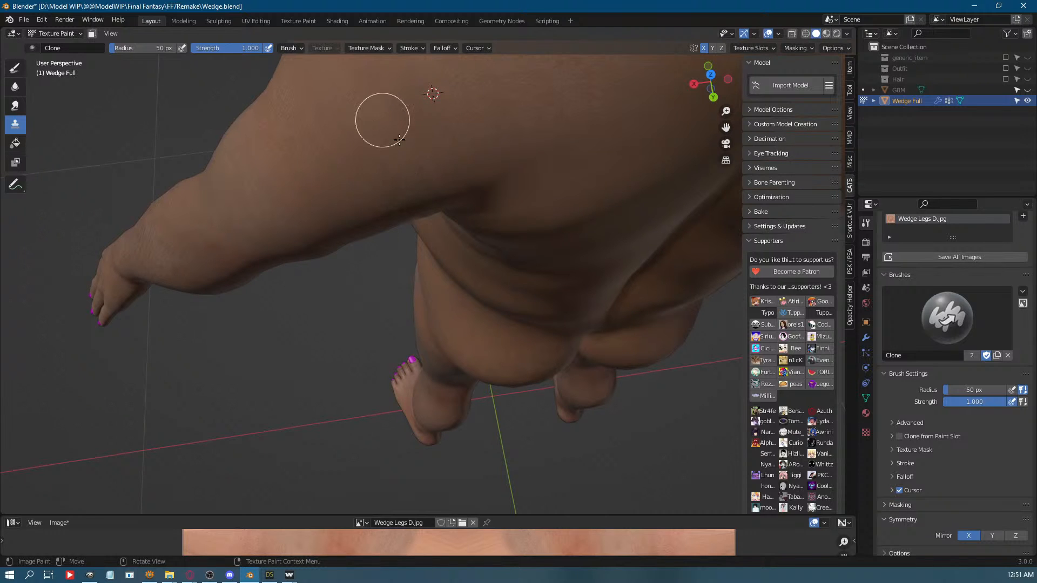
middle_drag(437, 159, 423, 141)
ctrl+click(444, 254)
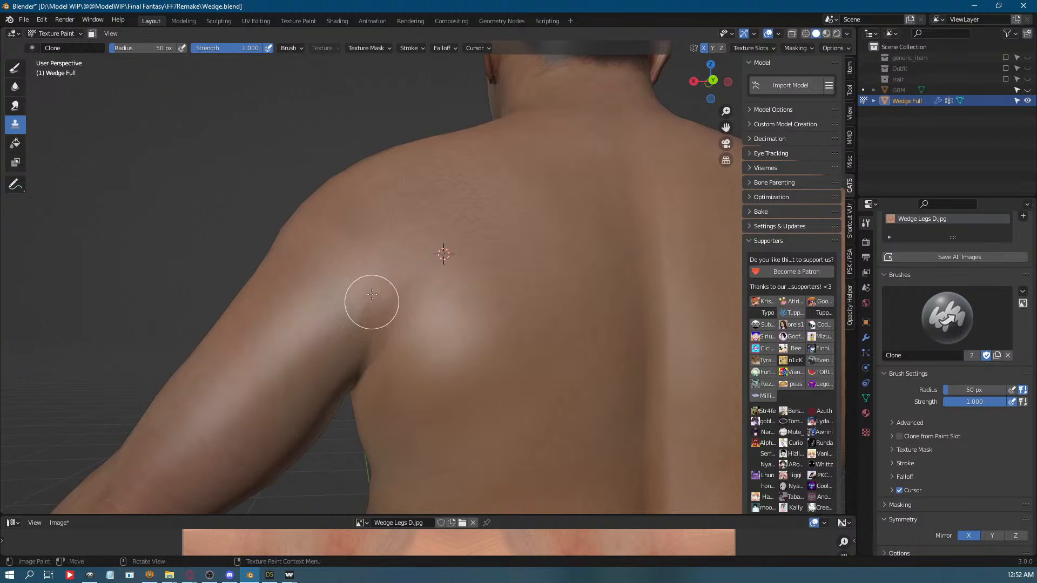
Blend the front shoulder and the chest around the armpit with skin cloned from the outer chest.
middle_drag(372, 353, 360, 287)
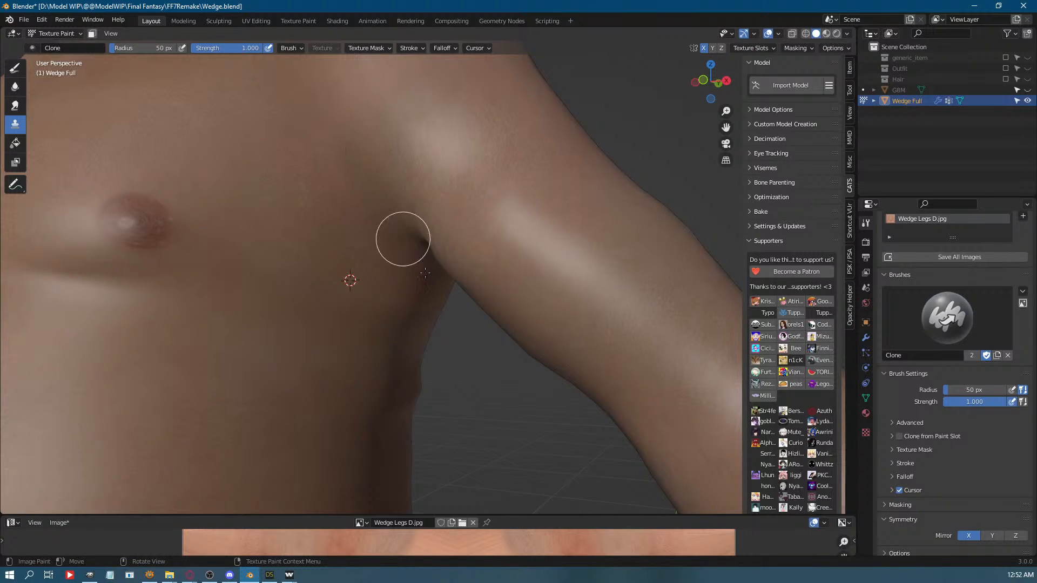
middle_drag(437, 283, 386, 283)
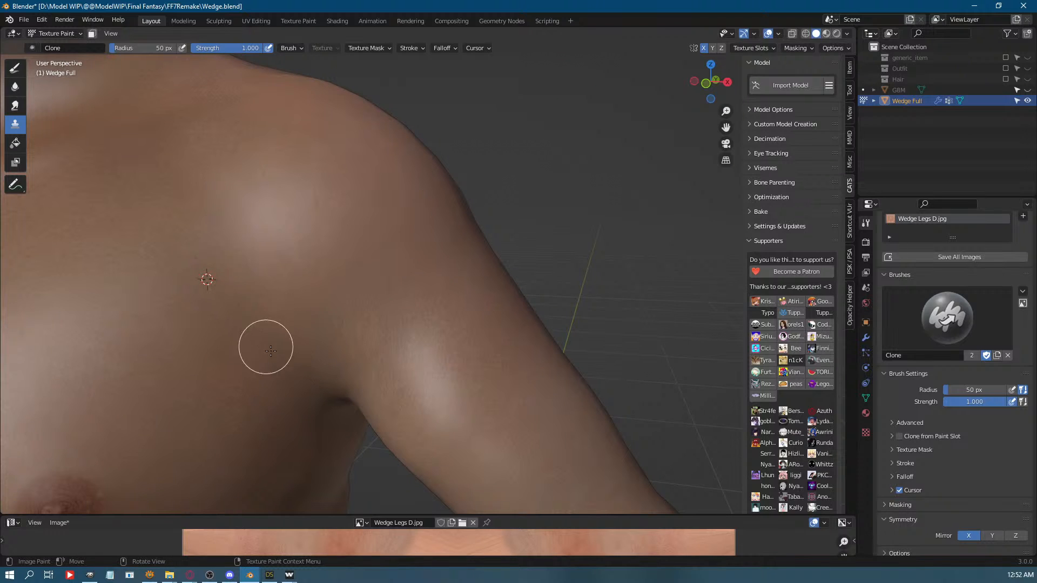
middle_drag(326, 245, 320, 343)
ctrl+click(210, 253)
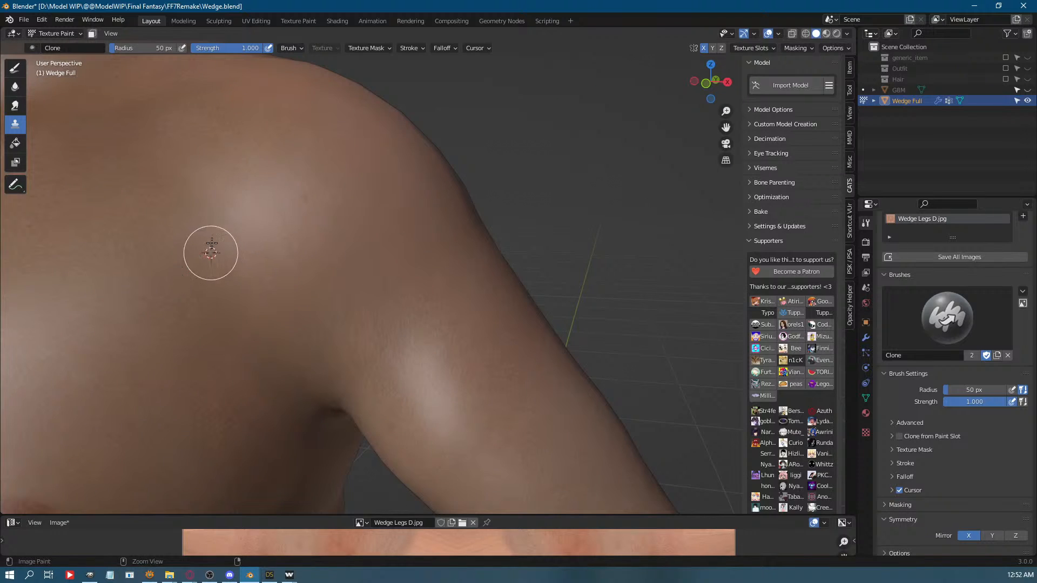
middle_drag(338, 231, 345, 287)
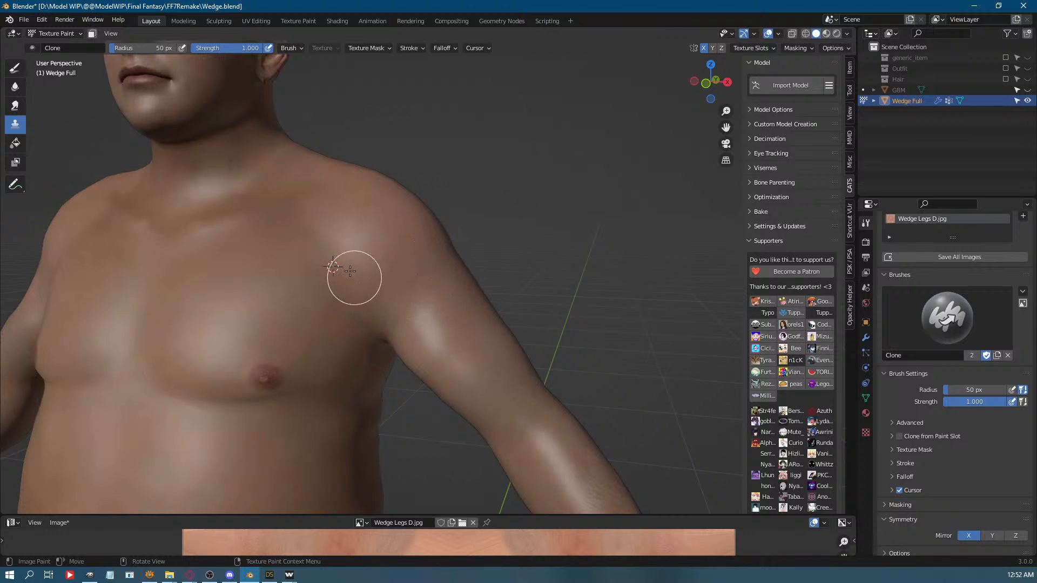
middle_drag(385, 324, 340, 329)
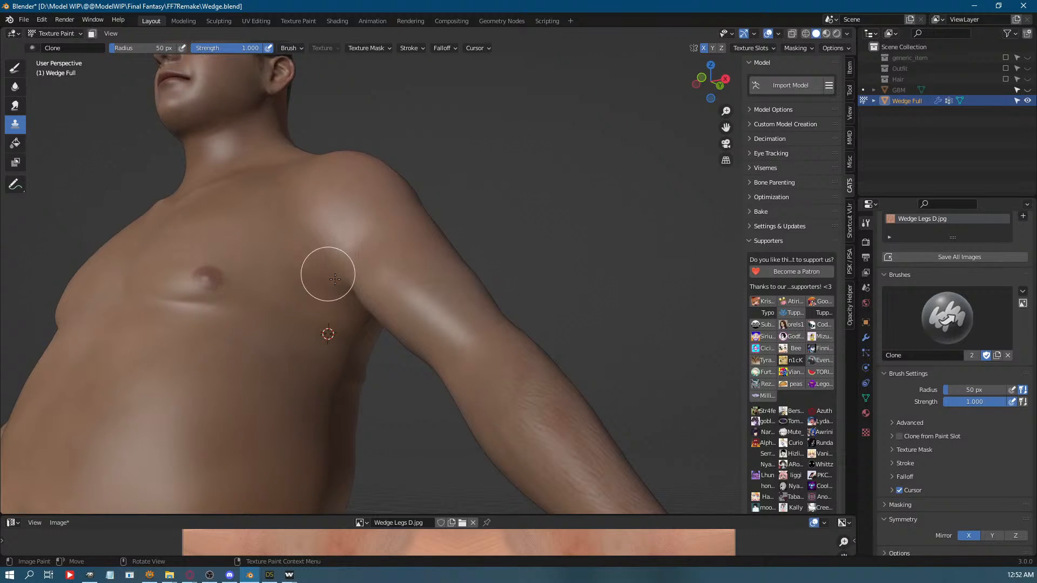
Clone skin from the side of the back and the rear upper arm over the seam behind the shoulder and armpit.
middle_drag(422, 267, 486, 278)
ctrl+click(456, 345)
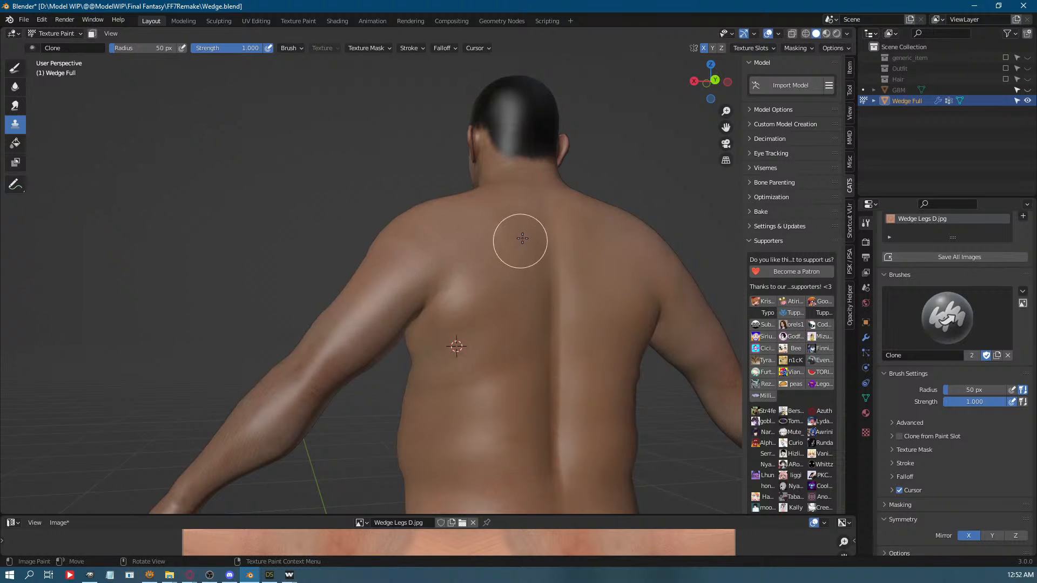
middle_drag(508, 287, 439, 423)
mouse_move(398, 369)
middle_down()
mouse_move(407, 274)
mouse_move(459, 363)
middle_up()
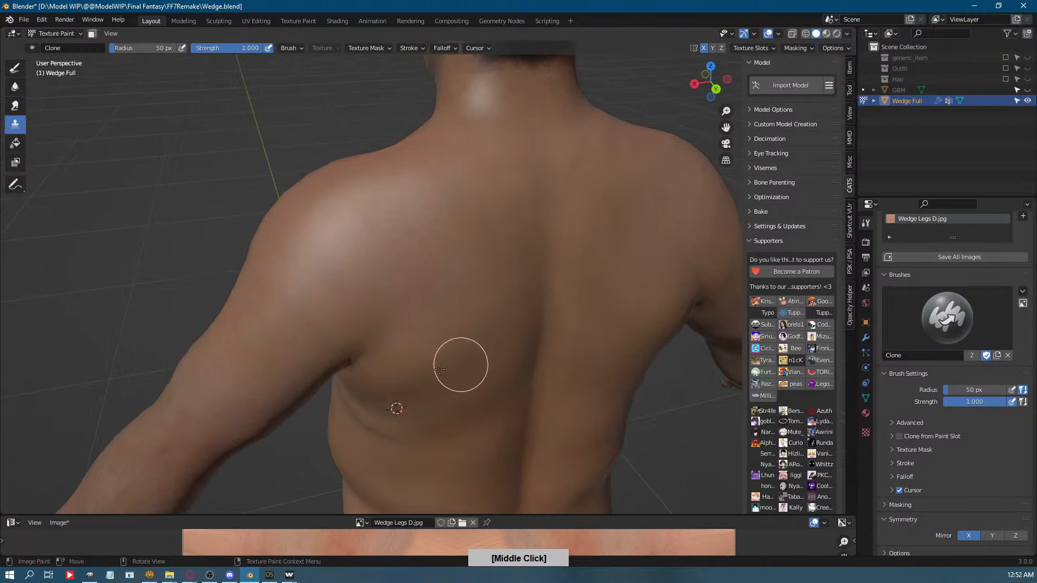
ctrl+click(277, 392)
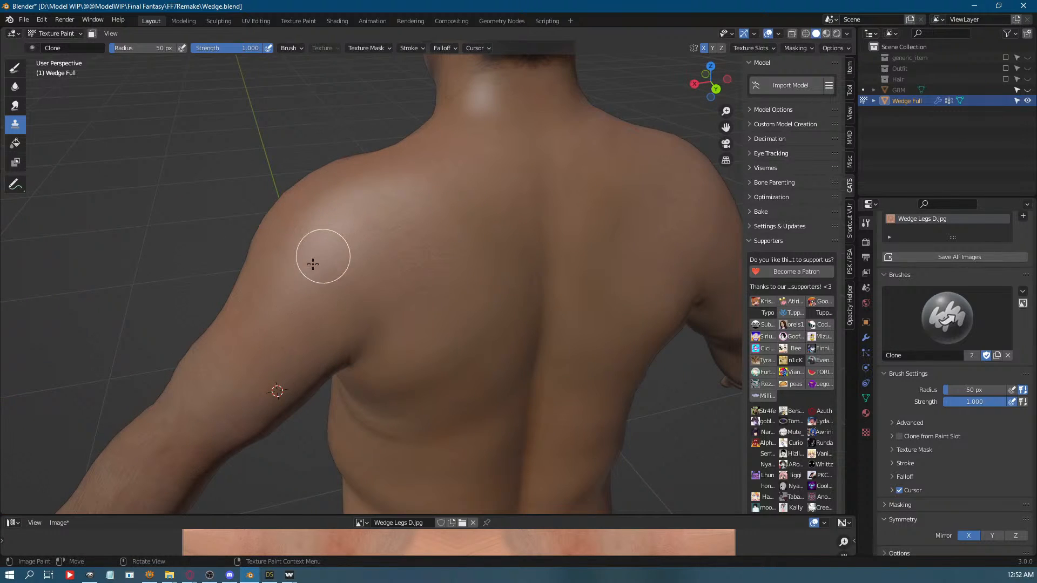
middle_drag(316, 242, 383, 334)
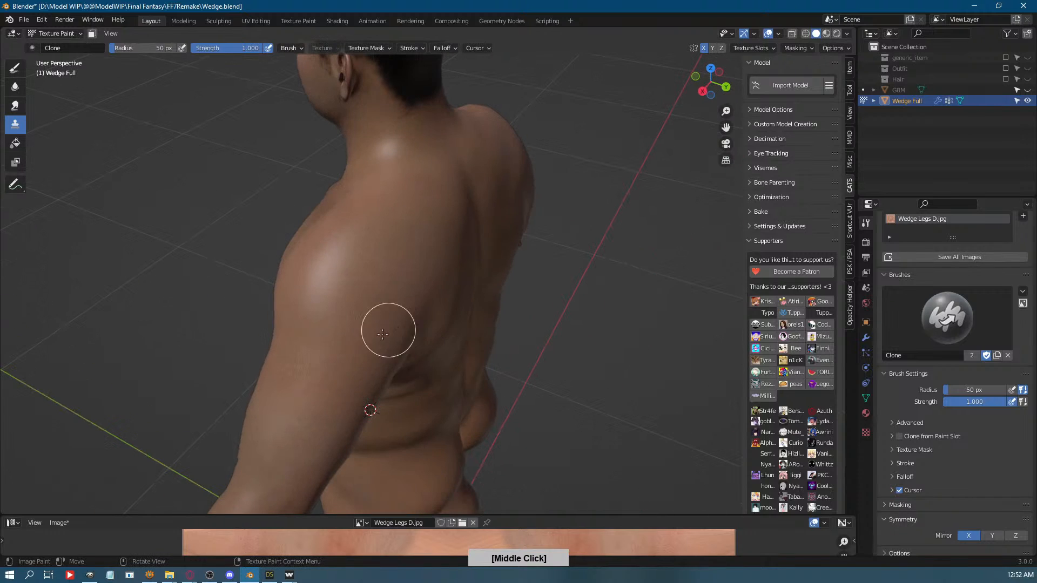
ctrl+click(370, 343)
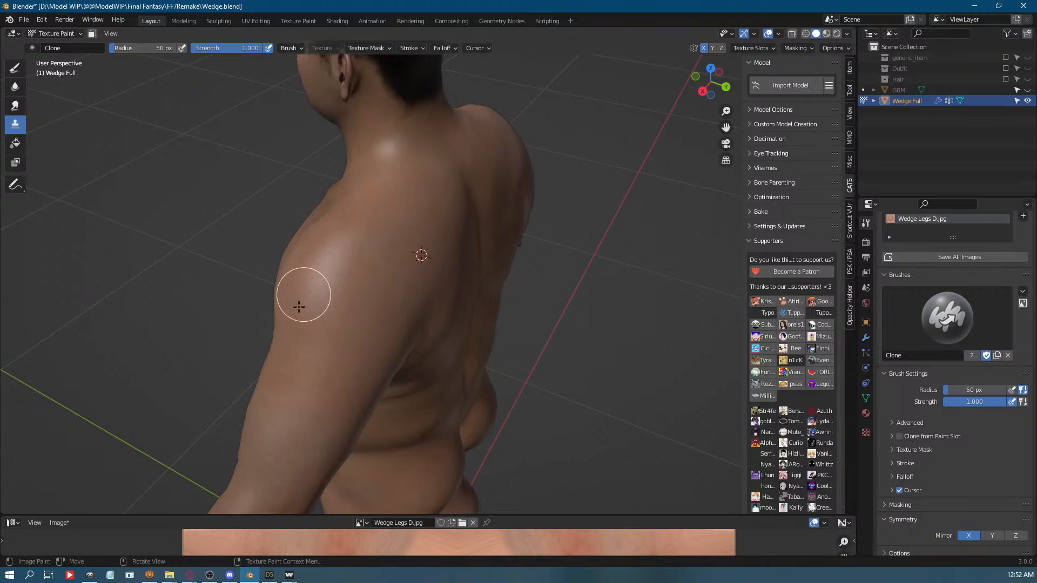
Clone neck skin over the texture transition at the side of the neck, where it meets the shoulder.
middle_drag(361, 283, 507, 319)
scroll(507, 319, up, 12)
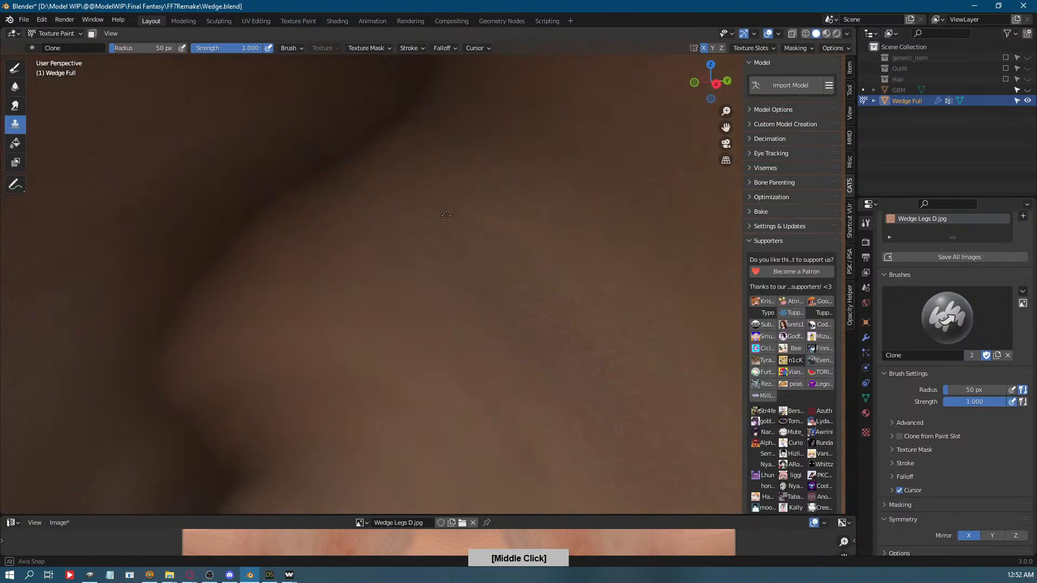
scroll(448, 239, down, 12)
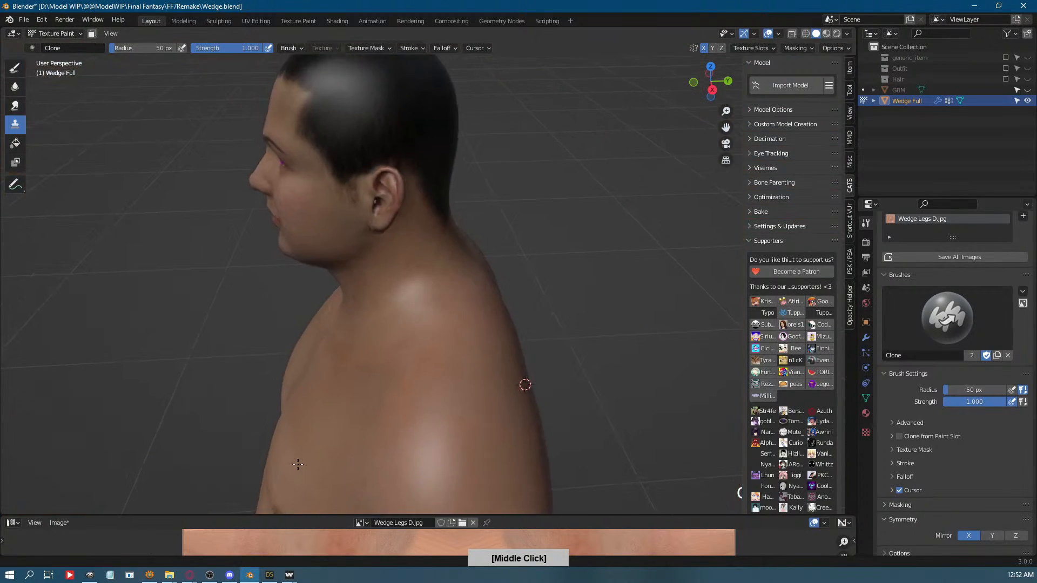
ctrl+middle_drag(298, 464, 436, 241)
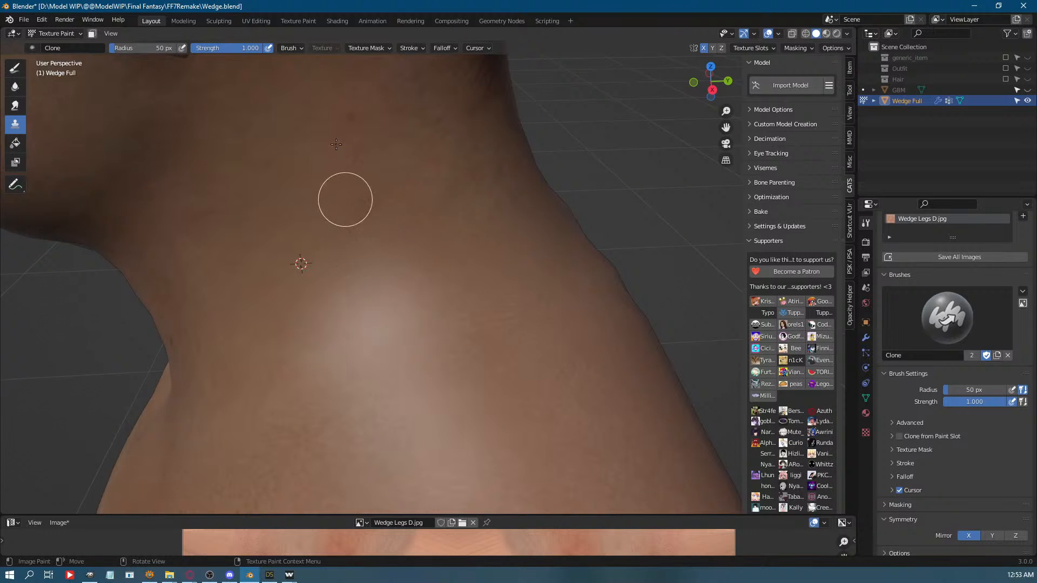
mouse_move(336, 162)
middle_down()
mouse_move(231, 363)
mouse_move(428, 266)
mouse_move(534, 160)
mouse_move(525, 228)
mouse_move(389, 312)
mouse_move(412, 327)
mouse_move(364, 327)
mouse_move(324, 412)
mouse_move(377, 322)
mouse_move(366, 351)
mouse_move(360, 242)
mouse_move(348, 341)
middle_up()
ctrl+click(278, 254)
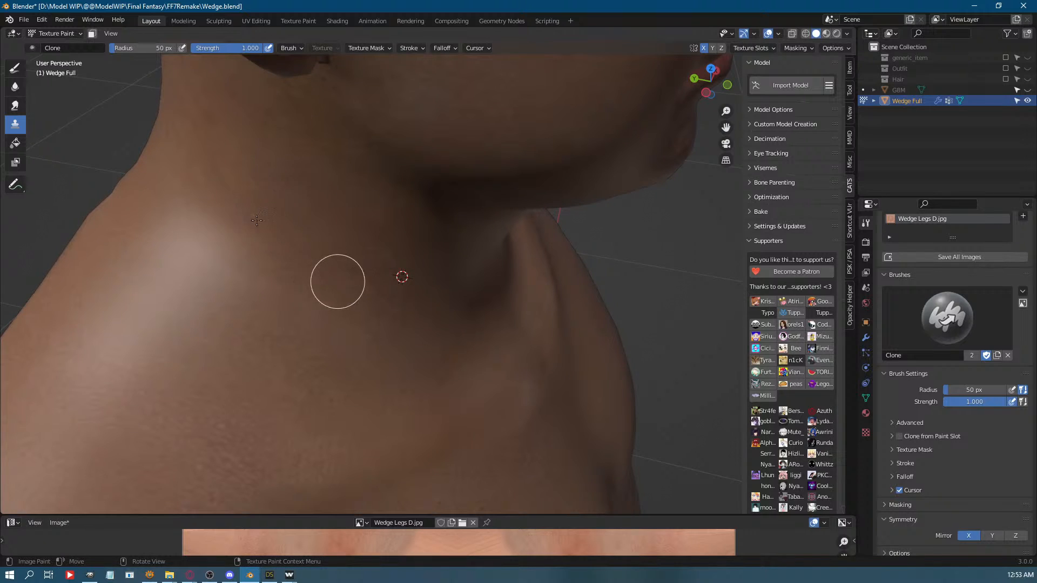
Blend the skin from the base of the neck across the collarbone and the top of the shoulder.
middle_drag(303, 183, 382, 378)
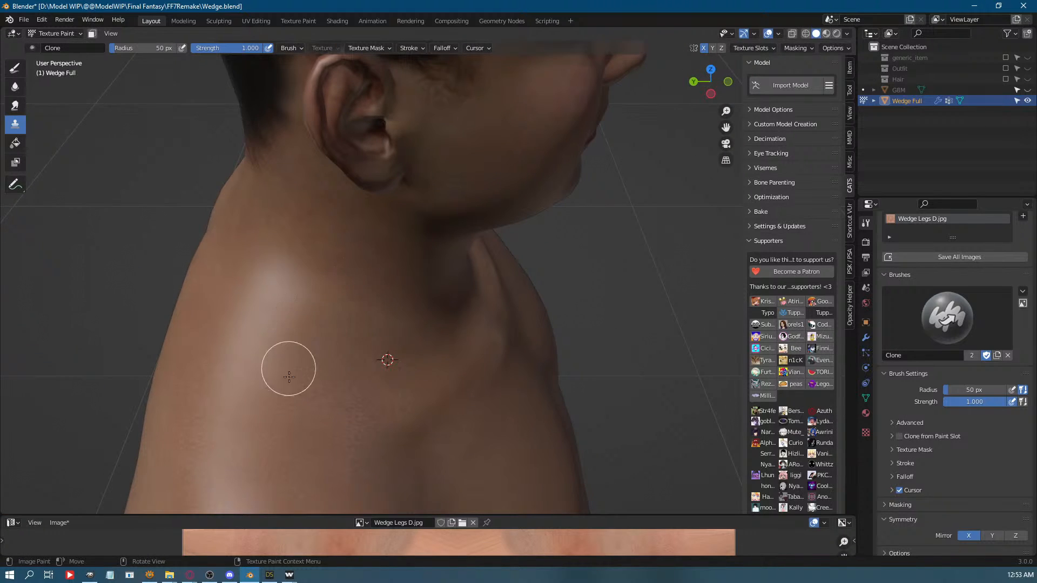
middle_drag(309, 399, 455, 268)
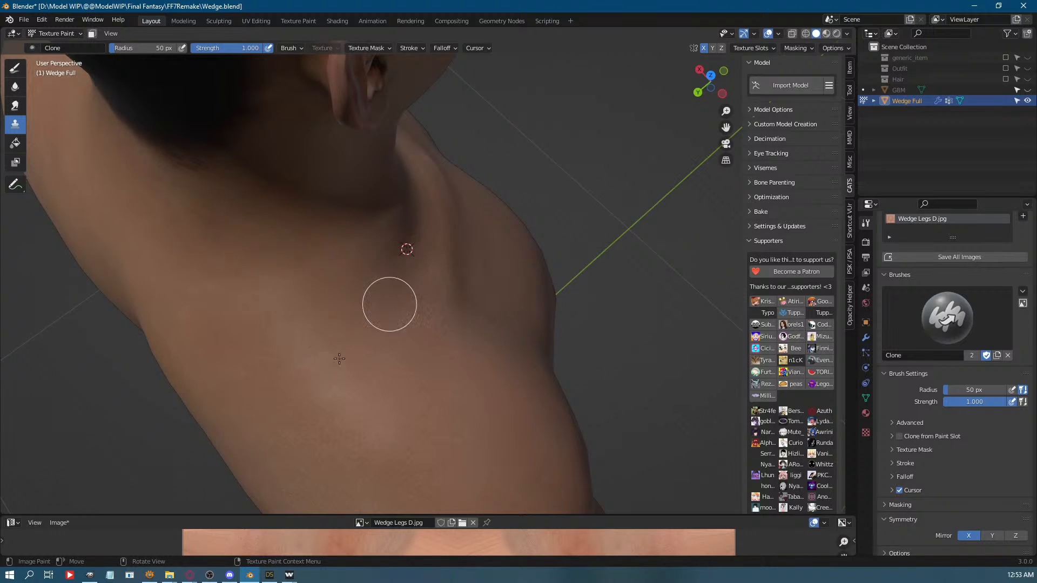
middle_drag(386, 269, 324, 221)
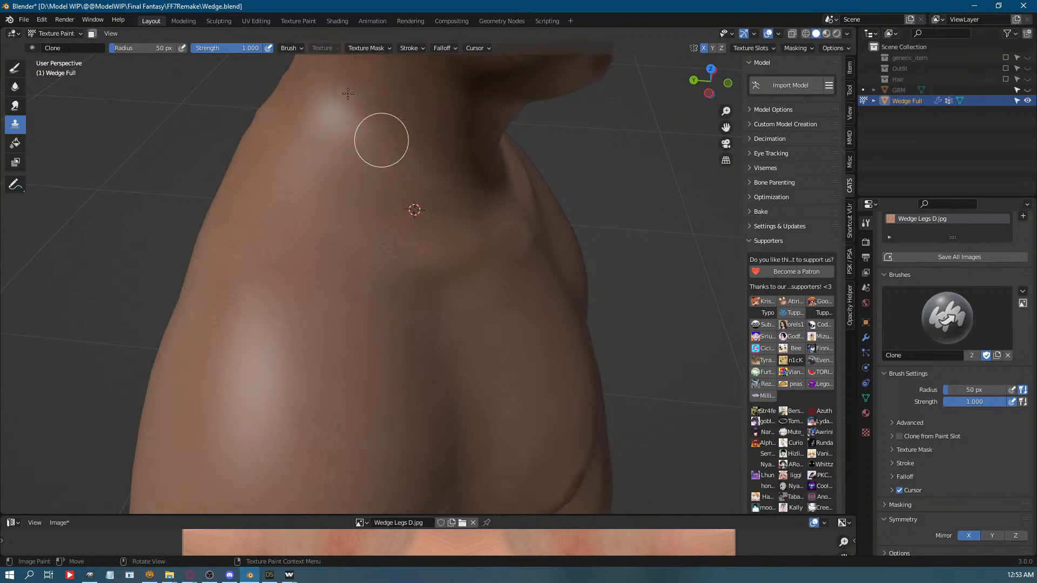
Clone skin from the back of the thighs up to the area just beneath the buttocks.
mouse_move(277, 251)
middle_down()
mouse_move(555, 301)
mouse_move(522, 394)
middle_up()
middle_drag(597, 282, 452, 125)
middle_drag(364, 339, 324, 347)
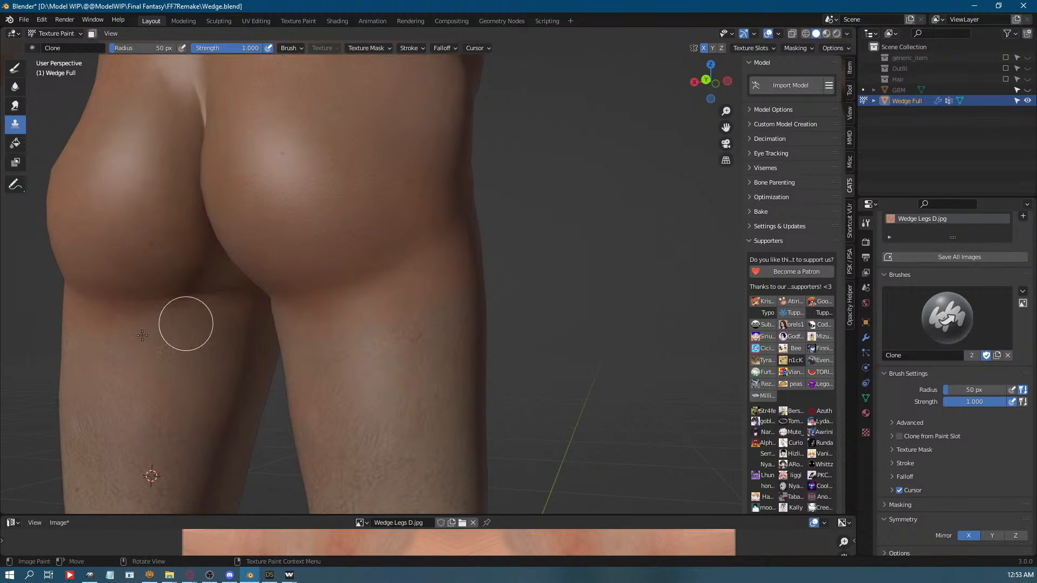
middle_drag(173, 338, 377, 344)
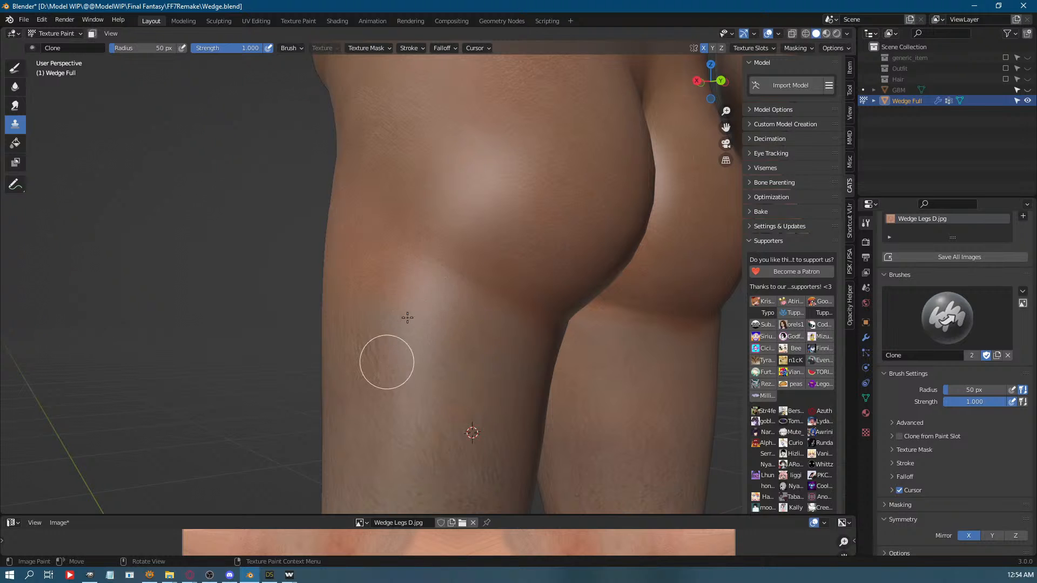
Blend the colour transition on the front of the thigh by cloning from the upper thigh and the hairy mid-thigh.
middle_drag(408, 317, 440, 347)
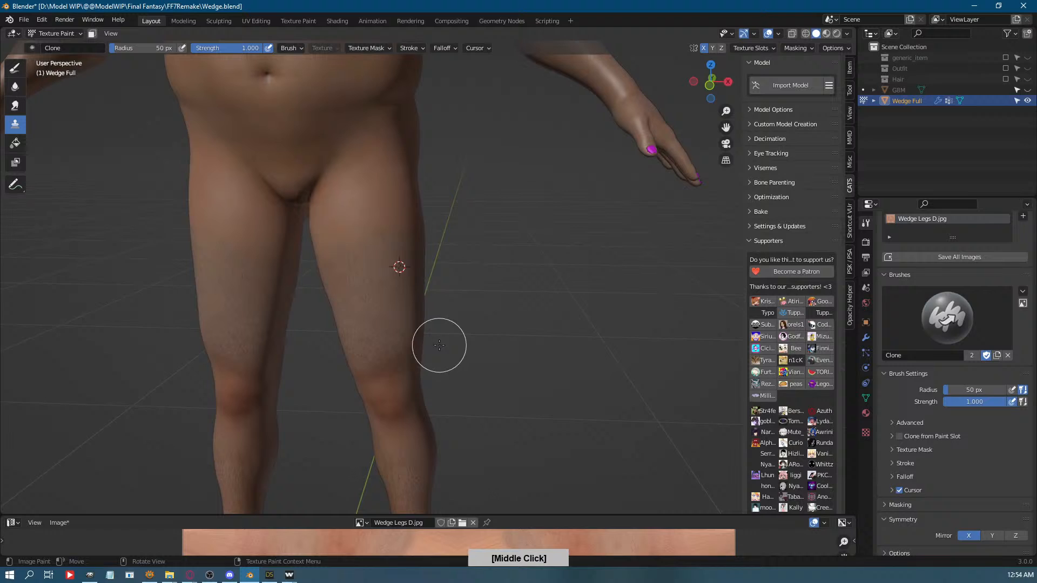
ctrl+click(385, 167)
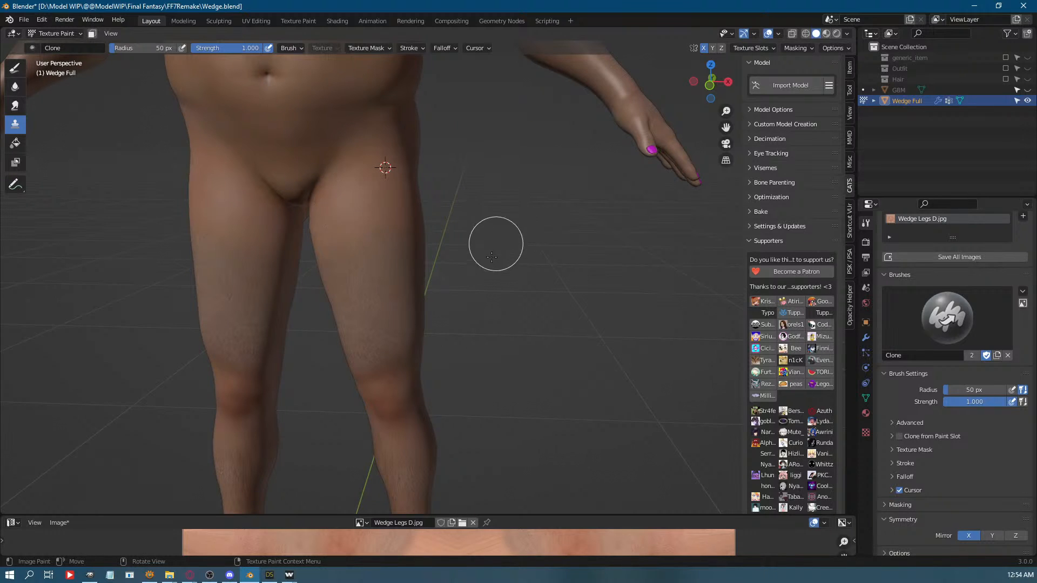
middle_drag(477, 270, 480, 225)
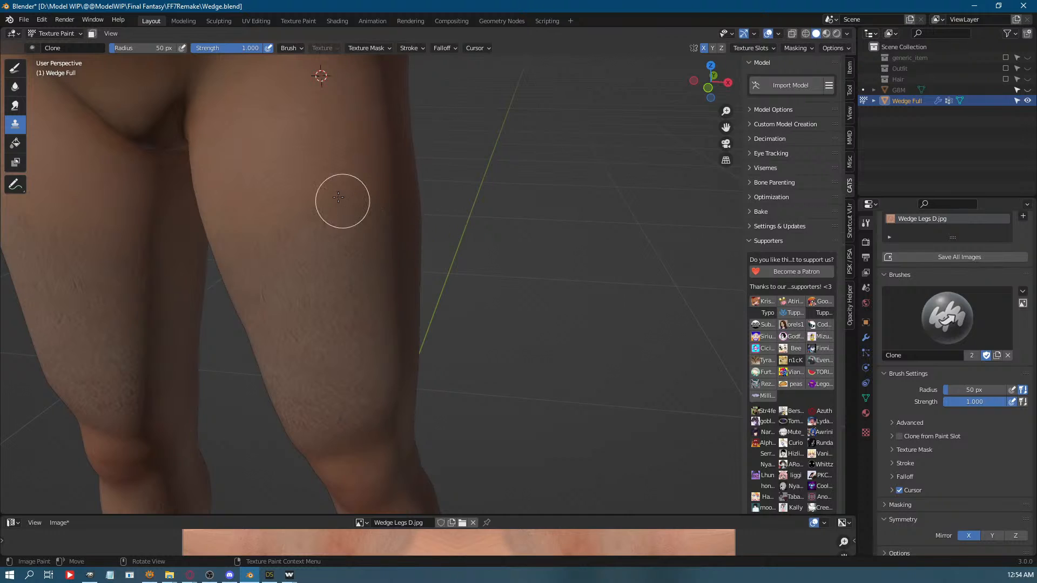
ctrl+click(315, 310)
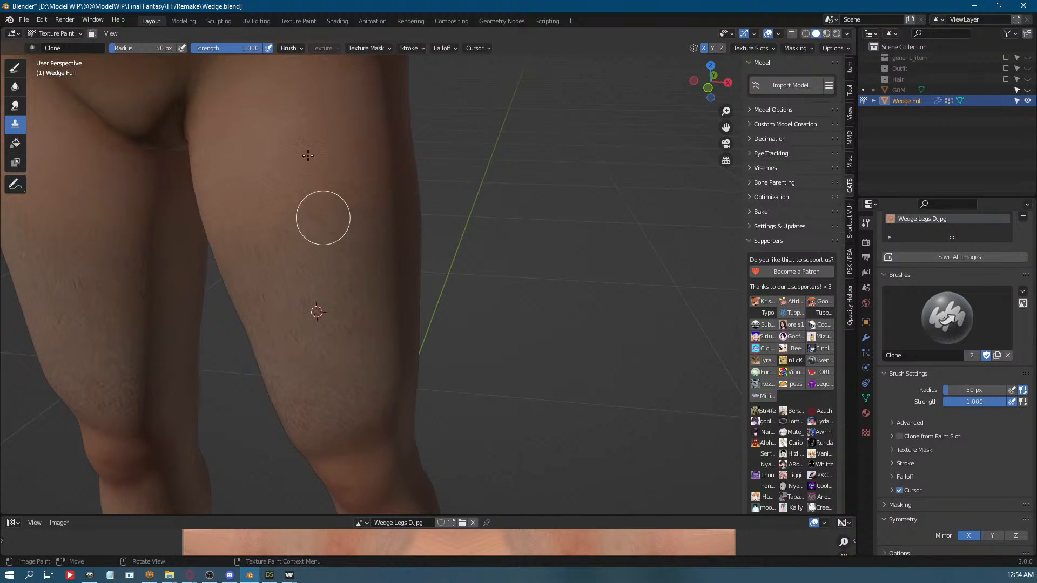
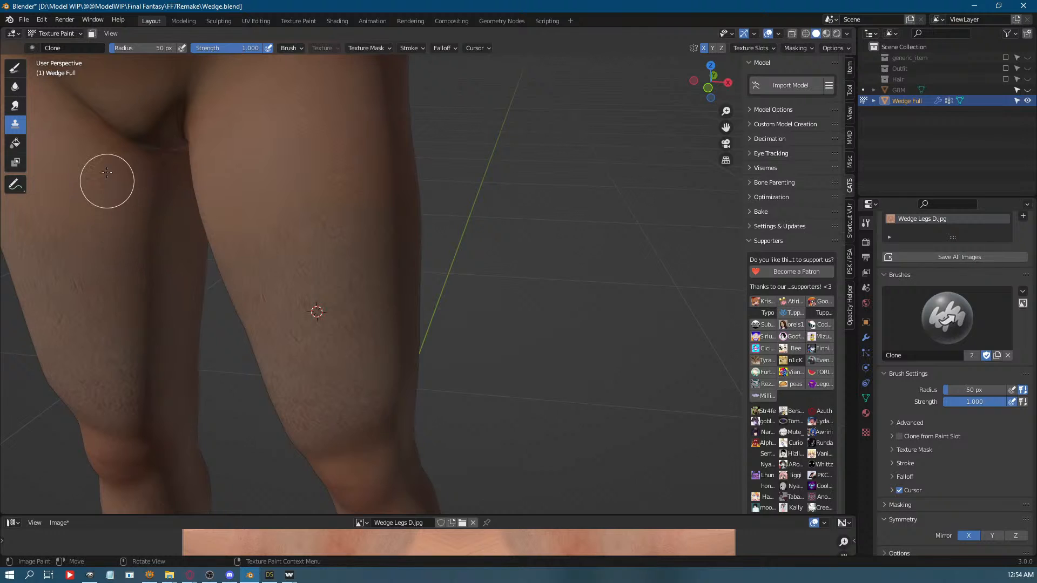
Clone hairy skin from the mid-thigh and just above the knee over the opposite leg's inner upper thigh.
middle_drag(93, 167, 209, 227)
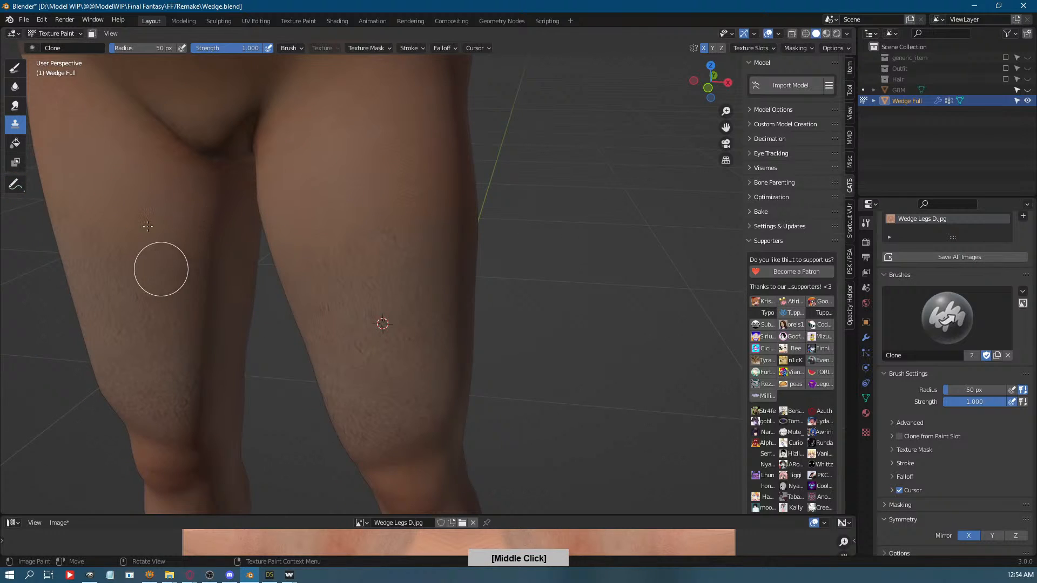
ctrl+click(143, 341)
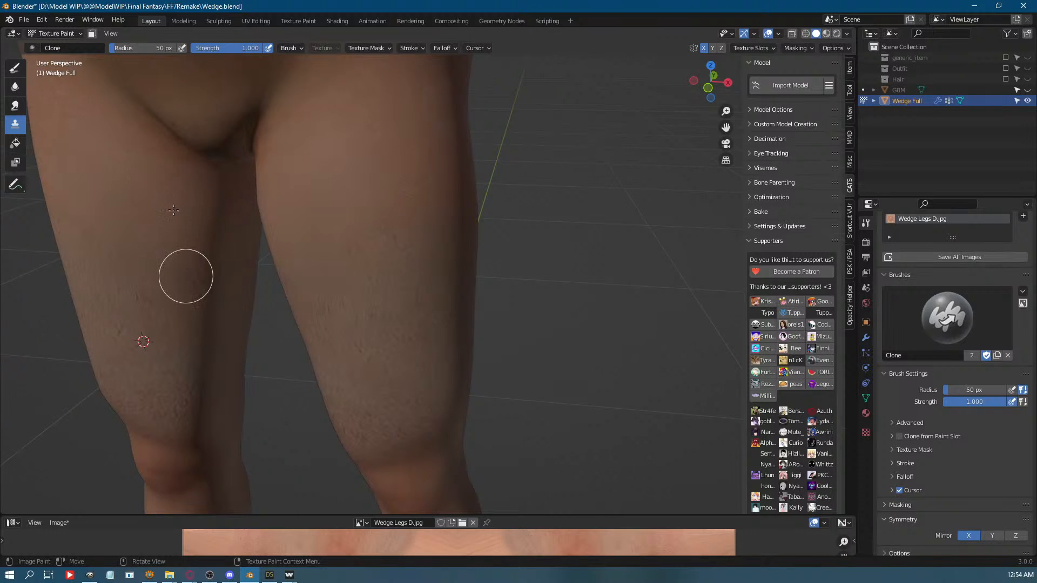
ctrl+click(188, 399)
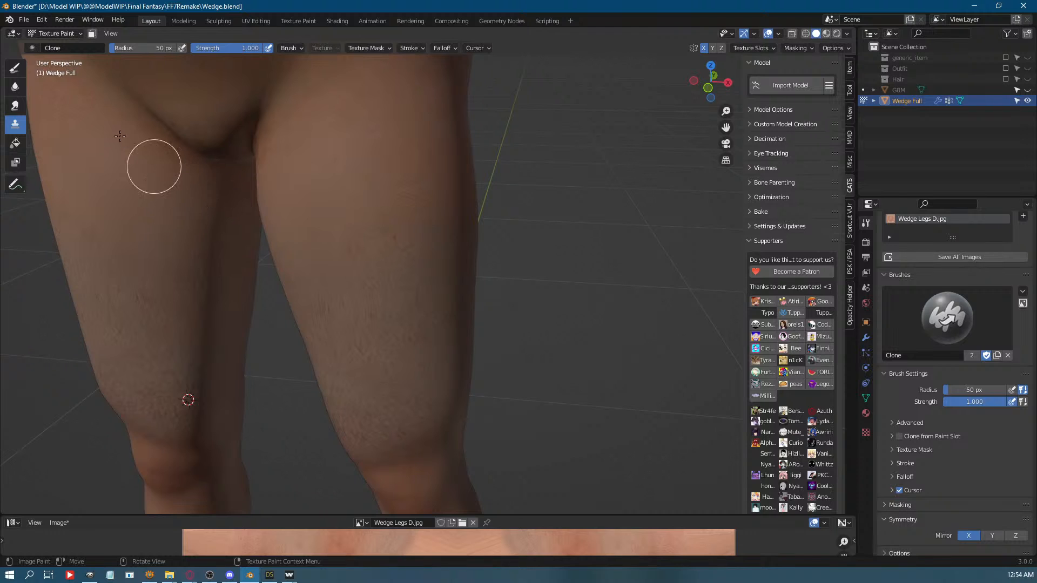
Extend the leg hair texture up the front of the thigh toward the hip by cloning from the lower and middle thigh.
middle_drag(197, 128, 311, 211)
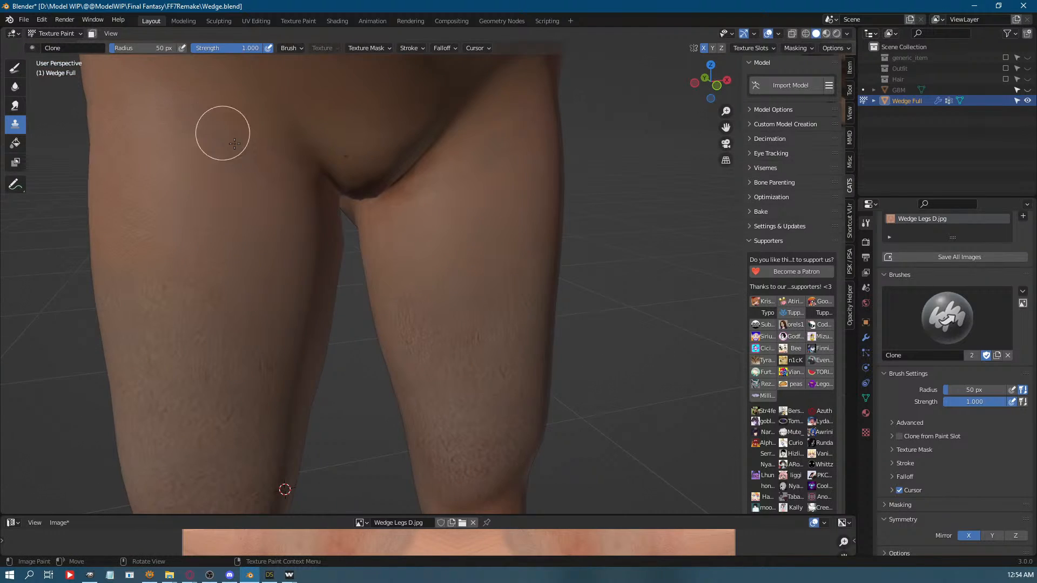
ctrl+click(230, 473)
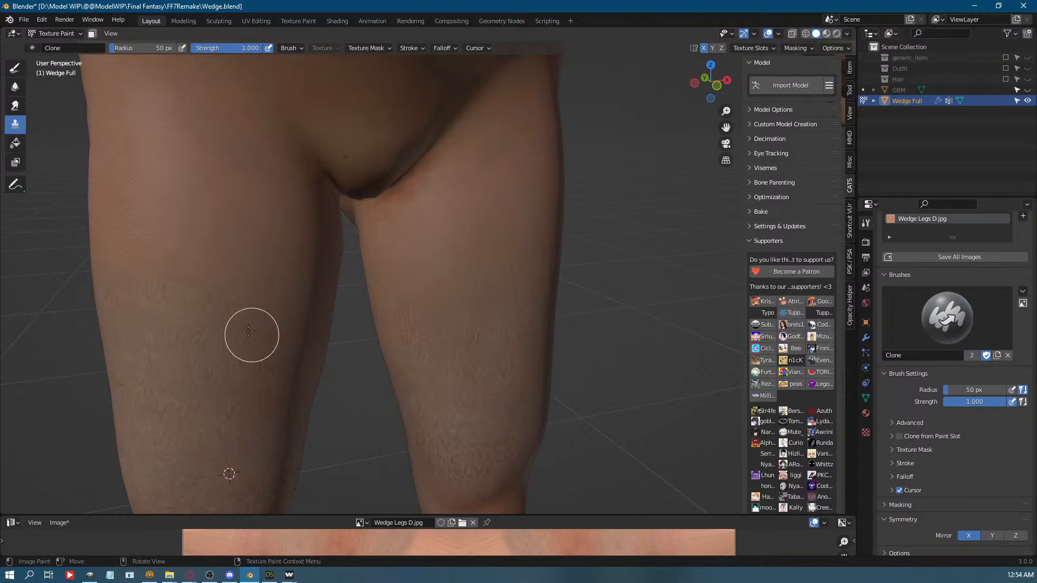
ctrl+click(212, 394)
mouse_move(152, 132)
middle_down()
mouse_move(228, 266)
mouse_move(324, 286)
mouse_move(383, 266)
middle_up()
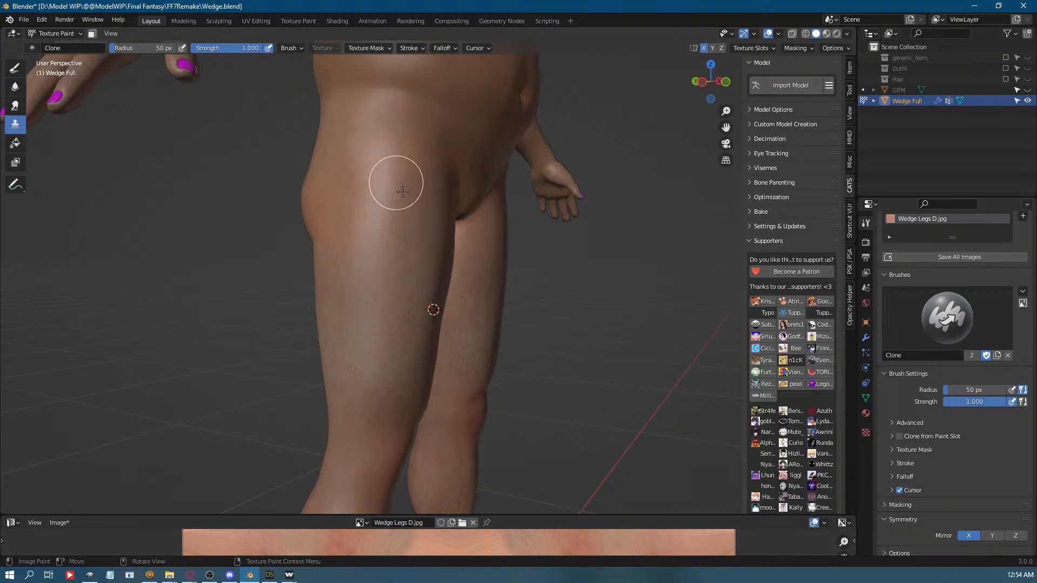
Even out the skin tone on the outer hip by cloning from the back of the upper thigh and from above the buttock.
middle_drag(402, 192, 368, 322)
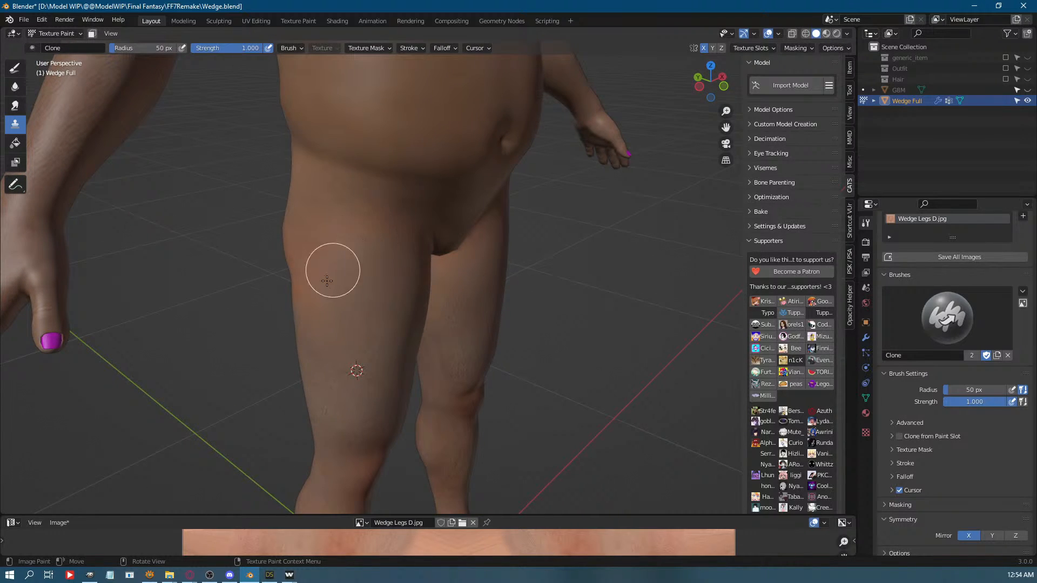
middle_drag(324, 248, 557, 242)
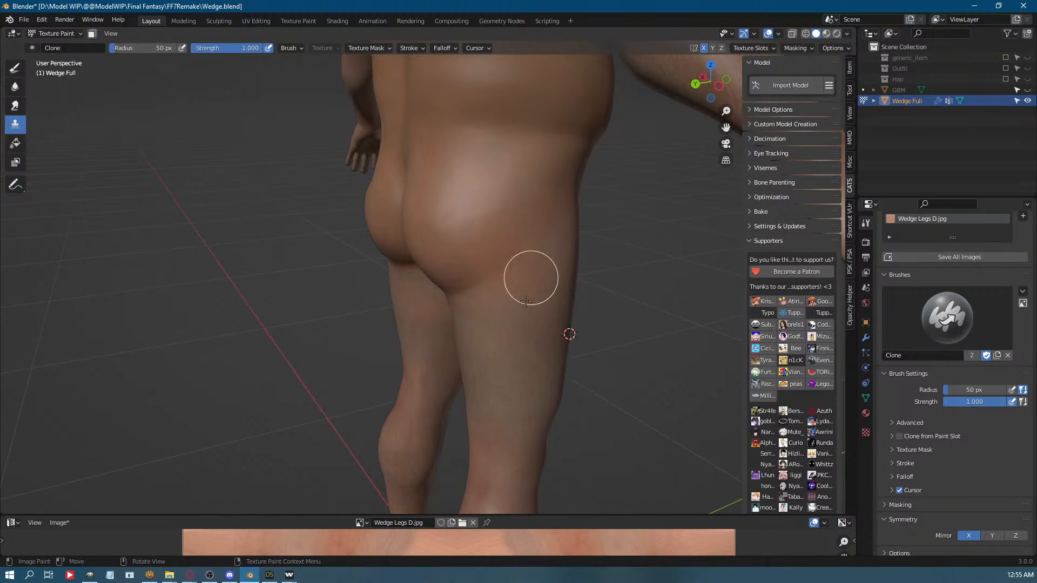
ctrl+click(516, 345)
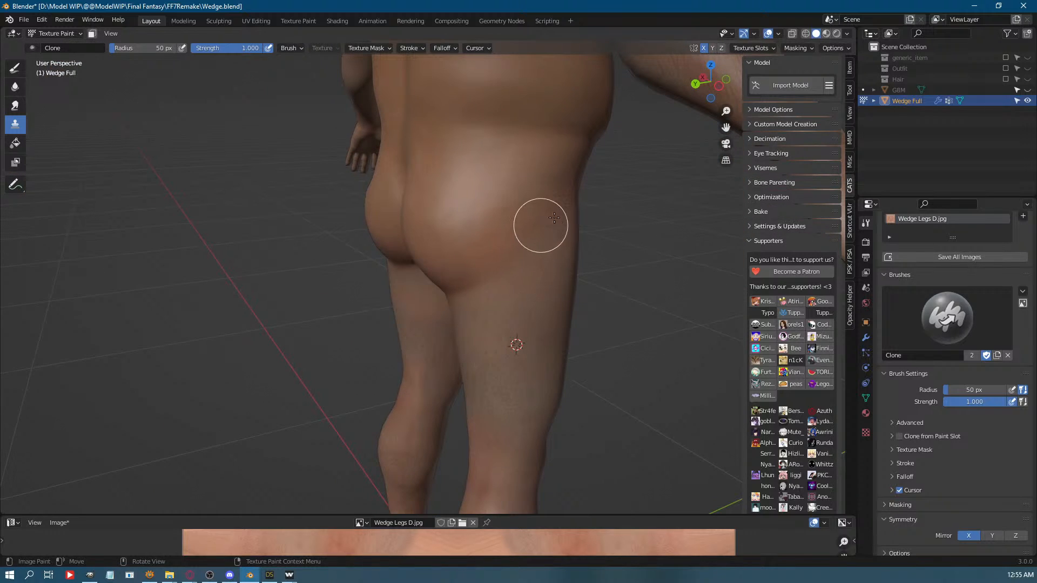
middle_drag(540, 224, 543, 277)
ctrl+click(489, 198)
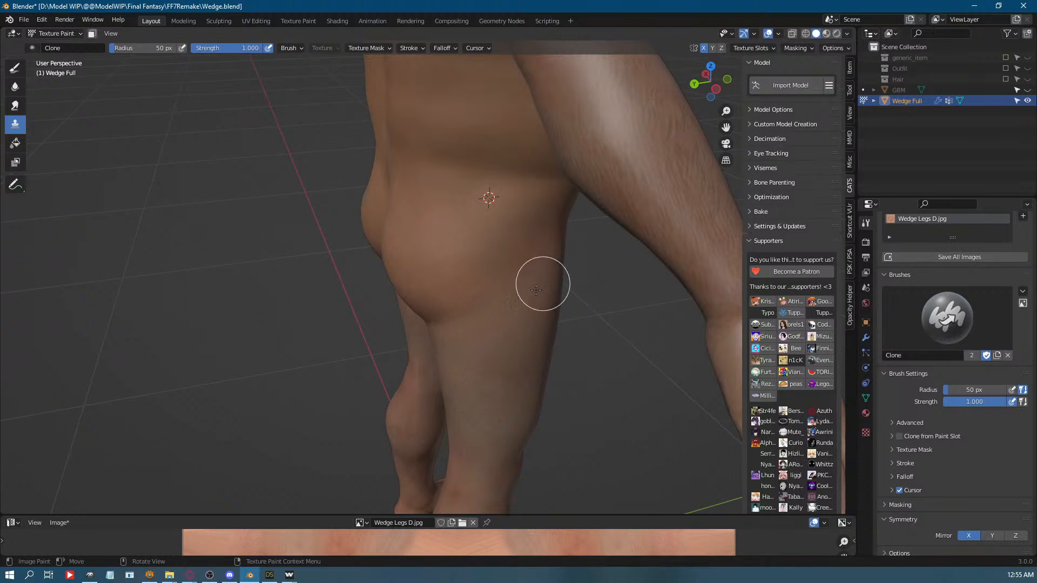
Blend the front hip and upper thigh into the torso by cloning skin from the side of the belly.
middle_drag(514, 305, 426, 245)
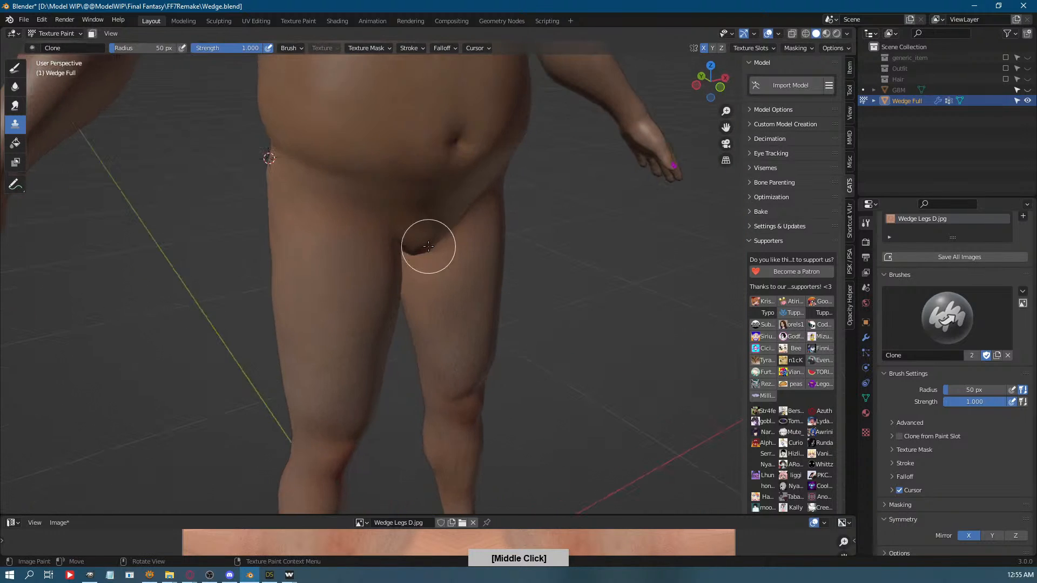
ctrl+click(356, 110)
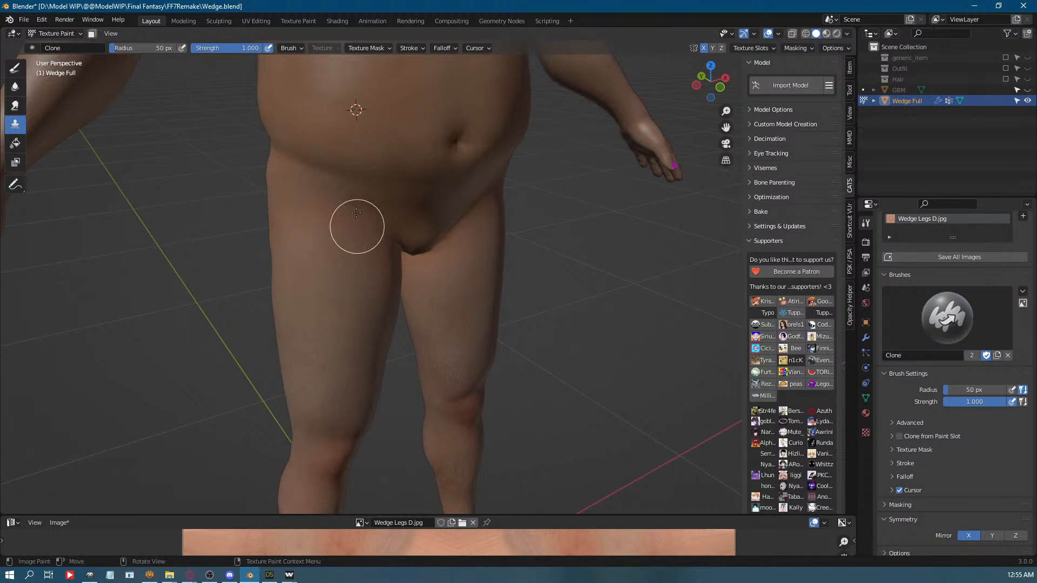
mouse_move(427, 139)
middle_down()
mouse_move(410, 144)
mouse_move(419, 142)
middle_up()
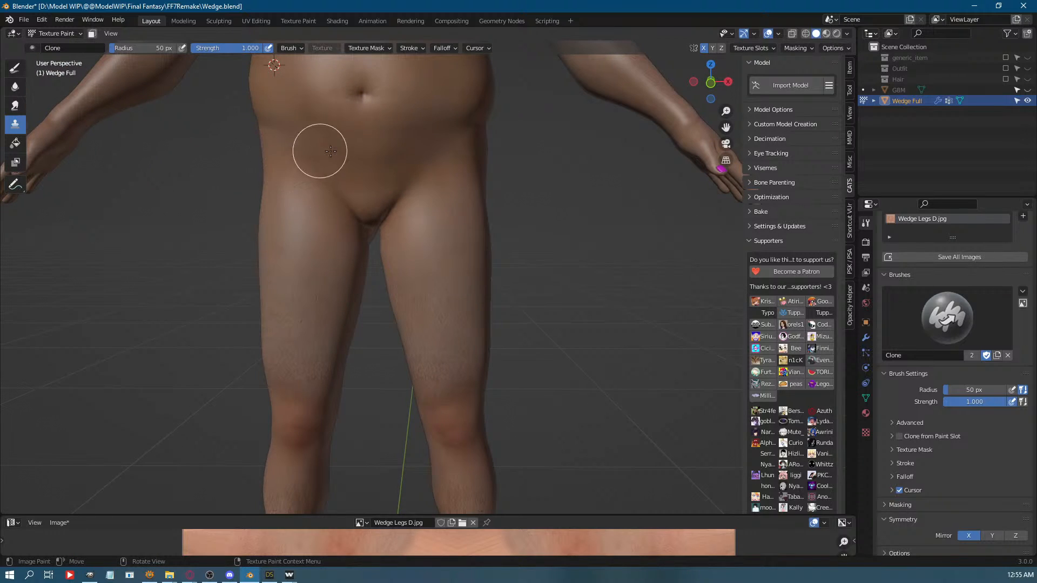
middle_drag(330, 151, 412, 168)
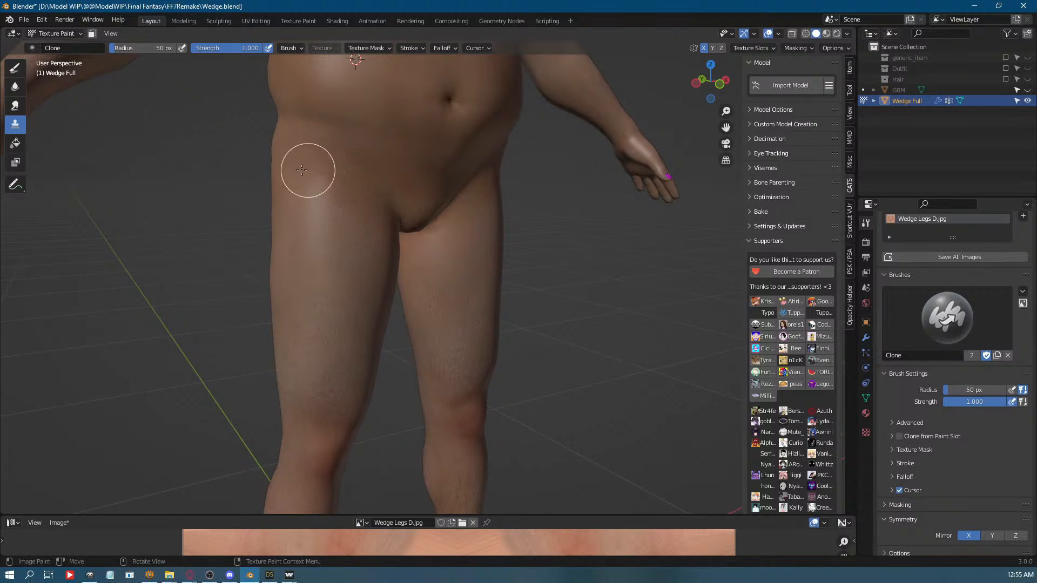
mouse_move(469, 250)
middle_down()
mouse_move(446, 234)
mouse_move(402, 251)
middle_up()
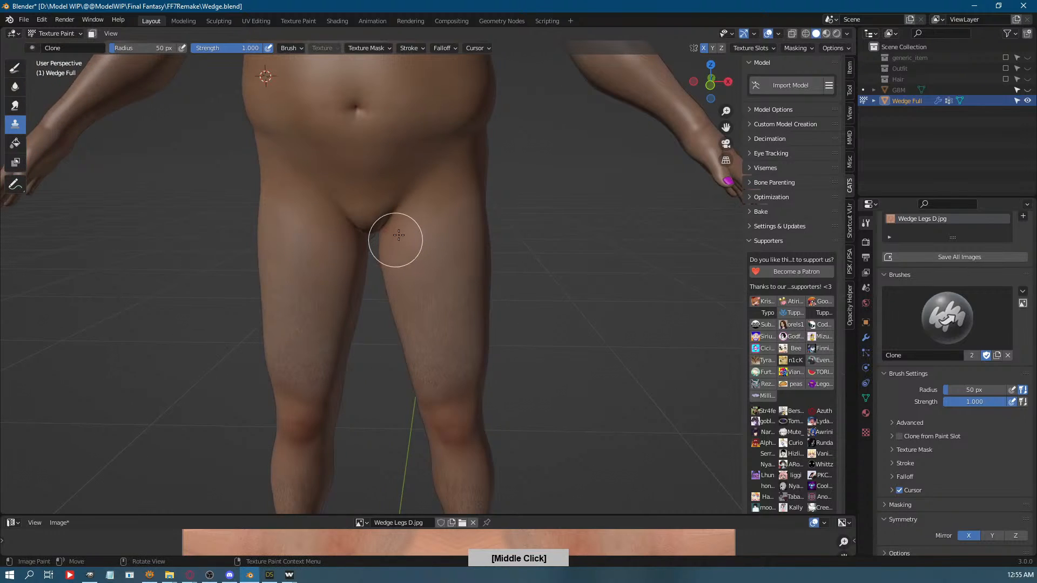
Blend the opposite hip and upper front thigh by cloning from the belly and the middle of the thigh.
middle_drag(427, 199, 395, 246)
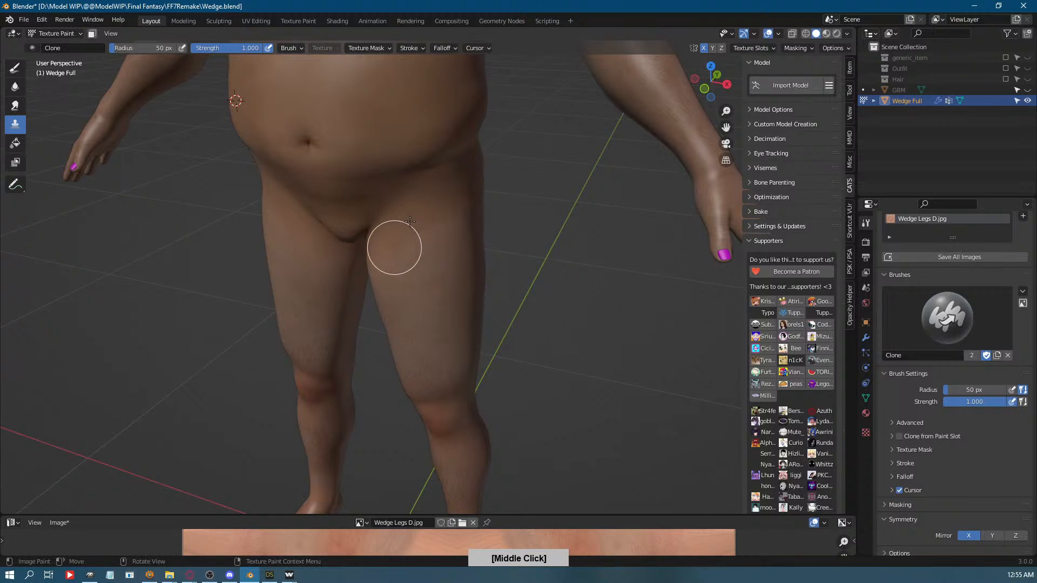
ctrl+click(431, 89)
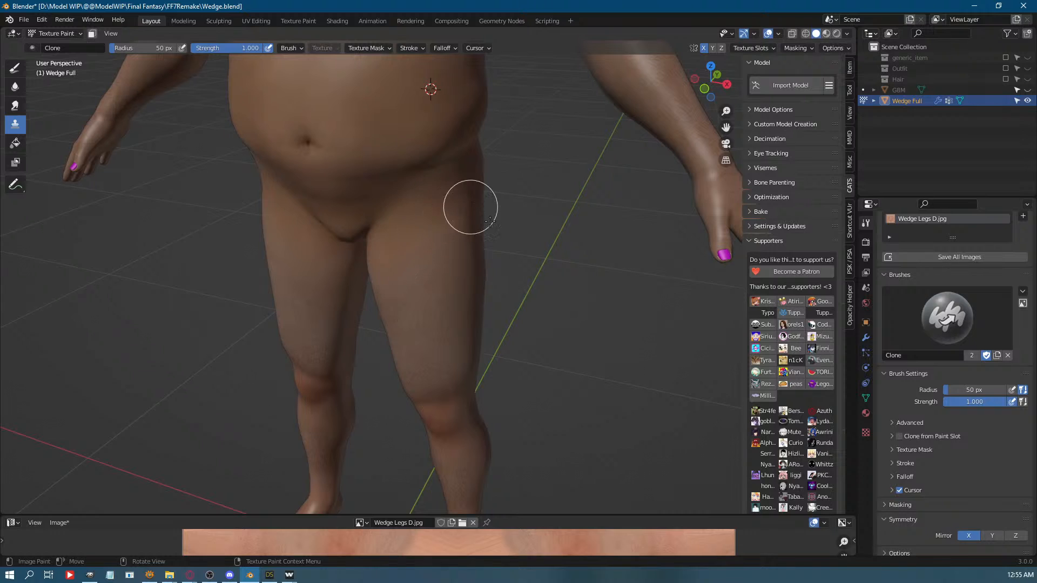
ctrl+click(444, 338)
ctrl+click(413, 96)
middle_drag(484, 214, 446, 197)
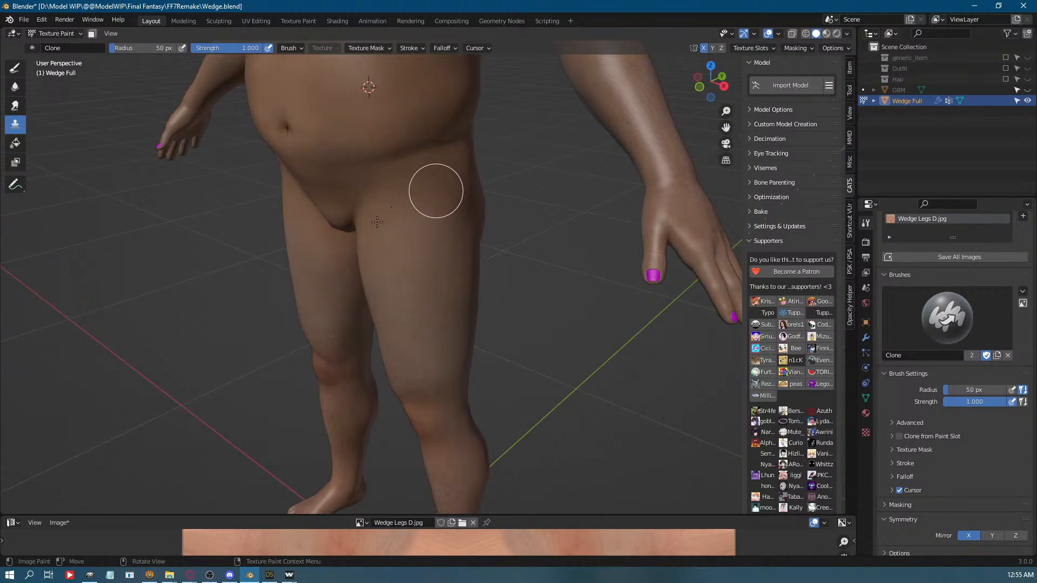
Soften the tone edge beneath the buttock by cloning skin from the back of the upper thigh.
mouse_move(520, 227)
middle_down()
mouse_move(442, 201)
mouse_move(470, 213)
middle_up()
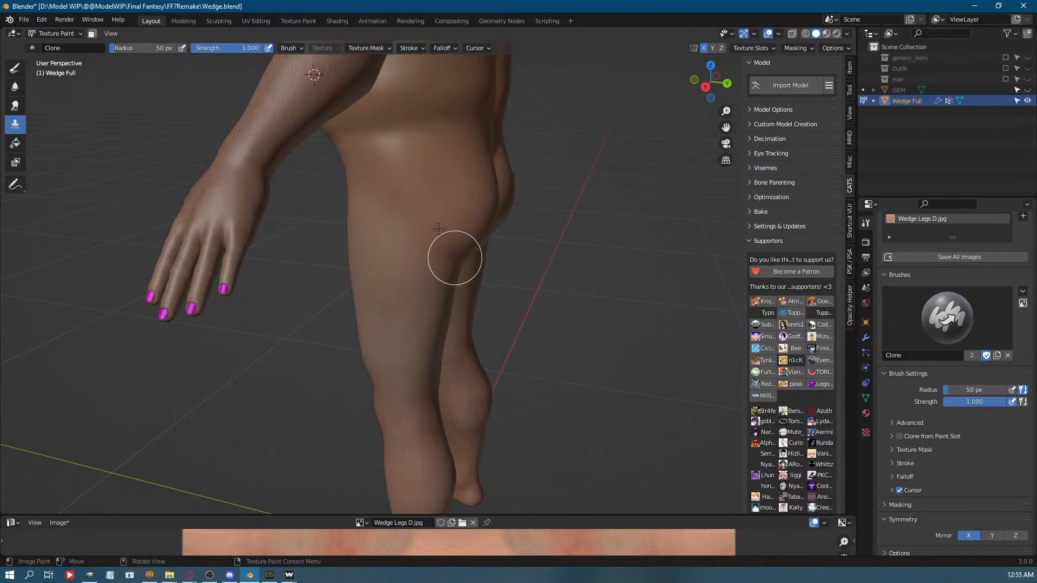
middle_drag(545, 180, 490, 213)
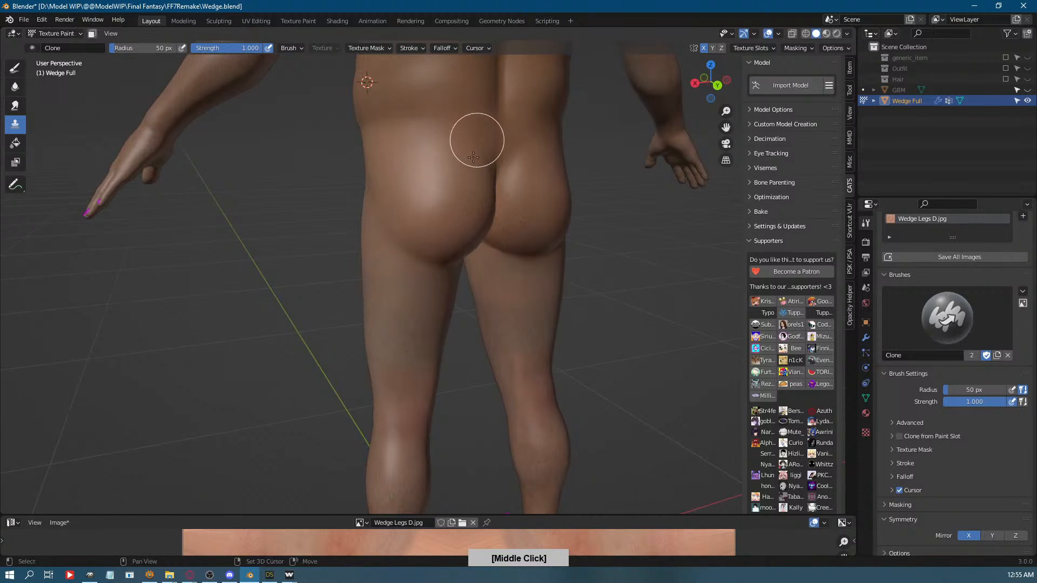
ctrl+middle_drag(472, 138, 402, 209)
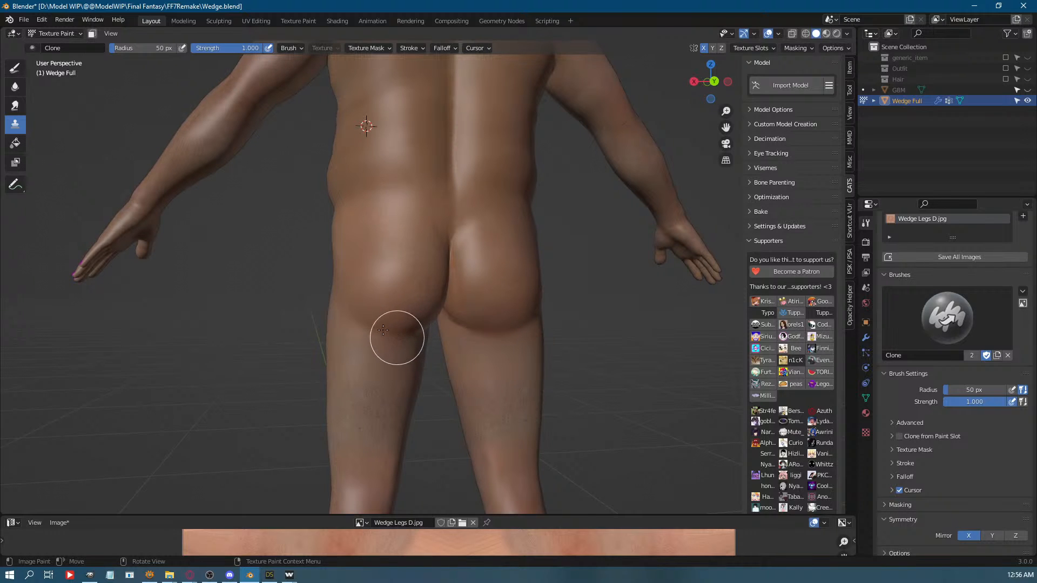
shift+middle_drag(438, 302, 400, 215)
mouse_move(382, 317)
ctrl+middle_down()
mouse_move(383, 225)
mouse_move(371, 219)
ctrl+middle_up()
ctrl+click(227, 333)
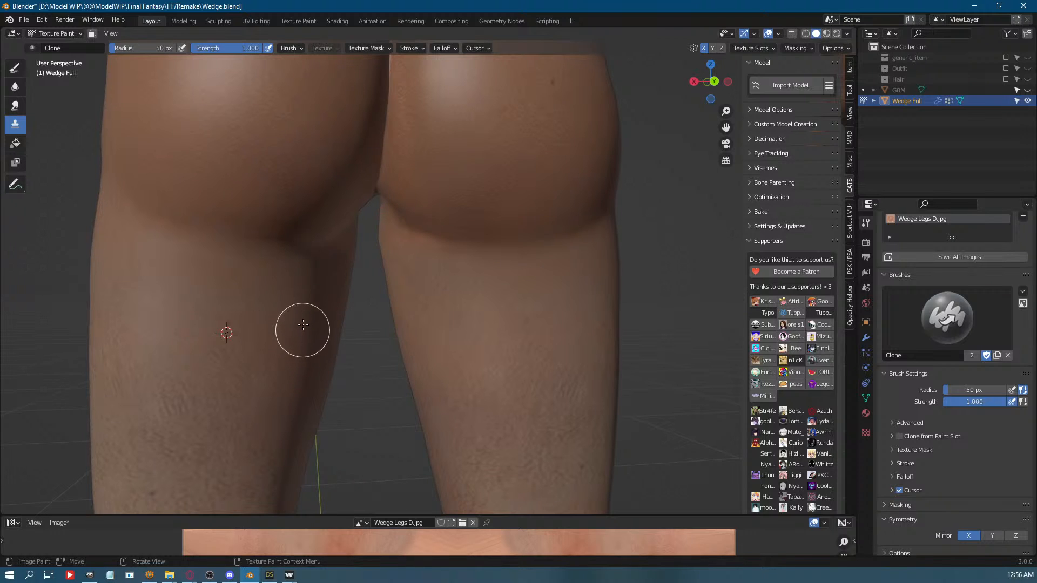
Blend the back of the thigh down toward the knee by cloning from the middle of the rear thigh.
mouse_move(311, 259)
ctrl+middle_down()
mouse_move(322, 397)
mouse_move(381, 397)
ctrl+middle_up()
shift+middle_drag(381, 397, 399, 265)
middle_drag(399, 265, 359, 256)
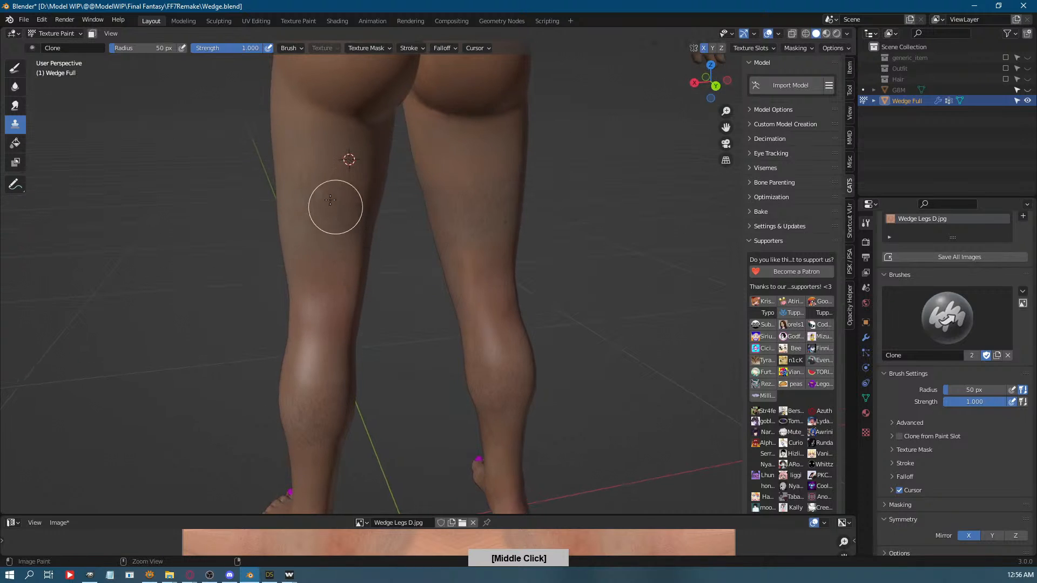
ctrl+click(326, 197)
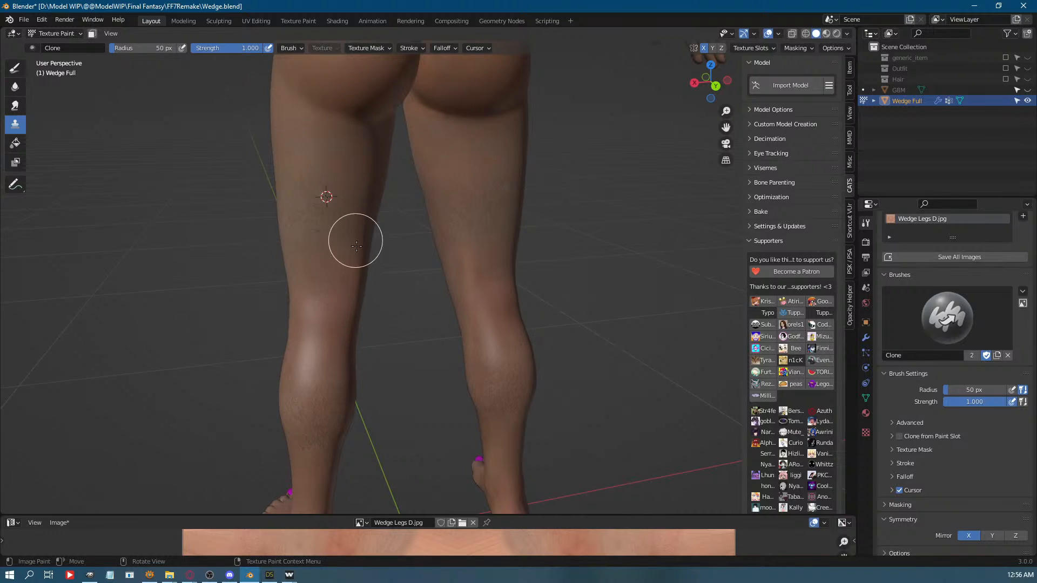
middle_drag(356, 246, 359, 227)
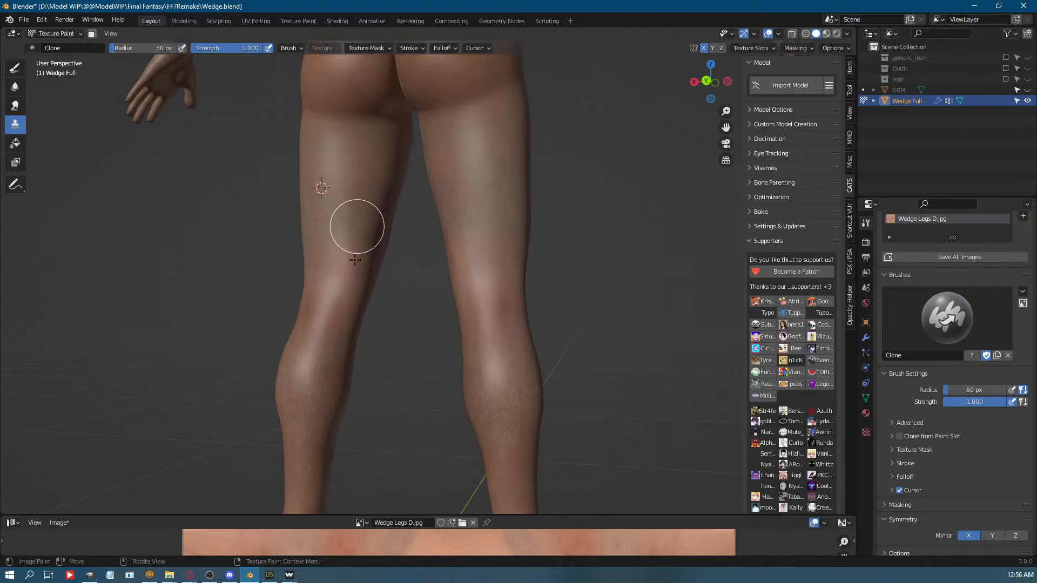
middle_drag(365, 251, 367, 291)
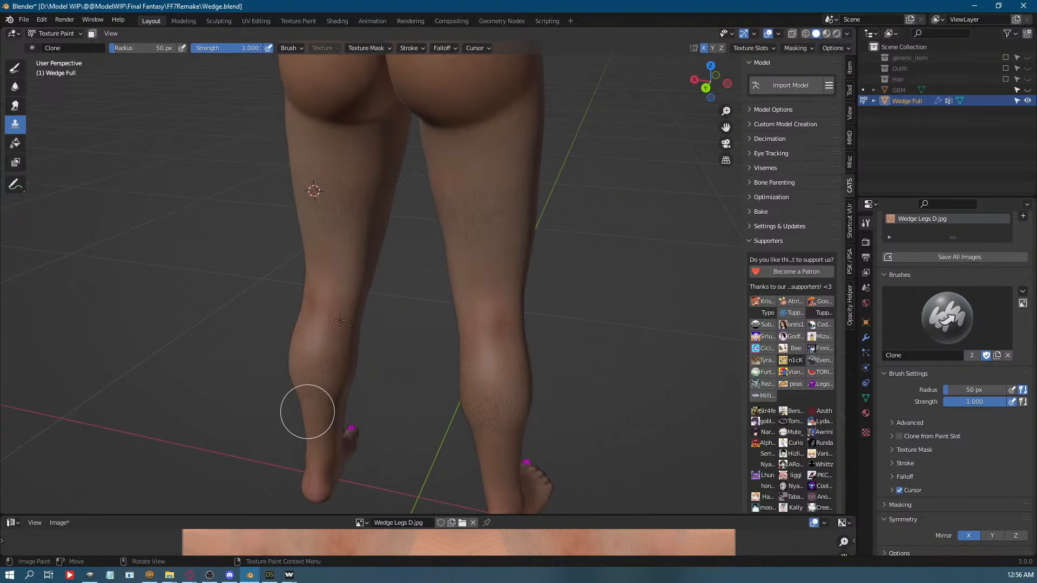
middle_drag(370, 264, 424, 273)
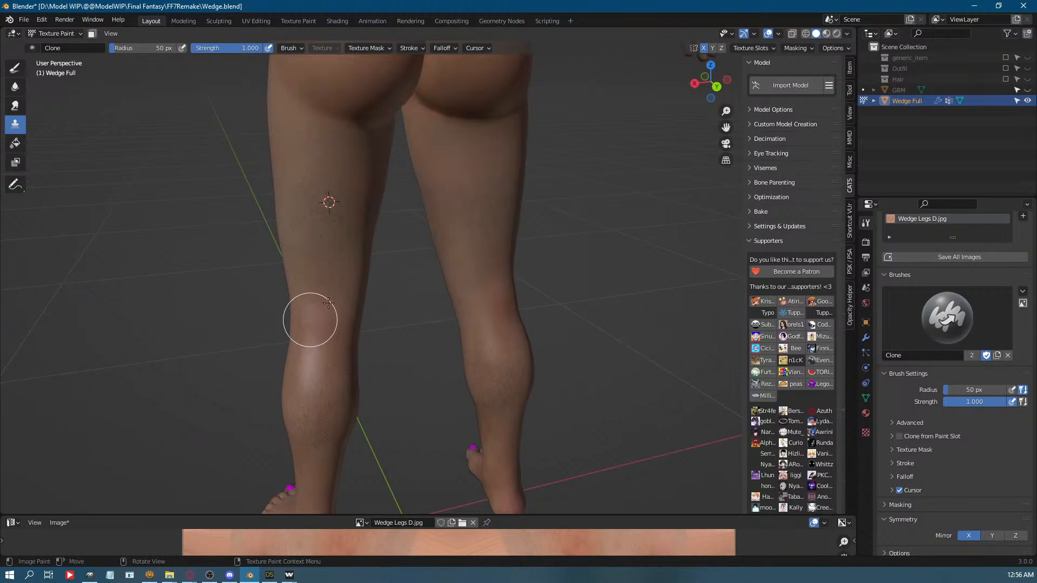
middle_drag(585, 324, 531, 339)
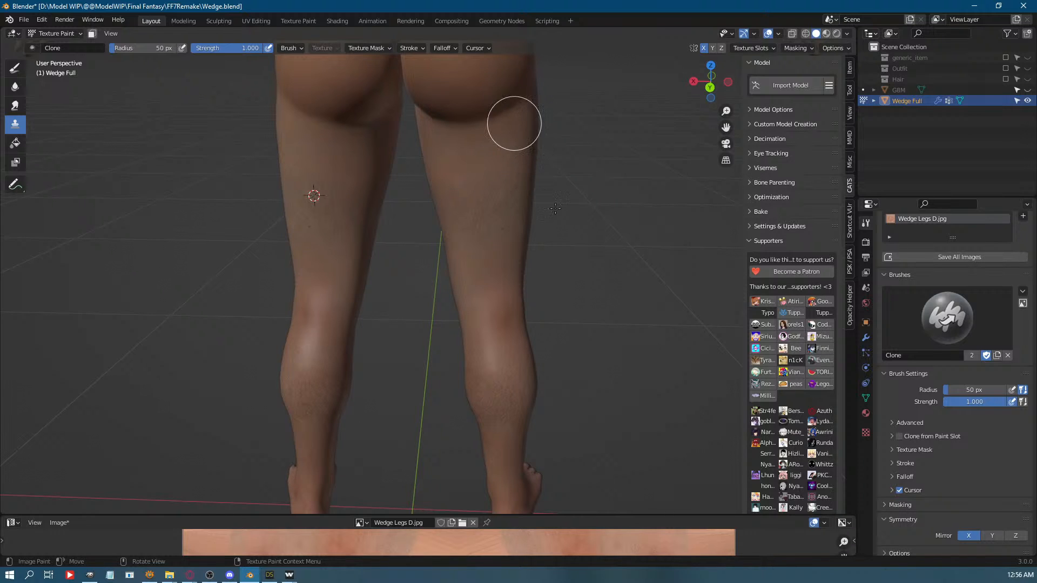
Blend the inner upper thigh beside the groin and the outer hip by cloning from the mid-thigh and the side of the belly.
middle_drag(557, 216, 353, 278)
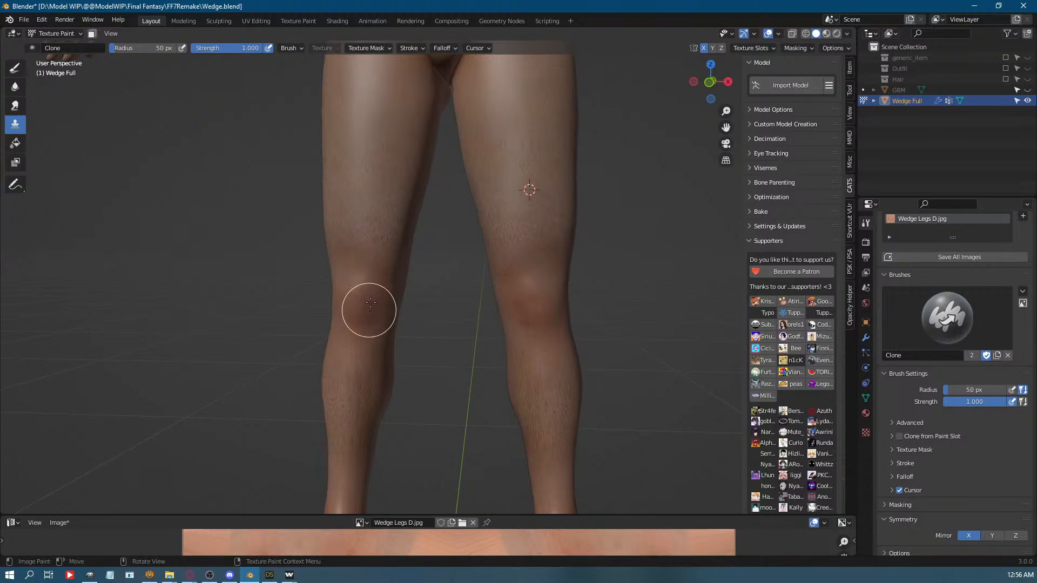
mouse_move(383, 272)
middle_down()
mouse_move(444, 238)
mouse_move(468, 305)
mouse_move(514, 317)
mouse_move(491, 347)
mouse_move(471, 319)
mouse_move(480, 259)
middle_up()
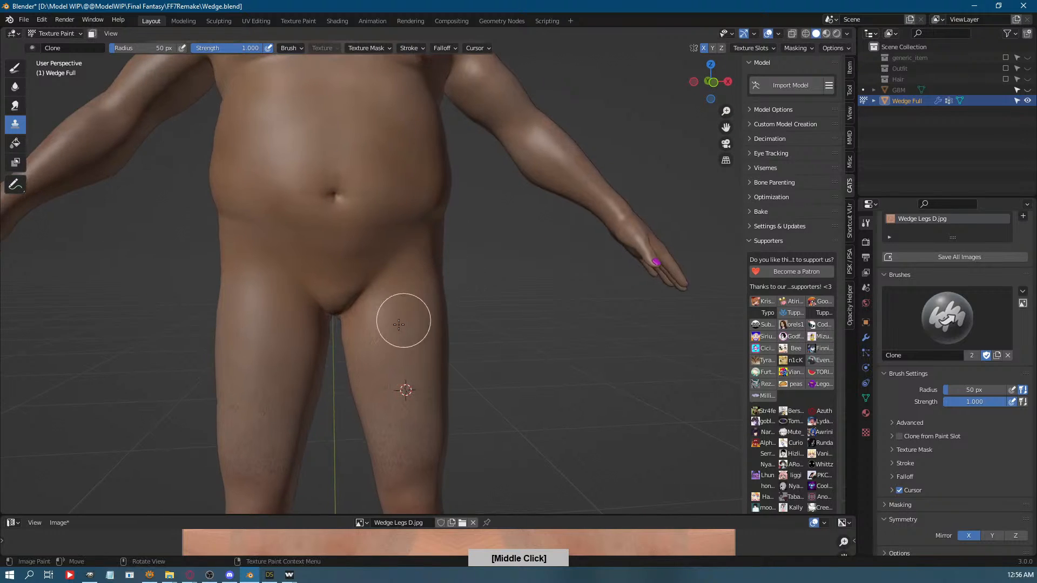
mouse_move(398, 334)
middle_down()
mouse_move(386, 372)
mouse_move(397, 328)
middle_up()
ctrl+click(373, 401)
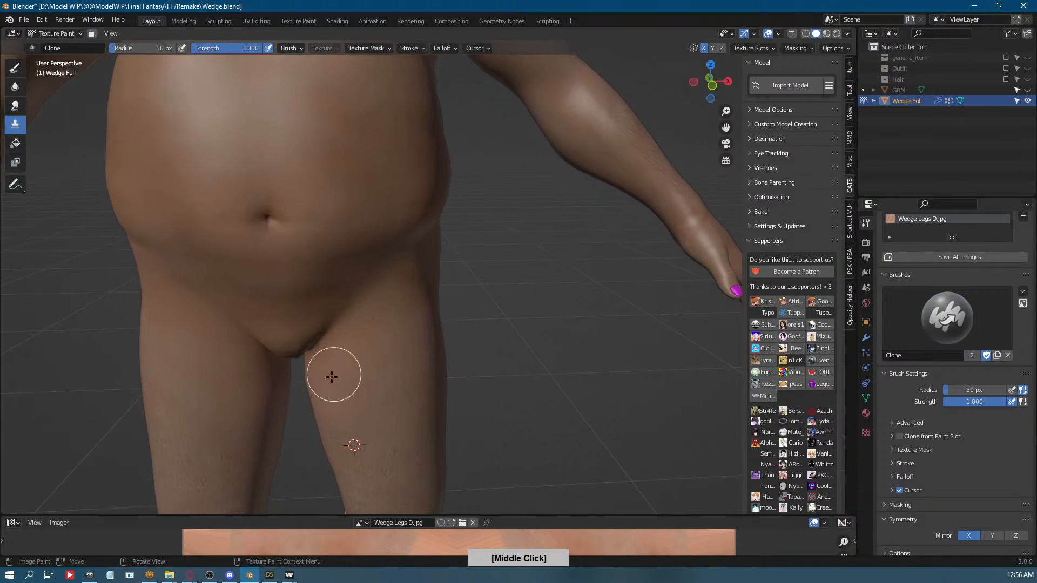
drag(327, 395, 332, 337)
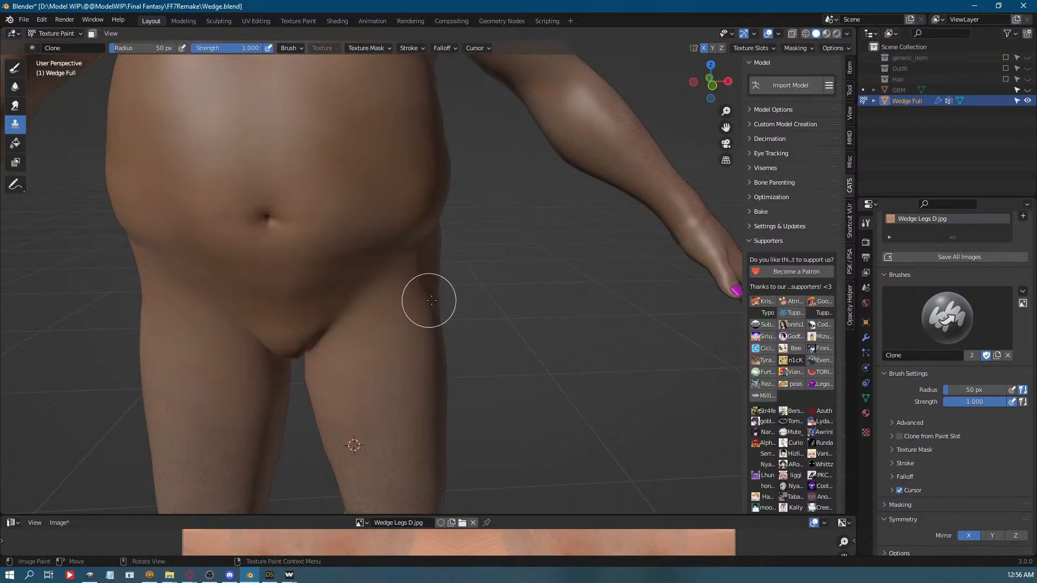
mouse_move(504, 270)
middle_down()
mouse_move(512, 293)
mouse_move(440, 296)
mouse_move(405, 266)
middle_up()
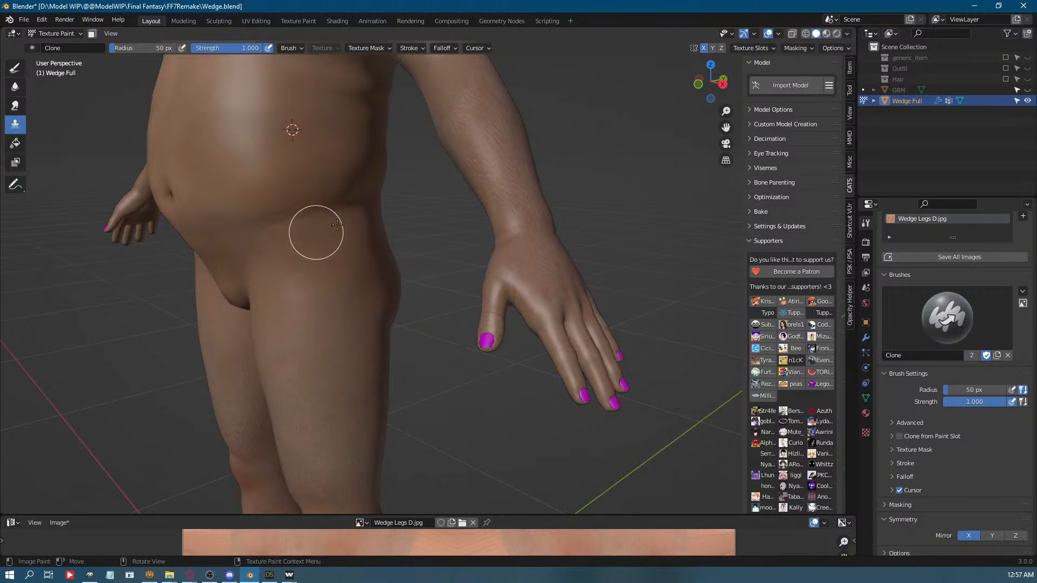
middle_drag(317, 232, 378, 221)
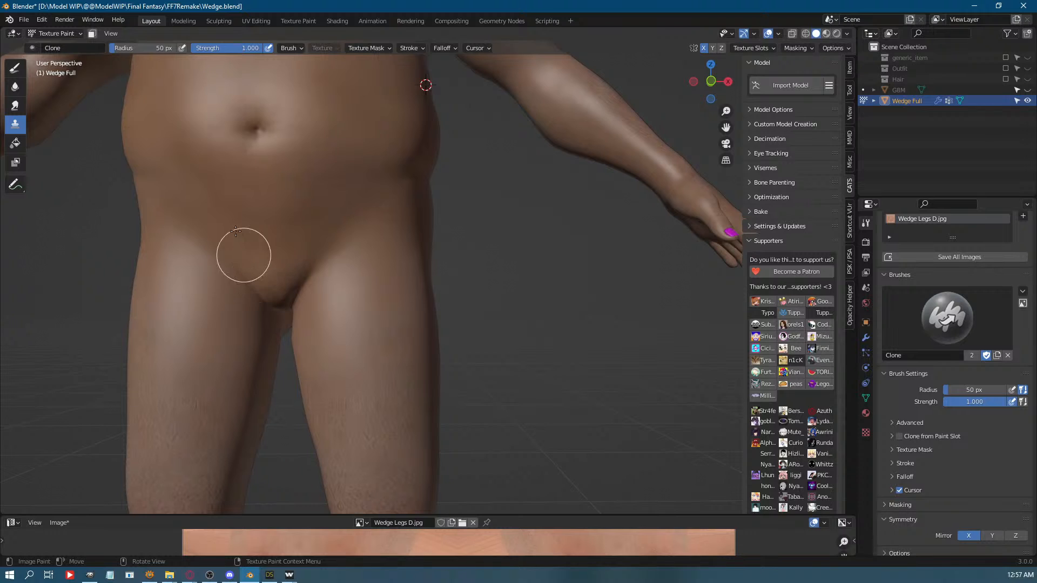
Even out the tone between the shoulder and upper arm, front and back, by cloning from the upper arm.
scroll(259, 226, down, 6)
middle_drag(375, 317, 463, 336)
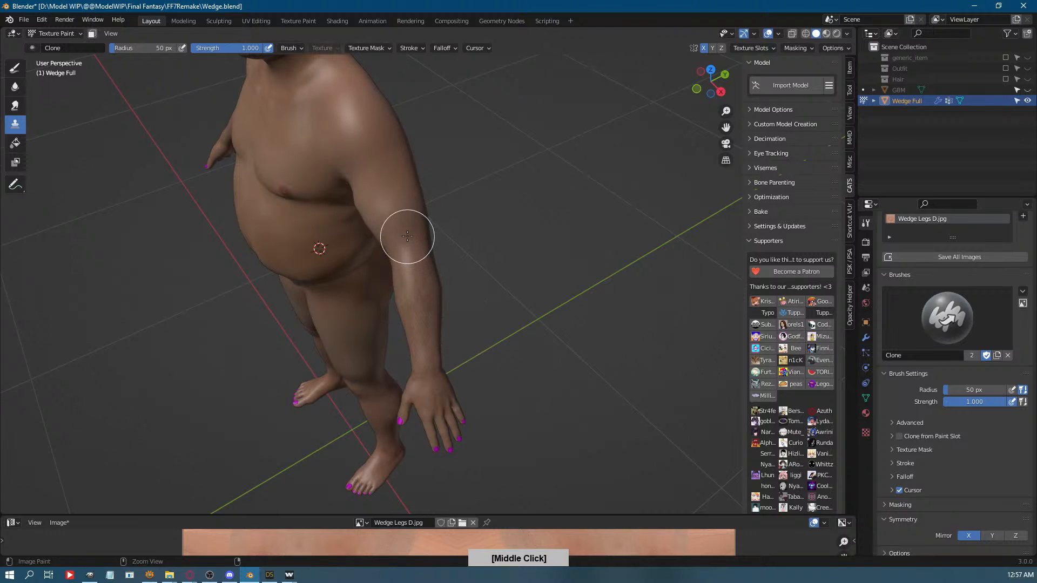
mouse_move(407, 200)
middle_down()
mouse_move(417, 227)
mouse_move(398, 196)
middle_up()
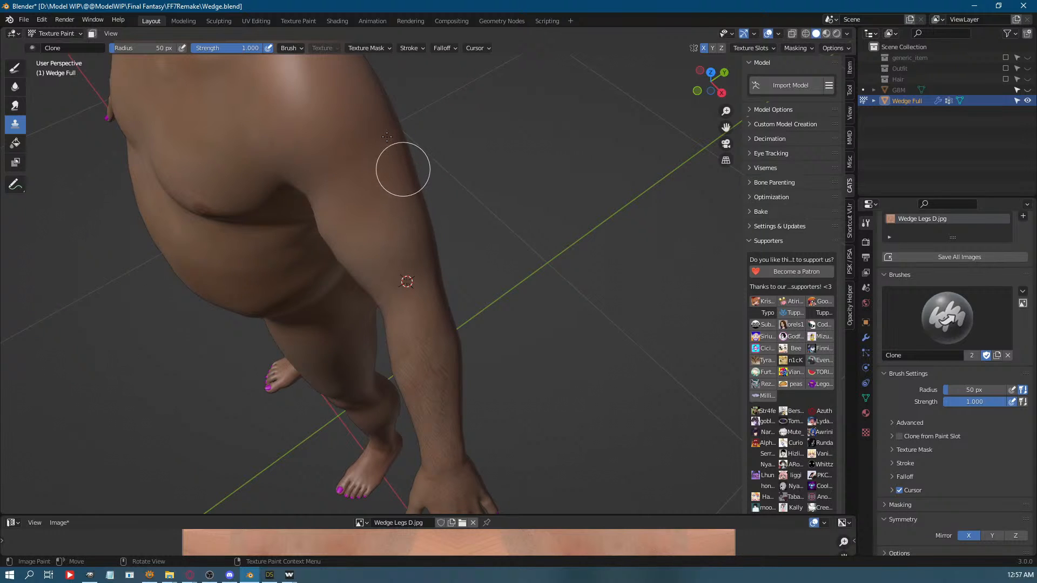
middle_drag(390, 162, 329, 257)
ctrl+click(225, 263)
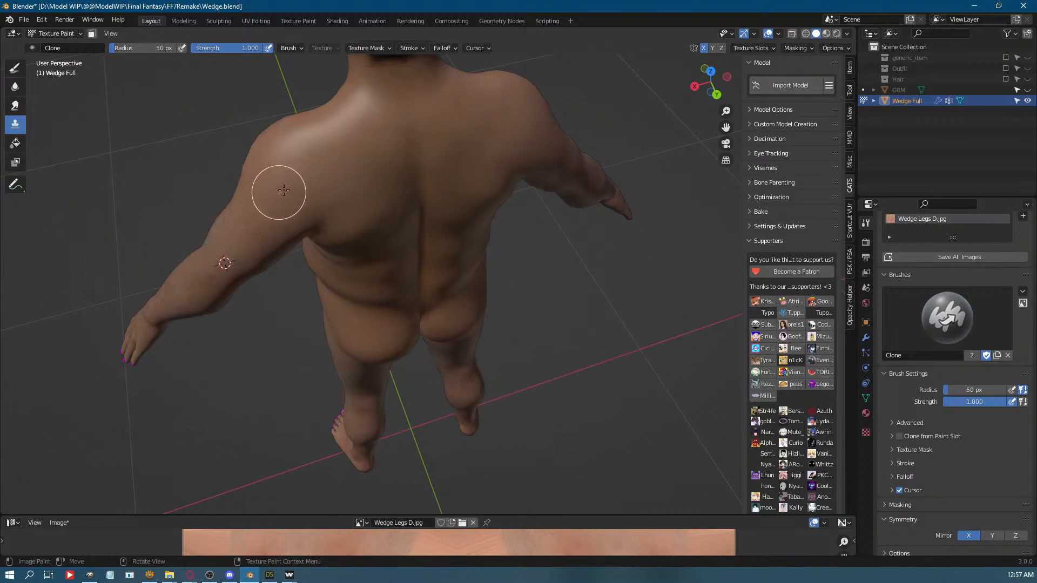
mouse_move(287, 208)
middle_down()
mouse_move(329, 254)
mouse_move(307, 211)
middle_up()
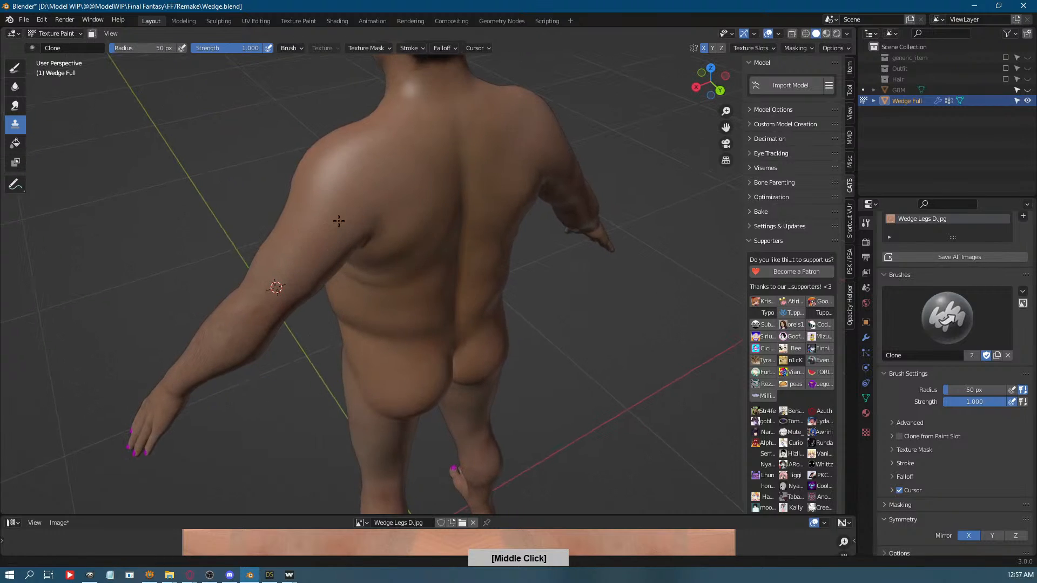
Save all the painted texture images.
scroll(308, 210, up, 2)
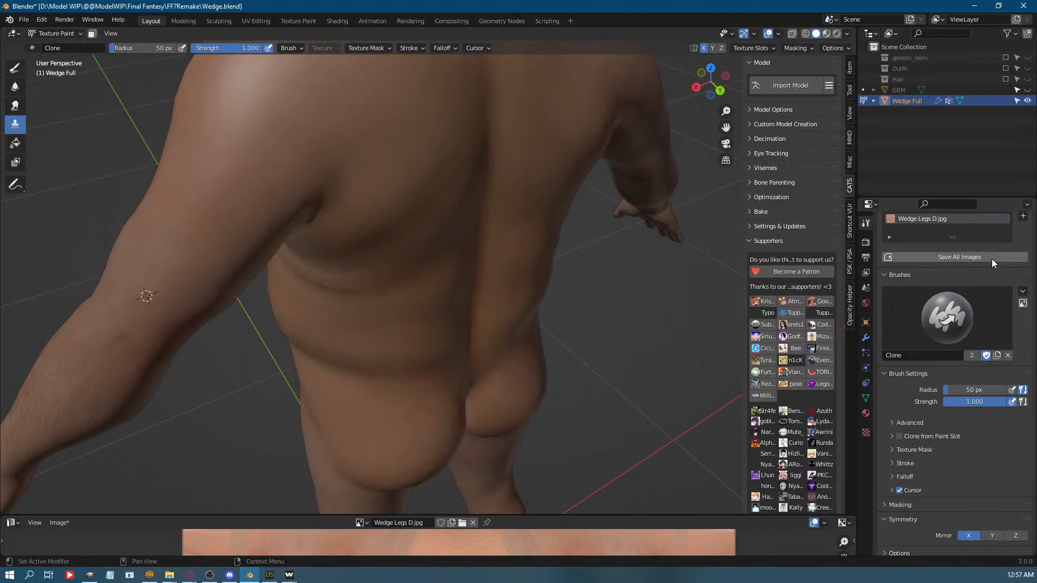
click(1023, 258)
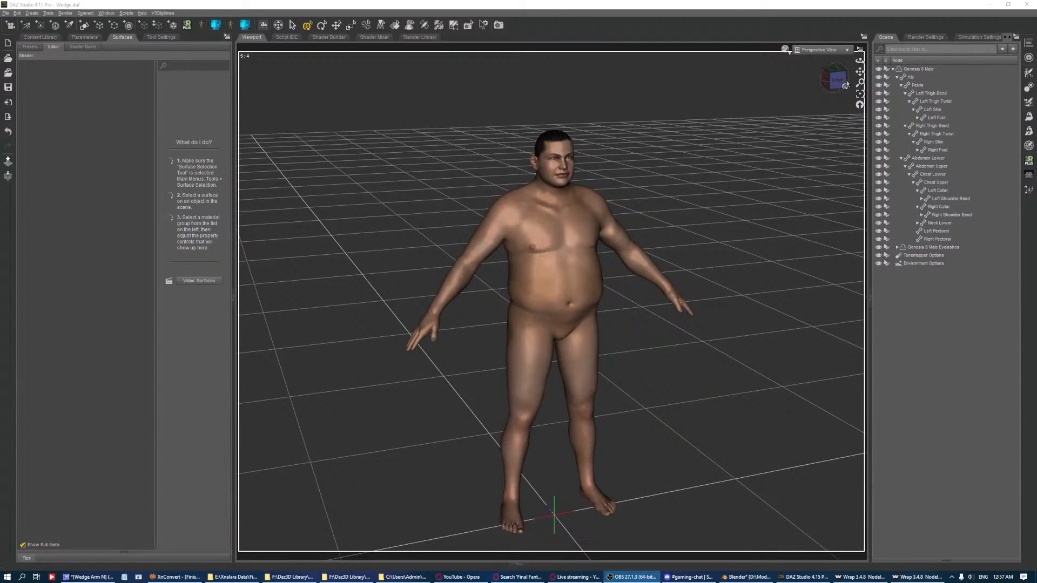
Switch to DAZ Studio and examine the skin textures on the Wedge figure from both front sides.
drag(845, 84, 610, 198)
scroll(615, 216, up, 2)
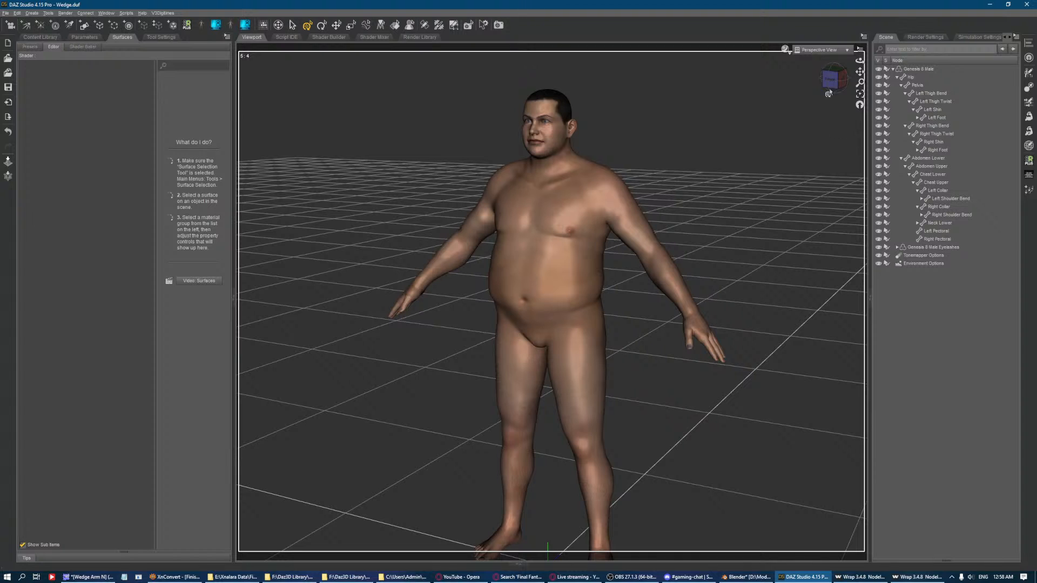
Check the Wedge figure from the front in a rendered viewport preview and return to the shaded display.
drag(830, 91, 762, 58)
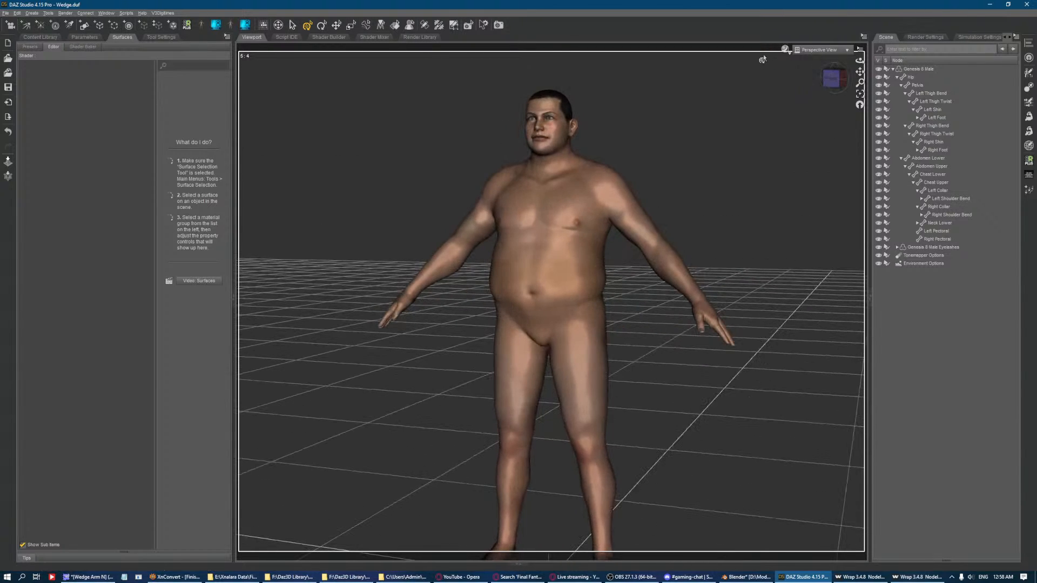
click(784, 49)
click(792, 155)
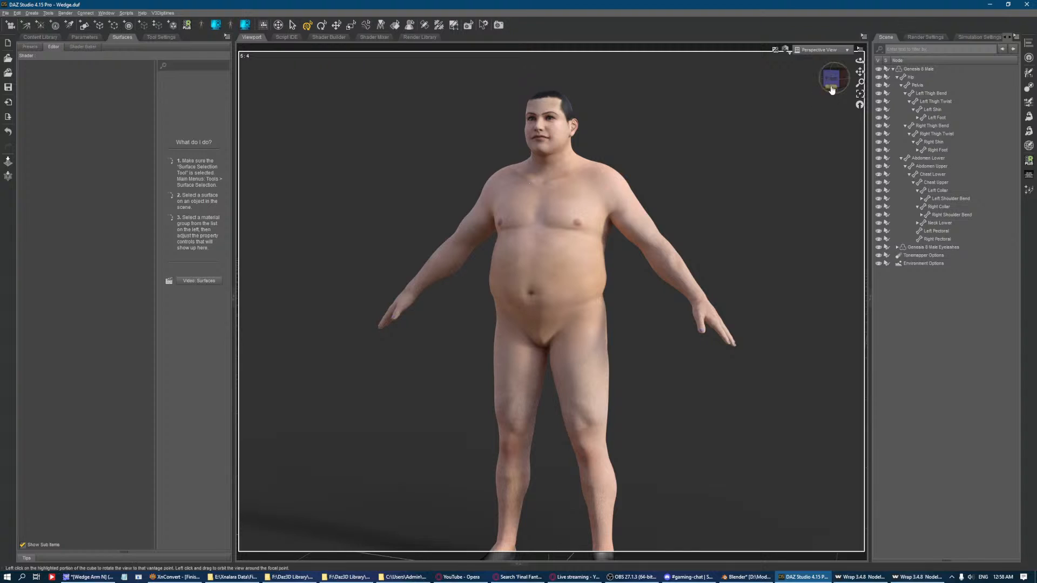
click(785, 49)
click(789, 128)
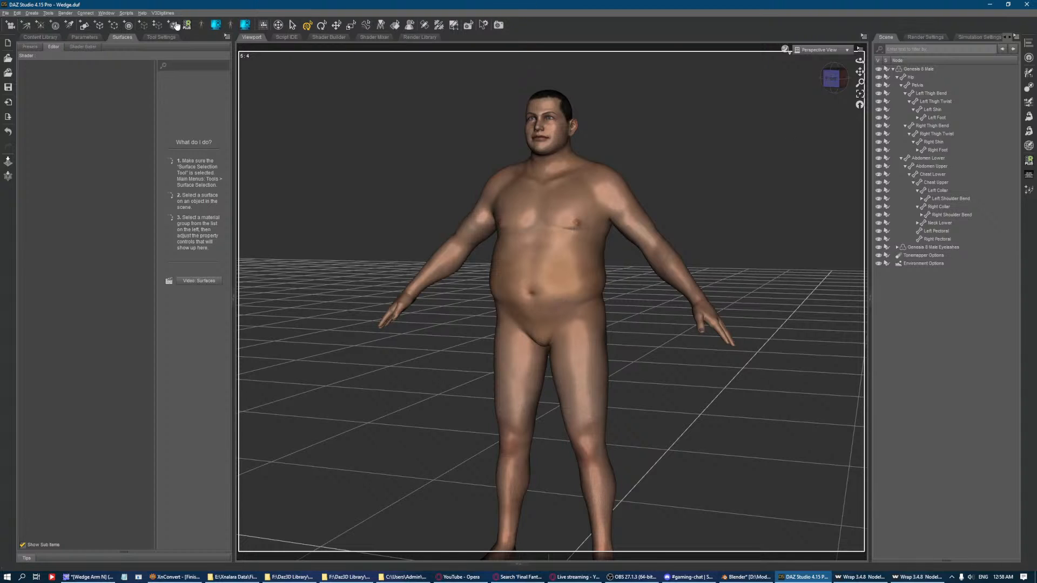
click(4, 14)
click(33, 97)
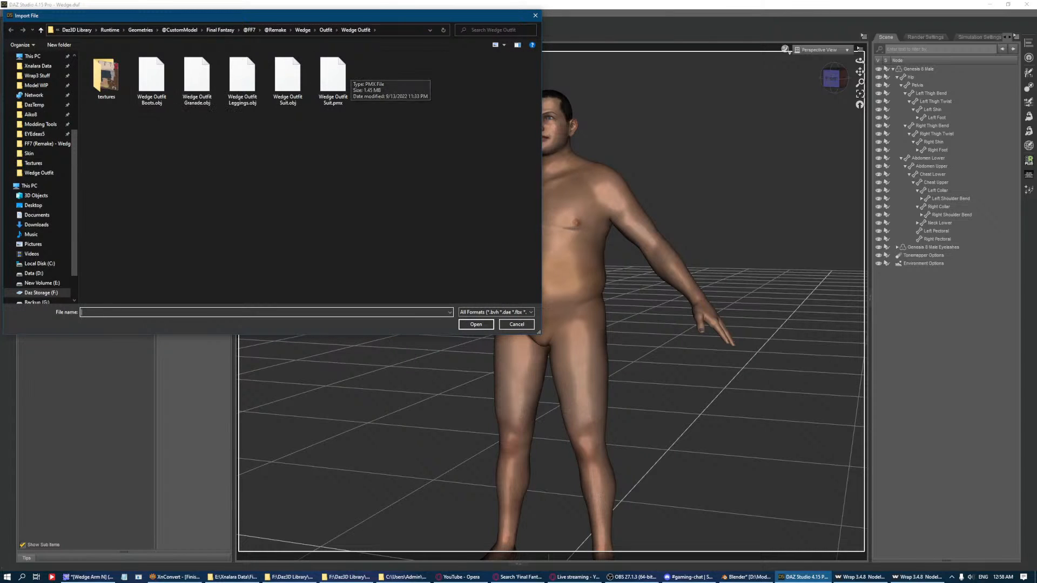
click(535, 16)
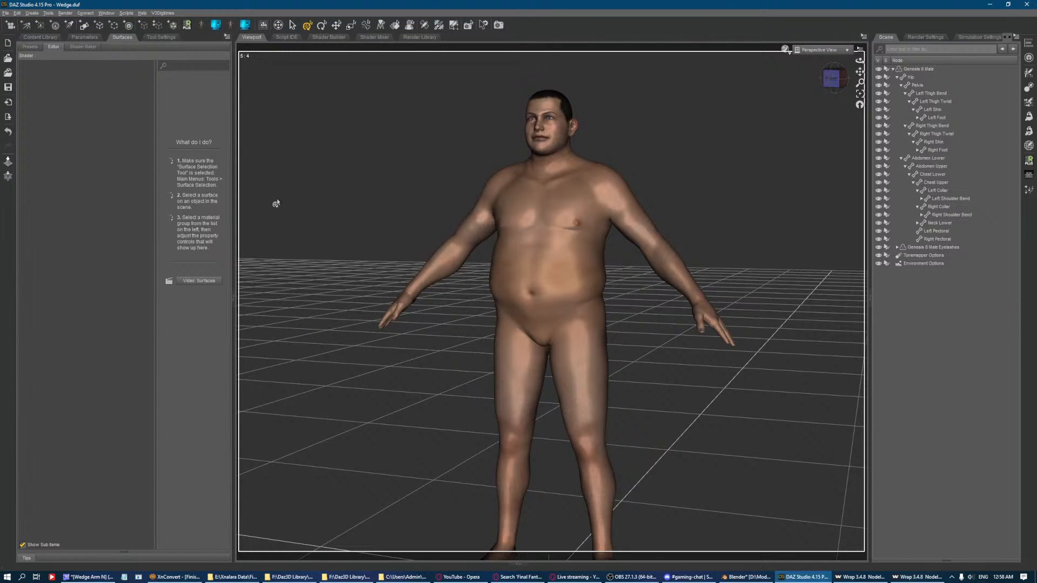
Import Wedge Eyebrow.obj from the Hair folder inside the Wedge model folder.
click(5, 13)
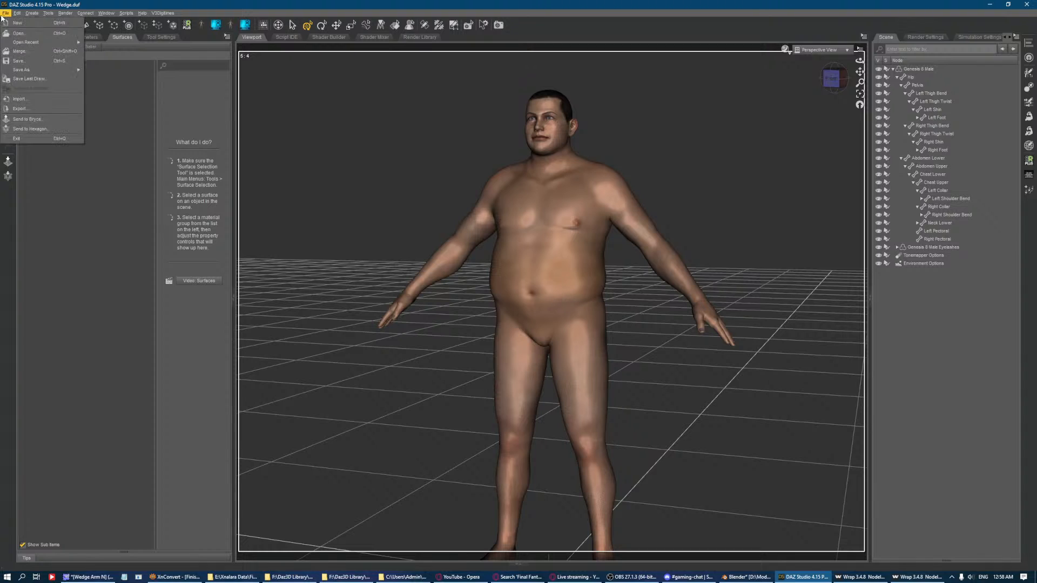
click(22, 98)
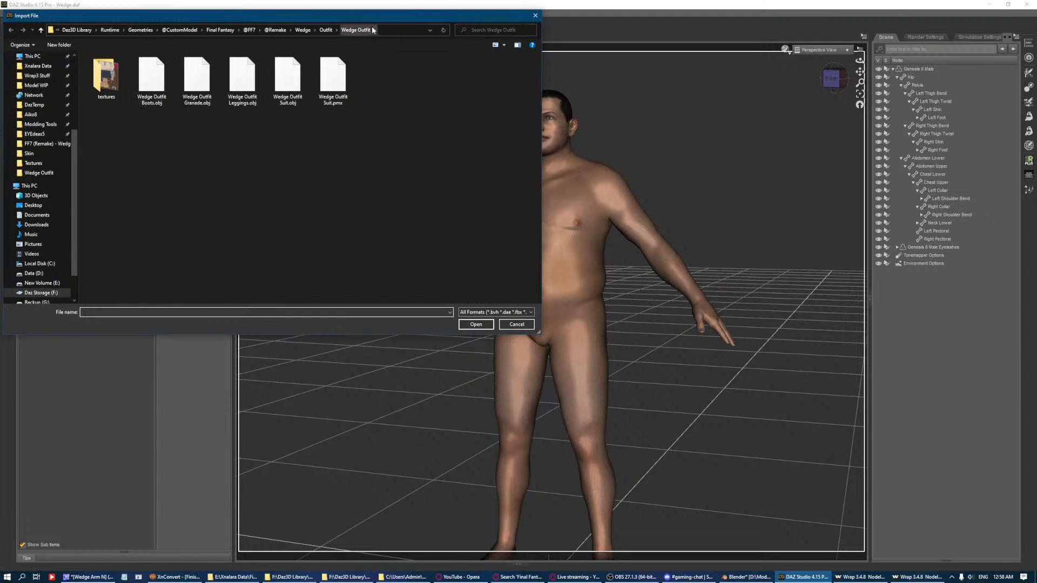
click(326, 30)
click(371, 30)
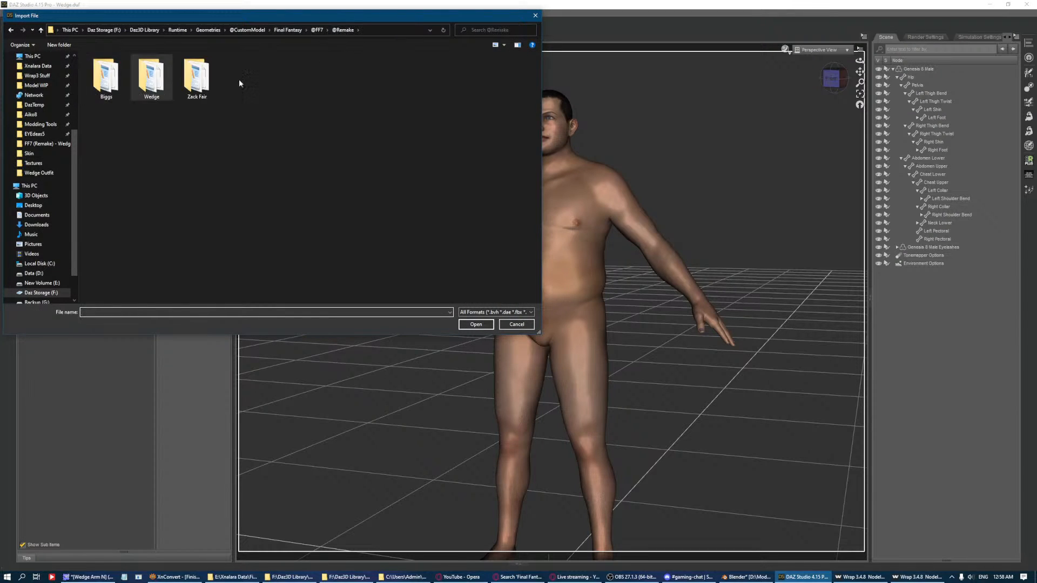
double_click(151, 76)
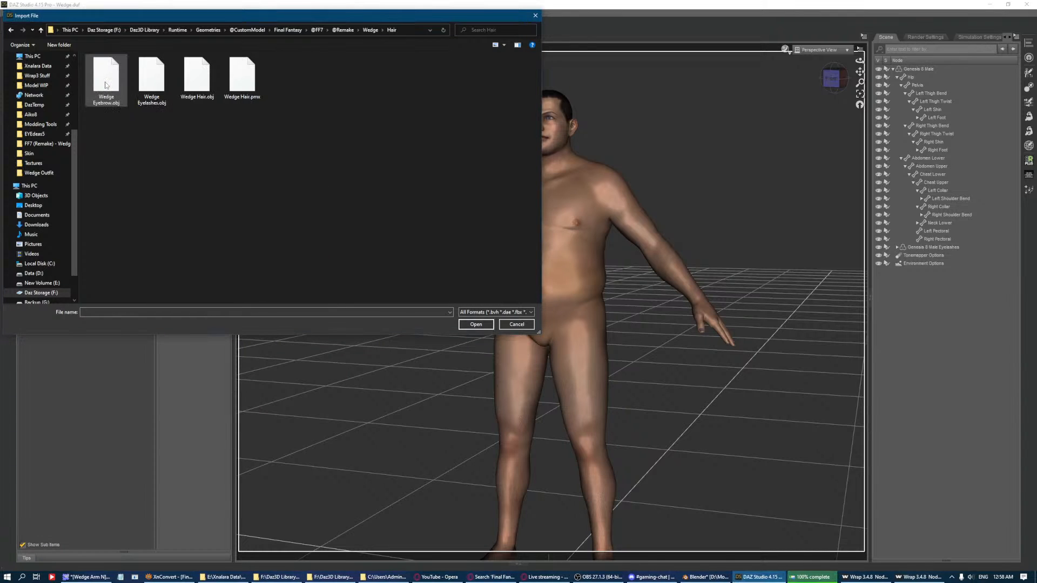
double_click(106, 84)
key(Return)
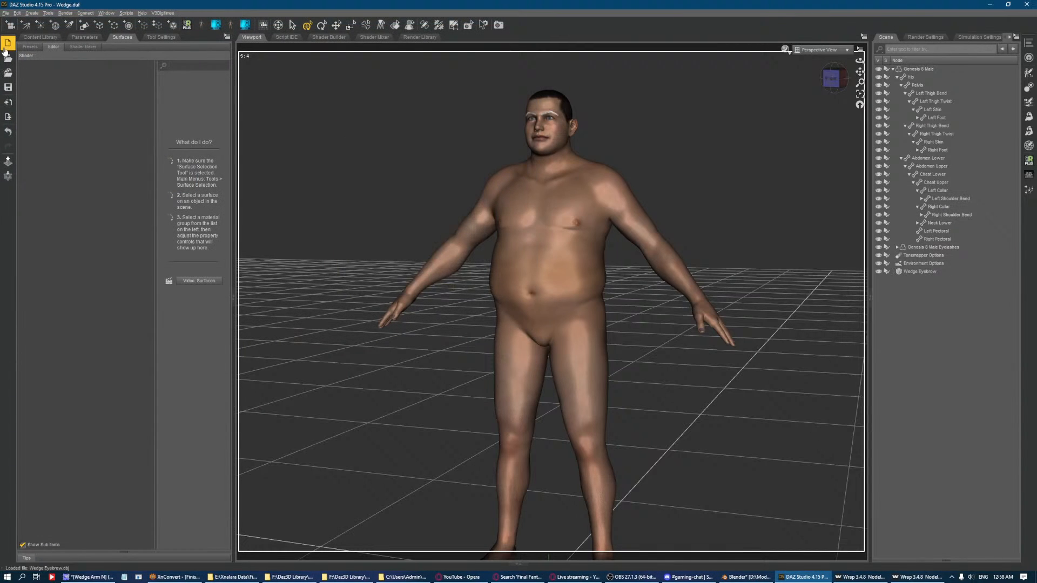
Import Wedge Eyelashes.obj from the same Hair folder.
double_click(2, 8)
double_click(470, 156)
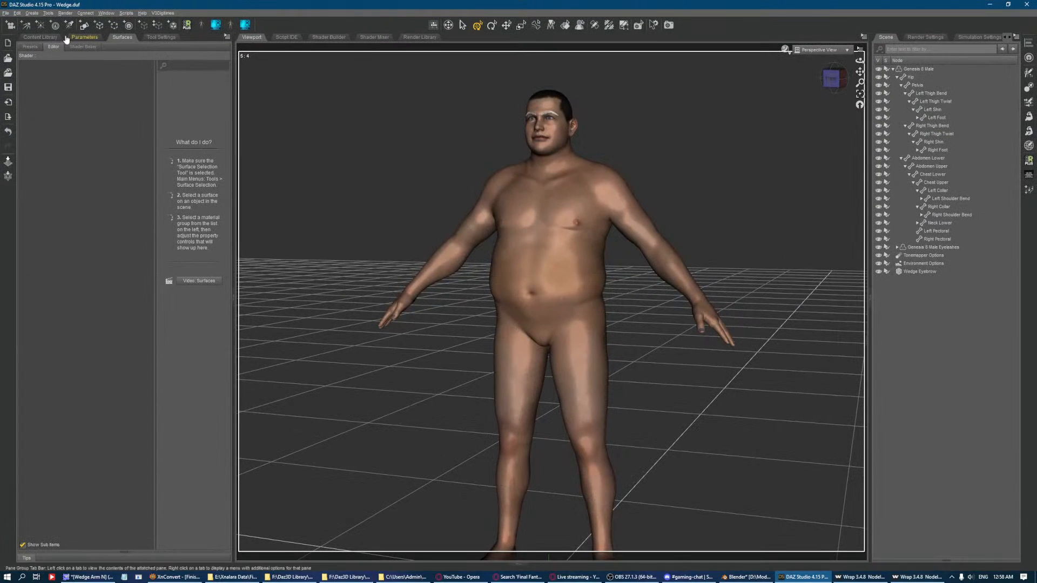
click(5, 13)
click(15, 100)
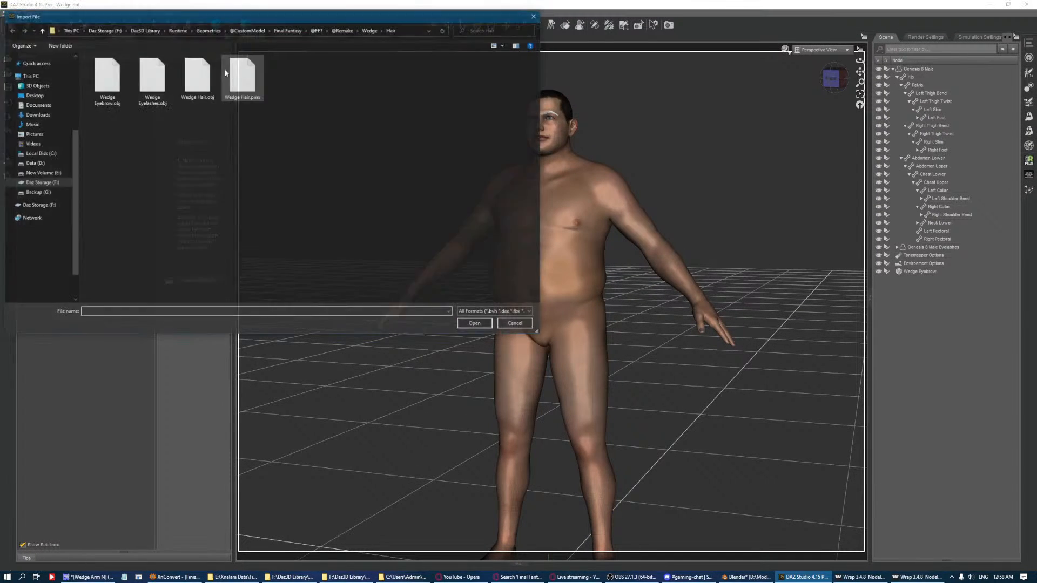
click(108, 84)
double_click(163, 85)
key(Return)
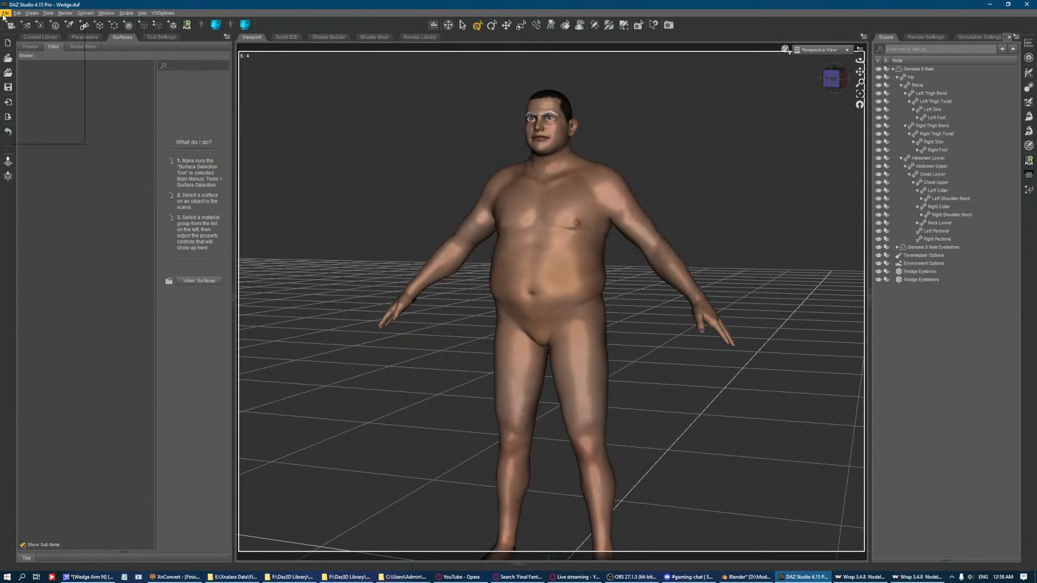
Import the rigged Wedge Hair.pmx model from the Hair folder.
click(6, 12)
click(14, 100)
click(254, 78)
double_click(253, 78)
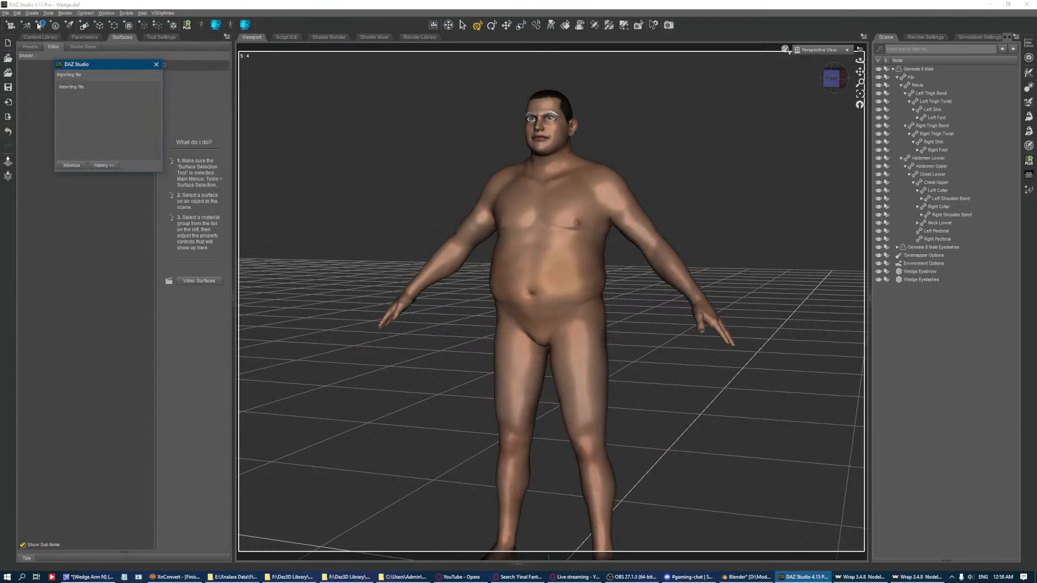
key(Return)
Import Wedge Hair.obj from the Hair folder.
click(6, 13)
click(48, 101)
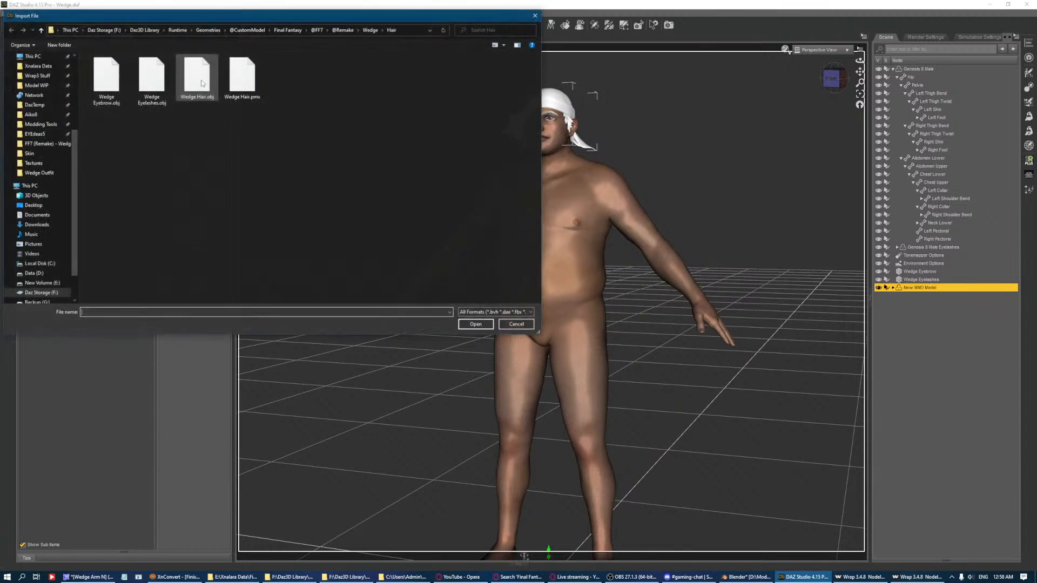
double_click(202, 82)
key(Return)
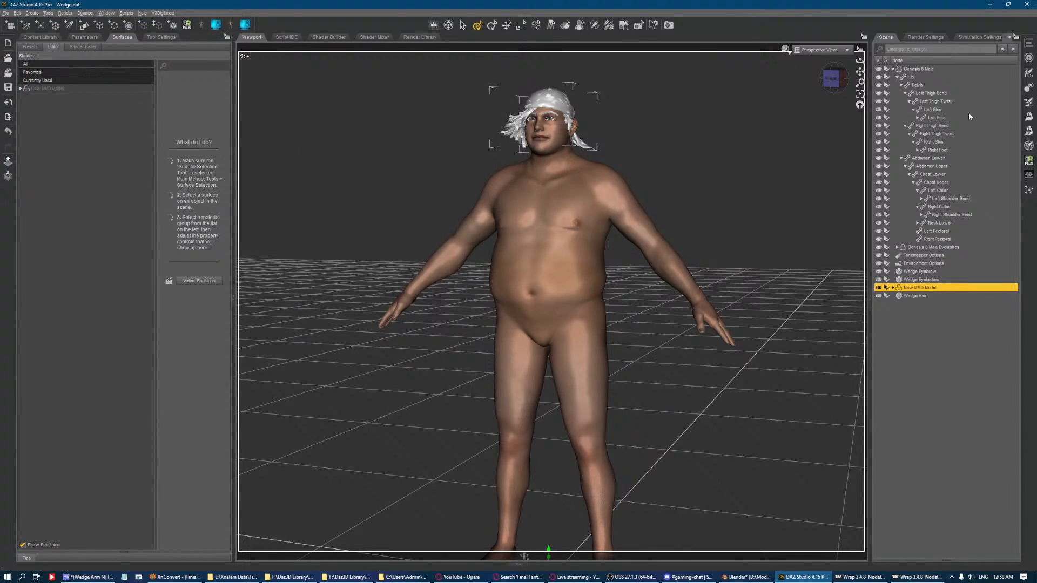
Transfer the rigging from New MMD Model in its Current shape to Wedge Hair, without fitting or parenting to the source figure.
click(1028, 88)
click(748, 172)
click(756, 223)
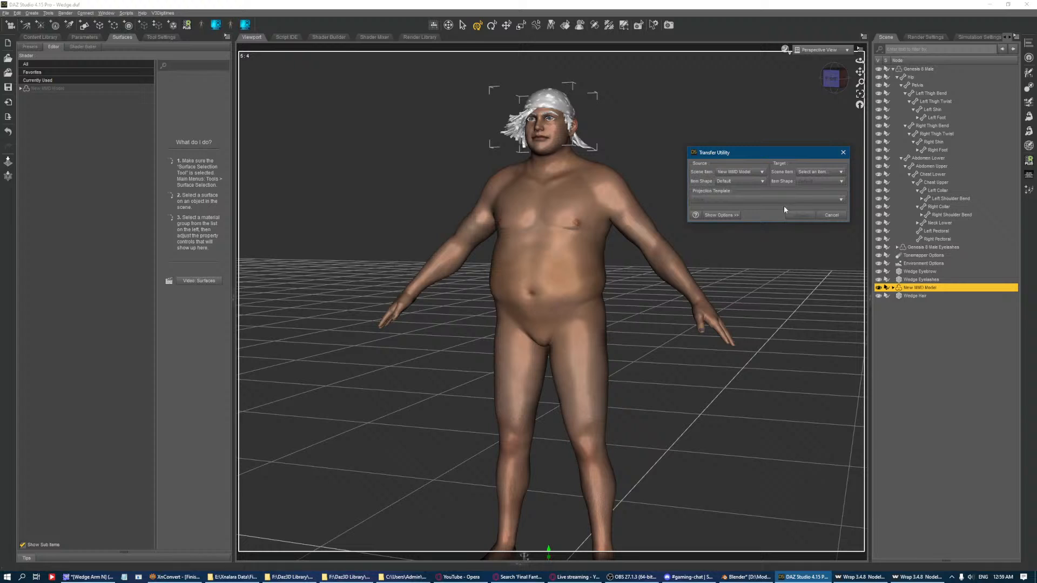
click(827, 173)
click(815, 231)
click(753, 182)
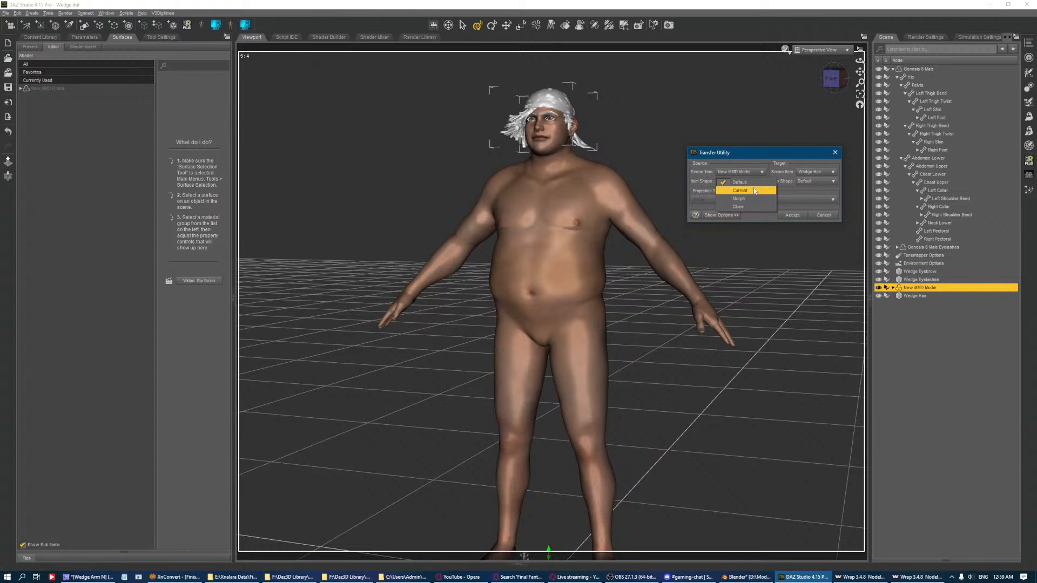
click(722, 216)
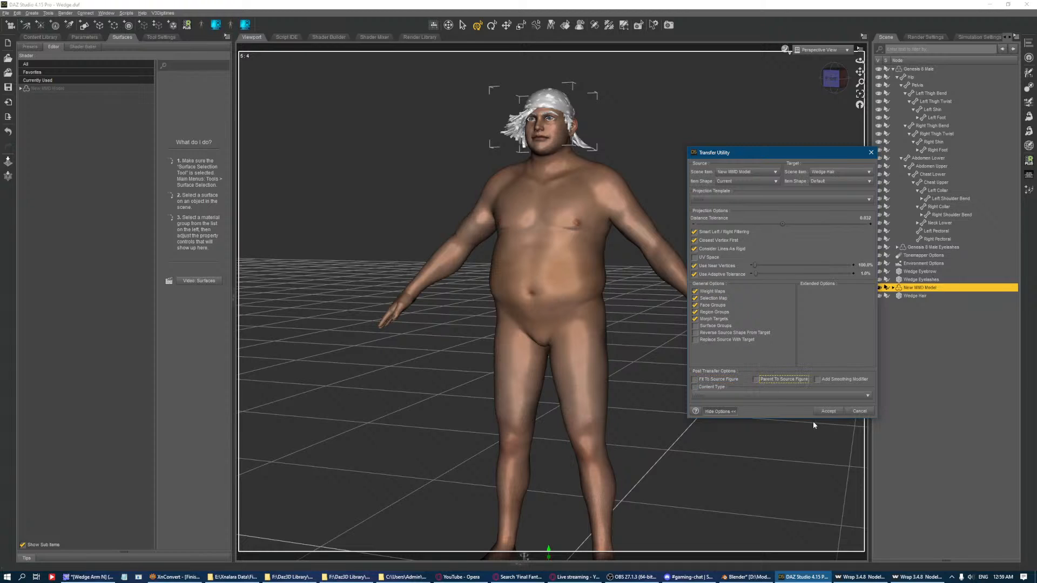
click(829, 412)
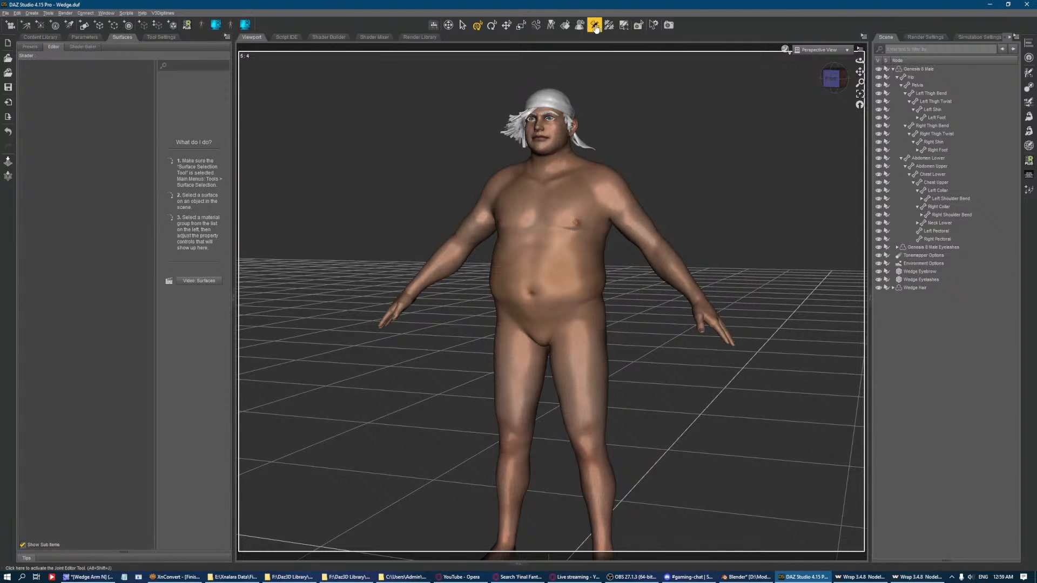
Apply Align Node to Wedge Hair with the Joint Editor and leave the tool.
right_click(661, 140)
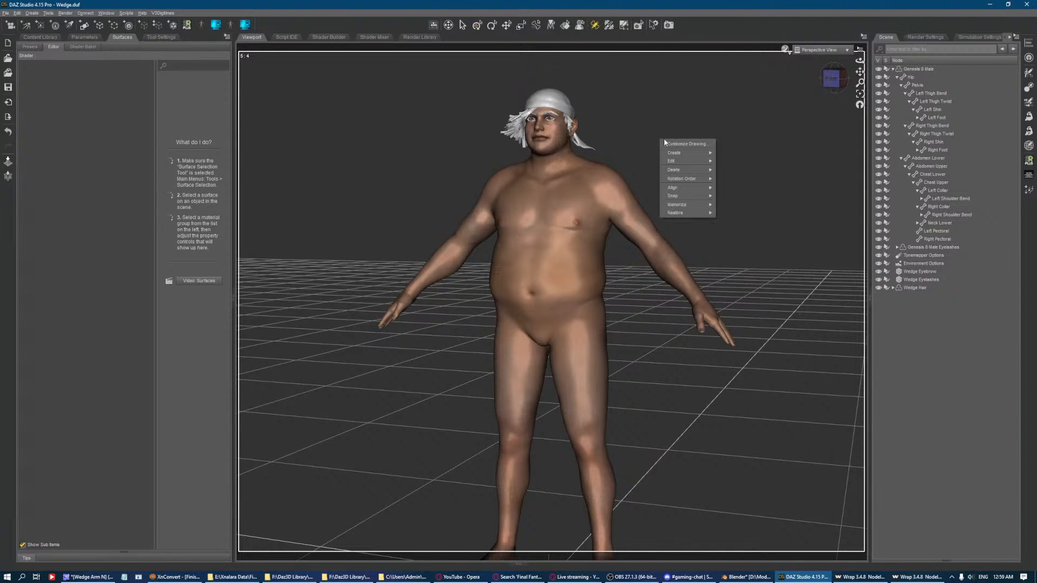
click(901, 290)
right_click(714, 139)
mouse_move(734, 185)
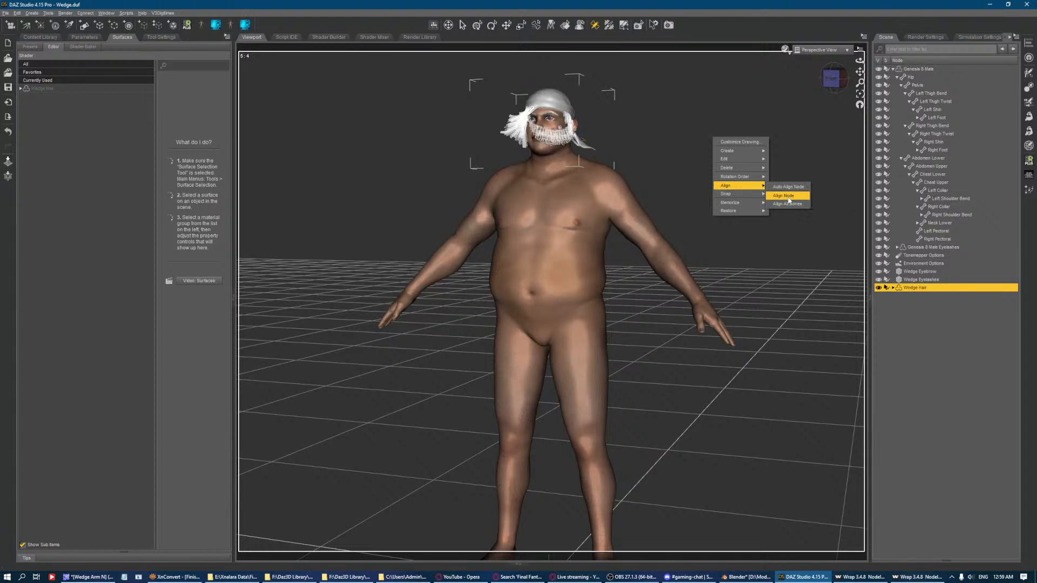
click(788, 196)
click(477, 26)
click(856, 163)
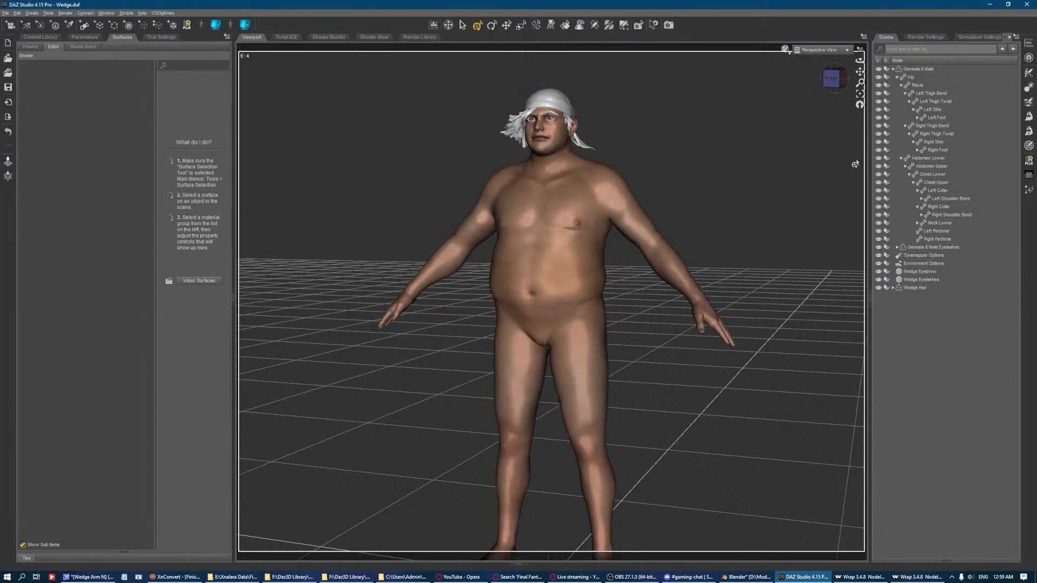
Set the preferred base for Wedge Hair in its scene identification.
click(928, 288)
click(66, 88)
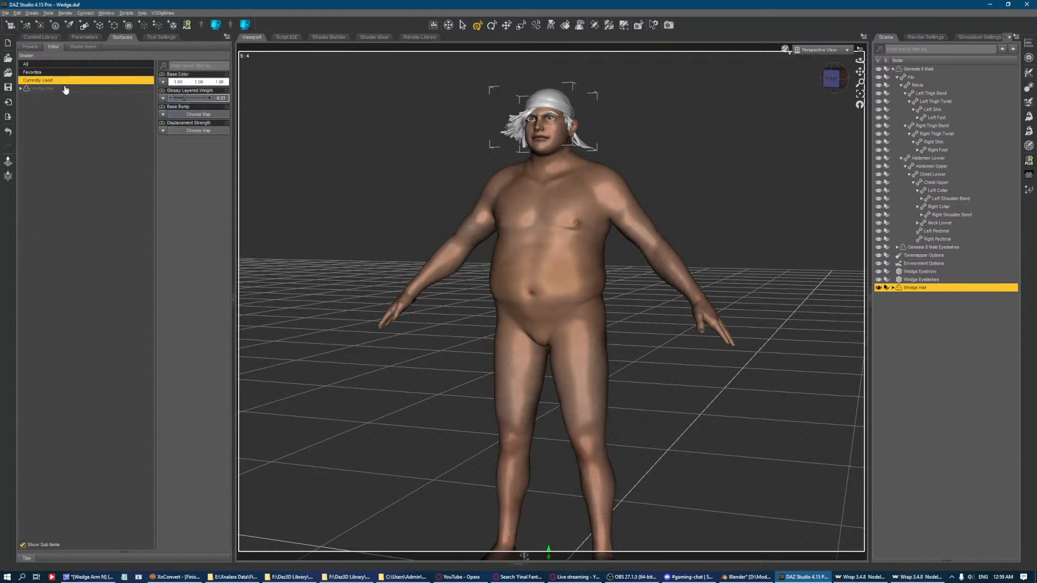
click(1015, 37)
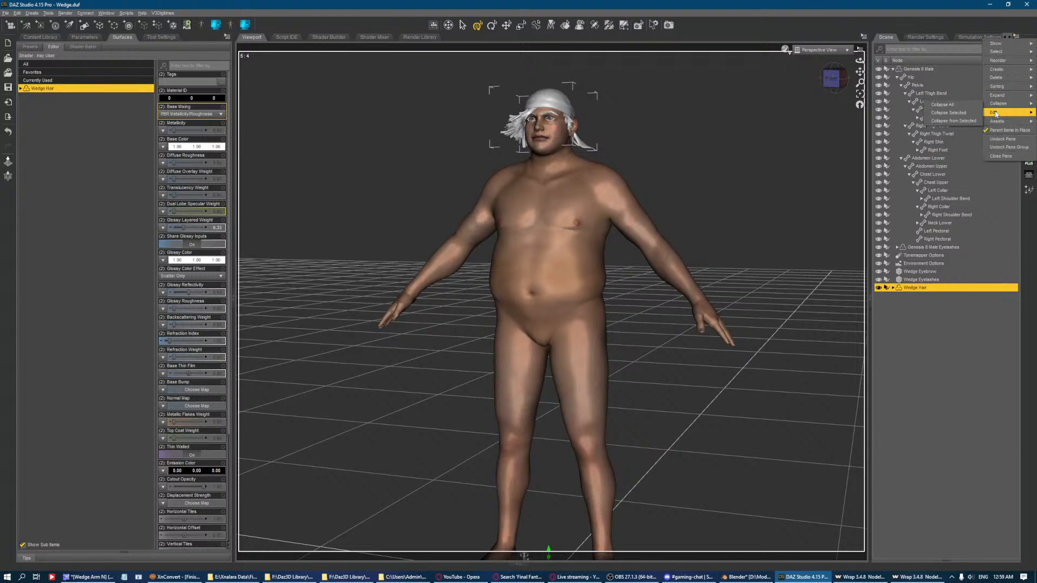
mouse_move(1005, 103)
click(940, 115)
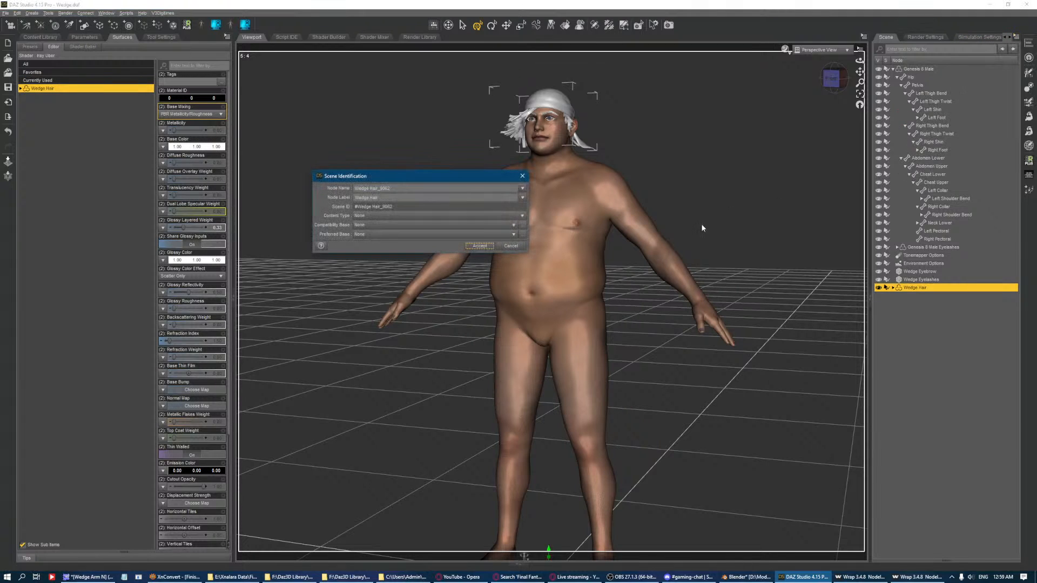
click(521, 236)
click(501, 292)
click(482, 250)
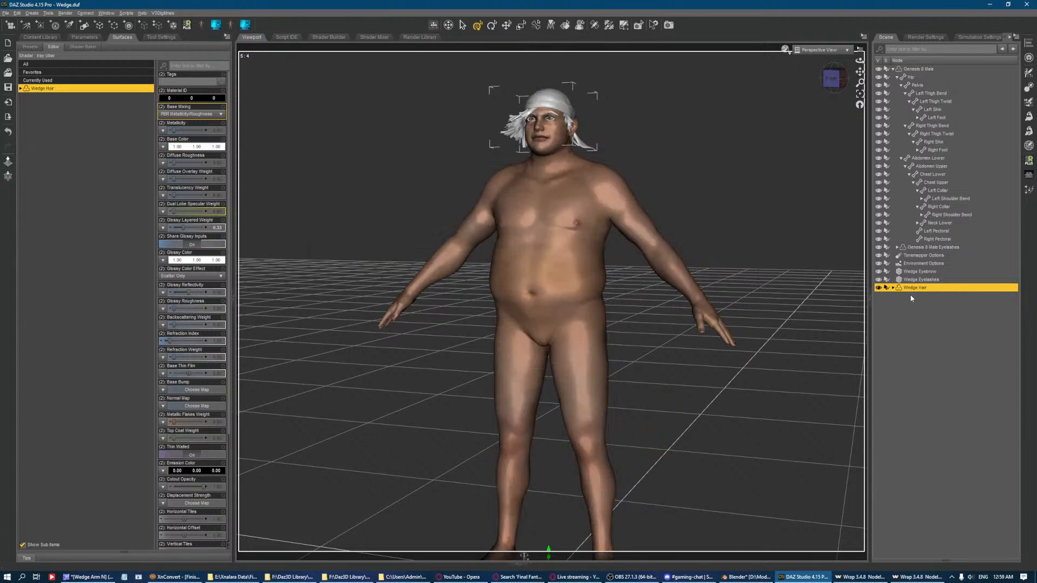
Fit Wedge Hair to Genesis 8 Male and parent it to the figure's Head bone.
right_click(916, 290)
click(945, 316)
click(388, 210)
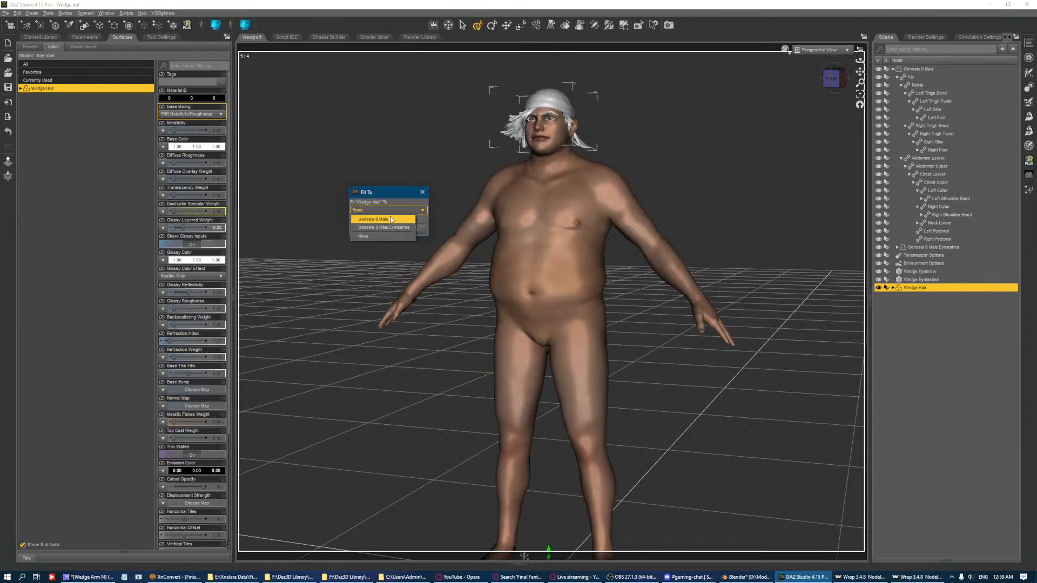
click(381, 220)
key(Return)
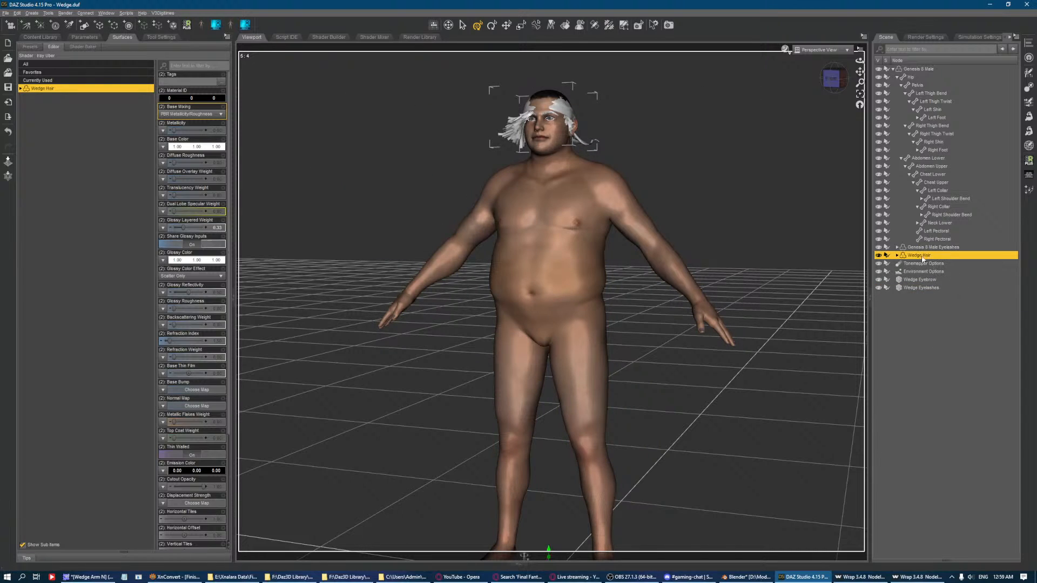
drag(922, 259, 949, 241)
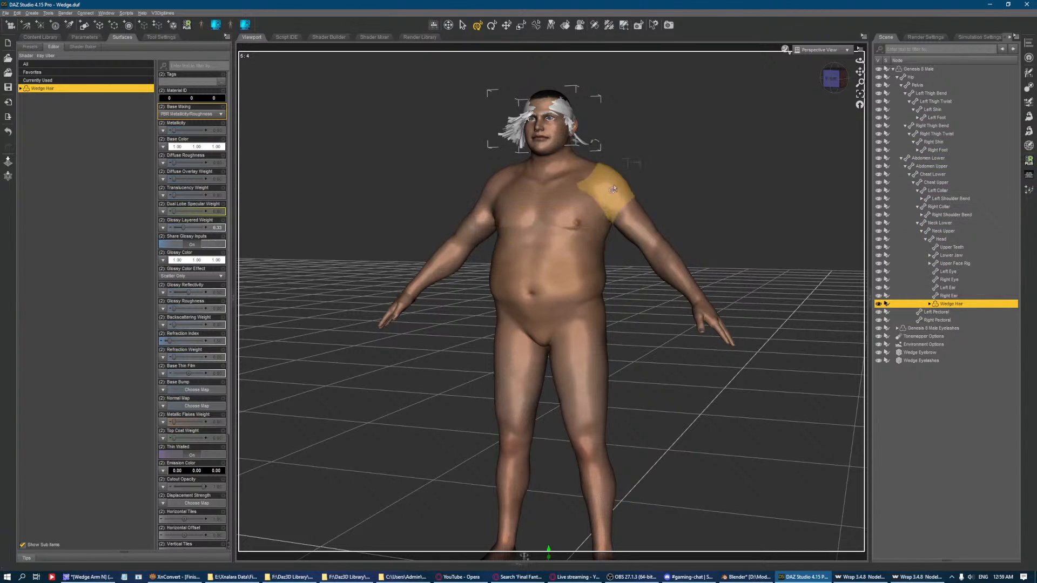
Set both Actor parameters of Wedge Hair to 0%.
click(85, 36)
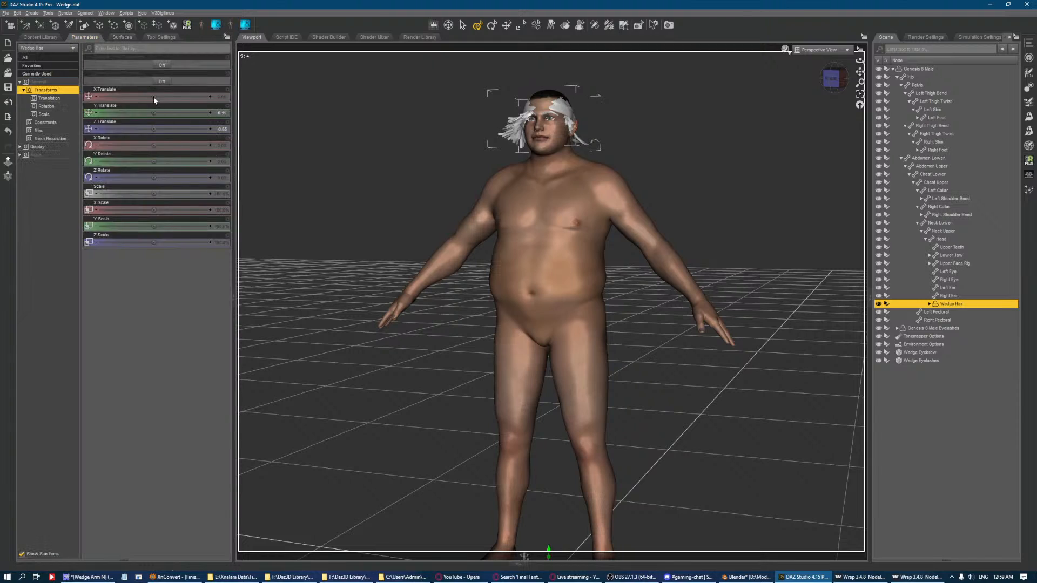
click(32, 155)
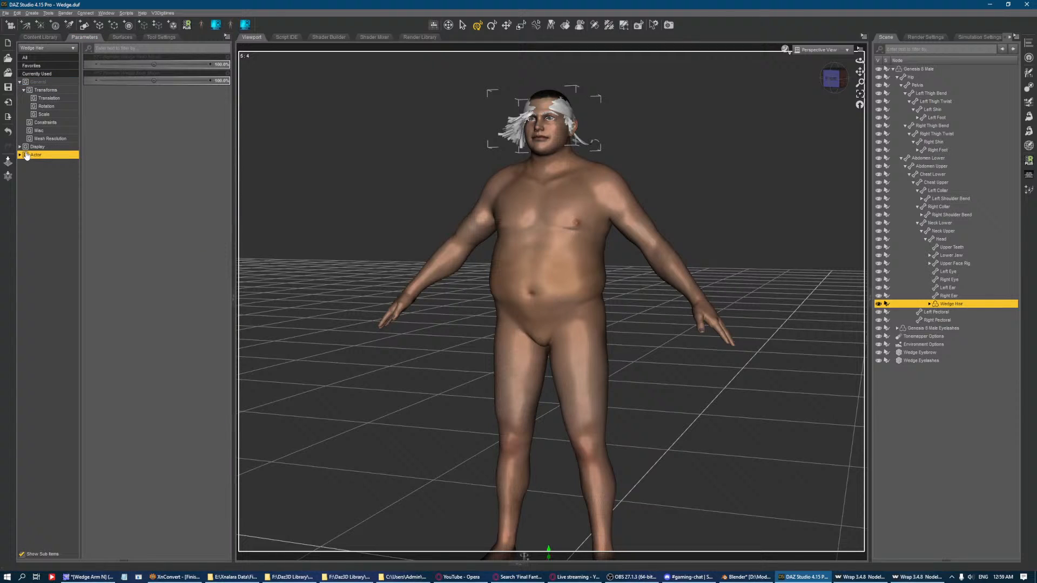
click(221, 81)
text(0)
key(Return)
click(222, 64)
text(0)
key(Return)
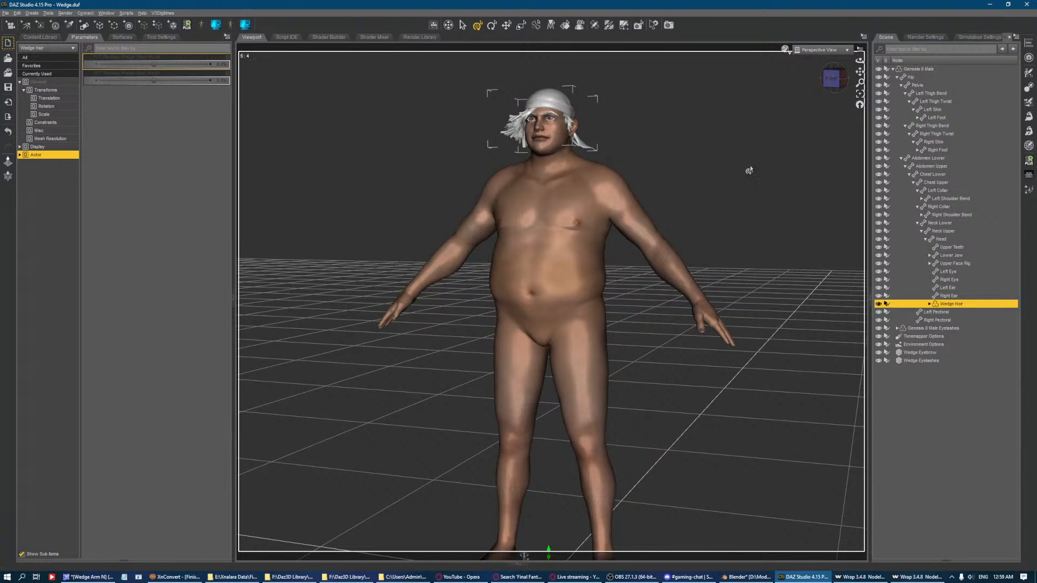
Rig Wedge Eyebrow with the Transfer Utility from Genesis 8 Male, using the Current source shape and Reverse Source Shape From Target.
click(1028, 87)
click(739, 171)
click(742, 190)
click(818, 172)
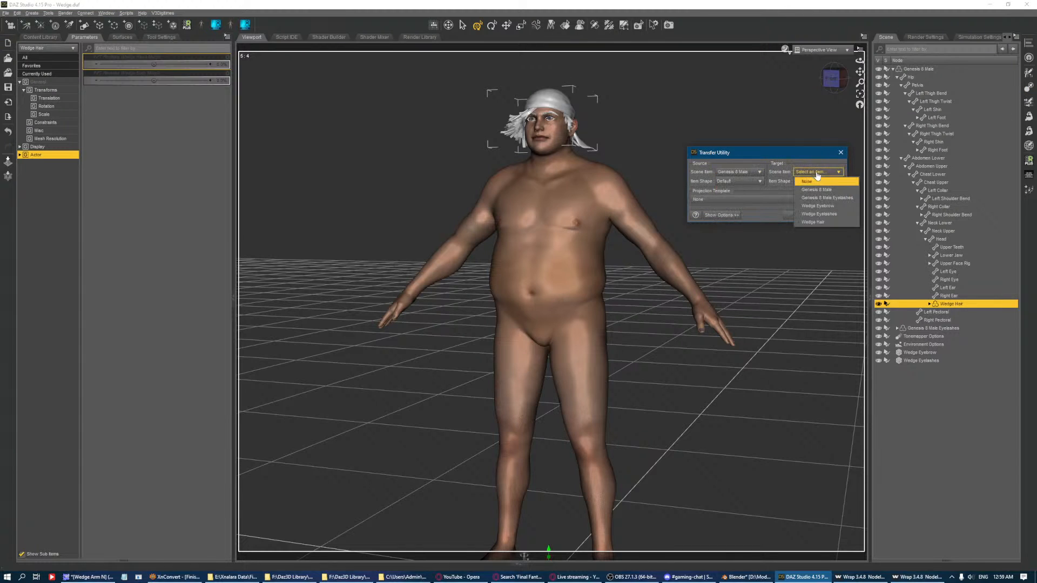
click(818, 206)
click(740, 182)
click(738, 190)
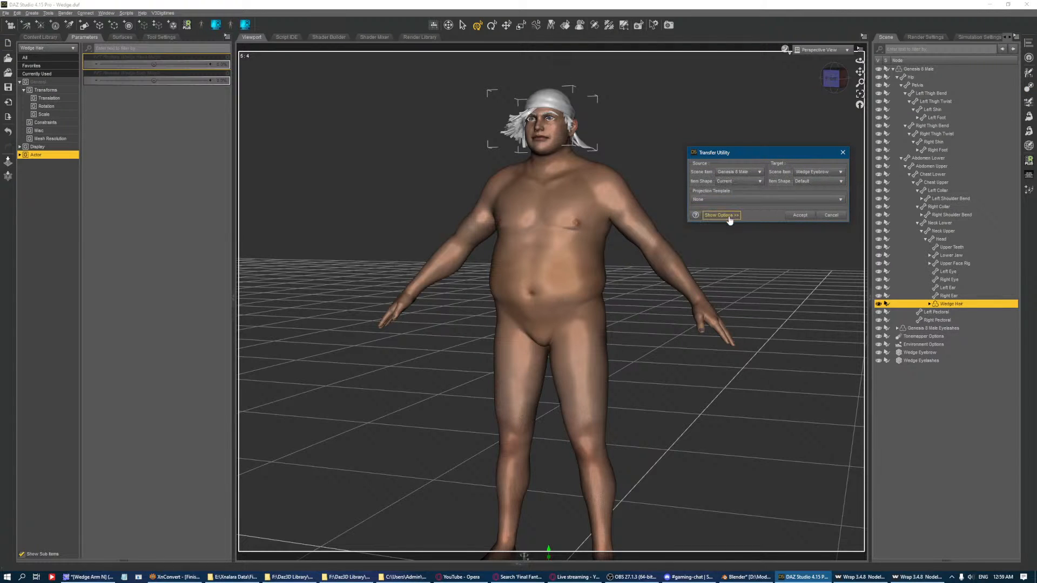
click(722, 215)
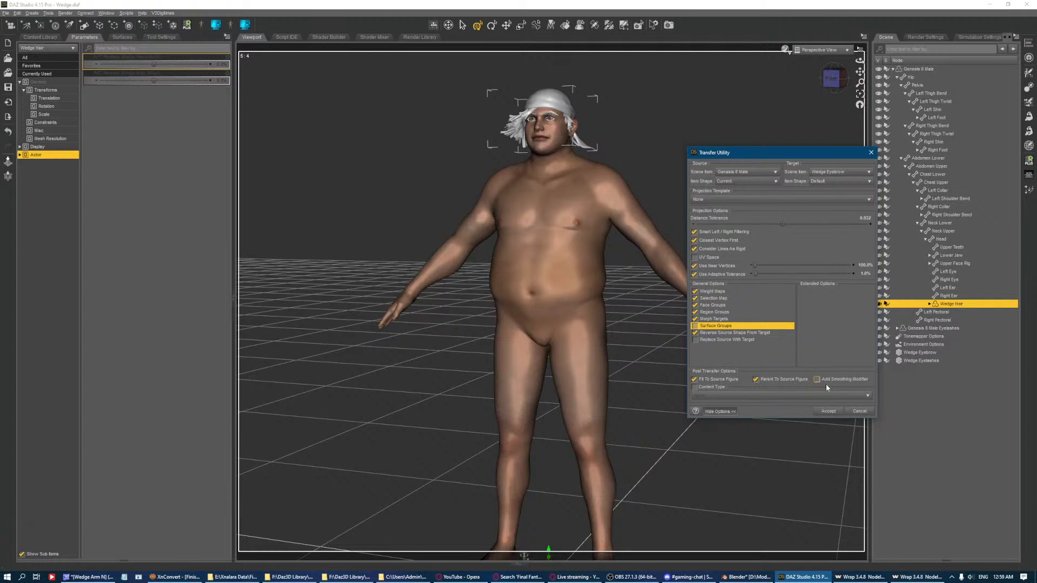
click(827, 413)
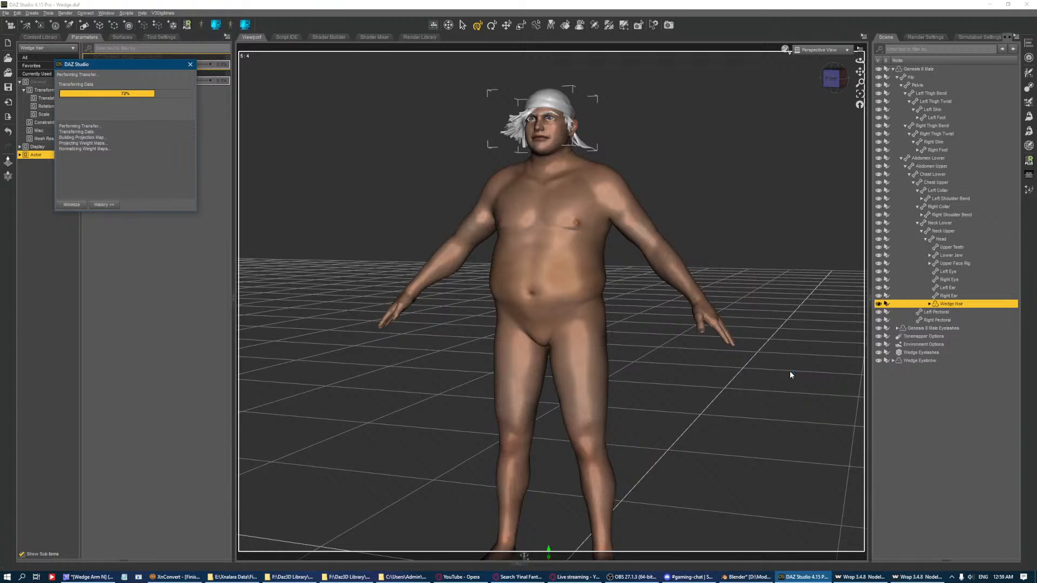
Rig Wedge Eyelashes with the Transfer Utility from Genesis 8 Male Eyelashes, using the Current source shape and without fitting to the source figure.
click(1029, 80)
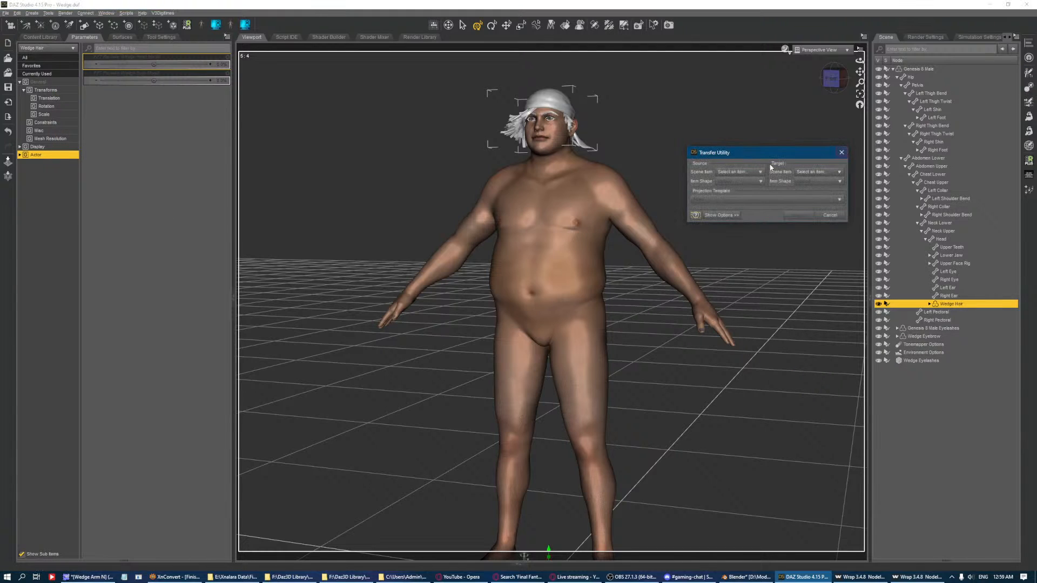
click(757, 174)
click(753, 197)
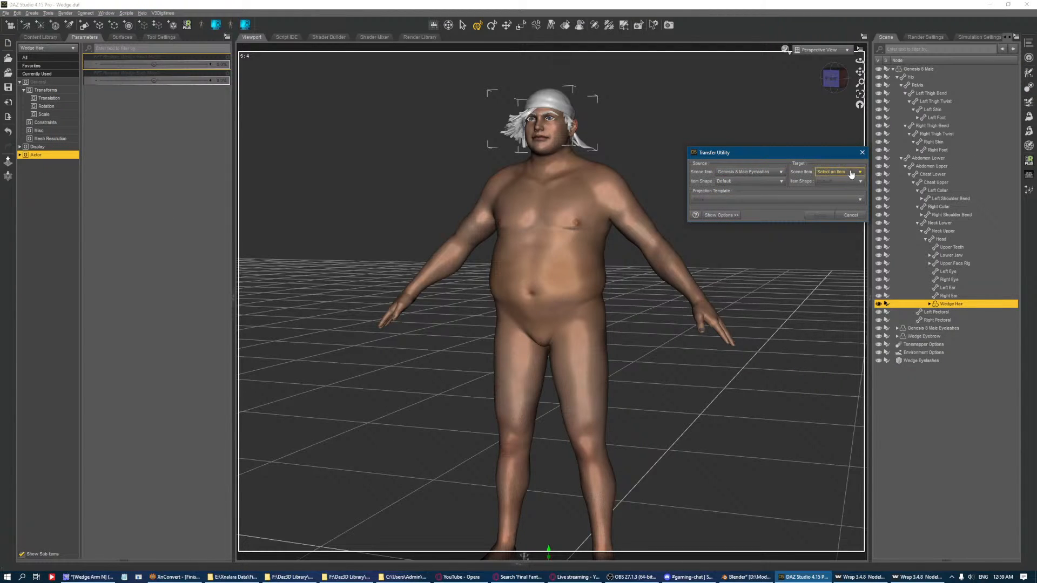
click(851, 173)
click(842, 204)
click(773, 181)
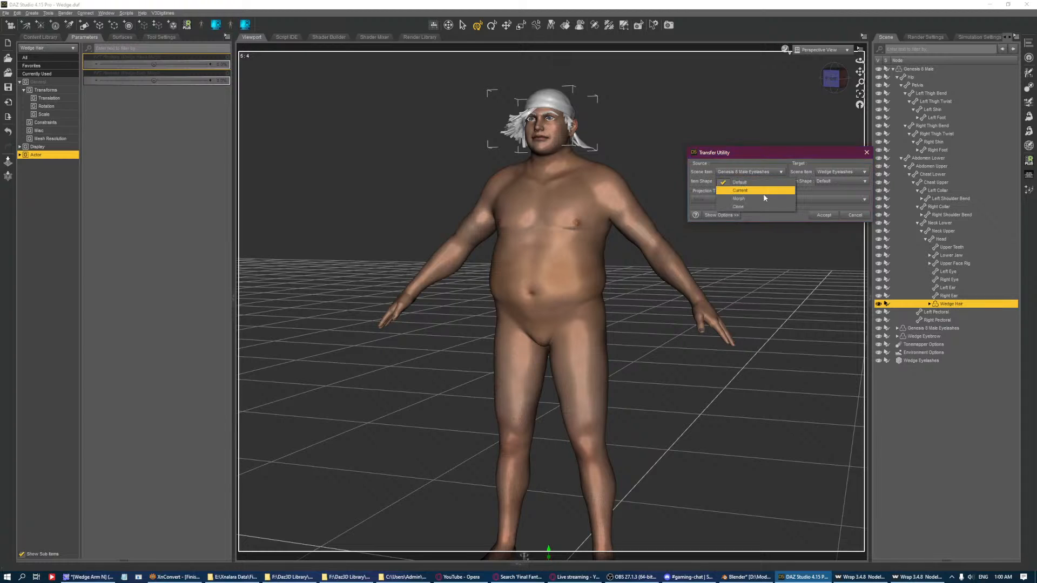
click(758, 191)
click(719, 215)
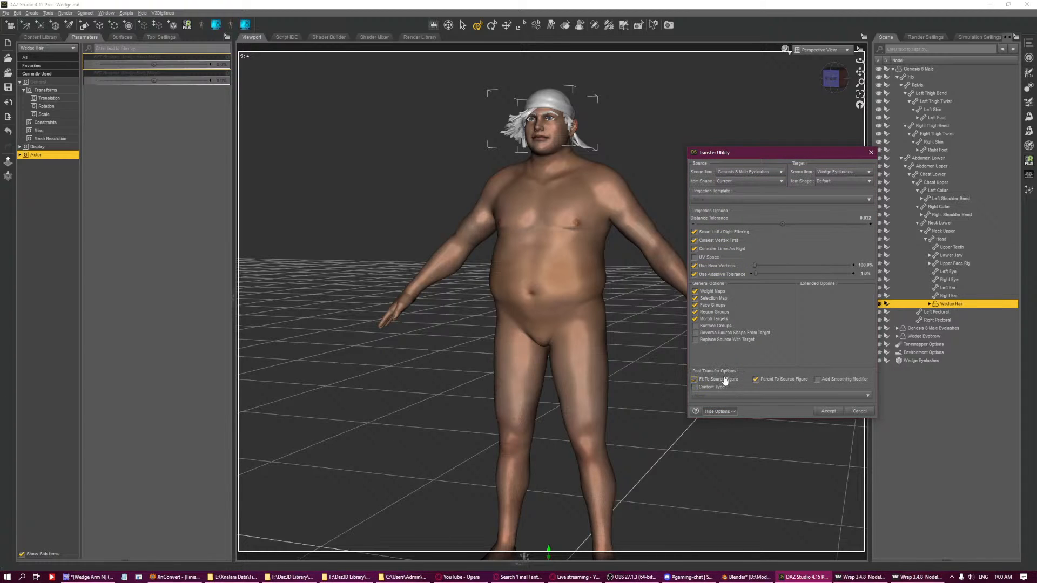
click(824, 412)
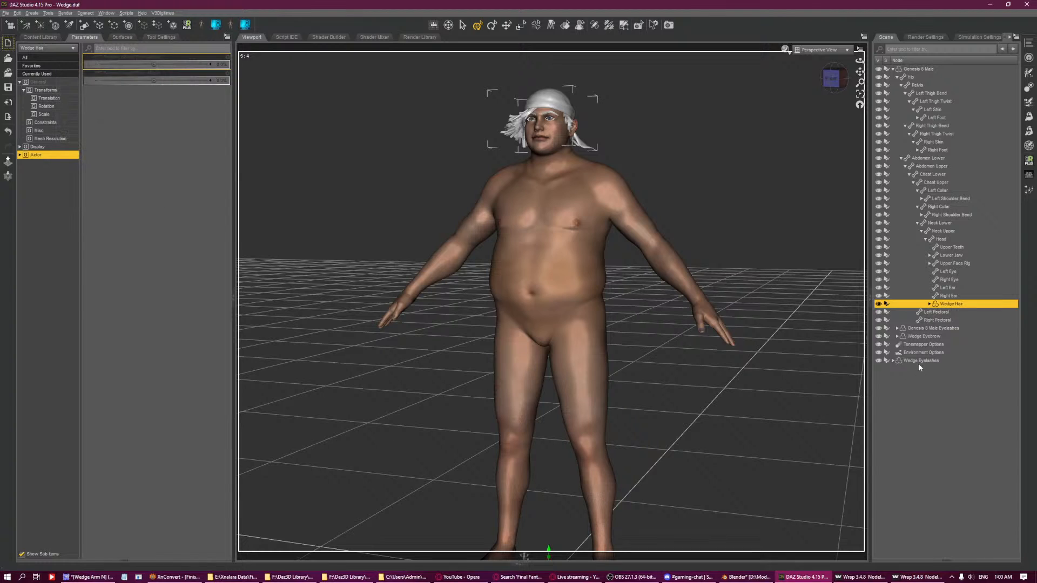
Set Wedge Eyelashes' scene identification to compatibility base Genesis 8/Male Eyelashes and preferred base Genesis 8/Male.
click(1016, 41)
mouse_move(1004, 111)
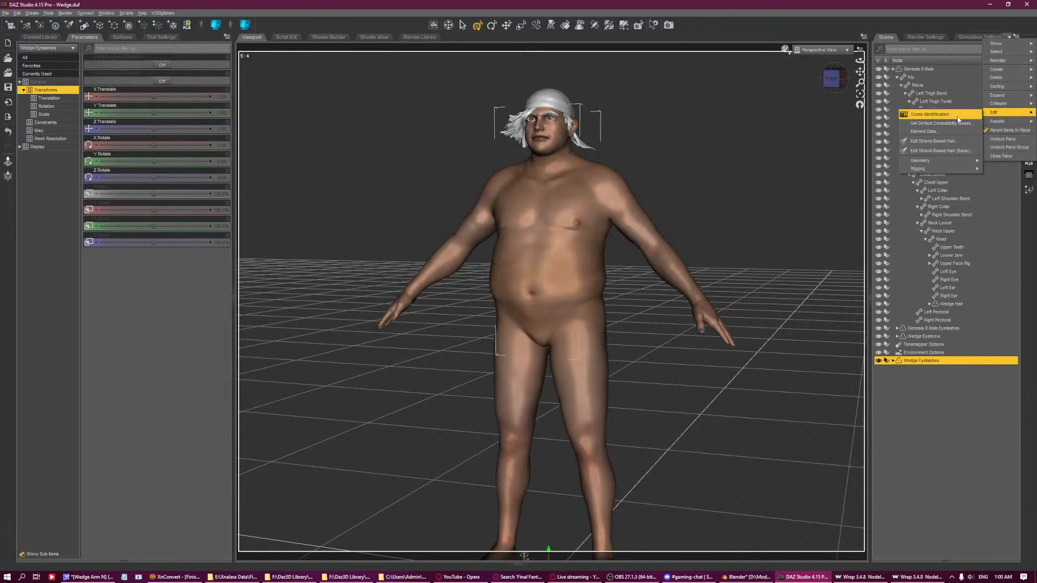
click(939, 115)
click(522, 236)
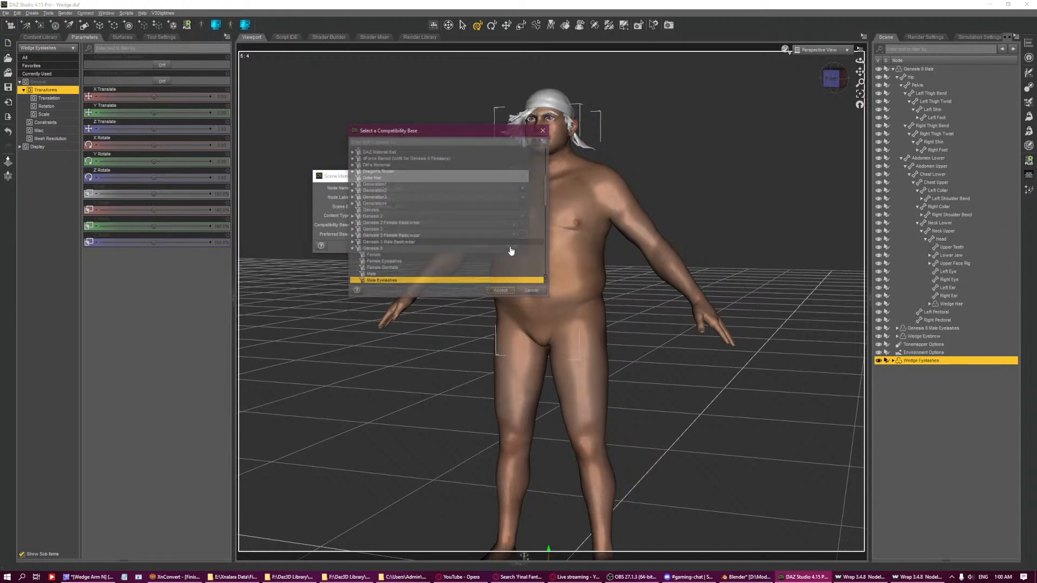
click(491, 275)
click(495, 292)
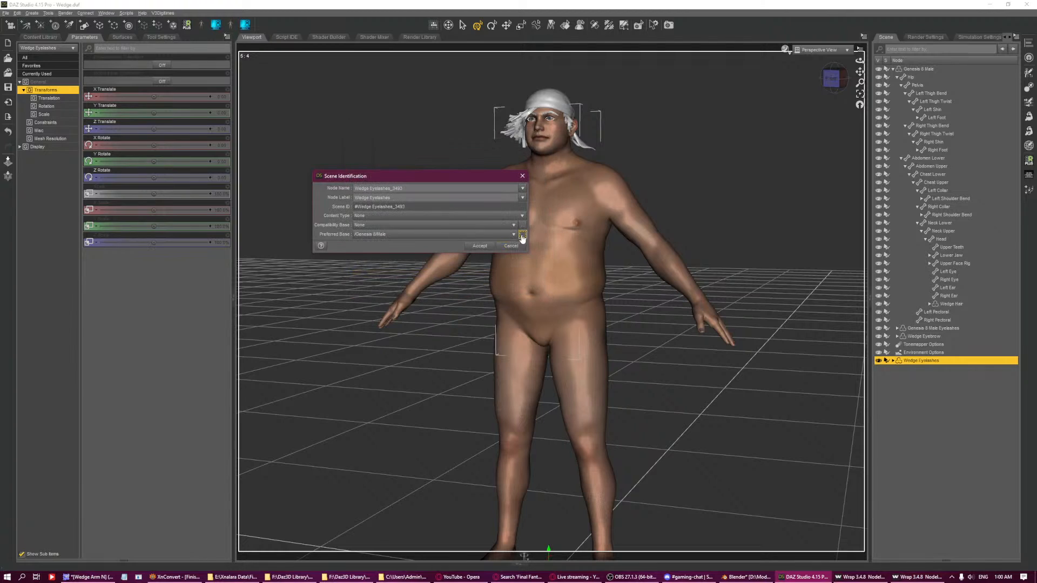
click(522, 236)
click(448, 270)
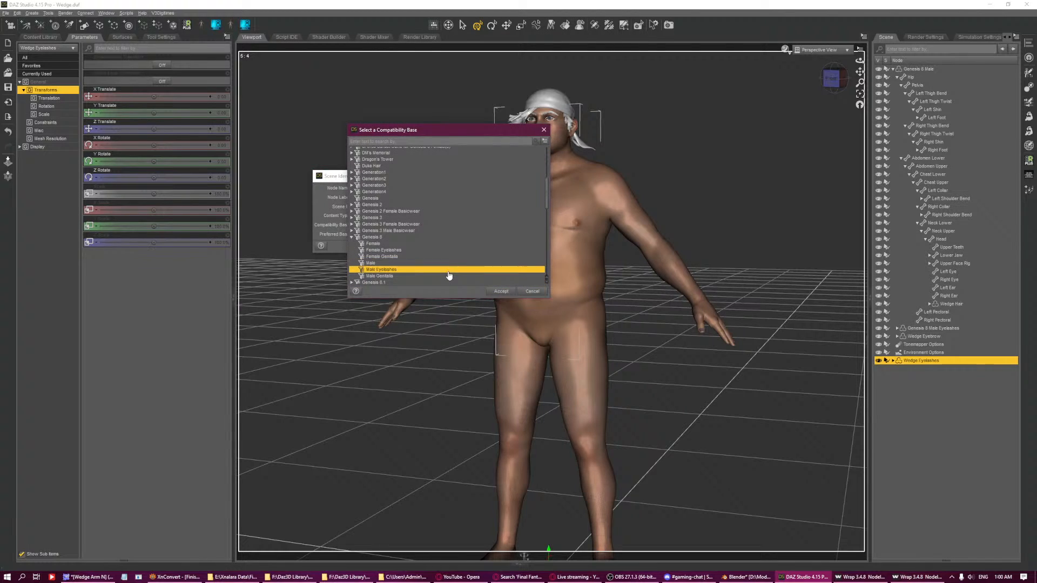
click(500, 292)
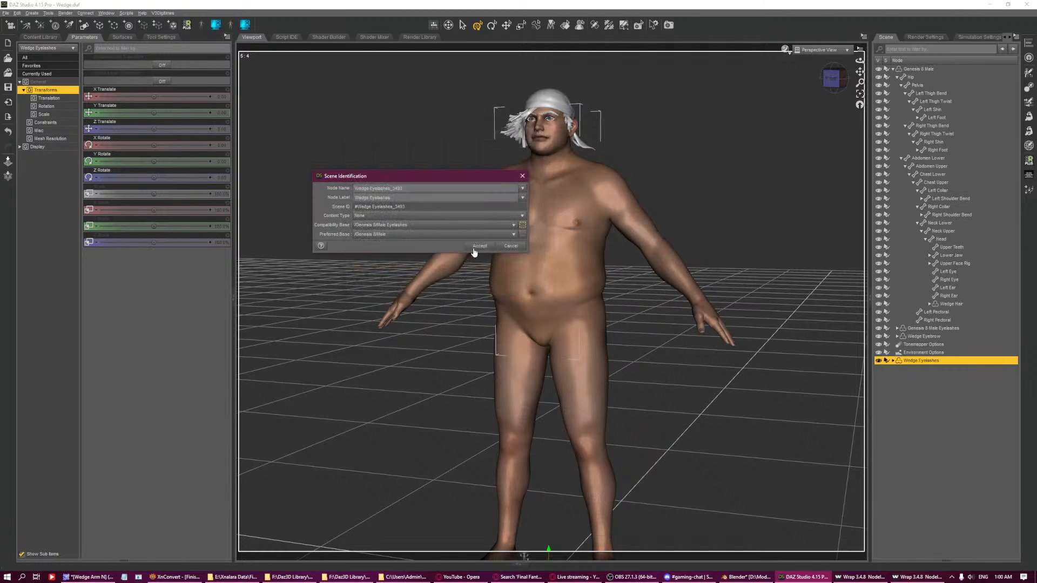
Fit Wedge Eyelashes to Genesis 8 Male and parent it to that figure.
right_click(913, 361)
click(925, 377)
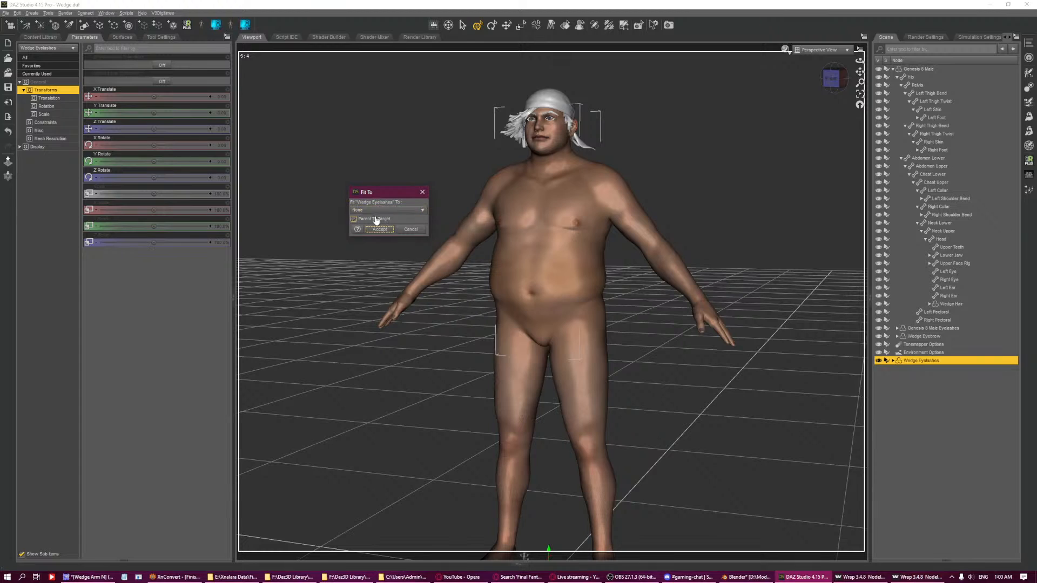
click(388, 209)
click(378, 218)
click(379, 230)
Set the Actor parameter of Wedge Eyelashes to 0%.
click(38, 147)
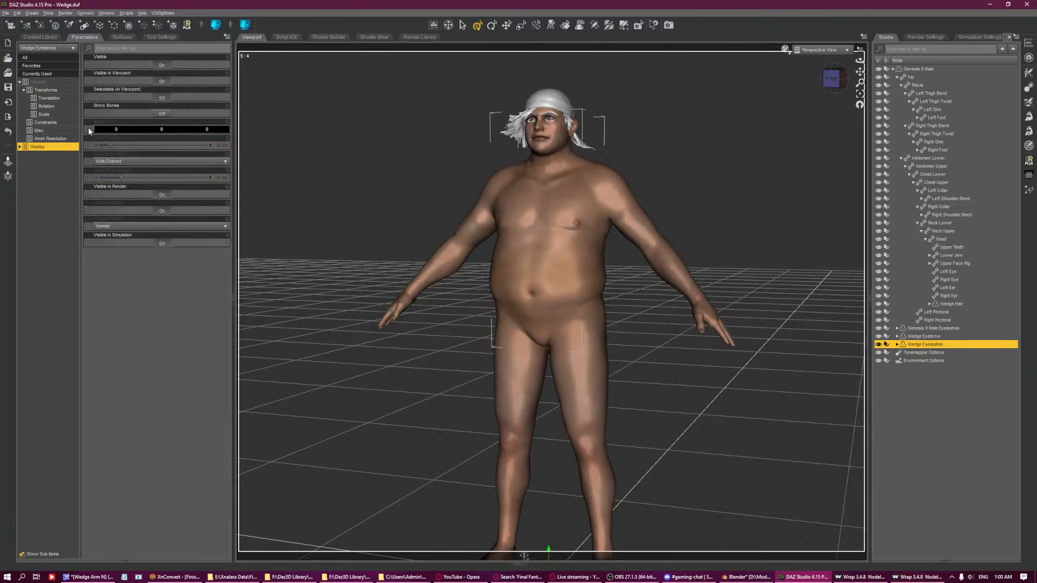
click(932, 327)
click(936, 344)
click(29, 123)
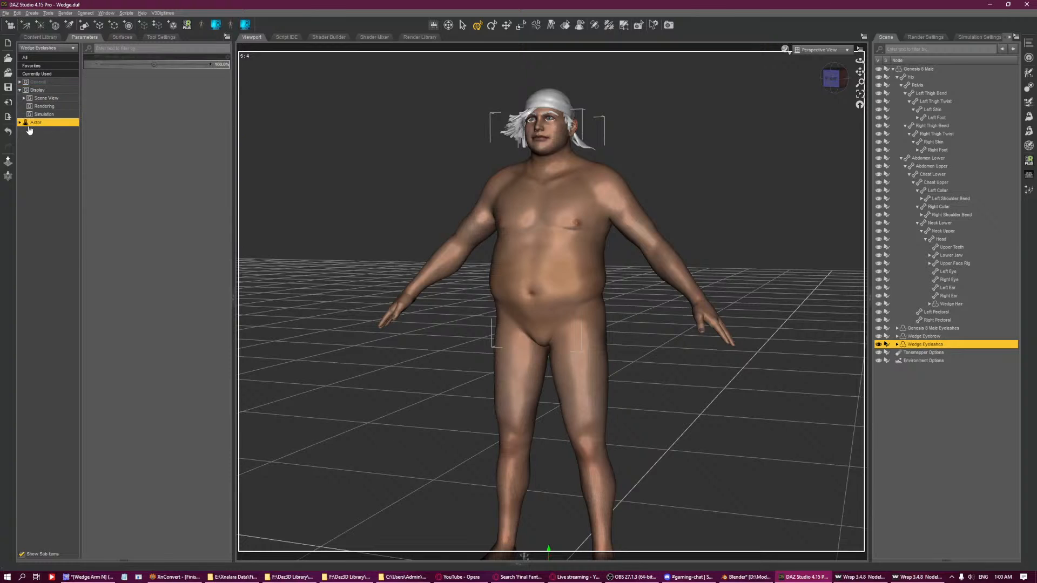
click(222, 64)
text(0)
key(Return)
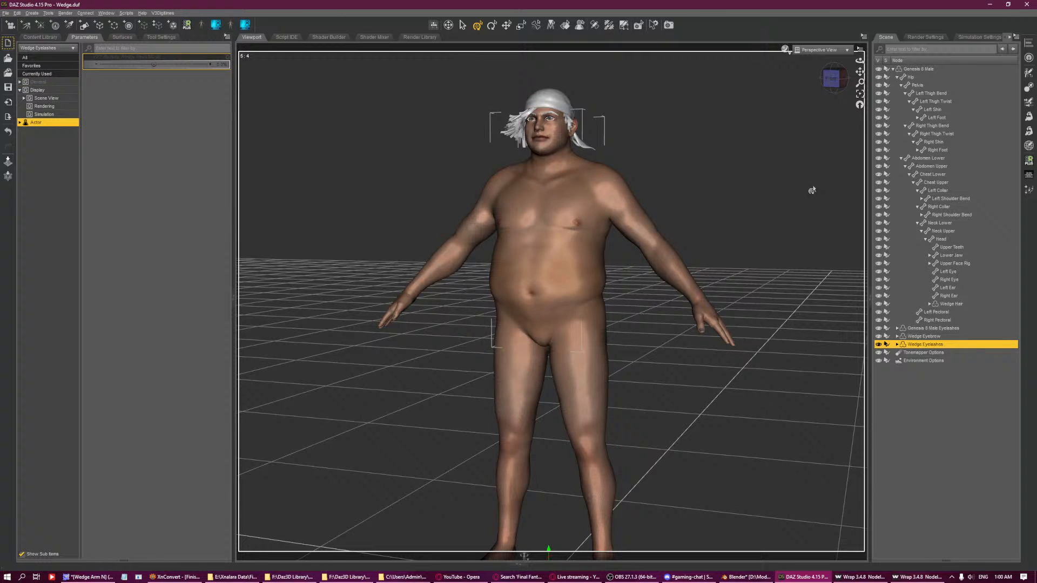
Parent Wedge Eyebrow and Wedge Eyelashes to the figure's Head bone.
click(939, 336)
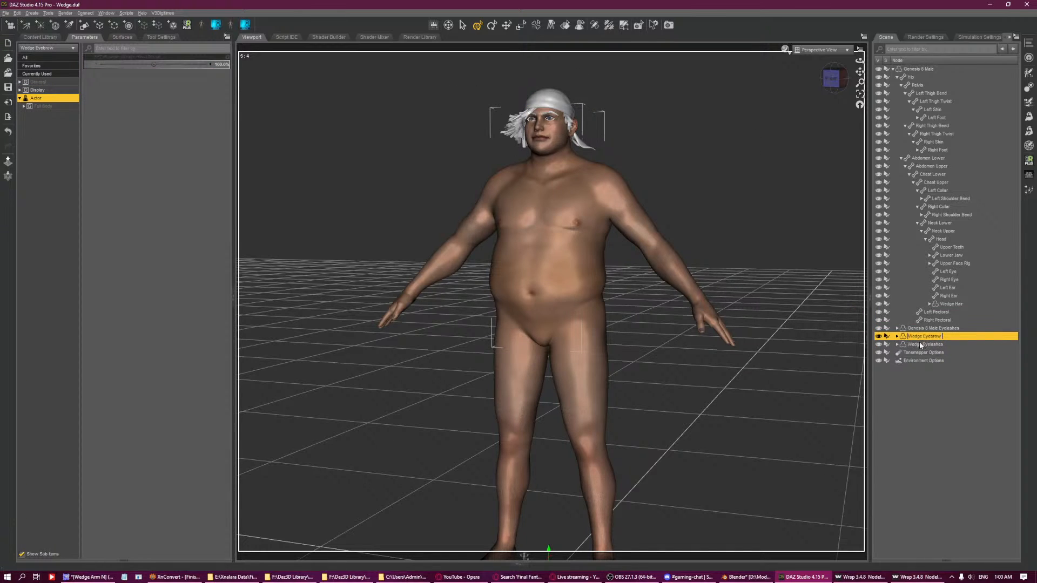
ctrl+click(919, 344)
drag(919, 344, 944, 244)
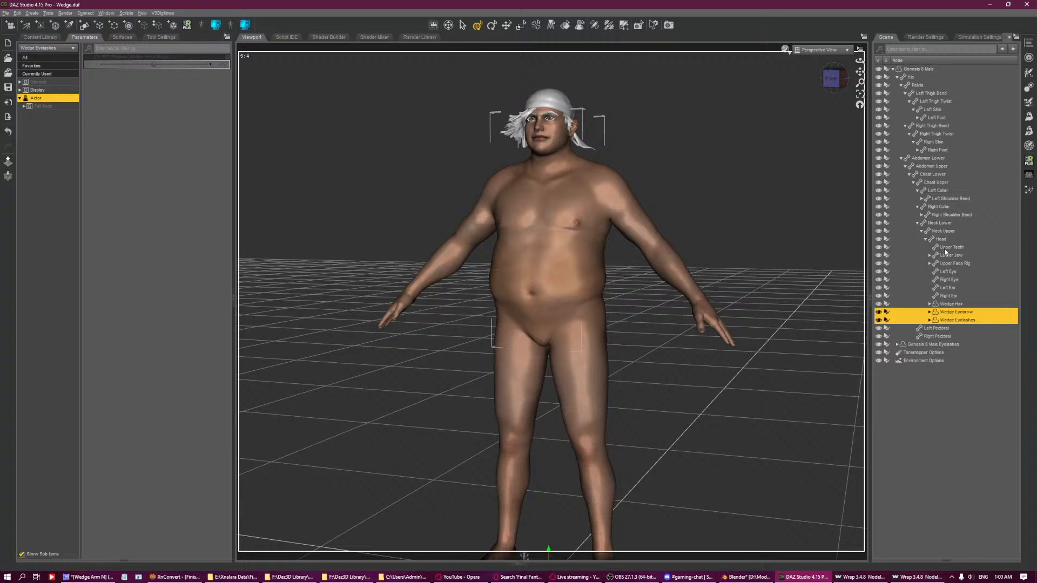
Delete Genesis 8 Male Eyelashes, Tonemapper Options and Environment Options from the scene.
click(935, 344)
shift+click(918, 360)
key(Delete)
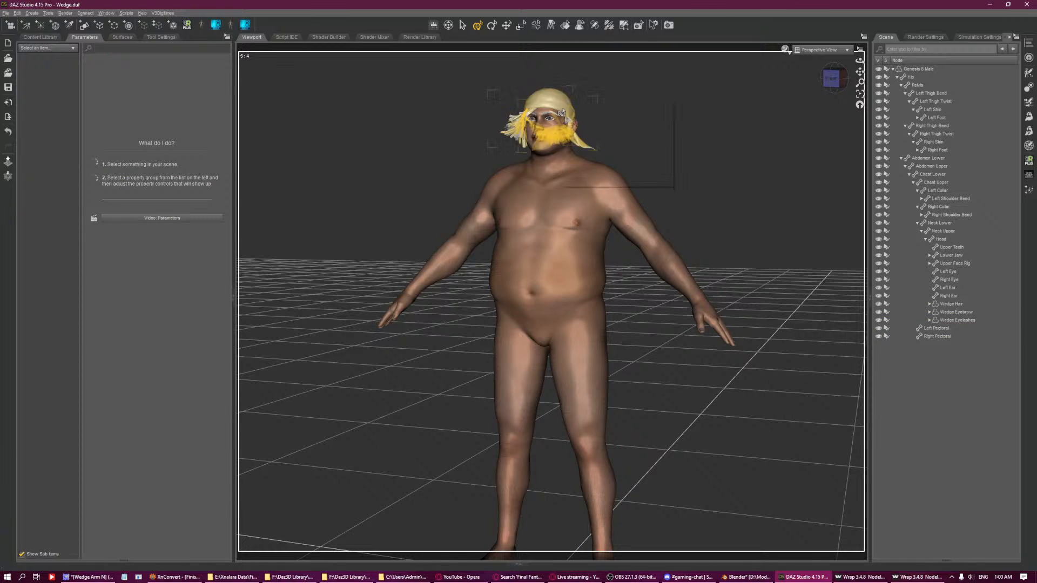
Select Wedge Hair, frame it in the viewport and show its surface settings.
right_click(562, 112)
click(573, 119)
key(ctrl+f)
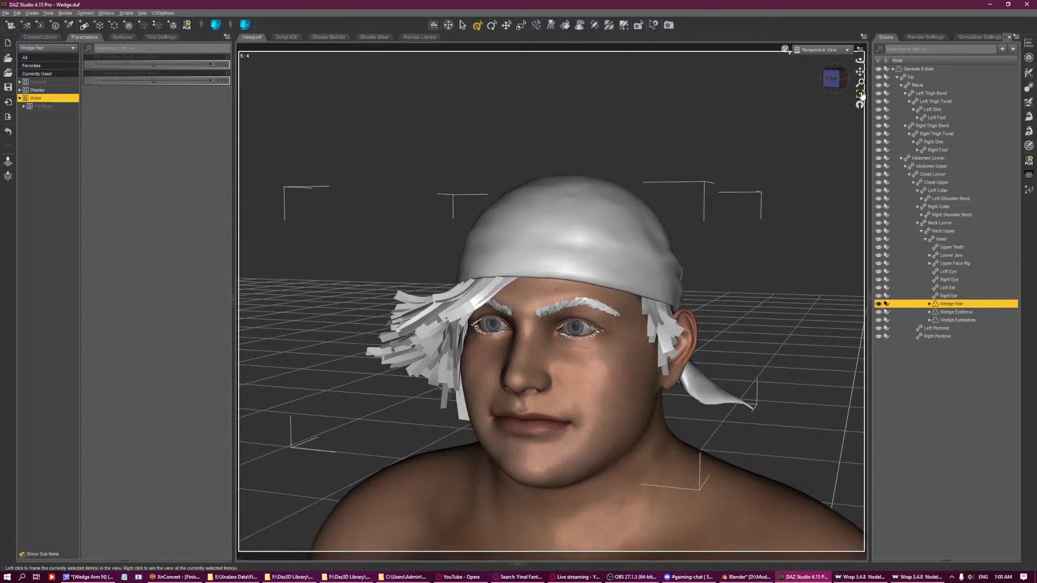
click(834, 83)
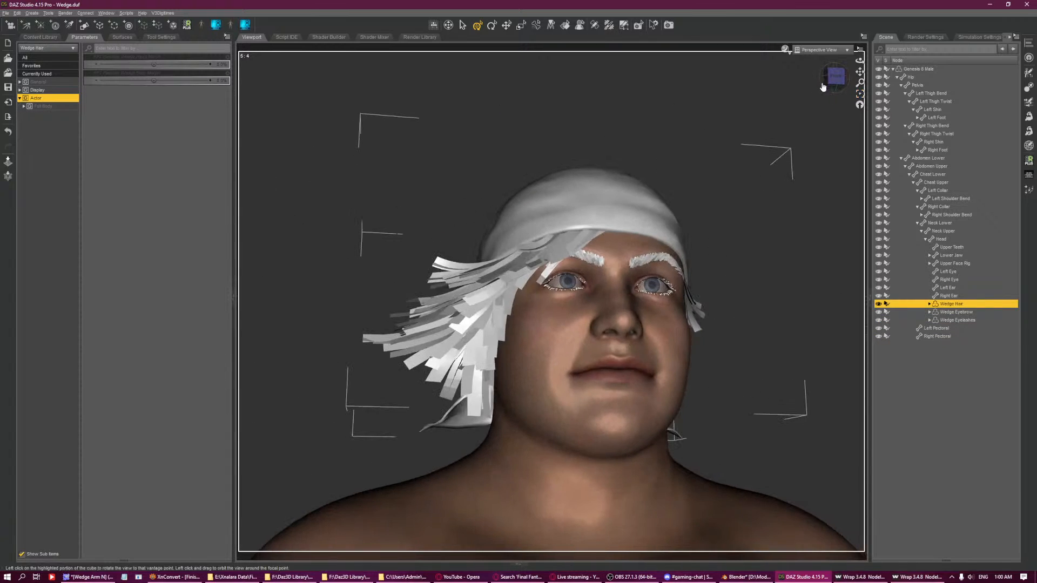
click(122, 38)
Switch to File Explorer, create a folder named Hair in Wedge's Textures folder and open it.
click(369, 576)
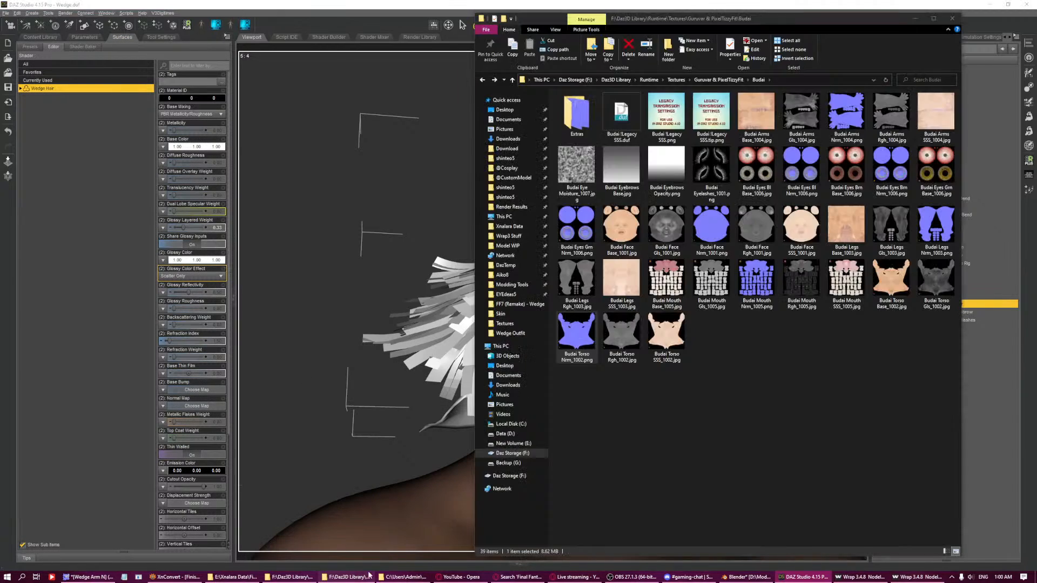
click(409, 577)
click(408, 577)
click(353, 578)
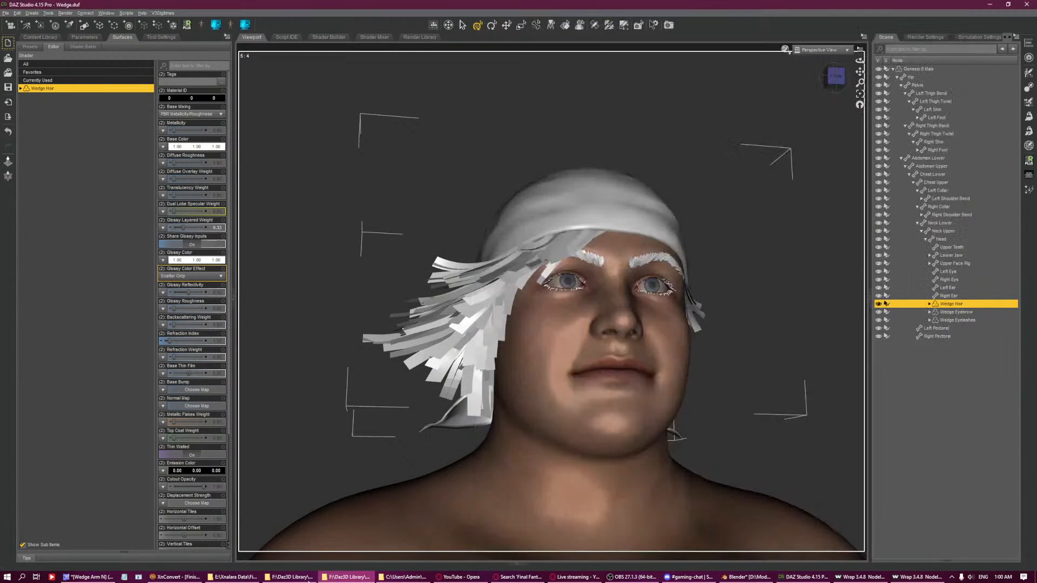
click(305, 577)
key(alt+Up)
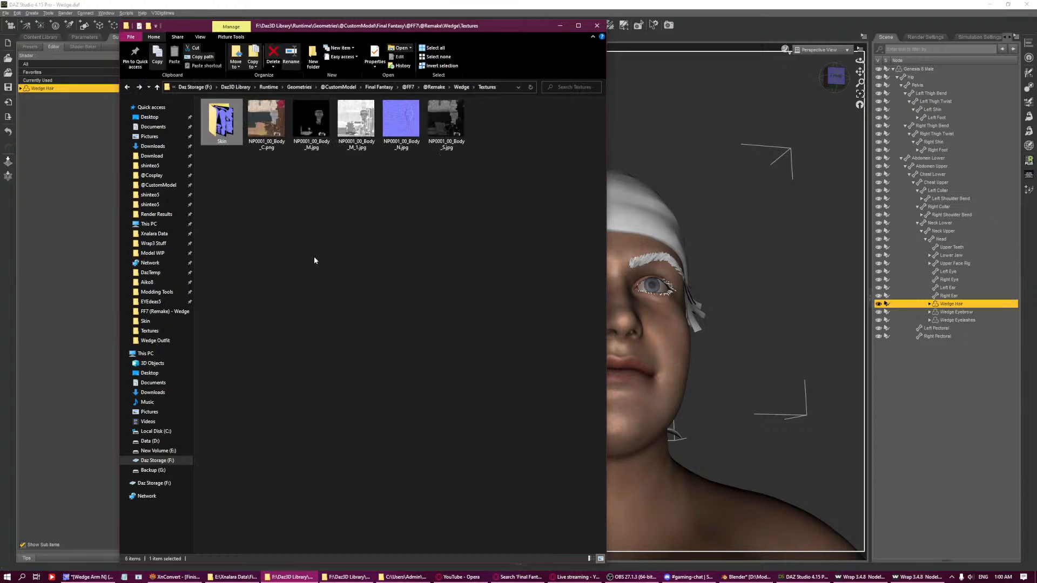
right_click(313, 256)
mouse_move(391, 354)
click(423, 355)
text(H)
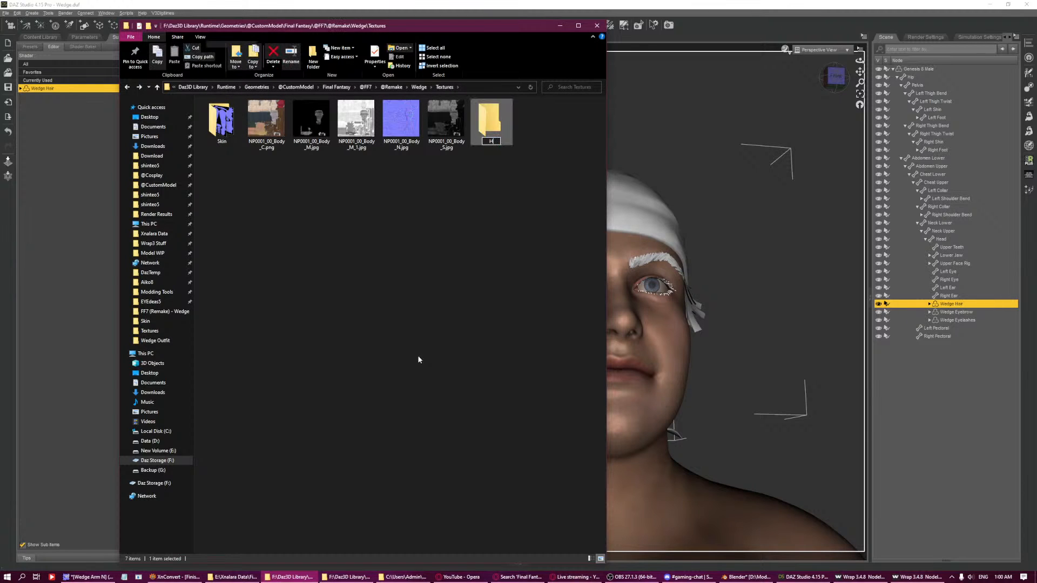
text(air)
key(Return)
key(Return)
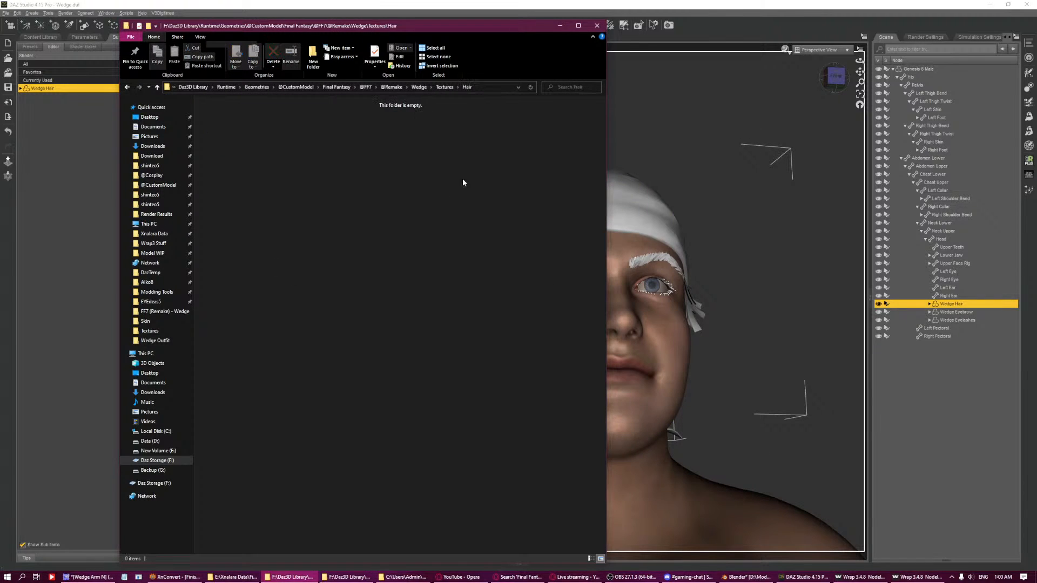
Copy NP0001_00_Hair_A.png, NP0001_00_Hair_C.jpg and NP0001_00_Hair_N.jpg from the FF7 (Remake) - Wedge folder into the new Hair folder.
click(359, 578)
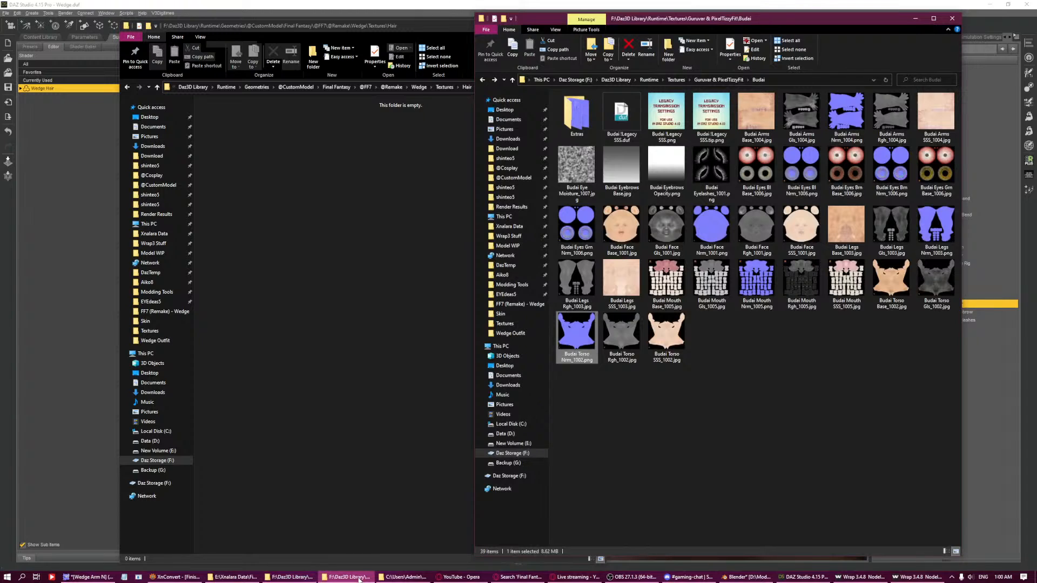
click(359, 578)
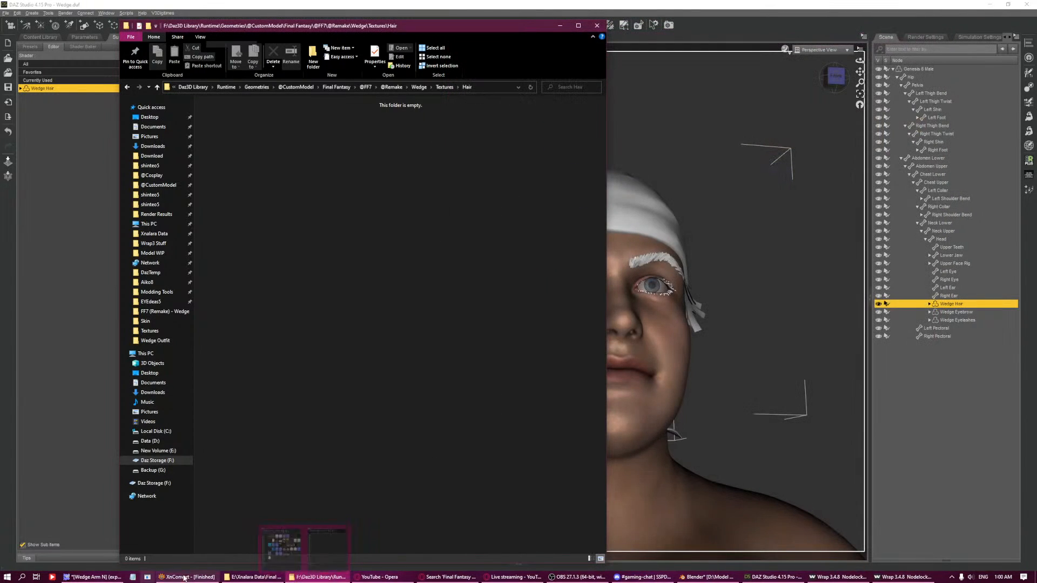
click(253, 576)
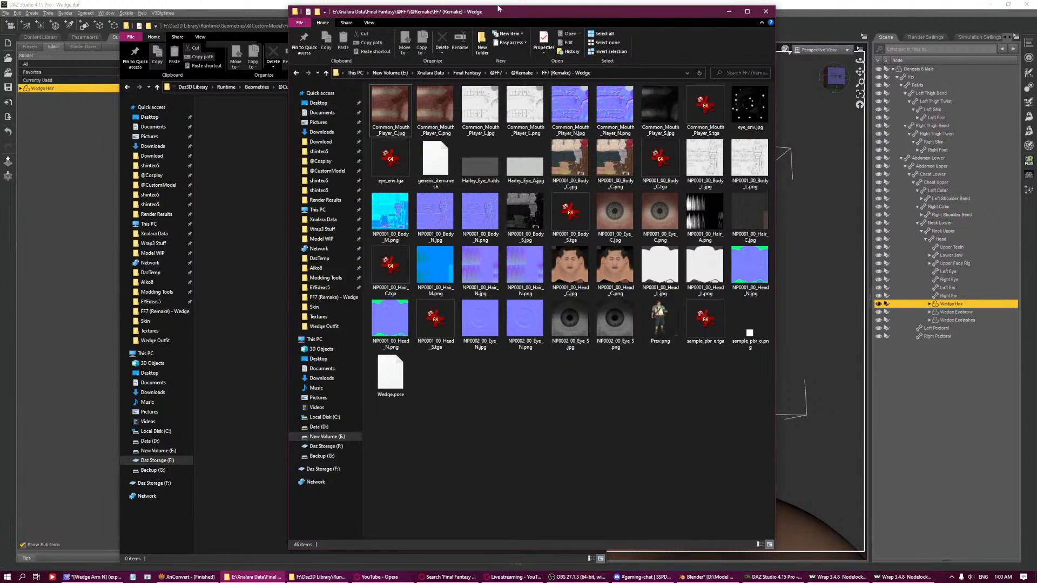
drag(501, 16, 697, 17)
click(912, 222)
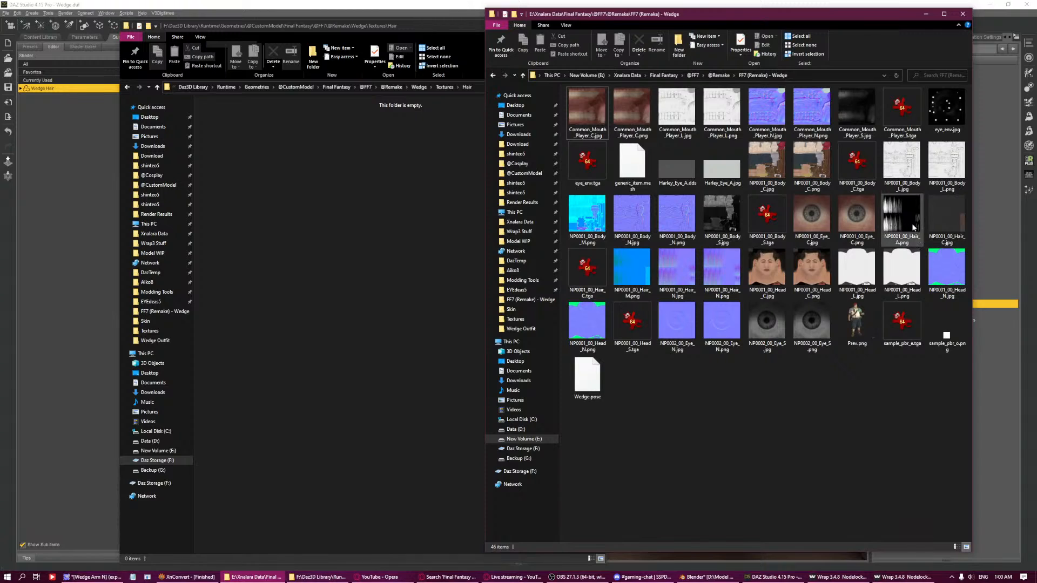
ctrl+click(952, 228)
ctrl+click(685, 277)
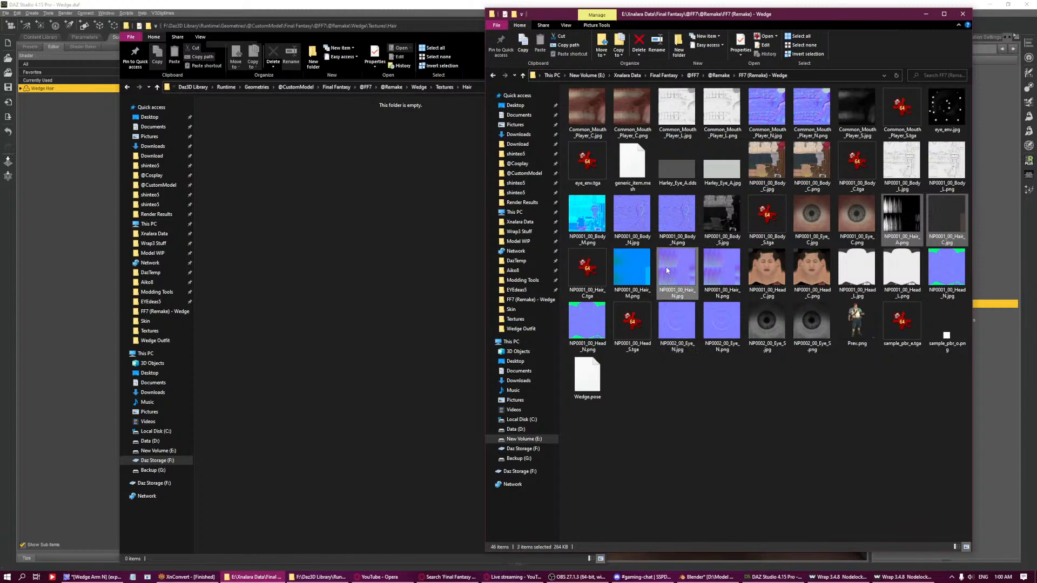
drag(667, 270, 317, 209)
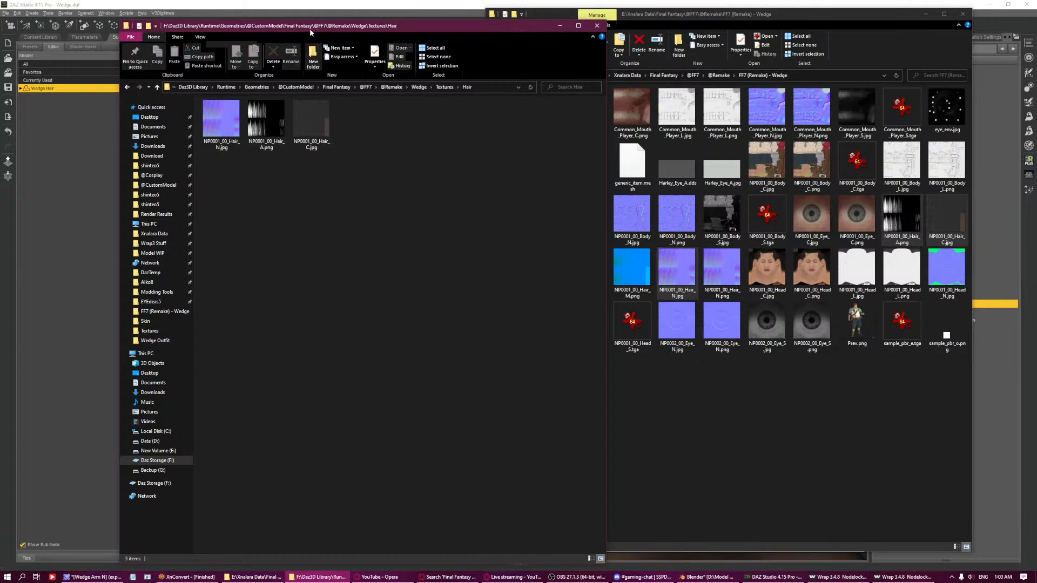
drag(312, 30, 426, 23)
click(802, 414)
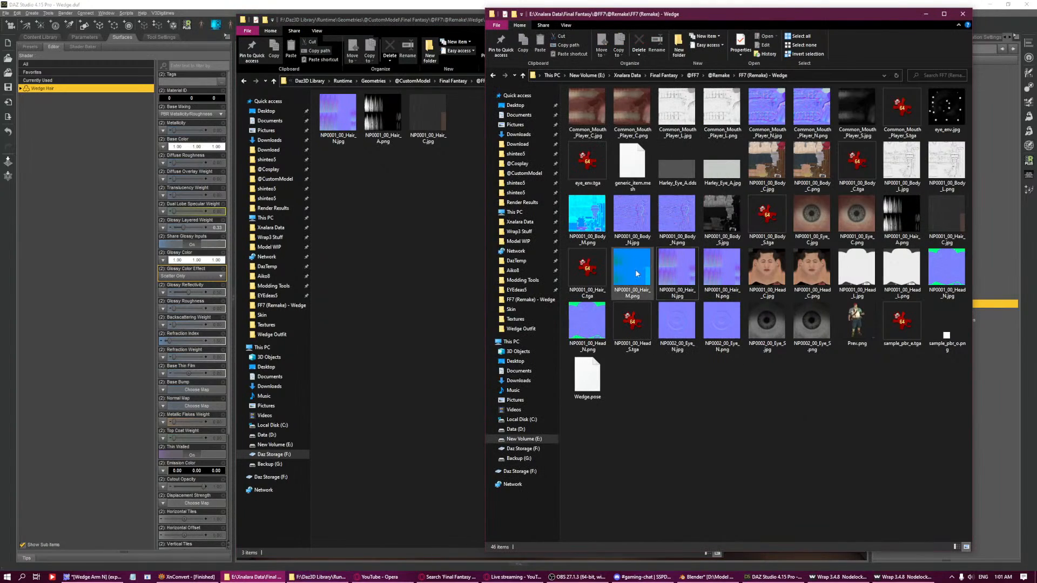
Copy NP0001_00_Hair_M.png into the Hair folder, switch to XnConvert and load it as the input image in place of the old one.
click(406, 481)
click(189, 577)
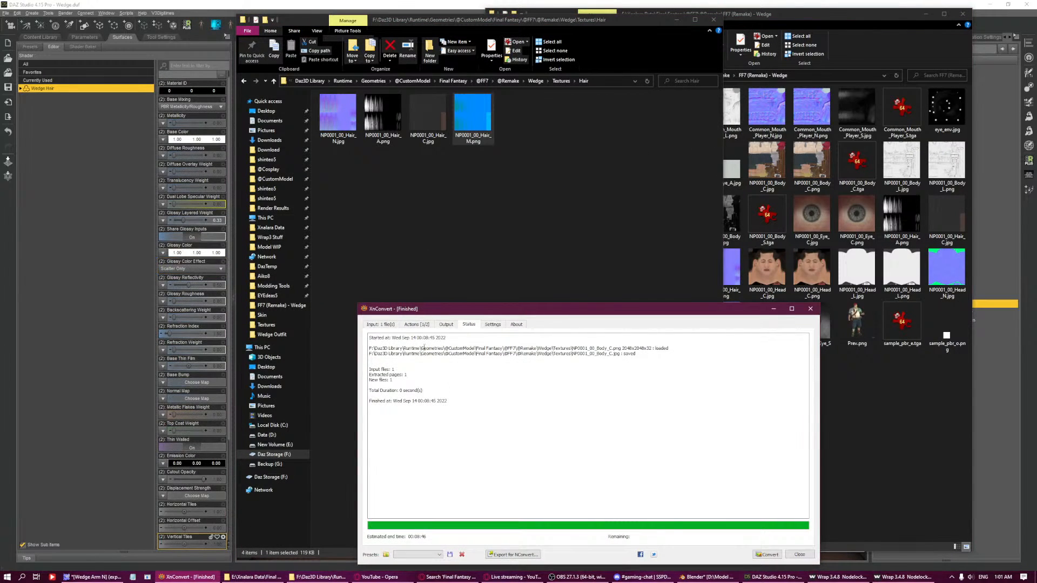
click(387, 324)
click(407, 394)
drag(471, 143, 467, 383)
Disable the color depth change, enable Extract channel with Green and convert the hair M texture to JPG.
click(417, 326)
click(444, 325)
click(427, 325)
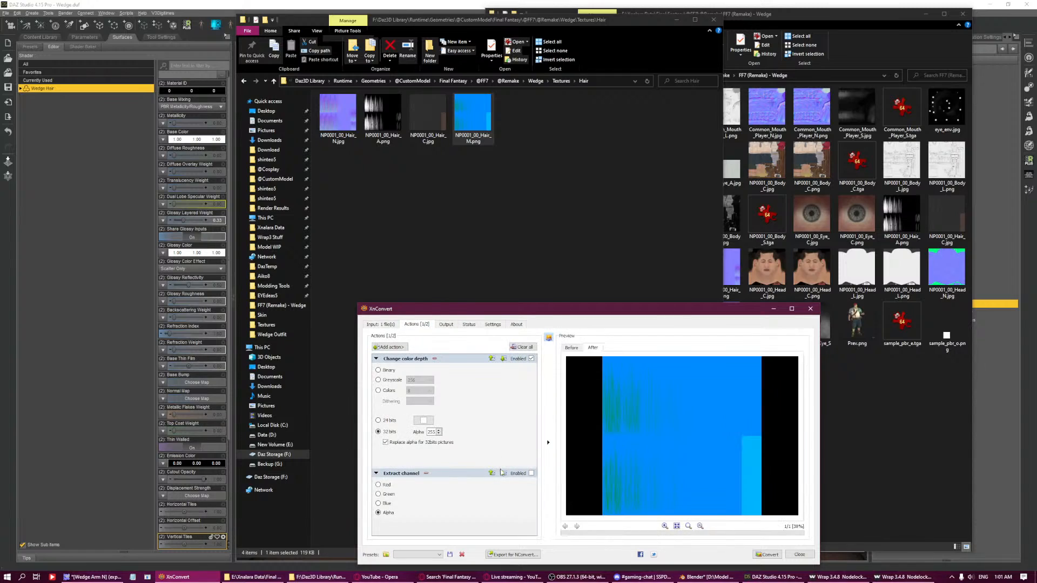
click(531, 473)
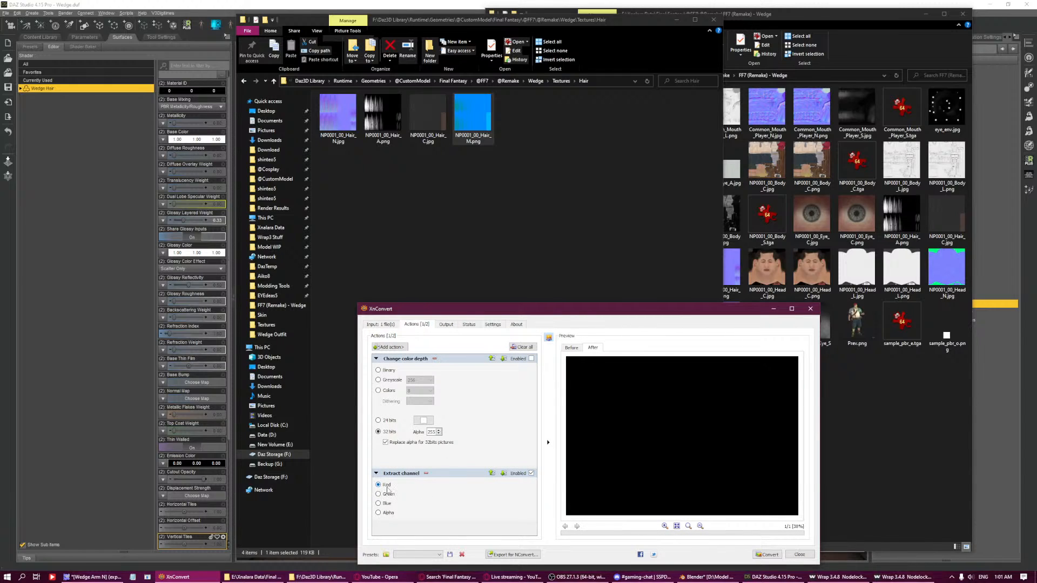
click(389, 495)
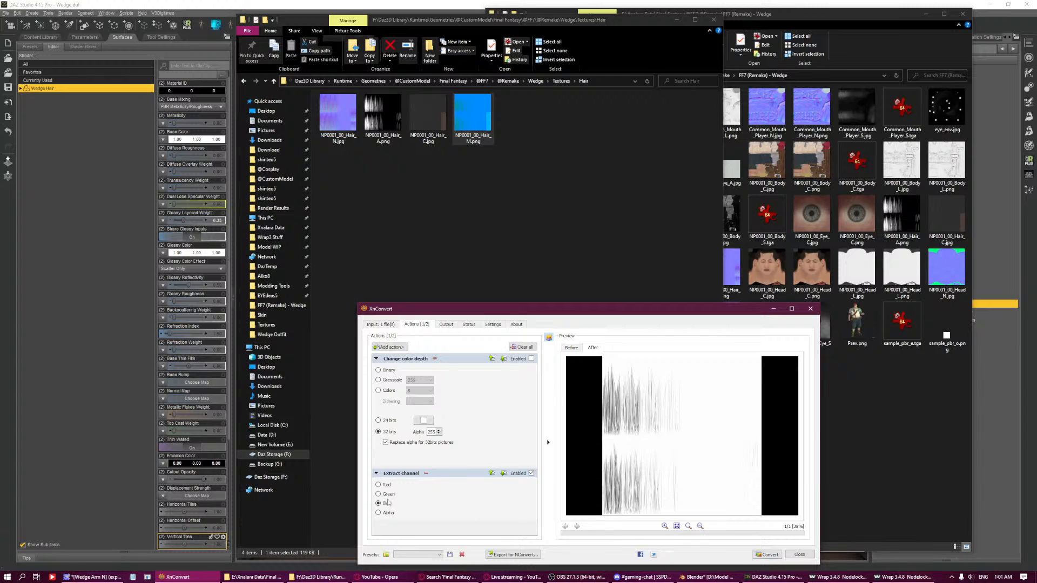
click(767, 555)
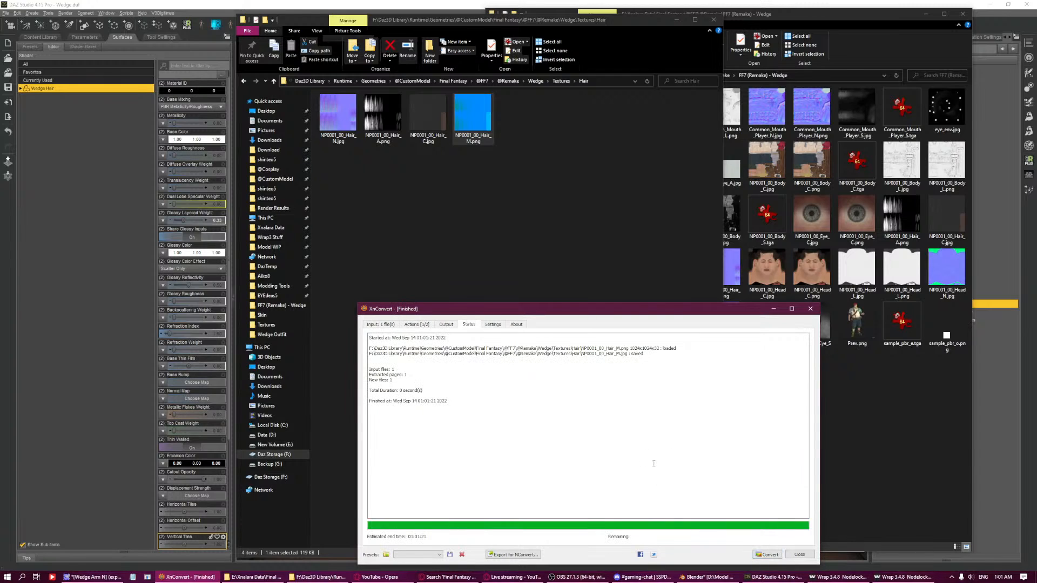
Convert the hair M texture again with Blue as the extracted channel.
click(410, 325)
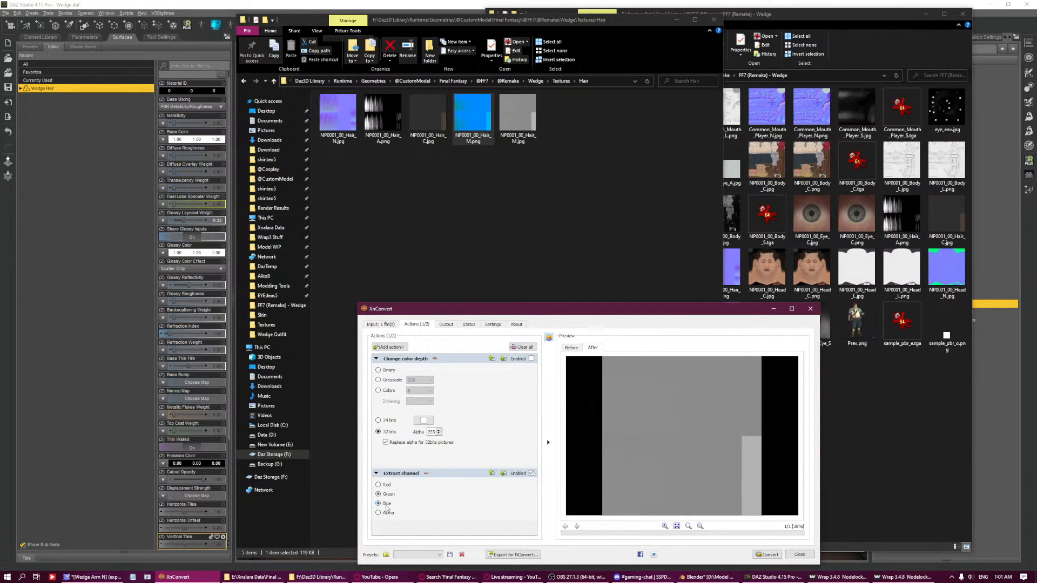
click(379, 503)
click(769, 555)
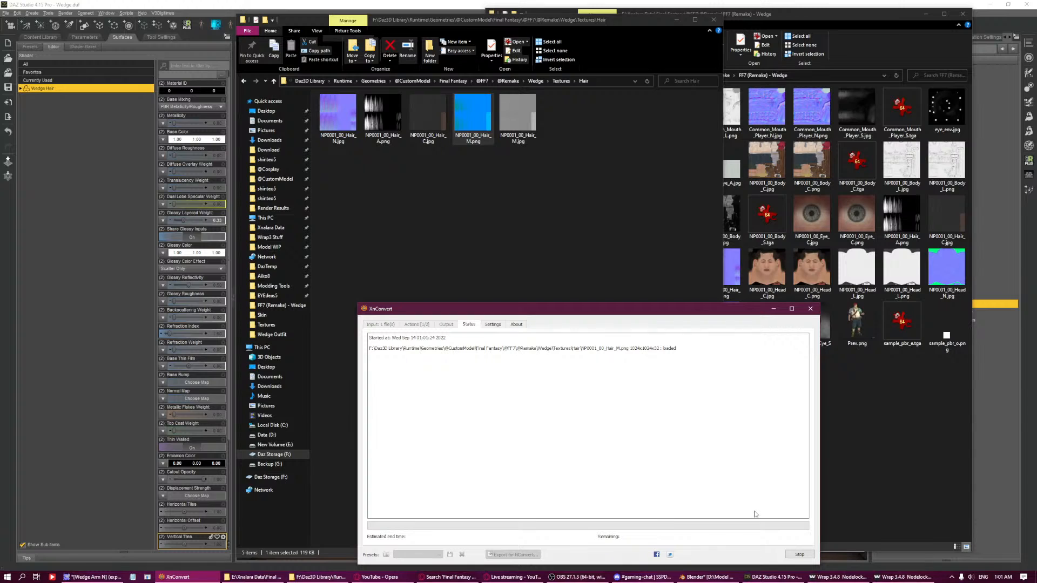
click(637, 453)
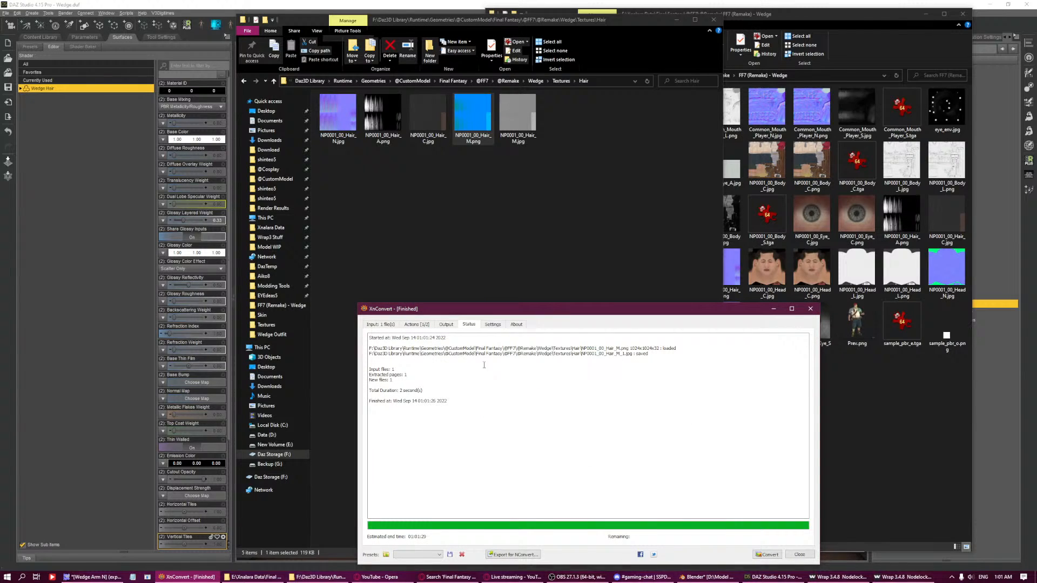
Close XnConvert and delete NP0001_00_Hair_M.png from the Hair folder.
click(387, 326)
click(412, 327)
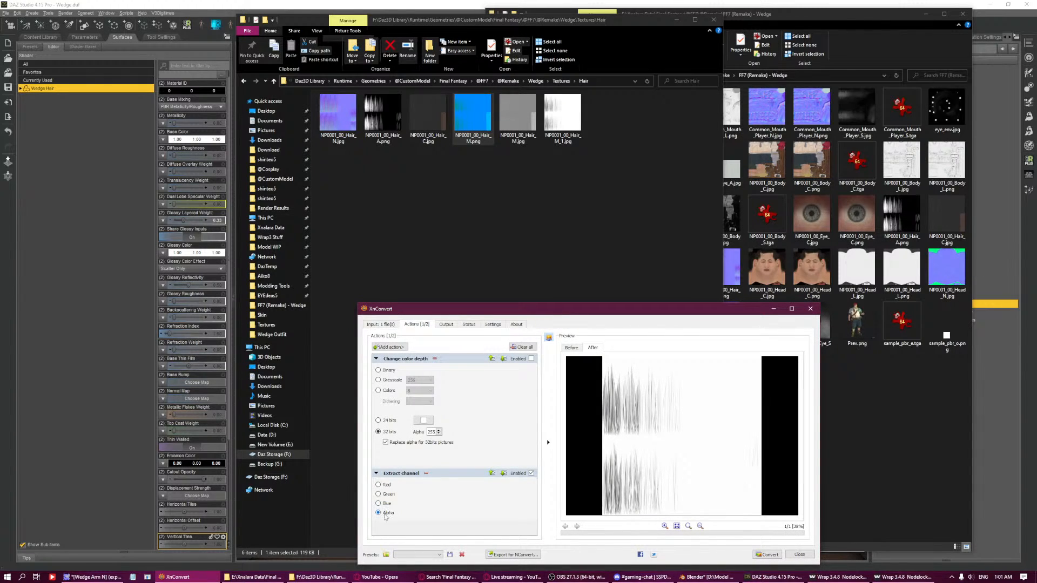
click(800, 554)
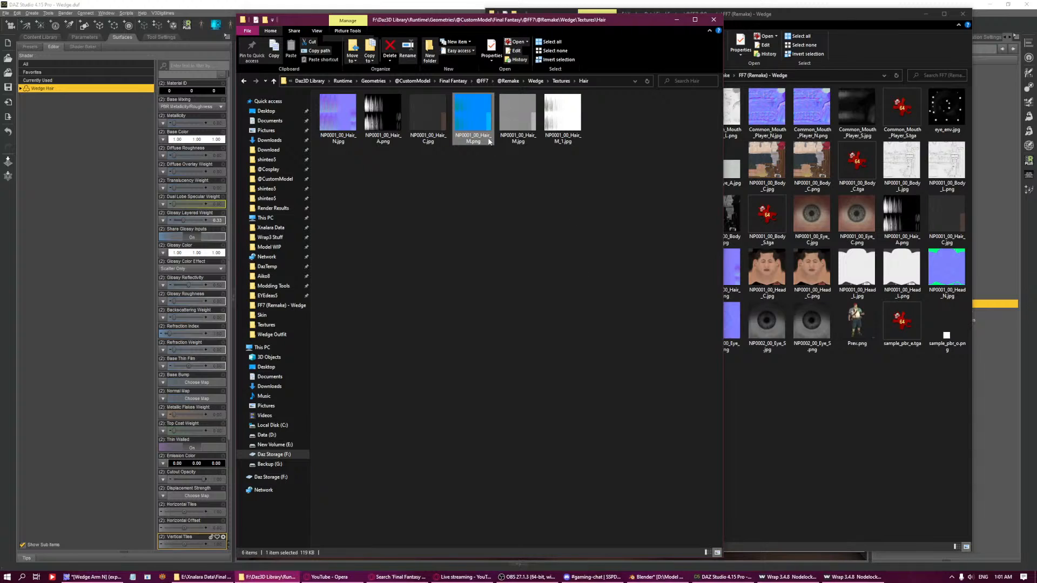
key(Delete)
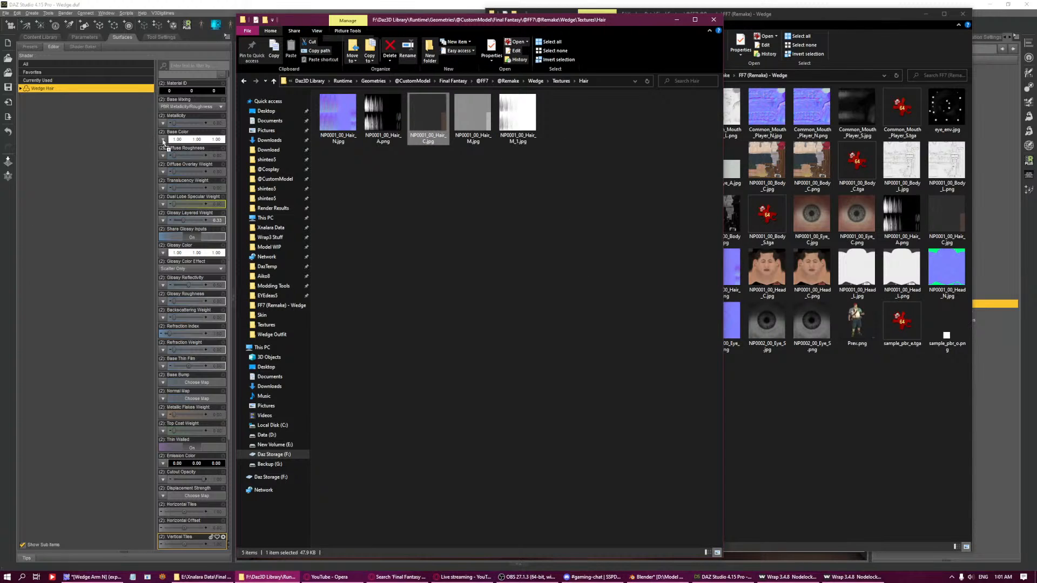
Assign NP0001_00_Hair_C.jpg as the Base Color map of the Wedge Hair, Wedge Eyebrow and Wedge Eyelashes surfaces.
drag(170, 140, 171, 142)
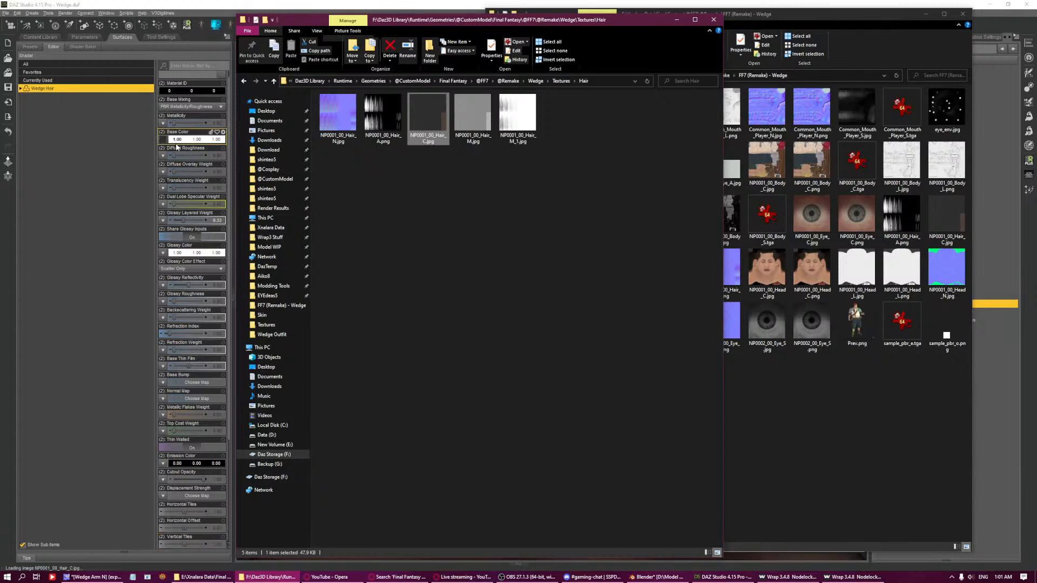
click(657, 4)
shift+click(957, 320)
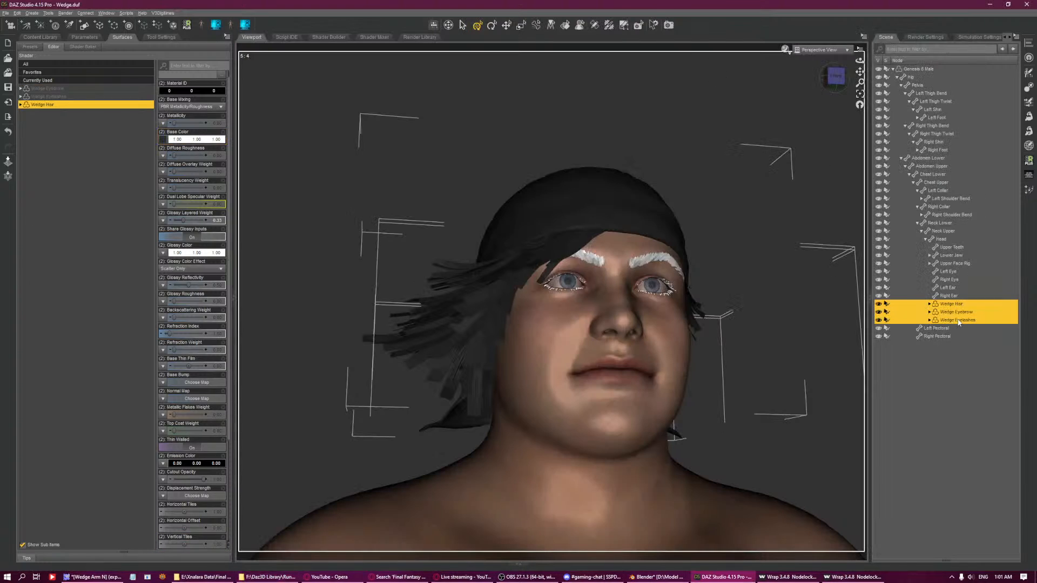
click(47, 88)
shift+click(43, 104)
click(263, 577)
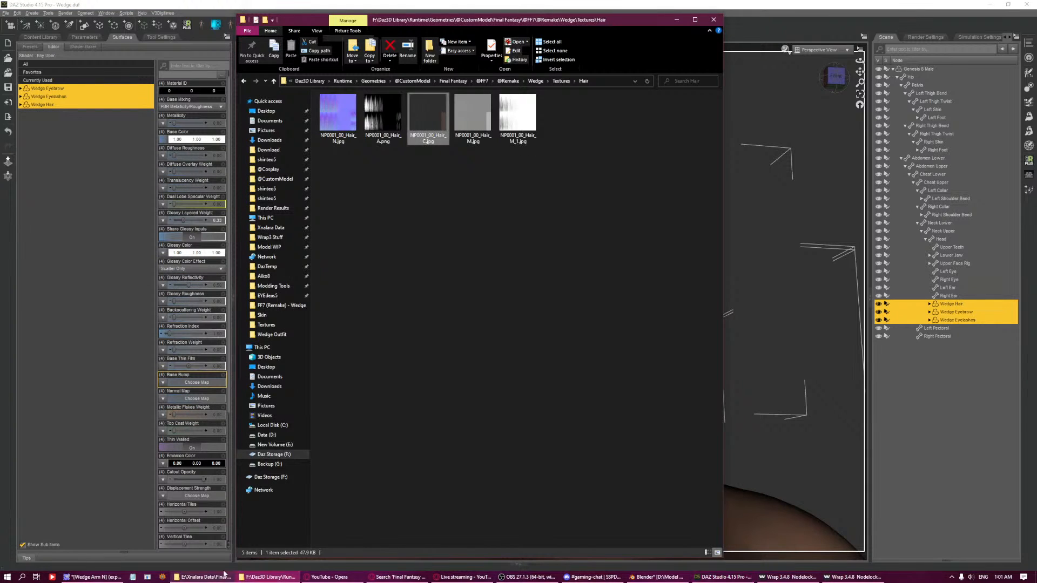
drag(428, 116, 204, 145)
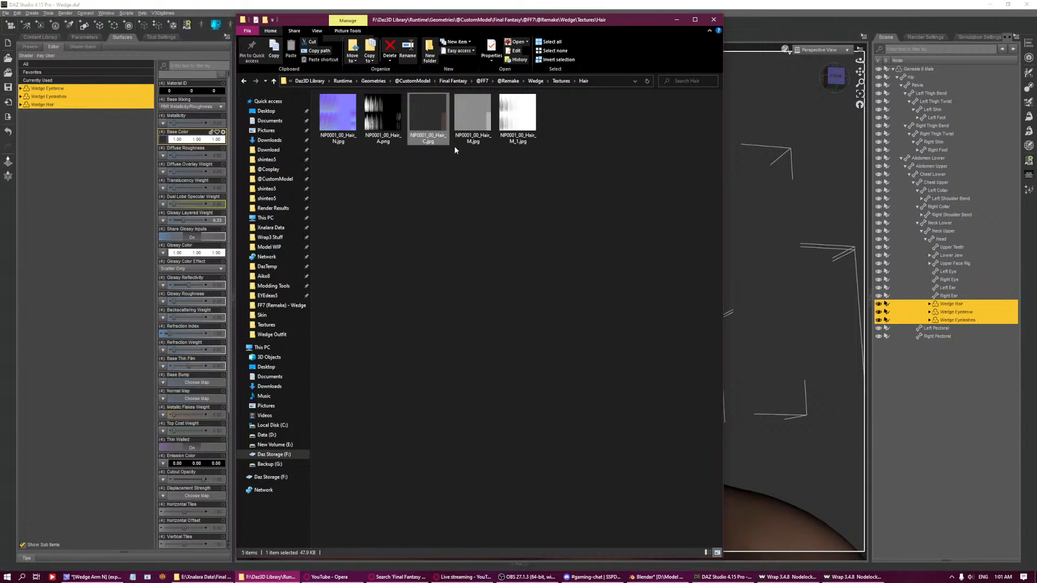
Assign NP0001_00_Hair_M.jpg to Glossy Roughness and NP0001_00_Hair_A.png to Cutout Opacity on the hair, eyebrow and eyelash surfaces.
drag(454, 146, 190, 316)
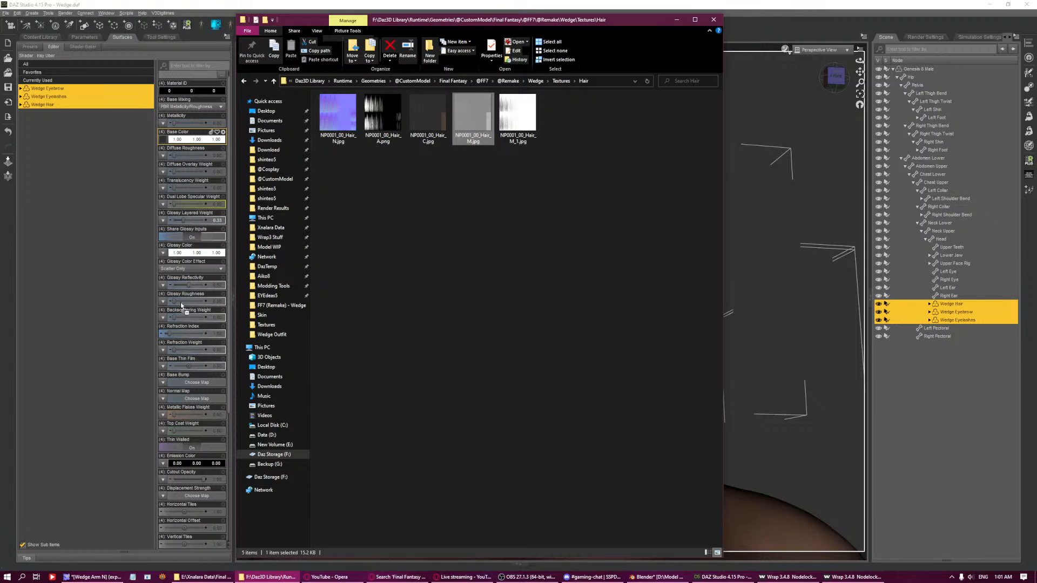
drag(182, 306, 183, 283)
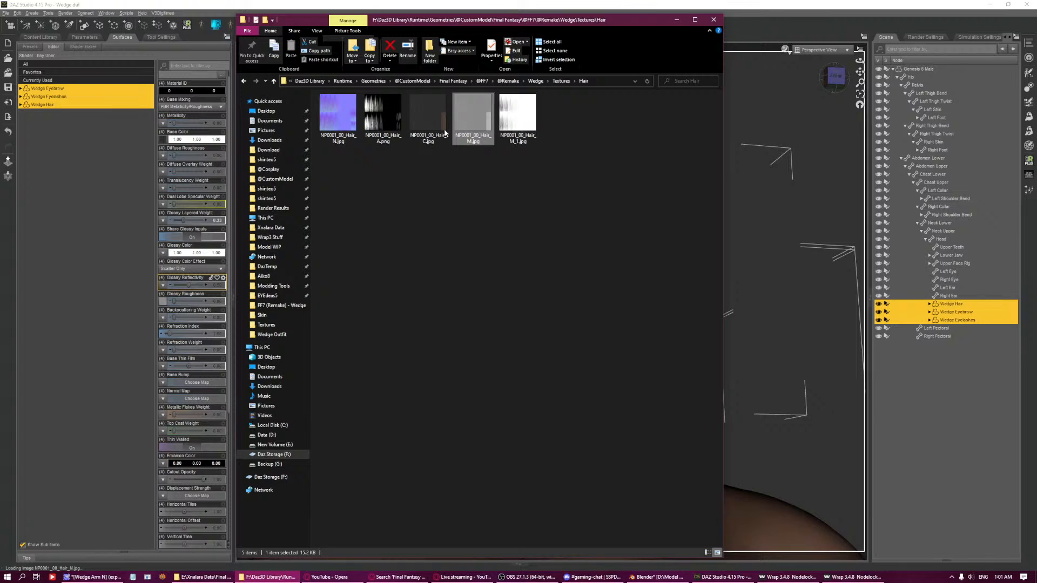
drag(383, 113, 180, 481)
Check NP0001_00_Hair_M_1.jpg in the image viewer, assign it as the Base Bump map and set the bump value to 1.
click(524, 114)
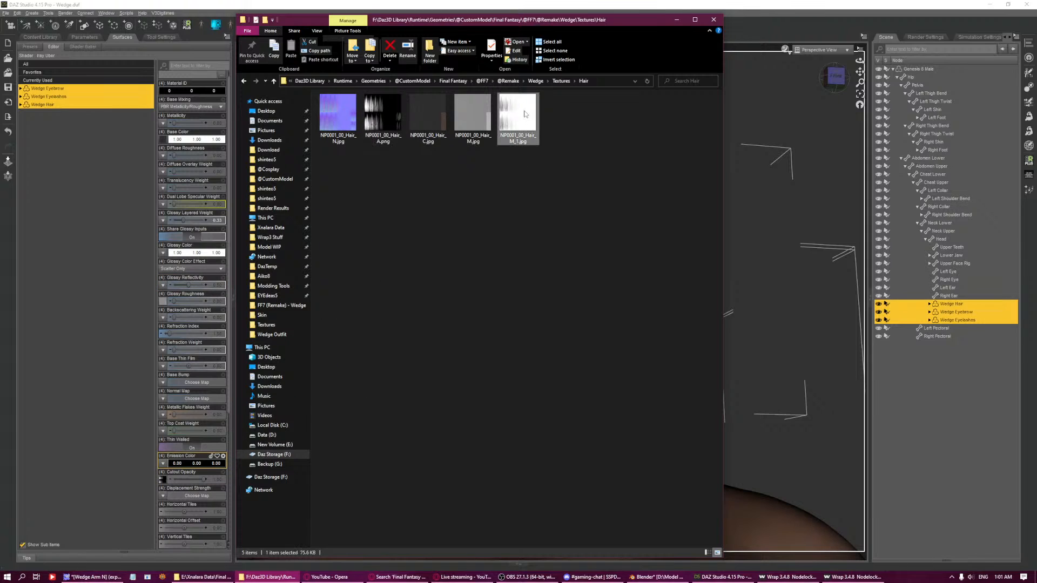
double_click(517, 118)
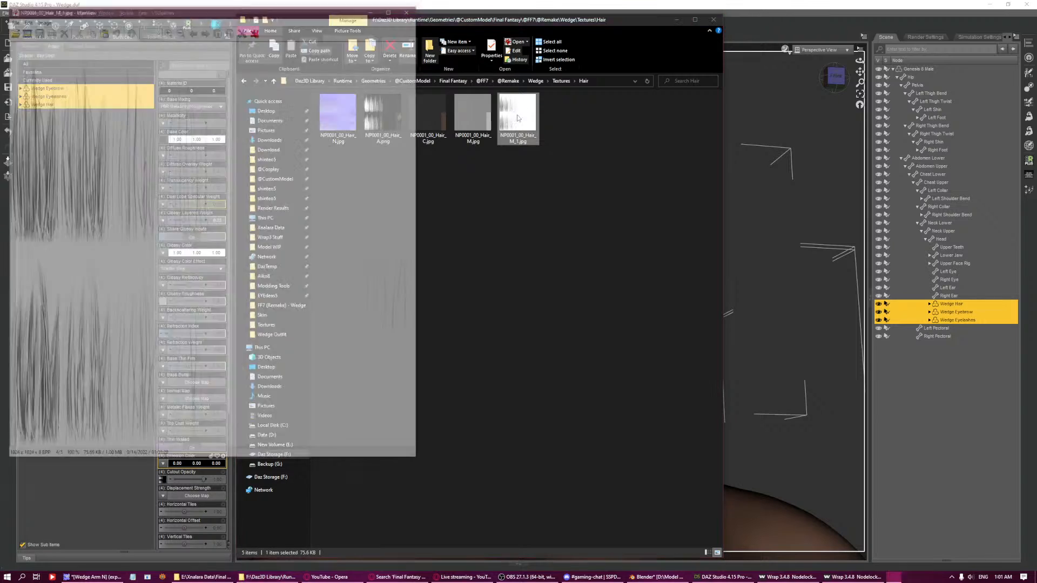
click(410, 6)
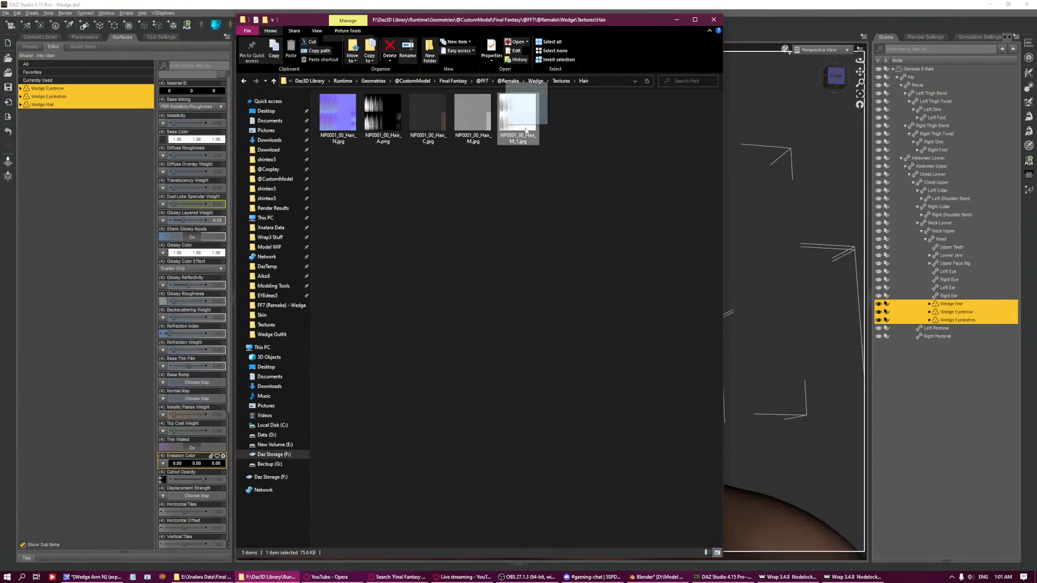
drag(184, 381, 184, 381)
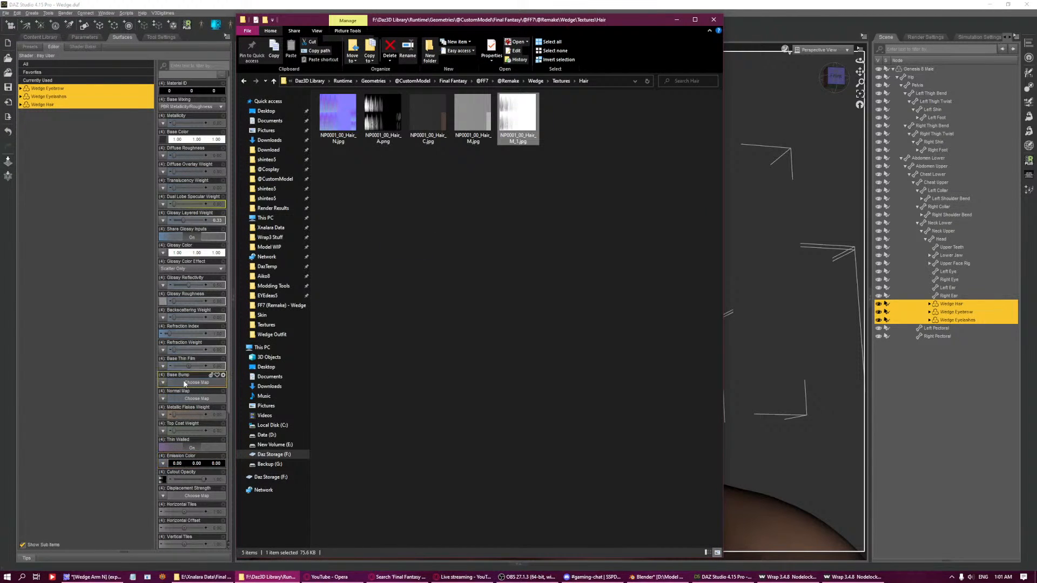
drag(520, 123, 162, 383)
click(217, 385)
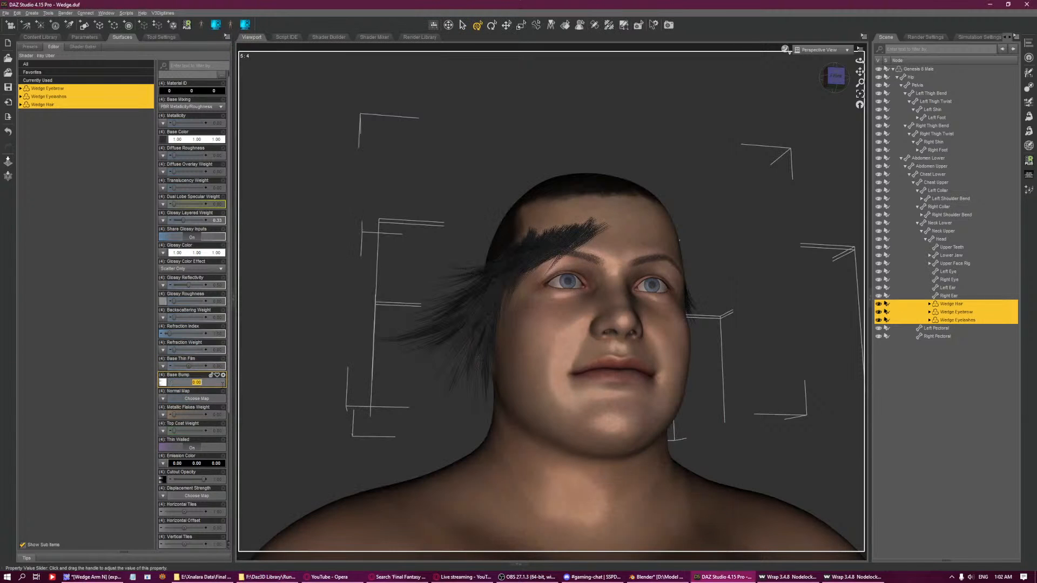
text(1)
key(Return)
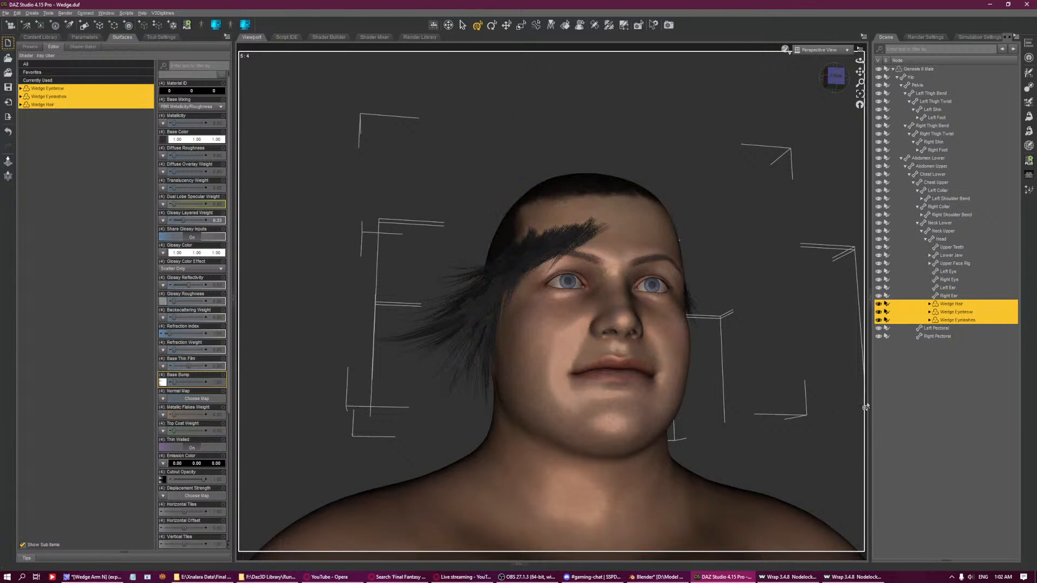
Remove the Cutout Opacity map from the head-wrap surface, the first surface of Wedge Hair.
click(58, 91)
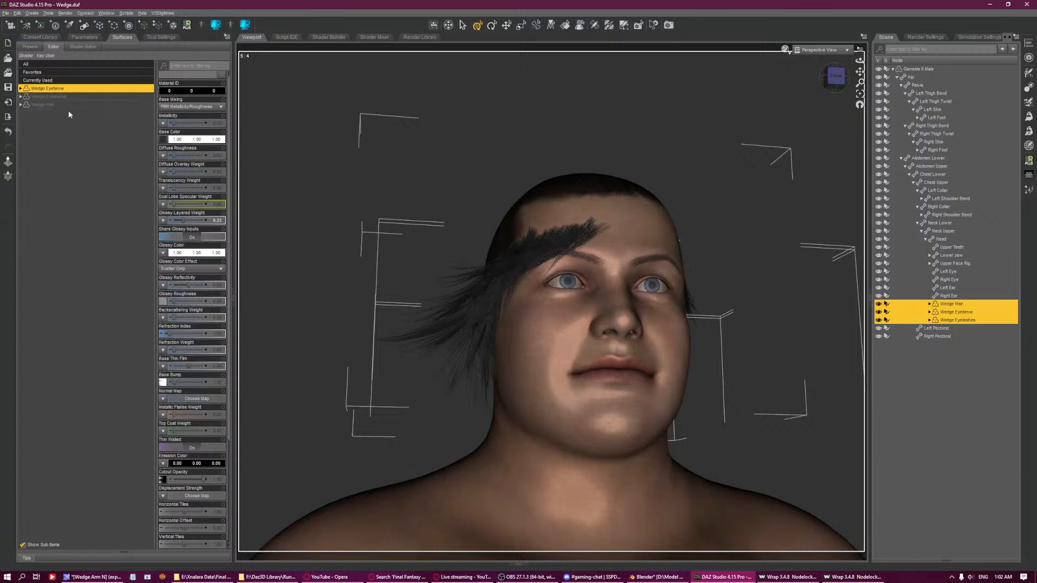
click(64, 105)
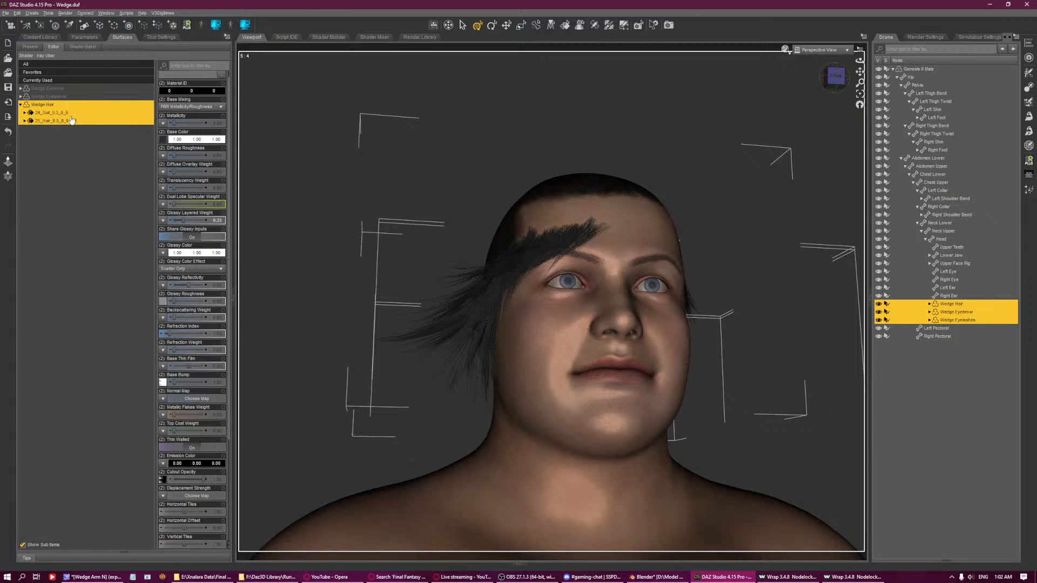
click(67, 113)
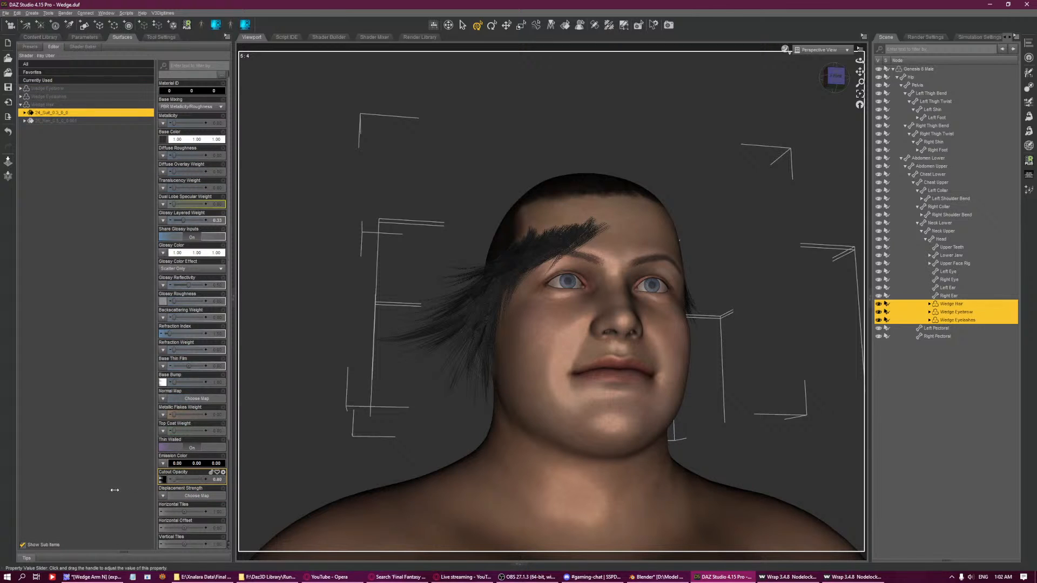
drag(115, 491, 114, 491)
key(ctrl+z)
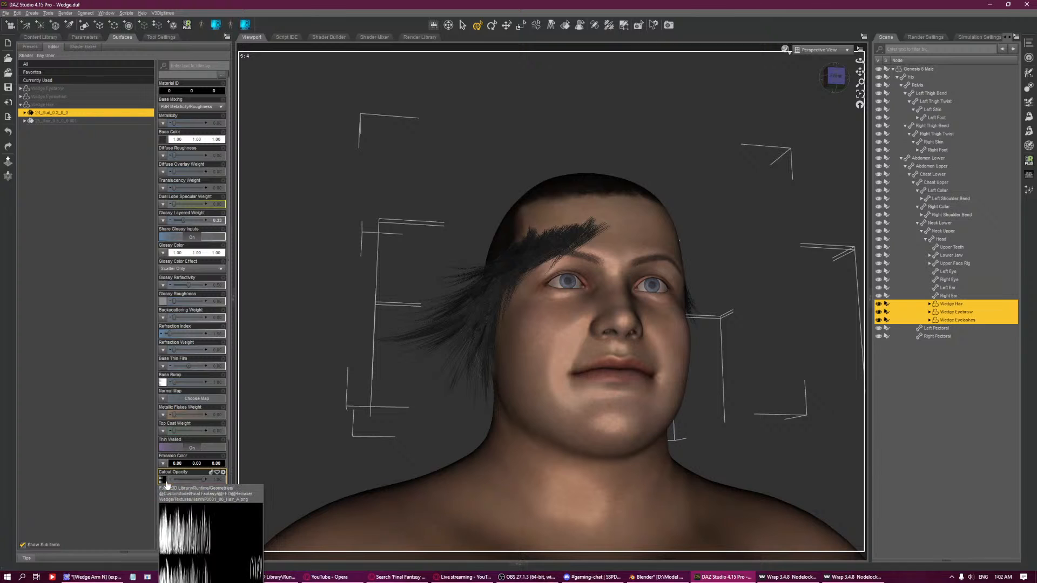
click(166, 485)
click(178, 306)
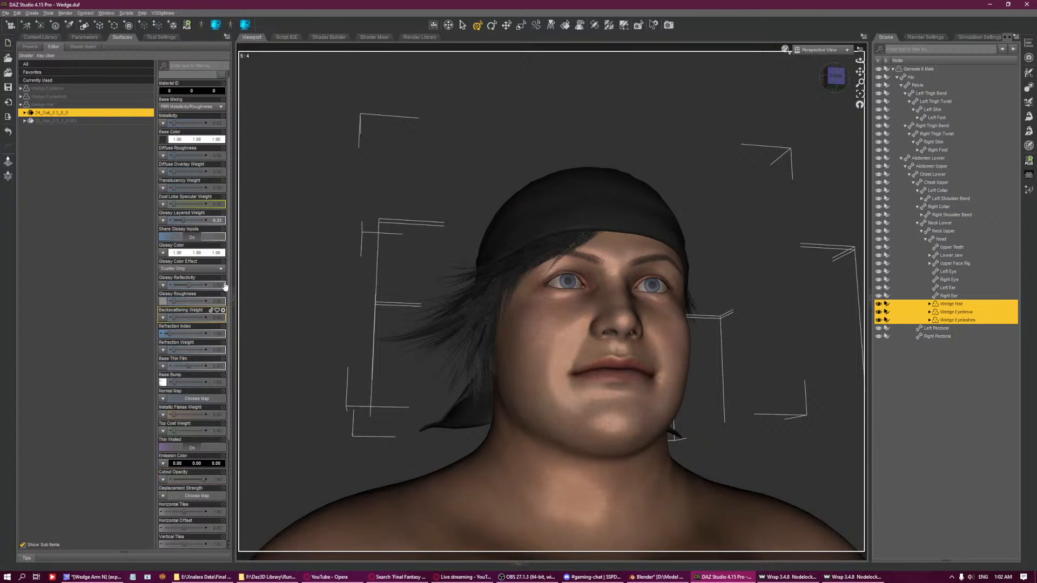
Switch to File Explorer and create a folder named Otufit in Wedge's Textures folder.
click(258, 578)
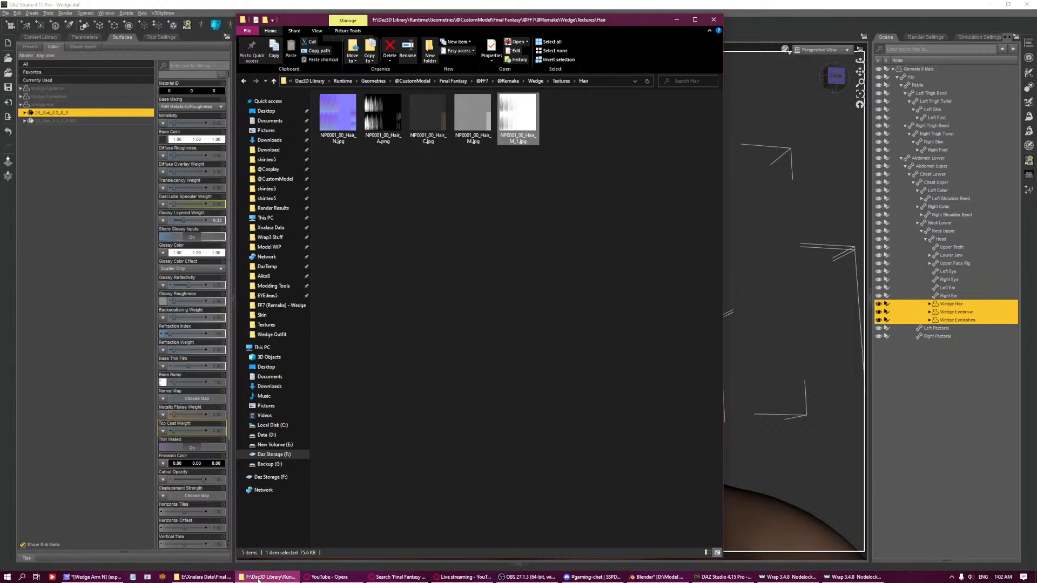
key(alt+Up)
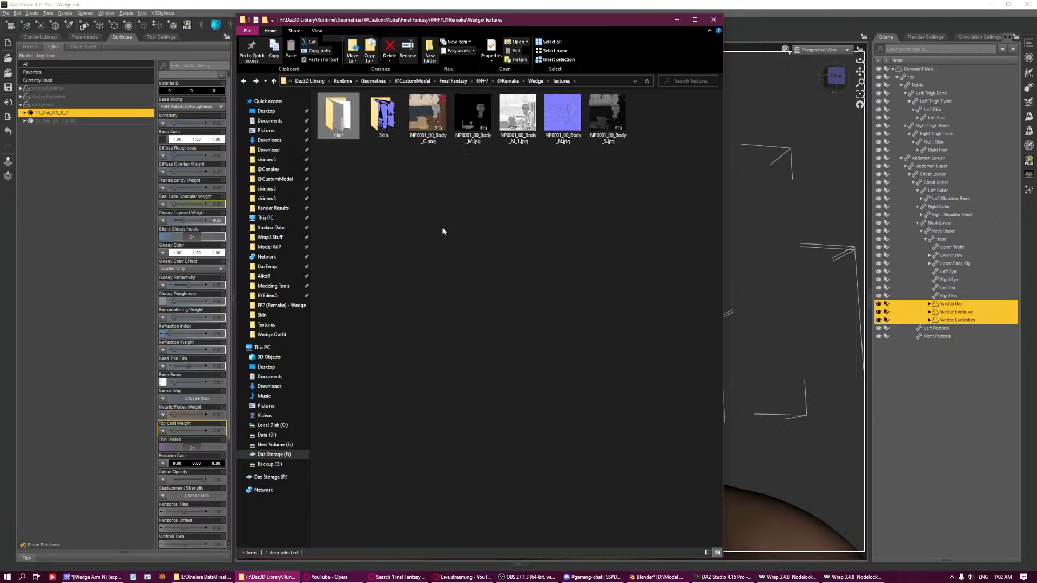
right_click(441, 226)
mouse_move(464, 325)
click(561, 325)
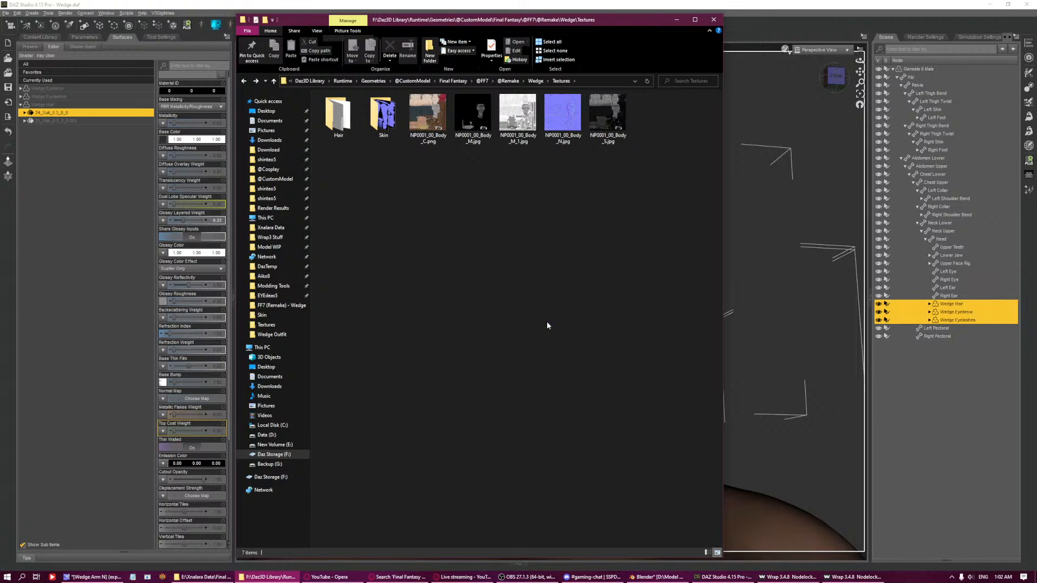
text(0)
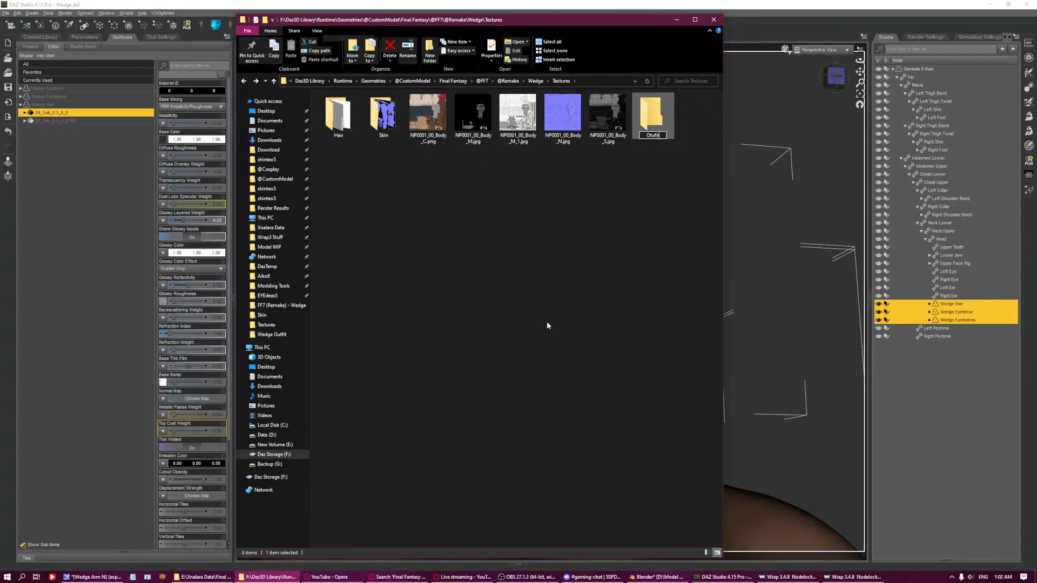
key(Return)
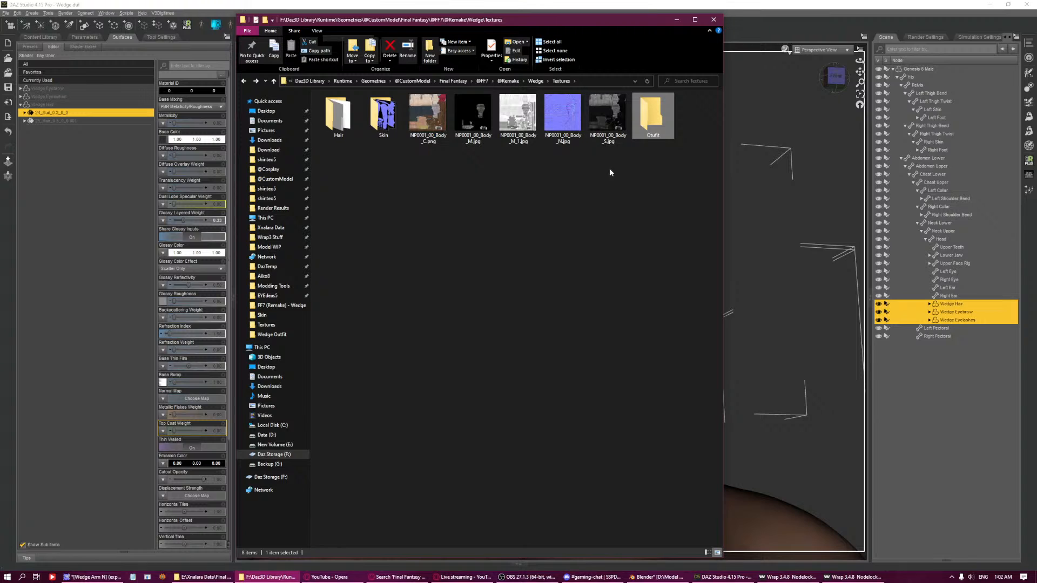
Move the five NP0001_00_Body textures into the Otufit folder.
drag(439, 169, 617, 120)
drag(616, 119, 637, 120)
click(426, 120)
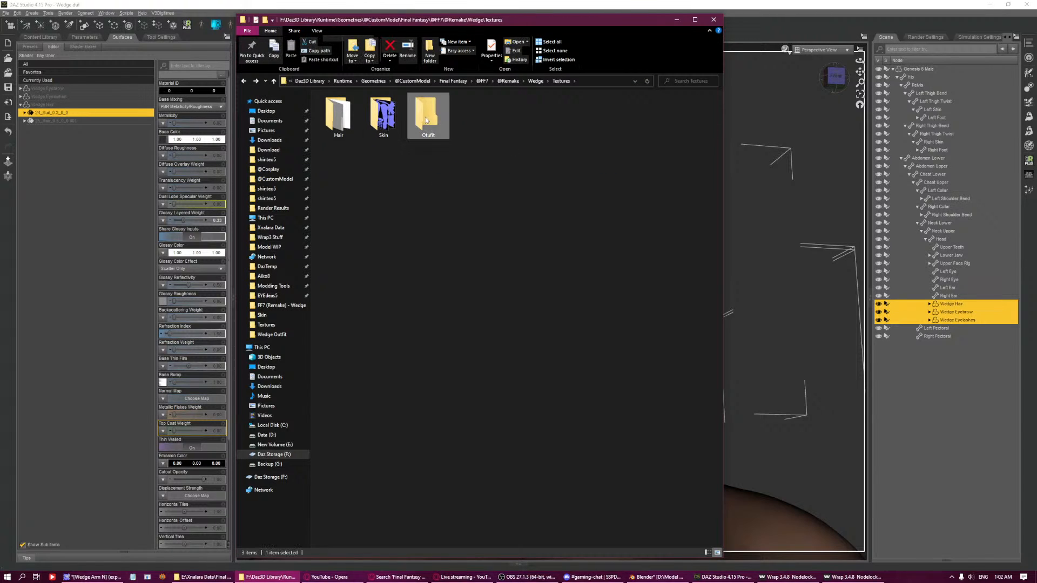
Create a subfolder named Wedge Outfit inside the Otufit folder.
right_click(389, 210)
click(426, 116)
double_click(426, 116)
right_click(374, 206)
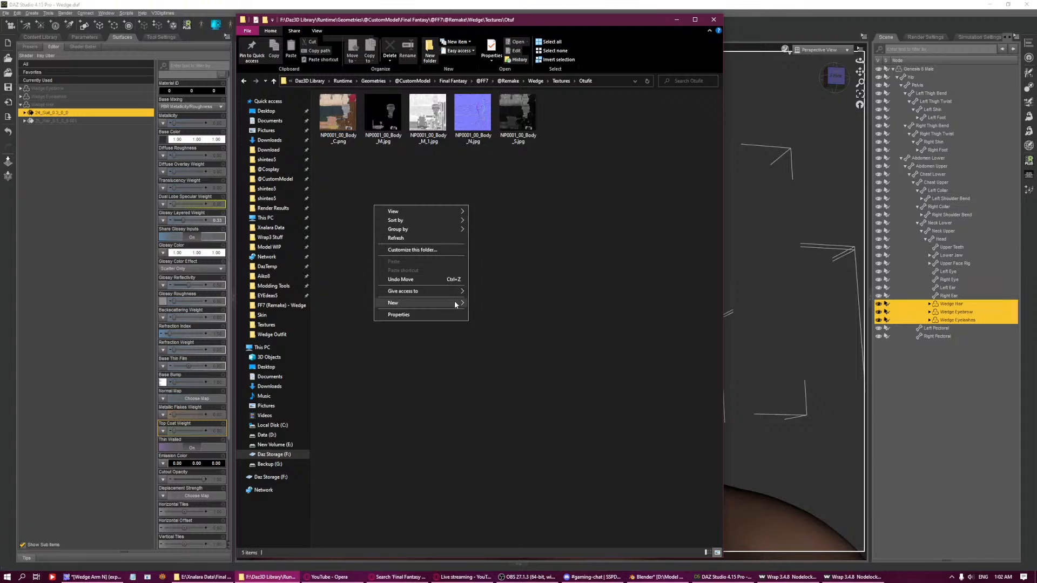
click(479, 302)
text(Wedge Outfit)
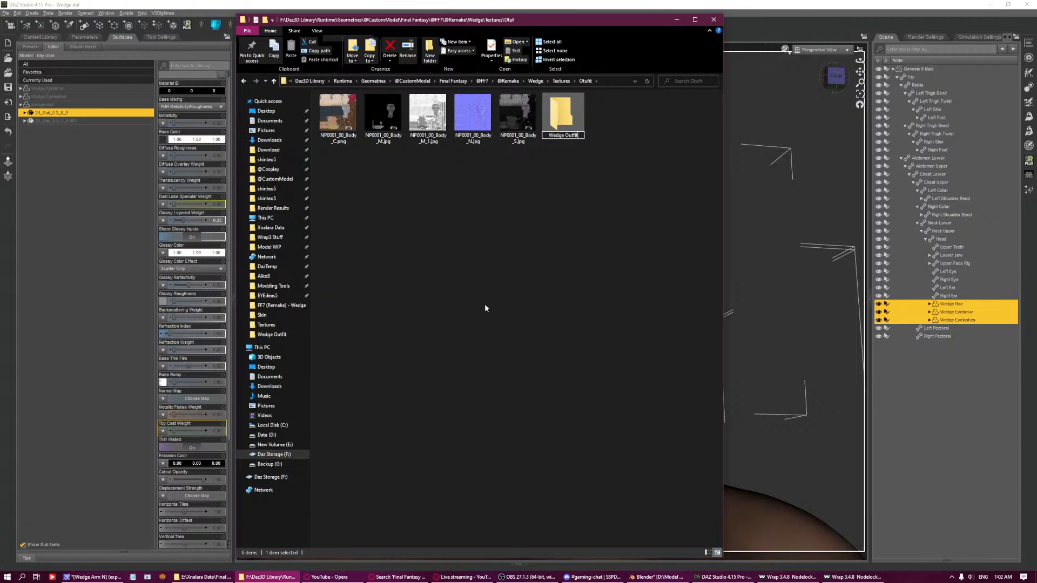
key(Return)
Move the five NP0001_00_Body textures into the Wedge Outfit folder.
drag(543, 172, 311, 95)
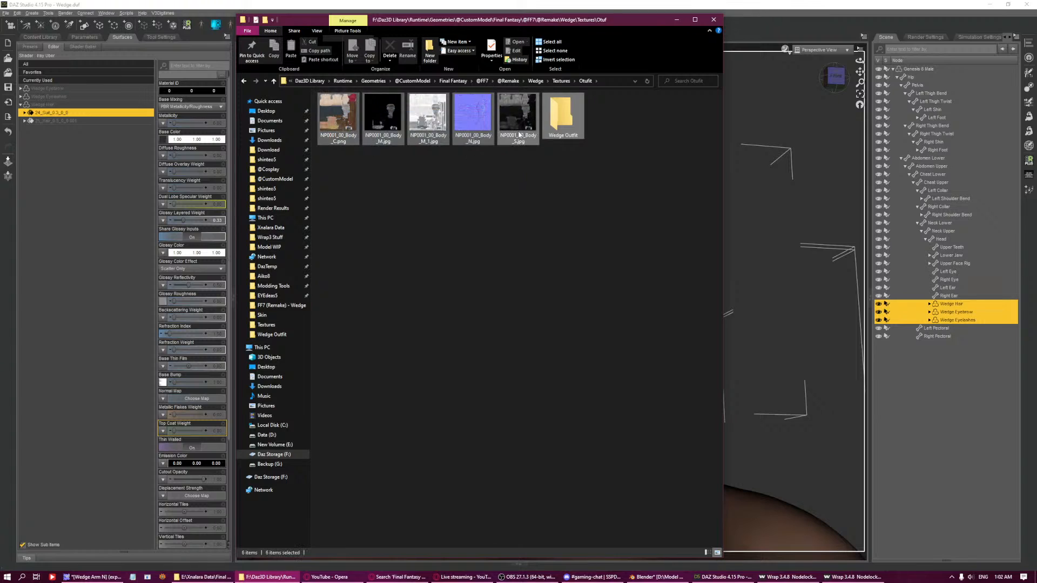
click(455, 228)
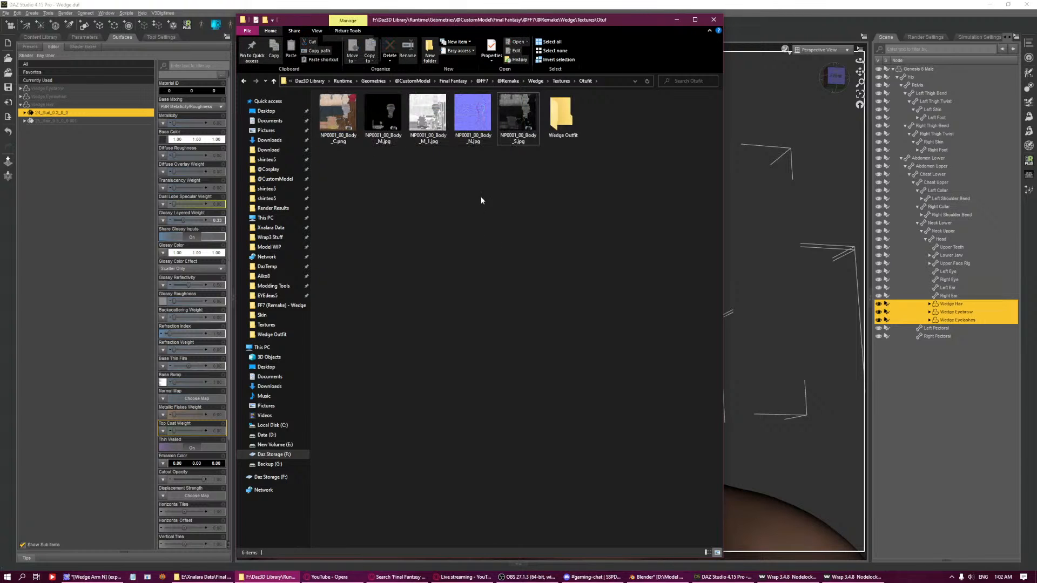
drag(516, 162, 303, 126)
drag(550, 124, 559, 116)
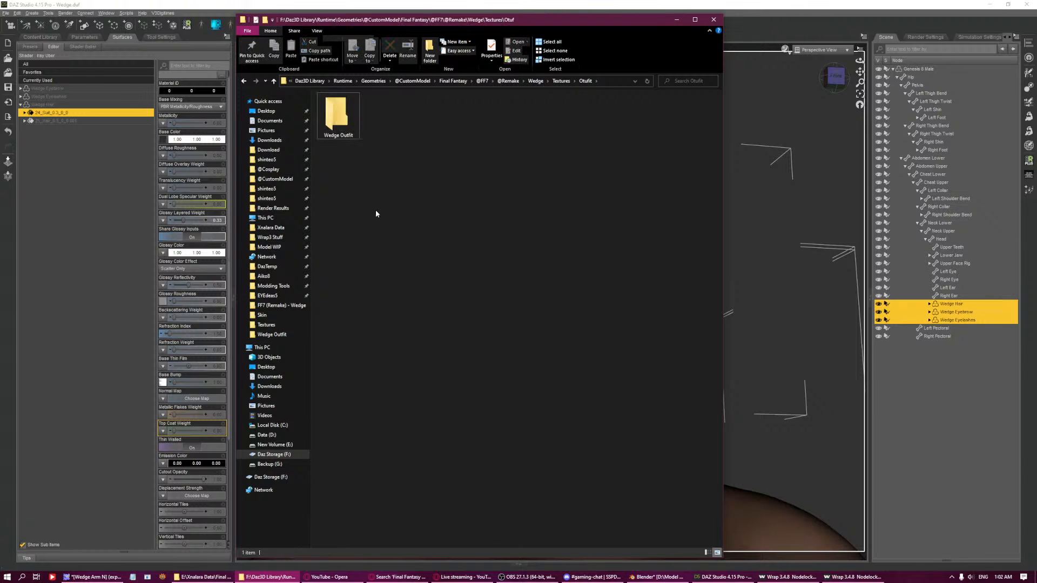
Assign NP0001_00_Body_C.png to the head-wrap surface's Base Color, NP0001_00_Body_M.jpg to Metallicity and NP0001_00_Body_M_1.jpg to Glossy Layered Weight.
double_click(337, 114)
drag(337, 114, 192, 136)
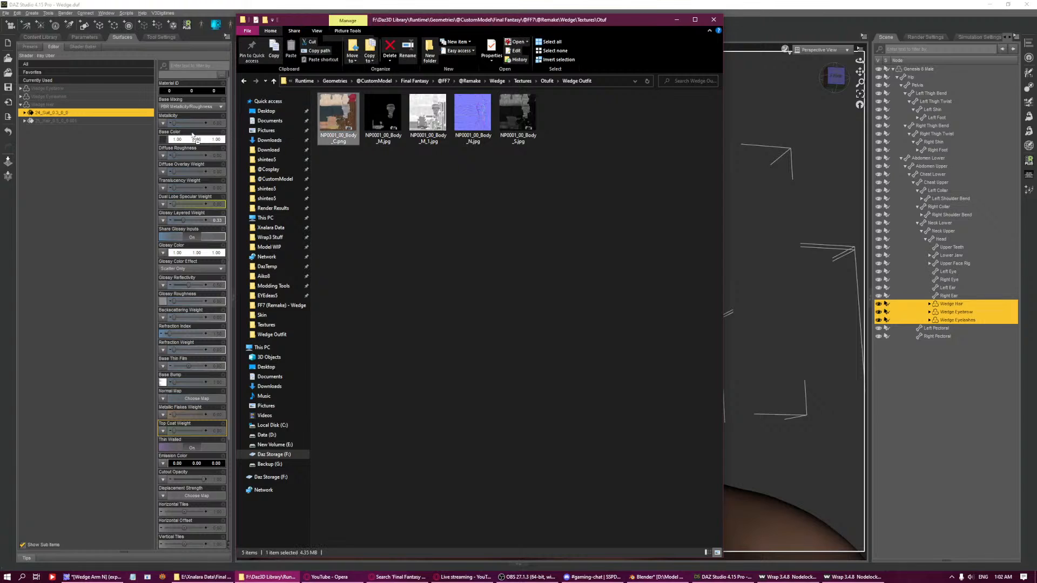
drag(381, 120, 195, 123)
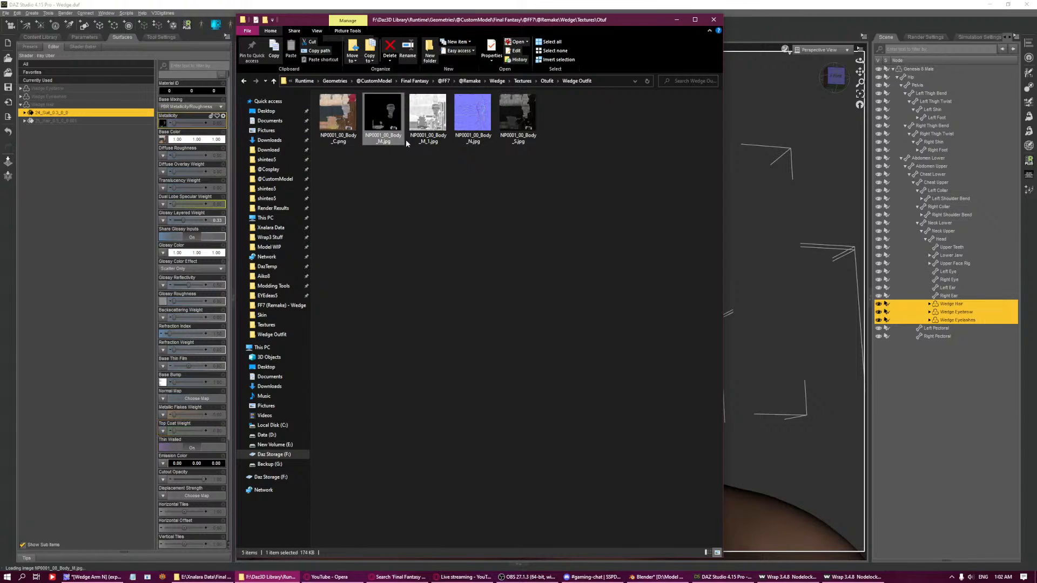
drag(432, 117, 199, 259)
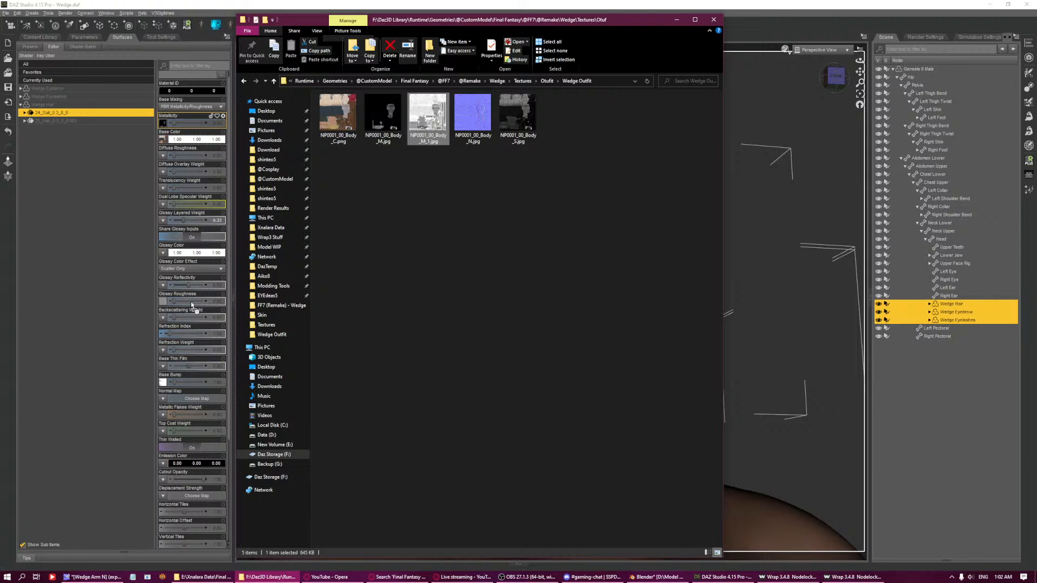
drag(189, 221, 189, 221)
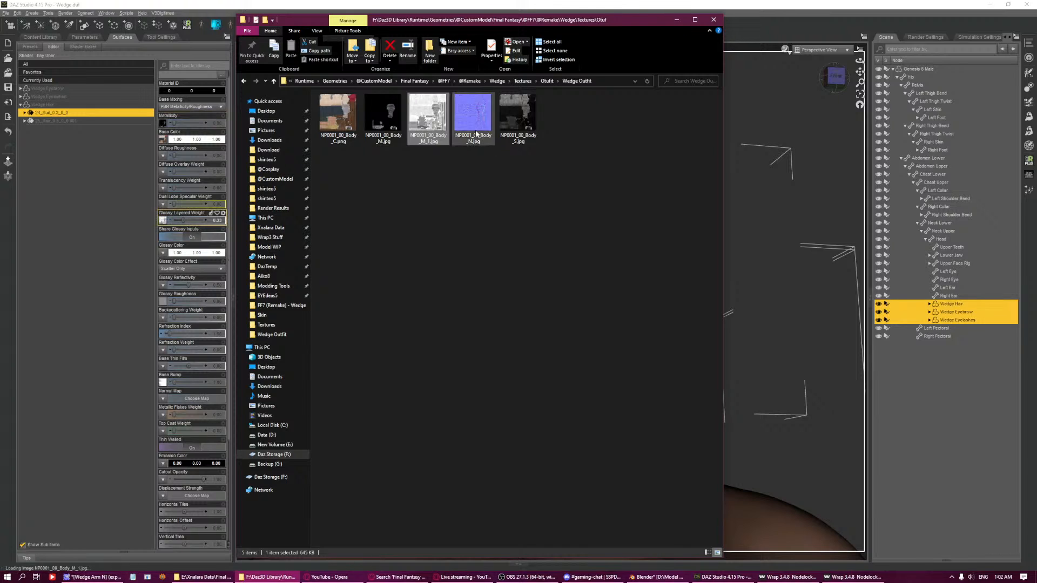
Assign NP0001_00_Body_N.jpg as the head wrap's Normal Map and NP0001_00_Body_S.jpg as Glossy Roughness, and remove the Base Bump map.
drag(473, 116, 200, 440)
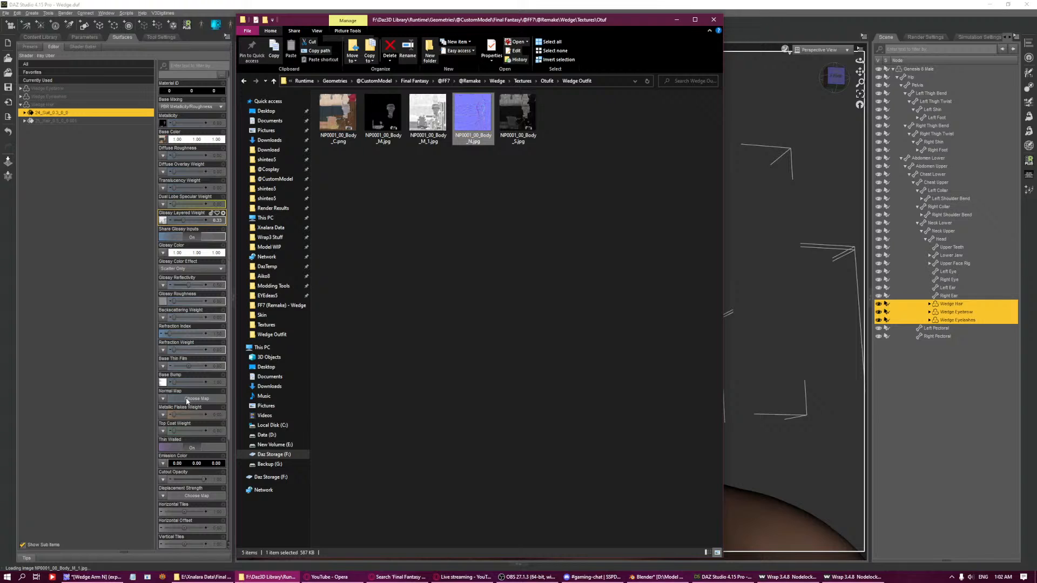
drag(186, 401, 186, 401)
drag(518, 116, 209, 320)
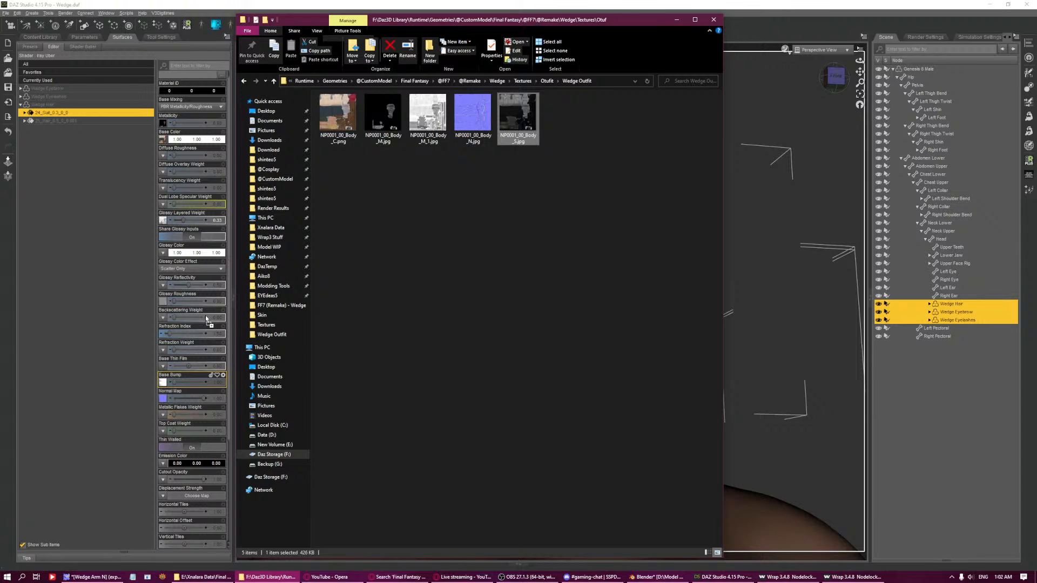
click(163, 384)
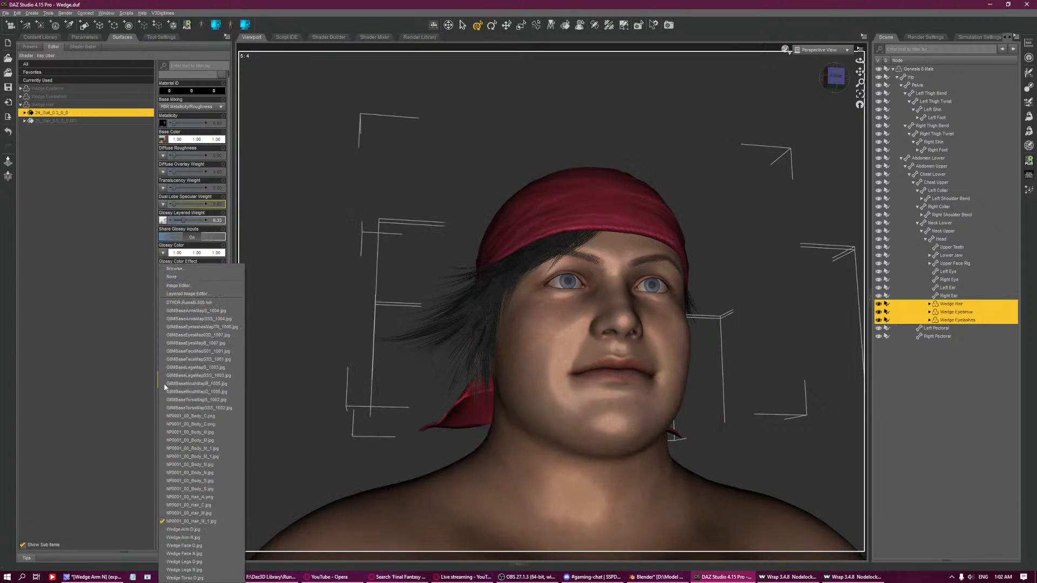
click(202, 279)
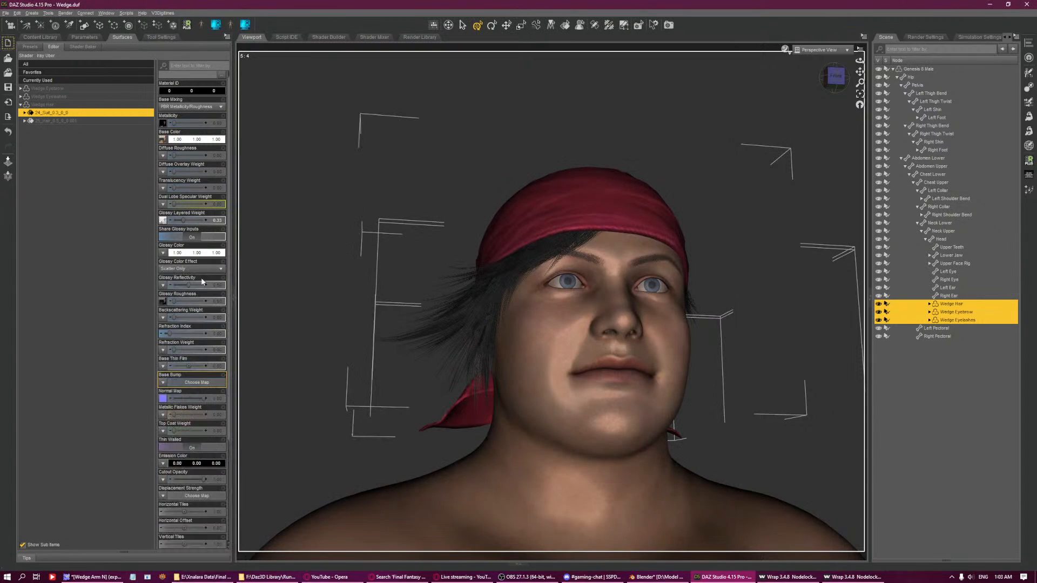
Set Glossy Roughness to 1 on all Wedge Eyebrow, Eyelashes and Hair surfaces, and switch the viewport to a rendered preview.
click(43, 89)
shift+click(49, 120)
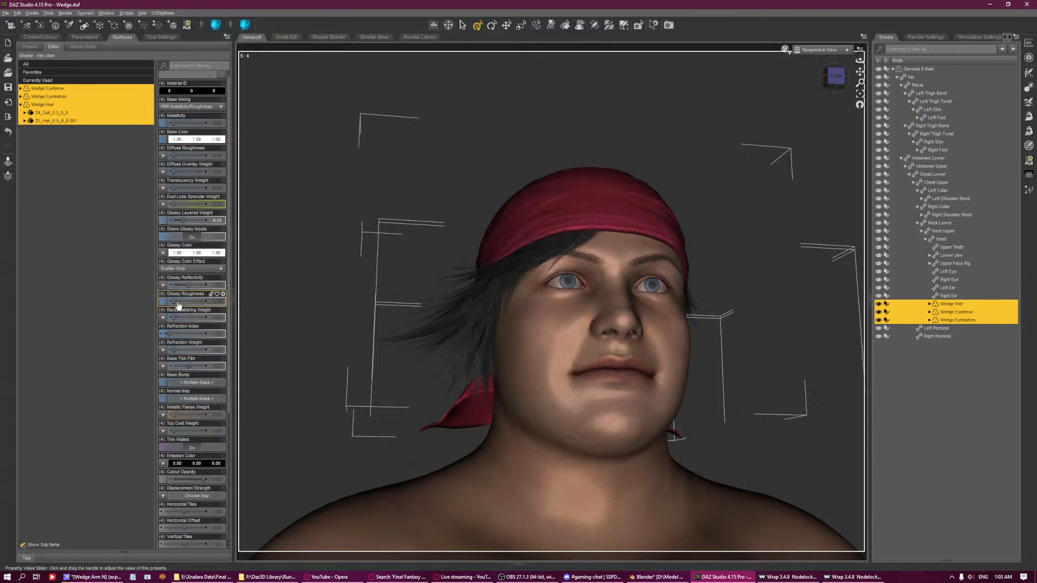
drag(178, 305, 222, 303)
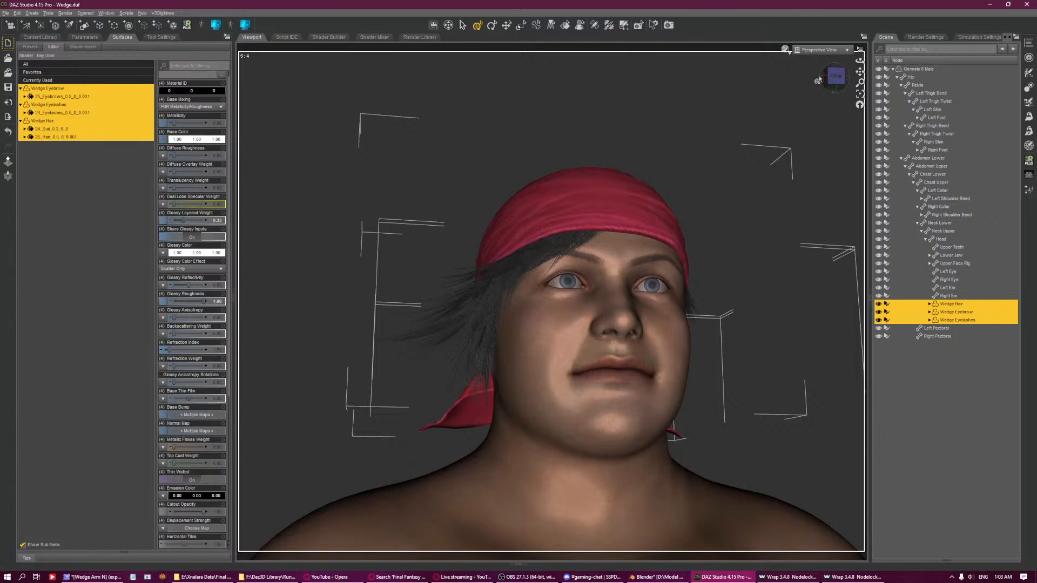
click(785, 49)
click(790, 151)
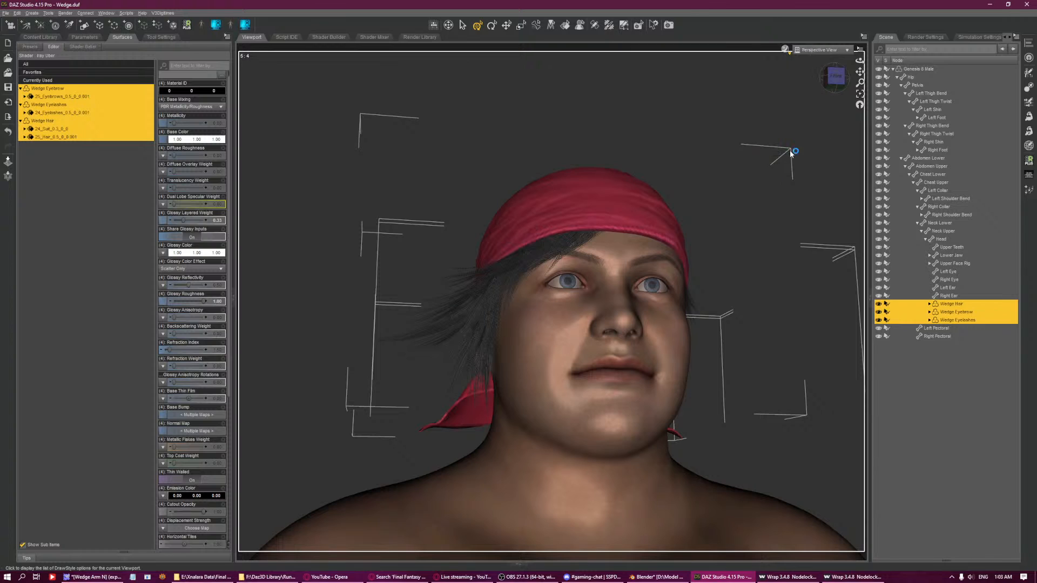
Open NP0001_00_Eye_C.jpg from the FF7 (Remake) - Wedge folder in GIMP and return to DAZ Studio.
click(213, 577)
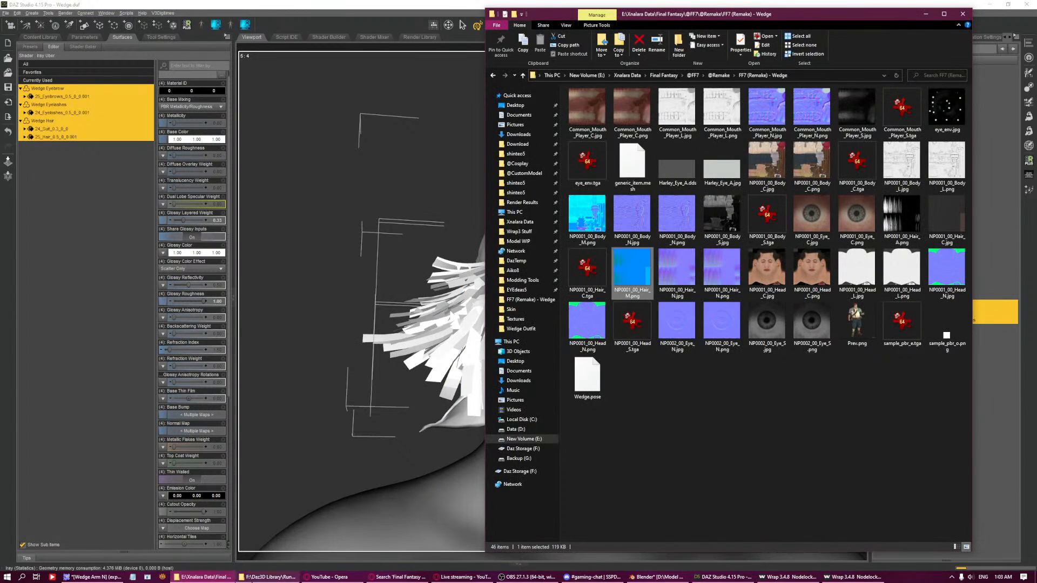
click(268, 576)
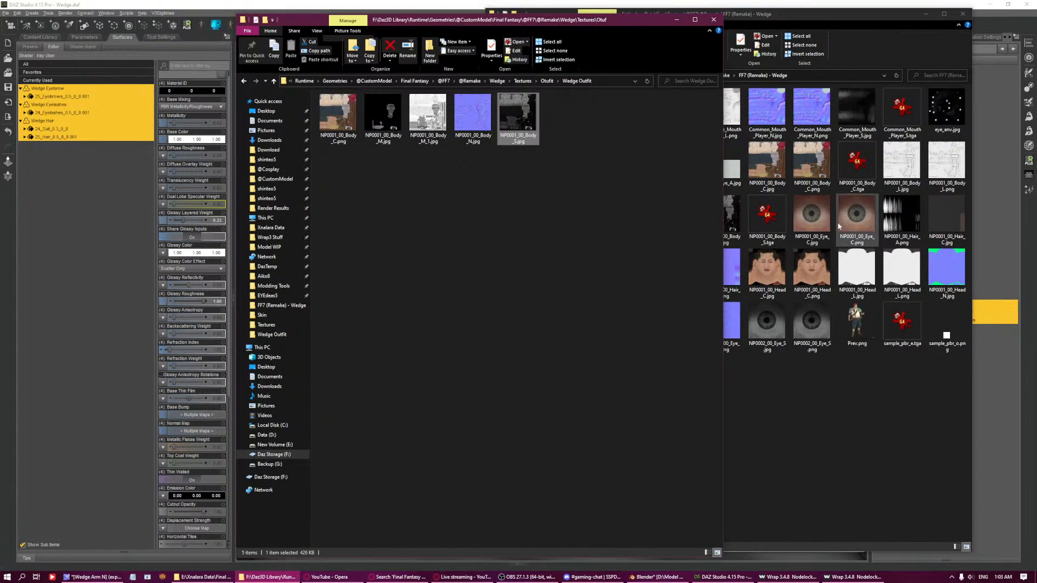
click(822, 217)
right_click(821, 216)
click(843, 259)
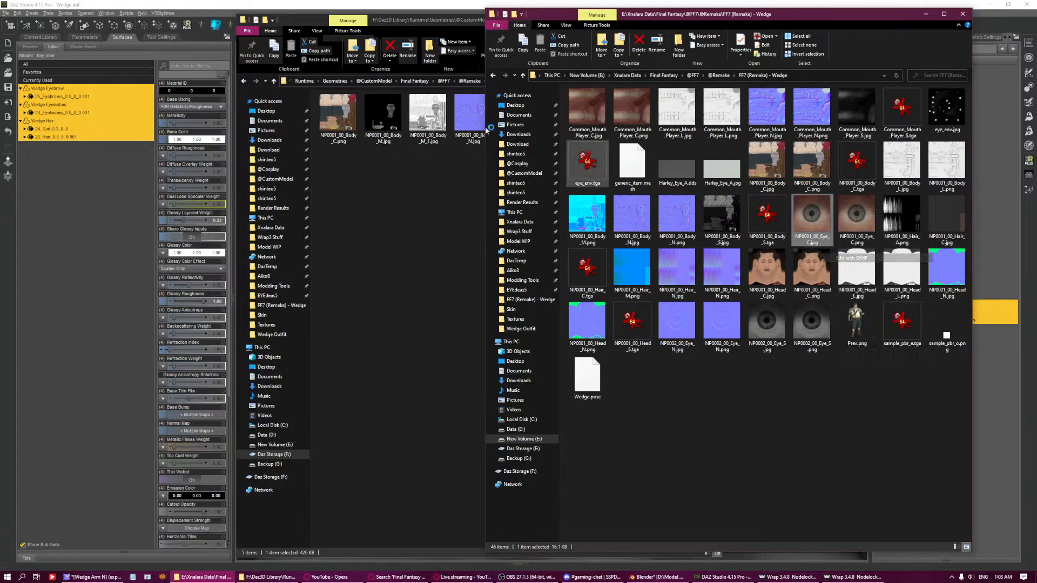
click(334, 4)
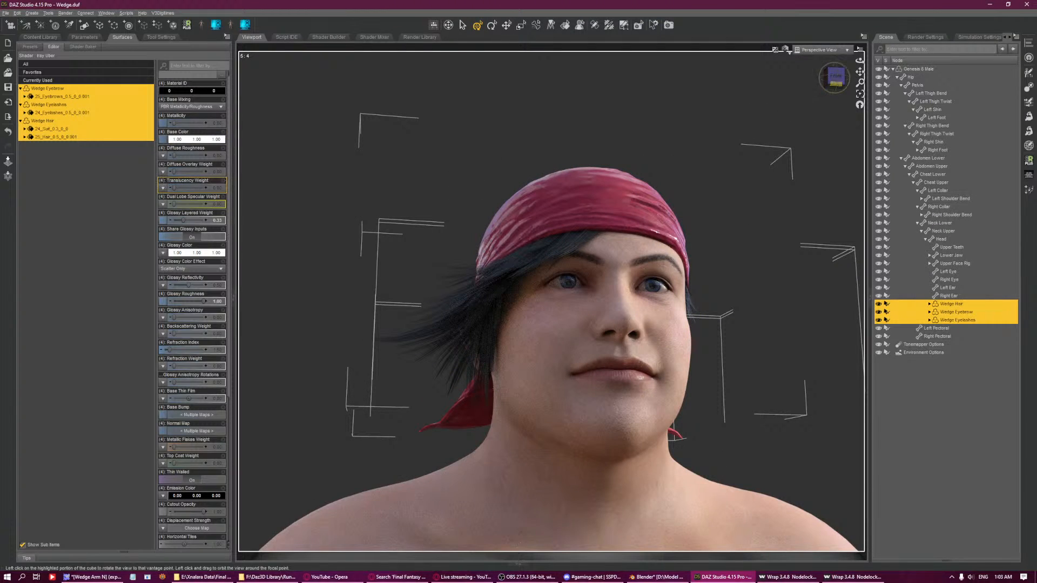
Test Metallicity at 1 on the head-wrap surface, remove its Metallicity map and set the value back to 0.
drag(835, 75, 836, 84)
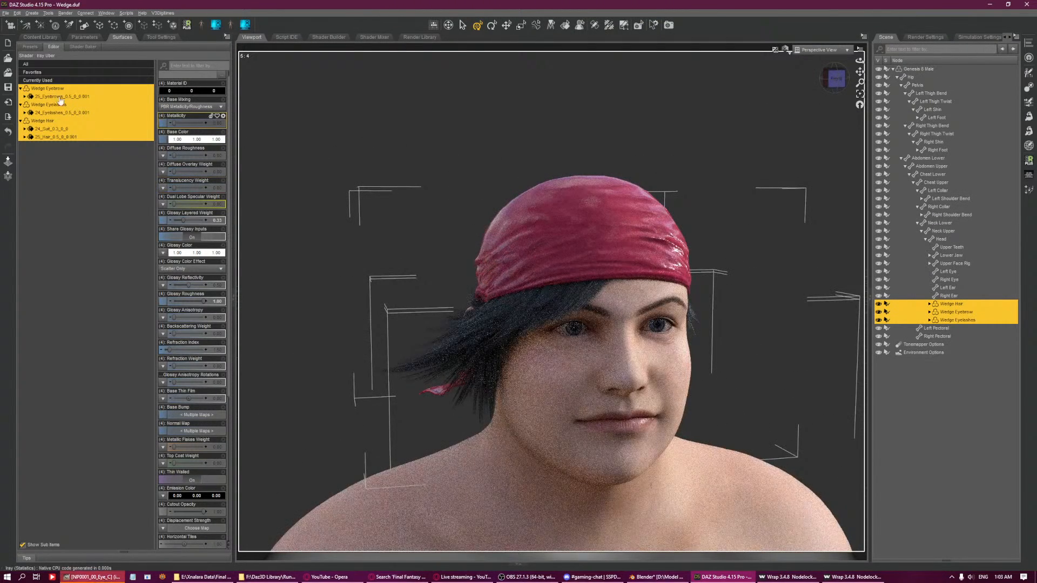
click(53, 128)
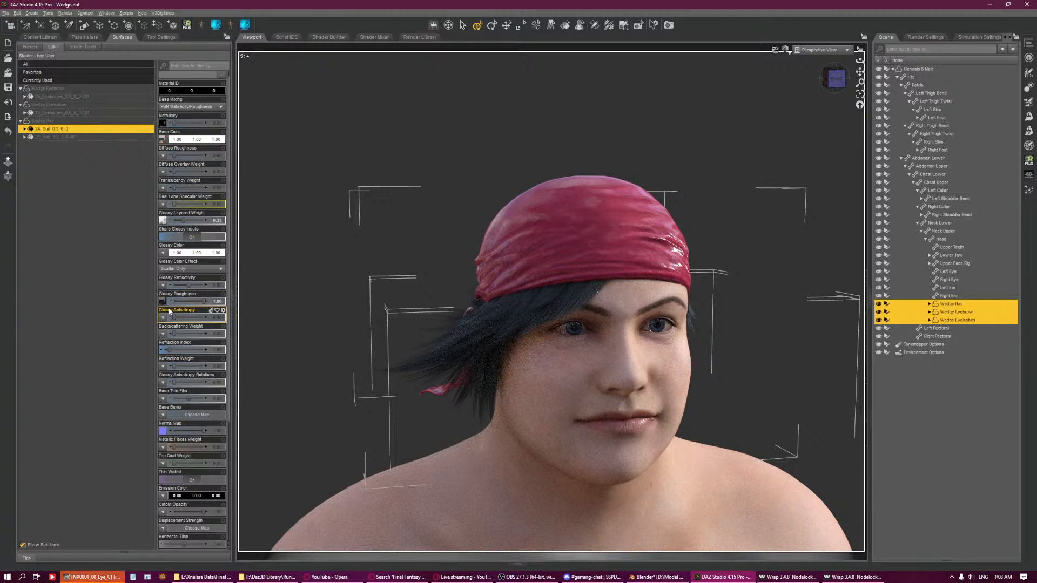
drag(184, 124, 215, 122)
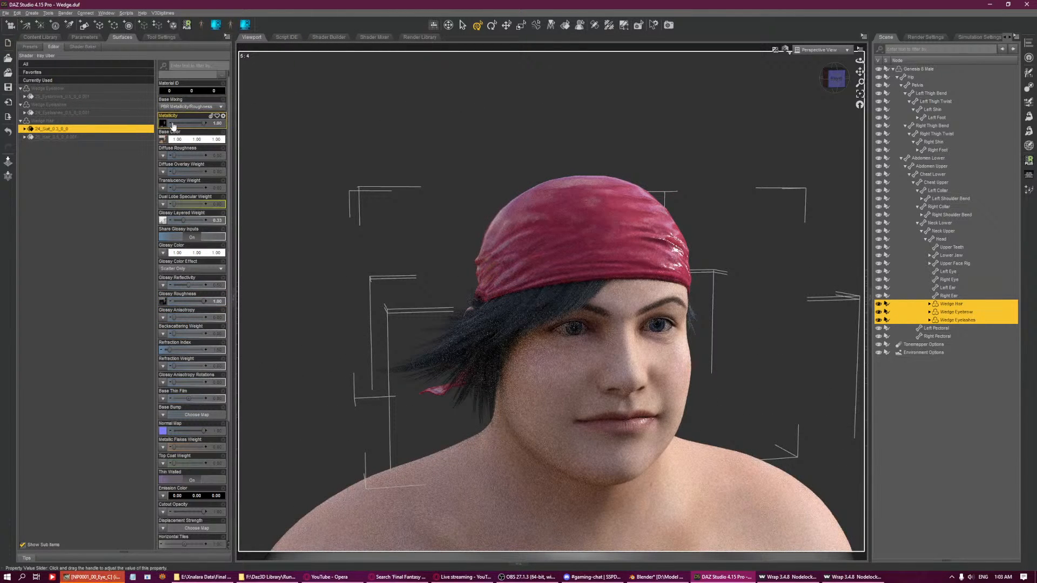
click(162, 124)
click(211, 140)
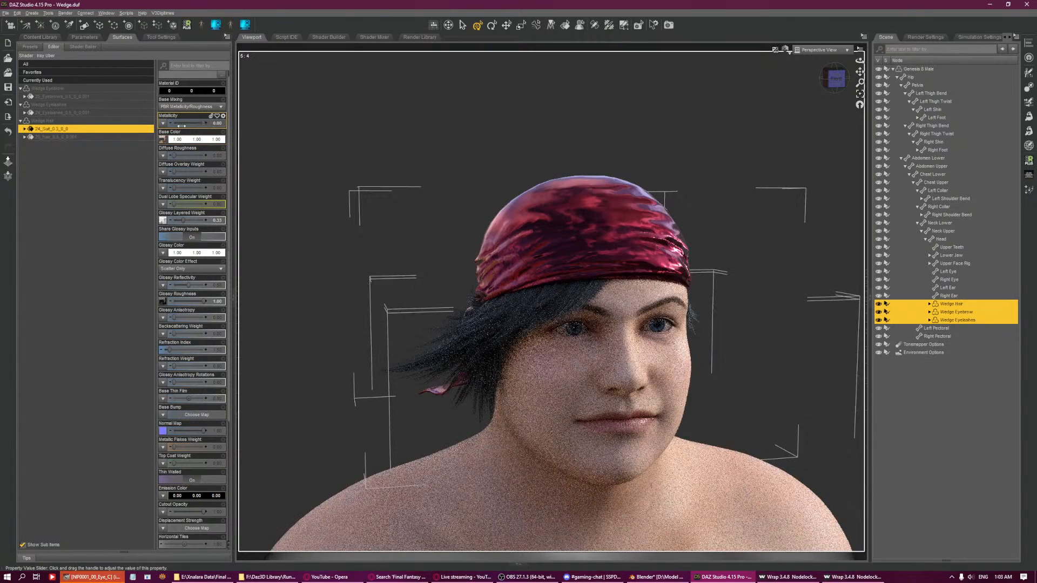
drag(204, 123, 52, 131)
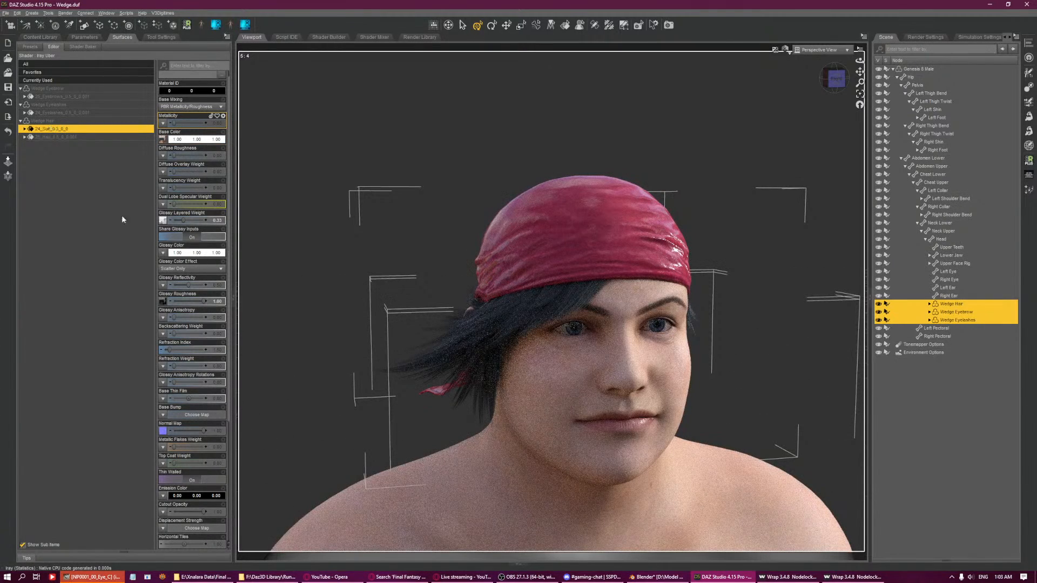
Compare the head wrap's glossy textures, NP0001_00_Body_M_1.jpg and NP0001_00_Body_S.jpg, in the image viewer.
click(161, 303)
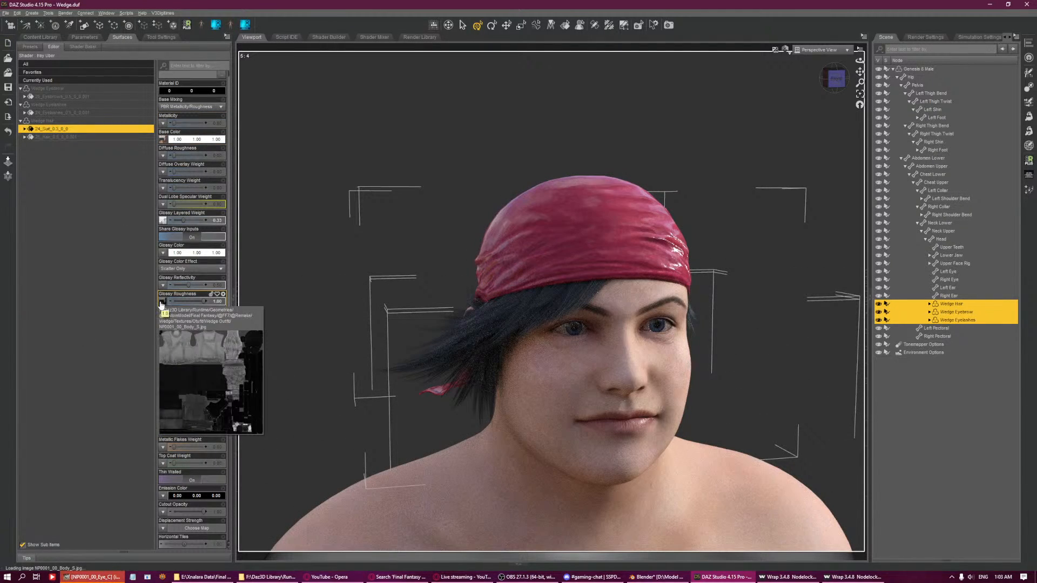
click(164, 306)
mouse_move(162, 226)
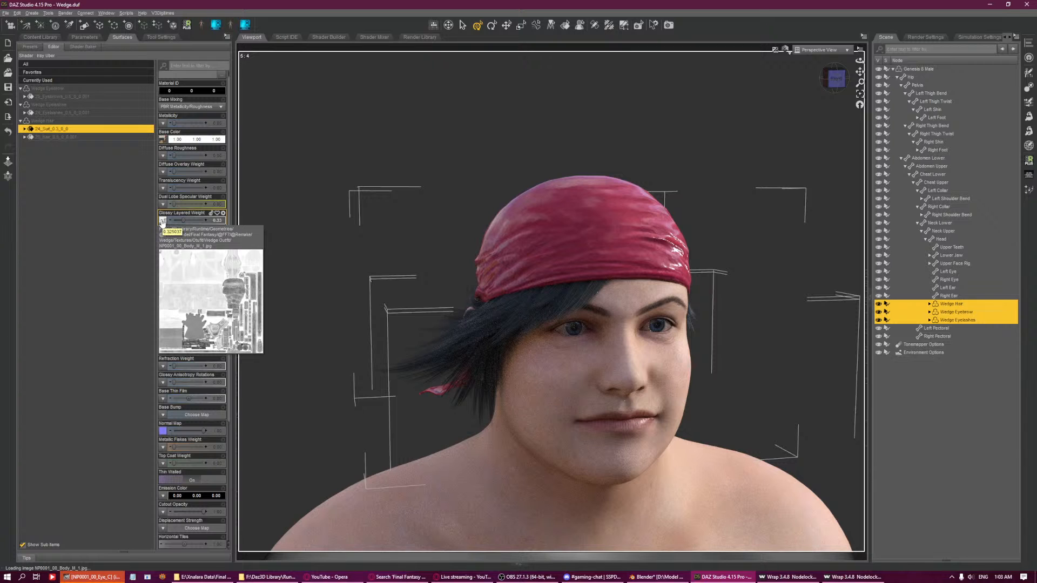
click(250, 578)
click(445, 130)
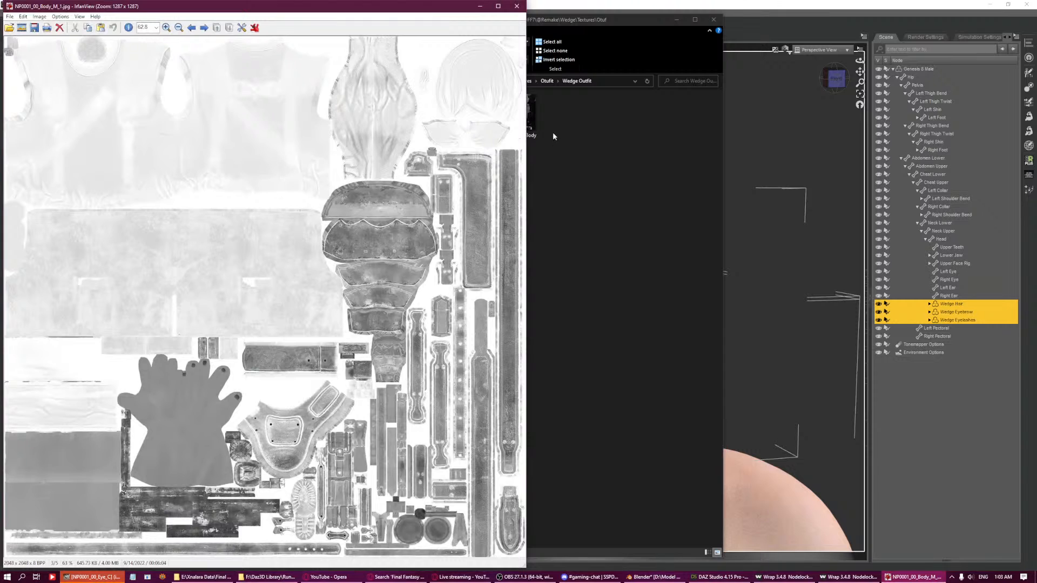
click(551, 131)
double_click(523, 111)
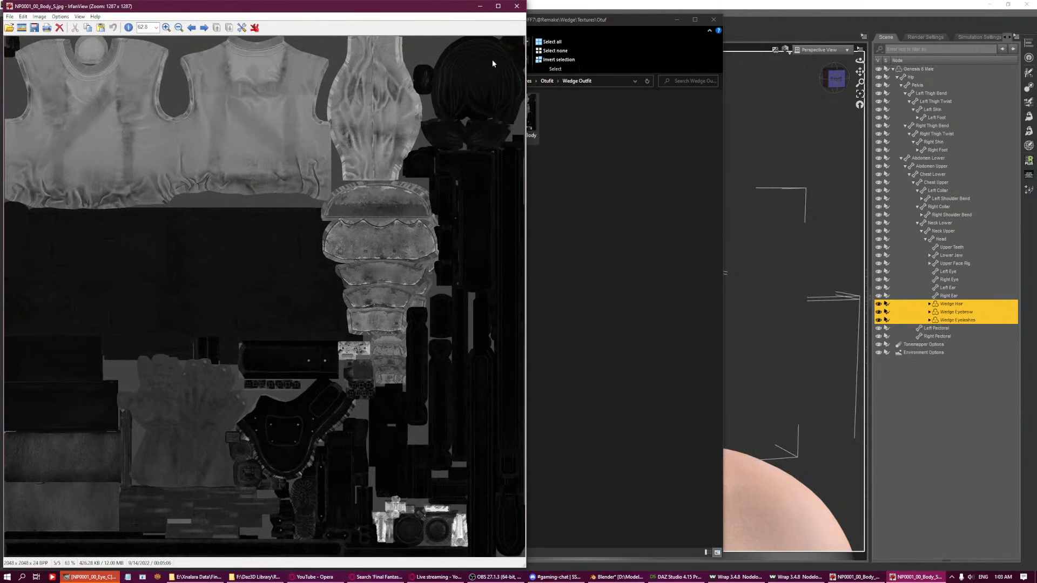
click(517, 6)
click(517, 6)
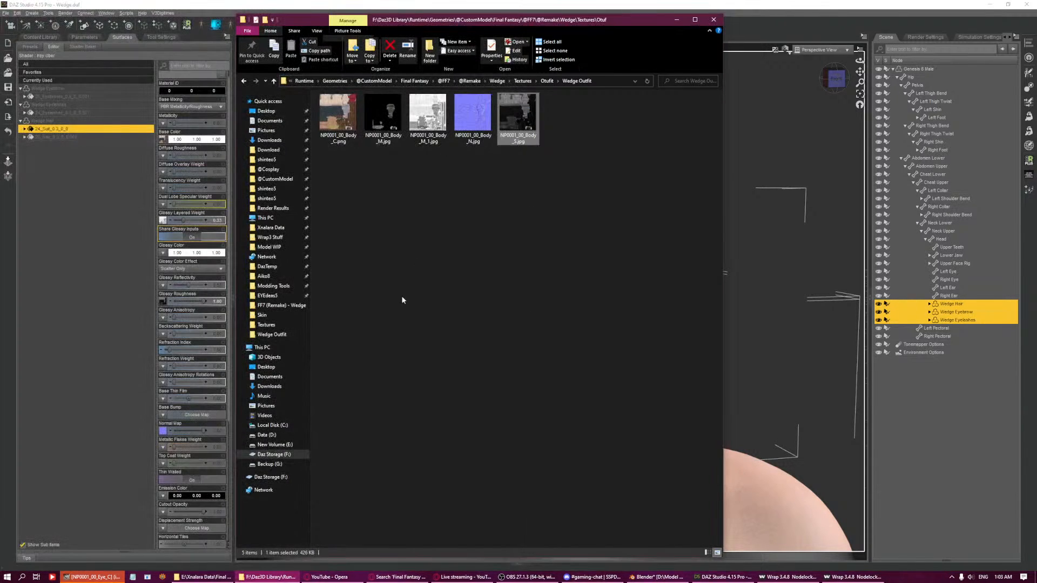
Swap the head wrap's glossy maps: NP0001_00_Body_S.jpg to Glossy Layered Weight and NP0001_00_Body_M_1.jpg to Glossy Roughness.
drag(520, 121, 171, 229)
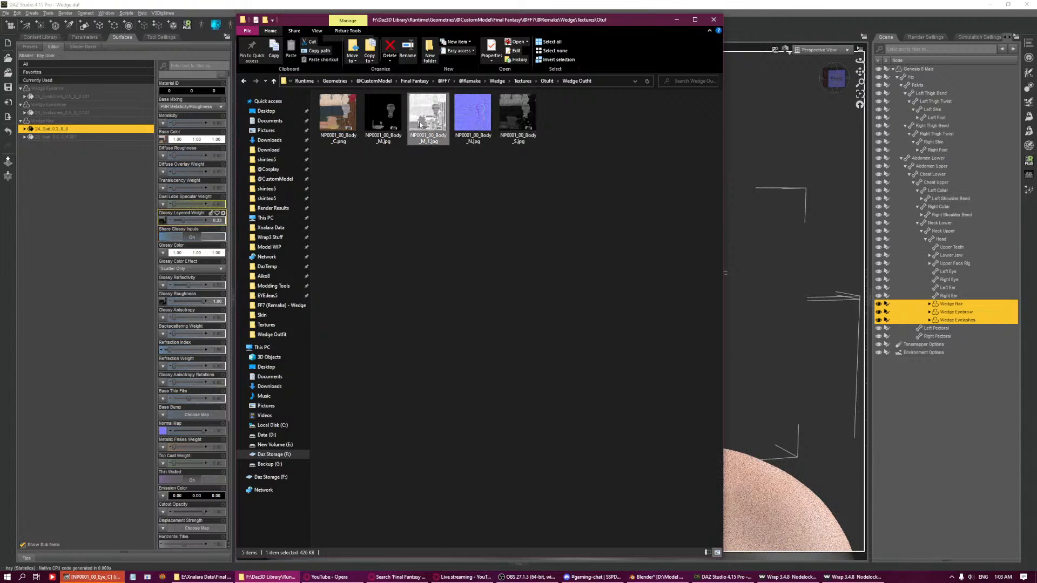
drag(170, 302, 171, 302)
click(700, 4)
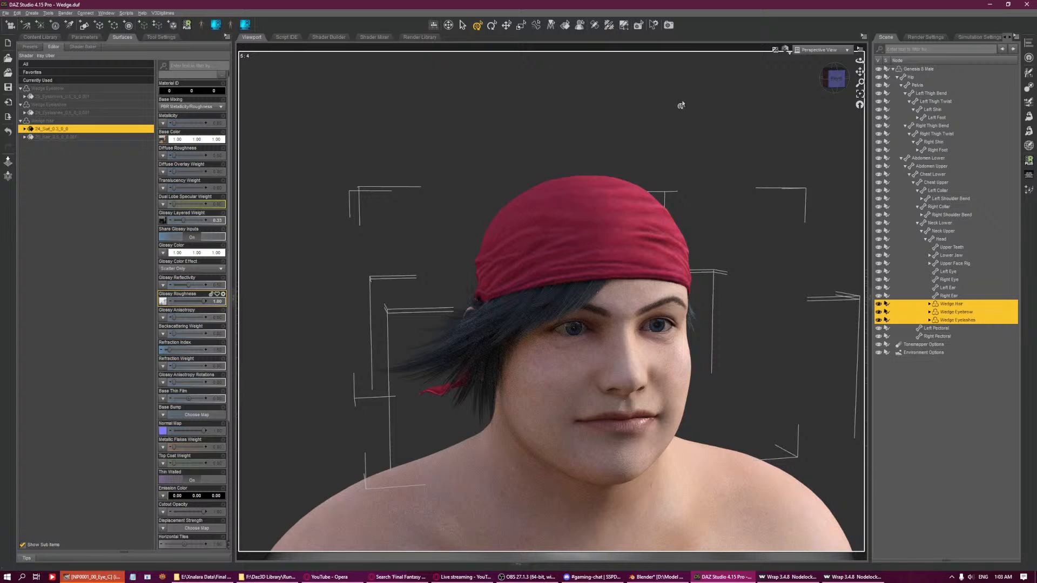
Select the Genesis 8 Male eye surfaces with Template 6 and start browsing for their Base Color map.
click(592, 370)
click(85, 37)
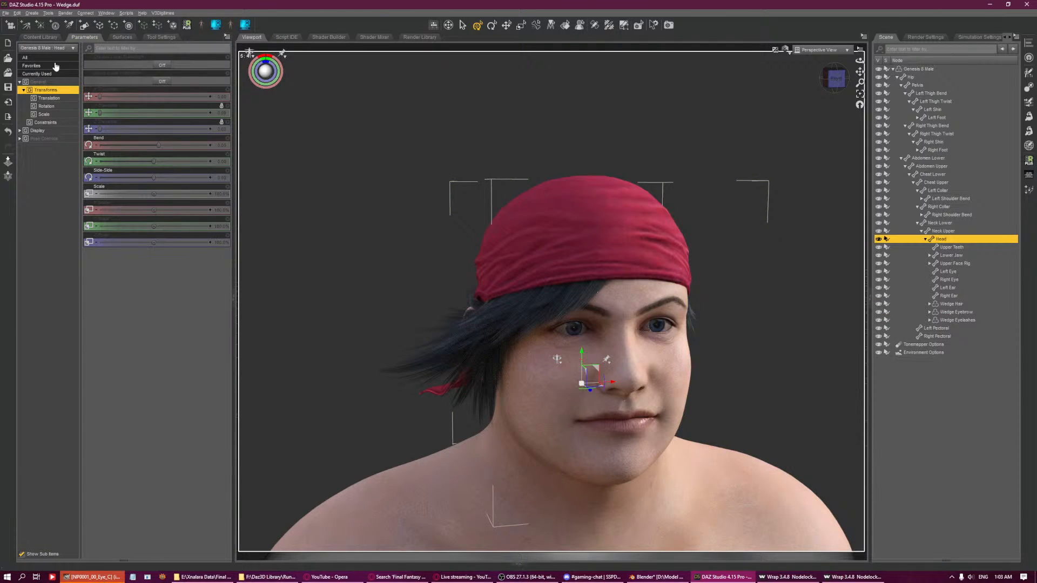
click(123, 37)
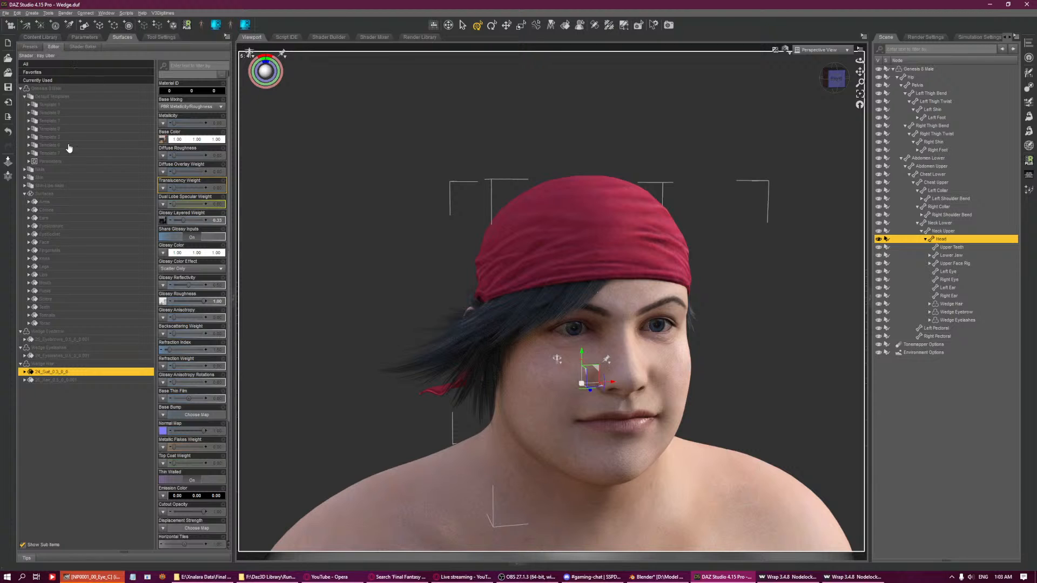
click(68, 138)
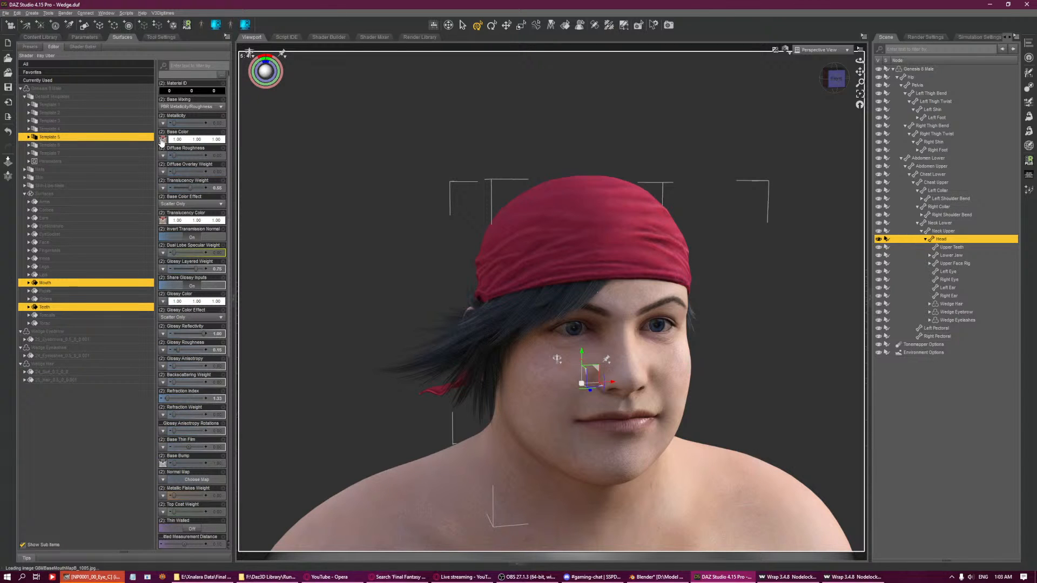
click(76, 146)
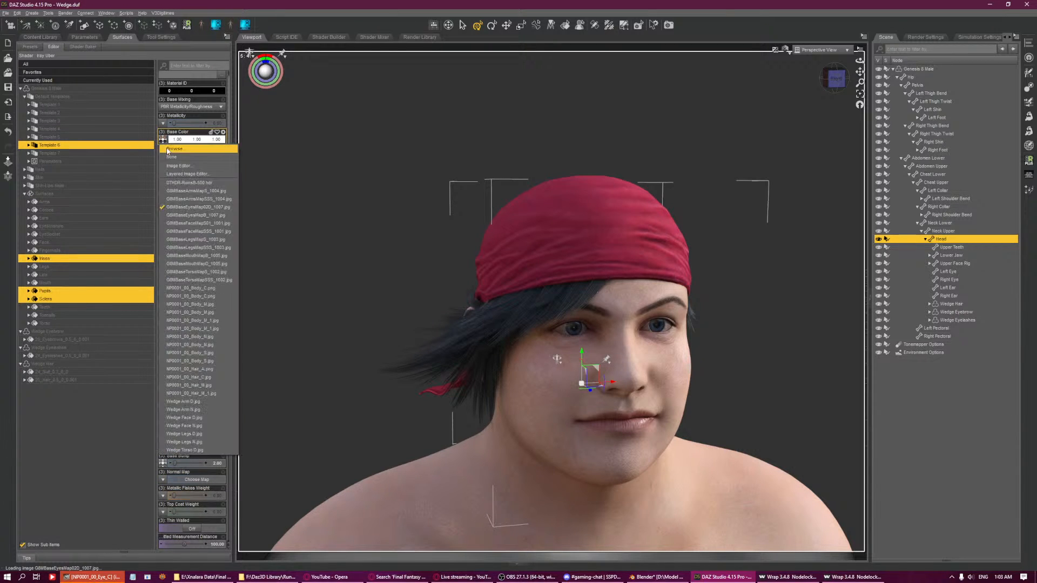
Open G8MBaseEyesMap02D_1007.jpg from the MaleBase folder in GIMP and close the image browser without changing the map.
click(423, 78)
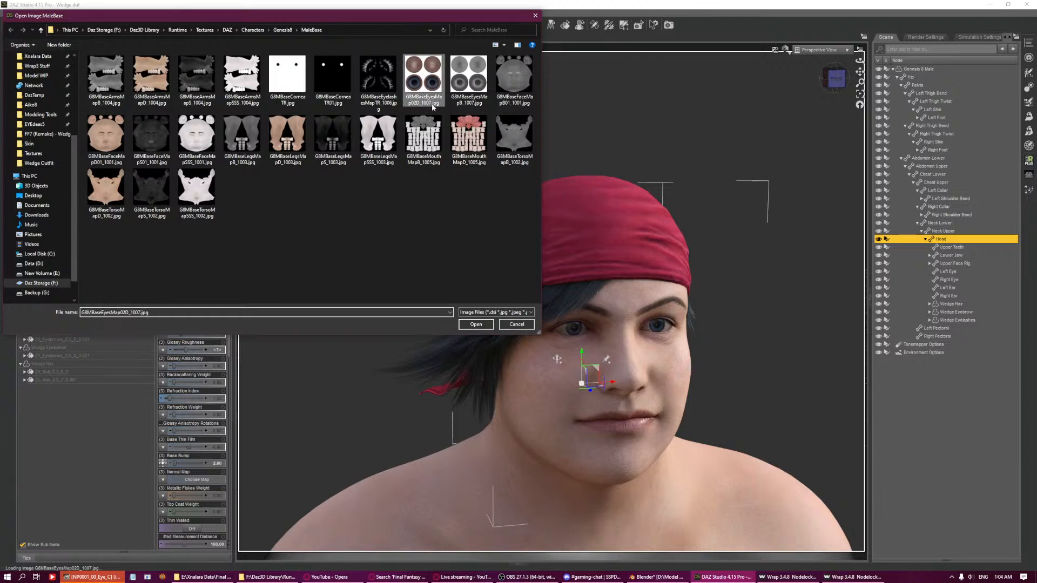
right_click(423, 95)
click(451, 139)
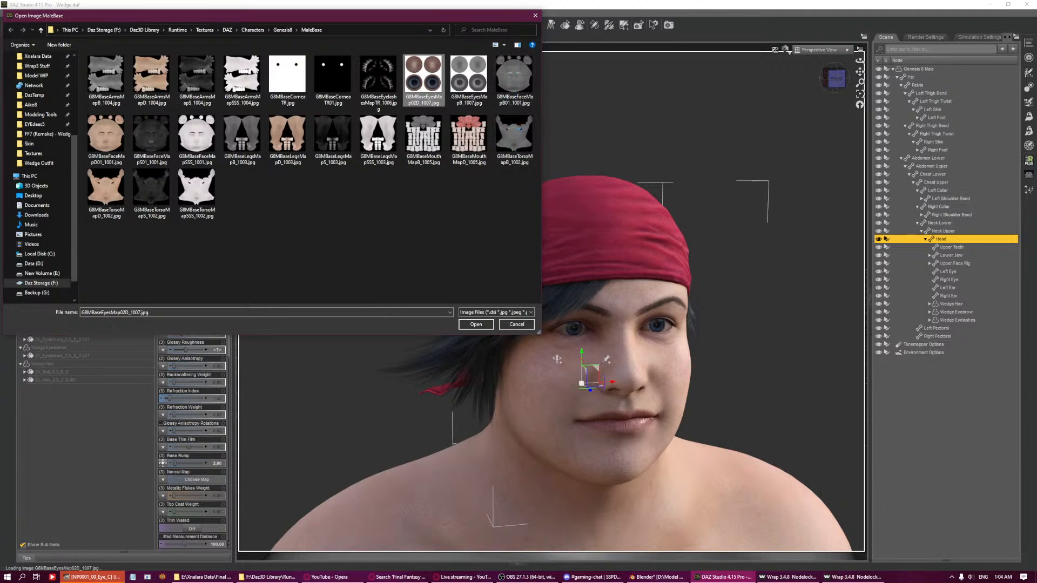
click(535, 19)
Switch the viewport's draw style from the Iray preview to Texture Shaded.
click(787, 51)
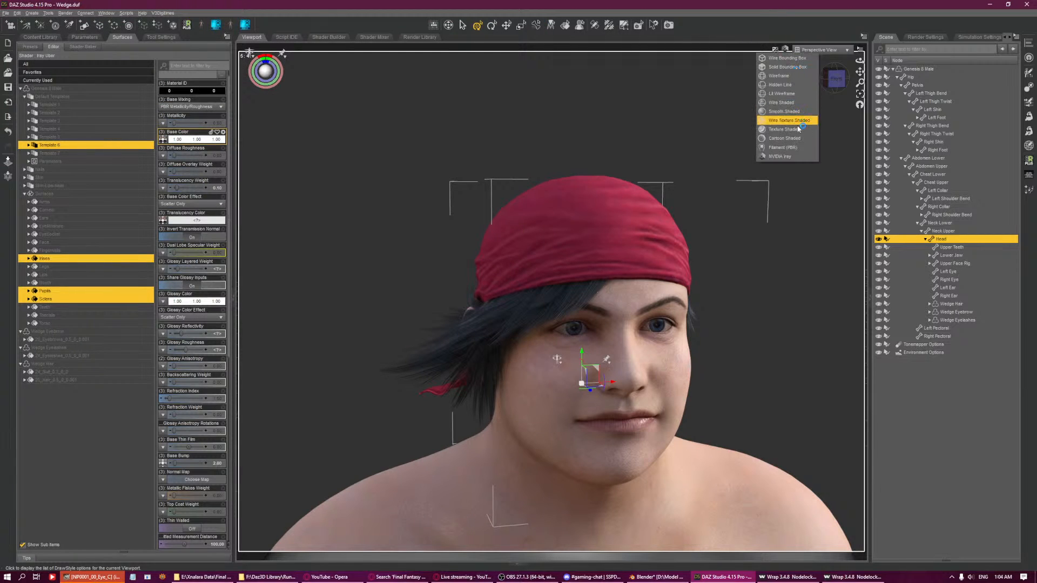
click(797, 136)
click(785, 49)
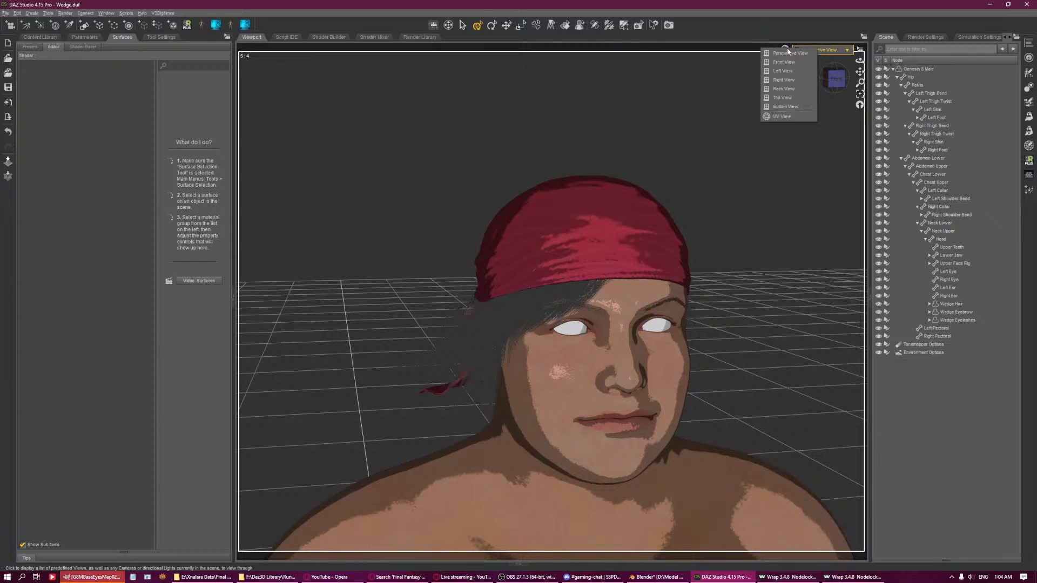
click(785, 125)
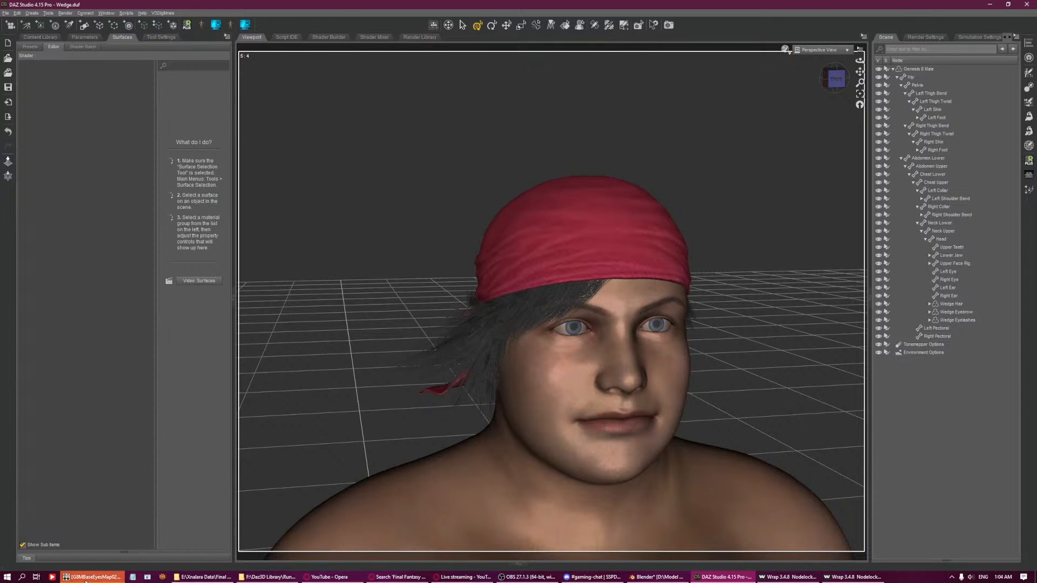
Switch to GIMP and add NP0001_00_Eye_C.jpg from the file explorer as a new layer on the eye map.
click(108, 575)
click(347, 577)
click(375, 577)
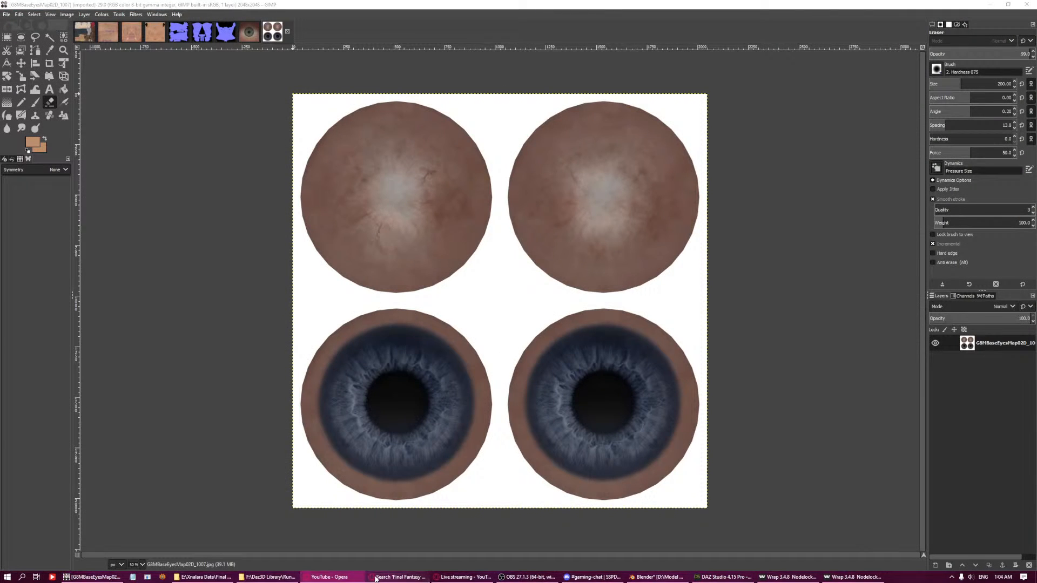
click(375, 577)
click(204, 576)
drag(812, 216, 464, 146)
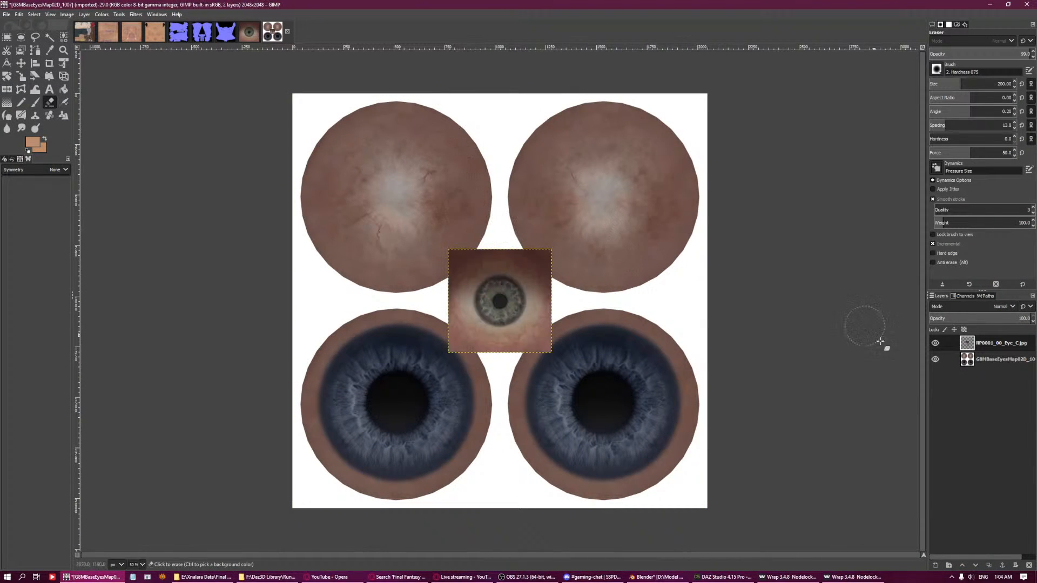
Make a 250 × 250 px elliptical selection around the iris on the NP0001_00_Eye_C.jpg layer and centre it on the iris.
click(21, 36)
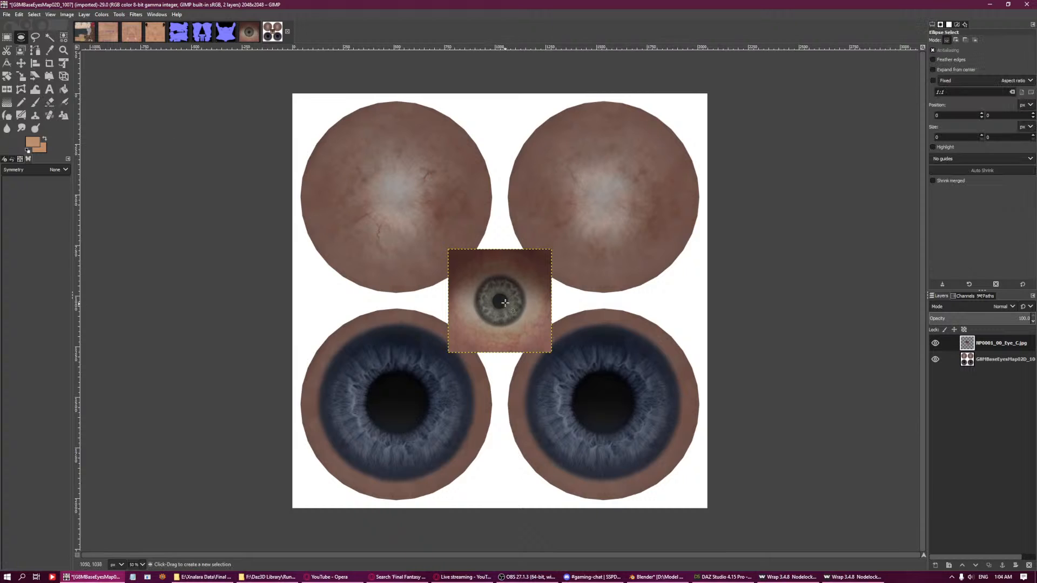
drag(479, 276, 526, 327)
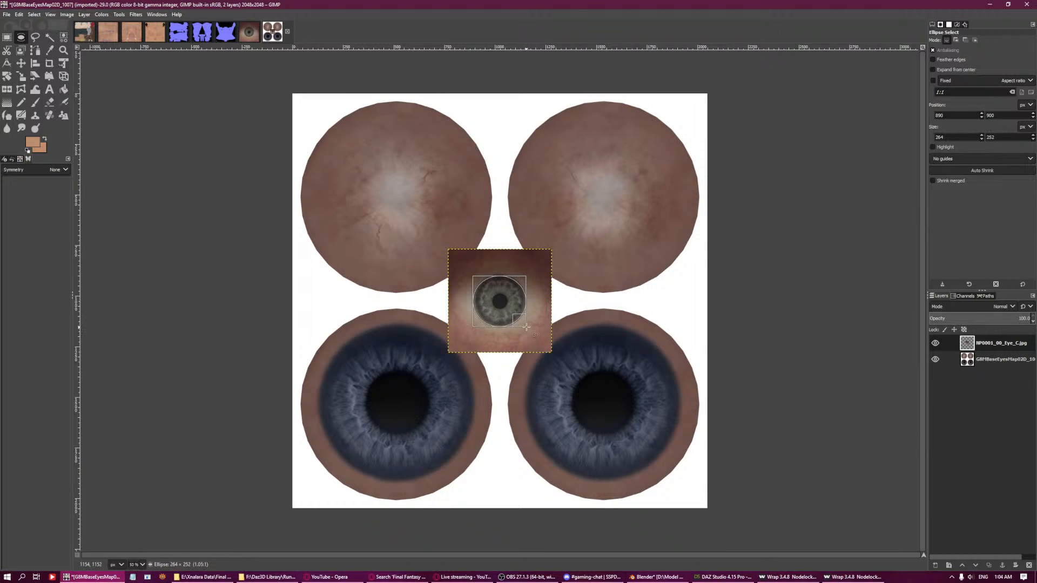
ctrl+scroll(504, 305, up, 3)
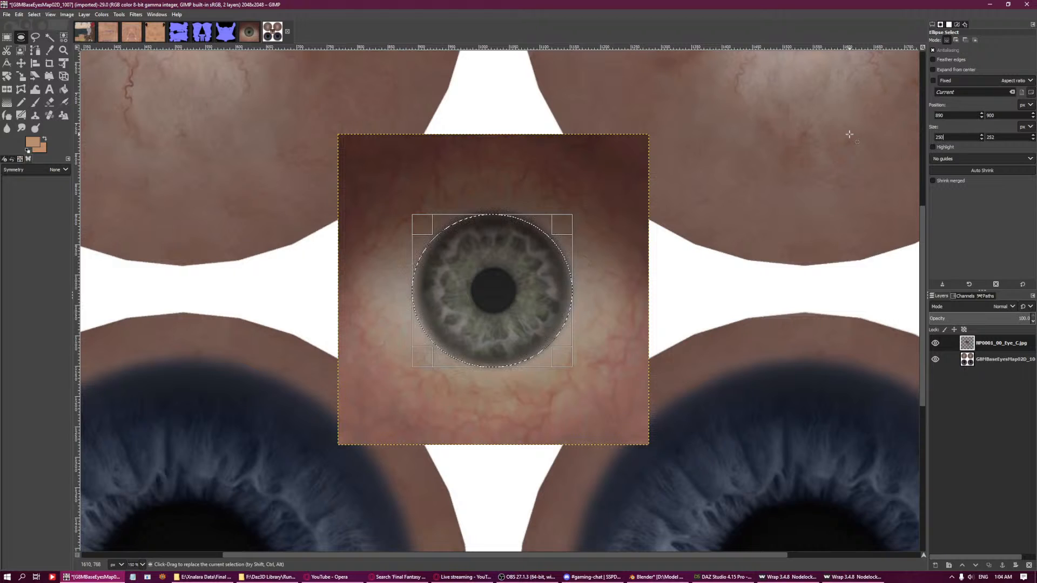
key(Tab)
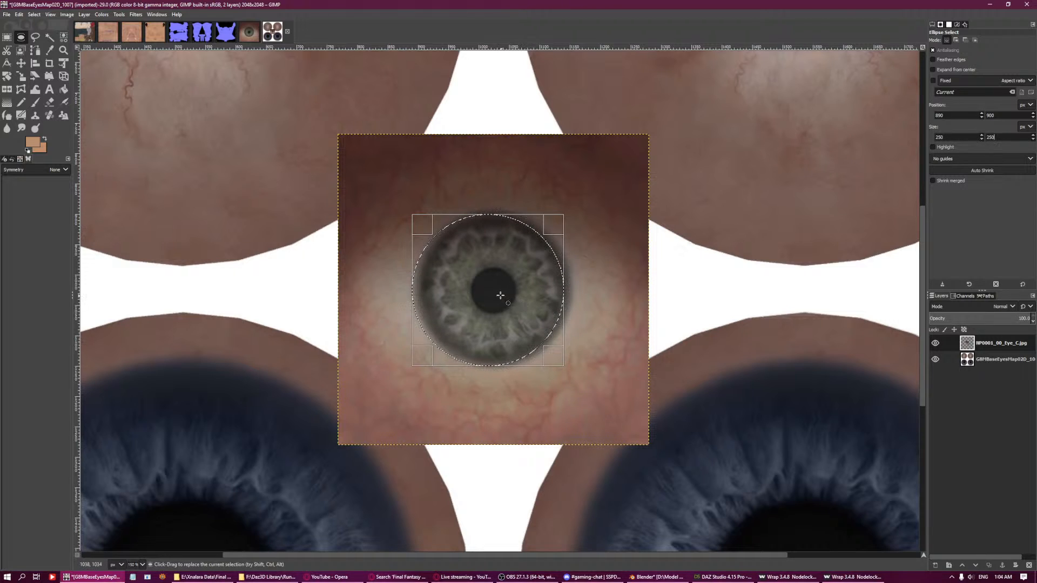
drag(498, 295, 503, 295)
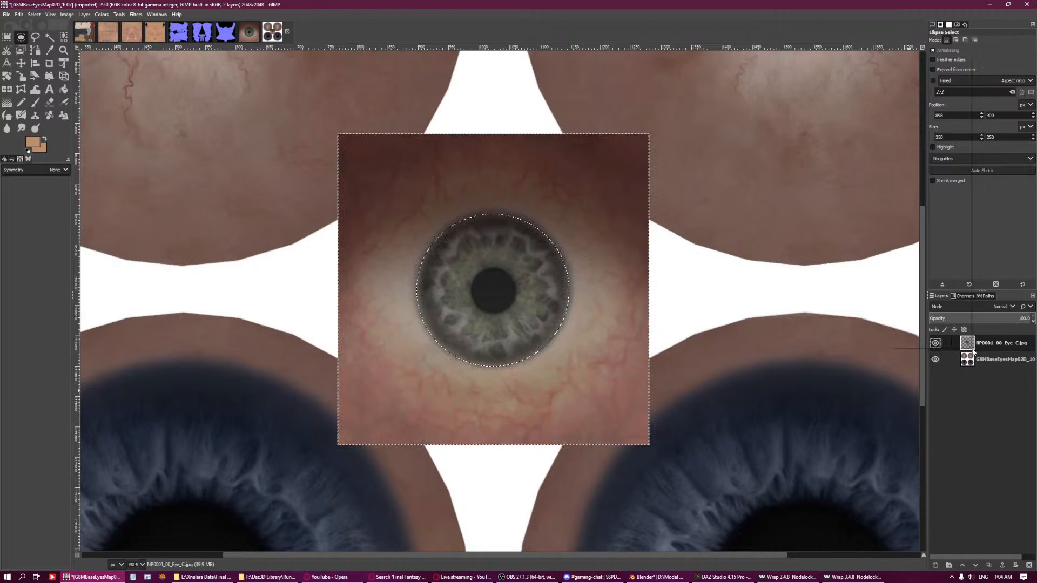
Add an alpha channel to the NP0001_00_Eye_C.jpg layer and delete everything around the iris.
right_click(967, 344)
click(954, 301)
key(Delete)
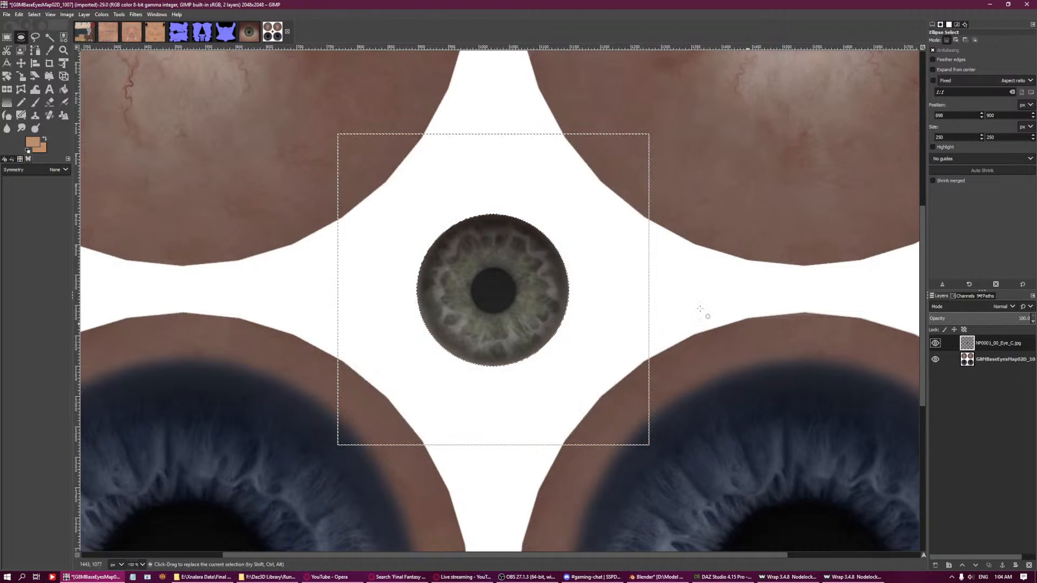
Move the cut-out iris onto the centre of the lower-left eye of the map.
ctrl+scroll(502, 301, down, 3)
key(m)
drag(501, 302, 387, 400)
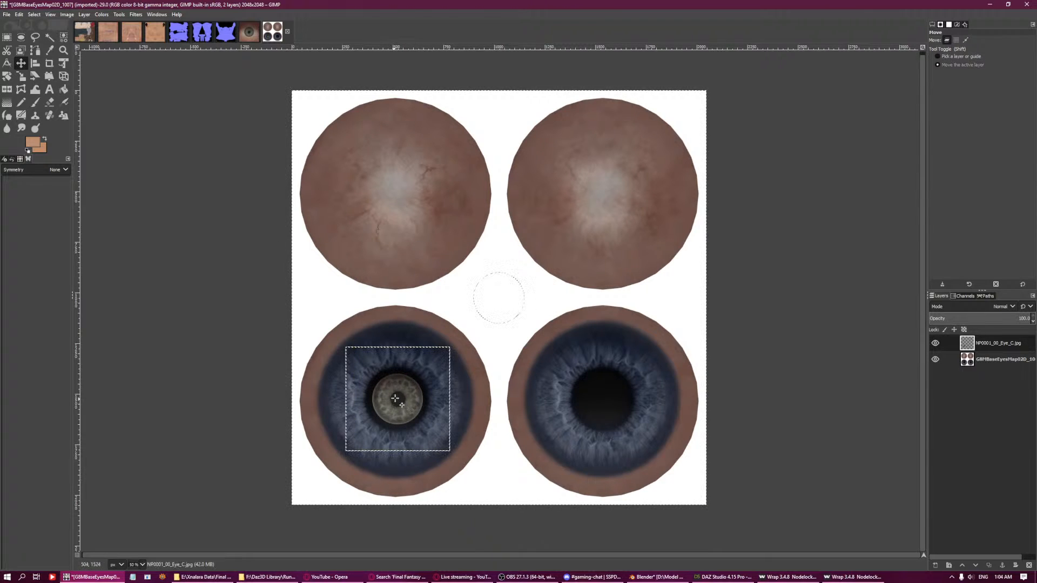
Clear the selection and enlarge the iris about 3.3 times with Unified Transform to cover the lower-left blue iris.
key(shift+t)
key(ctrl+shift+a)
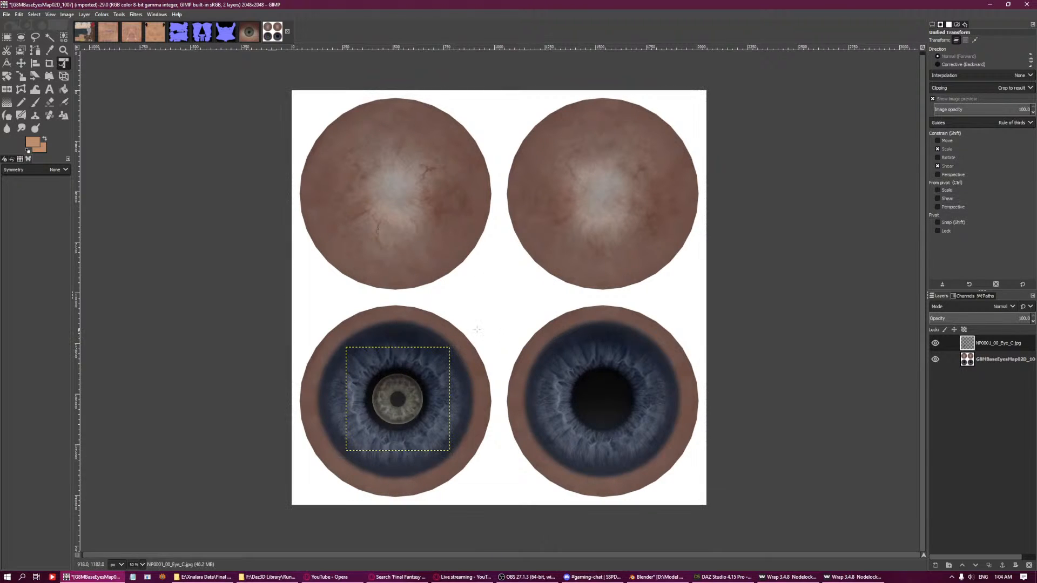
click(430, 366)
drag(454, 345, 710, 123)
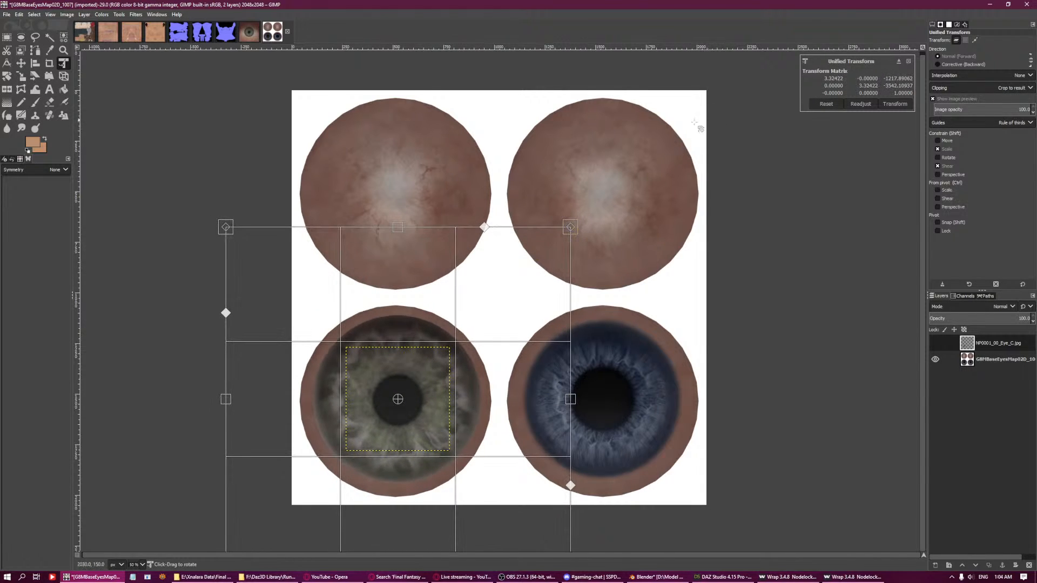
key(Return)
Duplicate the enlarged iris layer and move the copy over the lower-right blue iris.
right_click(996, 348)
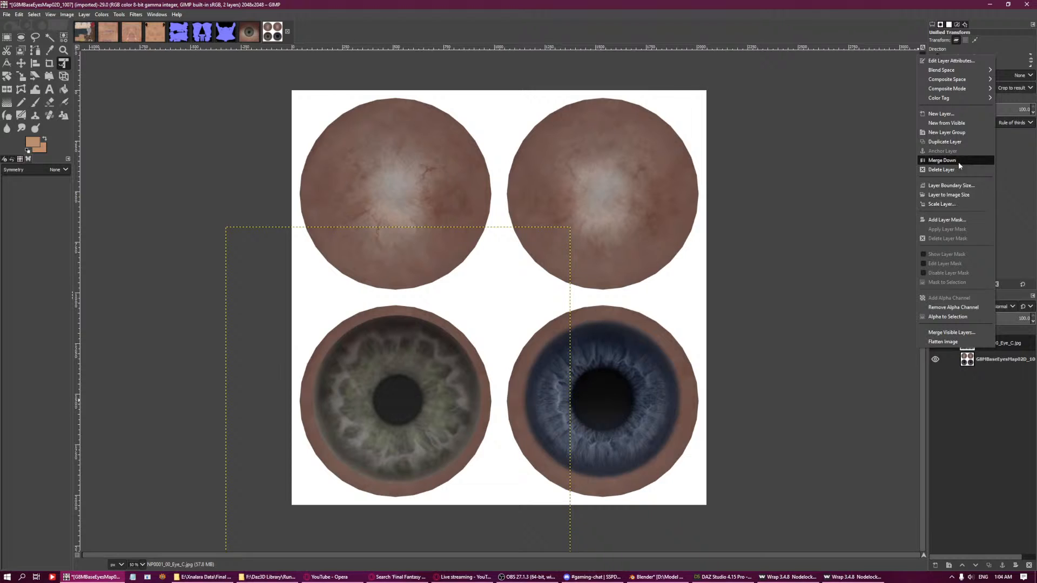
click(944, 141)
key(m)
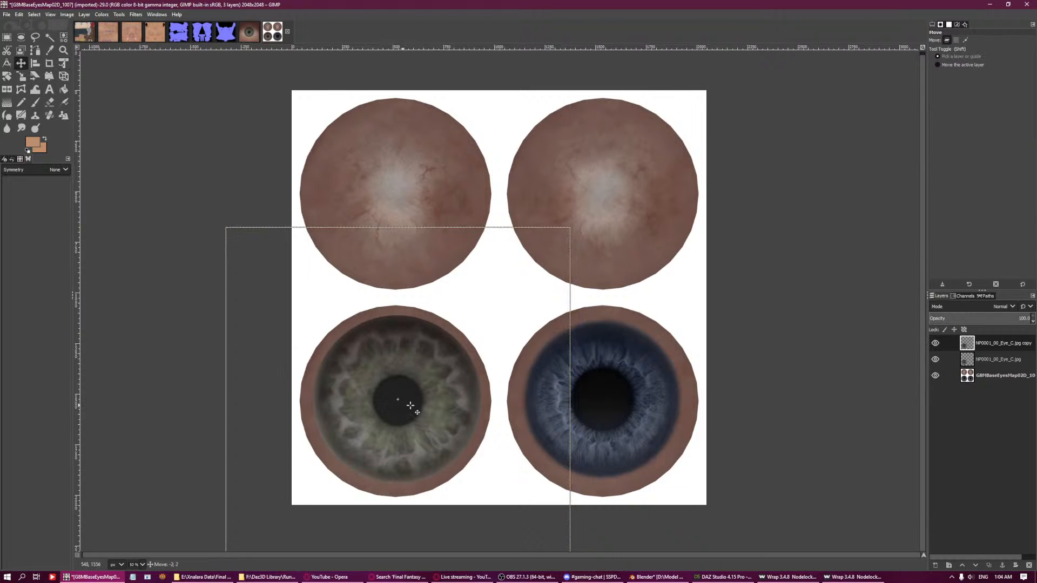
drag(403, 405, 609, 405)
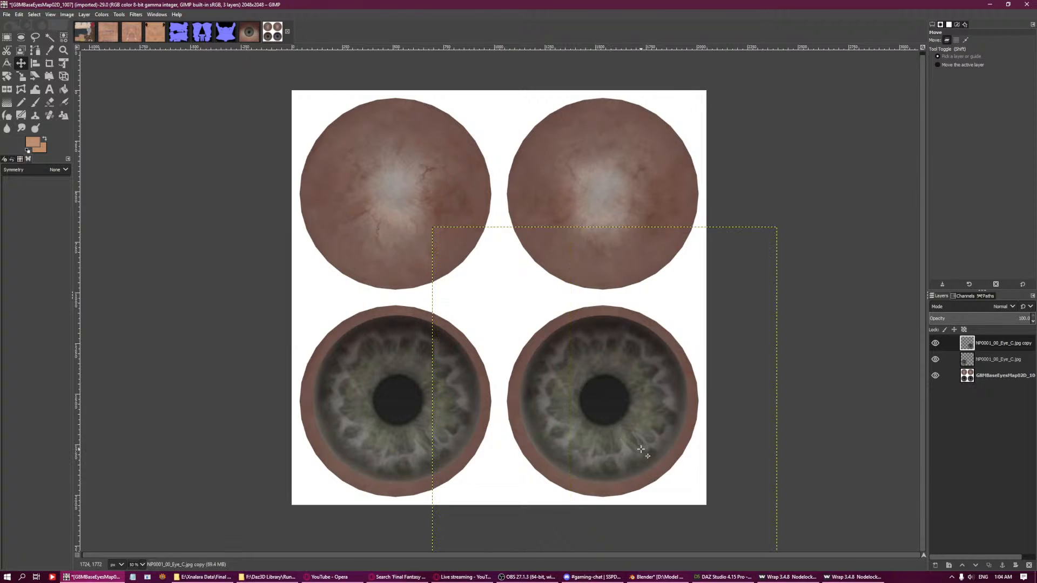
Export the edited eye map as Wedge Eyess D.jpg into Wedge's Textures/Skin folder.
right_click(969, 450)
click(4, 15)
click(6, 15)
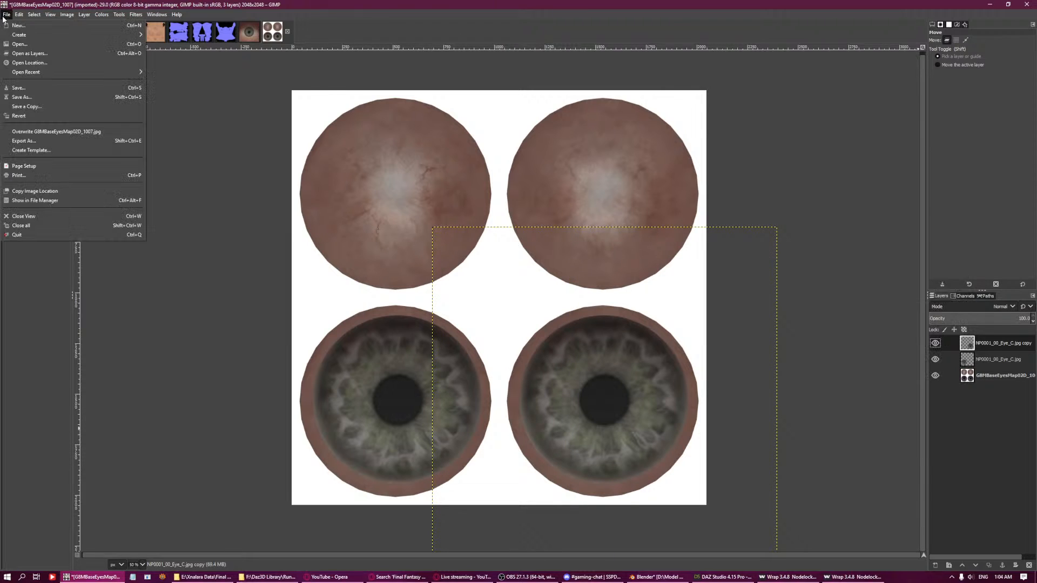
click(24, 140)
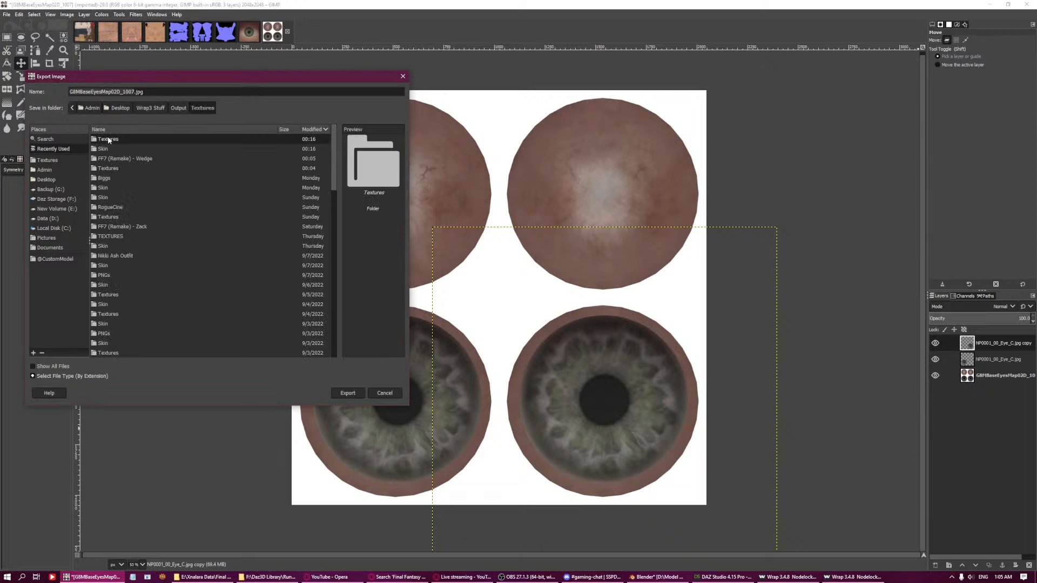
click(72, 149)
click(118, 147)
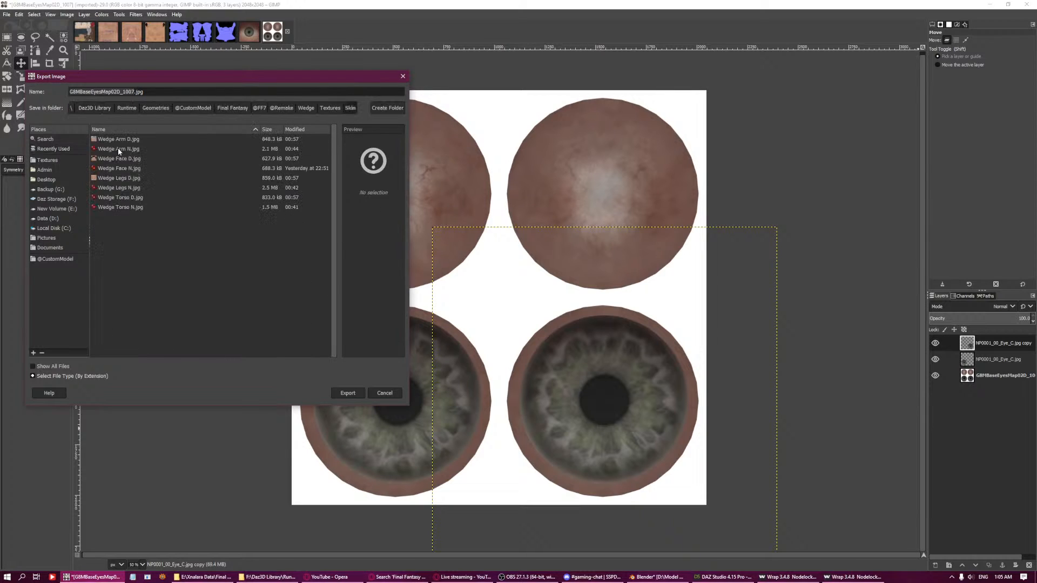
click(119, 139)
double_click(94, 91)
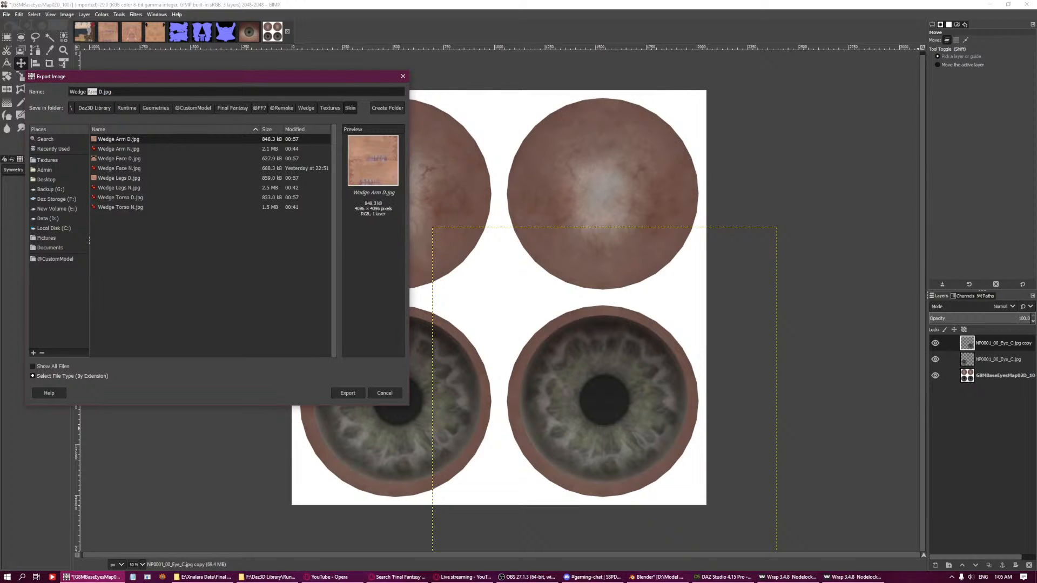
key(Return)
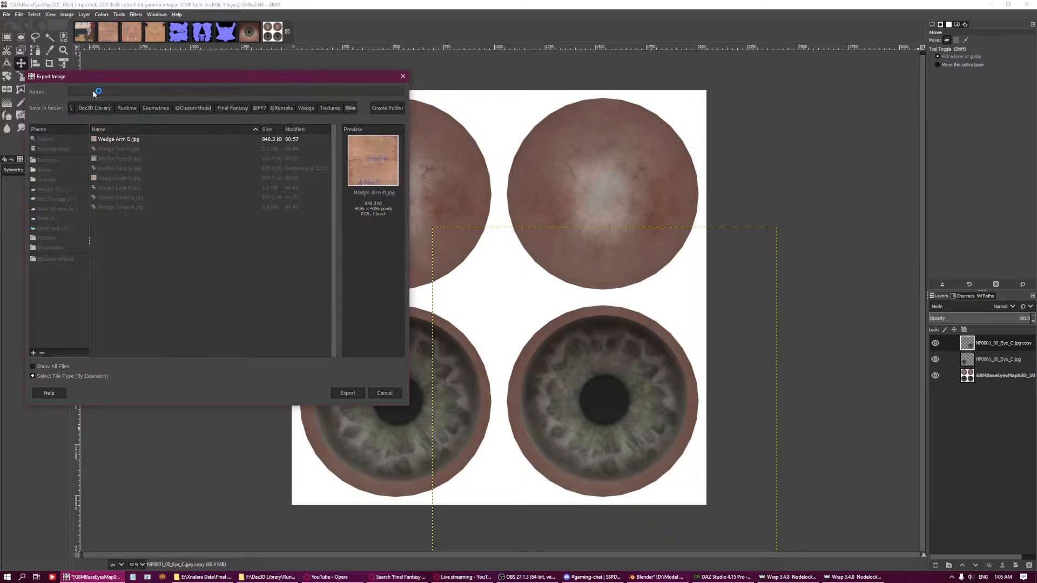
key(Return)
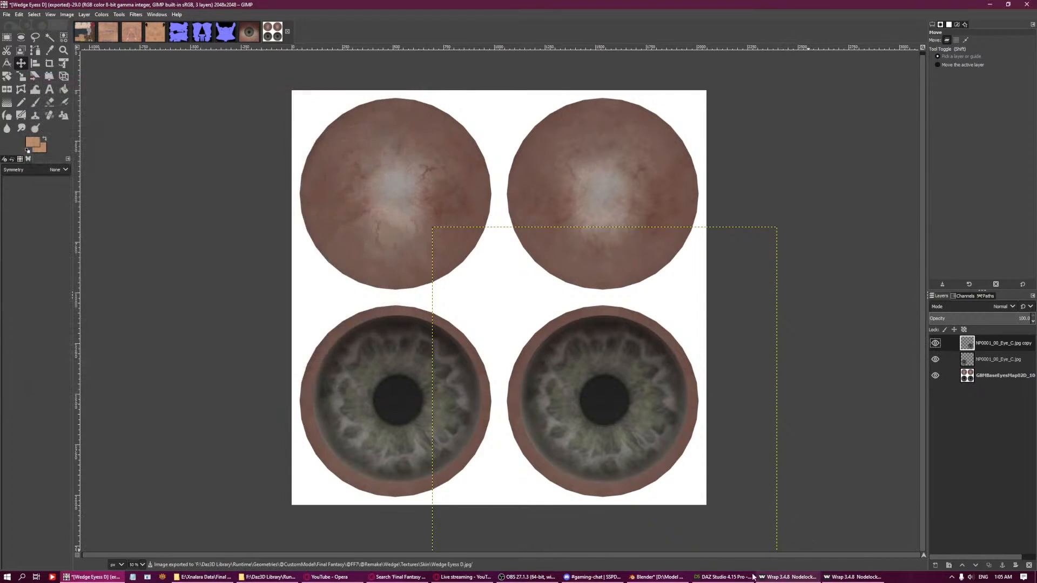
Return to DAZ Studio and load Wedge Eyess D.jpg as the Base Color map of the Template 6 eye surfaces.
click(723, 577)
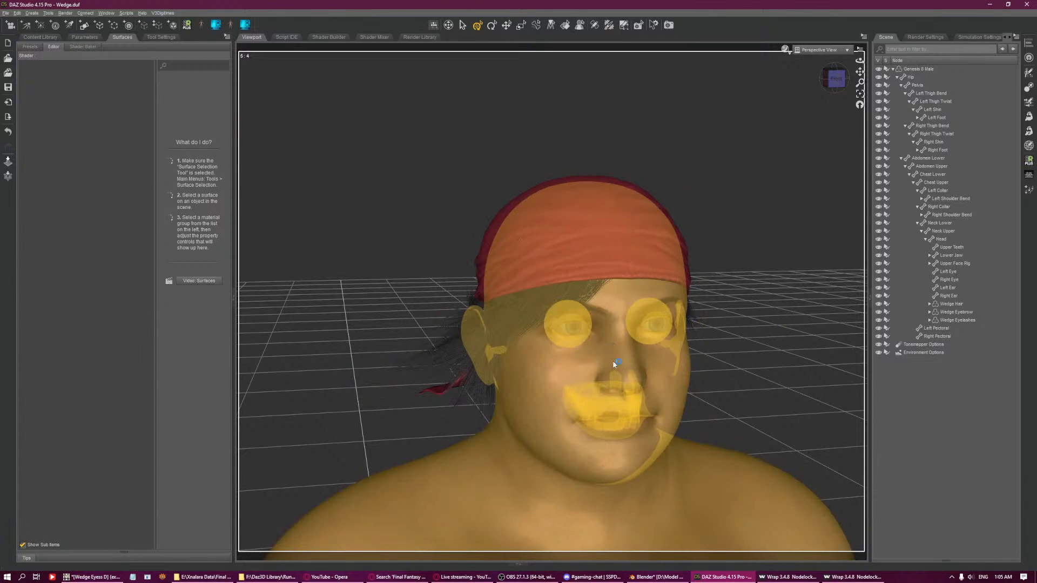
click(613, 361)
click(53, 145)
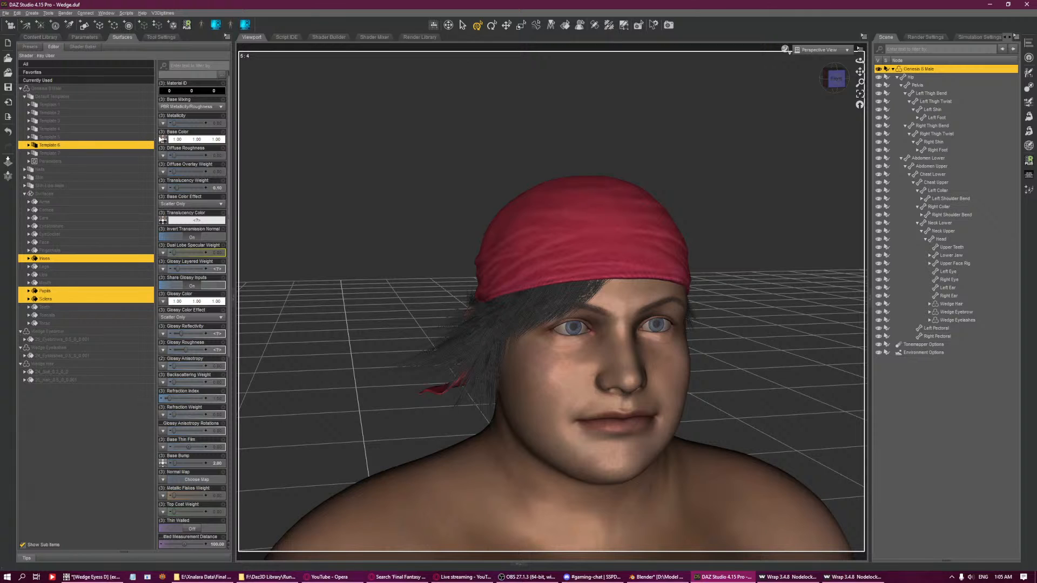
click(161, 139)
click(192, 402)
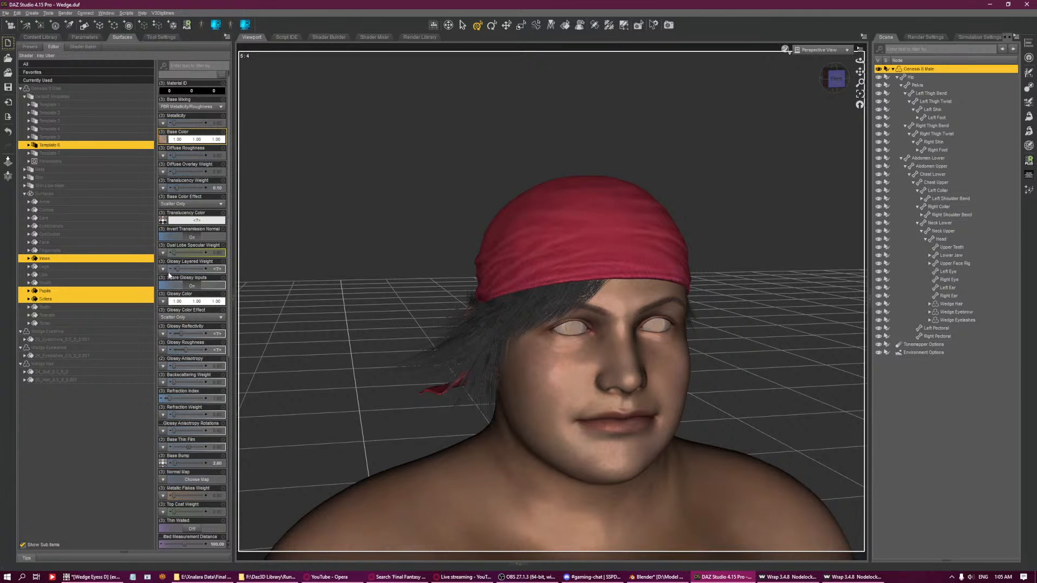
click(165, 140)
click(167, 150)
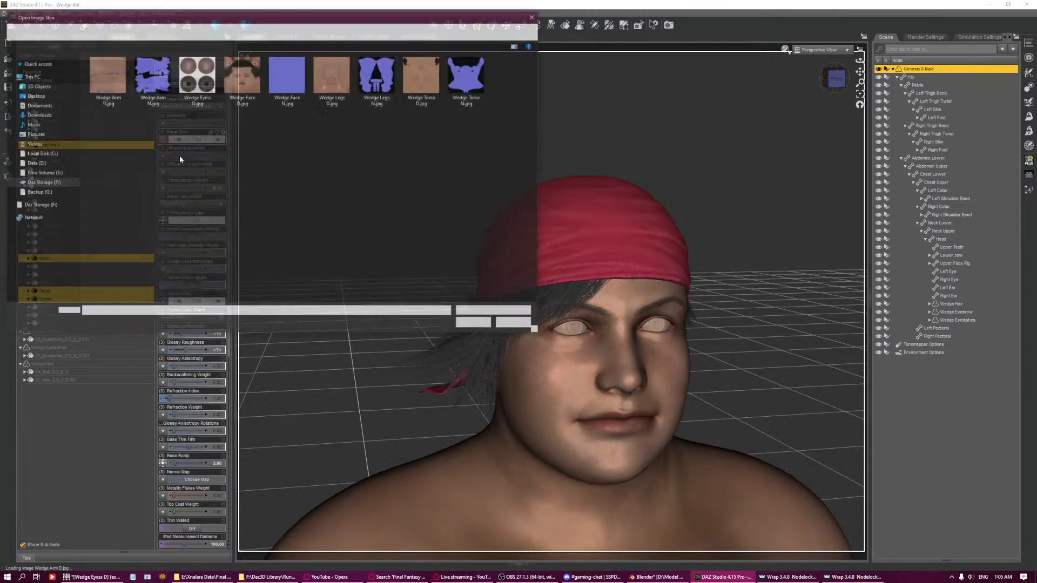
double_click(198, 83)
Load Wedge Eyess D.jpg from Wedge's Skin folder as the Translucency Color map of the Template 6 eye surfaces.
click(165, 252)
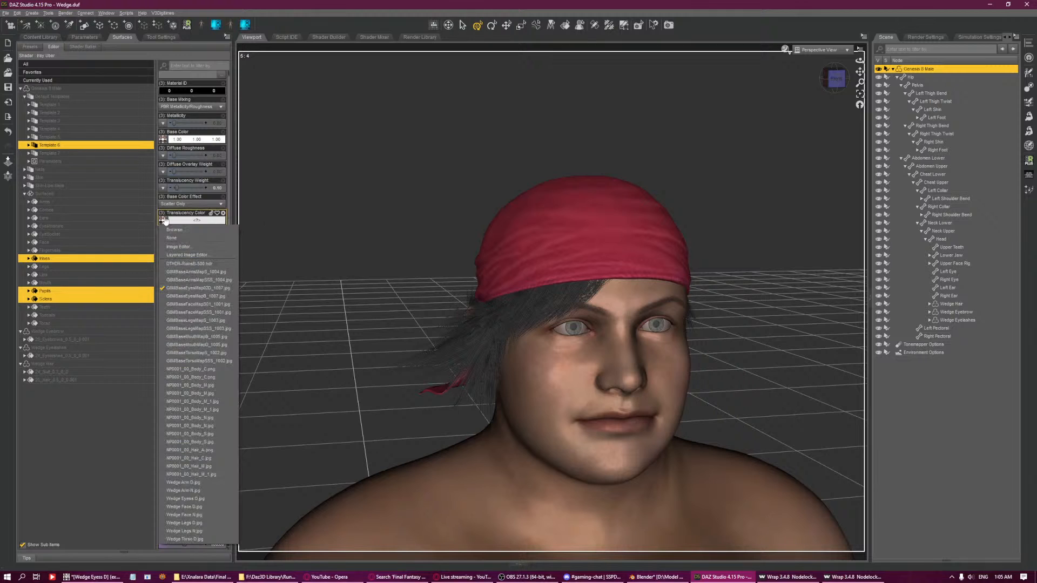
click(183, 230)
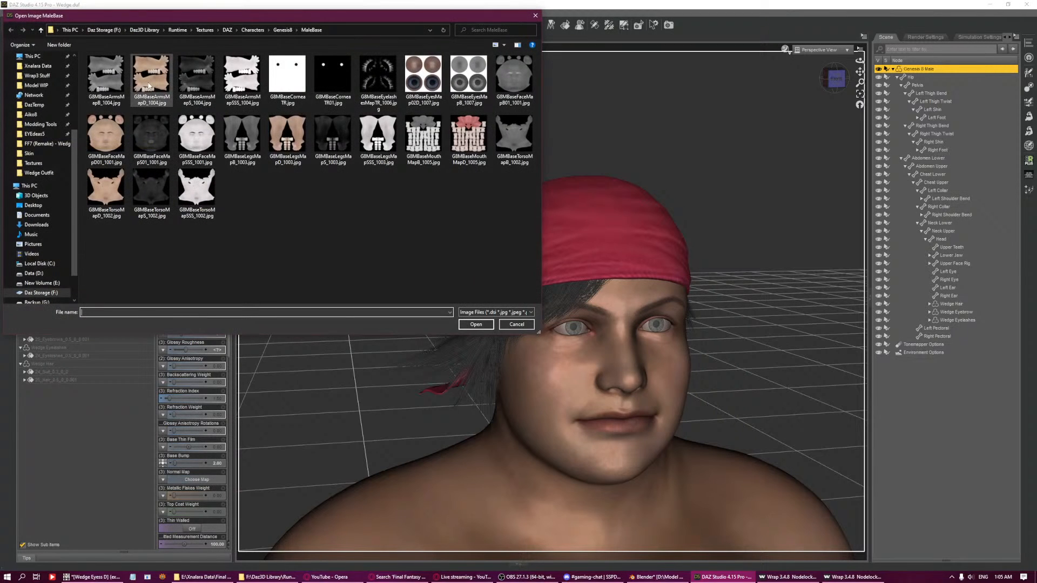
click(33, 163)
double_click(197, 77)
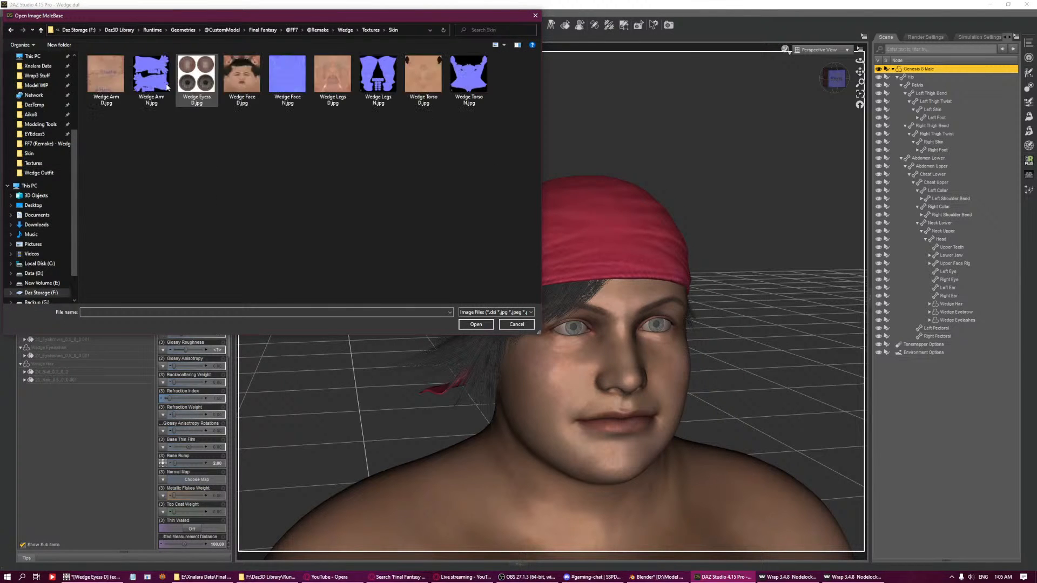
double_click(195, 75)
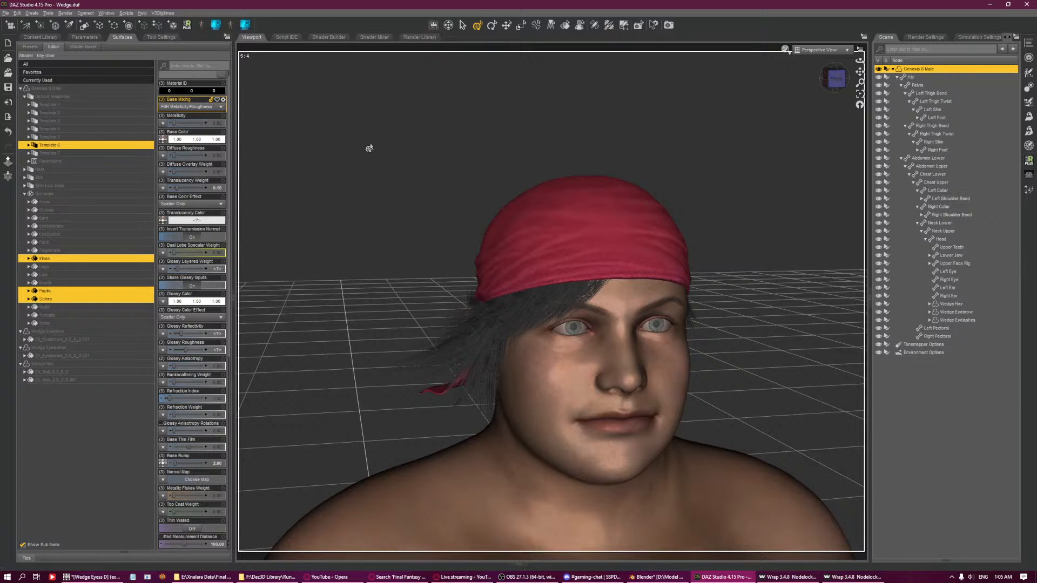
click(40, 37)
click(72, 100)
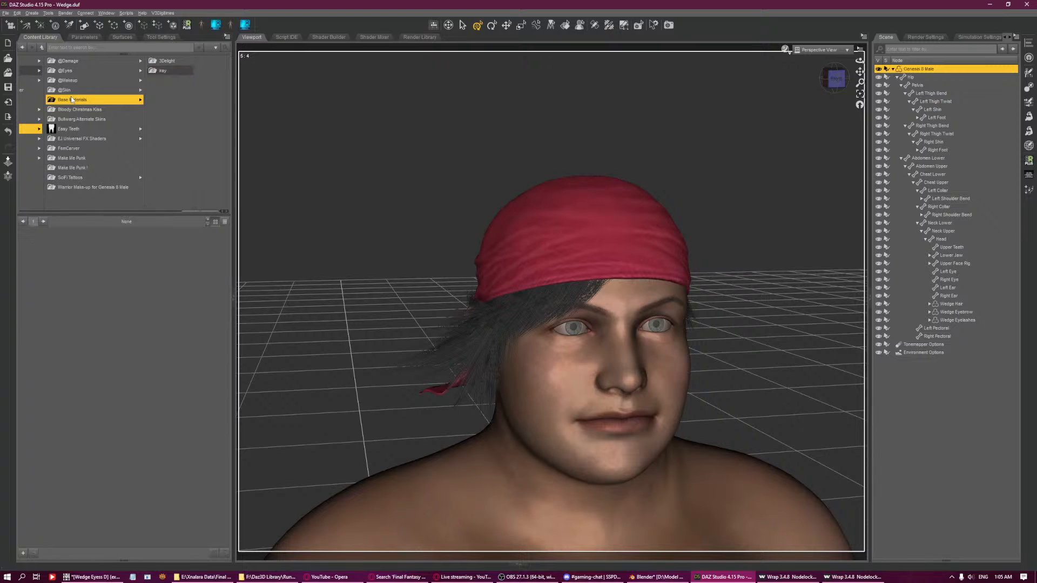
click(72, 100)
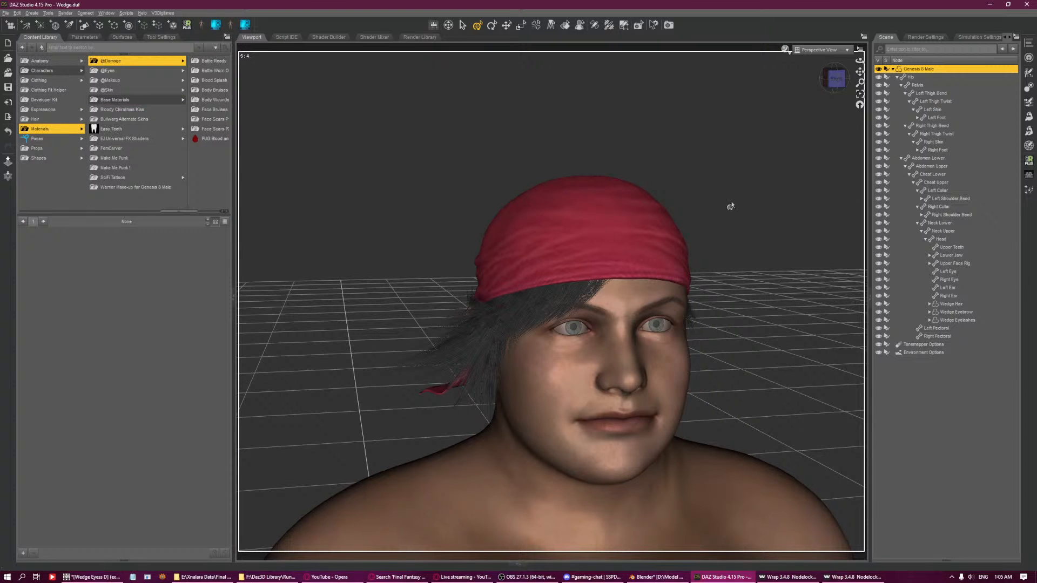
Frame the head from the front and rename the Genesis 8 Male figure to Wedge.
click(860, 104)
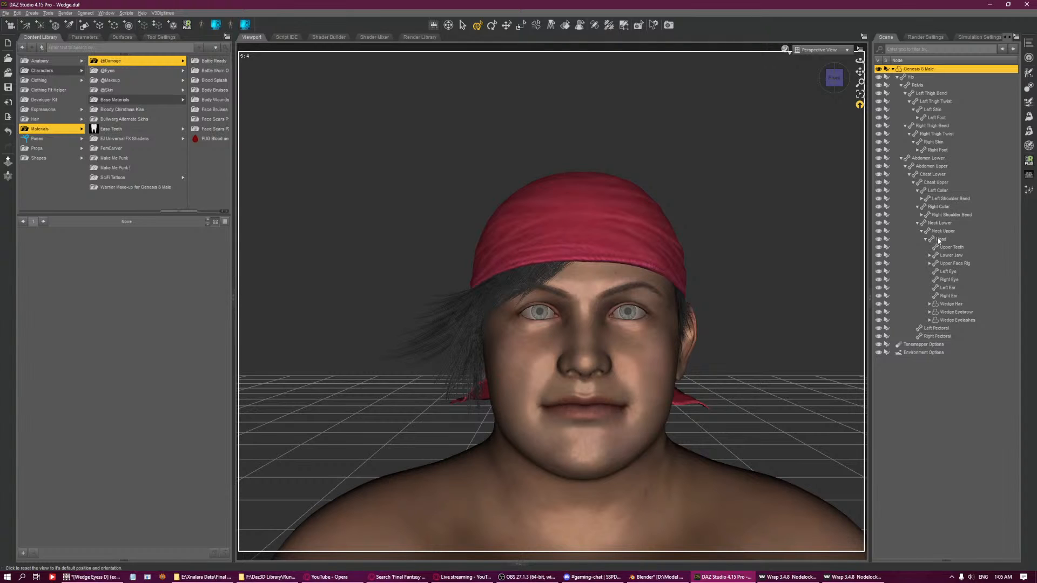
click(938, 240)
click(859, 94)
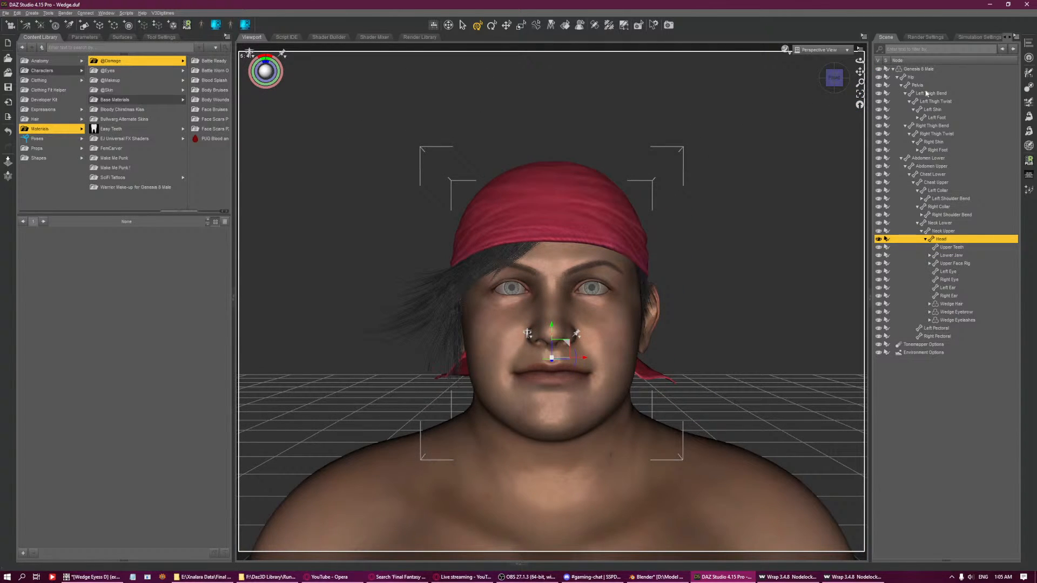
click(920, 69)
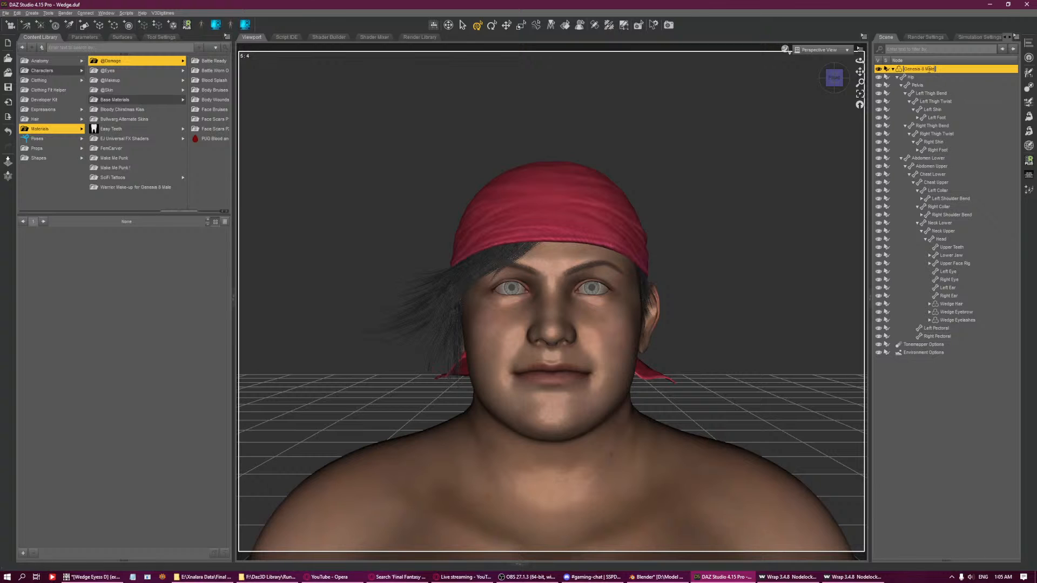
text(Wedge)
key(Return)
click(6, 13)
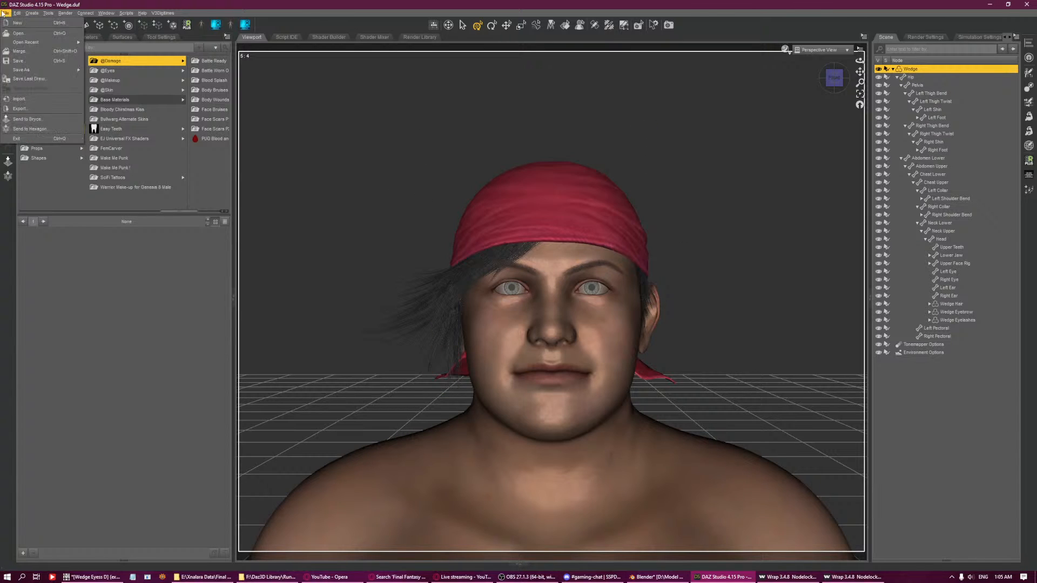
mouse_move(32, 70)
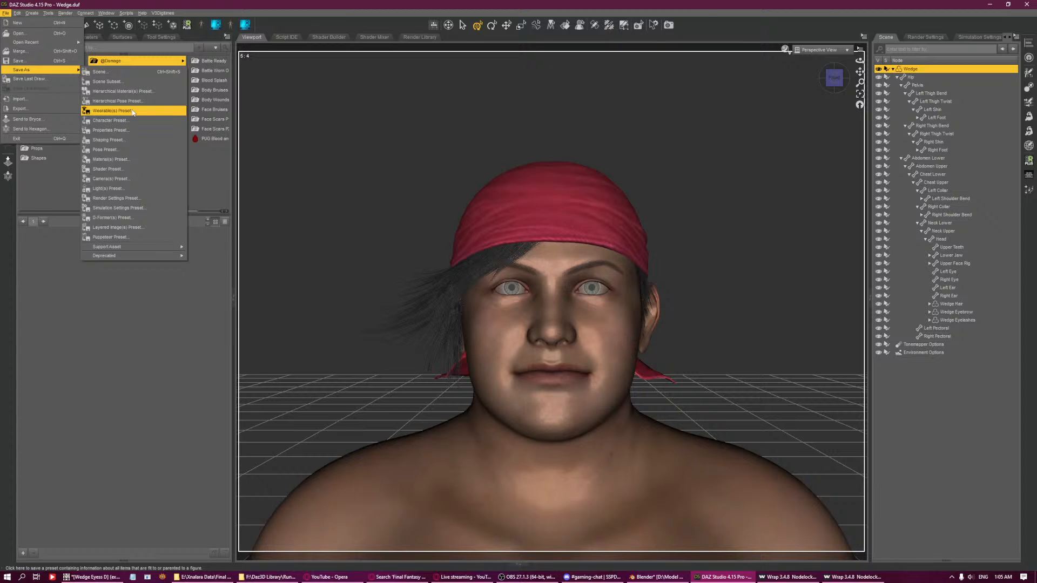
click(133, 112)
key(Escape)
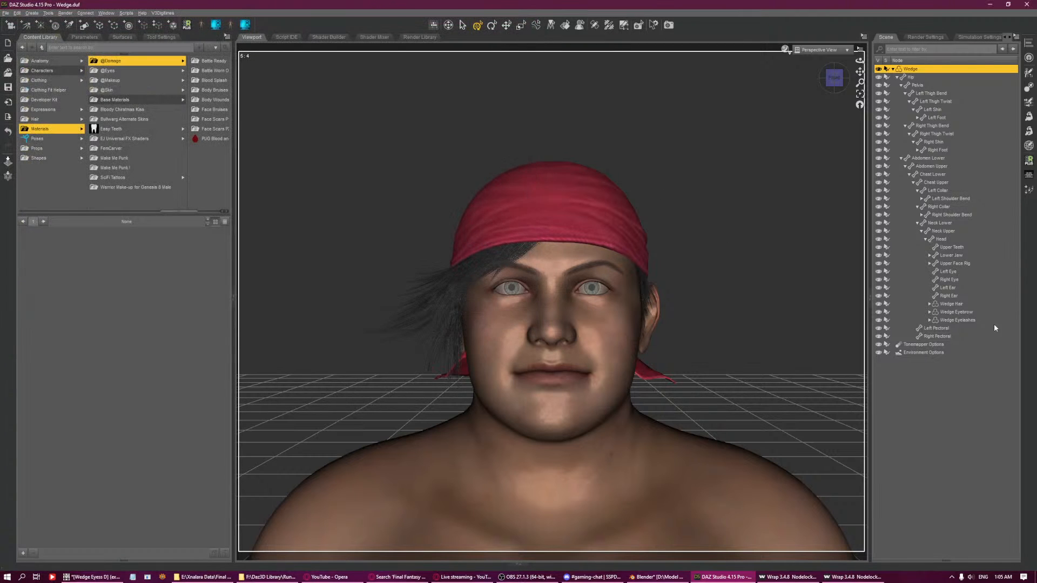
click(960, 306)
drag(827, 83, 1, 85)
click(6, 13)
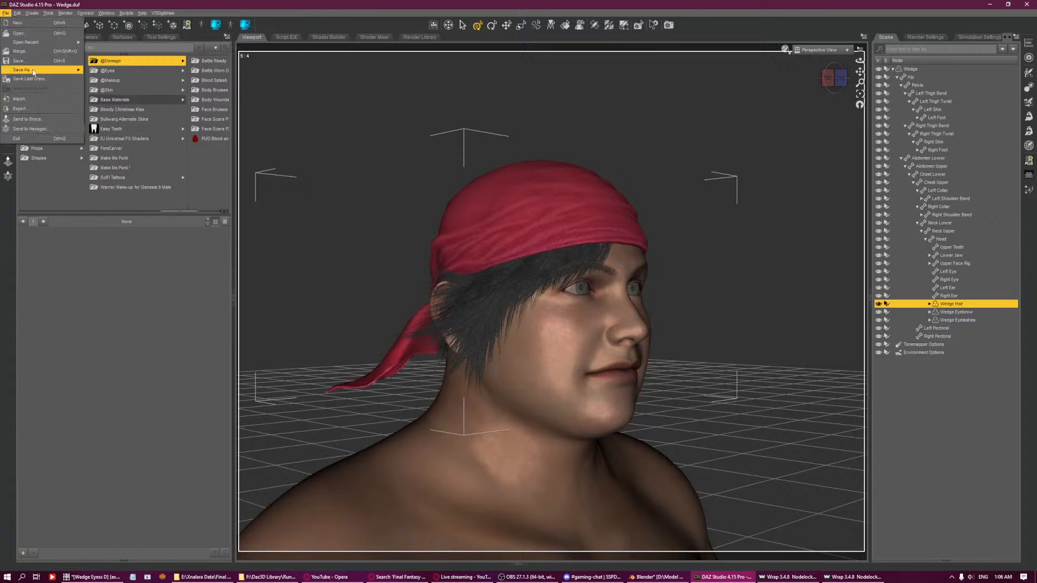
mouse_move(34, 69)
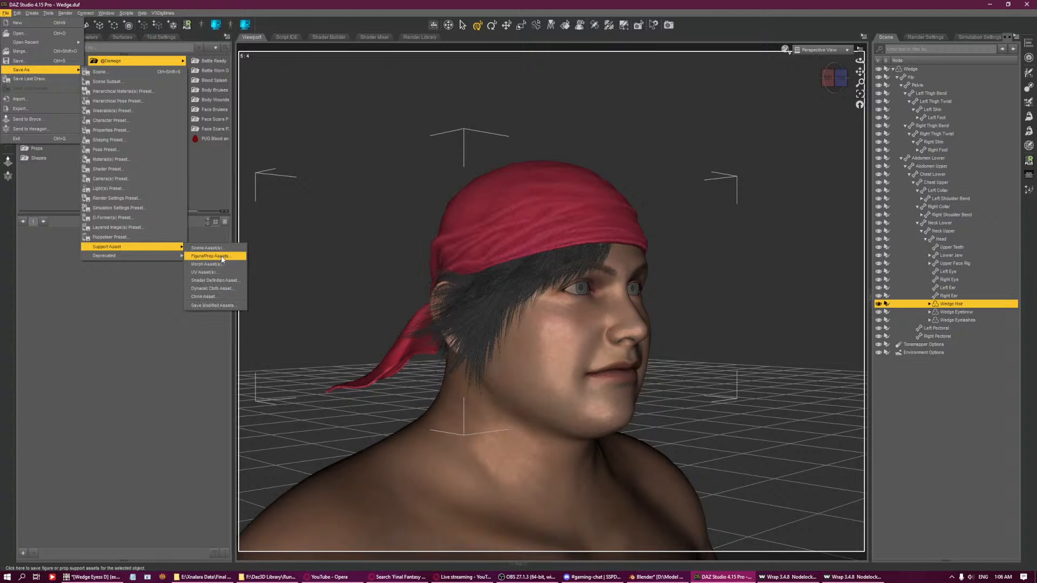
mouse_move(122, 257)
click(209, 257)
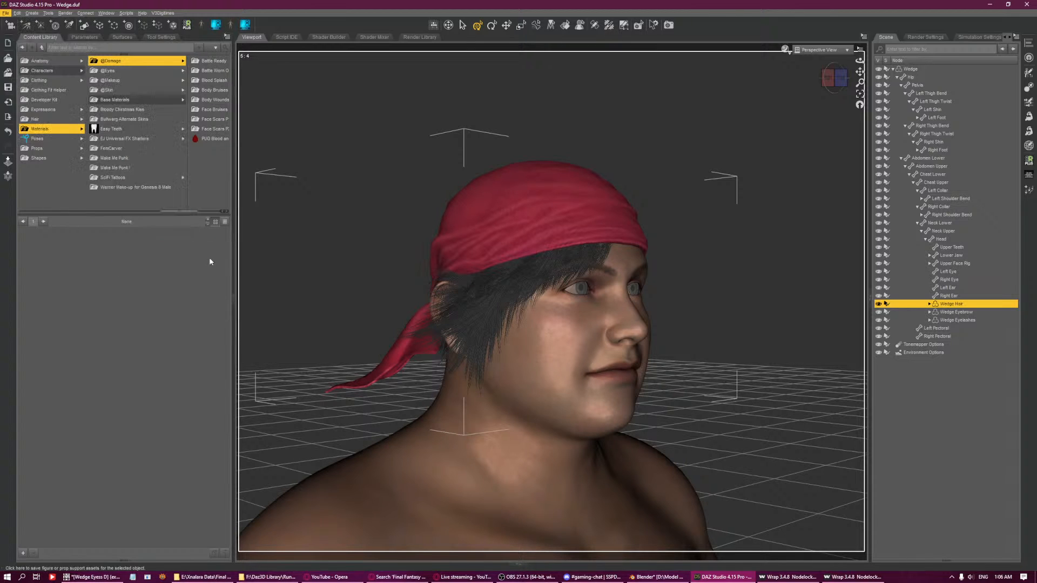
click(320, 30)
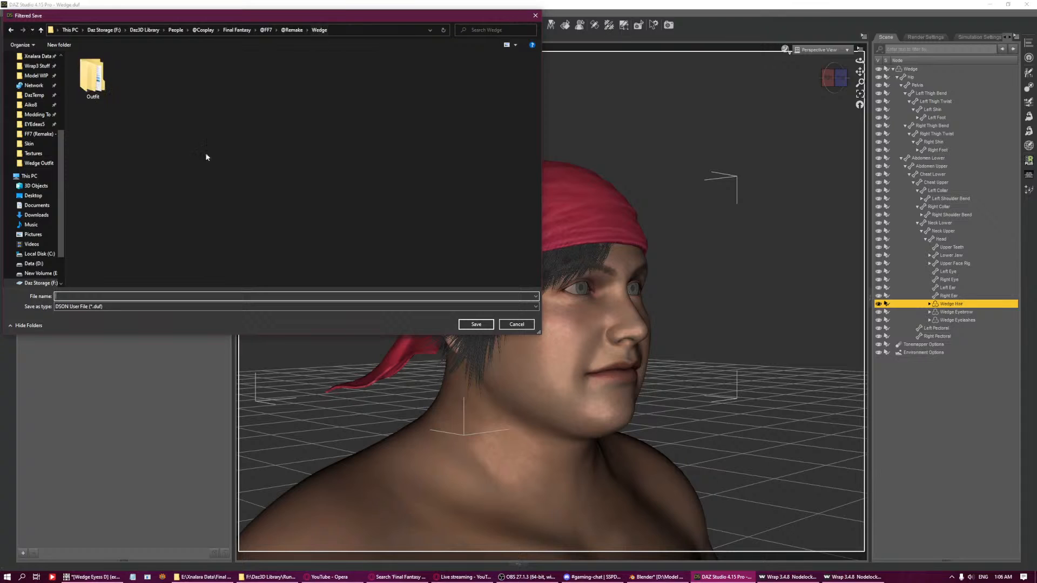
right_click(203, 158)
click(287, 245)
text(Hair)
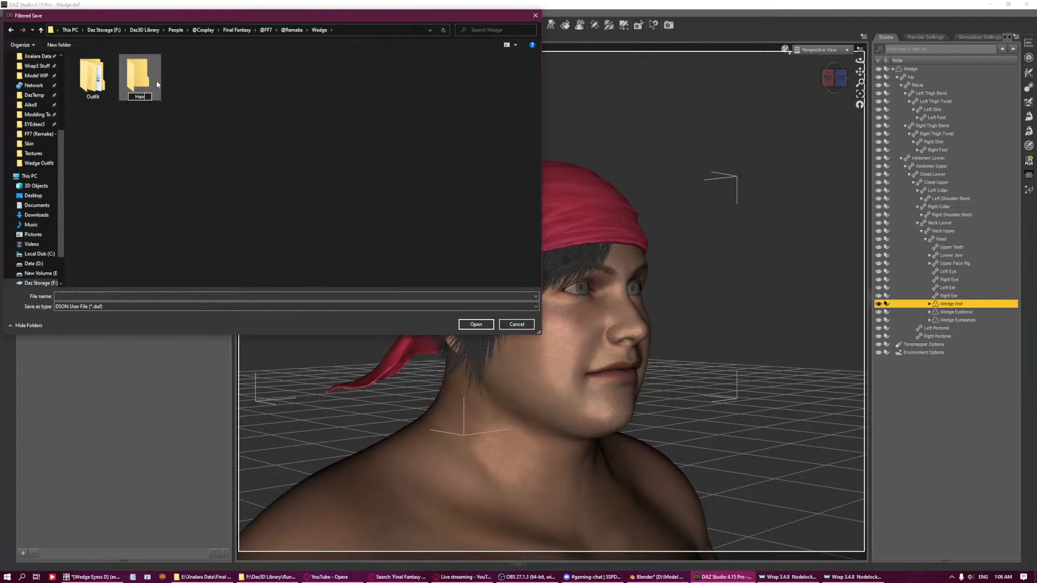
key(Return)
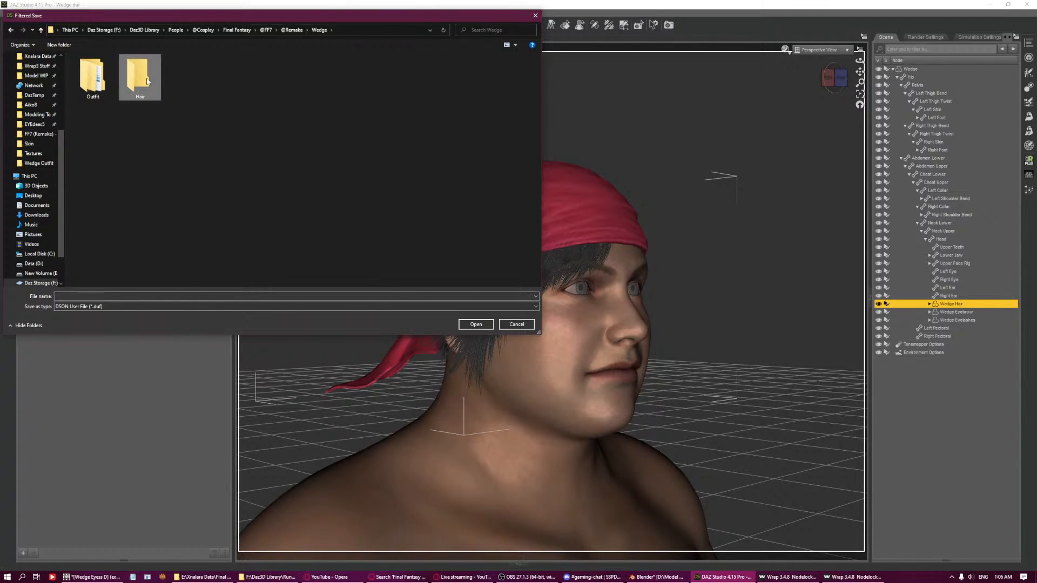
Save the asset file as Wedge Hair in the new Hair folder and replace the vendor name in the save options.
double_click(156, 81)
click(249, 296)
text(W)
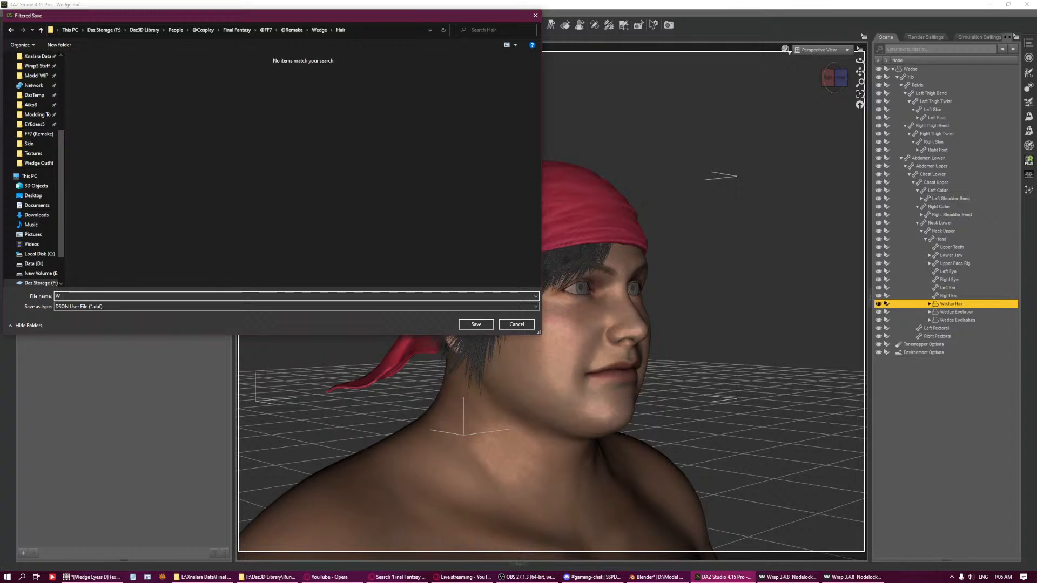
text(edge Hair)
key(Return)
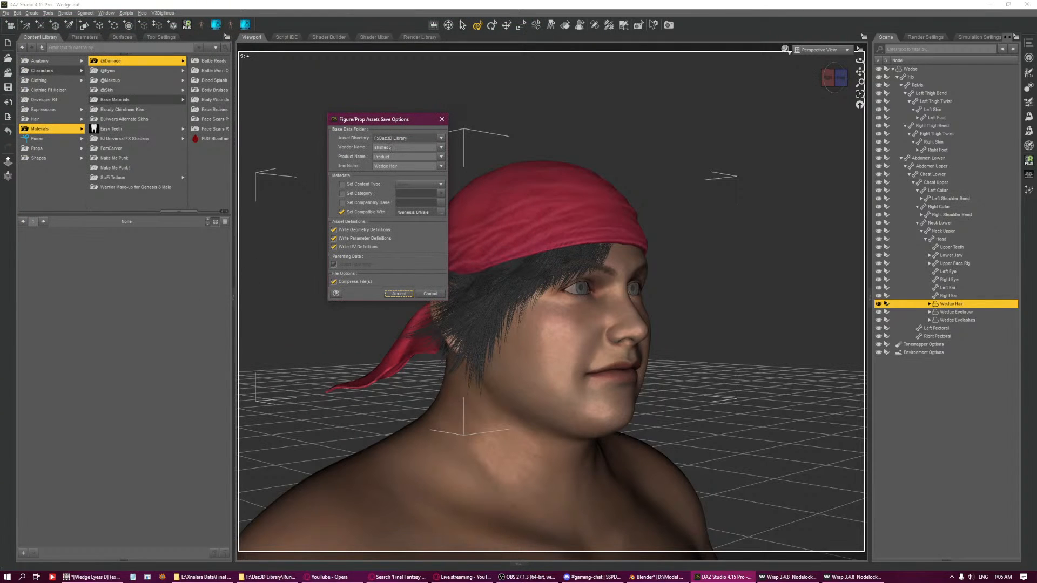
key(ctrl+a)
key(ctrl+v)
Open a new File Explorer window and go to the vendor's folder in Daz3D Library\data.
click(273, 577)
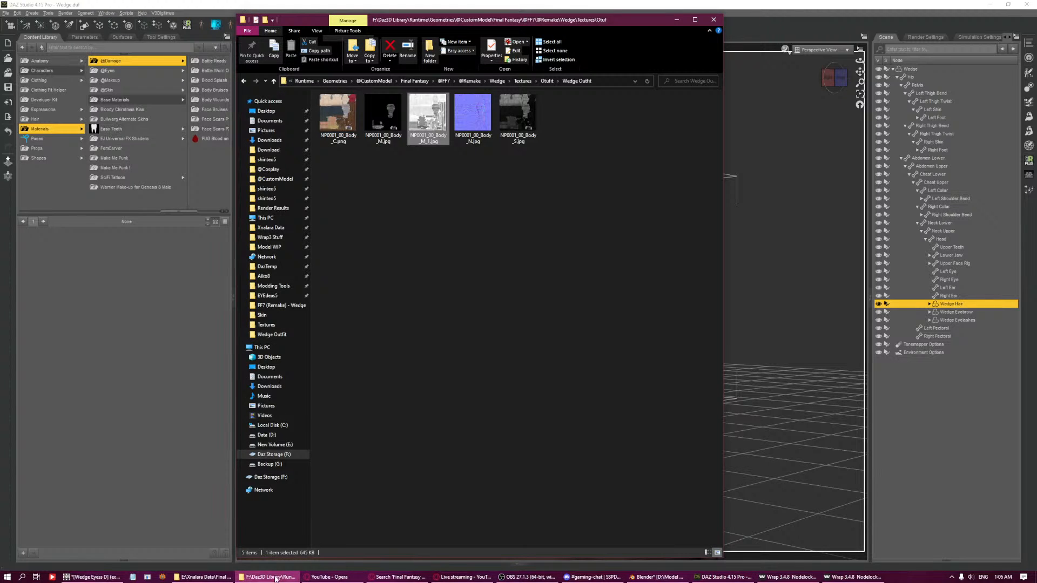
key(super+e)
drag(570, 24, 819, 28)
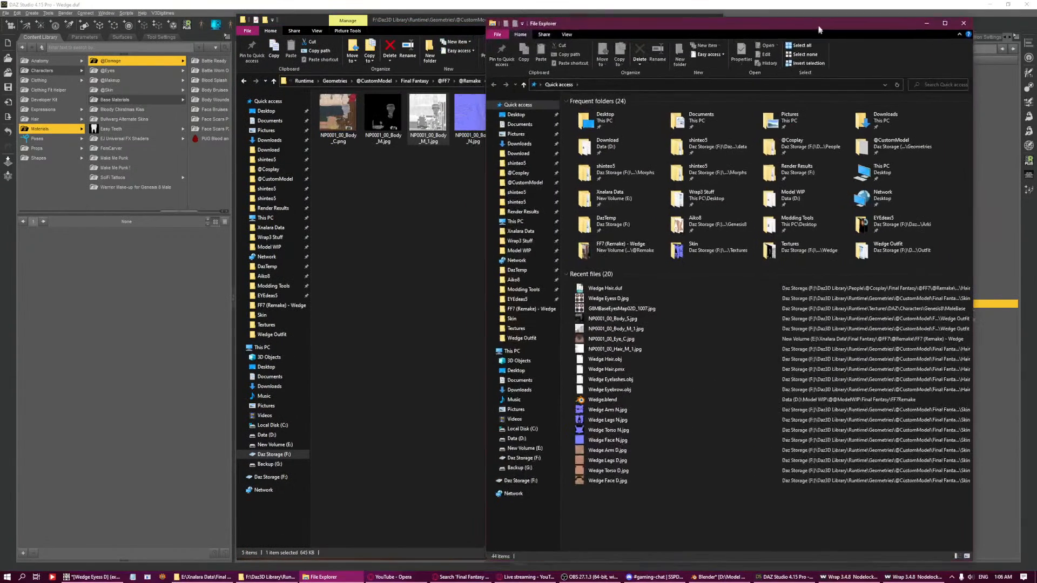
click(517, 153)
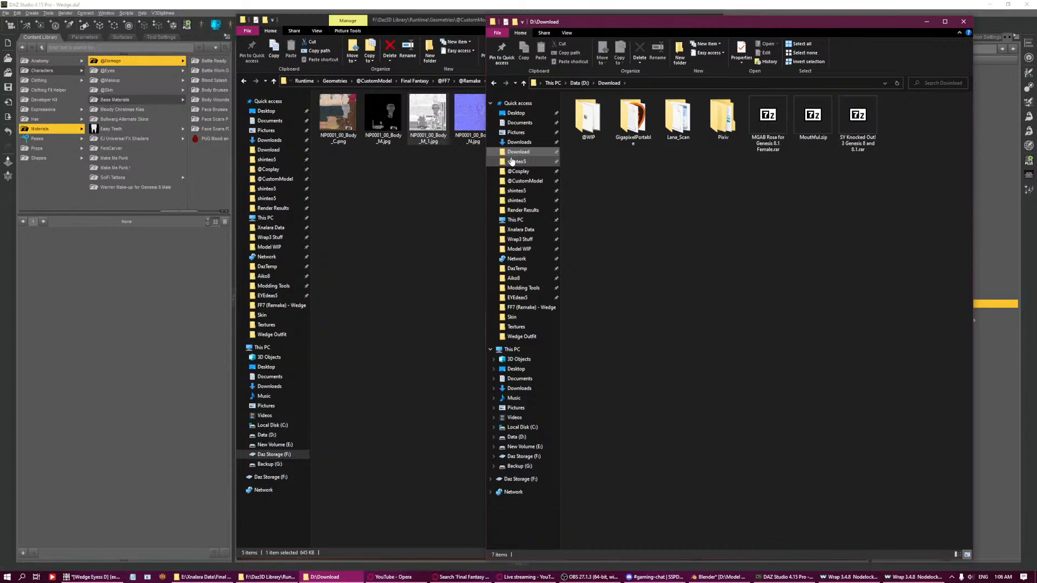
click(516, 161)
key(c)
key(c)
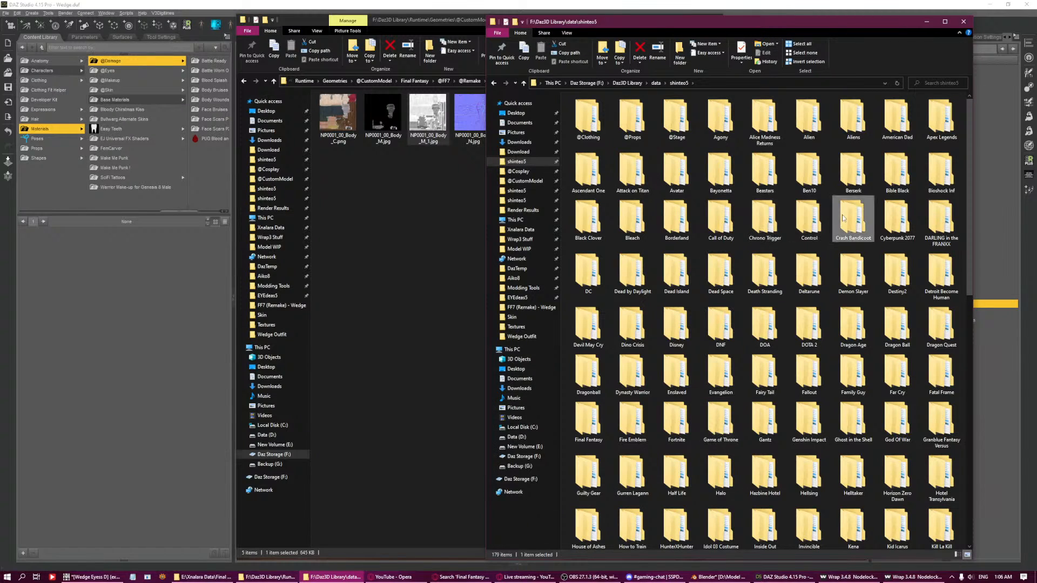
click(751, 218)
click(763, 278)
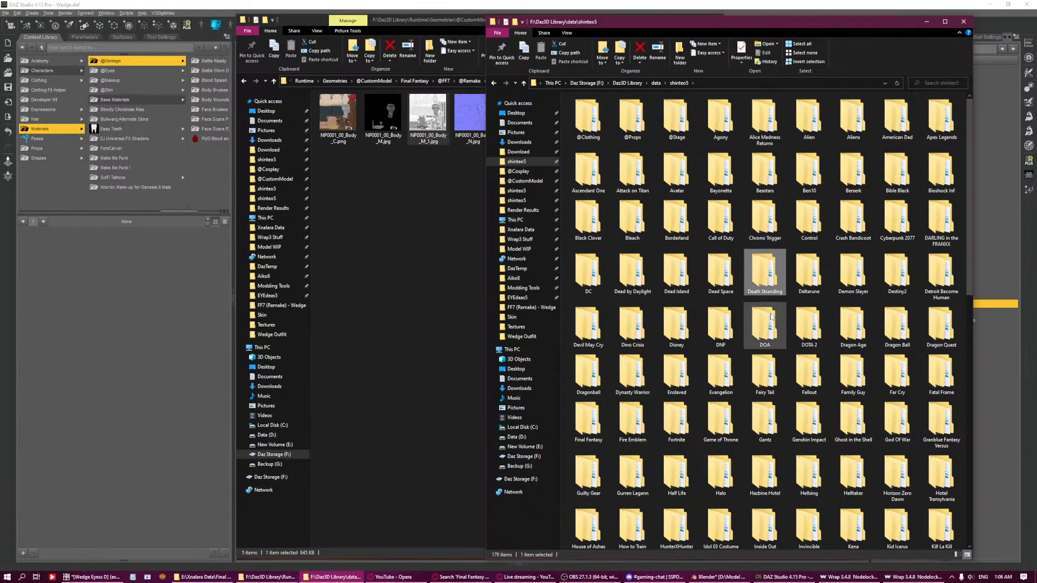
click(773, 345)
click(815, 378)
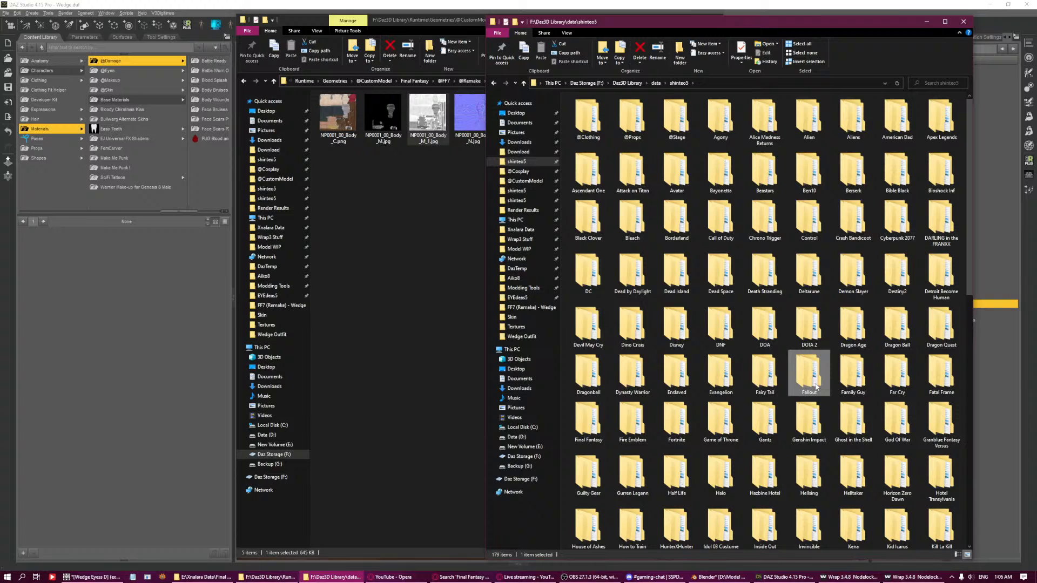
click(932, 381)
click(581, 430)
double_click(581, 430)
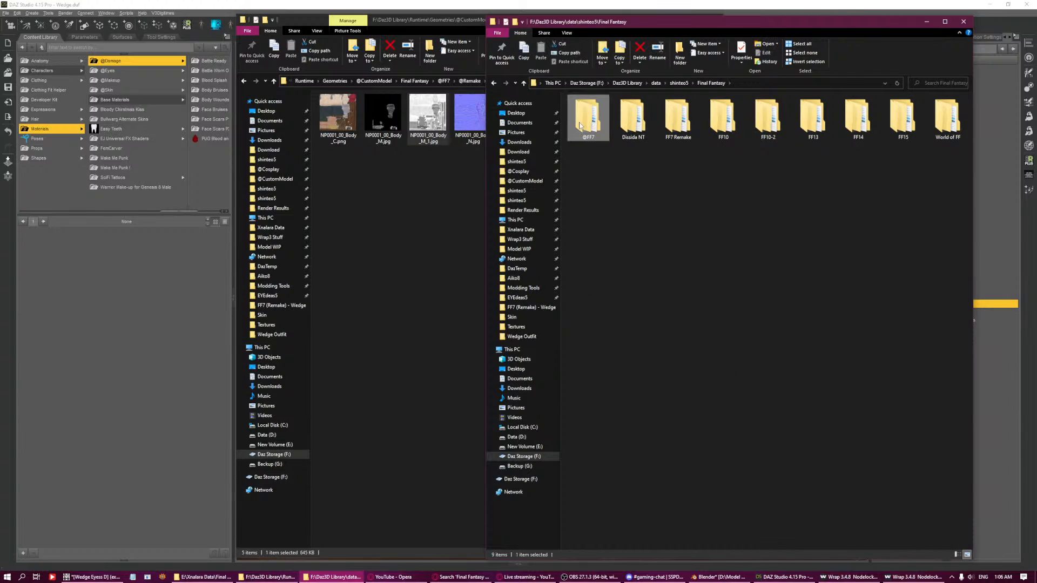
double_click(586, 119)
double_click(586, 121)
double_click(633, 119)
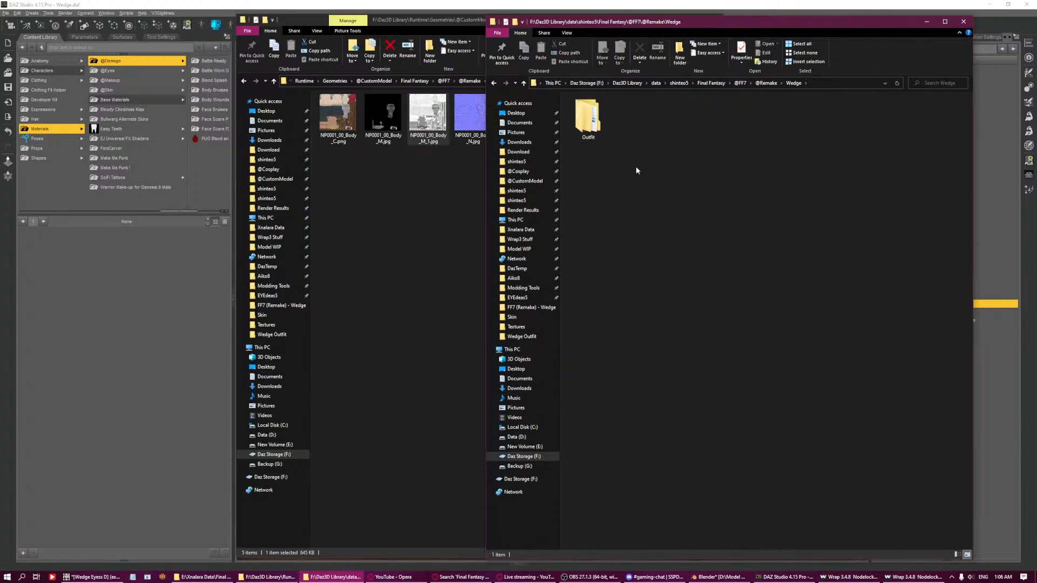
Create a folder named Hair in Wedge's data folder and open it.
right_click(636, 167)
mouse_move(687, 268)
click(751, 266)
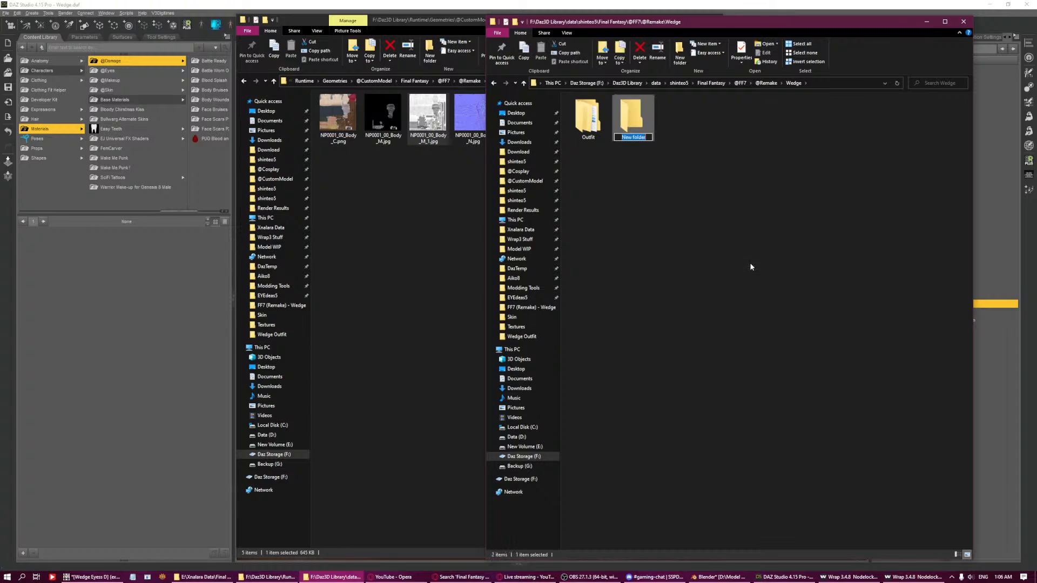
text(Hair)
key(Return)
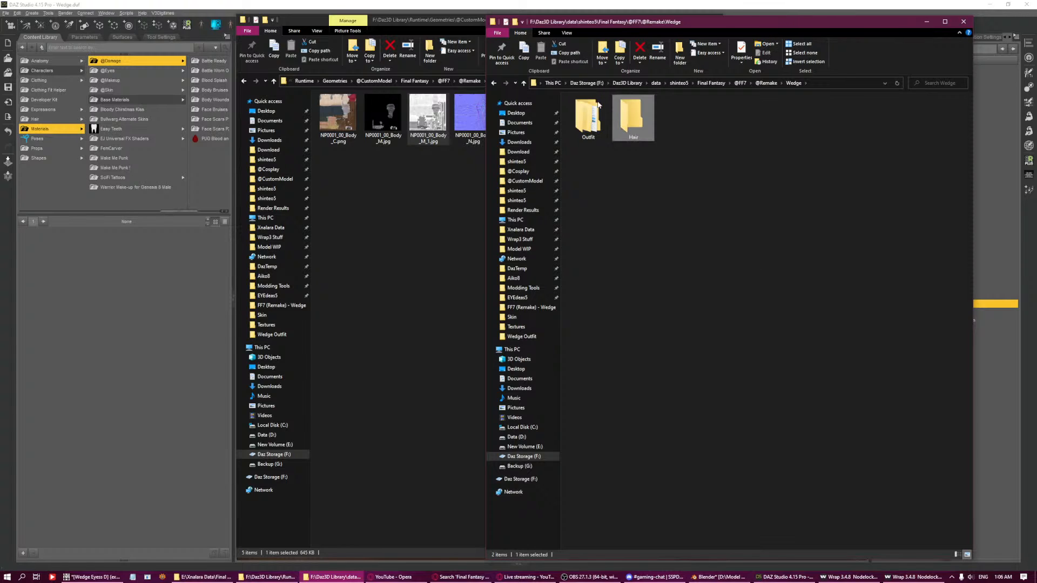
double_click(622, 116)
click(825, 83)
drag(825, 83, 587, 83)
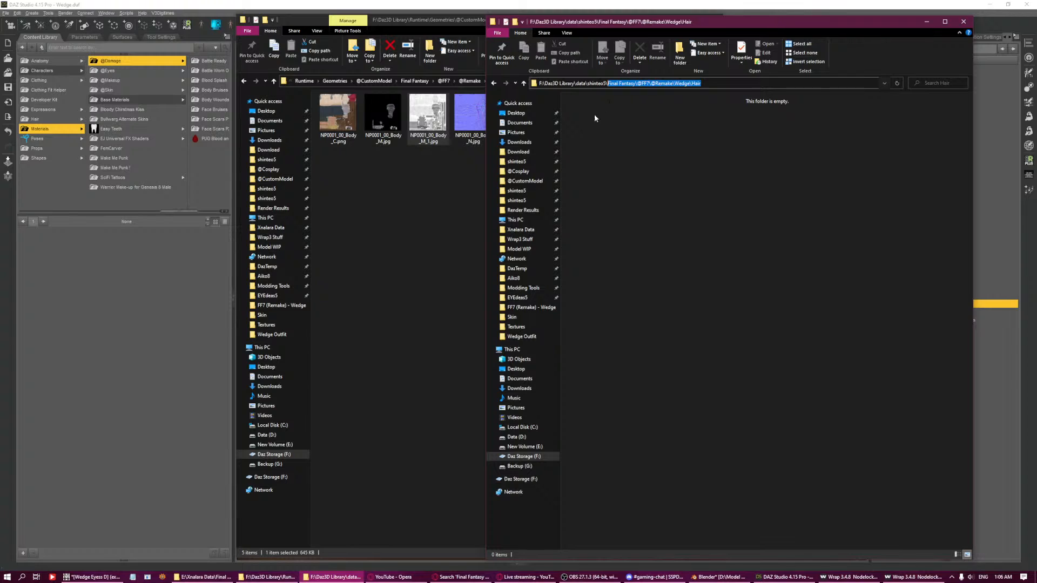
click(307, 4)
key(ctrl+v)
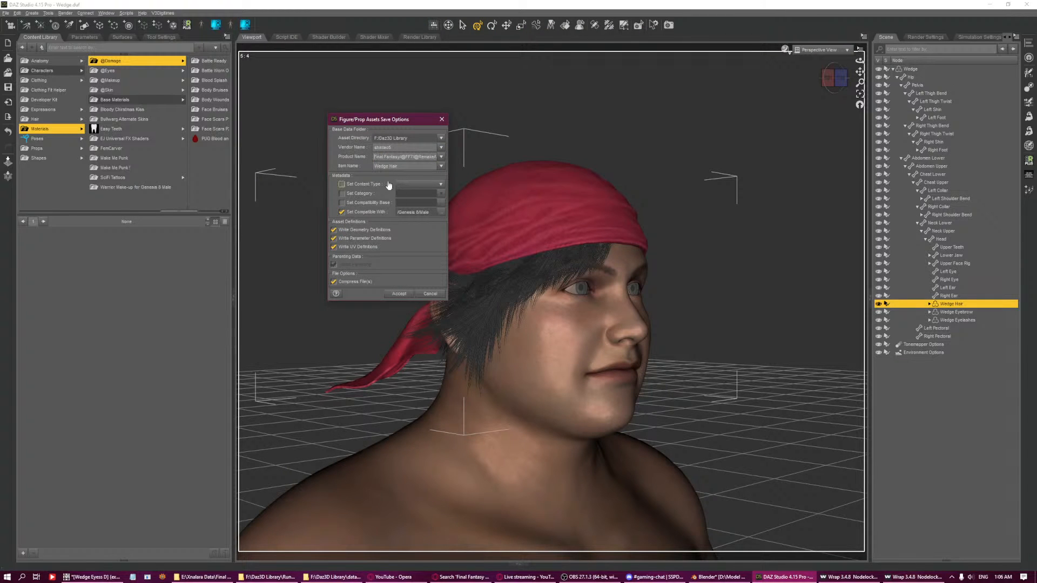
Set the asset's content type to Follower/Hair and accept the save options to write the Wedge Hair asset.
click(389, 185)
click(418, 185)
mouse_move(416, 210)
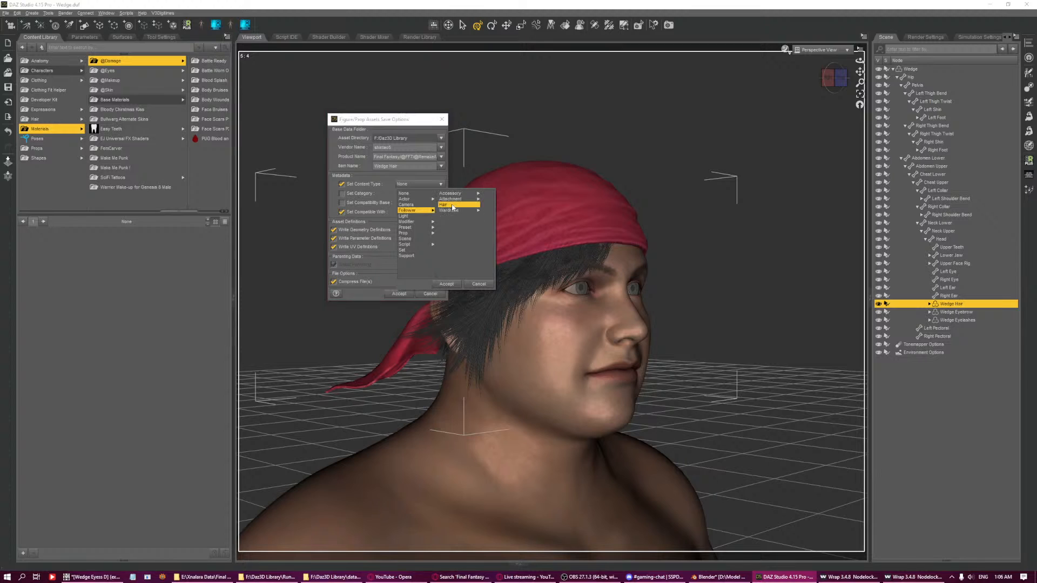
click(452, 205)
click(447, 284)
click(399, 294)
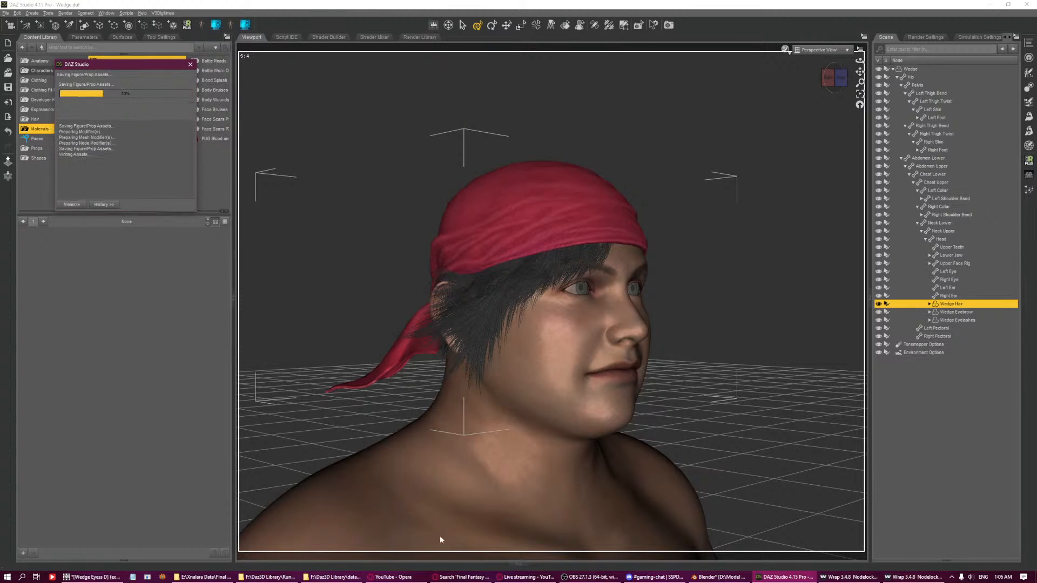
Check Wedge's Hair data folder in File Explorer and return to DAZ Studio.
click(317, 578)
key(alt+Left)
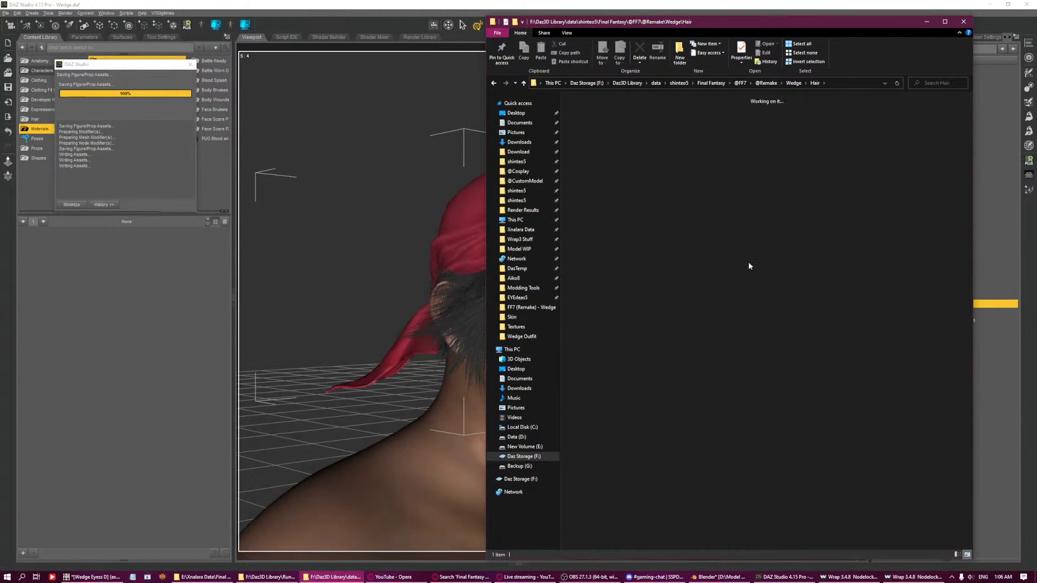
click(381, 6)
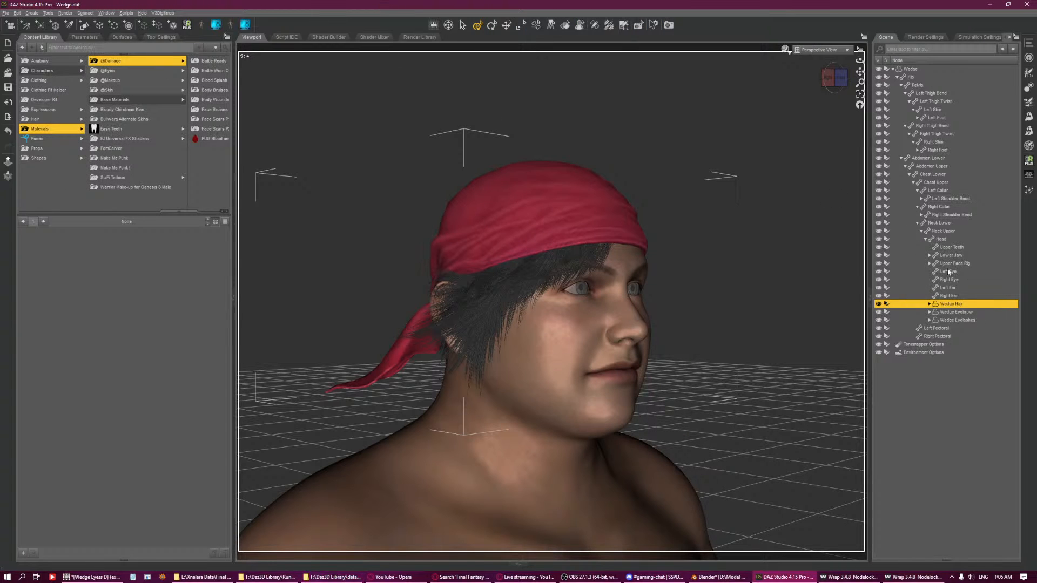
click(911, 70)
click(841, 79)
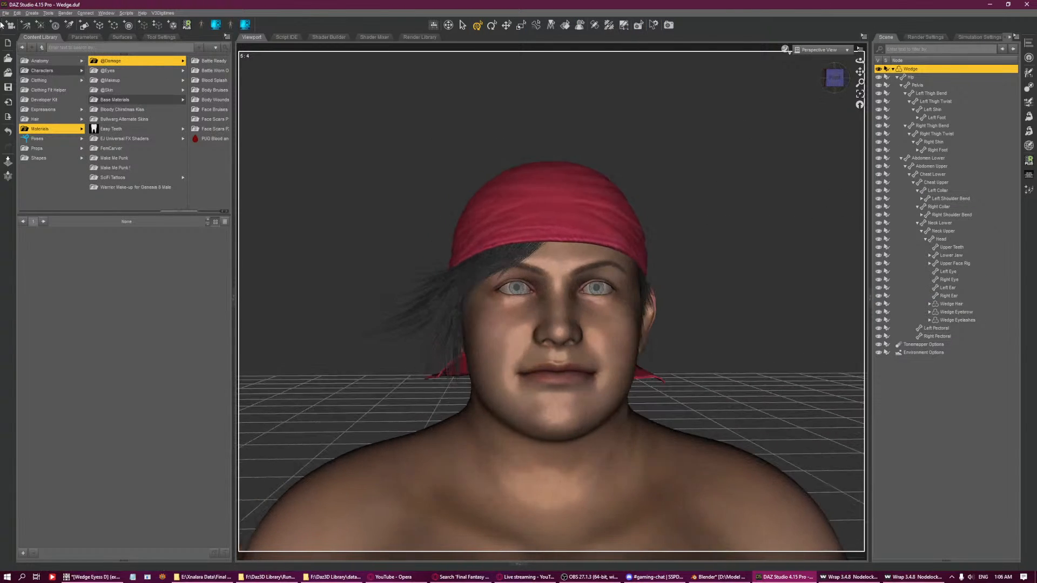
click(5, 13)
mouse_move(38, 70)
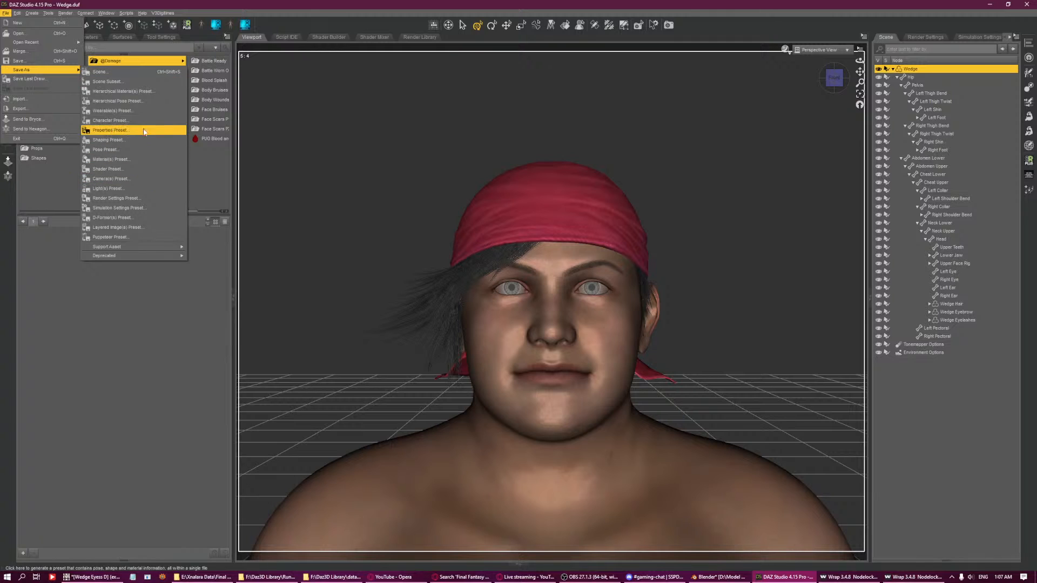
click(144, 112)
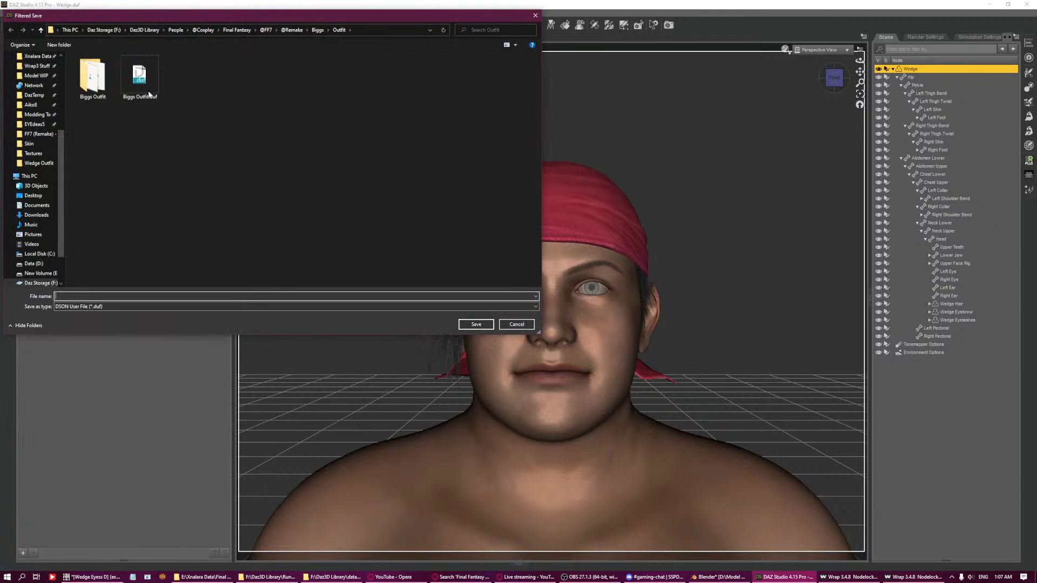
click(290, 31)
double_click(88, 66)
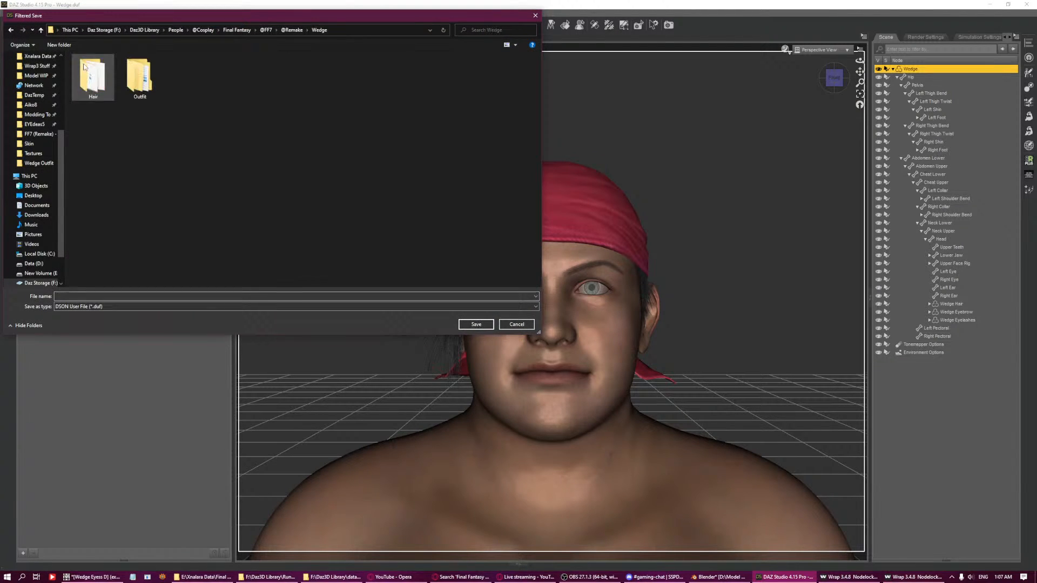
Create a folder named Character inside the Wedge folder and open it.
right_click(113, 135)
mouse_move(173, 220)
click(213, 223)
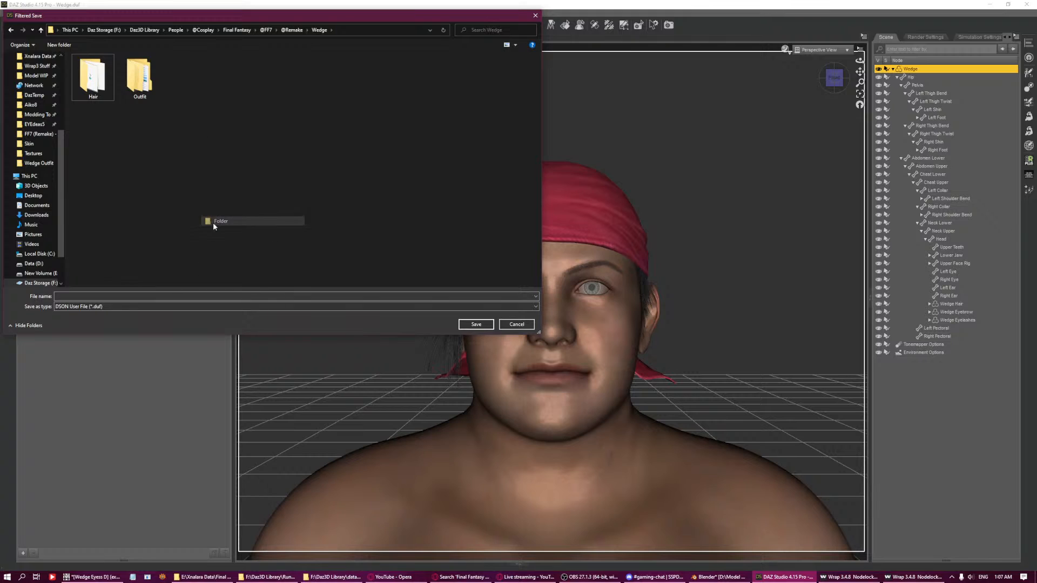
text(Characte)
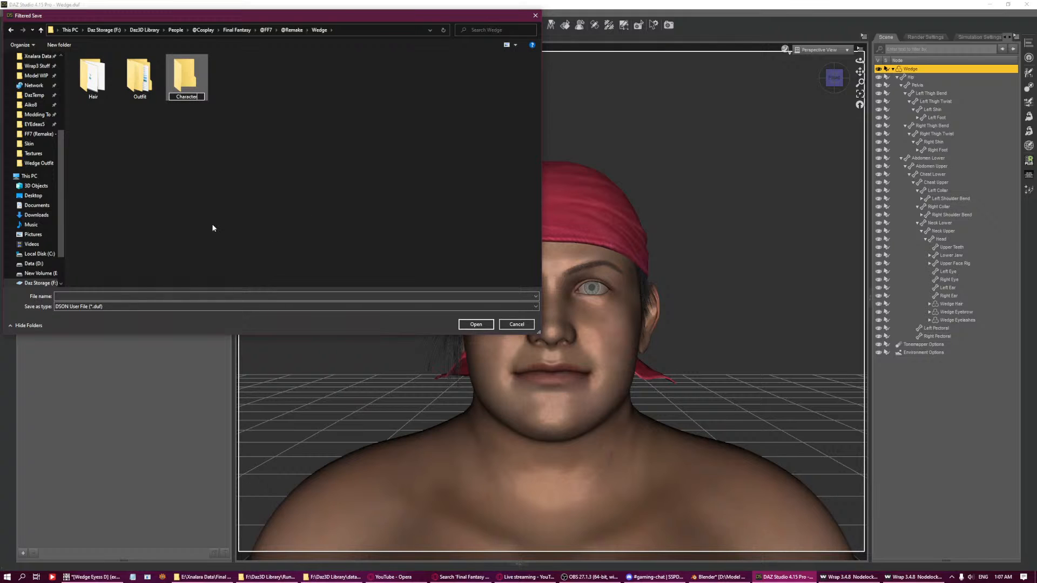
text(r)
key(Return)
key(Return)
Save the wearables preset as Wedge Wearable with the Wedge hair, eyebrow and eyelashes nodes included.
click(124, 296)
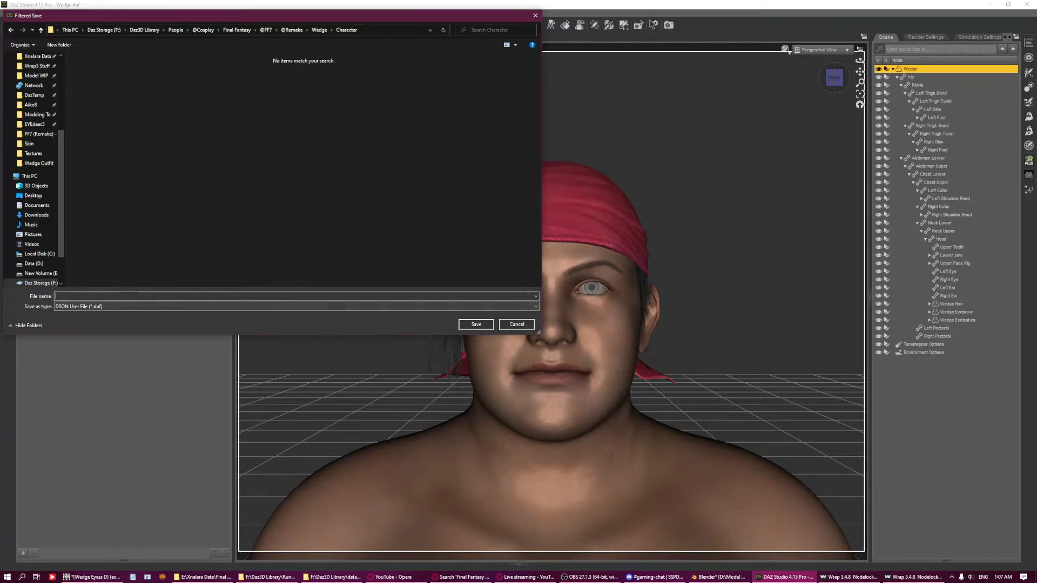
text(Wedge)
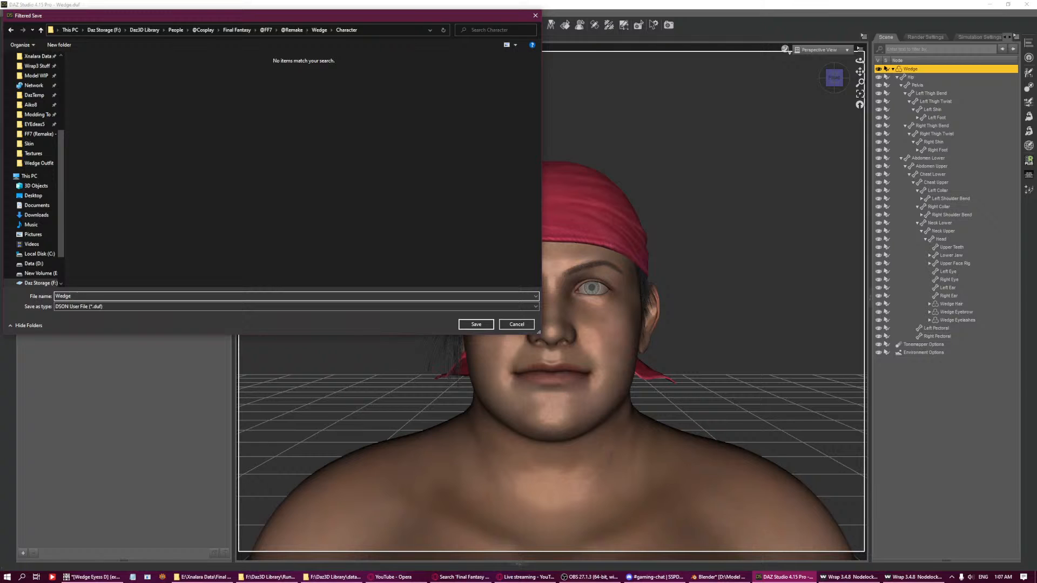
text( Wearables)
key(Return)
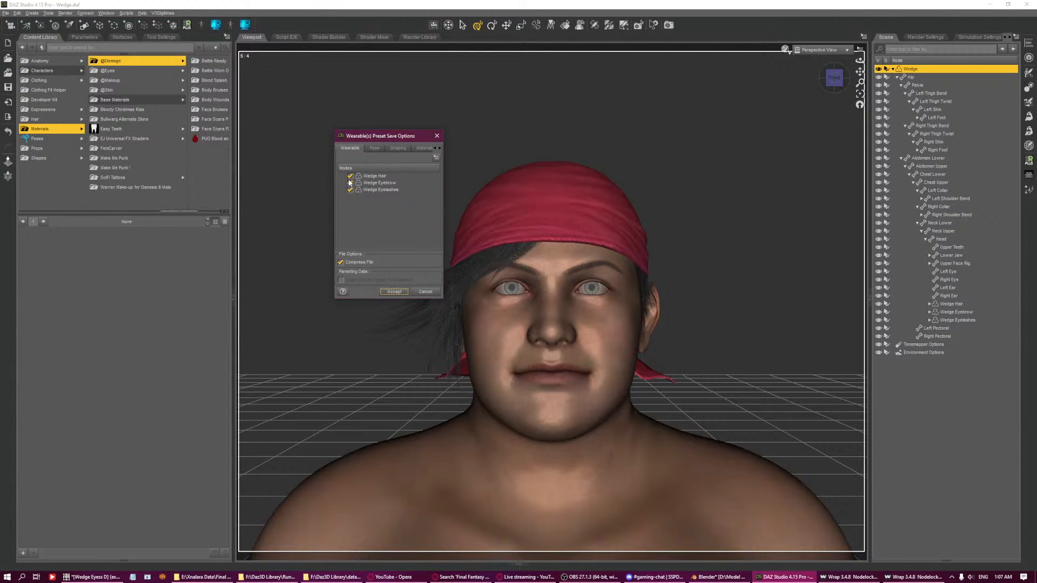
click(395, 292)
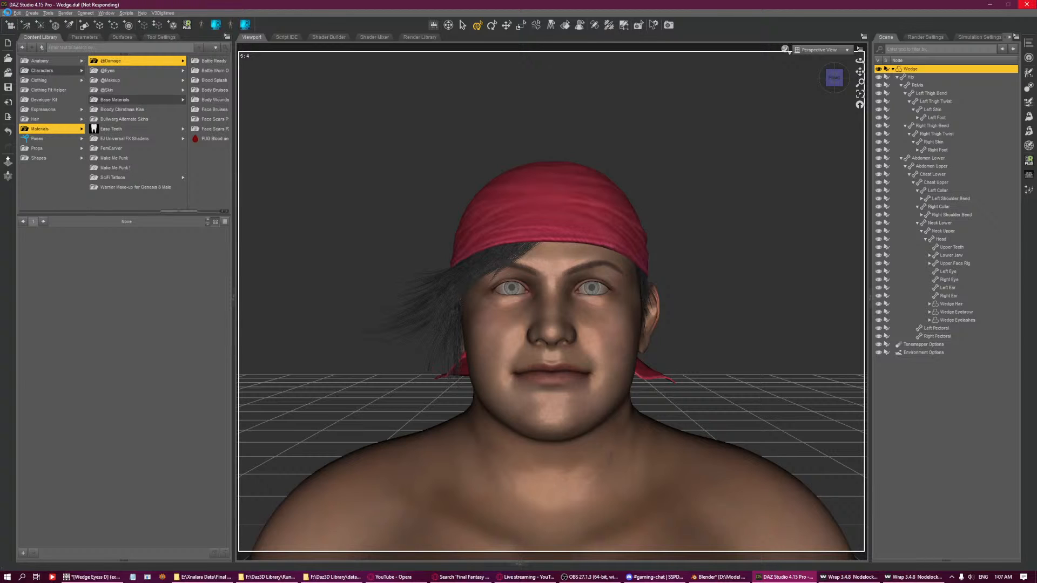
click(5, 12)
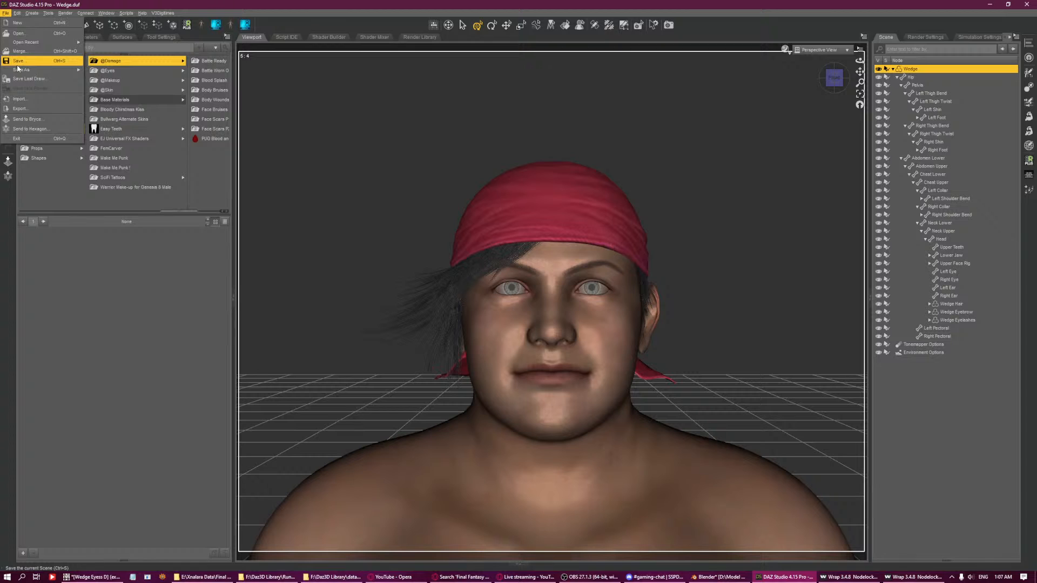
mouse_move(22, 69)
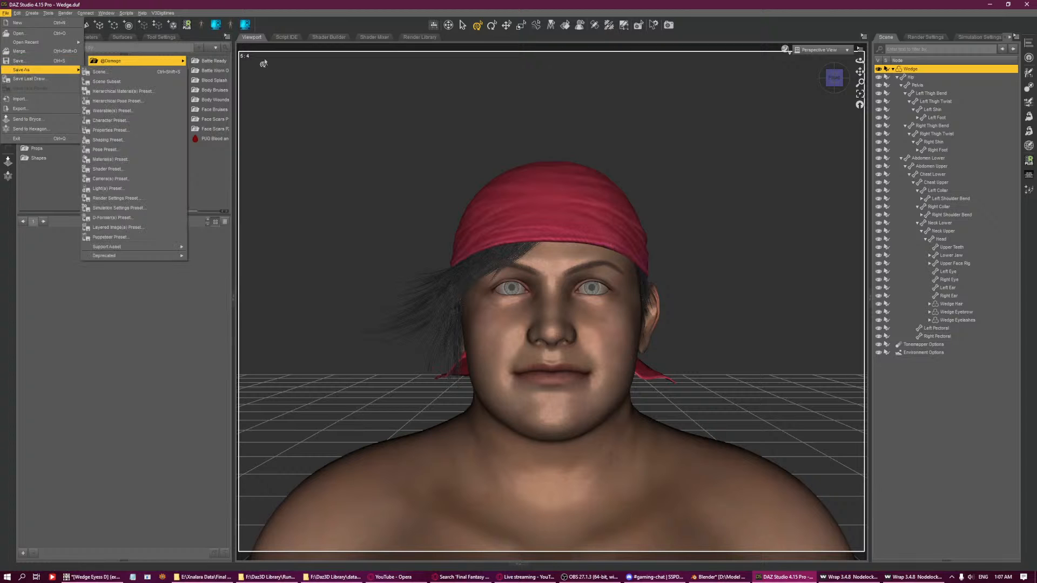
click(133, 142)
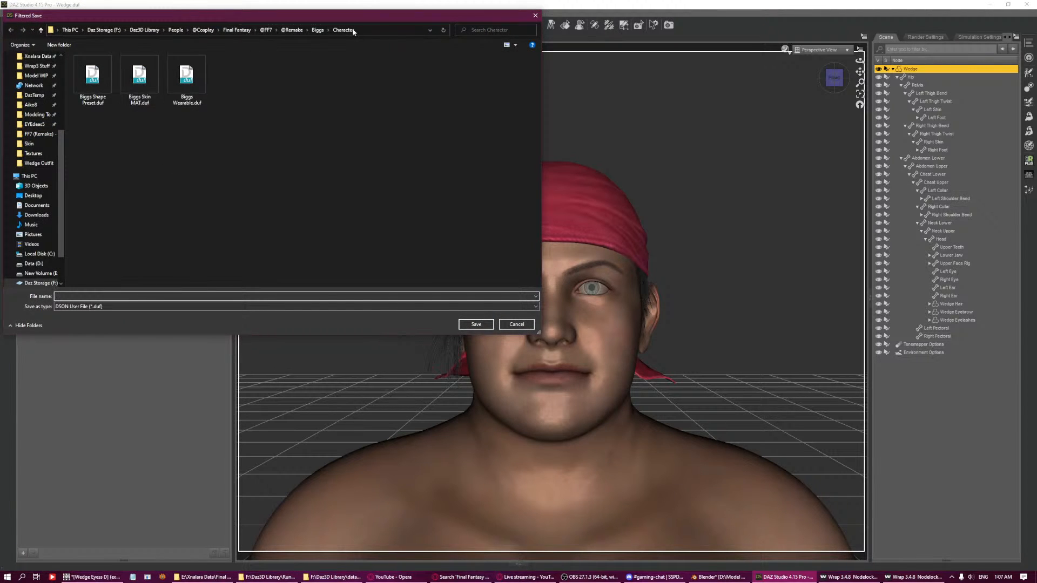
click(292, 30)
double_click(85, 67)
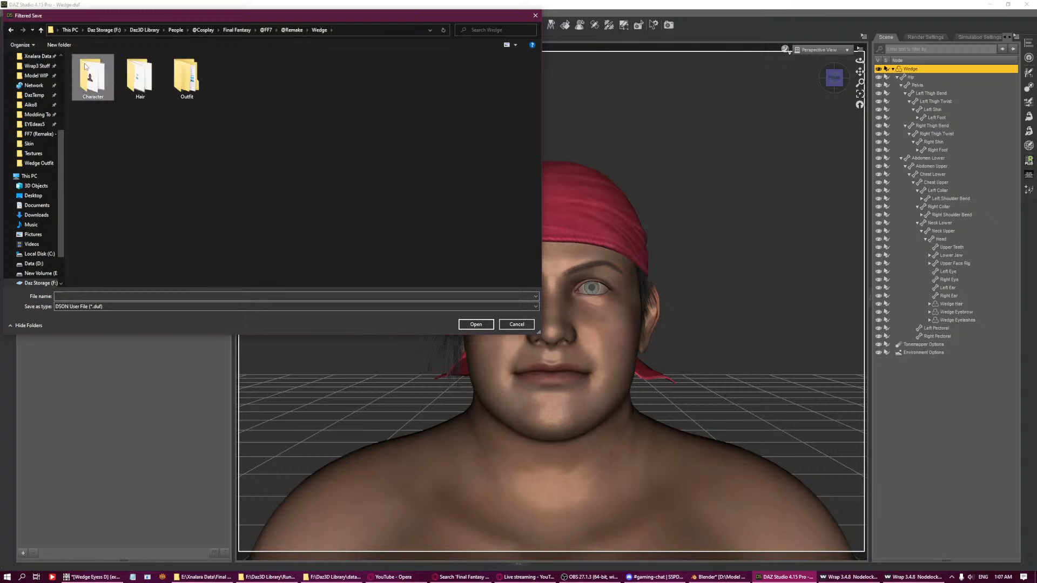
double_click(85, 67)
Name the shaping preset Wedge Shape Preset and proceed to its save options.
click(91, 76)
click(319, 296)
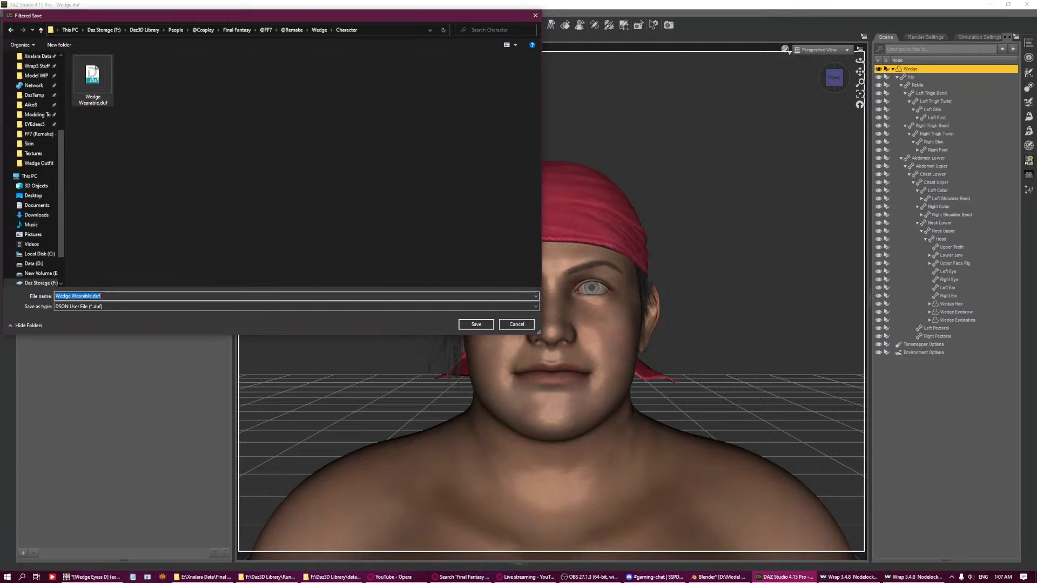
double_click(340, 296)
text(Shape)
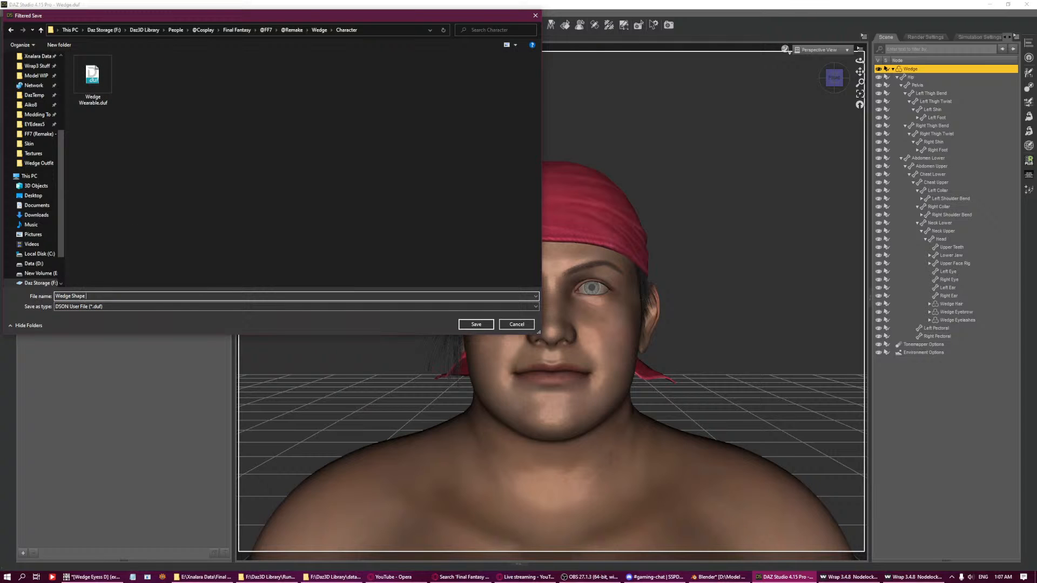
text( Prese)
key(Return)
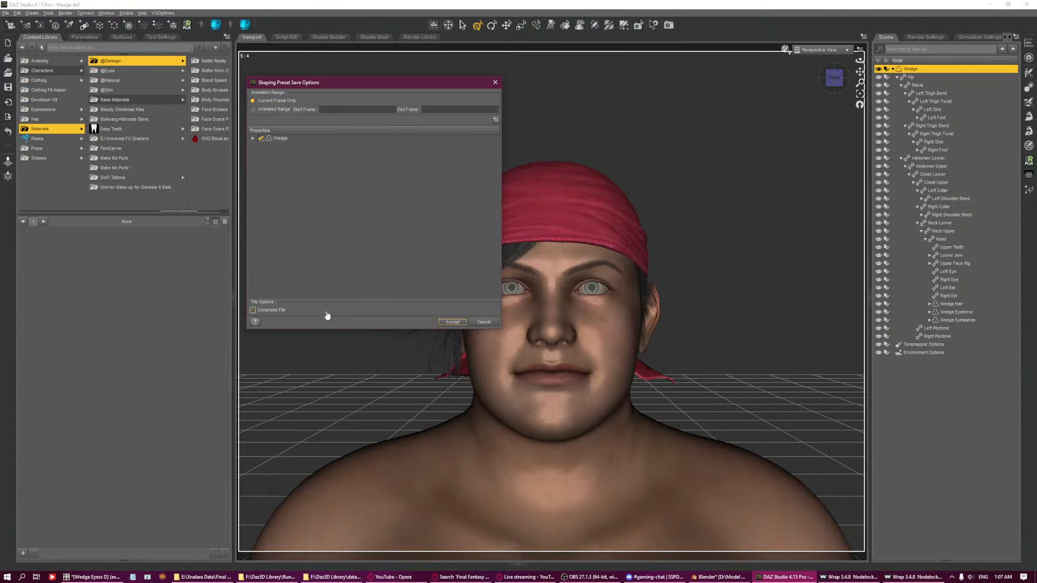
click(252, 138)
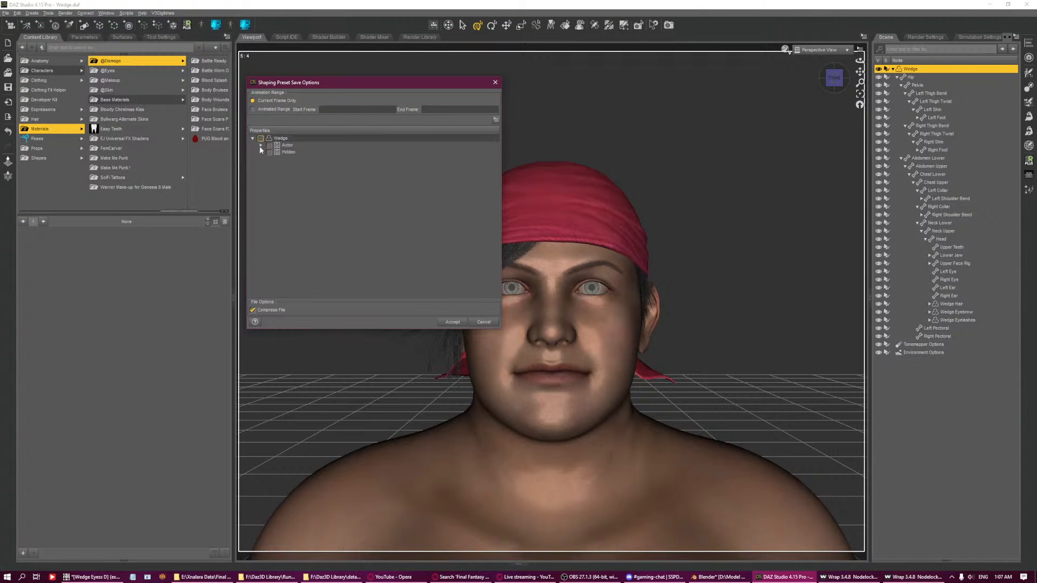
click(260, 145)
click(269, 179)
click(277, 193)
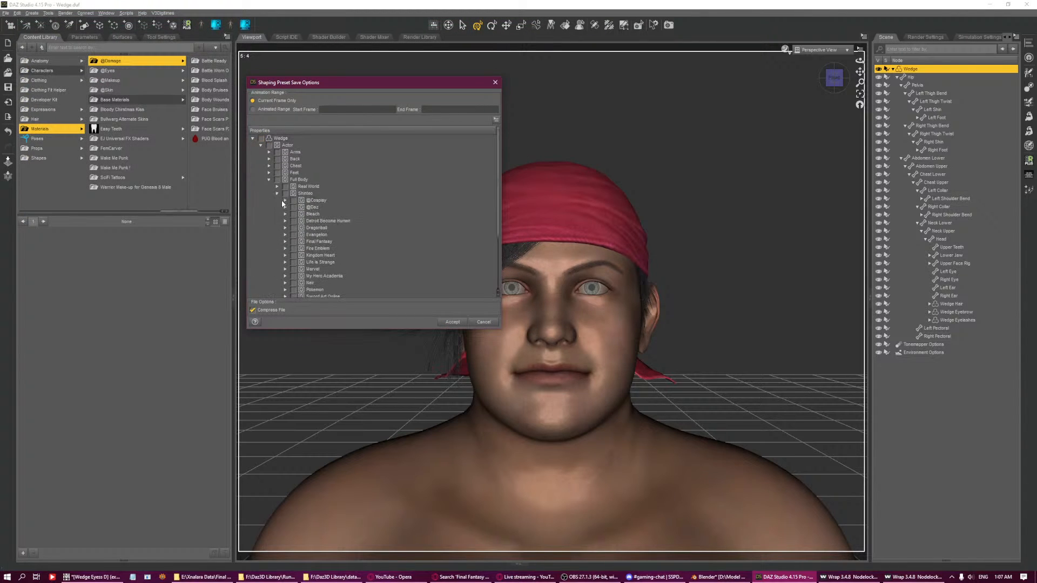
scroll(287, 213, down, 1)
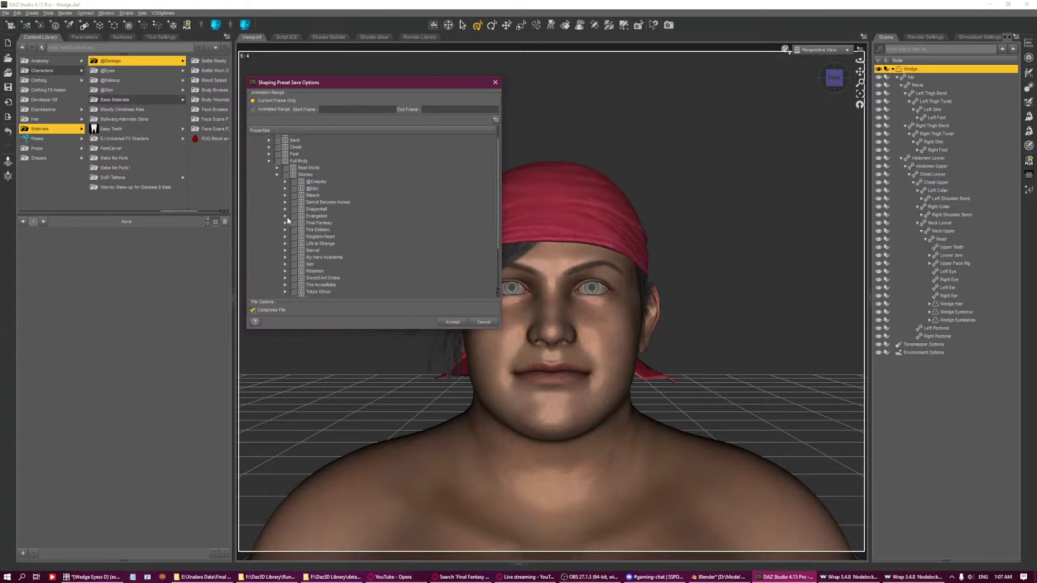
click(286, 222)
click(293, 229)
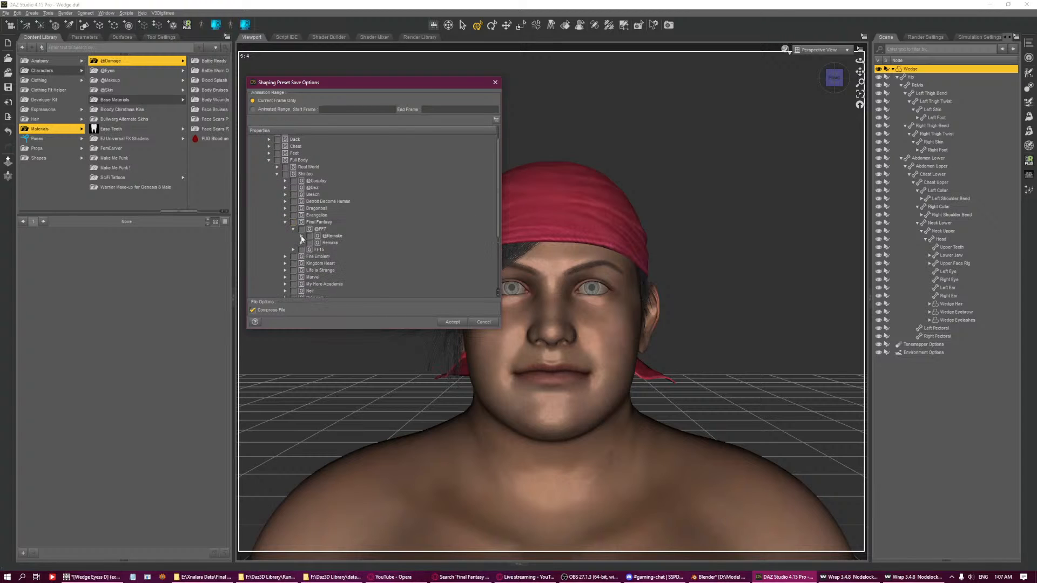
click(301, 236)
click(318, 250)
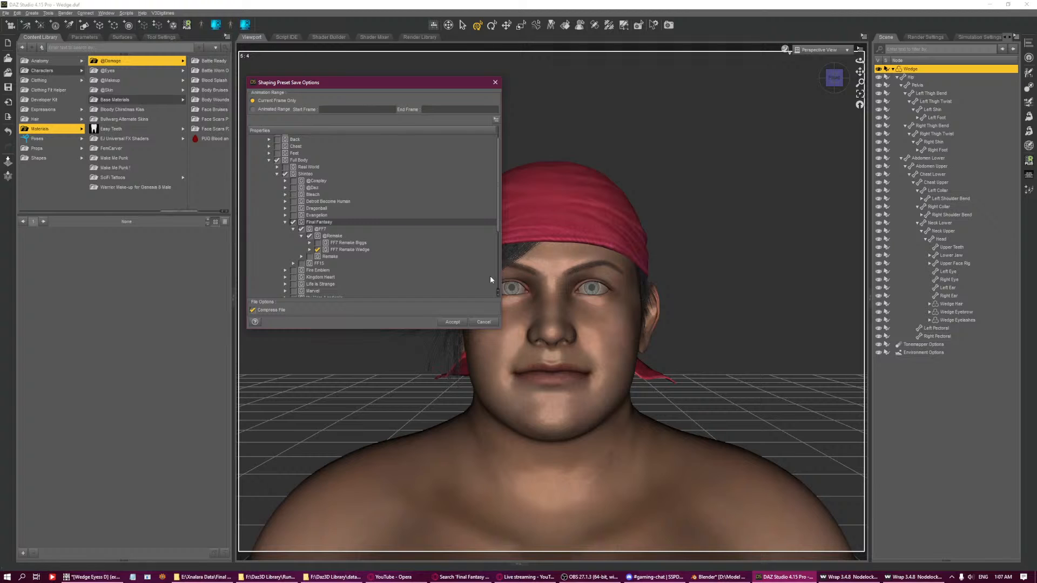
click(452, 321)
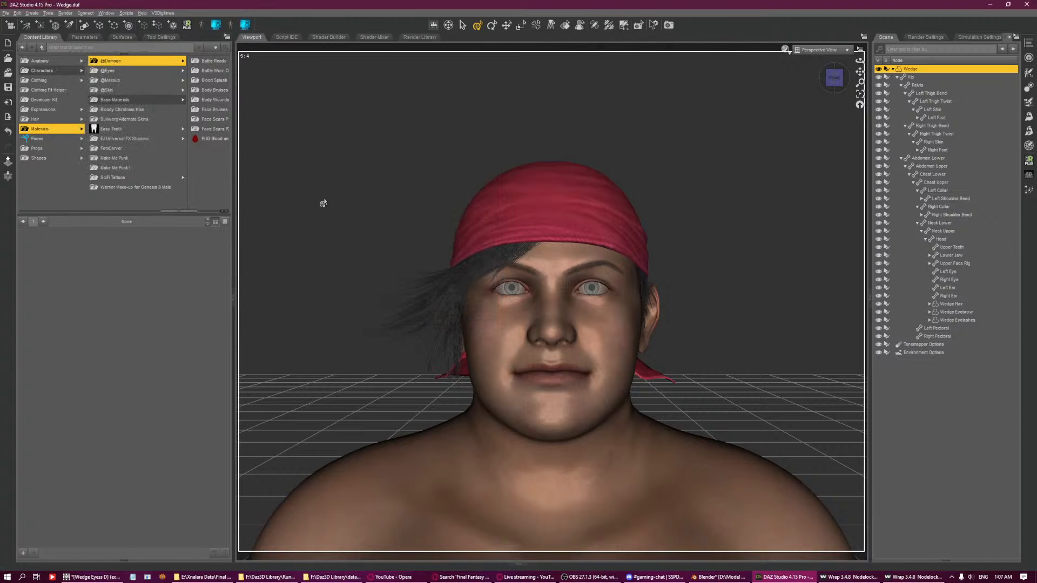
Start a Material(s) Preset save for Wedge and browse from the Biggs folder to Wedge's Character folder.
click(5, 13)
mouse_move(32, 70)
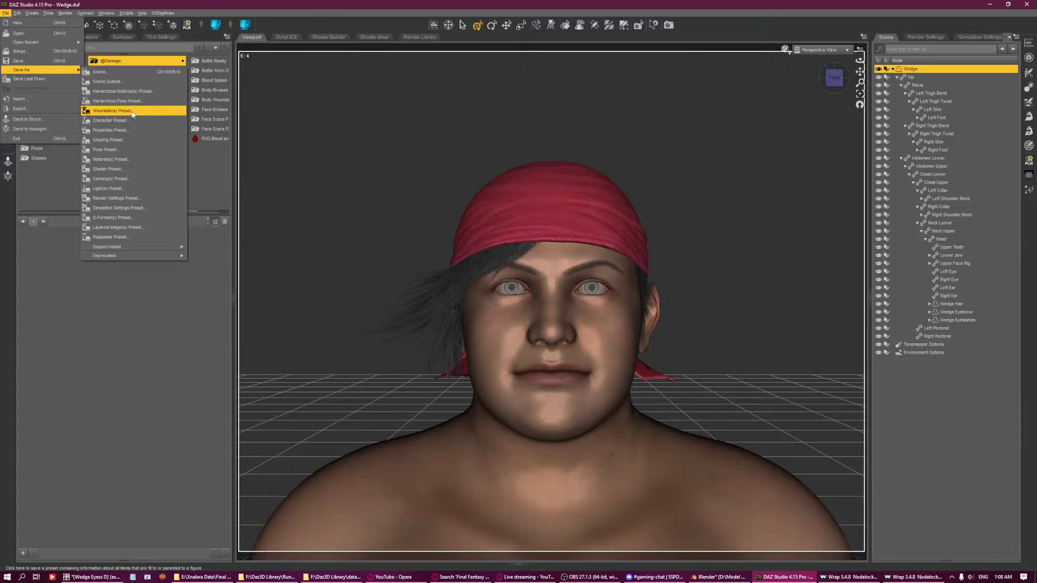
click(132, 158)
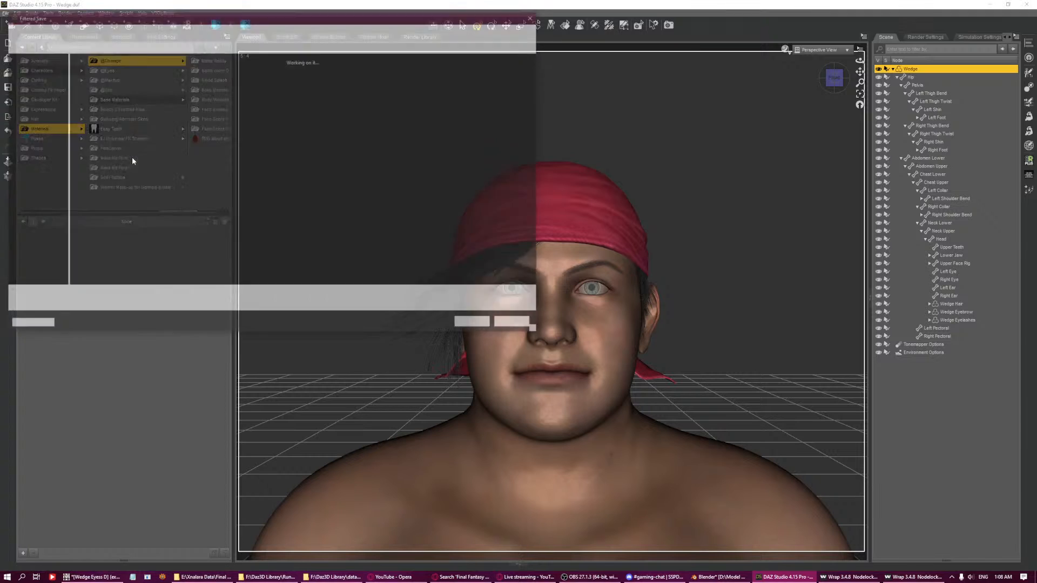
click(316, 30)
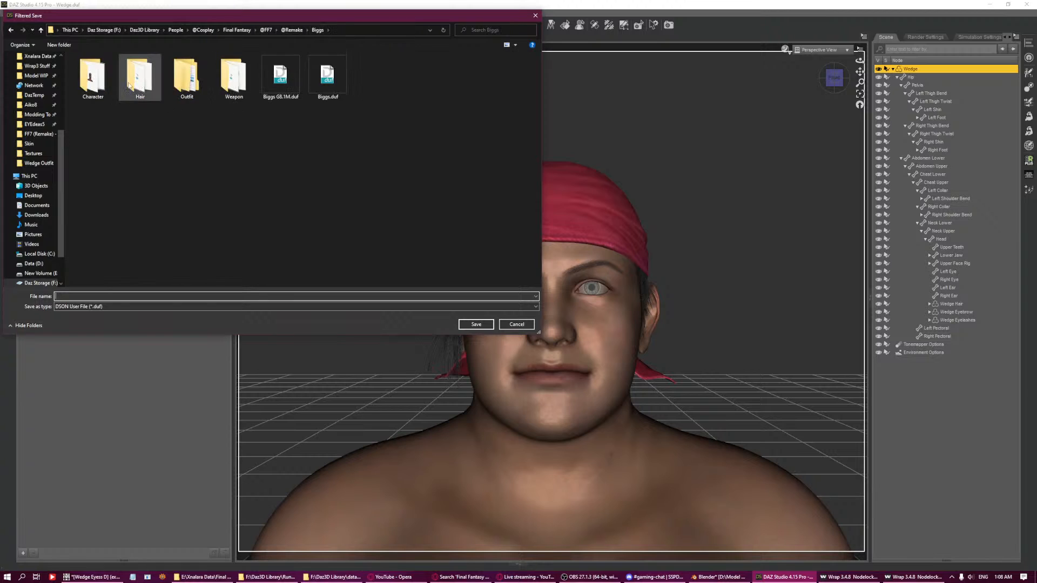
click(292, 30)
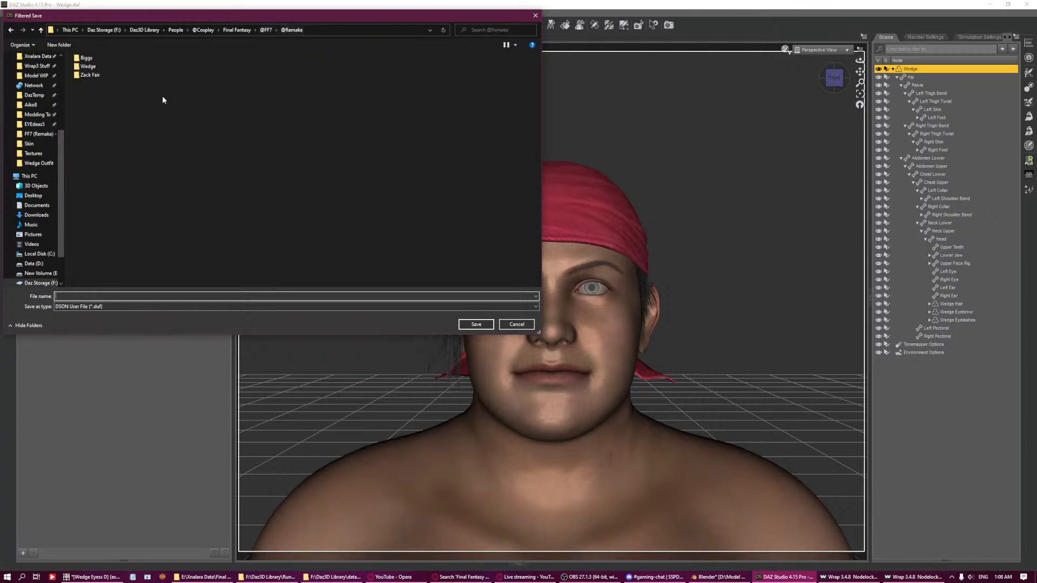
double_click(88, 65)
double_click(92, 81)
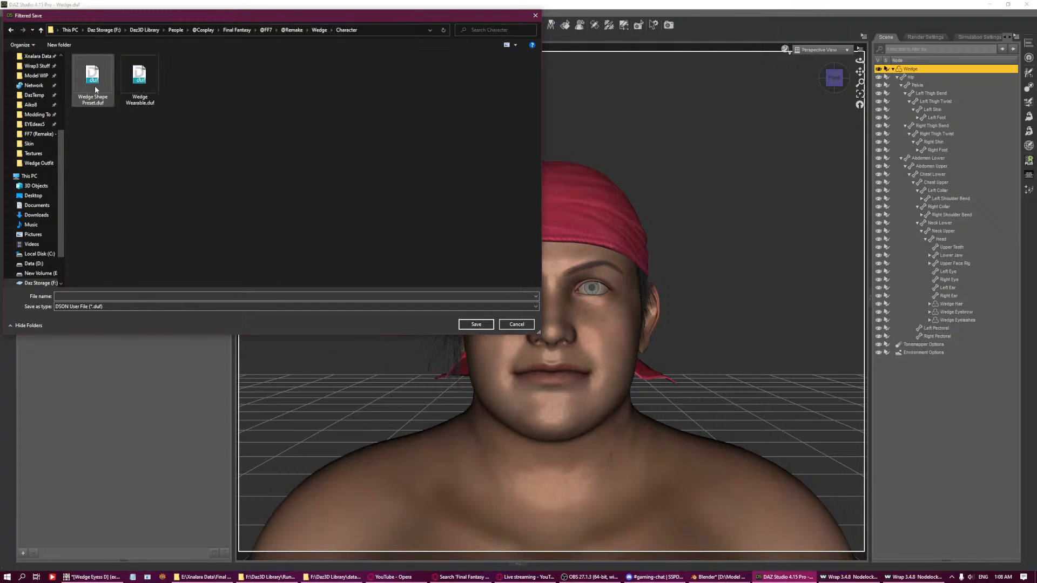
Save the material preset as Wedge Skin MAT with all of the figure's surfaces included.
click(93, 81)
click(98, 296)
double_click(98, 296)
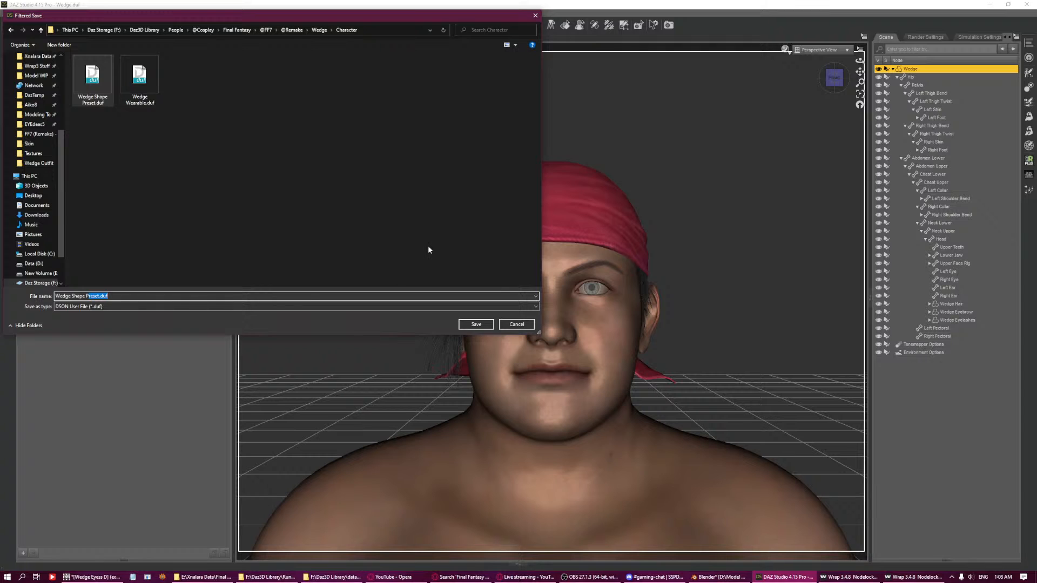
key(BackSpace)
text(Skin)
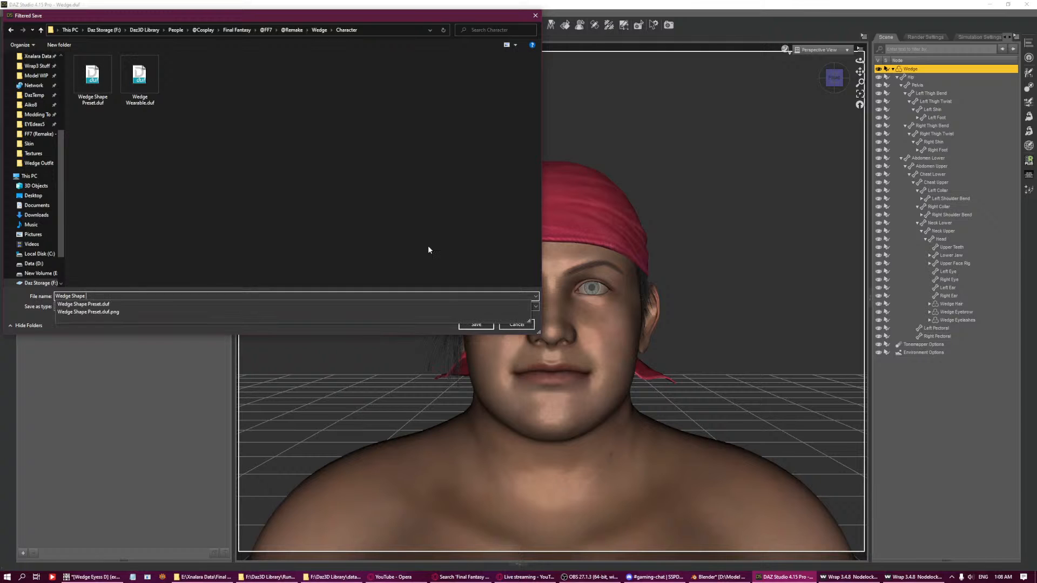
text( MA)
key(Return)
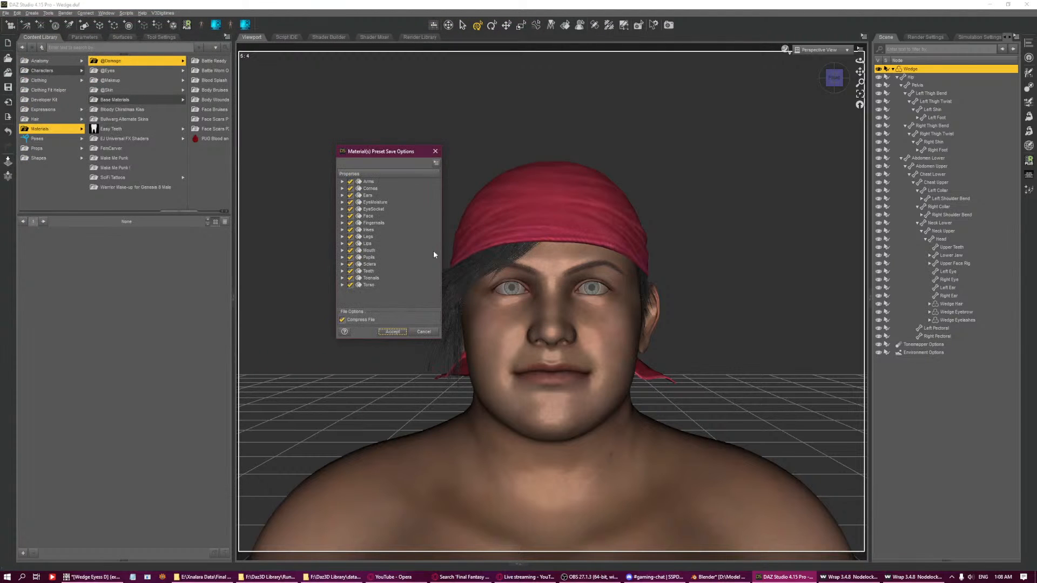
click(386, 332)
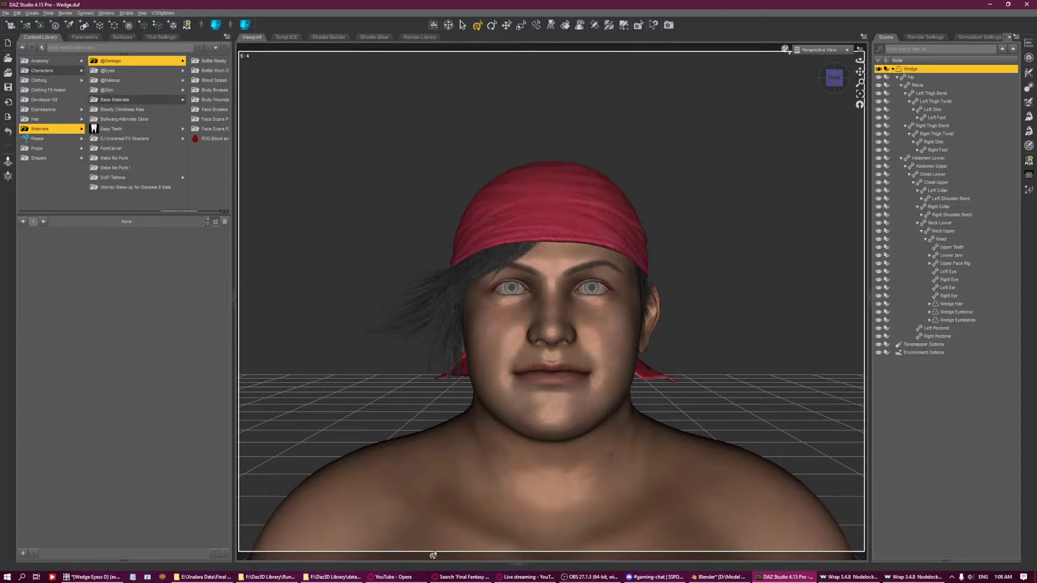
click(527, 577)
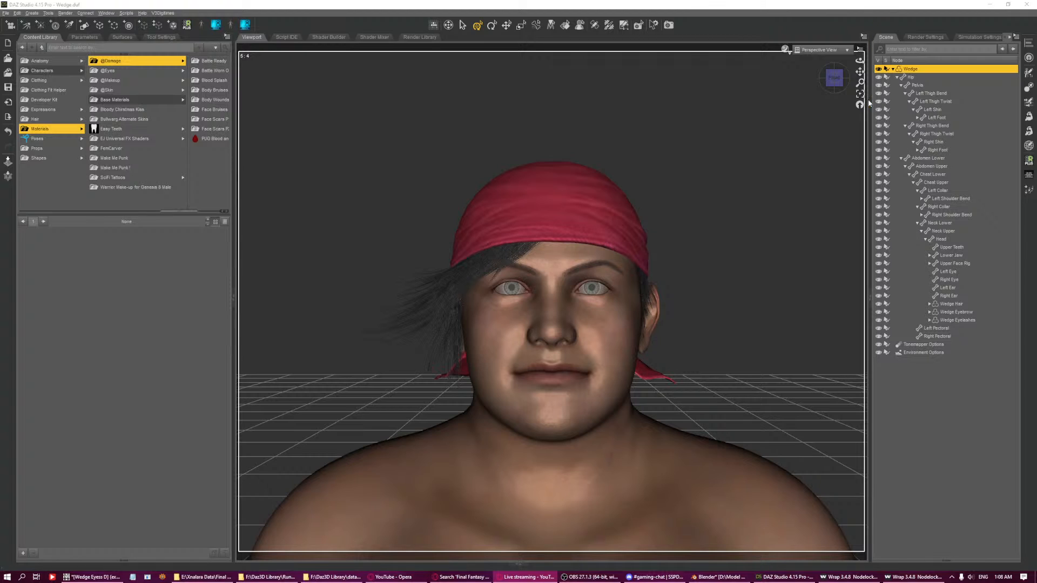
click(41, 4)
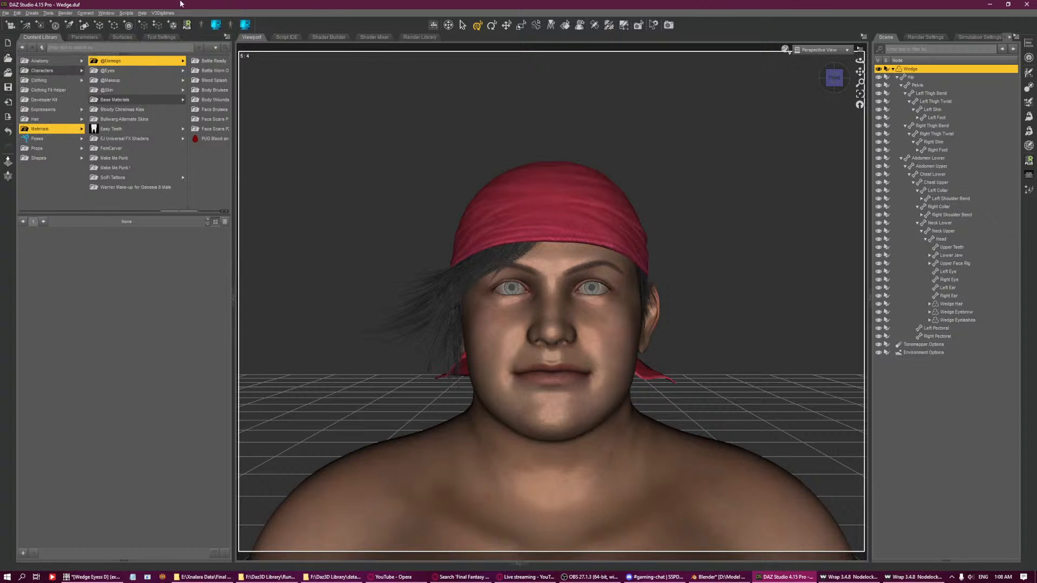
key(Left)
key(Left)
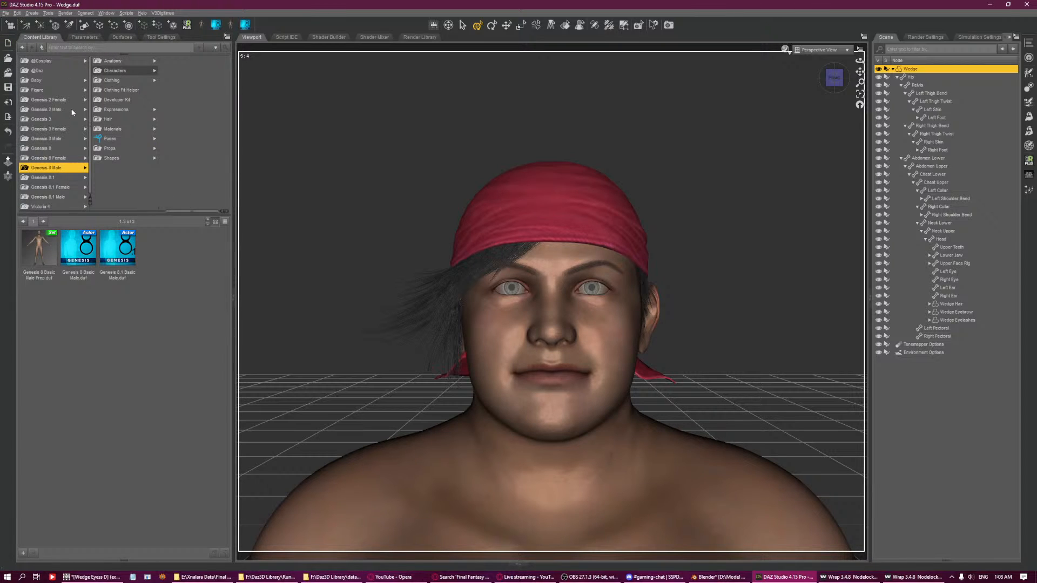
key(Left)
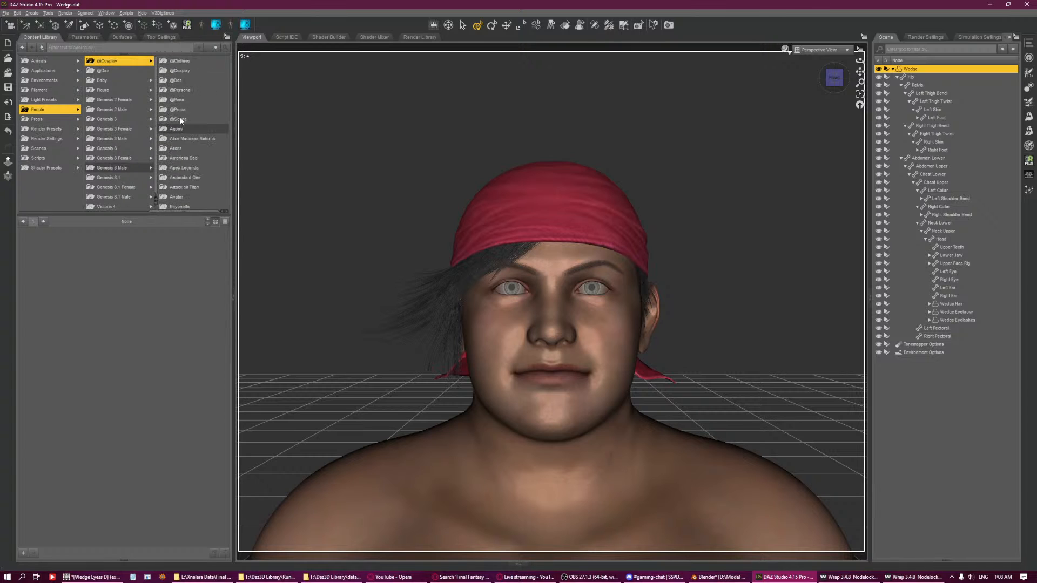
click(186, 62)
key(Left)
scroll(128, 162, down, 4)
scroll(128, 155, down, 6)
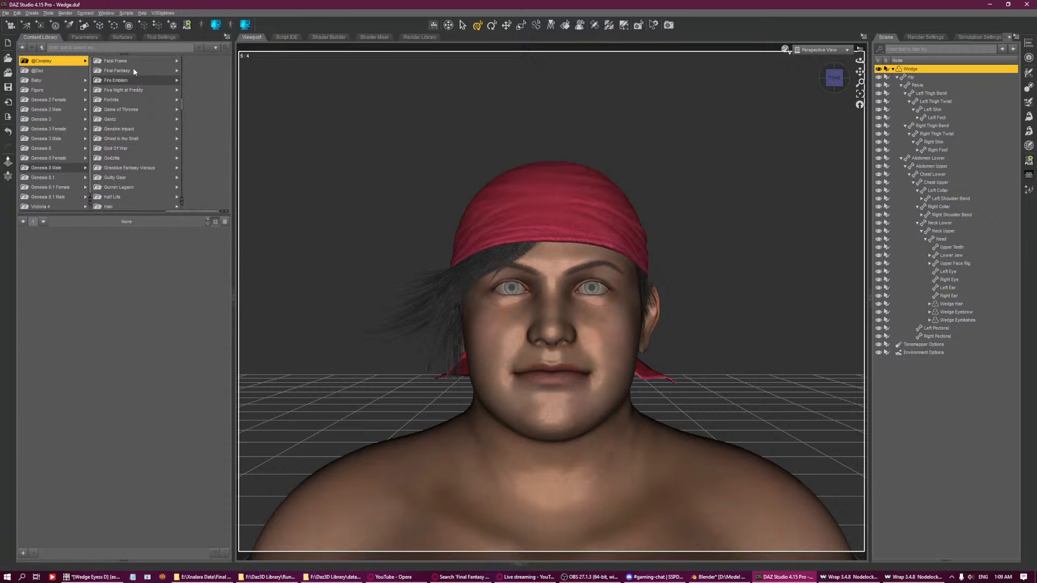
click(133, 69)
click(162, 64)
click(167, 64)
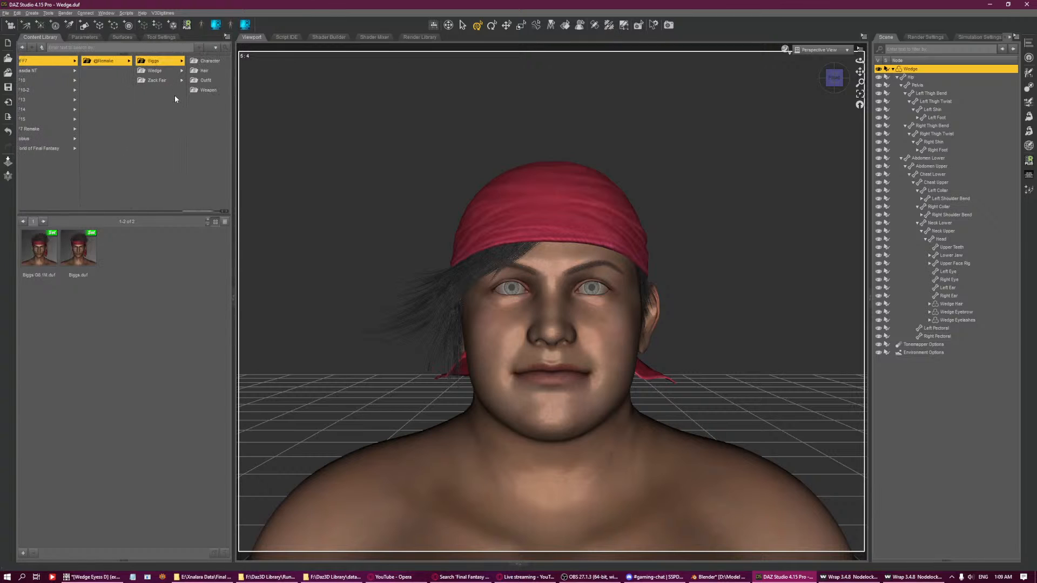
key(Down)
key(Right)
key(Down)
key(Down)
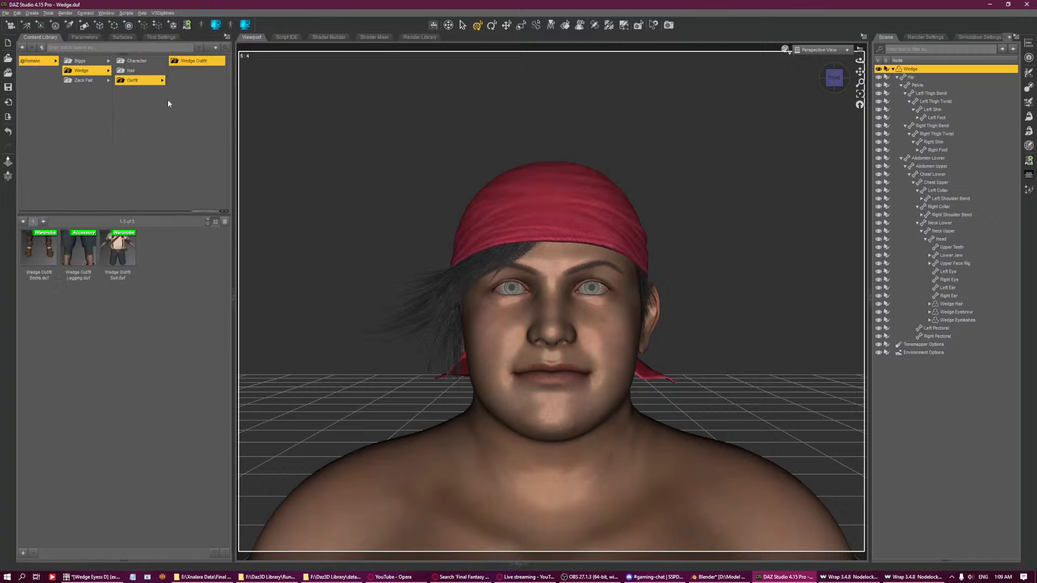
Load the Wedge Outfit Boots and relink the missing texture to NP0001_00_Body_C.png in Wedge's Textures\Otufit\Wedge Outfit folder.
double_click(47, 262)
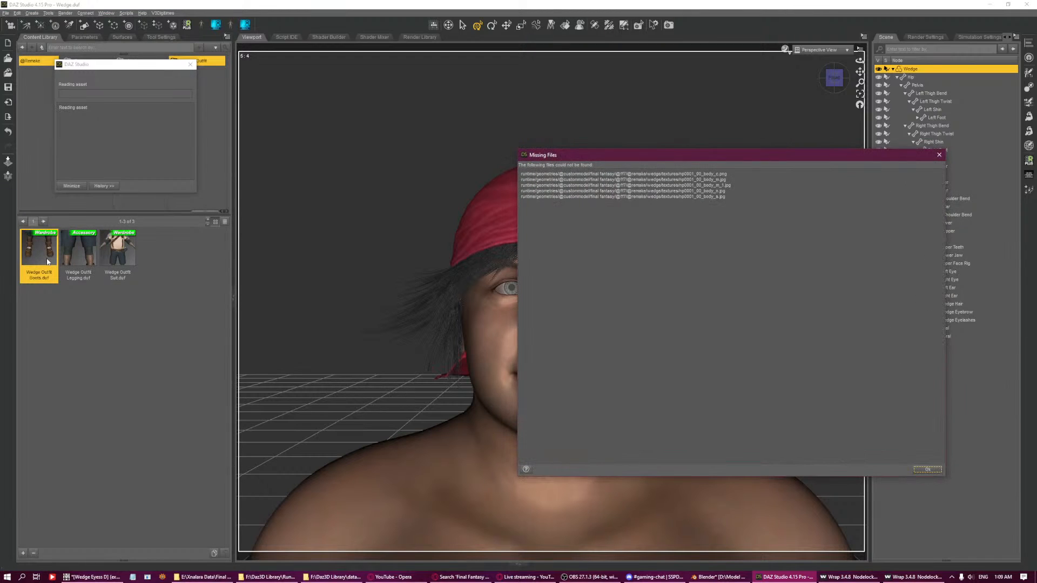
key(Return)
key(Return)
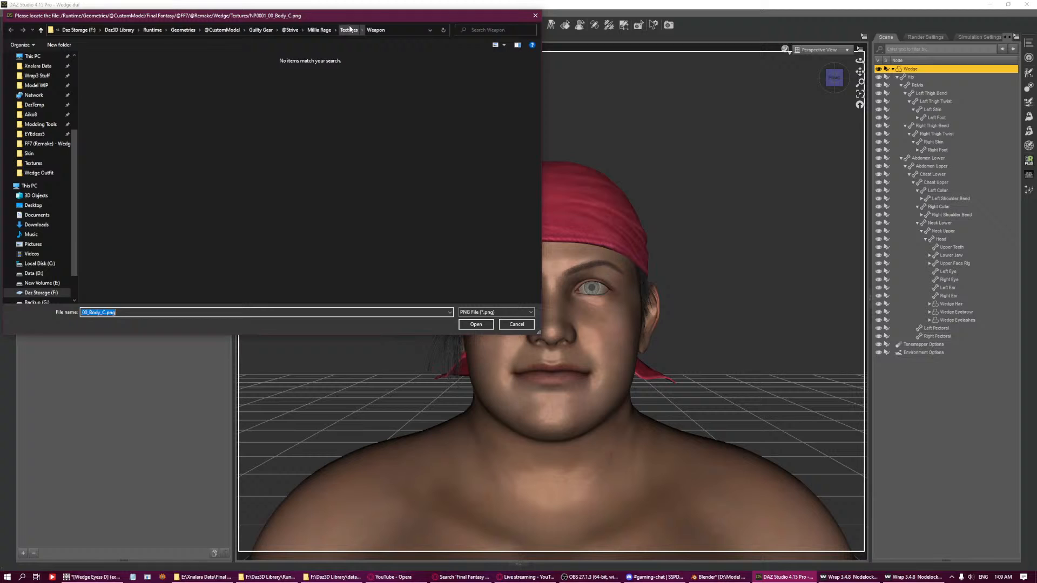
click(39, 173)
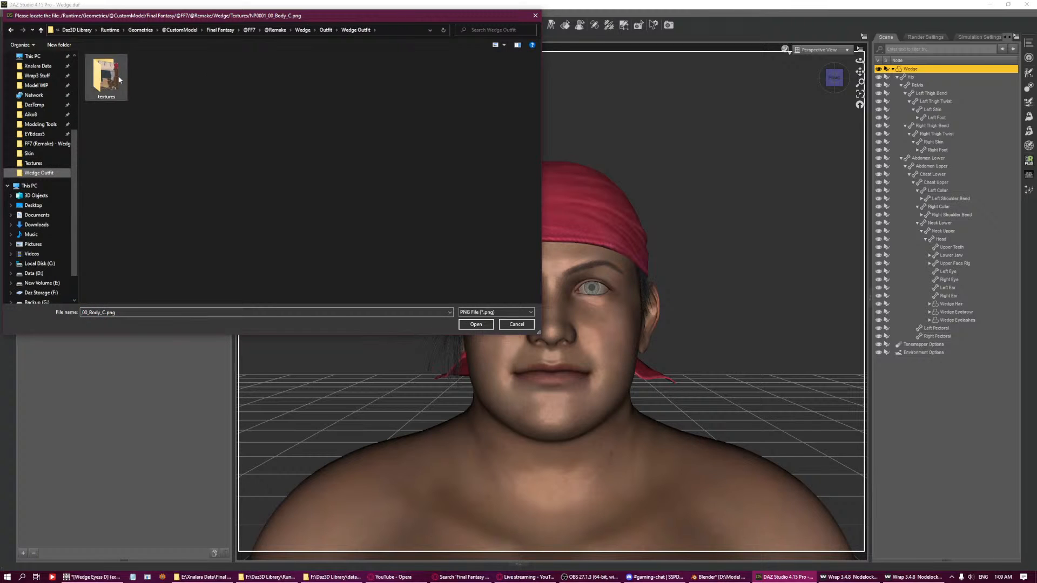
click(33, 163)
double_click(160, 86)
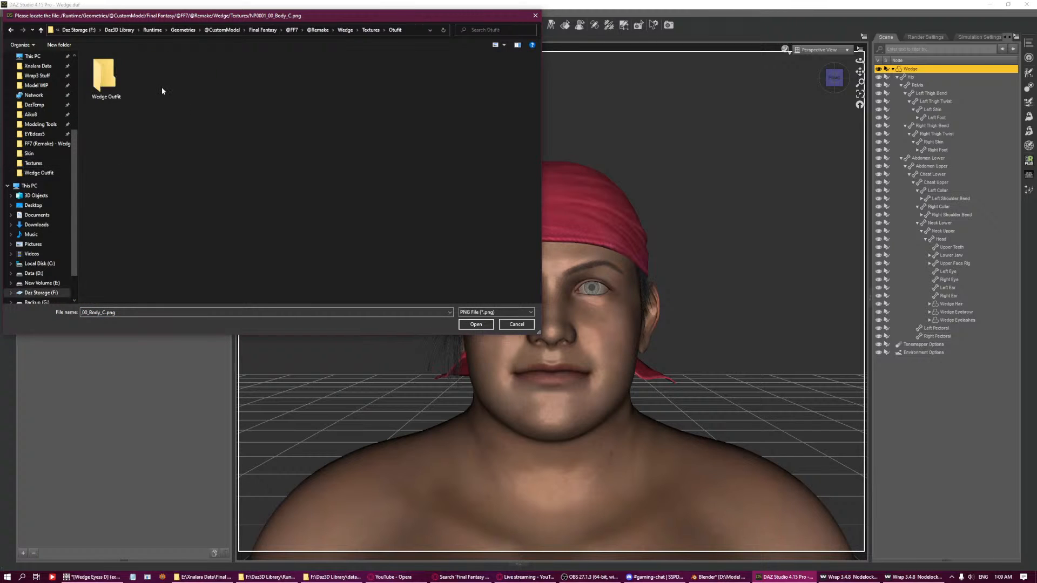
double_click(108, 83)
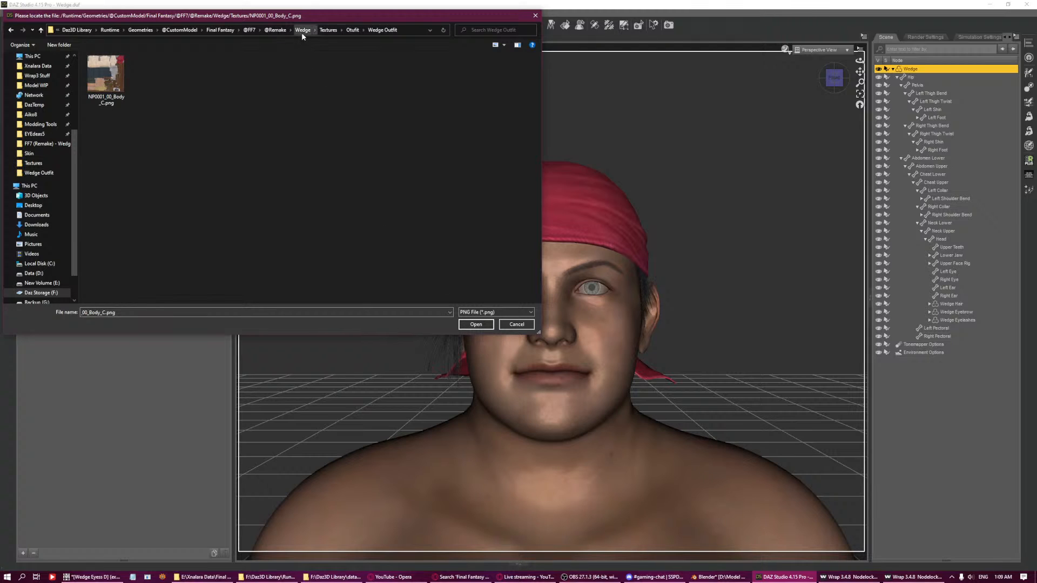
click(476, 324)
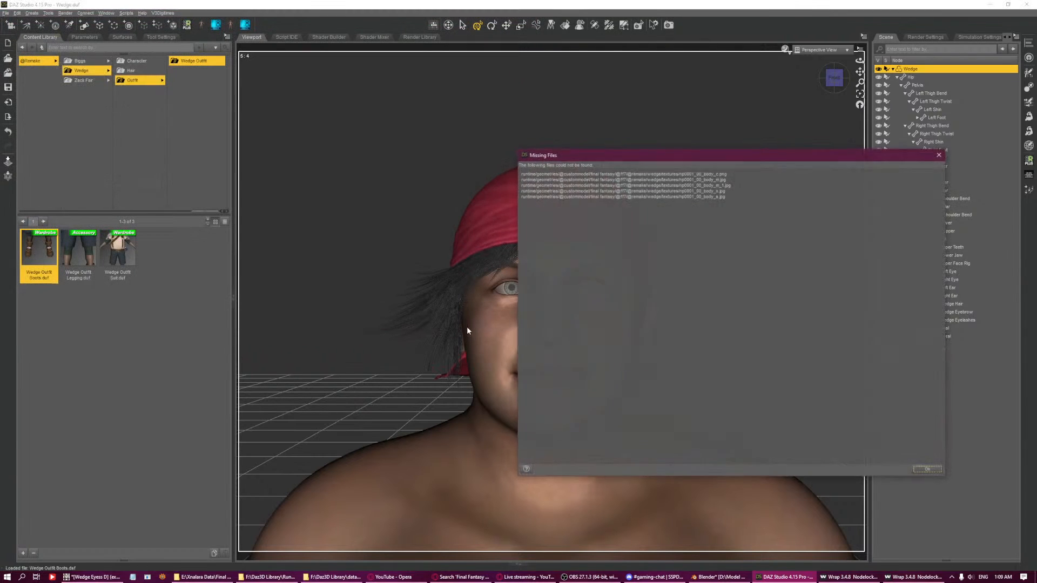
Load the Wedge Outfit Legging and Wedge Outfit Suit into the scene, dismissing the missing-file notices.
click(927, 469)
double_click(84, 264)
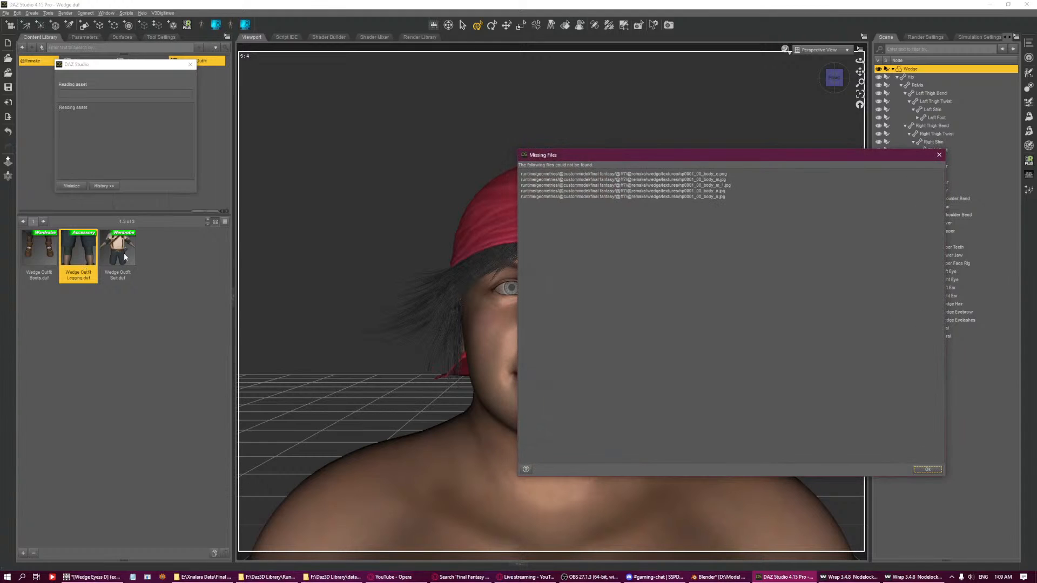
key(Return)
click(125, 257)
double_click(124, 254)
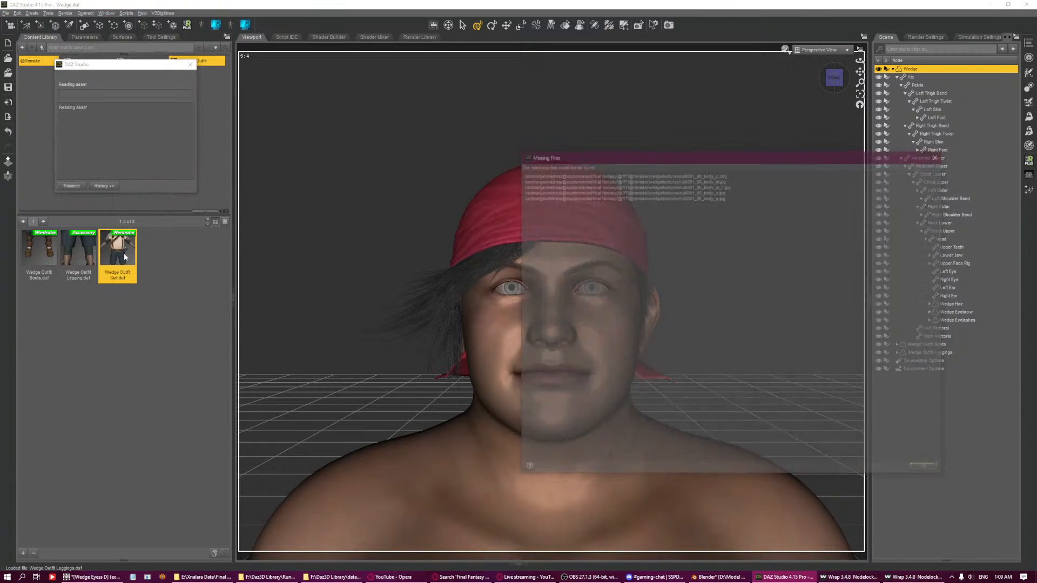
key(Return)
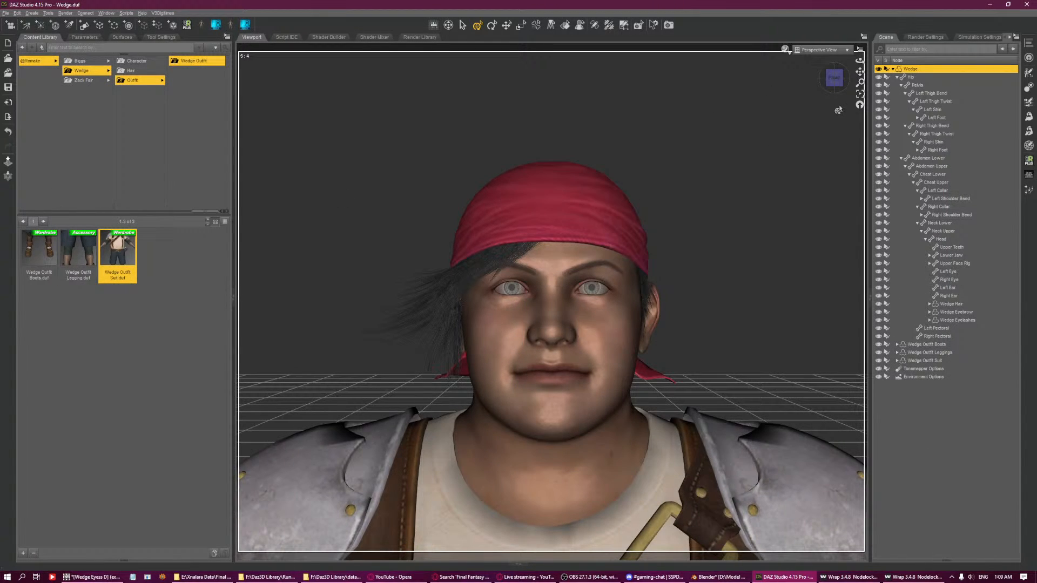
Save the Wedge Outfit Boots as a Figure/Prop asset, replacing Wedge Outfit Boots.duf in Wedge's Outfit\Wedge Outfit folder.
click(859, 94)
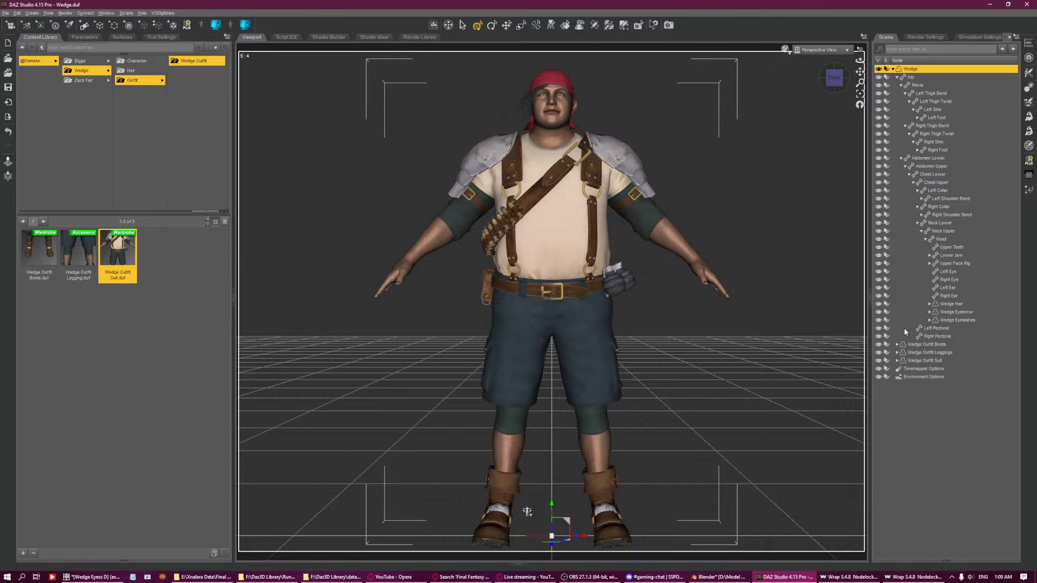
click(913, 344)
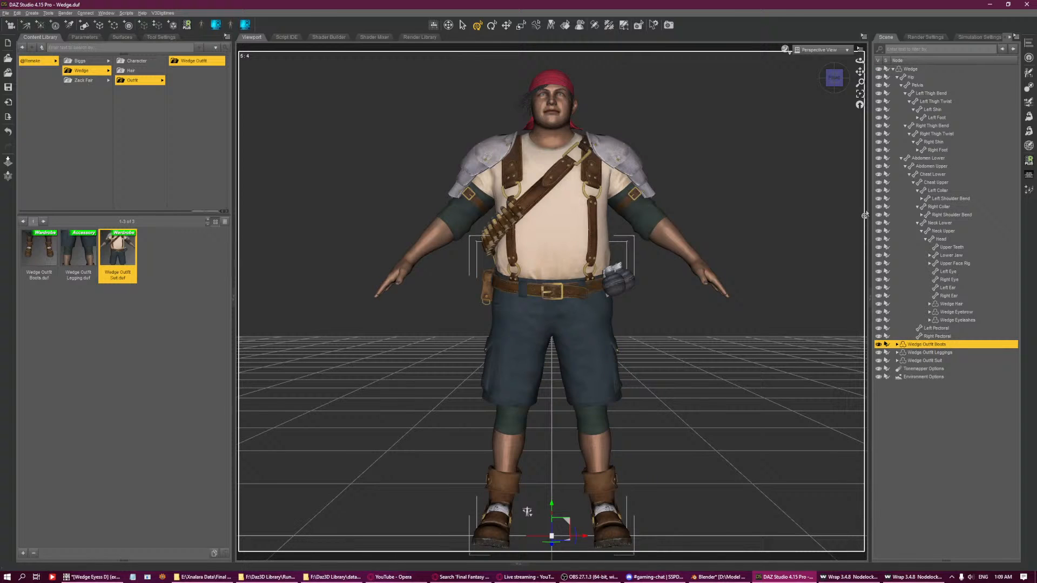
click(860, 105)
click(860, 94)
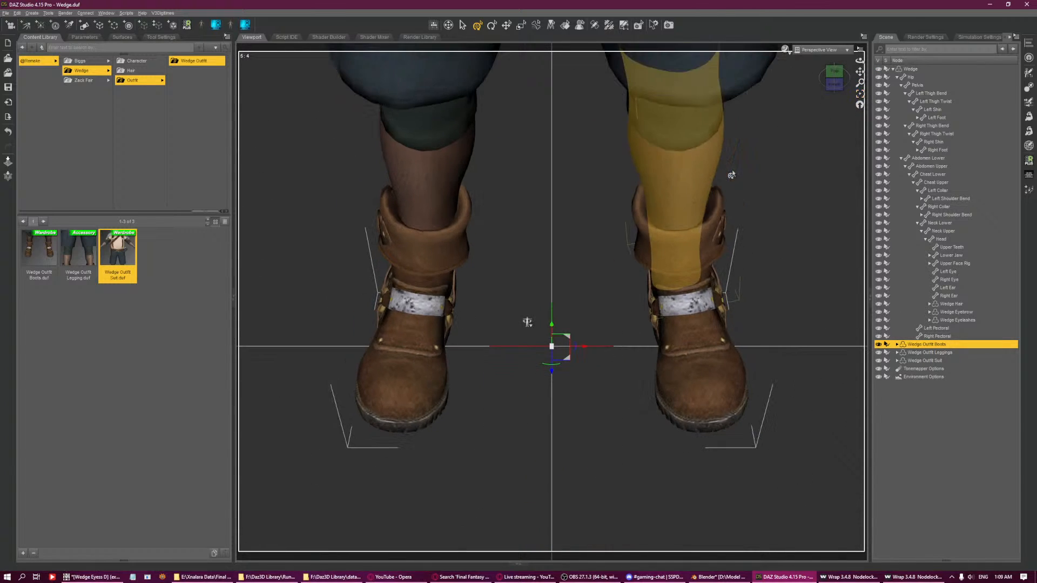
click(6, 13)
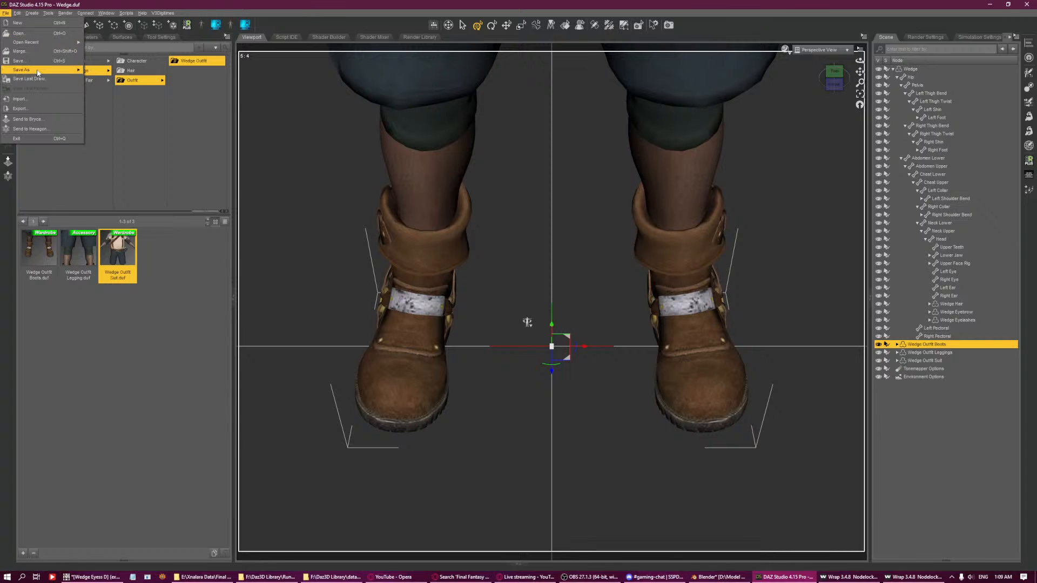
mouse_move(32, 69)
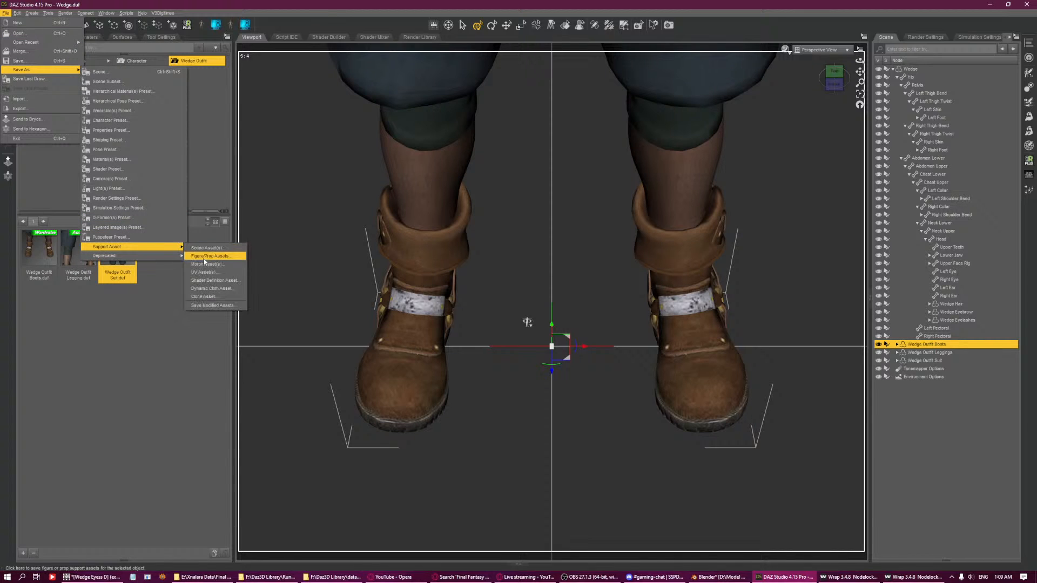
click(205, 256)
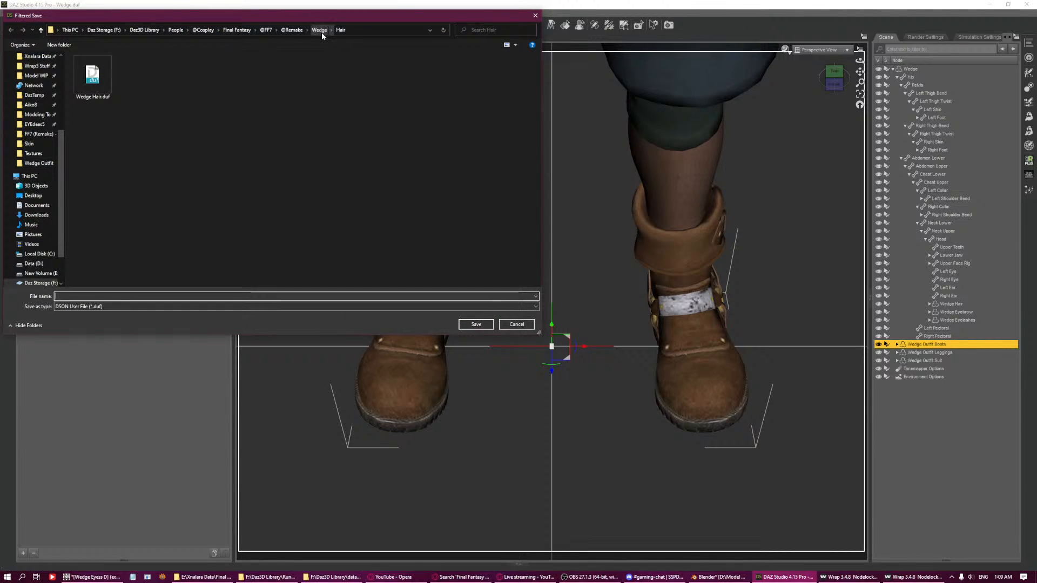
click(319, 30)
double_click(187, 77)
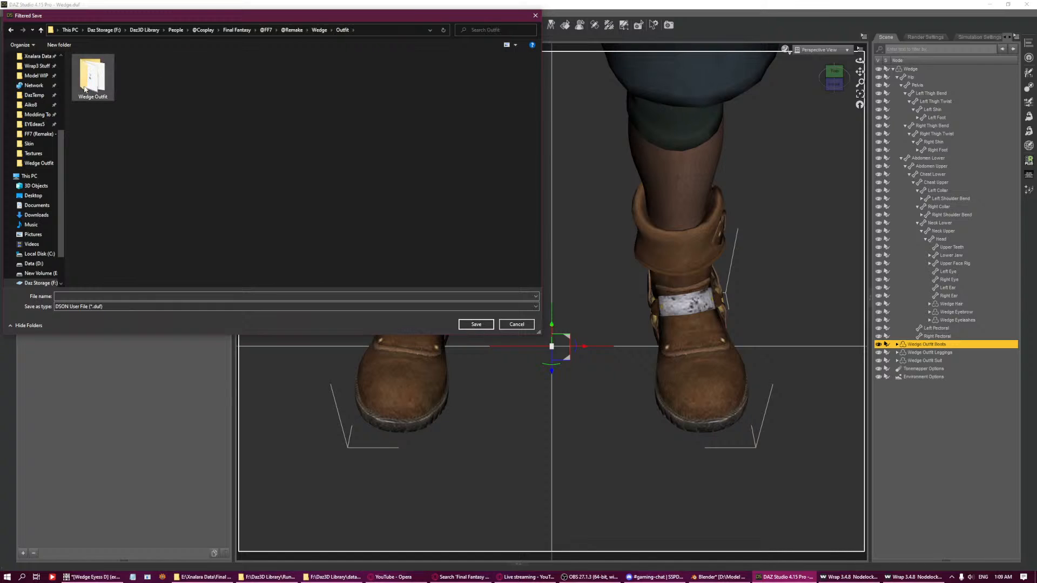
double_click(85, 89)
double_click(87, 88)
click(485, 293)
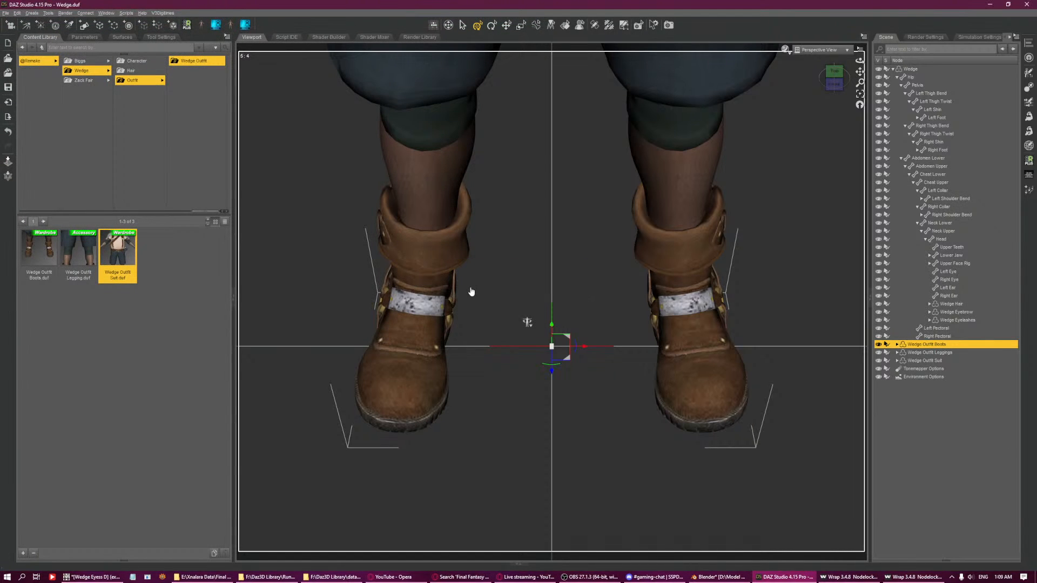
click(400, 294)
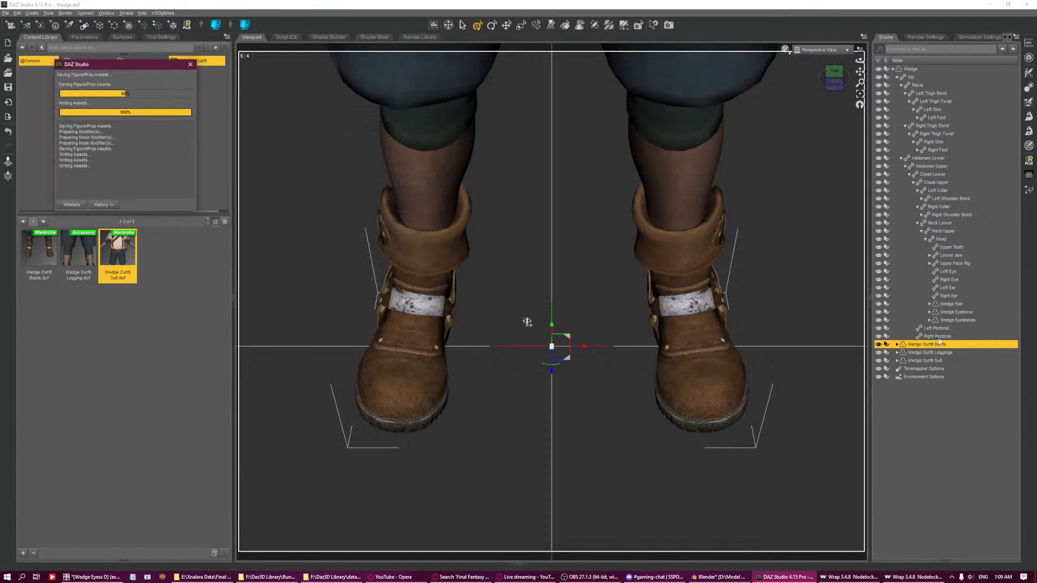
Save the Wedge Outfit Leggings as a Figure/Prop asset, replacing the existing Wedge Outfit Legging.duf.
click(944, 353)
click(860, 94)
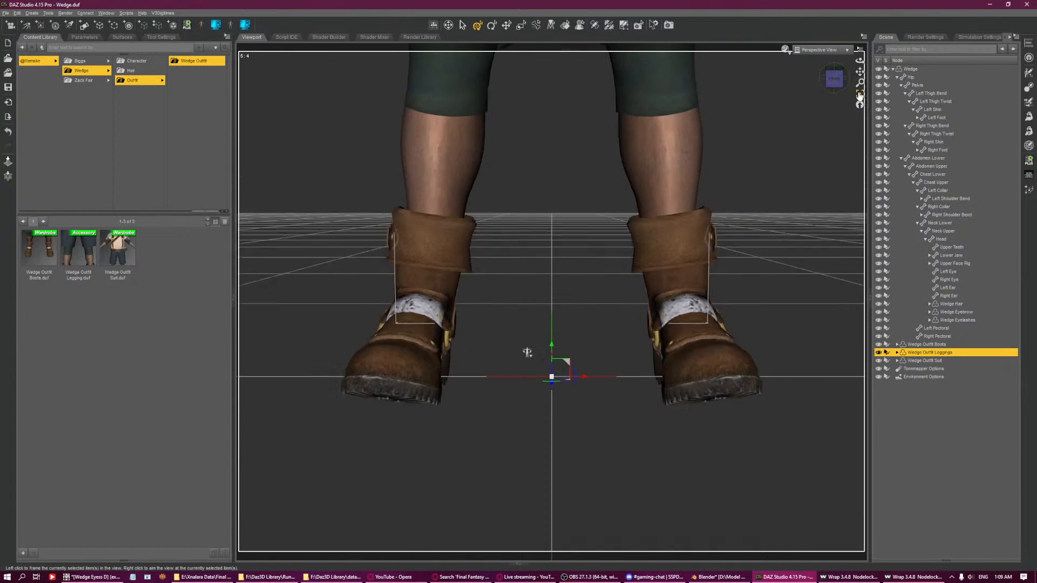
click(6, 13)
mouse_move(33, 69)
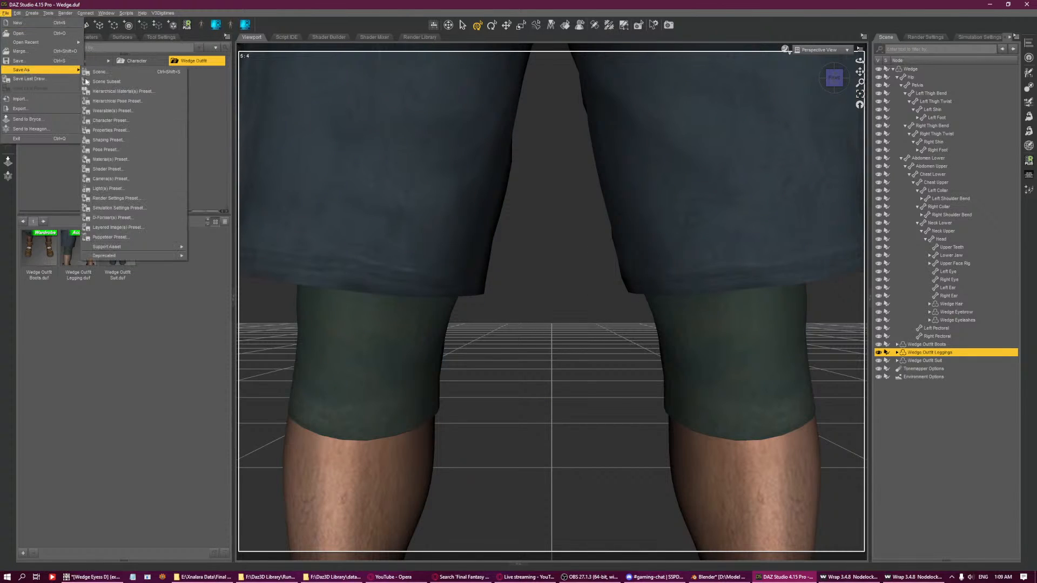
mouse_move(175, 247)
click(208, 257)
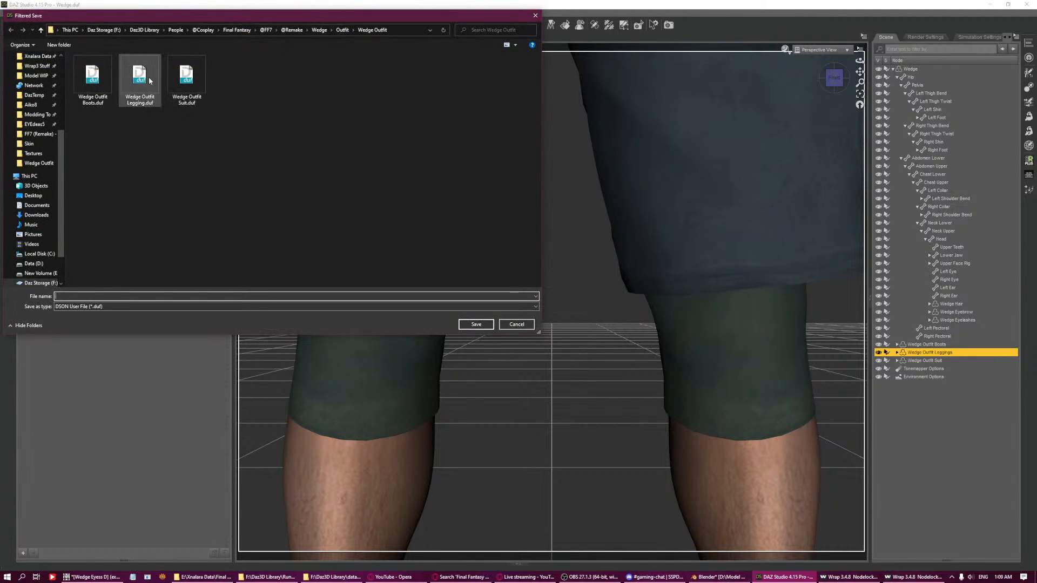
double_click(150, 80)
click(485, 292)
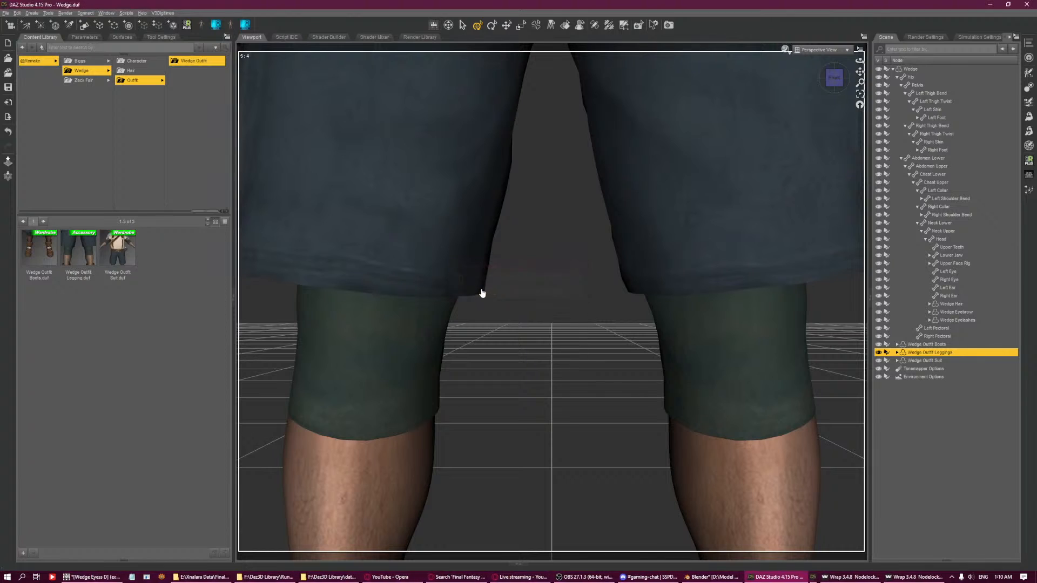
key(Return)
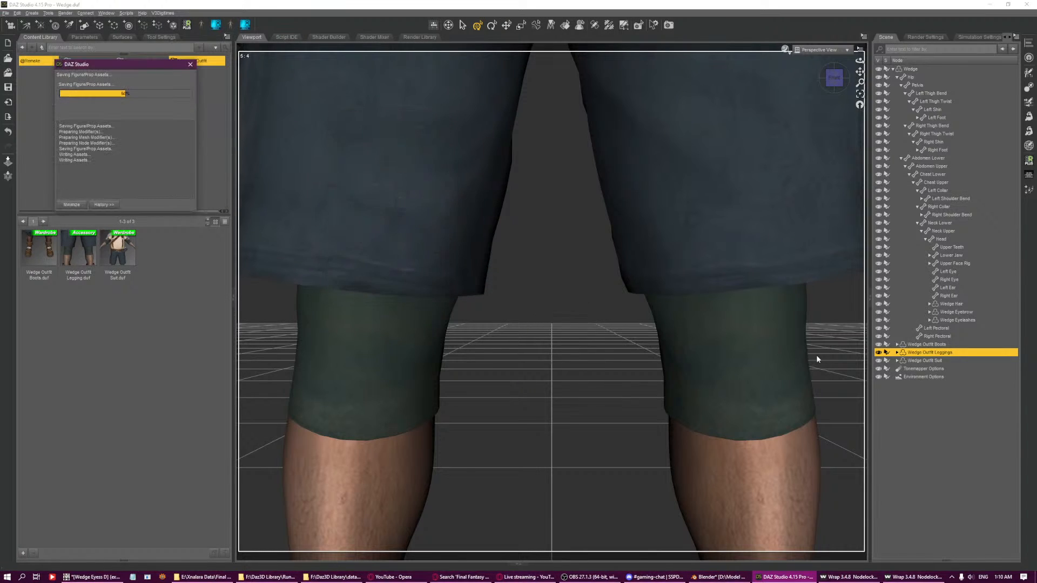
Save the Wedge Outfit Suit as a Figure/Prop asset, replacing the existing Wedge Outfit Suit.duf.
click(940, 360)
click(860, 94)
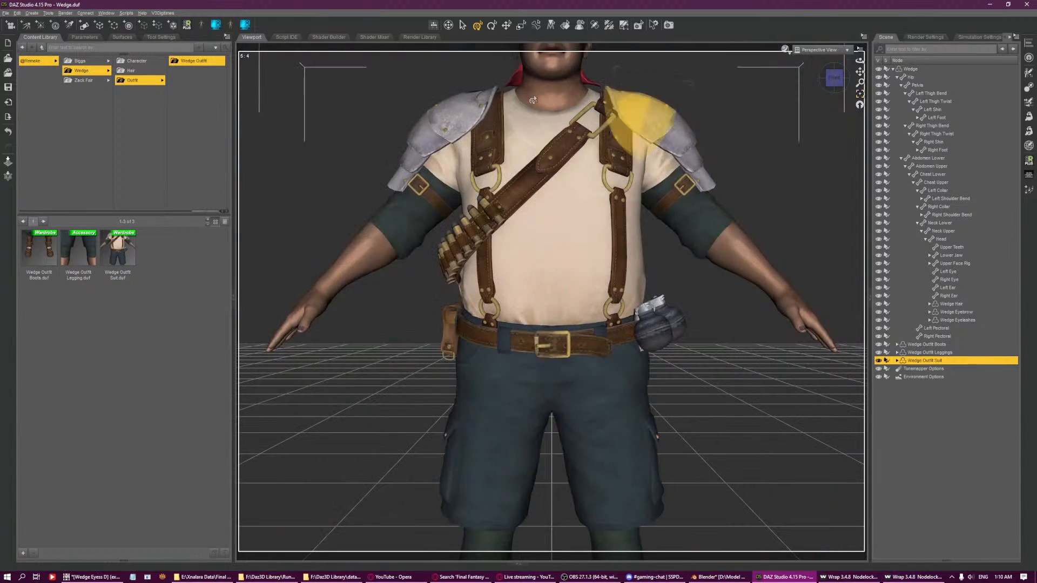
click(4, 12)
mouse_move(32, 69)
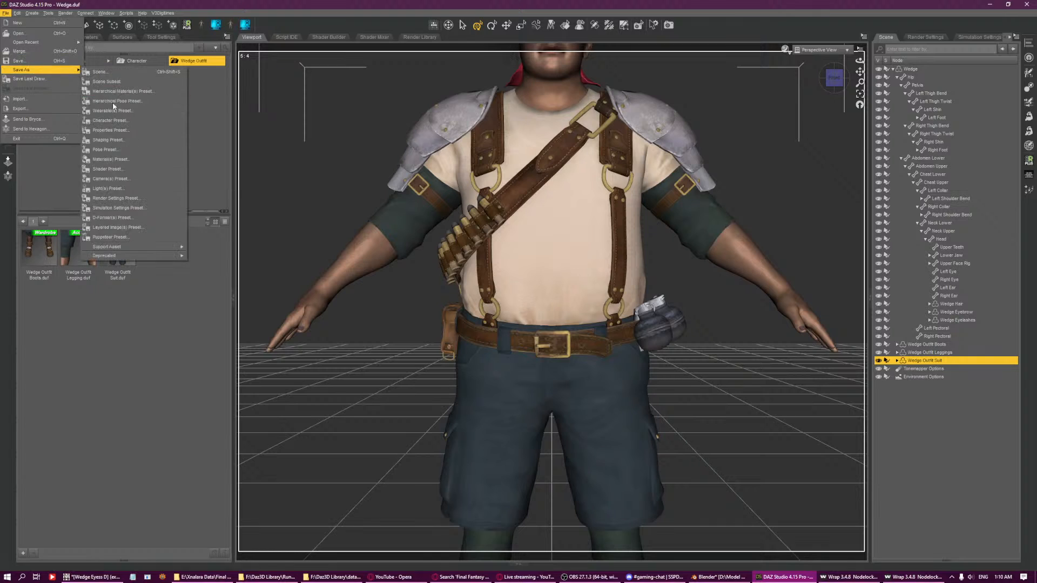
mouse_move(130, 246)
click(197, 257)
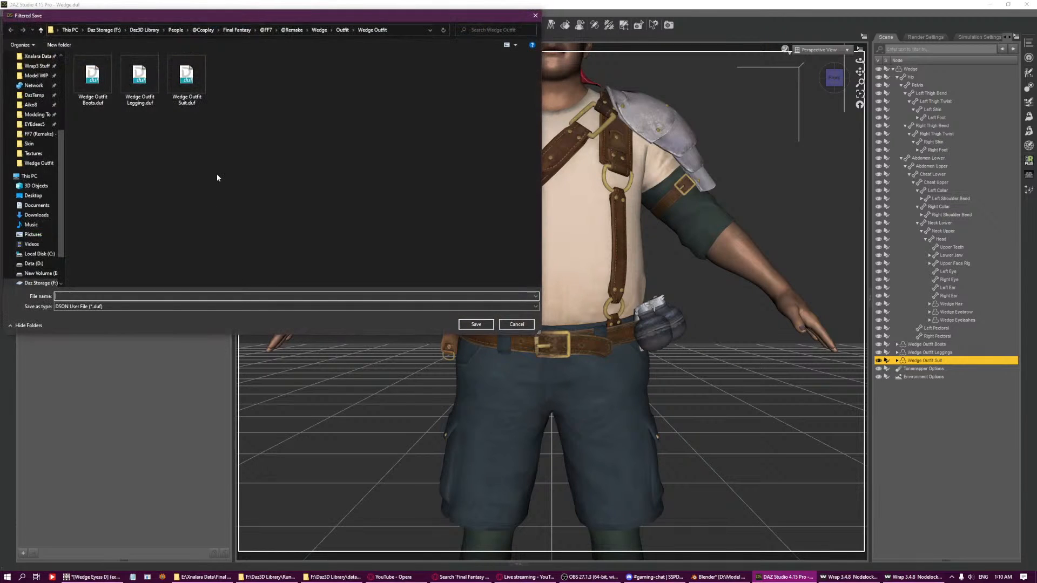
click(184, 73)
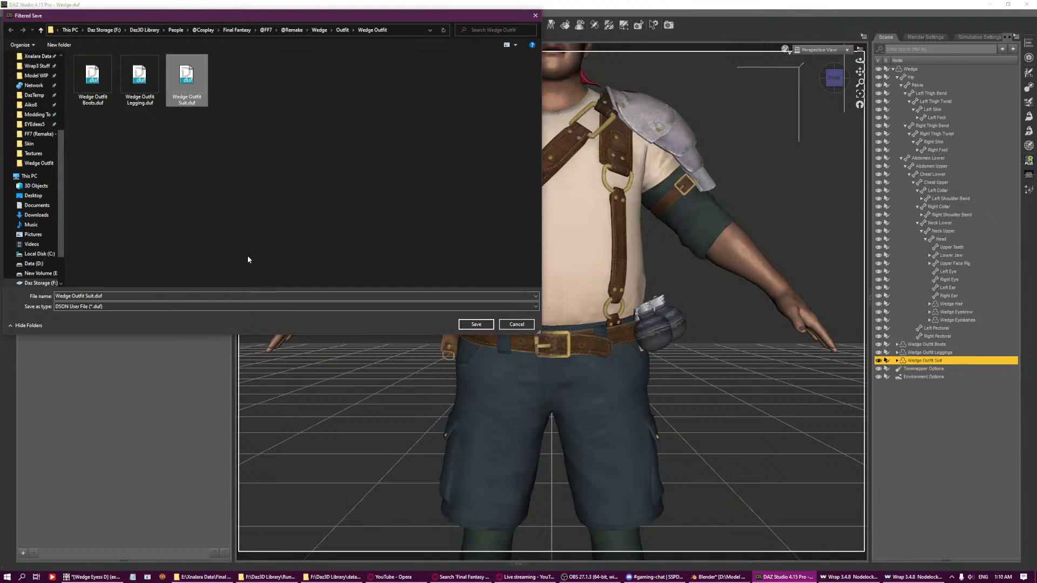
key(Return)
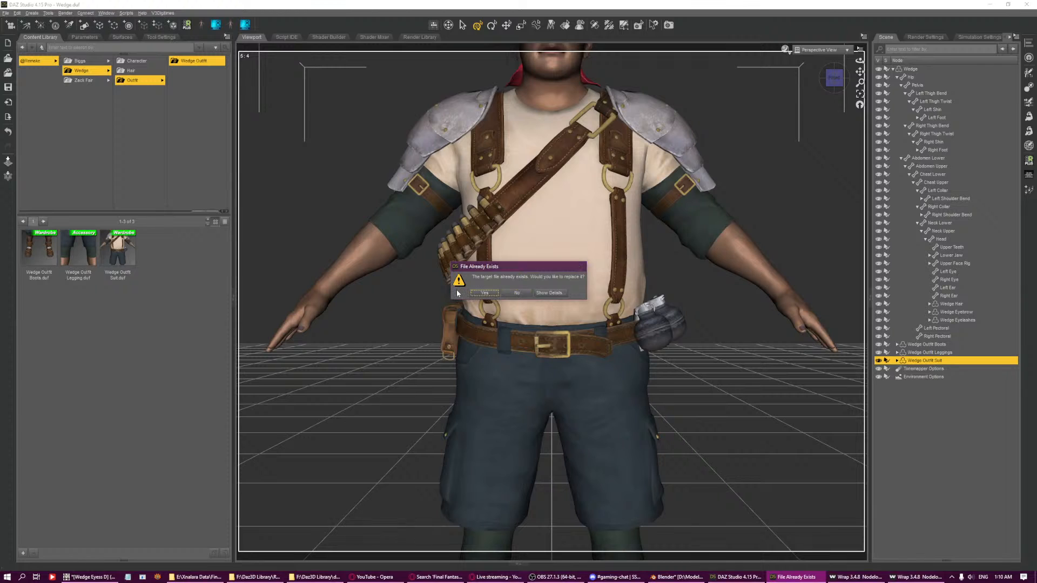
key(Return)
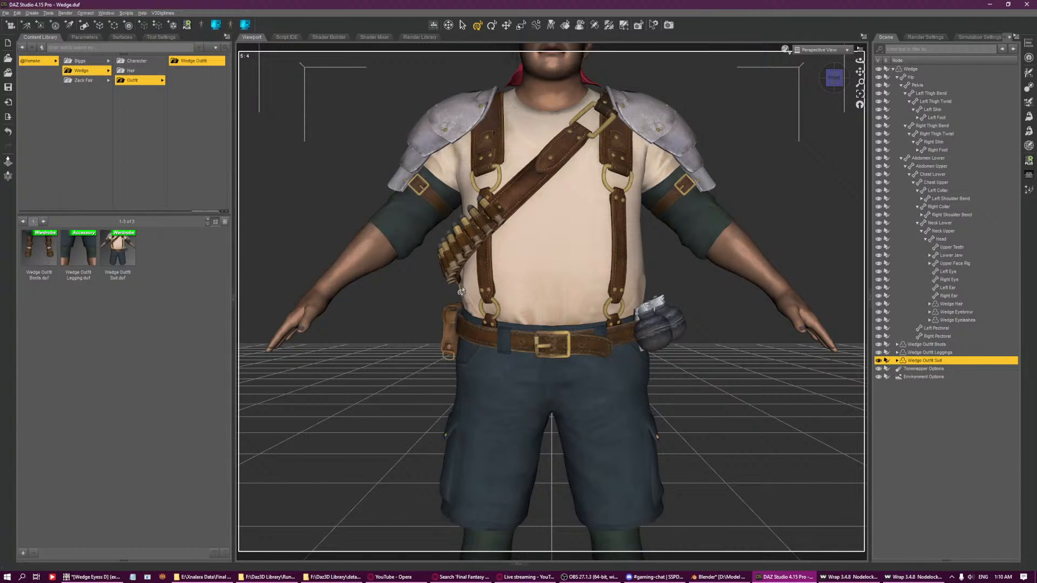
Start a Wearable(s) Preset save for the Wedge figure, naming it Wedge Outfit.duf in Wedge's Outfit folder.
click(911, 69)
click(858, 93)
click(5, 13)
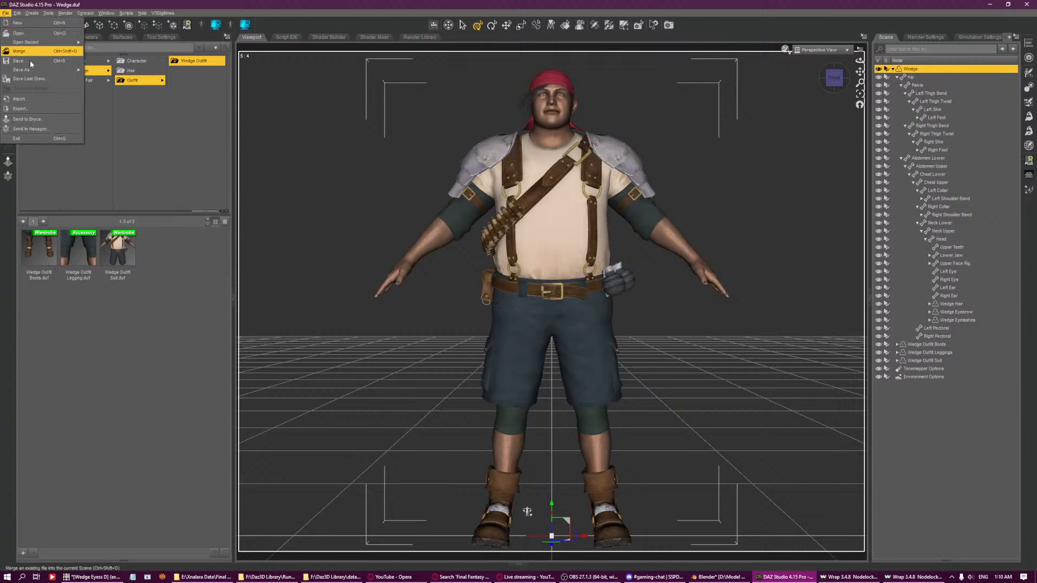
mouse_move(33, 70)
click(124, 109)
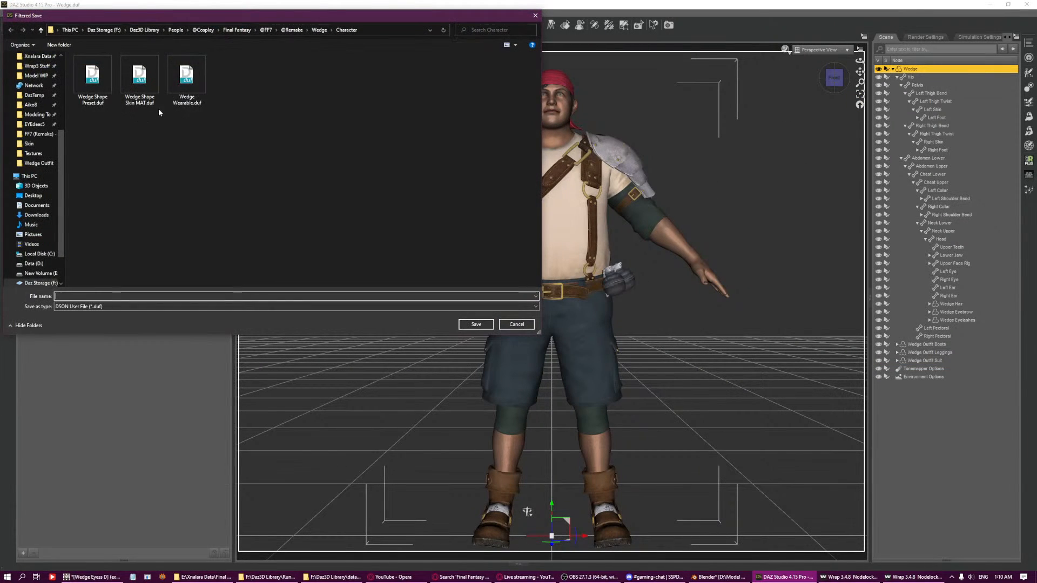
click(319, 30)
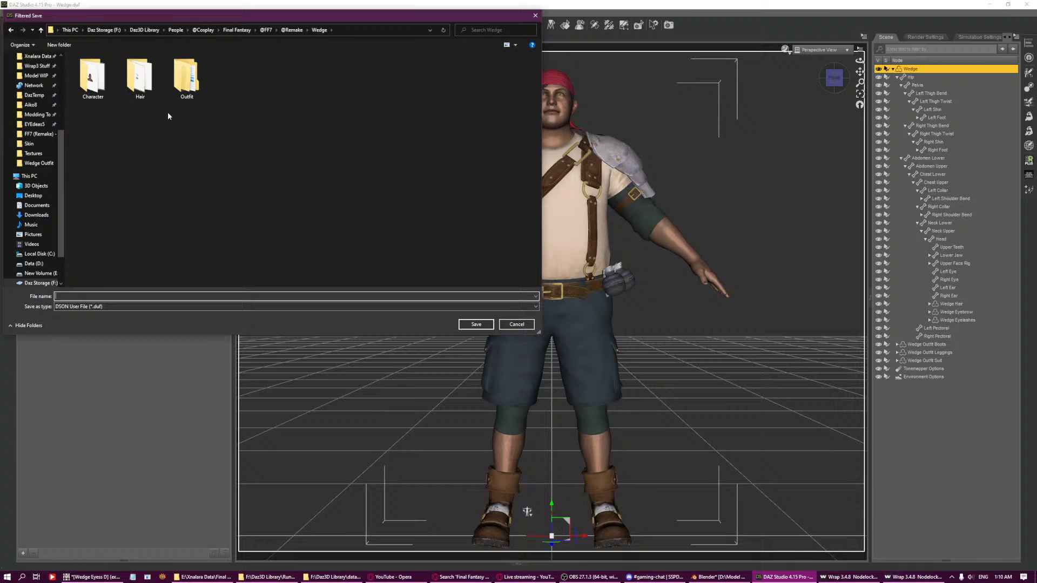
double_click(187, 76)
text(Wedge Outfit)
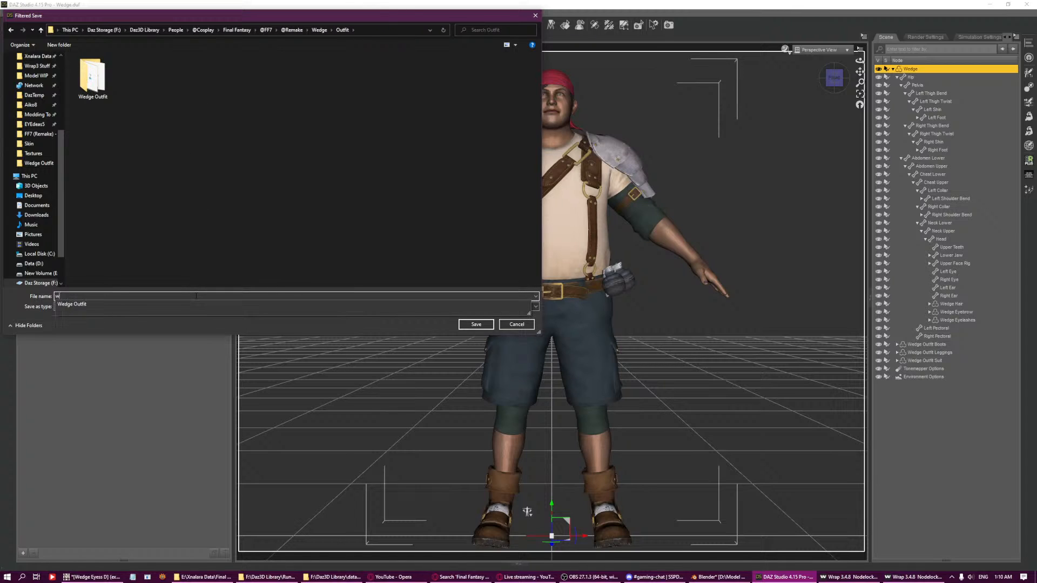
key(Down)
key(Return)
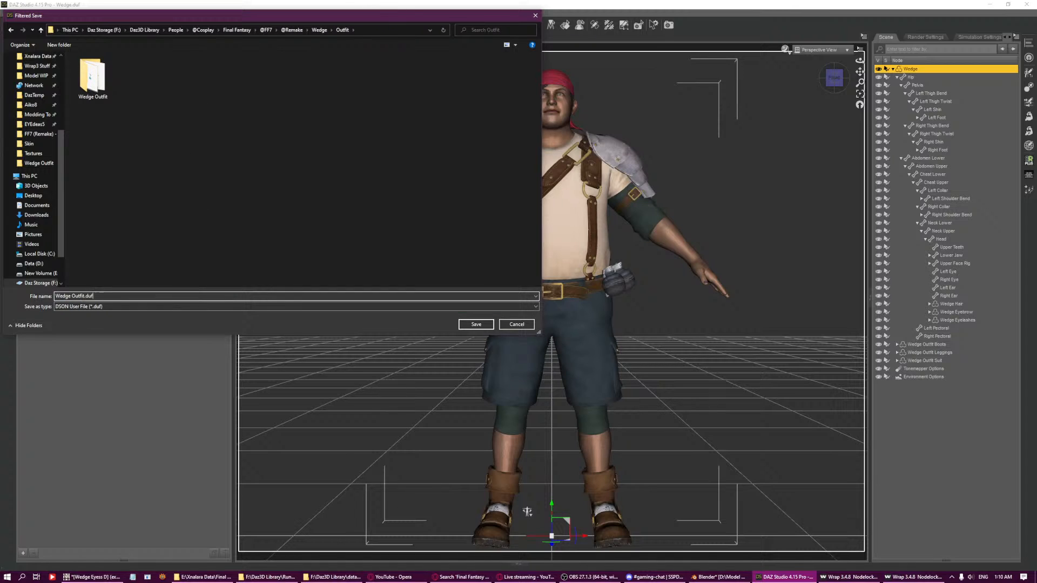
key(Return)
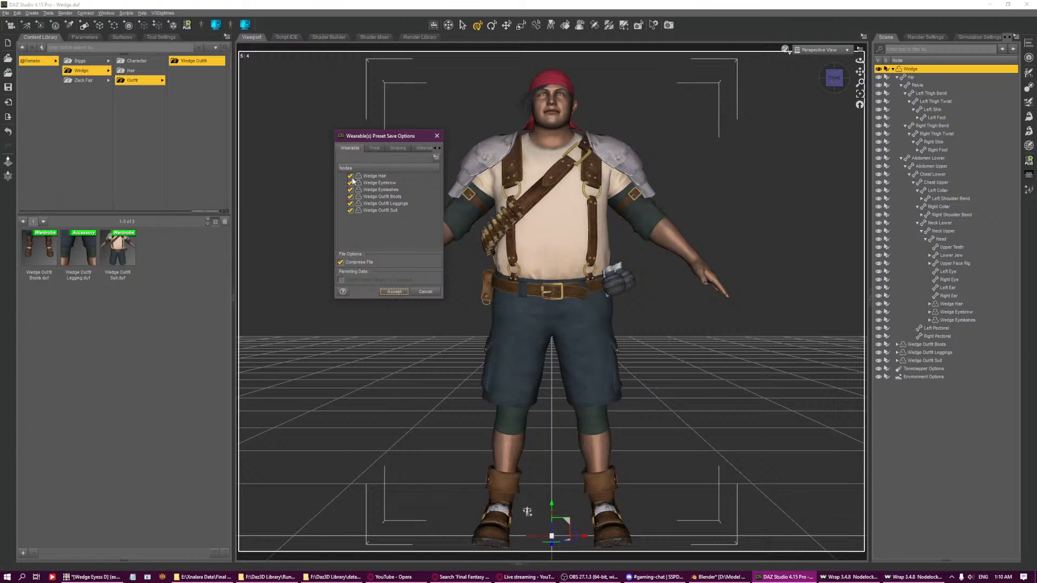
Exclude Wedge Hair, Wedge Eyebrow and Wedge Eyelashes from the wearables preset and accept the save options.
click(350, 176)
click(350, 182)
click(349, 189)
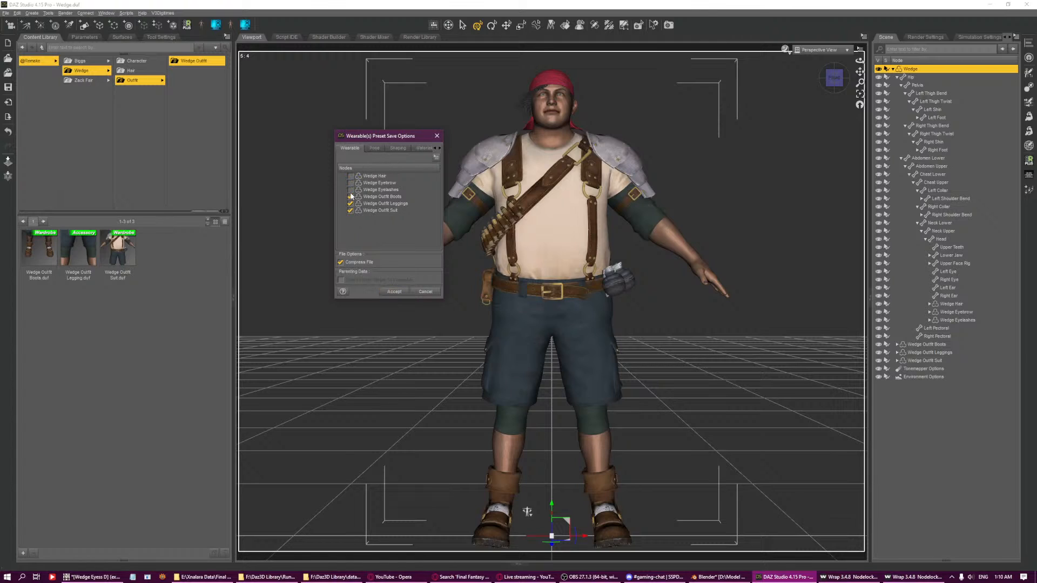
click(394, 292)
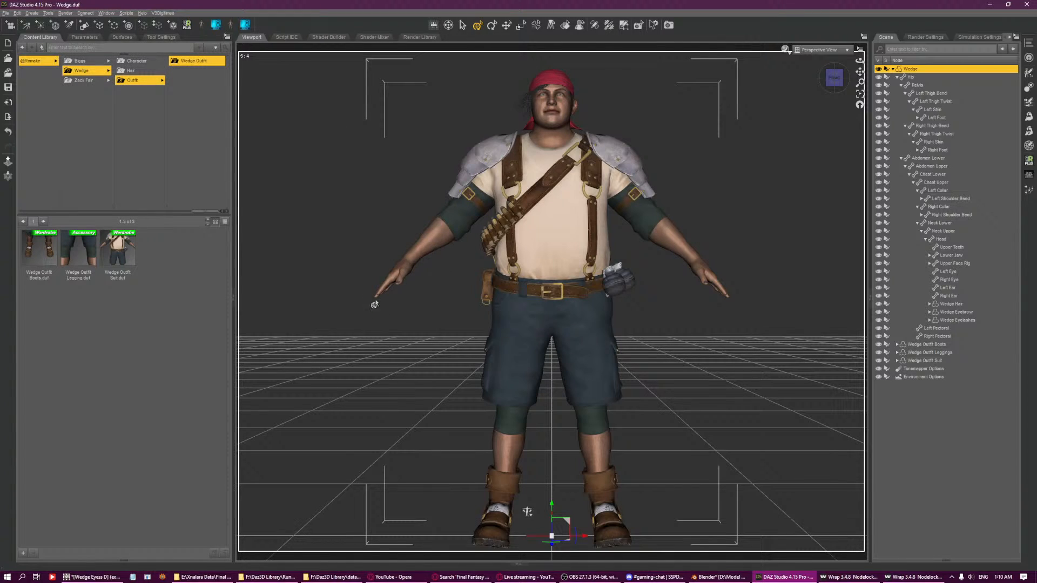